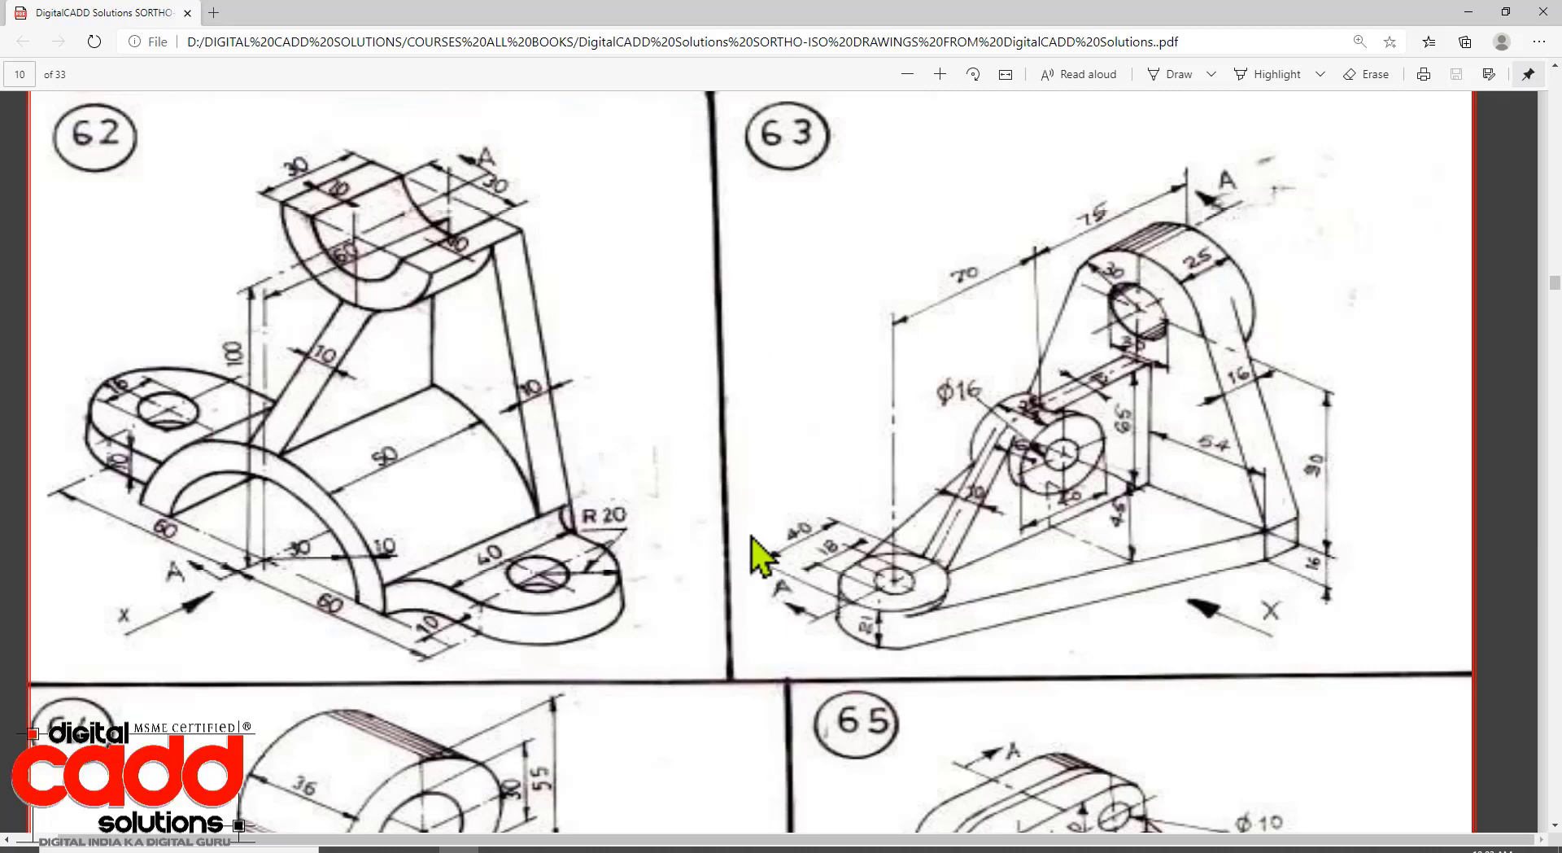
Look through the PDF exercises to figure 62 and place the PDF beside the ortho1 drawing, switching to AutoCAD.
scroll(761, 609, "down", 12)
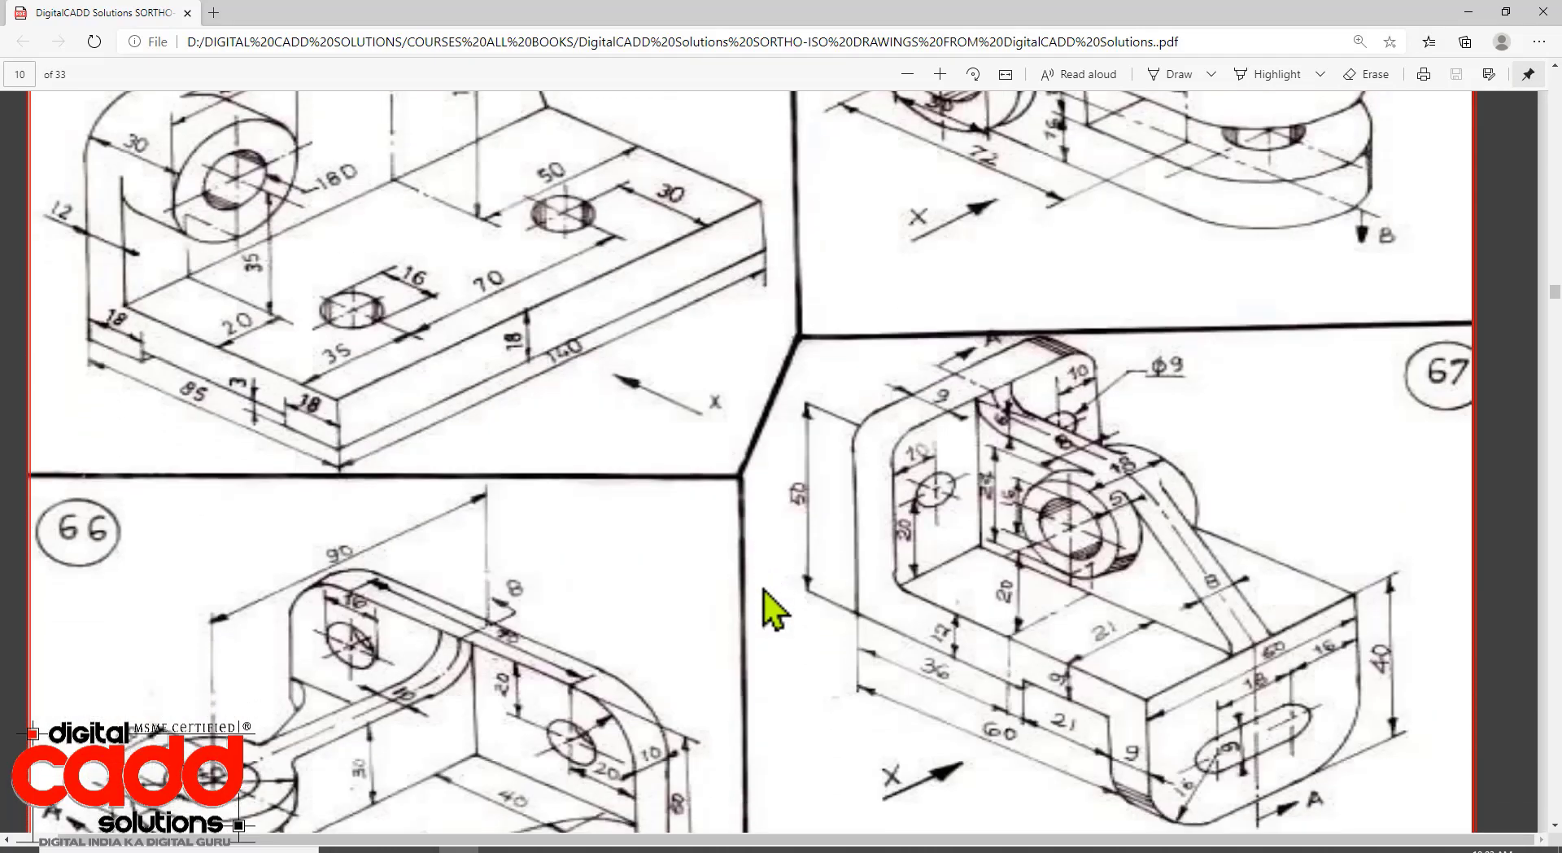
scroll(755, 595, "up", 12)
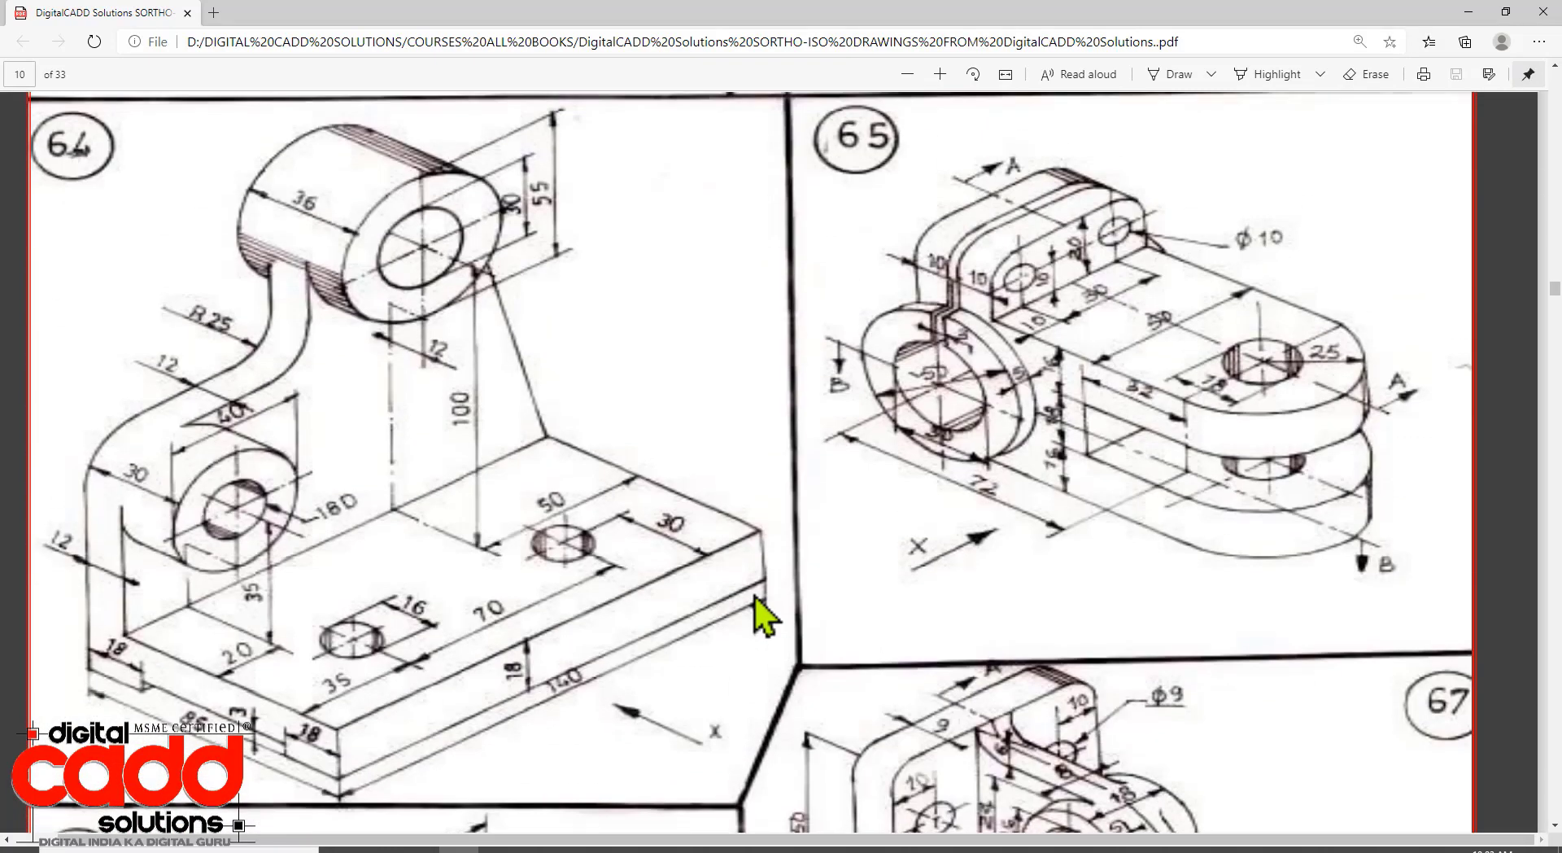
scroll(778, 621, "up", 2)
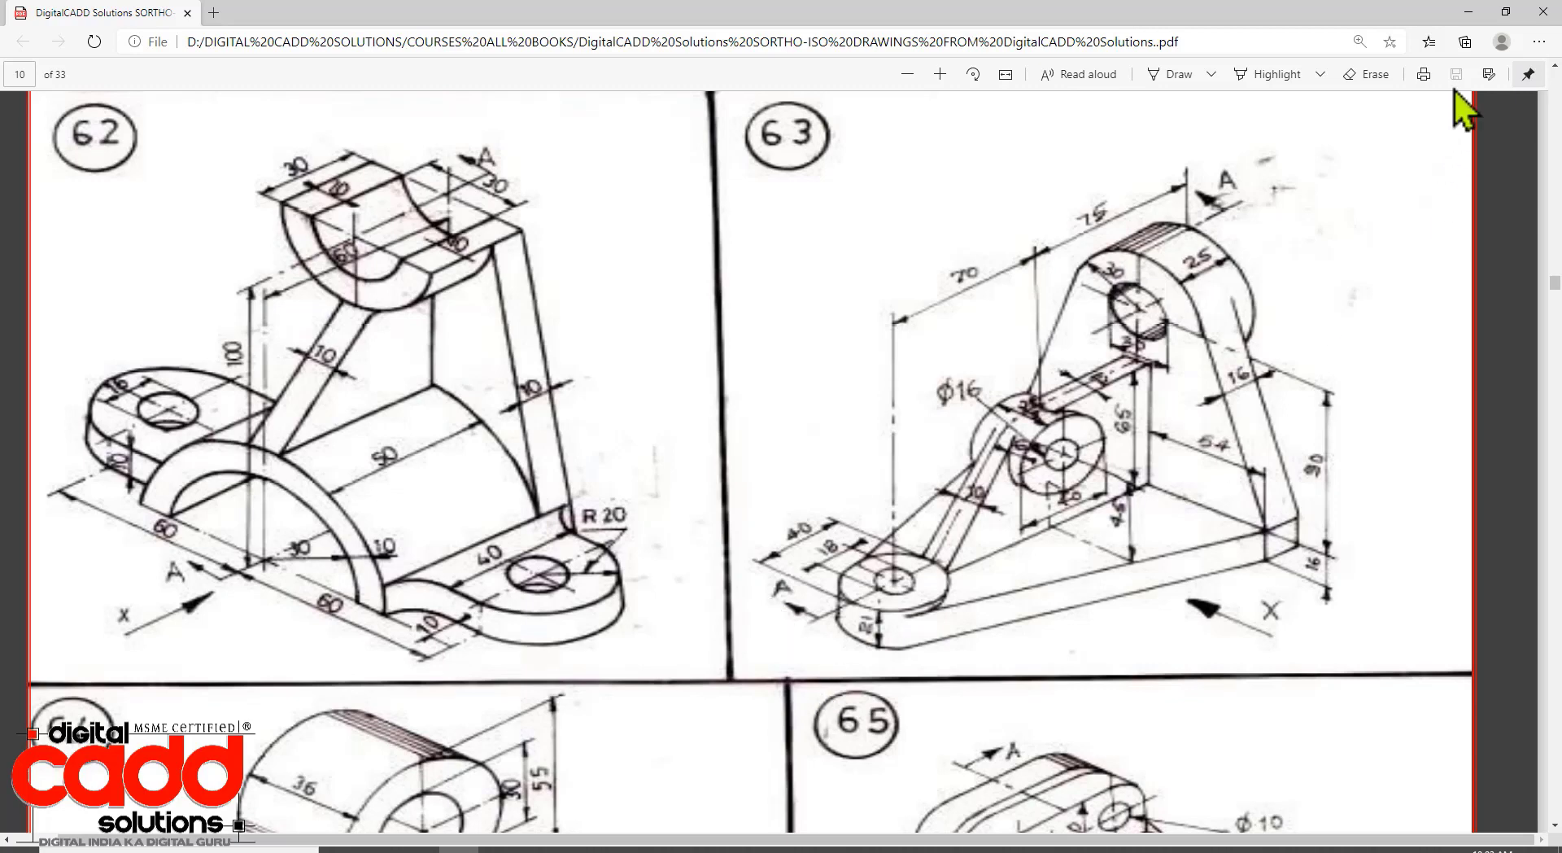
left_click(1505, 12)
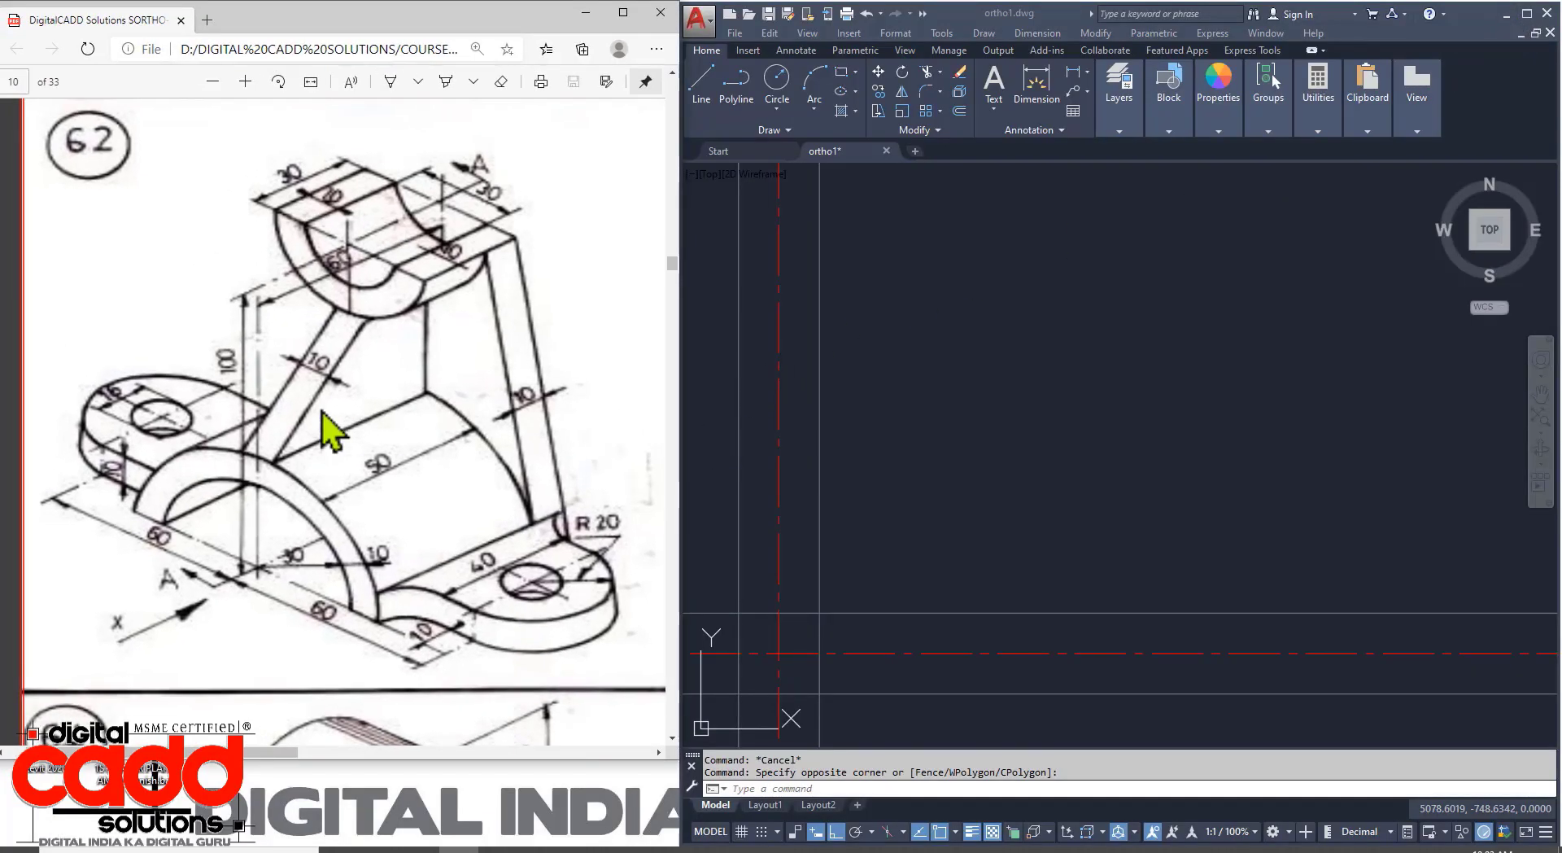
left_click(989, 390)
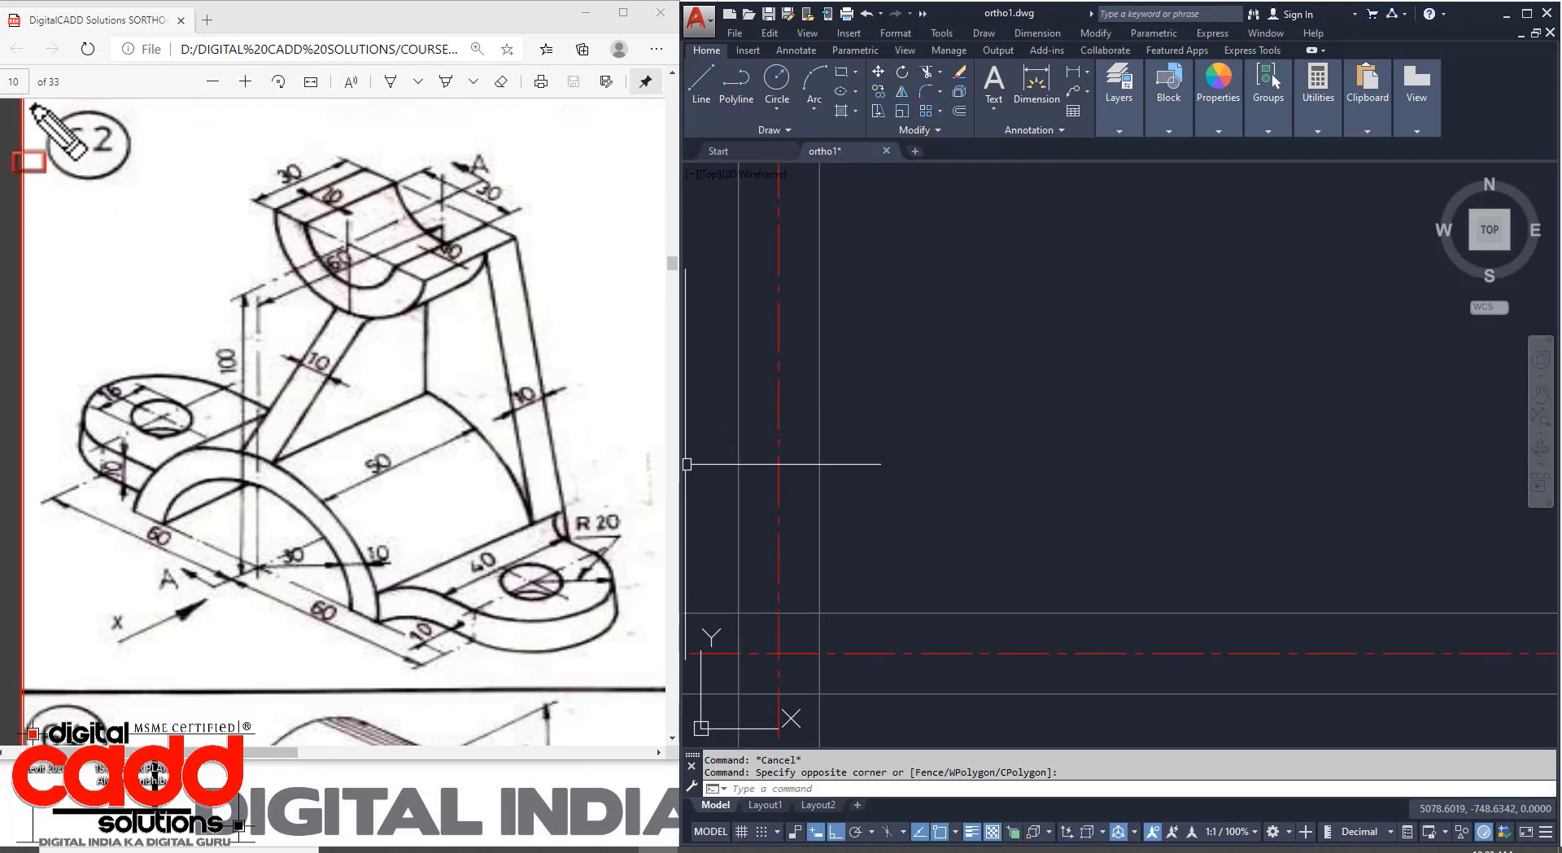
mouse_move(23, 98)
left_mouse_down()
mouse_move(462, 635)
mouse_move(657, 678)
left_mouse_up()
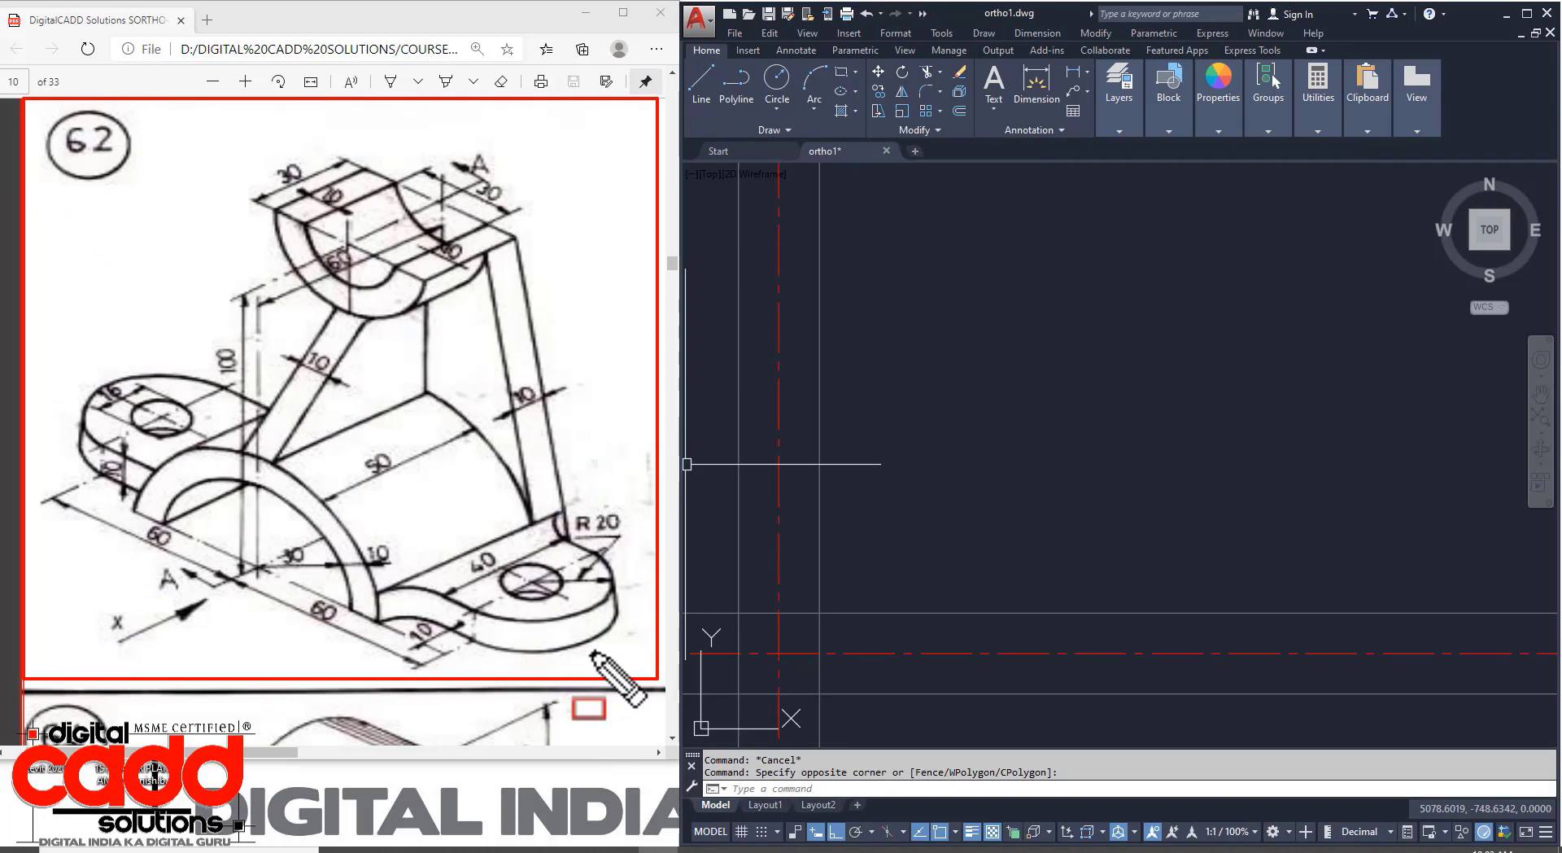
key("a")
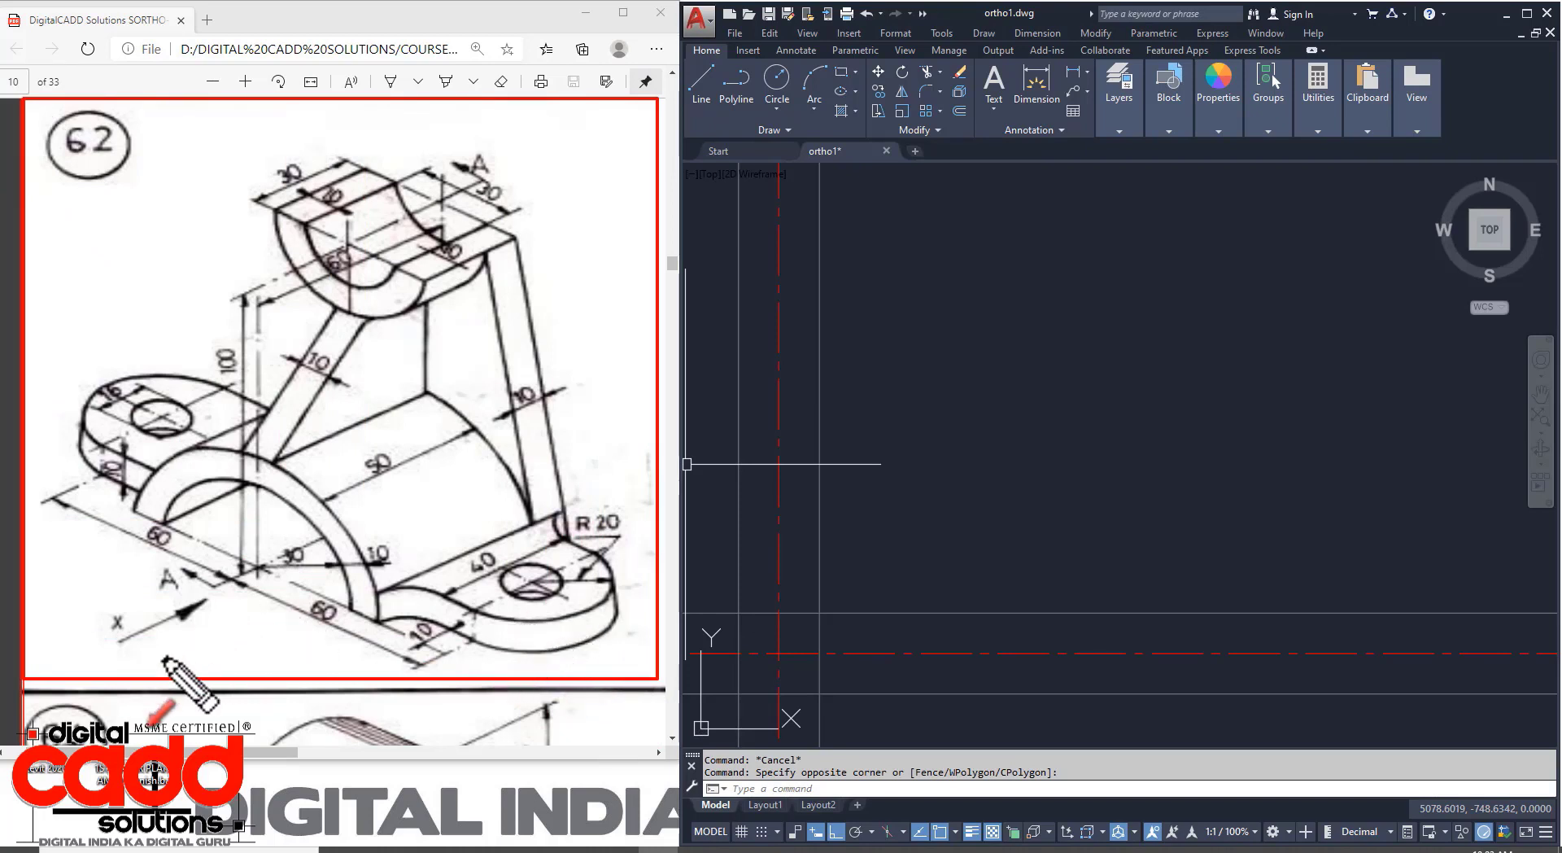
left_click_drag(147, 653, 242, 608)
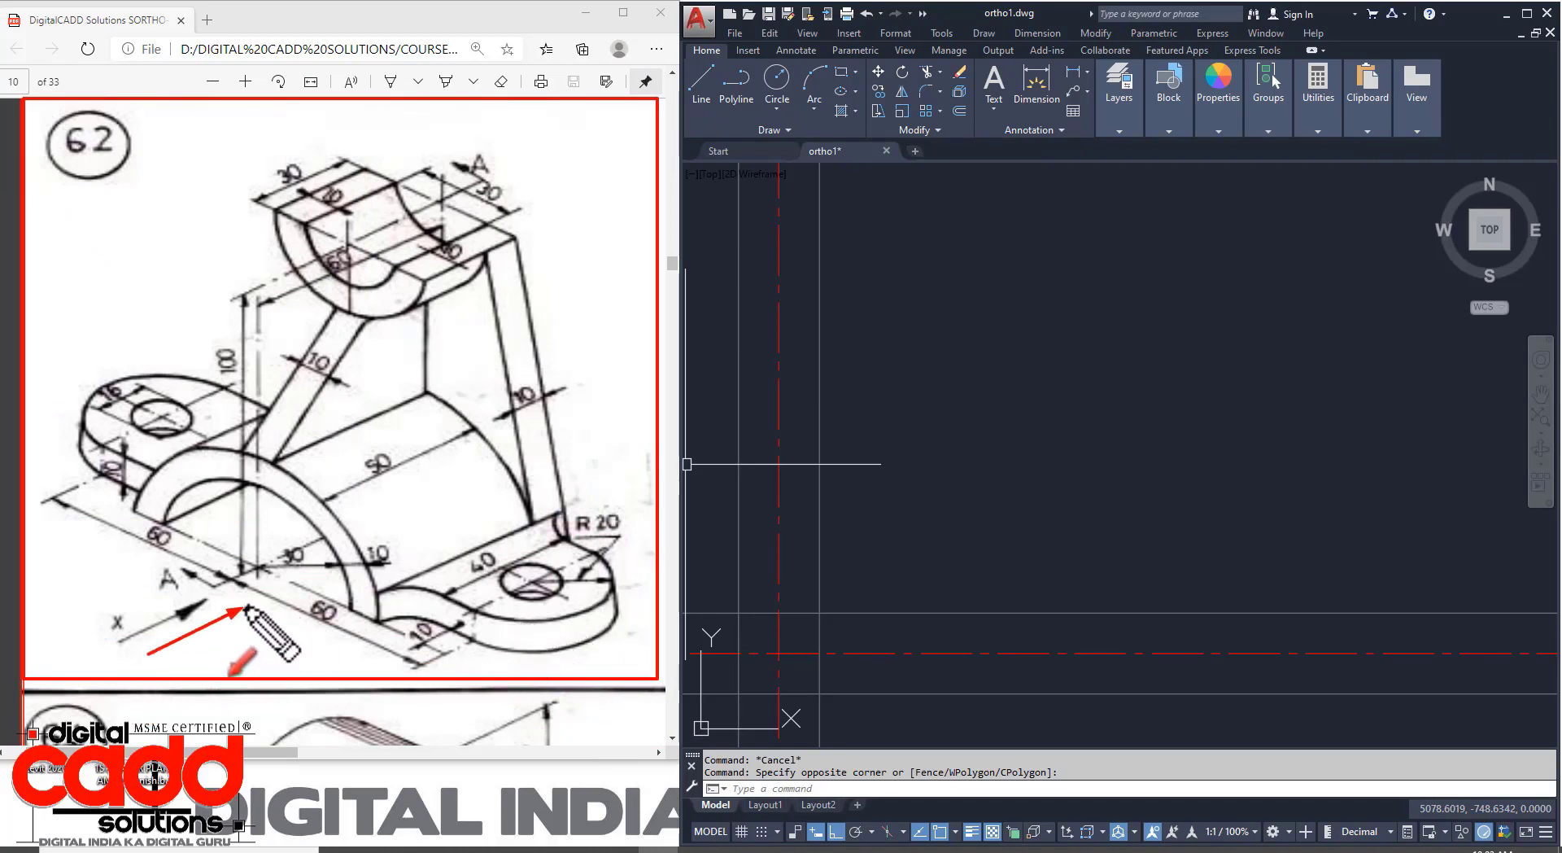
left_click(189, 479)
left_click(488, 622)
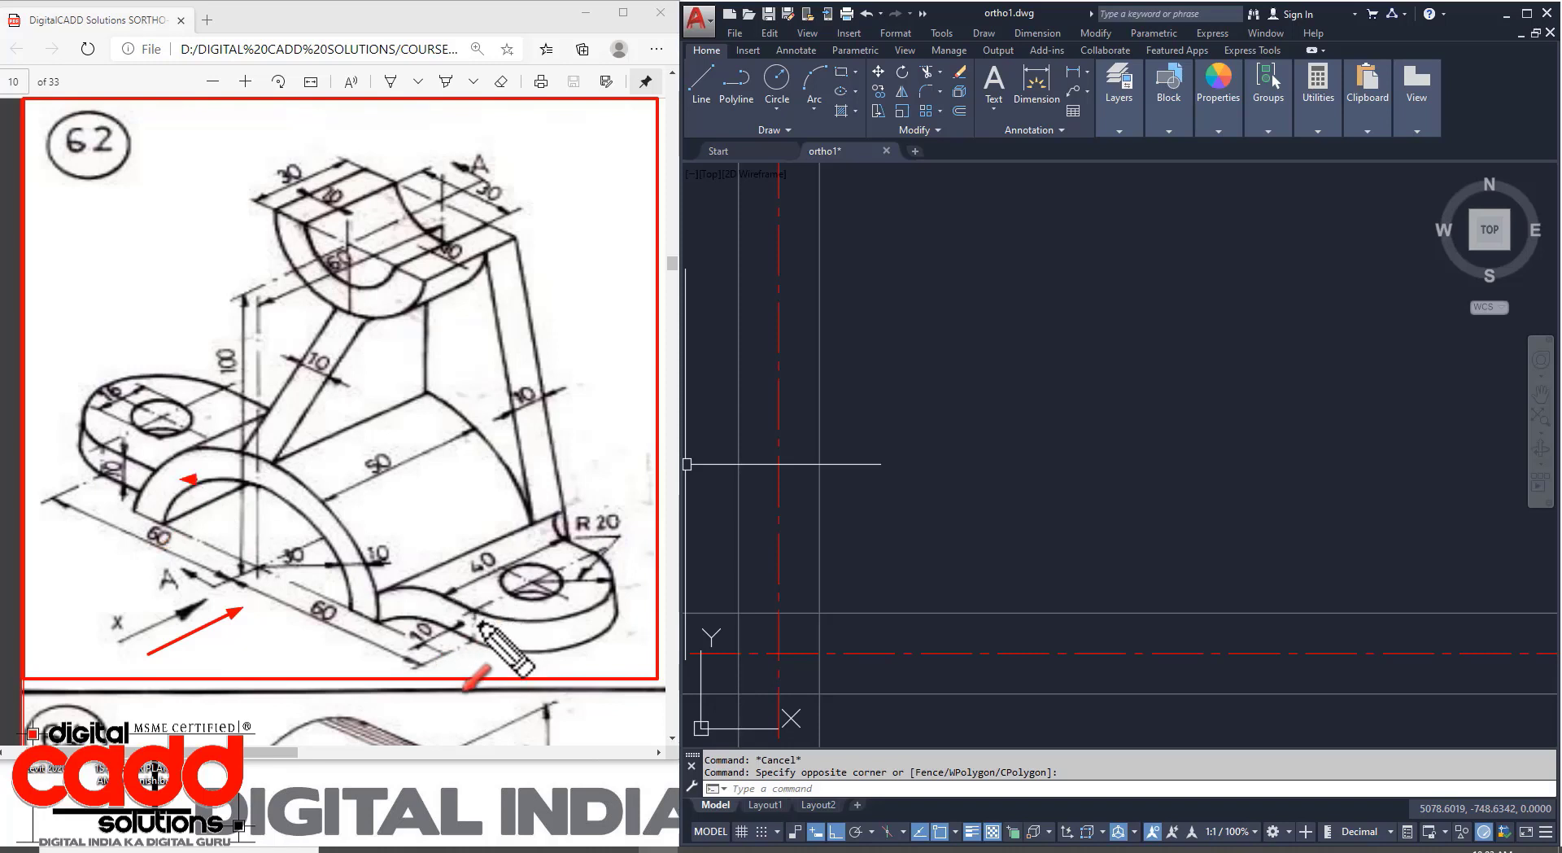
left_click(346, 334)
left_click(481, 333)
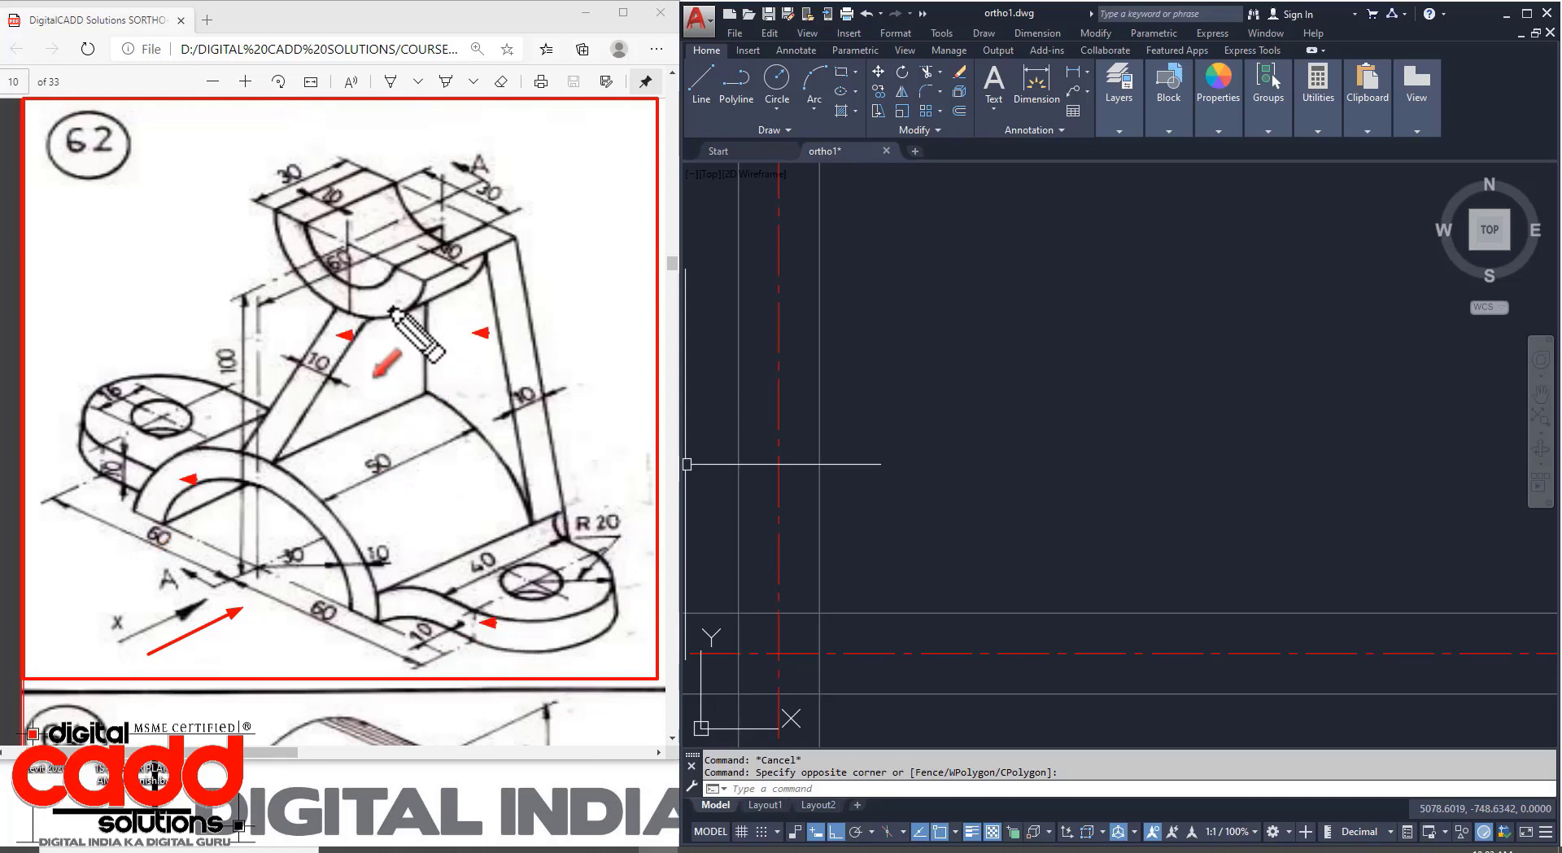
left_click(406, 297)
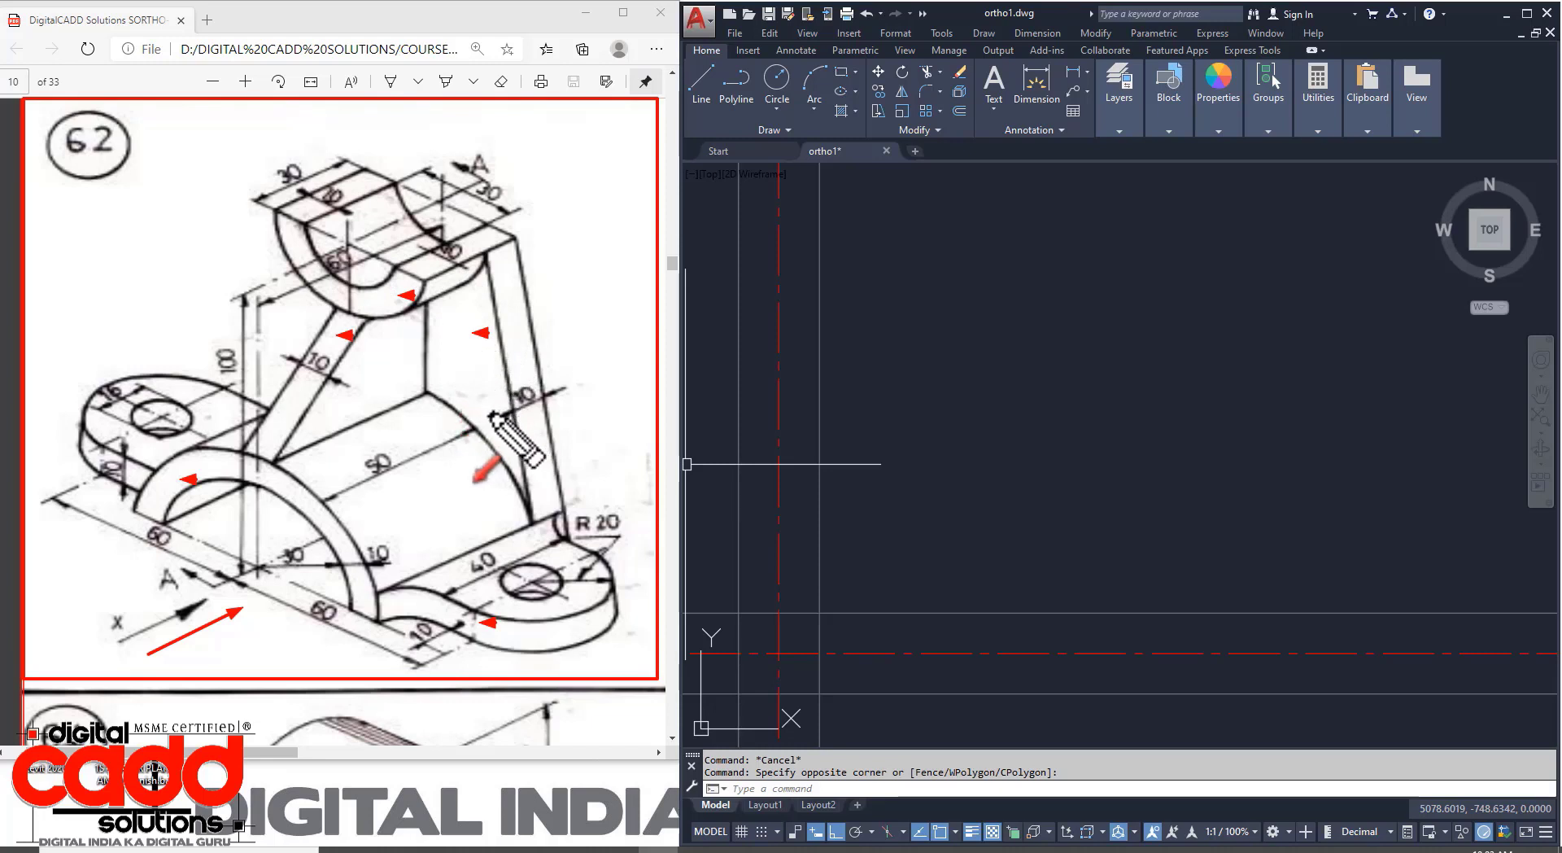
key("Escape")
Offset the construction line just right of the vertical axis by 20 to the right.
middle_click_drag(870, 580, 874, 582)
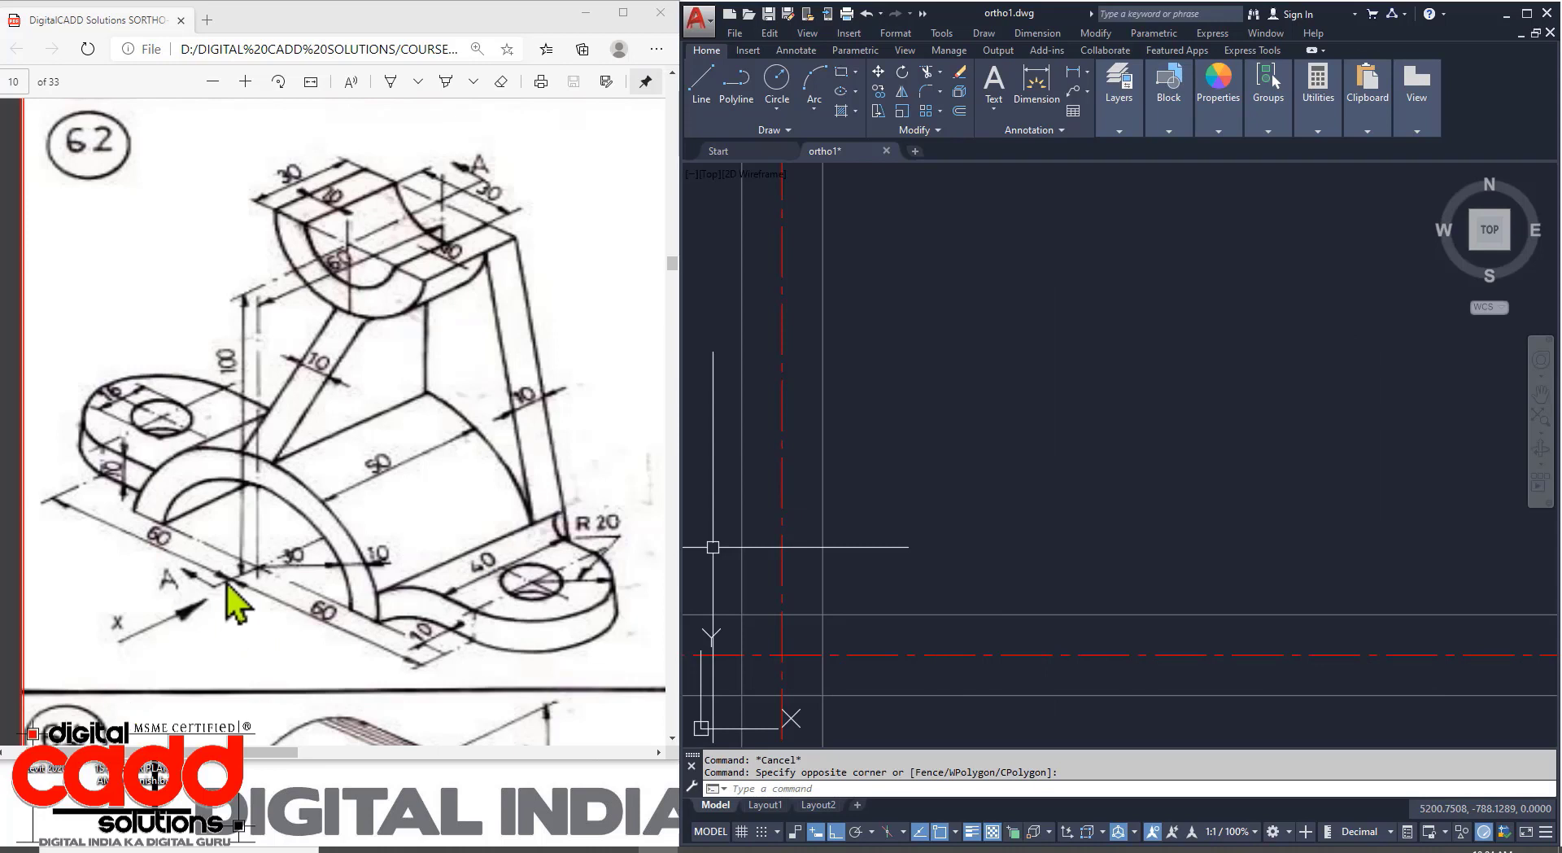
middle_click_drag(1182, 443, 1164, 286)
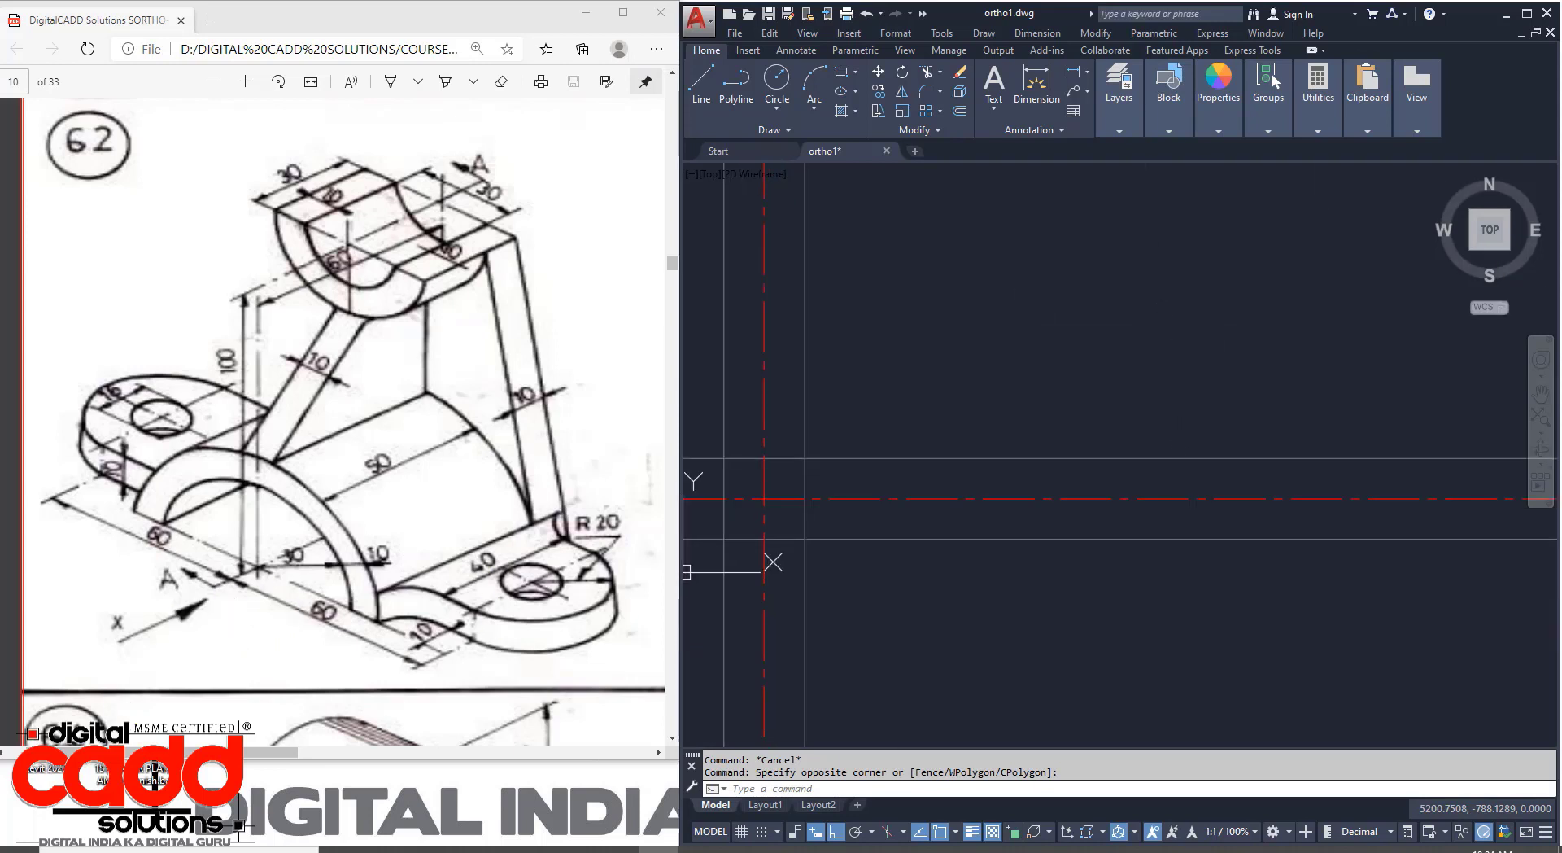
scroll(1123, 356, "down", 2)
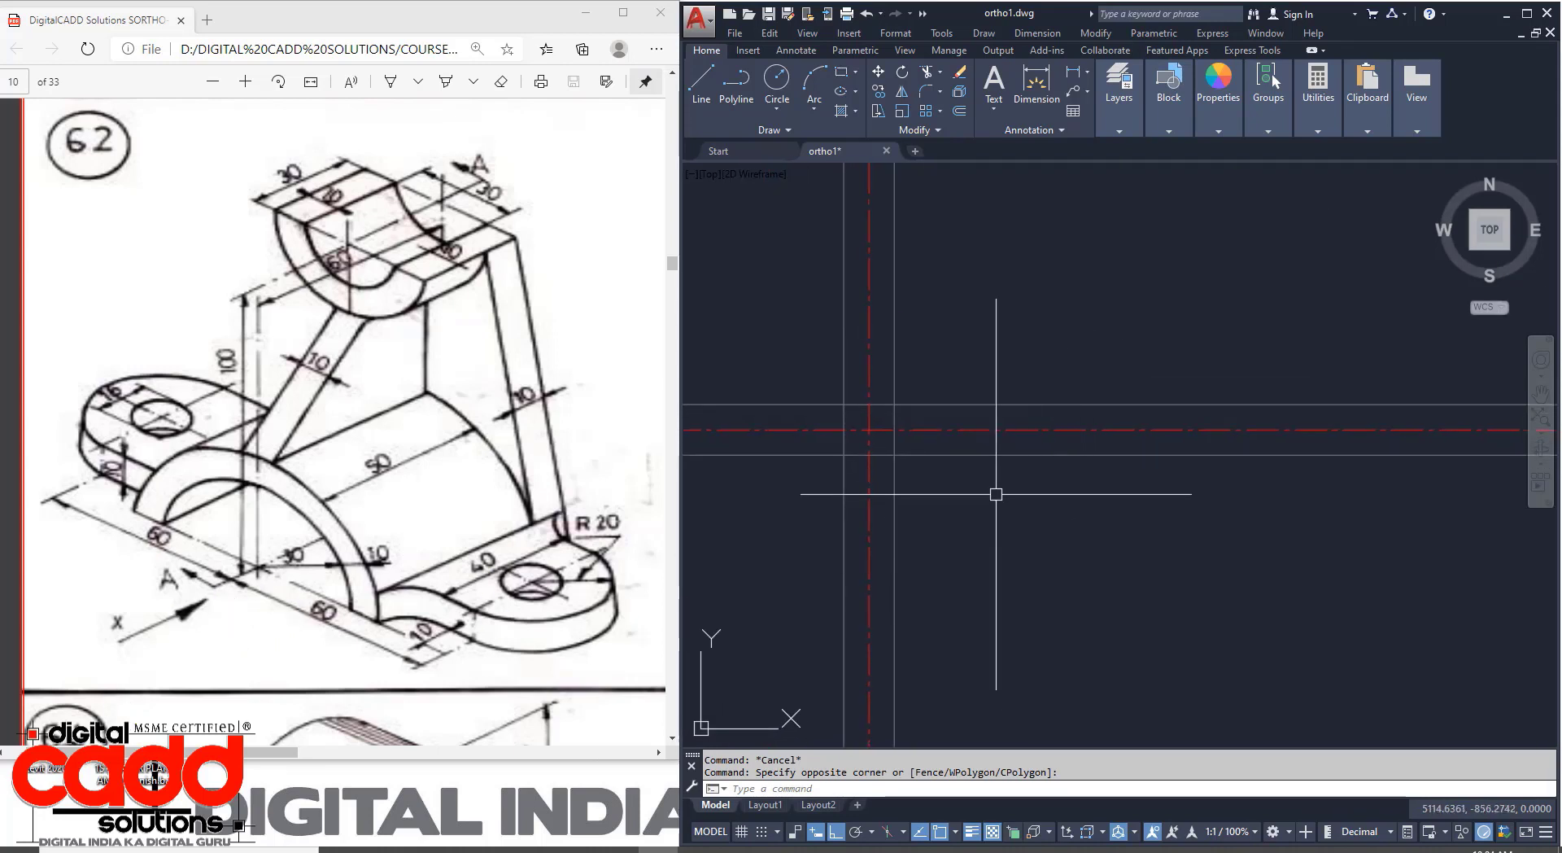
middle_click_drag(996, 494, 1140, 617)
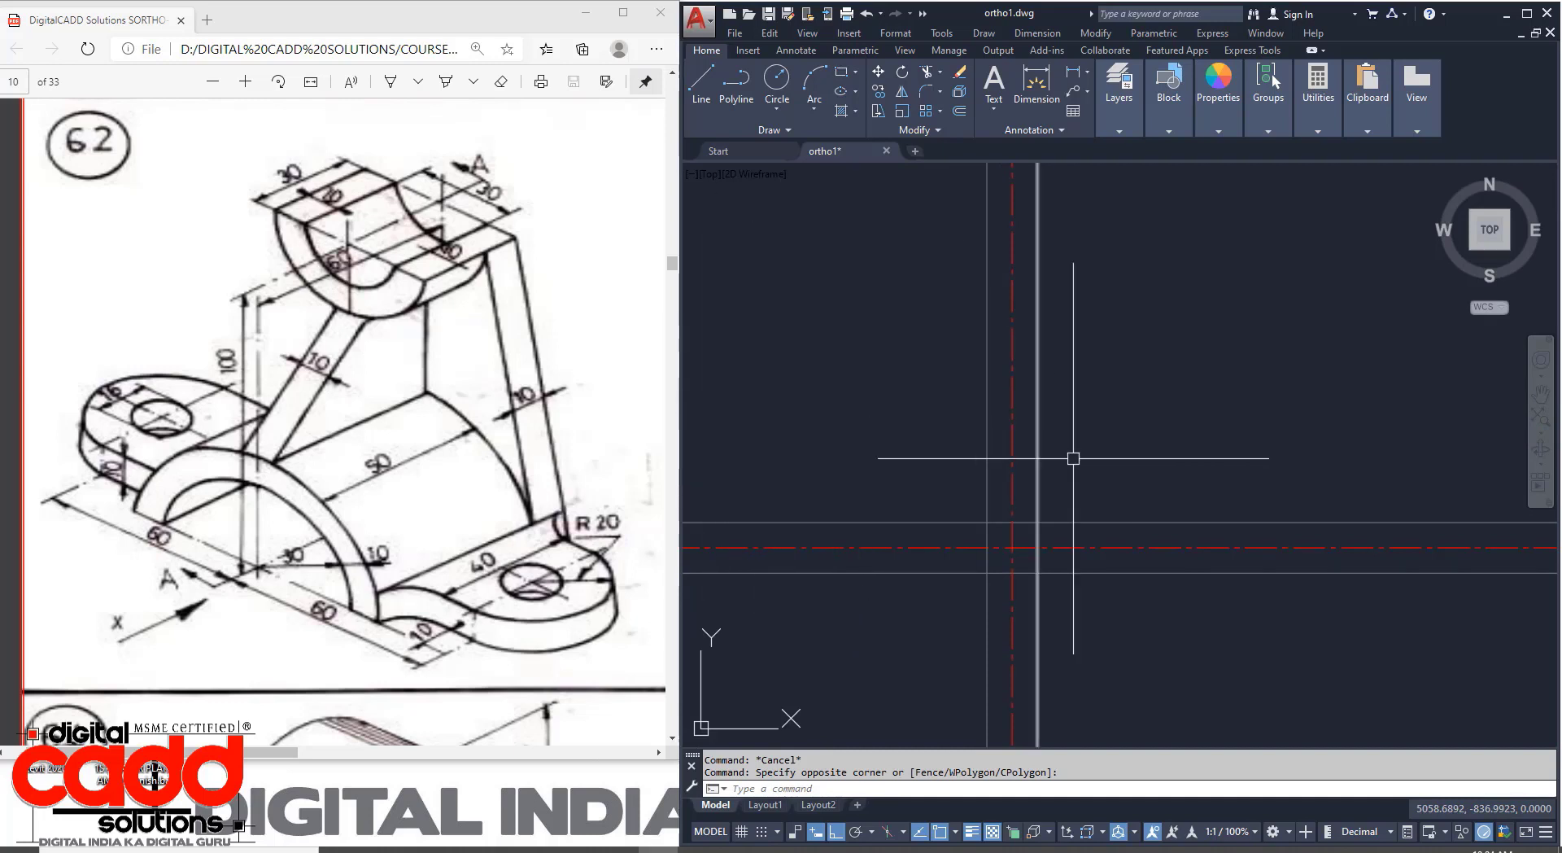
middle_click_drag(1214, 412, 993, 486)
middle_click_drag(1024, 423, 1088, 396)
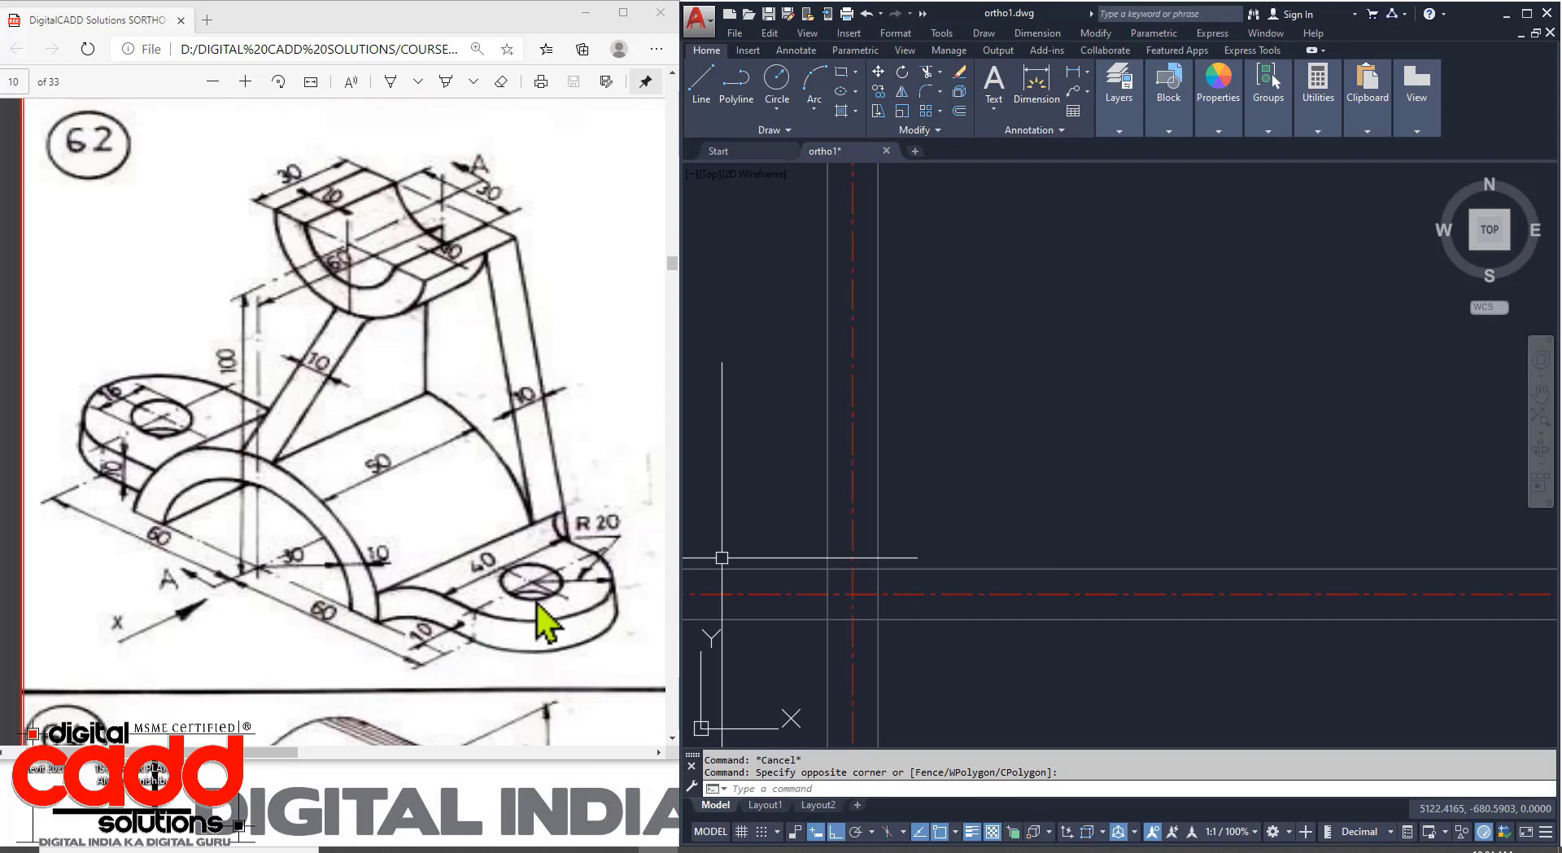
mouse_move(1090, 461)
middle_mouse_down()
mouse_move(1018, 487)
mouse_move(1013, 532)
middle_mouse_up()
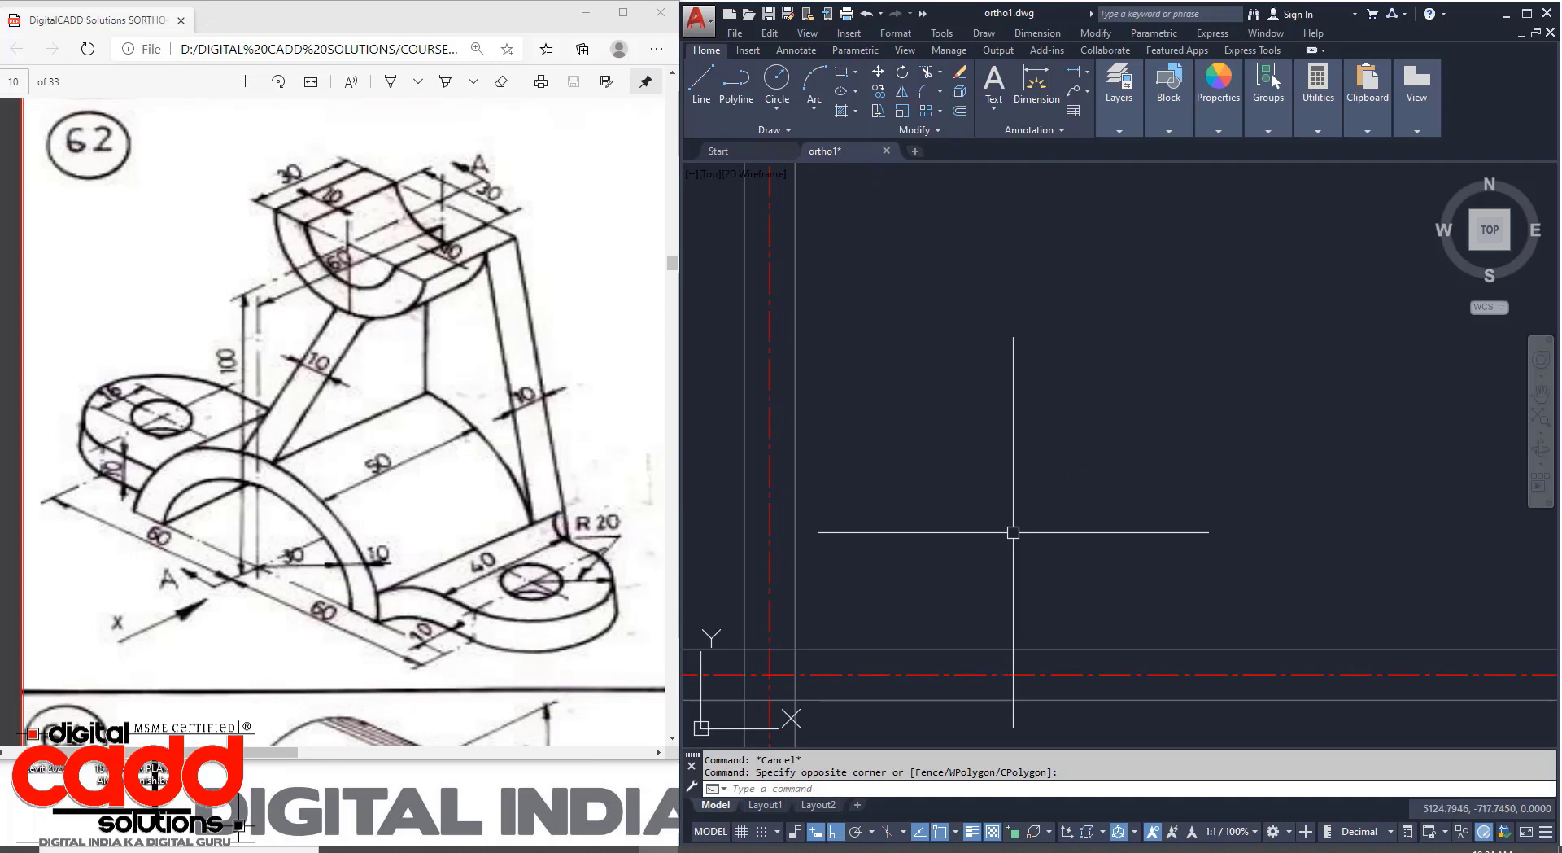
key("Return")
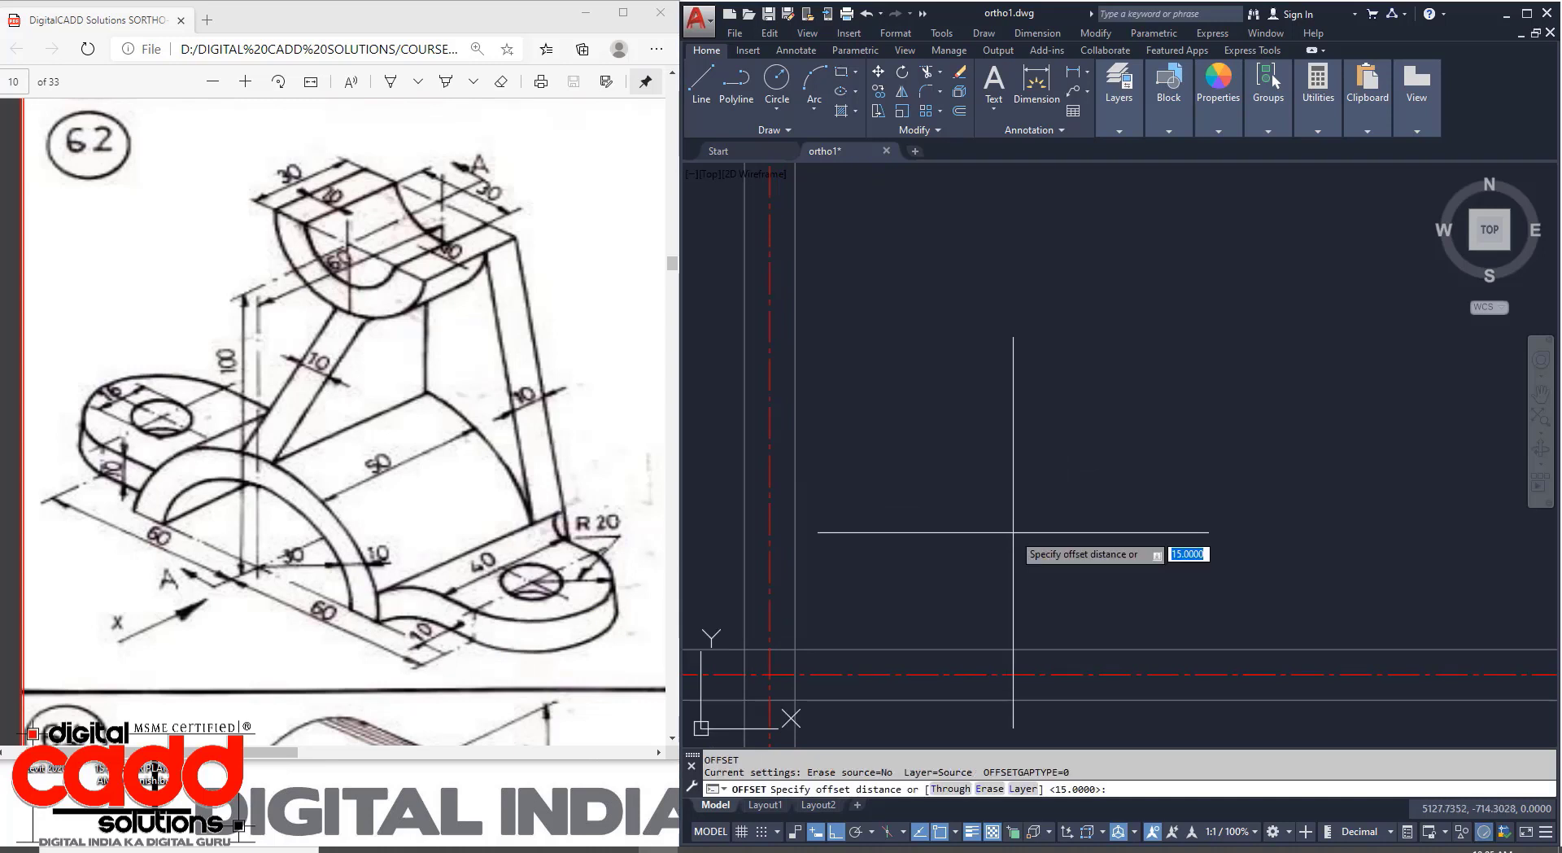
type("20")
key("Return")
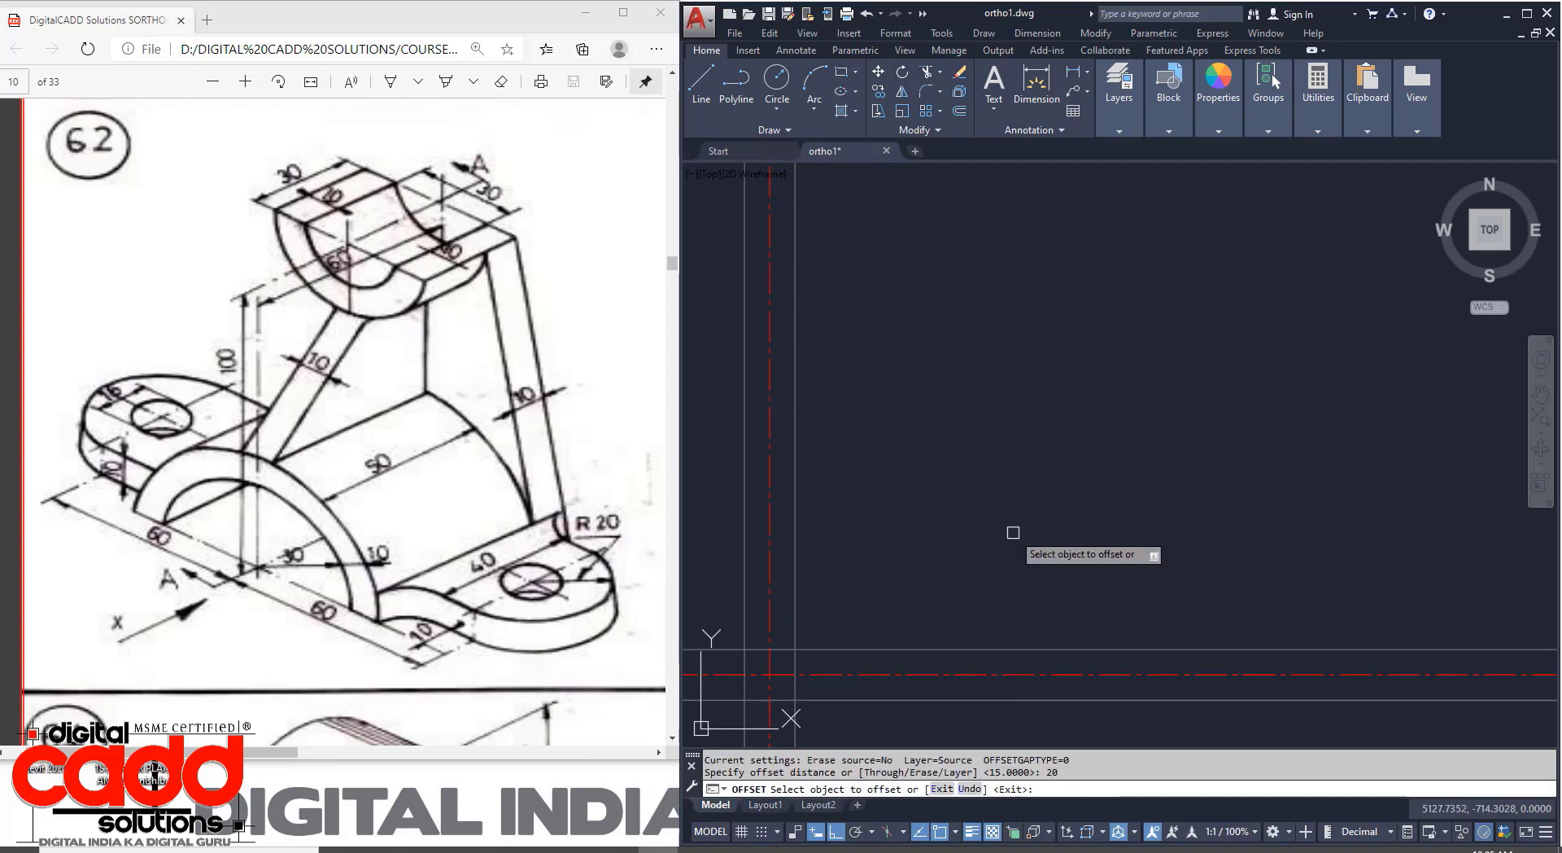
left_click(796, 494)
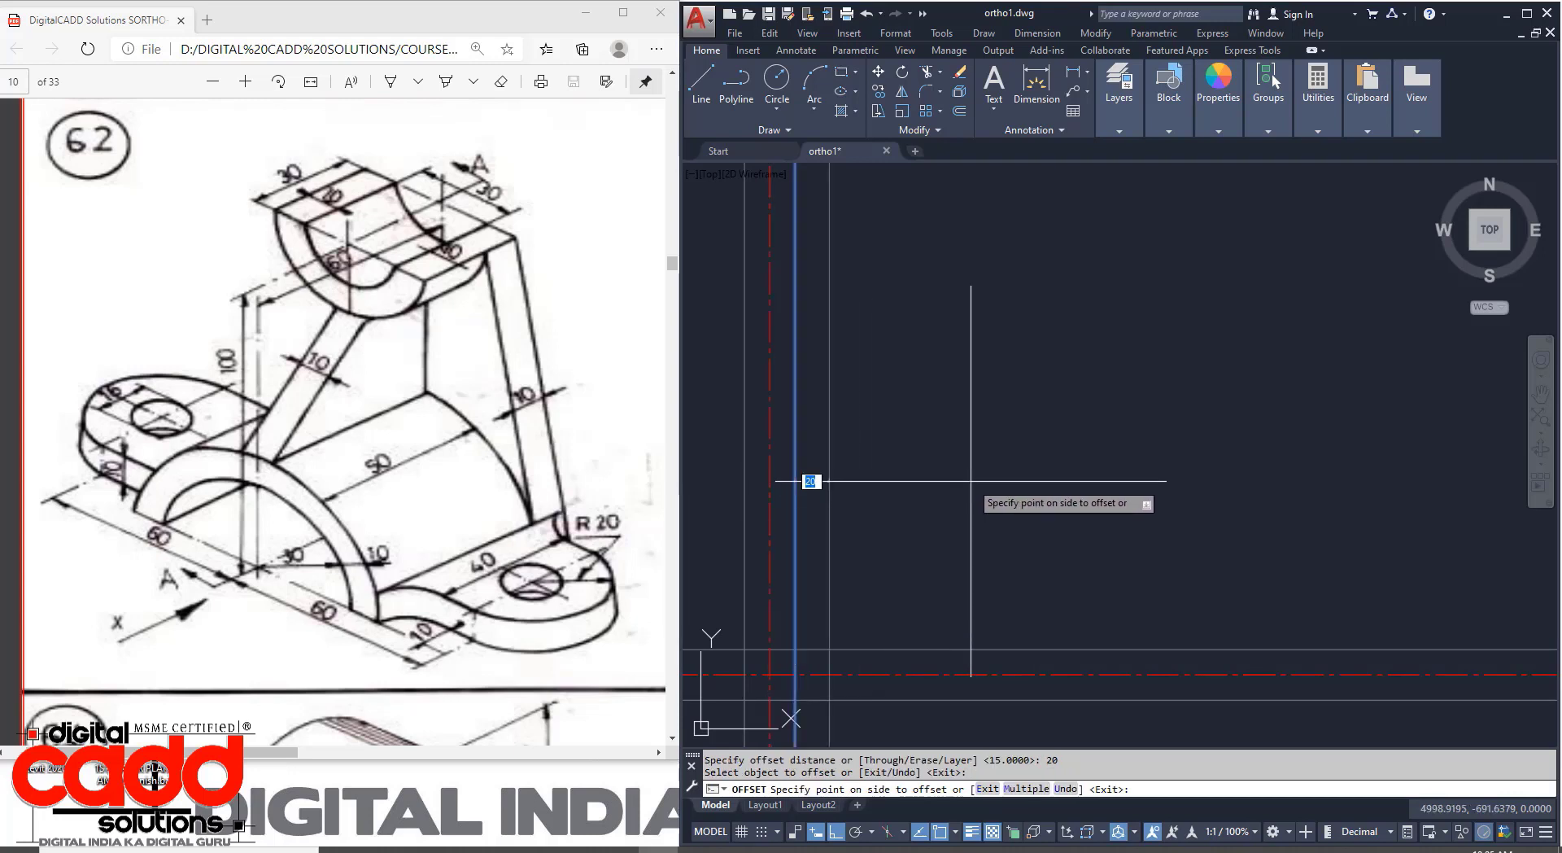
left_click(970, 486)
Offset three more vertical construction lines rightward from the newest one, at successive distances of 60, 60 and 20.
middle_click_drag(924, 603, 932, 493)
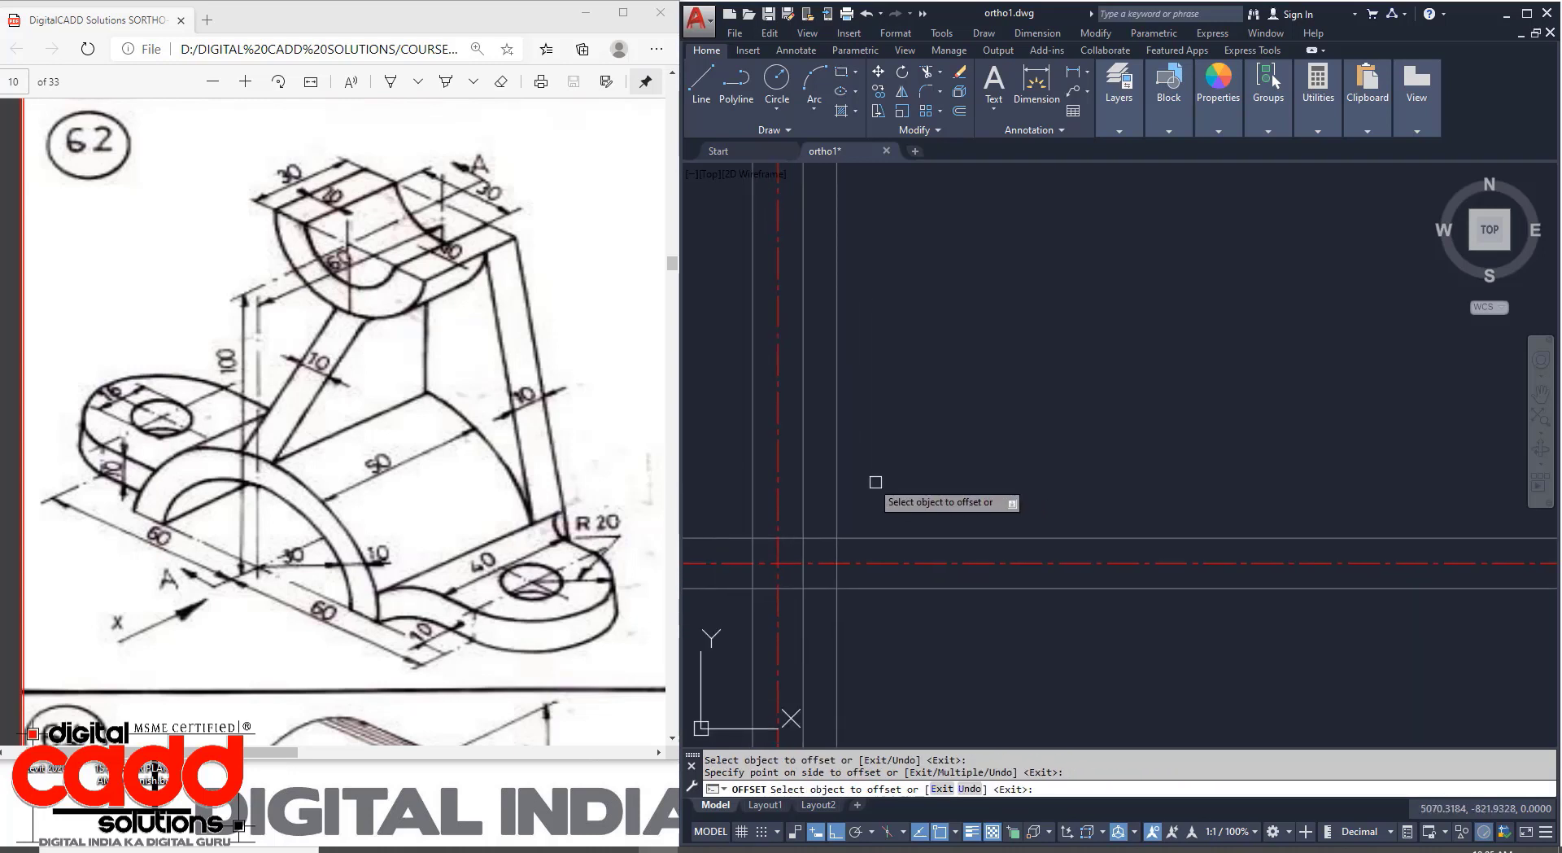
left_click(838, 469)
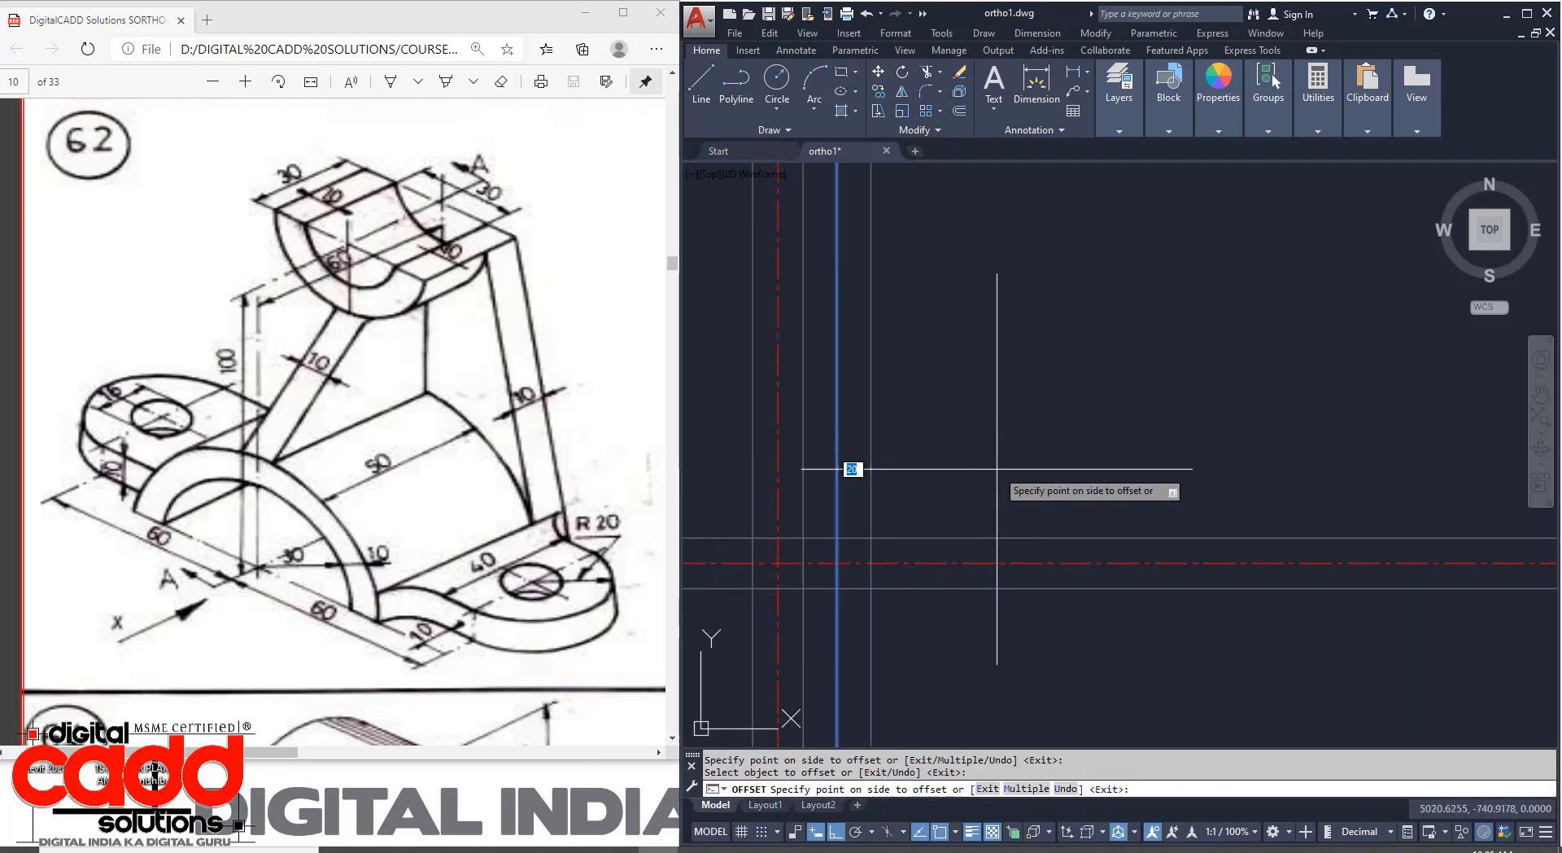
key("Return")
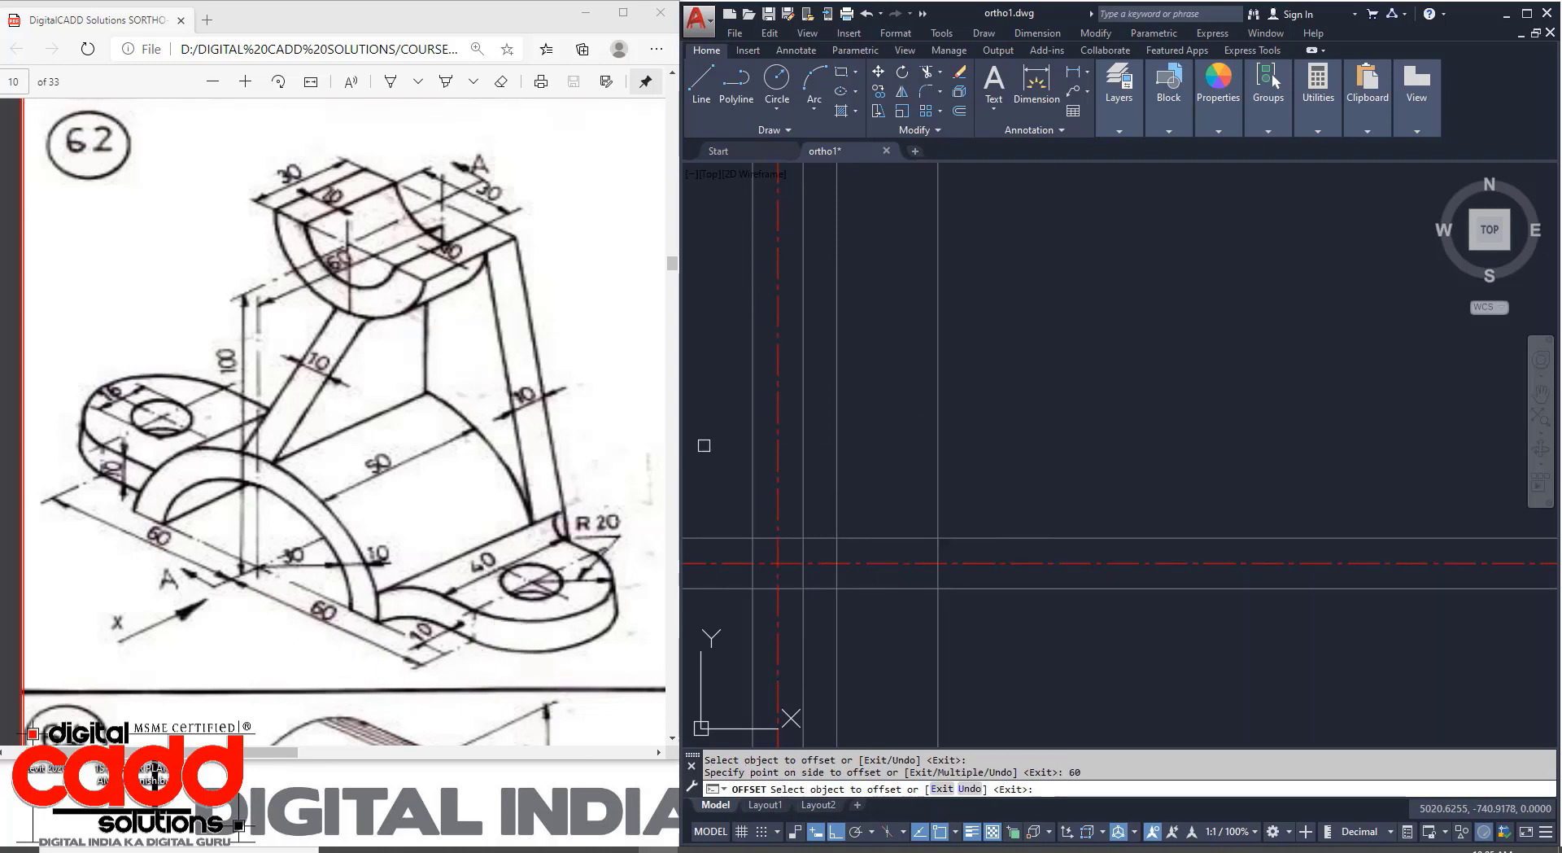
left_click(939, 368)
type("60")
key("Return")
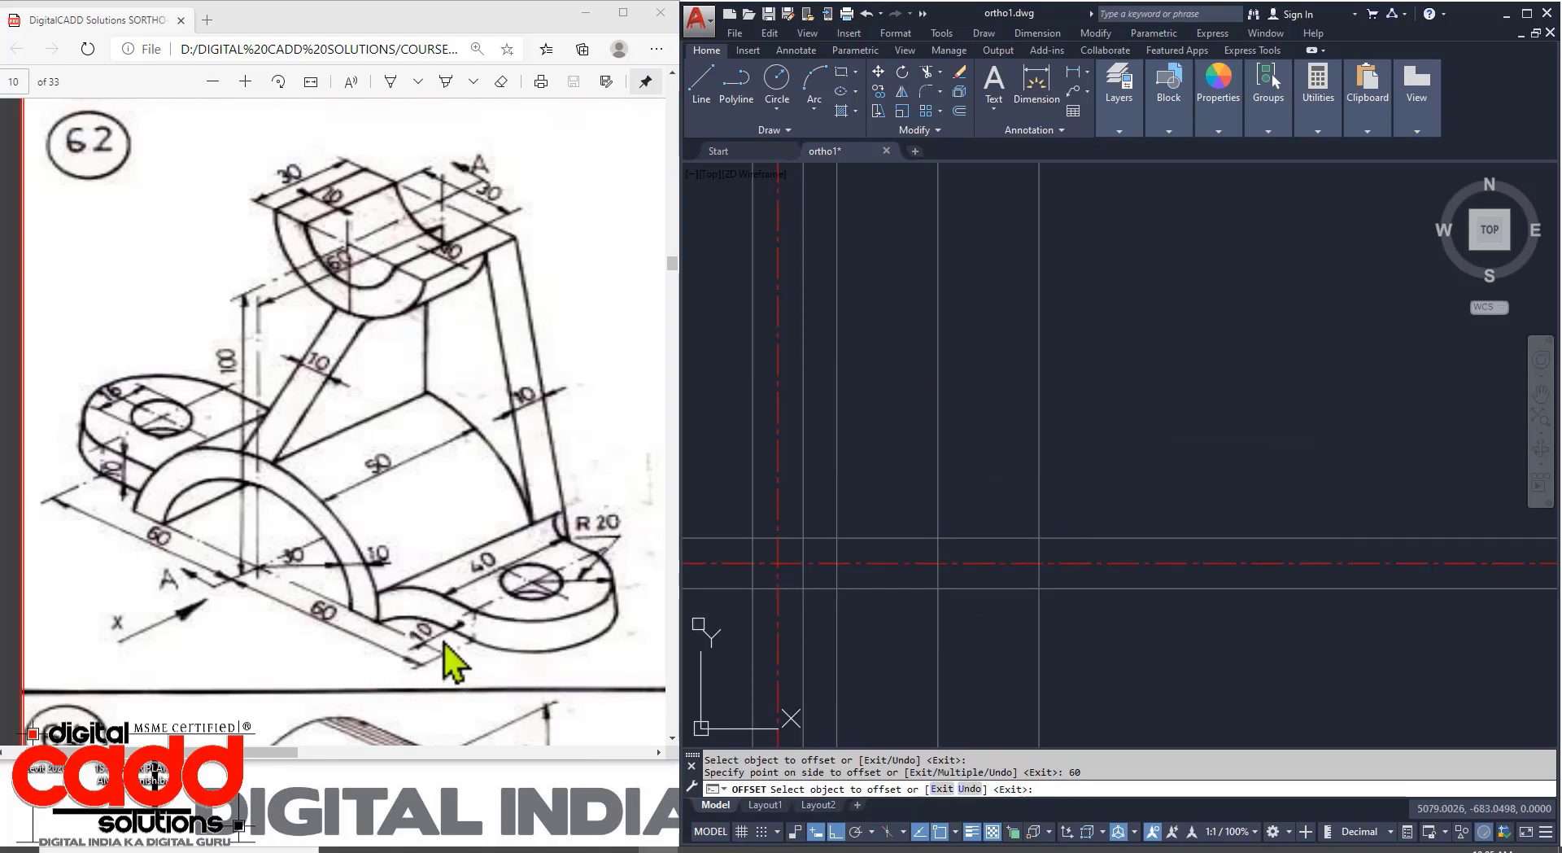
left_click(1041, 415)
left_click(1055, 413)
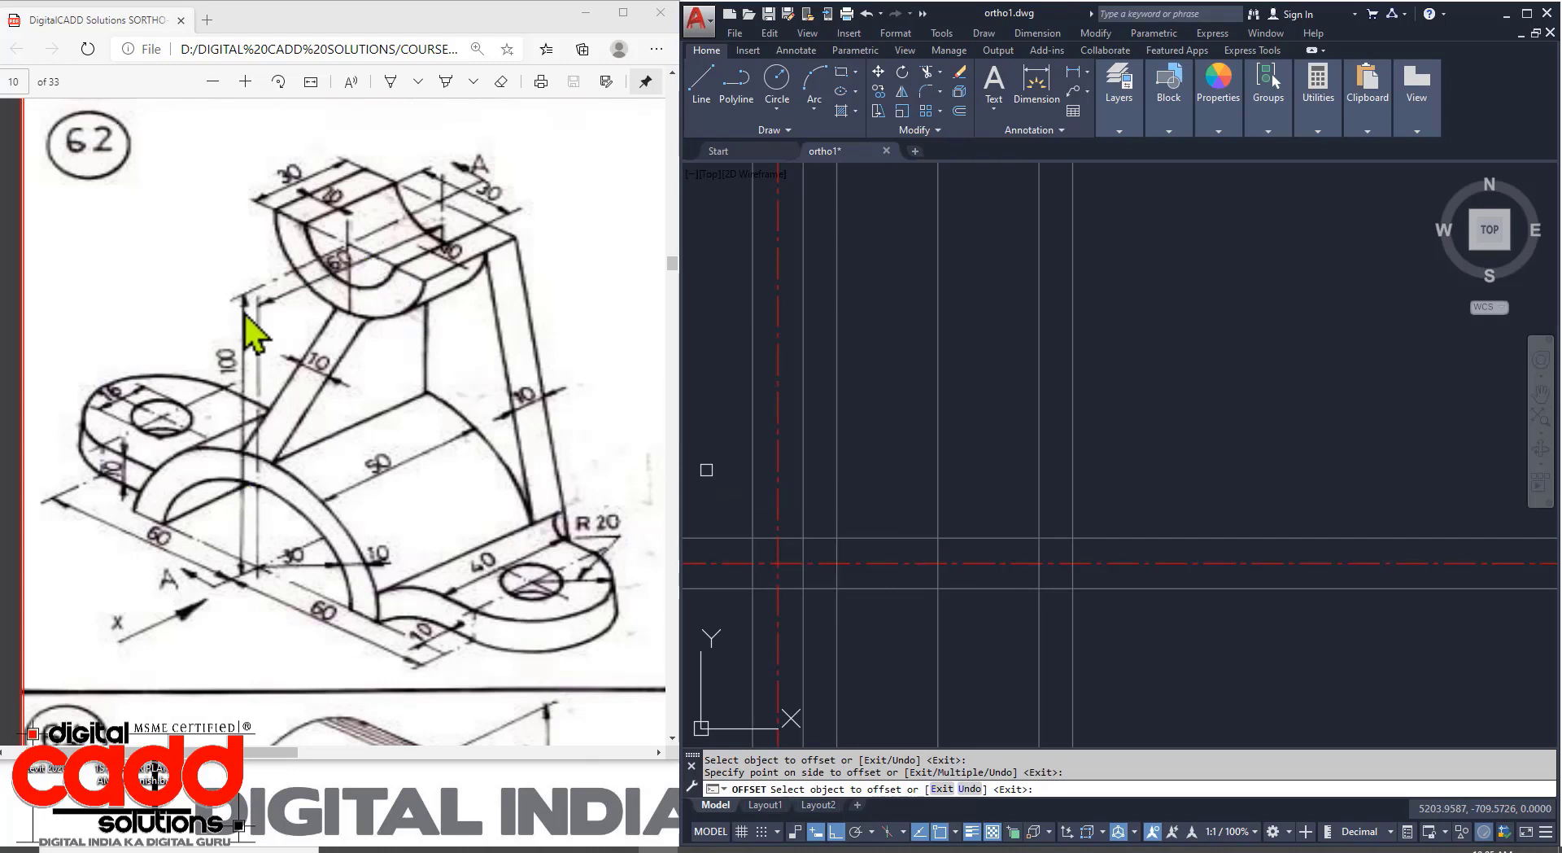
Offset the horizontal construction line just above the horizontal axis upward by 100 and end the Offset command.
left_click(979, 537)
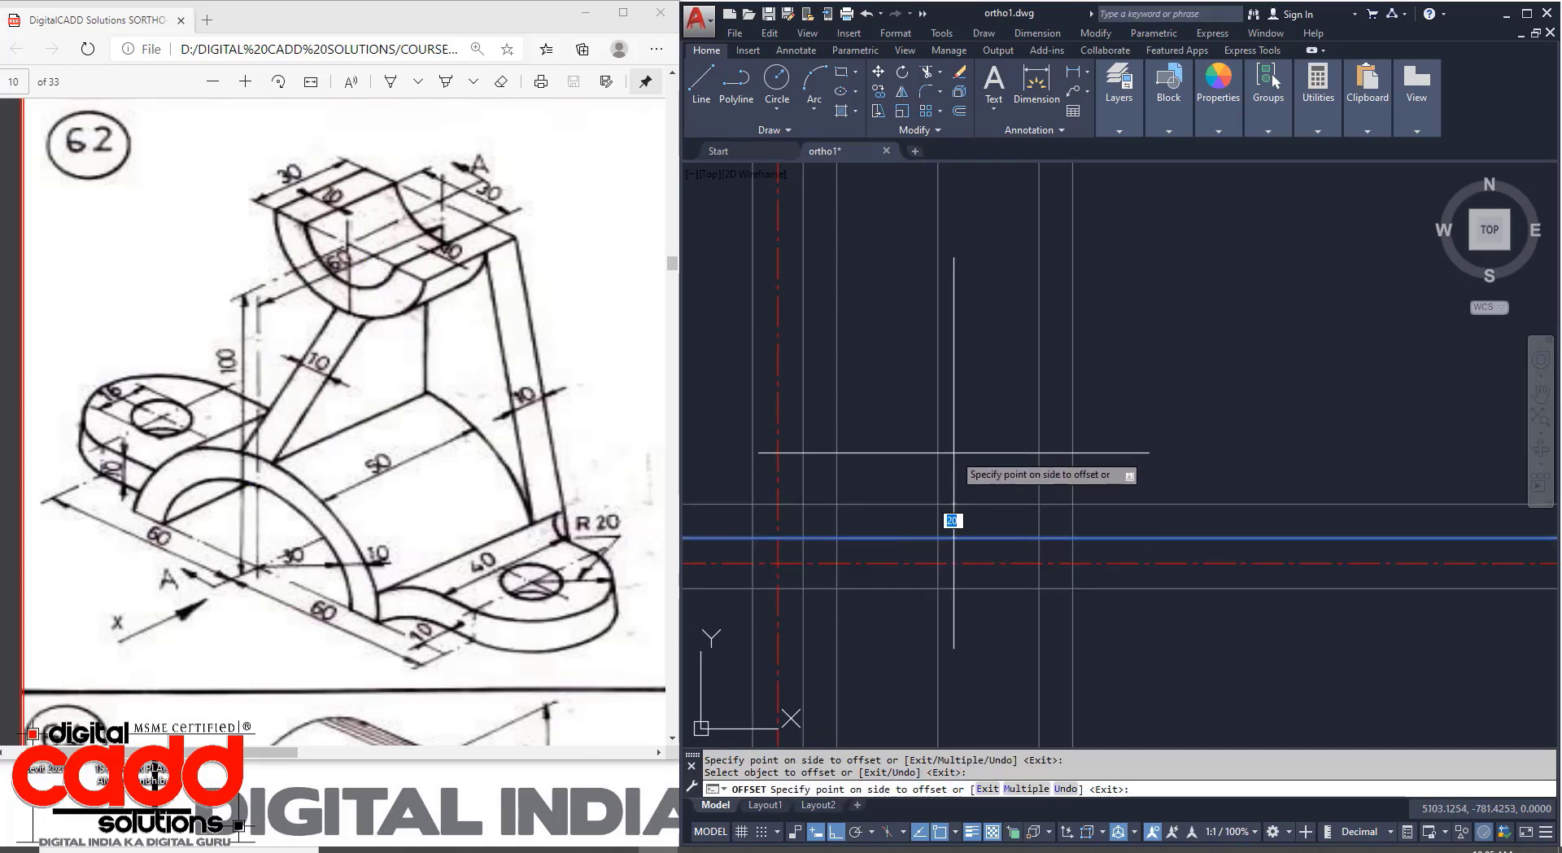
type("100")
key("Return")
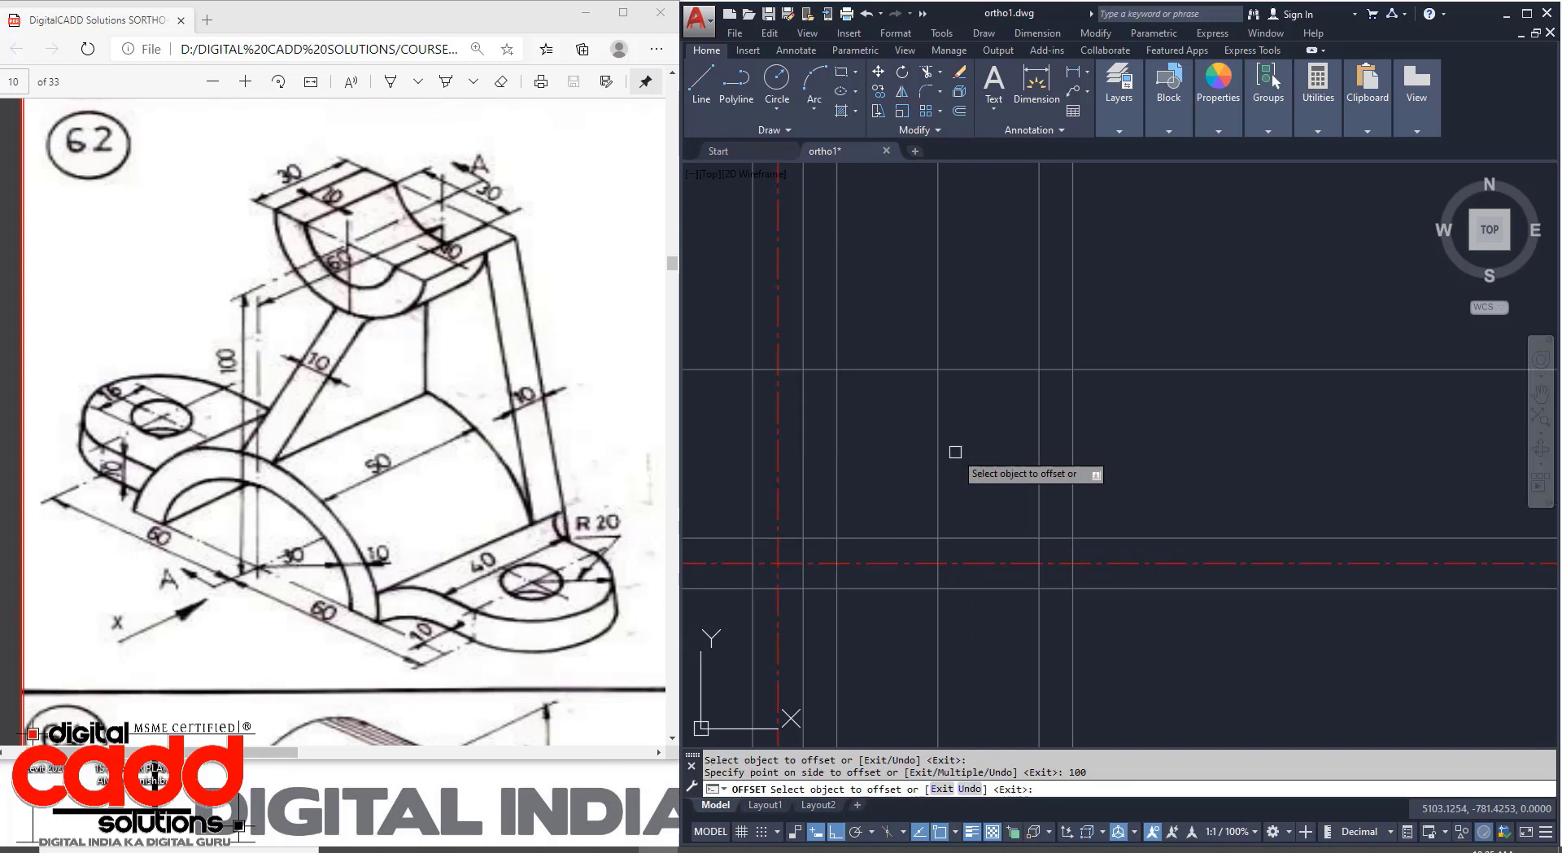
key("Return")
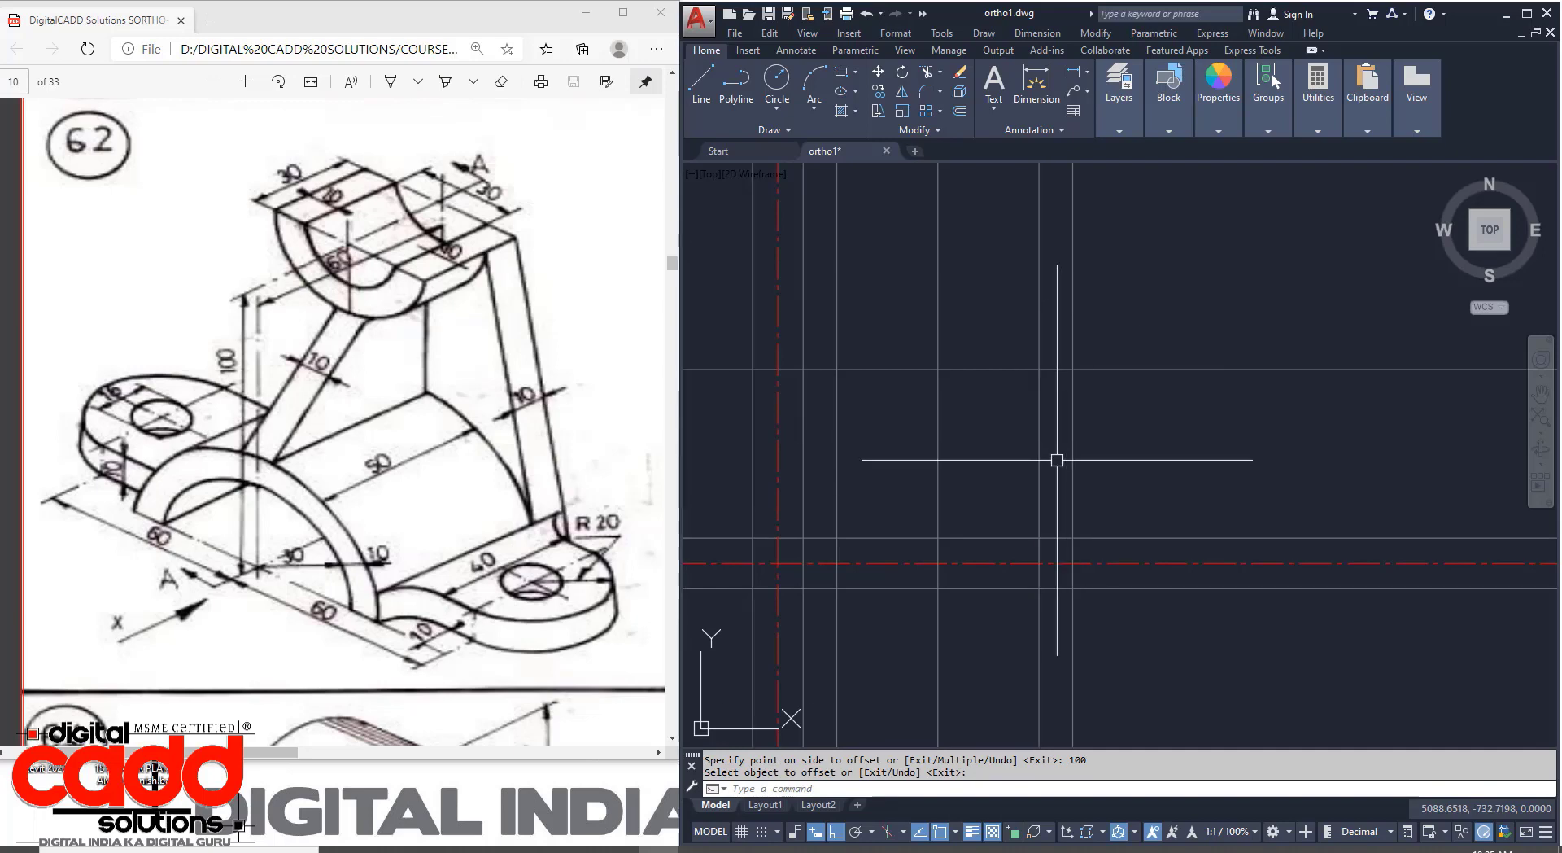
Make 01. Drawings the current layer.
left_click(1169, 131)
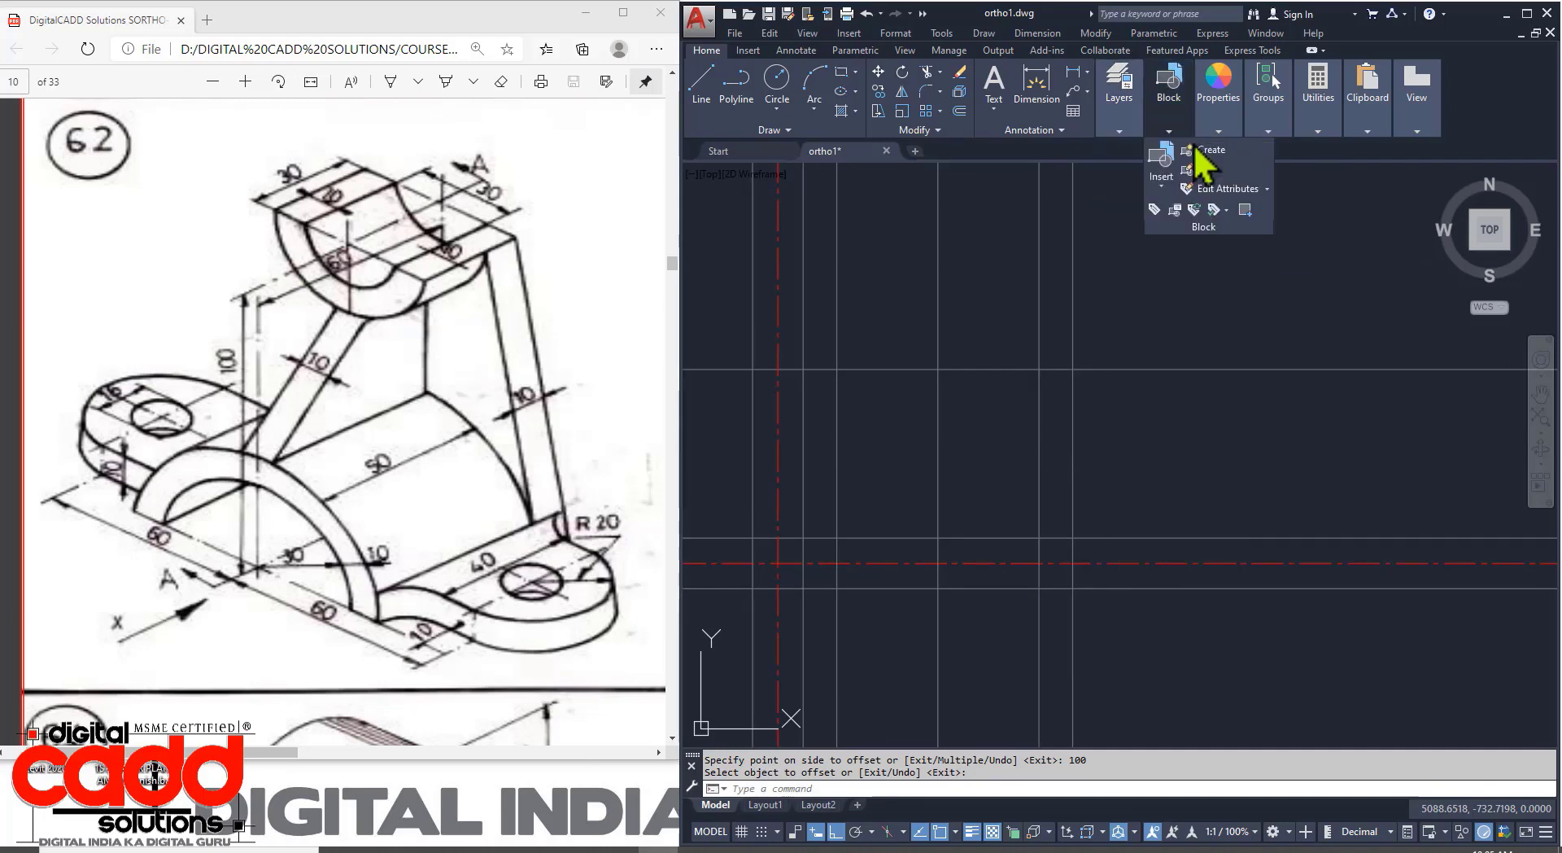
left_click(1121, 128)
left_click(1174, 154)
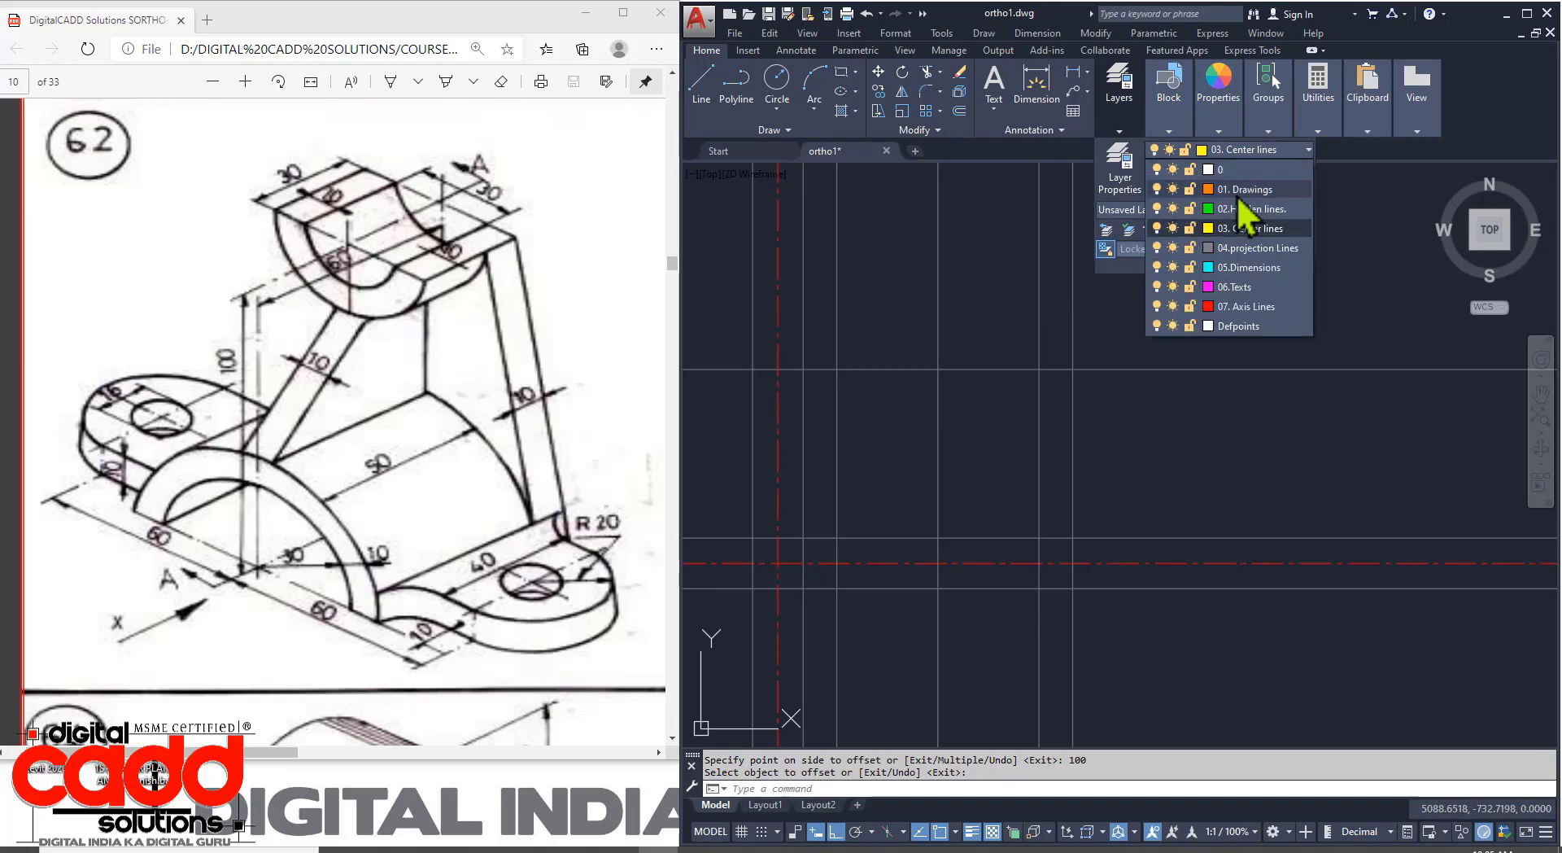
left_click(1256, 190)
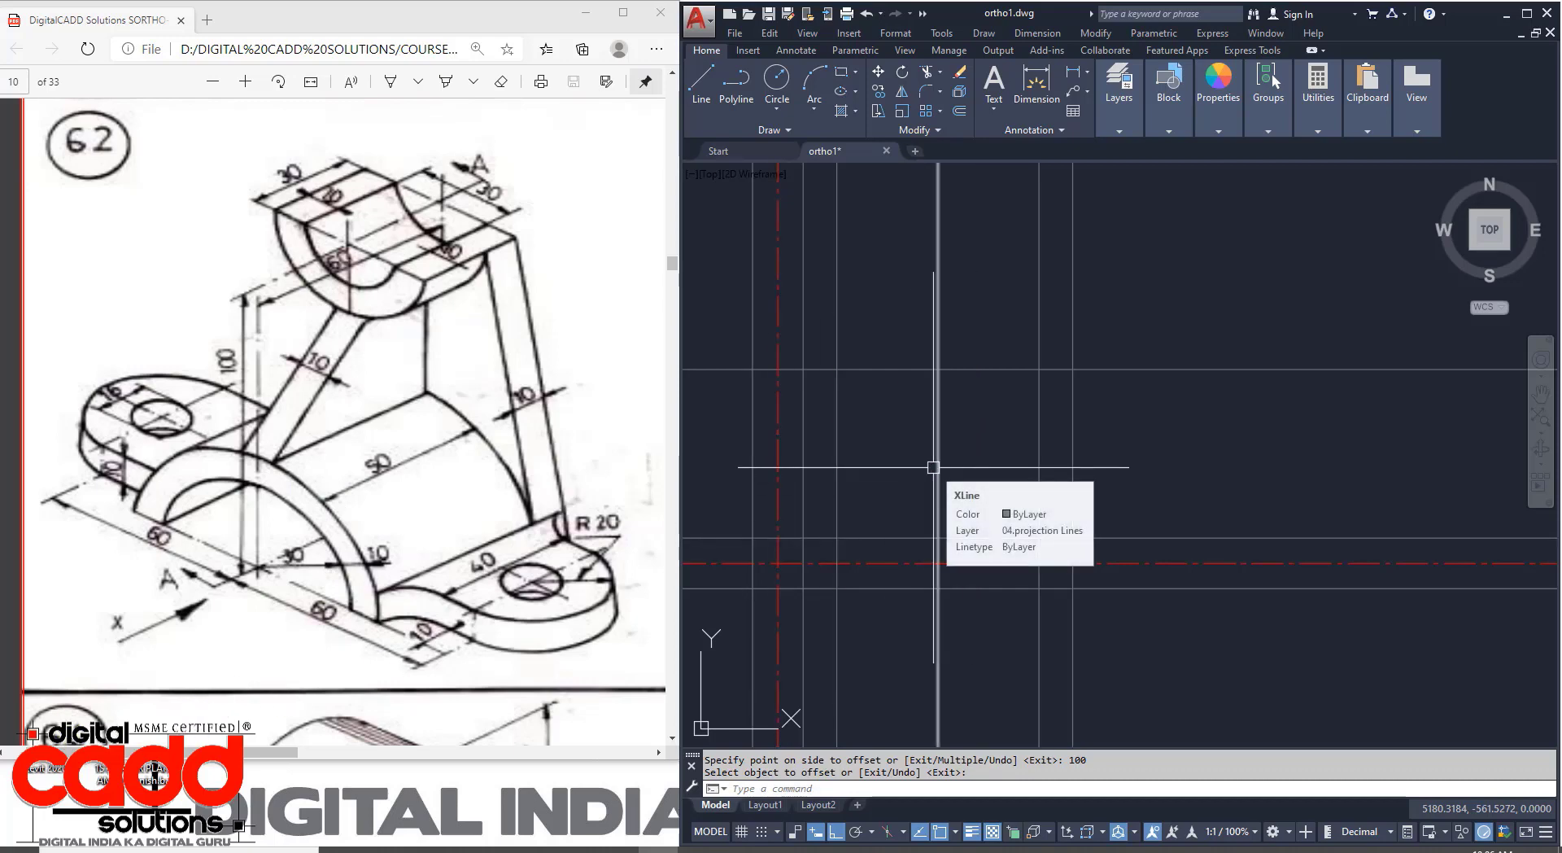
left_click(813, 109)
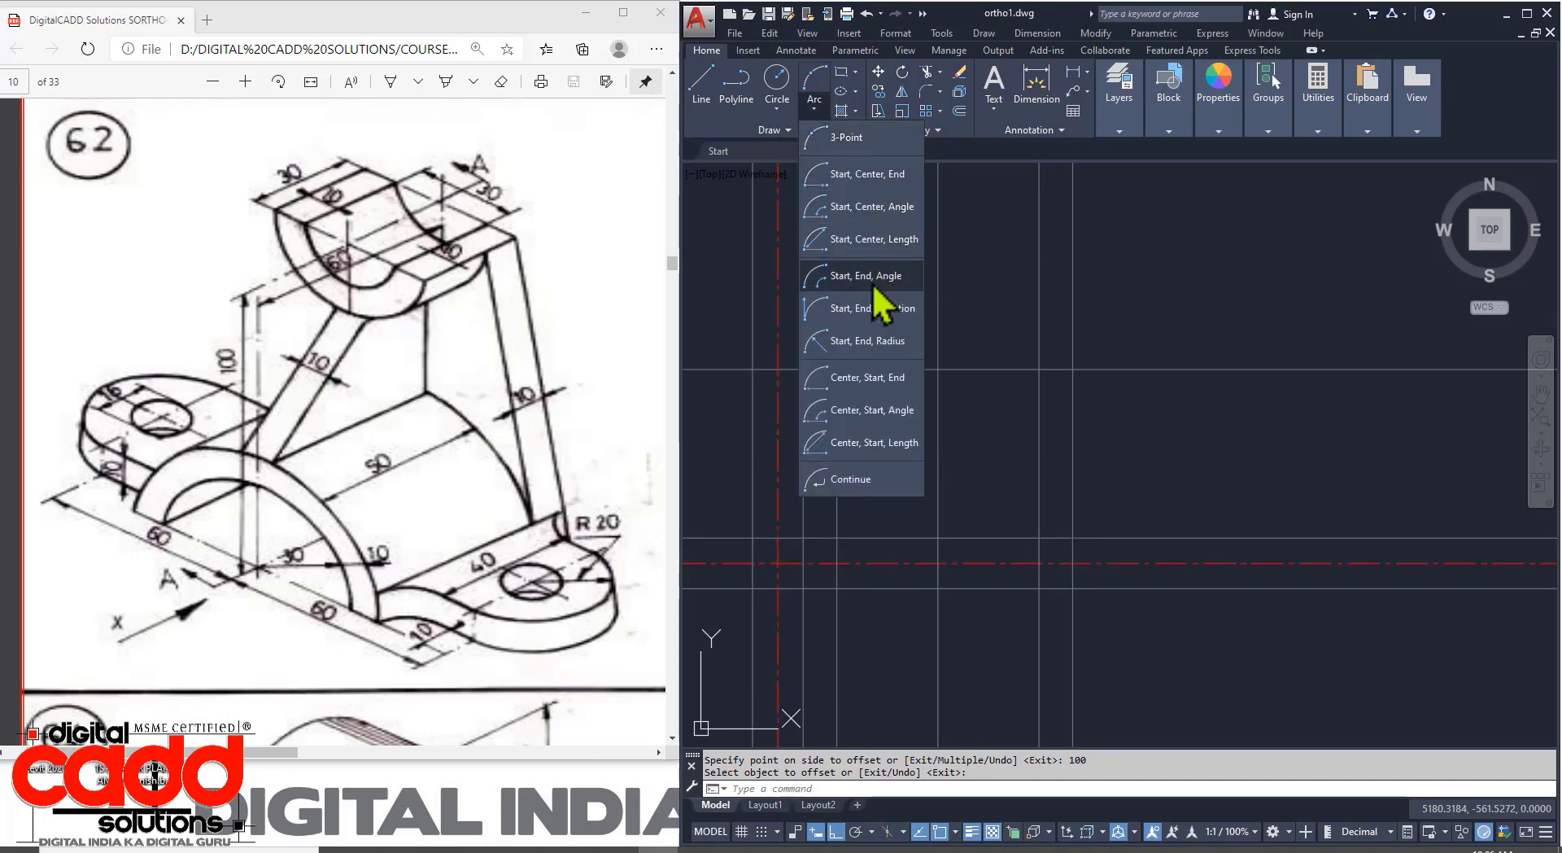
left_click(870, 378)
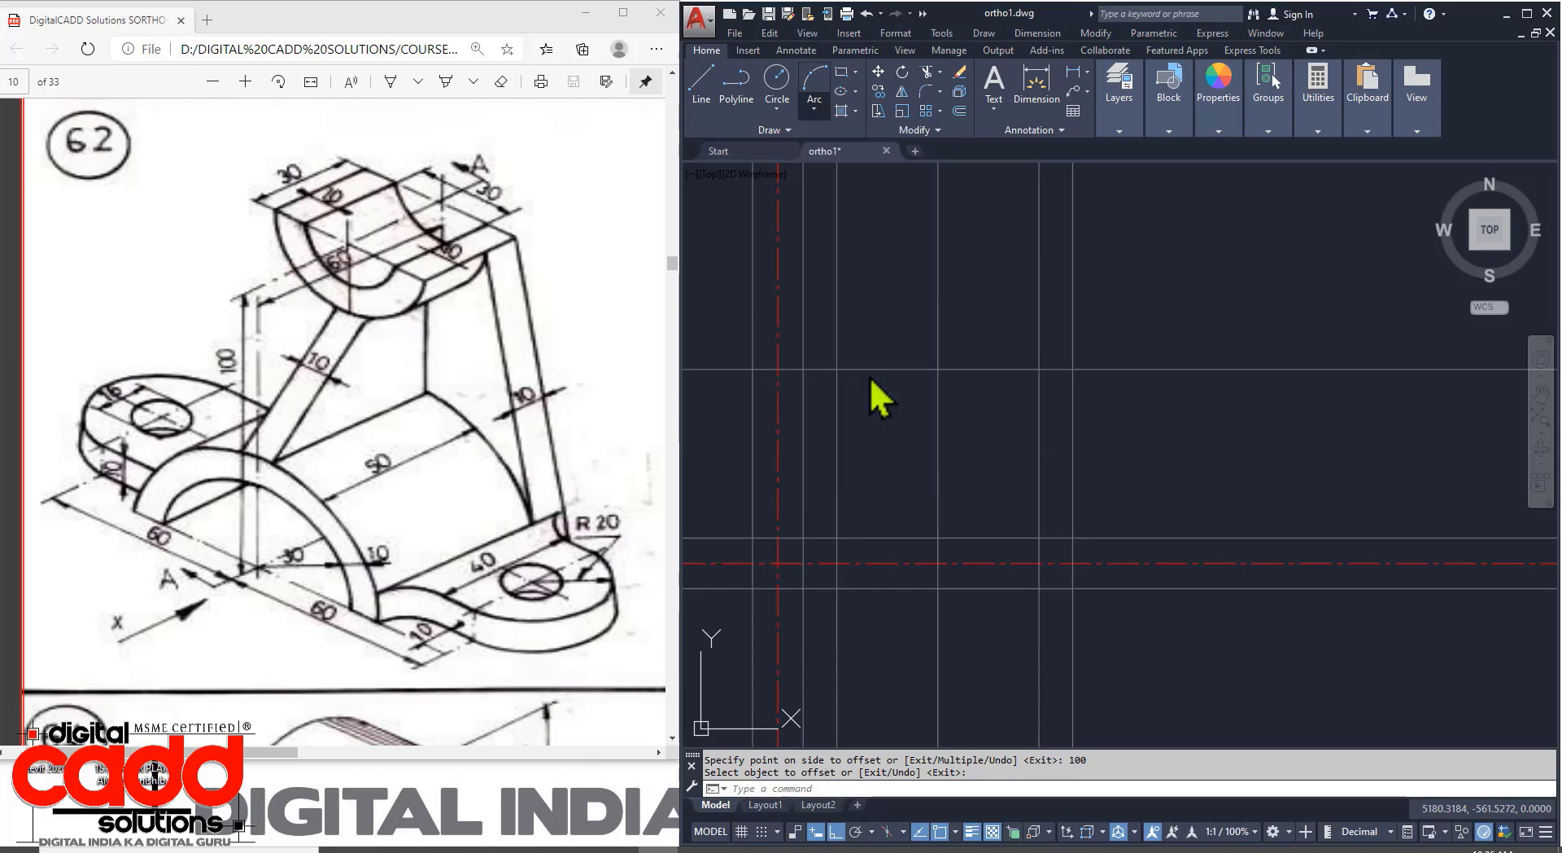
left_click(944, 536)
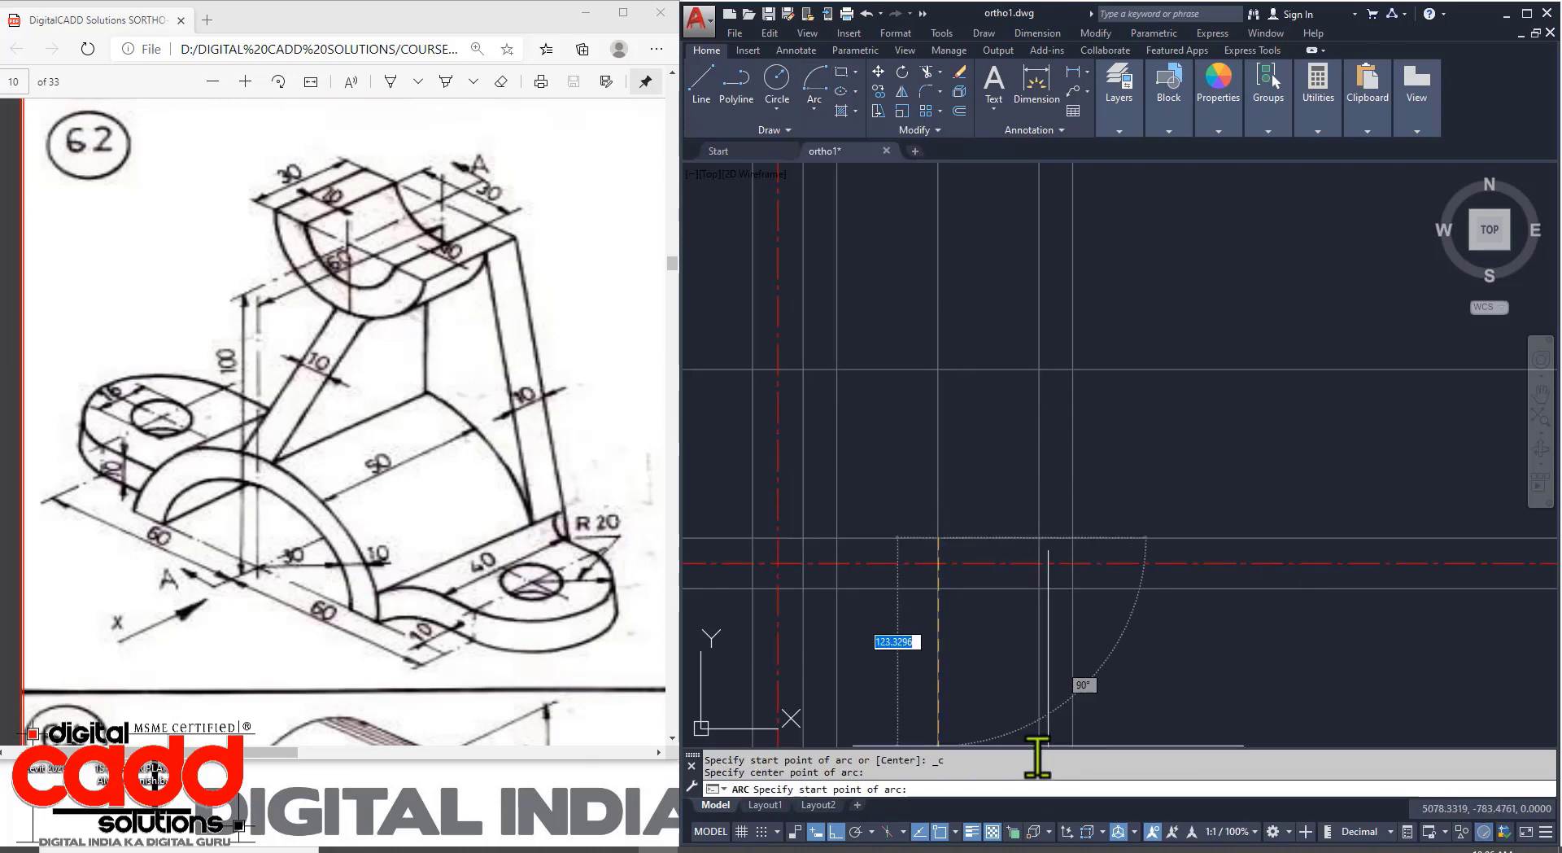
key("Escape")
Draw an upper semicircular arc of radius 30 centred where the middle vertical construction line meets the horizontal one just above the axis.
mouse_move(1115, 121)
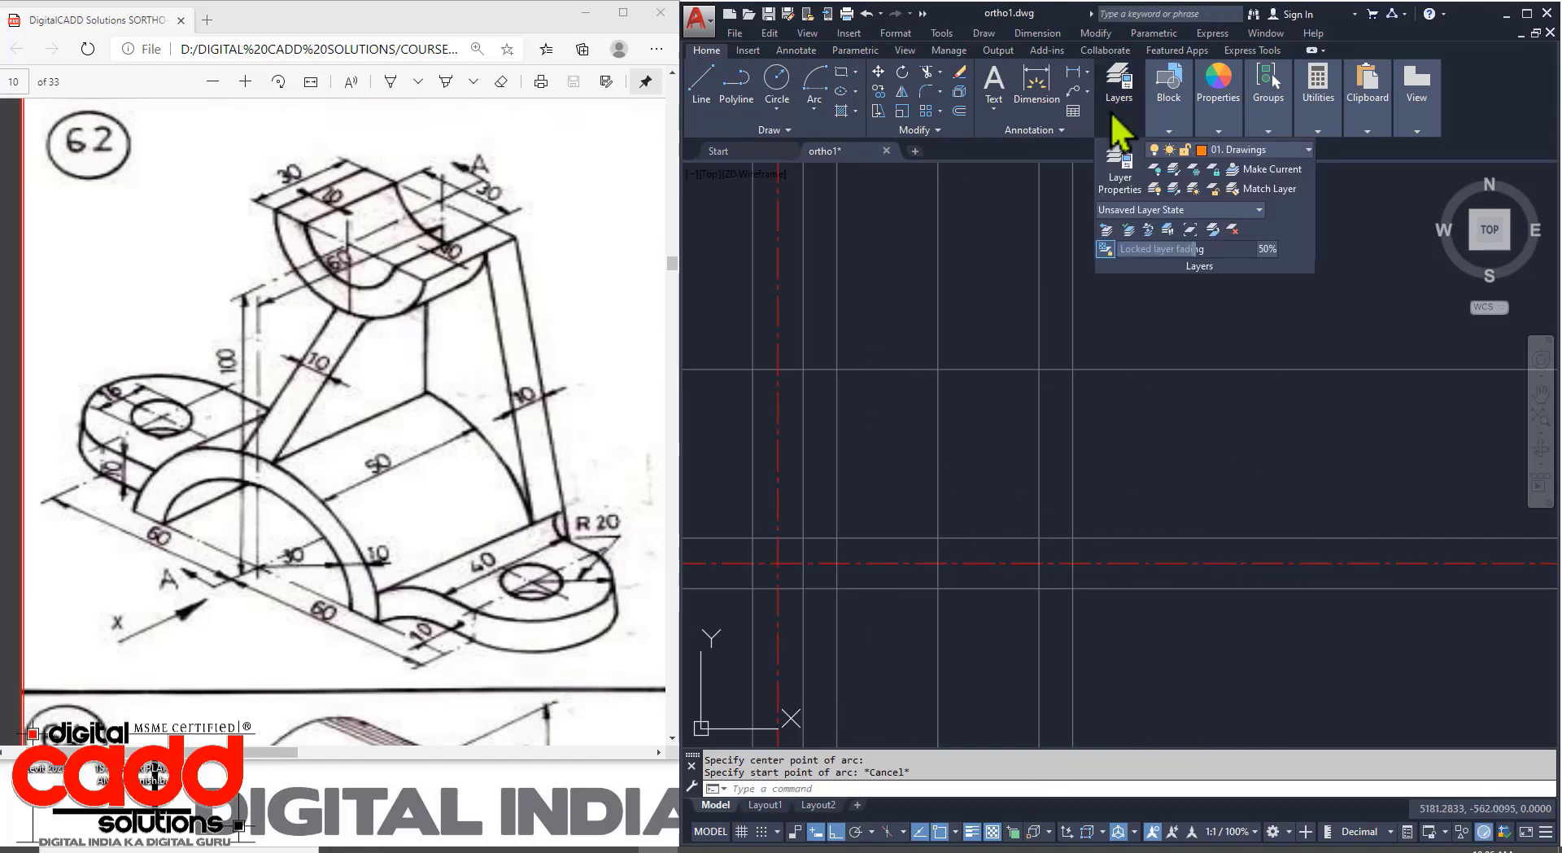
key("Escape")
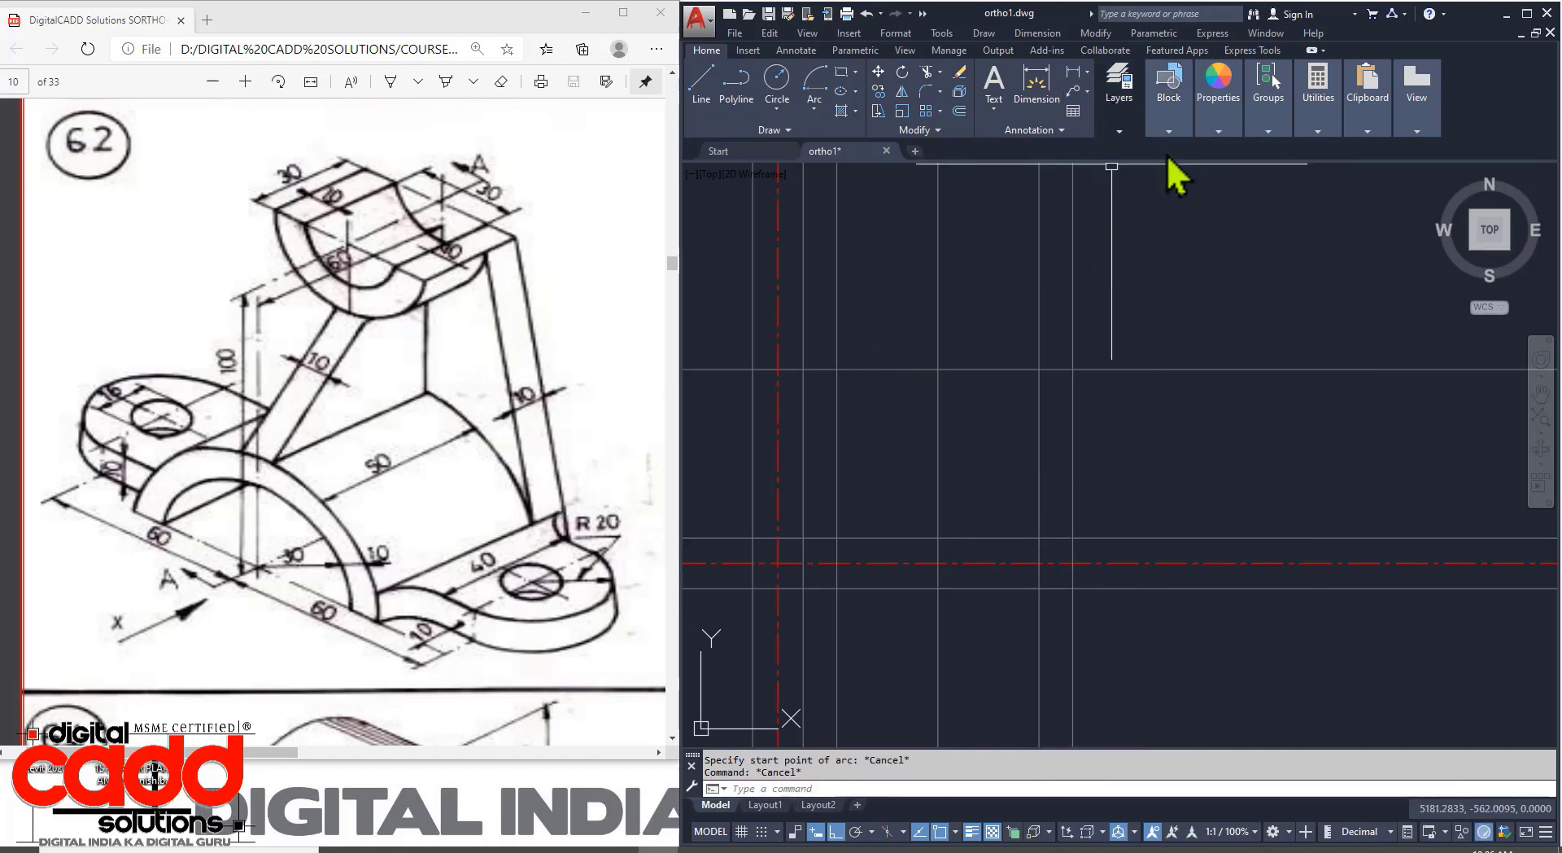
key("Escape")
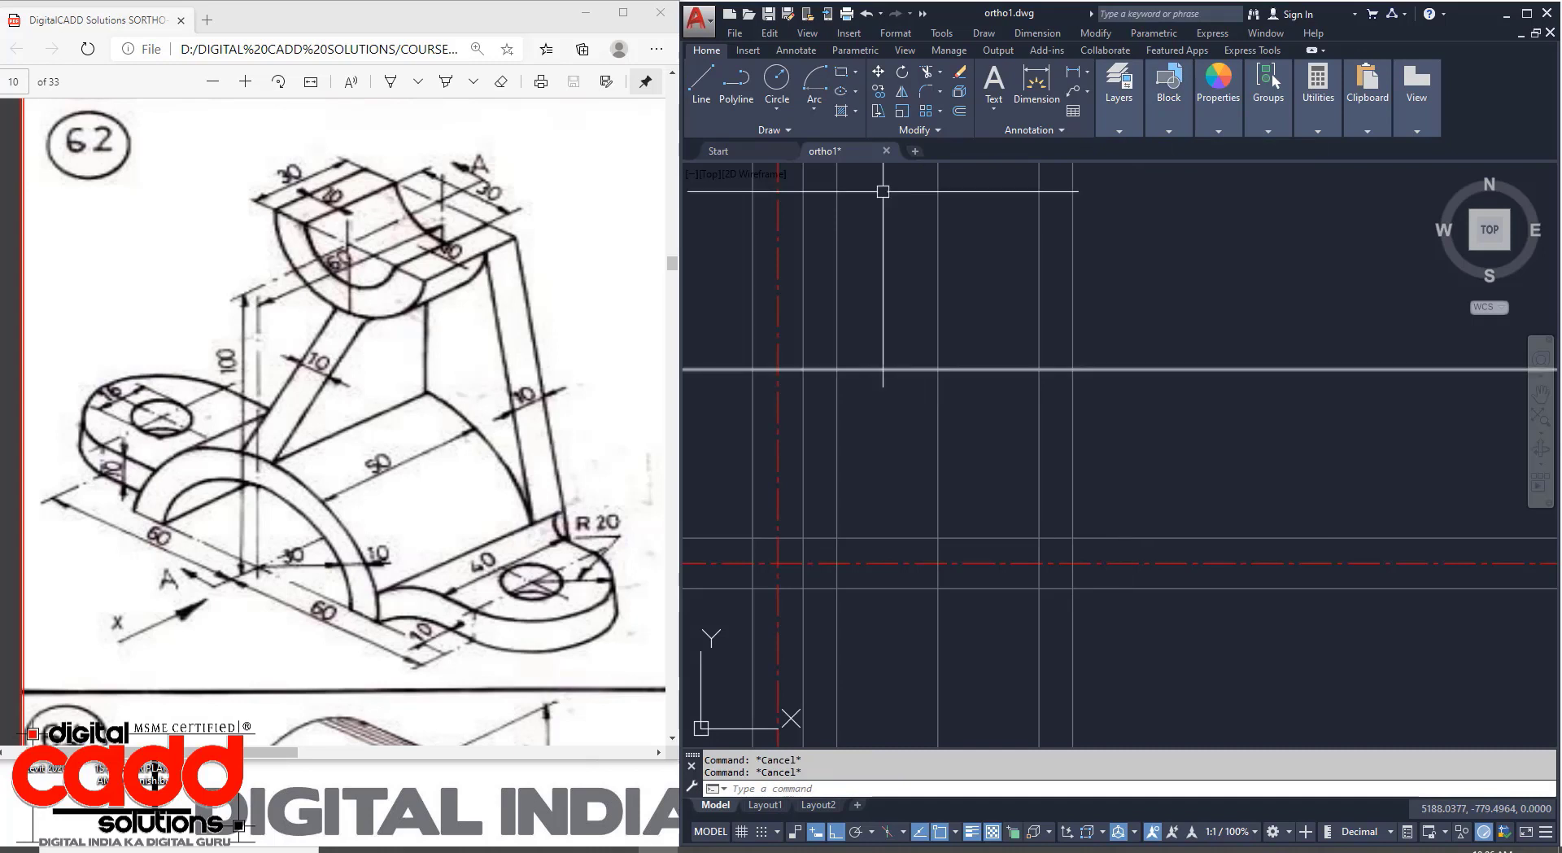
left_click(805, 108)
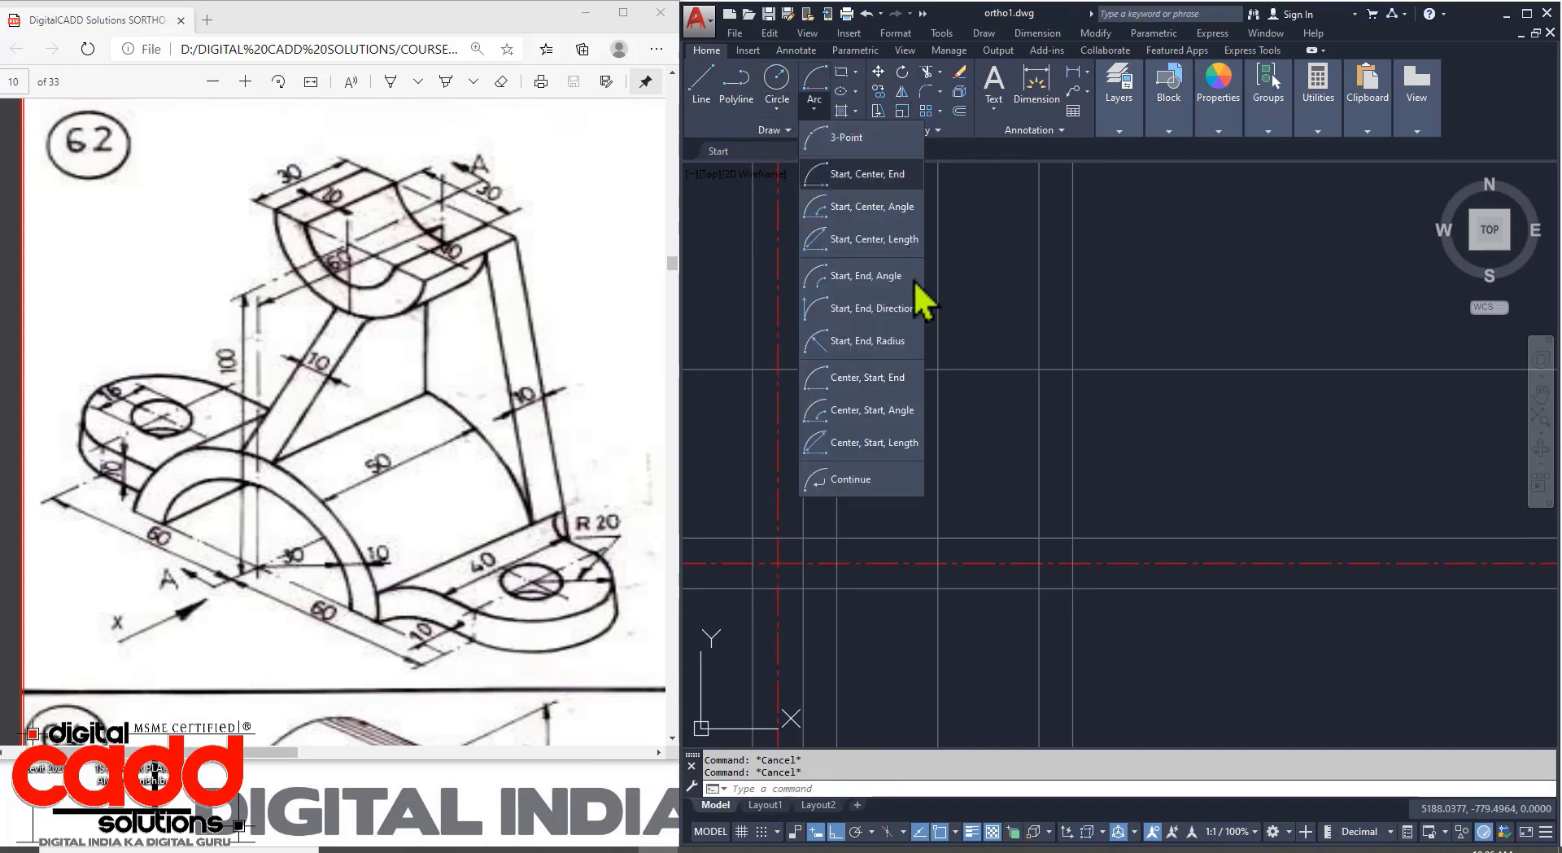
left_click(880, 388)
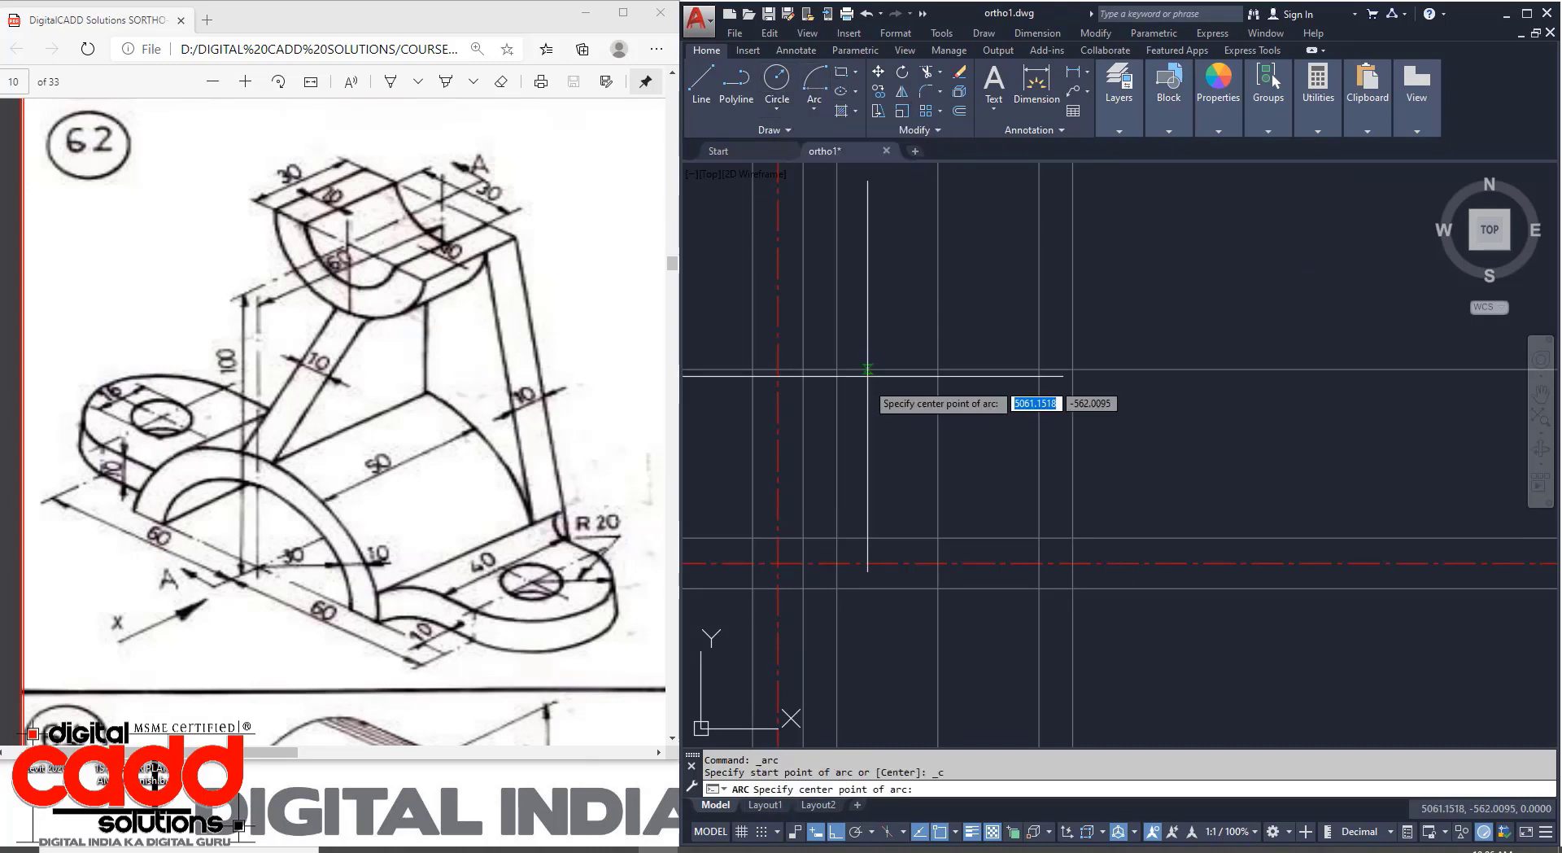
left_click(938, 537)
type("3")
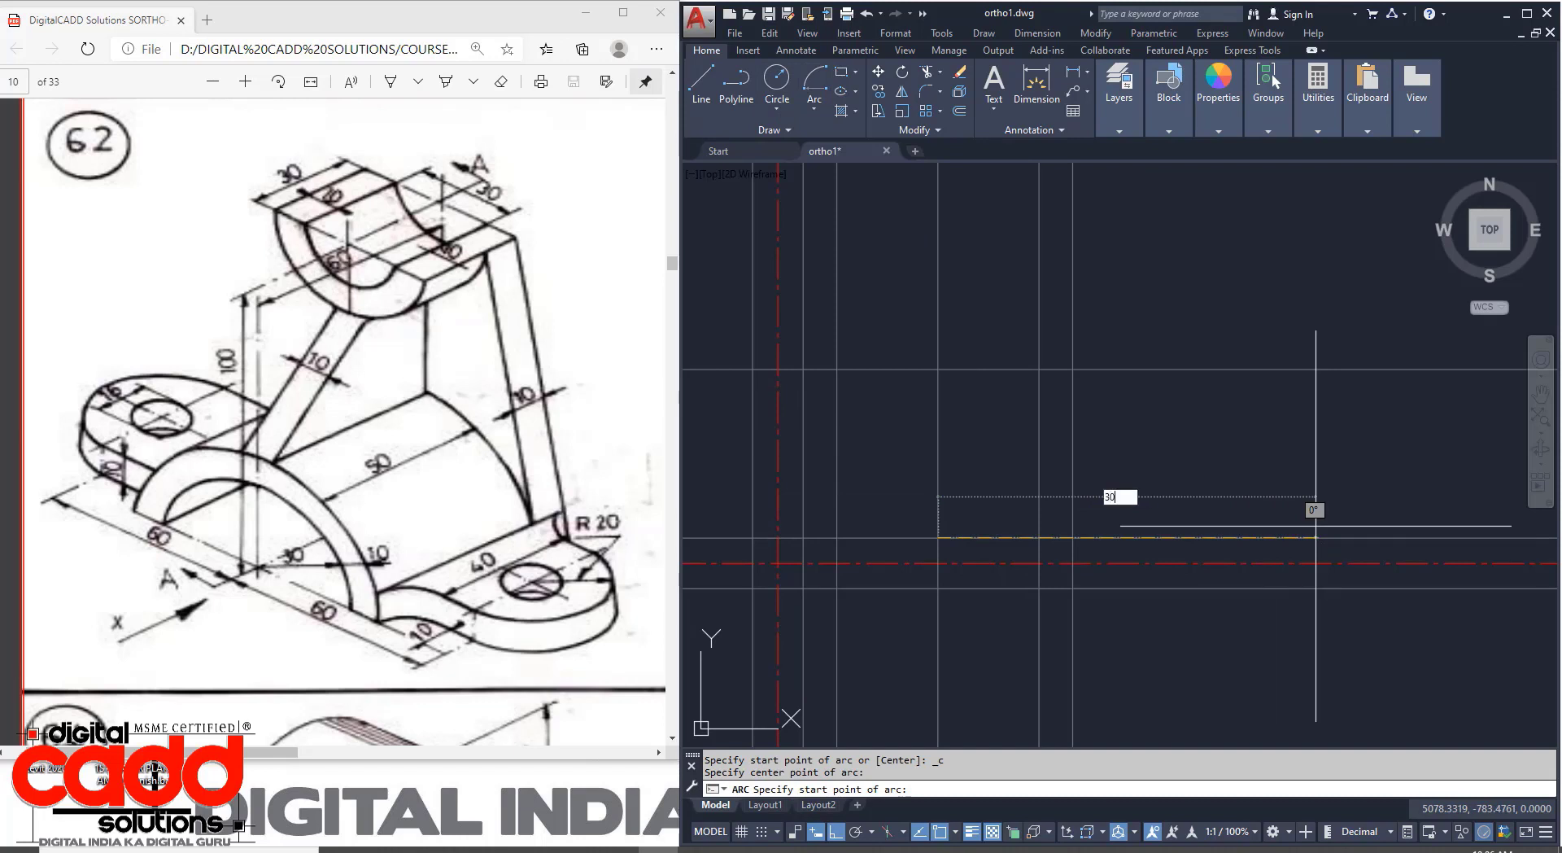
type("0")
key("Return")
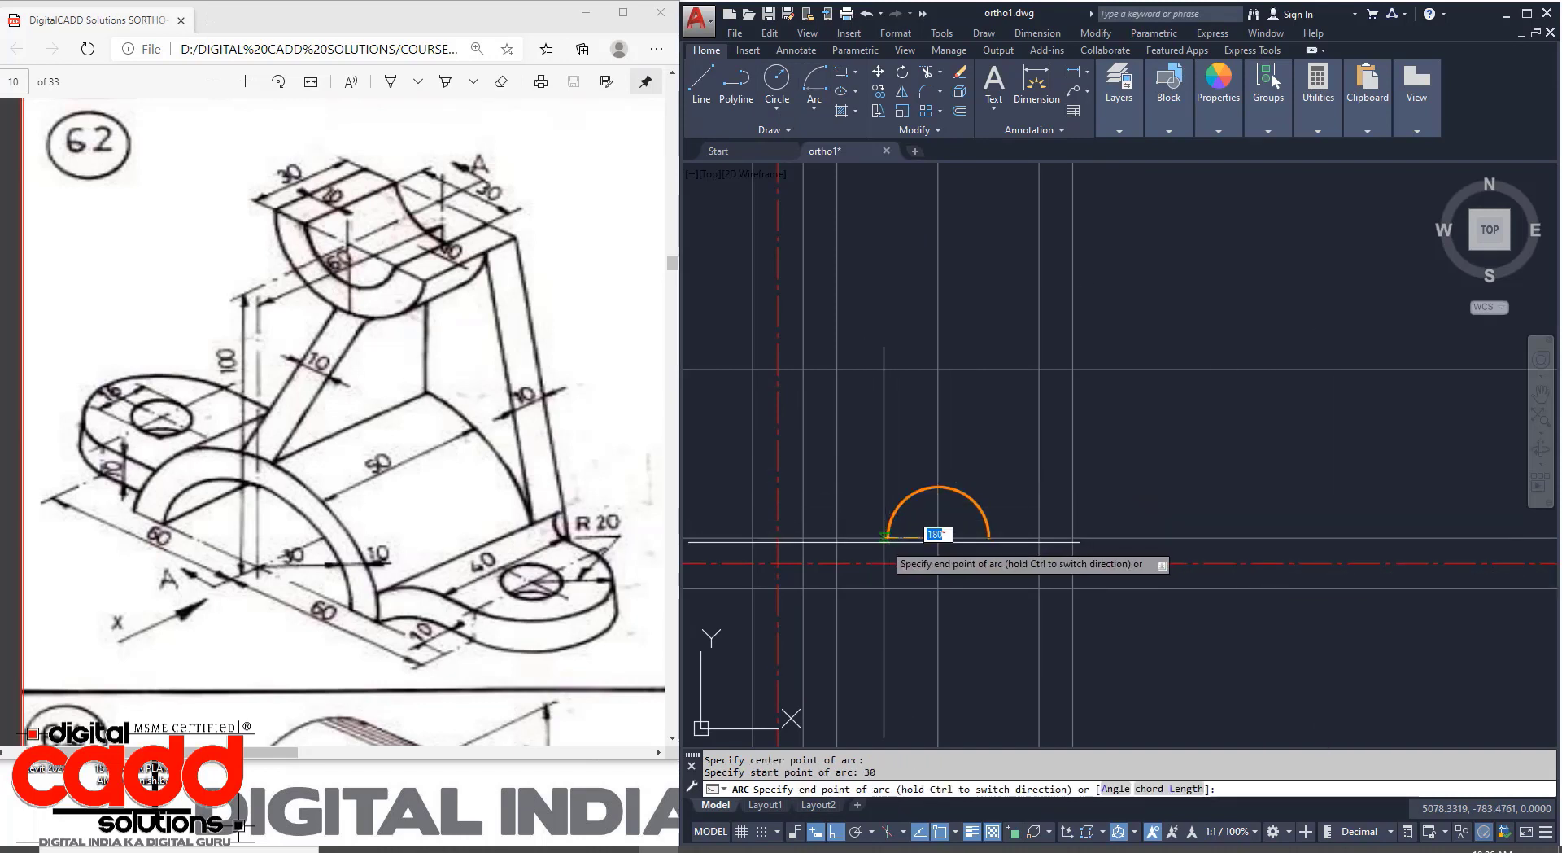
left_click(885, 537)
Offset the semicircular arc outward by 10 and end the Offset command.
scroll(887, 530, "up", 2)
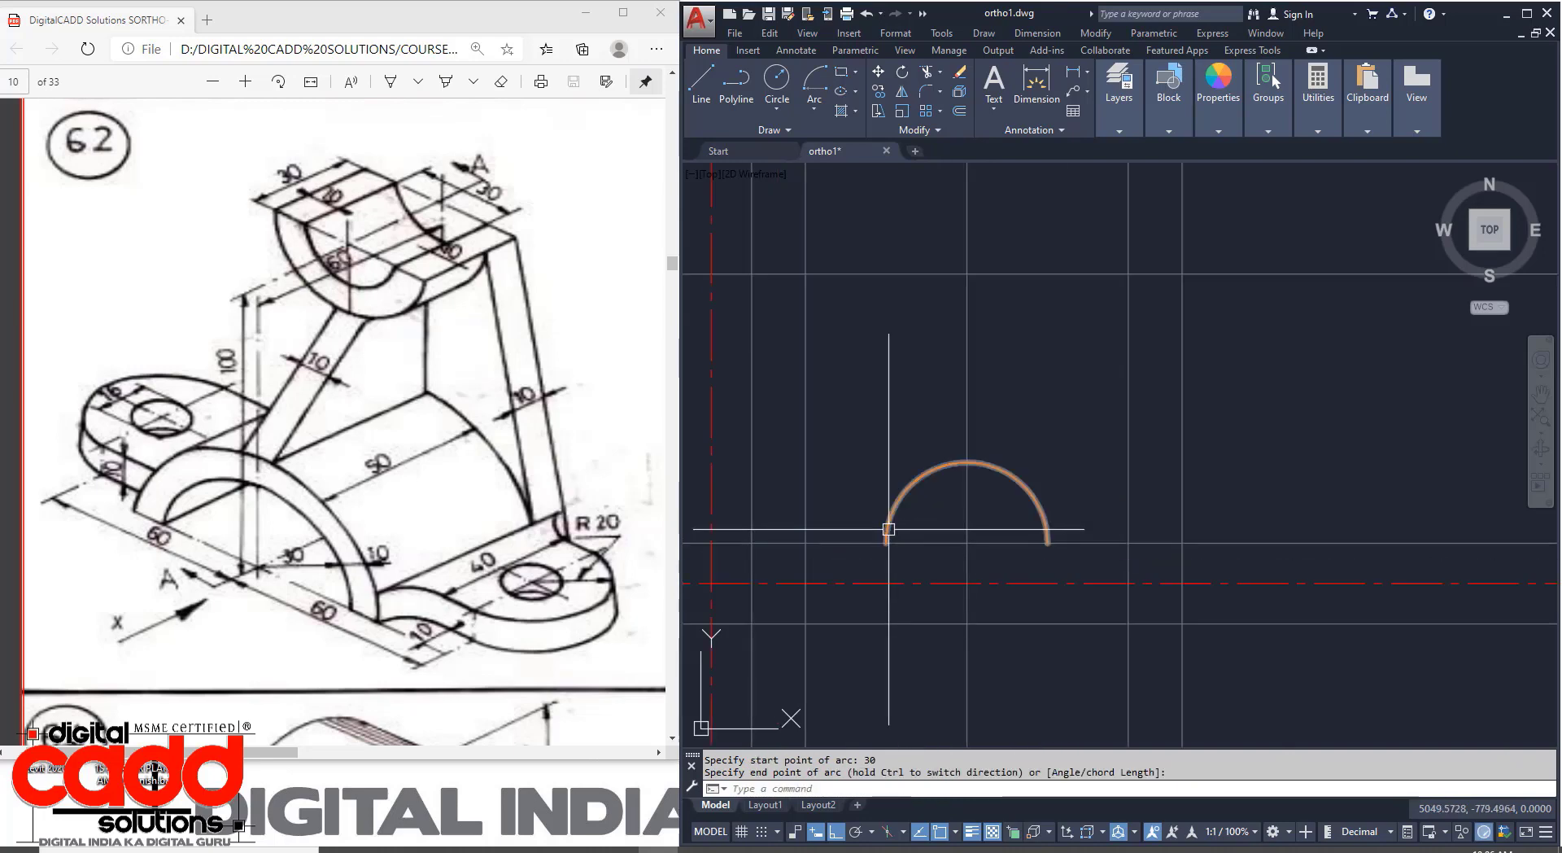
type("o")
key("Return")
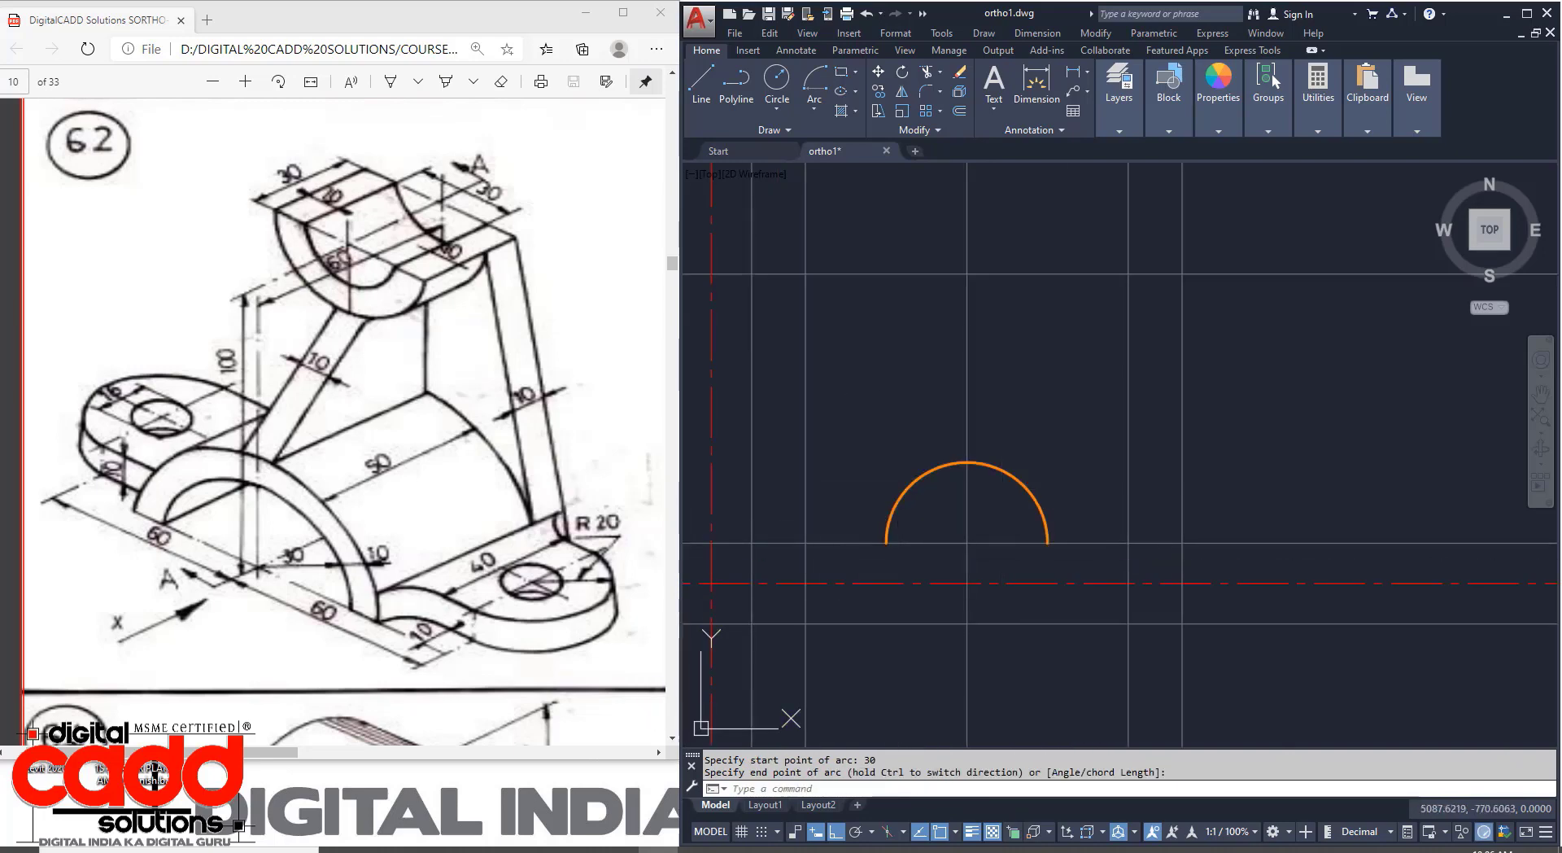
key("Return")
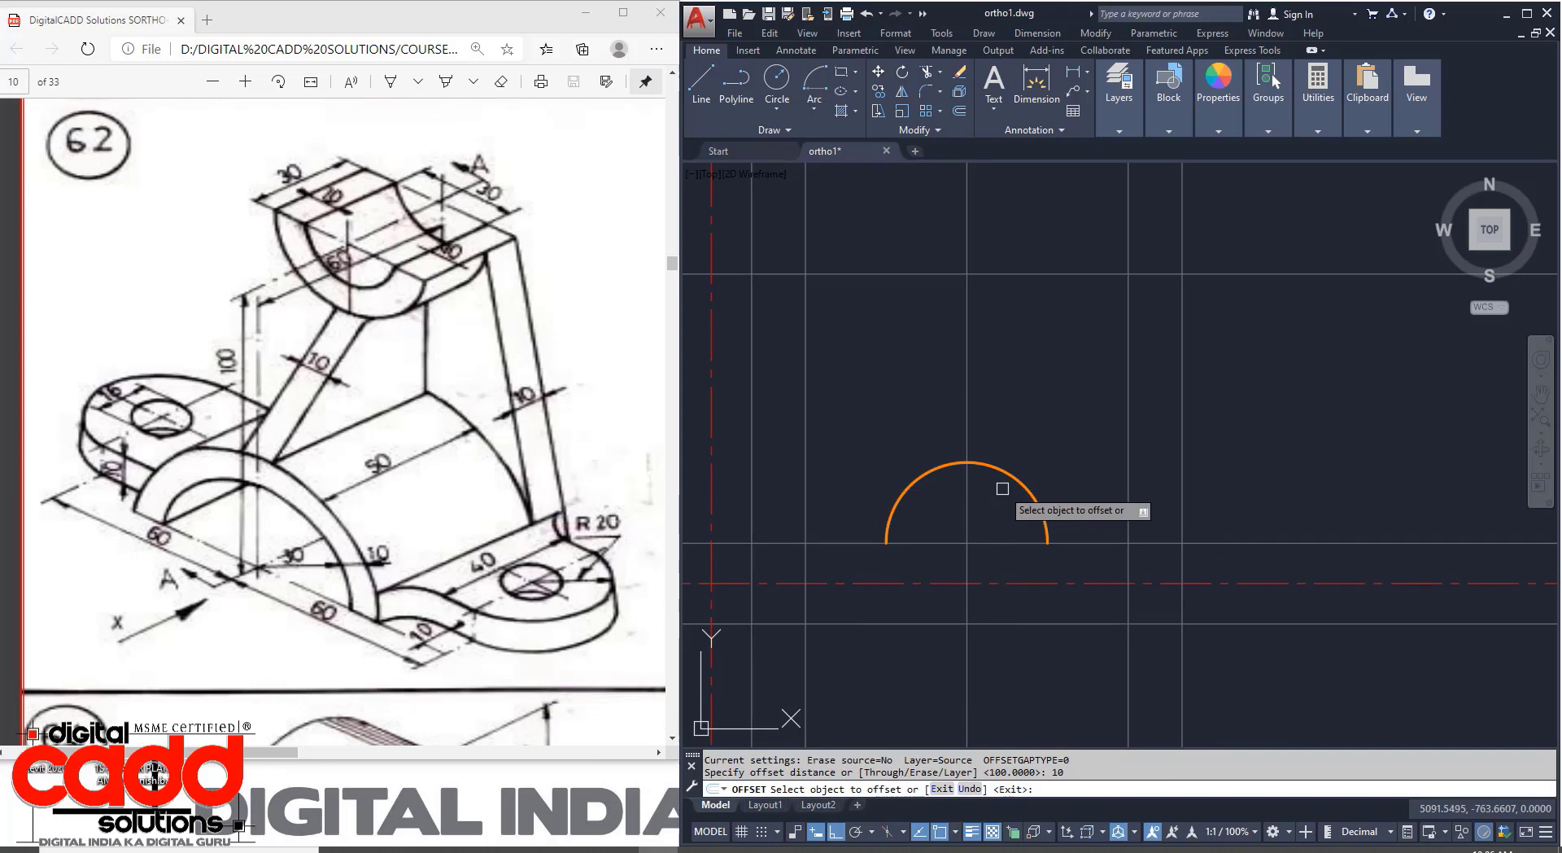
left_click(1044, 509)
left_click(1046, 408)
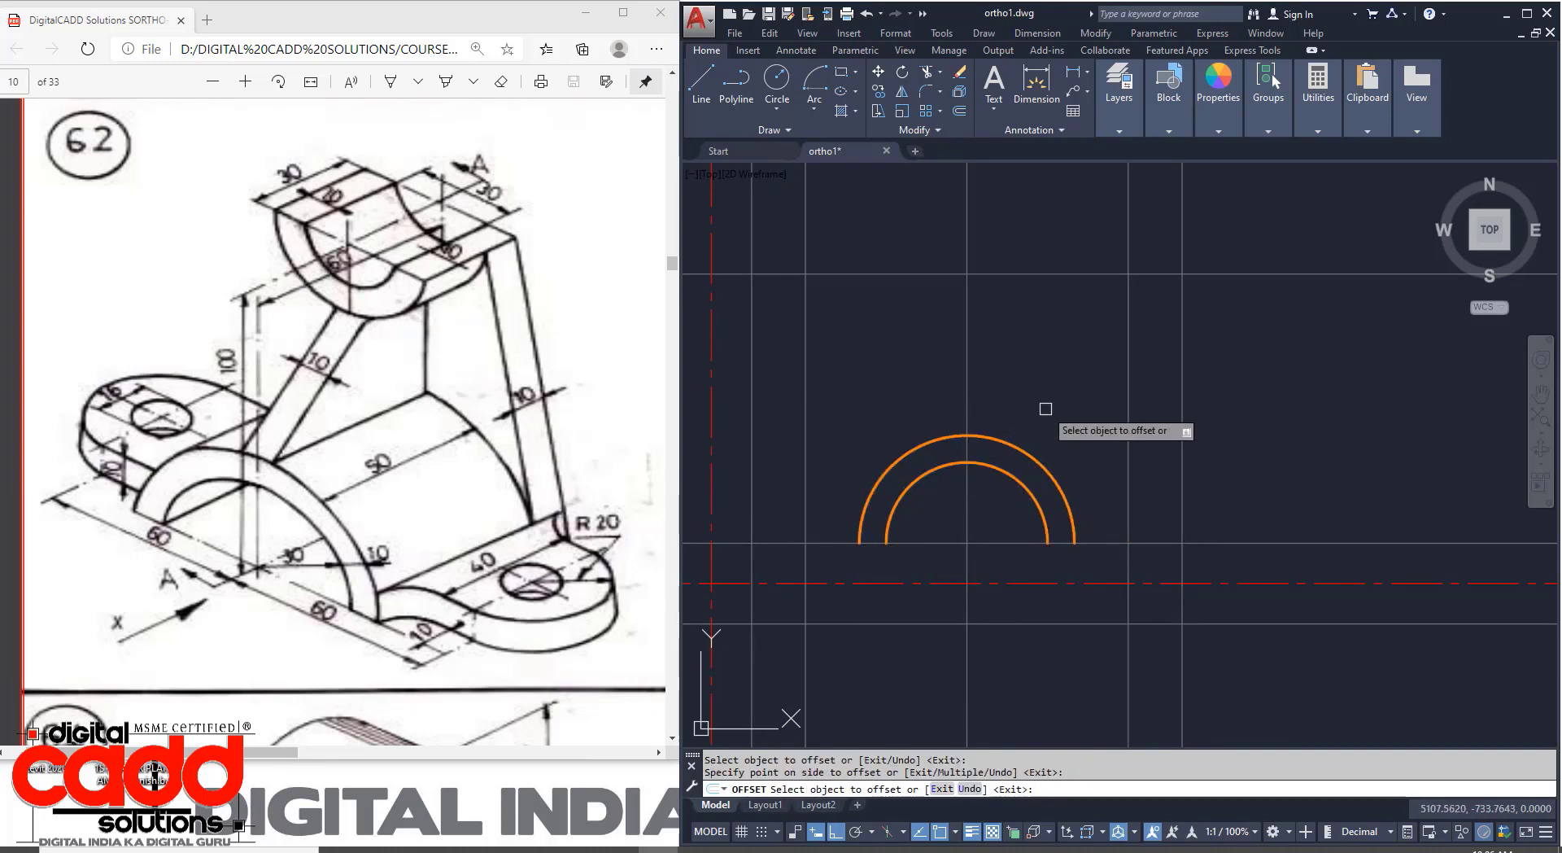
key("Return")
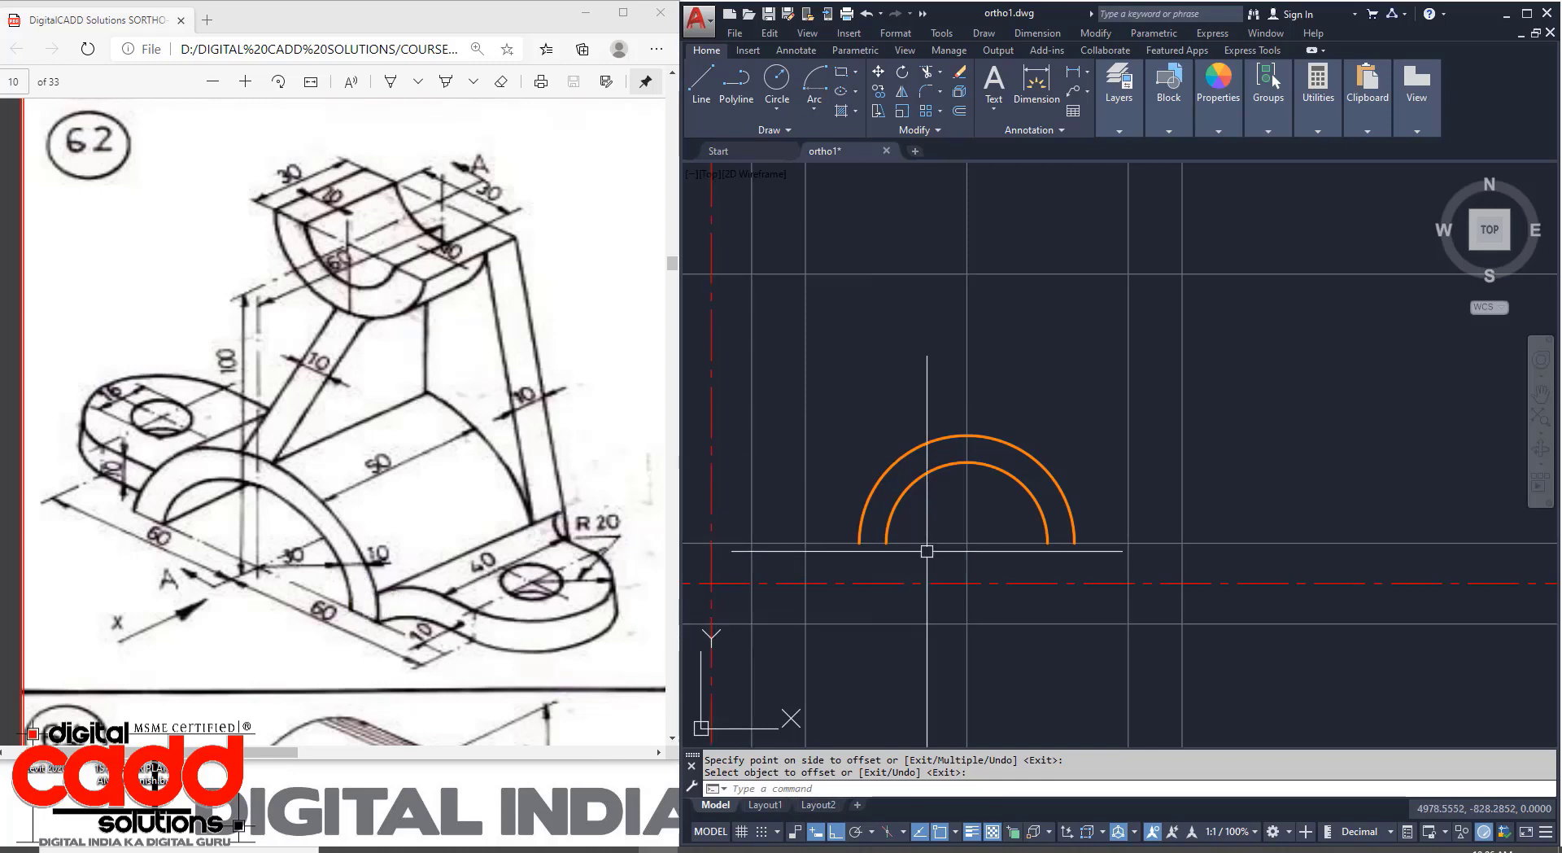
Draw a closed base rectangle 10 high on the arcs' baseline, spanning the outermost construction lines of the front view.
middle_click_drag(987, 522, 974, 540)
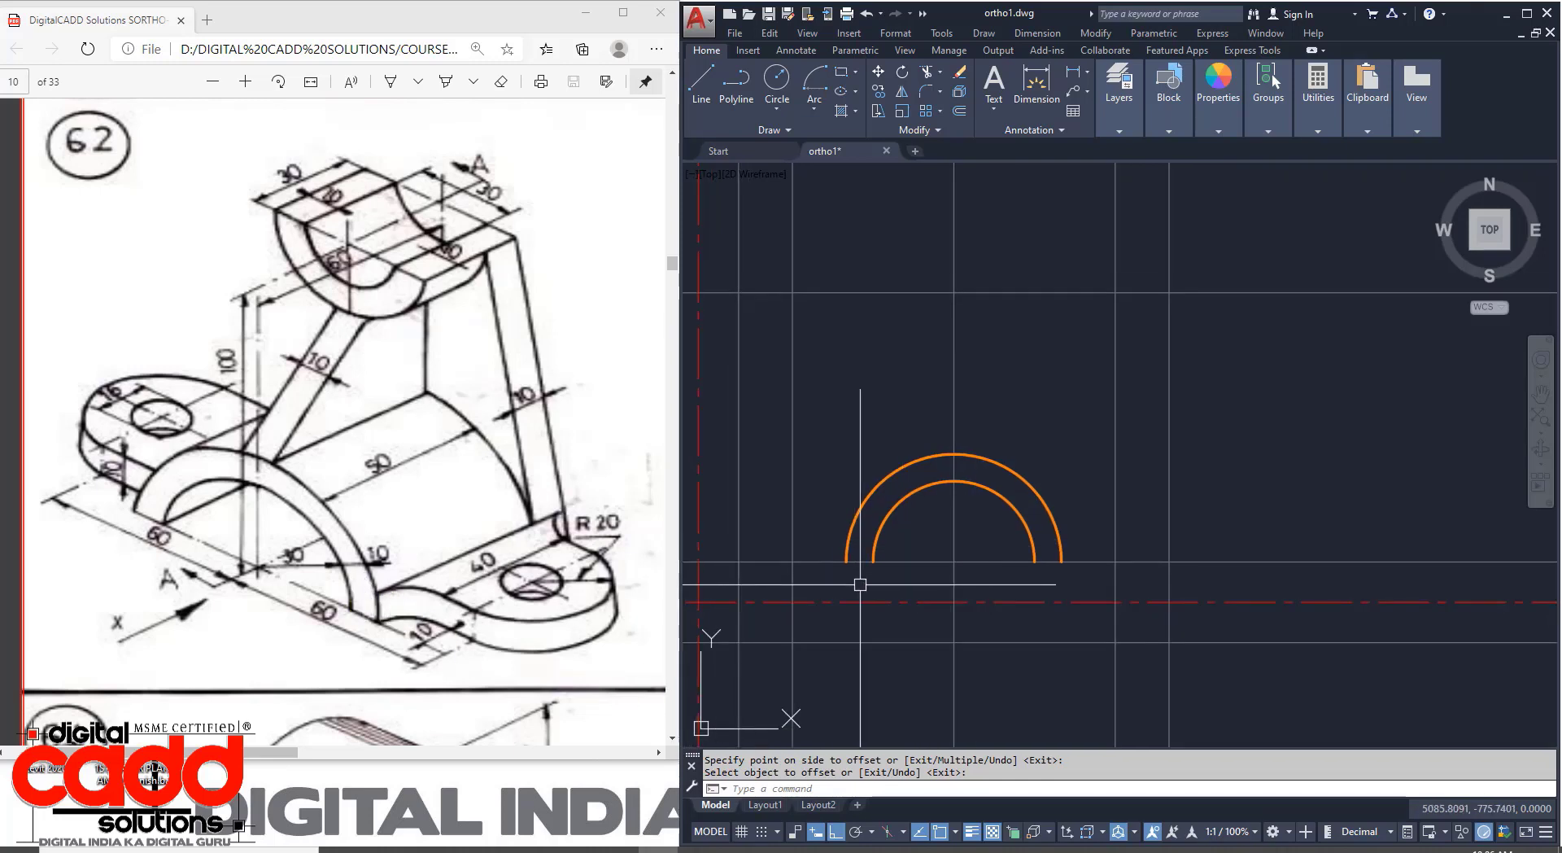
key("Return")
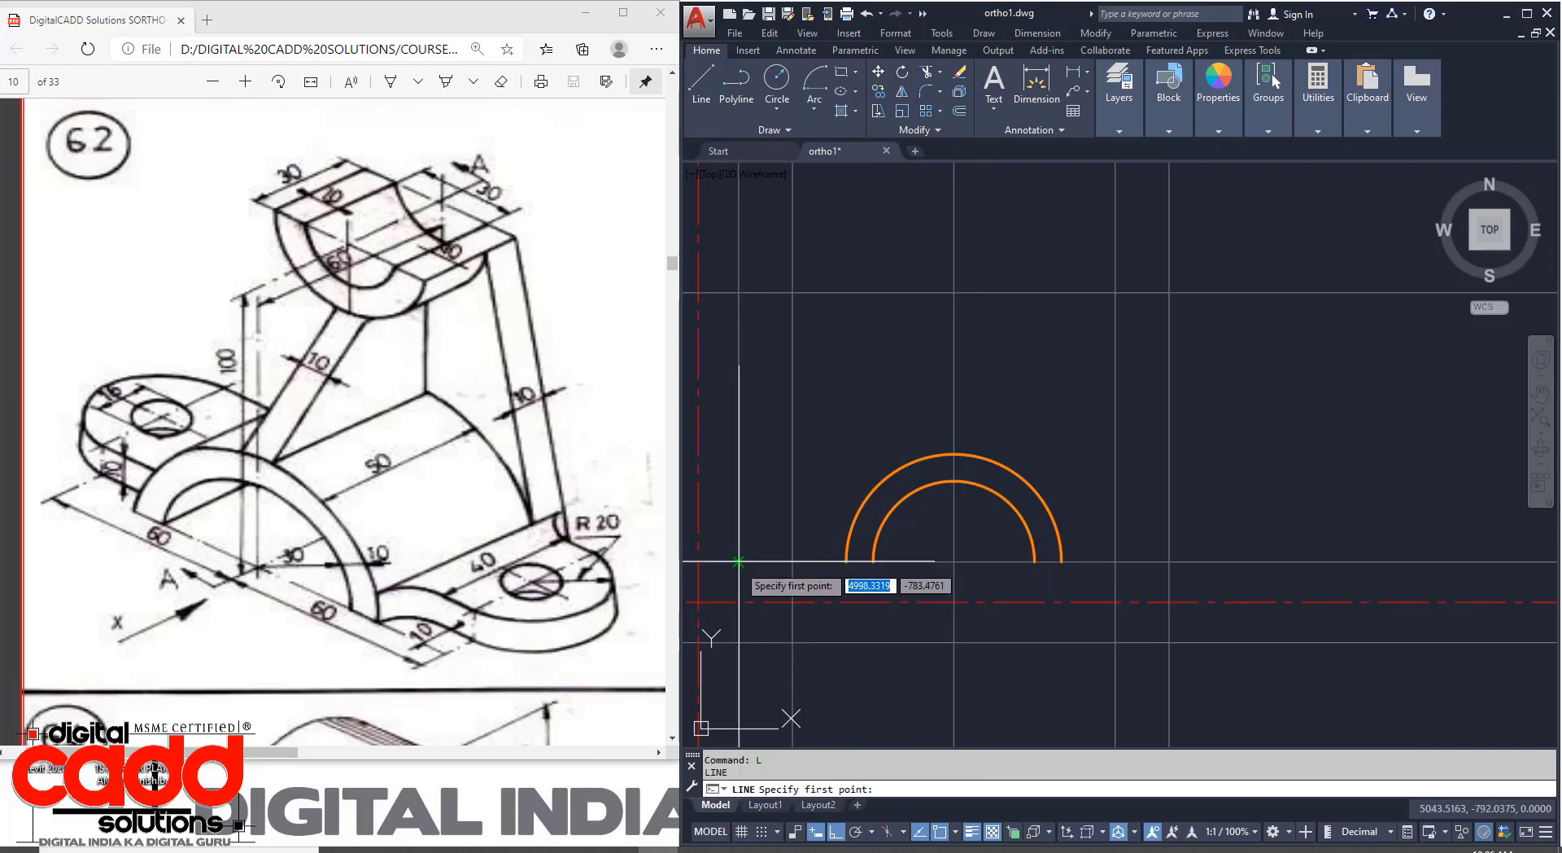
left_click(742, 563)
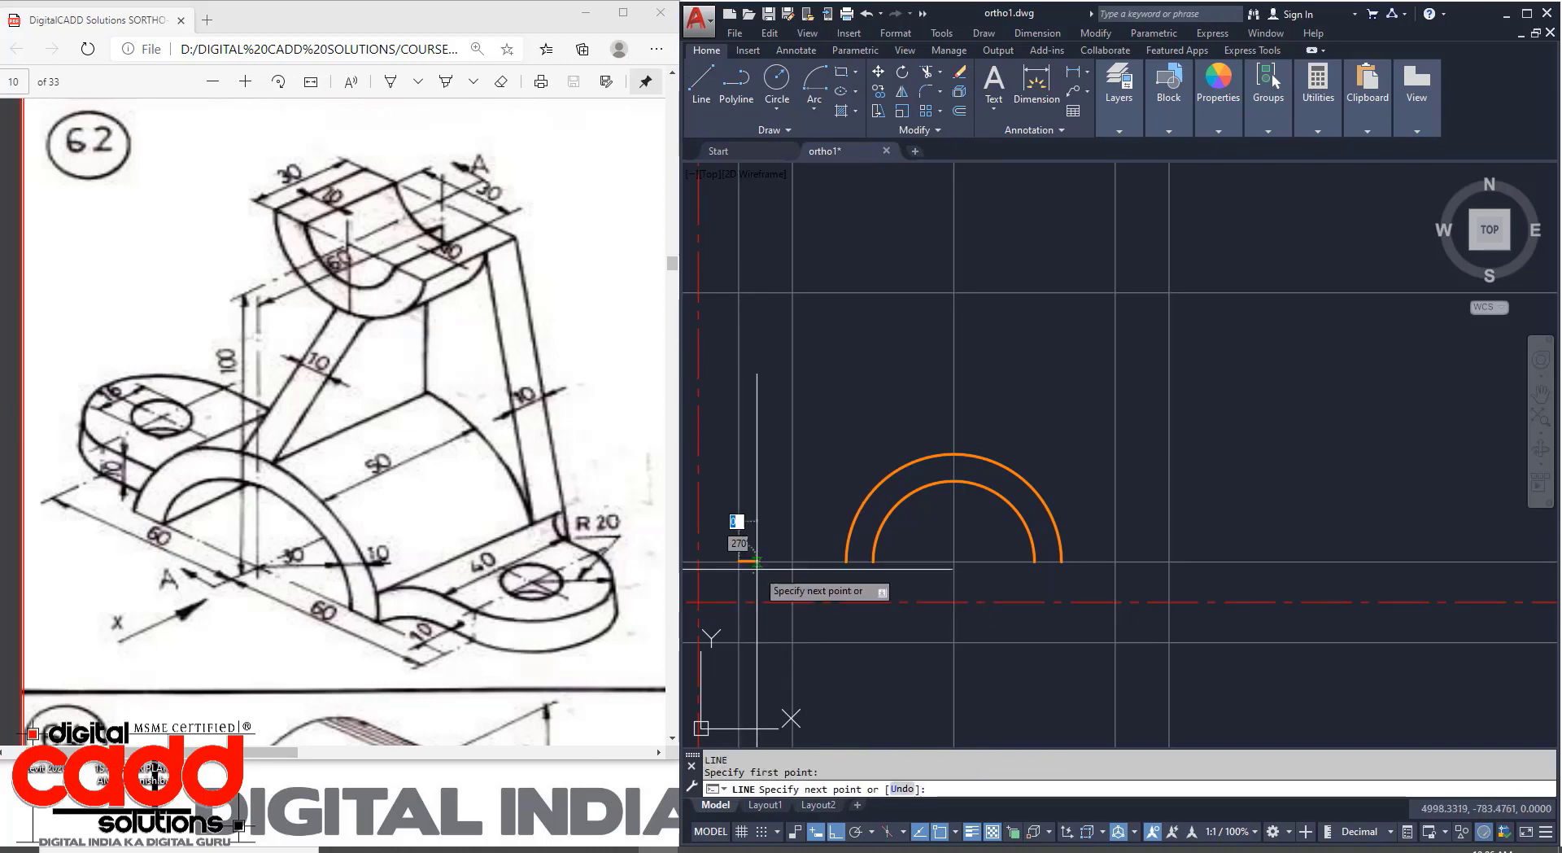
left_click(1169, 561)
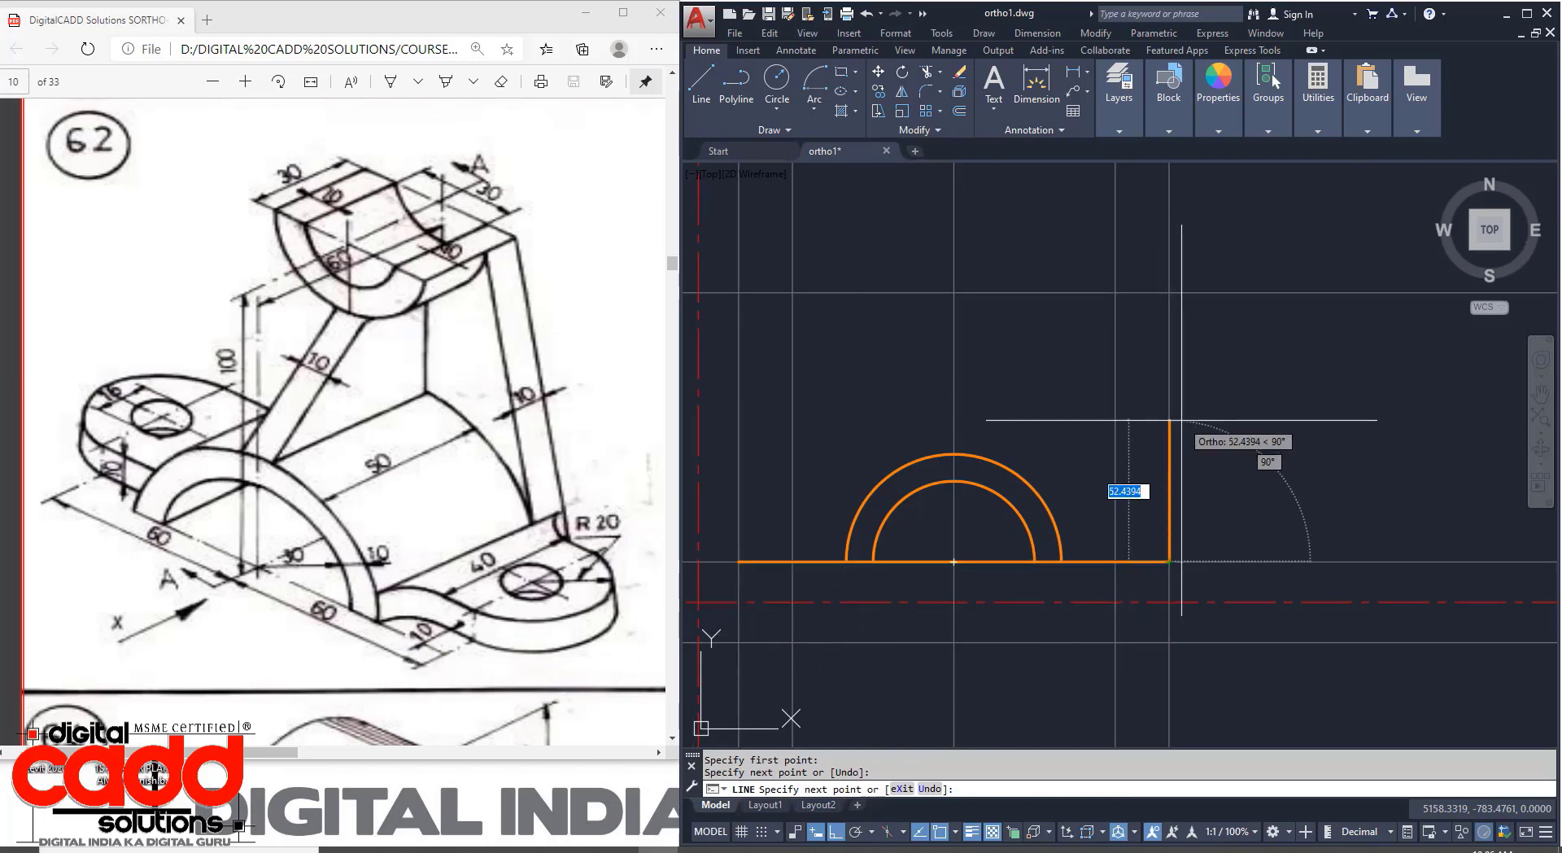
key("Return")
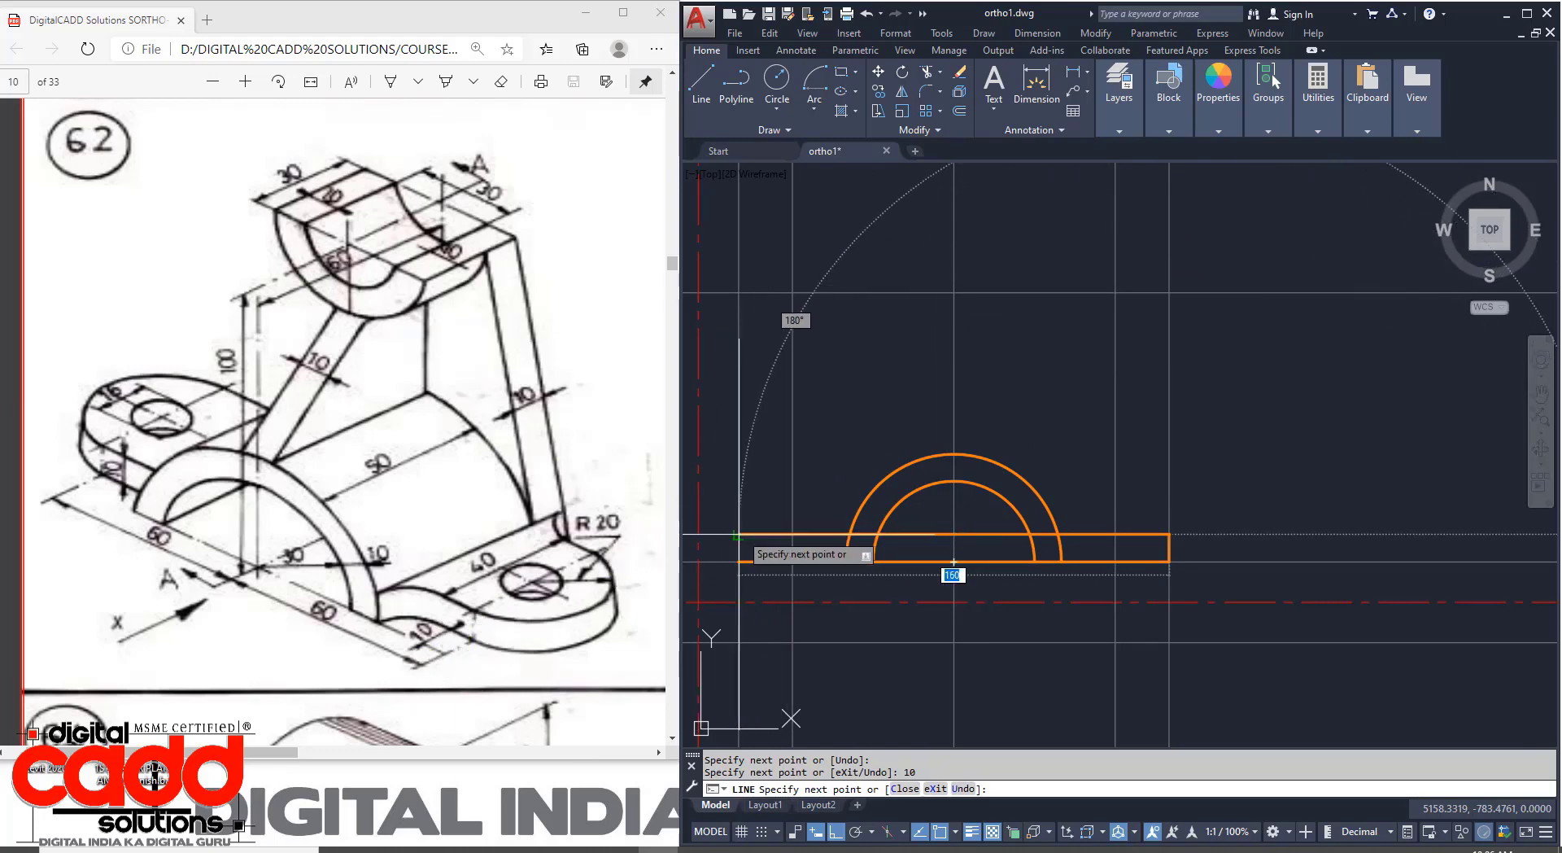
left_click(739, 535)
key("Return")
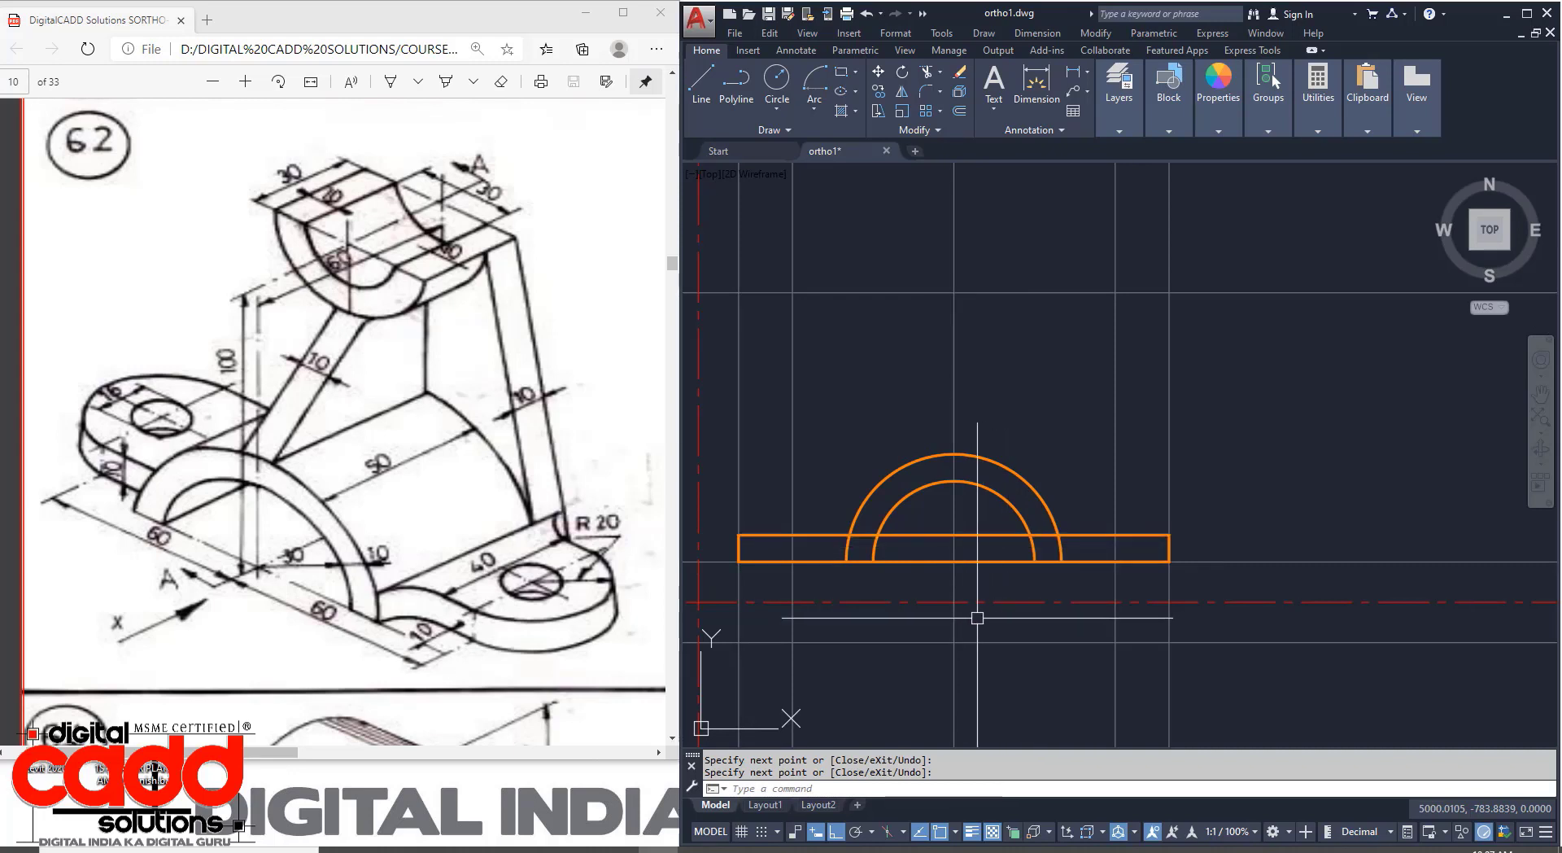
Trim the base's upper edge inside the outer arc and its lower edge between the inner arc's ends.
type("TR")
key("Return")
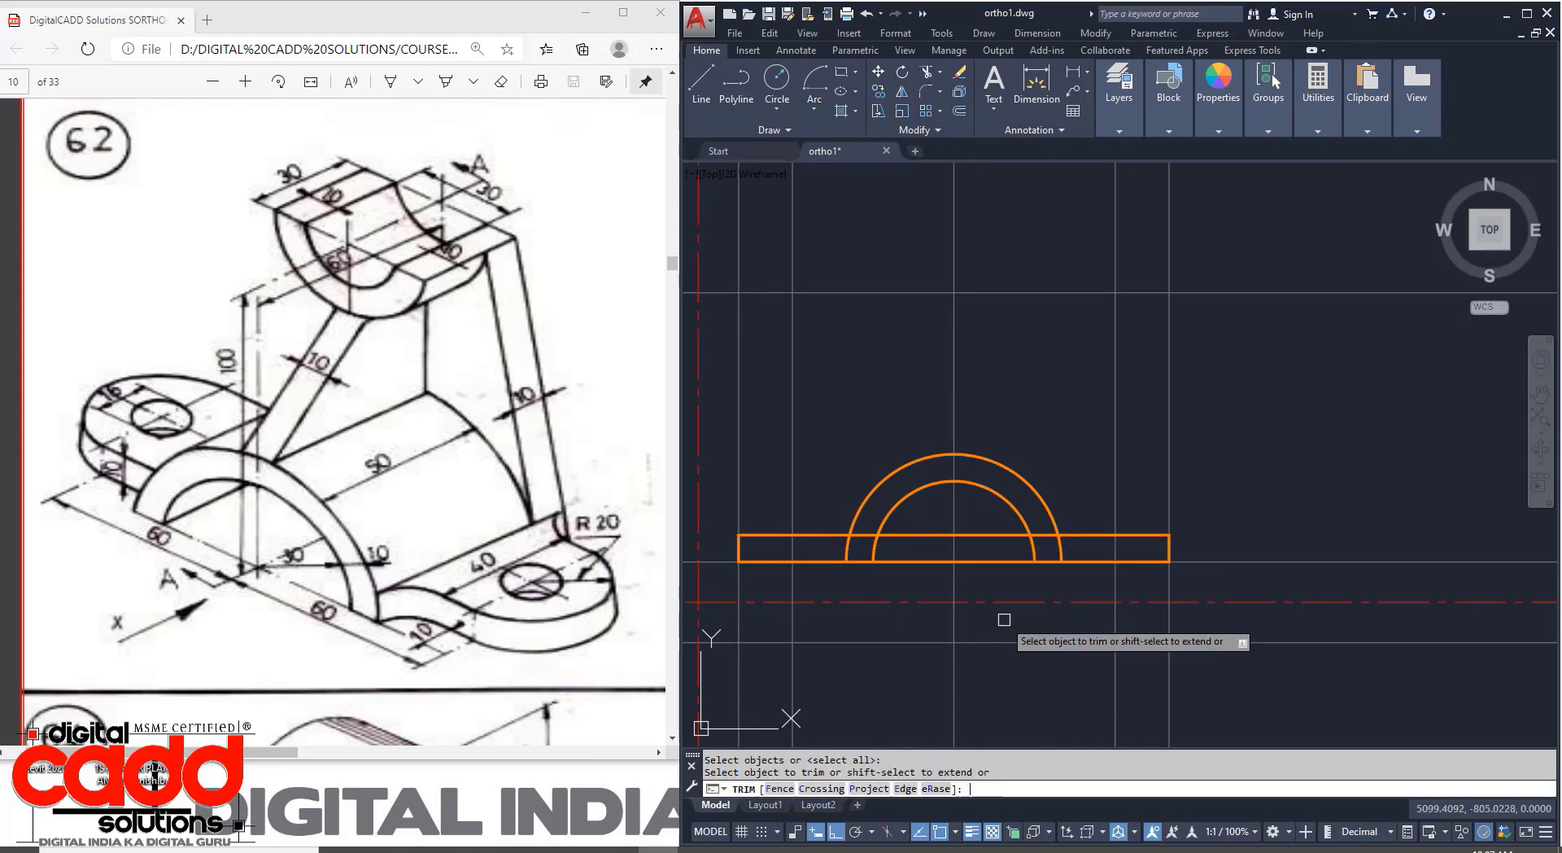
left_click(912, 537)
left_click(1047, 535)
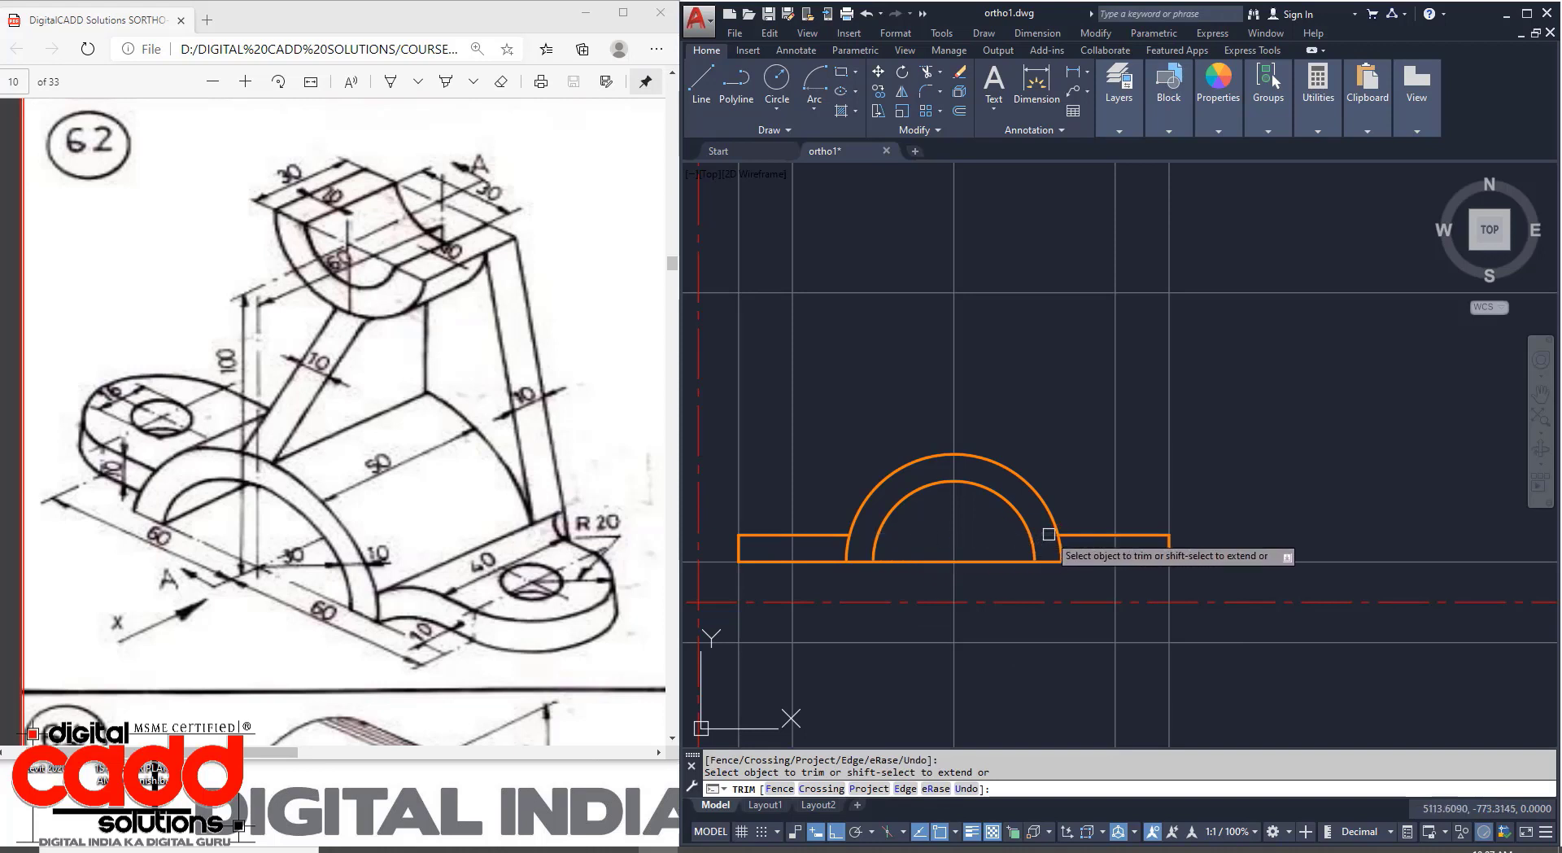
left_click(964, 564)
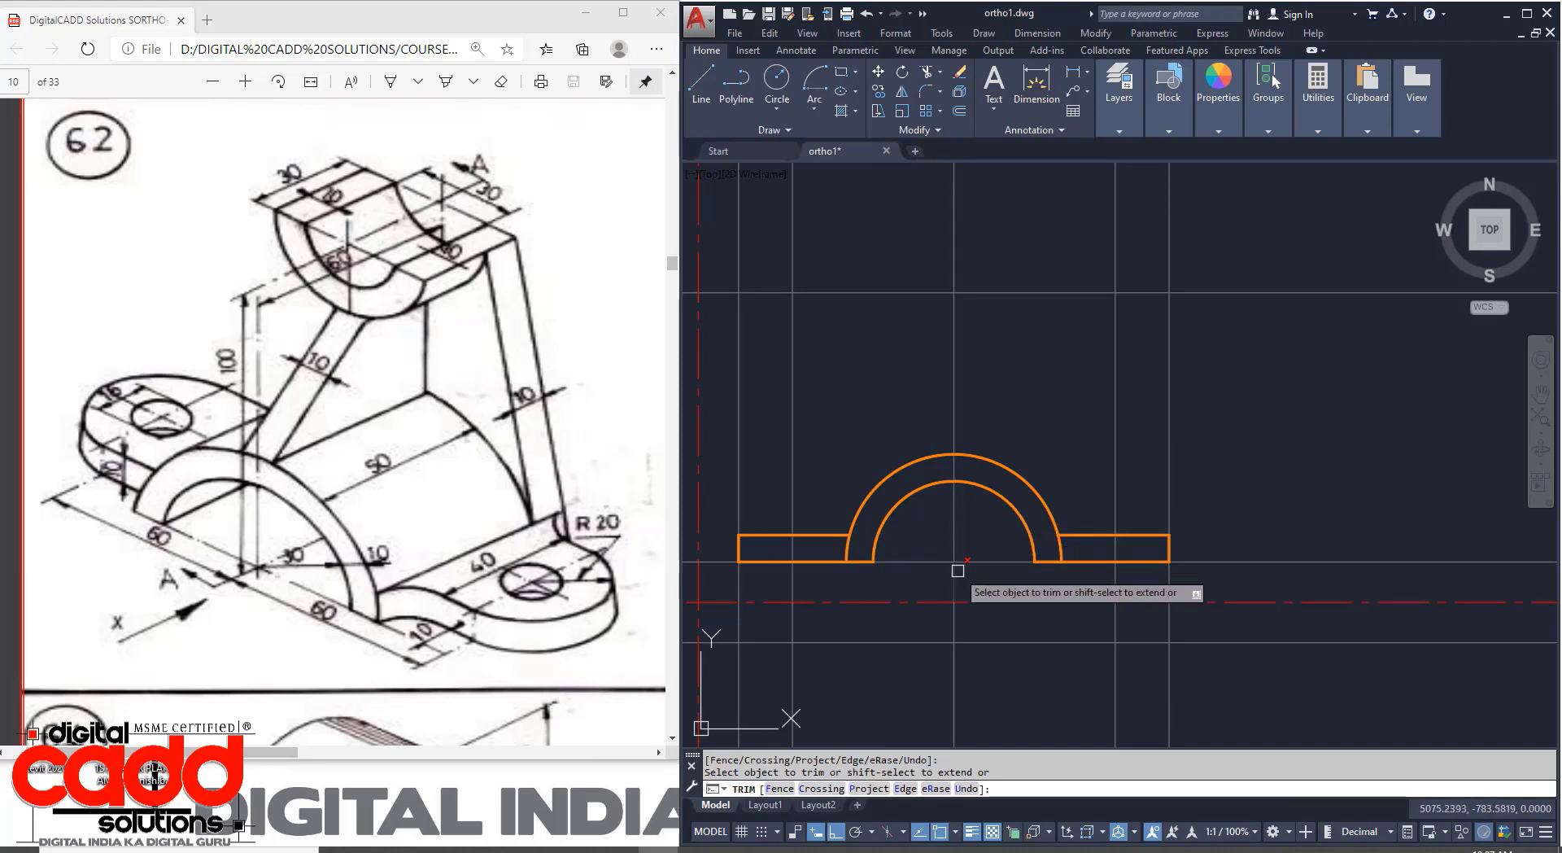
key("Return")
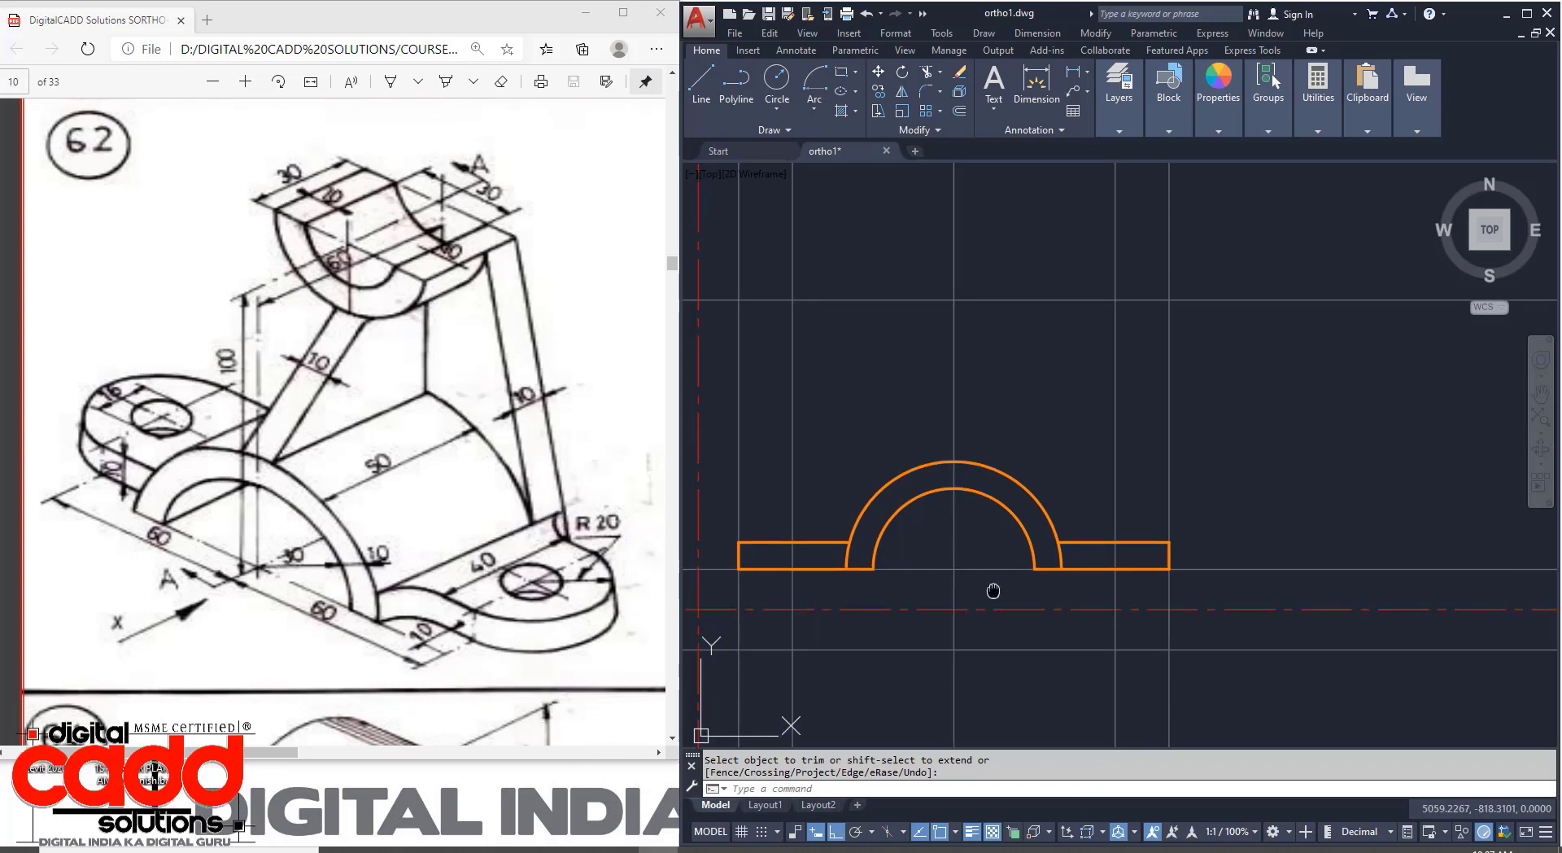
middle_click_drag(993, 588, 994, 658)
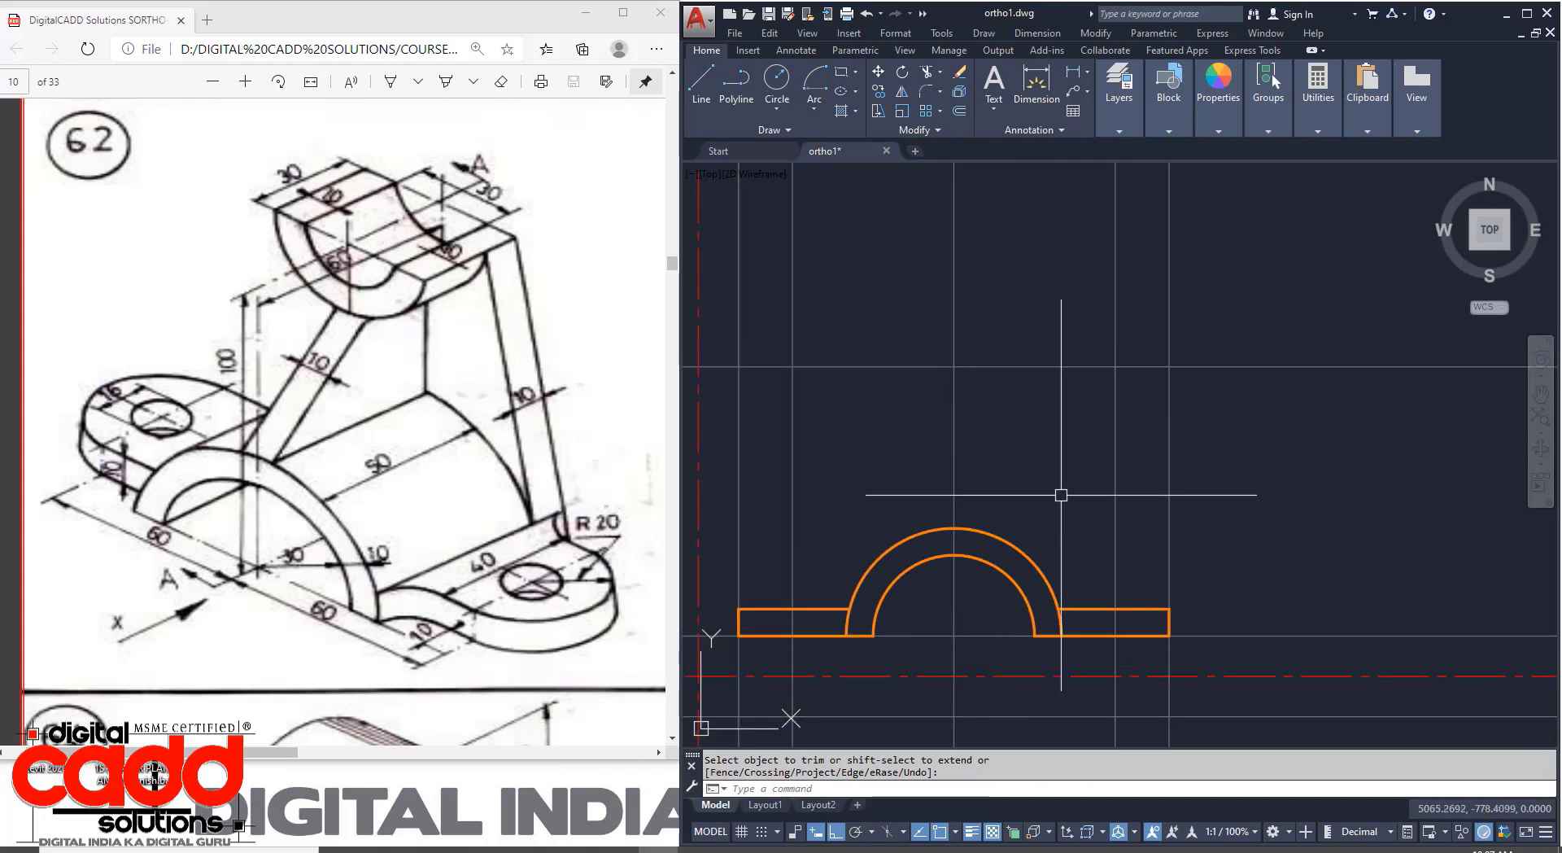
left_click(815, 107)
left_click(890, 342)
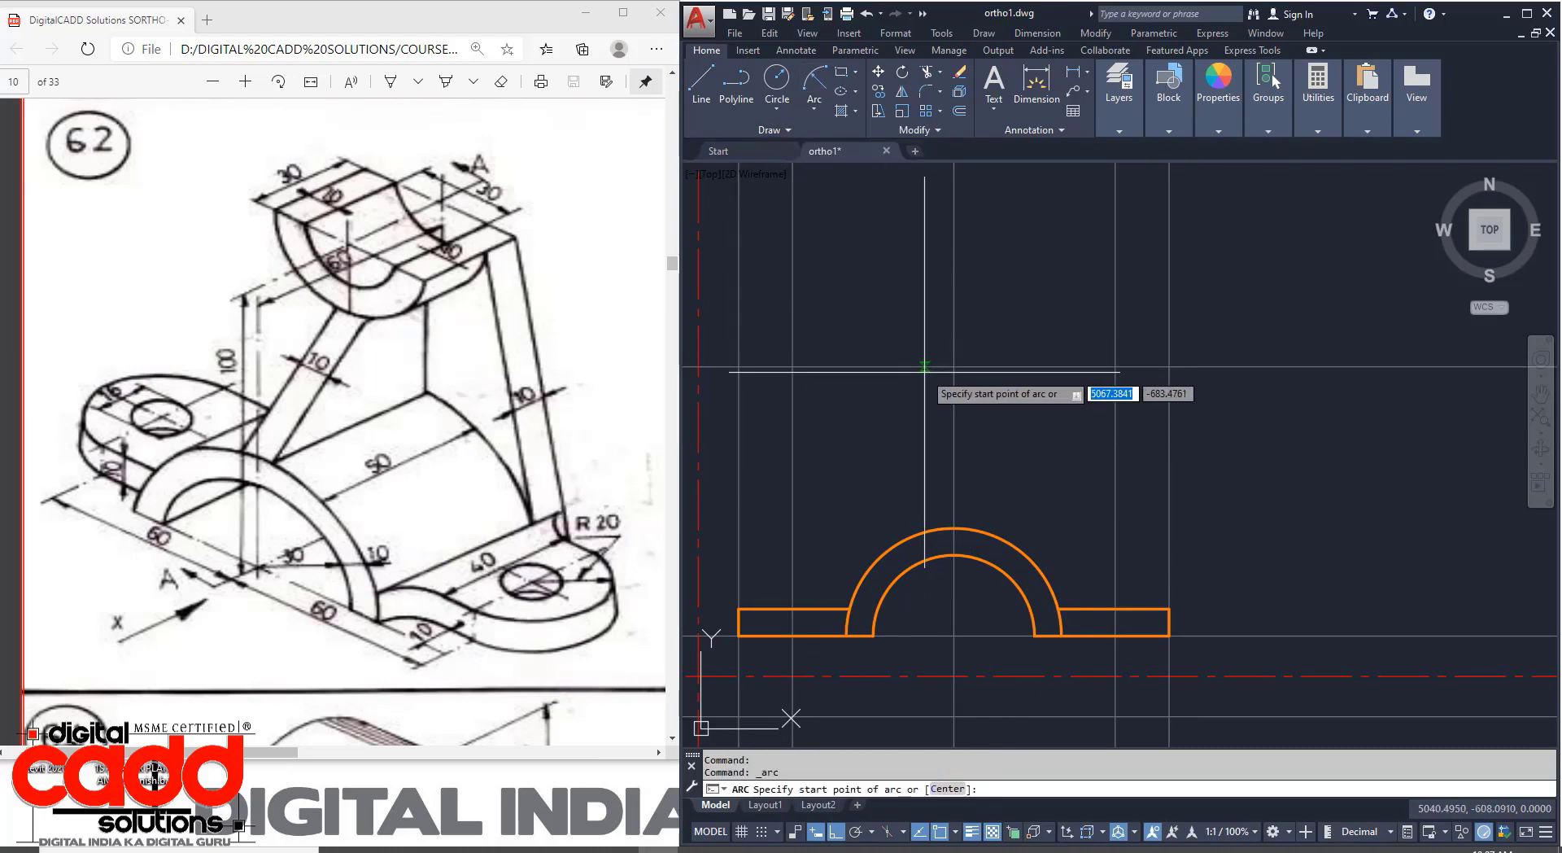
left_click(953, 367)
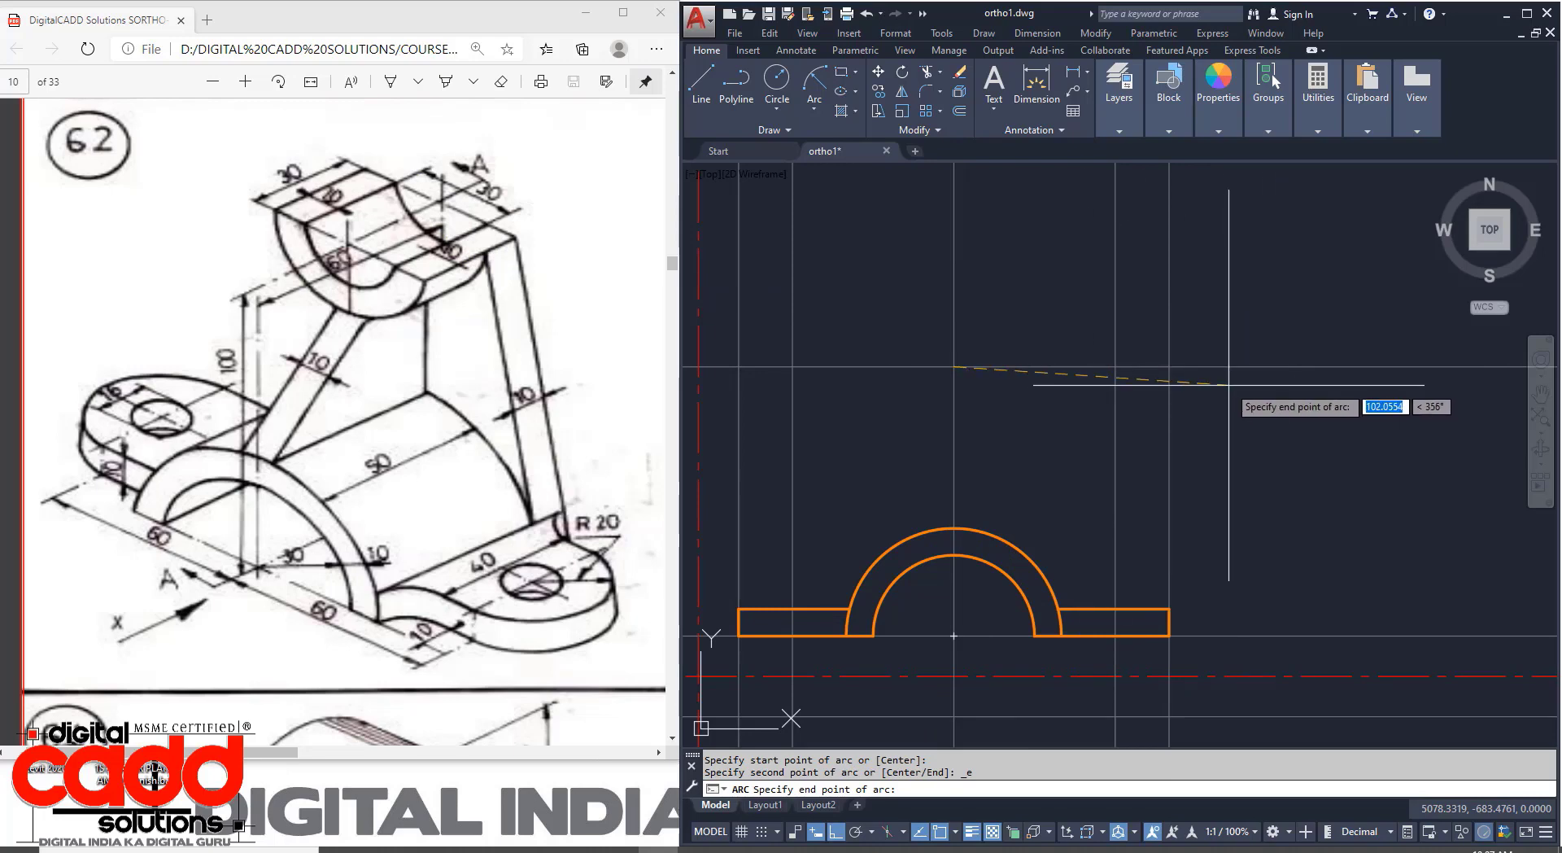
Draw a lower semicircular arc of radius 15 centred where the middle vertical construction line meets the uppermost horizontal one.
left_click(814, 109)
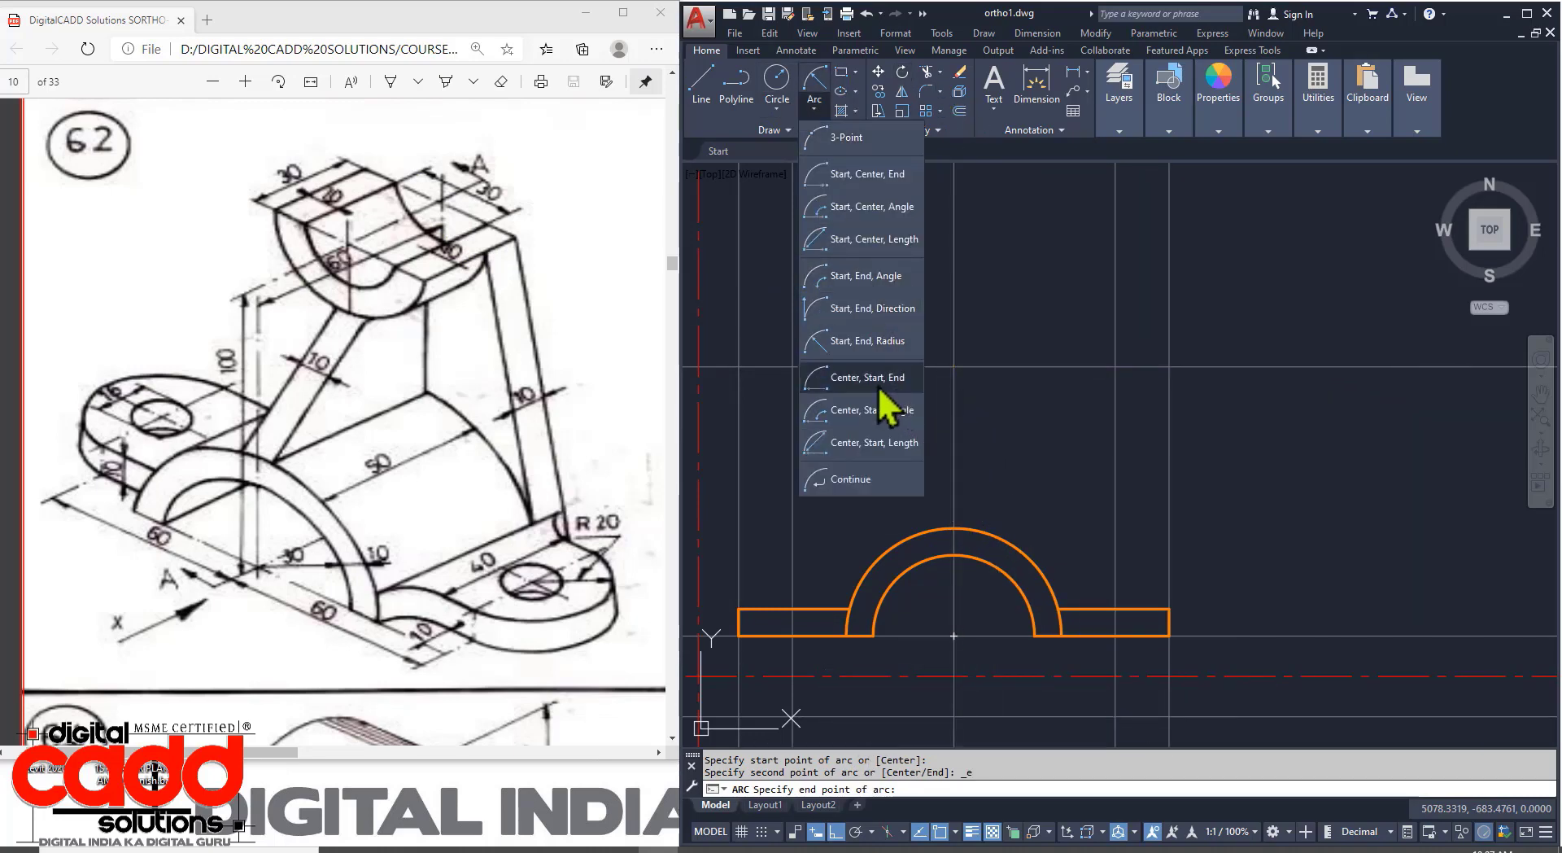
left_click(857, 383)
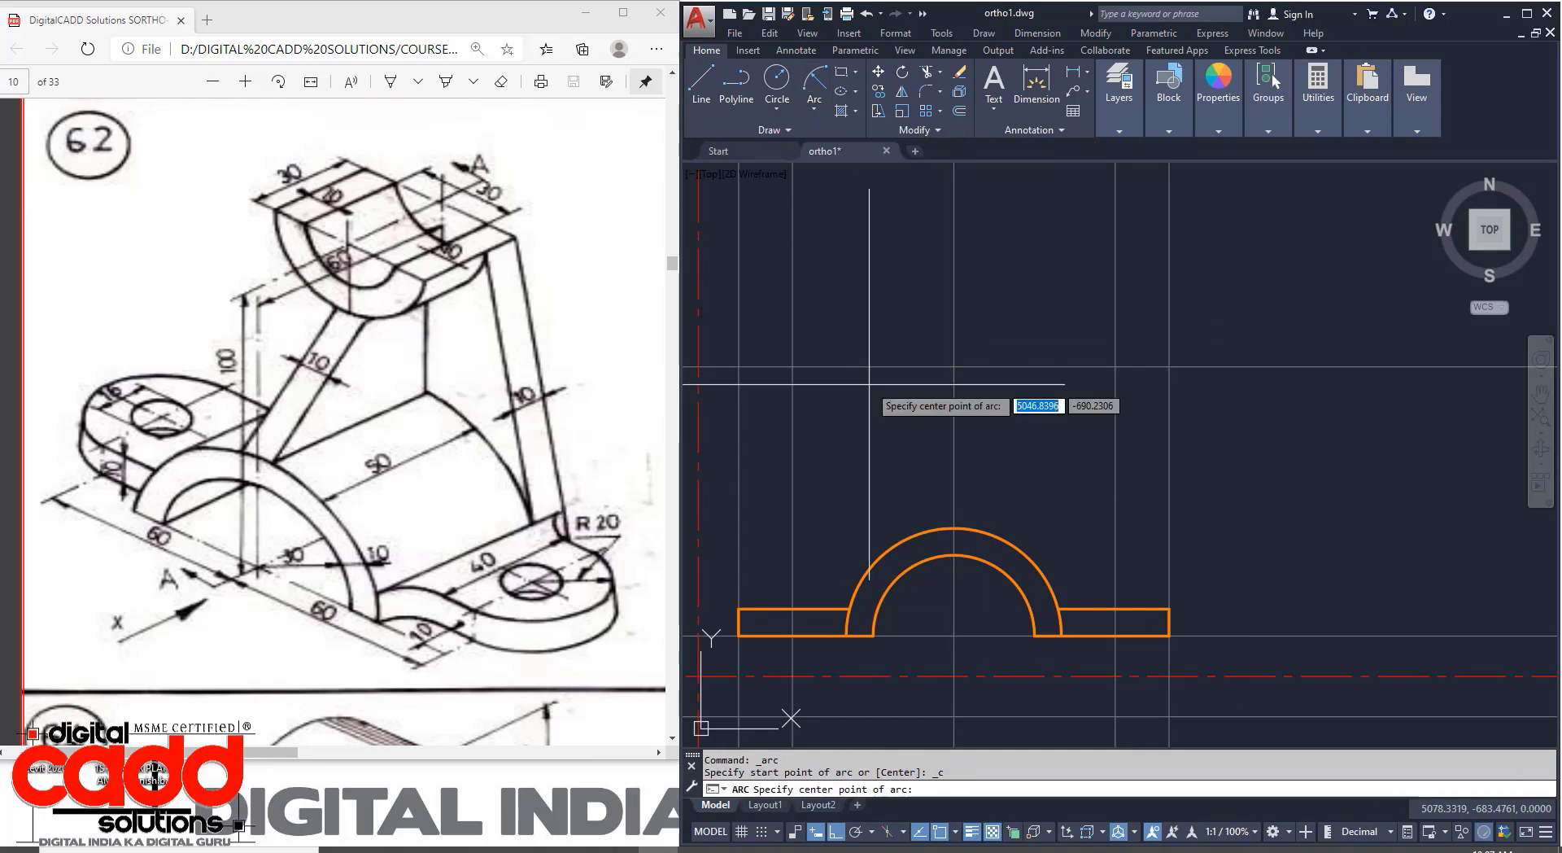
left_click(954, 366)
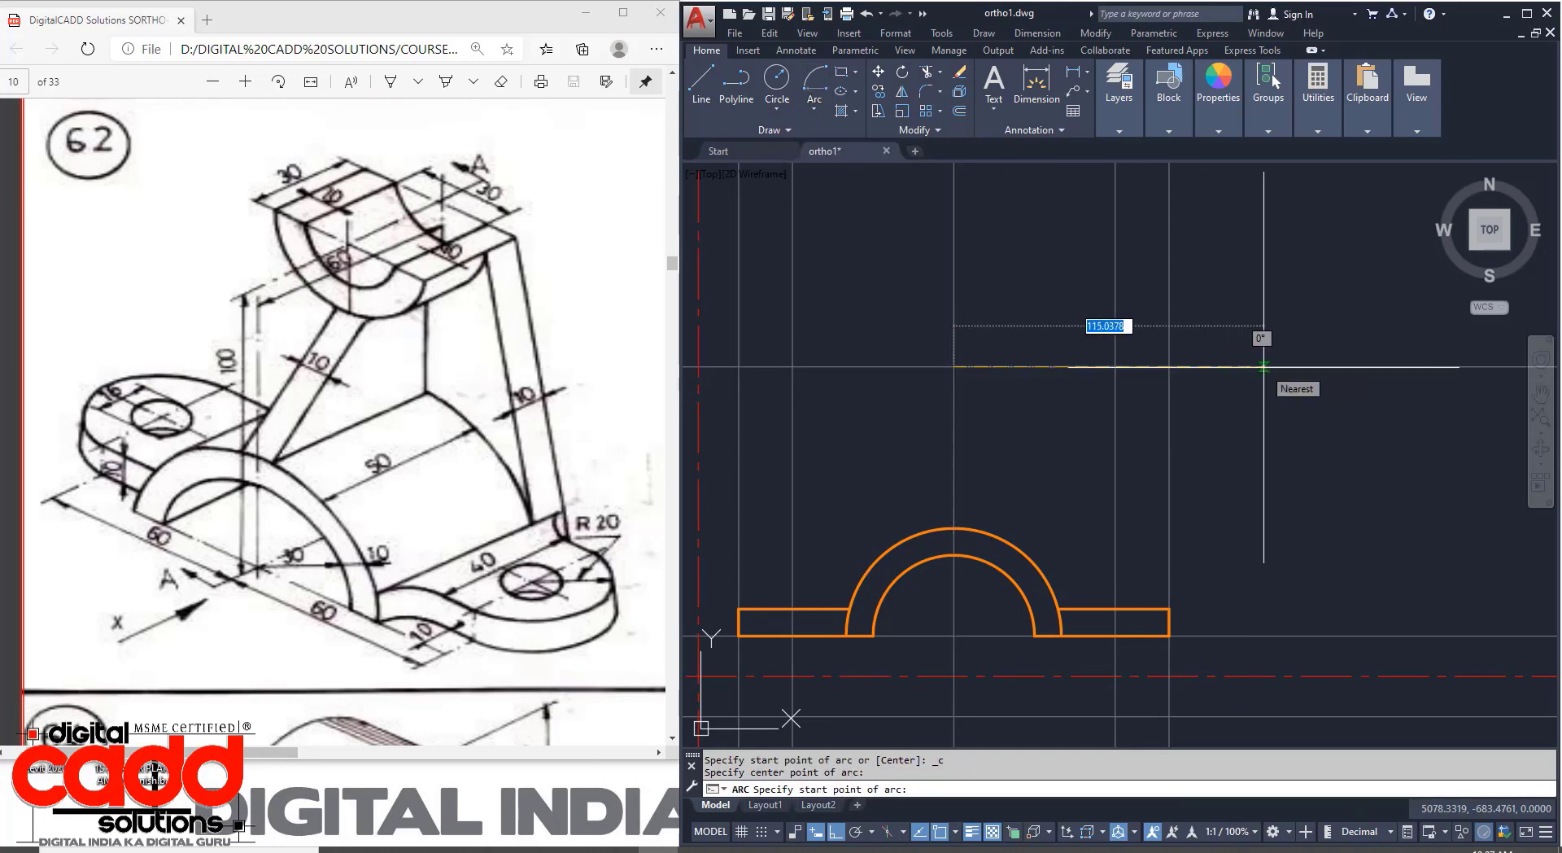
key("Return")
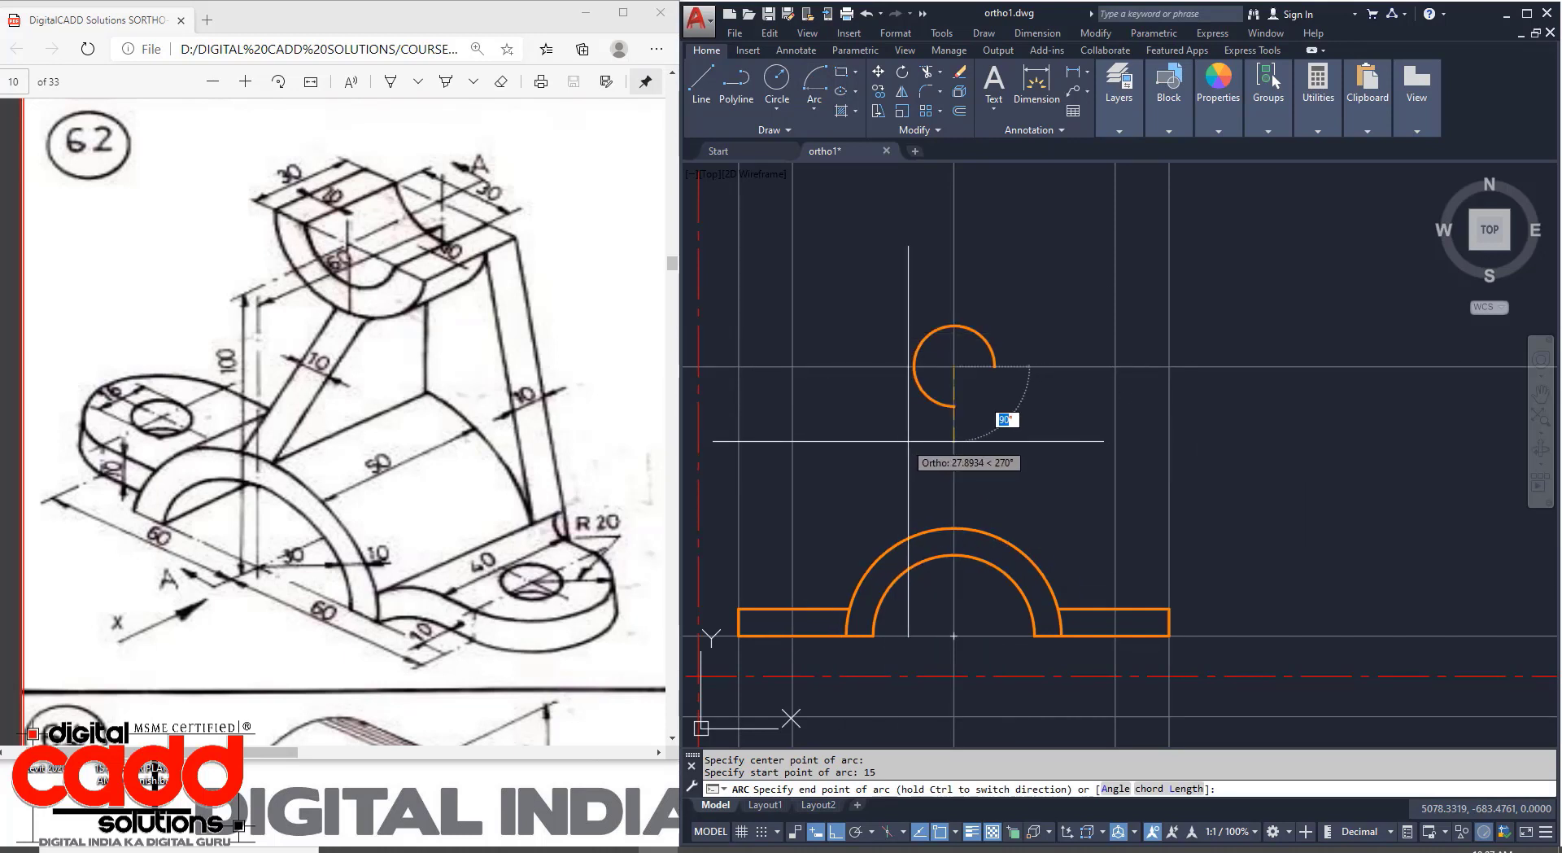
left_click(912, 366)
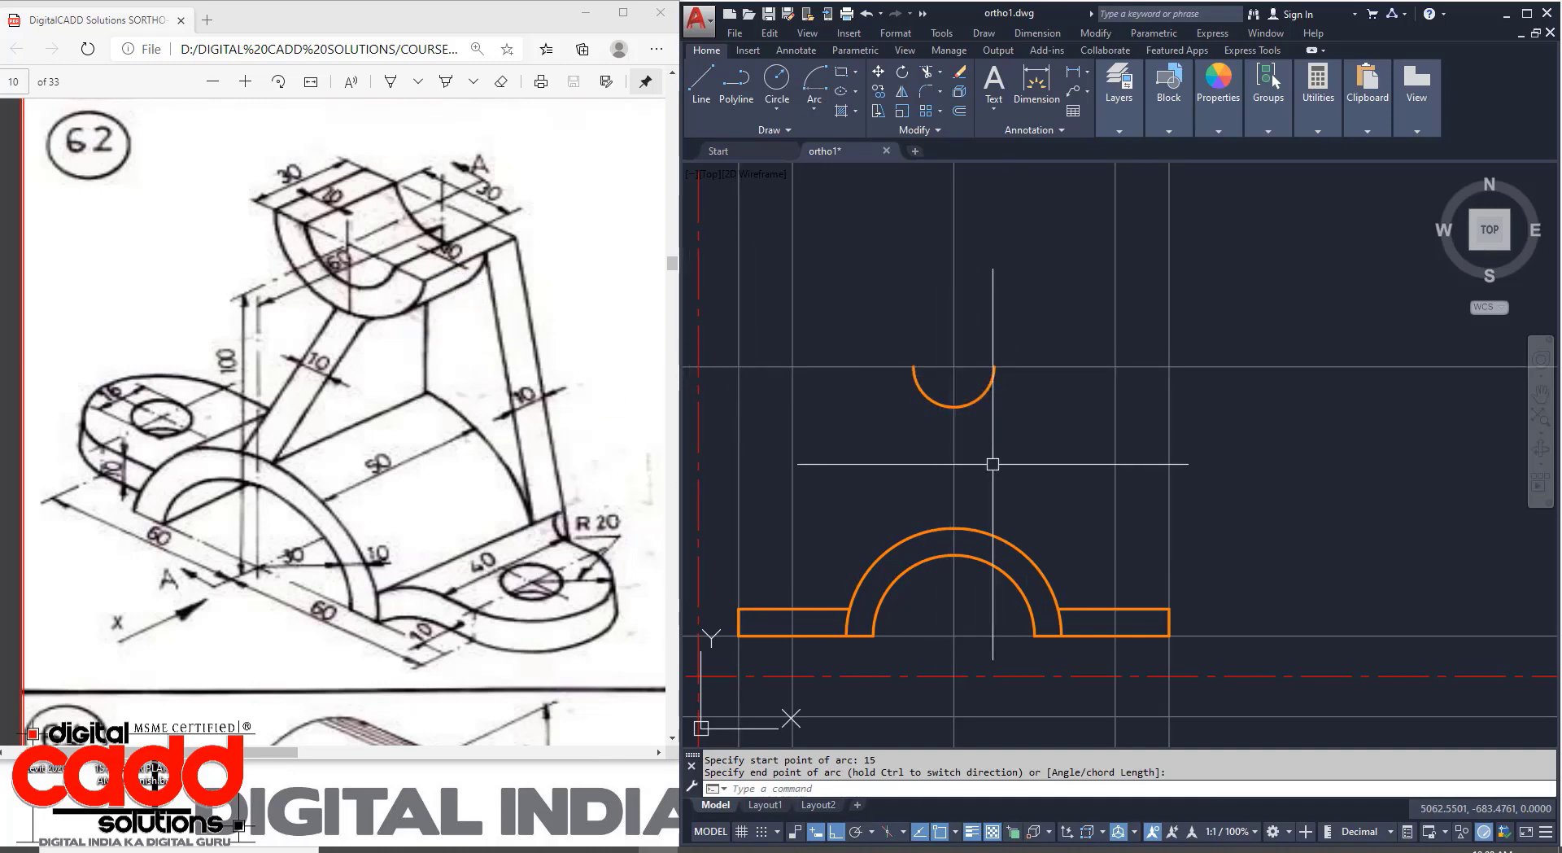
Offset the radius 15 arc outward by 10 and end the Offset command.
key("Return")
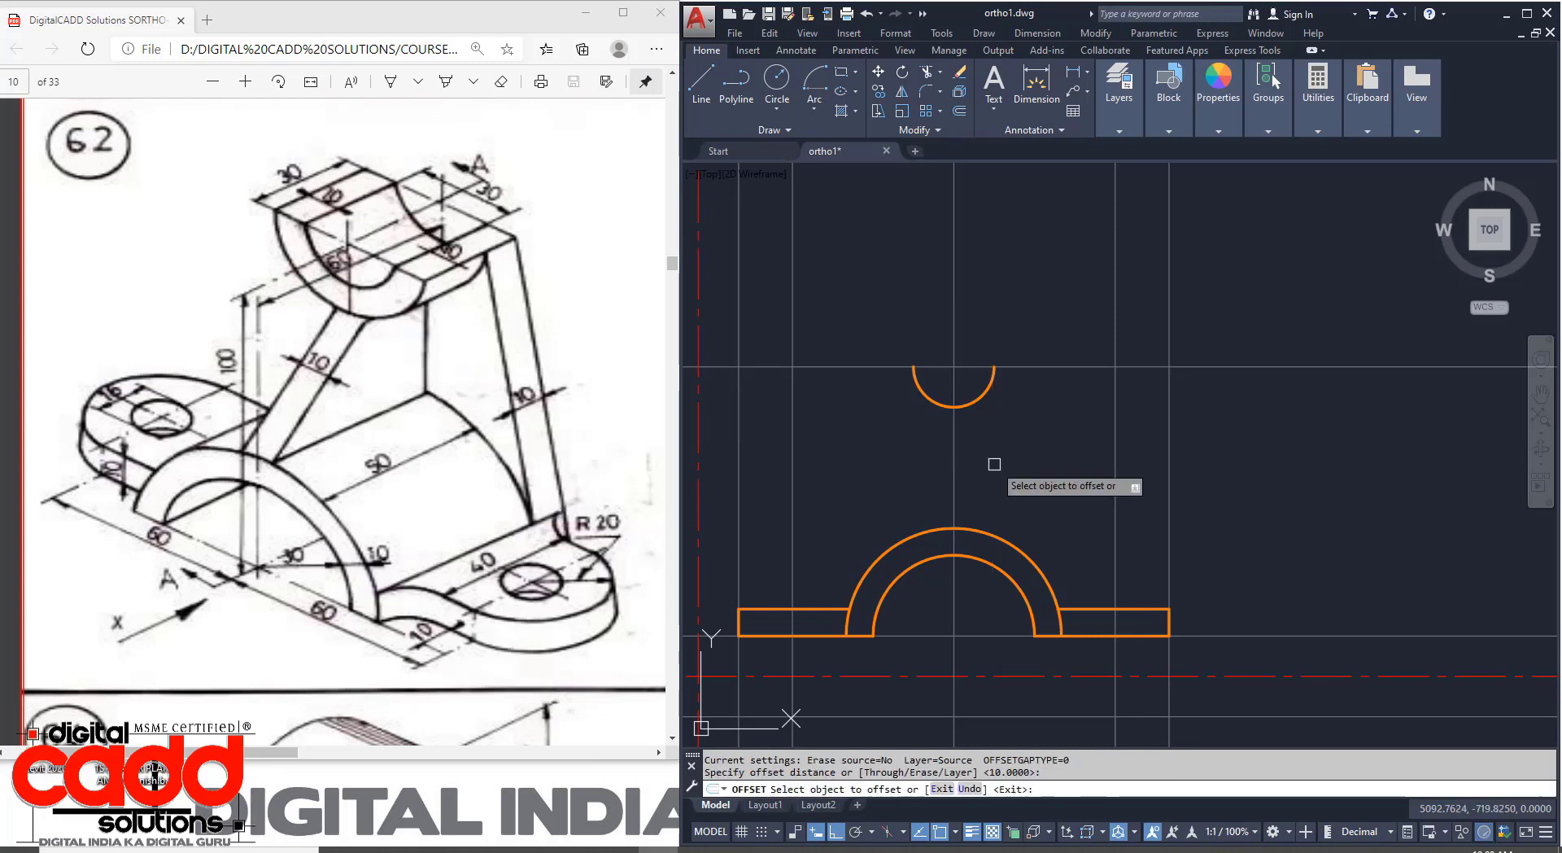
left_click(983, 395)
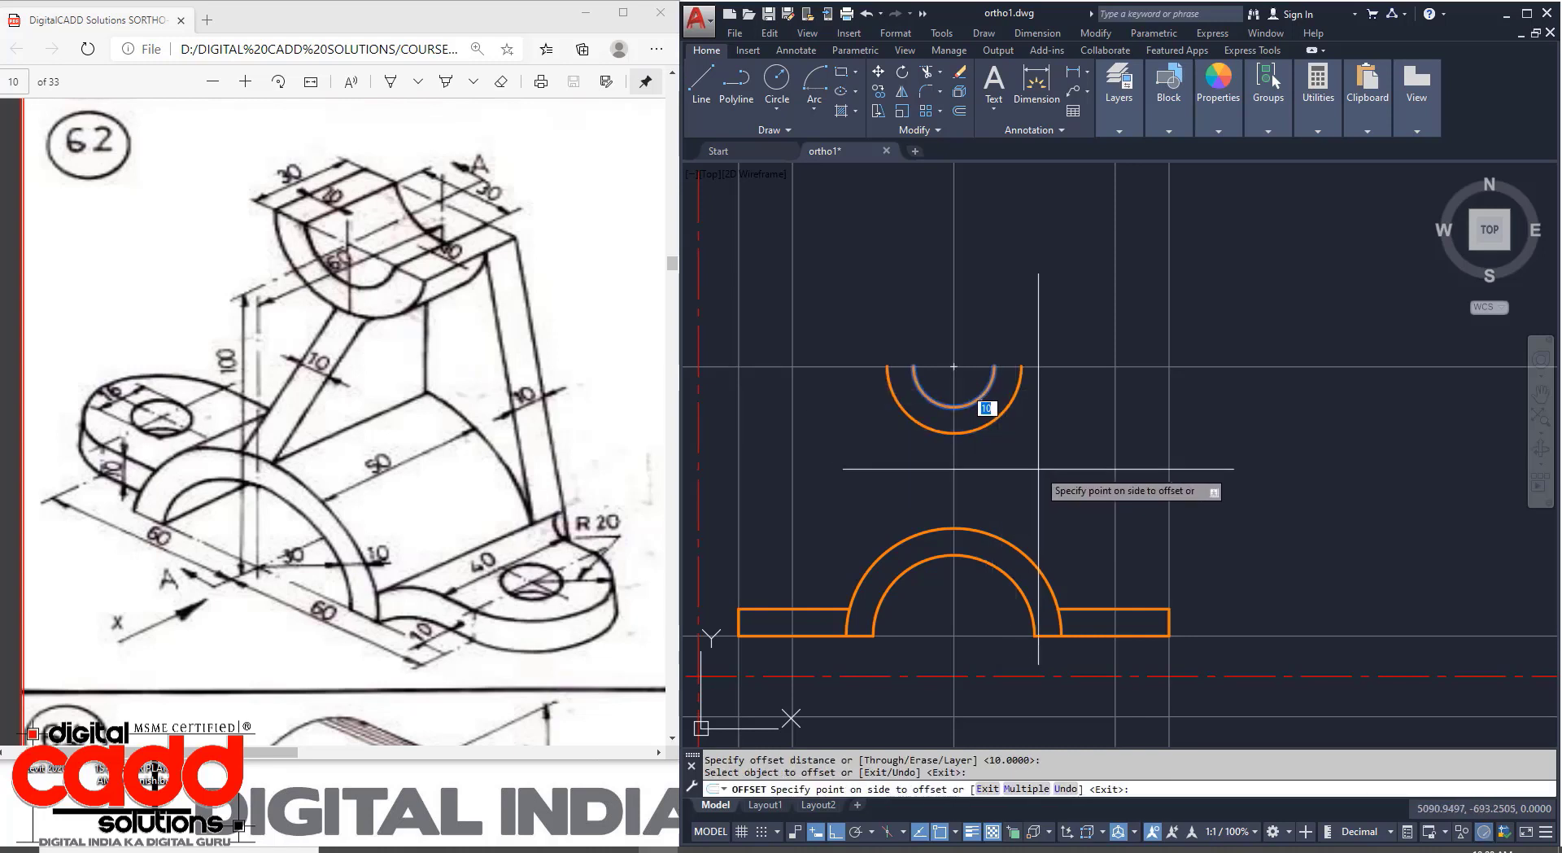
left_click(1038, 468)
key("Return")
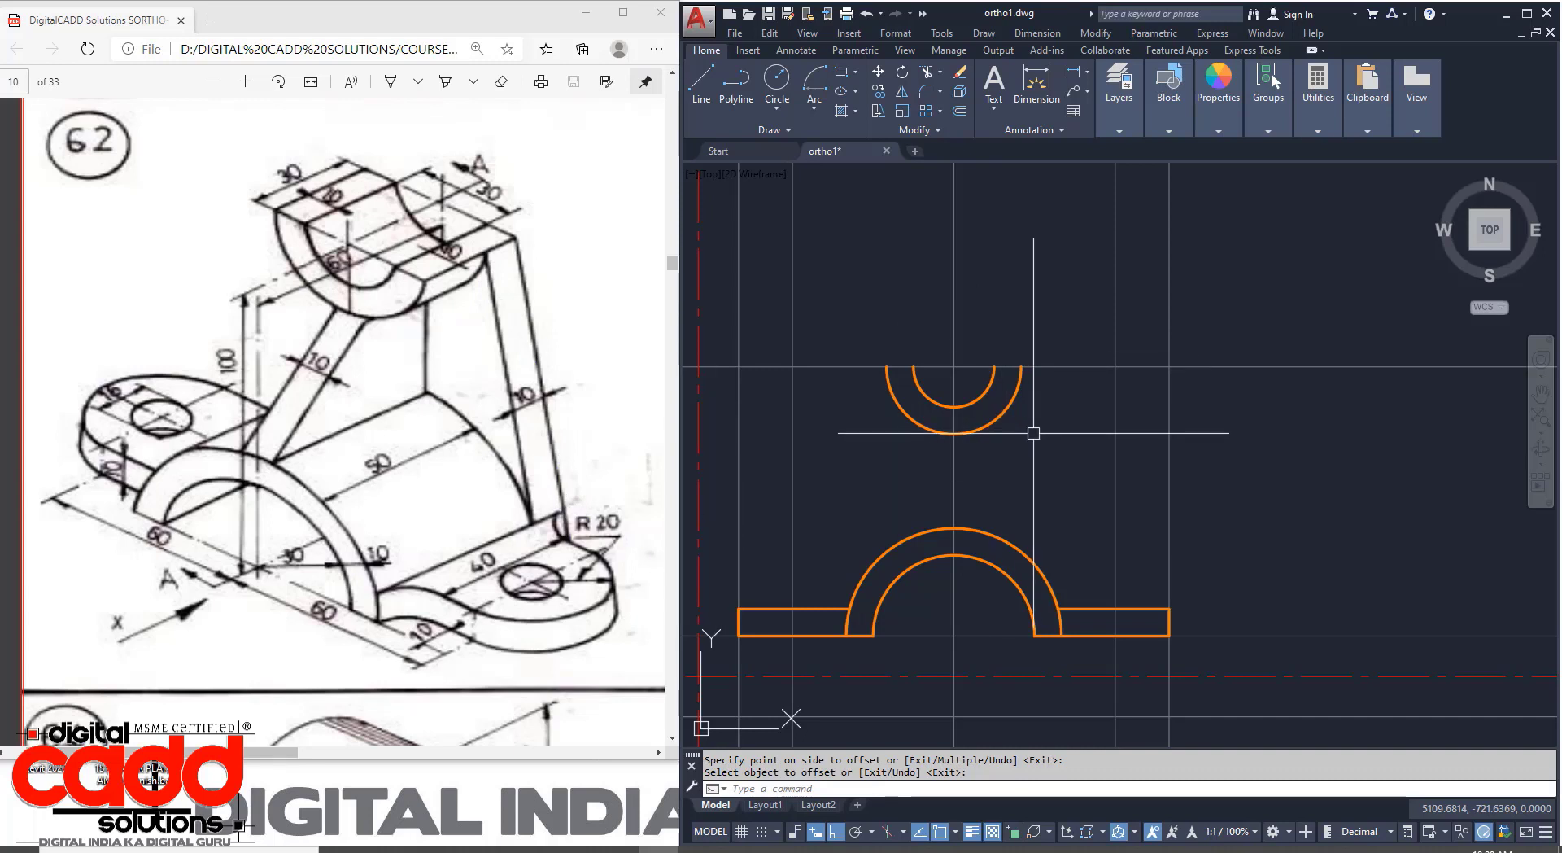
Draw a line closing the upper half-ring's right end, continuing from its outer corner down to a tangent point on the outer arch.
key("Return")
left_click(994, 367)
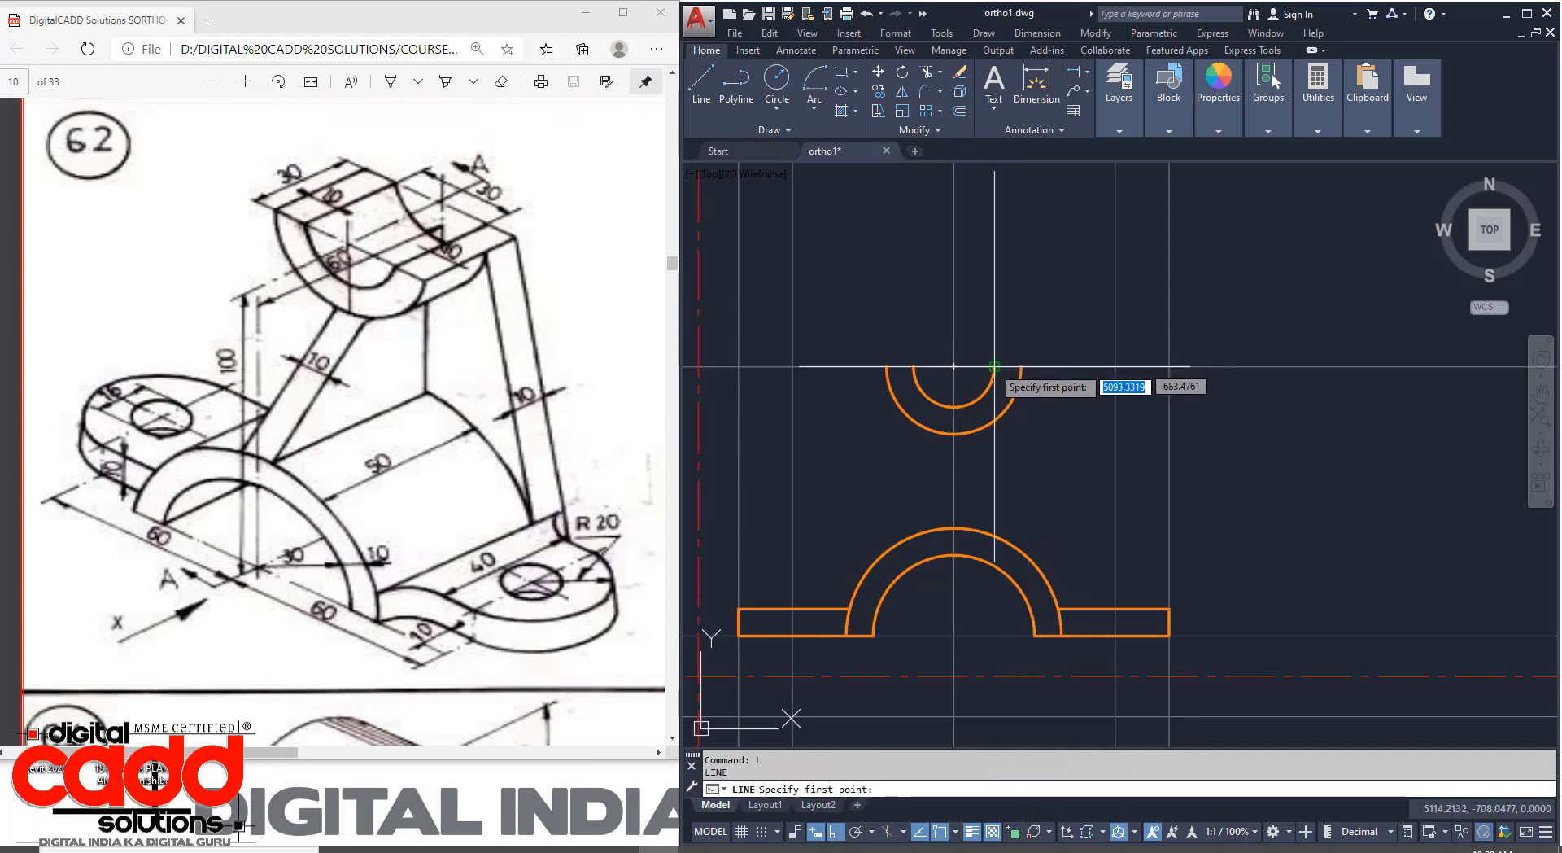
left_click(1021, 366)
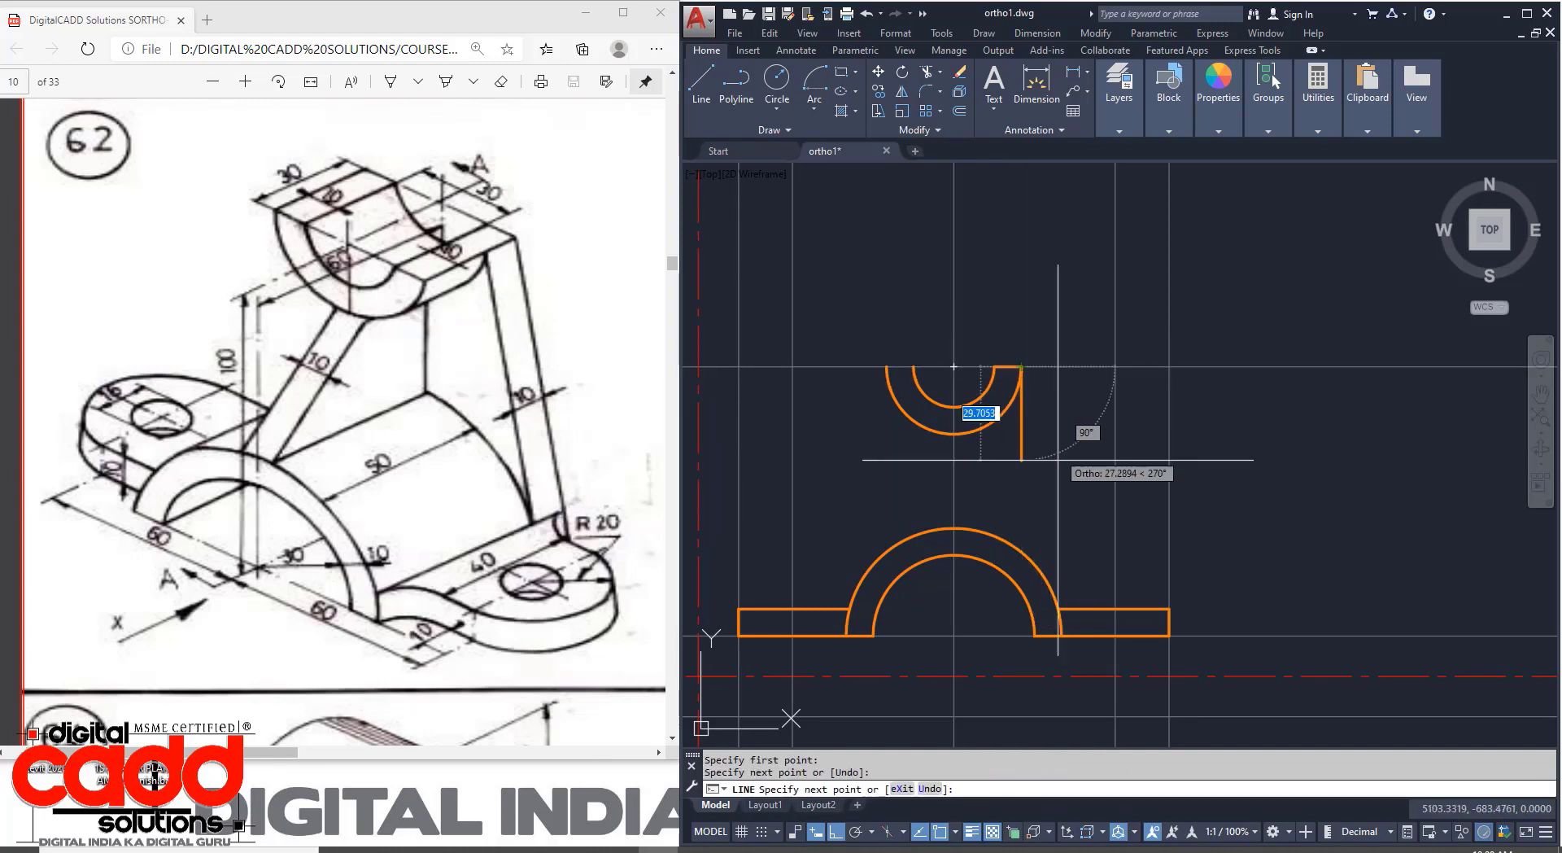
scroll(1099, 631, "up", 4)
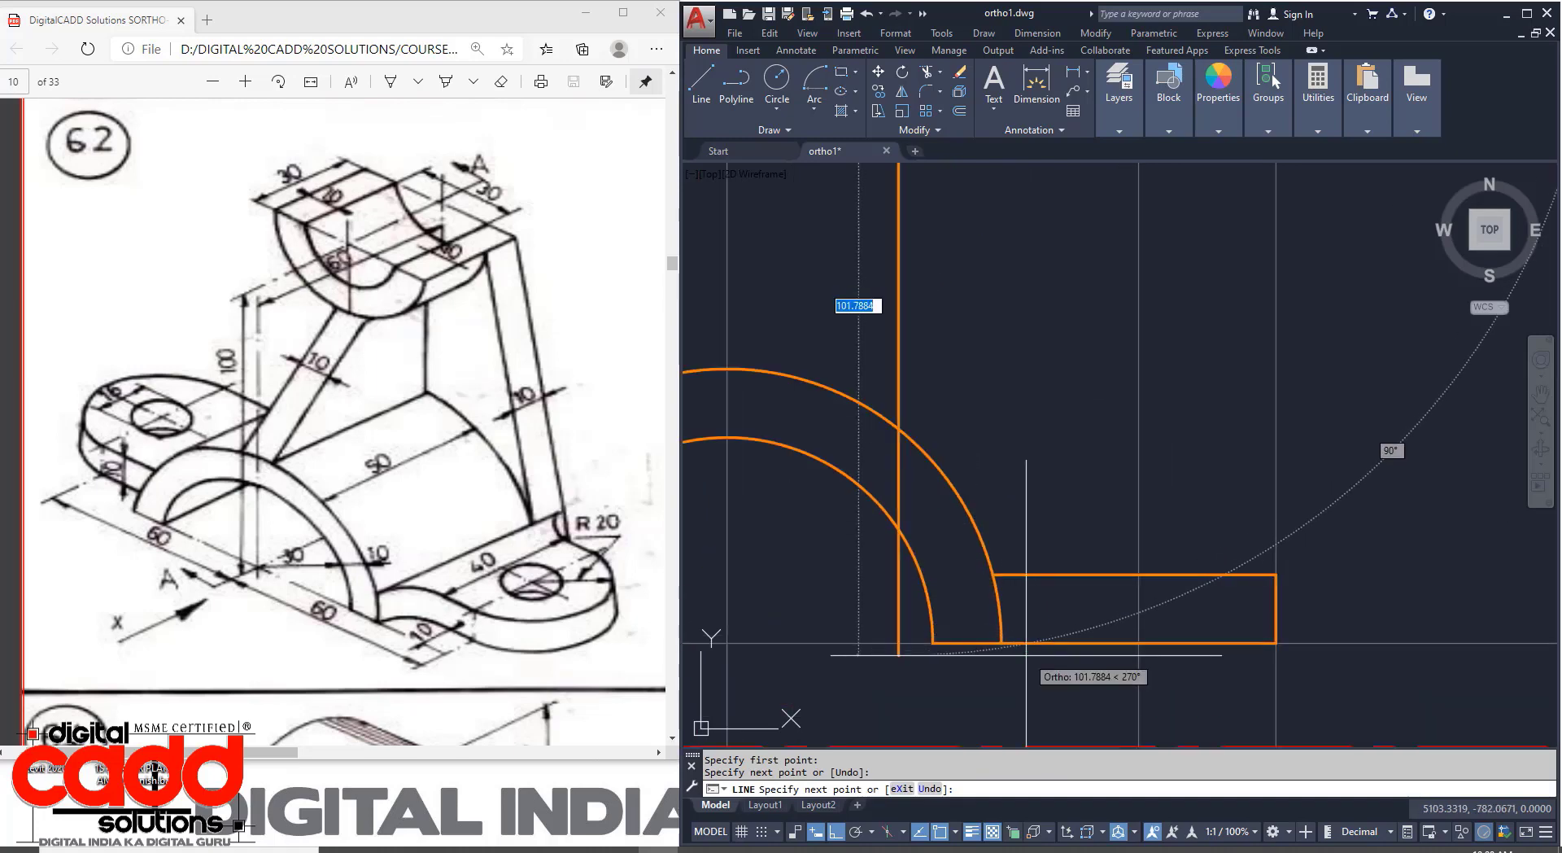
left_click(998, 600)
key("Return")
scroll(999, 569, "up", 5)
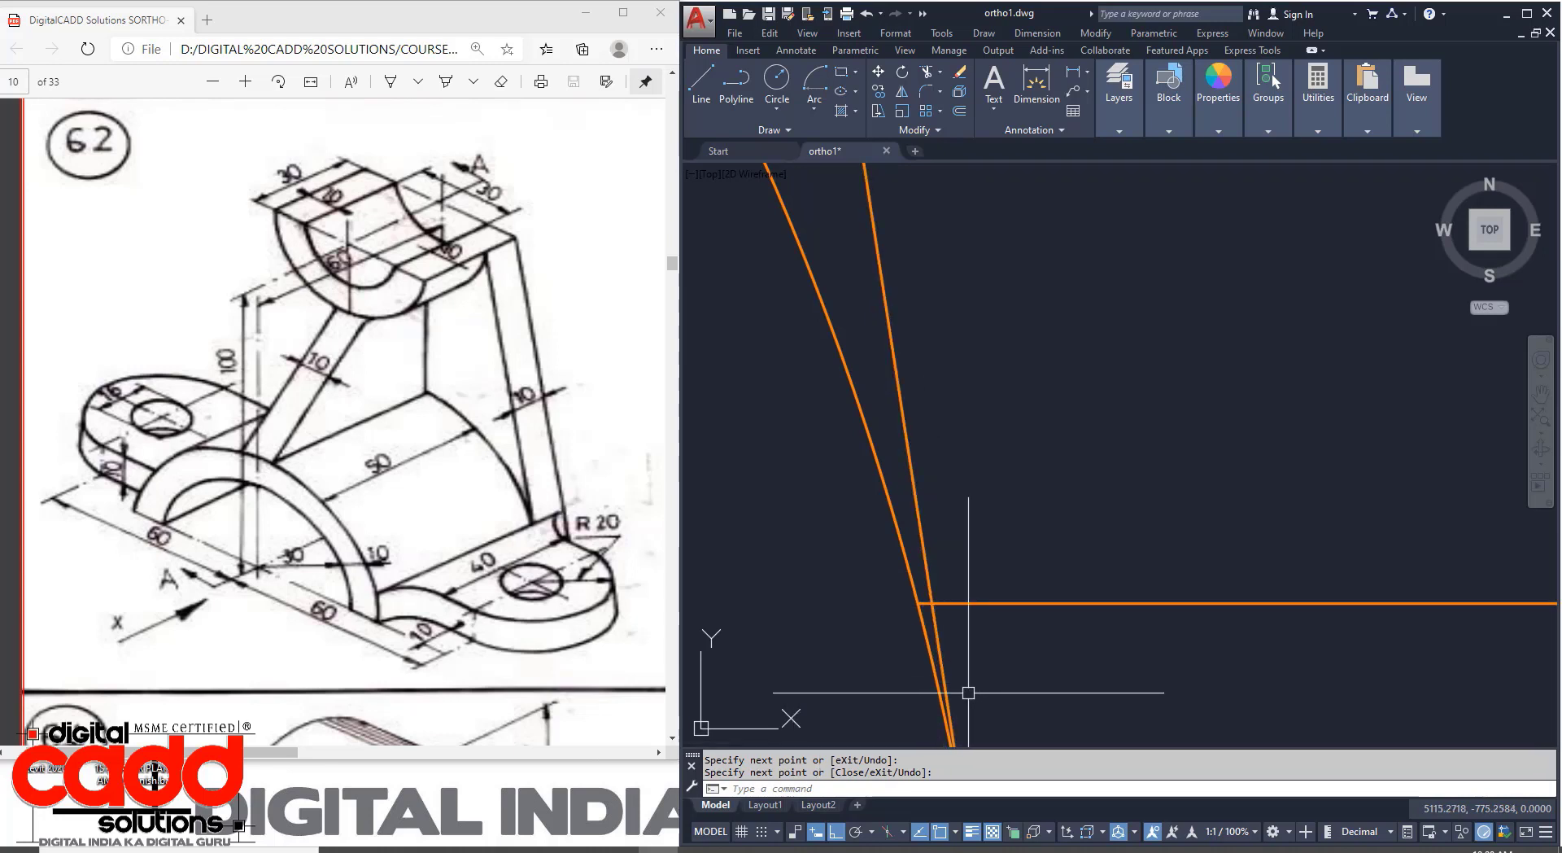
scroll(1022, 543, "down", 6)
middle_click_drag(987, 460, 1061, 569)
Mirror the short closing line and the slanted line about the front view's vertical centre line, keeping the originals.
left_click(1044, 469)
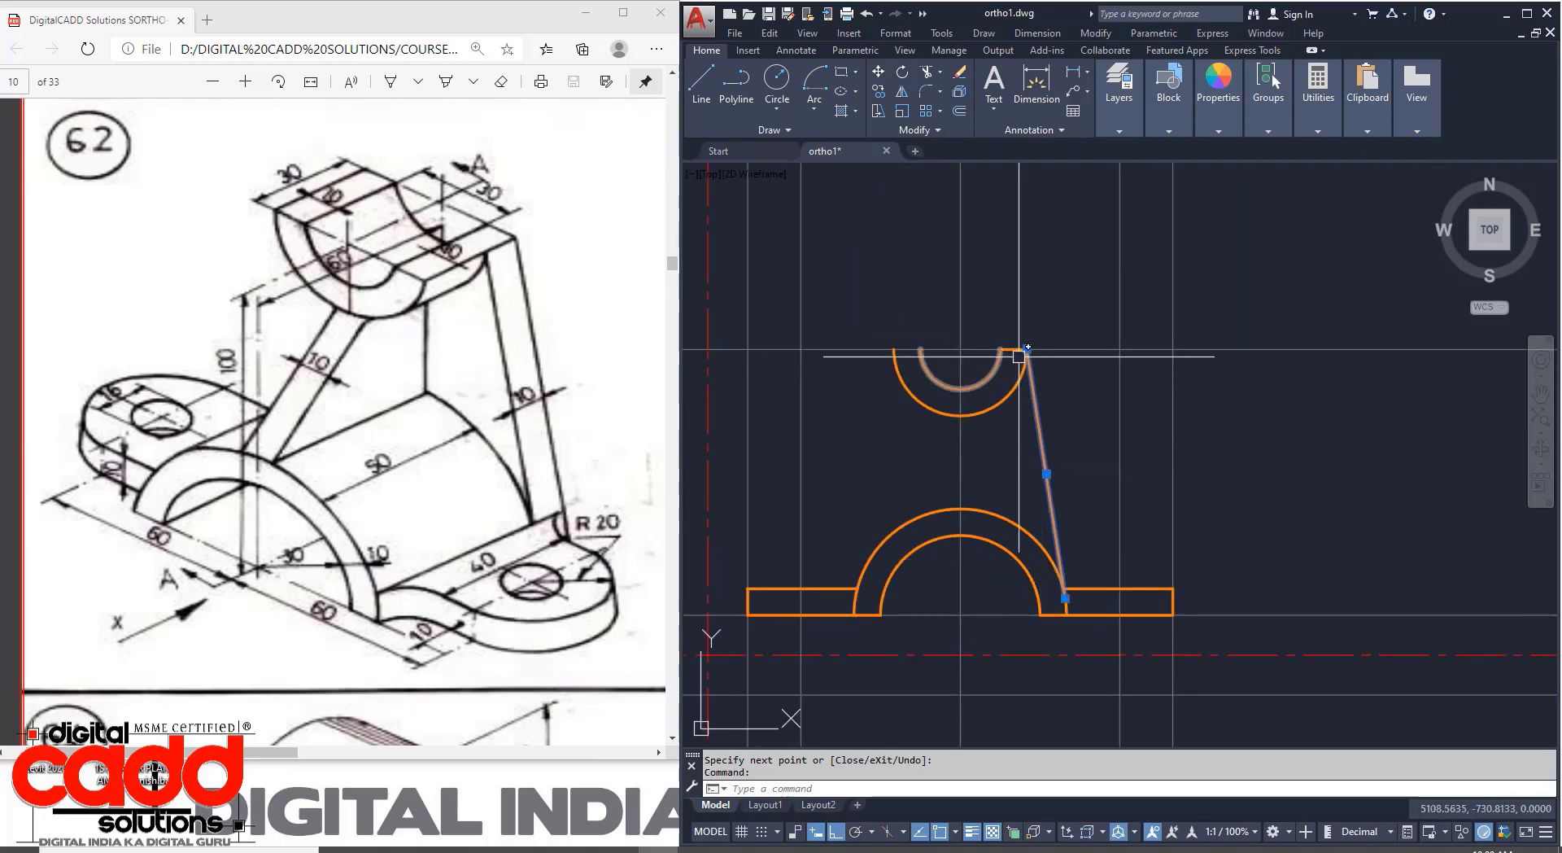
scroll(1019, 355, "up", 2)
left_click(1014, 349)
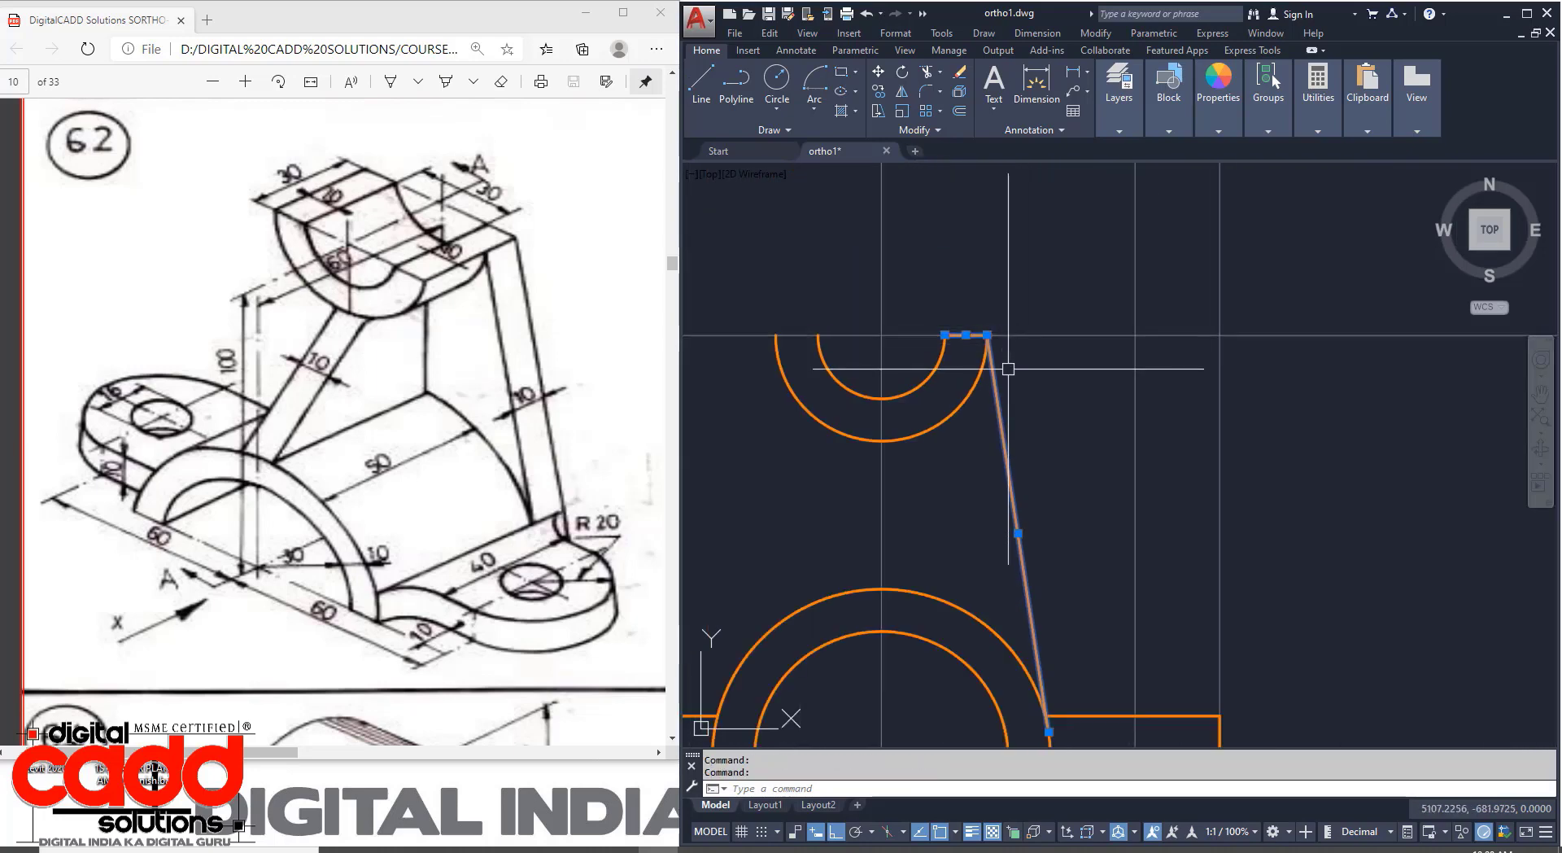
key("Return")
scroll(1010, 369, "down", 2)
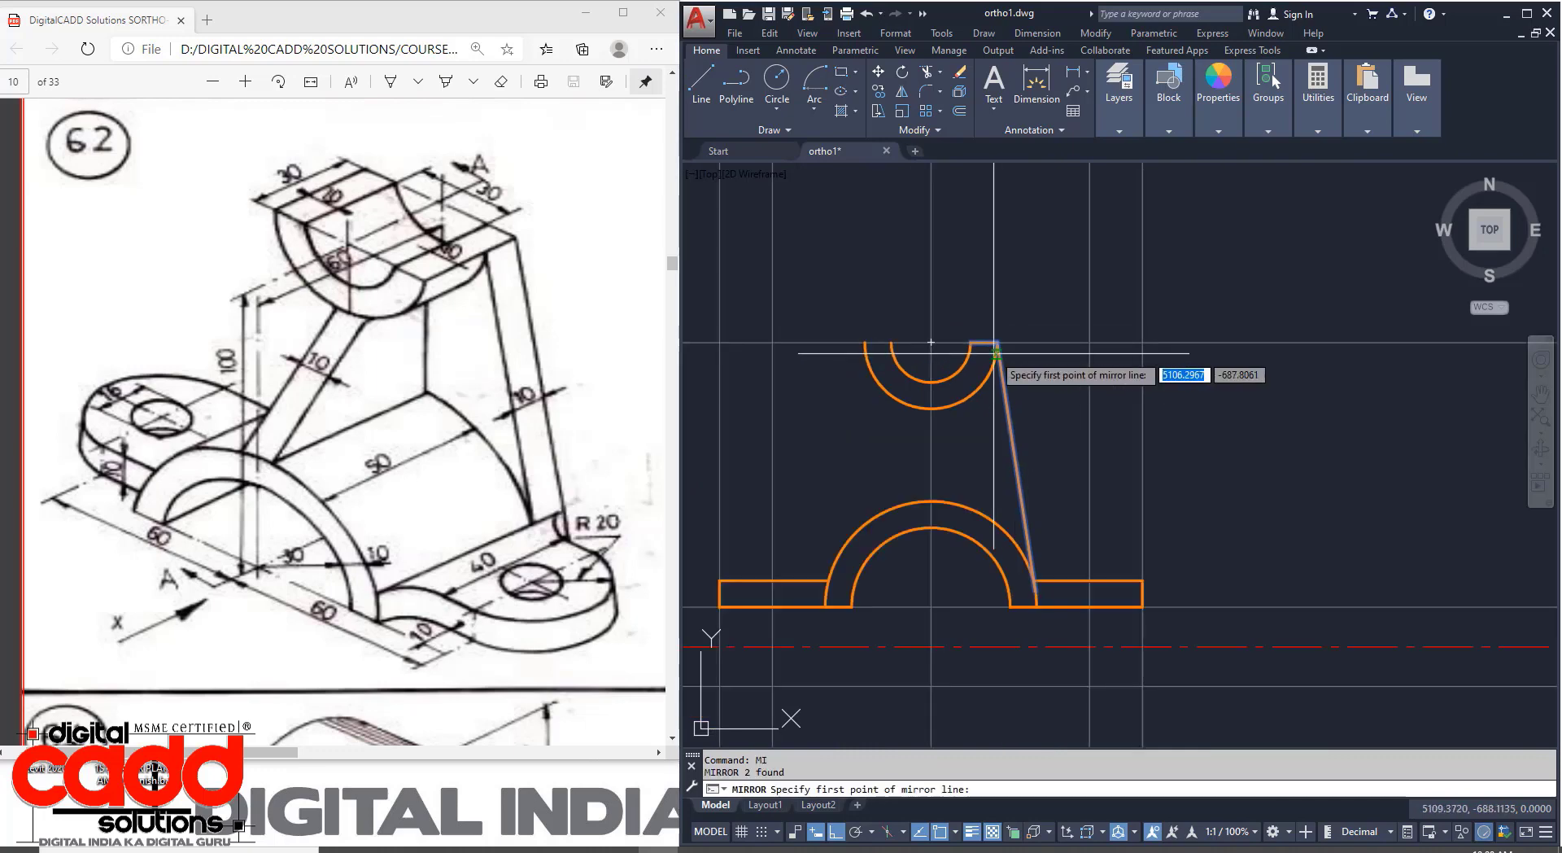
left_click(931, 342)
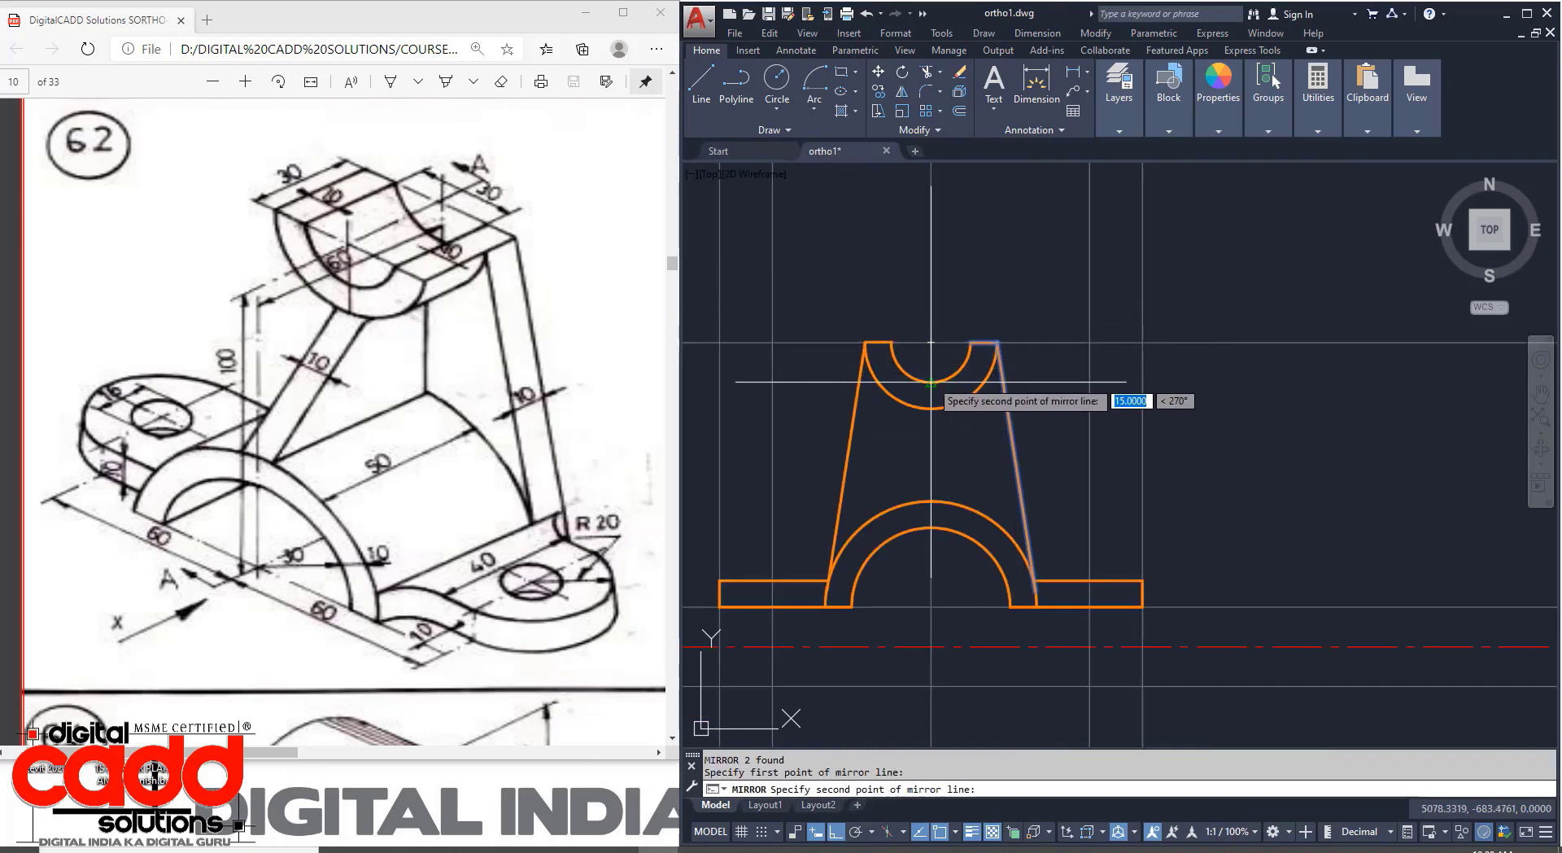
left_click(931, 407)
key("Return")
Trim the lower ends of both slanted lines below the upper edges of the base flanges.
mouse_move(885, 586)
middle_mouse_down()
mouse_move(949, 627)
mouse_move(946, 652)
middle_mouse_up()
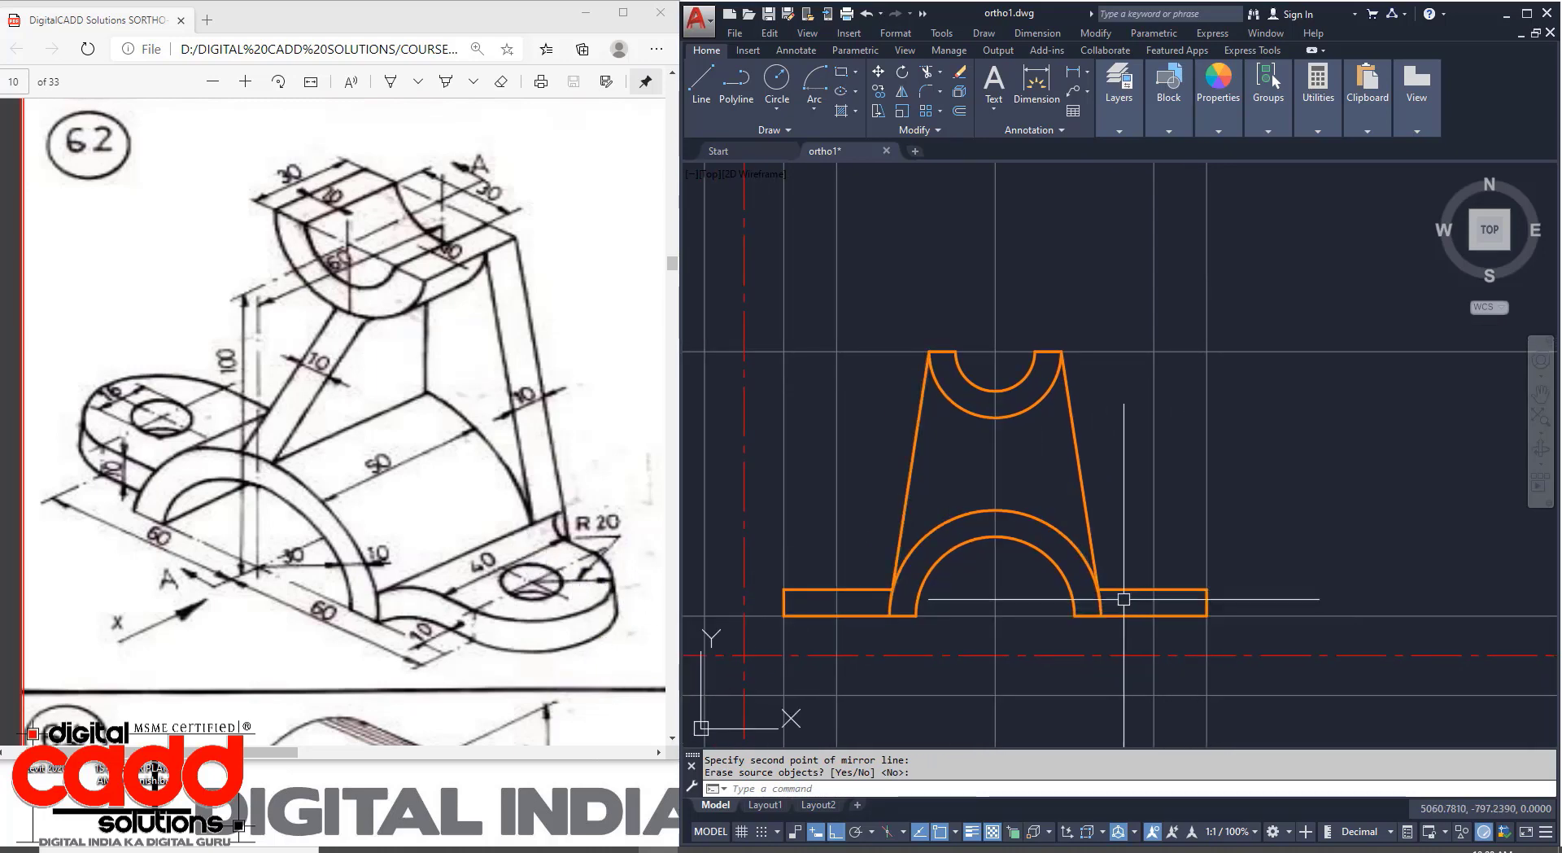
scroll(1113, 596, "up", 6)
scroll(1139, 407, "up", 3)
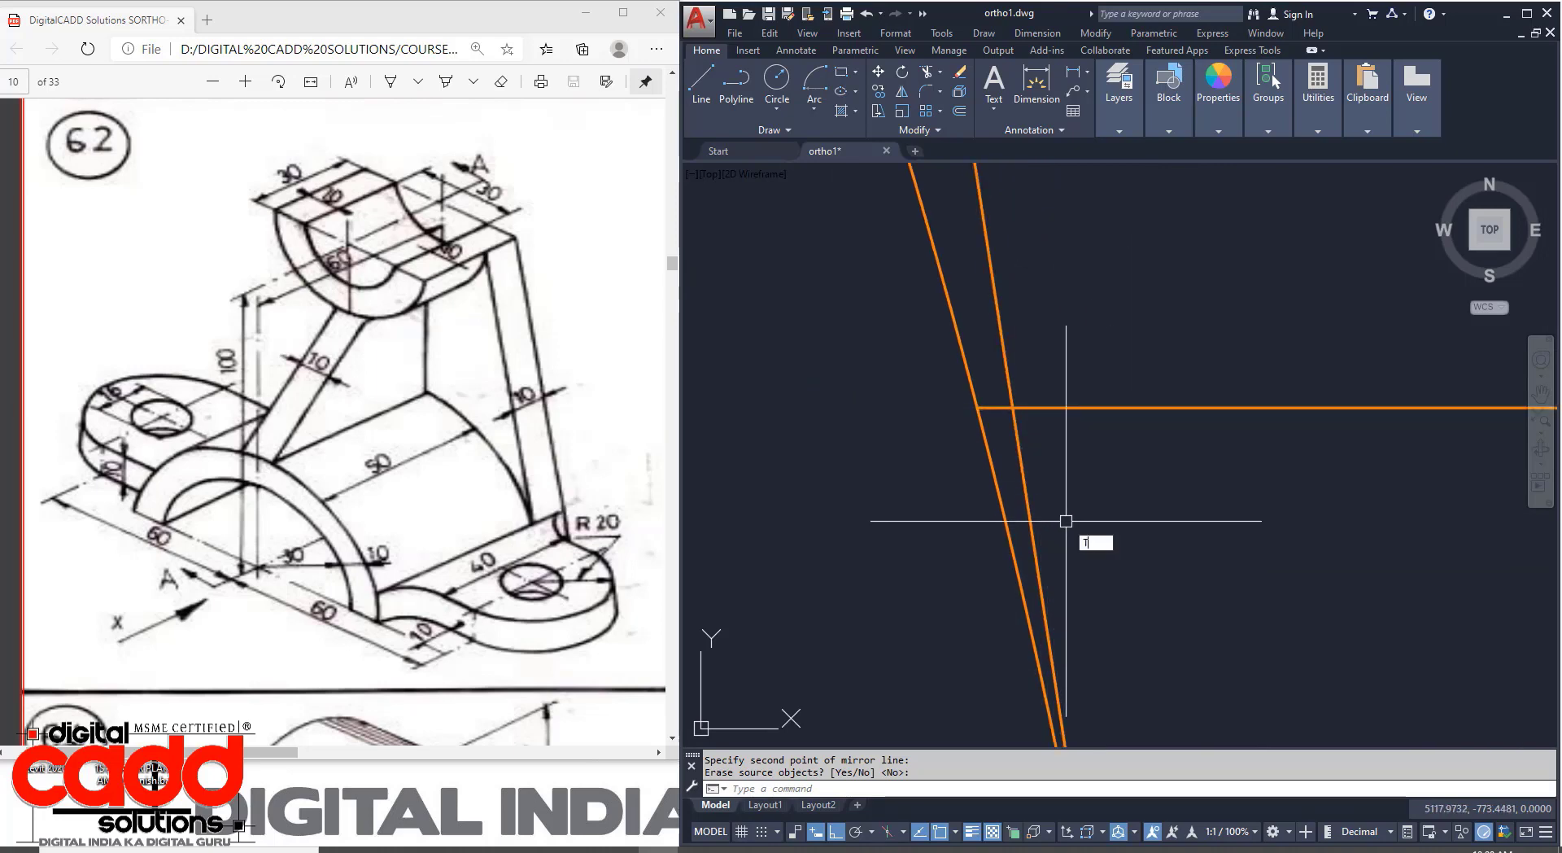
type("r")
key("Return")
key("Return")
scroll(1130, 598, "up", 2)
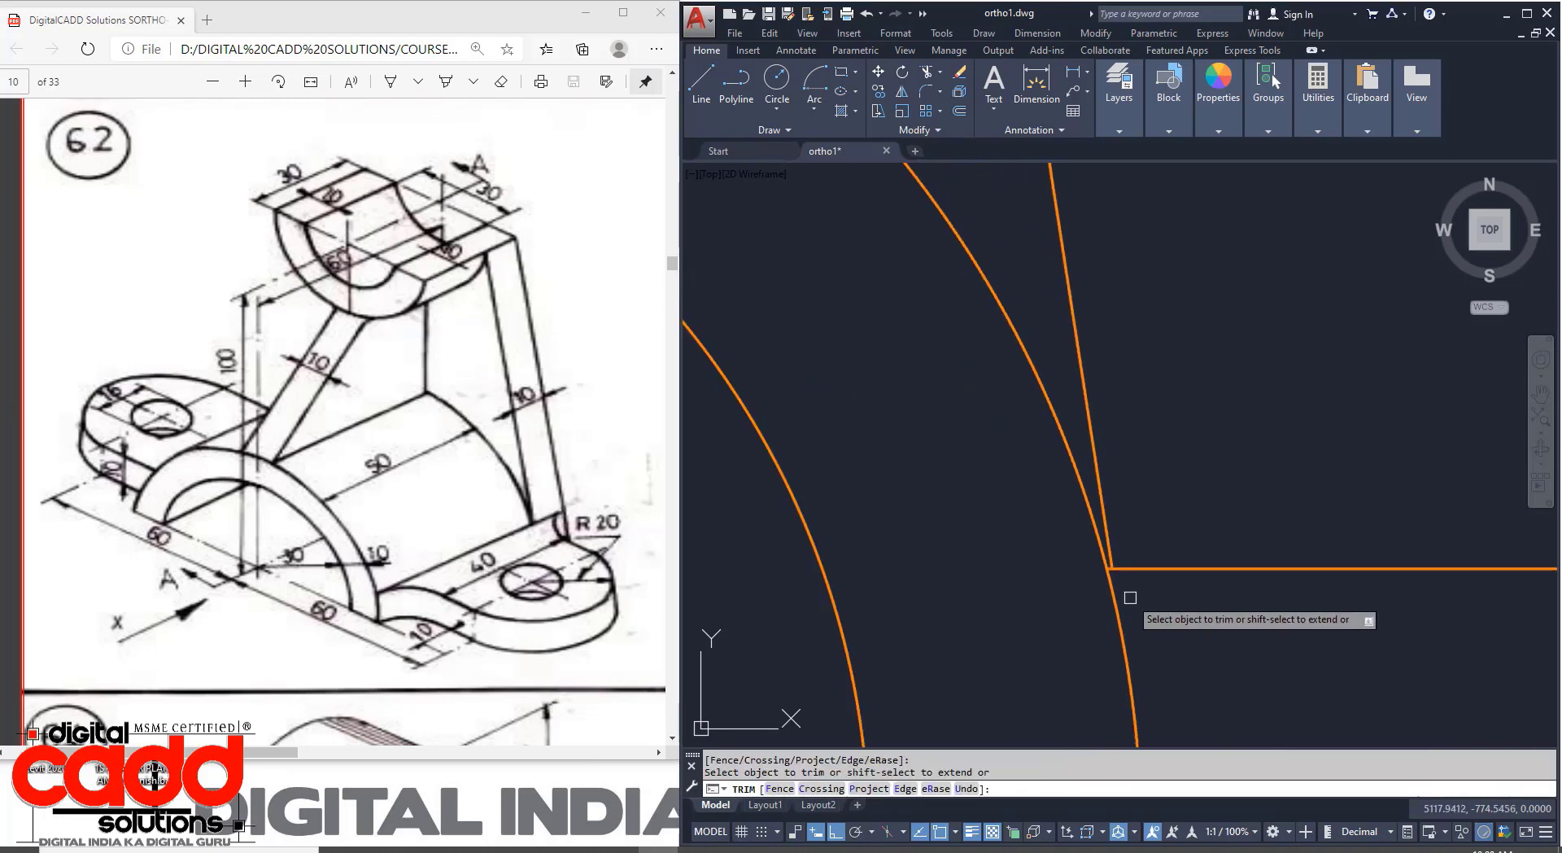
scroll(906, 631, "down", 5)
scroll(889, 507, "up", 8)
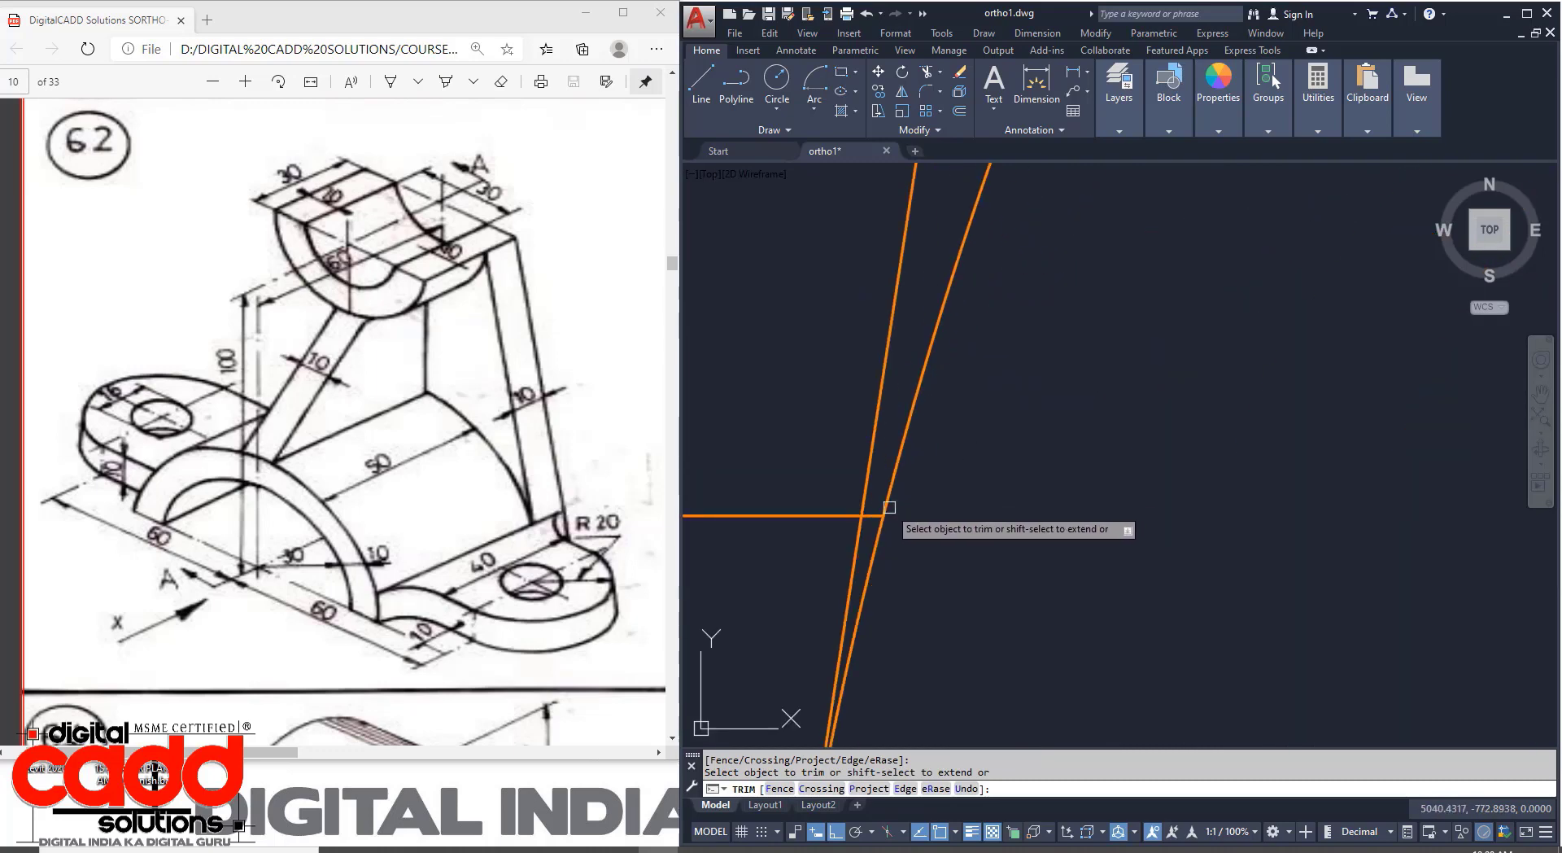
scroll(895, 503, "up", 1)
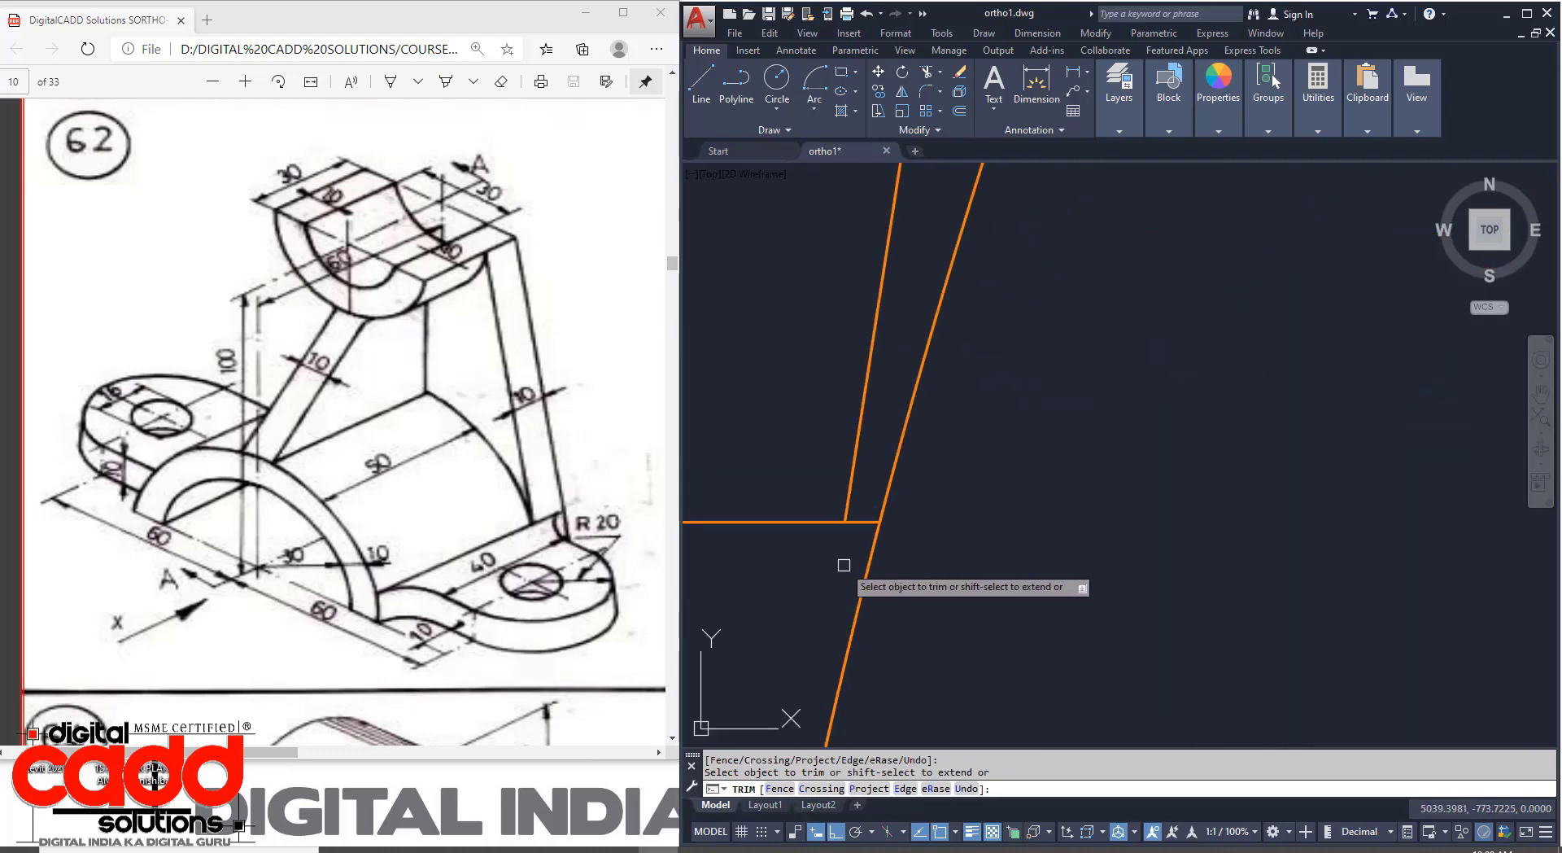
scroll(844, 565, "down", 6)
key("Escape")
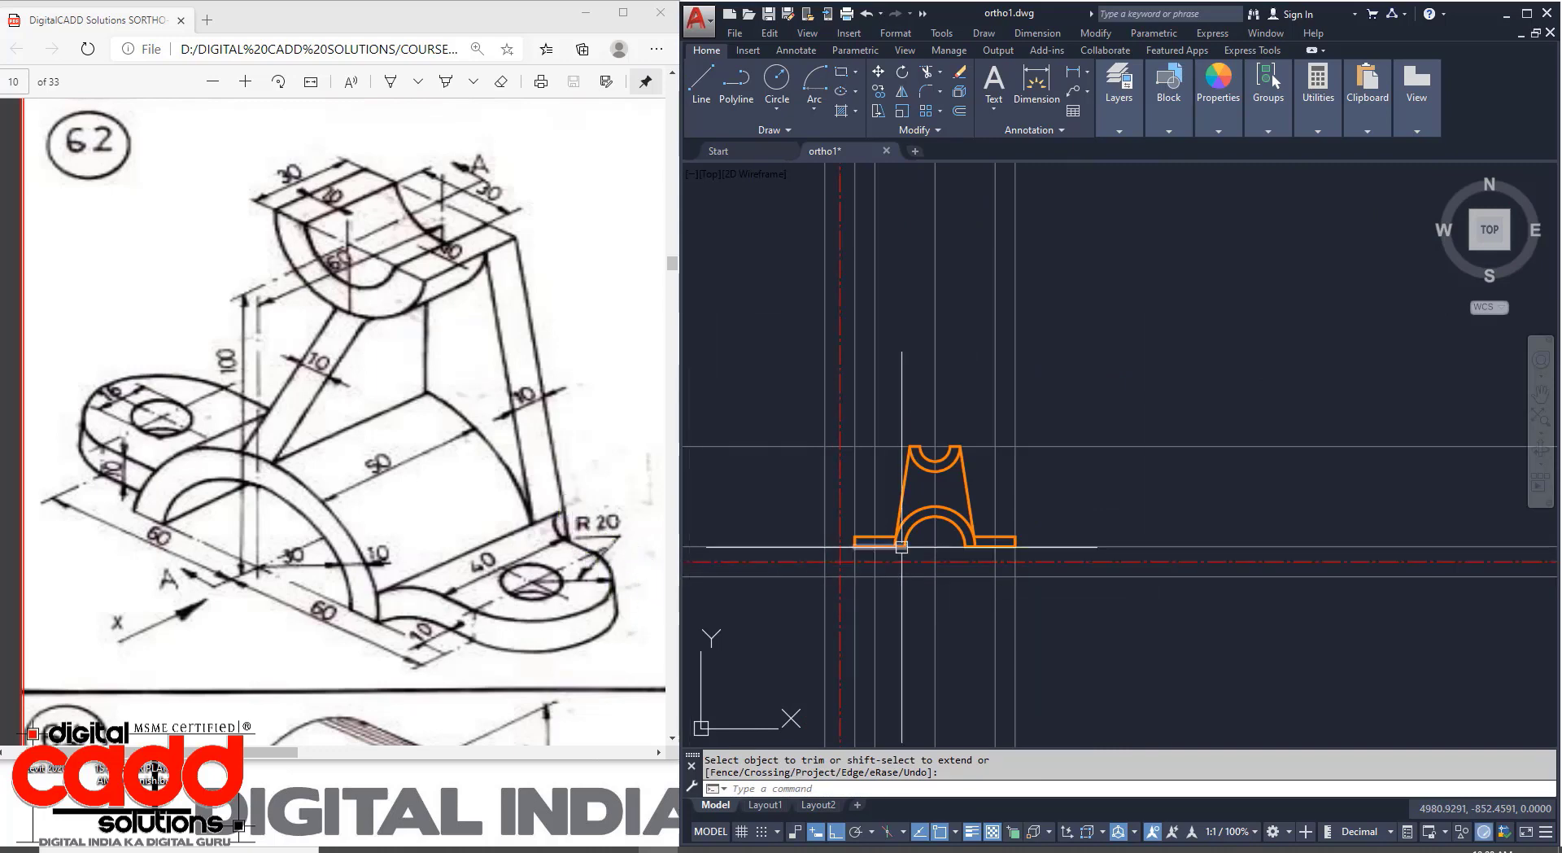
Draw a vertical centre line from the lowest point of the upper ring's inner arc to the crown of the inner arch.
scroll(960, 535, "up", 8)
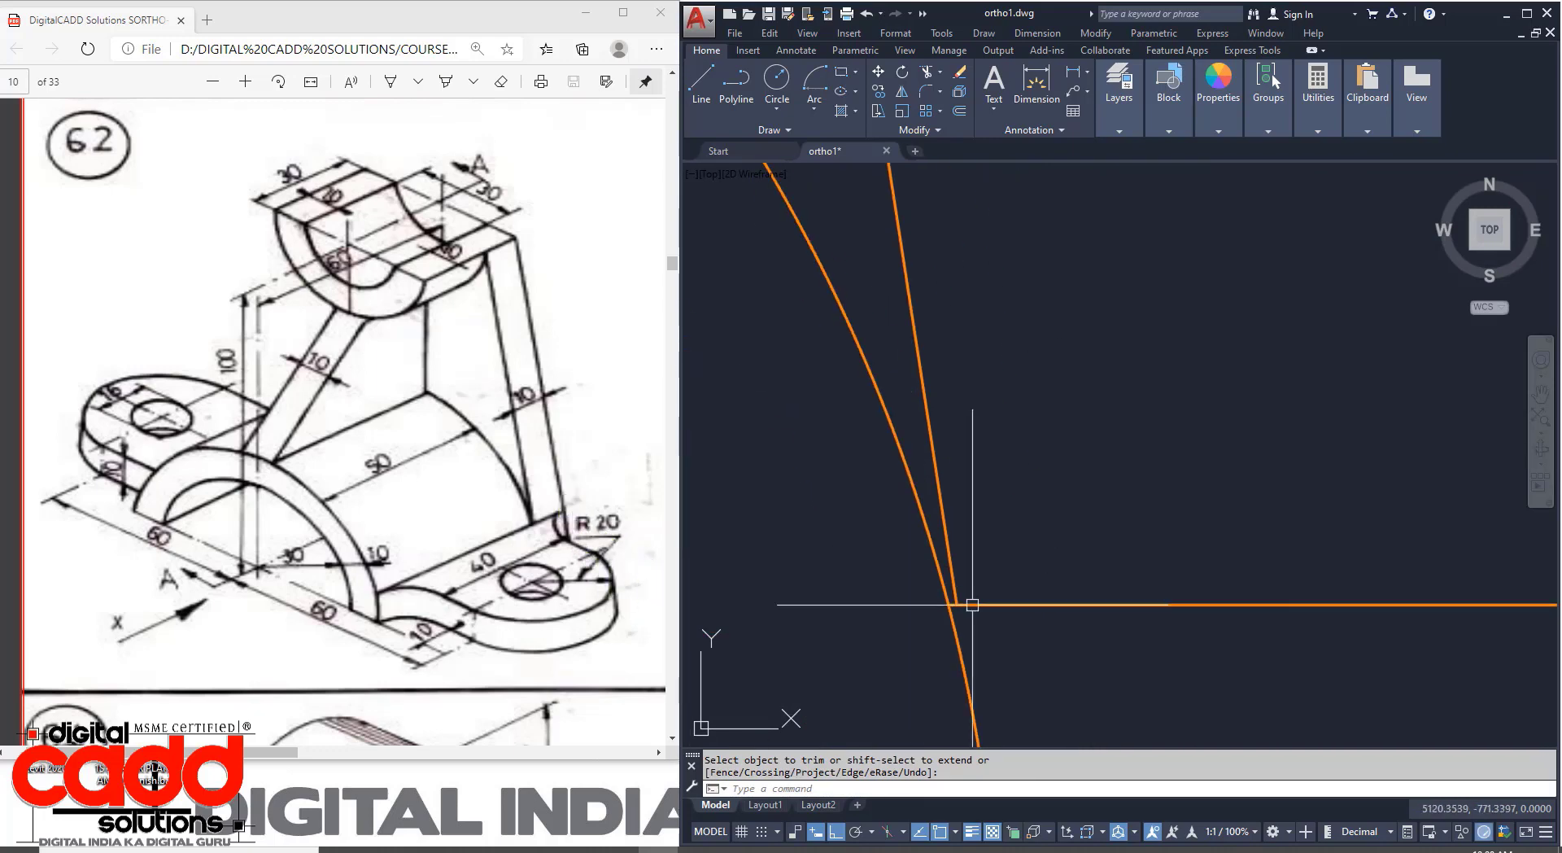
scroll(972, 604, "down", 6)
middle_click_drag(907, 531, 962, 549)
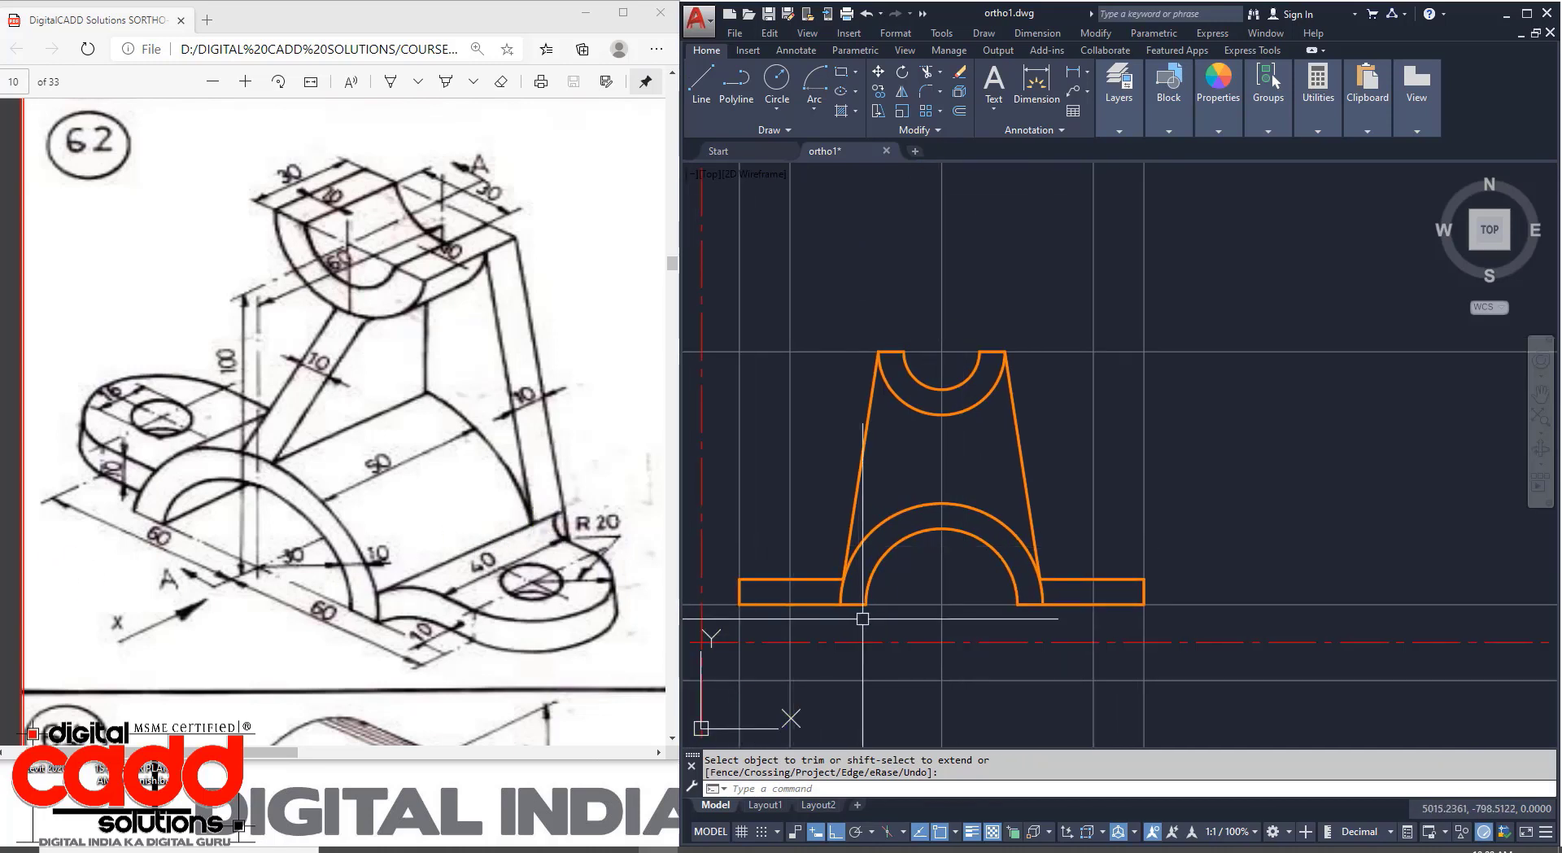
mouse_move(858, 617)
middle_mouse_down()
mouse_move(928, 651)
mouse_move(910, 630)
middle_mouse_up()
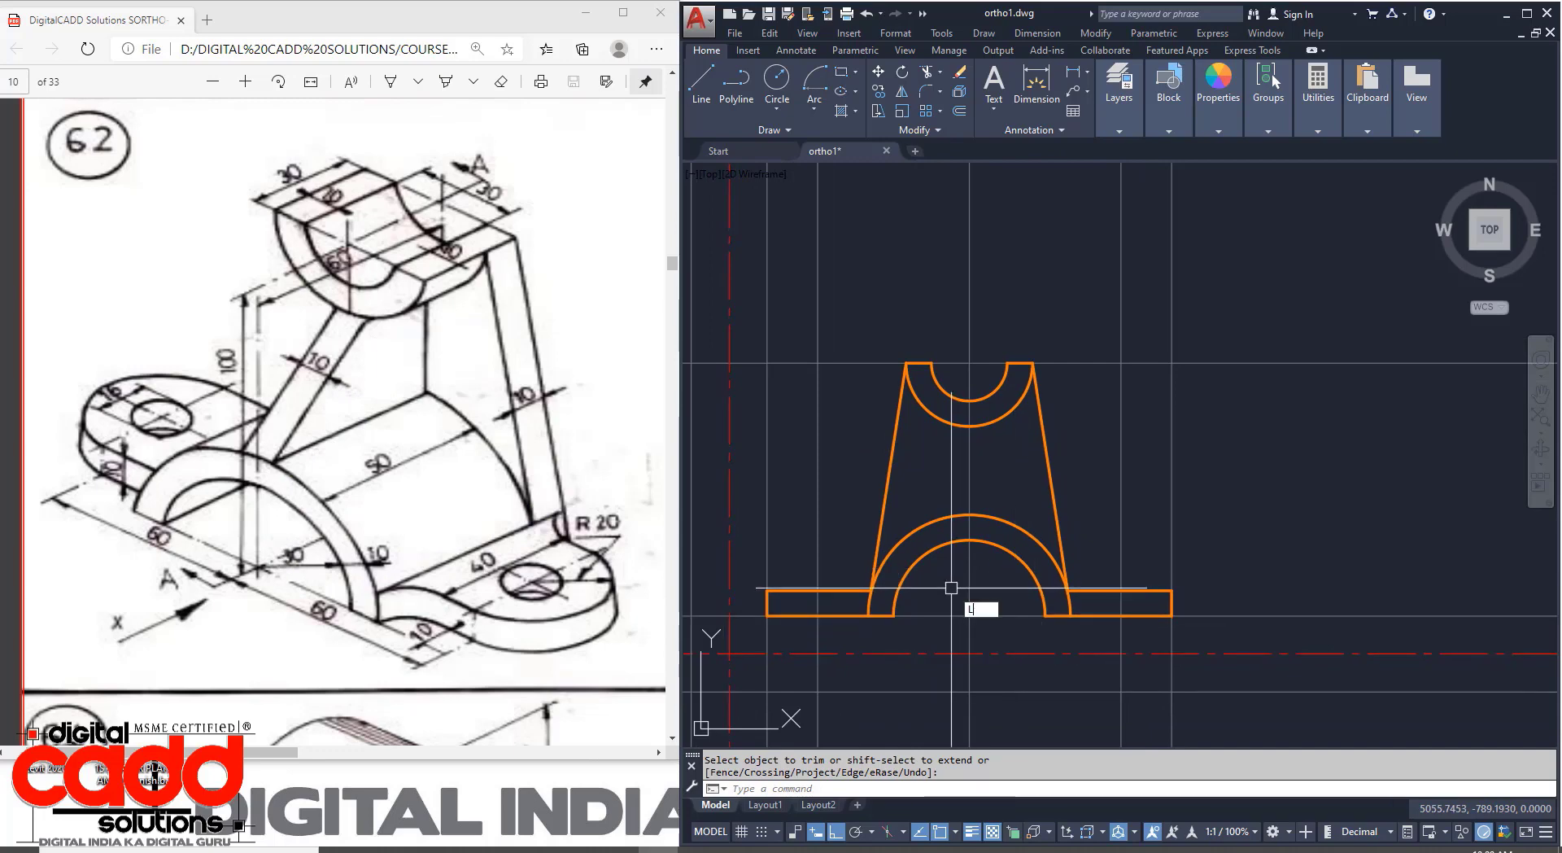
key("Return")
left_click(968, 401)
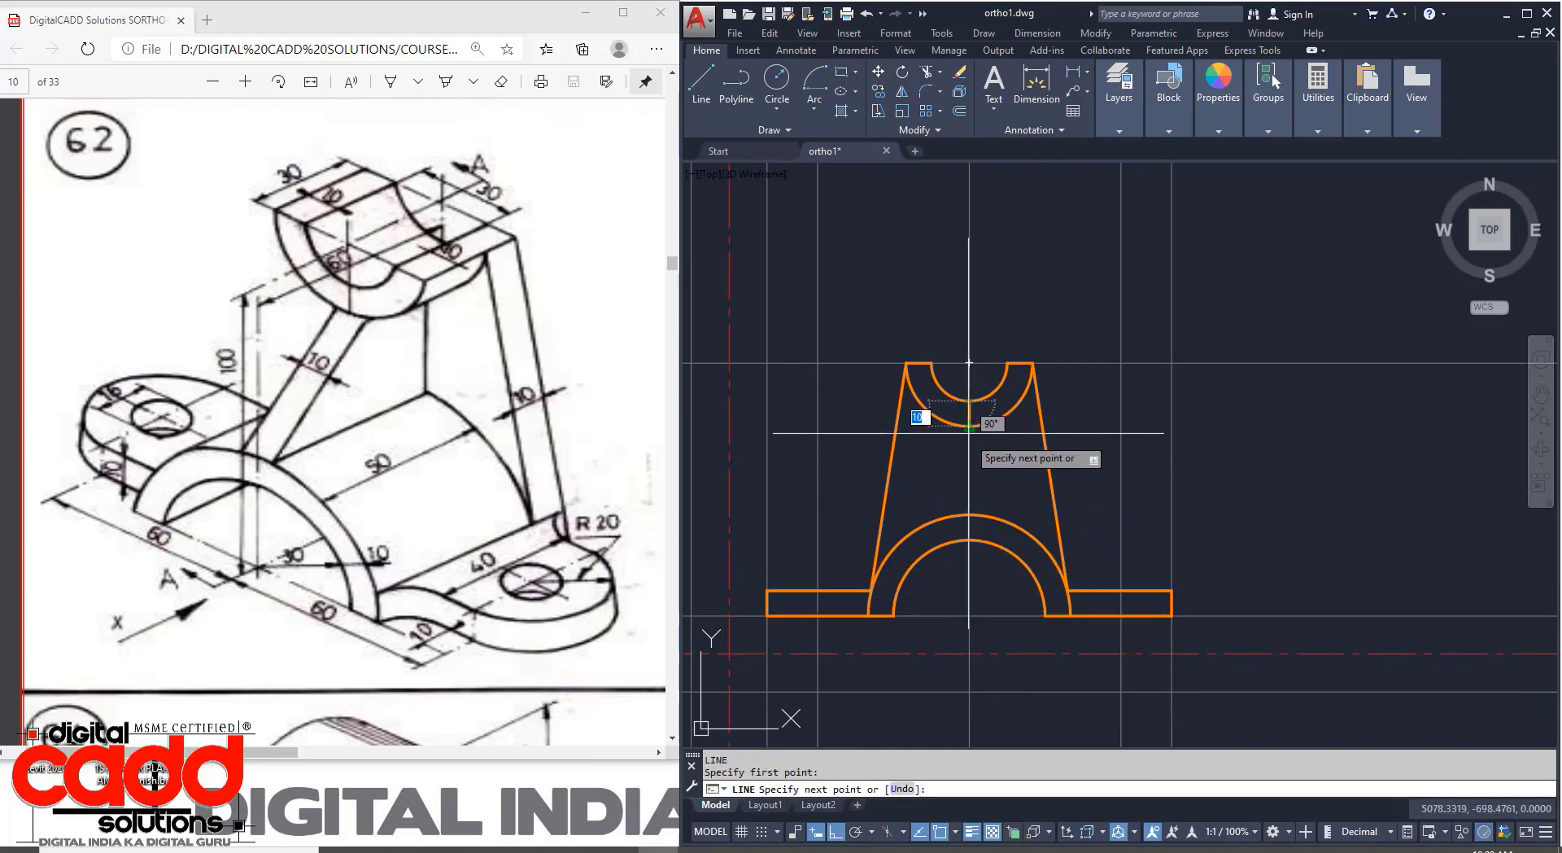
left_click(969, 515)
key("Return")
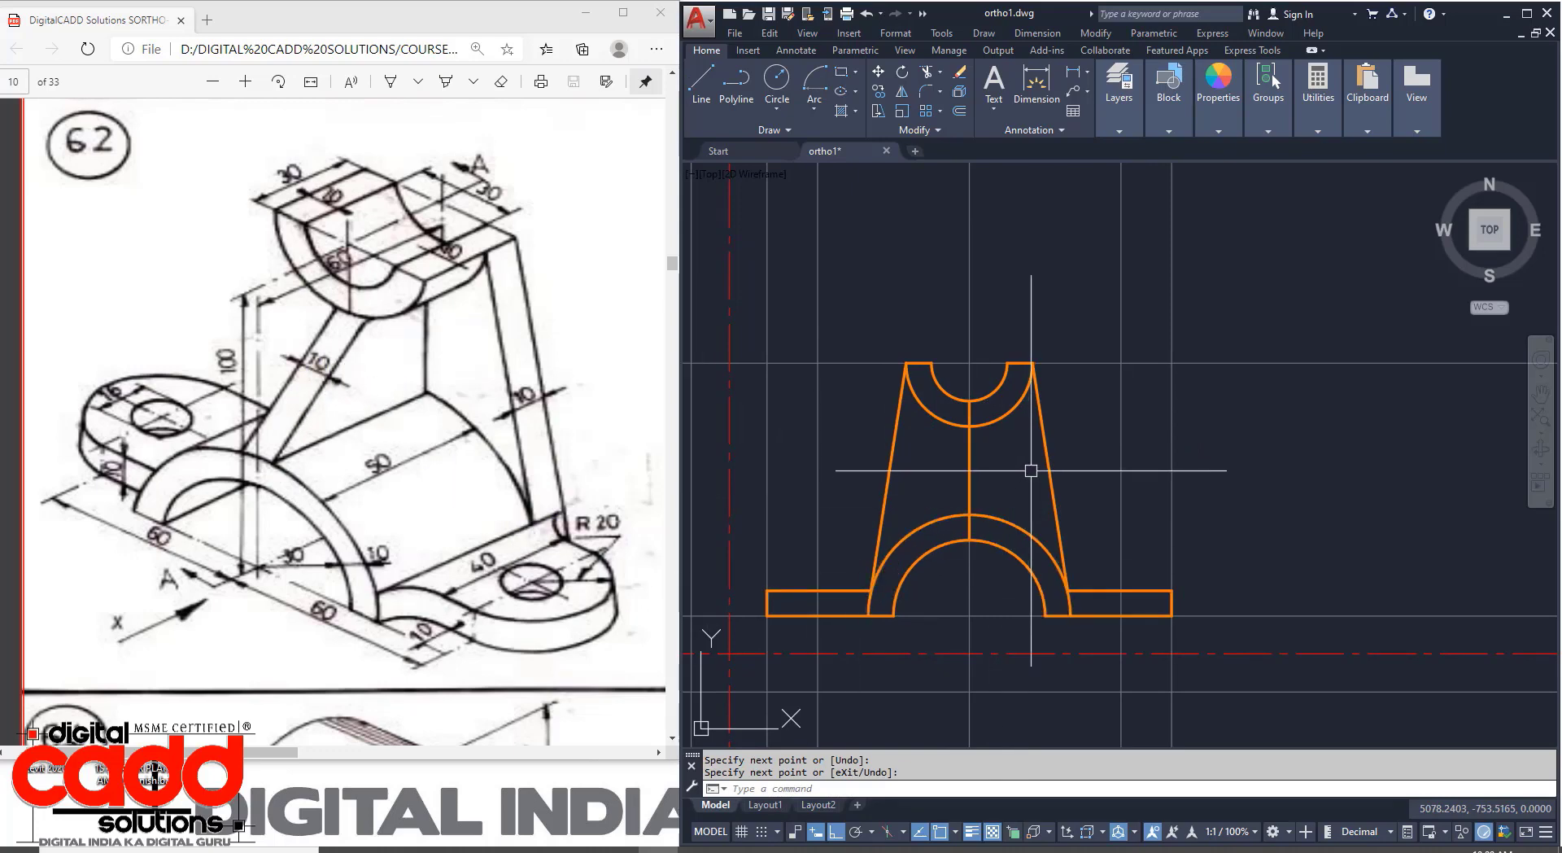
Offset the vertical centre line by 5 to each side and delete the original line.
type("o")
key("Return")
type("5")
key("Return")
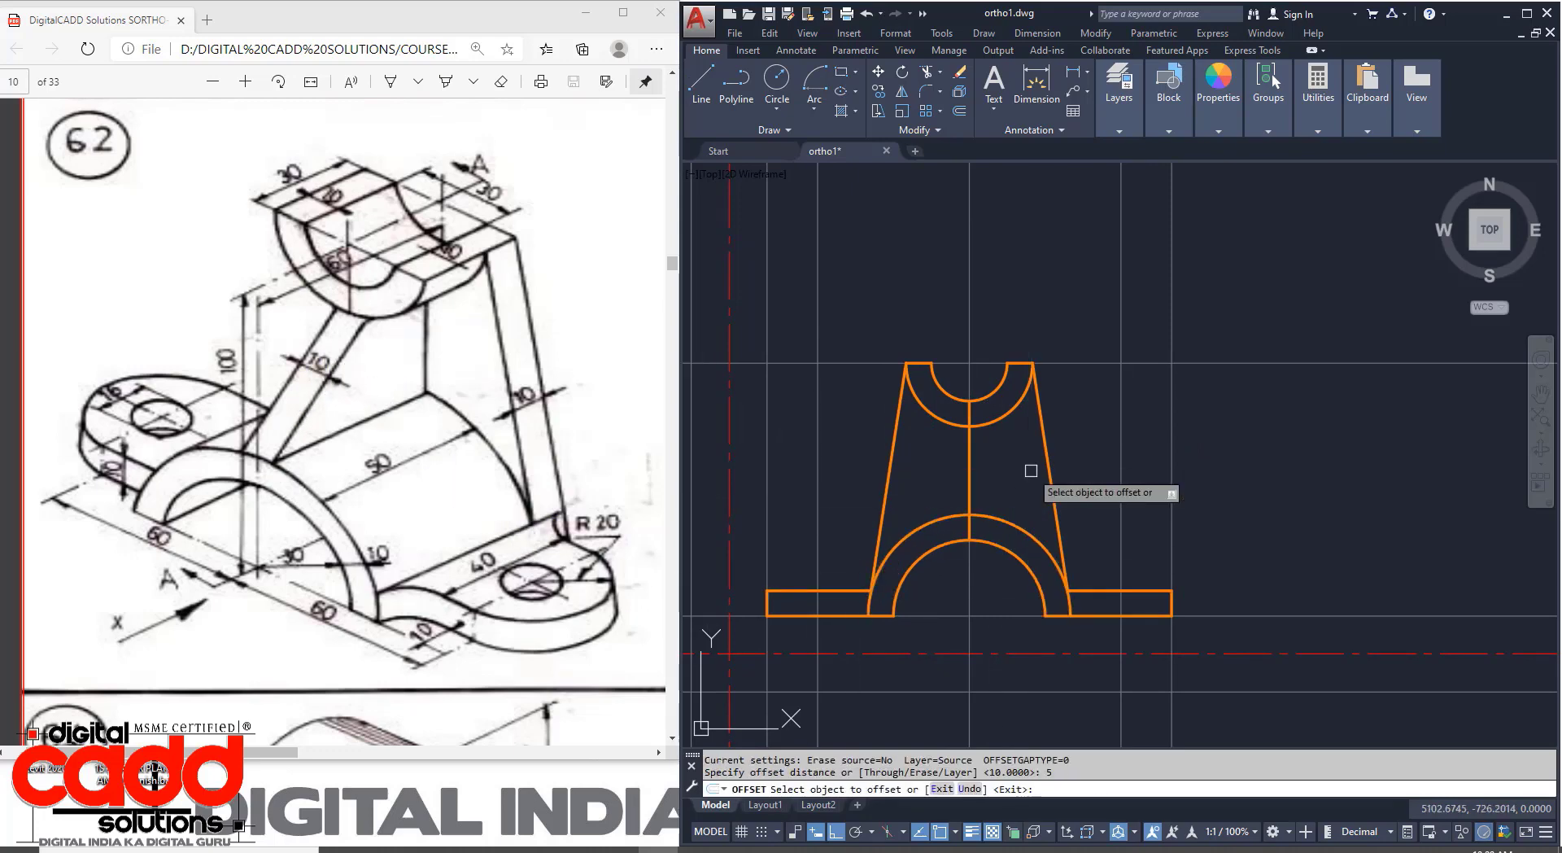
left_click(971, 477)
left_click(1004, 478)
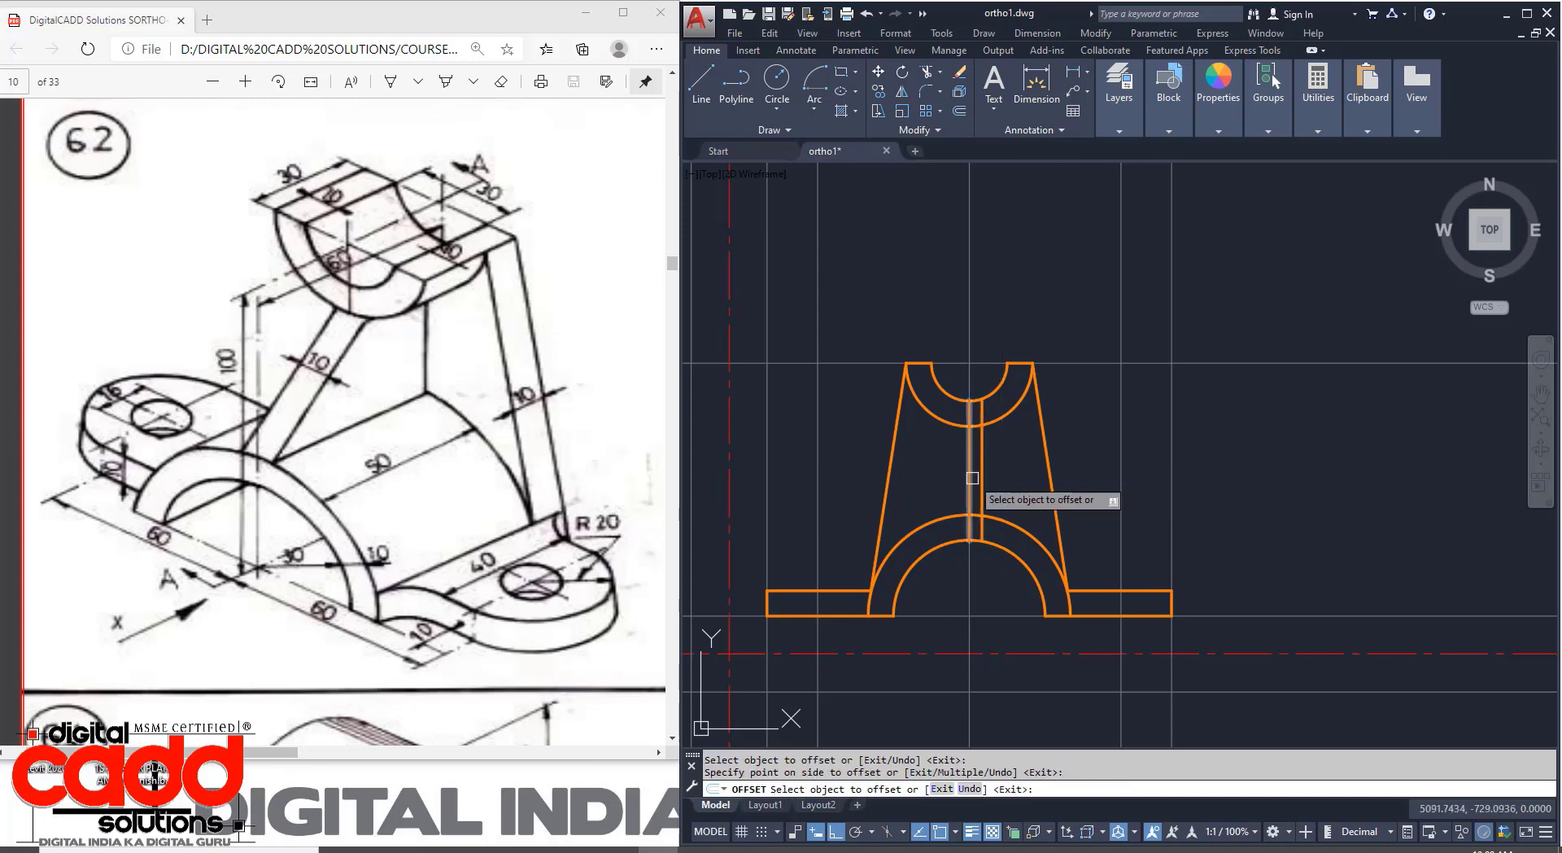
left_click(972, 479)
left_click(960, 478)
key("Return")
left_click(967, 481)
key("Delete")
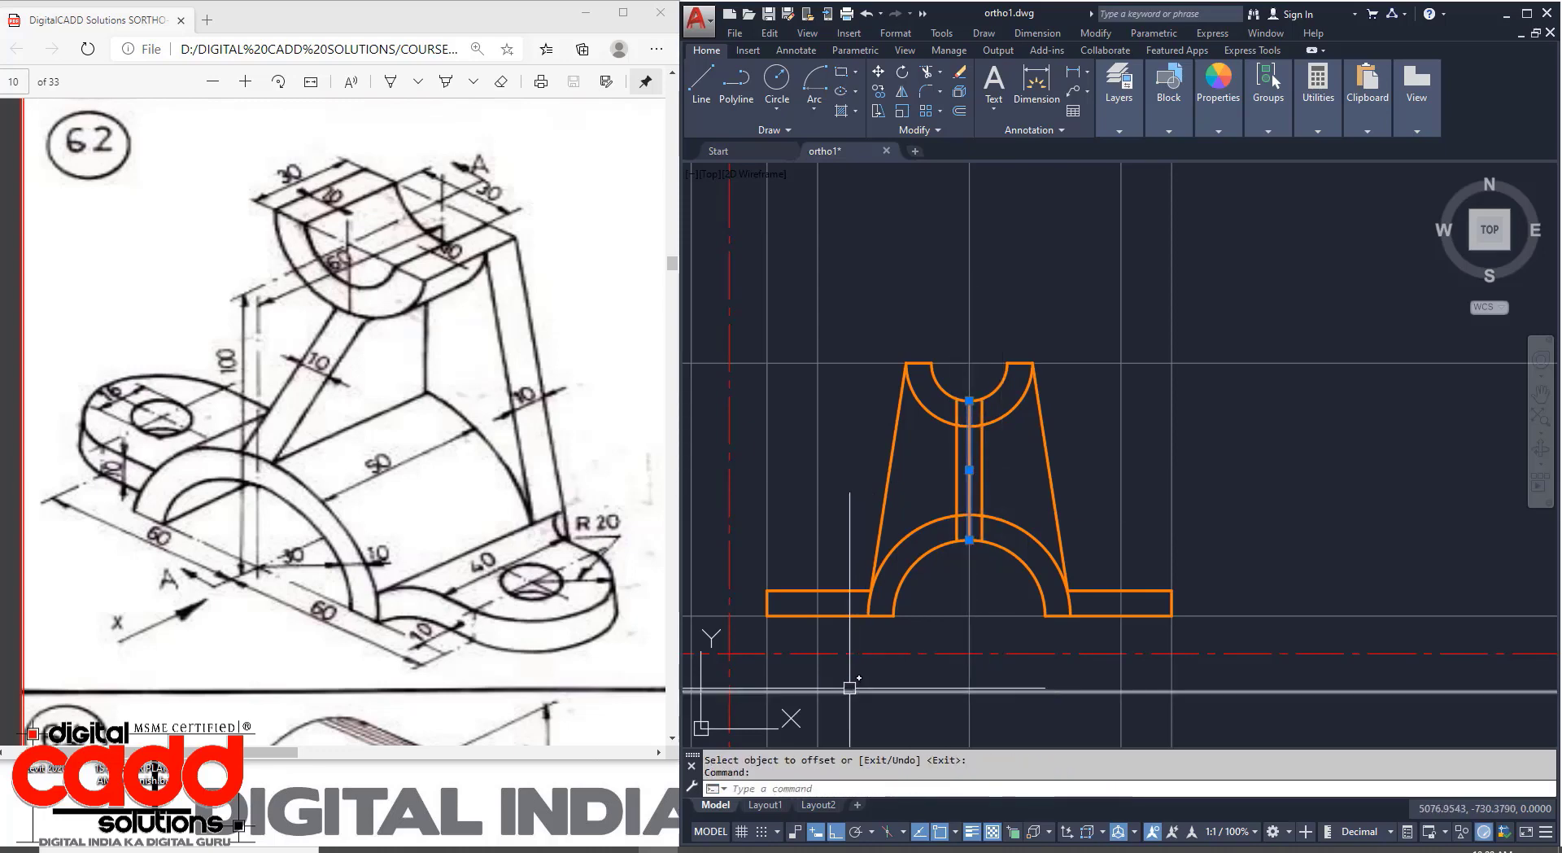
Trim the two rib lines where they run inside the lower arch band and inside the upper half-ring.
type("TR")
key("Return")
key("Return")
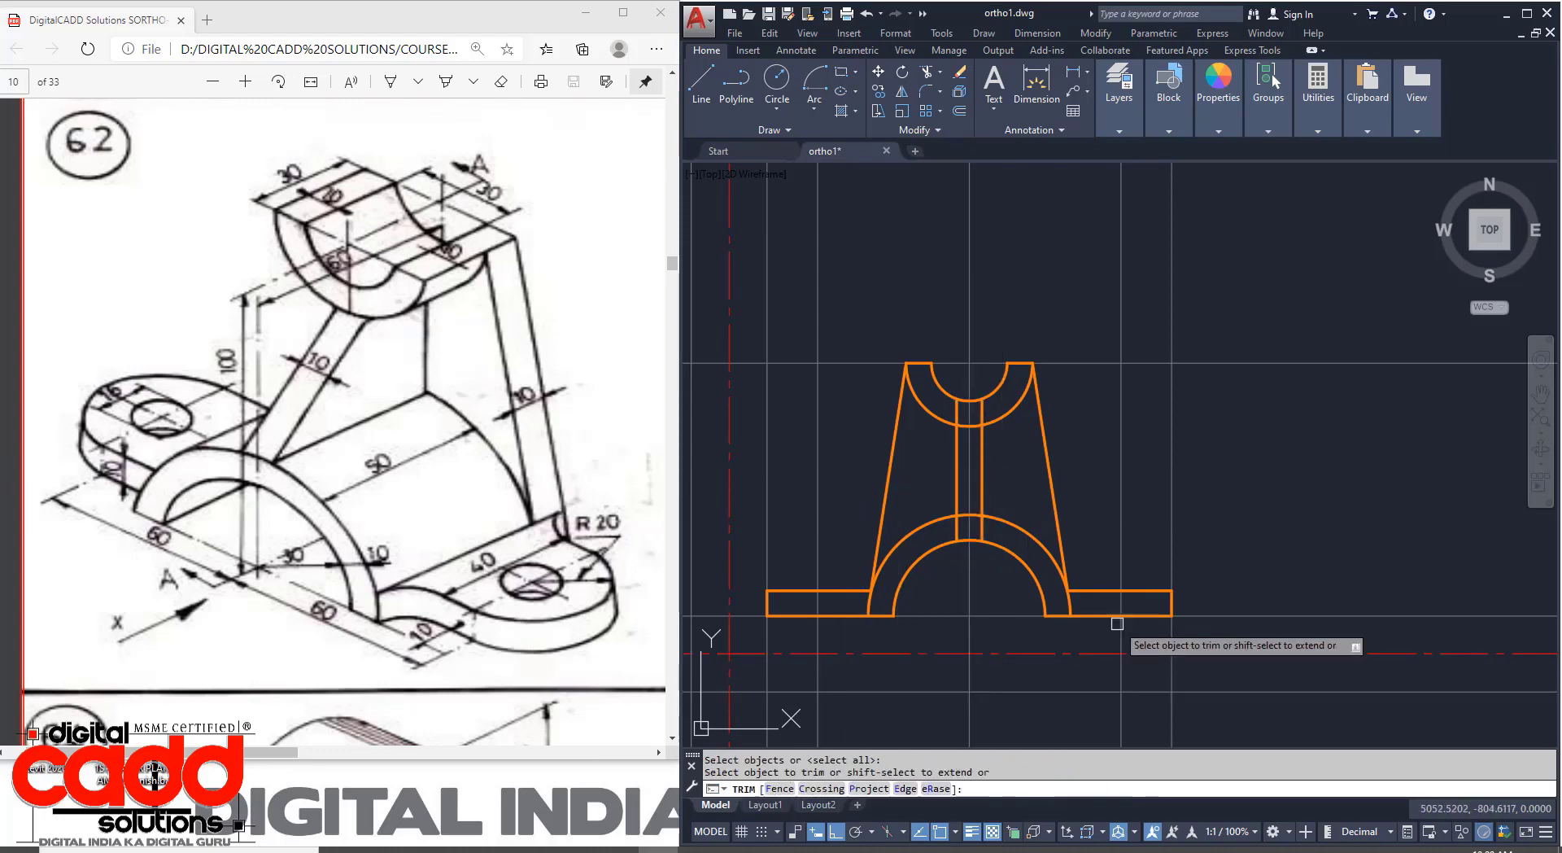
scroll(1021, 549, "up", 4)
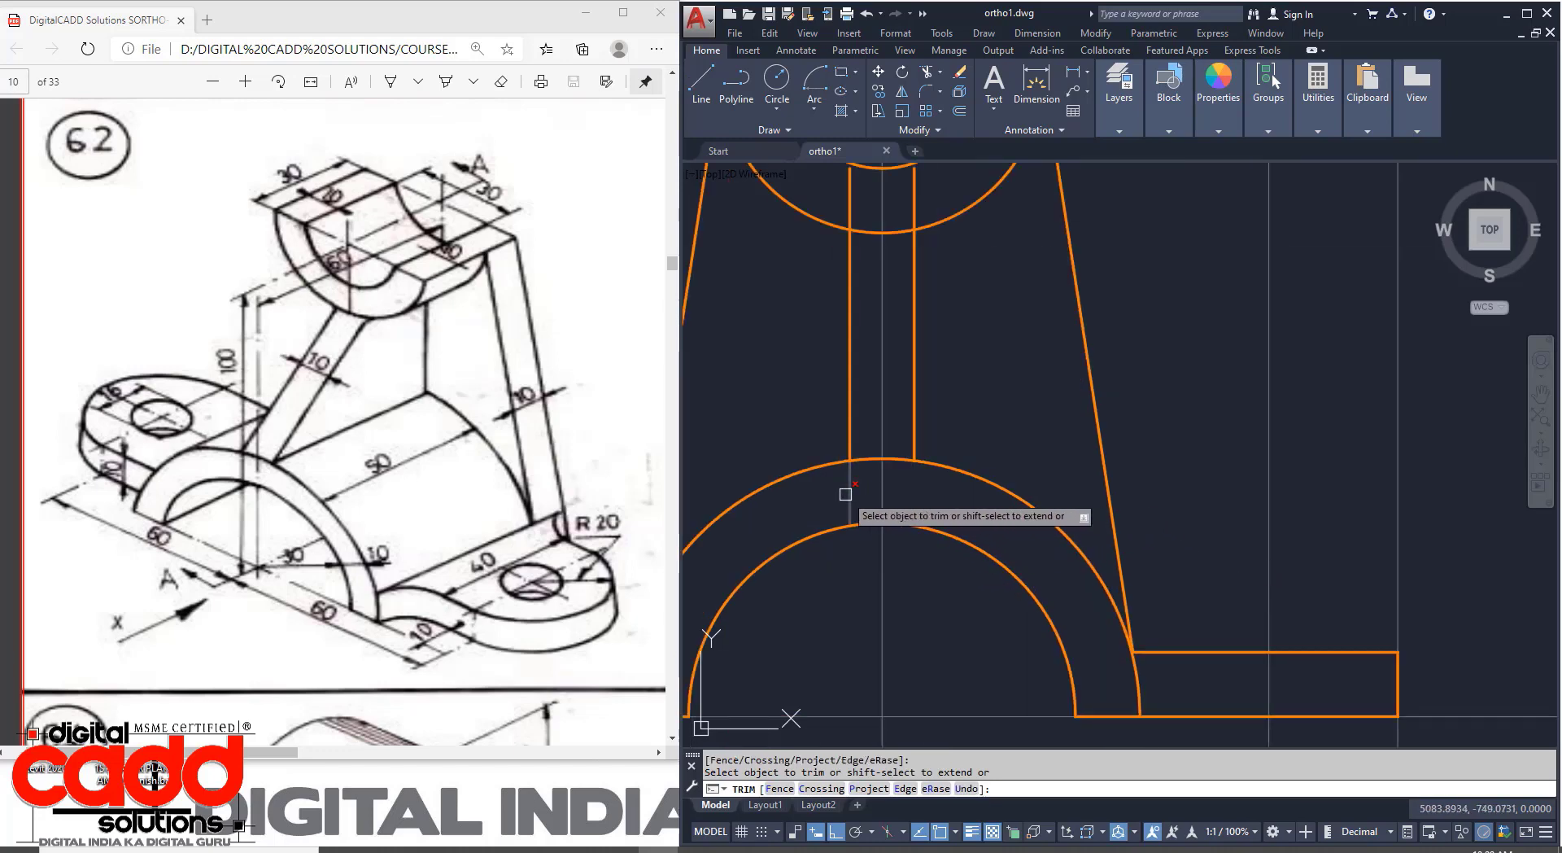
middle_click_drag(1000, 358, 1053, 631)
left_click(972, 463)
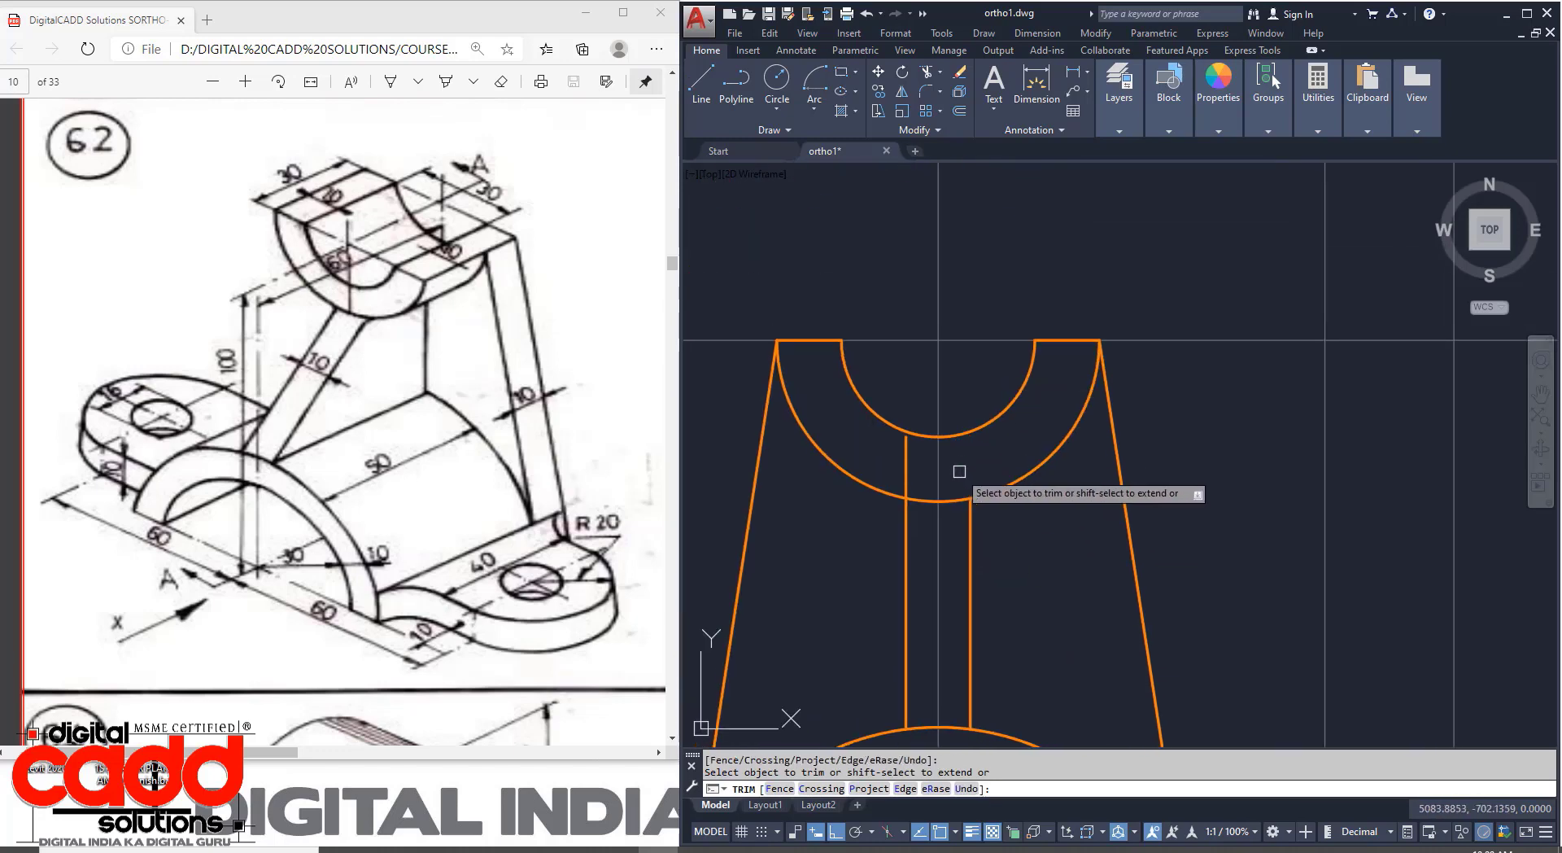
scroll(953, 486, "down", 5)
key("Return")
mouse_move(945, 627)
middle_mouse_down()
mouse_move(977, 540)
mouse_move(965, 543)
middle_mouse_up()
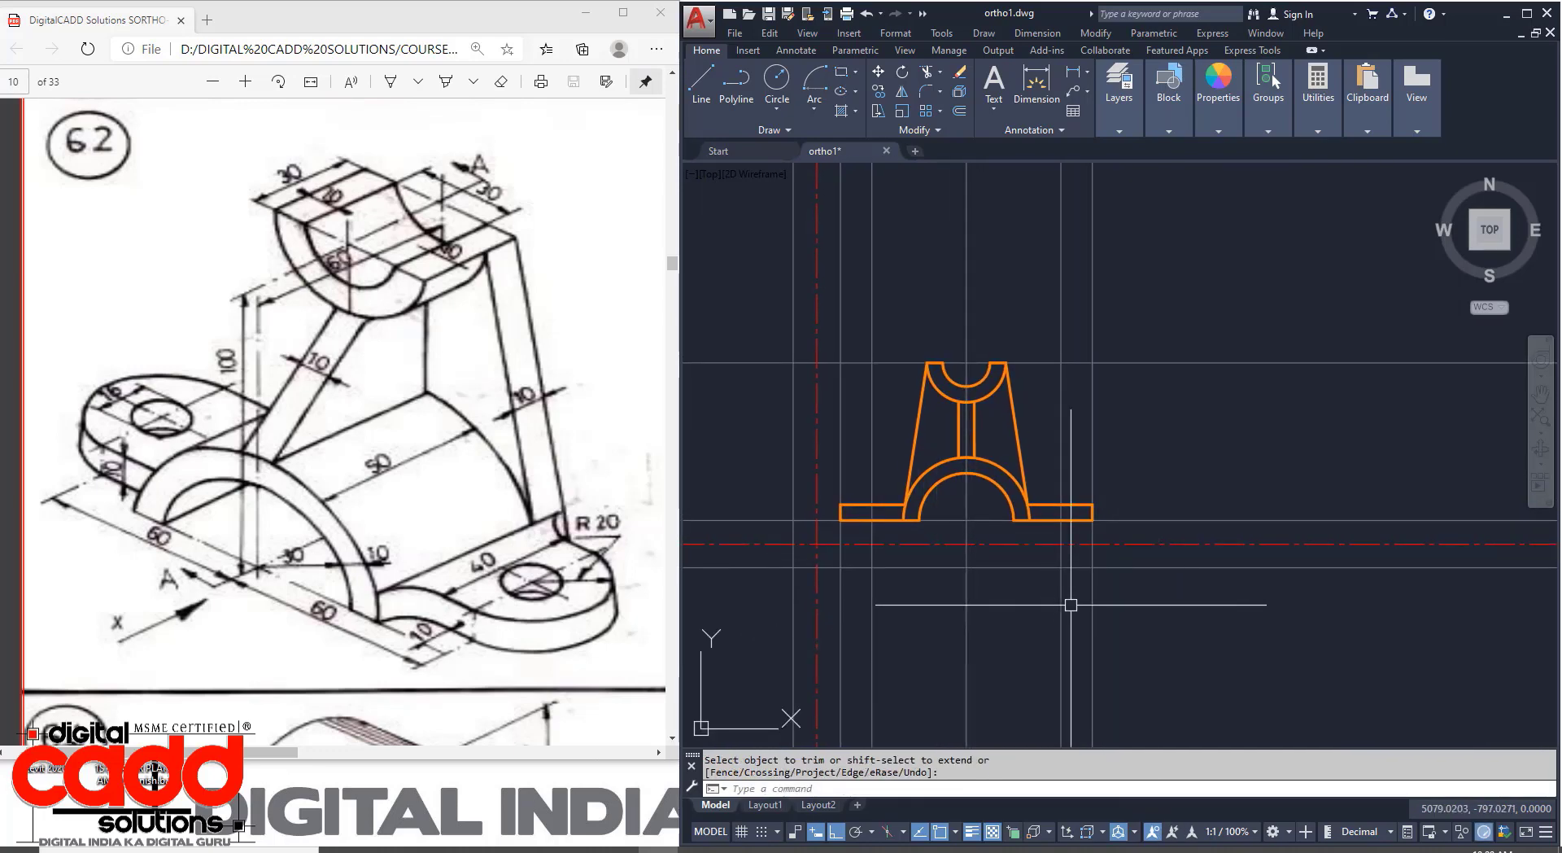
Offset the lowest horizontal construction line downward by 10, and offset the new line downward by 50.
mouse_move(1070, 605)
middle_mouse_down()
mouse_move(1043, 583)
mouse_move(1058, 595)
mouse_move(1063, 565)
middle_mouse_up()
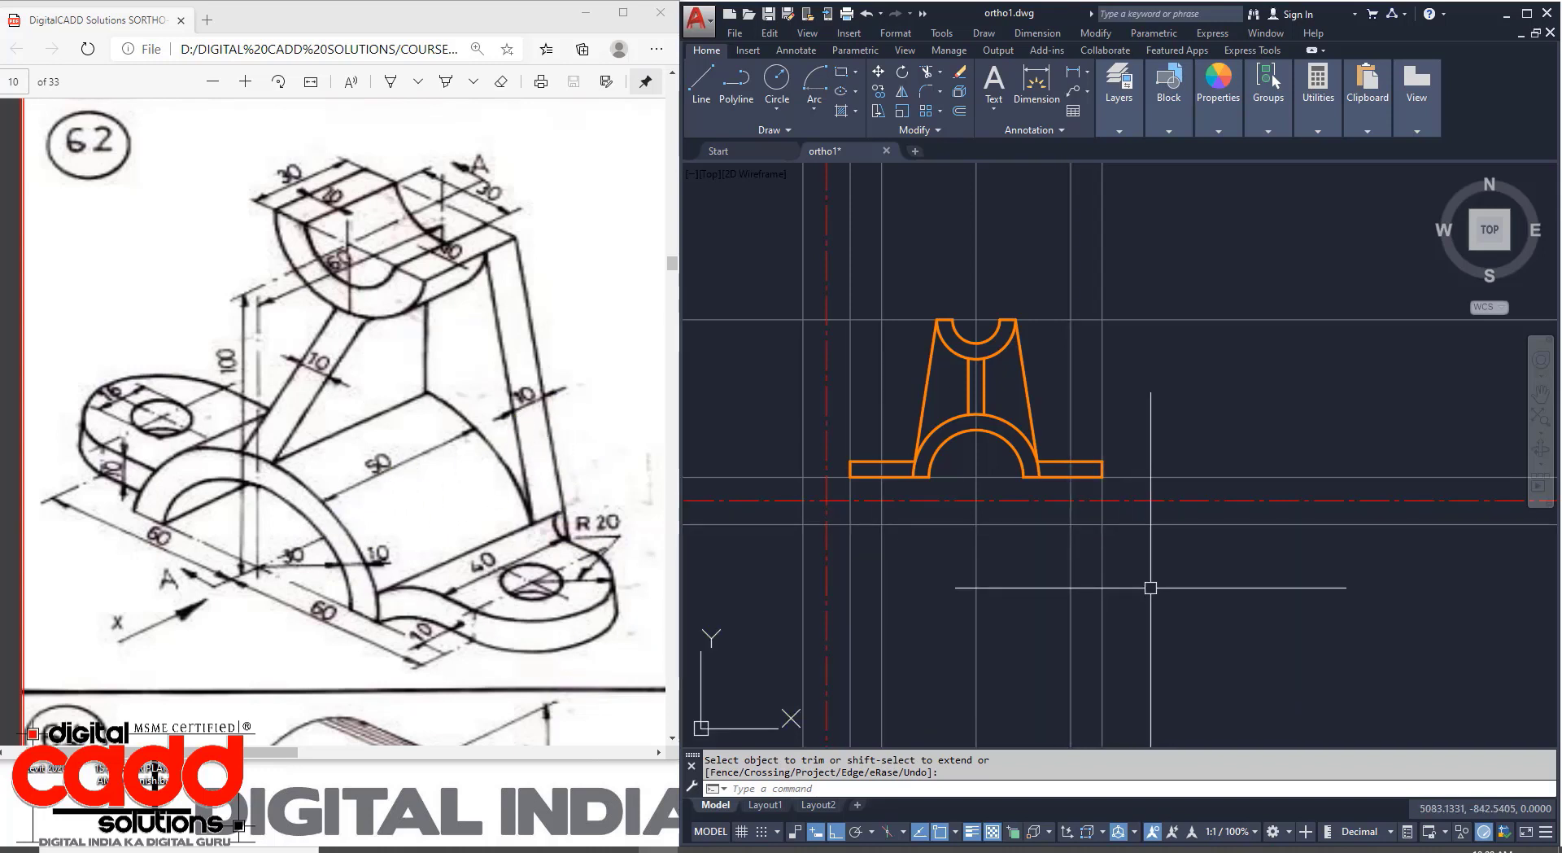
key("Return")
type("10")
key("Return")
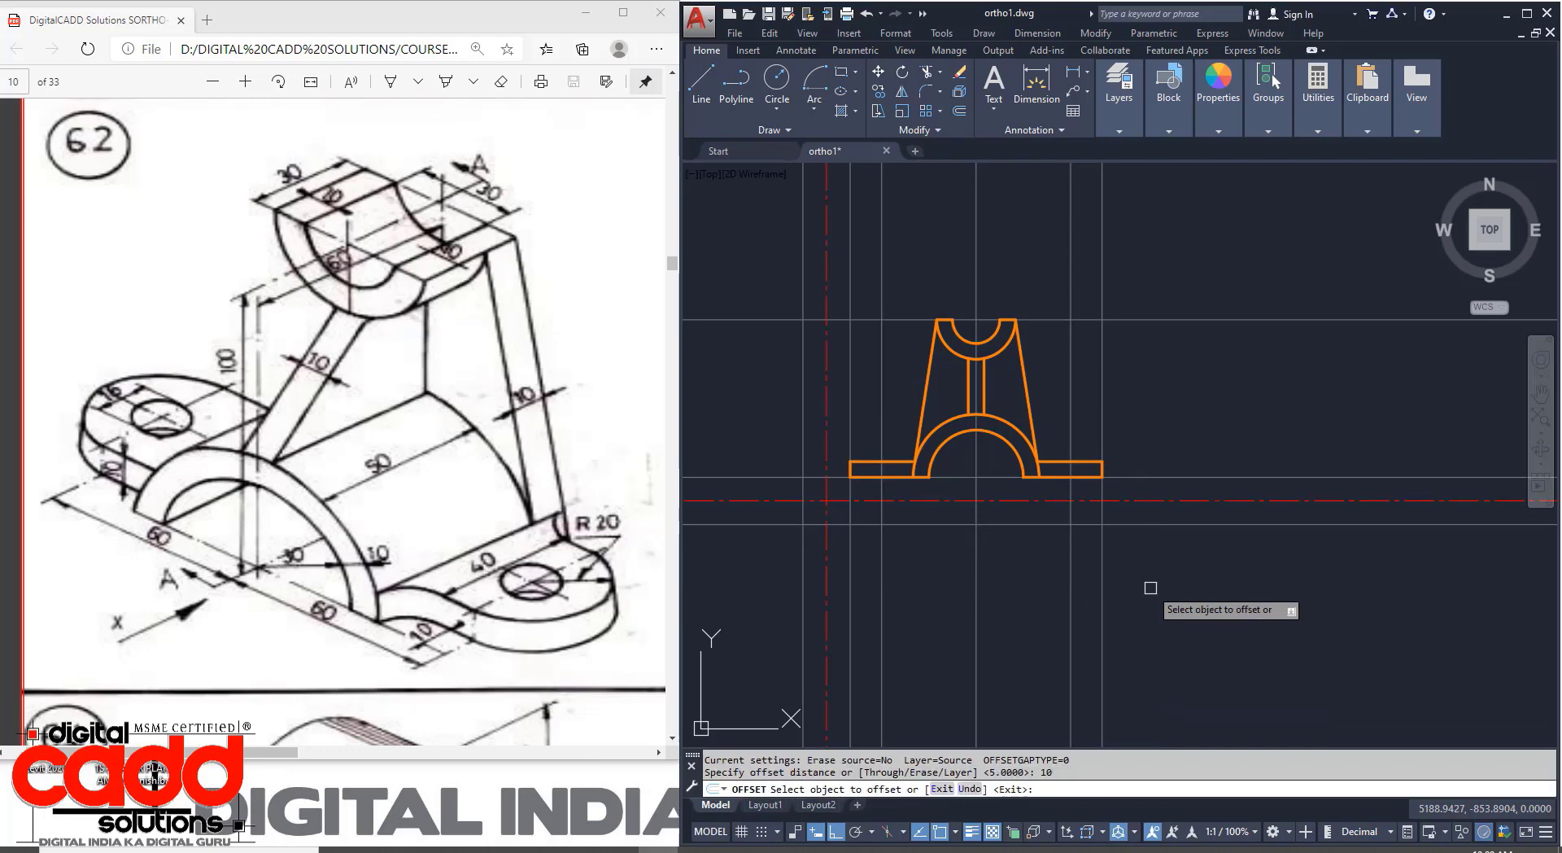
left_click(1140, 524)
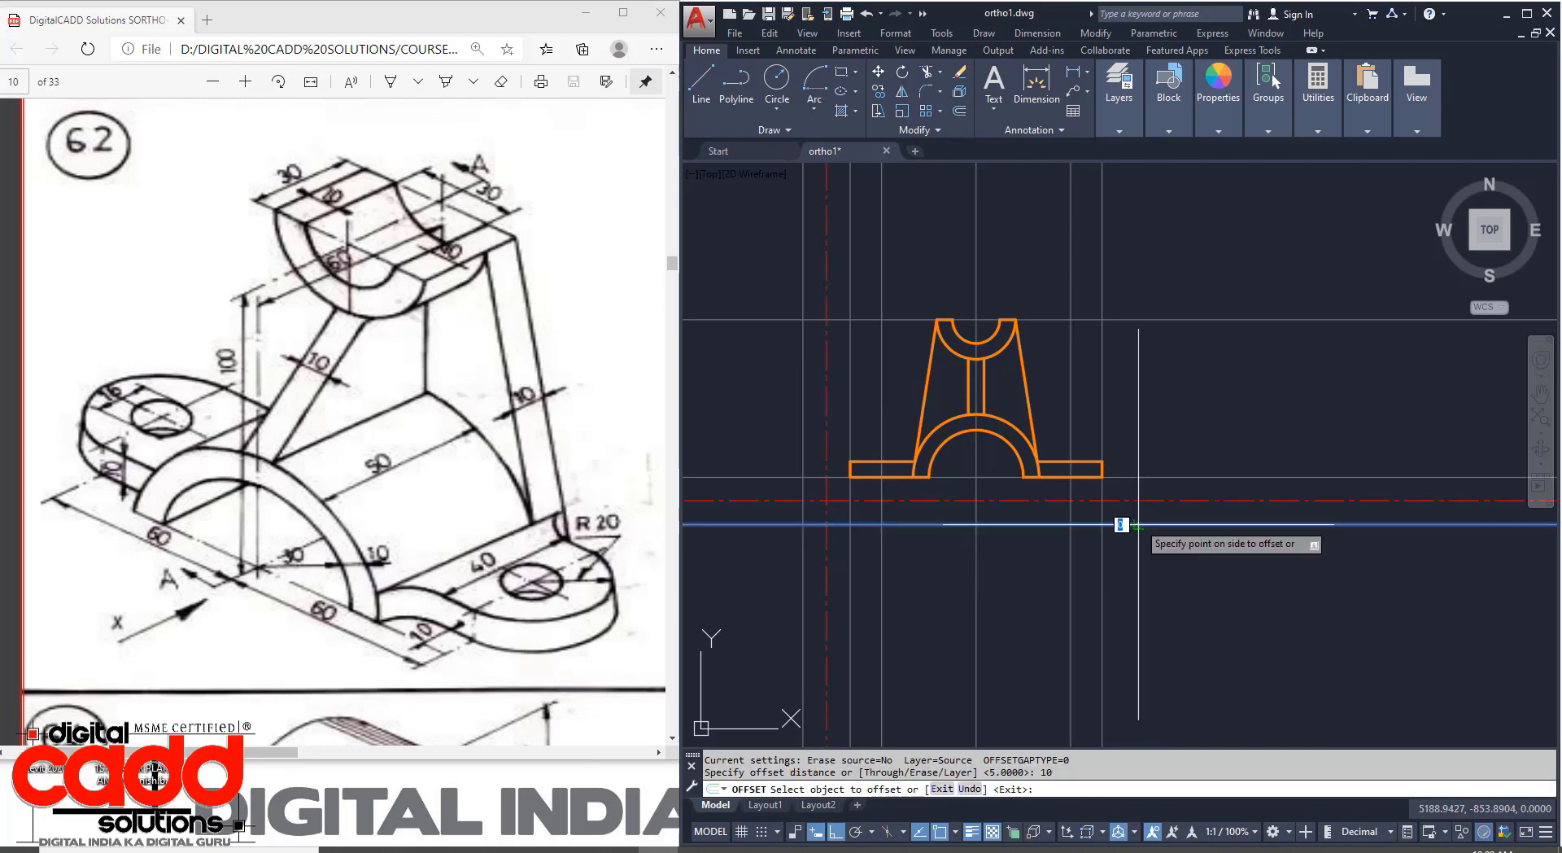
left_click(1137, 657)
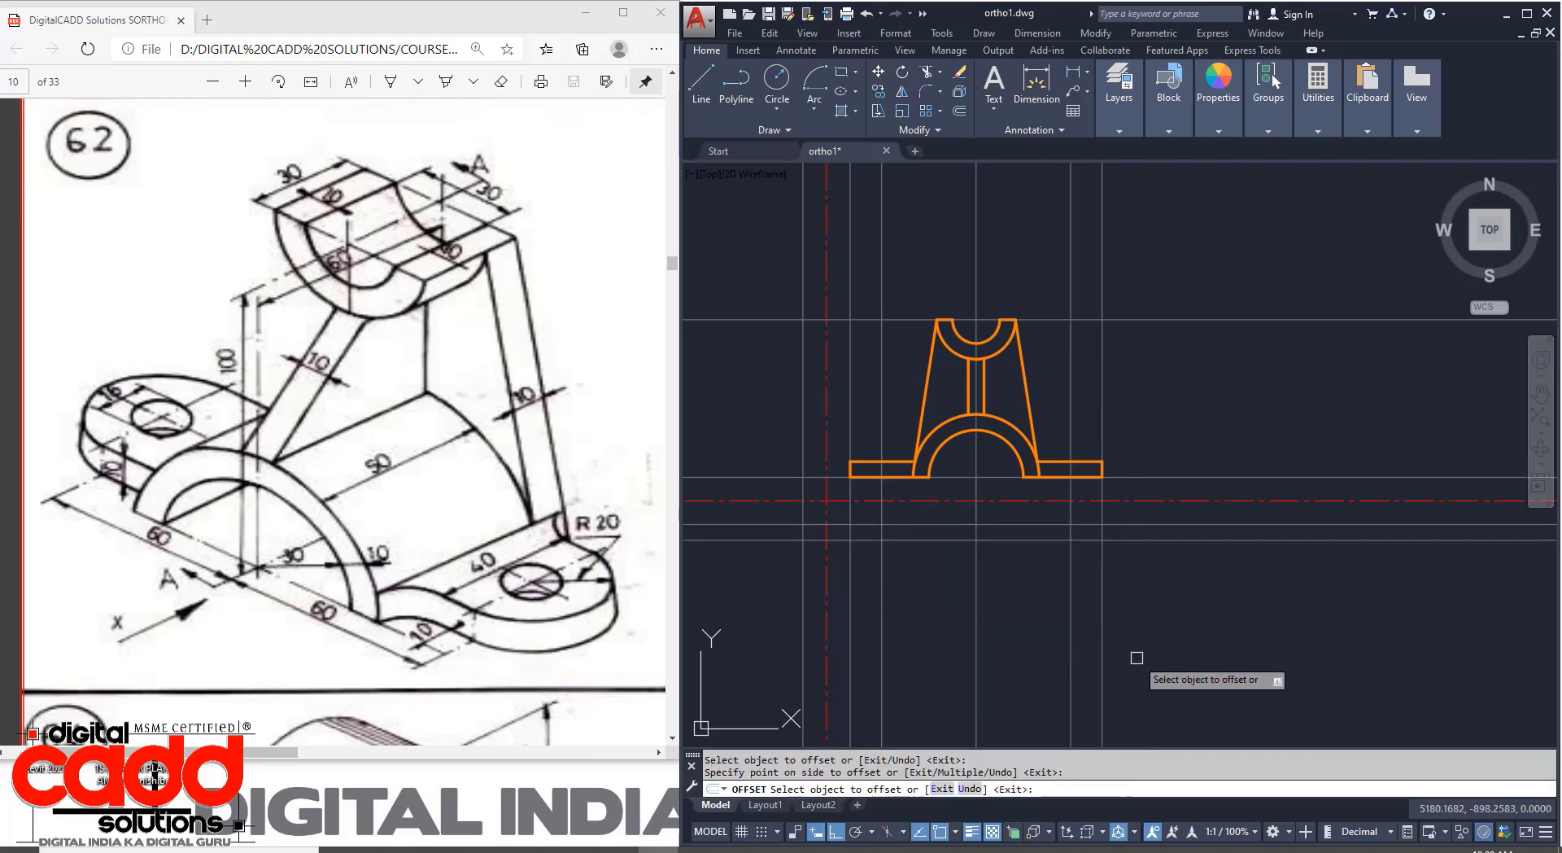
left_click(1135, 539)
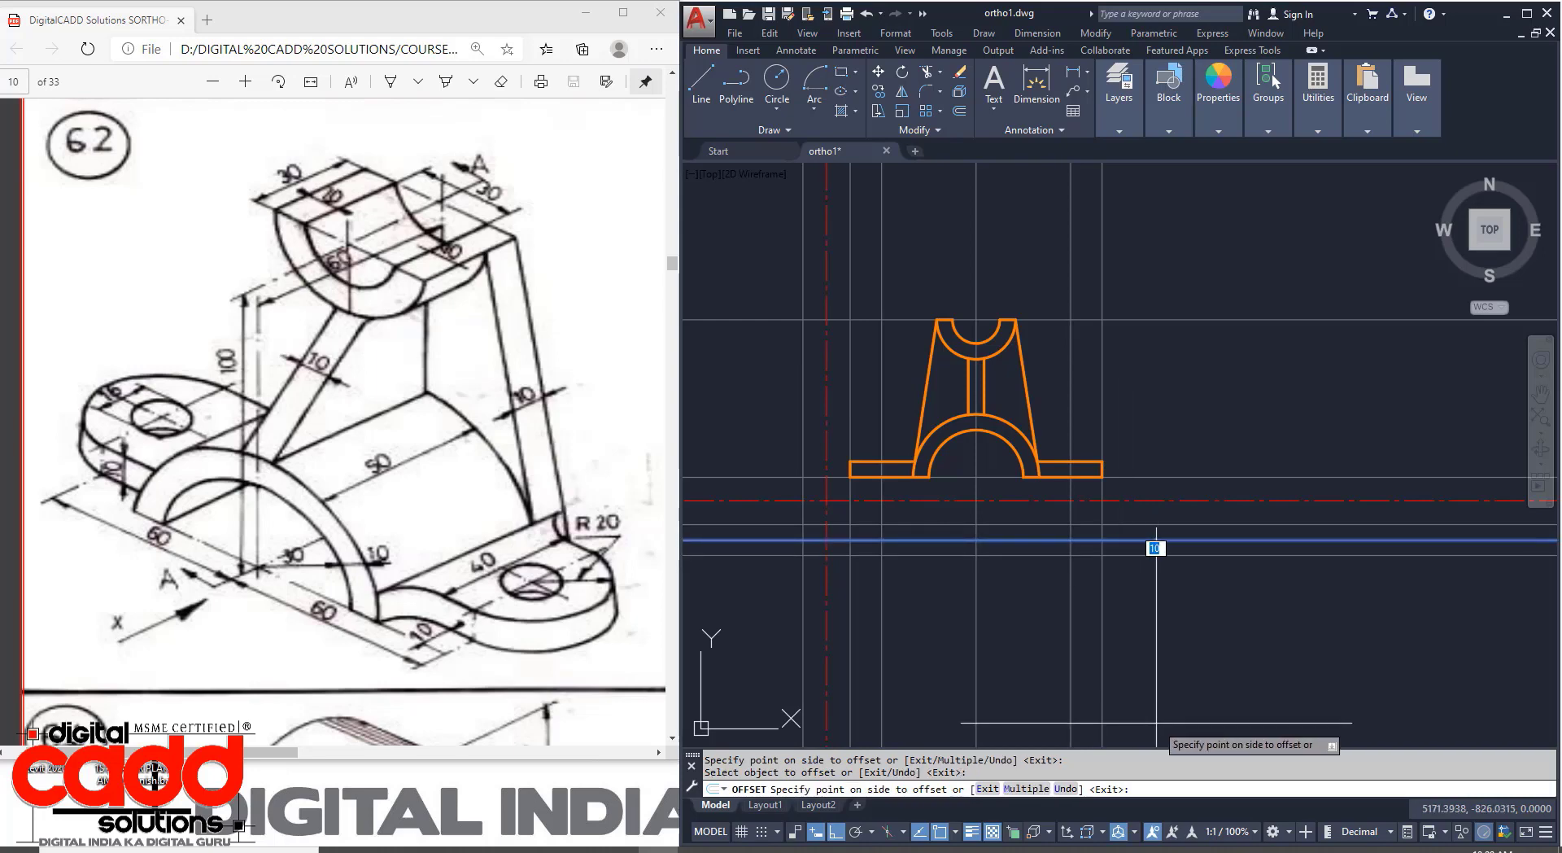
key("Return")
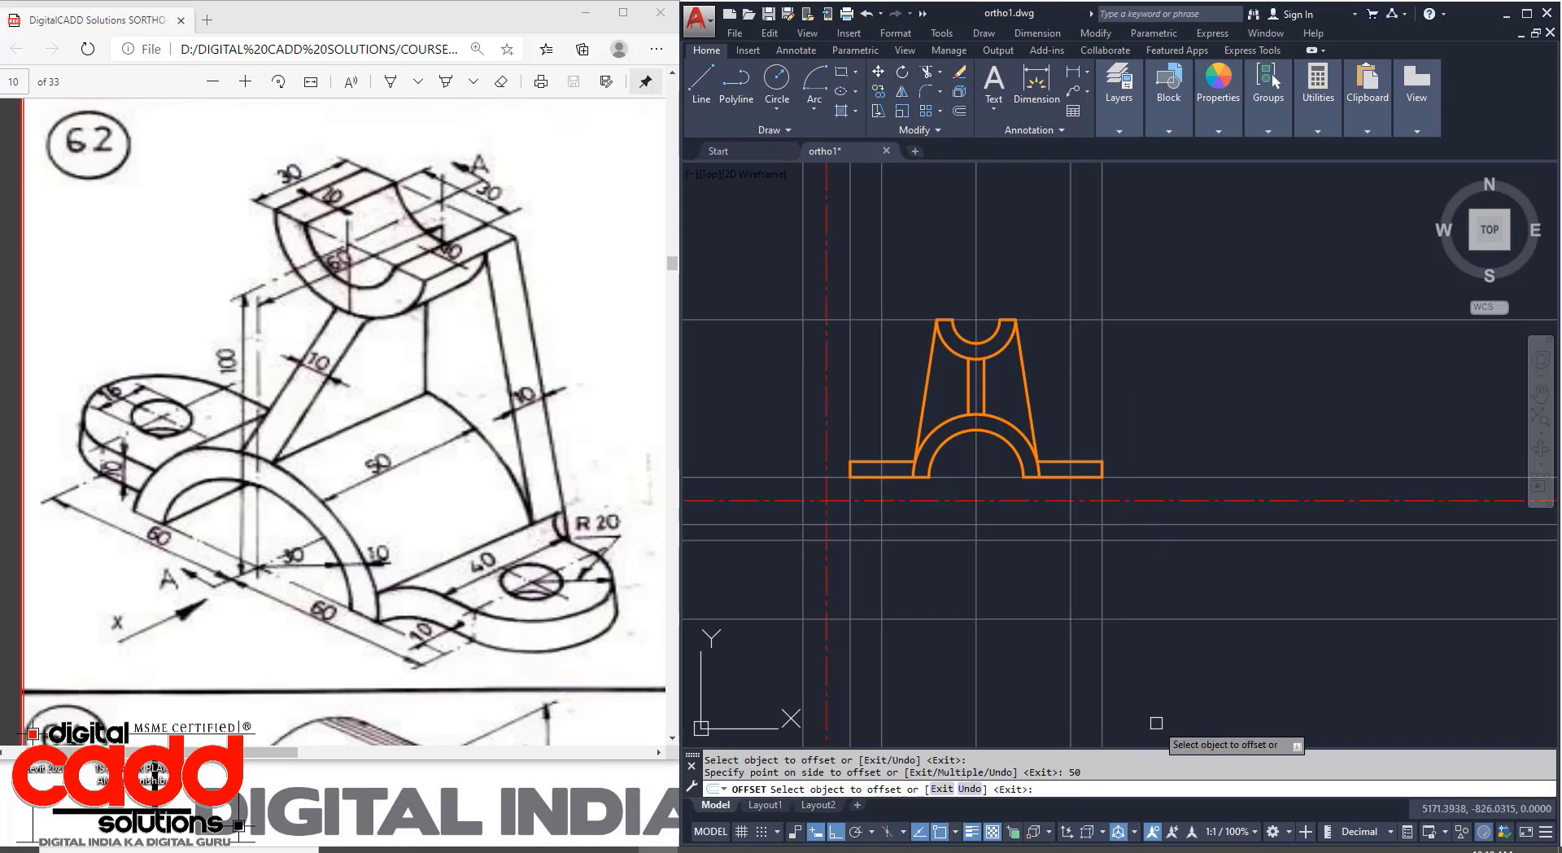
Offset the first horizontal construction line below the red horizontal reference line downward by 30 and end the Offset command.
left_click(1188, 525)
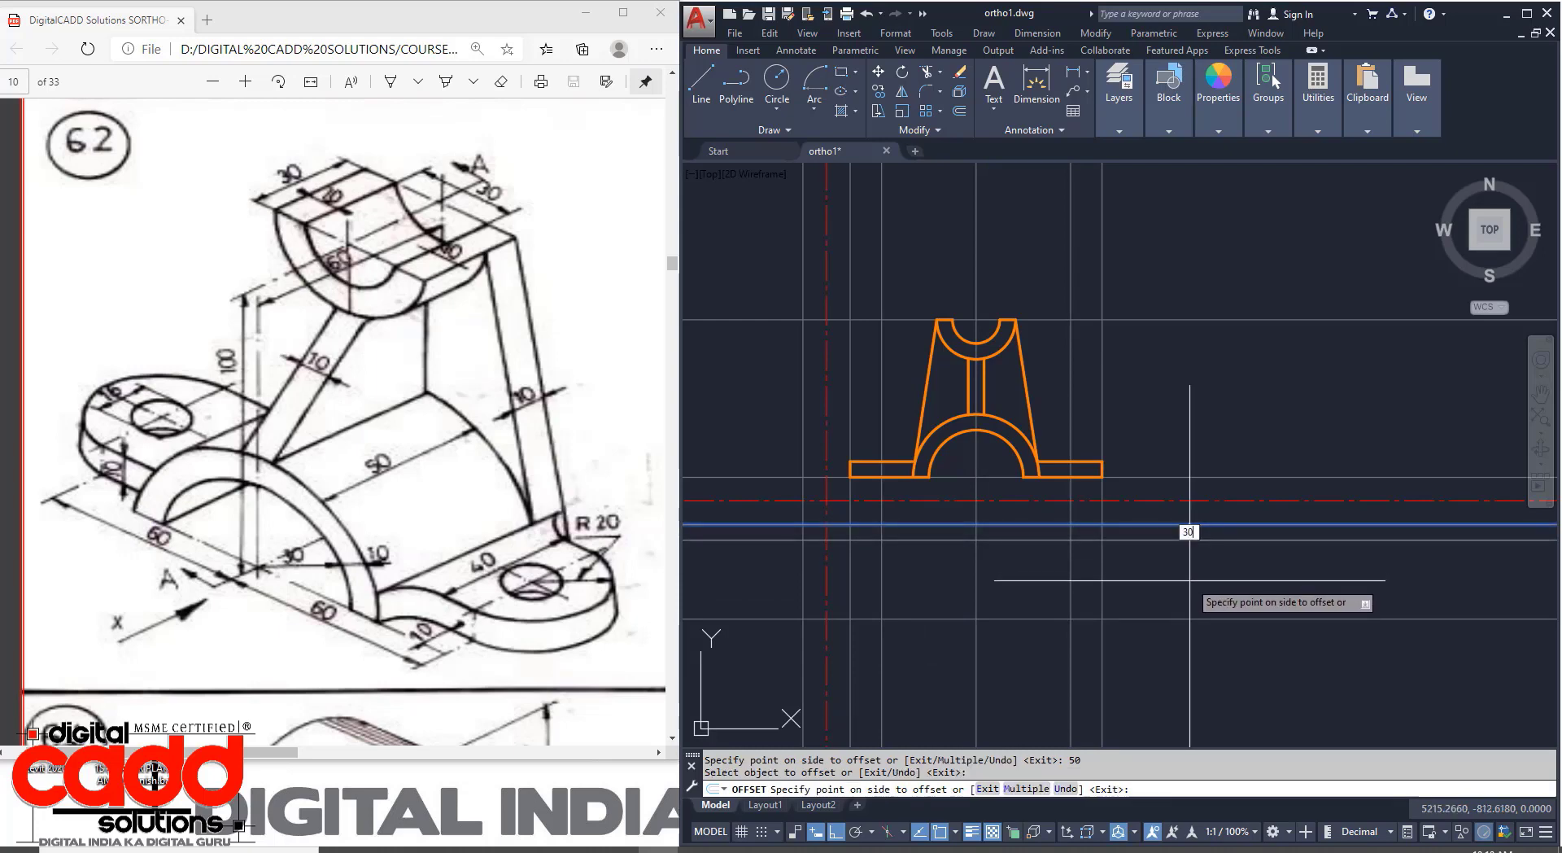
type("30")
key("Return")
key("Return")
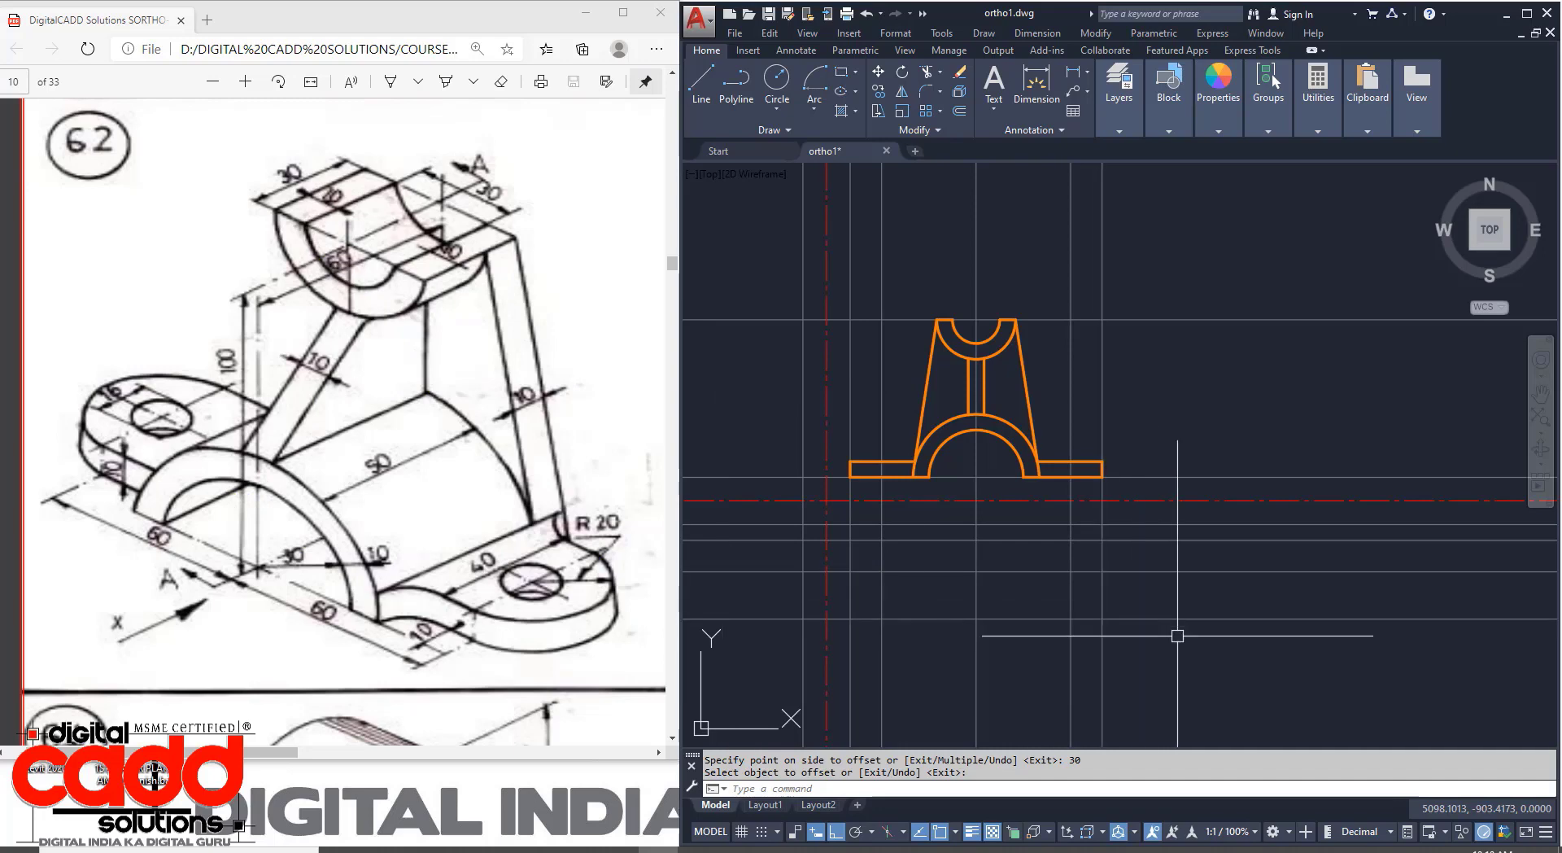
middle_click_drag(1179, 633, 1165, 645)
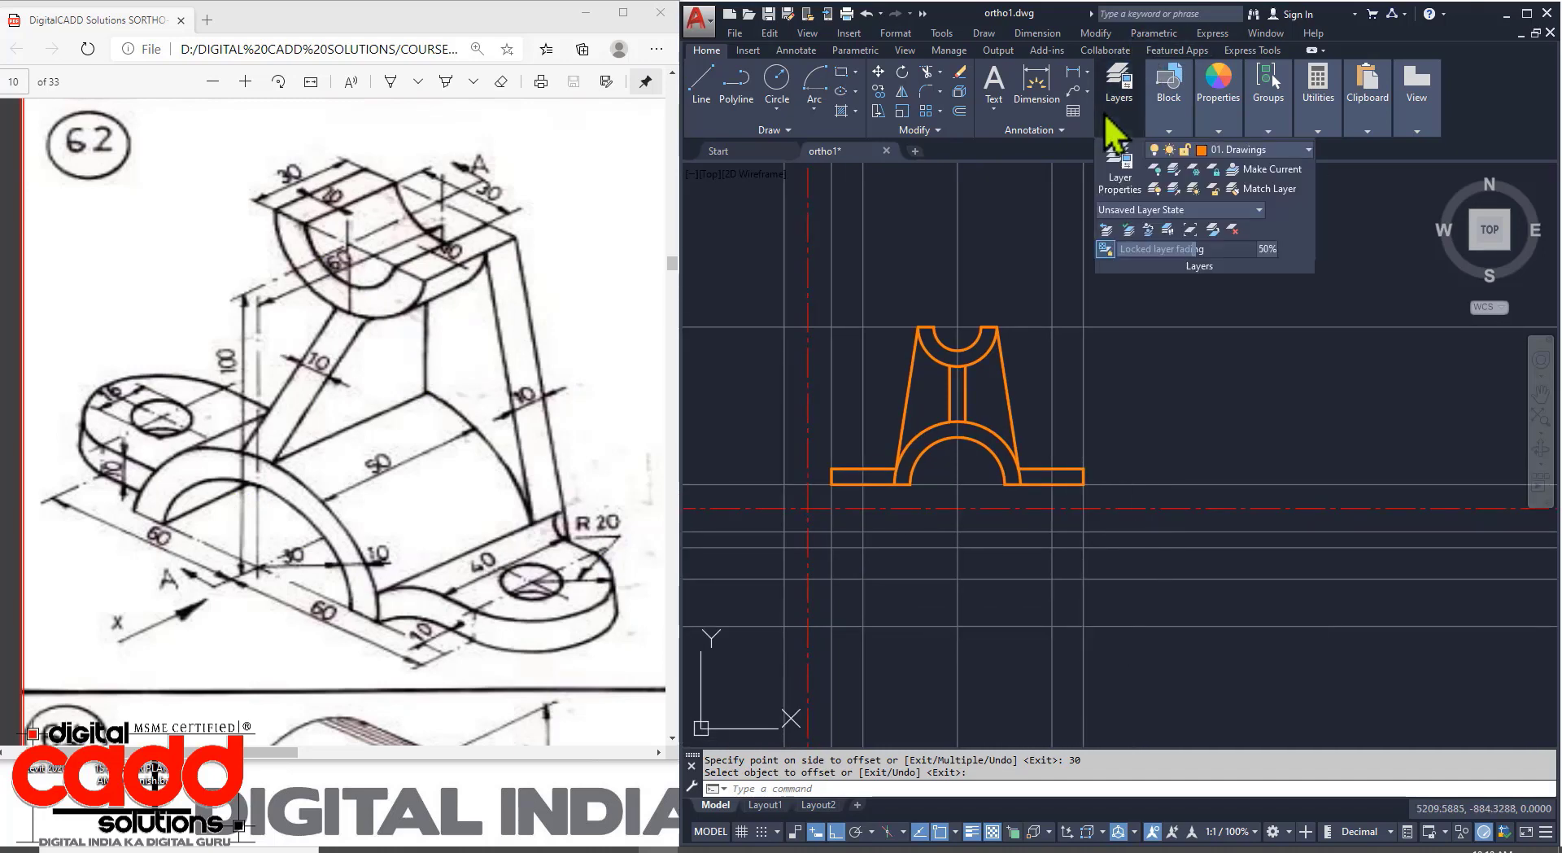
Make 04.projection Lines the current layer.
mouse_move(1169, 94)
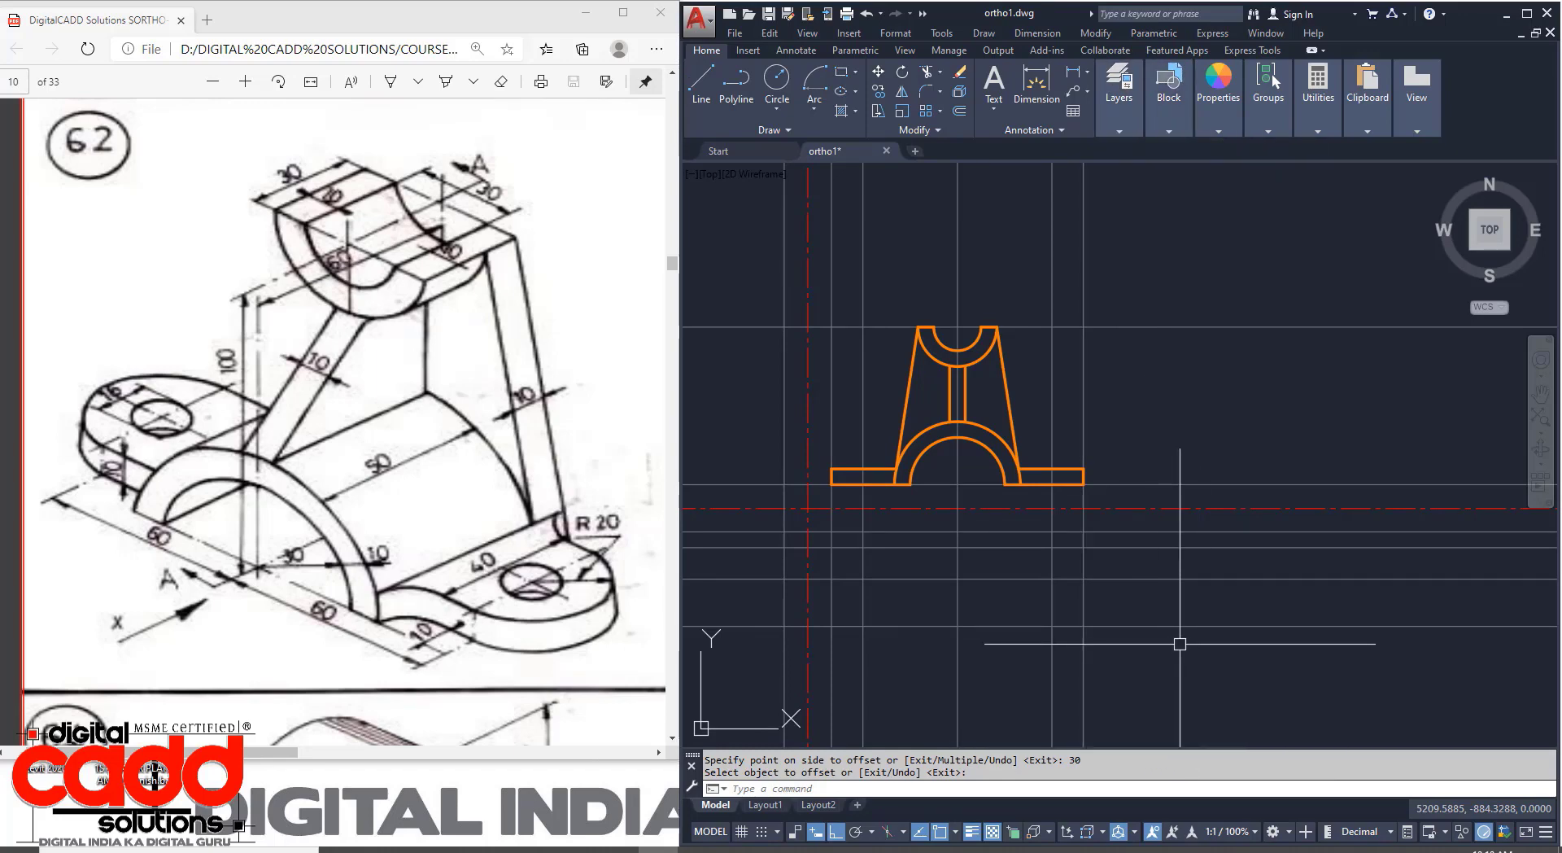
scroll(875, 506, "up", 6)
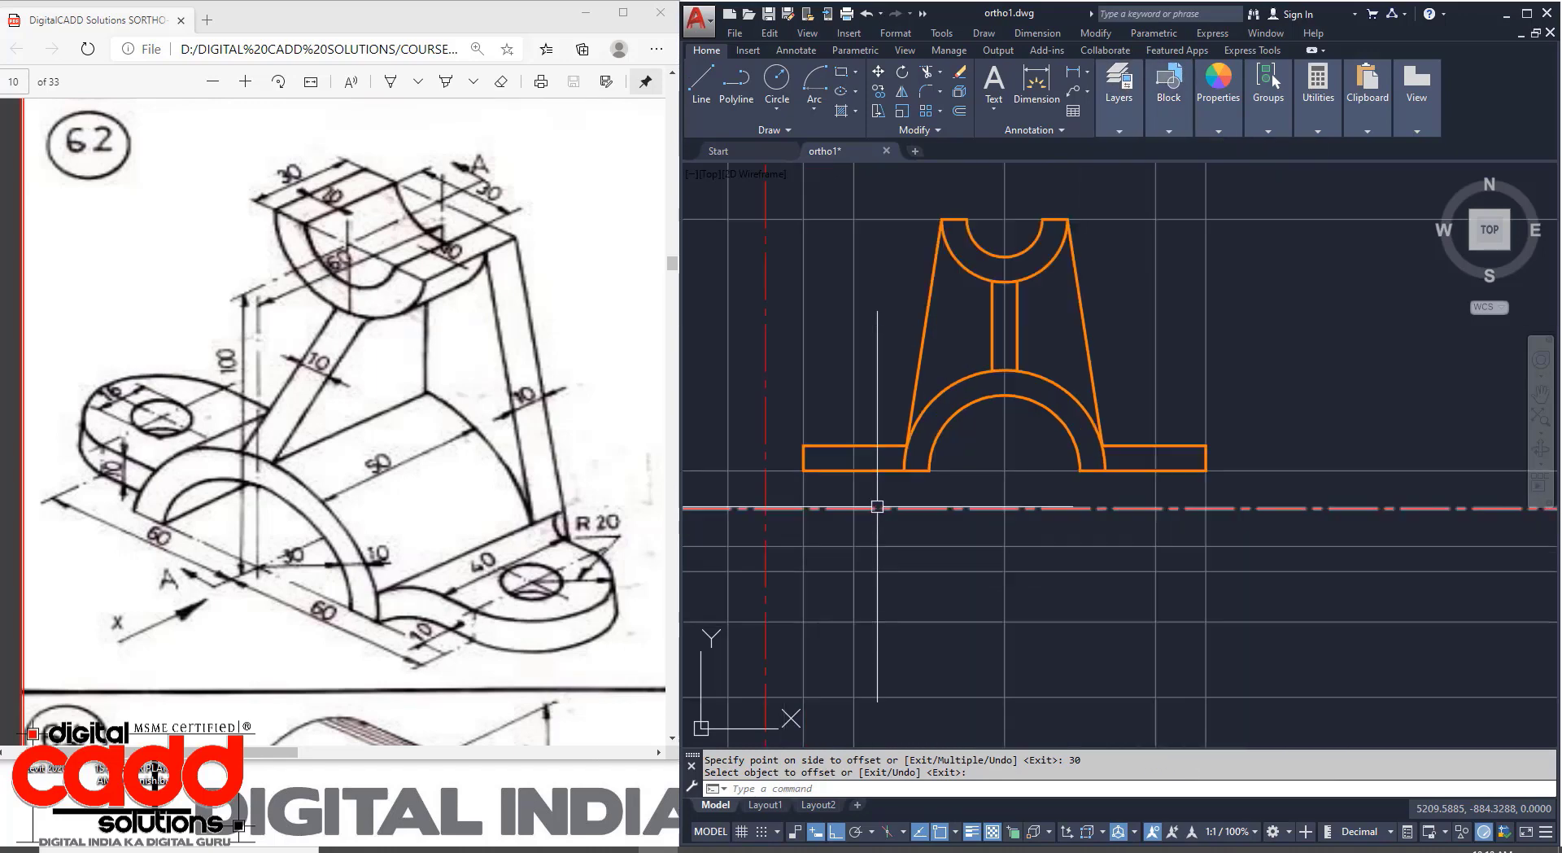
scroll(980, 374, "up", 4)
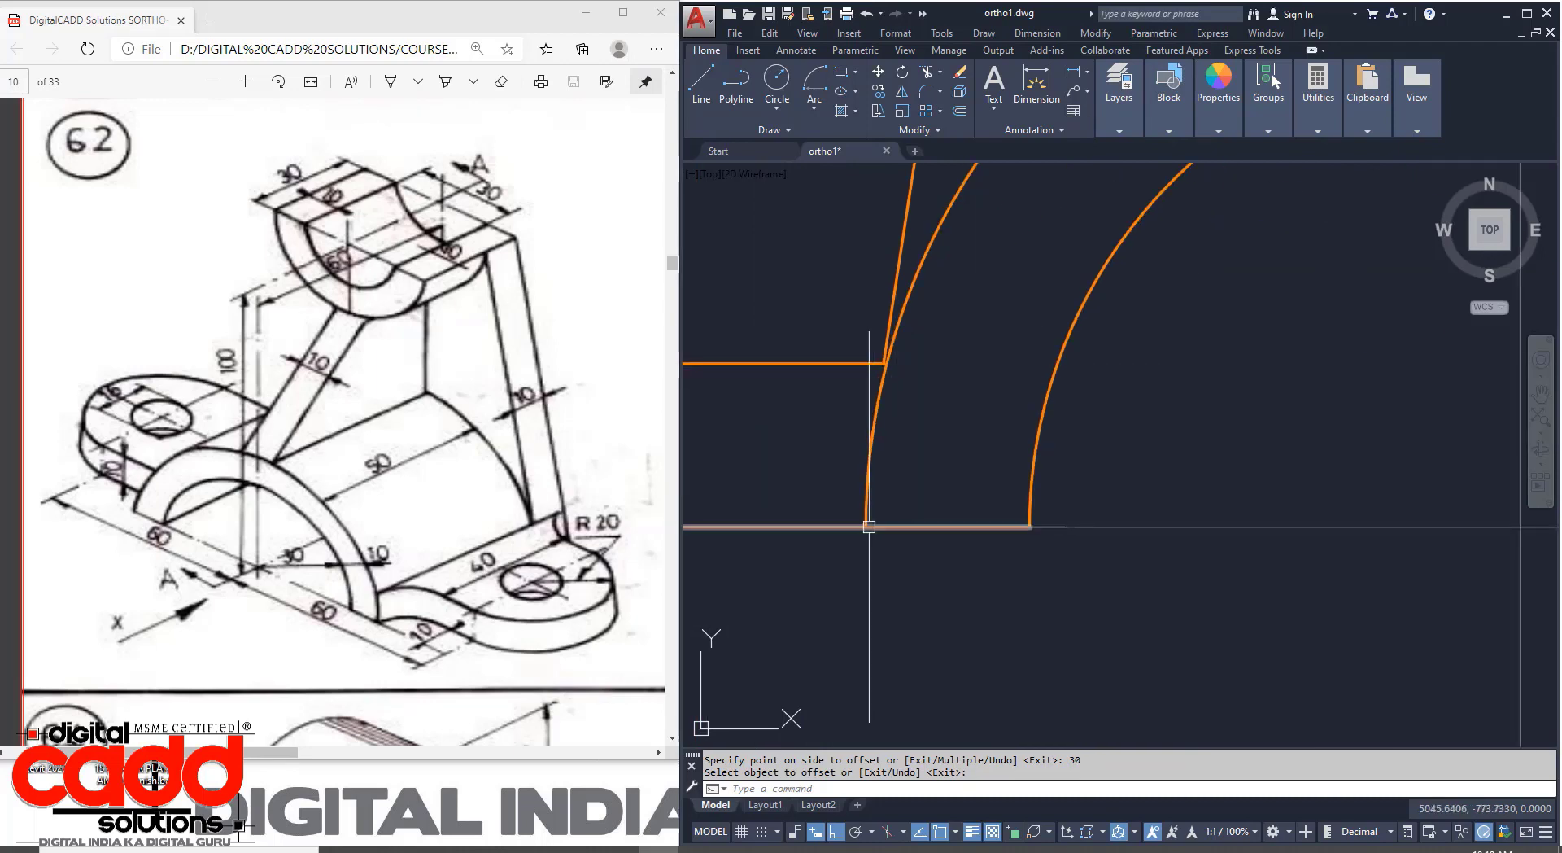
scroll(881, 499, "down", 11)
scroll(992, 443, "up", 3)
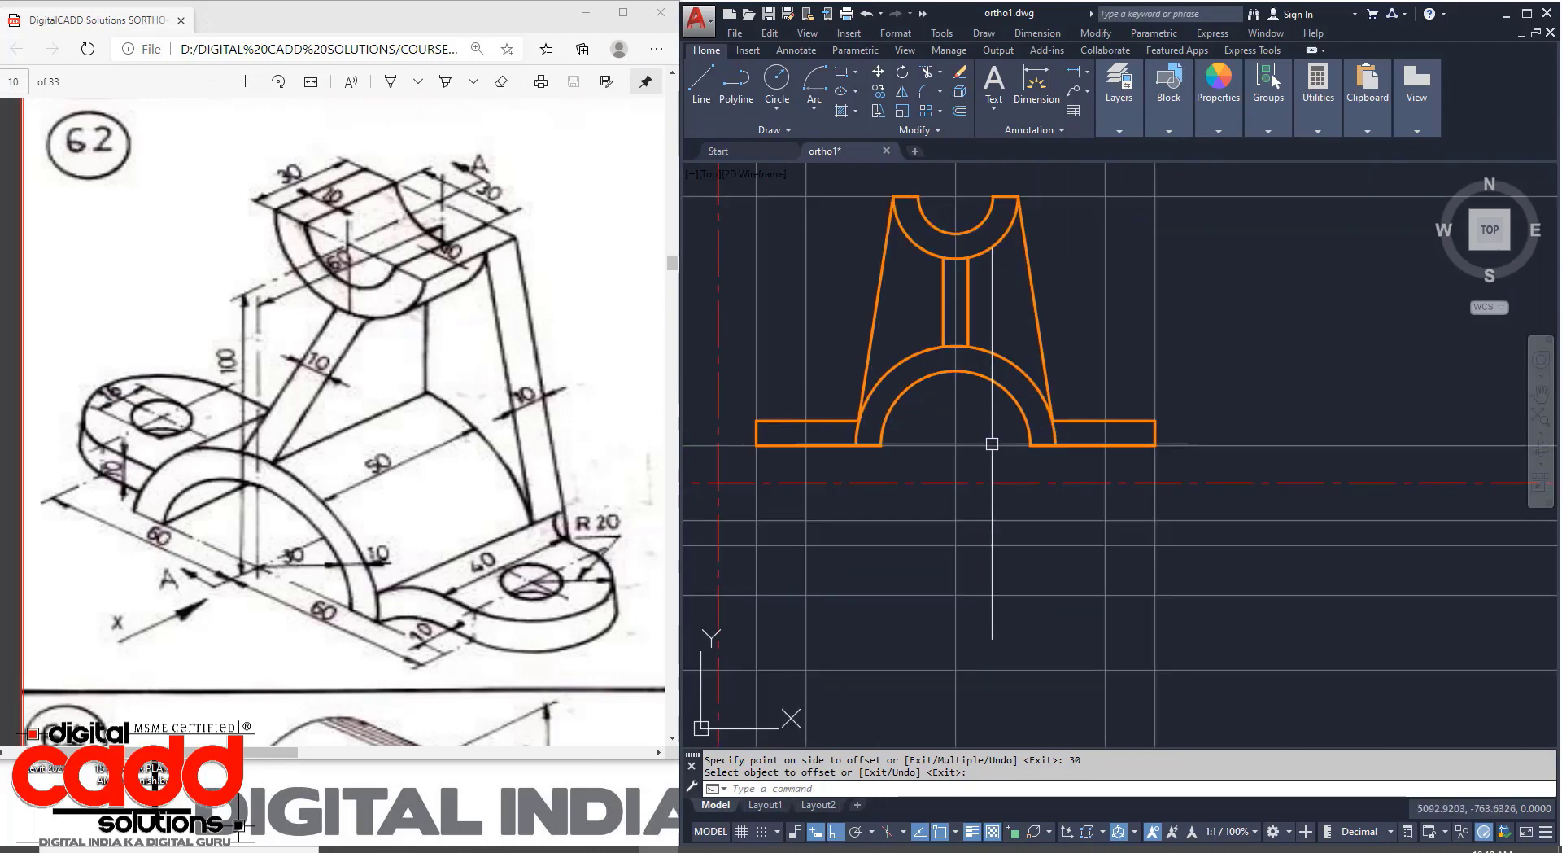
left_click(1125, 117)
left_click(1227, 151)
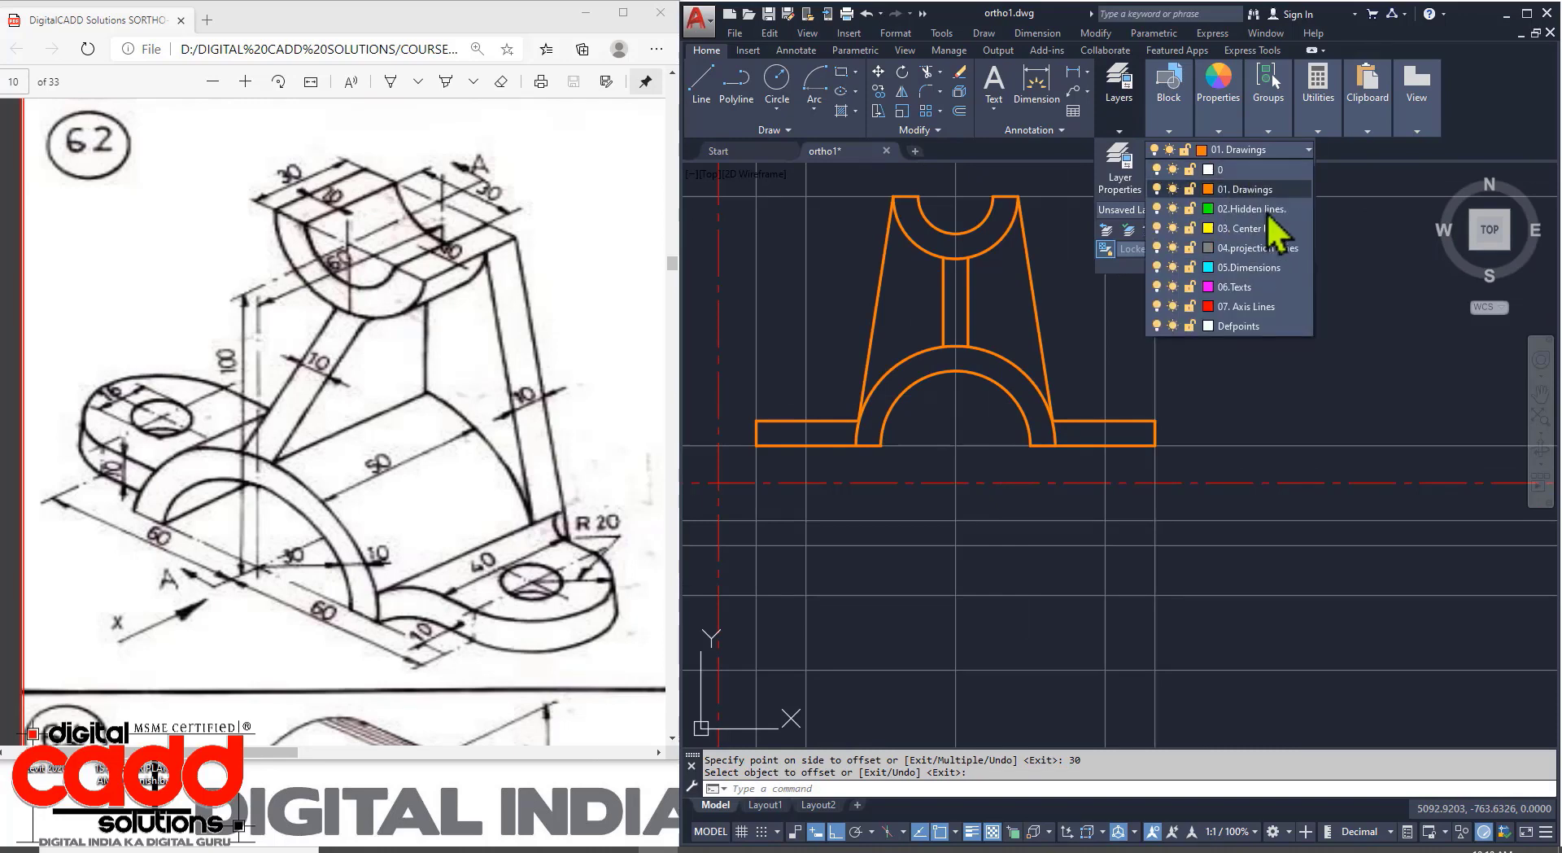
left_click(1271, 254)
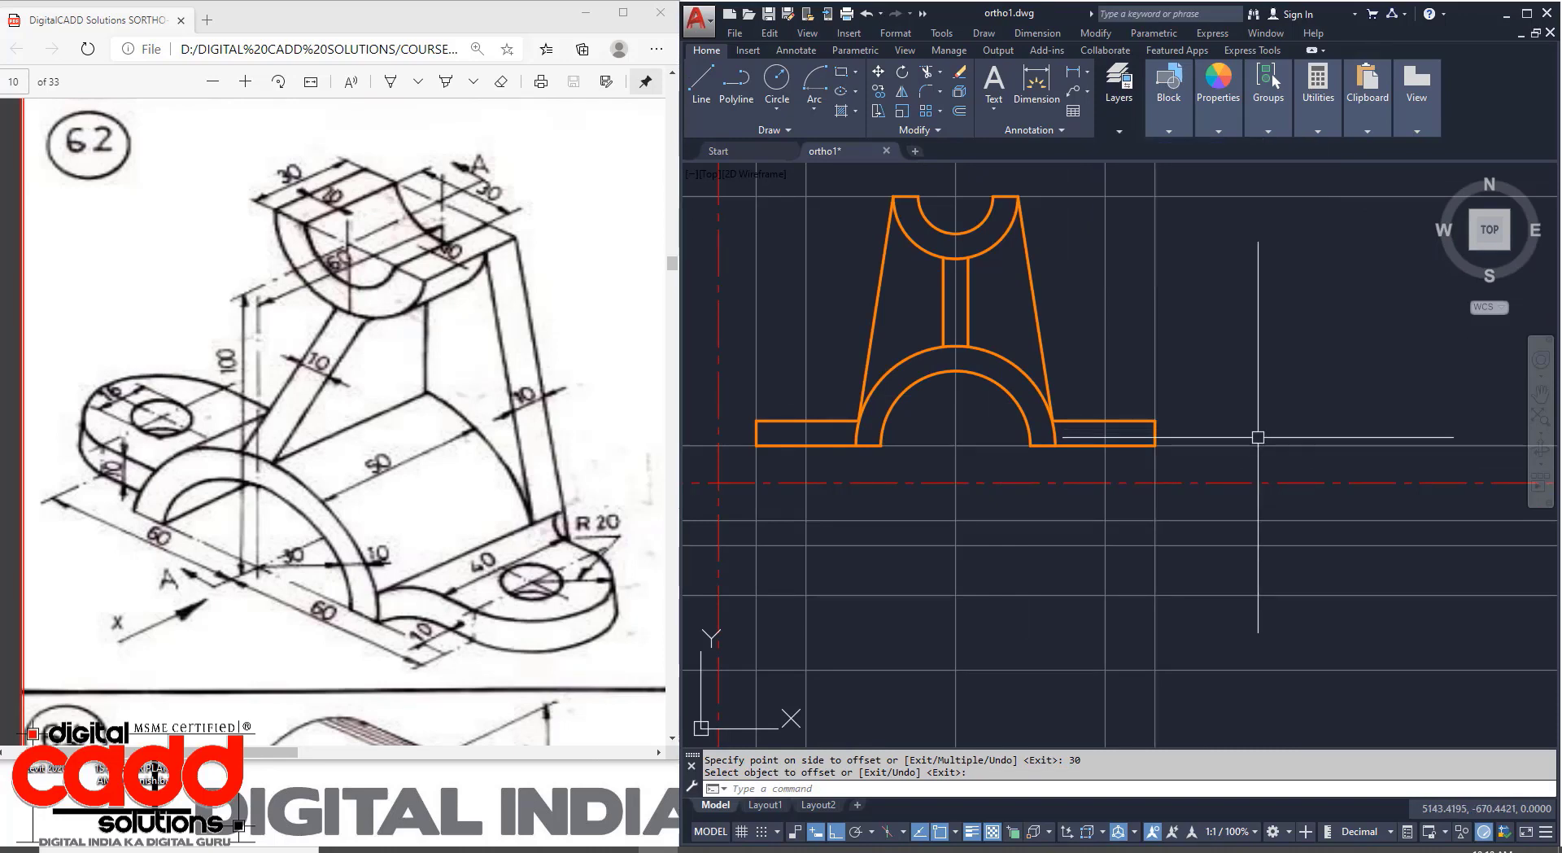
Draw vertical rays downward from the two outer bottom ends of the front view's lower arch band.
type("ay")
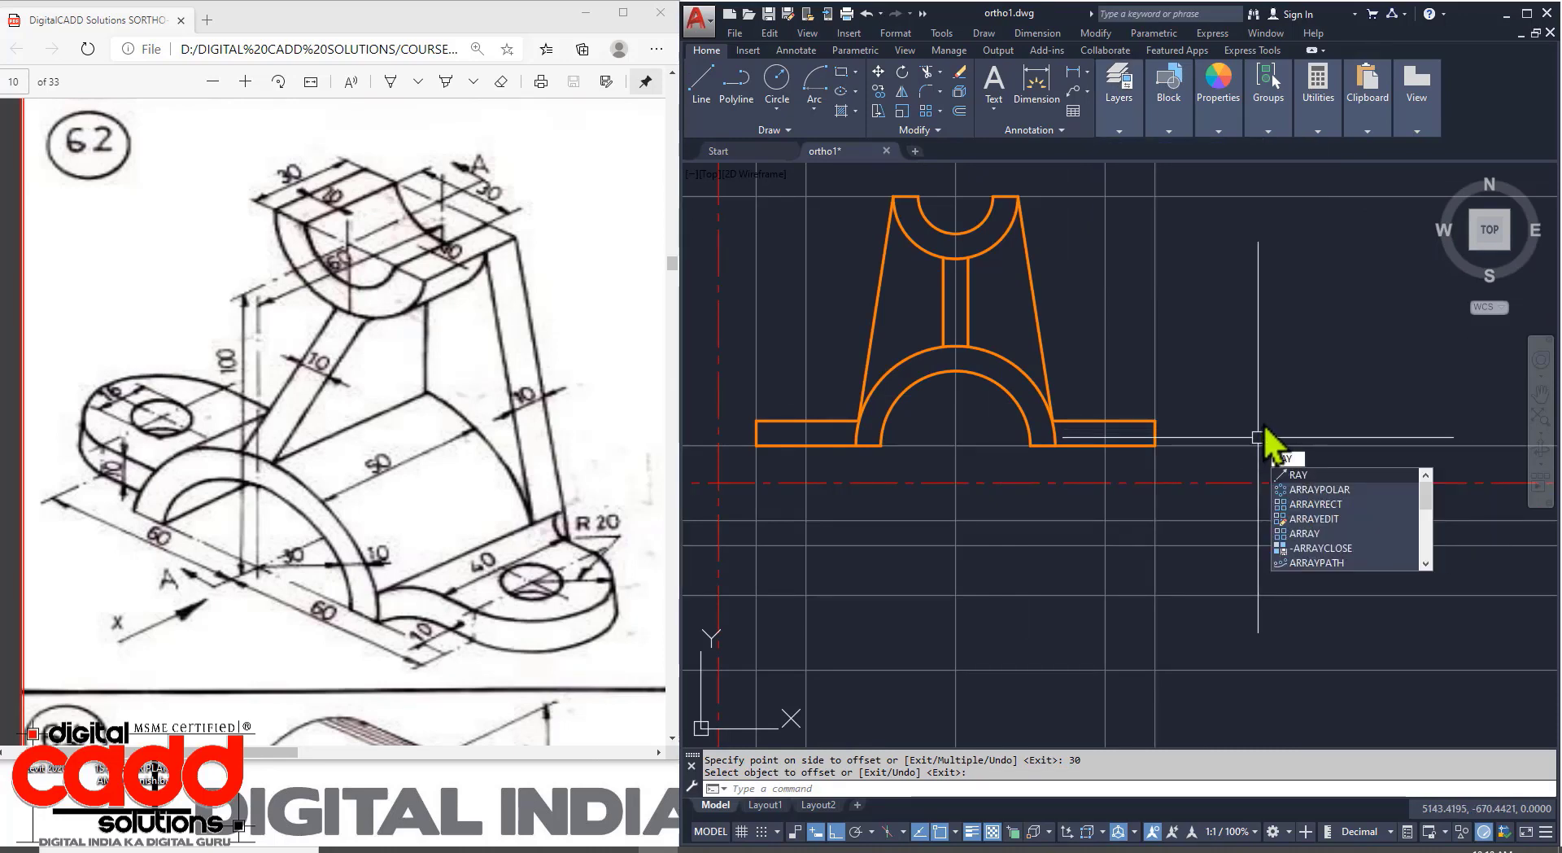
key("Return")
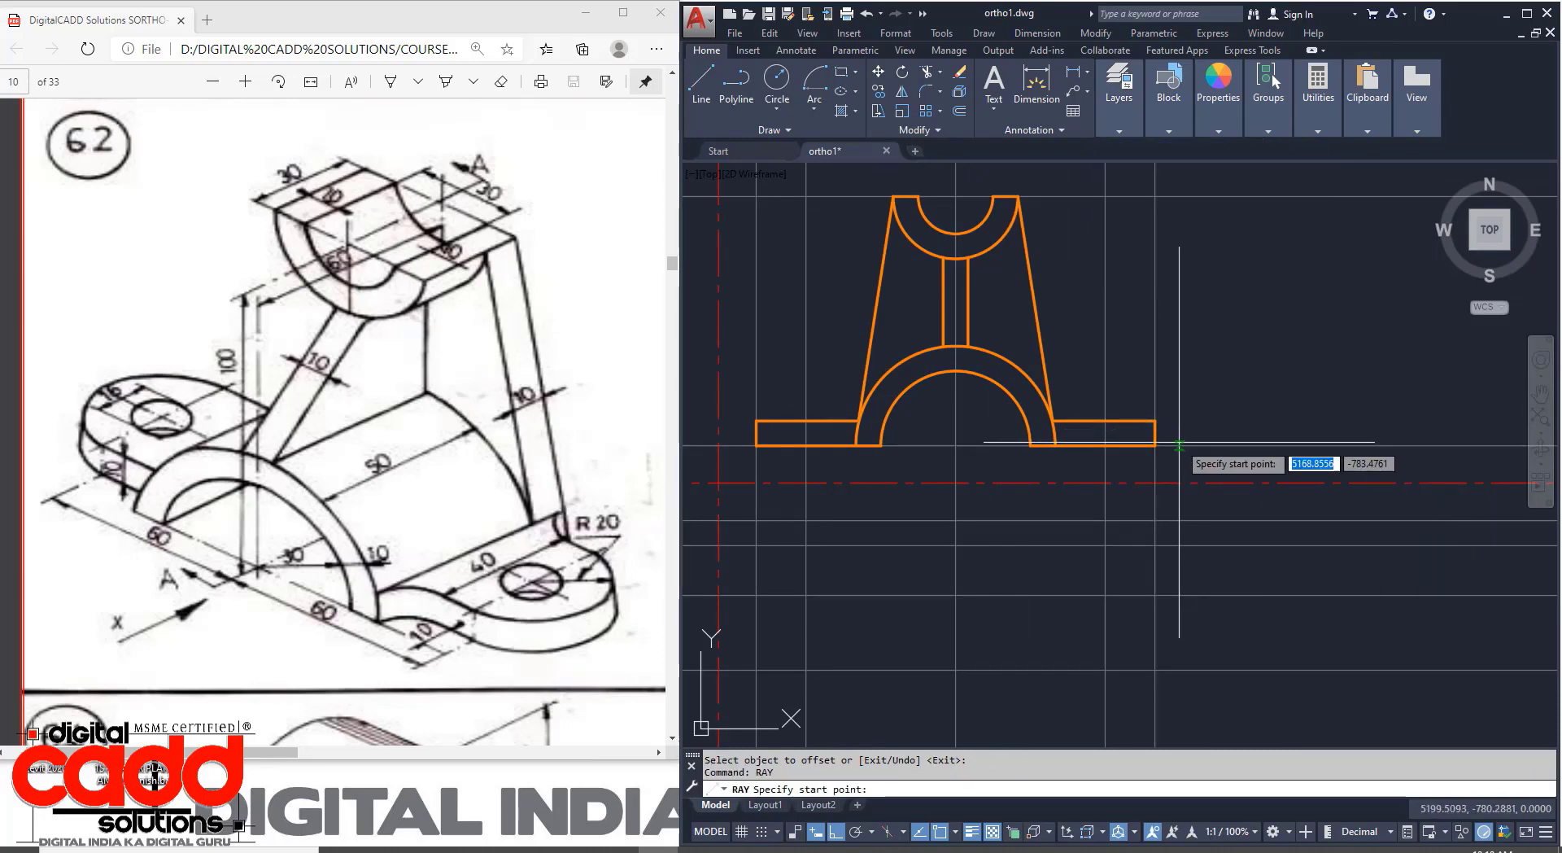
left_click(1055, 445)
left_click(1055, 489)
key("Return")
key("Return")
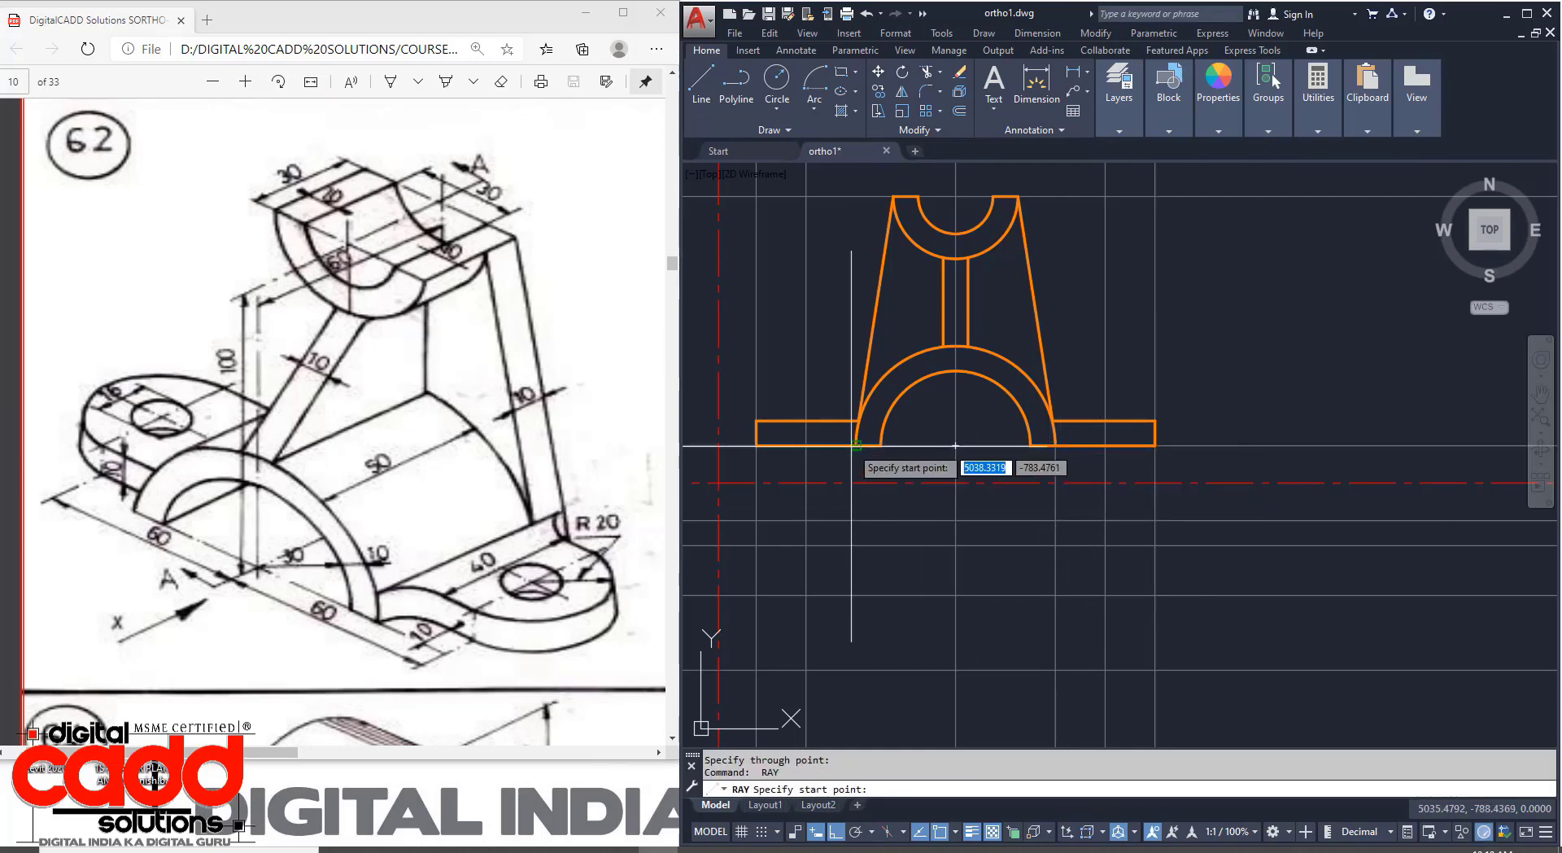
left_click(856, 445)
key("Return")
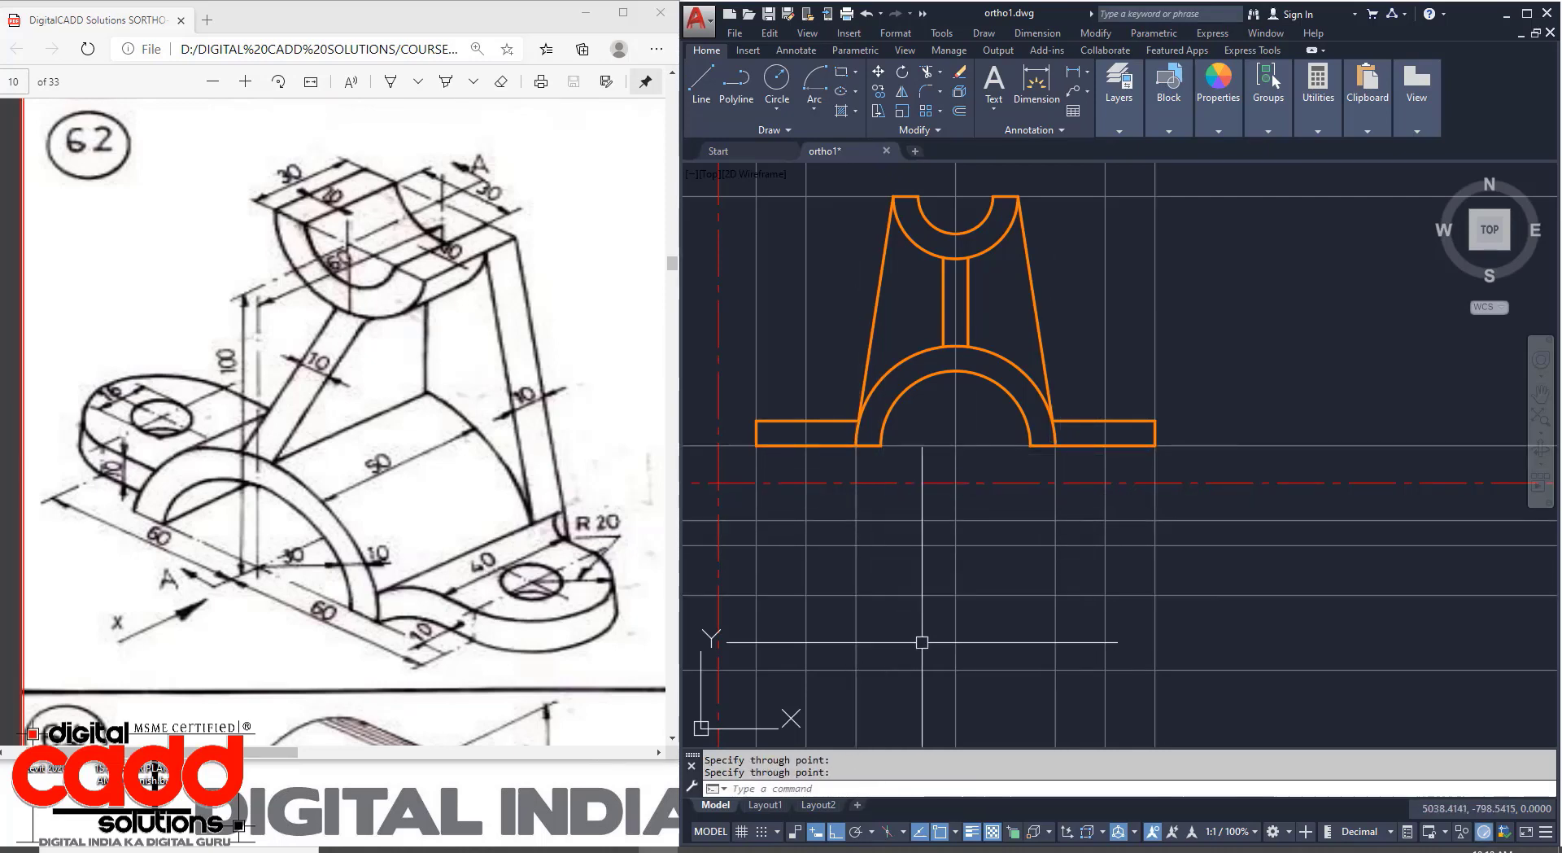
Draw vertical rays downward from the left inner and left outer ends of the upper half-ring.
middle_click_drag(1020, 492, 1014, 555)
key("Return")
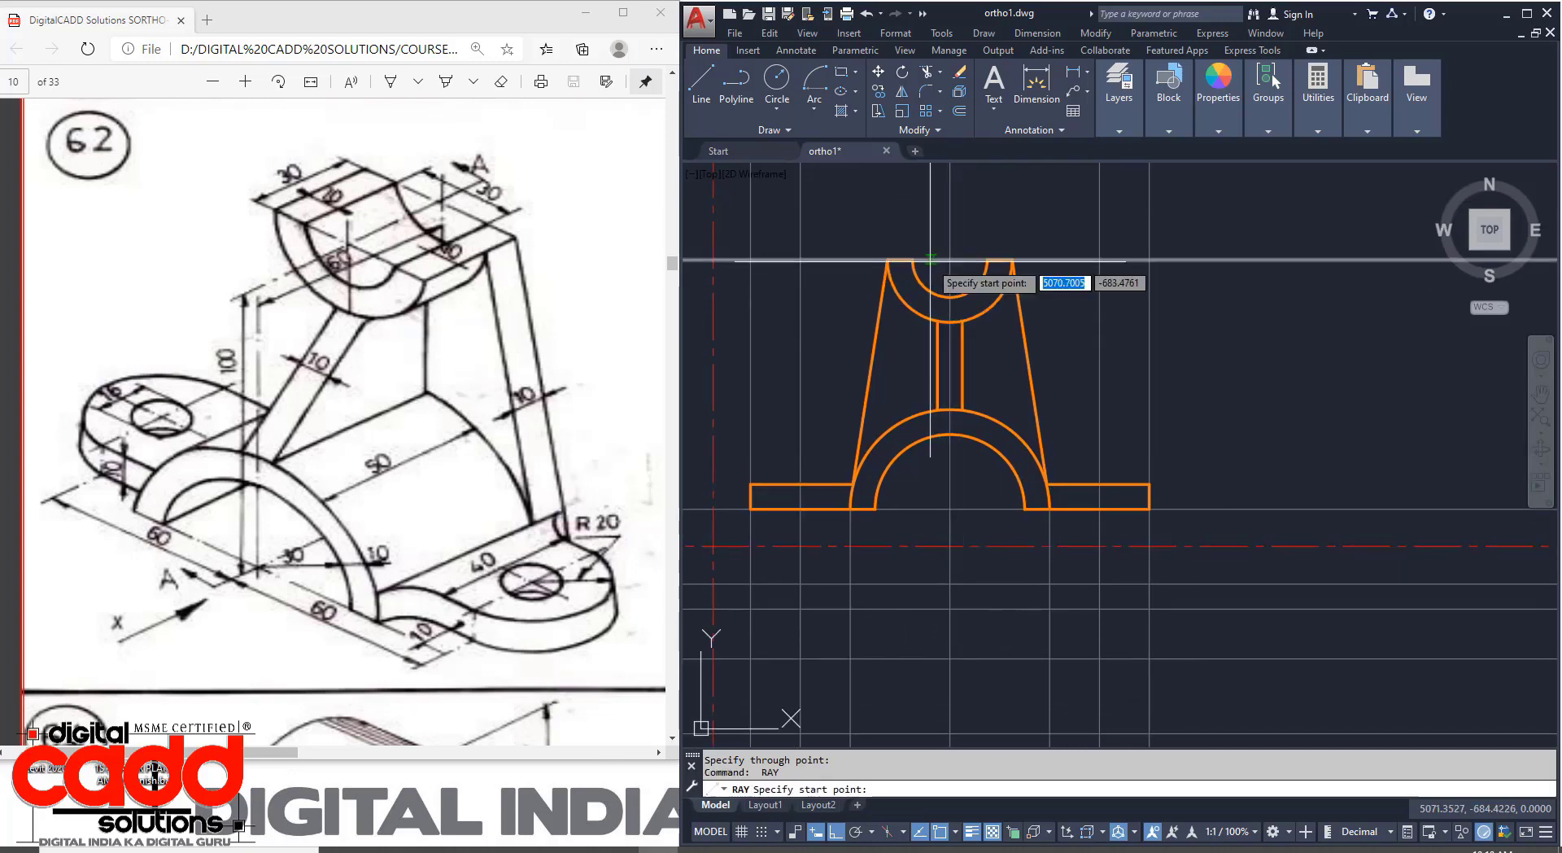
left_click(913, 260)
left_click(915, 356)
key("Return")
key("Return")
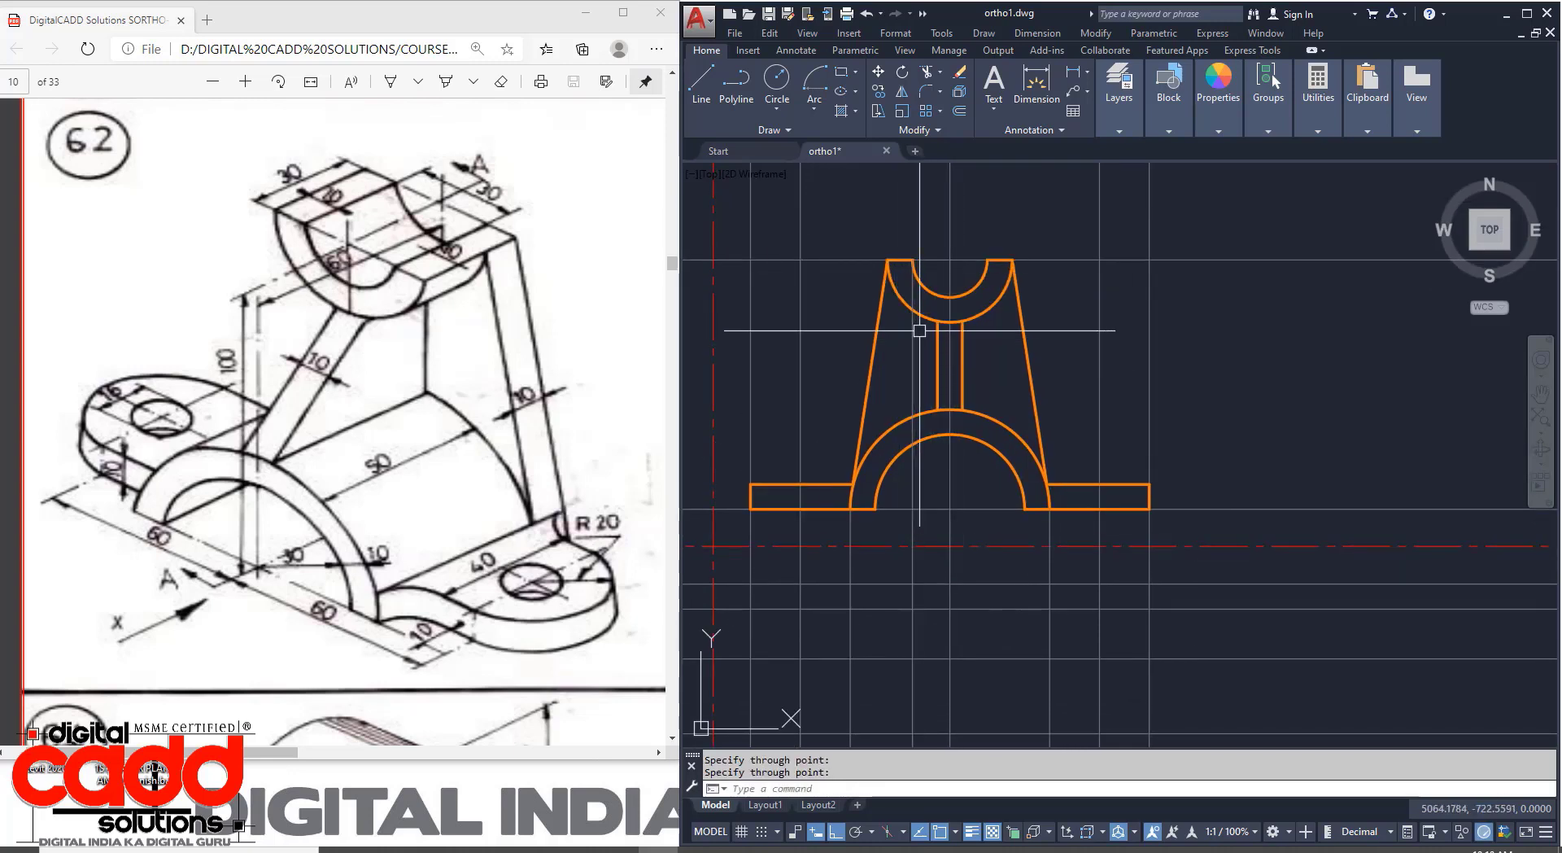
scroll(888, 259, "up", 6)
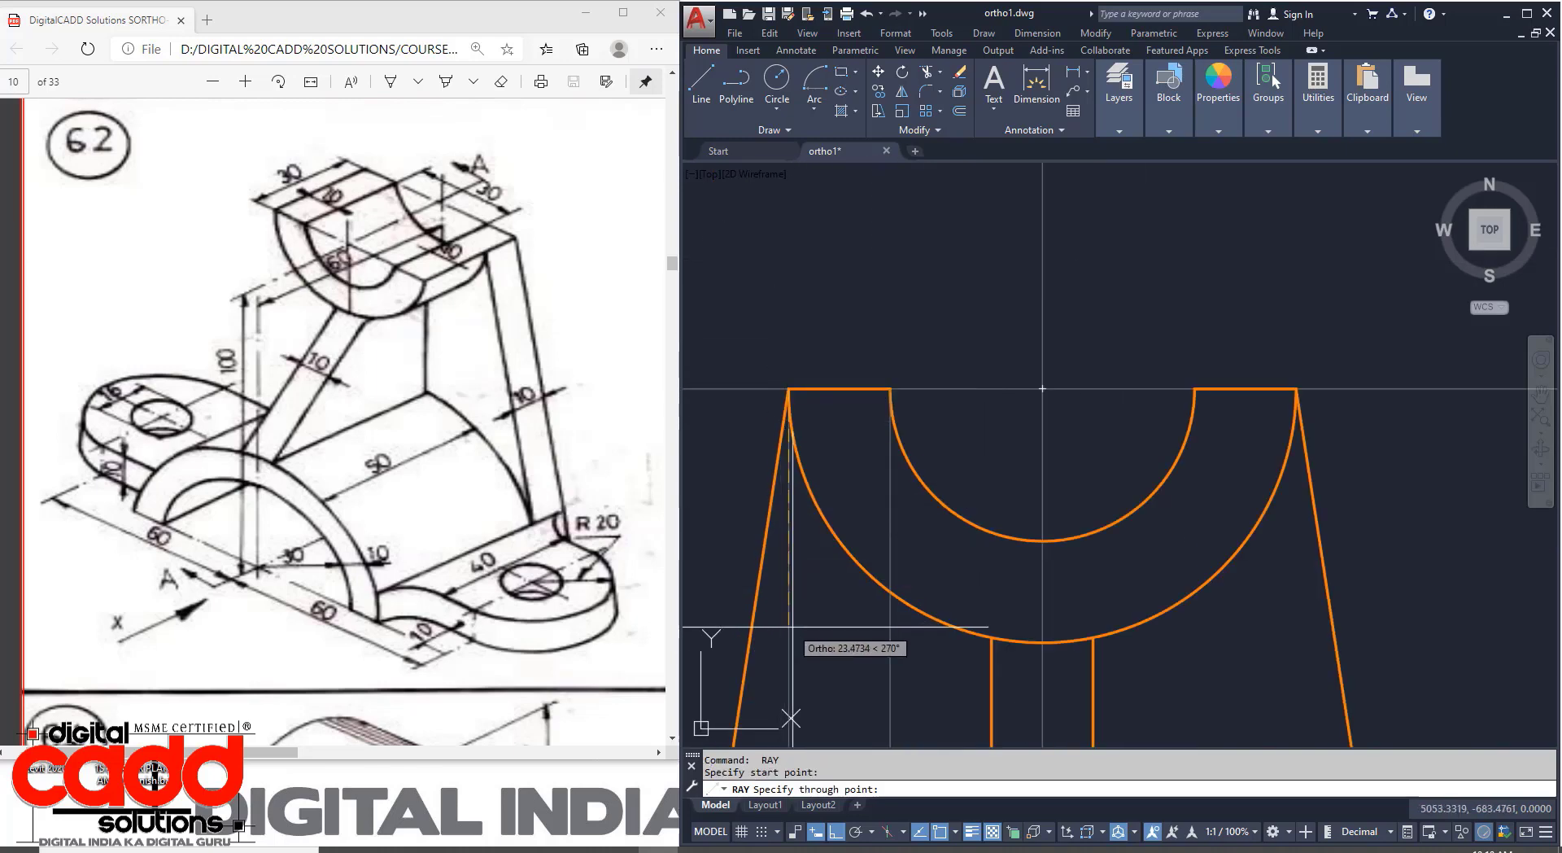
Draw vertical rays downward from the right inner and right outer ends of the upper half-ring.
left_click(1195, 389)
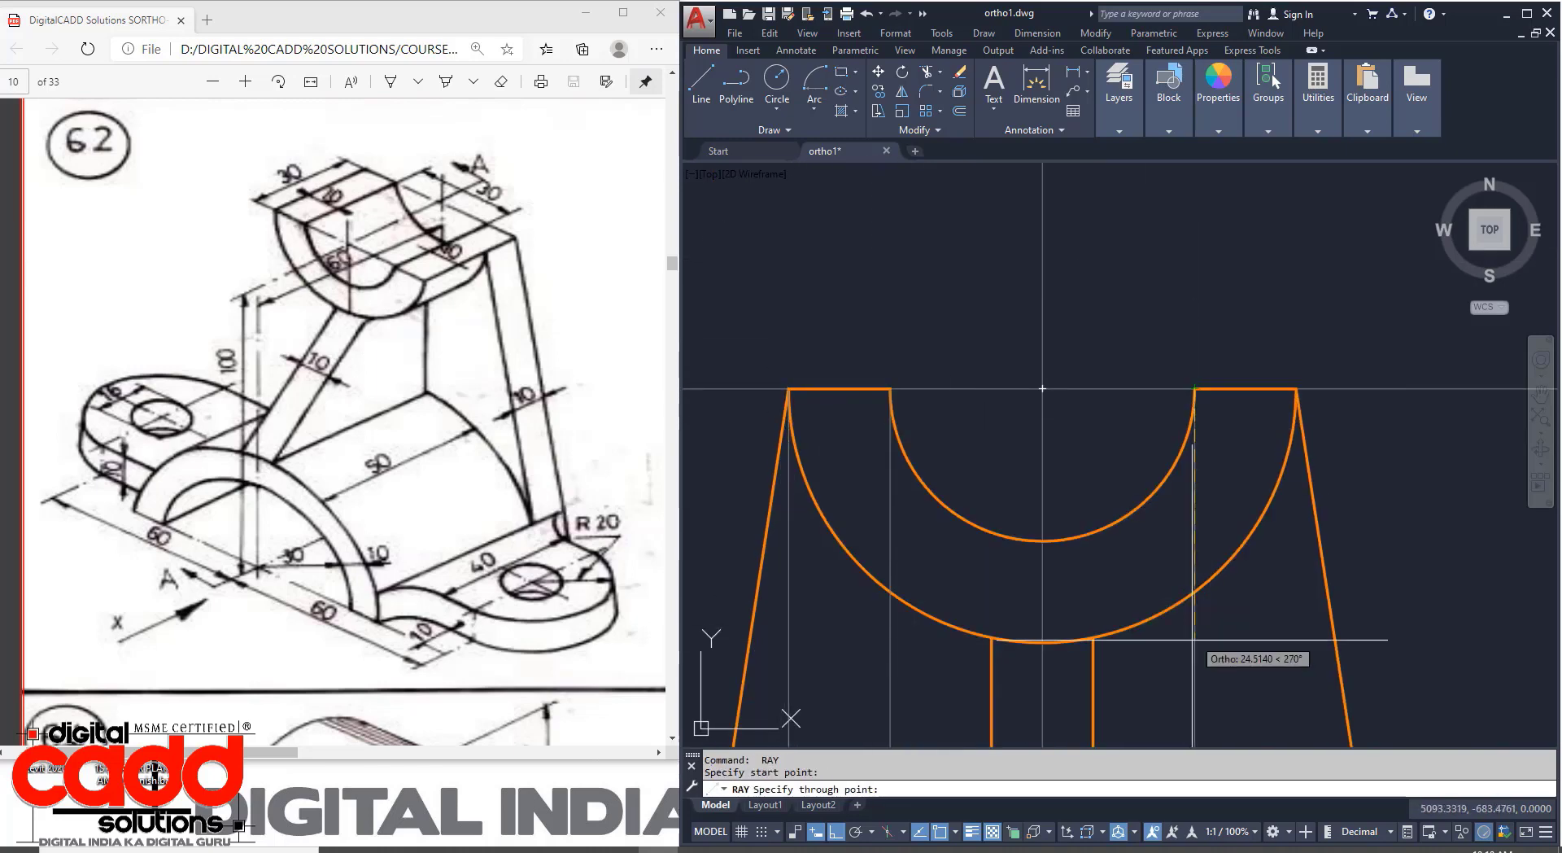
left_click(1192, 674)
key("Return")
key("Return")
left_click(1298, 389)
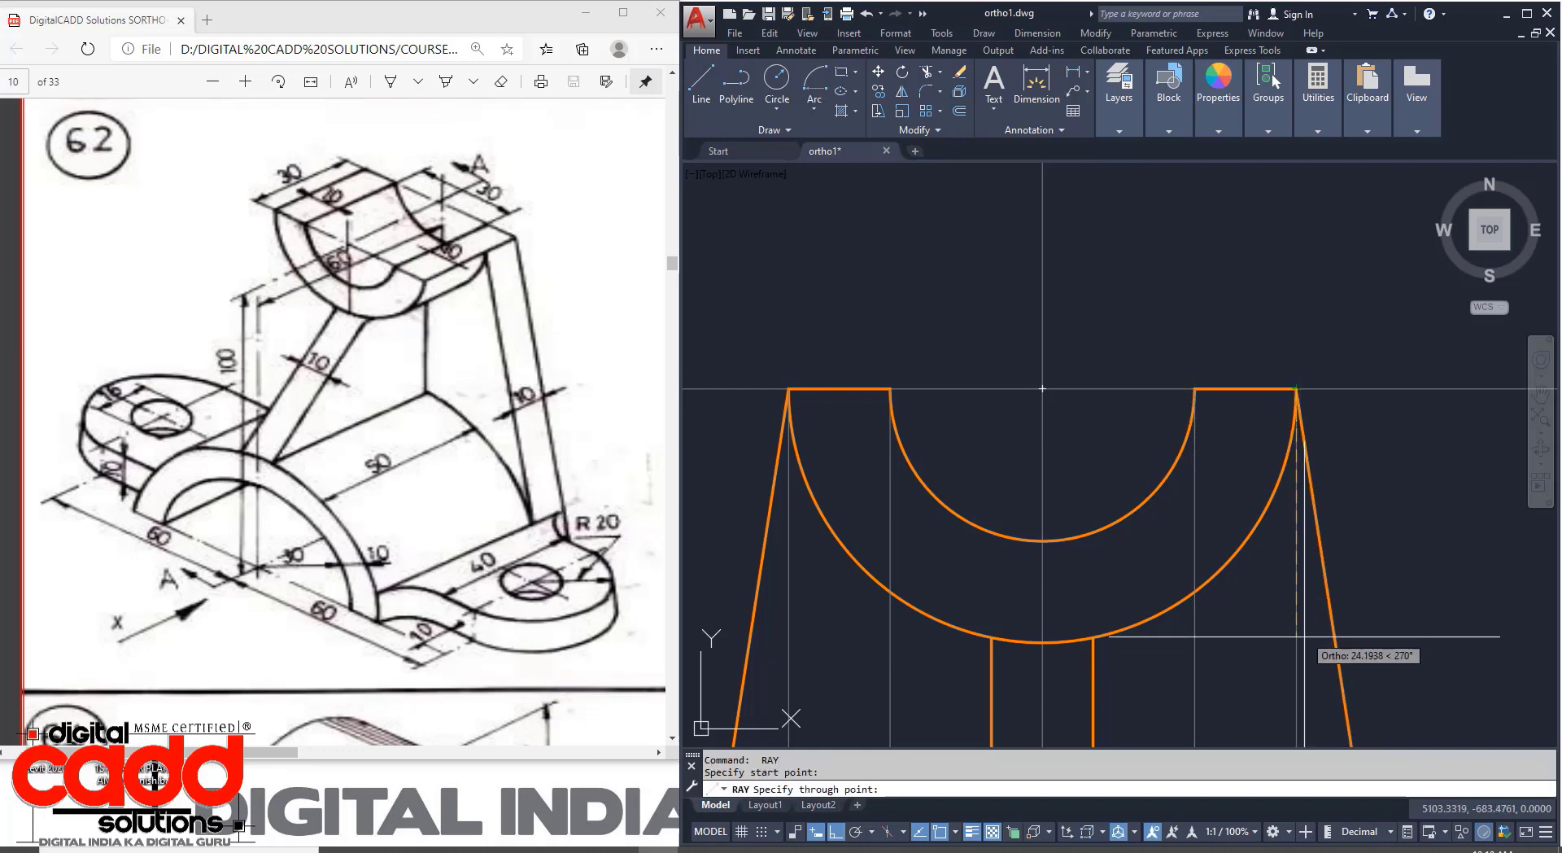
left_click(1298, 639)
key("Return")
Project vertical rays downward from the lower ends of the two rib lines and end the Ray command.
scroll(1019, 385, "down", 2)
key("Return")
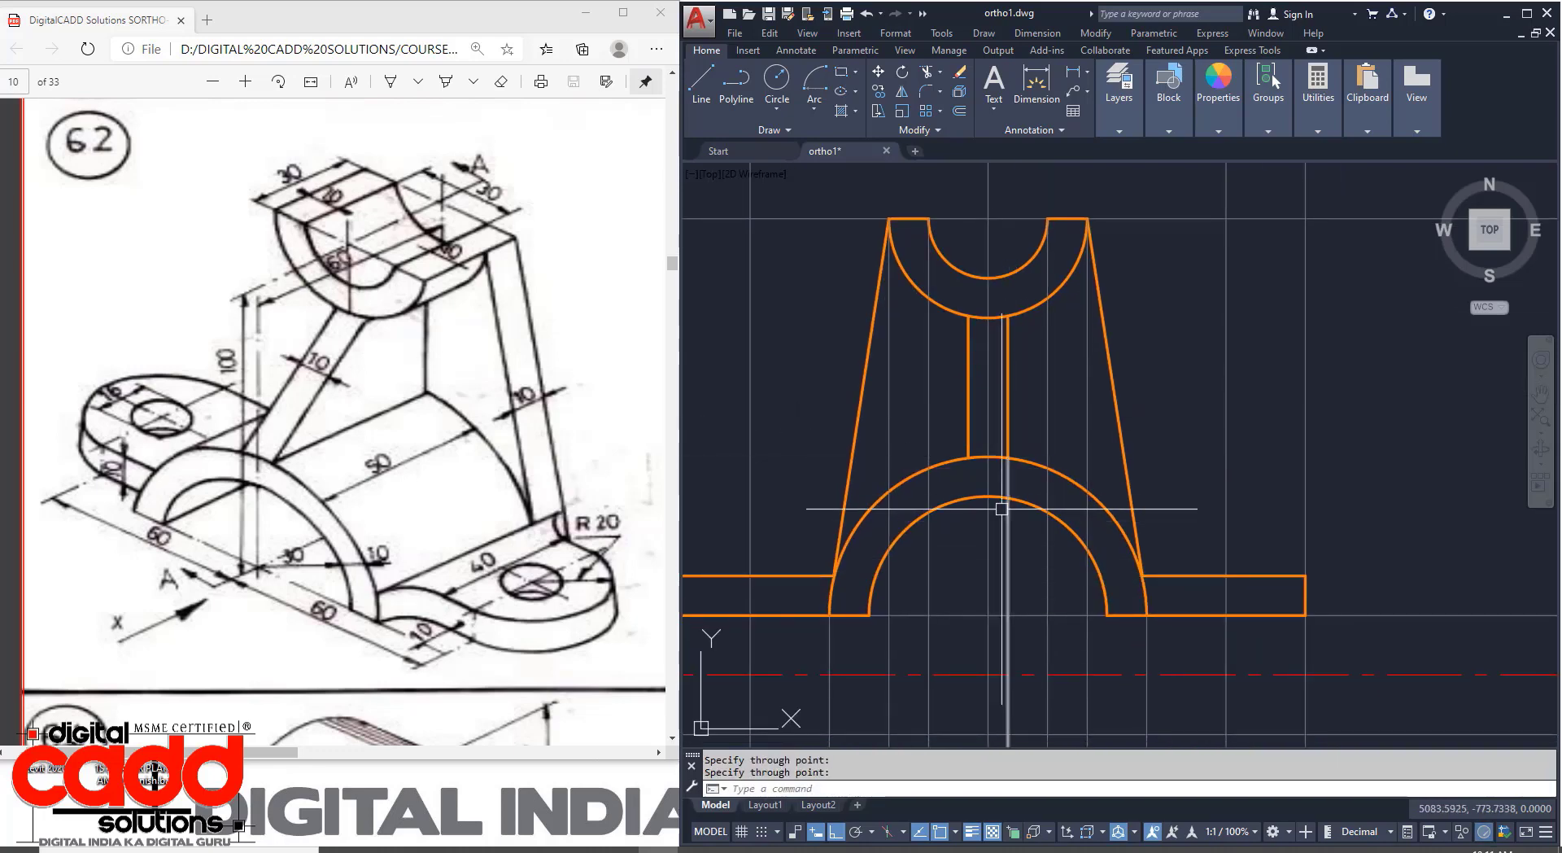
left_click(968, 457)
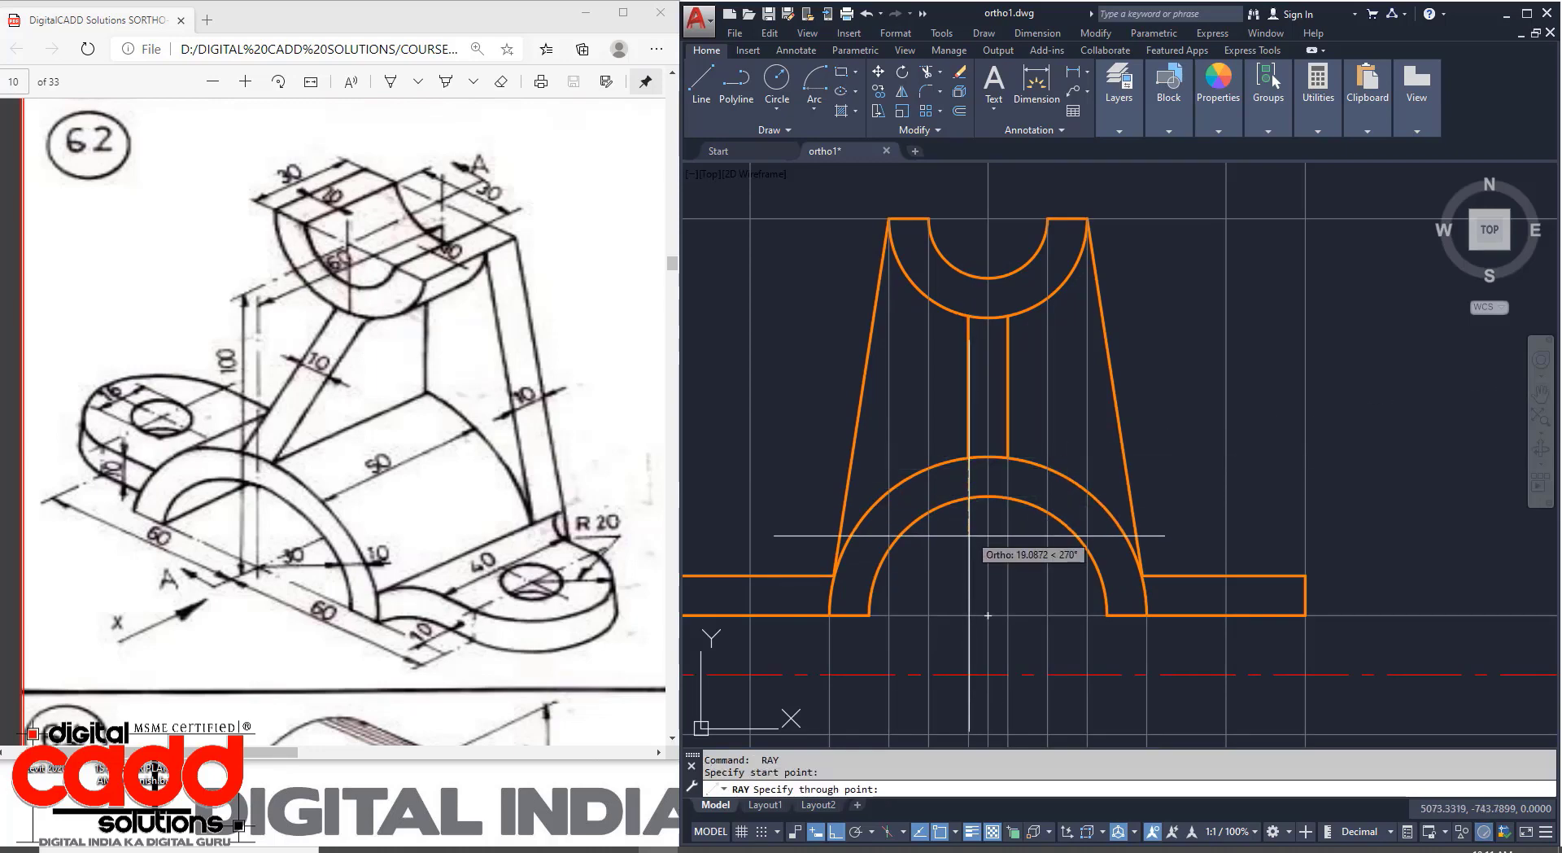
left_click(973, 582)
key("Return")
scroll(973, 582, "down", 5)
scroll(1013, 569, "up", 4)
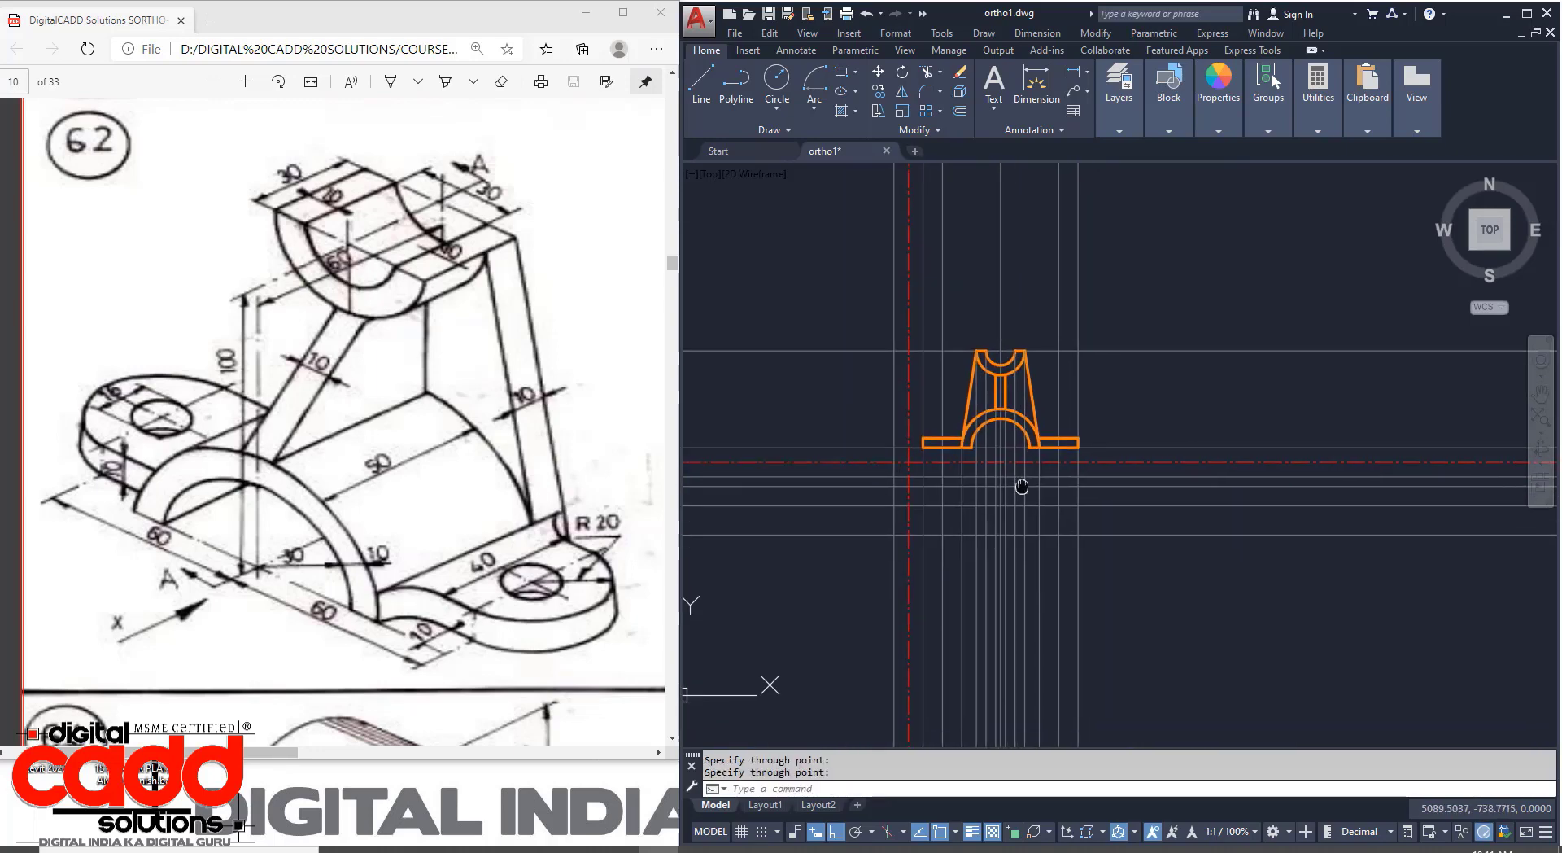
middle_click_drag(1013, 593, 1033, 606)
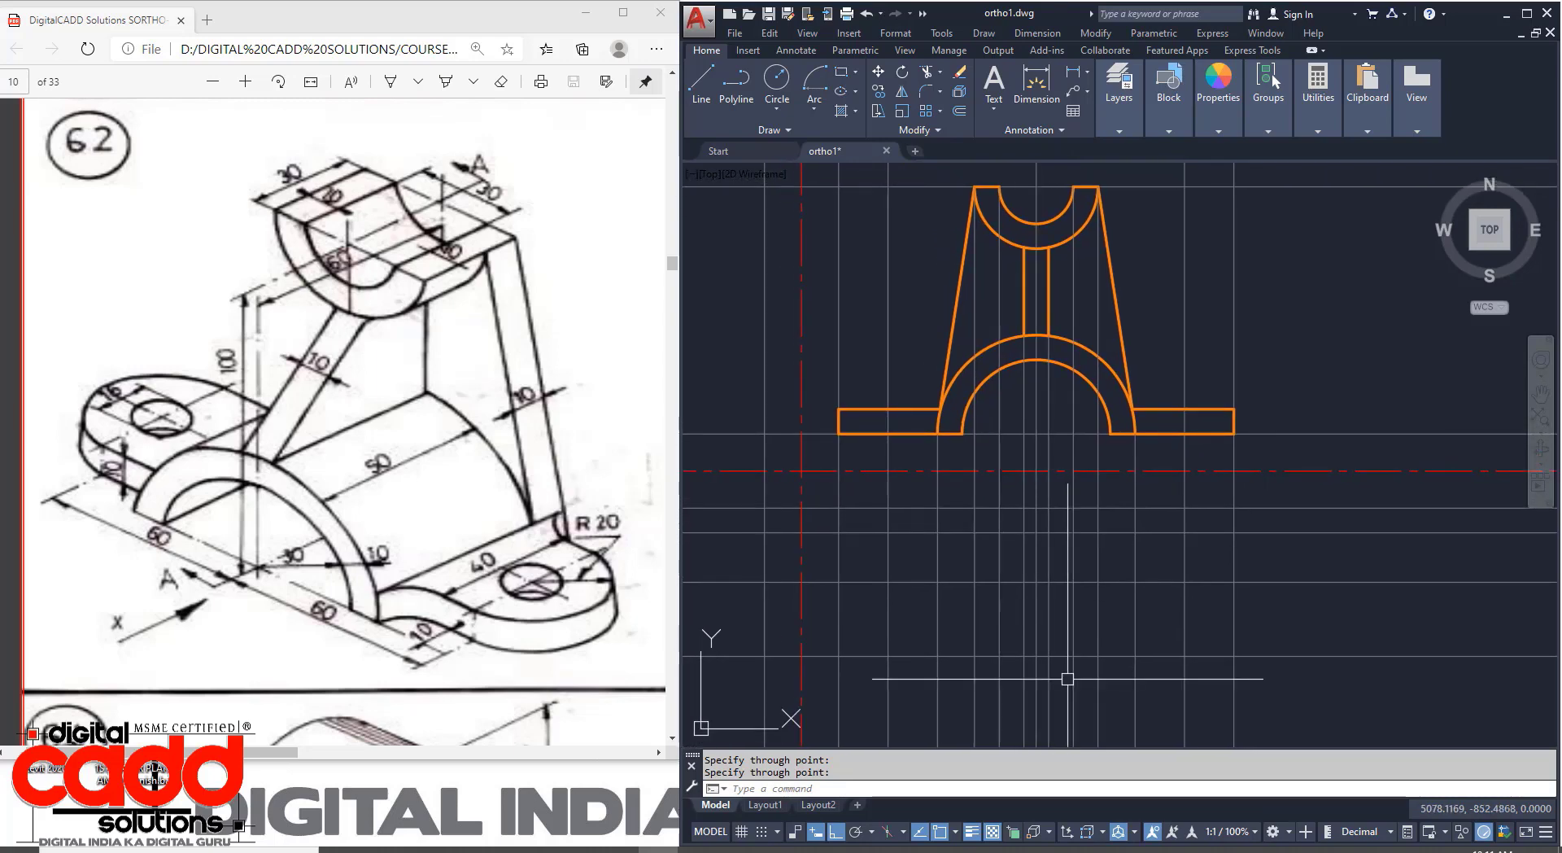
key("Escape")
Make 01. Drawings the current layer.
left_click(1121, 118)
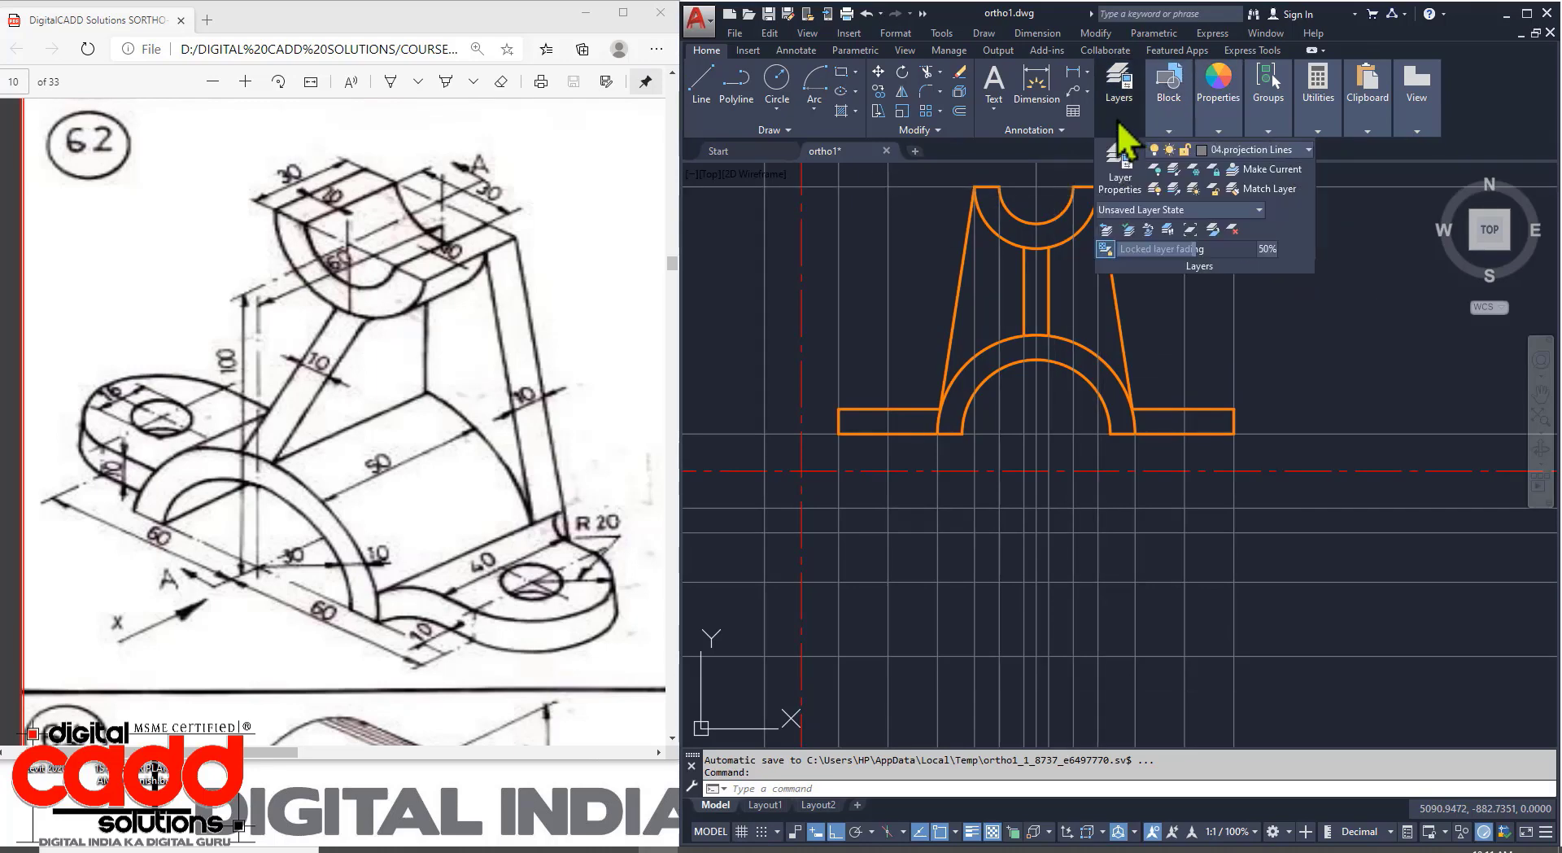
left_click(1163, 155)
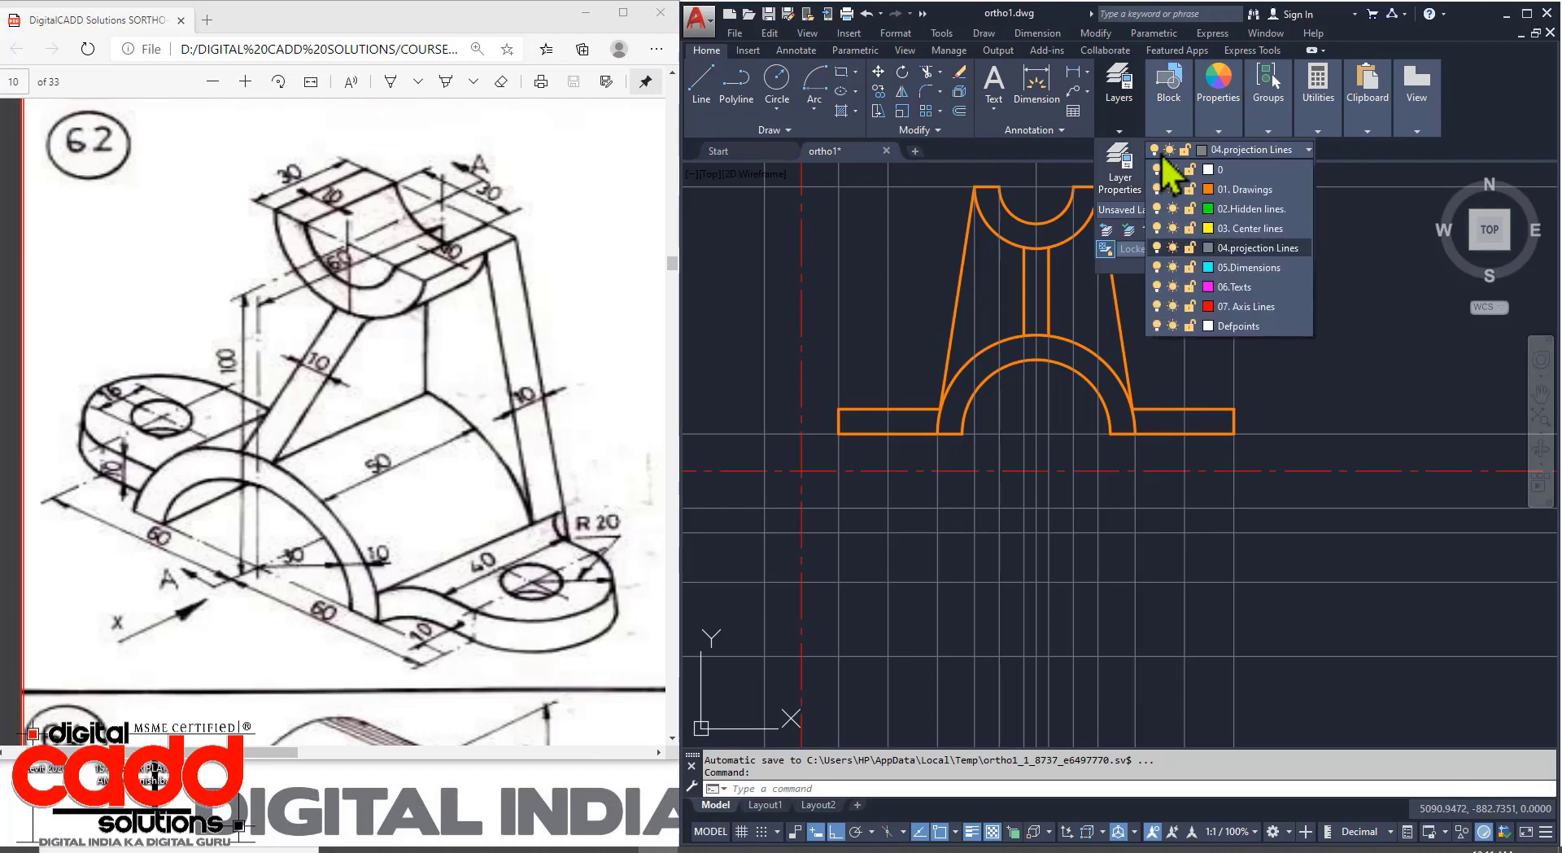
left_click(1247, 196)
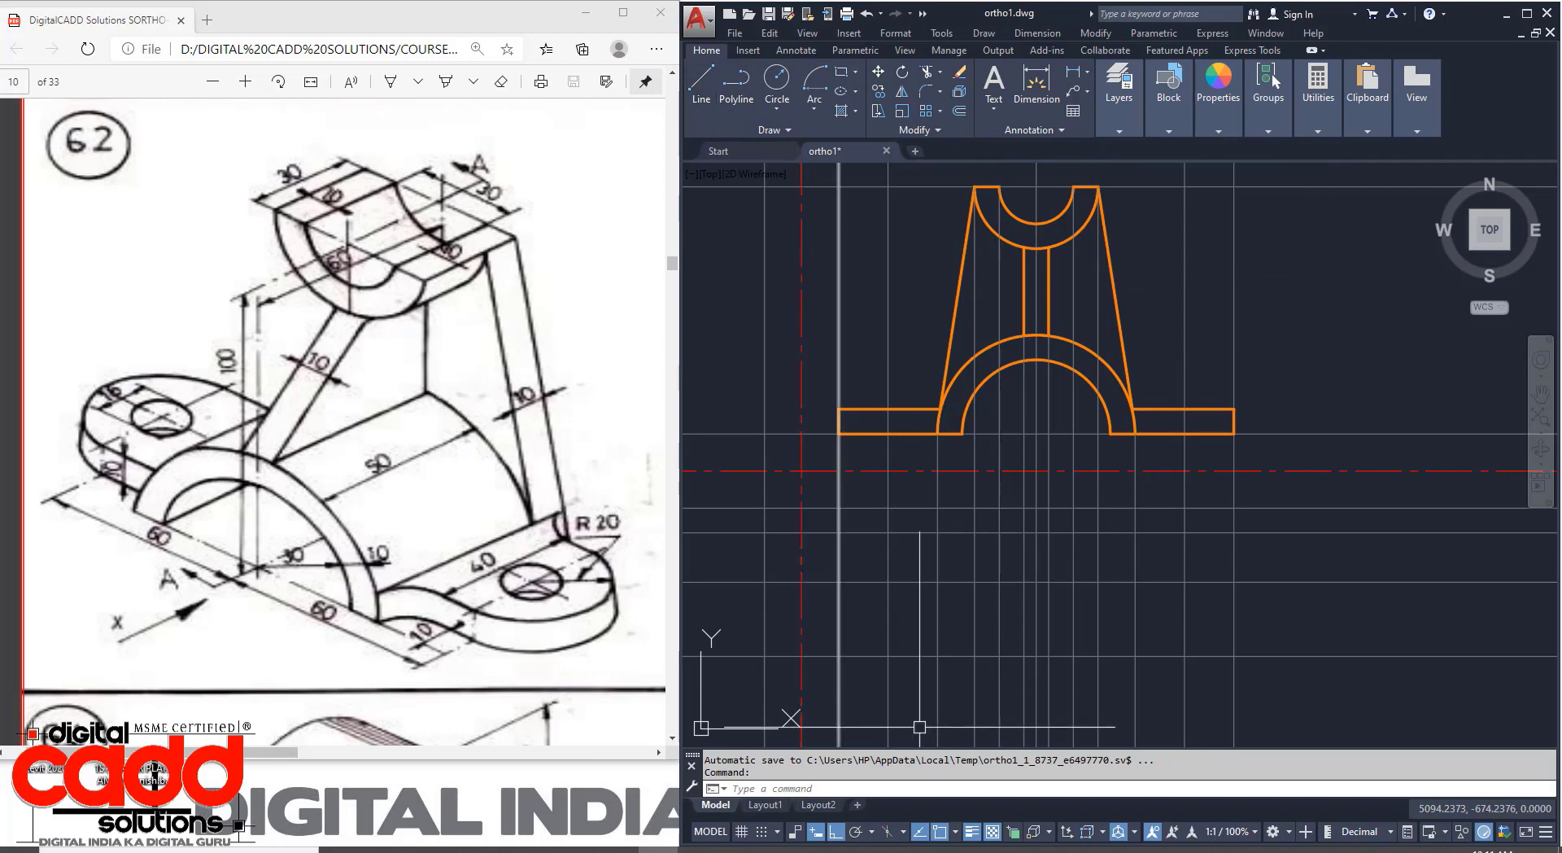
Draw the top view's body rectangle between the outer arch projections, from the first construction line below the red reference line to the lowest one.
left_click(694, 95)
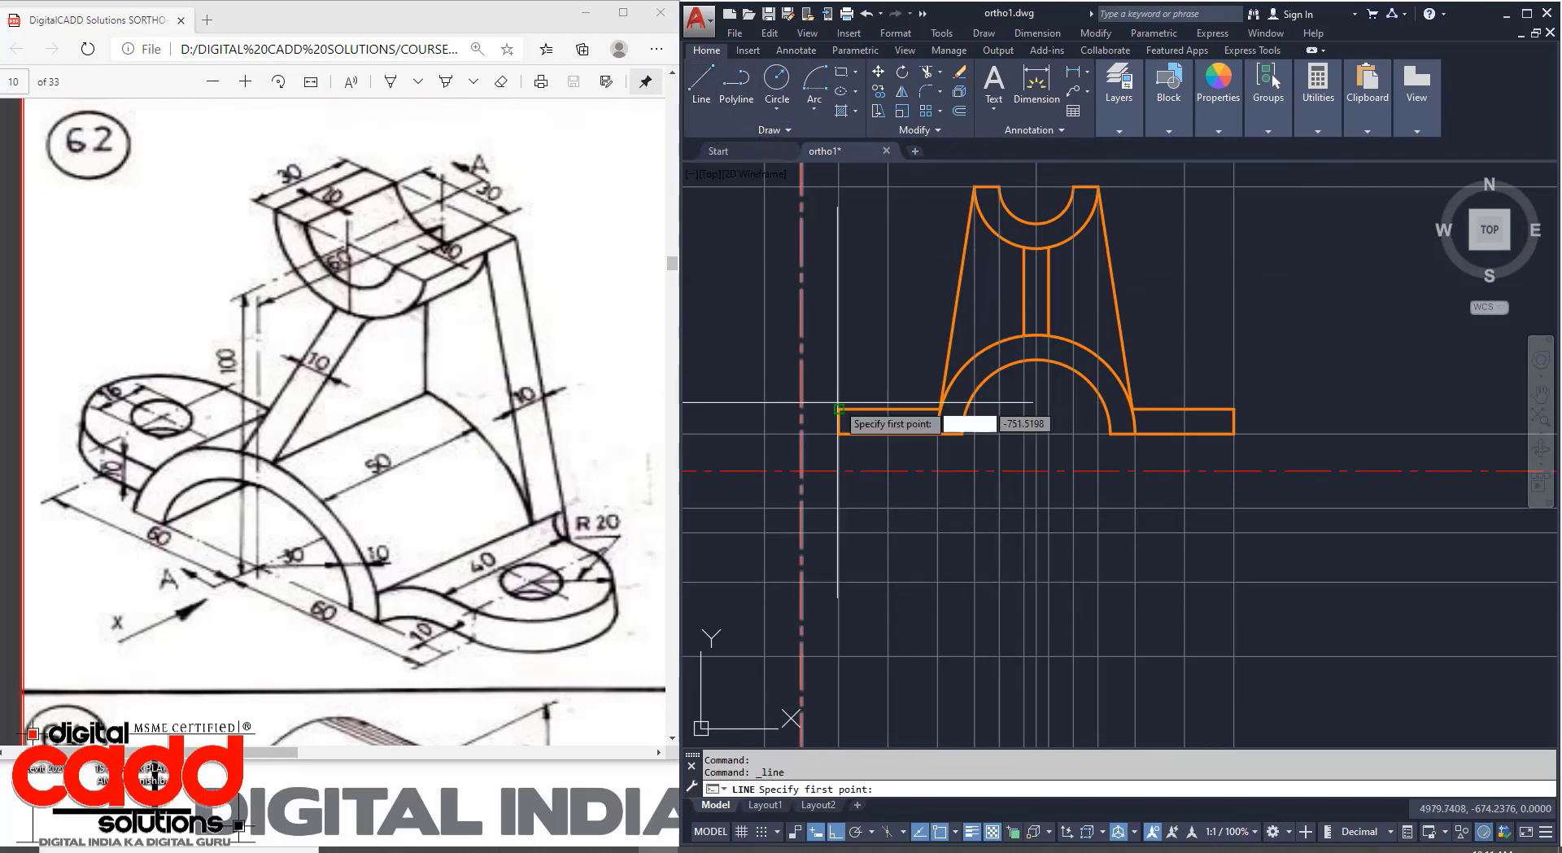
left_click(938, 508)
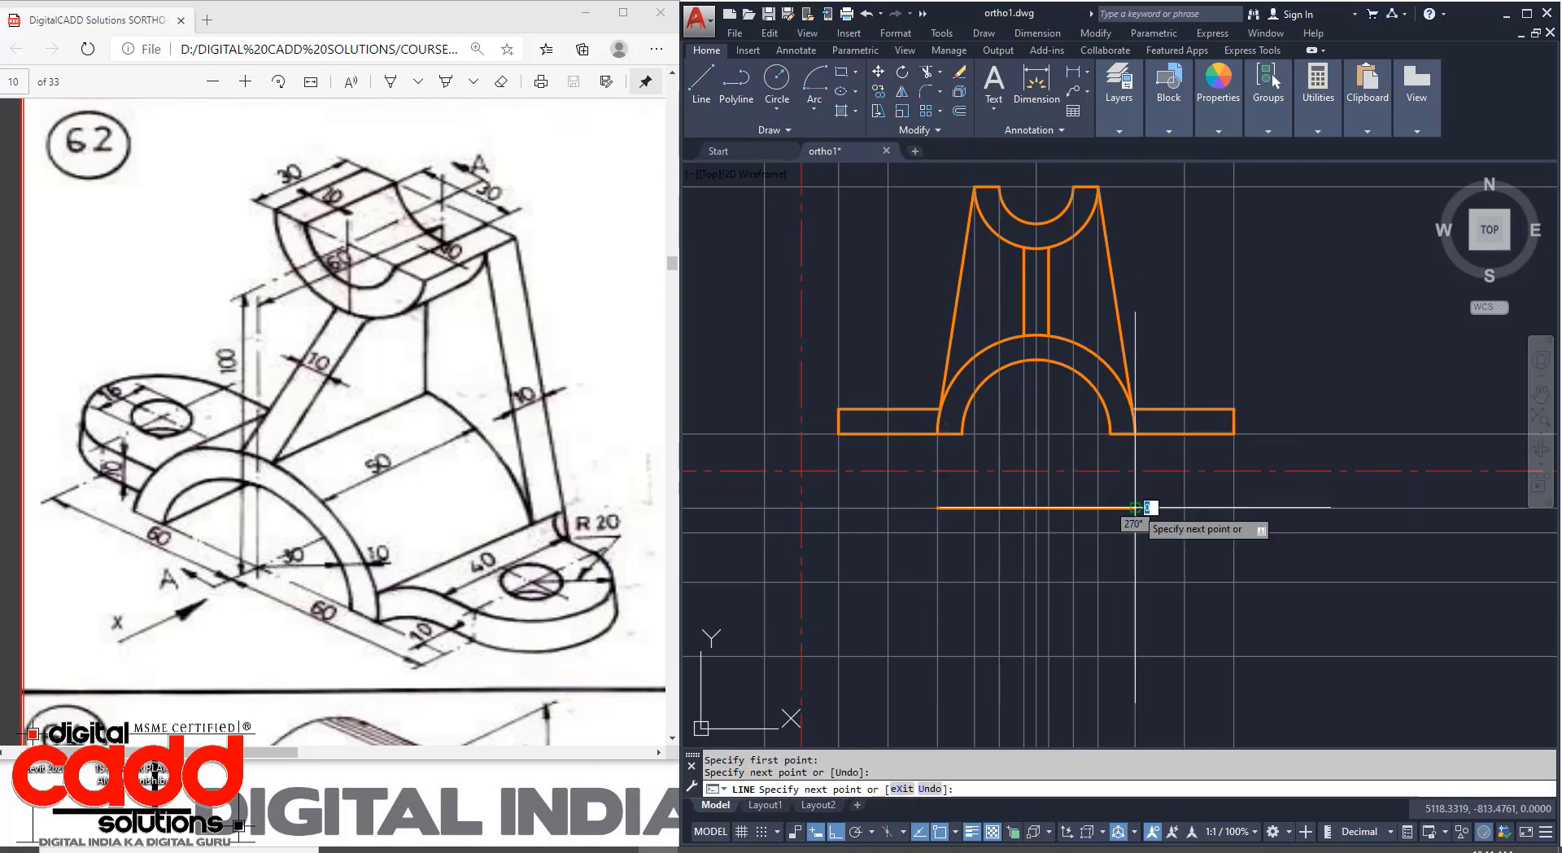
left_click(1135, 655)
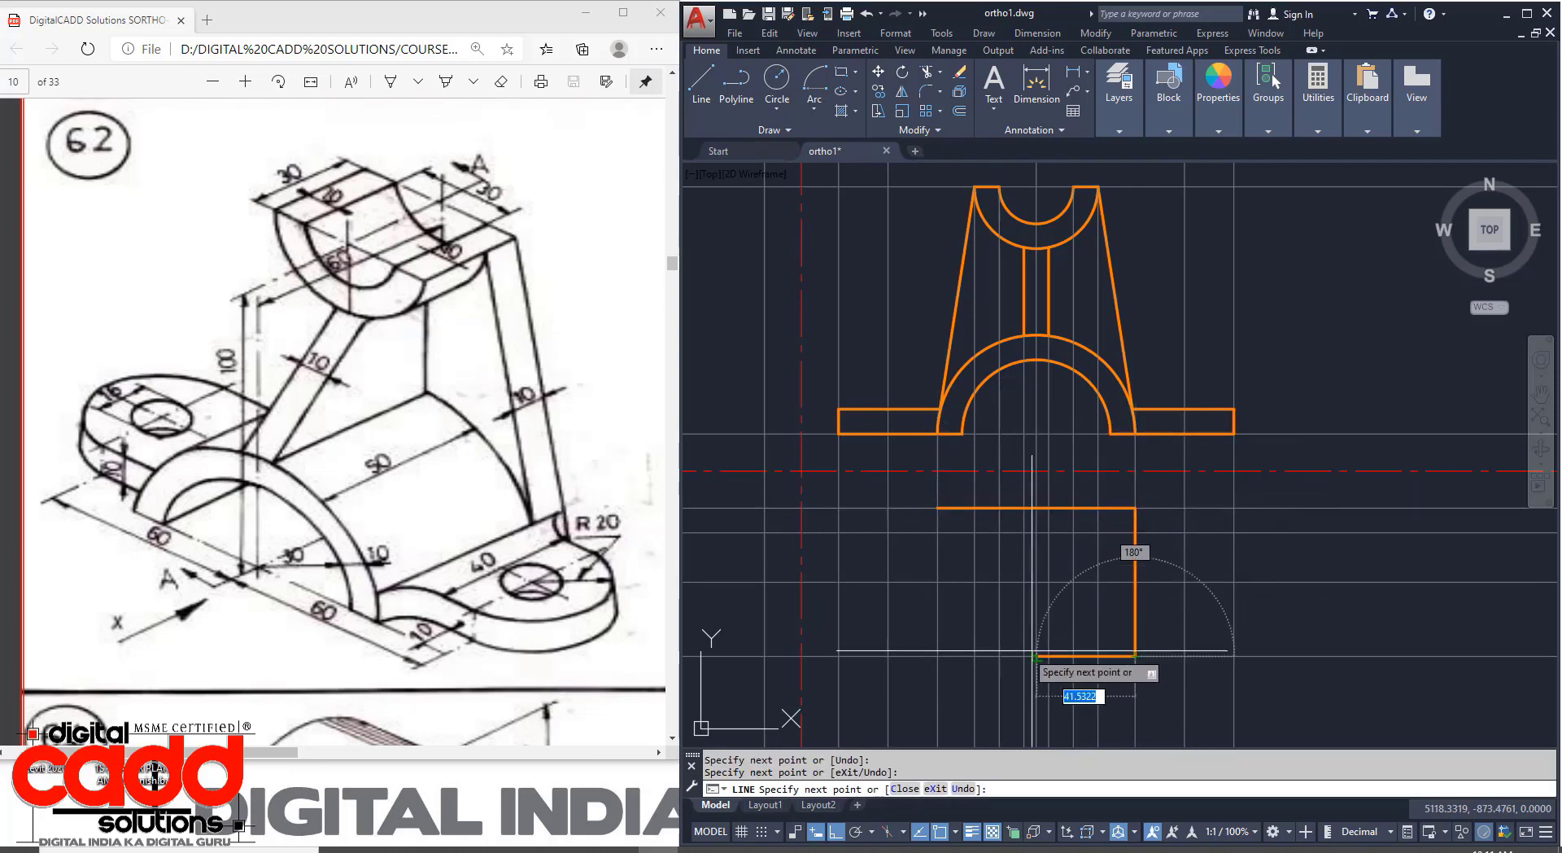
left_click(938, 655)
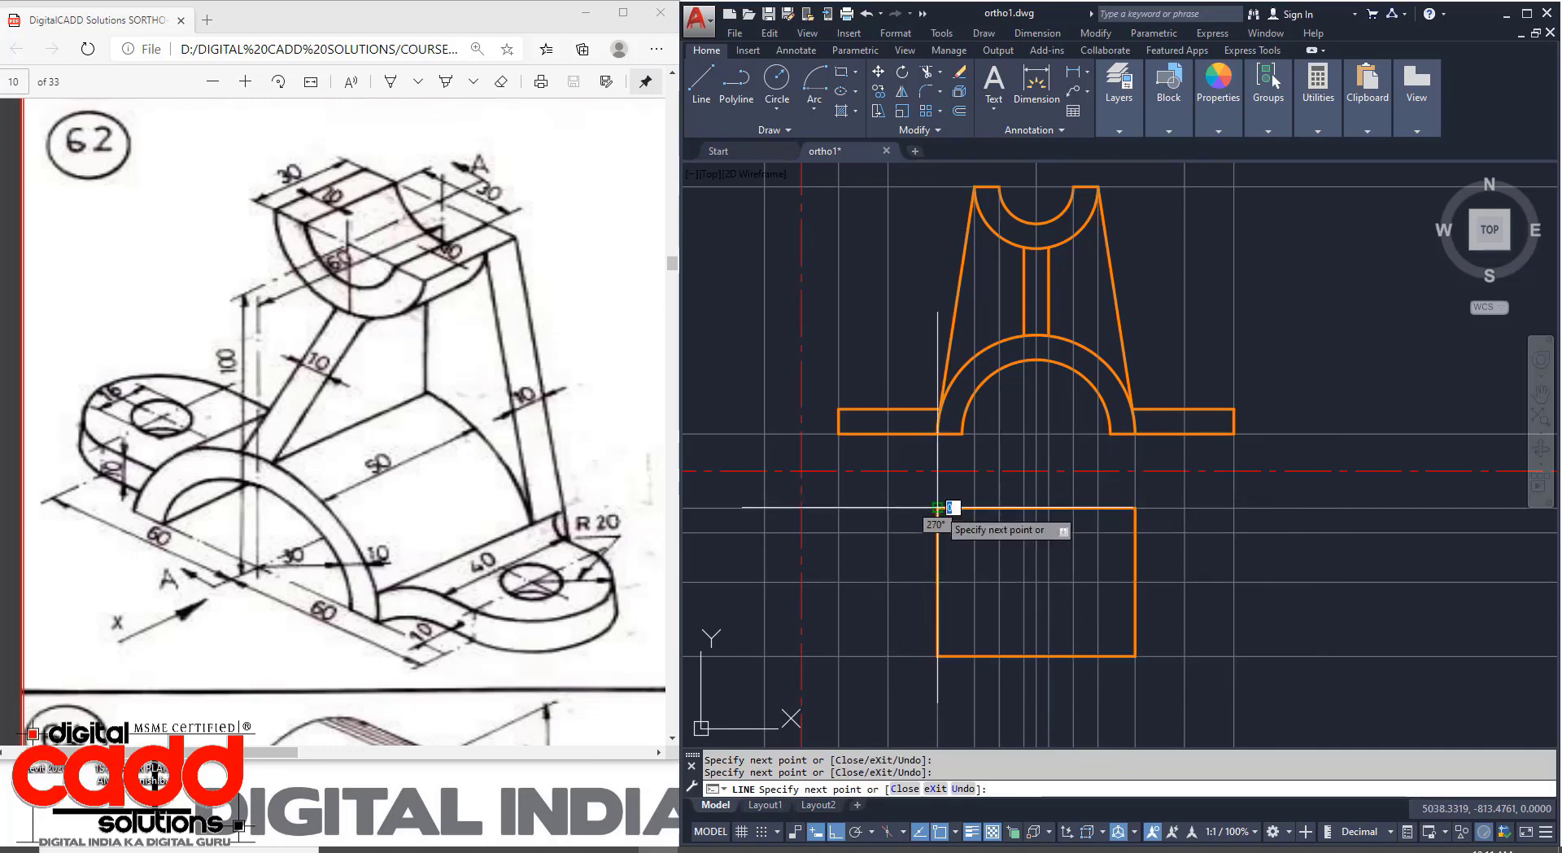
key("Return")
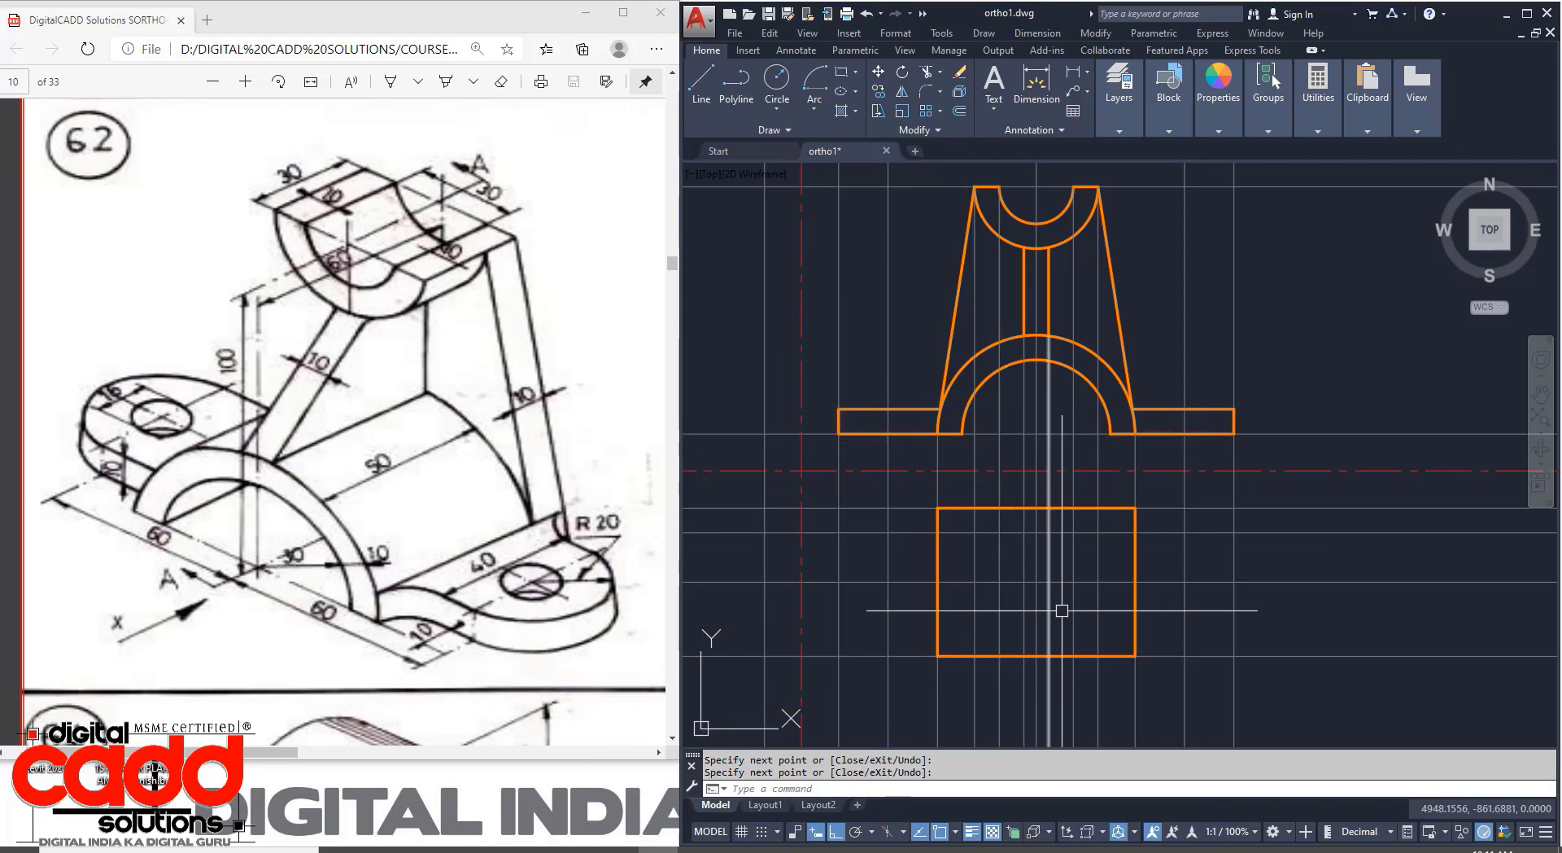
Draw a radius 20 circle right of the rectangle, centred on the construction line intersection and reaching the outermost vertical line.
mouse_move(1192, 662)
middle_mouse_down()
mouse_move(1166, 661)
mouse_move(1194, 660)
middle_mouse_up()
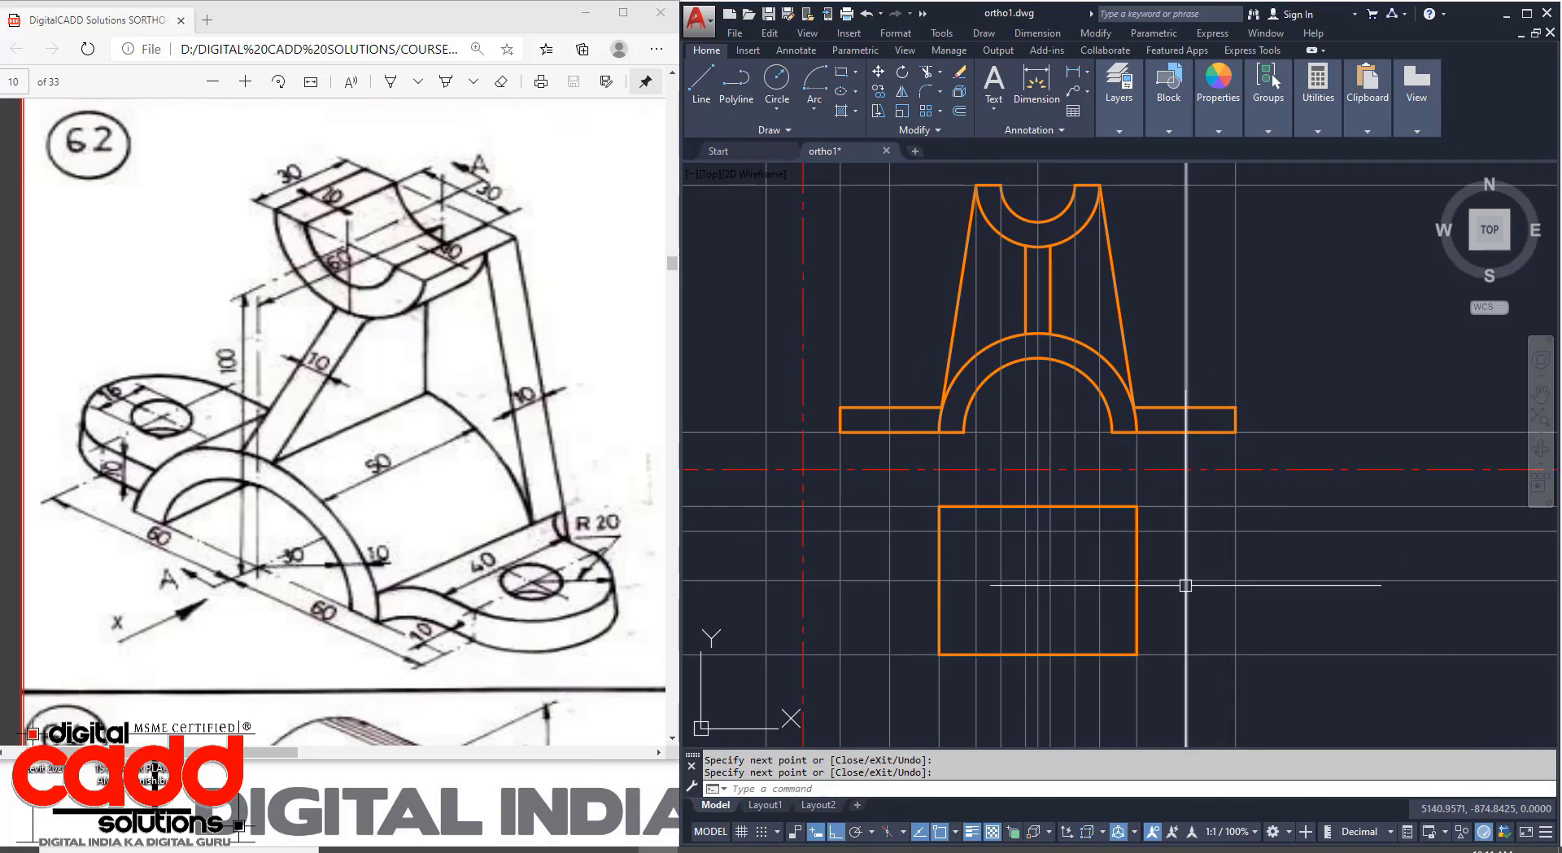
type("c")
key("Return")
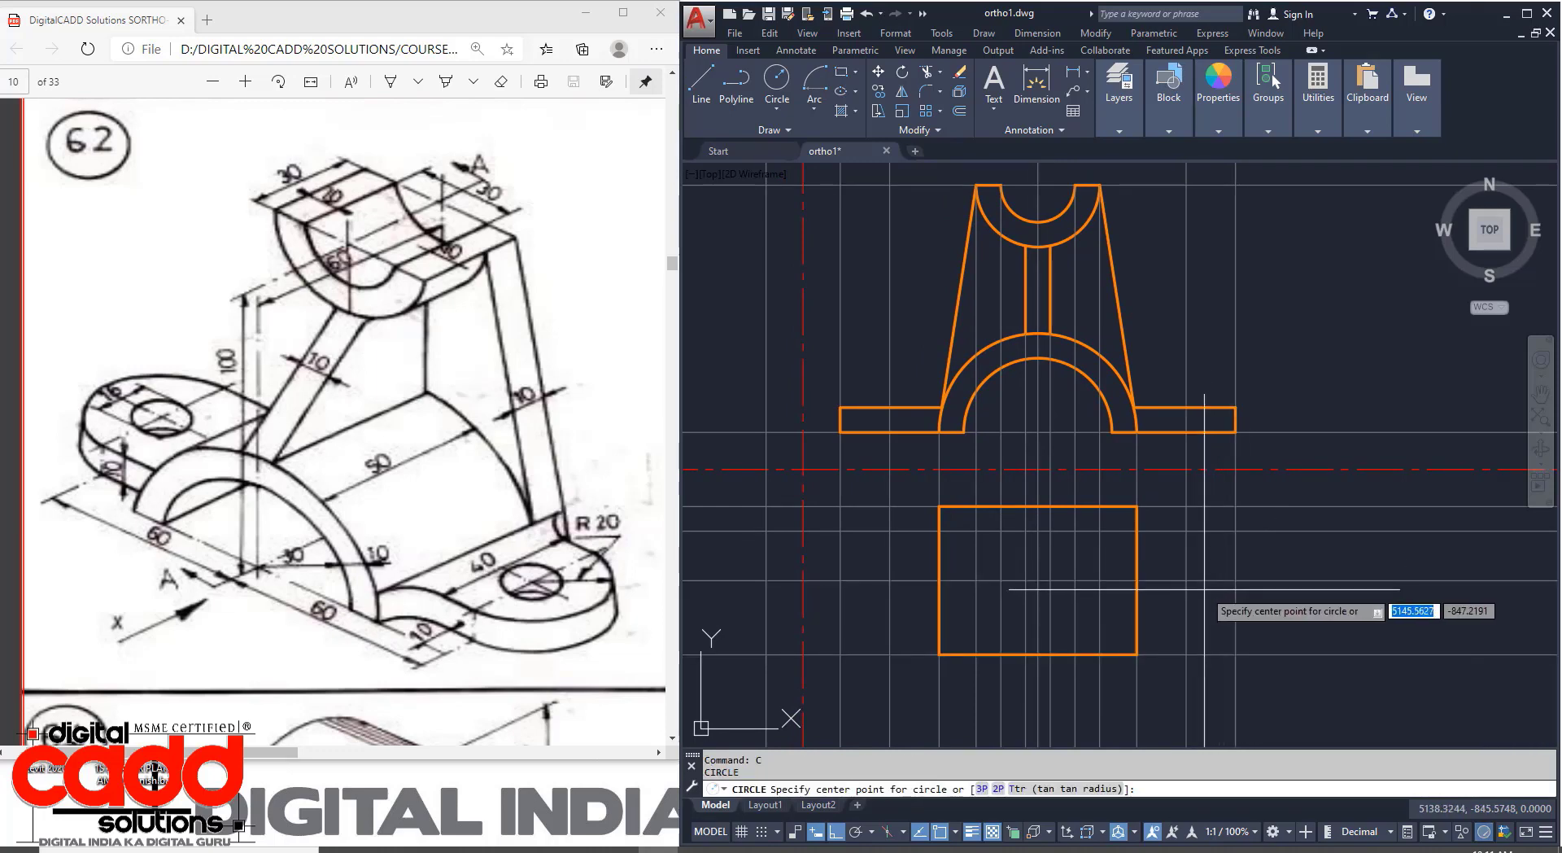
left_click(1187, 580)
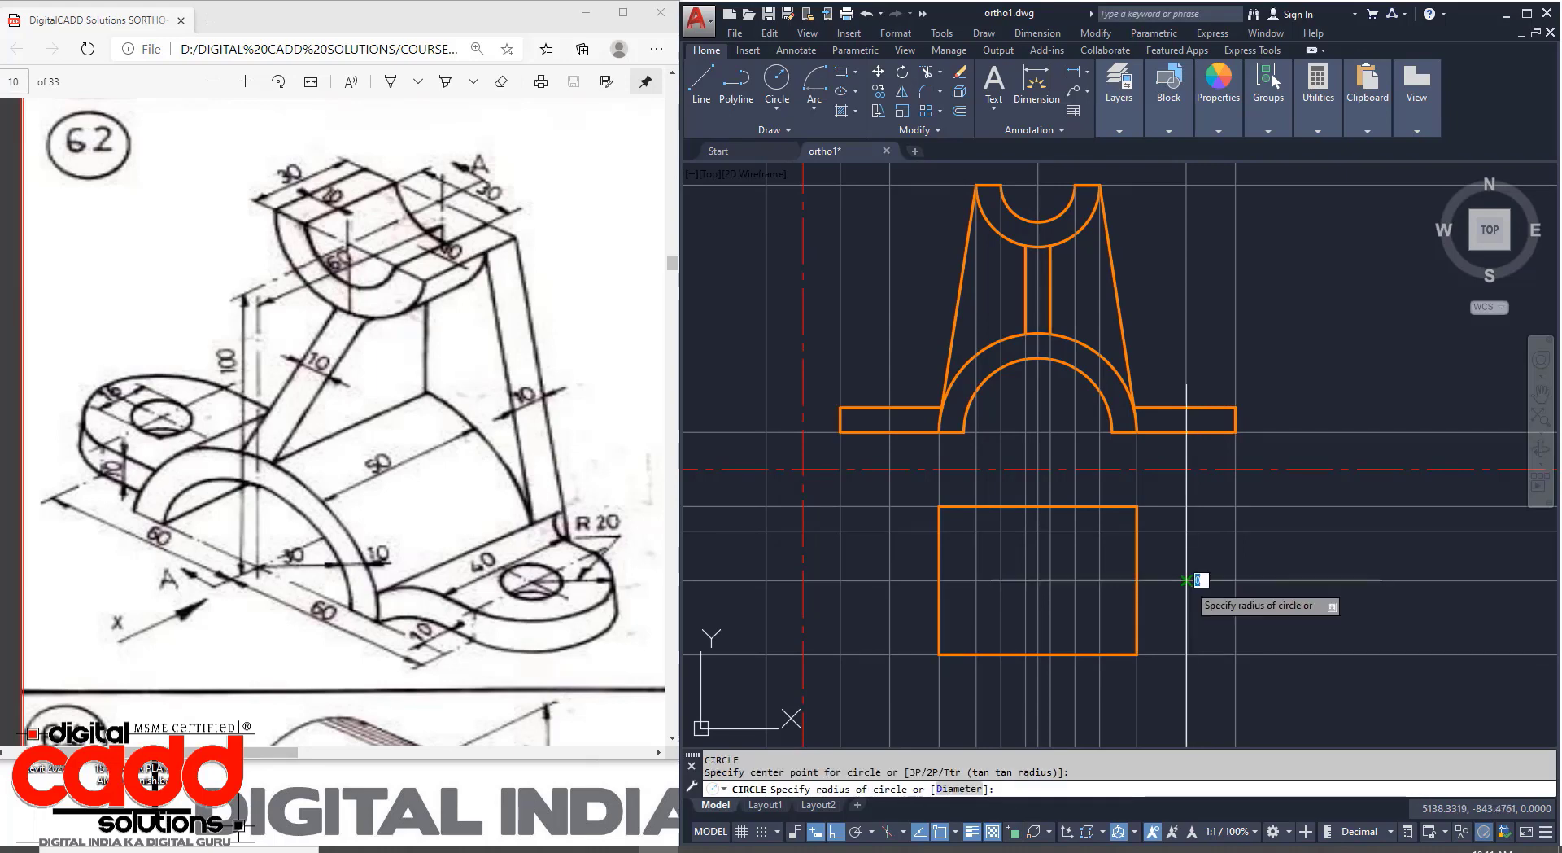
left_click(1235, 581)
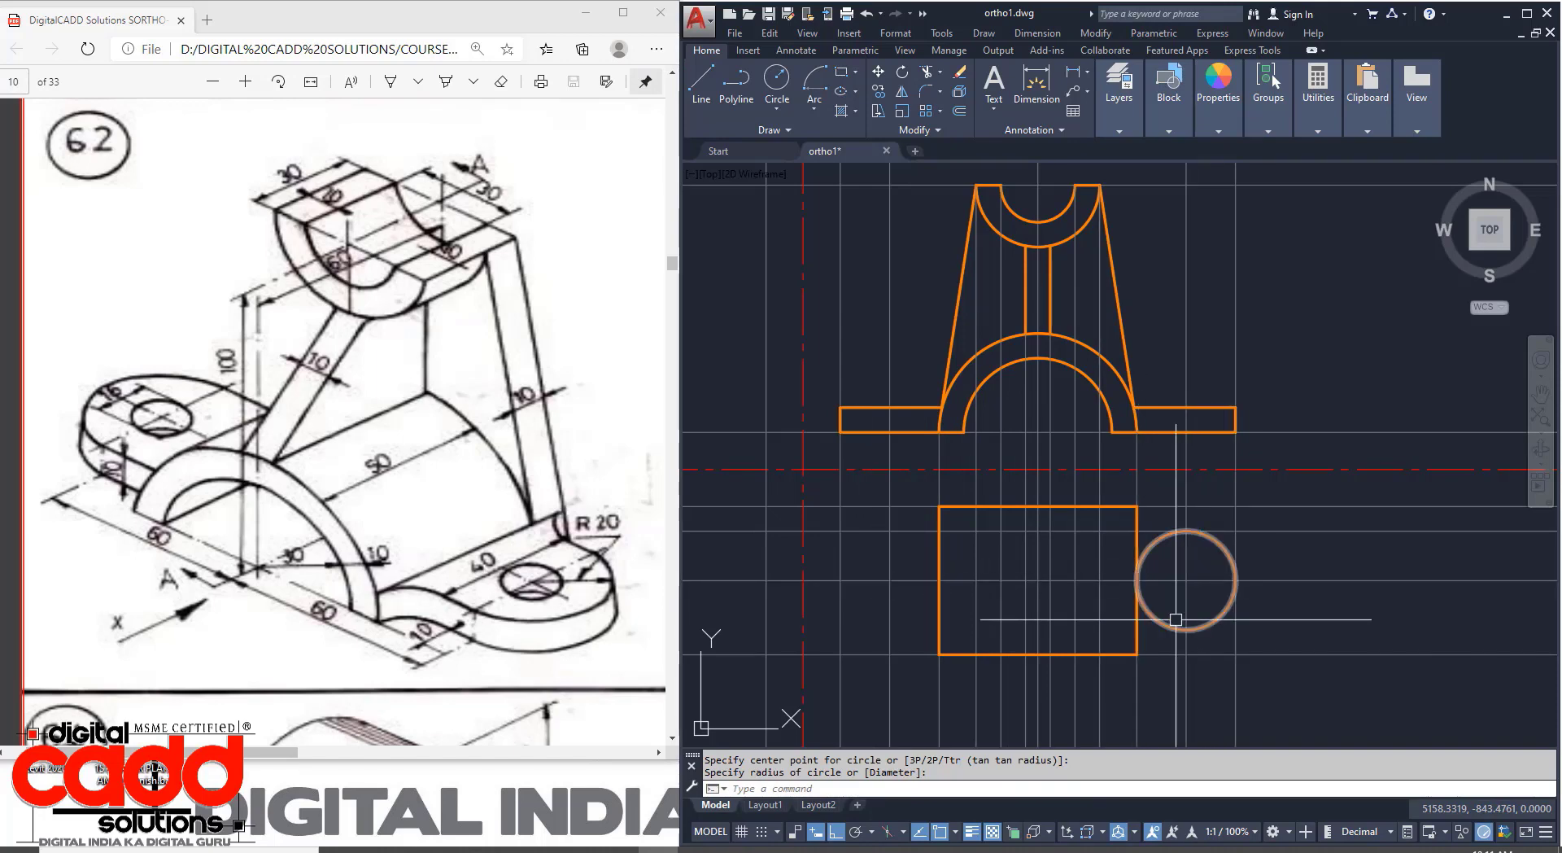
scroll(1140, 611, "up", 6)
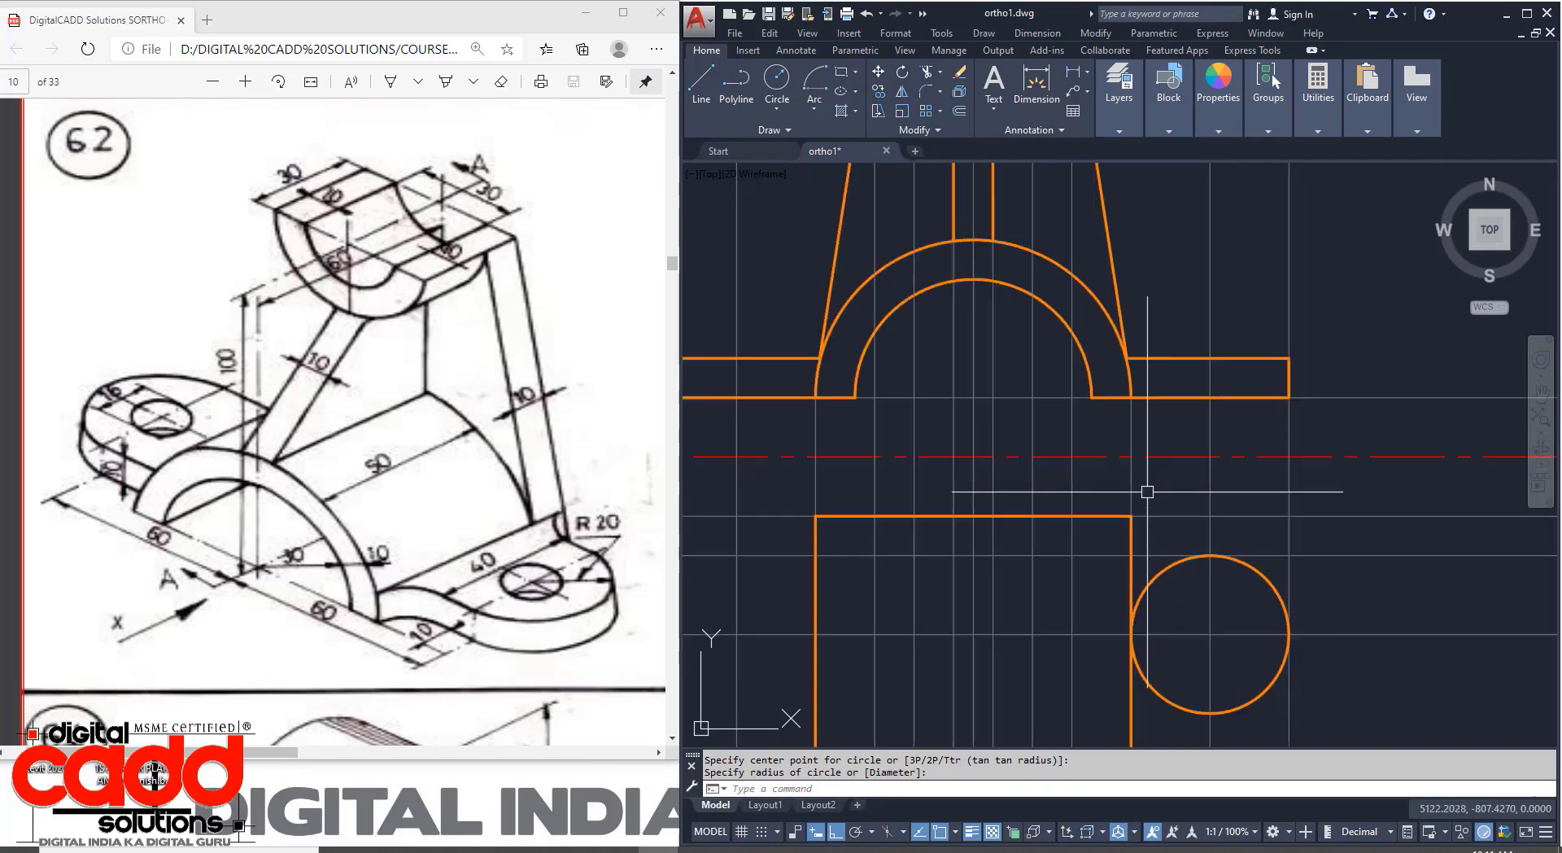
scroll(1296, 531, "up", 2)
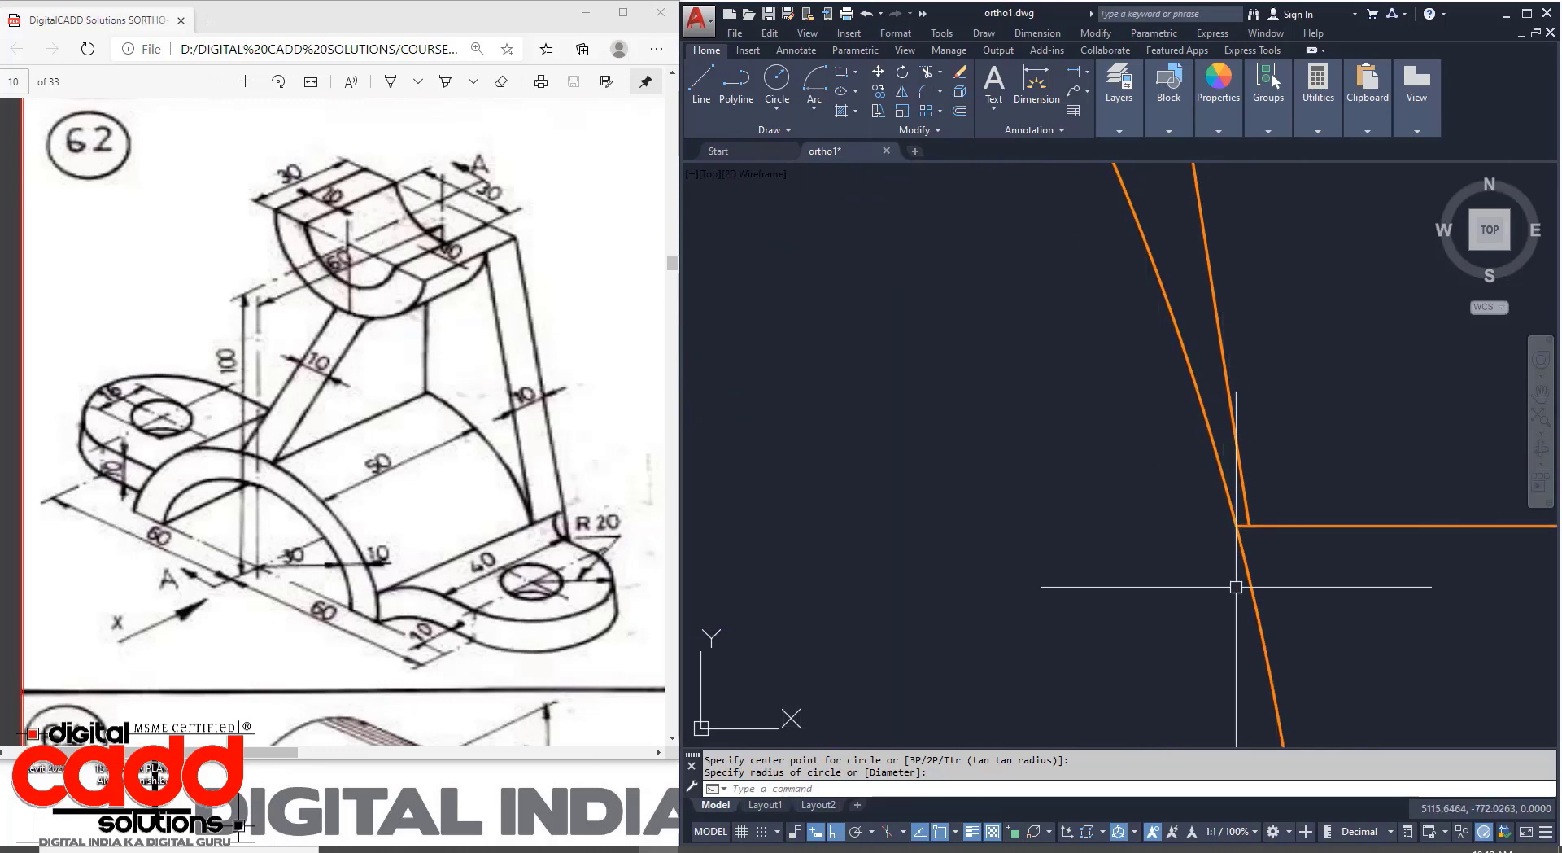
type("AY")
key("Return")
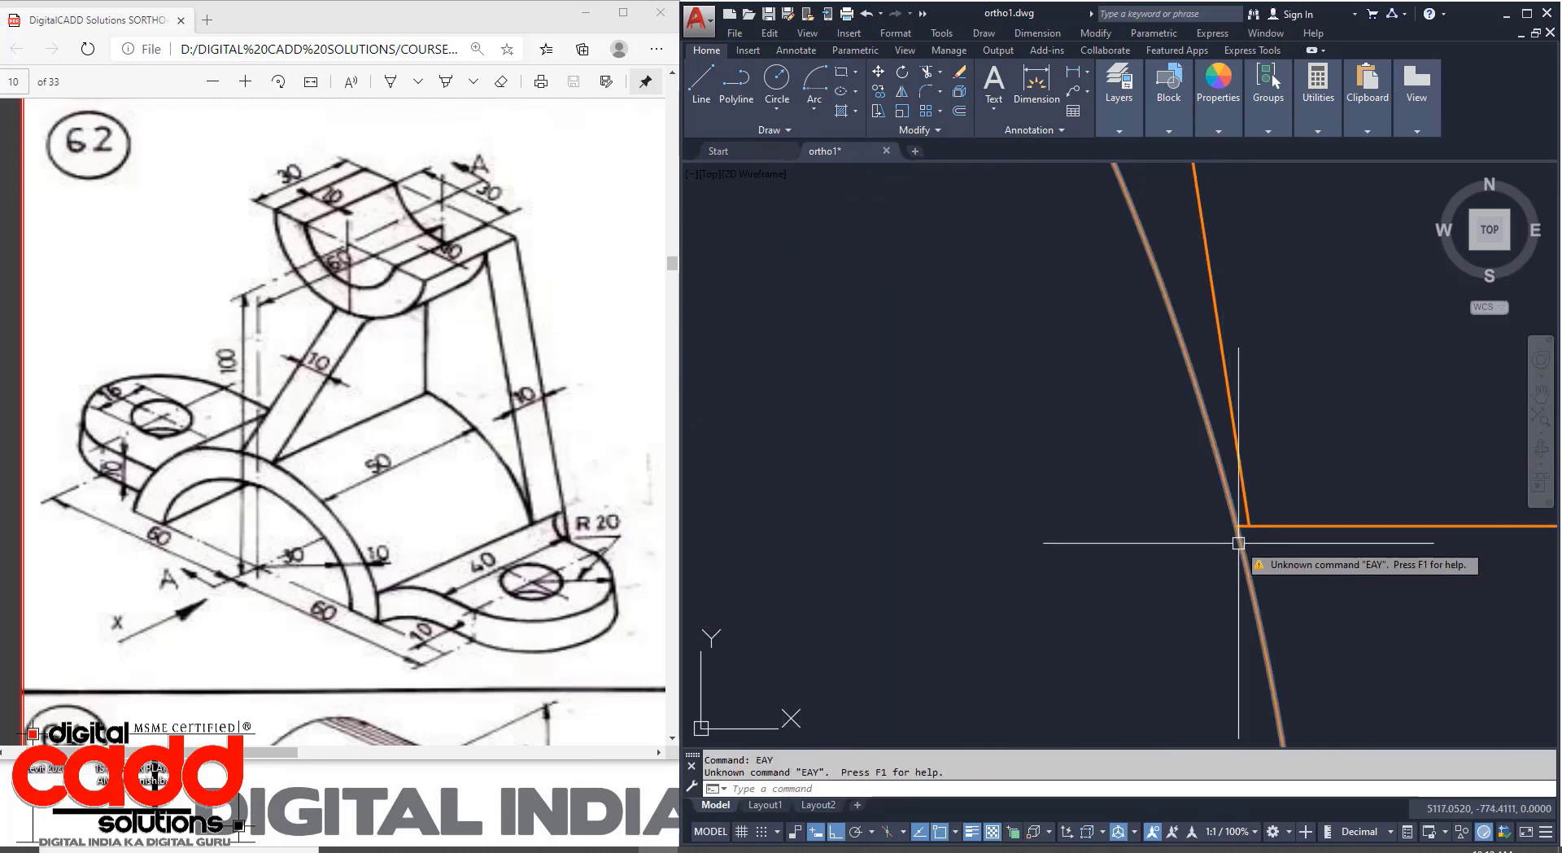
scroll(1139, 484, "down", 5)
key("Escape")
middle_click_drag(1190, 603, 1053, 392)
type("L")
key("Return")
scroll(1098, 419, "up", 2)
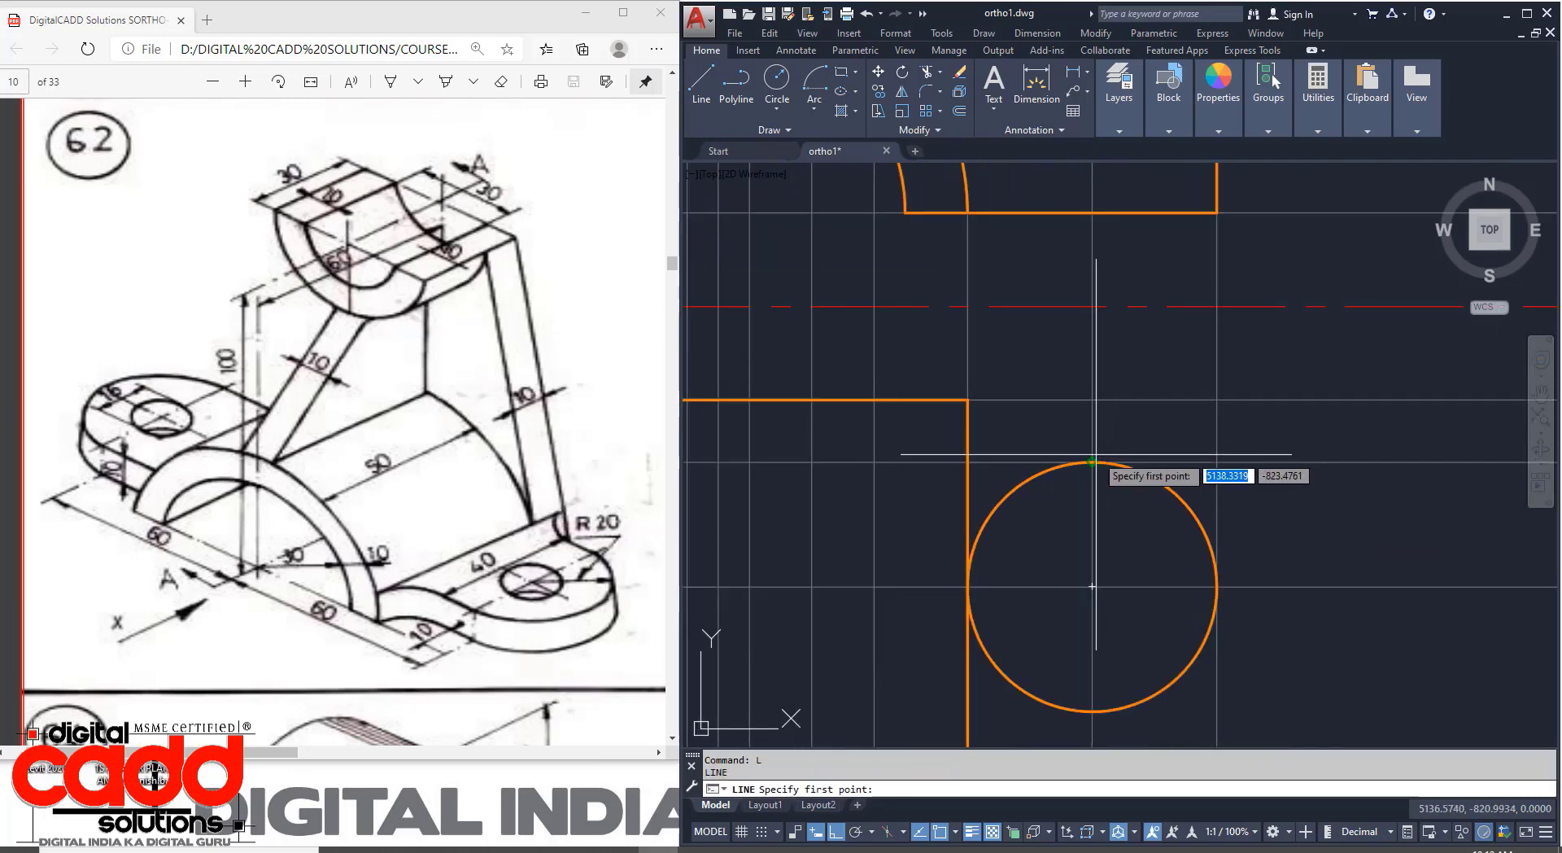
left_click(1092, 461)
scroll(928, 476, "up", 6)
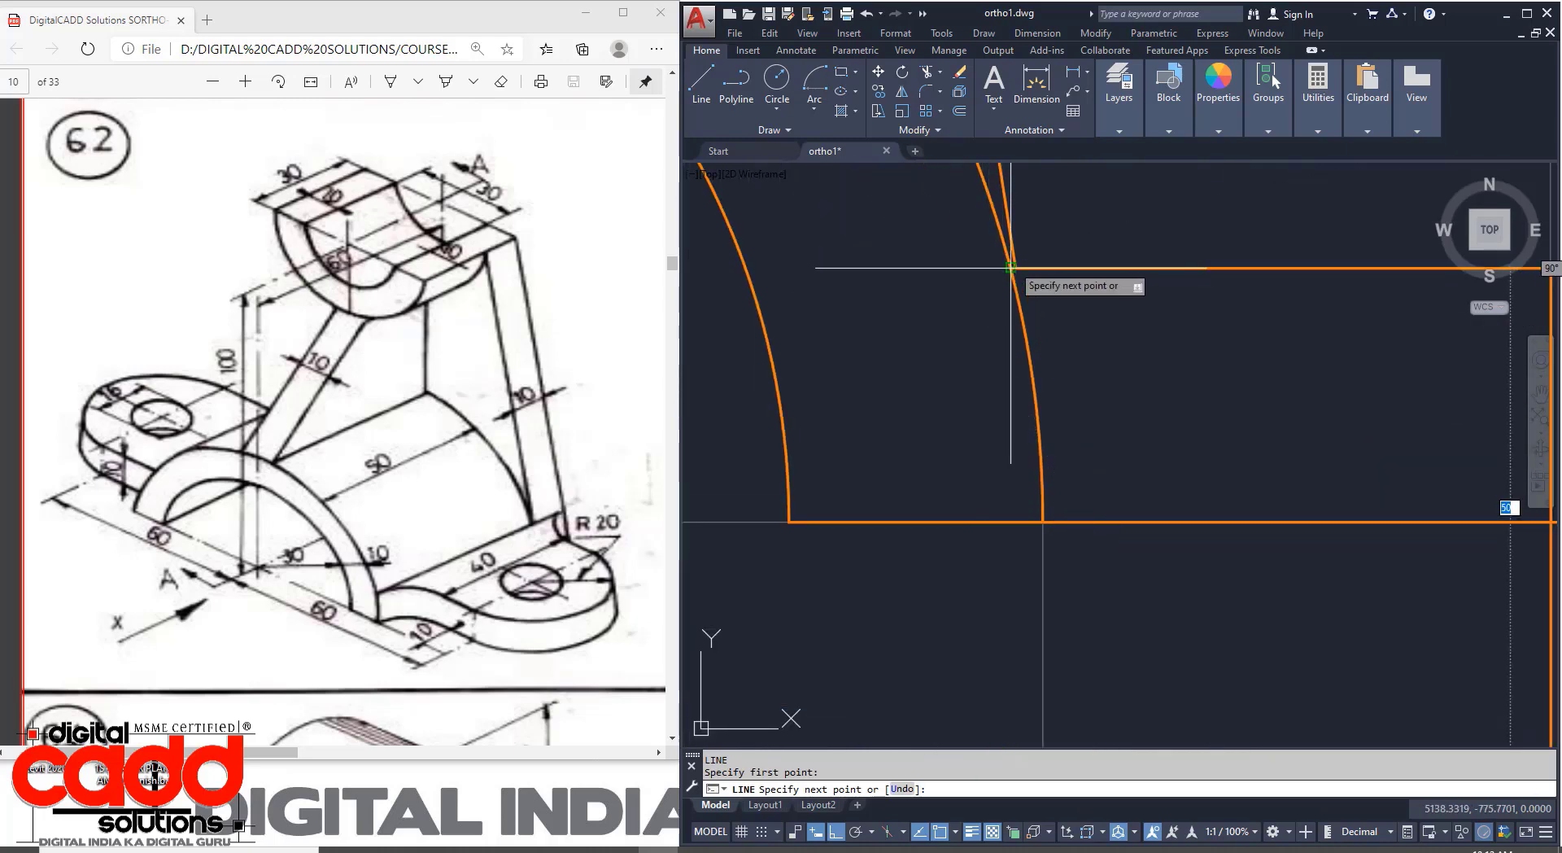
scroll(1028, 601, "down", 4)
scroll(1029, 600, "down", 2)
middle_click_drag(1028, 601, 1024, 381)
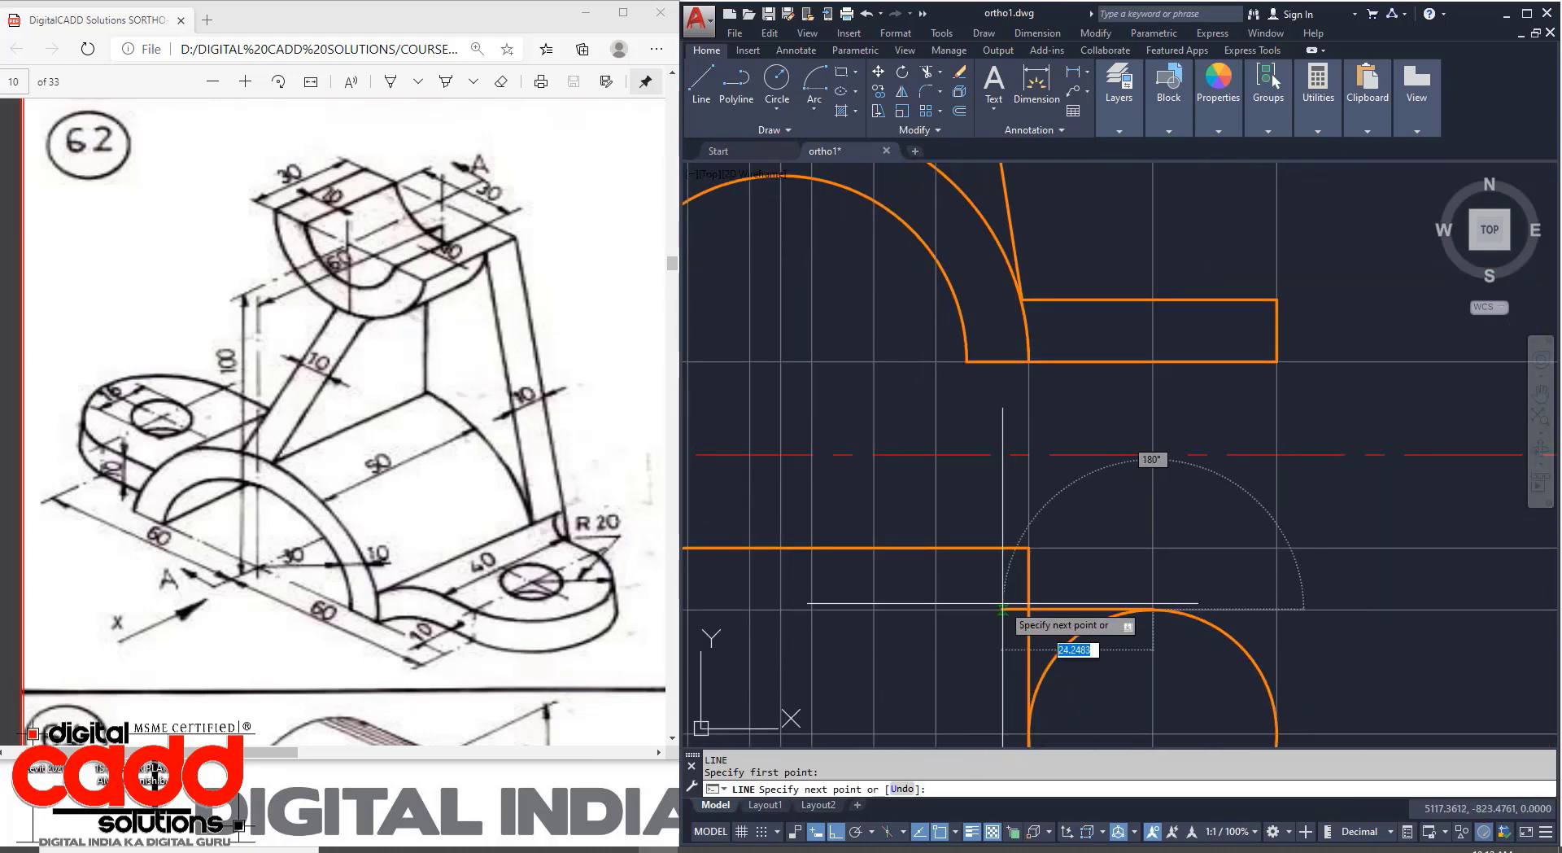
key("Escape")
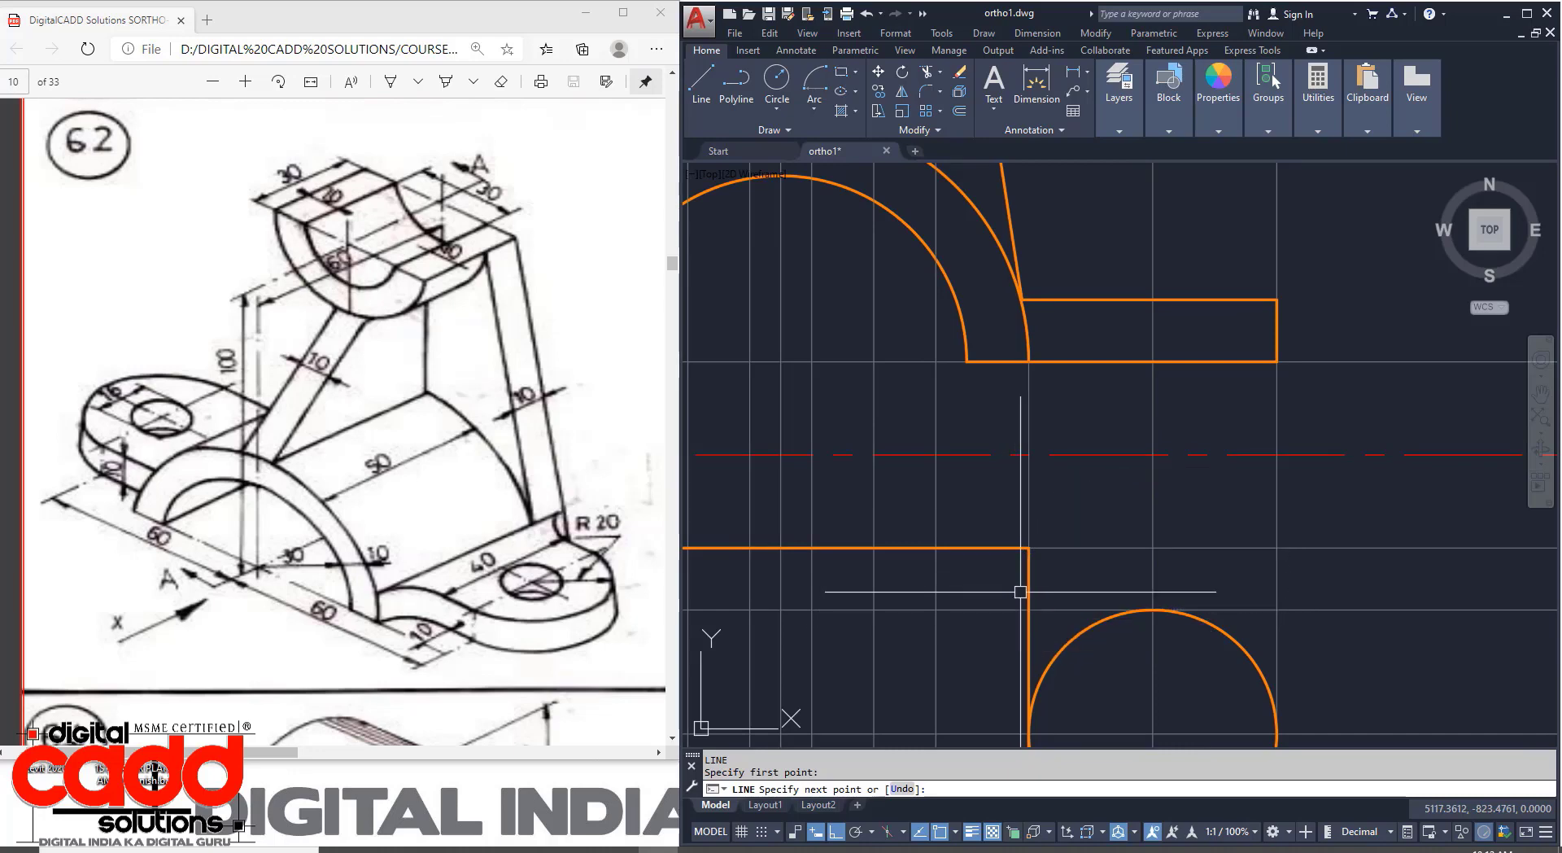
Project a vertical ray downward on the 04.projection Lines layer from the junction of the outer arch and the right base plate's top edge.
left_click(1122, 122)
left_click(1225, 153)
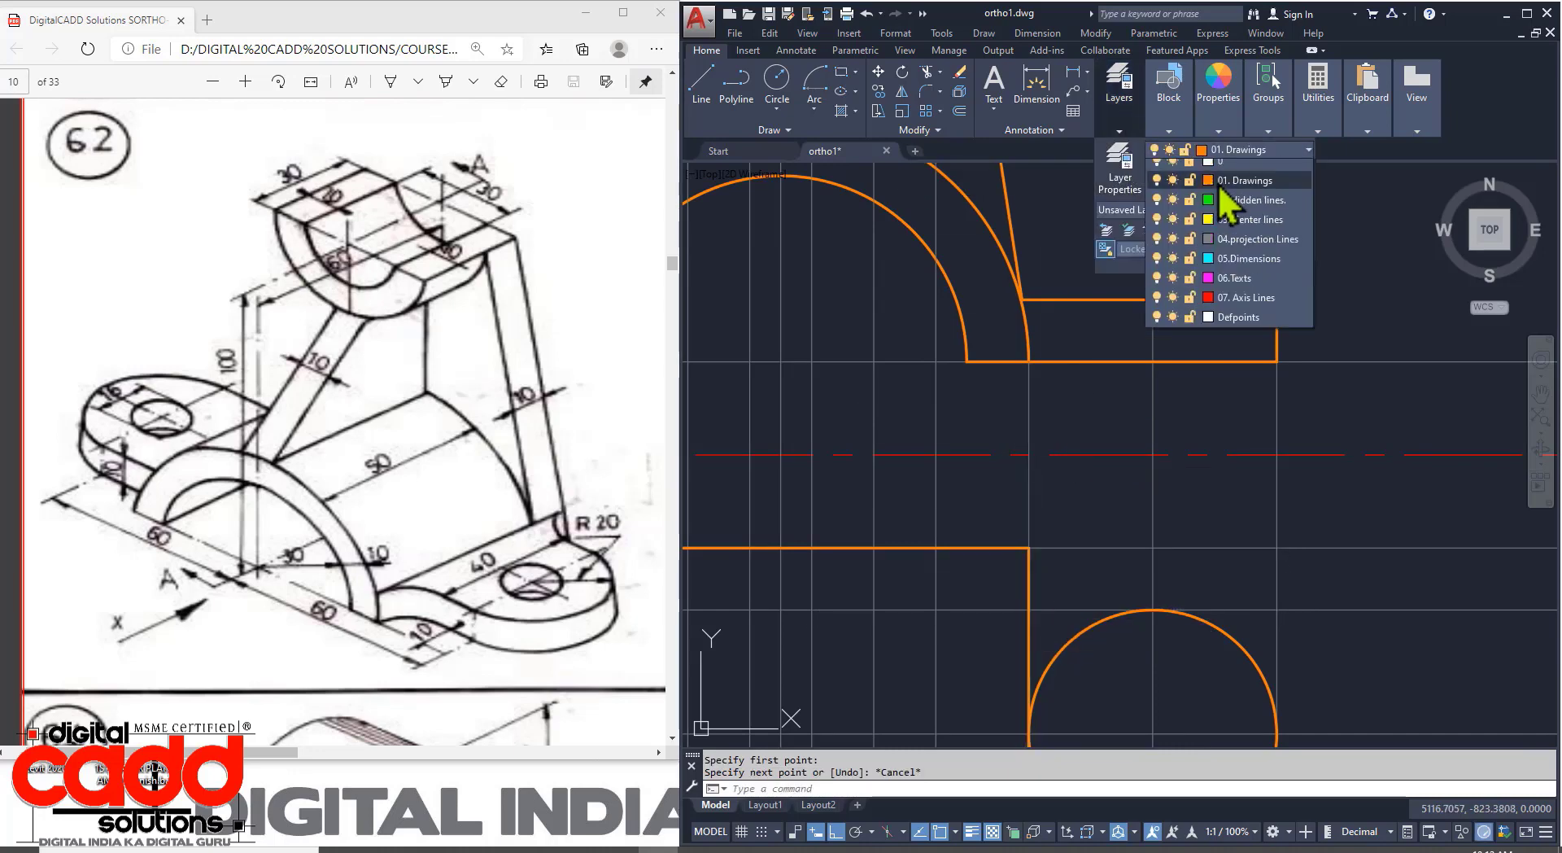
left_click(1251, 249)
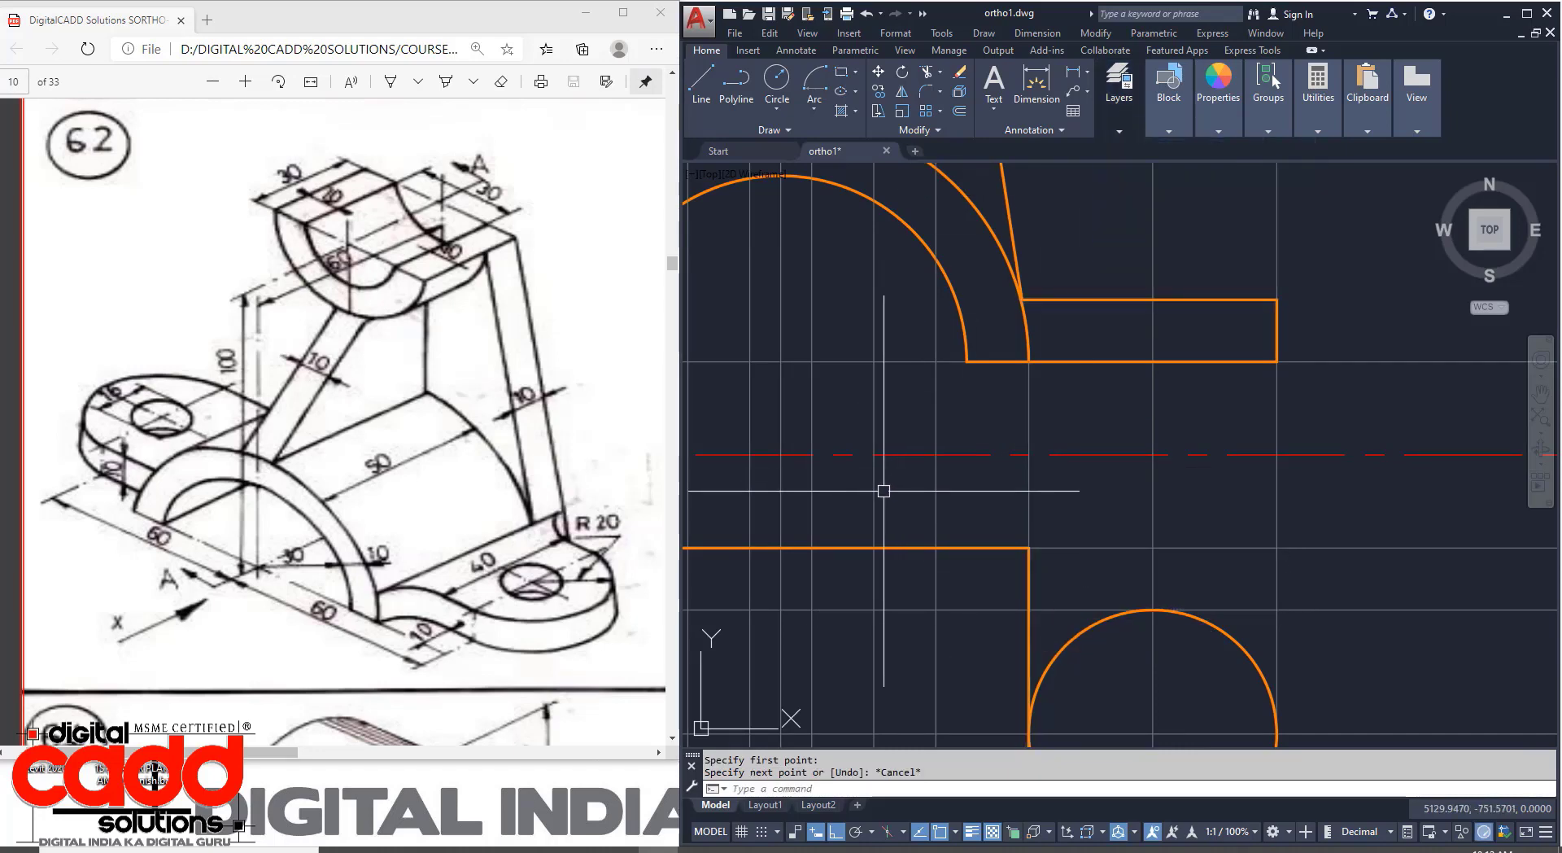
type("RAY")
key("Return")
scroll(1025, 326, "up", 6)
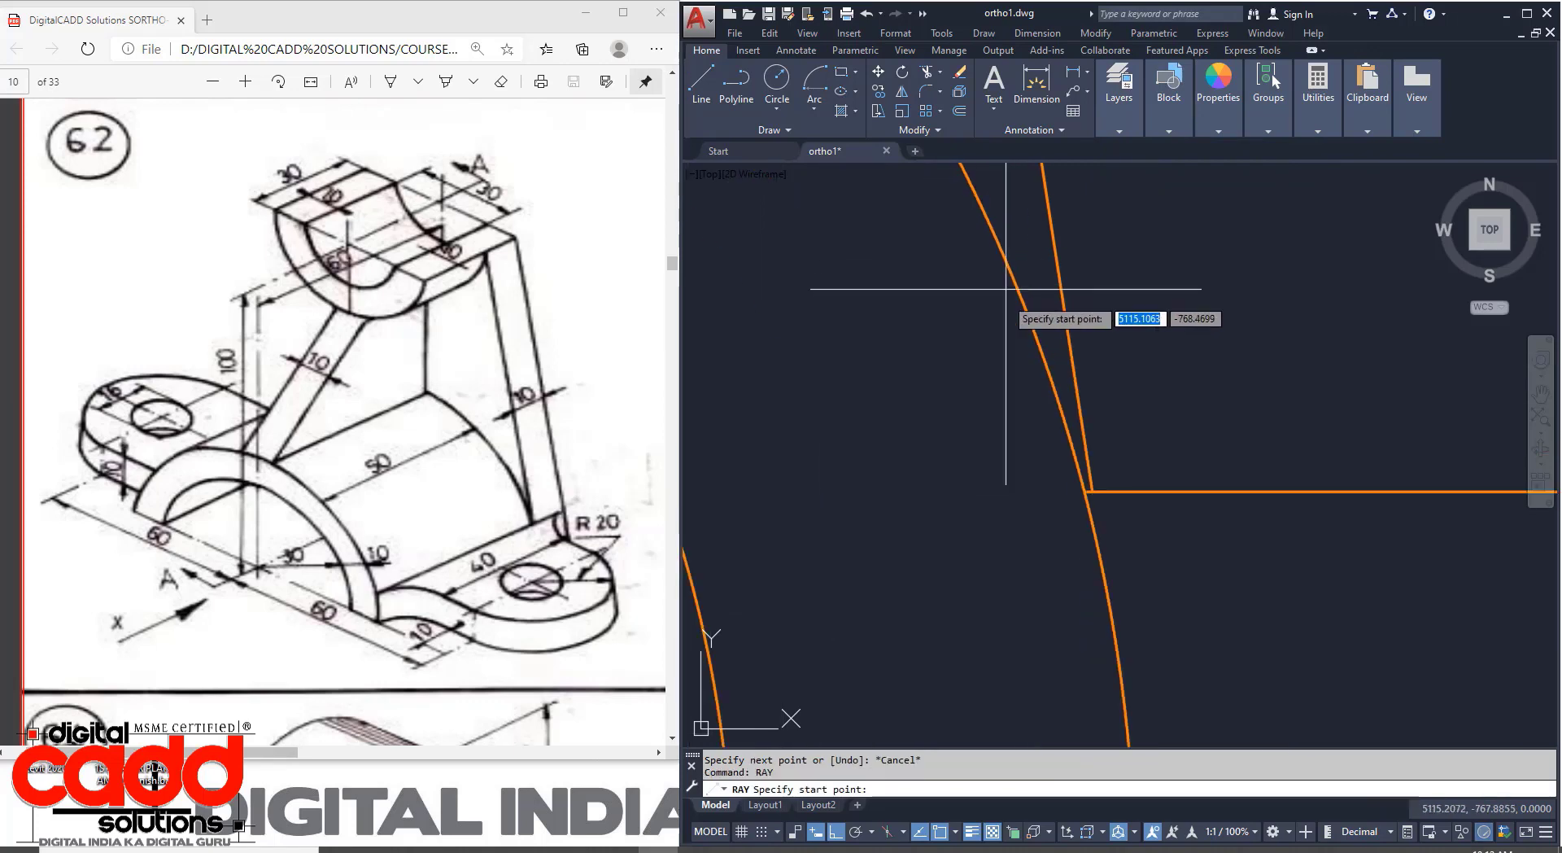
left_click(1103, 443)
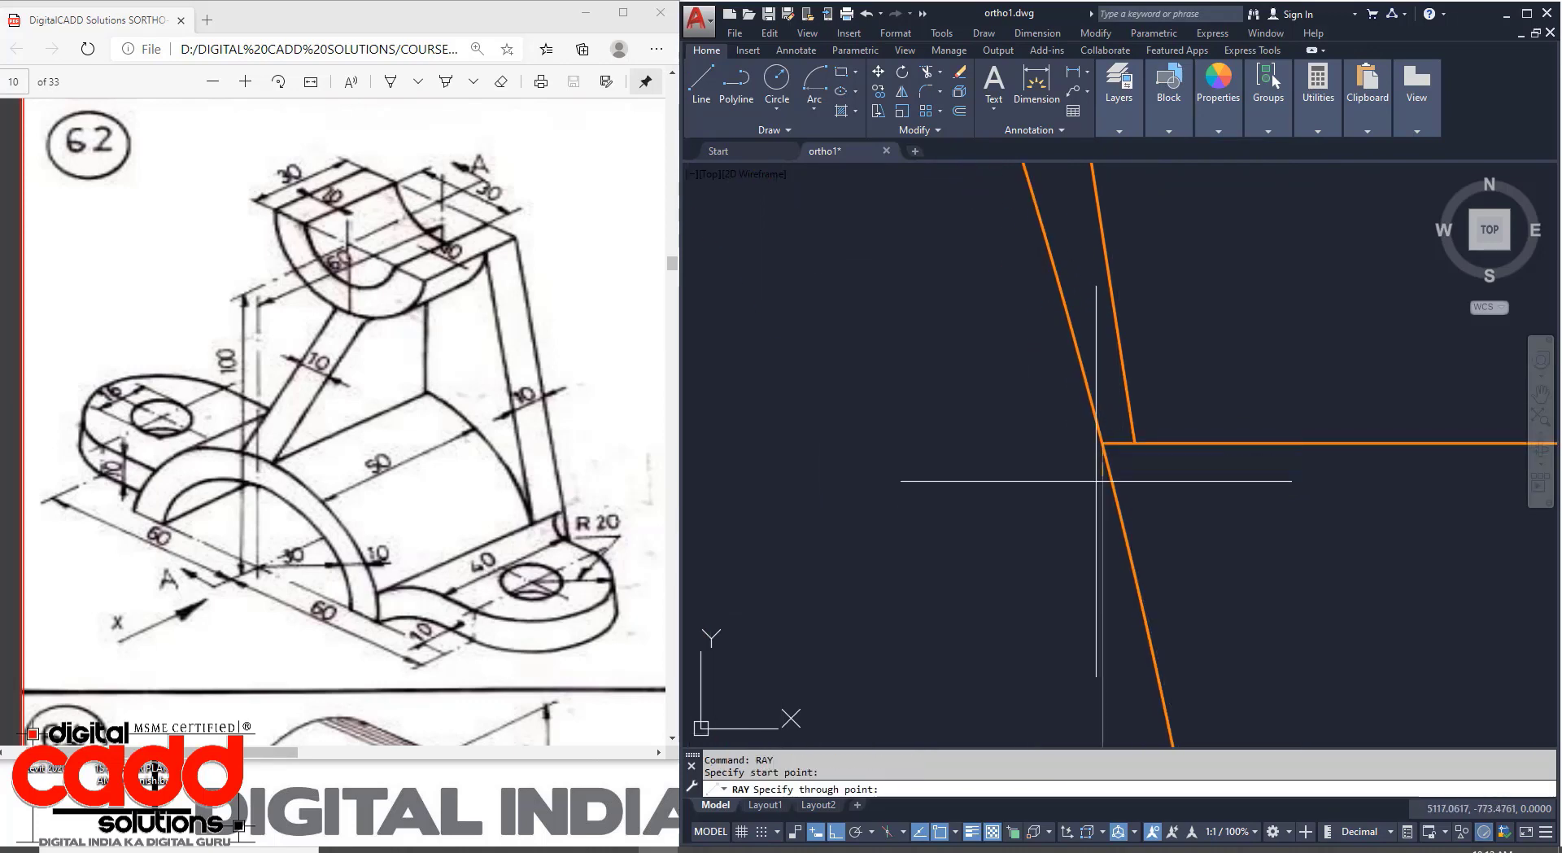
left_click(1103, 606)
key("Return")
scroll(1059, 452, "down", 4)
scroll(1058, 452, "down", 5)
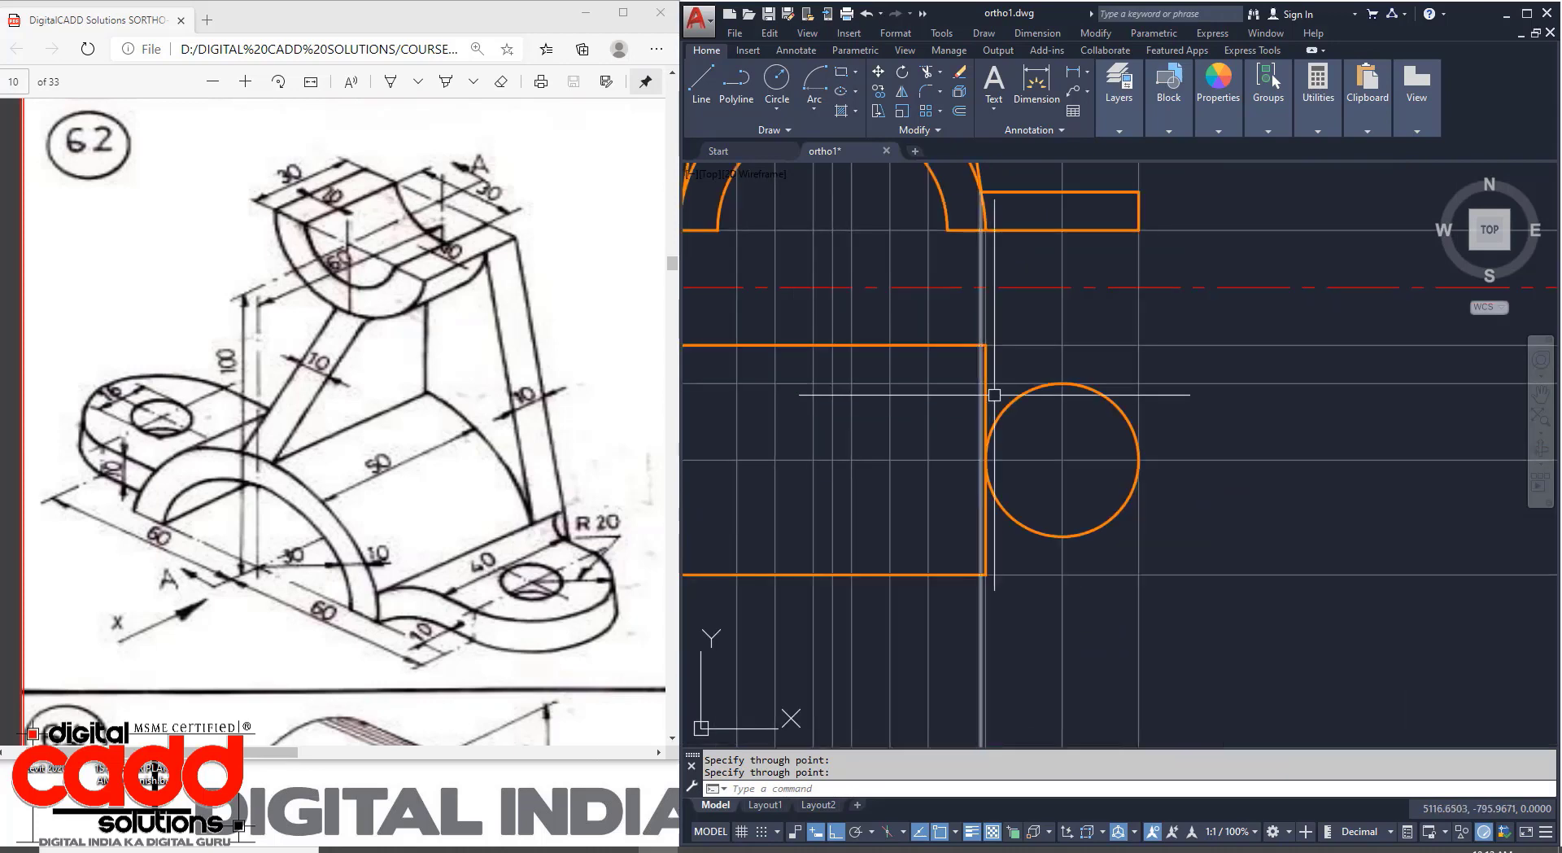
scroll(978, 423, "up", 5)
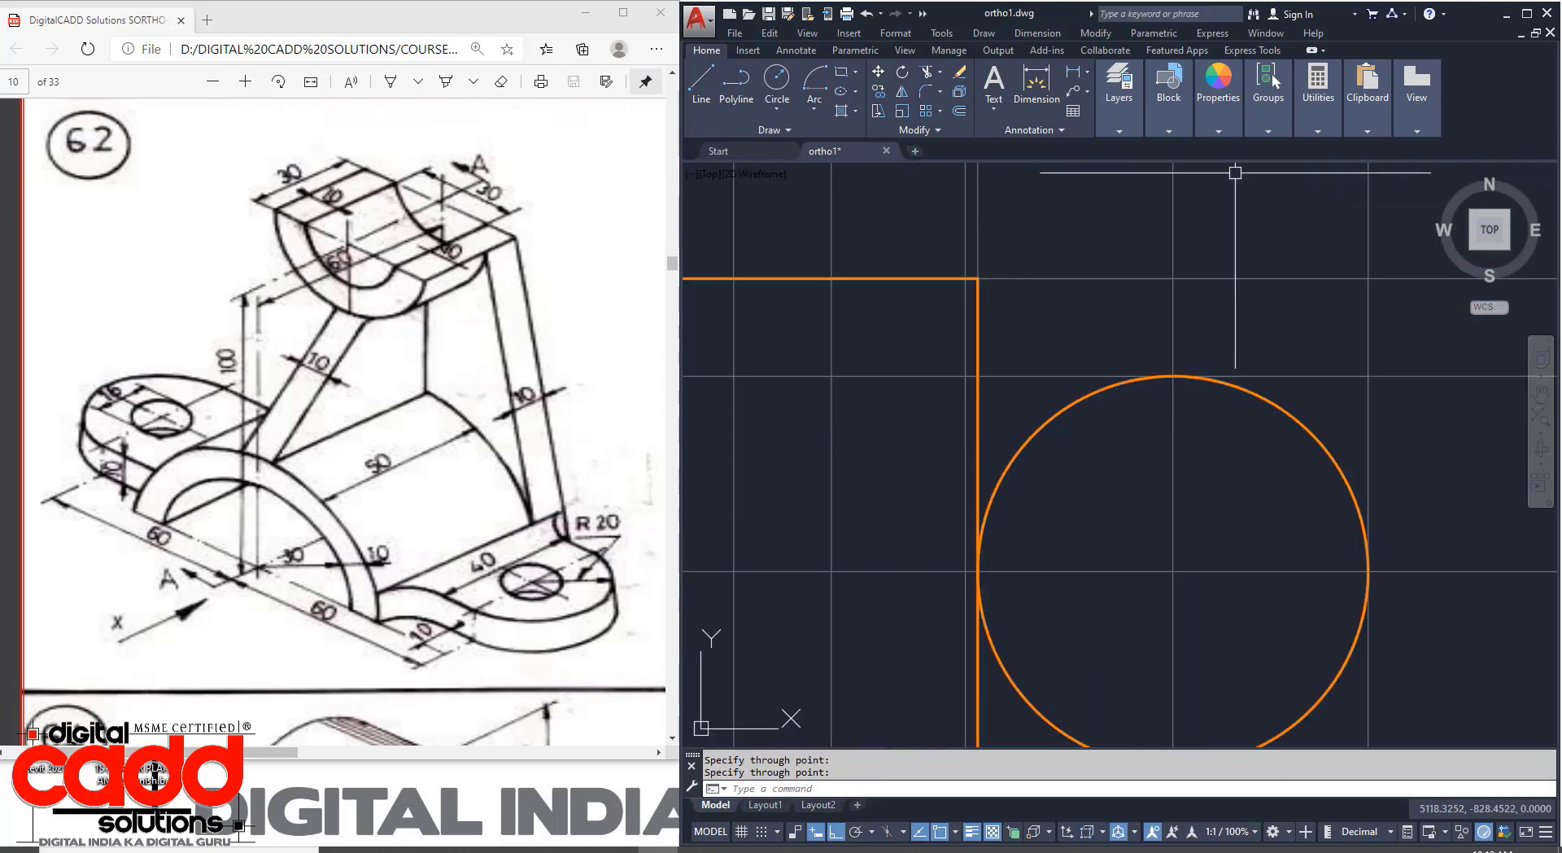
Make 01. Drawings the current layer and draw a horizontal line from the circle's top quadrant to the new projection ray.
left_click(1119, 128)
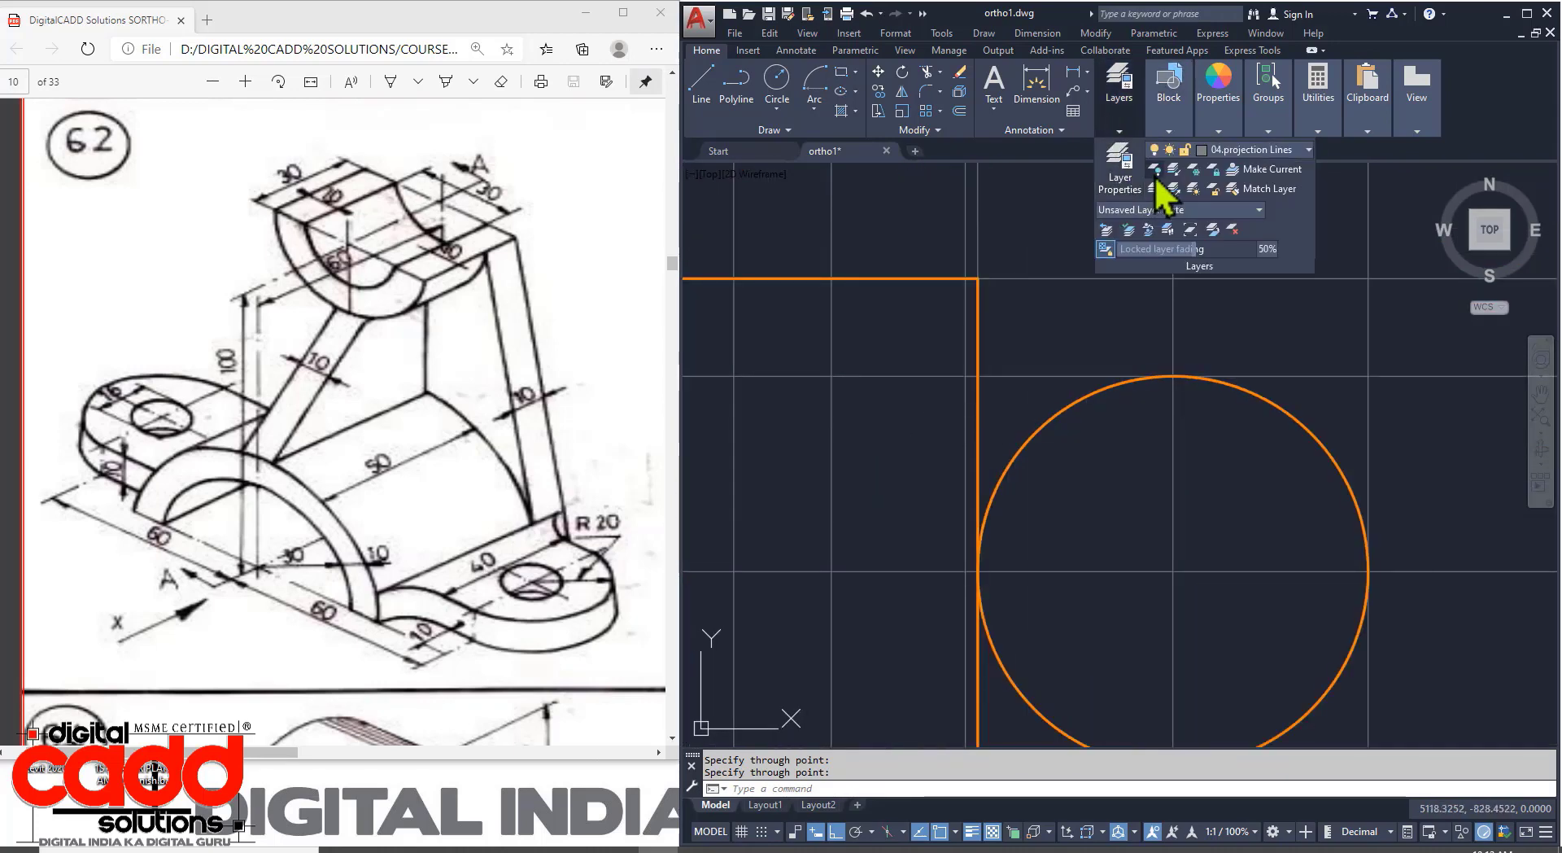
left_click(1245, 150)
left_click(1243, 192)
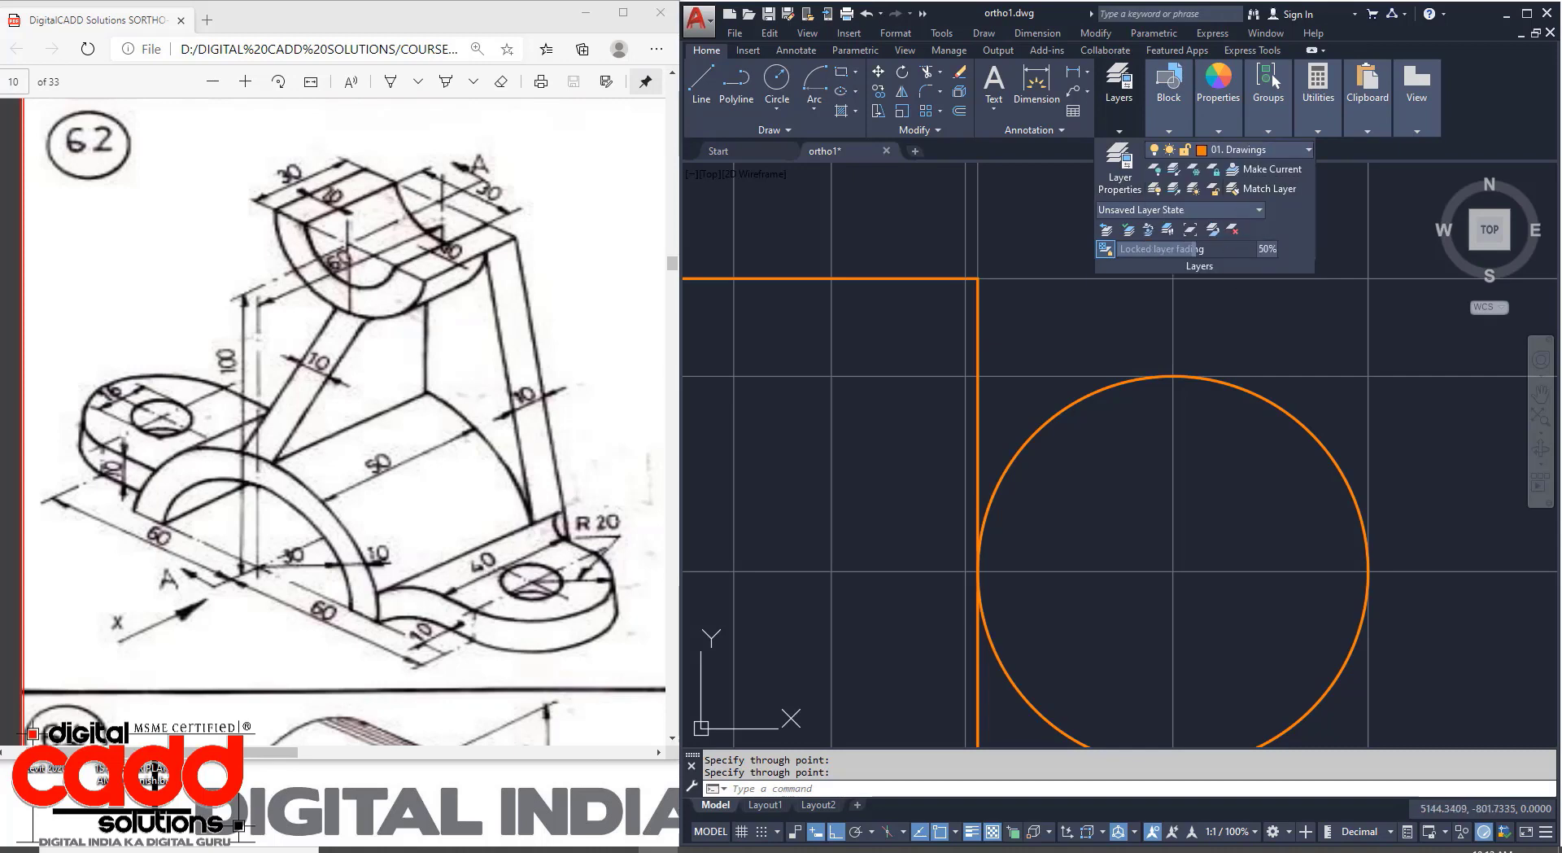
type("L")
key("Return")
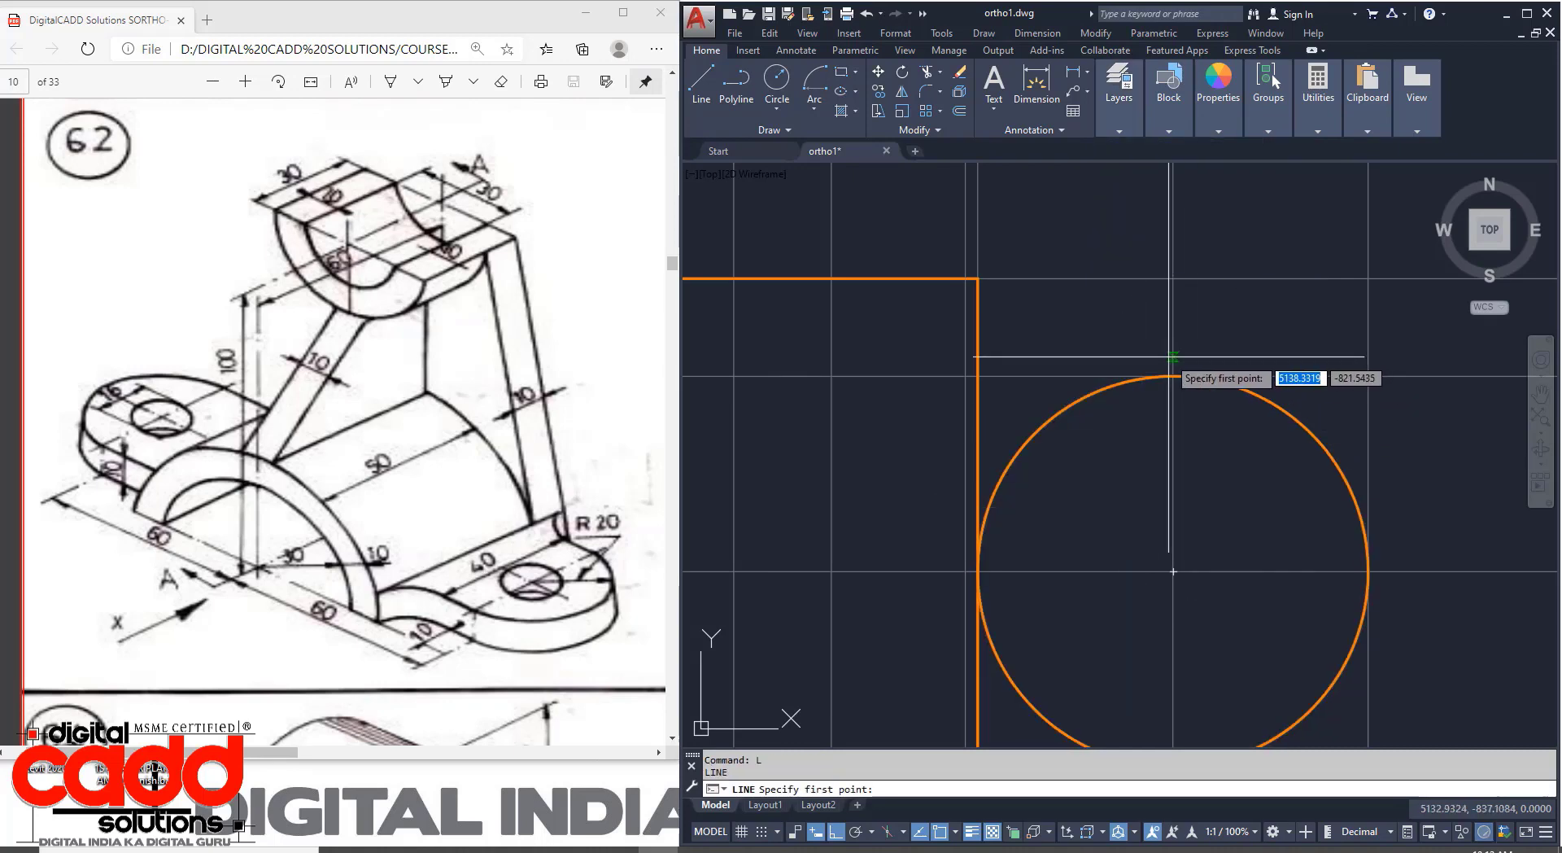
left_click(966, 376)
middle_click_drag(944, 488, 939, 183)
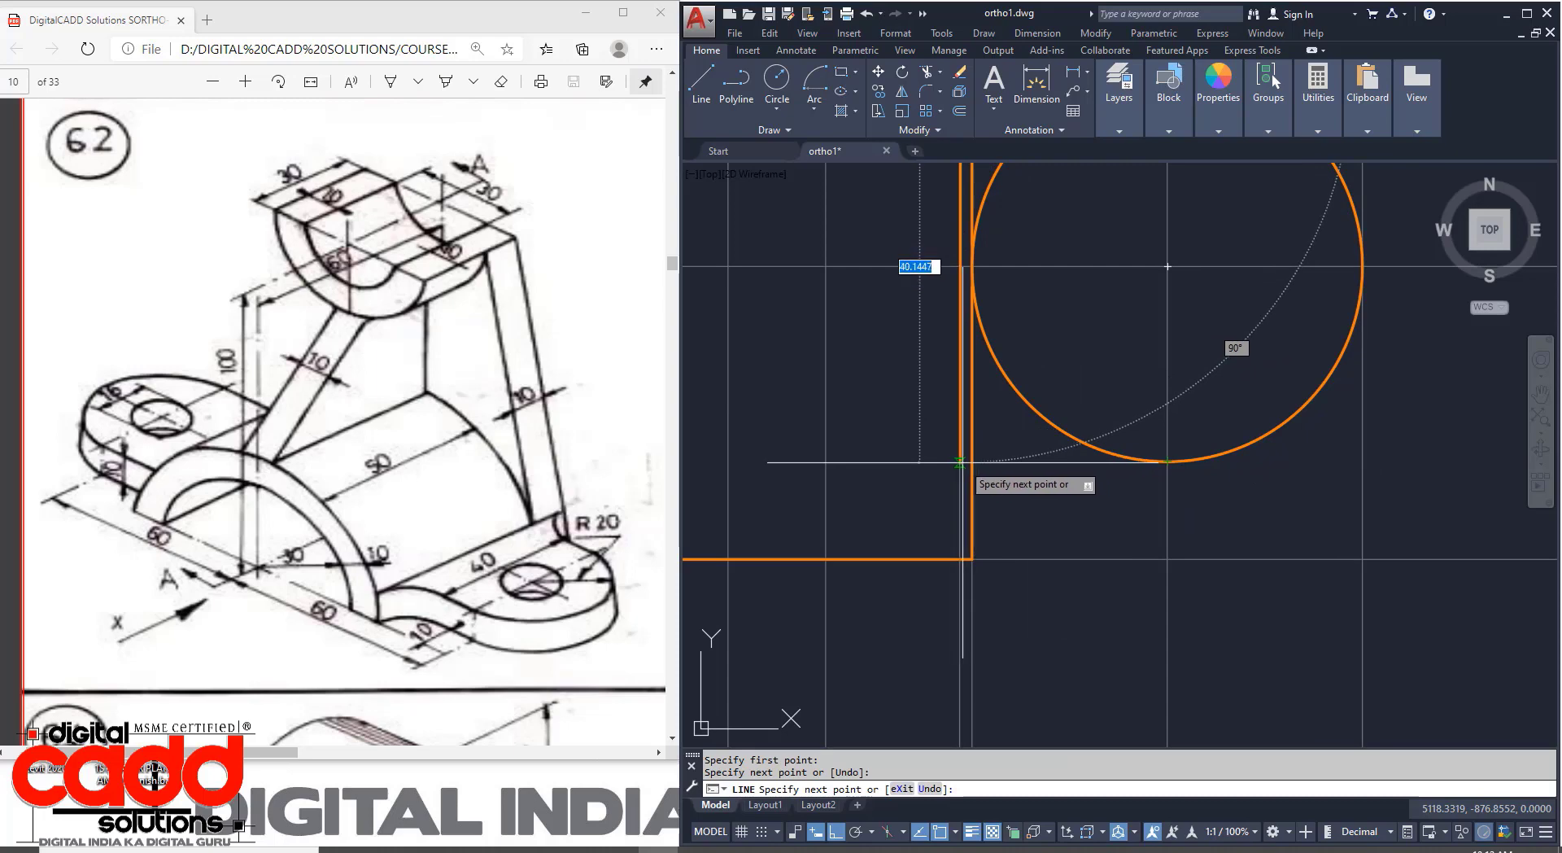
key("Return")
Draw a line from the circle's bottom quadrant to the projection ray, continuing it up to the end of the upper horizontal line.
key("Return")
left_click(1167, 460)
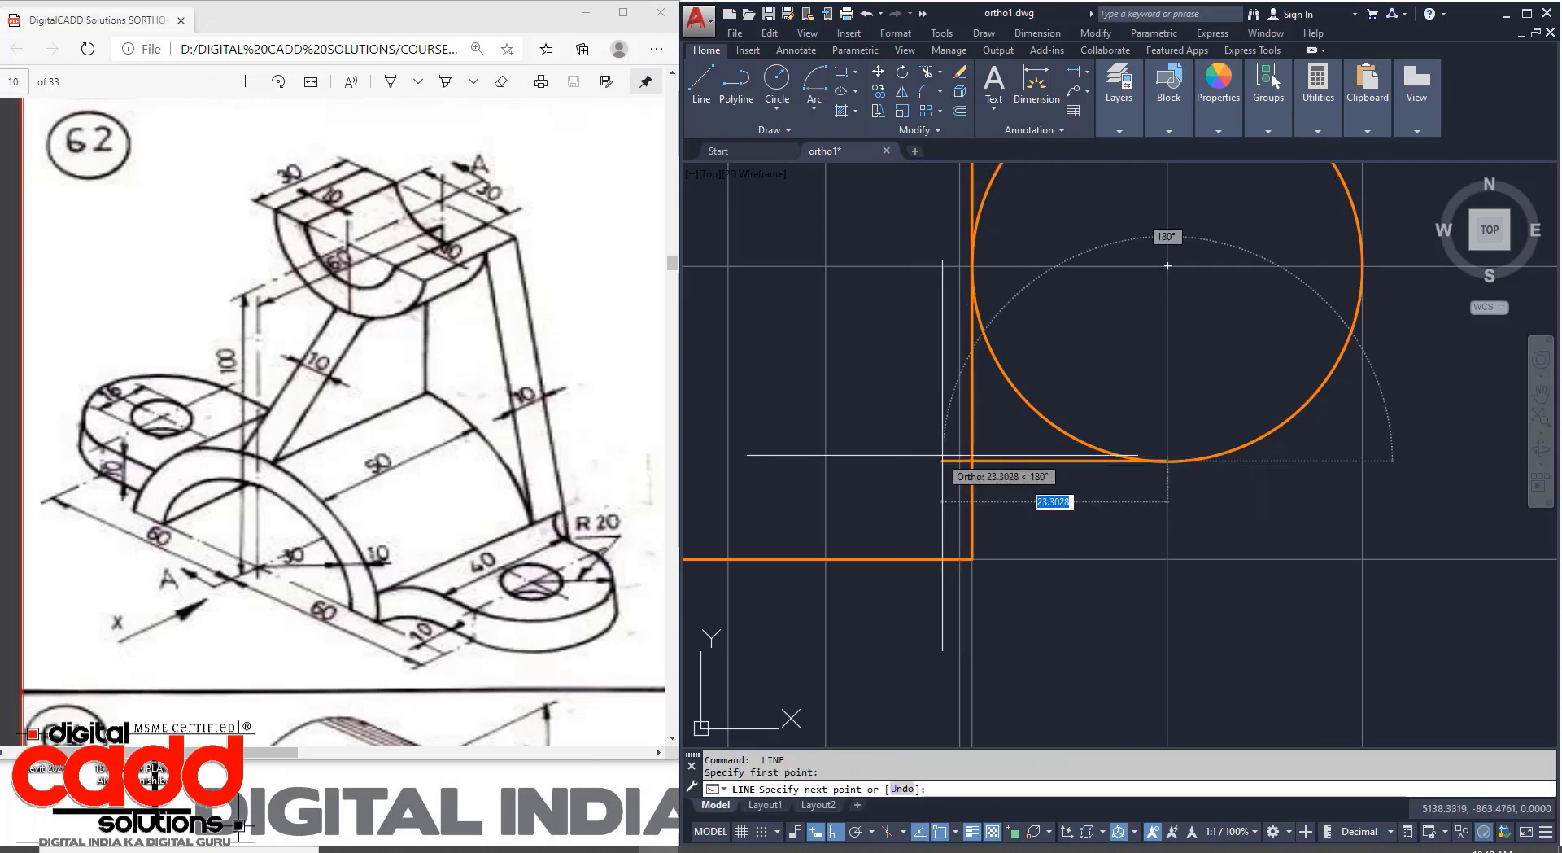
left_click(960, 461)
middle_click_drag(938, 298, 940, 502)
left_click(961, 275)
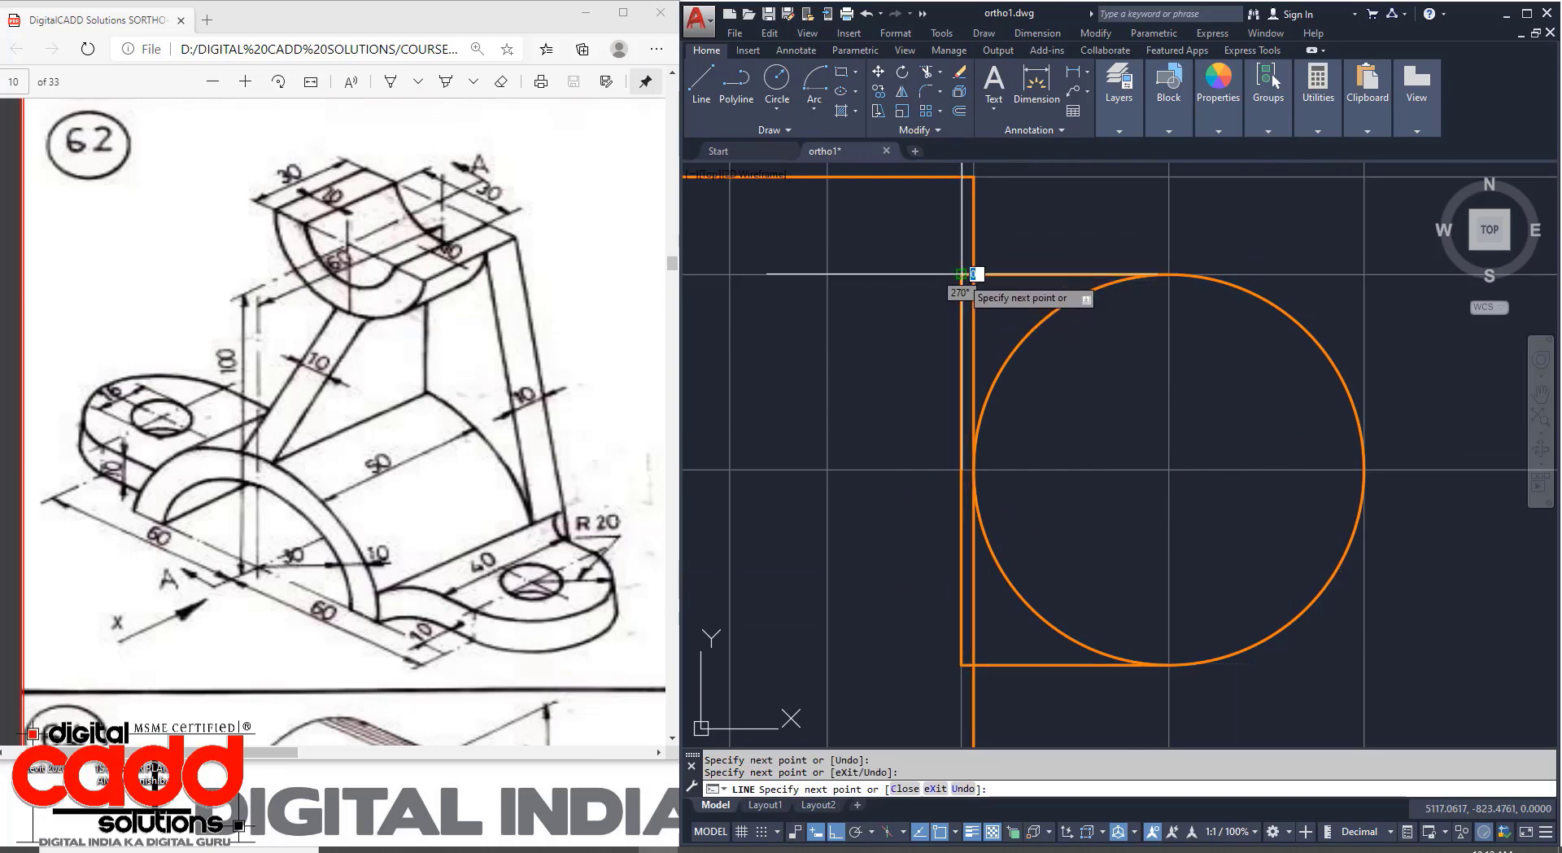
key("Return")
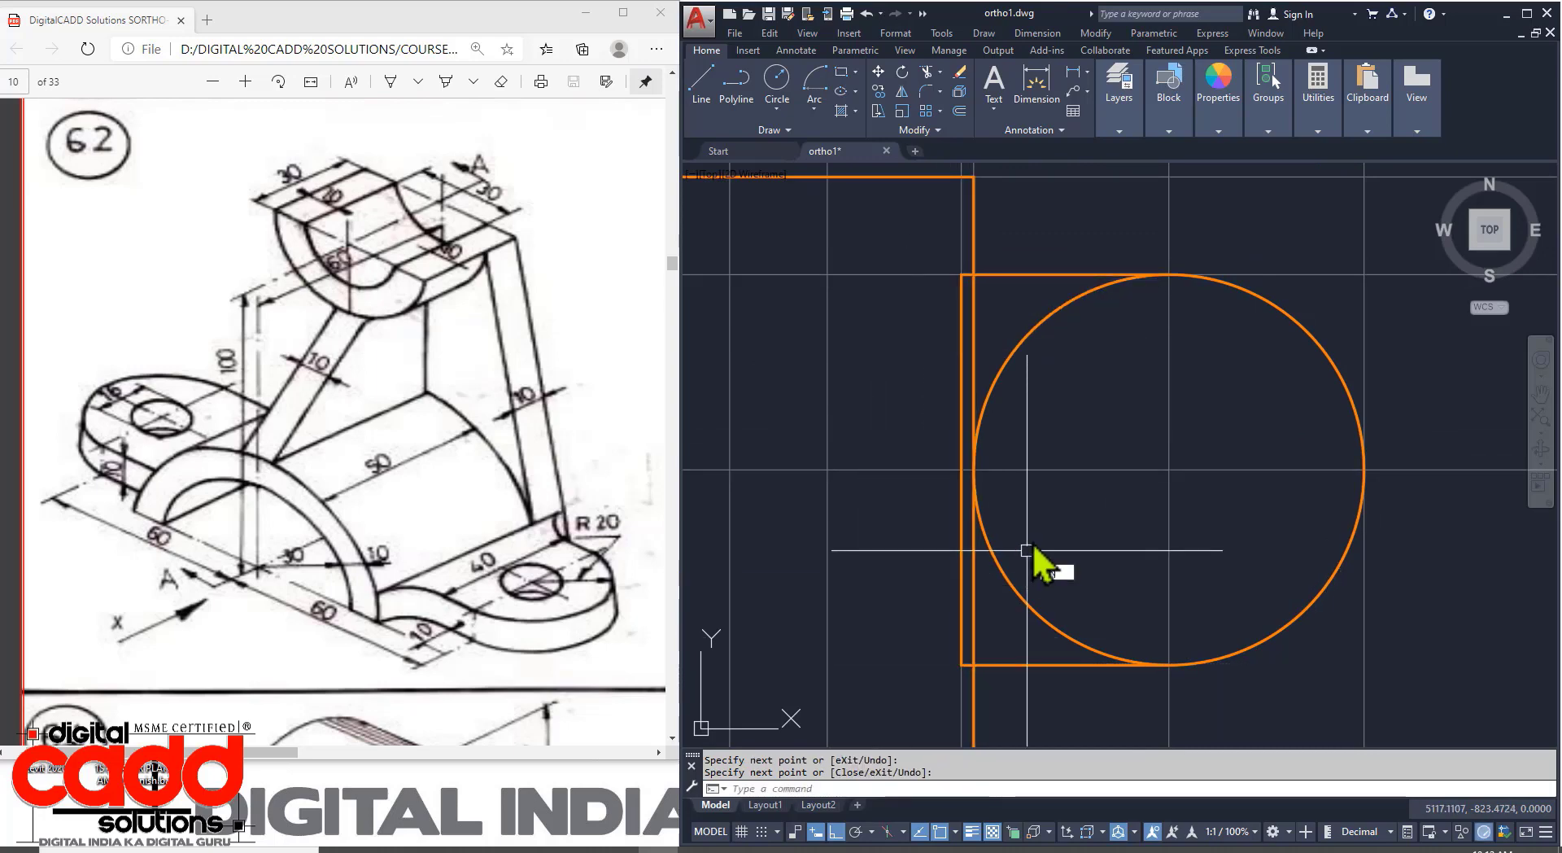
Trim the circle's inner half and the rectangle's right edge between the two horizontal lines, leaving a round-ended lug.
type("tr")
key("Return")
left_click(1027, 338)
left_click(1001, 571)
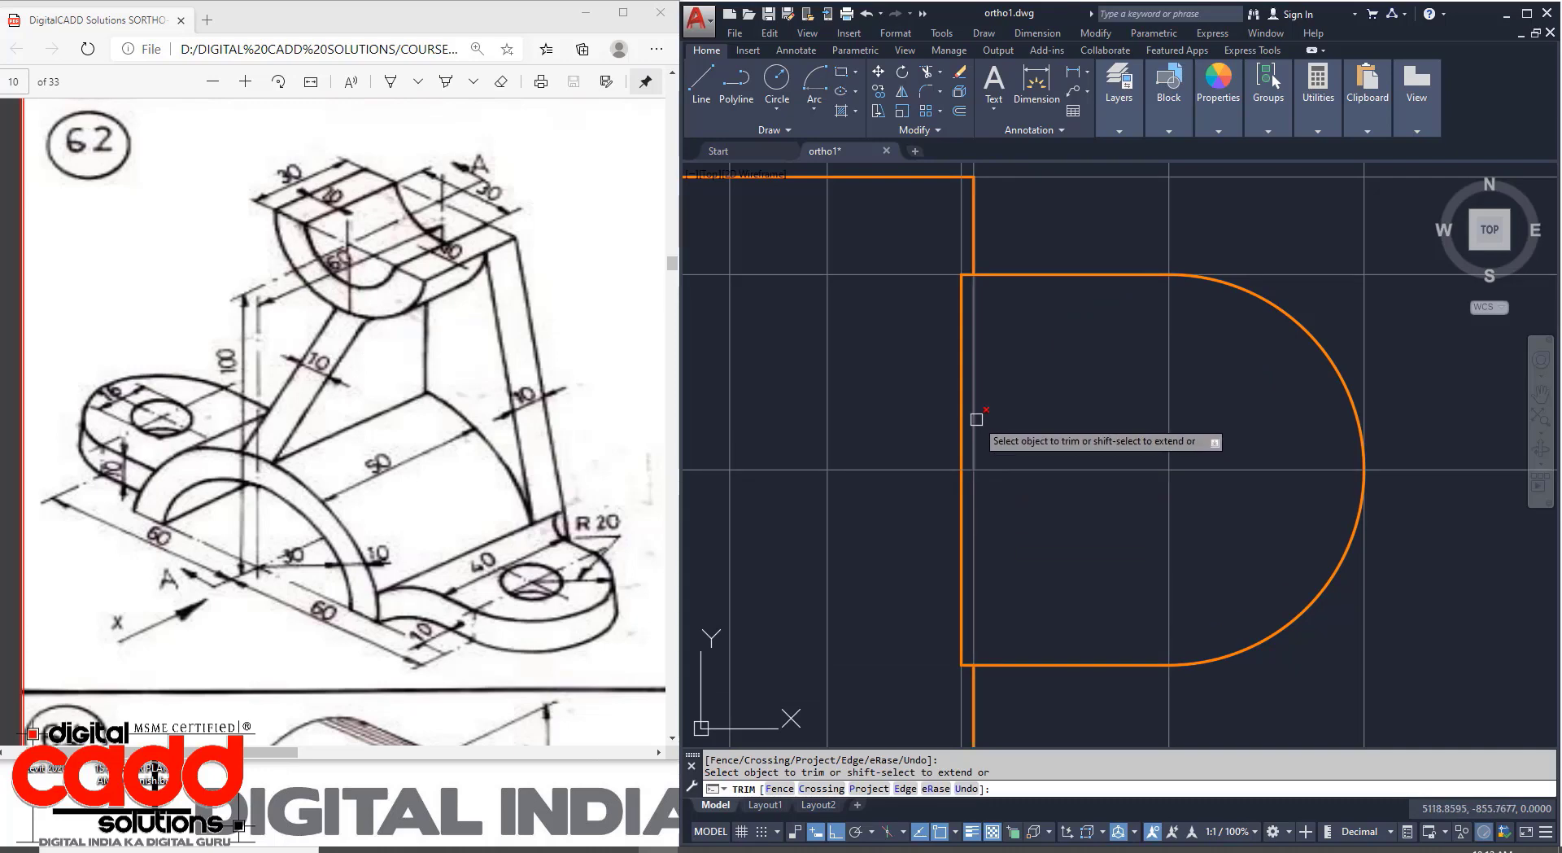
key("Return")
Examine how the lug's inner edge lines up with the arch and base plate junction in the front view.
scroll(1096, 514, "down", 4)
middle_click_drag(1081, 622, 1168, 652)
scroll(1125, 260, "up", 6)
scroll(1125, 260, "up", 4)
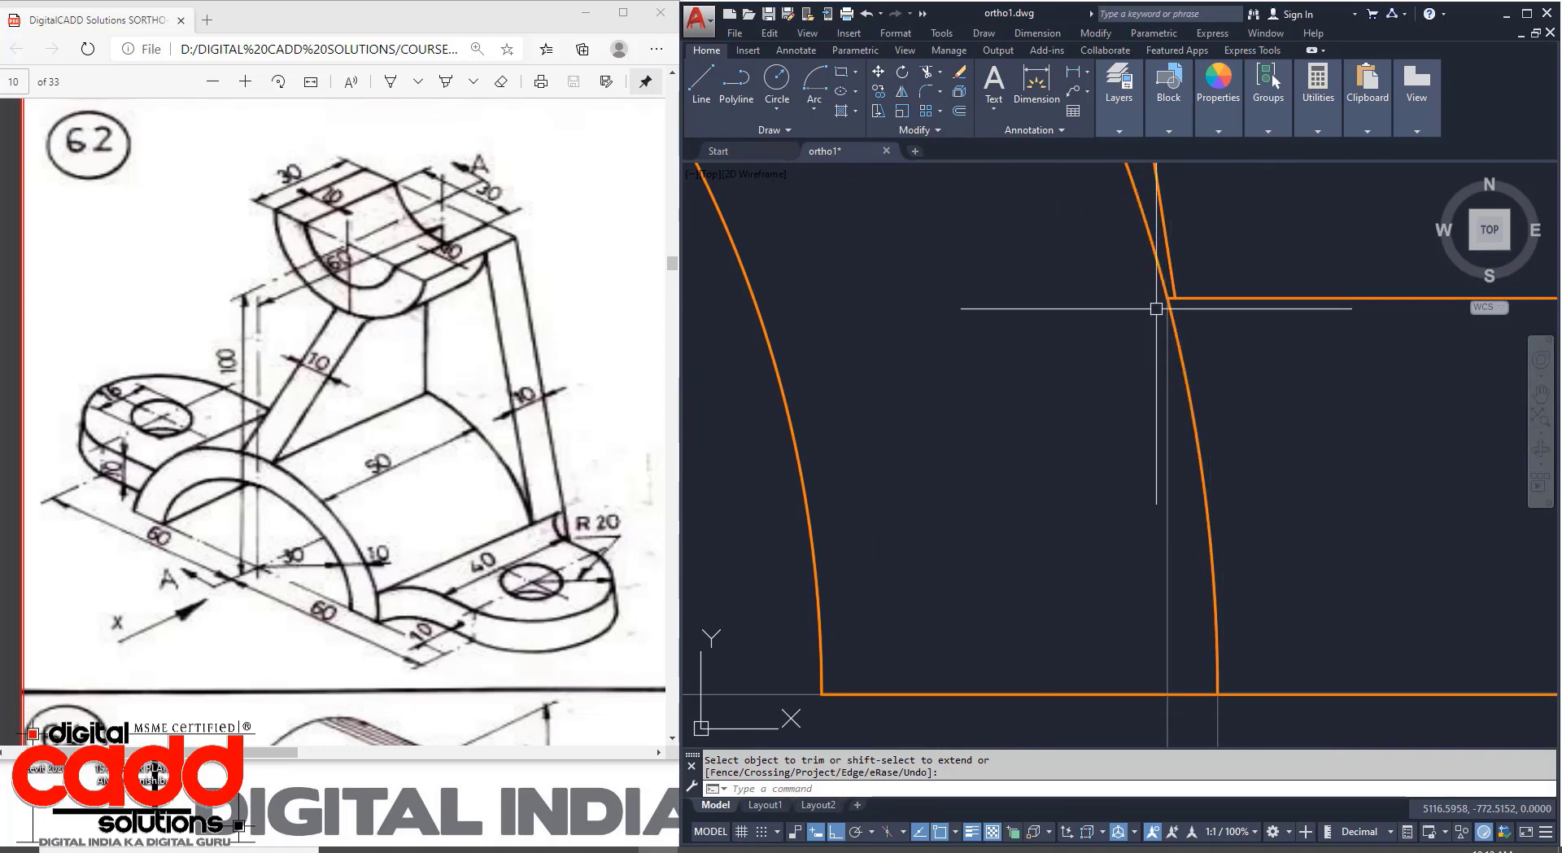
scroll(1175, 287, "up", 6)
scroll(986, 293, "down", 8)
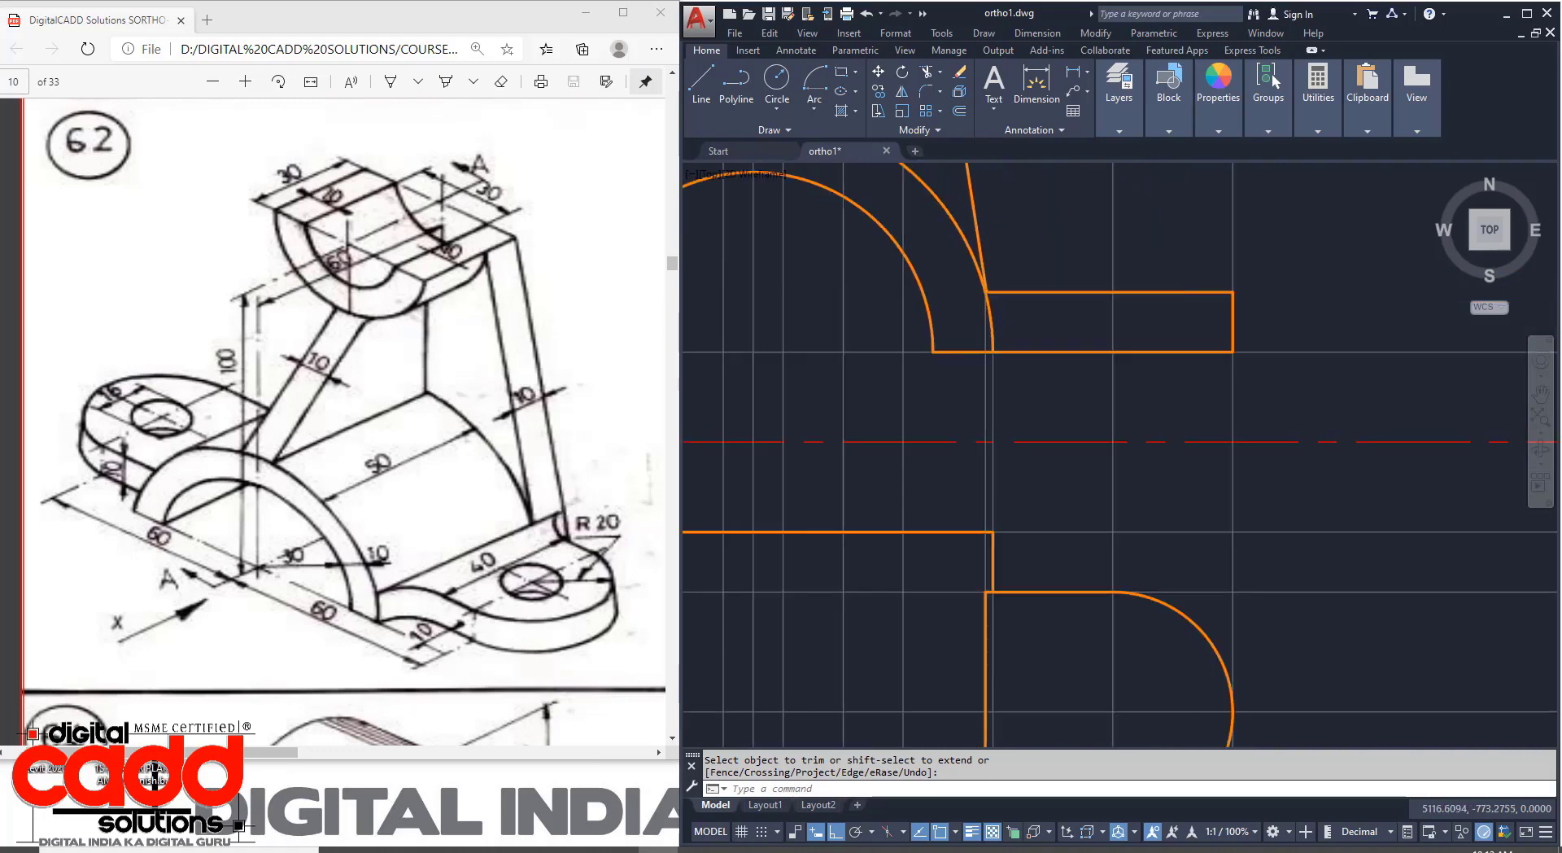
scroll(1074, 419, "up", 4)
scroll(1004, 456, "up", 5)
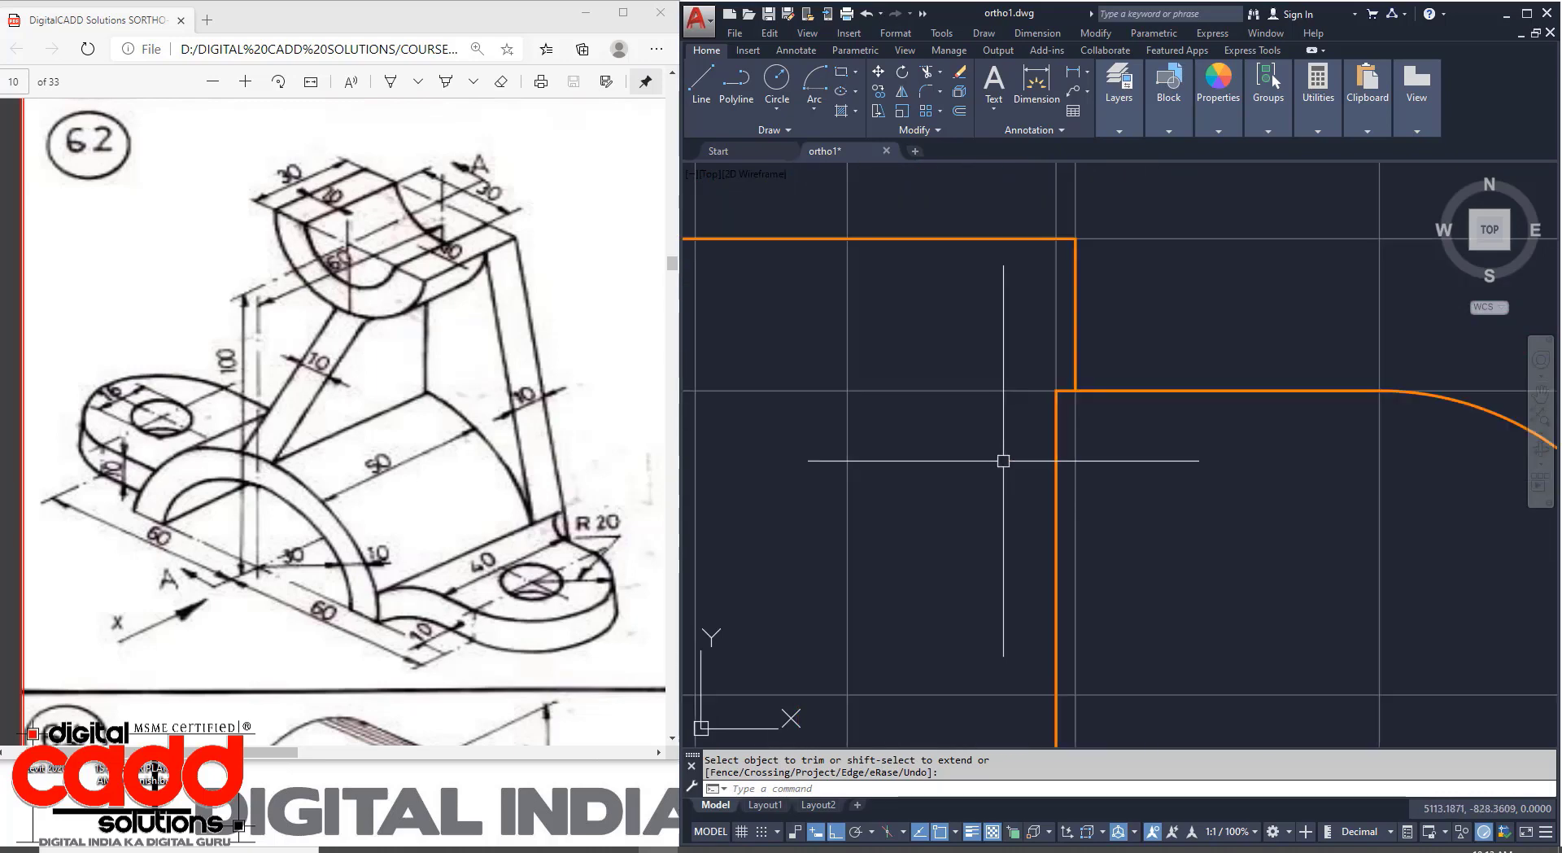
scroll(1058, 472, "down", 7)
scroll(1039, 471, "up", 2)
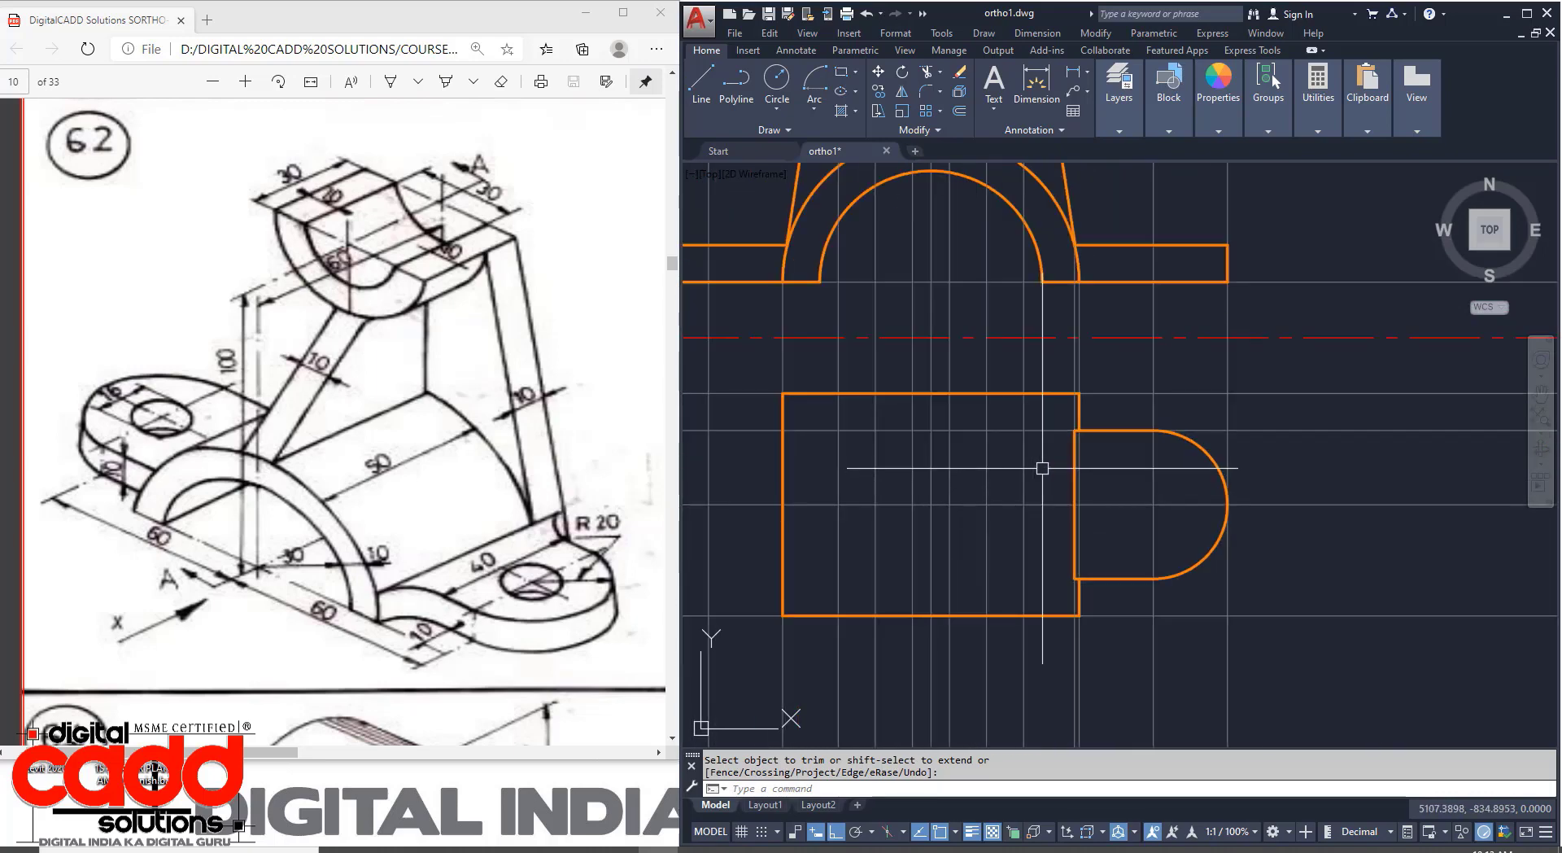
Draw a 16 diameter hole circle centred on the construction line intersection in the right lug.
key("Return")
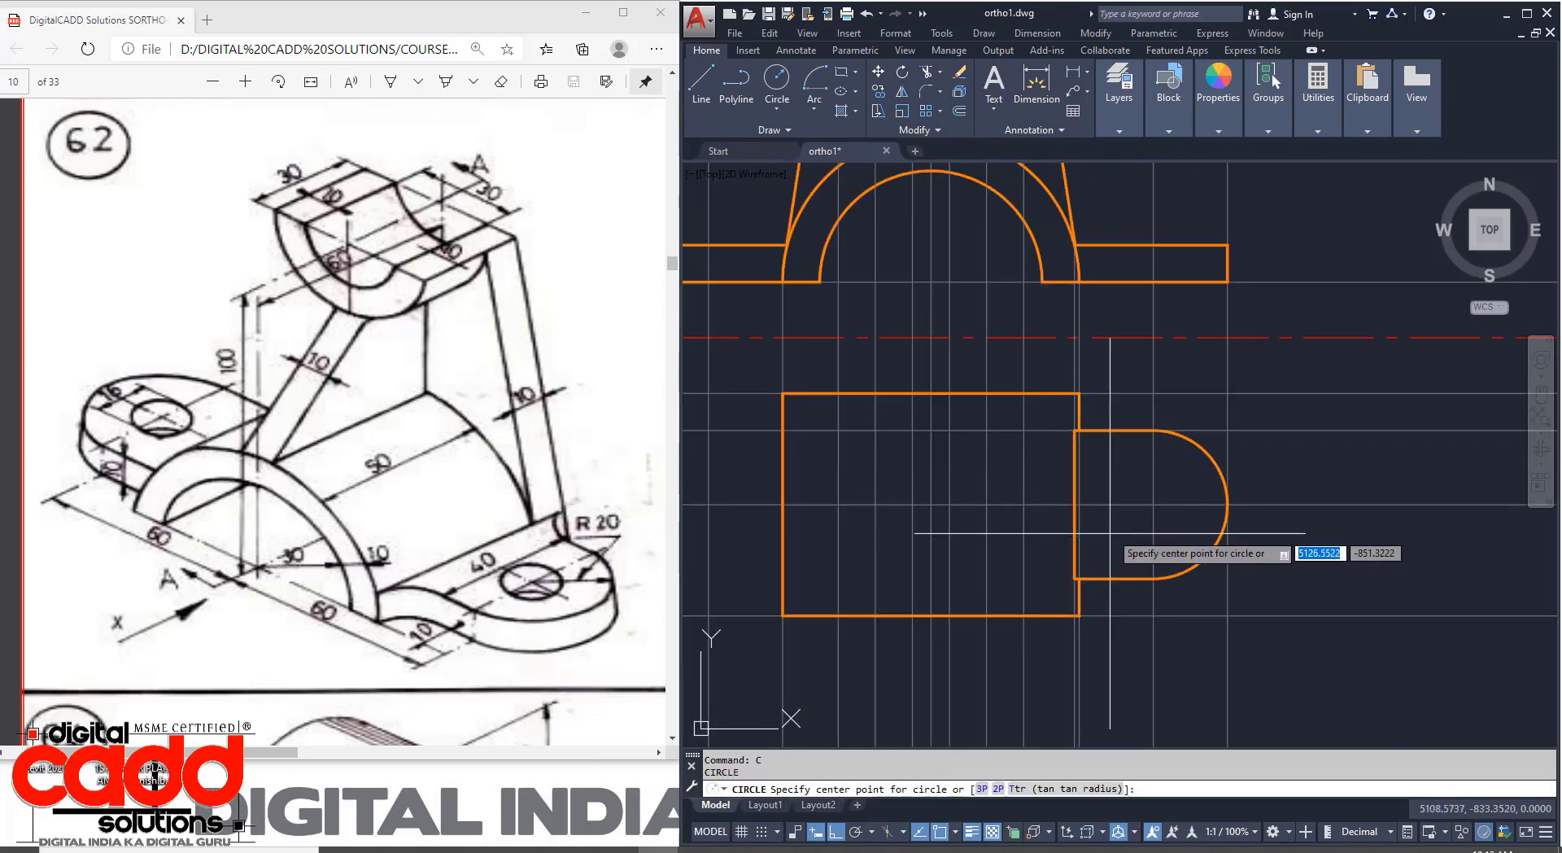
left_click(1154, 504)
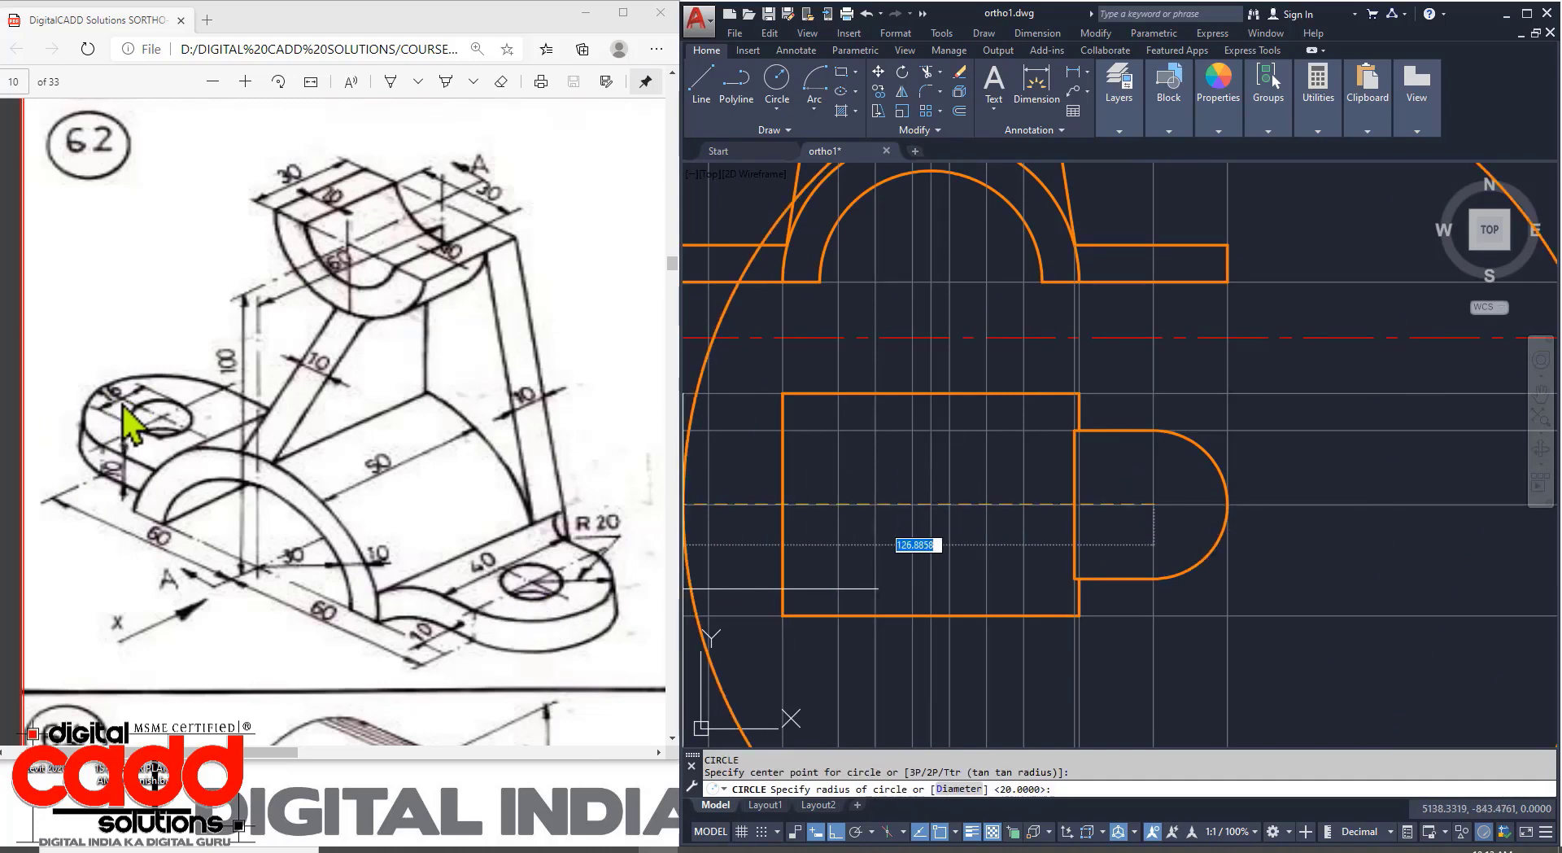
type("D")
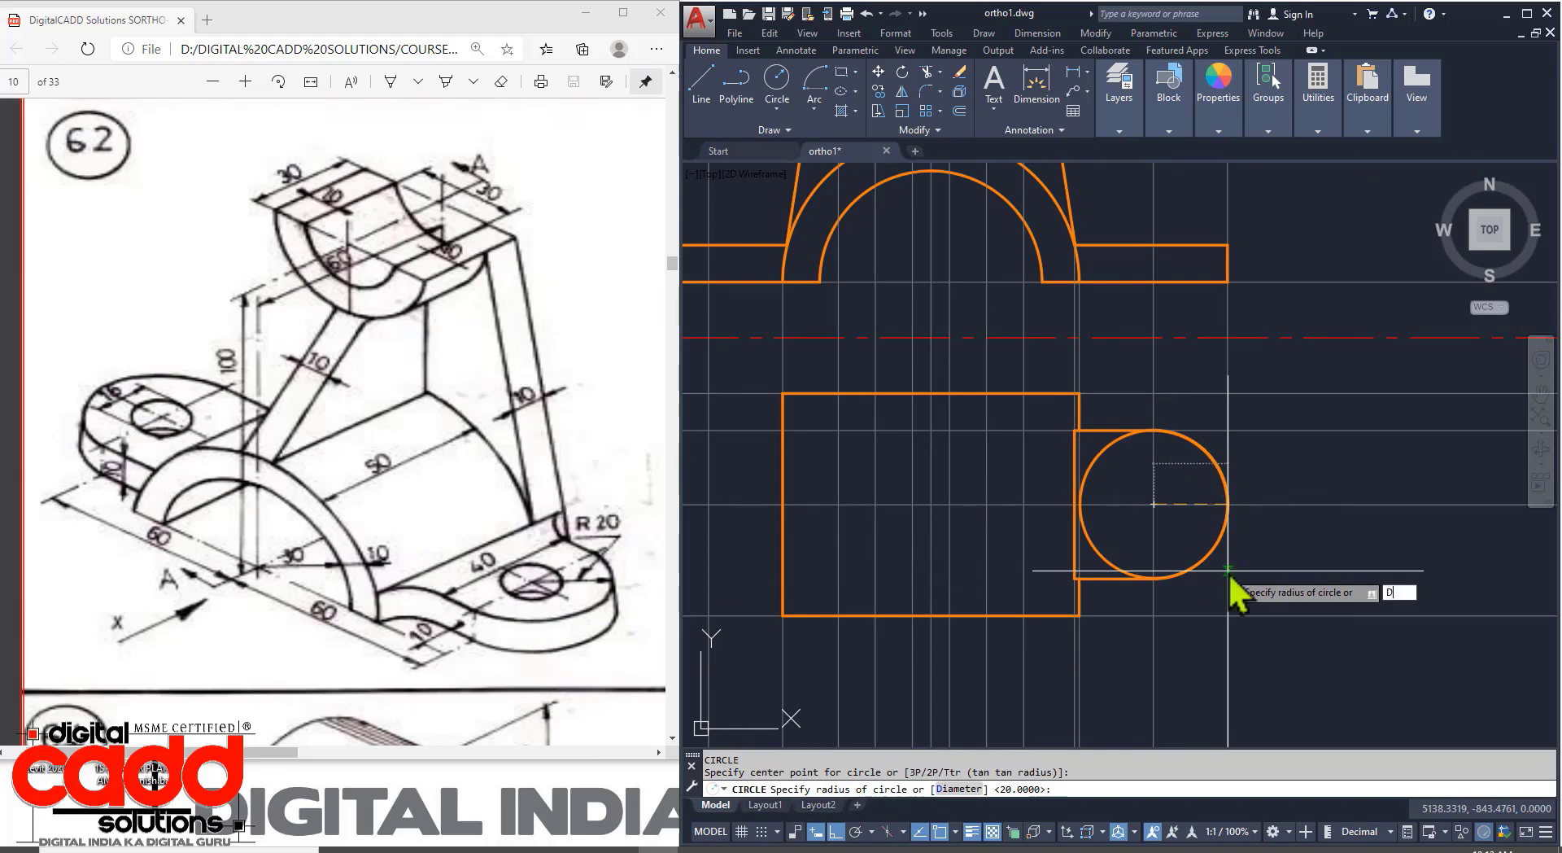
key("Return")
type("16")
key("Return")
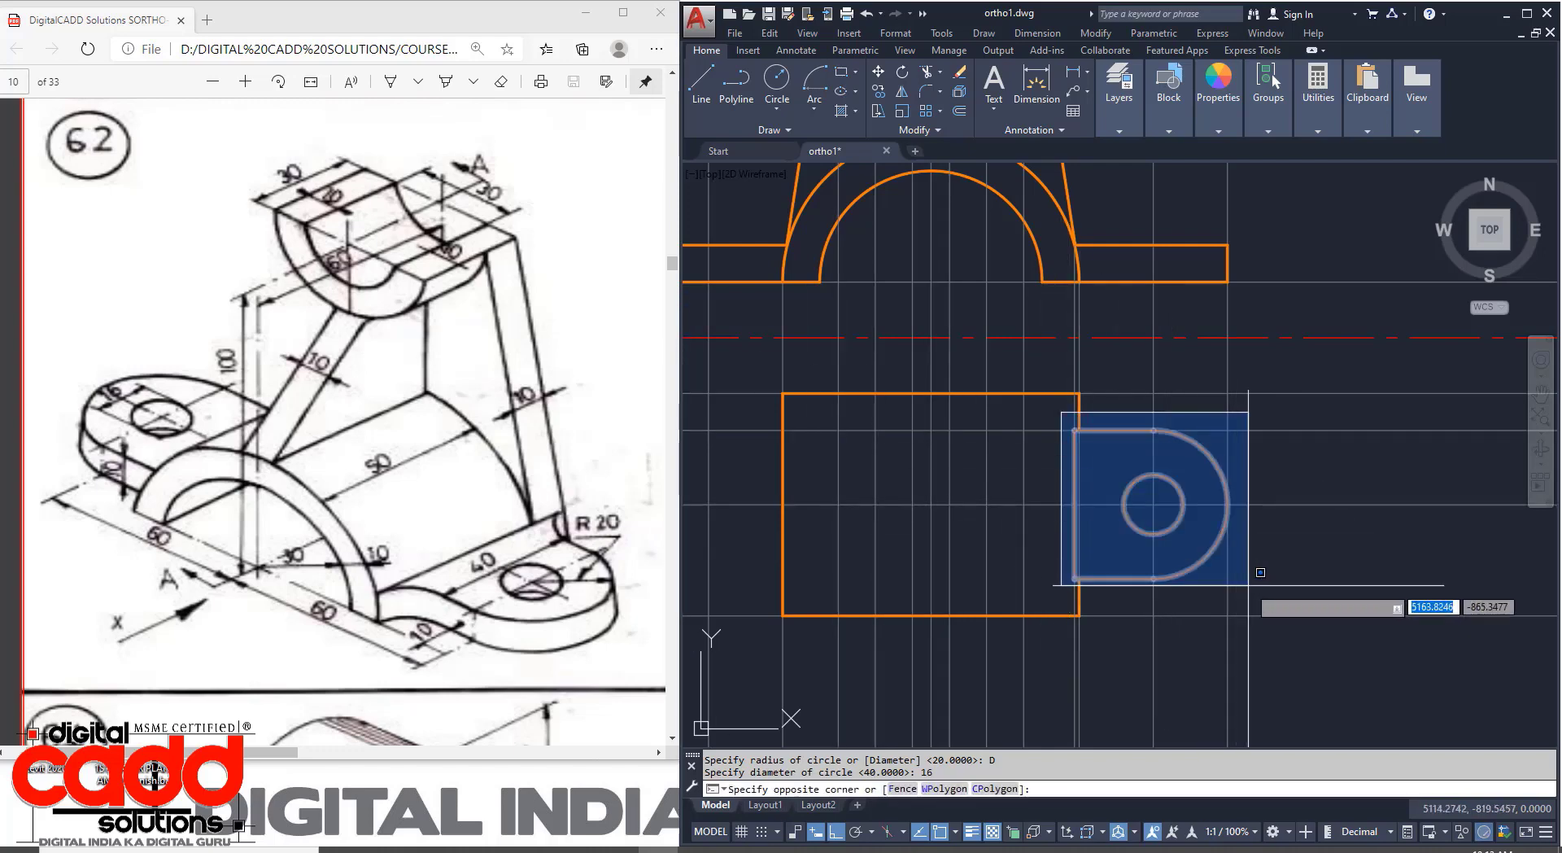
Mirror the right lug outline and its hole about the body rectangle's vertical centre line, keeping the originals.
left_click(1272, 609)
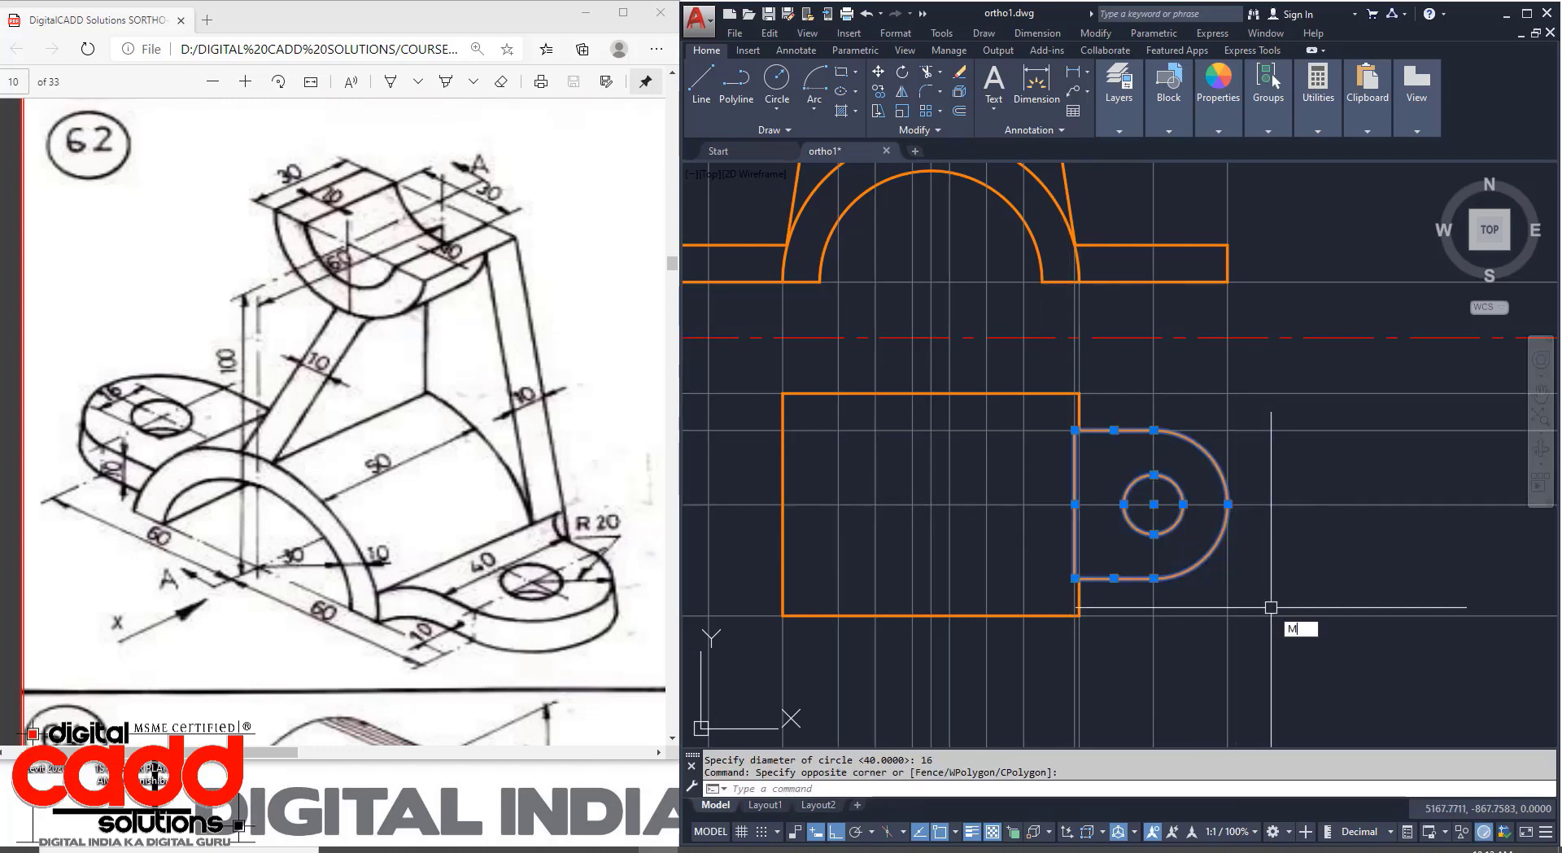
key("Return")
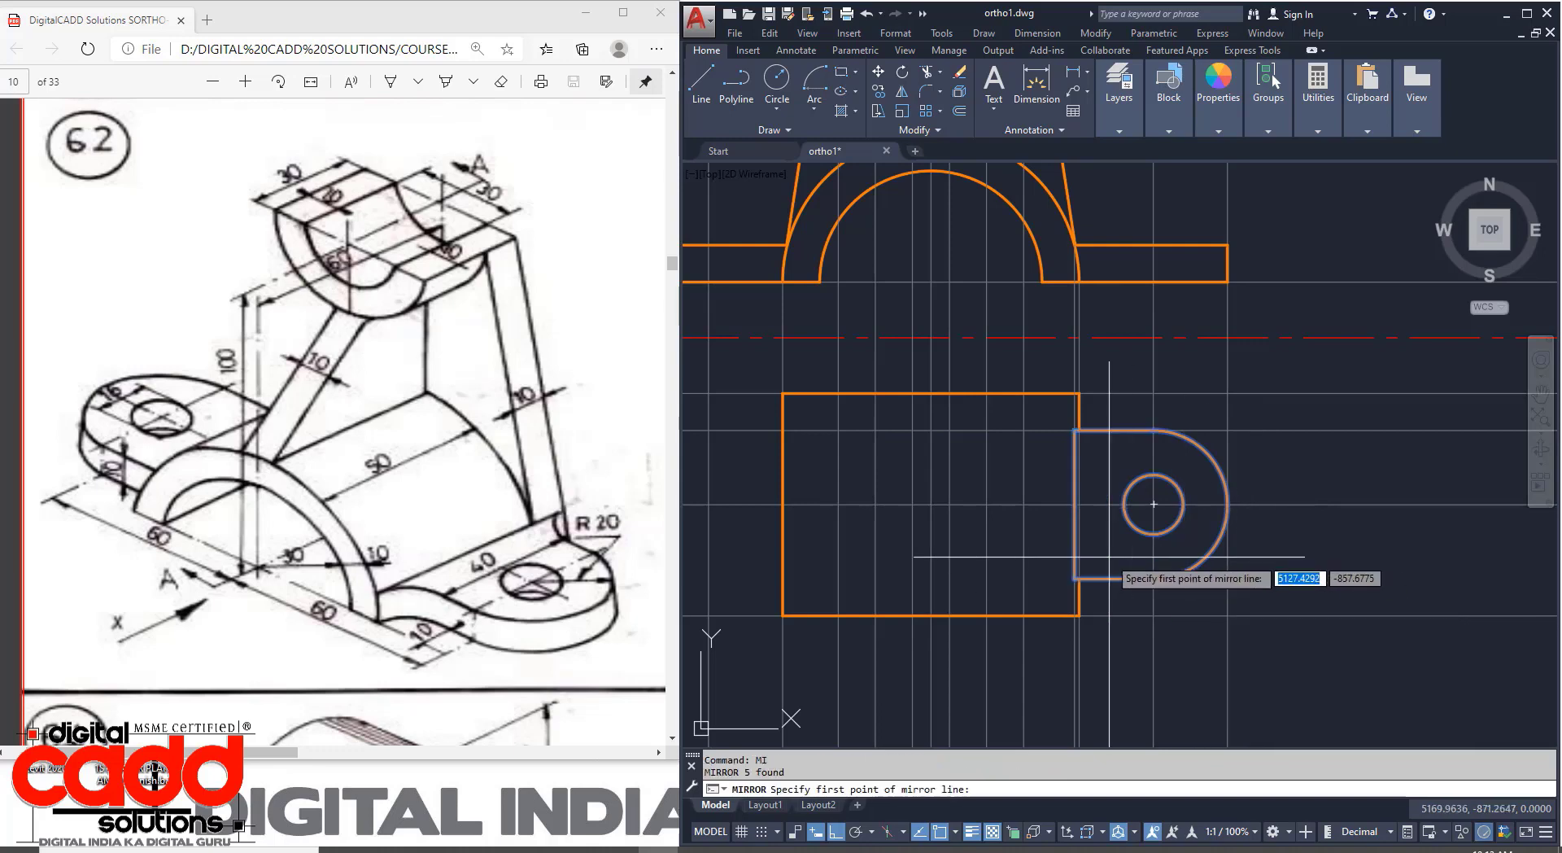
left_click(931, 395)
left_click(931, 570)
key("Return")
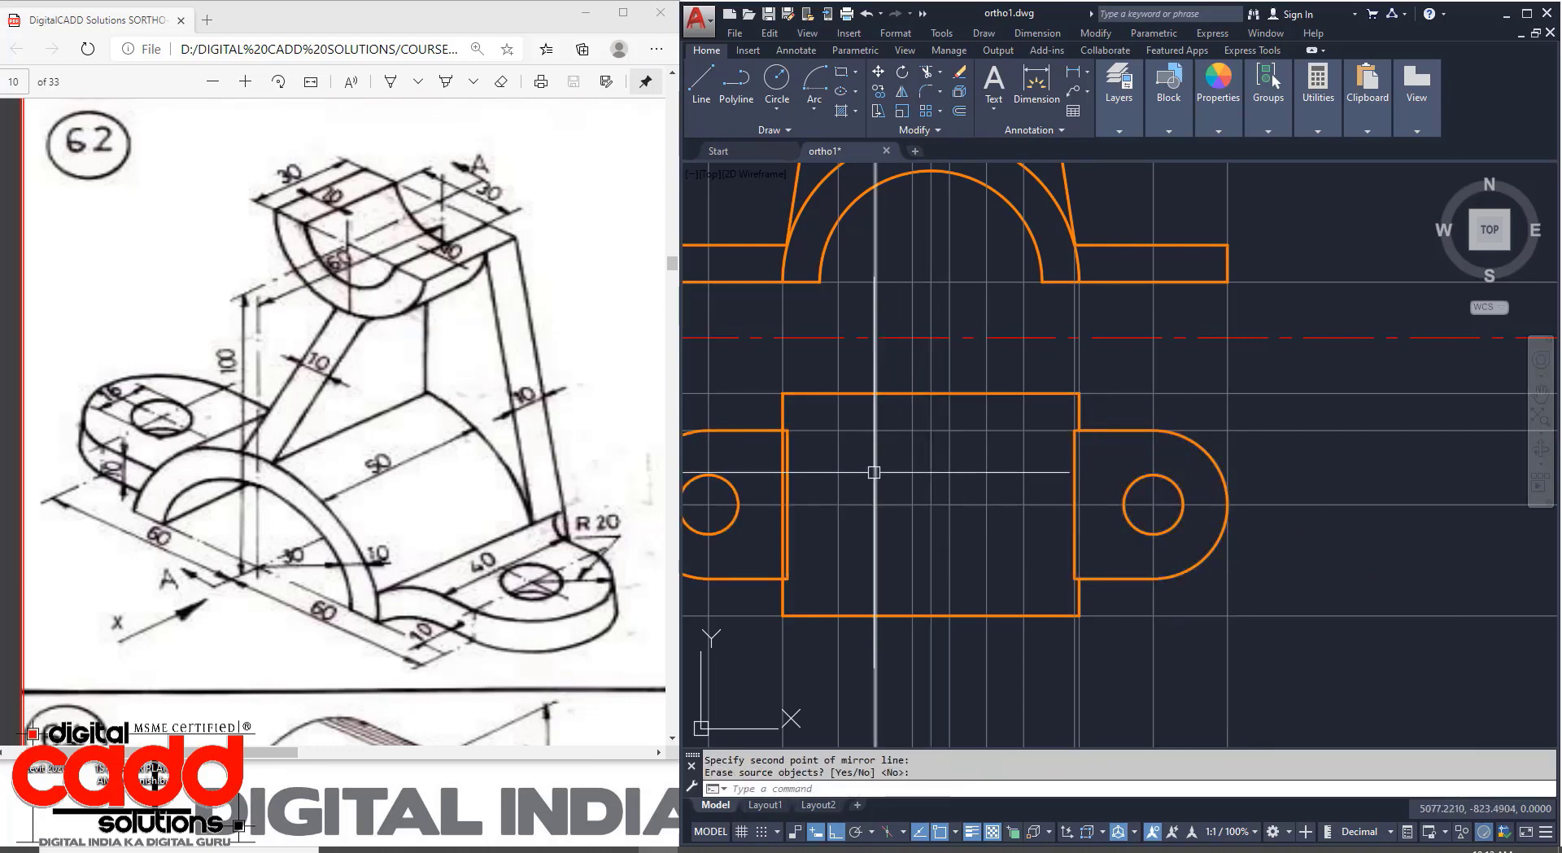
Trim the rectangle's left edge where it crosses the mirrored lug.
middle_click_drag(822, 502, 912, 539)
scroll(852, 528, "up", 2)
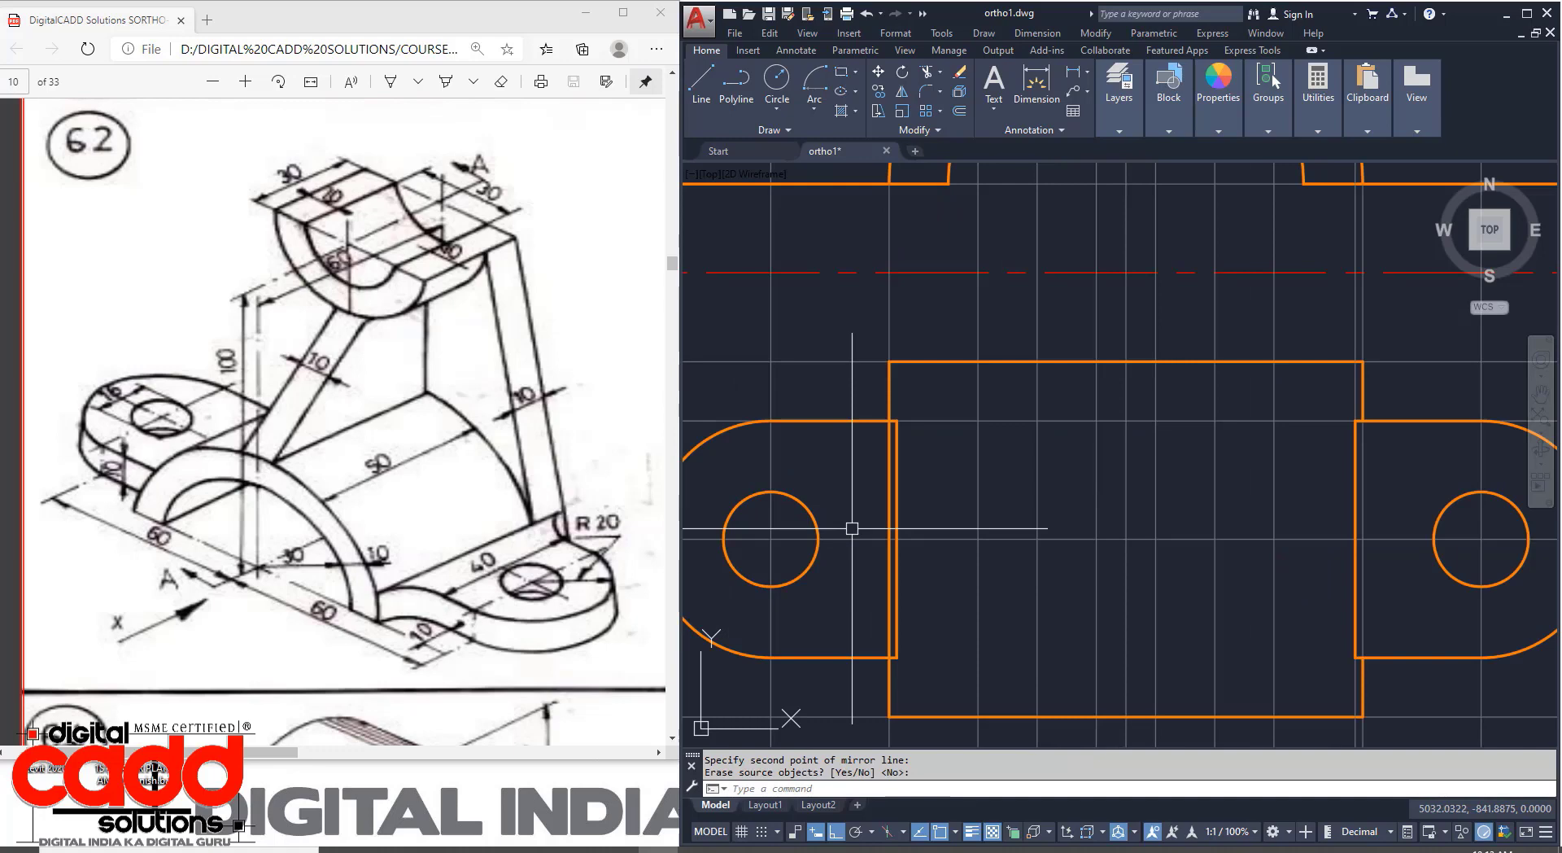
type("TR")
key("Return")
key("Return")
scroll(843, 529, "up", 2)
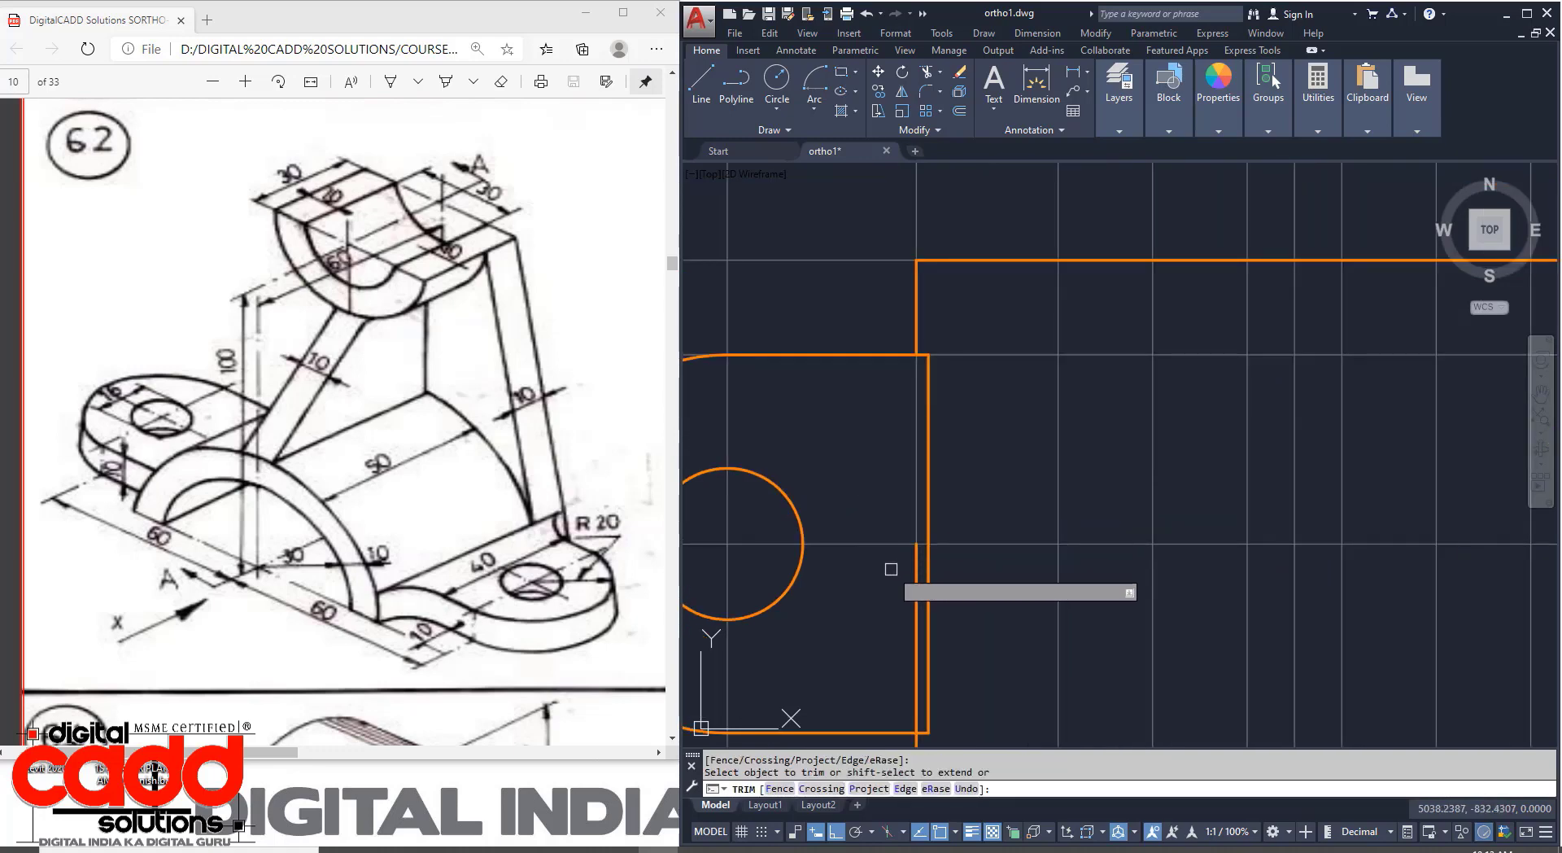
scroll(919, 512, "down", 4)
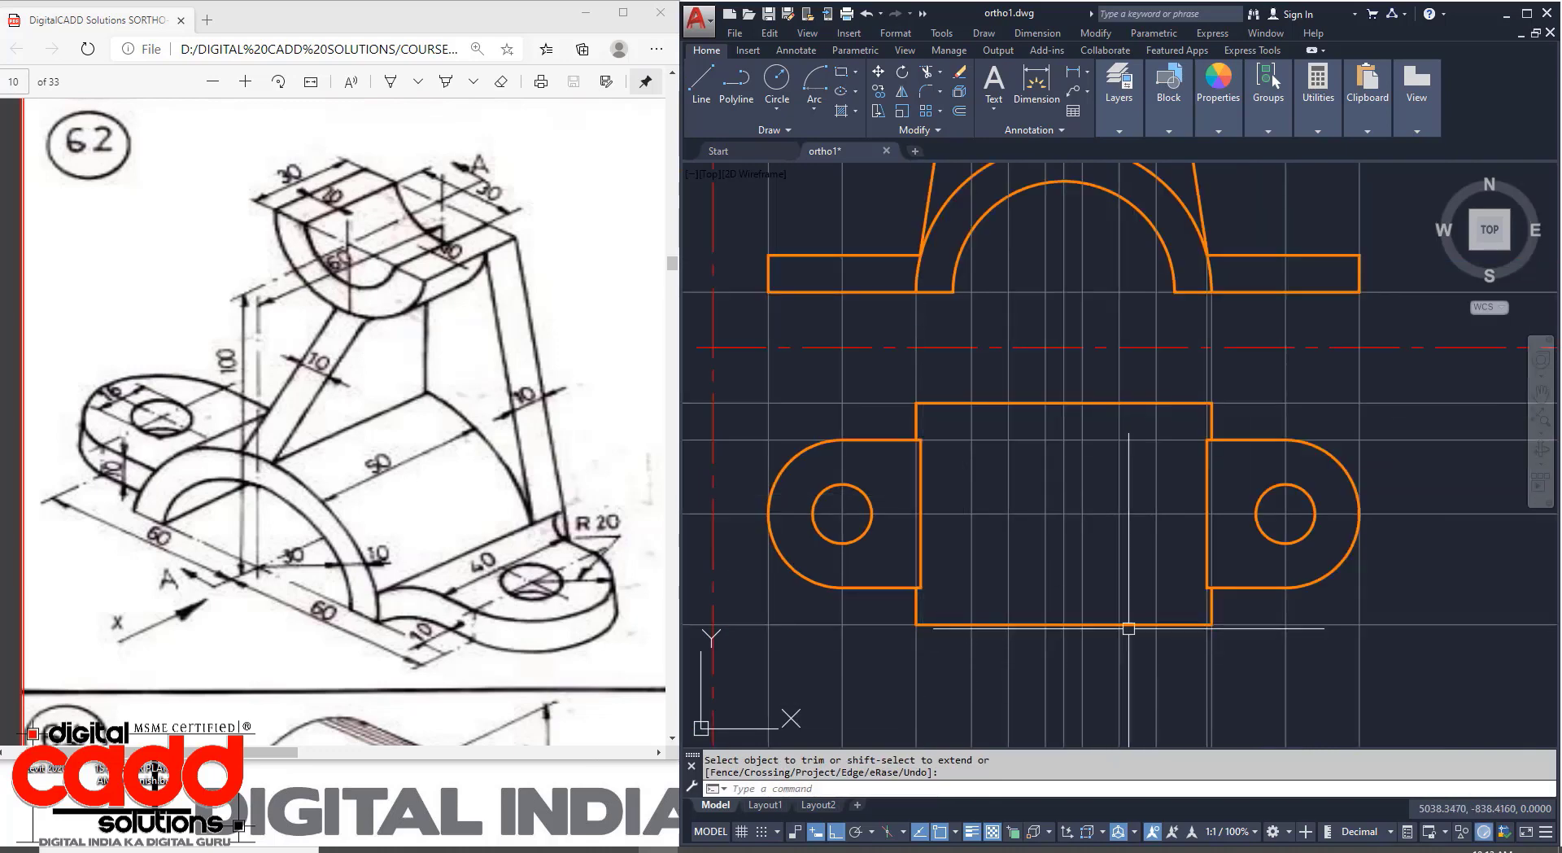
mouse_move(1128, 628)
middle_mouse_down()
mouse_move(1060, 631)
mouse_move(1095, 648)
middle_mouse_up()
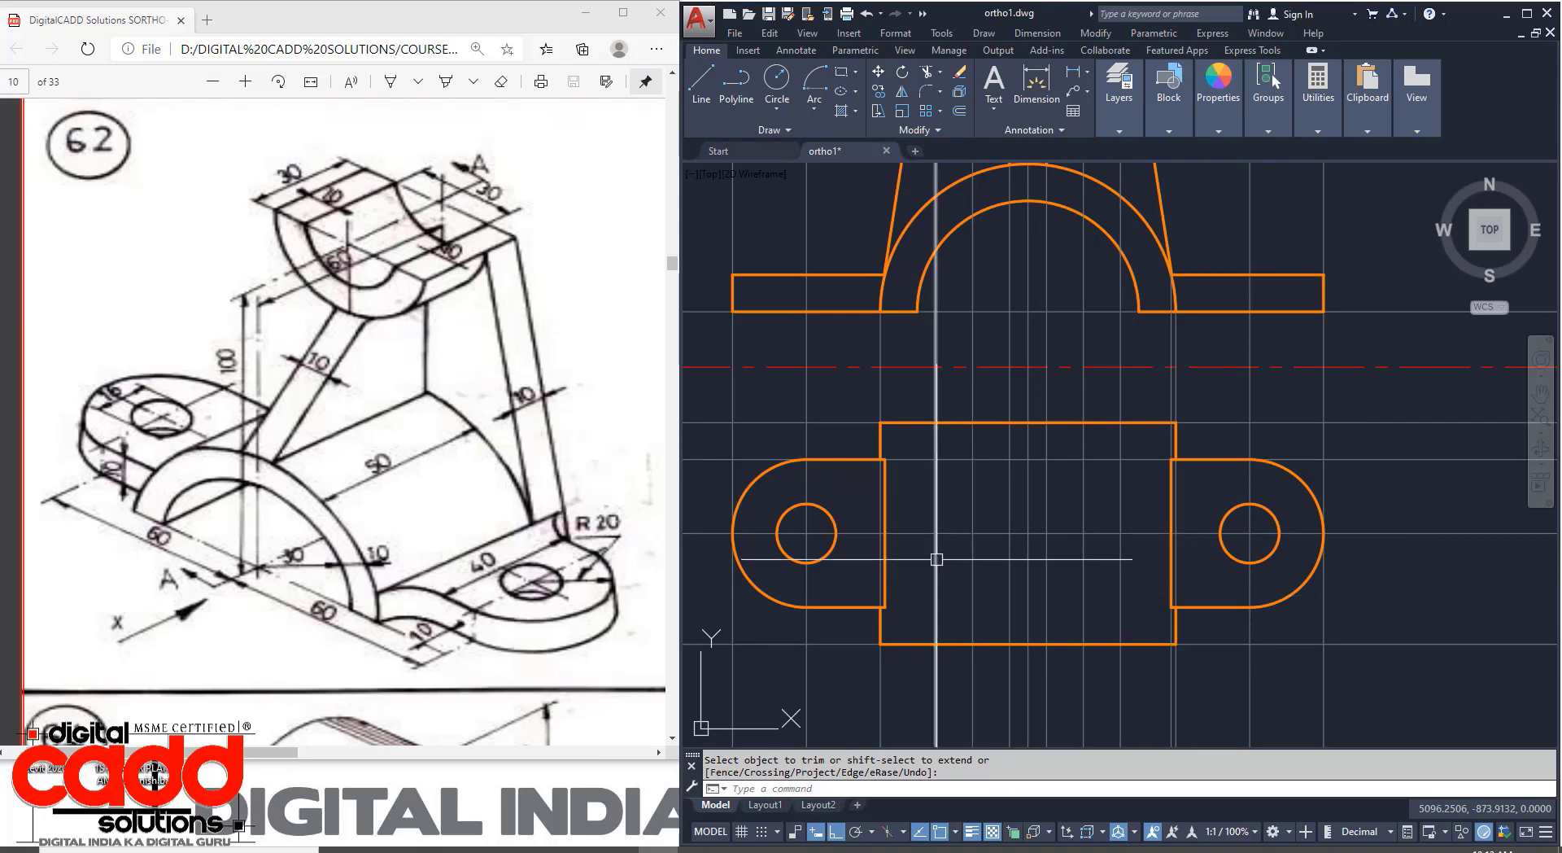
mouse_move(917, 548)
middle_mouse_down()
mouse_move(973, 572)
mouse_move(942, 585)
mouse_move(922, 564)
mouse_move(921, 738)
middle_mouse_up()
middle_click_drag(986, 350, 974, 486)
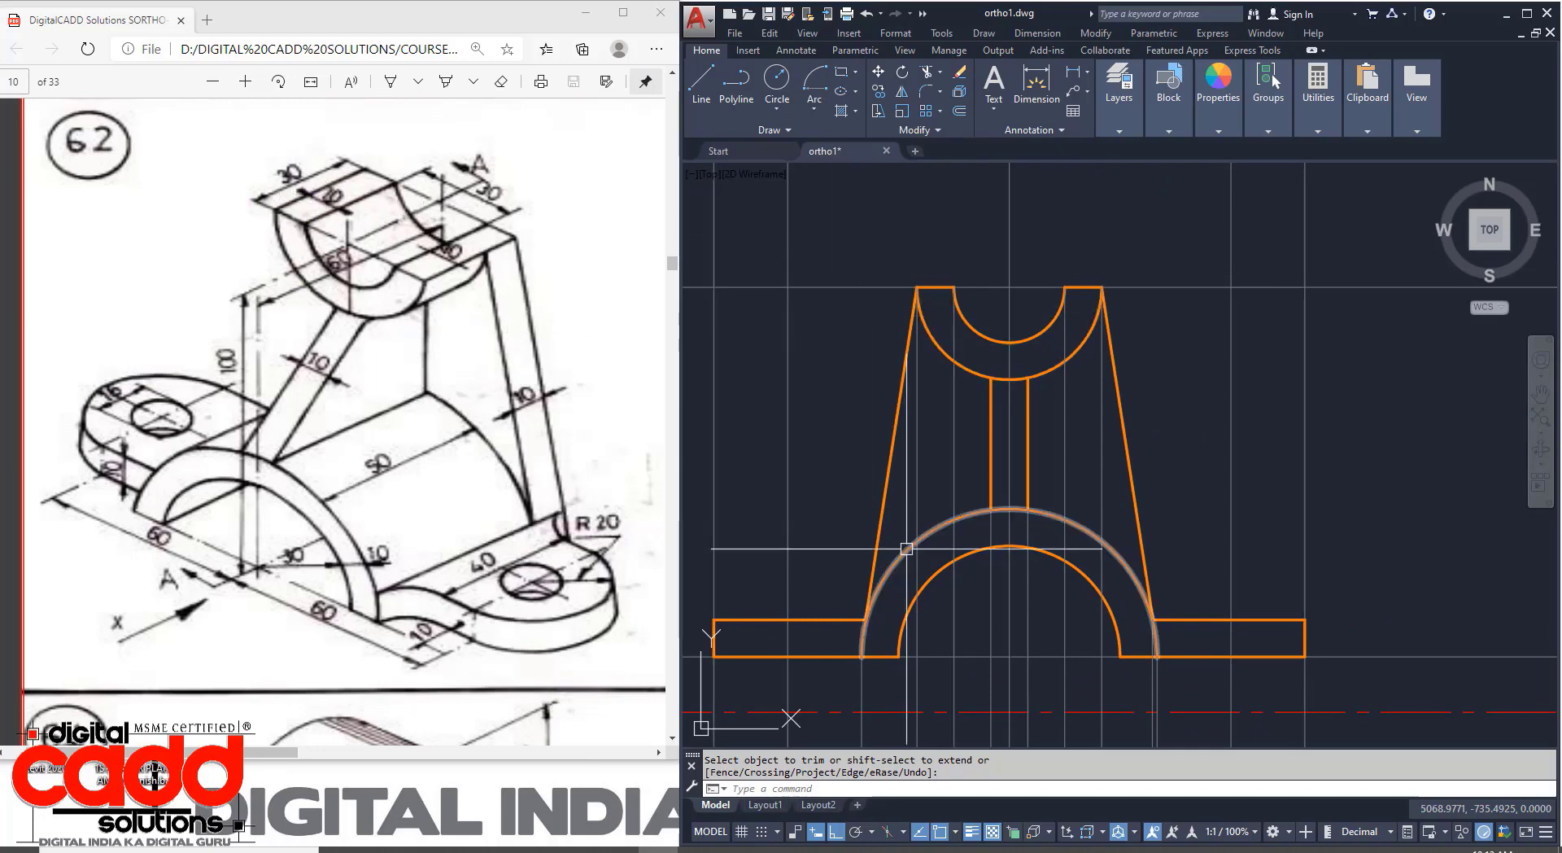
middle_click_drag(1058, 716, 1017, 498)
middle_click_drag(1001, 672, 995, 637)
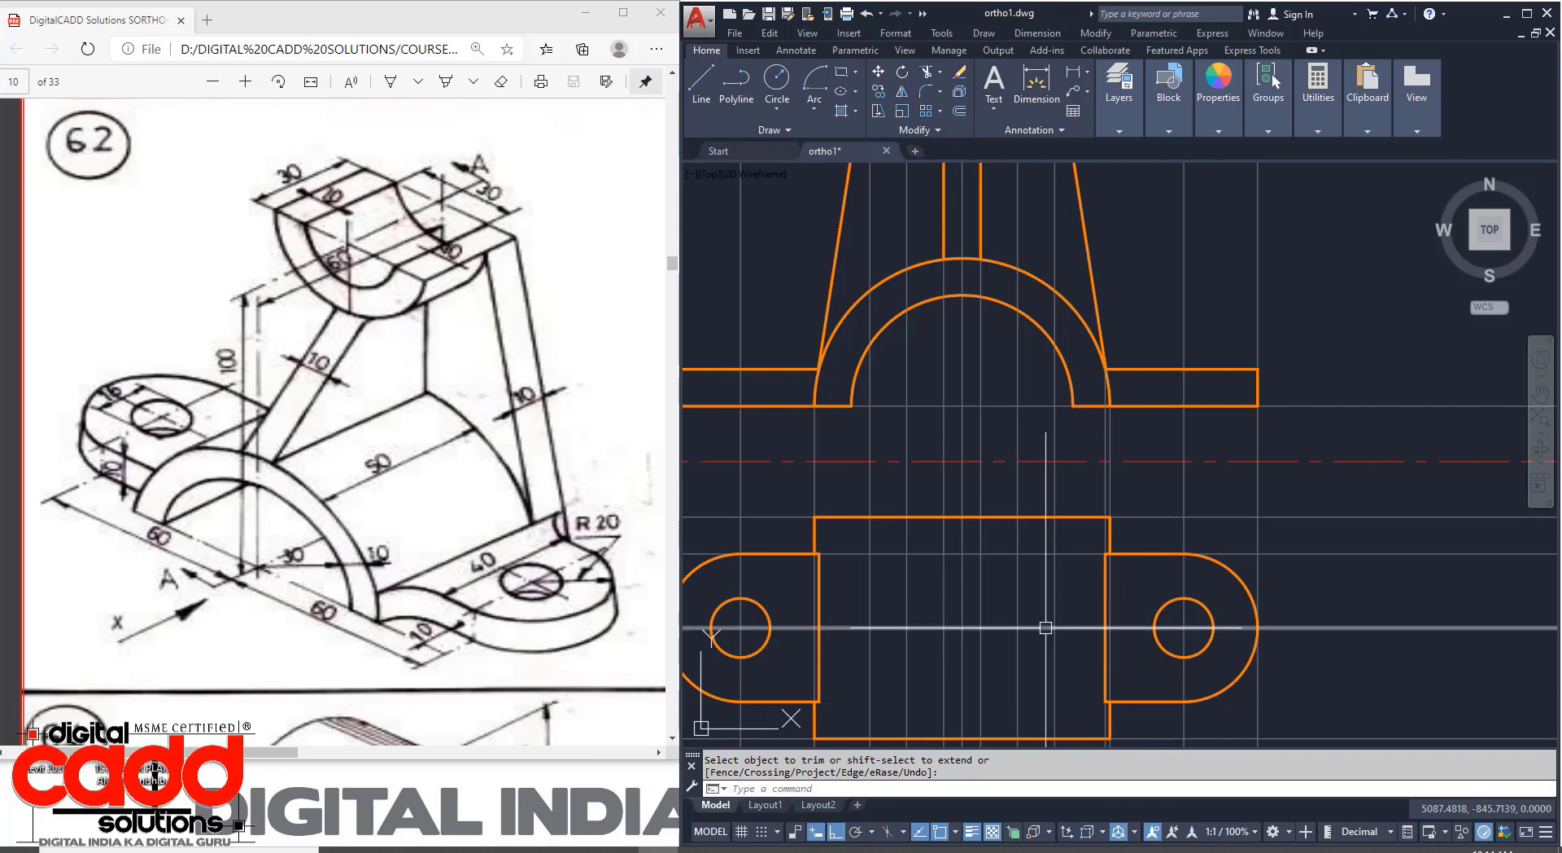
Draw the groove outline in the top view, 30 wide and 30 deep, from the body's rear edge along the projection lines to the lugs' centre line.
scroll(1046, 627, "down", 2)
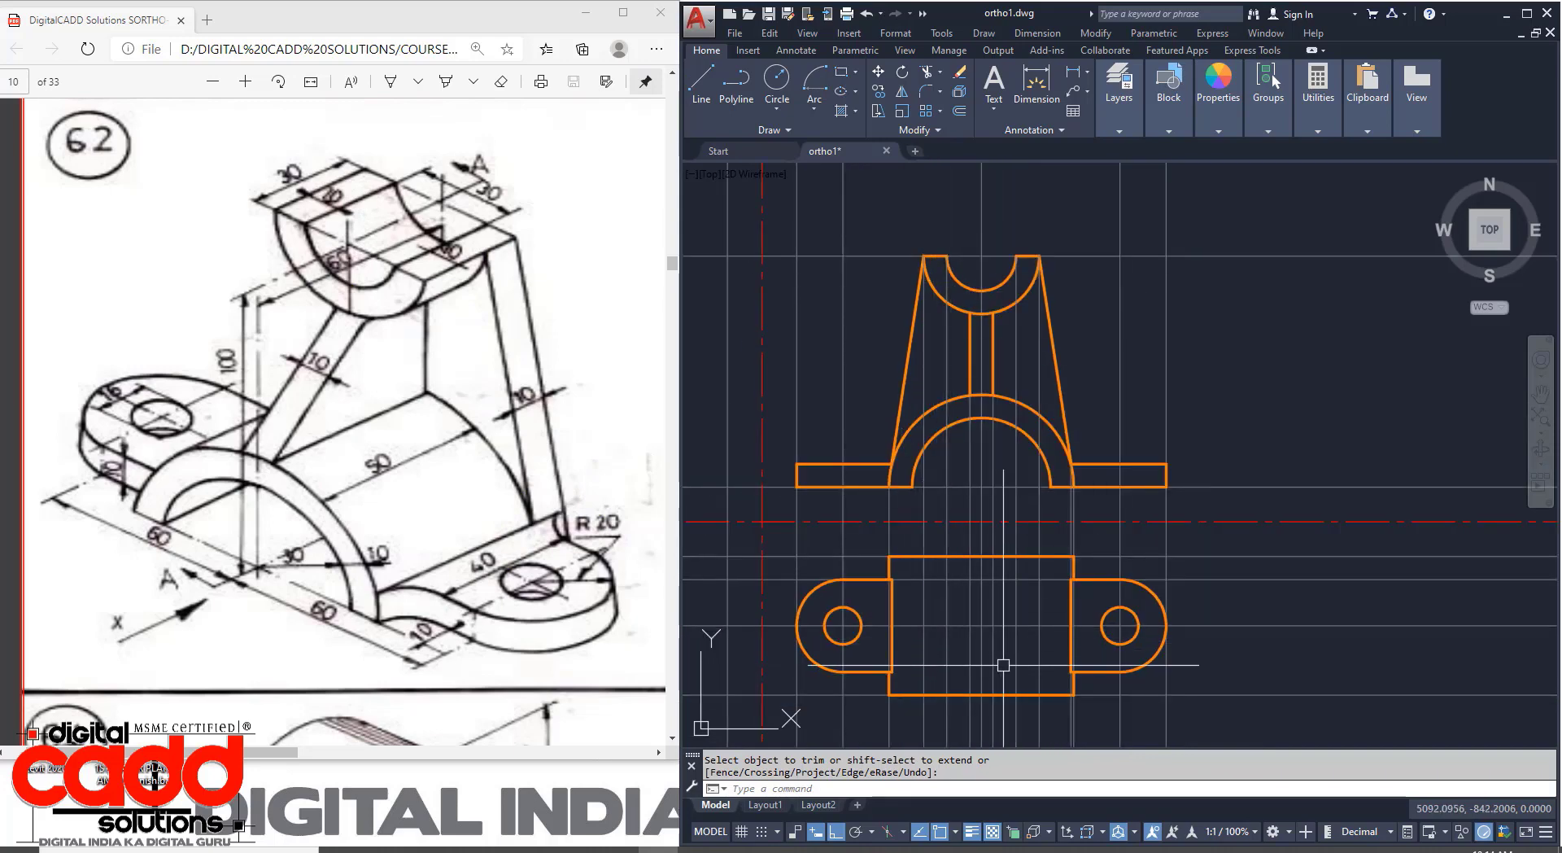
key("Return")
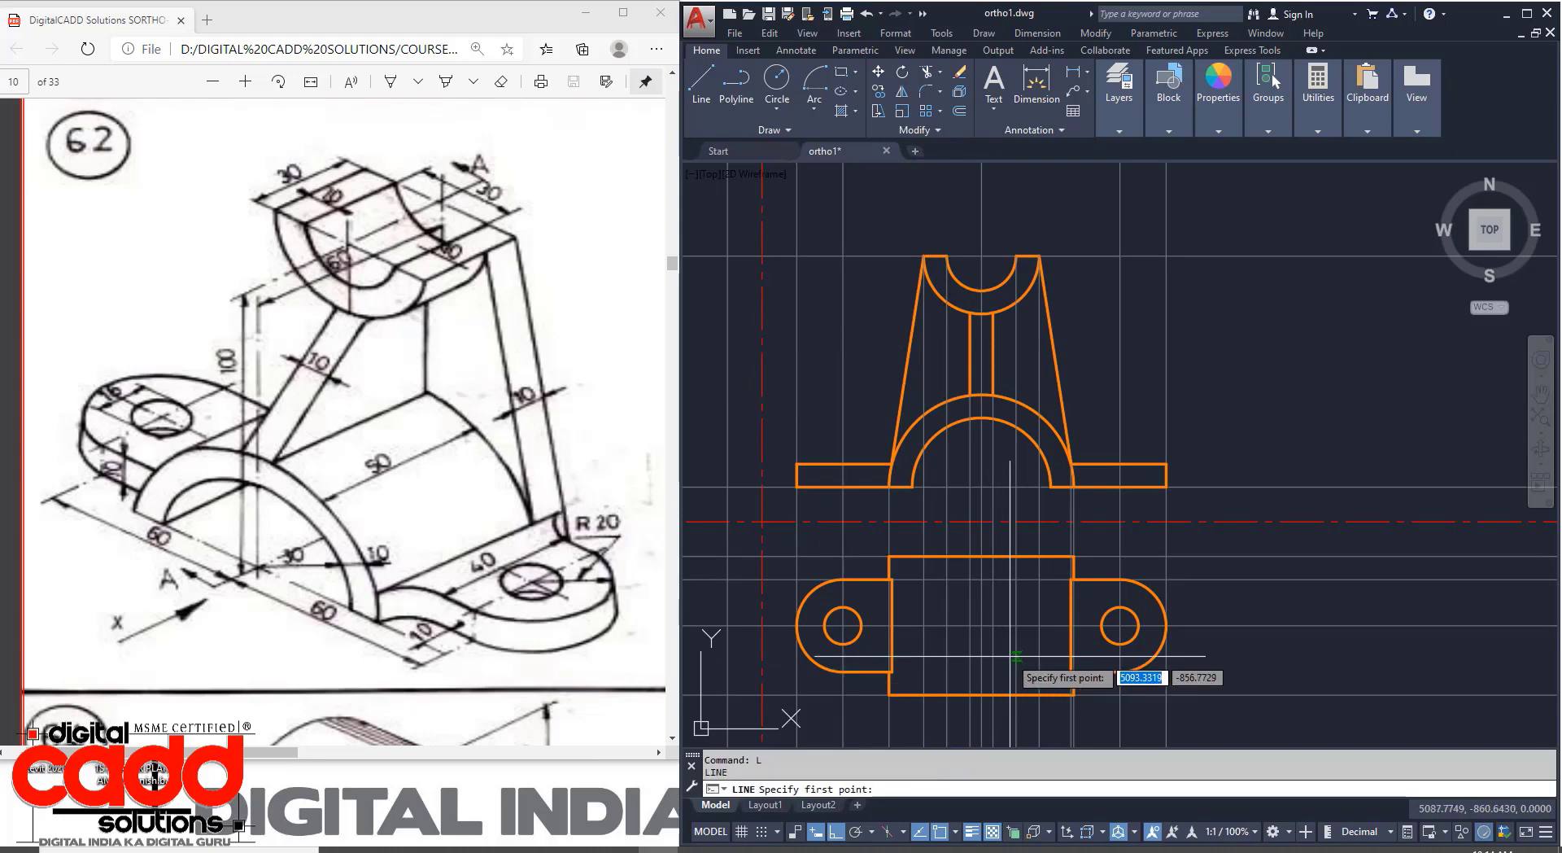
left_click(947, 557)
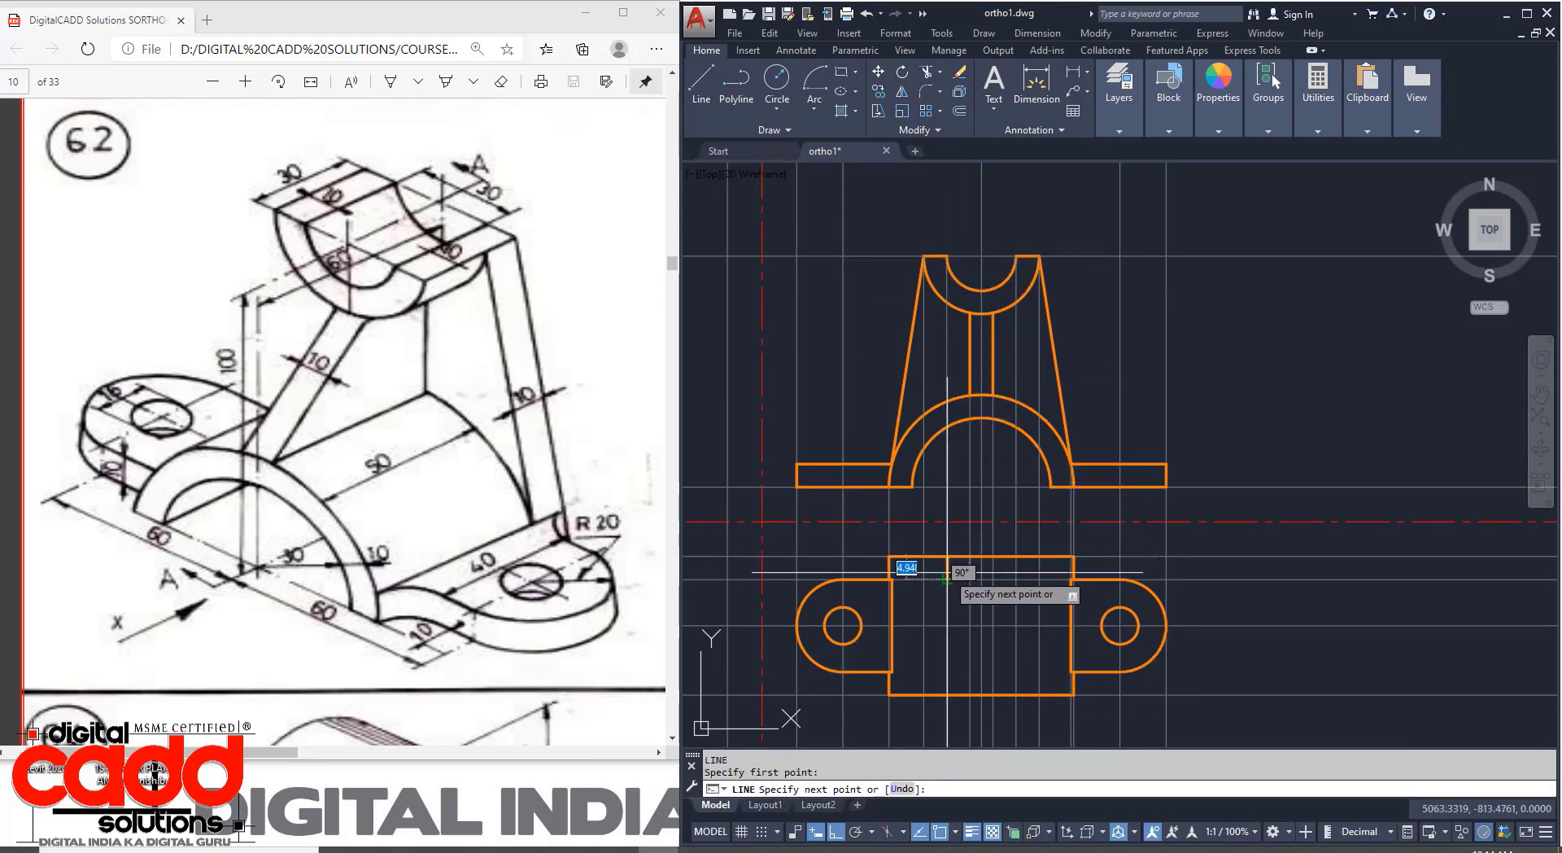
left_click(947, 625)
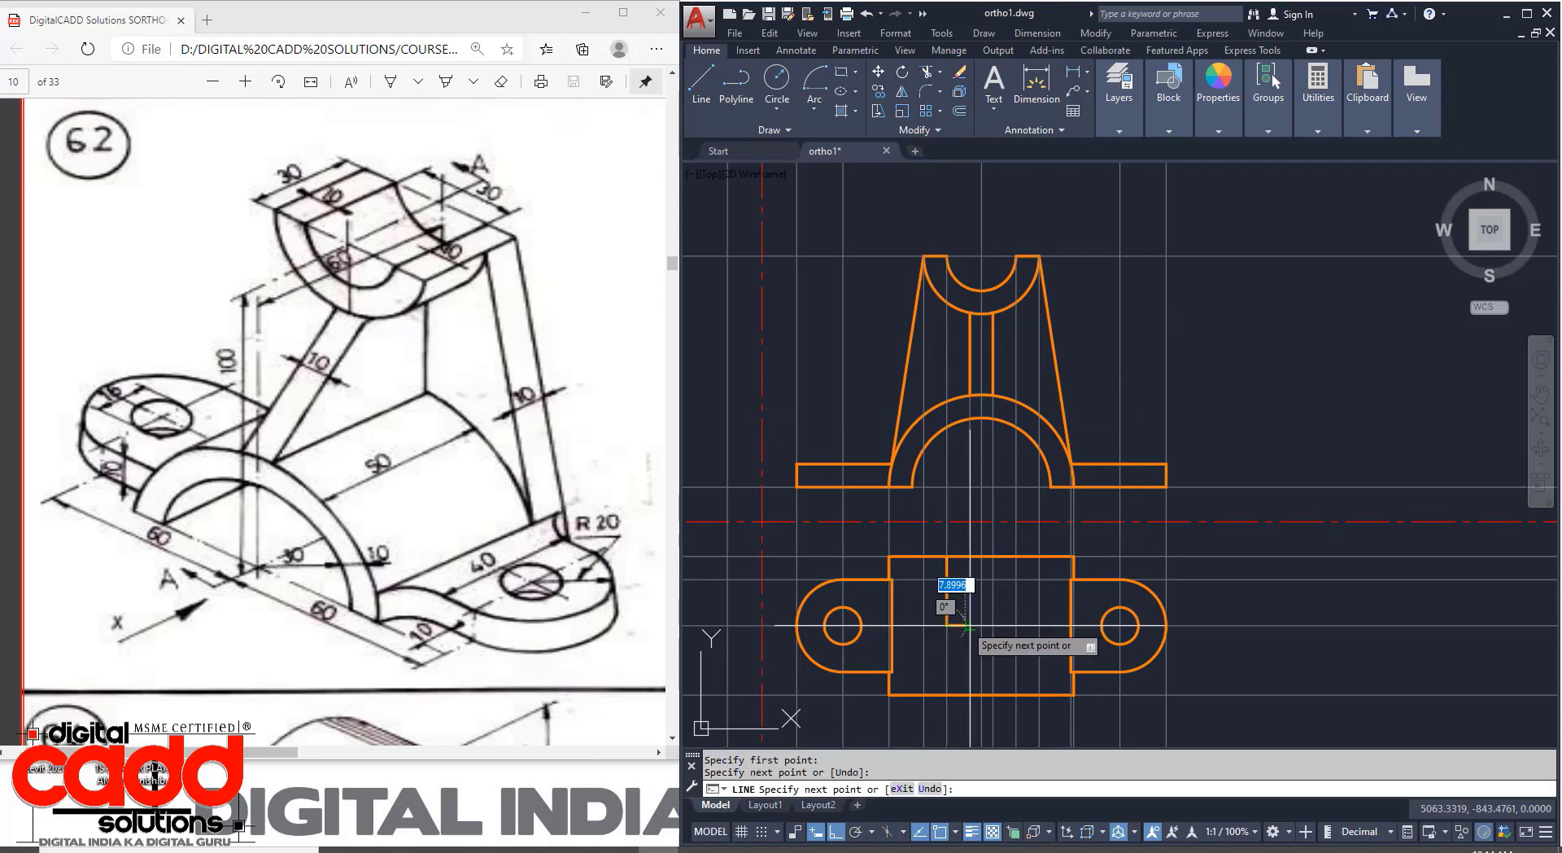
left_click(1017, 625)
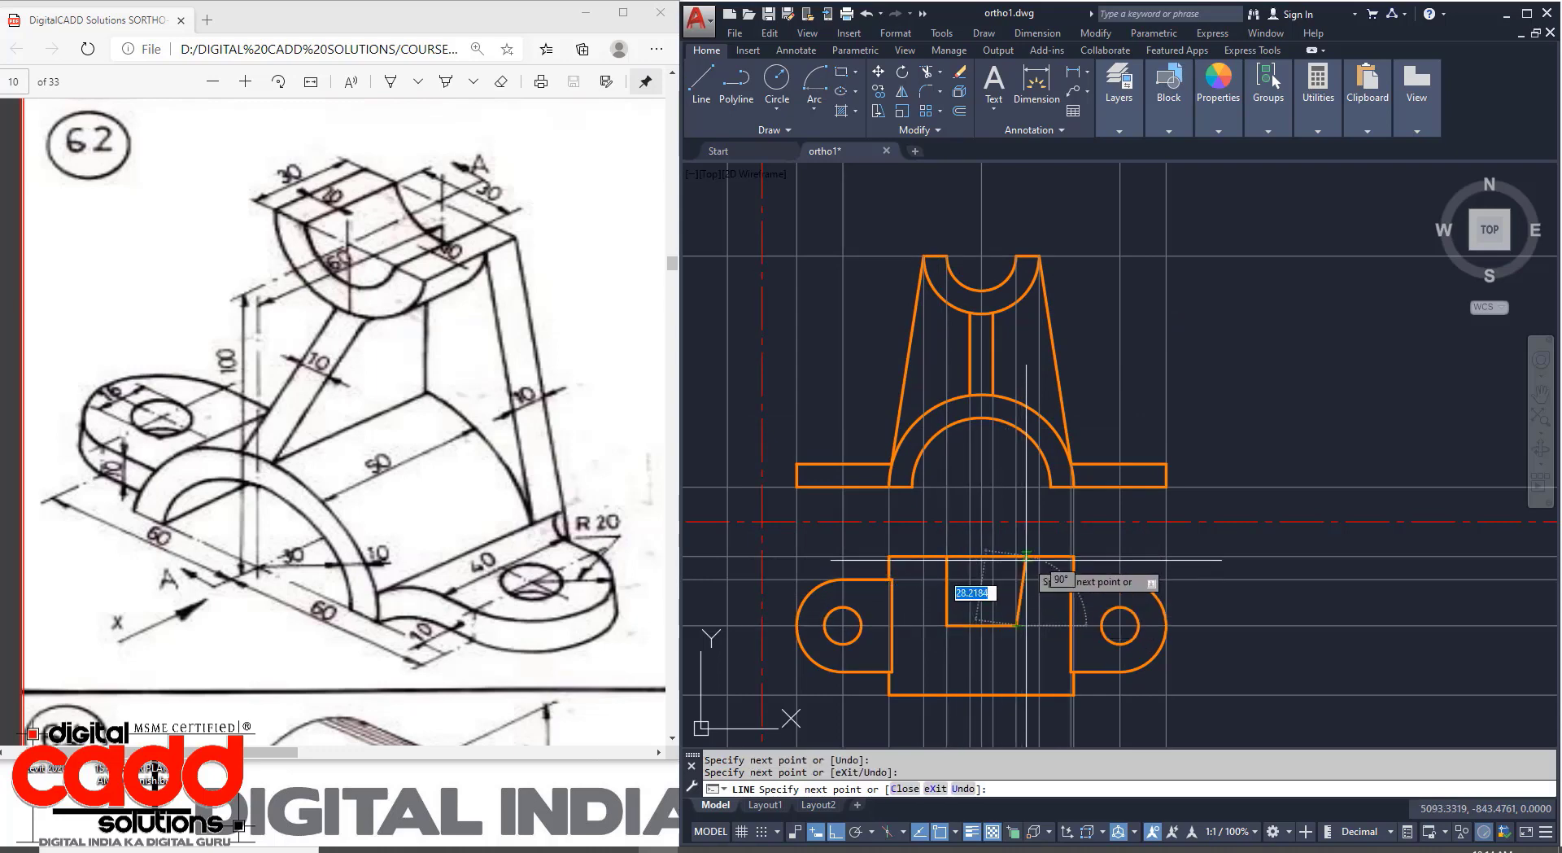
left_click(1017, 557)
key("Return")
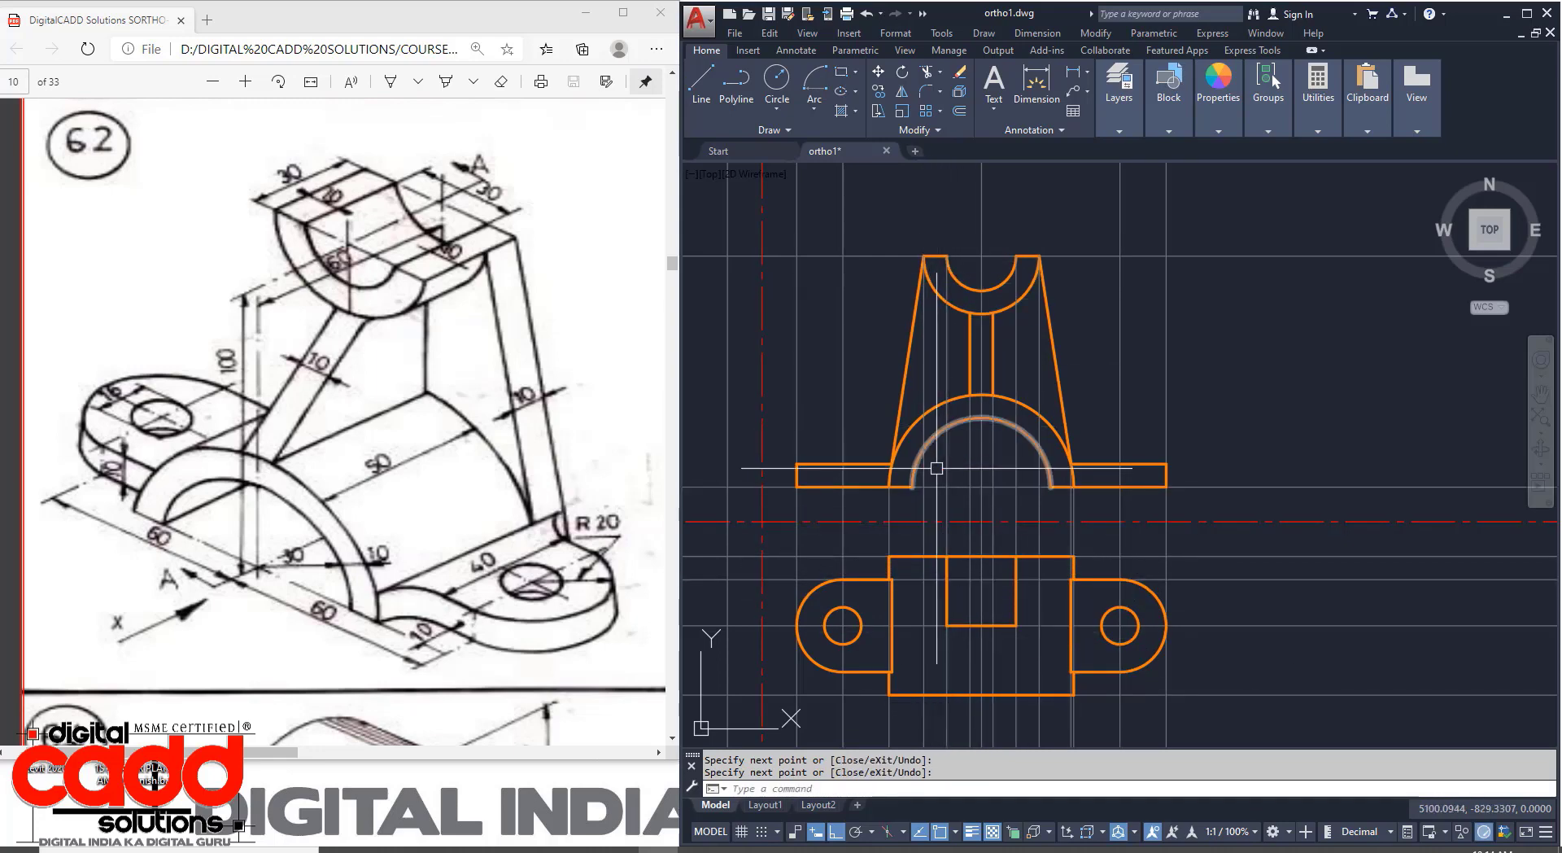
Draw the upper support's two outer side lines from the body's rear edge to the lugs' centre line, following the outer projection lines.
key("Return")
left_click(924, 557)
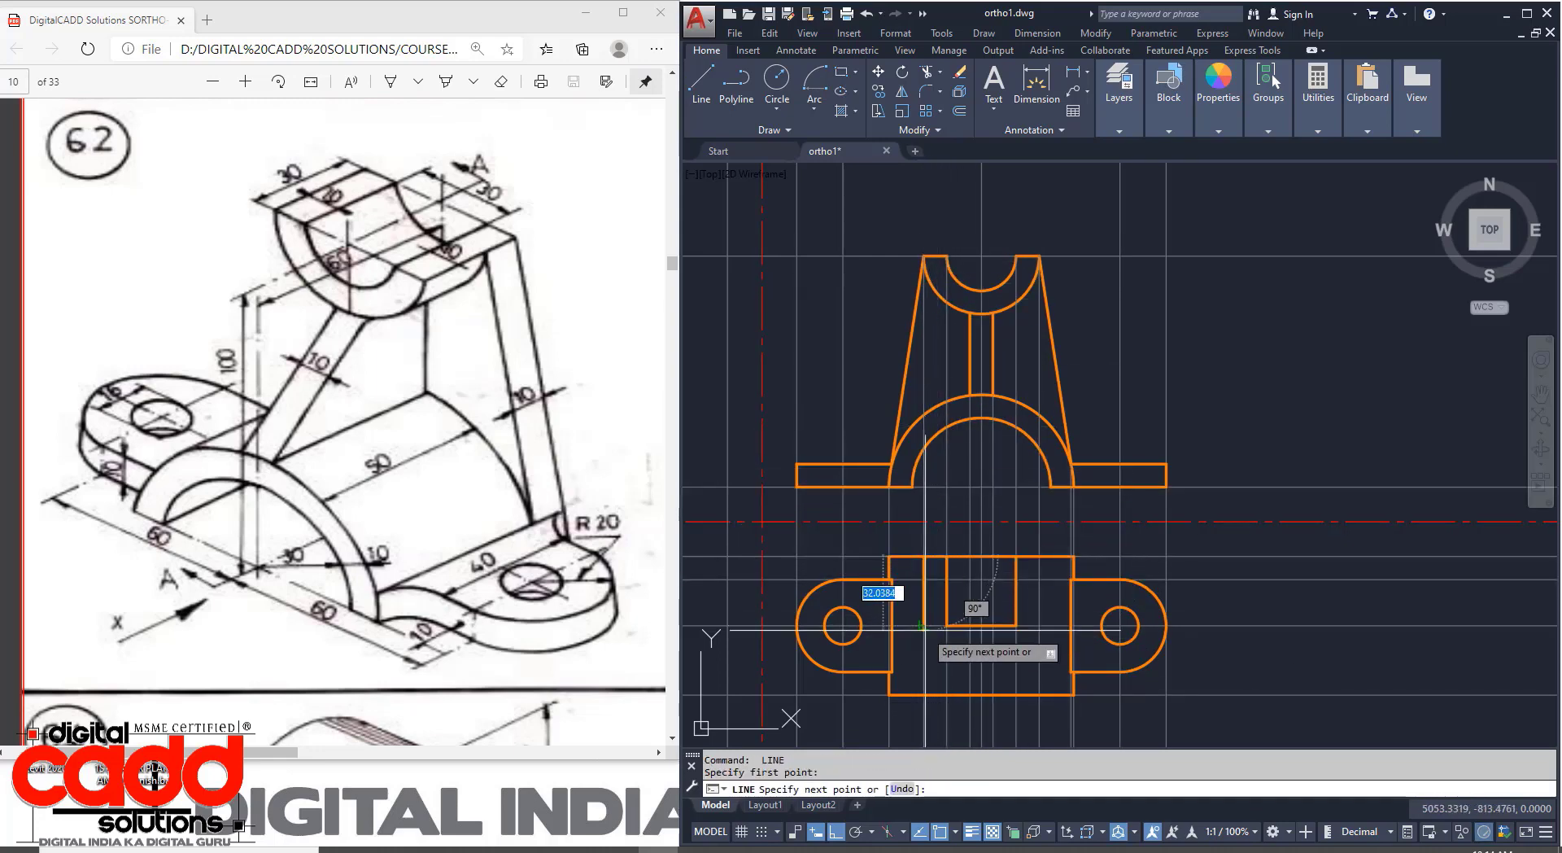
key("Return")
key("Return")
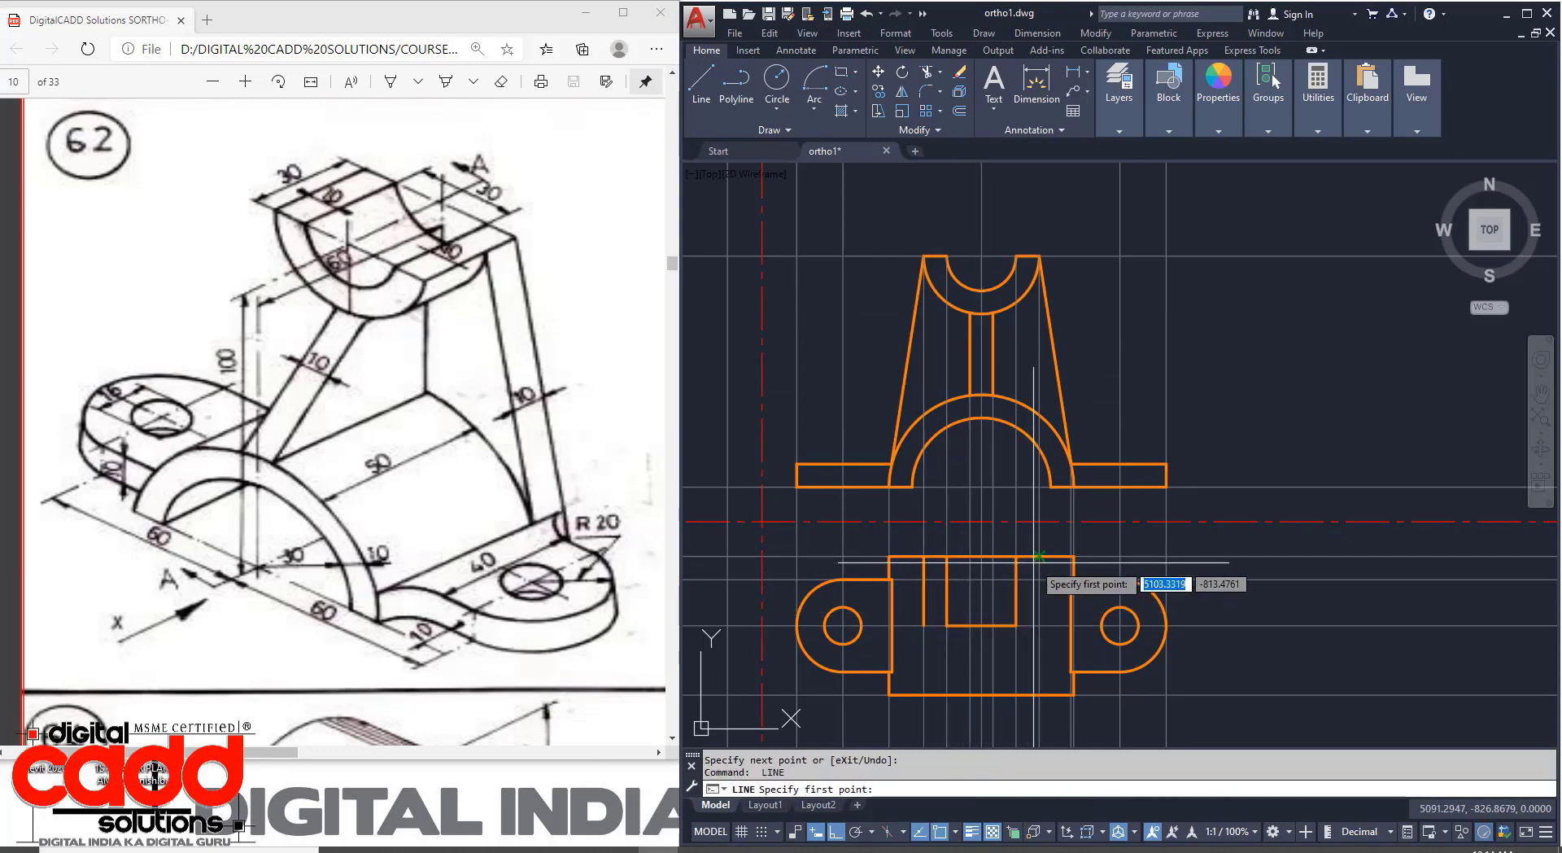
left_click(1040, 557)
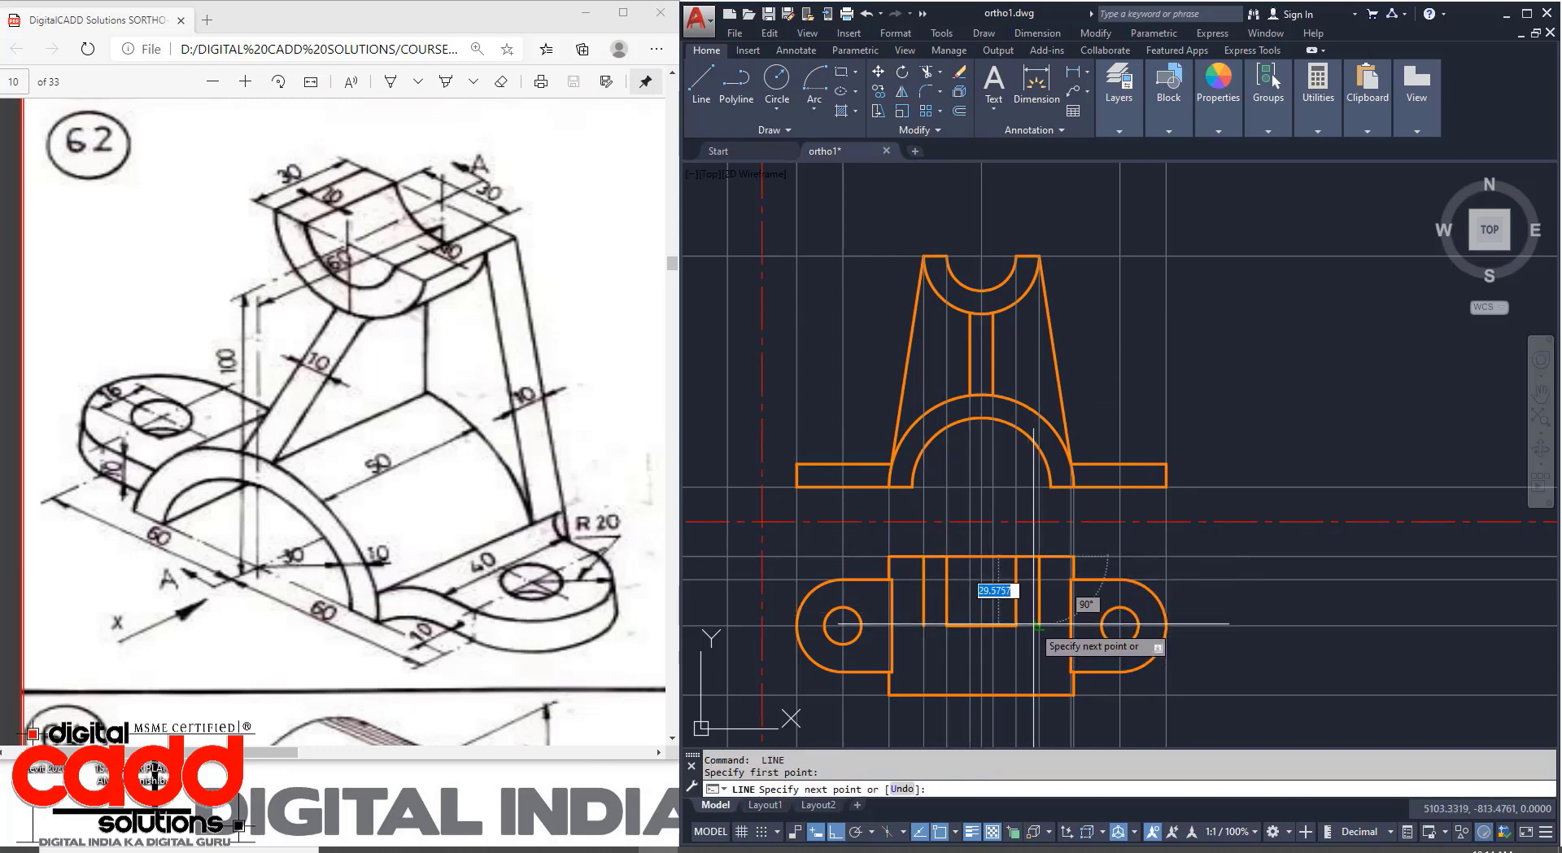
left_click(1039, 625)
key("Return")
Extend both ends of the groove outline's horizontal line to the support's outer side lines.
scroll(1001, 624, "up", 2)
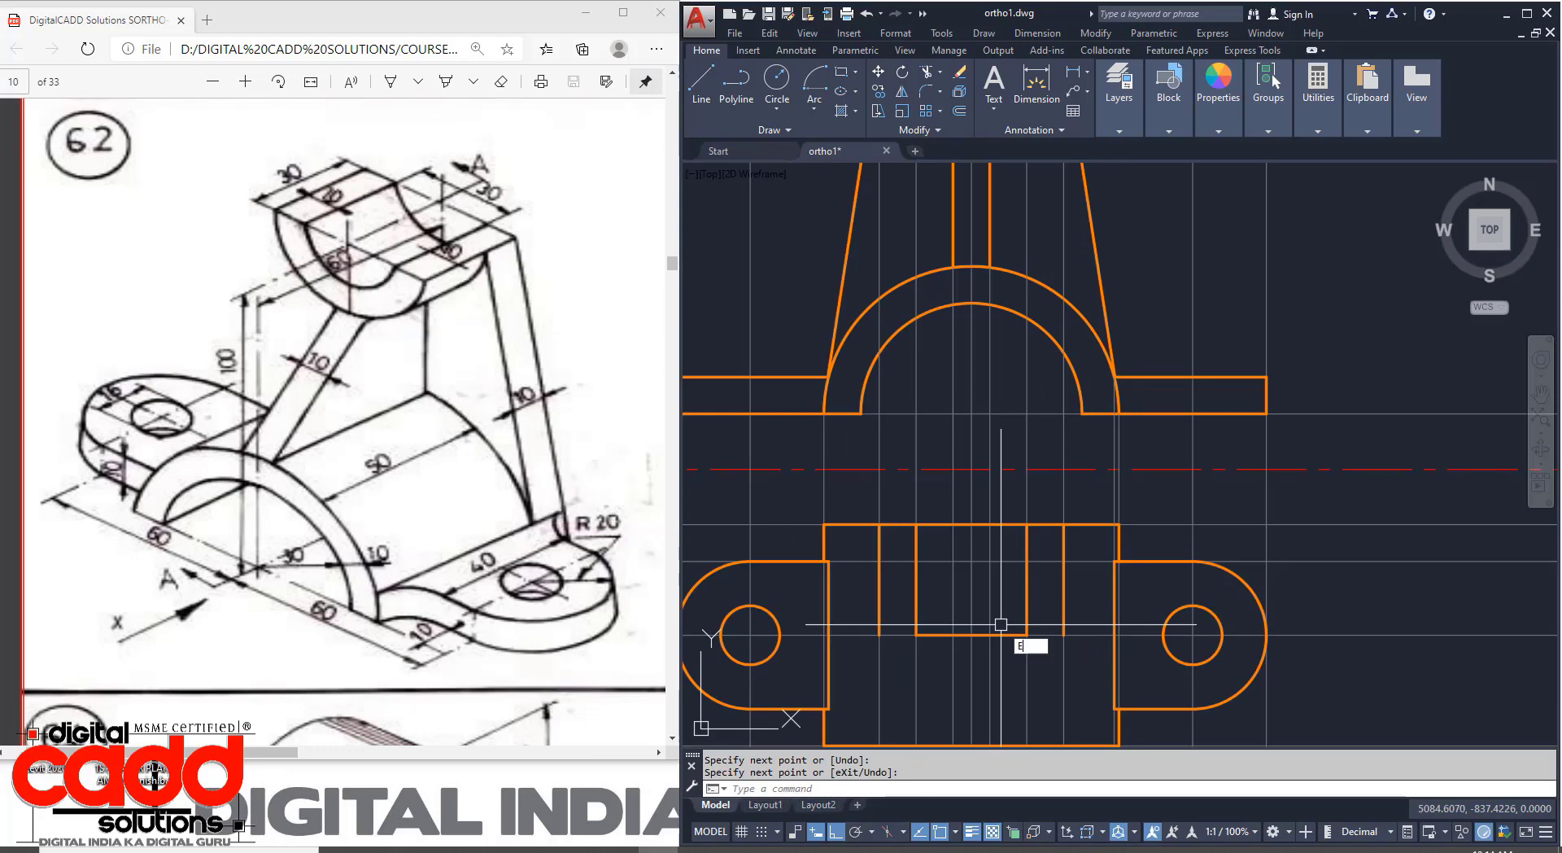
key("Return")
key("Return")
left_click(931, 637)
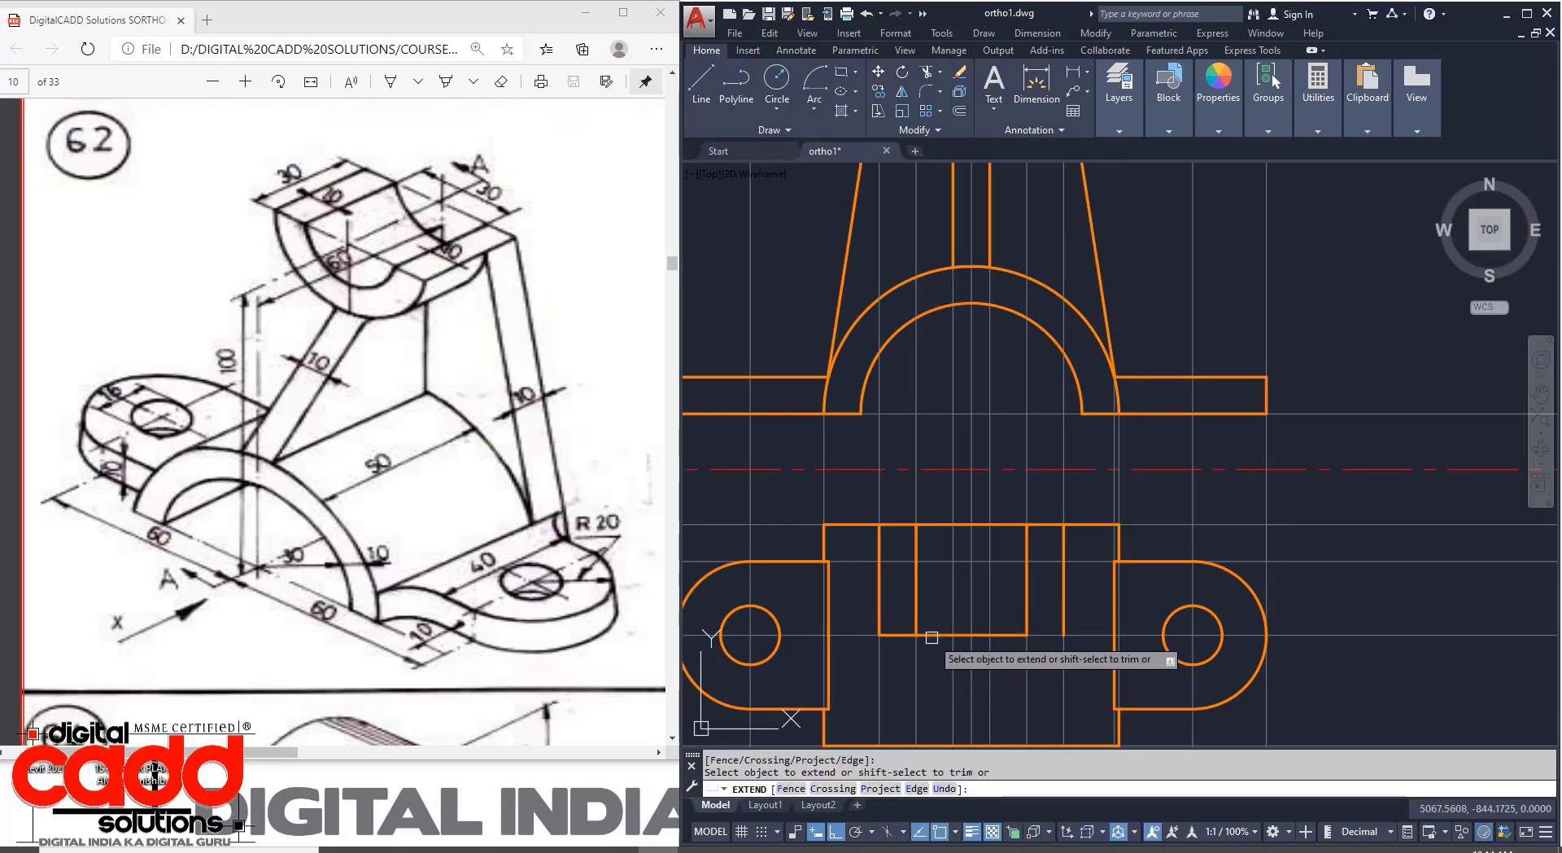
left_click(1012, 639)
key("Return")
scroll(948, 569, "down", 3)
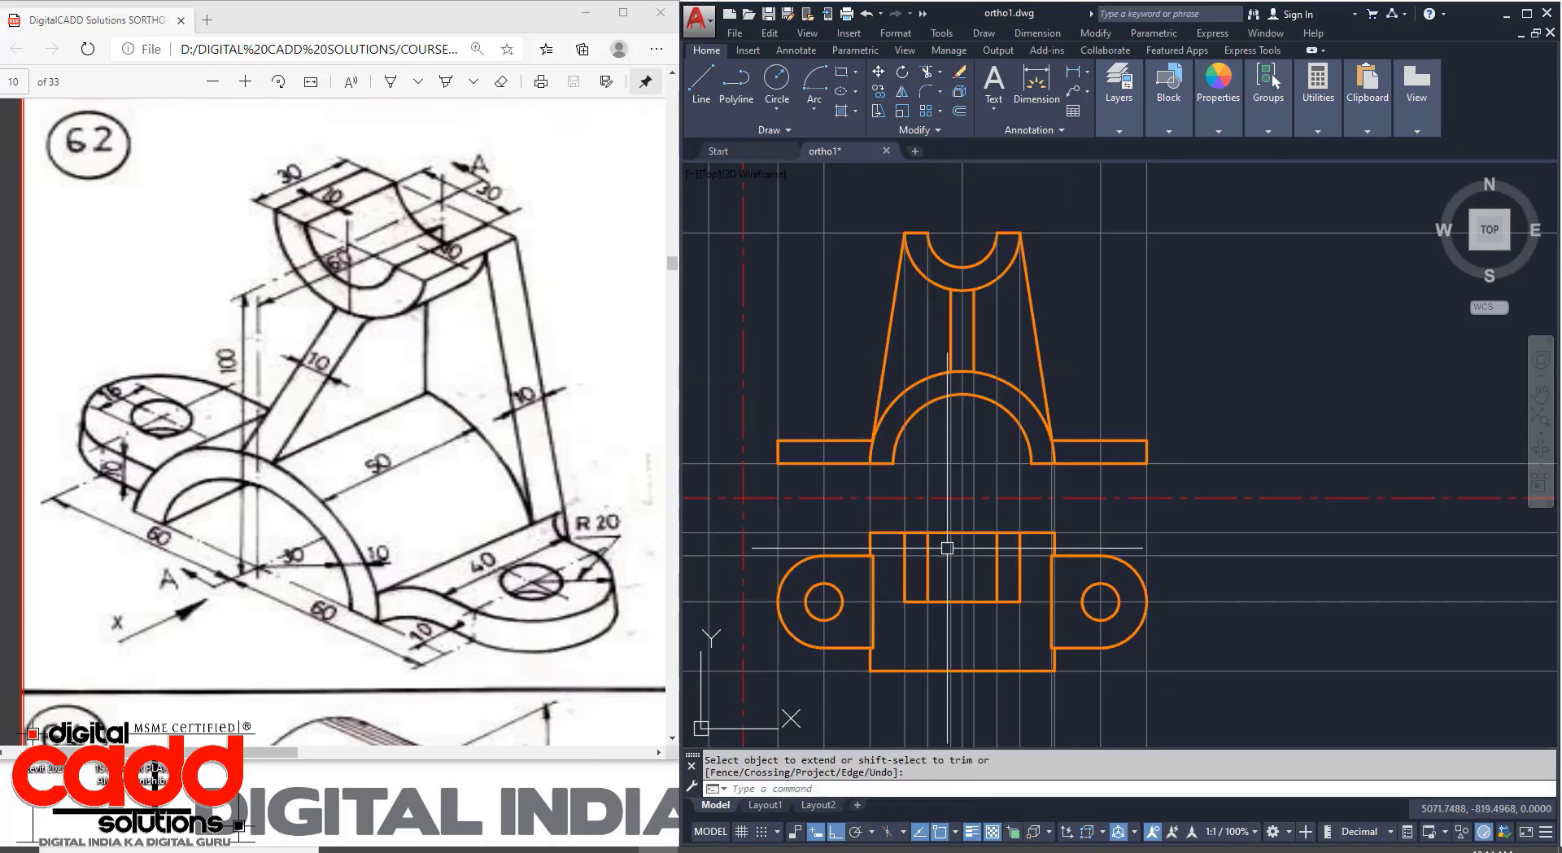
Extend the rear straight edges of both lugs inward to the upper support's outer side lines.
scroll(807, 555, "up", 2)
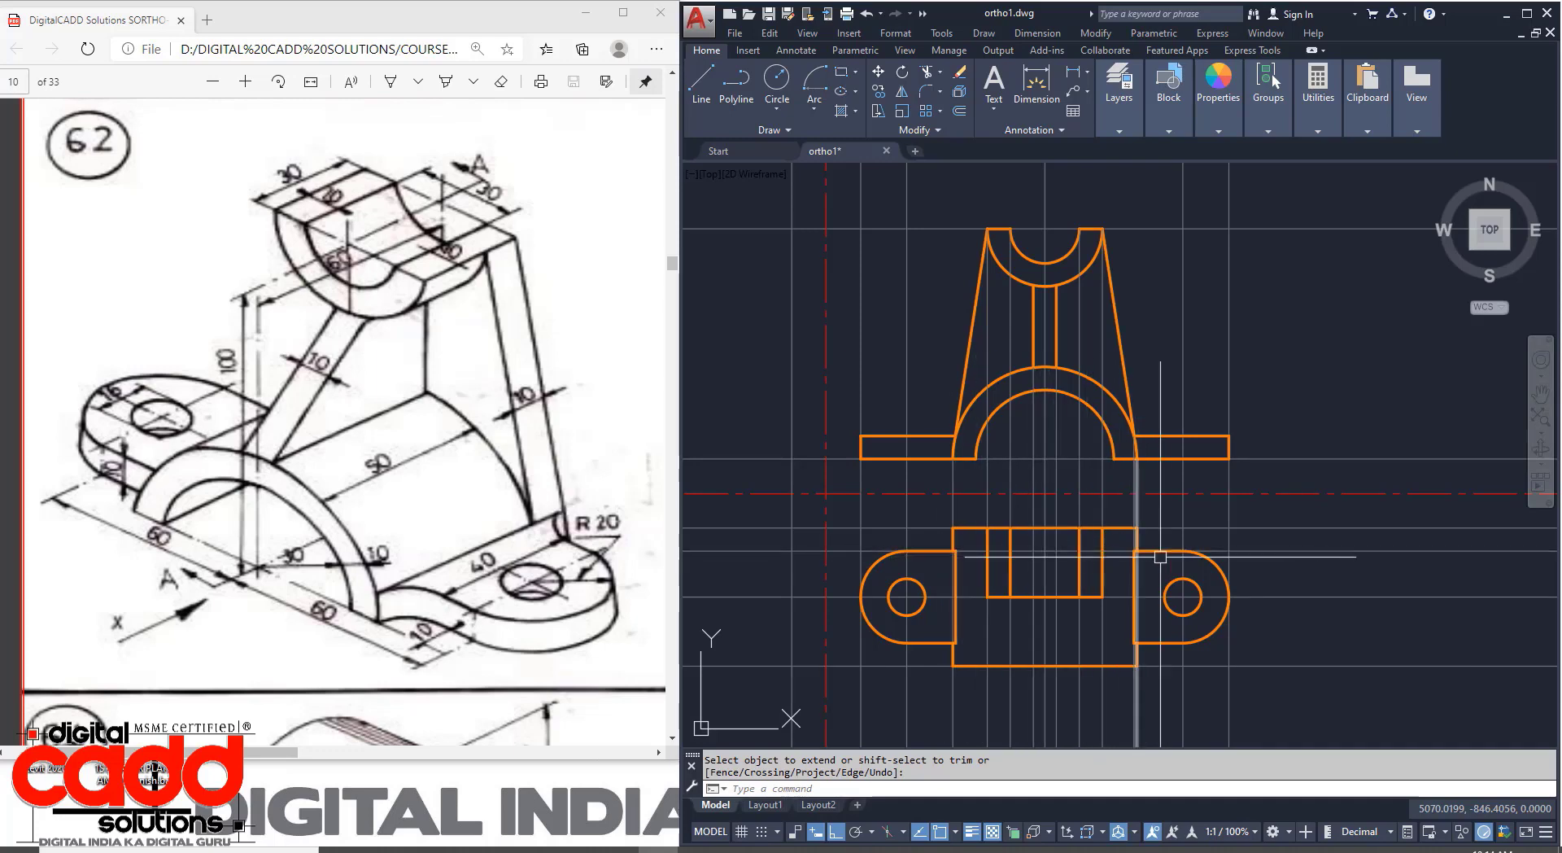
scroll(1103, 550, "up", 4)
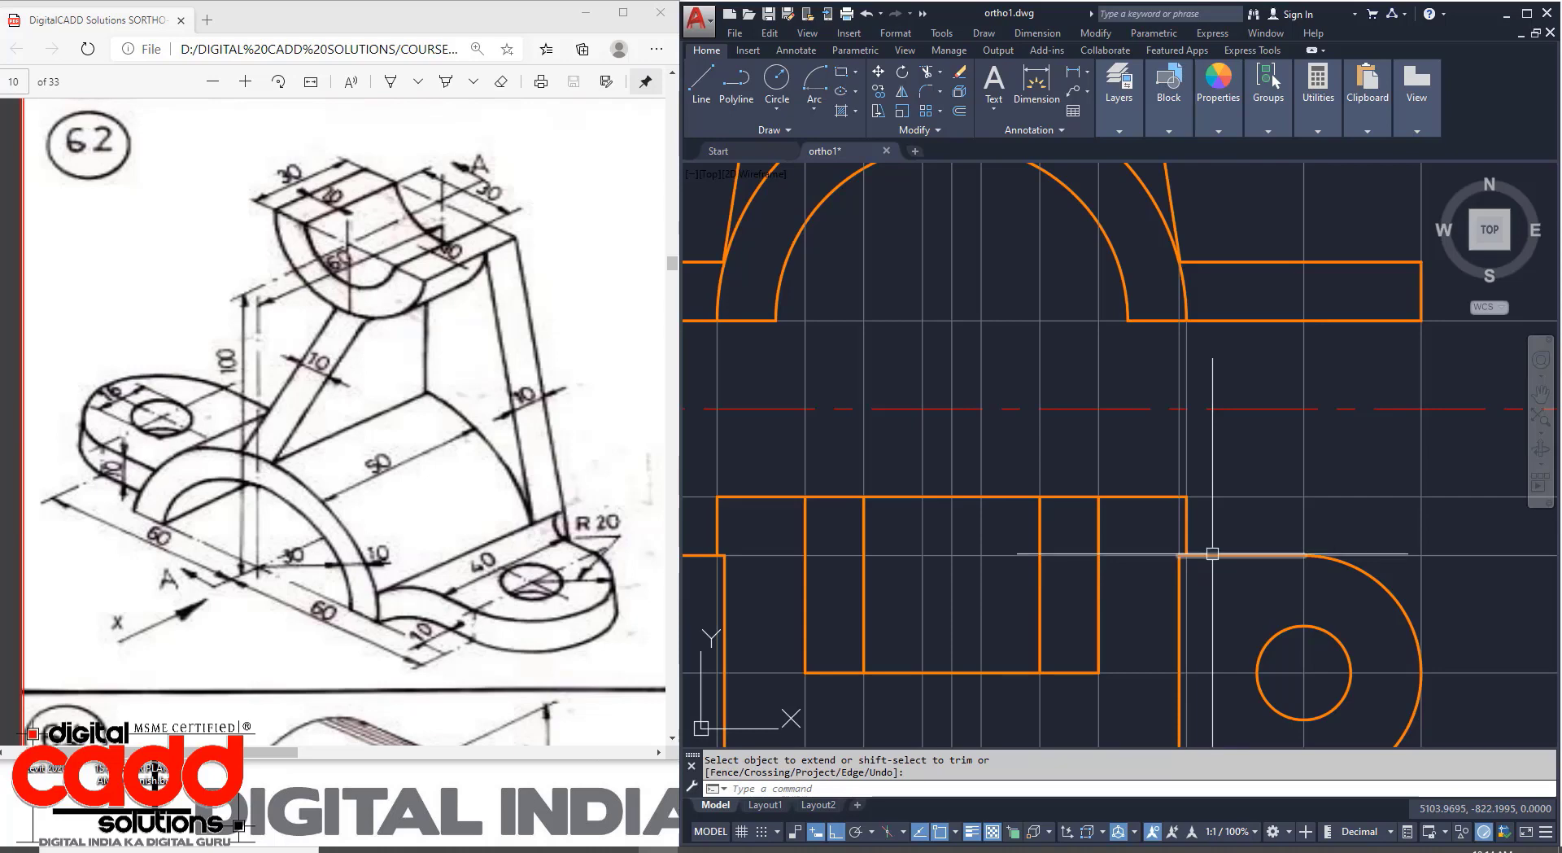
key("Return")
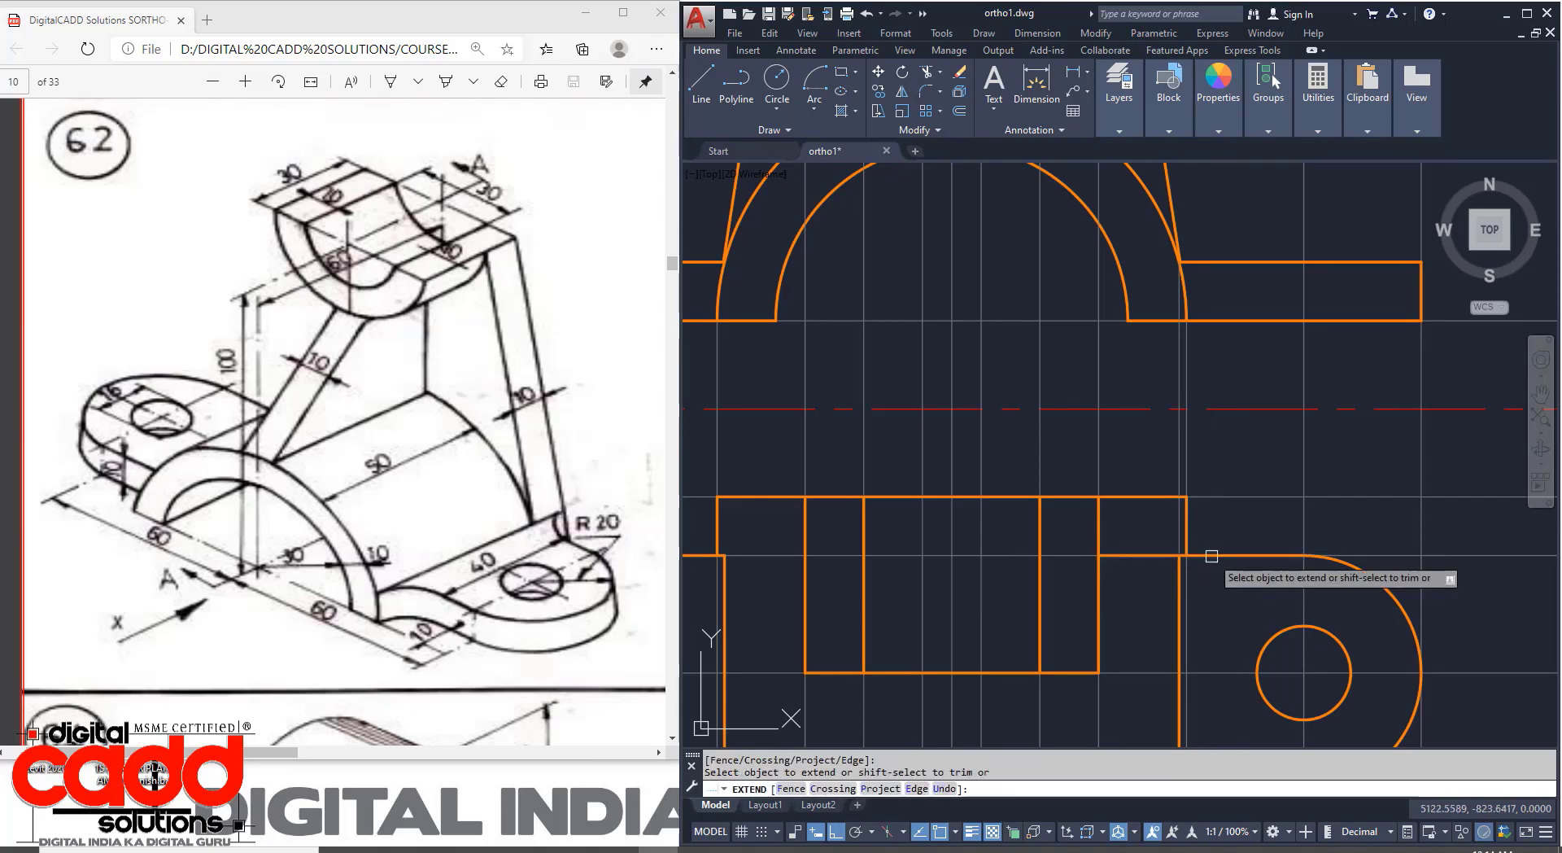
middle_click_drag(884, 610, 1025, 609)
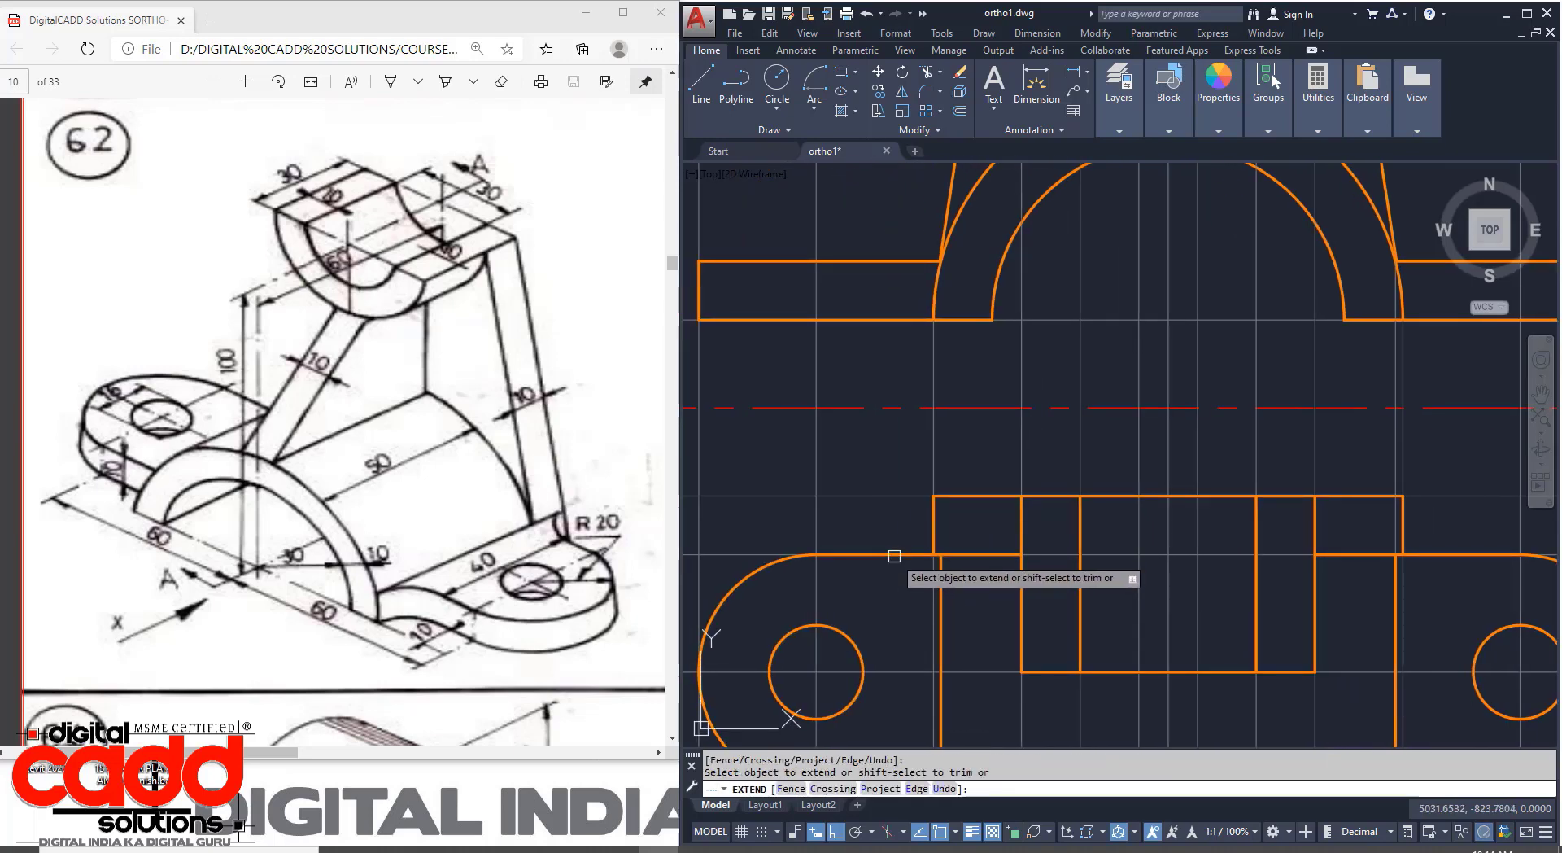
key("Return")
scroll(1046, 556, "down", 2)
middle_click_drag(1046, 688, 924, 654)
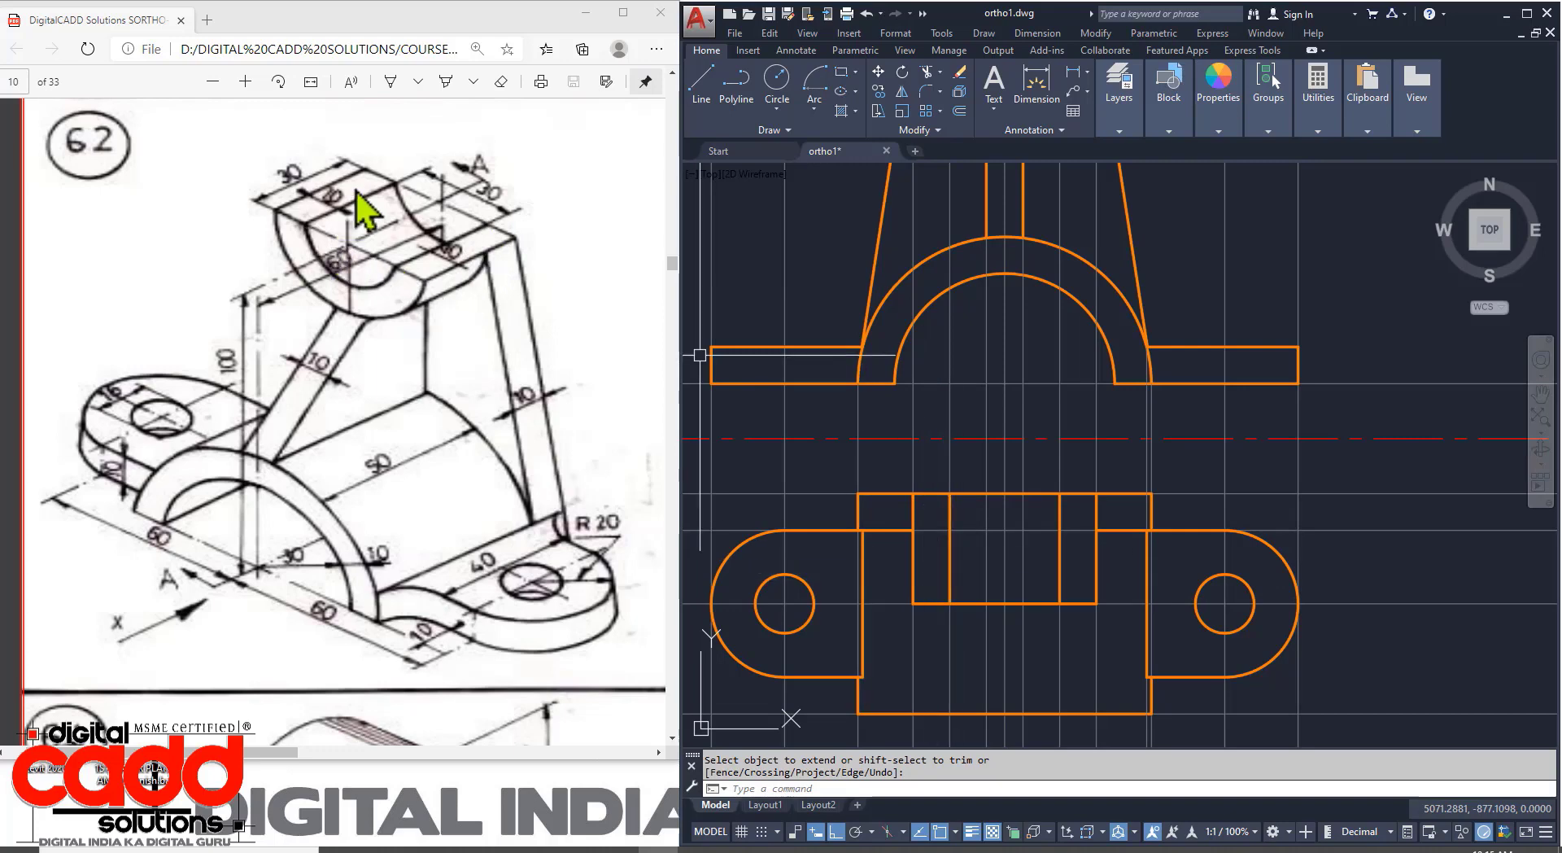
Draw the 10 wide rib's two vertical lines in the top view, each 30 long, from the upper support's front line to the body's front edge.
middle_click_drag(1057, 686, 1013, 610)
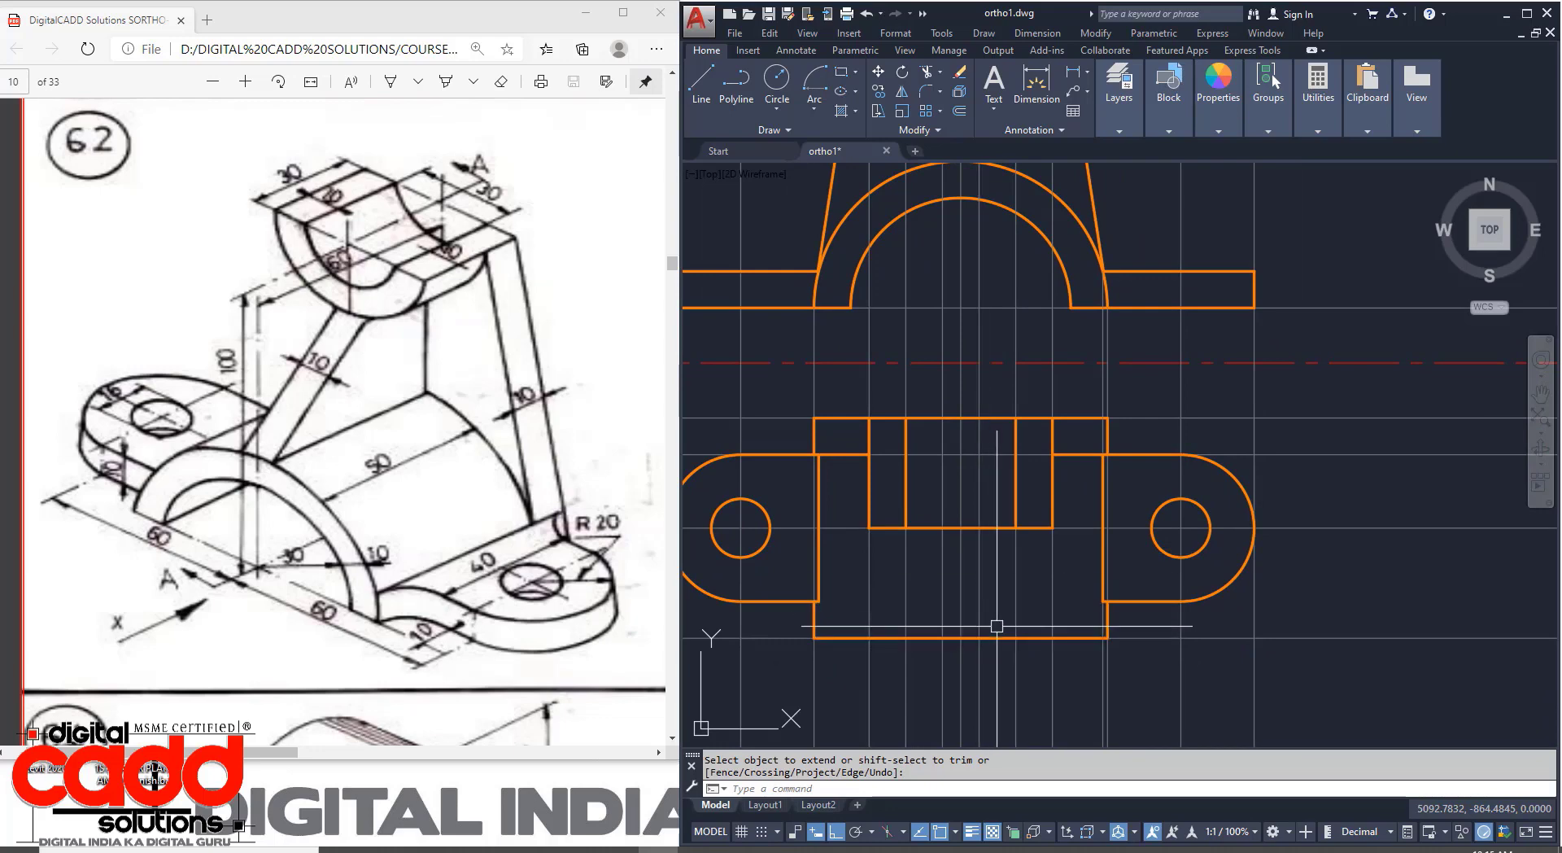
key("Escape")
type("L")
key("Return")
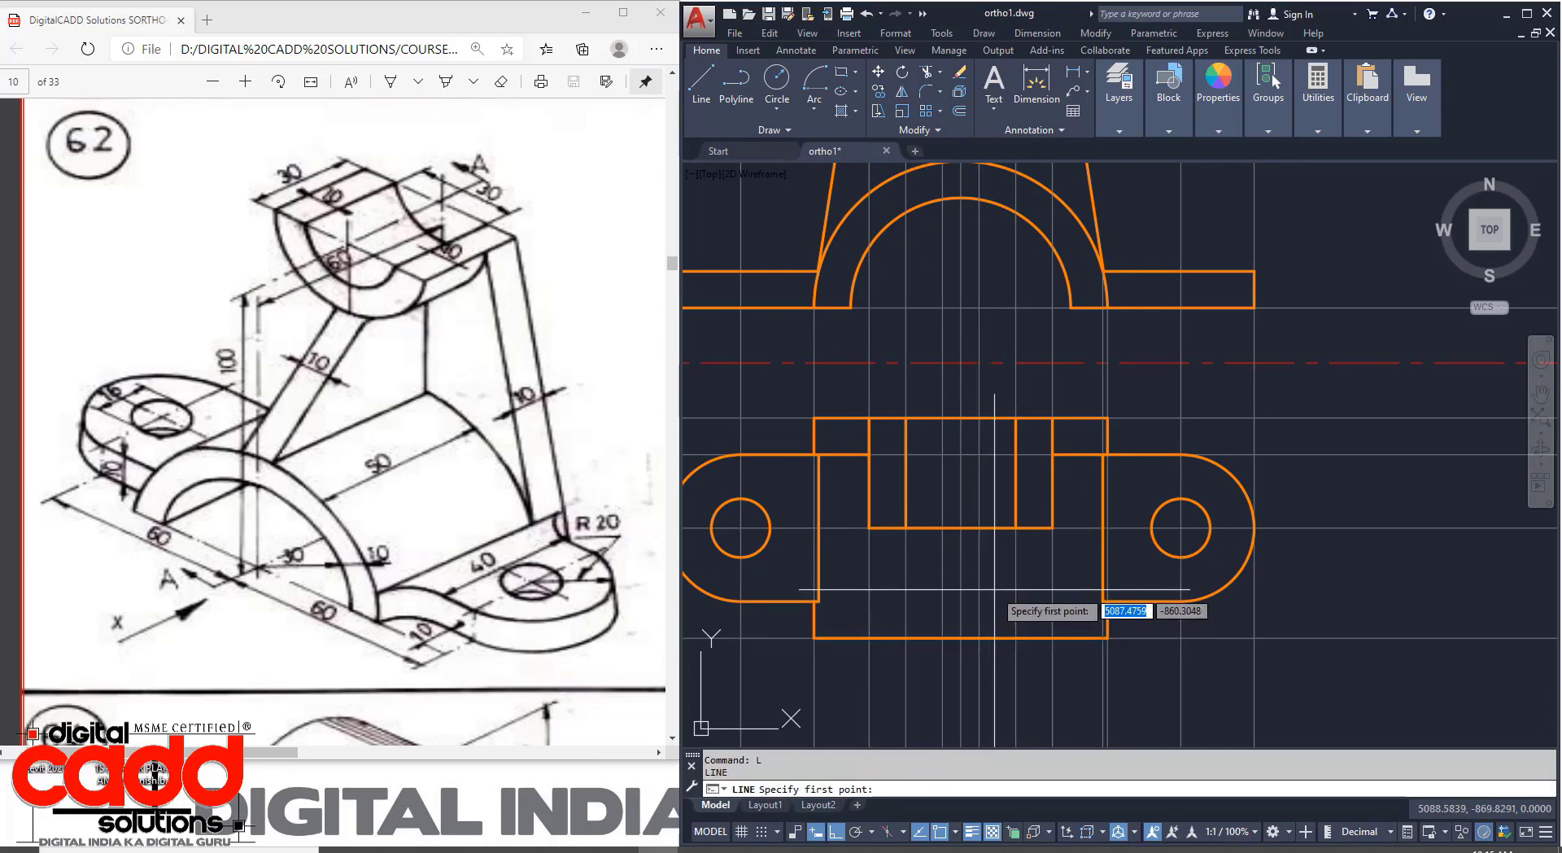
left_click(978, 527)
left_click(979, 637)
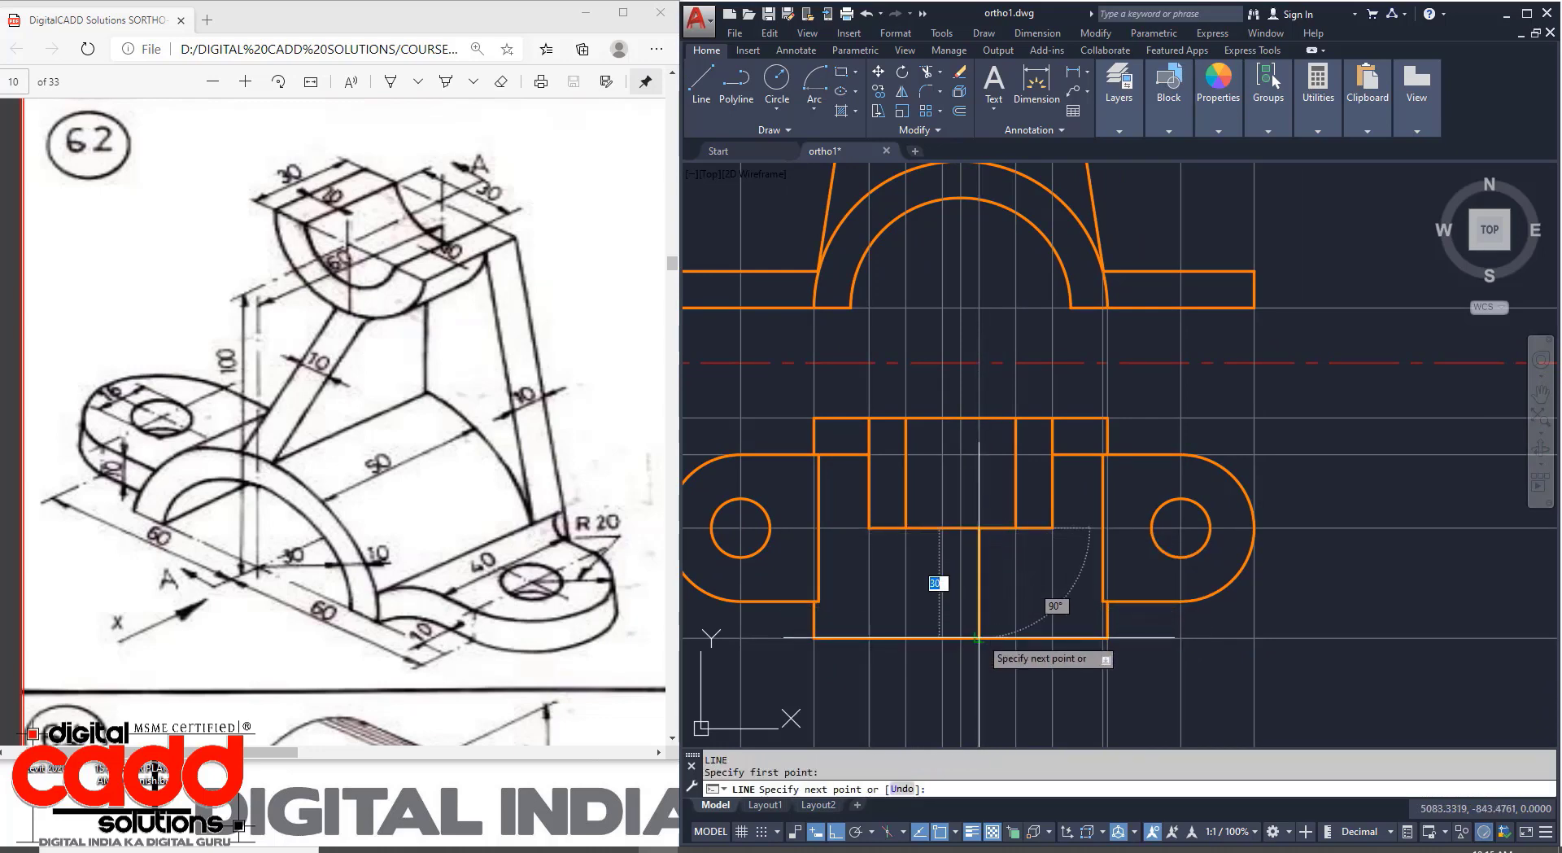
key("Return")
key("Return")
left_click(942, 528)
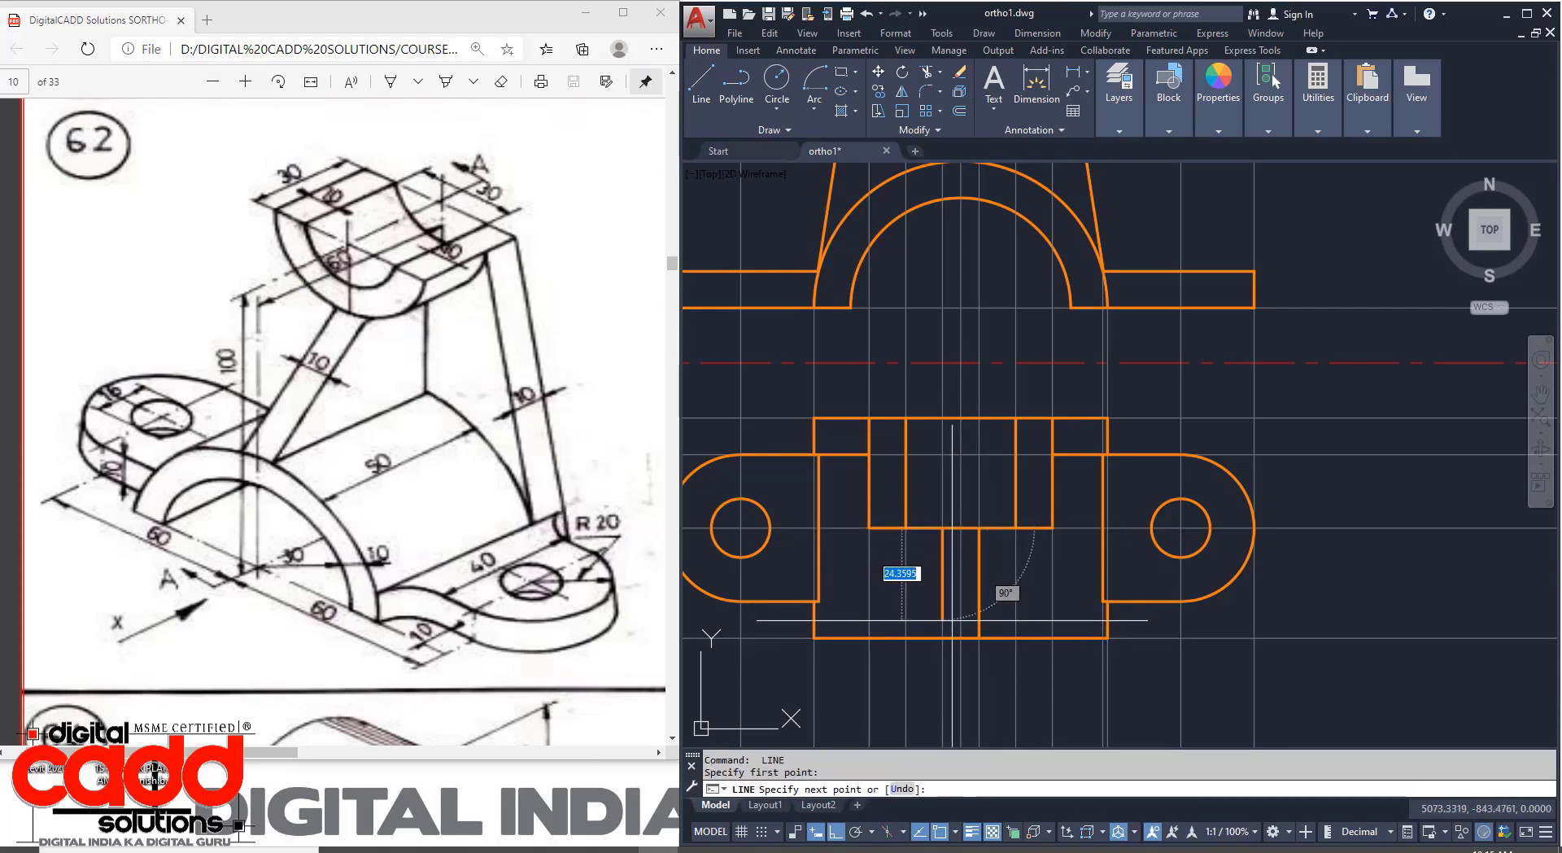
left_click(942, 637)
key("Return")
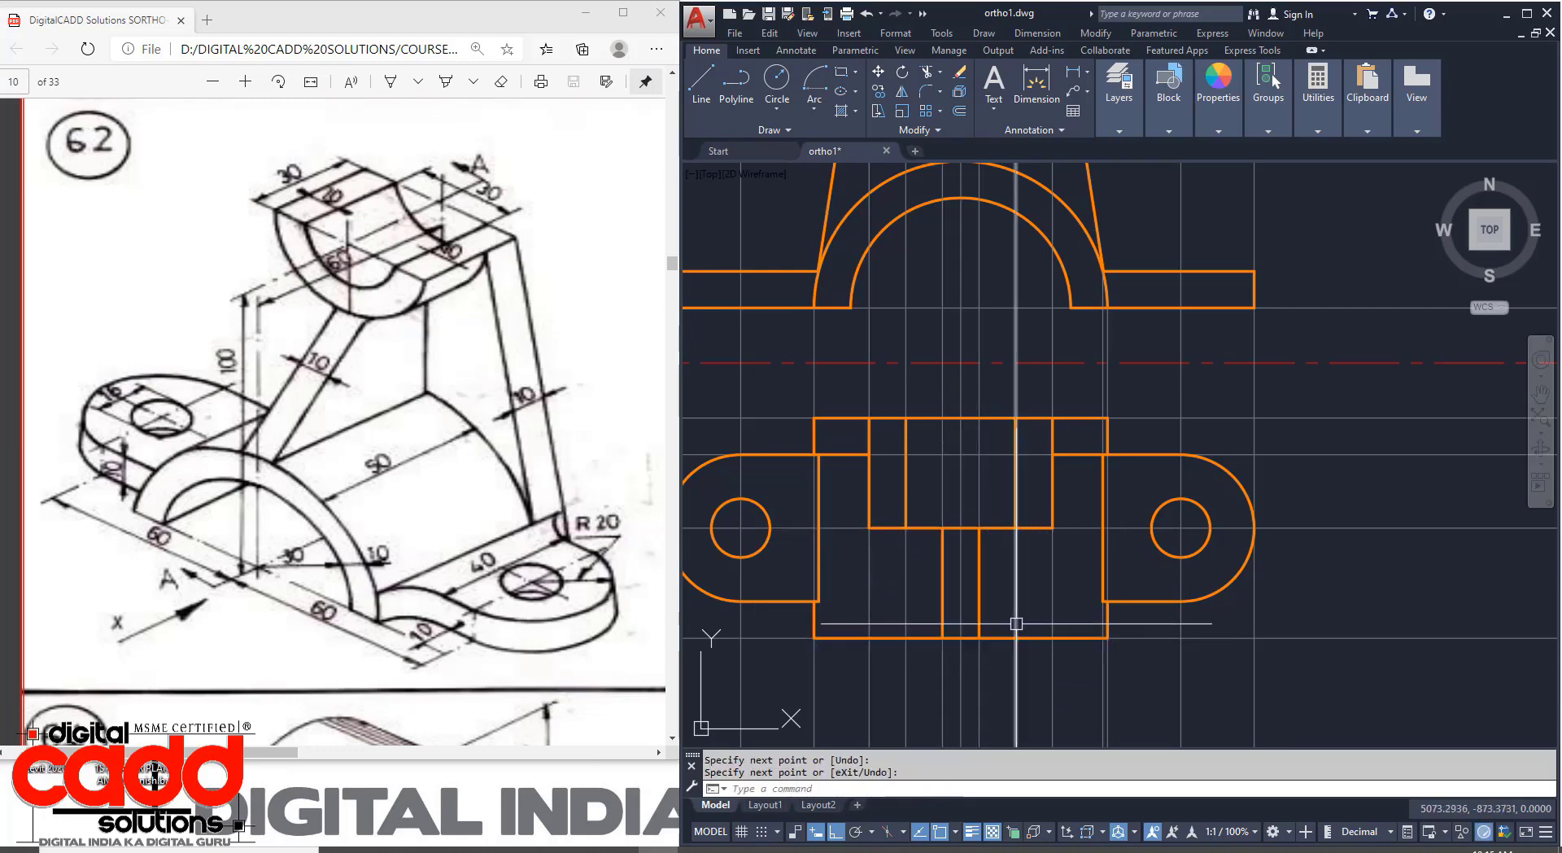
mouse_move(1011, 627)
middle_mouse_down()
mouse_move(1156, 618)
mouse_move(1131, 643)
middle_mouse_up()
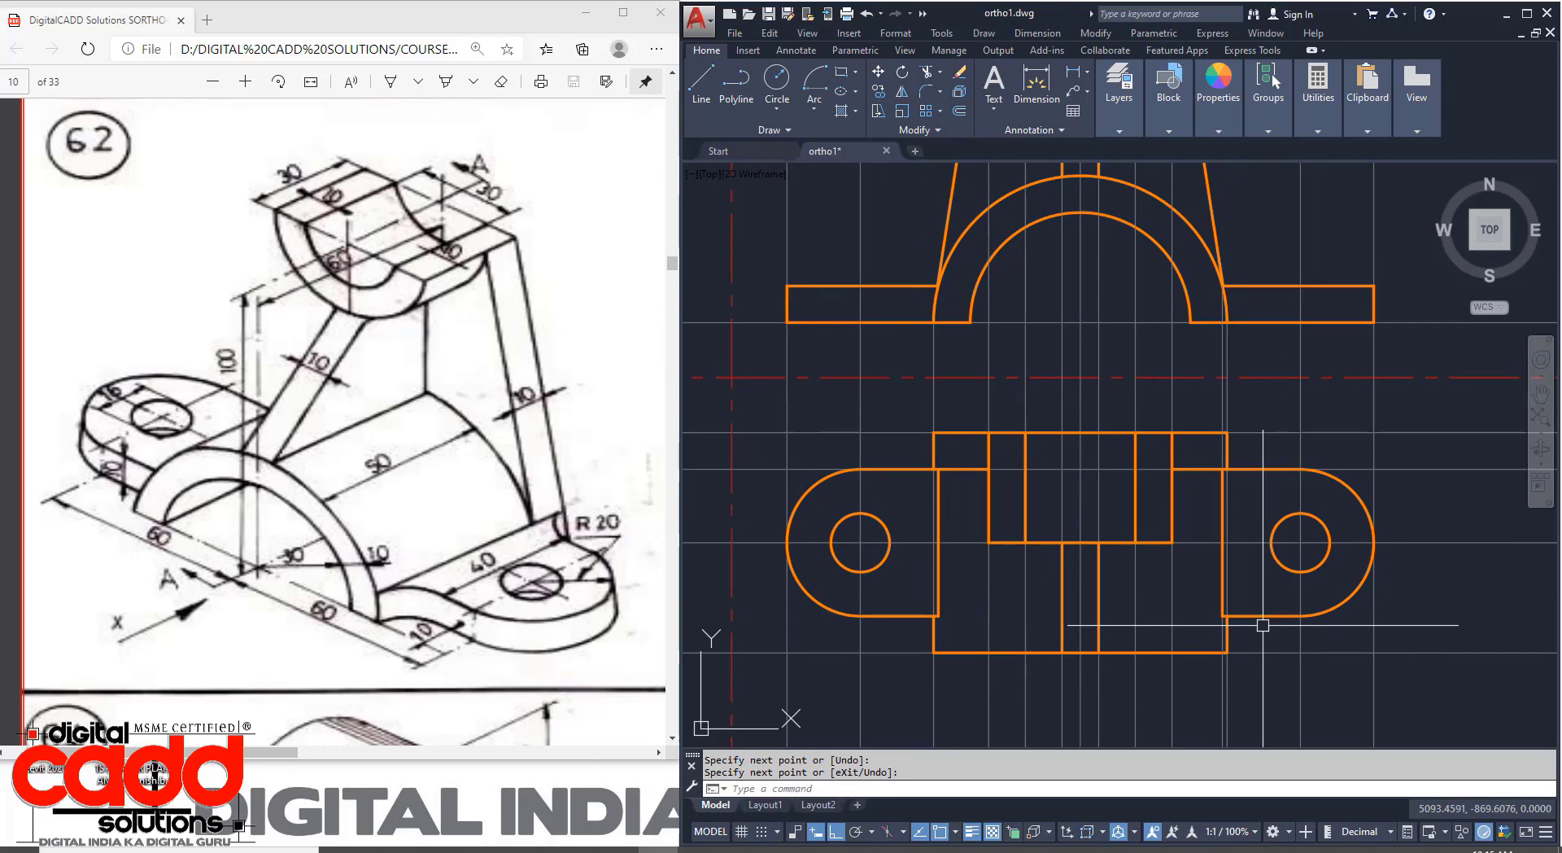
middle_click_drag(1234, 682, 1150, 676)
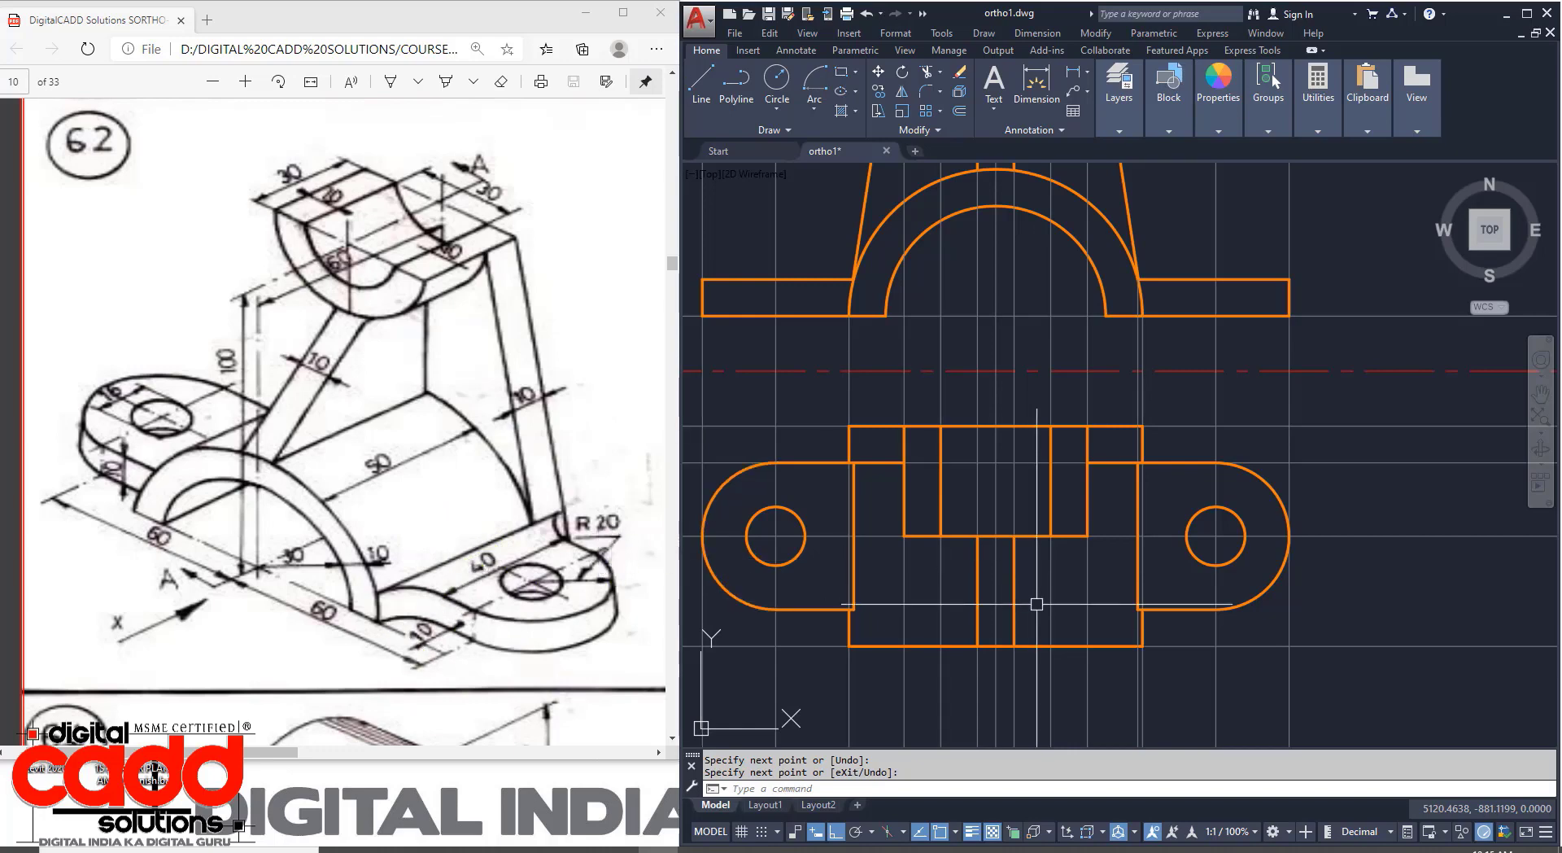
scroll(1221, 669, "up", 2)
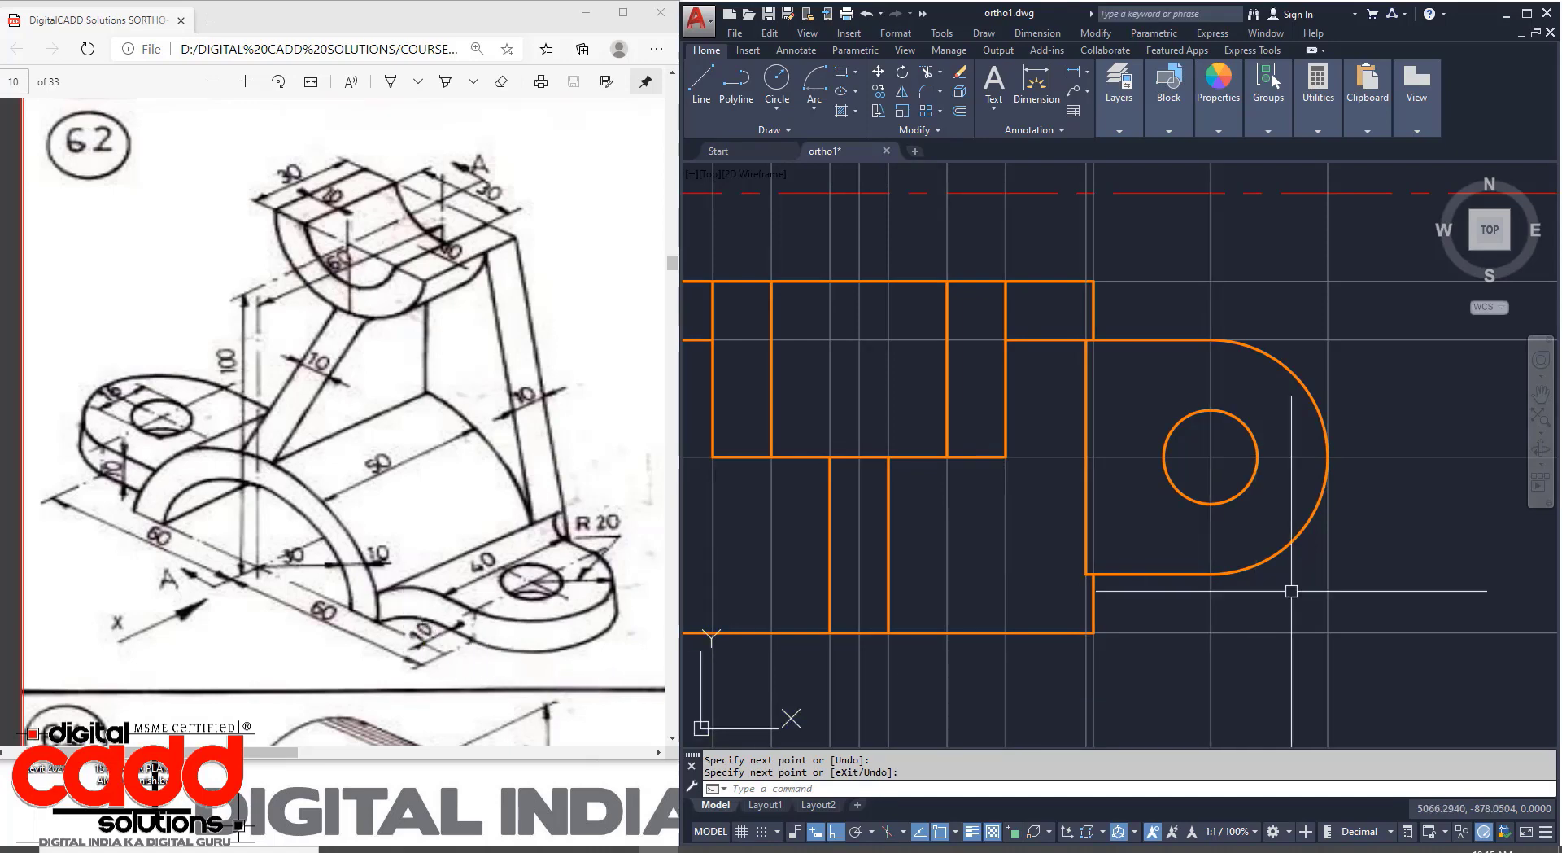
scroll(1293, 586, "down", 2)
Fillet the rear corner between the left lug and the body rectangle with radius 10, using the No trim and Multiple options.
middle_click_drag(952, 529, 974, 553)
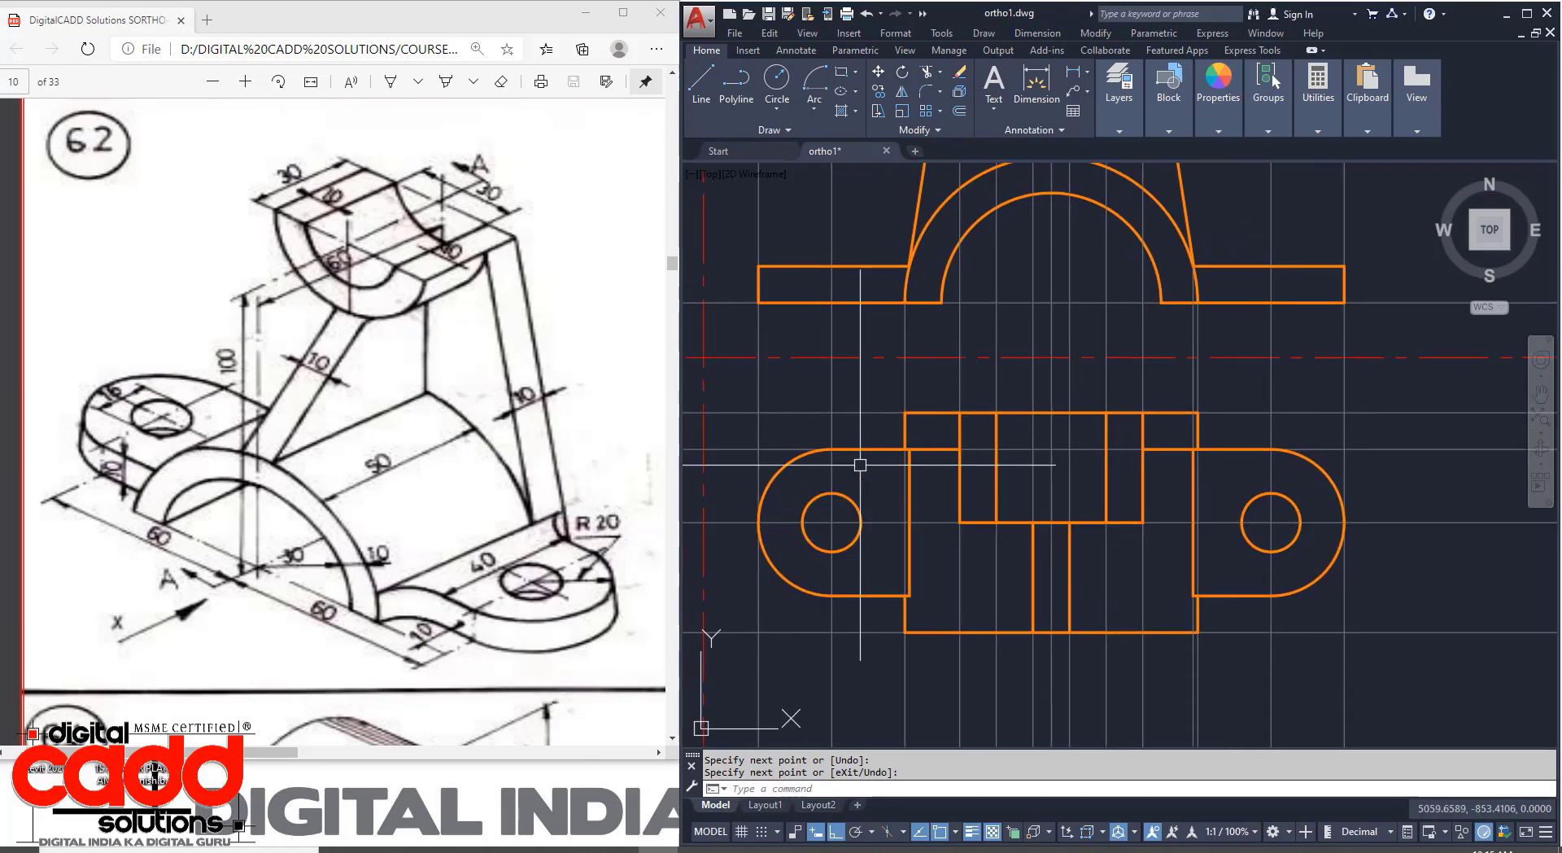
scroll(860, 465, "up", 4)
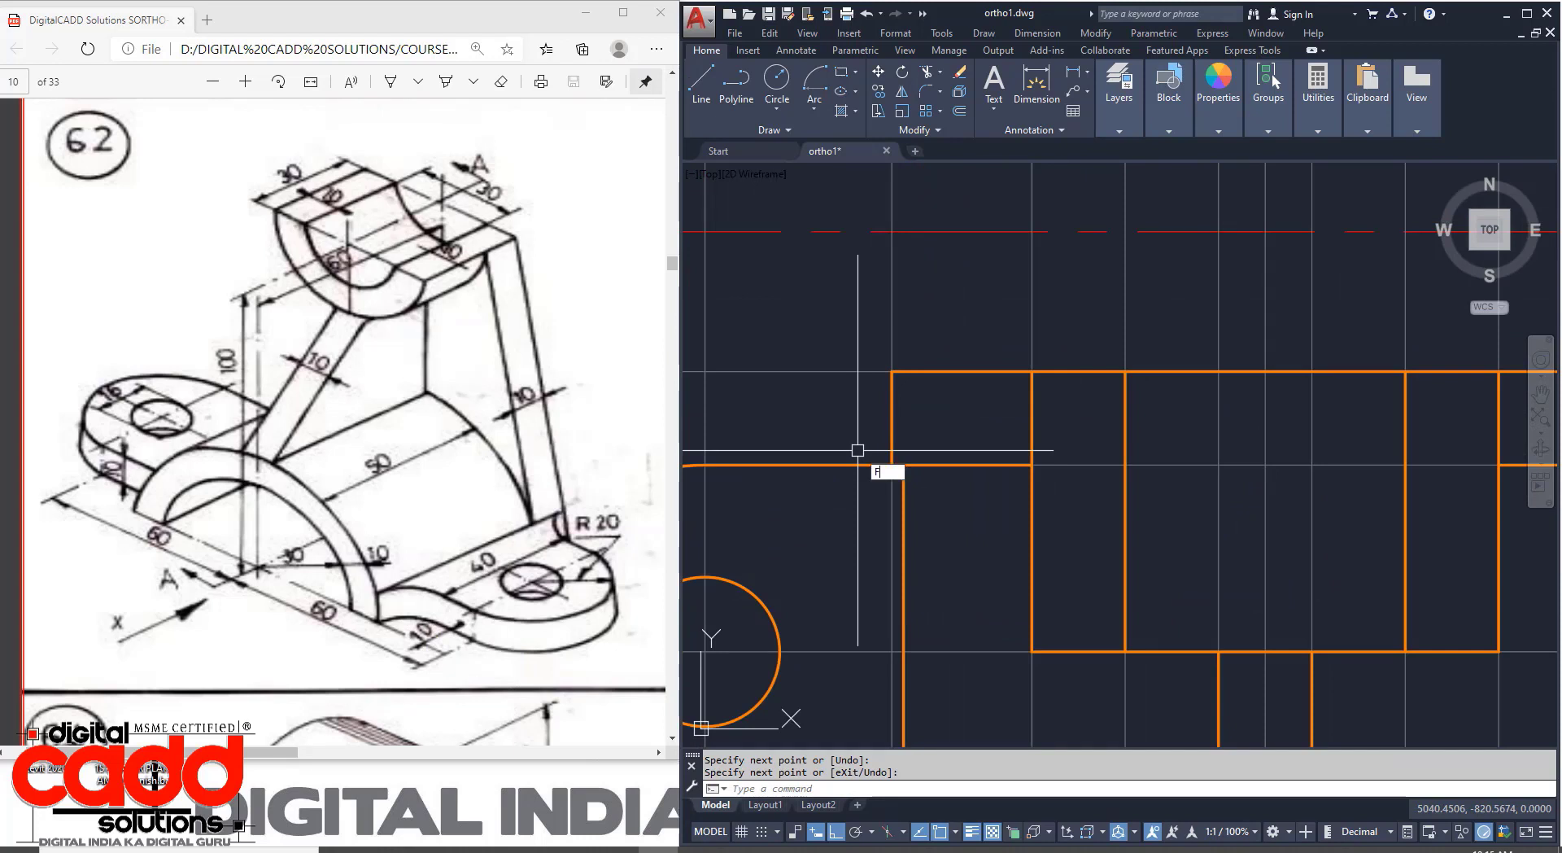
key("Return")
key("Return")
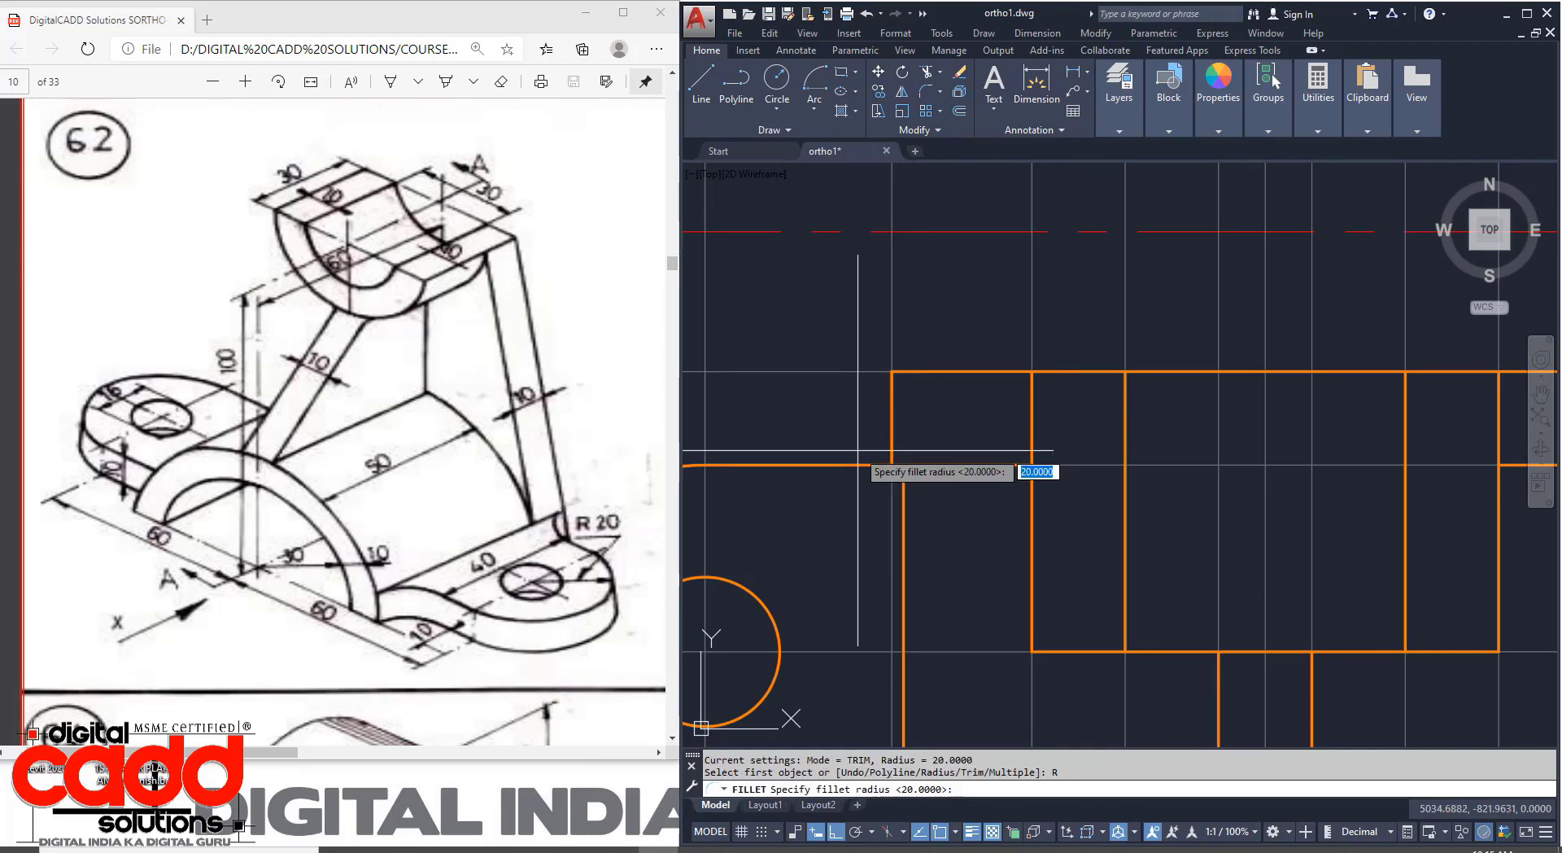
key("Return")
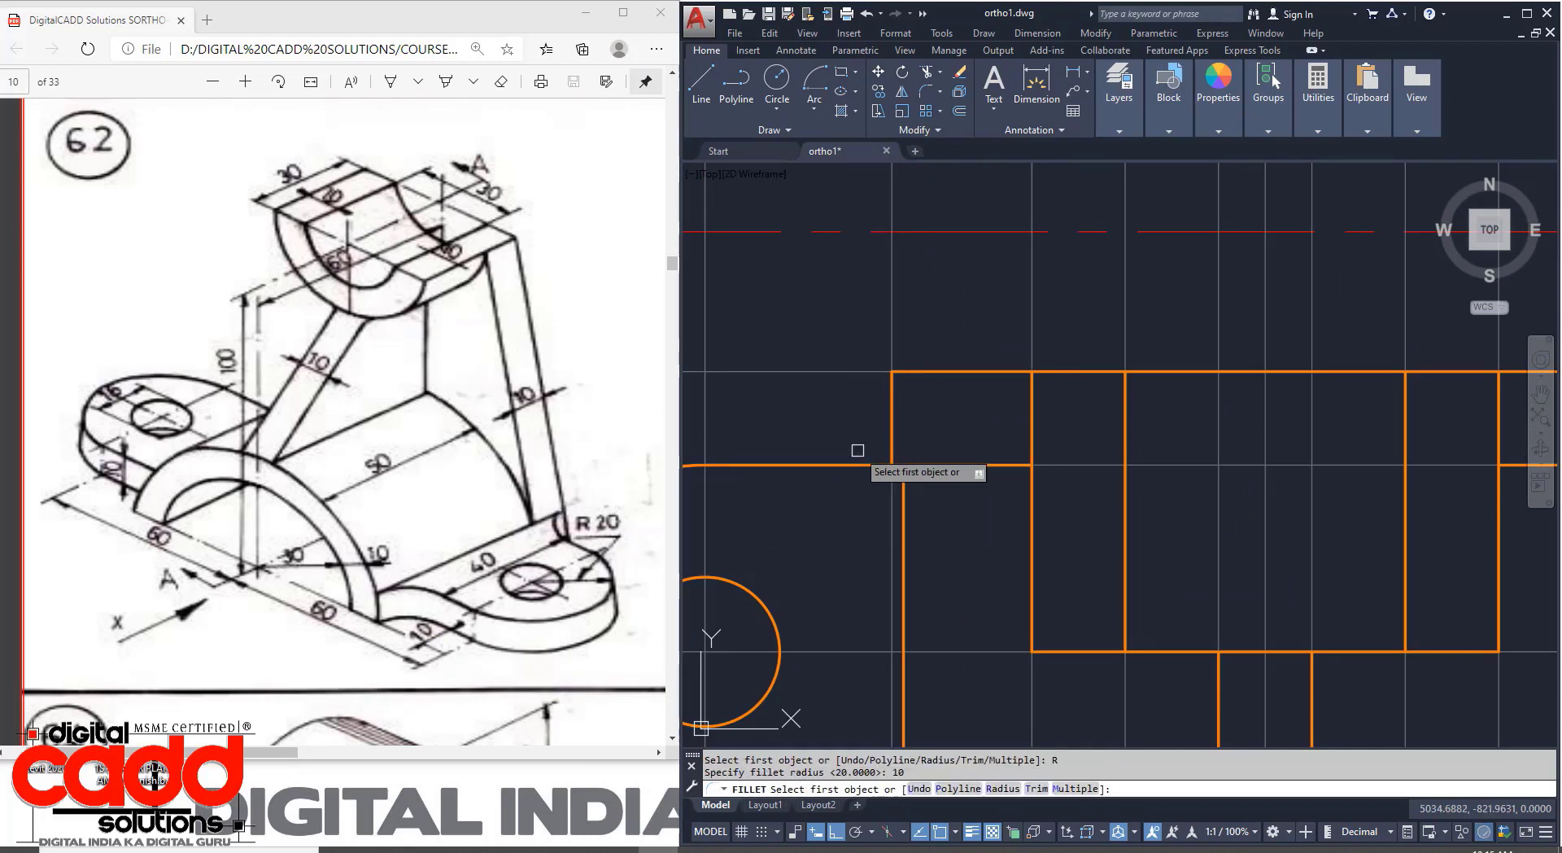
key("Return")
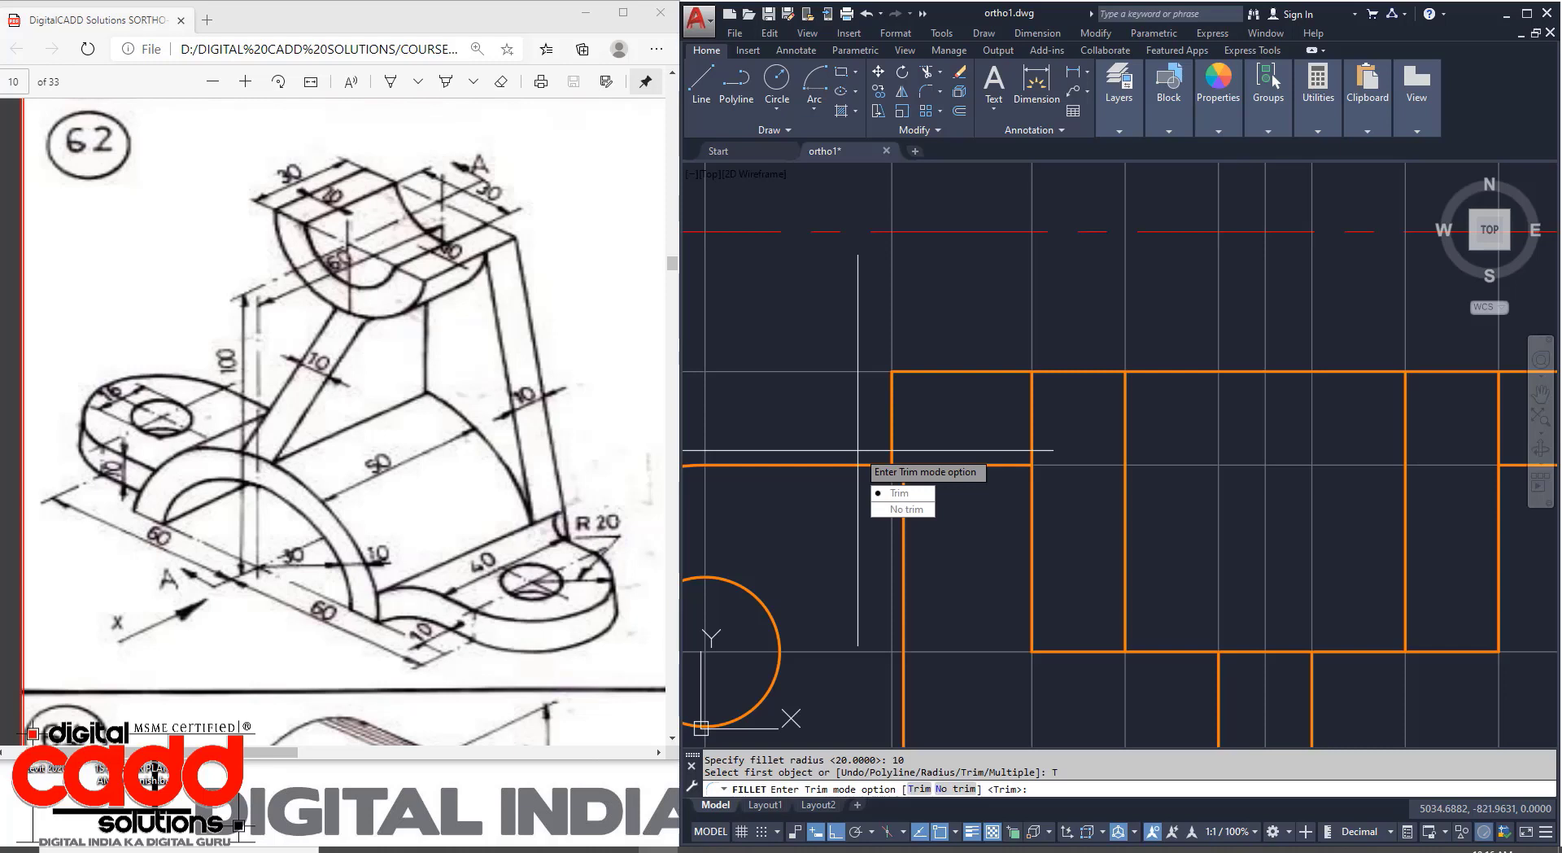
left_click(893, 510)
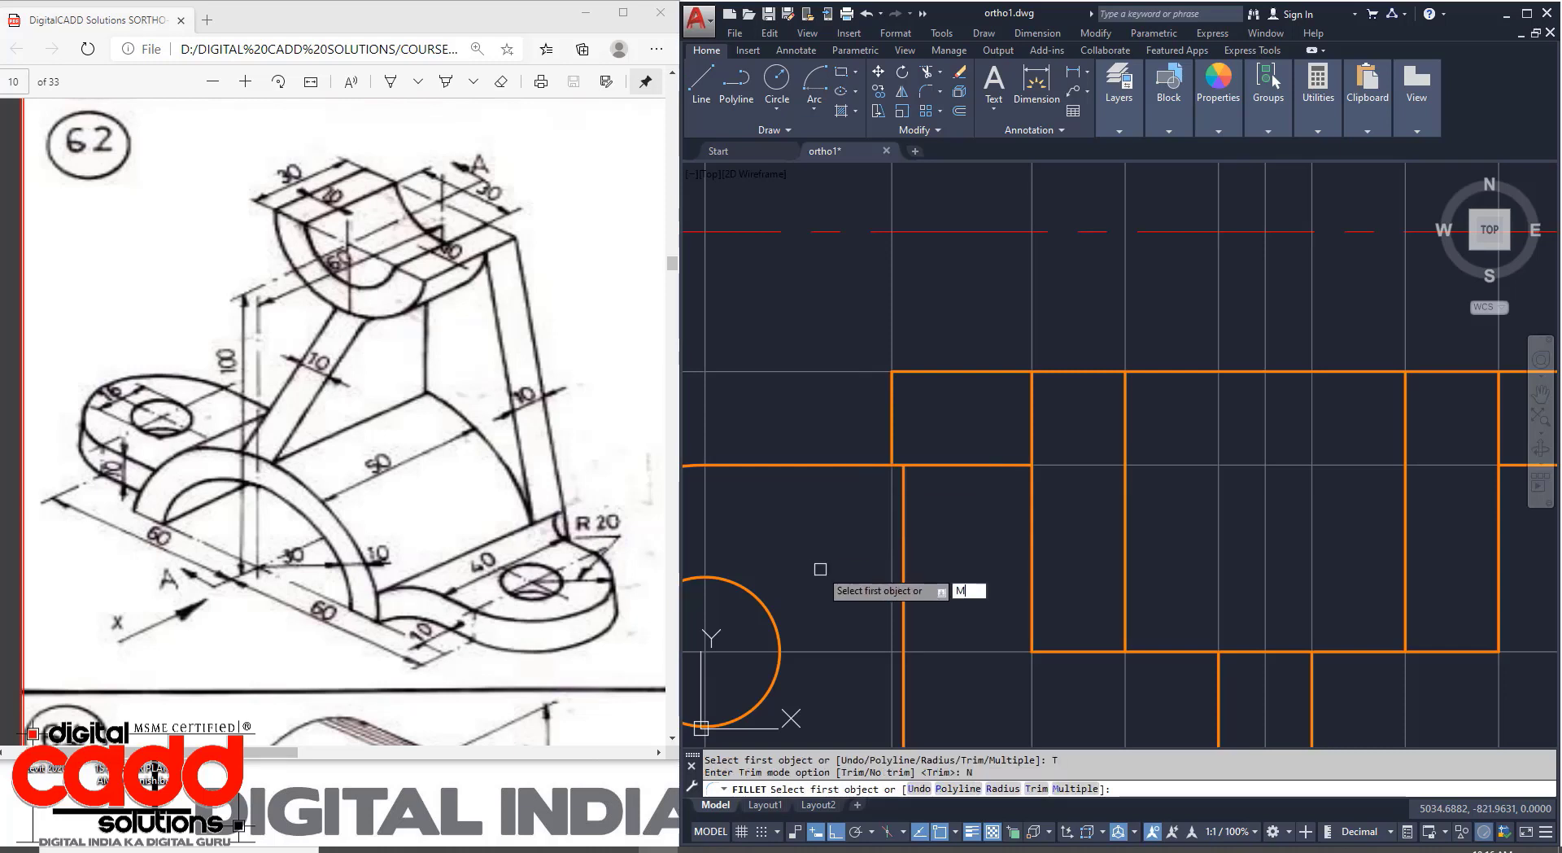
left_click(890, 427)
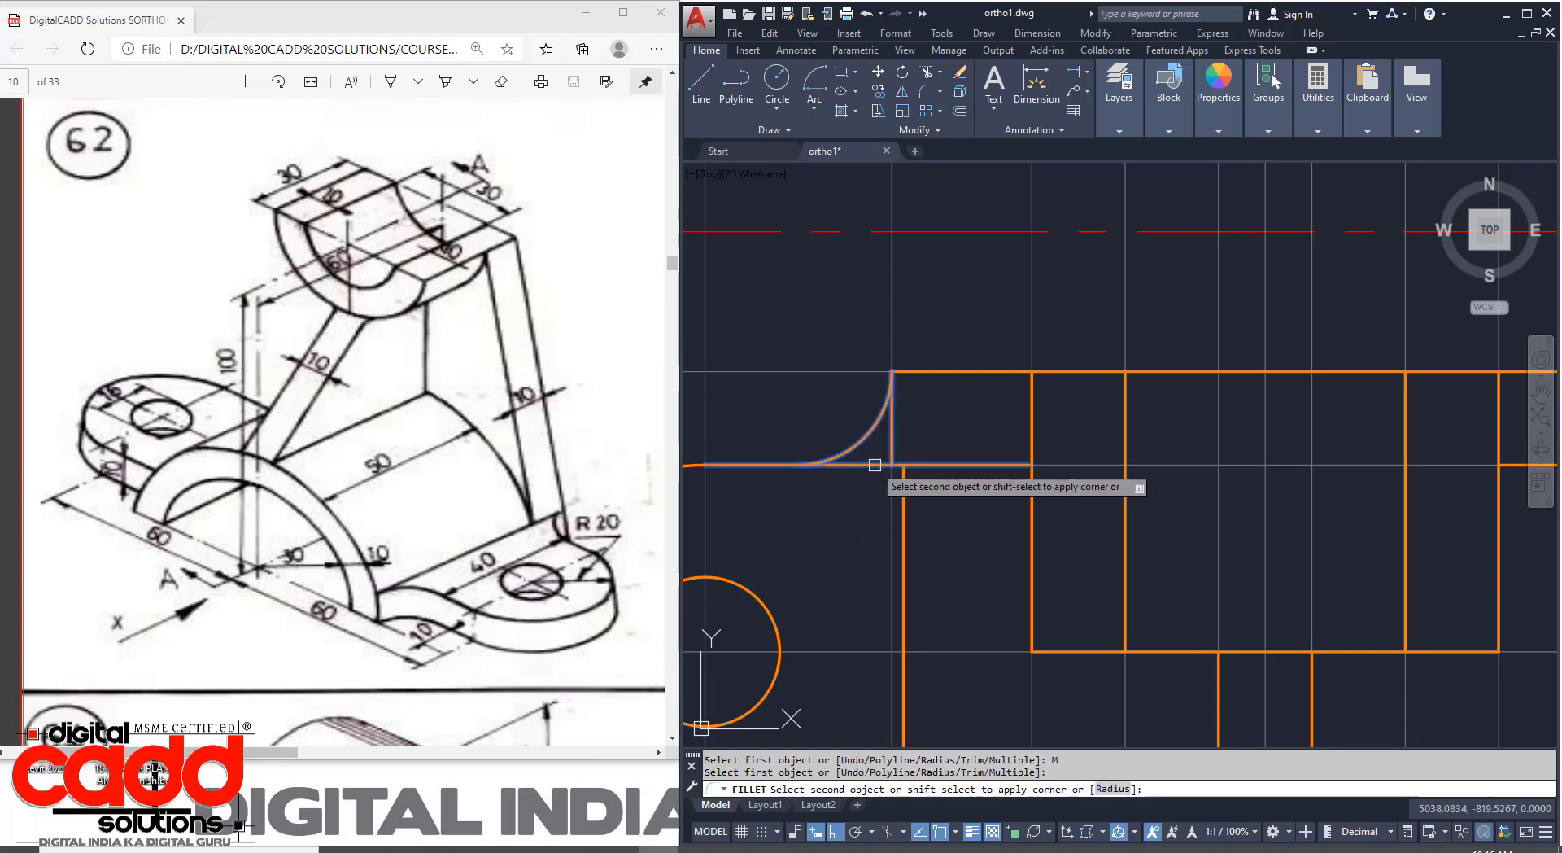
left_click(887, 465)
Fillet the left lug's front corner and both corners of the right lug against the body rectangle in the top view.
scroll(894, 468, "down", 4)
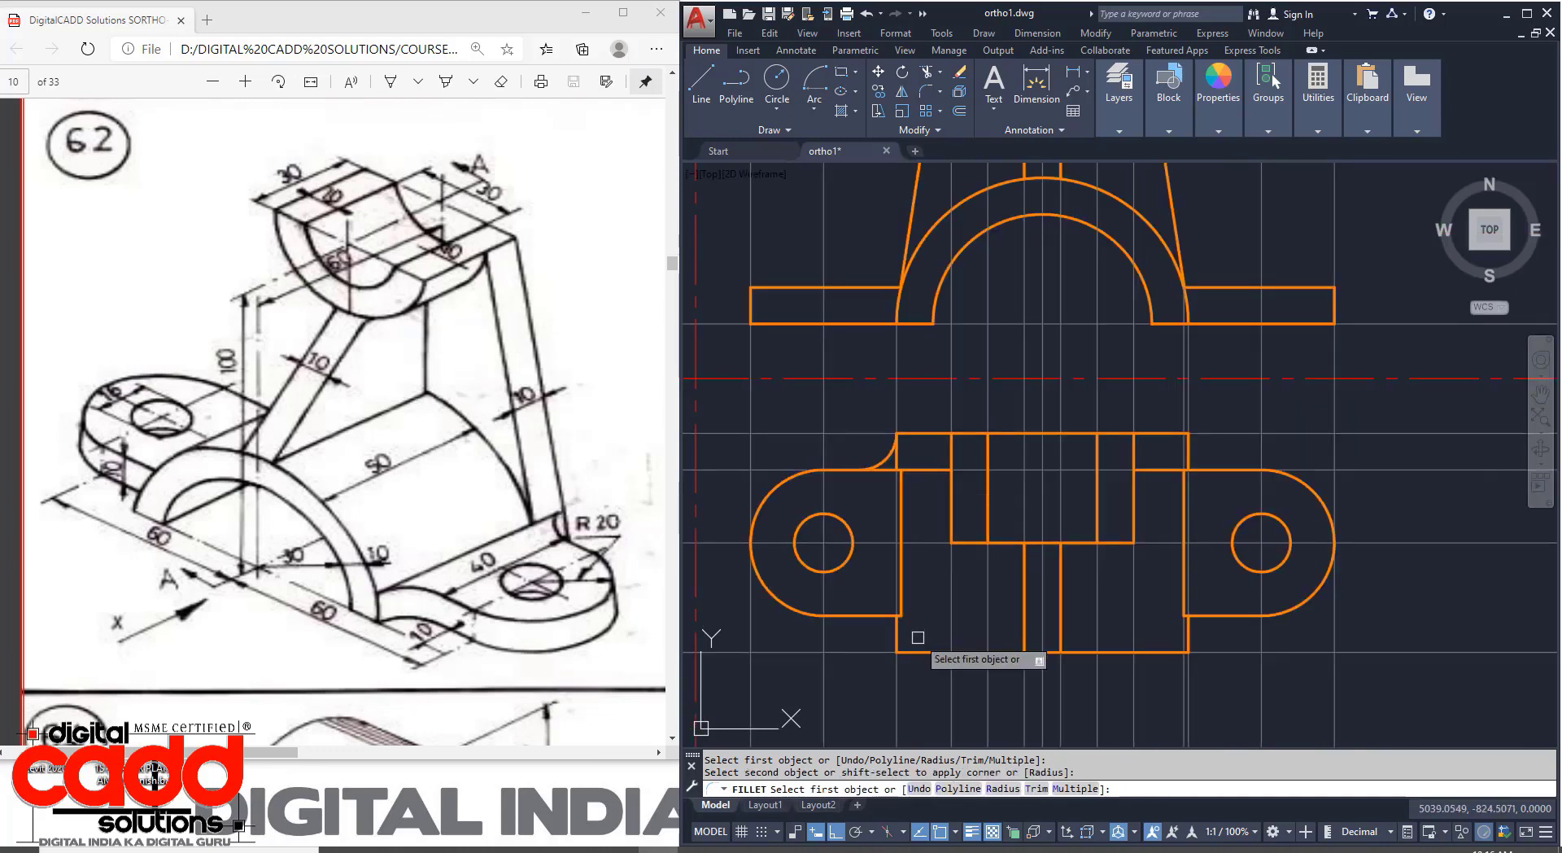
left_click(874, 617)
scroll(1249, 647, "up", 4)
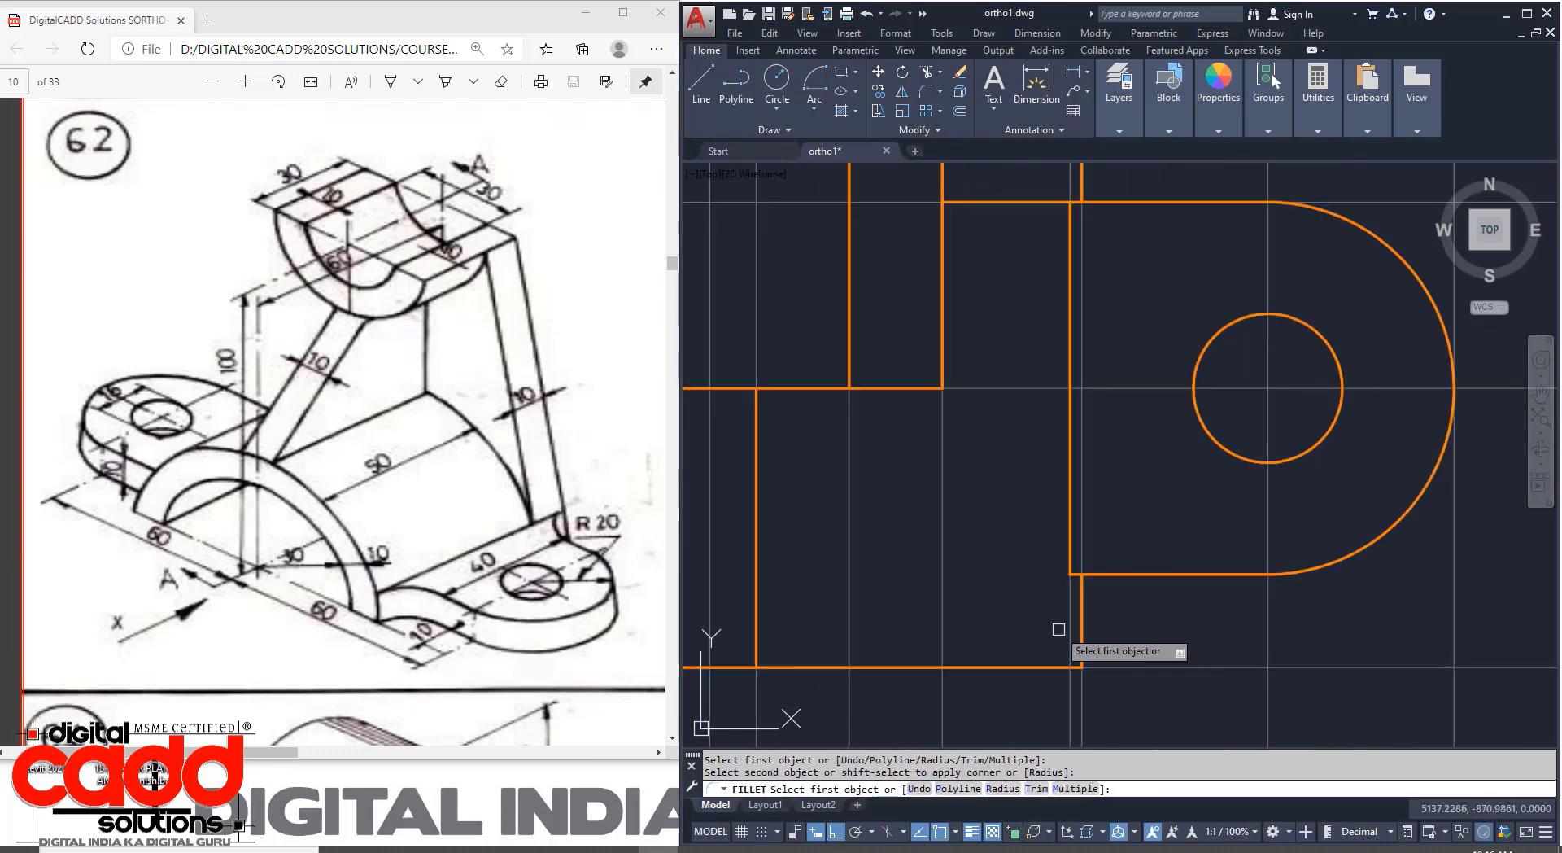
left_click(1083, 612)
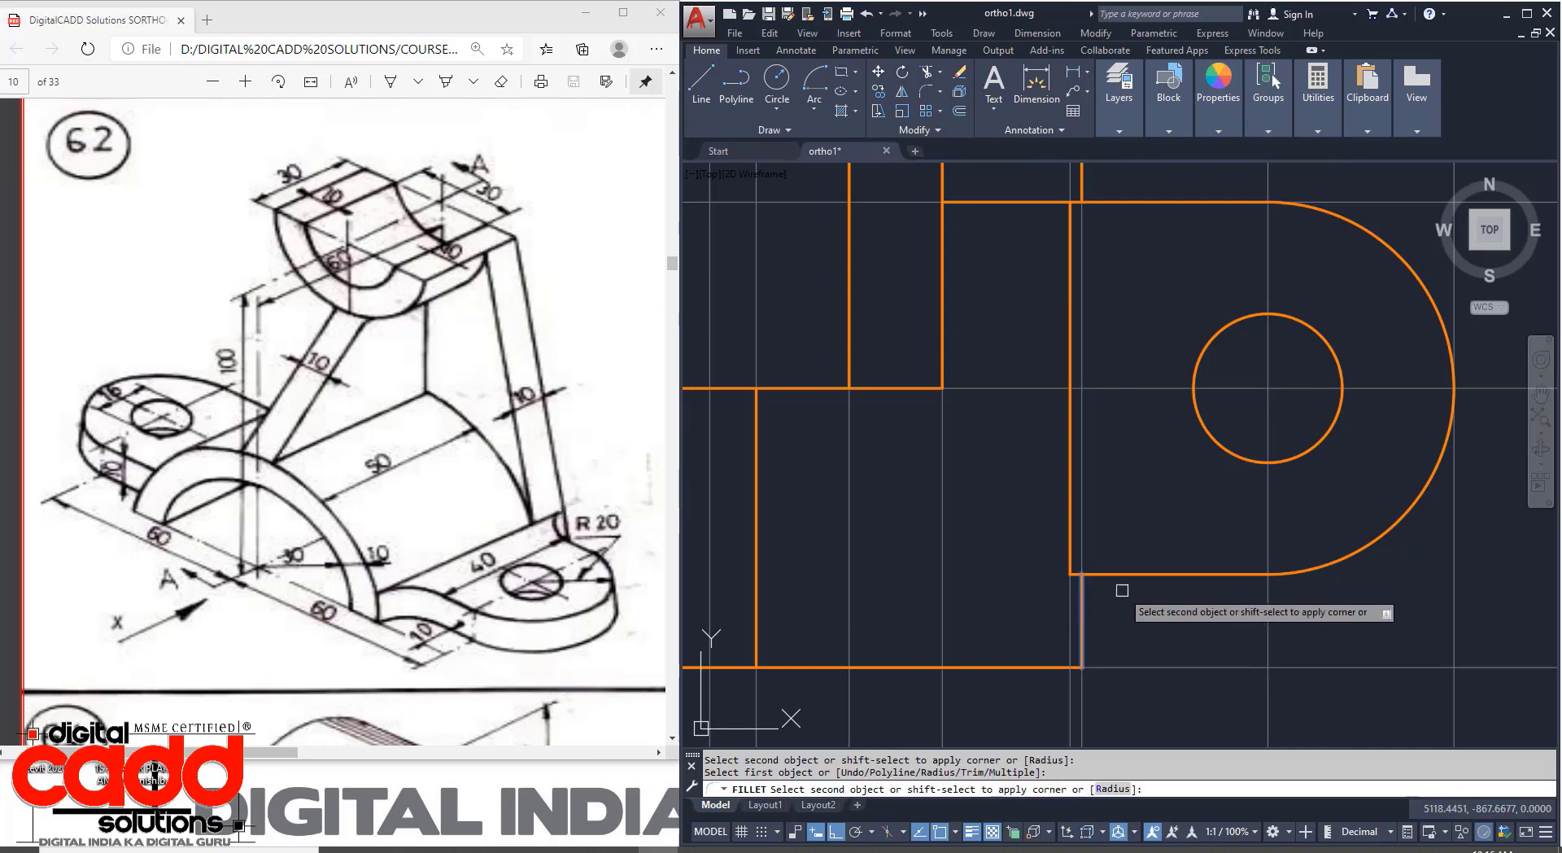
left_click(1121, 573)
scroll(1082, 684, "down", 4)
scroll(1065, 481, "up", 4)
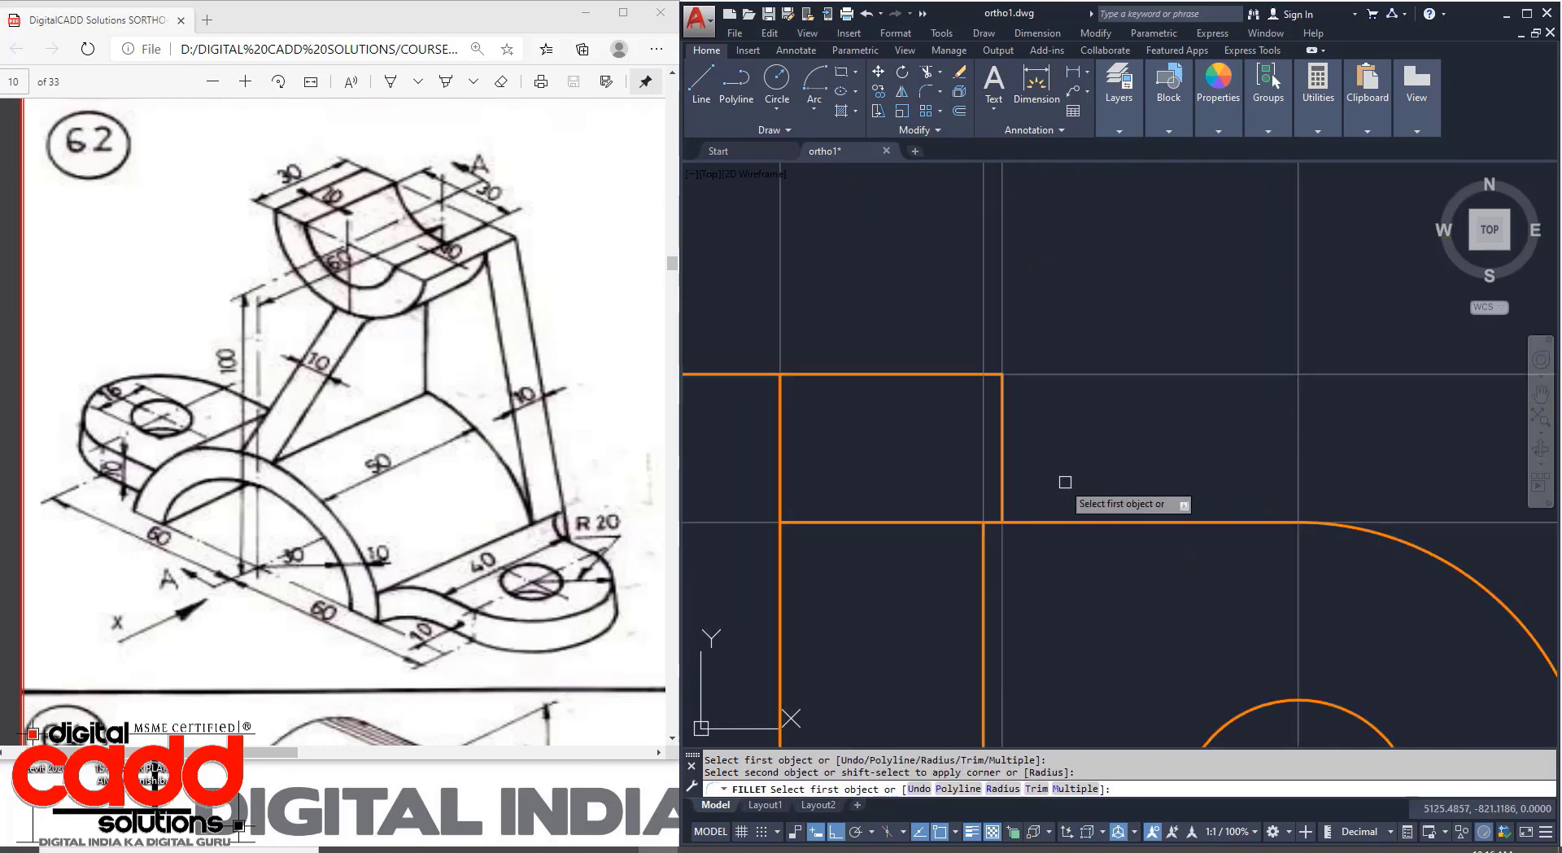
left_click(1007, 461)
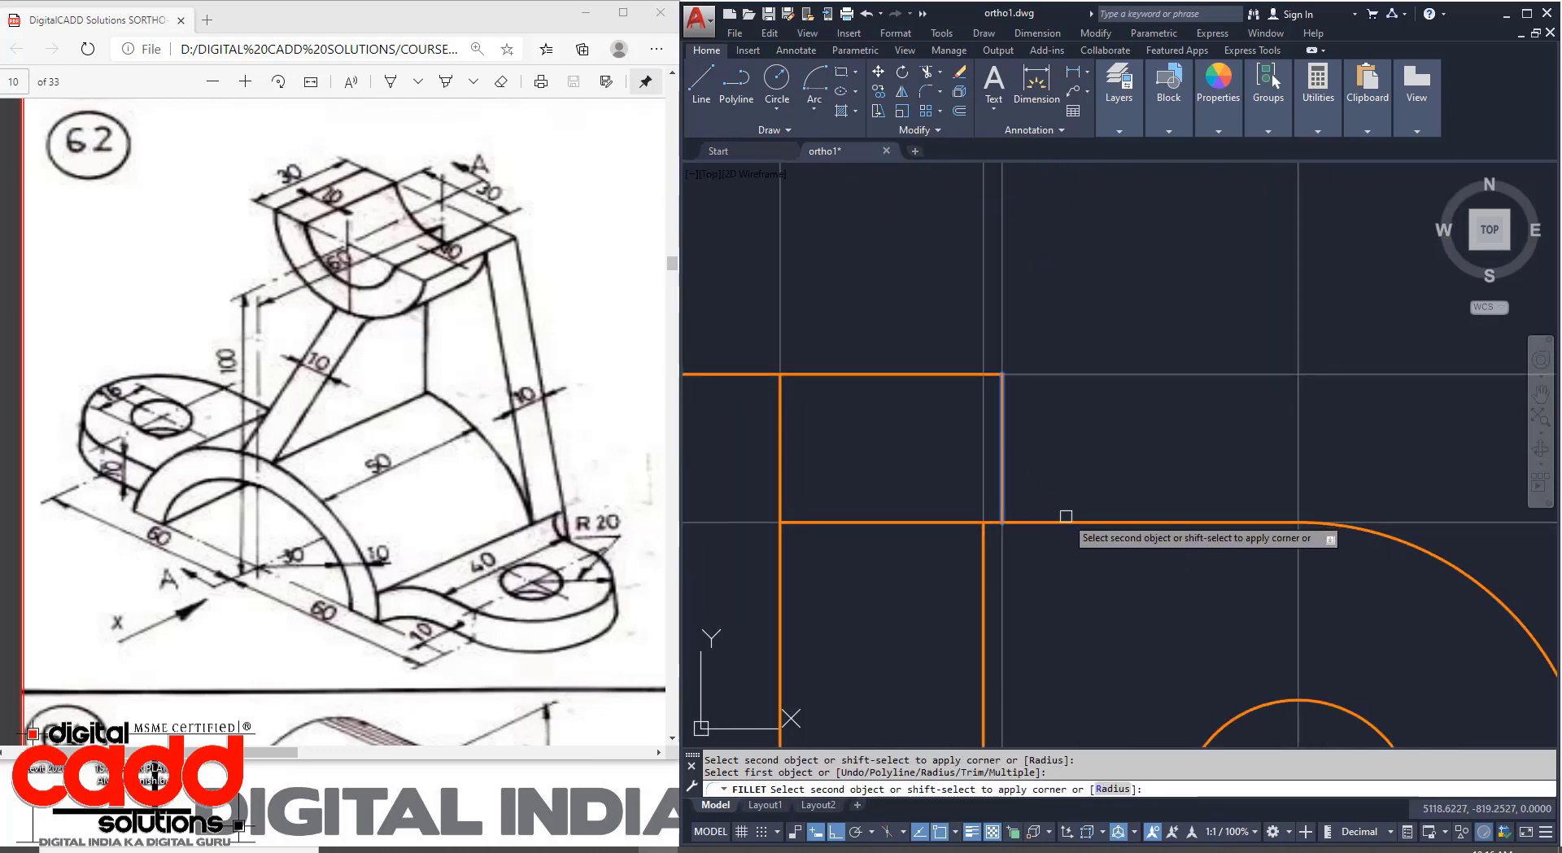
left_click(1062, 521)
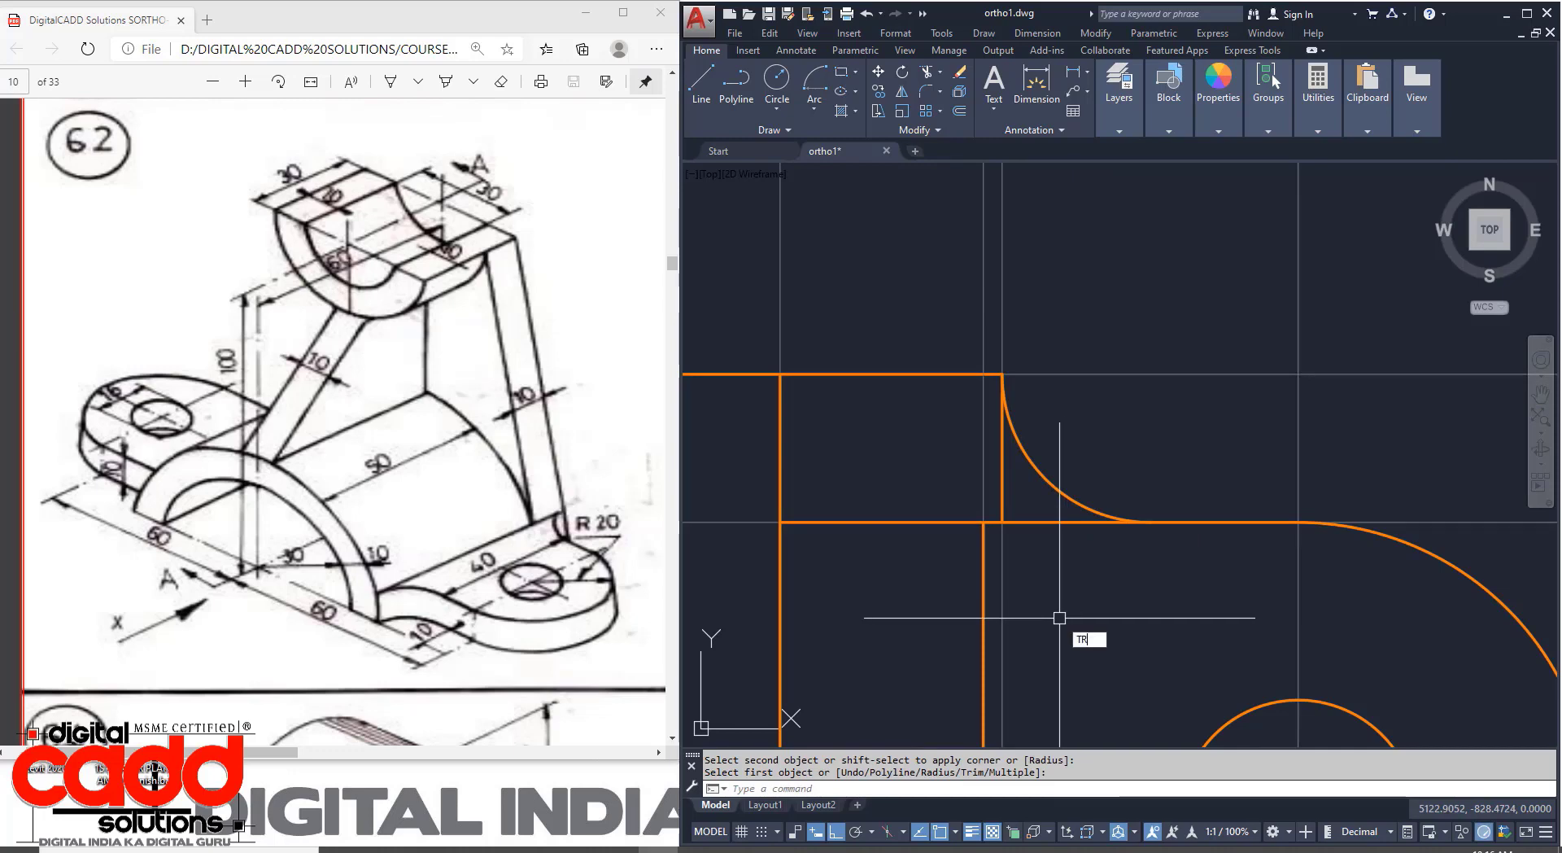
Trim the straight lug edges between the fillet arcs and the body's side lines at all four corners.
key("Return")
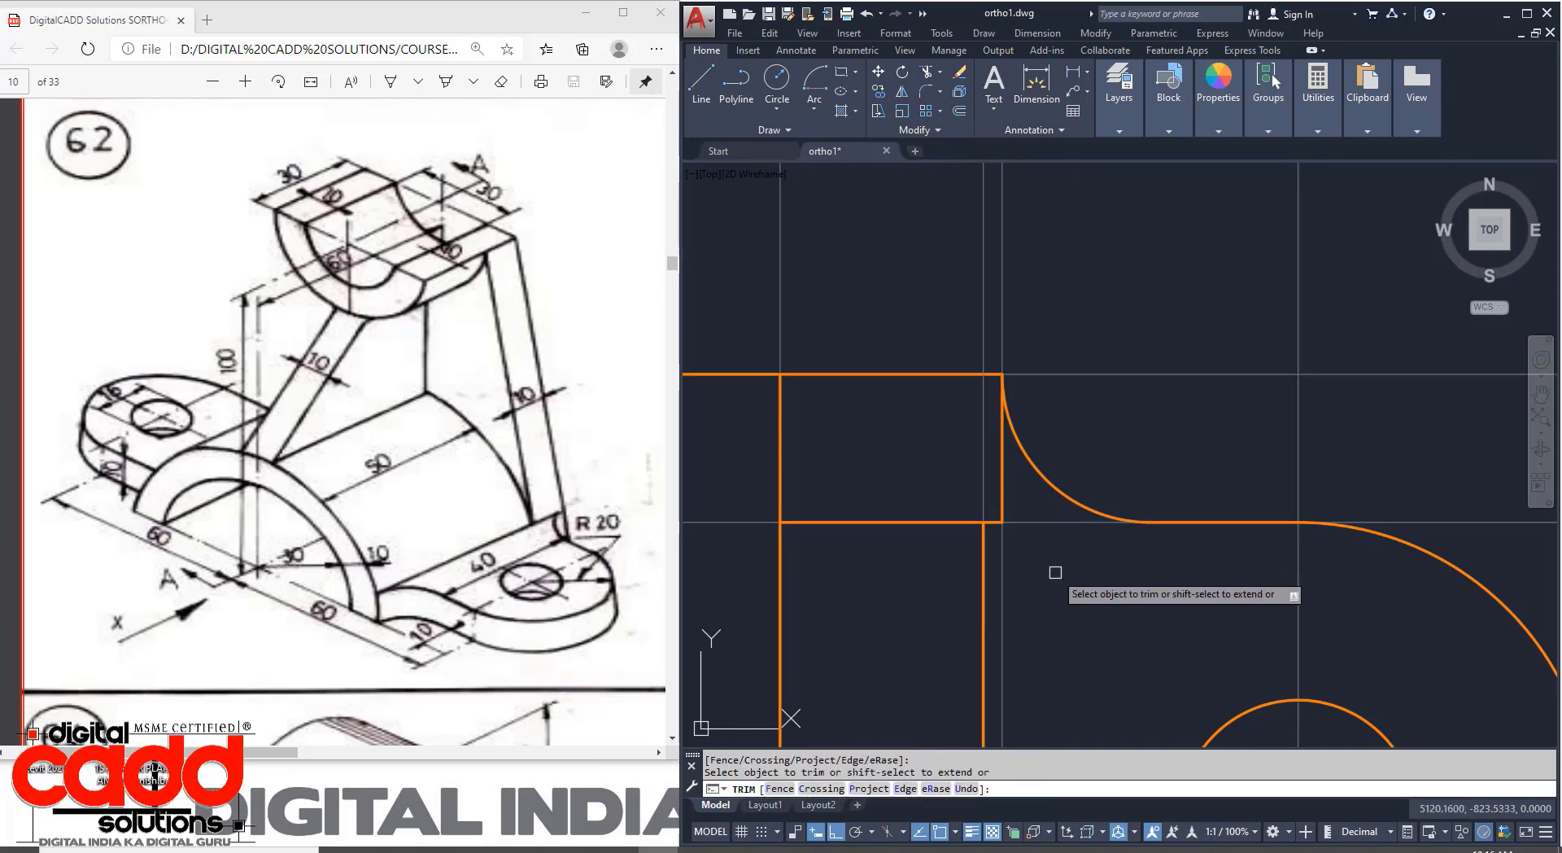
scroll(1074, 610, "down", 3)
scroll(1123, 667, "up", 3)
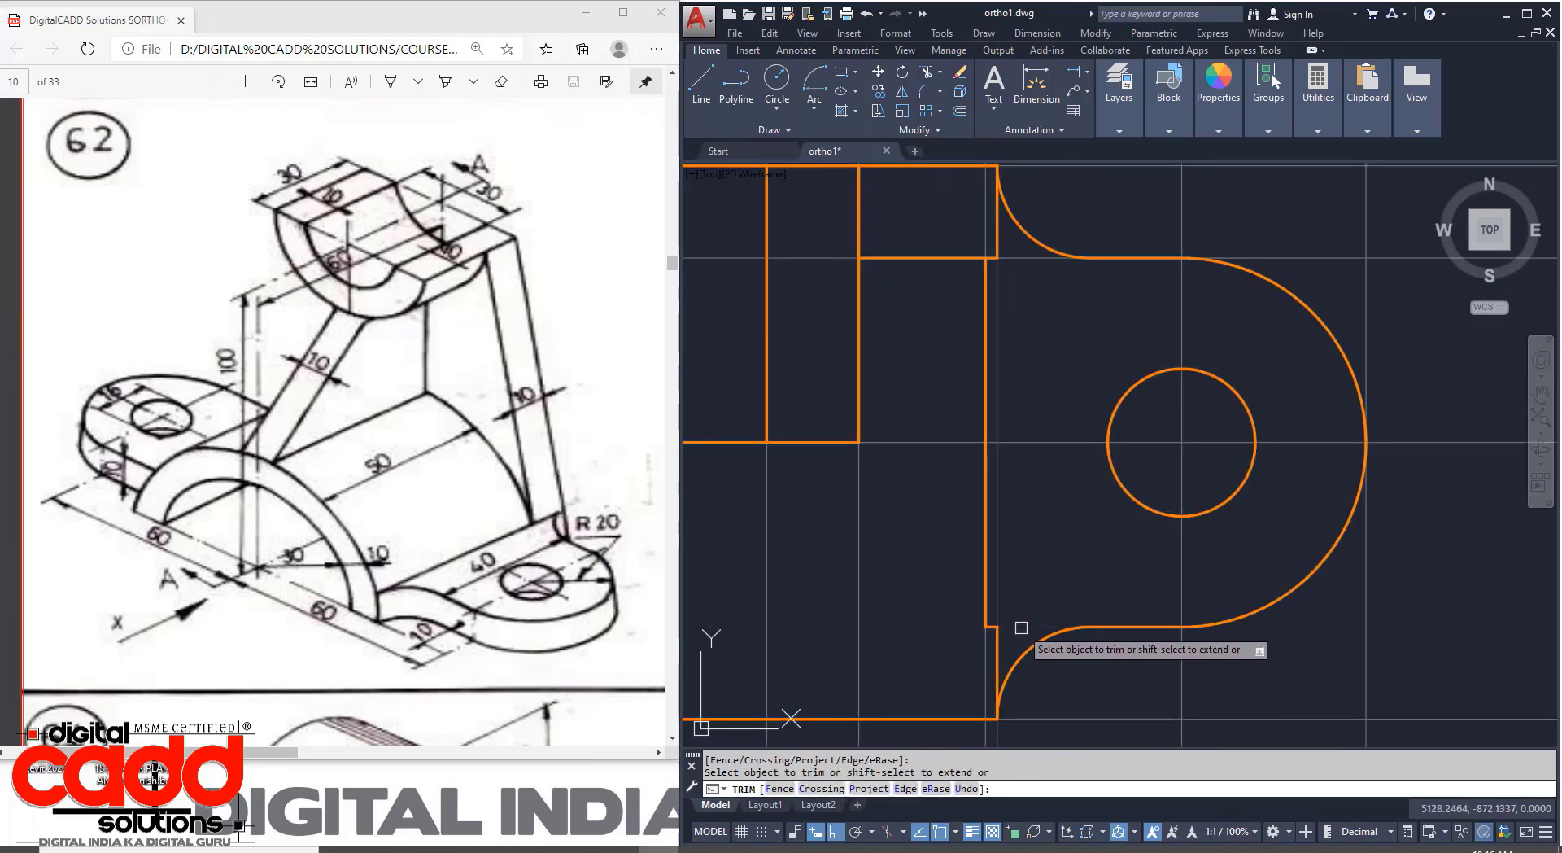
scroll(1153, 632, "down", 2)
middle_click_drag(1109, 688, 1209, 685)
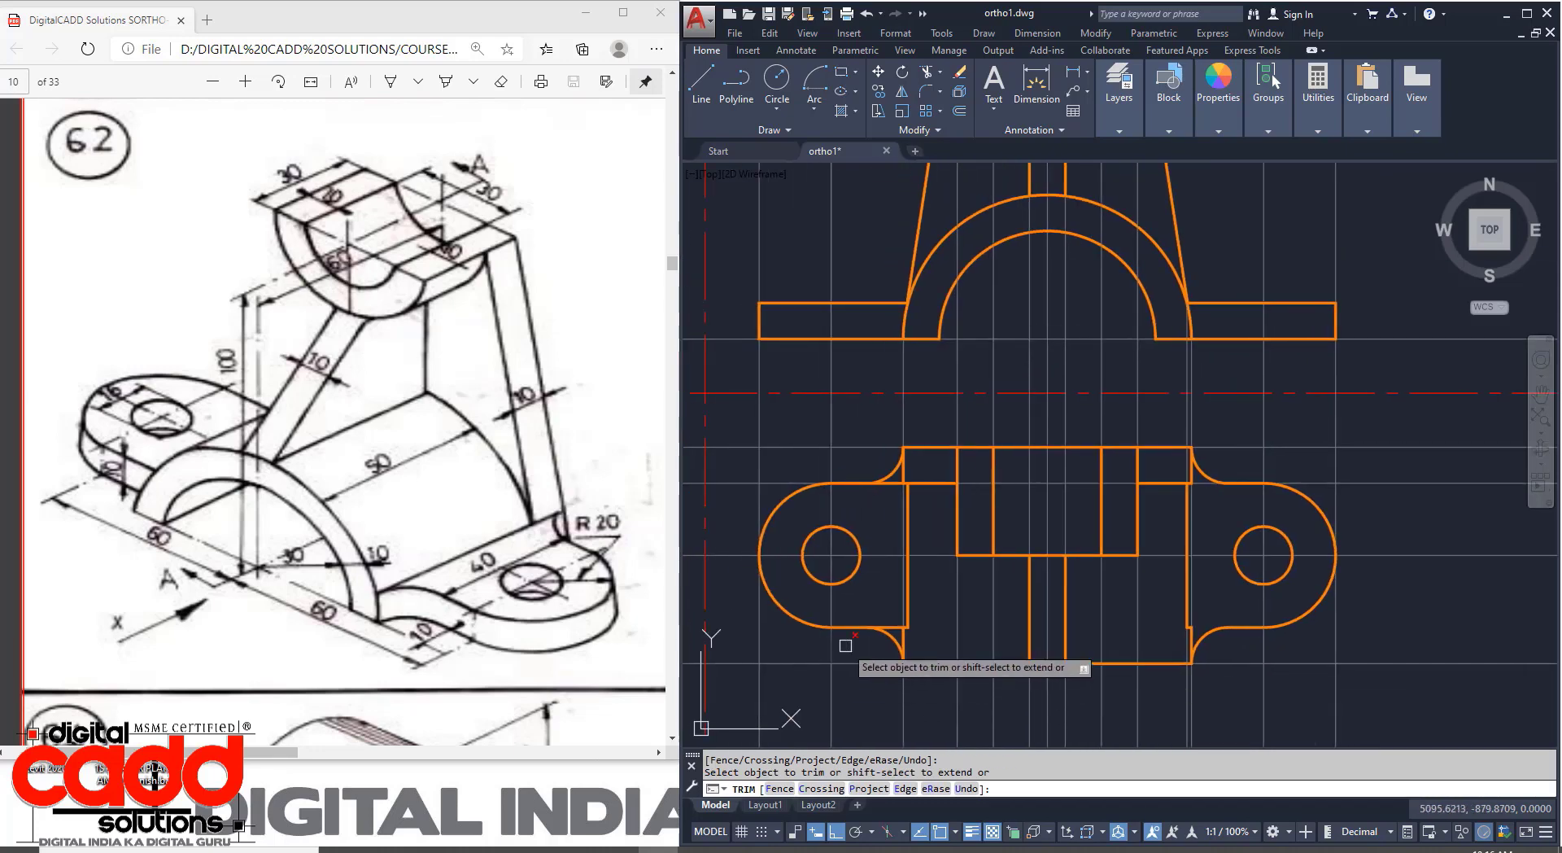
scroll(854, 645, "up", 4)
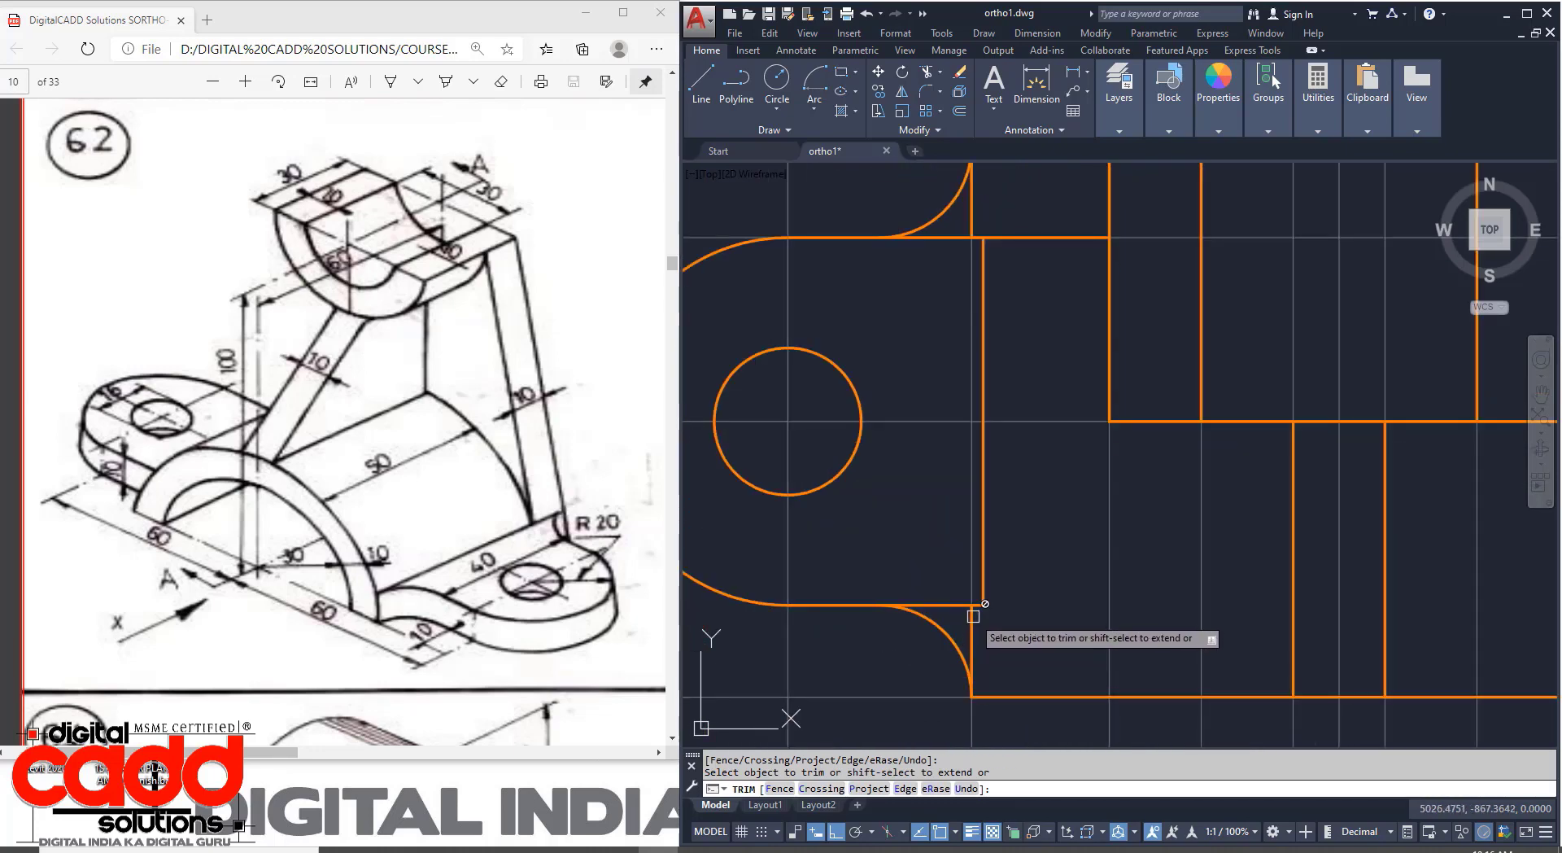
scroll(905, 642, "down", 2)
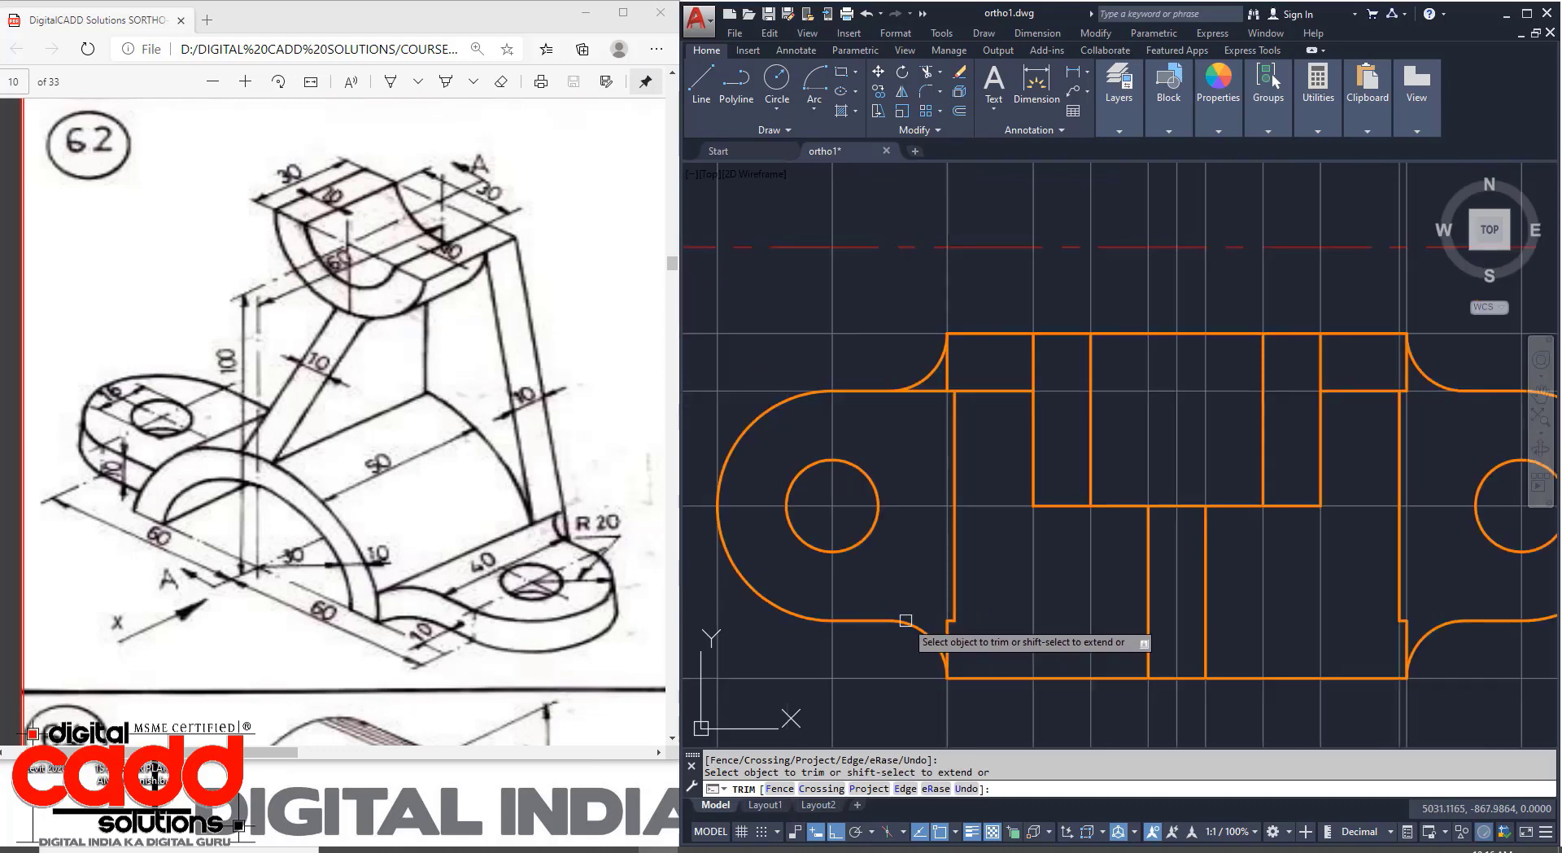
scroll(940, 384, "up", 2)
left_click(935, 392)
key("Return")
scroll(887, 447, "down", 4)
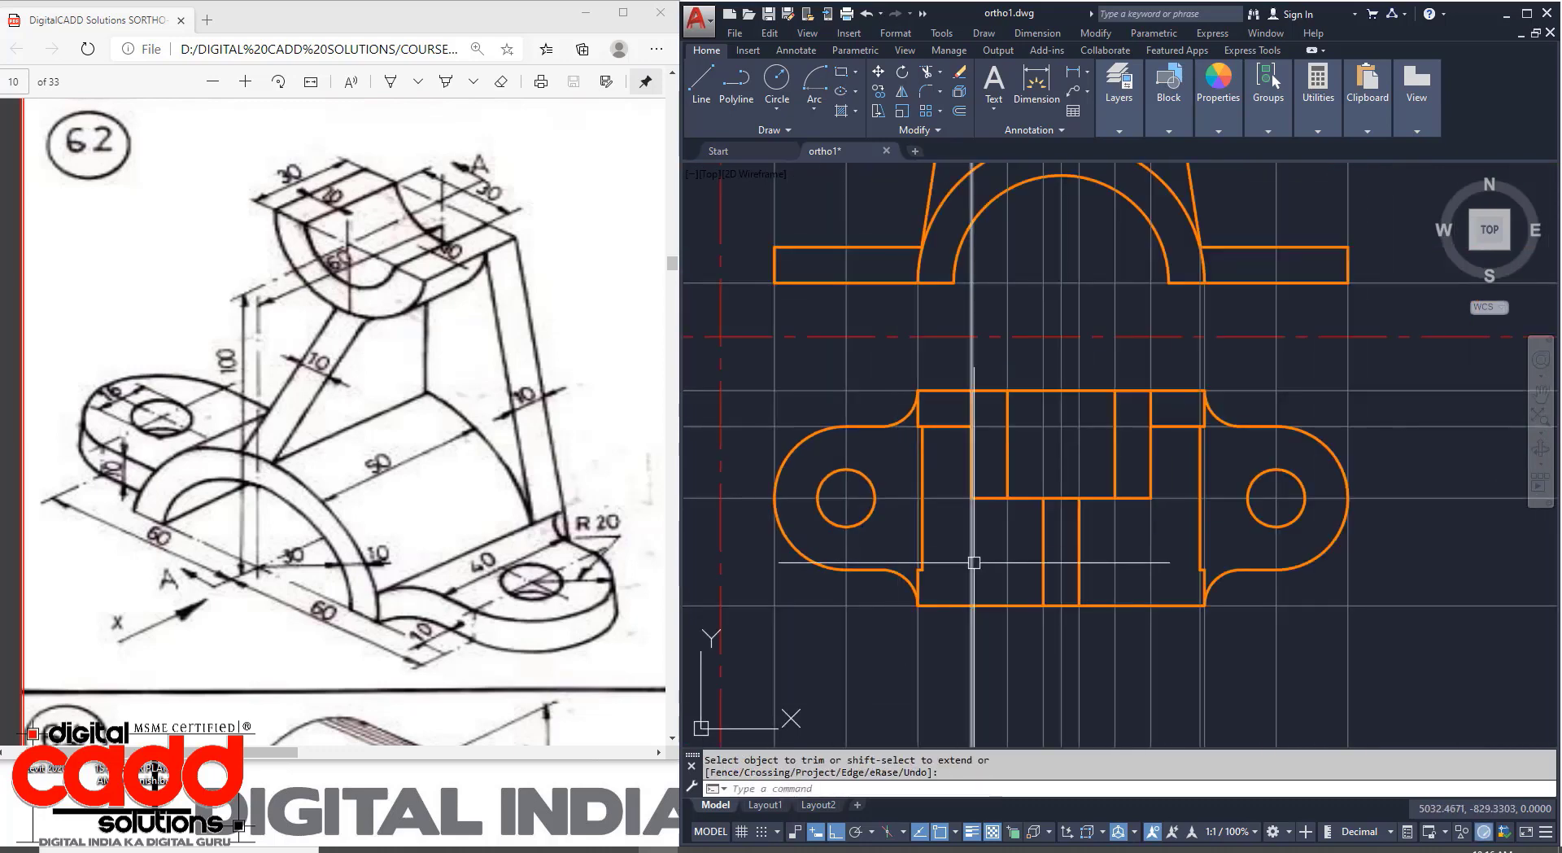
Erase both lugs' inner vertical lines and the two short horizontal stubs left at the body's front corners.
mouse_move(1040, 544)
middle_mouse_down()
mouse_move(1057, 539)
mouse_move(1019, 547)
middle_mouse_up()
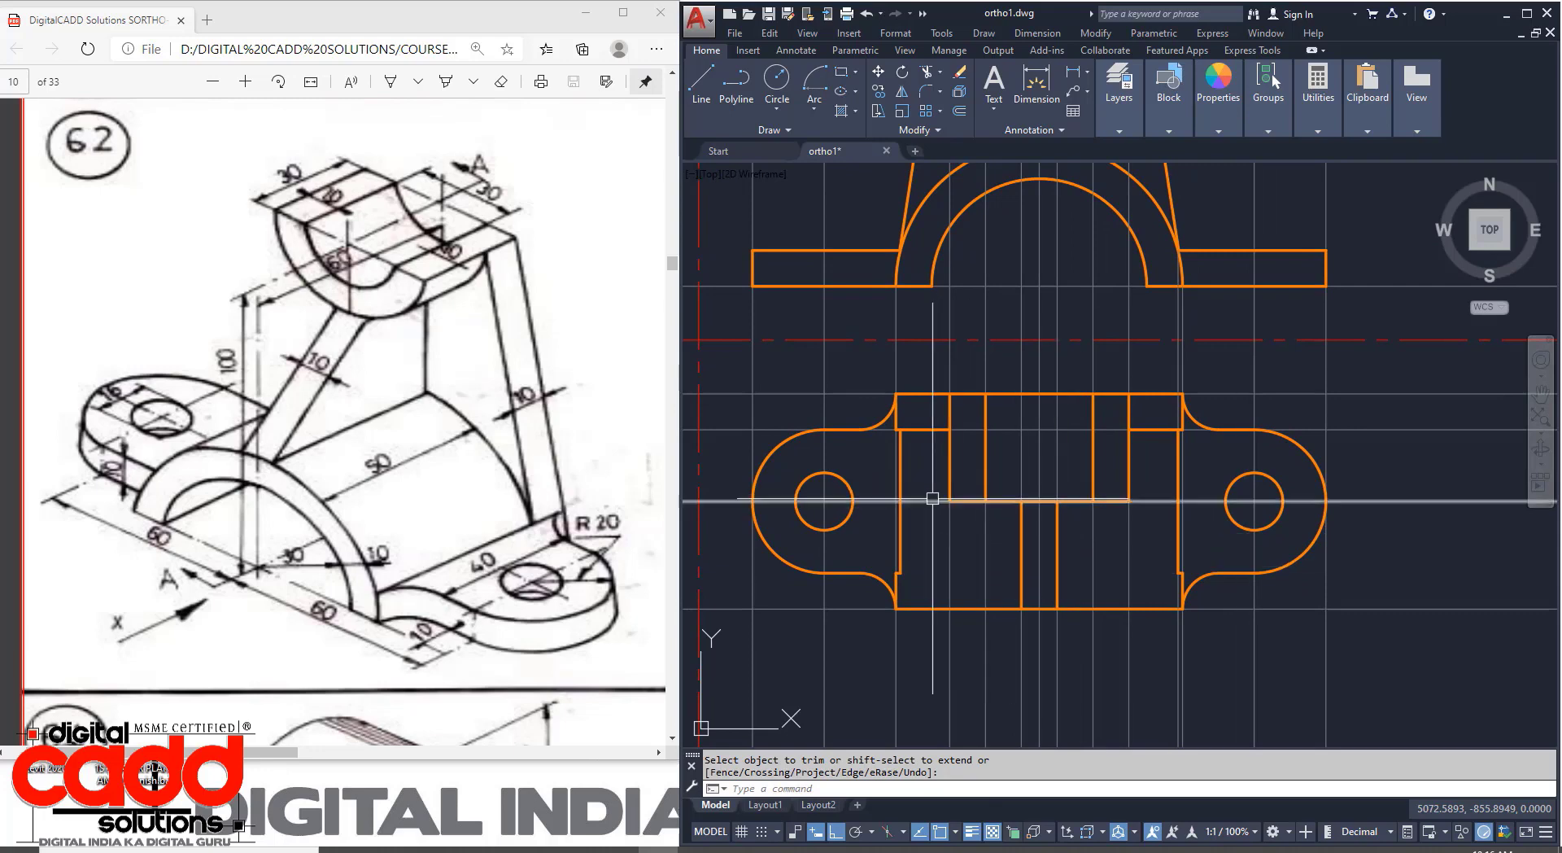
left_click(901, 516)
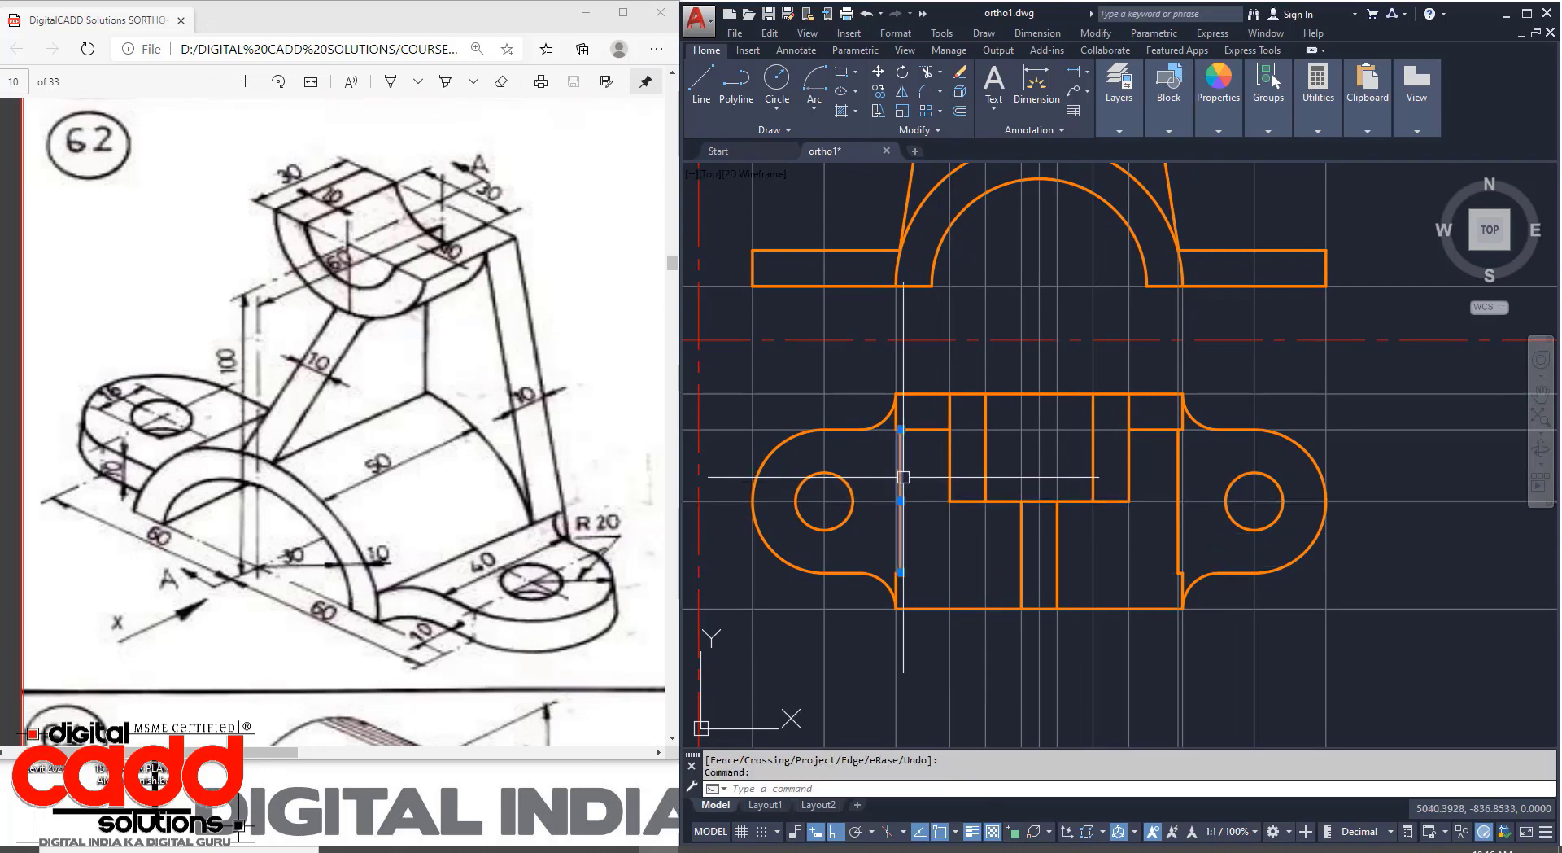
left_click(1178, 516)
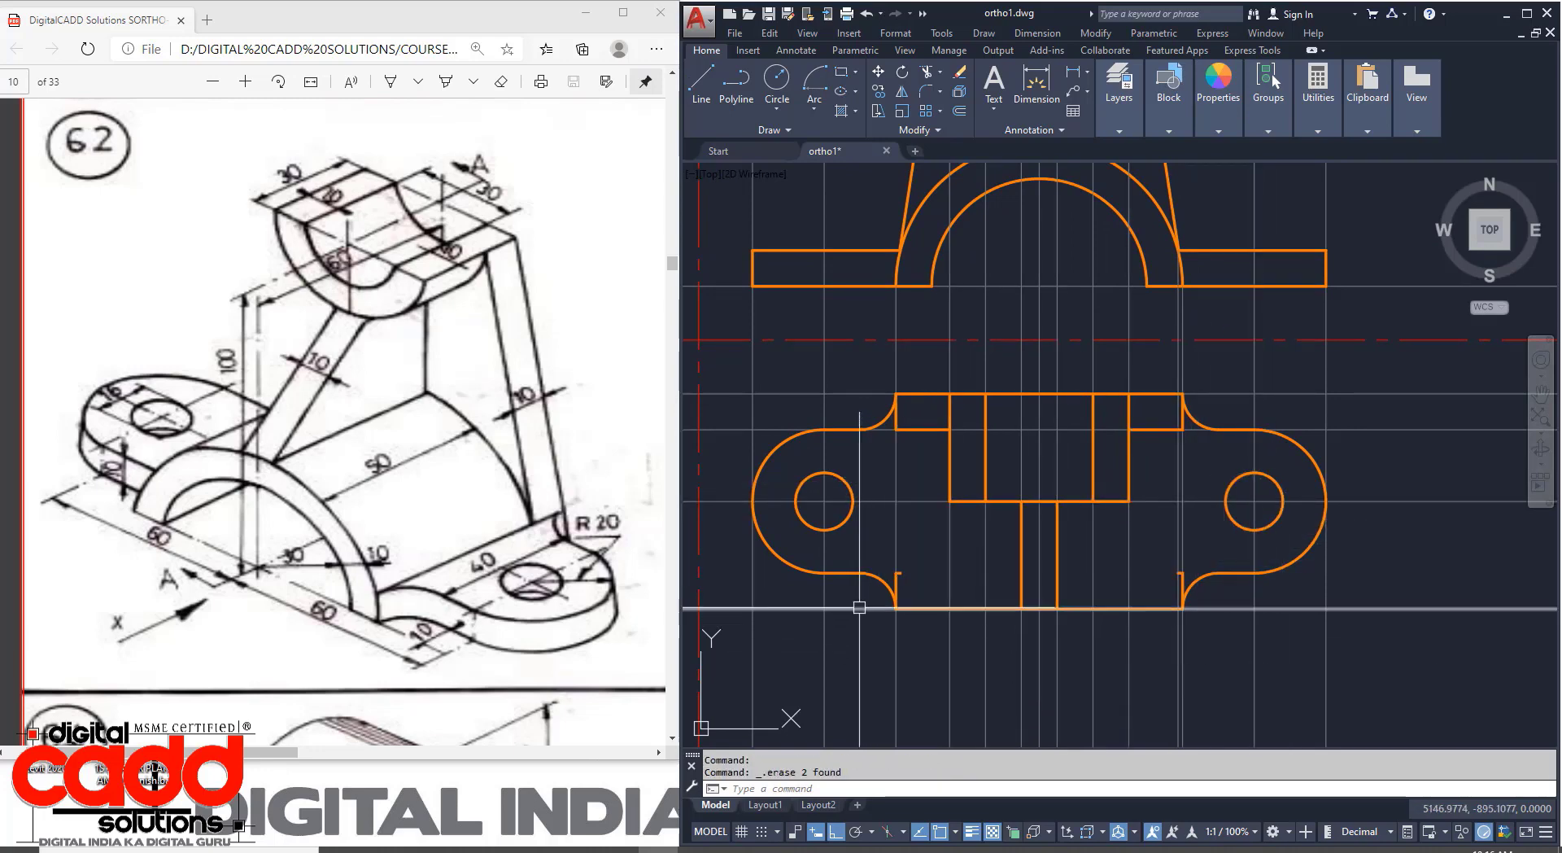
scroll(881, 599, "up", 2)
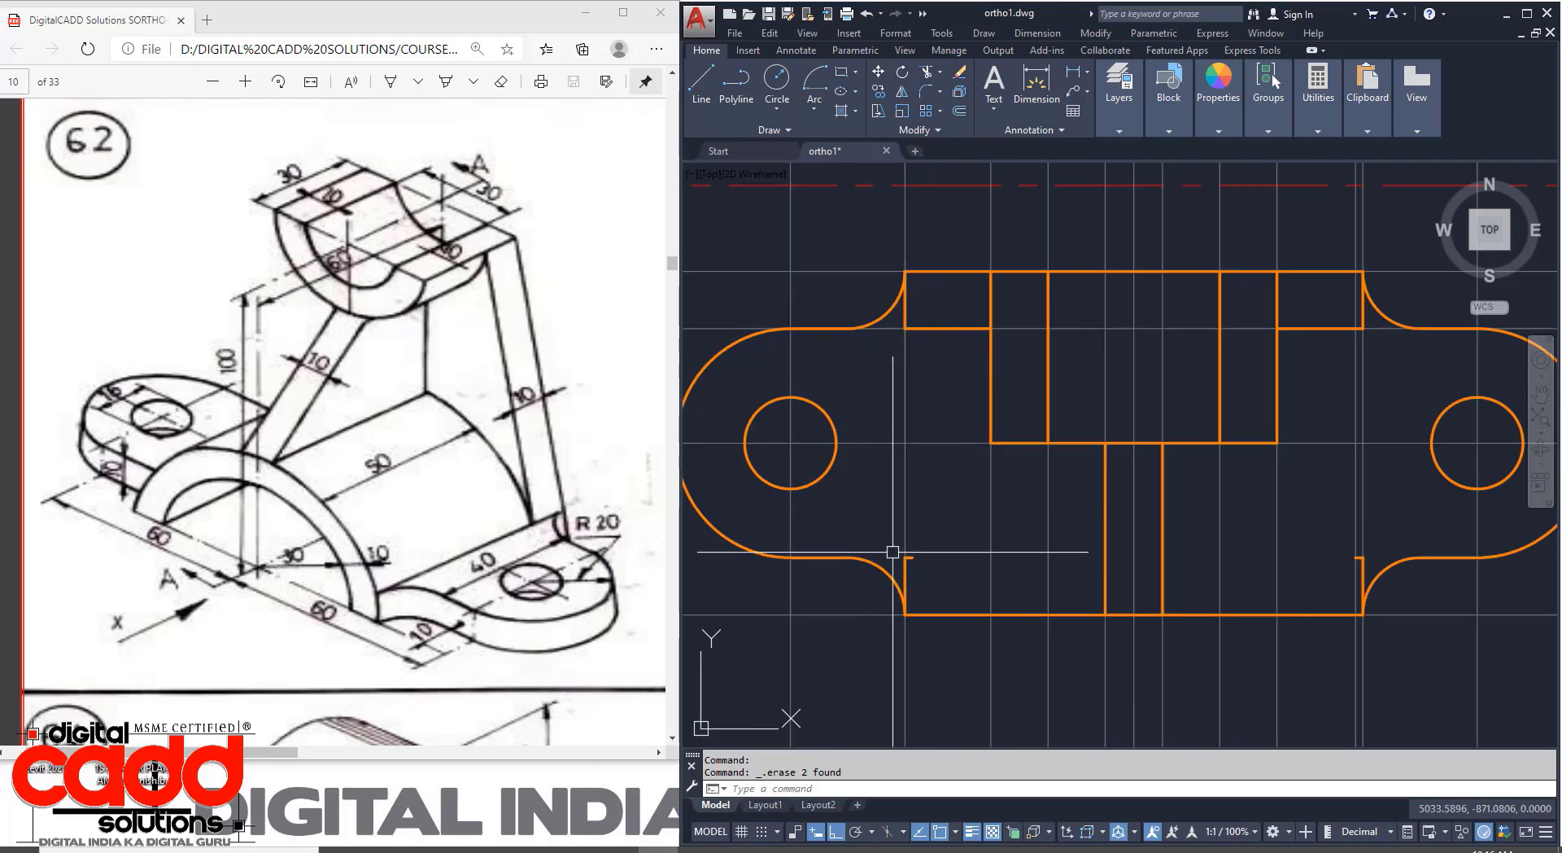
key("Delete")
middle_click_drag(1342, 562, 1155, 561)
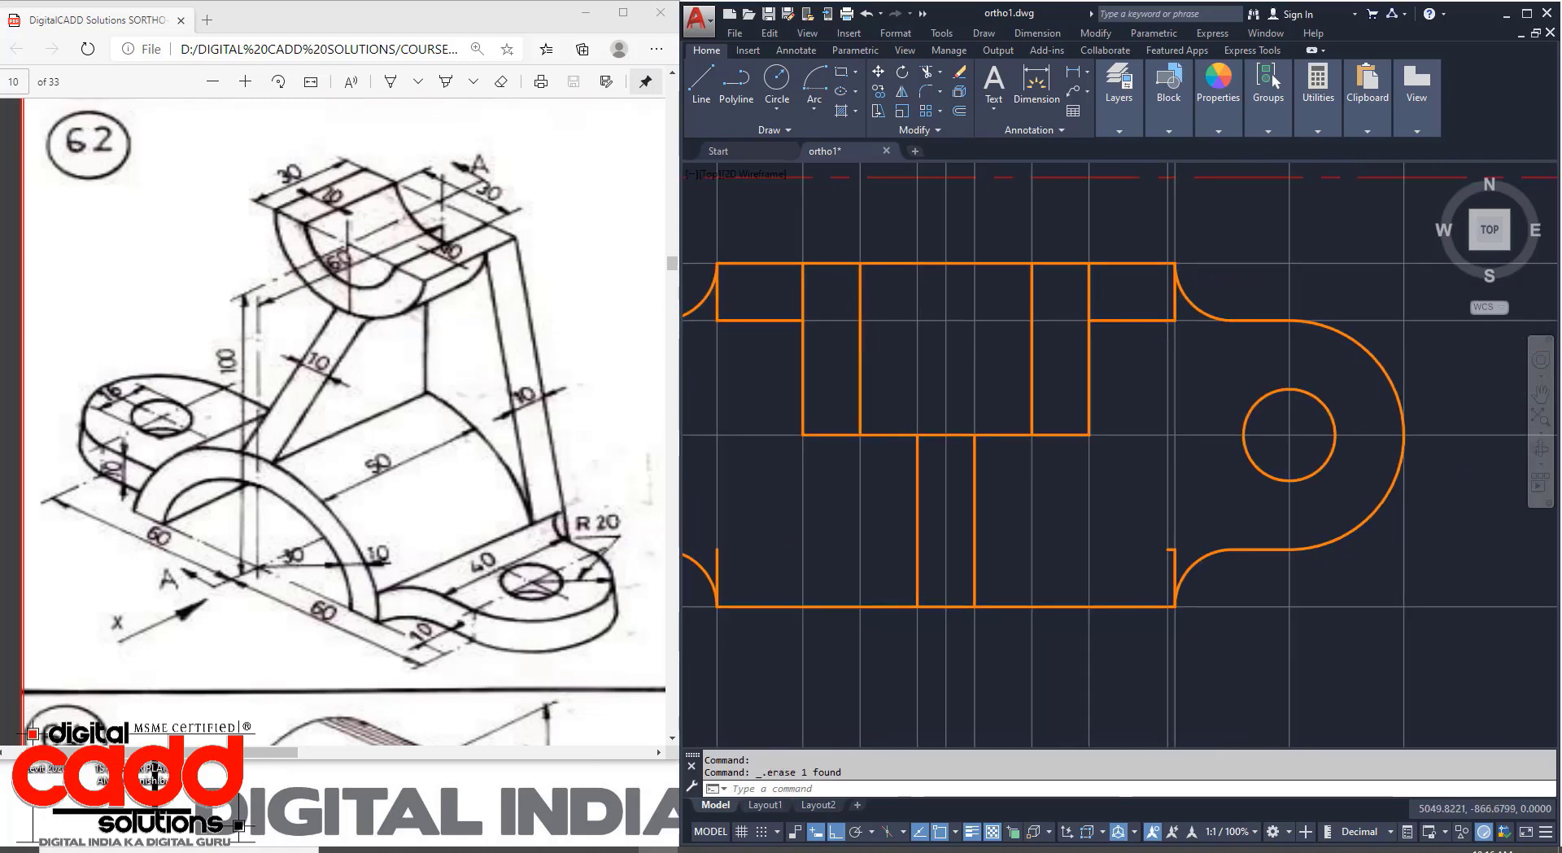
scroll(1151, 561, "up", 8)
key("Delete")
scroll(1167, 609, "down", 5)
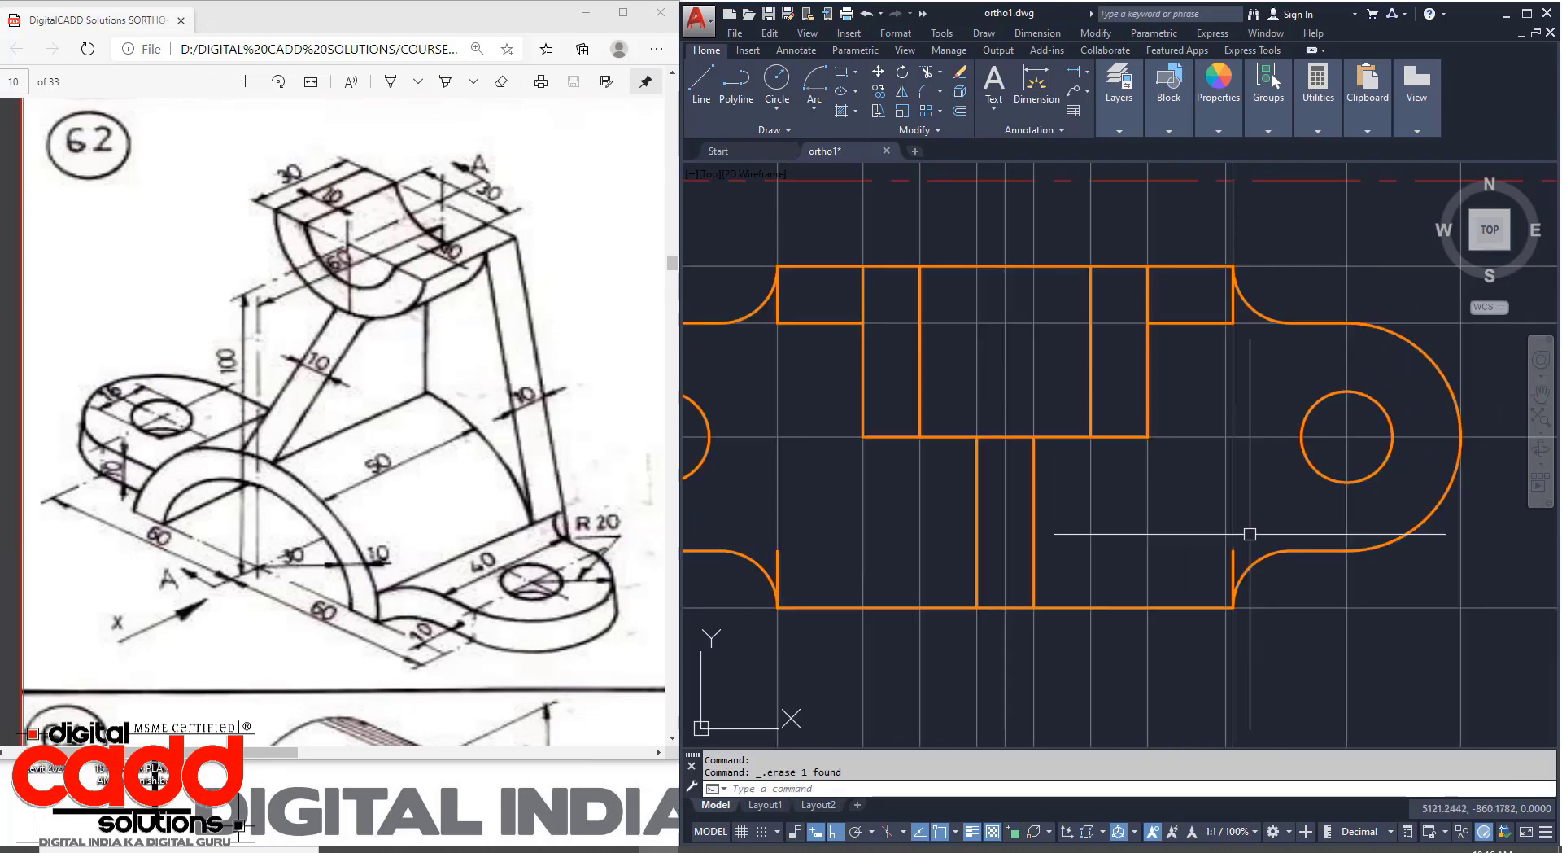
Join the front and rear segments of the body rectangle's side lines into one continuous line on each side.
scroll(1042, 575, "up", 1)
key("Return")
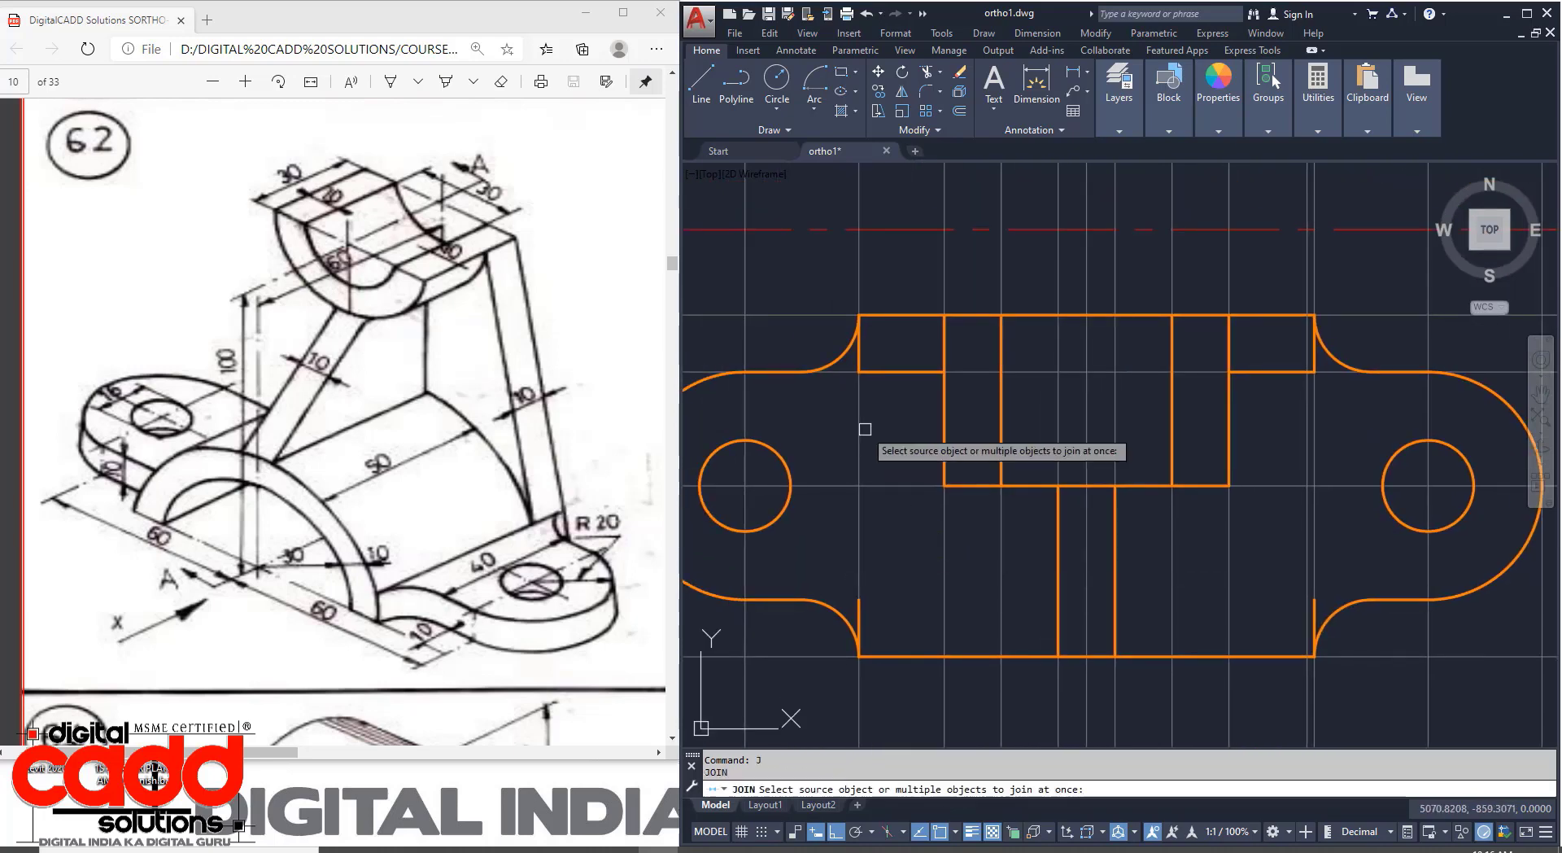
left_click(859, 345)
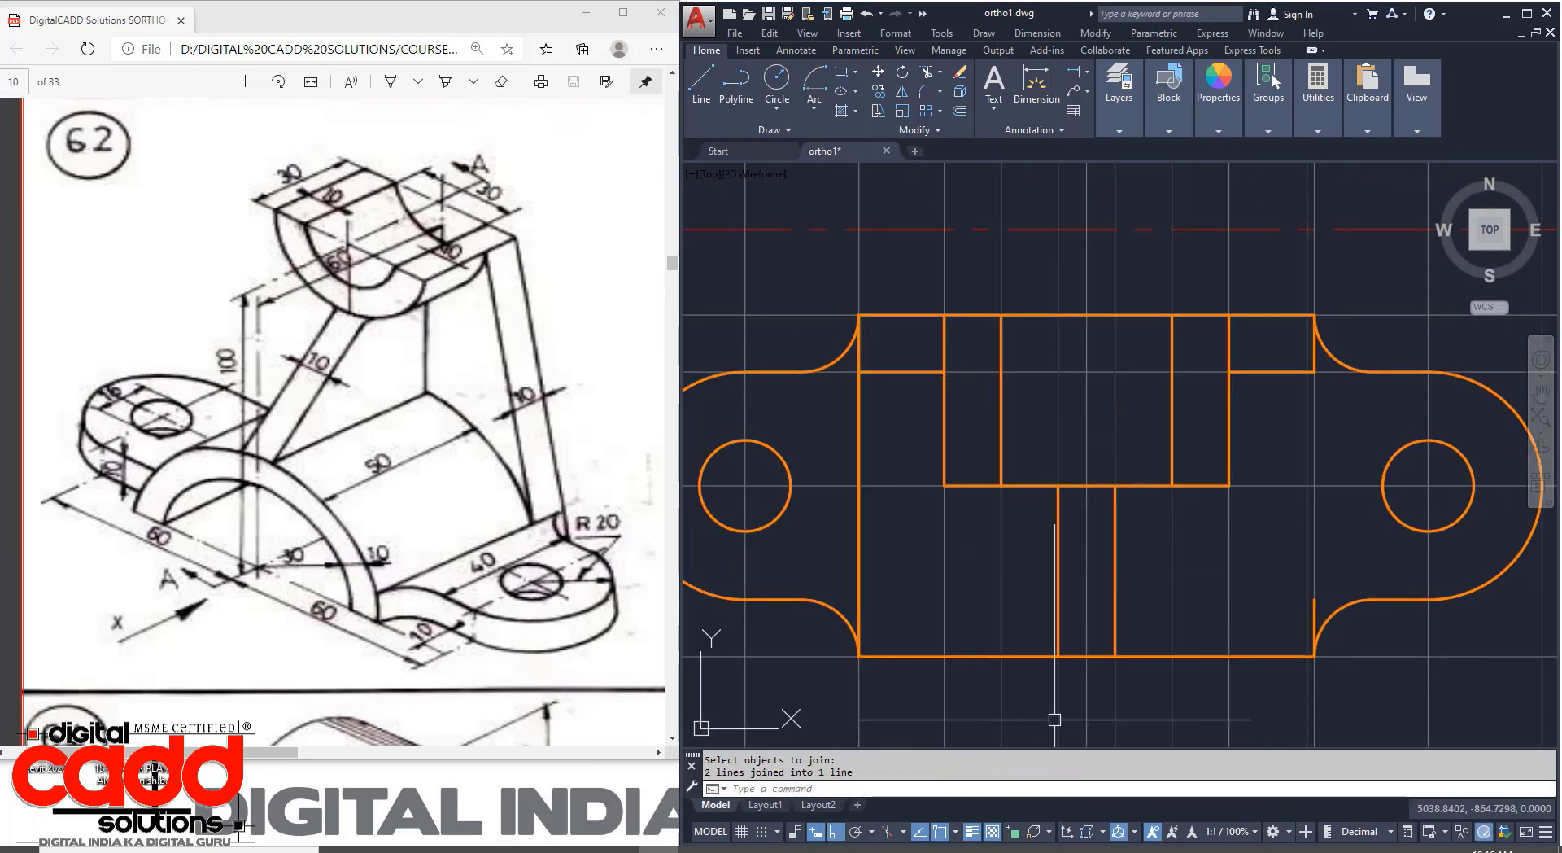
key("Escape")
key("Return")
left_click(1314, 620)
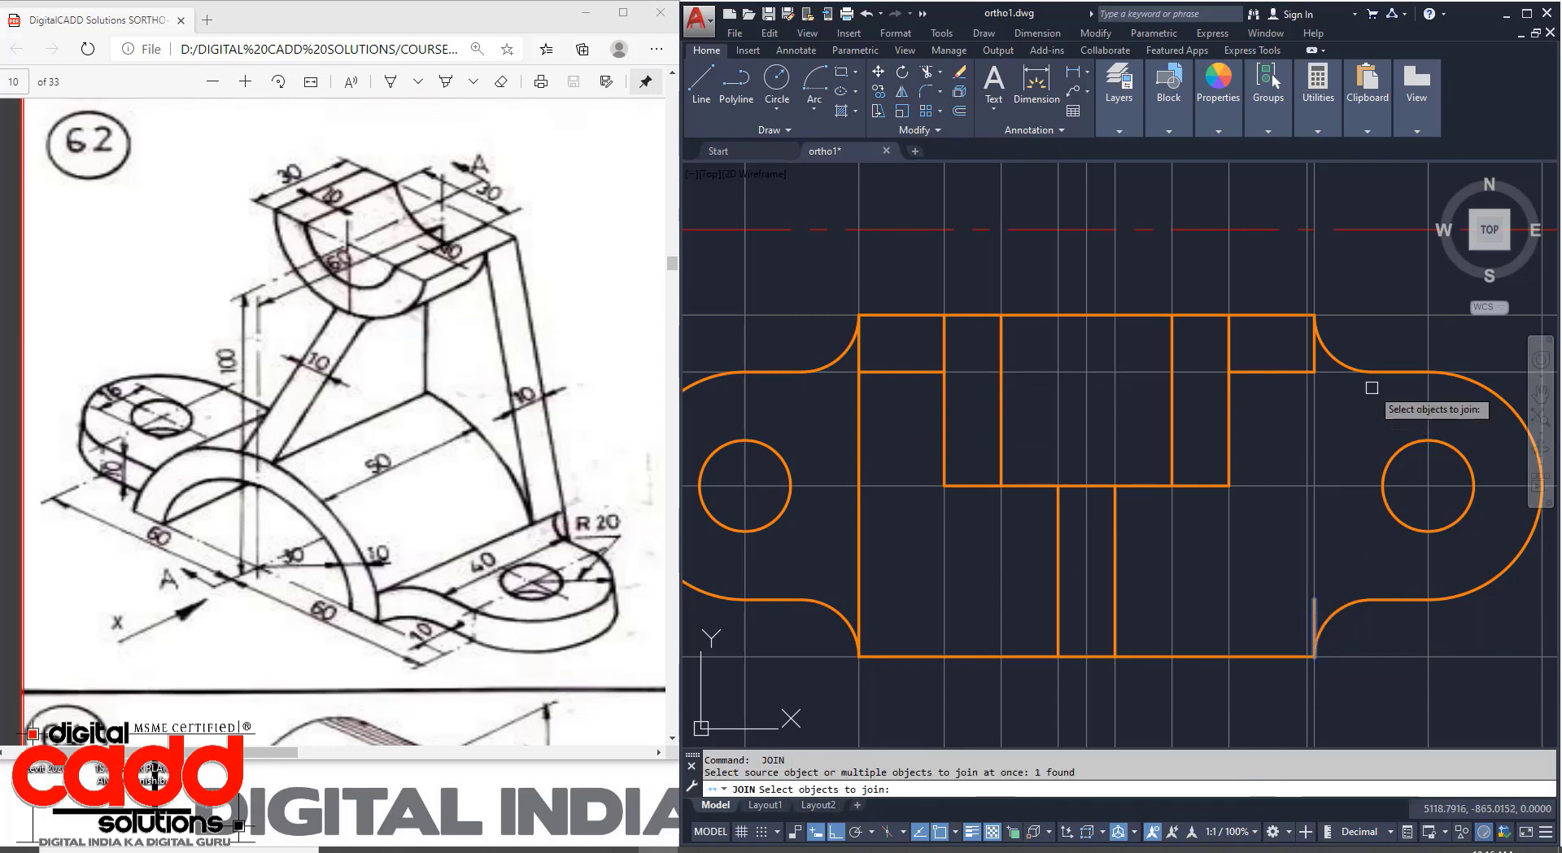
left_click(1311, 358)
key("Escape")
key("Return")
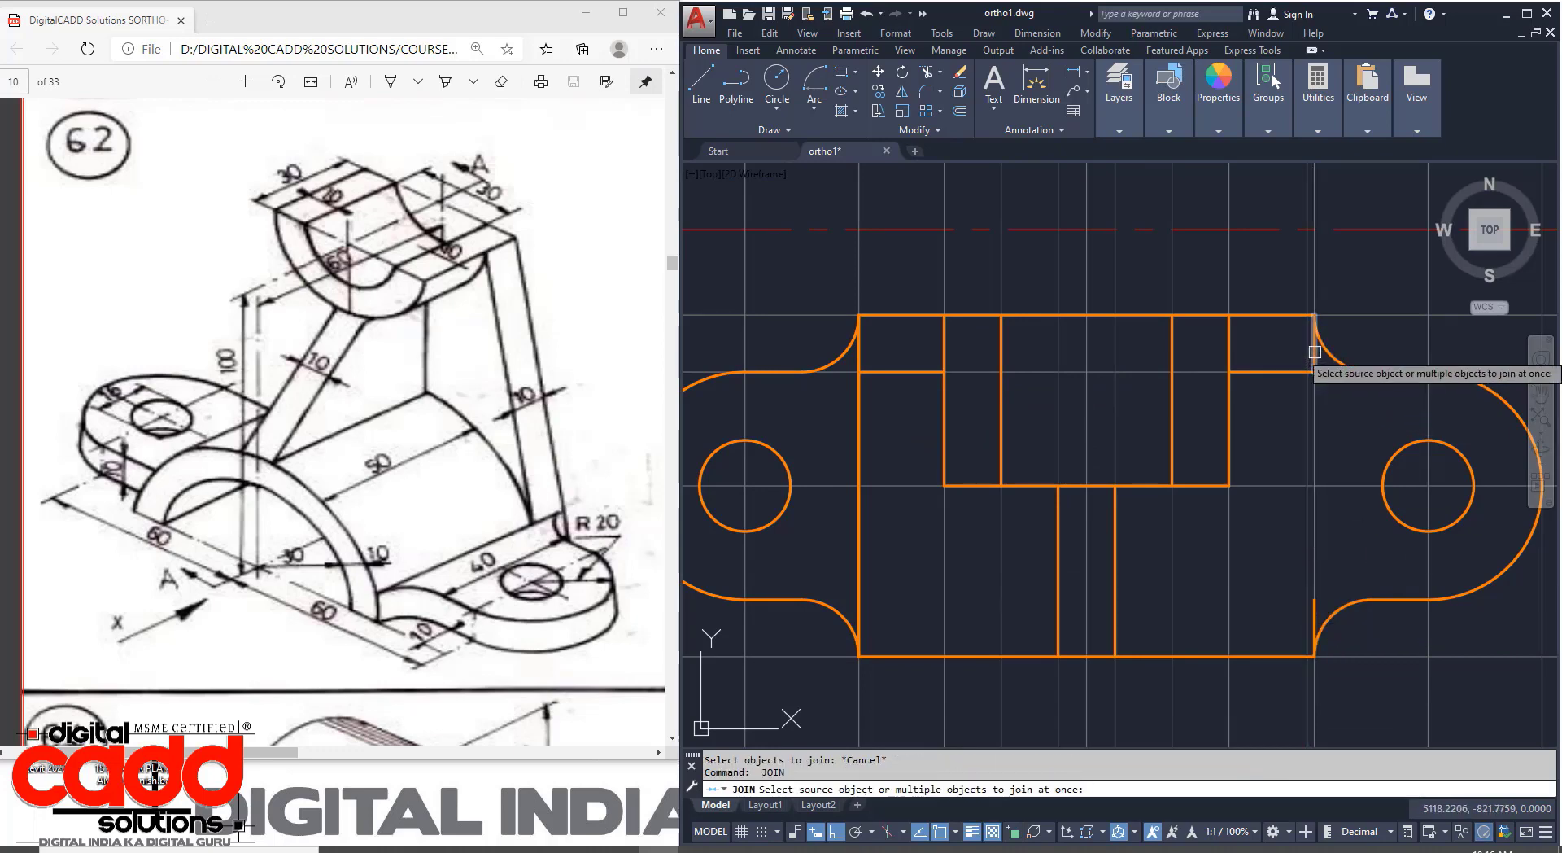
left_click(1314, 358)
key("Return")
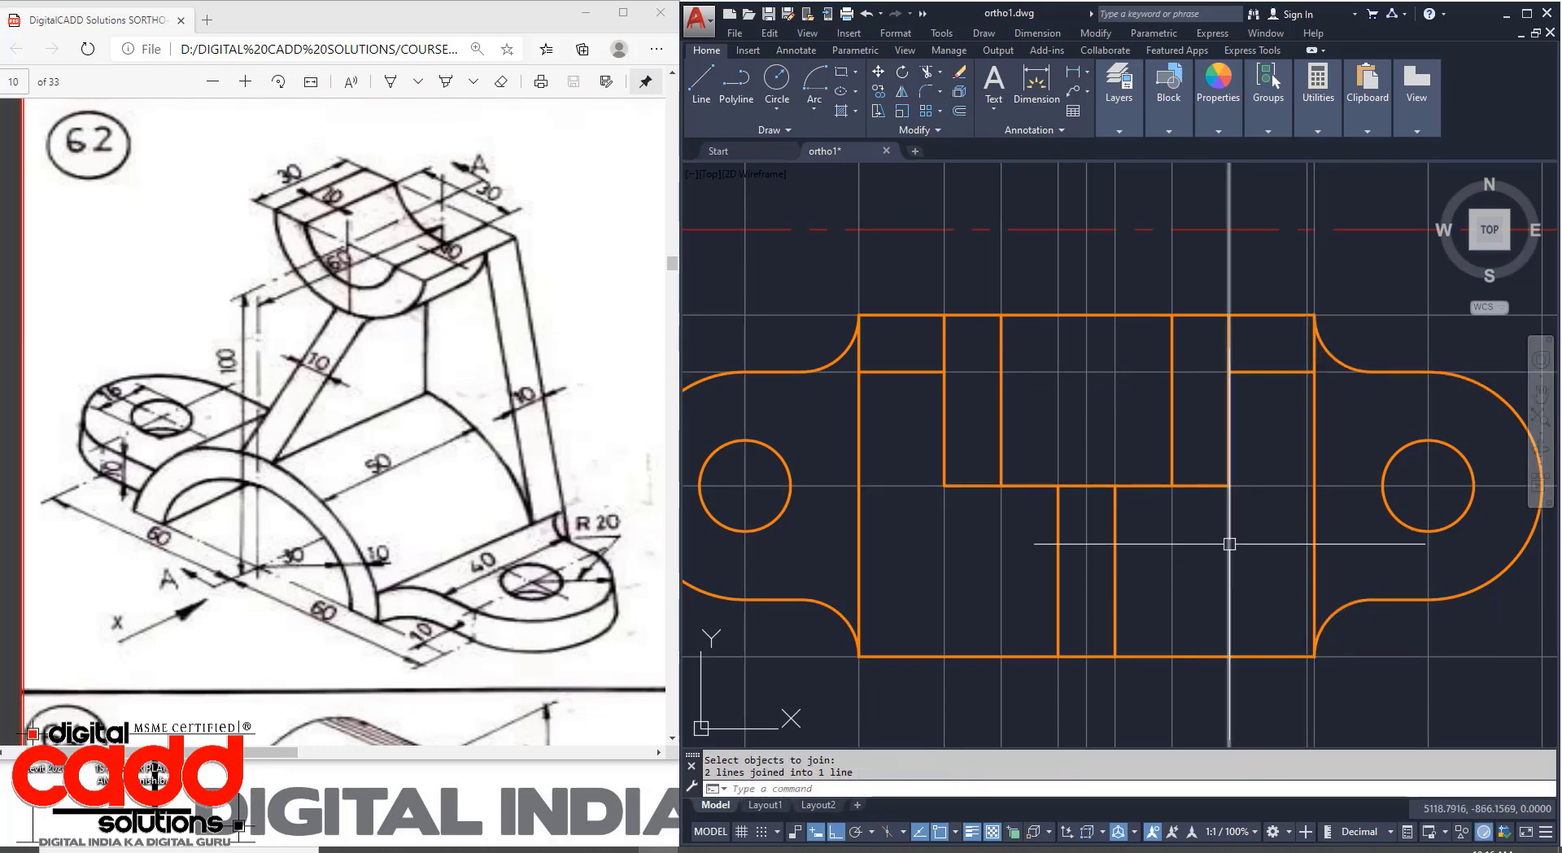
Turn off the projection lines layer (04) to hide the construction lines.
scroll(1222, 527, "down", 2)
mouse_move(1225, 663)
middle_mouse_down()
mouse_move(1266, 648)
mouse_move(1216, 672)
middle_mouse_up()
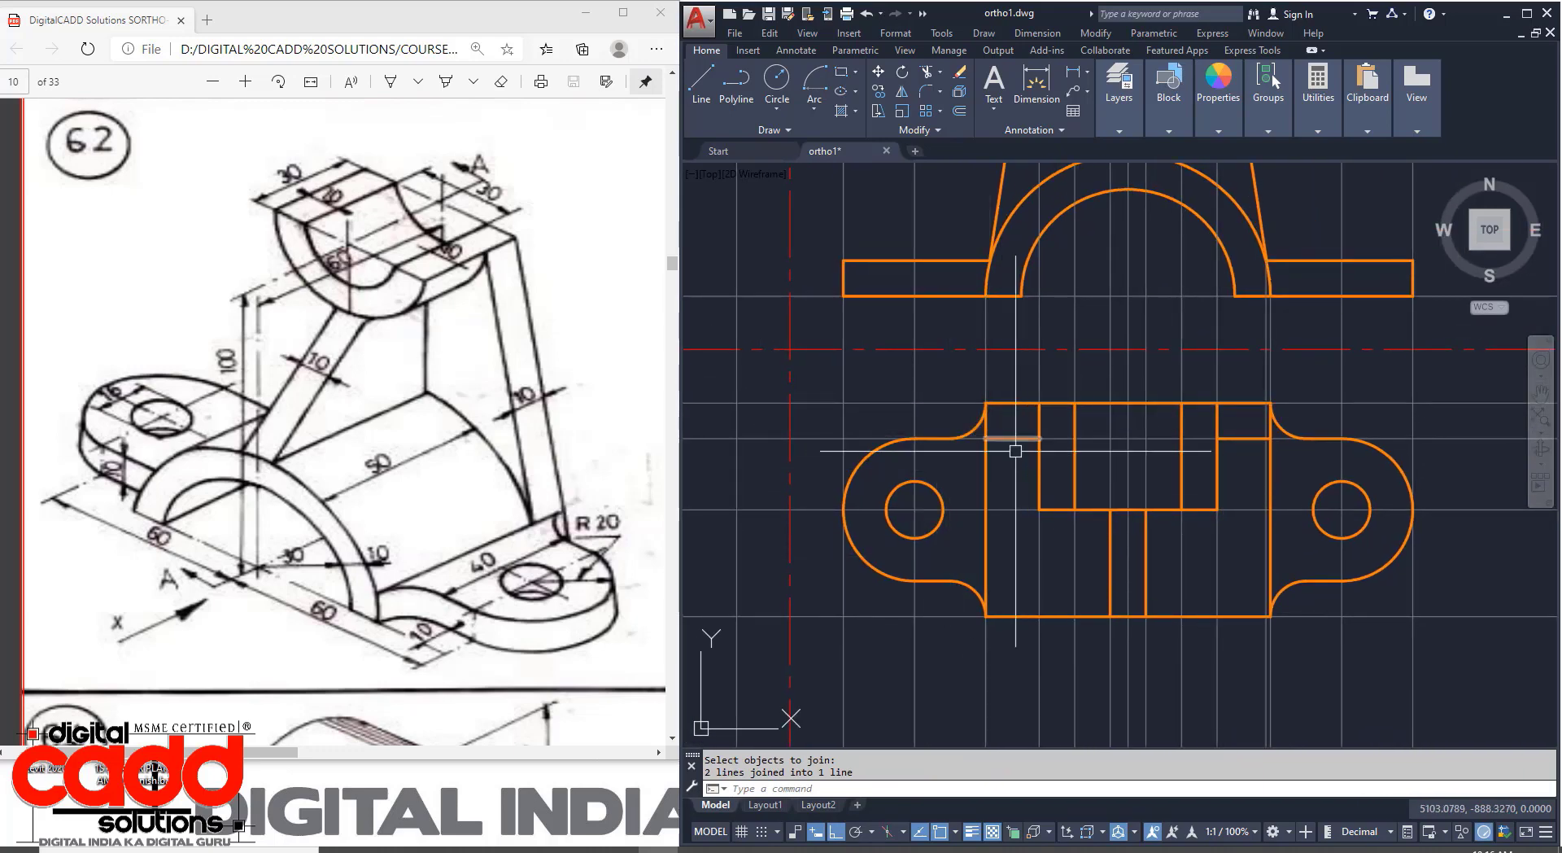
middle_click_drag(1089, 509, 1043, 527)
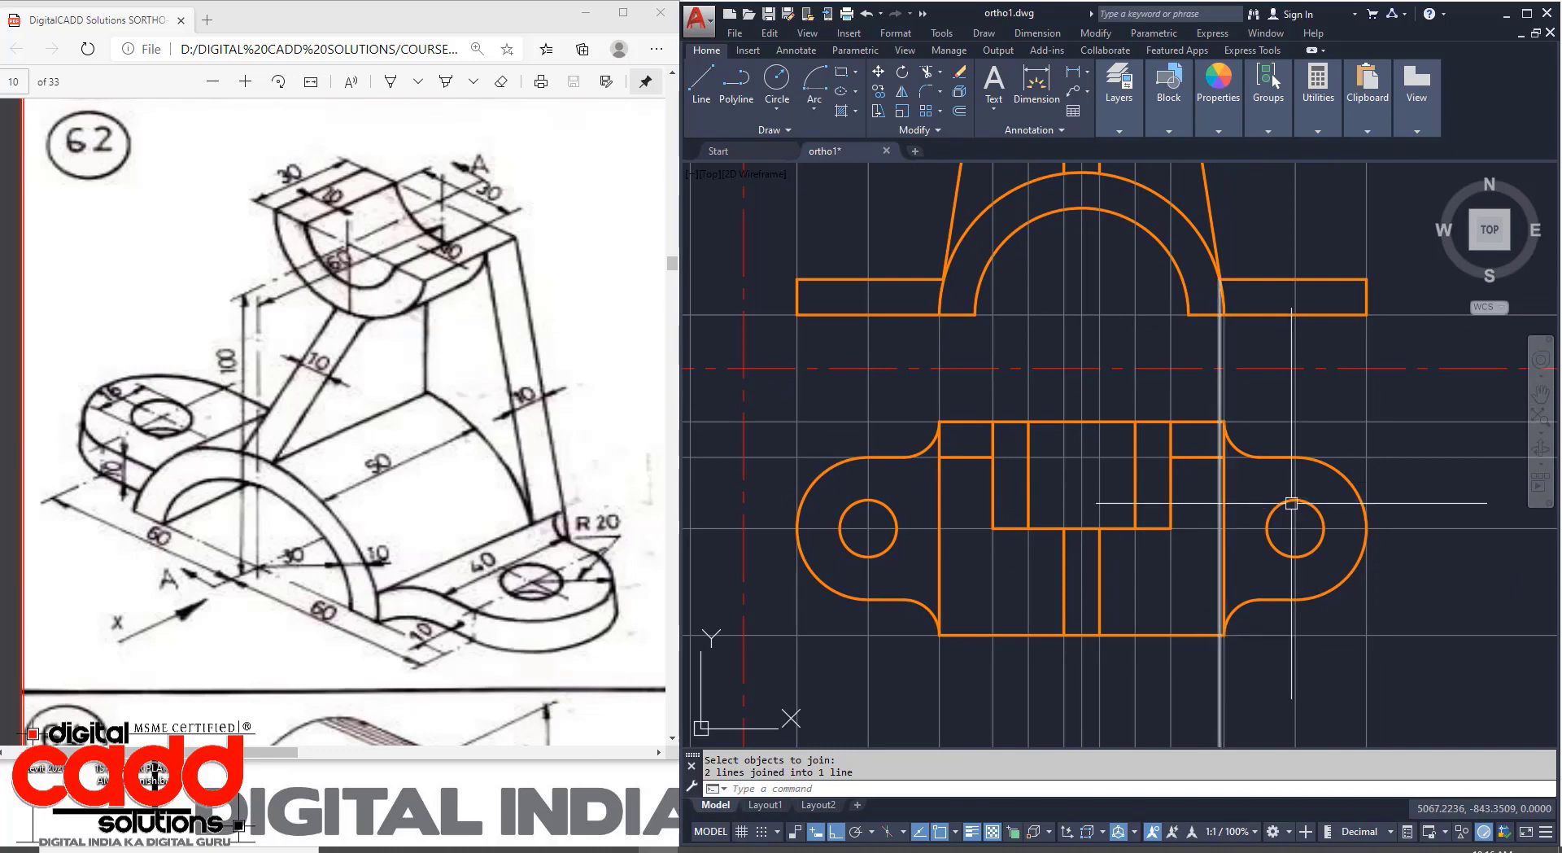
scroll(1193, 540, "down", 2)
mouse_move(1325, 638)
middle_mouse_down()
mouse_move(1249, 645)
mouse_move(1294, 648)
mouse_move(1264, 650)
middle_mouse_up()
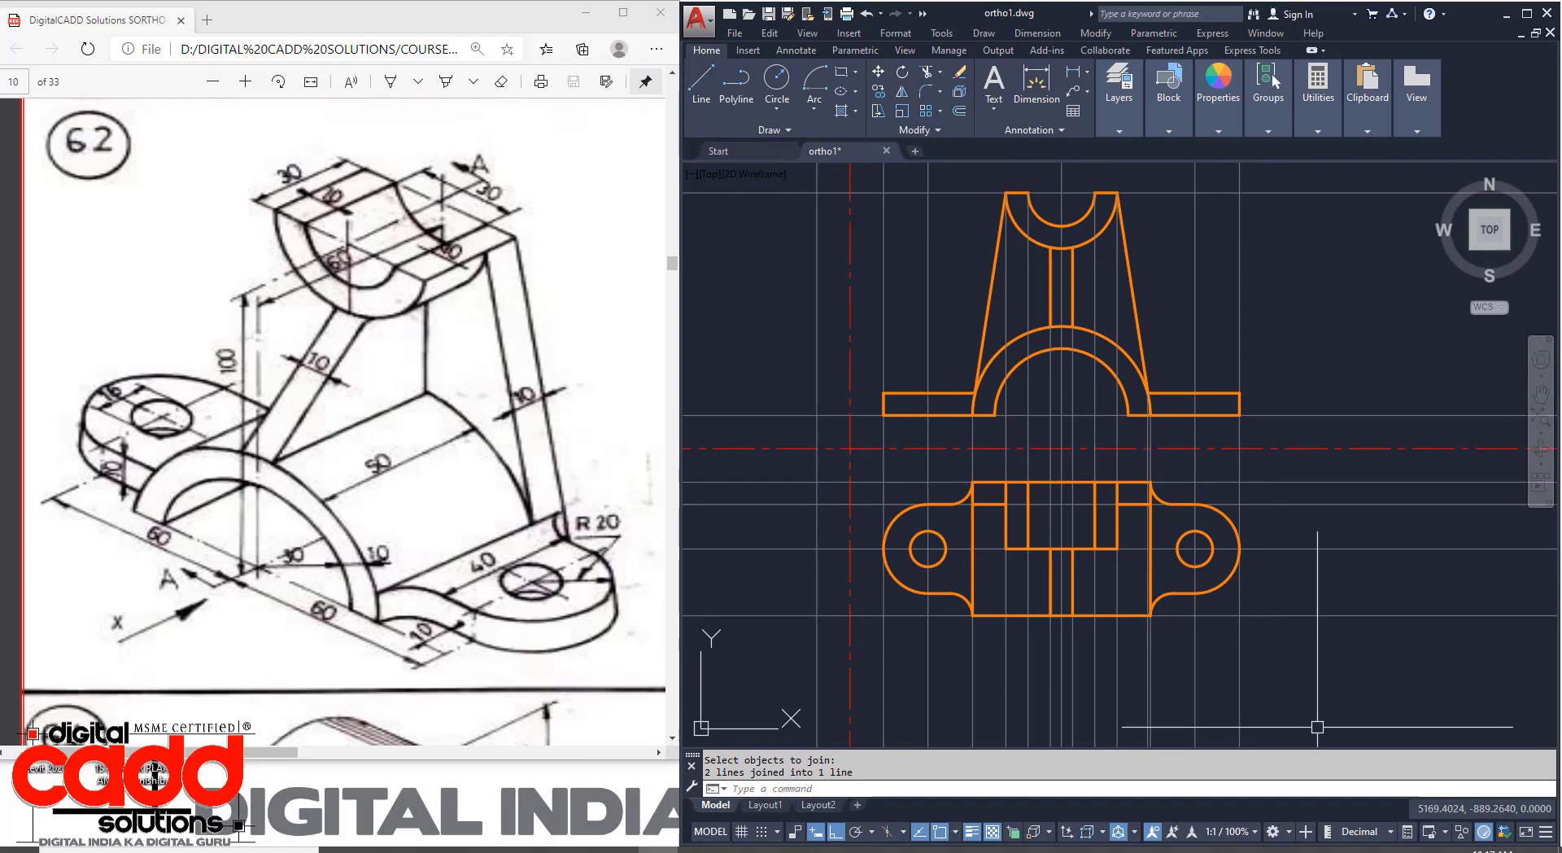
left_click(1119, 131)
left_click(1155, 150)
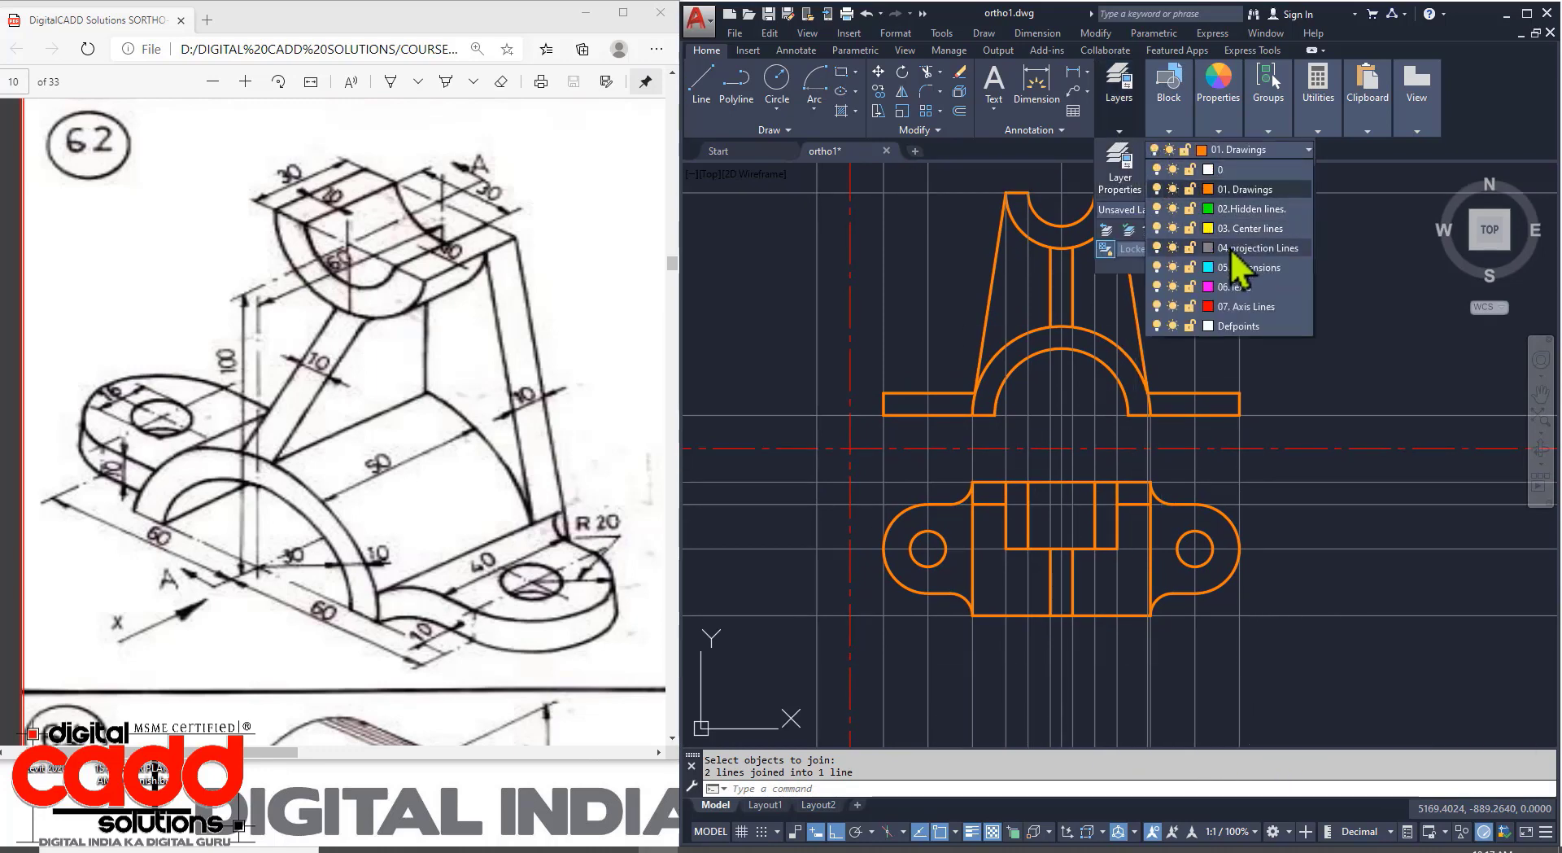
left_click(1156, 248)
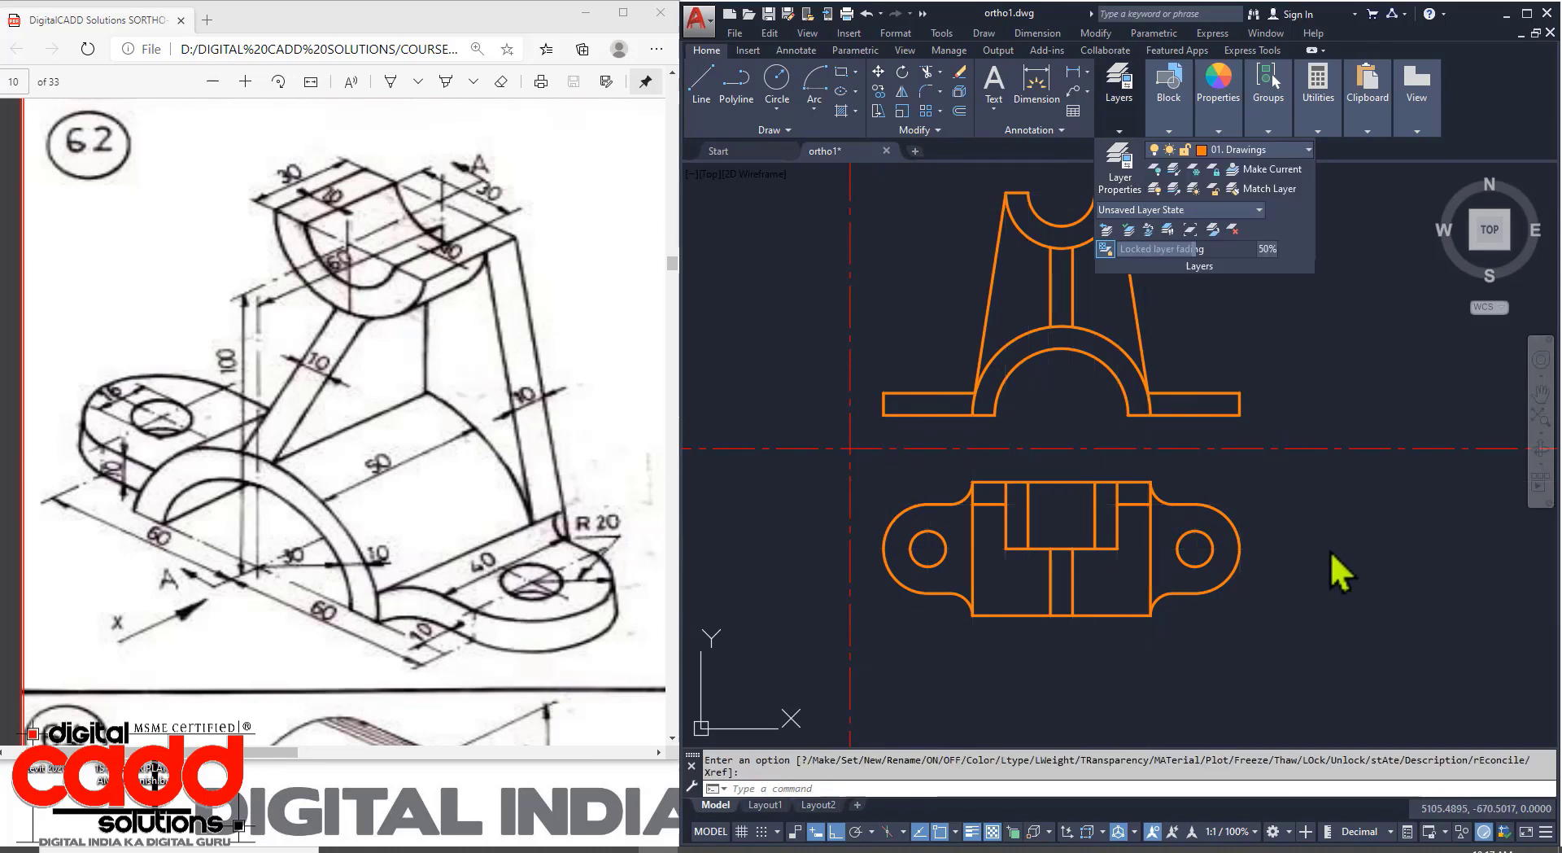
Examine the front and top views against the figure 62 bracket, including where the left lug meets the arch.
middle_click_drag(1301, 516, 1273, 529)
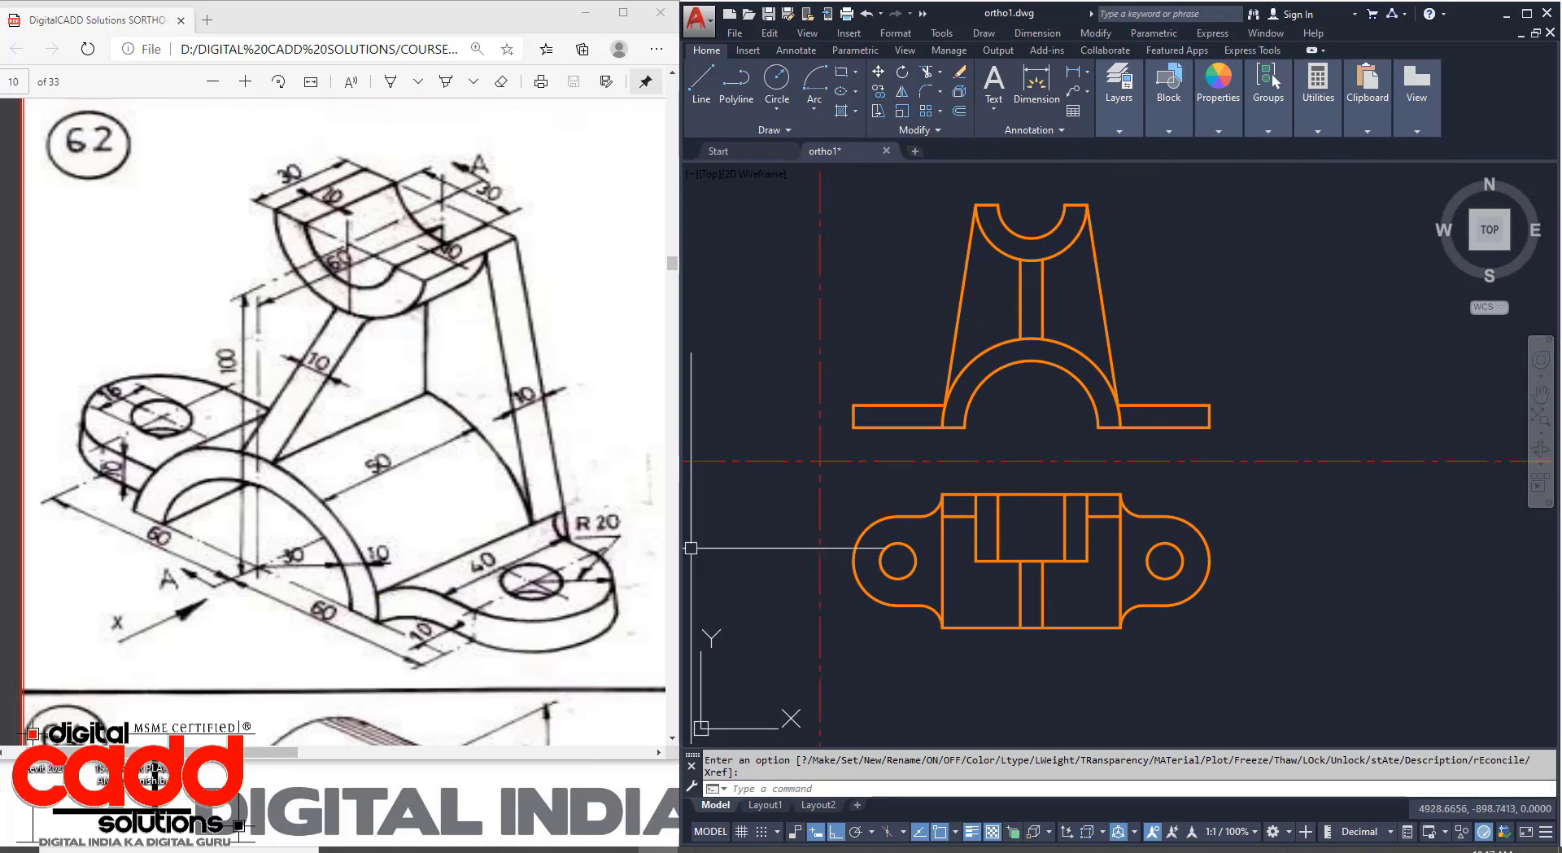
scroll(944, 403, "up", 10)
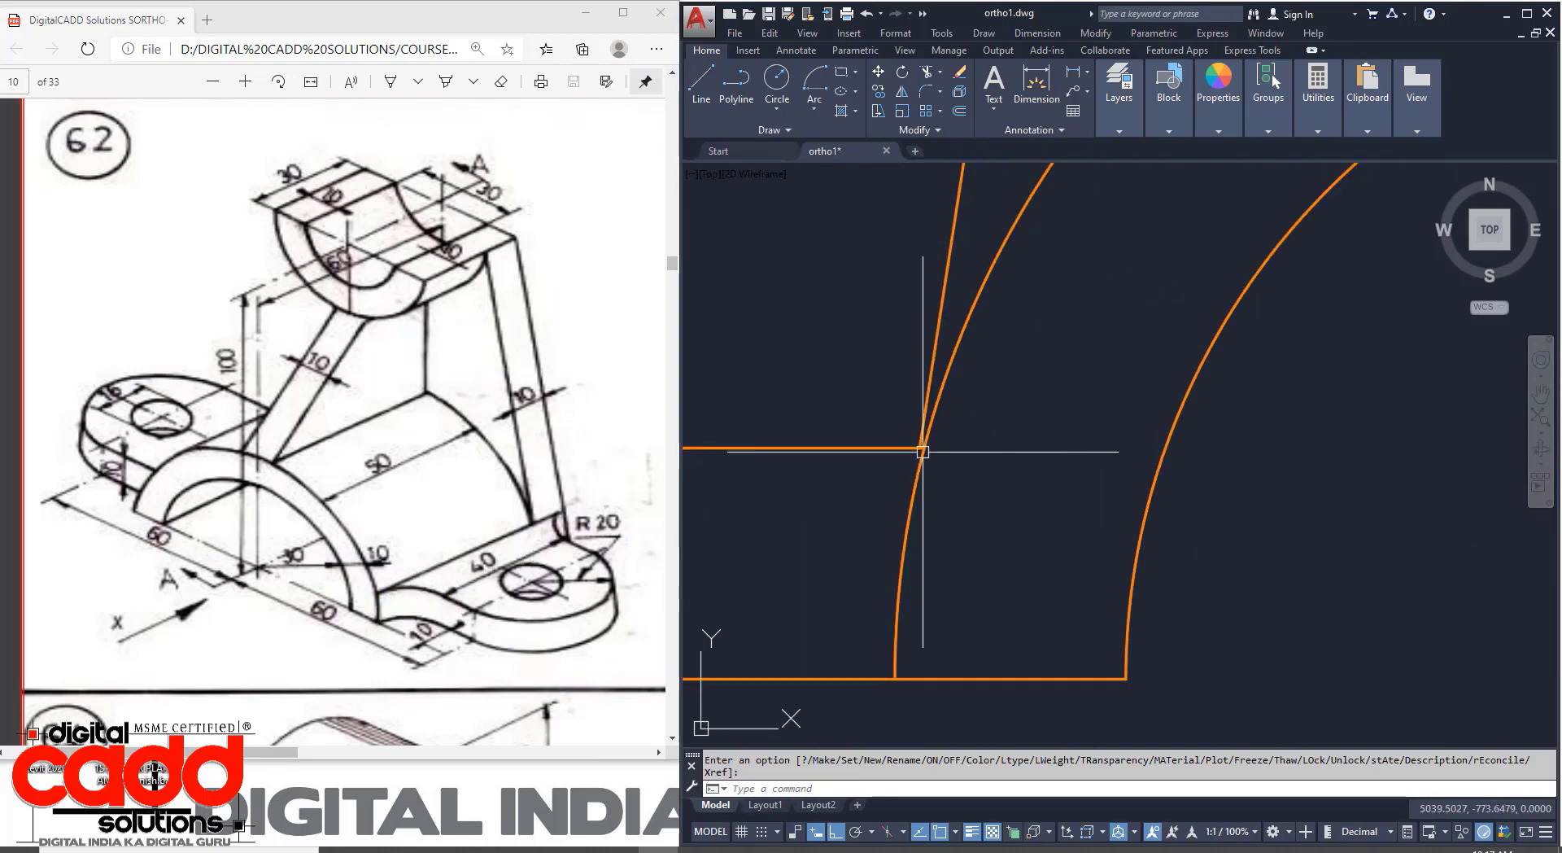
scroll(940, 450, "up", 2)
scroll(891, 463, "down", 10)
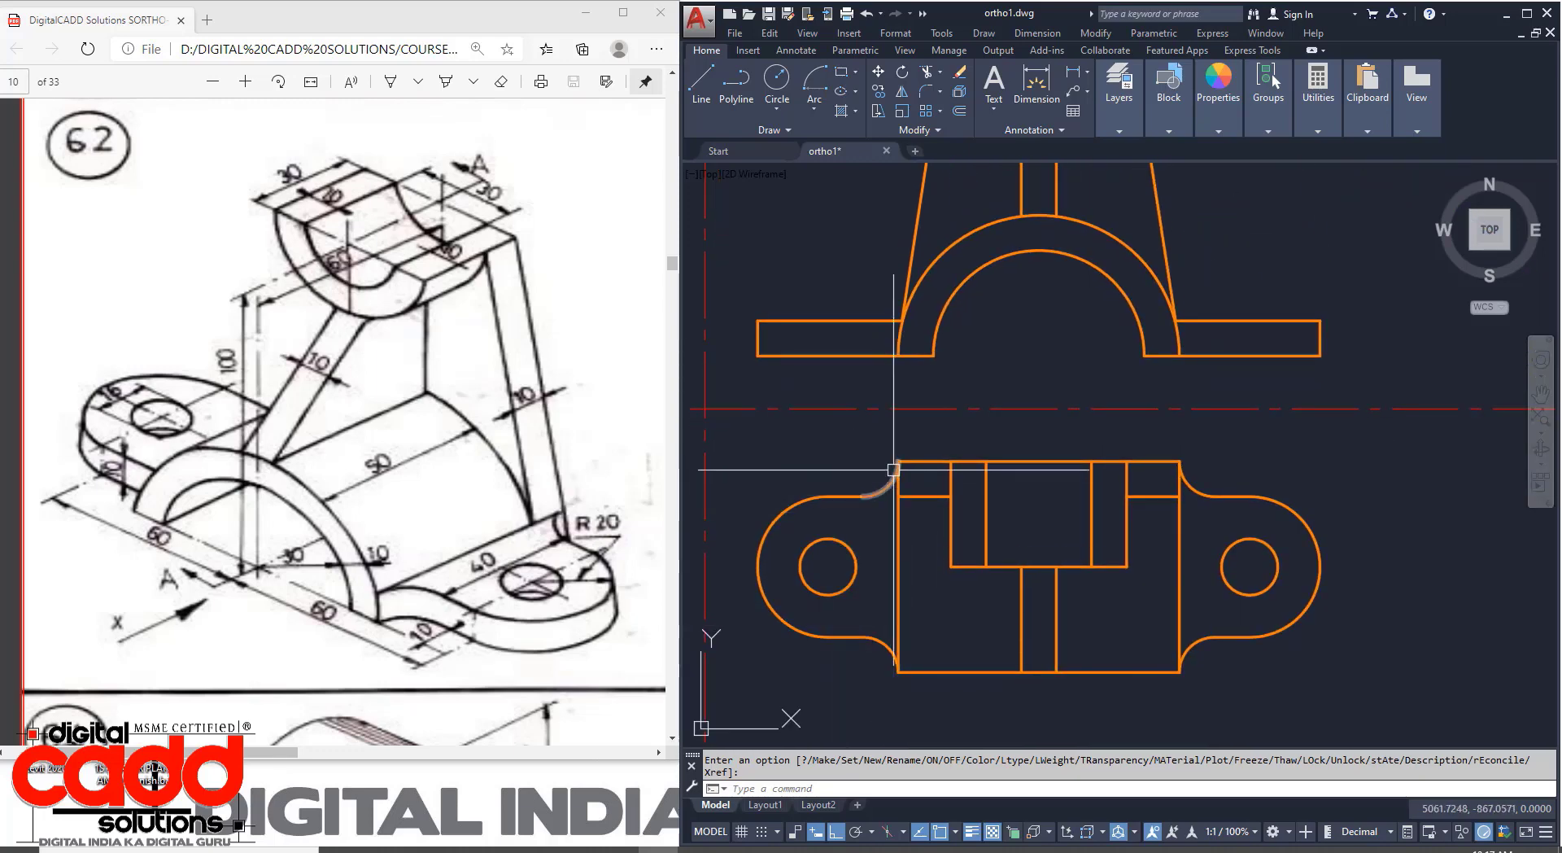
middle_click_drag(906, 400, 942, 395)
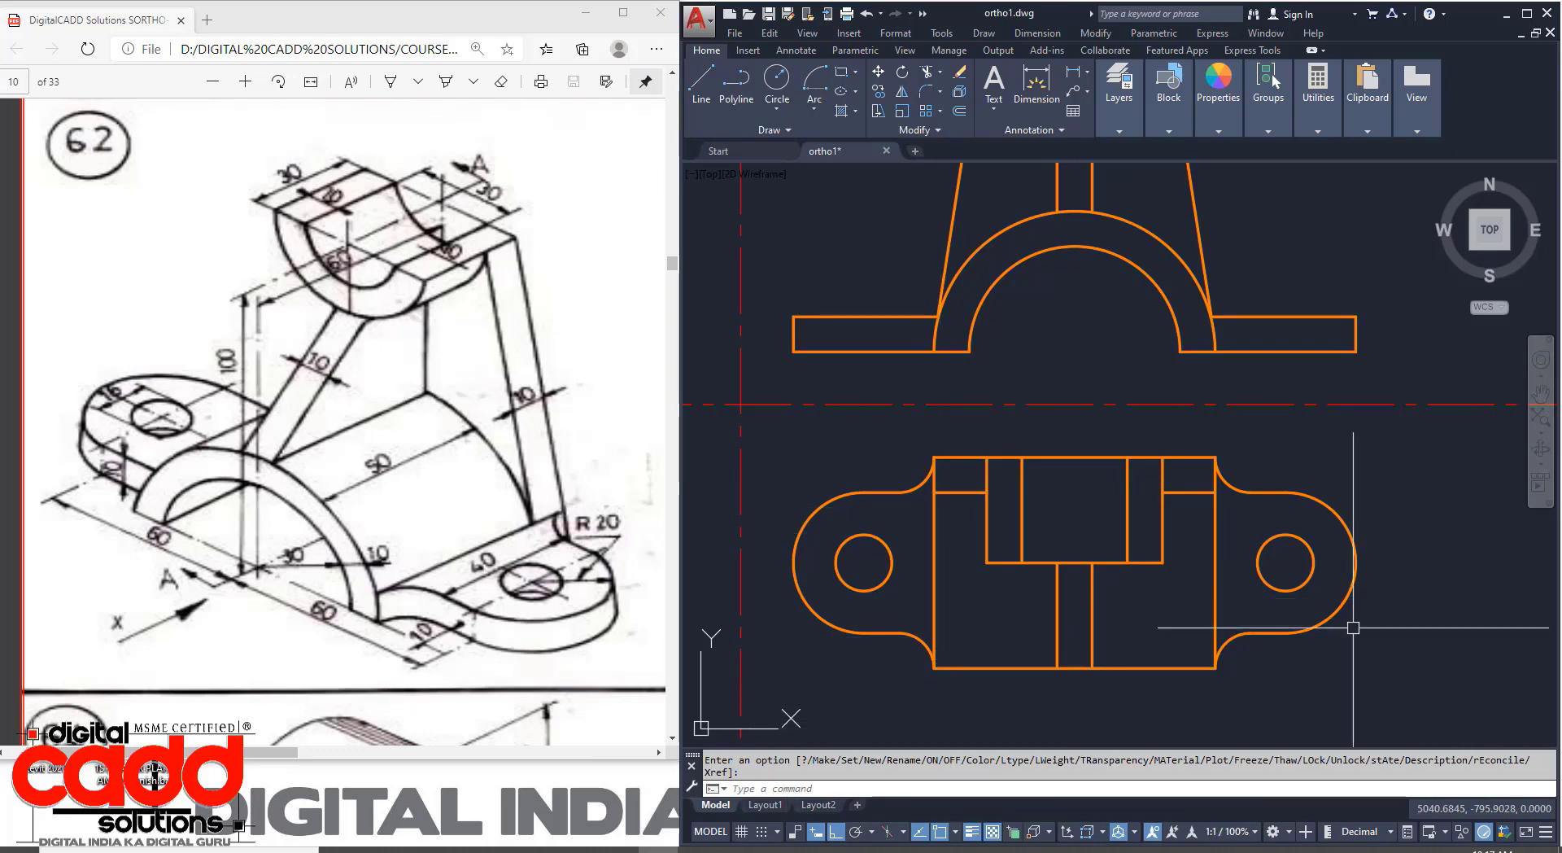
scroll(922, 621, "down", 2)
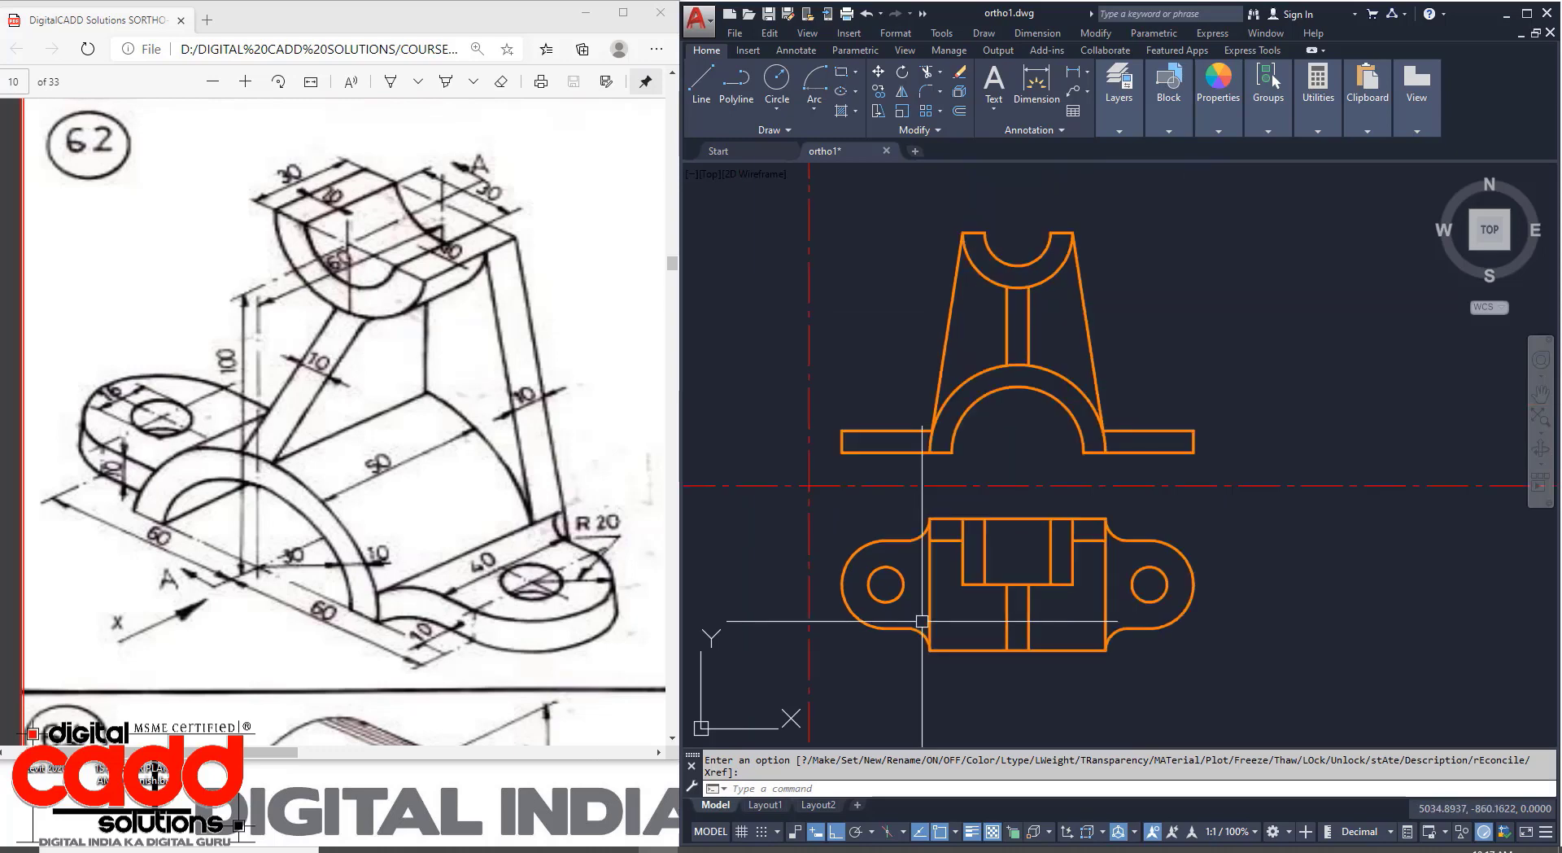
middle_click_drag(1234, 294, 1234, 356)
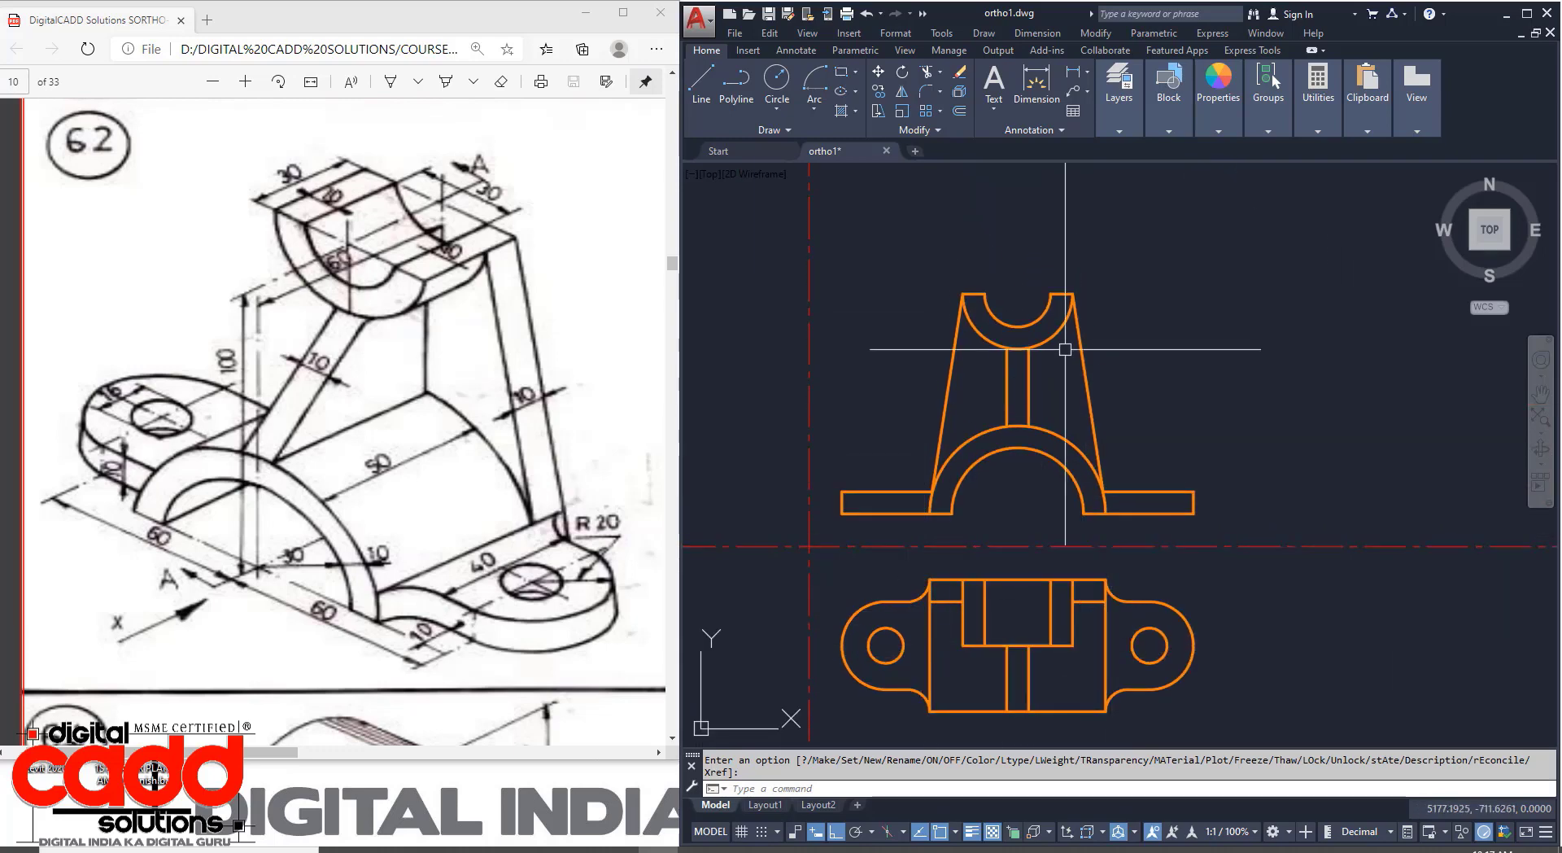
middle_click_drag(1056, 652, 1119, 598)
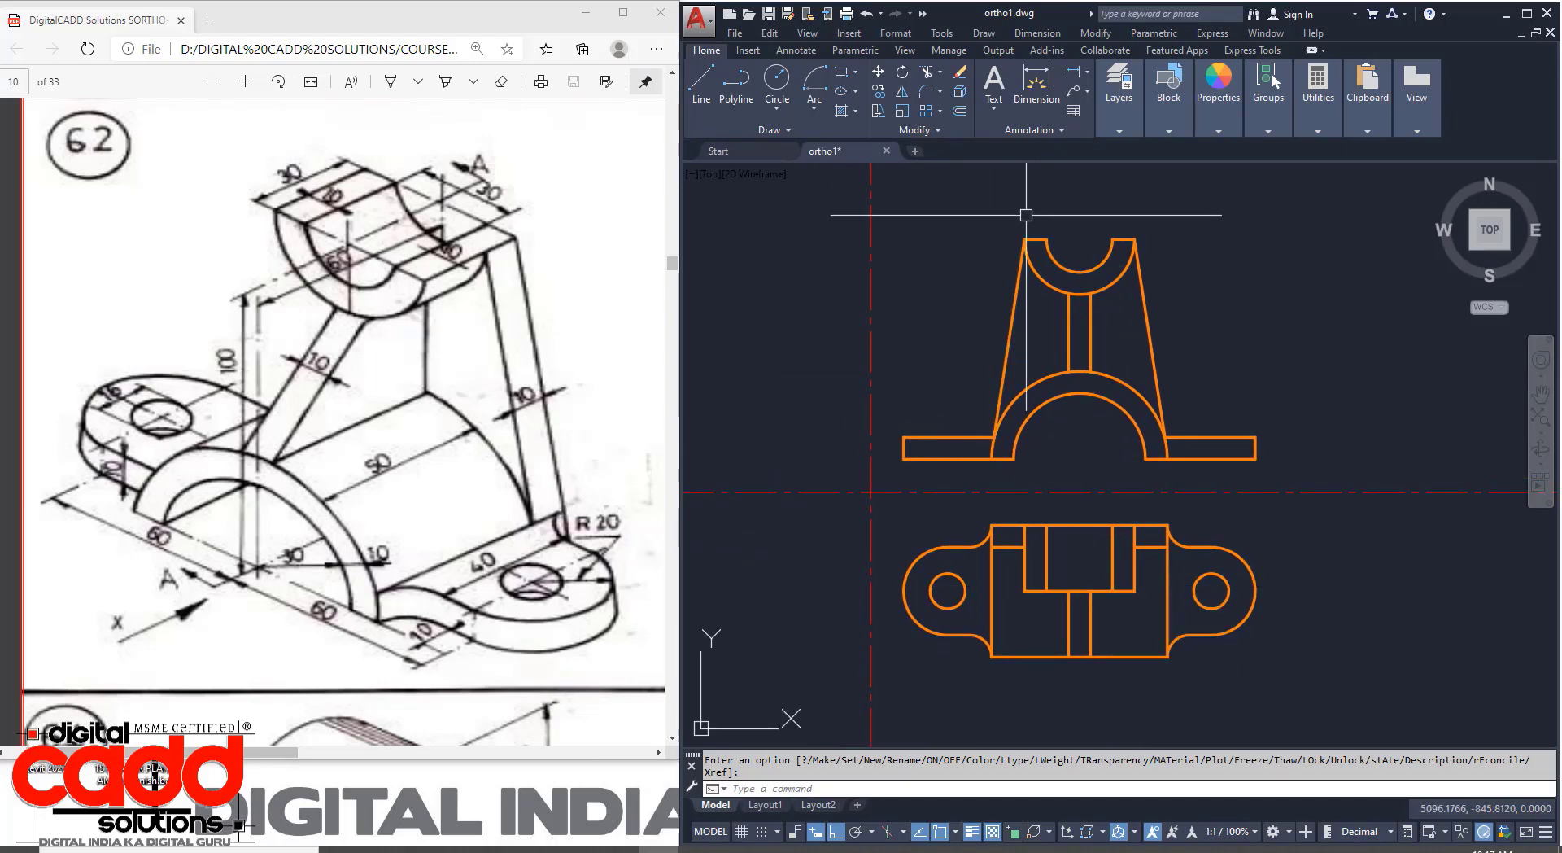
Turn the 04.projection Lines layer back on and make it the current layer.
left_click(1137, 132)
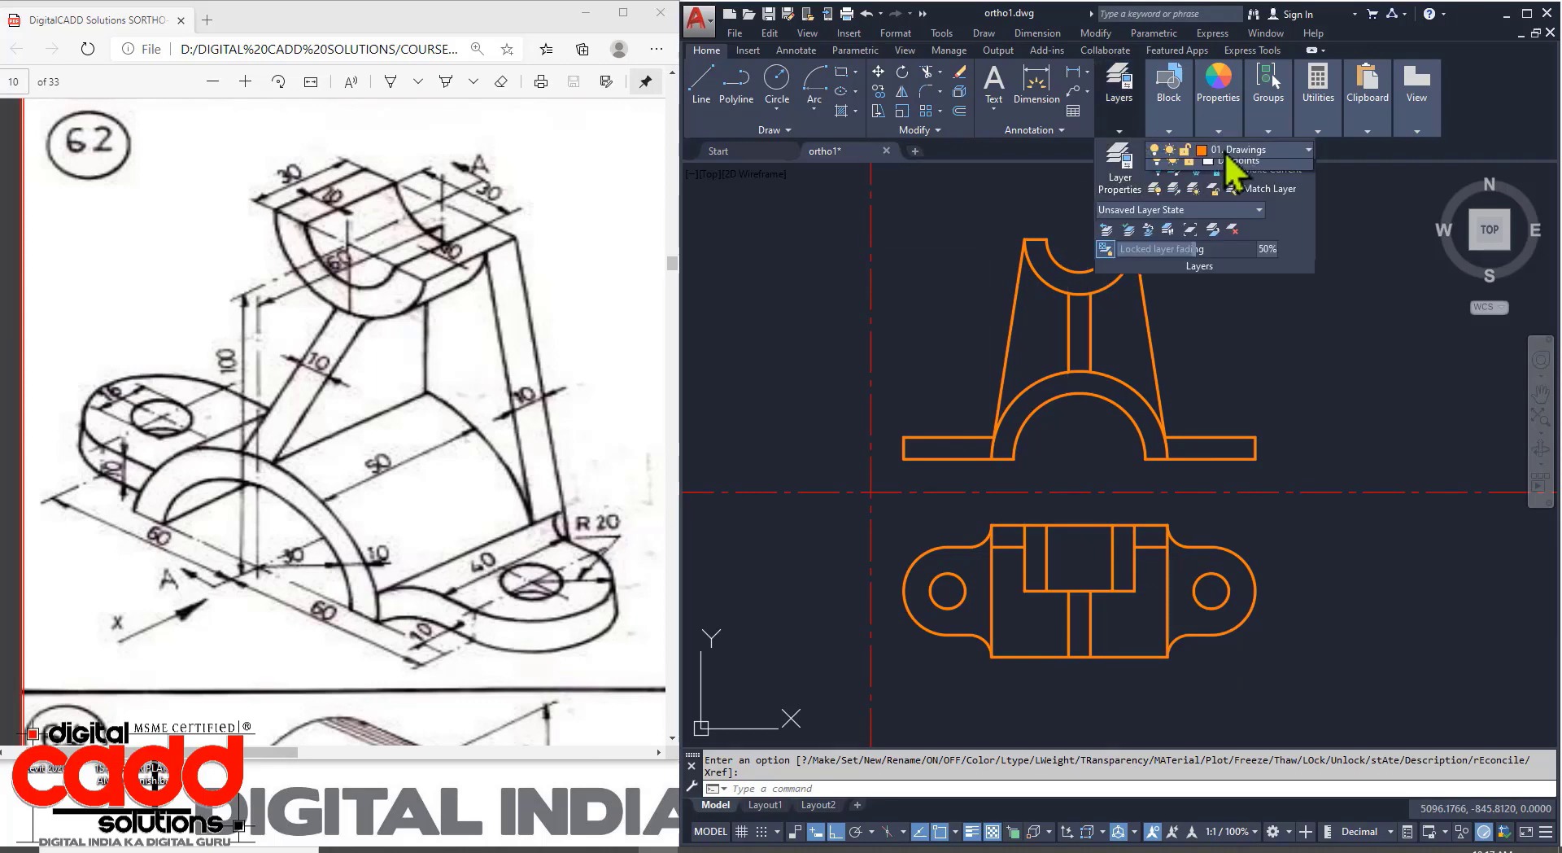
left_click(1223, 151)
left_click(1172, 248)
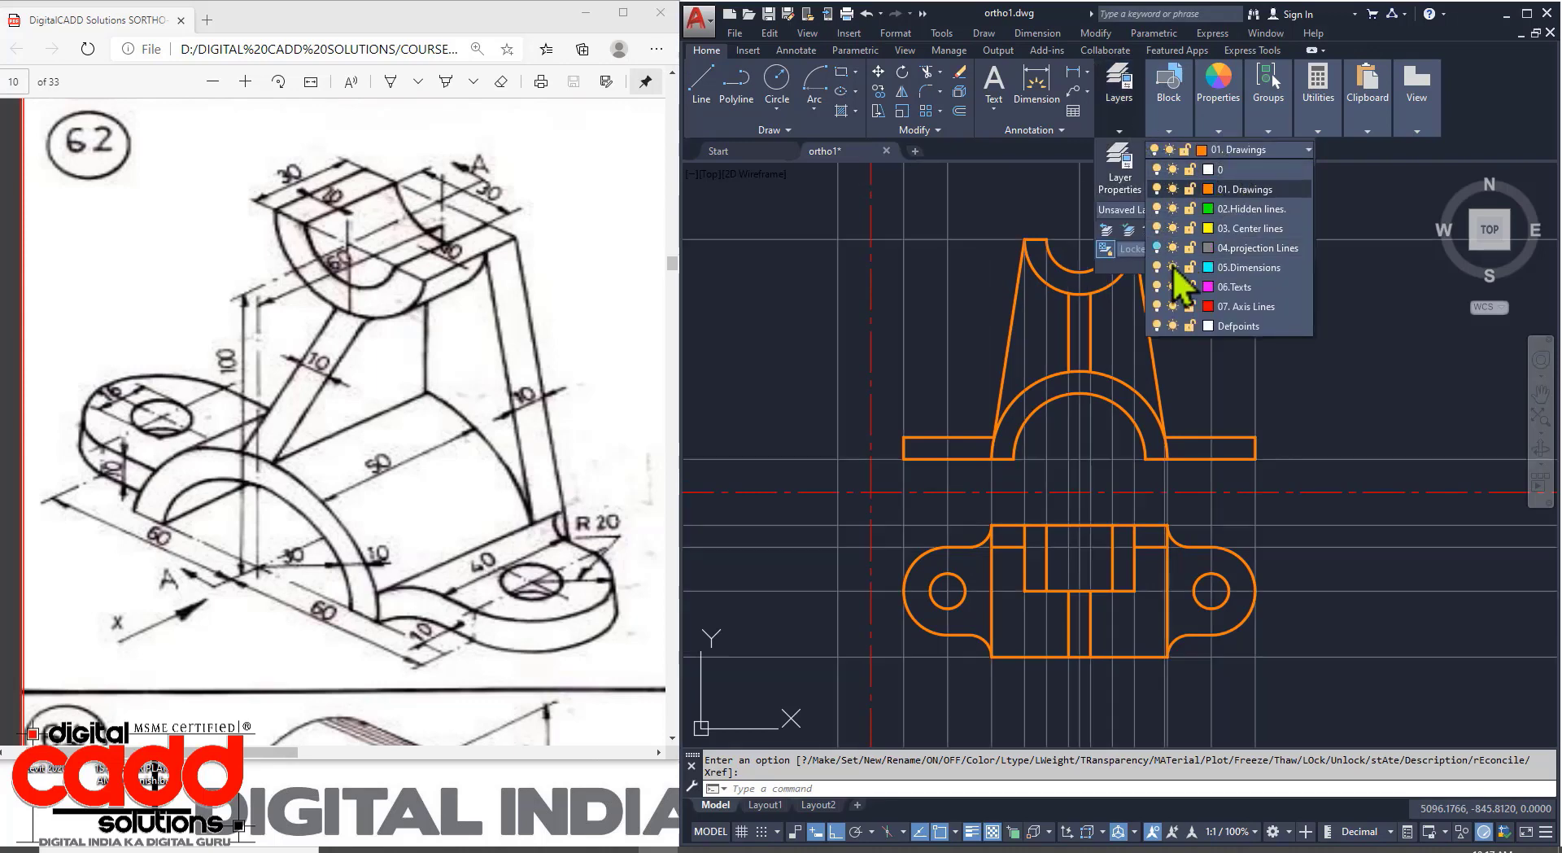
left_click(1334, 389)
middle_click_drag(1038, 621, 1191, 642)
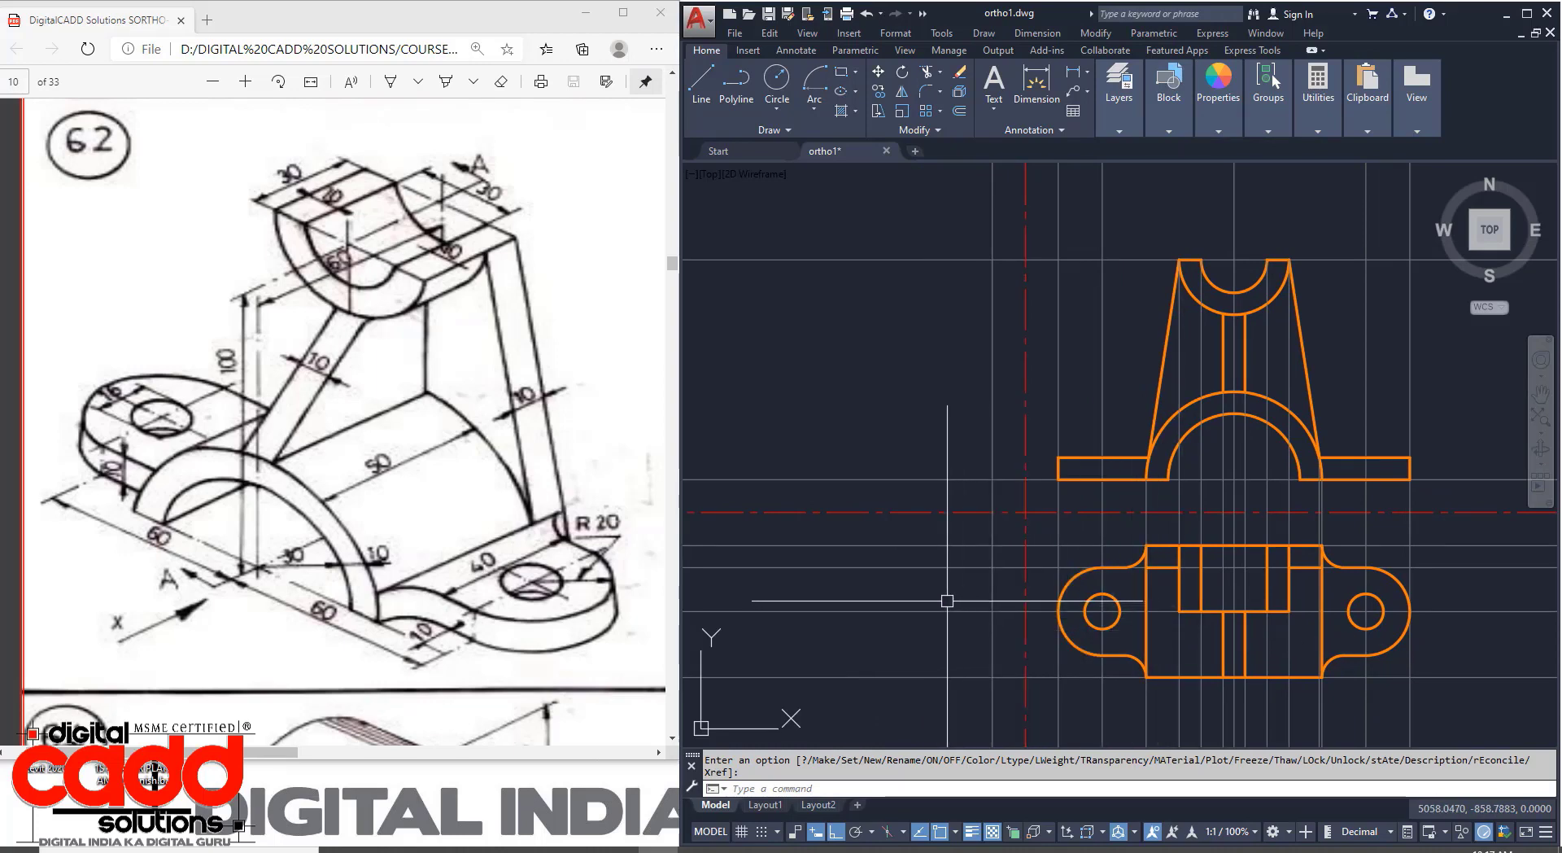
left_click(1121, 131)
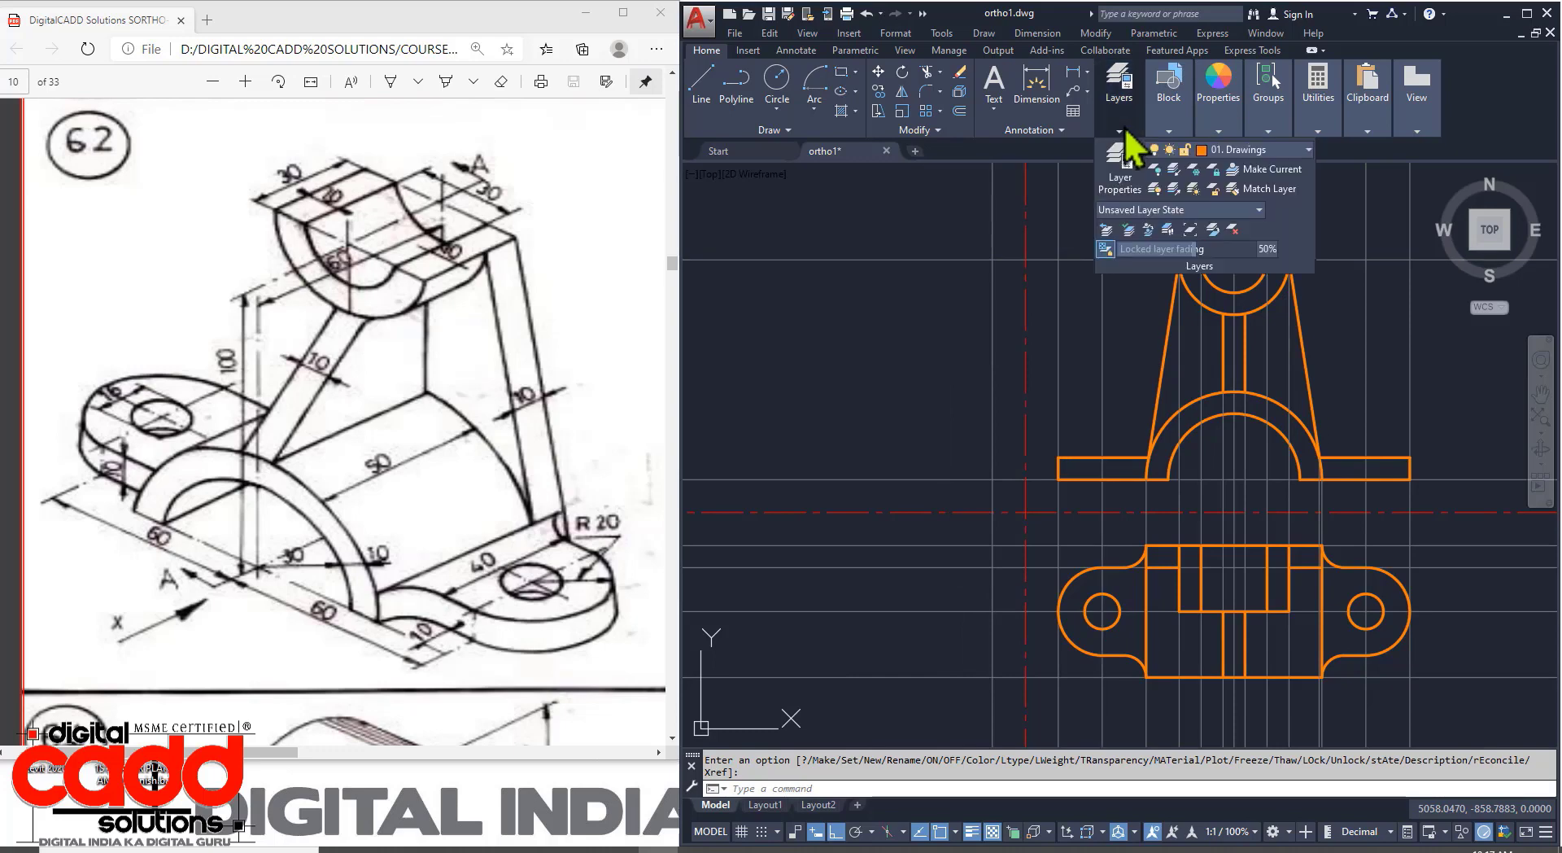
left_click(1253, 151)
left_click(1256, 249)
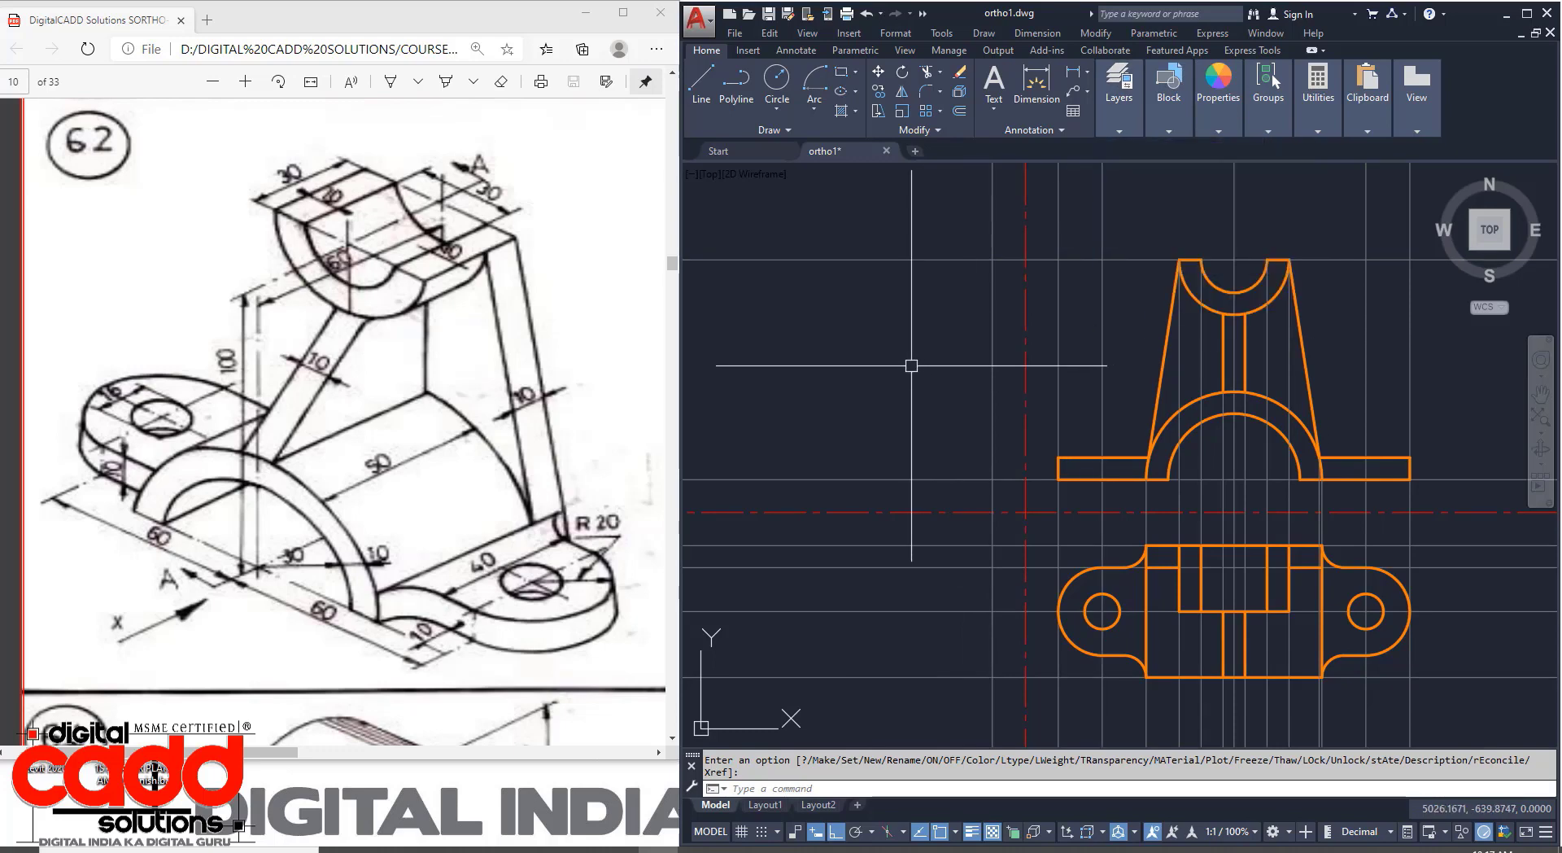
Draw a 45° ray from the intersection of the two axis lines toward the side opposite the top view, as the mitre line.
type("ray")
key("Return")
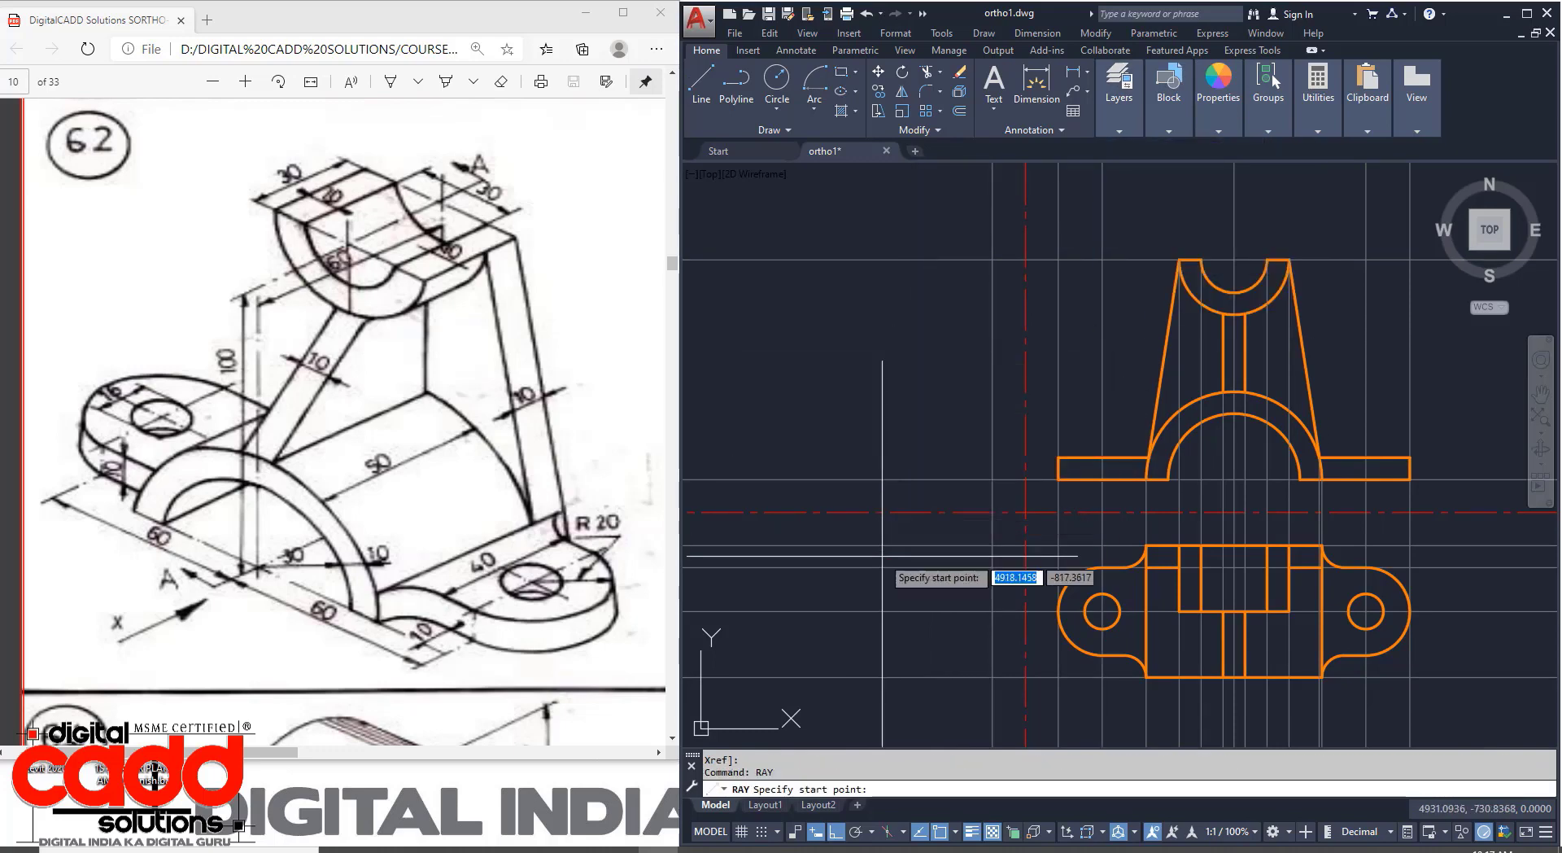
left_click(1025, 518)
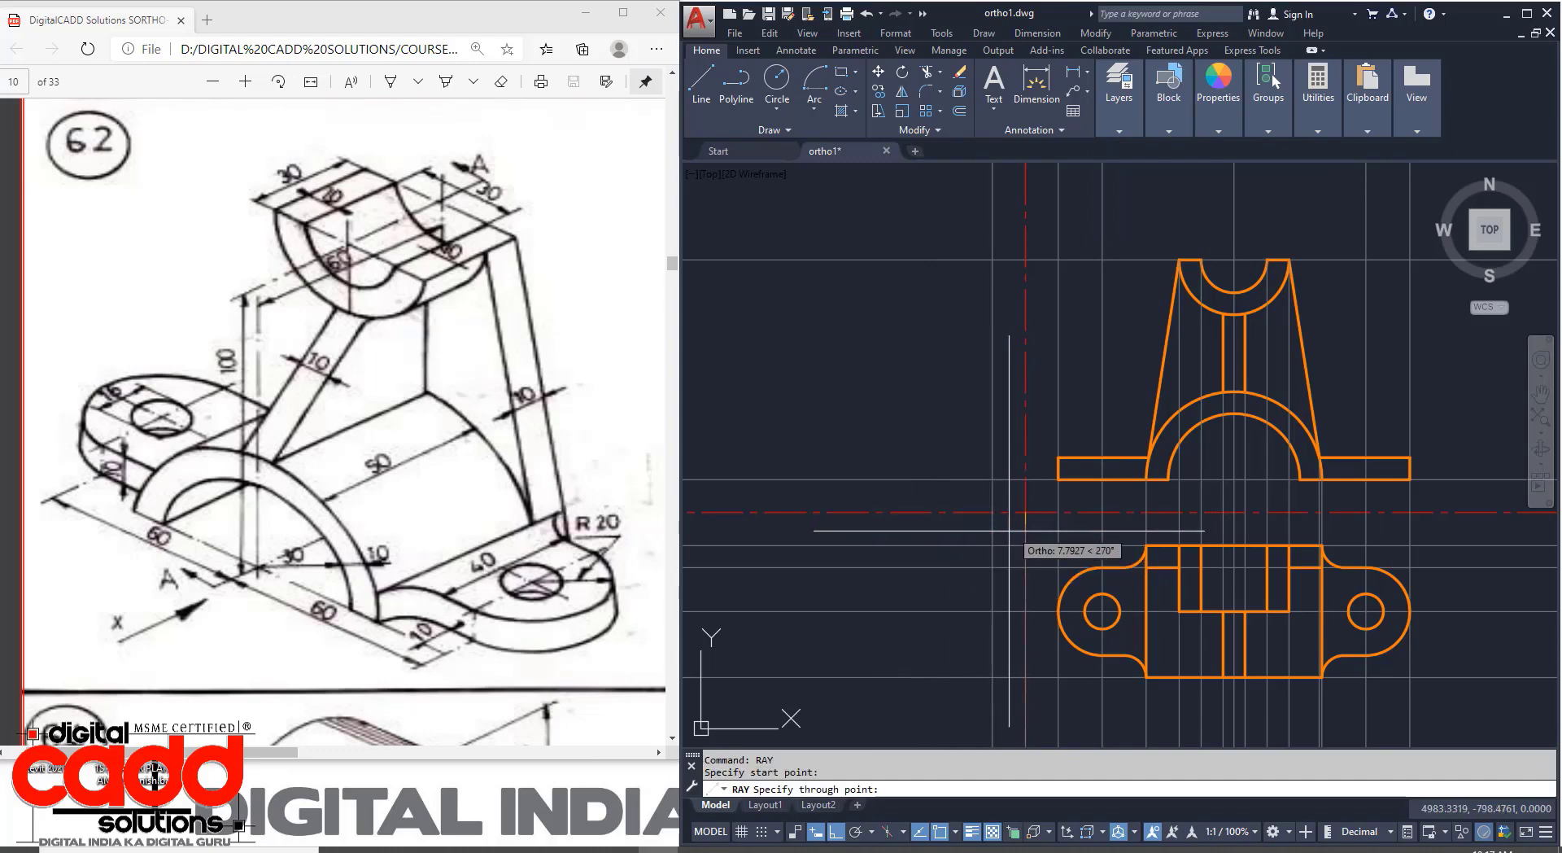
key("Return")
Draw upward vertical rays from the mitre line where it meets the top view's body front edge, hole centre line and lug rear edge.
key("Return")
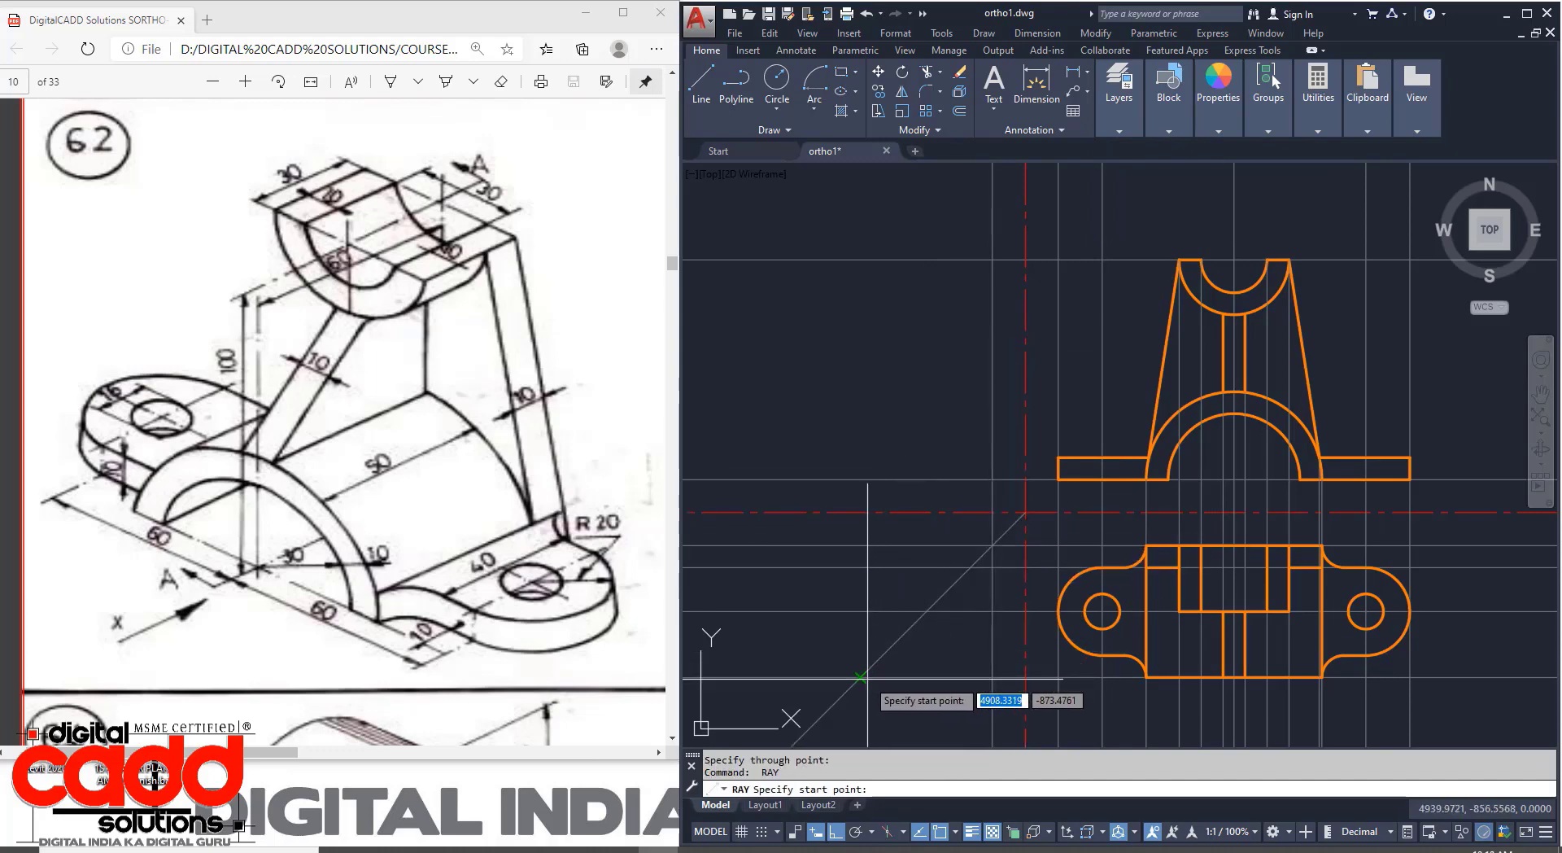
left_click(861, 676)
left_click(860, 626)
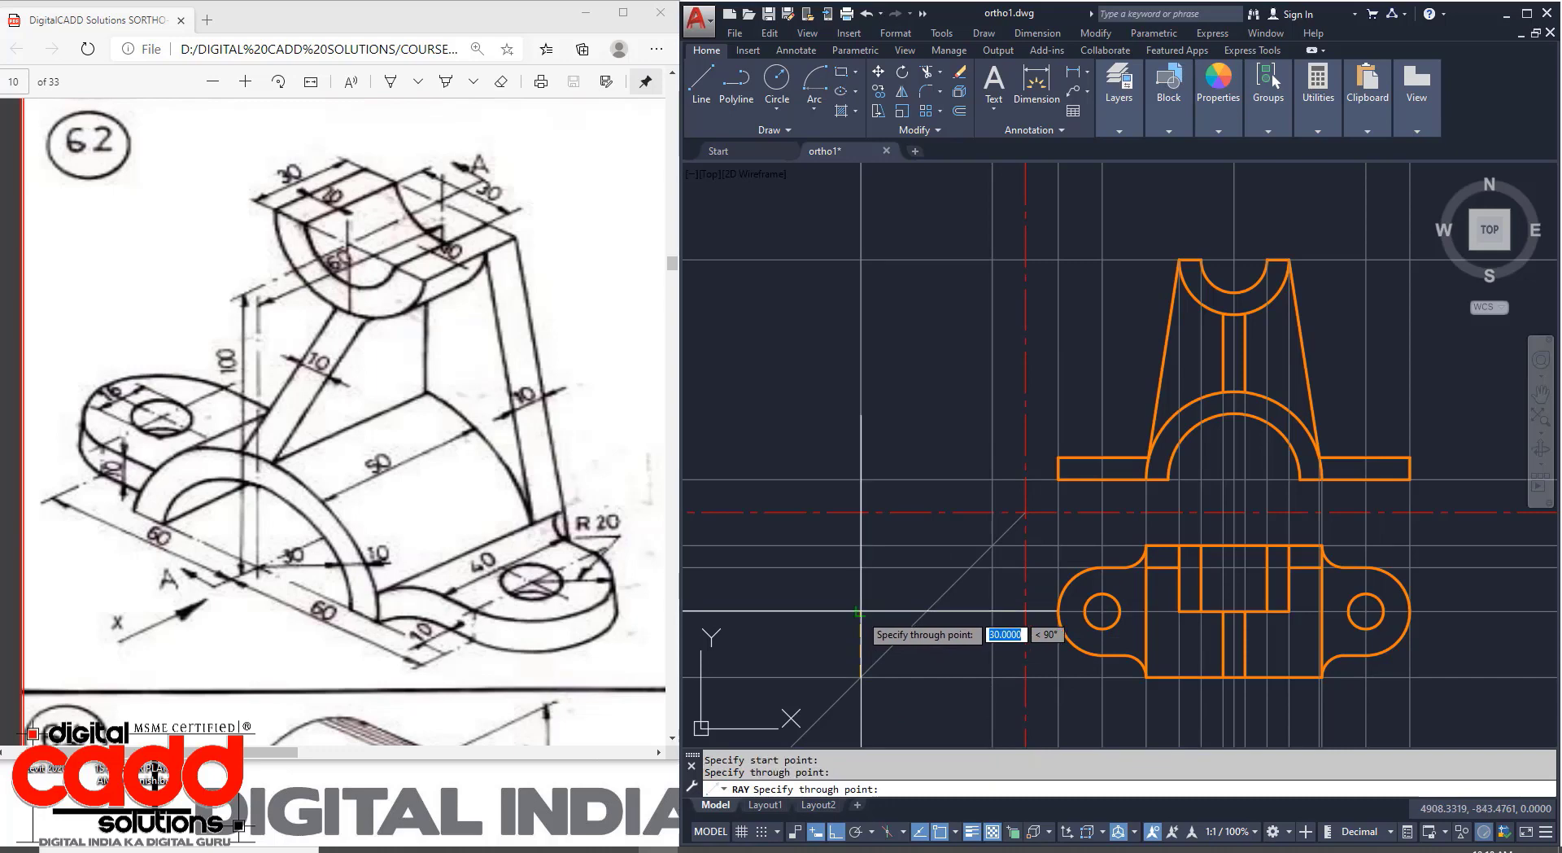
key("Return")
mouse_move(932, 508)
middle_mouse_down()
mouse_move(944, 602)
mouse_move(1032, 606)
mouse_move(1037, 557)
middle_mouse_up()
key("Return")
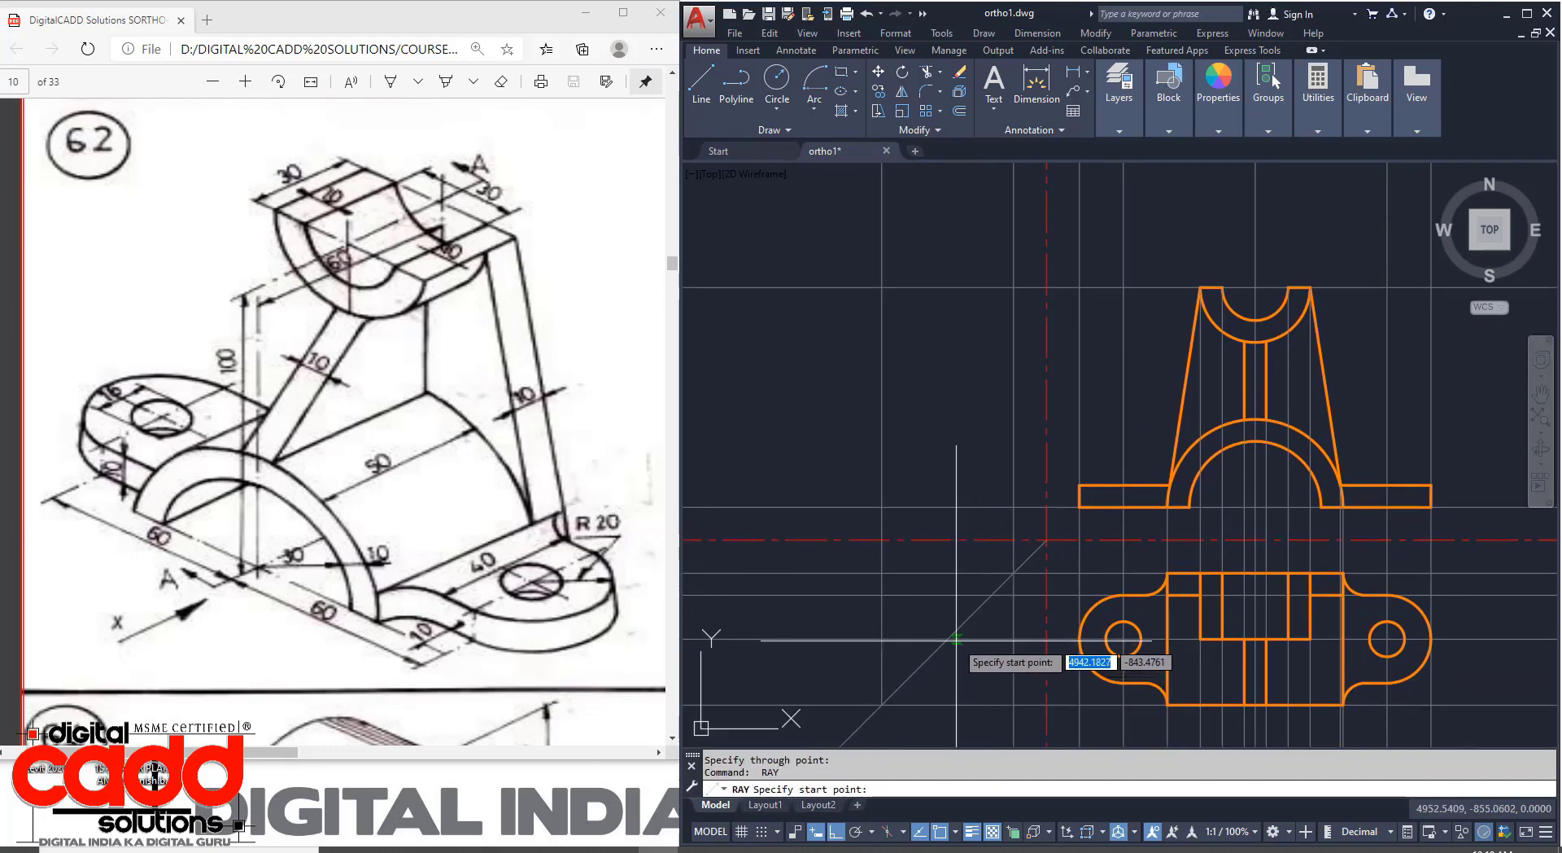
left_click(949, 639)
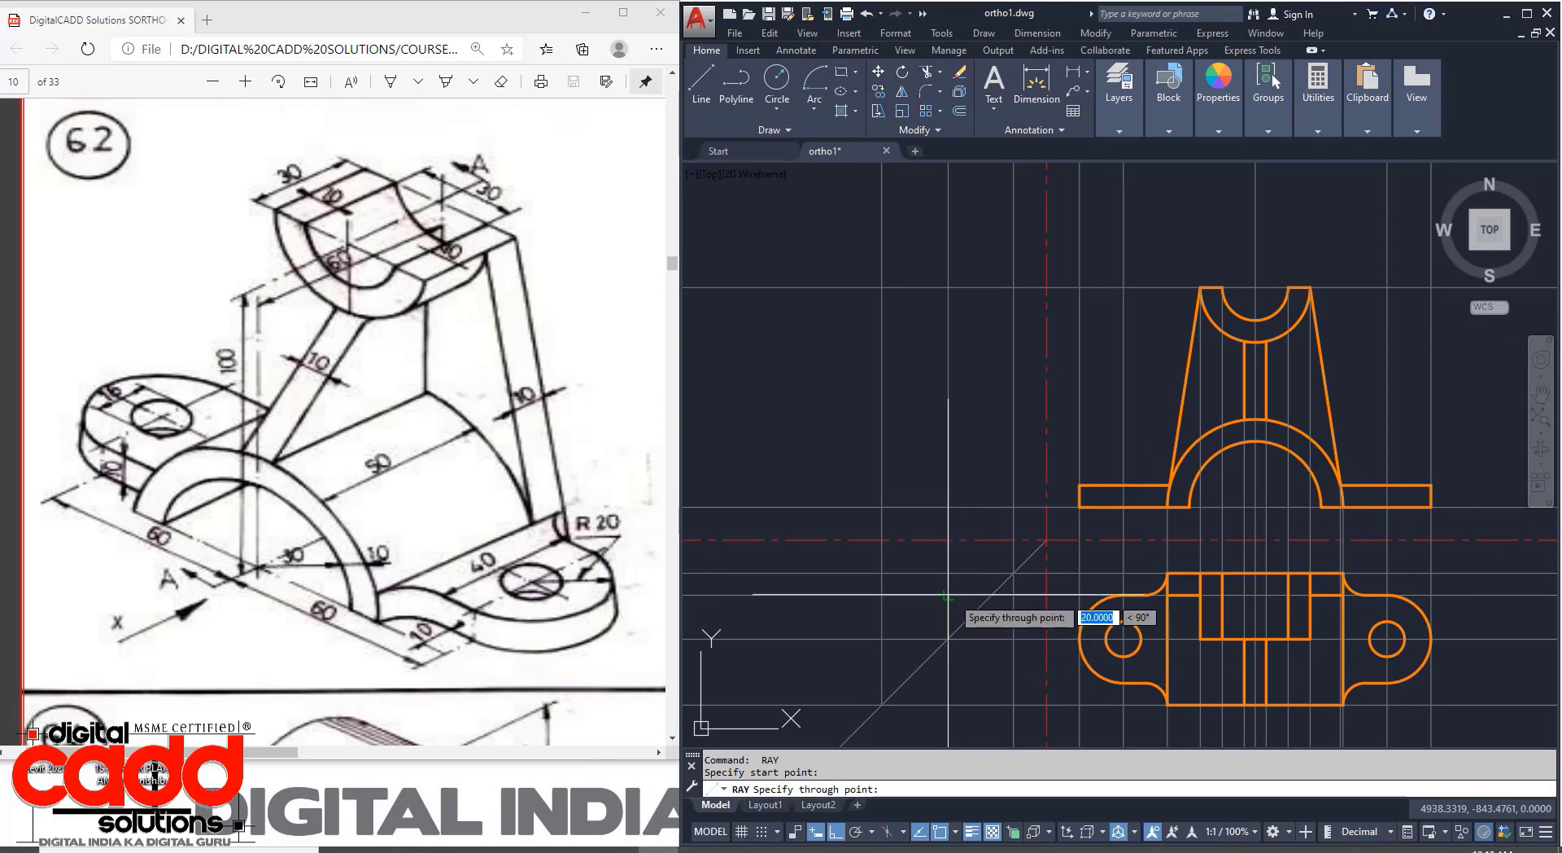
key("Return")
key("Return")
left_click(995, 601)
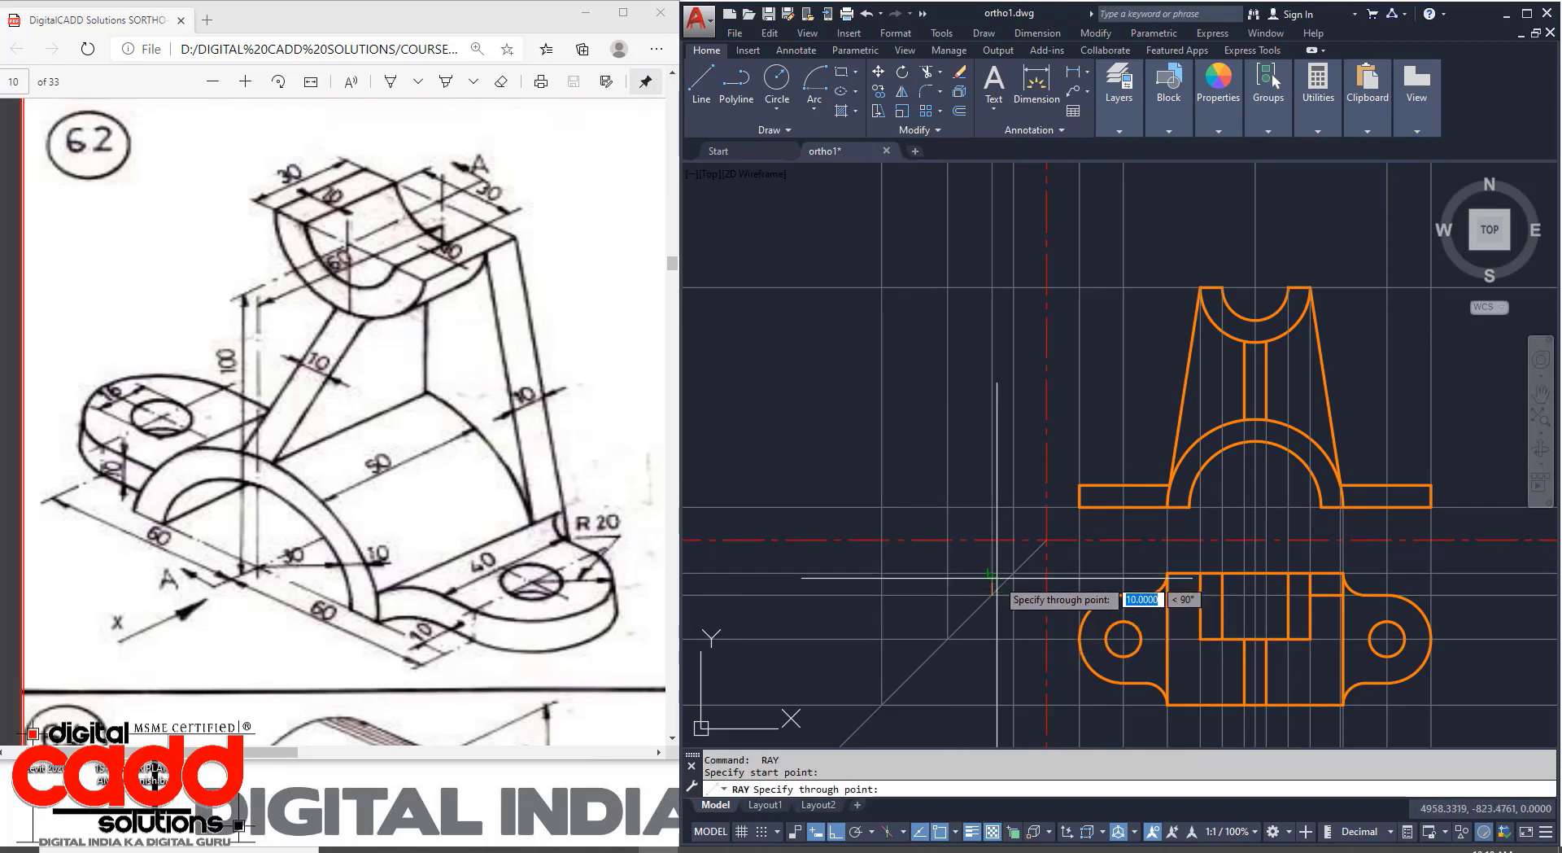
key("Return")
Project horizontal rays from the front view toward the side view at the lug top, arch top and bottom of the upper half ring.
key("Return")
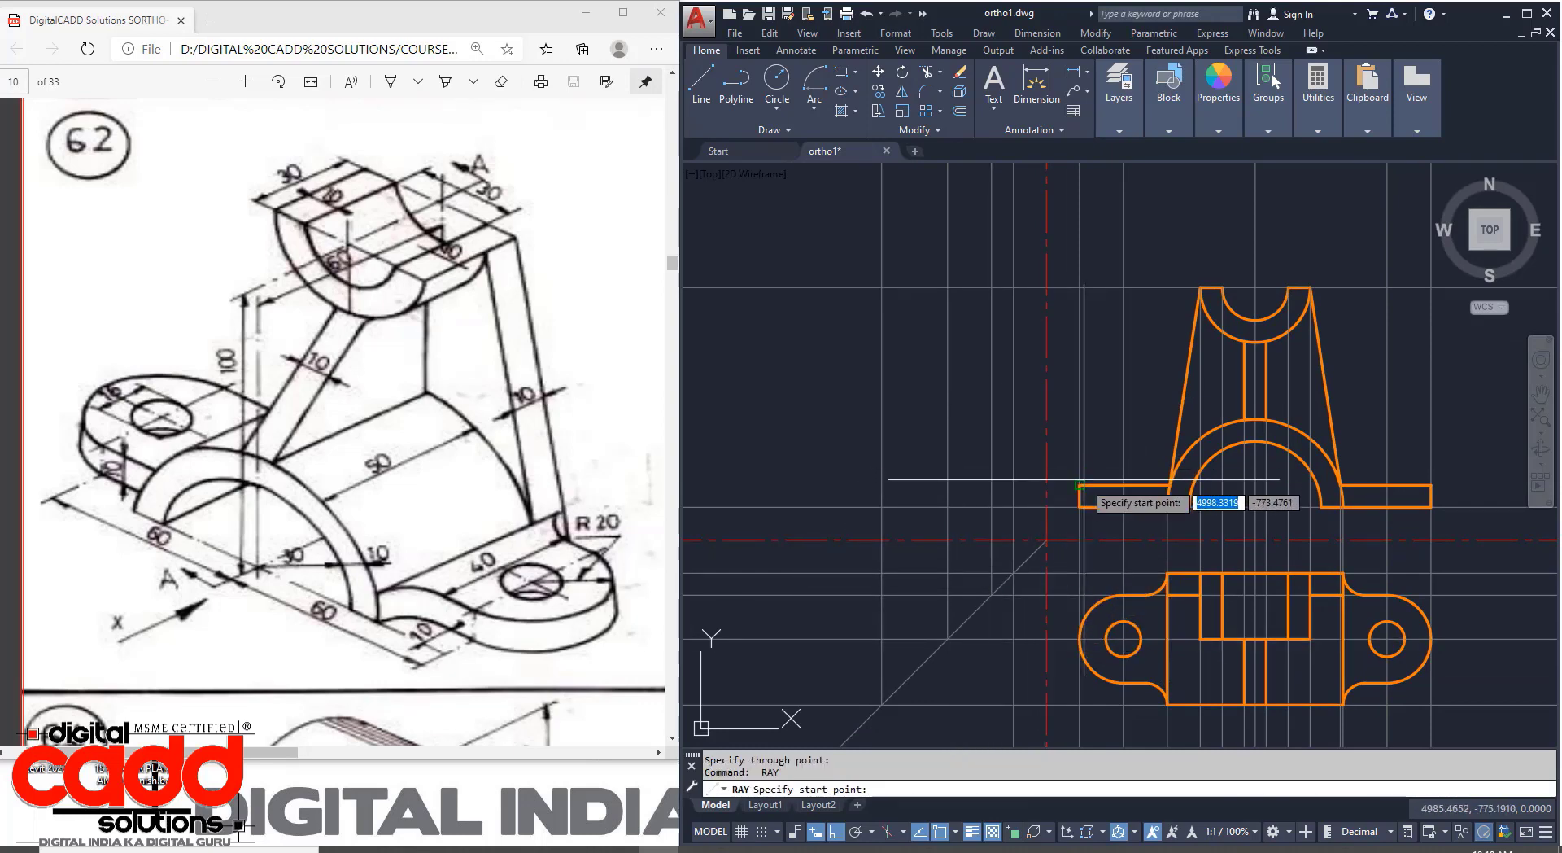
left_click(1080, 485)
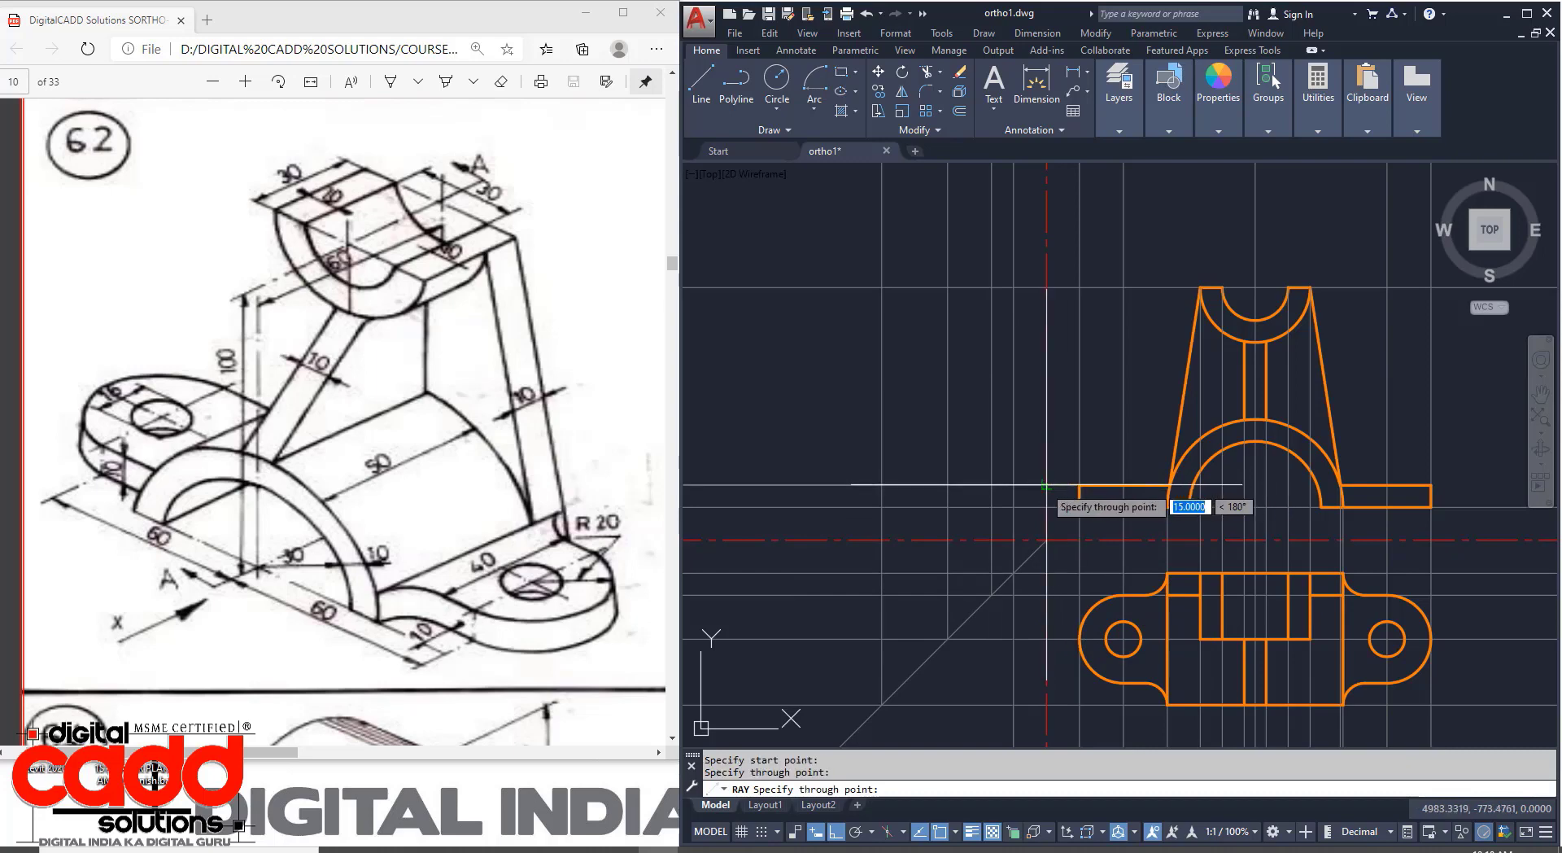
left_click(1045, 486)
key("Return")
key("Return")
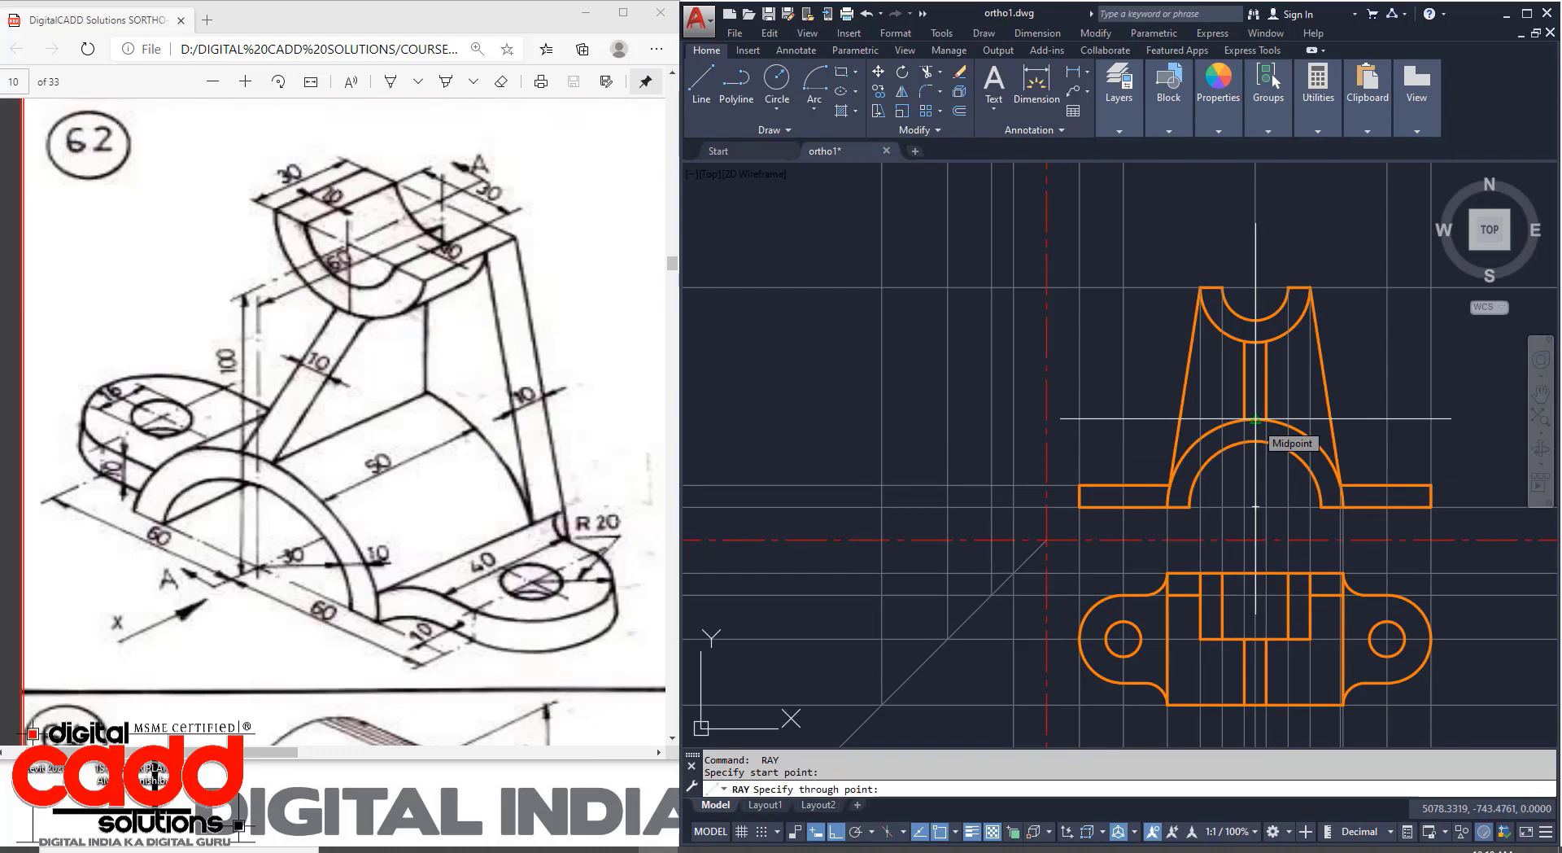
left_click(1122, 420)
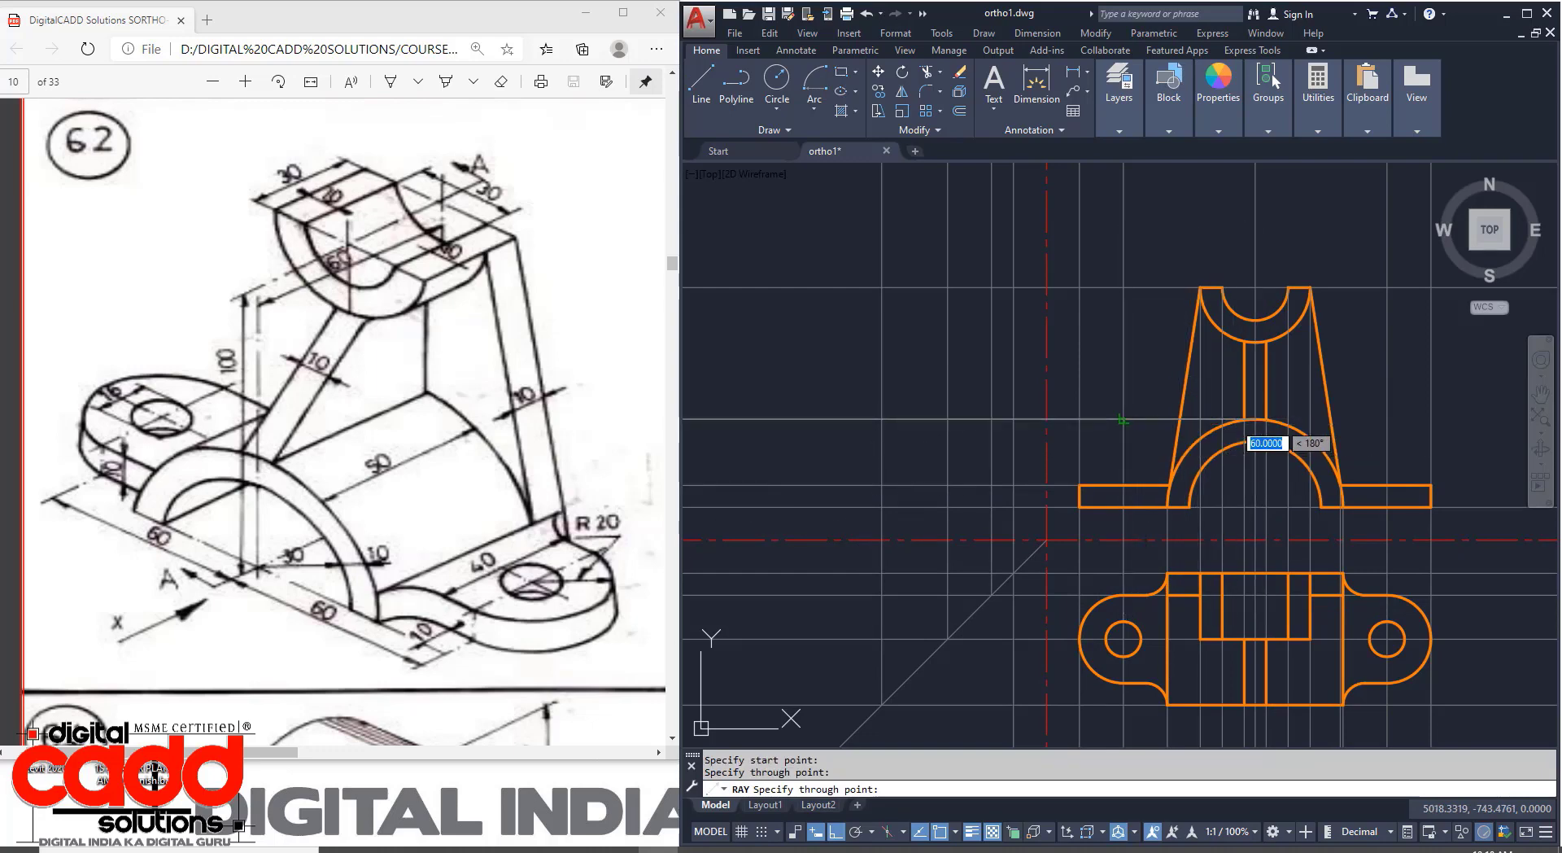
key("Return")
key("Return")
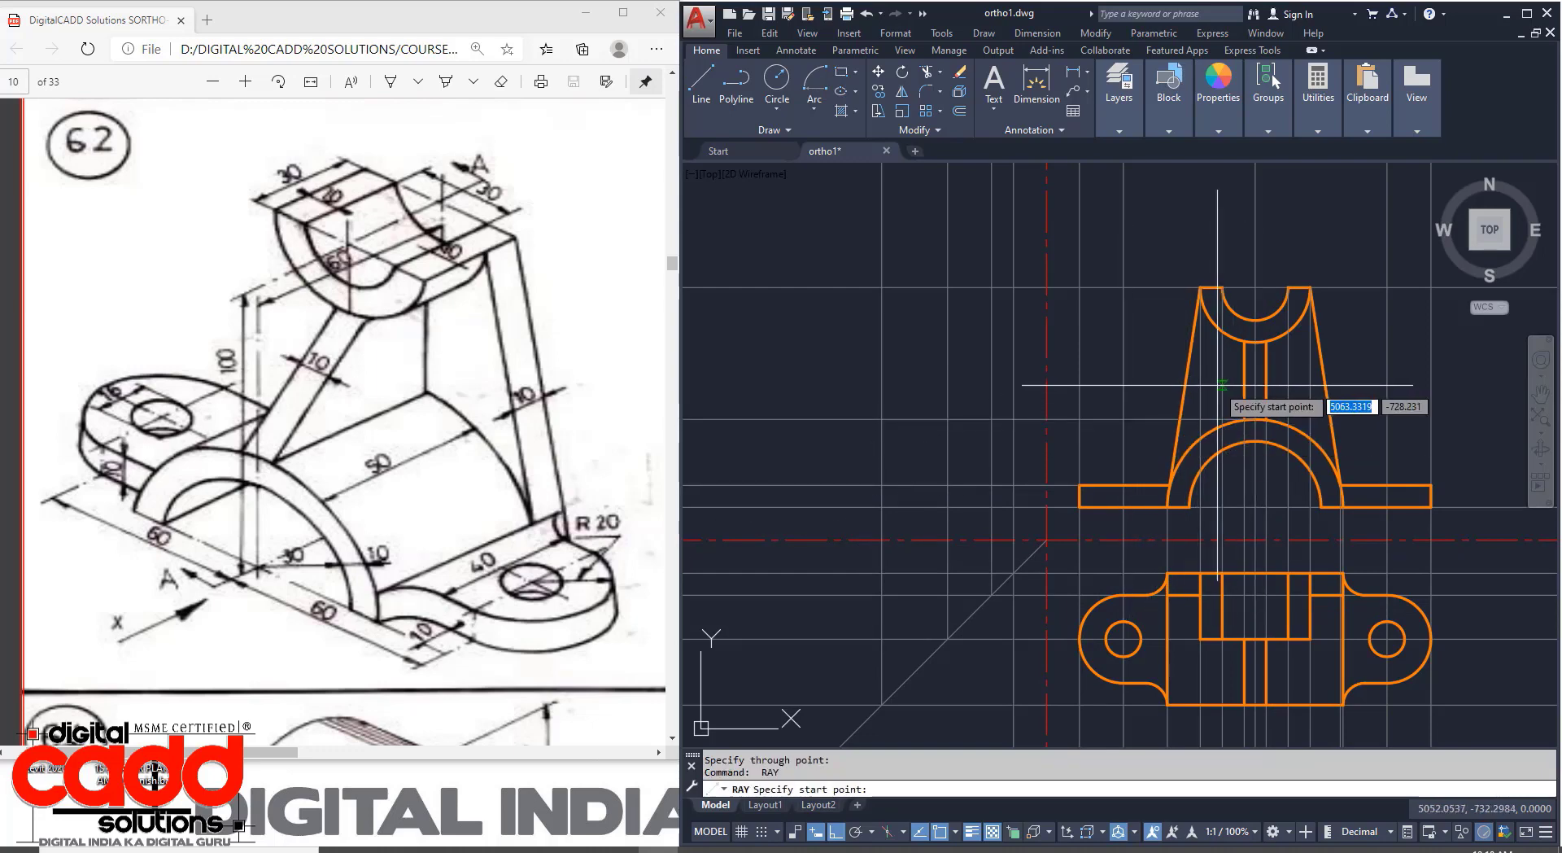
left_click(1255, 342)
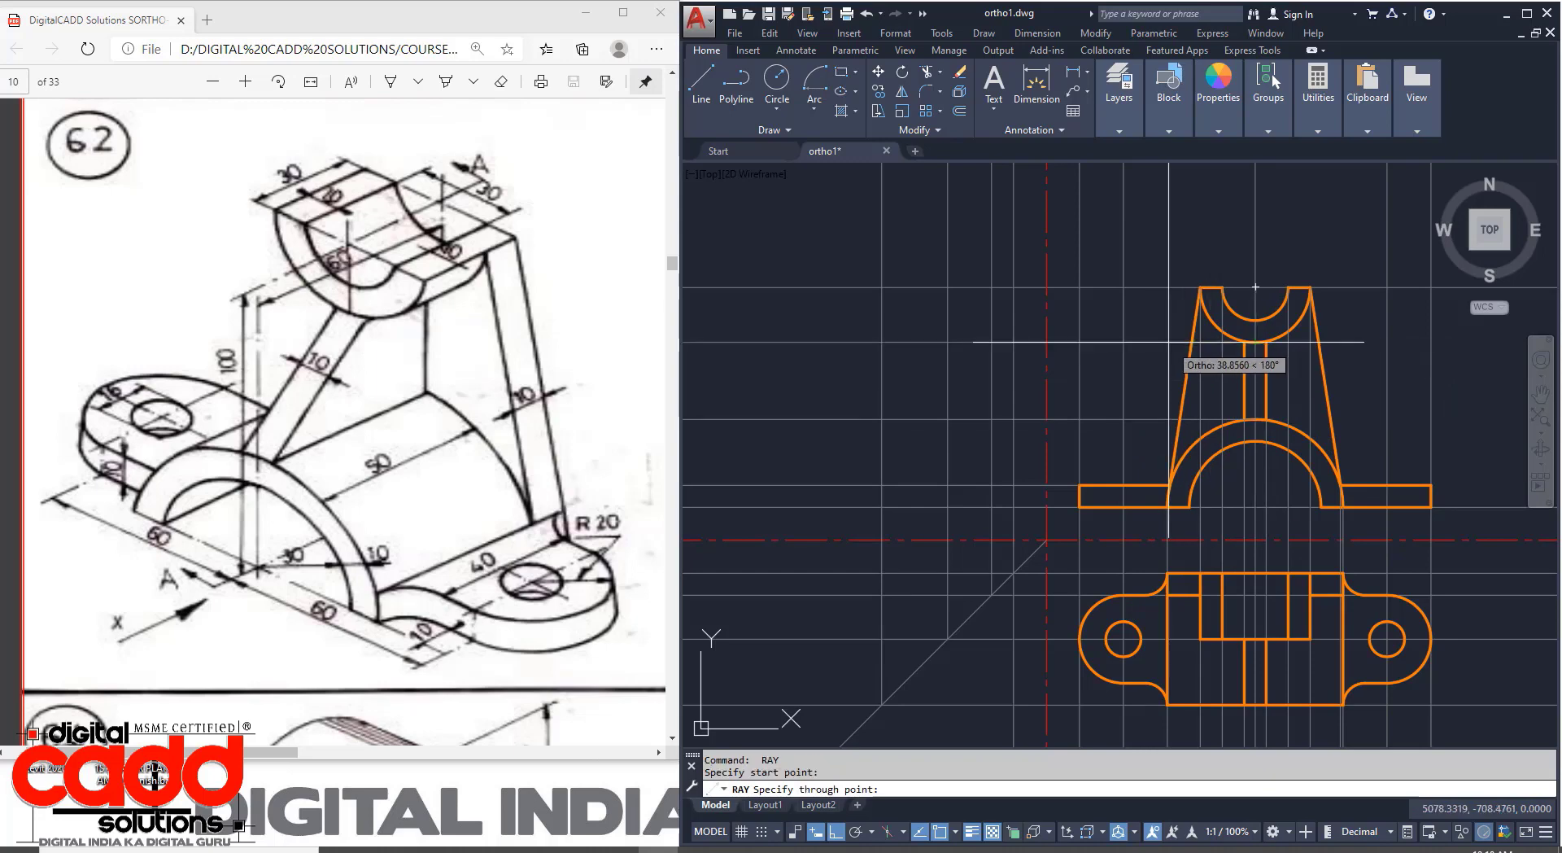
left_click(1121, 342)
key("Return")
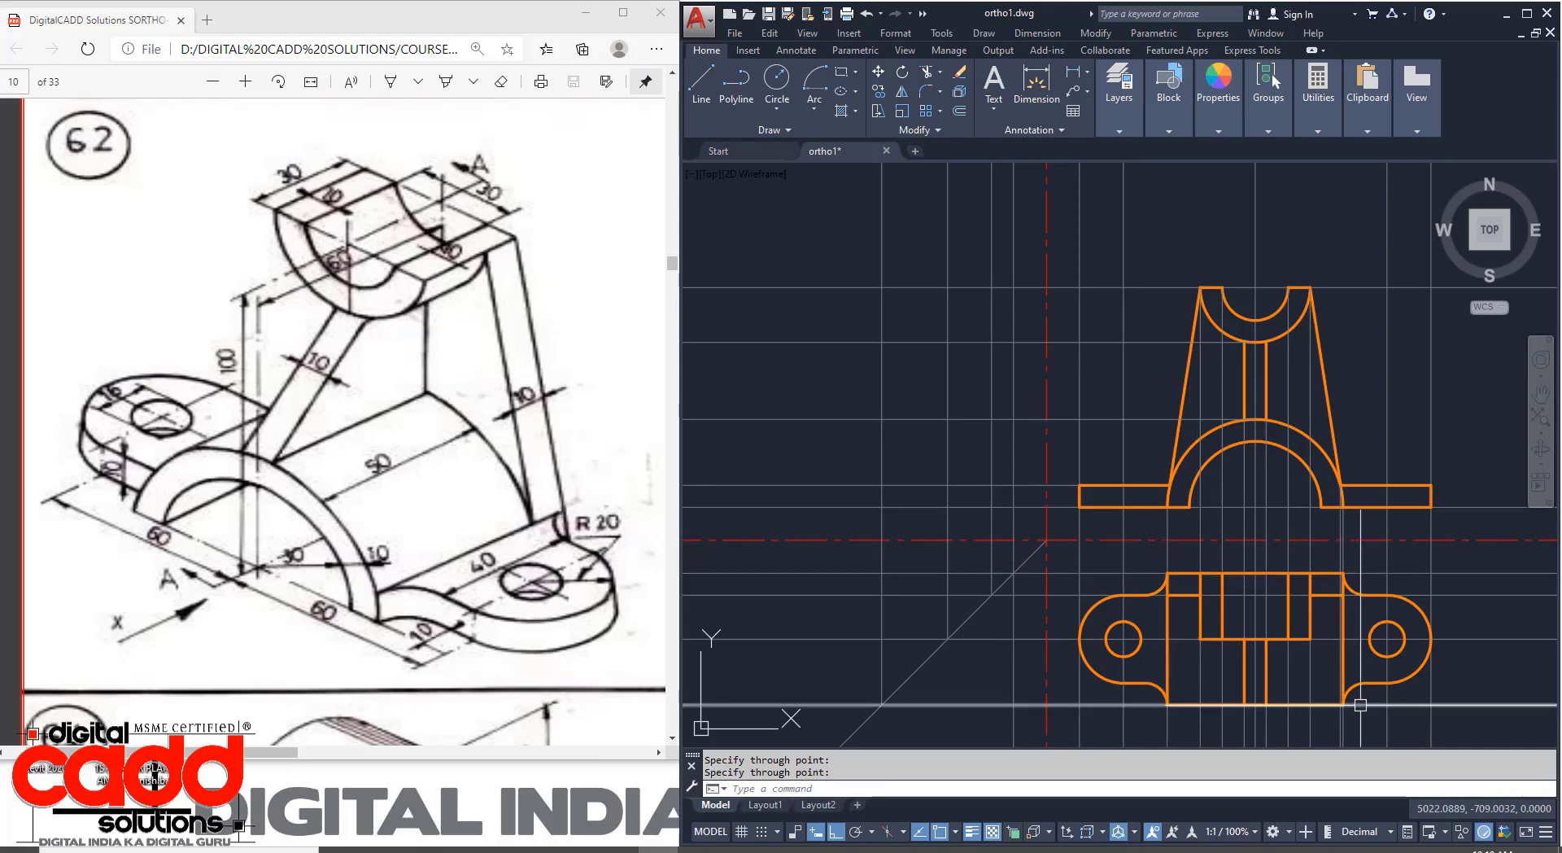
Project the lug's front edge horizontally from the top view to the mitre line and vertically up into the side view with rays.
middle_click_drag(1055, 514, 1075, 600)
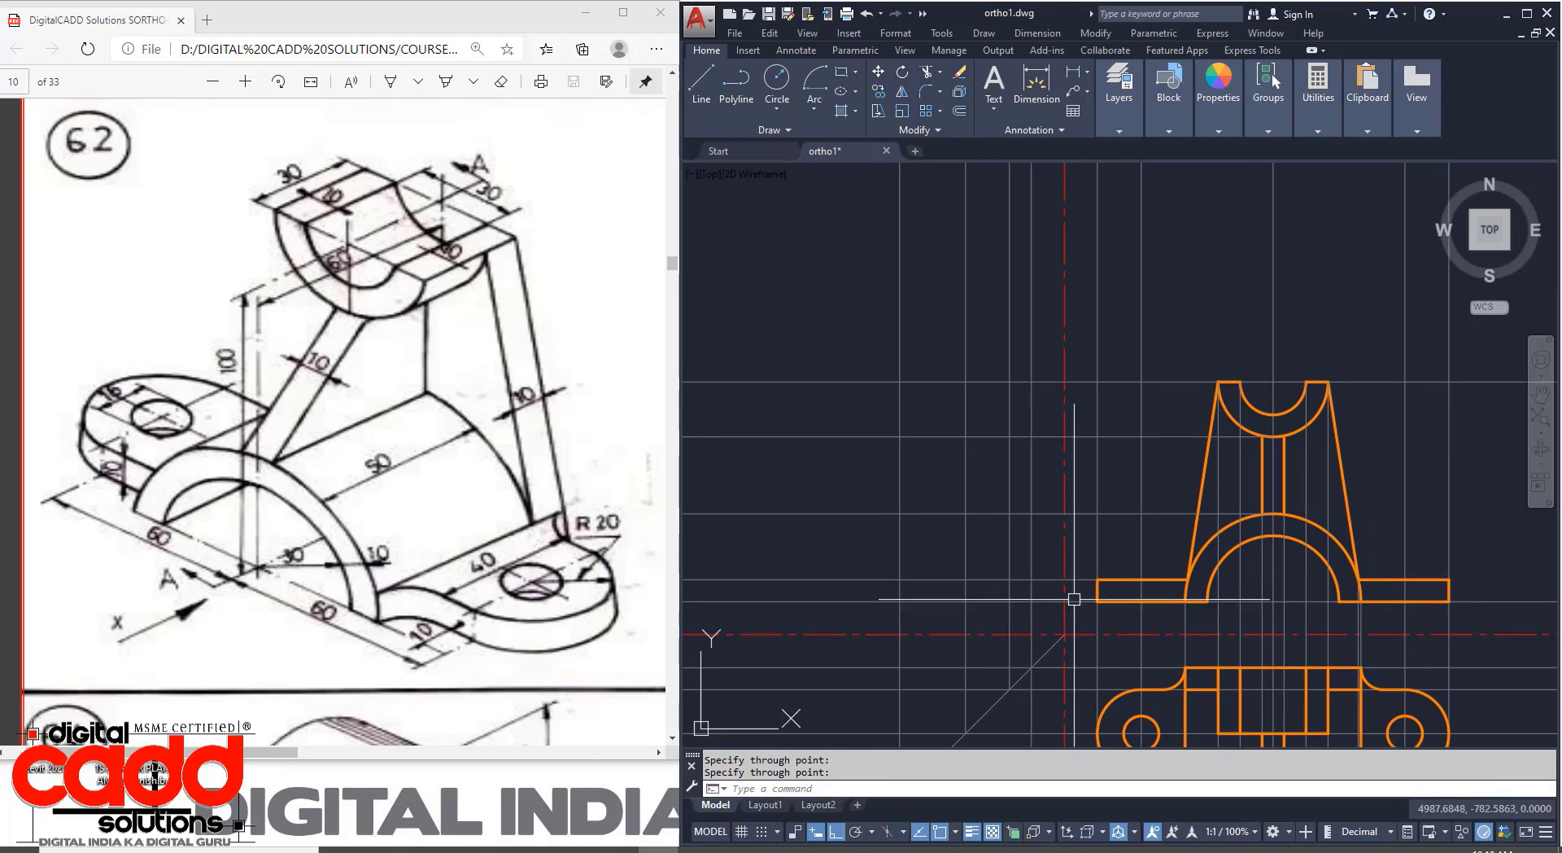
middle_click_drag(1066, 660, 1088, 587)
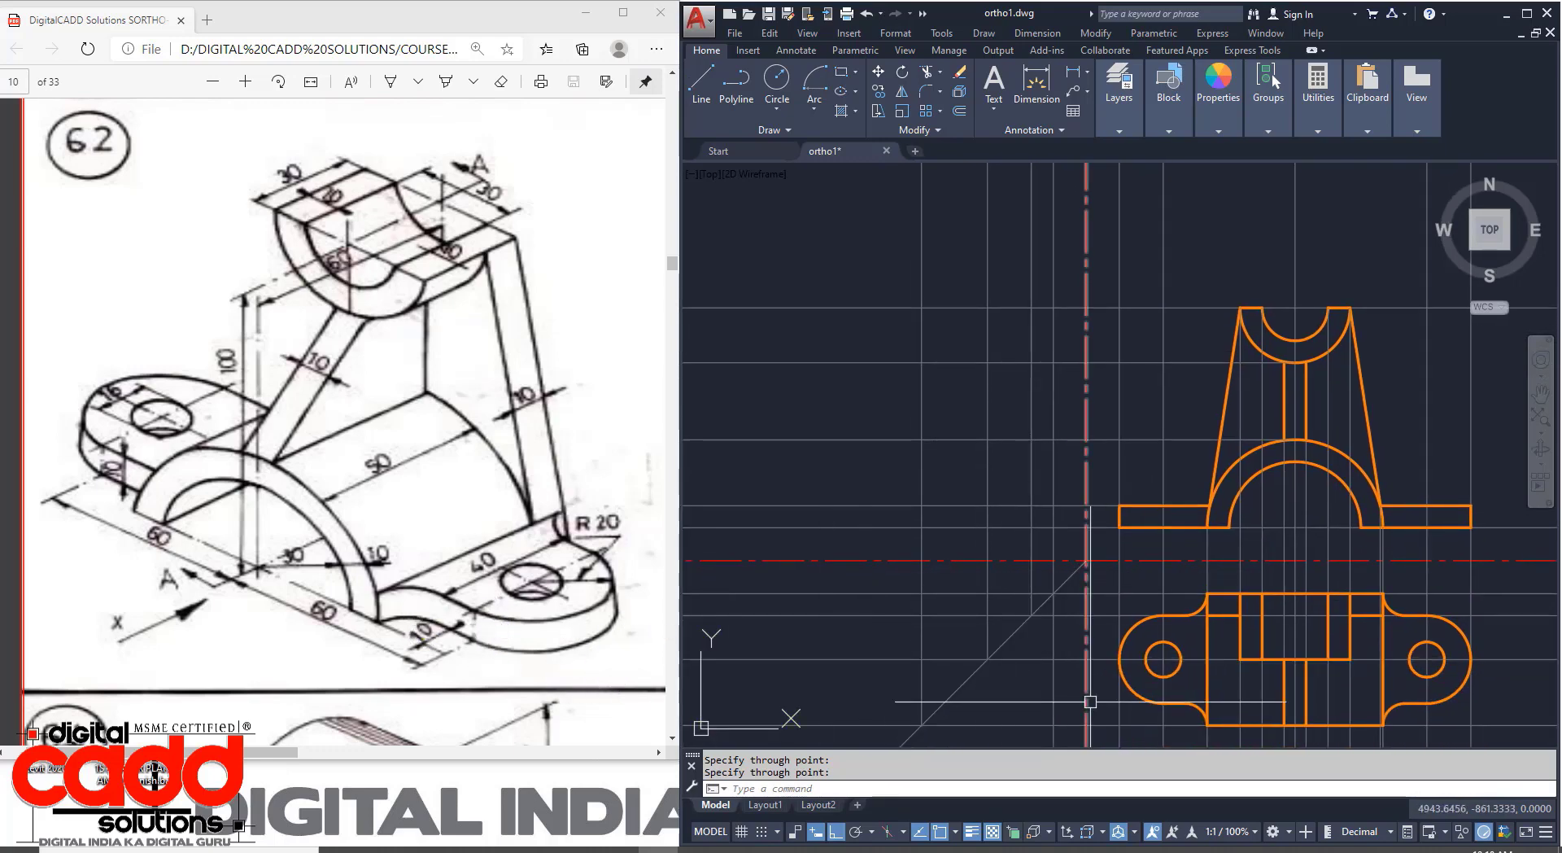
key("Return")
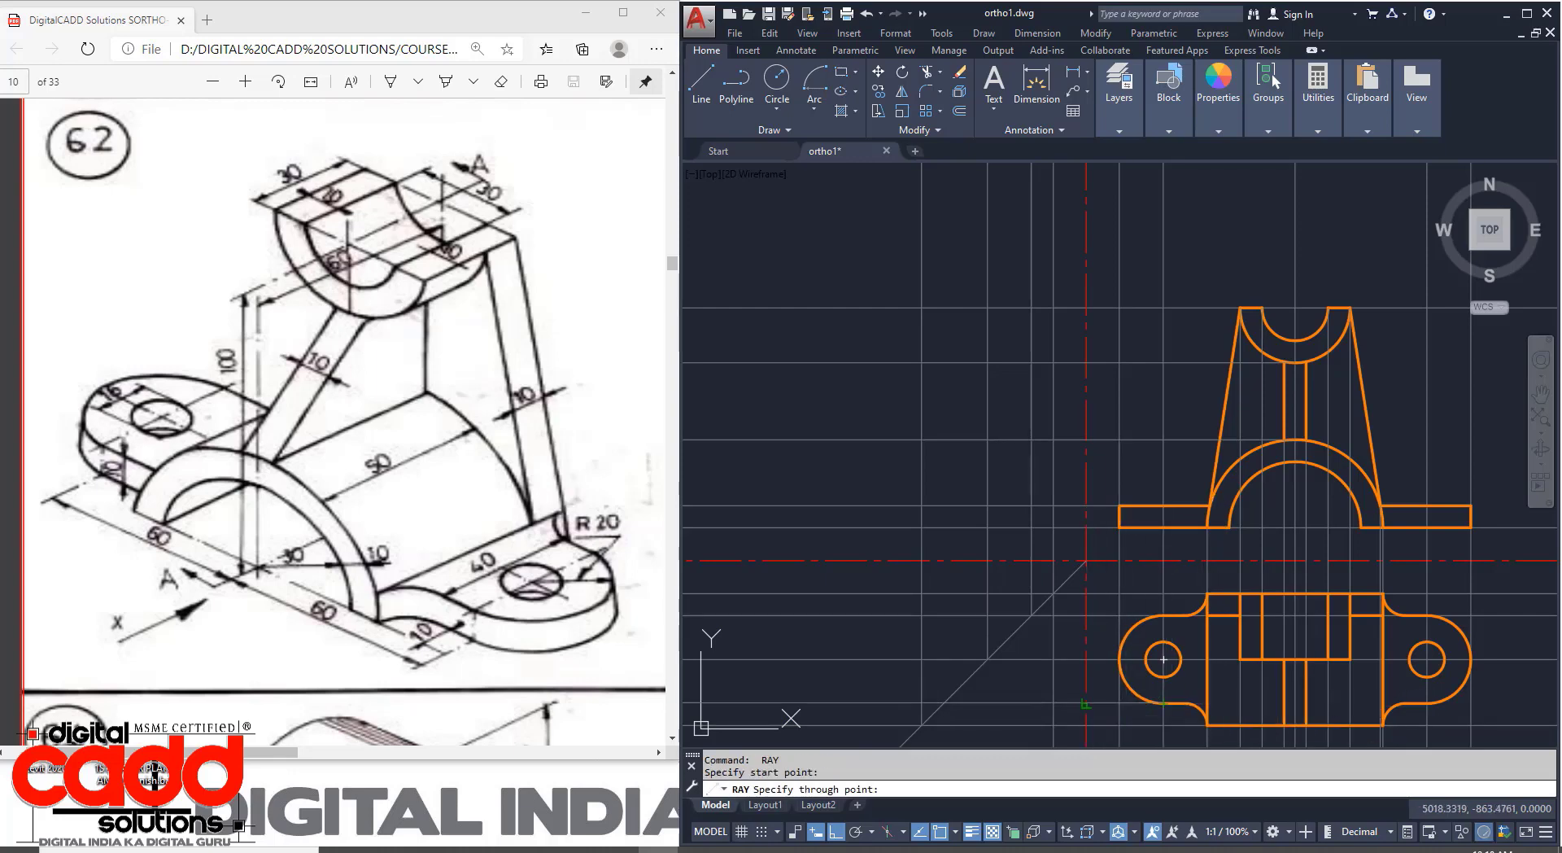
left_click(1085, 702)
key("Return")
key("Return")
left_click(946, 700)
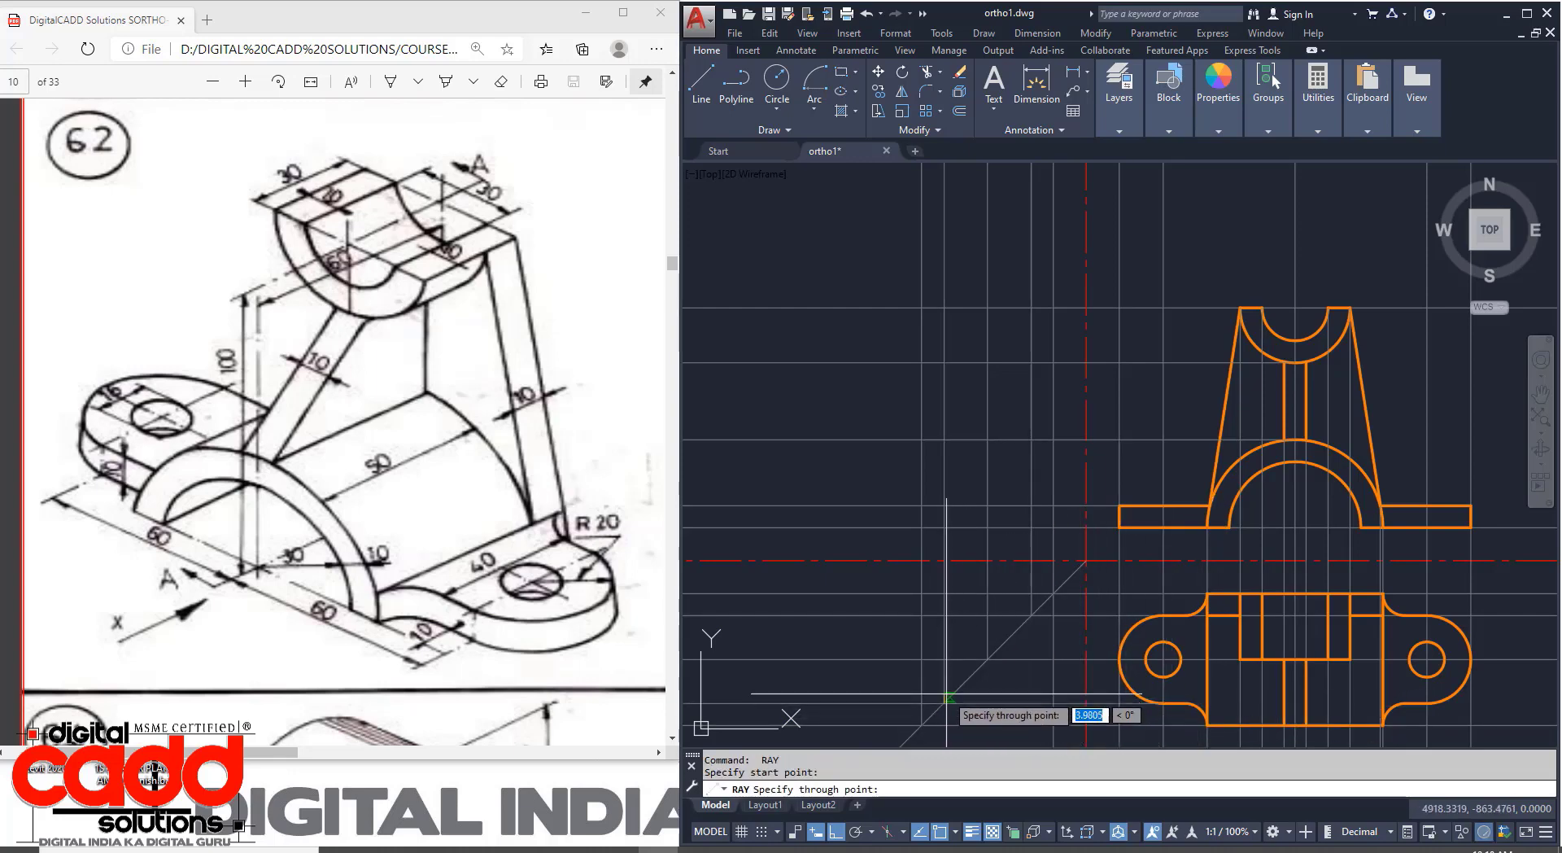
left_click(944, 658)
key("Return")
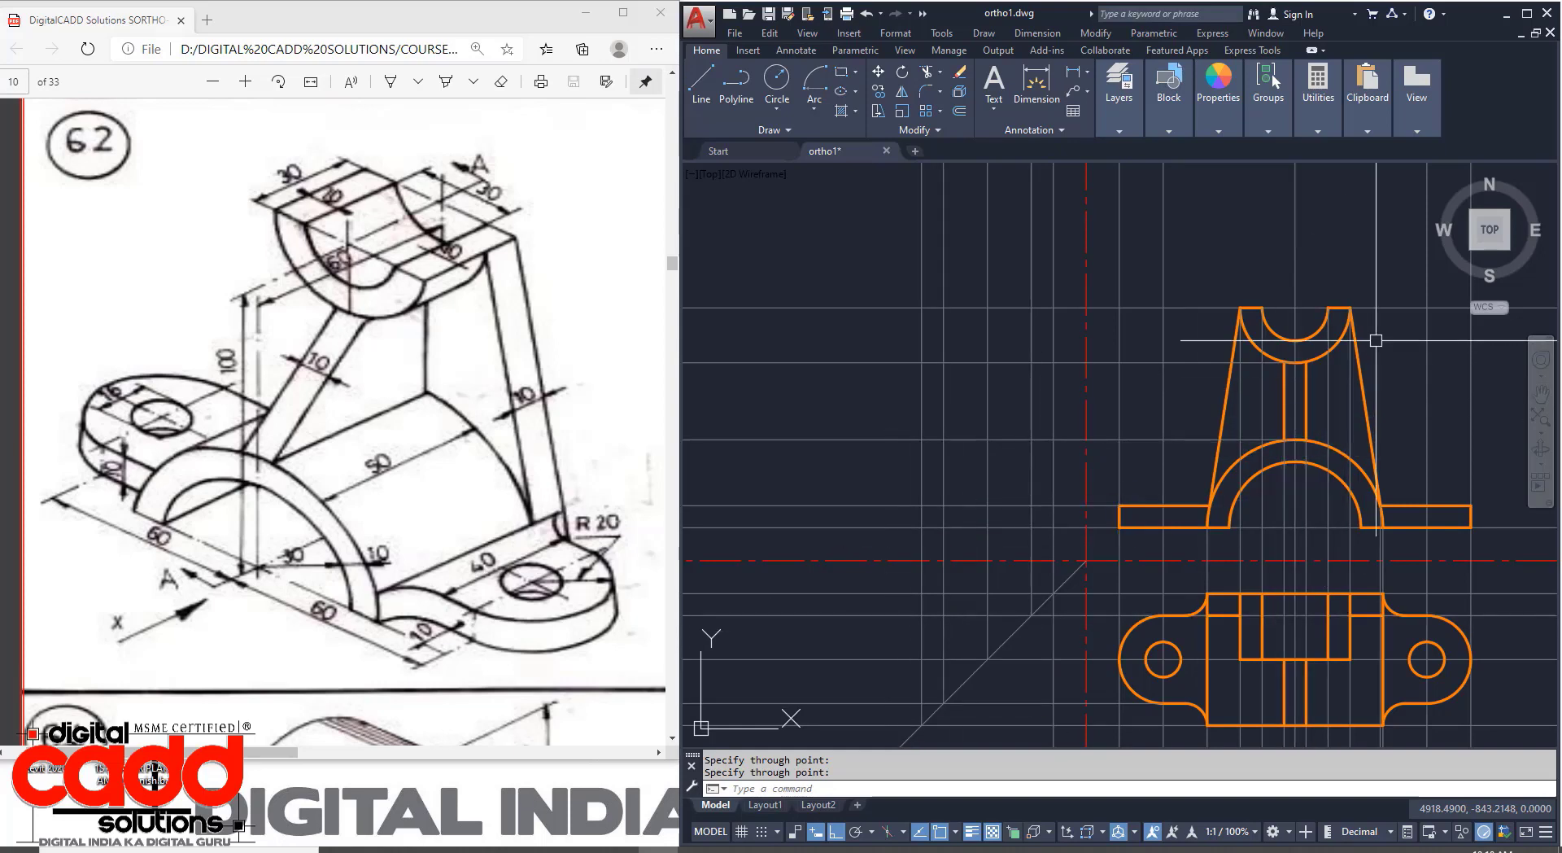
Make the 01. Drawings layer current.
mouse_move(994, 410)
middle_mouse_down()
mouse_move(993, 484)
mouse_move(983, 457)
middle_mouse_up()
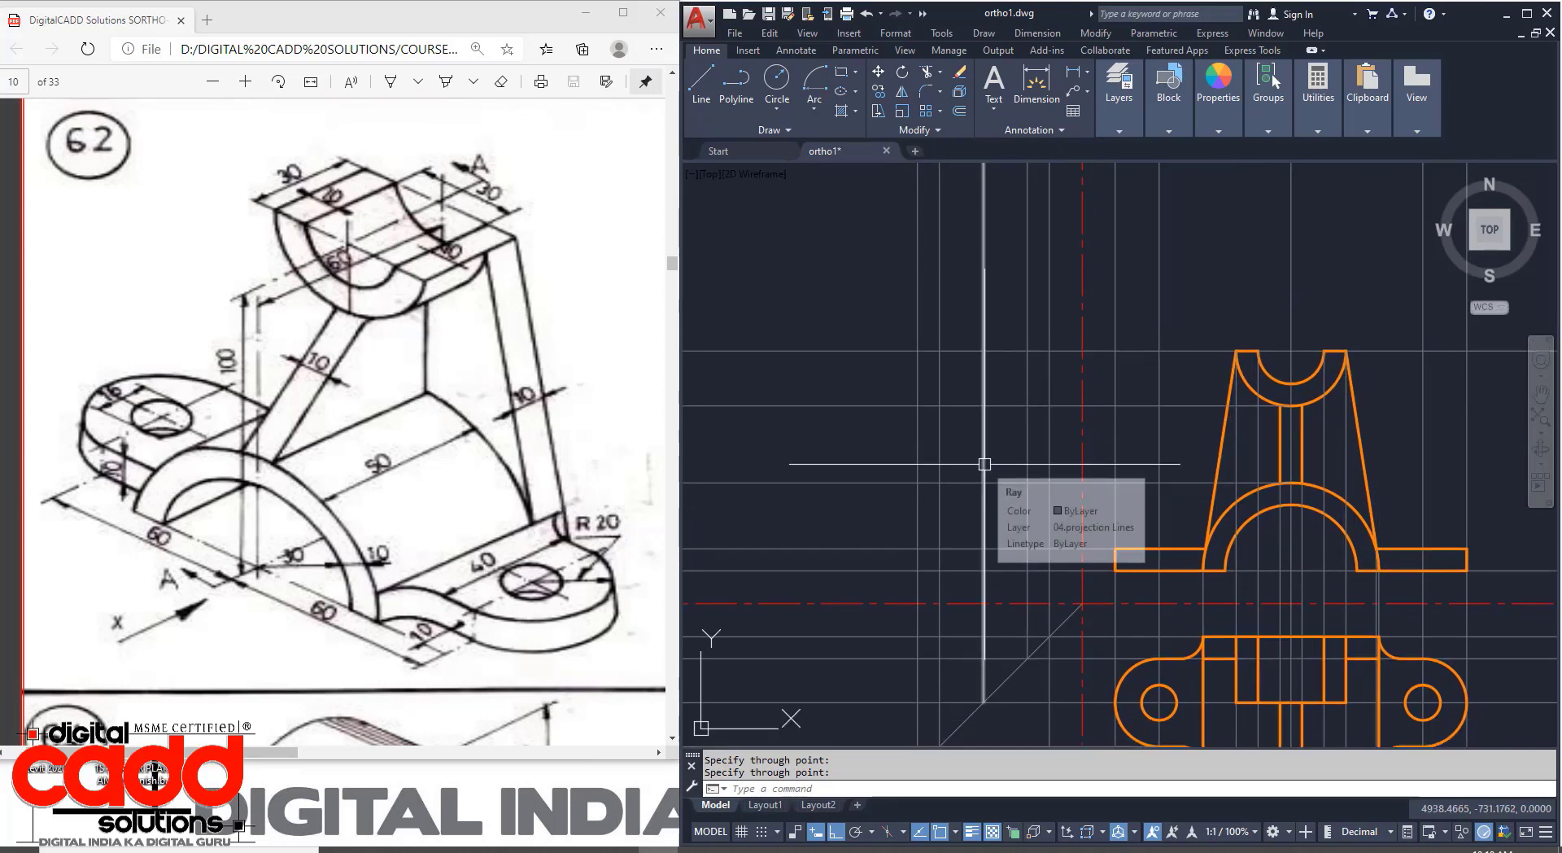
left_click(1119, 130)
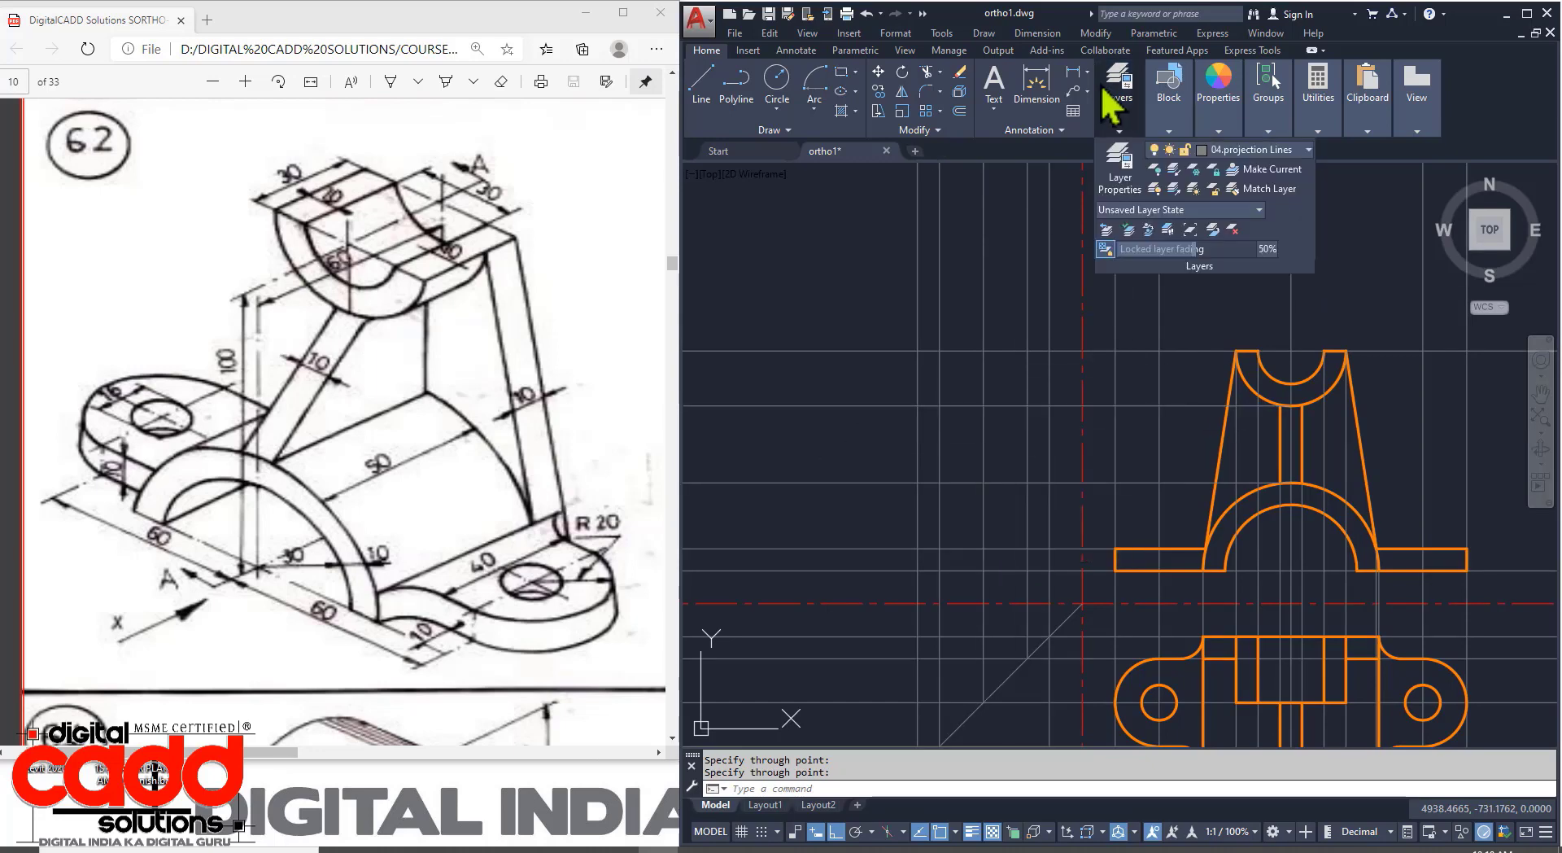
left_click(1169, 130)
mouse_move(1124, 122)
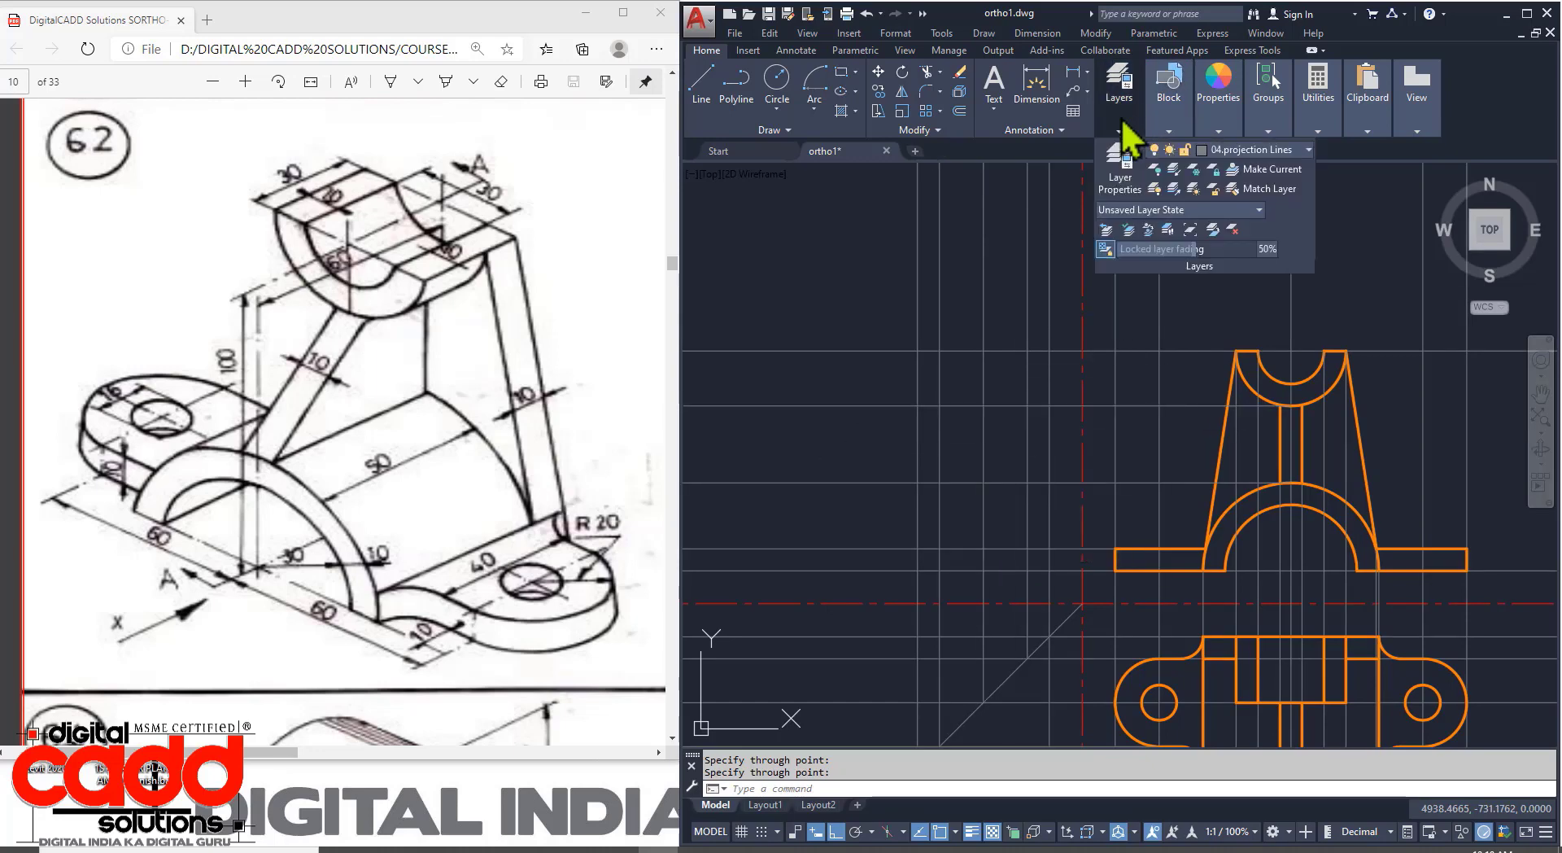
left_click(1214, 153)
left_click(1244, 189)
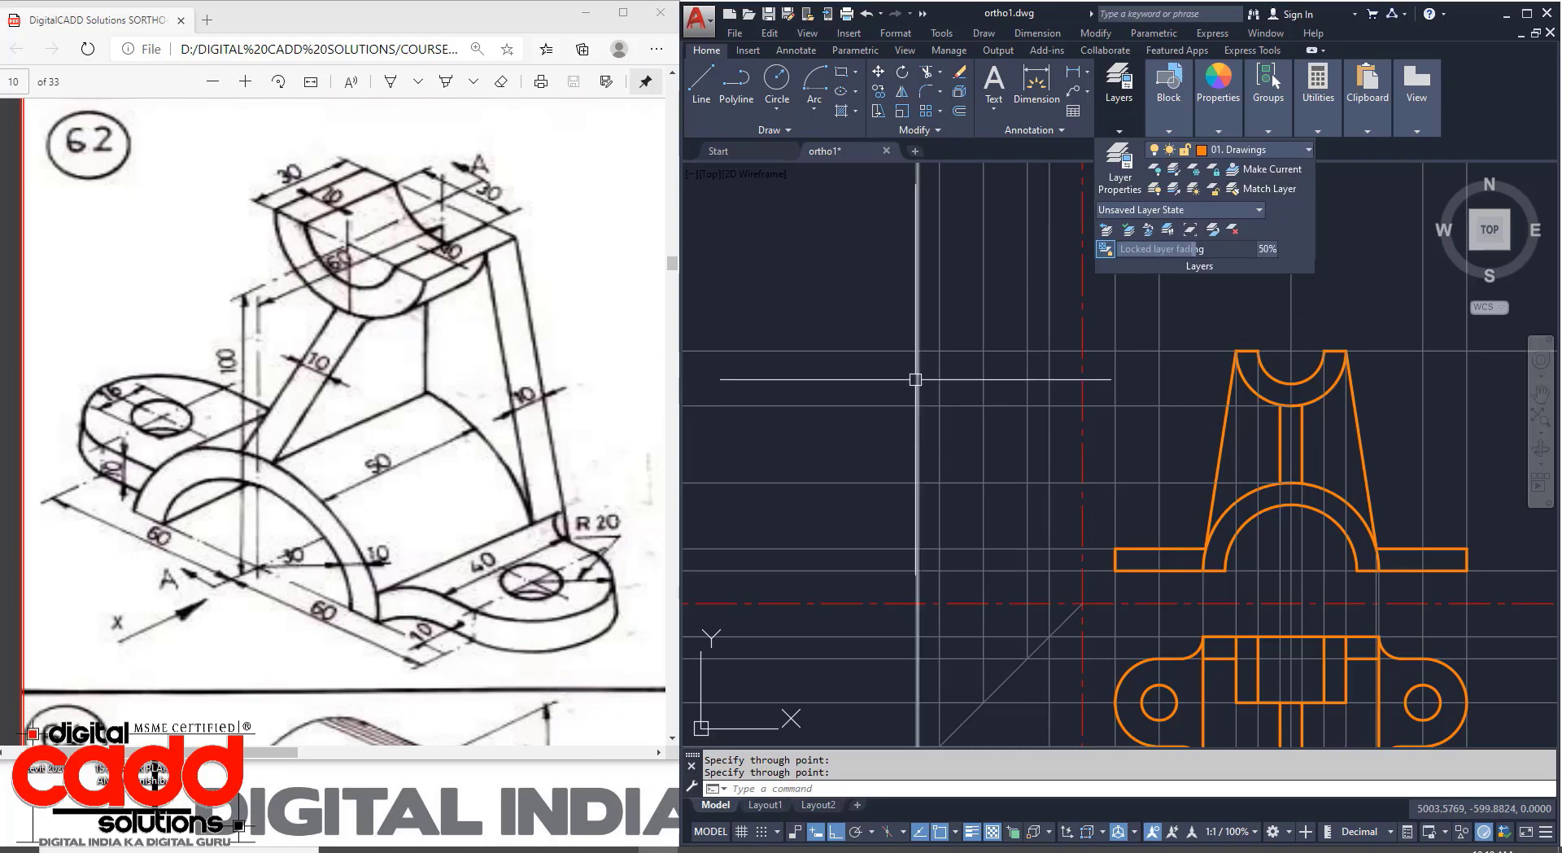
Draw the side view's base as a closed 60 by 10 rectangle of lines on the projection-line intersections.
middle_click_drag(915, 380, 906, 420)
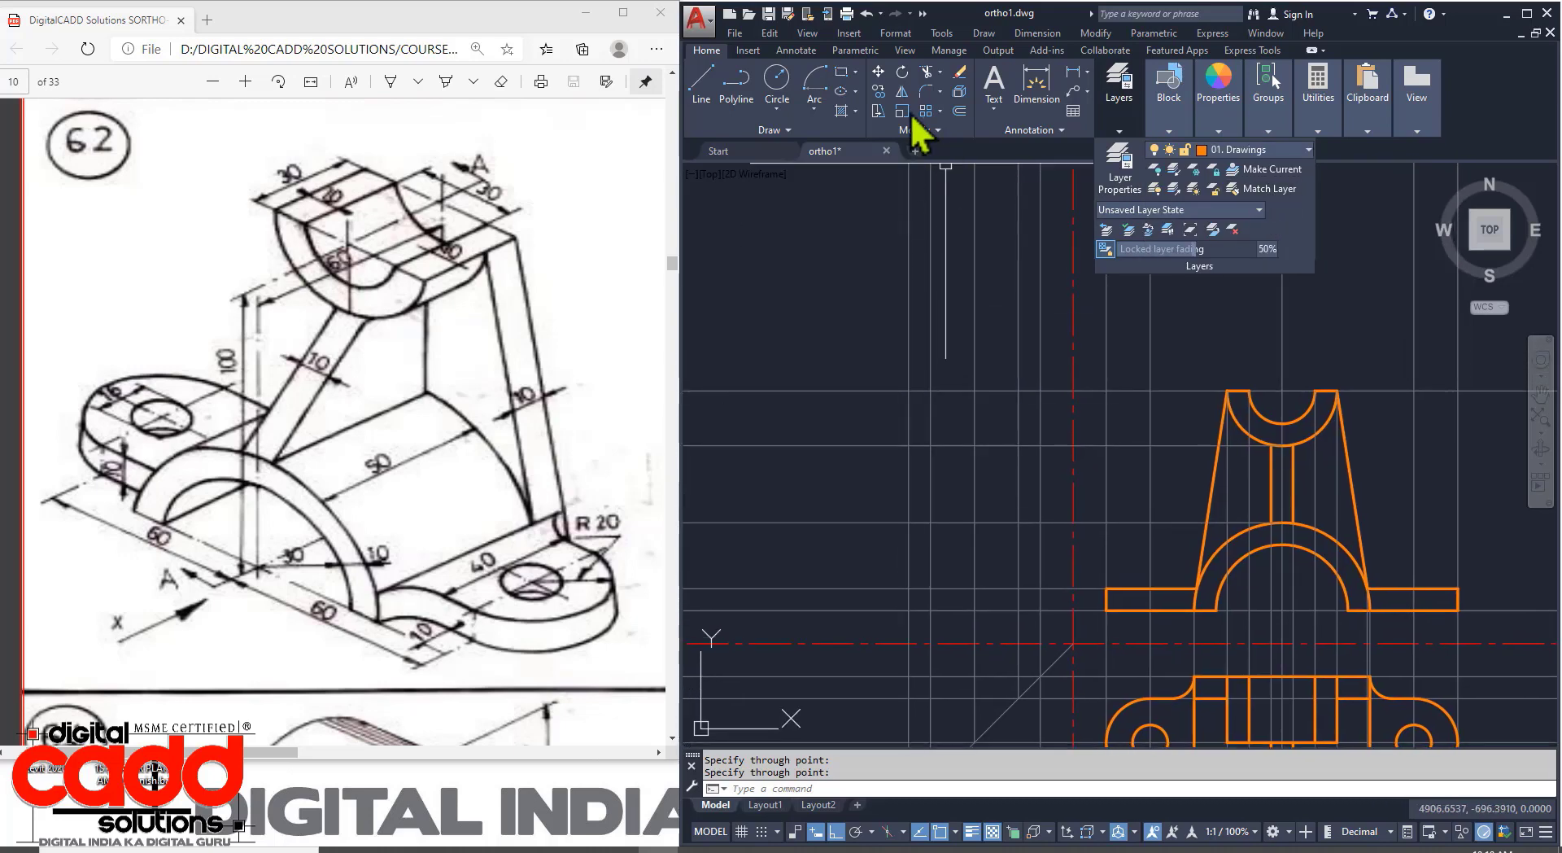
left_click(705, 80)
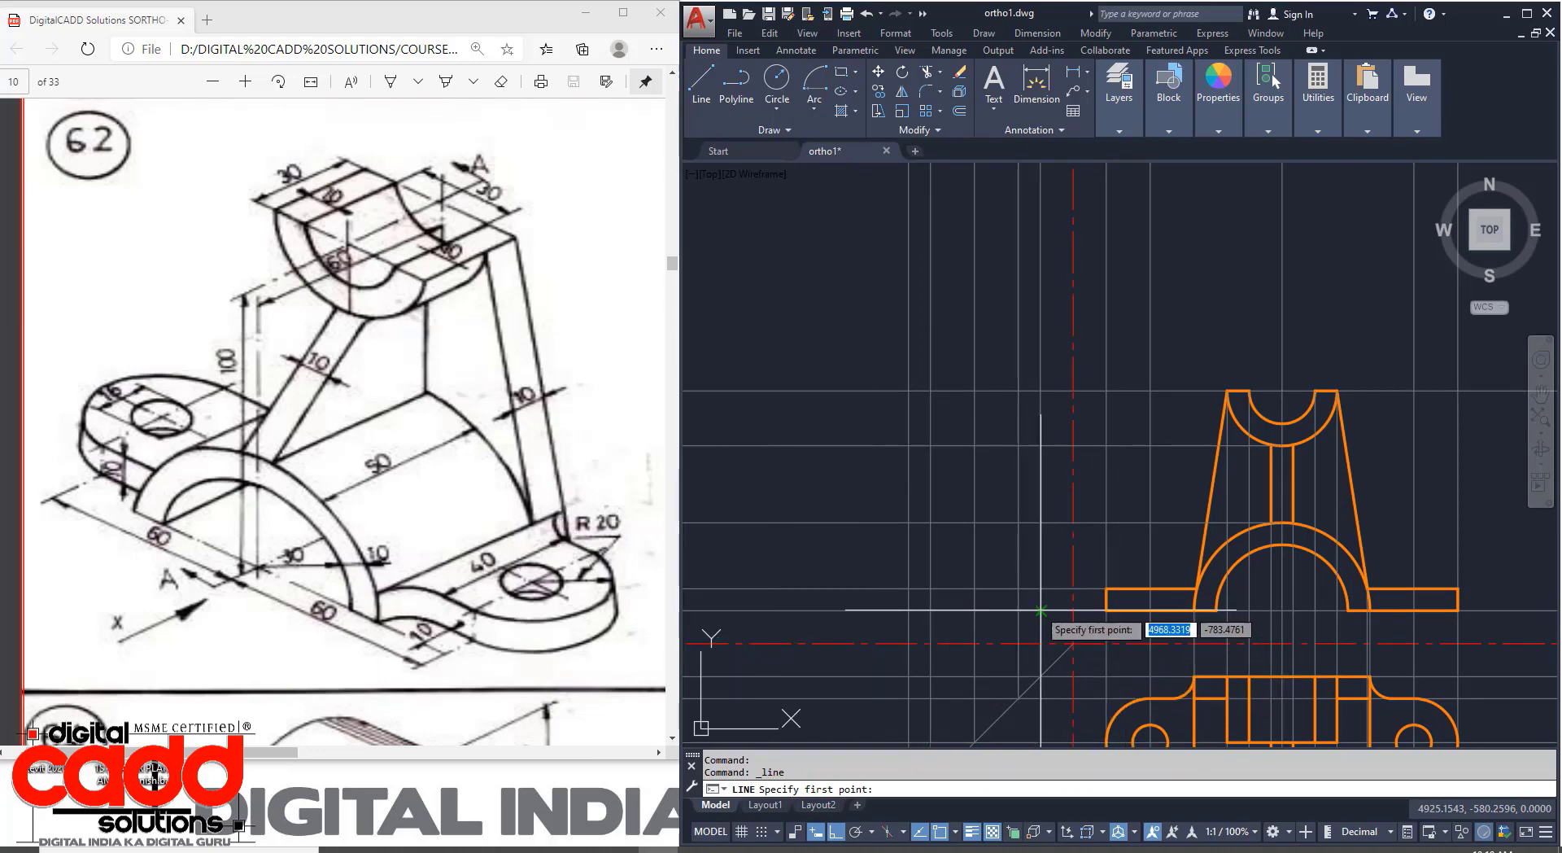
left_click(909, 610)
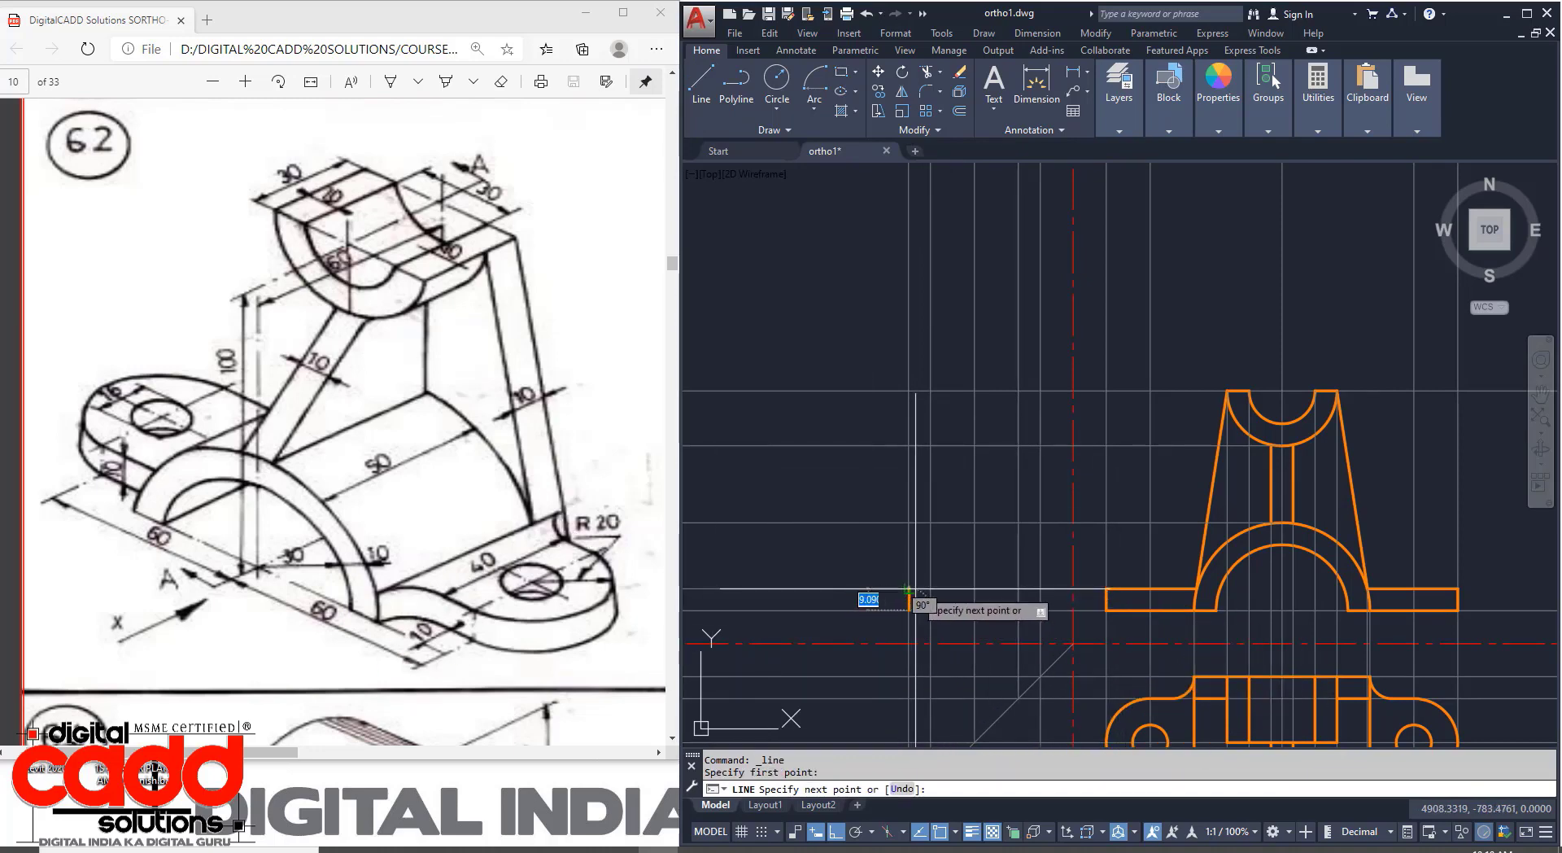
left_click(909, 587)
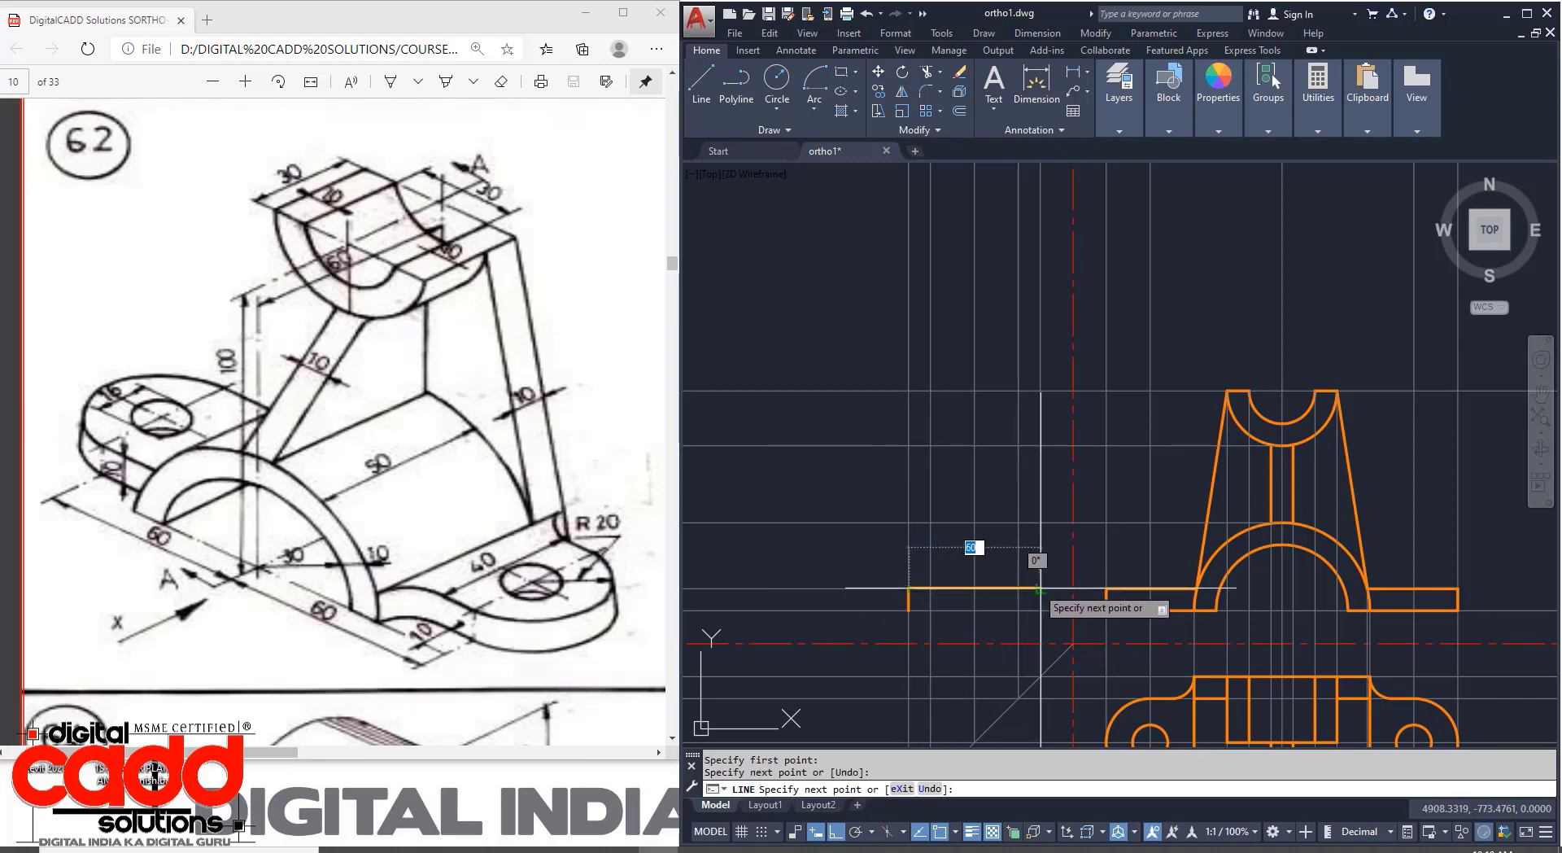
left_click(1040, 587)
left_click(1033, 608)
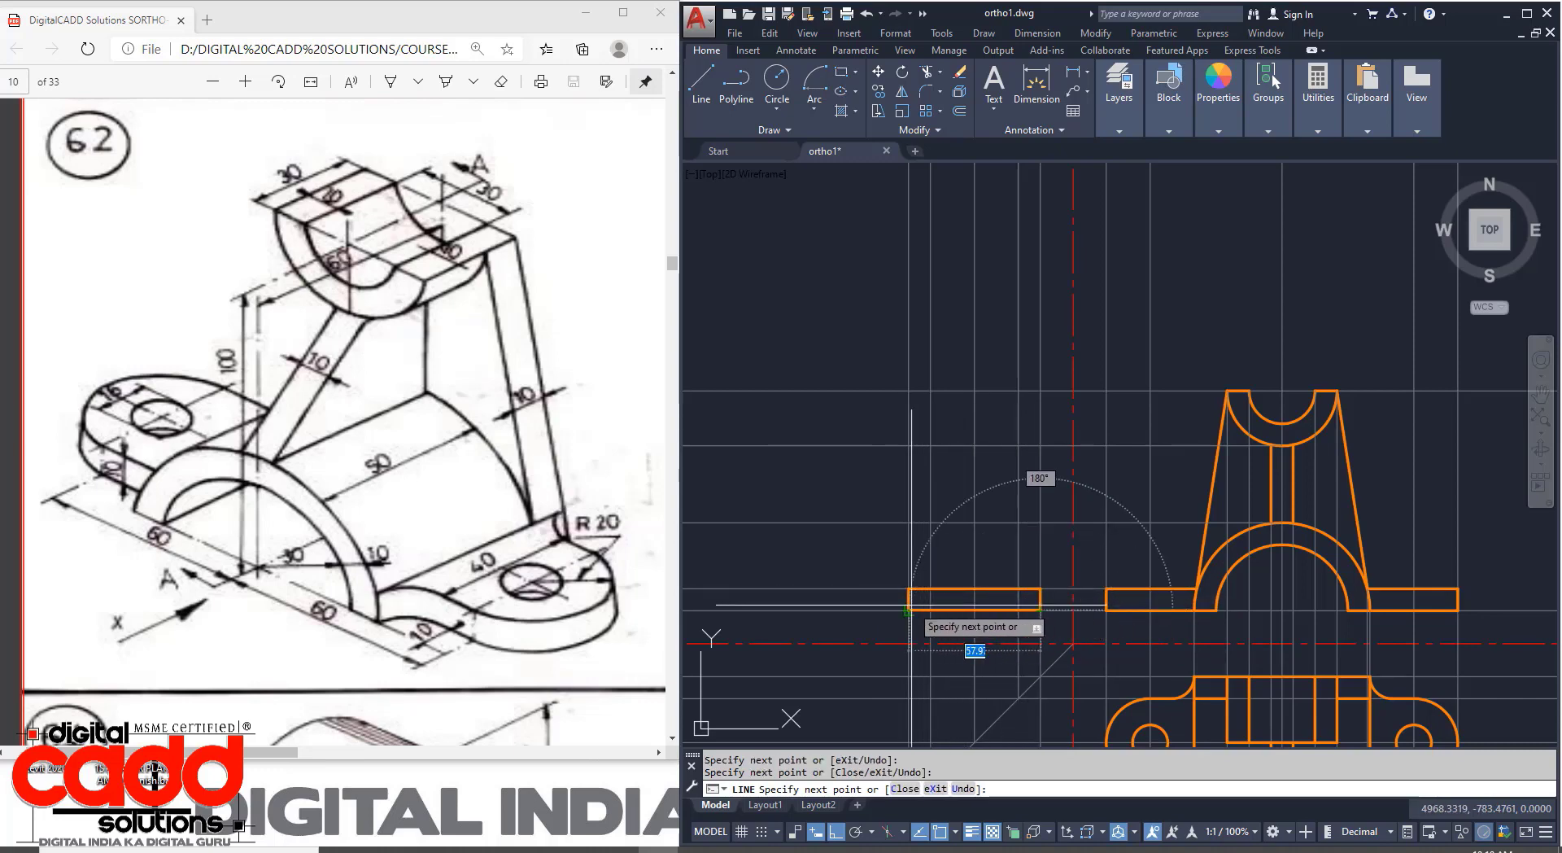
left_click(909, 608)
key("Return")
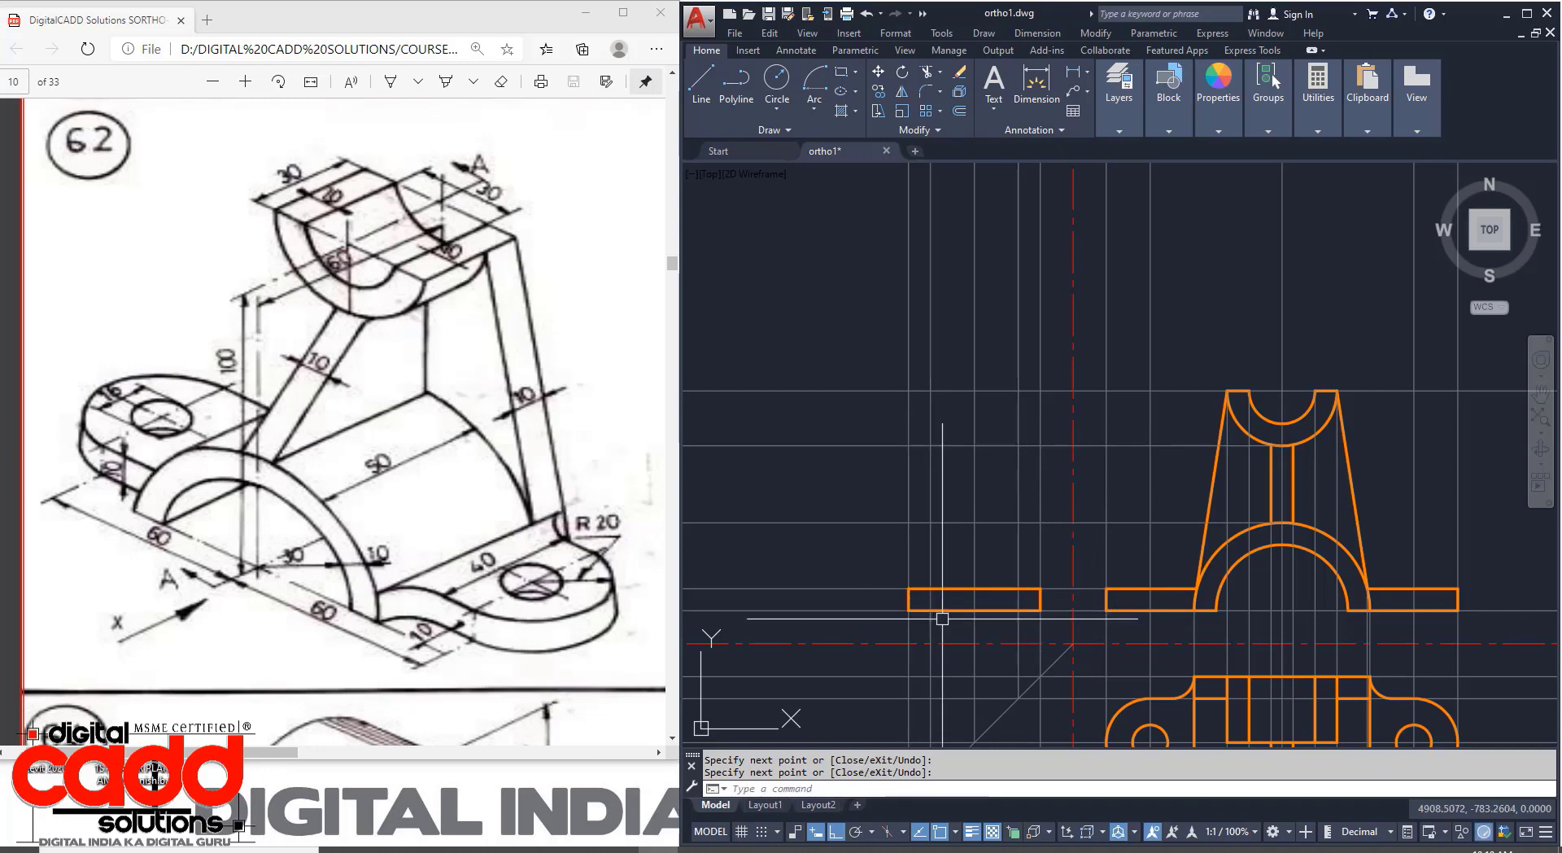
Draw two vertical lines across the side view's base thickness on the projection lines, 10 inside its front and back ends.
left_click(930, 609)
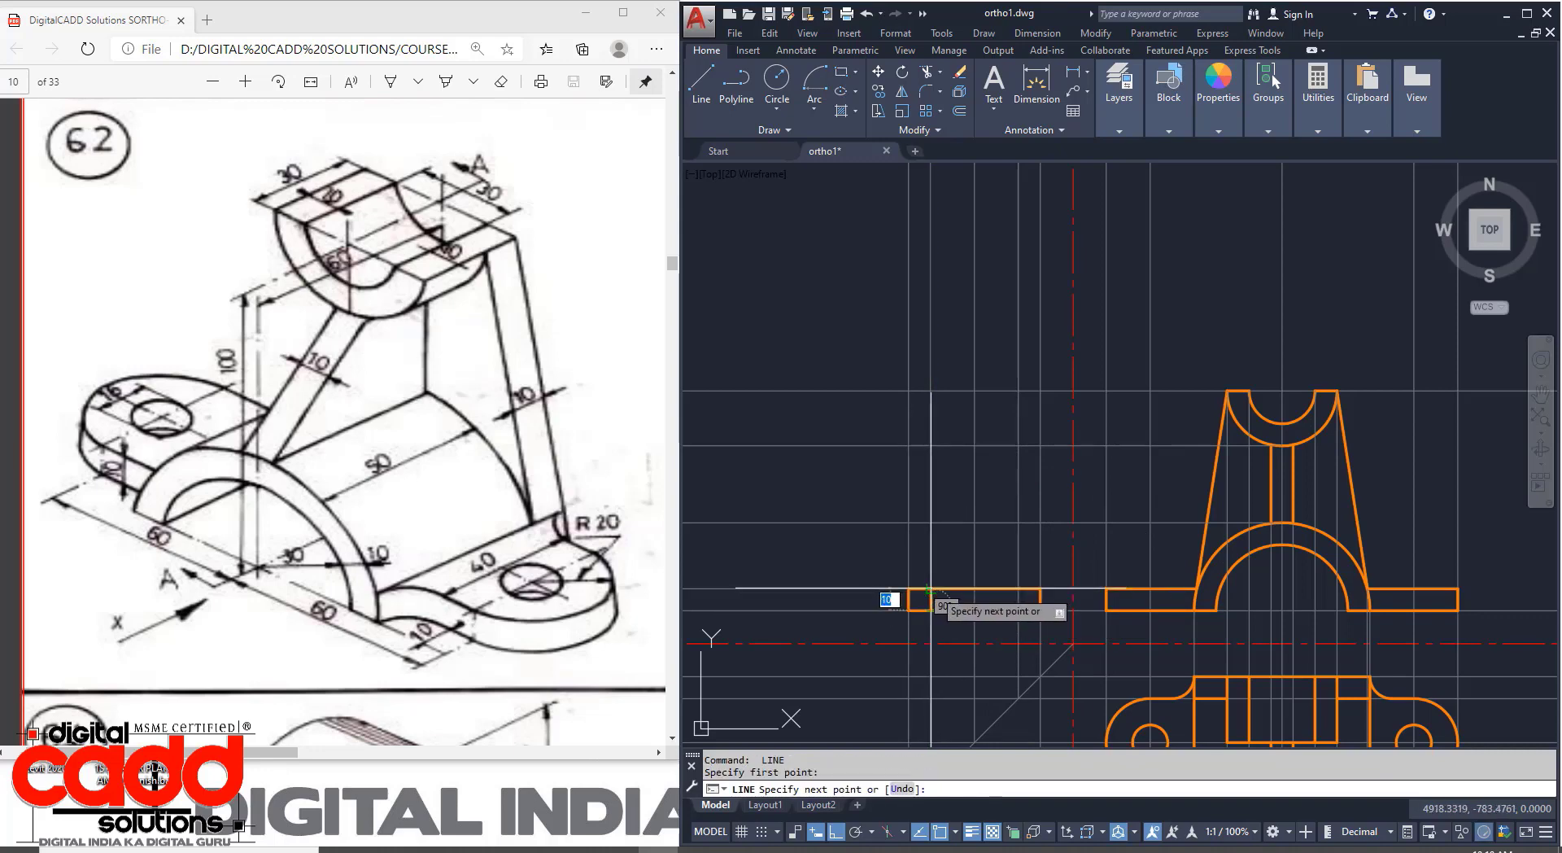
left_click(931, 589)
key("Return")
key("Return")
left_click(1019, 610)
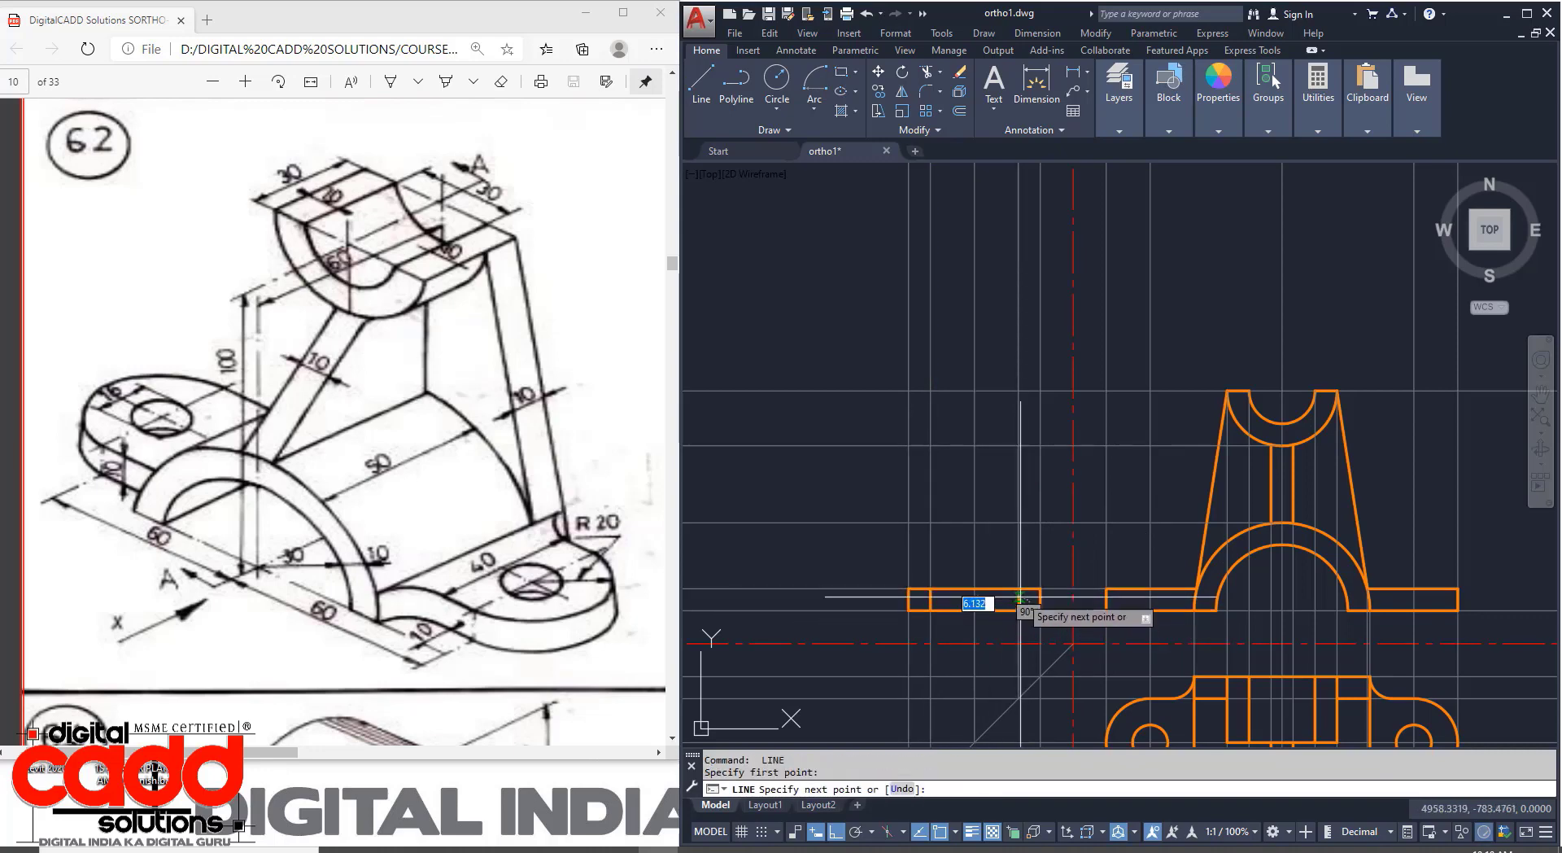
left_click(1017, 590)
key("Return")
Draw the arch's top edge across the side view's full width and extend the base's two end edges up to it.
key("Return")
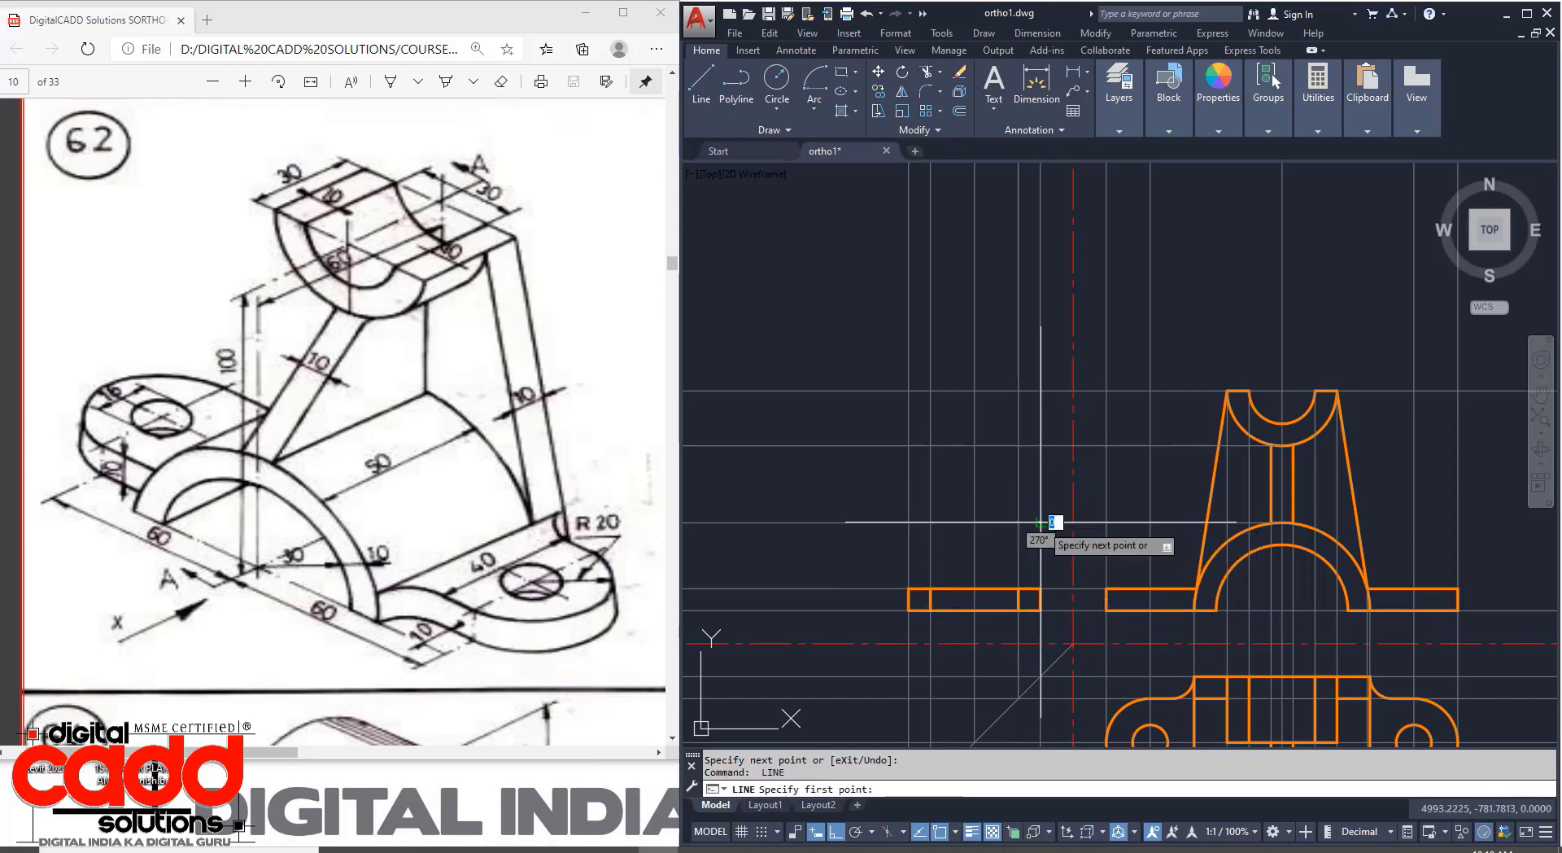
left_click(908, 521)
key("Return")
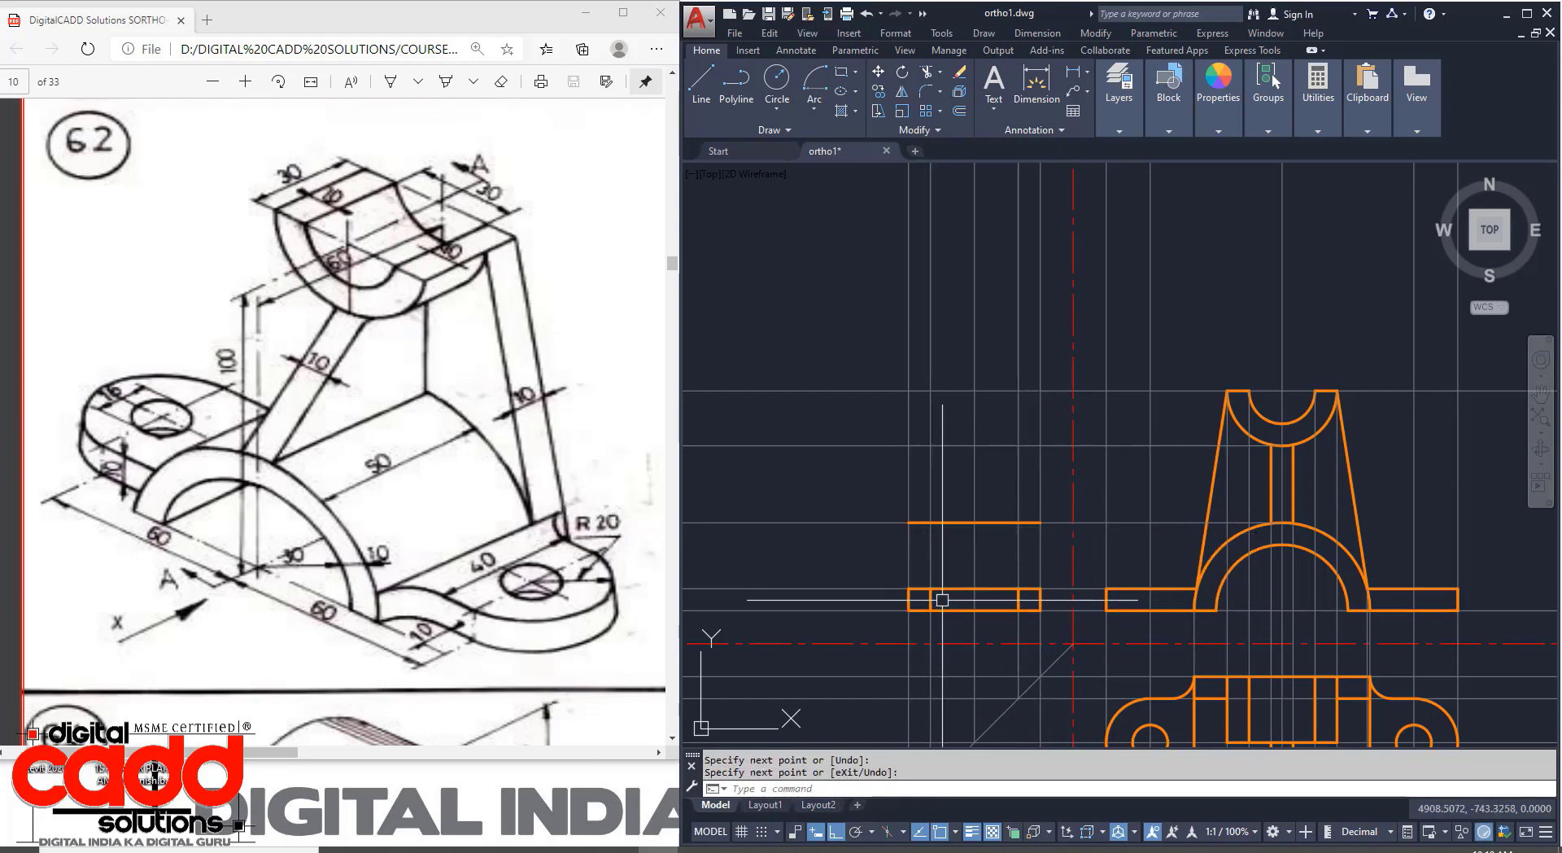
type("EX")
key("Return")
left_click(909, 599)
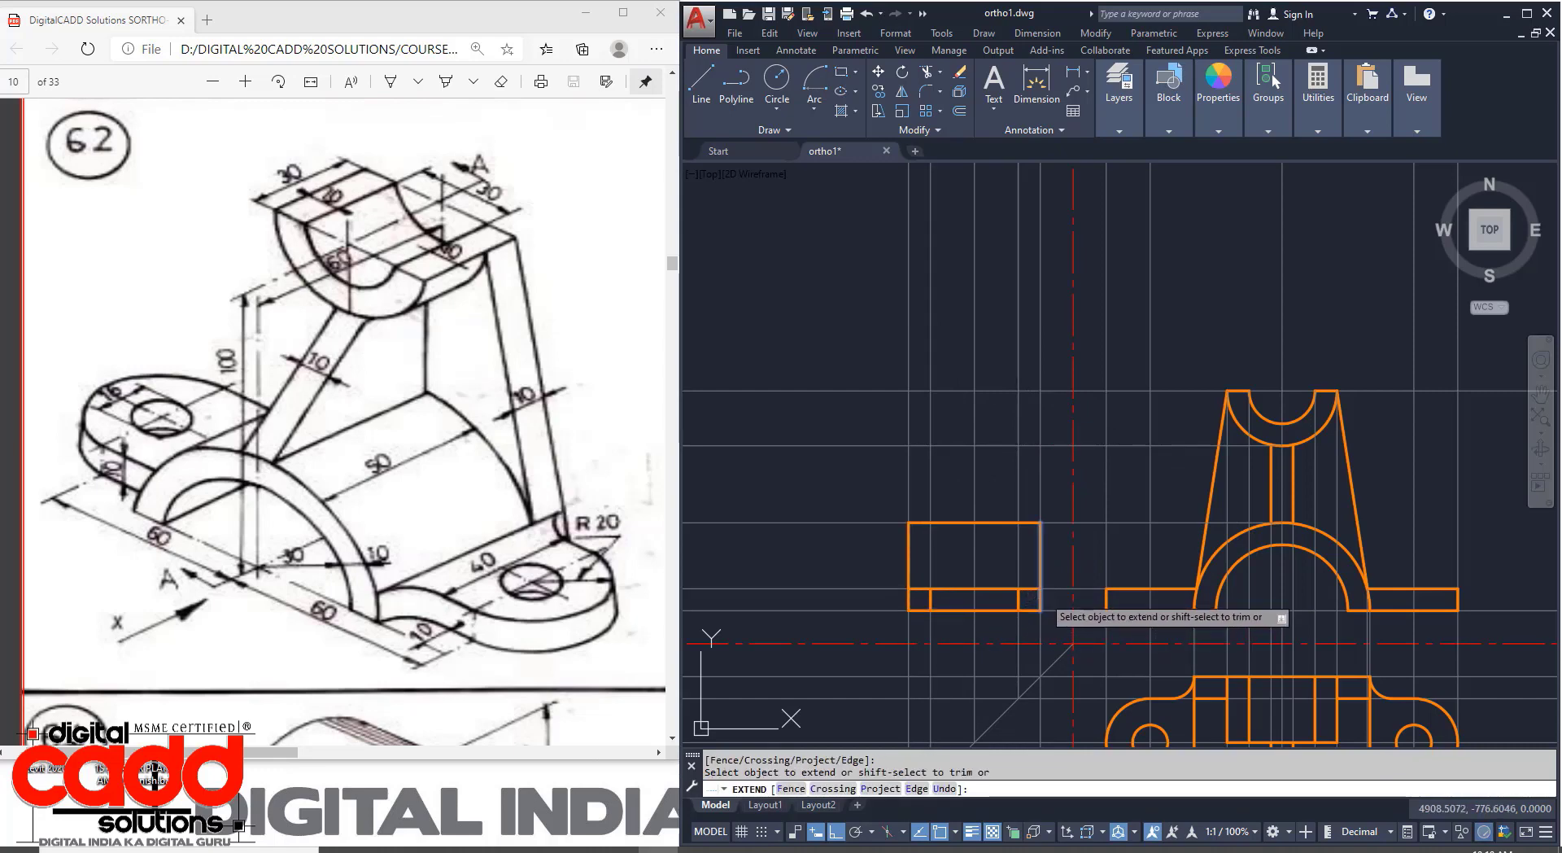
key("Return")
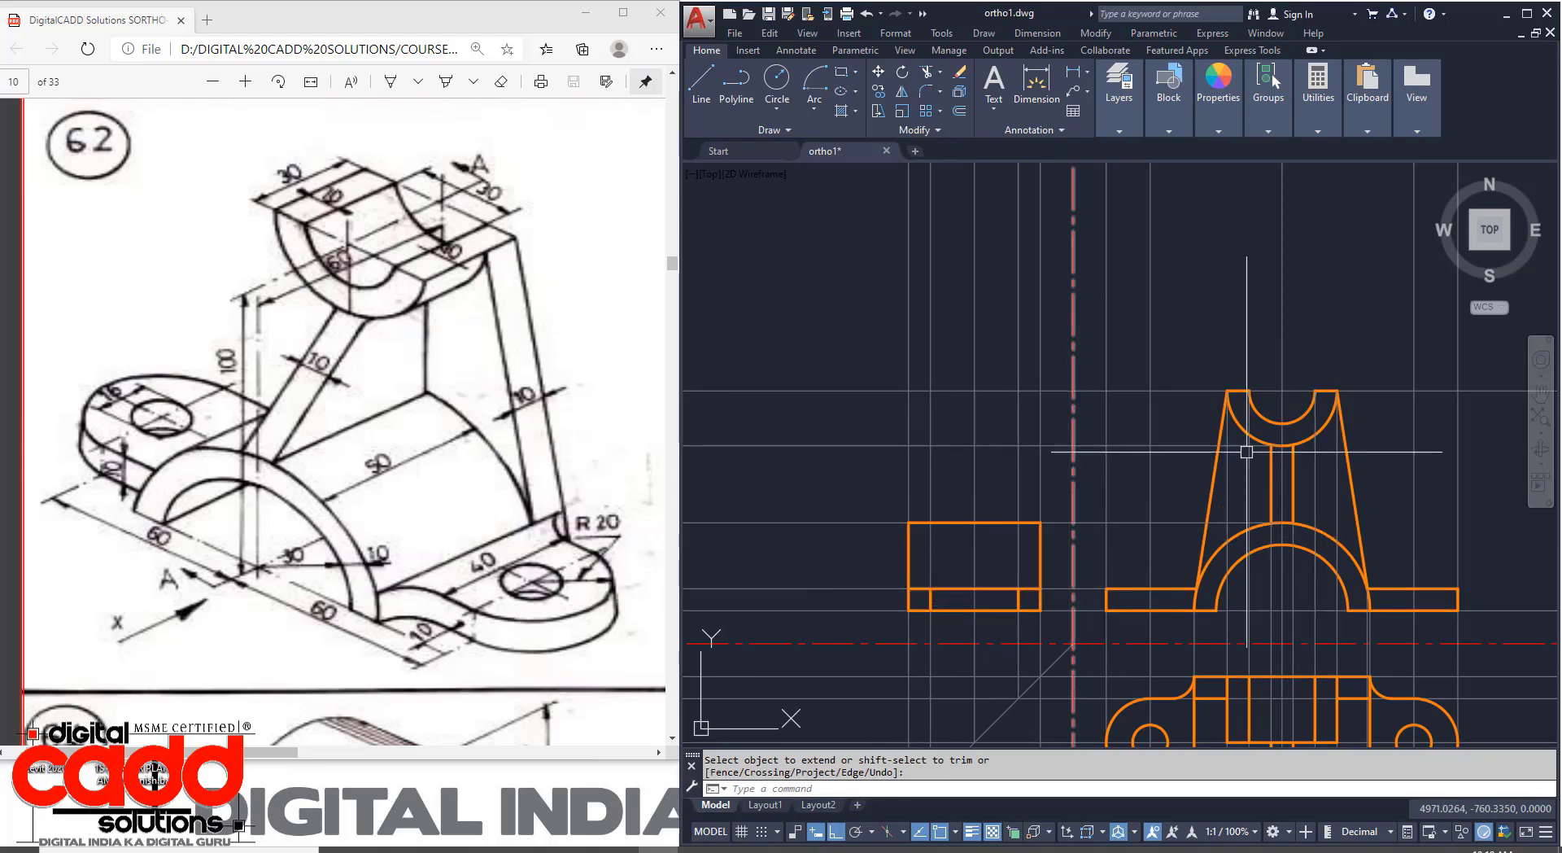
key("Return")
key("Return")
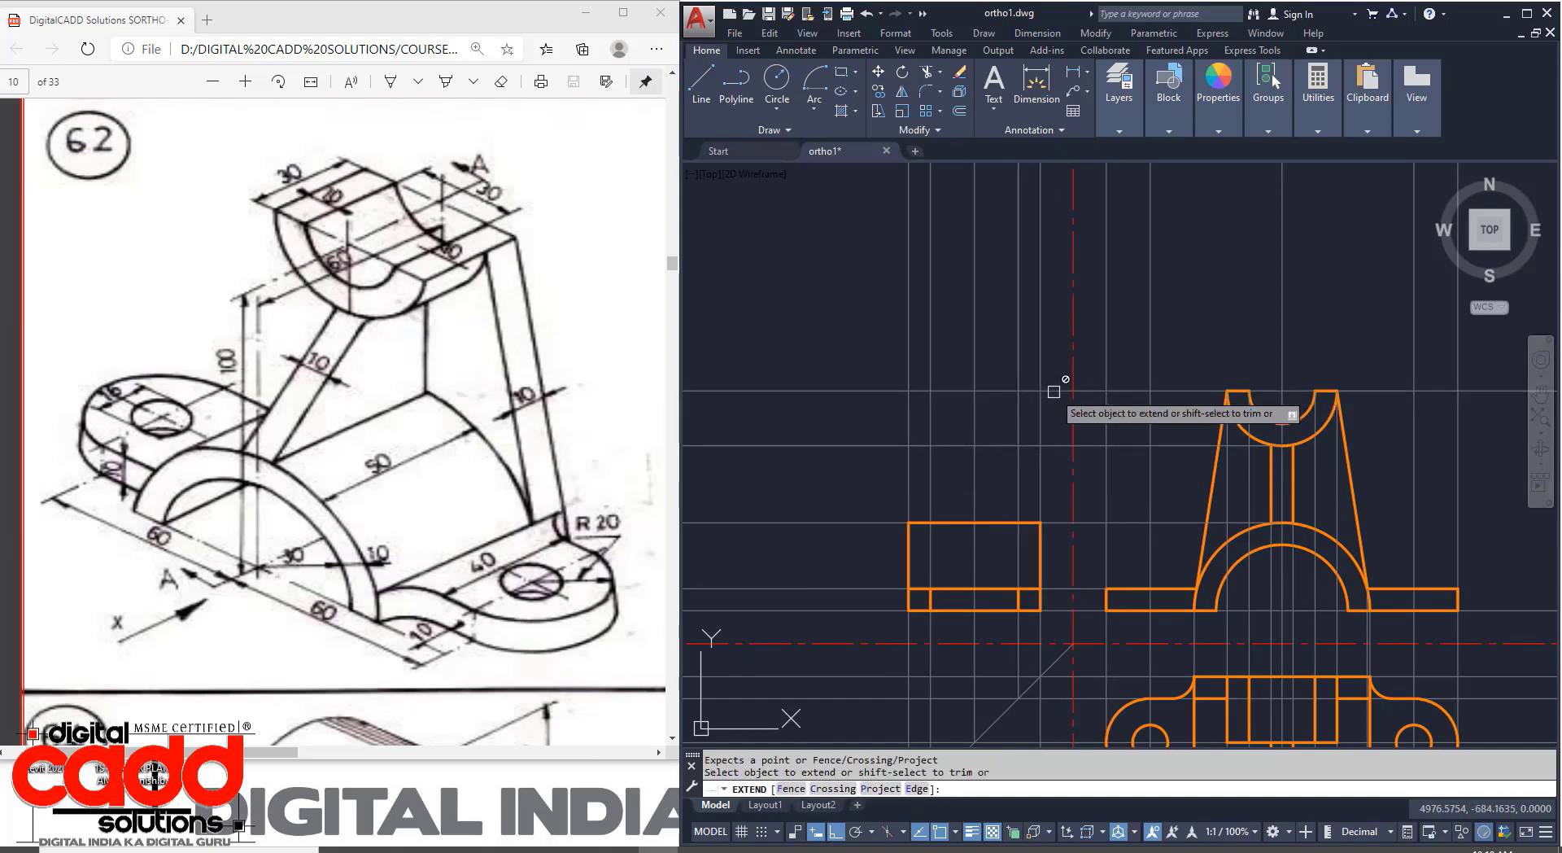
key("Escape")
Draw the upper half ring's bottom, front and top edges in the side view as lines, 30 wide and 25 high.
key("Return")
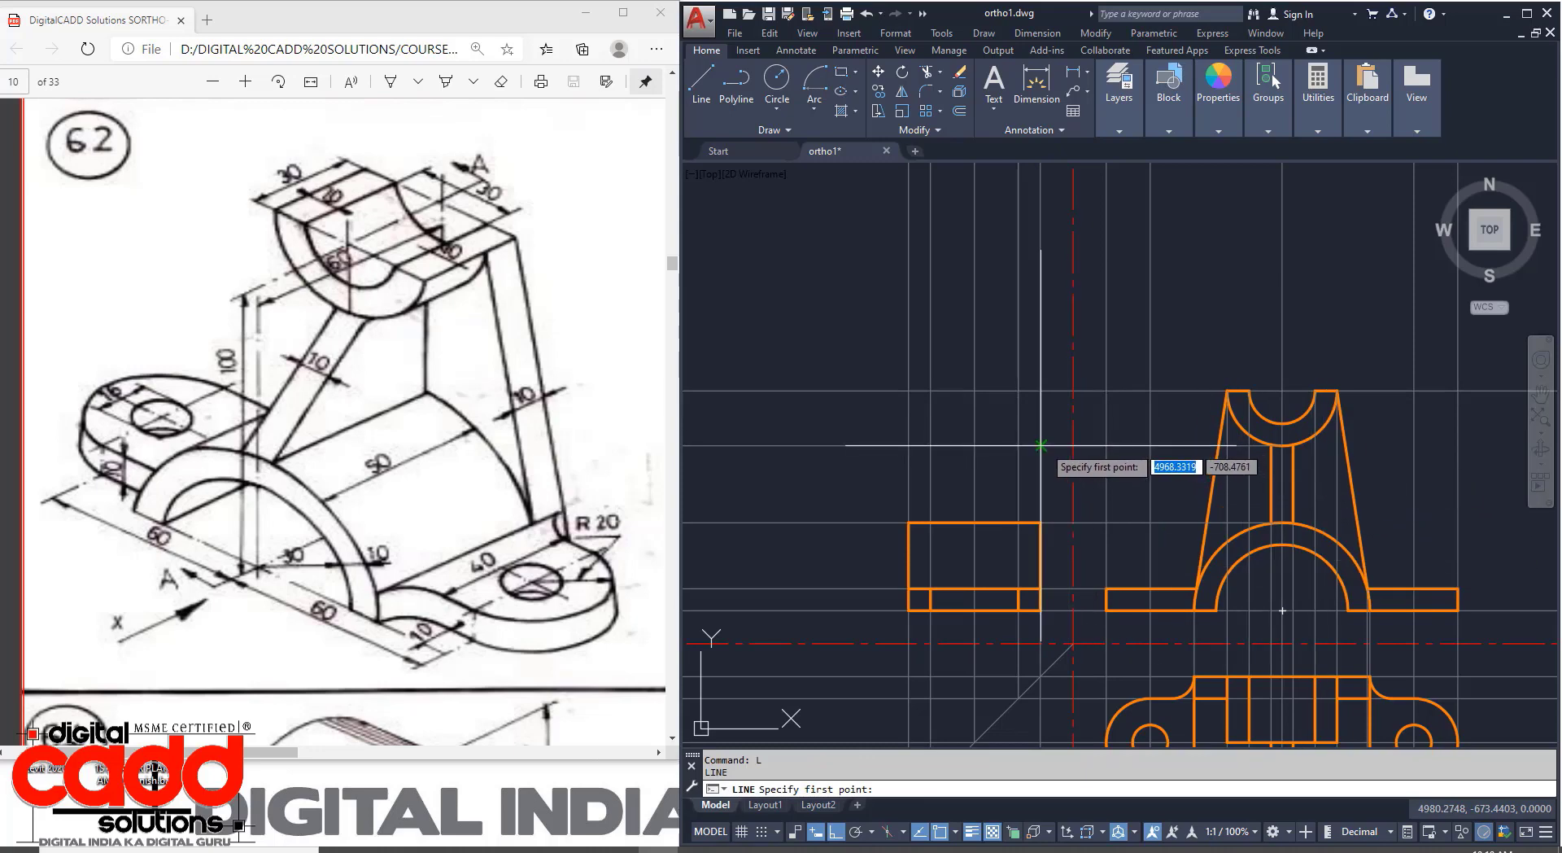
left_click(975, 445)
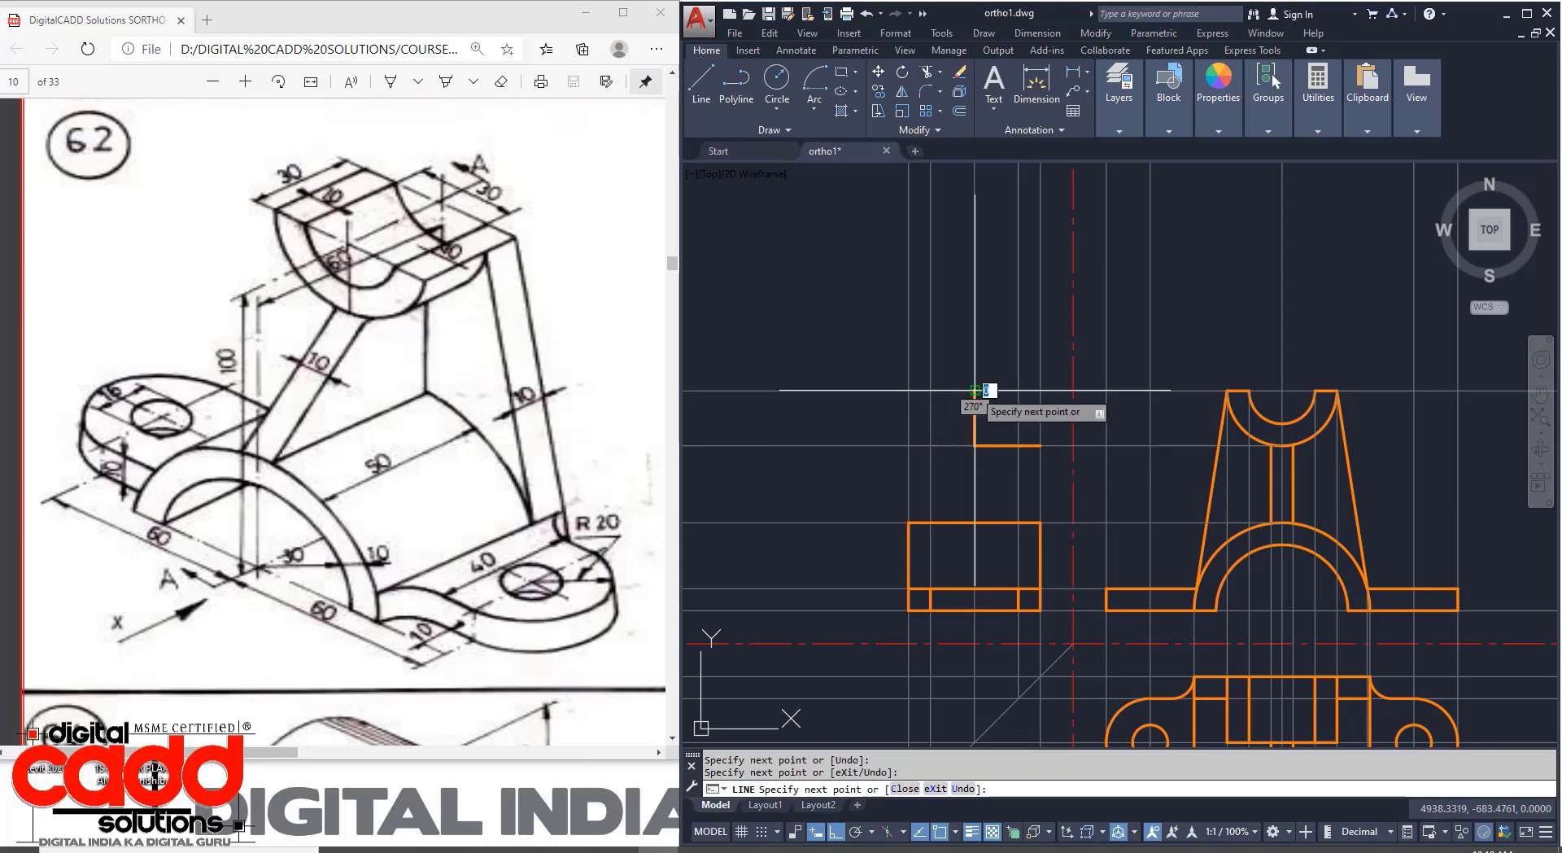
left_click(1040, 391)
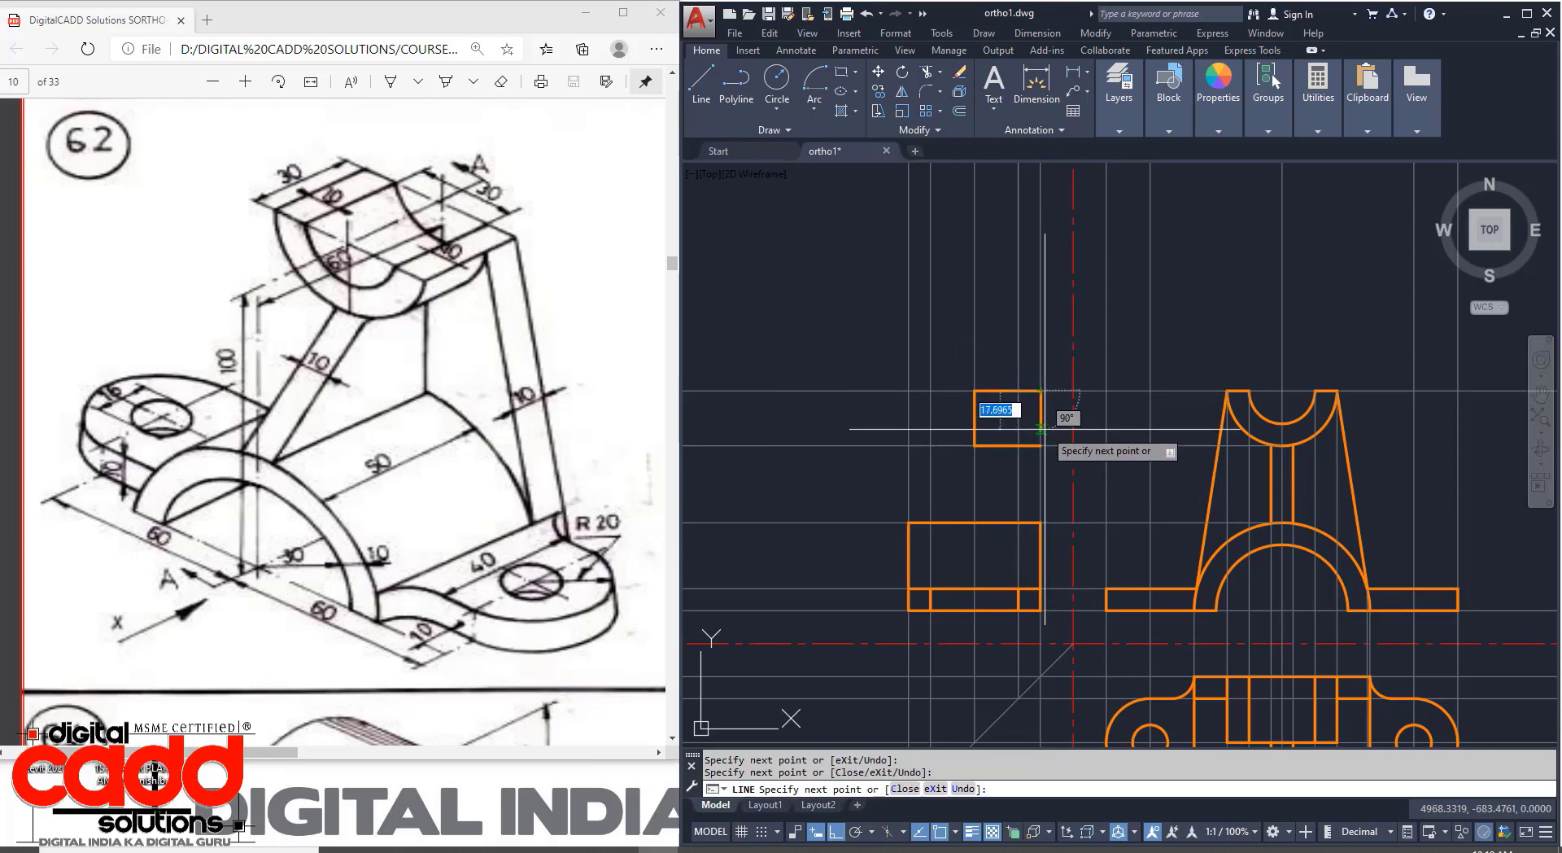
key("Return")
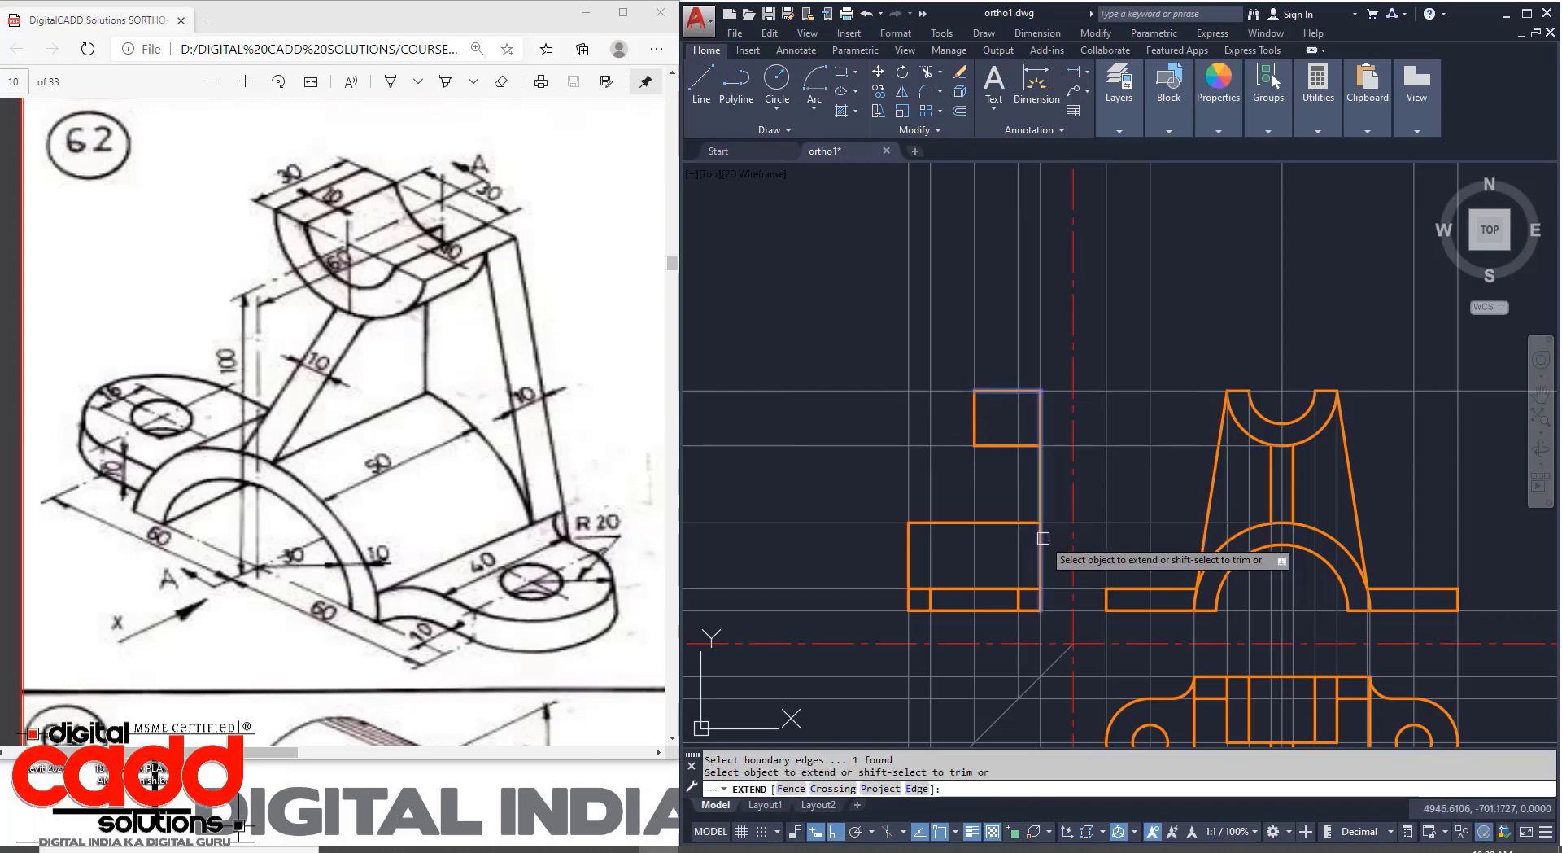
Extend the side view's back edge and the adjacent inner vertical line up to the half ring's top edge.
key("Return")
key("Return")
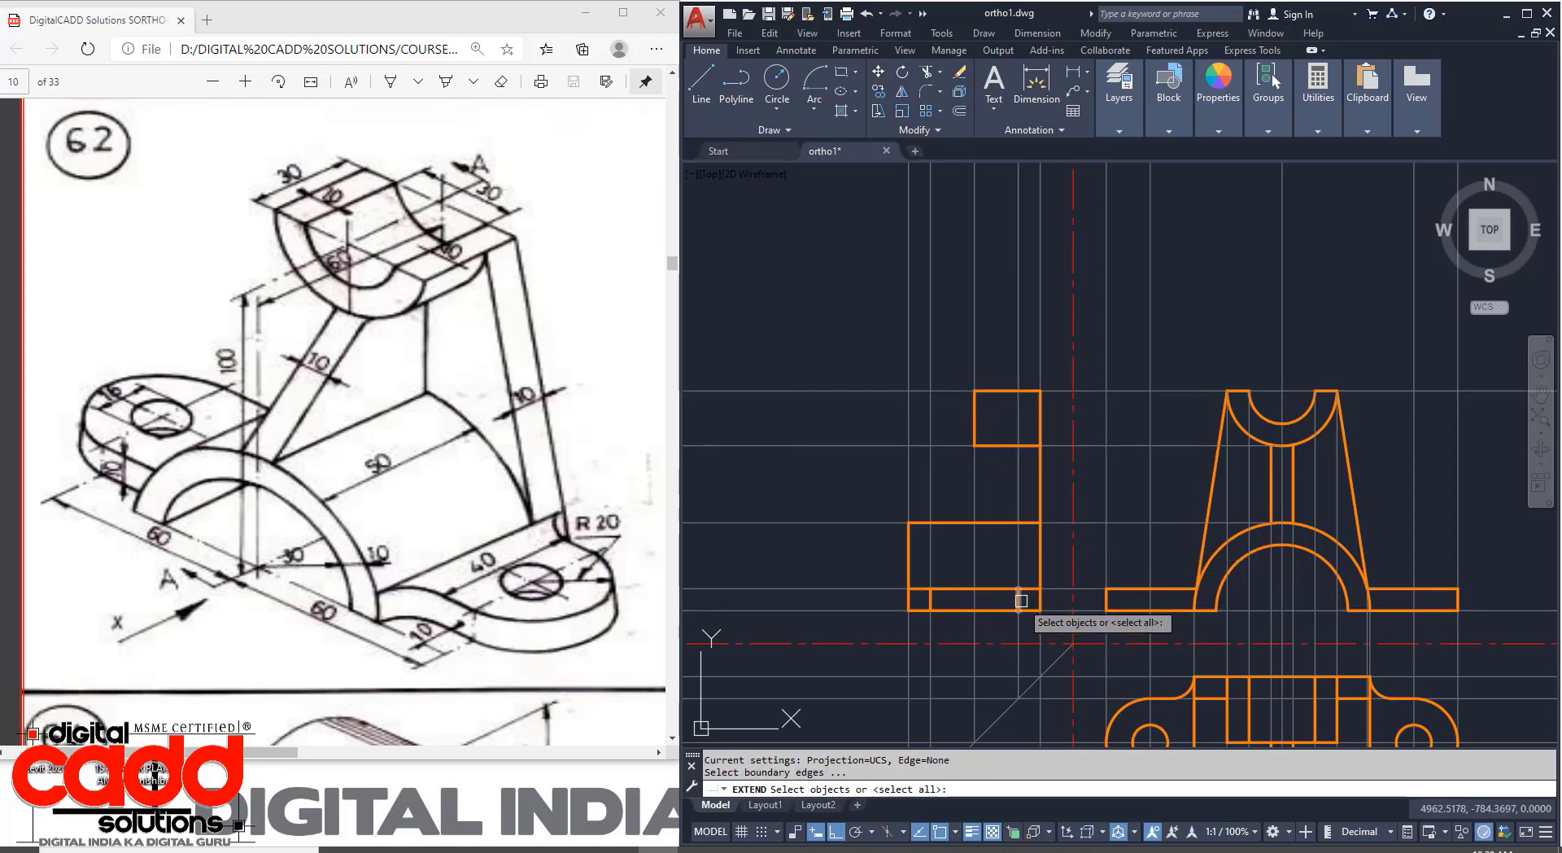
key("Return")
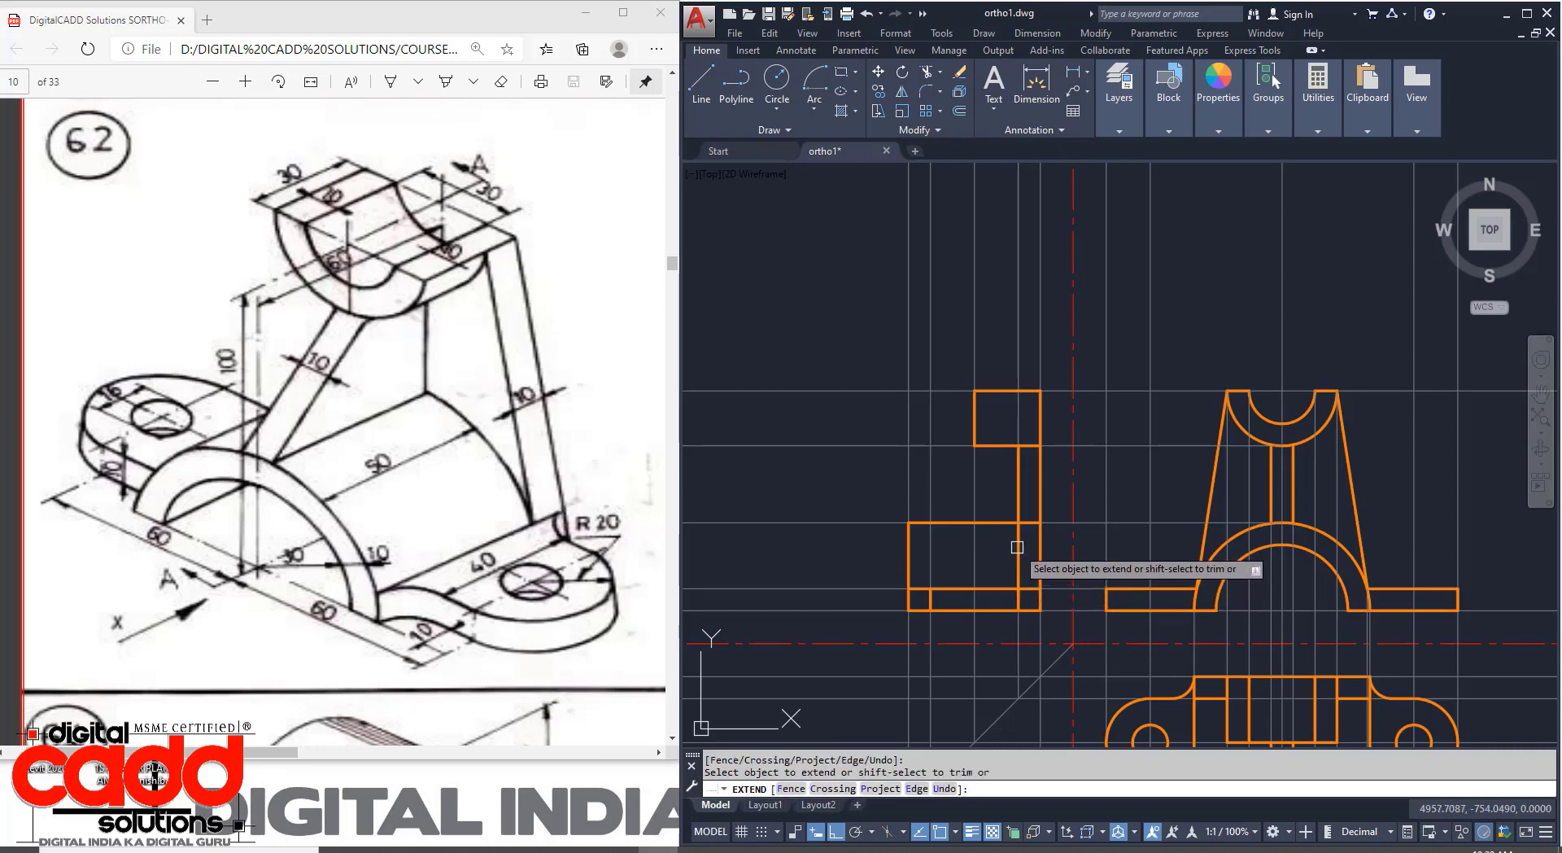
left_click(1017, 470)
key("Return")
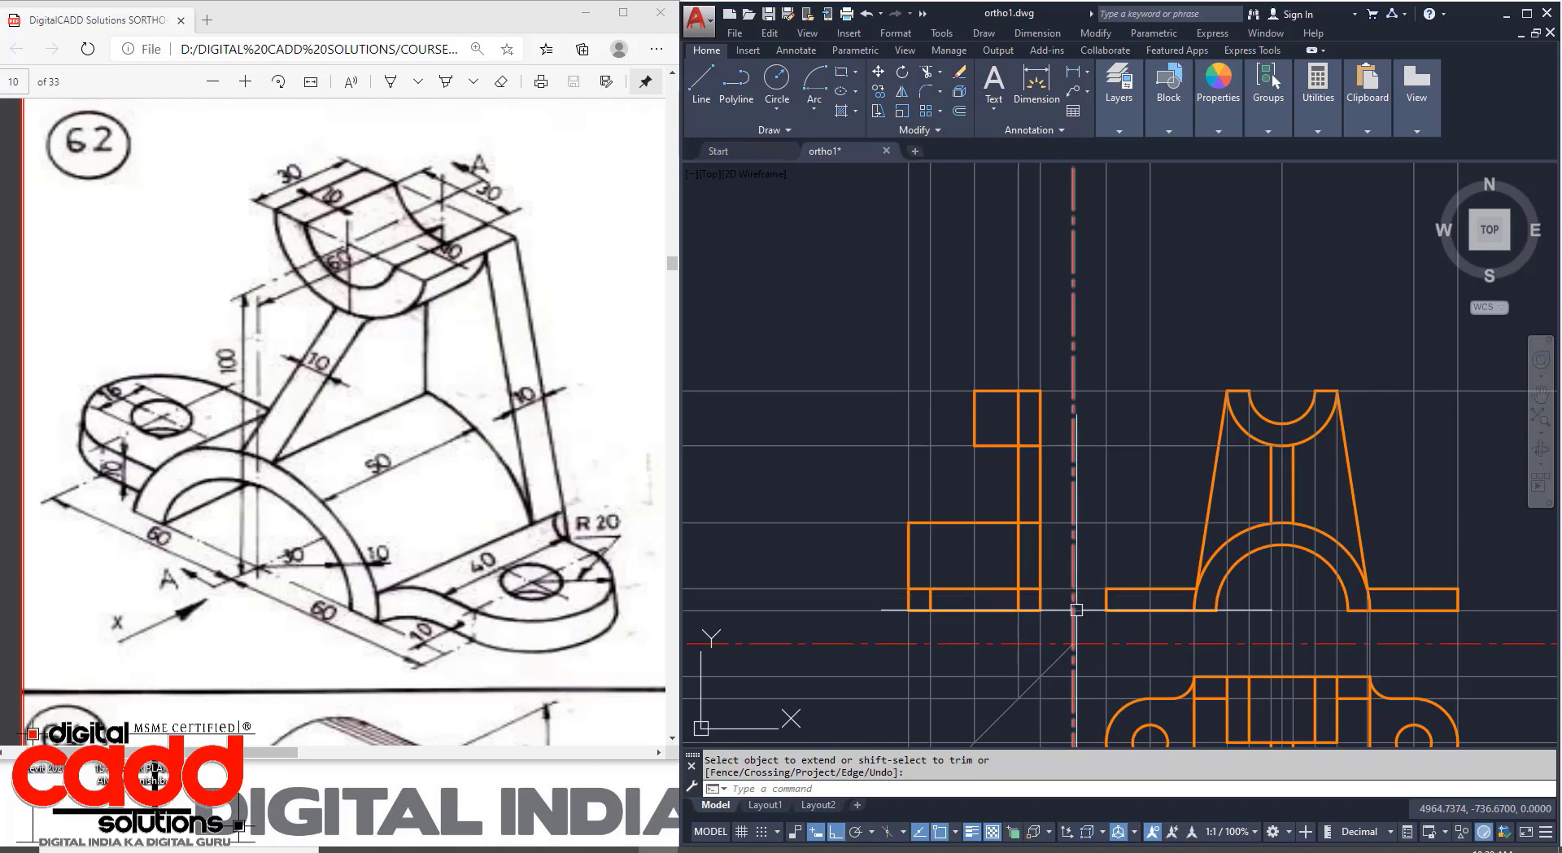
Trim the arch's top edge and the half ring's bottom edge where they cross the upright back plate.
type("tr")
key("Return")
scroll(1048, 541, "up", 3)
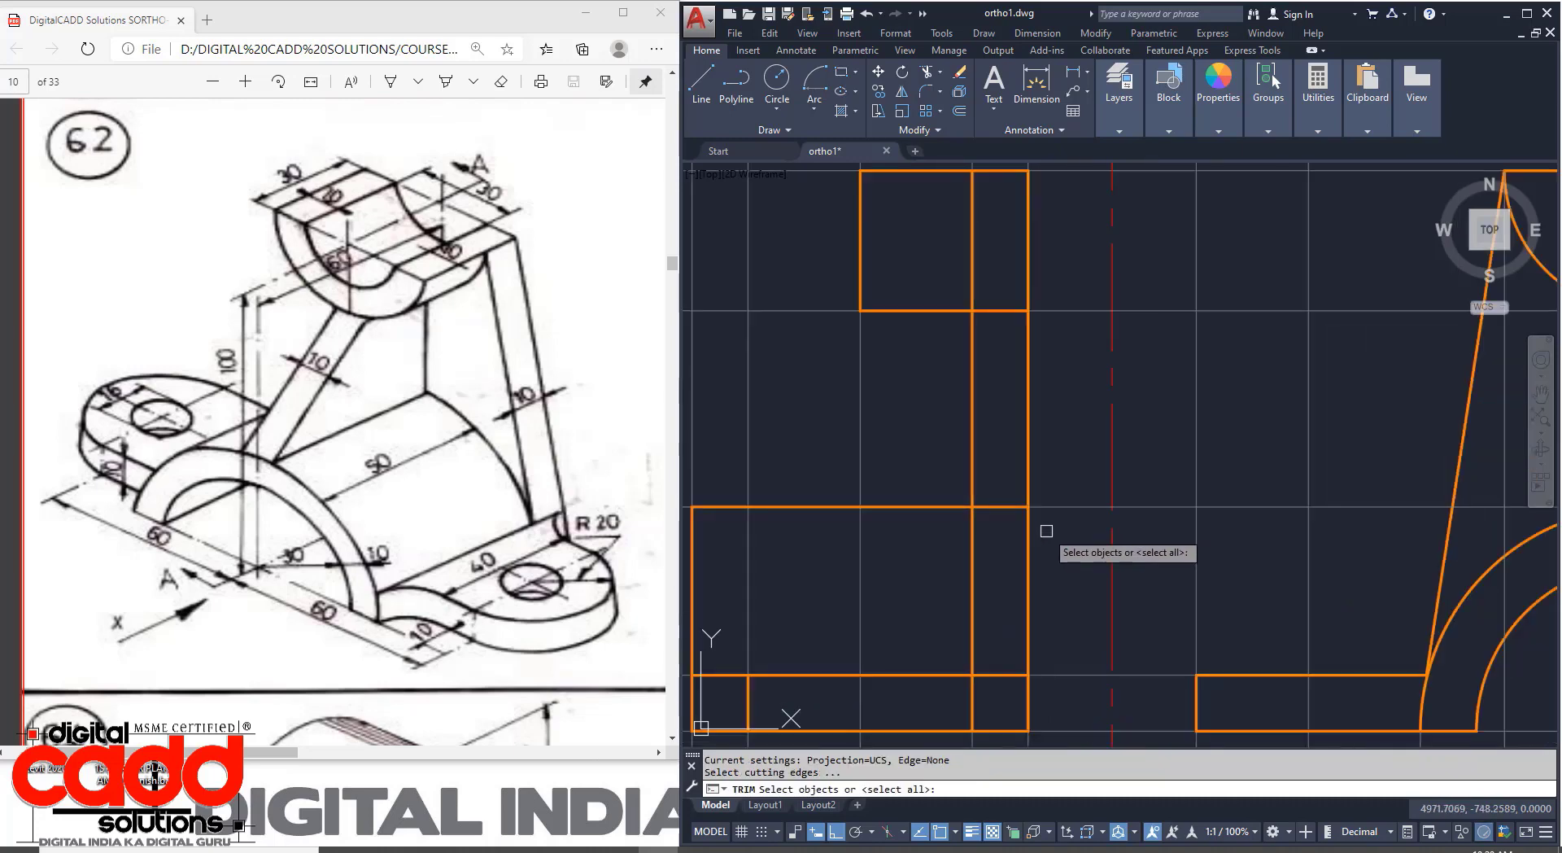
key("Return")
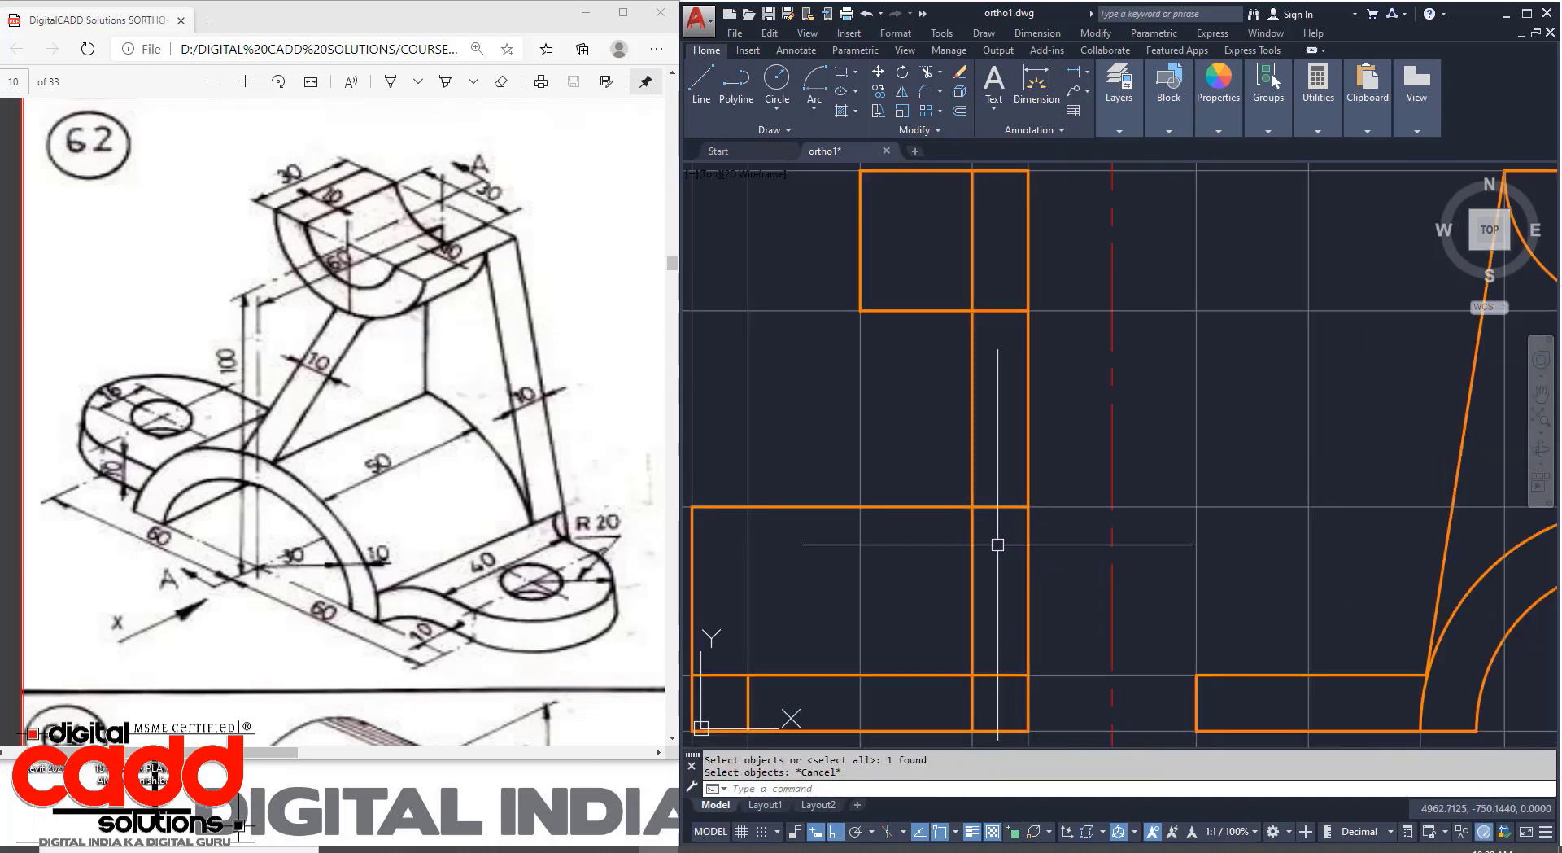
left_click(1002, 511)
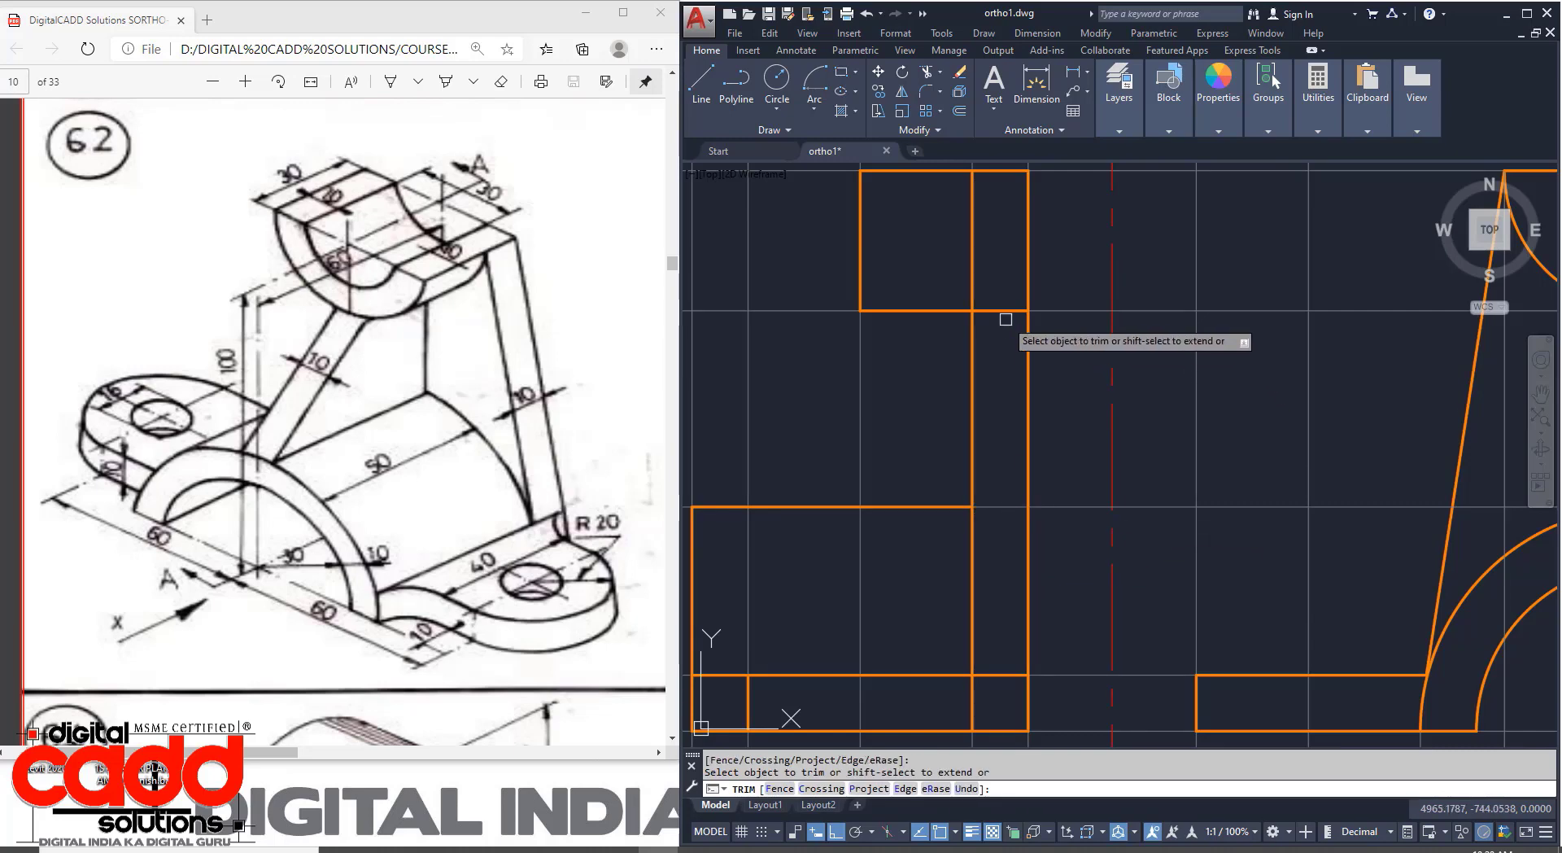
scroll(1011, 513, "down", 3)
scroll(1012, 513, "up", 3)
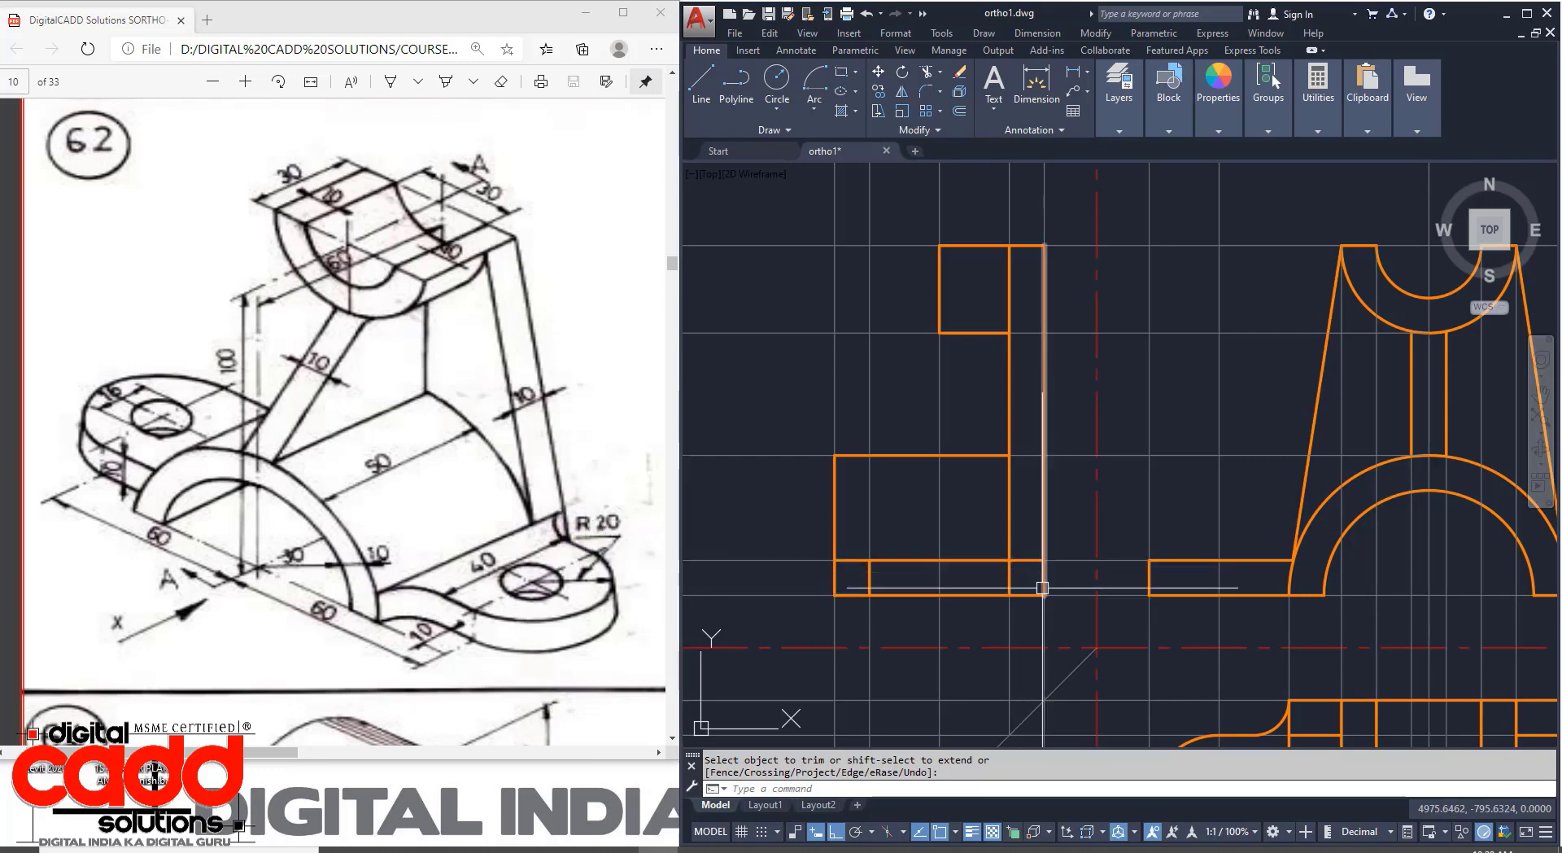
Draw the rib's sloping edge in the side view from the arch's top front corner to the half ring's lower front corner.
scroll(1012, 539, "down", 2)
scroll(1239, 736, "up", 3)
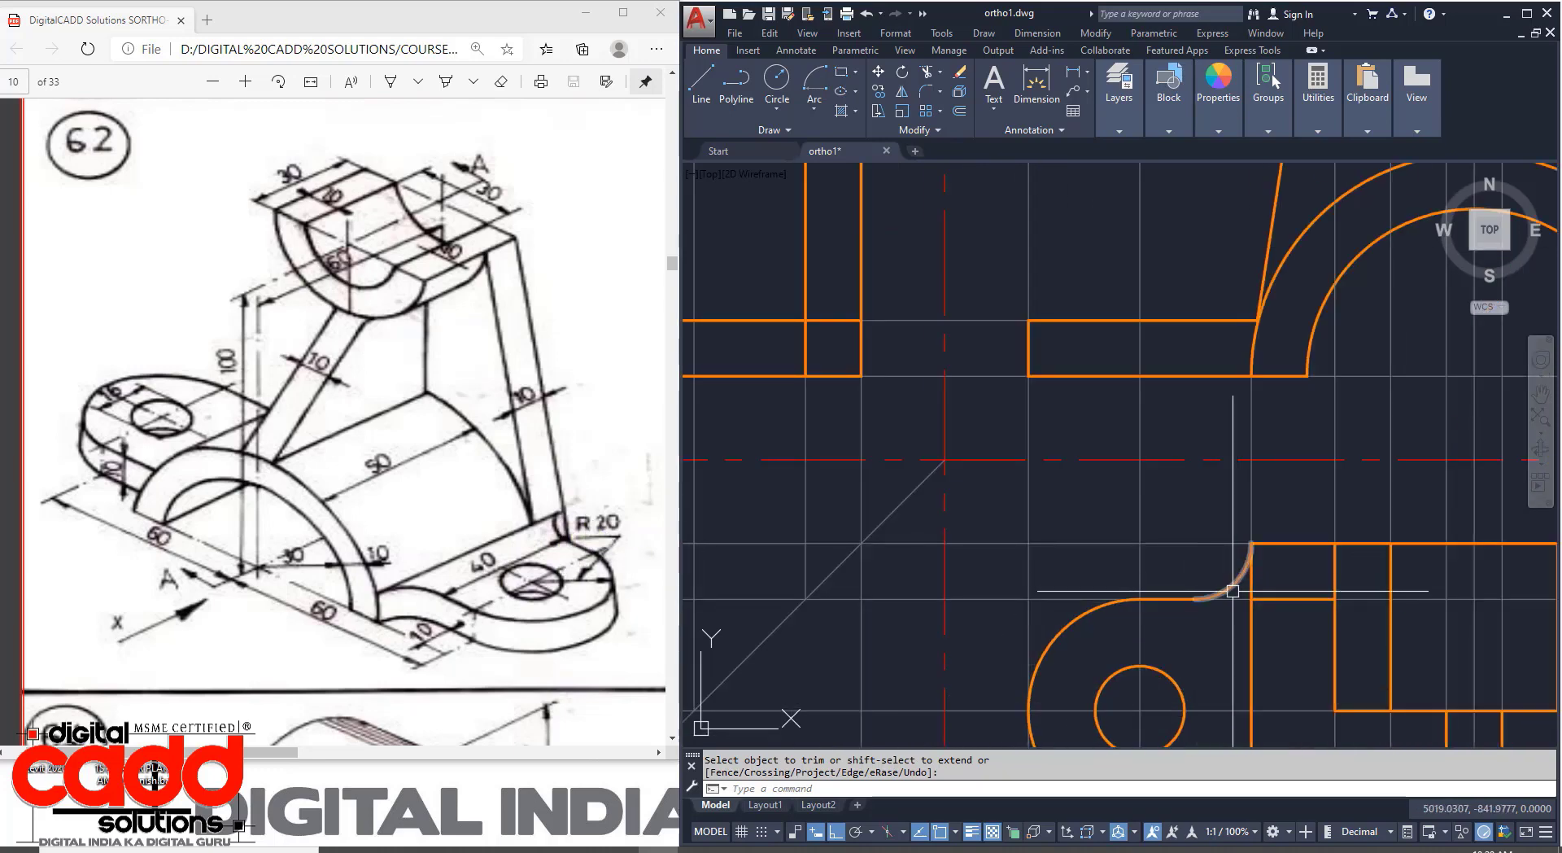
middle_click_drag(984, 436, 1056, 624)
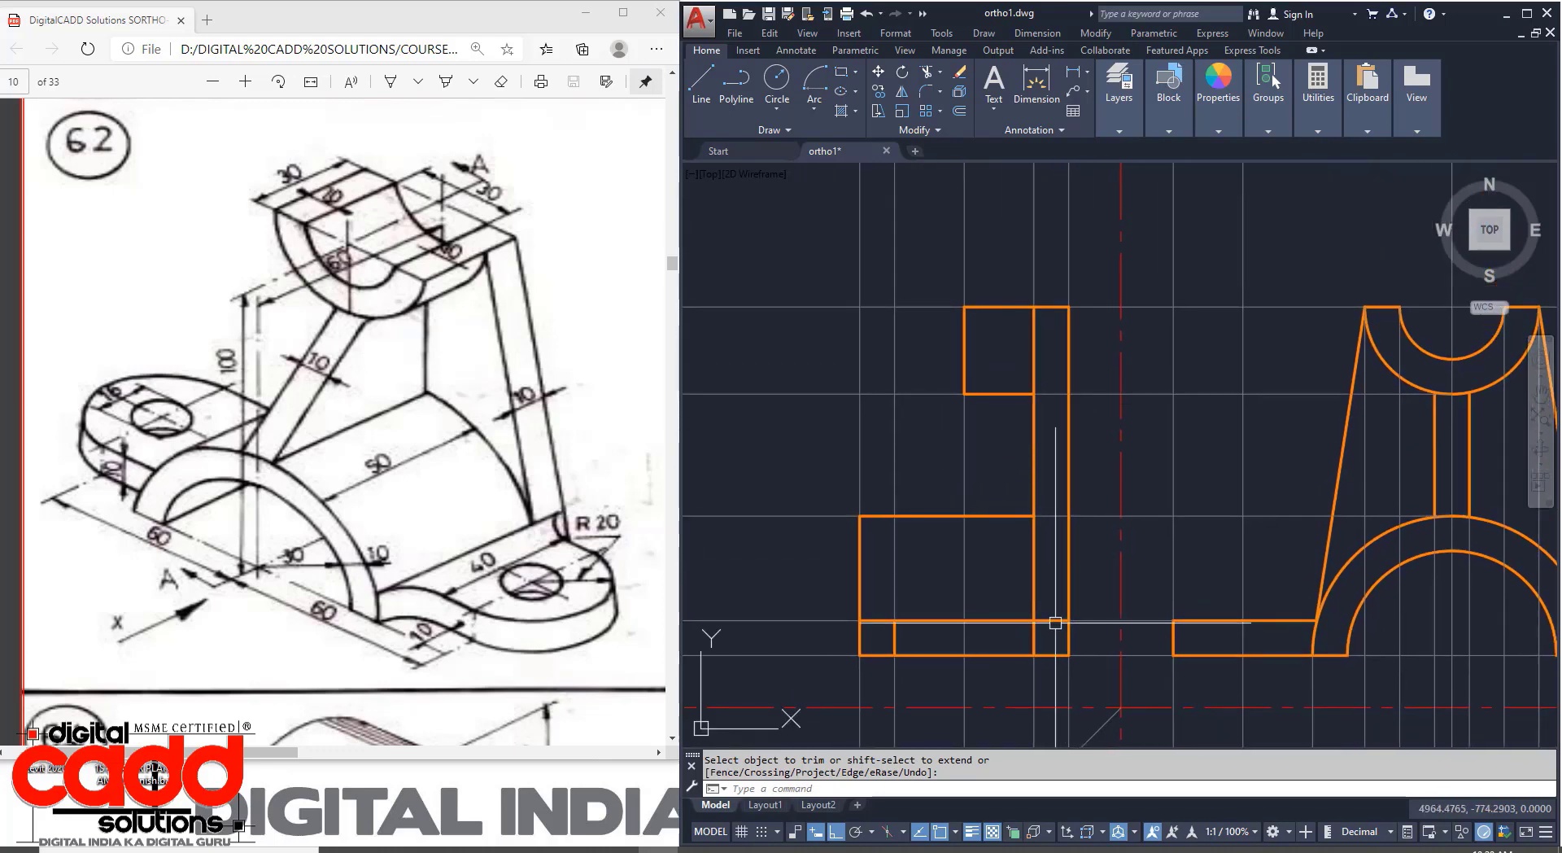
key("Return")
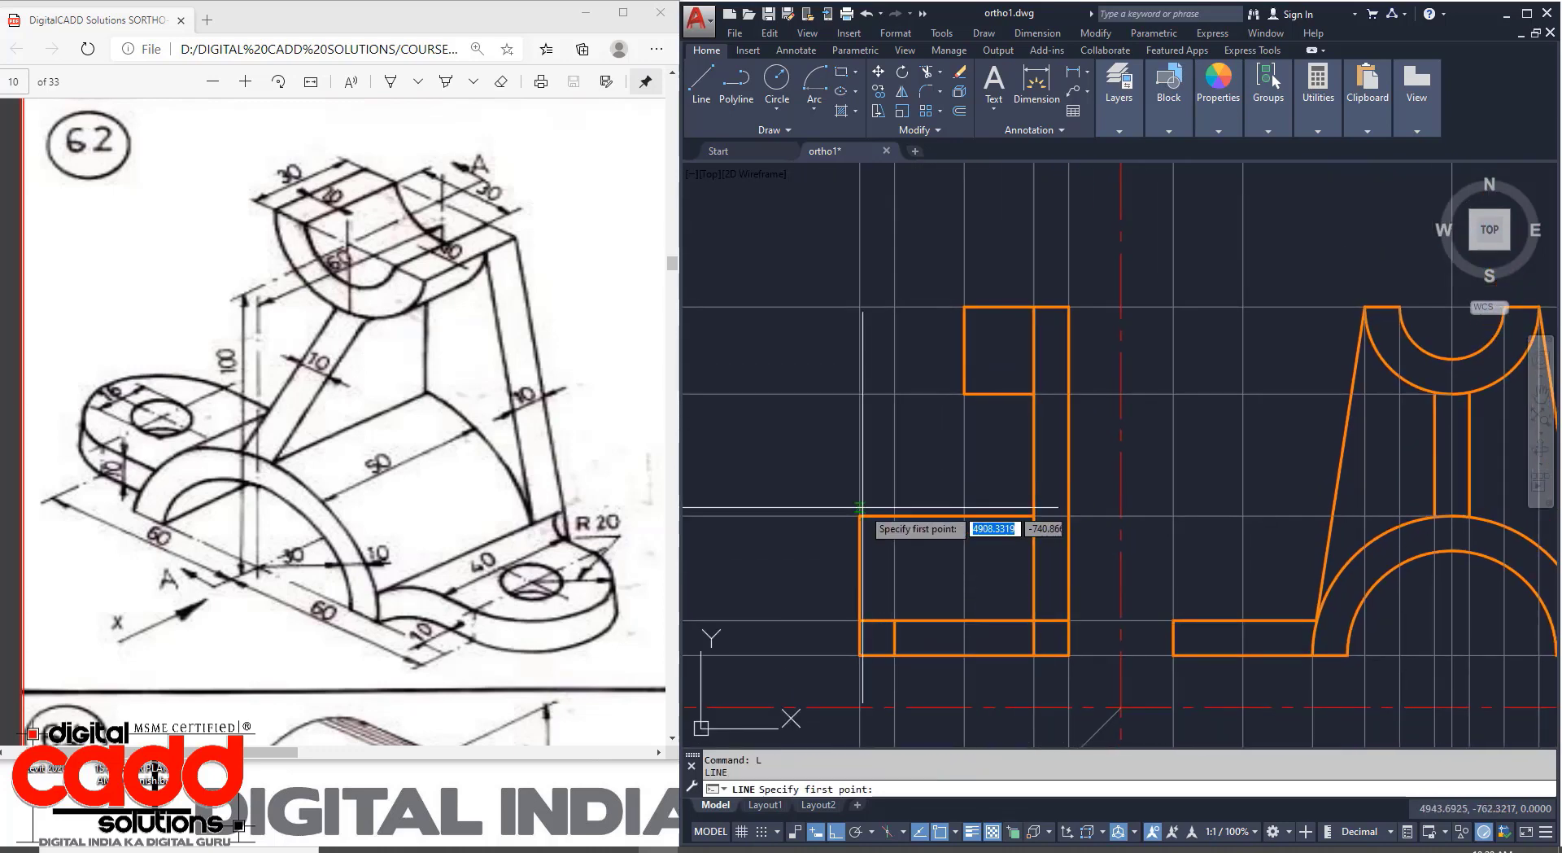
left_click(860, 515)
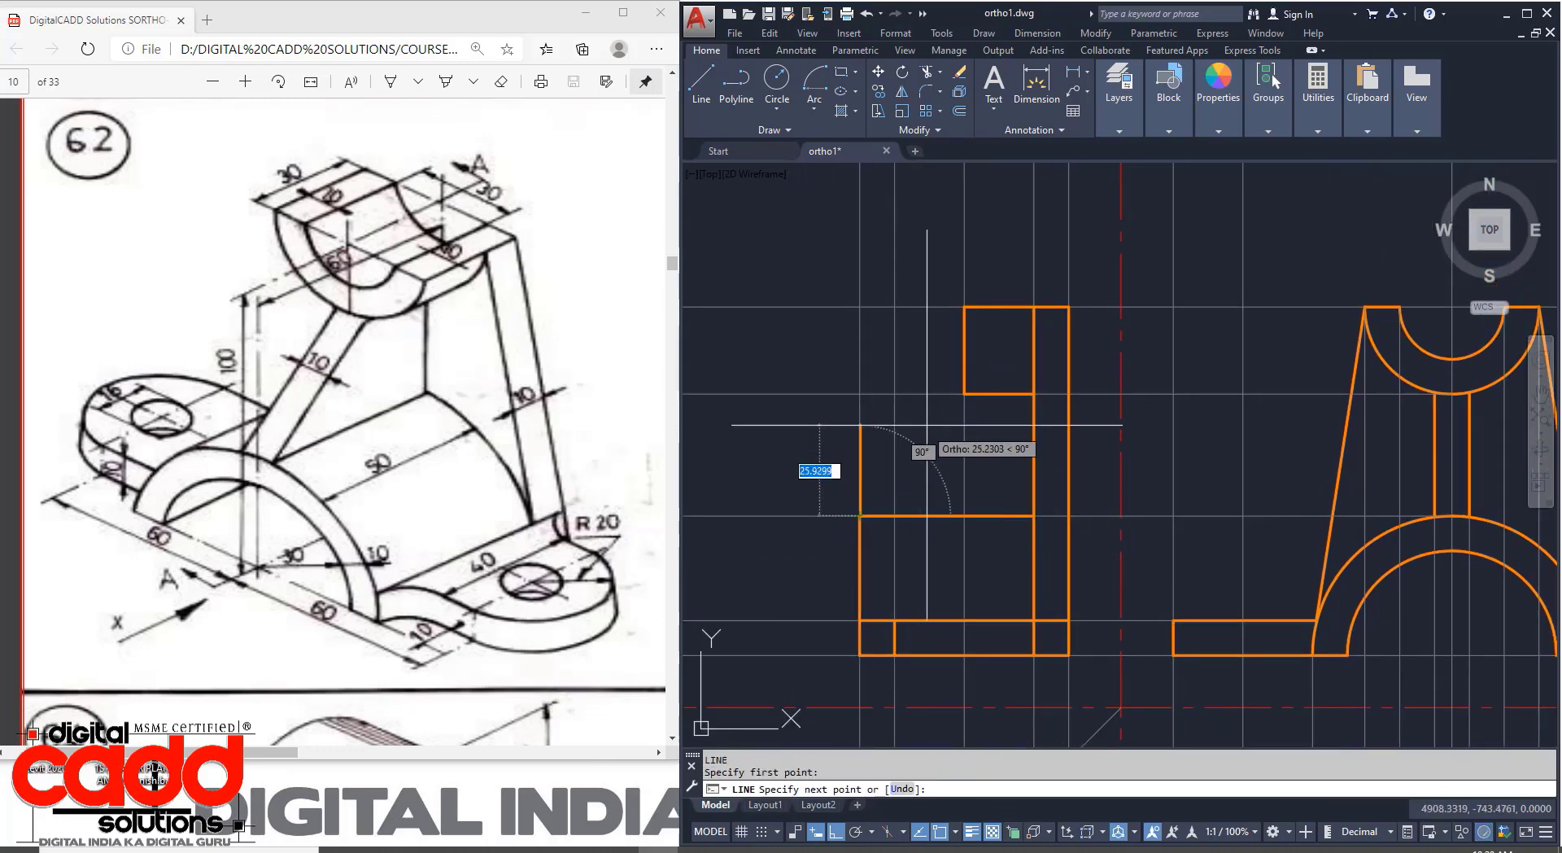
left_click(965, 393)
key("Return")
mouse_move(1176, 682)
middle_mouse_down()
mouse_move(1115, 599)
mouse_move(1084, 588)
mouse_move(1185, 582)
mouse_move(1168, 599)
middle_mouse_up()
scroll(1084, 588, "down", 4)
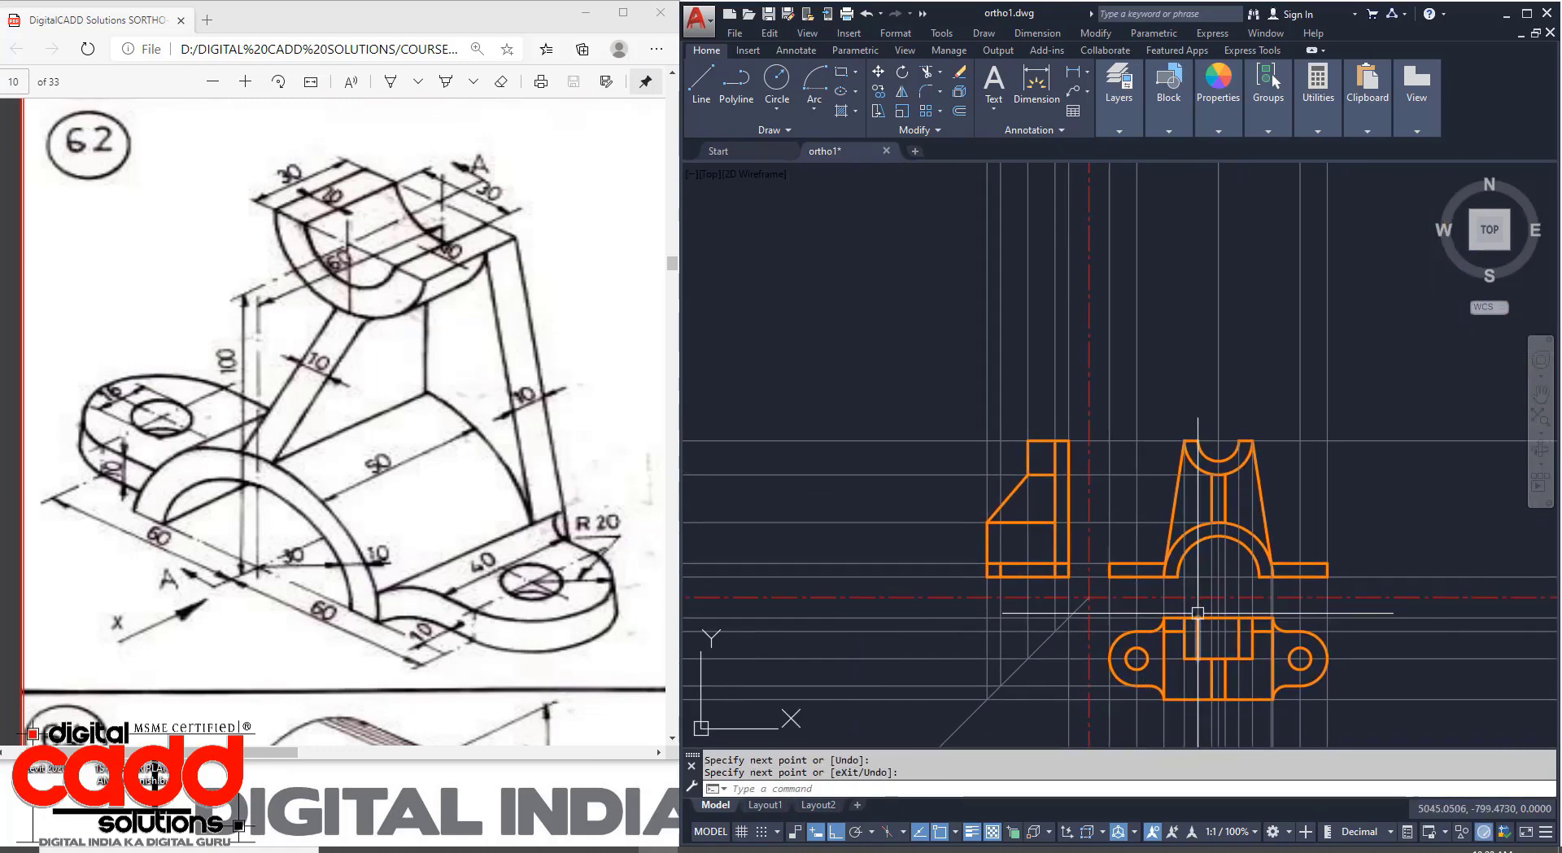
Turn off the 04.projection Lines layer.
scroll(1135, 439, "up", 2)
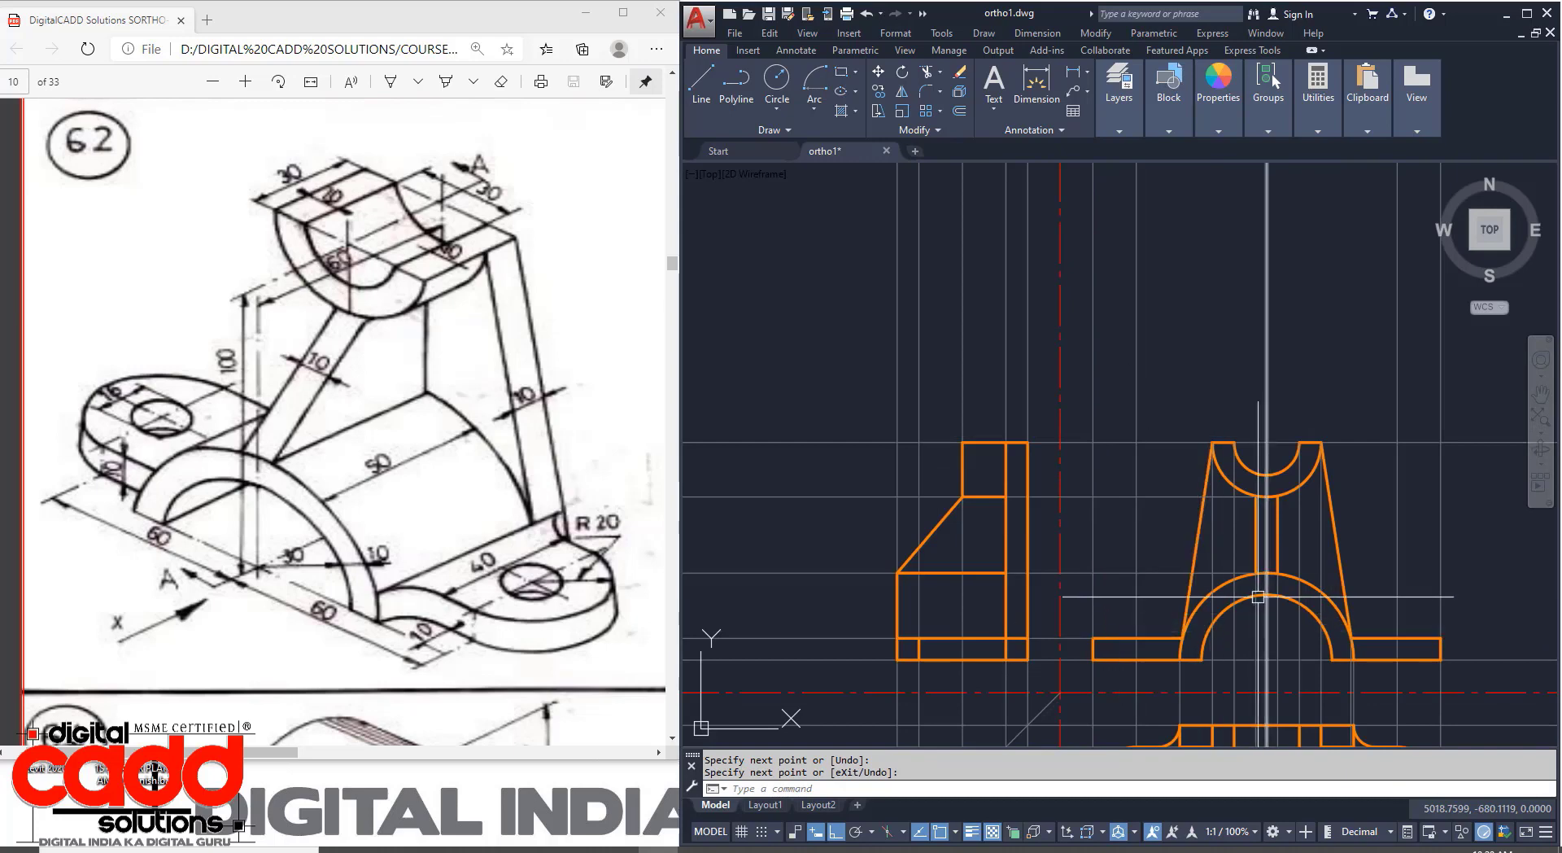
scroll(1261, 598, "up", 7)
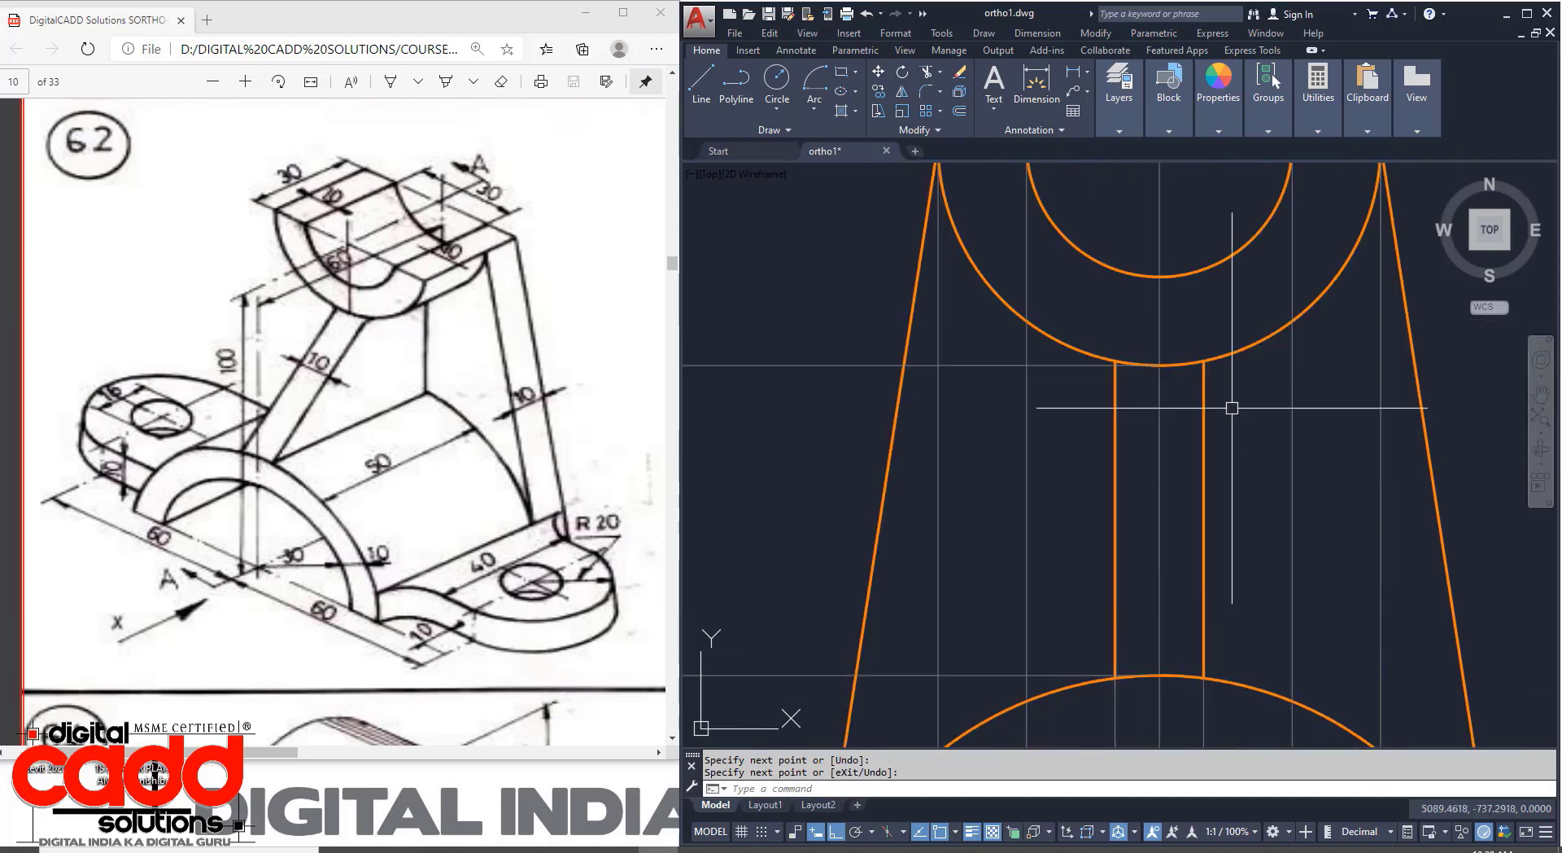
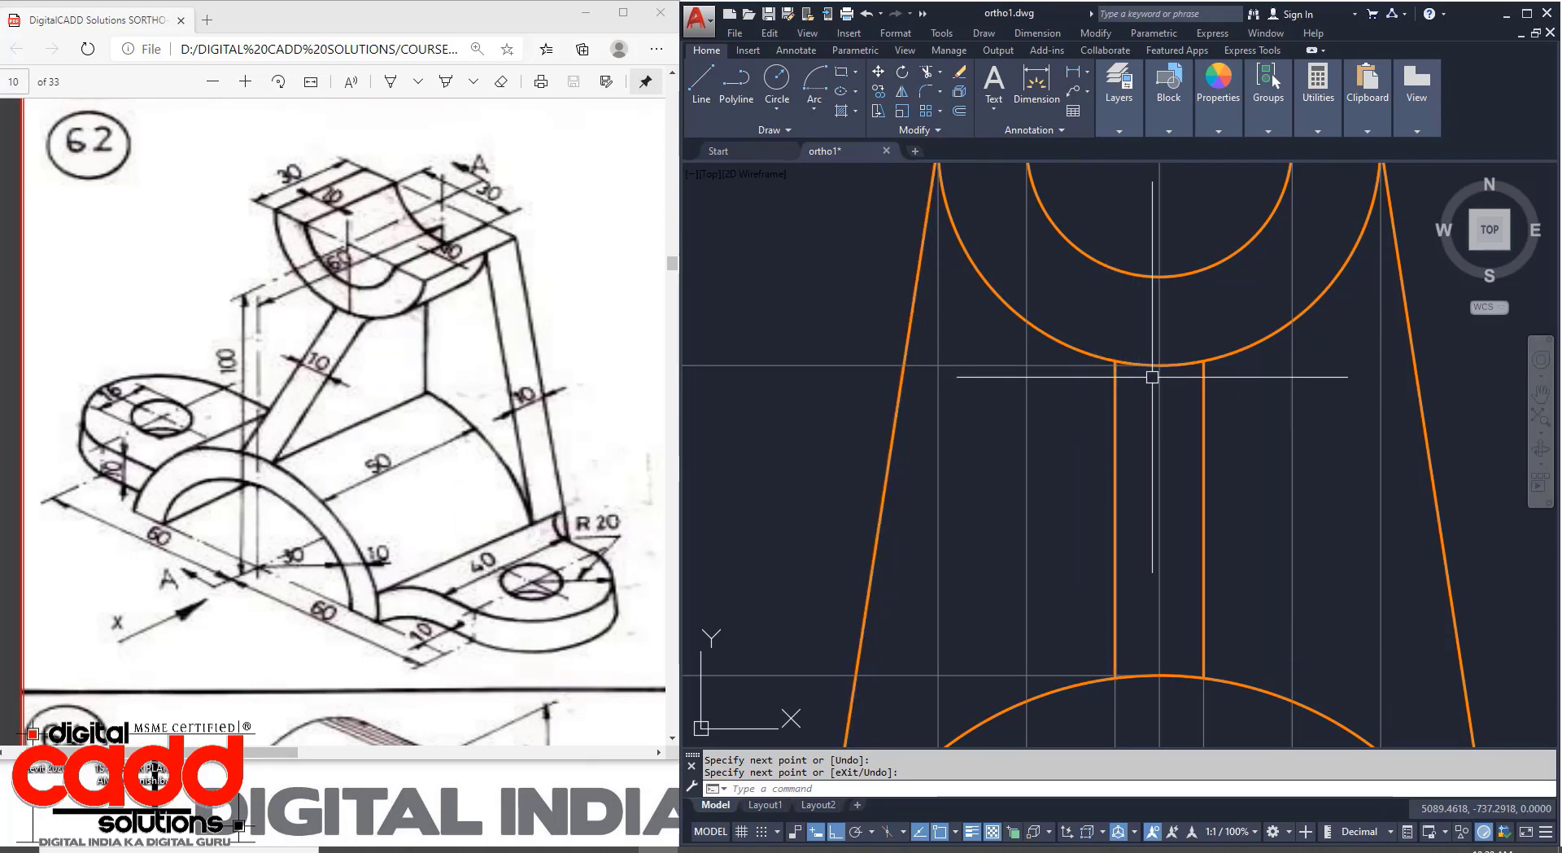
scroll(1151, 553, "down", 5)
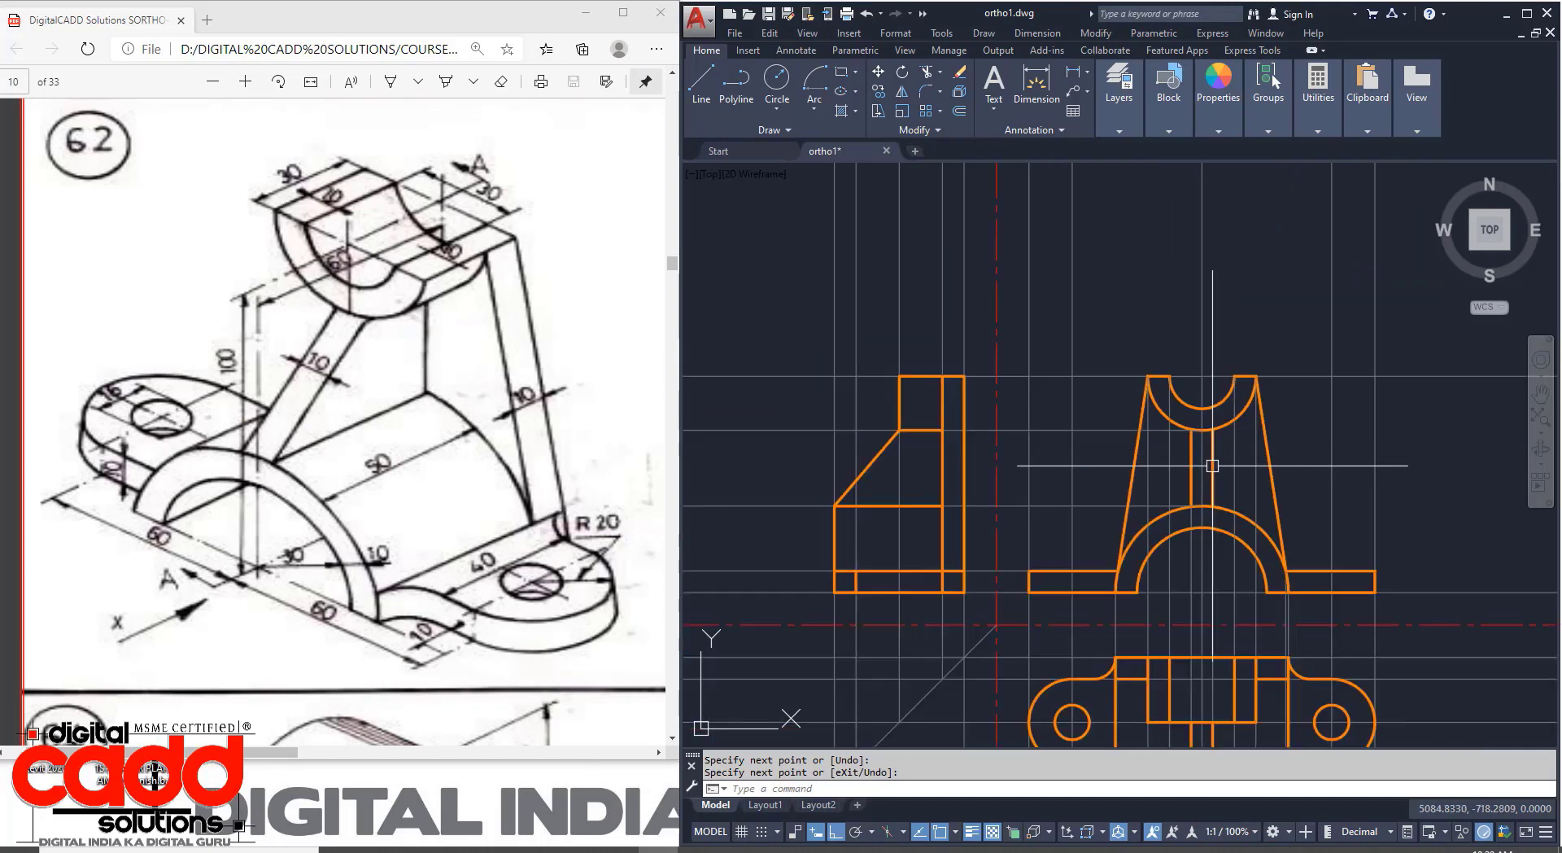
mouse_move(1151, 561)
middle_mouse_down()
mouse_move(1273, 596)
mouse_move(1280, 613)
middle_mouse_up()
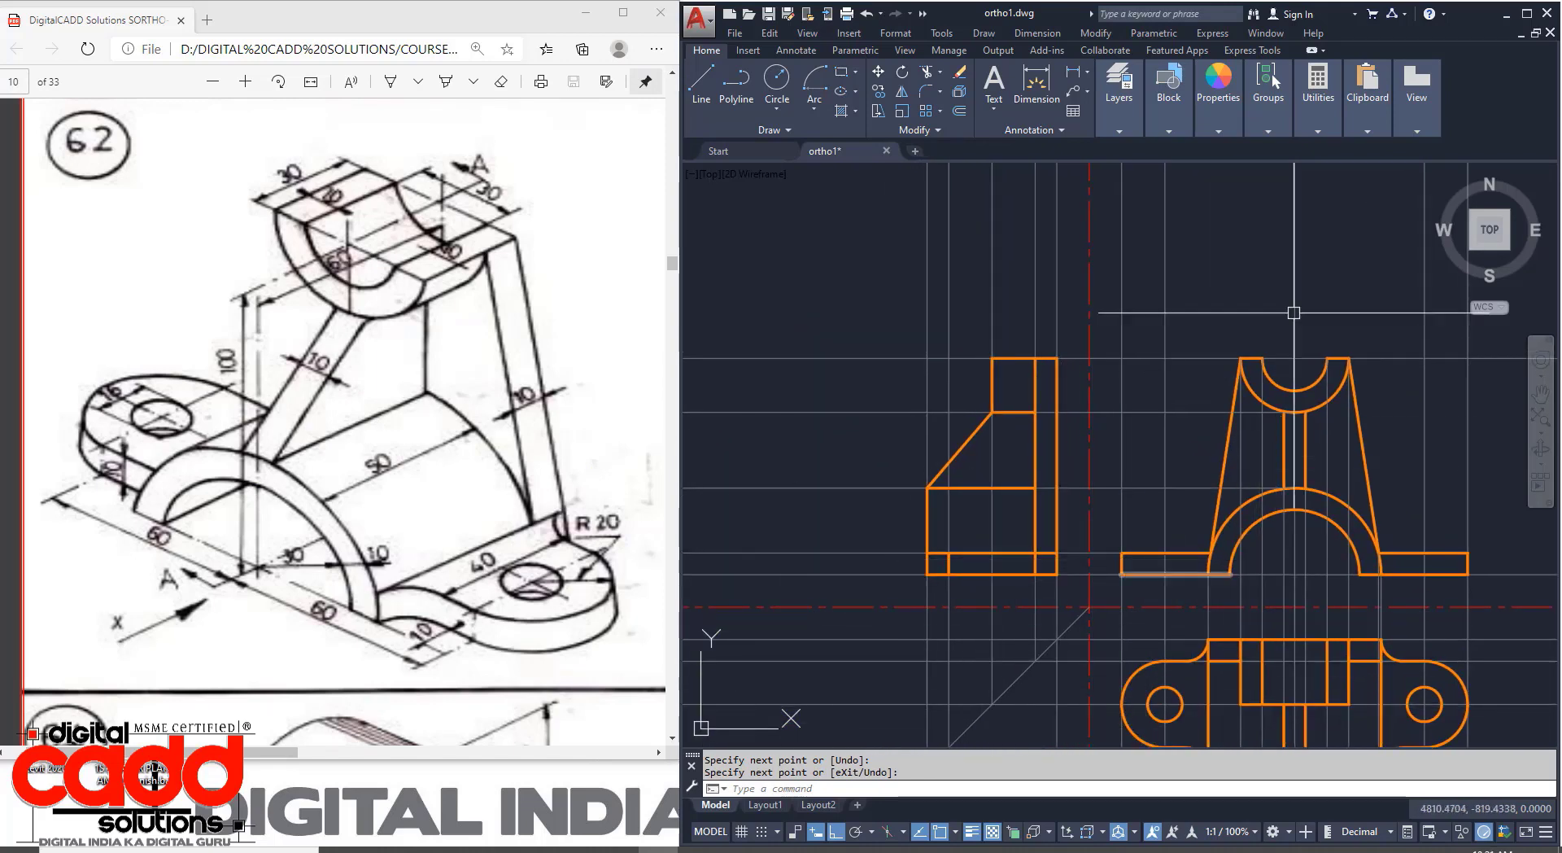
left_click(1119, 132)
left_click(1216, 150)
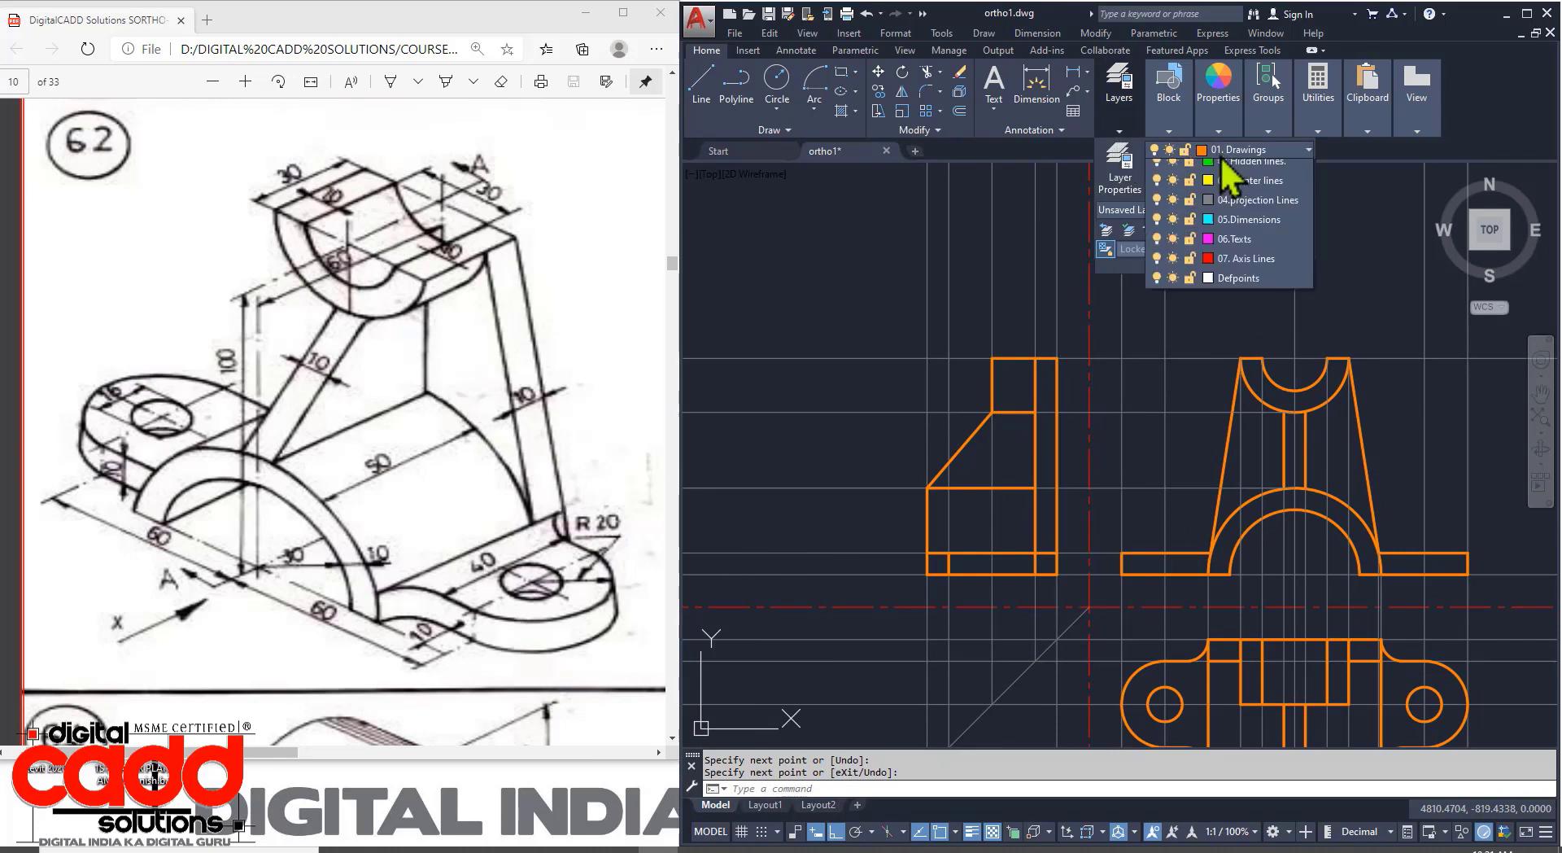
left_click(1158, 249)
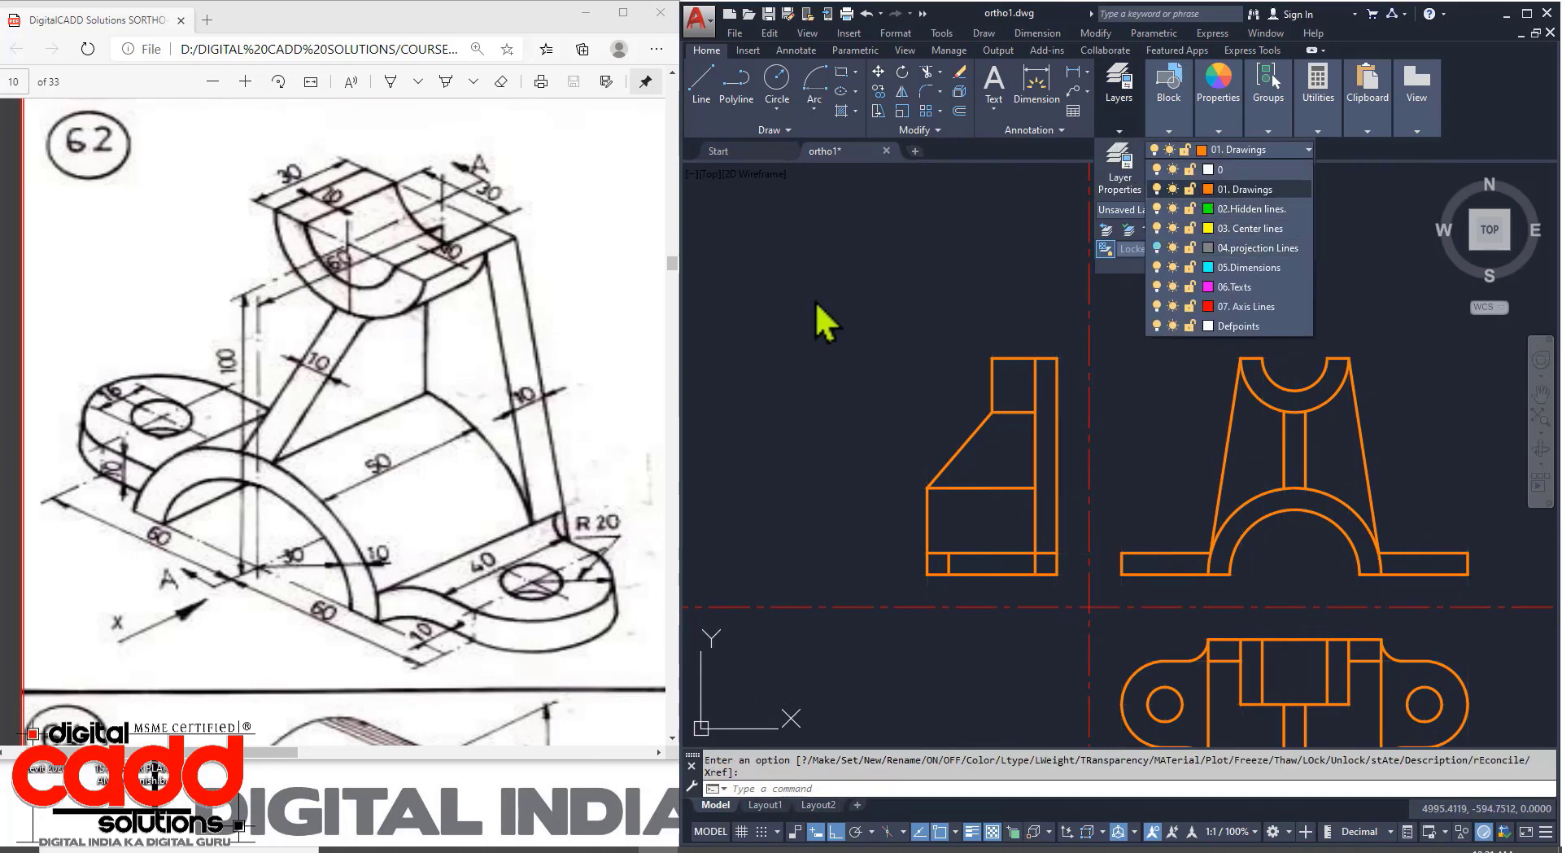
left_click(815, 301)
mouse_move(1017, 659)
middle_mouse_down()
mouse_move(1011, 683)
mouse_move(897, 680)
mouse_move(870, 571)
middle_mouse_up()
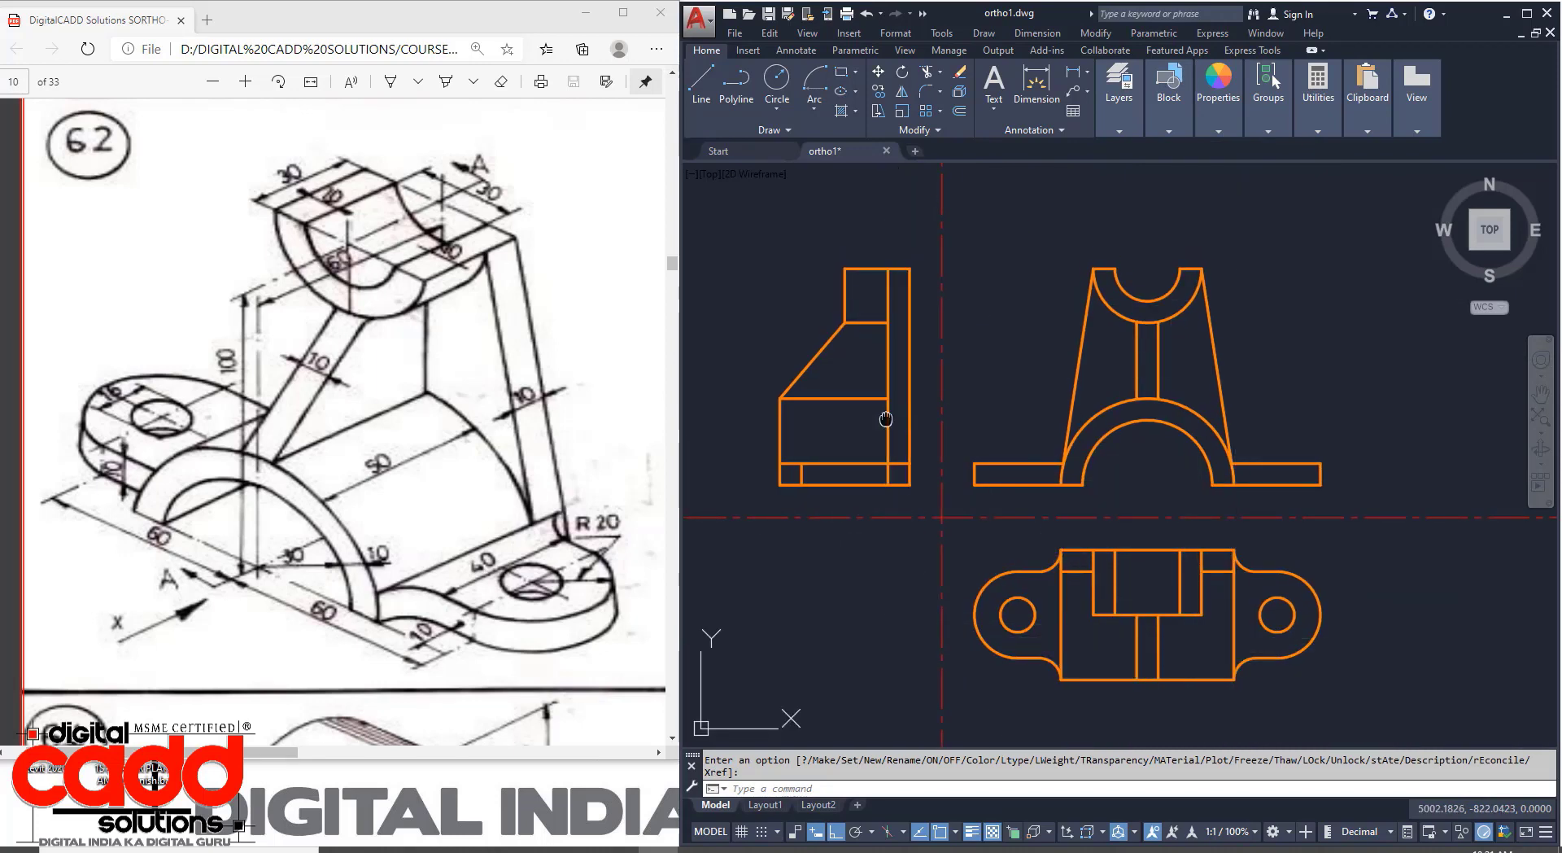
scroll(912, 451, "up", 2)
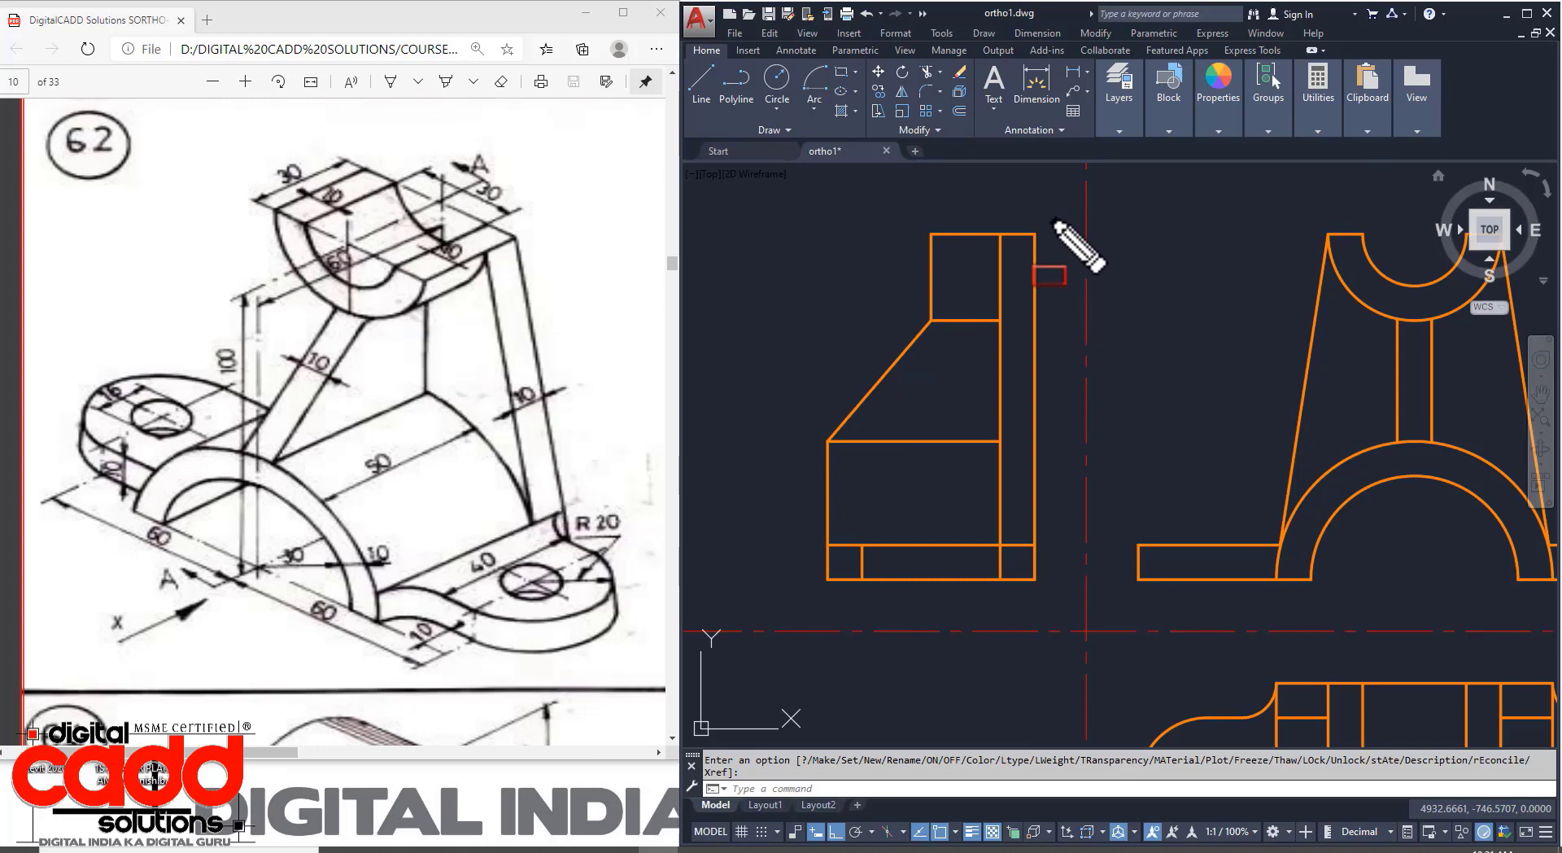
mouse_move(1051, 210)
left_mouse_down()
mouse_move(913, 558)
mouse_move(827, 613)
mouse_move(801, 607)
left_mouse_up()
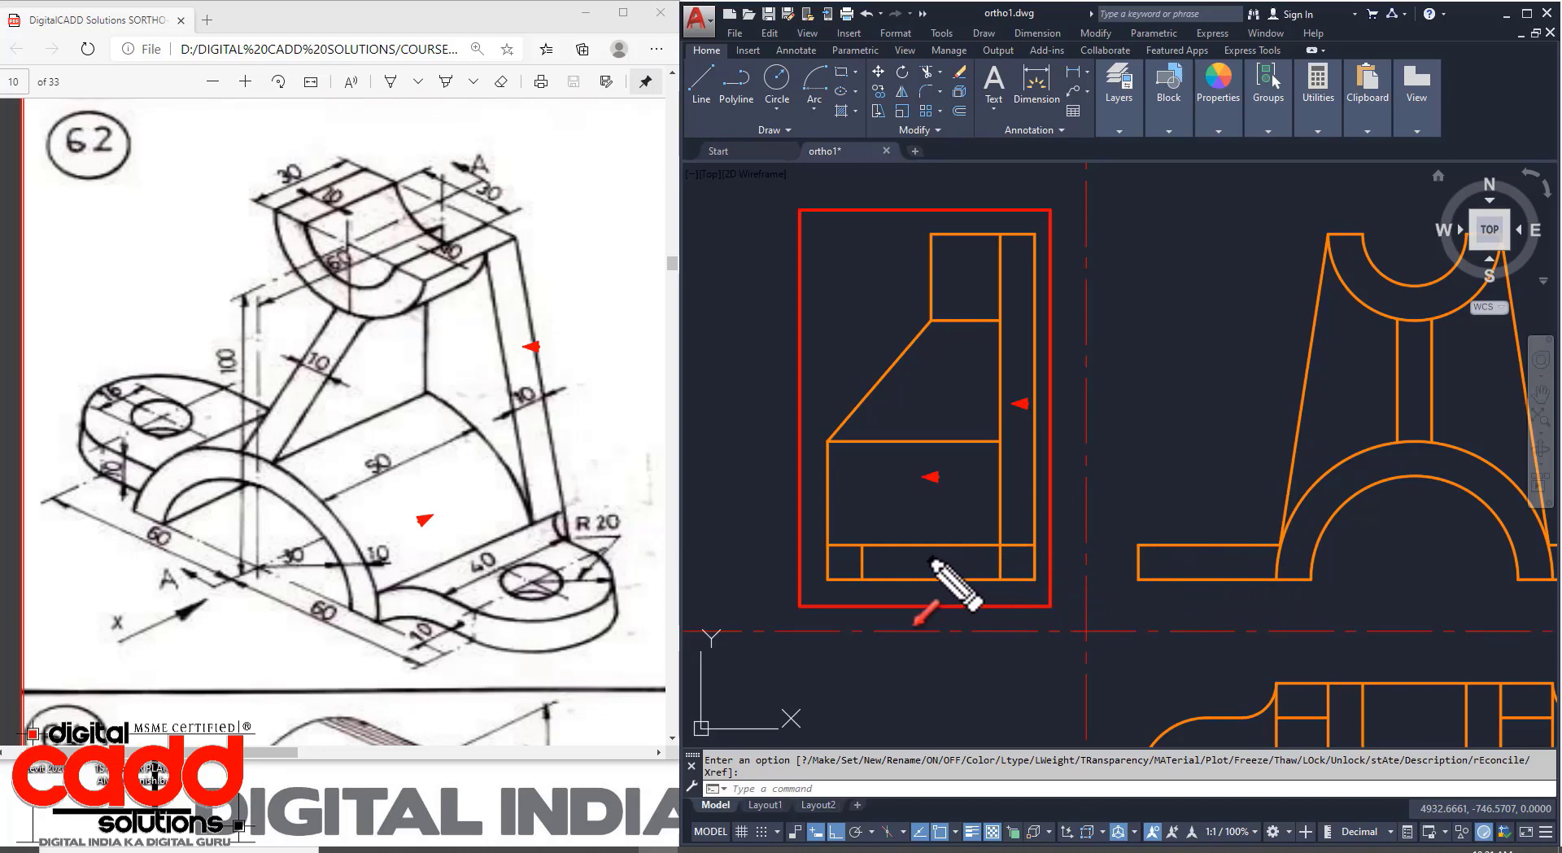
left_click(592, 634)
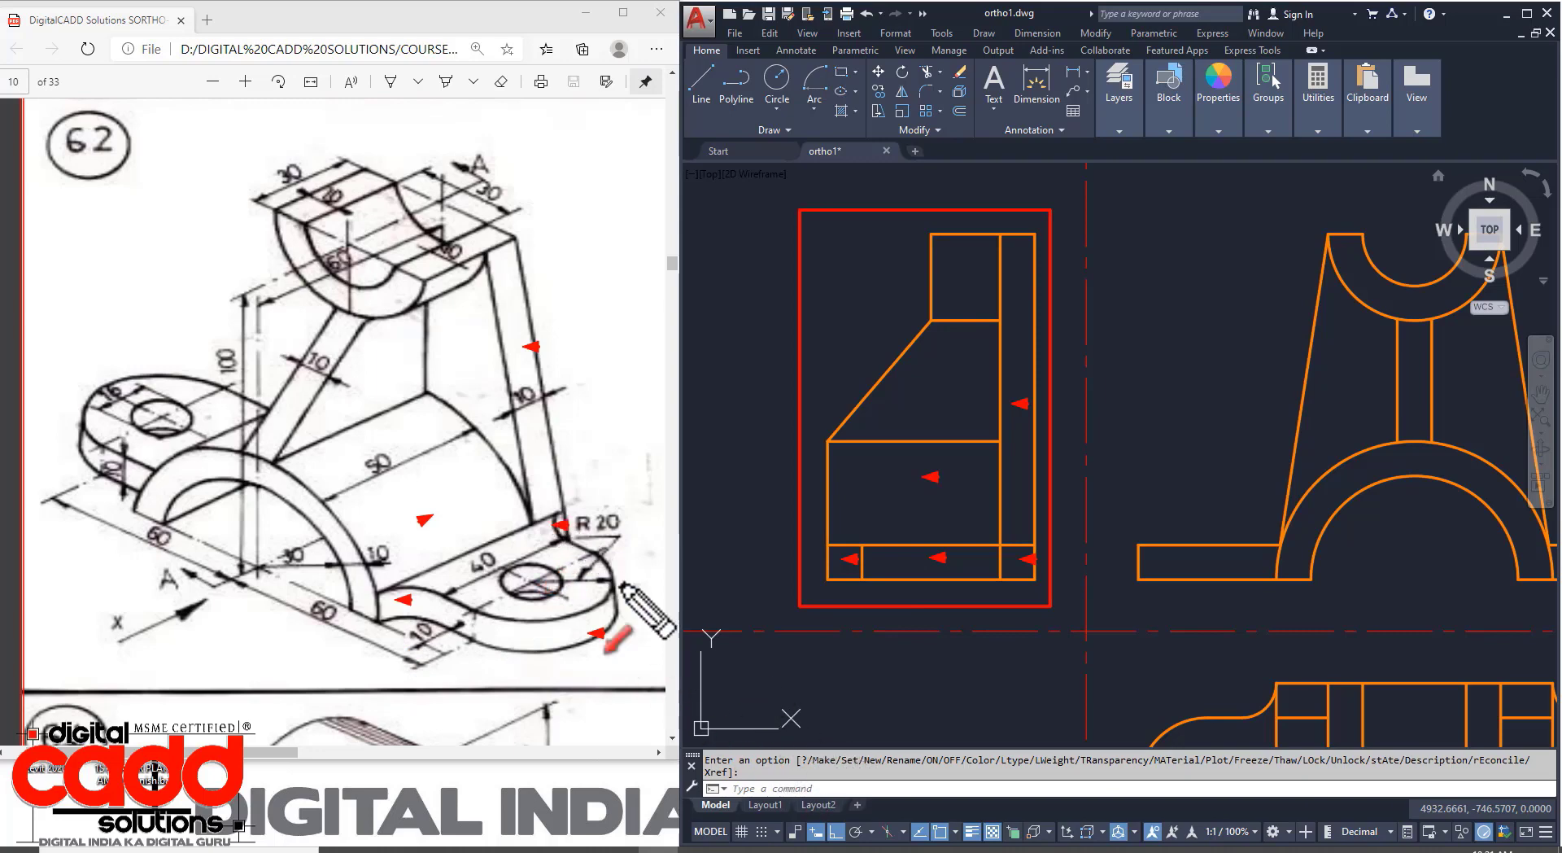
left_click(382, 369)
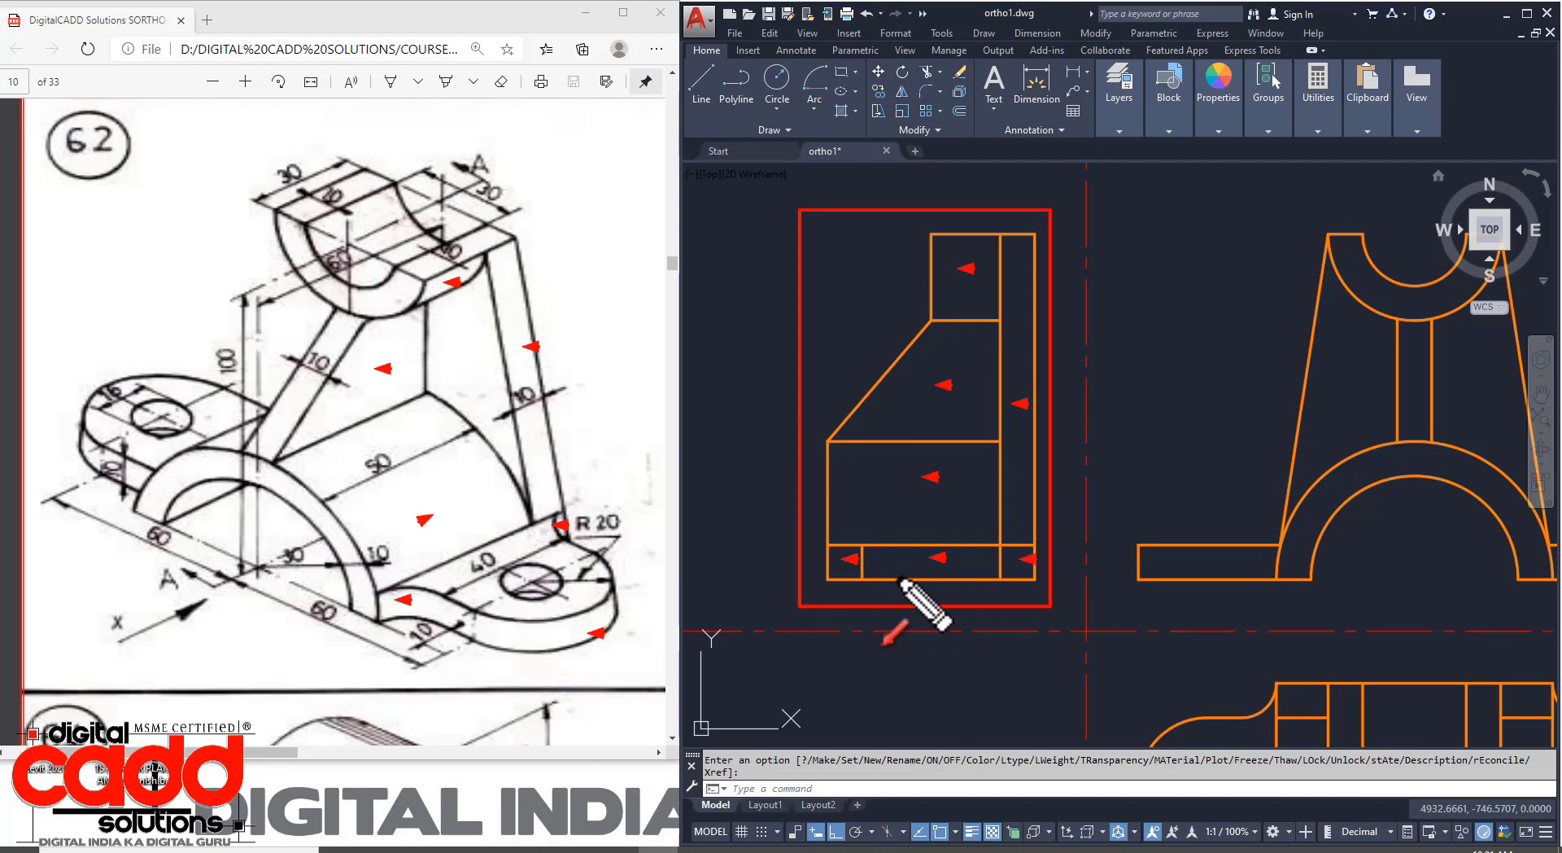
Turn the 04.projection Lines layer back on.
key("Escape")
scroll(1022, 446, "down", 3)
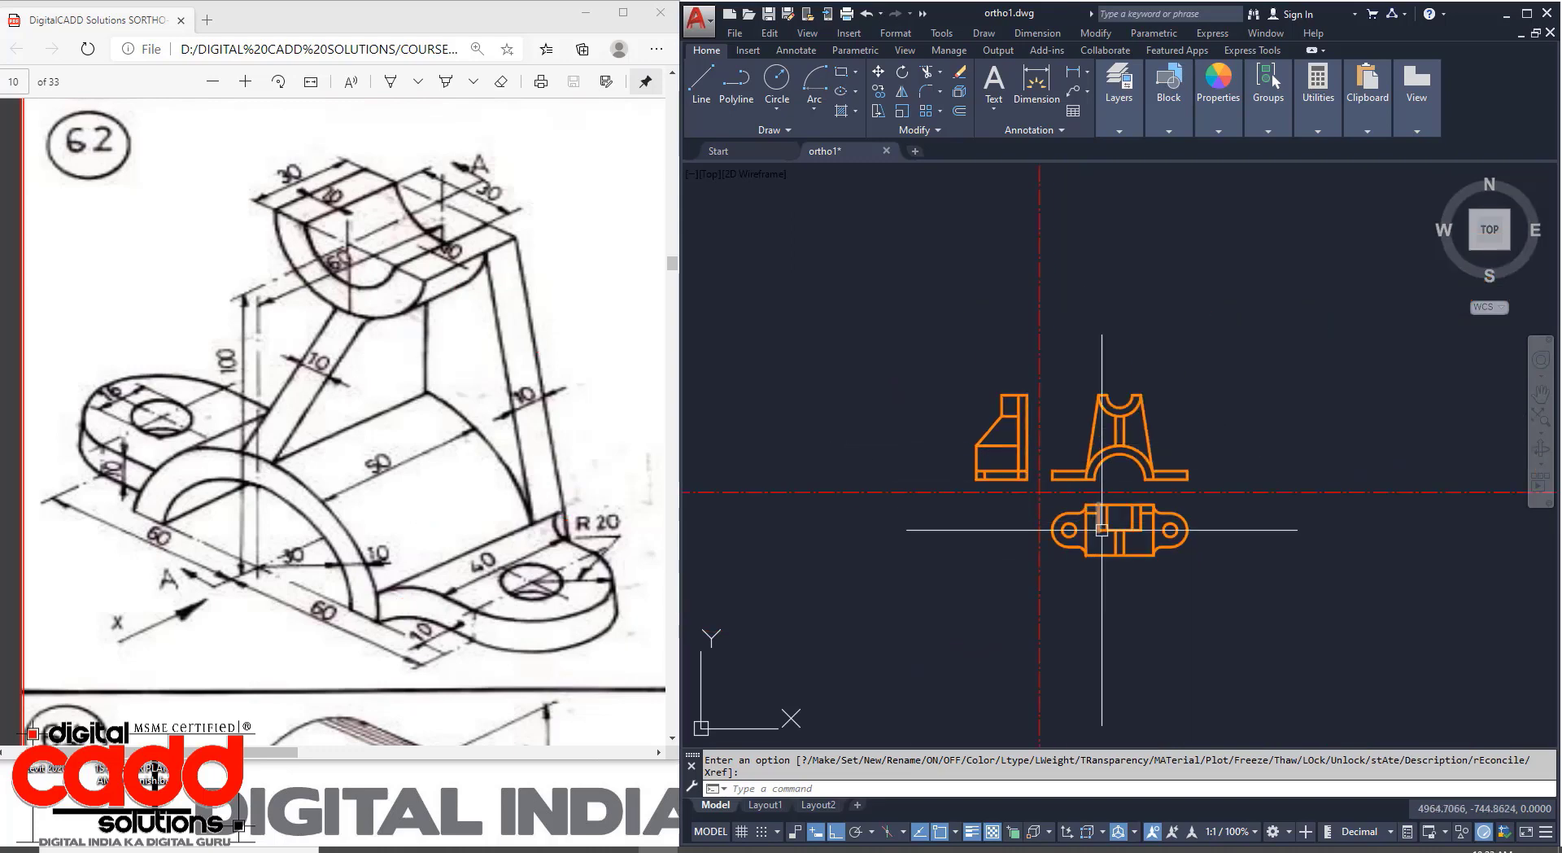
scroll(1098, 529, "up", 2)
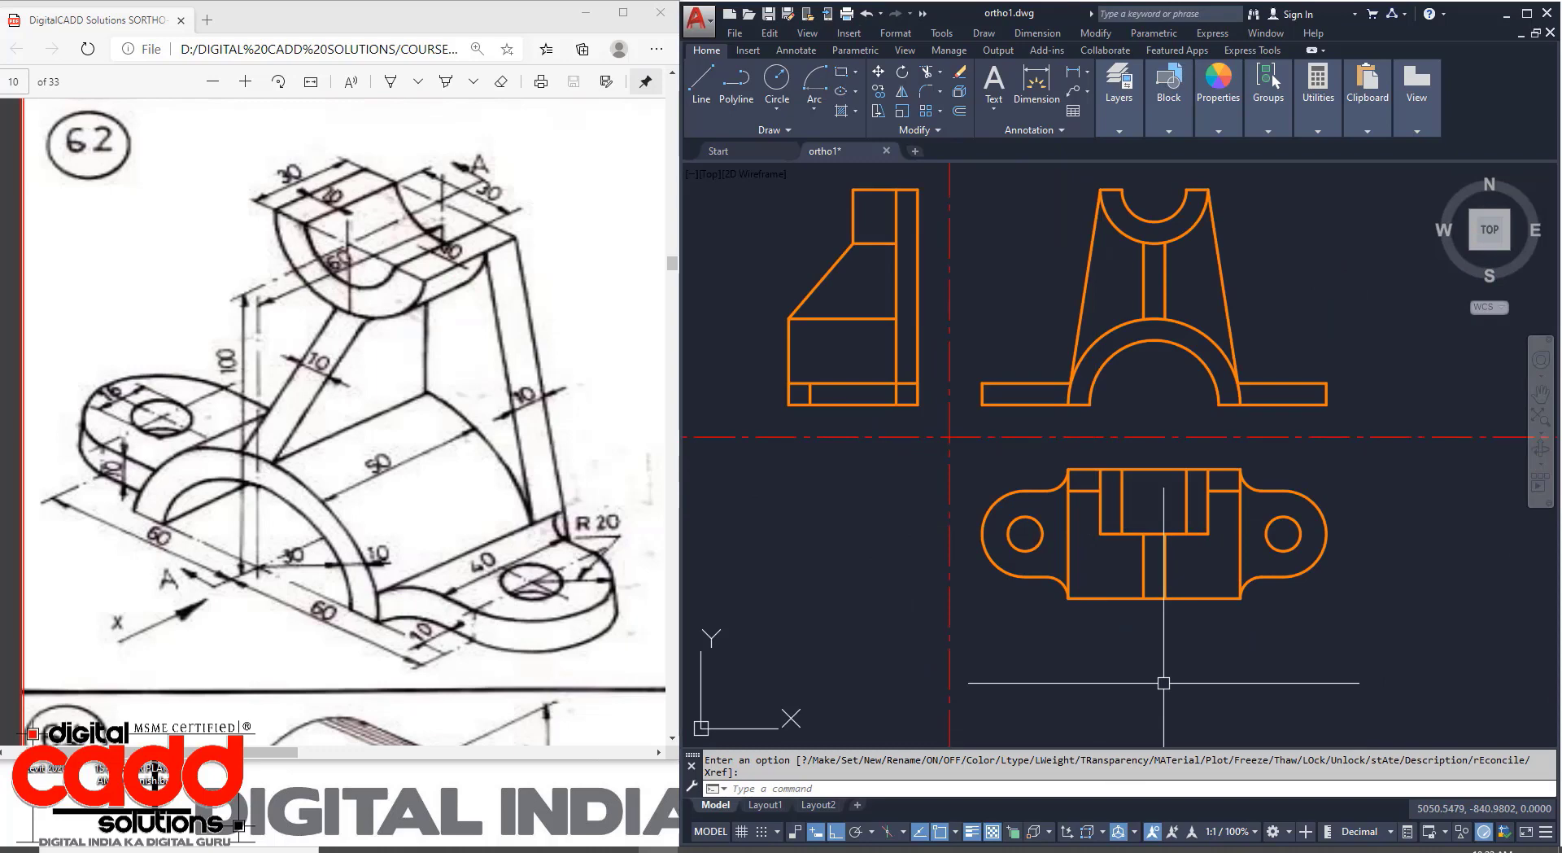
middle_click_drag(1034, 593, 1063, 637)
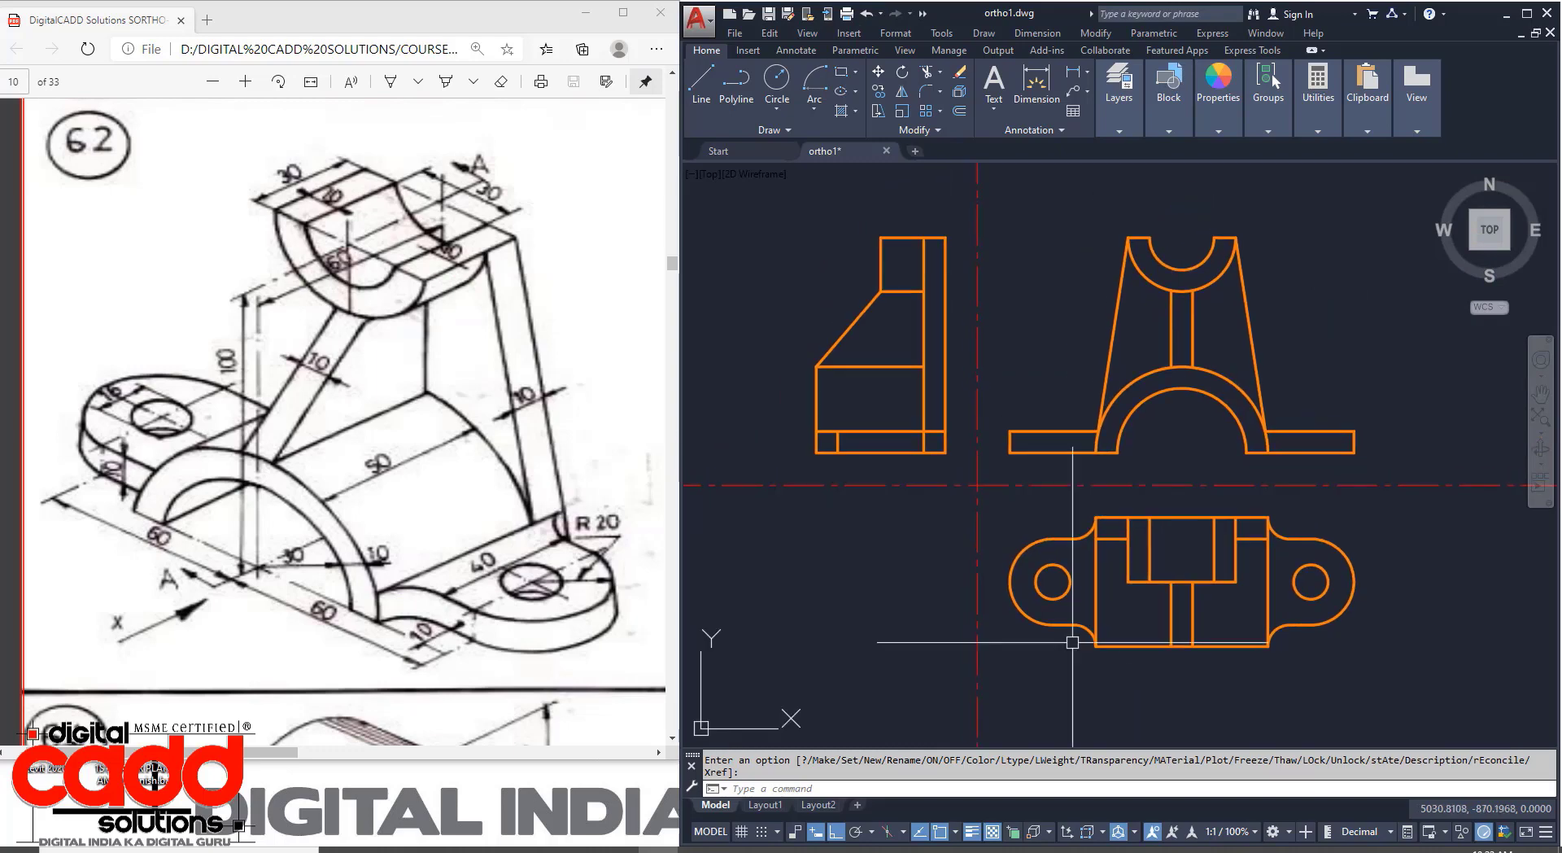
left_click(1119, 122)
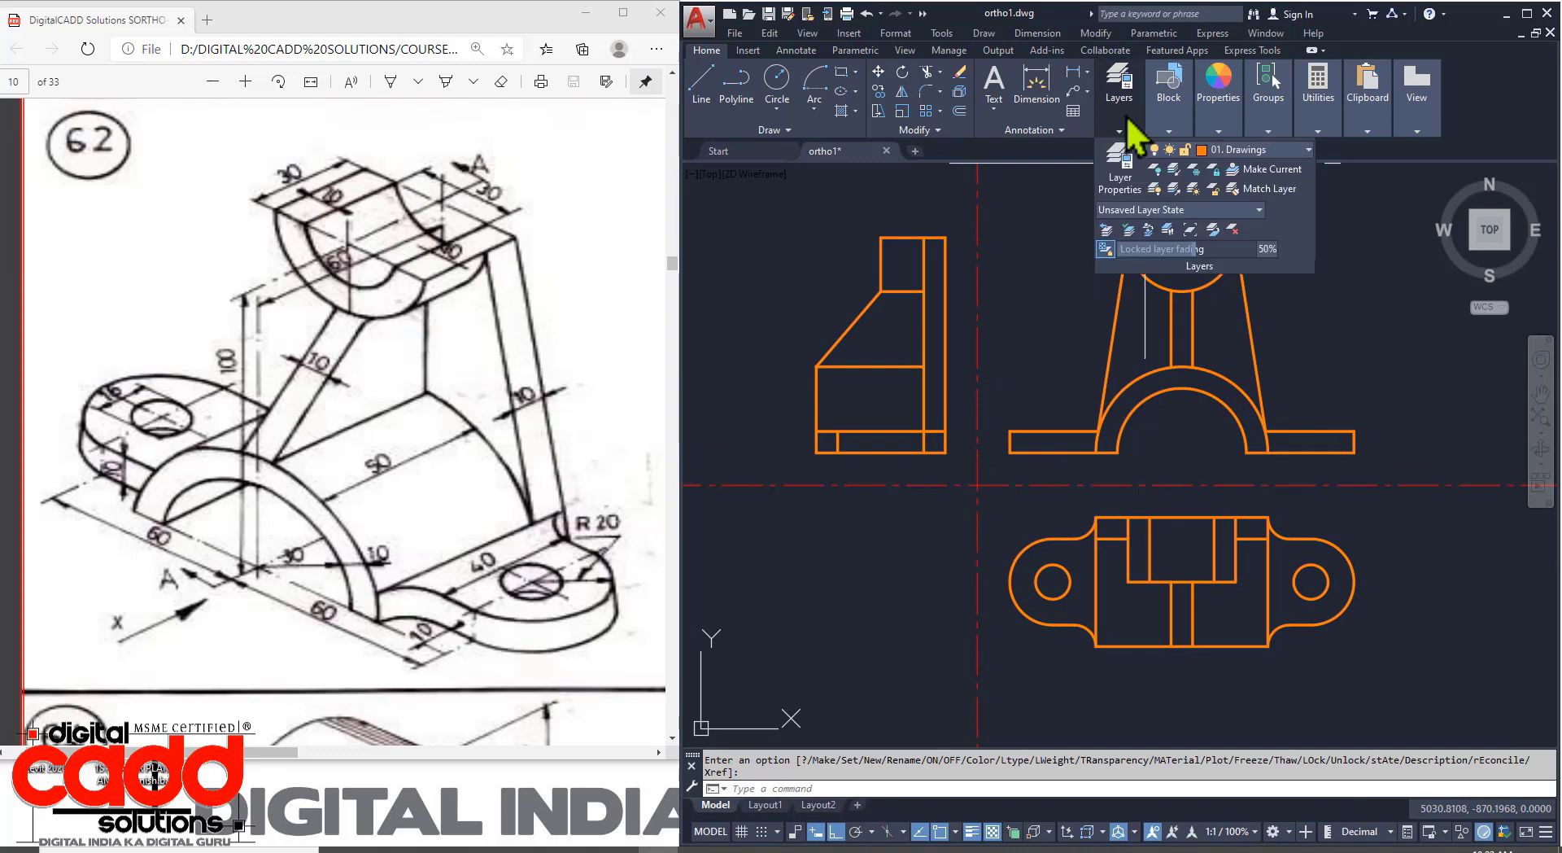
left_click(1219, 151)
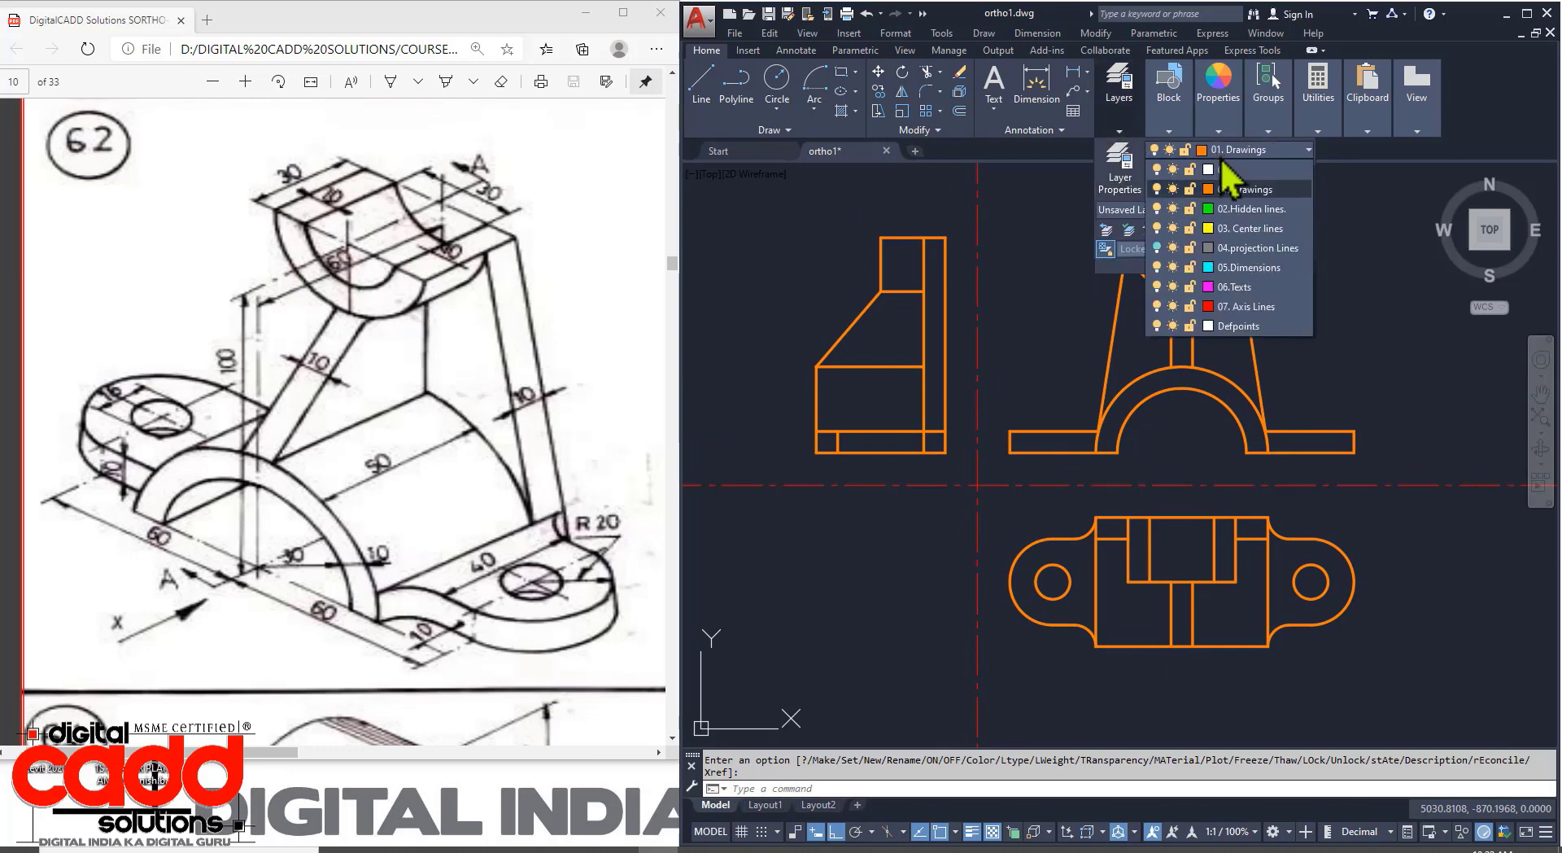
left_click(1157, 249)
left_click(1081, 323)
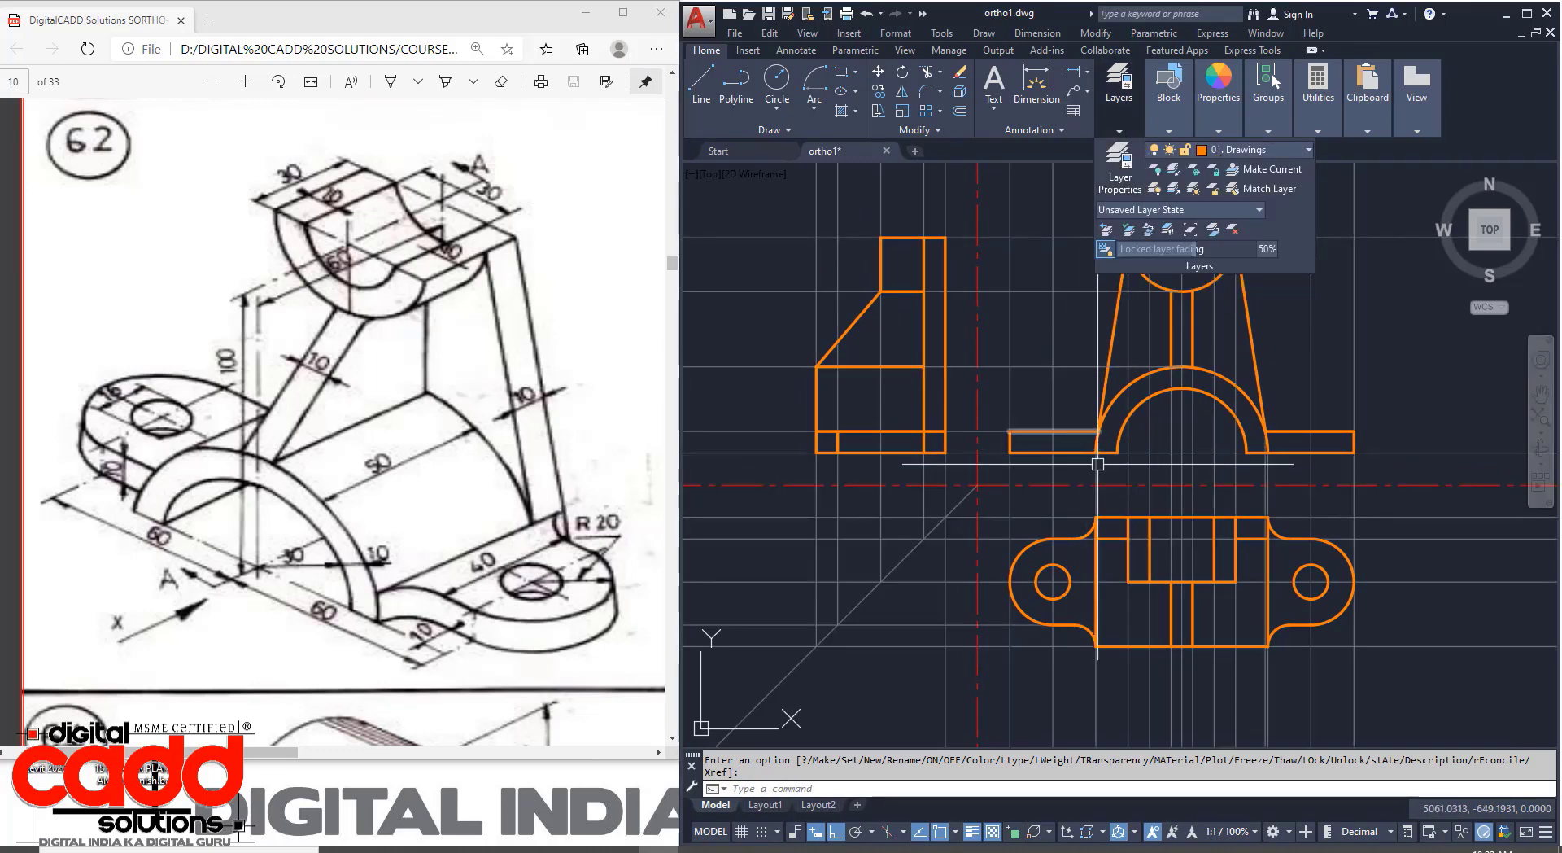
Erase the four horizontal projection lines across the top view, the vertical ones near the front view's right end, and the one along the half ring's top edge.
middle_click_drag(1128, 480, 1040, 466)
left_click(1387, 682)
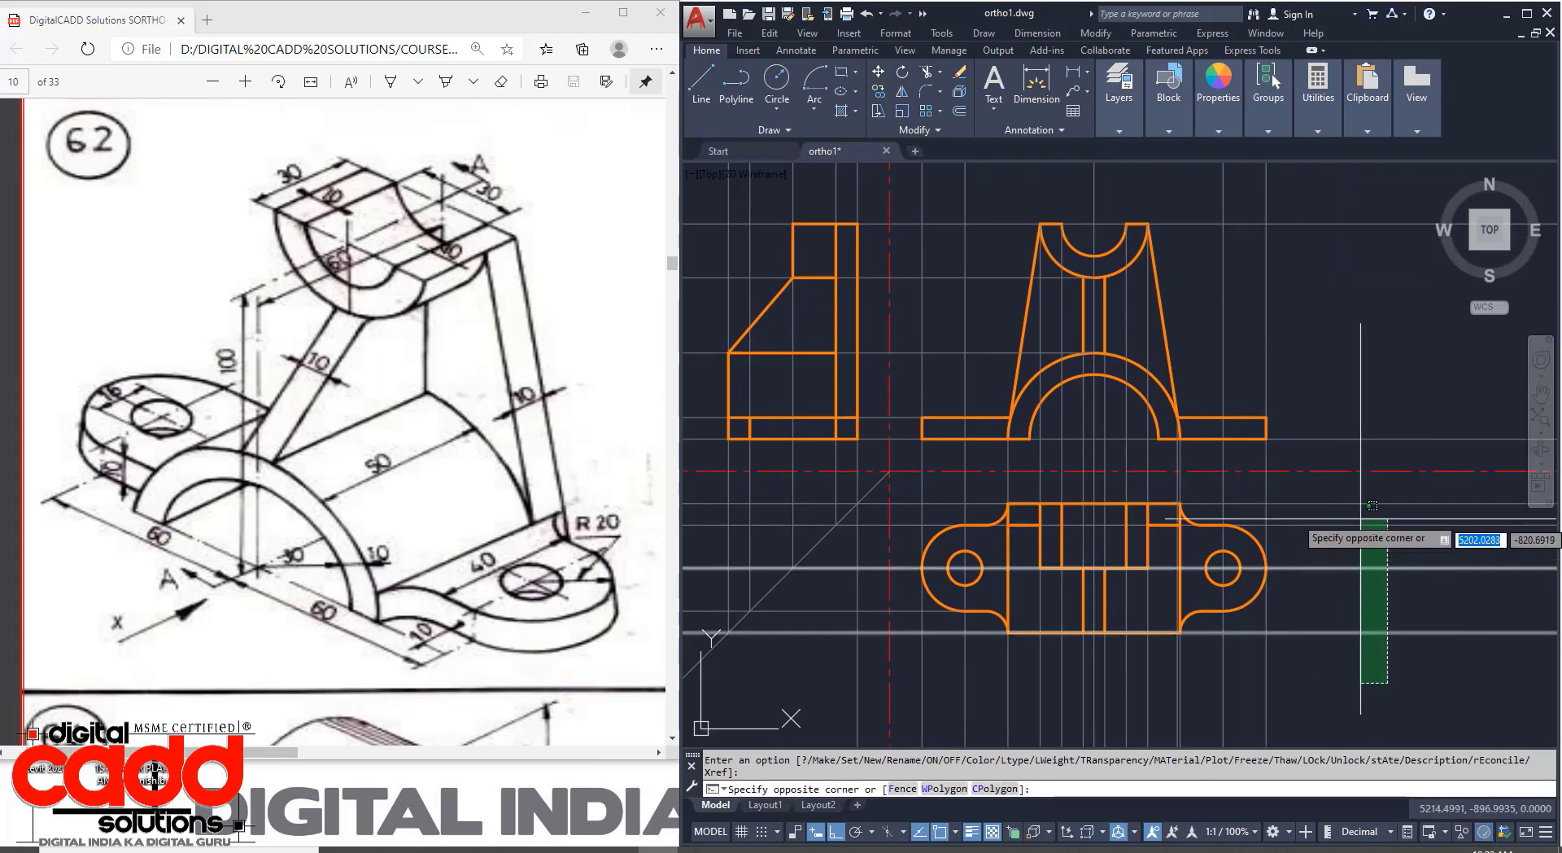
left_click(1318, 499)
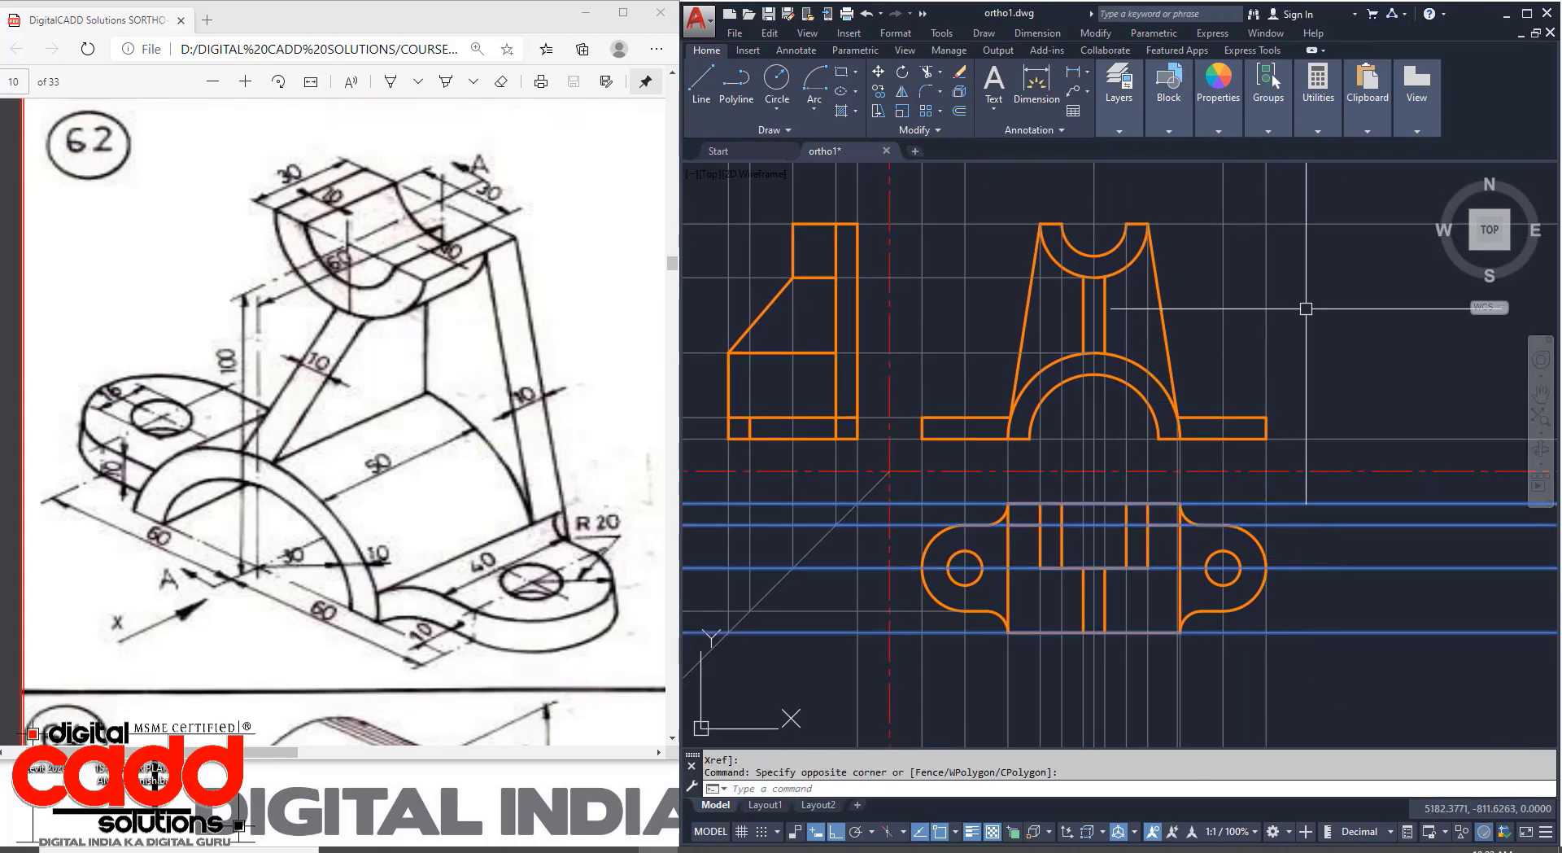
left_click(1302, 291)
left_click(1215, 294)
key("Delete")
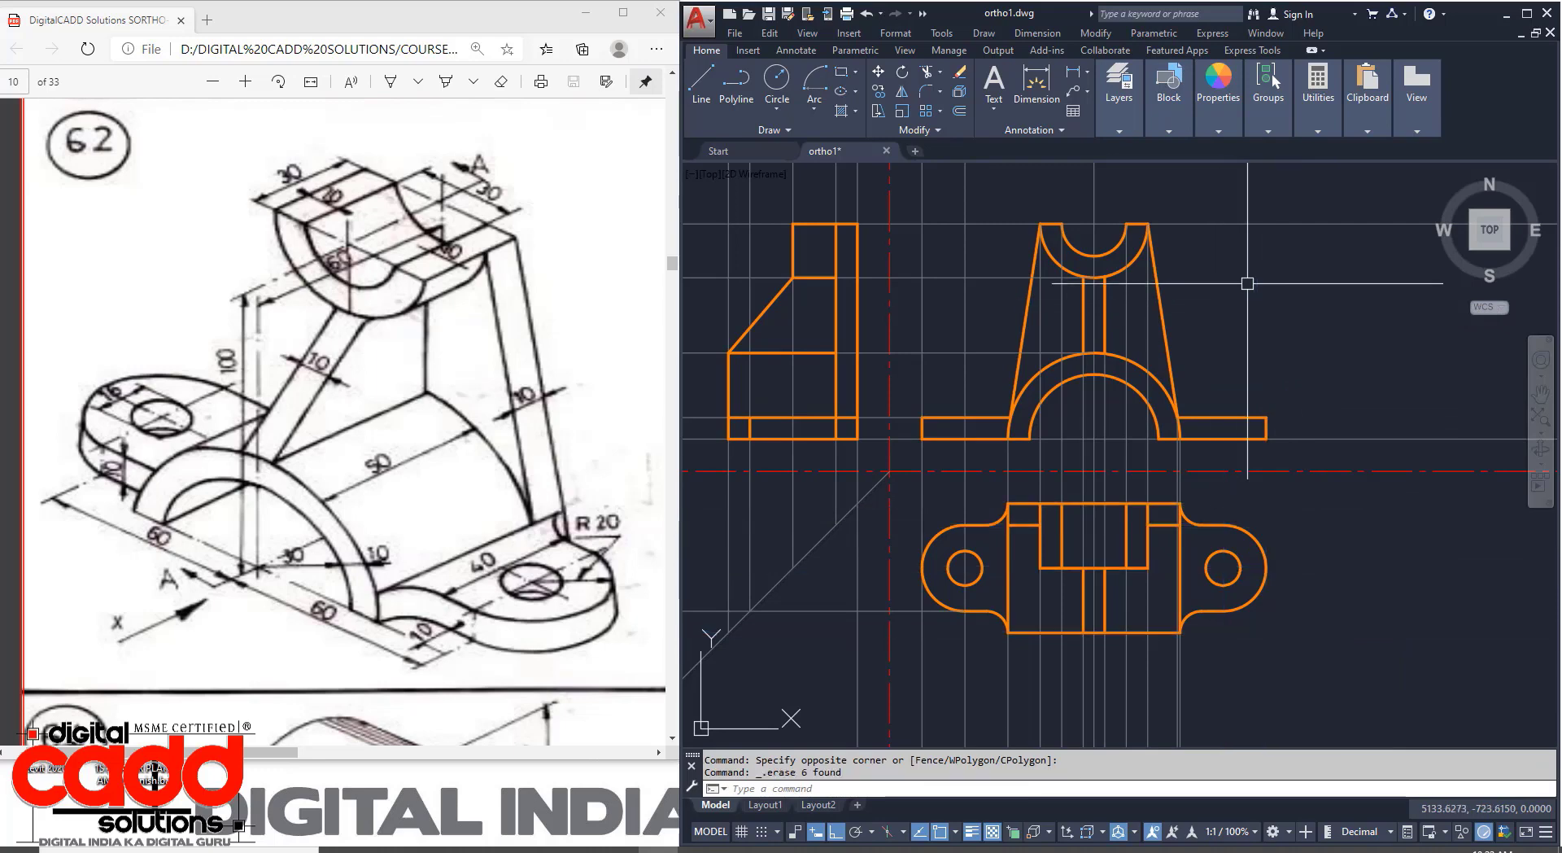
left_click(1294, 195)
left_click(1264, 248)
key("Delete")
Erase the vertical projection lines through the front view's left flange and through the side view.
middle_click_drag(973, 249, 983, 459)
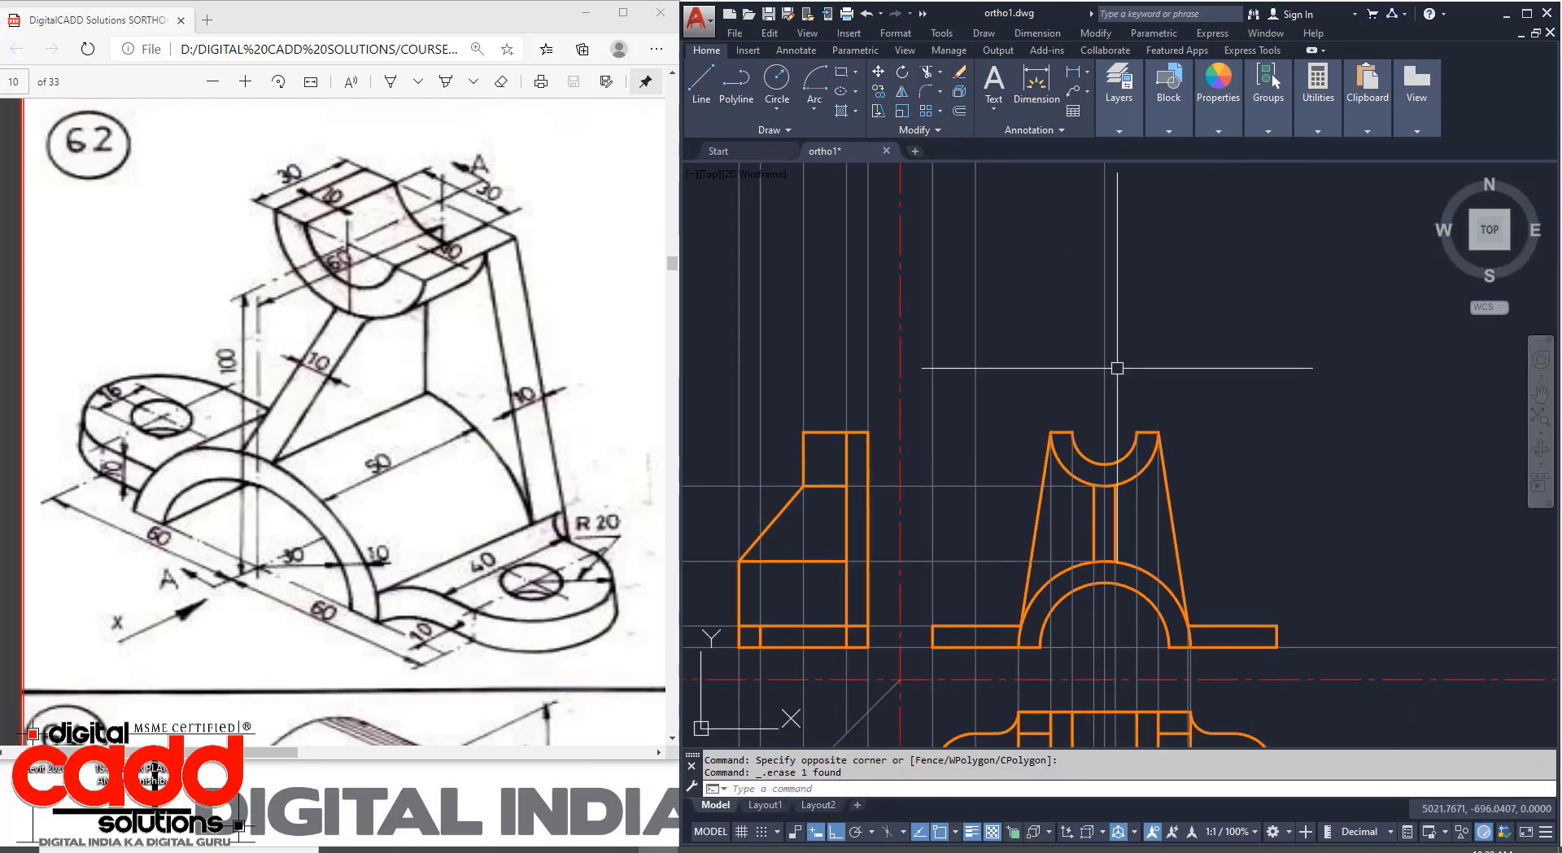
left_click(1159, 308)
left_click(915, 322)
key("Delete")
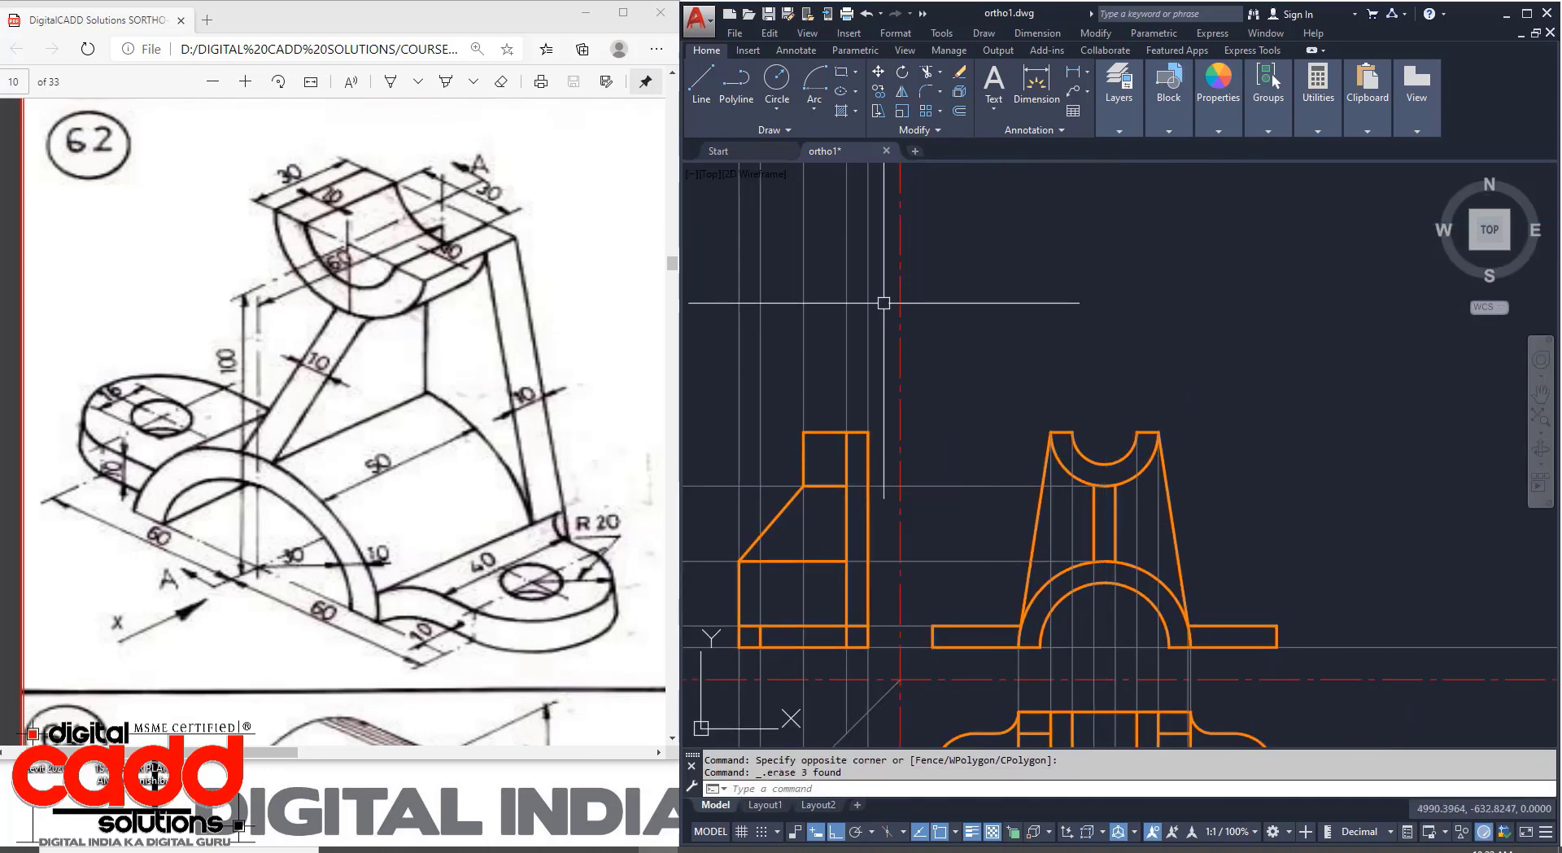
left_click(883, 304)
left_click(716, 320)
key("Delete")
Erase the remaining horizontal projection lines across the front and side views and along the top view's lower flange edge.
mouse_move(965, 491)
middle_mouse_down()
mouse_move(1027, 489)
mouse_move(1237, 356)
middle_mouse_up()
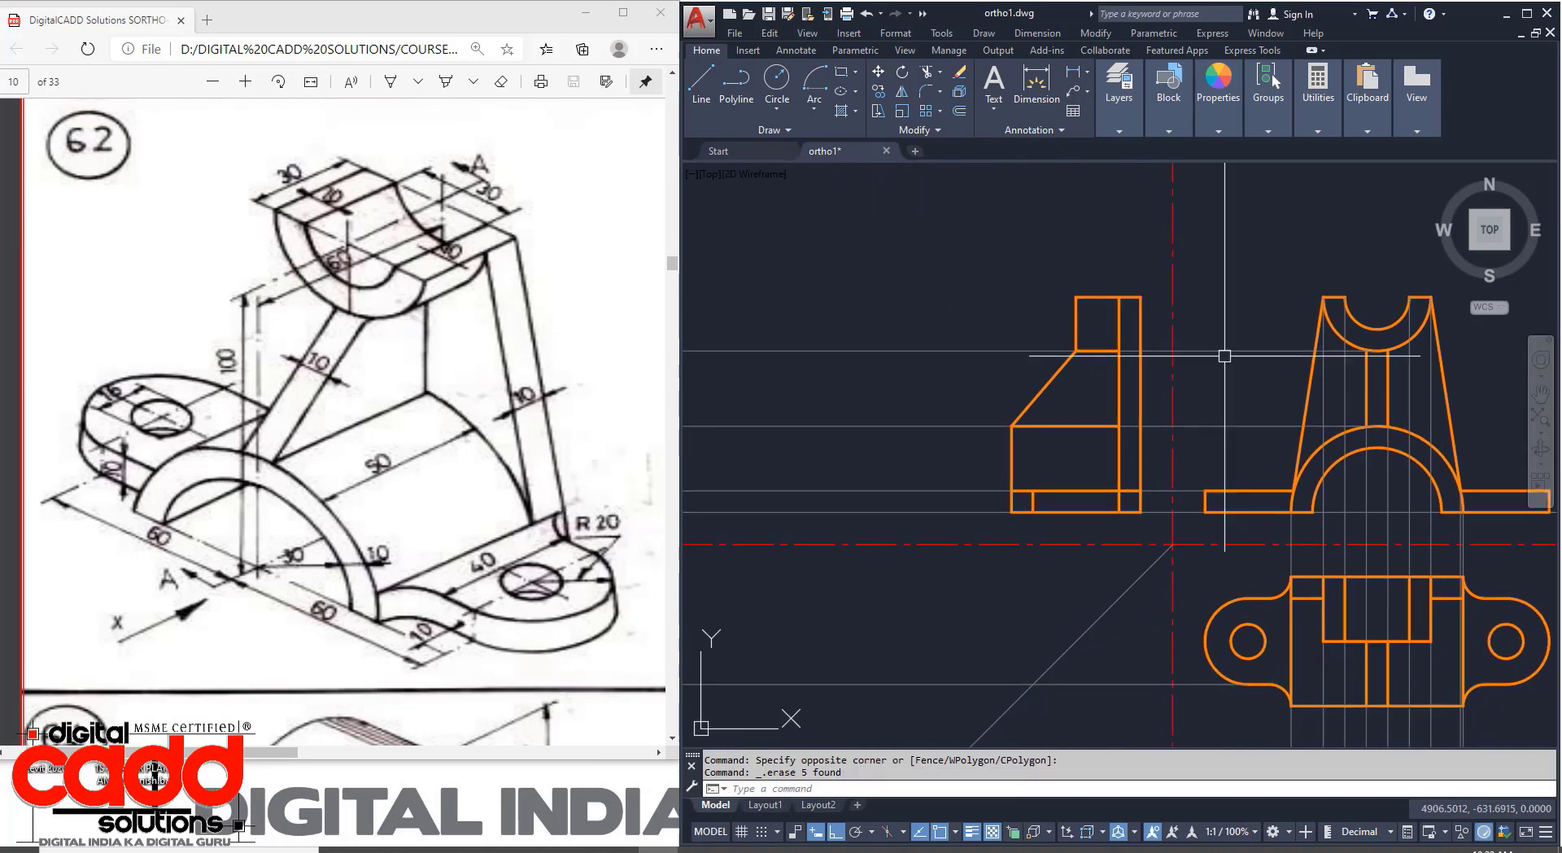
left_click(821, 307)
left_click(773, 491)
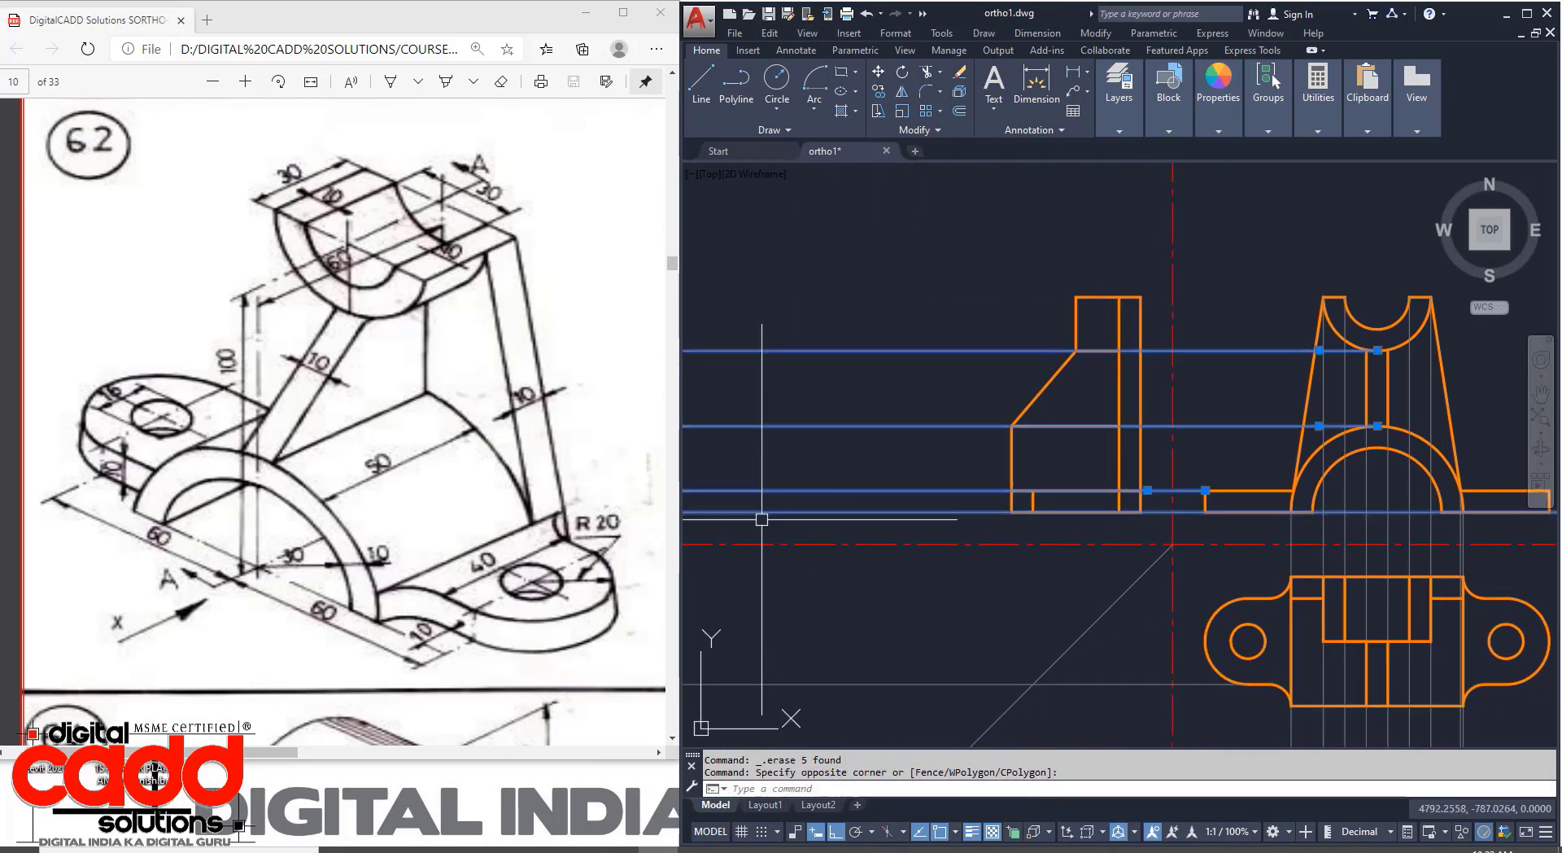
key("Delete")
middle_click_drag(927, 726, 972, 568)
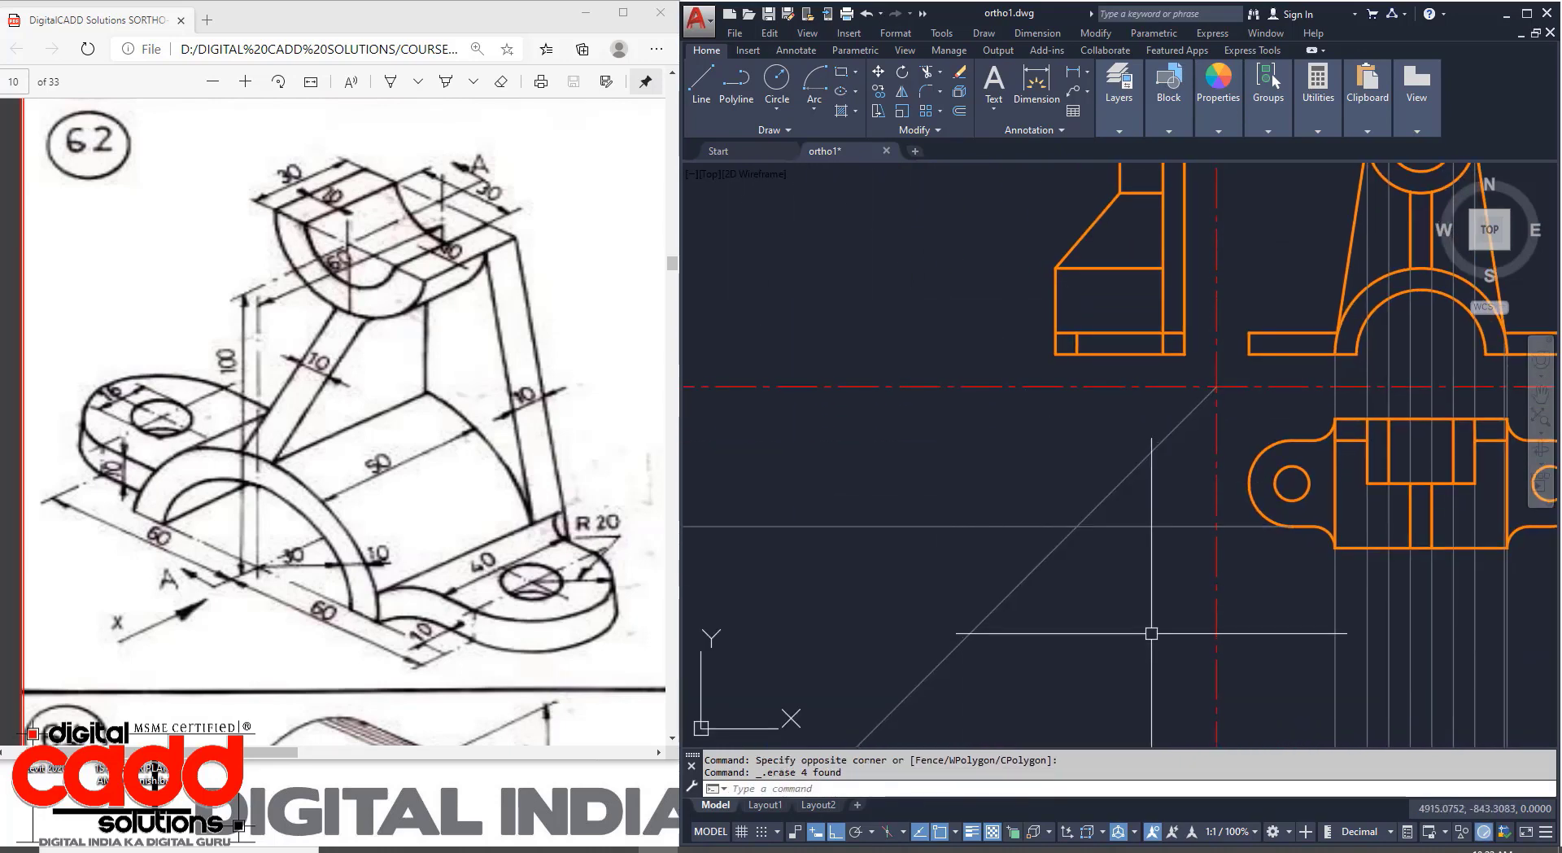
left_click(937, 571)
left_click(908, 491)
key("Delete")
Erase the remaining vertical projection lines running through the central part of the front and top views.
middle_click_drag(1204, 690, 1008, 607)
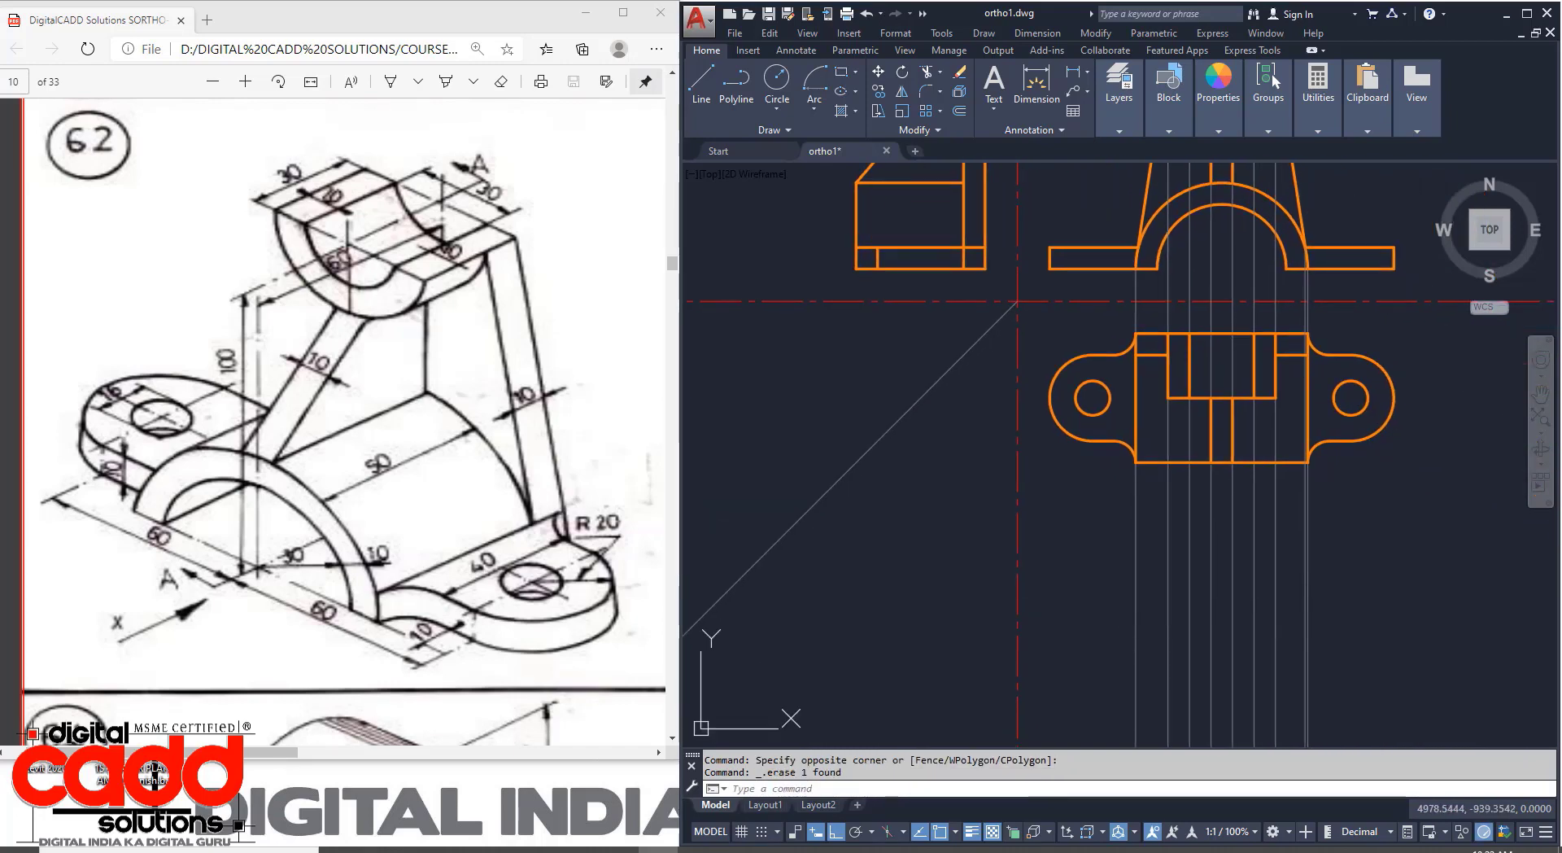
left_click(1413, 609)
left_click(1129, 611)
key("Delete")
scroll(1148, 570, "down", 2)
middle_click_drag(1153, 594, 1164, 699)
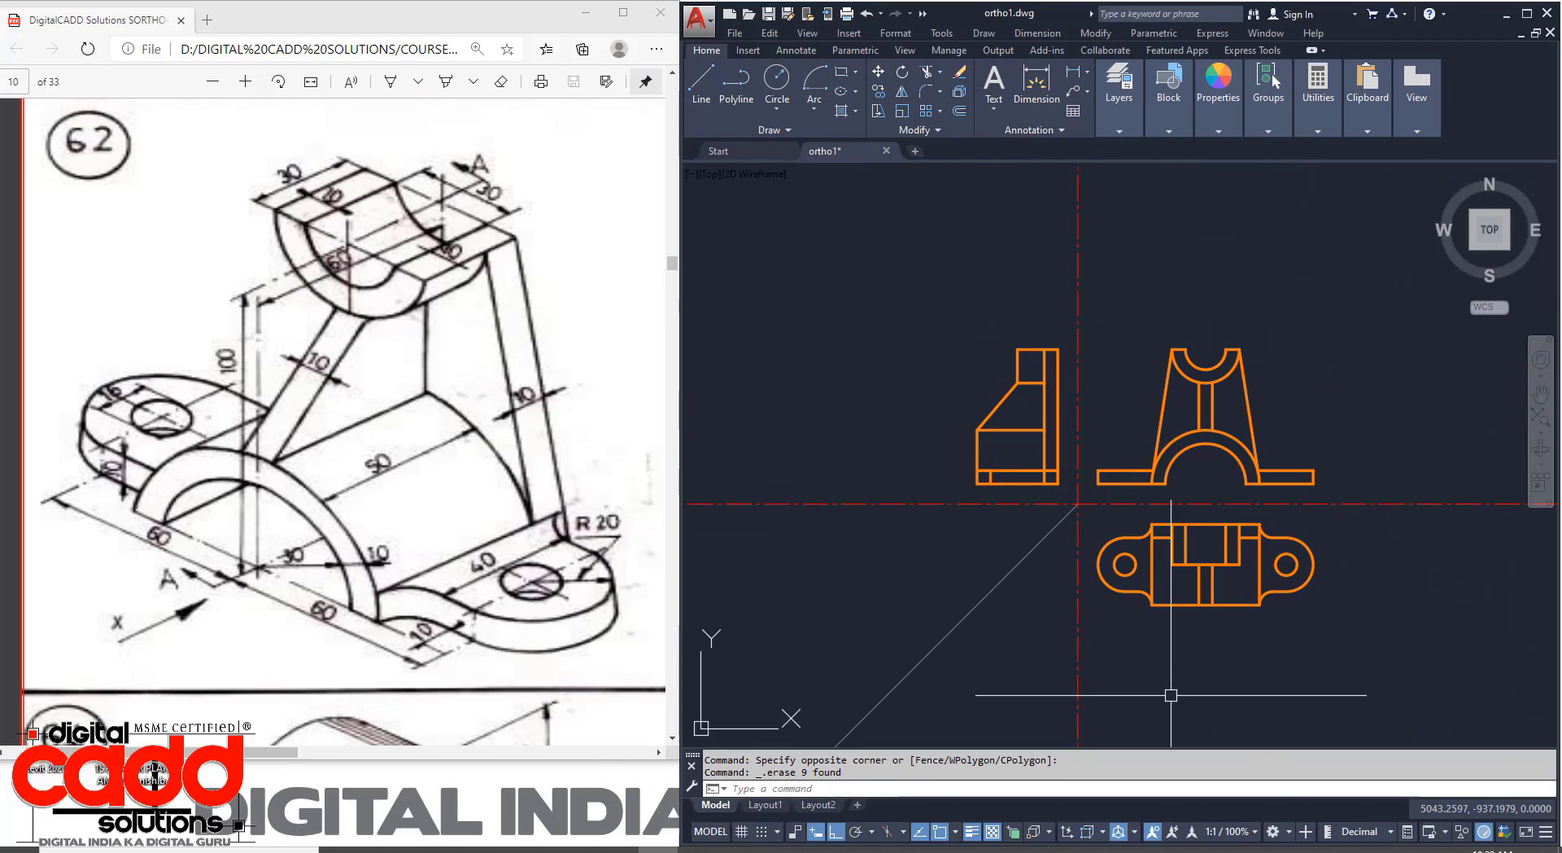
middle_click_drag(1171, 695, 982, 707)
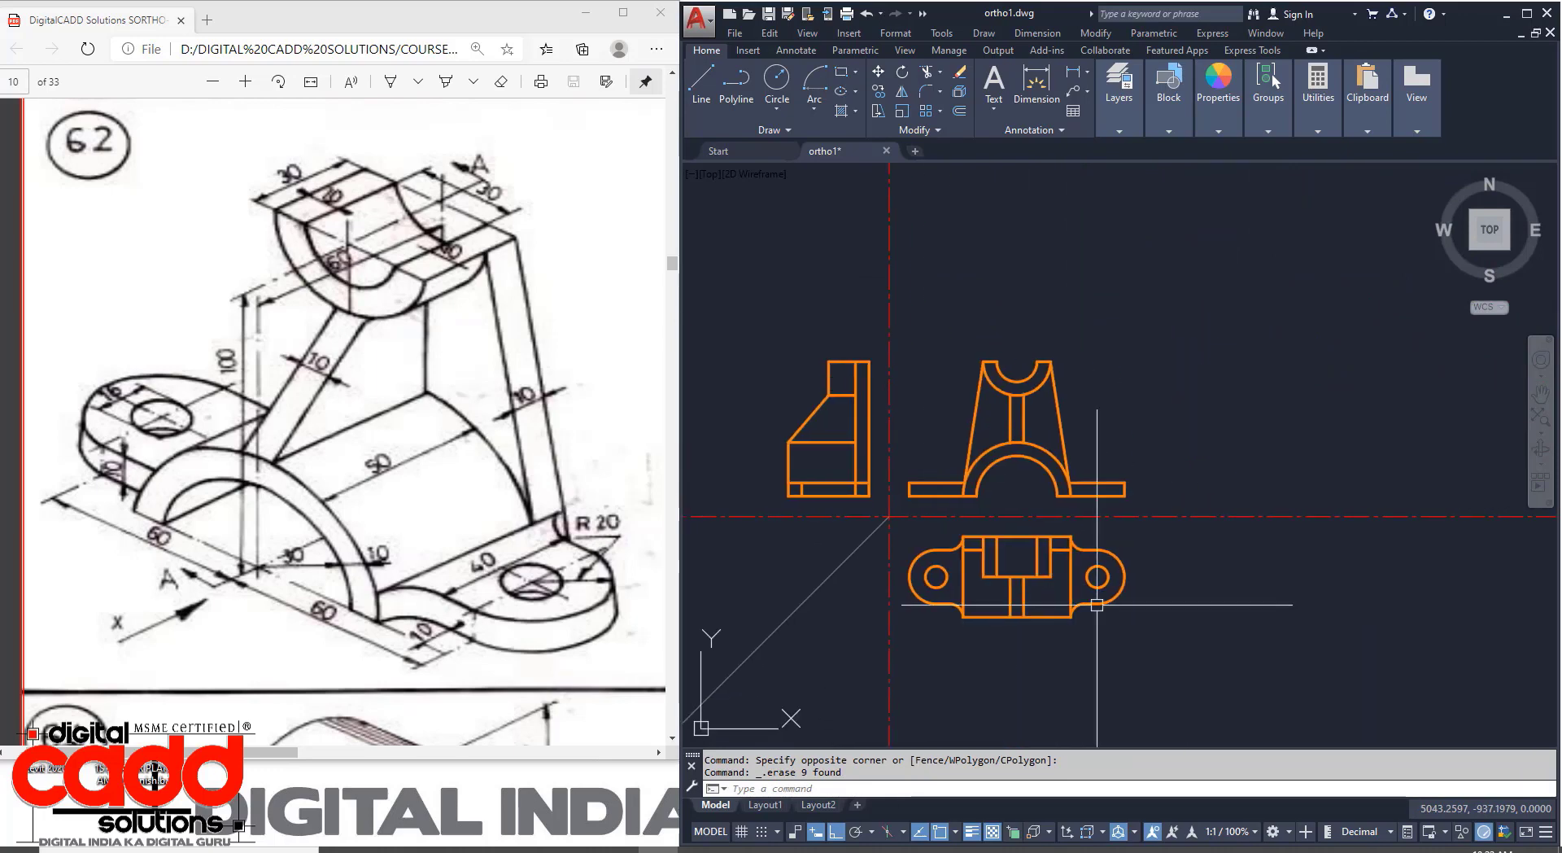
scroll(992, 582, "up", 2)
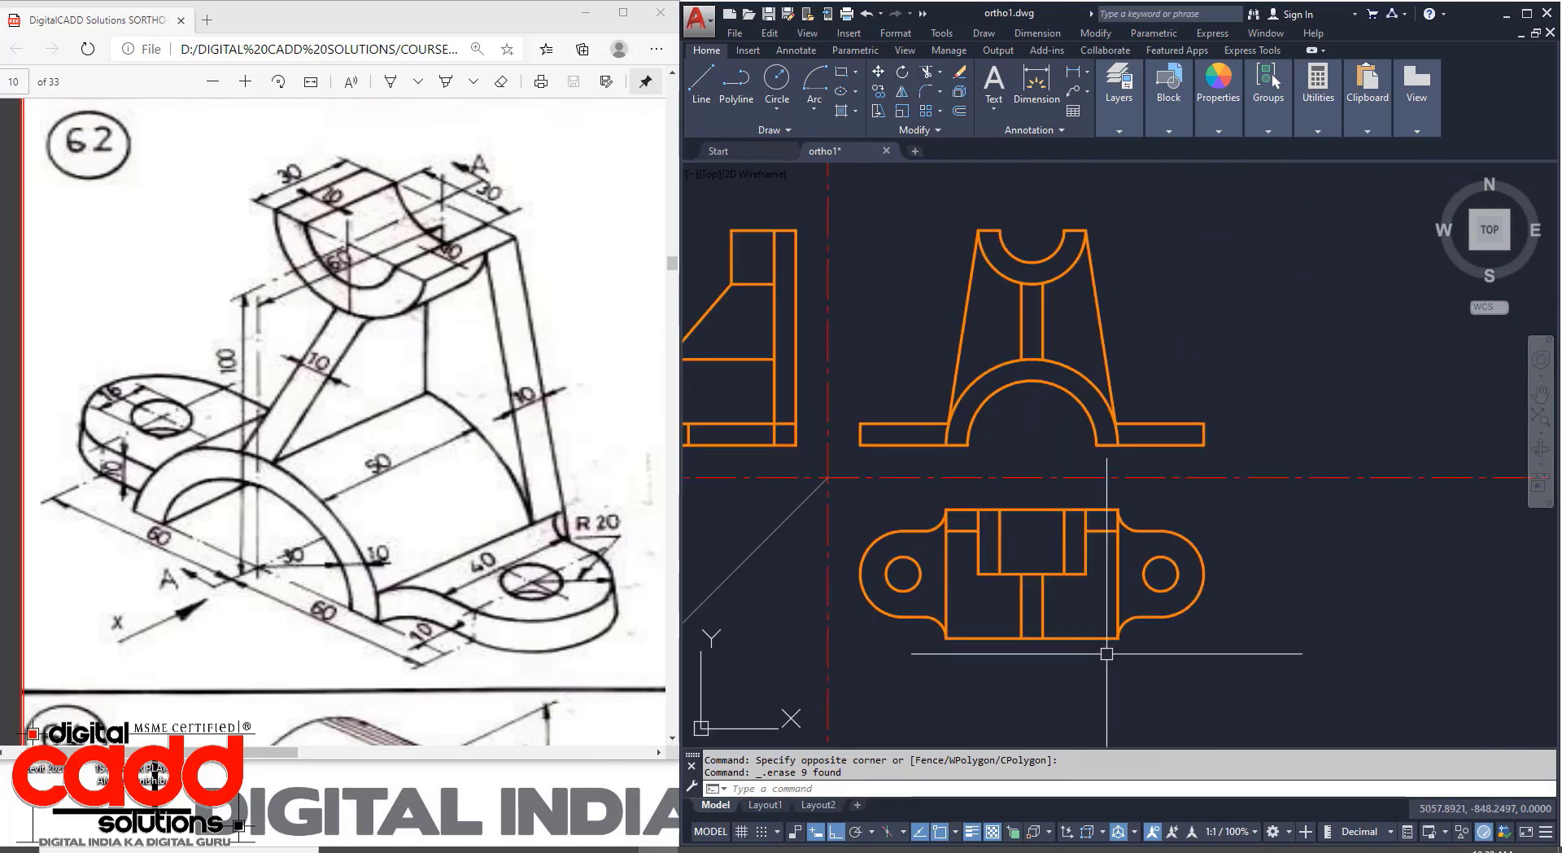
Make 02.Hidden lines the current layer.
left_click(1121, 109)
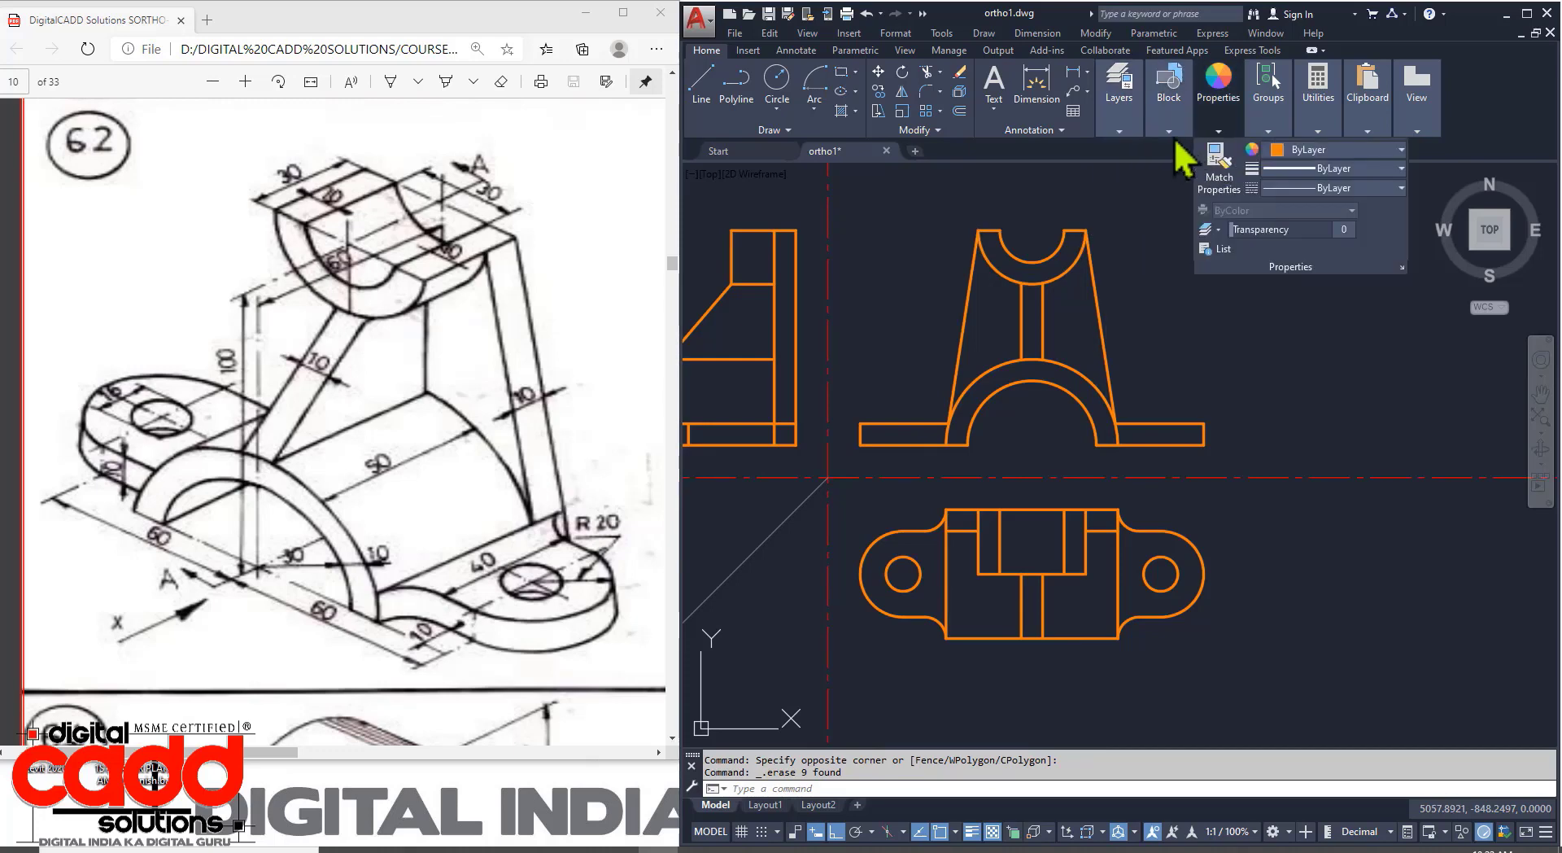
left_click(1249, 150)
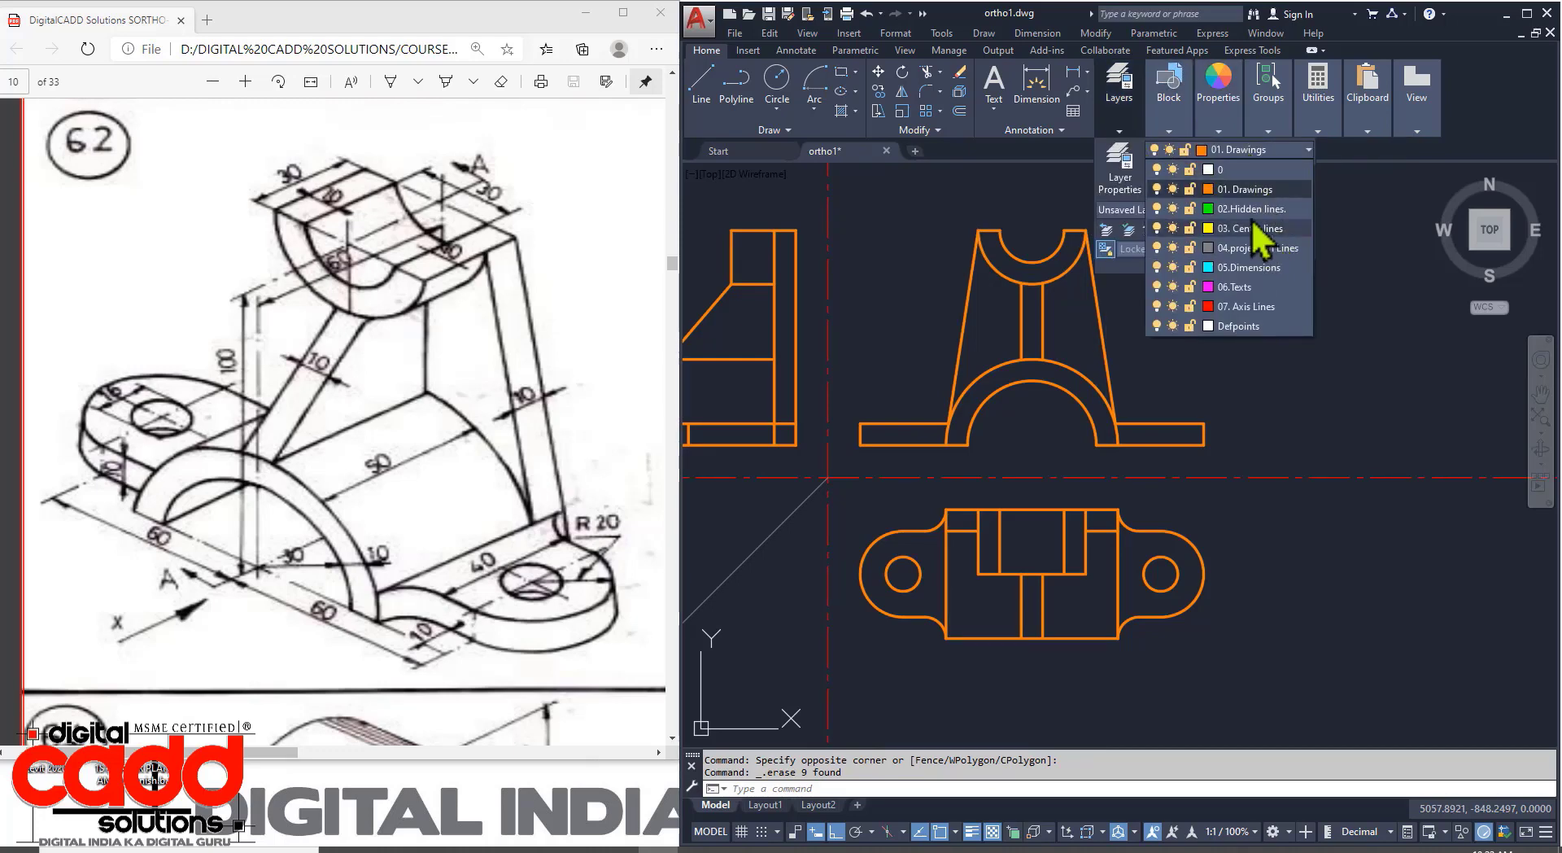
left_click(1245, 209)
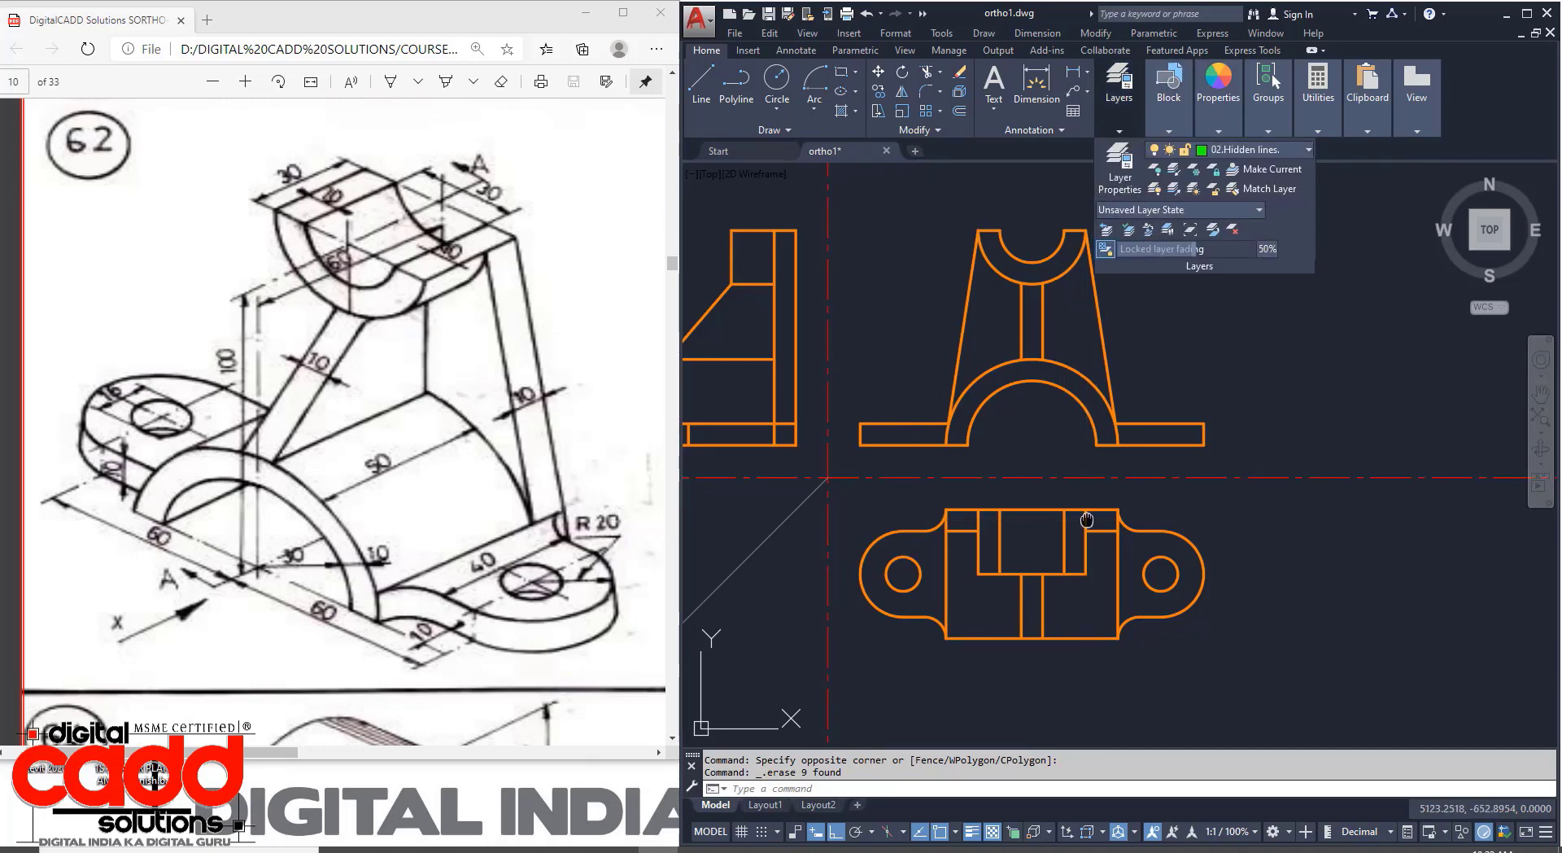
mouse_move(1091, 566)
middle_mouse_down()
mouse_move(1093, 606)
mouse_move(1135, 609)
middle_mouse_up()
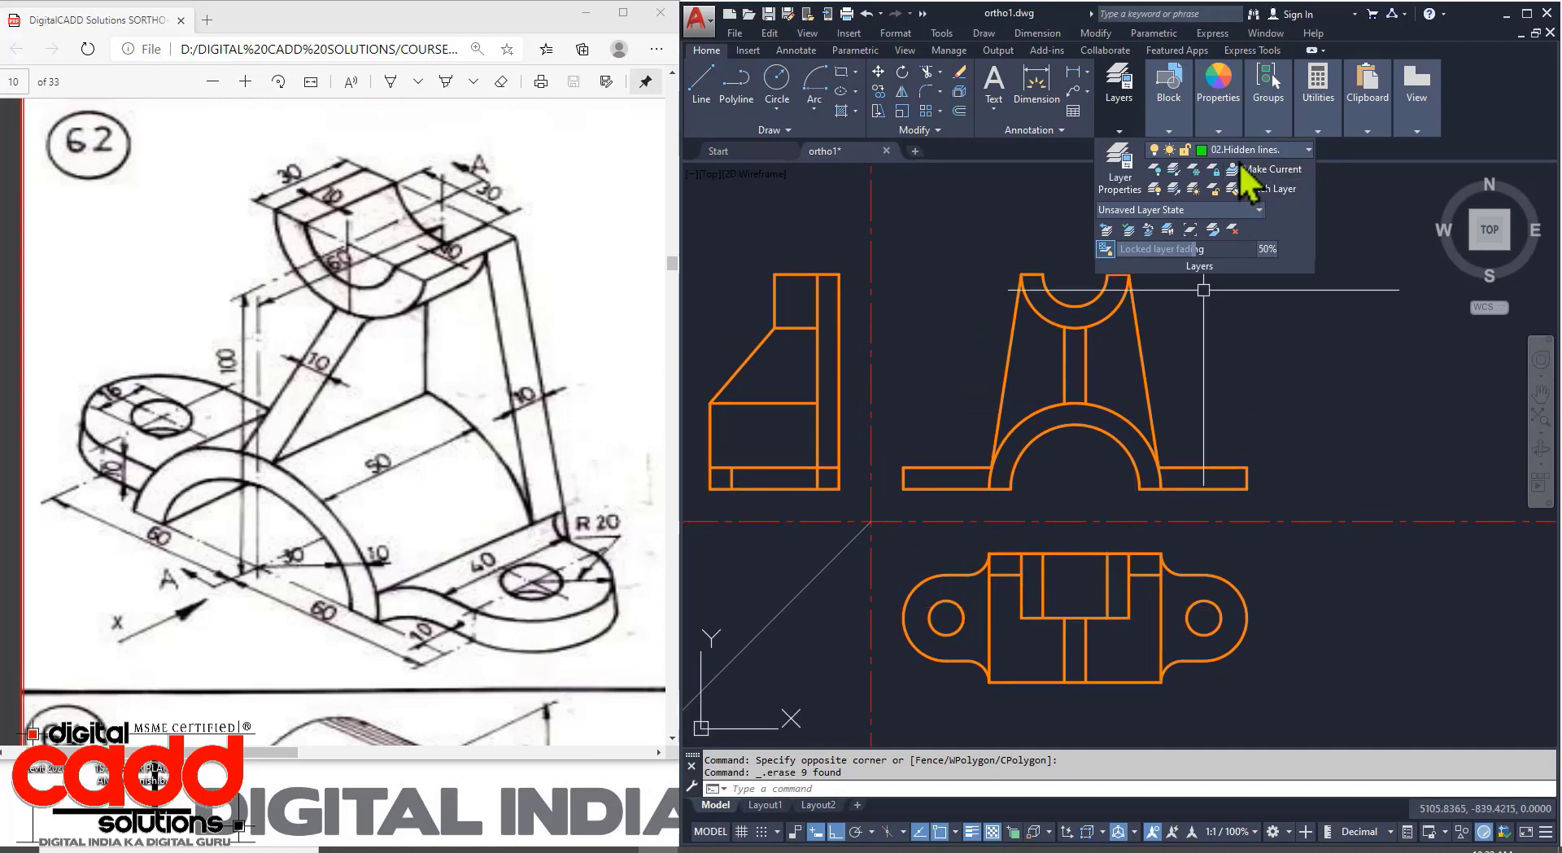
middle_click_drag(1311, 576, 1230, 555)
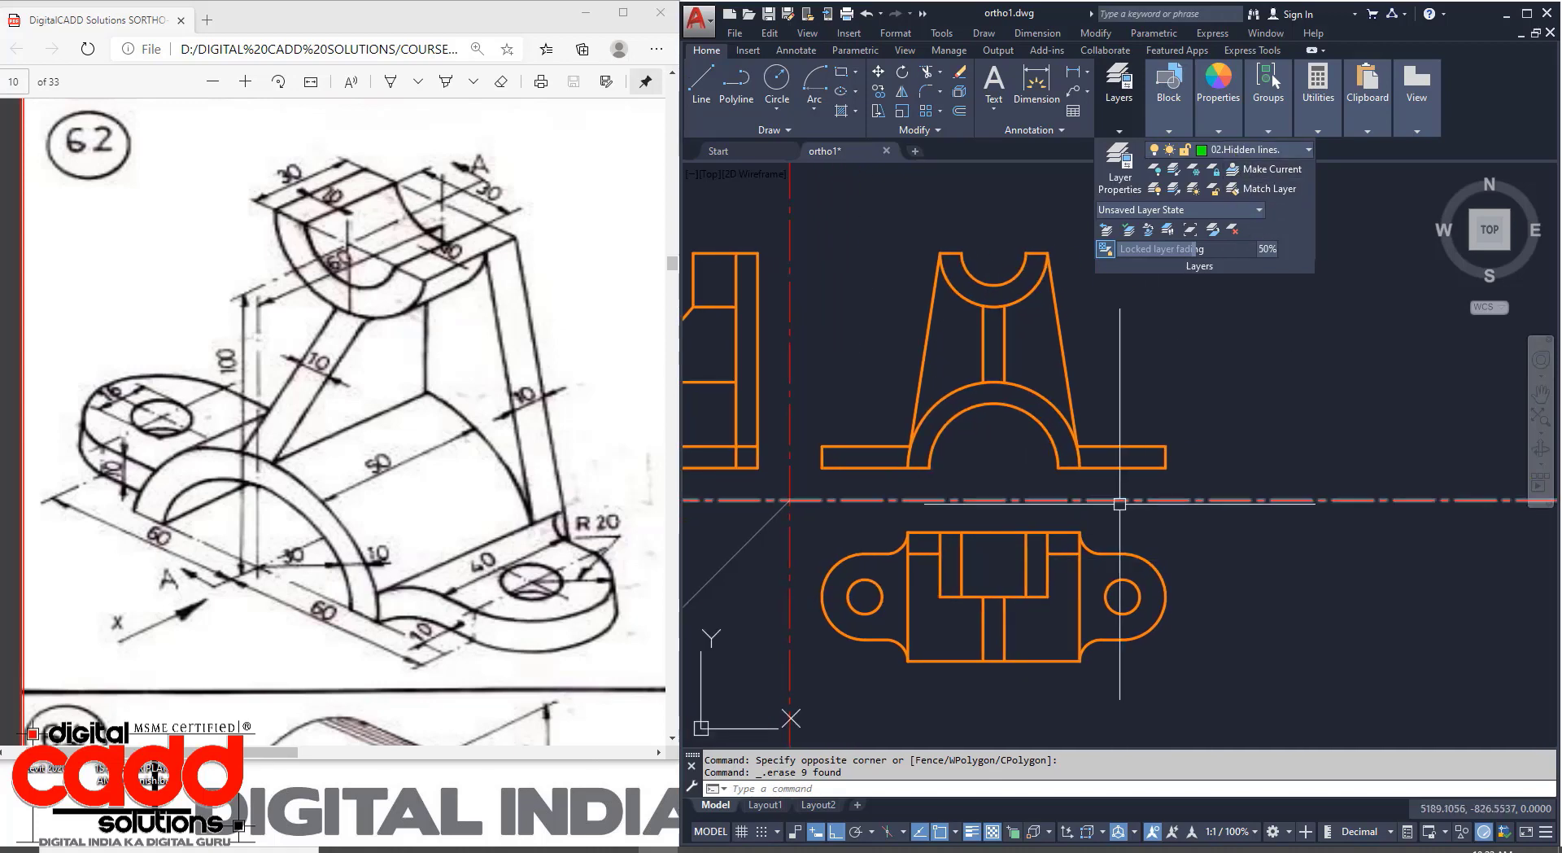
Examine the finished orthographic drawings elsewhere on the sheet for their hidden lines, and return to the bracket views.
scroll(941, 433, "down", 6)
middle_click_drag(861, 527, 1436, 485)
scroll(1111, 506, "down", 6)
scroll(987, 512, "up", 12)
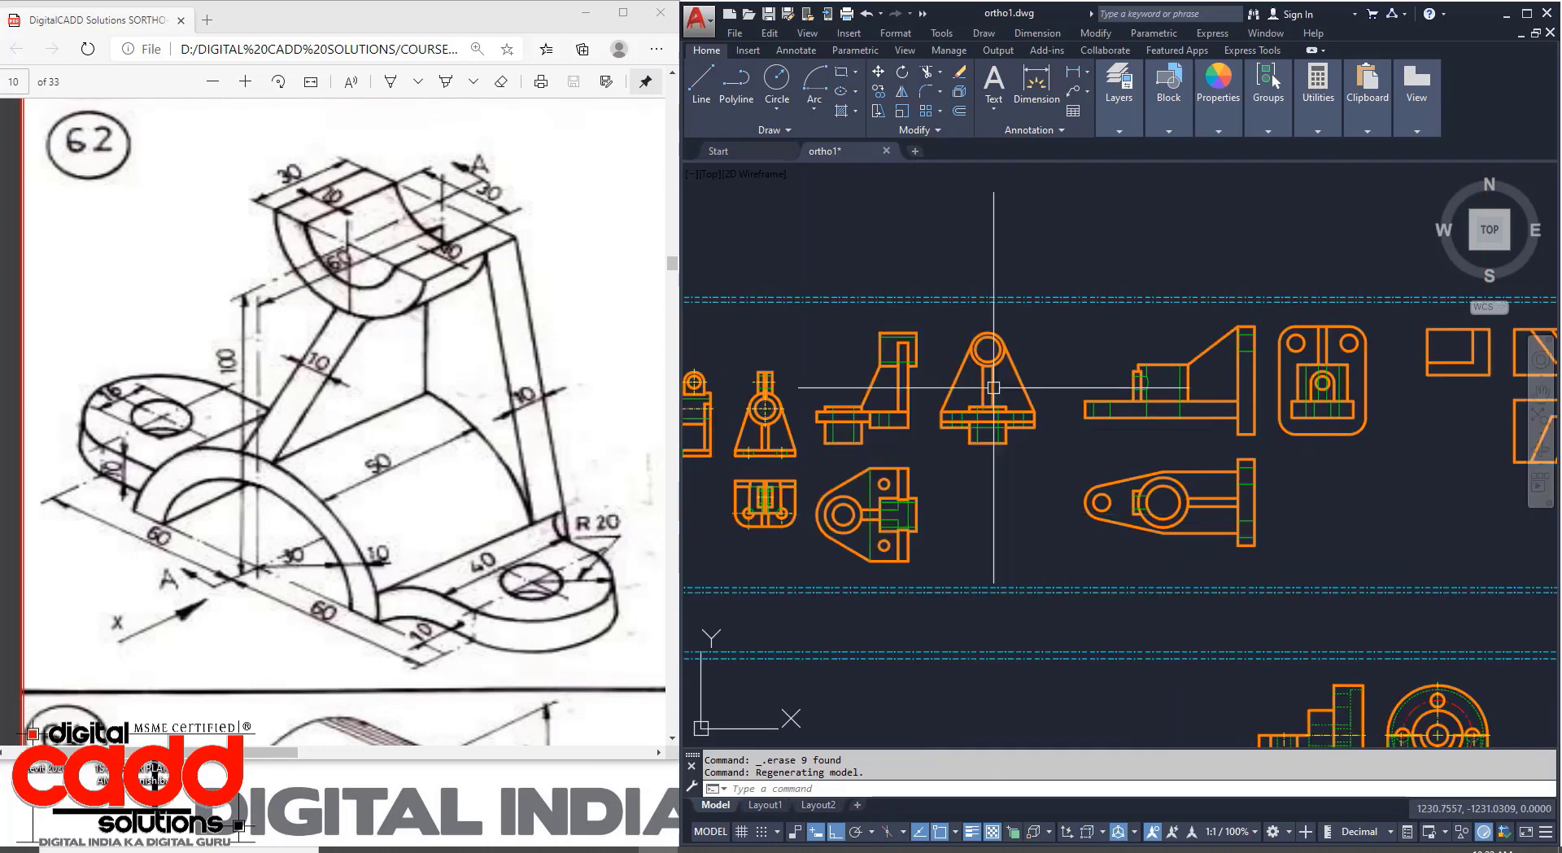
scroll(939, 441, "down", 8)
middle_click_drag(1122, 501, 867, 513)
scroll(1194, 387, "up", 6)
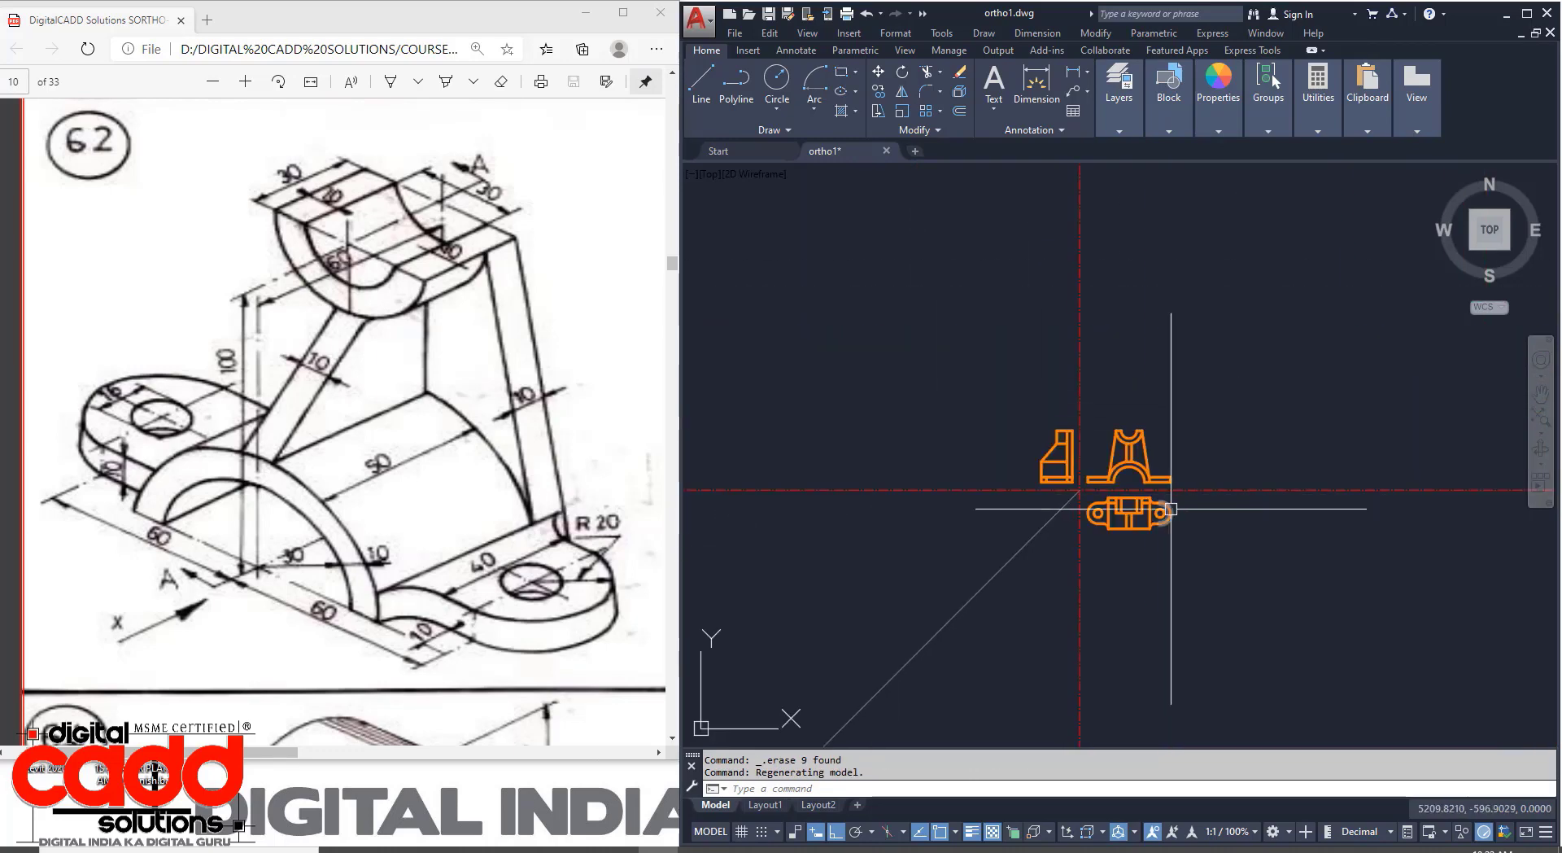
scroll(1170, 508, "up", 4)
middle_click_drag(1164, 392, 1104, 457)
scroll(1001, 521, "up", 1)
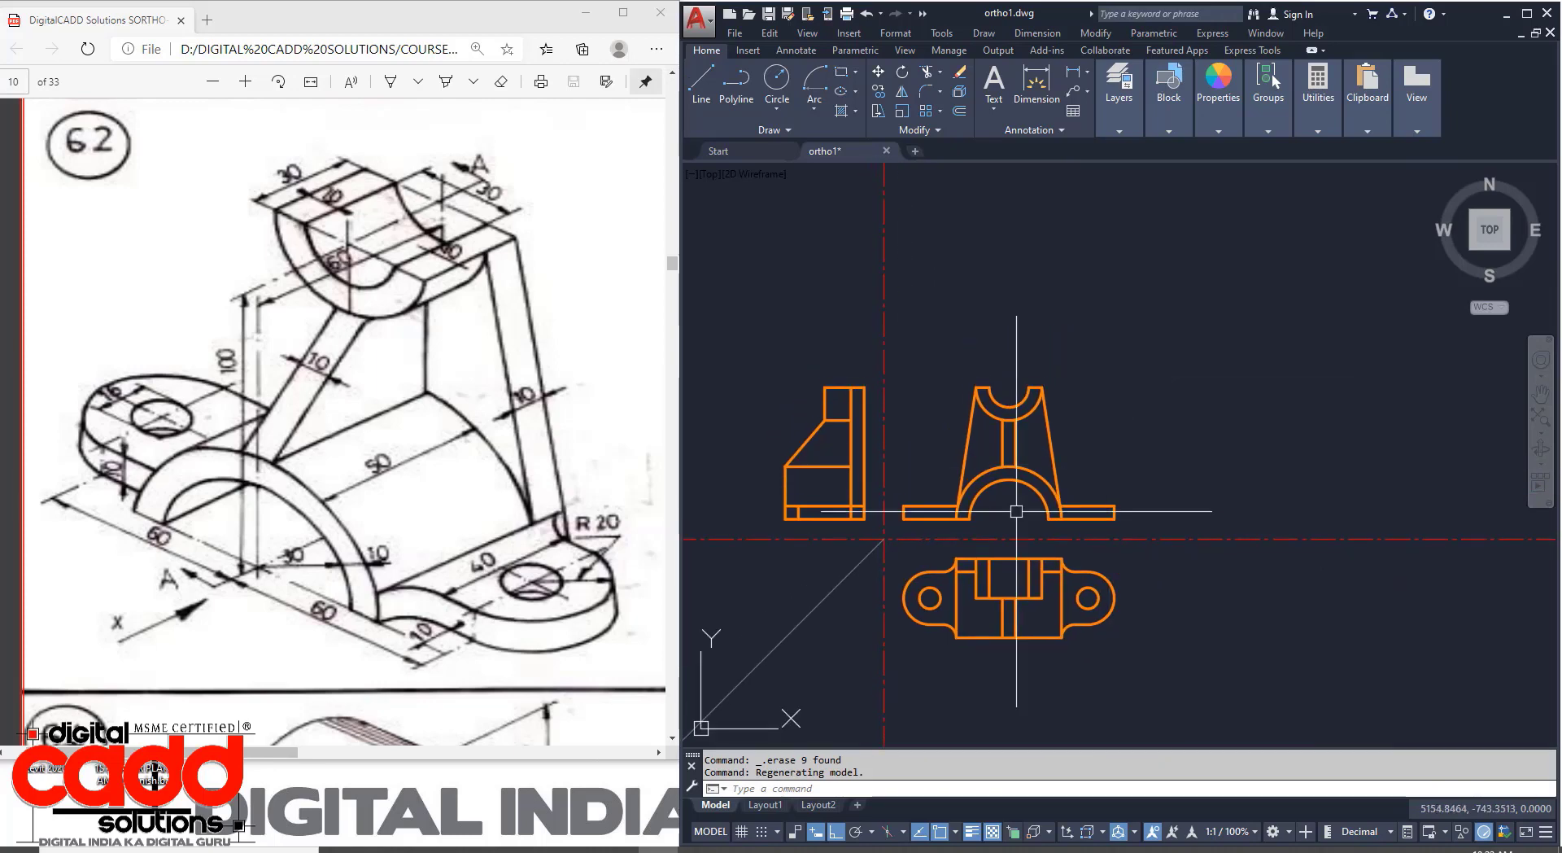
scroll(990, 561, "up", 1)
middle_click_drag(990, 562, 1061, 562)
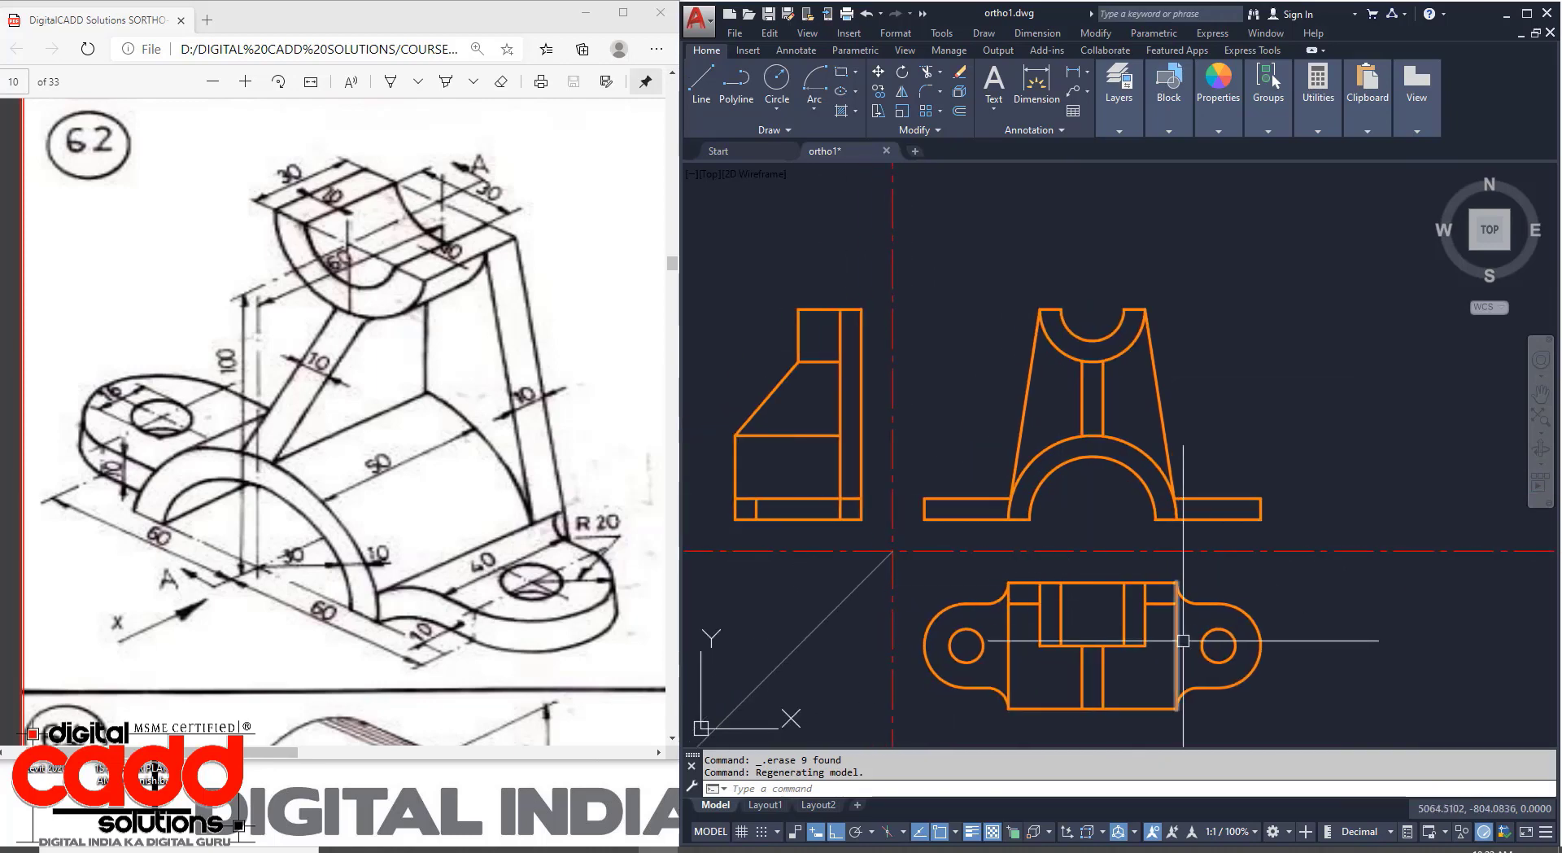
Project vertical rays upward from the right and left quadrants of the right lug's hole through the front view.
type("RAY")
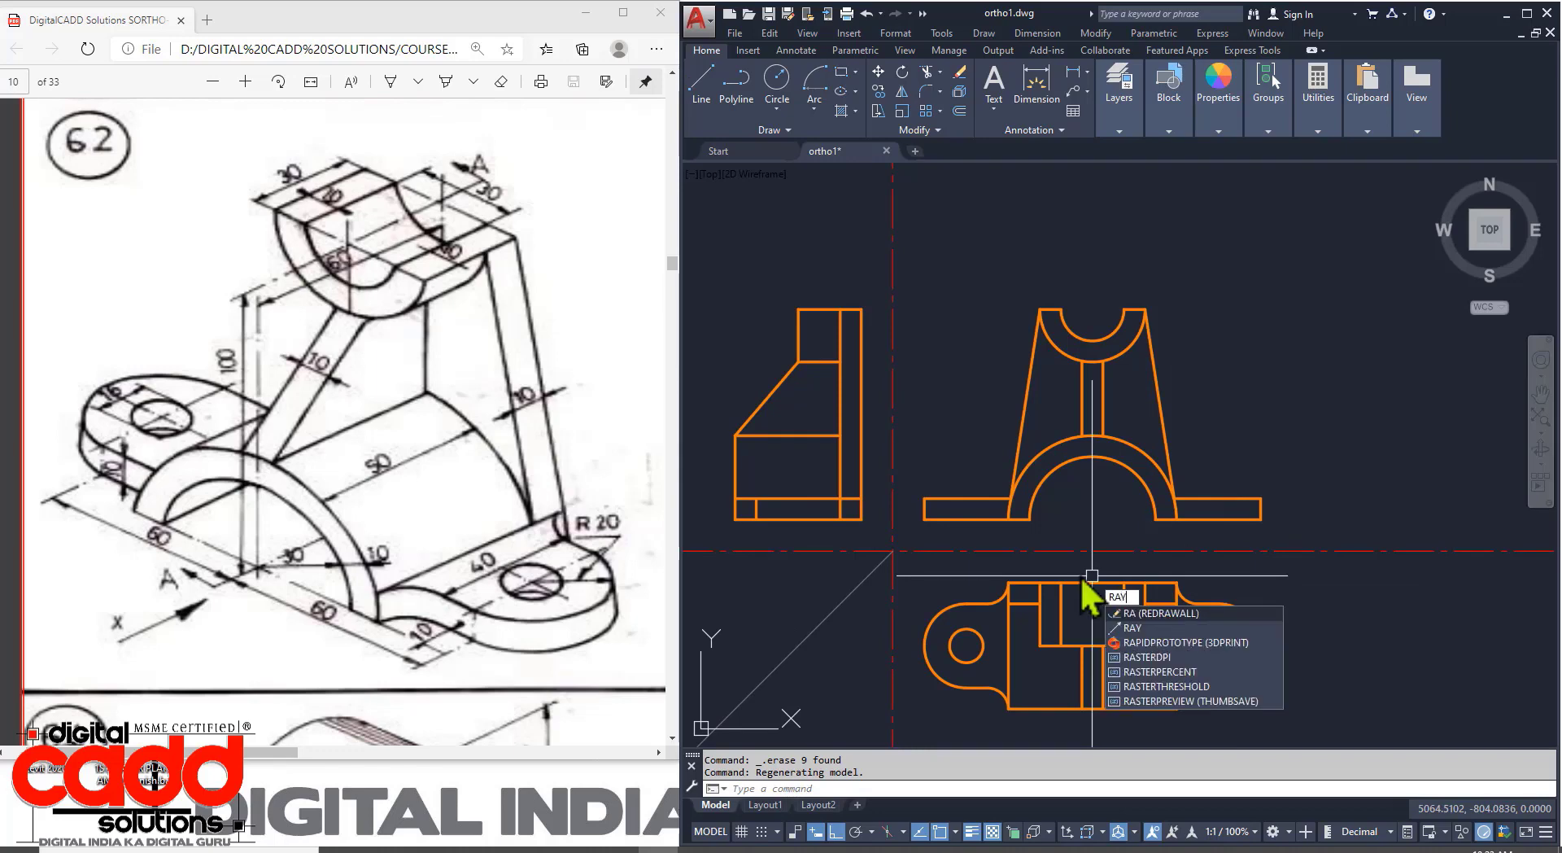
key("Return")
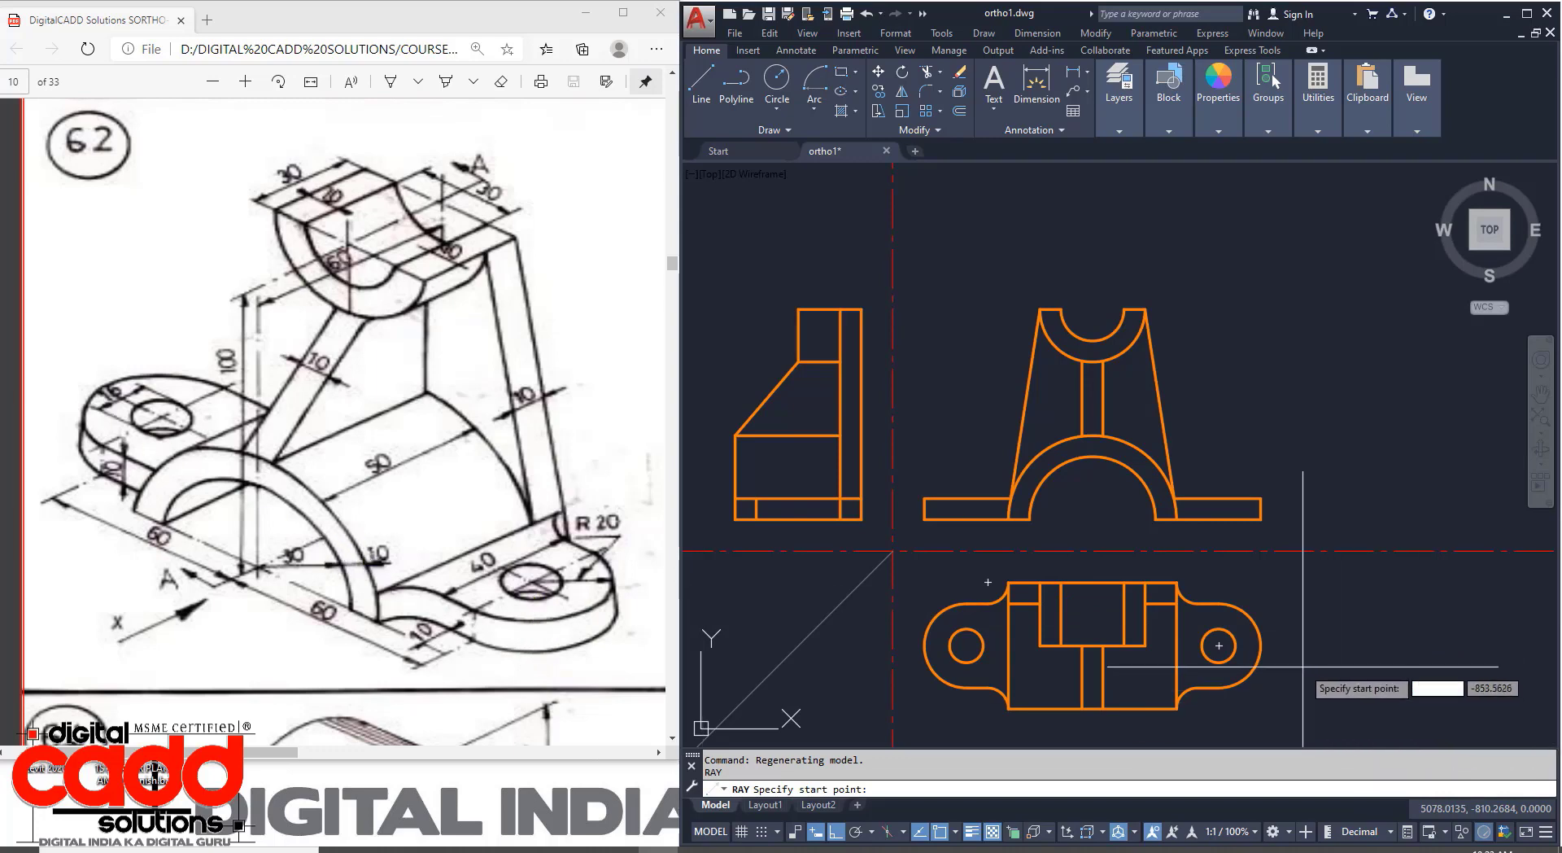
left_click(1236, 645)
key("Return")
key("Return")
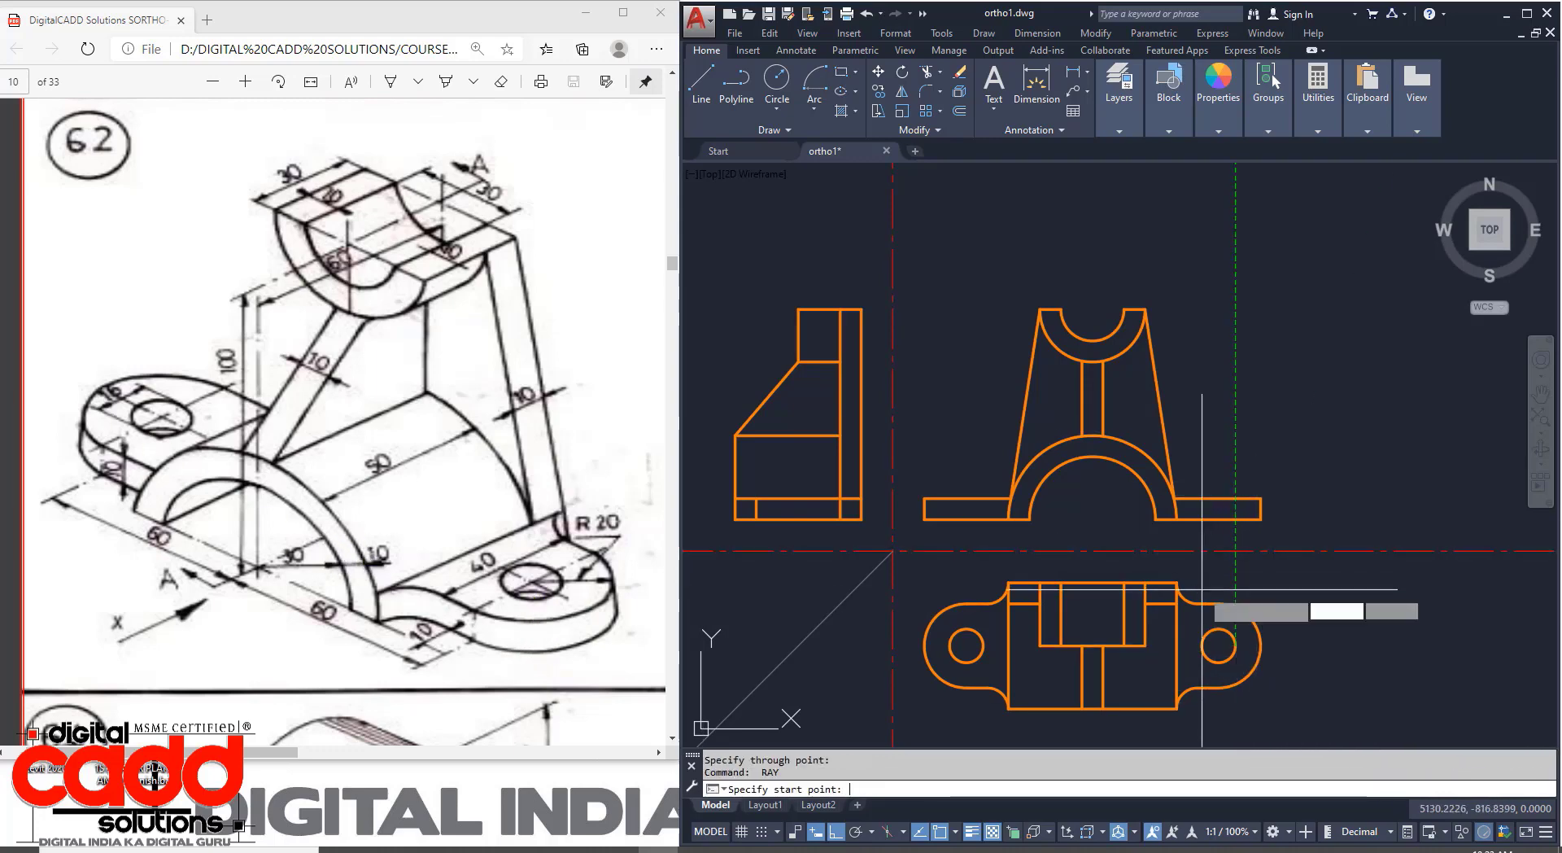
left_click(1201, 645)
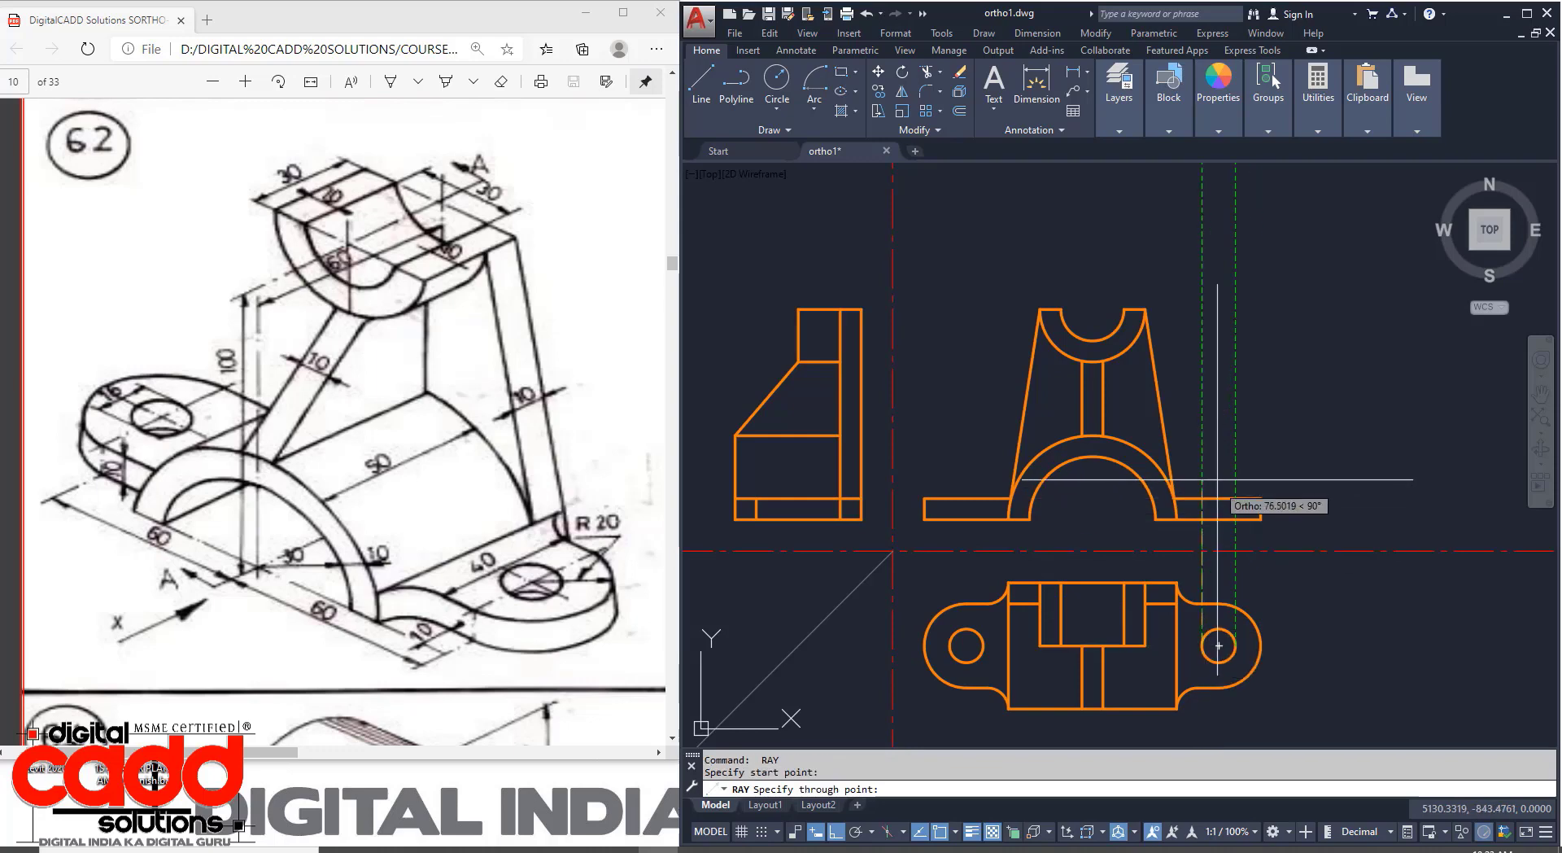
left_click(1202, 476)
key("Return")
Project vertical rays upward from both side quadrants of the left lug's hole through the front view.
key("Return")
left_click(984, 646)
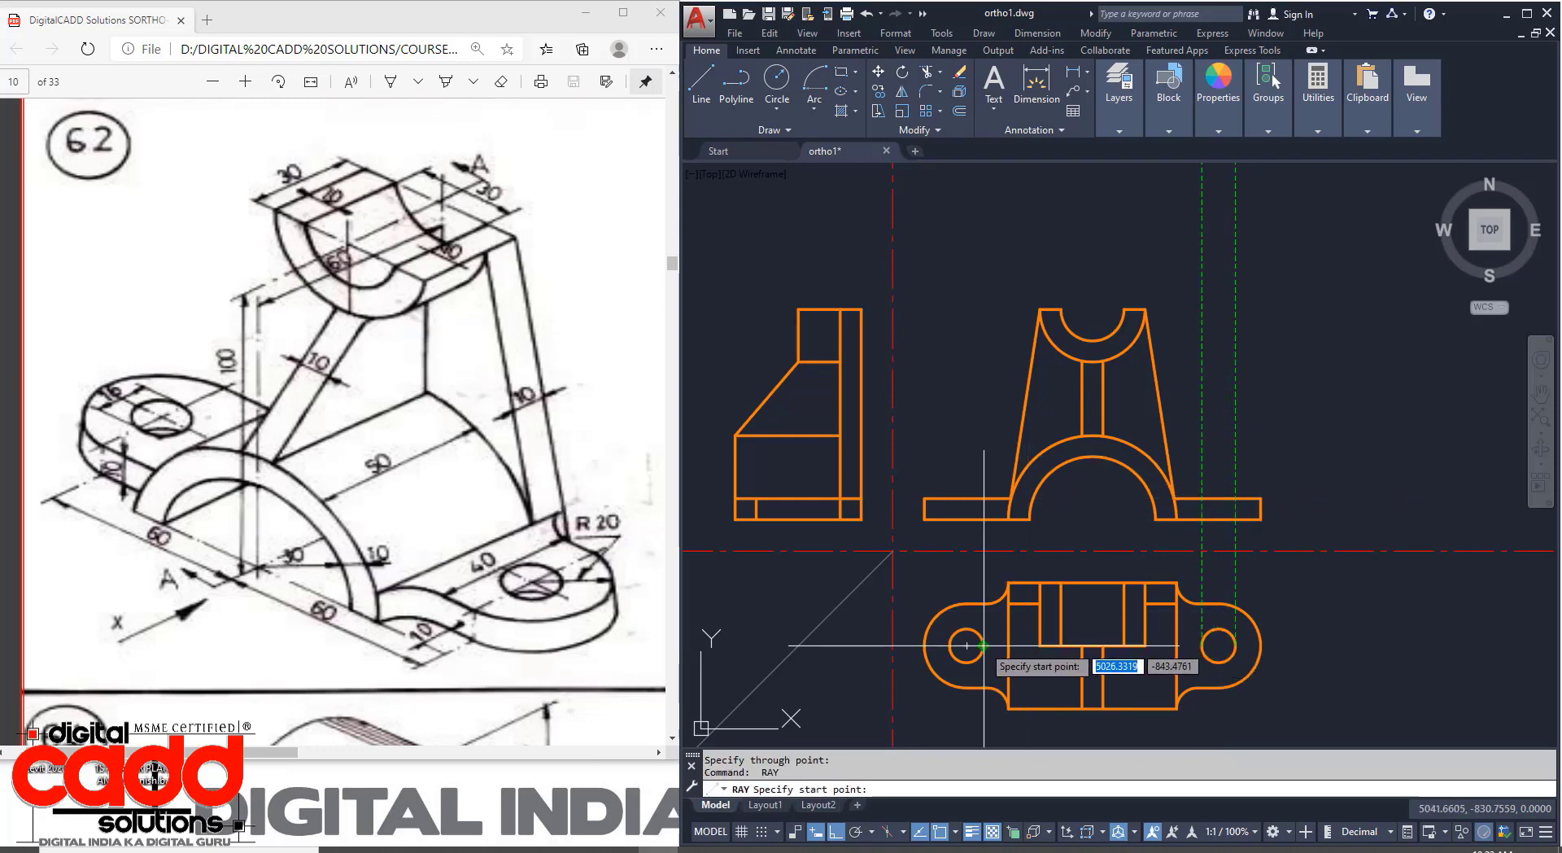
left_click(983, 472)
key("Return")
key("Return")
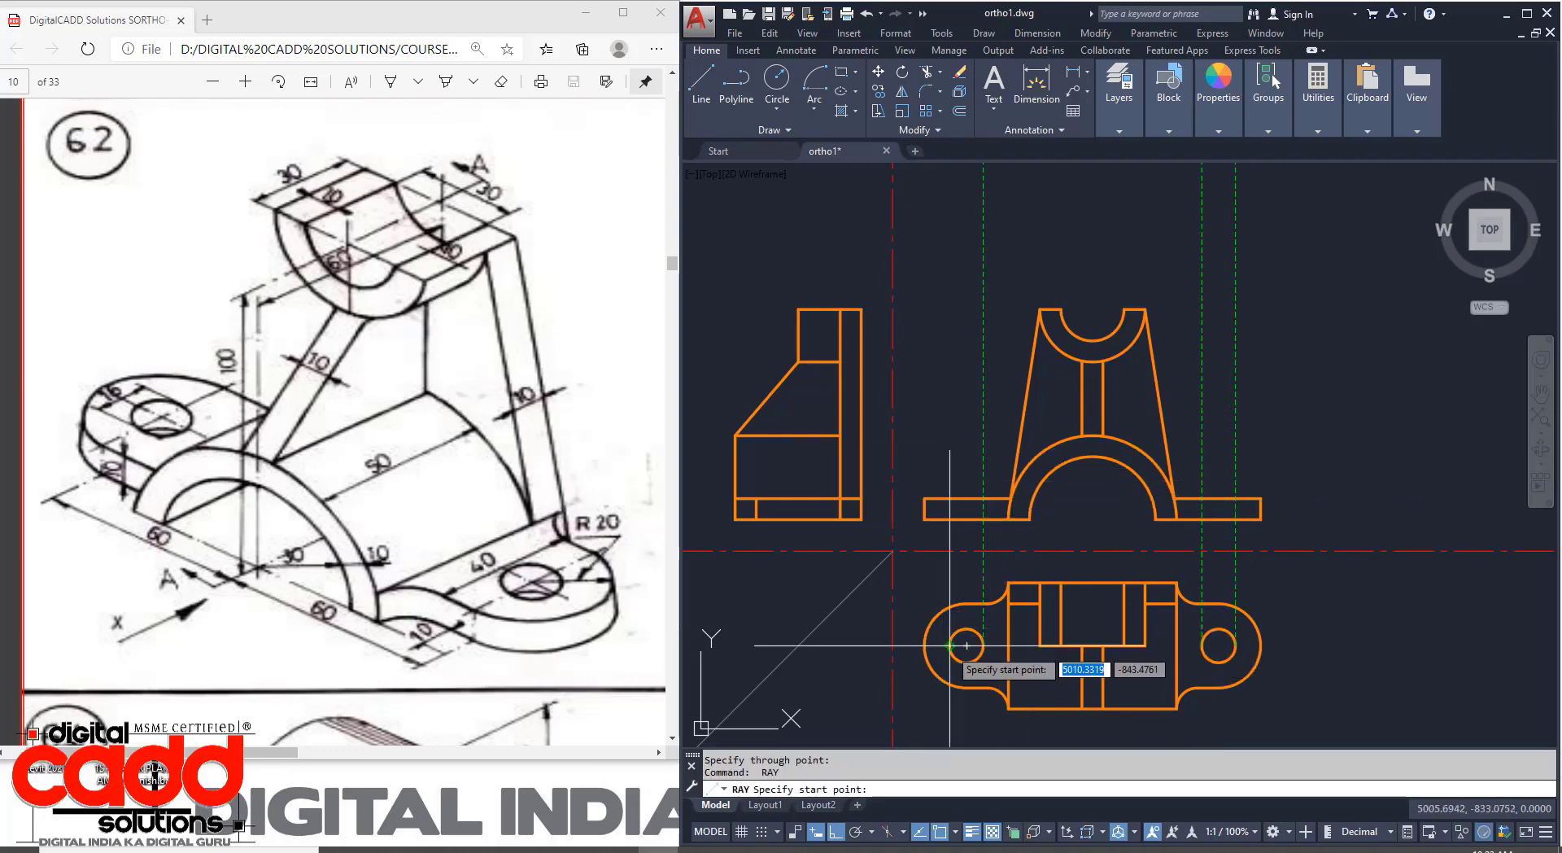
left_click(950, 645)
left_click(950, 456)
key("Return")
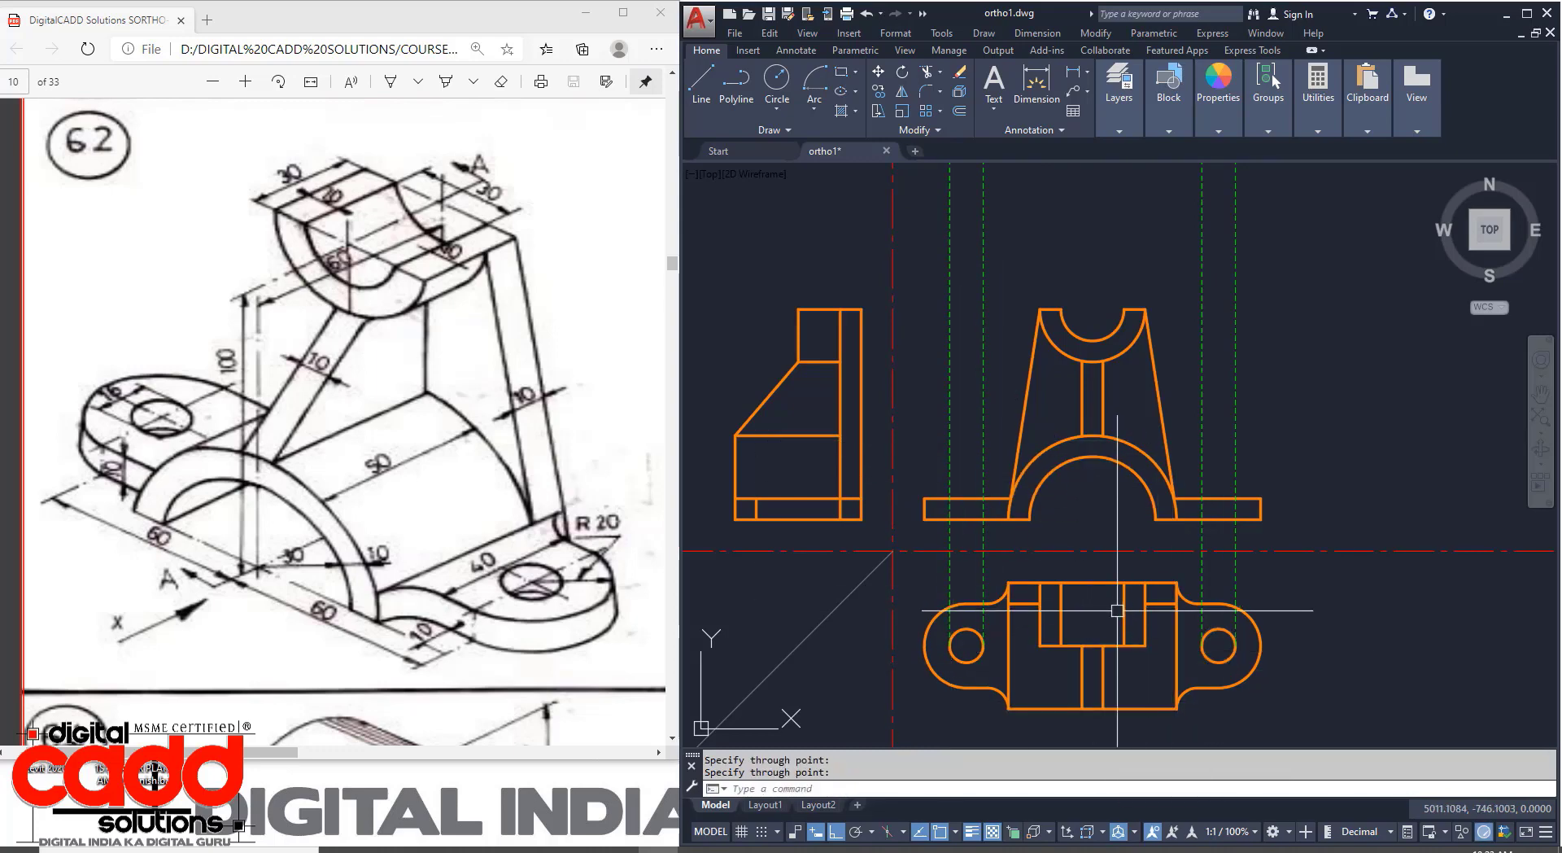
Trim the left hole's projection rays to the thickness of the front view's base flange.
type("tr")
key("Return")
left_click(1305, 471)
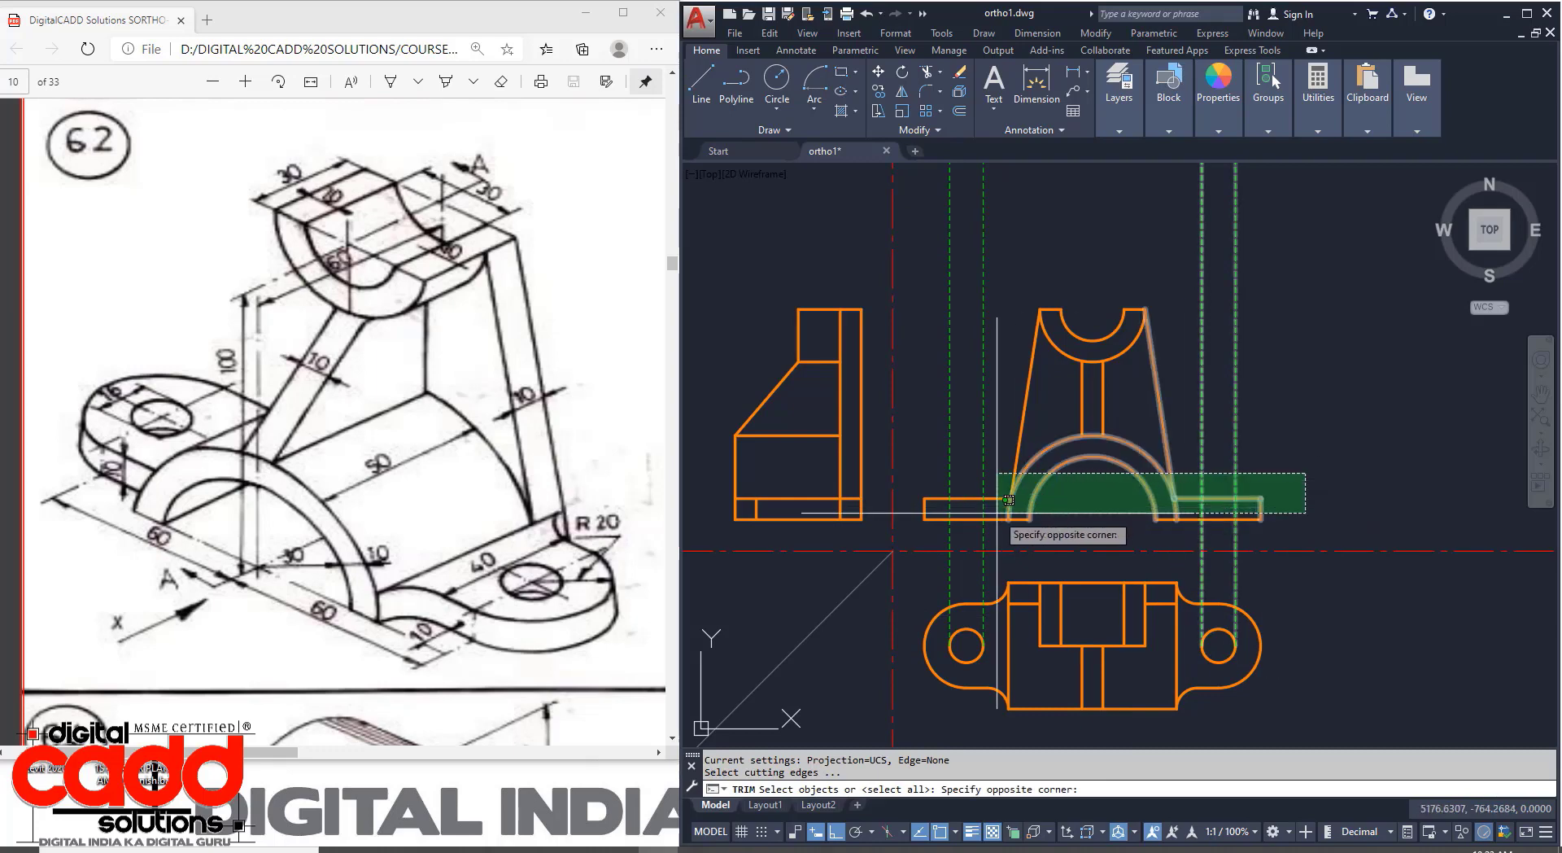
left_click(932, 537)
key("Return")
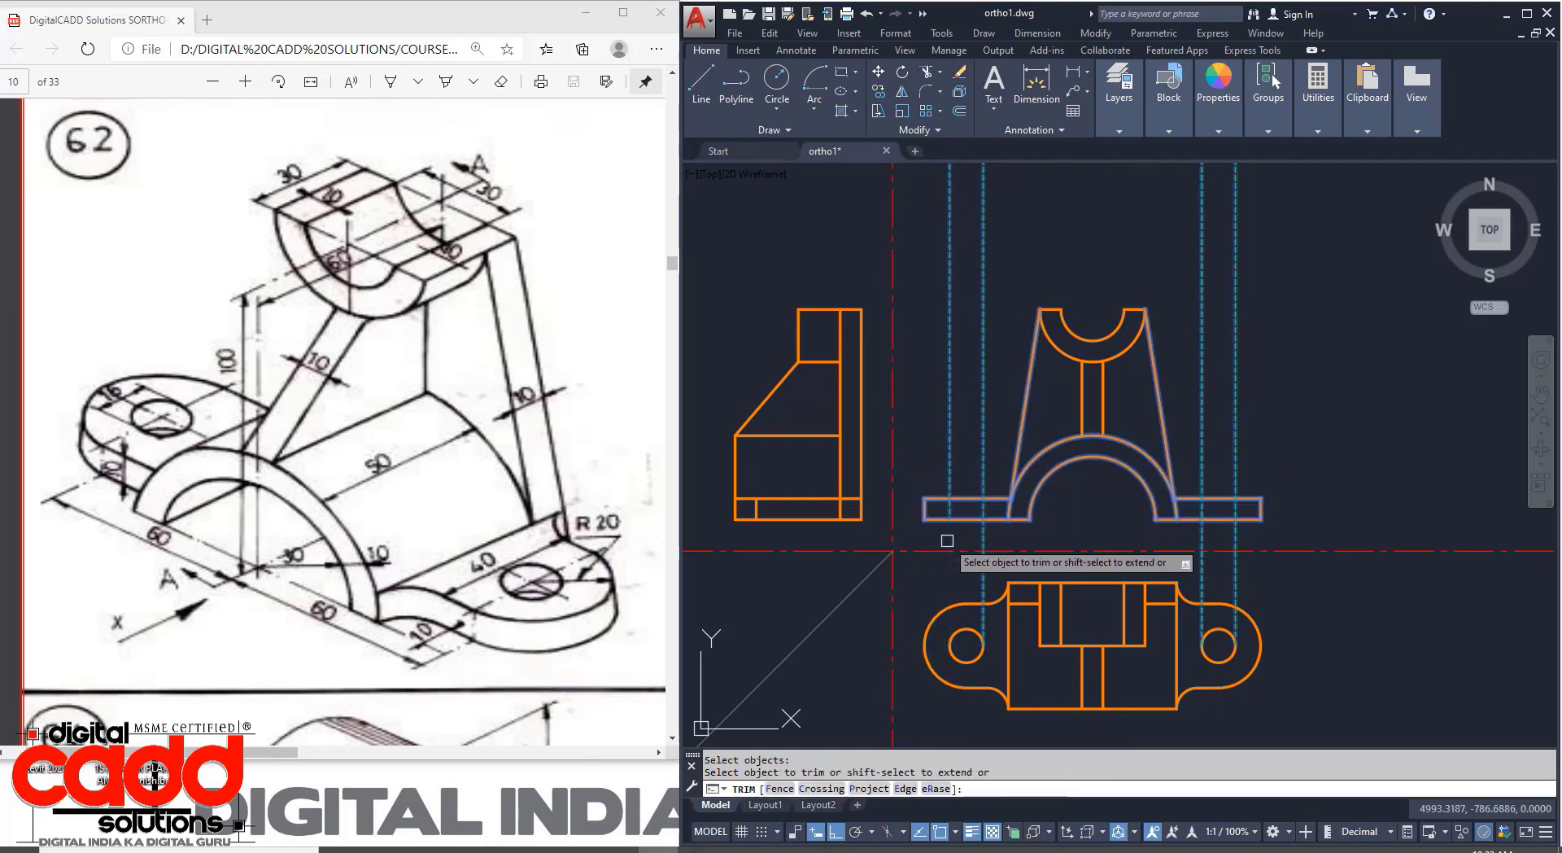
left_click(982, 540)
left_click(951, 444)
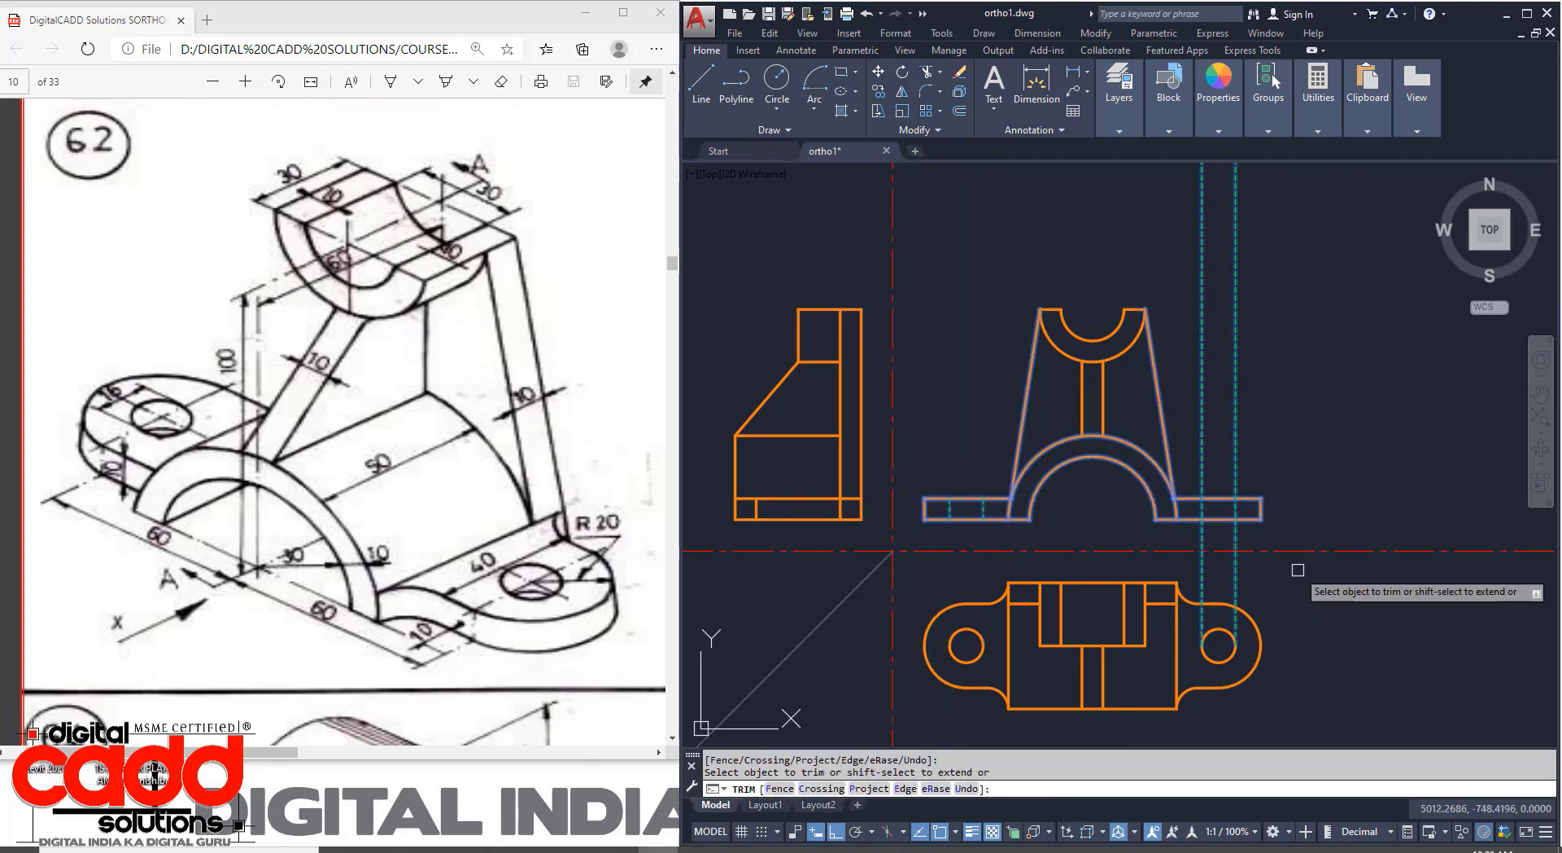
Trim the right hole's projection rays below and above the front view's base flange.
left_click(1236, 541)
left_click(1205, 539)
left_click(1235, 476)
left_click(1202, 459)
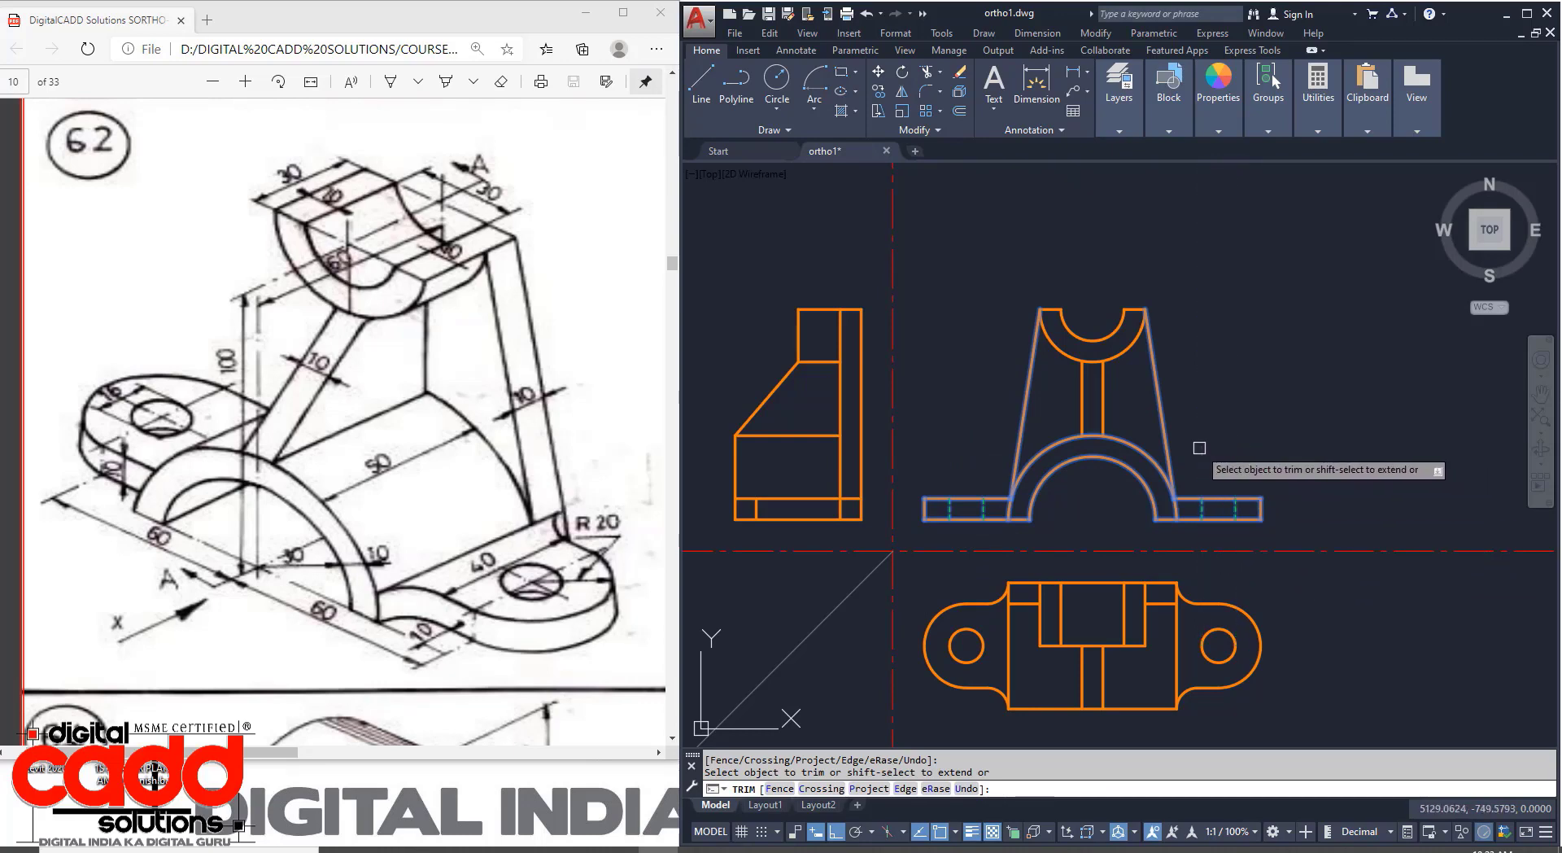
key("Return")
Project vertical rays downward from both ends of the front view's inner base arc through the top view.
middle_click_drag(1159, 615, 1237, 599)
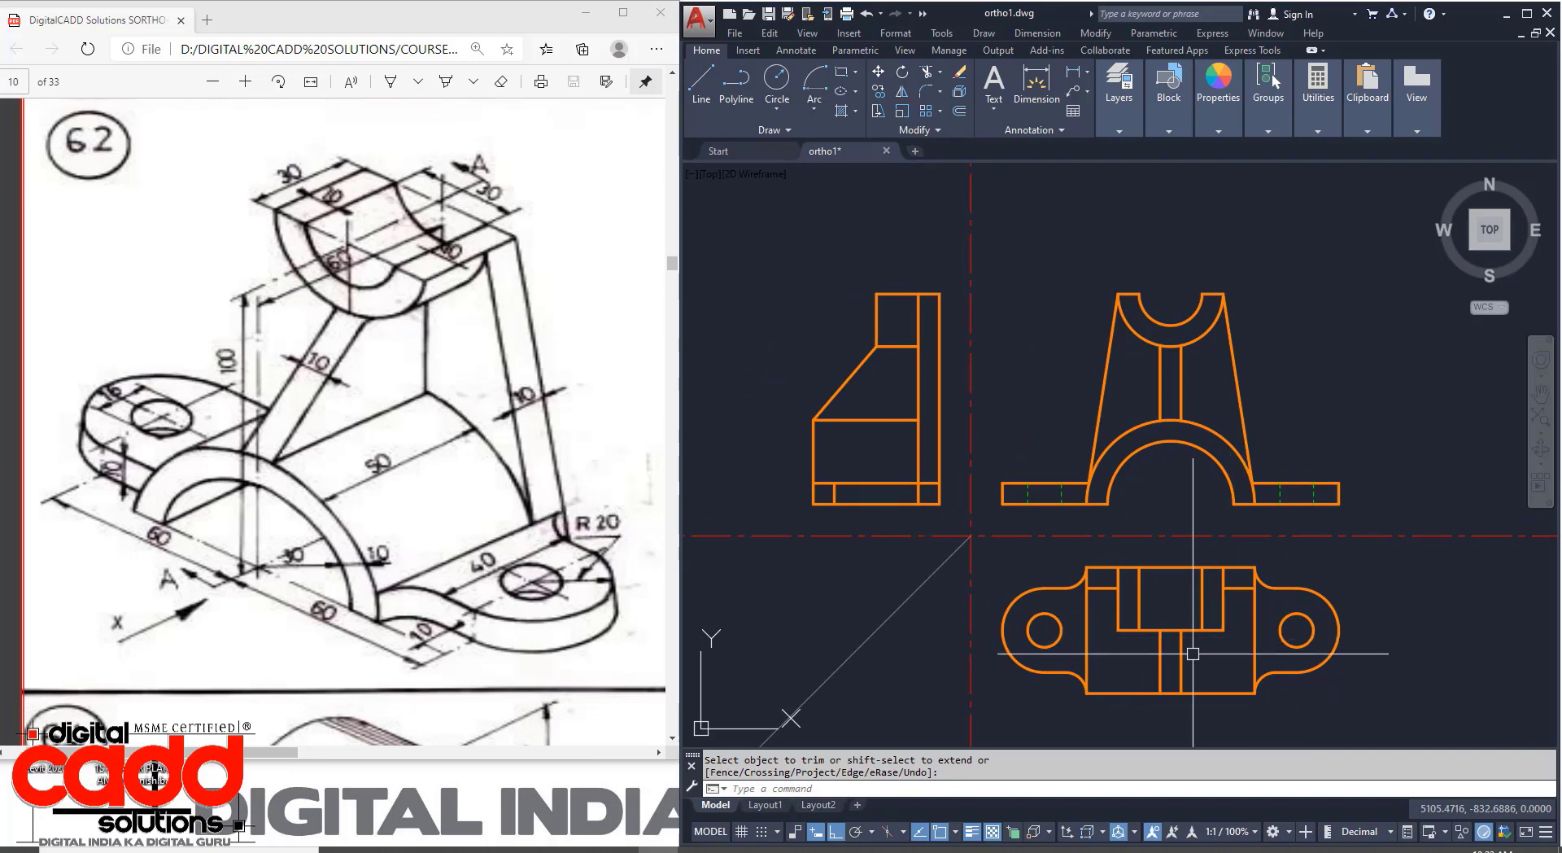
middle_click_drag(1193, 653, 1106, 631)
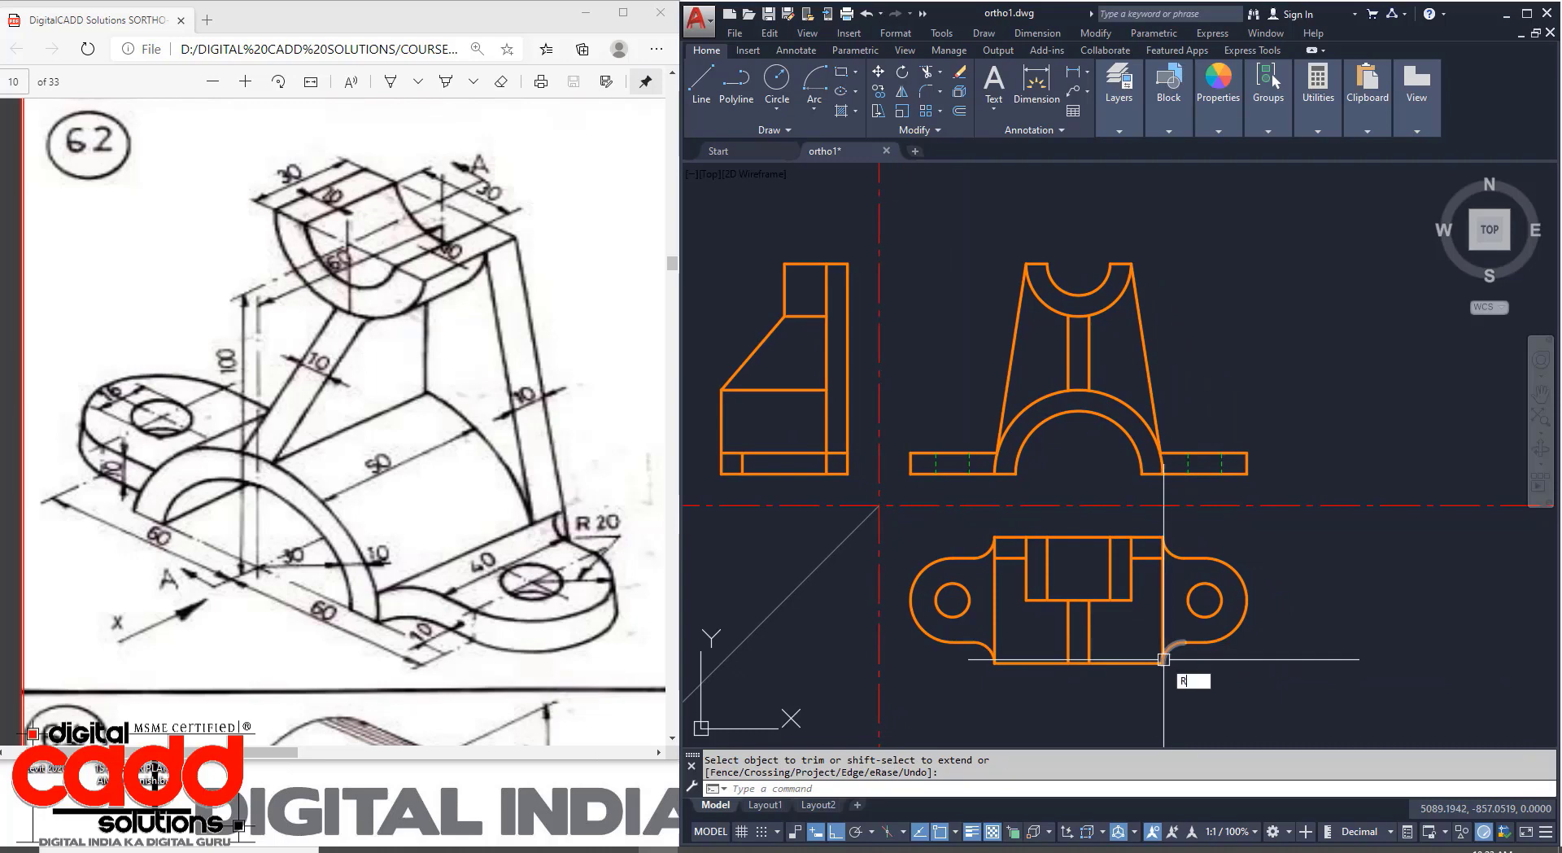
type("Y")
key("Return")
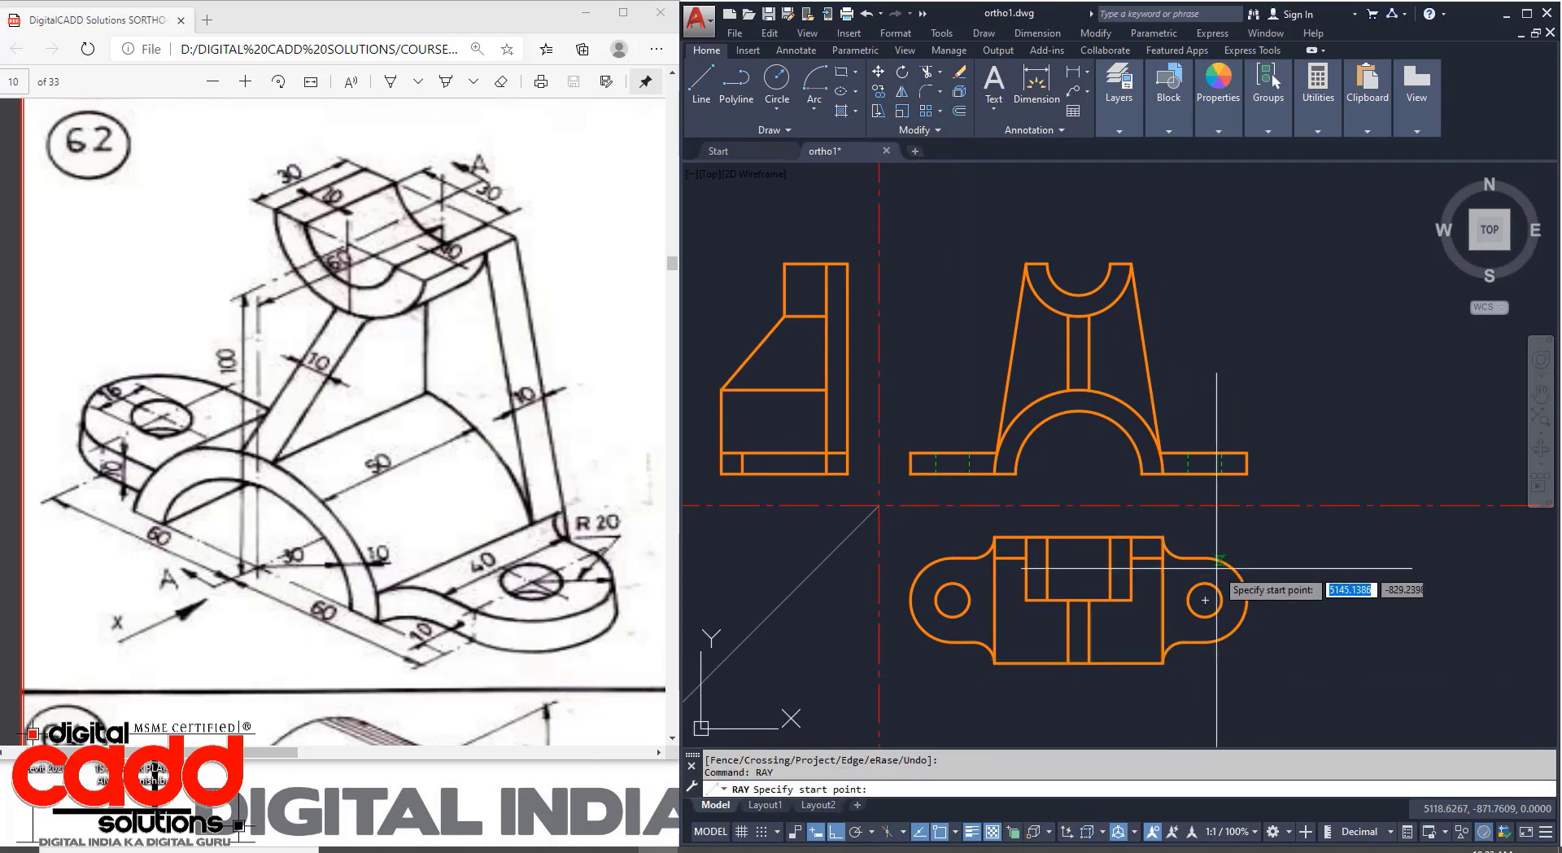
left_click(1141, 474)
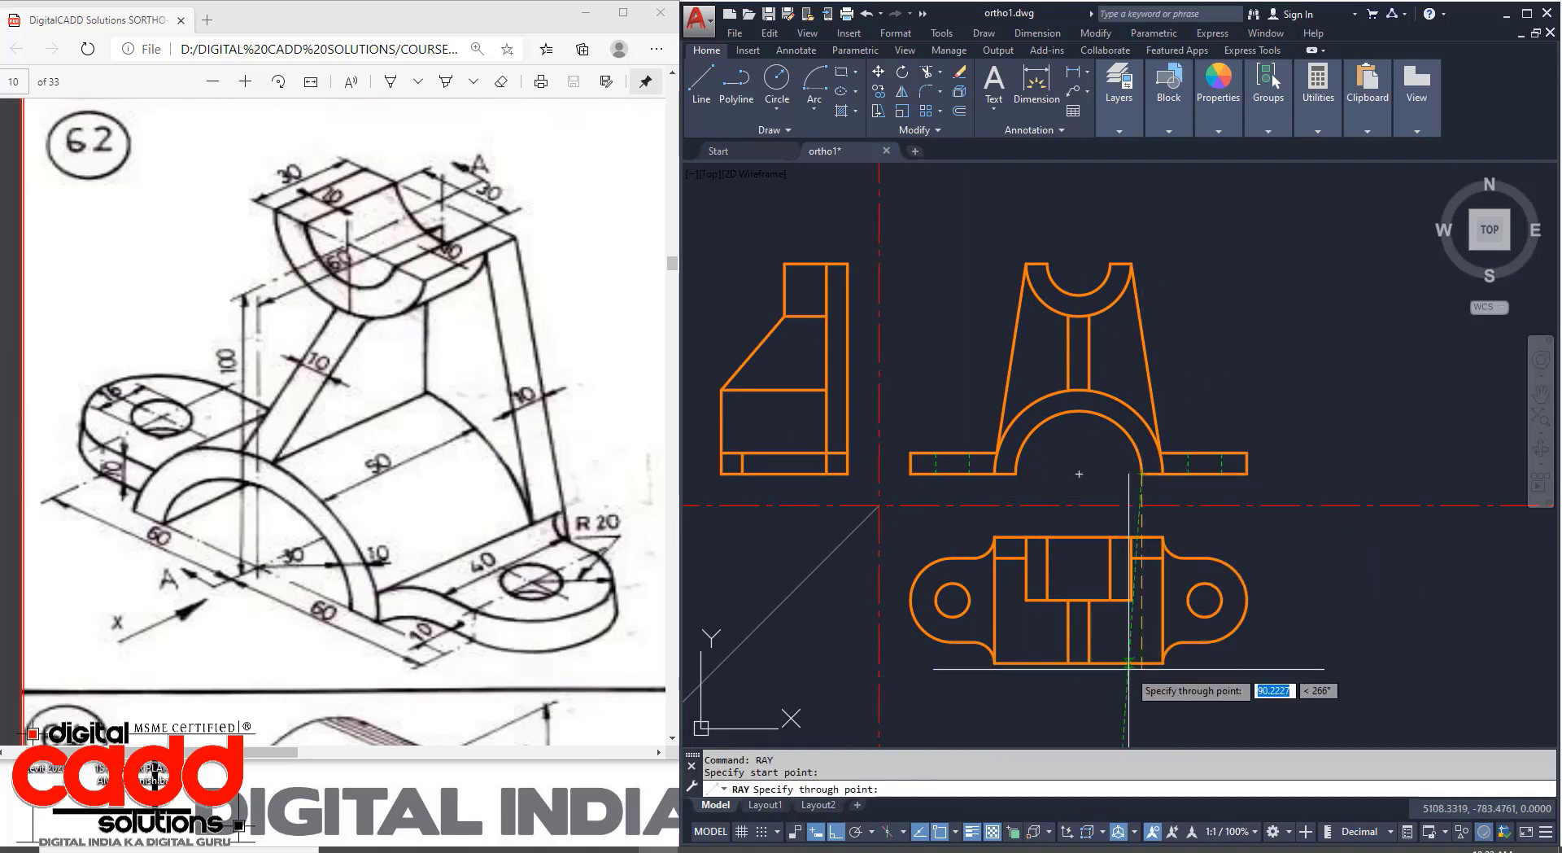
key("Return")
key("Return")
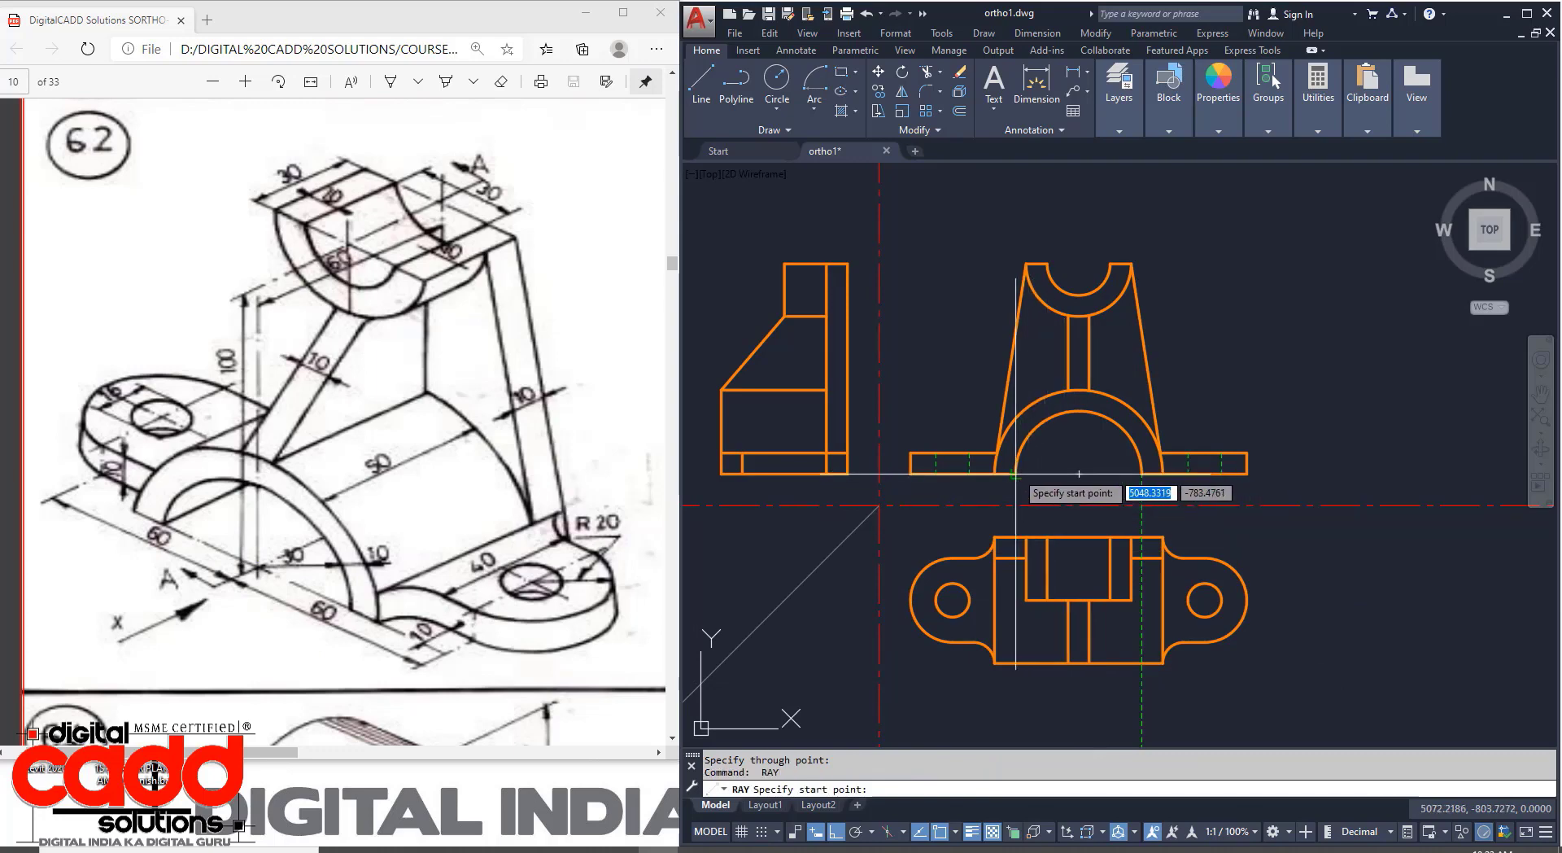
left_click(1016, 473)
left_click(1016, 572)
key("Return")
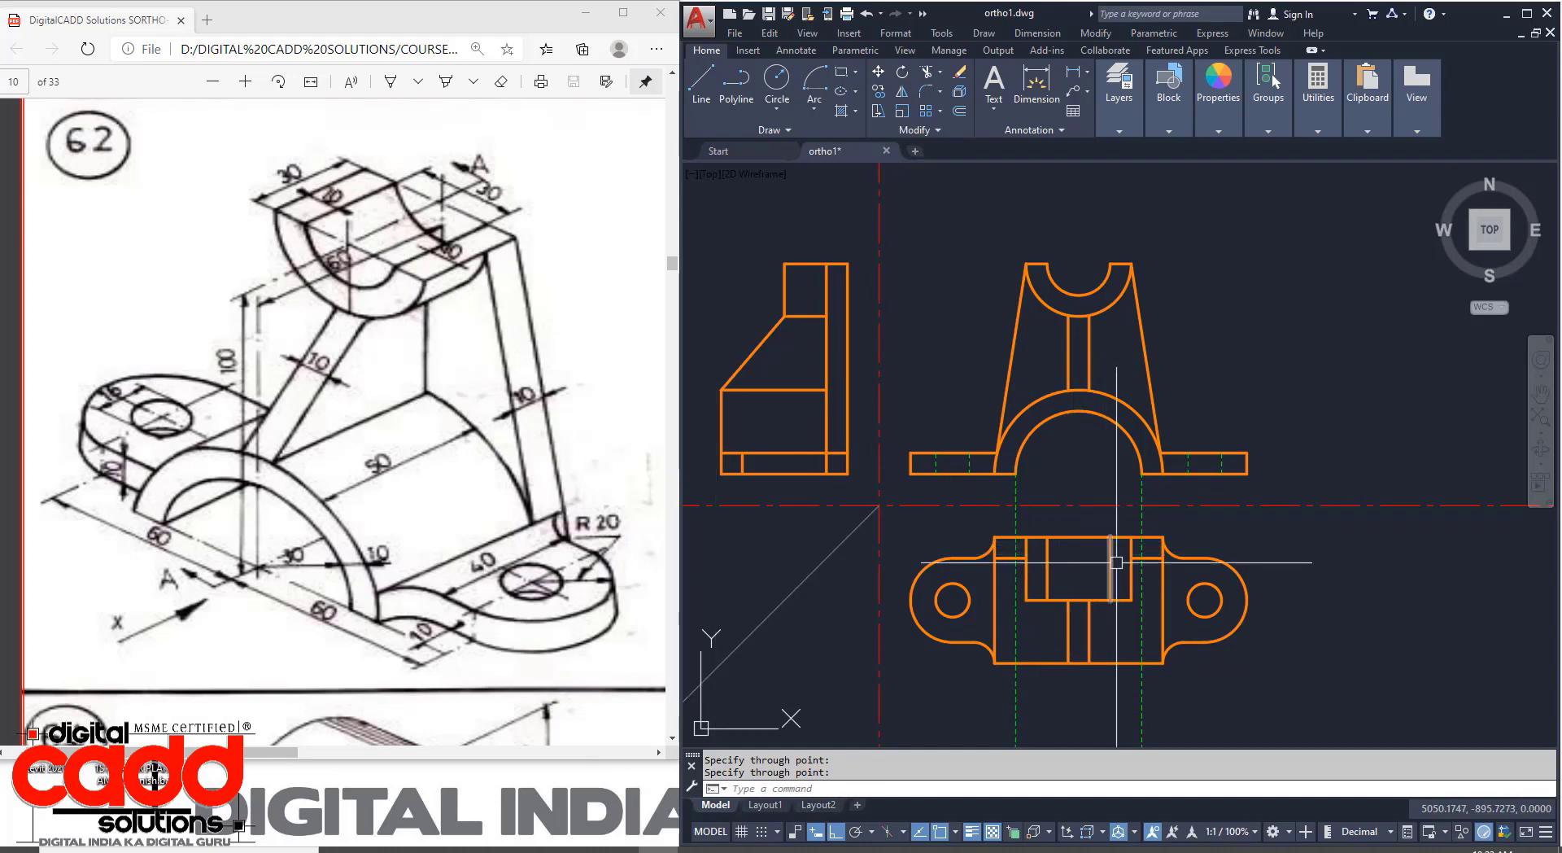
Draw hidden lines in the top view from the rib's upper right corner 20 units up, then right to the saddle's edge.
scroll(1099, 624, "up", 4)
key("Return")
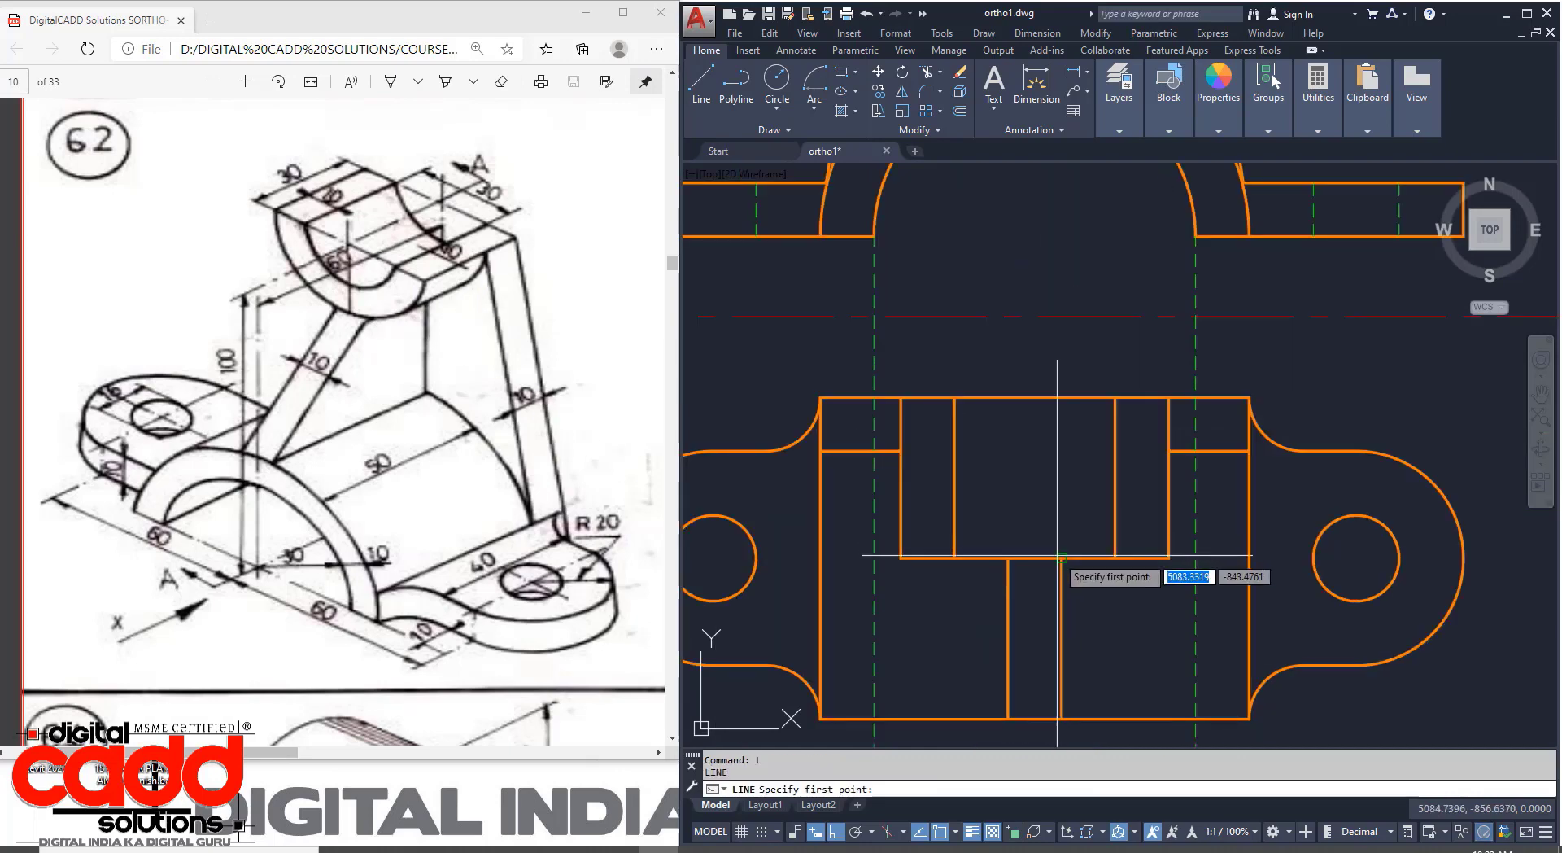
left_click(1061, 558)
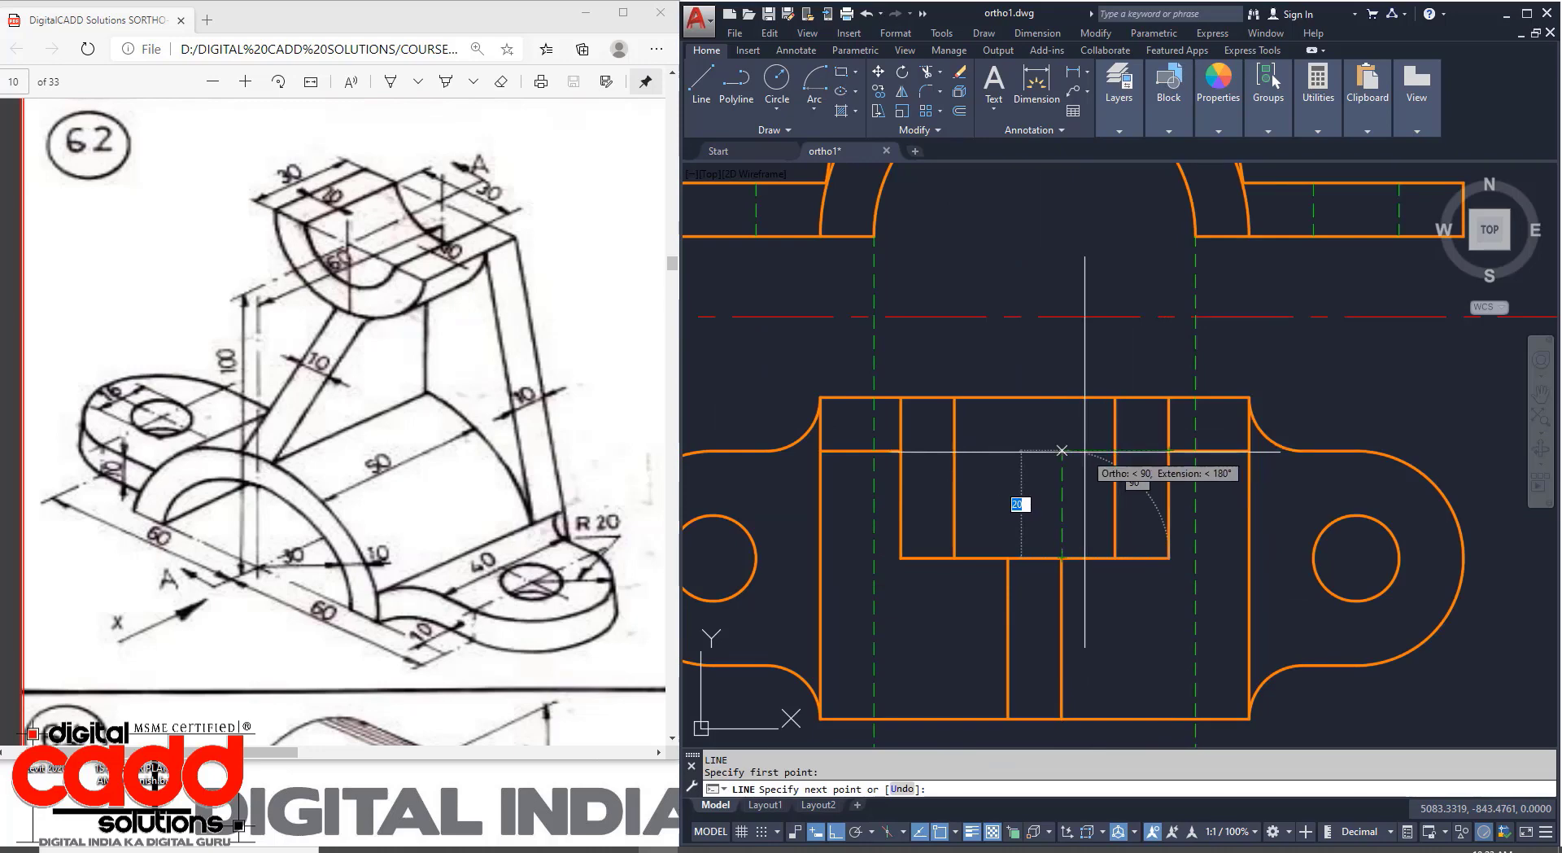
left_click(1061, 450)
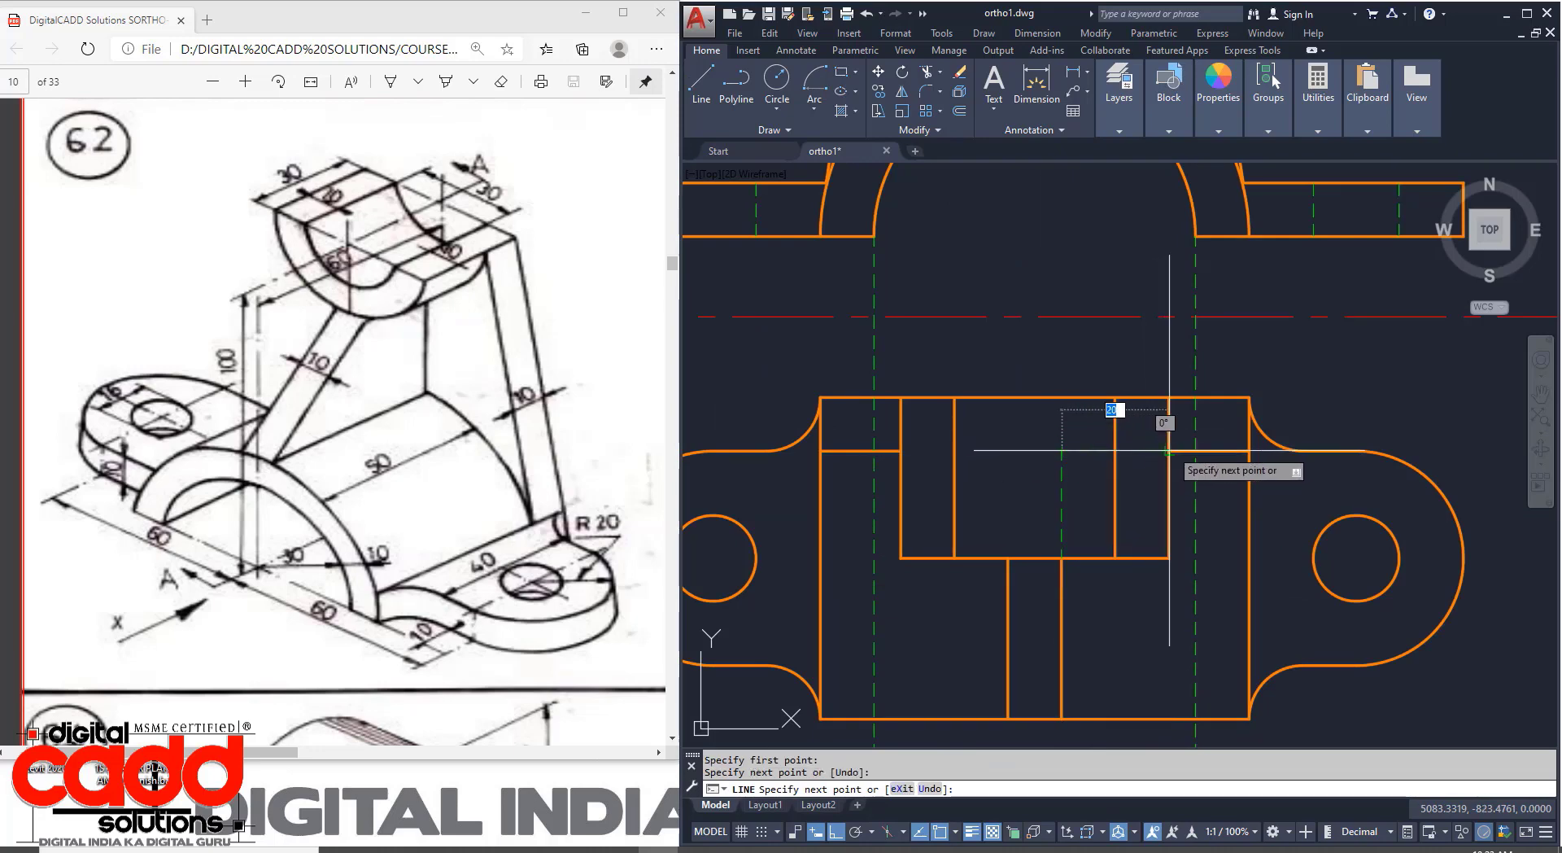
left_click(1168, 450)
key("Return")
Mirror the two new hidden lines about the rib's vertical centreline, keeping the originals.
left_click_drag(1087, 431, 1038, 475)
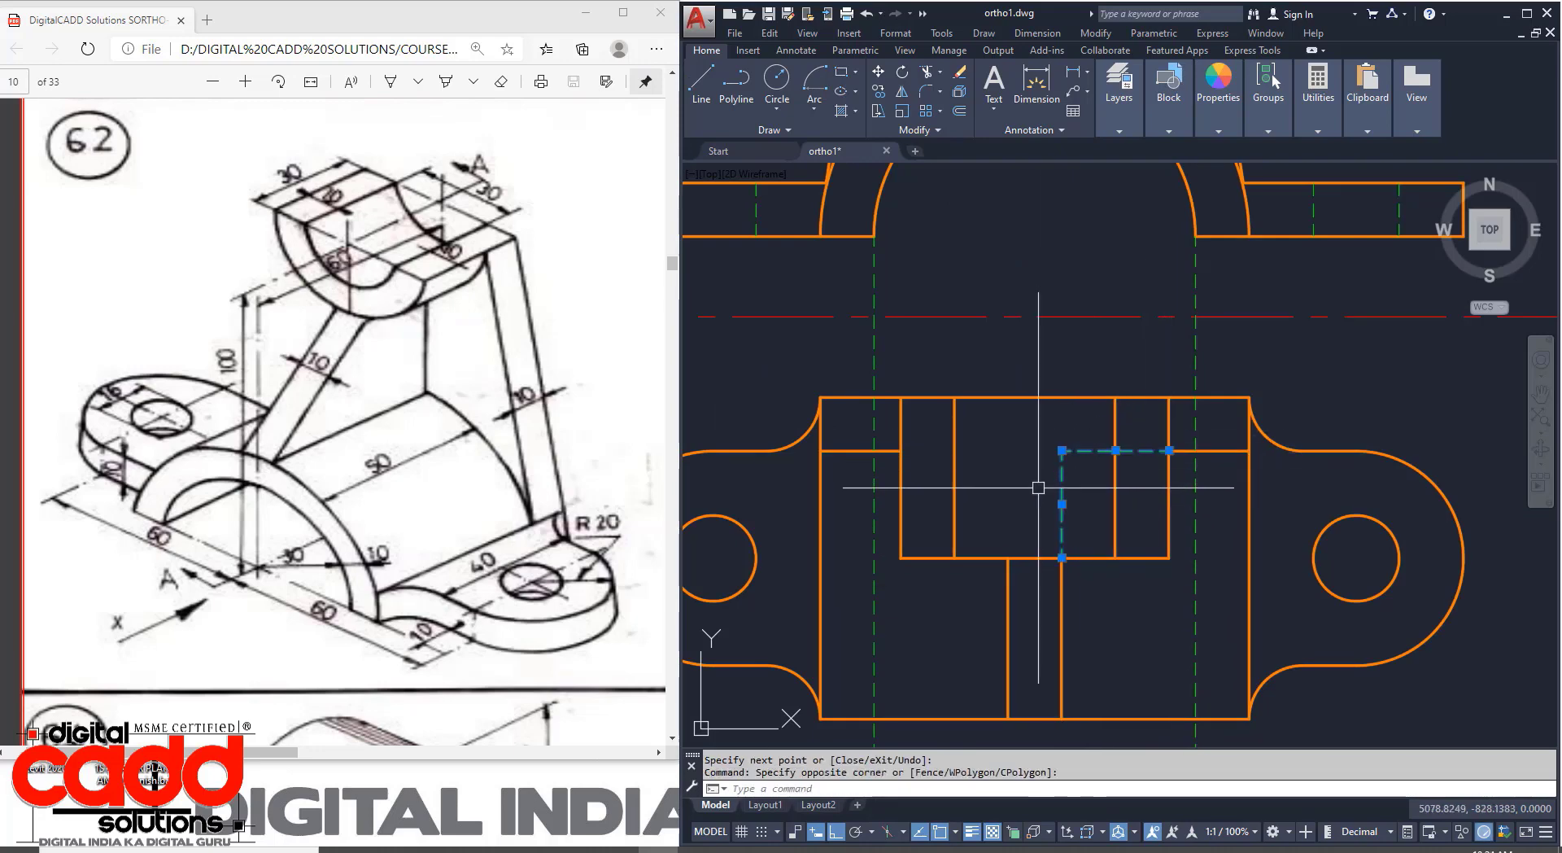
type("MI")
key("Return")
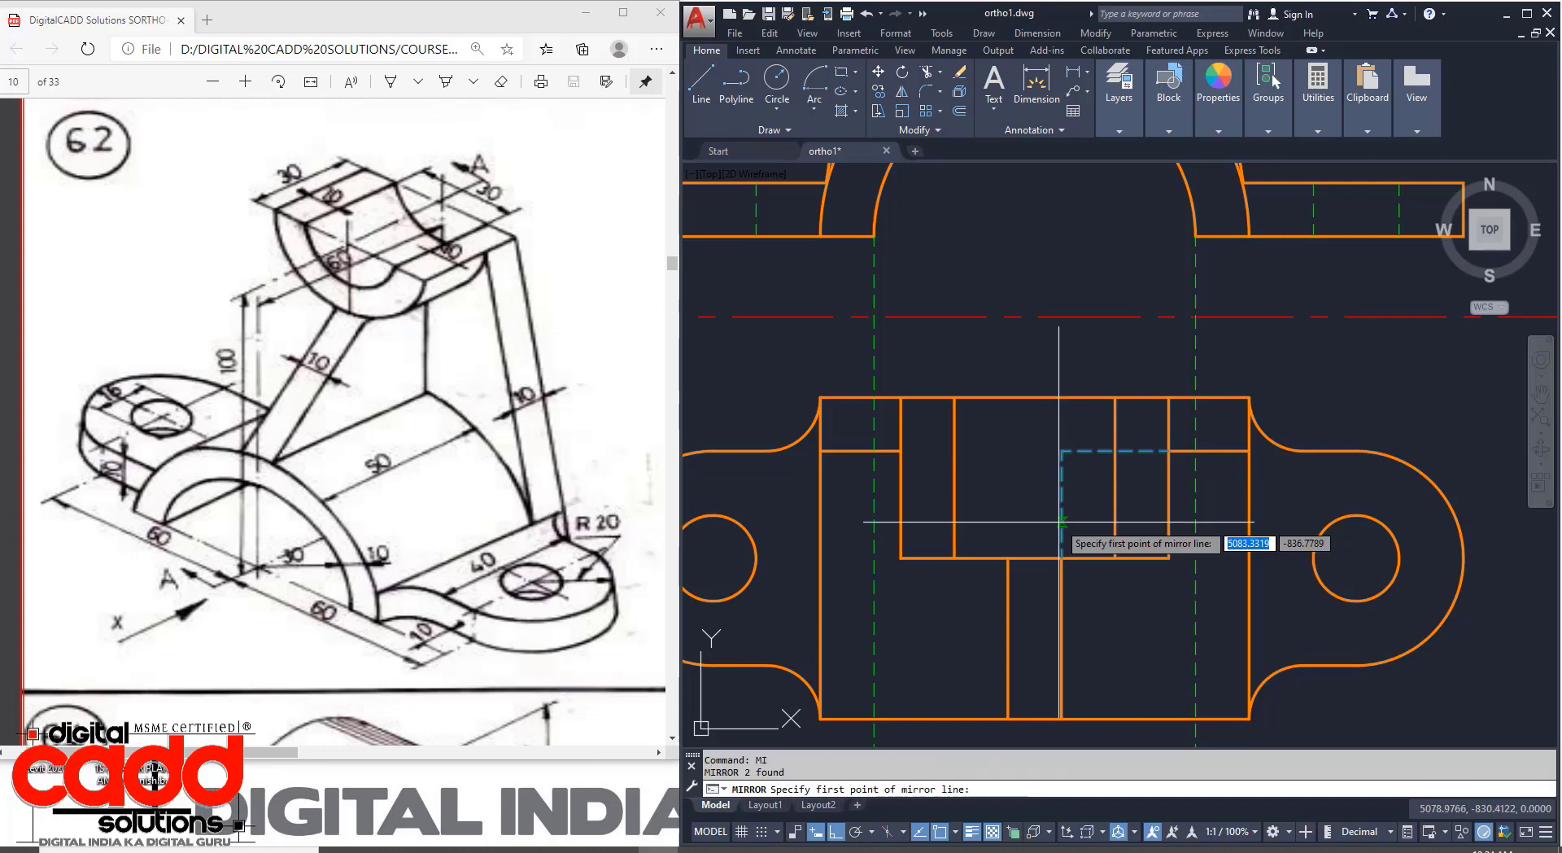
left_click(1035, 558)
left_click(1034, 475)
key("Return")
Trim the two hidden lines projected from the inner base arc to the upper and lower edges of the top view.
scroll(1059, 556, "down", 2)
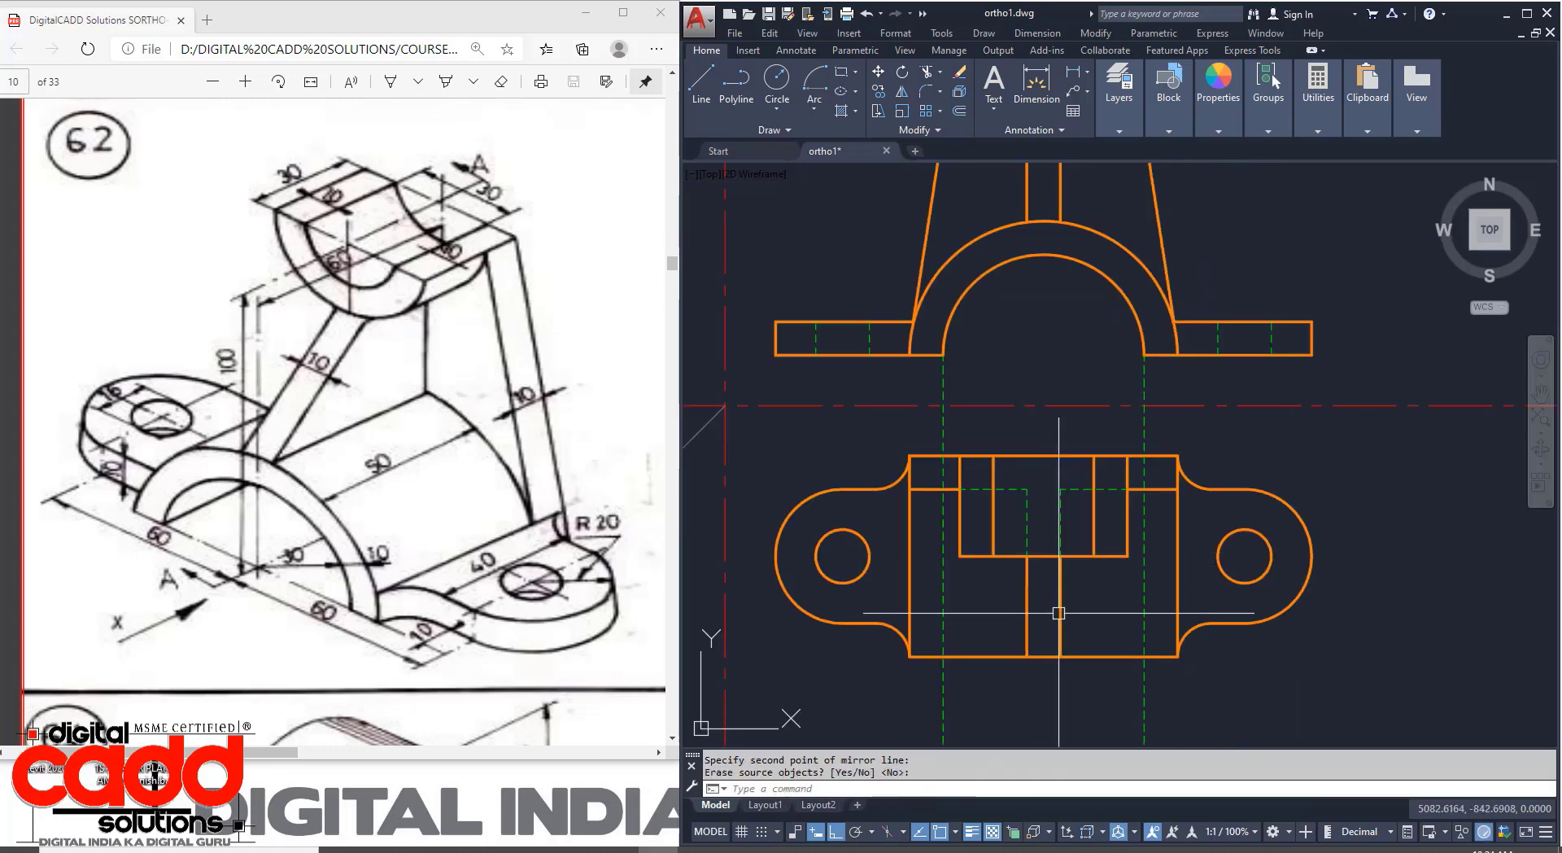
mouse_move(1069, 640)
middle_mouse_down()
mouse_move(1111, 639)
mouse_move(1100, 632)
middle_mouse_up()
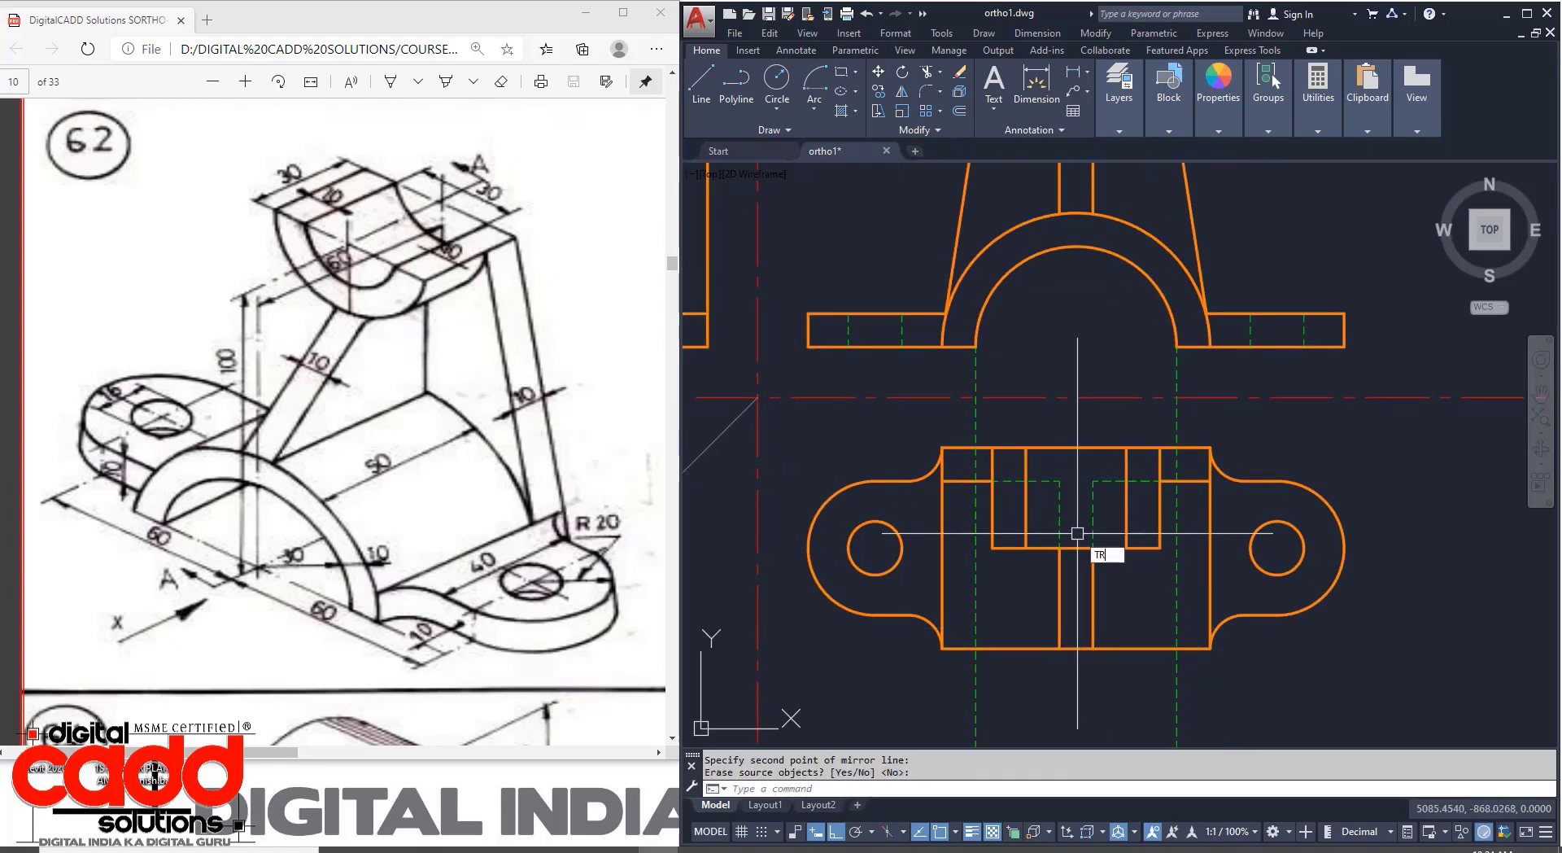
key("Return")
left_click(1202, 415)
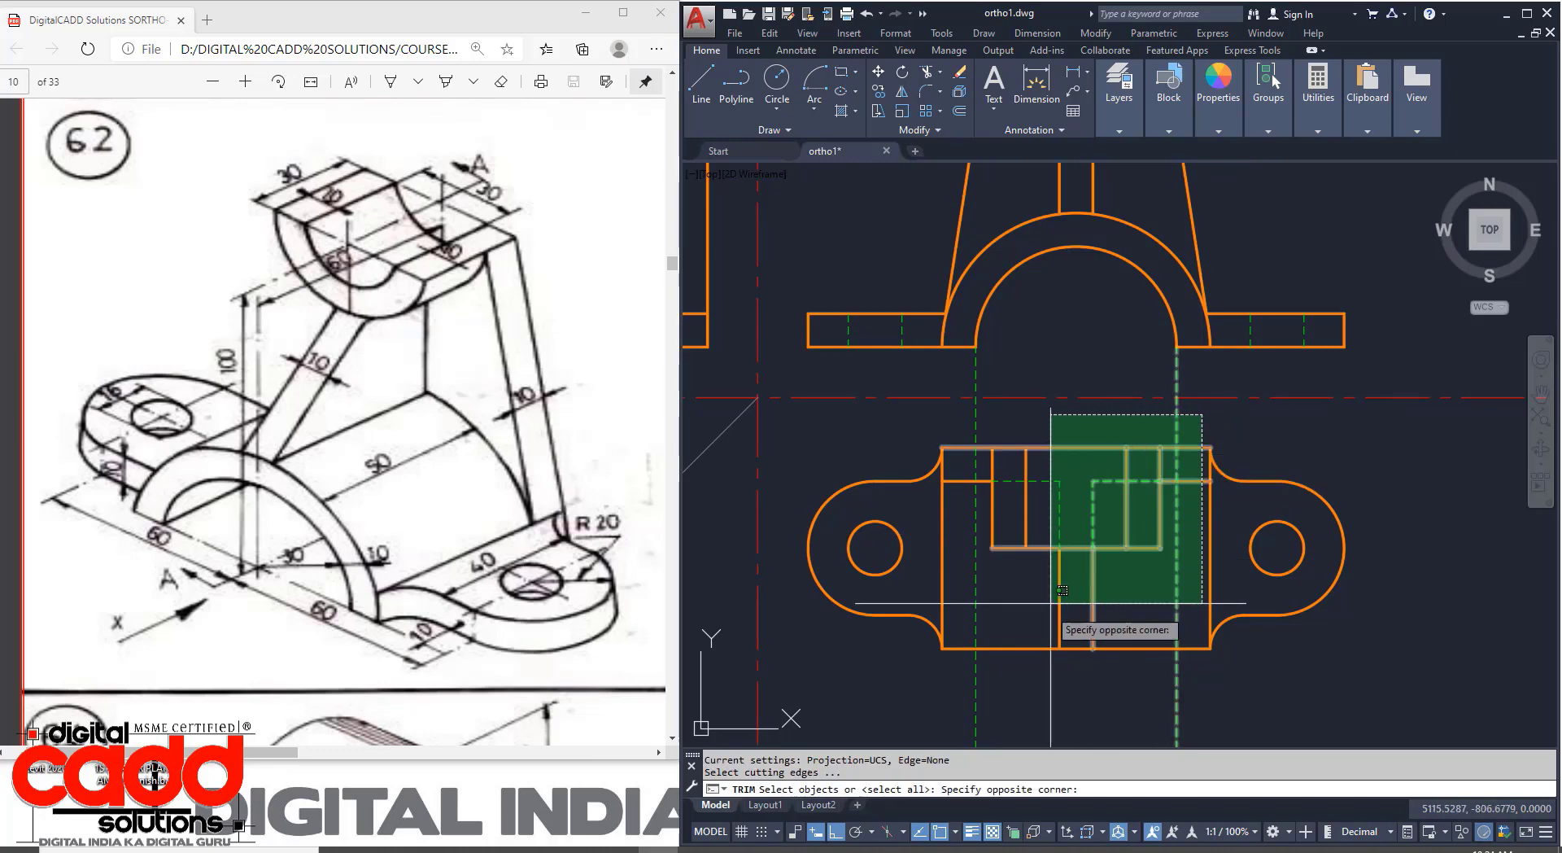
left_click(977, 676)
key("Return")
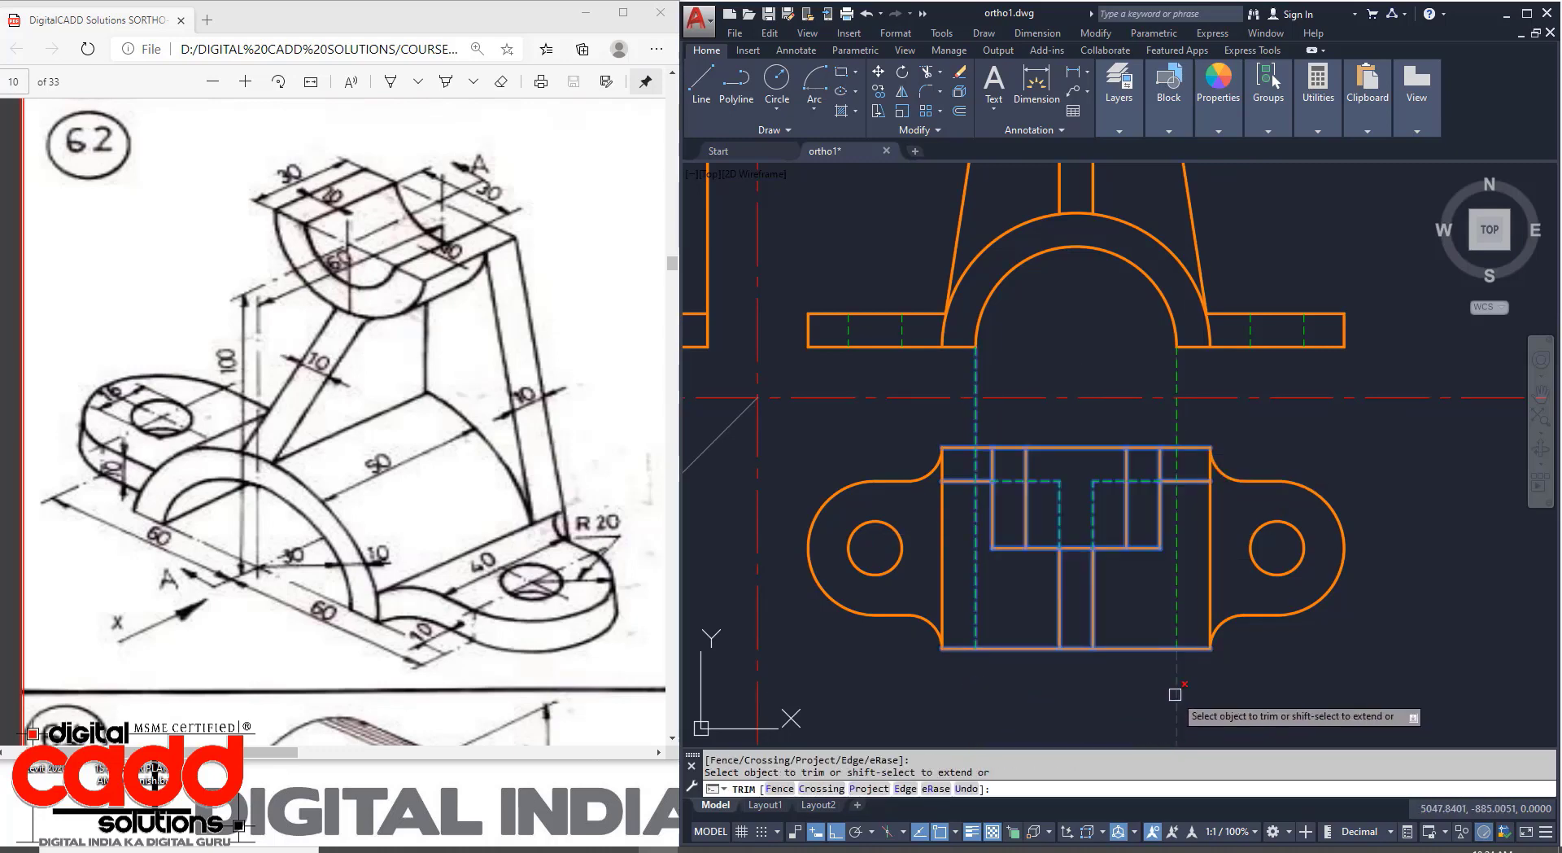
left_click(1175, 694)
left_click(1178, 419)
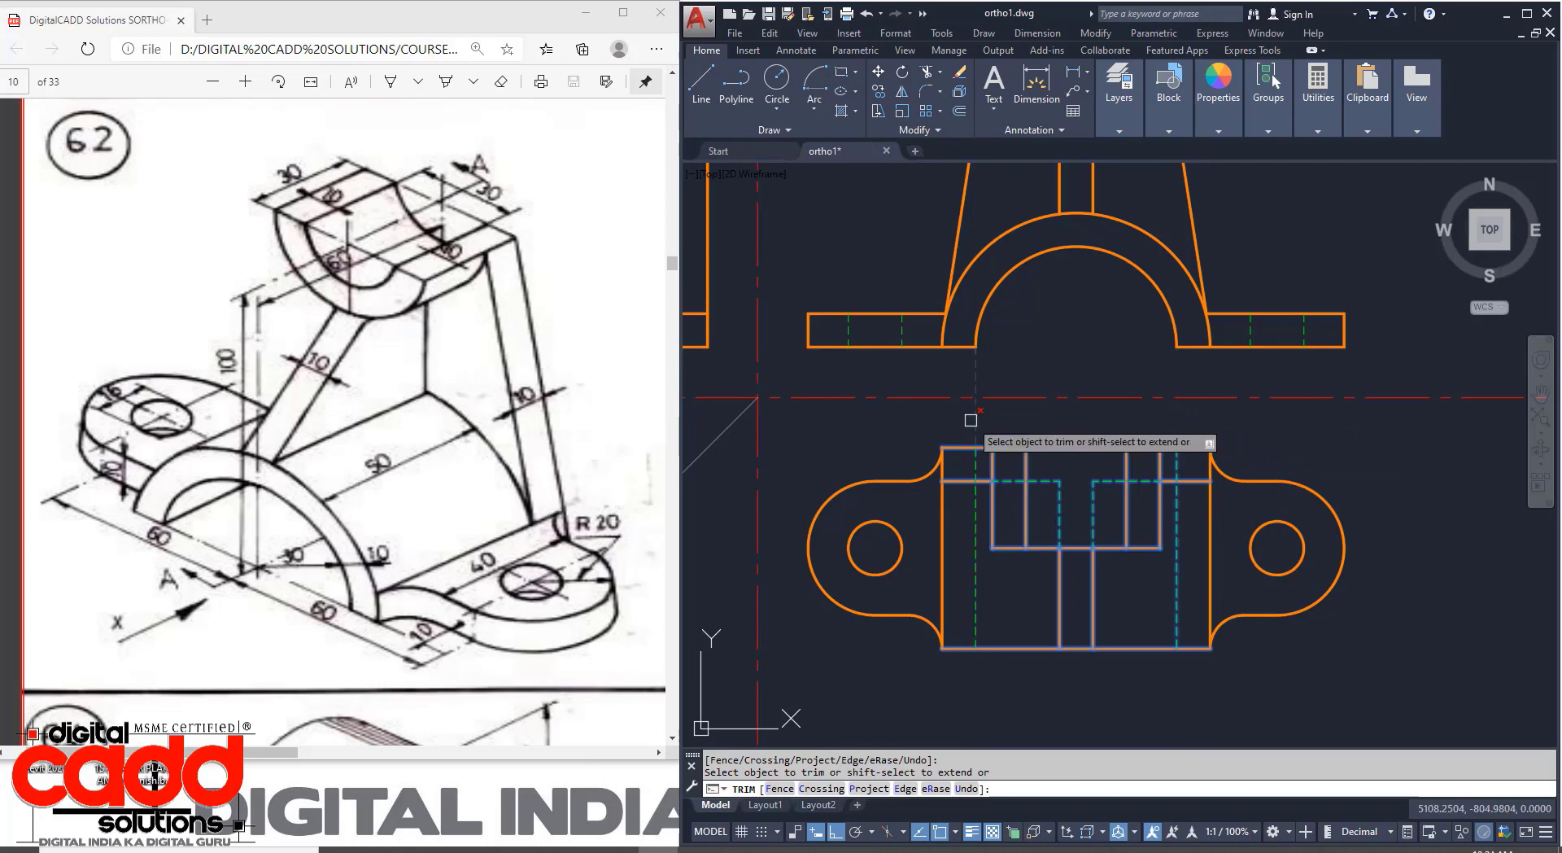
key("Return")
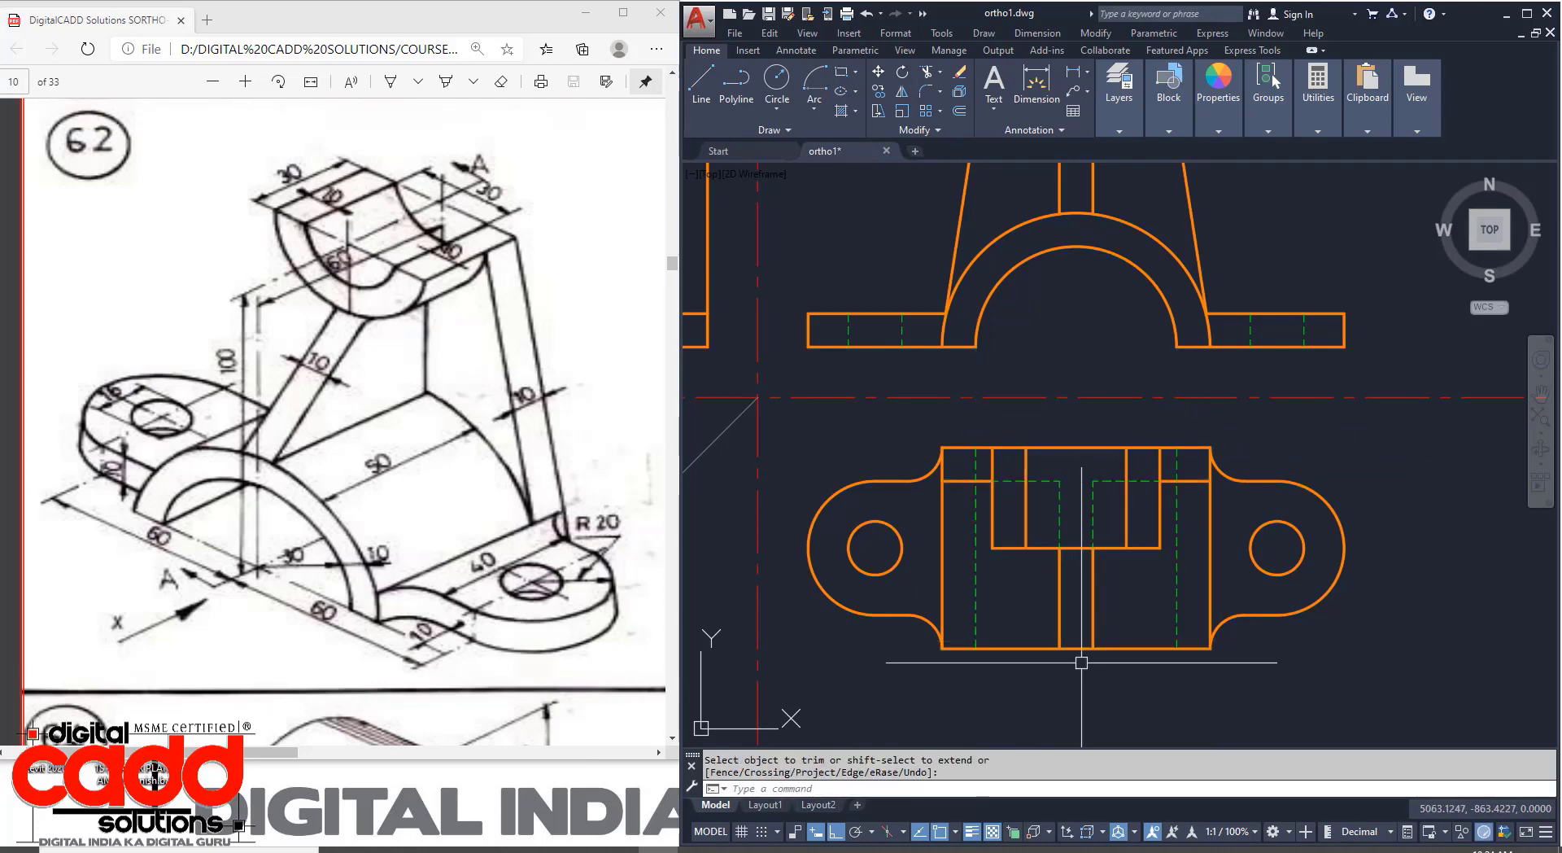
Project horizontal rays leftward from the upper and lower quadrants of the top view's left hole, past the 45-degree line.
scroll(1081, 662, "down", 4)
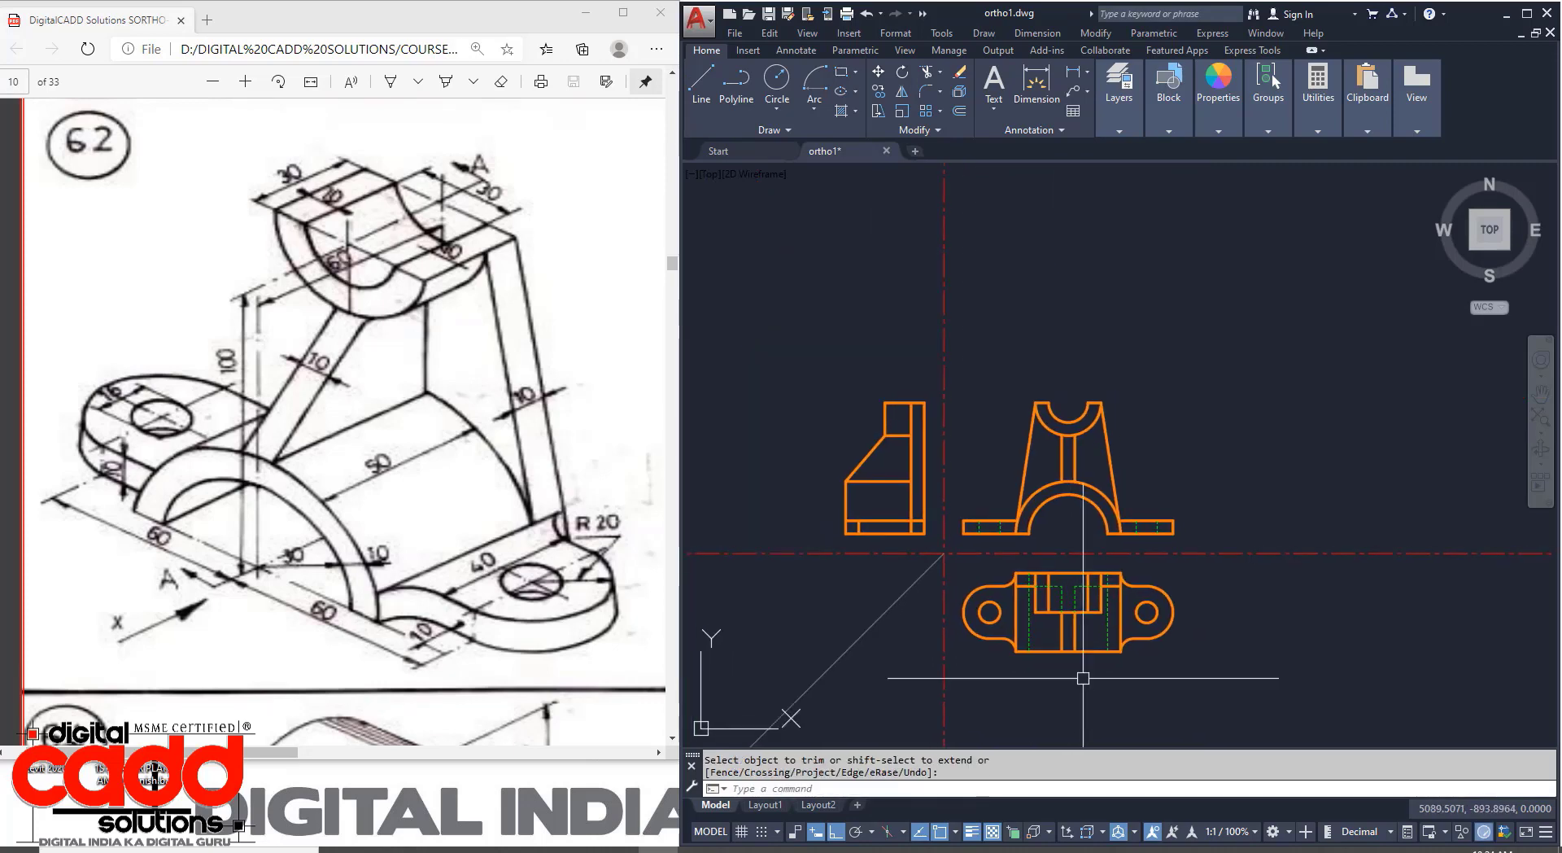
scroll(1083, 678, "up", 2)
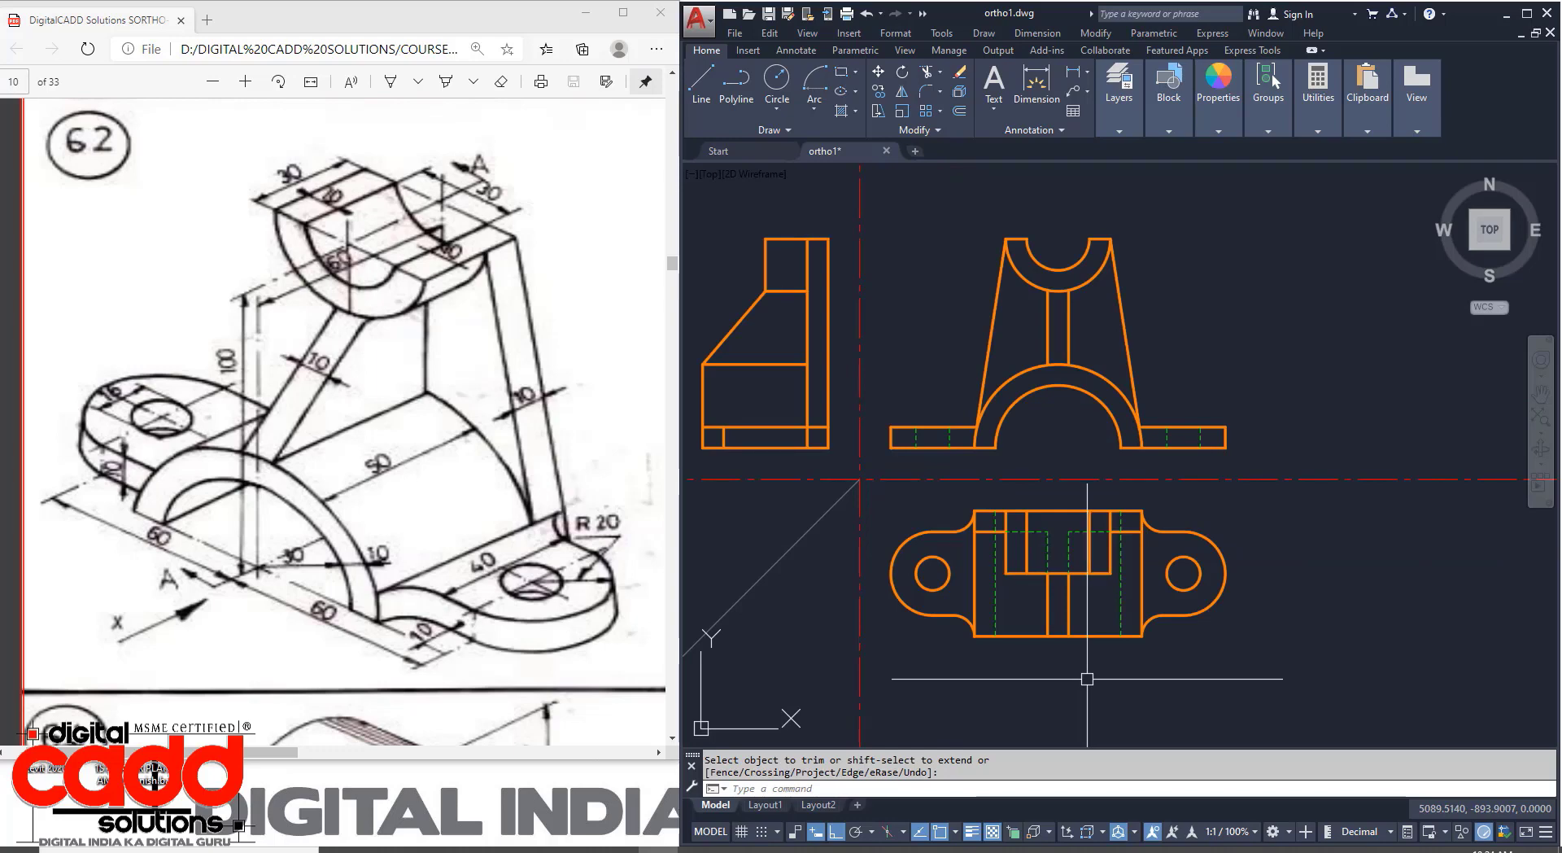
scroll(1165, 640, "up", 2)
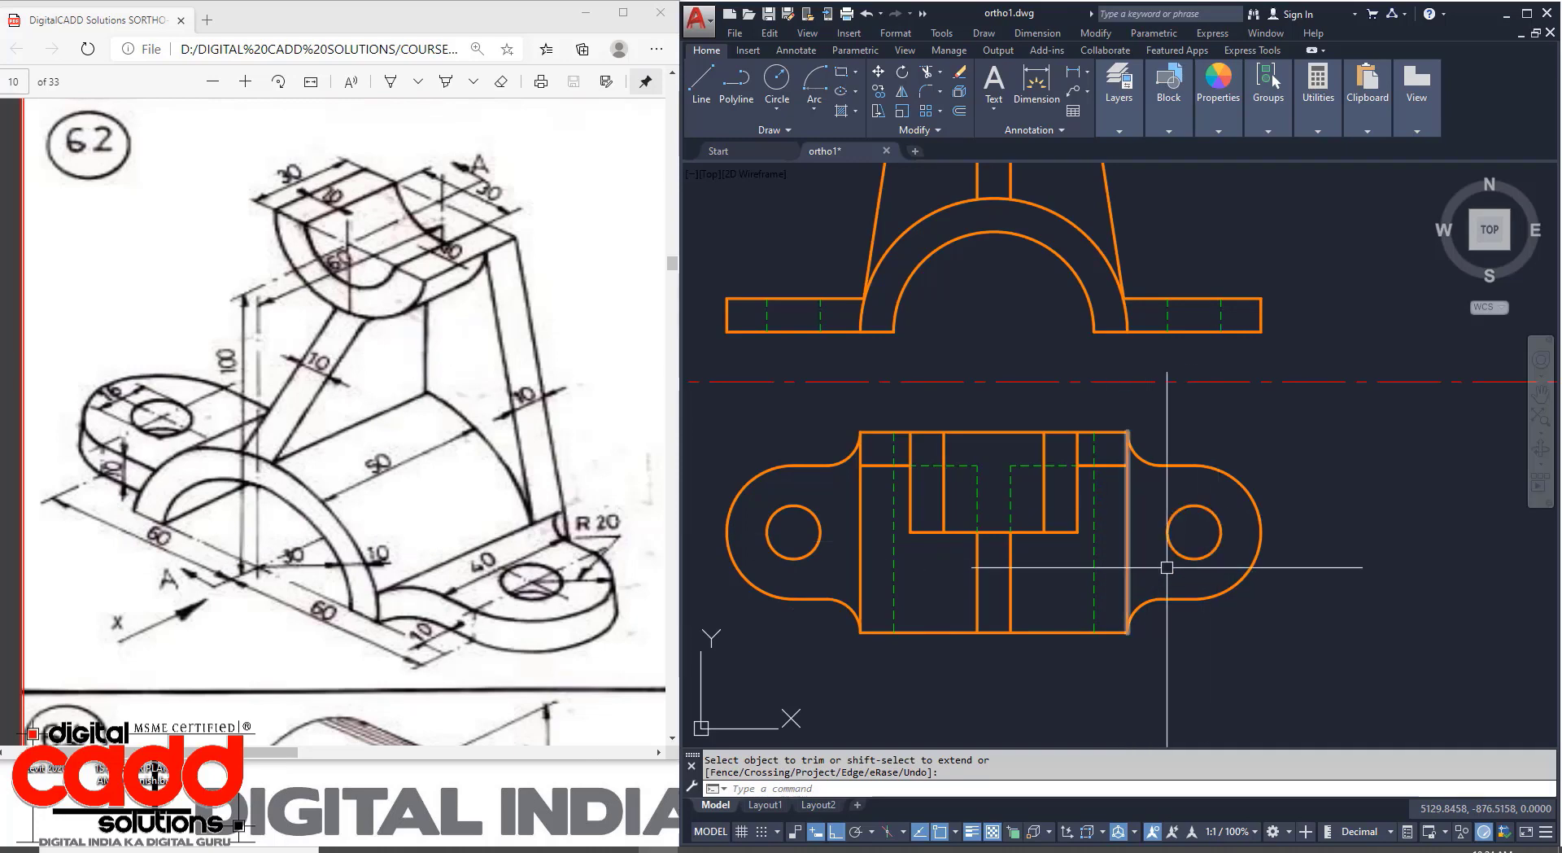
scroll(1080, 595, "down", 2)
mouse_move(800, 504)
middle_mouse_down()
mouse_move(976, 545)
mouse_move(1000, 576)
middle_mouse_up()
type("AY")
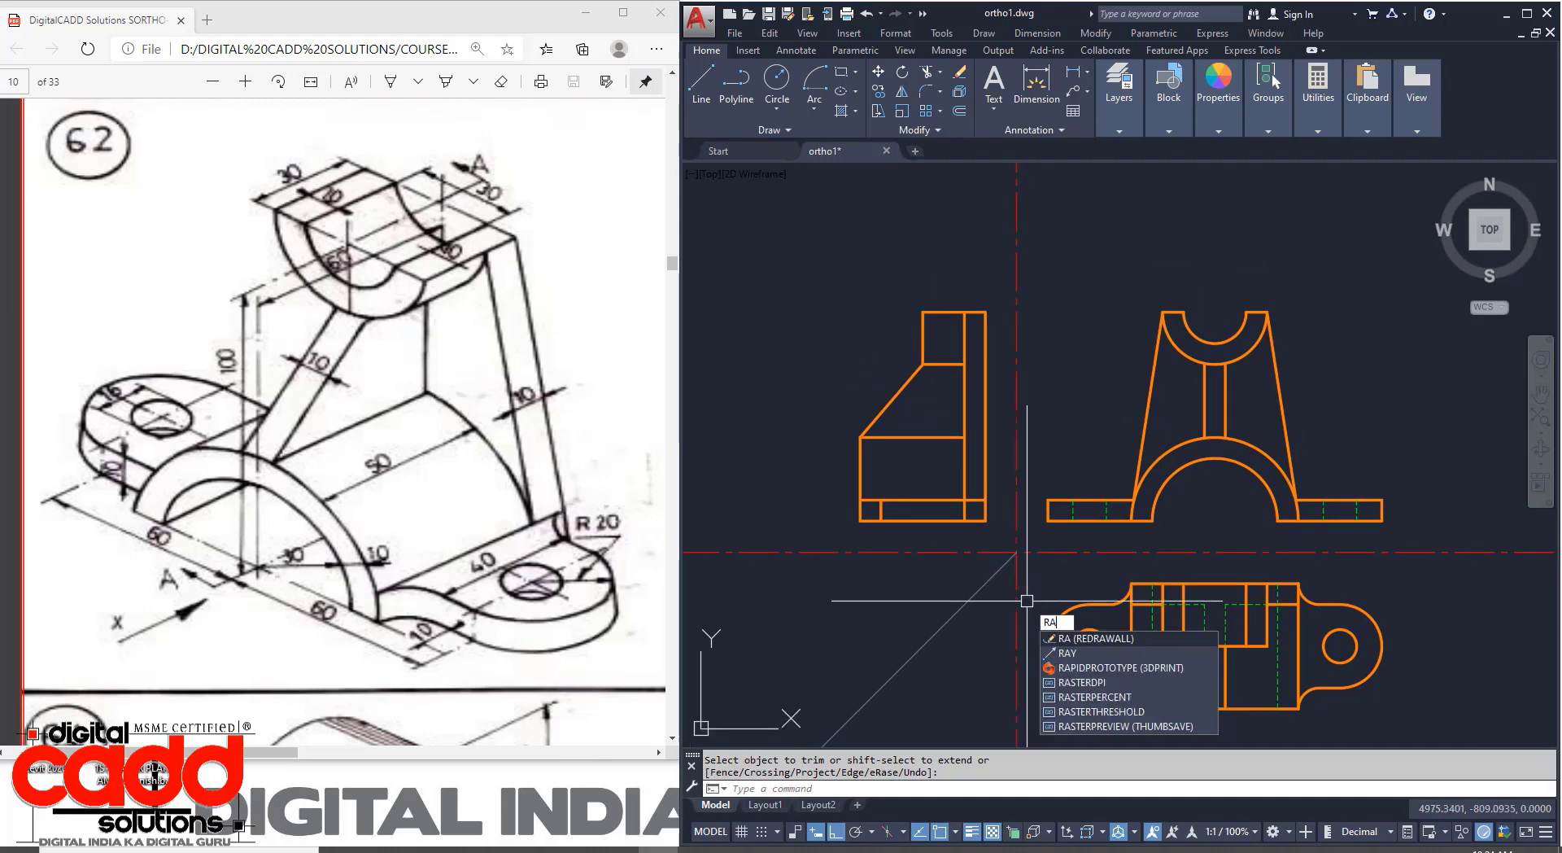
key("Return")
left_click(1090, 629)
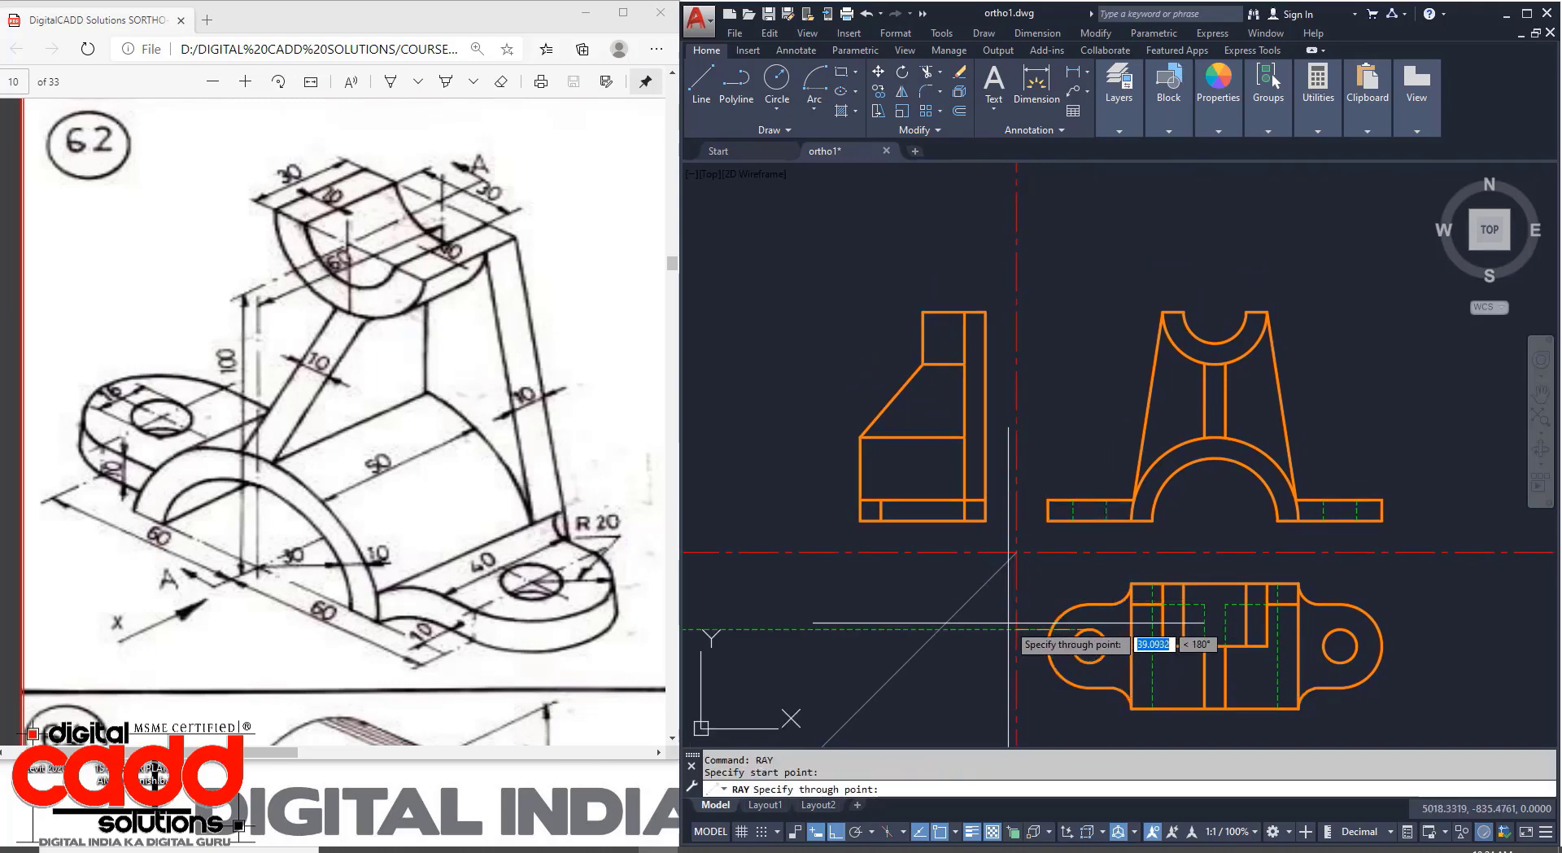
left_click(990, 628)
key("Return")
key("Return")
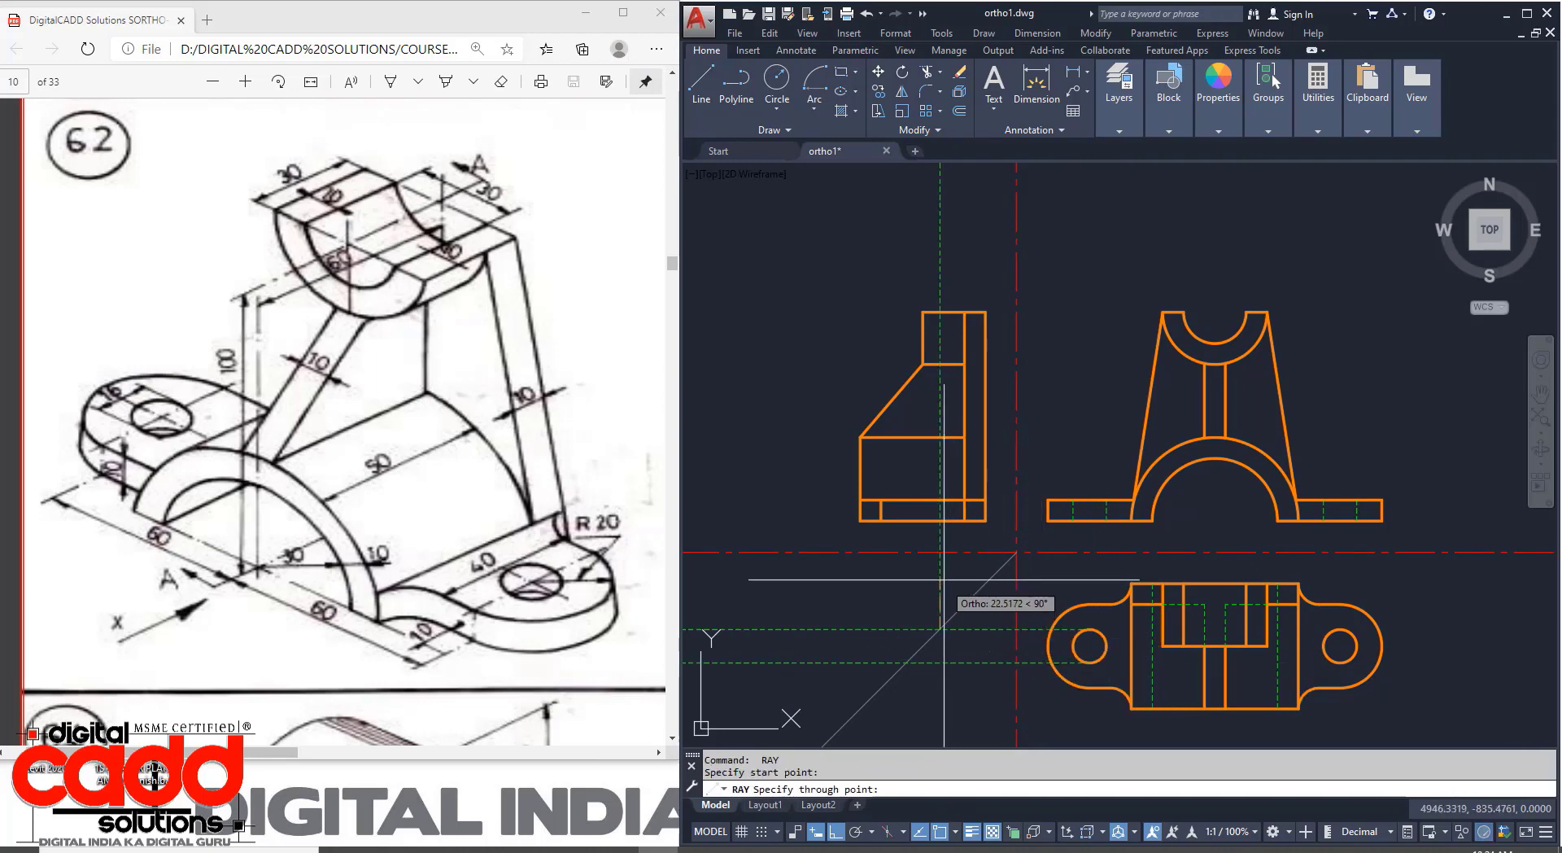
Project vertical rays upward through the side view from where the hole's two rays cross the 45-degree line.
left_click(907, 662)
left_click(913, 600)
key("Return")
Project horizontal rays leftward through the side view from the crown of the front view's inner base arc and the saddle arc's lowest point.
key("Return")
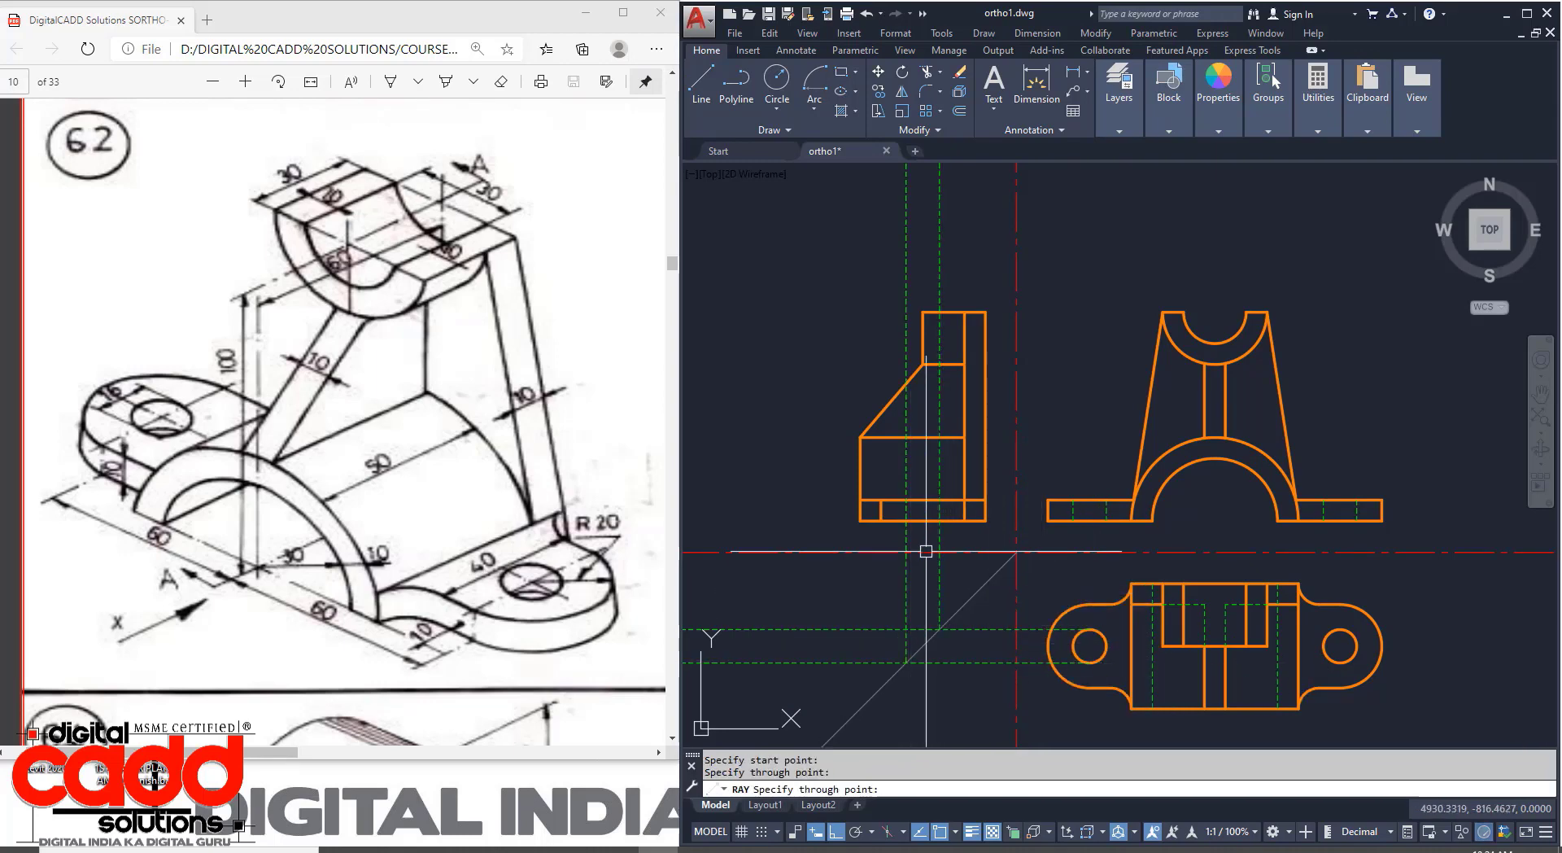
middle_click_drag(1053, 402, 1039, 540)
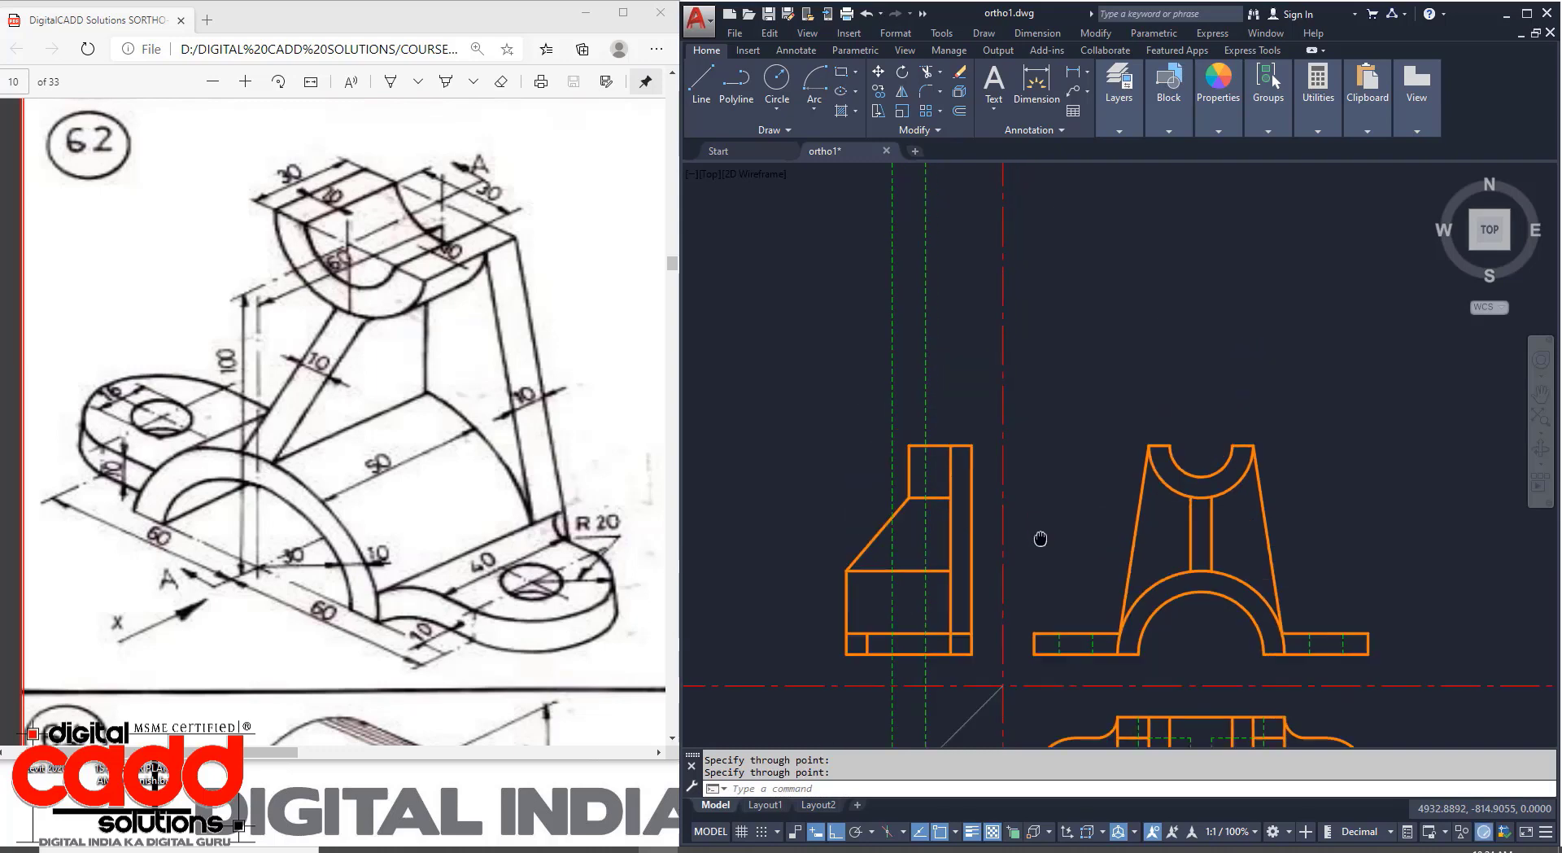
left_click(1202, 596)
left_click(1057, 597)
key("Return")
key("Return")
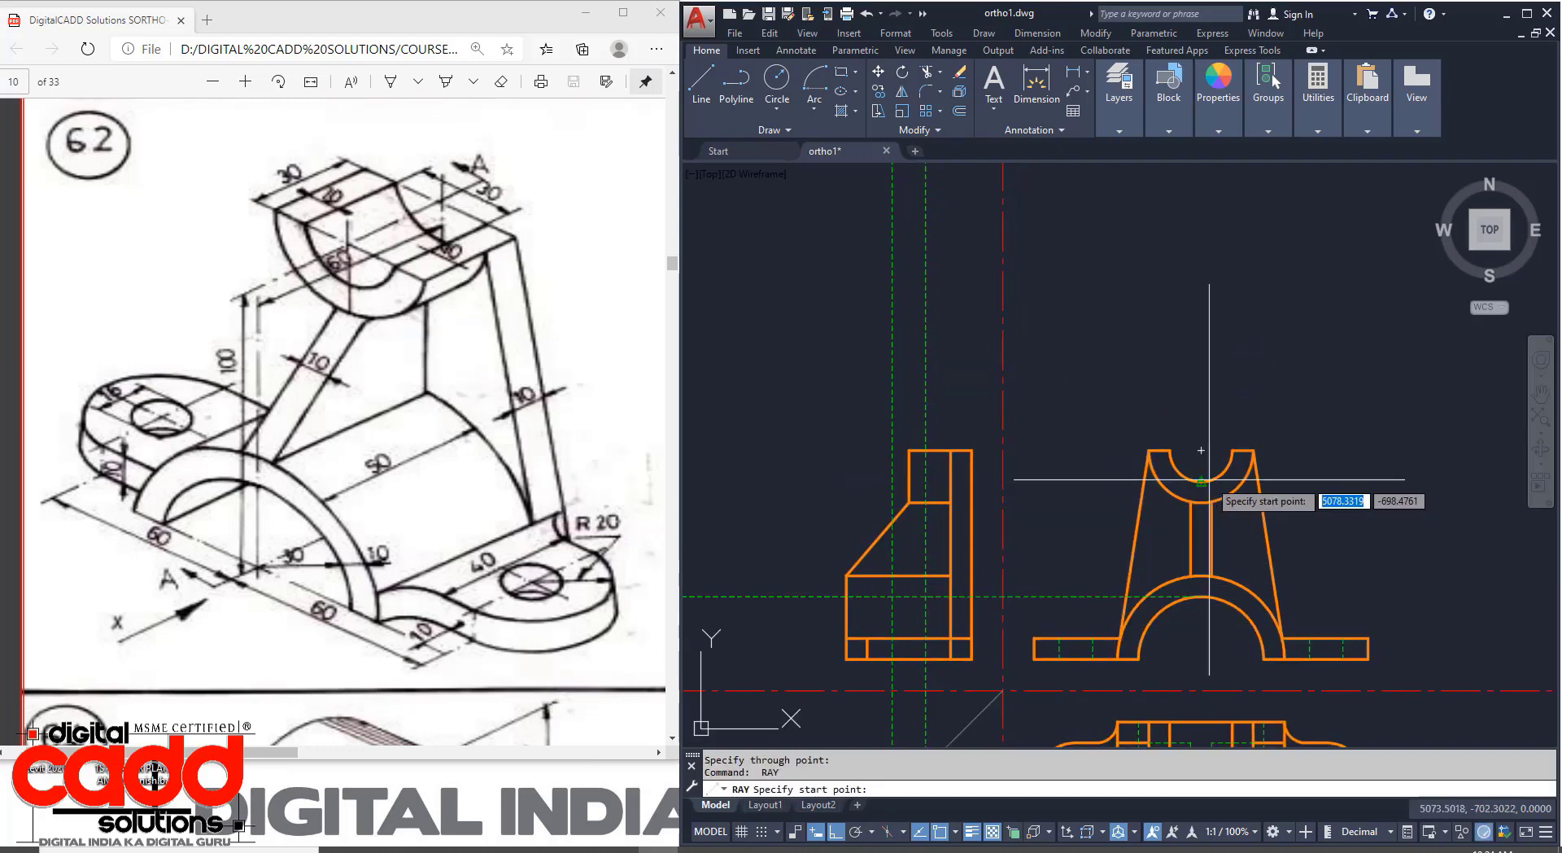
left_click(1201, 481)
left_click(1064, 491)
key("Return")
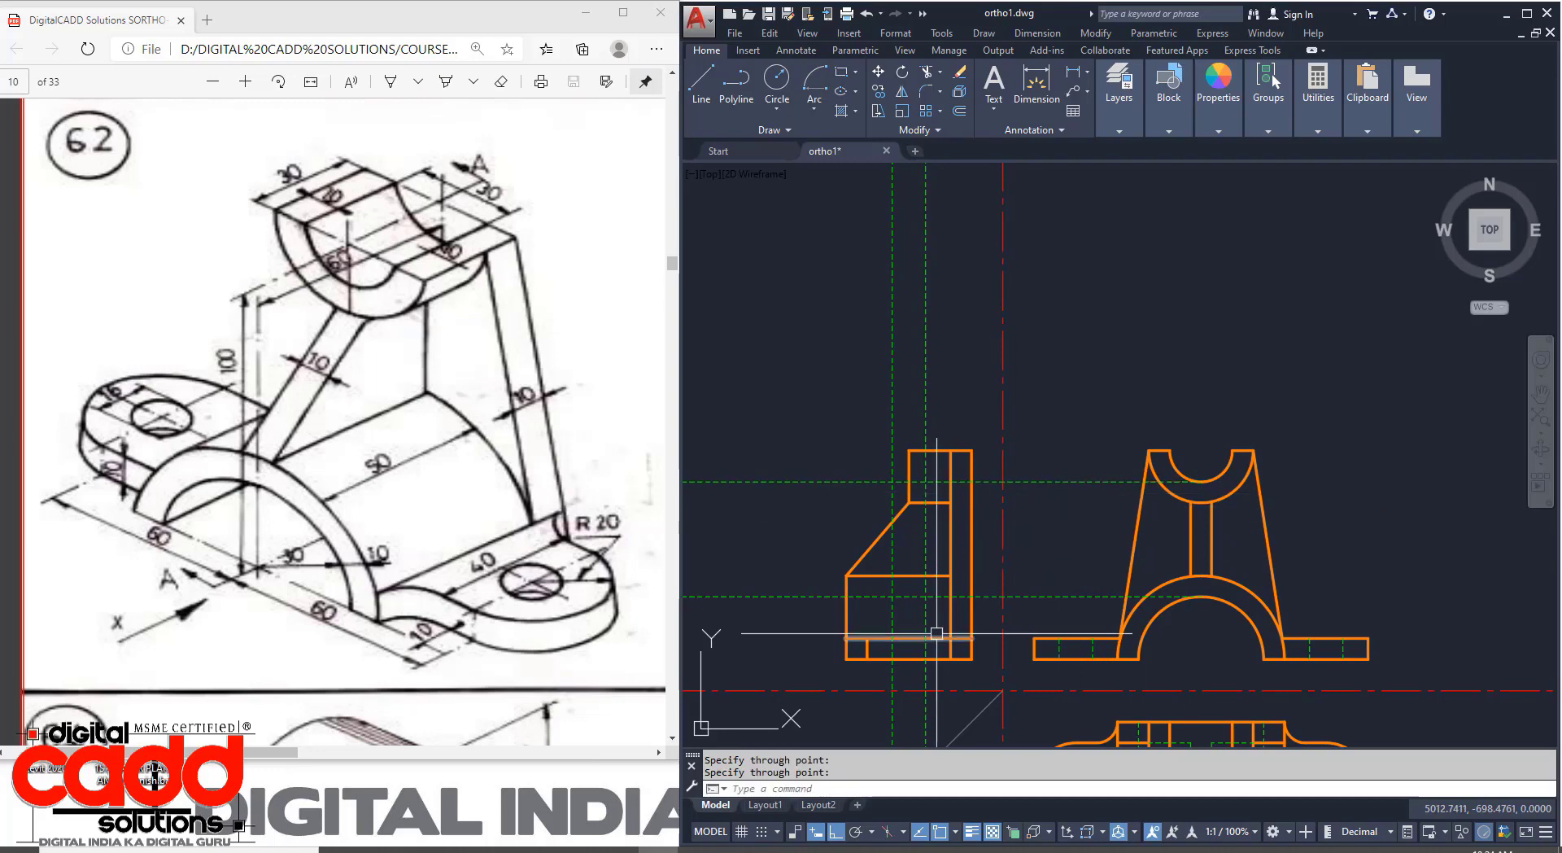
Trim the hole's two vertical rays below and above the side view's base flange.
middle_click_drag(913, 689, 977, 685)
type("T")
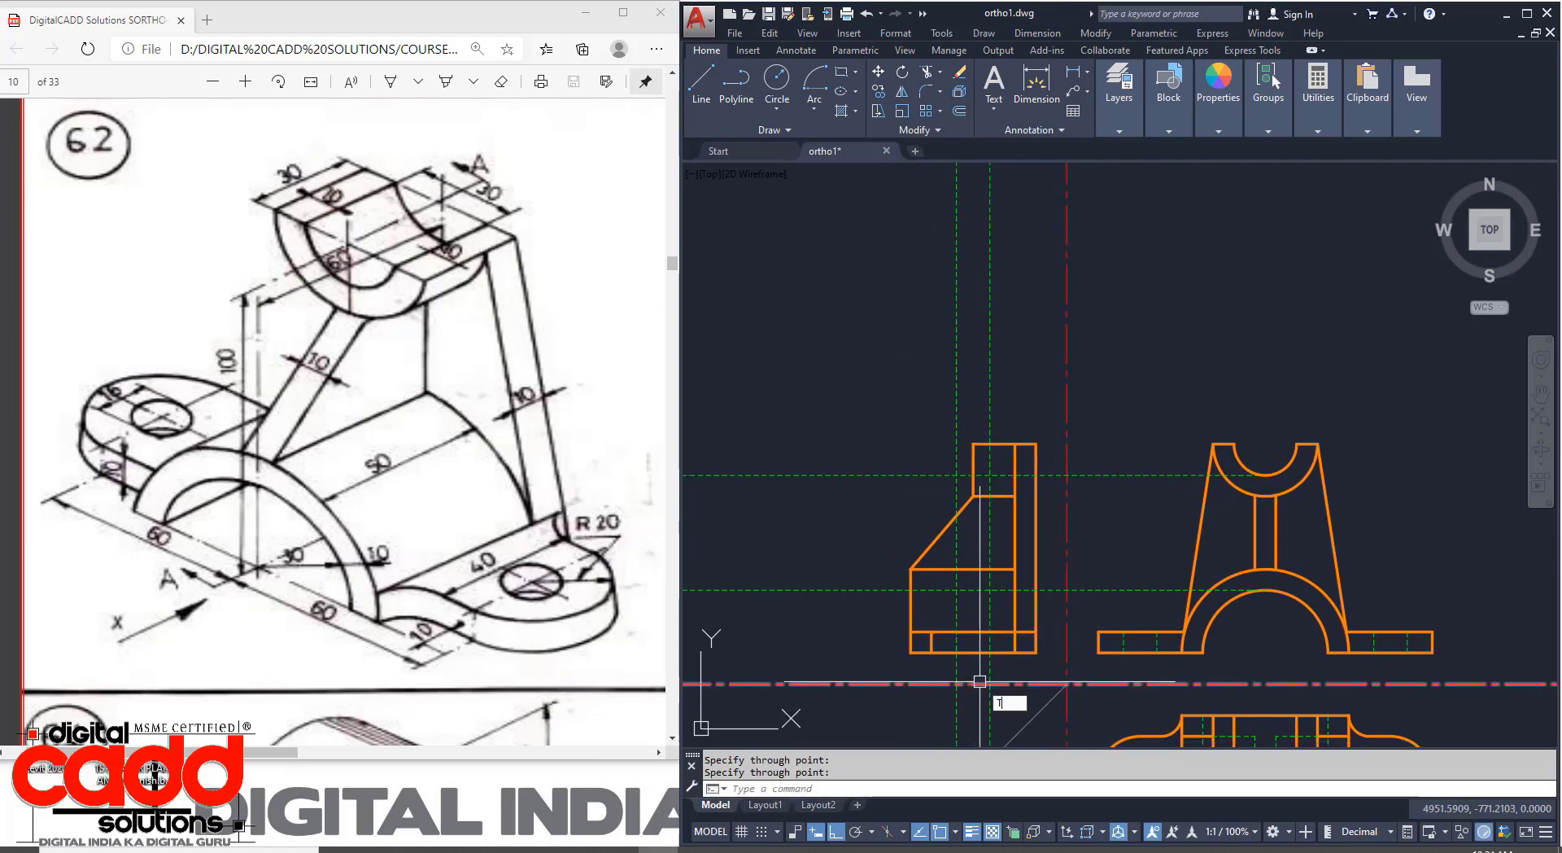
type("R")
key("Return")
scroll(1030, 647, "up", 2)
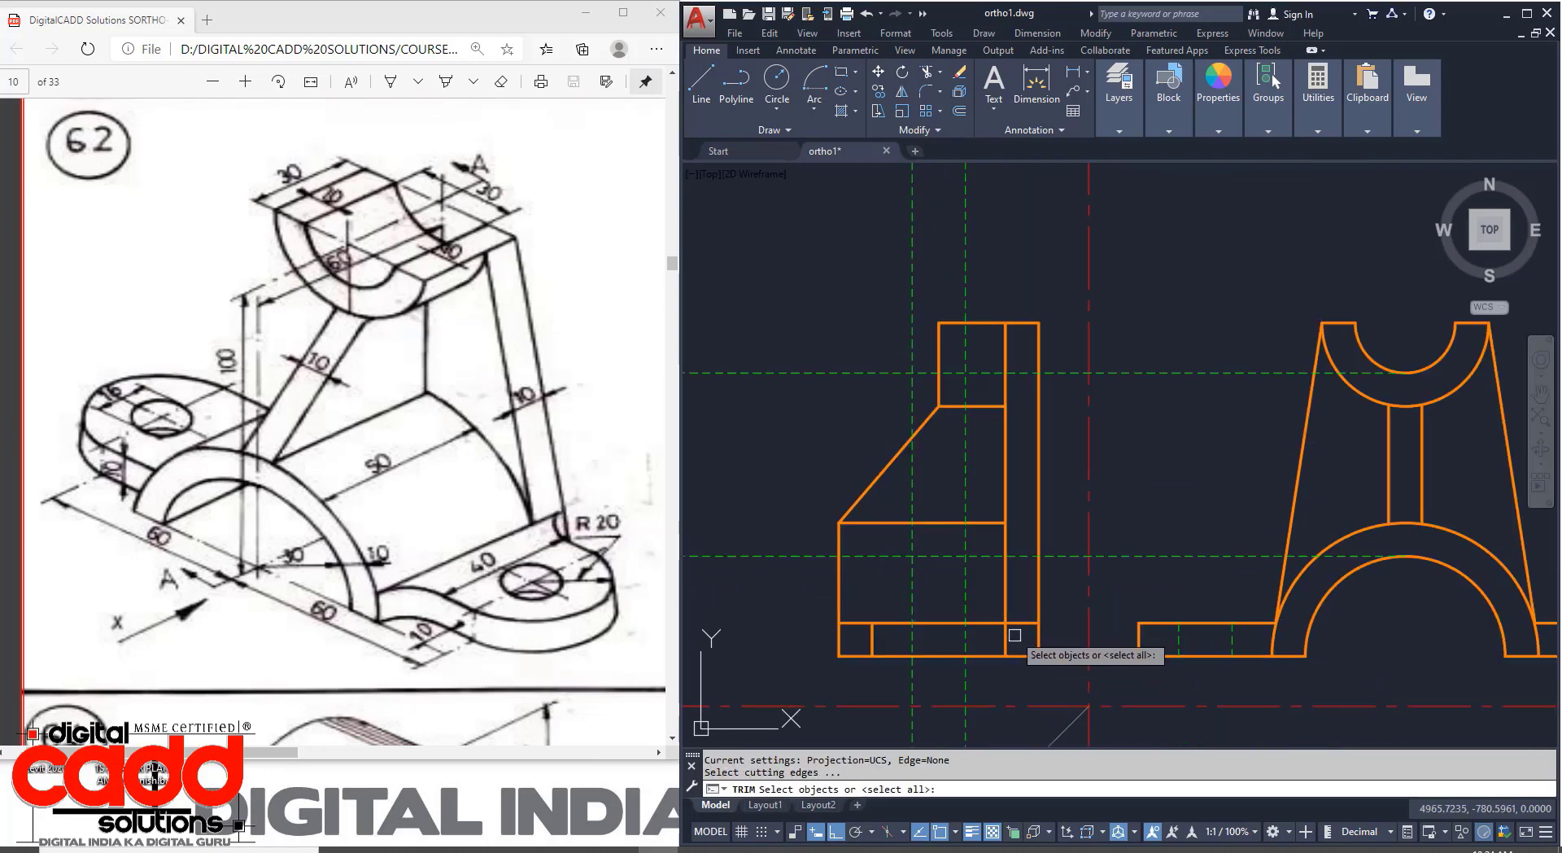
left_click(973, 600)
left_click(900, 664)
key("Return")
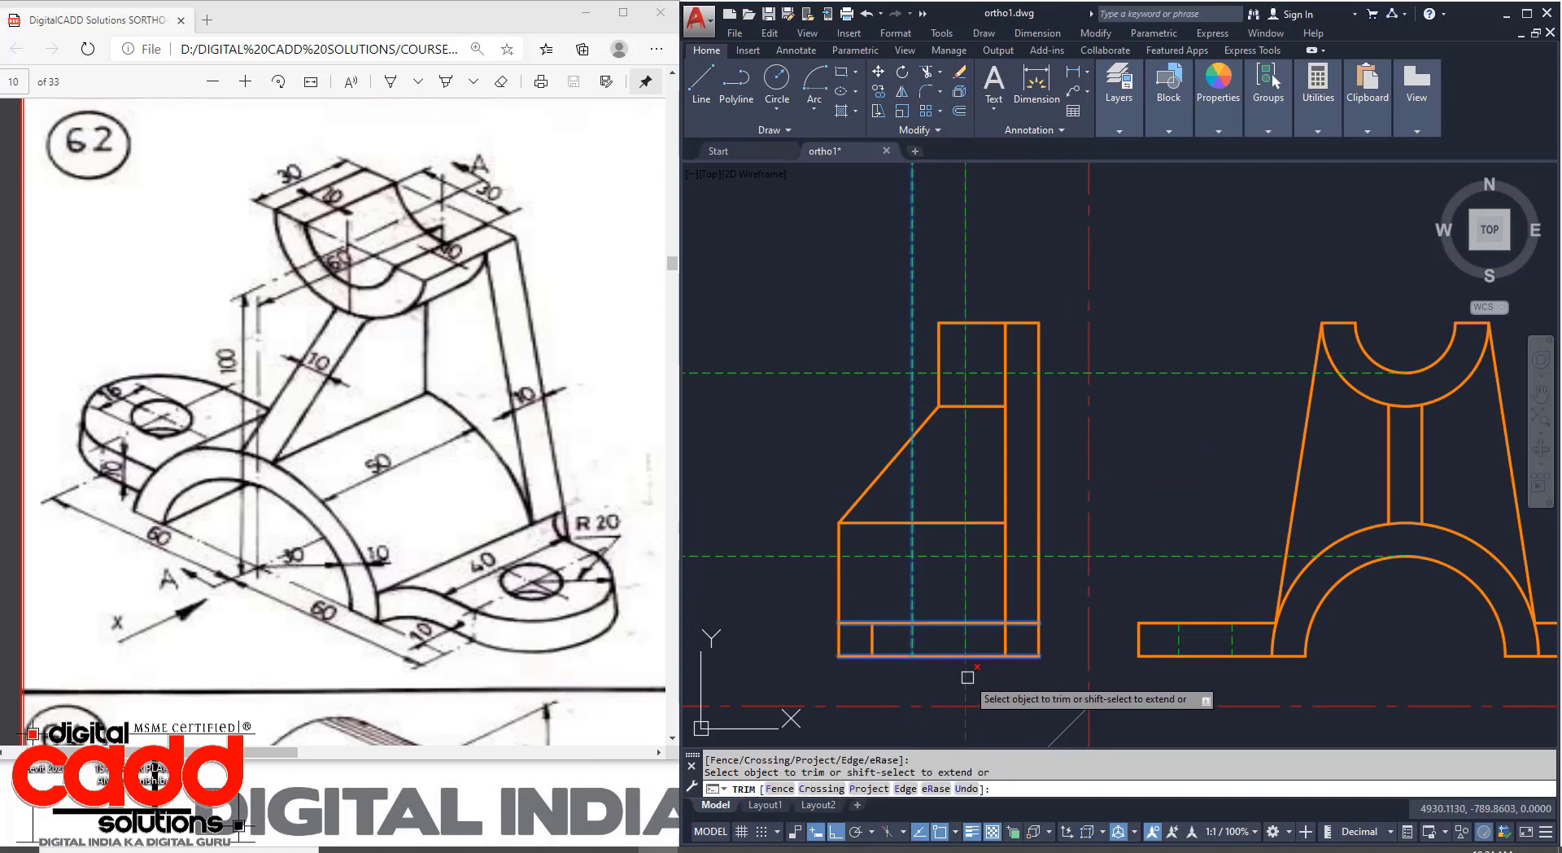
left_click(966, 677)
left_click(967, 614)
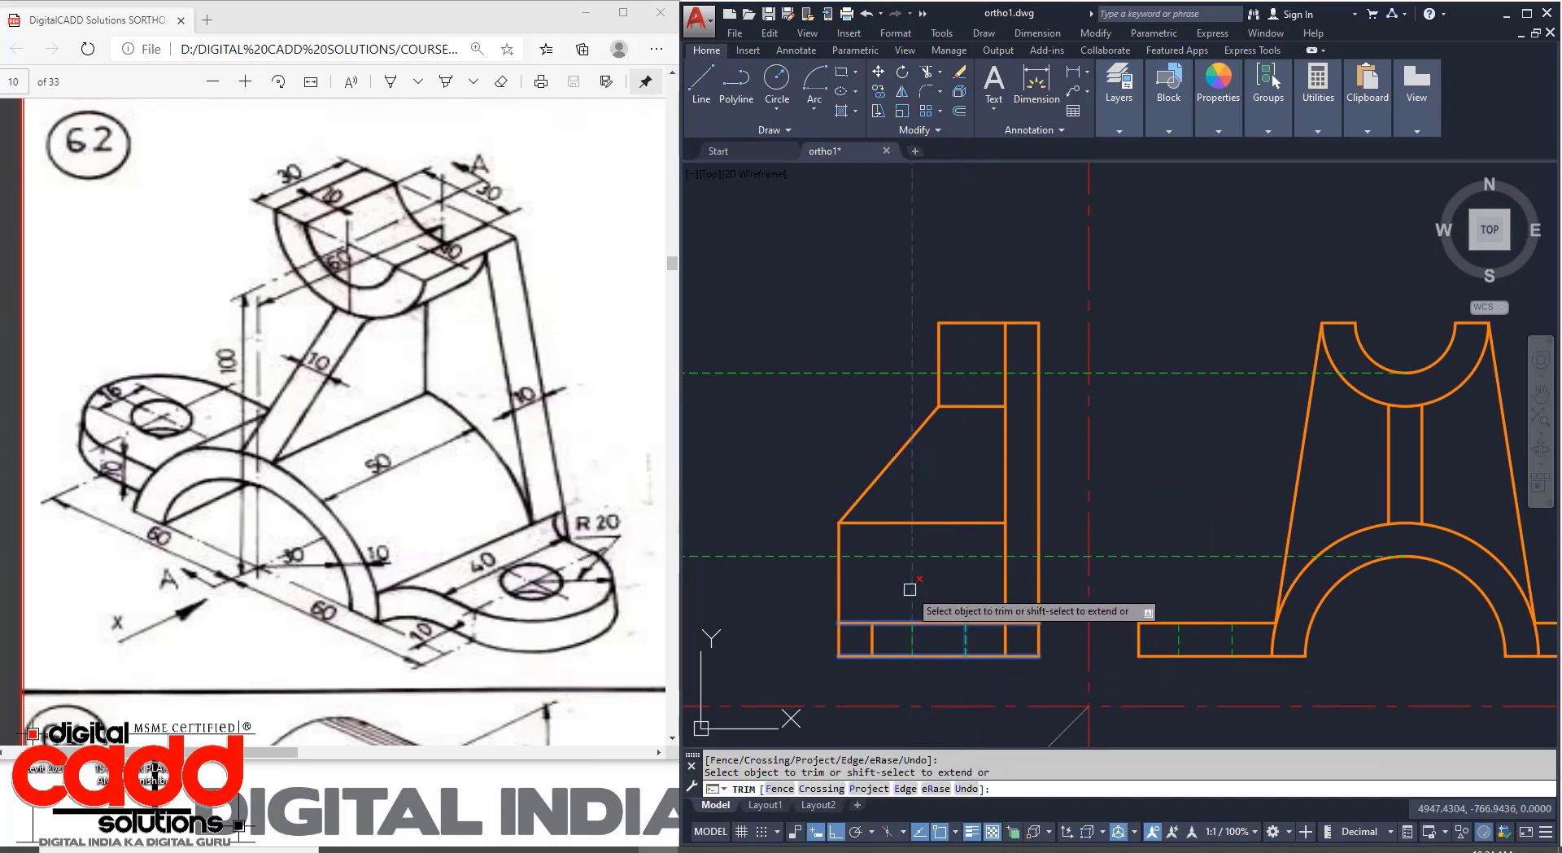
key("Return")
Trim the inner base arc's horizontal ray to the outer vertical edges of the side view's base.
key("Return")
left_click(1076, 532)
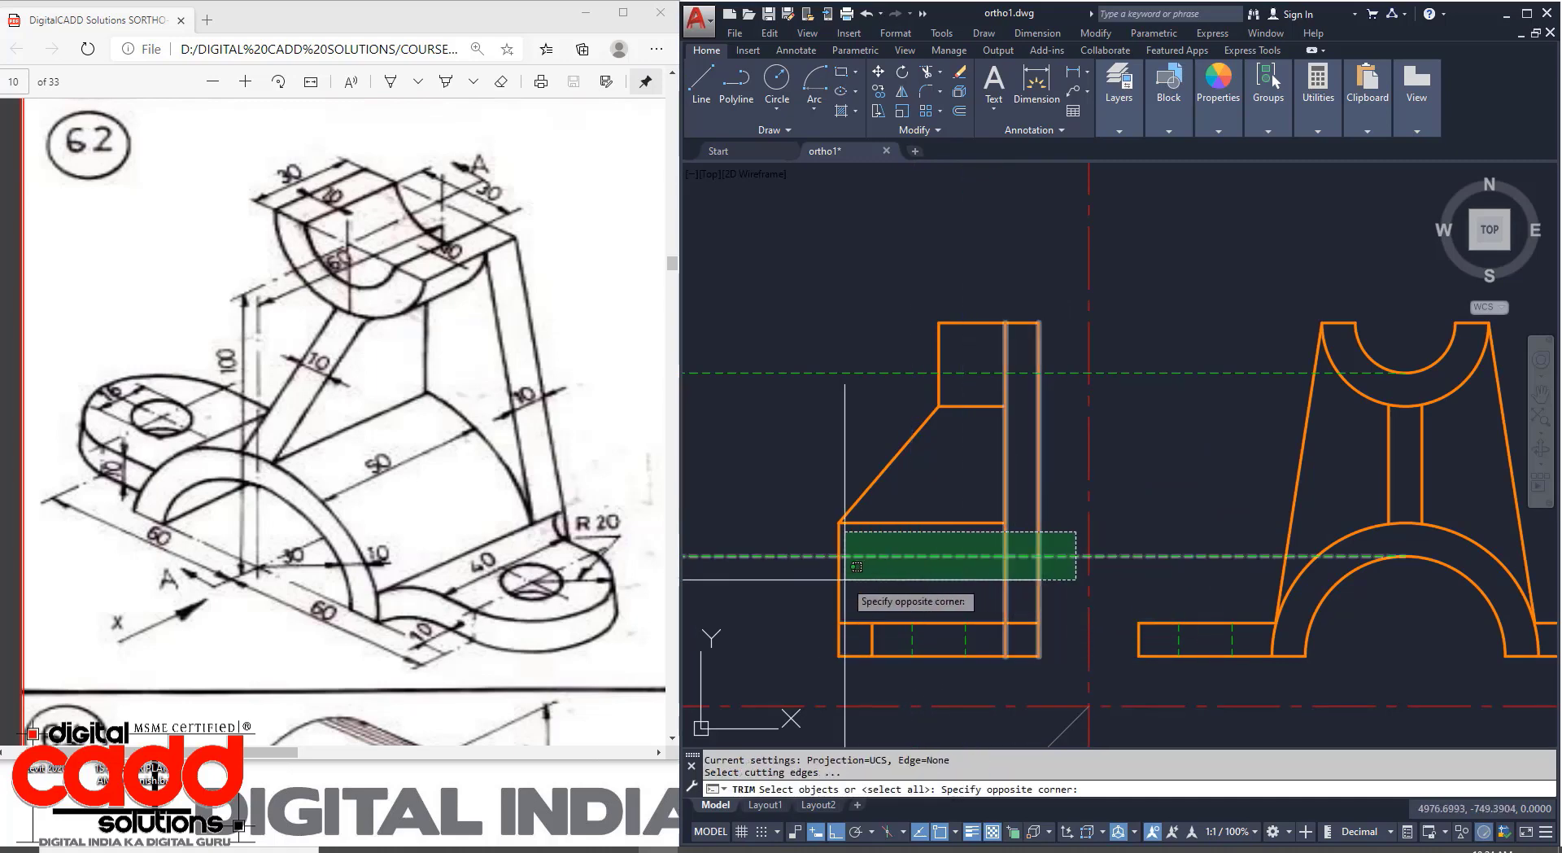
left_click(826, 574)
key("Return")
left_click(808, 556)
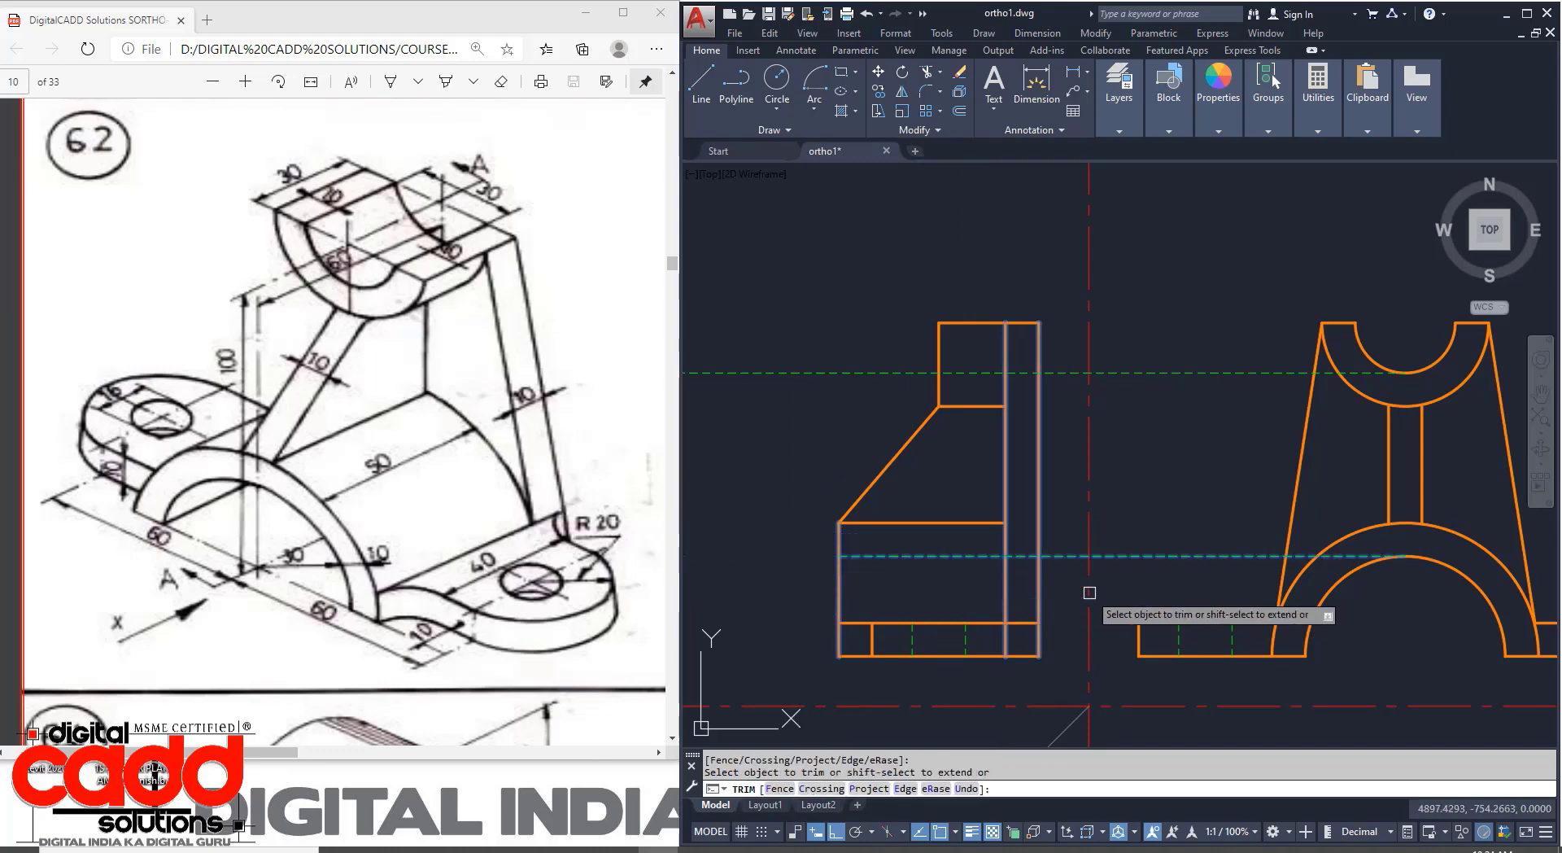
left_click(1066, 555)
key("Return")
Trim the saddle arc's horizontal ray to the outer vertical edges of the side view's saddle.
key("Return")
left_click(1064, 331)
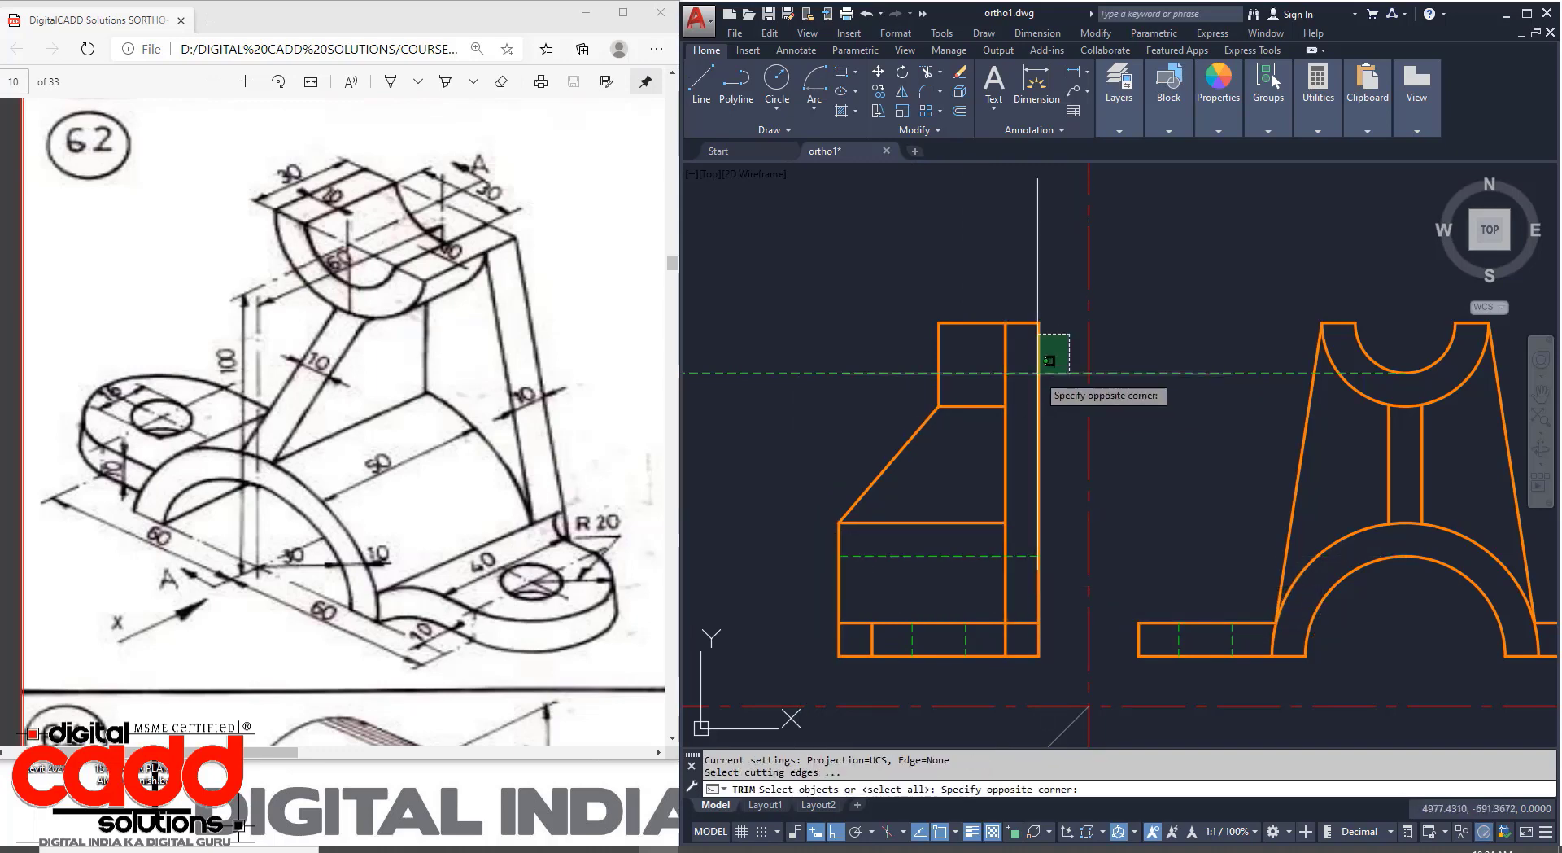
left_click(909, 382)
key("Return")
left_click(903, 373)
left_click(1057, 373)
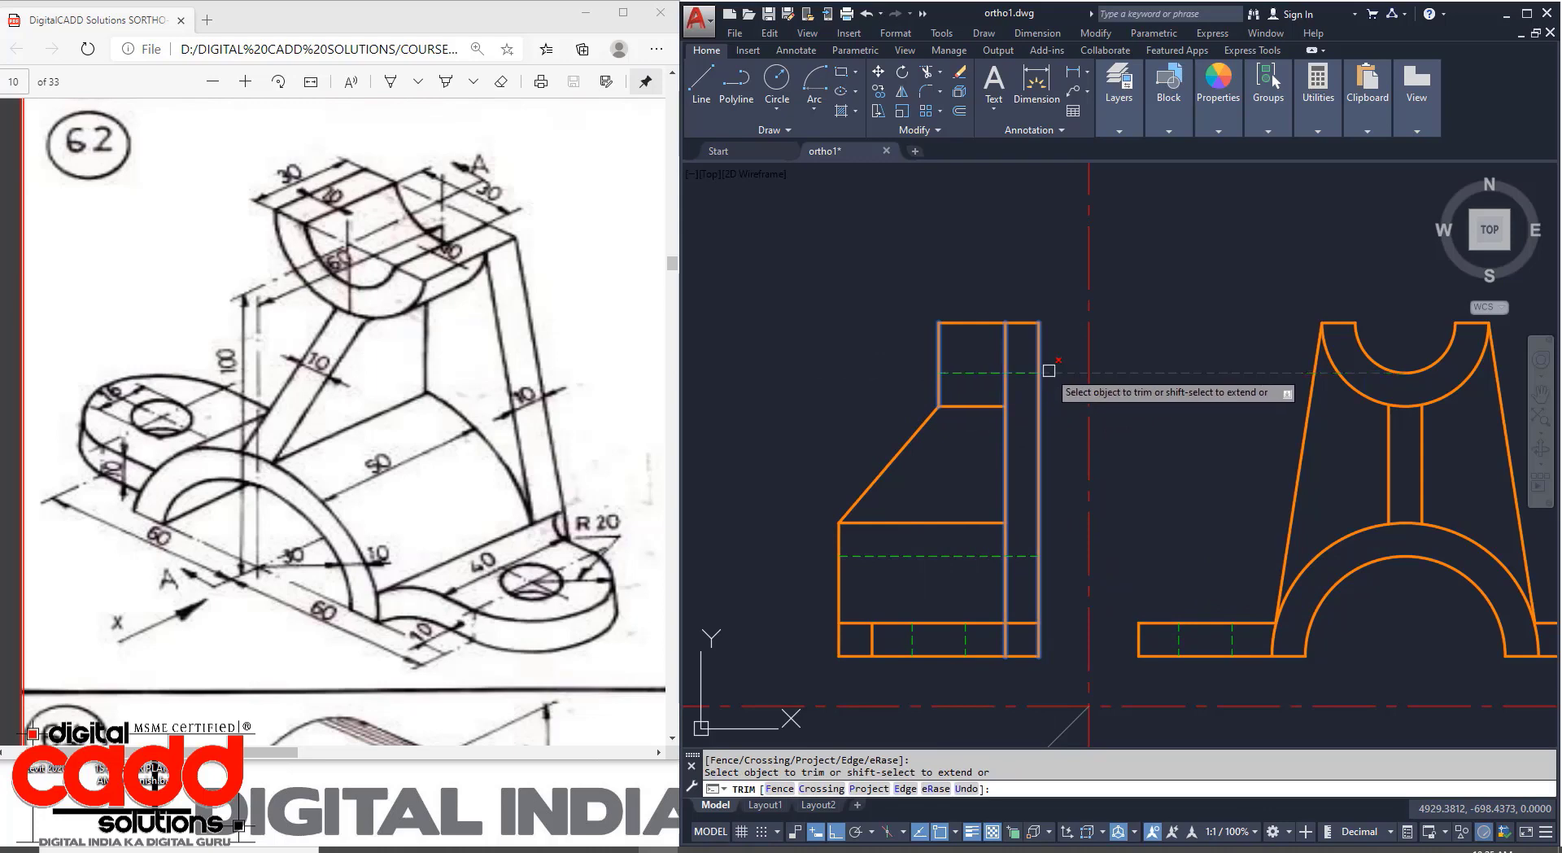
key("Return")
Erase the two horizontal projection rays extending leftward from the top view's left hole.
scroll(1016, 460, "down", 2)
mouse_move(1077, 621)
middle_mouse_down()
mouse_move(987, 422)
mouse_move(1090, 431)
middle_mouse_up()
left_click(863, 581)
left_click(797, 451)
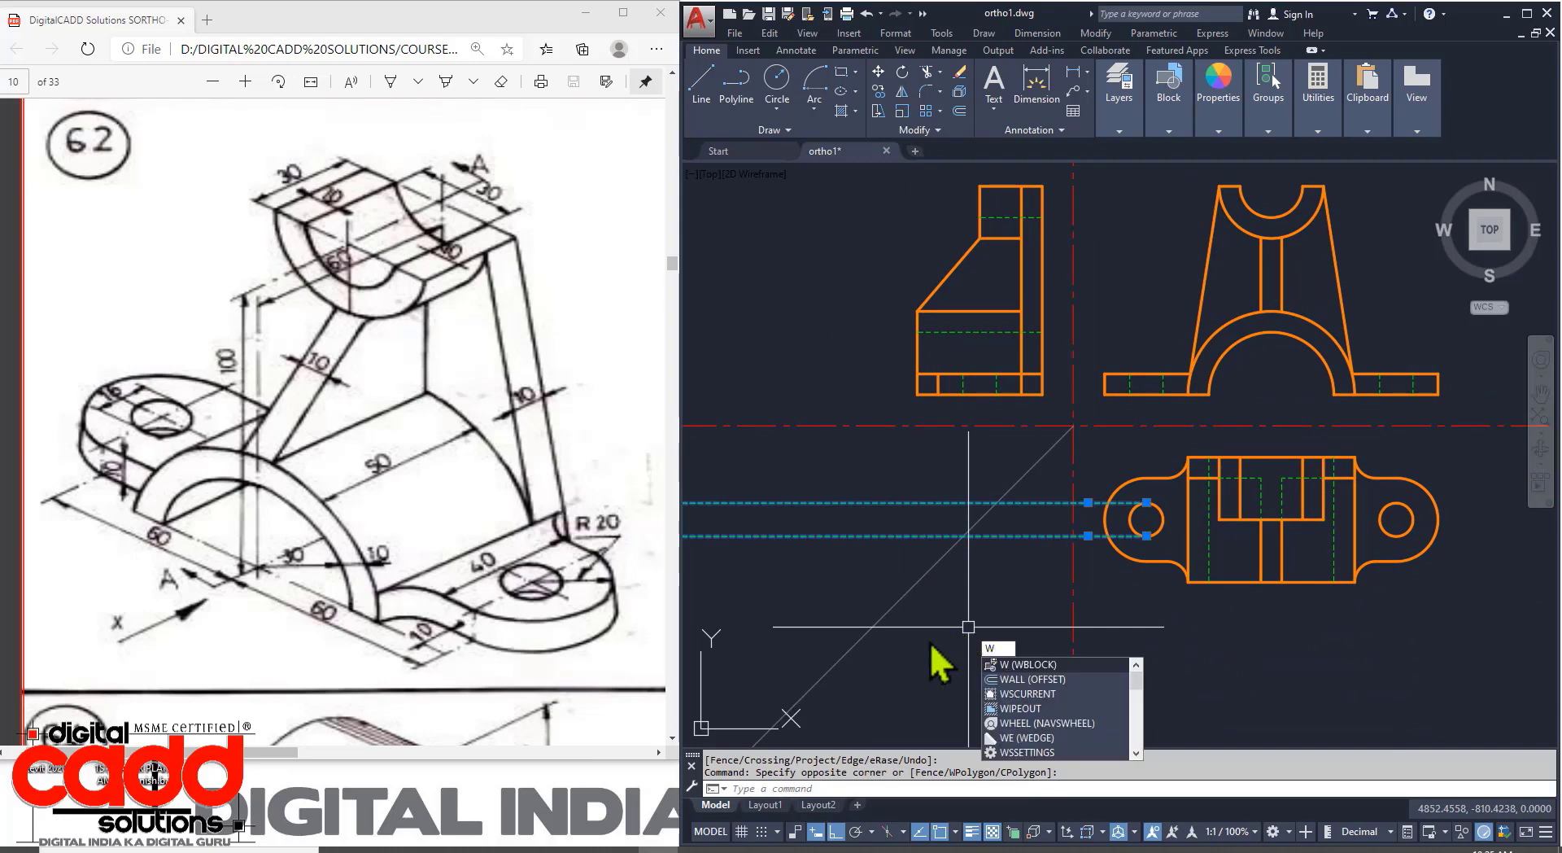
key("BackSpace")
type("E")
key("Return")
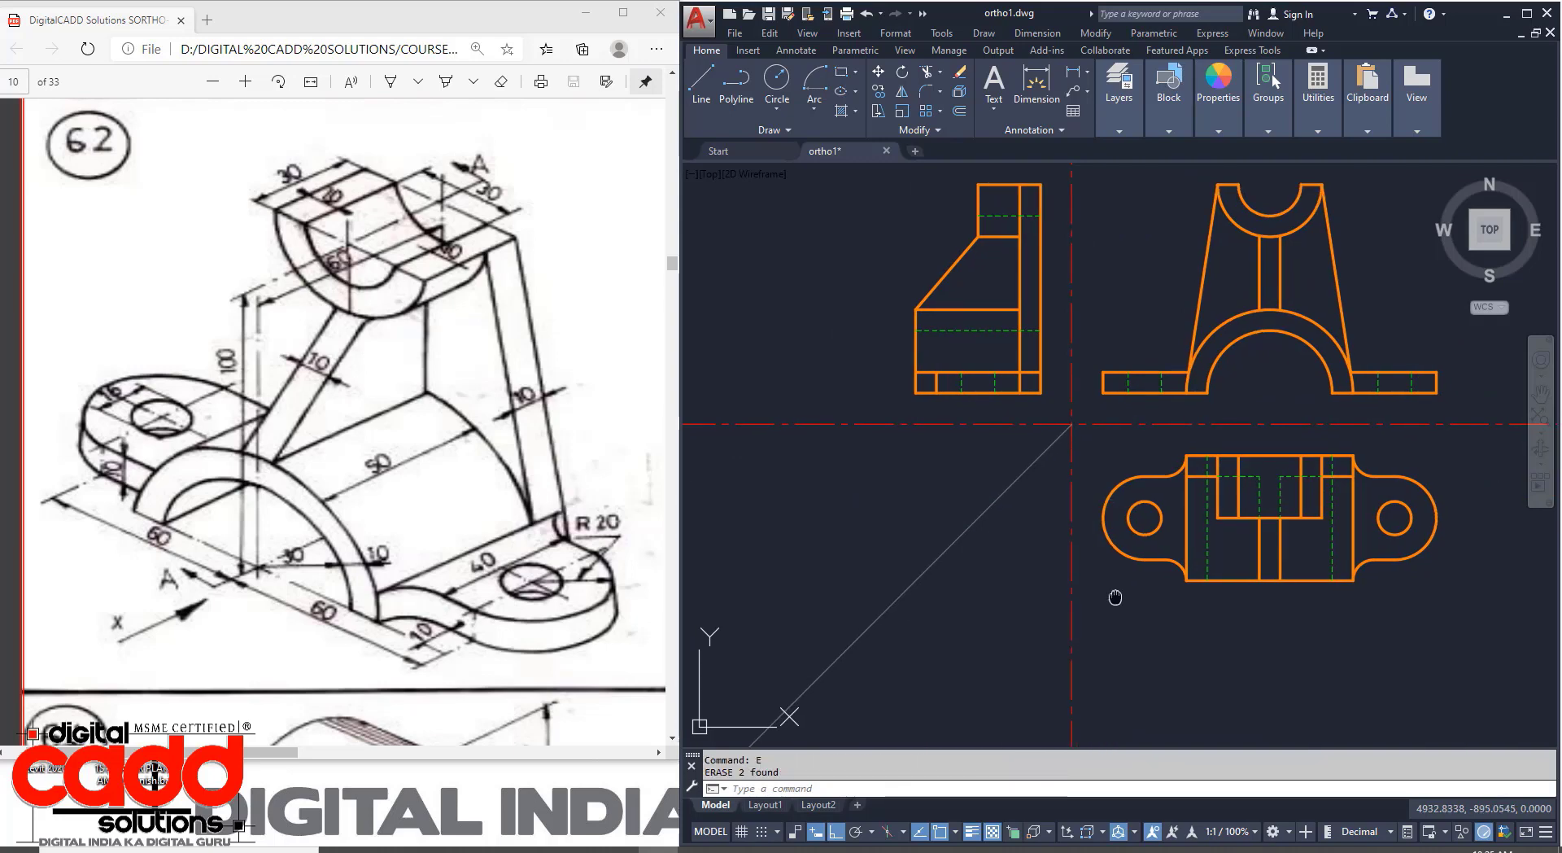
middle_click_drag(1112, 591, 1013, 718)
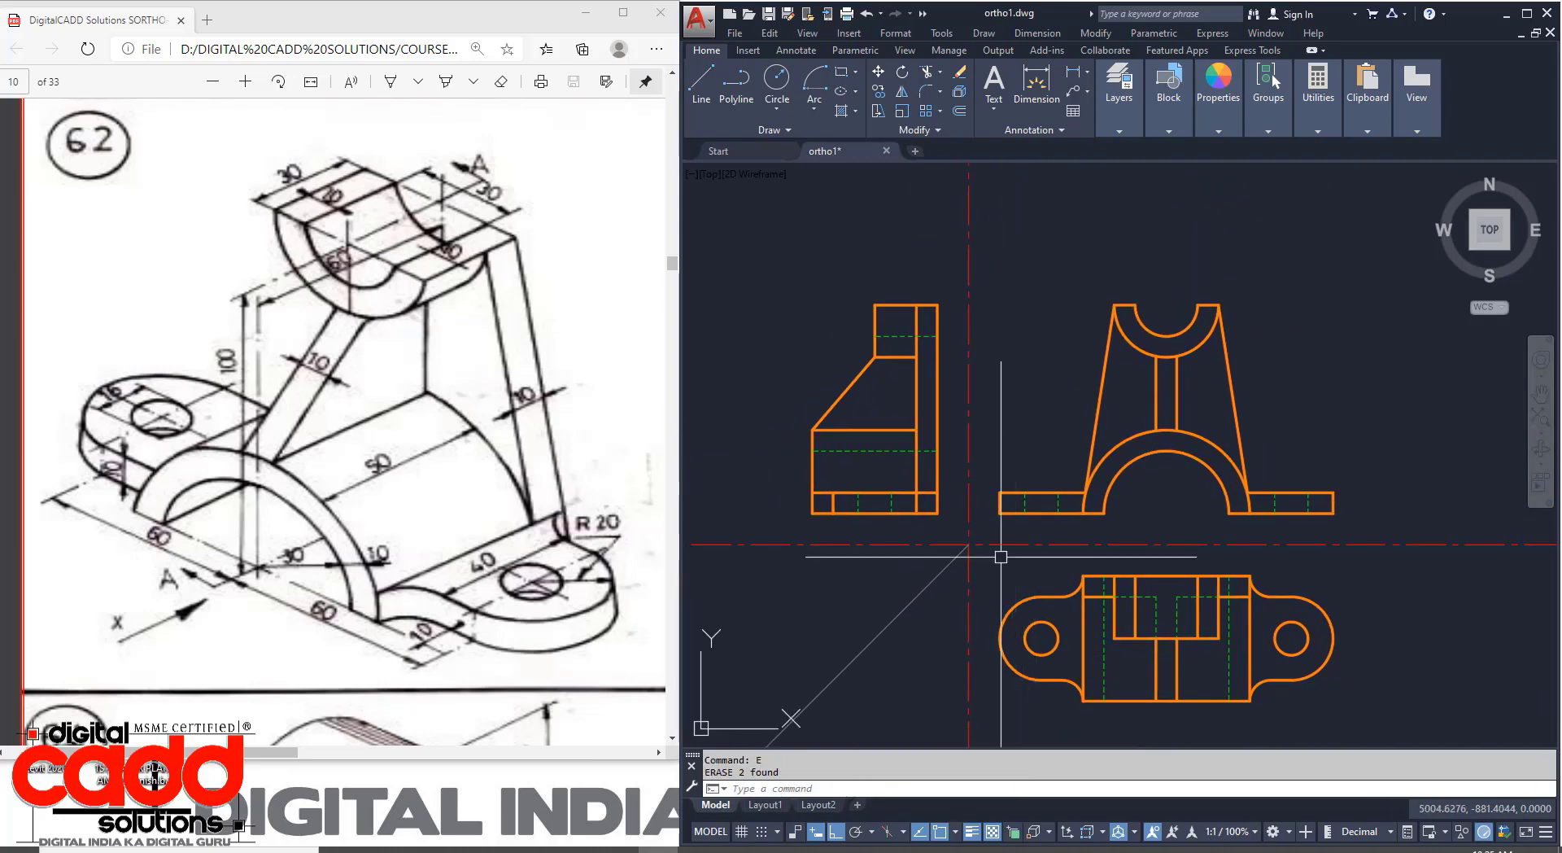
middle_click_drag(989, 580, 973, 538)
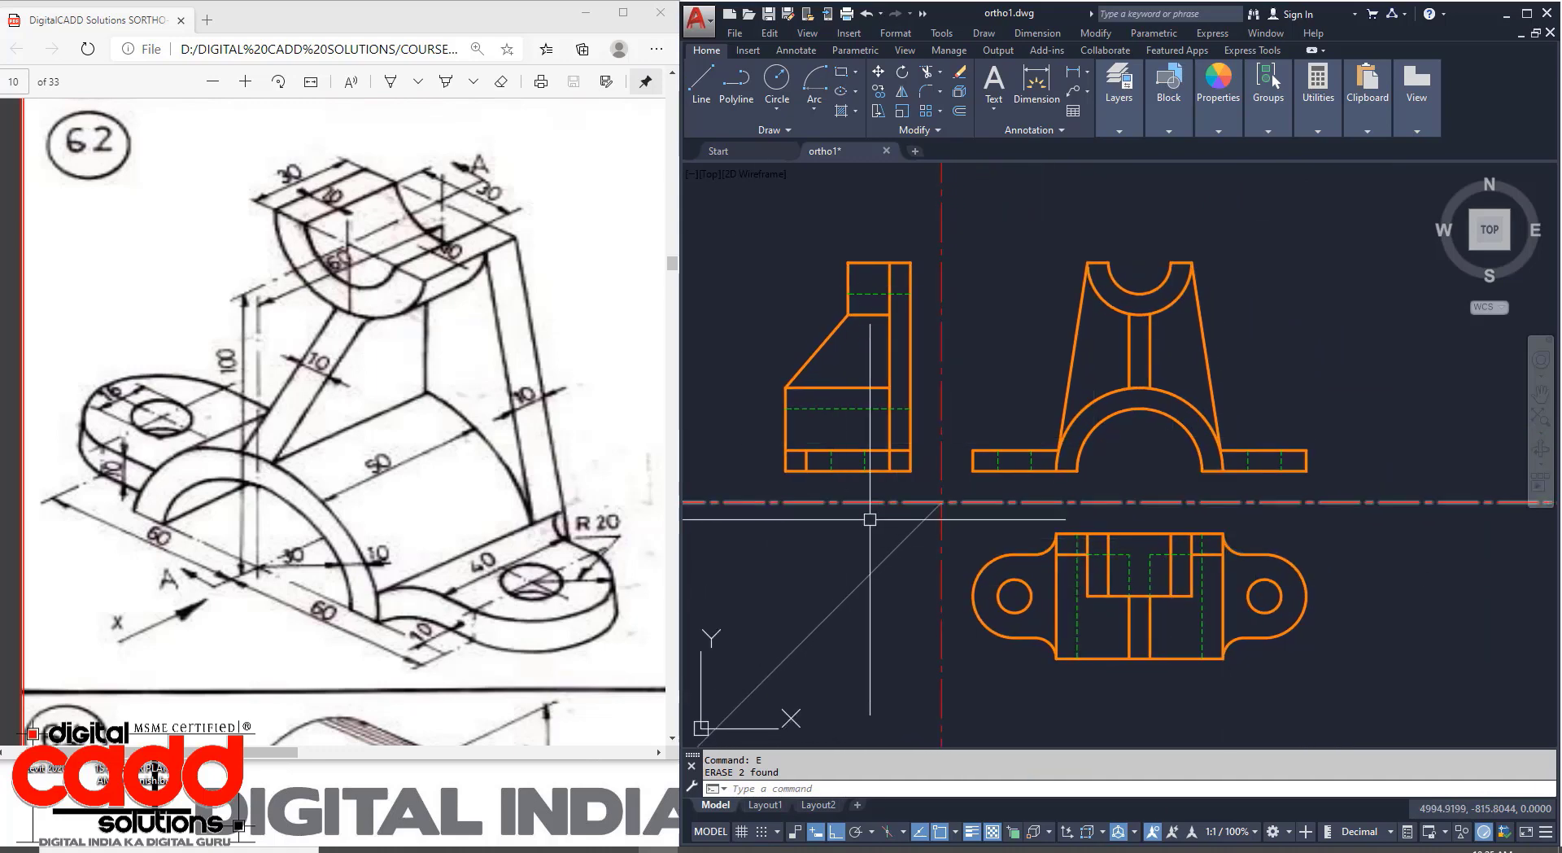
mouse_move(871, 547)
middle_mouse_down()
mouse_move(886, 540)
mouse_move(858, 551)
mouse_move(922, 559)
middle_mouse_up()
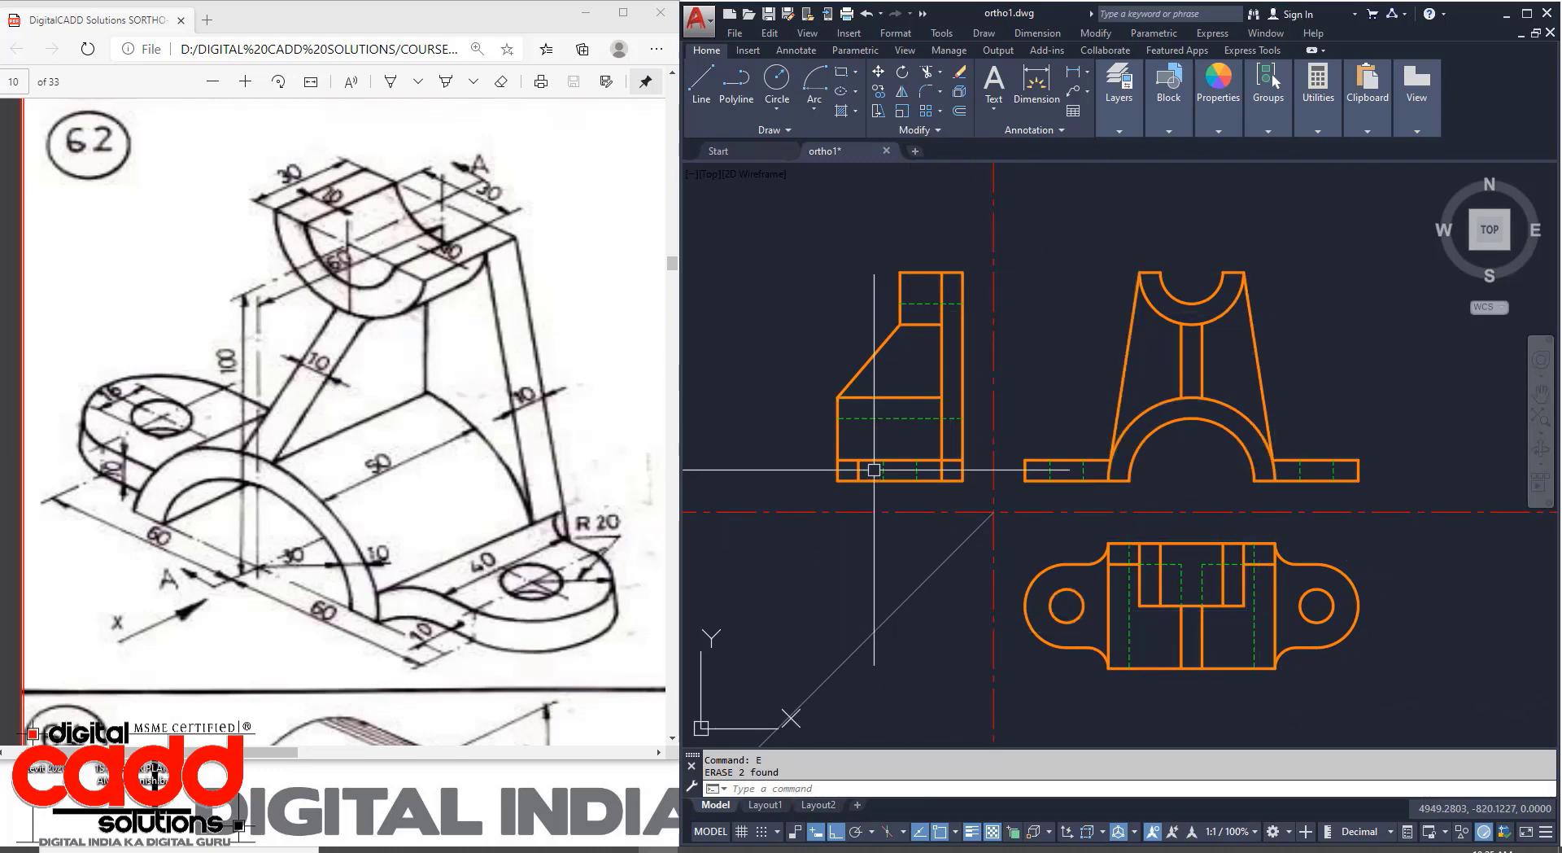
mouse_move(980, 548)
middle_mouse_down()
mouse_move(917, 555)
mouse_move(980, 522)
mouse_move(935, 543)
middle_mouse_up()
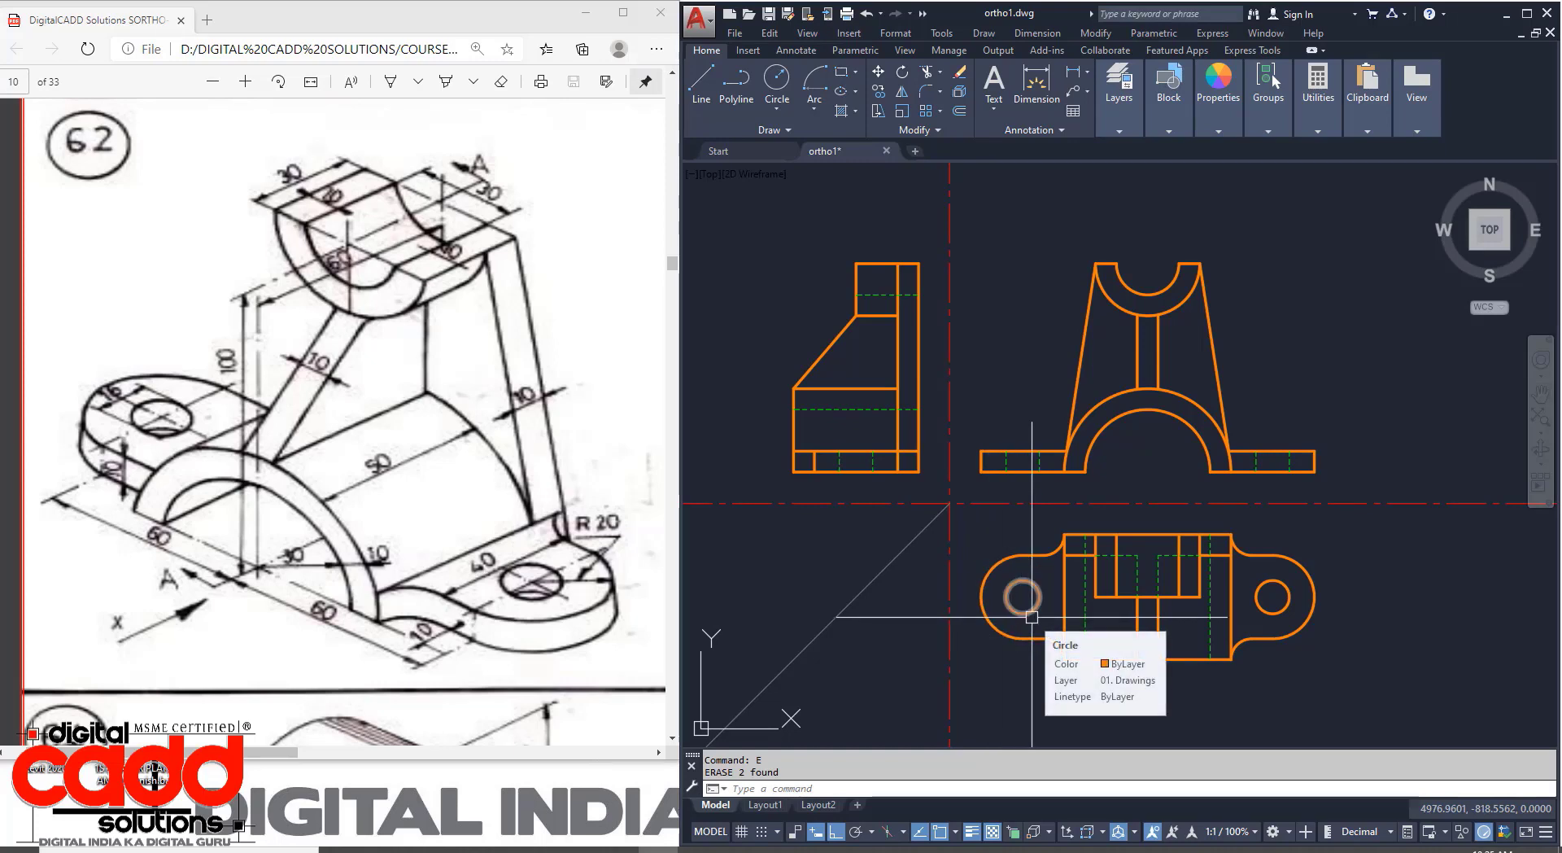
middle_click_drag(1032, 617, 997, 609)
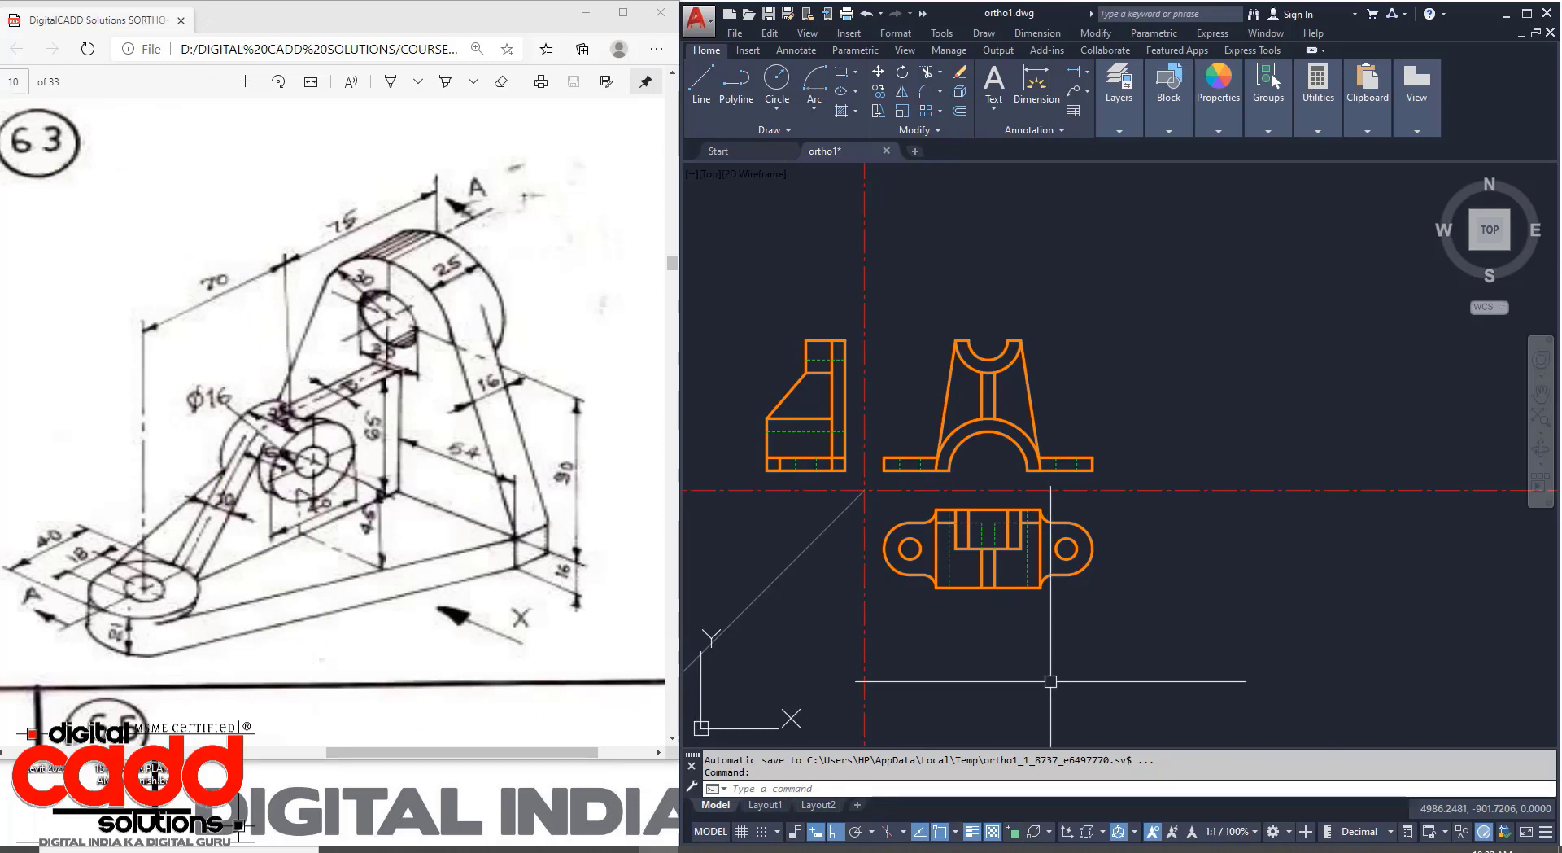
Copy the vertical reference line horizontally to an empty area well to the right of the finished bracket views.
scroll(951, 445, "down", 4)
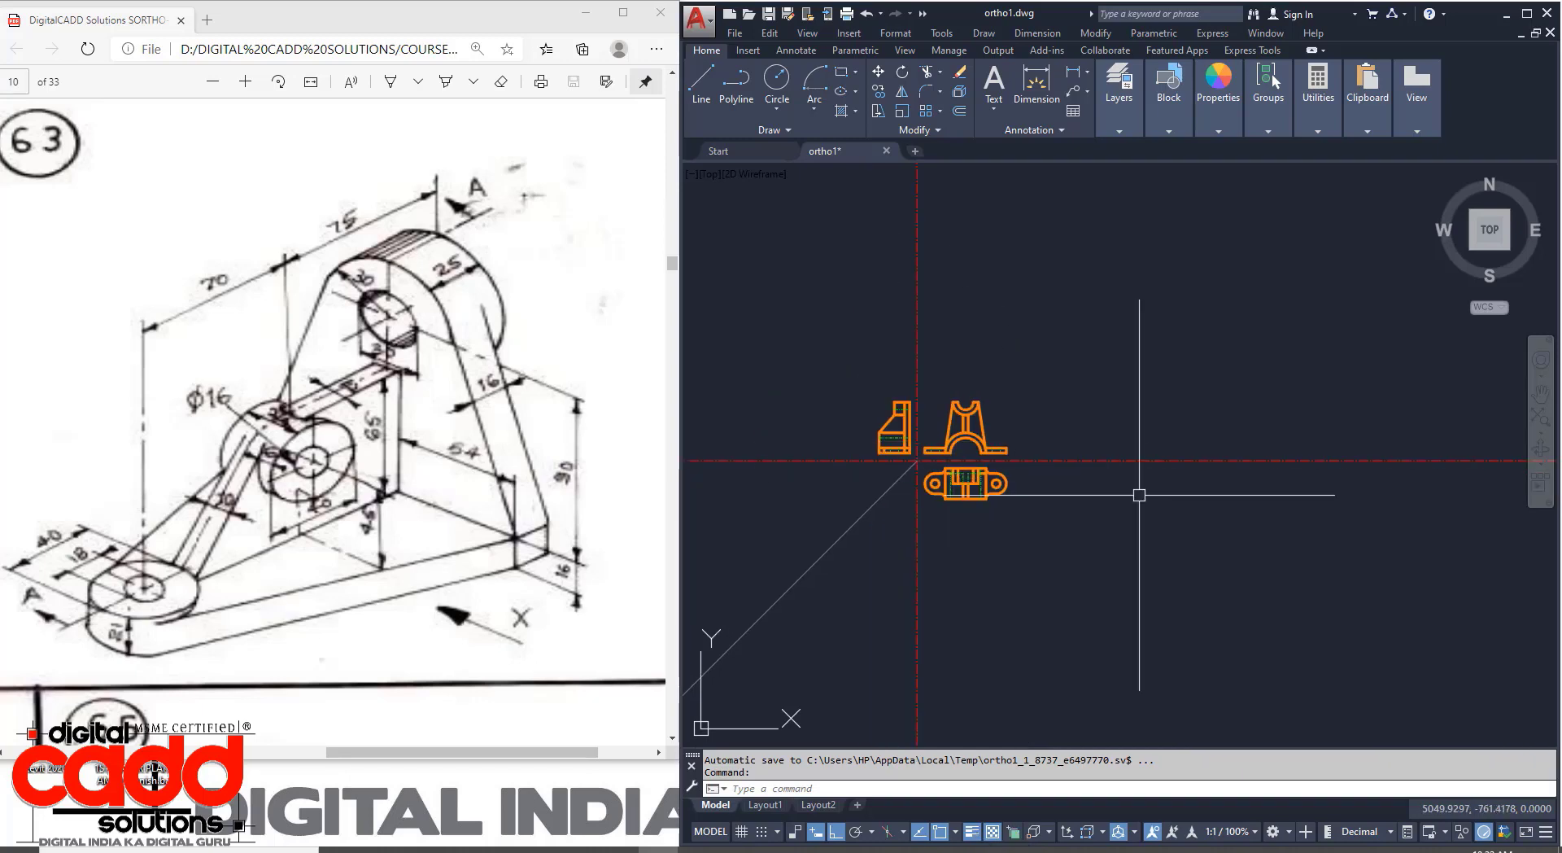
middle_click_drag(1140, 495, 996, 544)
left_click(758, 286)
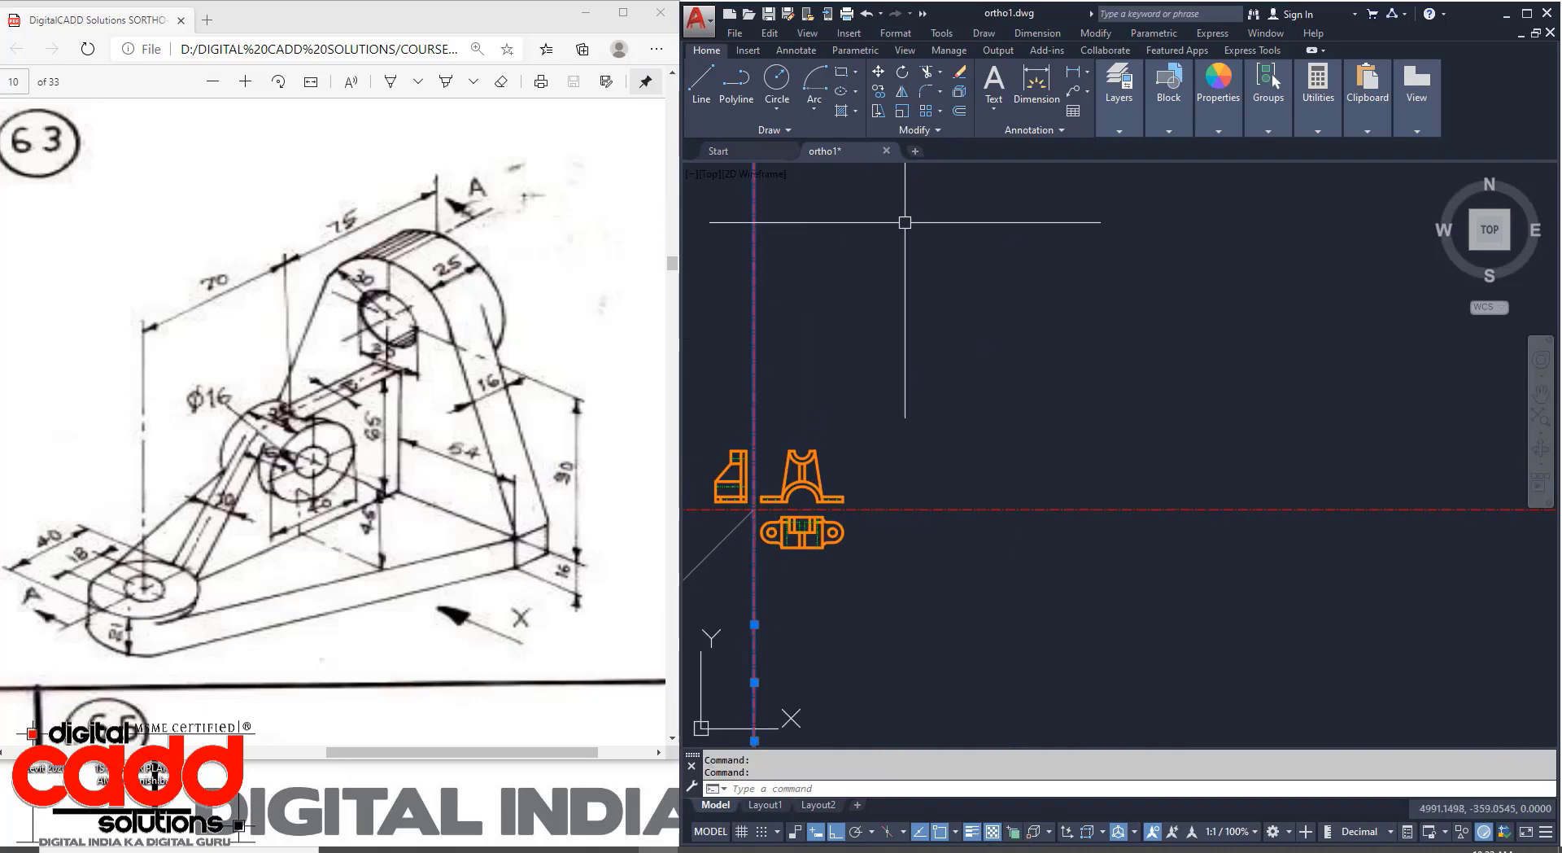
left_click(879, 92)
left_click(754, 333)
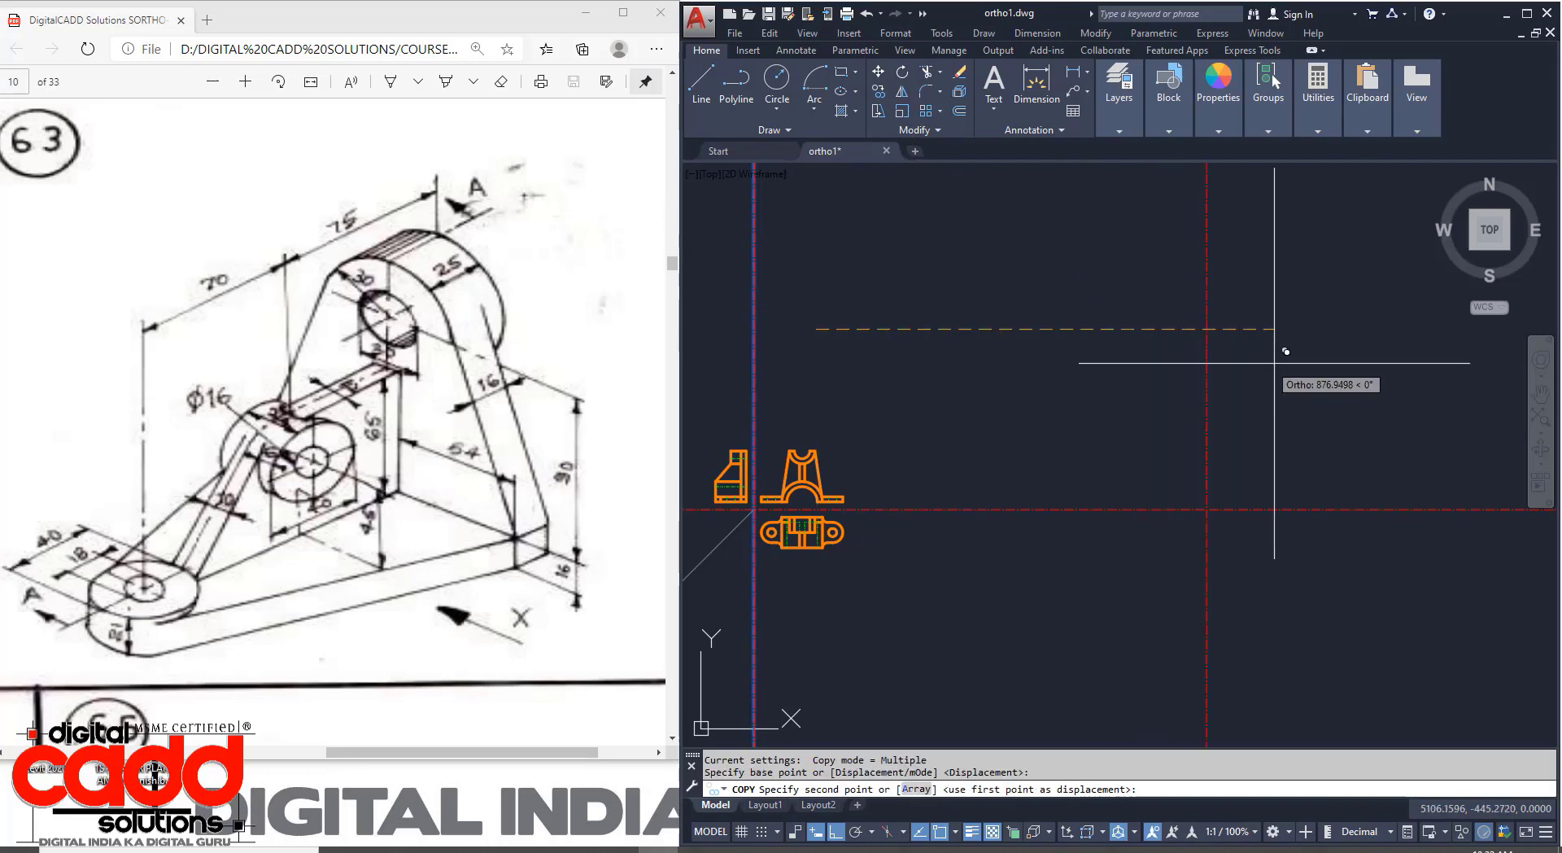
left_click(1265, 366)
middle_click_drag(1302, 496, 1107, 530)
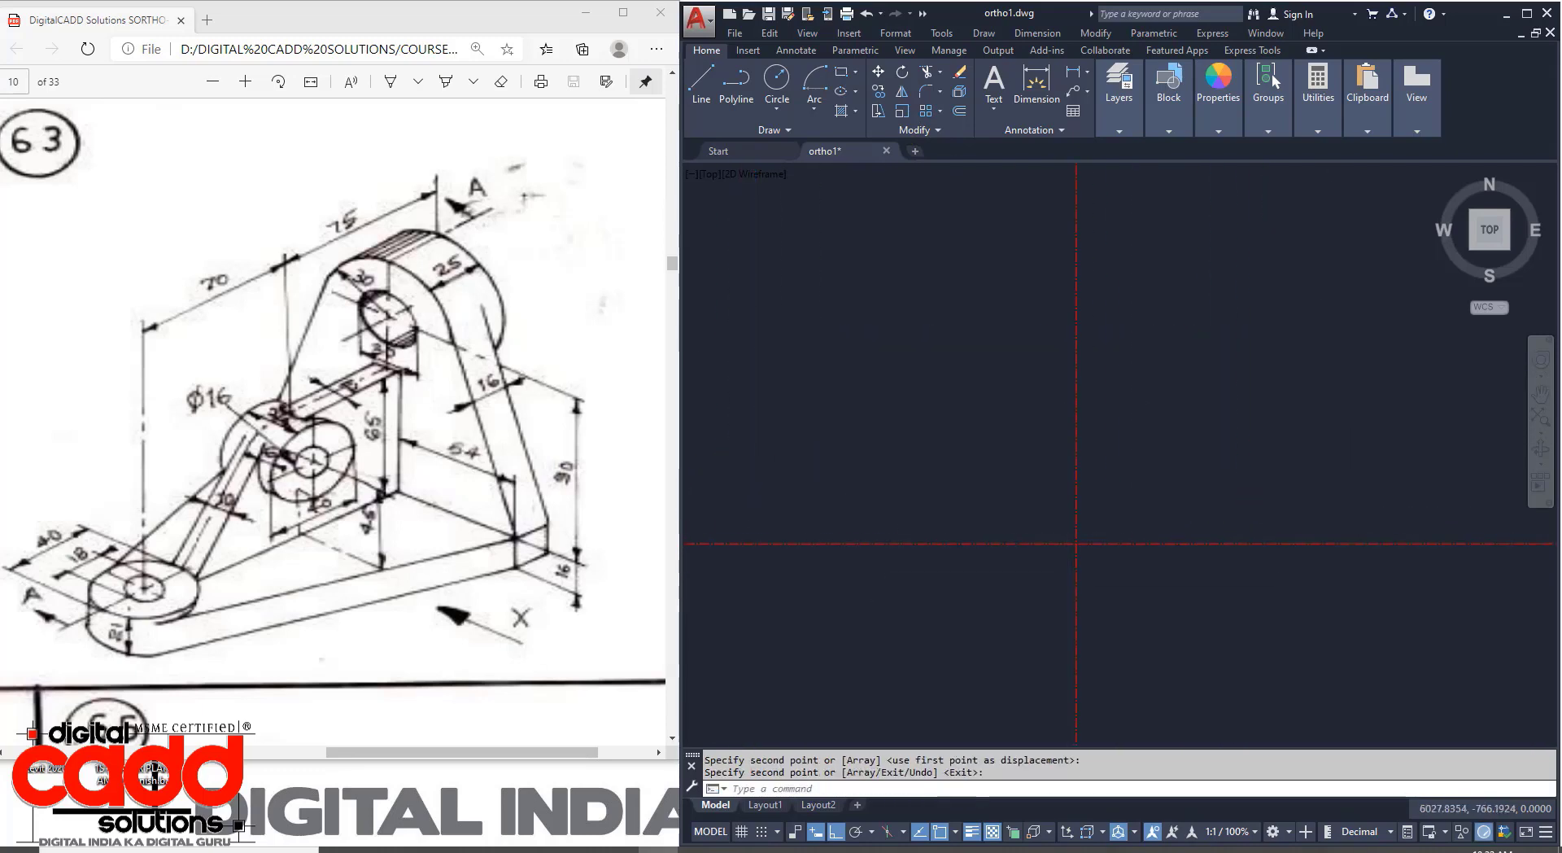
Offset the copied vertical reference line by 15 to both sides.
scroll(1070, 598, "up", 4)
key("Return")
type("1")
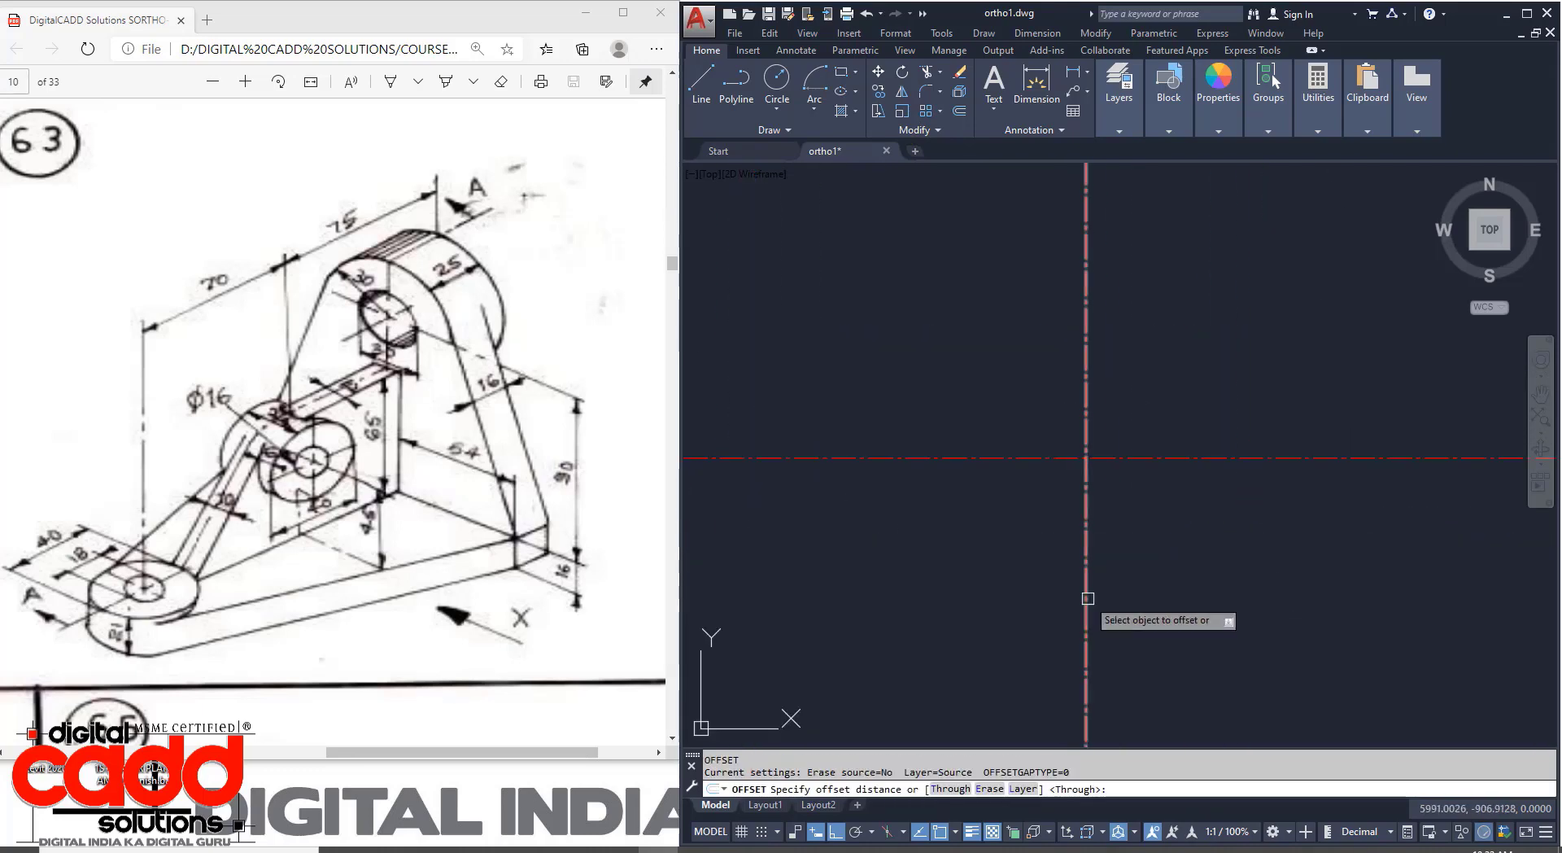
type("5")
key("Return")
left_click(1087, 537)
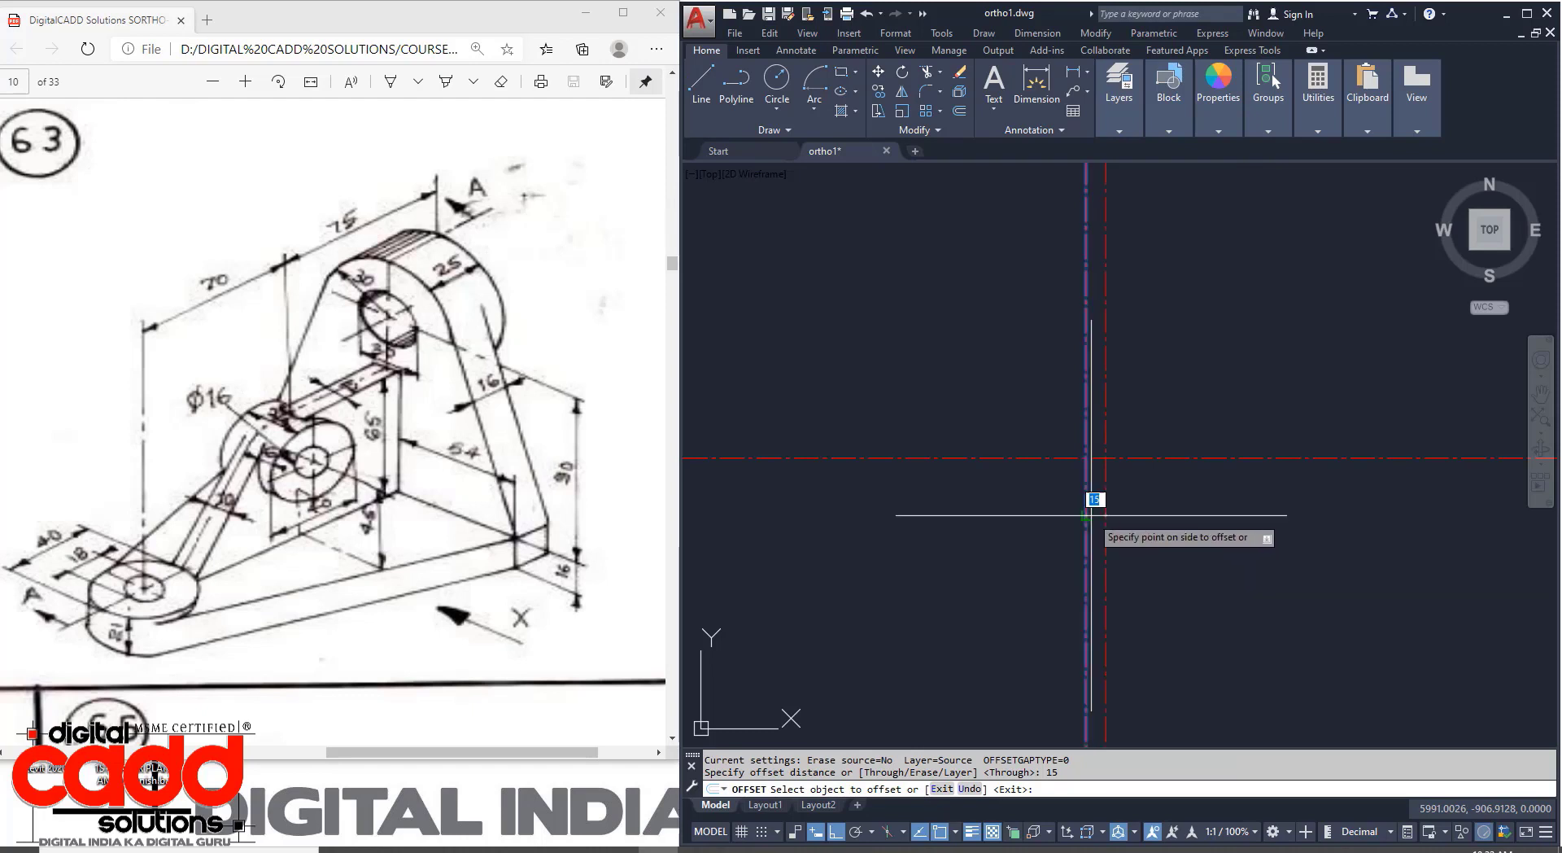
left_click(1062, 521)
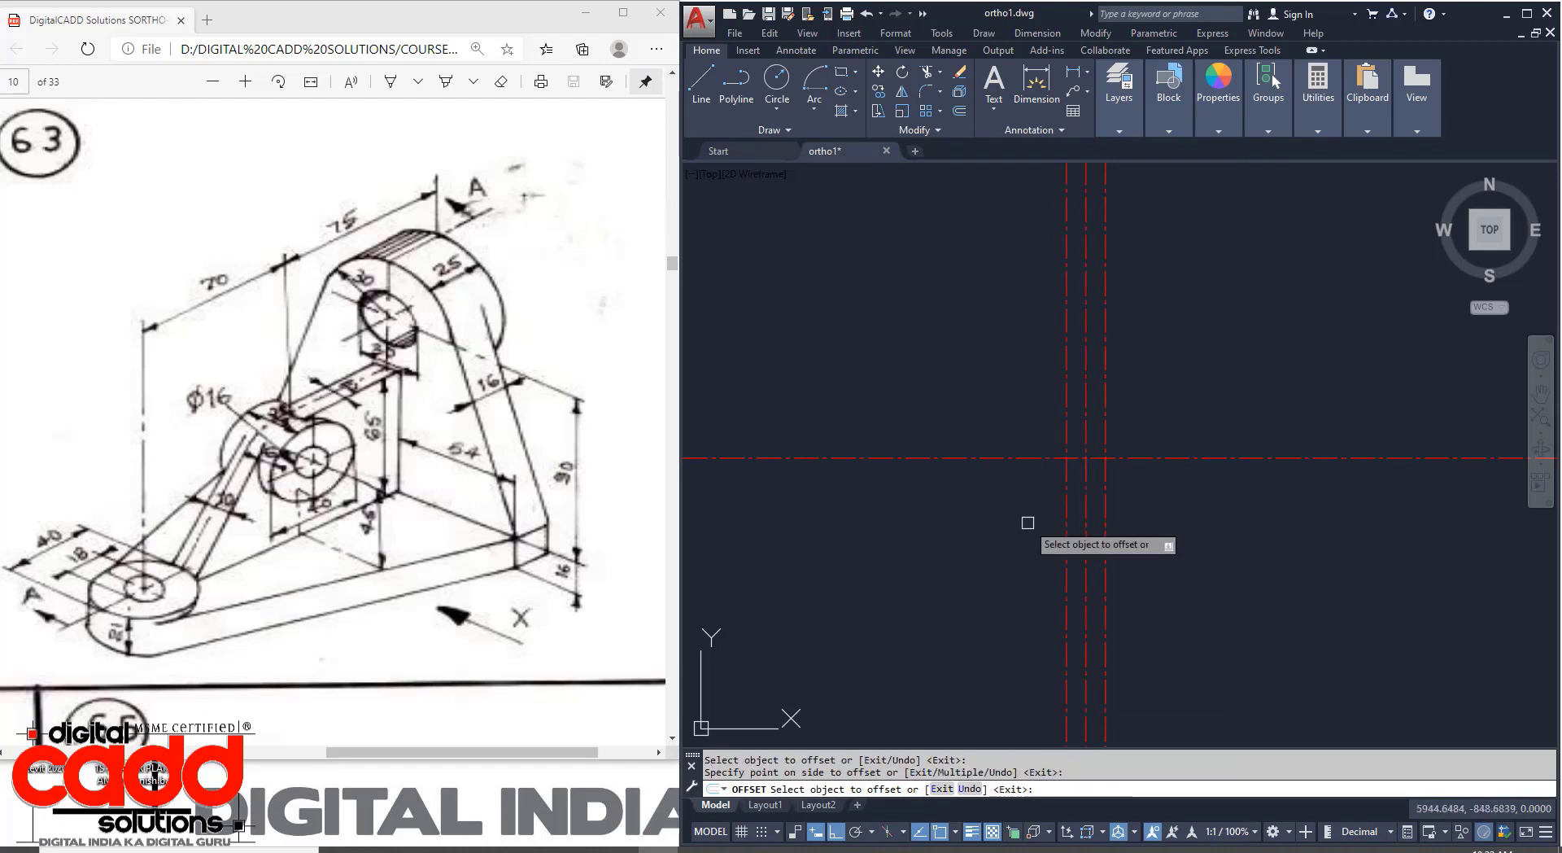
Offset the horizontal reference line by 15 both upward and downward.
left_click(1041, 454)
left_click(1028, 398)
left_click(1027, 458)
left_click(1017, 551)
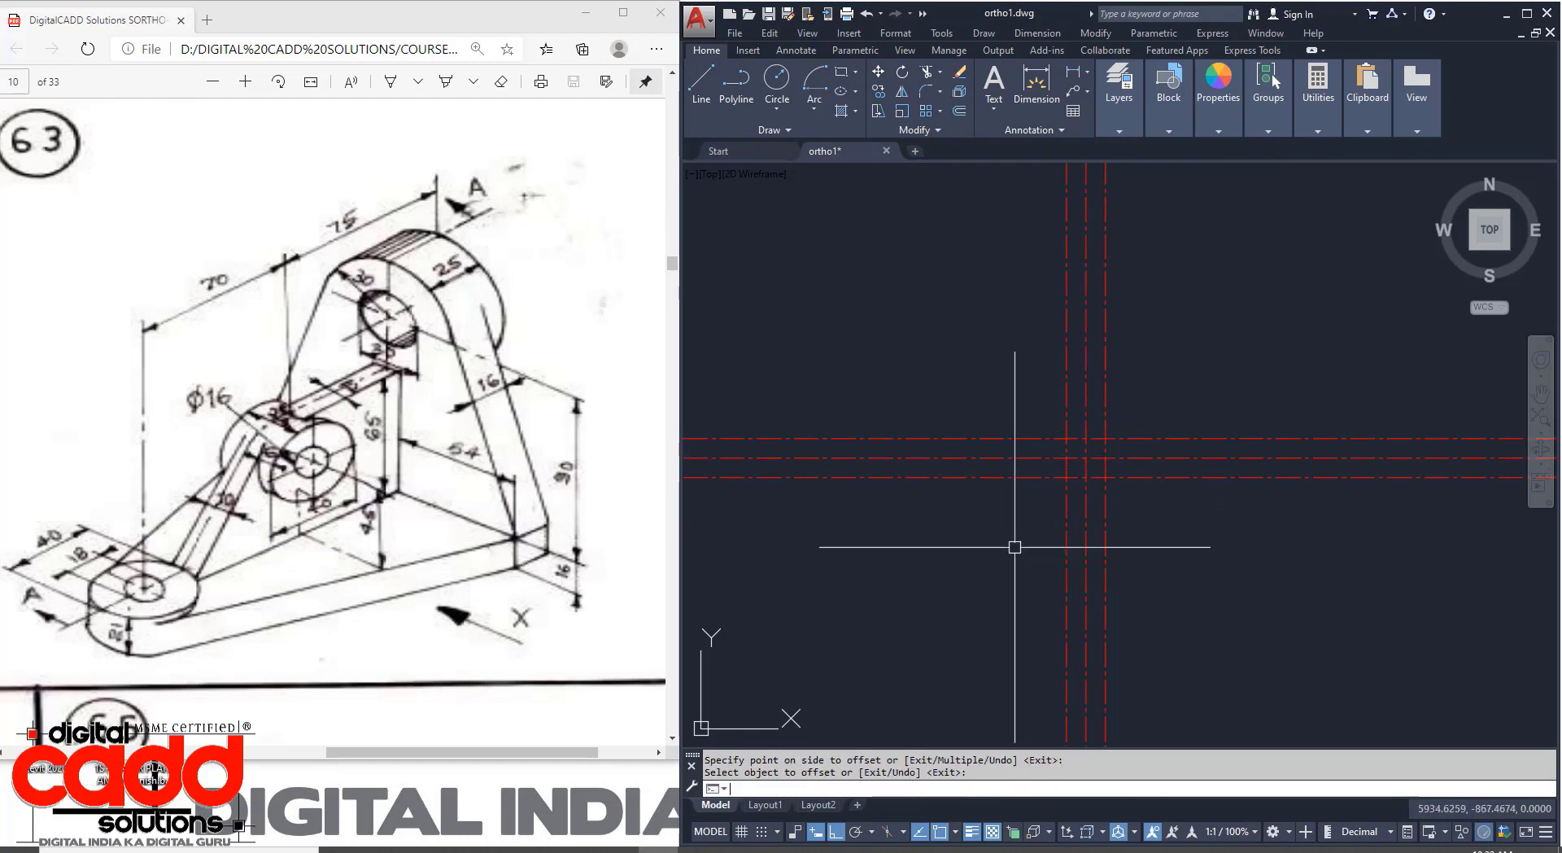
Match the four offset lines to the continuous line properties of an object line in the earlier drawing.
type("ma")
key("Return")
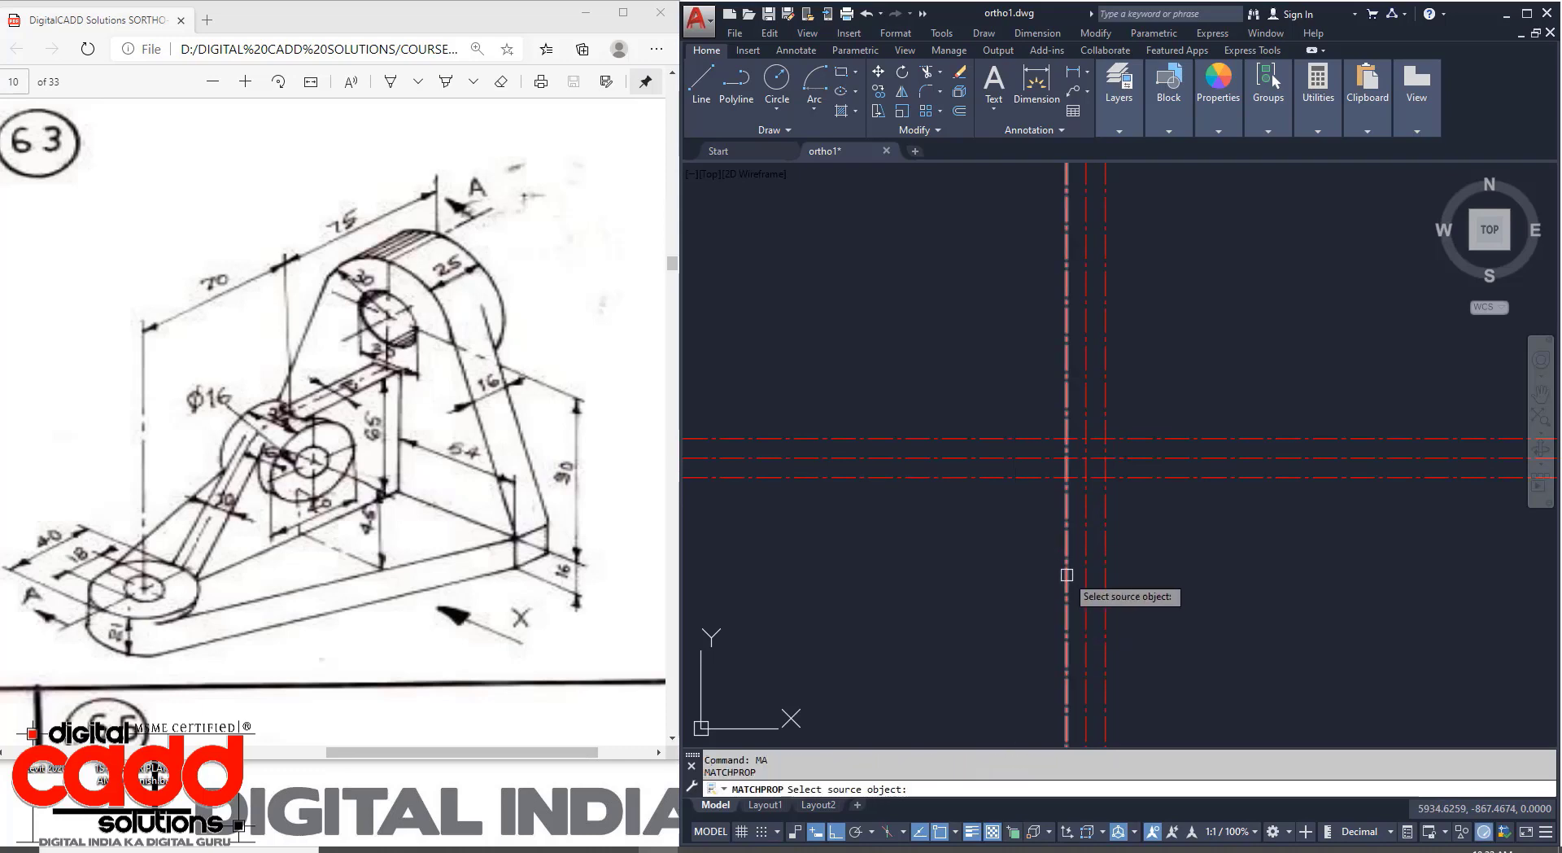
scroll(1071, 543, "down", 6)
left_click(754, 582)
scroll(1008, 593, "up", 5)
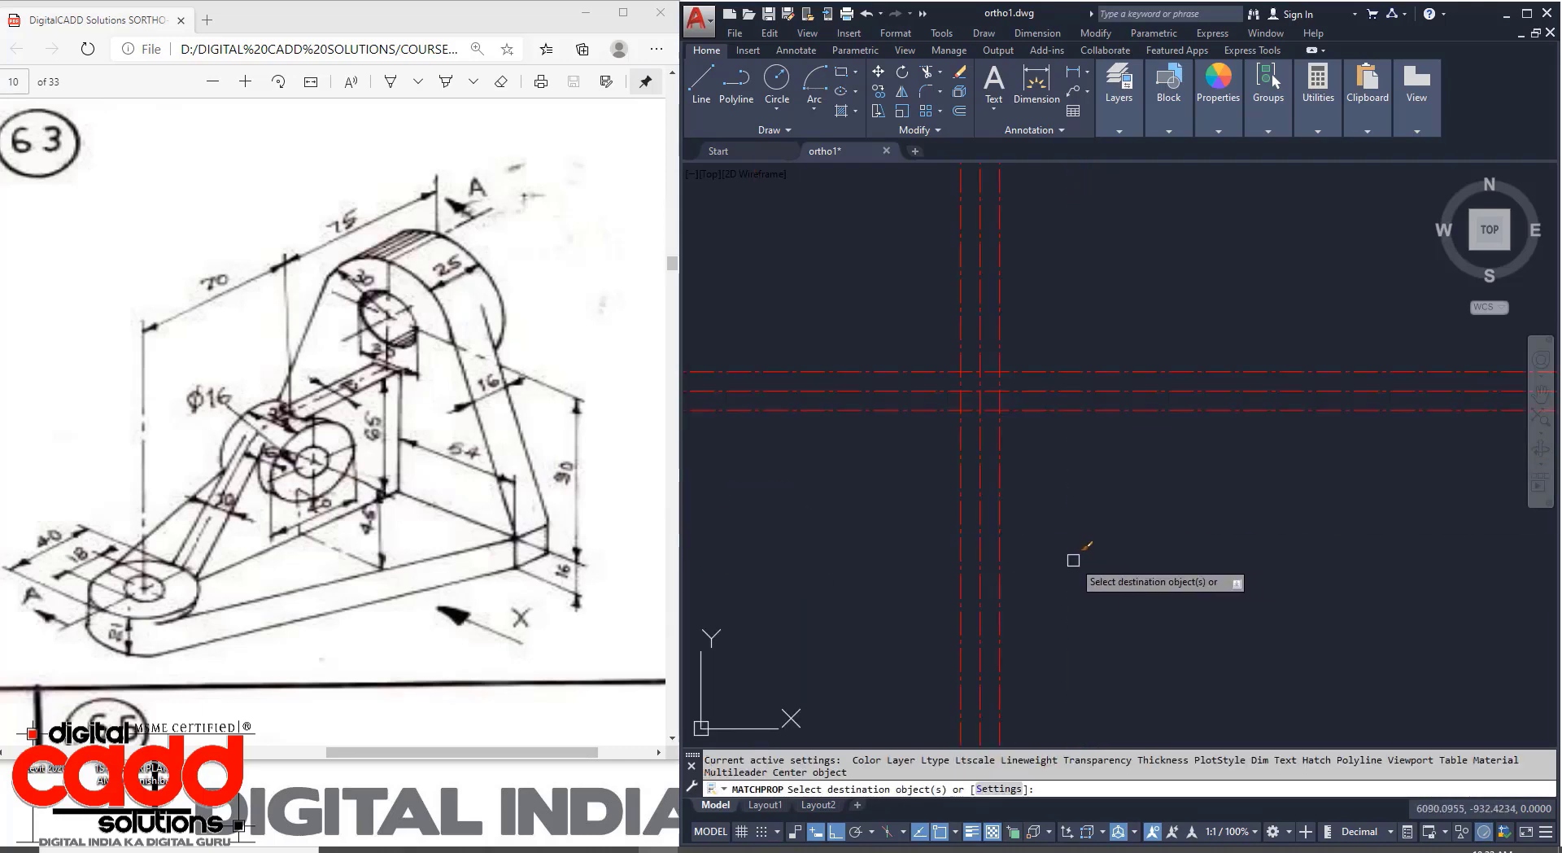
left_click(1009, 470)
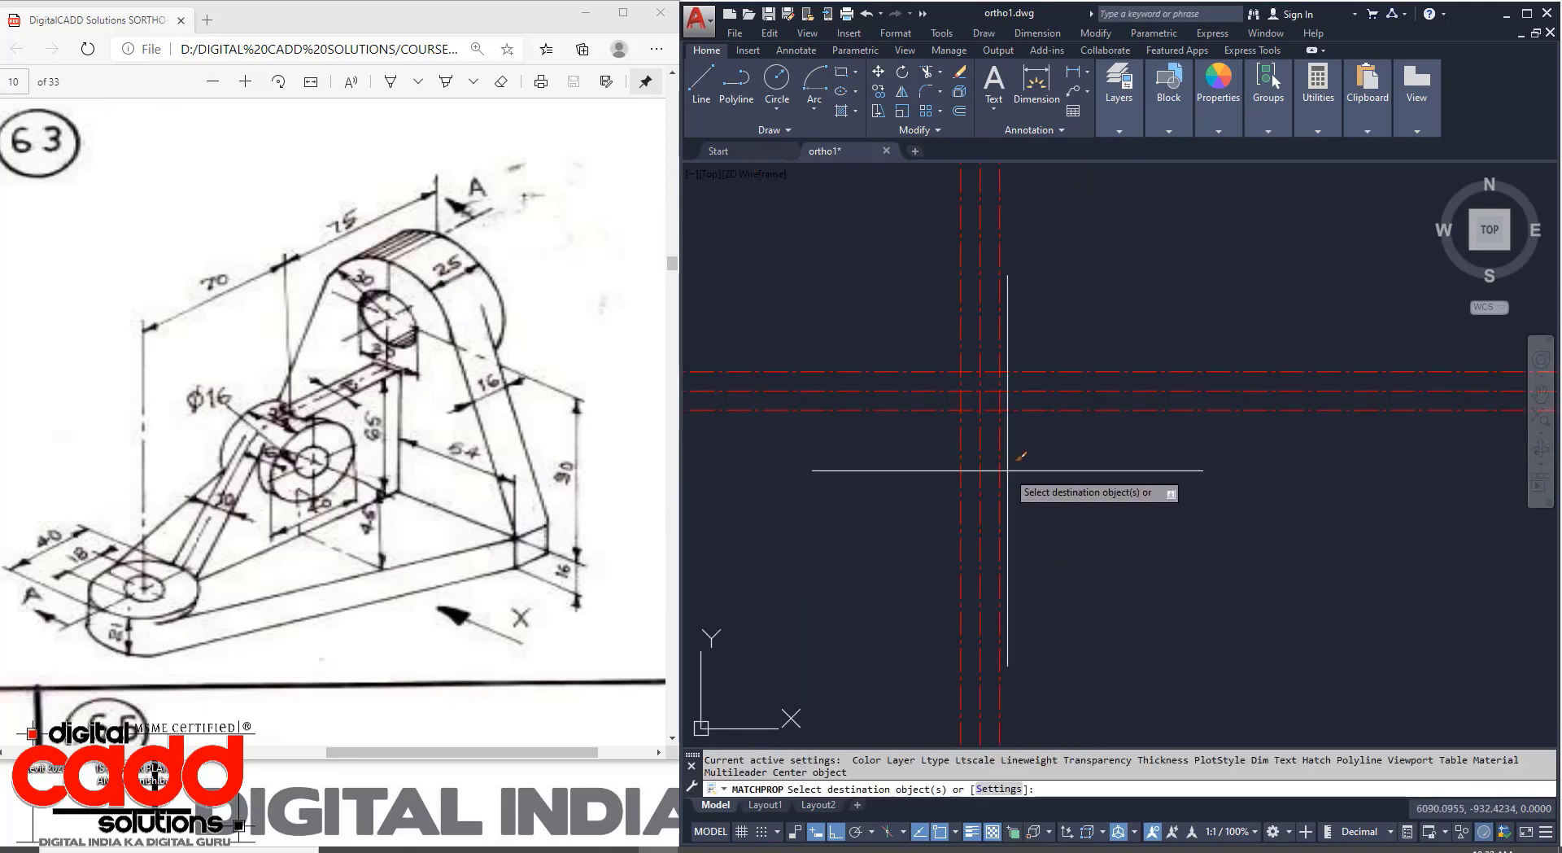
left_click(999, 400)
left_click(961, 425)
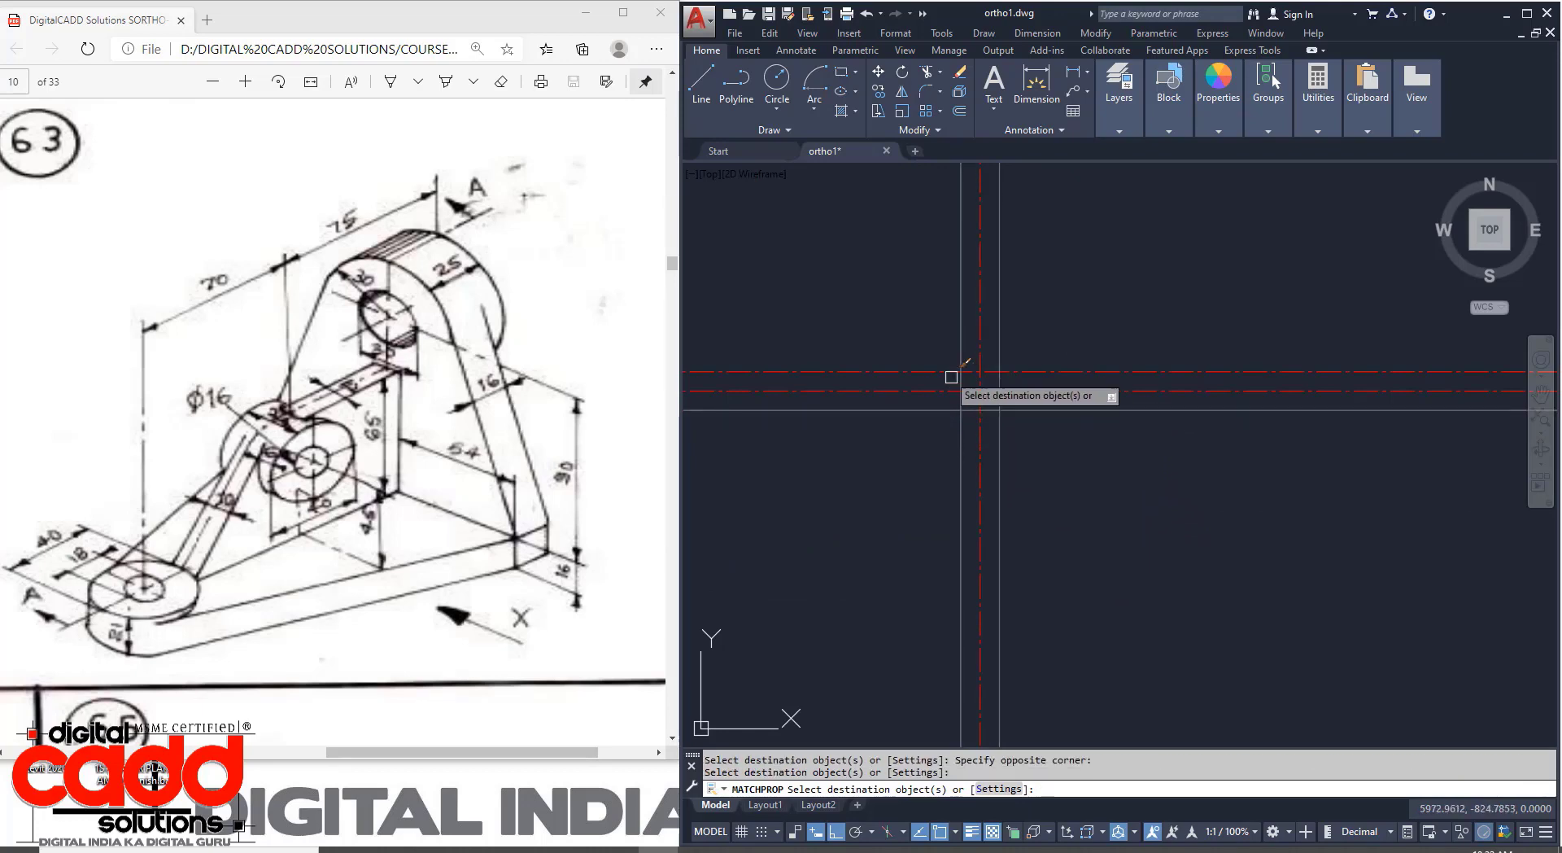
key("Return")
middle_click_drag(983, 393, 1055, 585)
scroll(1053, 594, "up", 2)
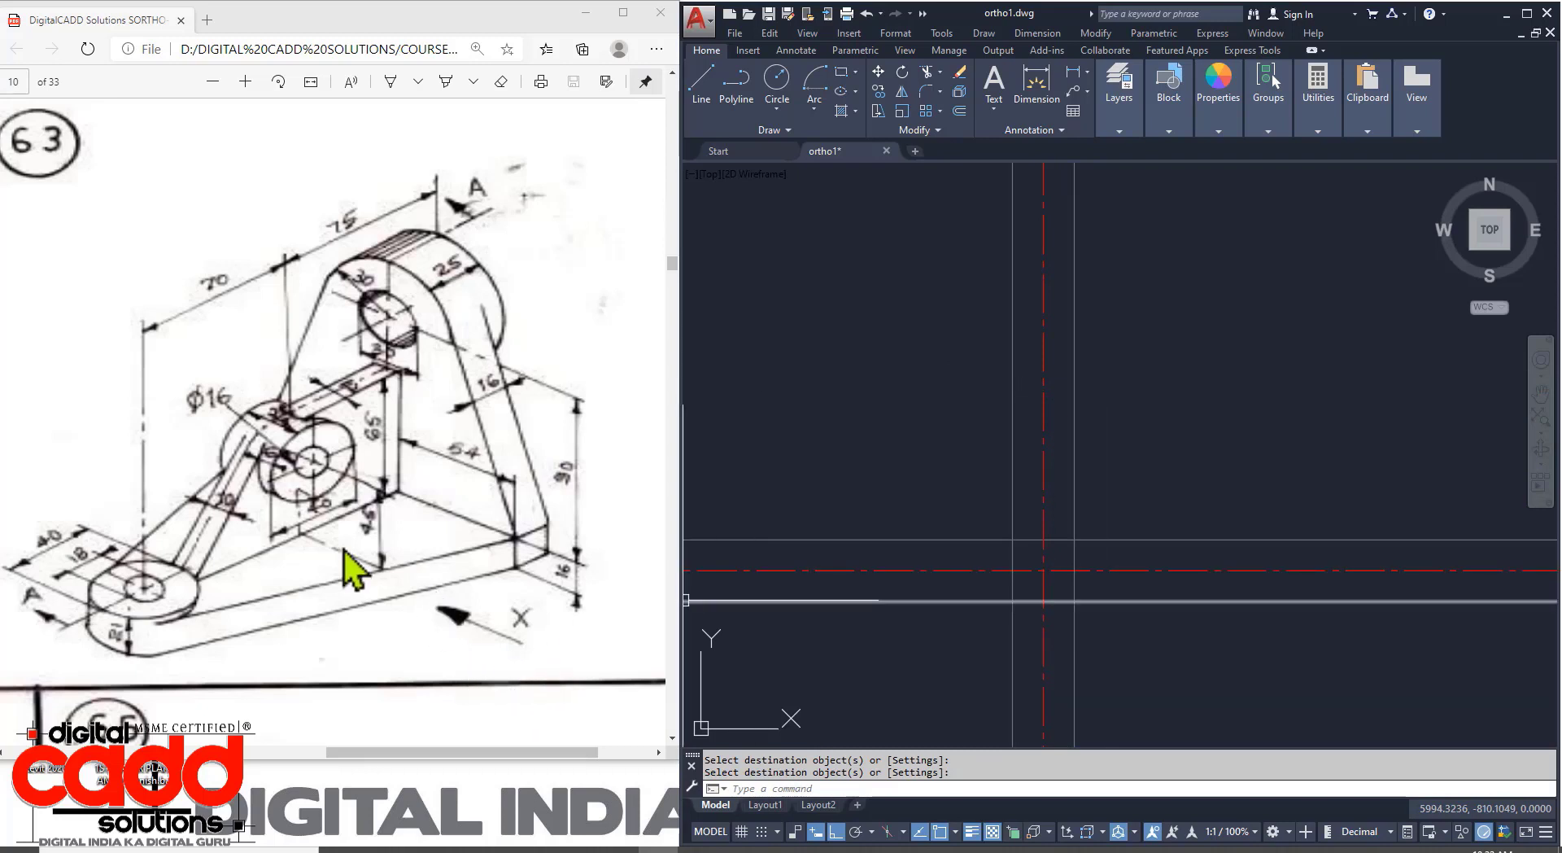
middle_click_drag(1056, 464, 1062, 462)
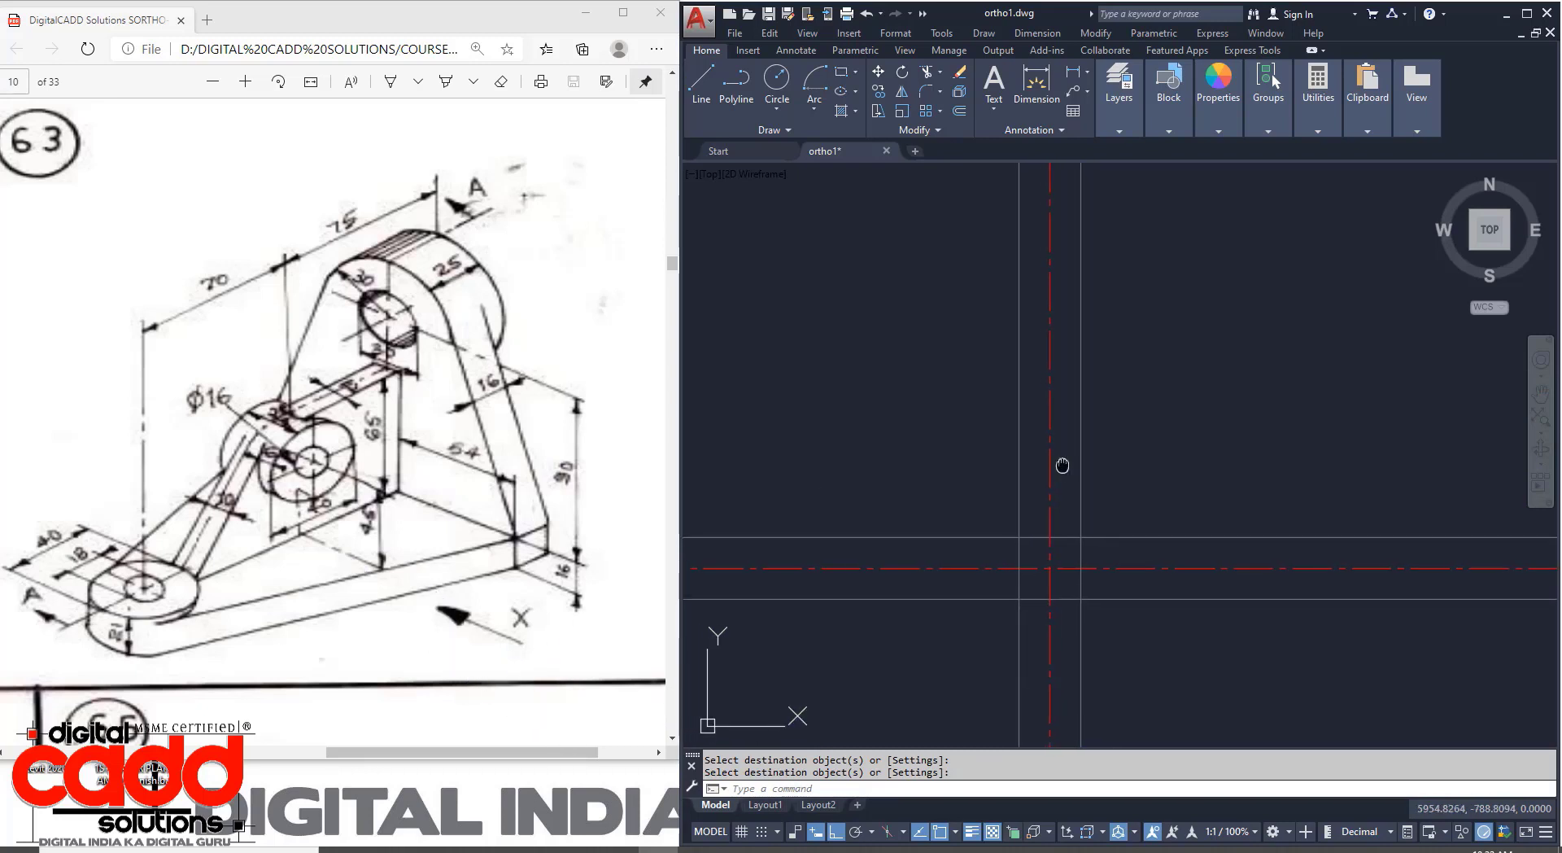
middle_click_drag(1003, 398, 1389, 431)
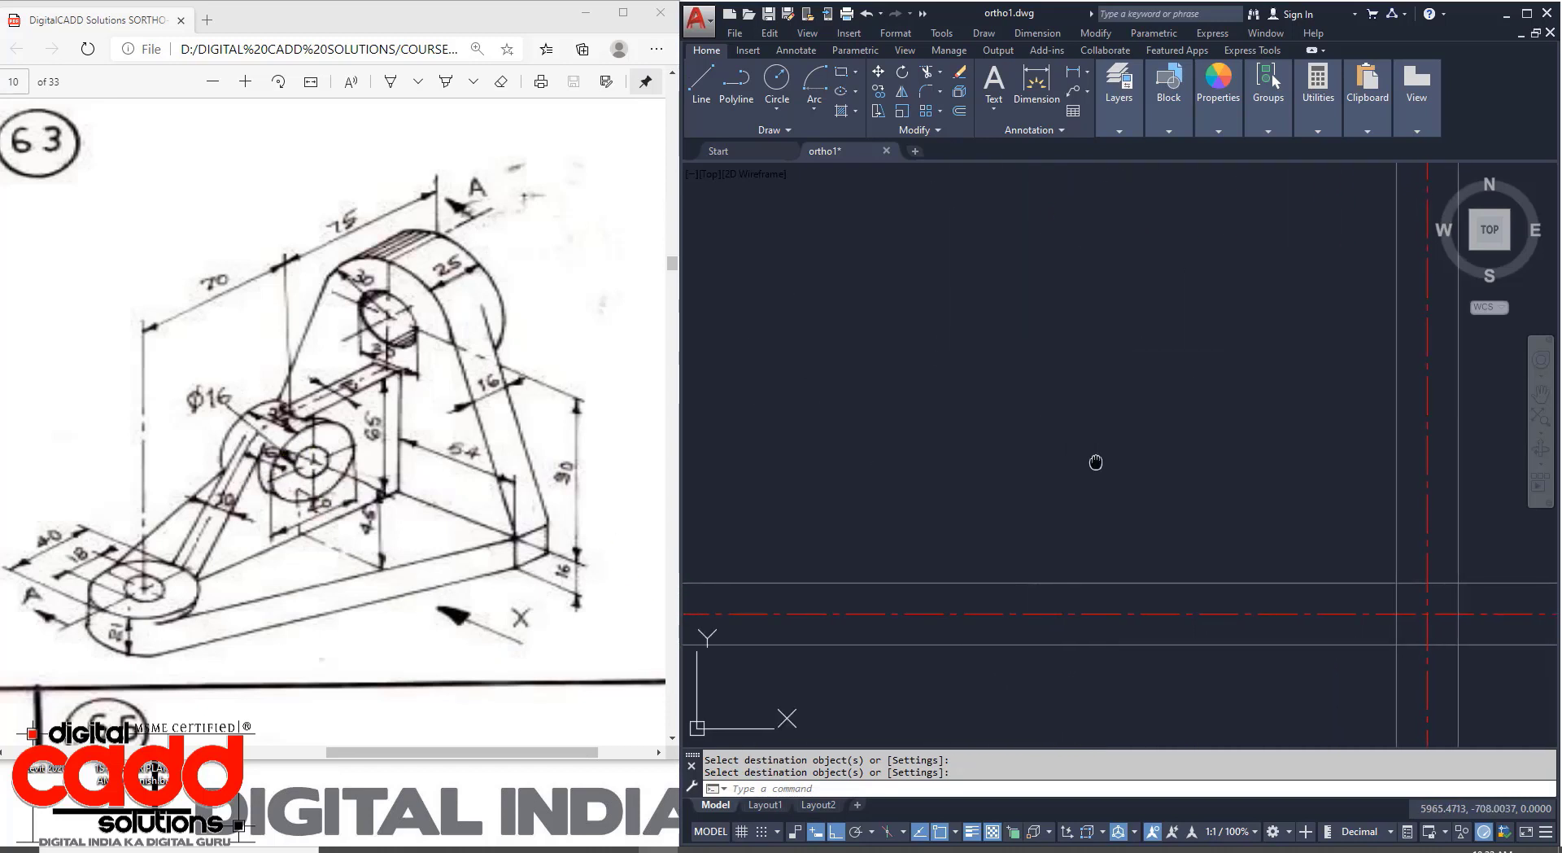
middle_click_drag(1096, 457, 1027, 511)
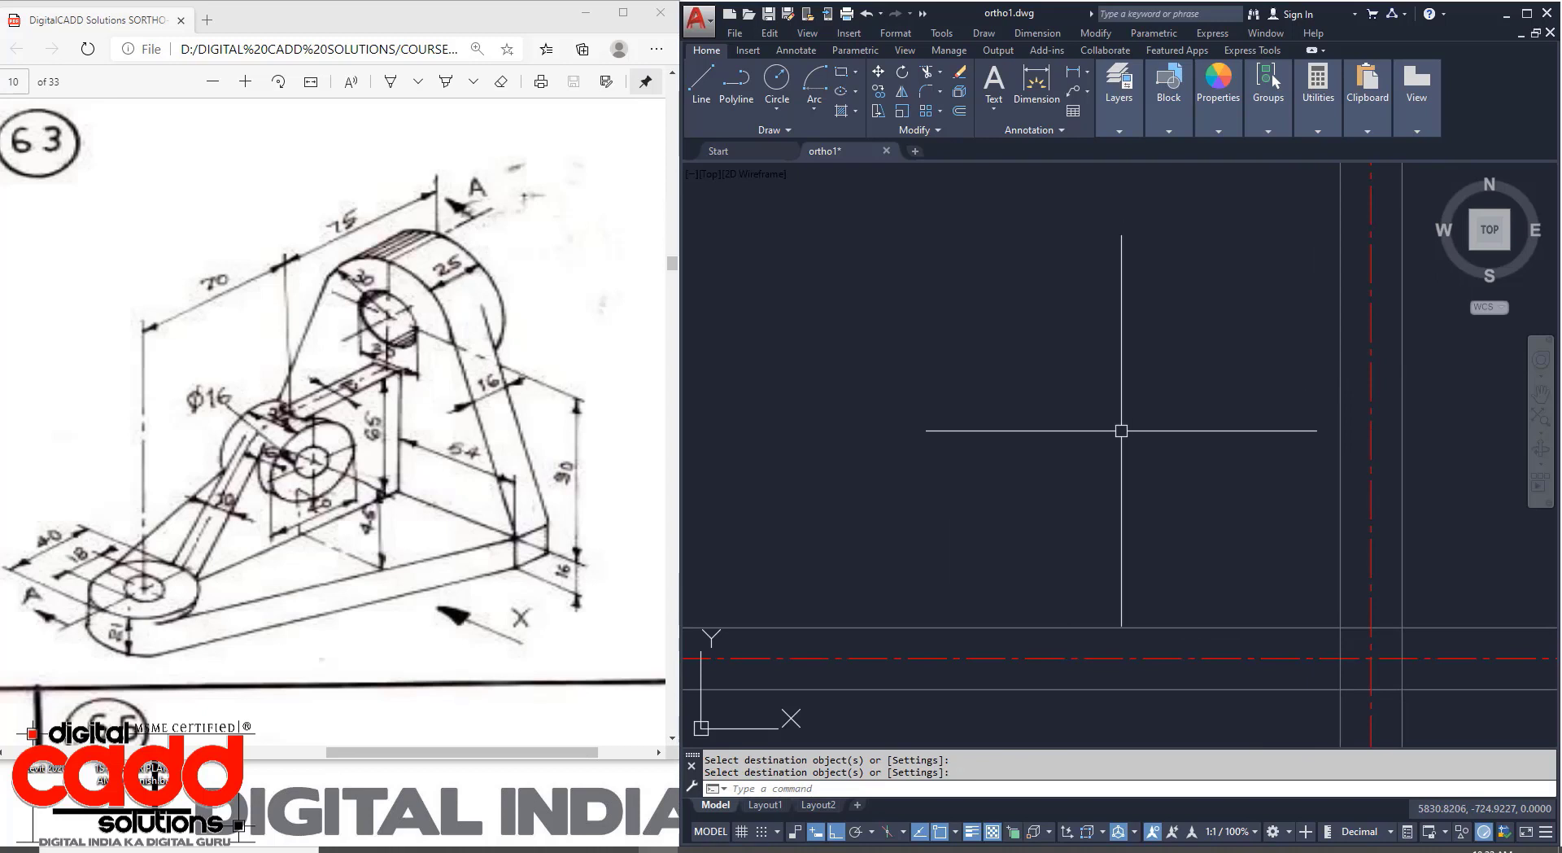
middle_click_drag(1186, 432, 1071, 223)
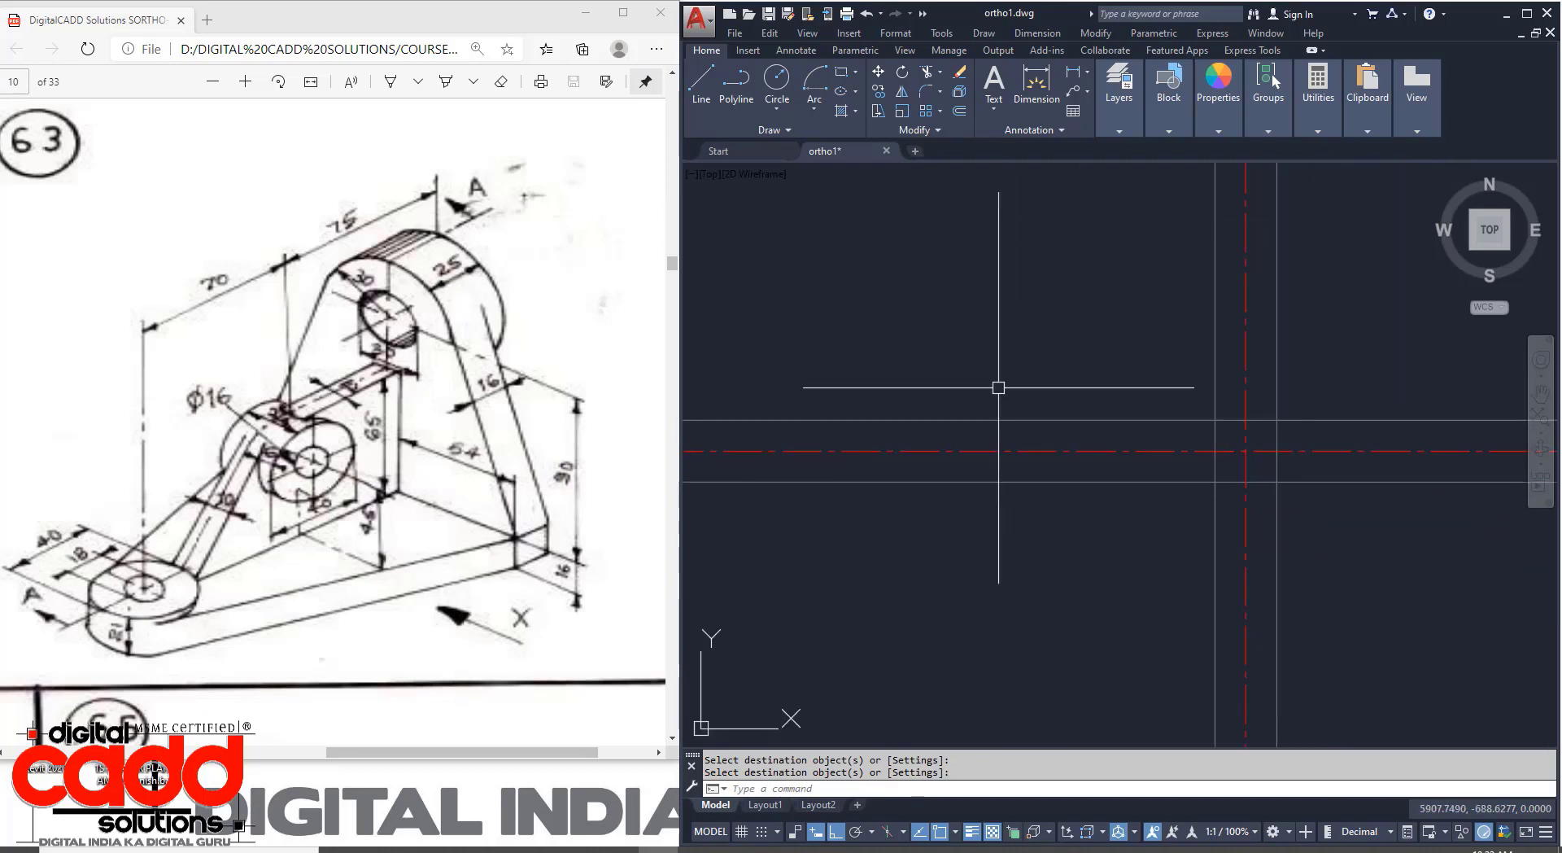
mouse_move(1188, 582)
middle_mouse_down()
mouse_move(1070, 608)
mouse_move(1017, 666)
middle_mouse_up()
Offset the continuous line just left of the vertical centre line 25 to the left for the upper boss's depth.
mouse_move(1042, 441)
middle_mouse_down()
mouse_move(1234, 467)
mouse_move(1304, 493)
middle_mouse_up()
middle_click_drag(1164, 442, 1156, 468)
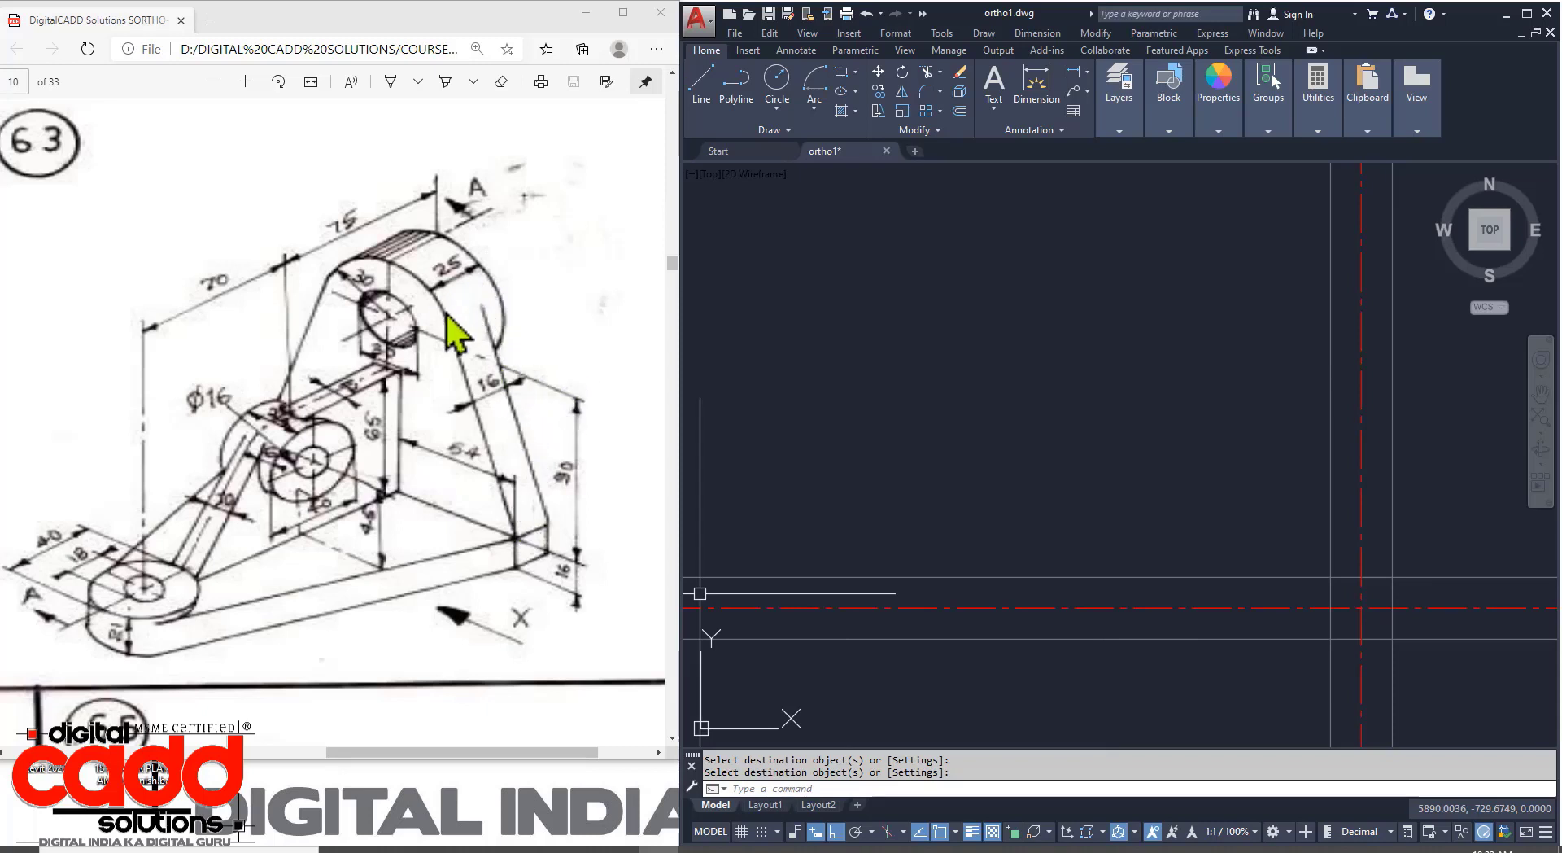
type("o")
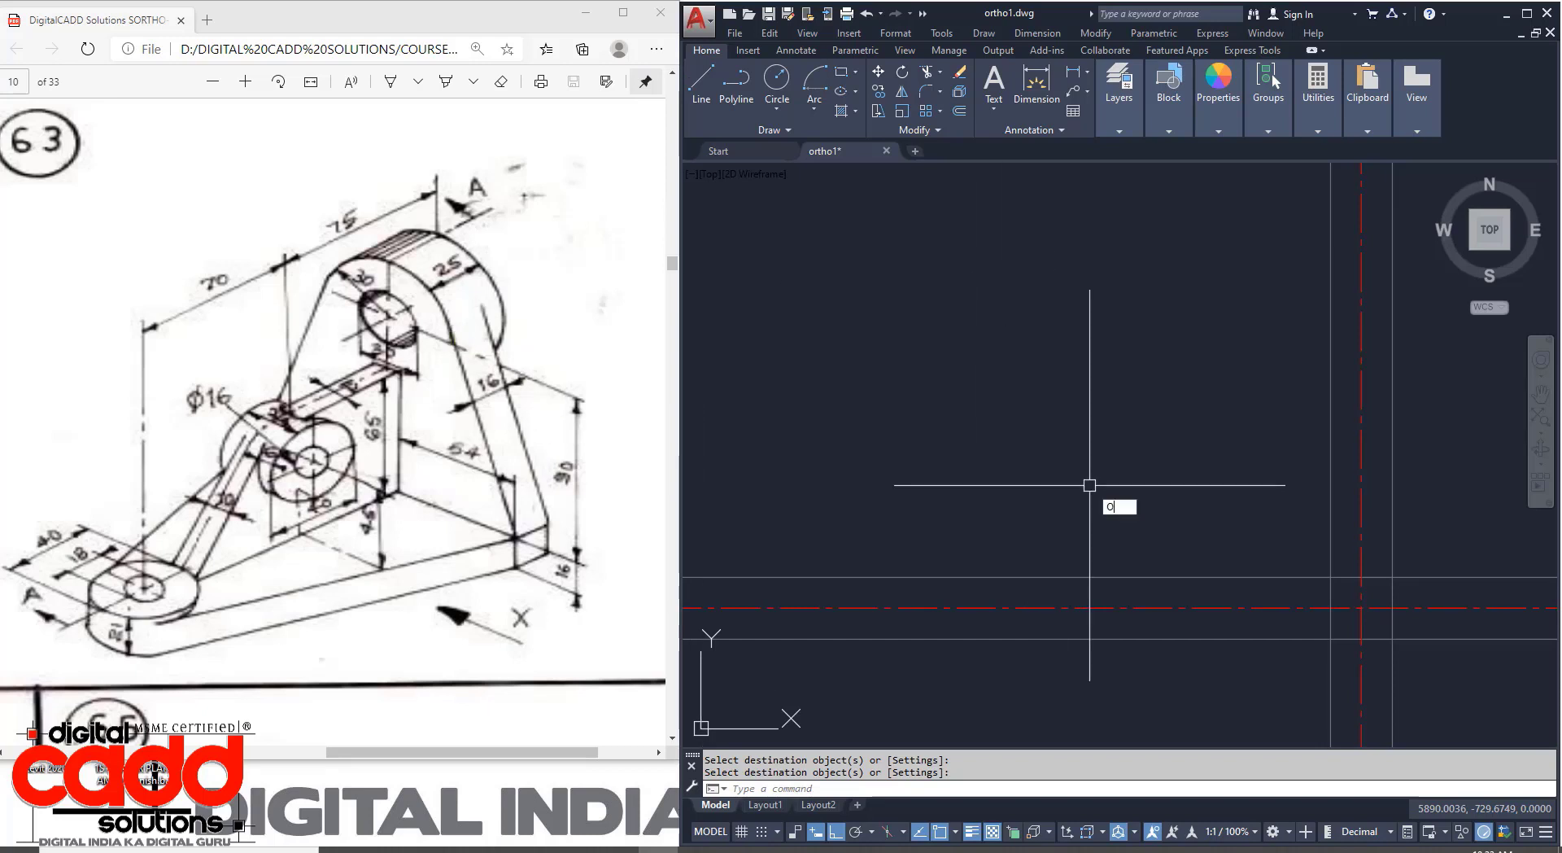
key("Return")
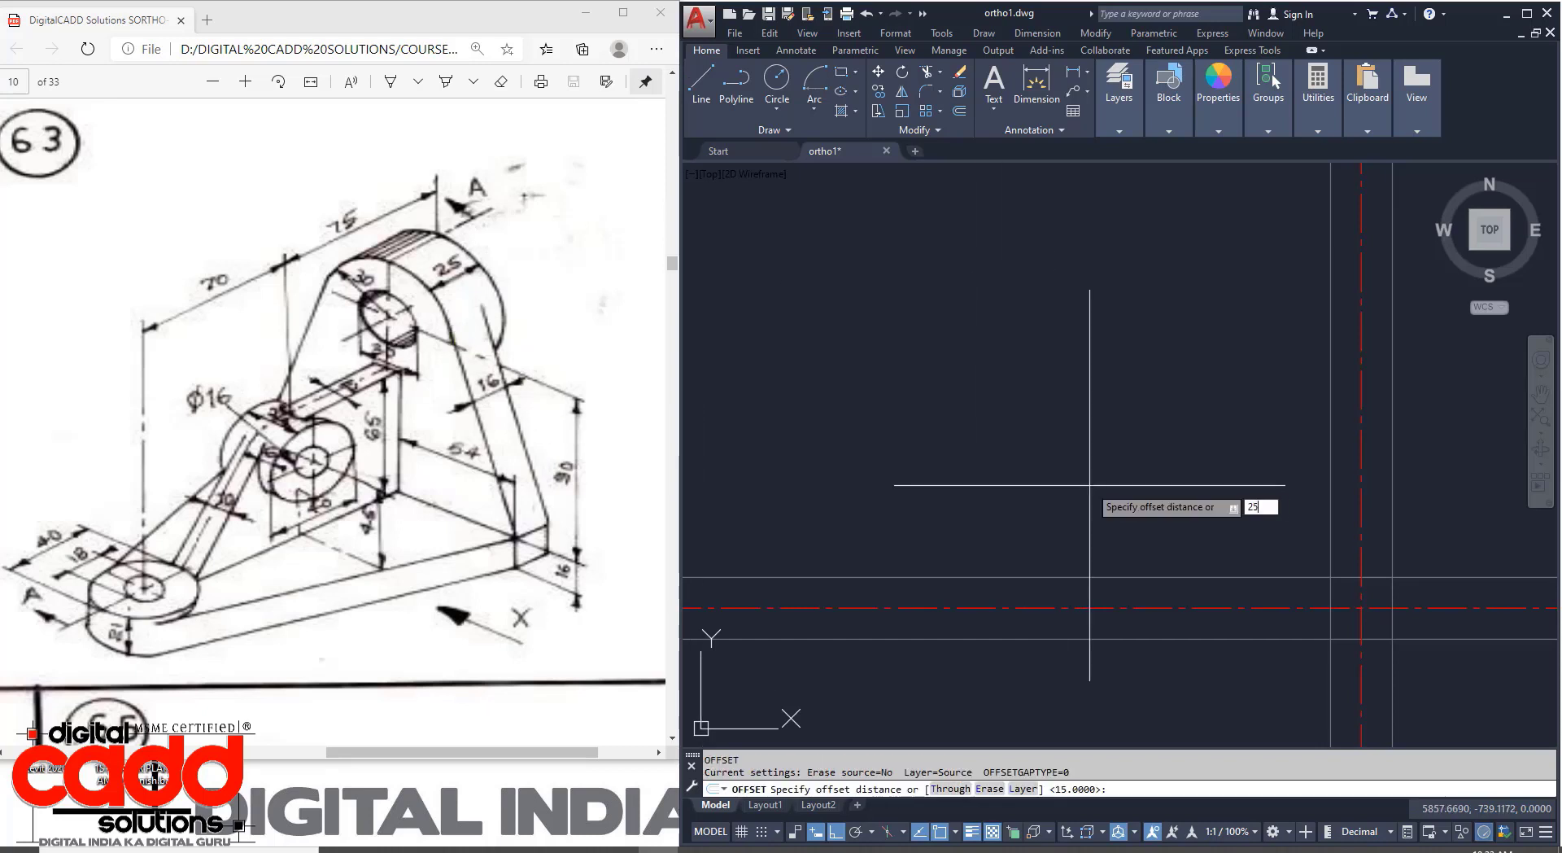
type("25")
key("Return")
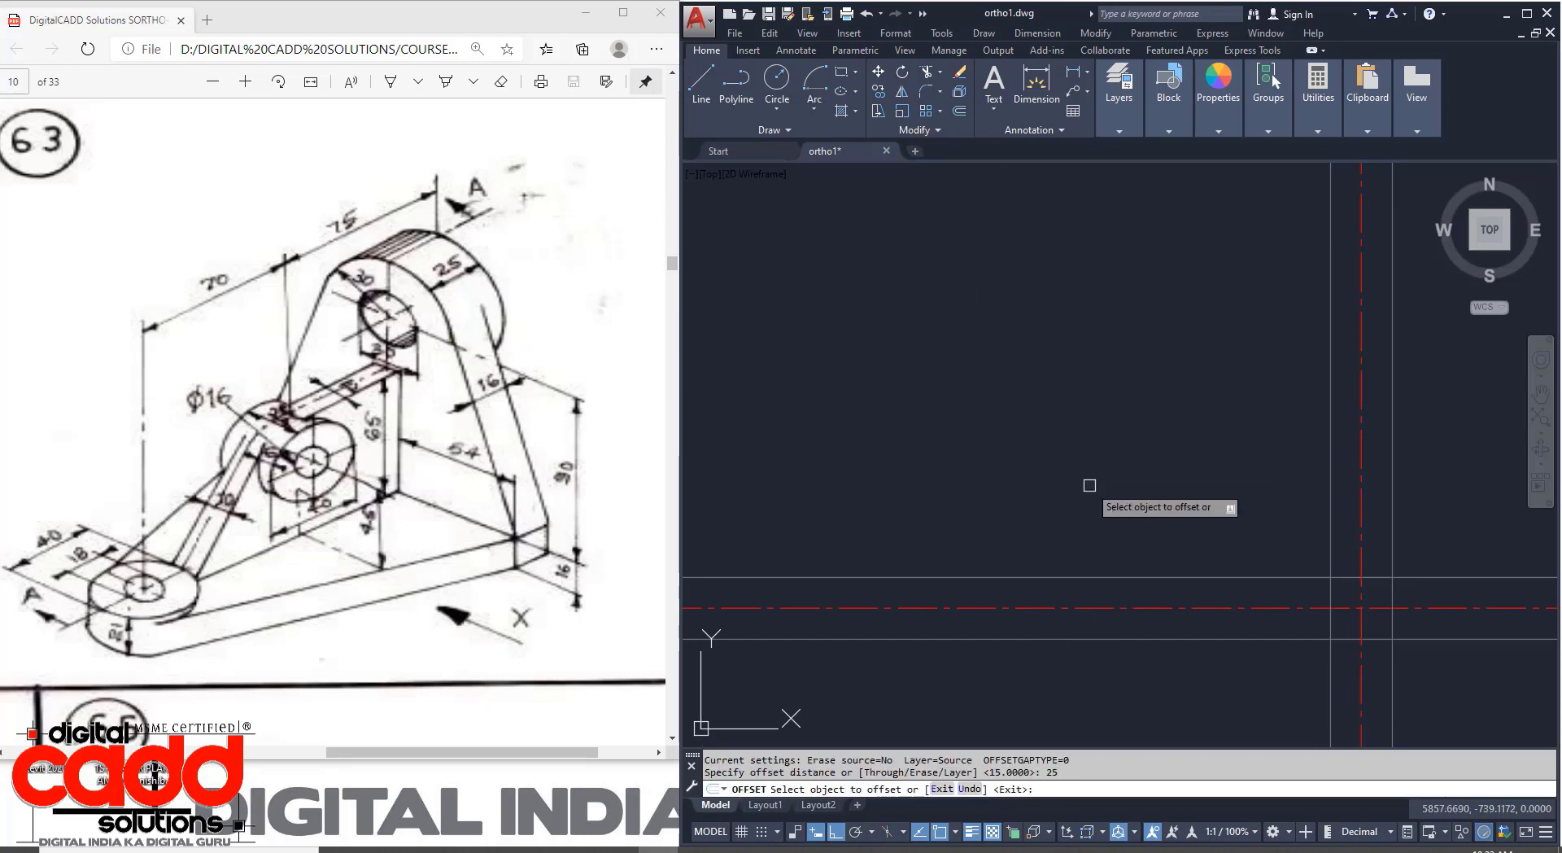
left_click(1329, 349)
left_click(1245, 356)
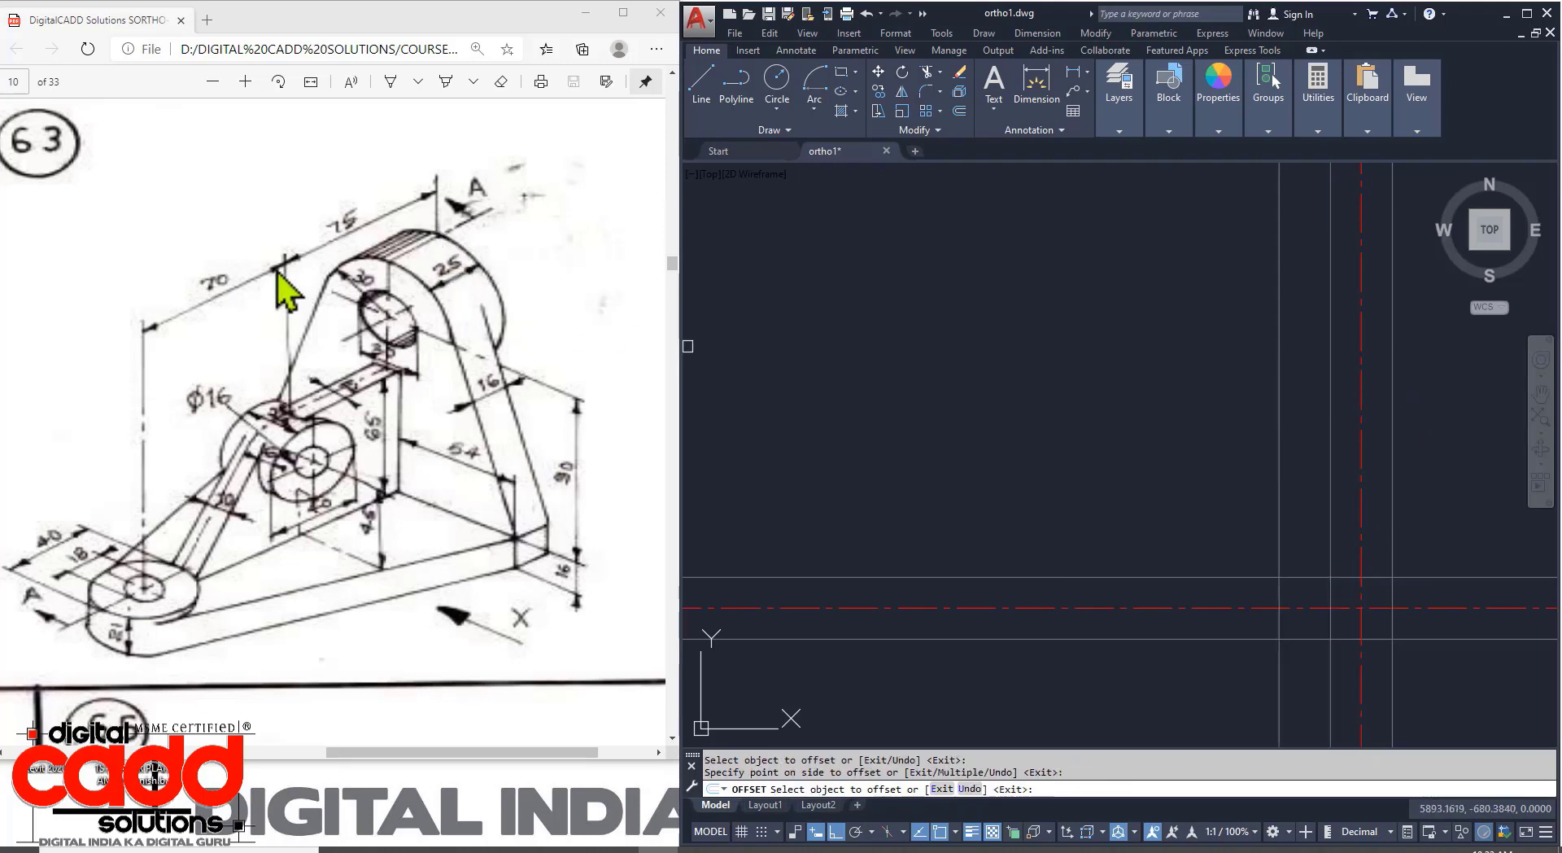
Starting from the continuous line just left of the centre line, make successive leftward vertical offsets of 75, 70 and 20.
left_click(1332, 264)
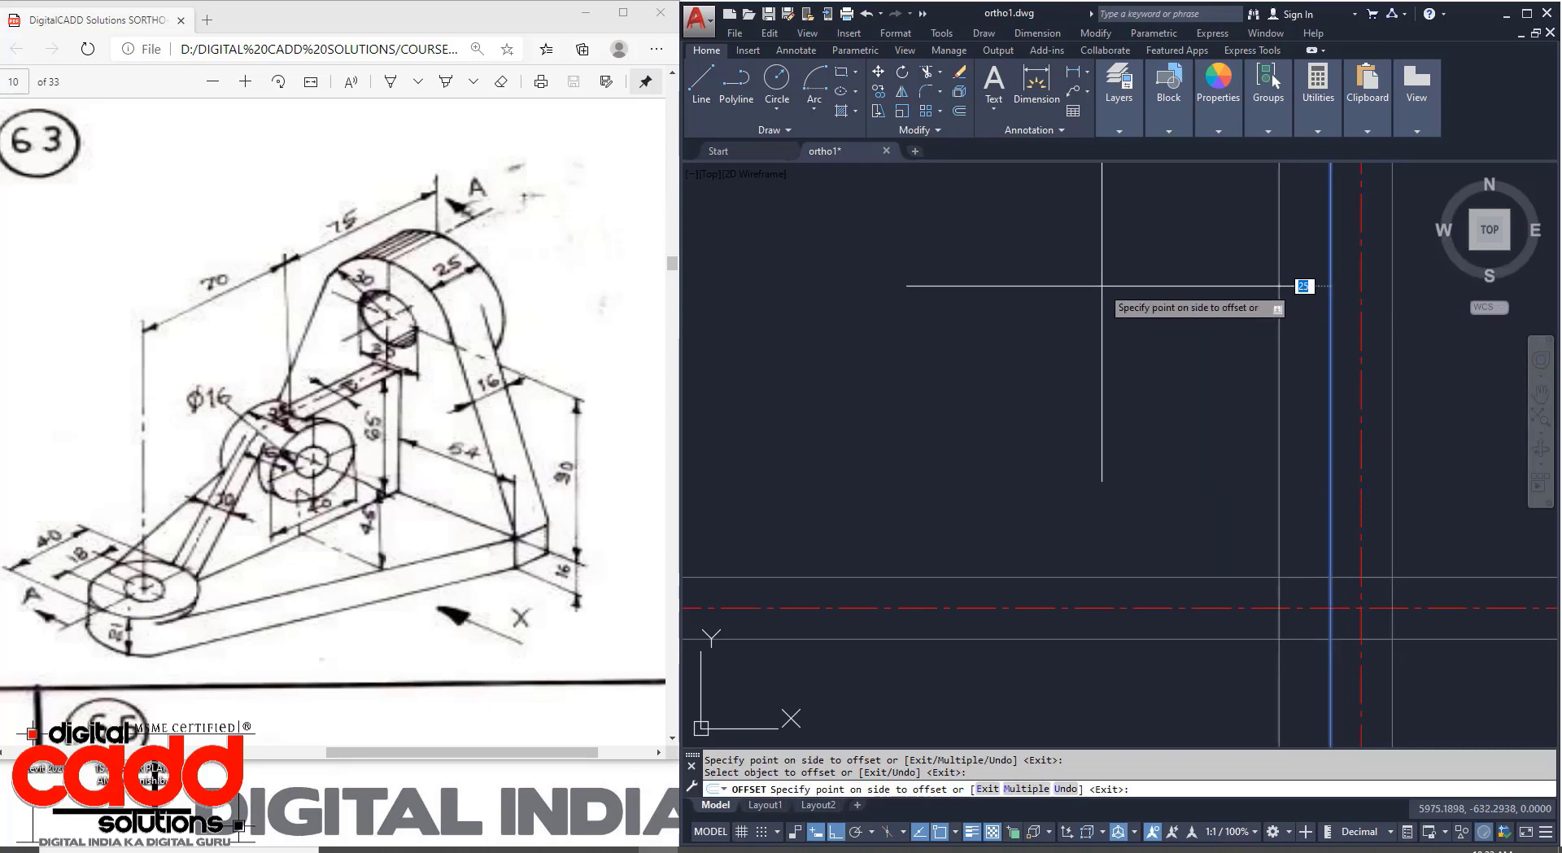
key("Return")
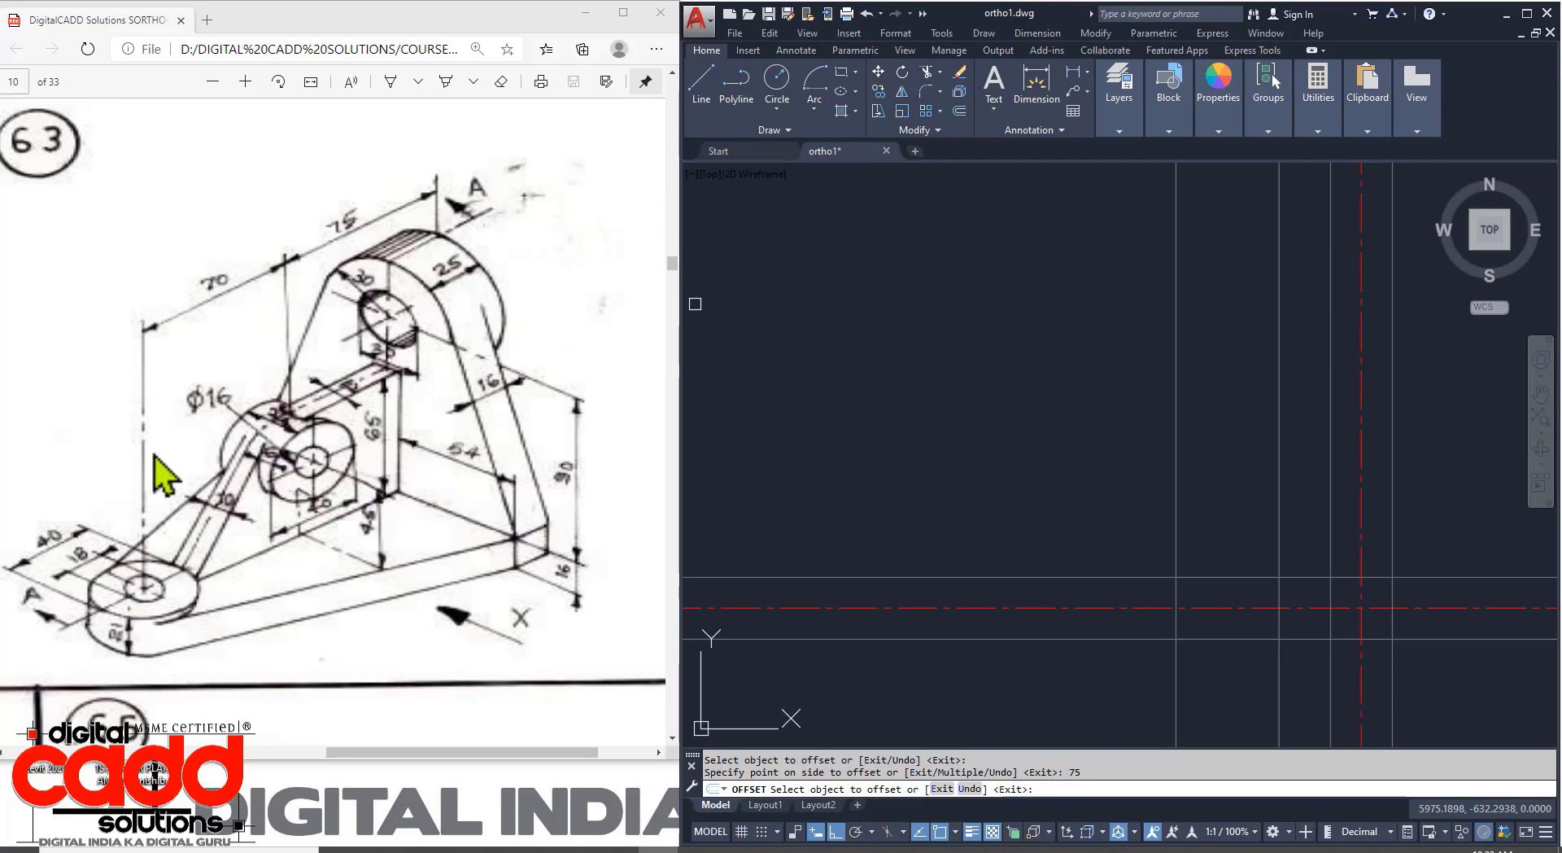
left_click(1175, 319)
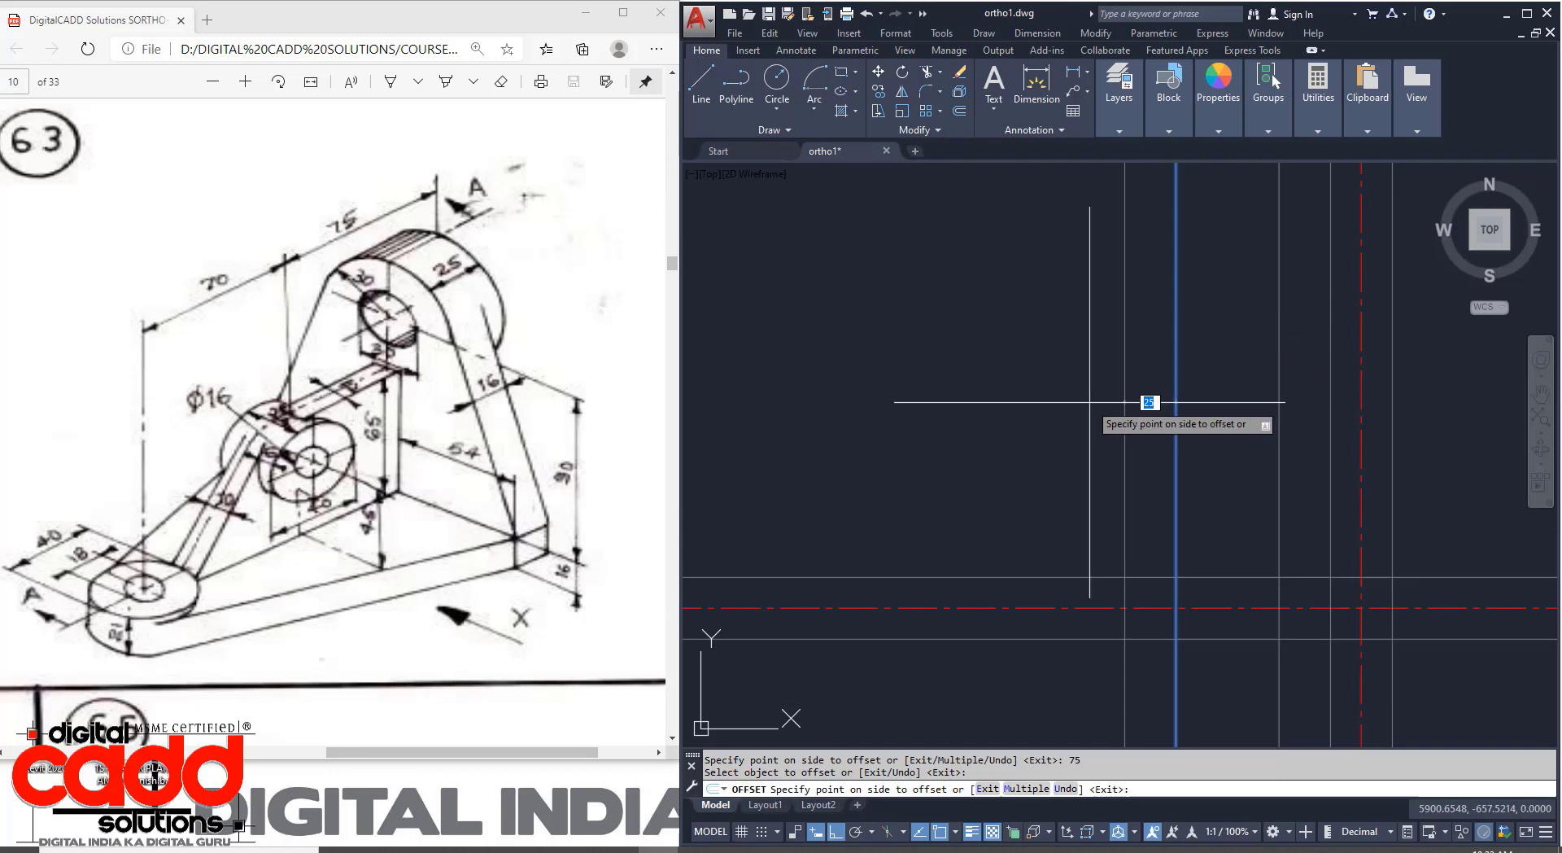
key("Return")
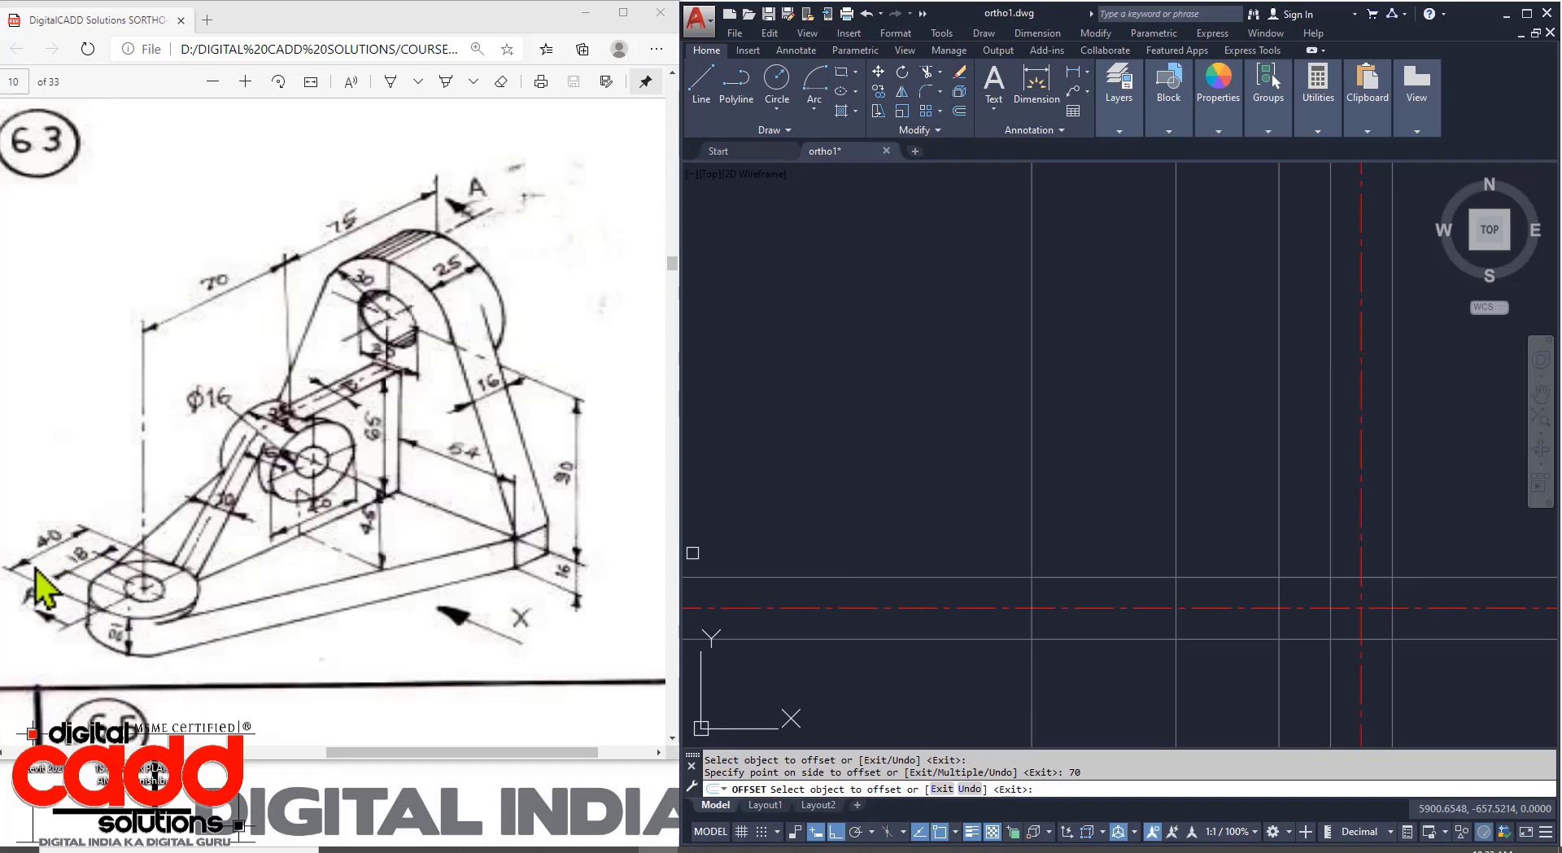
left_click(1031, 274)
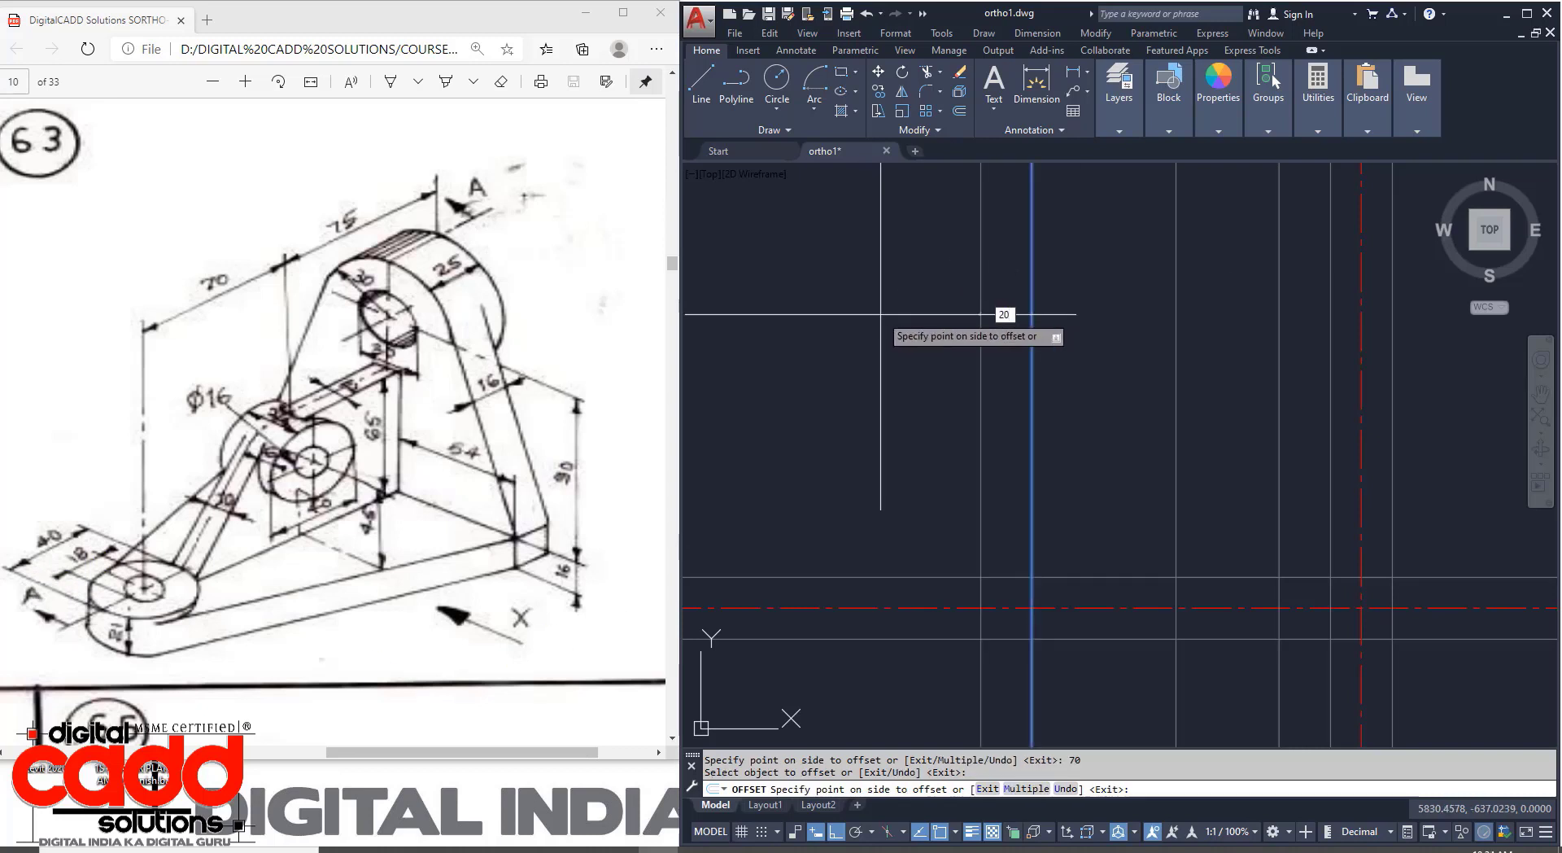
key("Return")
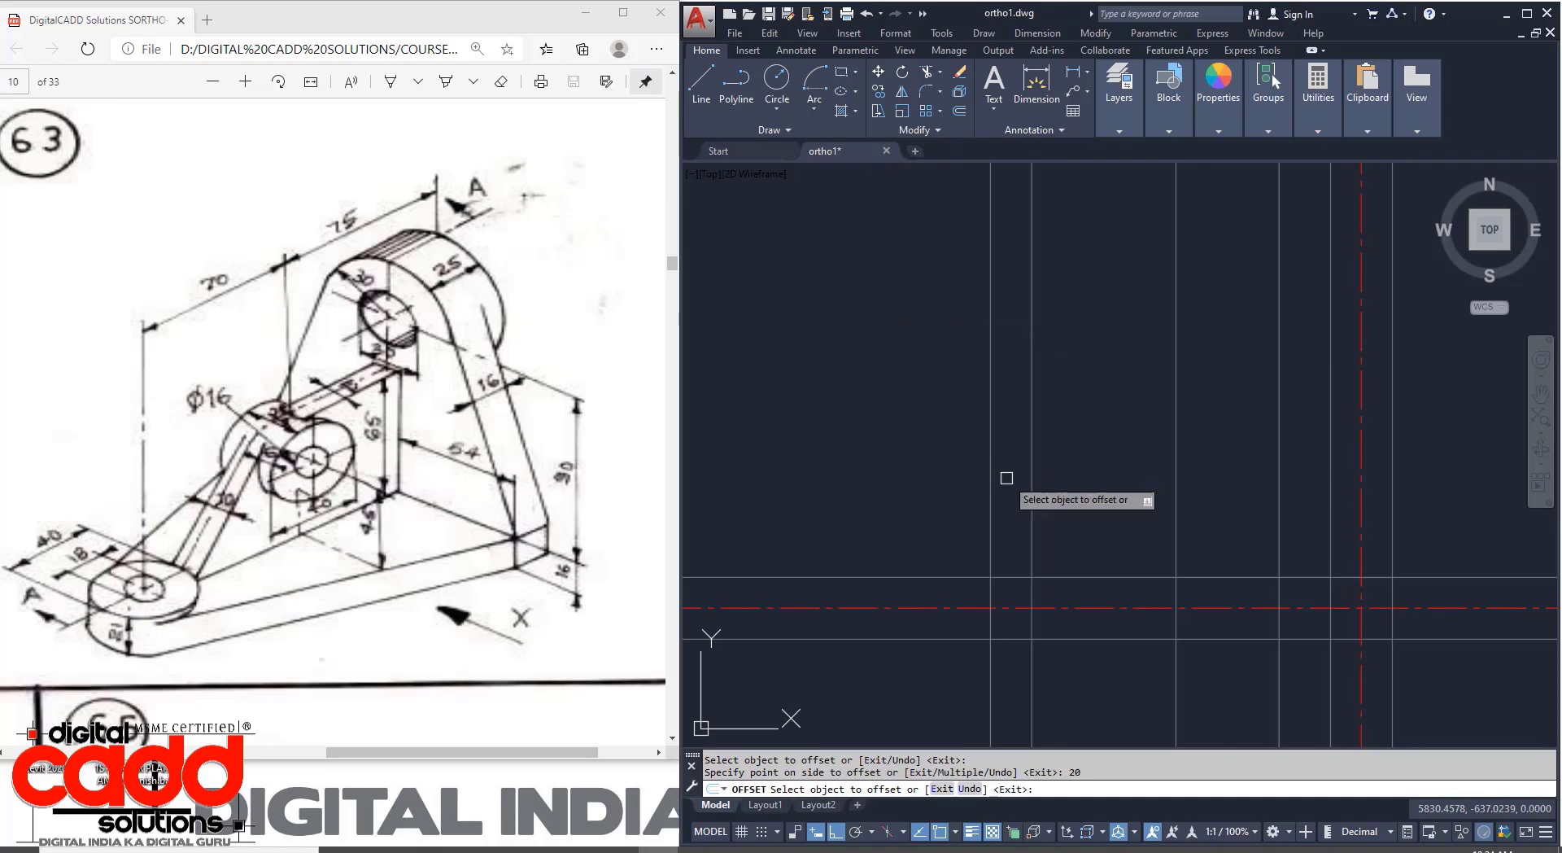
Offset the continuous line just above the horizontal centre line 16 upward, and the resulting base-top line 45 upward.
middle_click_drag(1217, 548, 1113, 585)
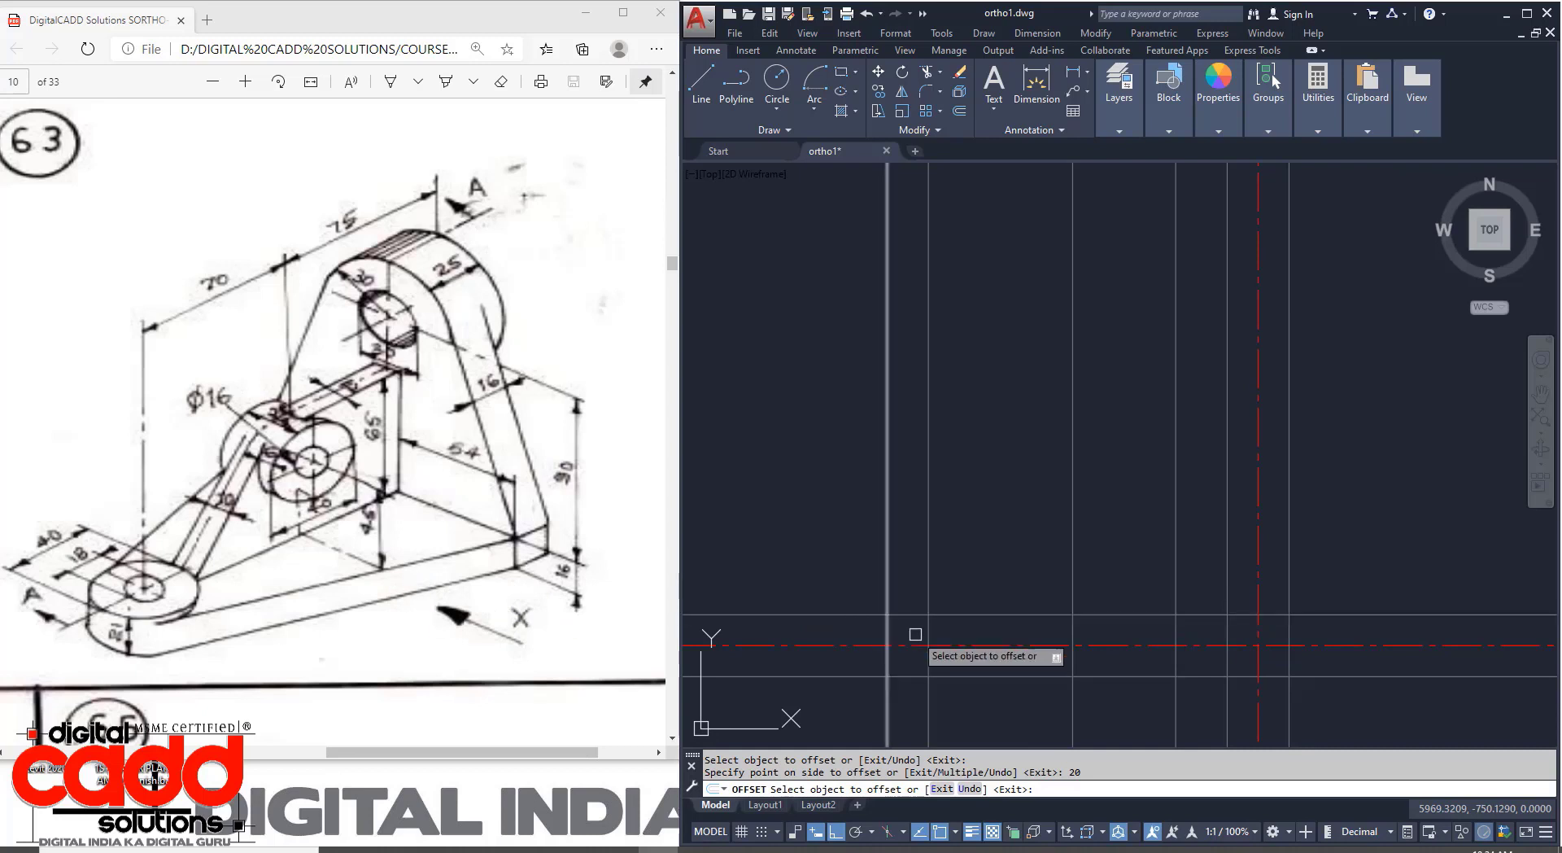
left_click(953, 615)
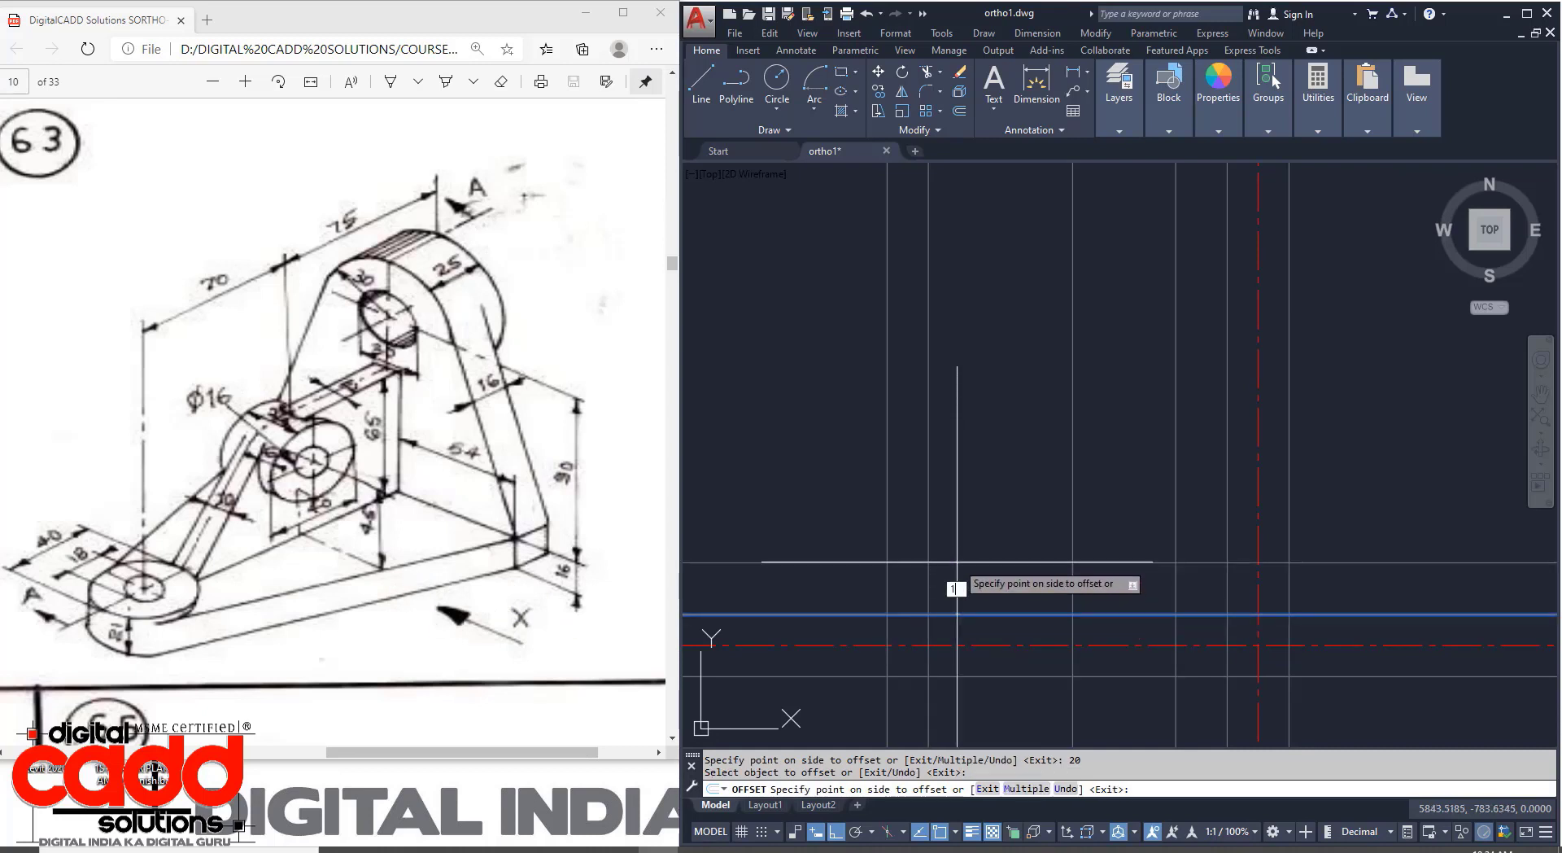
key("Return")
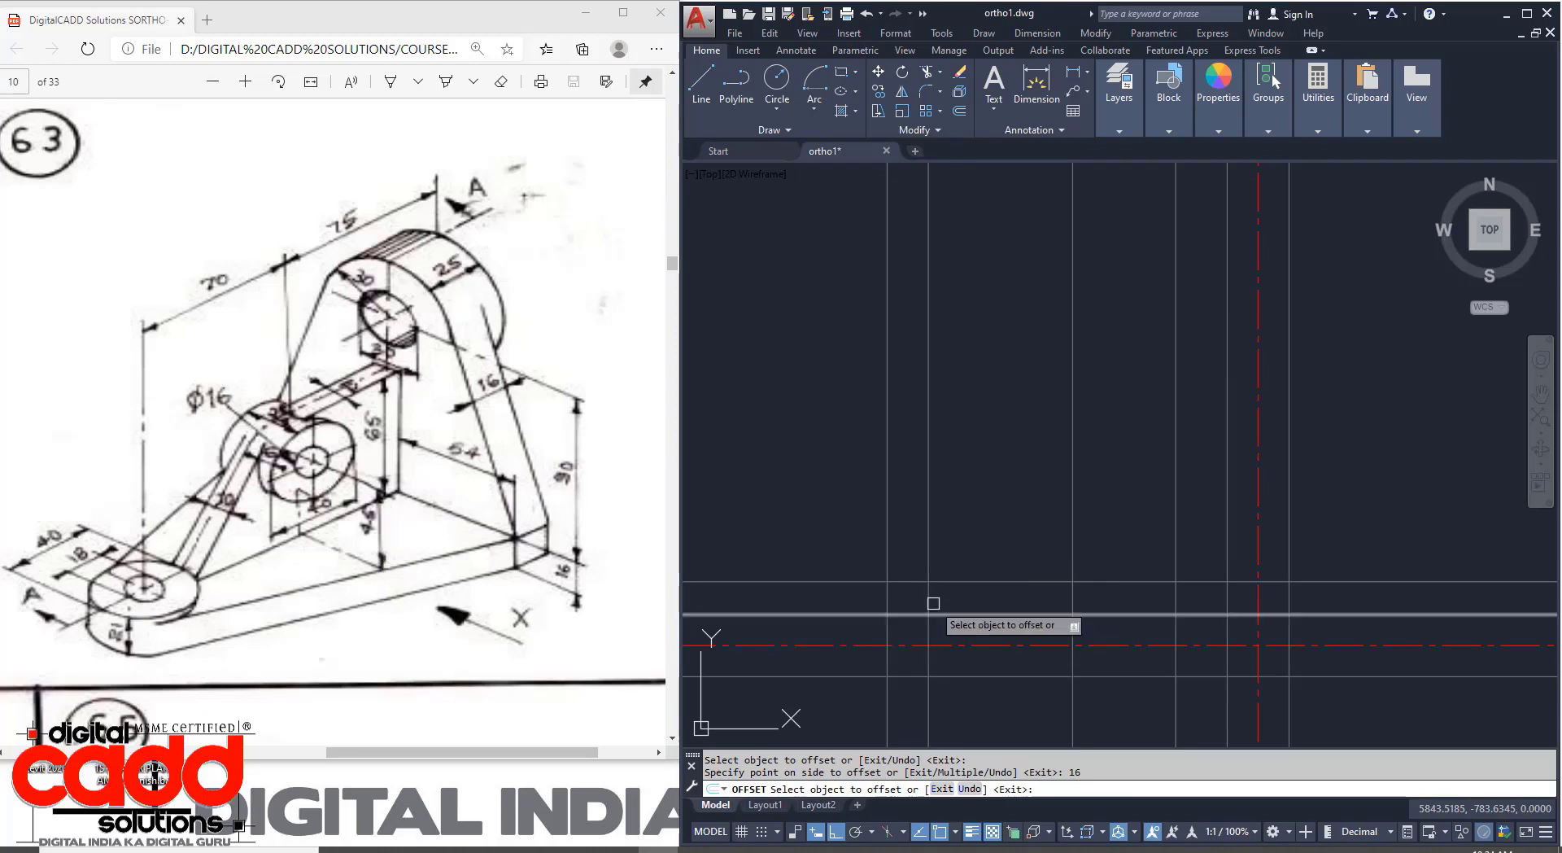
left_click(947, 581)
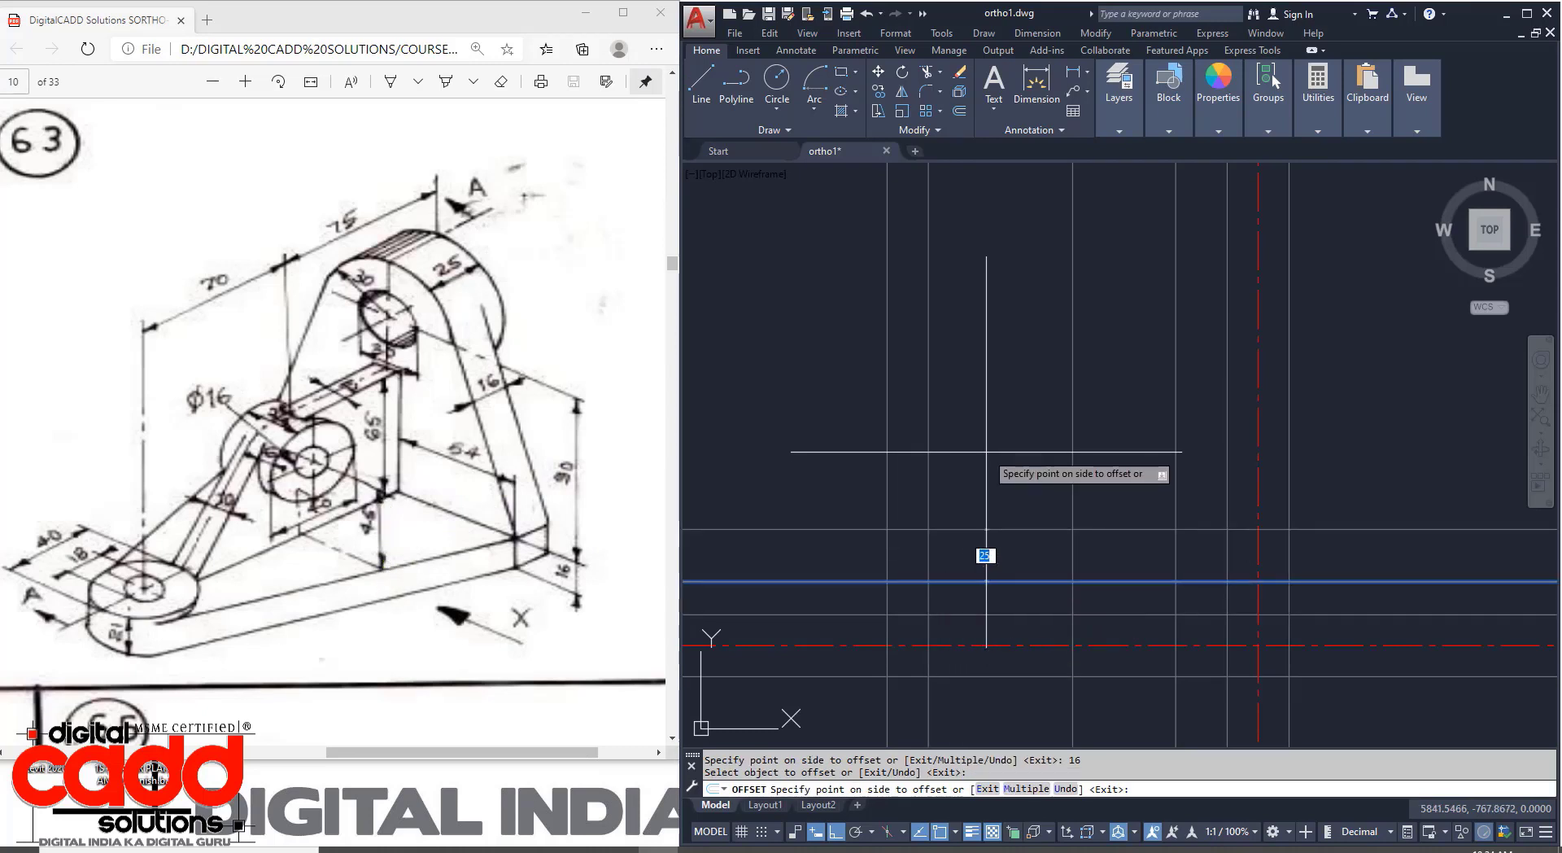
key("Return")
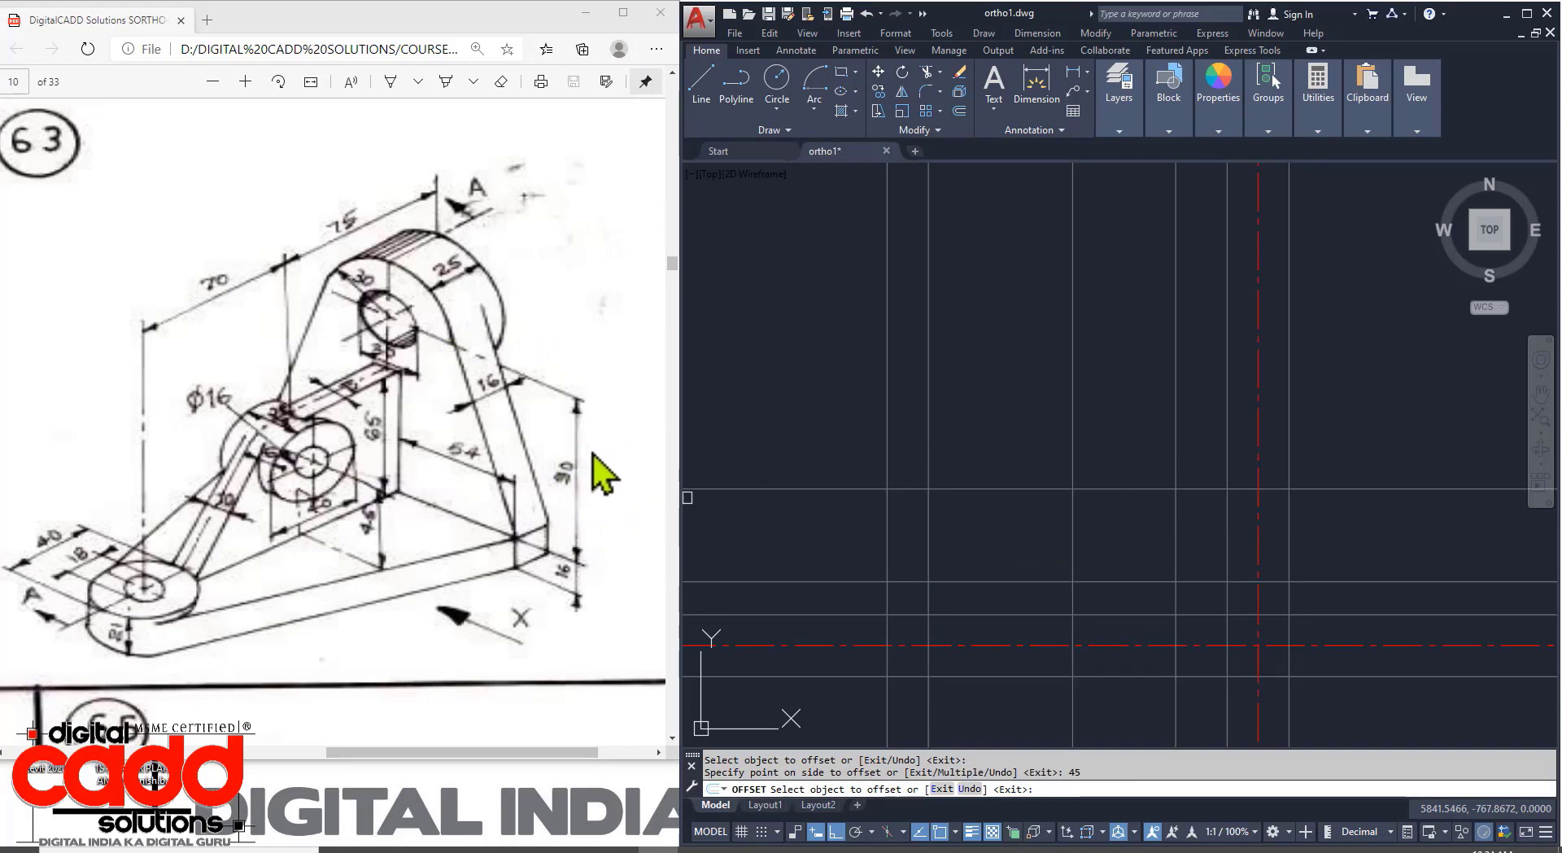
Offset the base plate's top line 90 upward and the base's bottom line 21 upward.
left_click(1025, 581)
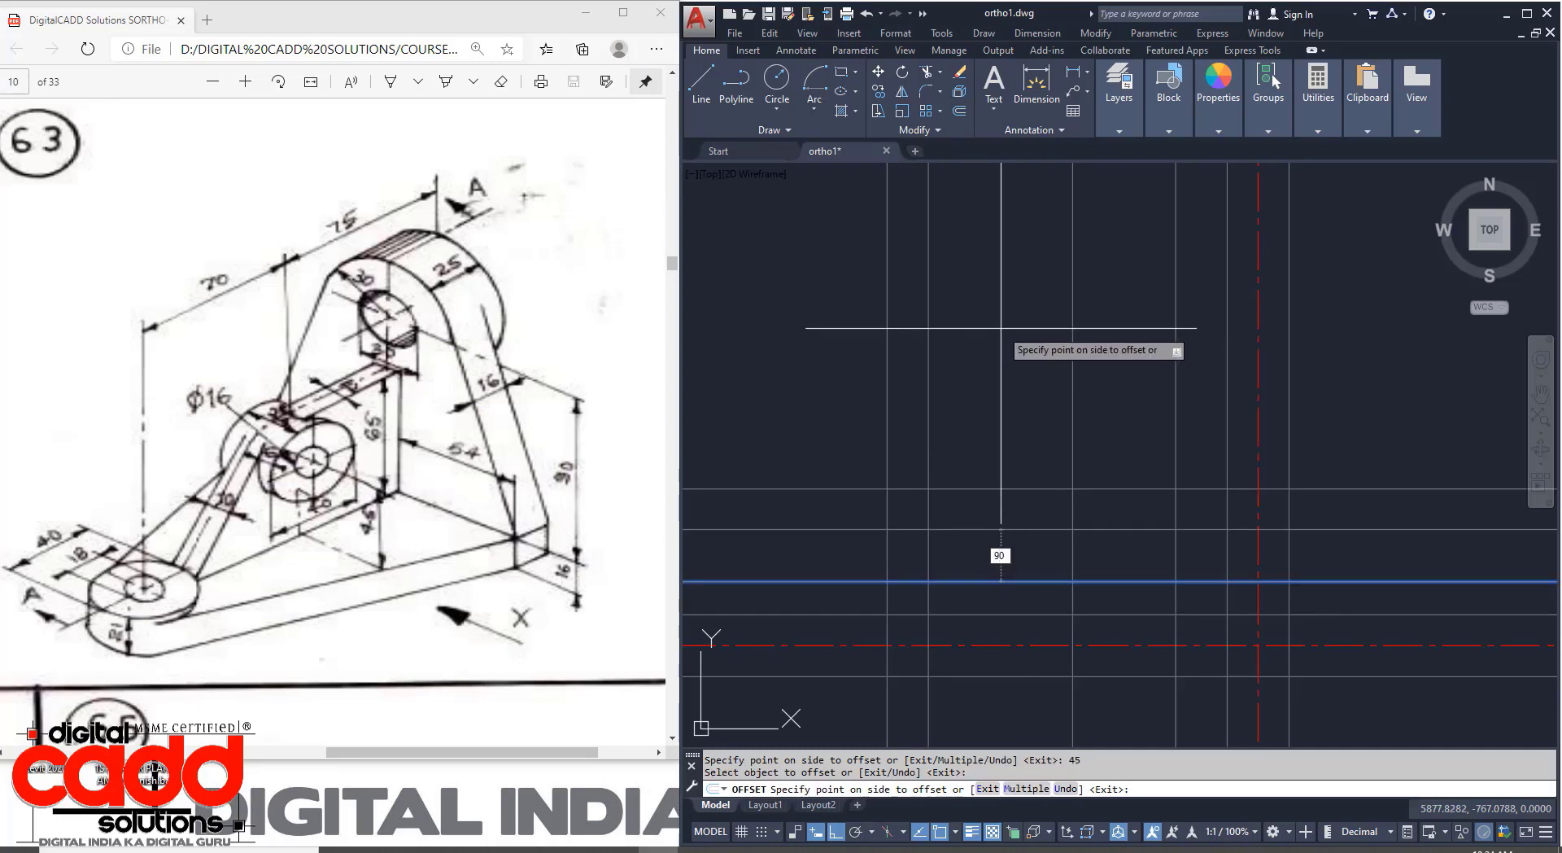
key("Return")
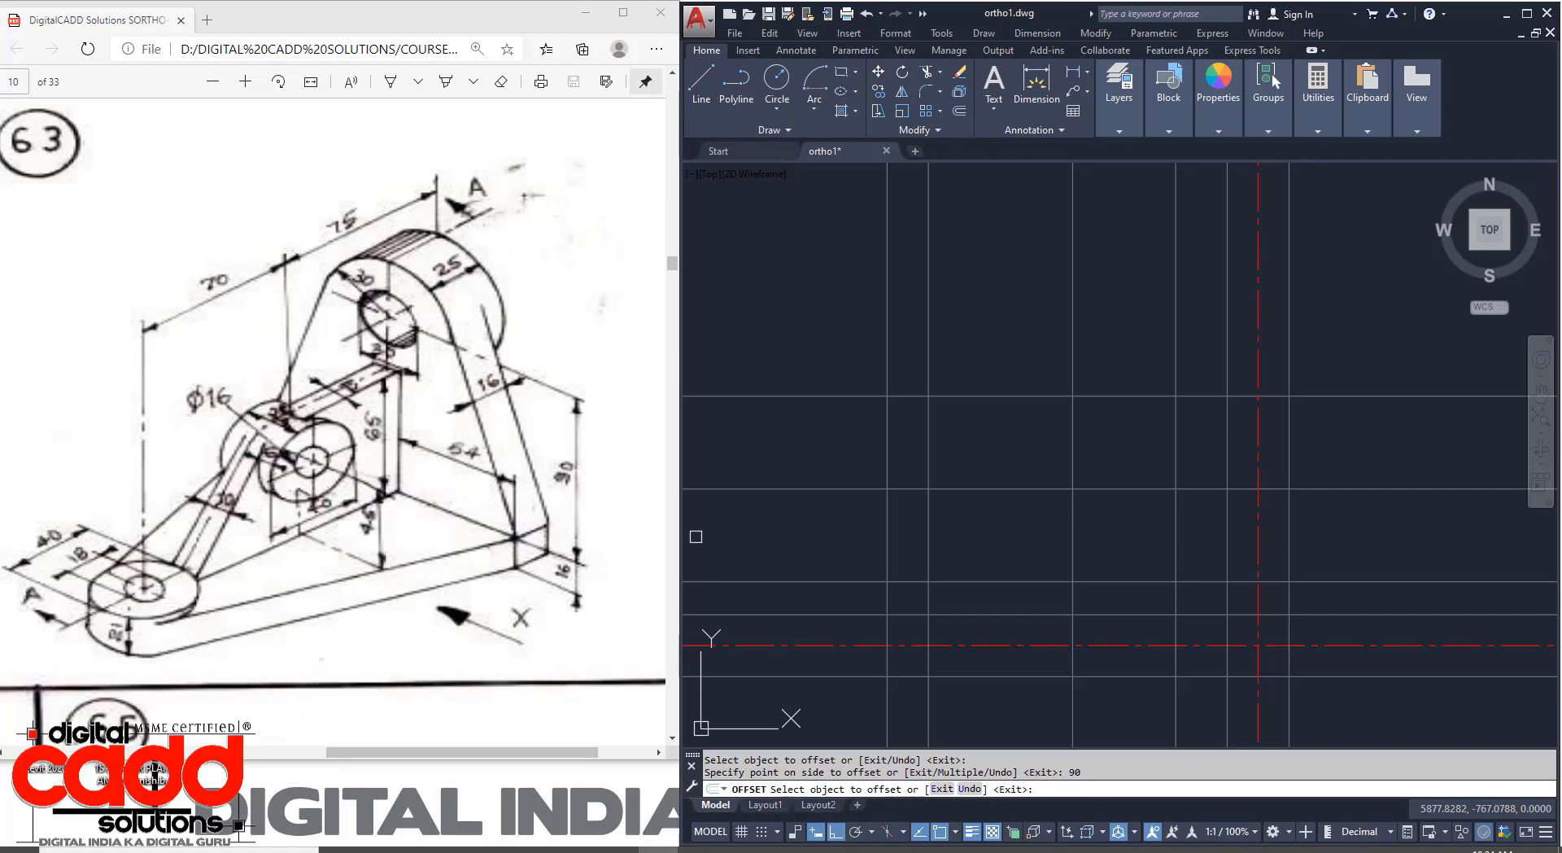
left_click(808, 616)
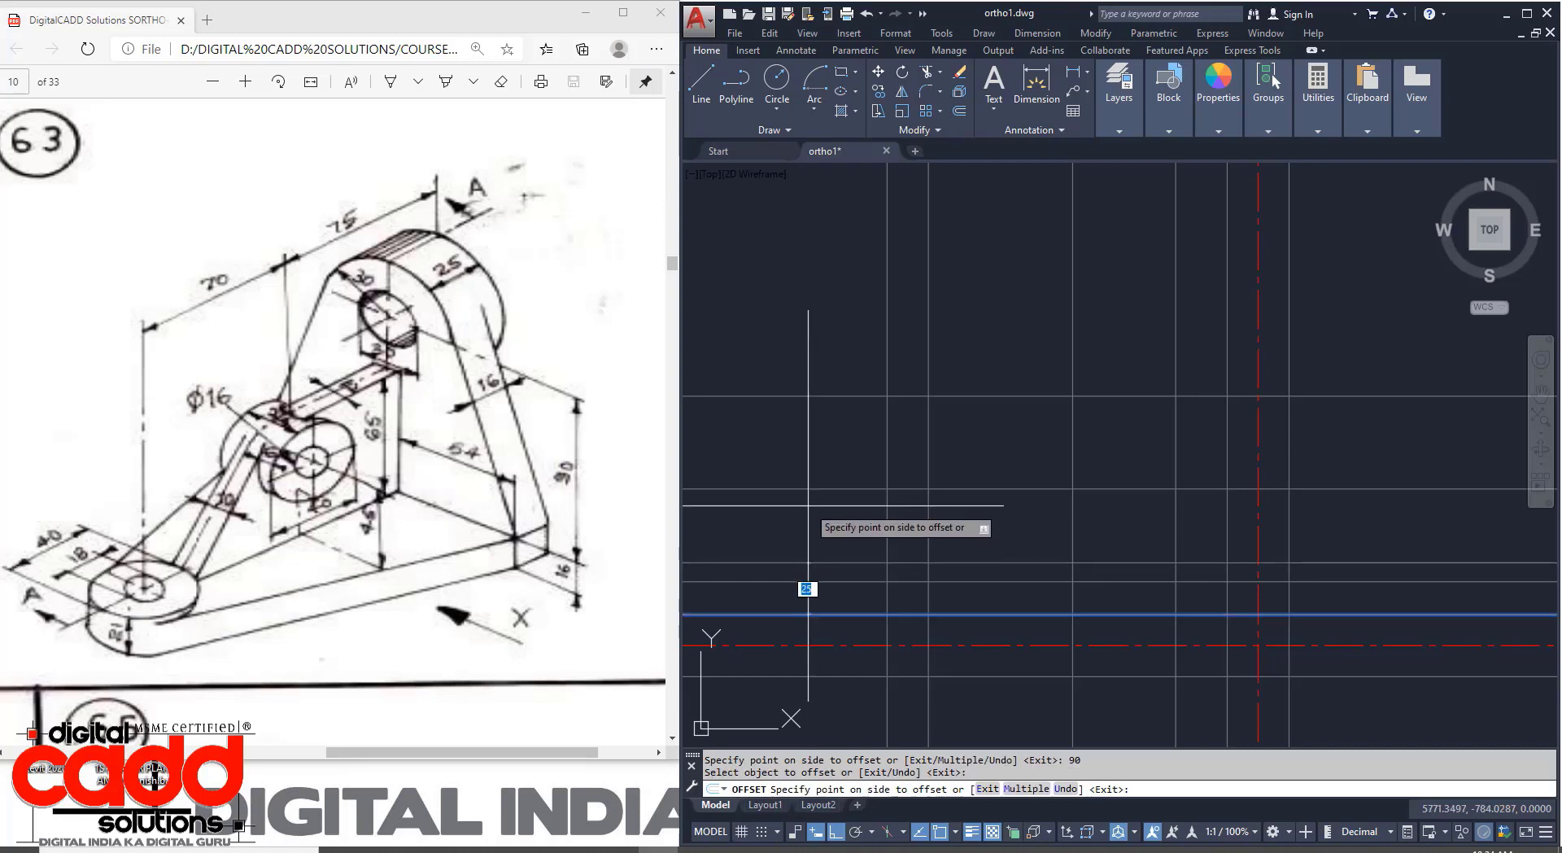
key("Return")
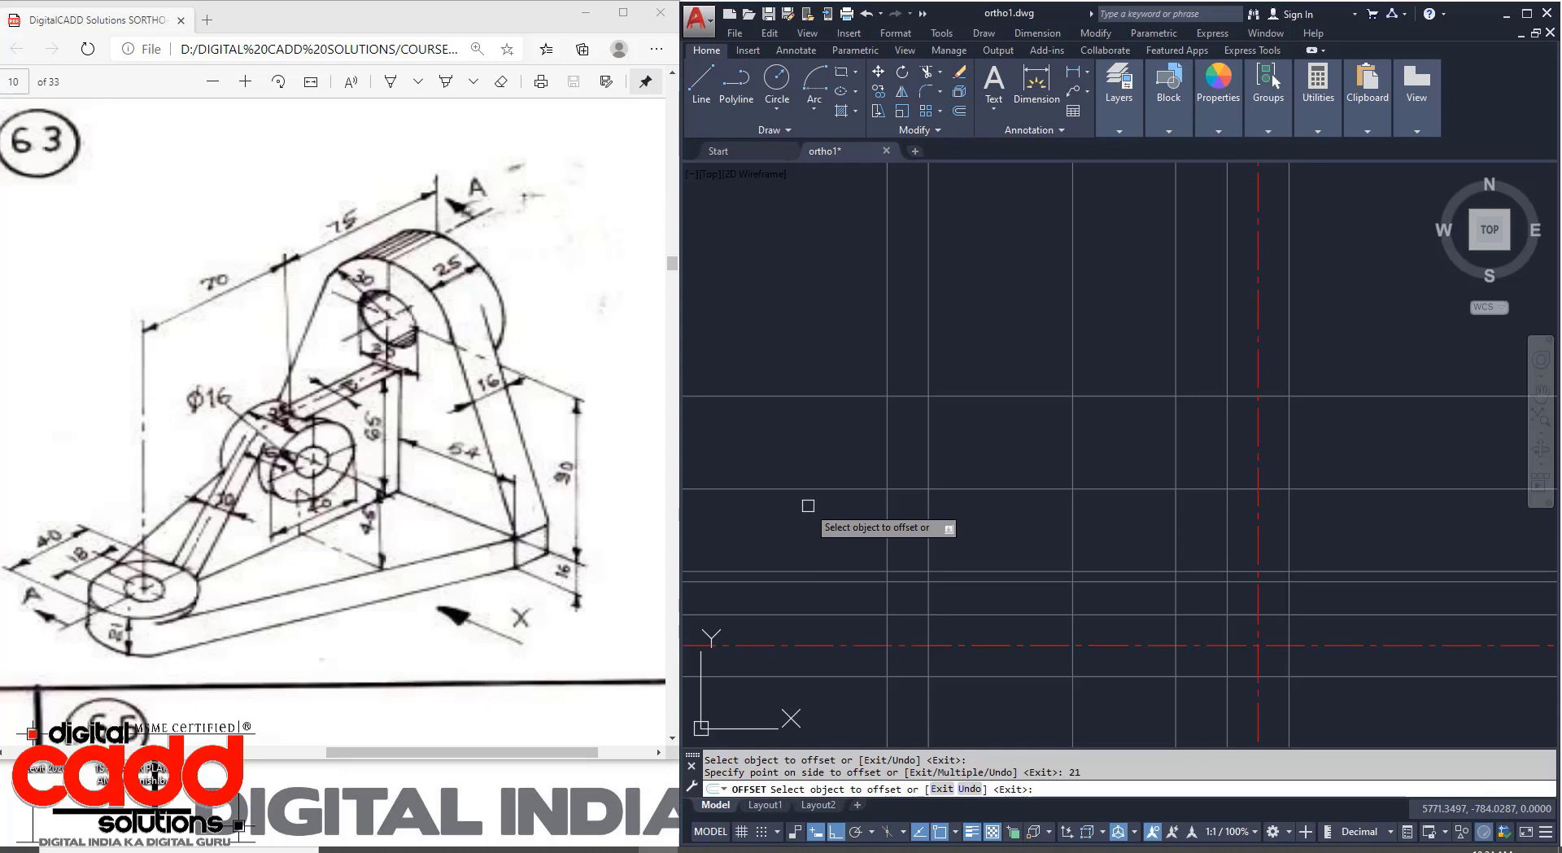
key("Return")
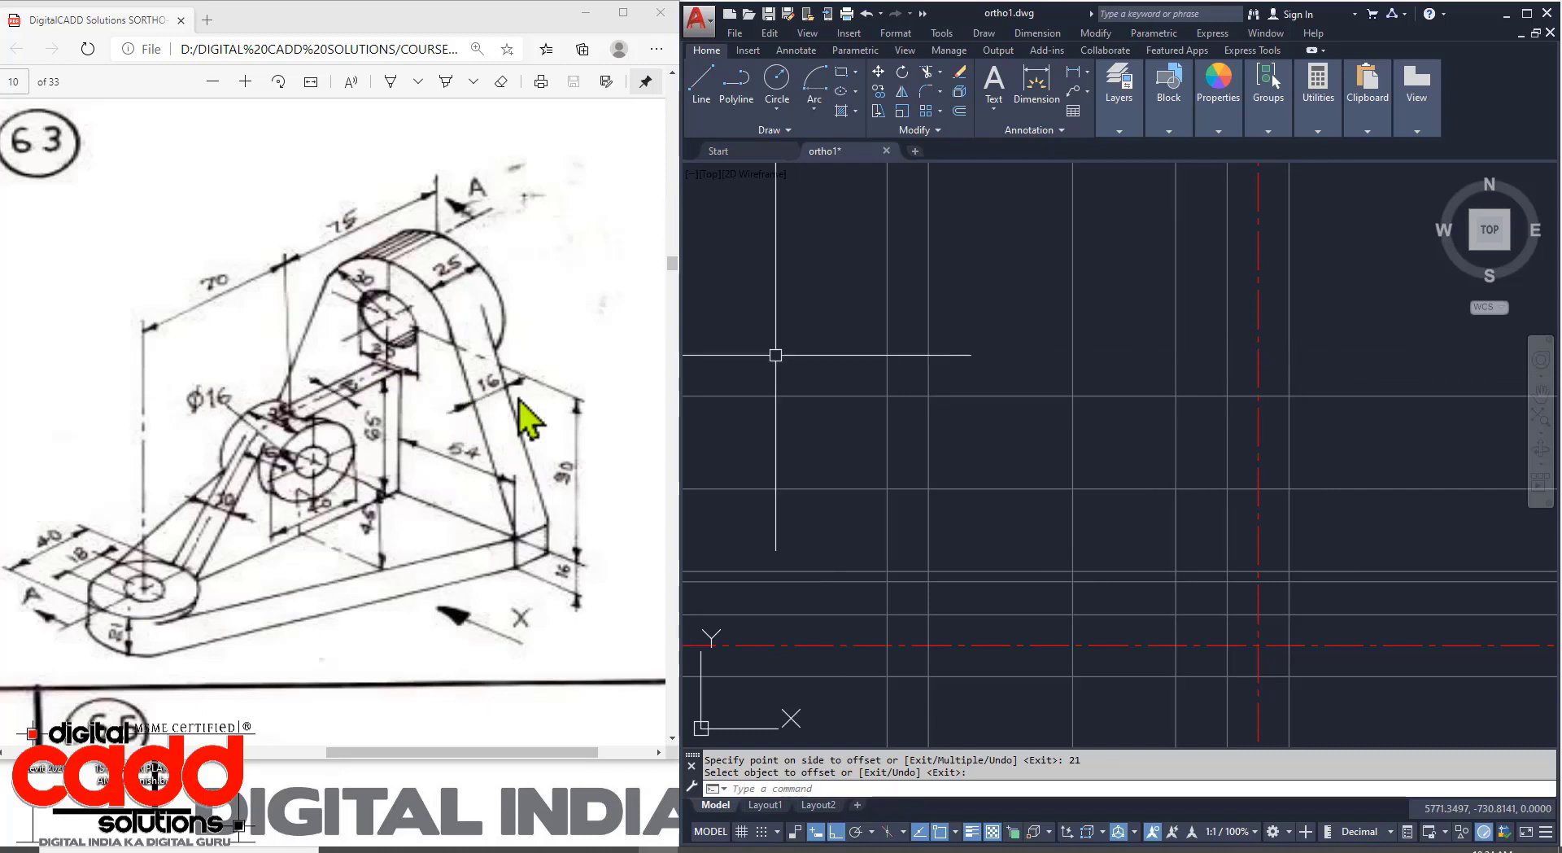
Offset the vertical line at the upper boss's left face 16 to the right for the upright's thickness.
type("o")
key("Return")
type("16")
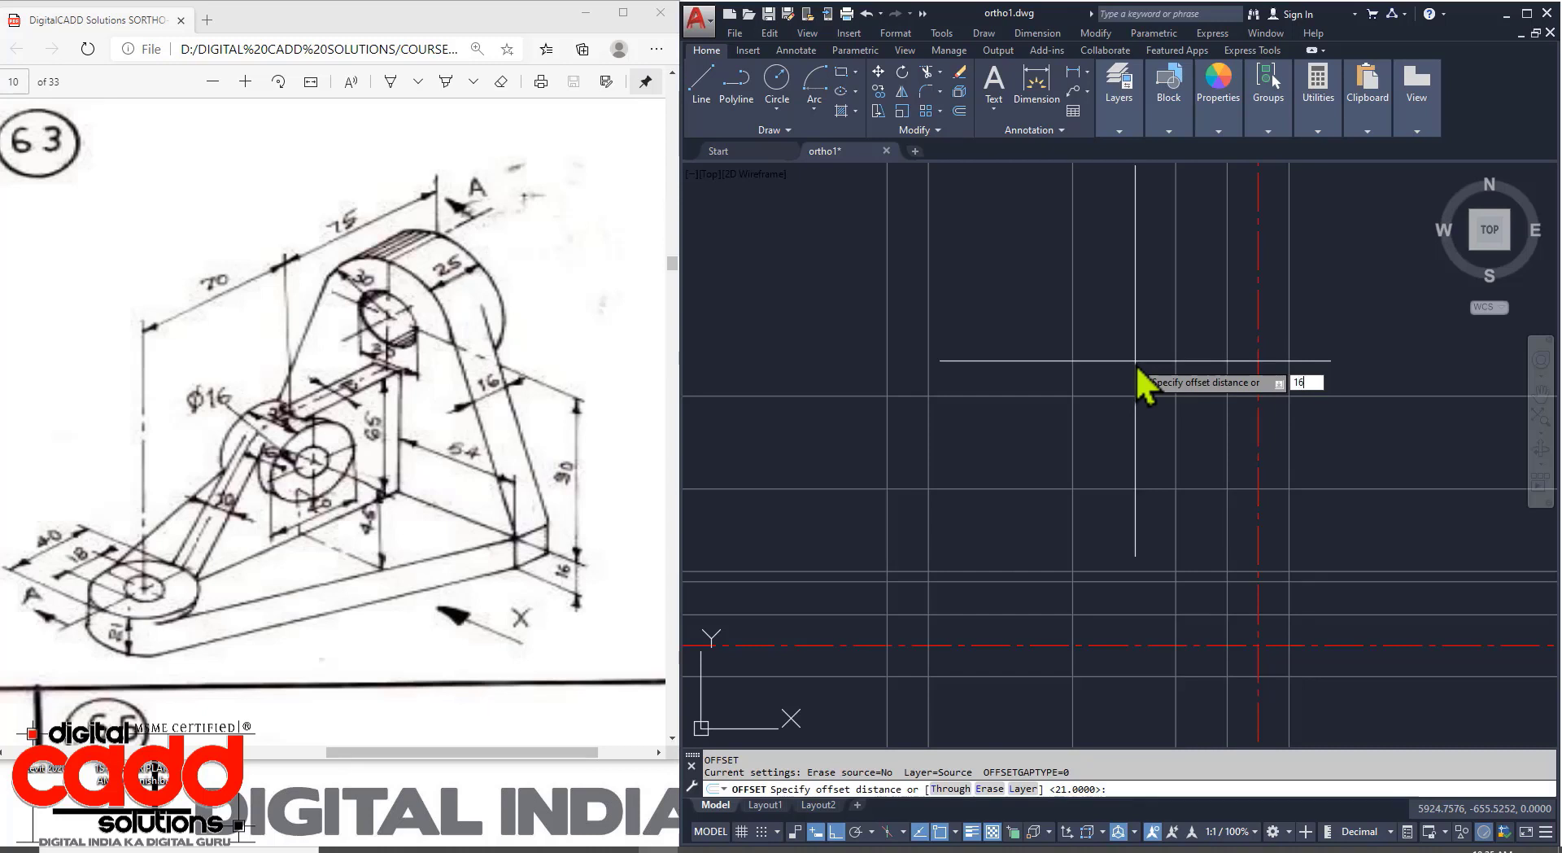
key("Return")
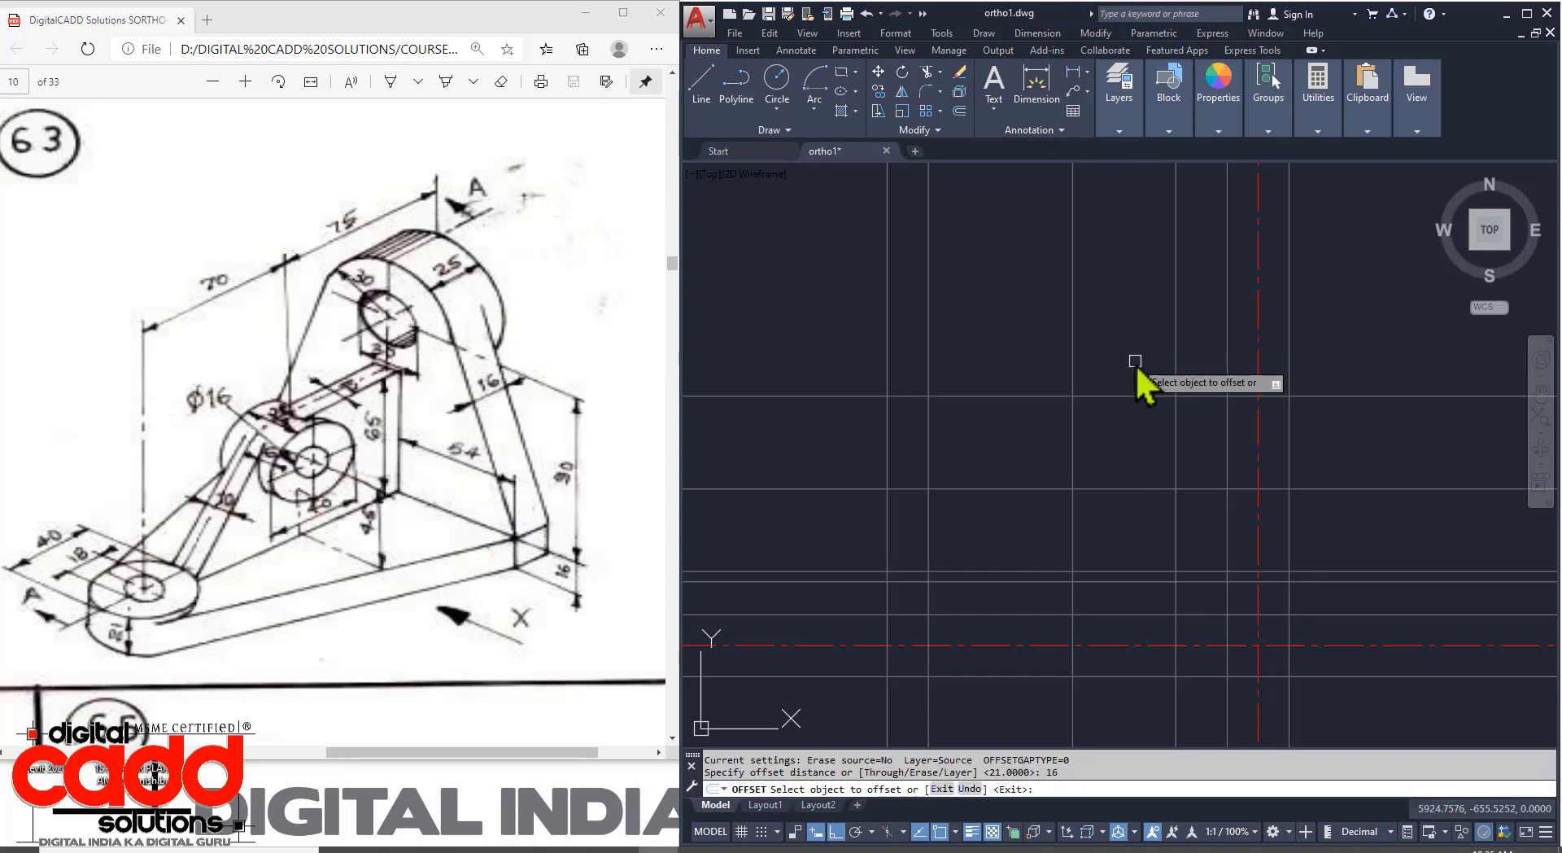
left_click(1177, 443)
left_click(1200, 443)
key("Return")
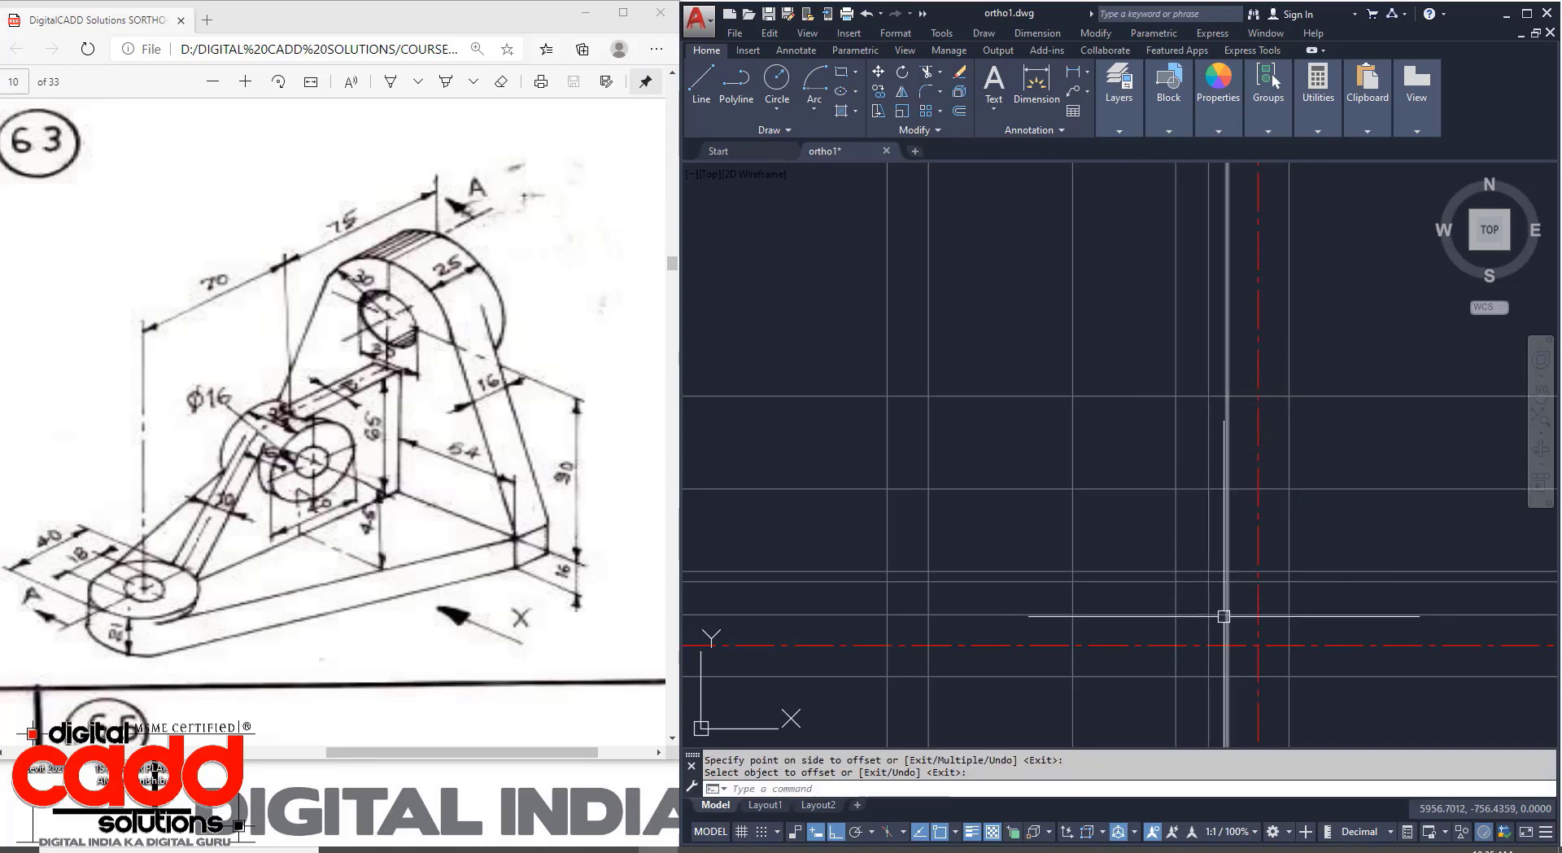
Make 01. Drawings the current layer.
middle_click_drag(1221, 616, 1178, 644)
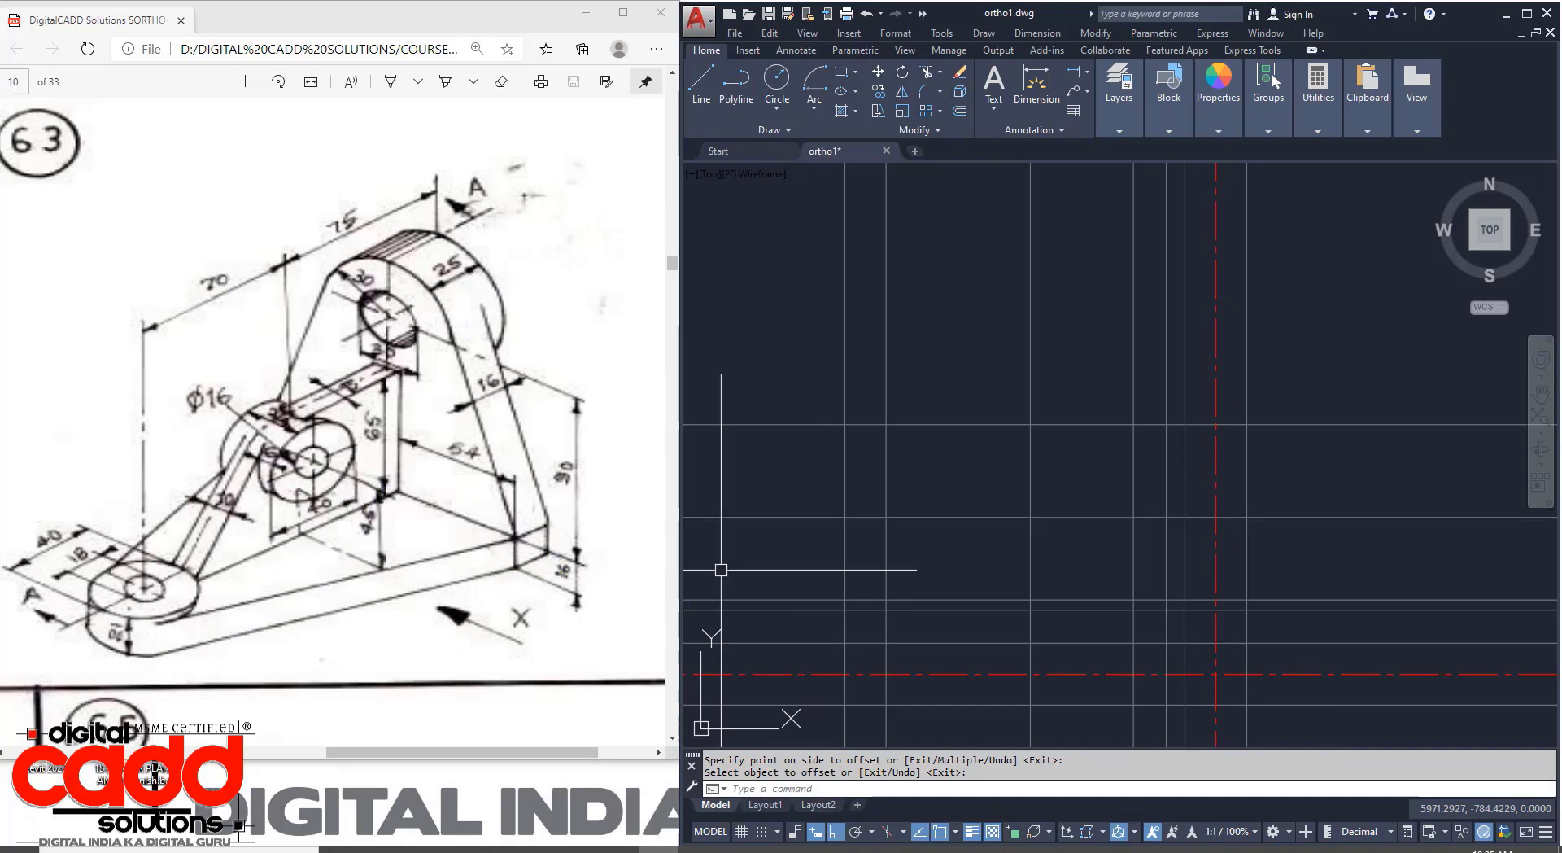
middle_click_drag(1095, 613, 1102, 646)
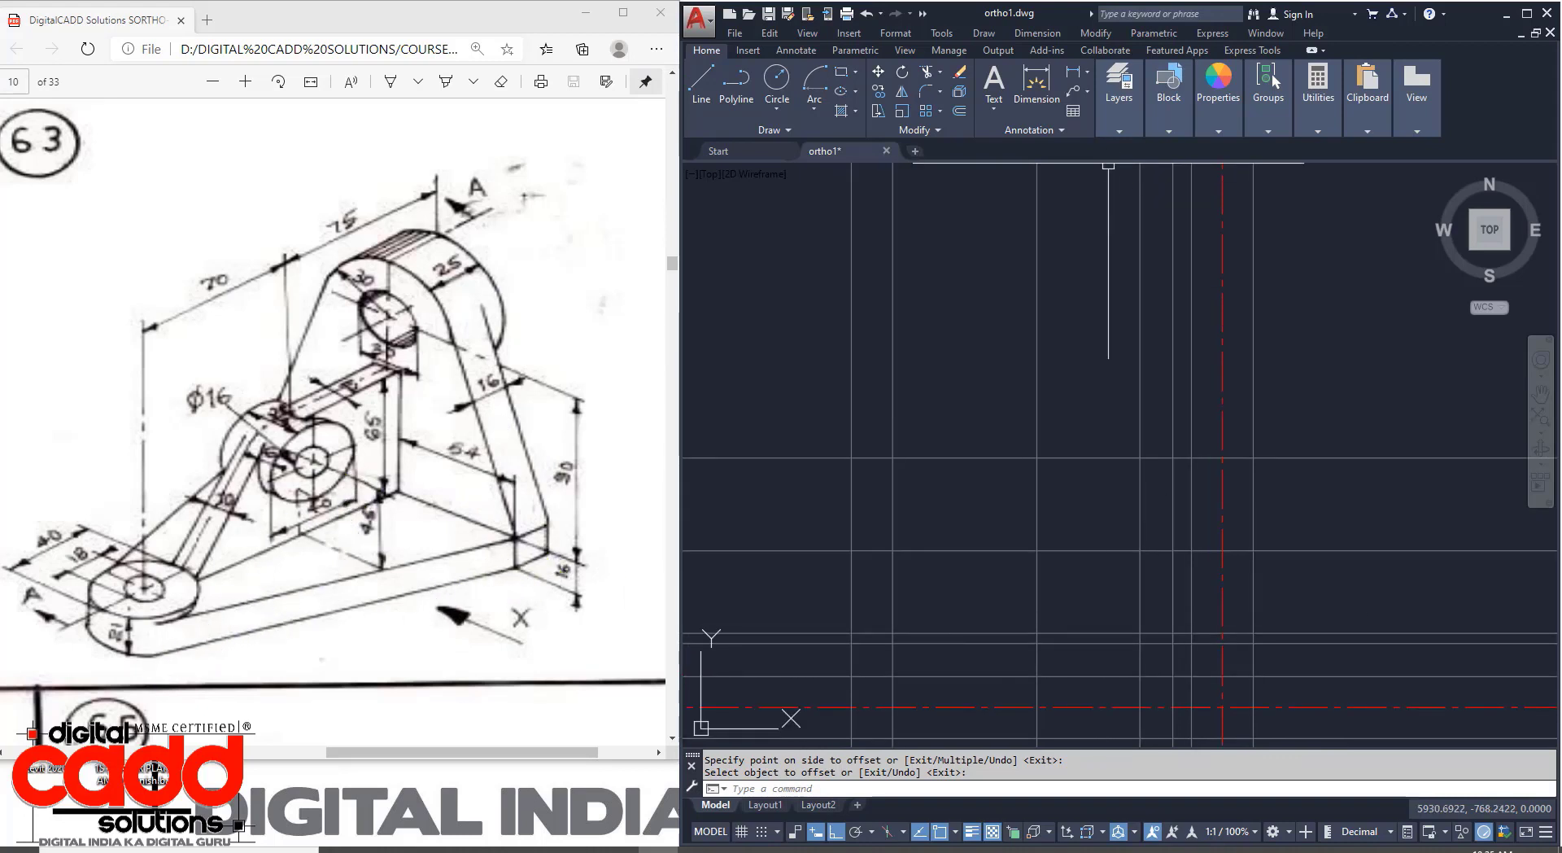
left_click(1119, 92)
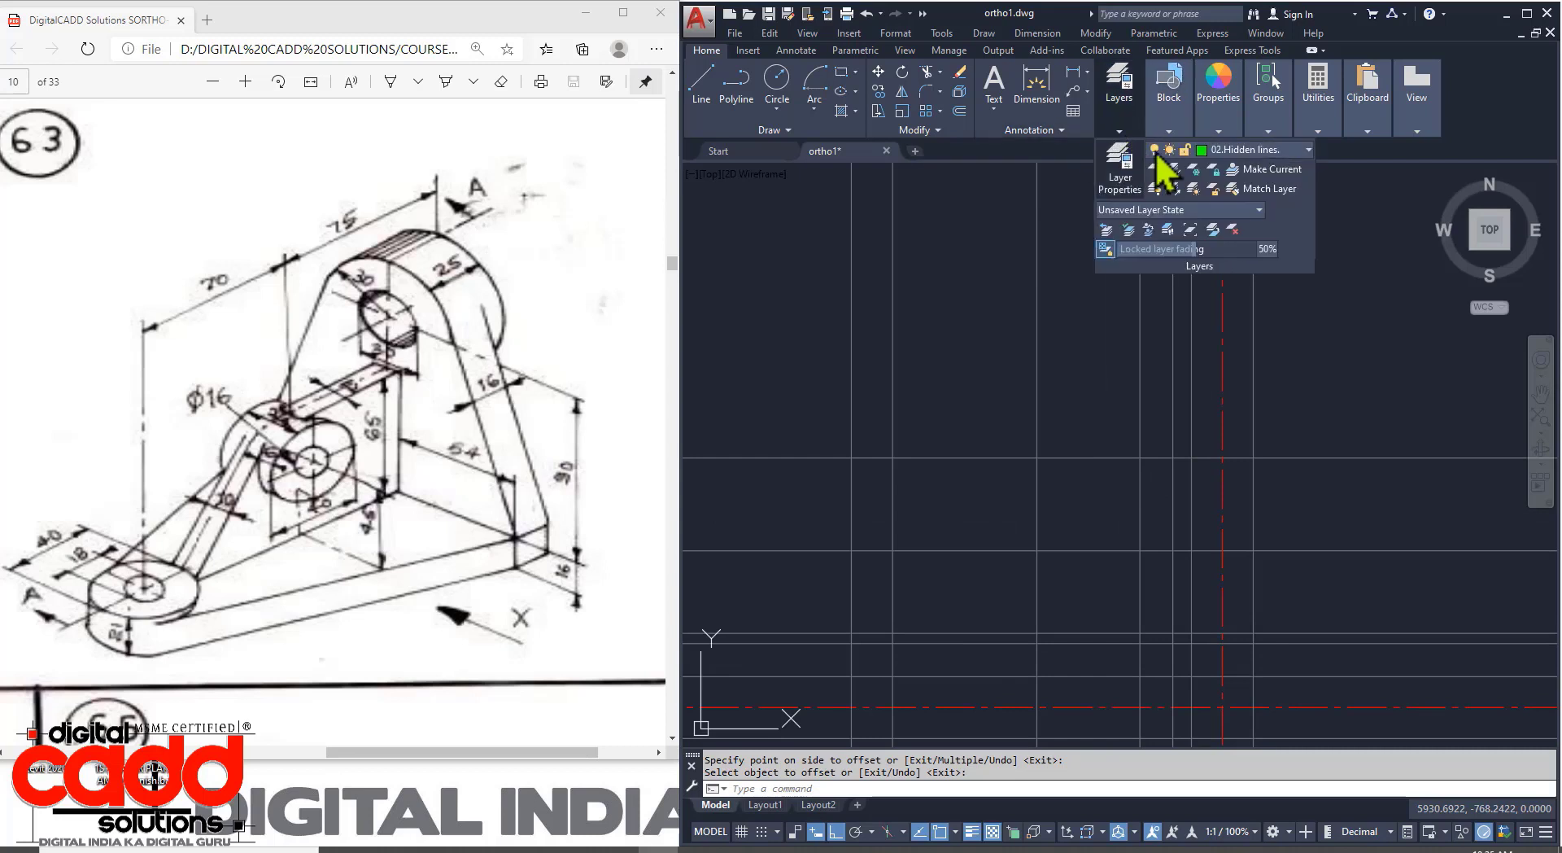
left_click(1212, 151)
left_click(1259, 196)
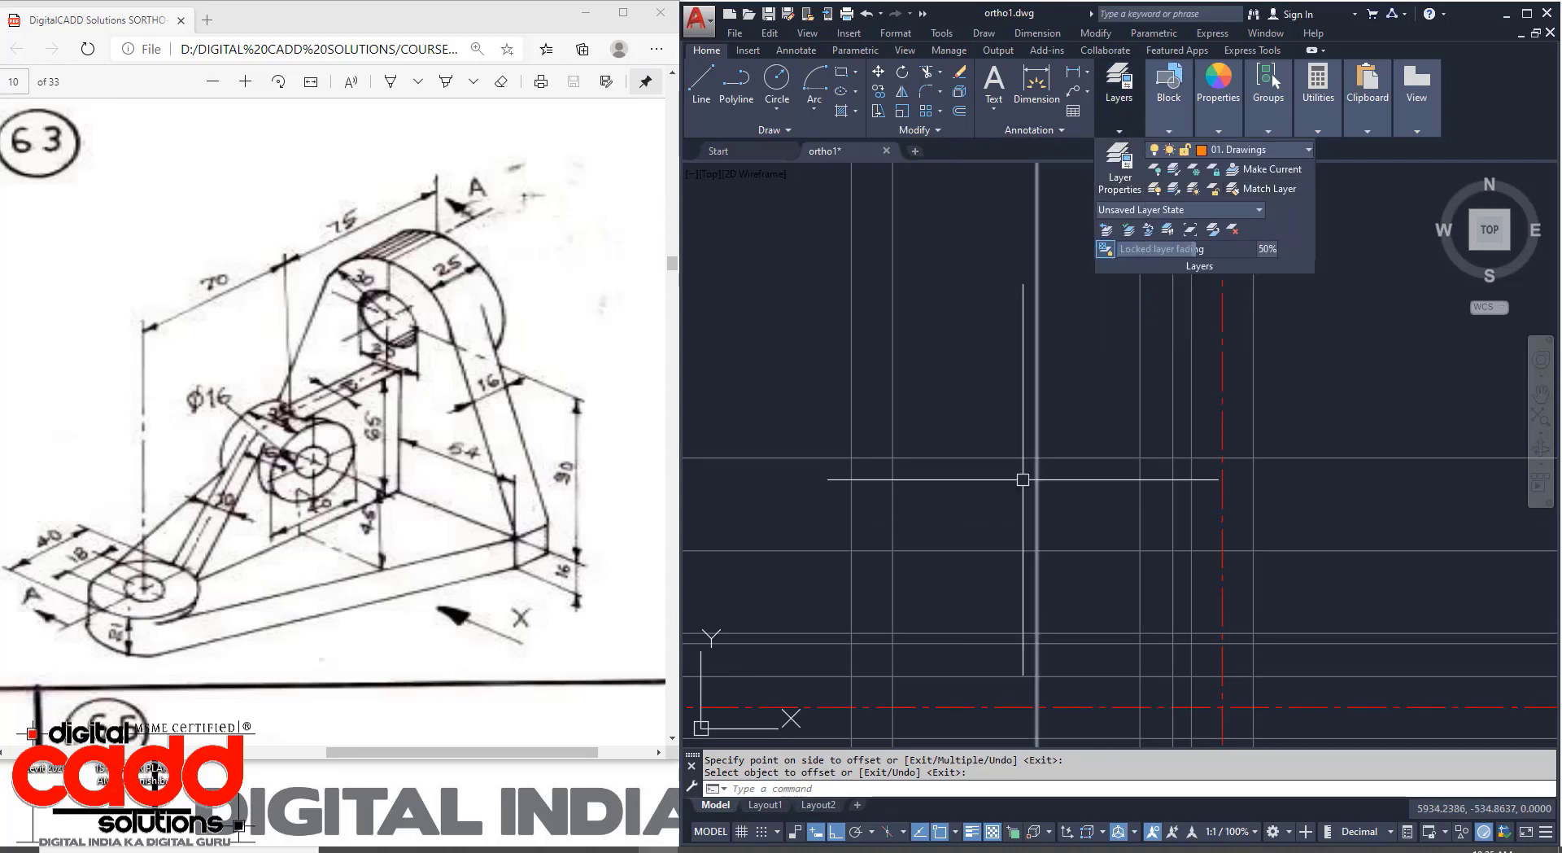
mouse_move(1030, 527)
middle_mouse_down()
mouse_move(987, 481)
mouse_move(993, 461)
middle_mouse_up()
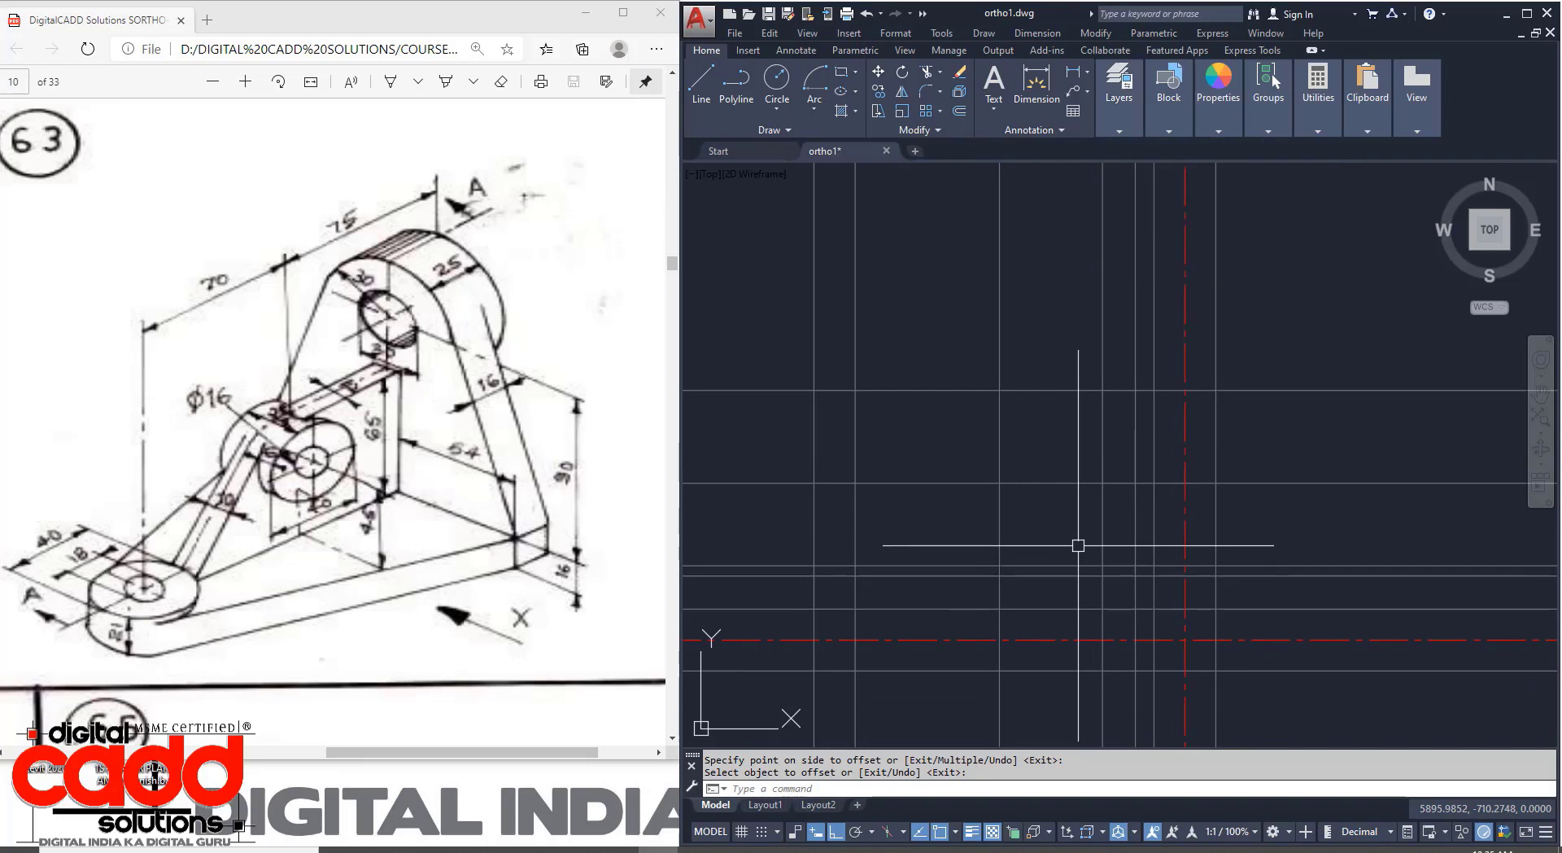
left_click(703, 83)
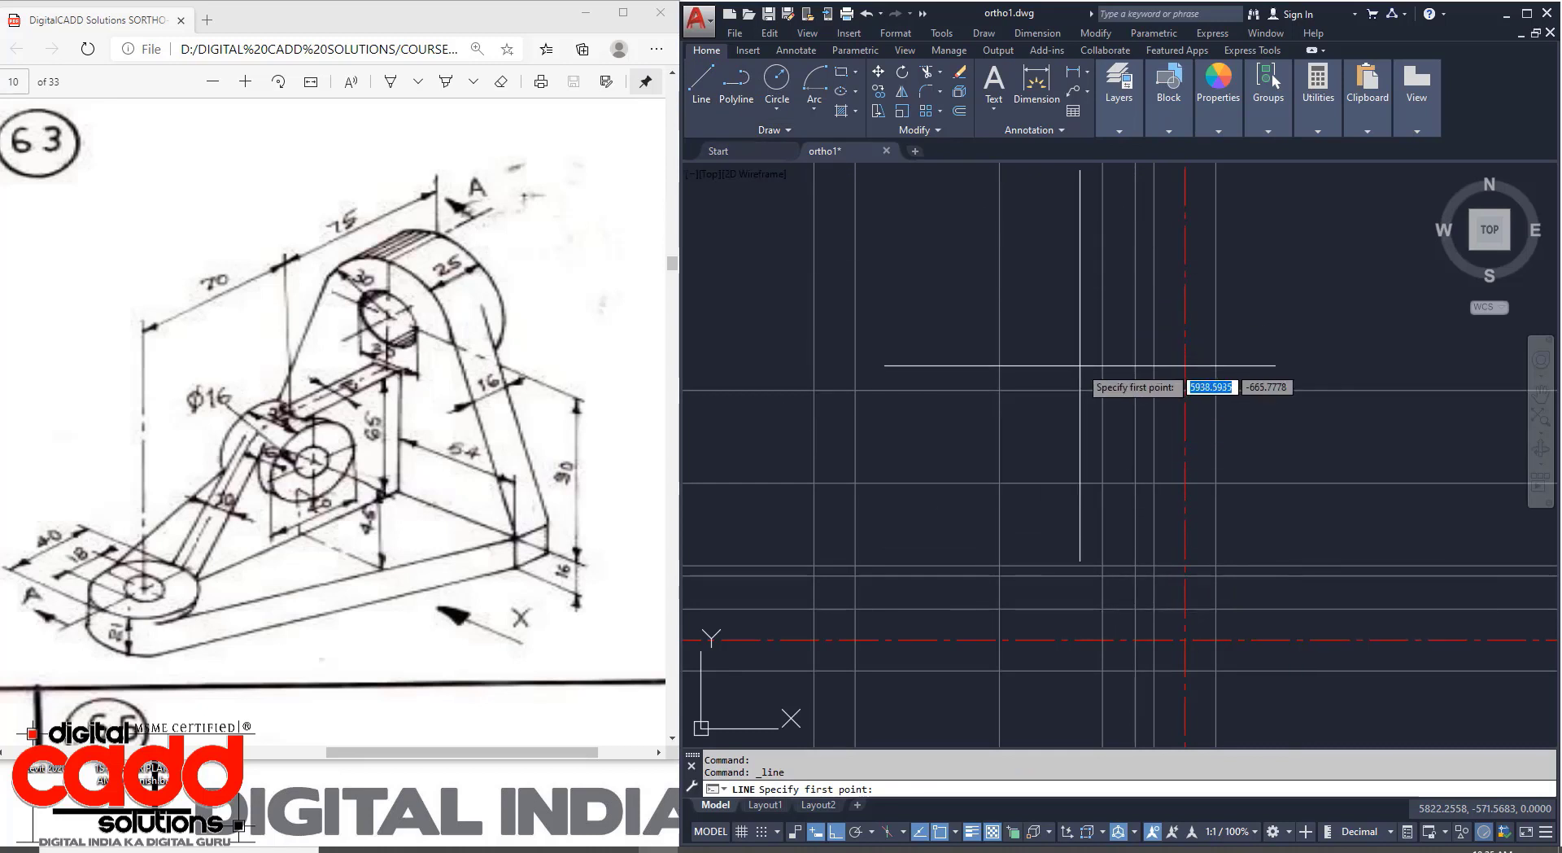
key("Escape")
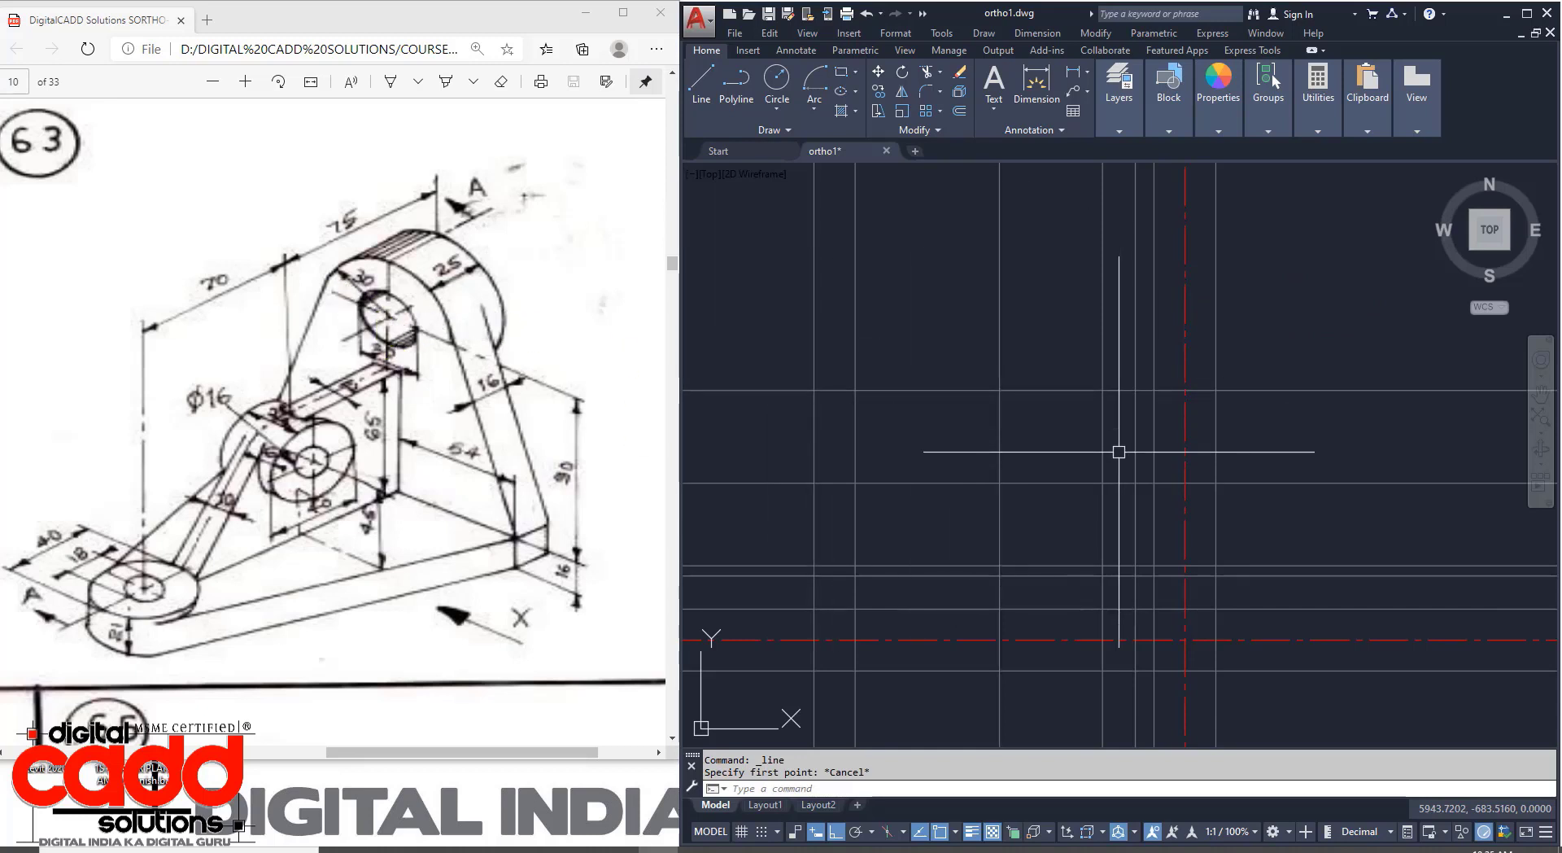
type("di")
key("Return")
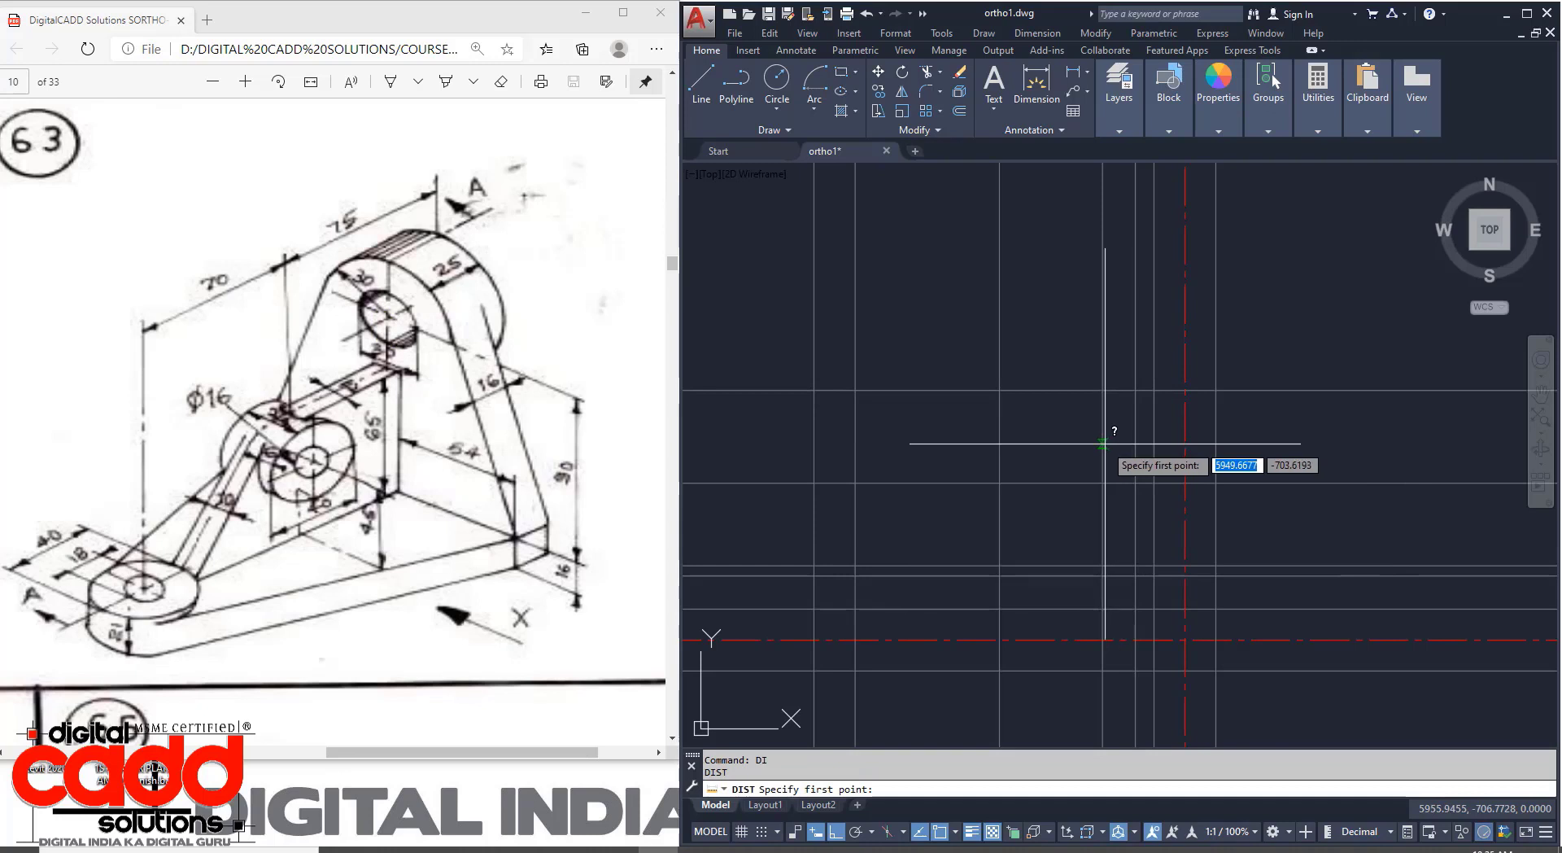
left_click(1136, 575)
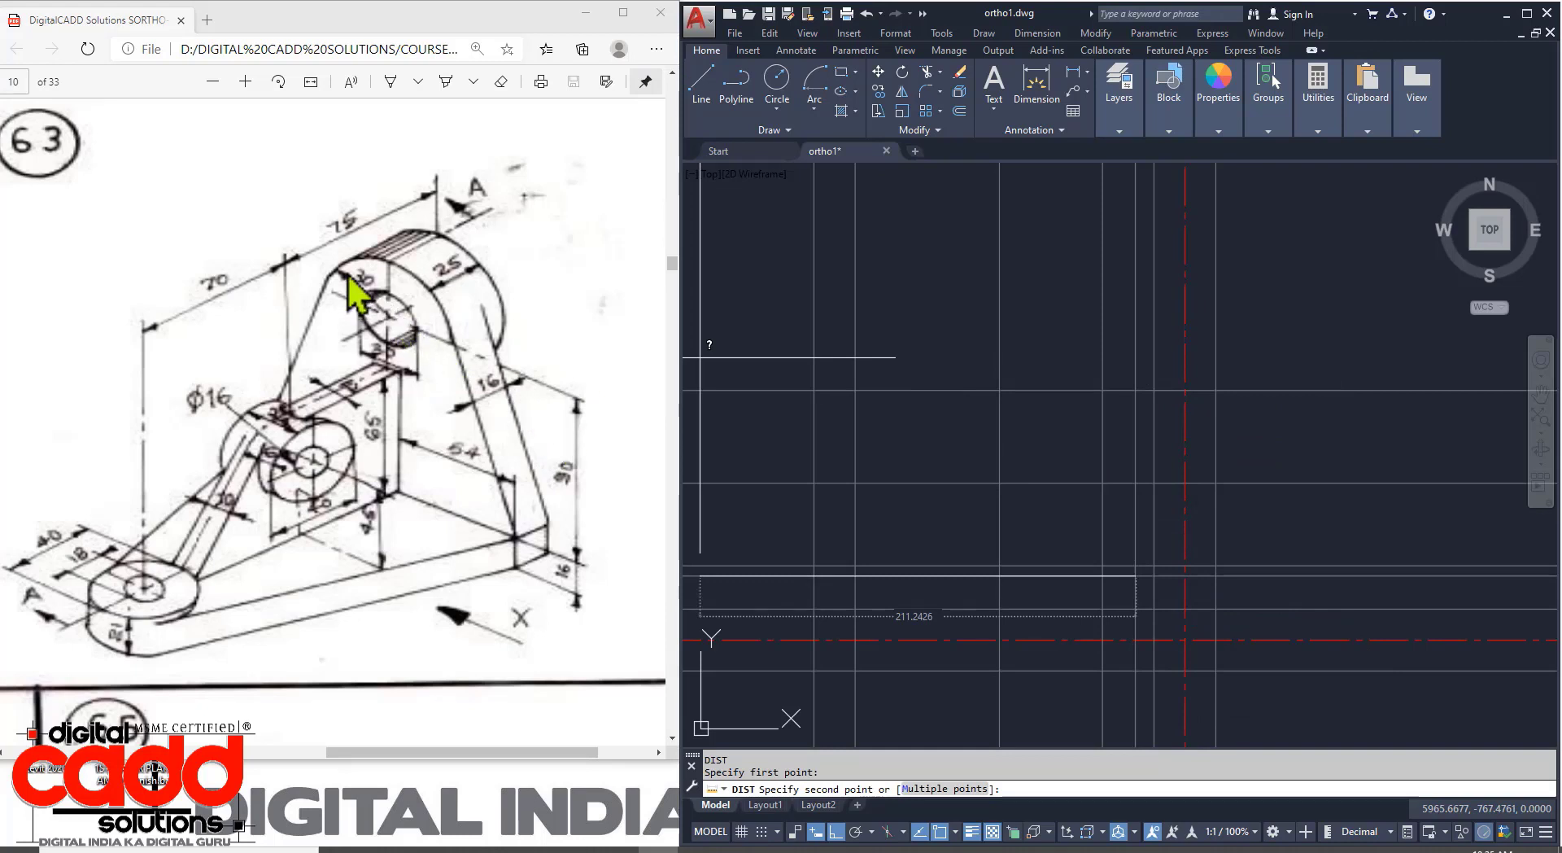
key("Escape")
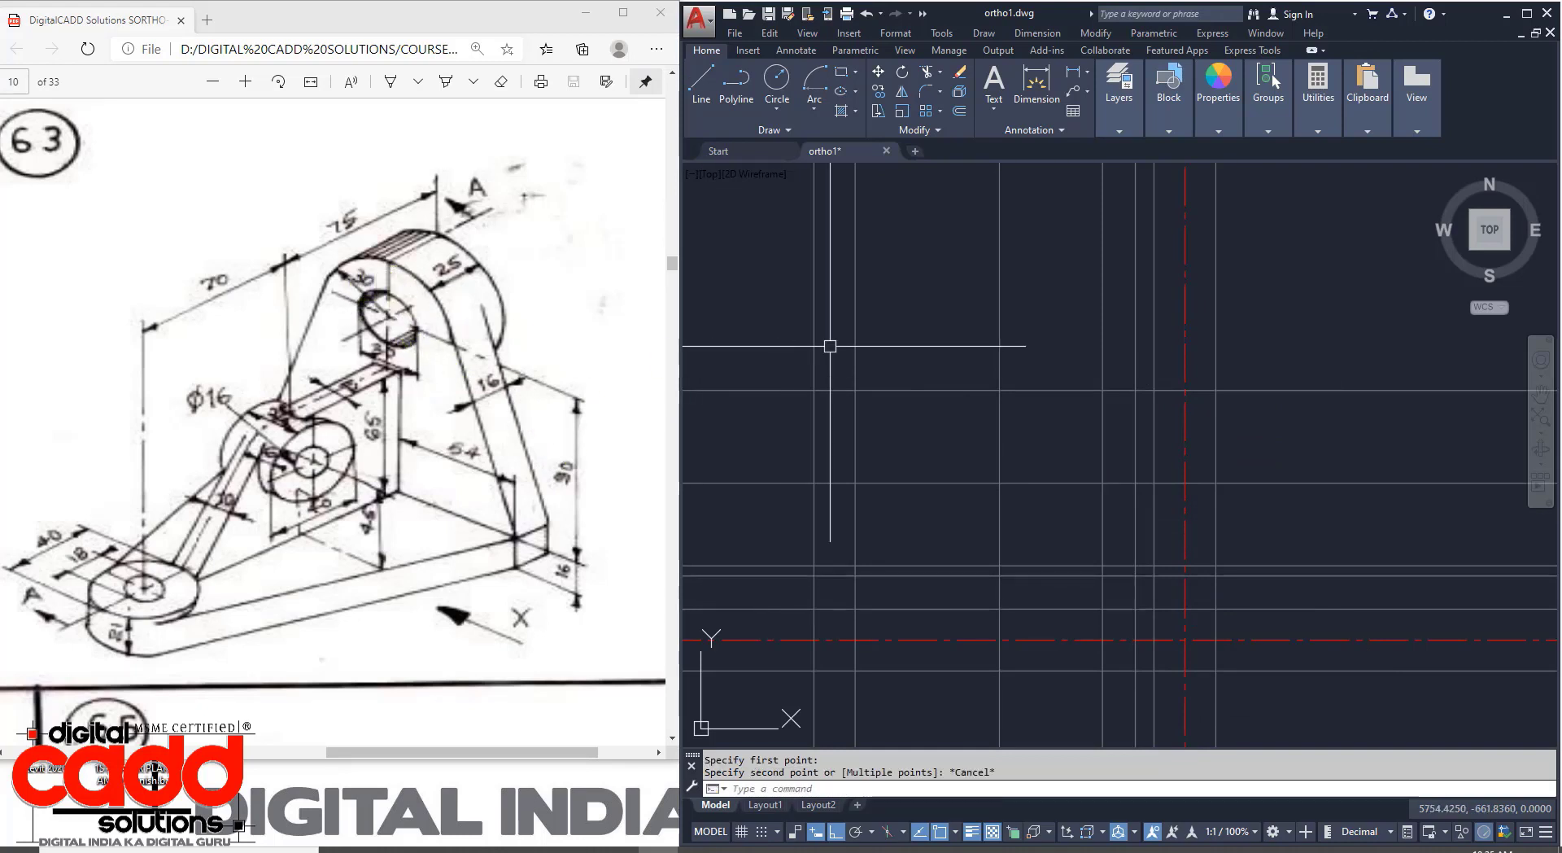
Offset the upper boss's horizontal centre line 30 upward and 30 downward for its top and bottom edges.
type("o")
key("Return")
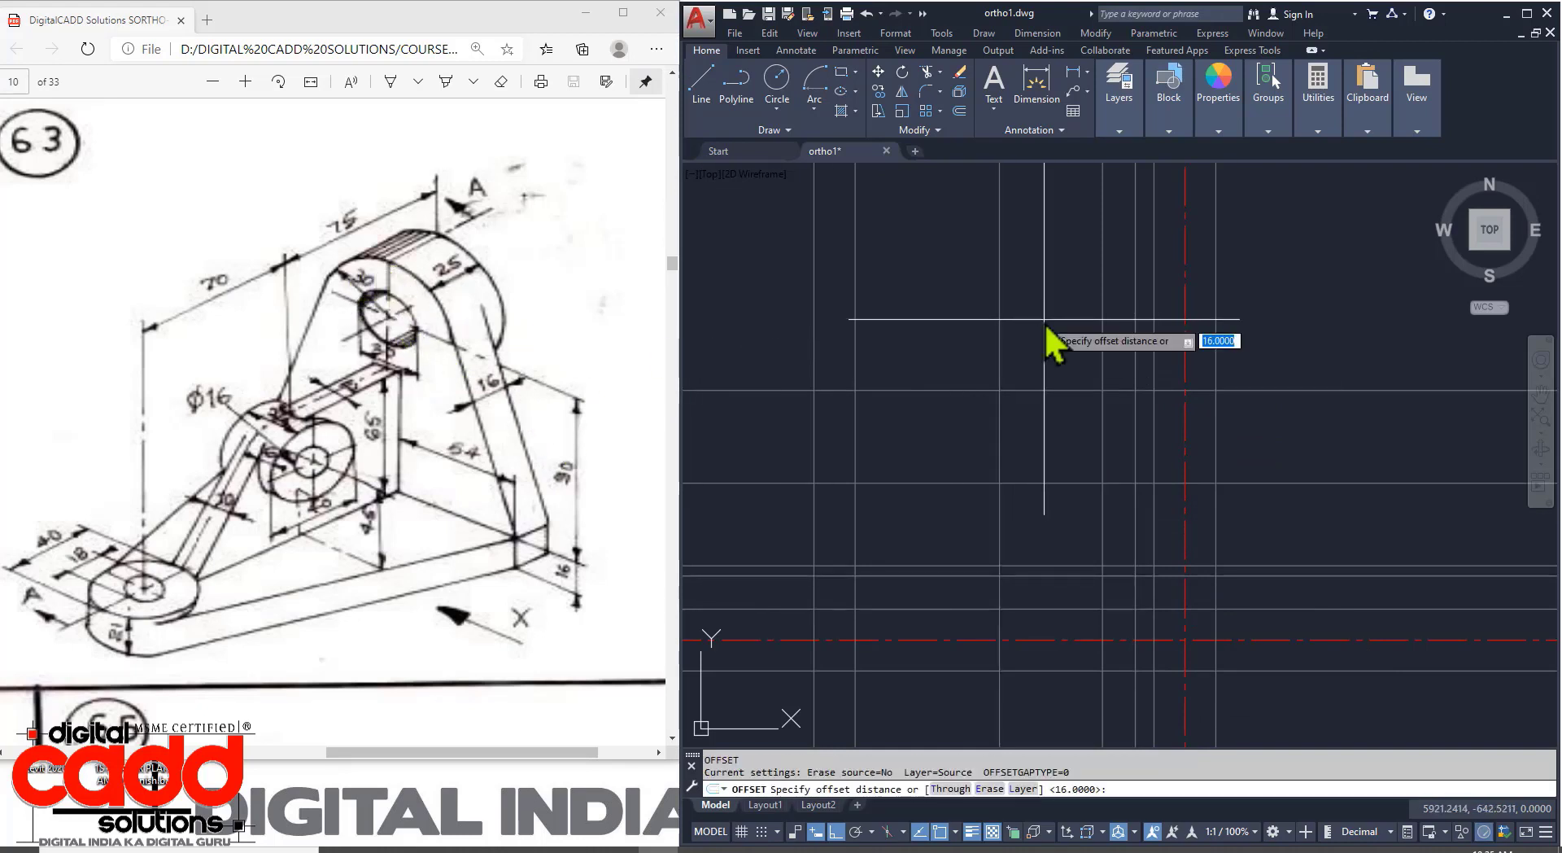
type("30")
key("Return")
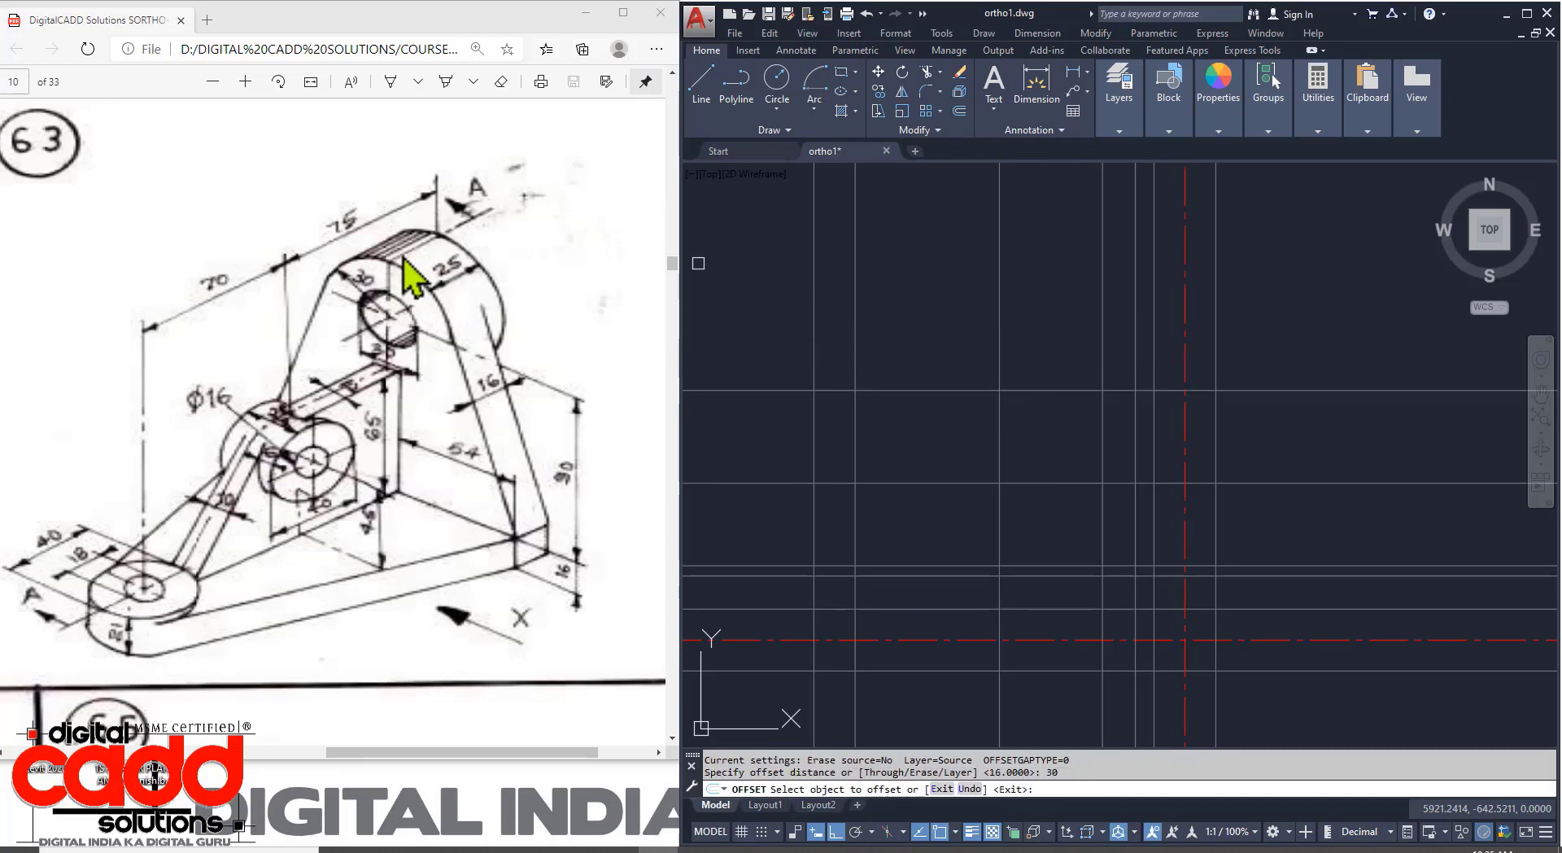
left_click(1036, 390)
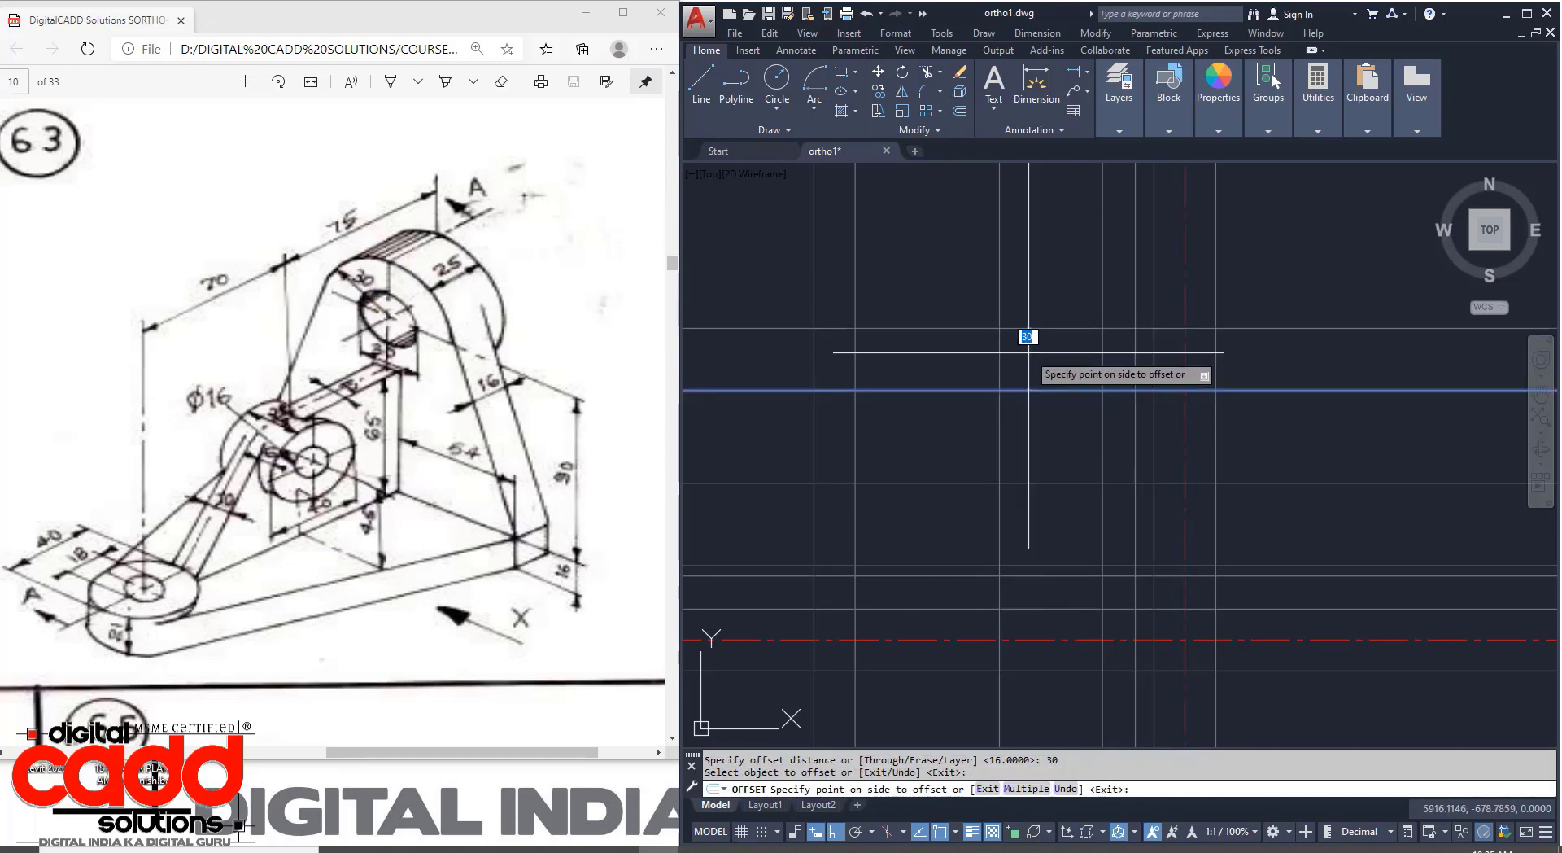
left_click(1032, 301)
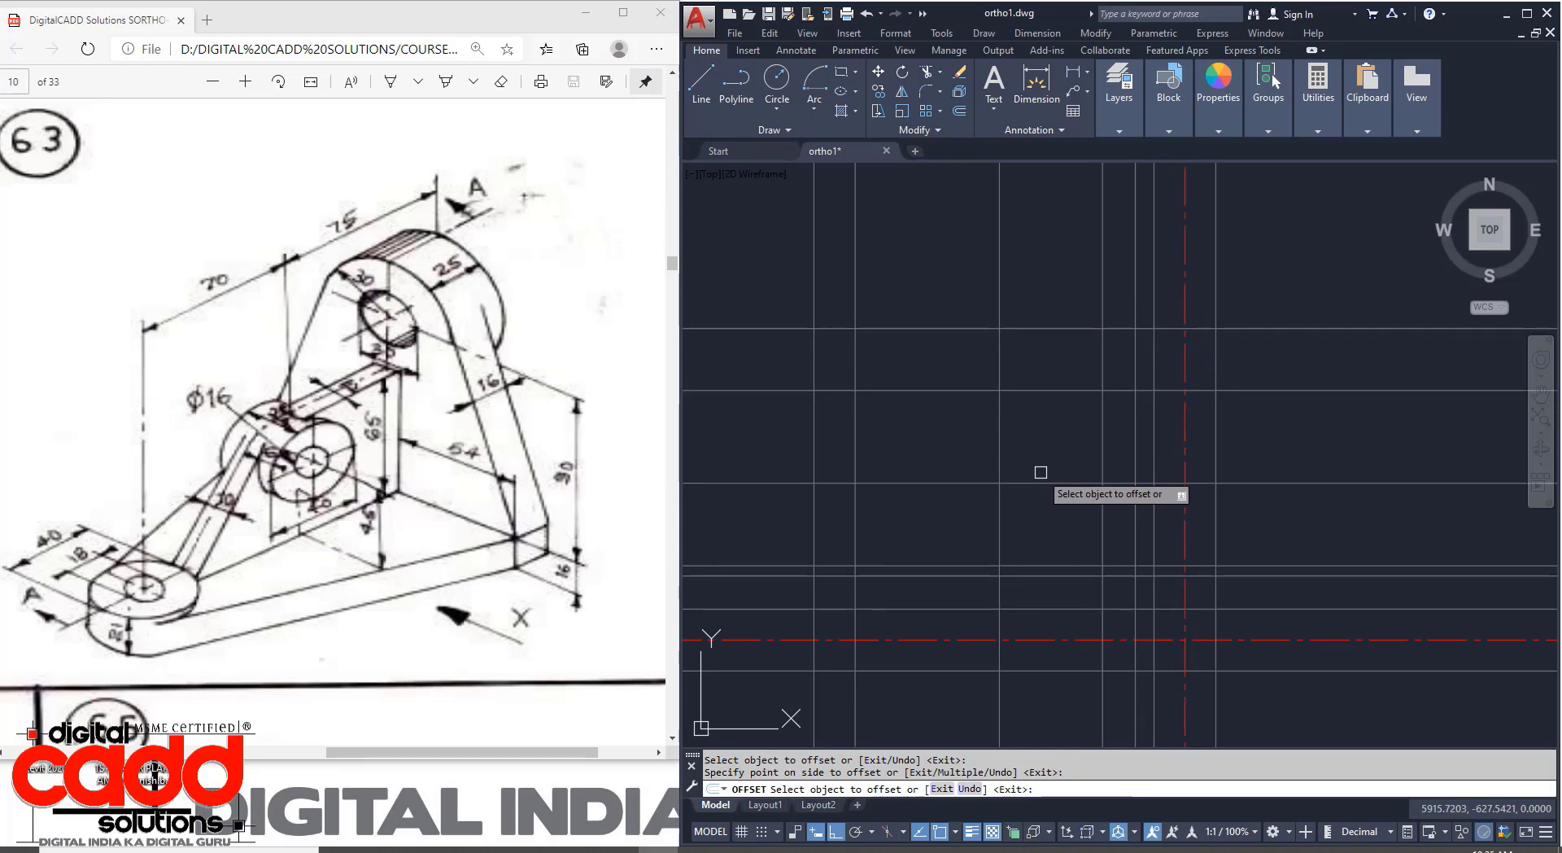
left_click(1068, 387)
left_click(1066, 440)
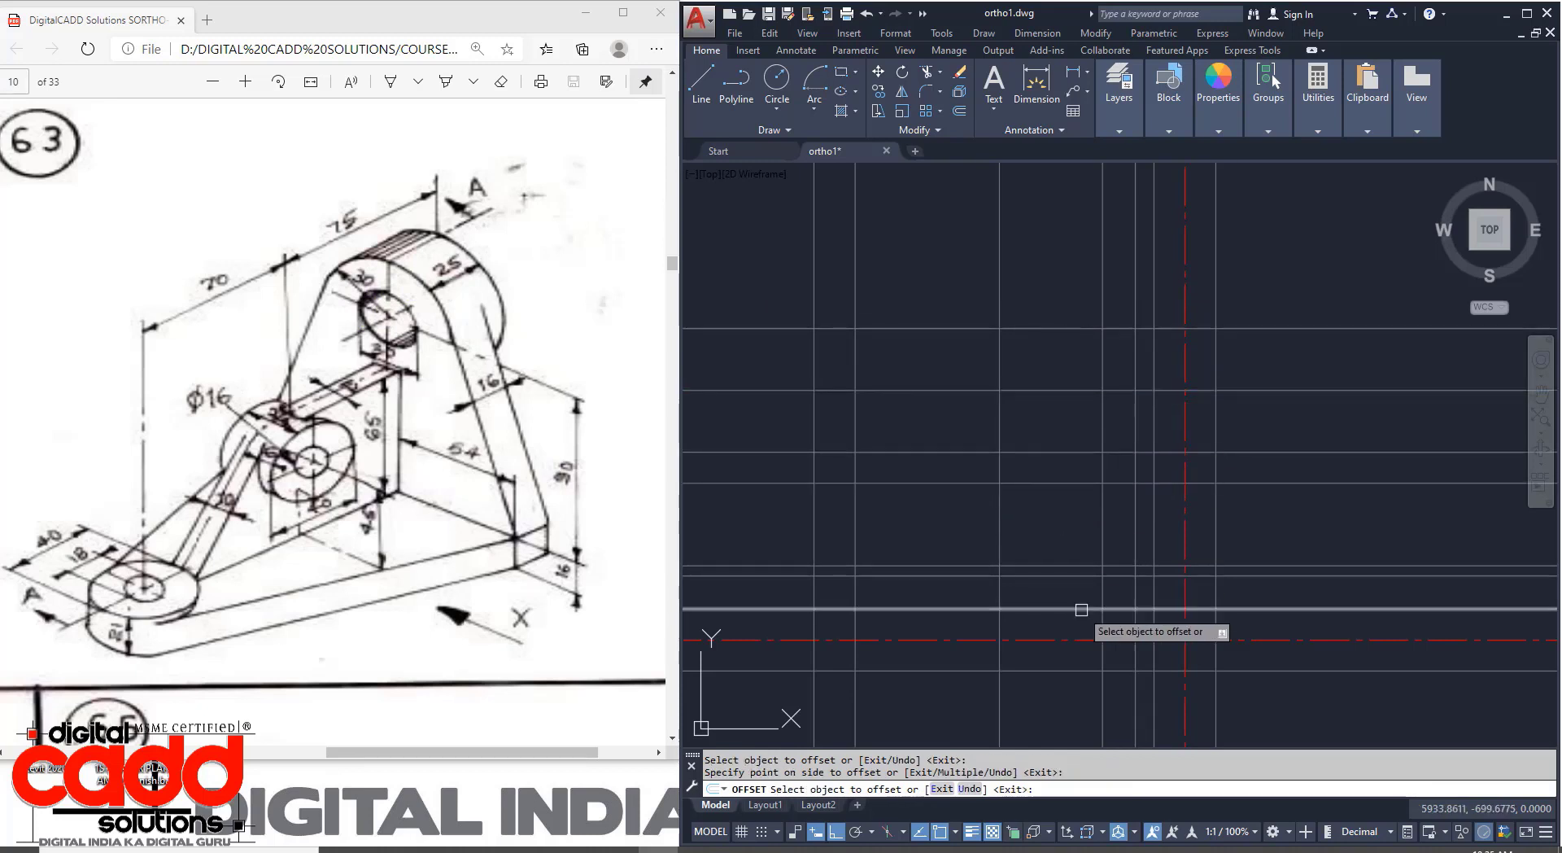
key("Return")
Start the front view outline with the base's left end edge, from the 21-high line down to the base's bottom line.
middle_click_drag(1157, 592, 1172, 646)
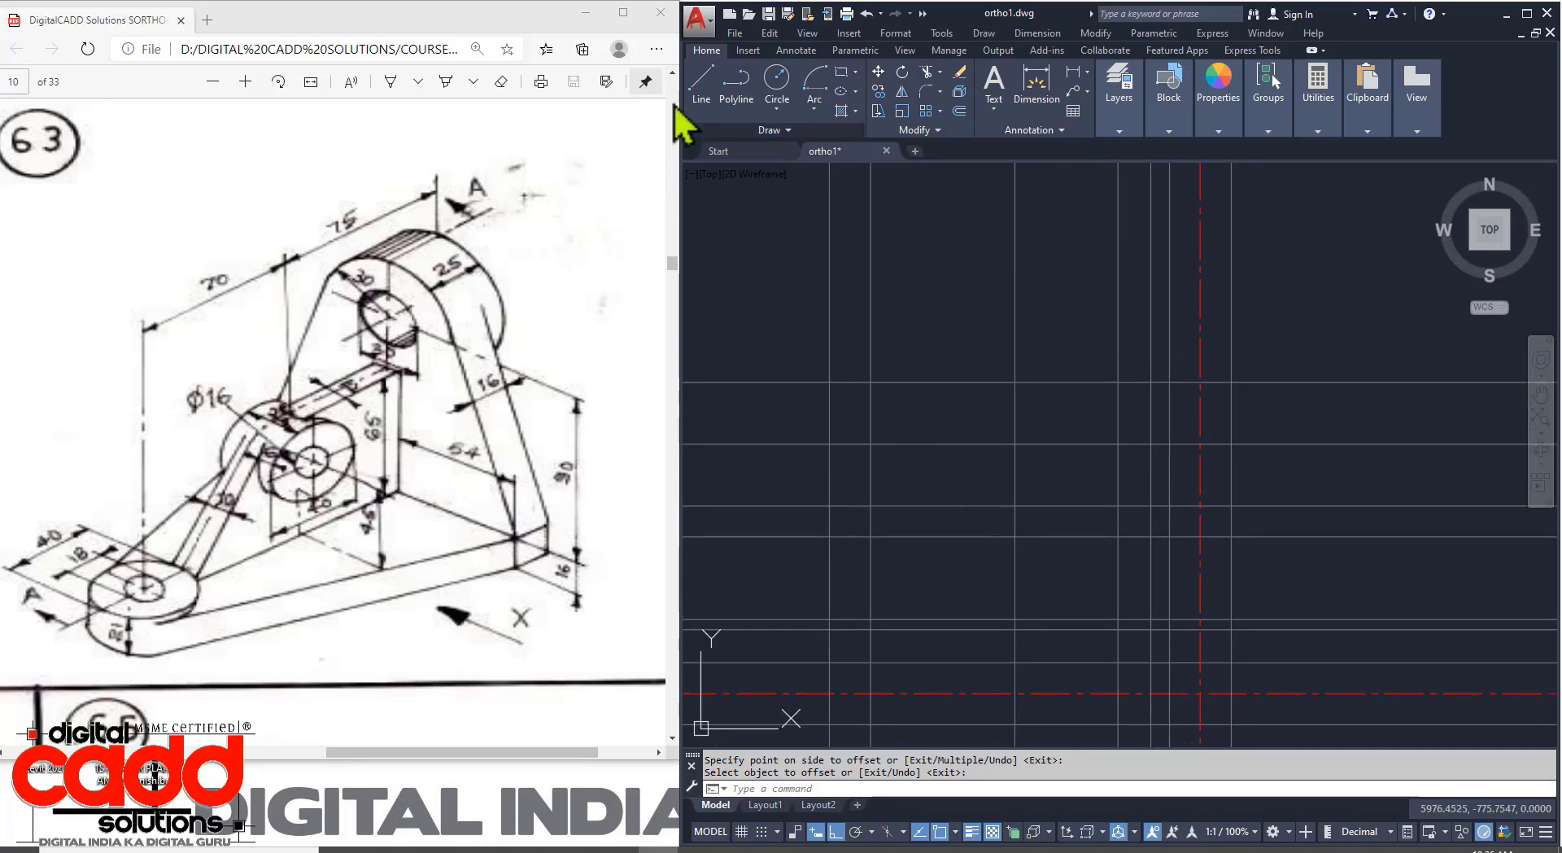
left_click(705, 96)
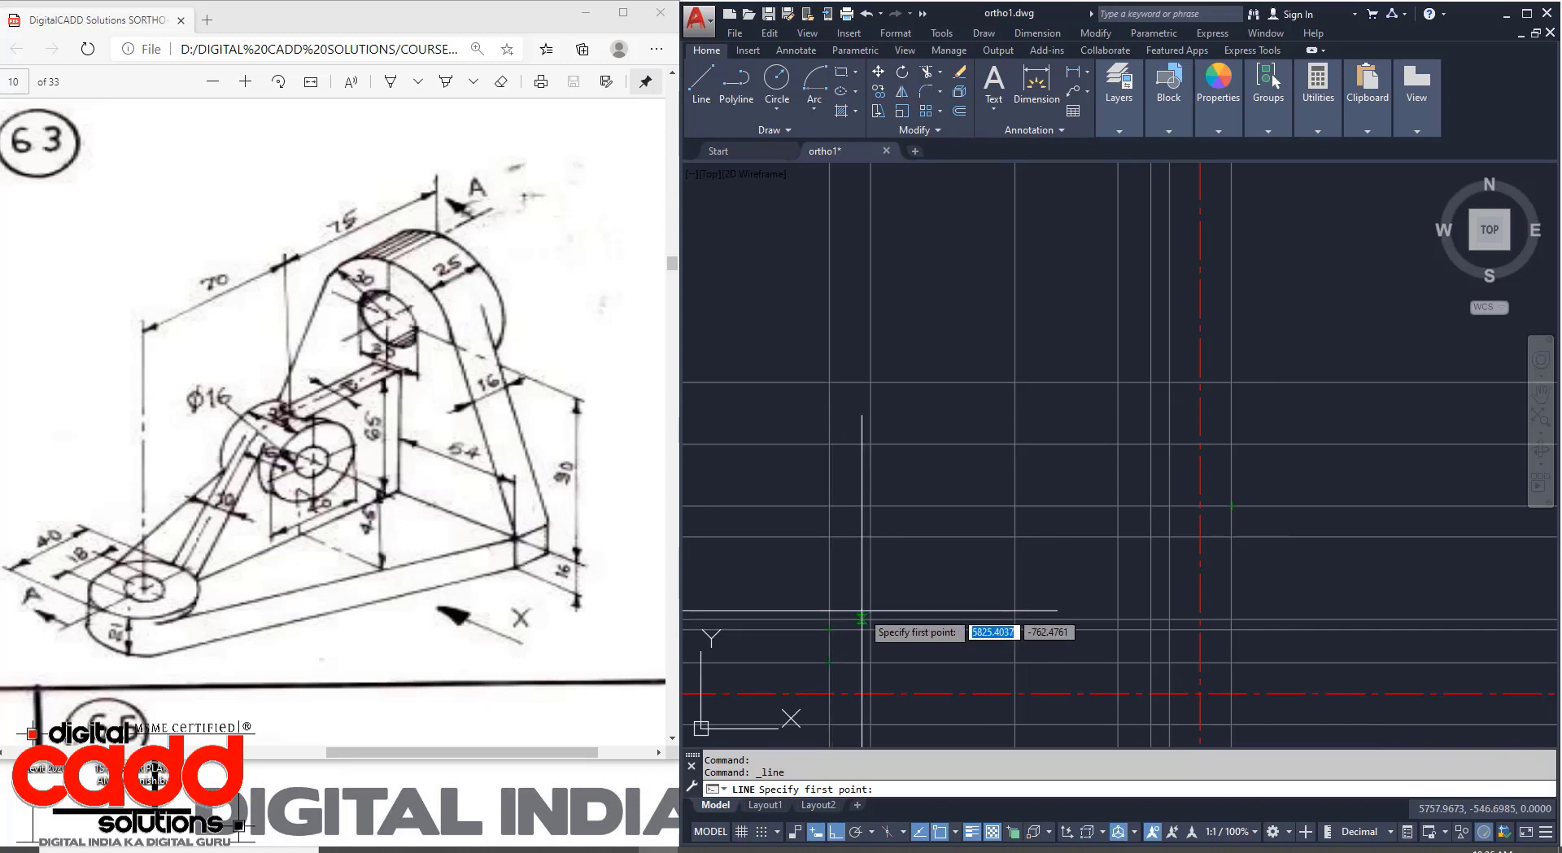
left_click(829, 620)
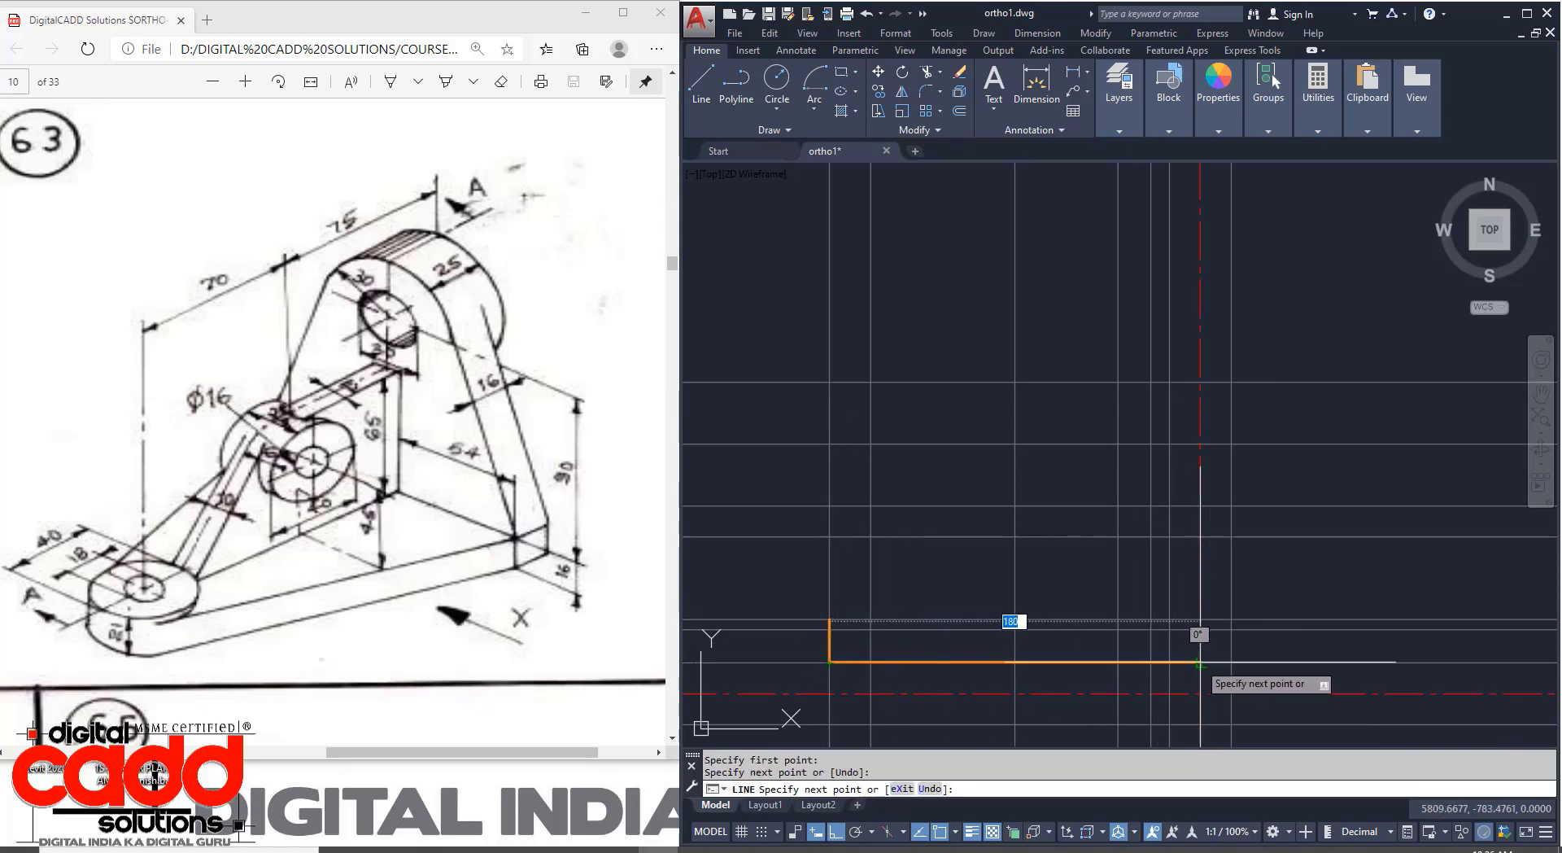
Try running the outline along the base's bottom line to the upper boss's right face line and upward.
left_click(1169, 662)
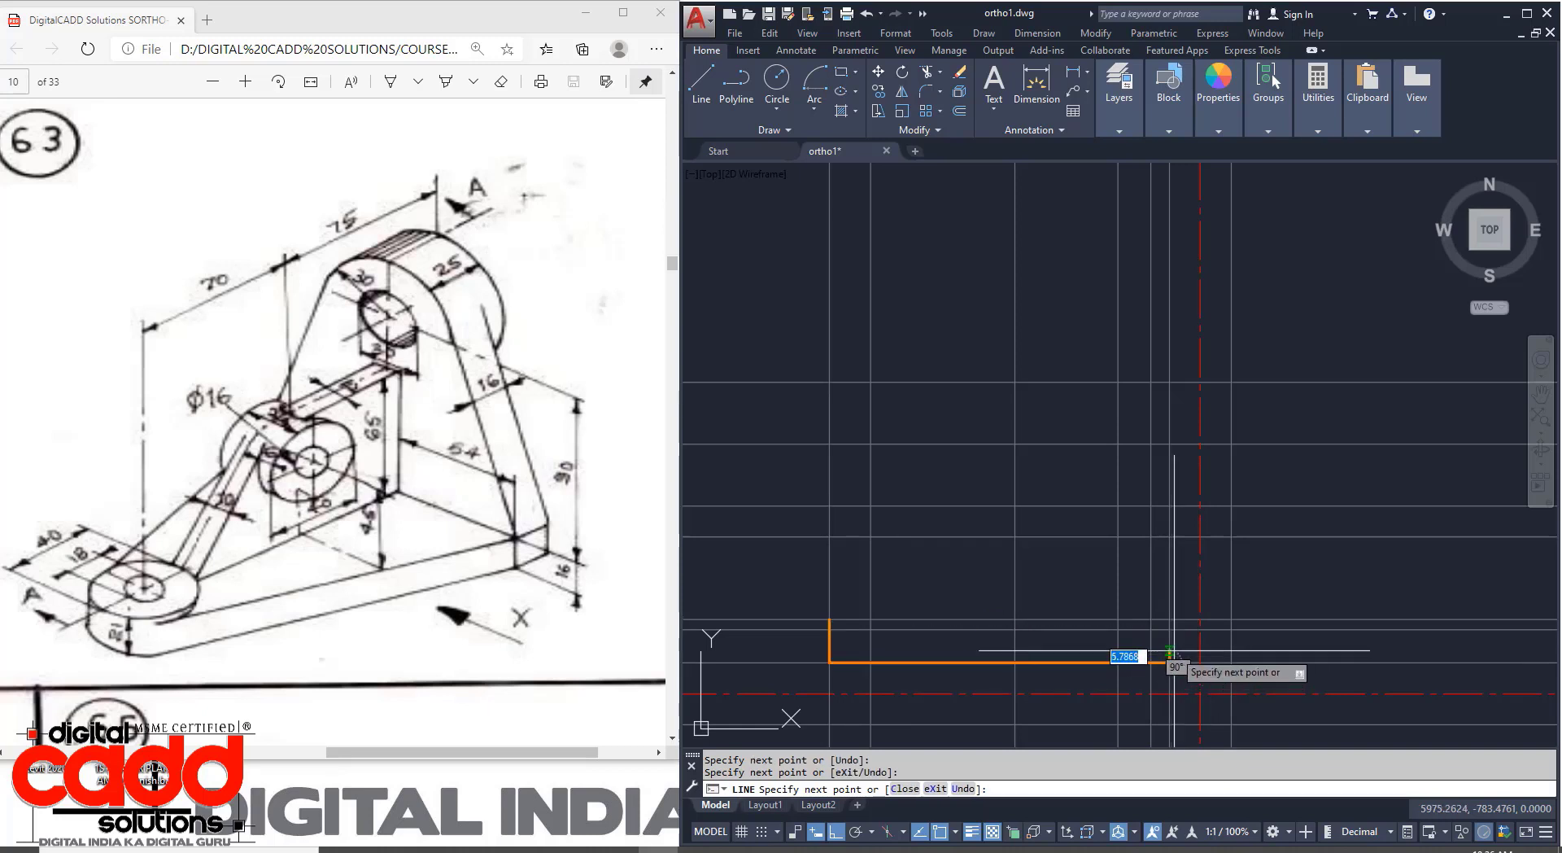
left_click(1170, 629)
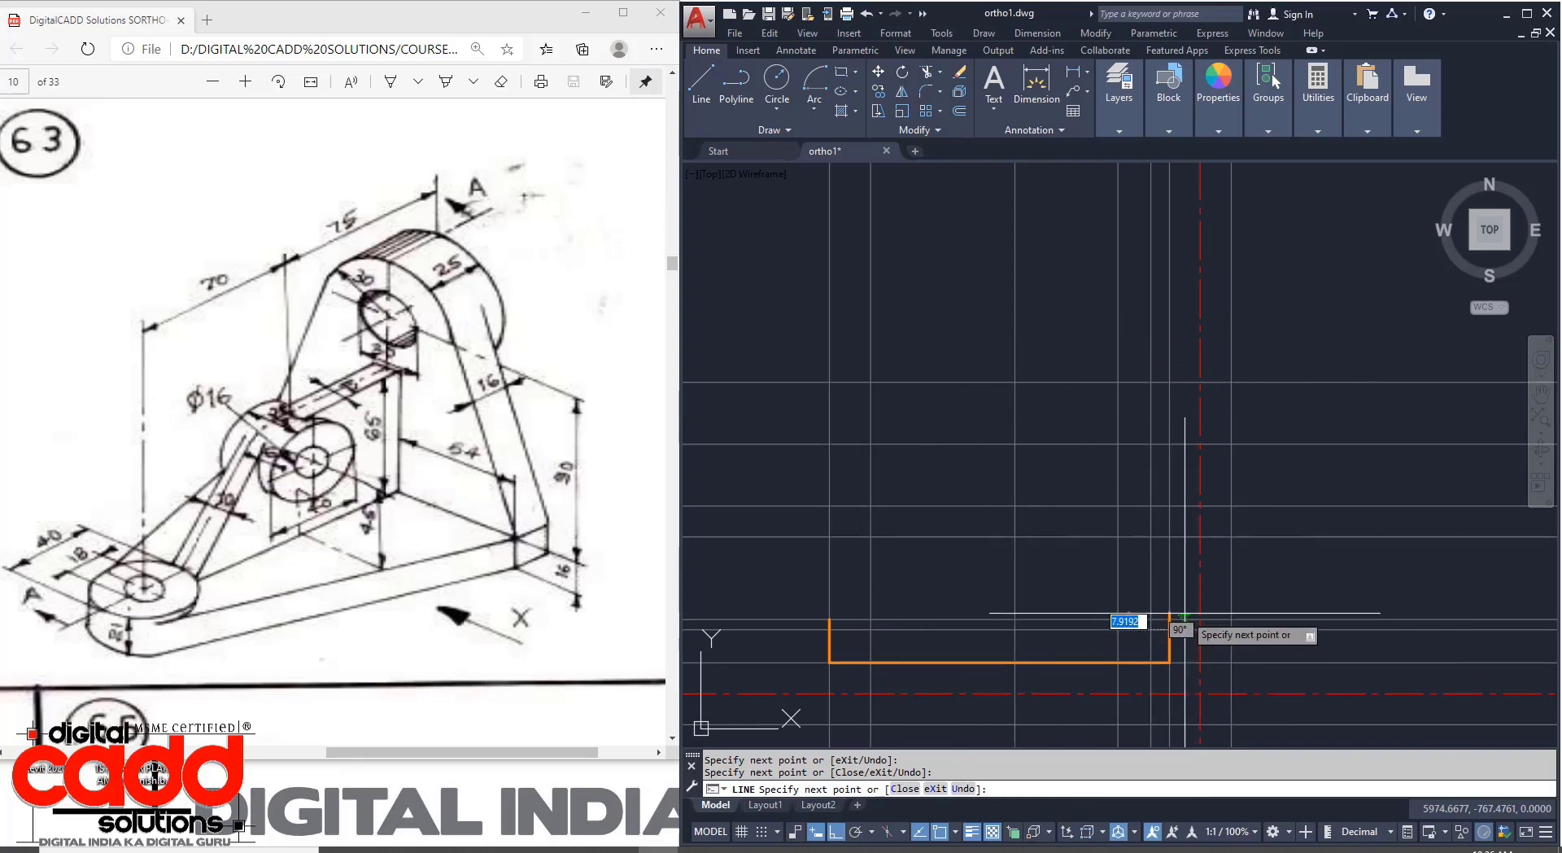
key("ctrl+z")
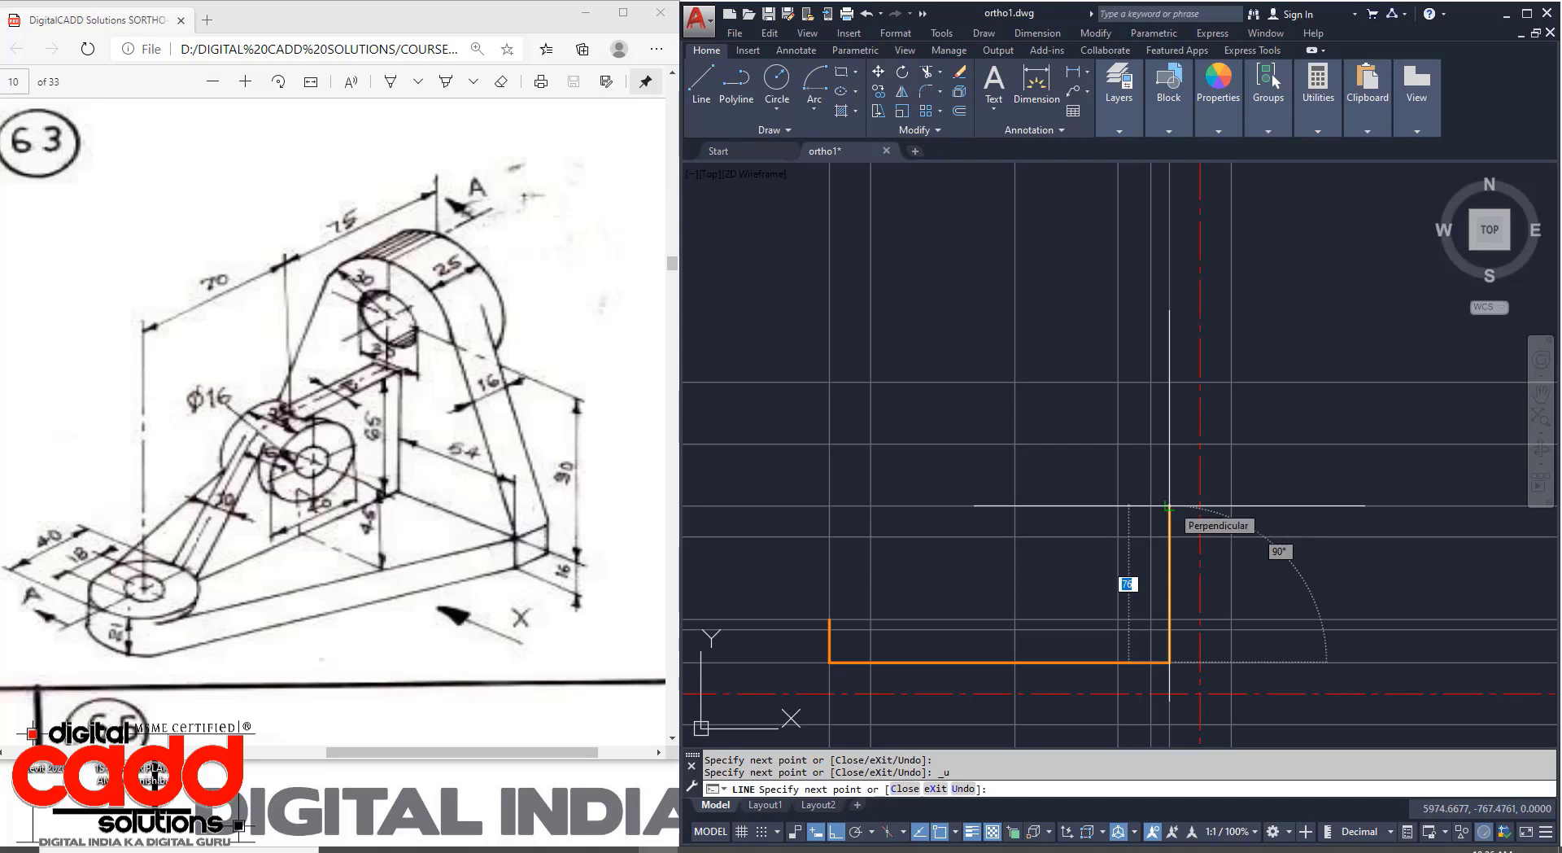
key("ctrl+z")
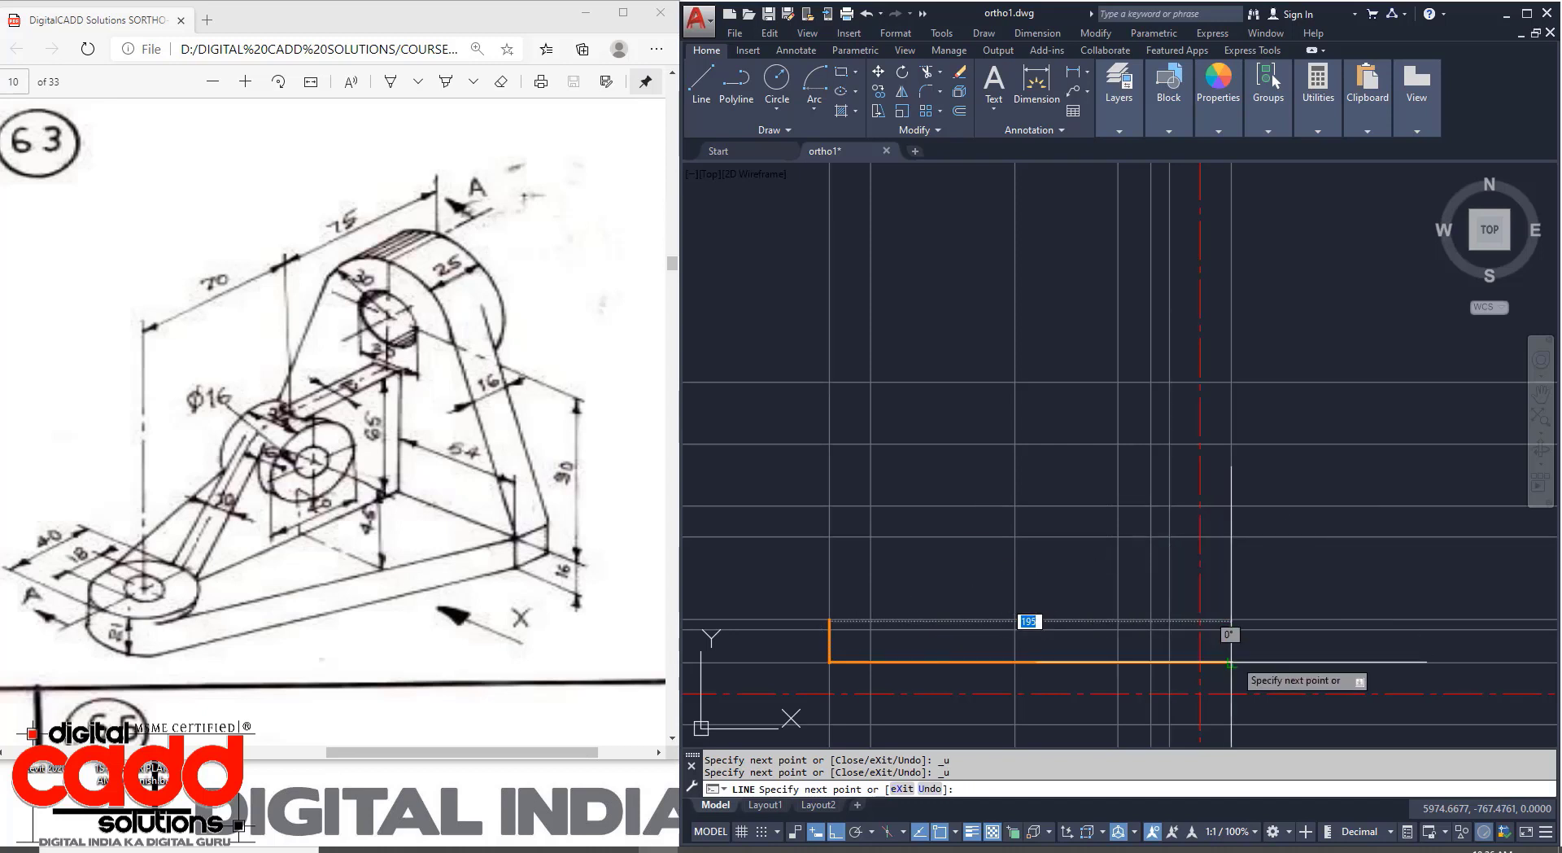
Continue the outline along the base's bottom, up the upright's right face, around the 25 by 60 boss, and down to the base plate's top line.
left_click(1149, 663)
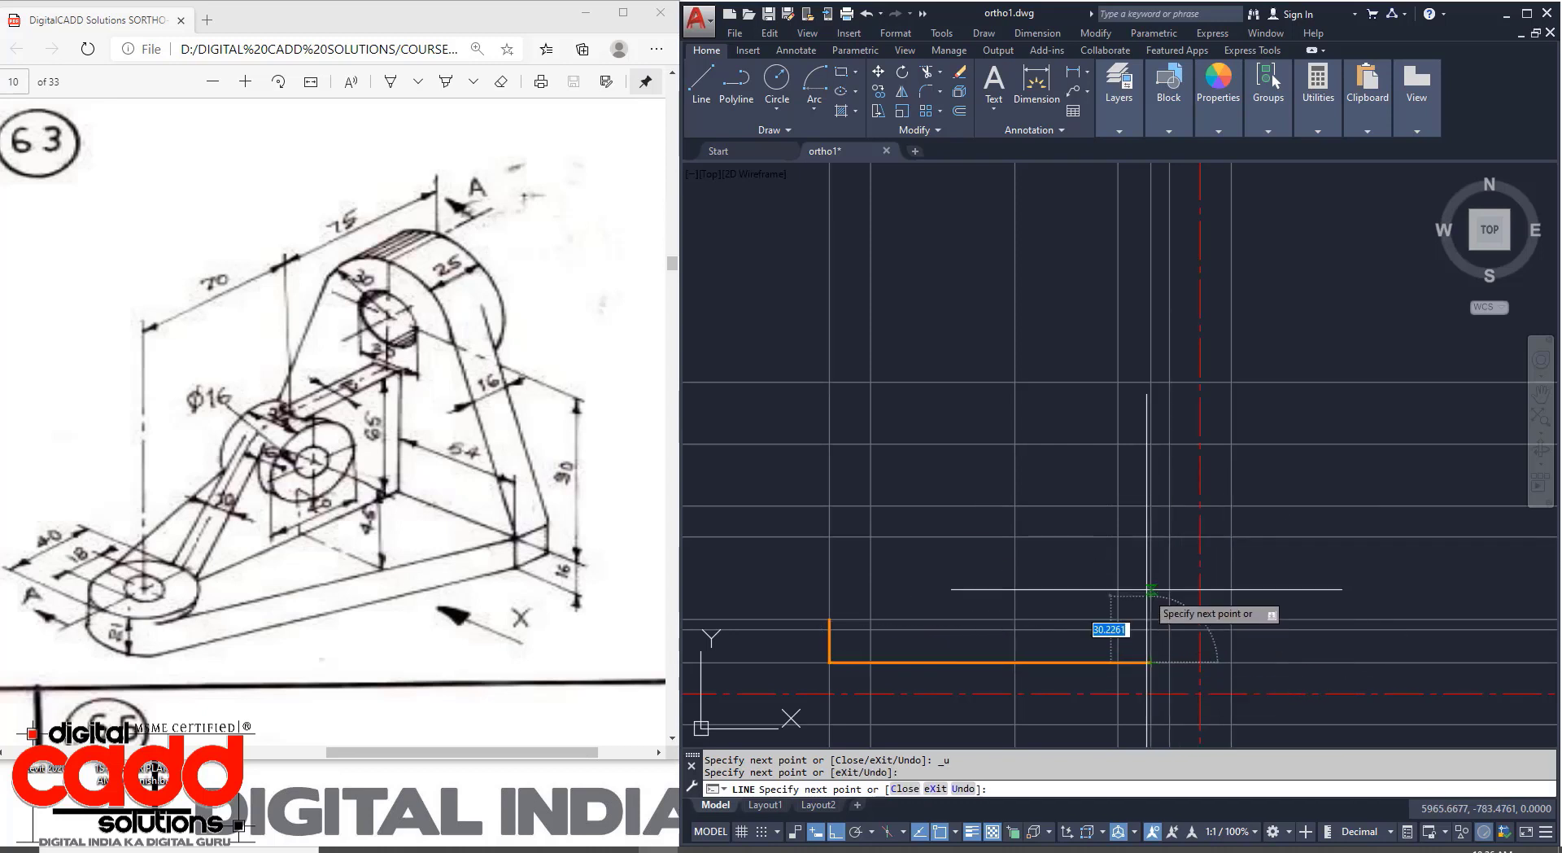
left_click(1151, 506)
left_click(1169, 505)
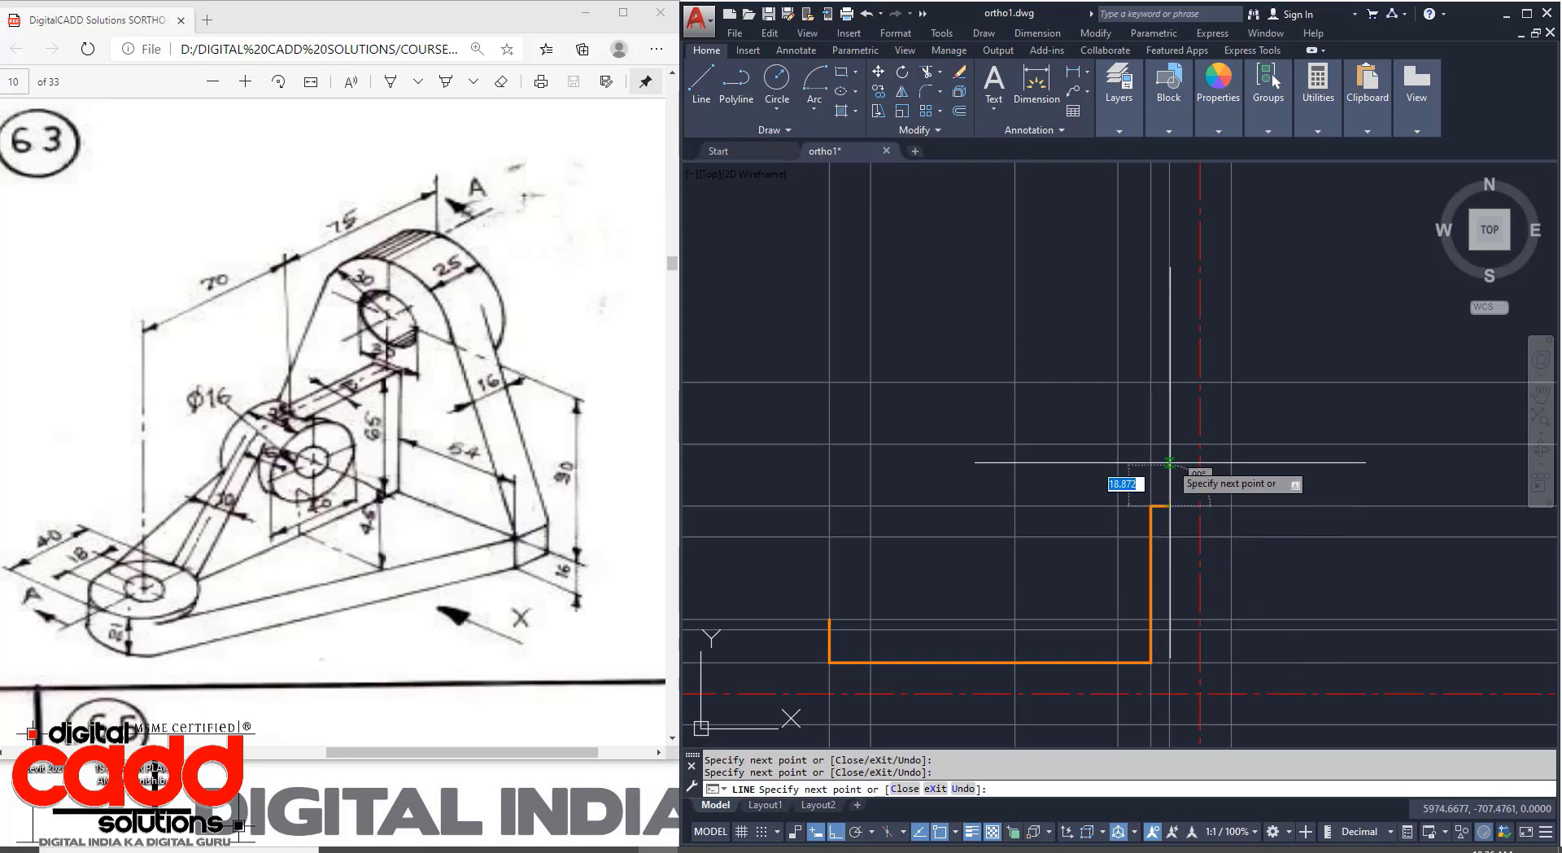
left_click(1169, 383)
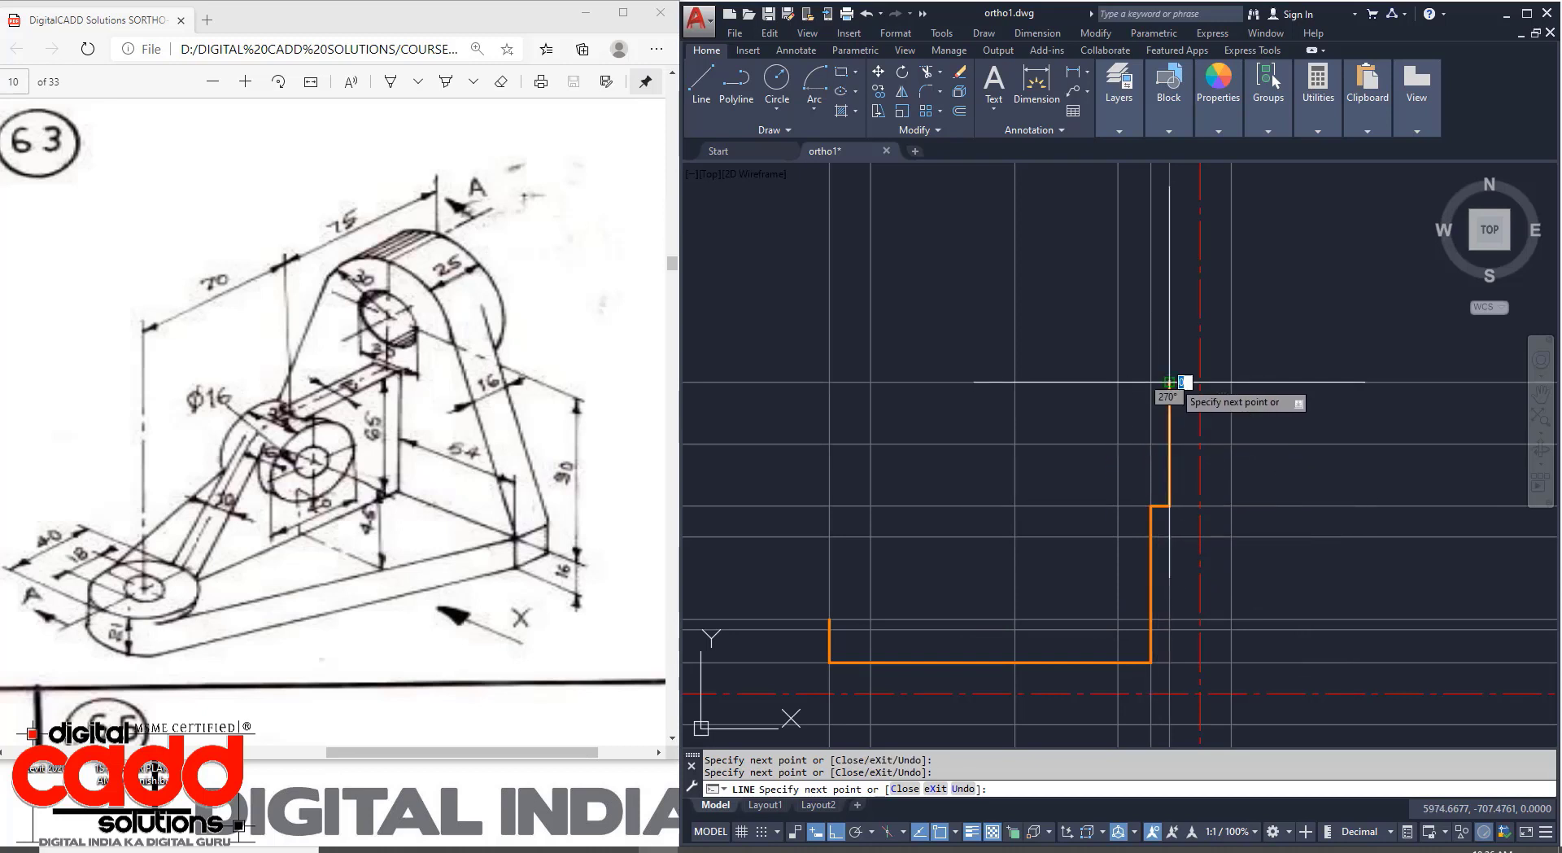
left_click(1119, 382)
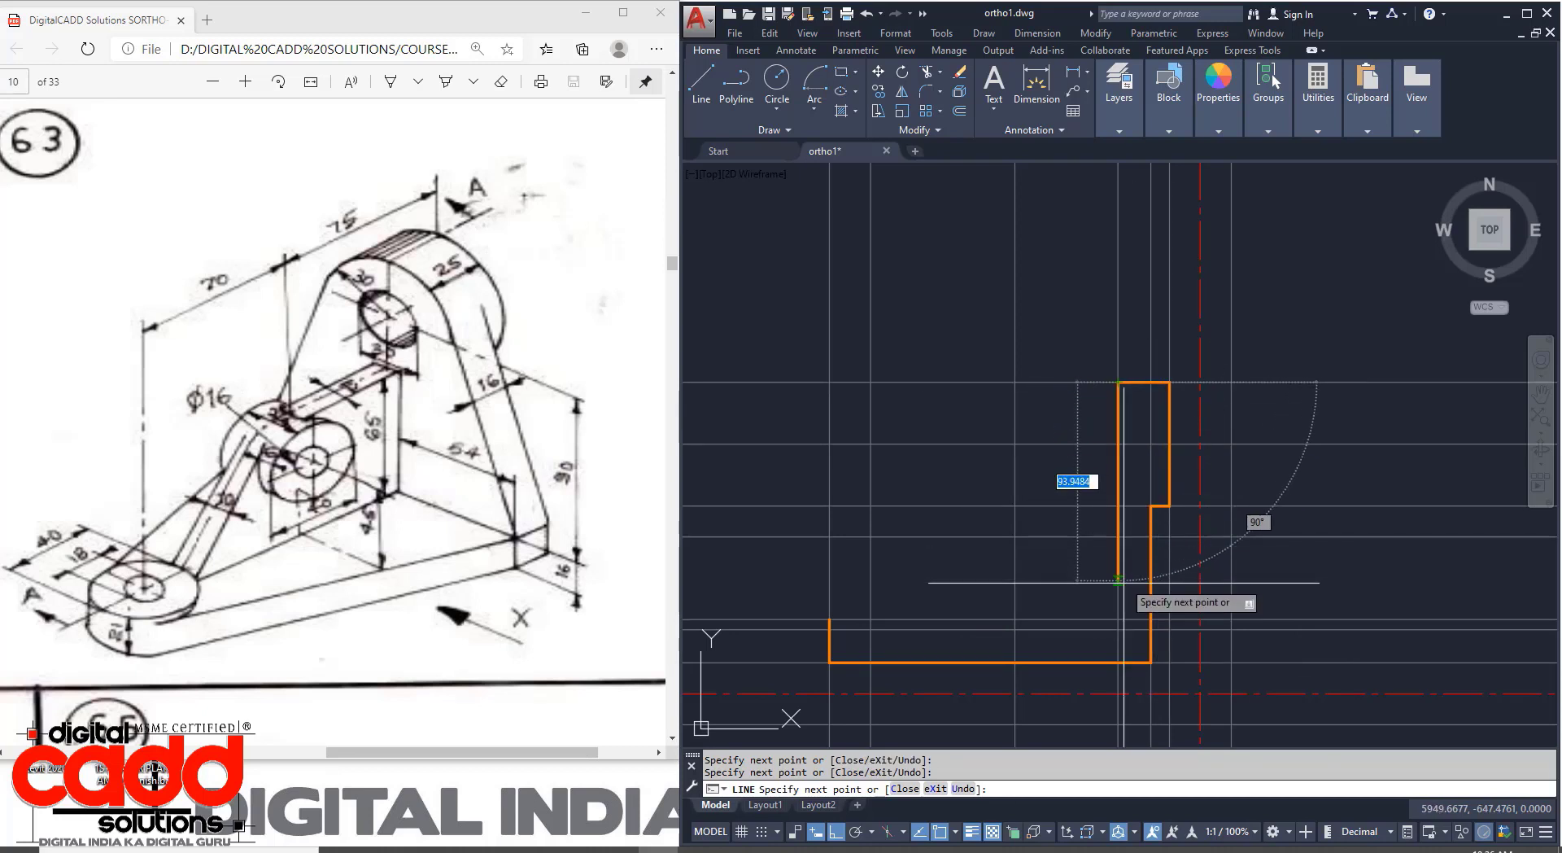
left_click(1118, 628)
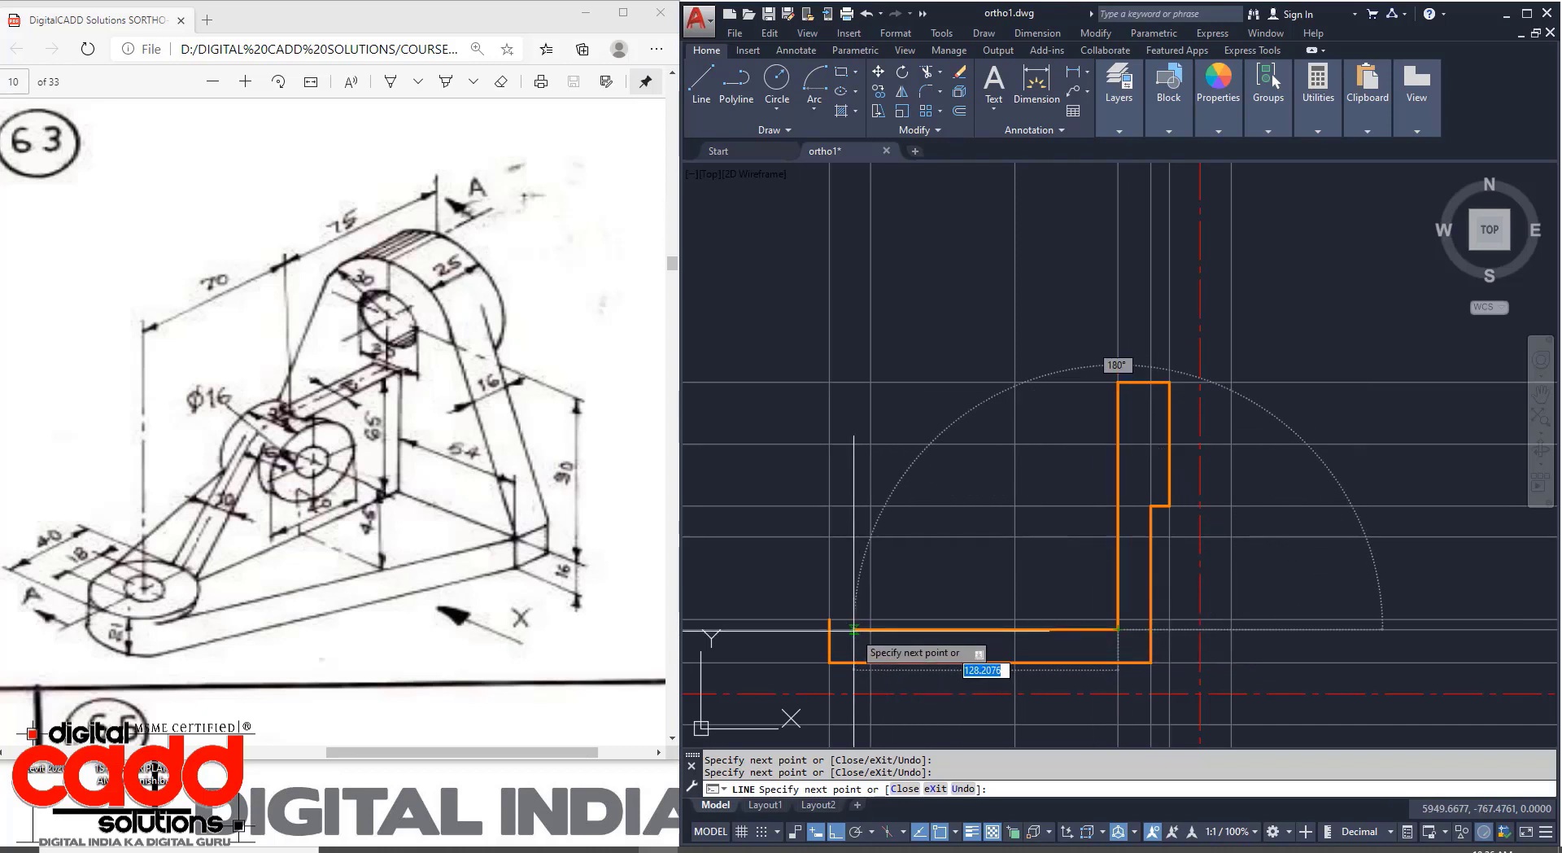
type("120")
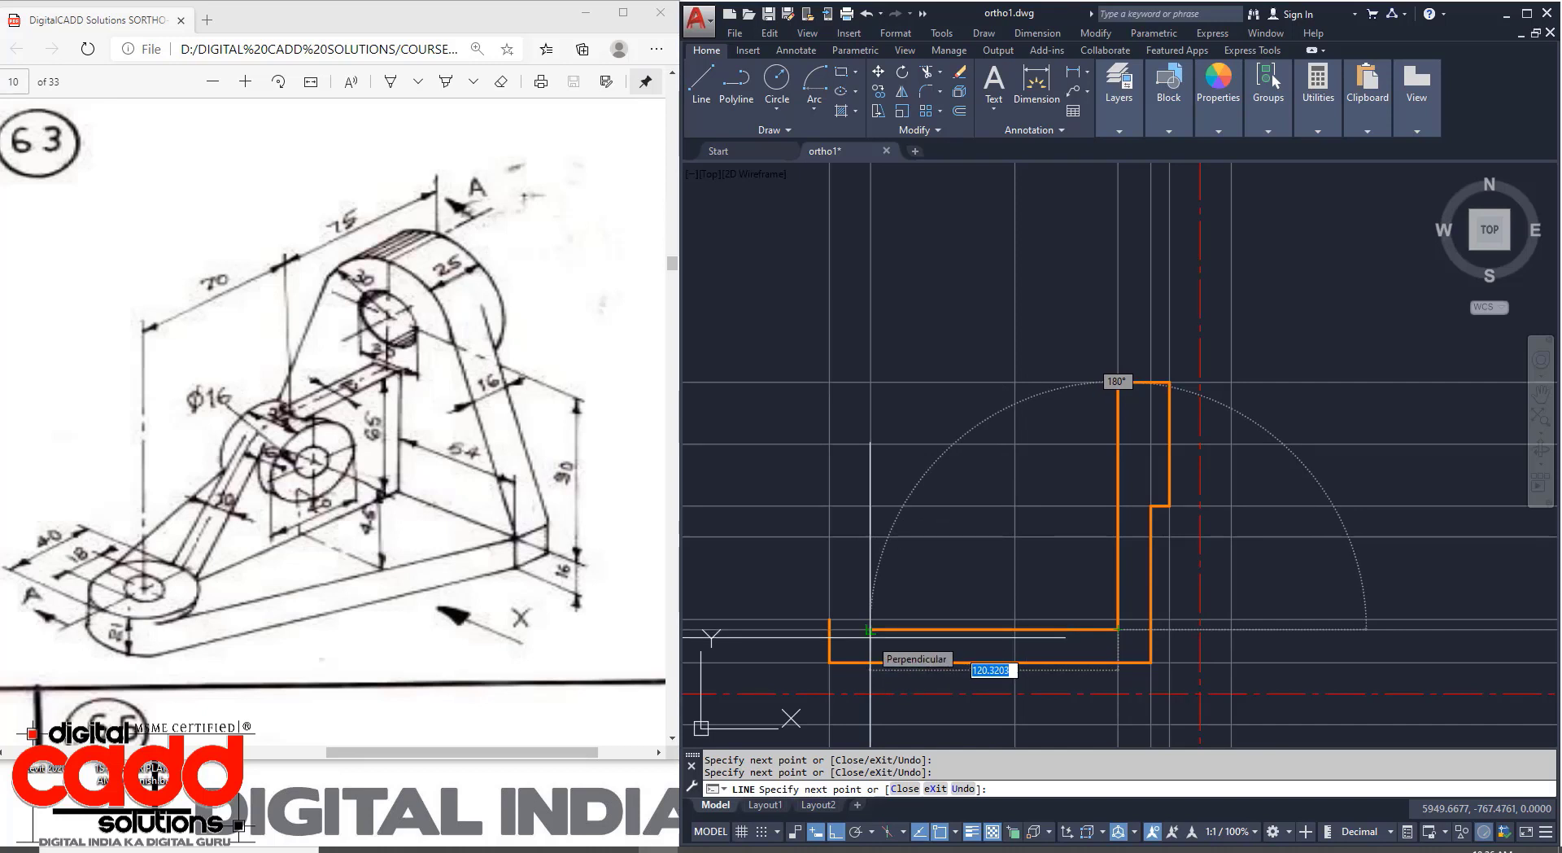
key("Escape")
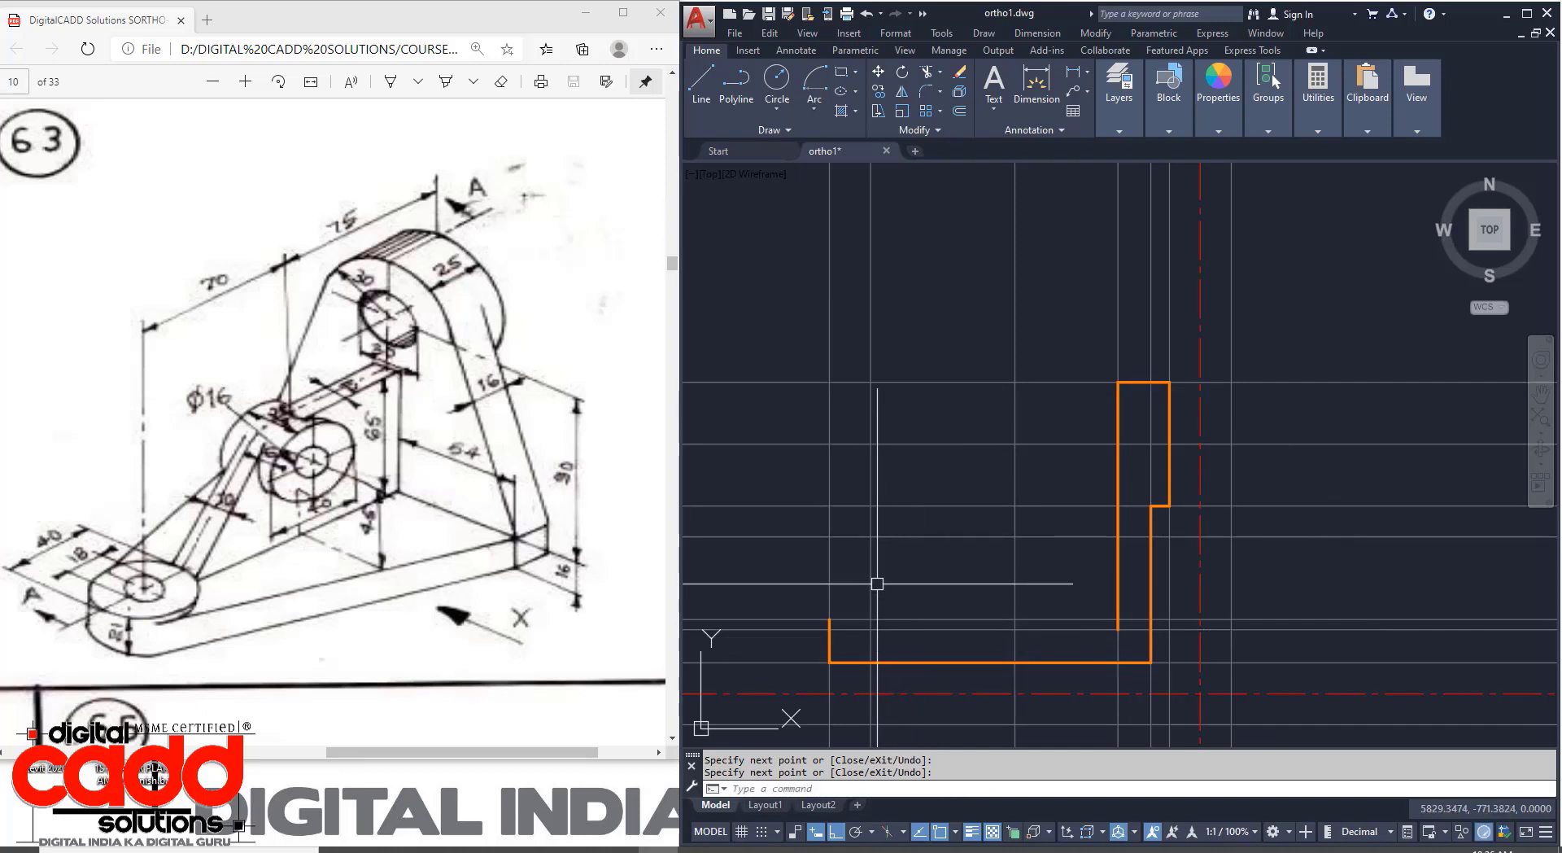
Offset the left end boss's vertical centre construction line 20 to the right.
type("o")
key("Return")
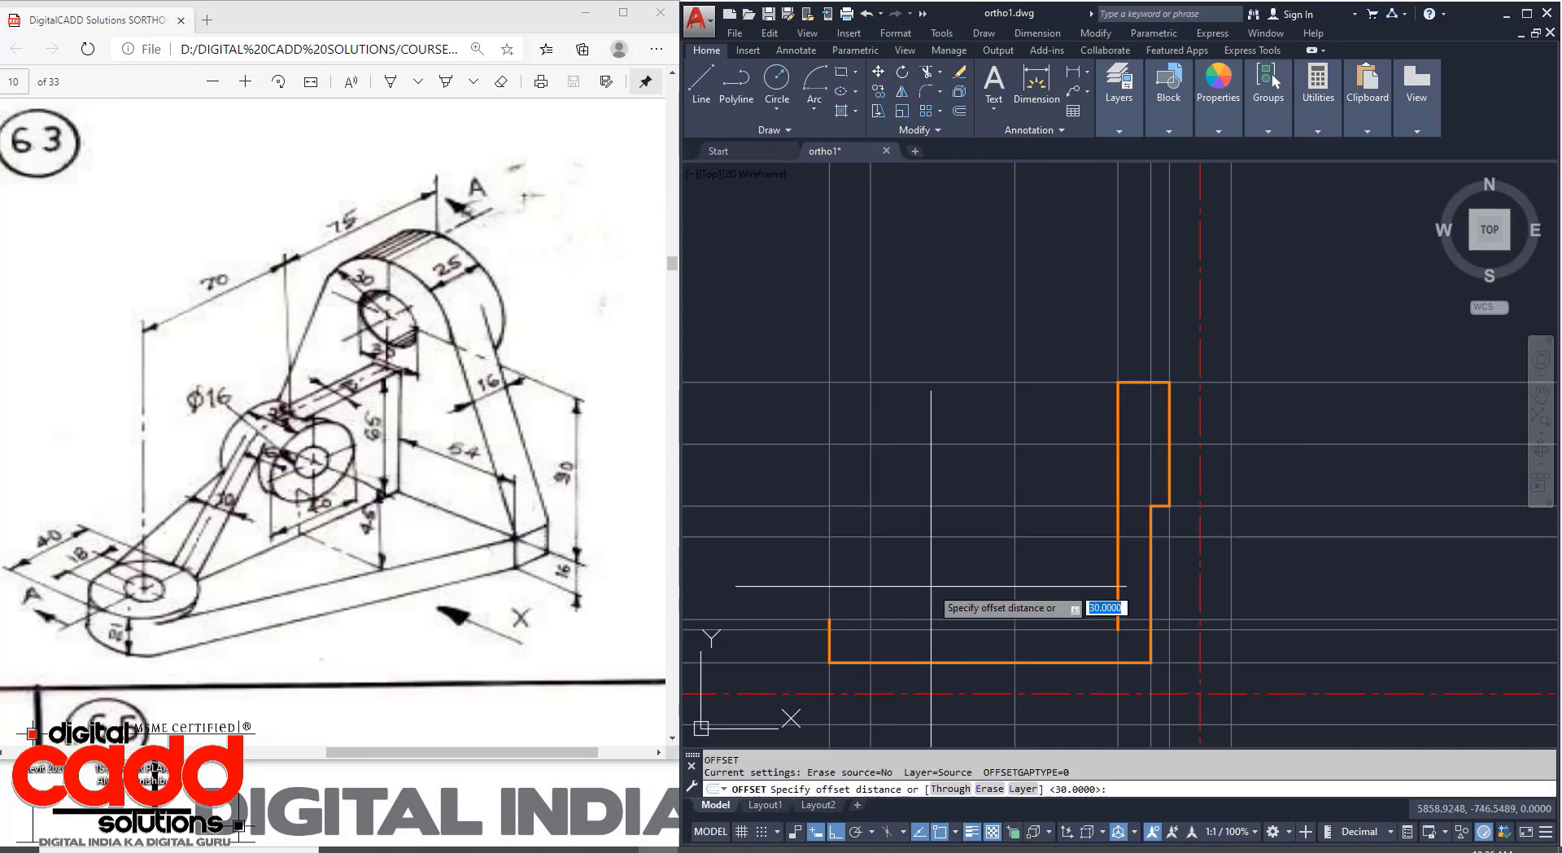
type("20")
key("Return")
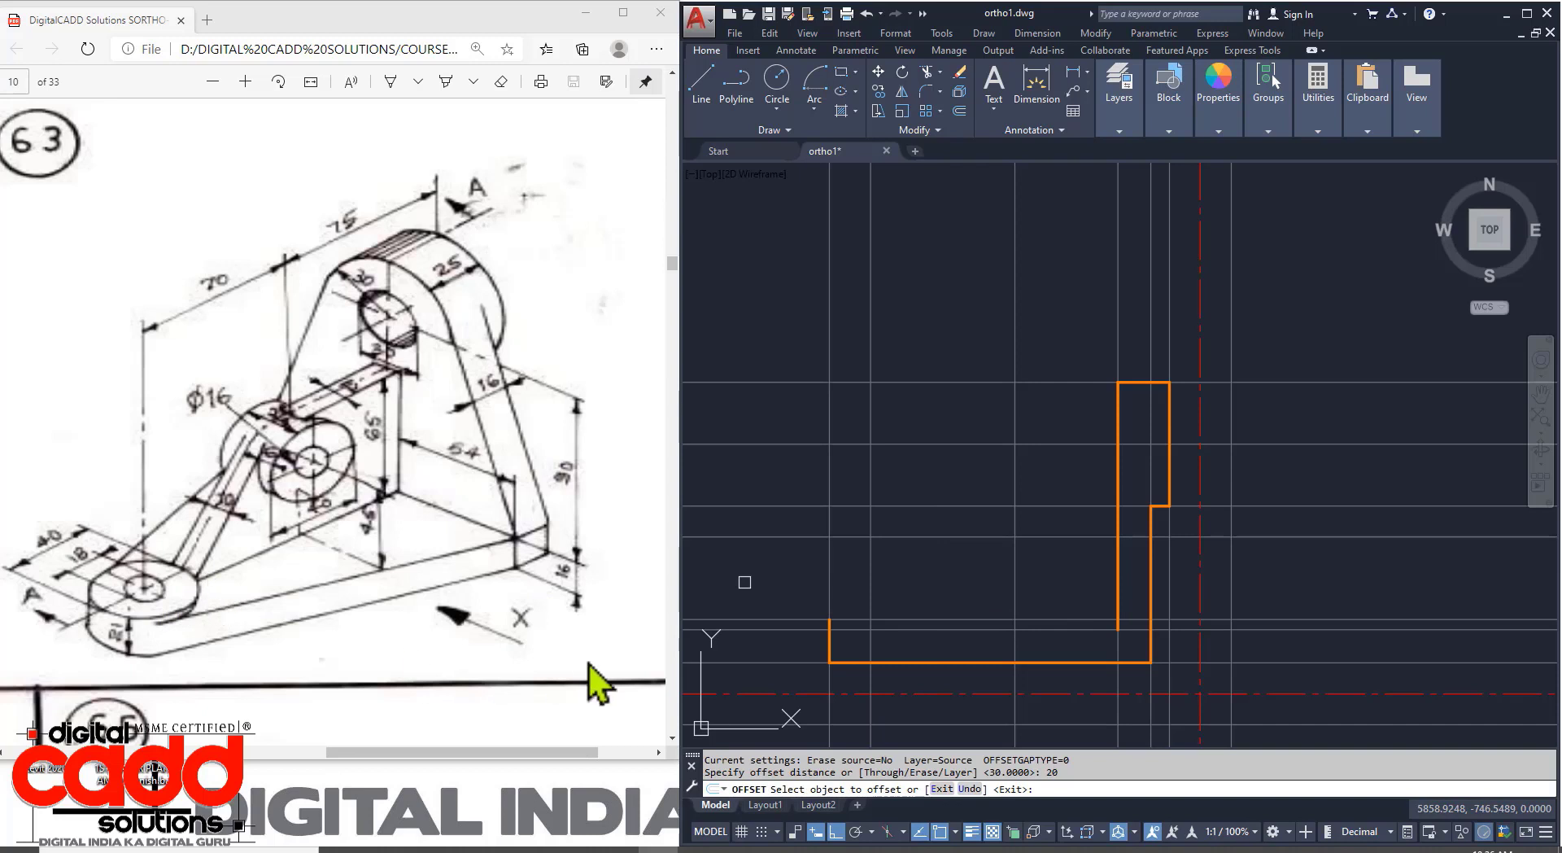
left_click(867, 561)
left_click(907, 561)
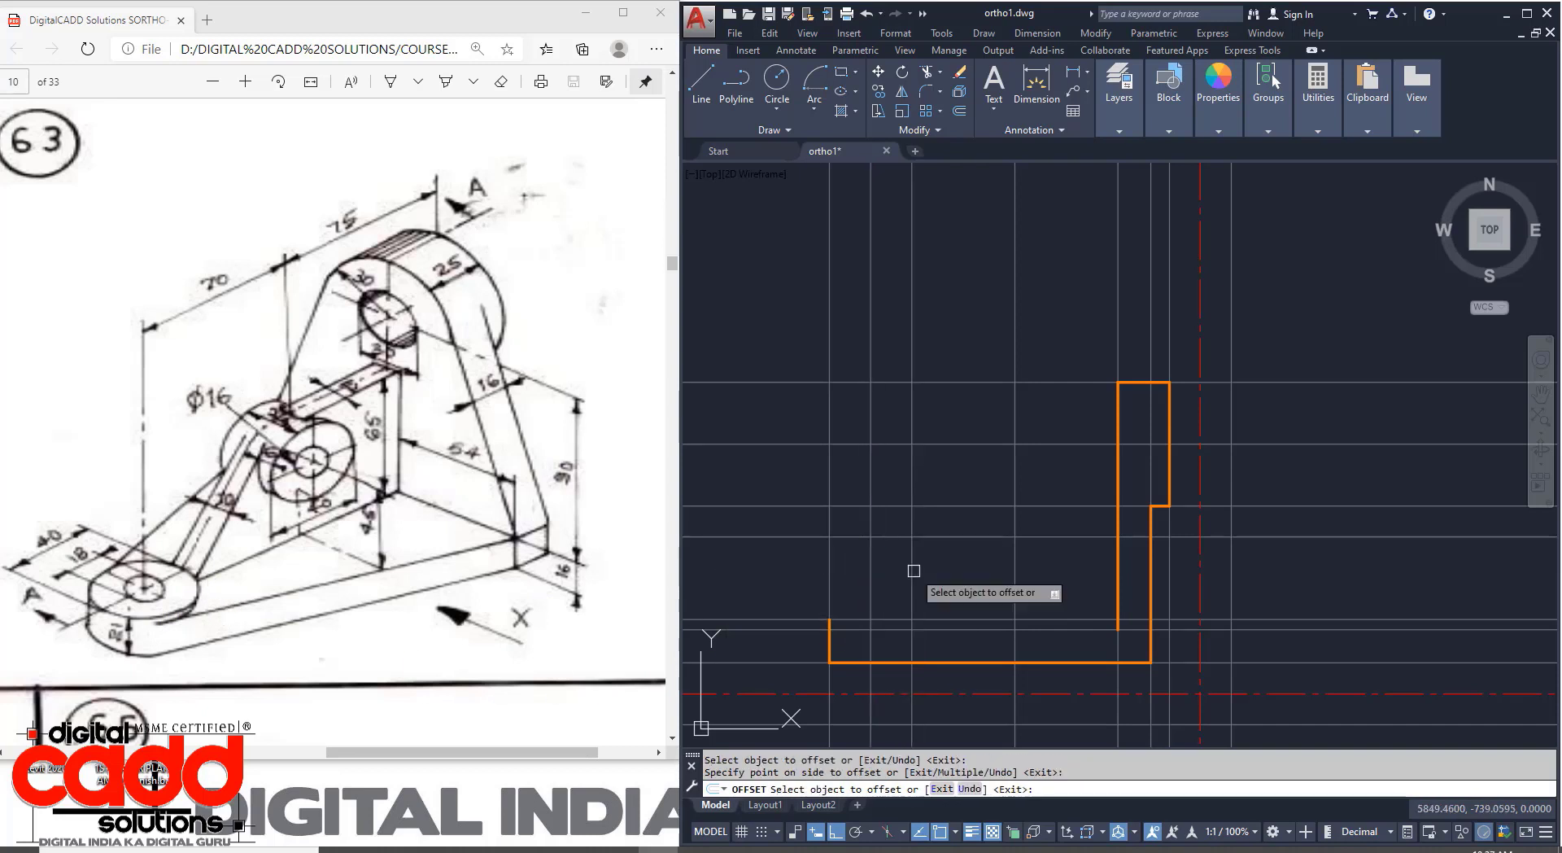
Close the front view outline along the base plate's top line to the 20 offset line, up to the 21-high line, and across to the left end edge.
key("Return")
type("l")
key("Return")
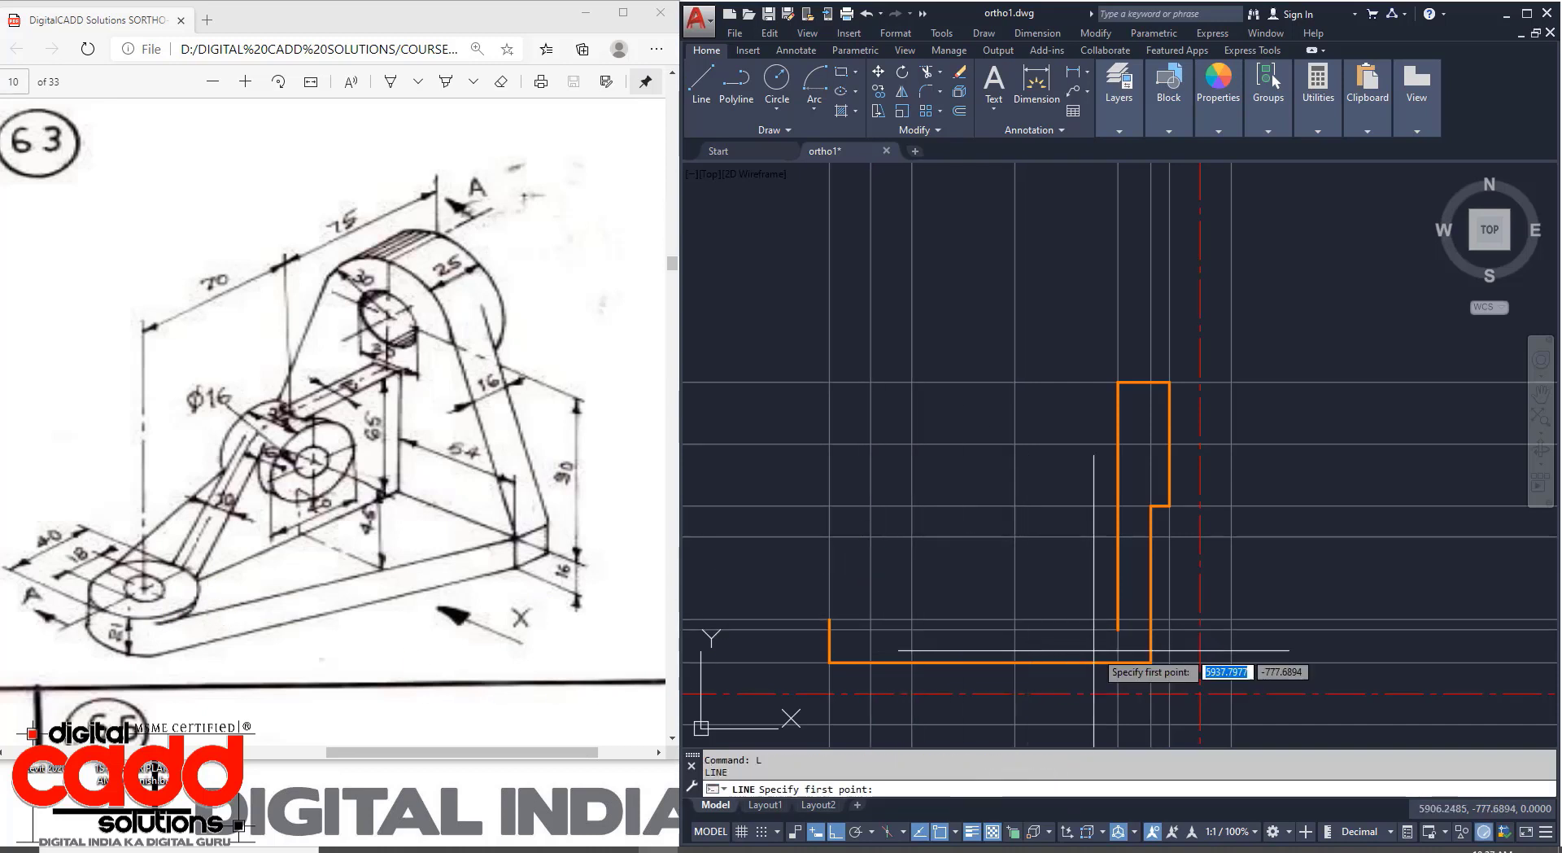
left_click(1118, 629)
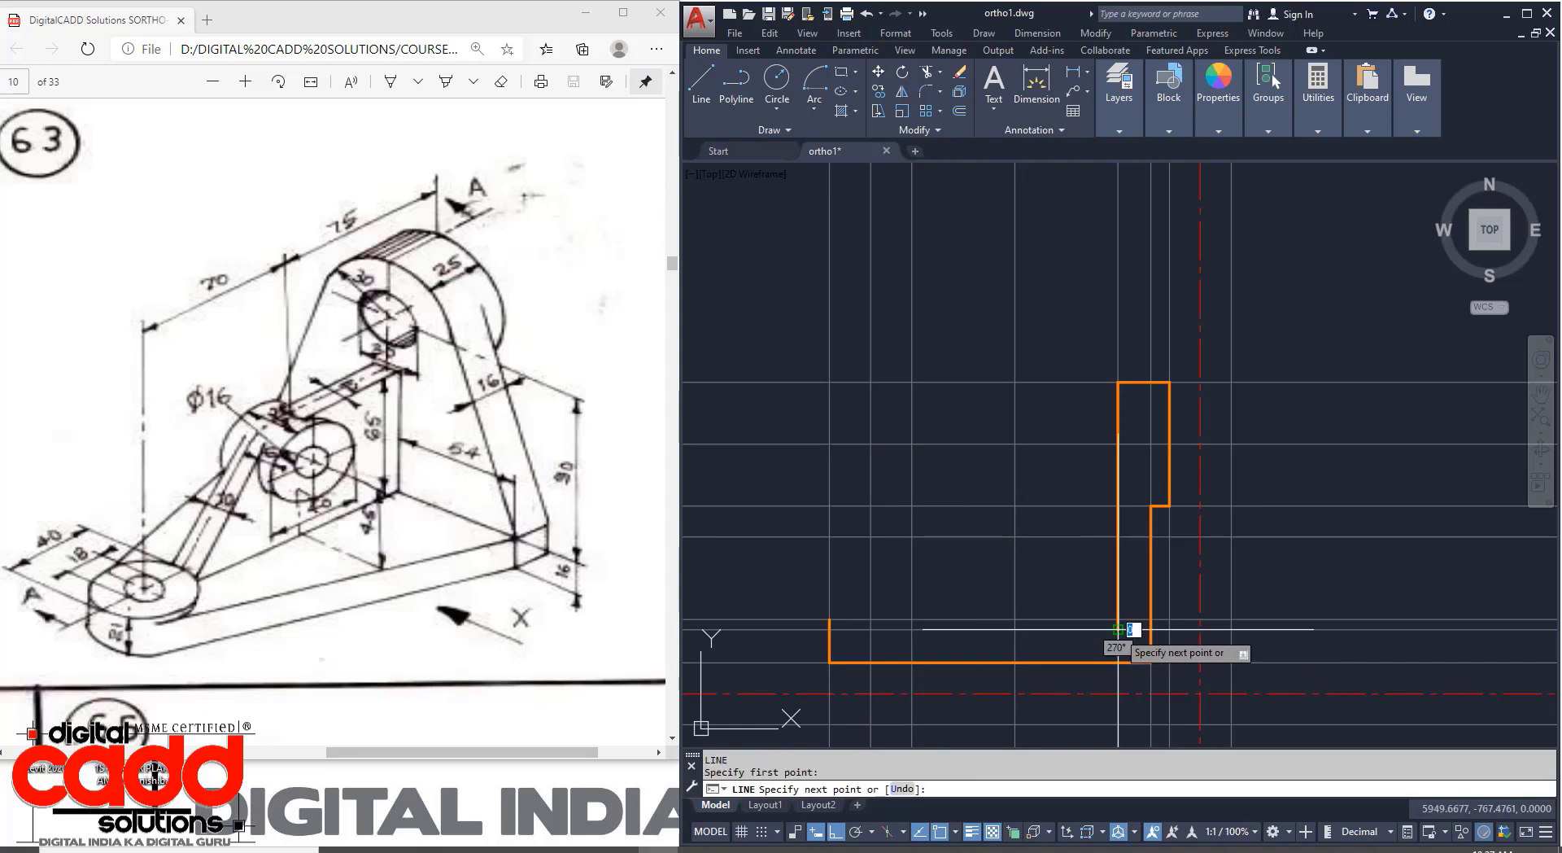
left_click(911, 629)
left_click(912, 619)
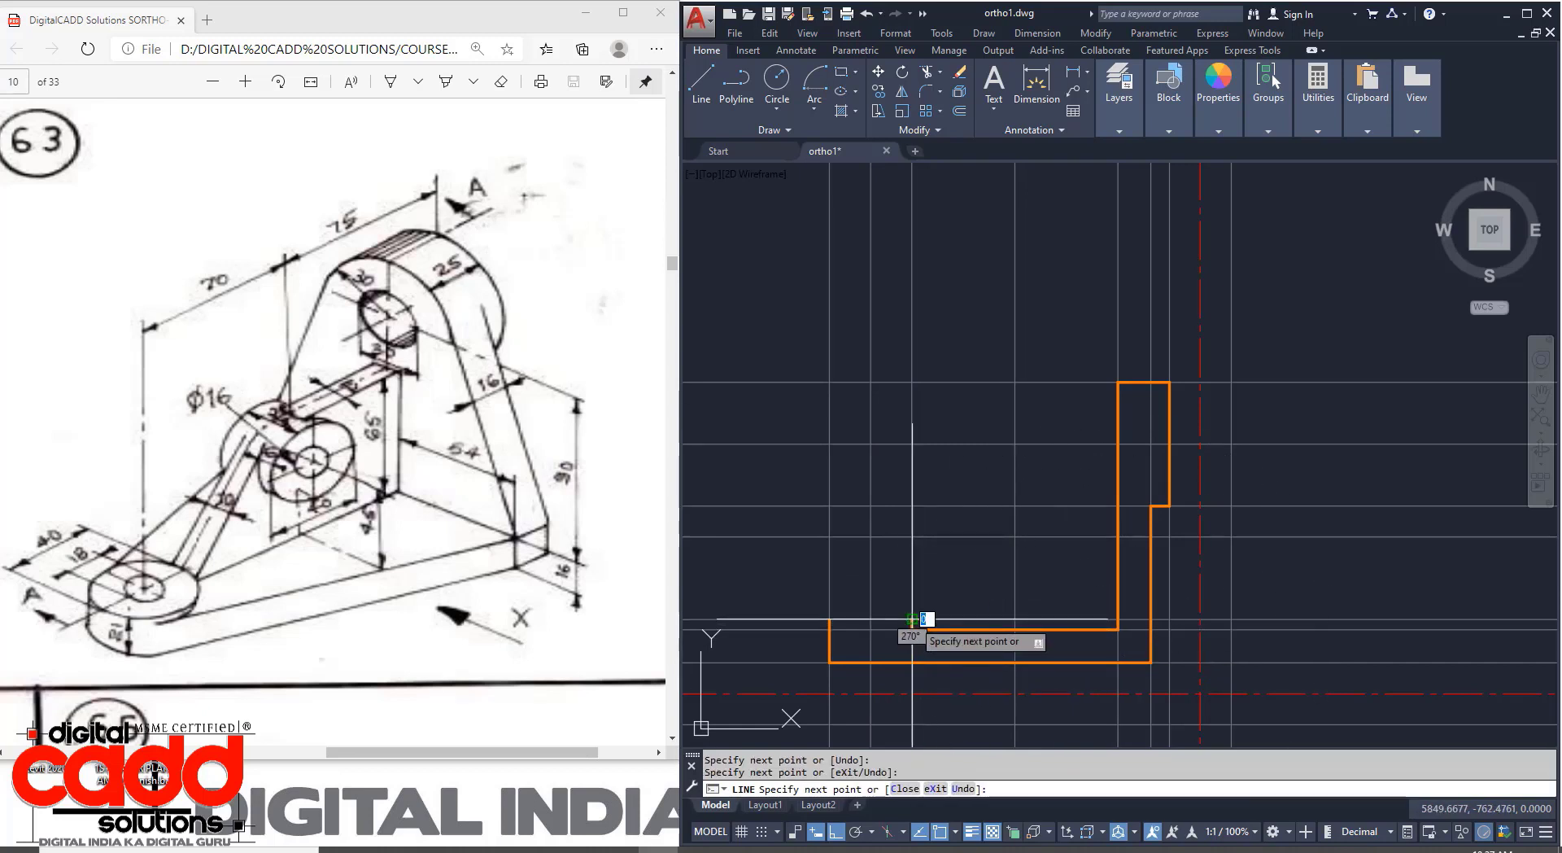
left_click(846, 619)
key("Return")
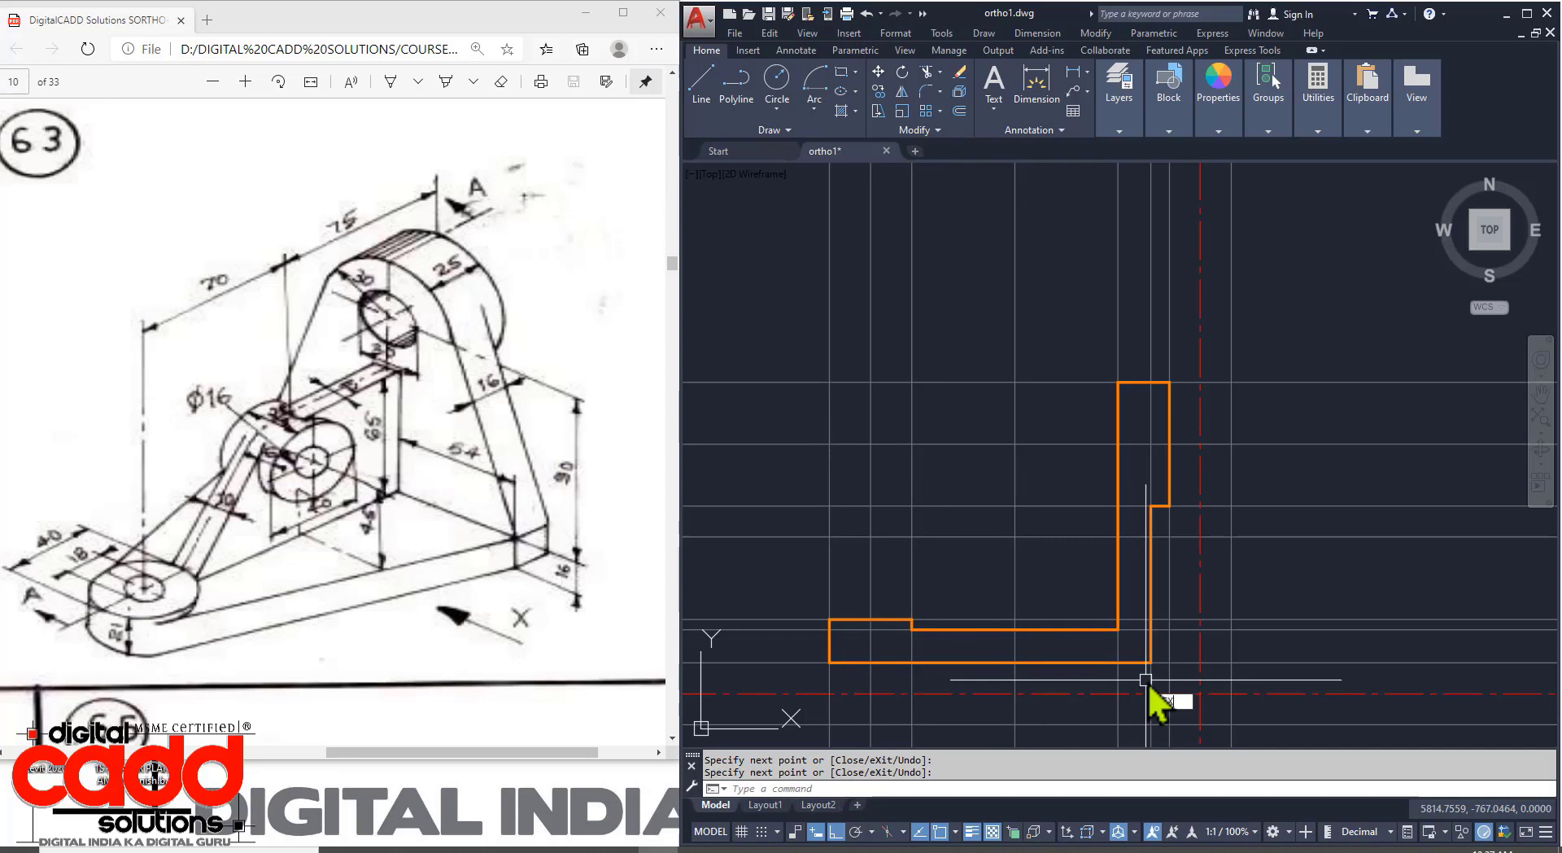
Extend the upright's left face and the base plate's top line through their corner to the outline, and the right face up to the upper boss's centre line.
key("Return")
key("Return")
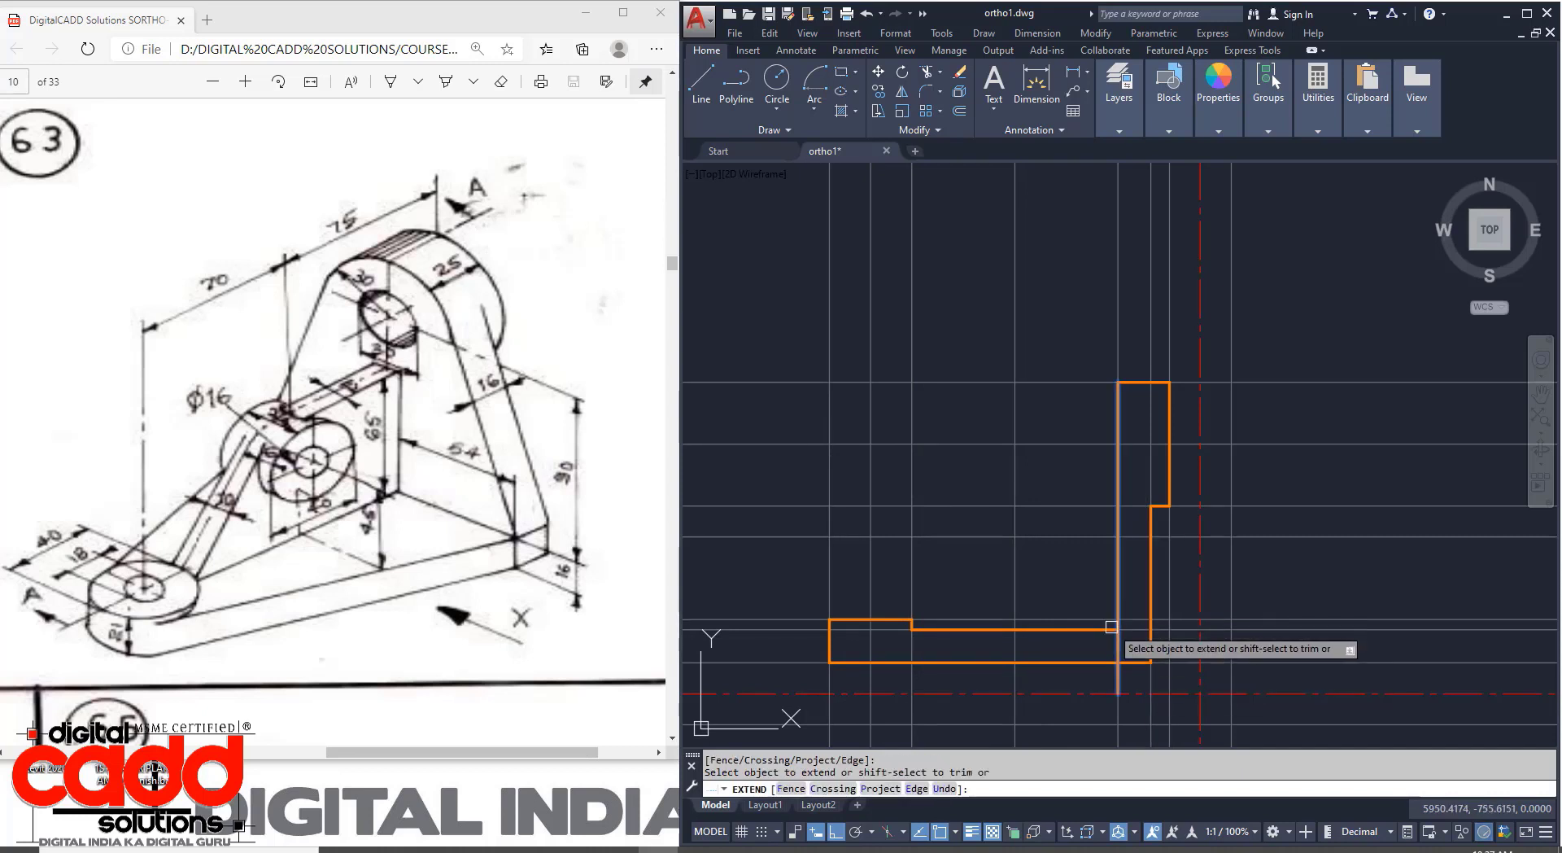
left_click(1112, 628)
key("Return")
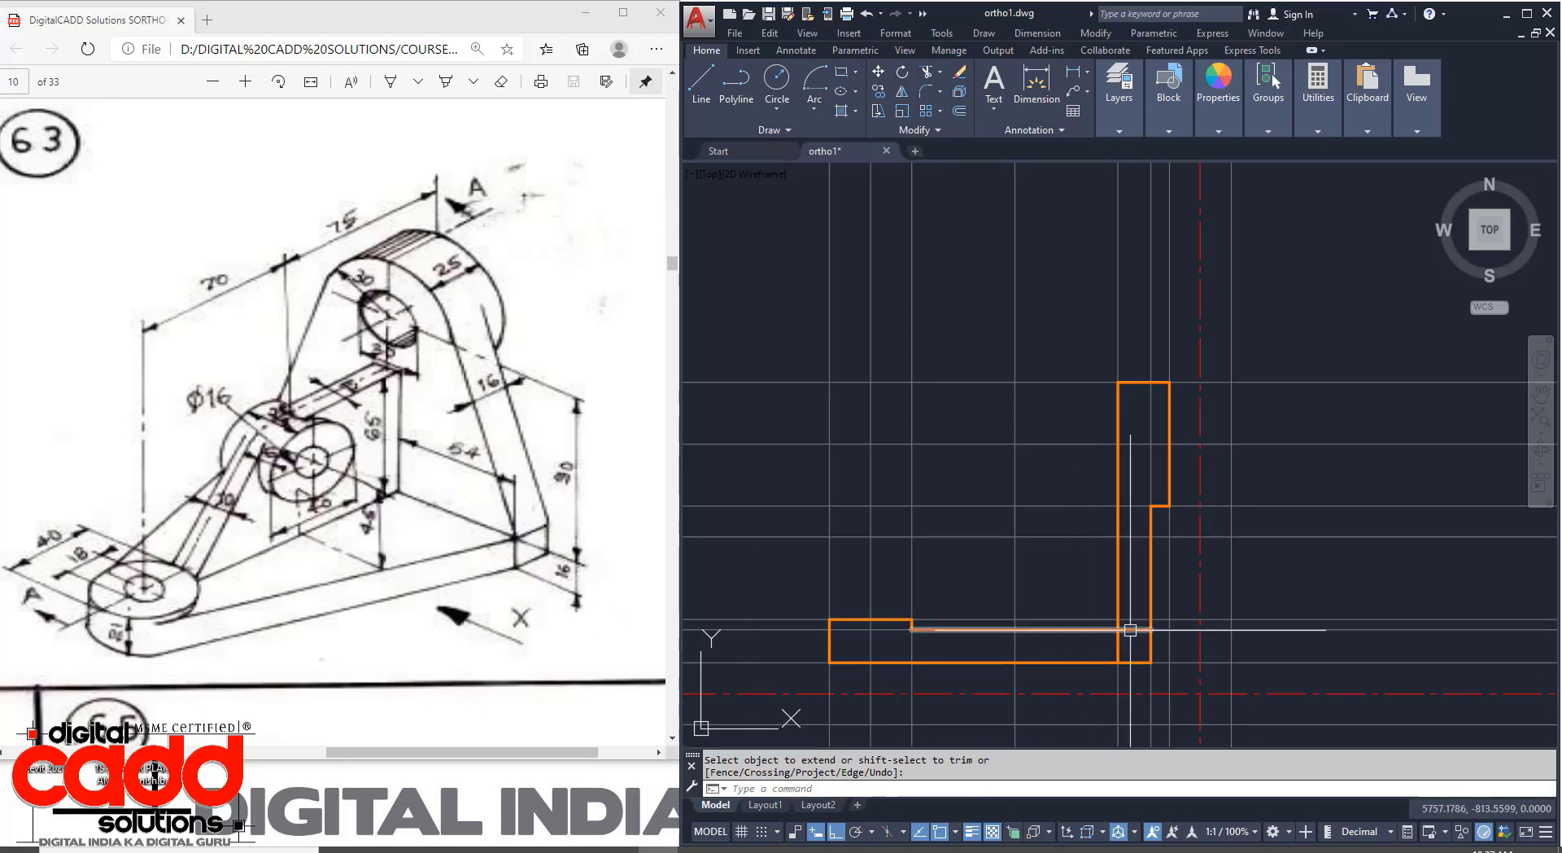
scroll(1125, 633, "up", 4)
scroll(1159, 684, "down", 4)
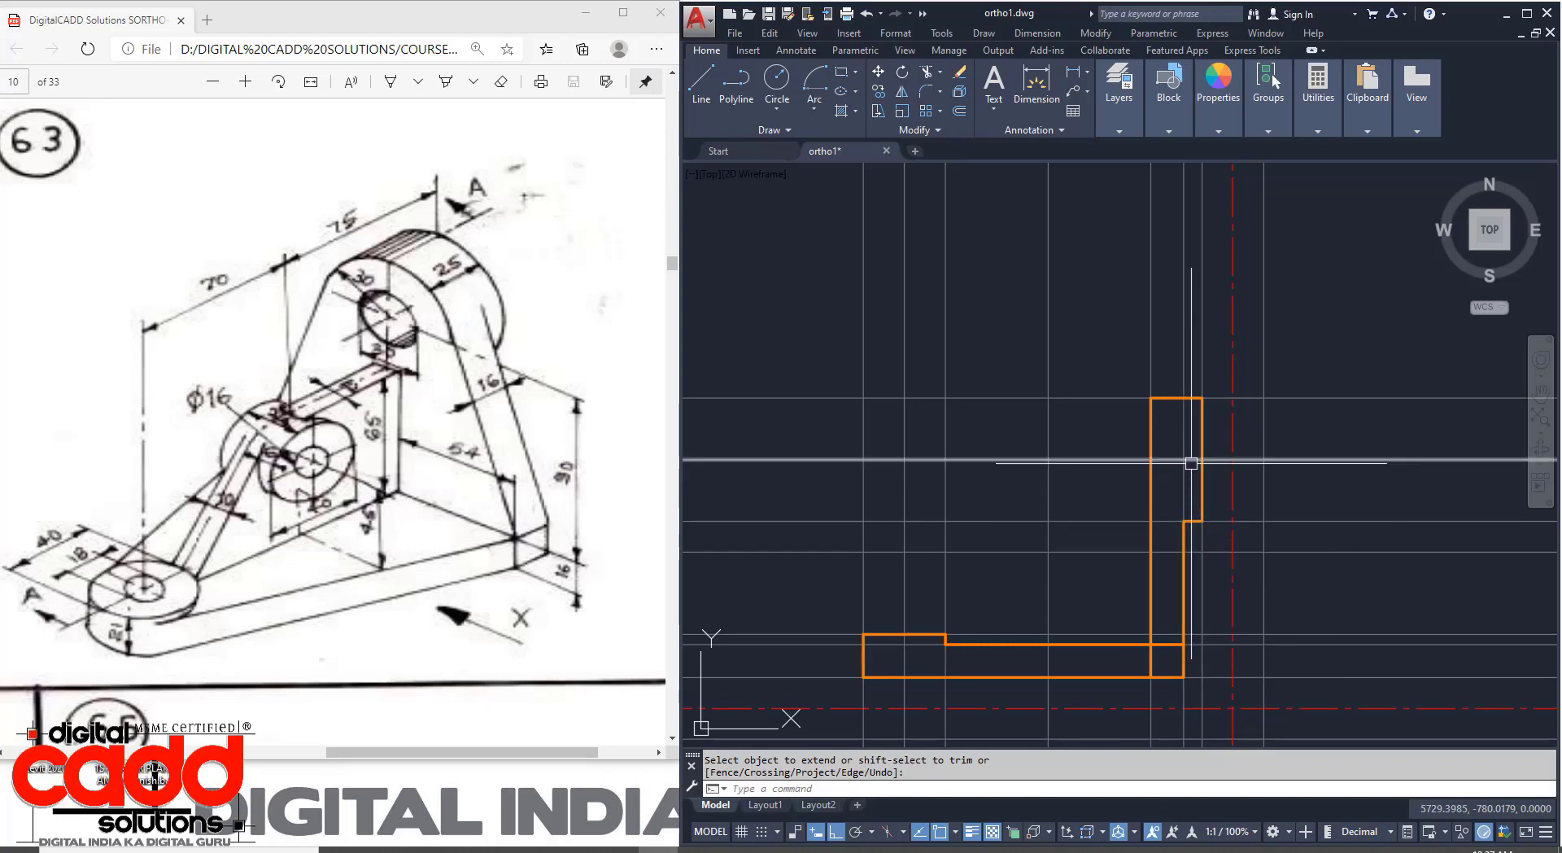
left_click(1184, 545)
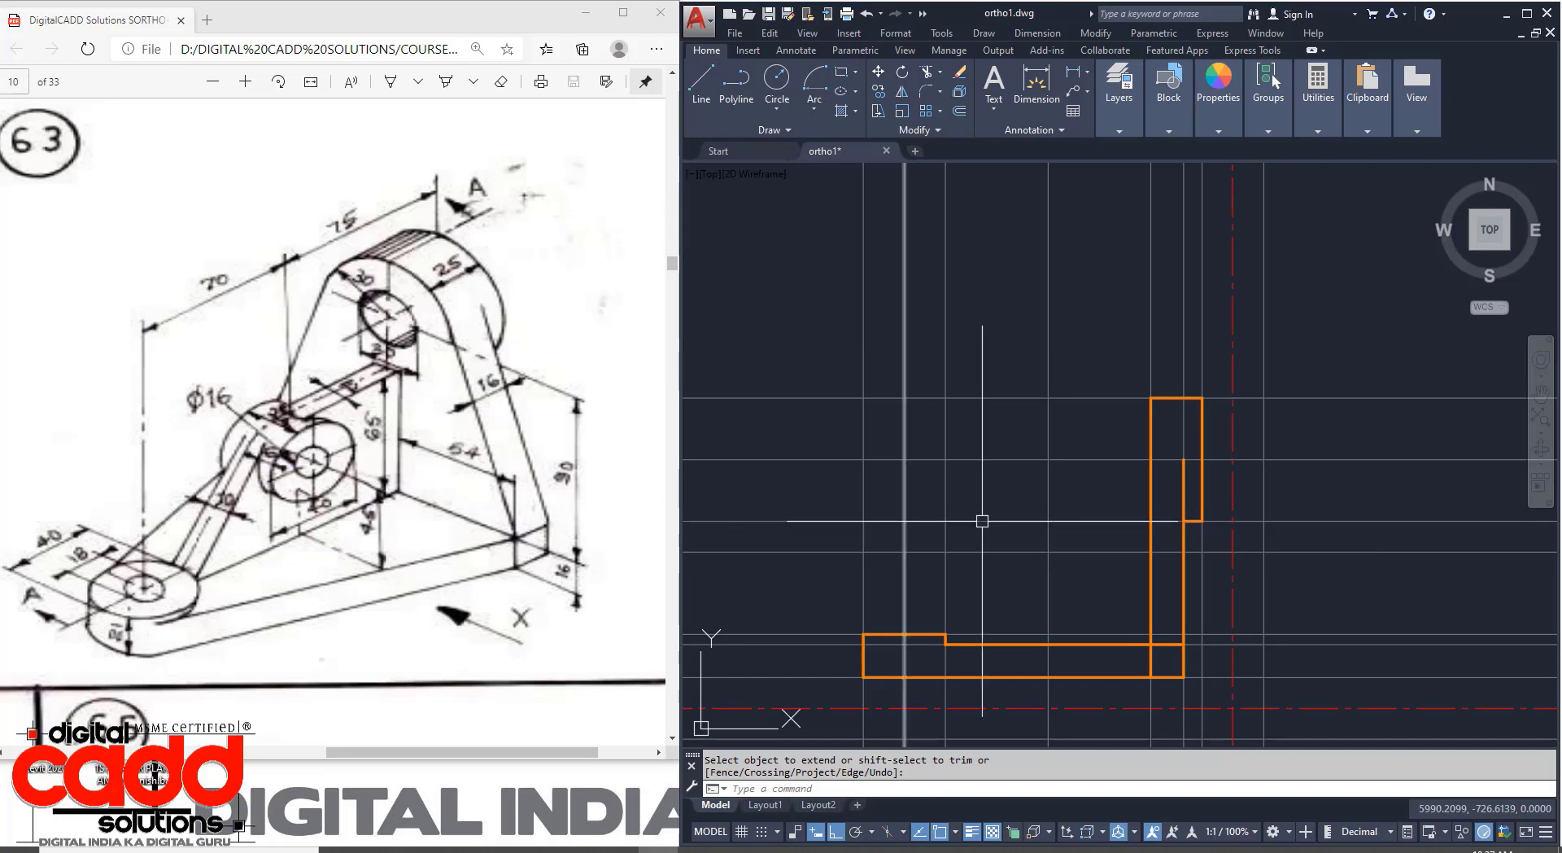
mouse_move(1082, 562)
middle_mouse_down()
mouse_move(1043, 589)
mouse_move(1100, 600)
mouse_move(1099, 582)
middle_mouse_up()
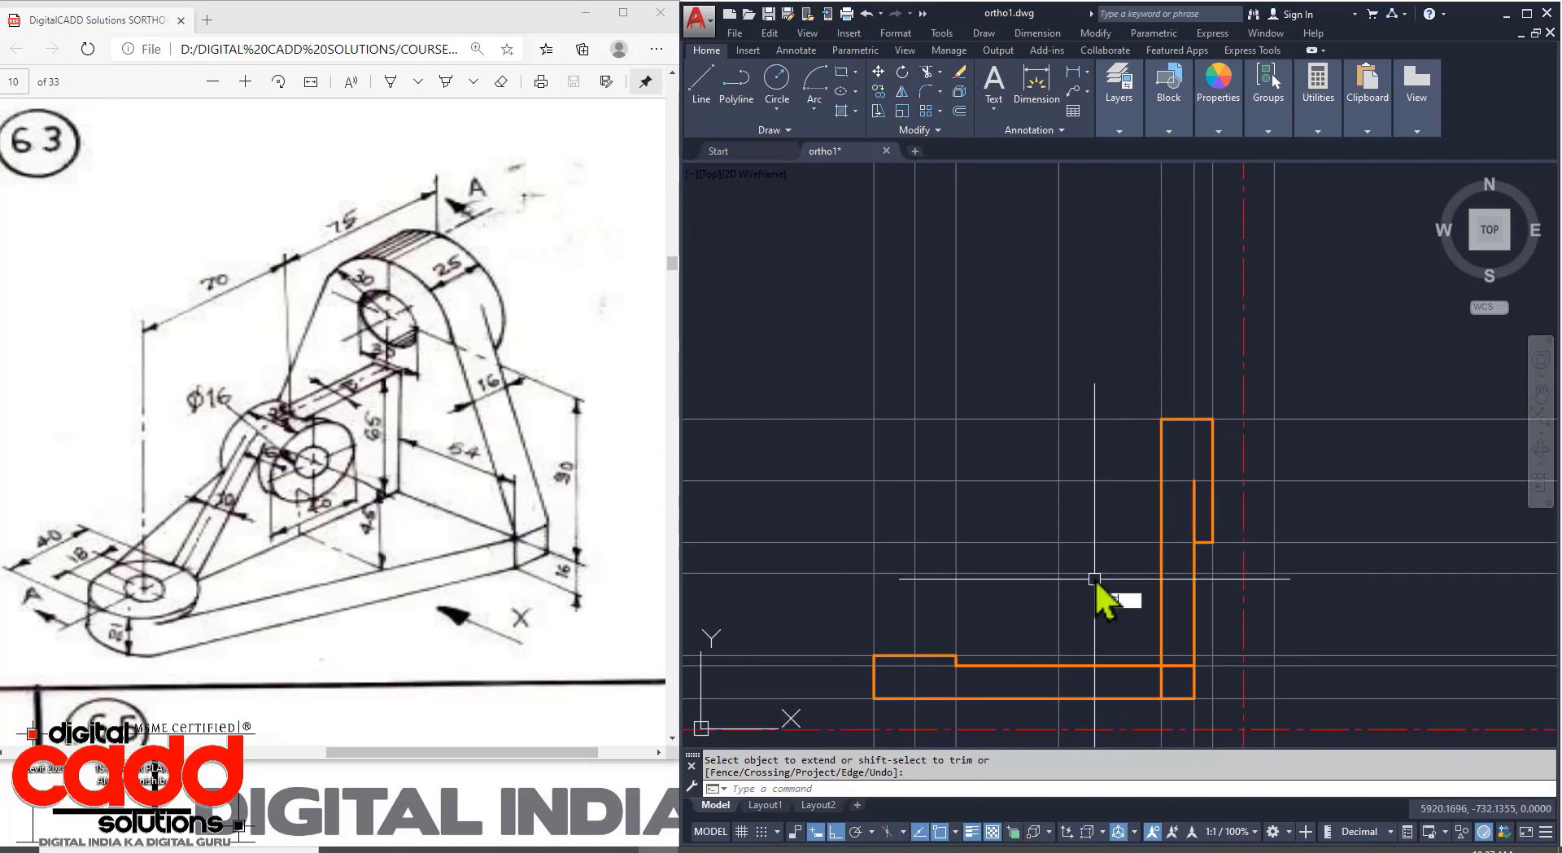
type("c")
key("Return")
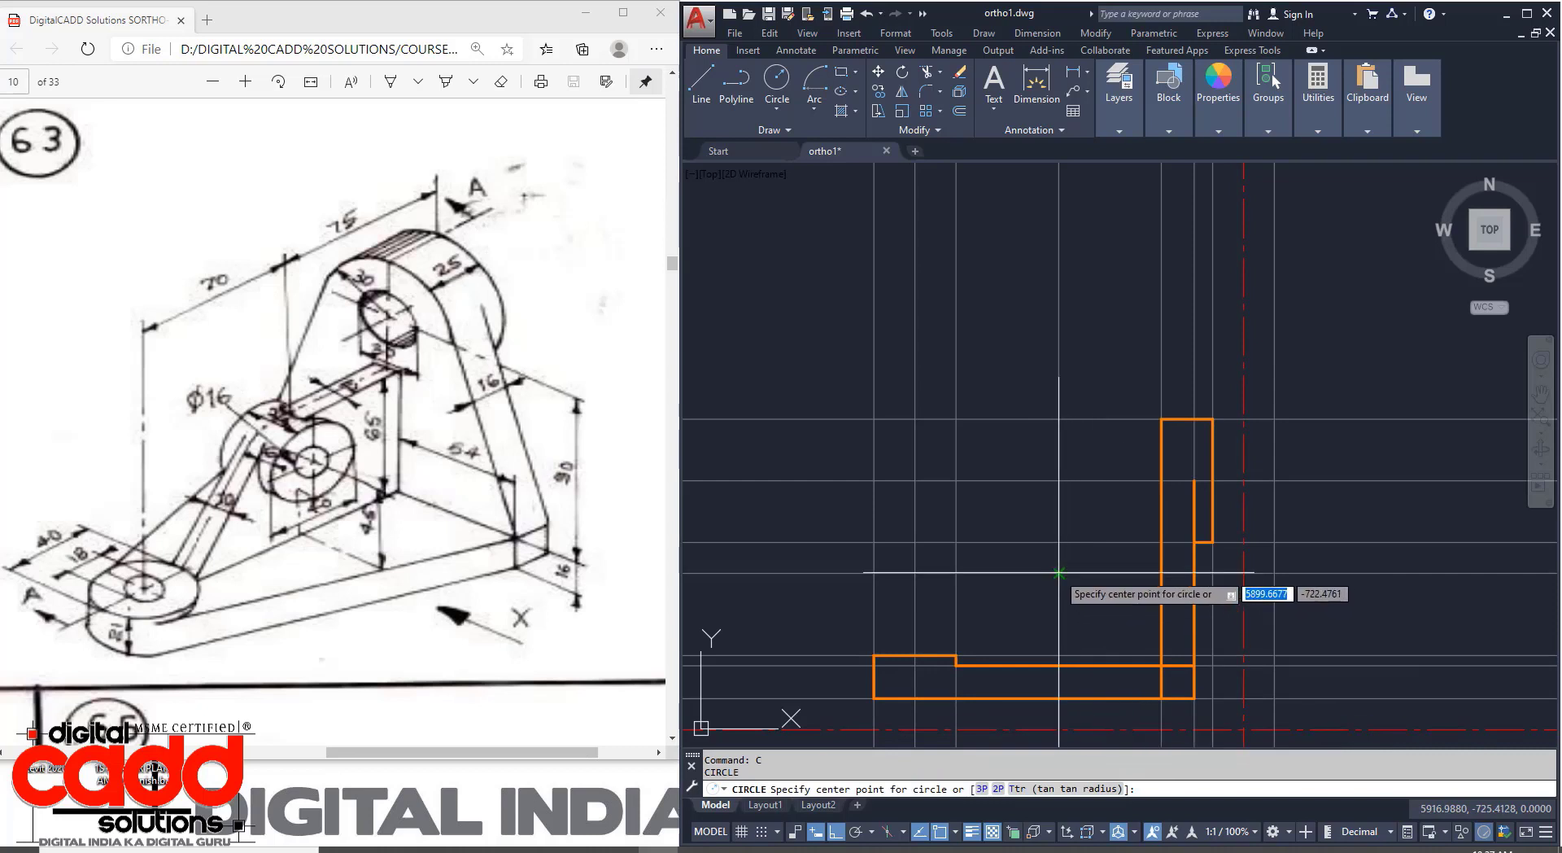
key("Escape")
type("DI")
key("Return")
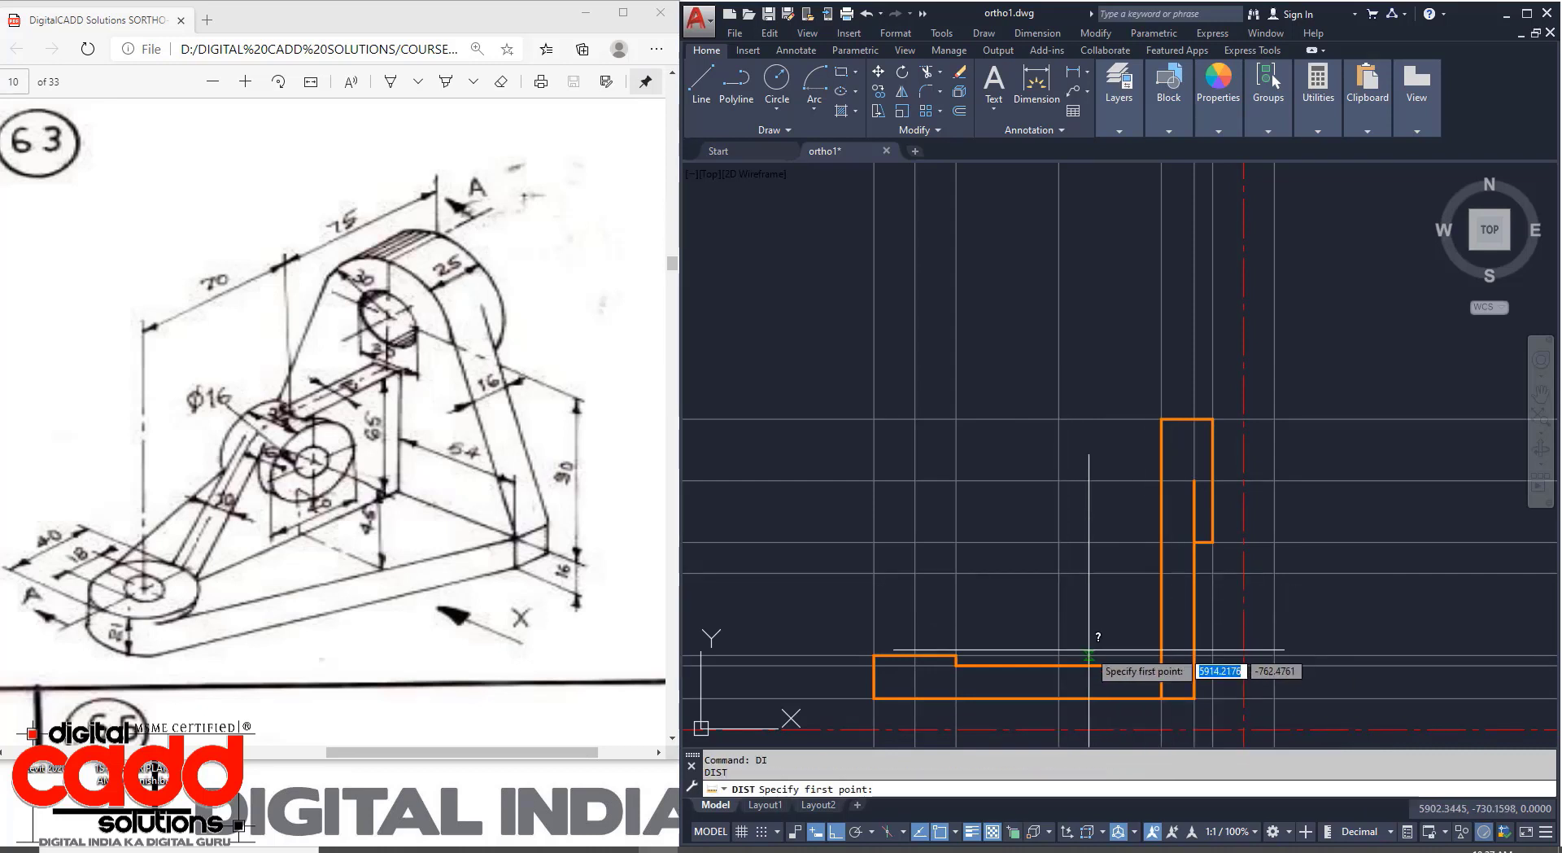
left_click(1059, 664)
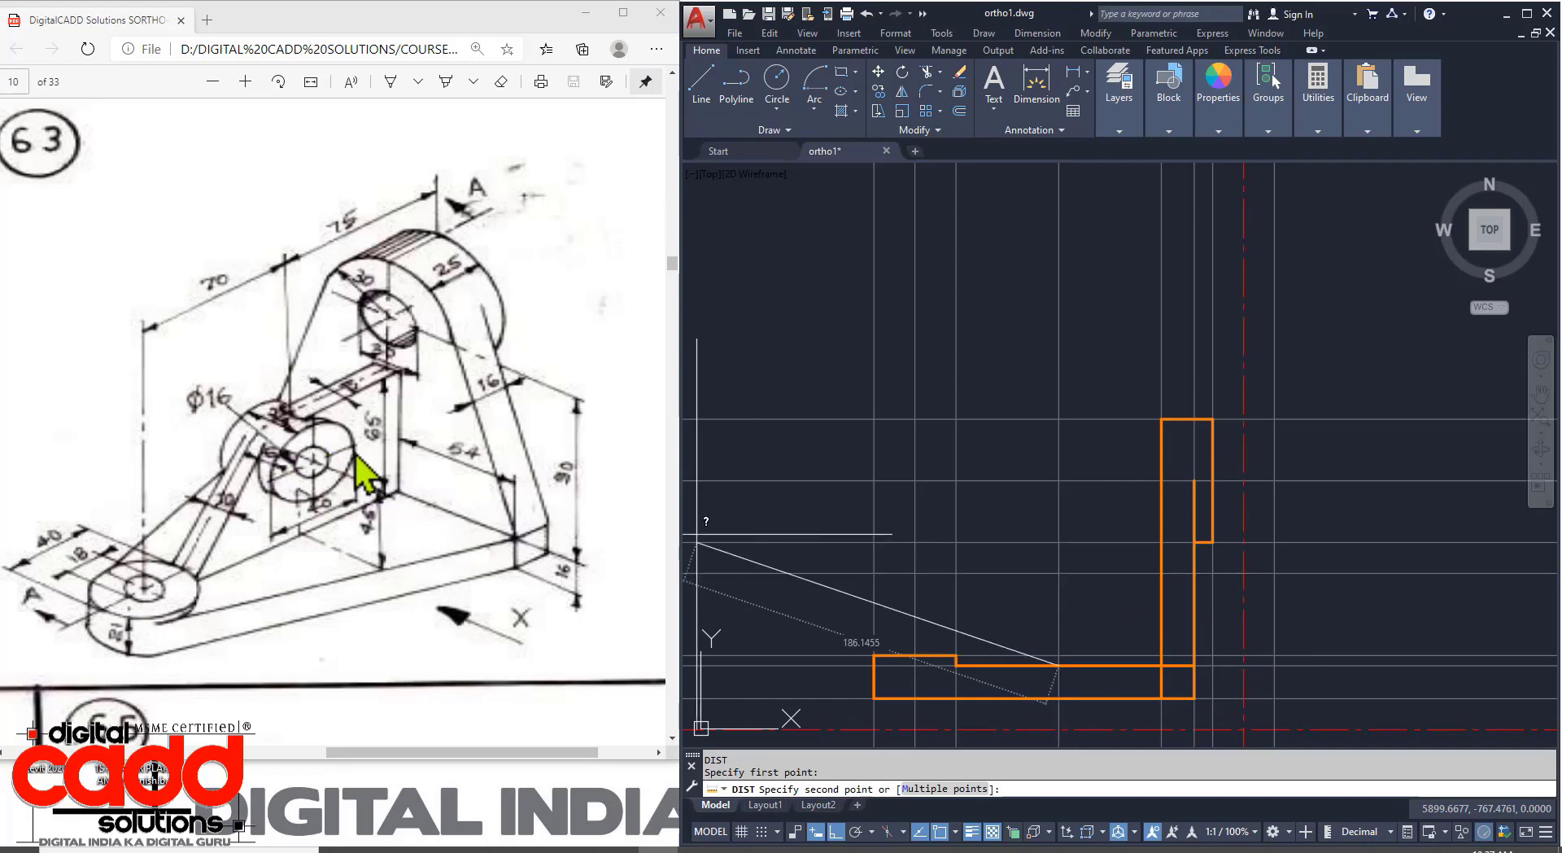
key("Escape")
Draw the middle boss as concentric circles of radius 20 and 8 at the intersection of its centre construction lines.
type("C")
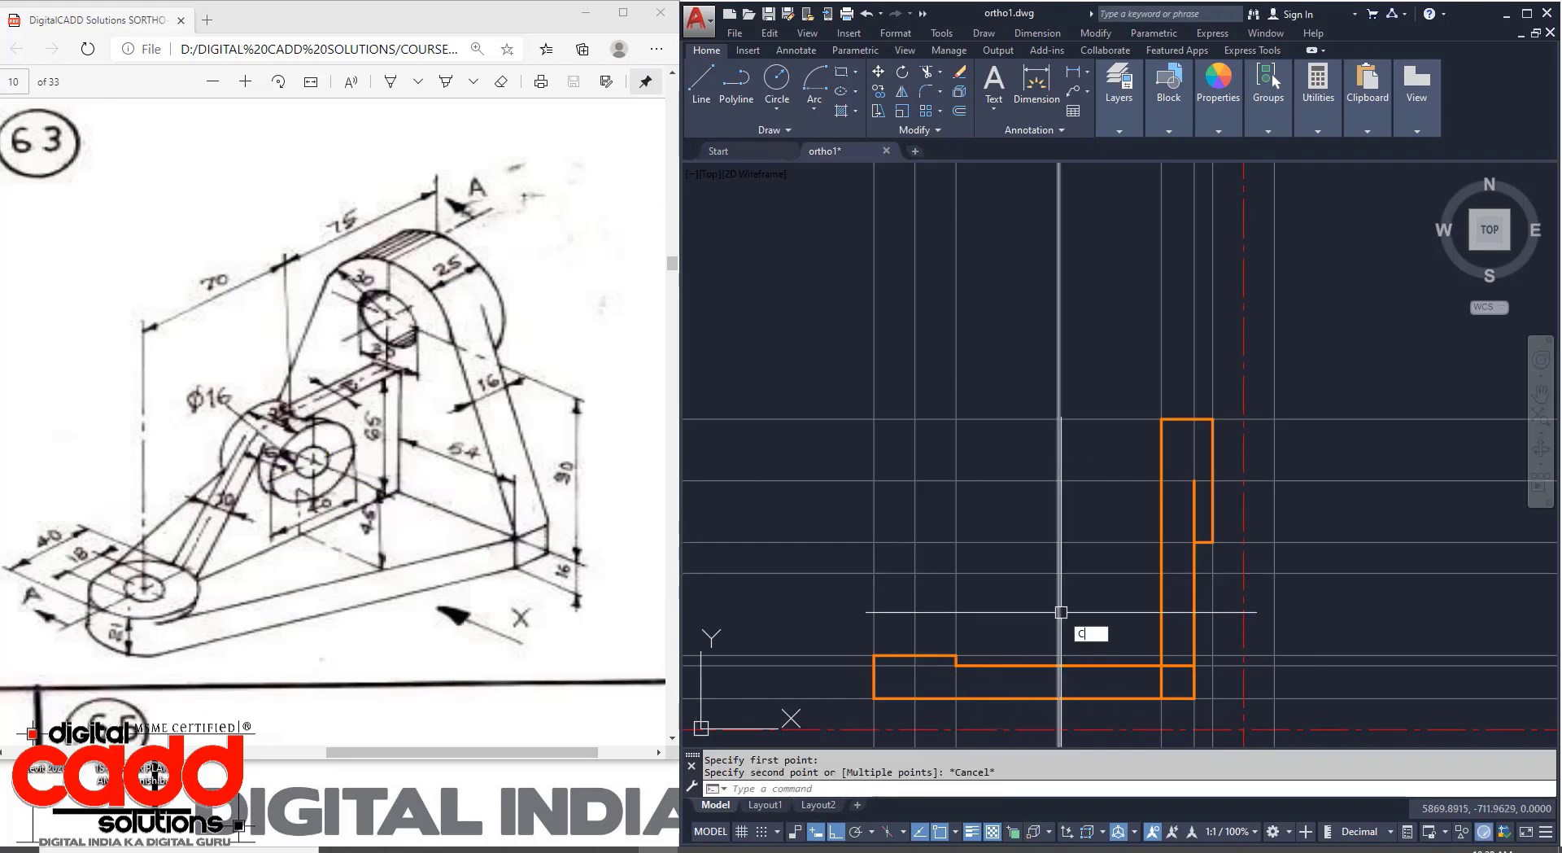
key("Return")
left_click(1059, 572)
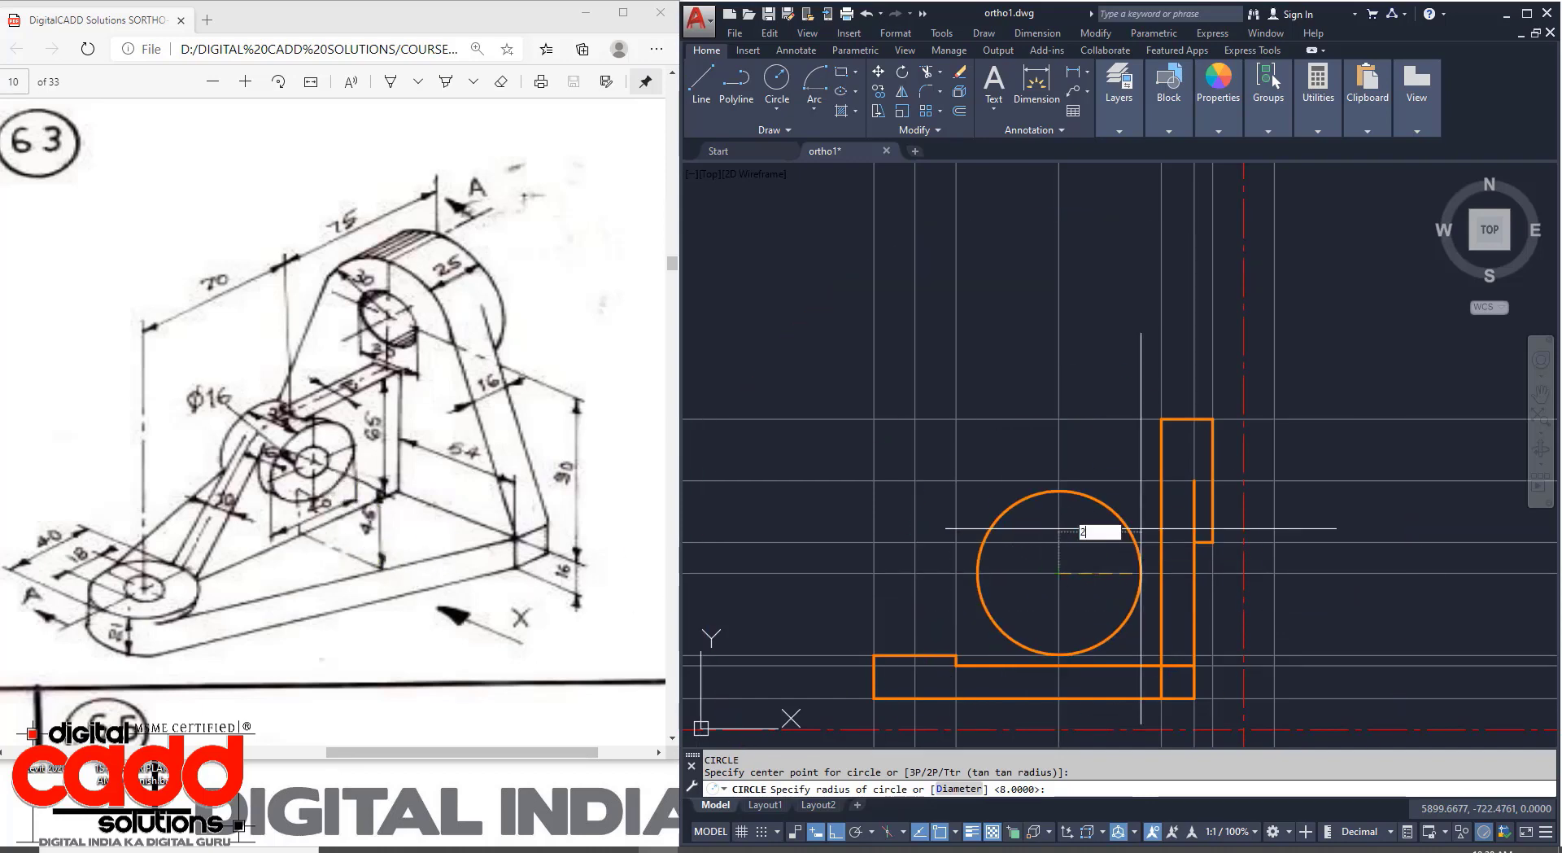
type("20")
key("Return")
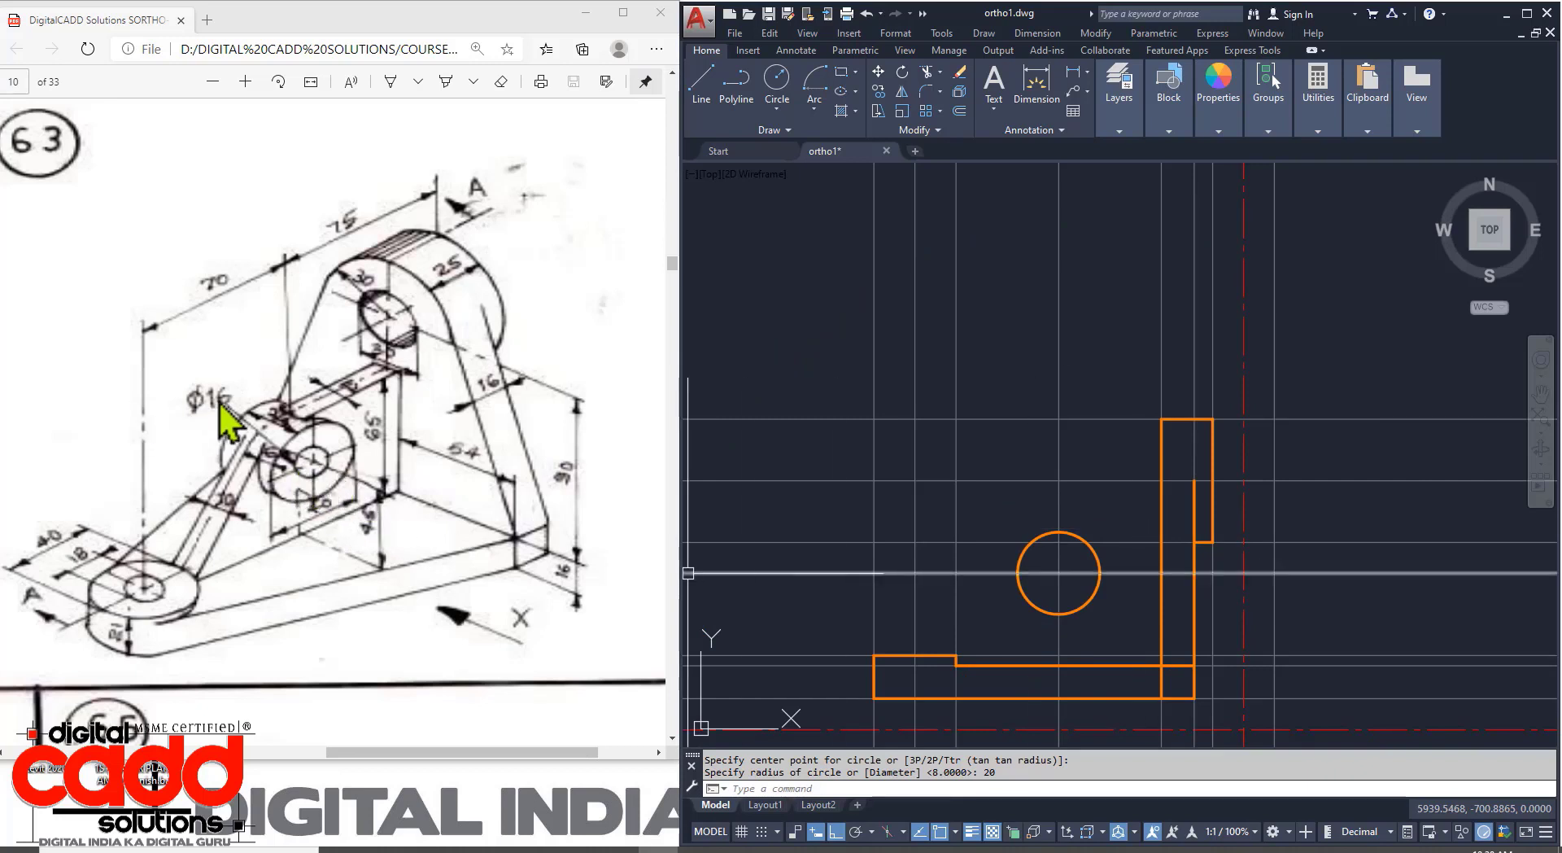
key("Return")
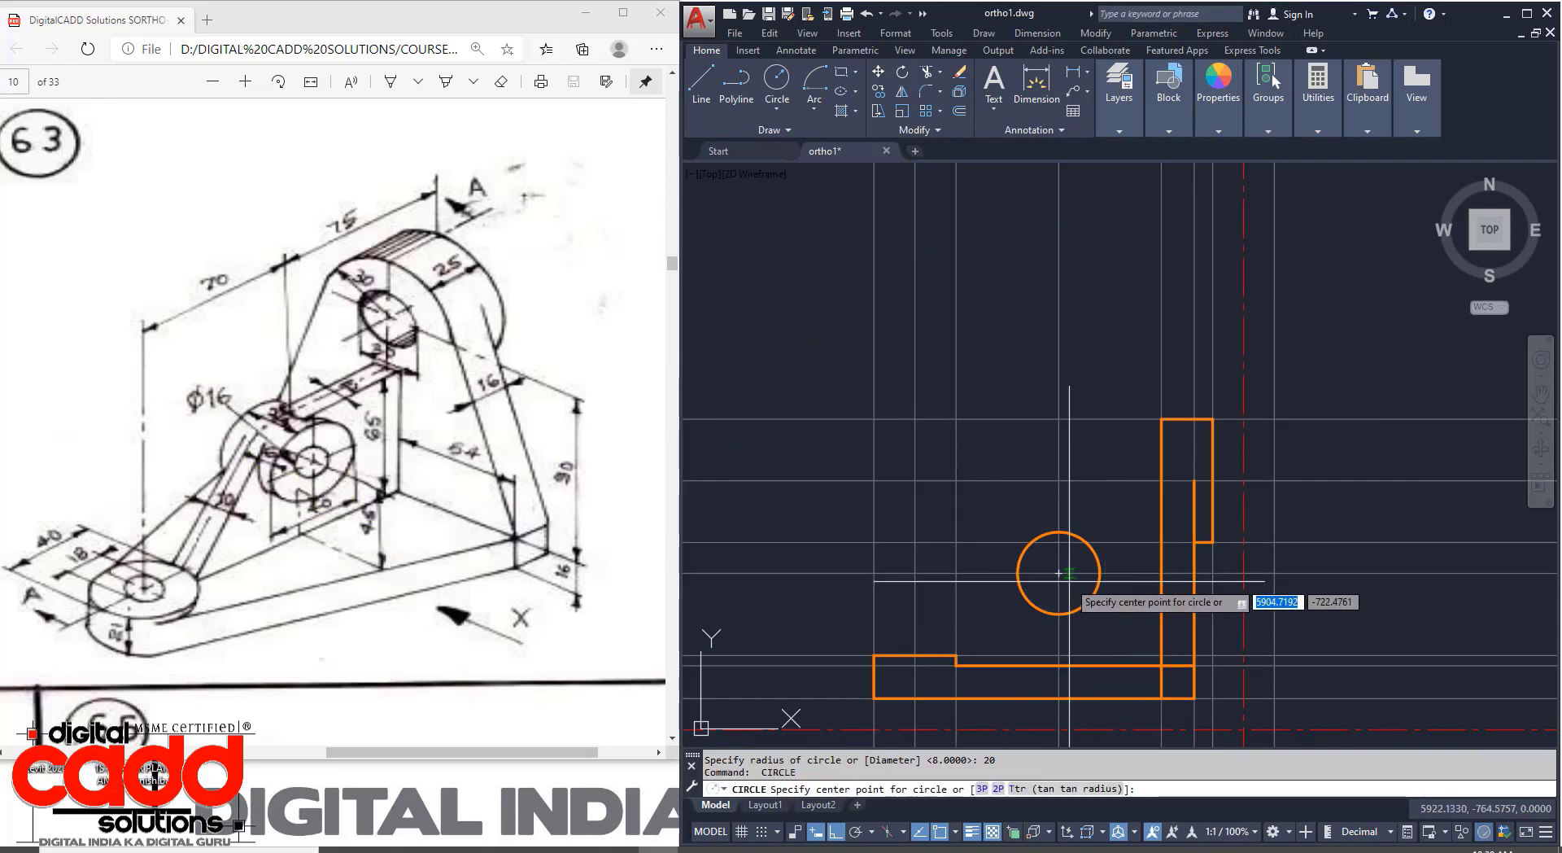
left_click(1059, 569)
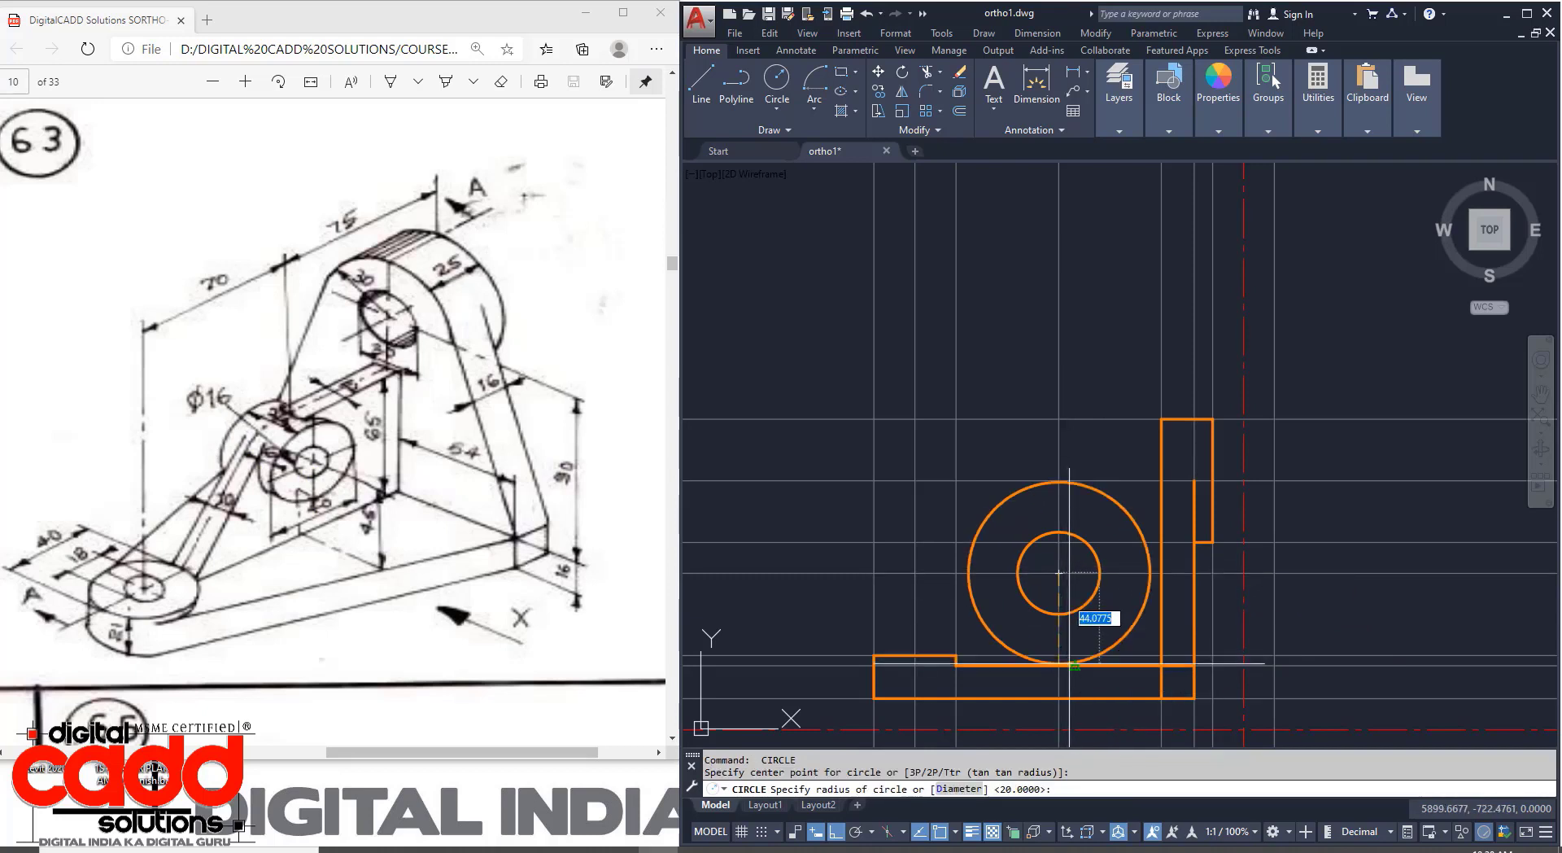
type("8")
key("Return")
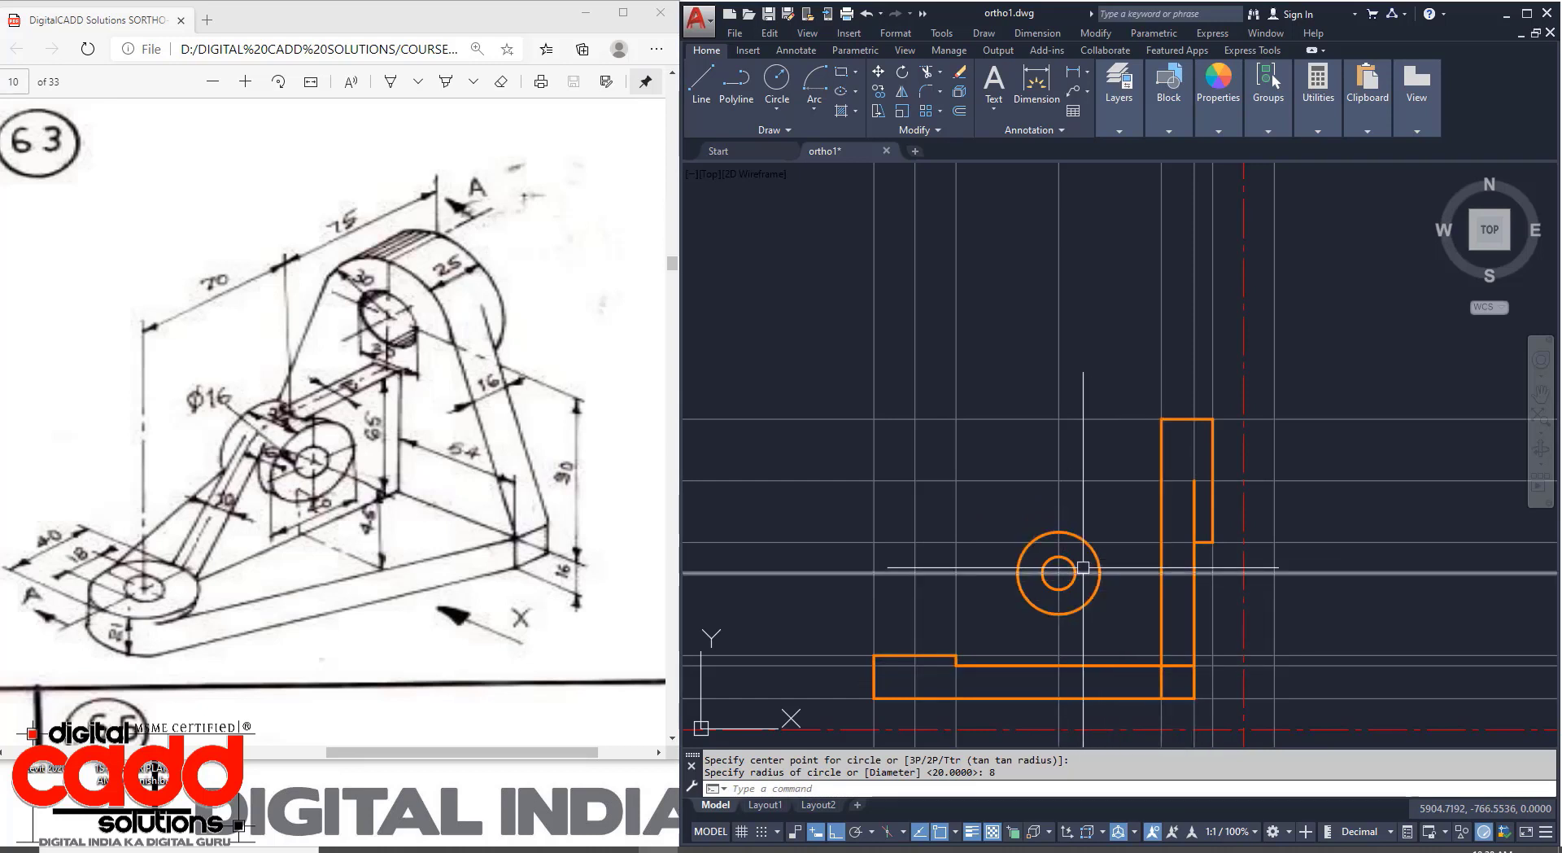
Draw the rib's edges: a tangent line from the base's step corner to the radius 20 circle, and a horizontal from the circle's top to the upright.
type("L")
key("Return")
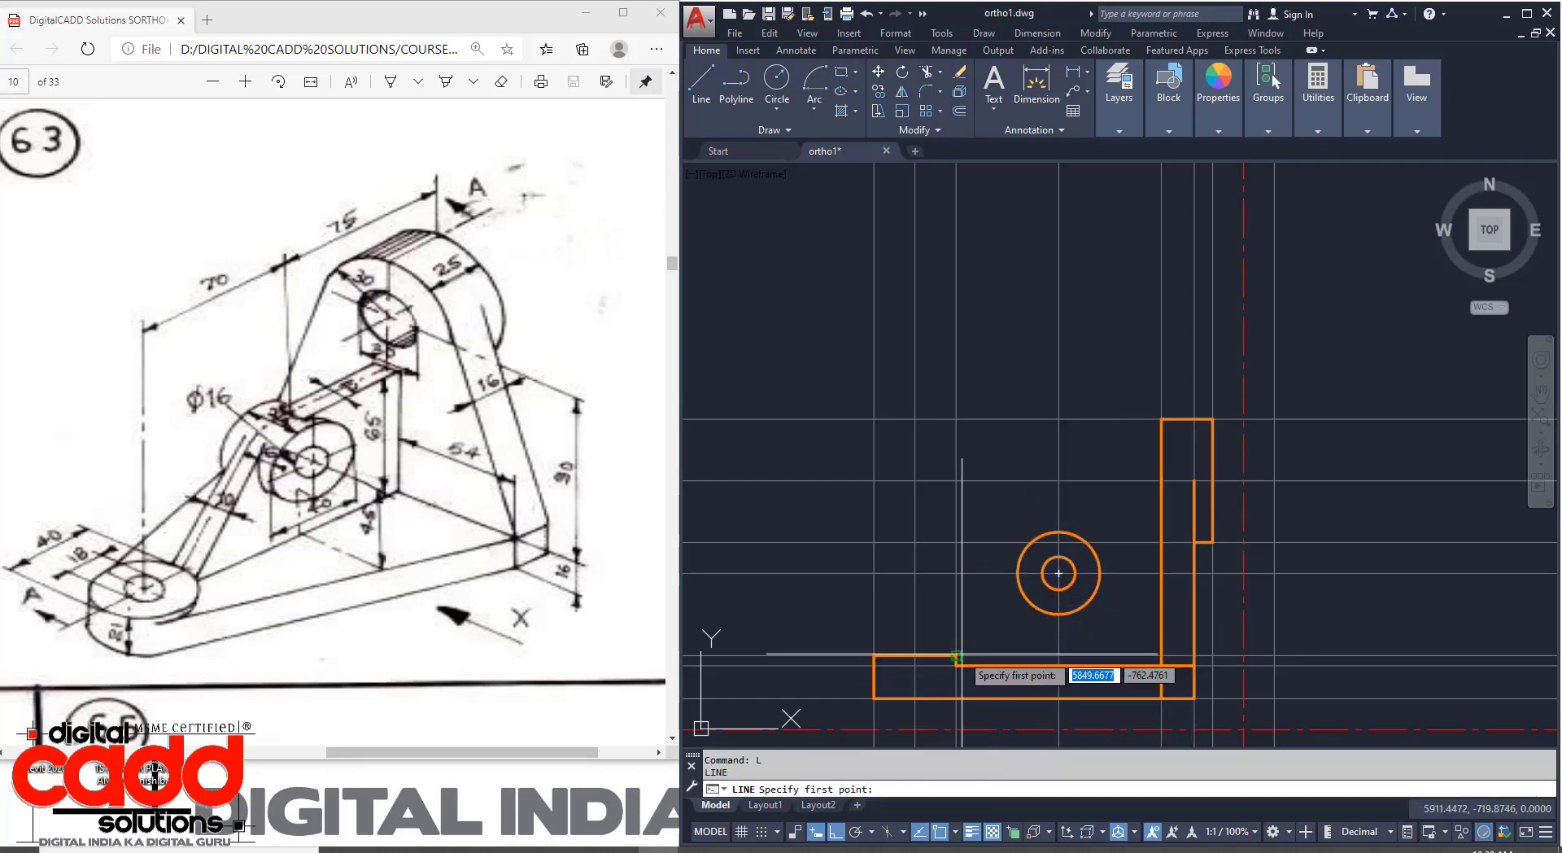
left_click(956, 655)
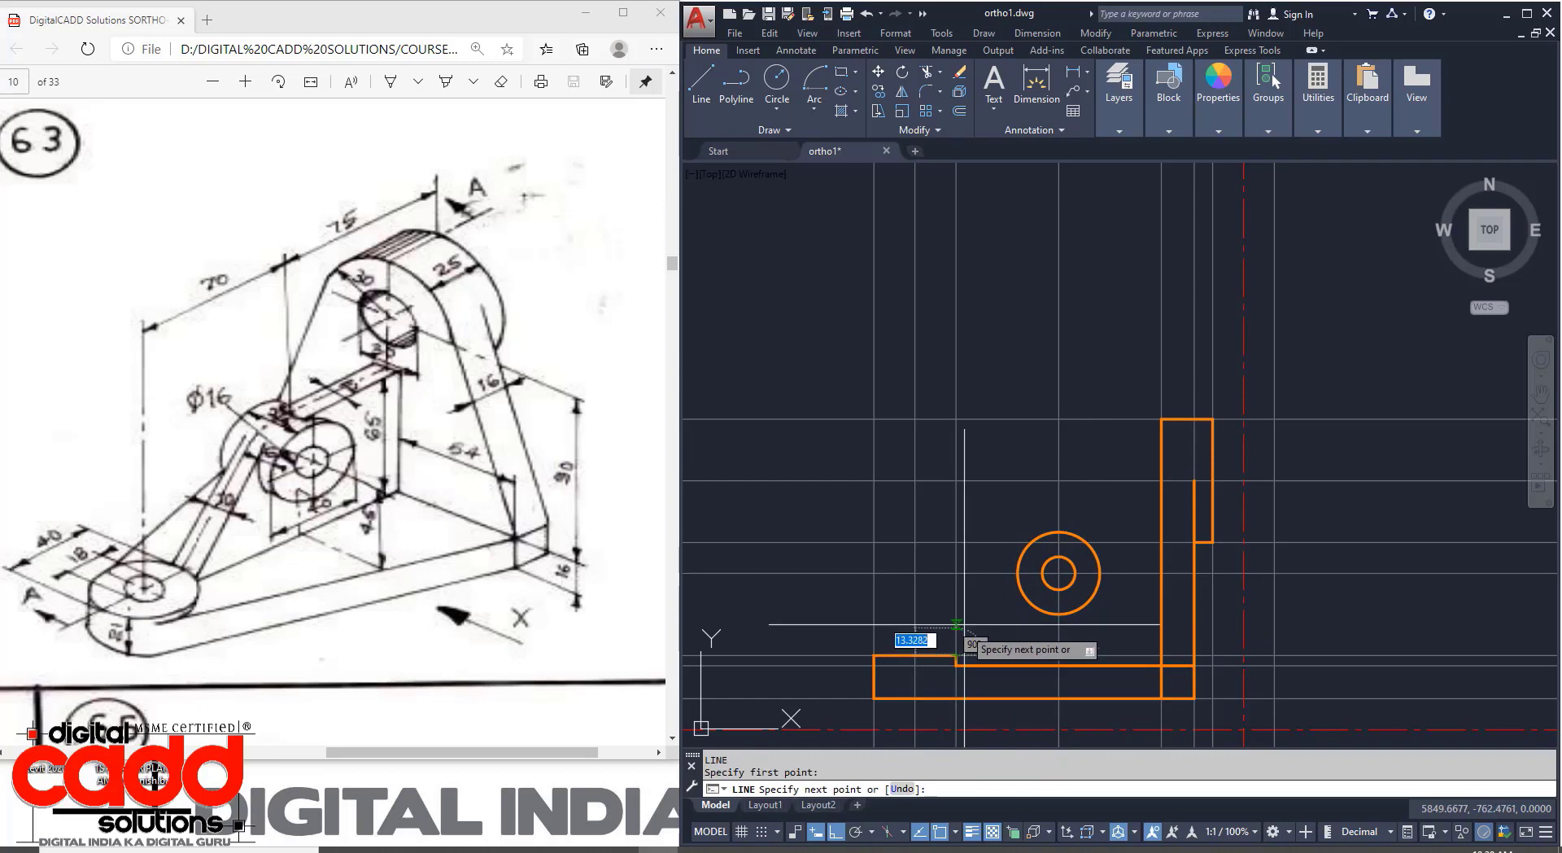
left_click(1022, 553)
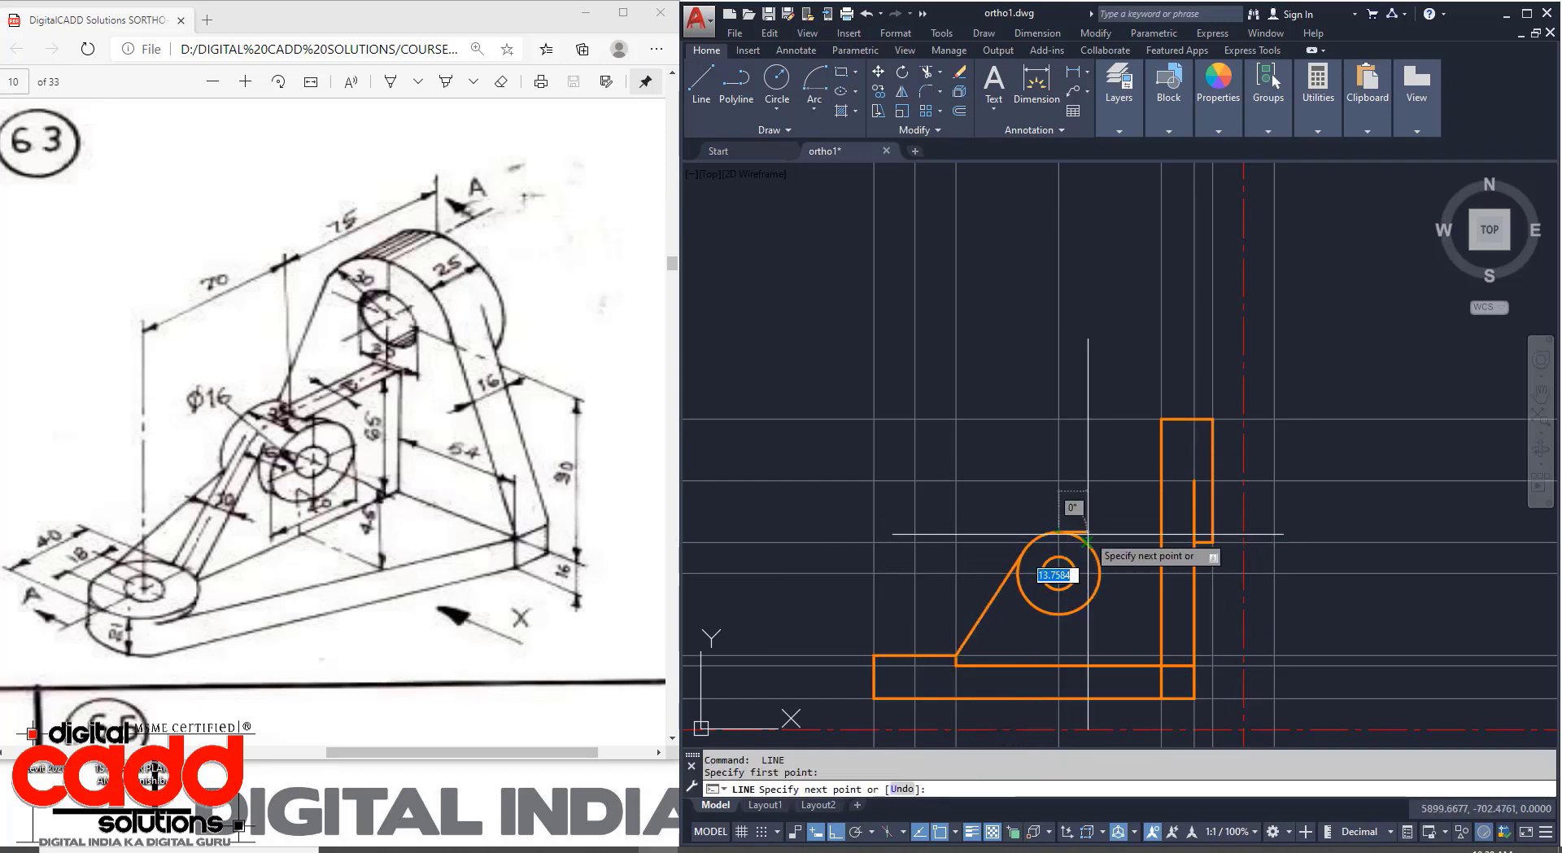
left_click(1162, 531)
key("Return")
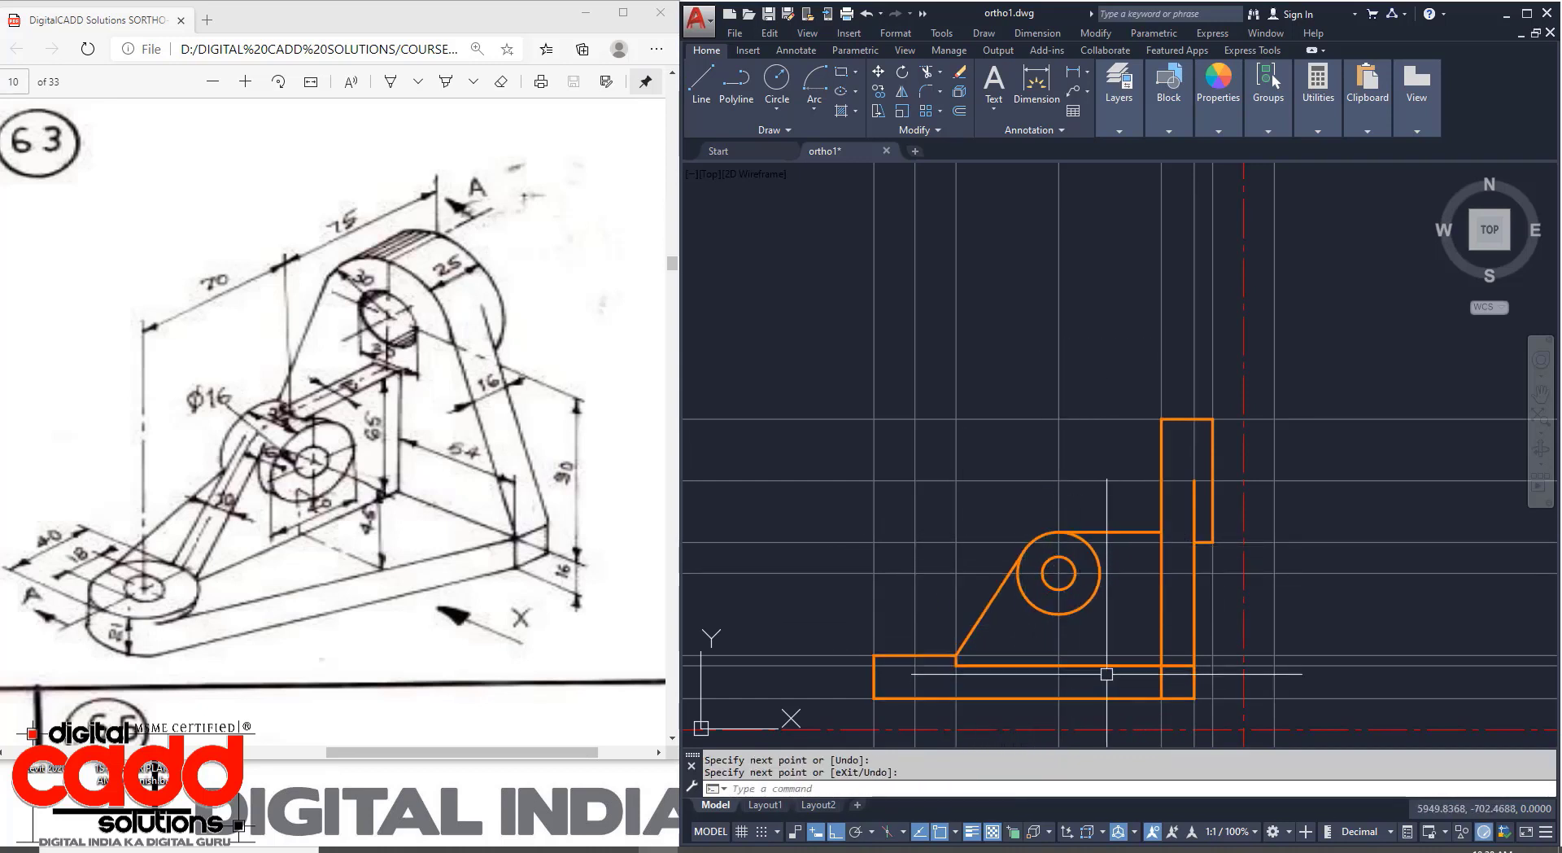
Extend the base plate's top line left to the end boss's vertical centre line.
middle_click_drag(1137, 574, 1139, 594)
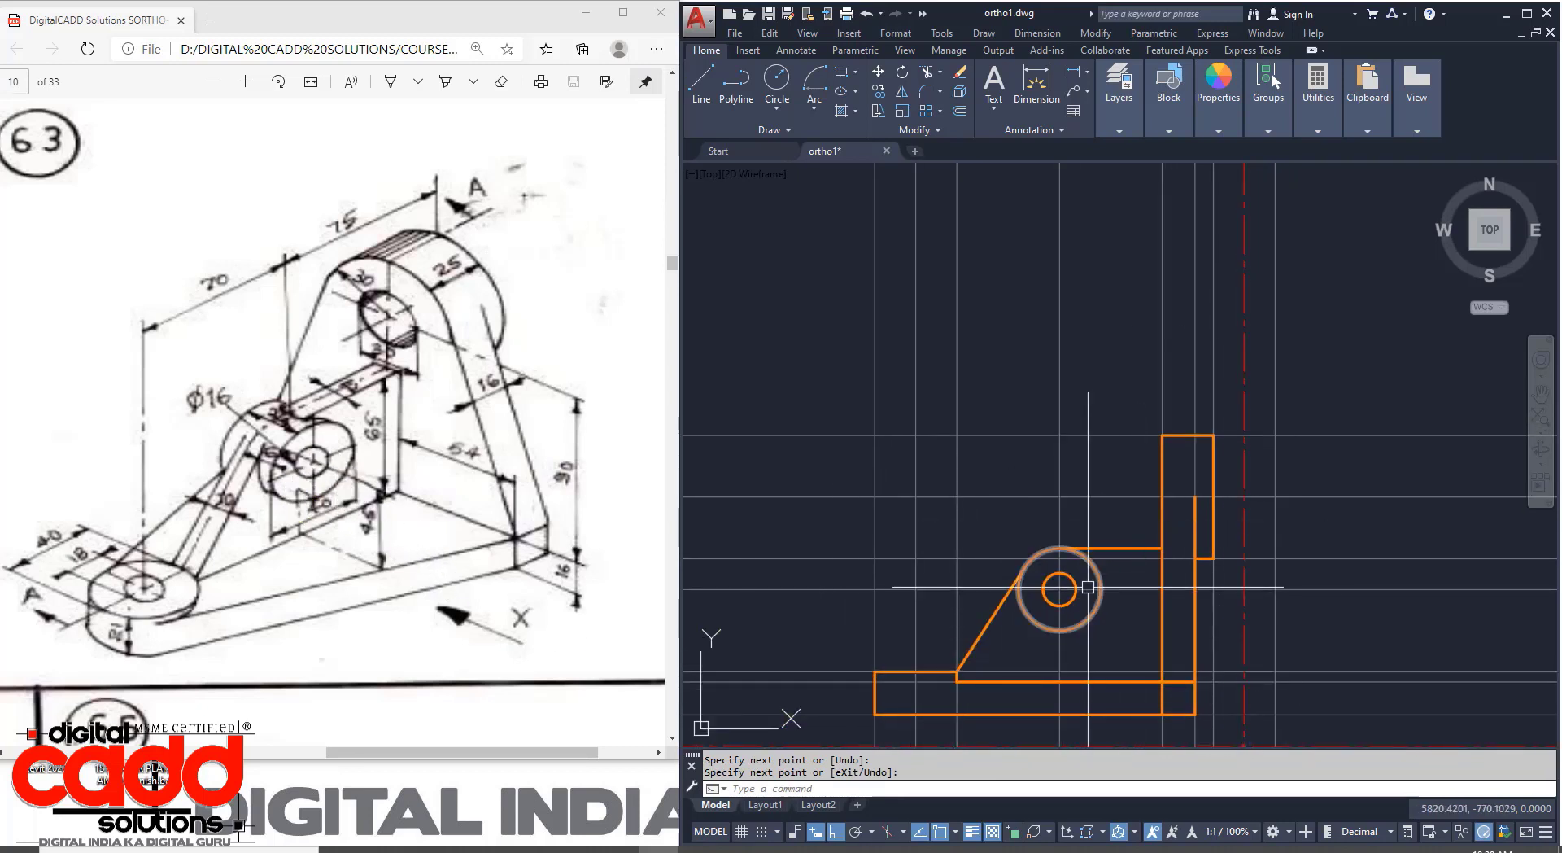
mouse_move(1032, 655)
middle_mouse_down()
mouse_move(1130, 640)
mouse_move(1126, 598)
mouse_move(1105, 600)
middle_mouse_up()
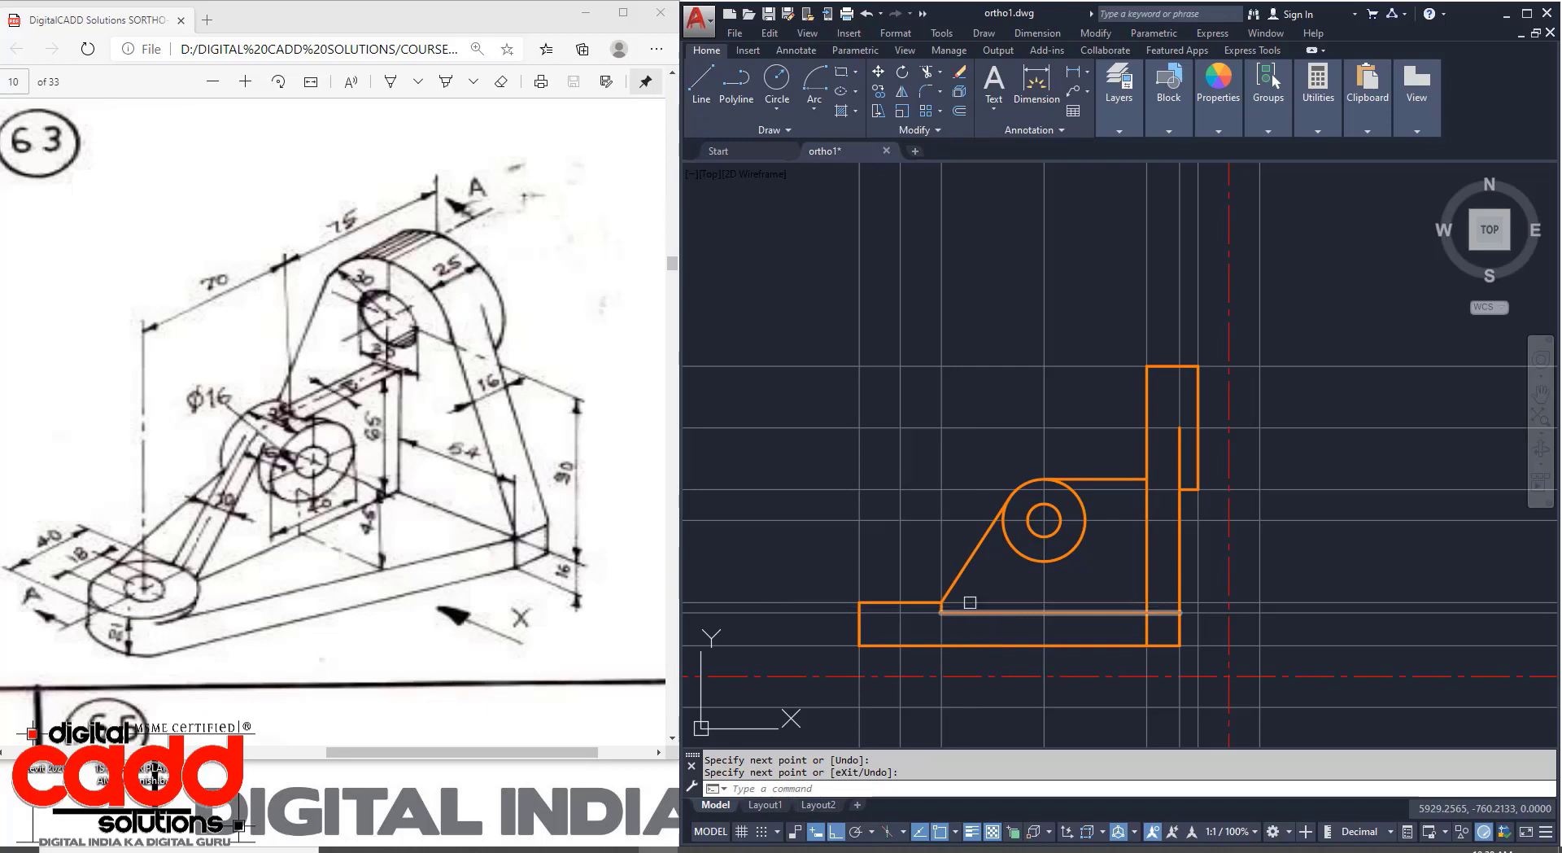
type("ex")
key("Return")
key("Return")
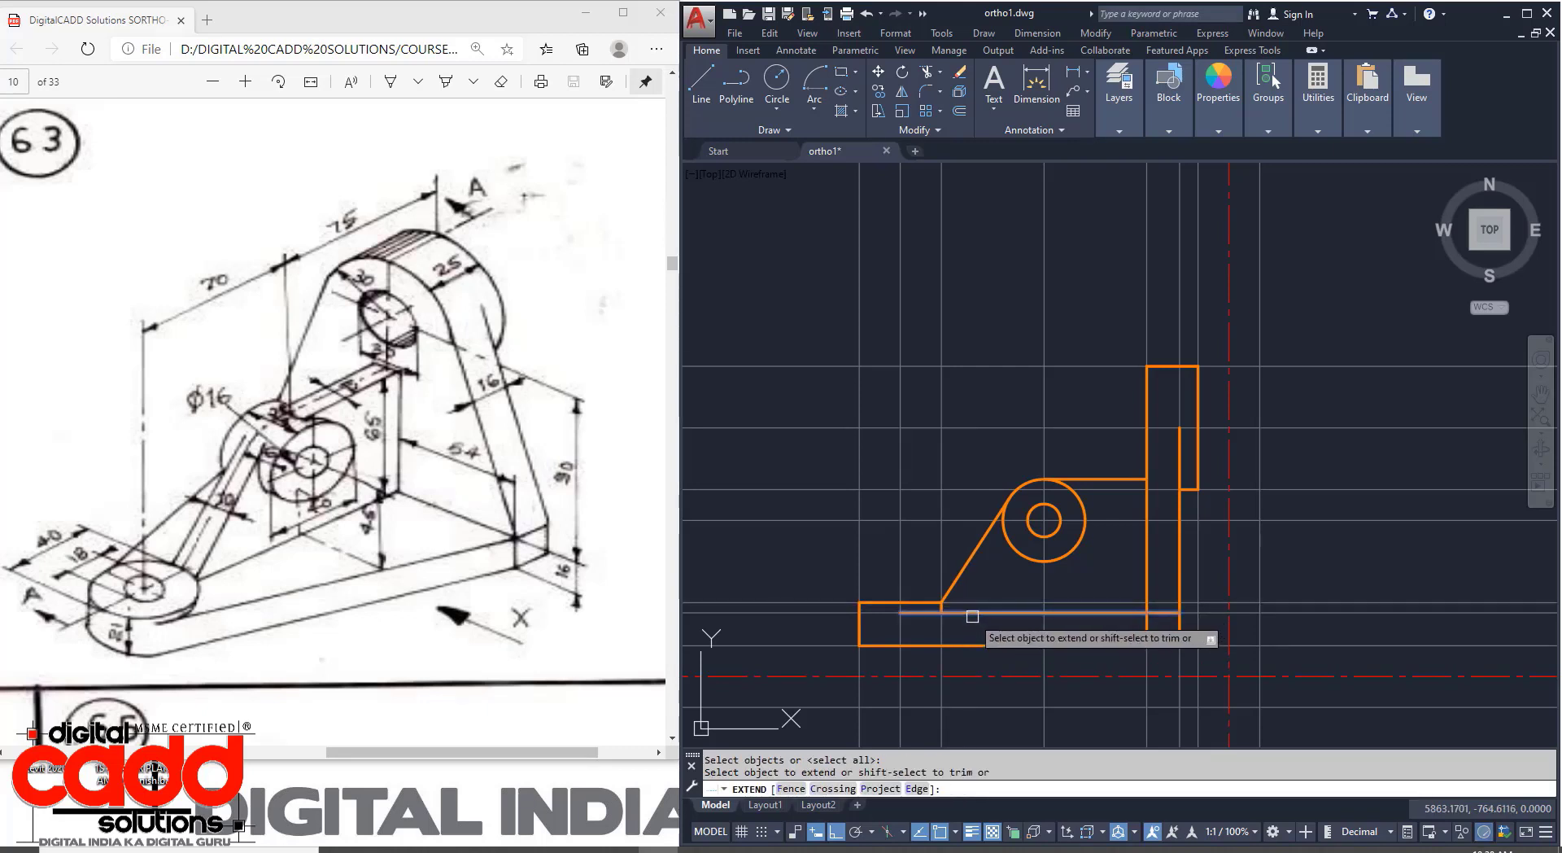
left_click(972, 616)
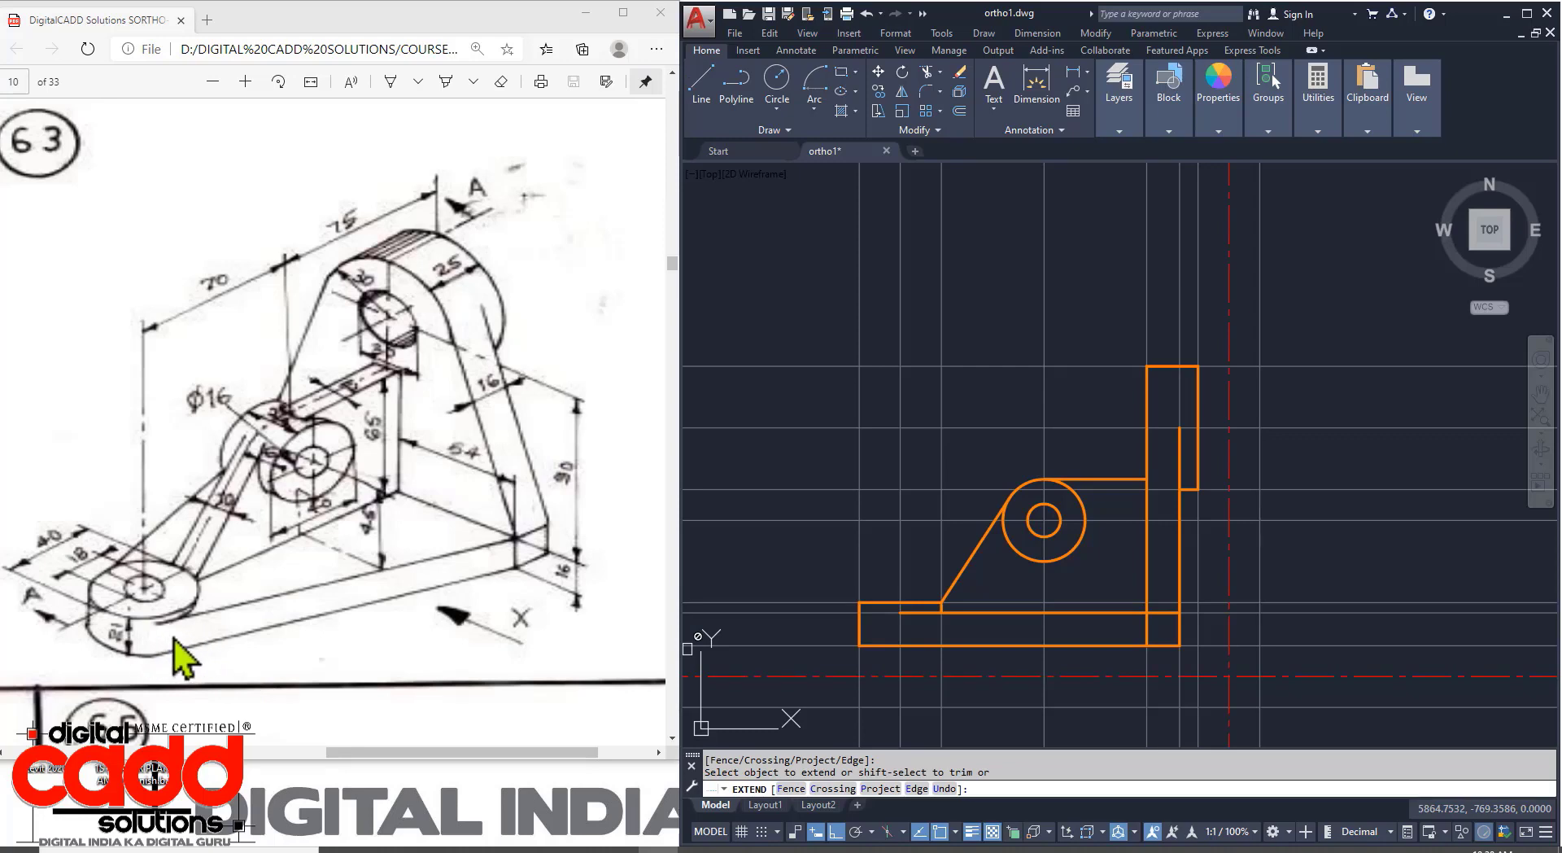
middle_click_drag(1052, 652, 1046, 462)
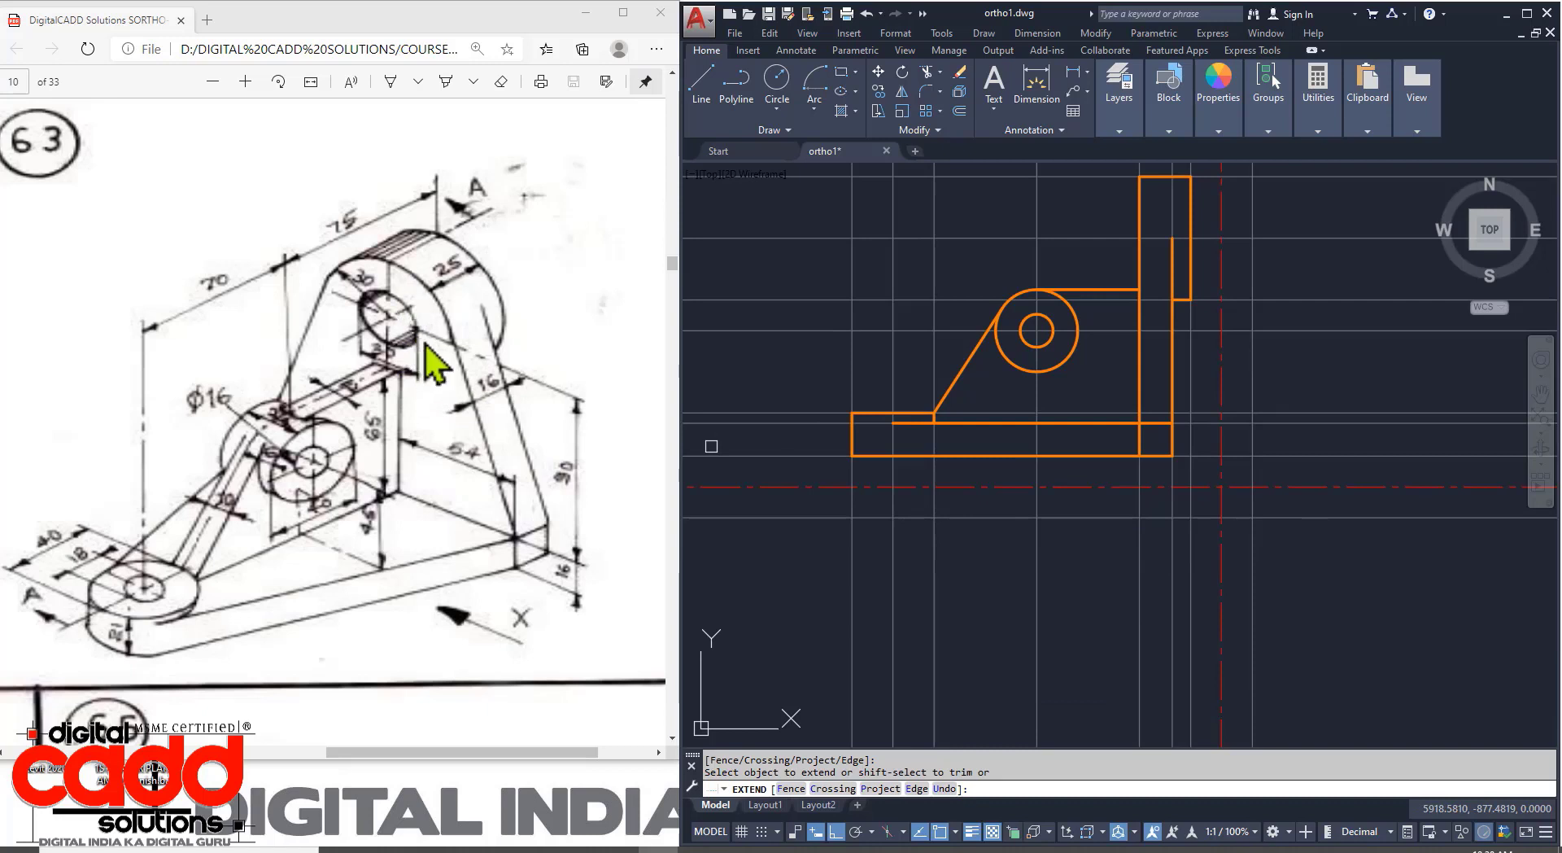
middle_click_drag(1065, 401, 1026, 484)
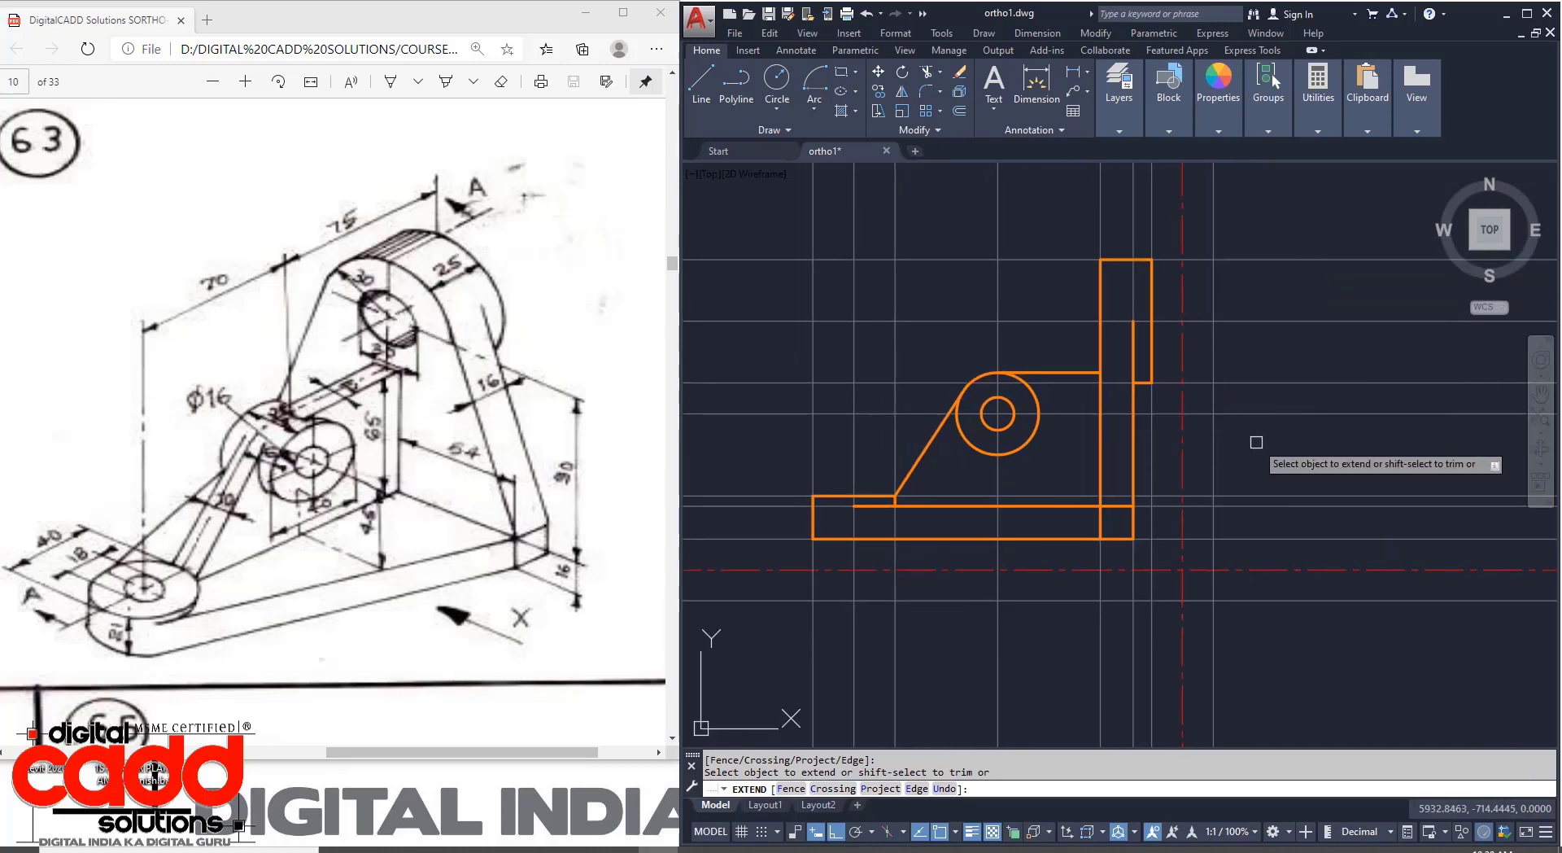
key("Return")
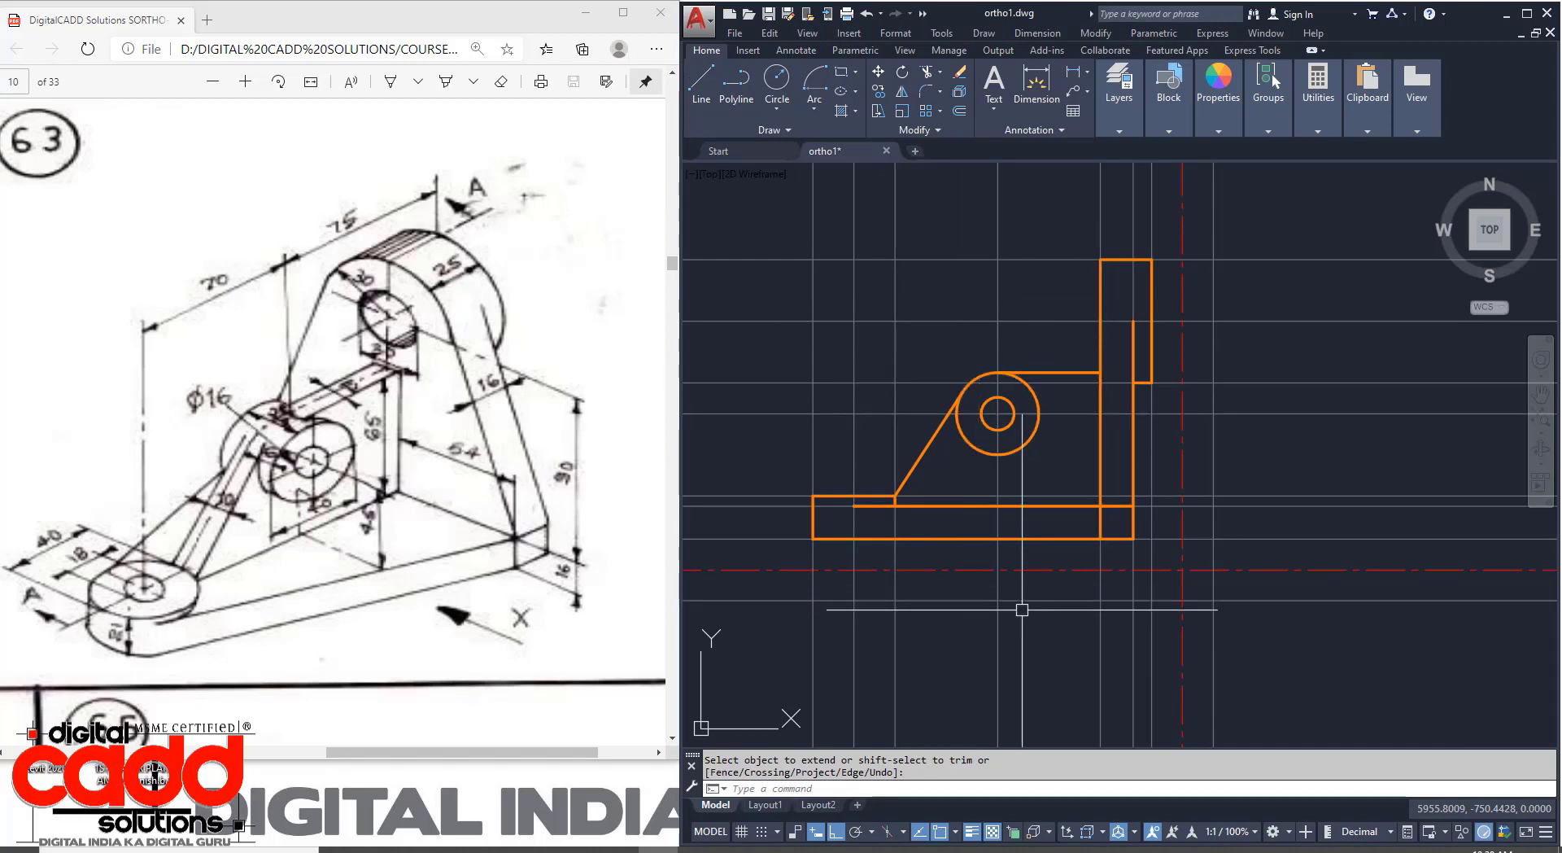
Offset horizontal construction lines downward in succession from the top view's upper line at distances of 54, 12 and 54.
middle_click_drag(1019, 610, 1009, 551)
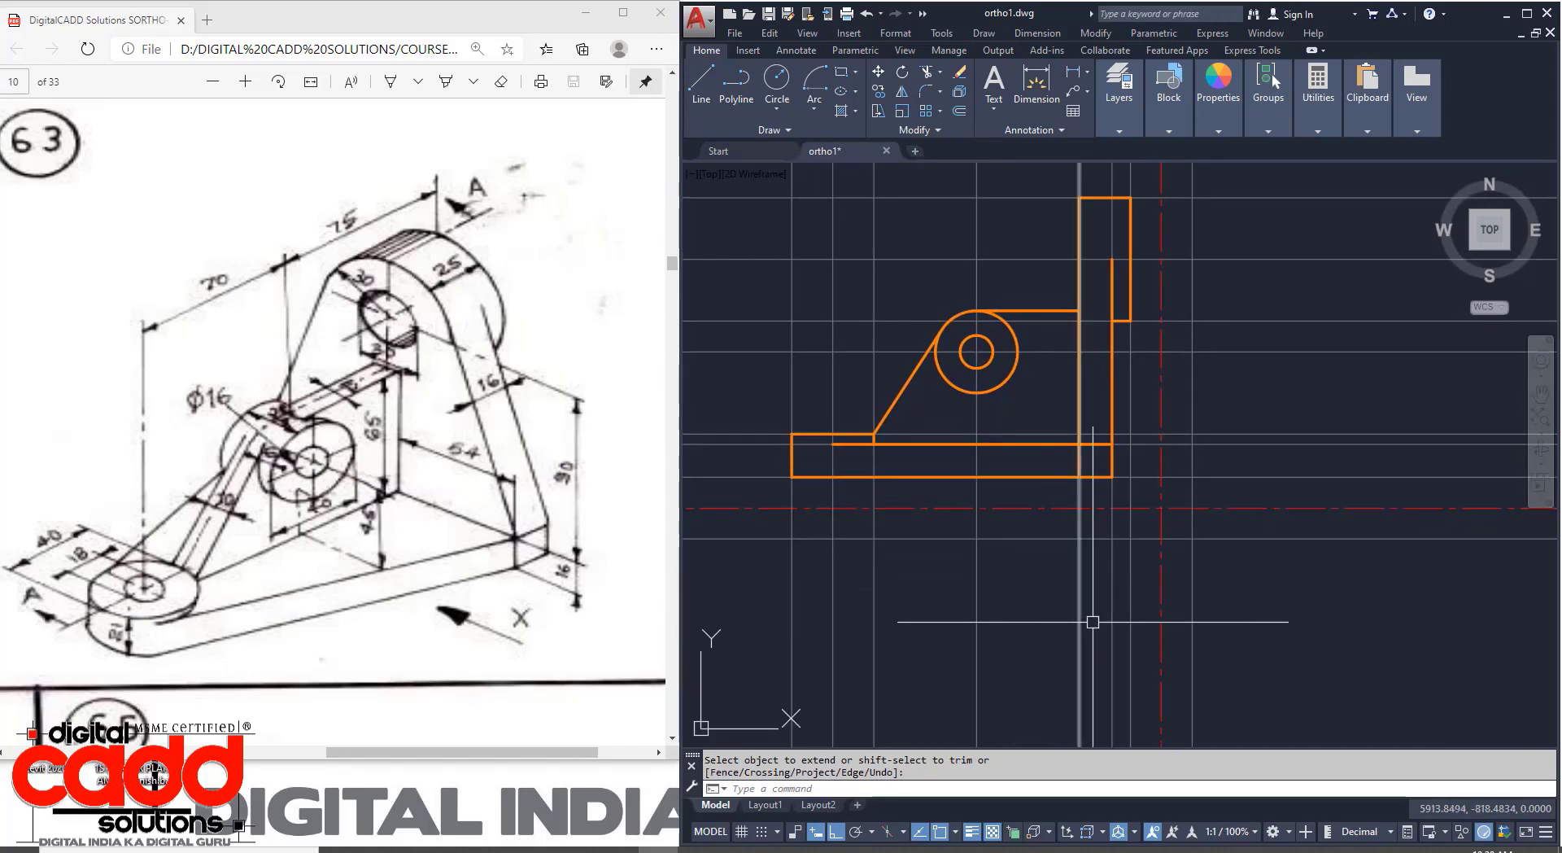
middle_click_drag(1091, 621, 1098, 593)
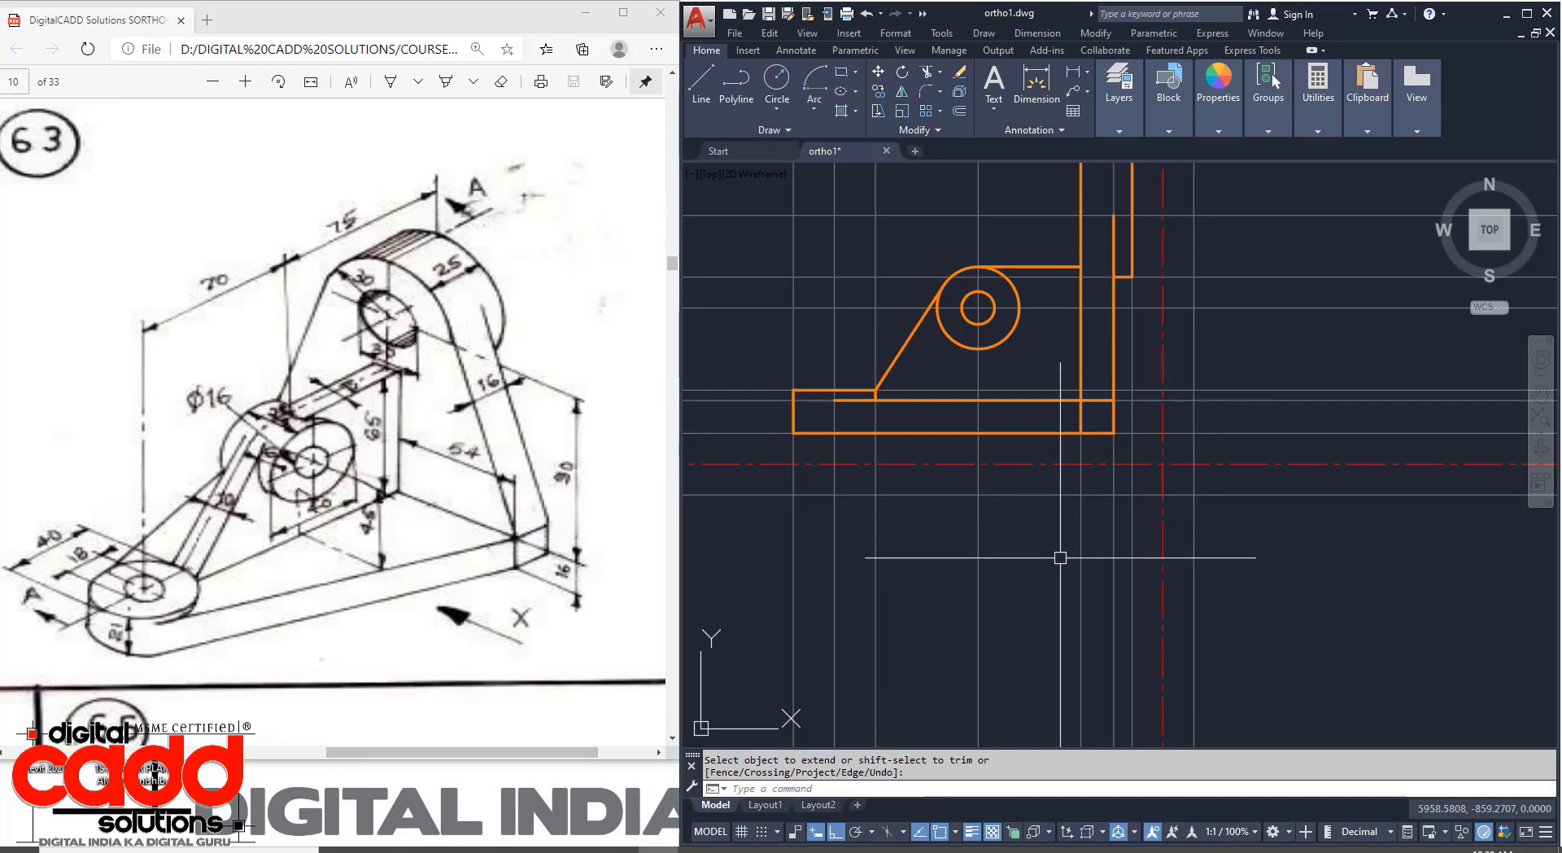
key("Escape")
type("o")
key("Return")
type("54")
key("Return")
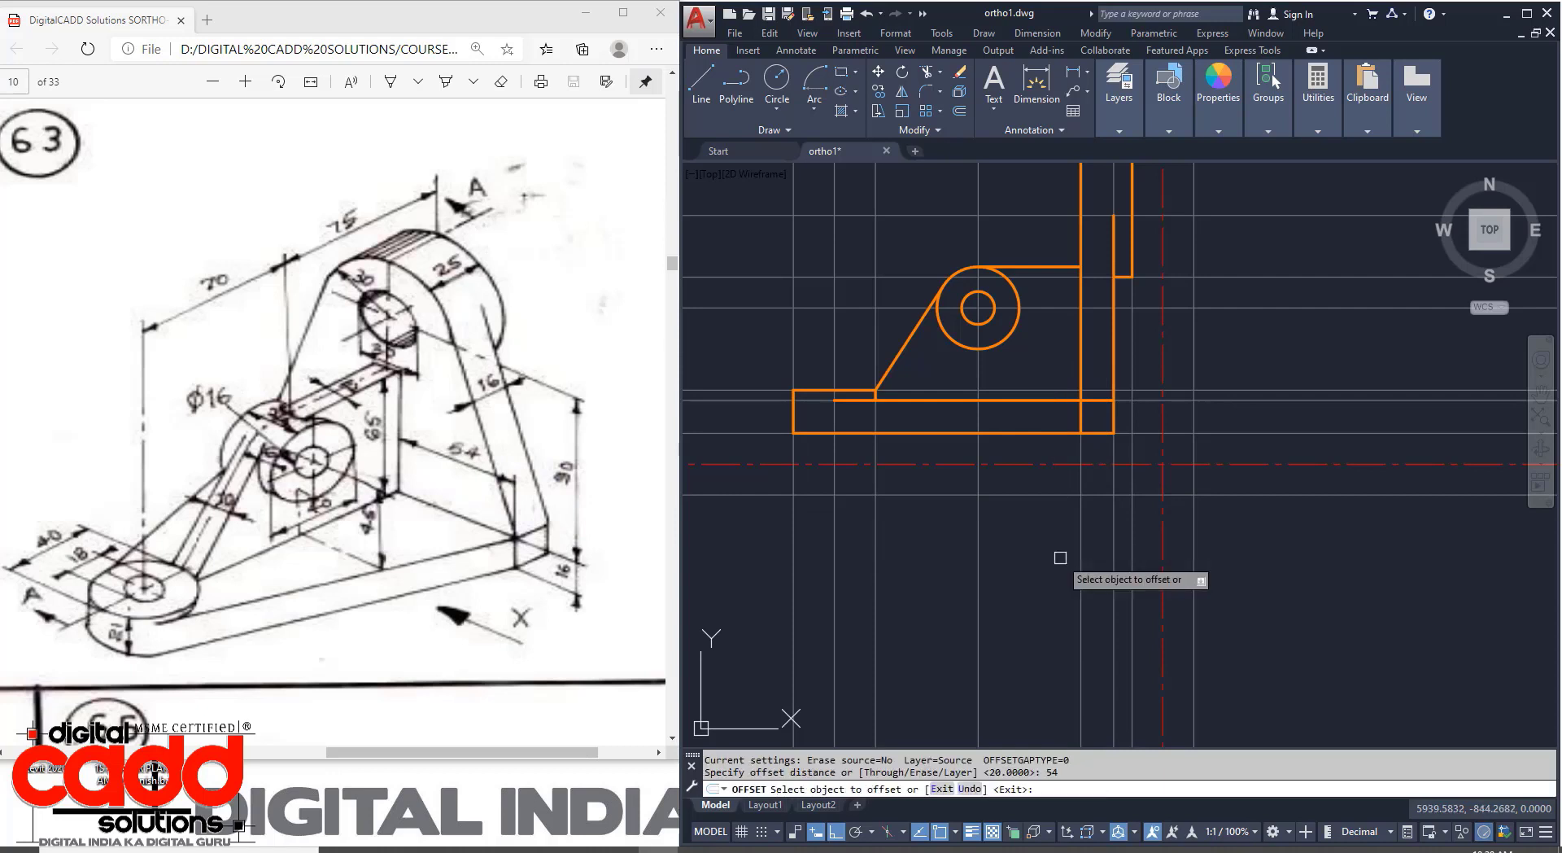
left_click(1040, 495)
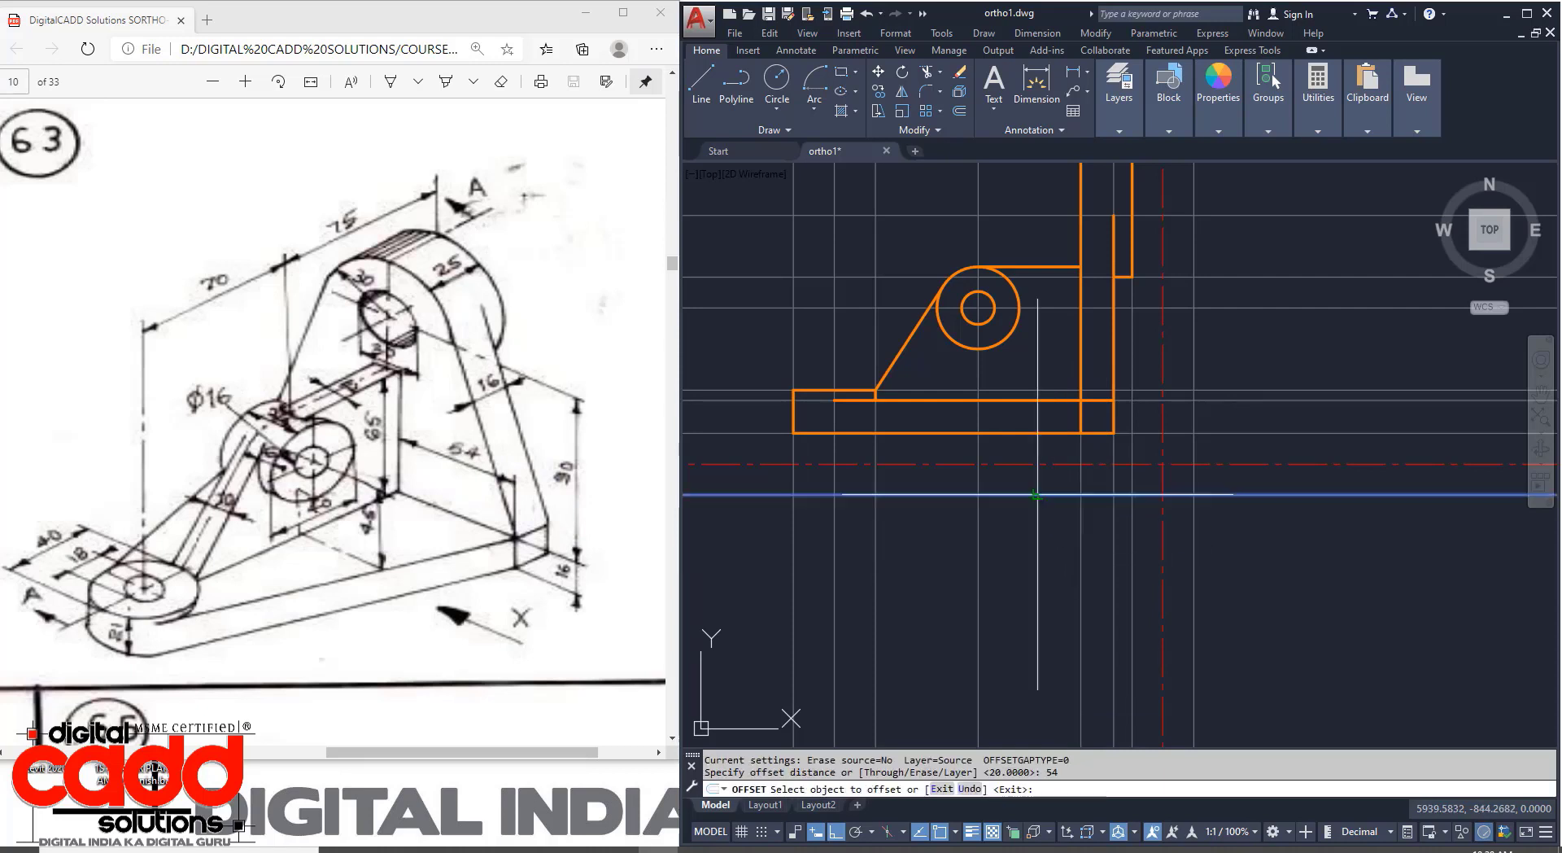
left_click(1017, 635)
middle_click_drag(1016, 635, 1010, 547)
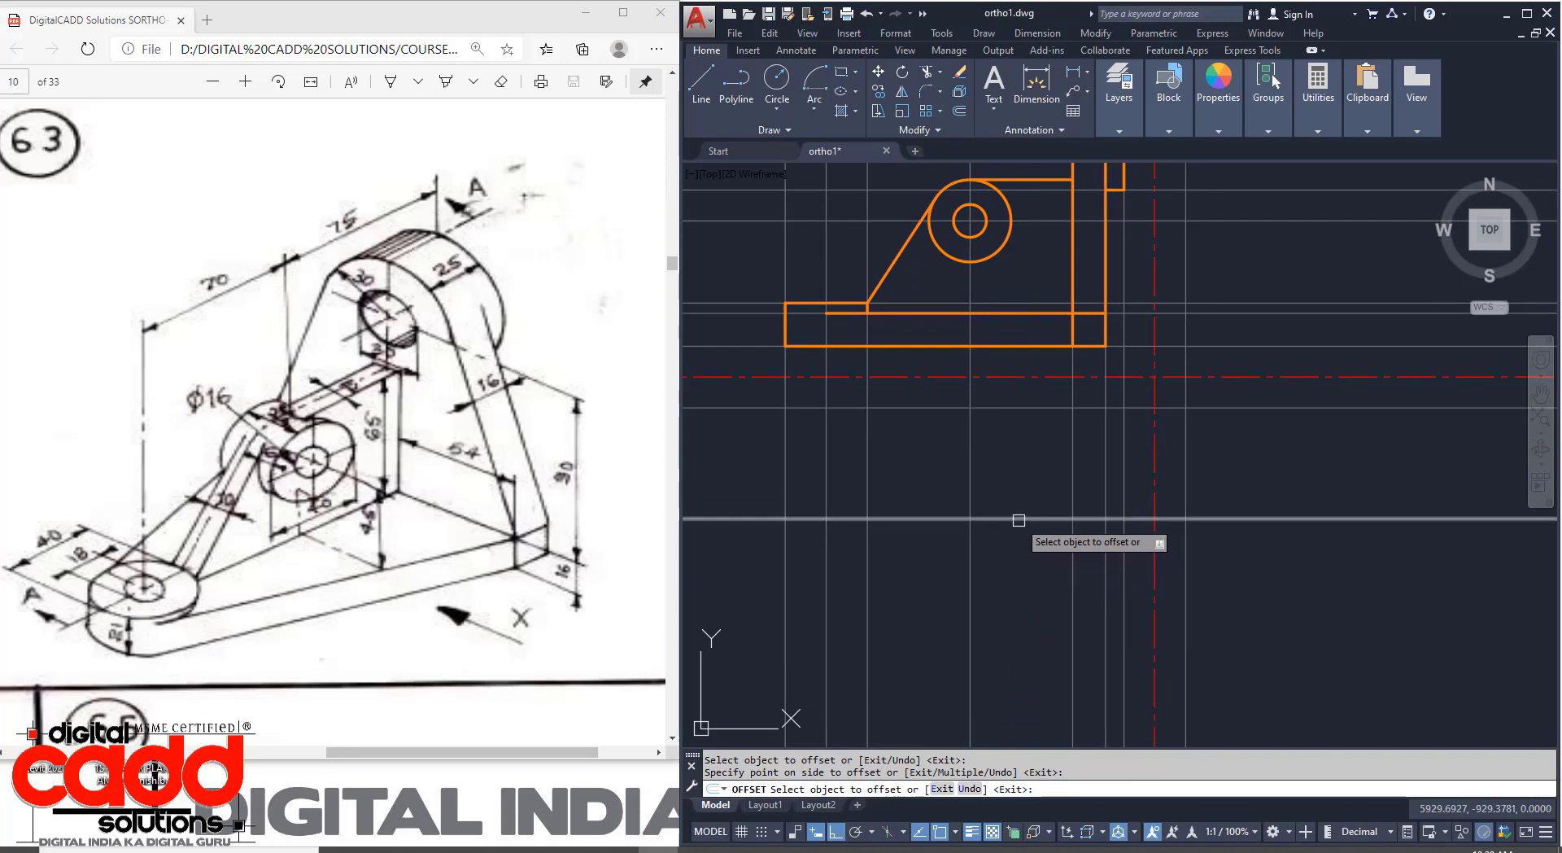
left_click(1013, 518)
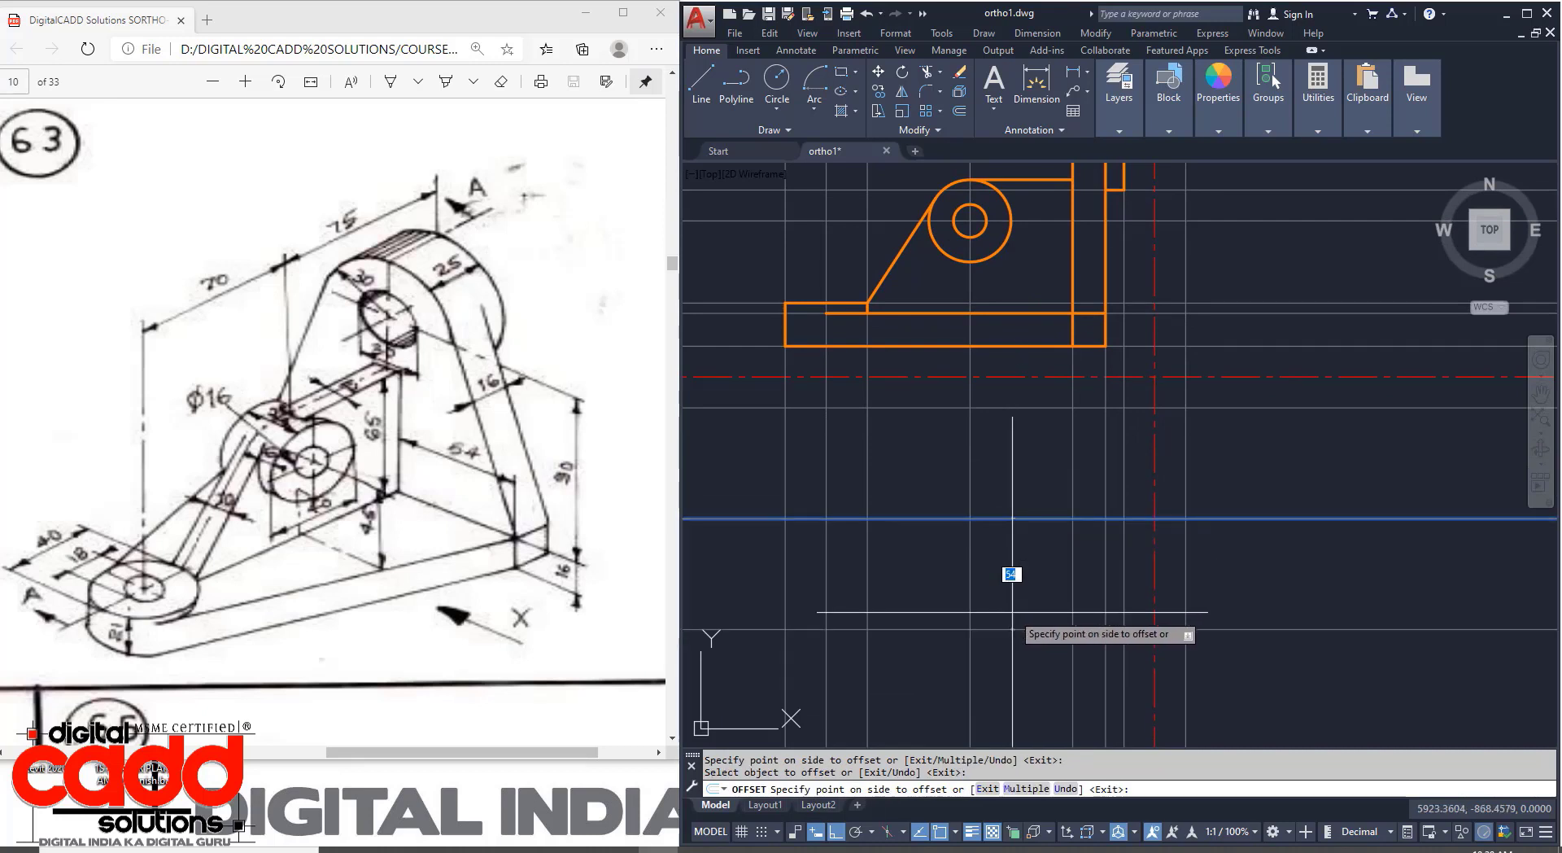
key("Return")
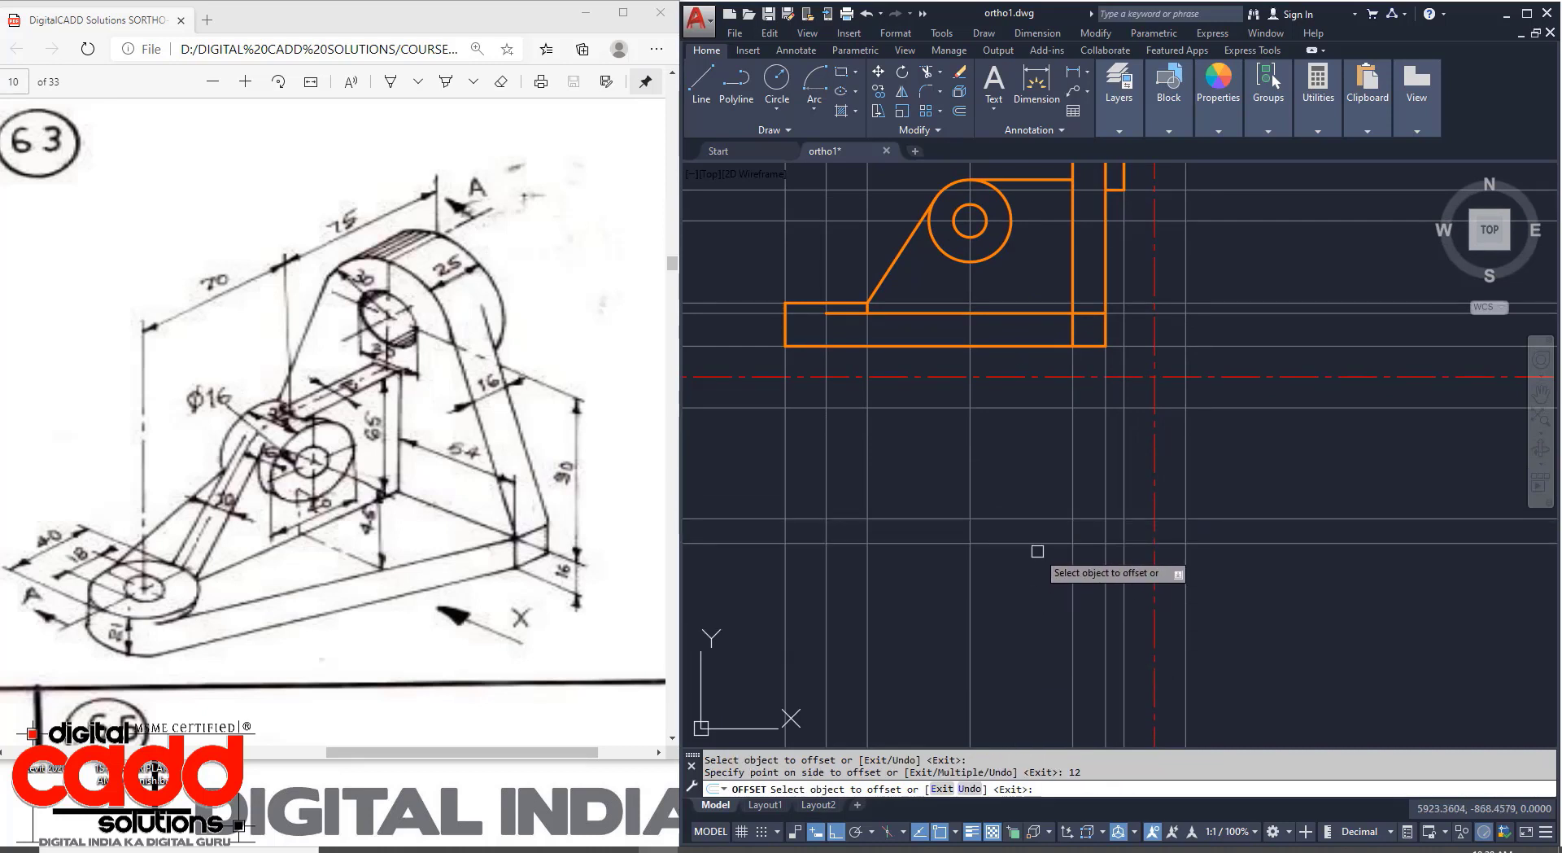
left_click(1033, 642)
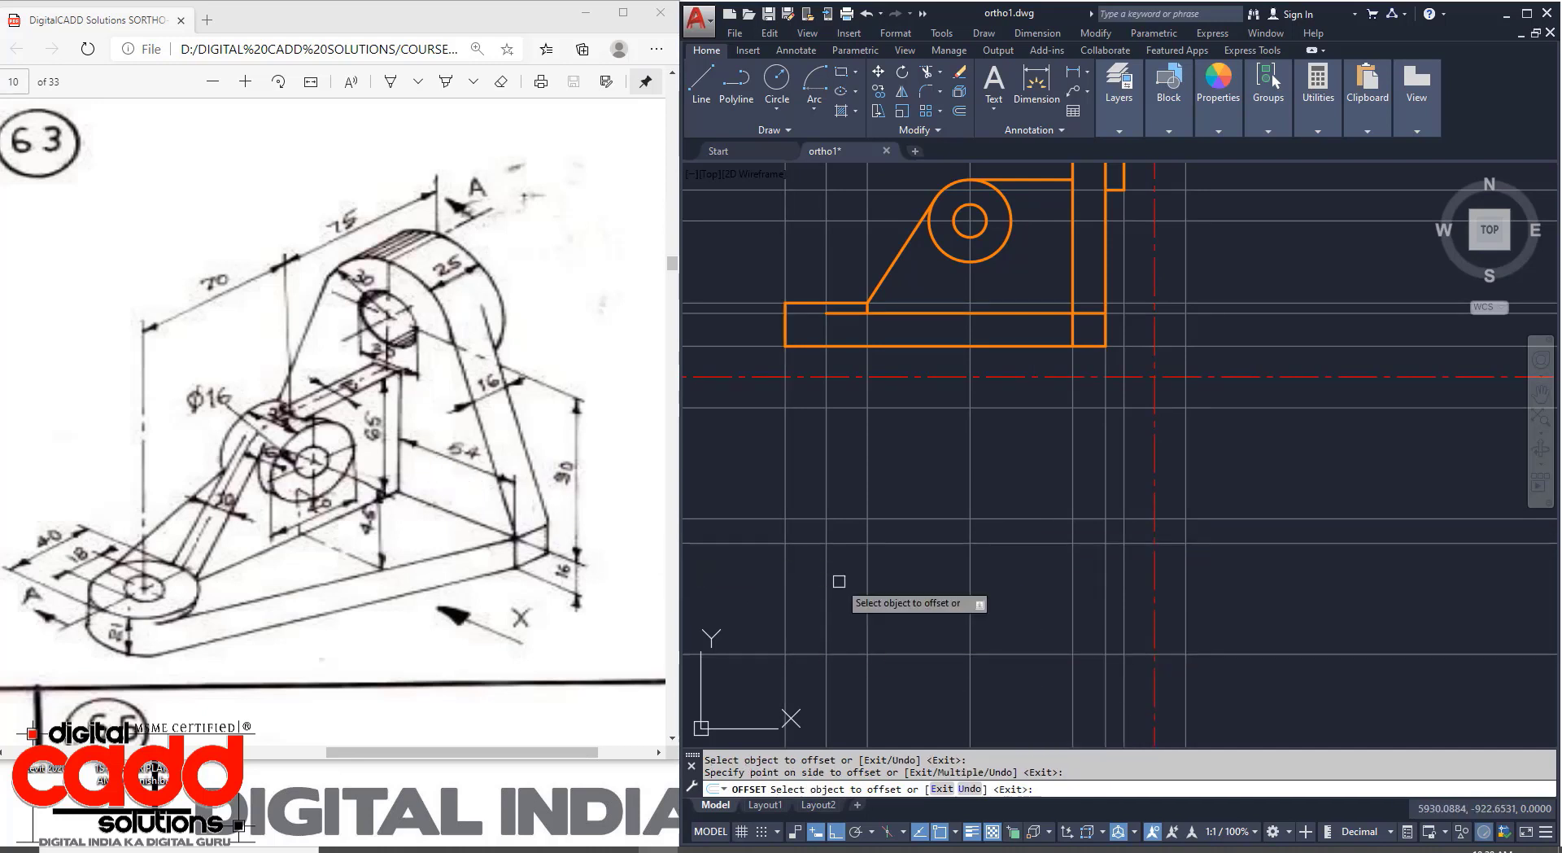
Offset the lower of the two construction lines spaced 12 apart upward by 6 to form the top view's centre line.
left_click(996, 543)
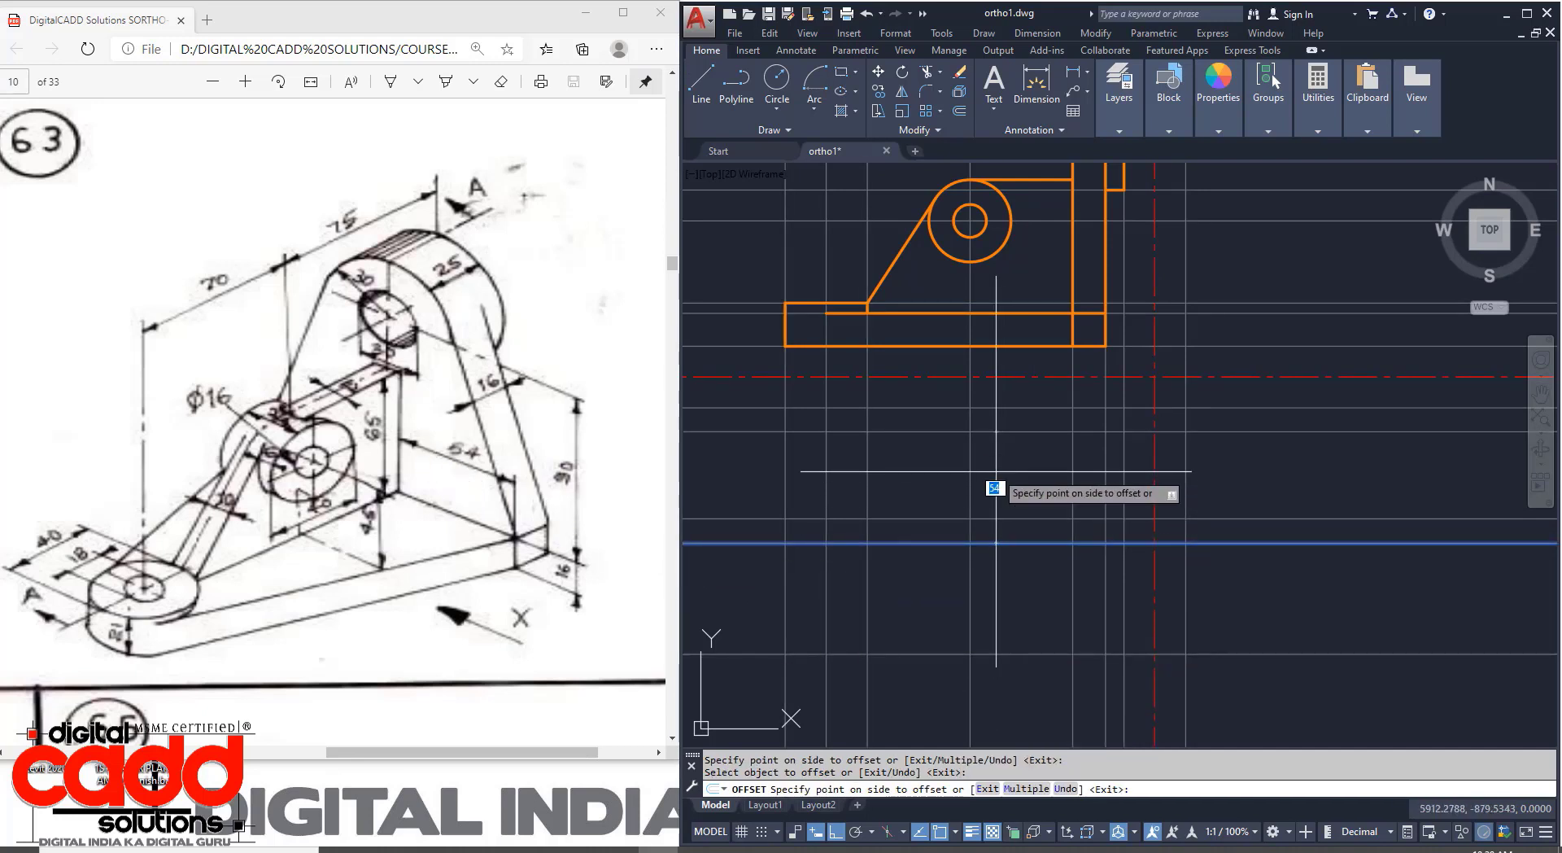
type("6")
key("Return")
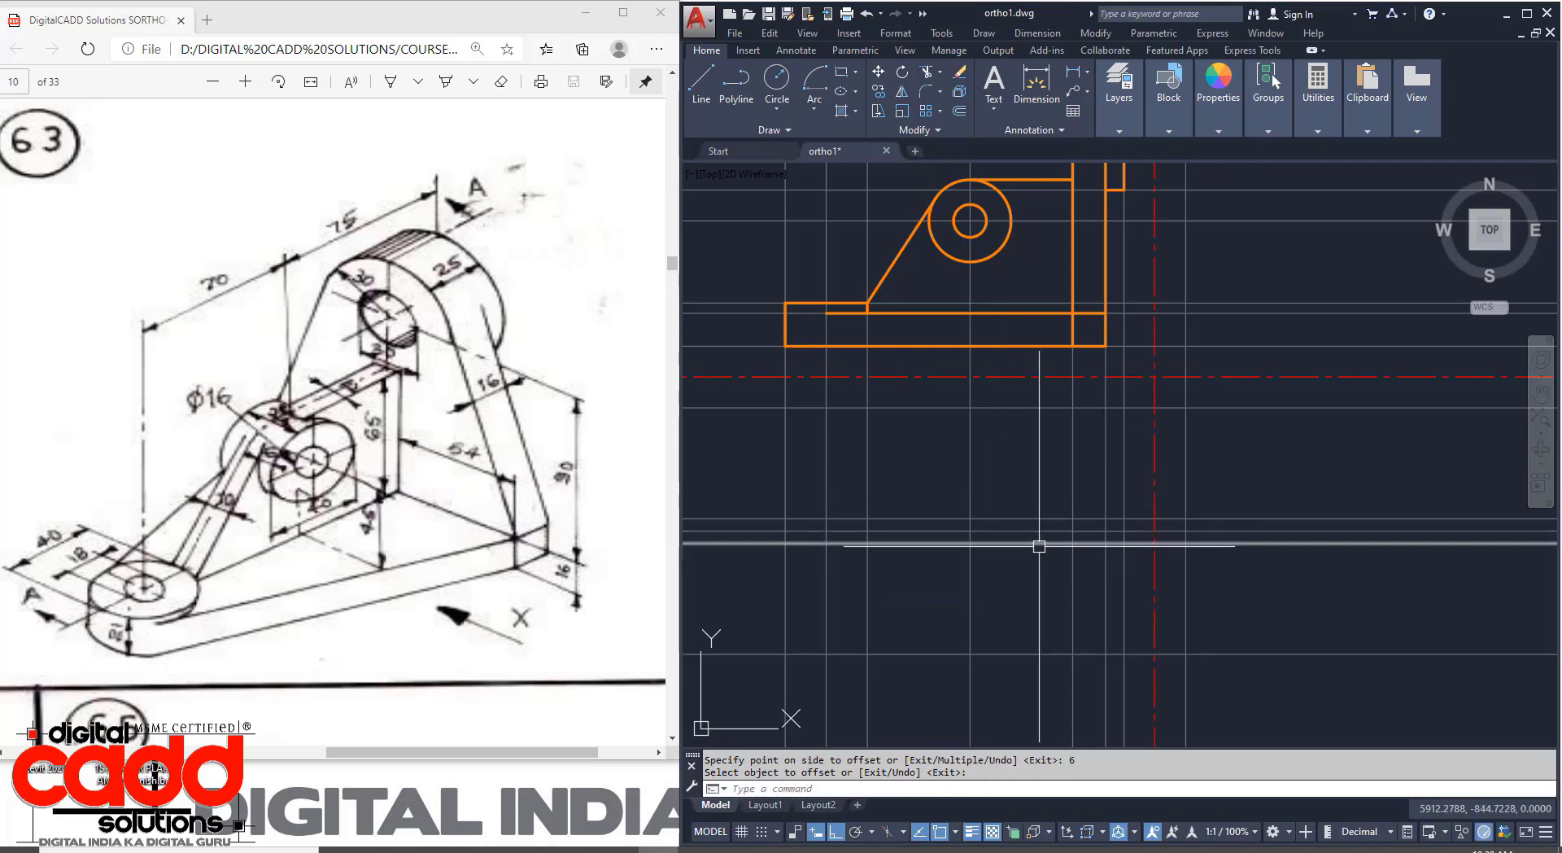
key("Return")
Offset the top view's horizontal centre line by 30 both upward and downward for the upper boss's edges.
mouse_move(1049, 615)
middle_mouse_down()
mouse_move(1109, 613)
mouse_move(1071, 647)
middle_mouse_up()
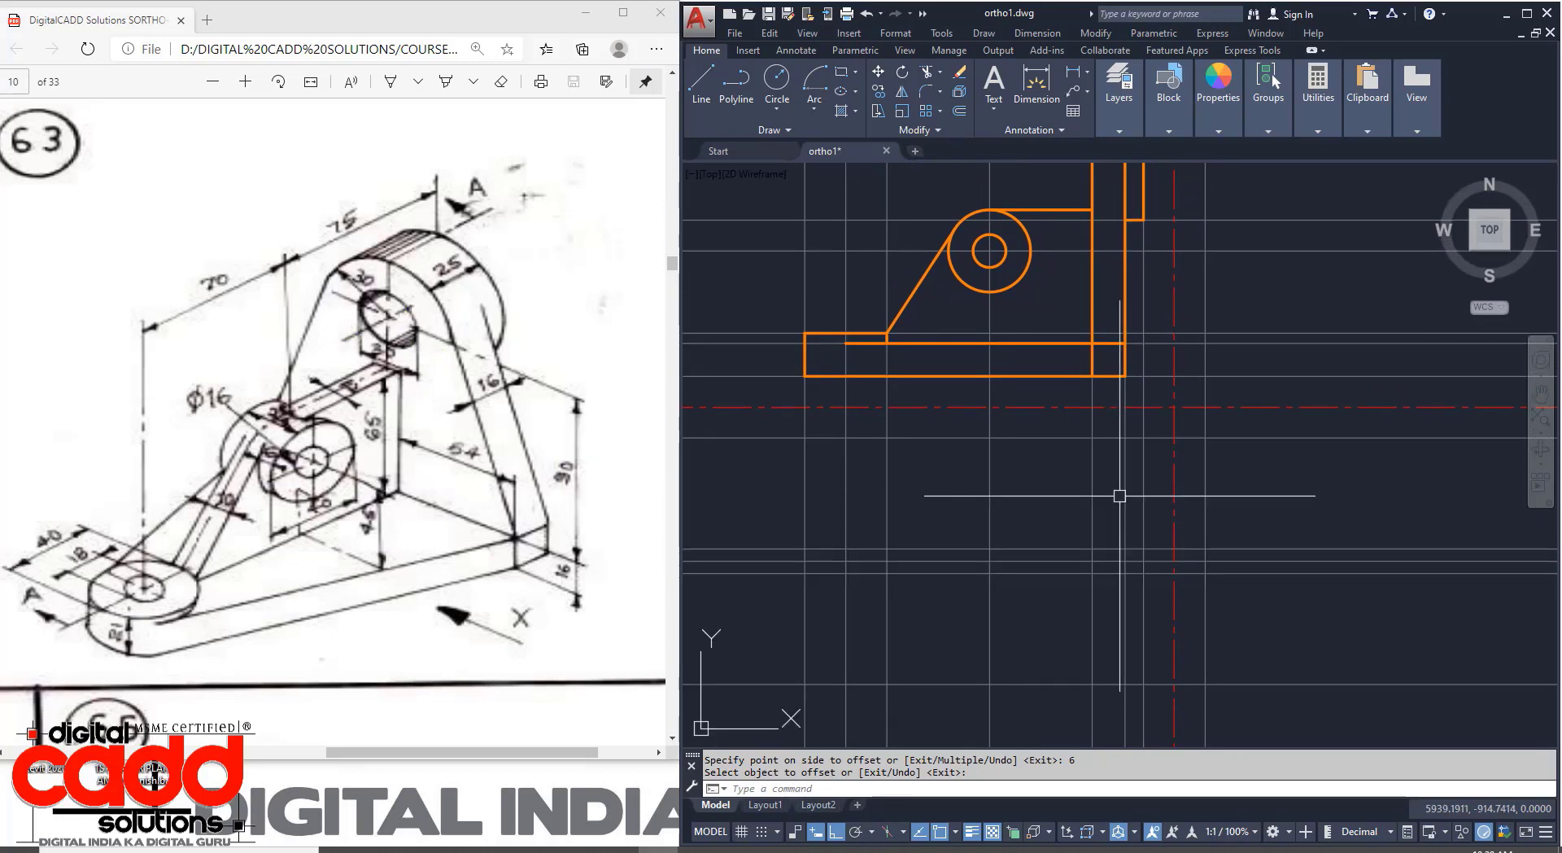
key("Return")
key("Return")
type("30")
key("Return")
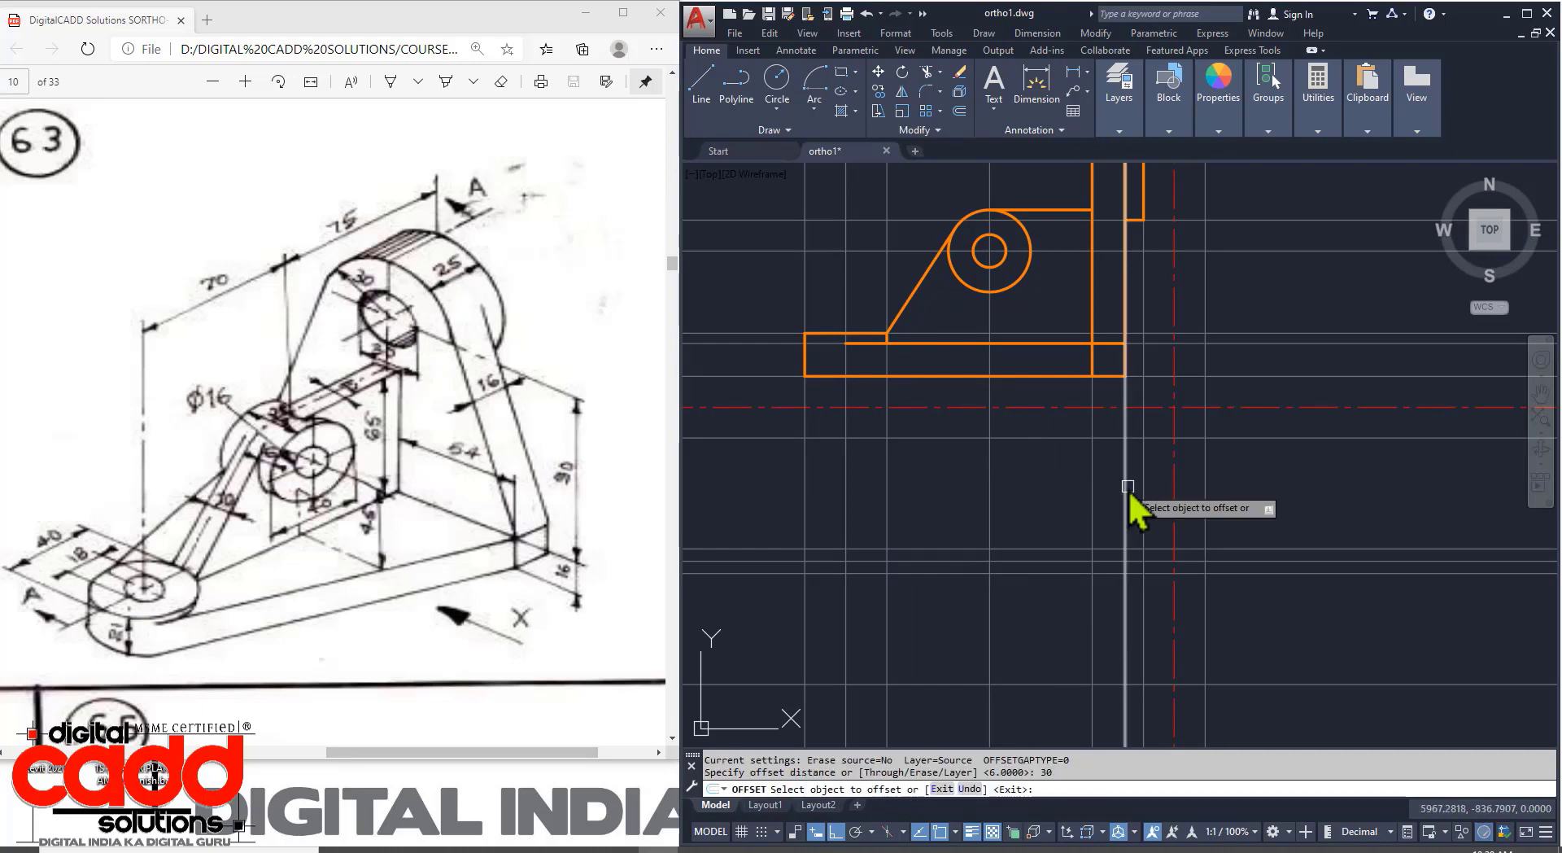
left_click(1056, 564)
left_click(1055, 482)
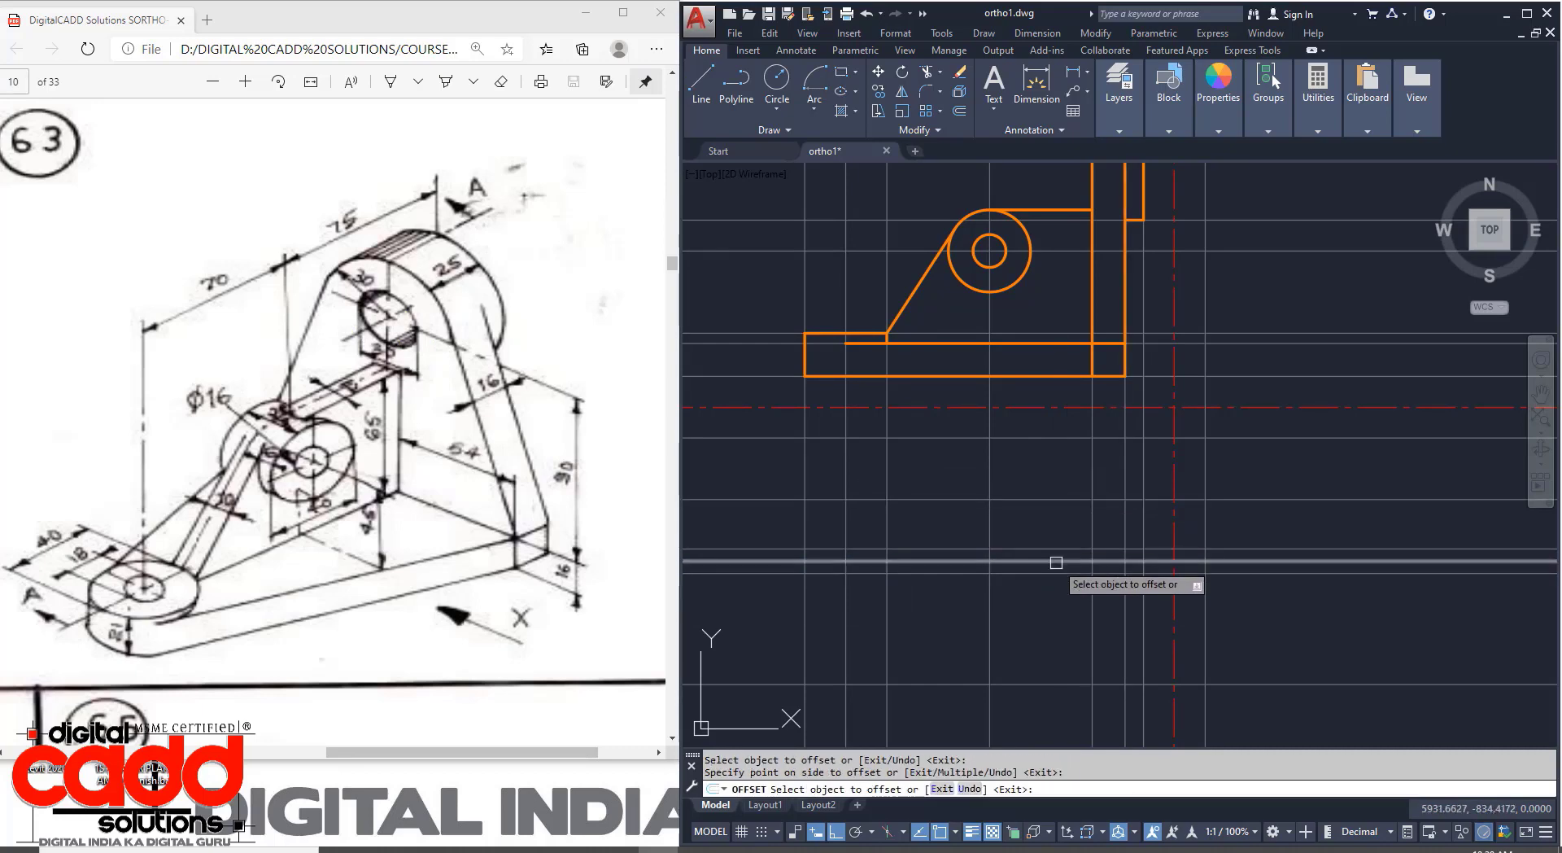
left_click(1056, 563)
left_click(1052, 631)
key("Return")
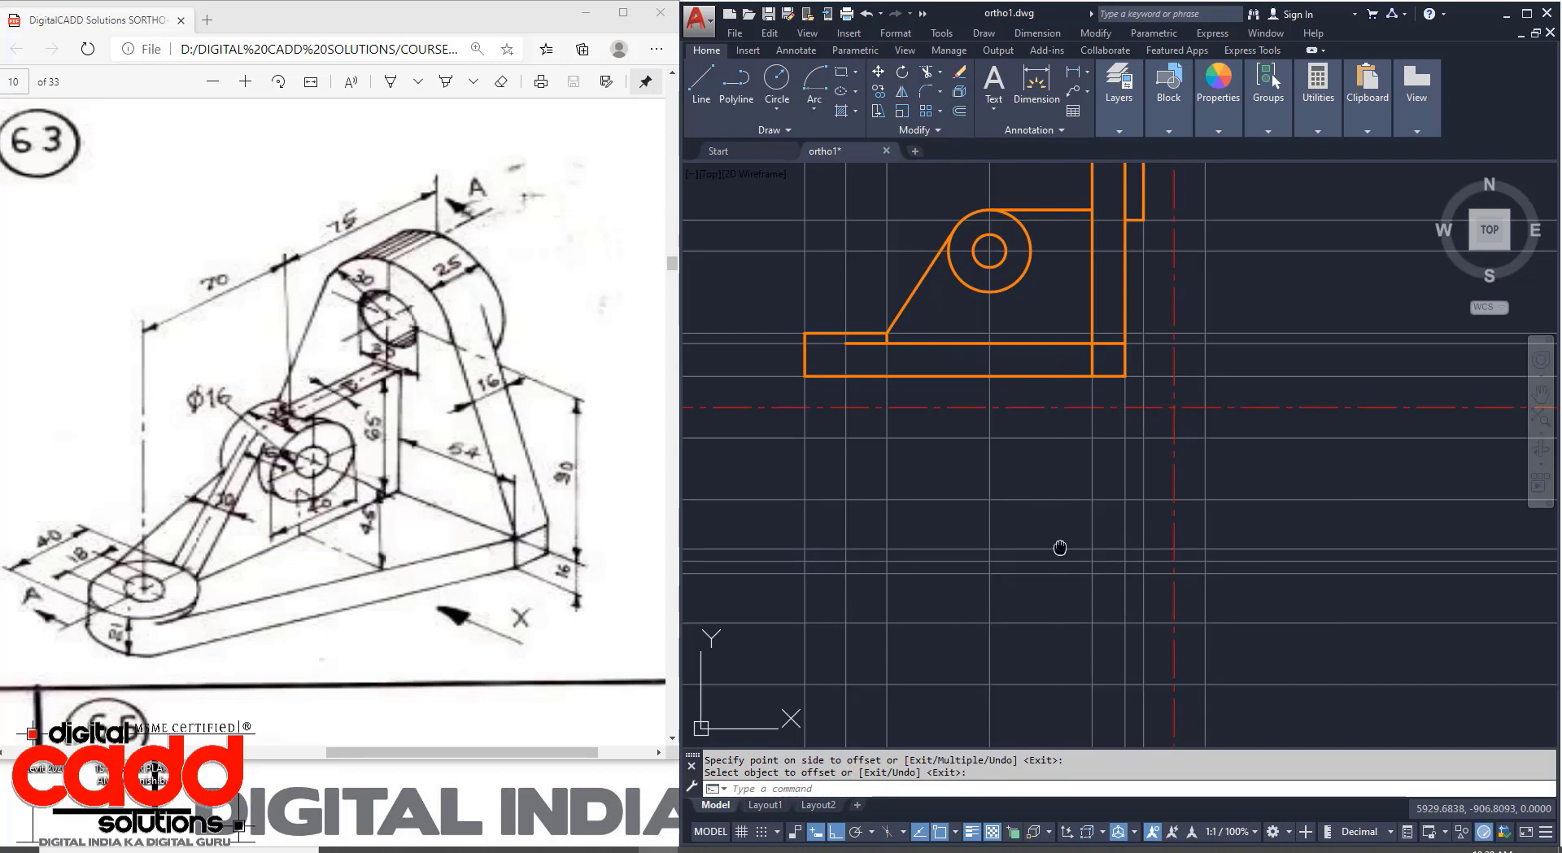
Draw the upper boss's closed rectangle in the top view, between the 30 offset lines and from the upright's left face to the boss's right face.
middle_click_drag(1057, 547, 1052, 597)
left_click(1120, 130)
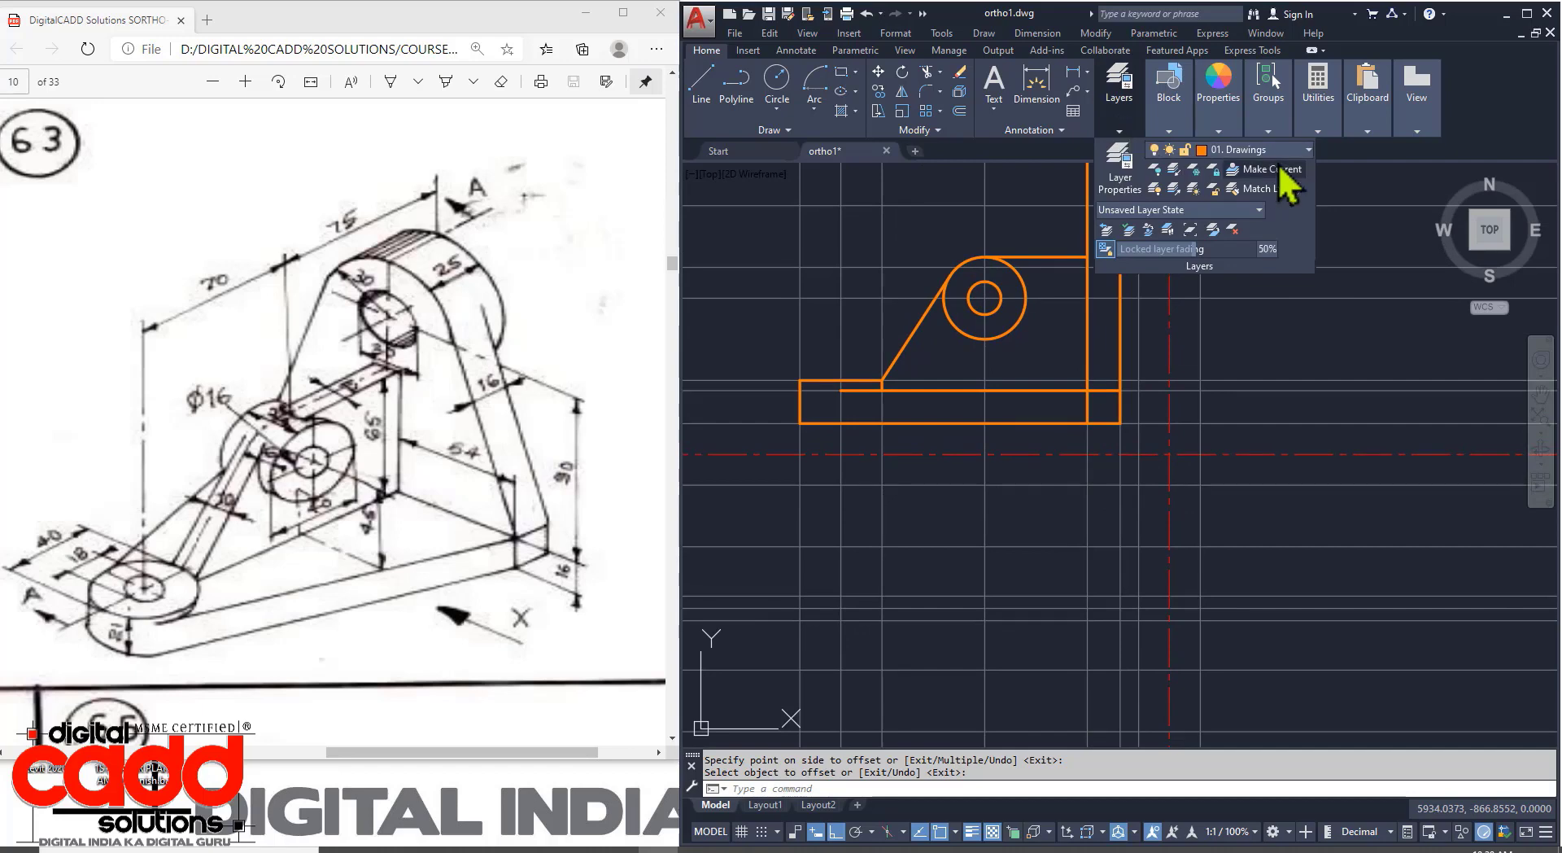
middle_click_drag(1283, 524, 1251, 532)
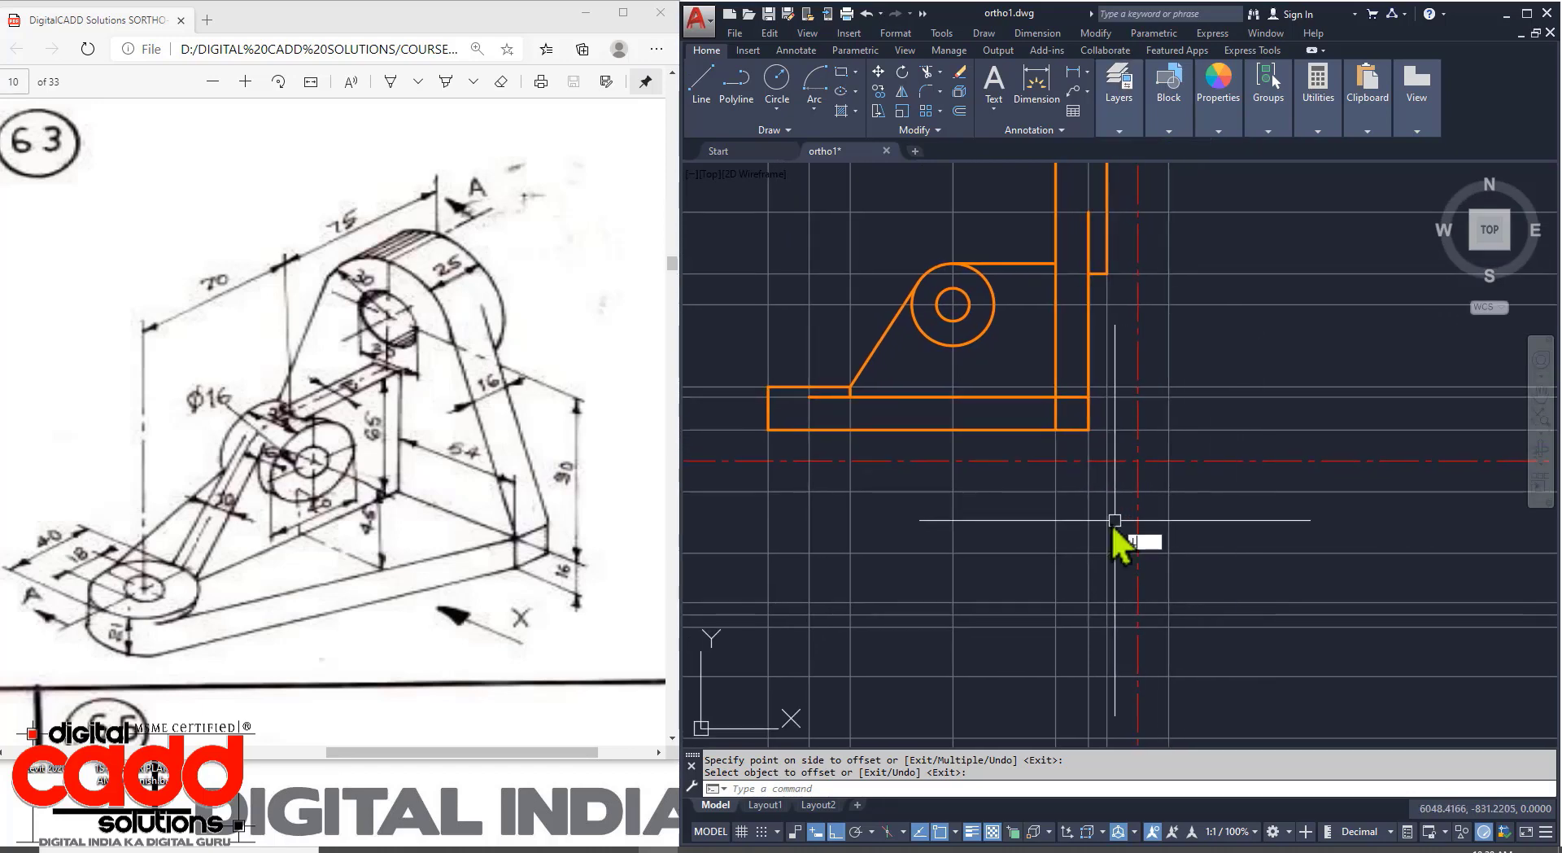
key("Escape")
type("L")
key("Return")
scroll(1107, 570, "down", 3)
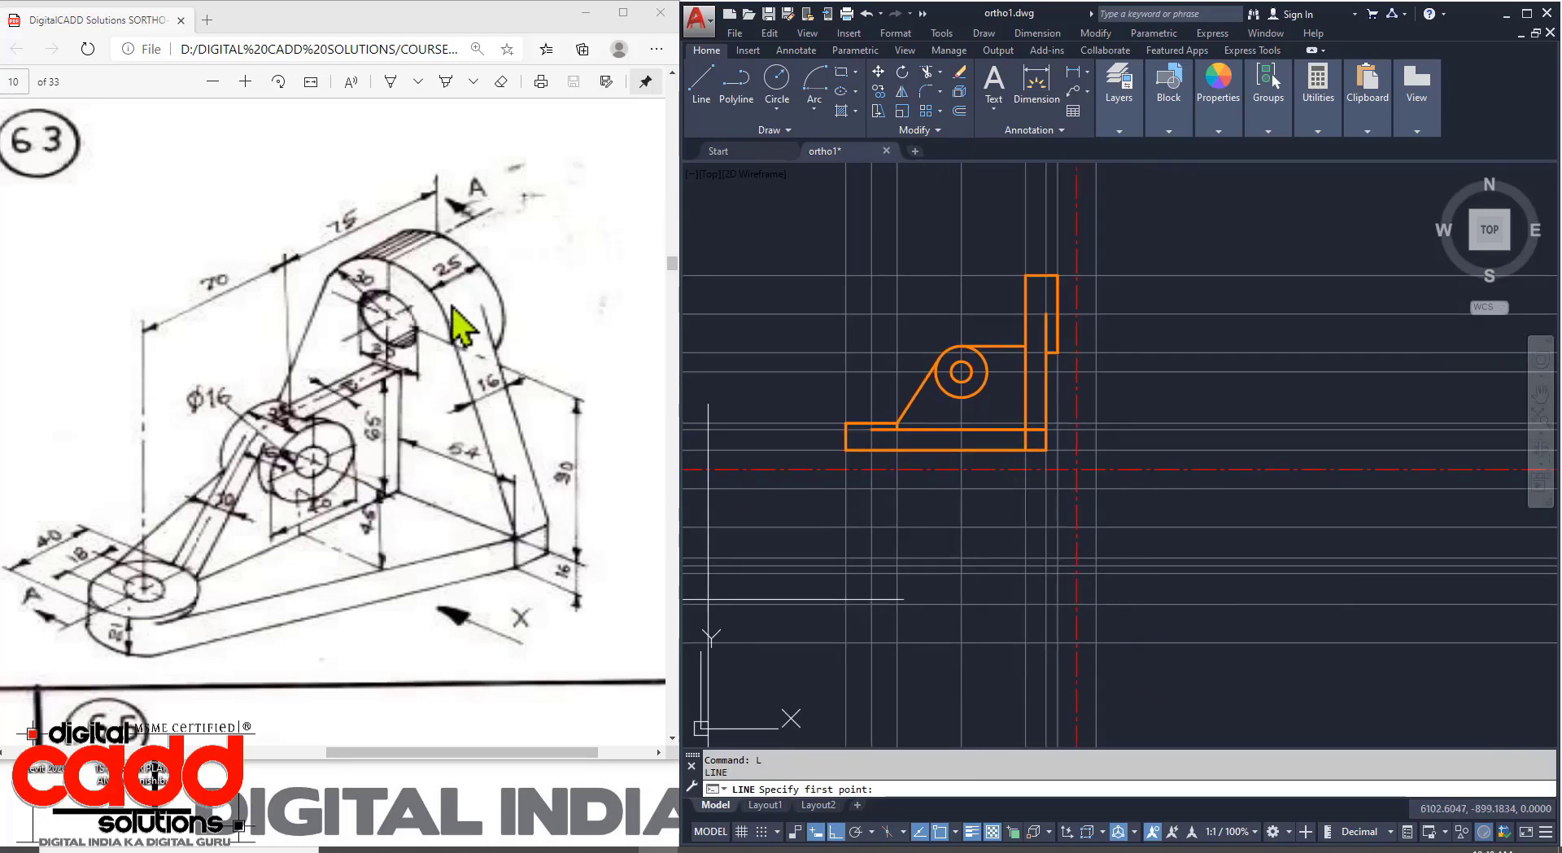
scroll(1075, 565, "up", 2)
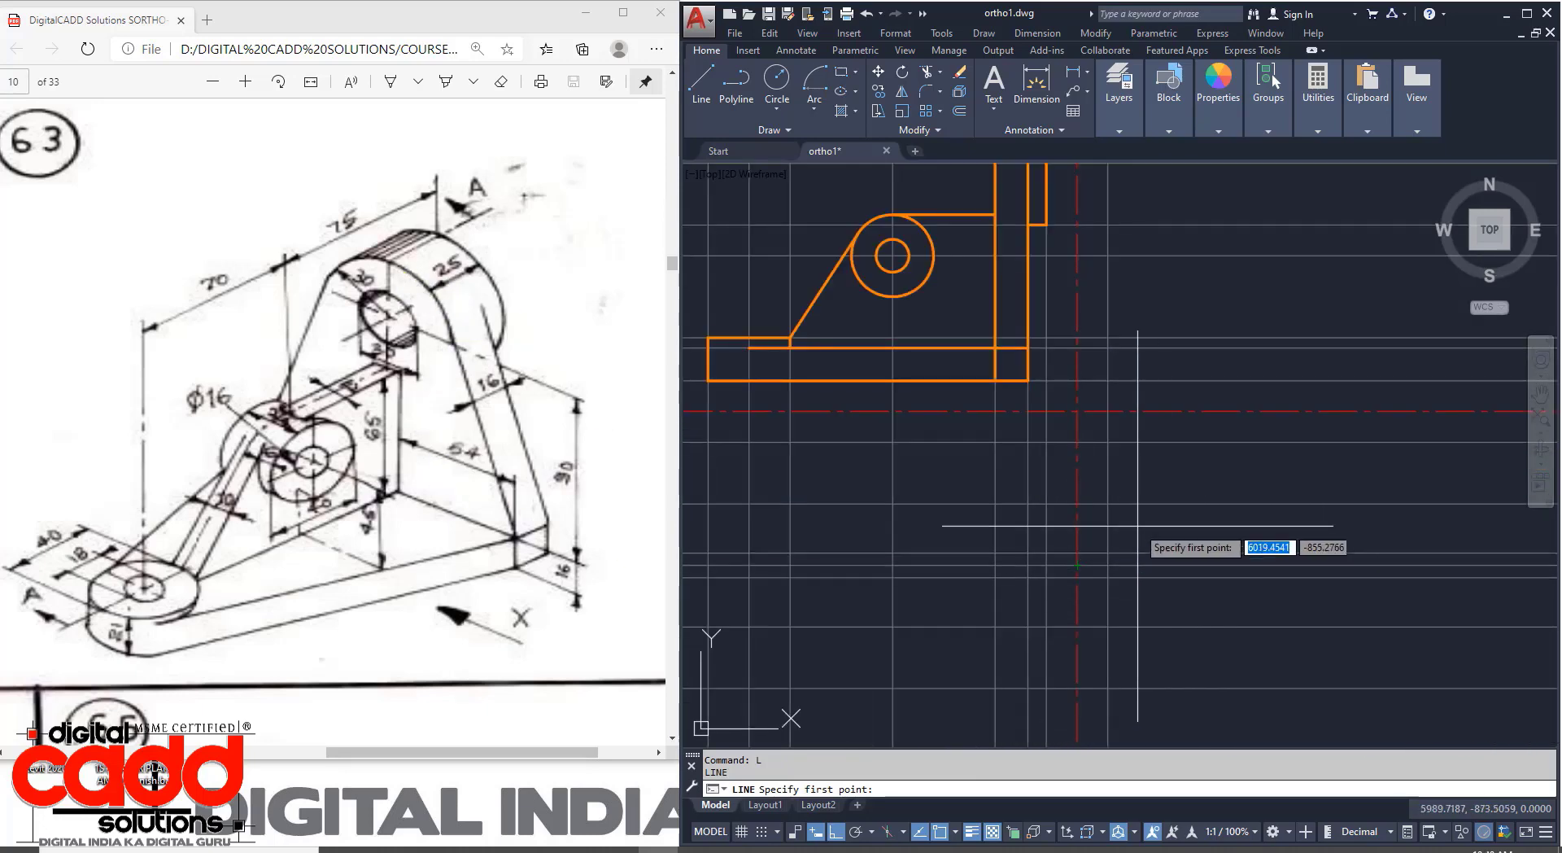
left_click(995, 504)
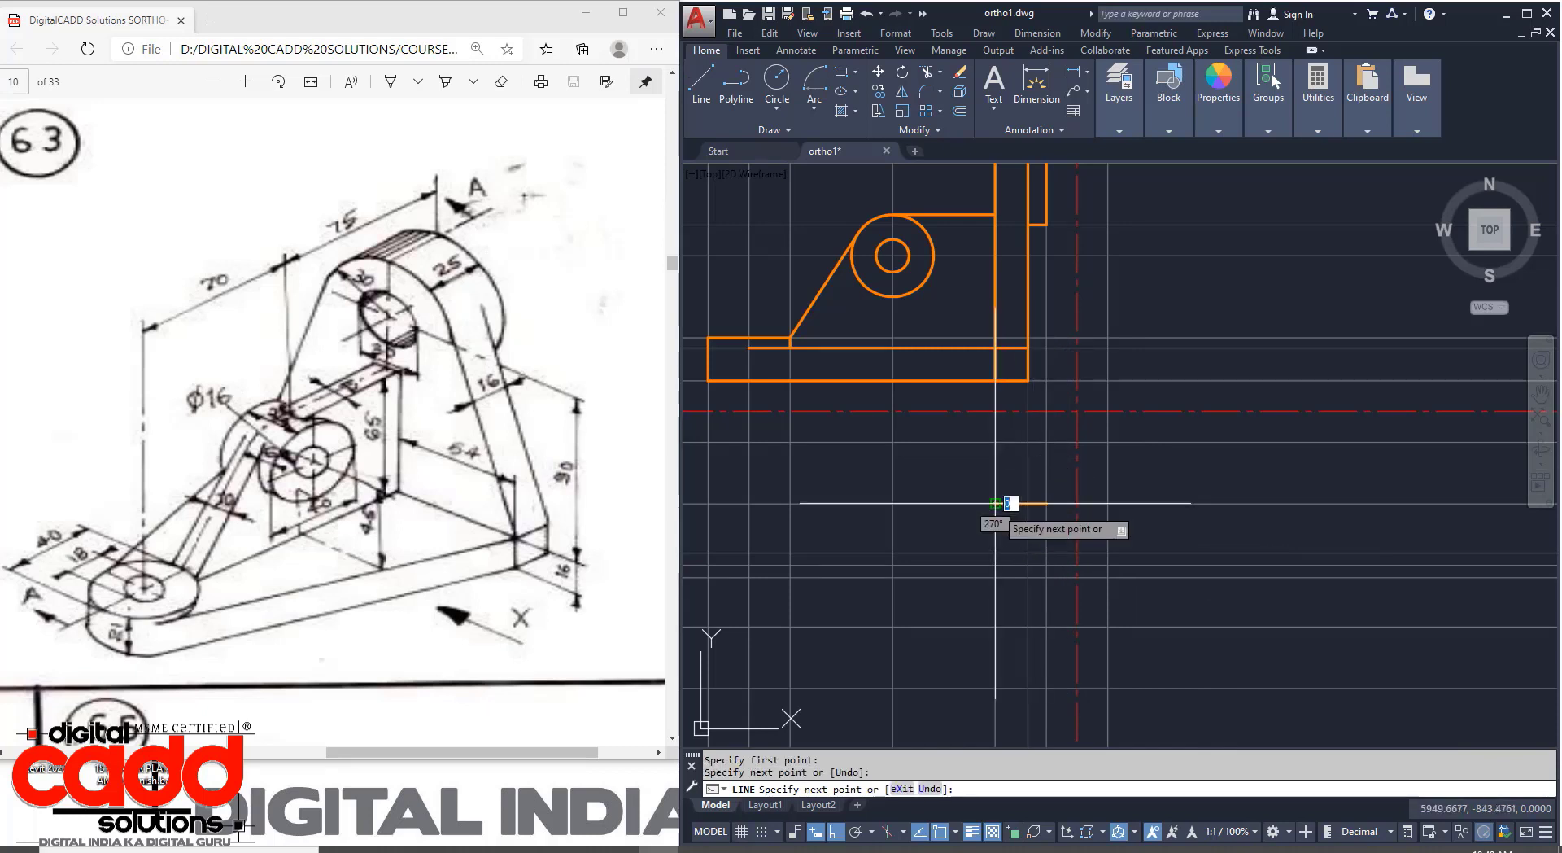
left_click(995, 626)
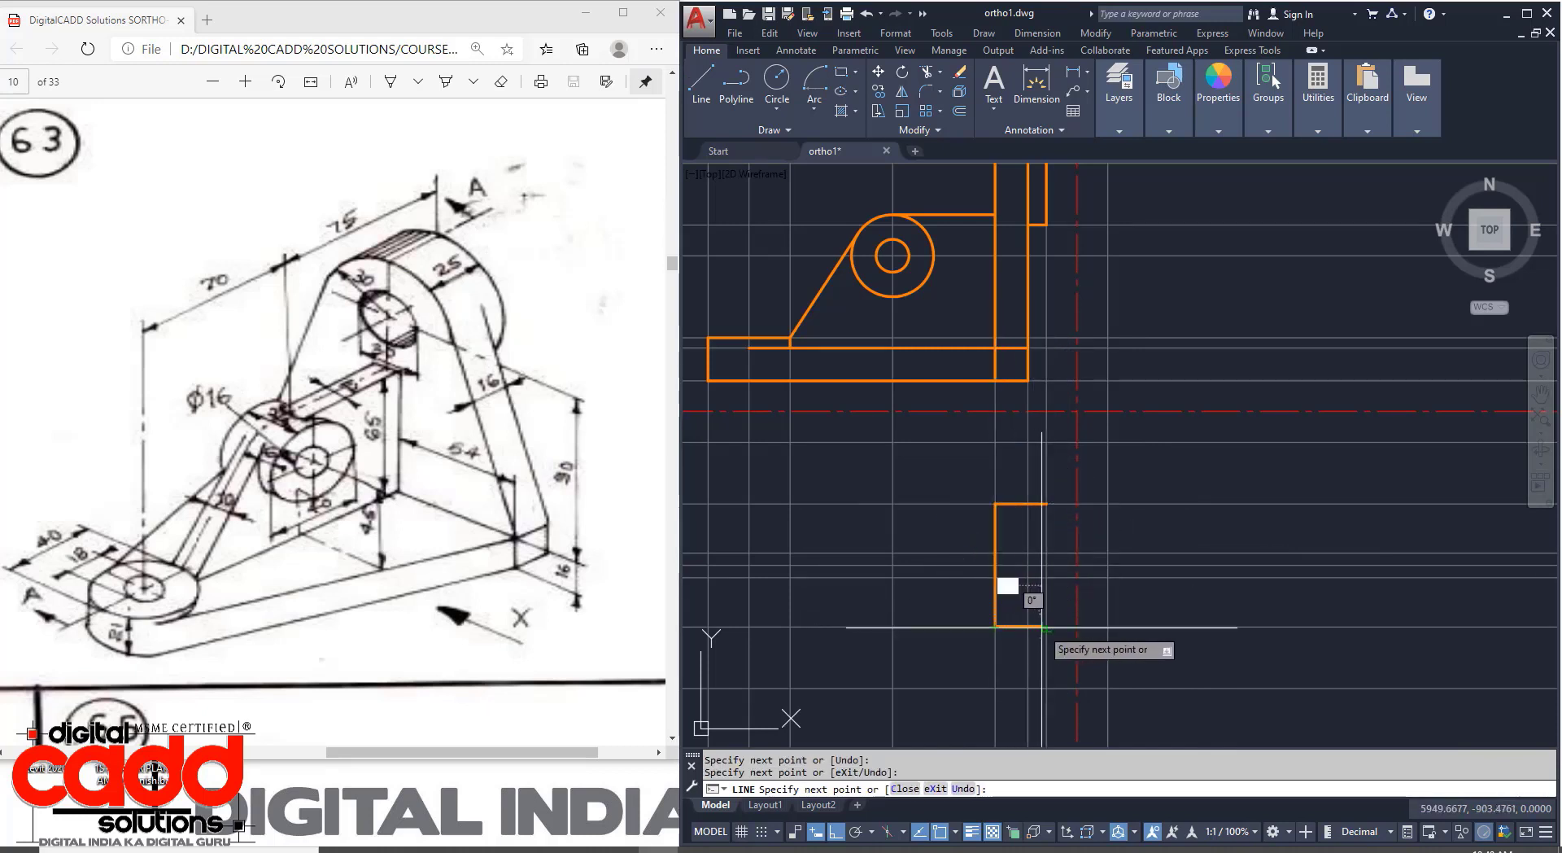
left_click(1046, 625)
type("c")
key("Return")
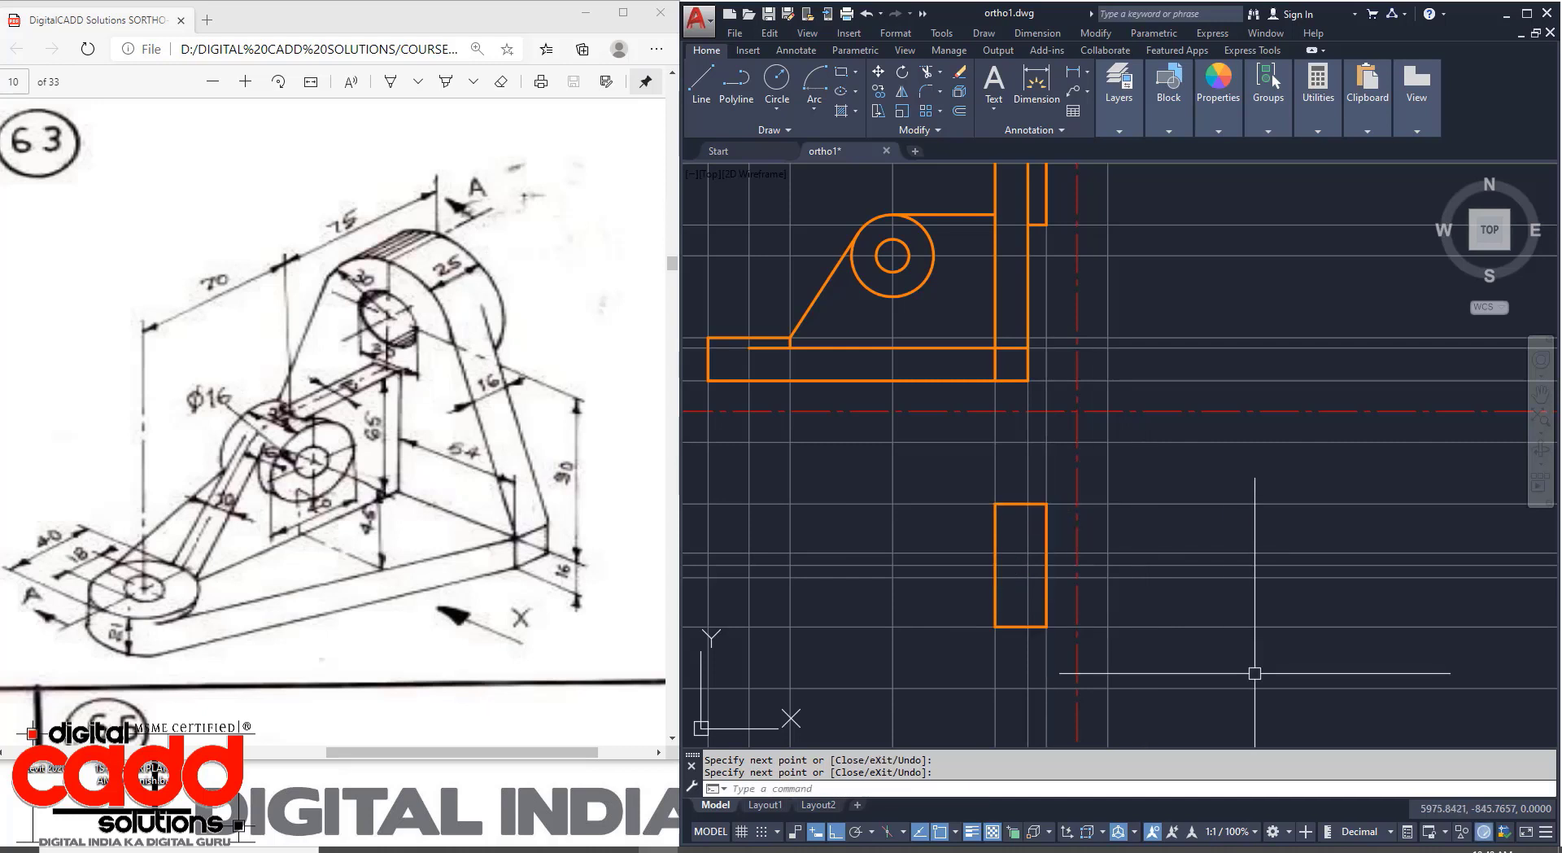
Draw the upright's right edge from the boss rectangle up to the top view's upper line and across to its left face.
key("Return")
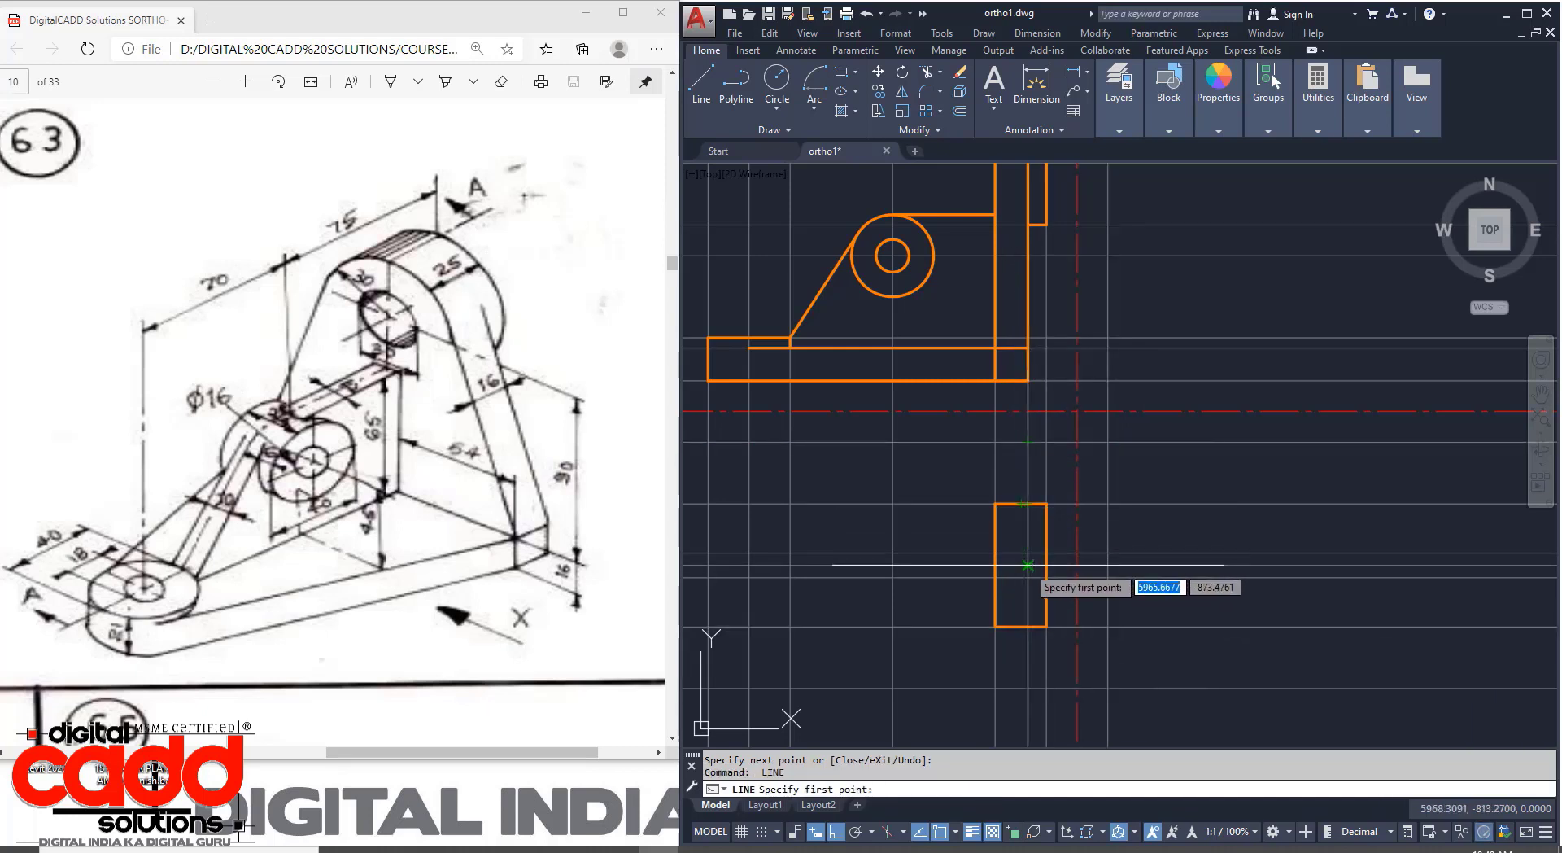
left_click(1027, 503)
left_click(1027, 443)
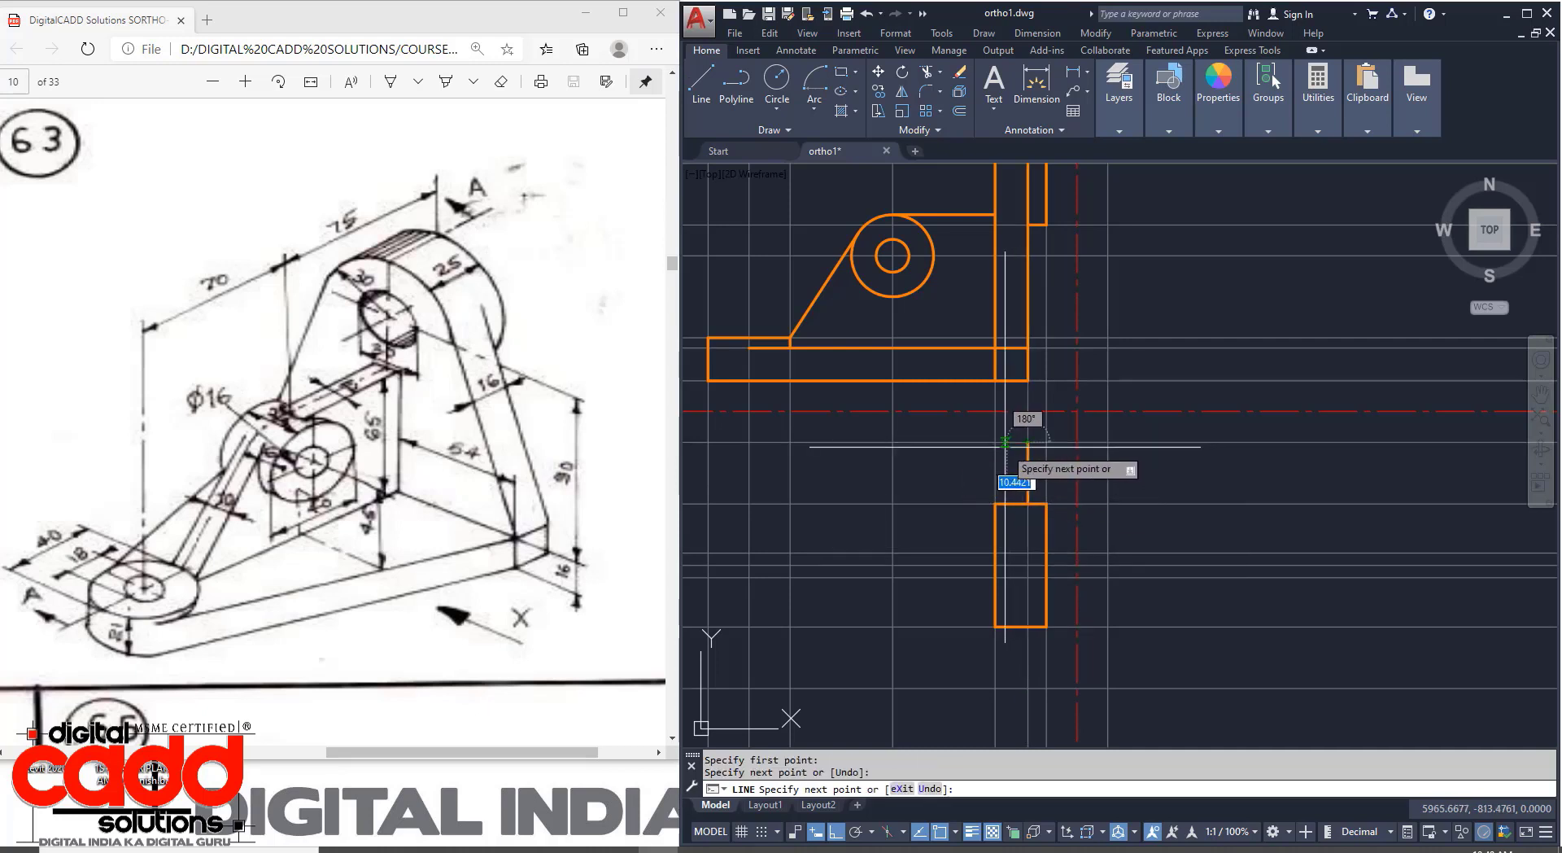
left_click(995, 441)
key("Return")
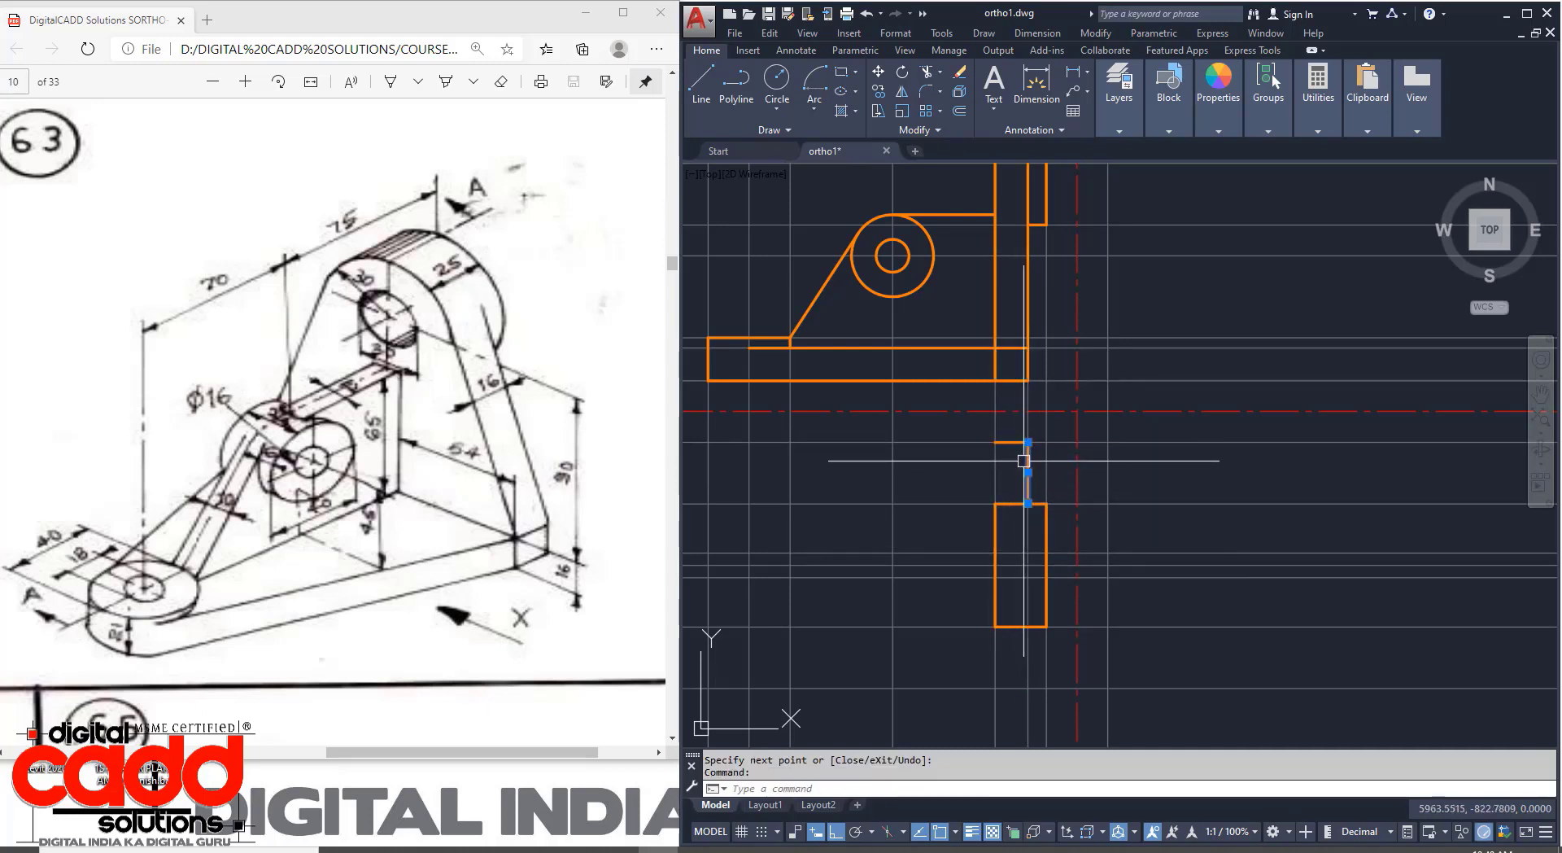
Mirror the upright's two edge lines about the top view's horizontal centre line, keeping the originals.
left_click(1011, 444)
type("M")
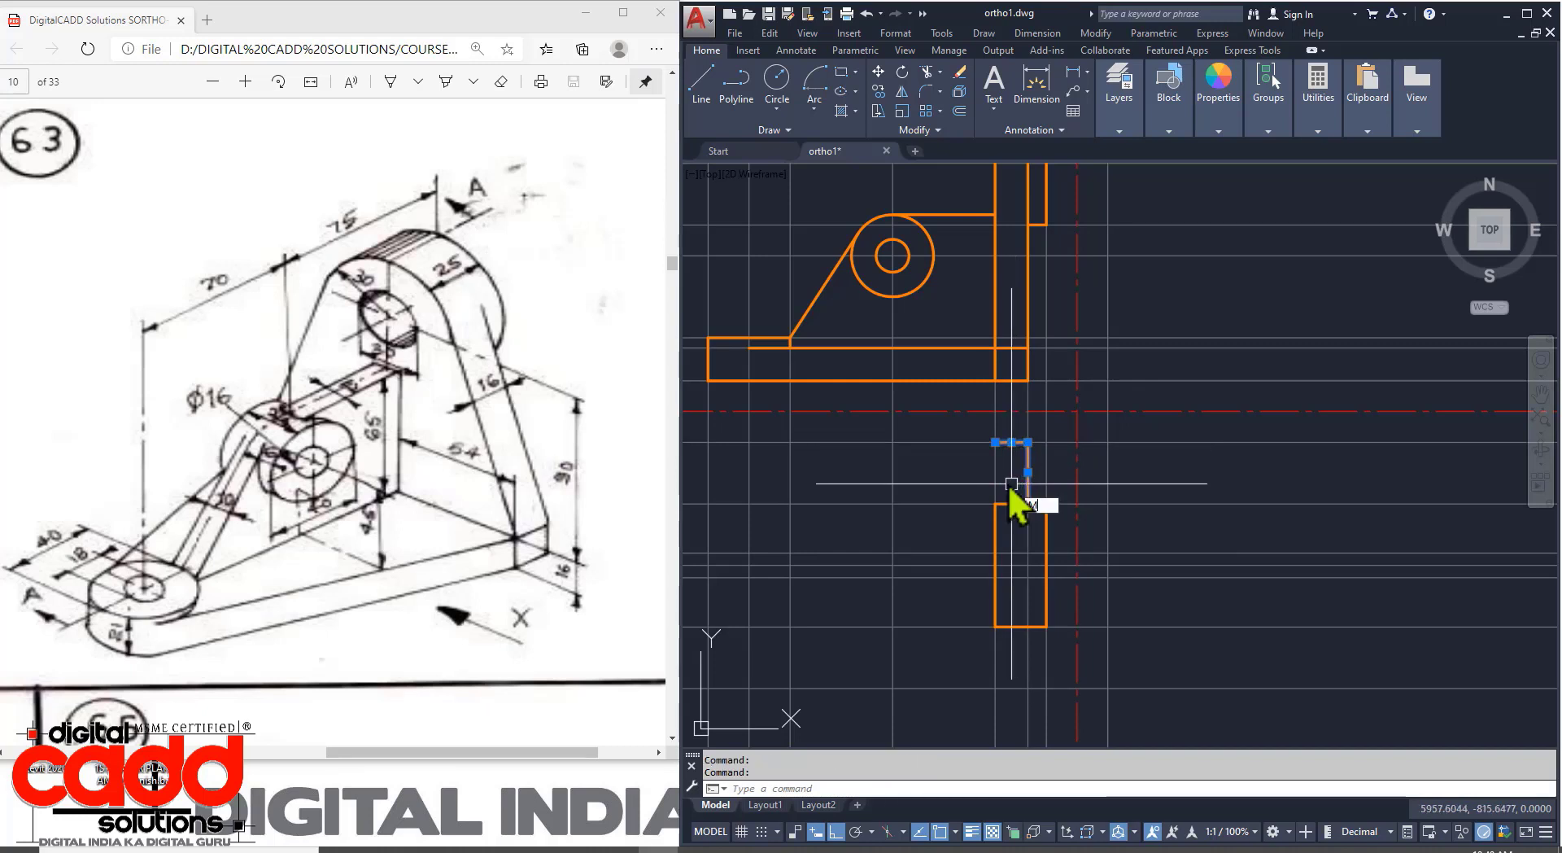
type("I")
key("Return")
left_click(1046, 566)
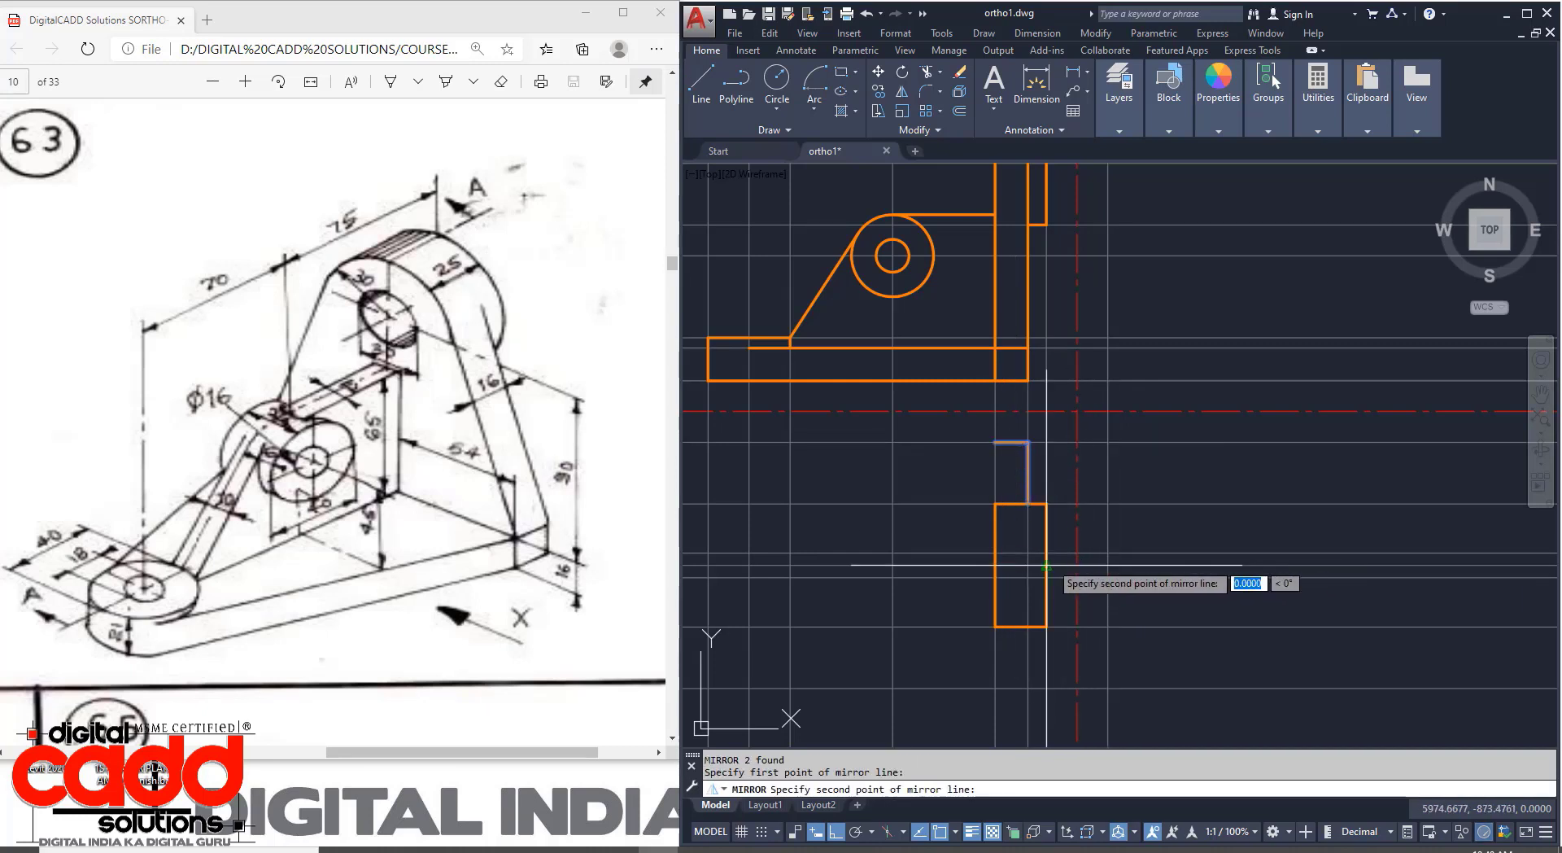
left_click(1099, 566)
key("Return")
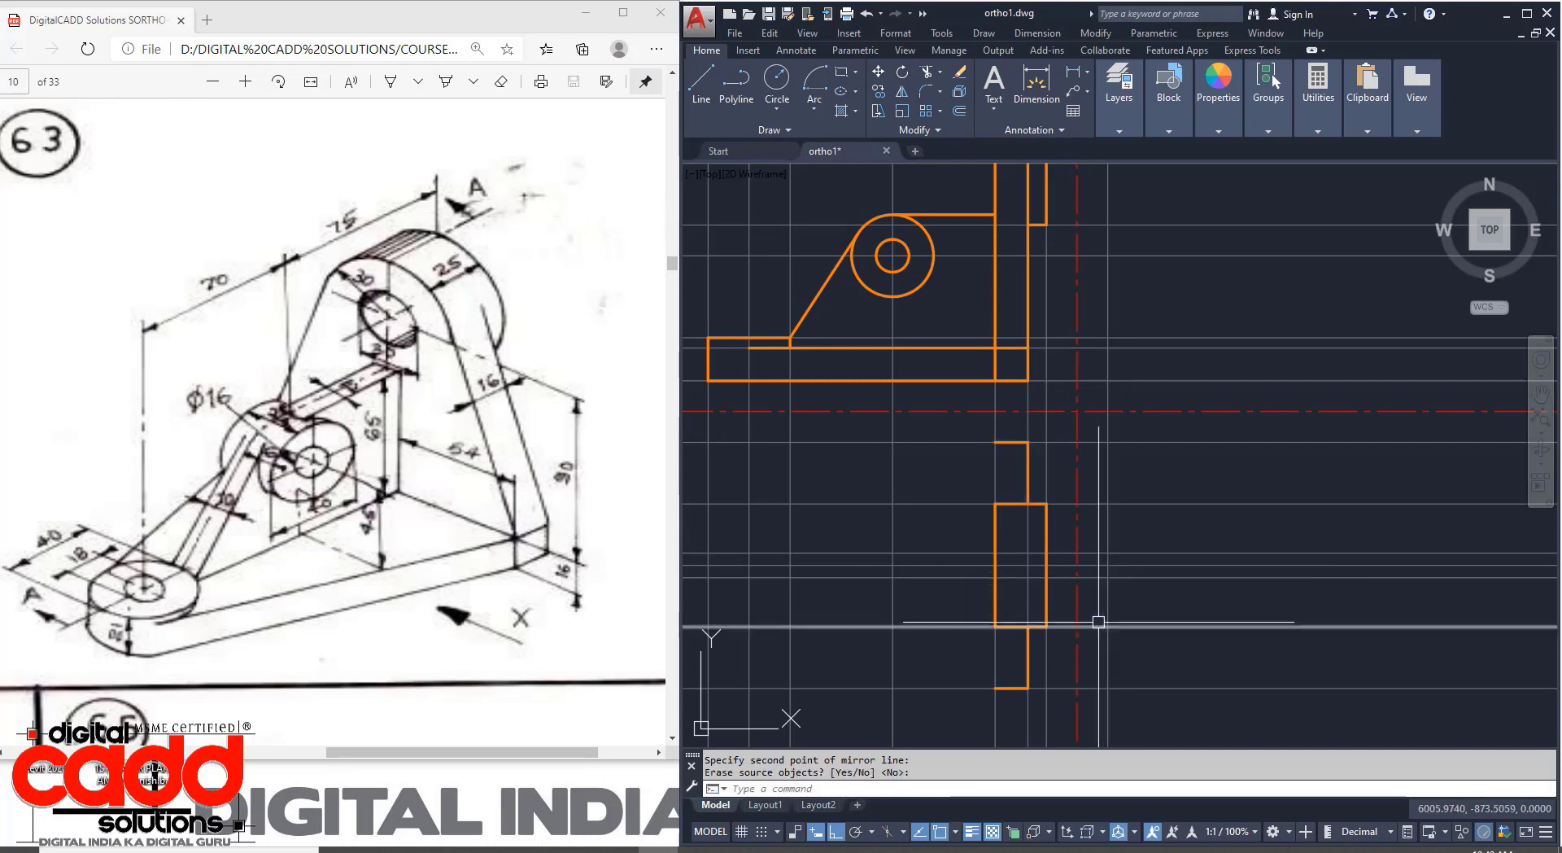
Extend the upright's left edge in the top view up and down to the mirrored end lines.
type("EX")
key("Return")
key("Return")
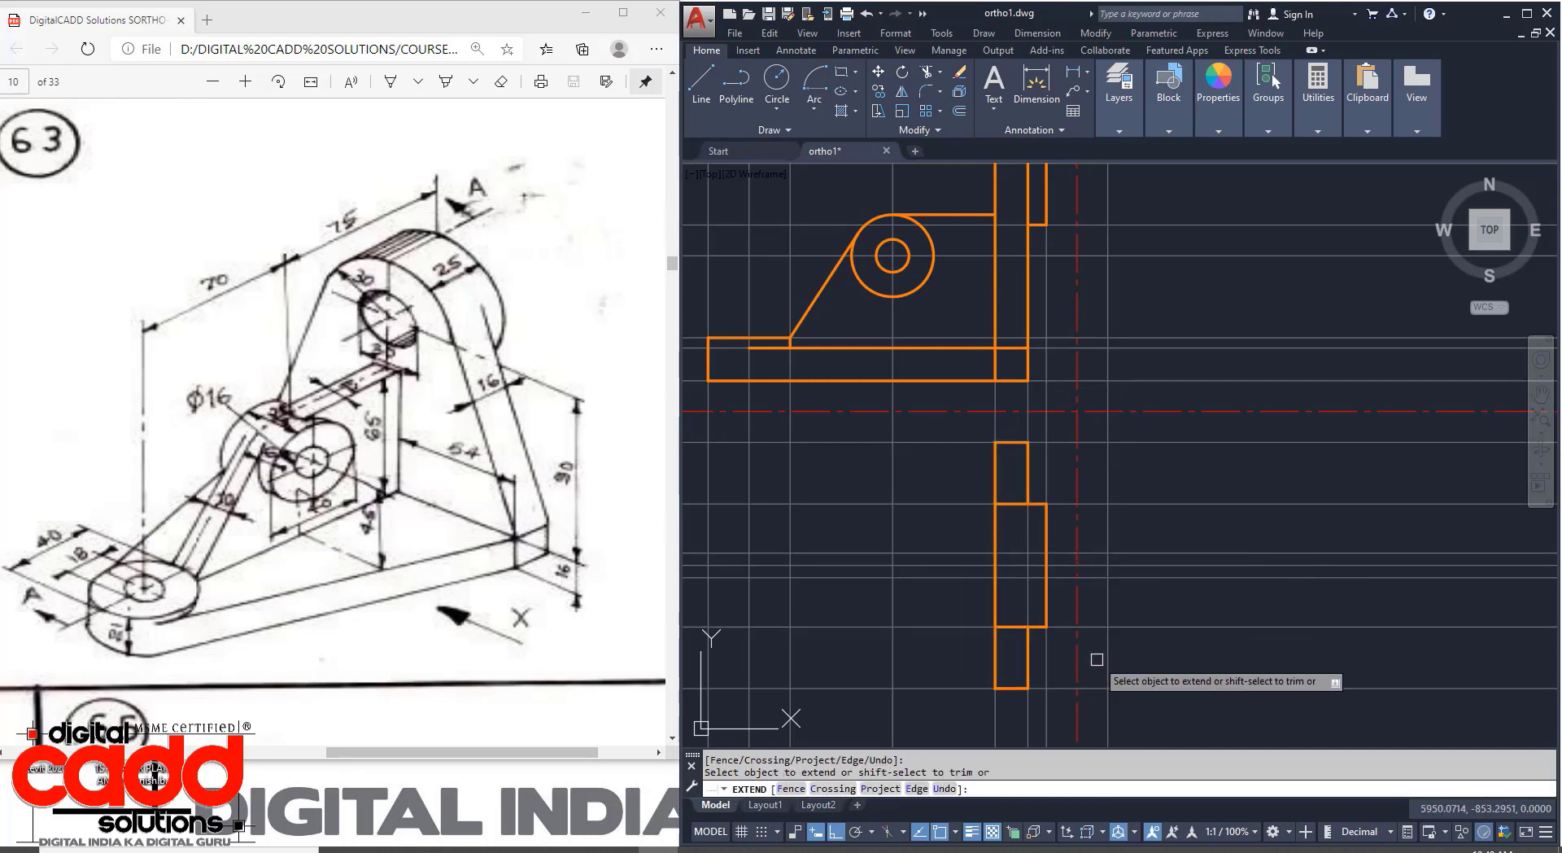
key("Return")
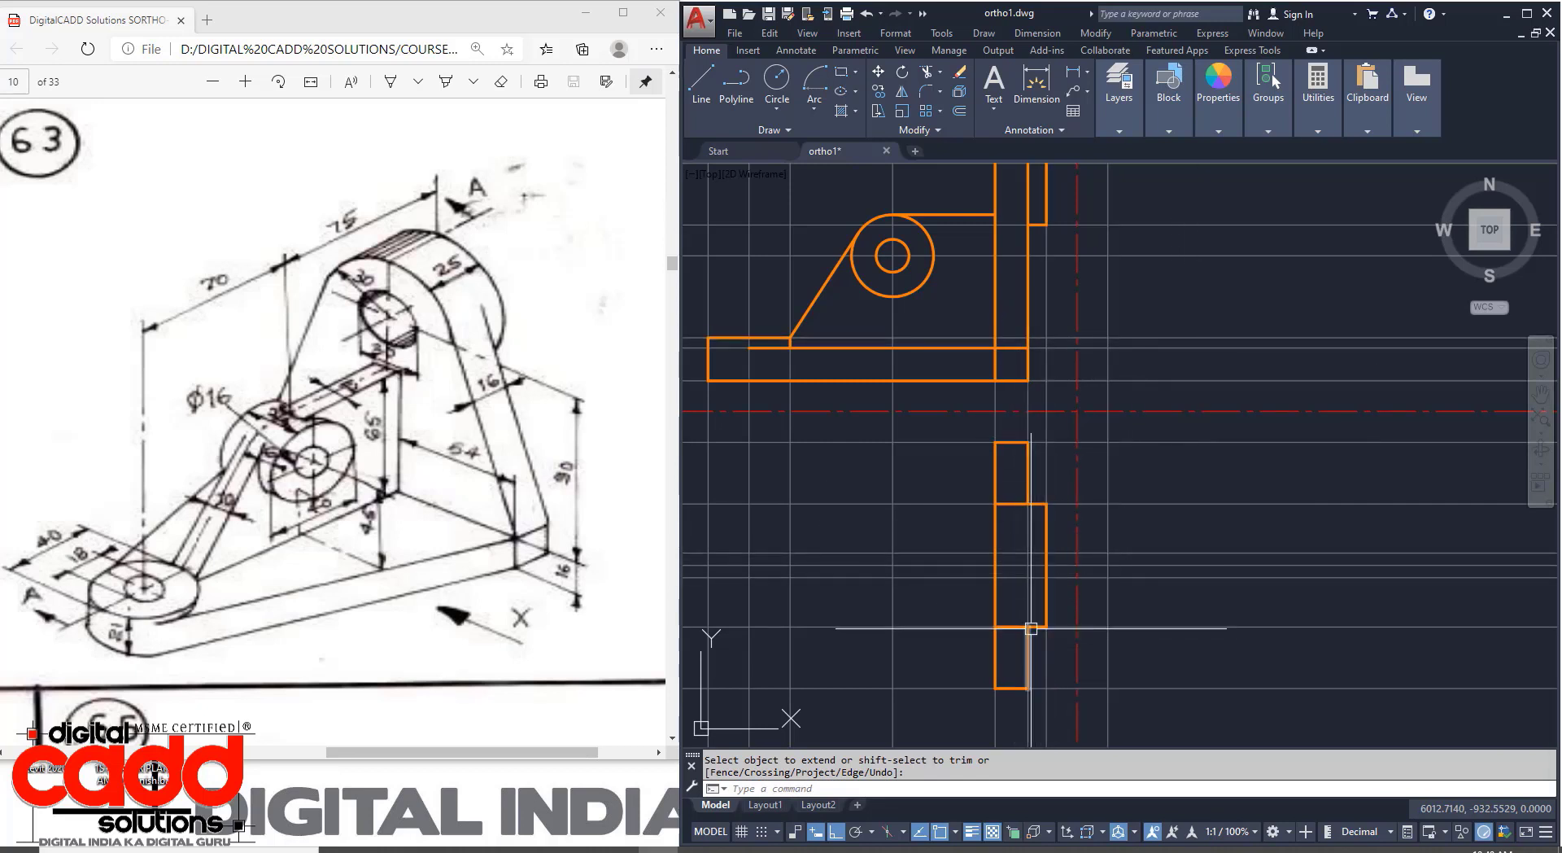
Extend the upright's two right edge segments into the boss rectangle up to the construction lines on either side of the centre line.
middle_click_drag(1031, 628, 1102, 611)
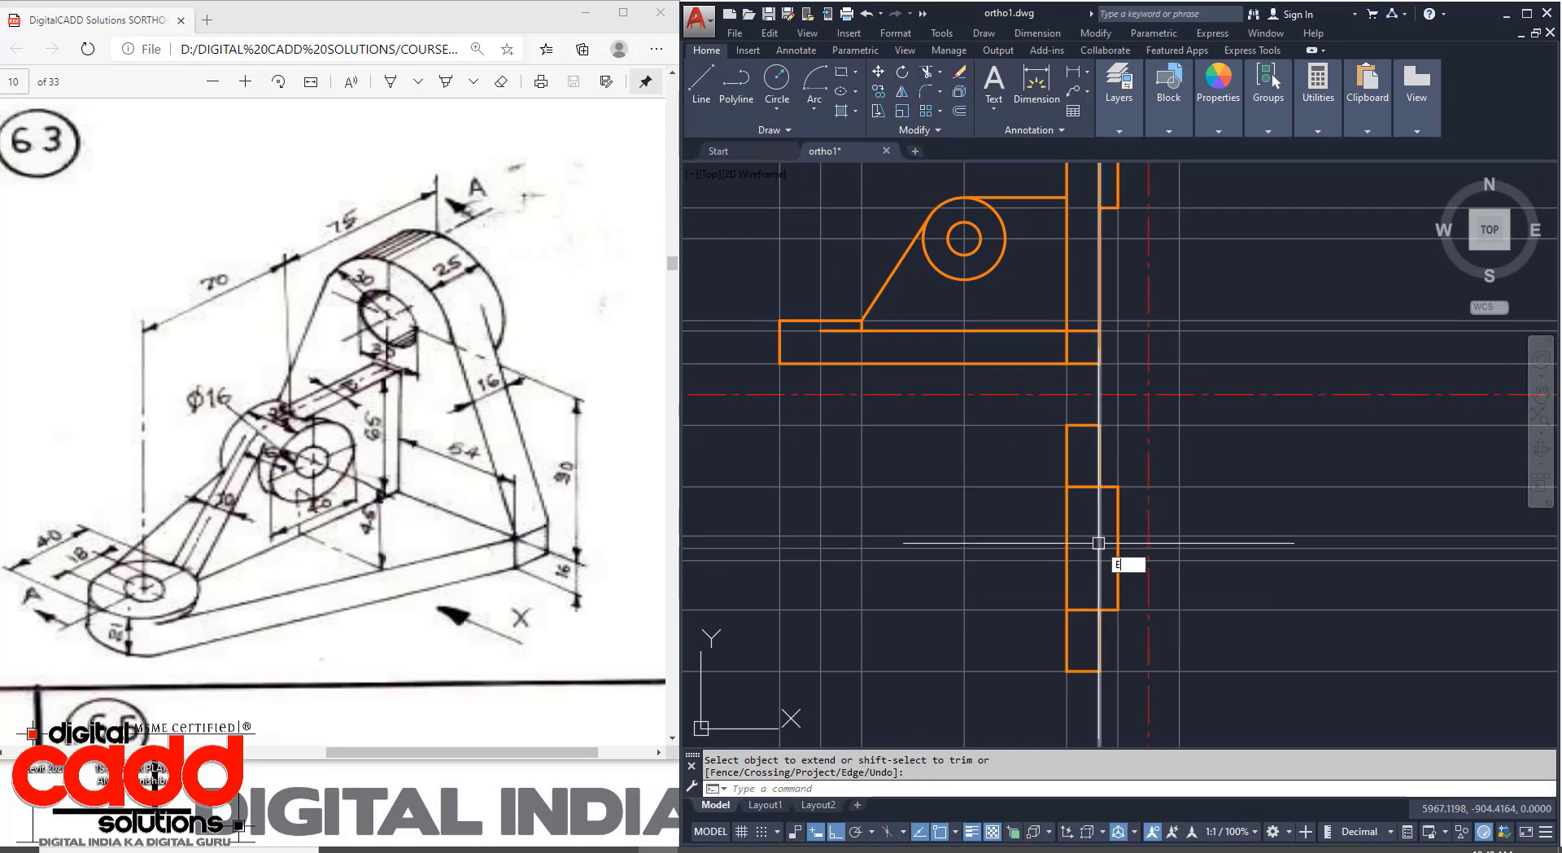
key("Return")
left_click(1100, 478)
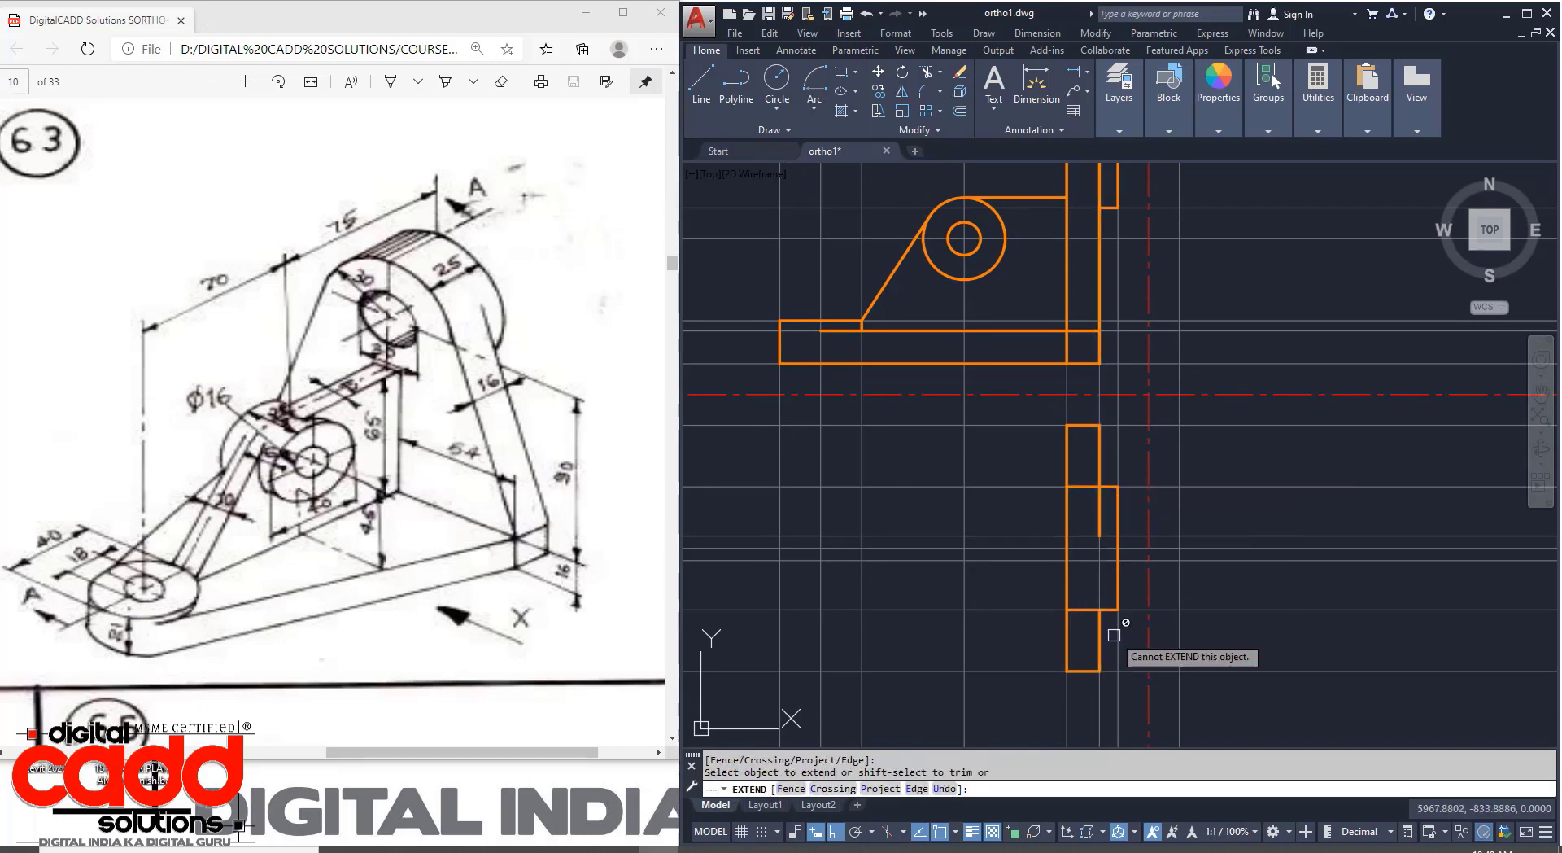
key("Return")
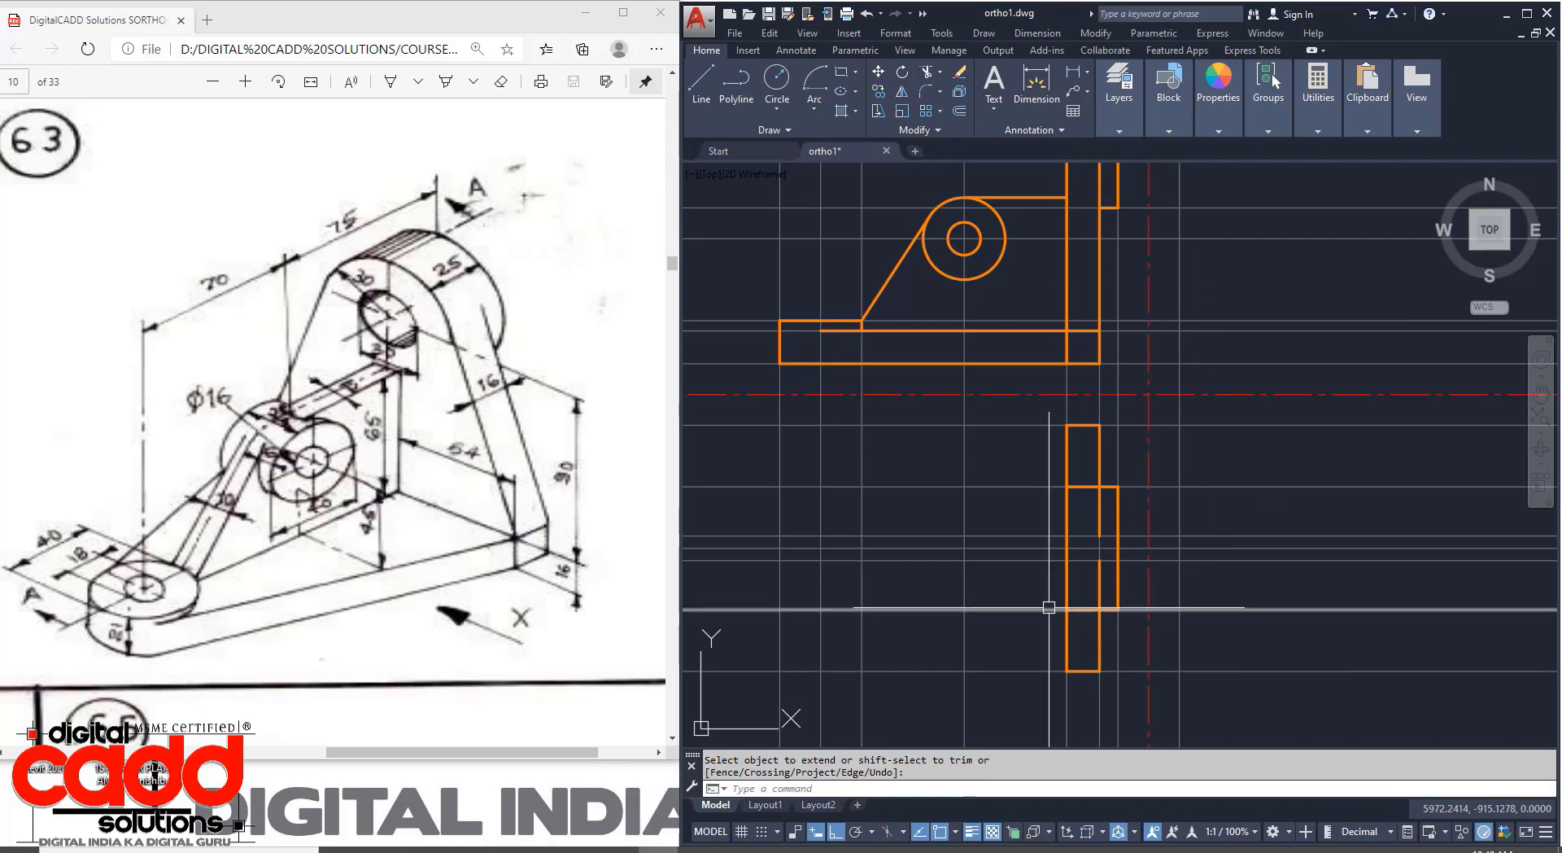
Draw the end boss's outer circle in the top view, centred on the horizontal centre line, with radius 20.
mouse_move(972, 655)
middle_mouse_down()
mouse_move(1114, 578)
mouse_move(1119, 629)
middle_mouse_up()
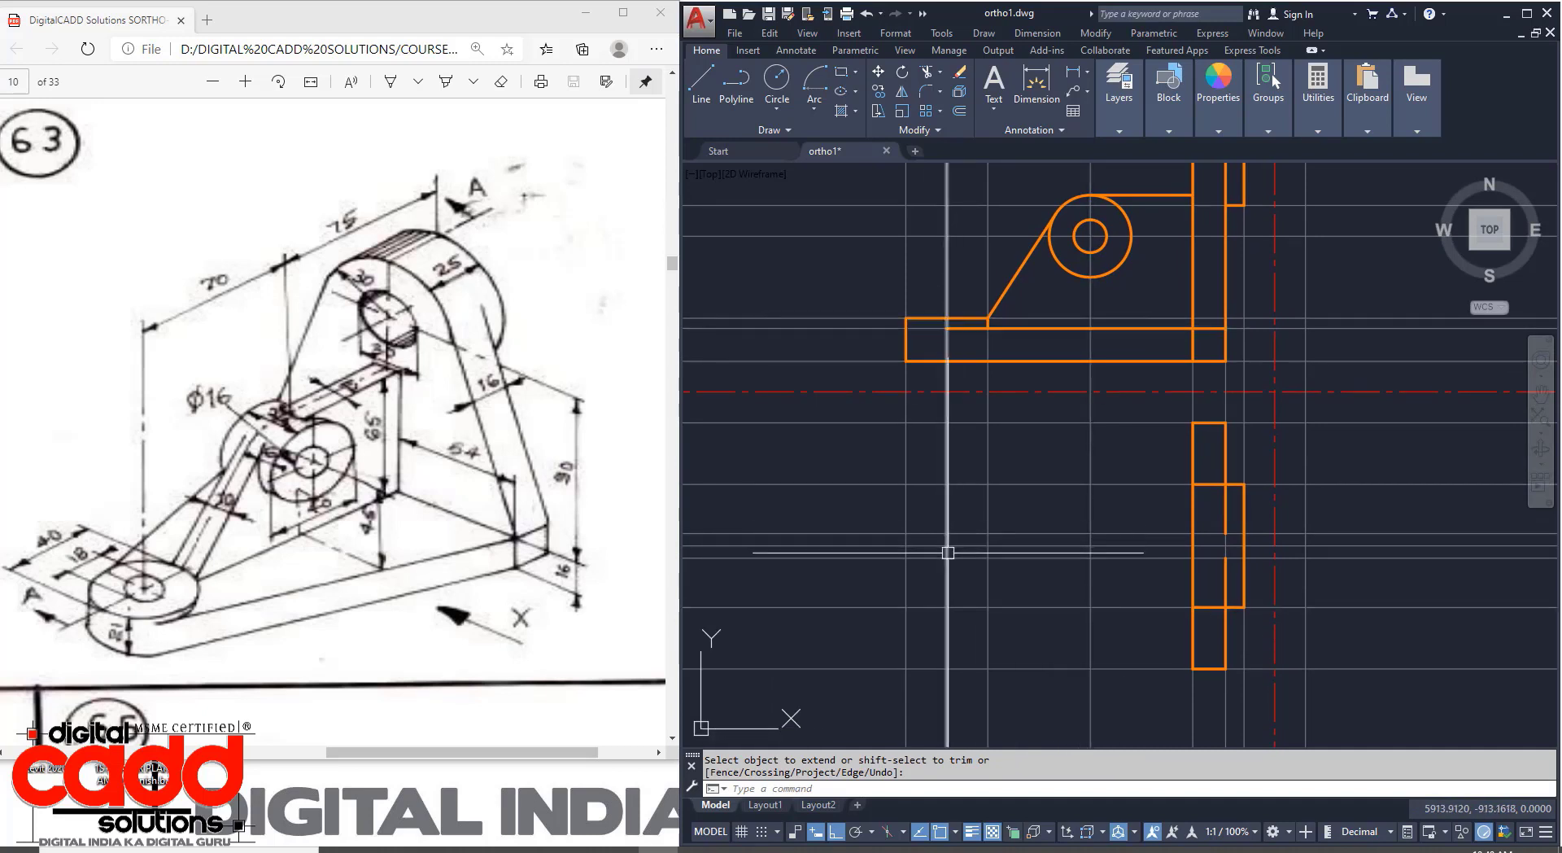
key("Escape")
type("c")
key("Return")
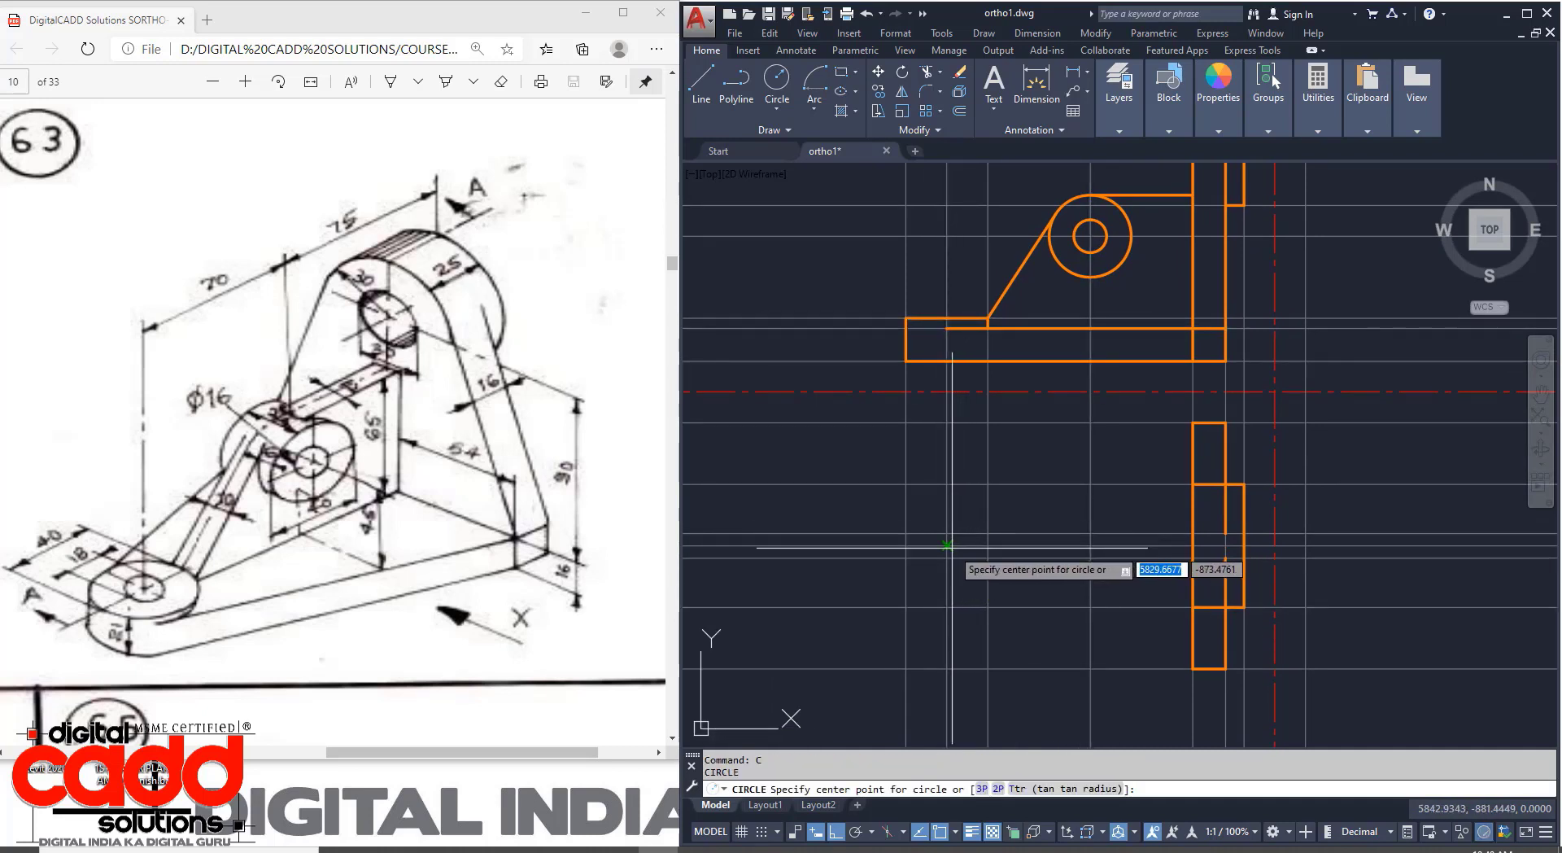
left_click(905, 545)
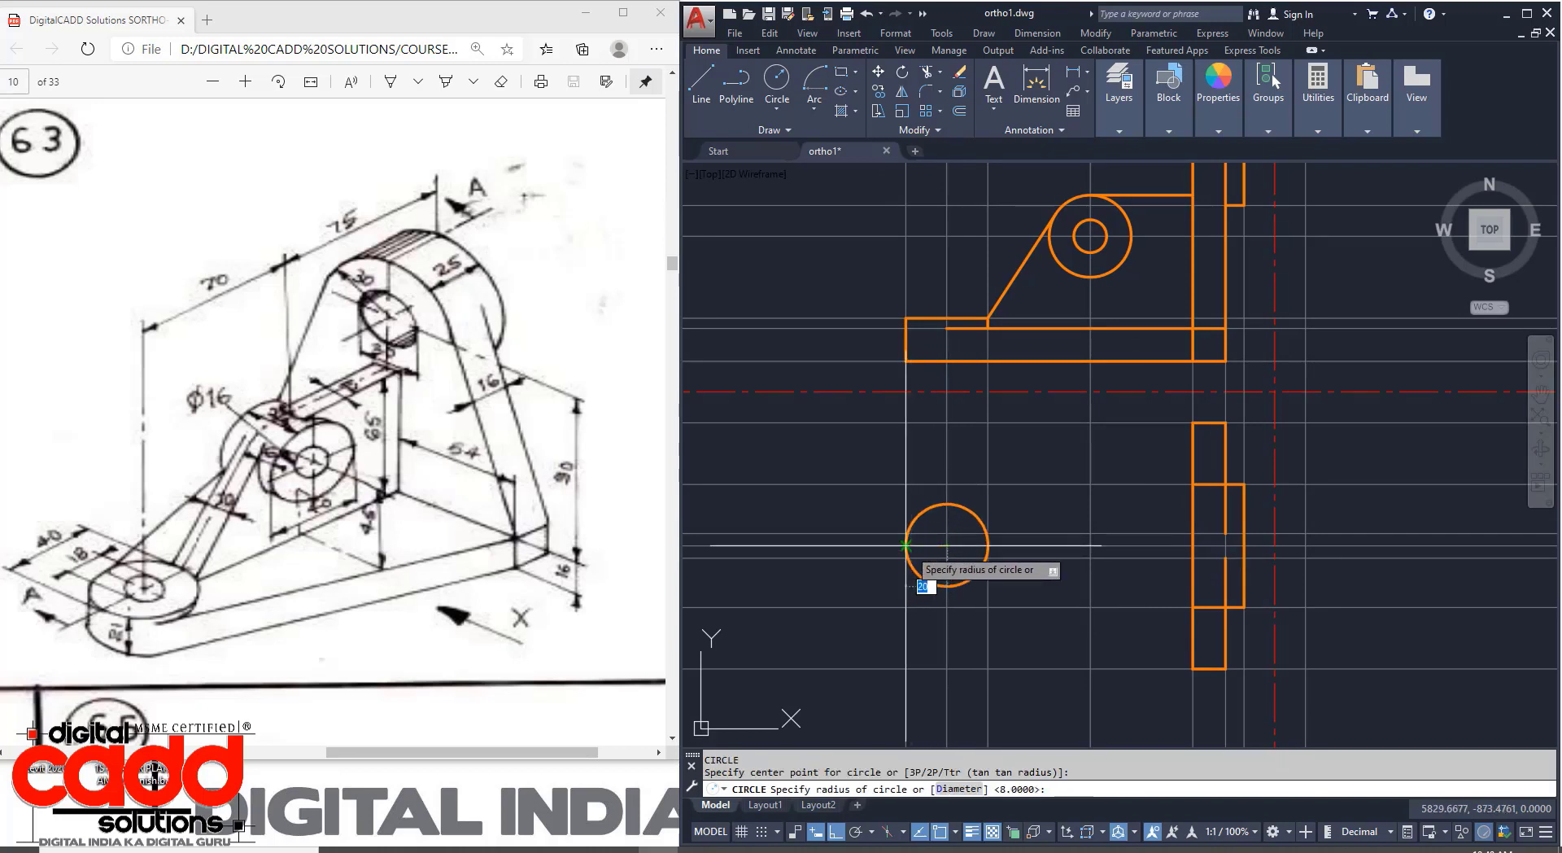
left_click(909, 546)
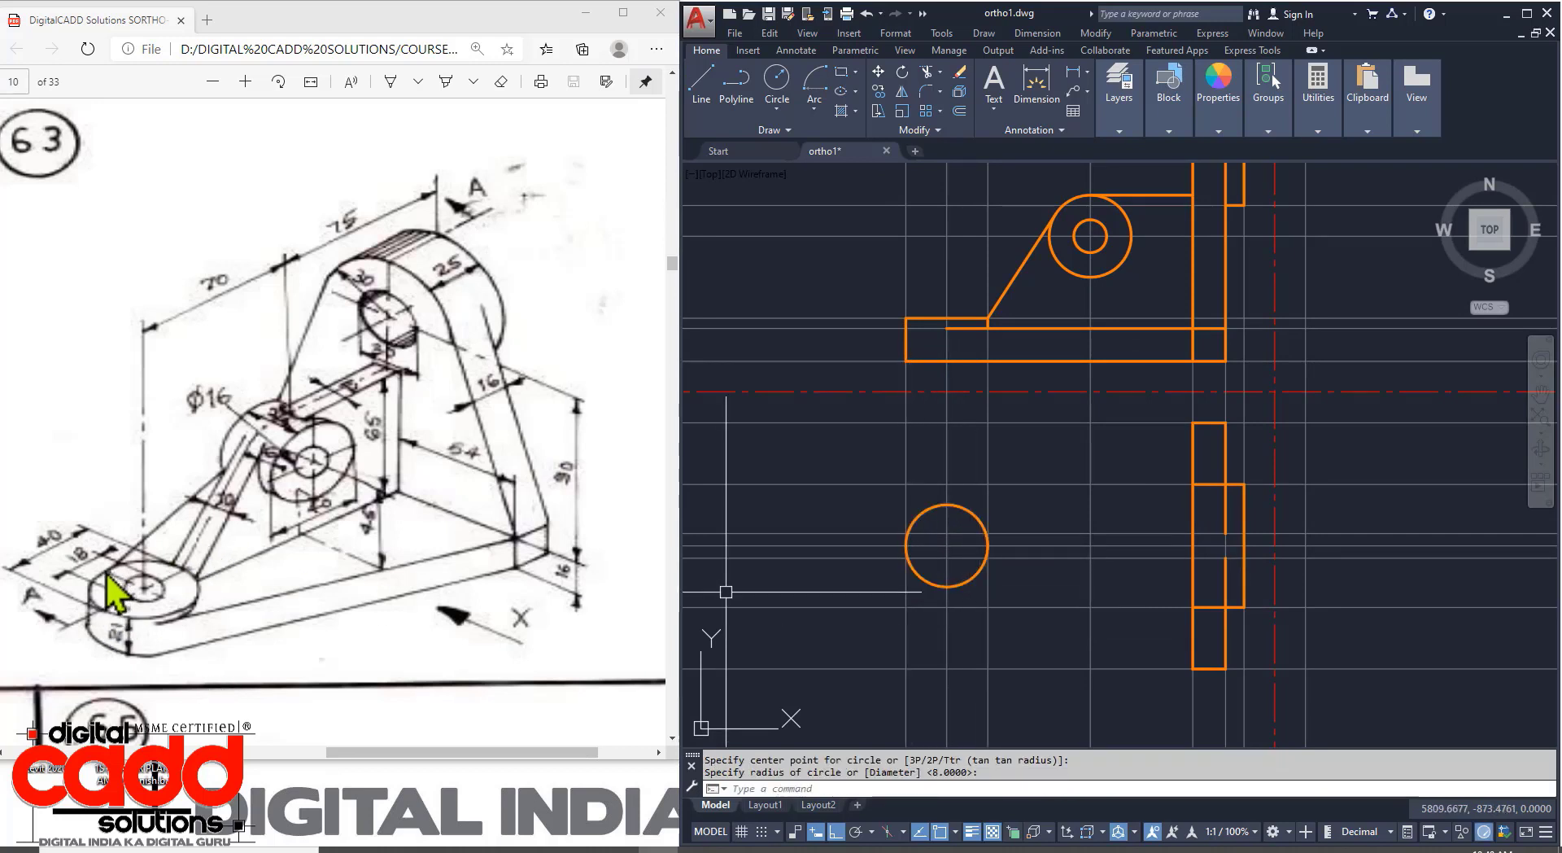
Draw the end boss's hole as a concentric circle with radius 9 in the top view.
key("Return")
left_click(946, 545)
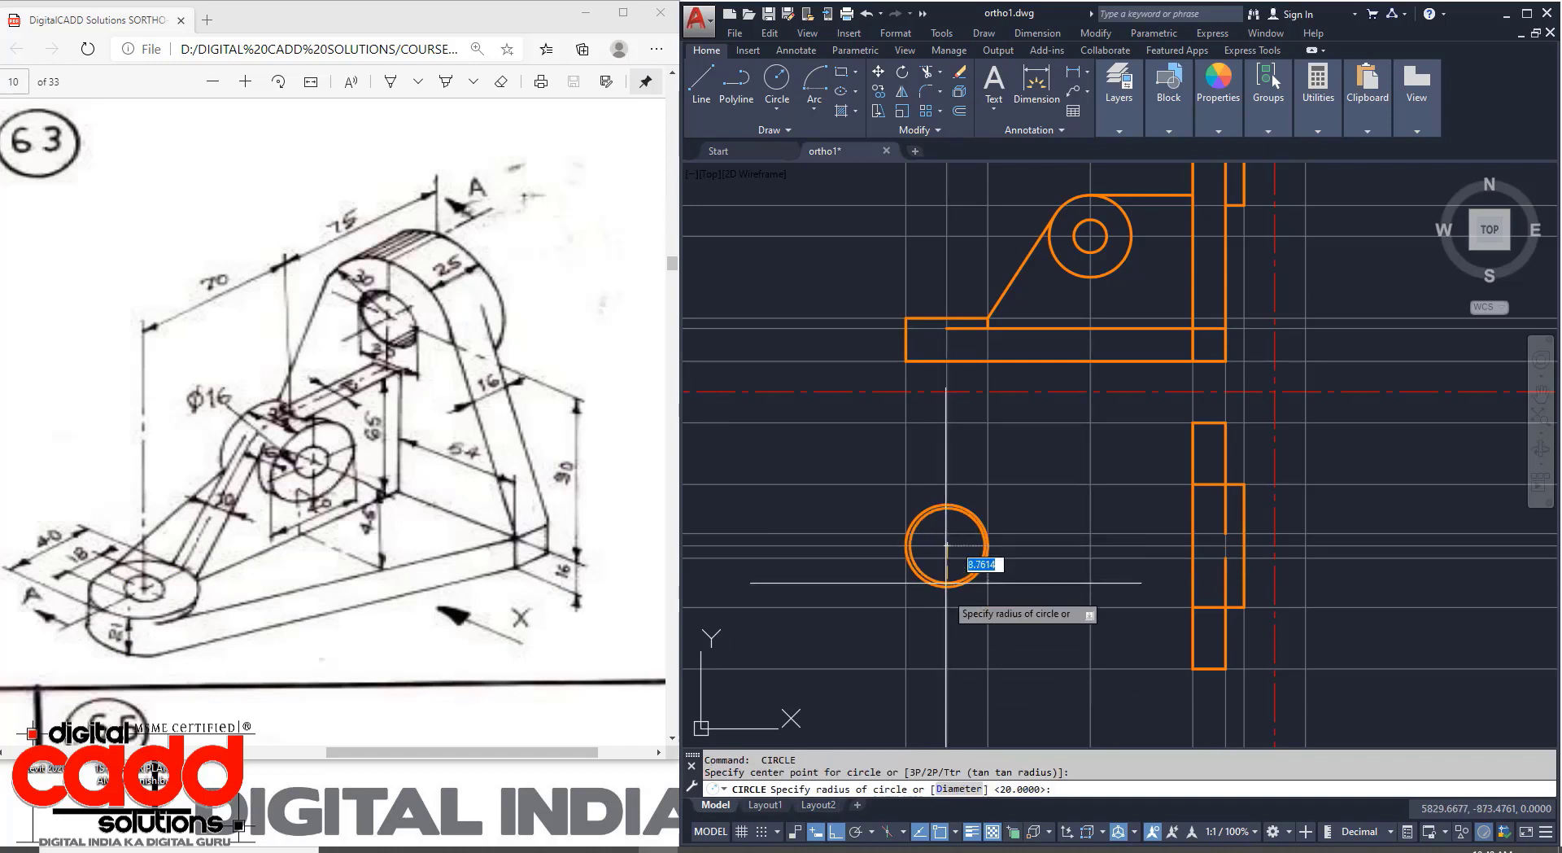
type("9")
key("Return")
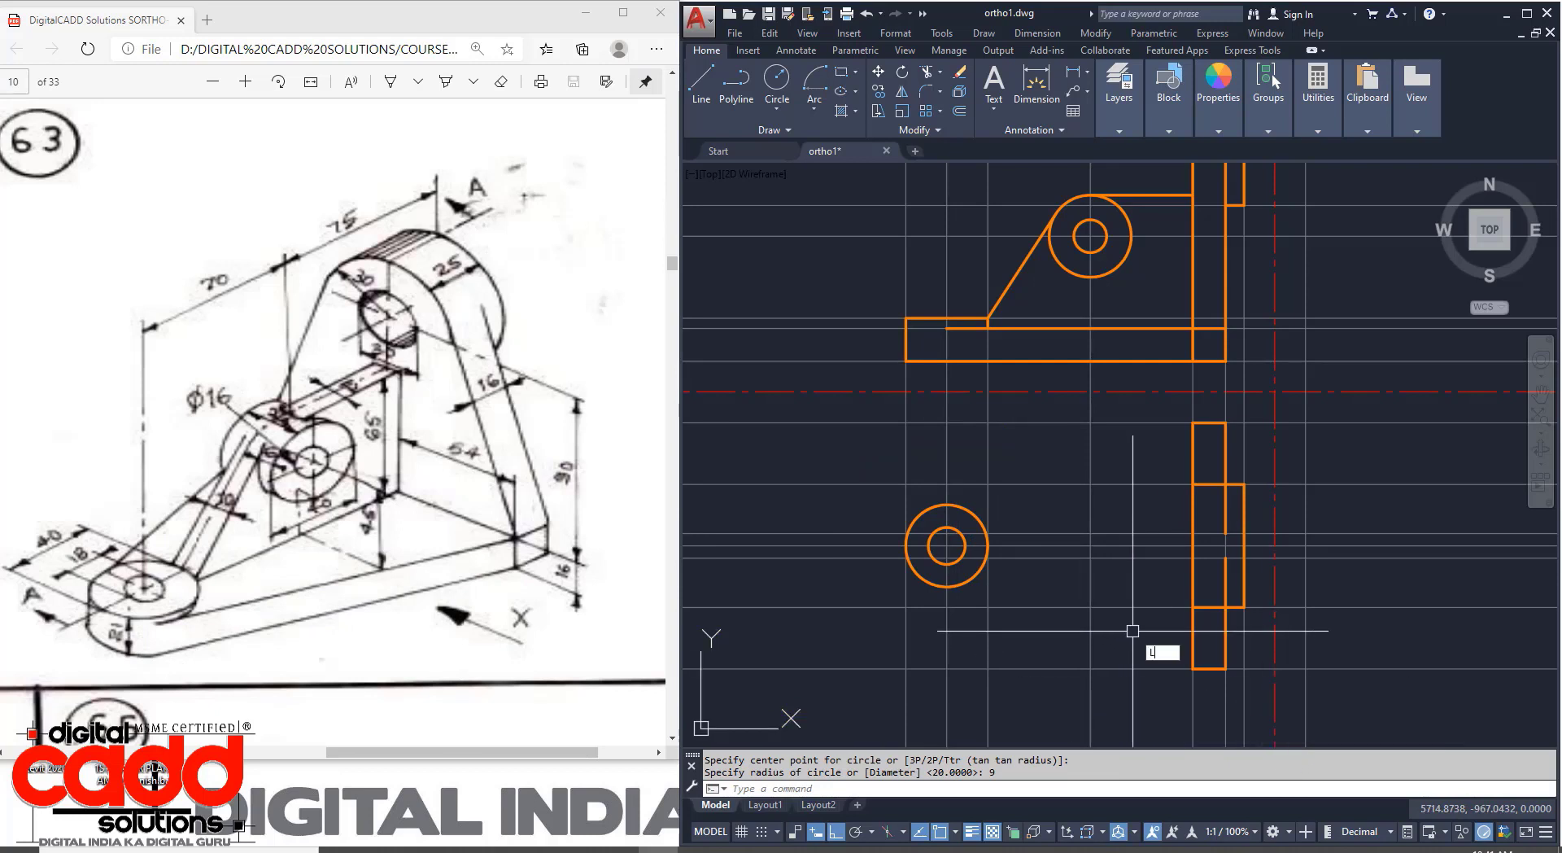
Draw two lines from the upright's lower and upper left corners in the top view tangent to the end boss's outer circle.
type("L")
key("Return")
left_click(1193, 668)
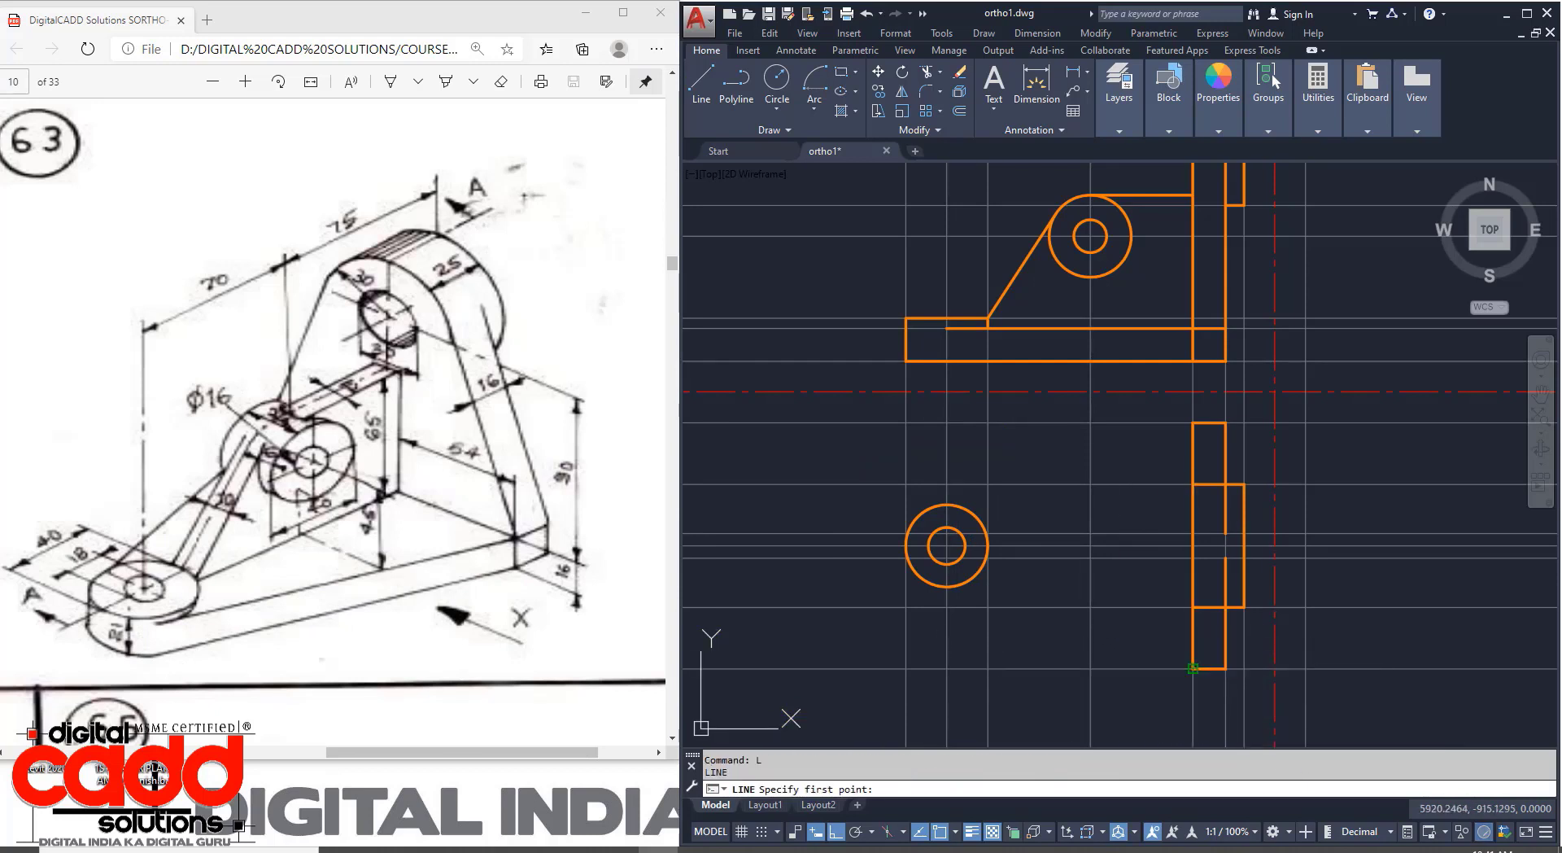
left_click(954, 587)
key("Return")
key("Return")
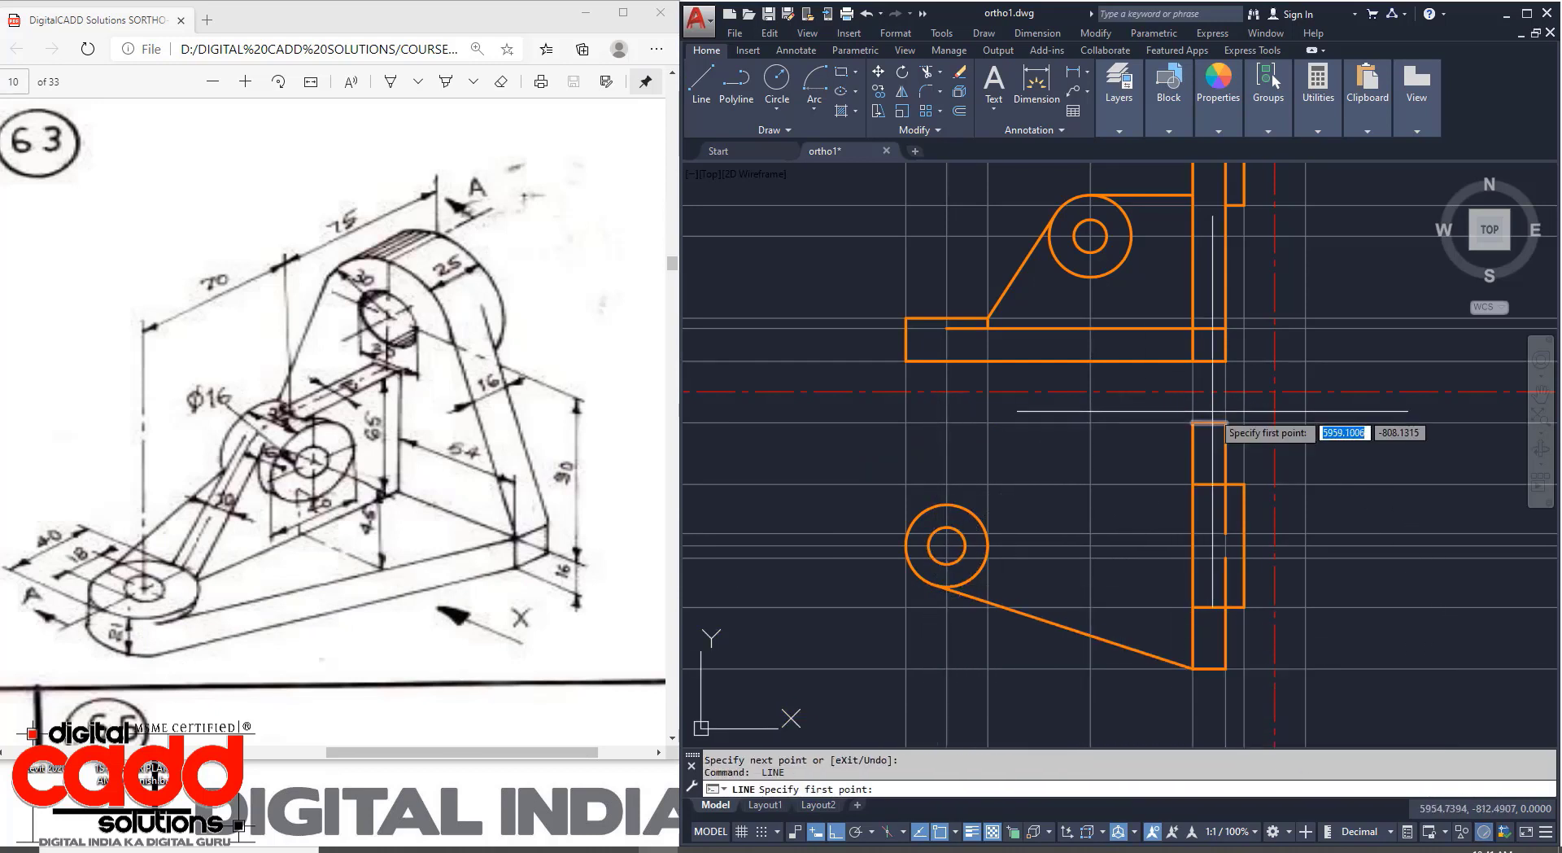
left_click(1193, 422)
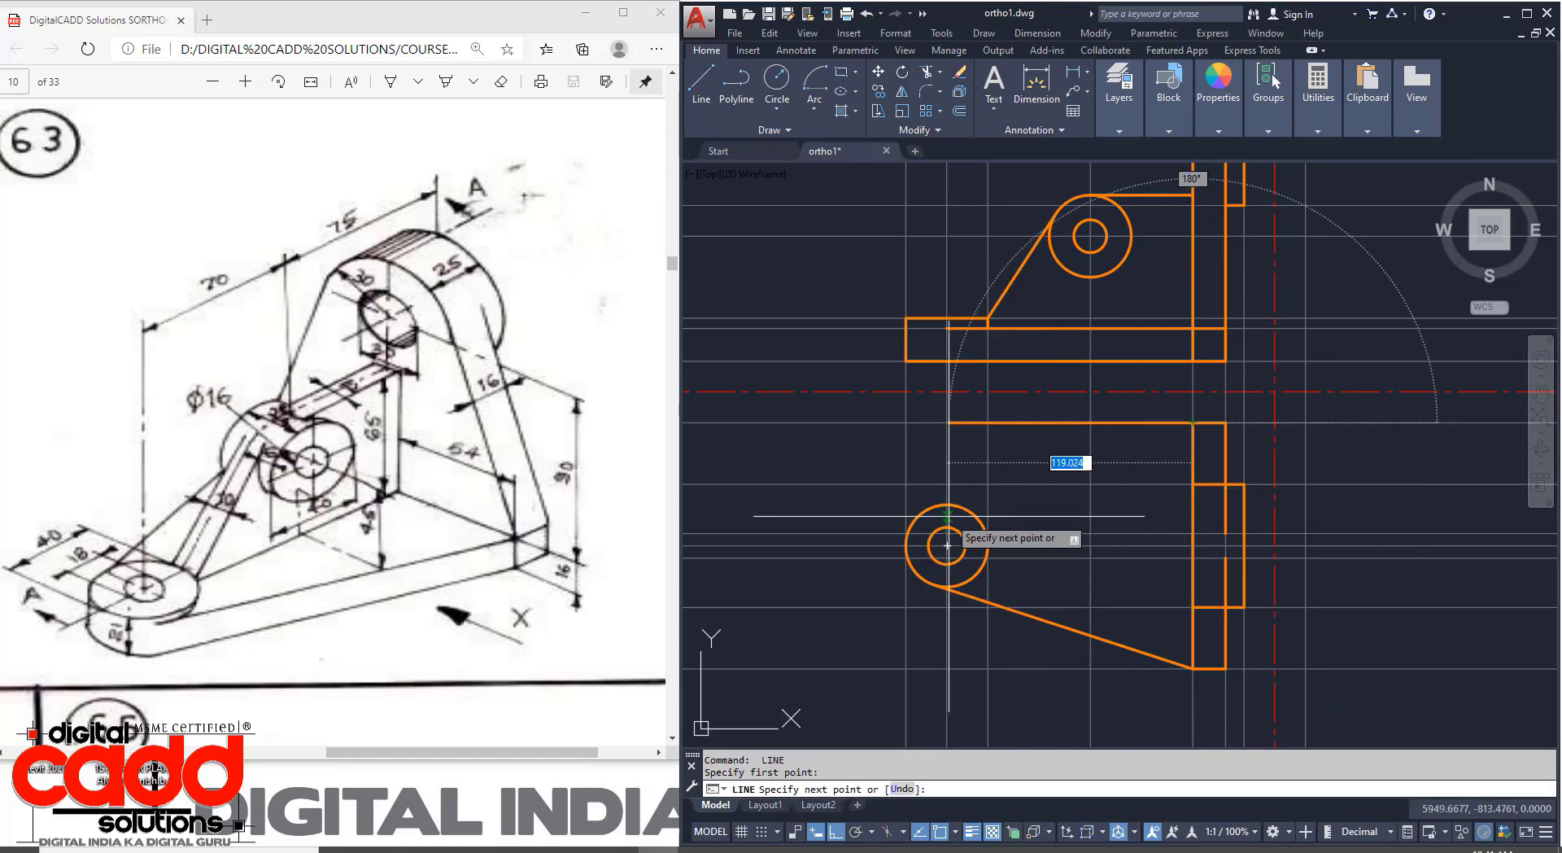
left_click(948, 506)
key("Return")
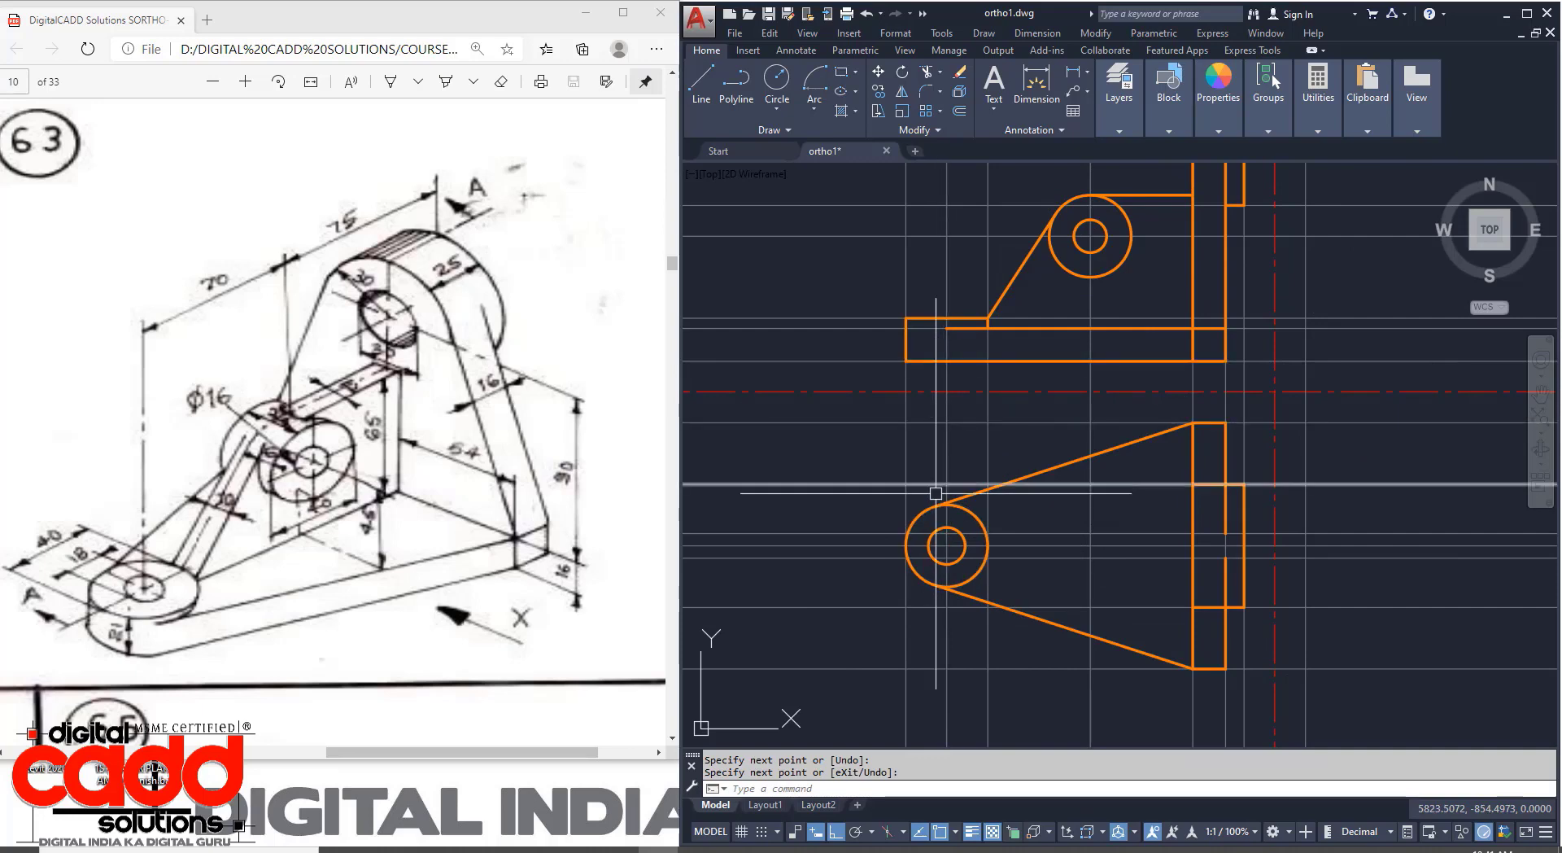
Project a vertical ray upward from the lower tangent point on the end boss's outer circle through the front view.
type("RAY")
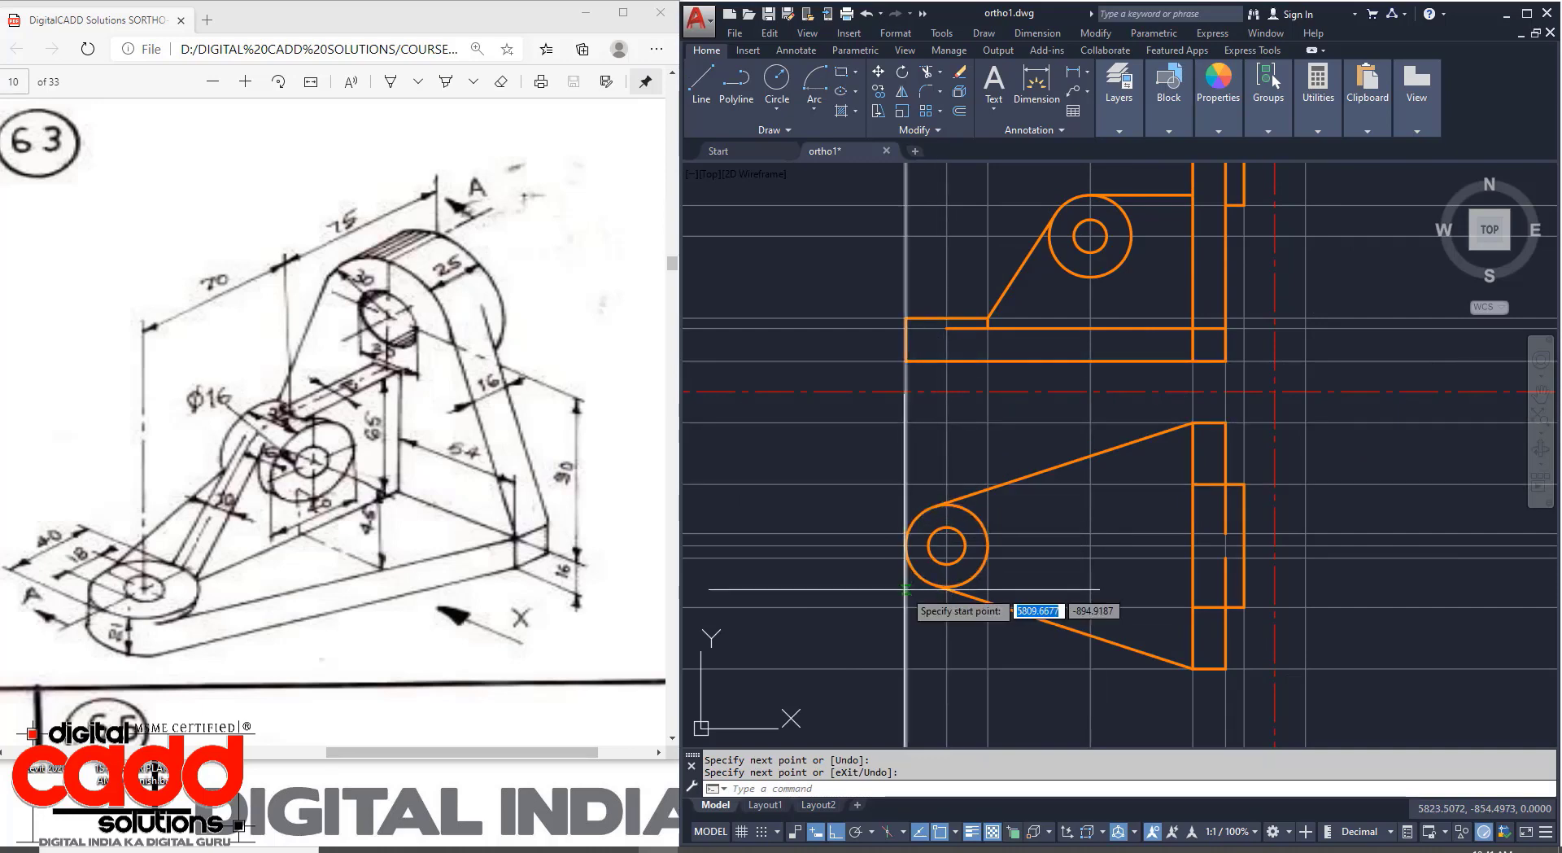
key("Return")
scroll(915, 584, "up", 5)
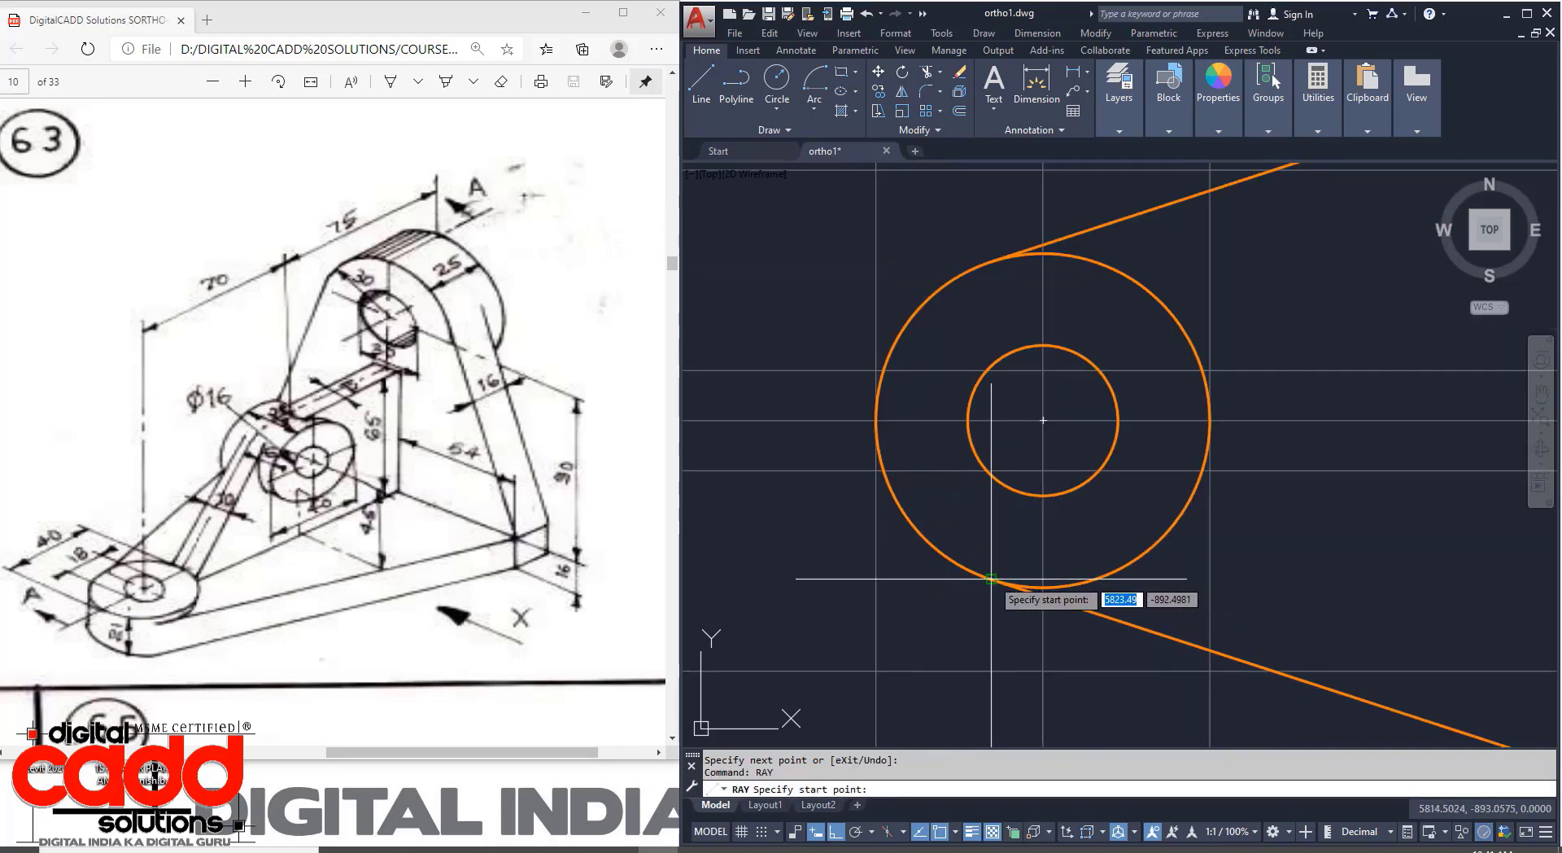
left_click(991, 579)
left_click(1001, 533)
key("Return")
scroll(965, 457, "down", 3)
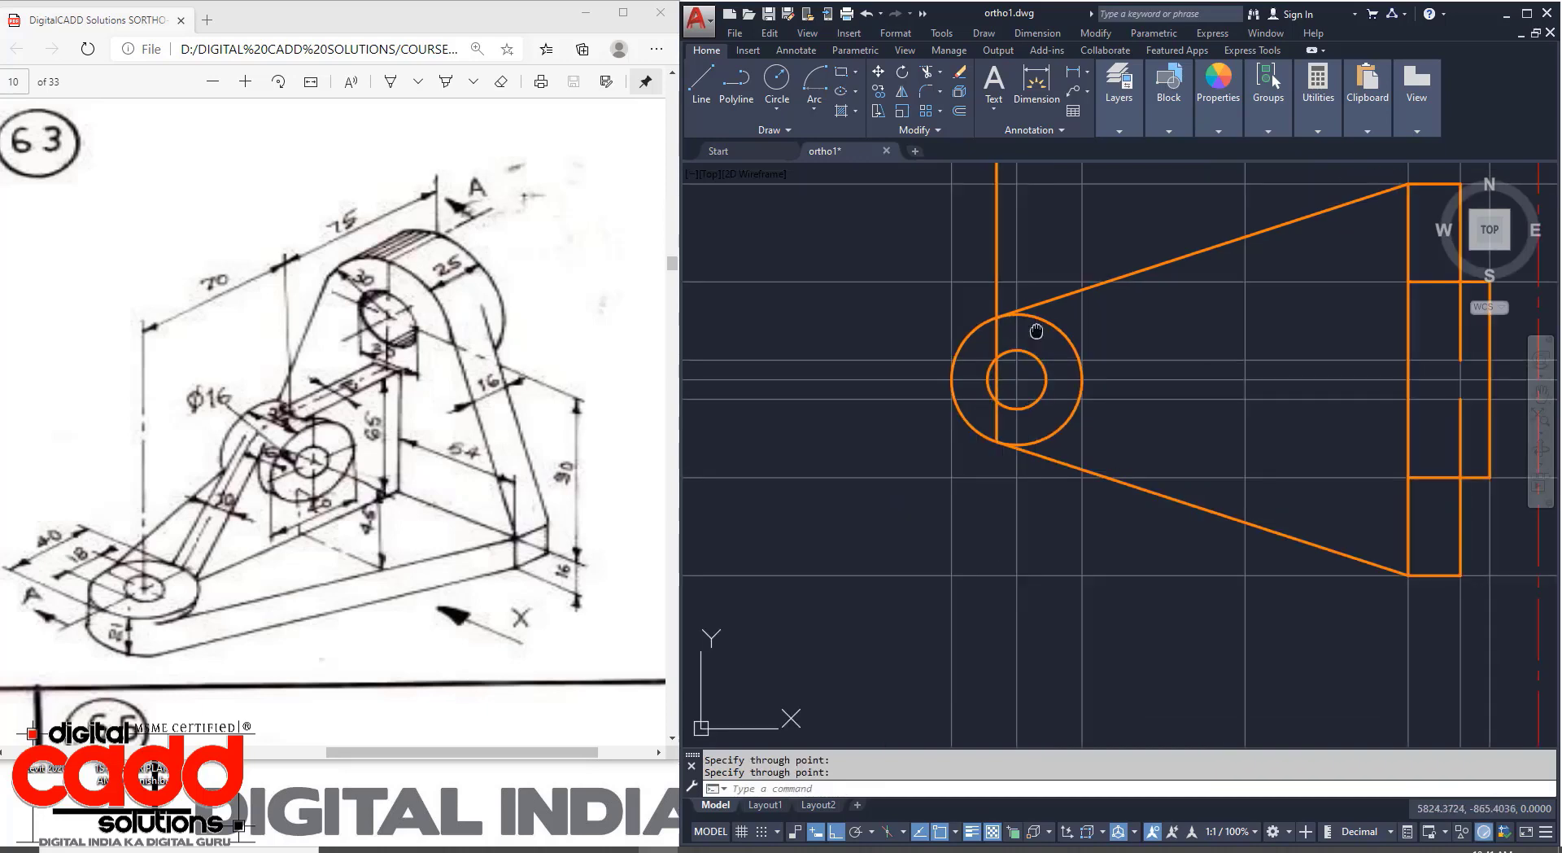
Extend the front view's base top line to the tangent ray and trim the ray above that line and below the base.
scroll(915, 431, "up", 3)
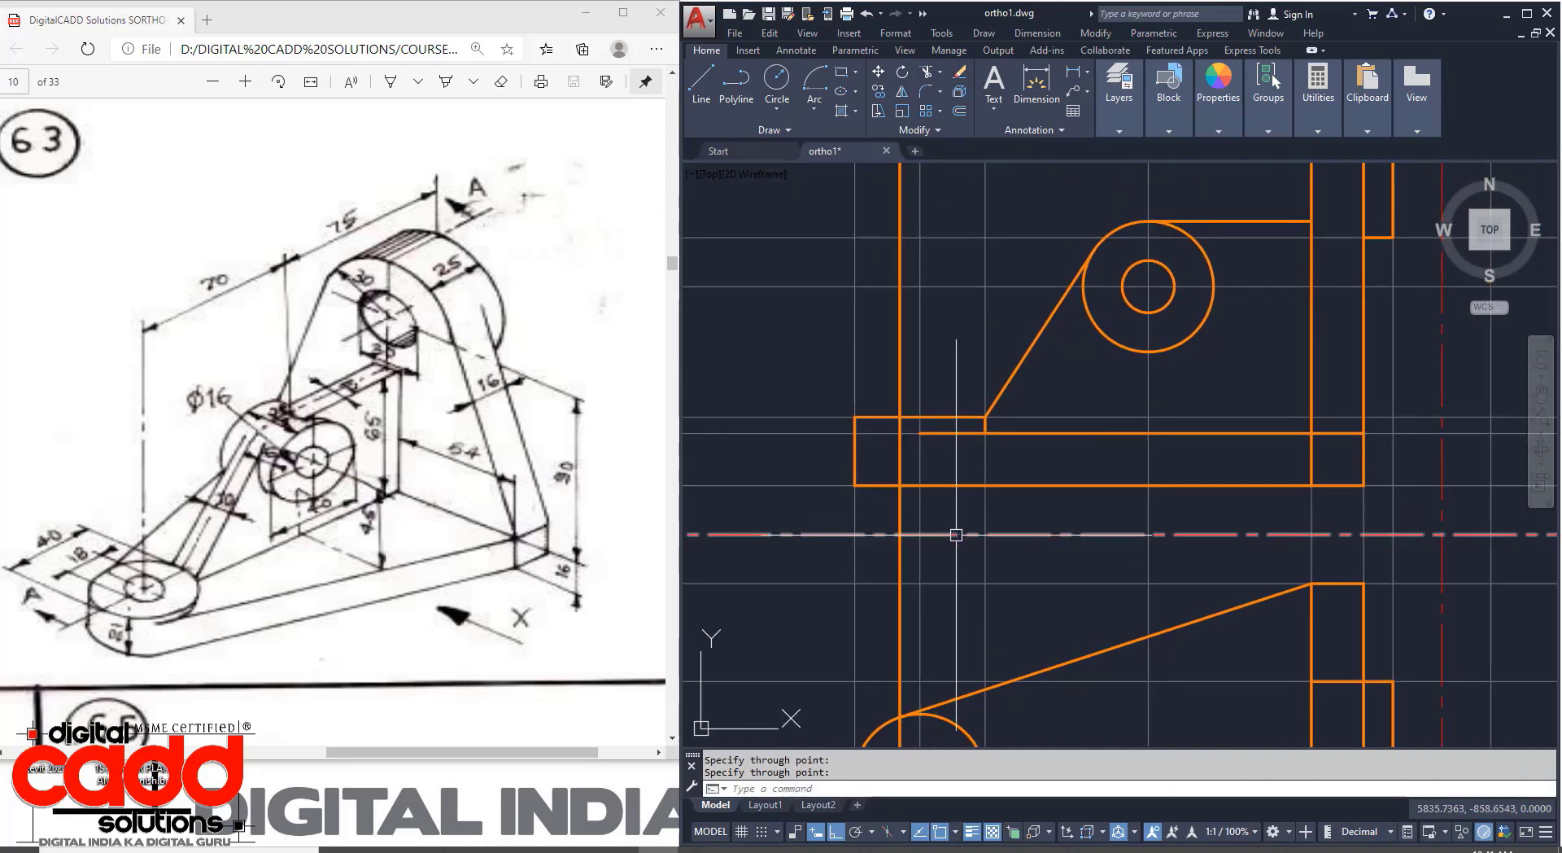
key("Return")
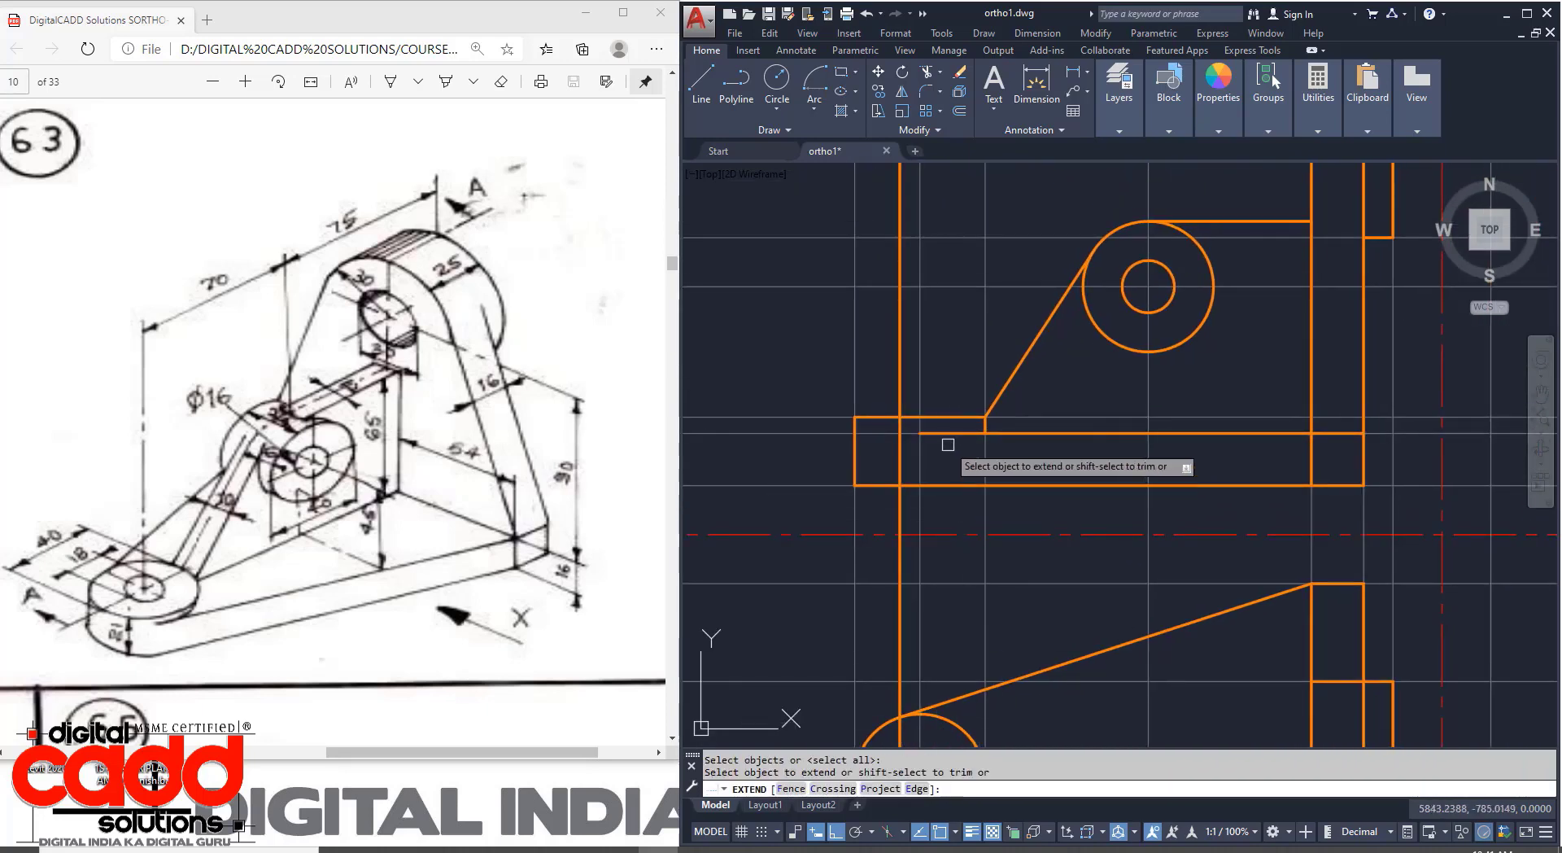
left_click(936, 433)
scroll(908, 456, "up", 4)
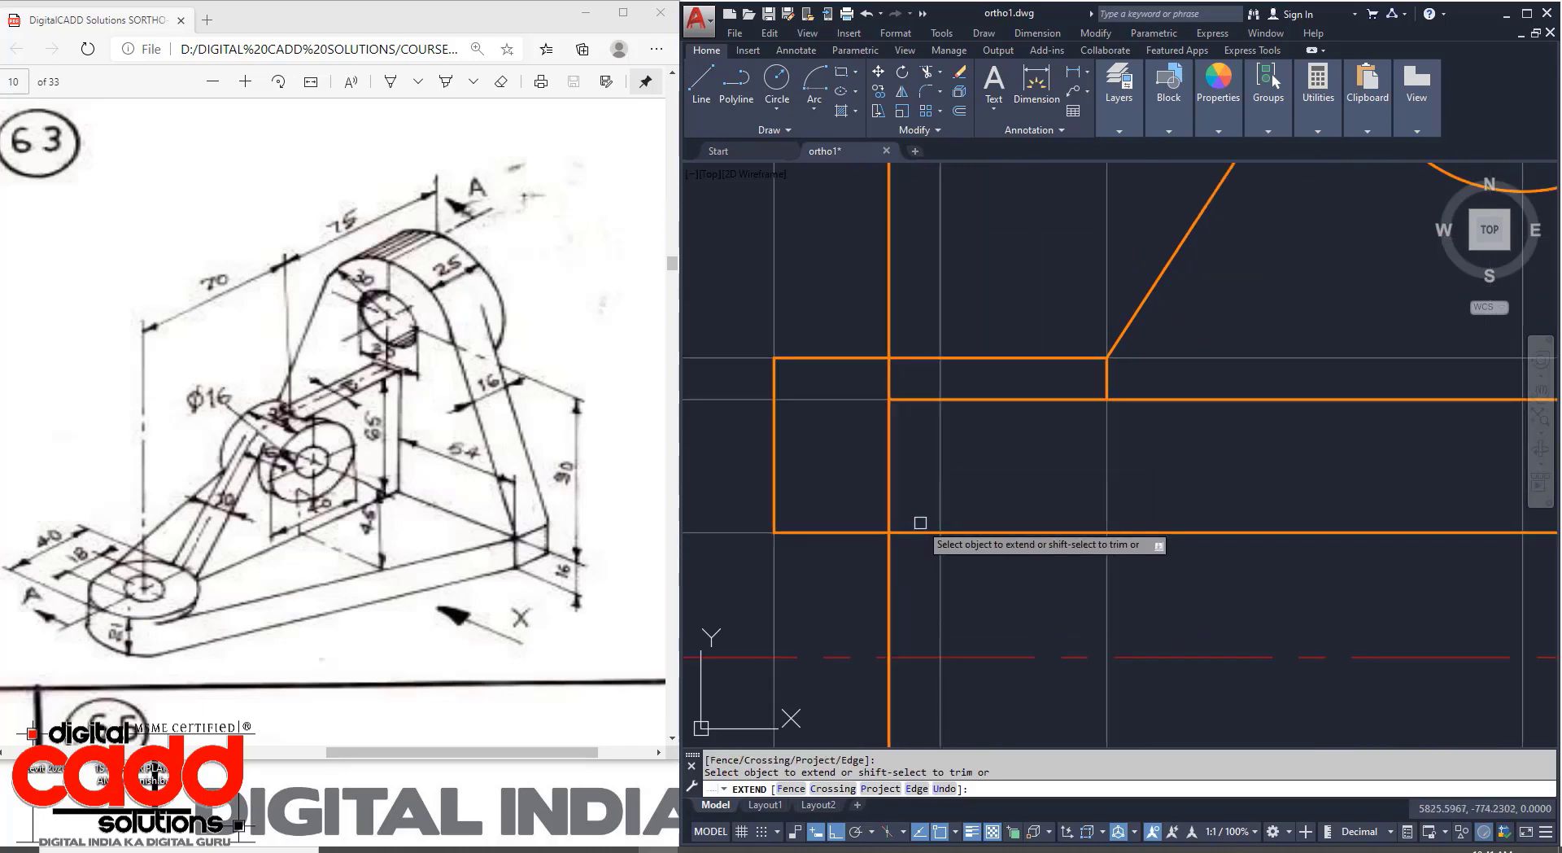
left_click(892, 553, "shift")
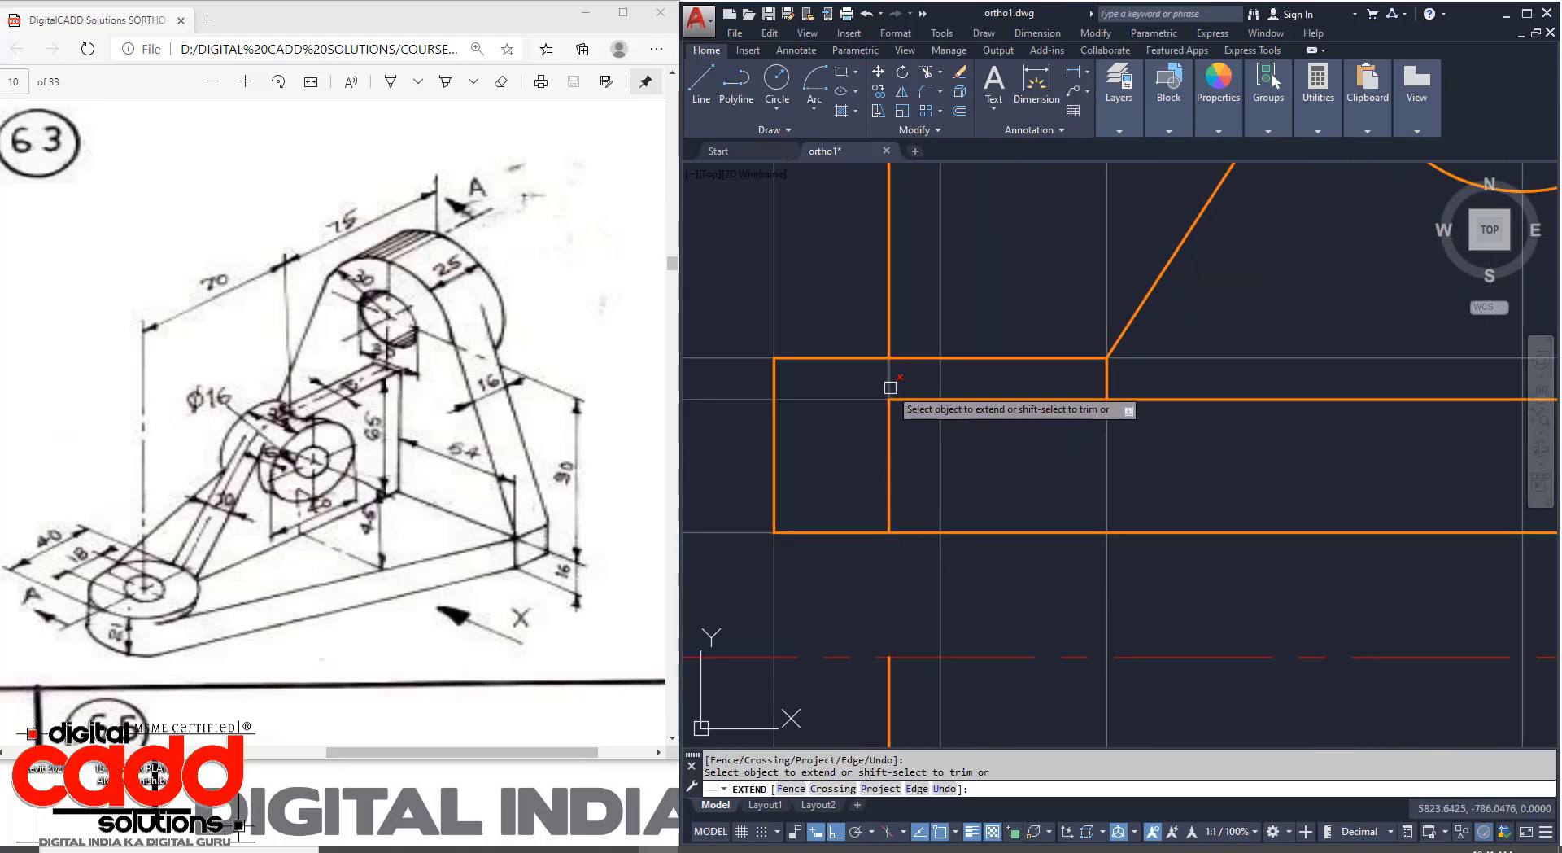
key("Return")
Erase the two leftover pieces of the tangent ray above and below the front view's base.
left_click(892, 332)
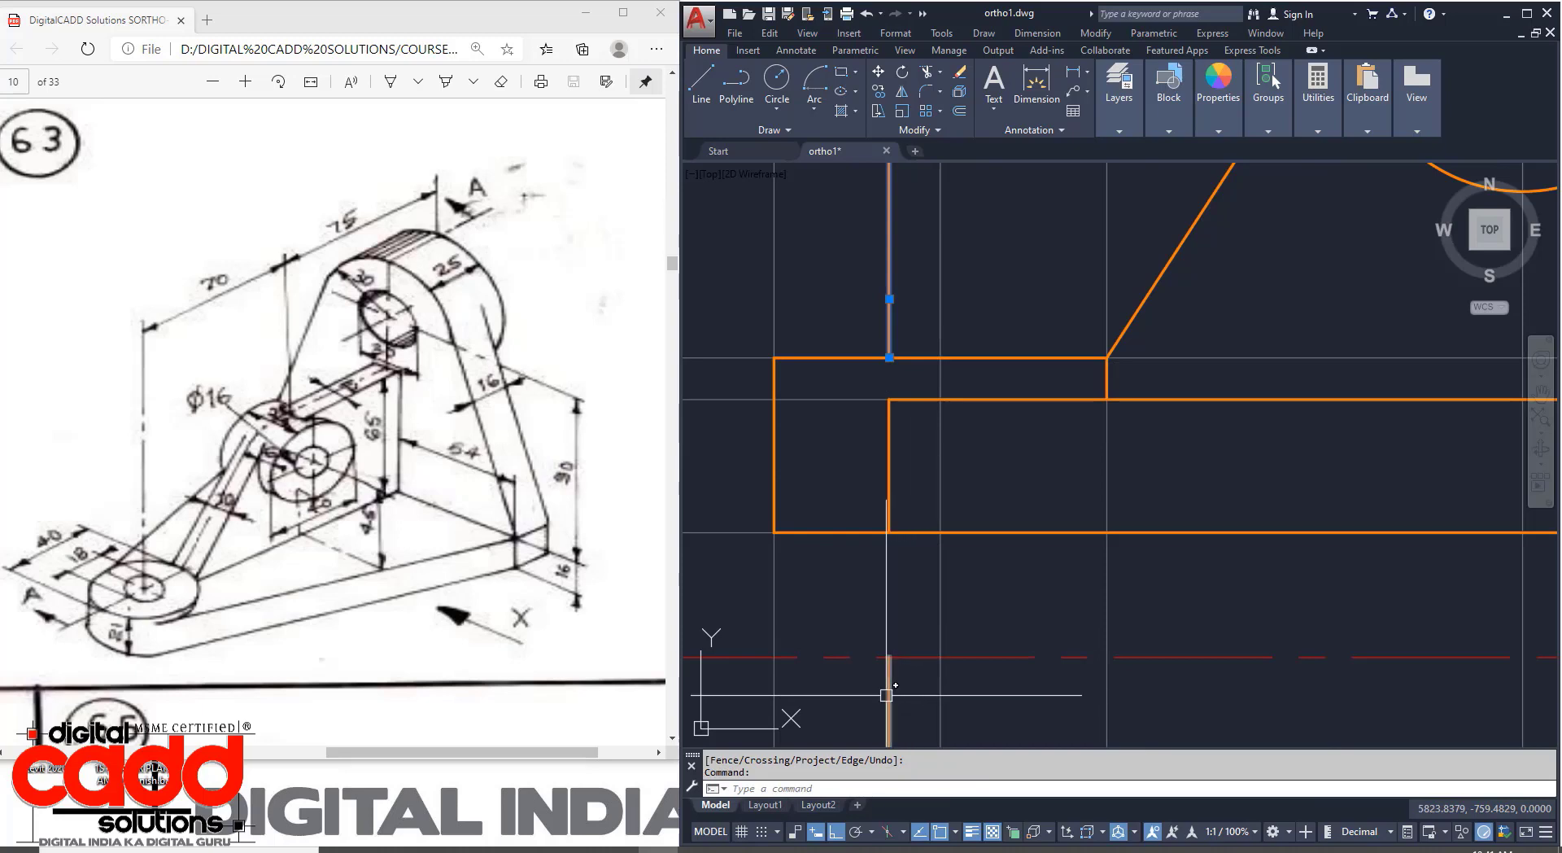
type("E")
key("Return")
scroll(880, 521, "down", 4)
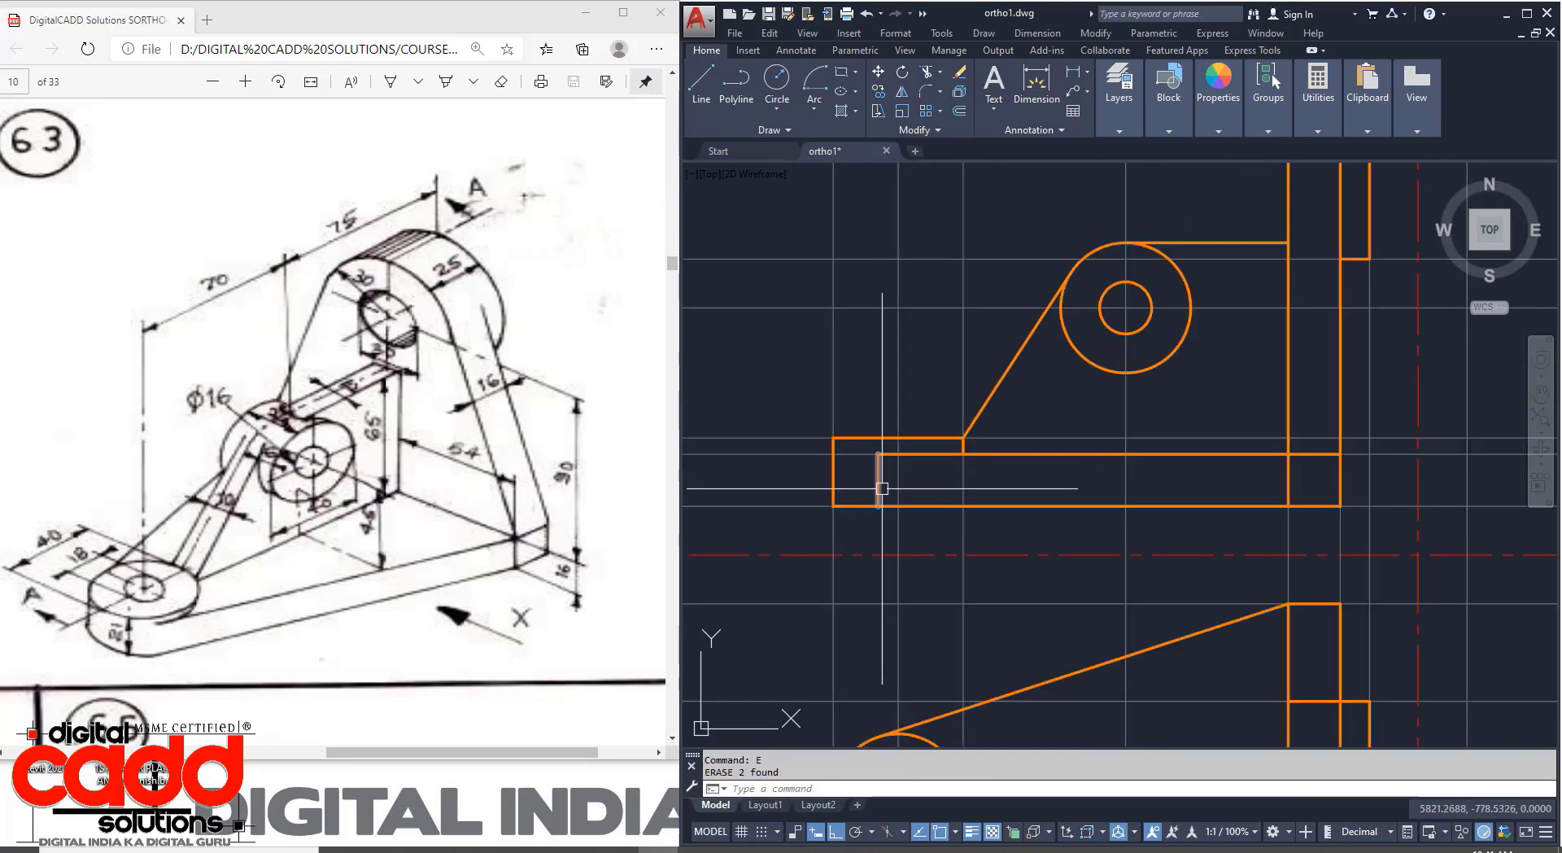
Examine the front and top views for features still missing from the bracket.
scroll(931, 476, "down", 3)
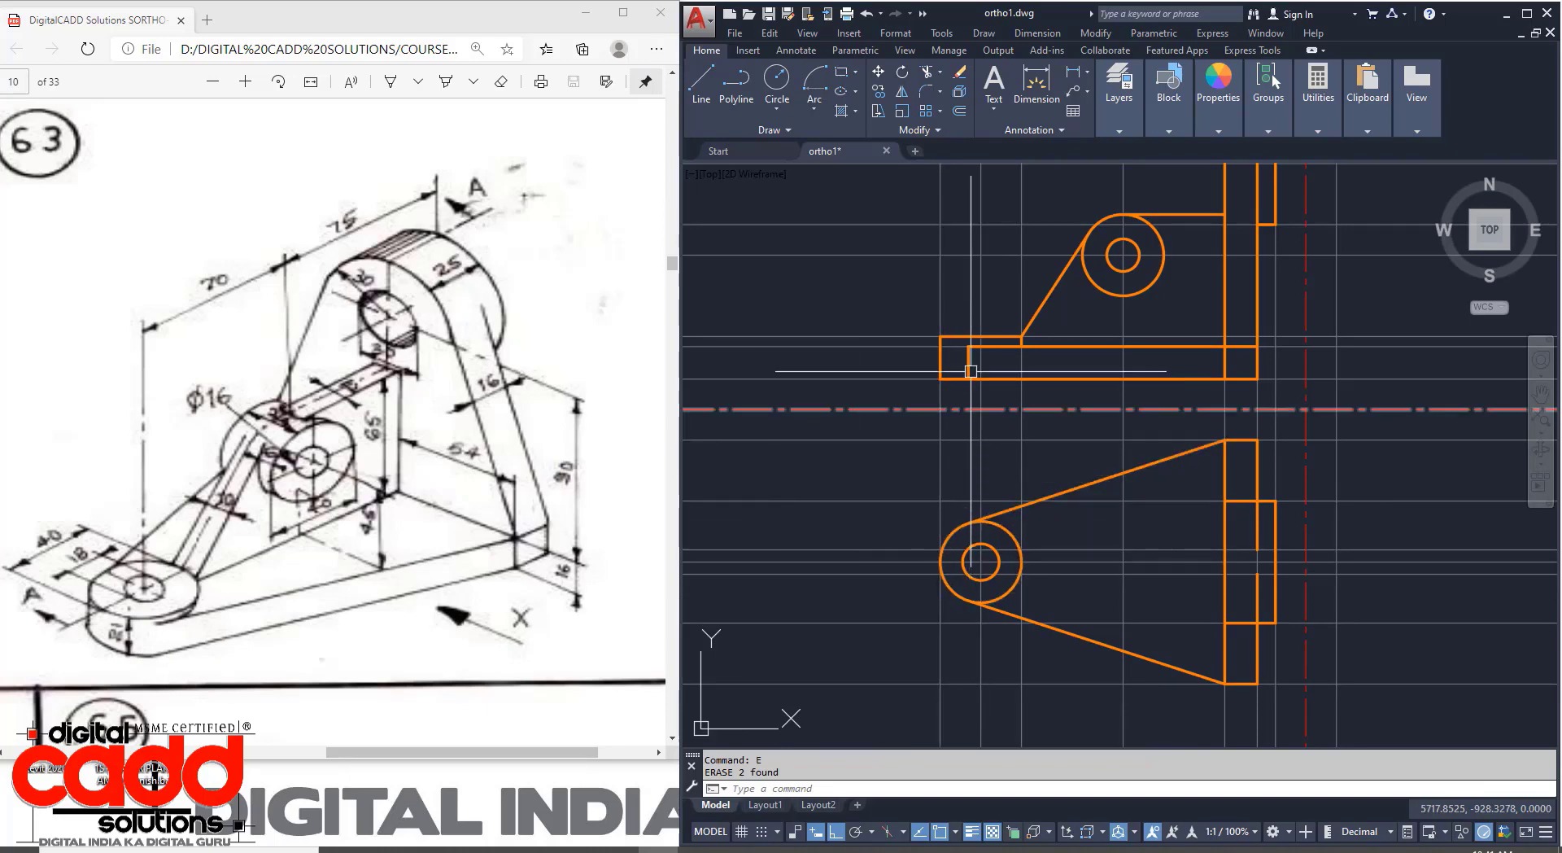
middle_click_drag(1016, 601, 952, 587)
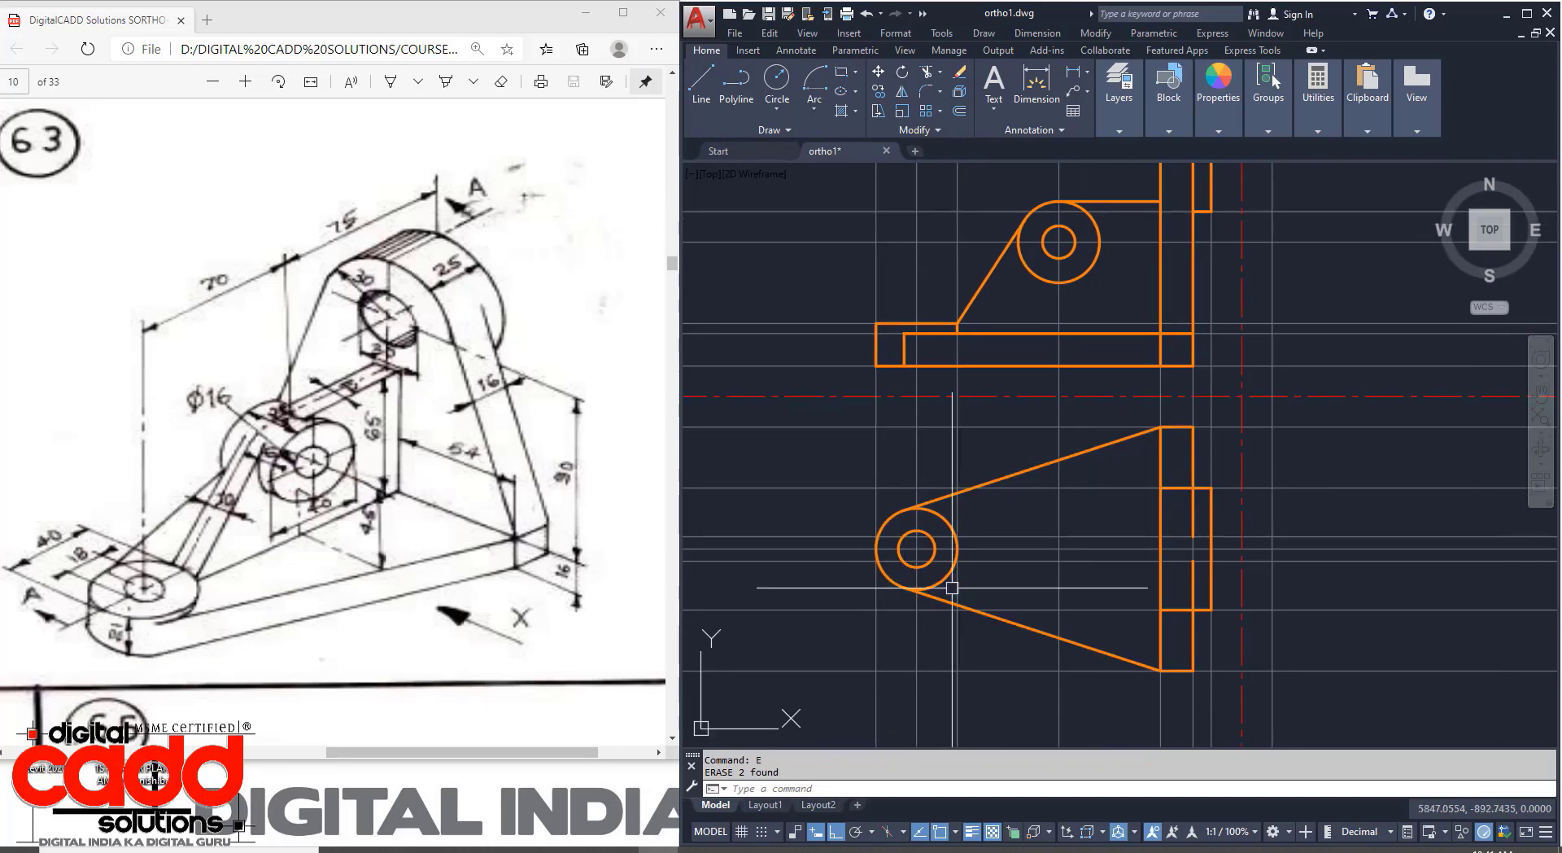
middle_click_drag(1204, 397, 1168, 439)
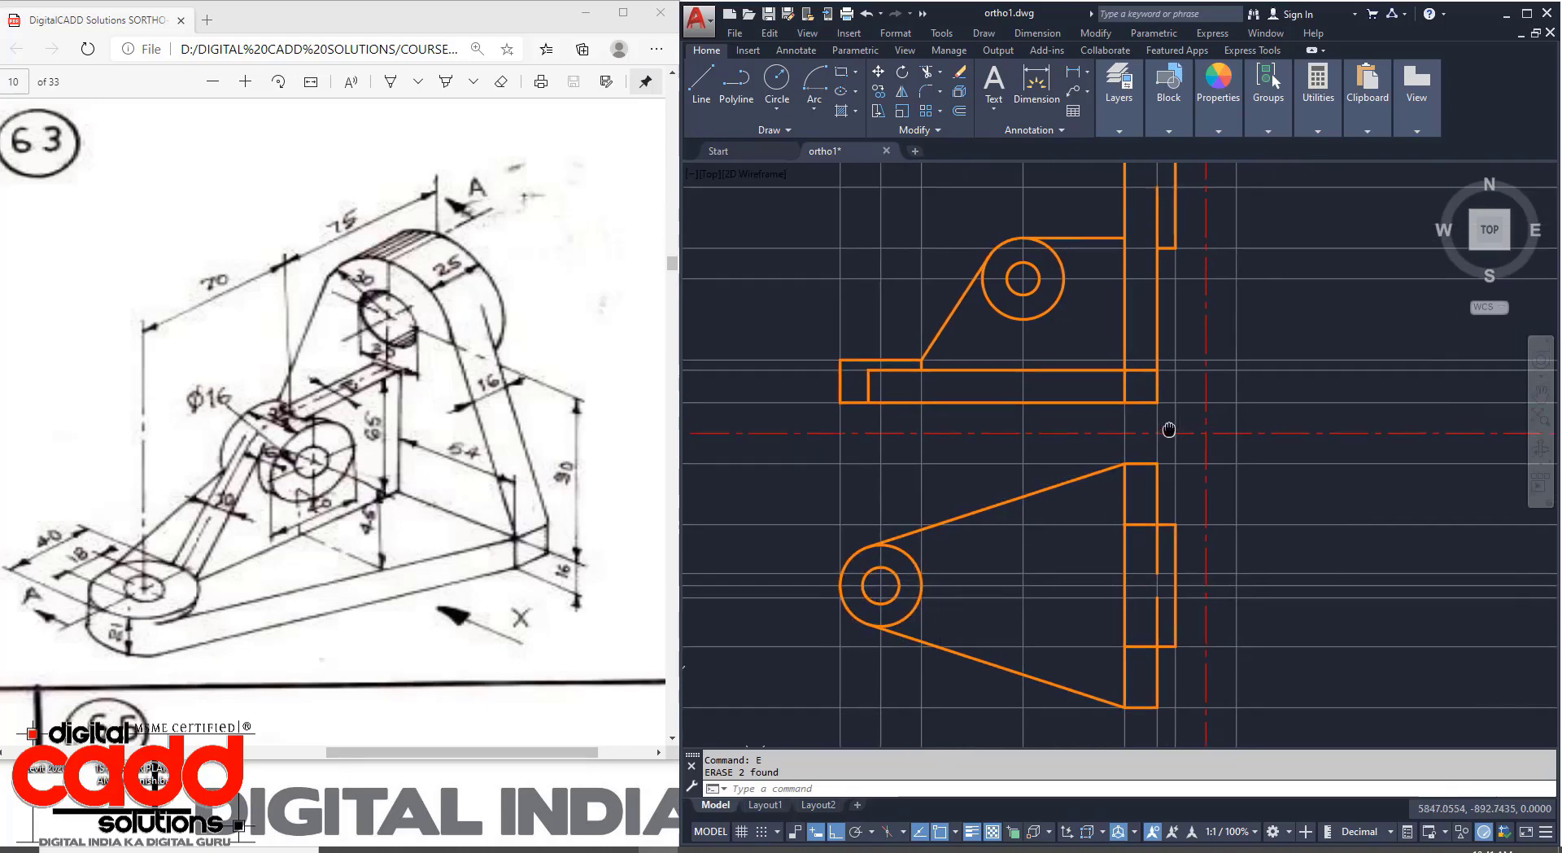
middle_click_drag(1206, 244, 1123, 372)
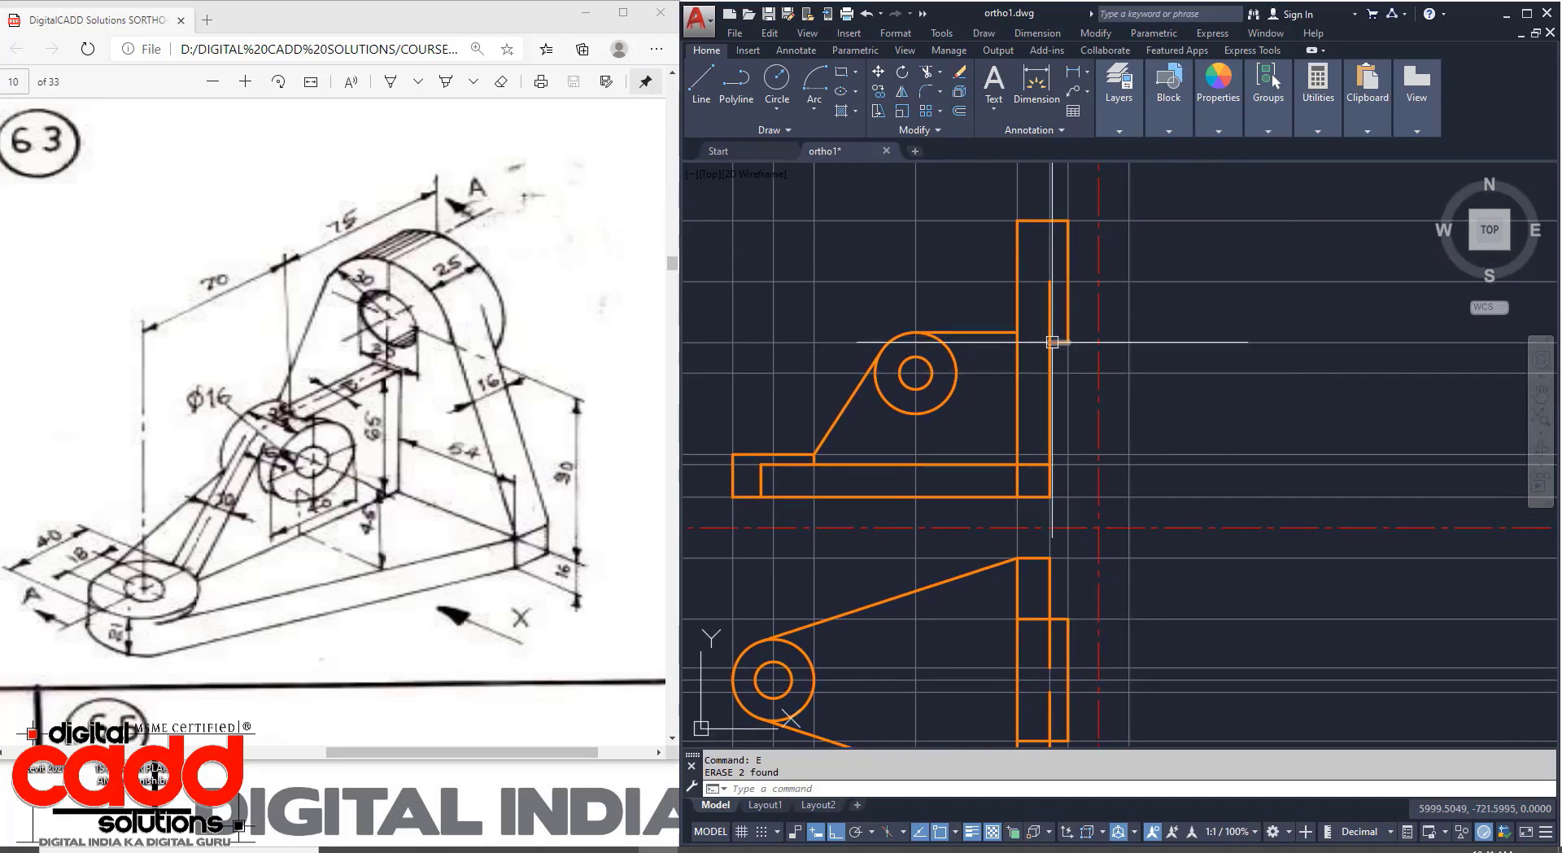
scroll(1011, 354, "down", 2)
middle_click_drag(1011, 453, 1052, 434)
scroll(975, 528, "up", 2)
middle_click_drag(960, 546, 981, 608)
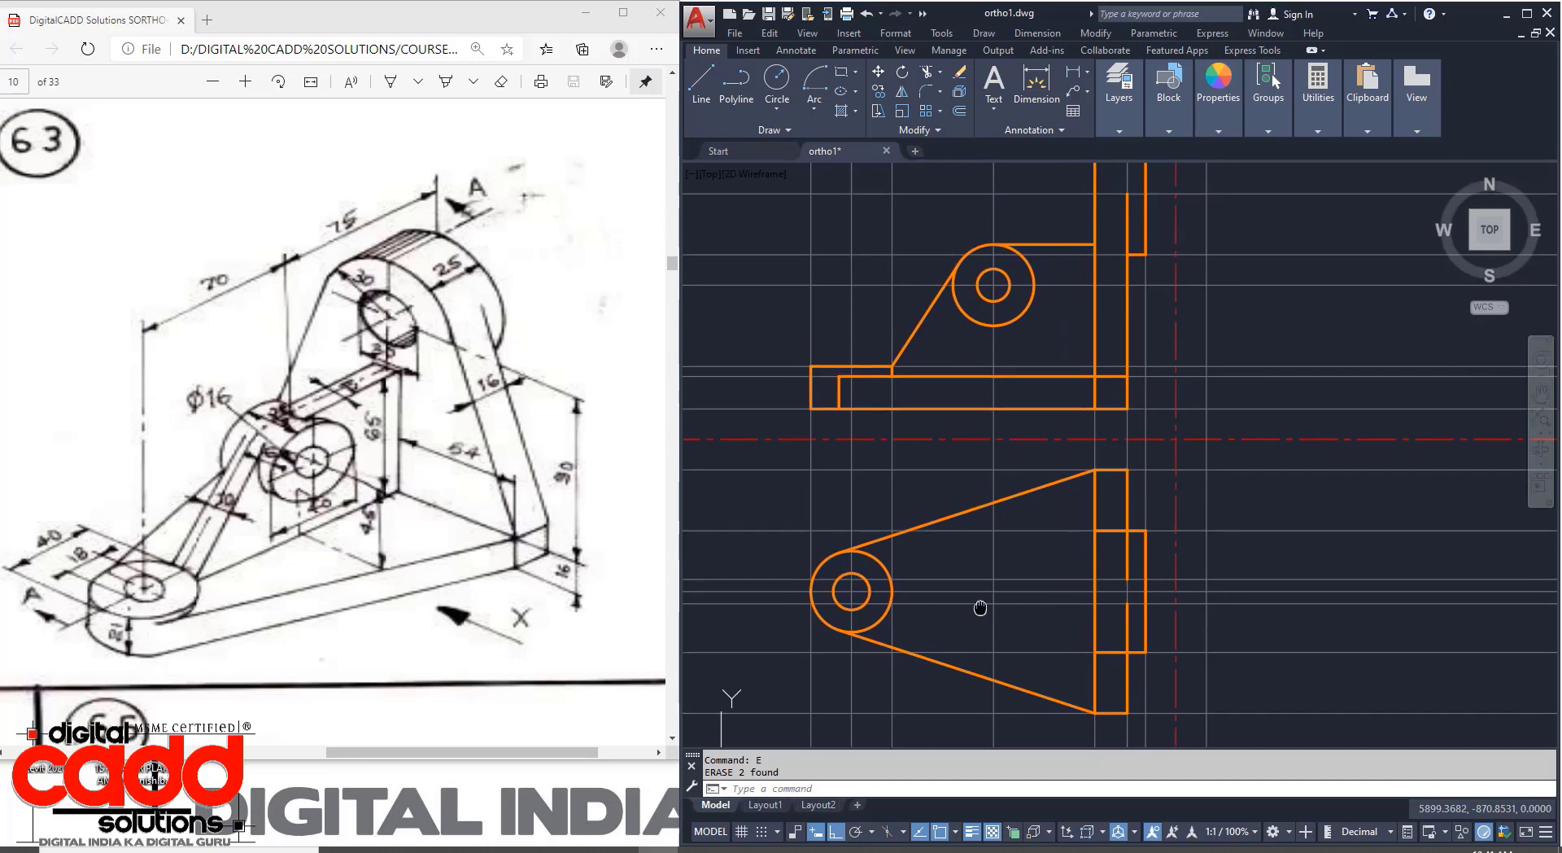
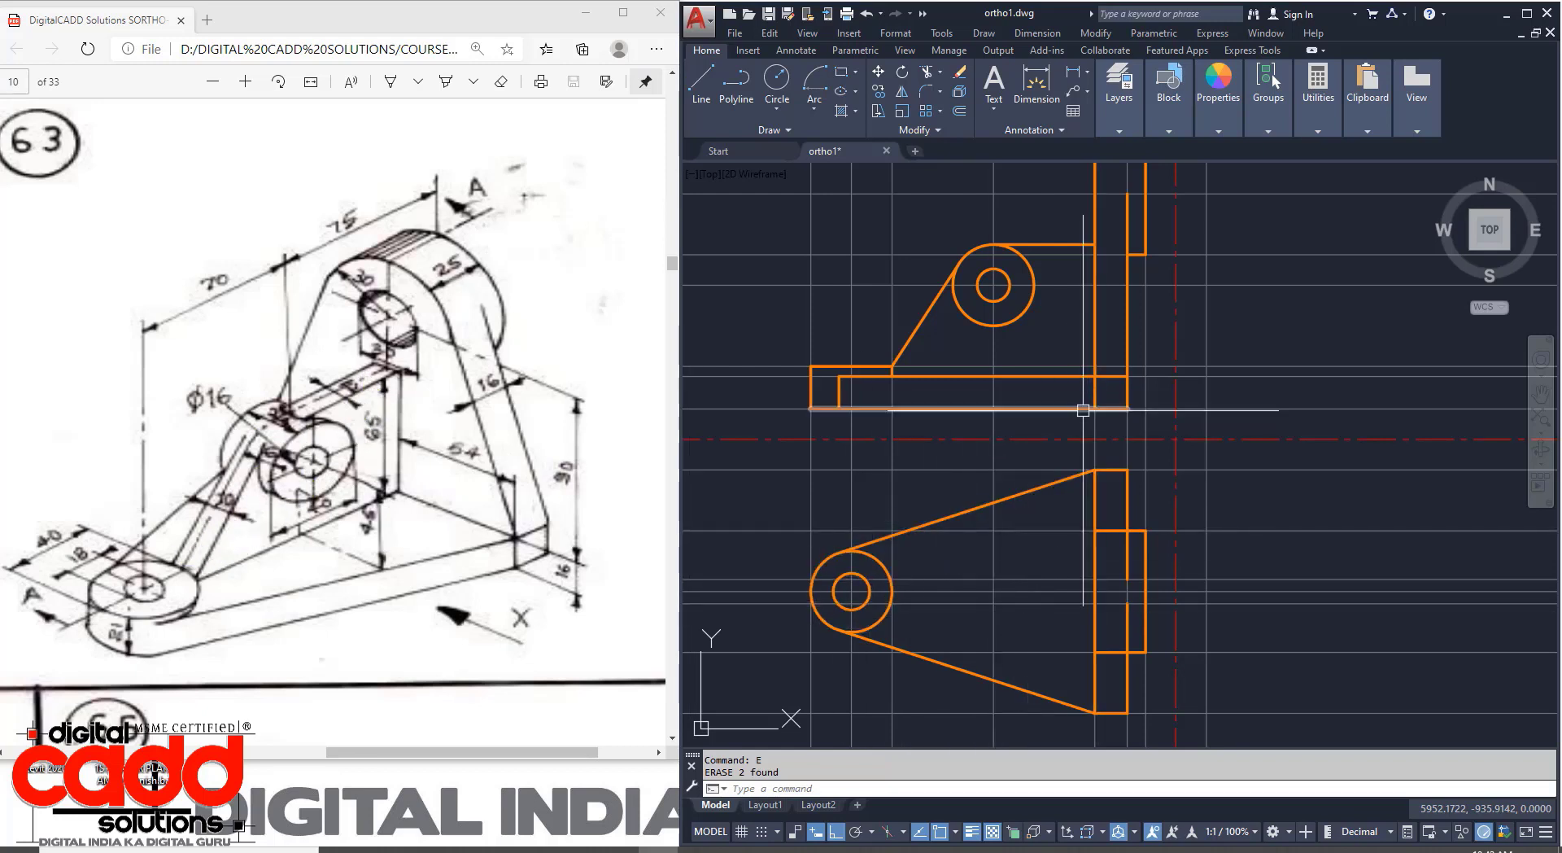
Make 04.projection Lines the current layer.
left_click(1118, 130)
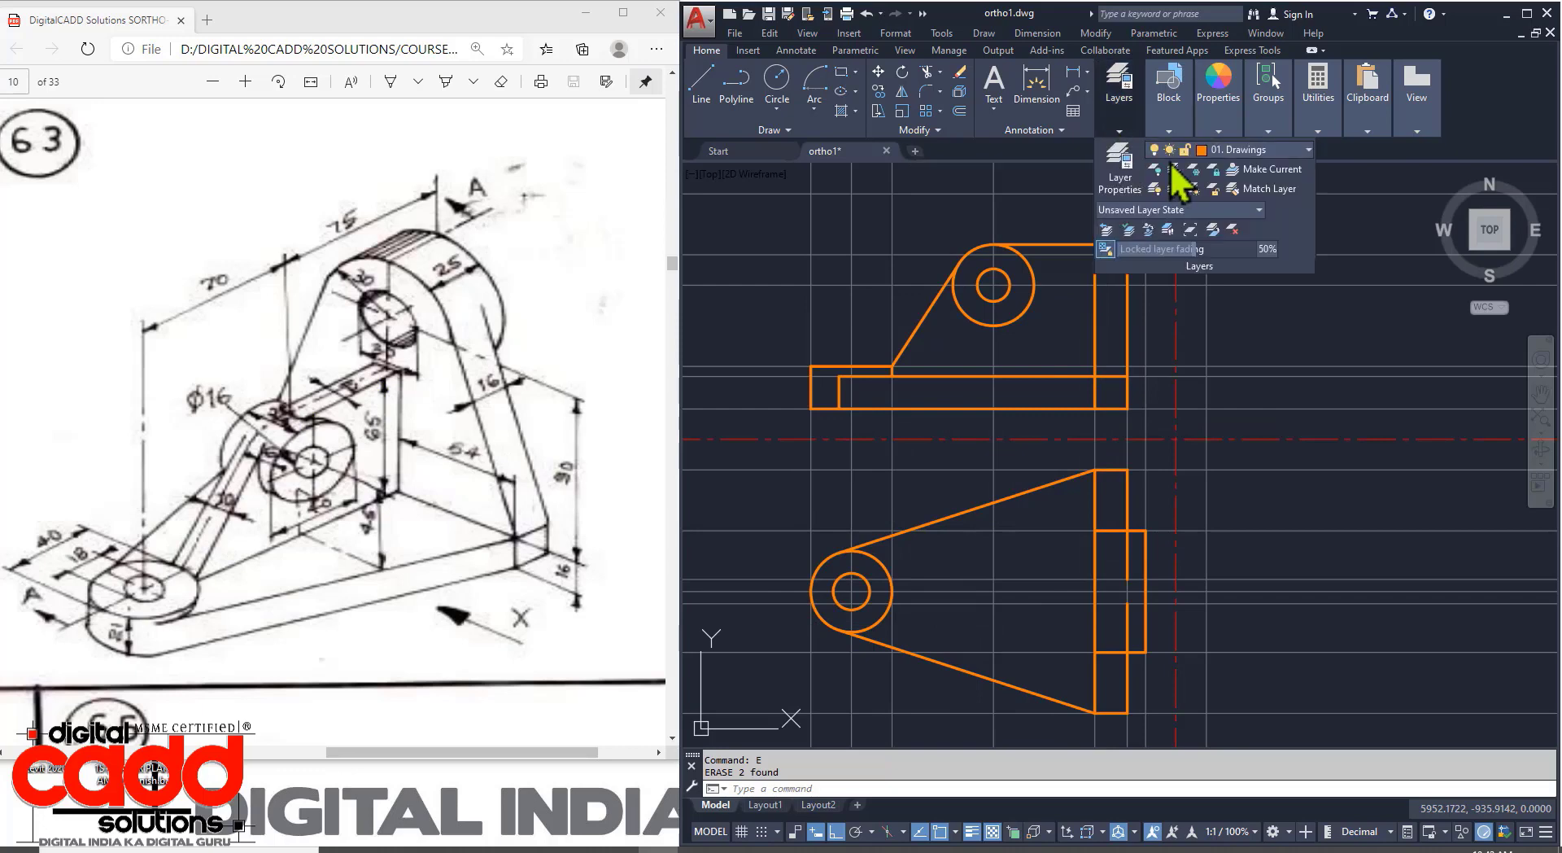
left_click(1220, 155)
left_click(1257, 268)
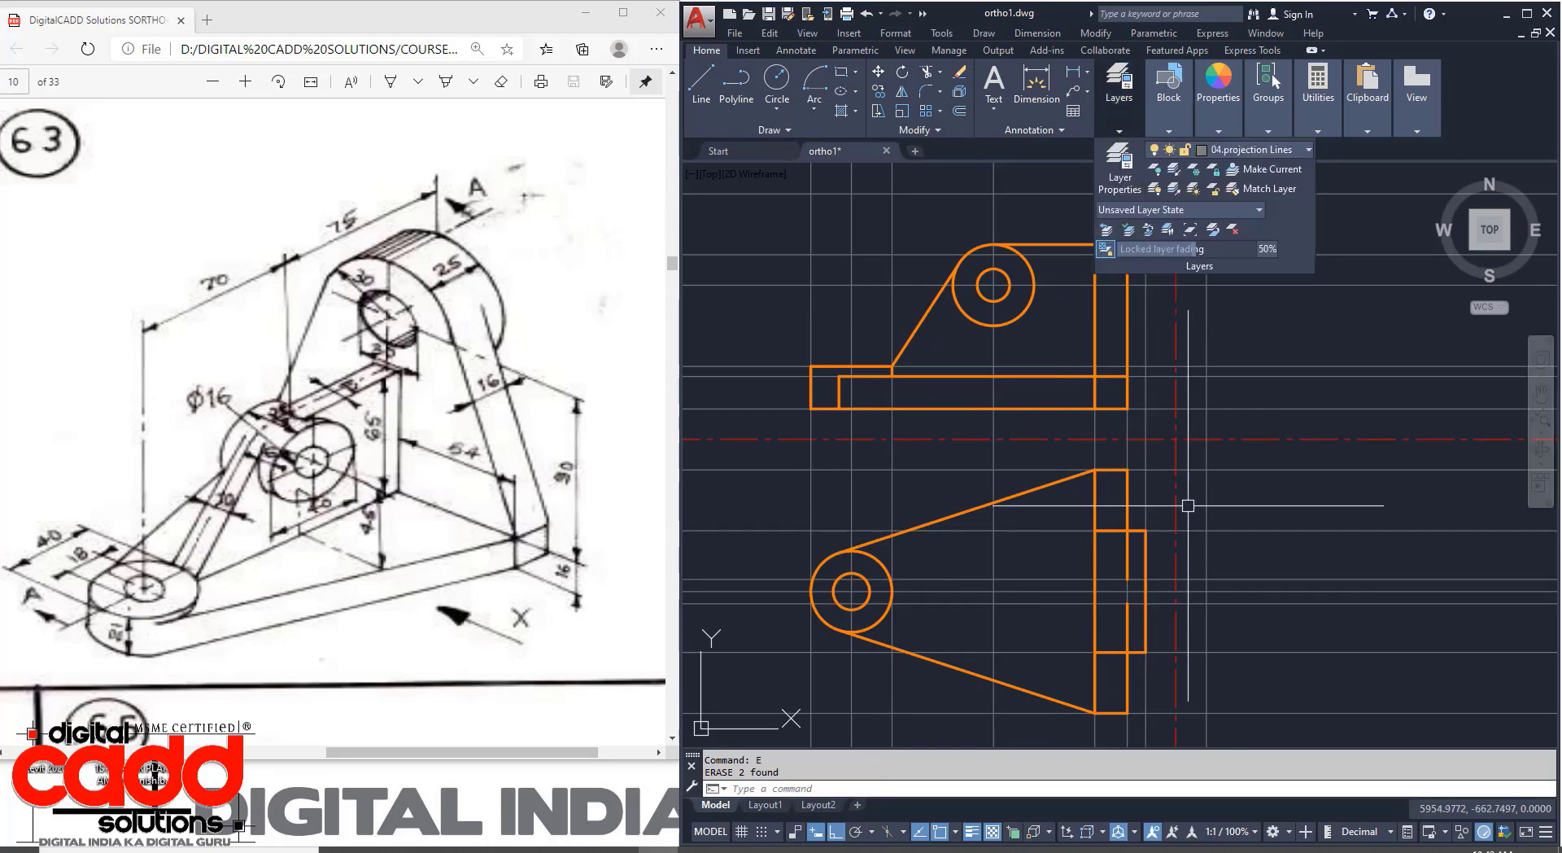
Project vertical rays down from the right and left quadrants of the front view's middle boss circle into the top view.
type("ray")
key("Return")
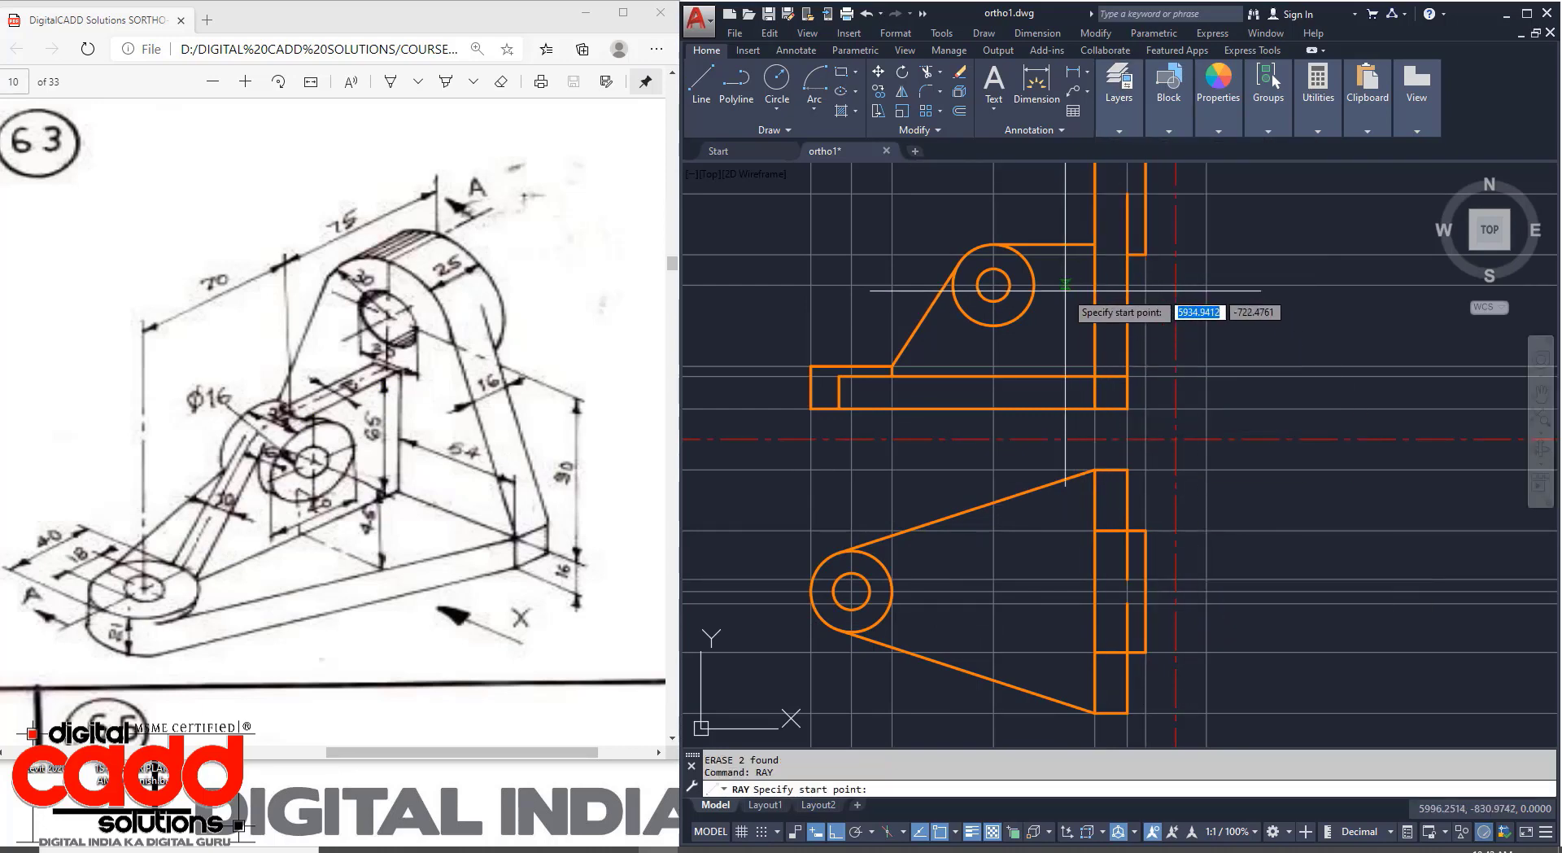
left_click(1033, 286)
left_click(1032, 335)
key("Return")
key("Return")
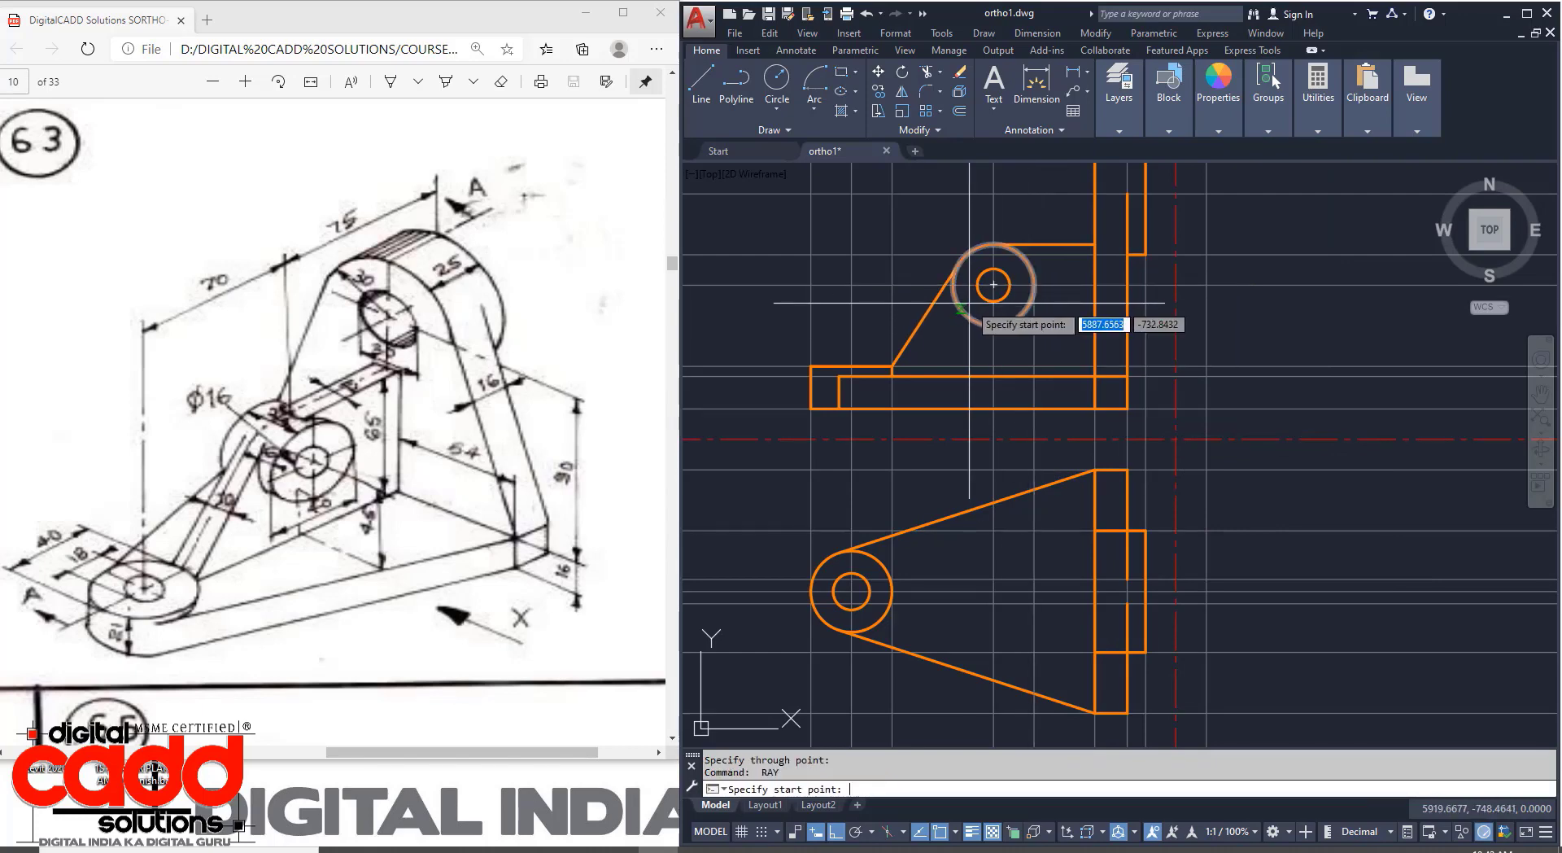
left_click(952, 285)
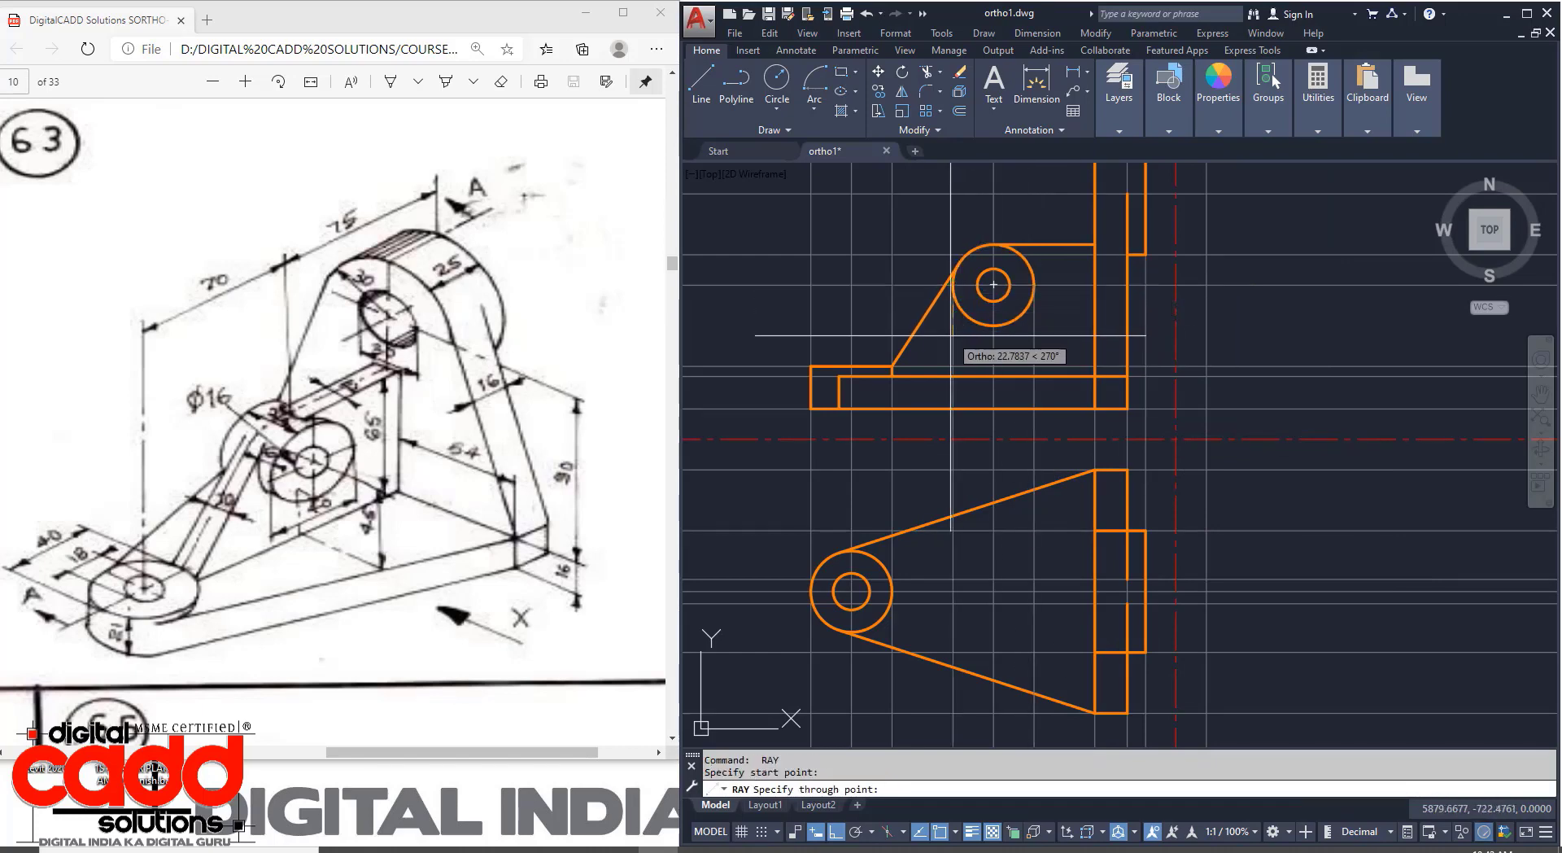
left_click(952, 342)
key("Return")
Offset the top view's horizontal centre projection line by 12 to both sides to mark the middle boss's width.
scroll(1040, 612, "up", 4)
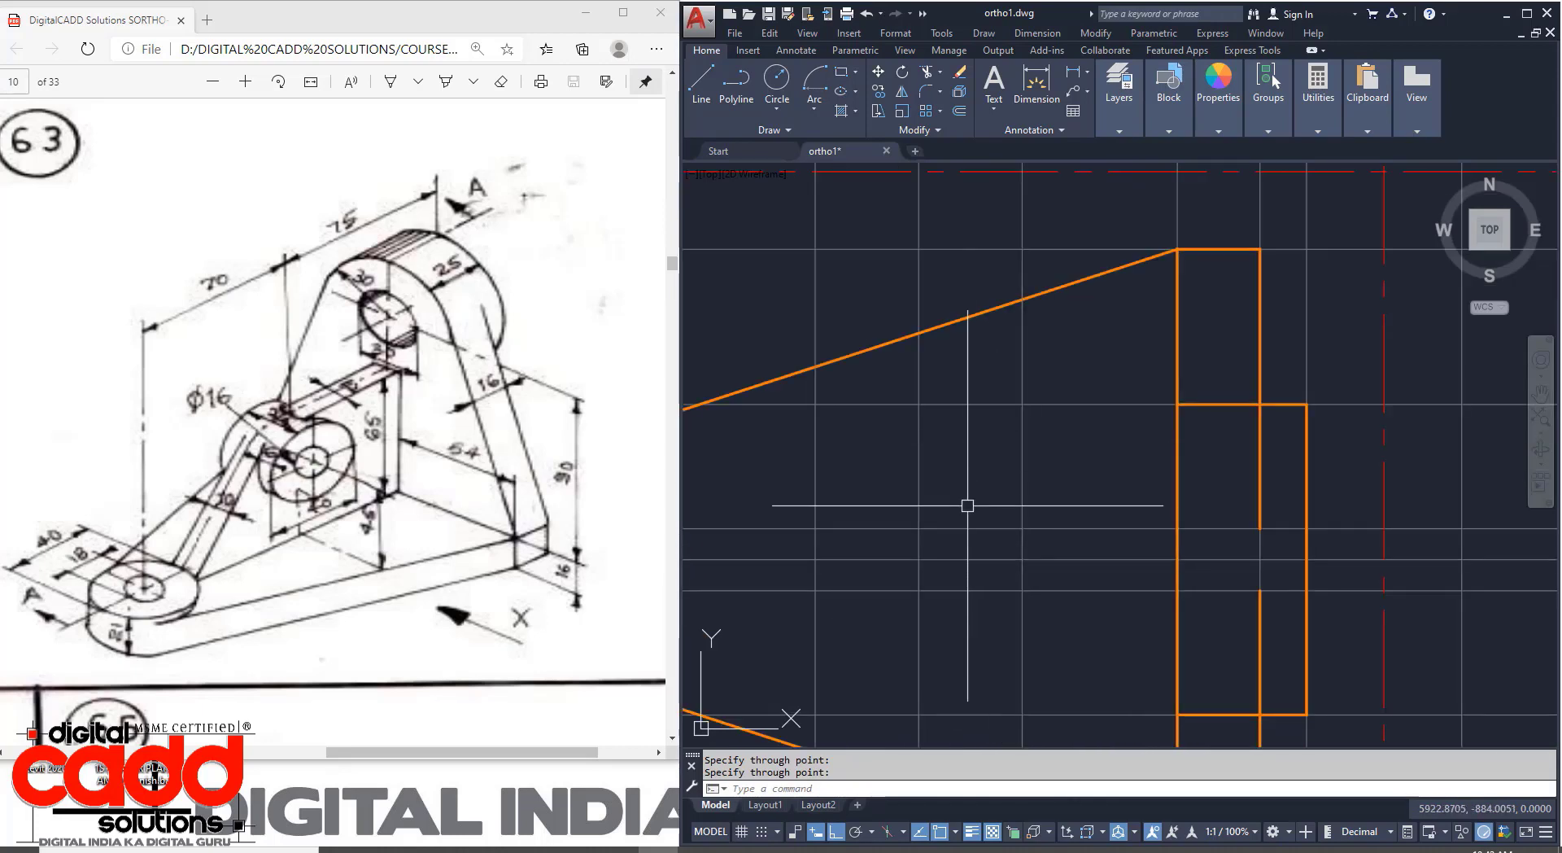
type("o")
key("Return")
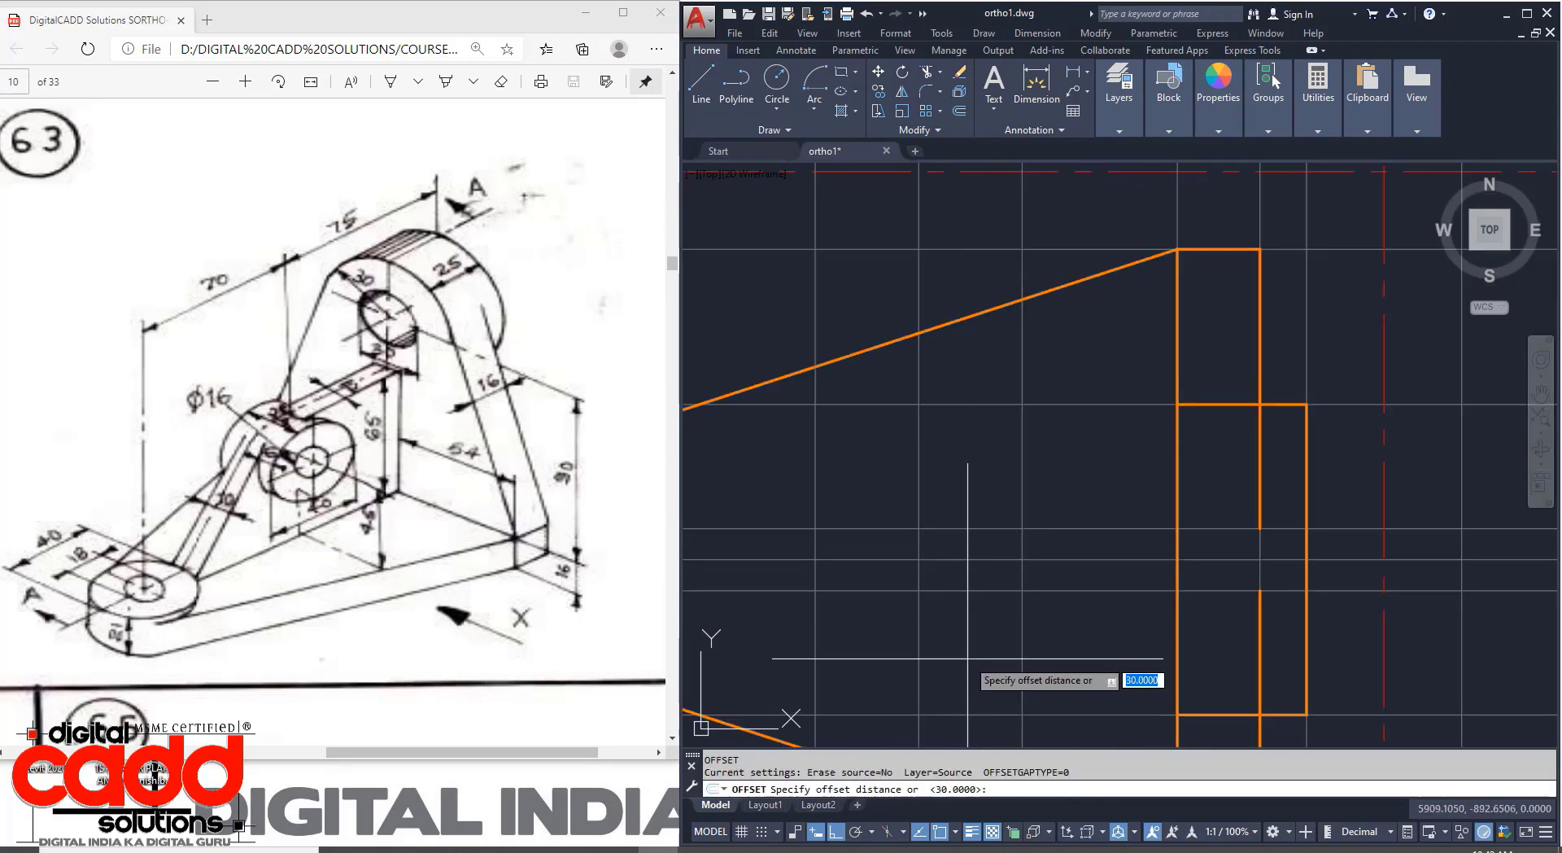
type("12")
key("Return")
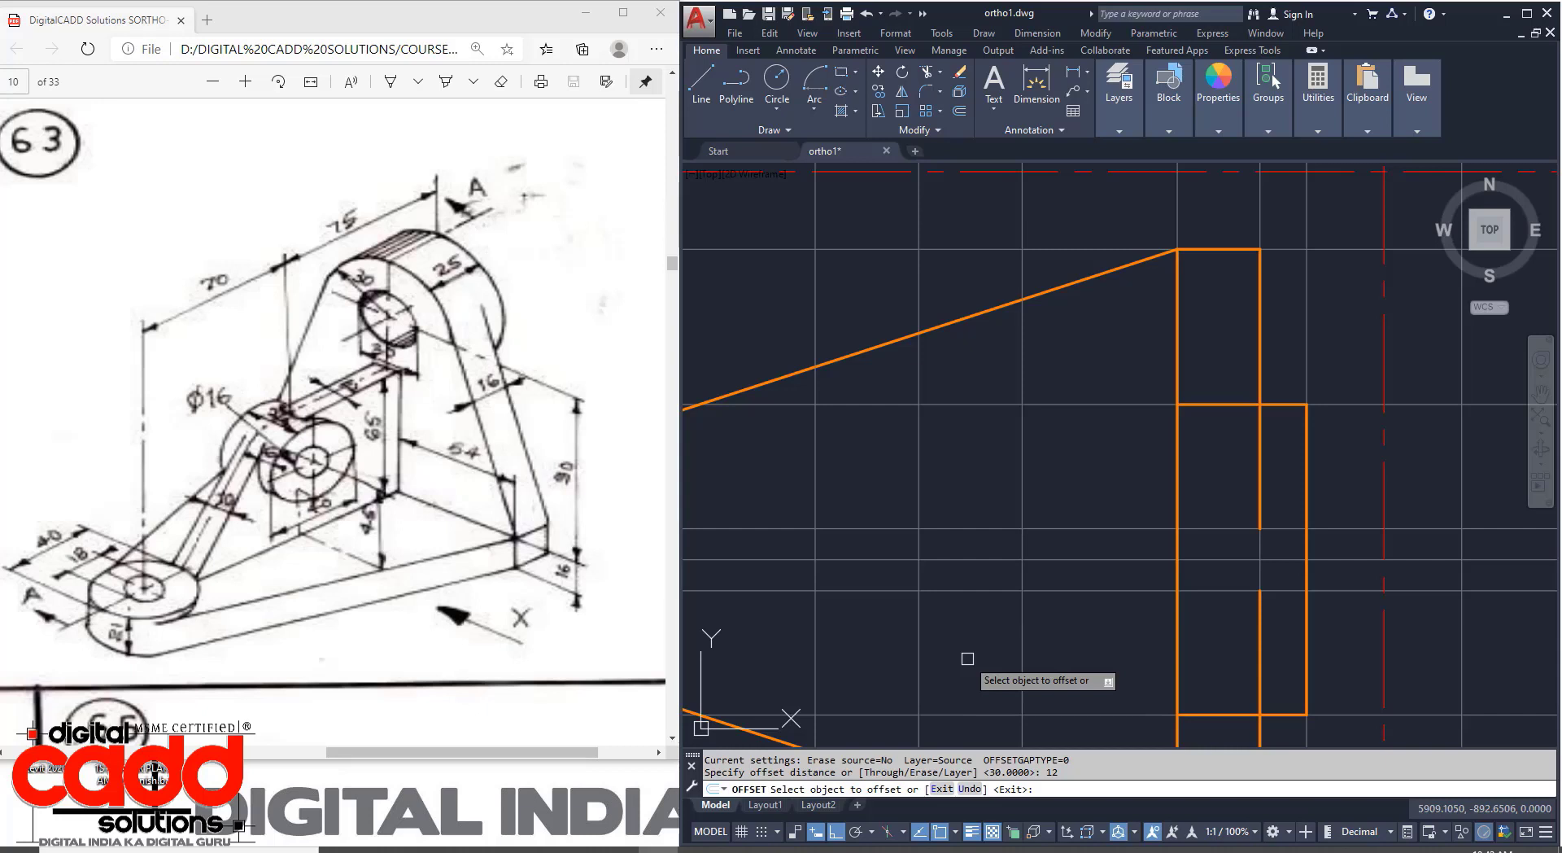
left_click(968, 559)
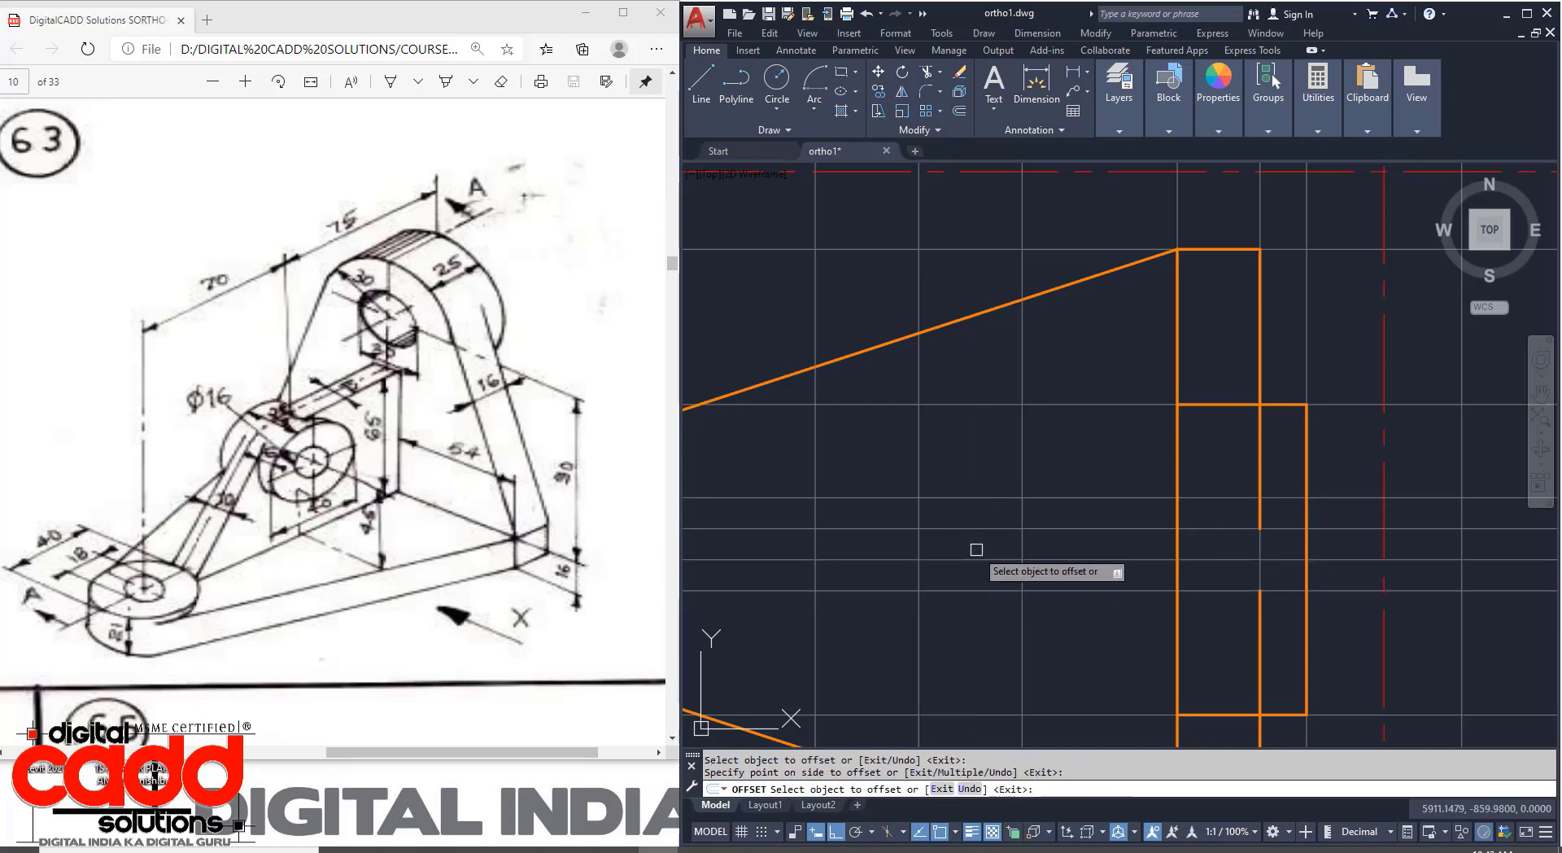
left_click(981, 585)
left_click(1088, 590)
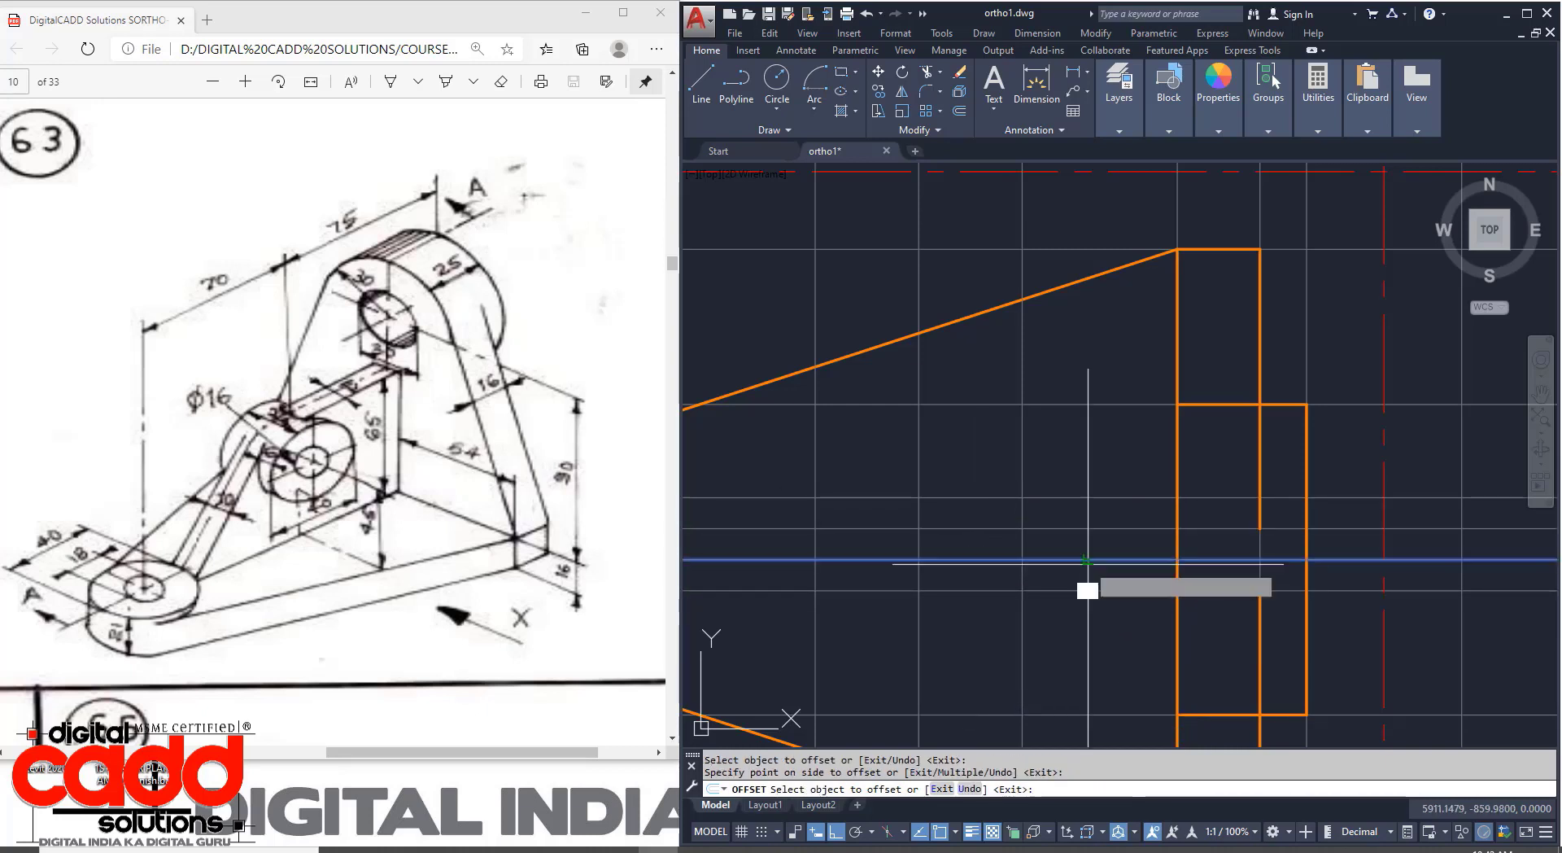
left_click(1081, 665)
key("Return")
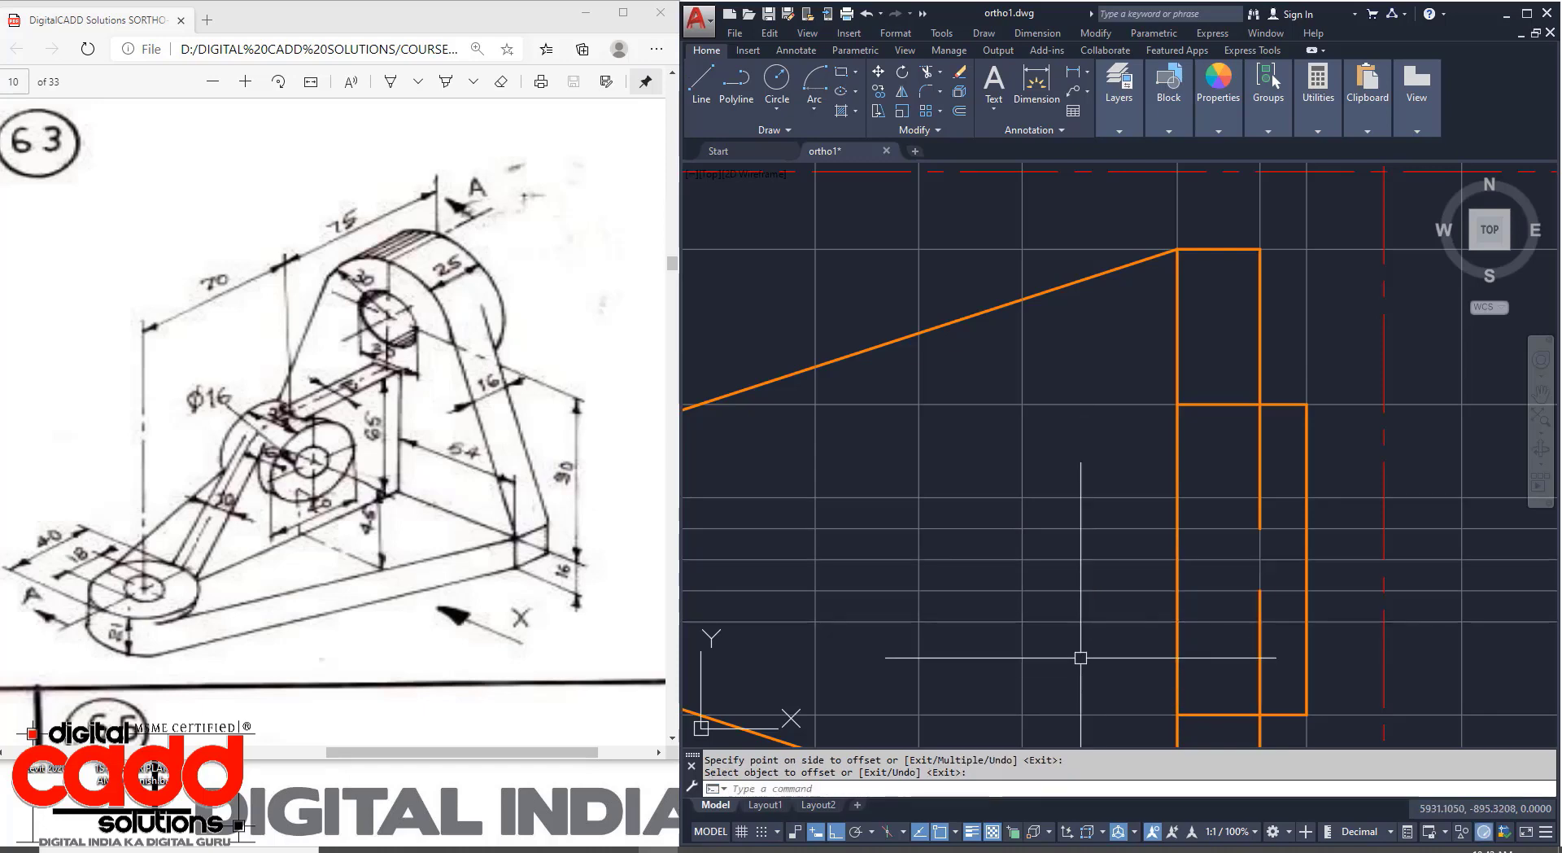
Make 01. Drawings the current layer.
left_click(1127, 115)
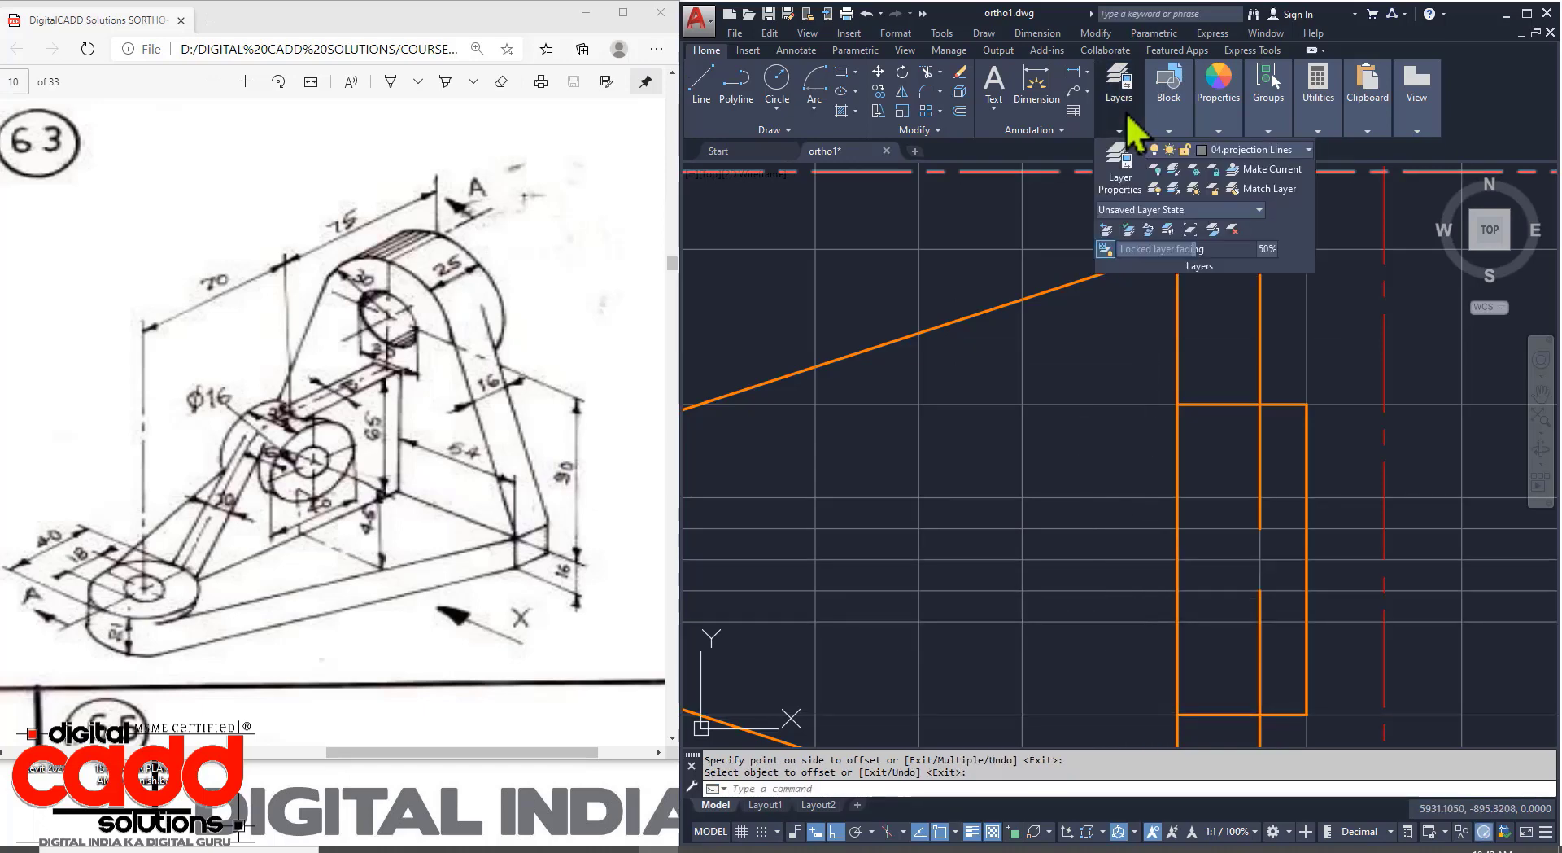
left_click(1238, 151)
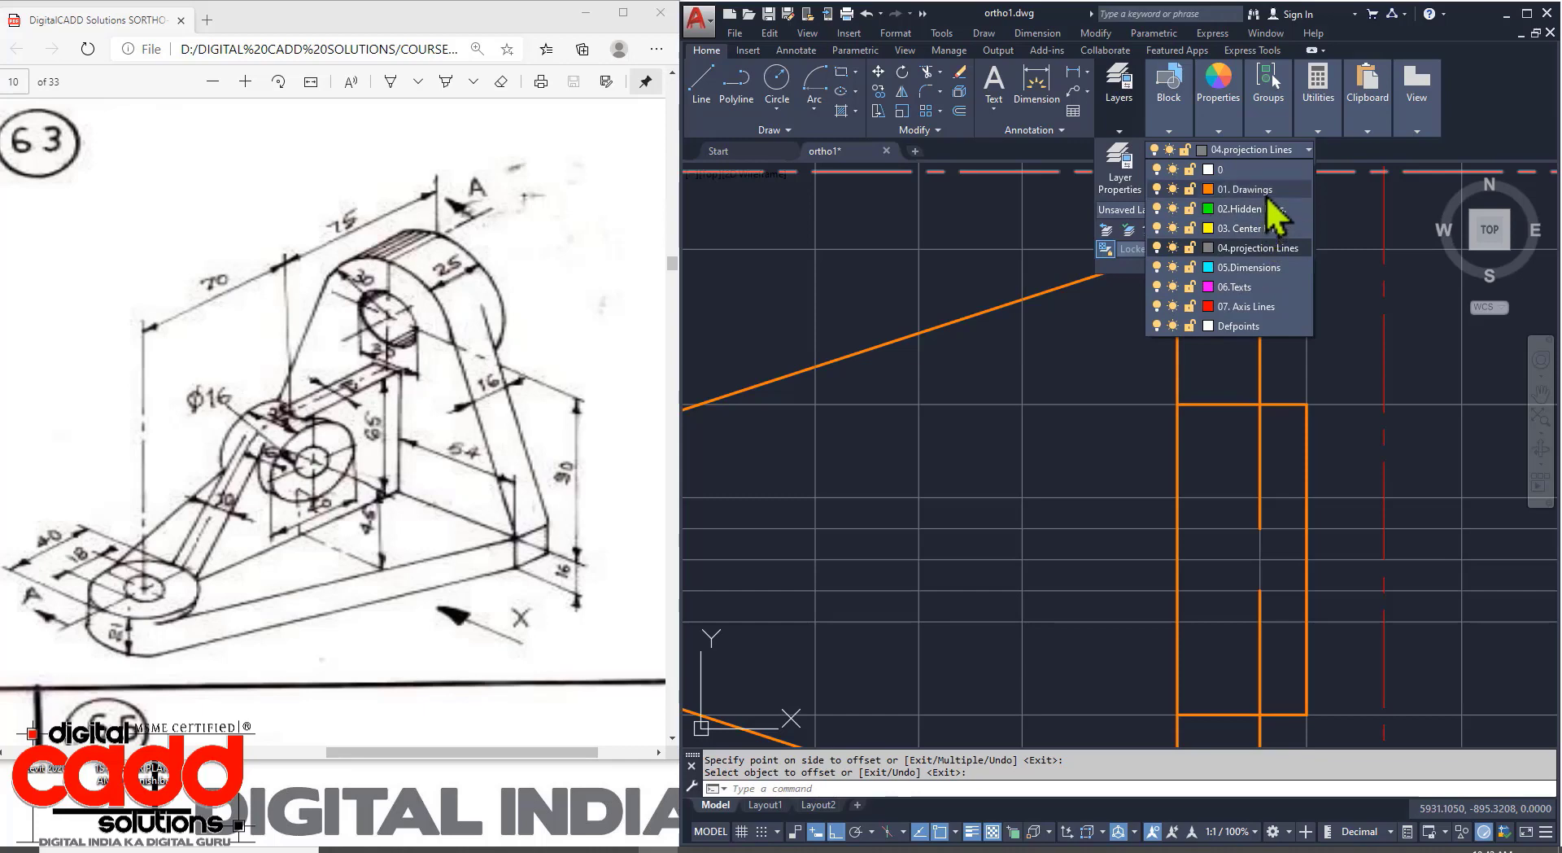
left_click(1265, 192)
Draw the middle boss's 40 by 24 rectangular outline in the top view along the projection line intersections.
left_click(700, 83)
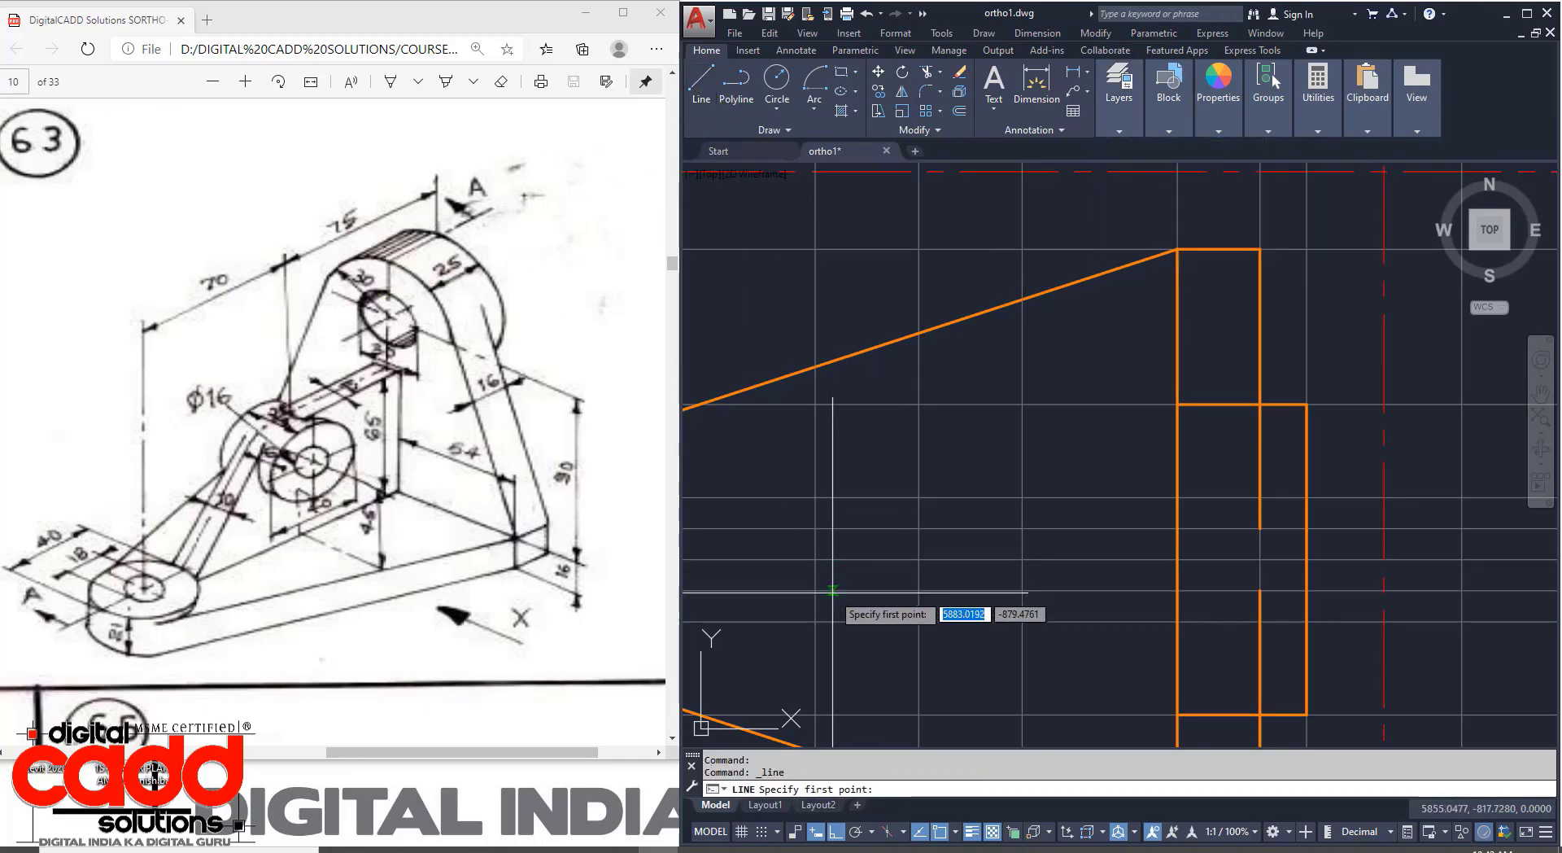
left_click(816, 622)
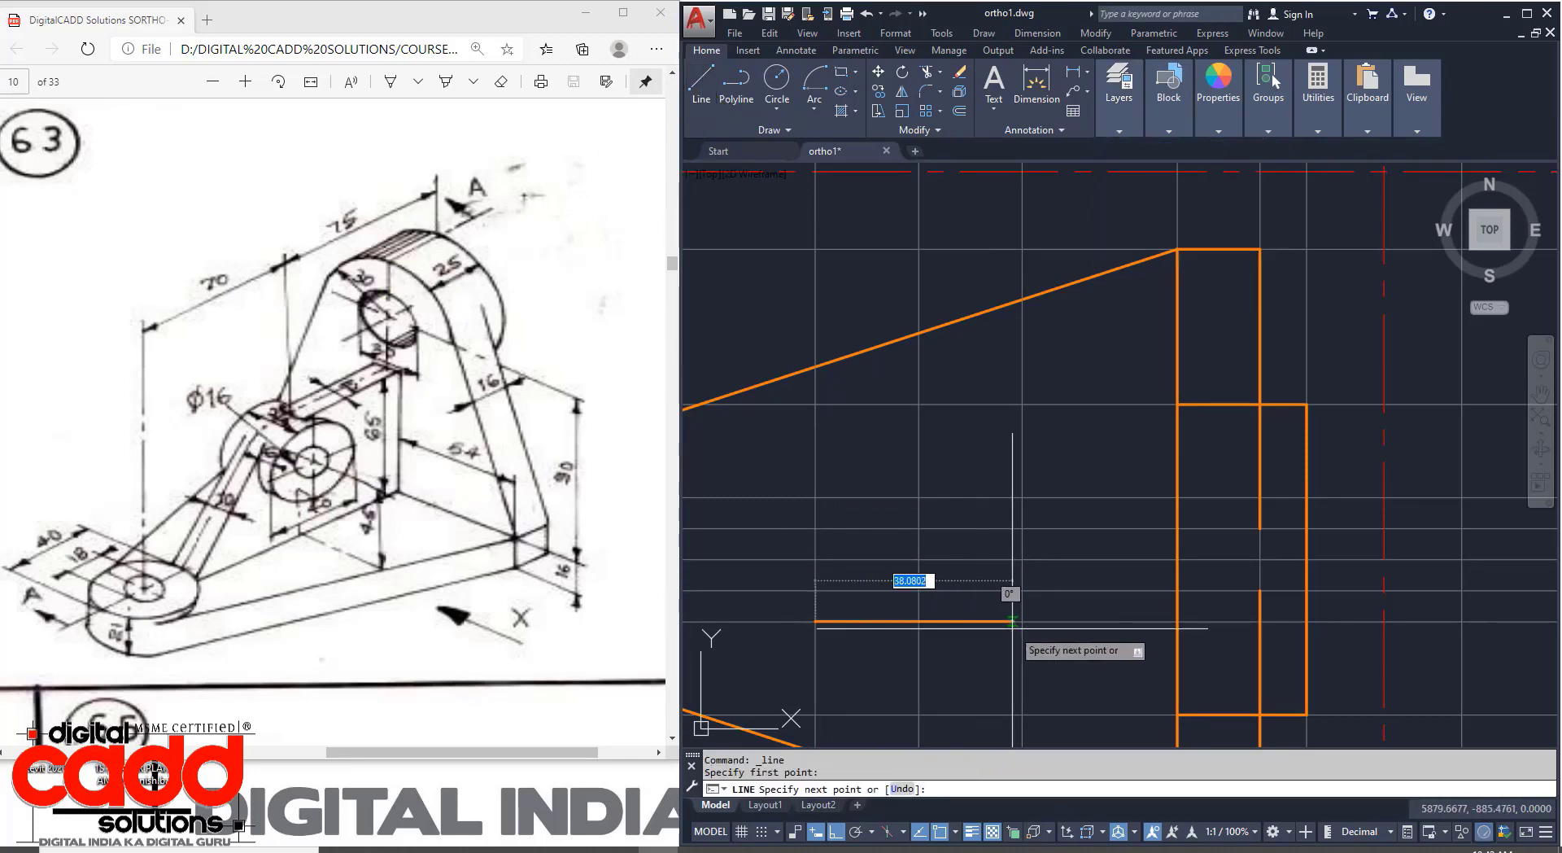
left_click(1022, 622)
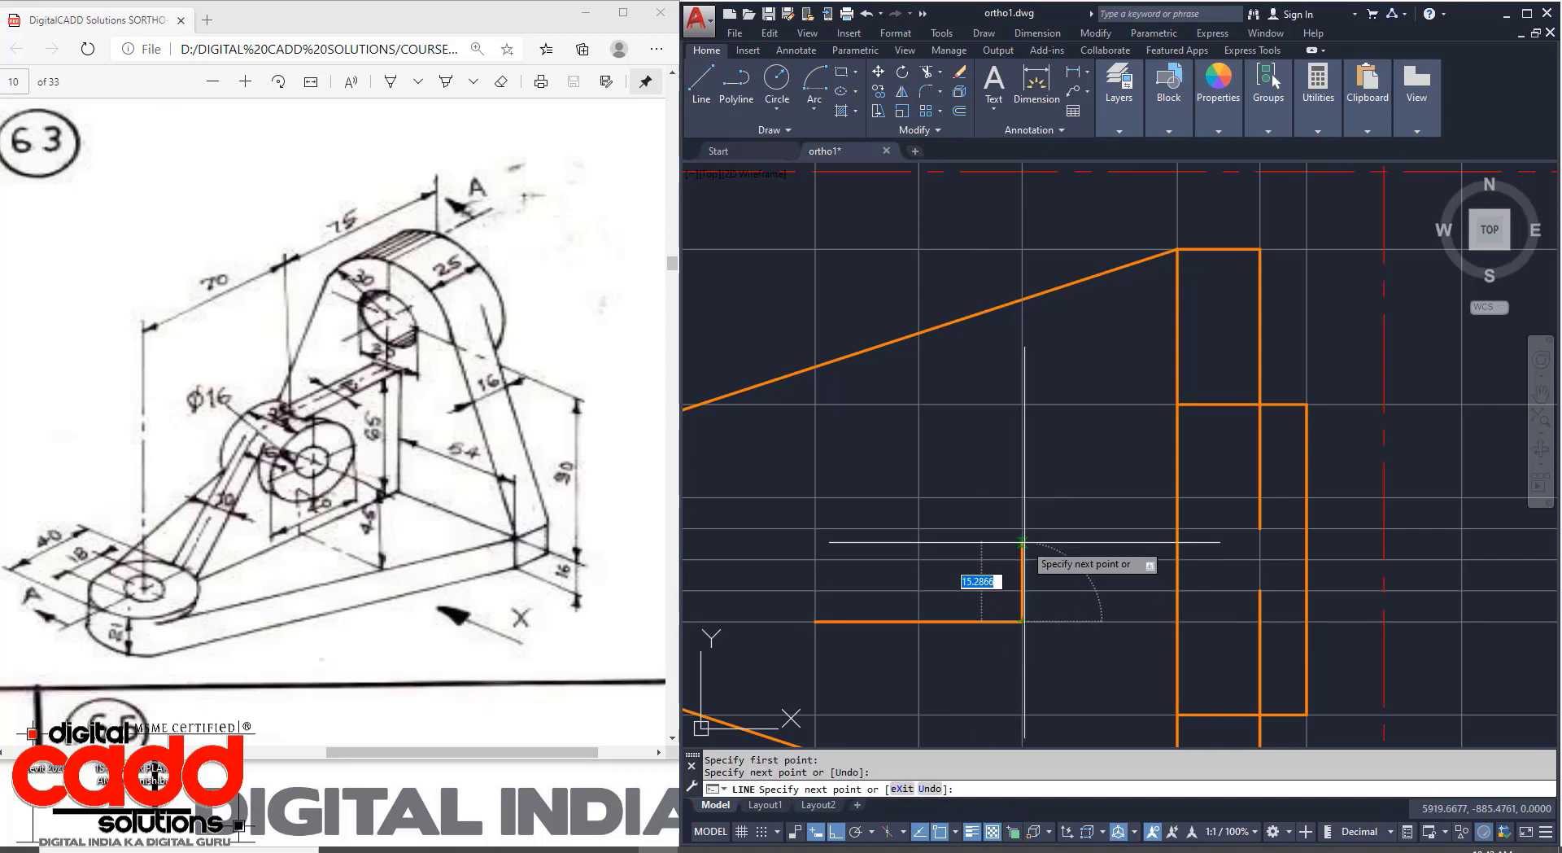
left_click(1022, 496)
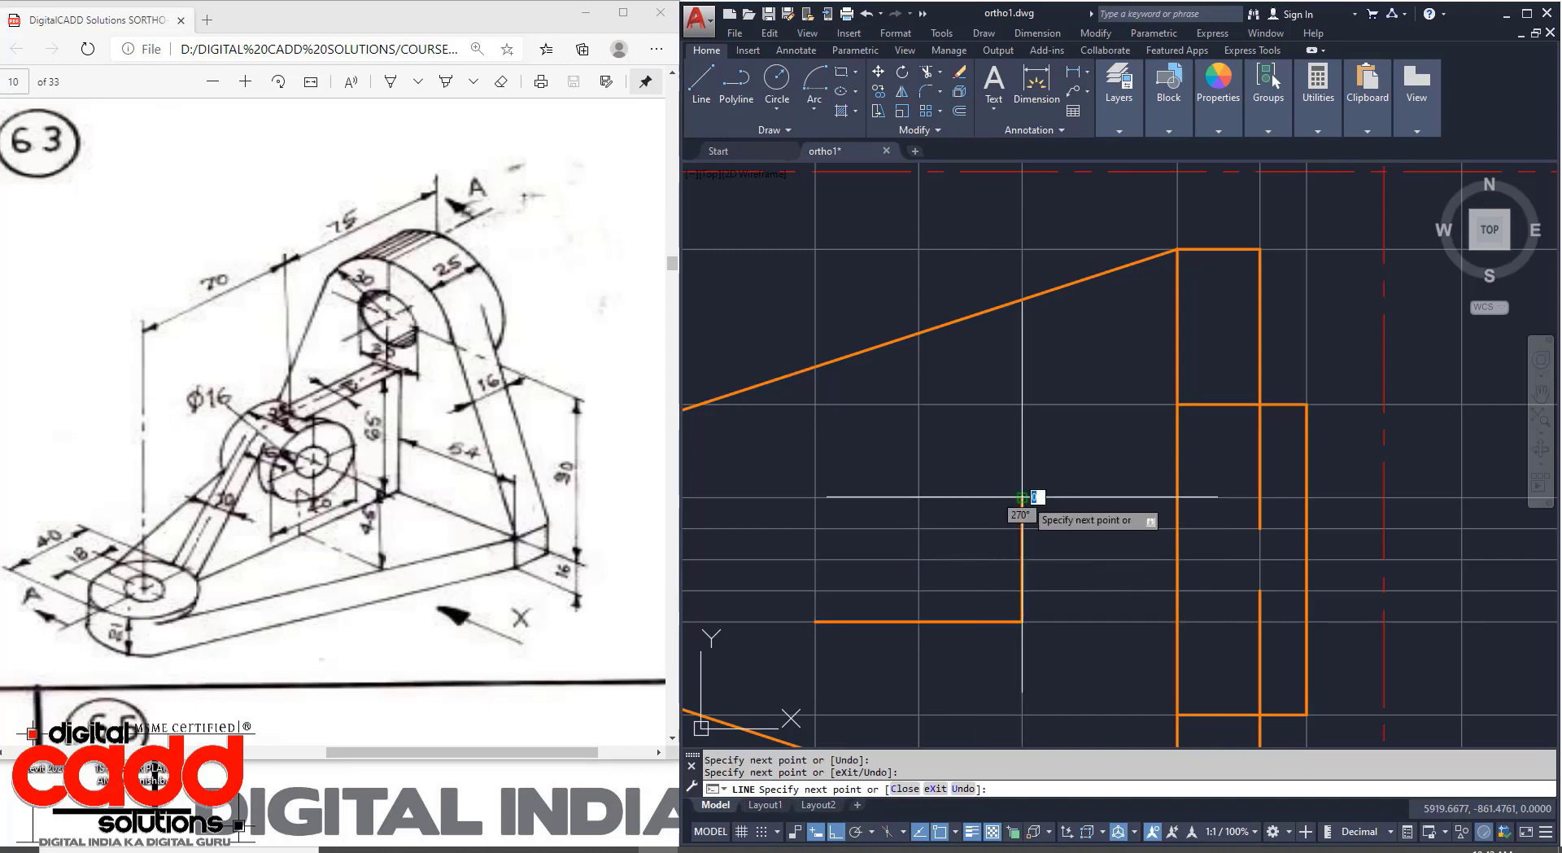
left_click(816, 496)
left_click(816, 621)
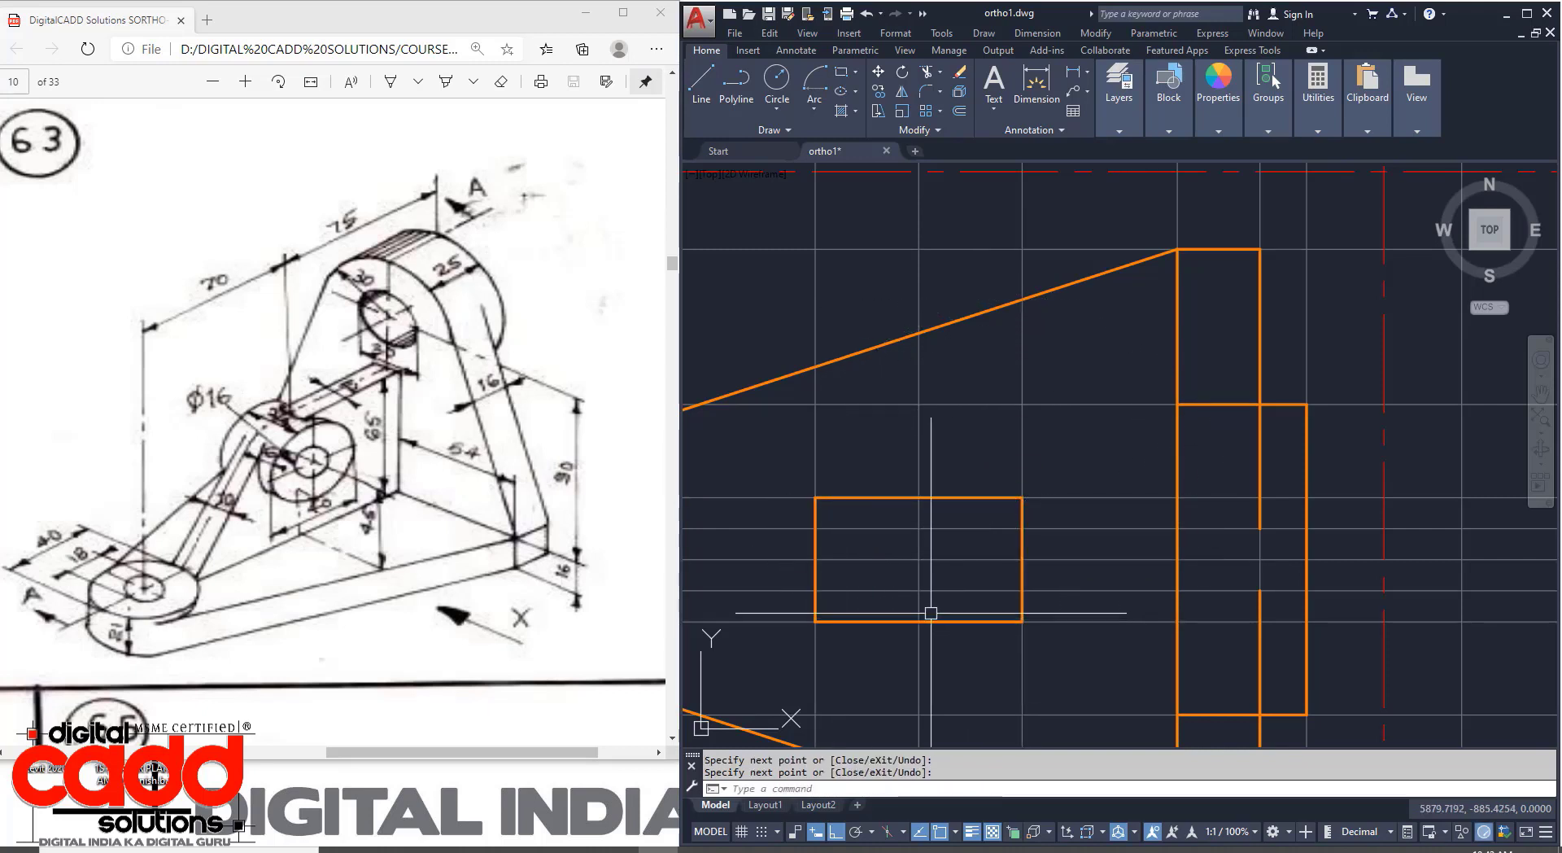
key("Return")
Draw the rib's upper edge in the top view from the upright to the end boss's outer circle.
scroll(1043, 551, "down", 2)
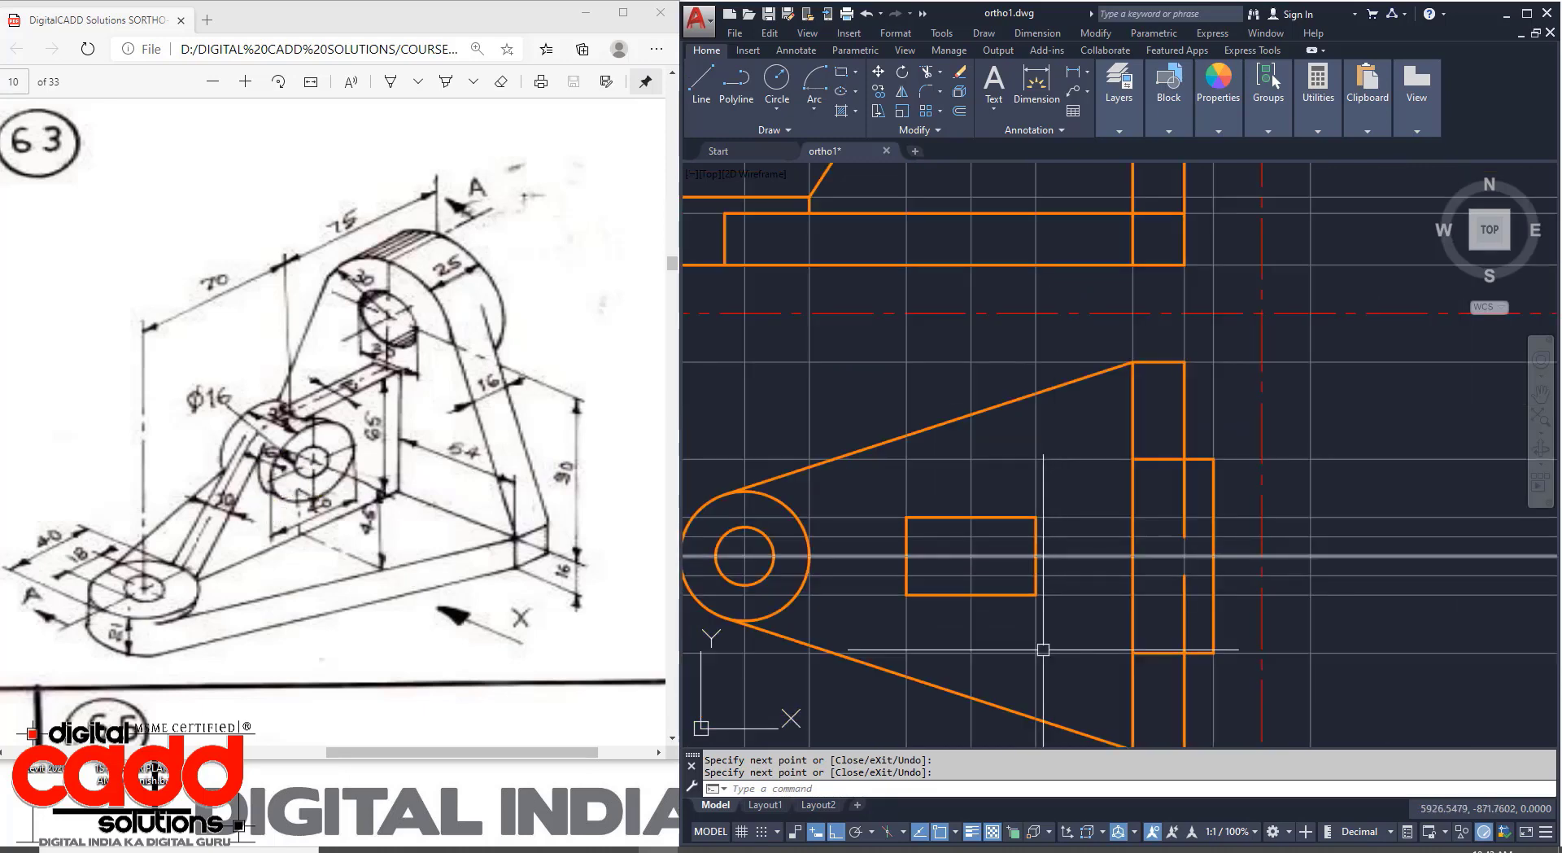
middle_click_drag(1060, 648, 1133, 661)
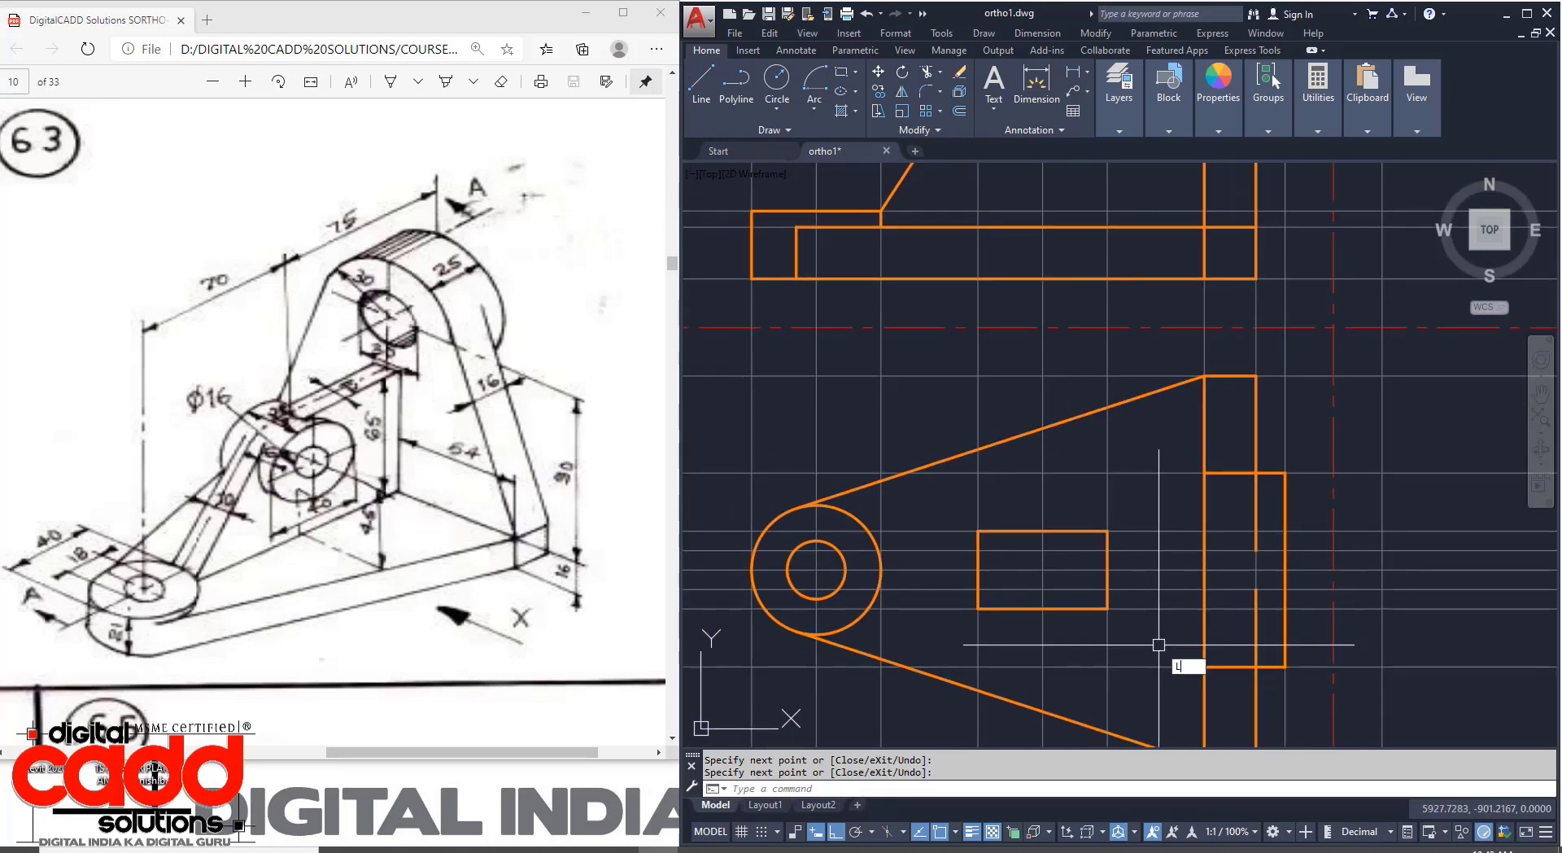
key("Return")
scroll(1186, 606, "up", 2)
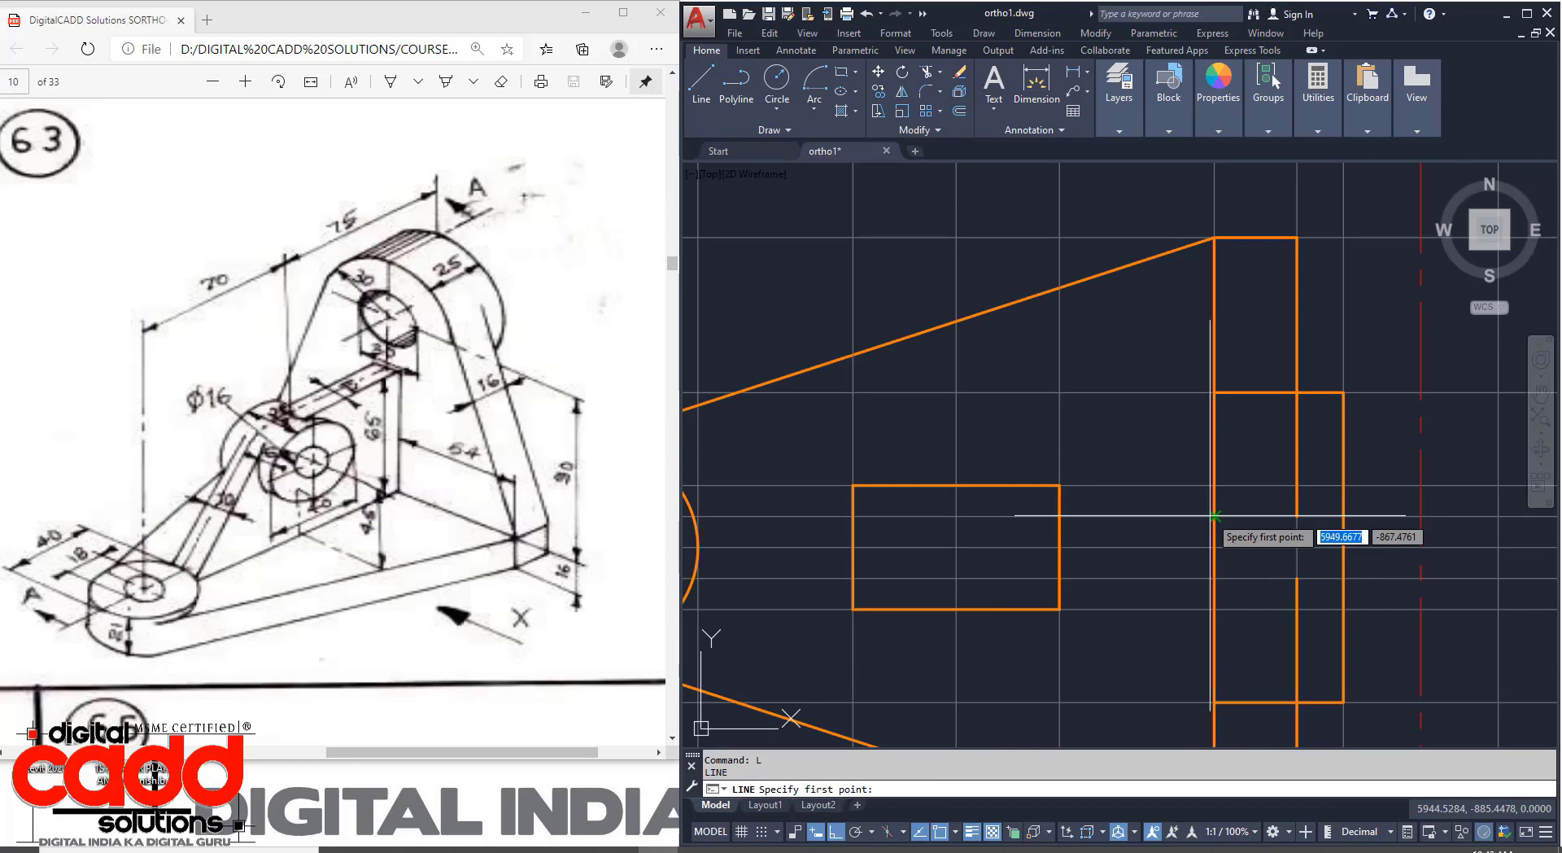
left_click(1215, 515)
scroll(680, 529, "up", 3)
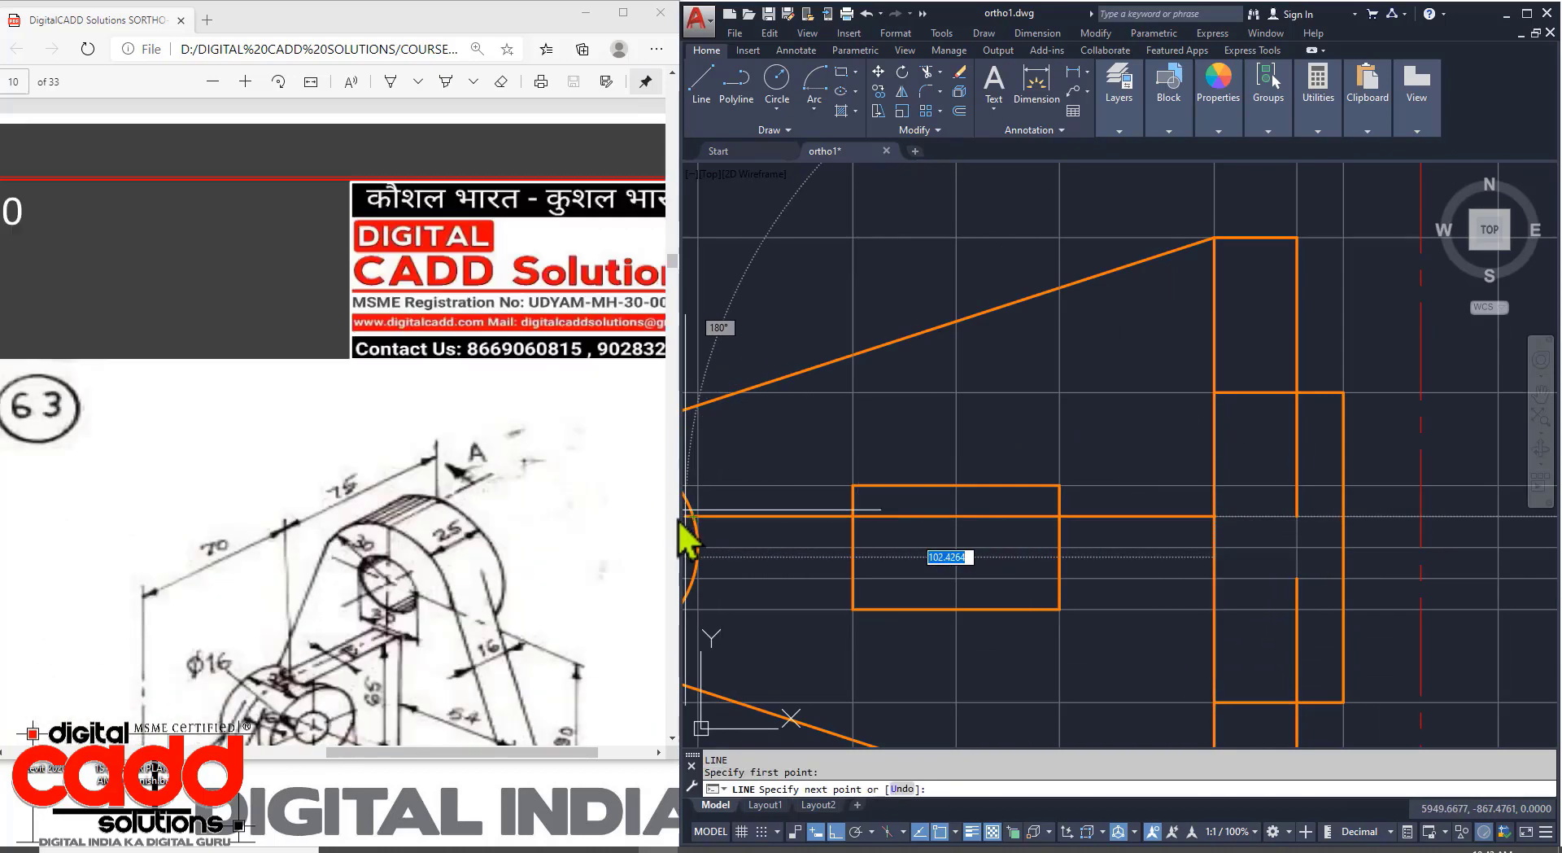
scroll(447, 592, "down", 4)
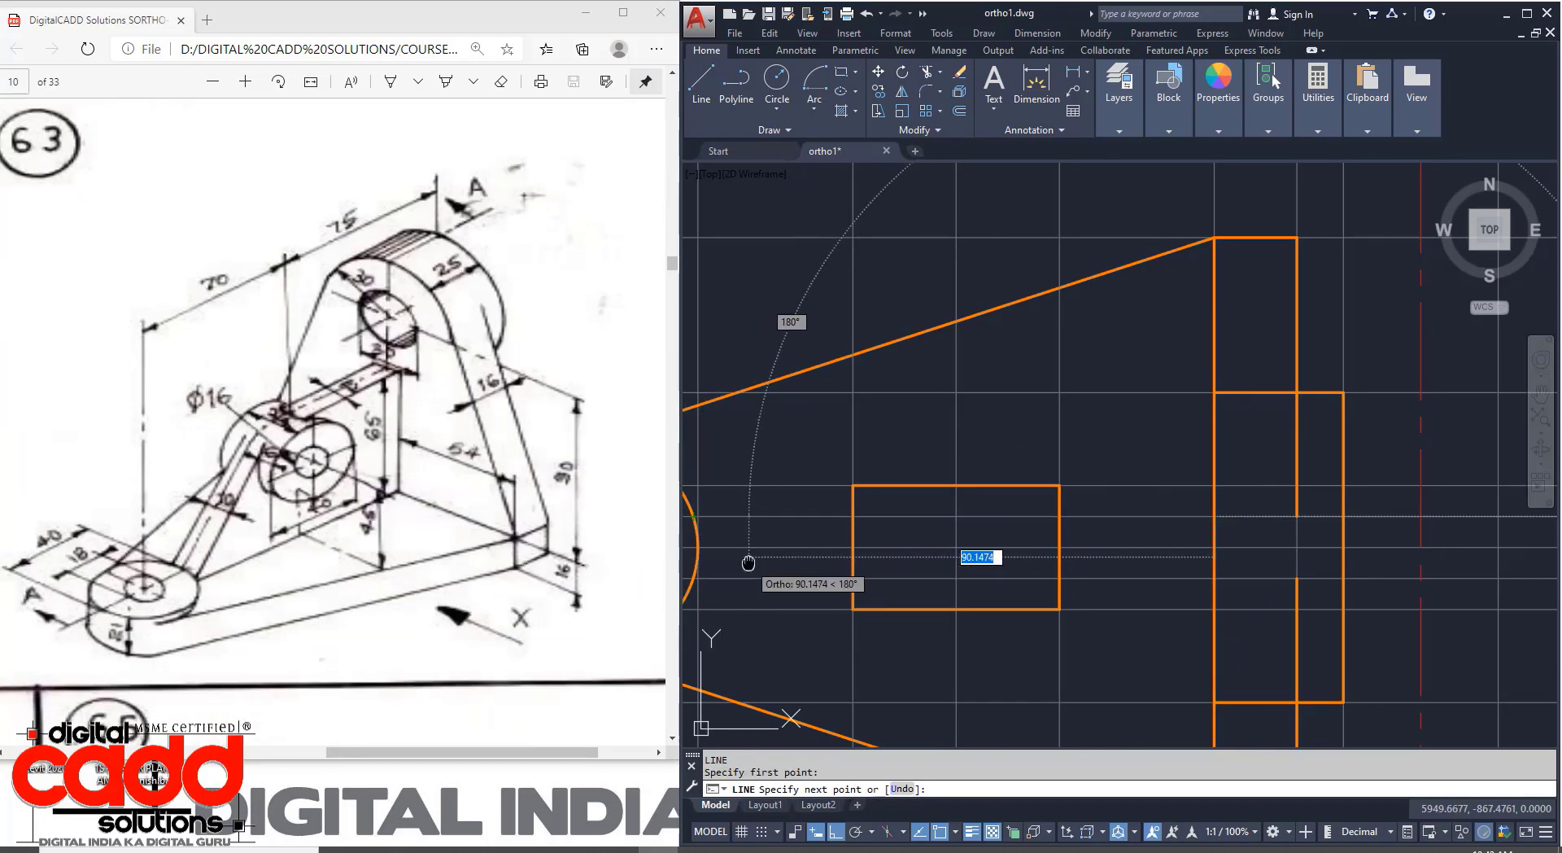
middle_click_drag(749, 562, 1019, 543)
scroll(984, 501, "up", 2)
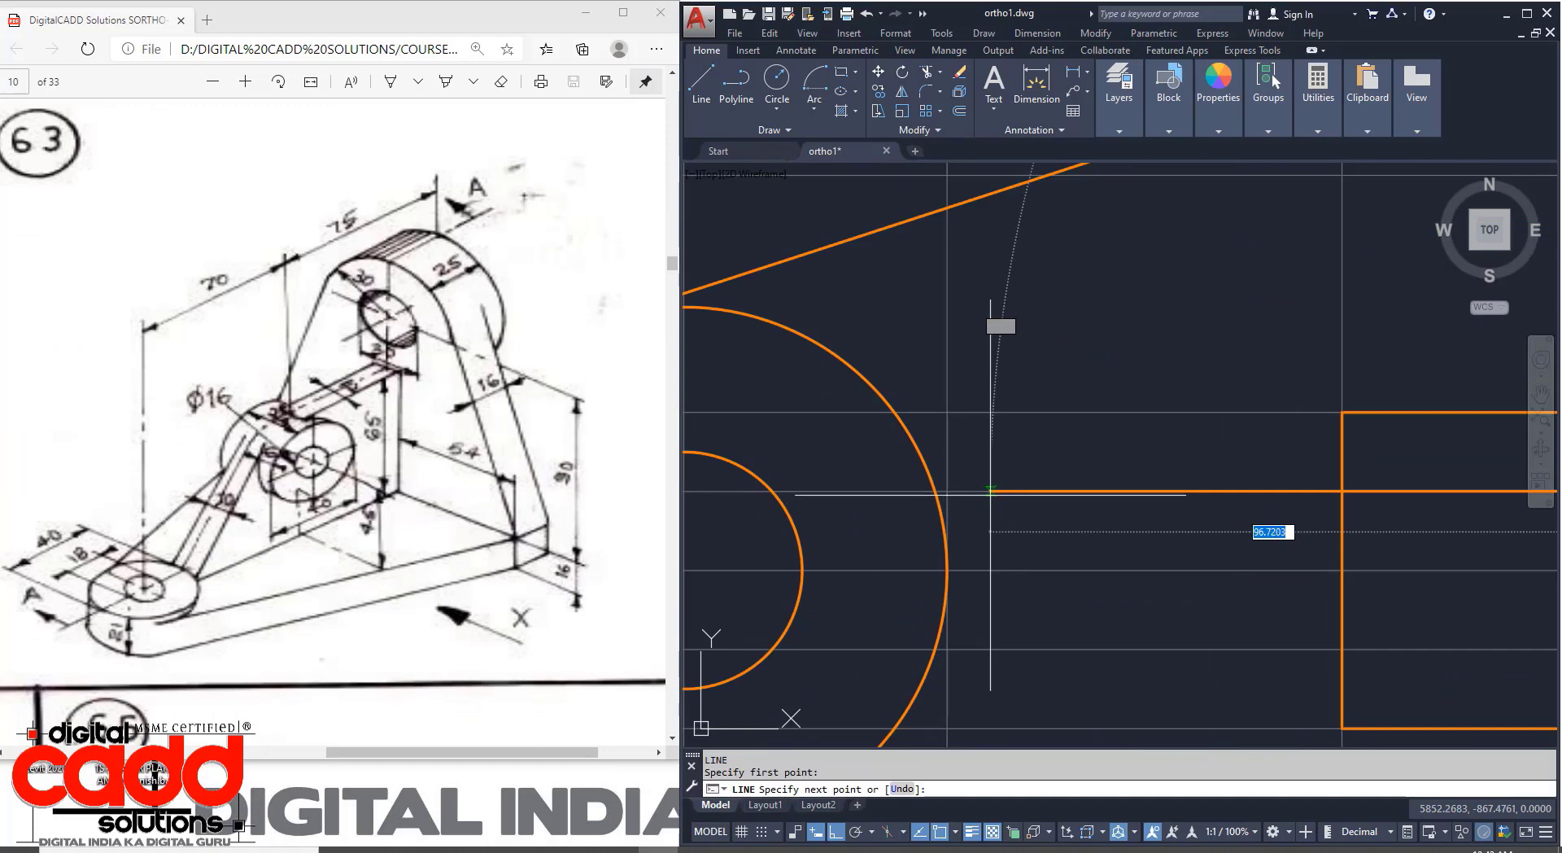
left_click(934, 481)
key("Return")
Draw the rib's lower edge in the top view from the end boss's outer circle to the upright.
key("Return")
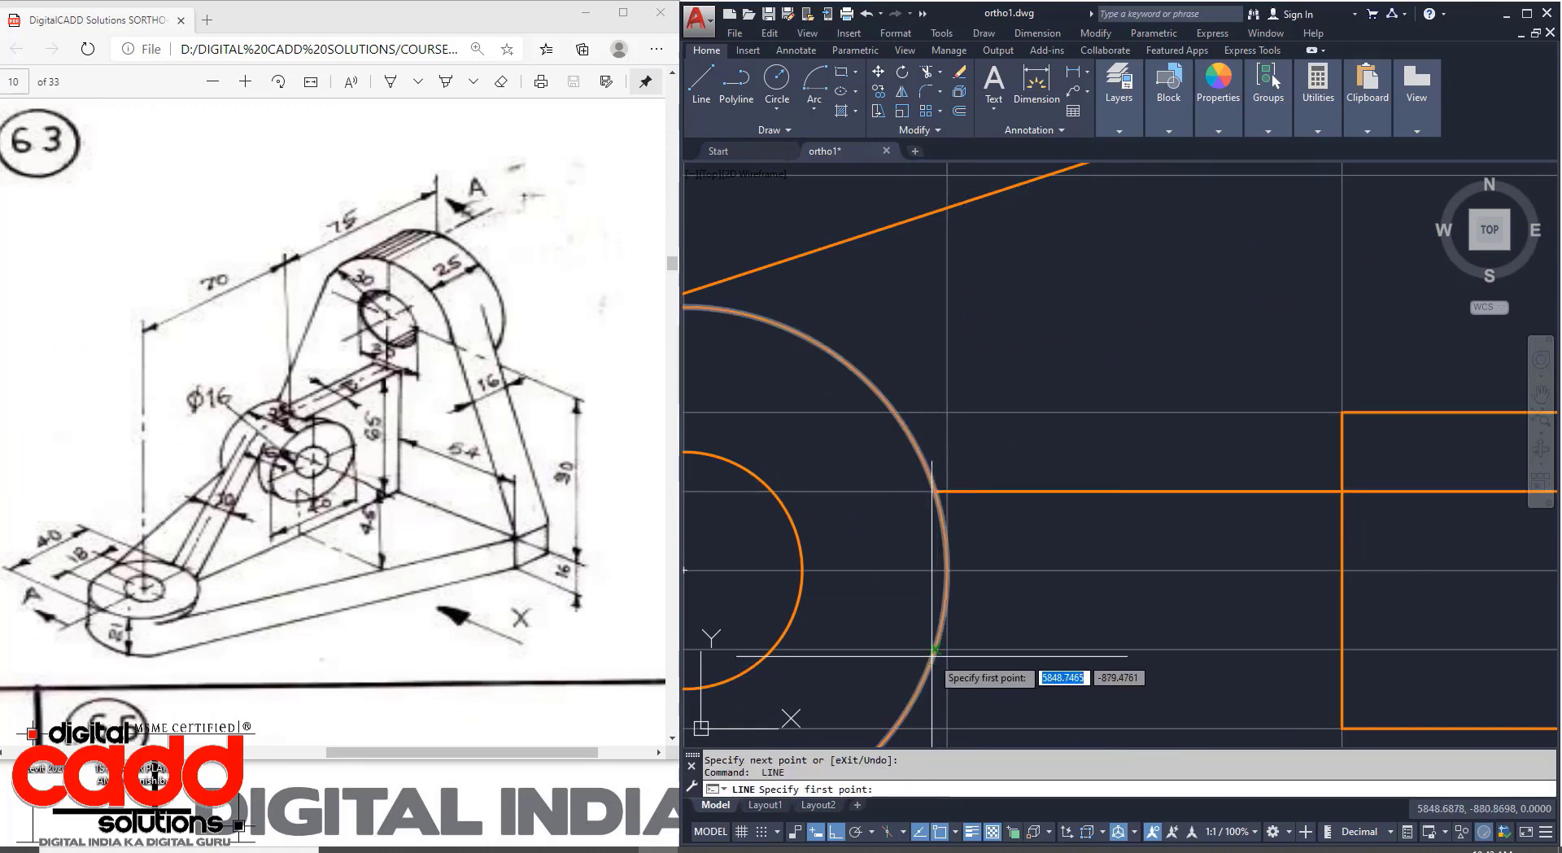
left_click(933, 651)
scroll(821, 562, "down", 4)
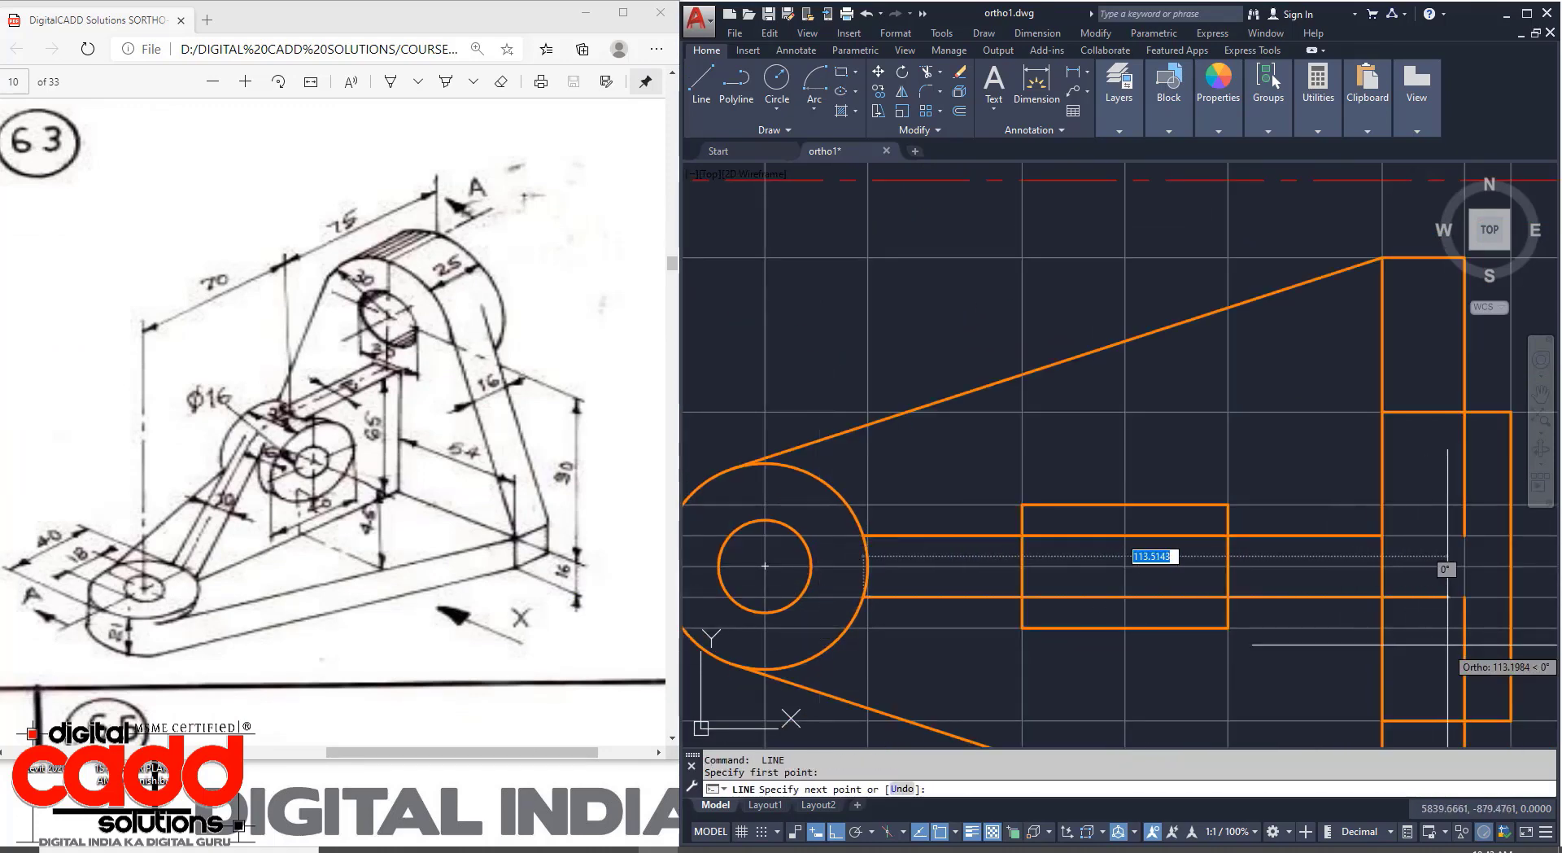
middle_click_drag(1417, 615, 1249, 584)
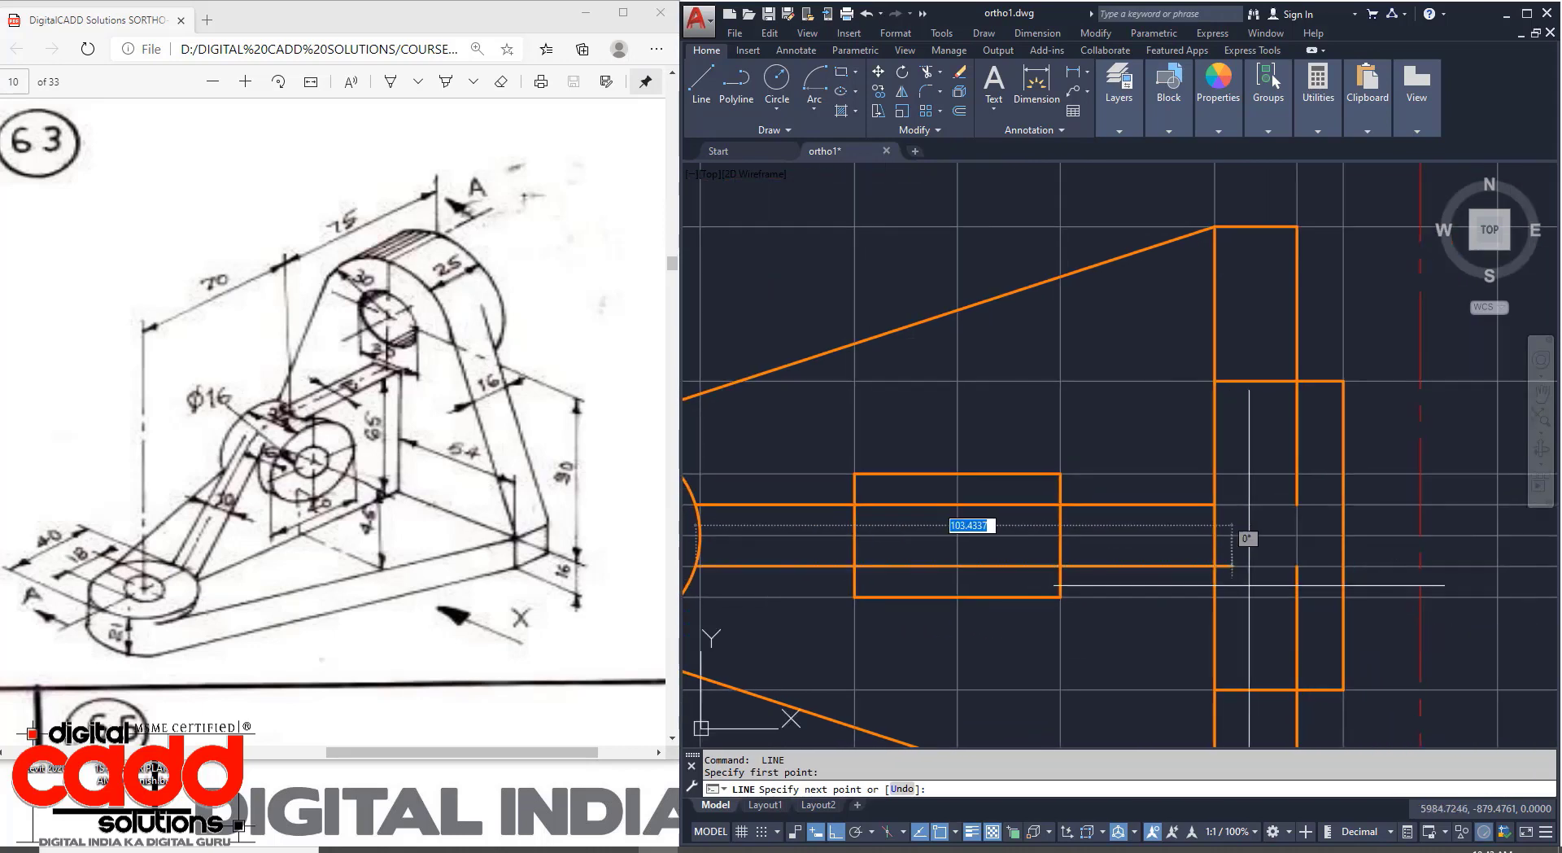
left_click(1215, 565)
key("Return")
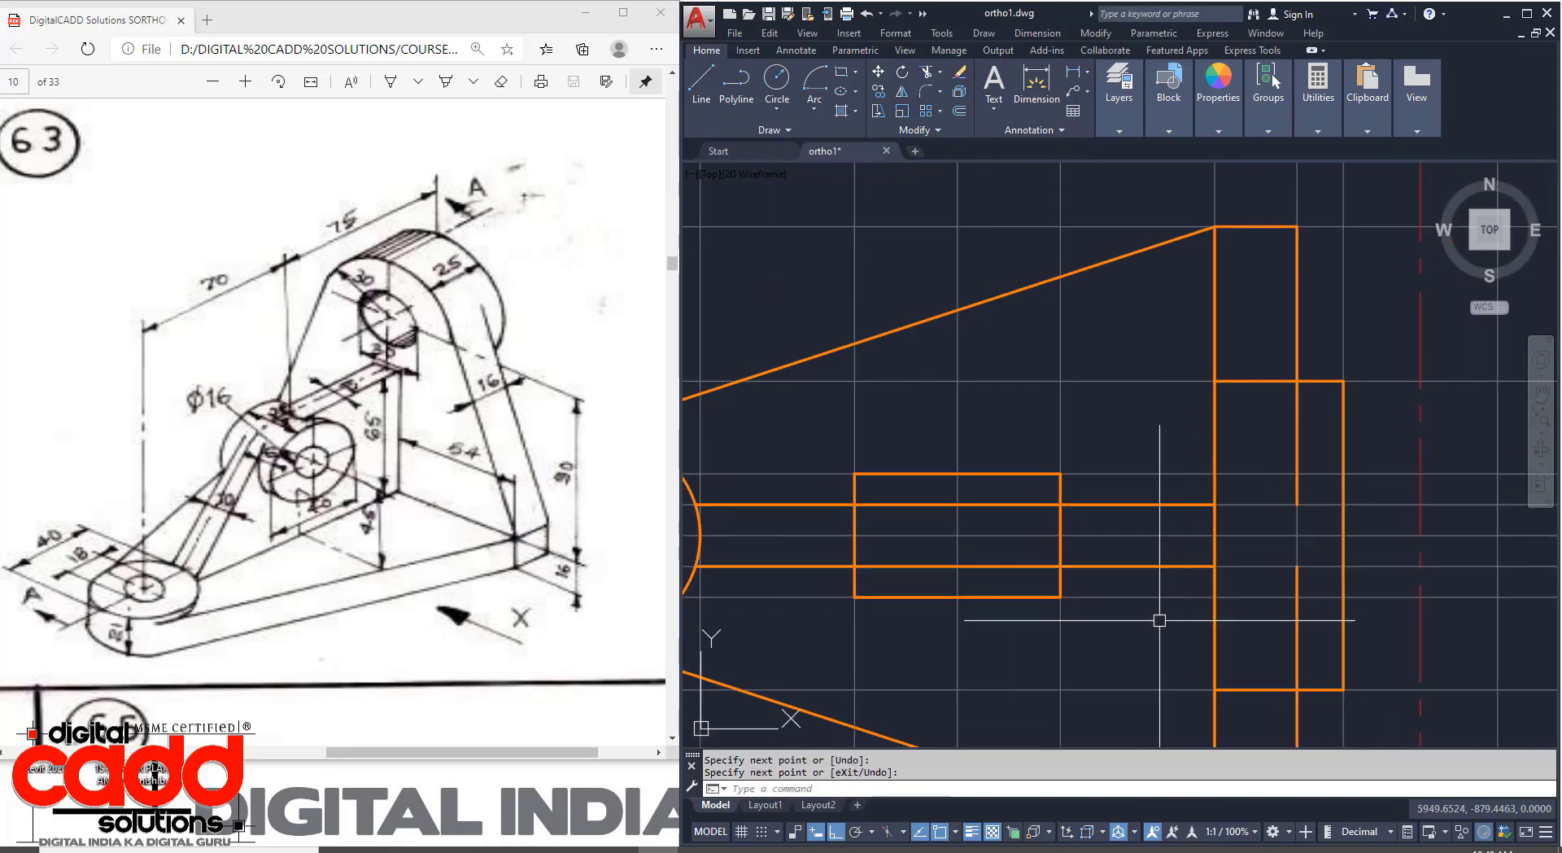
Draw a vertical line between the two rib edges in the top view at the middle boss's centre projection line.
middle_click_drag(1085, 605, 1158, 608)
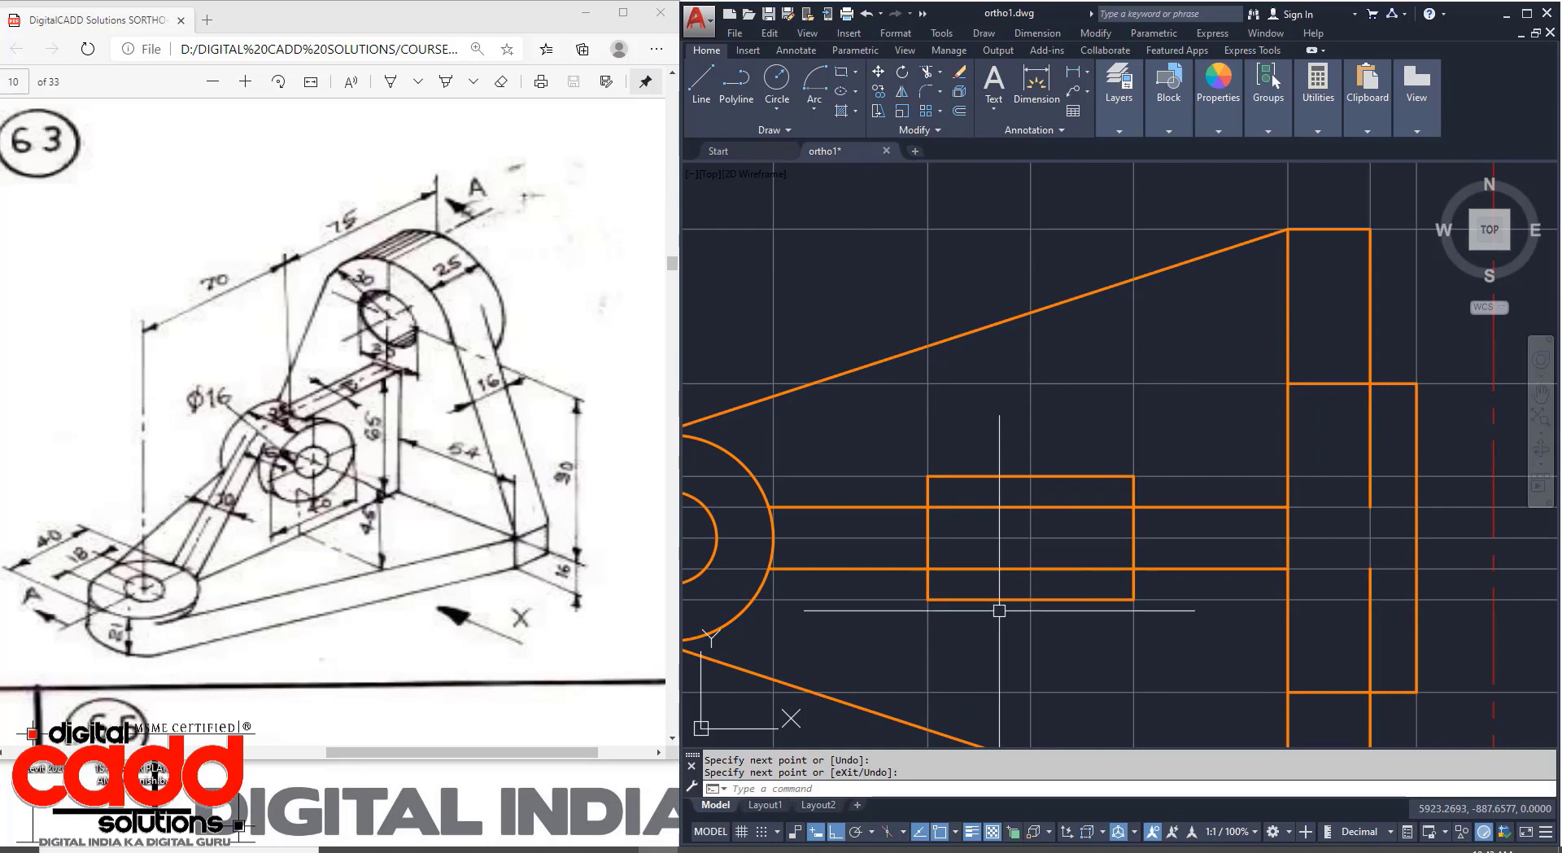
scroll(999, 610, "down", 4)
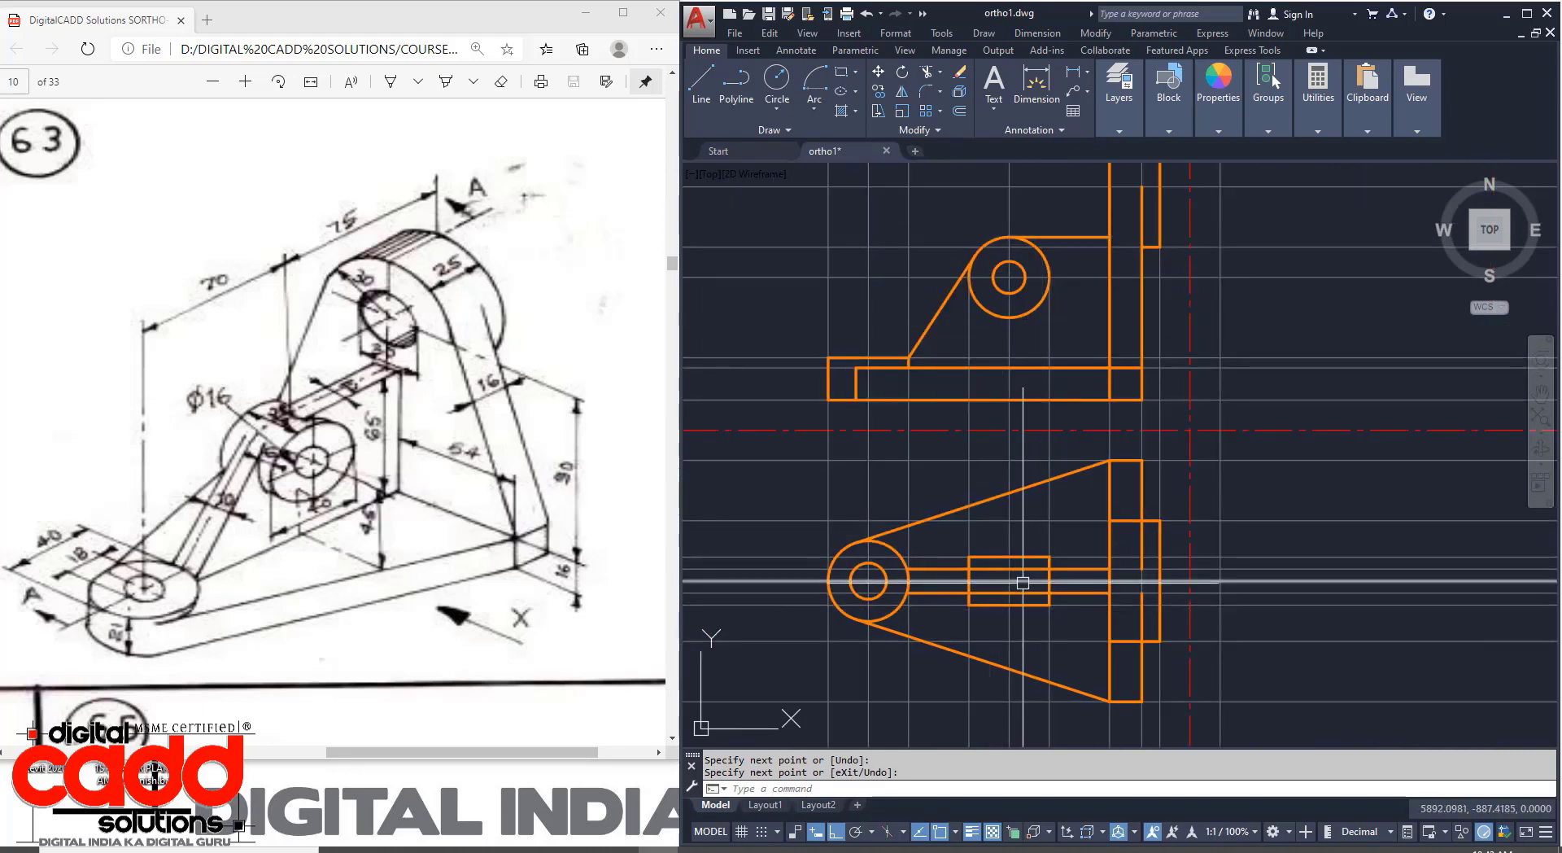
scroll(1023, 583, "up", 3)
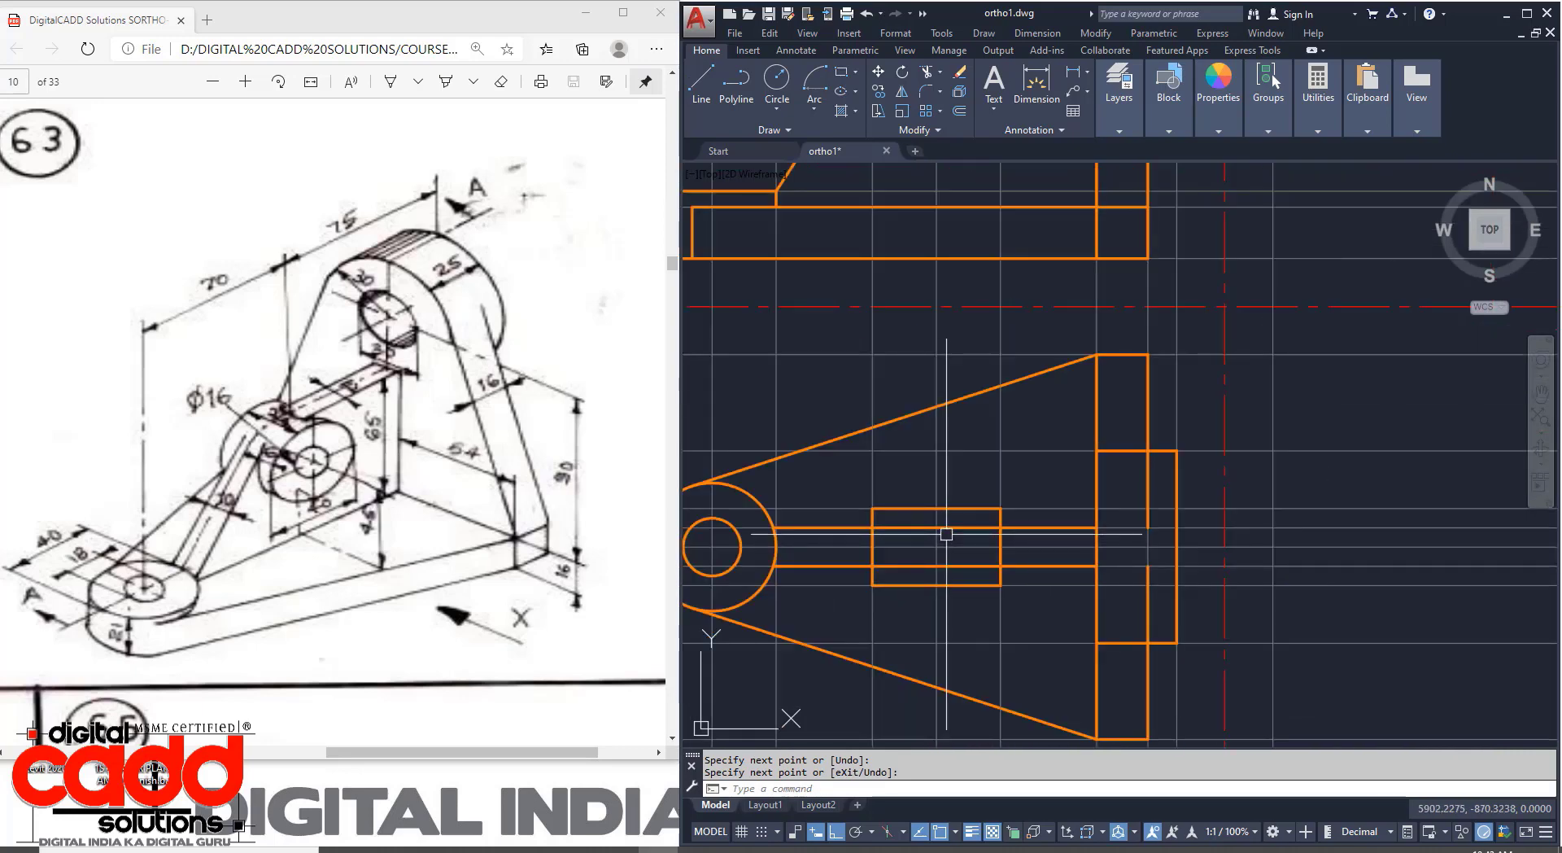
scroll(946, 534, "down", 3)
scroll(994, 419, "up", 3)
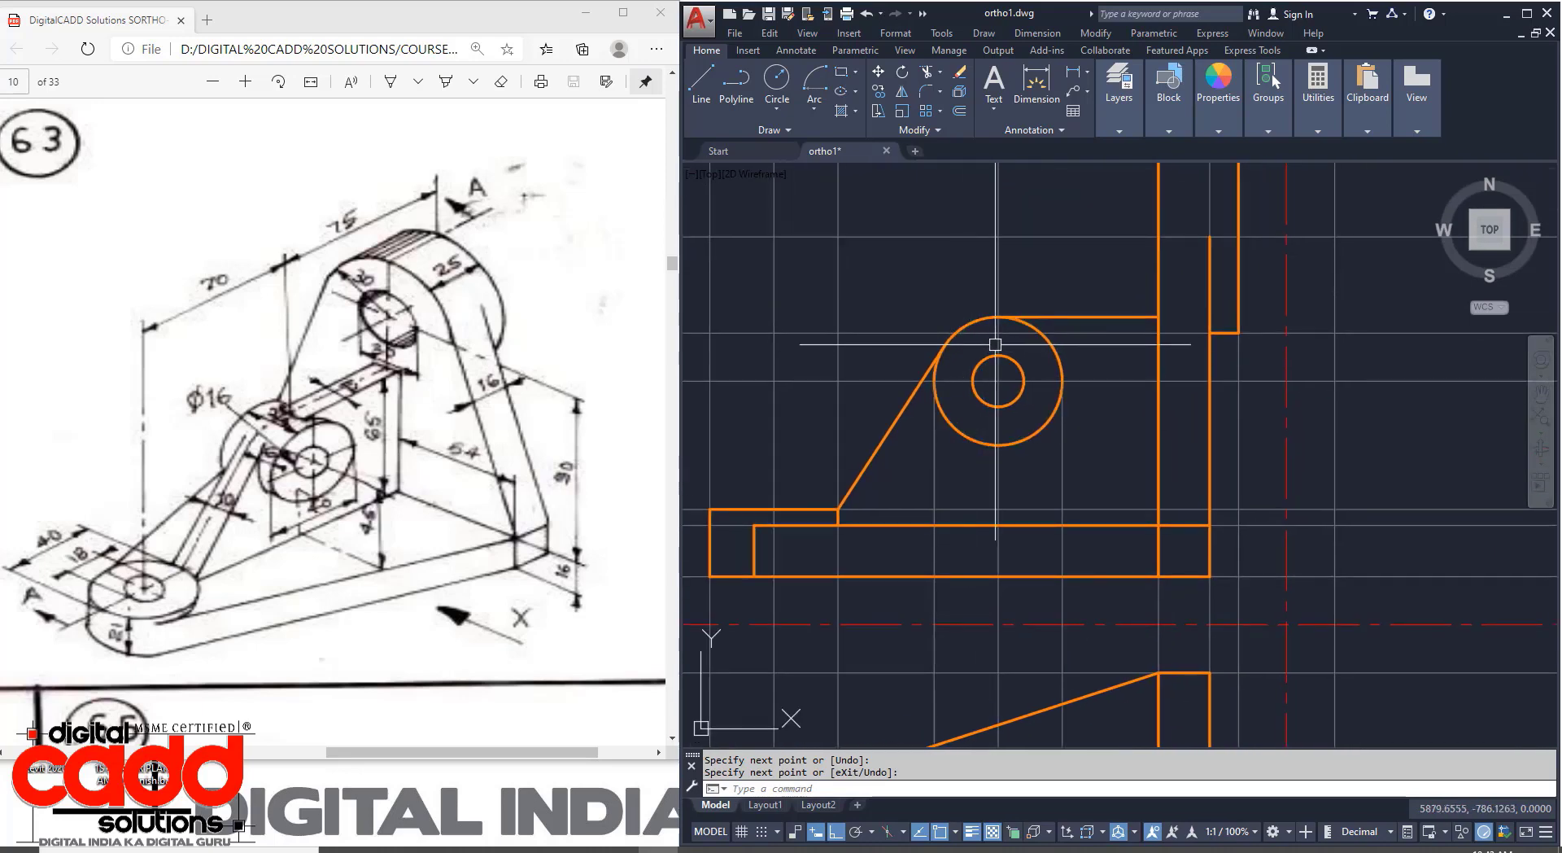
scroll(995, 344, "up", 2)
scroll(994, 432, "down", 4)
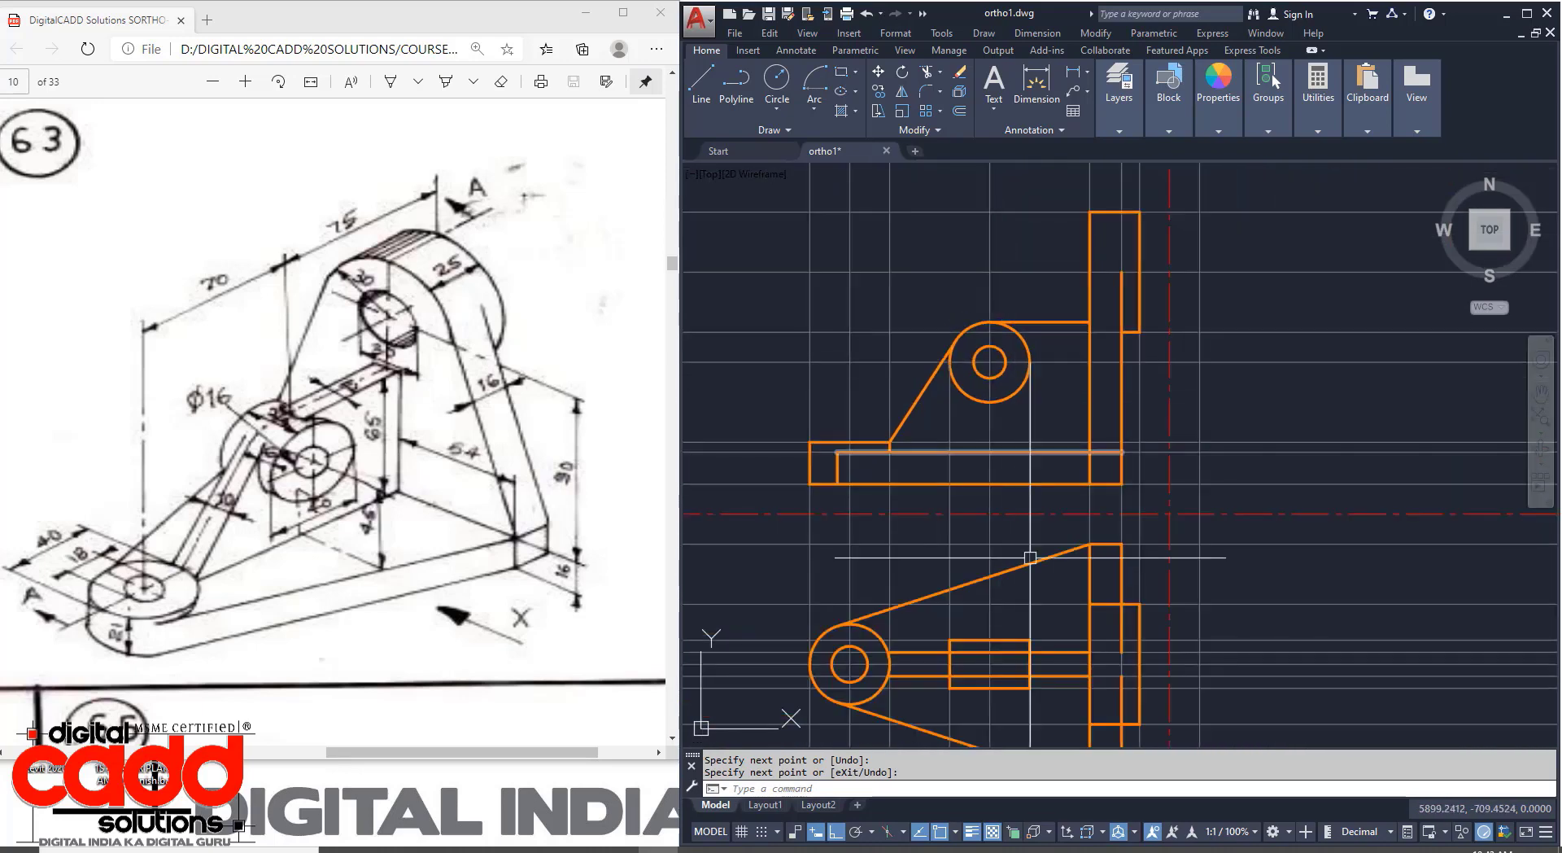
scroll(994, 536, "up", 4)
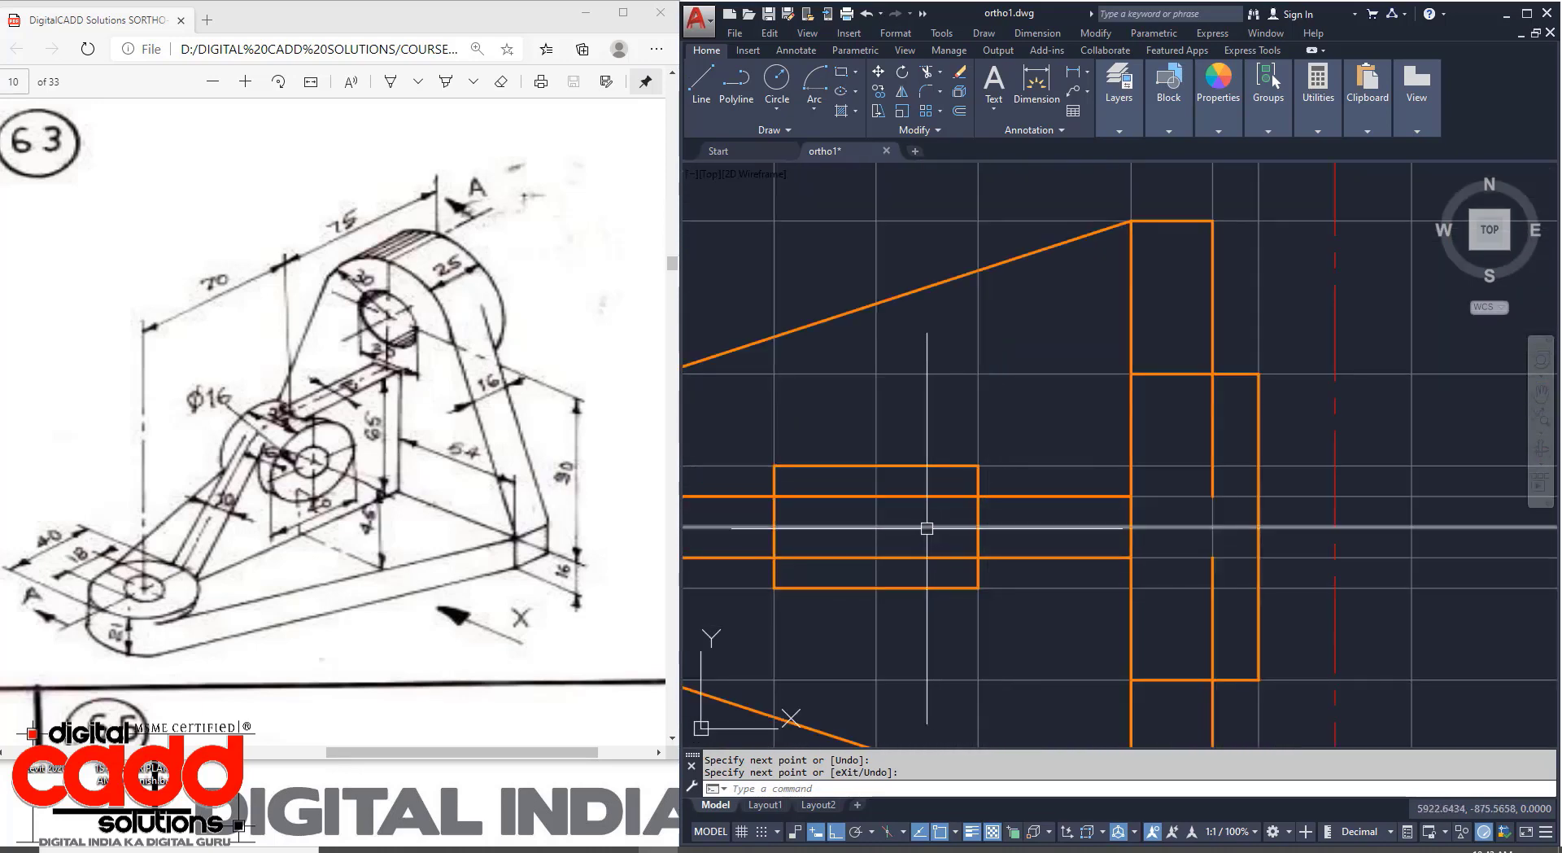
key("Return")
left_click(876, 496)
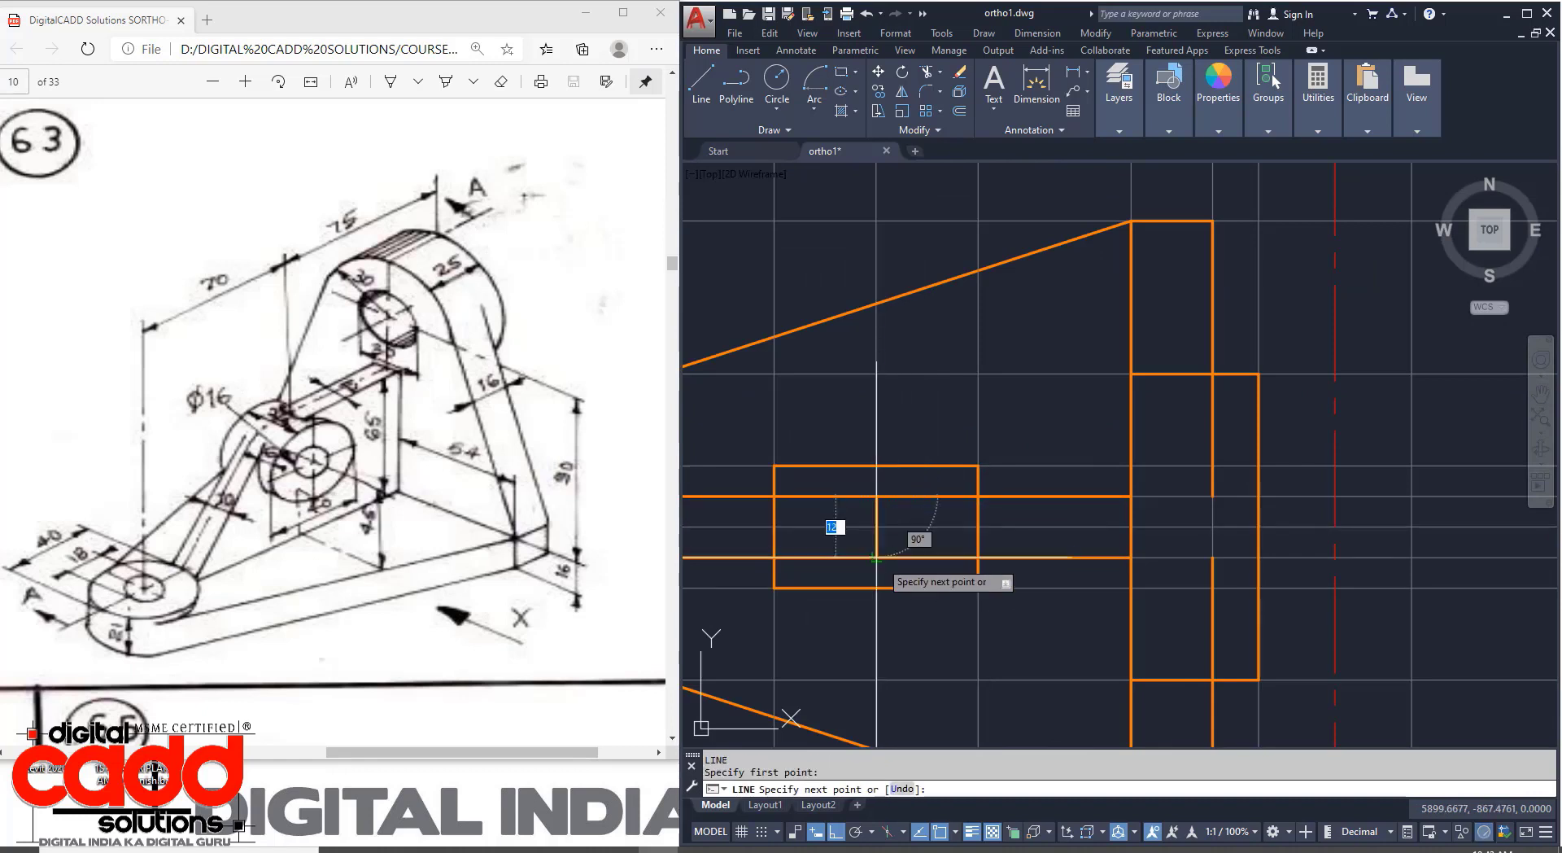
left_click(876, 557)
key("Return")
Trim the part of the middle boss's upright-side edge that lies between the two rib edges in the top view.
type("tr")
key("Return")
key("Return")
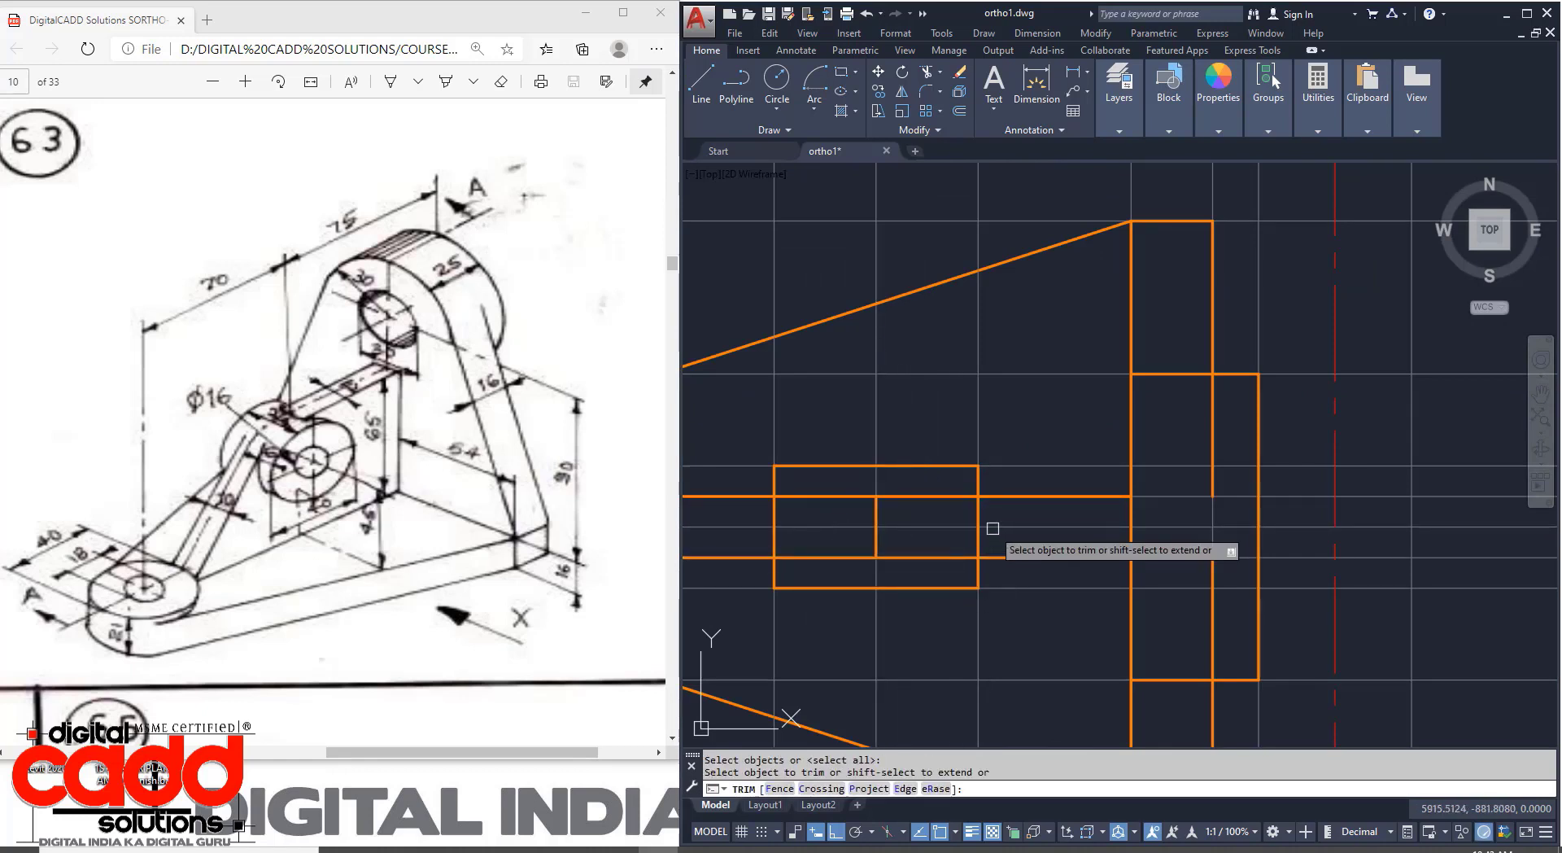
left_click(983, 516)
key("Return")
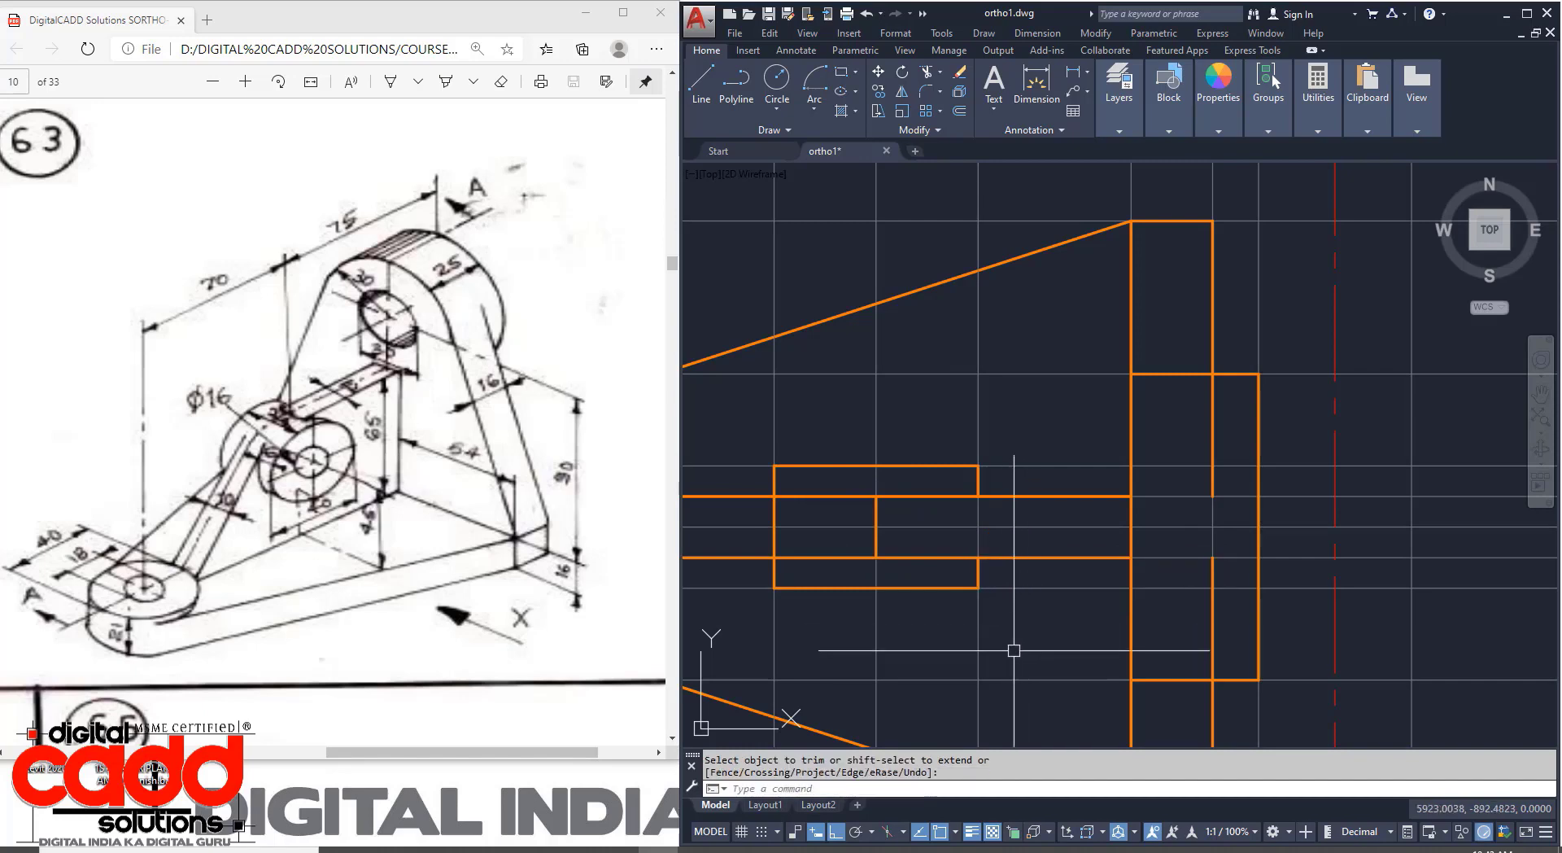
Draw a vertical ray from the point where the rib's sloped edge touches the middle boss in the front view down through the top view.
middle_click_drag(1009, 648, 1204, 643)
scroll(985, 608, "down", 2)
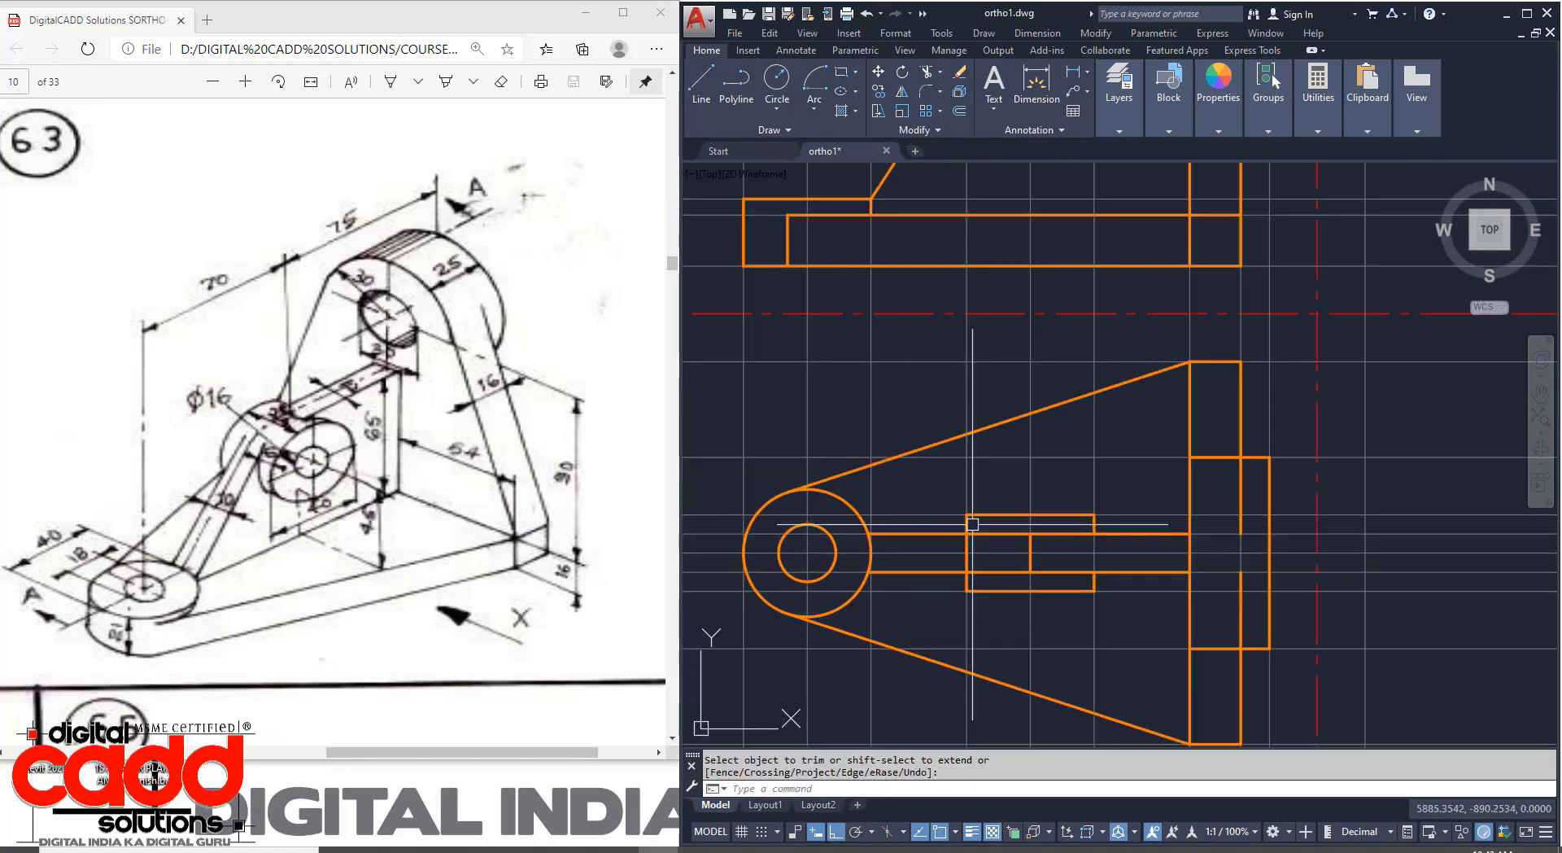
middle_click_drag(960, 172, 947, 458)
left_click(952, 344)
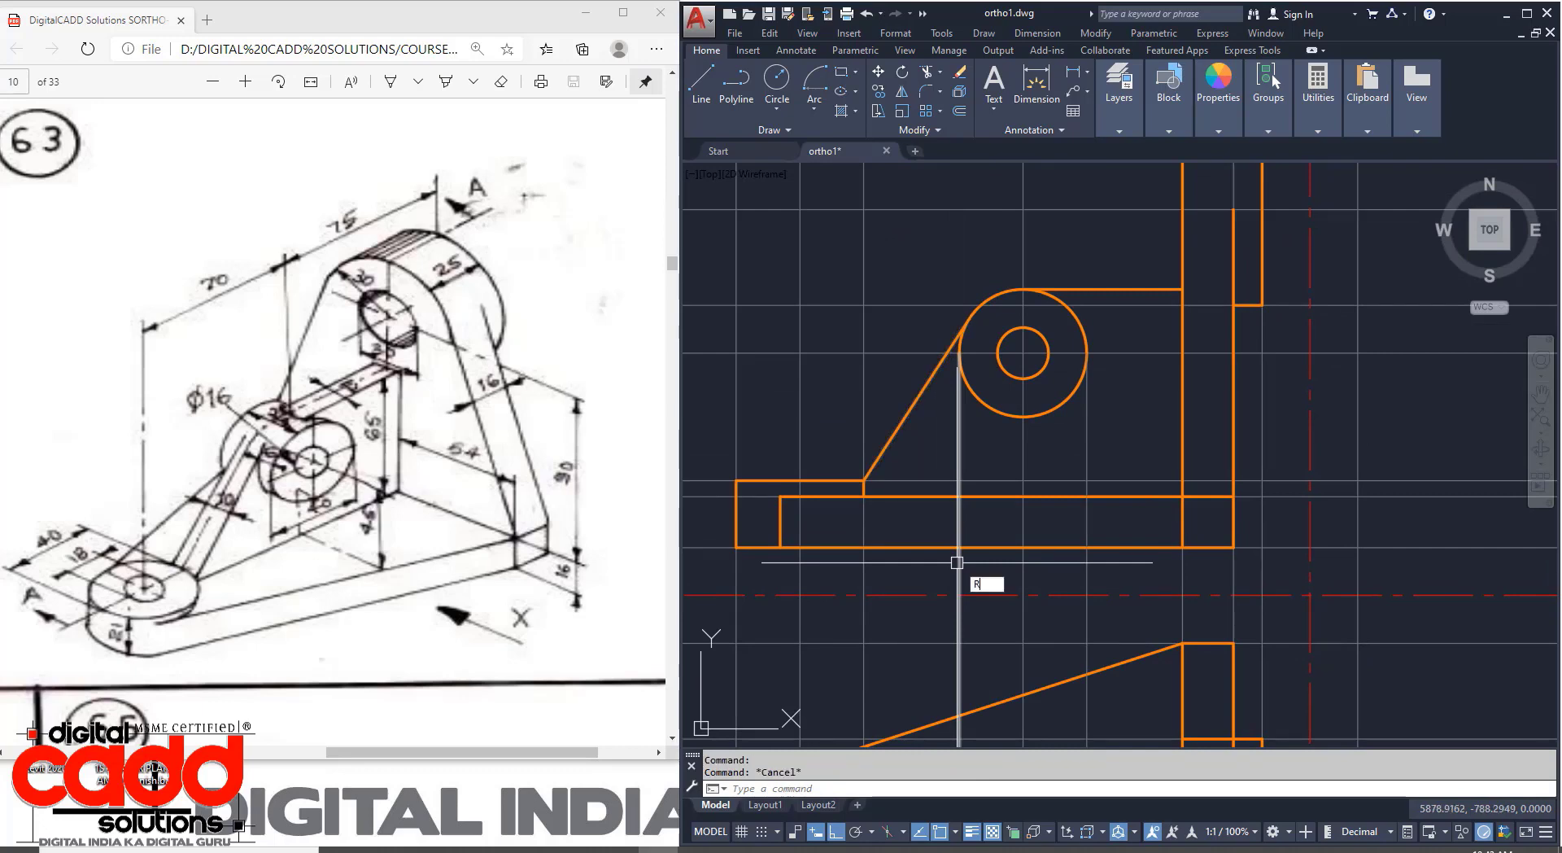
type("ray")
key("Return")
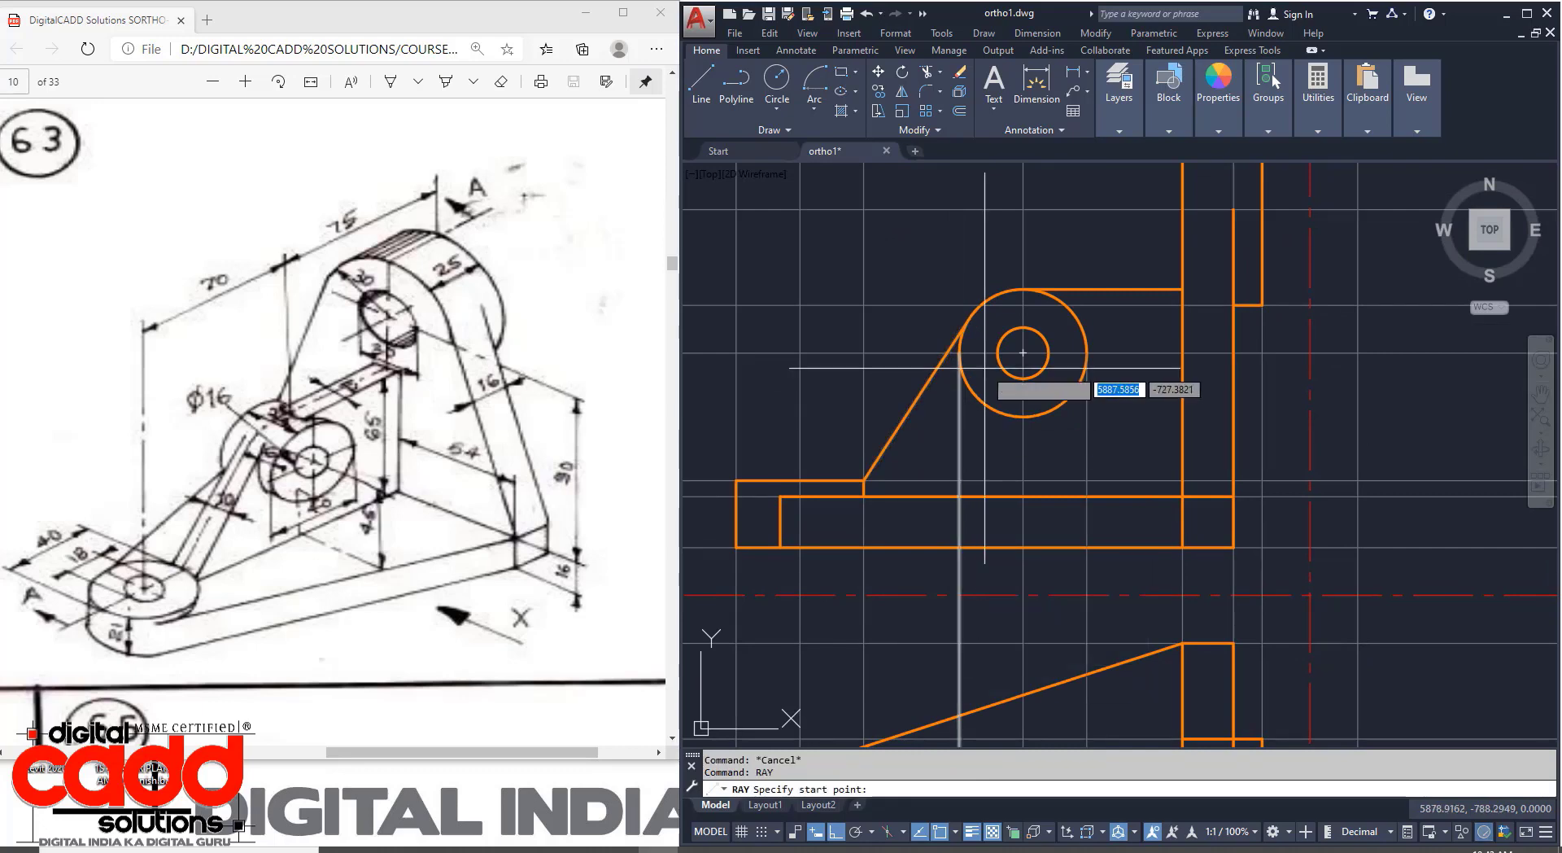
left_click(970, 318)
left_click(970, 460)
key("Return")
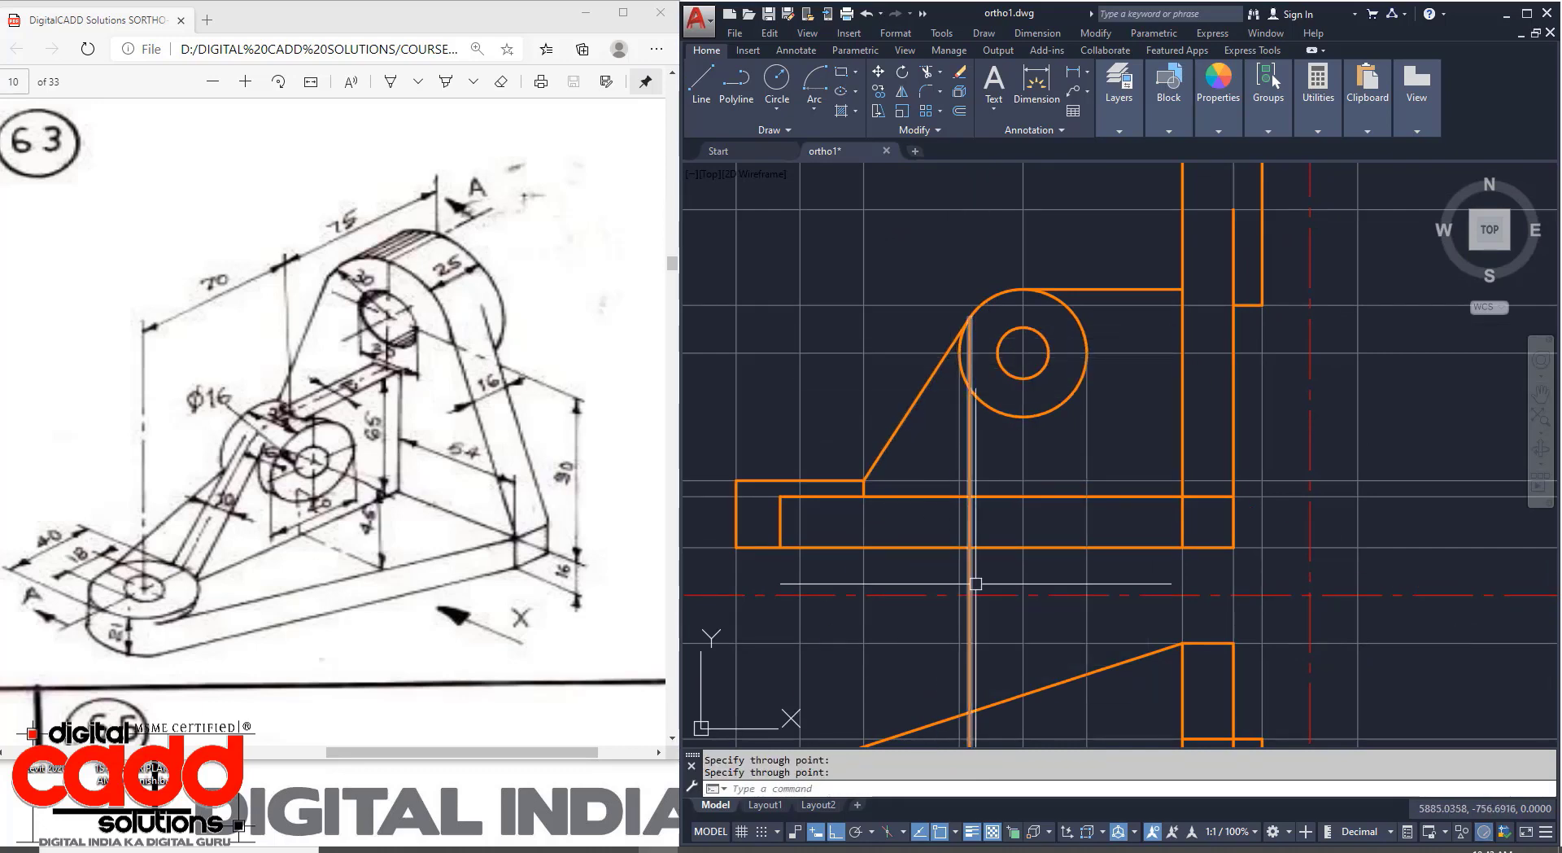
Try to trim the vertical ray and the middle boss's edge in the top view, using the rib and boss edges as cutting edges.
middle_click_drag(987, 634, 973, 339)
scroll(951, 553, "up", 4)
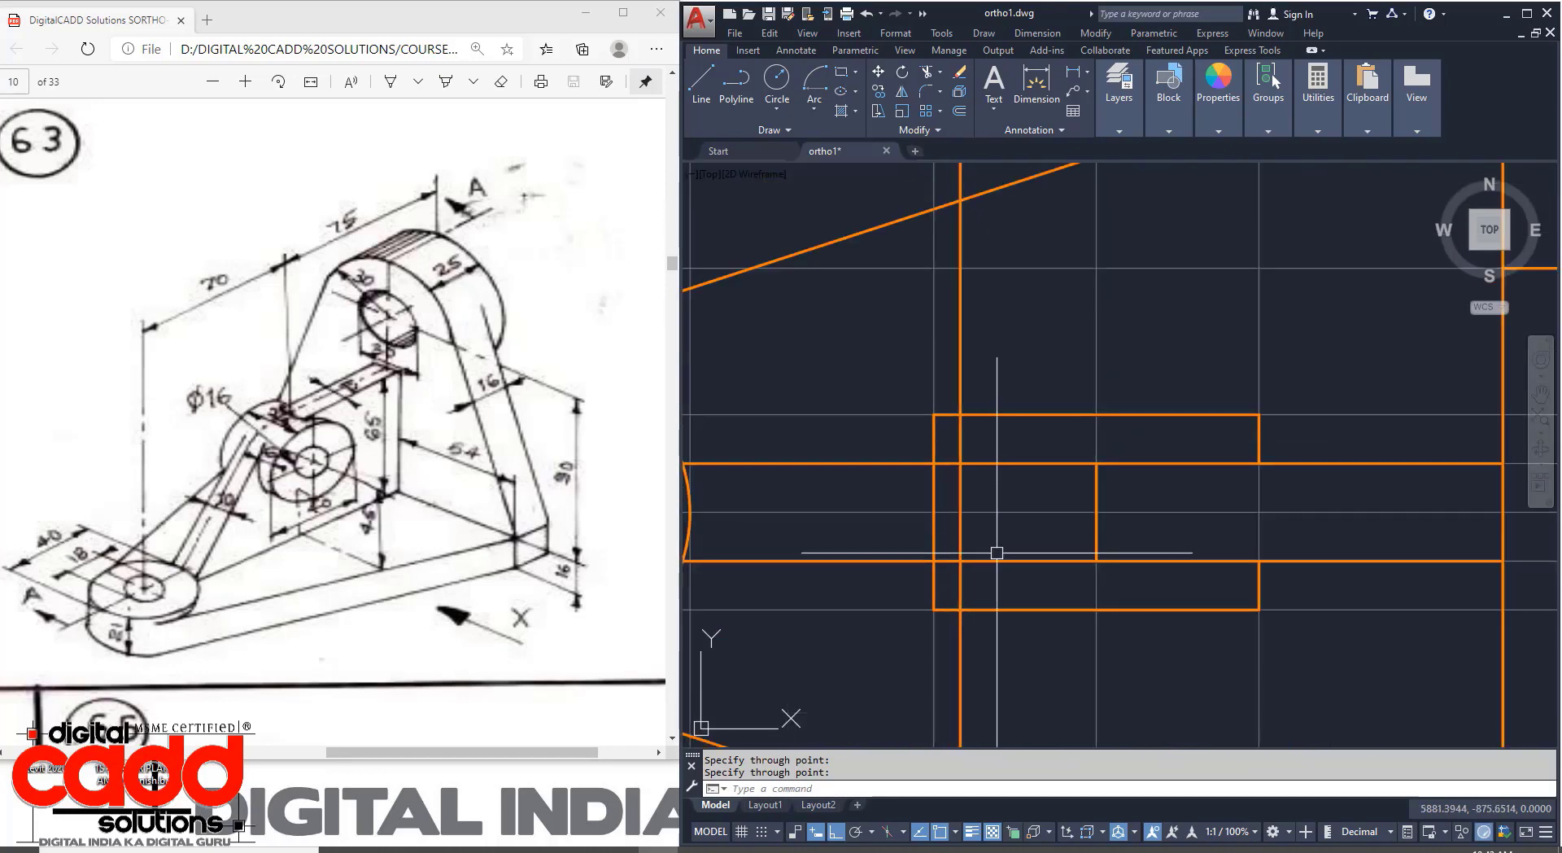
type("tr")
key("Return")
left_click(980, 436)
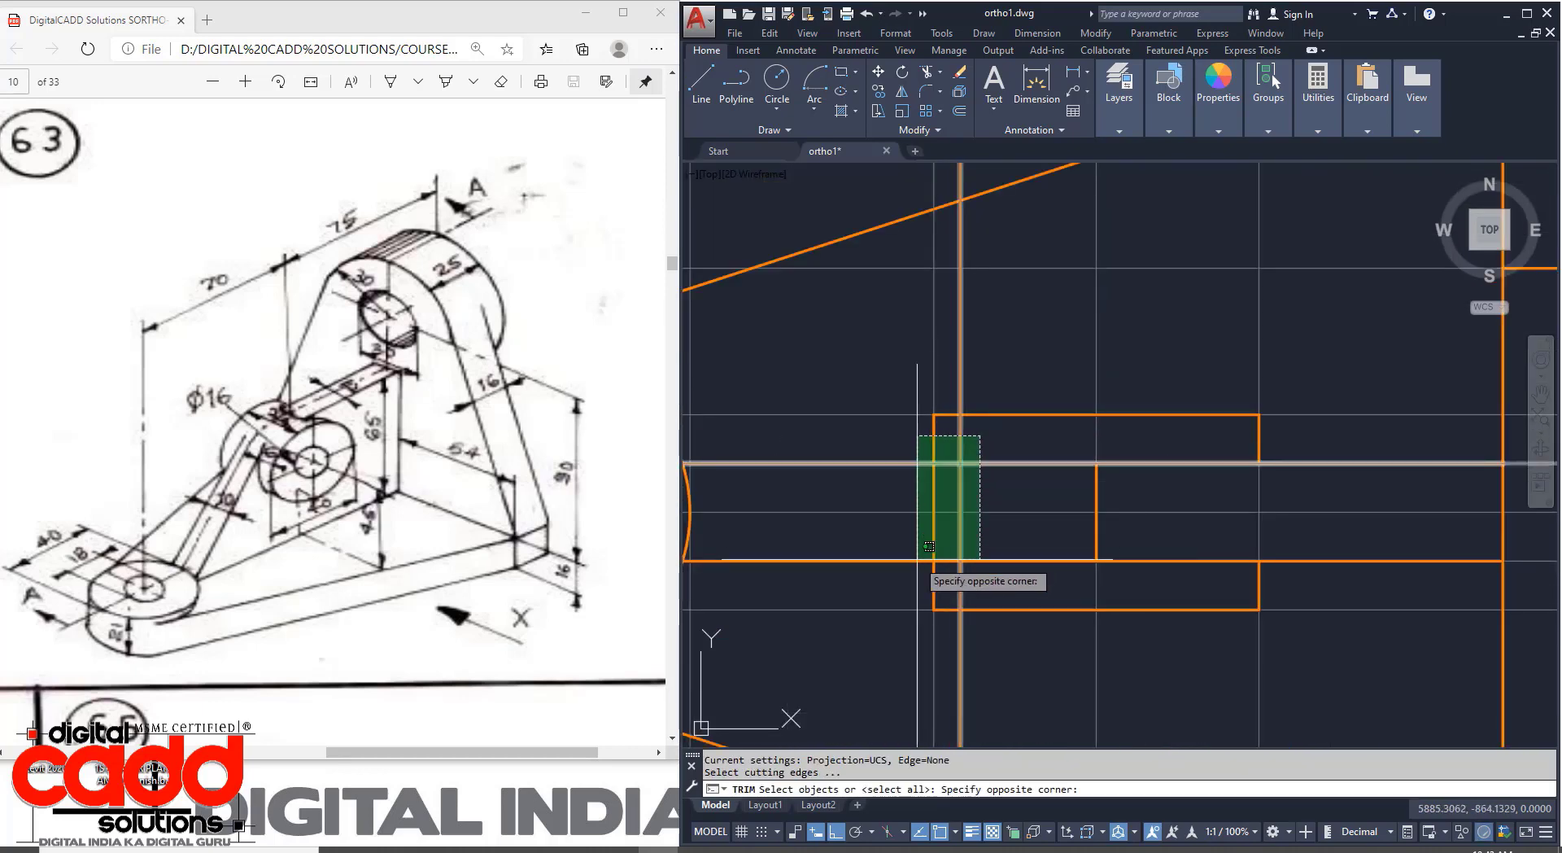
left_click(913, 577)
key("Return")
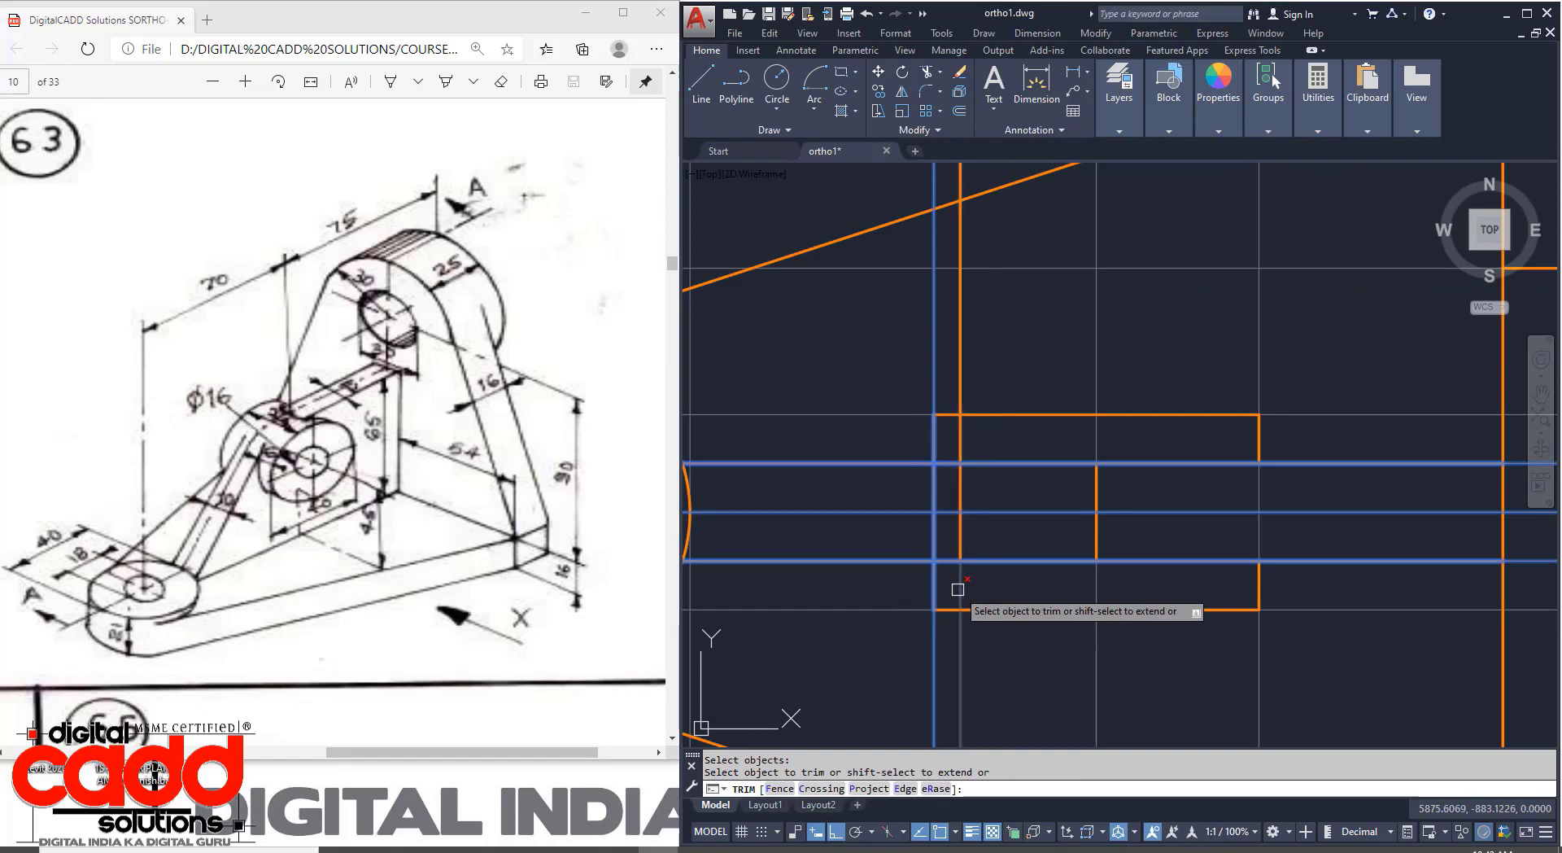
left_click(958, 589)
left_click(961, 494)
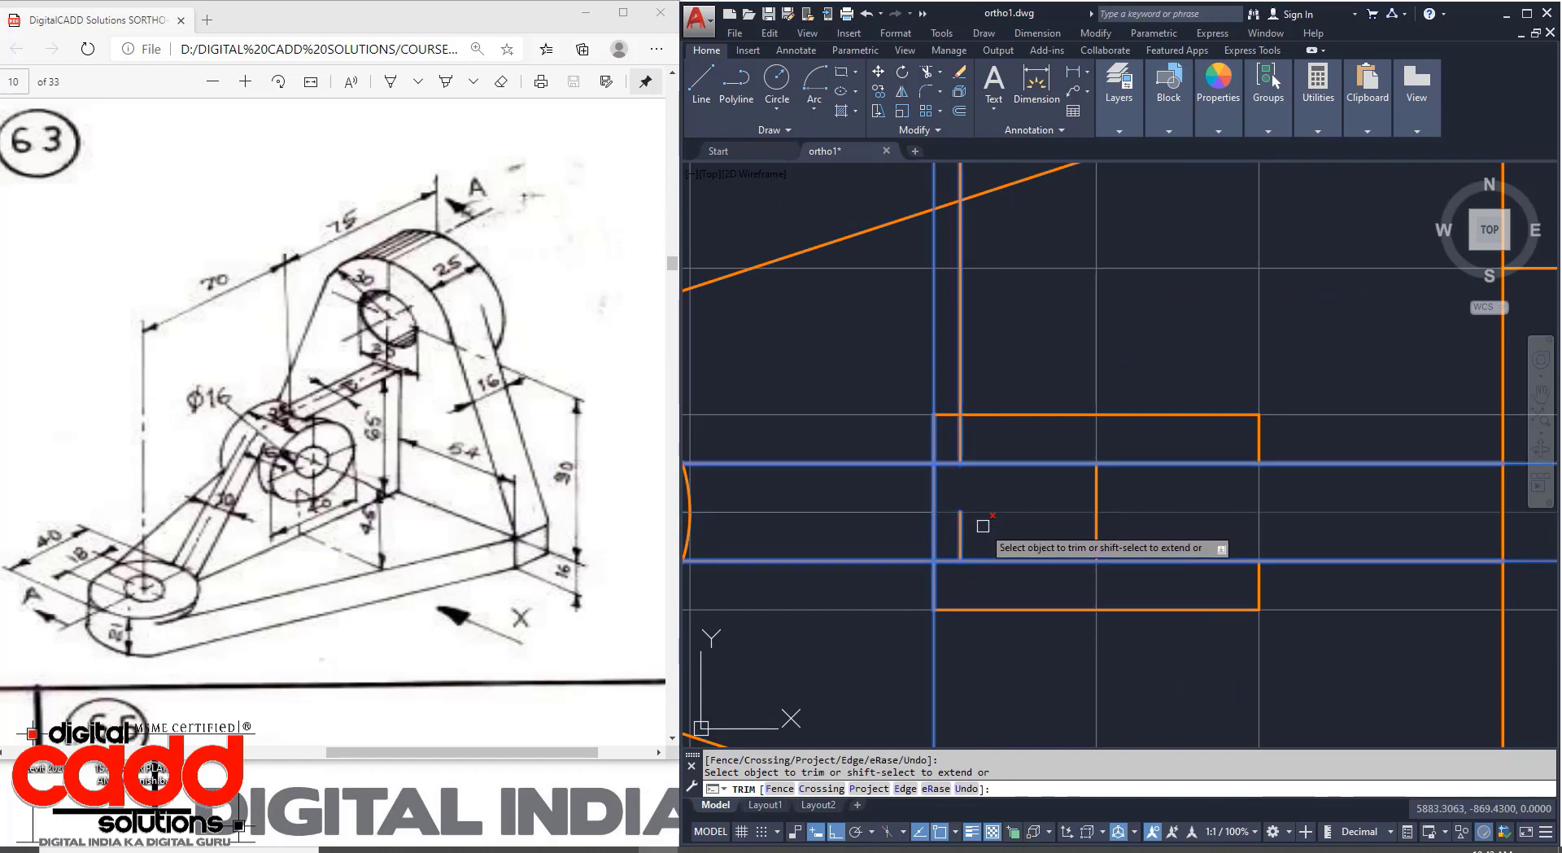
left_click(935, 535)
key("Escape")
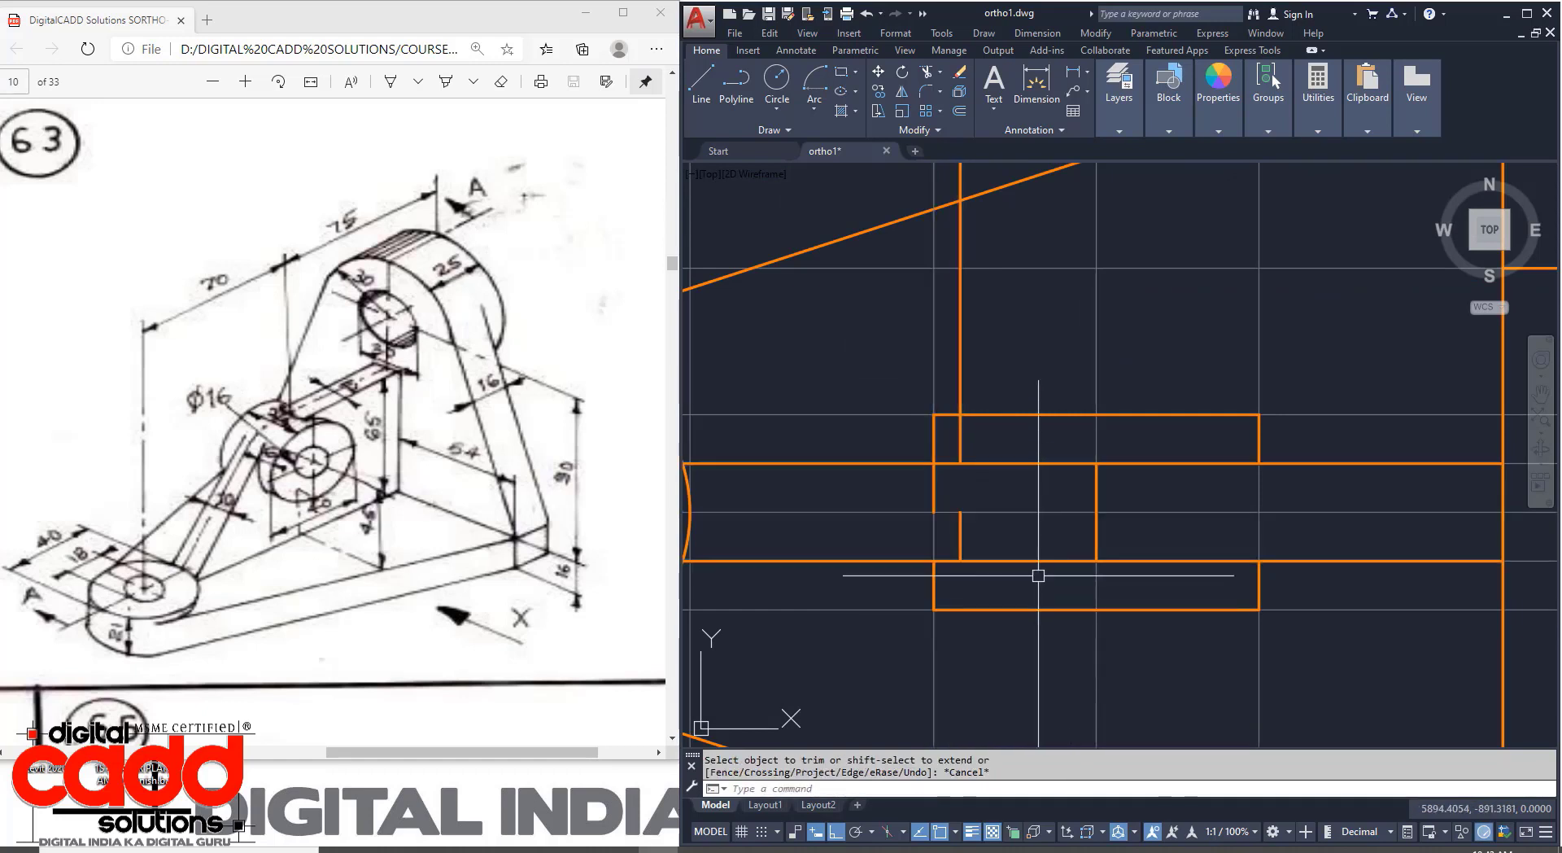
key("ctrl+z")
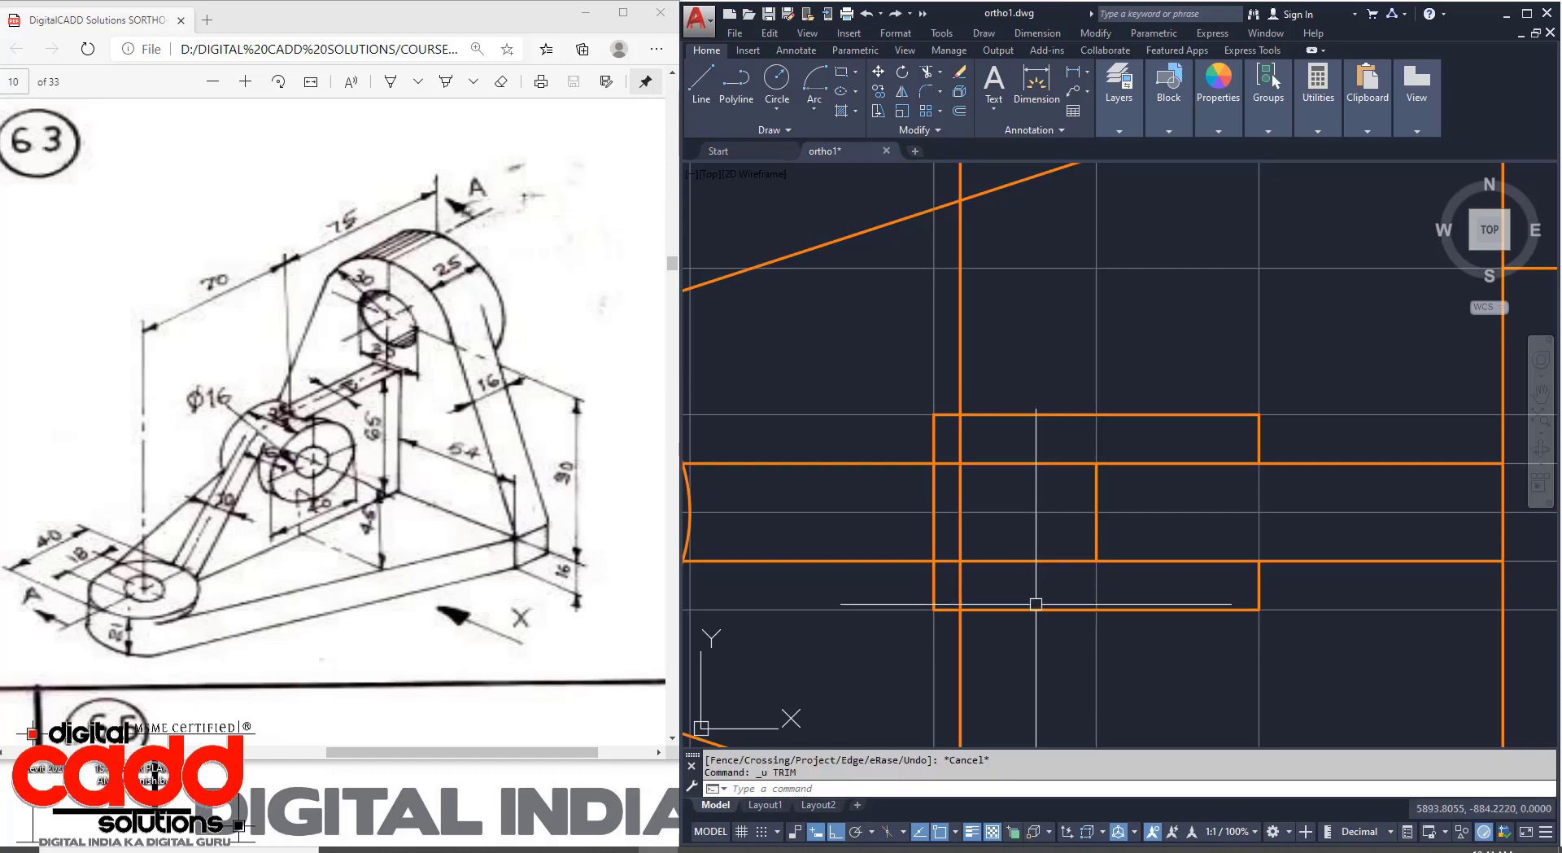
Trim the top view's end-side middle boss edge between the rib edges, the ray just outside the rib, and the rib edges between the vertical lines.
key("Return")
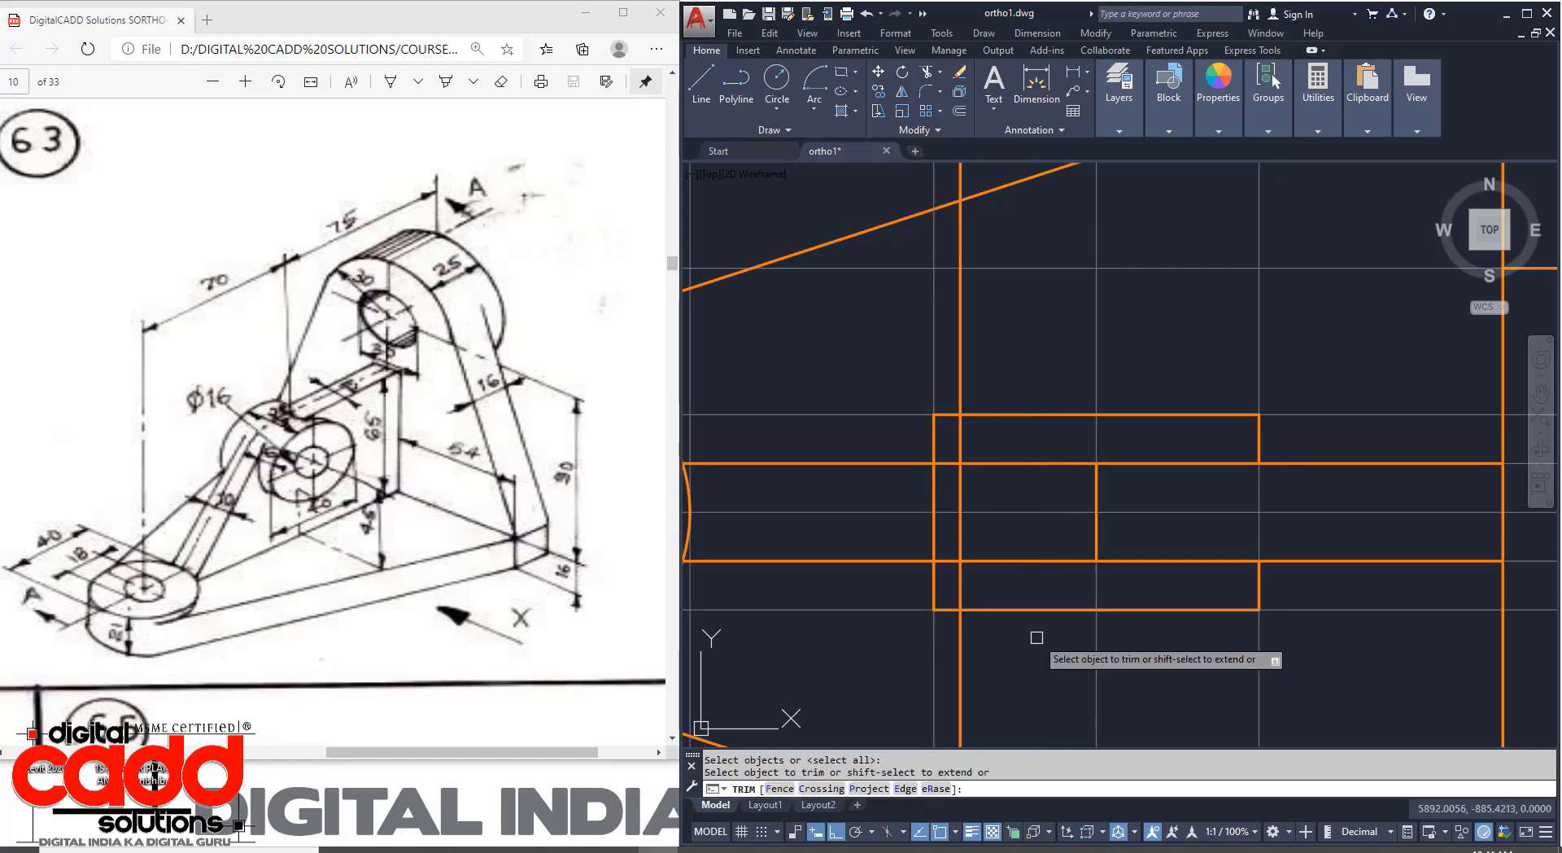
left_click(938, 507)
left_click(960, 582)
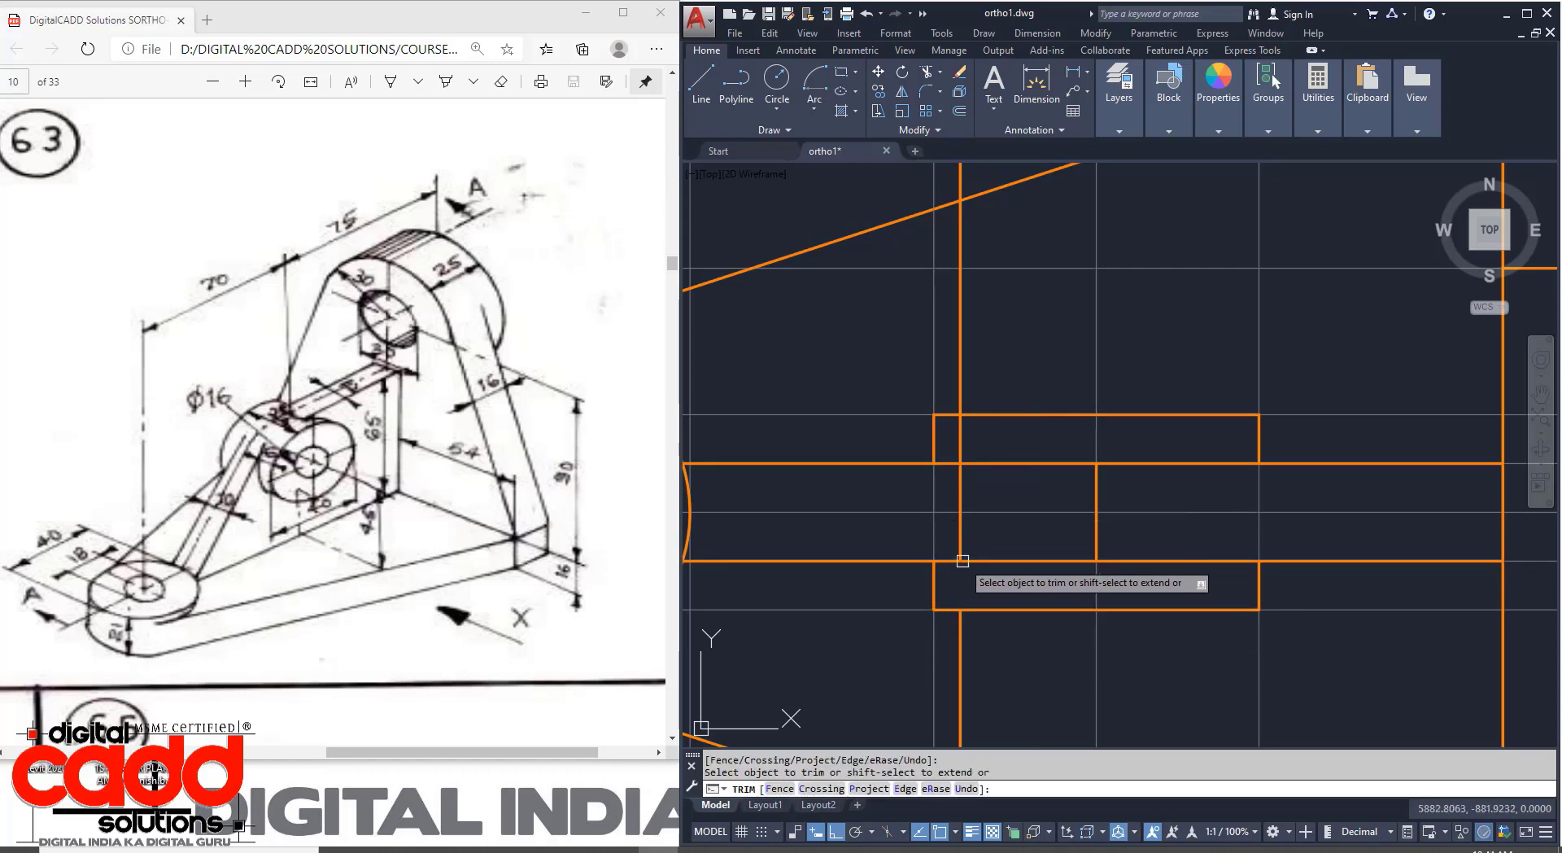
left_click(965, 443)
left_click(992, 463)
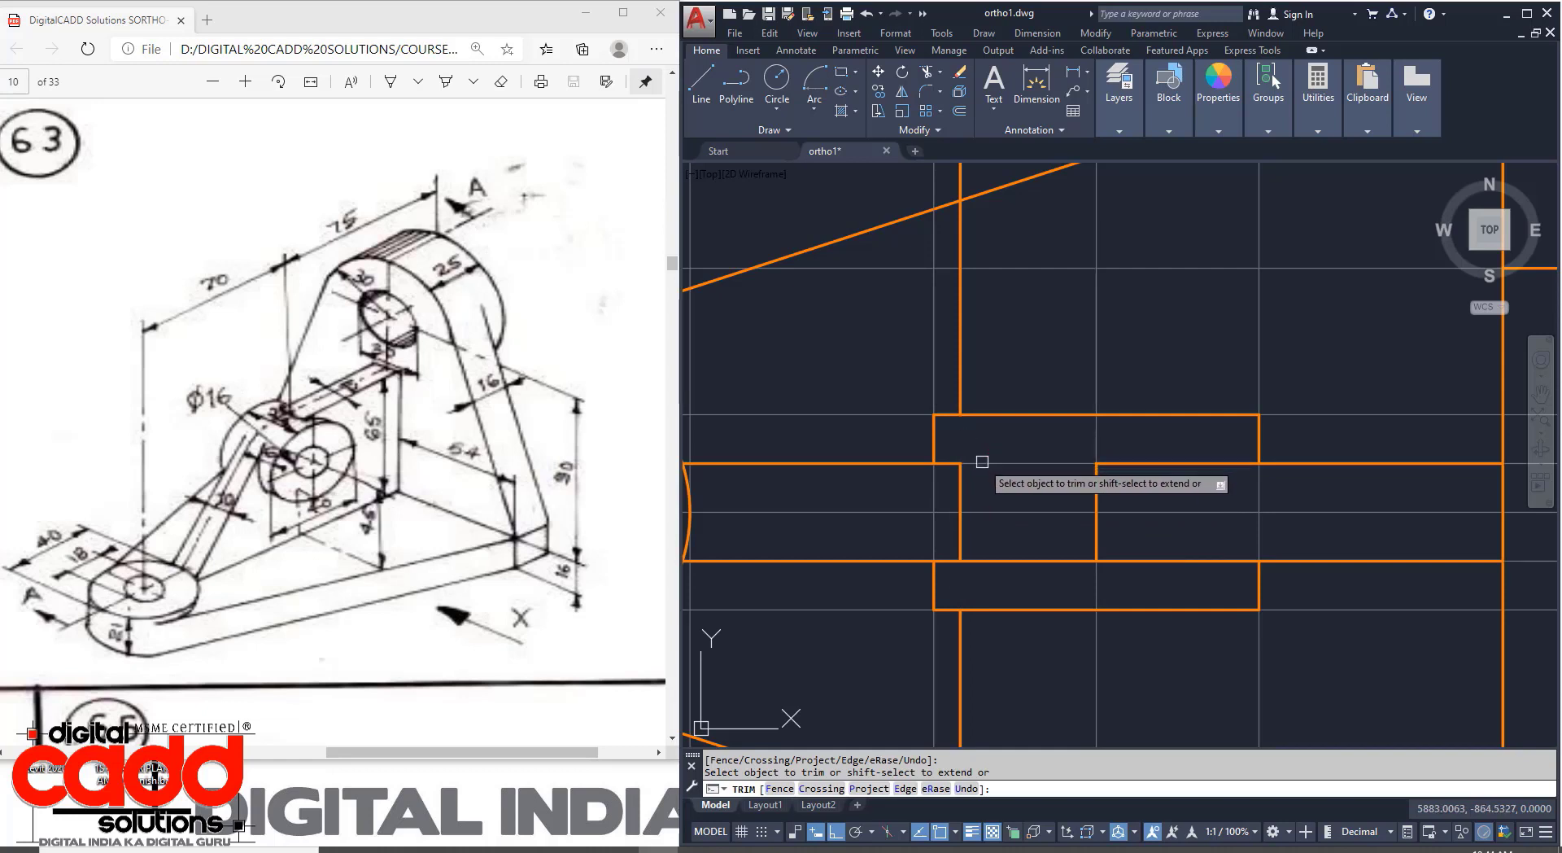
left_click(1018, 561)
key("Return")
Erase the leftover pieces of the vertical ray above and below the middle boss in the top view.
left_click(960, 364)
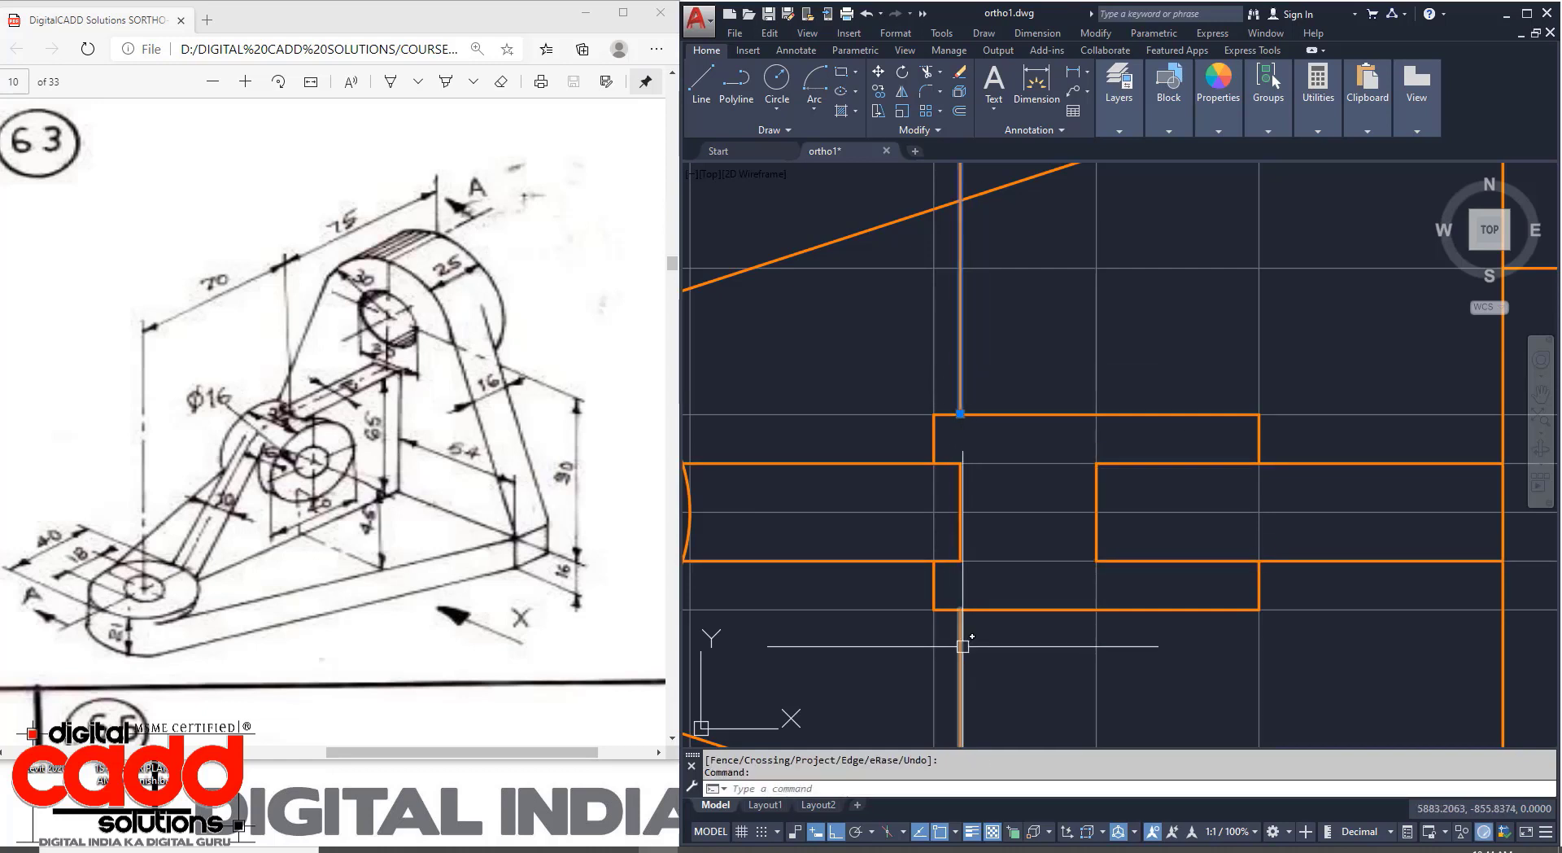
type("E")
key("Return")
Compare the rib and middle boss in the top view with the front view and the reference sketch.
scroll(1077, 512, "down", 3)
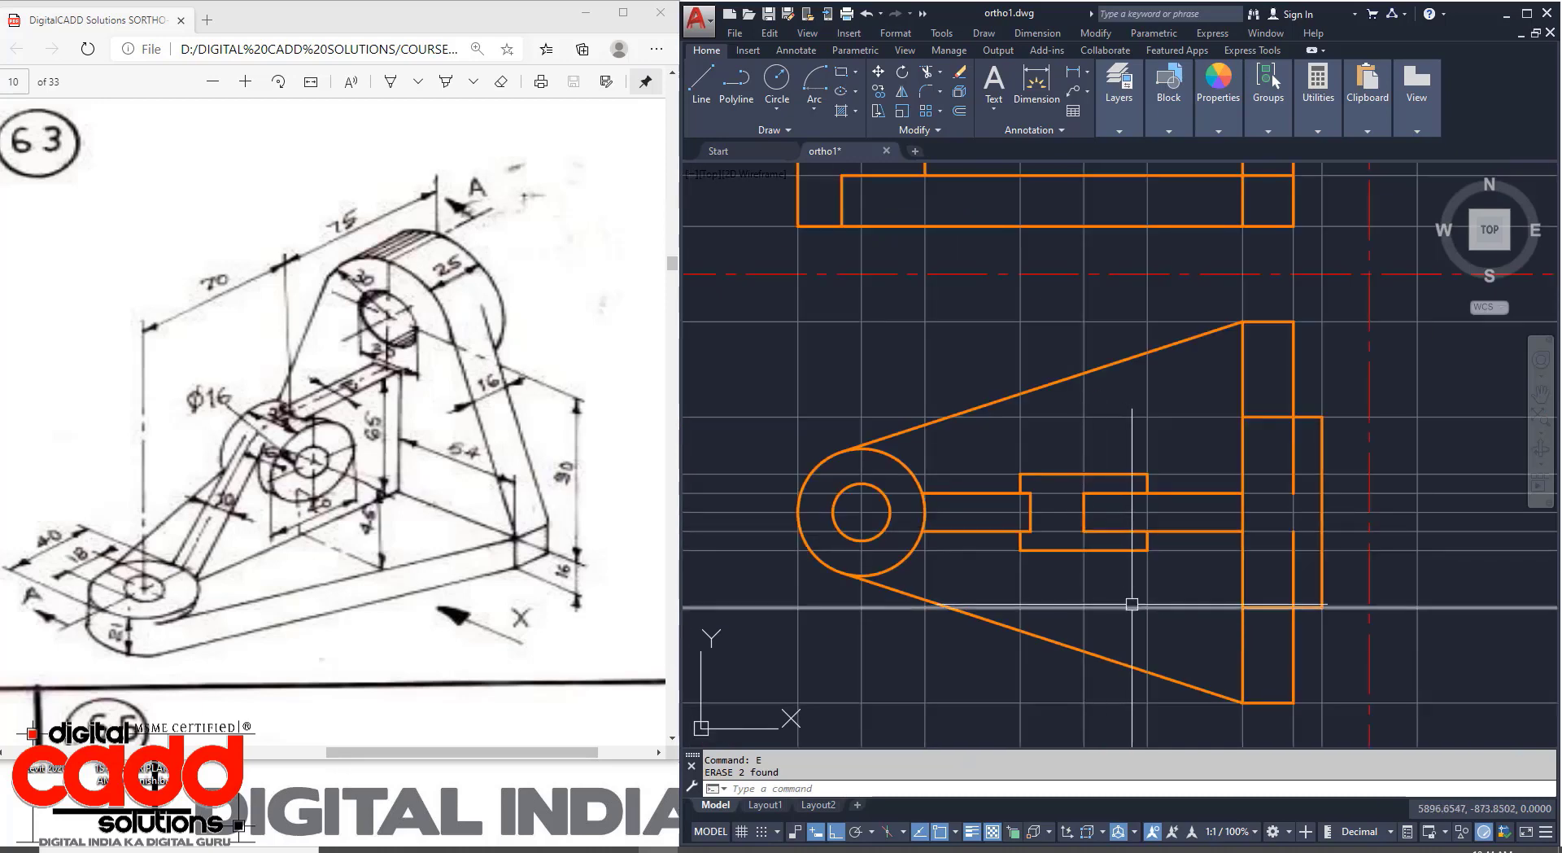
middle_click_drag(1126, 602, 1115, 690)
scroll(999, 618, "down", 2)
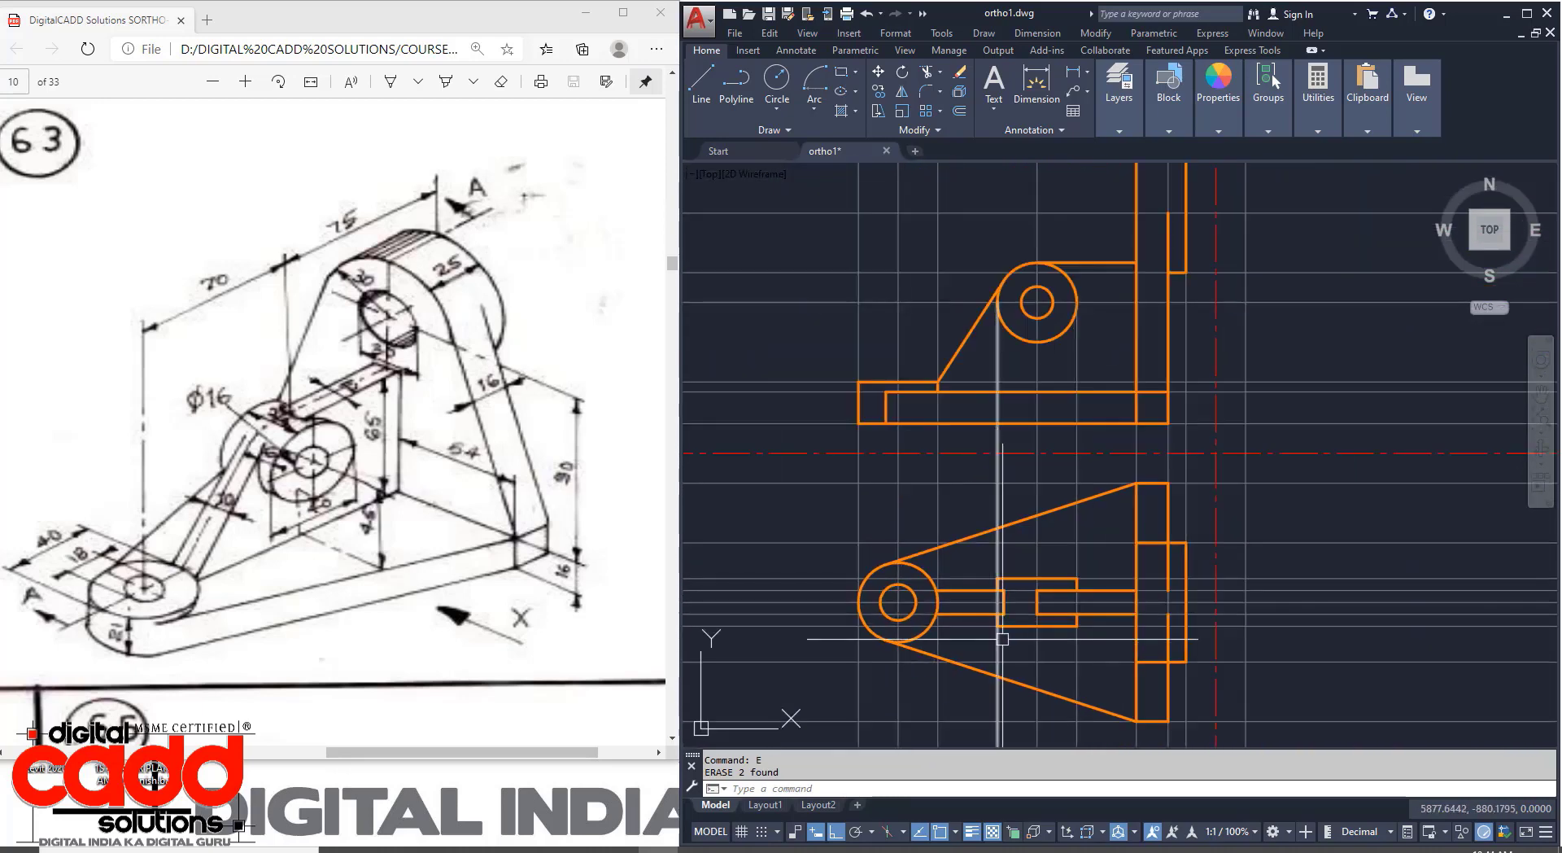
middle_click_drag(1011, 660, 965, 668)
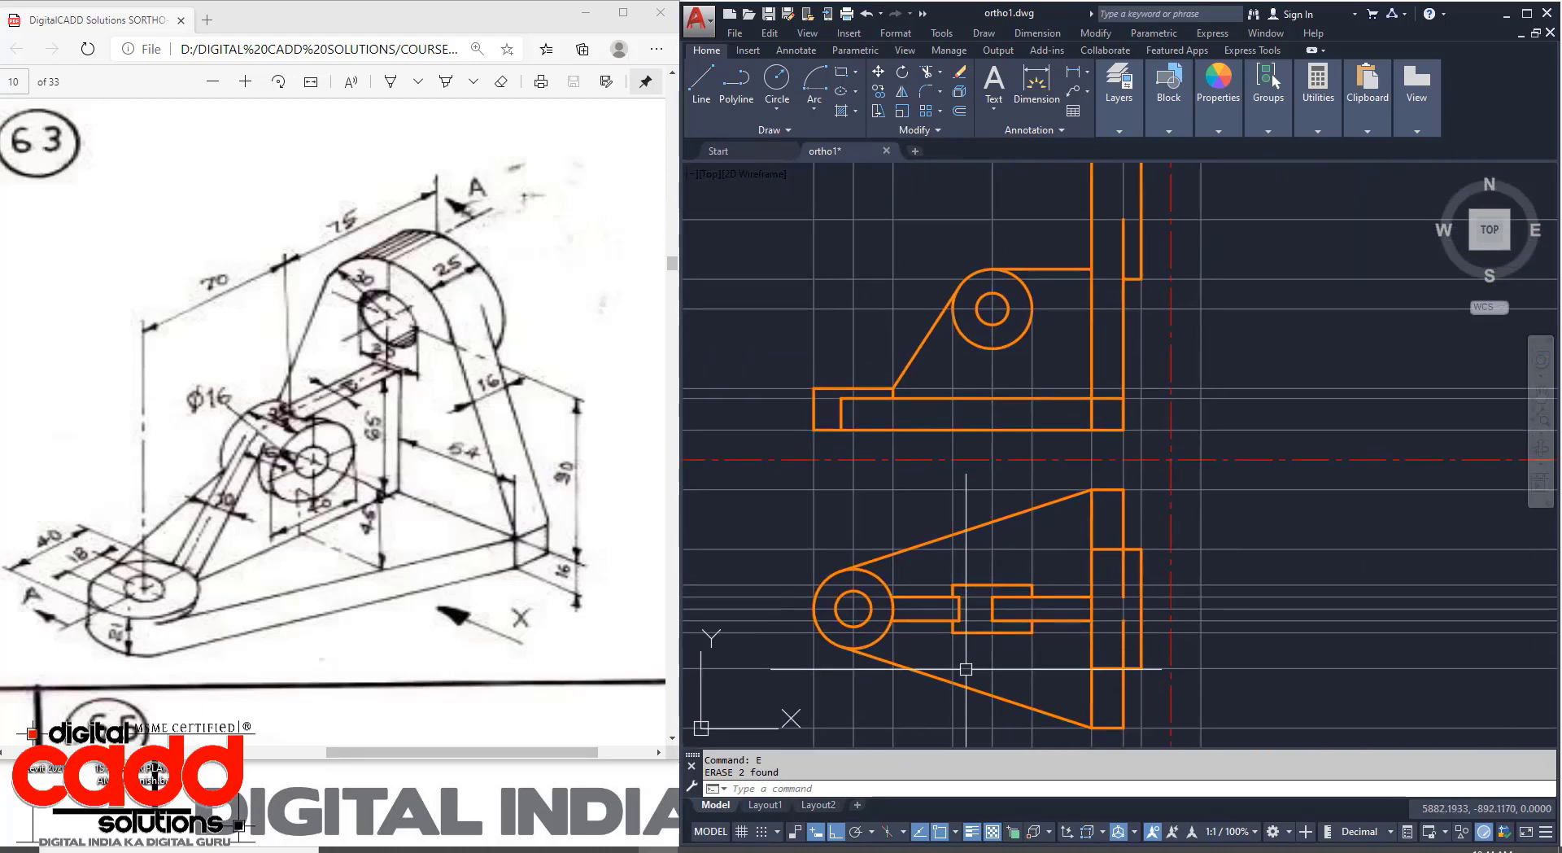
left_click(1024, 265)
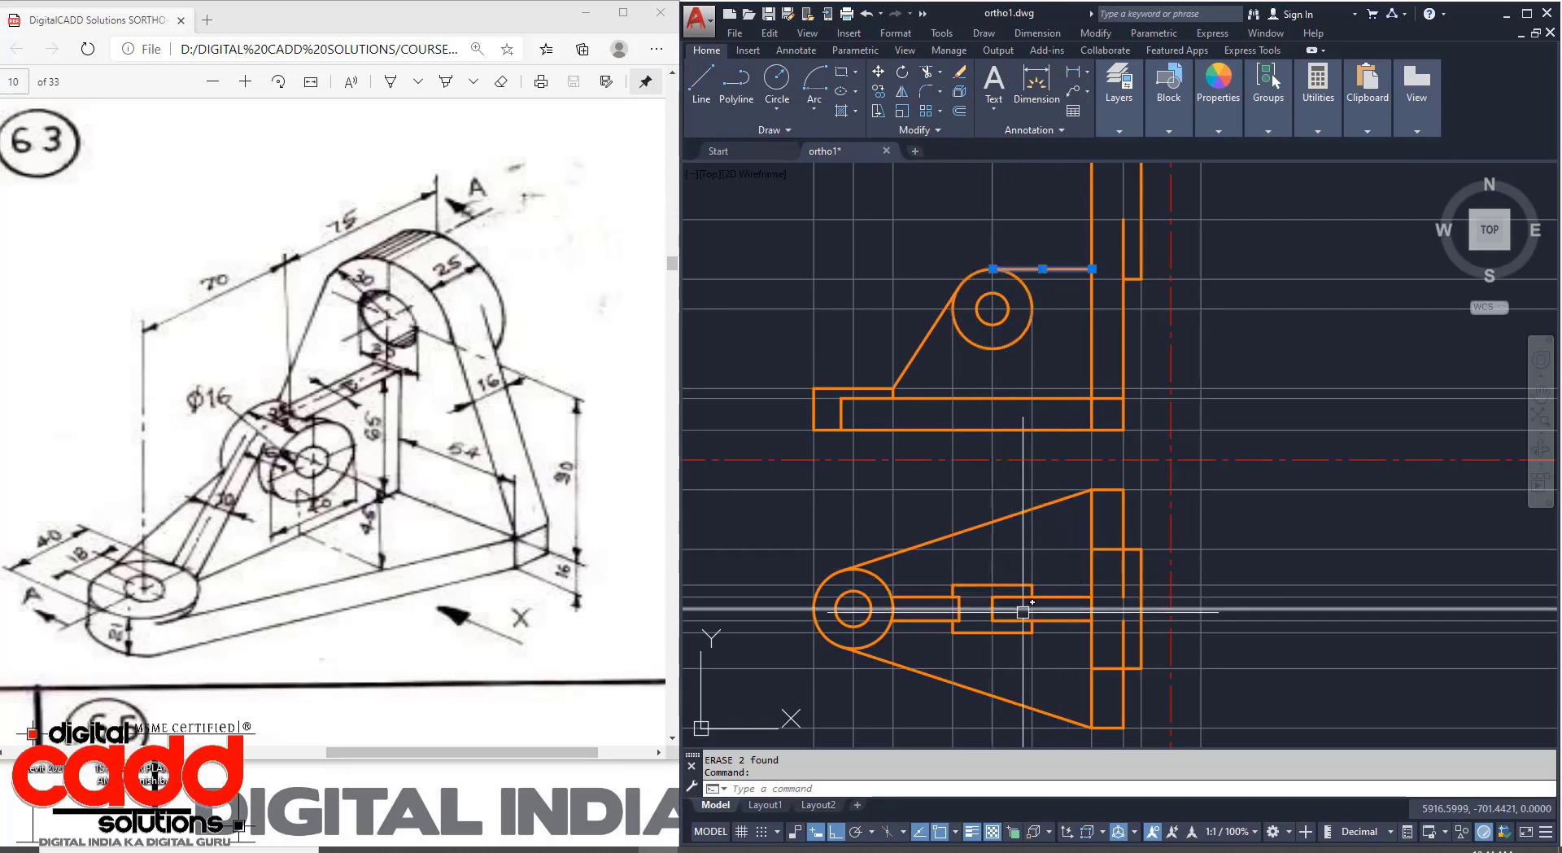
scroll(1023, 611, "up", 2)
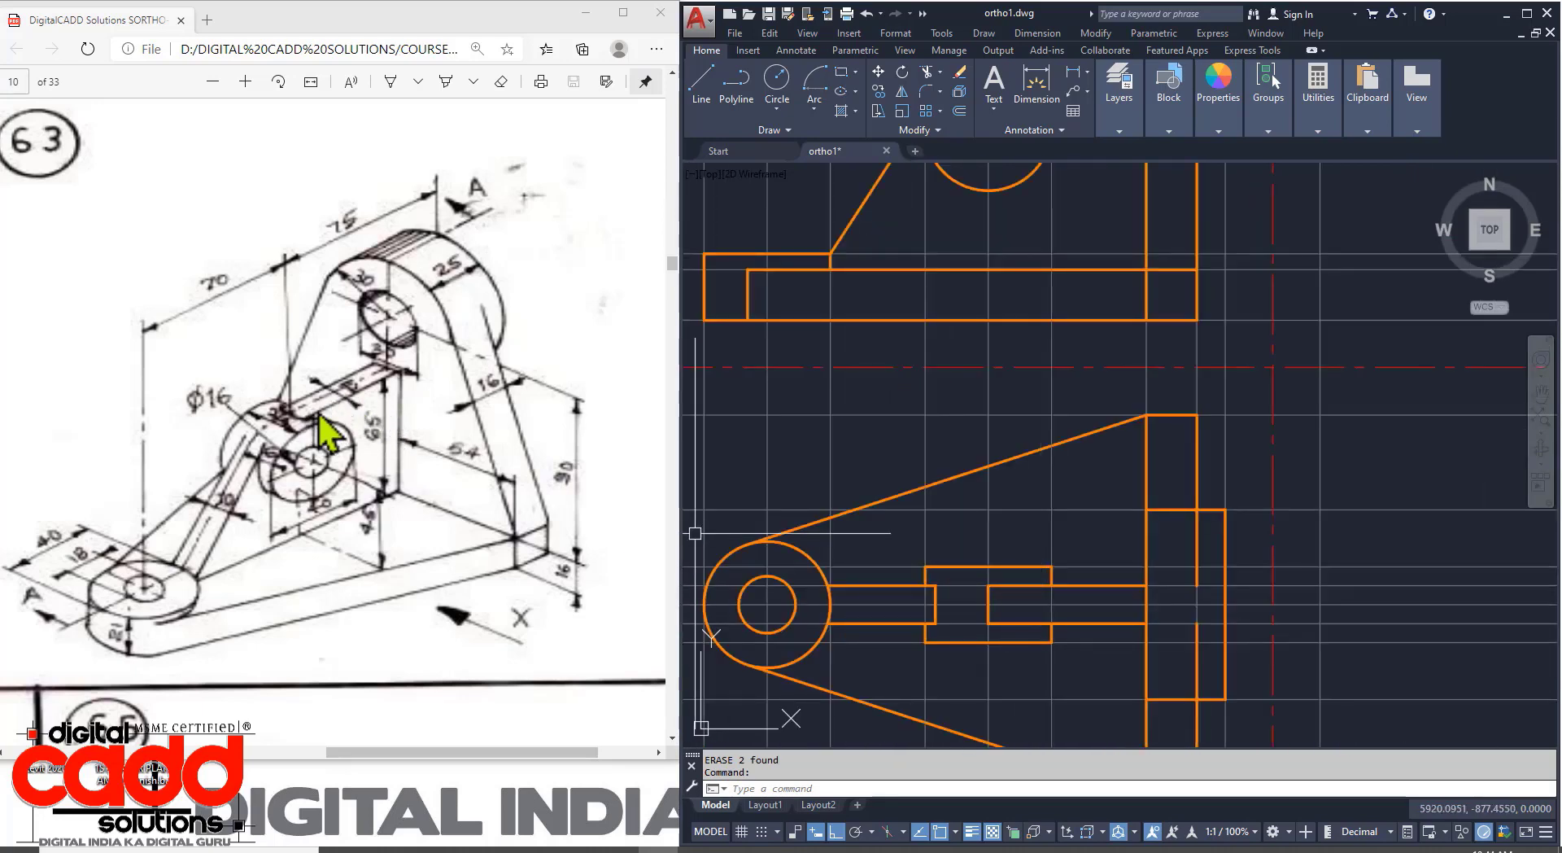
scroll(996, 609, "down", 2)
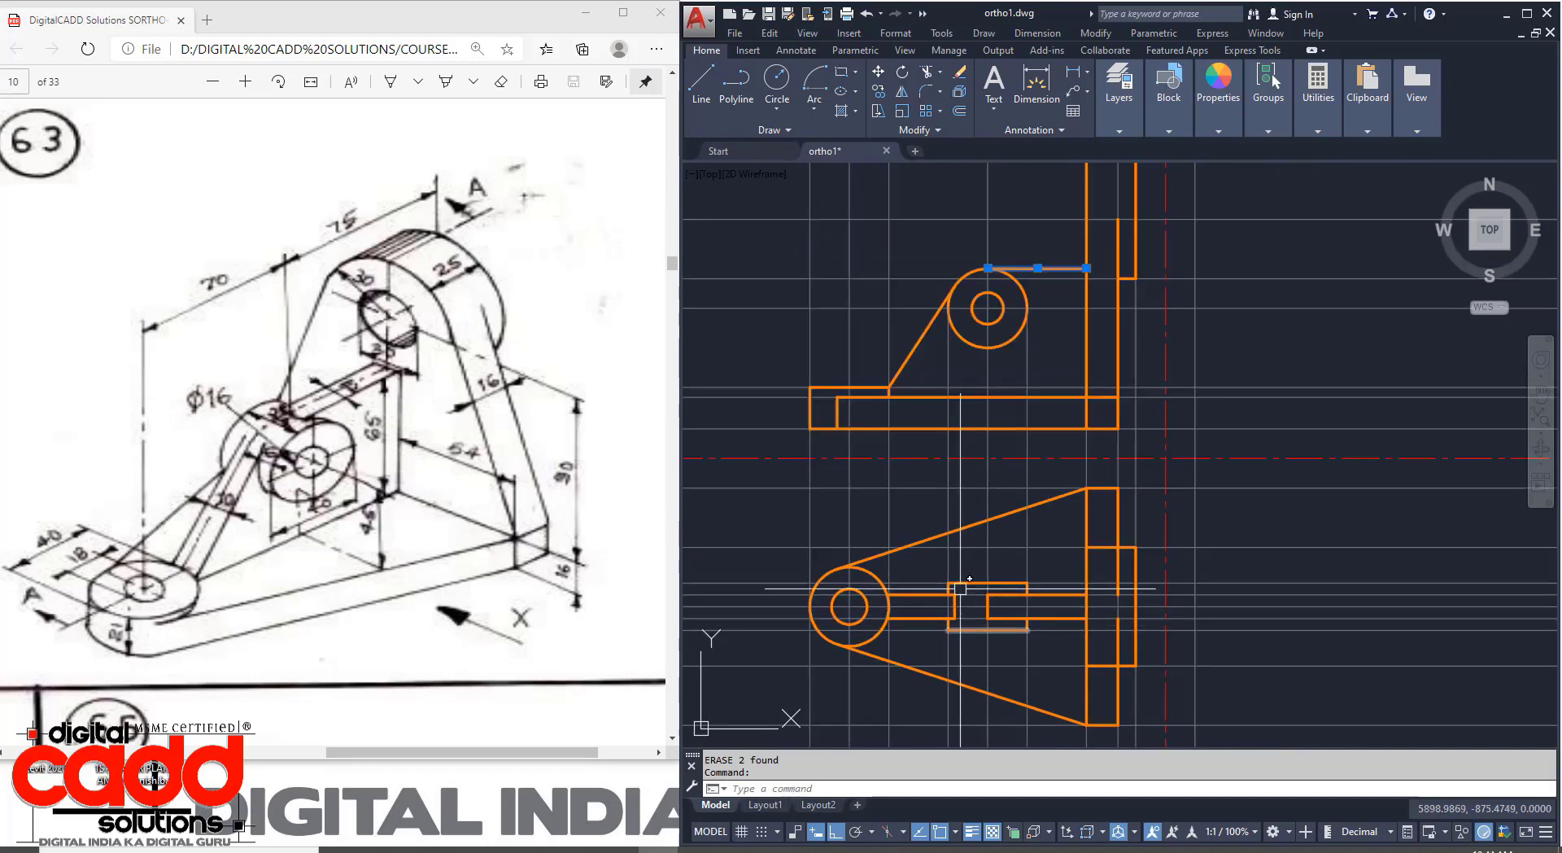
key("Escape")
left_click(941, 305)
key("Escape")
scroll(976, 619, "up", 5)
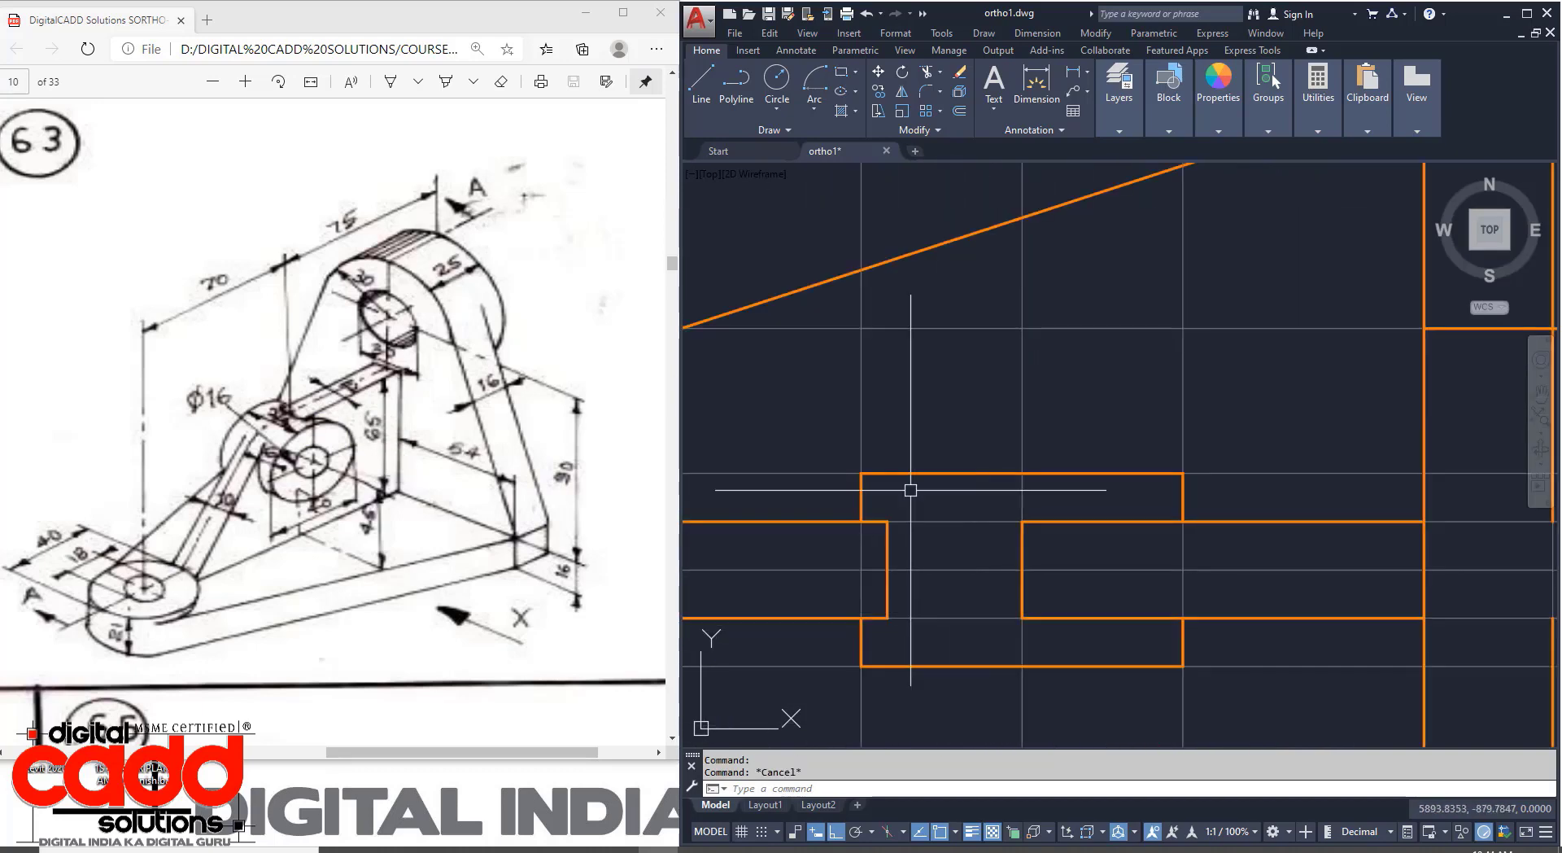
Examine the upright and its boss in the front and top views and review both views together.
scroll(966, 519, "down", 3)
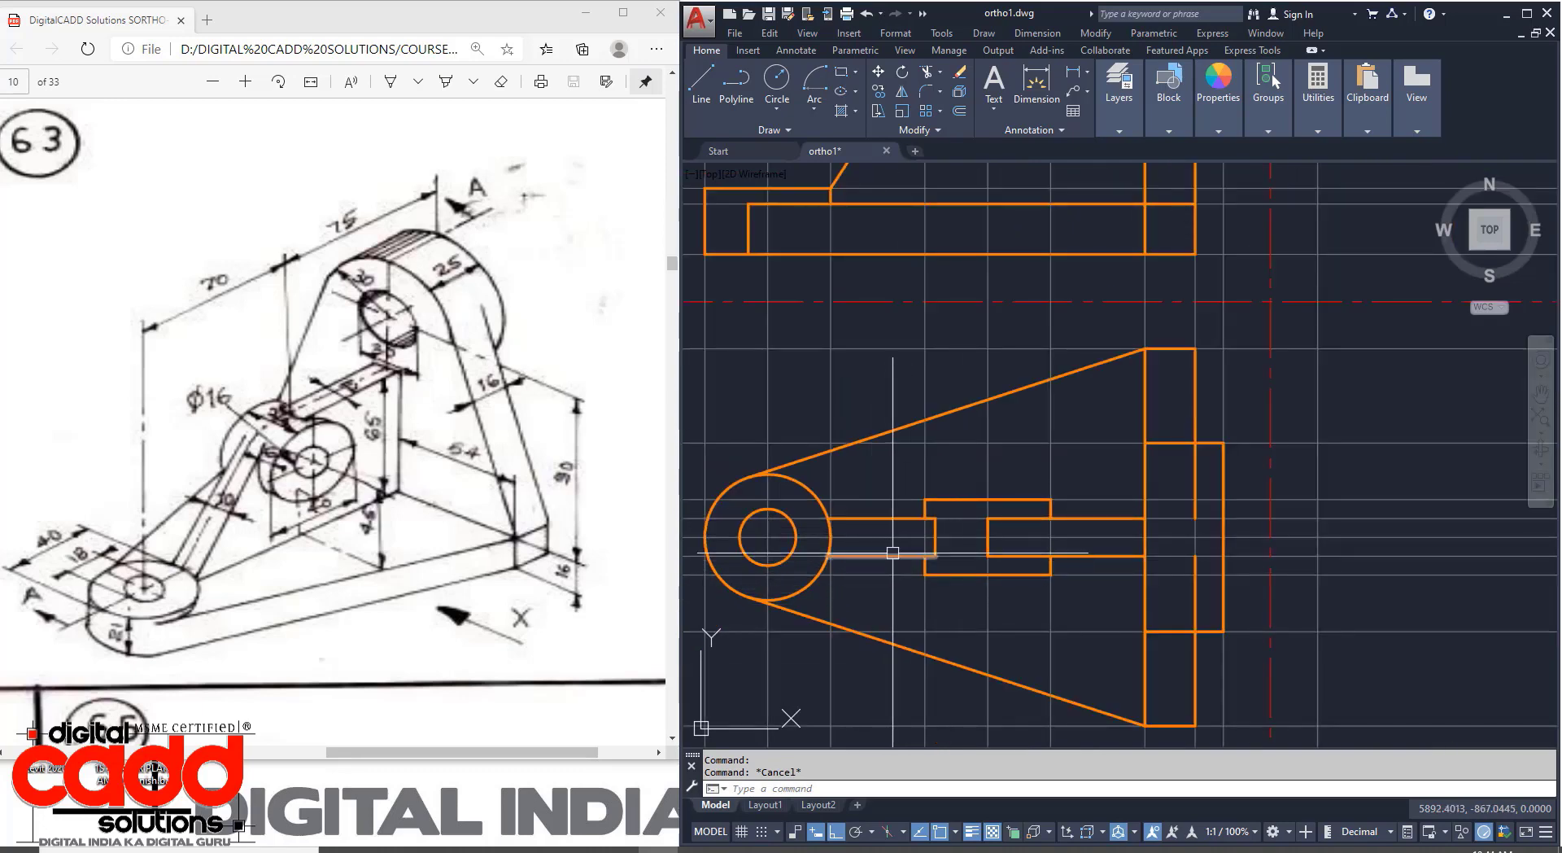
scroll(892, 553, "down", 2)
mouse_move(1276, 643)
middle_mouse_down()
mouse_move(1241, 638)
mouse_move(1203, 683)
mouse_move(1185, 744)
mouse_move(1165, 700)
mouse_move(1224, 707)
mouse_move(1171, 735)
middle_mouse_up()
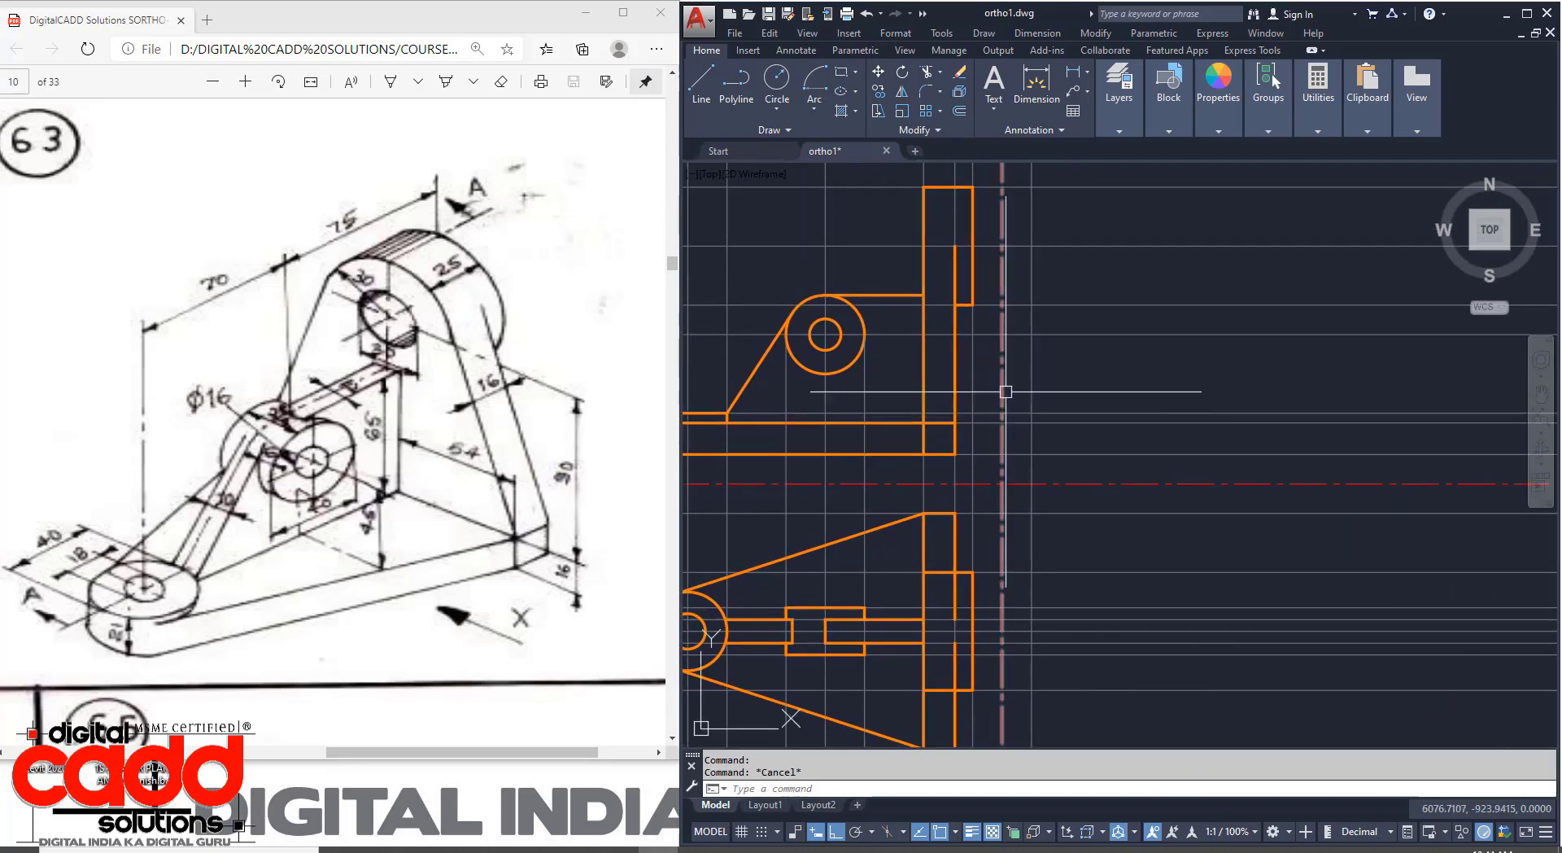
middle_click_drag(949, 202, 952, 345)
scroll(952, 382, "up", 2)
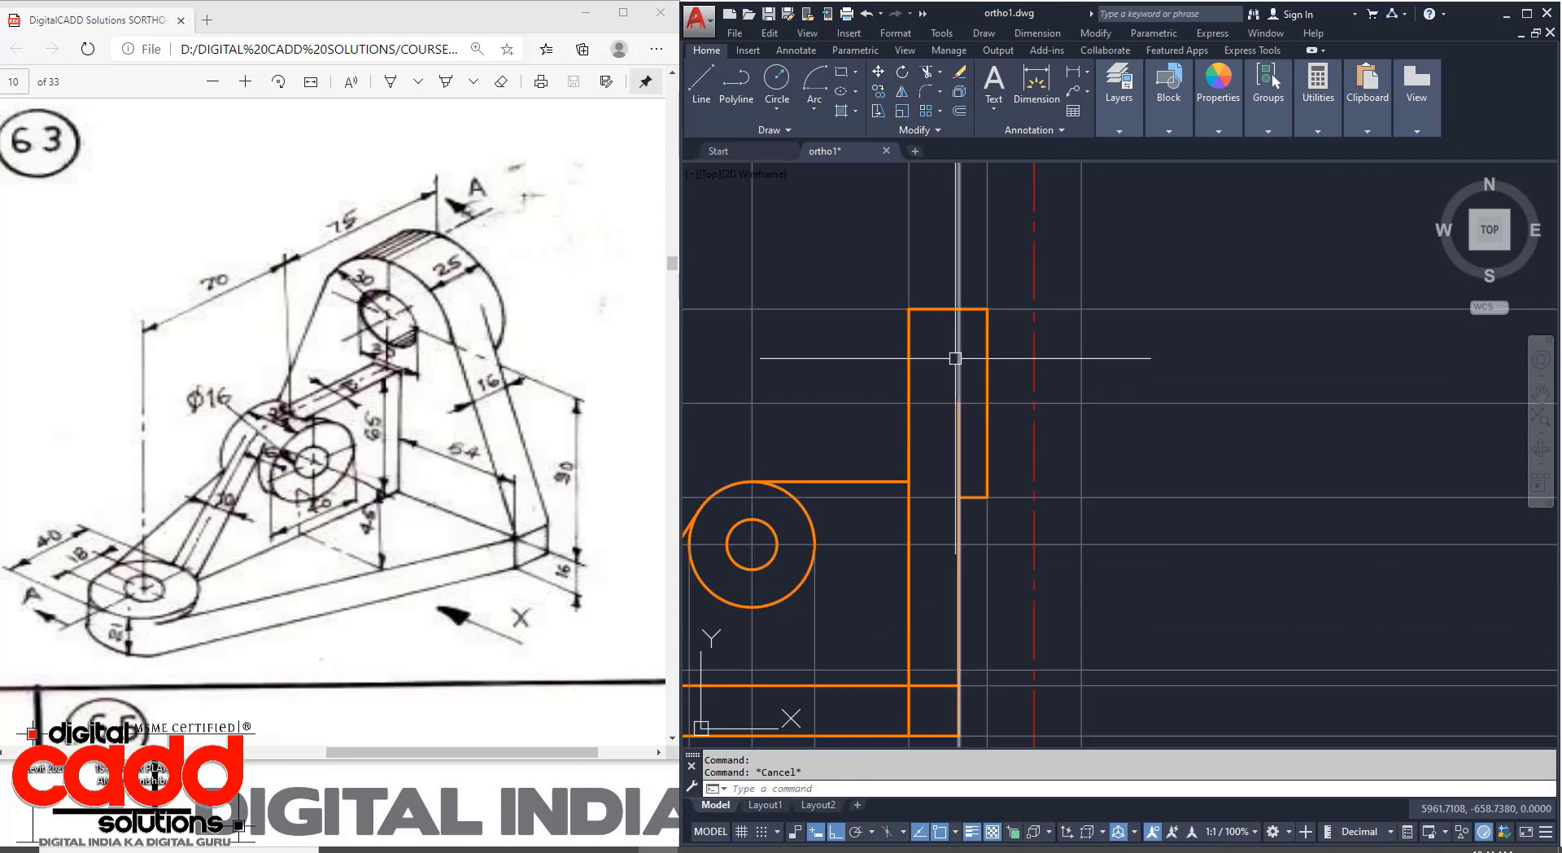
scroll(956, 358, "down", 5)
scroll(894, 503, "up", 7)
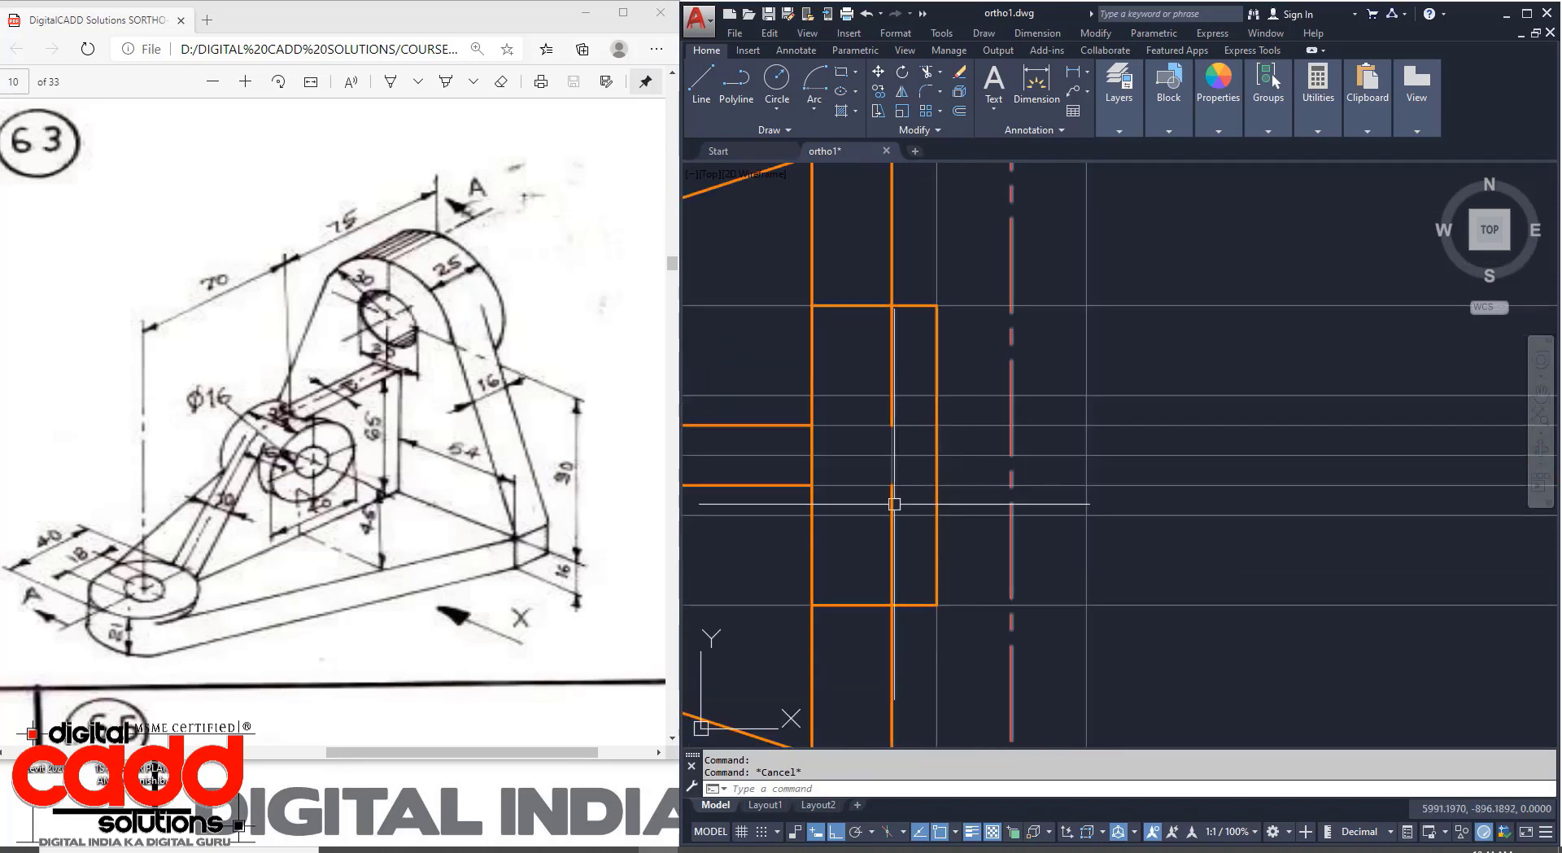
scroll(920, 447, "down", 4)
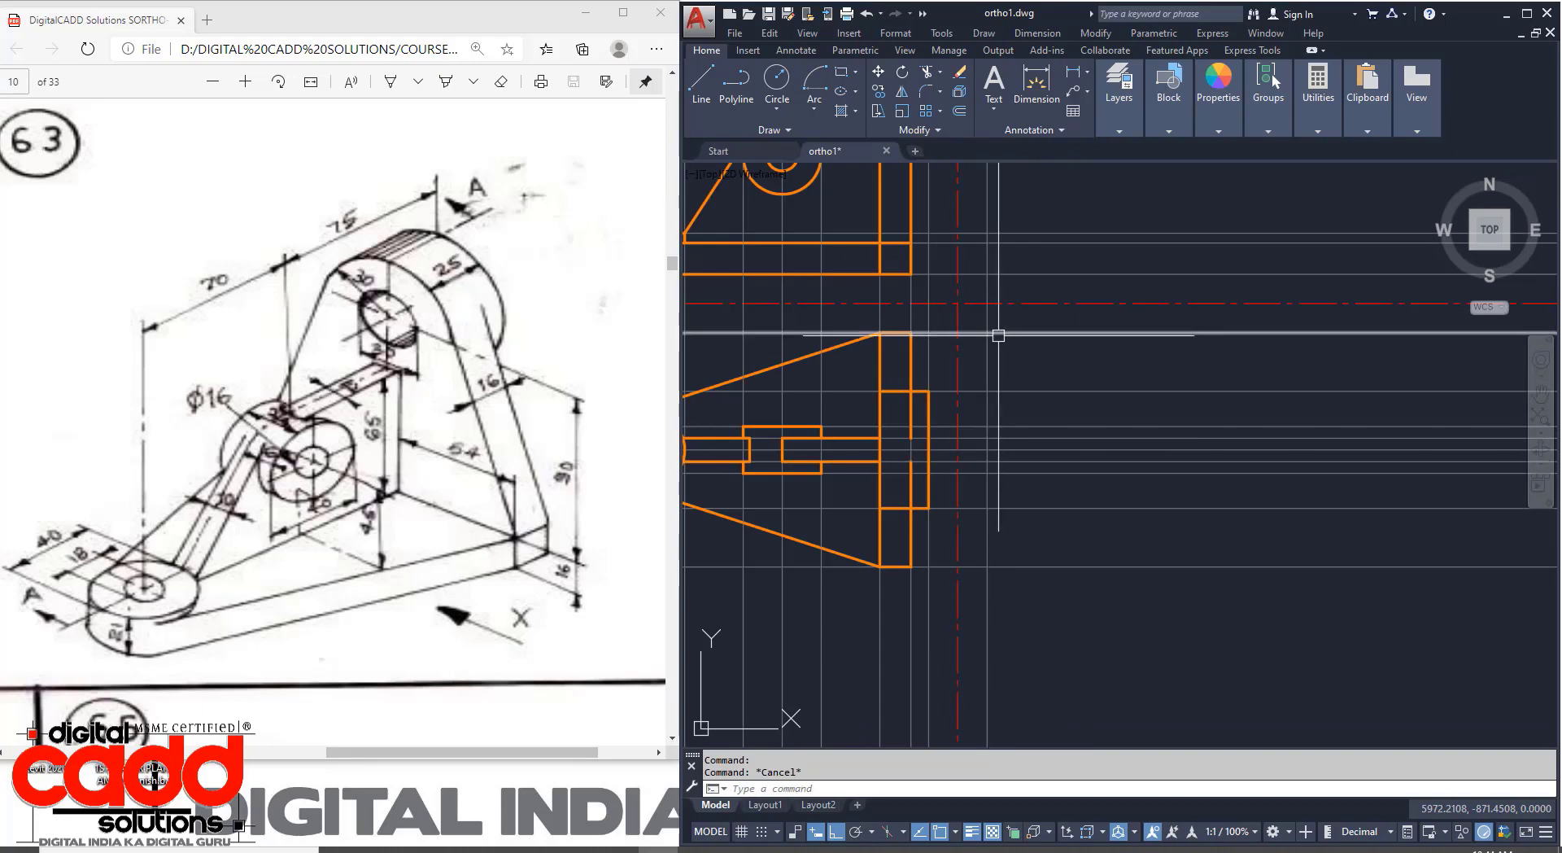
scroll(1005, 332, "down", 3)
scroll(1046, 547, "up", 2)
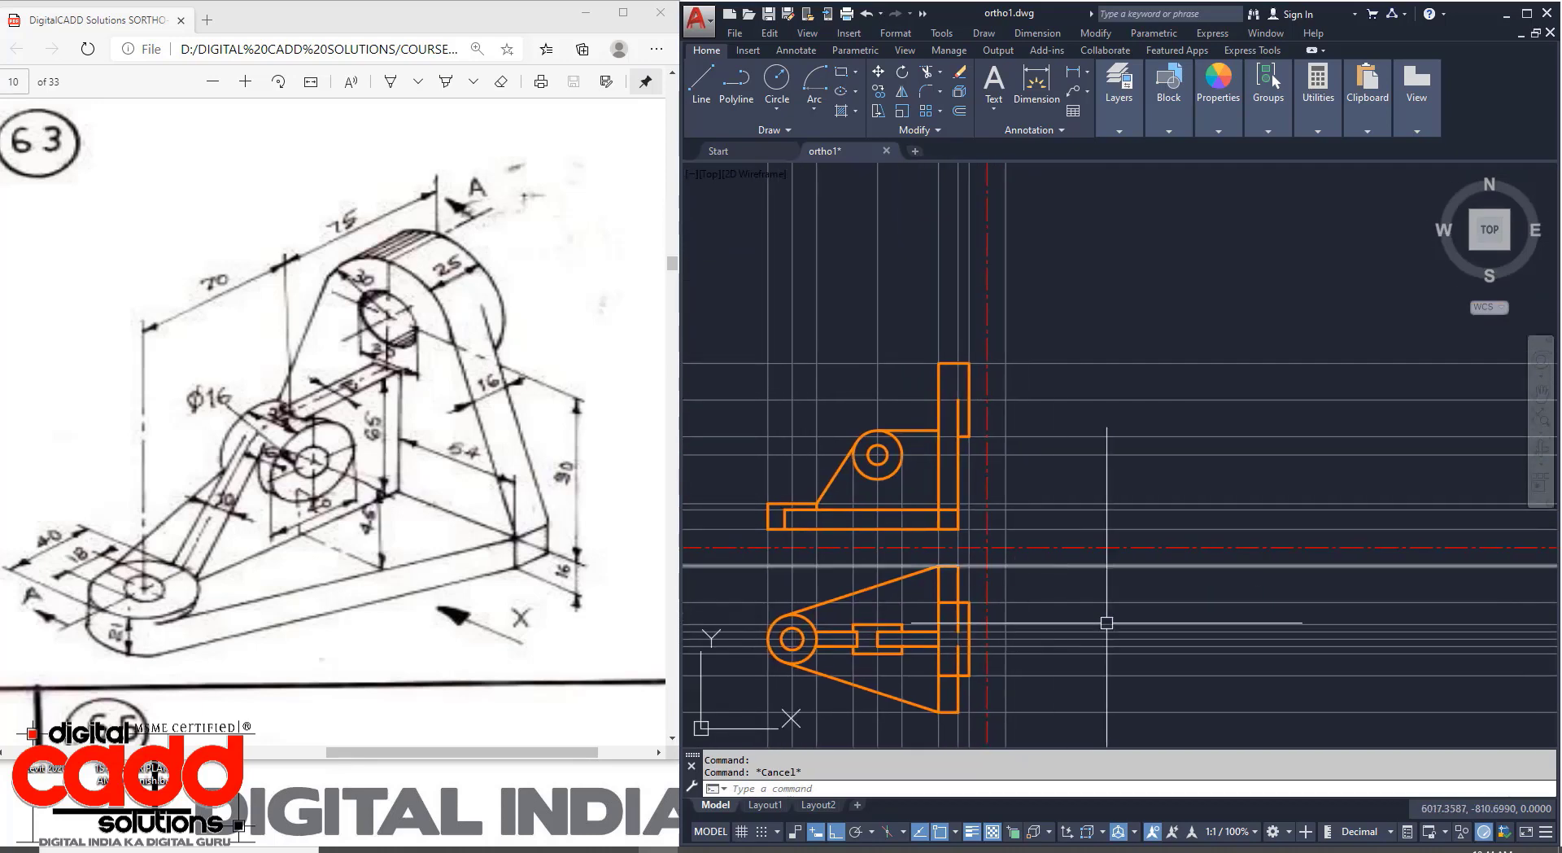
Make the 04.projection Lines layer current.
left_click(1116, 122)
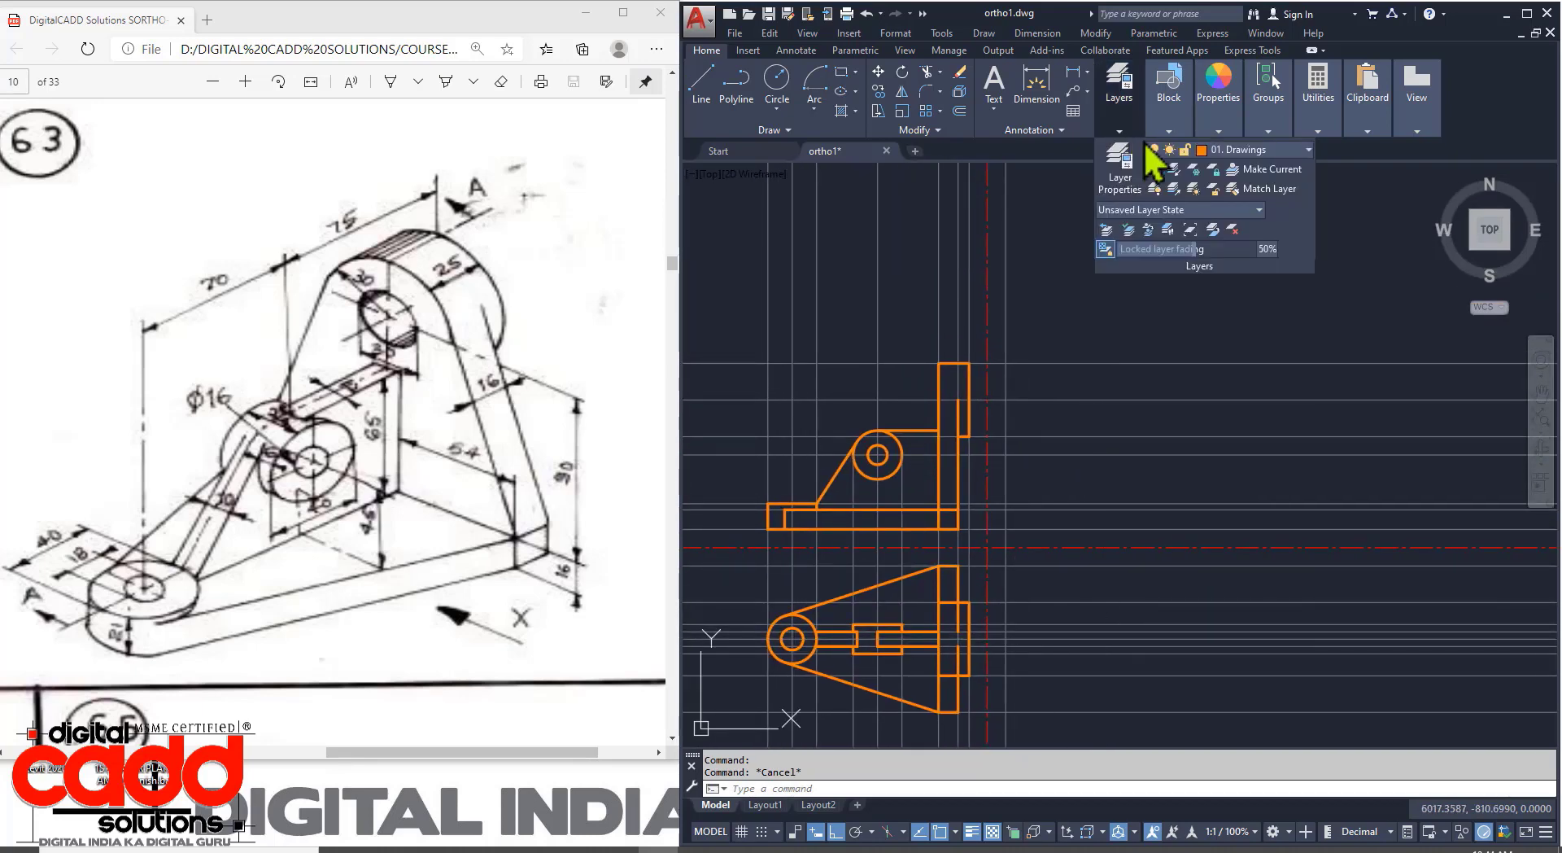
left_click(1229, 155)
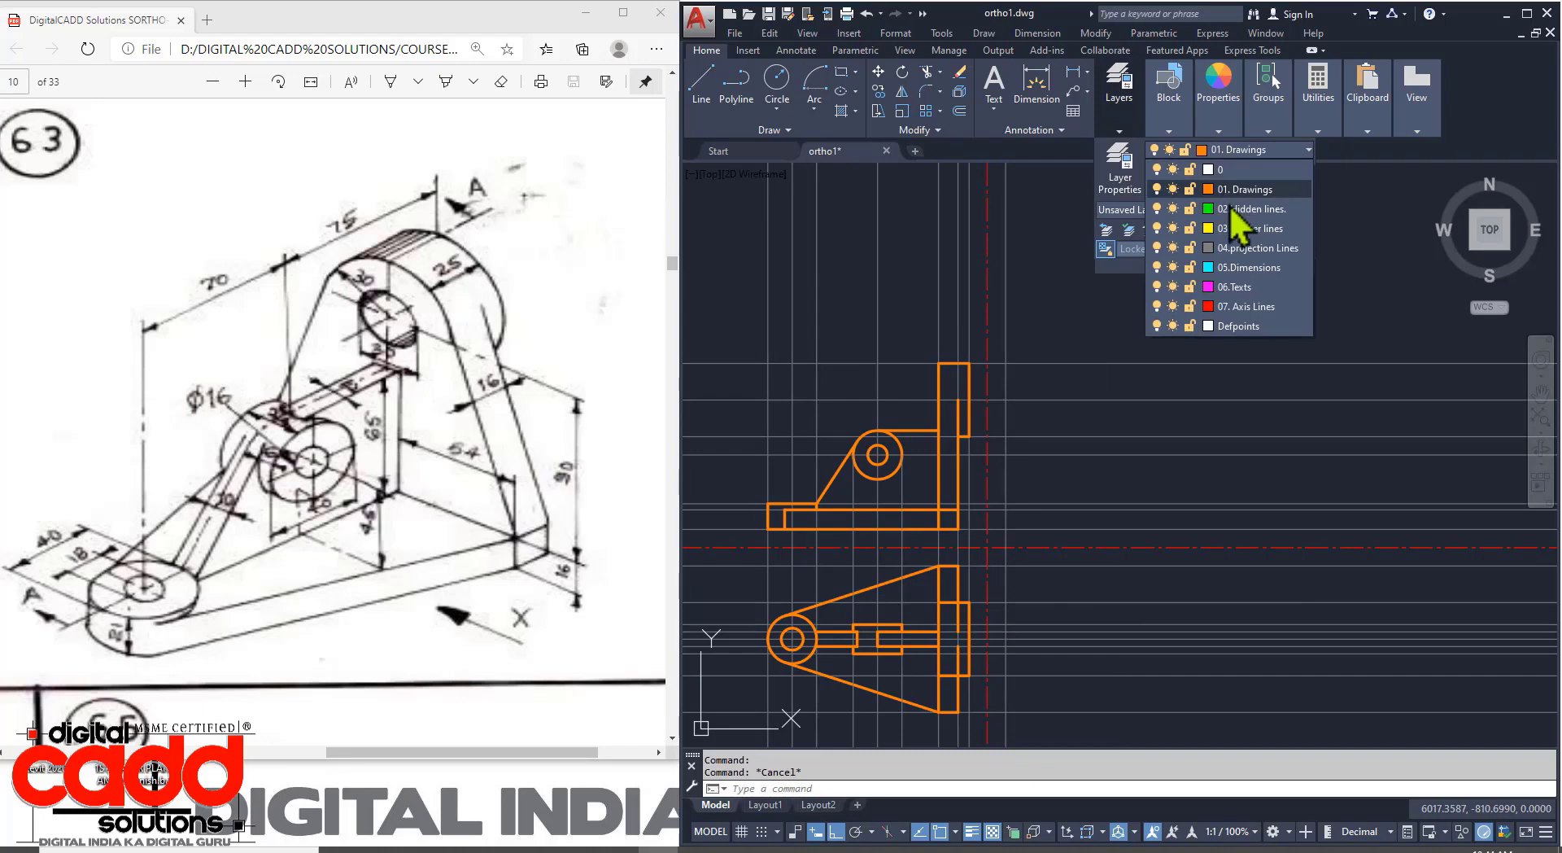
left_click(1248, 252)
type("RAY")
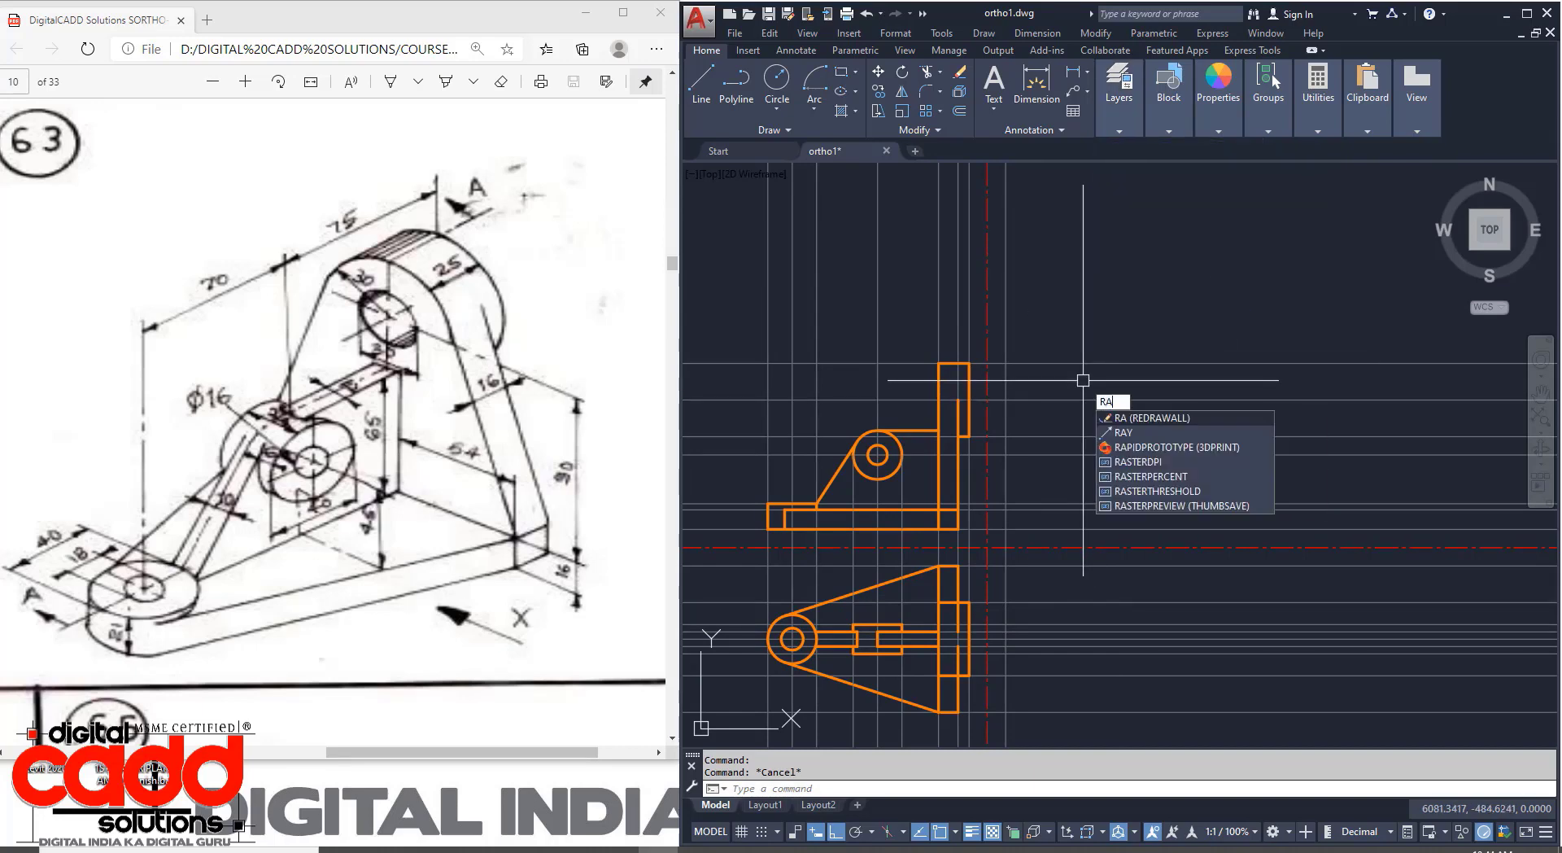
key("Return")
scroll(1049, 600, "up", 2)
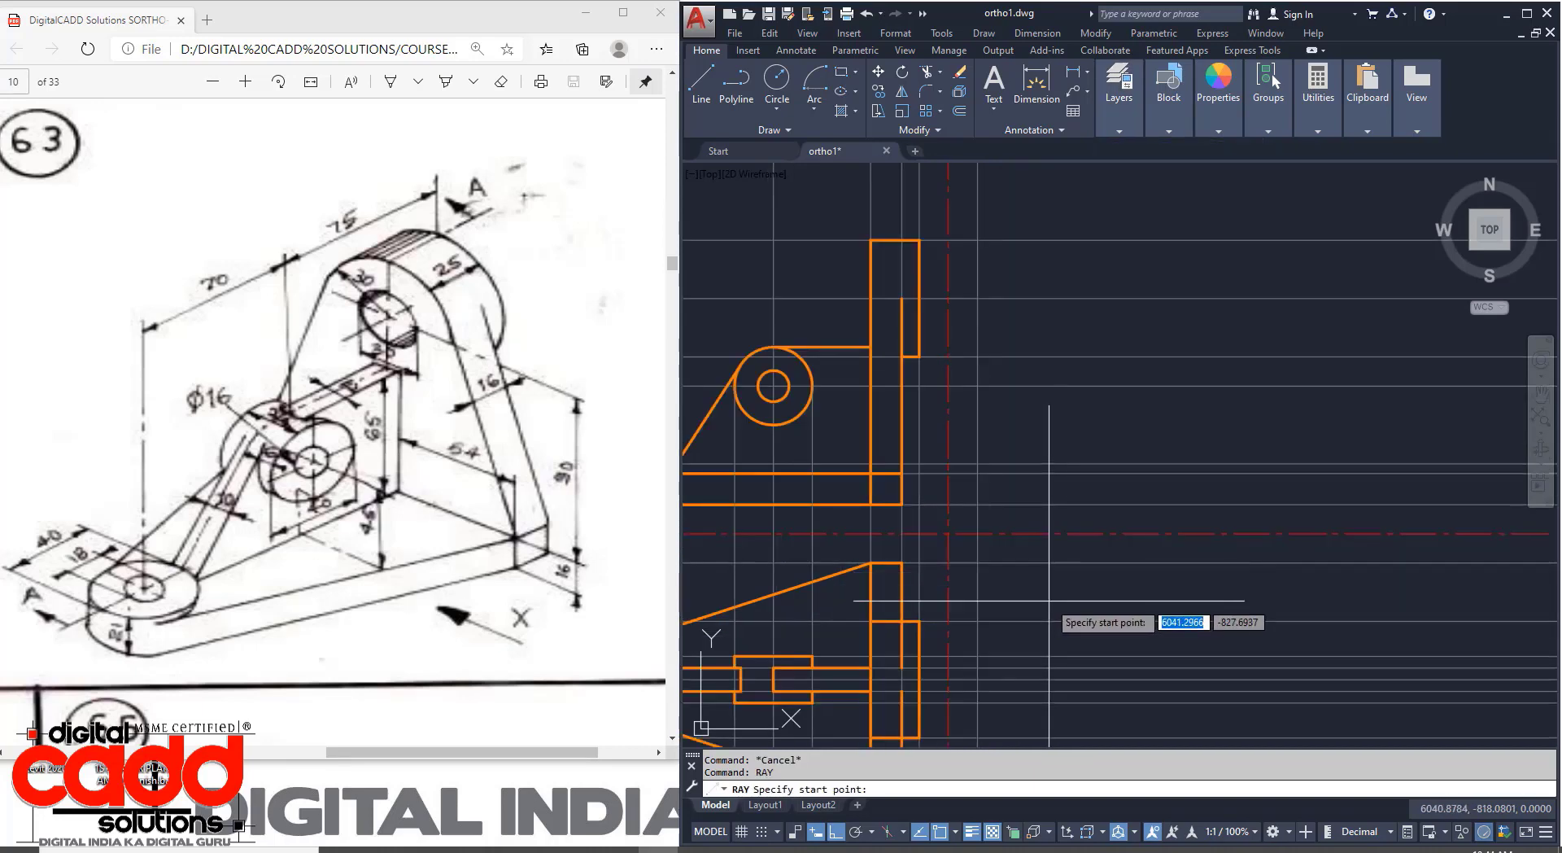
left_click(920, 533)
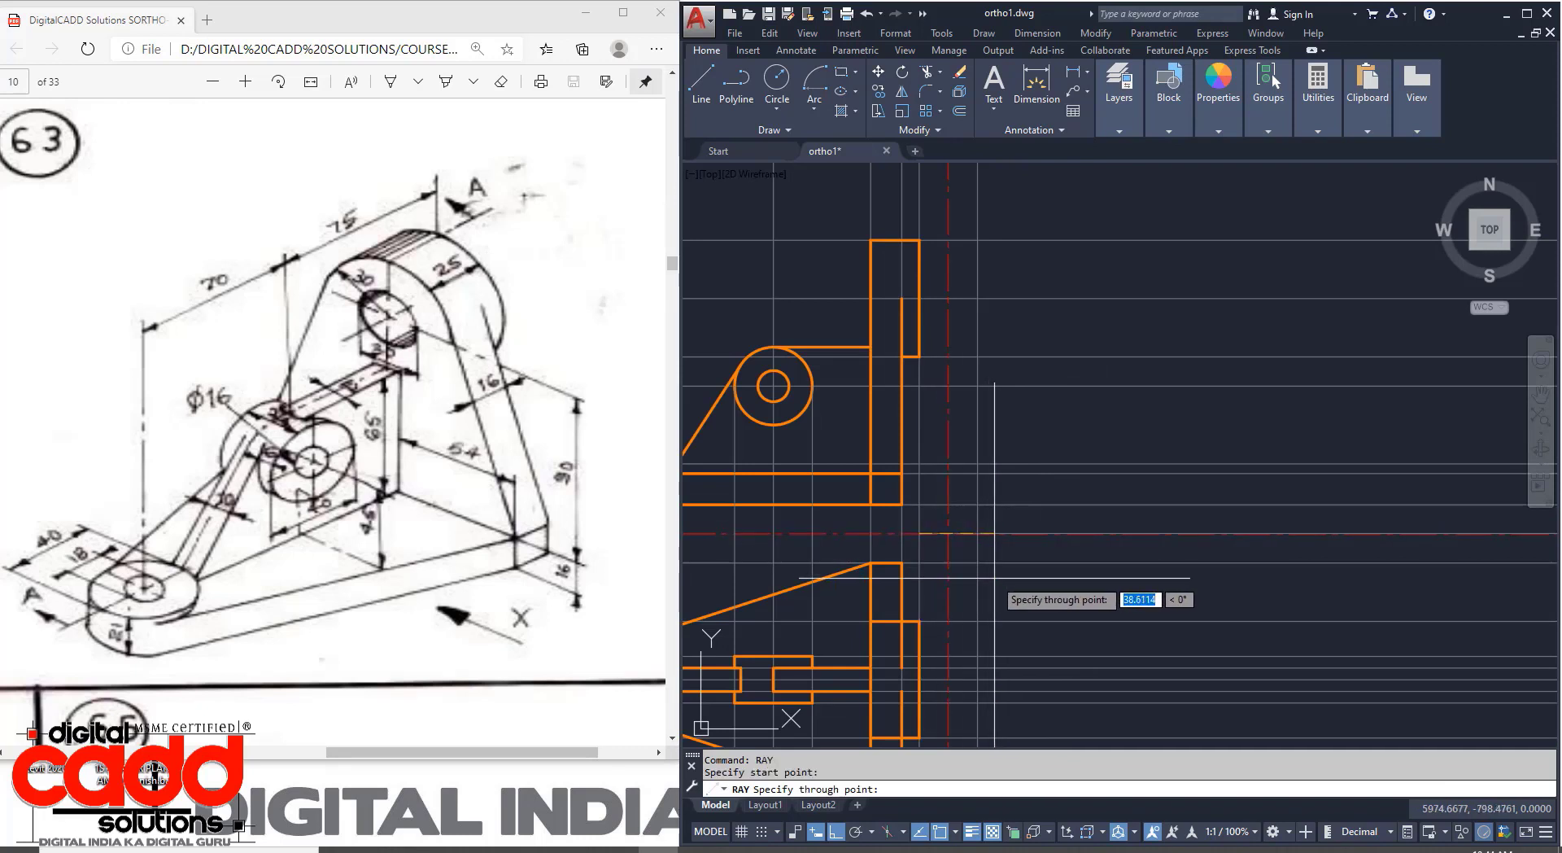
key("Escape")
Draw a ray at 315° from the intersection of the horizontal and vertical axis lines as the mitre line for the side view.
key("Return")
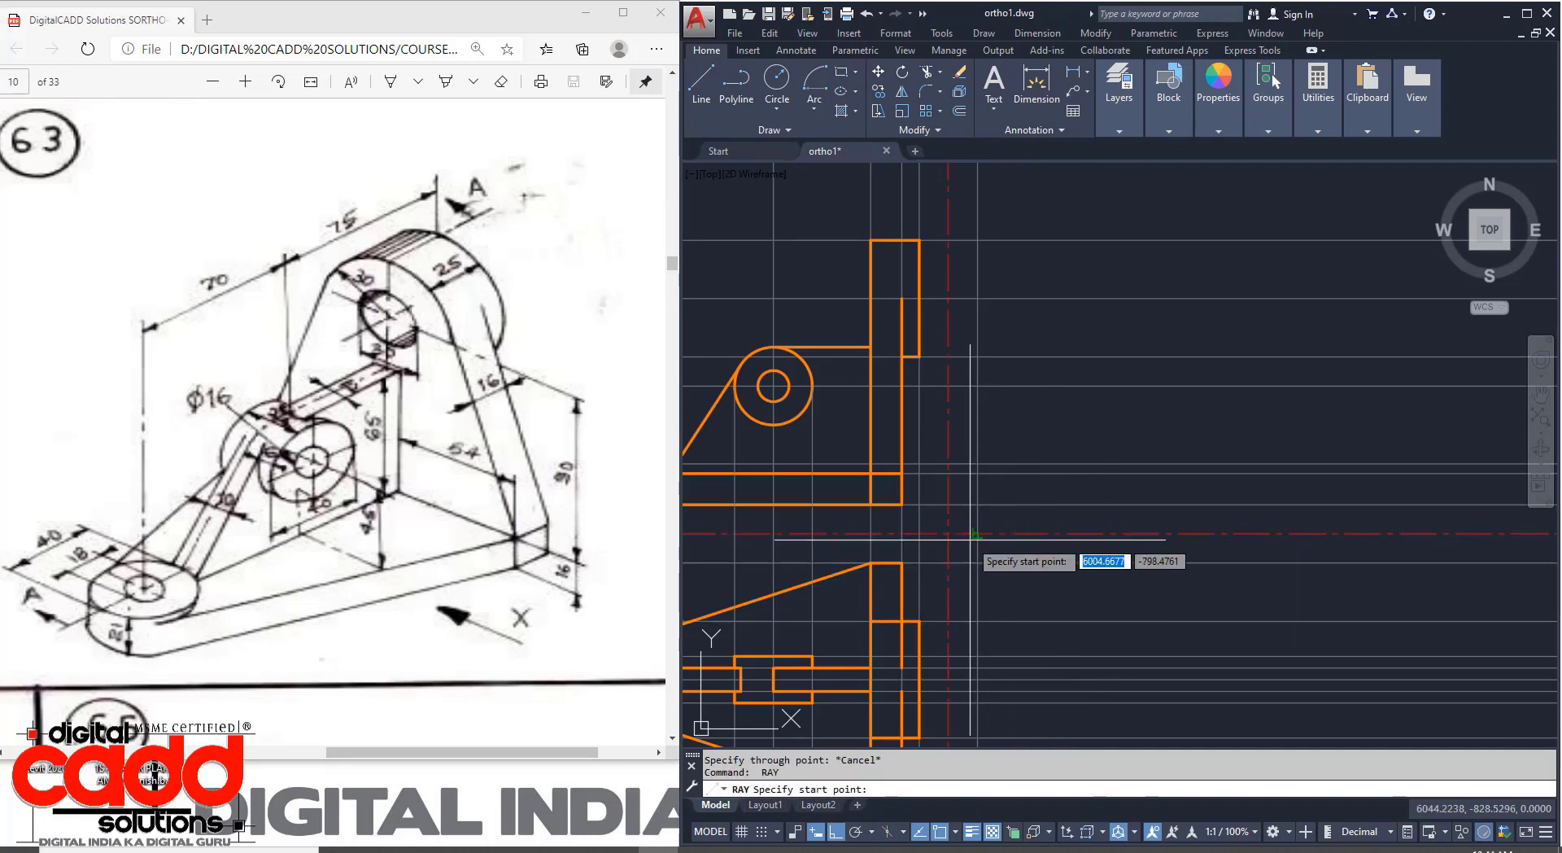
left_click(949, 534)
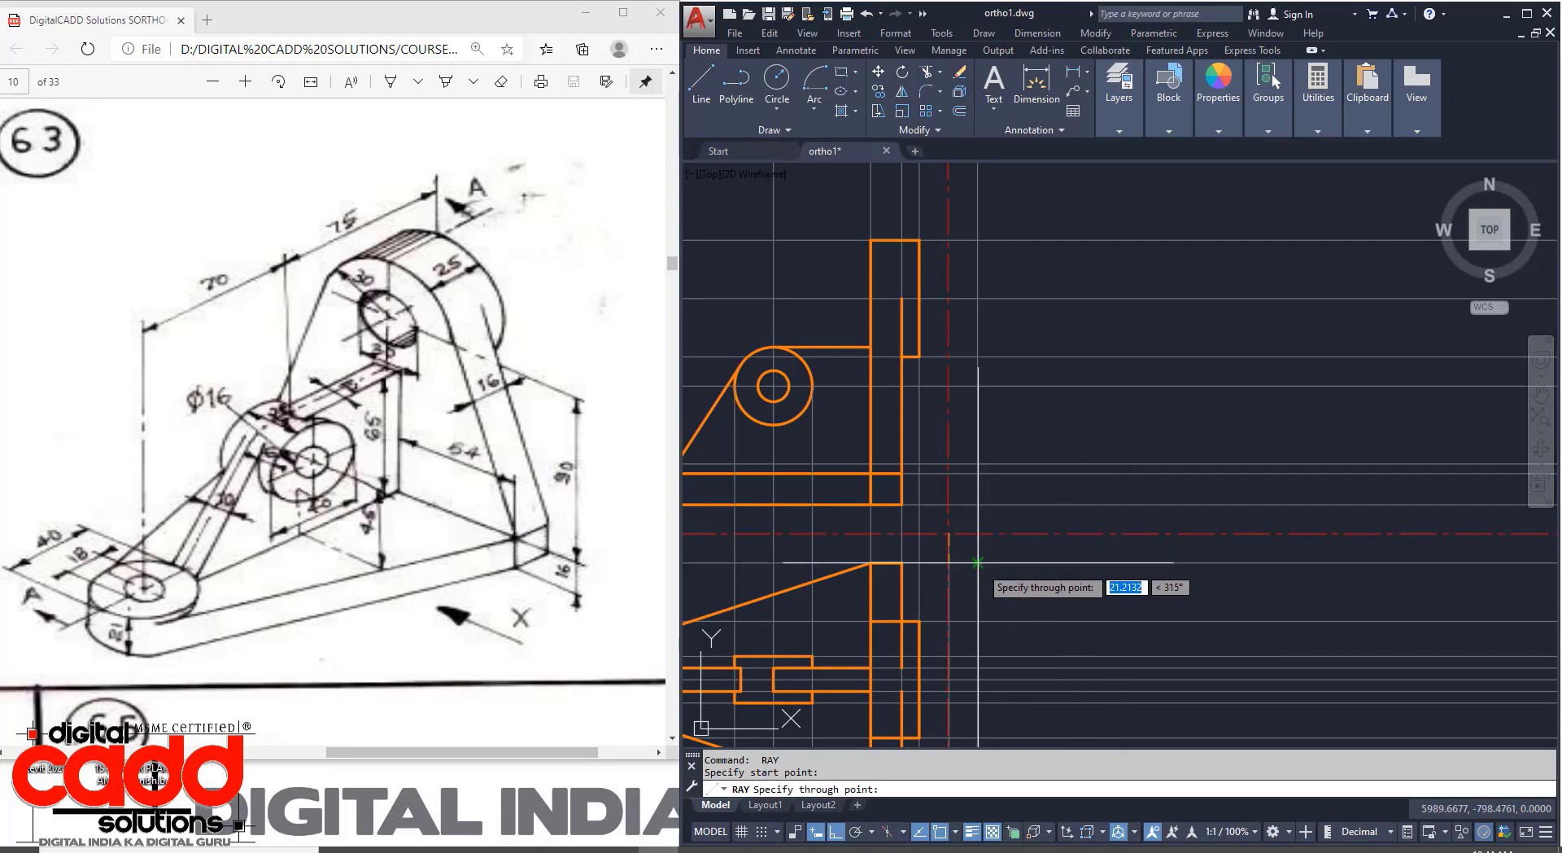
left_click(977, 563)
key("Return")
Draw vertical rays up from the mitre line where the upper edges of the upright and its boss project from the top view.
key("Return")
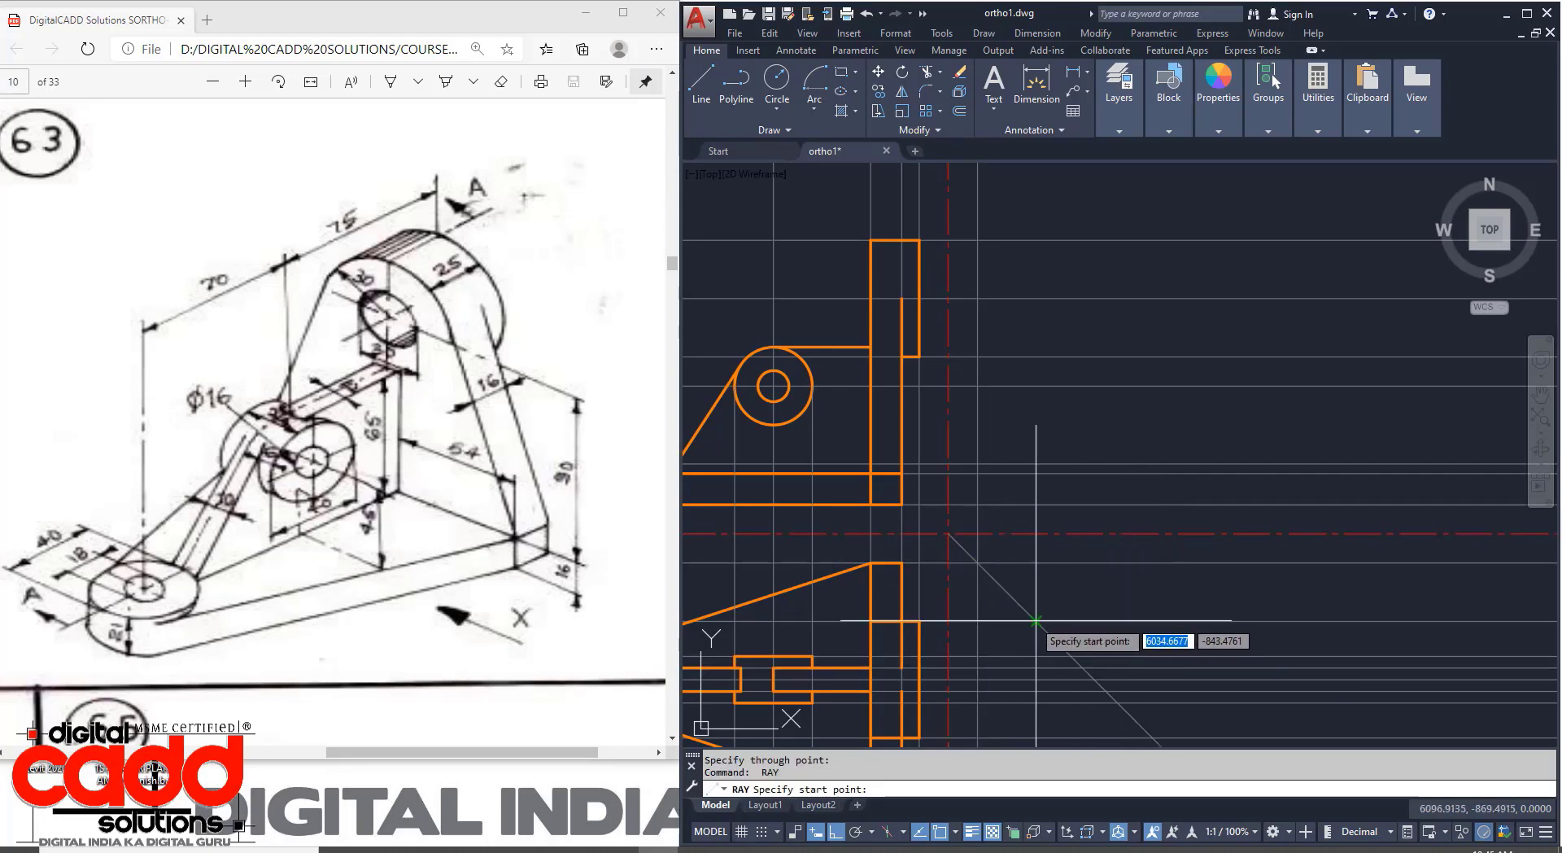
left_click(1037, 621)
left_click(1037, 580)
key("Return")
Draw vertical rays up from the mitre line at the projection lines of the middle boss's and rib's upper edges.
key("Return")
scroll(1017, 570, "up", 4)
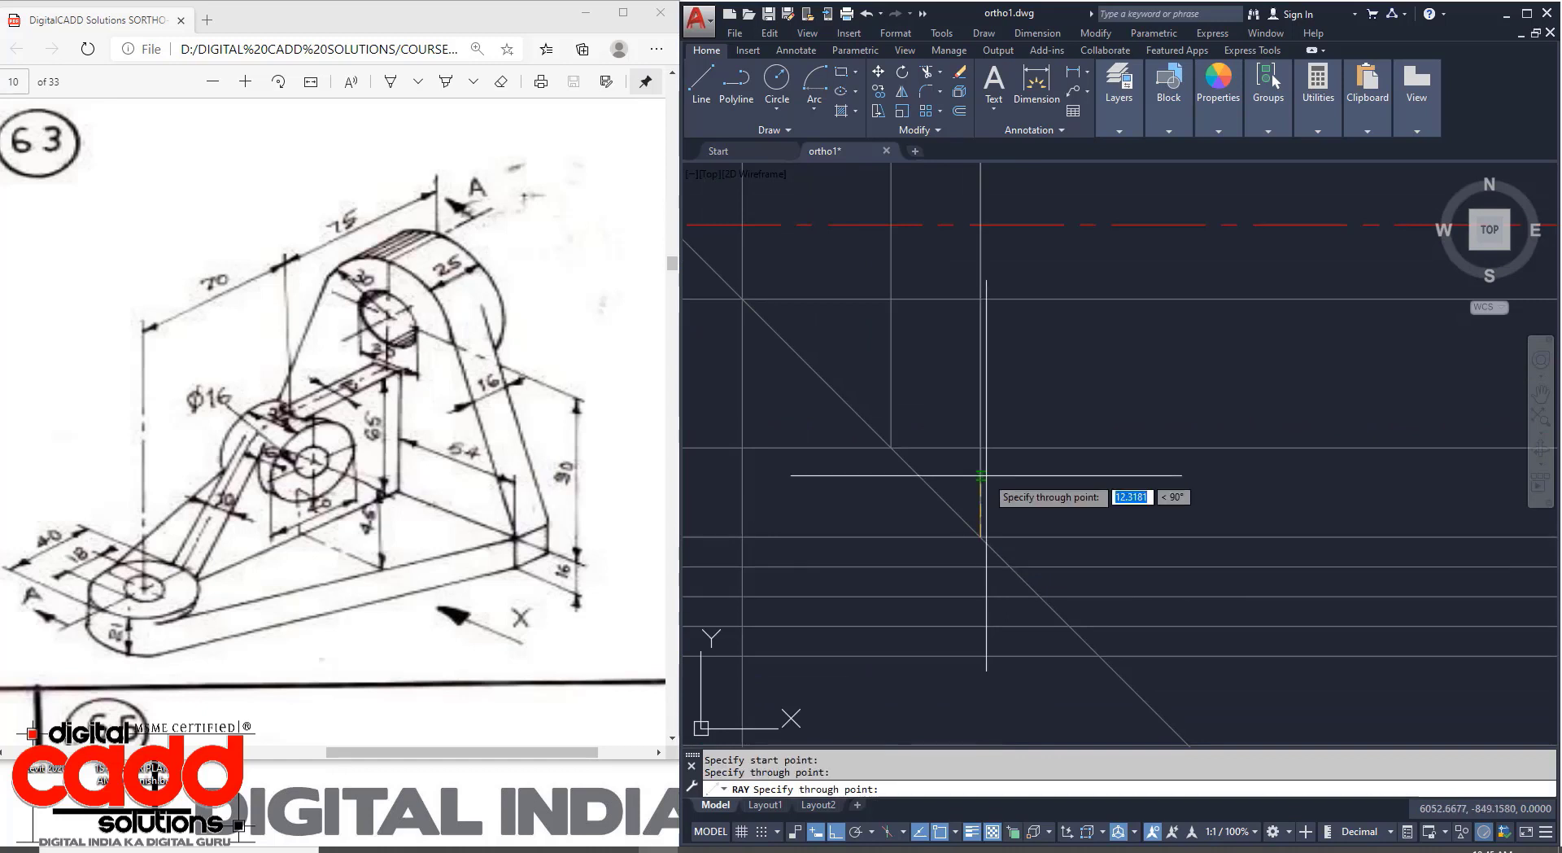
left_click(981, 464)
key("Return")
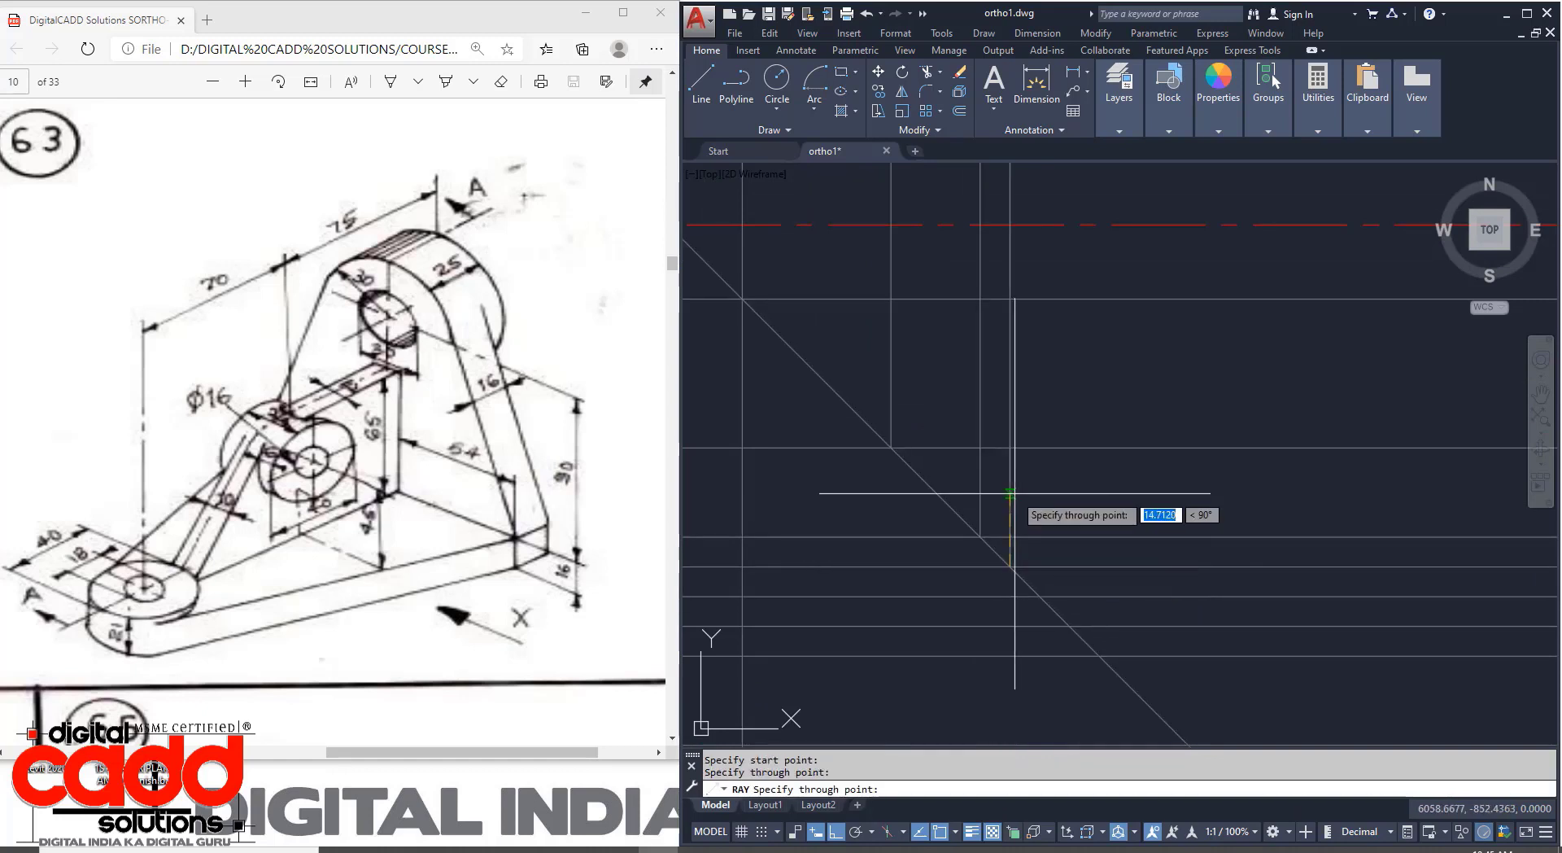
left_click(1014, 493)
key("Return")
Draw vertical rays up from the mitre line for the top view's centre axis and the lower edges of the rib and middle boss.
key("Return")
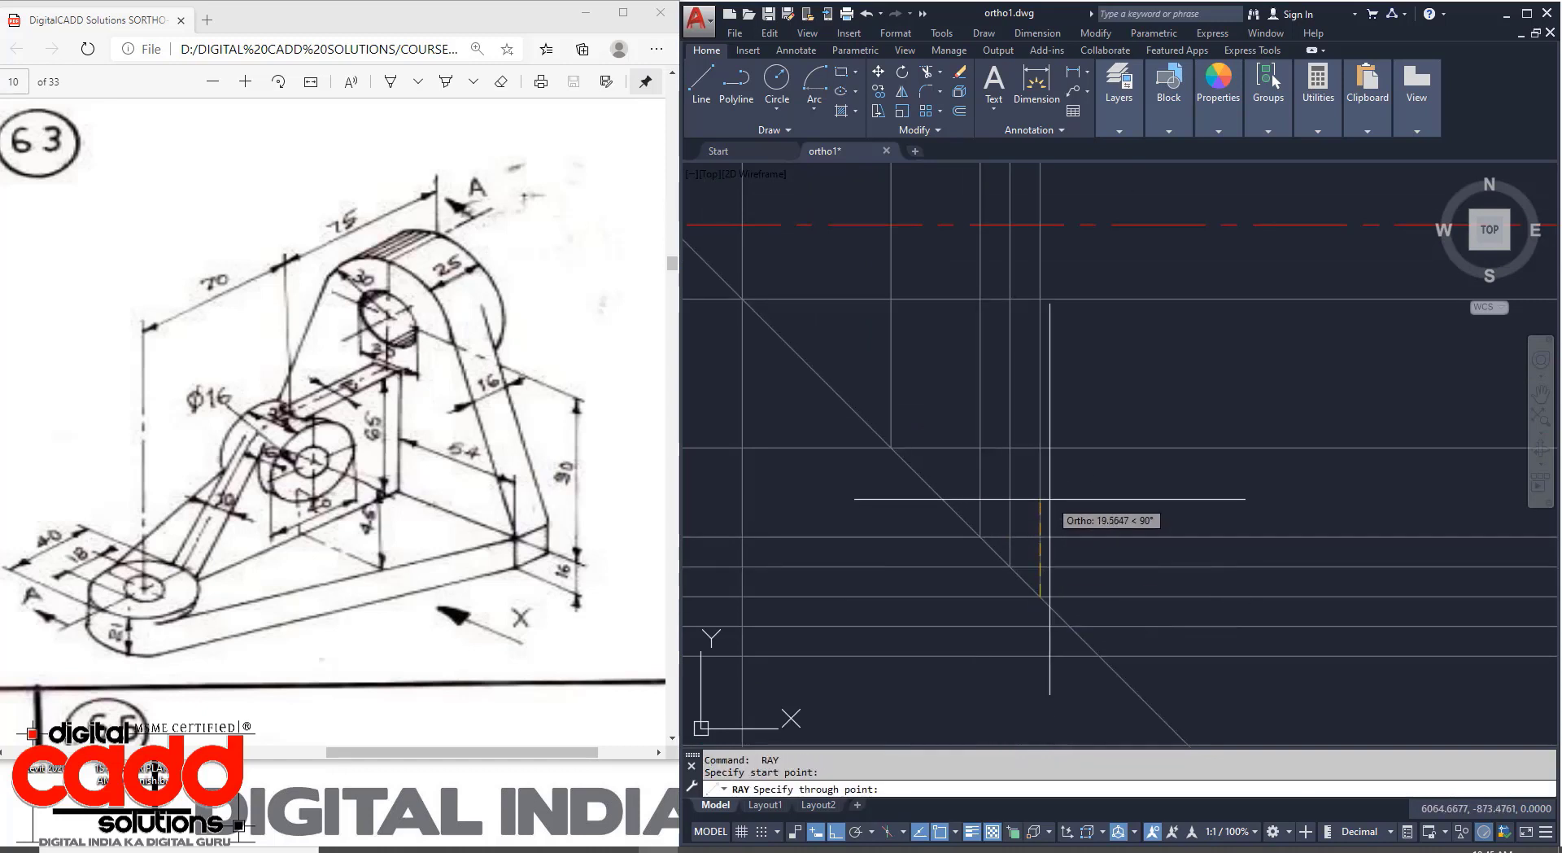
left_click(1050, 499)
key("Return")
key("Return")
left_click(1070, 626)
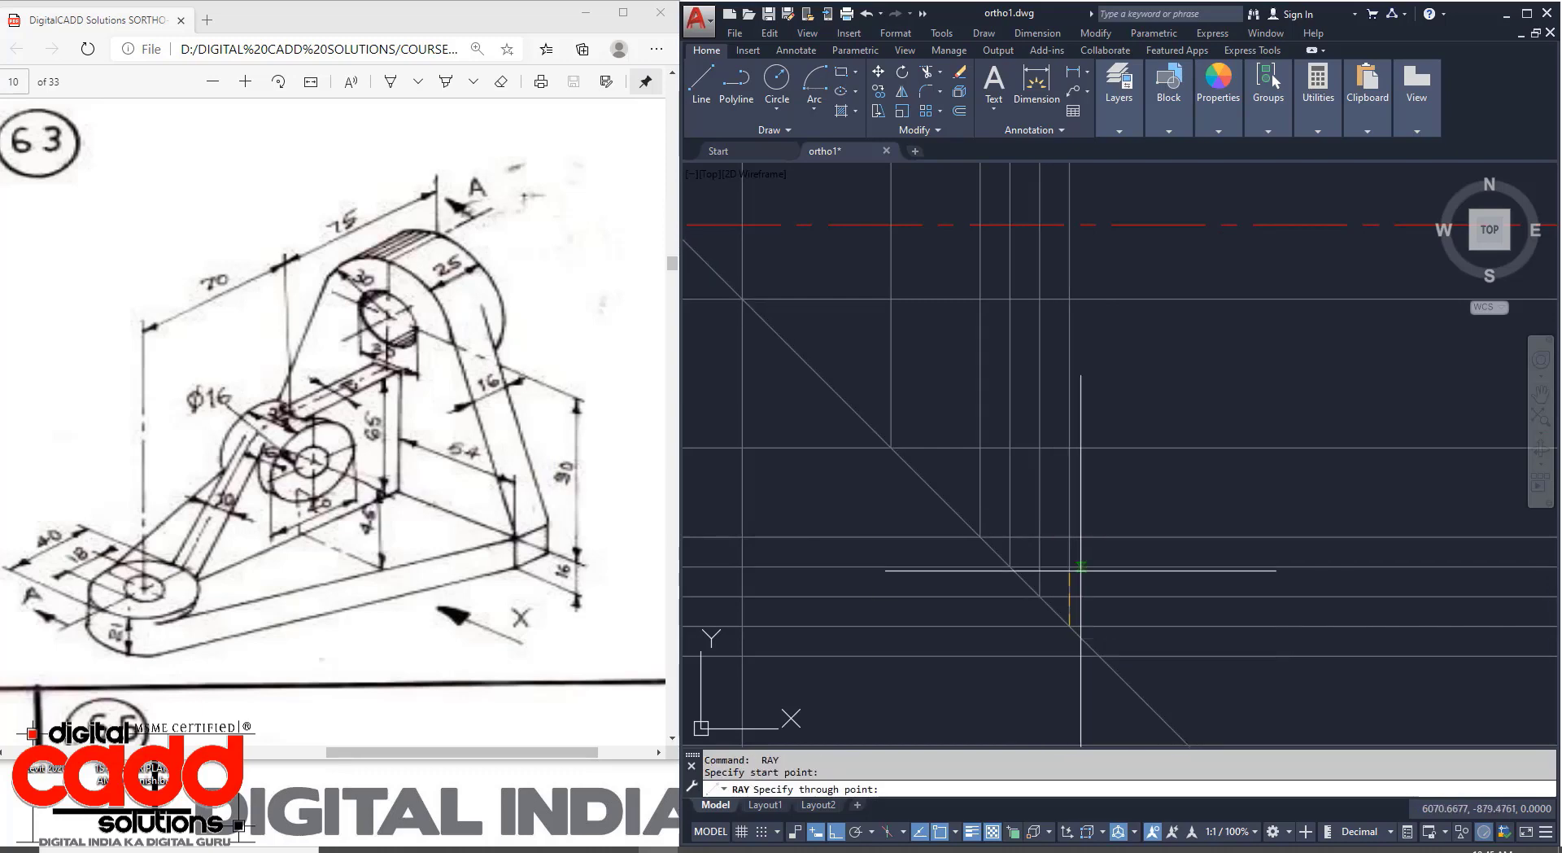
key("Return")
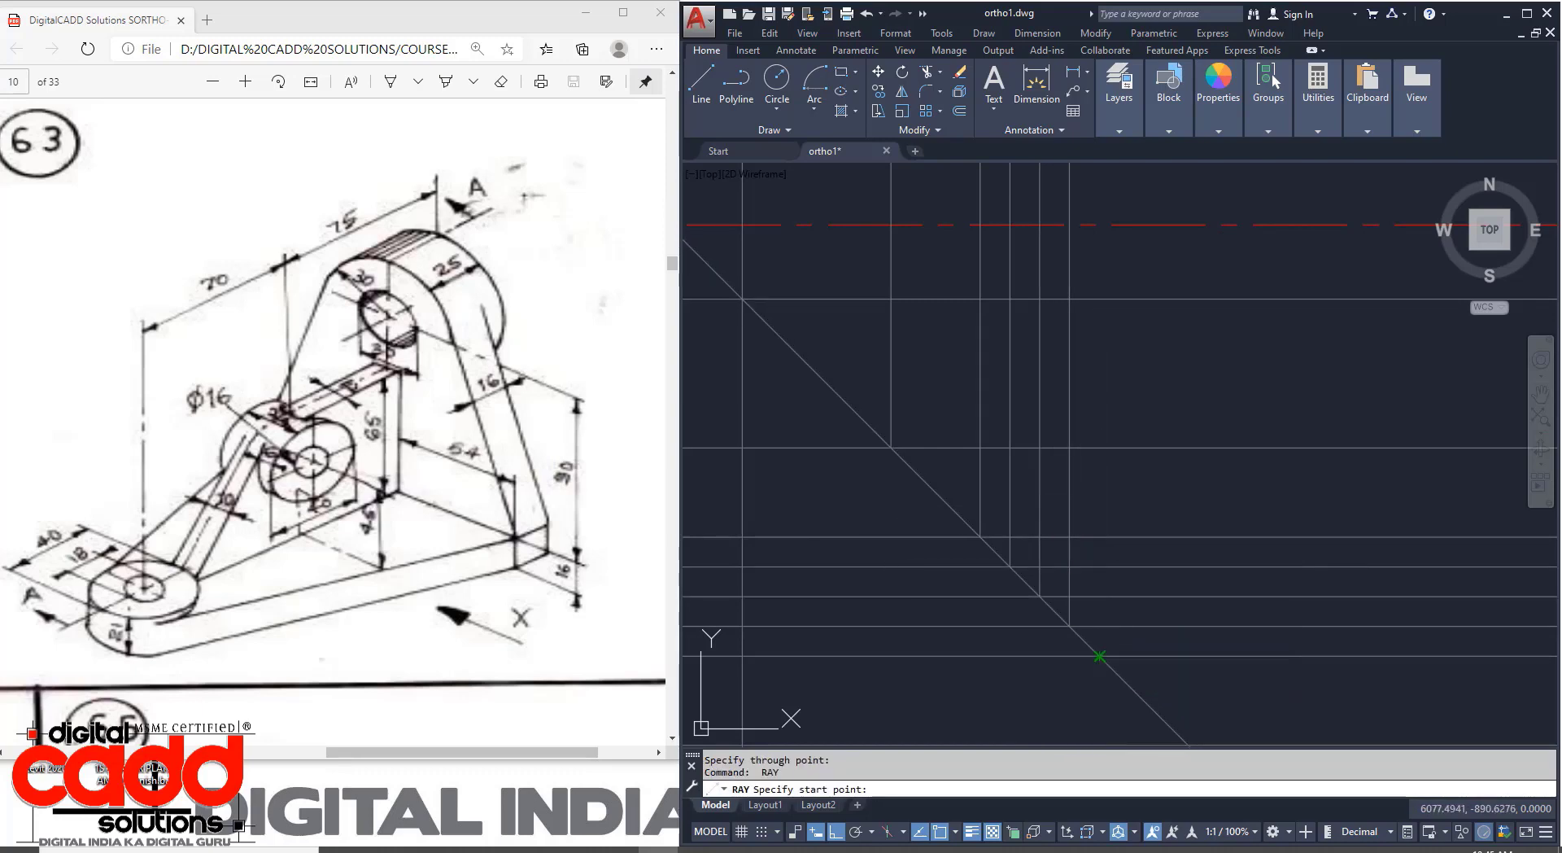
left_click(1109, 508)
key("Return")
Draw vertical rays up from the mitre line for the lower edges of the upright's boss and the upright plate.
scroll(1098, 492, "down", 3)
middle_click_drag(1199, 635, 1095, 593)
key("Return")
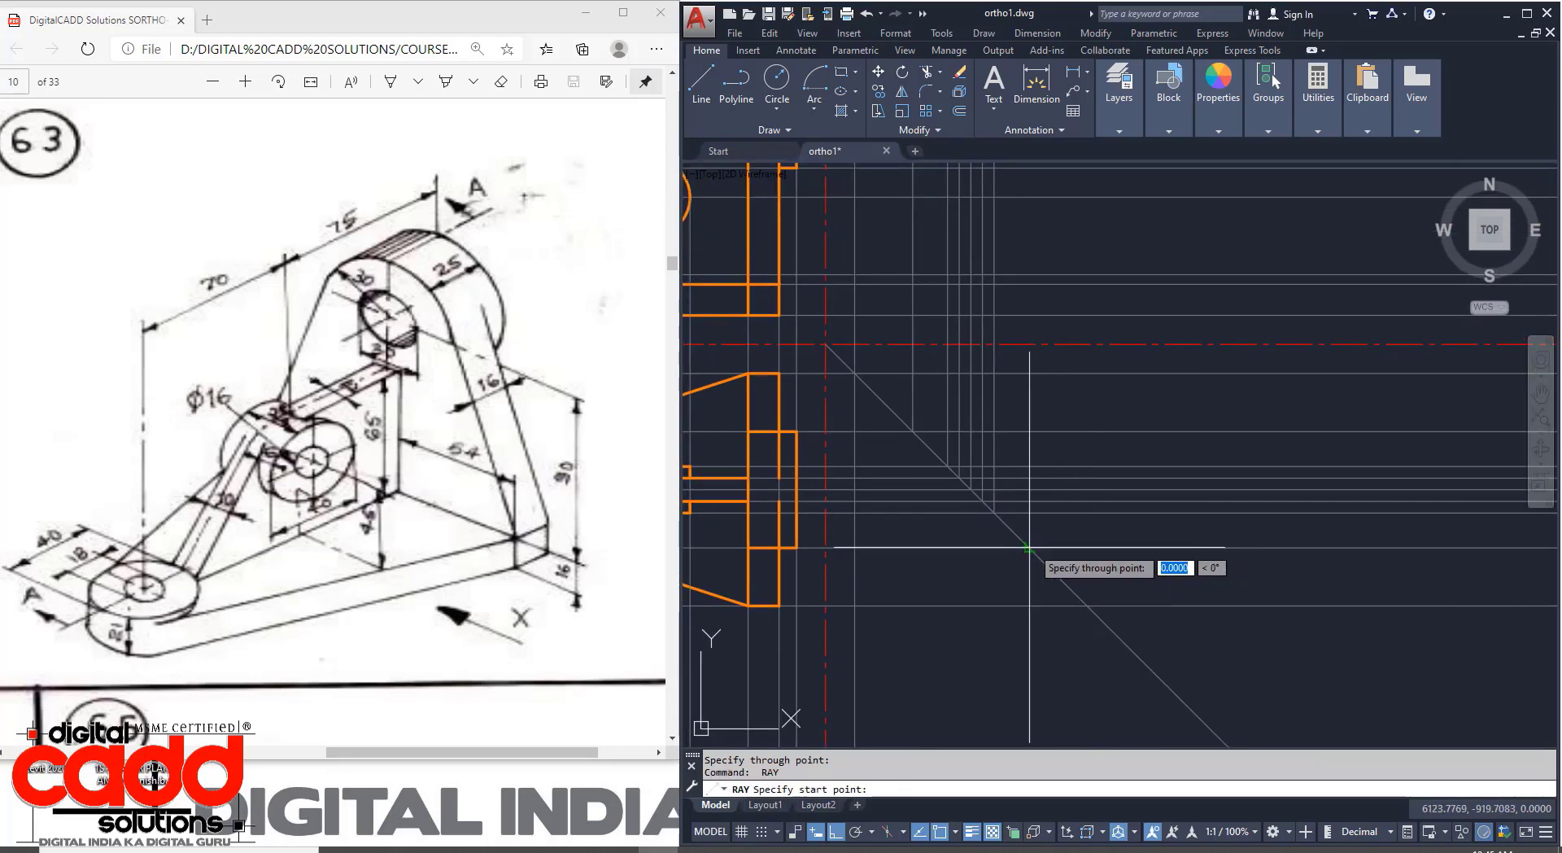
left_click(1029, 547)
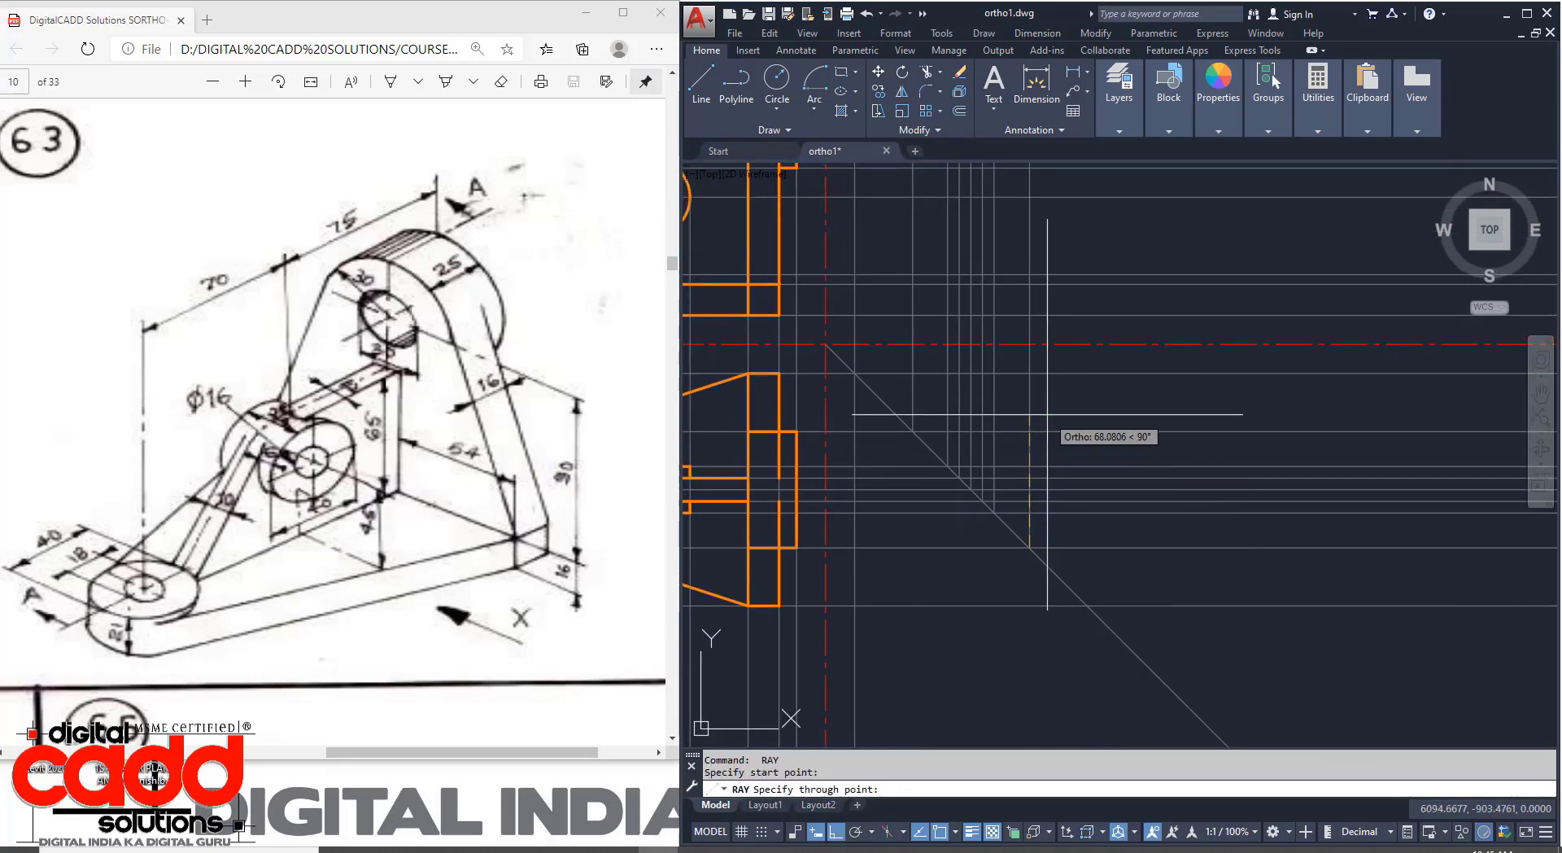
left_click(1088, 604)
key("Return")
Make the 01. Drawings layer current.
scroll(1151, 540, "down", 3)
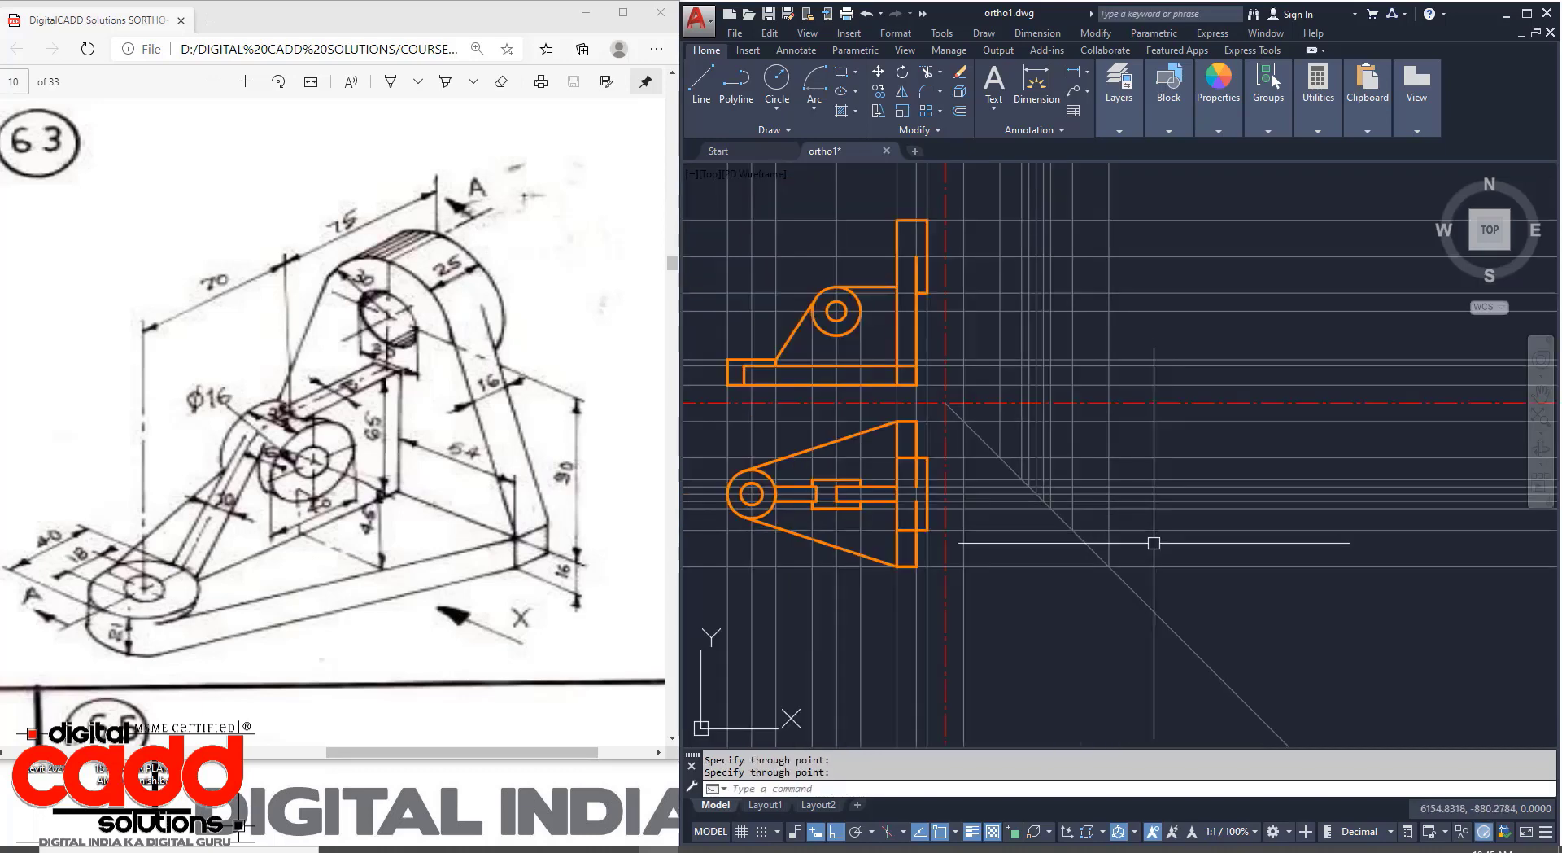
mouse_move(1151, 541)
middle_mouse_down()
mouse_move(1227, 655)
mouse_move(1200, 690)
mouse_move(1229, 695)
middle_mouse_up()
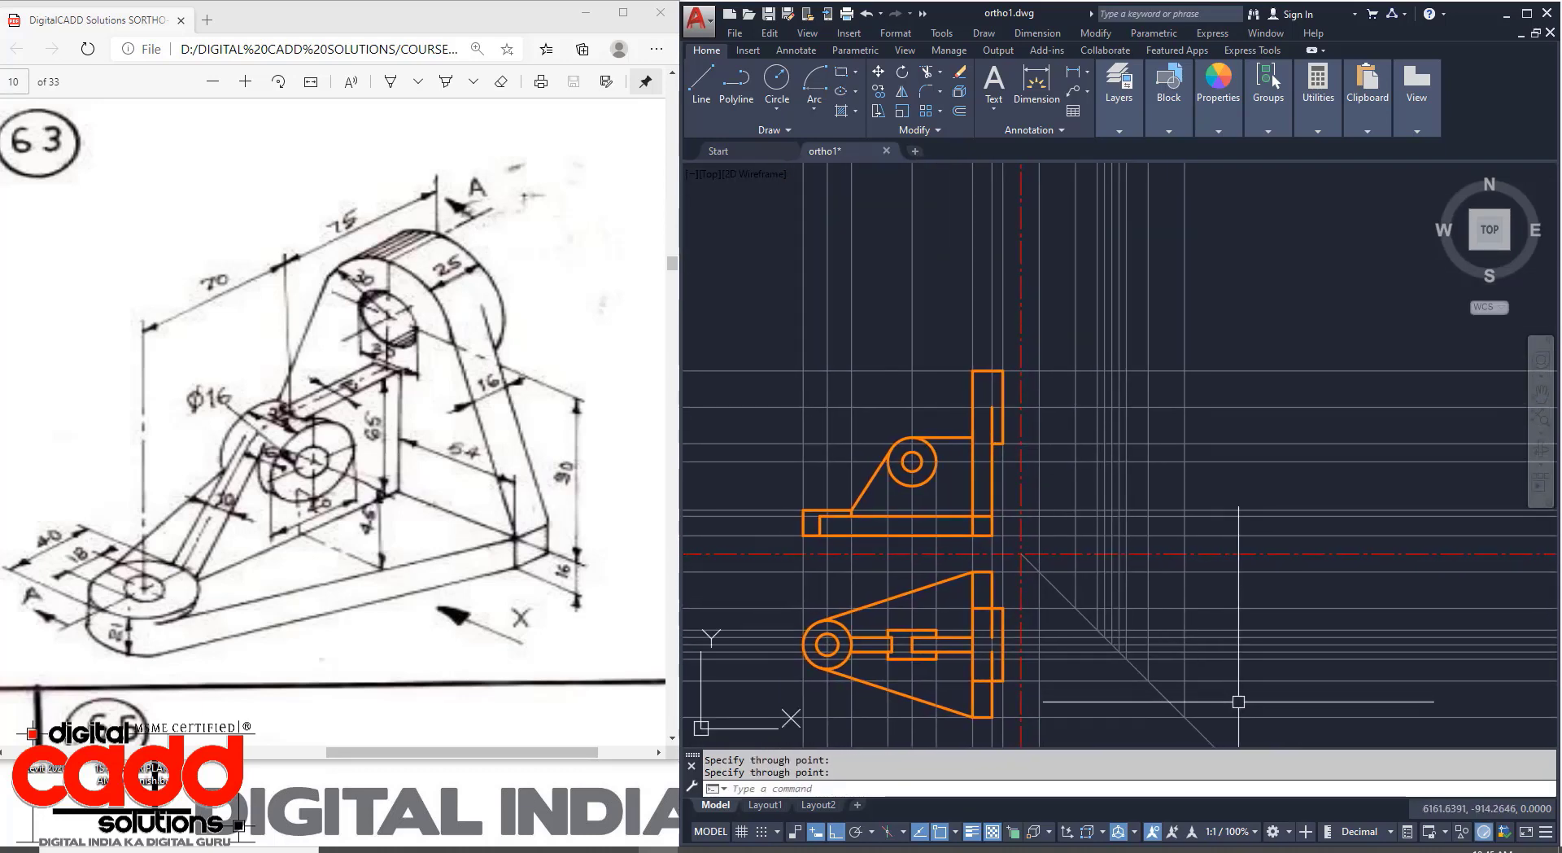
scroll(834, 687, "up", 6)
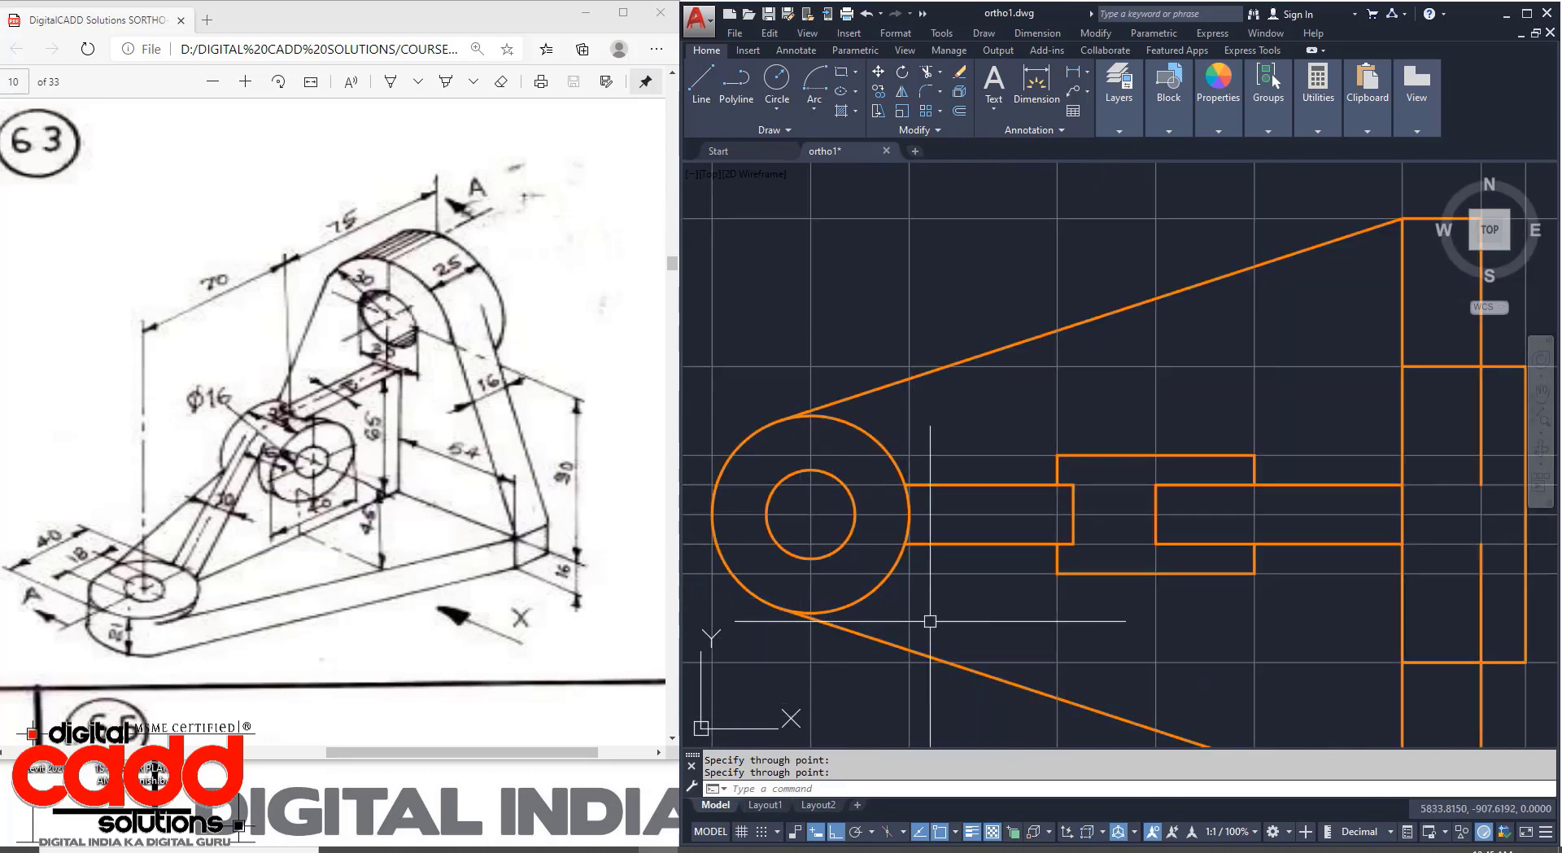
scroll(877, 617, "down", 4)
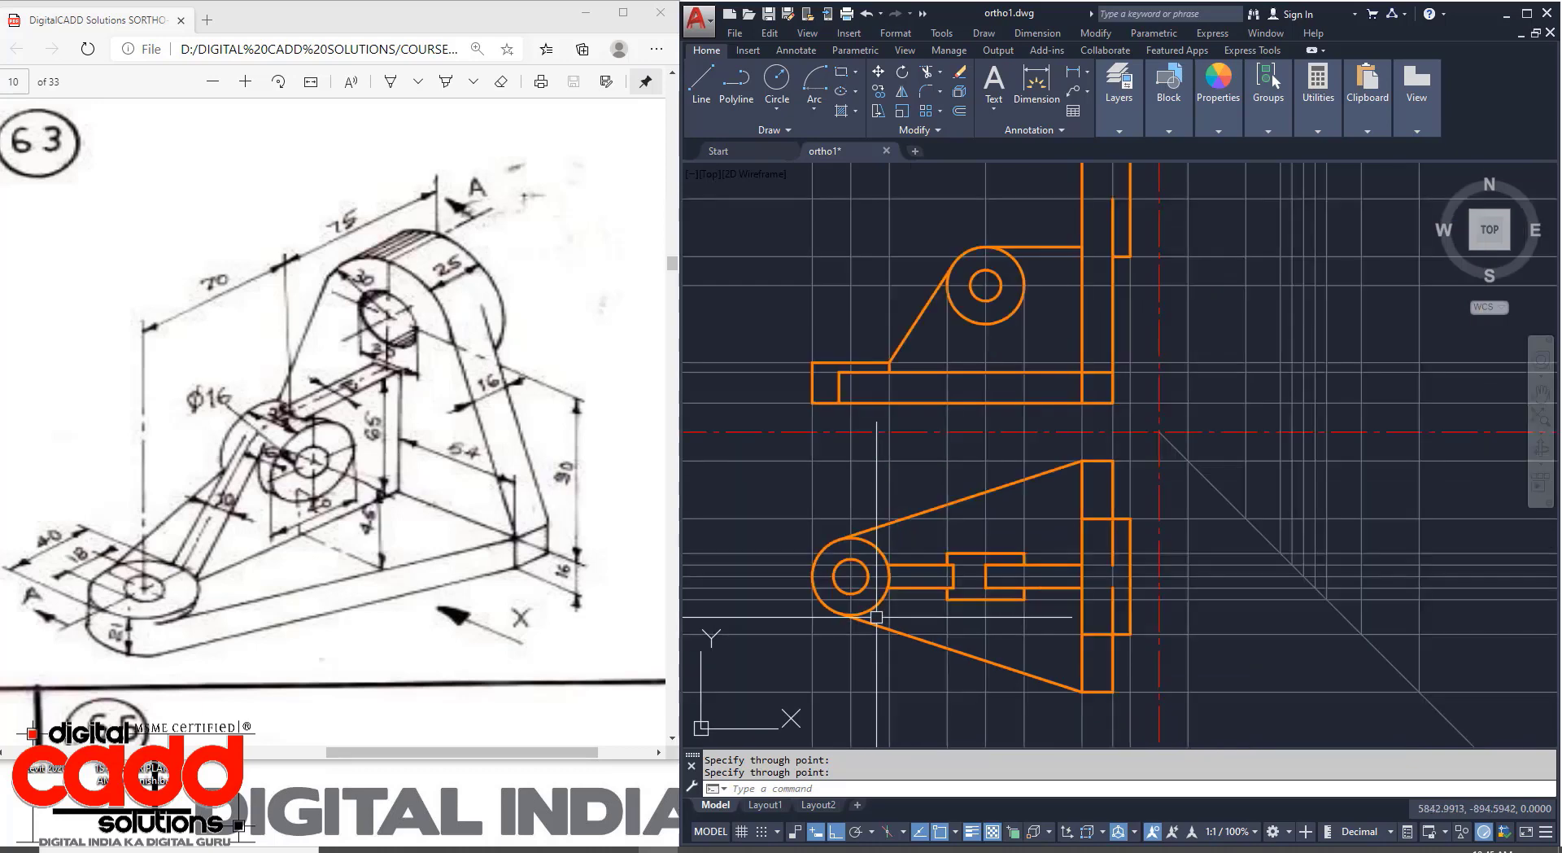
mouse_move(1270, 391)
middle_mouse_down()
mouse_move(1196, 423)
mouse_move(1172, 536)
mouse_move(1276, 570)
mouse_move(1237, 575)
mouse_move(1269, 582)
mouse_move(1246, 553)
mouse_move(1311, 548)
mouse_move(1270, 550)
middle_mouse_up()
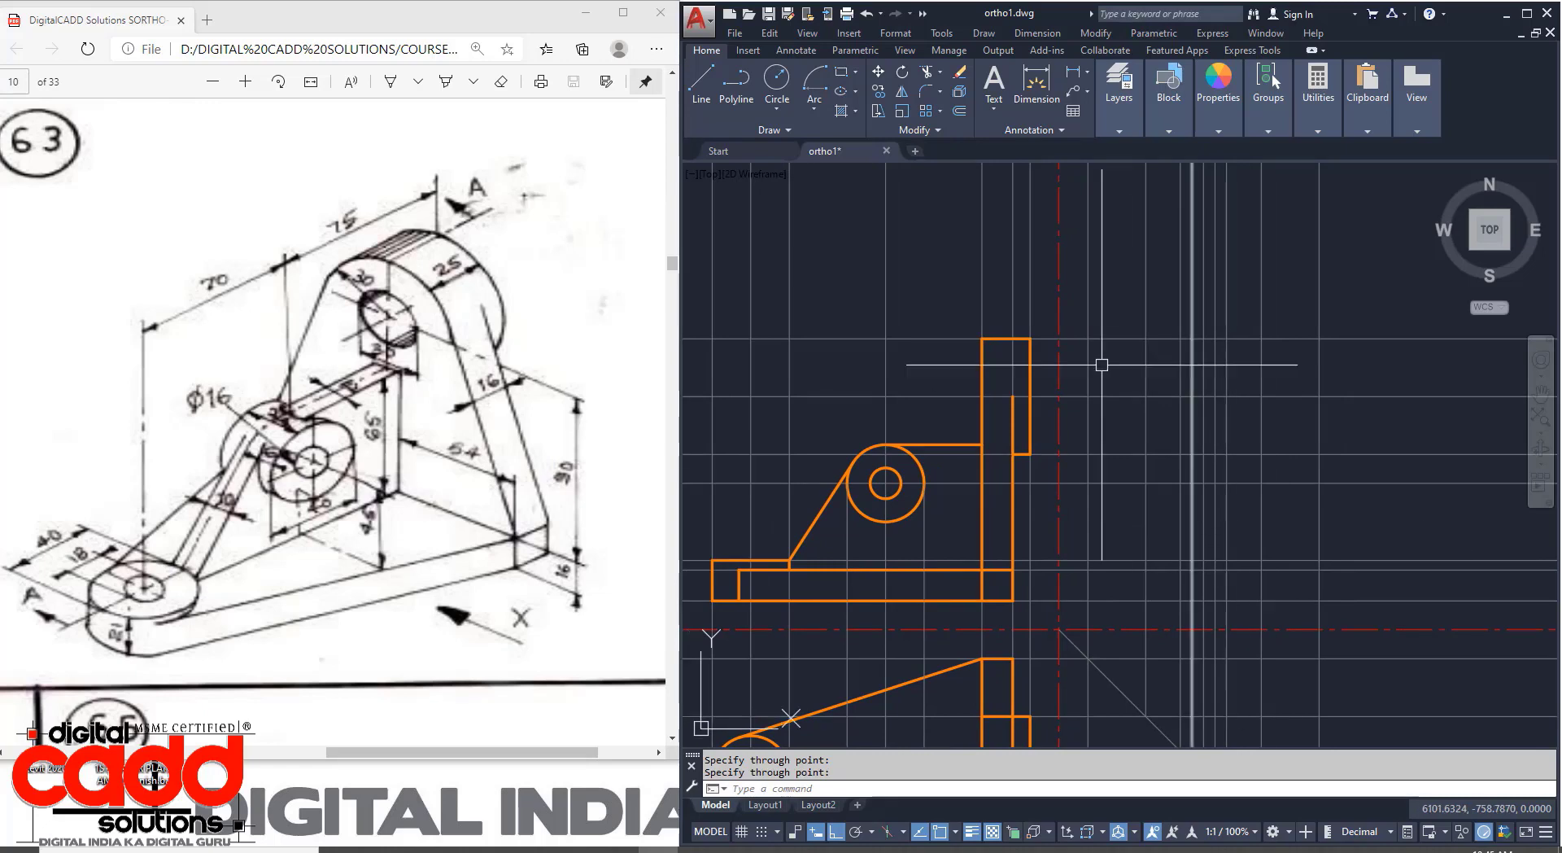
left_click(1122, 116)
left_click(1217, 153)
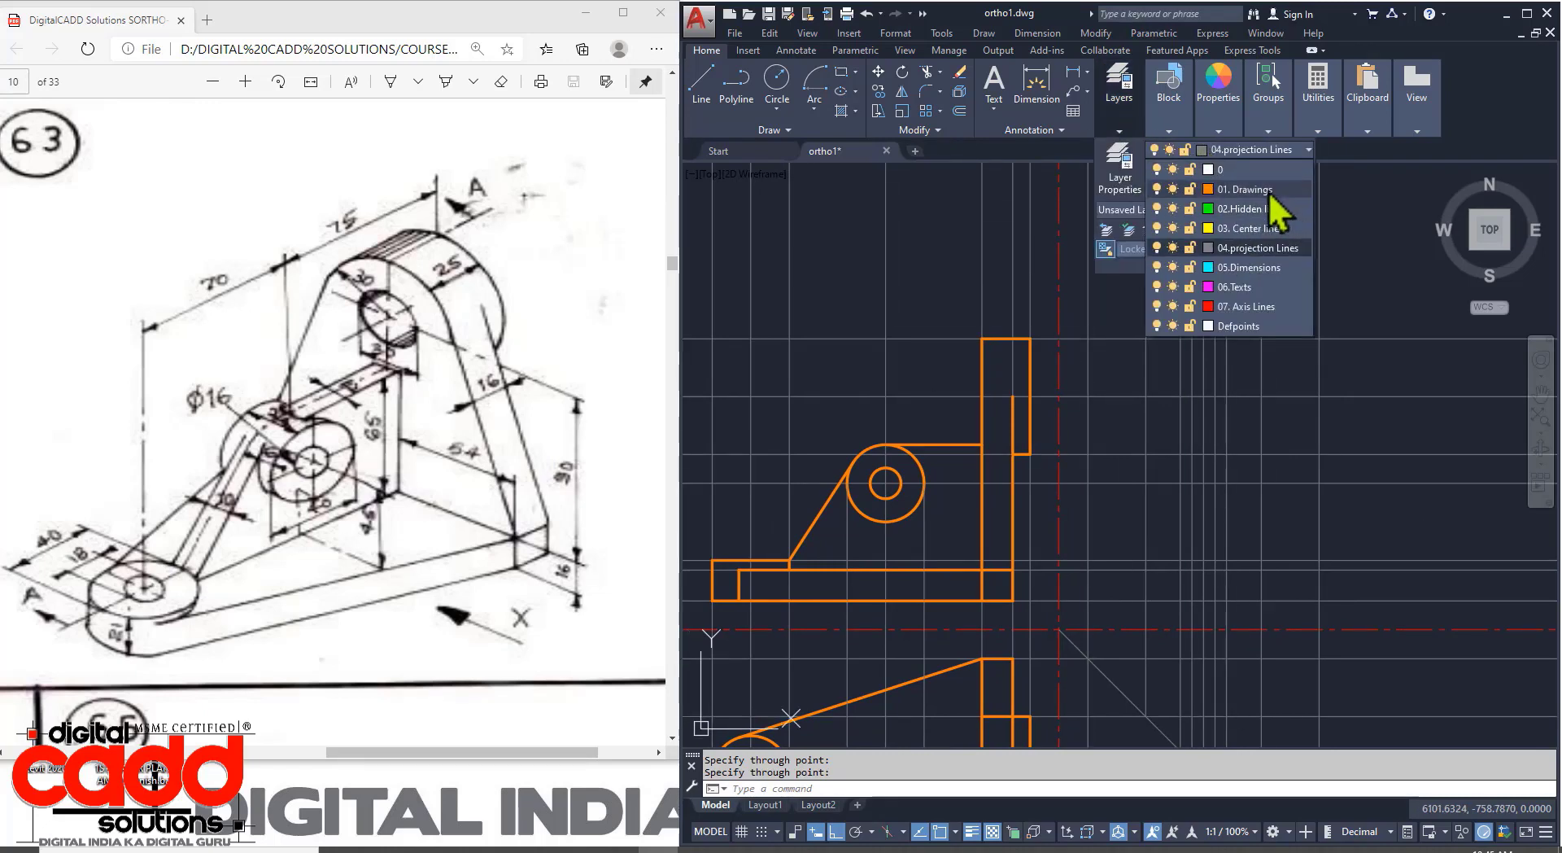
left_click(1282, 228)
Draw the base of the side view as a closed 120 by 16 mm line rectangle on the projection intersections.
left_click(715, 92)
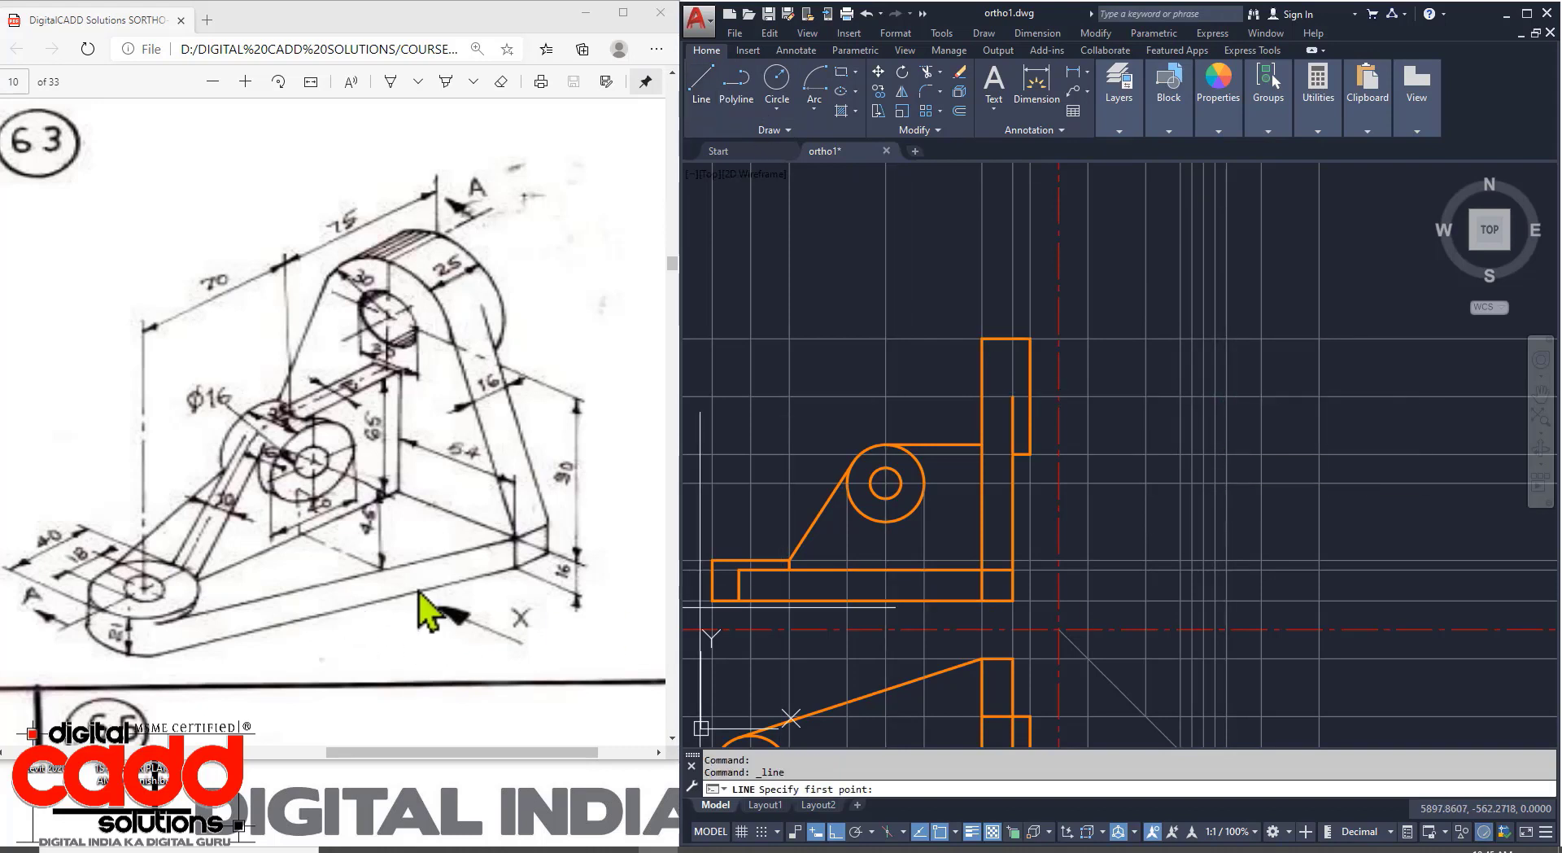
left_click(1088, 601)
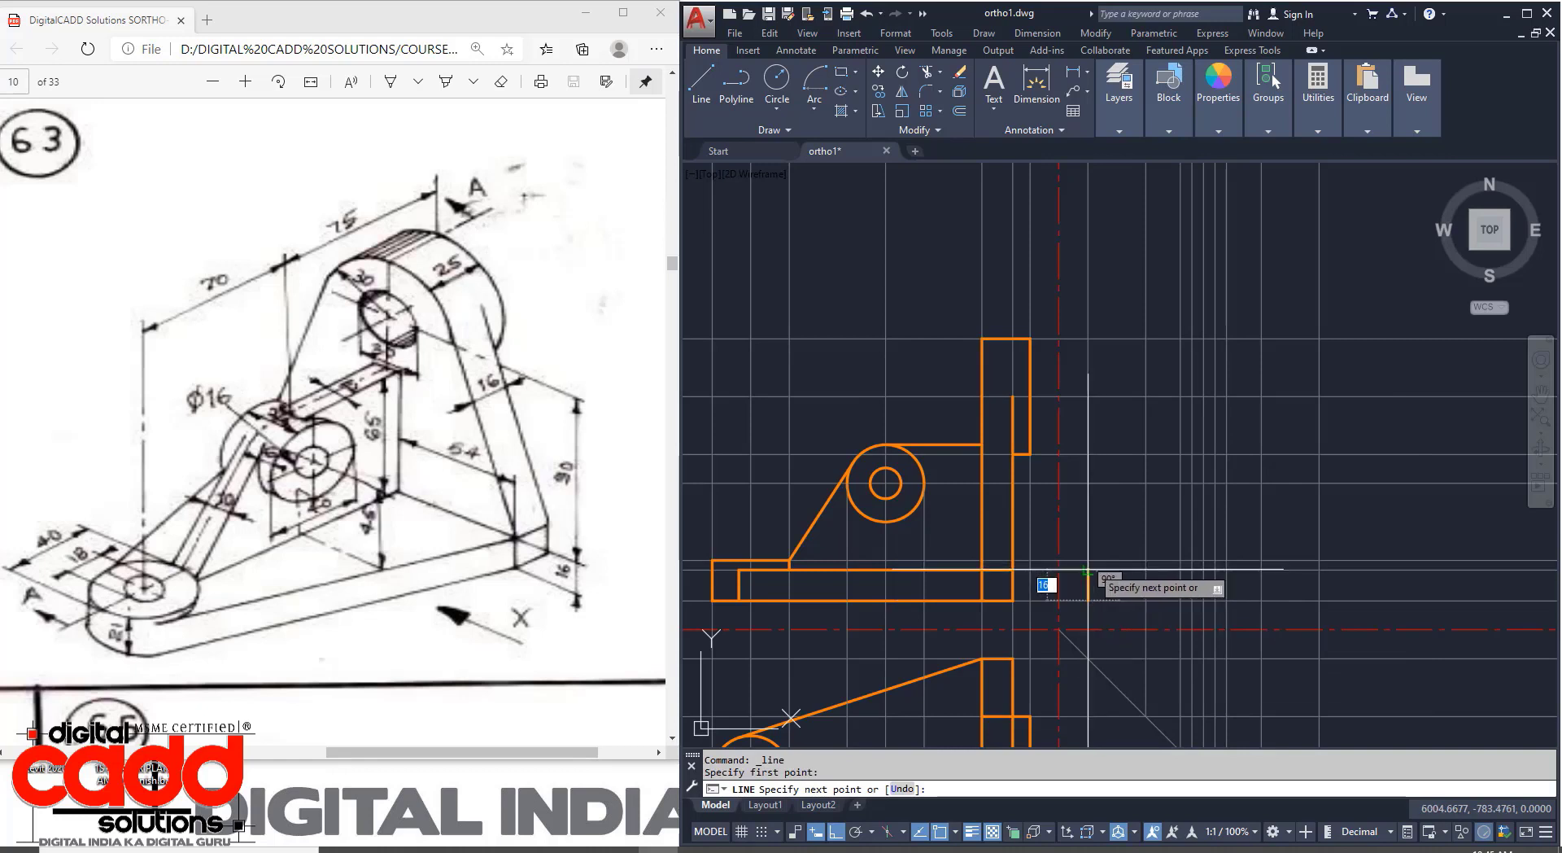
left_click(1088, 570)
left_click(1319, 570)
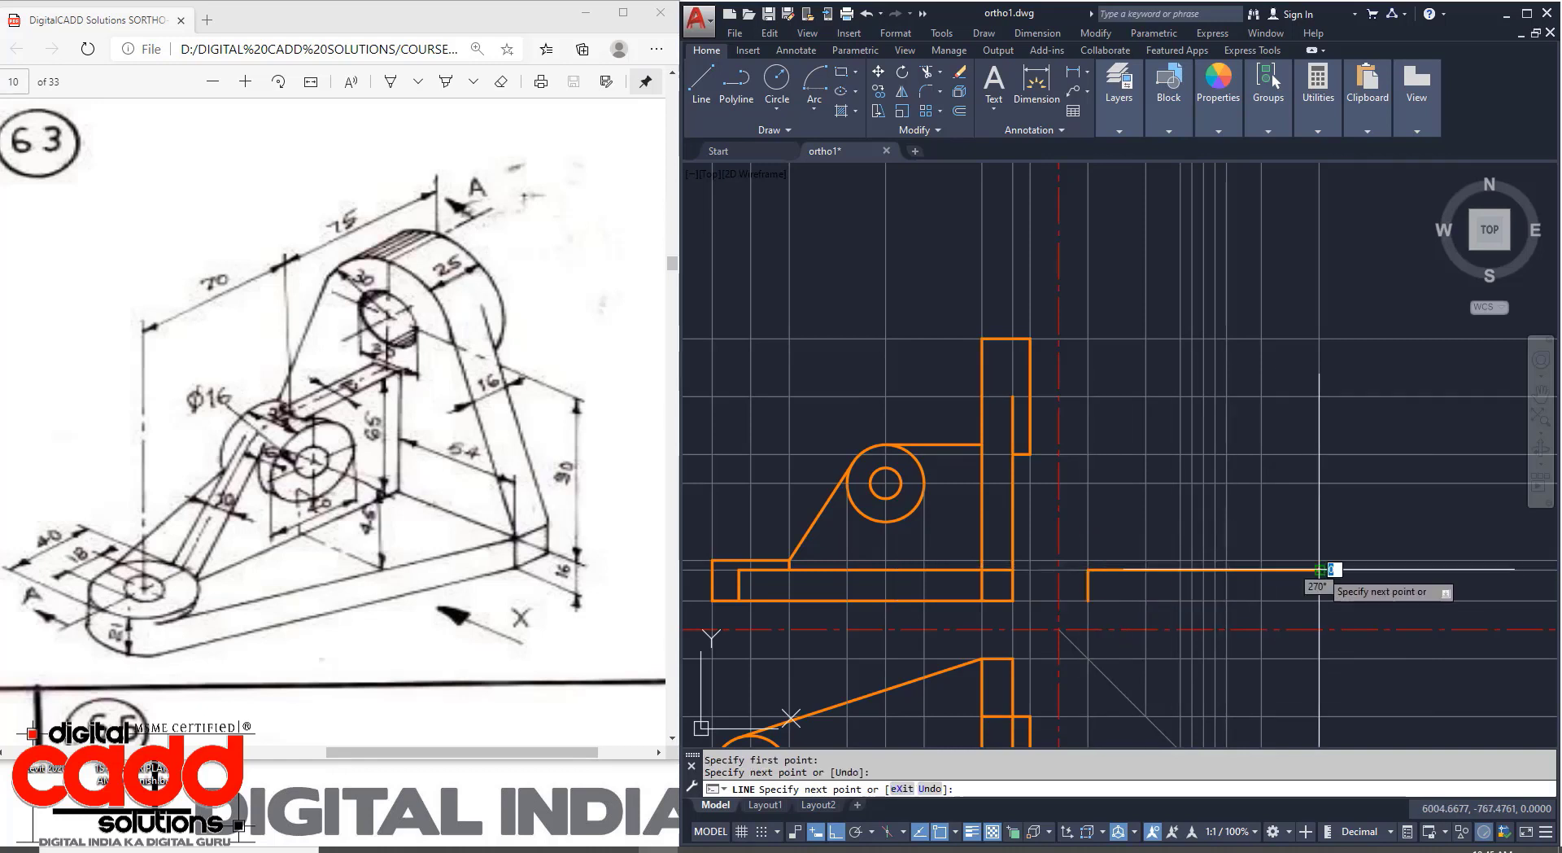
left_click(1319, 600)
left_click(1088, 601)
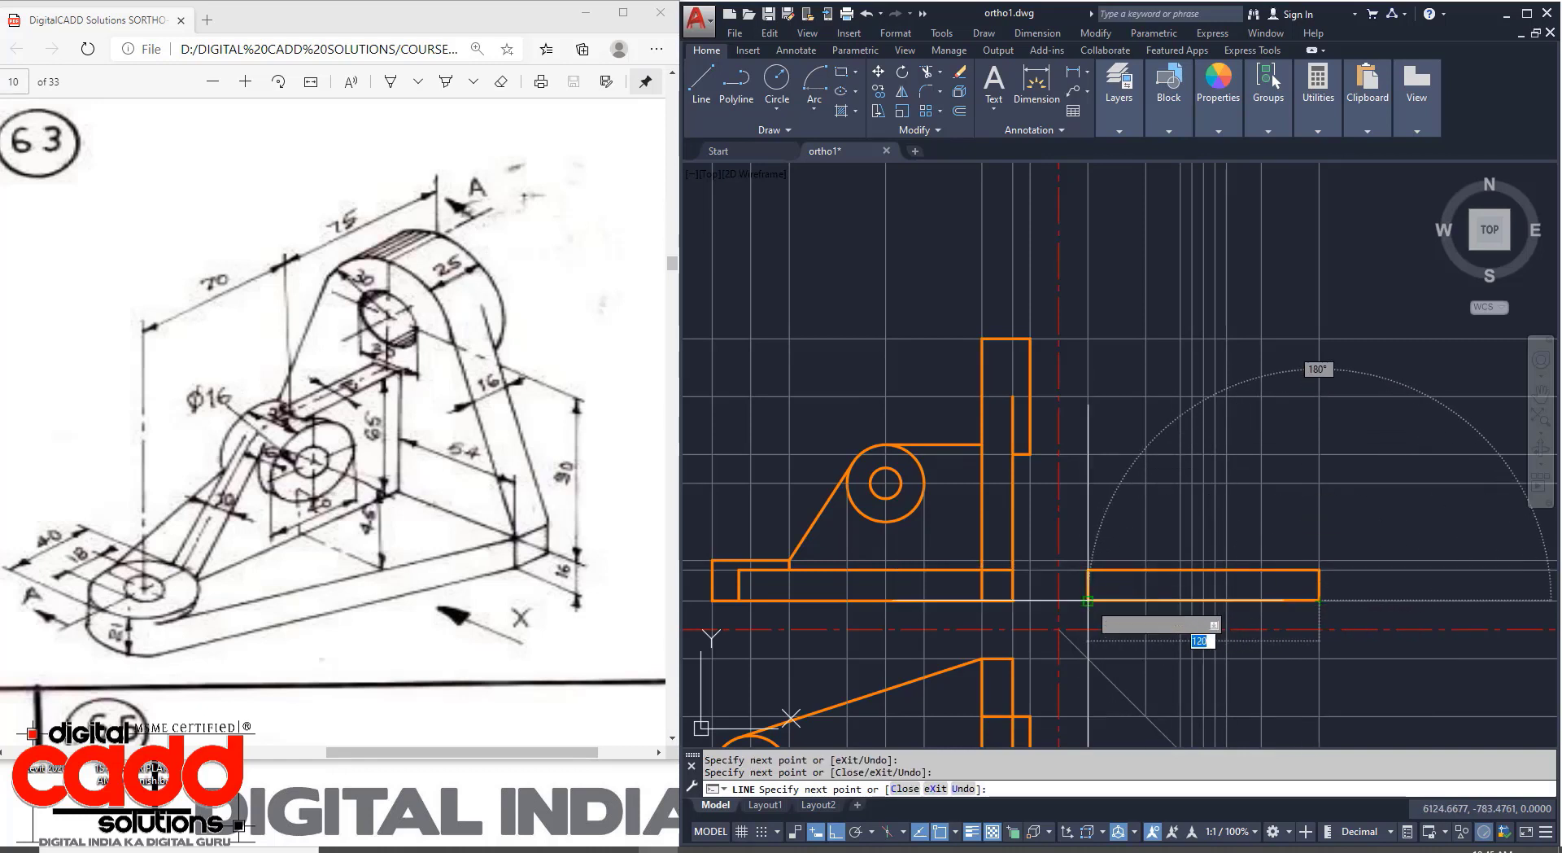
key("Return")
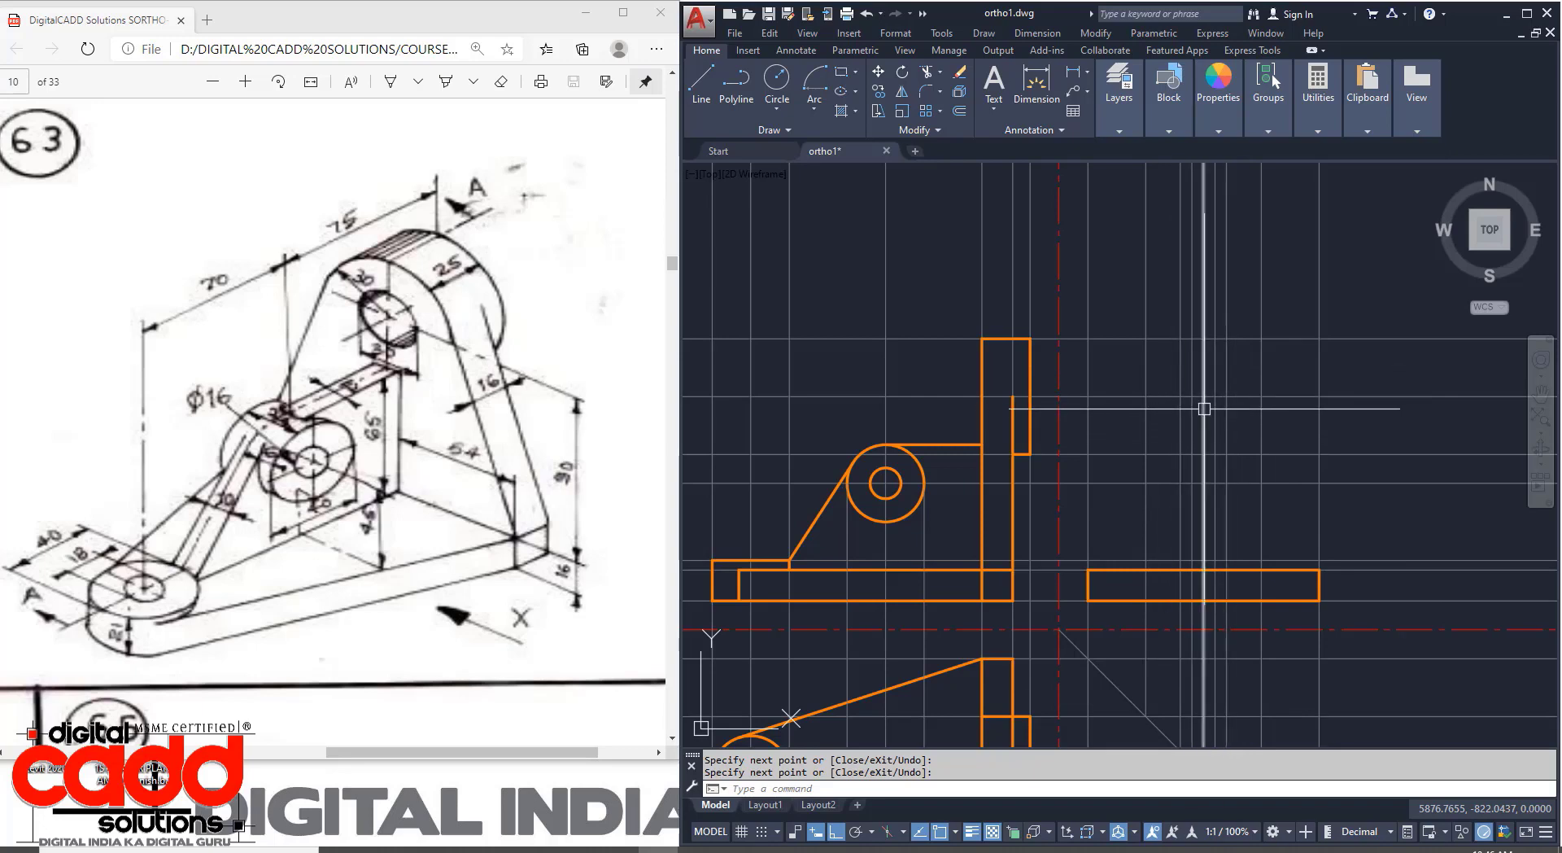
Draw the upright's boss in the side view as a 30 mm radius circle with a concentric 30 mm diameter hole.
type("c")
key("Return")
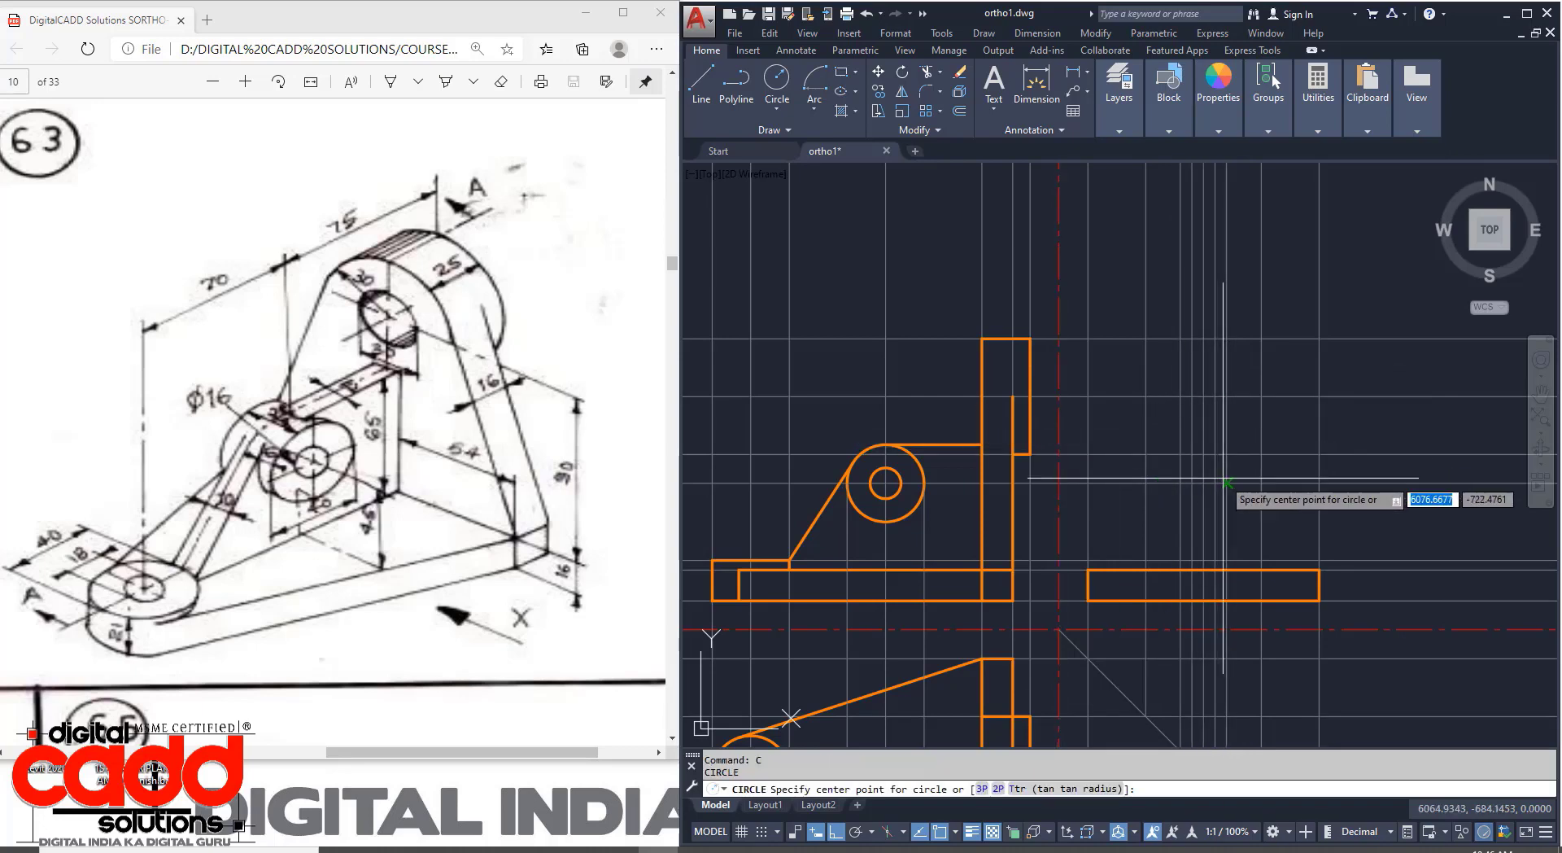
left_click(1205, 396)
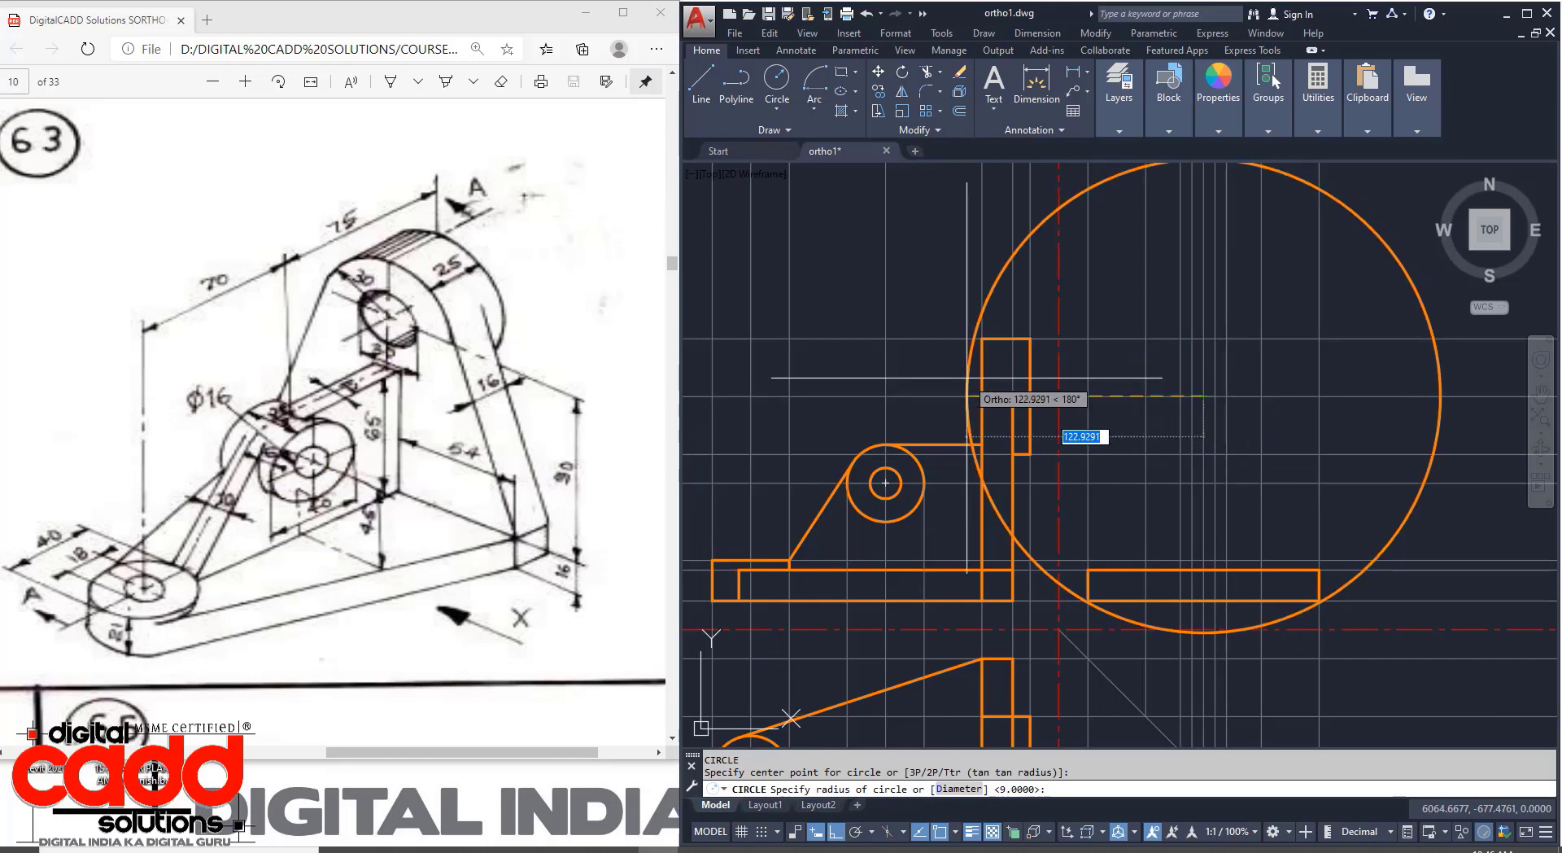
left_click(1204, 337)
key("Return")
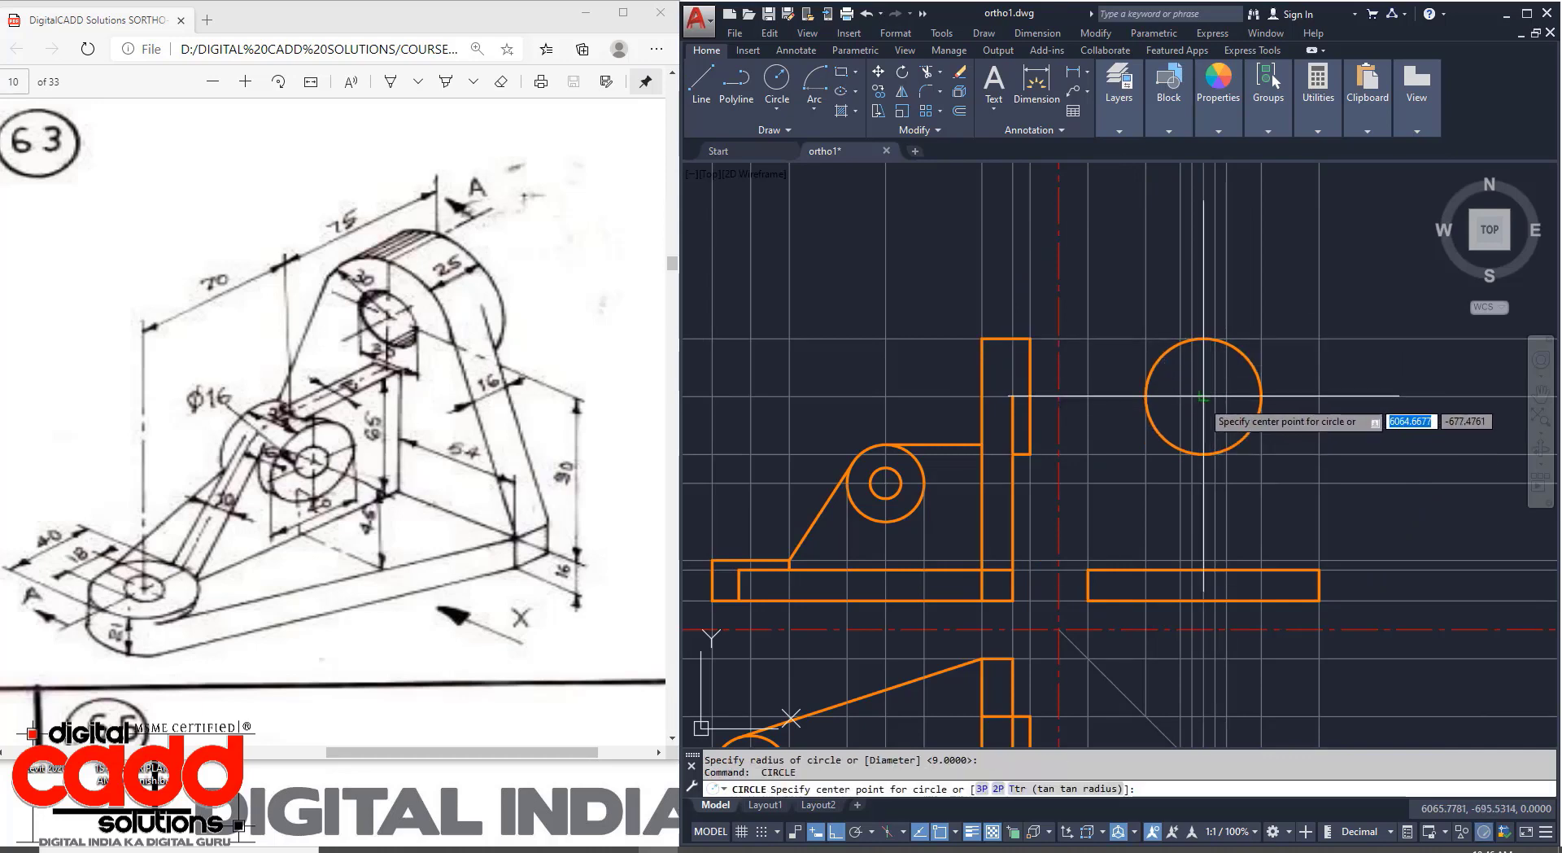
left_click(1203, 396)
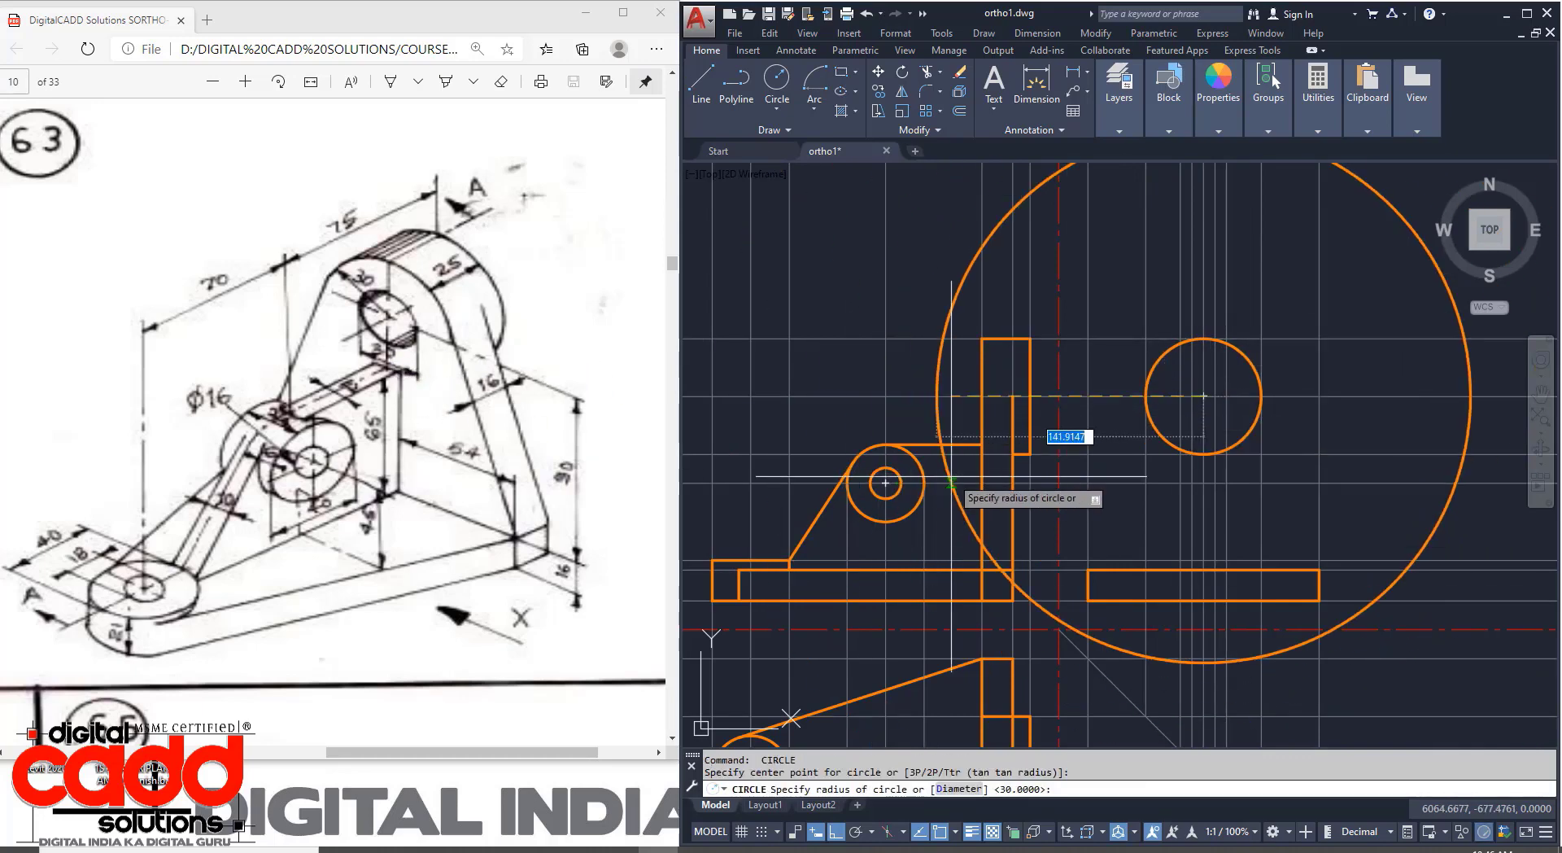
key("Return")
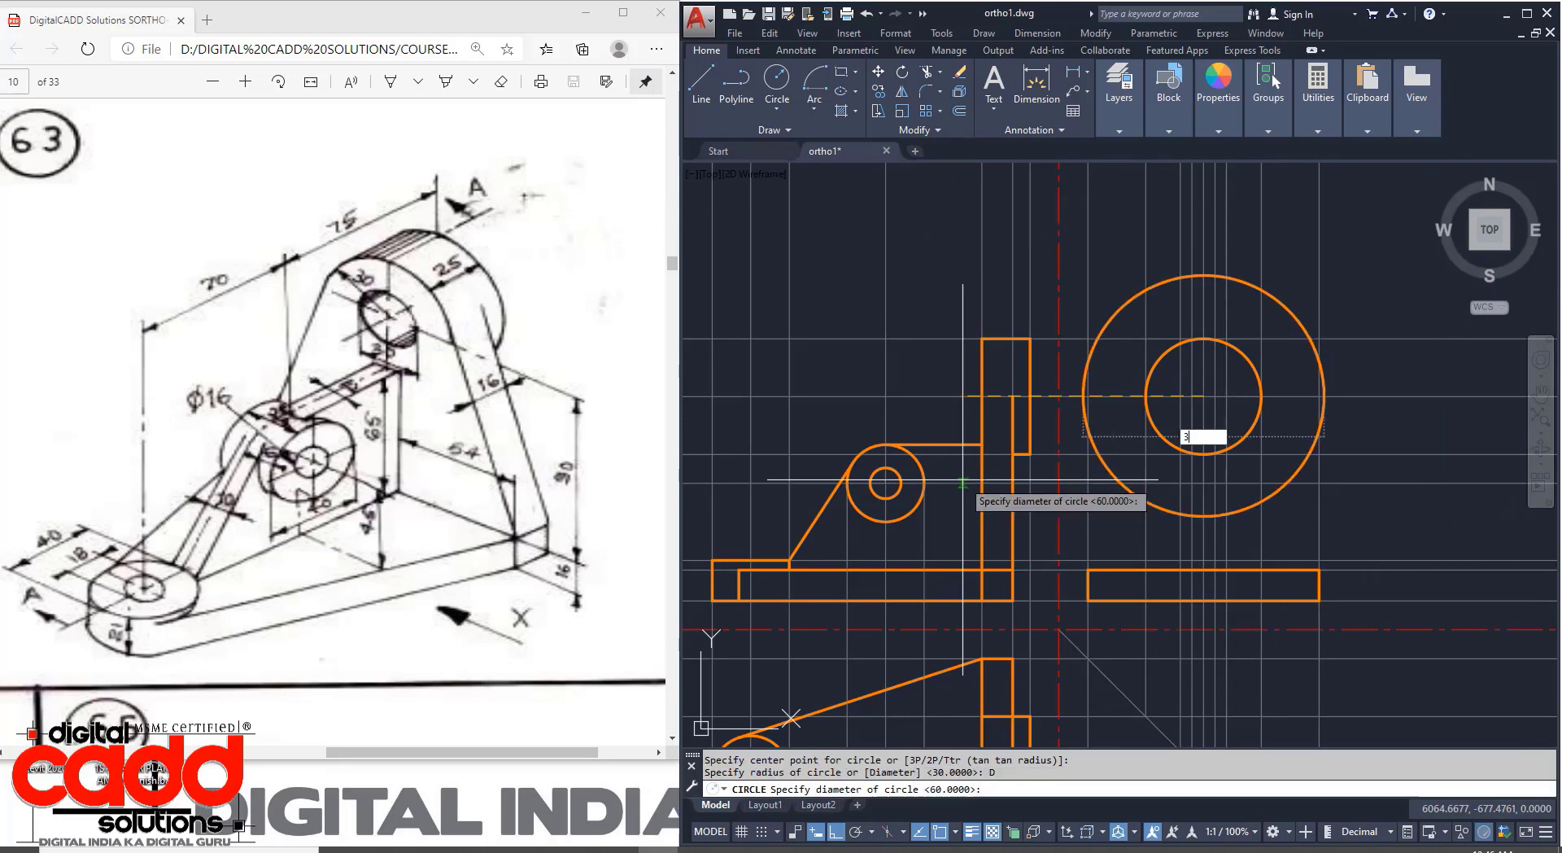
key("Return")
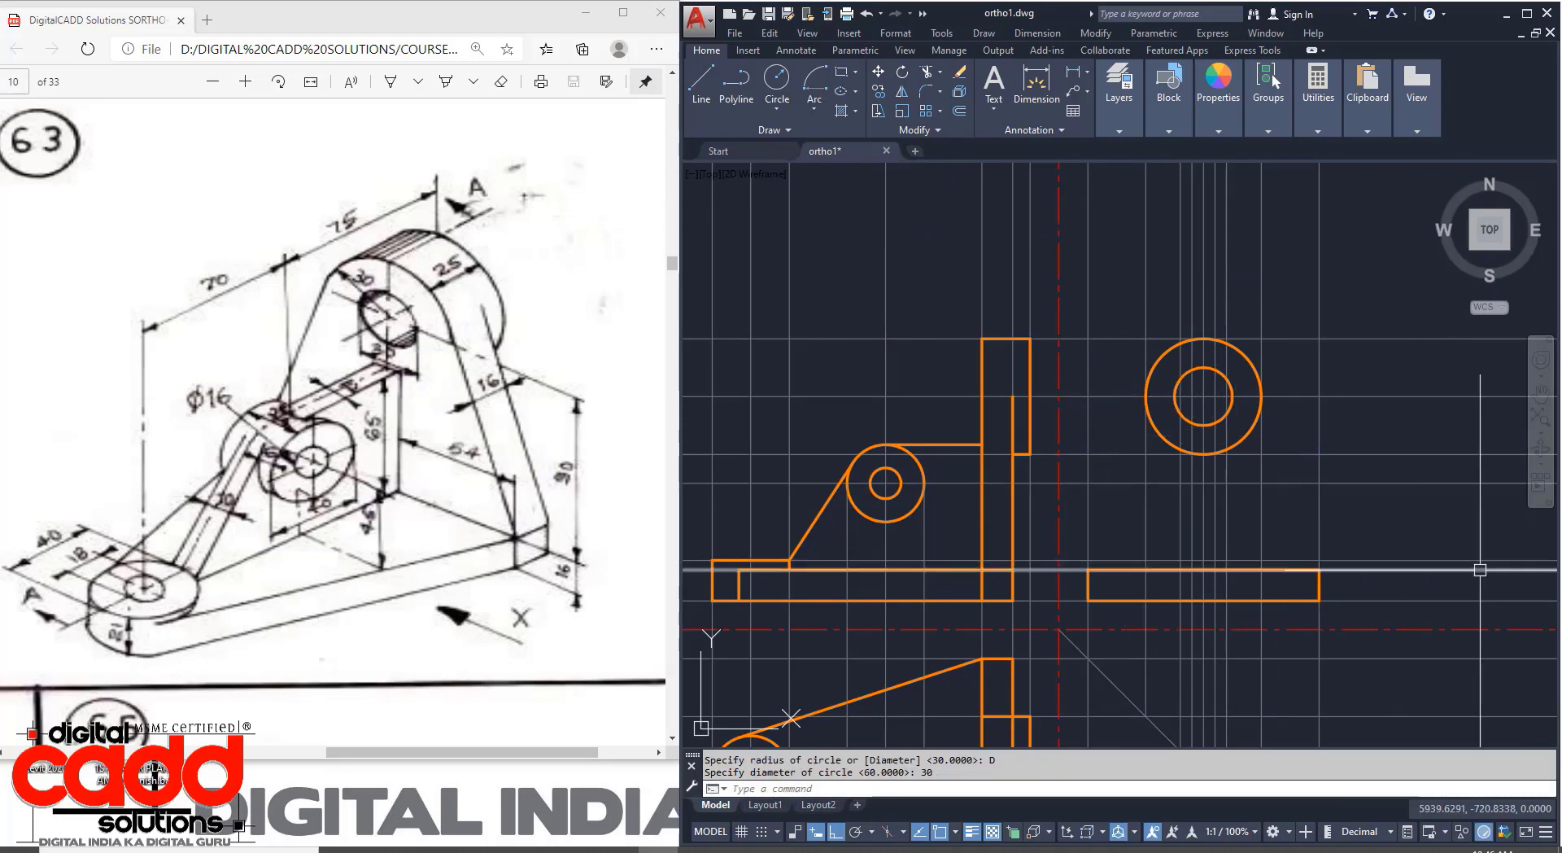
Draw the upright's two sloping sides from the base rectangle's upper corners tangent to the outer boss circle in the side view.
key("Return")
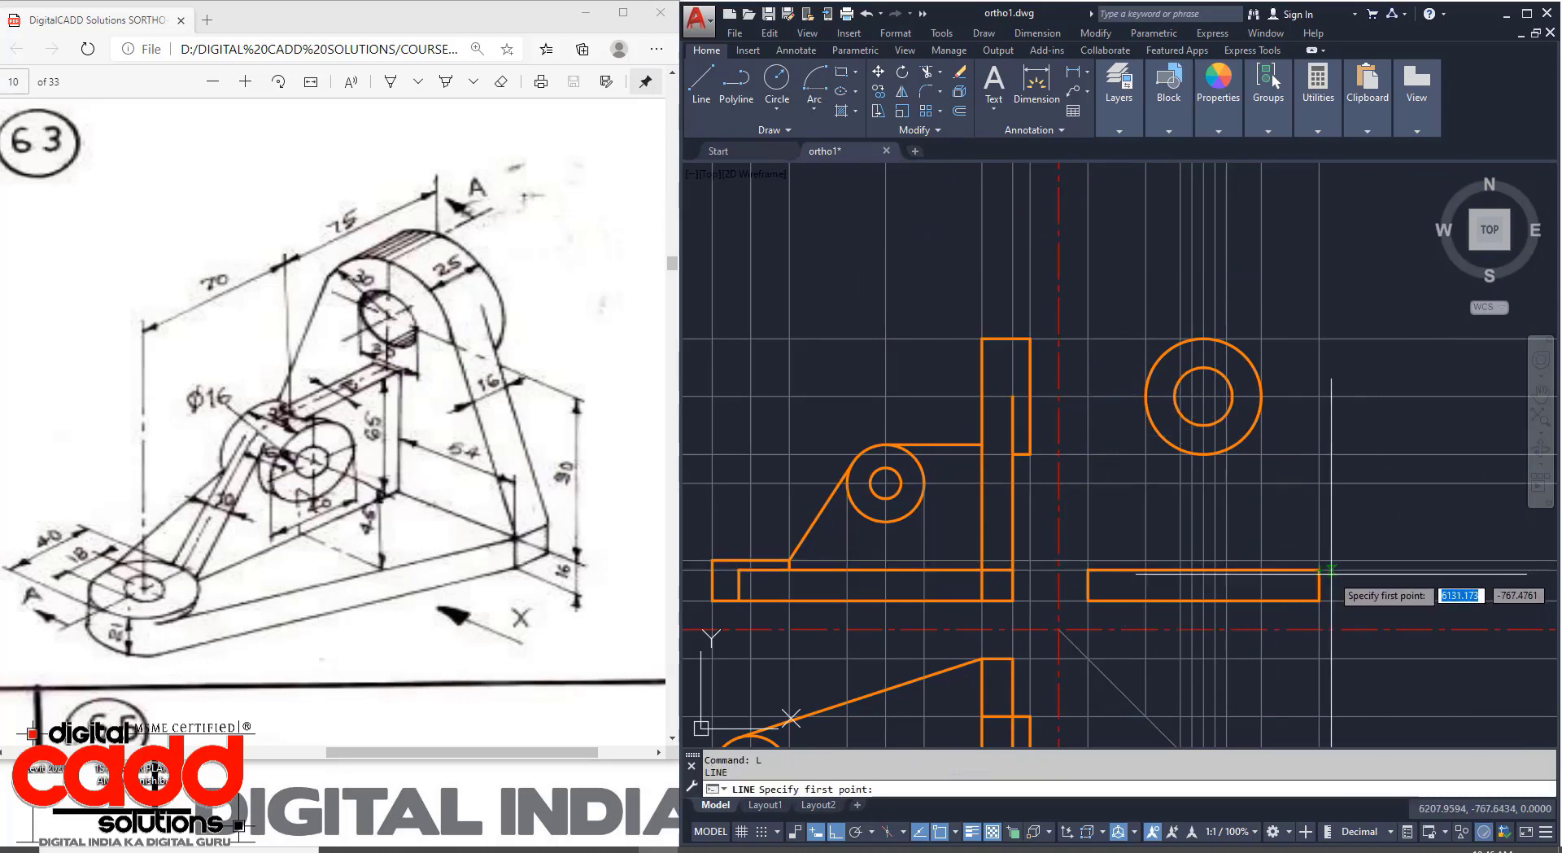
left_click(1320, 569)
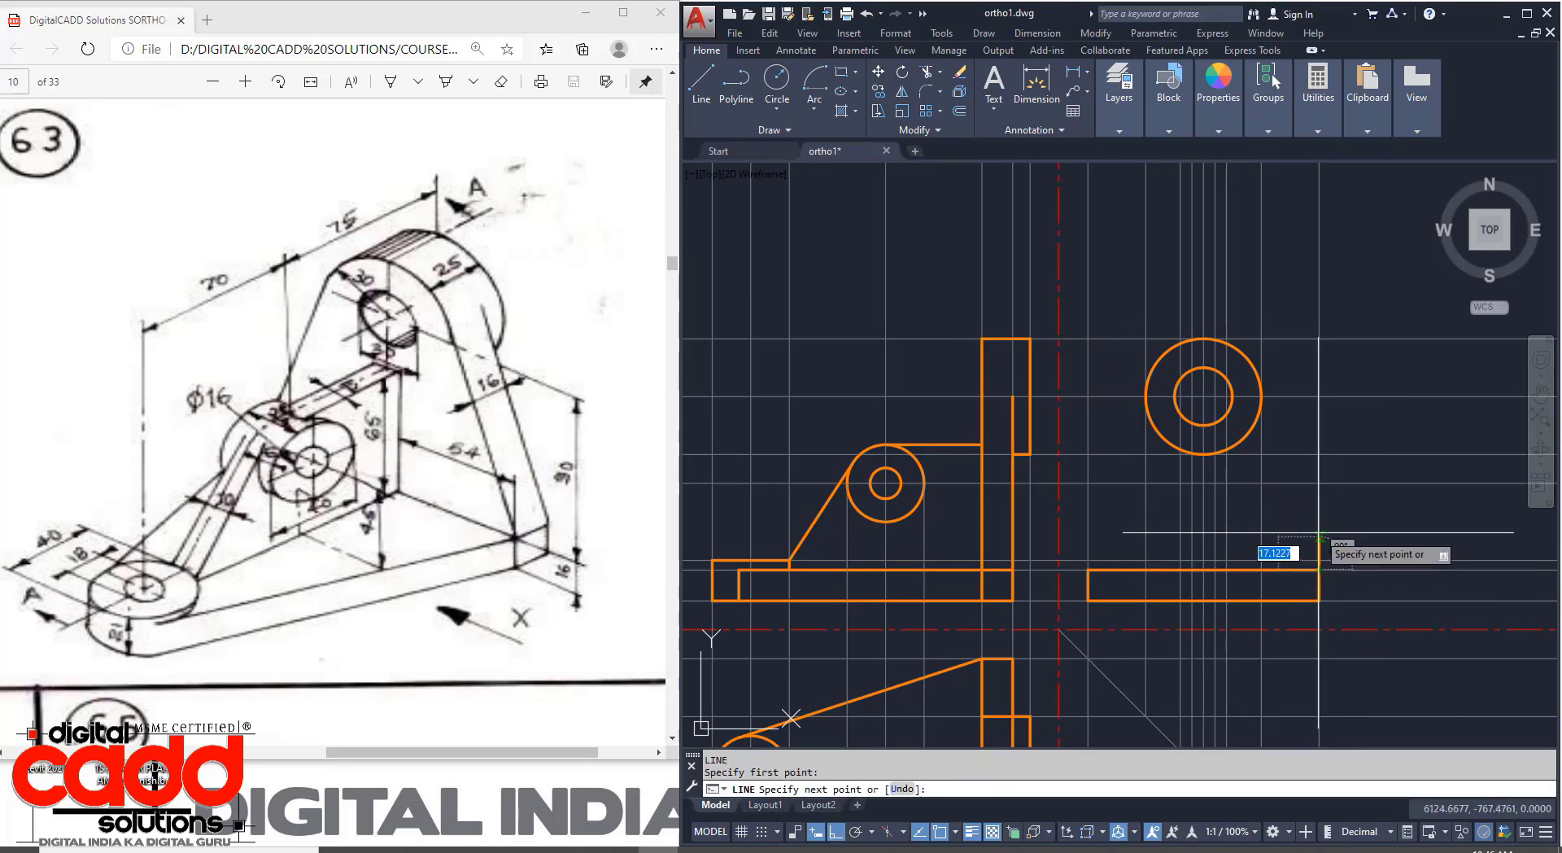
left_click(1259, 377)
key("Return")
key("Return")
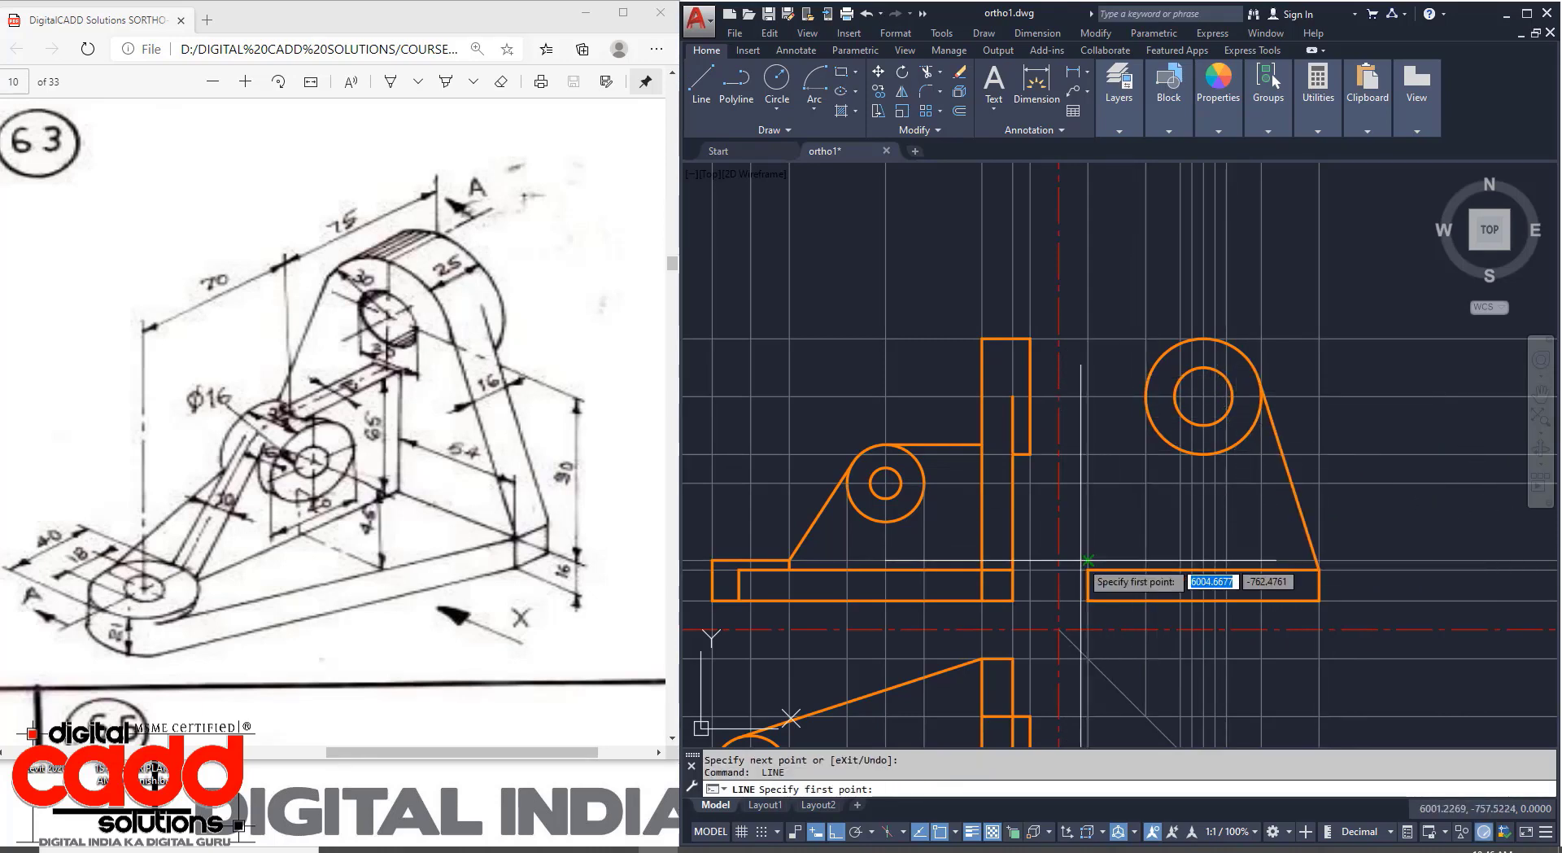
left_click(1087, 569)
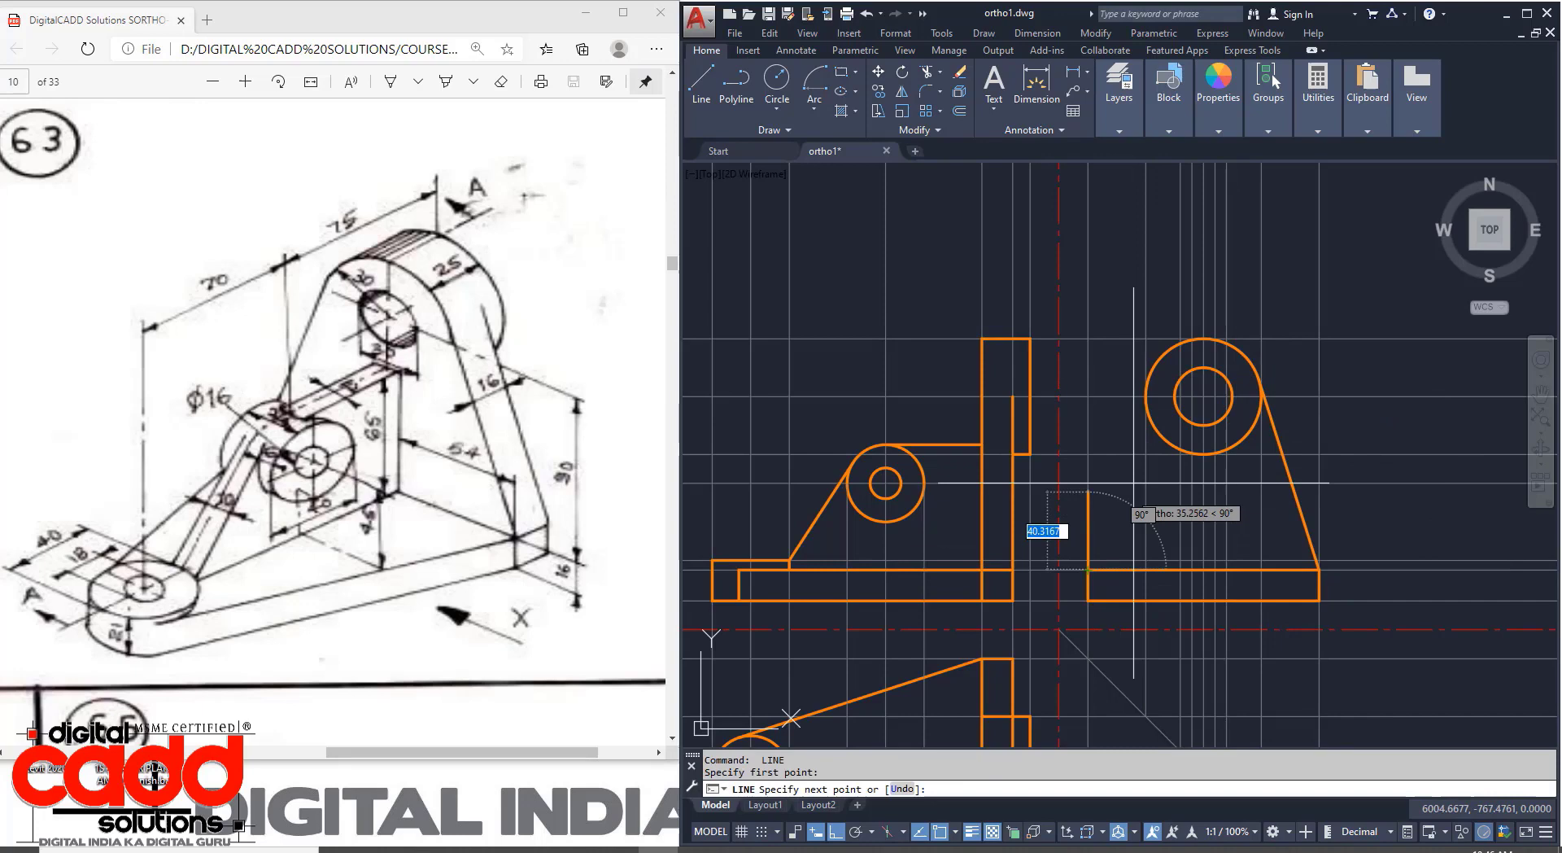
left_click(1149, 378)
key("Return")
Draw a projection ray from the point where the side view's sloping side meets the outer boss circle tangentially.
middle_click_drag(1226, 609, 1212, 576)
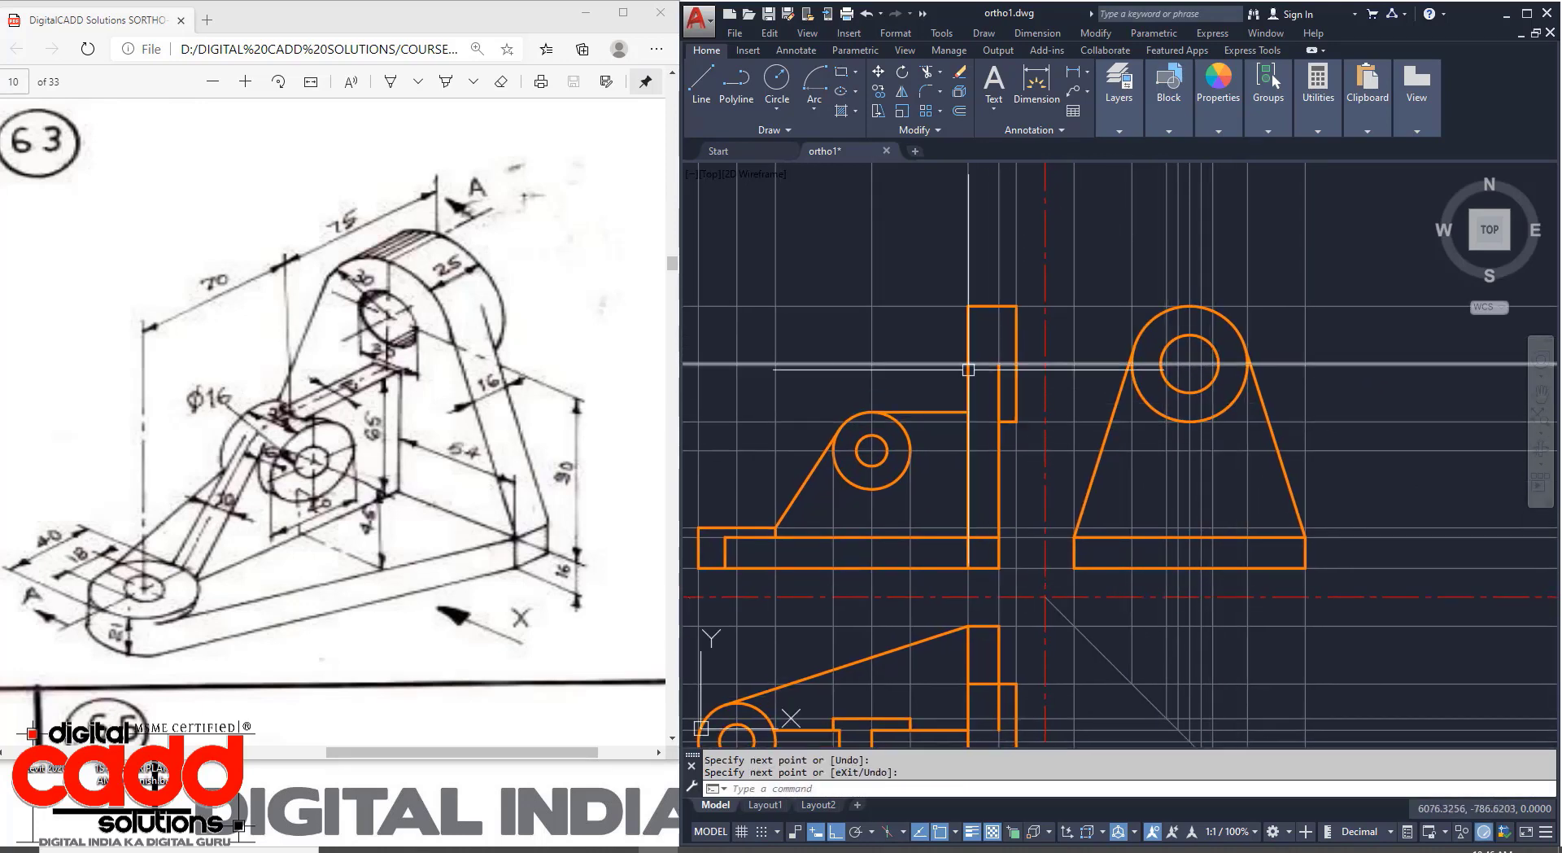
middle_click_drag(1010, 378, 1010, 446)
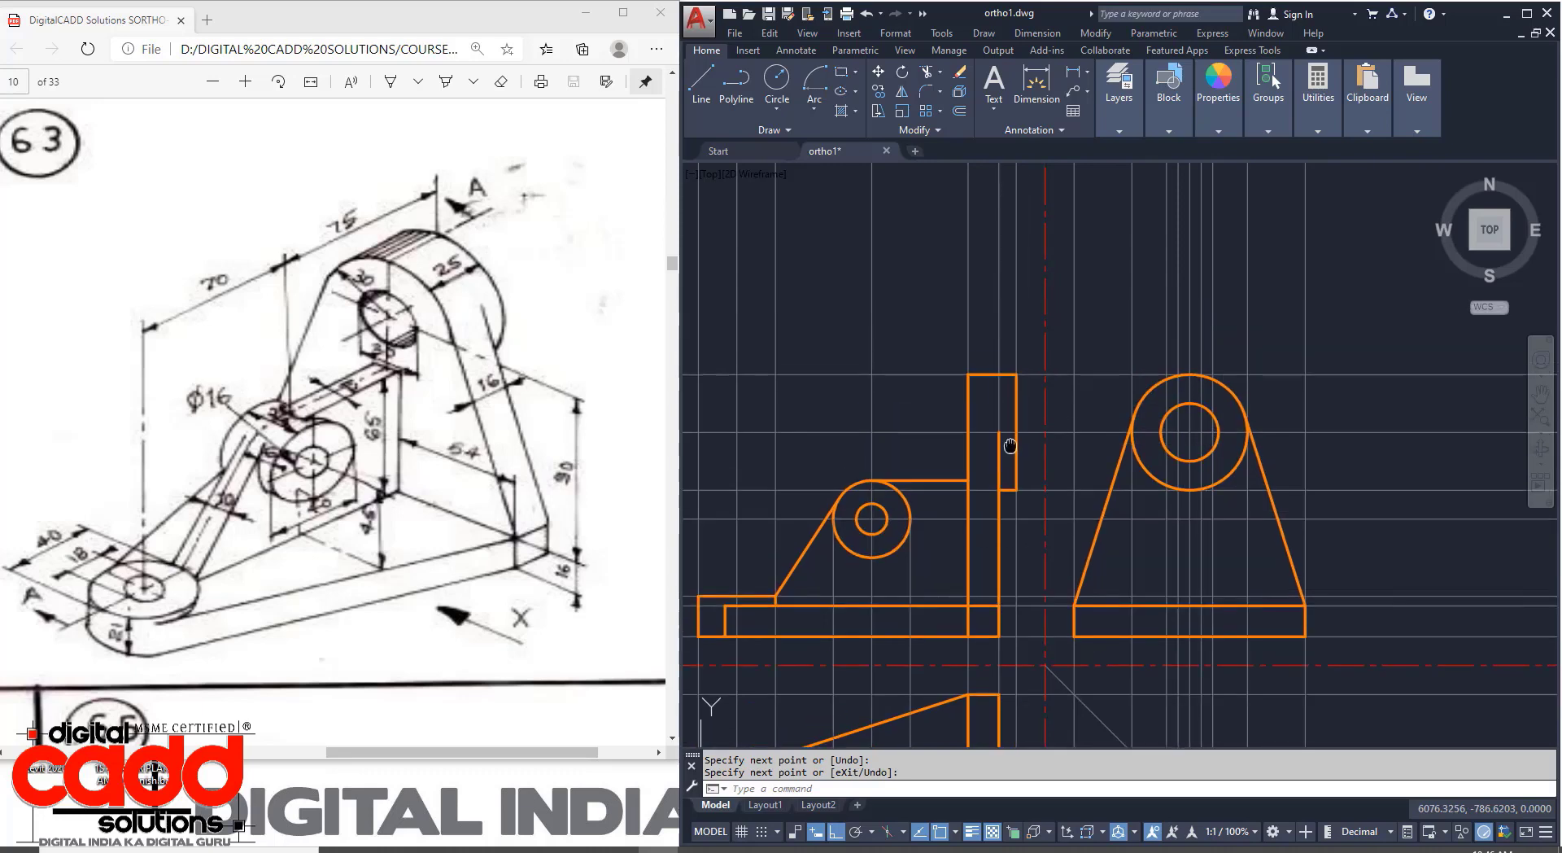
scroll(986, 416, "up", 4)
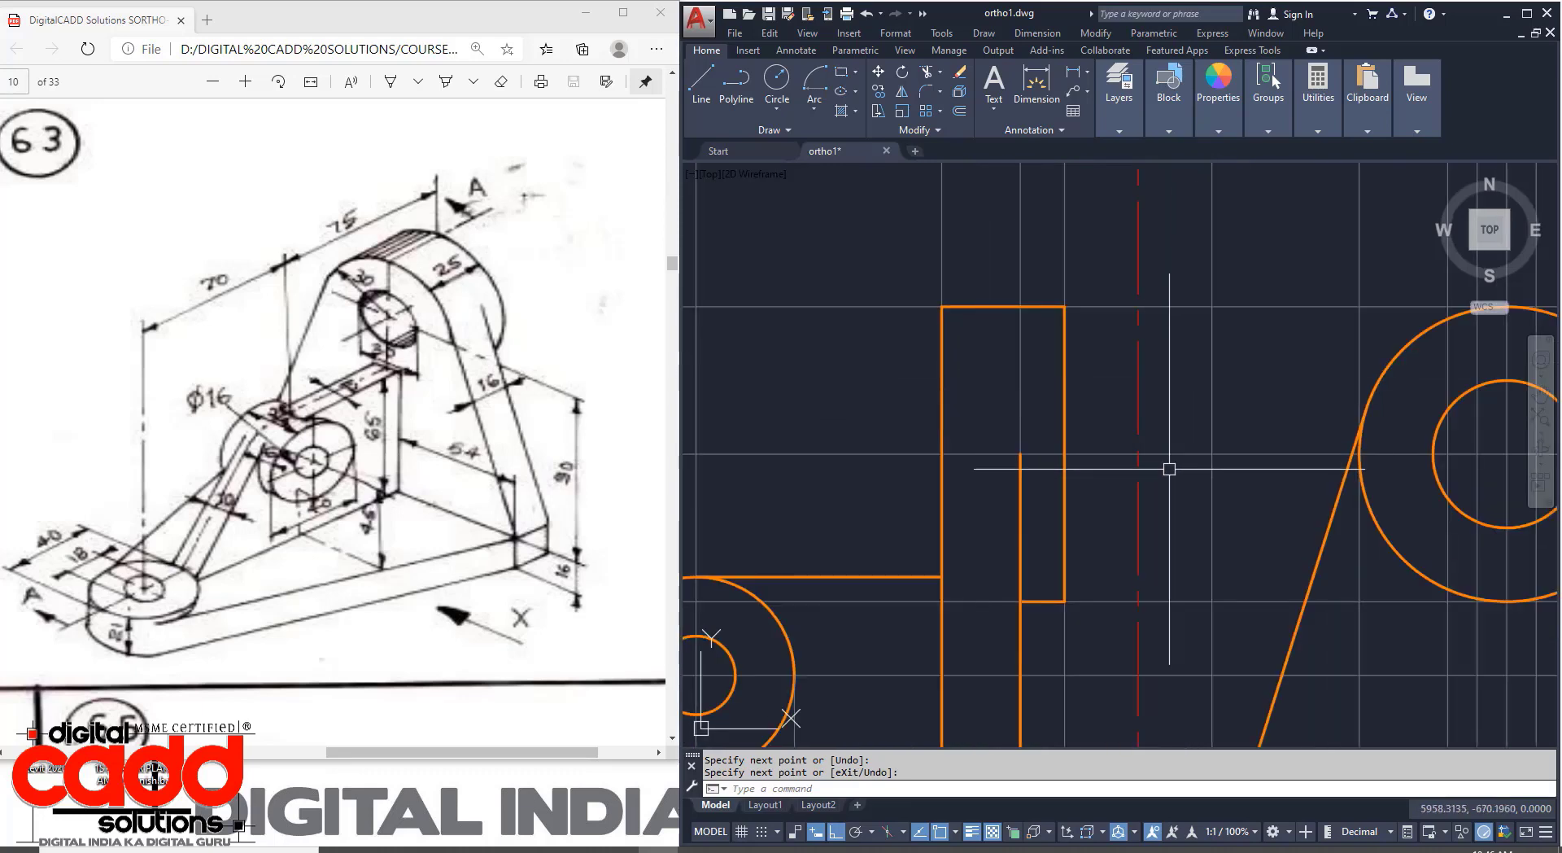
type("ay")
key("Return")
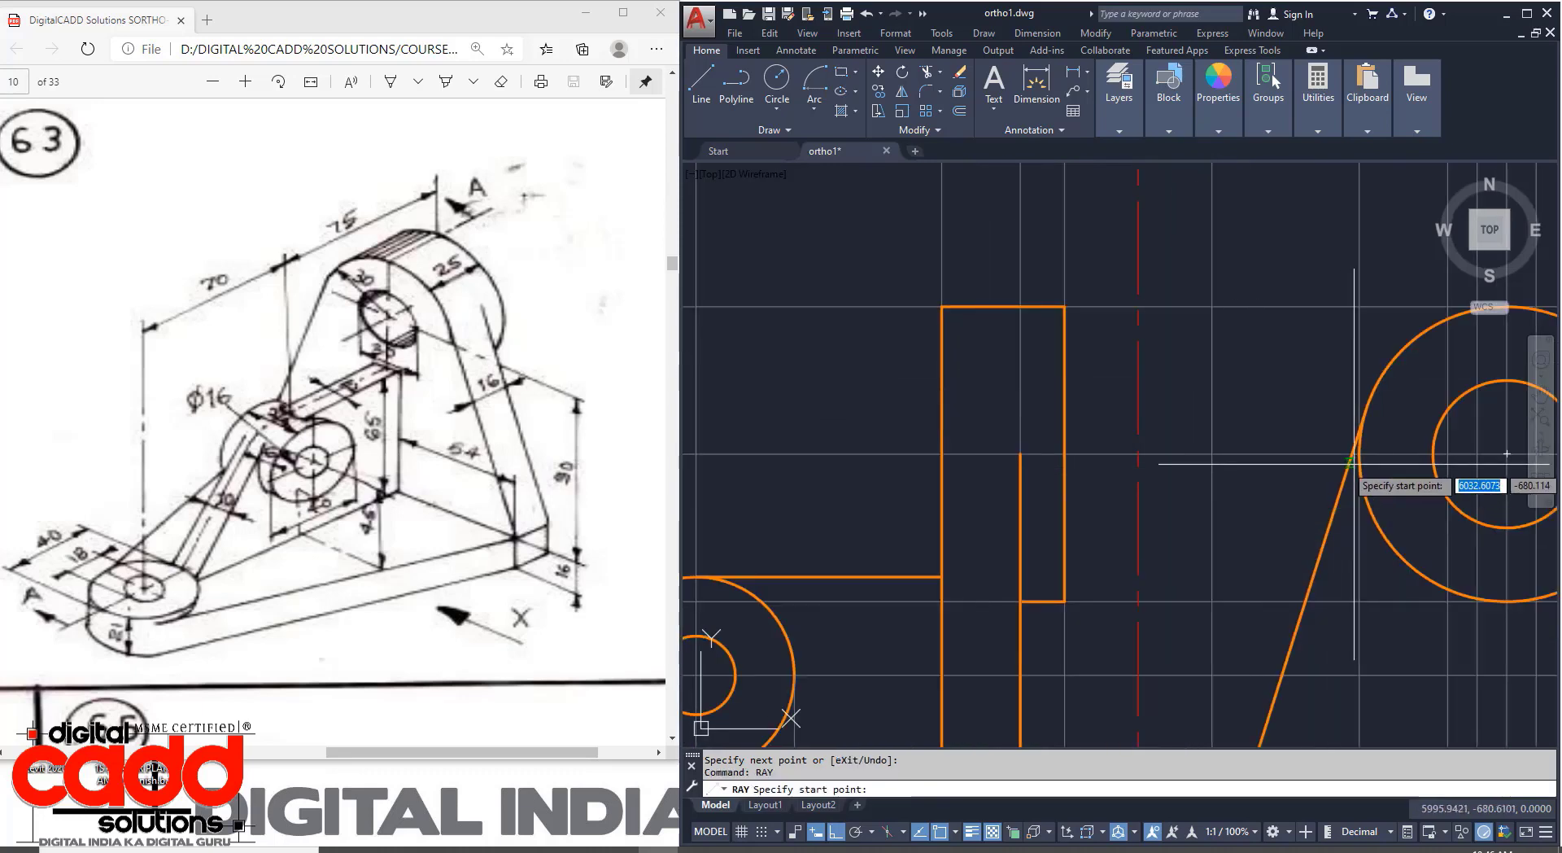
Project a horizontal ray from the side view's left tangent point on the boss across to the front view.
left_click(1367, 407)
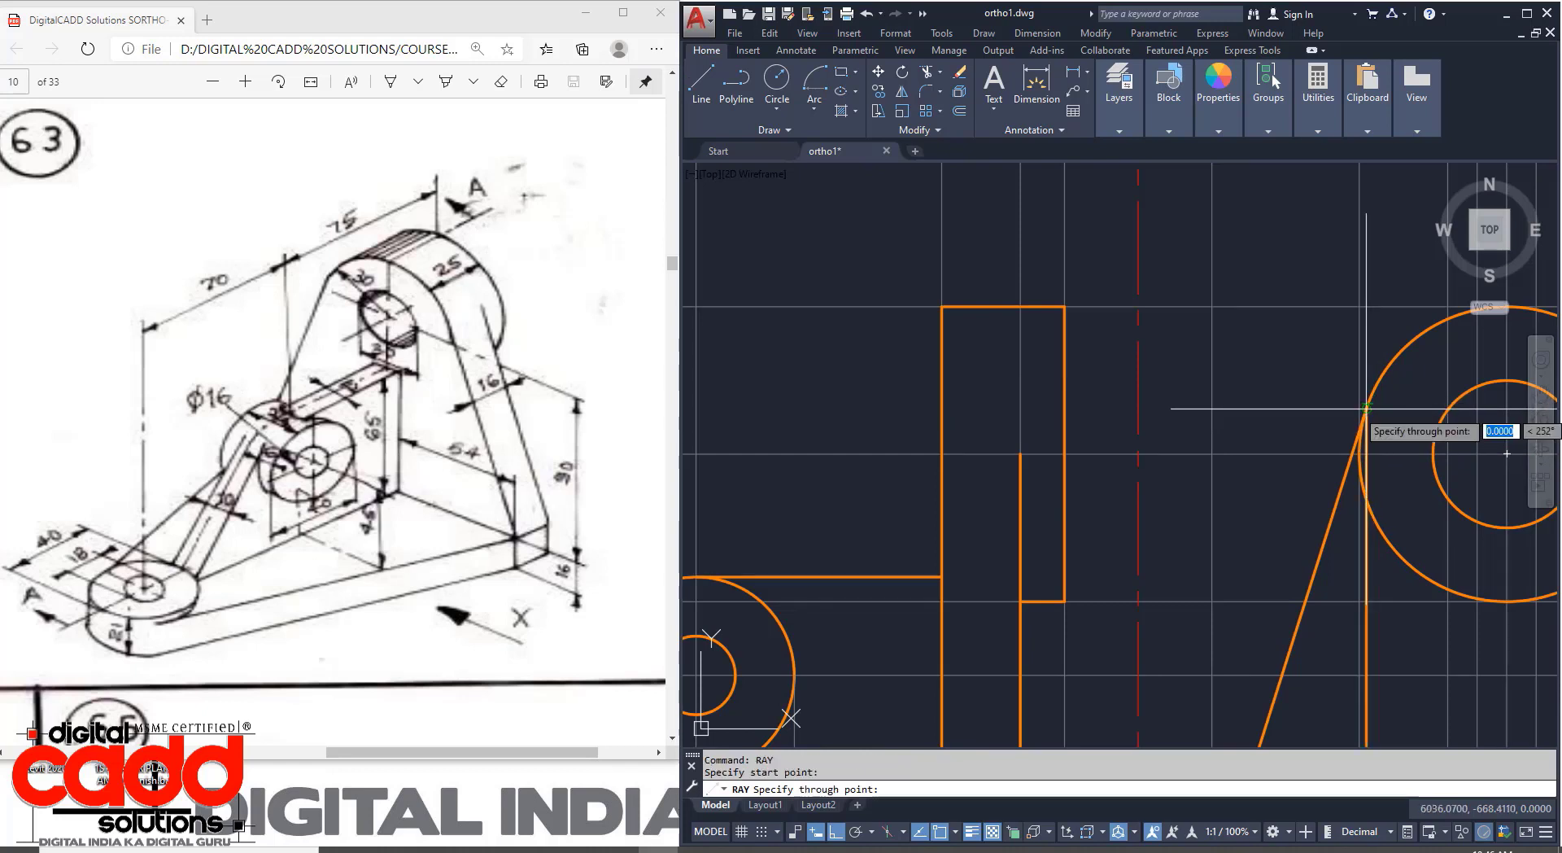
left_click(1137, 411)
key("Return")
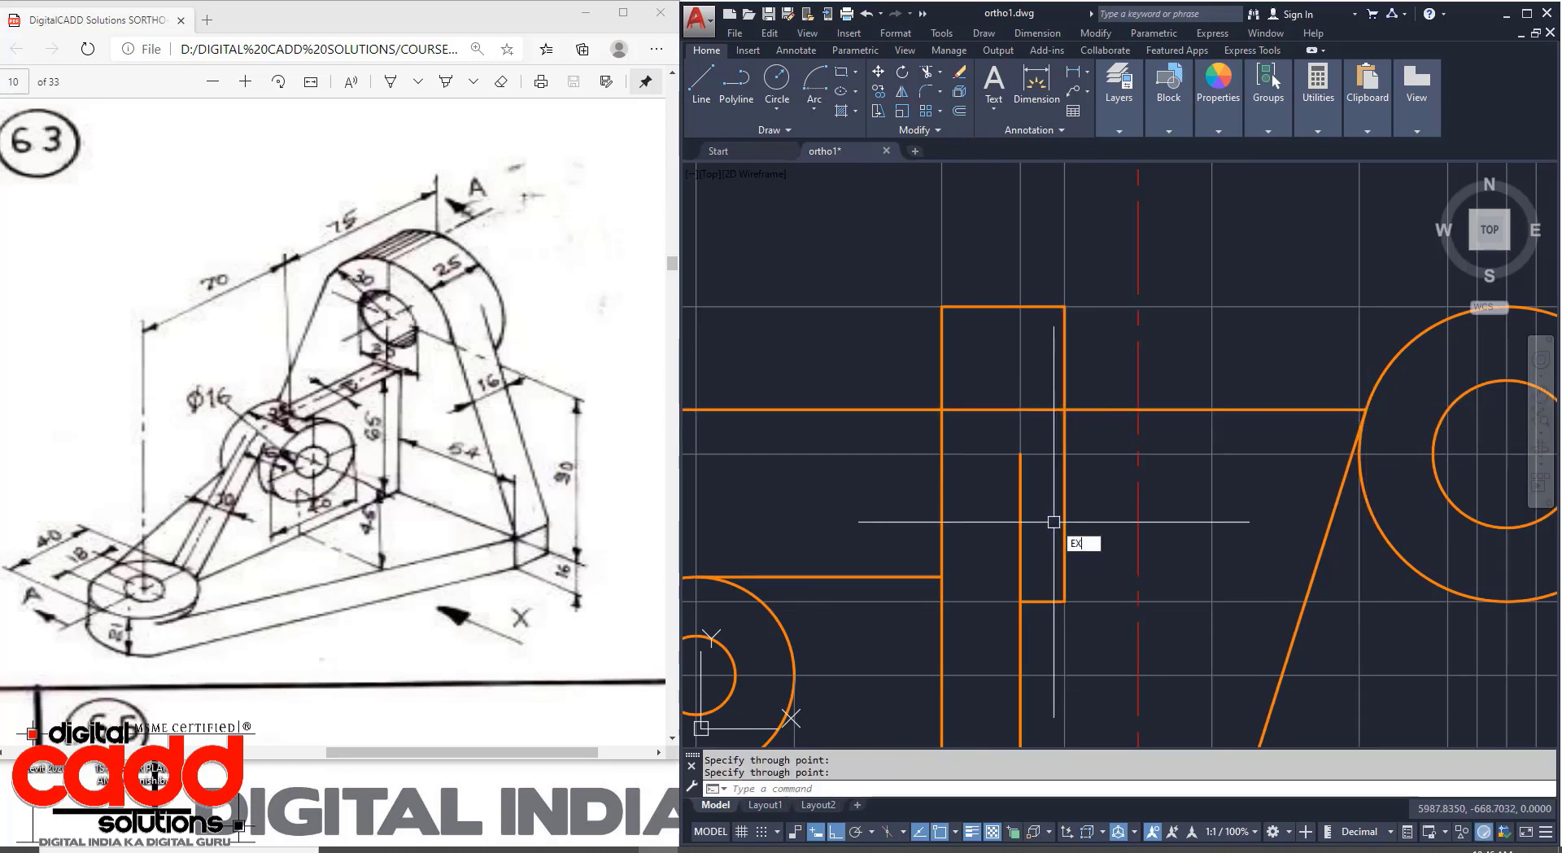
Extend the upright plate's vertical edge up to the projected ray in the front view and trim the ray at the boss outline.
type("EX")
key("Return")
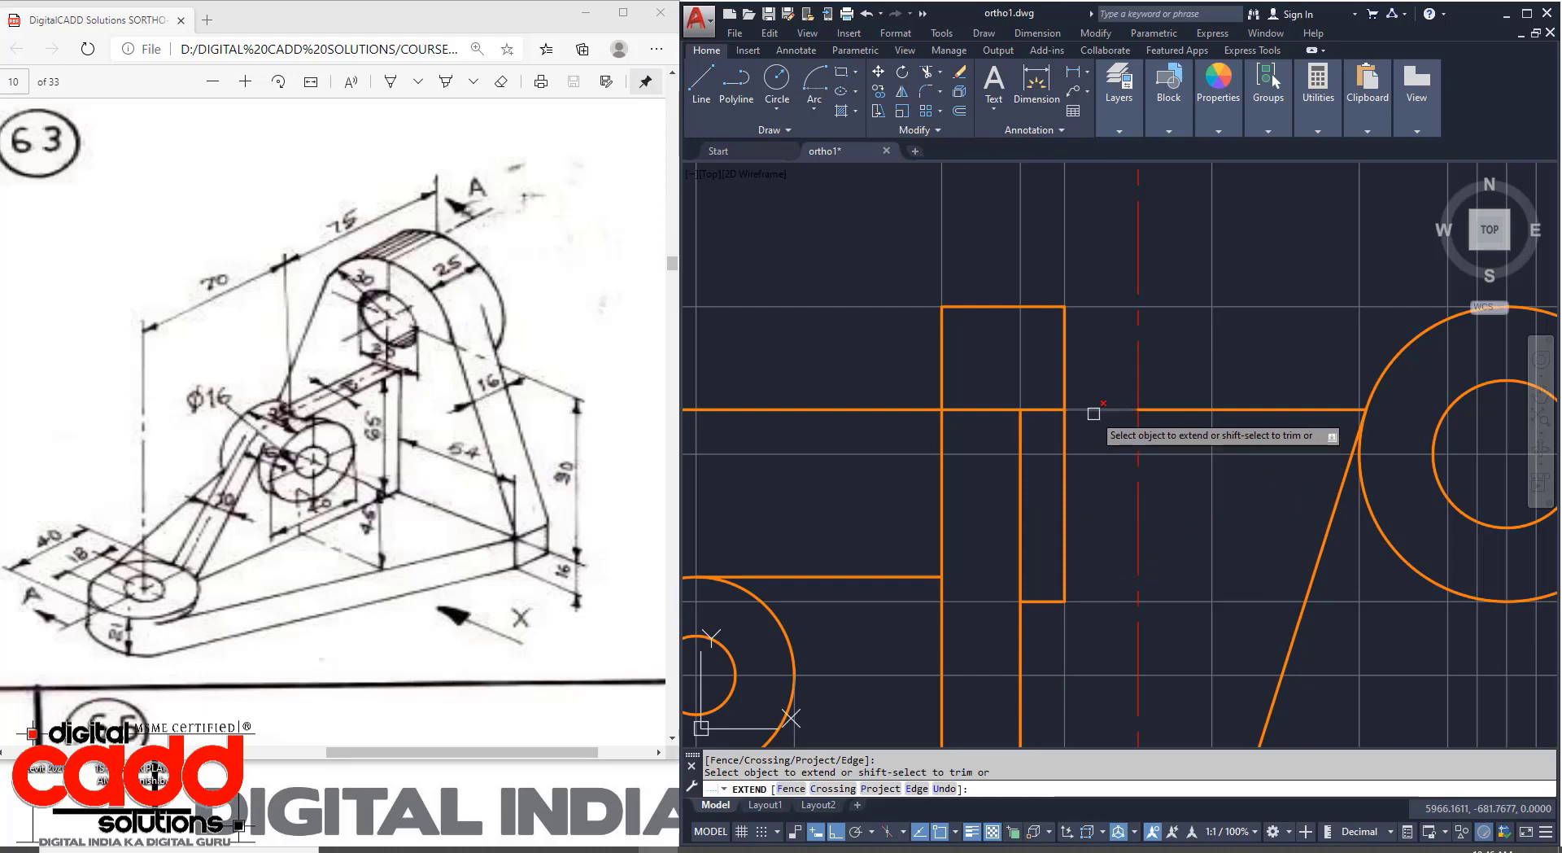
left_click(1094, 411, "shift")
key("Return")
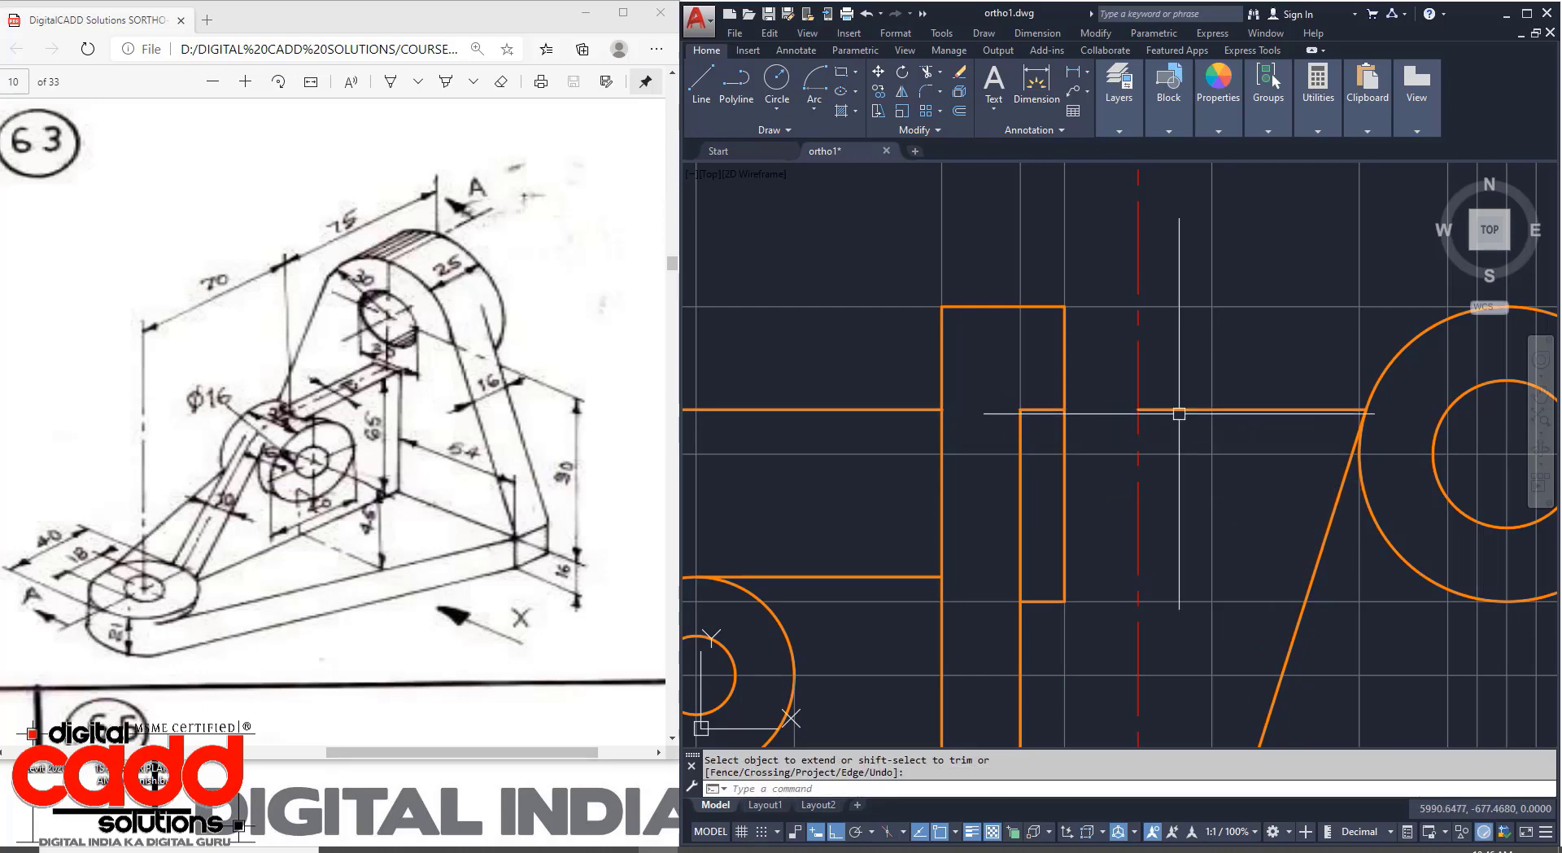
Erase the two leftover pieces of the horizontal ray on either side of the front view's upright plate.
left_click(1179, 411)
left_click(882, 411)
left_click(871, 416)
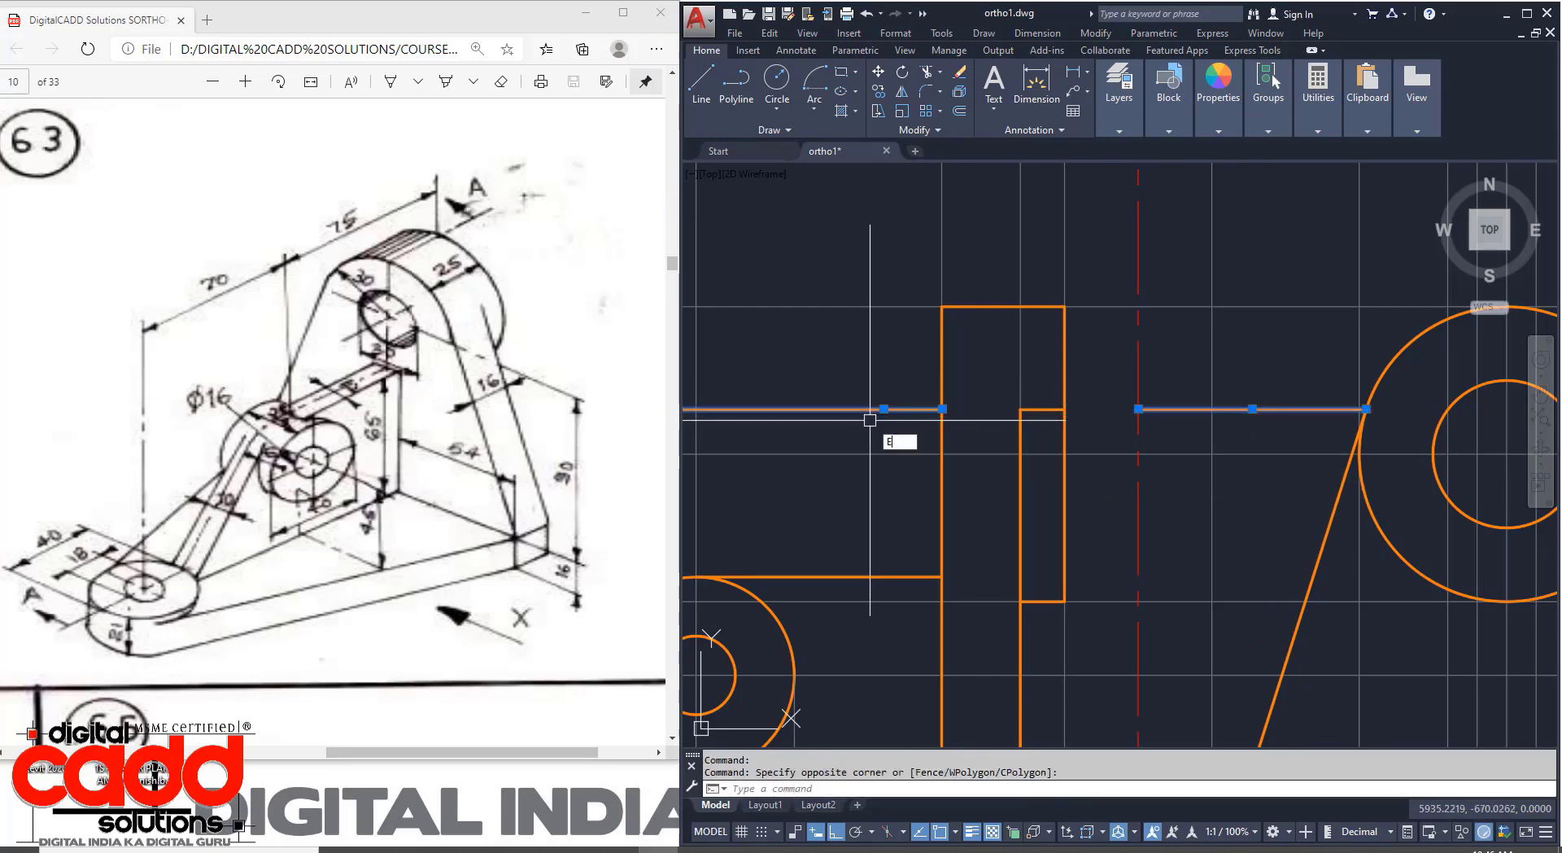
type("E")
key("Return")
Extend the short tangent-level line to the far edge of the front view's upright plate and trim away its part inside the boss.
scroll(1049, 406, "down", 5)
middle_click_drag(1174, 603, 1155, 586)
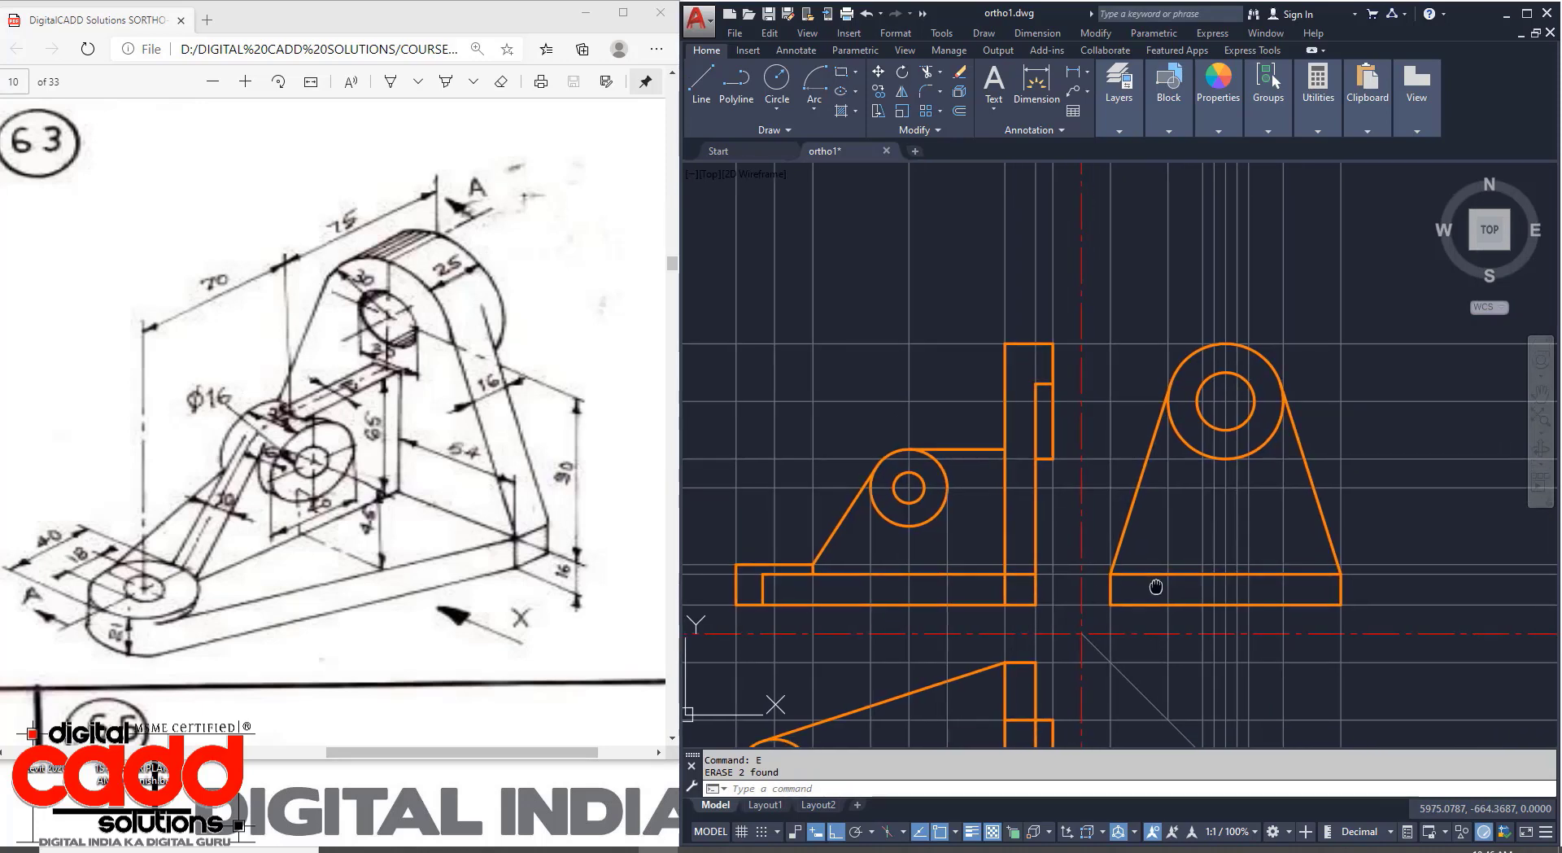
scroll(1039, 395, "up", 4)
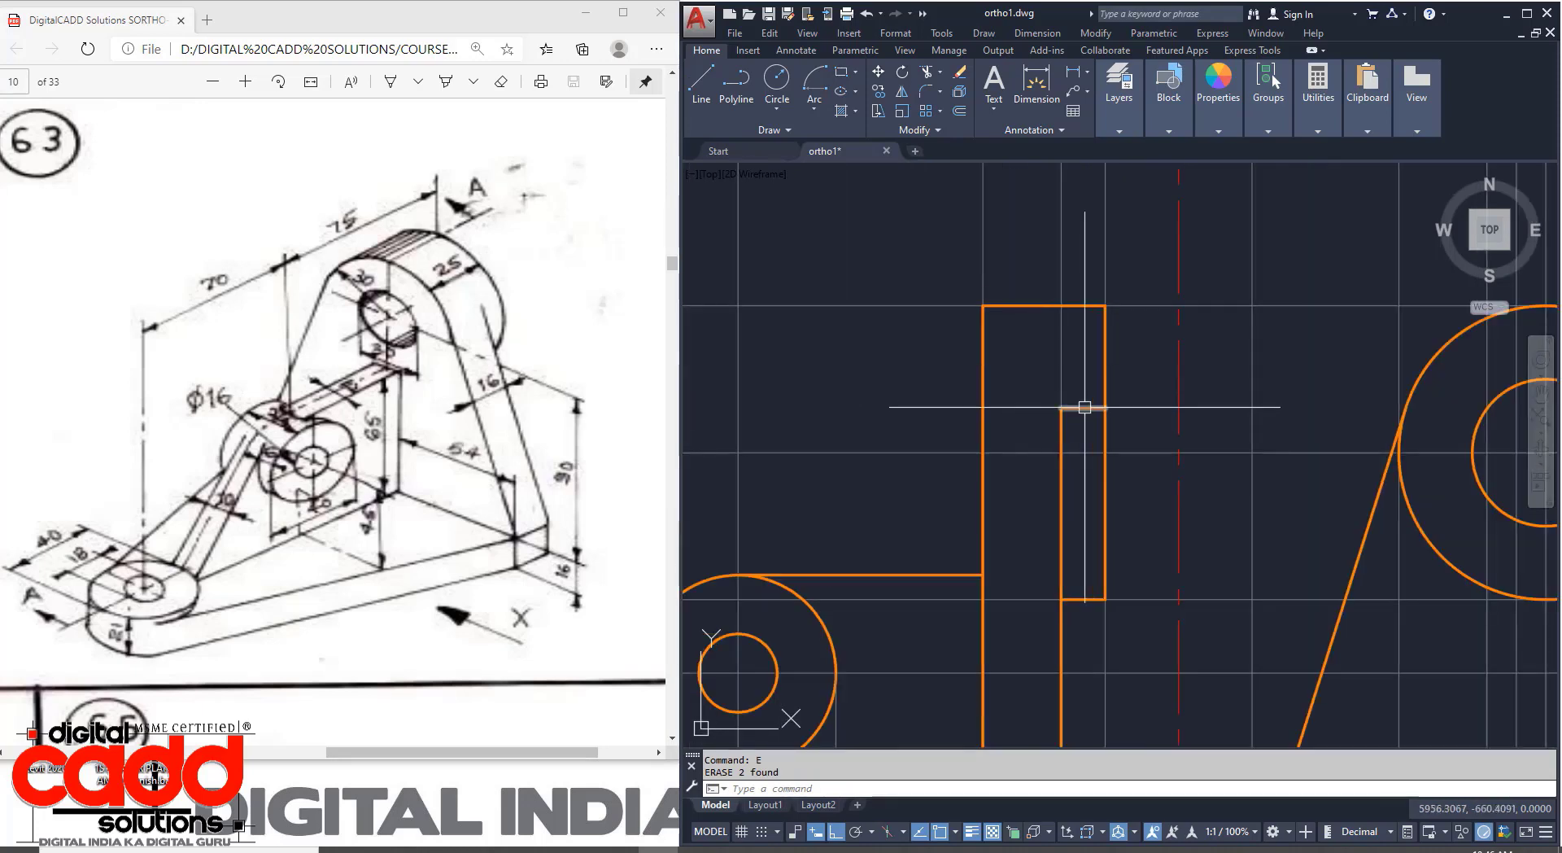
key("Return")
key("Return")
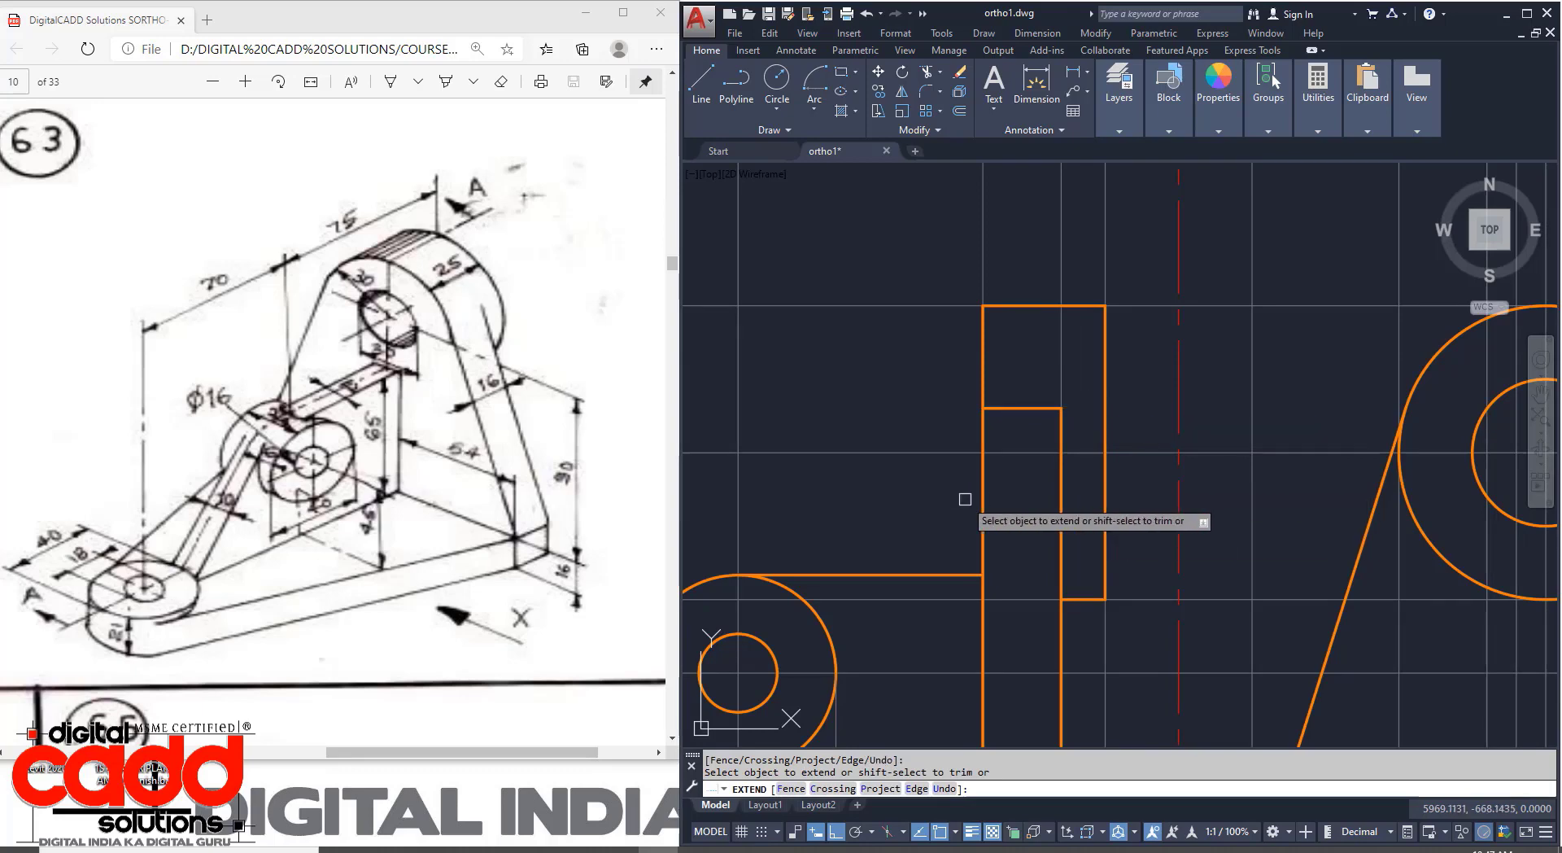
scroll(968, 500, "down", 5)
key("Escape")
Draw vertical rays downward from the two tangent points on the side view's outer boss circle.
mouse_move(988, 621)
middle_mouse_down()
mouse_move(1072, 586)
mouse_move(1052, 549)
middle_mouse_up()
left_click(1216, 684, "shift")
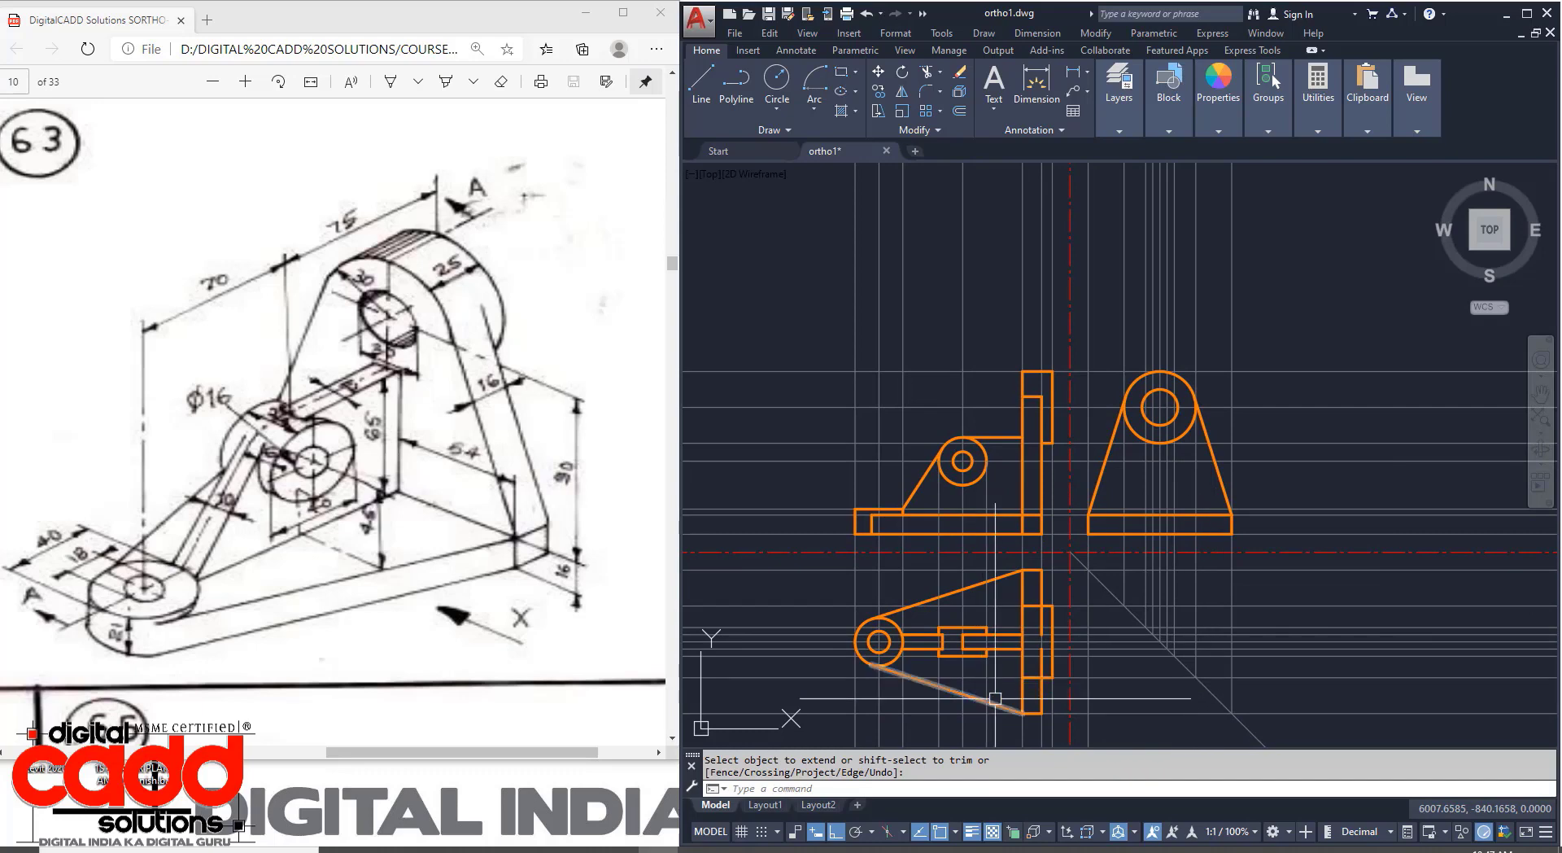
scroll(1185, 411, "up", 5)
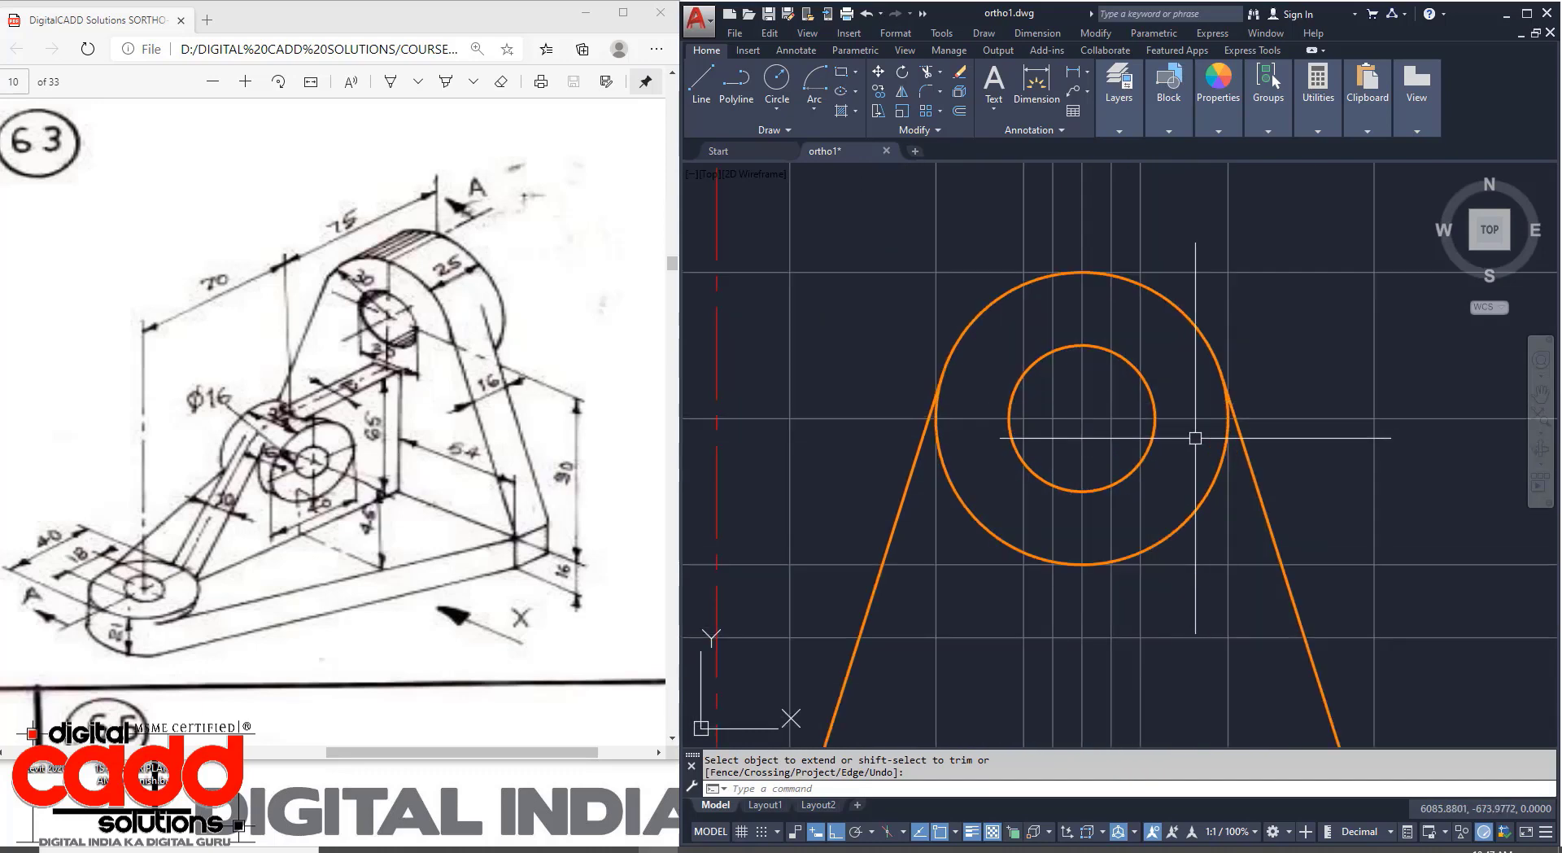
type("Y")
key("Return")
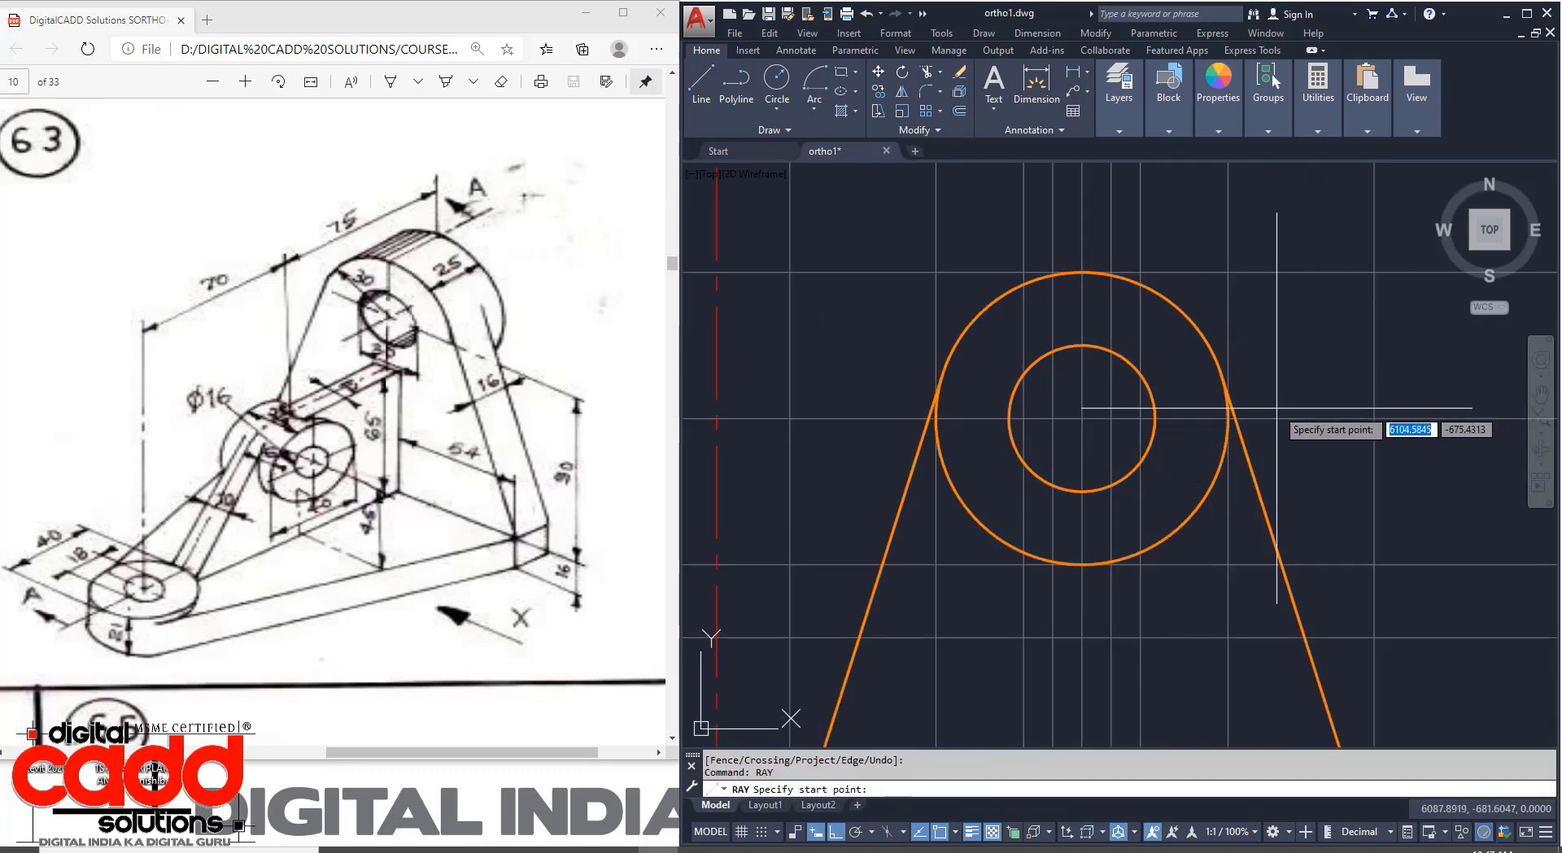
left_click(1224, 380)
left_click(1223, 593)
key("Return")
key("Return")
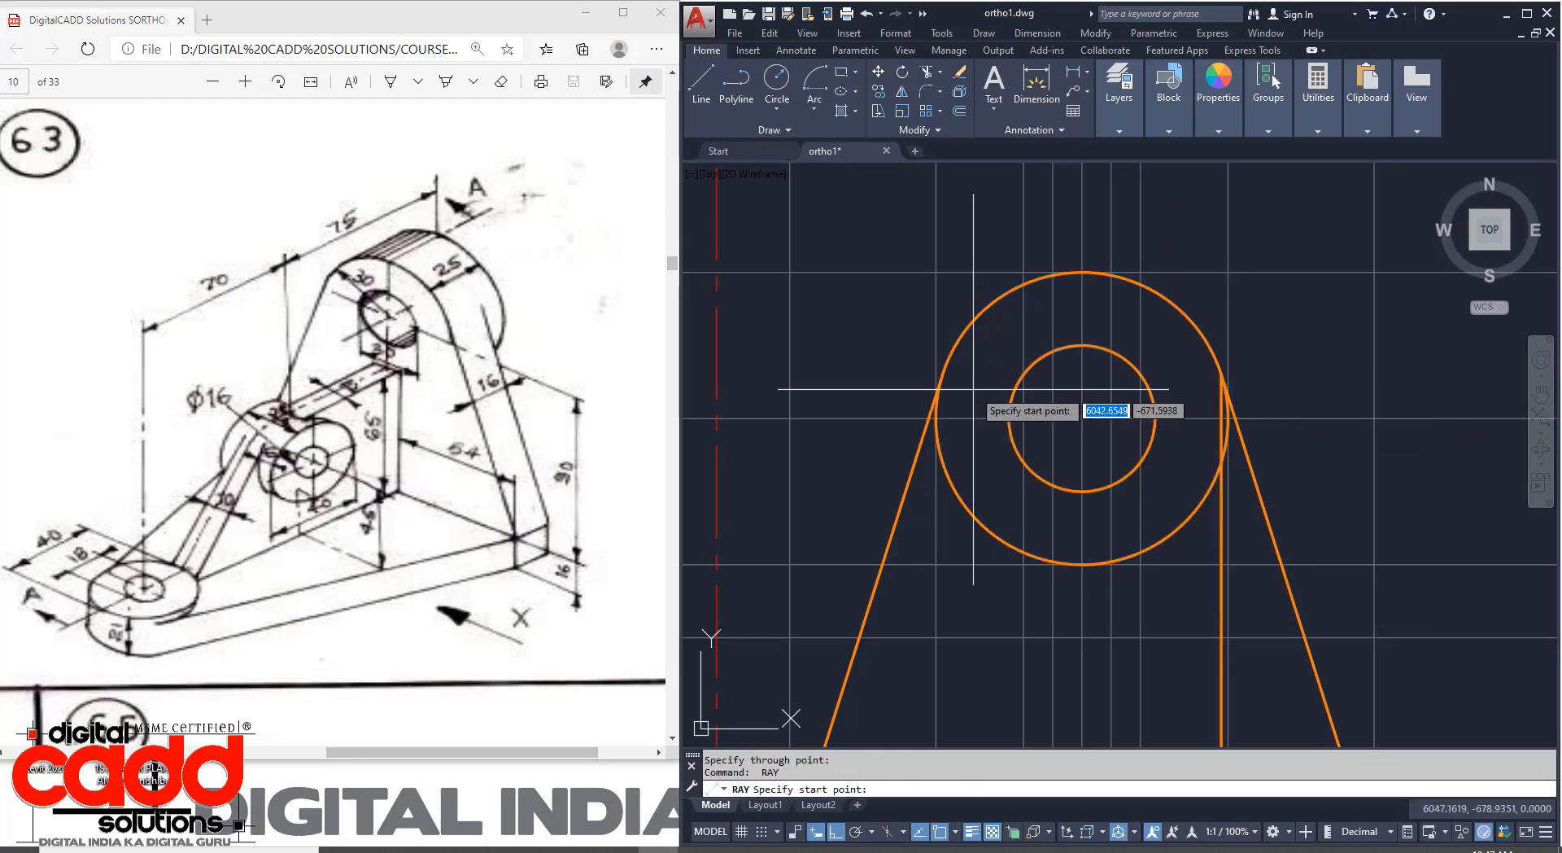
left_click(943, 373)
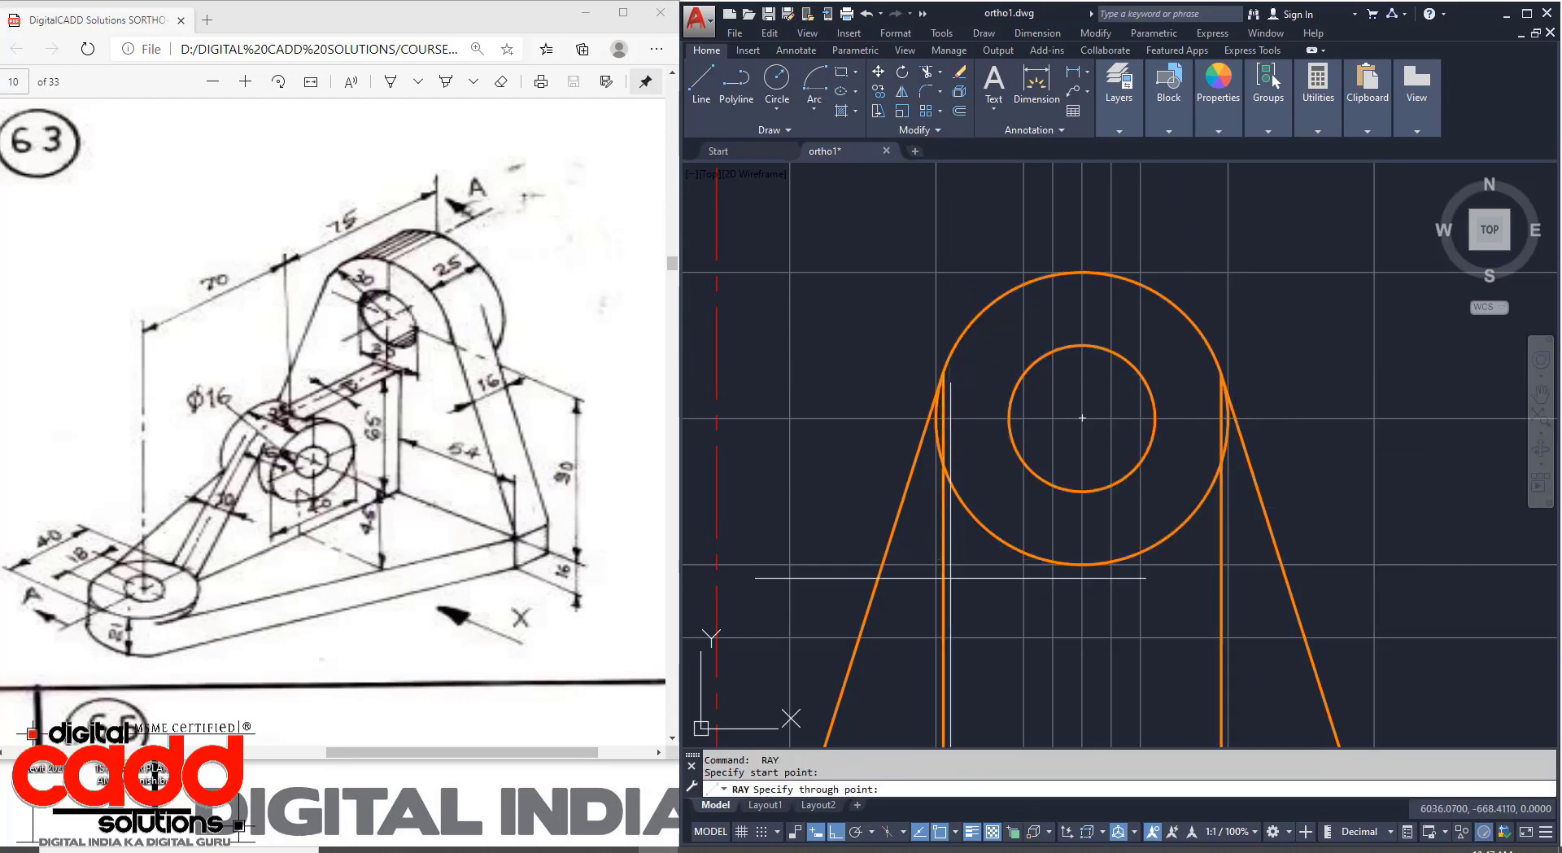
key("Return")
Draw a horizontal ray toward the top view from where the left vertical ray crosses the diagonal projection line.
scroll(984, 520, "down", 4)
middle_click_drag(1003, 580, 1145, 259)
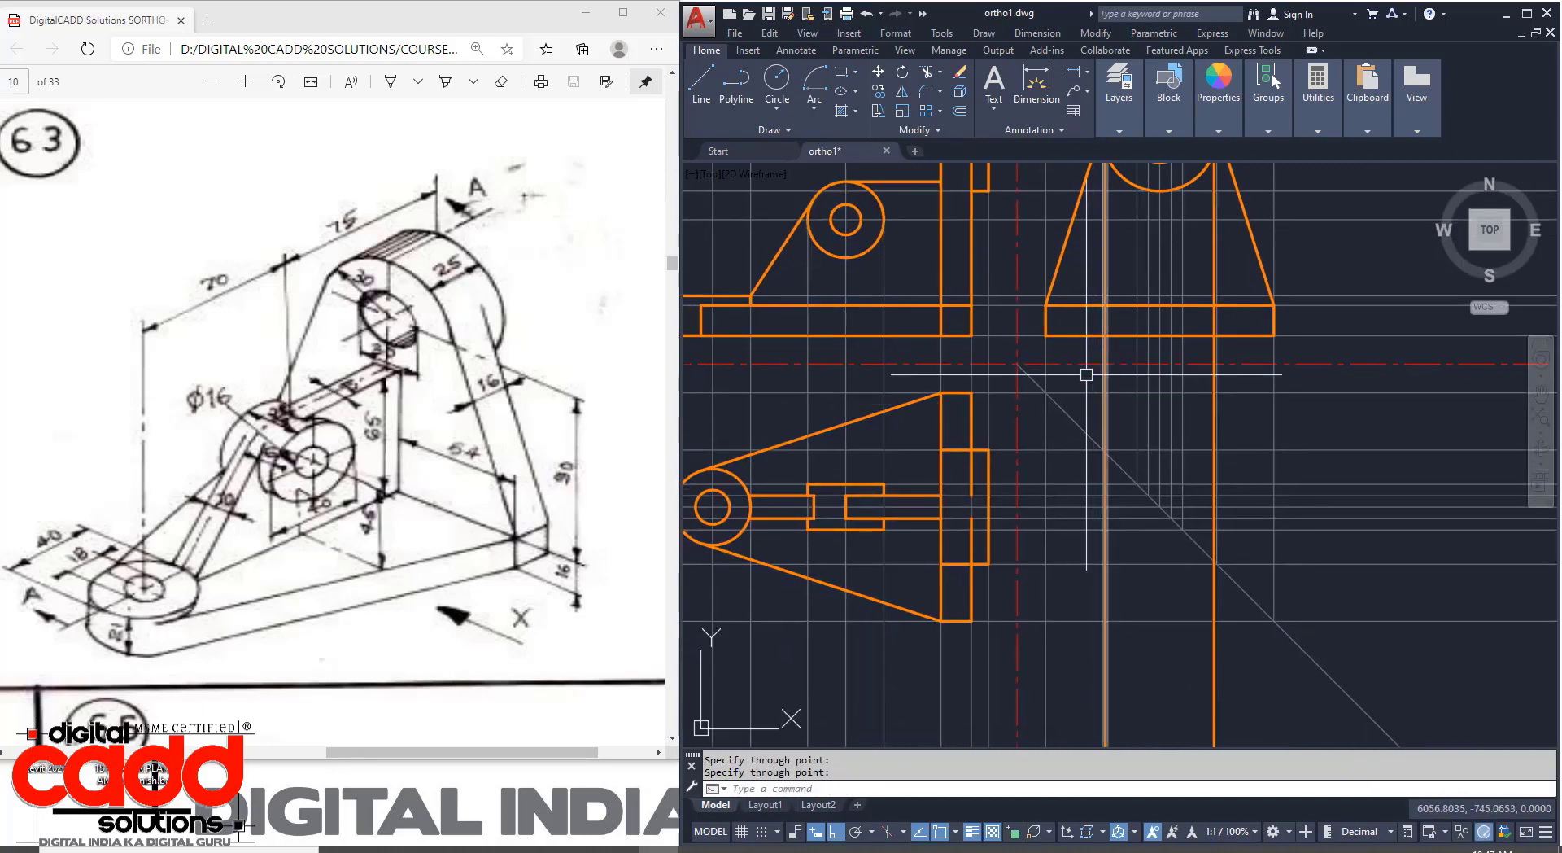
scroll(1082, 373, "up", 8)
middle_click_drag(1378, 615, 1343, 562)
key("Return")
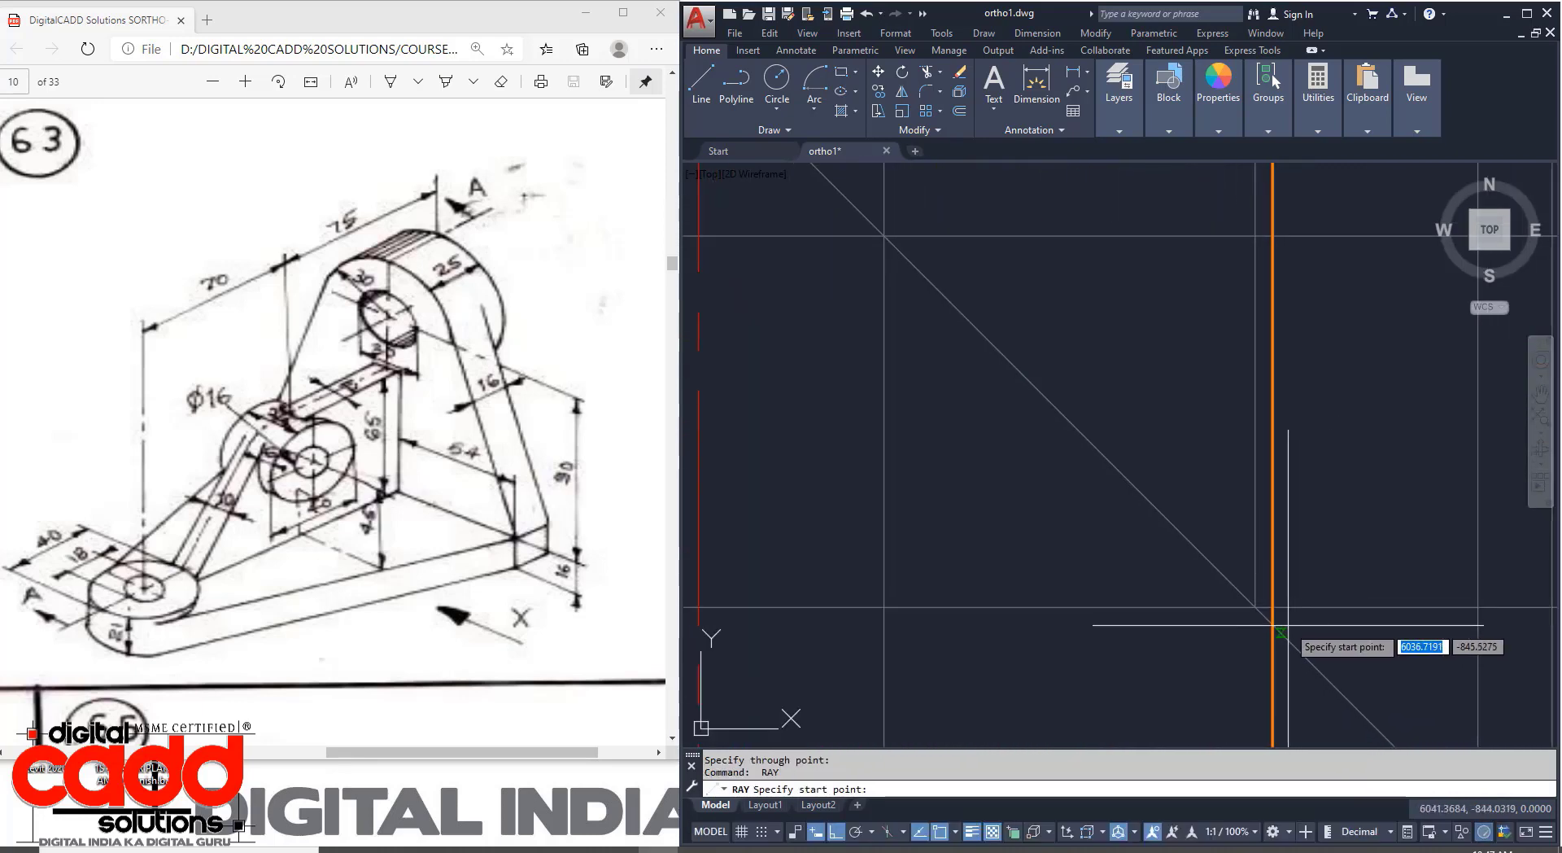
left_click(1096, 625)
key("Return")
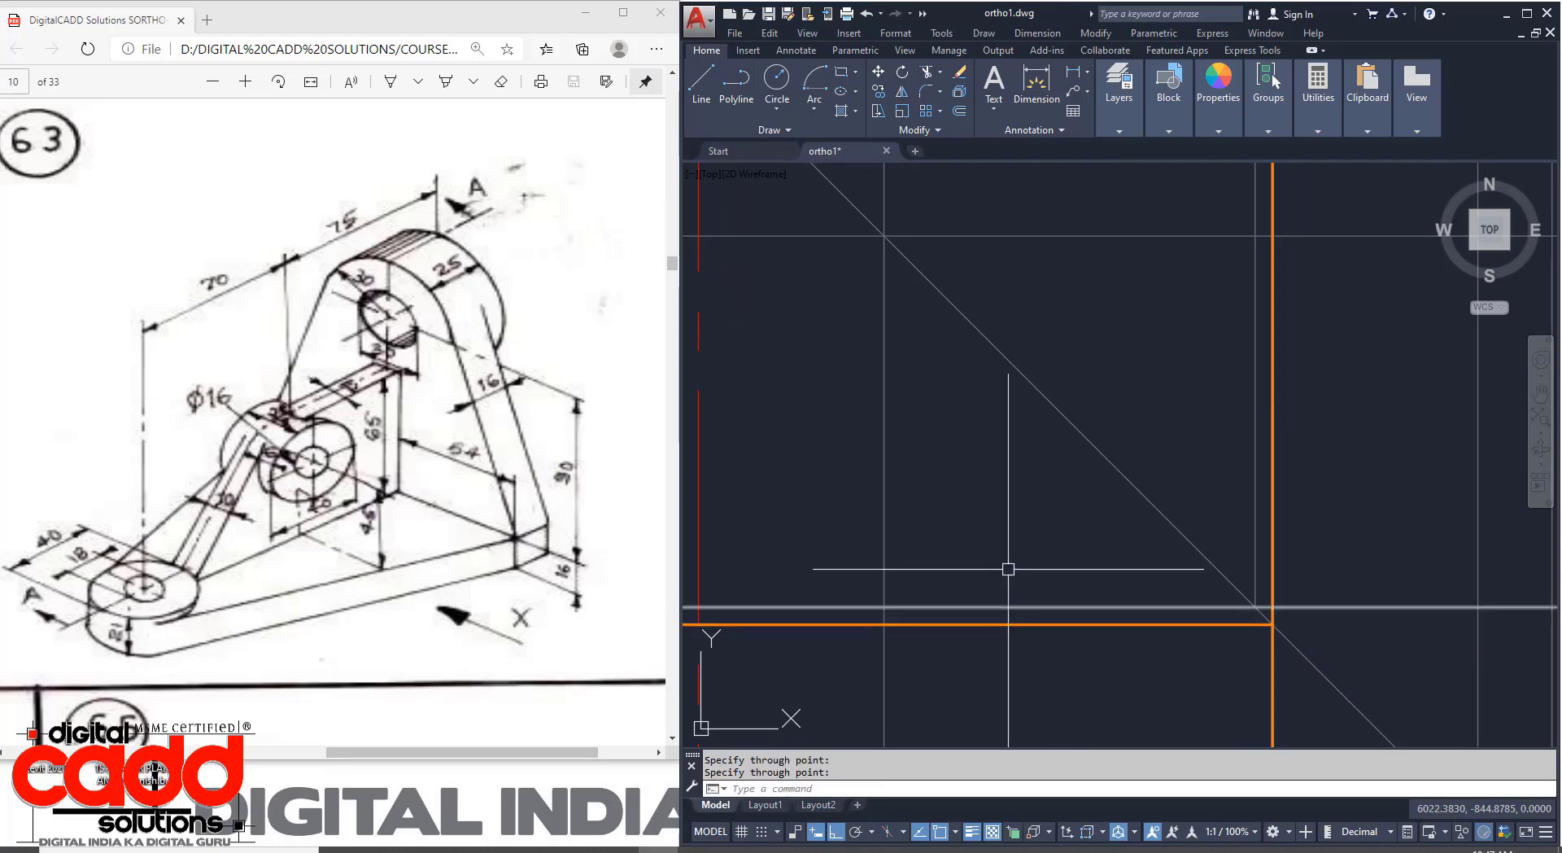
Draw a horizontal ray toward the top view from where the right vertical ray crosses the diagonal projection line.
scroll(1004, 569, "down", 3)
scroll(1103, 502, "up", 2)
scroll(1267, 548, "up", 3)
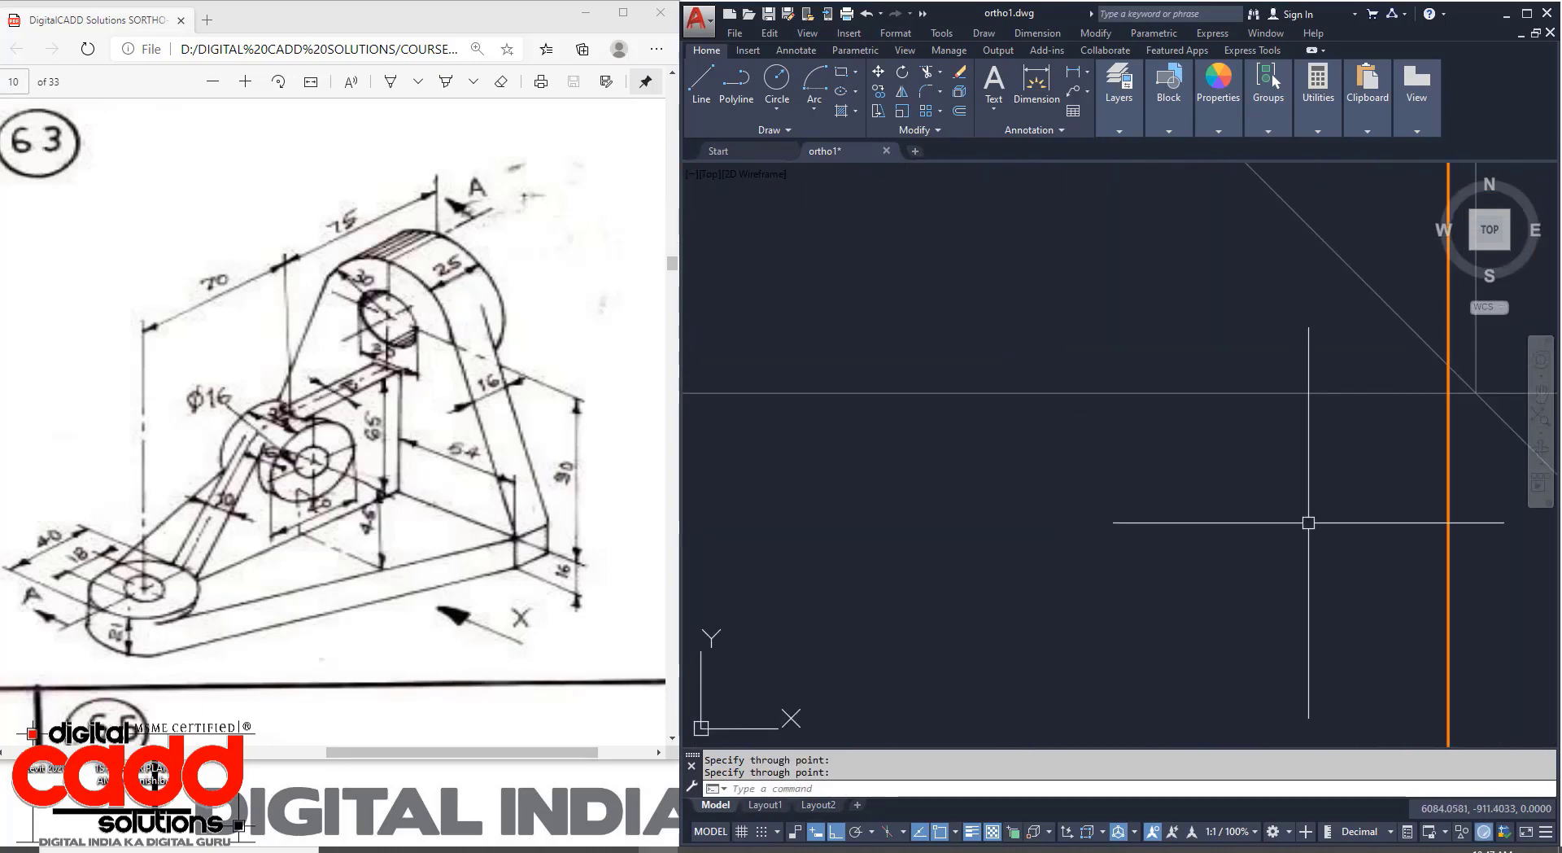
middle_click_drag(1309, 523, 1127, 644)
key("Return")
left_click(1267, 488)
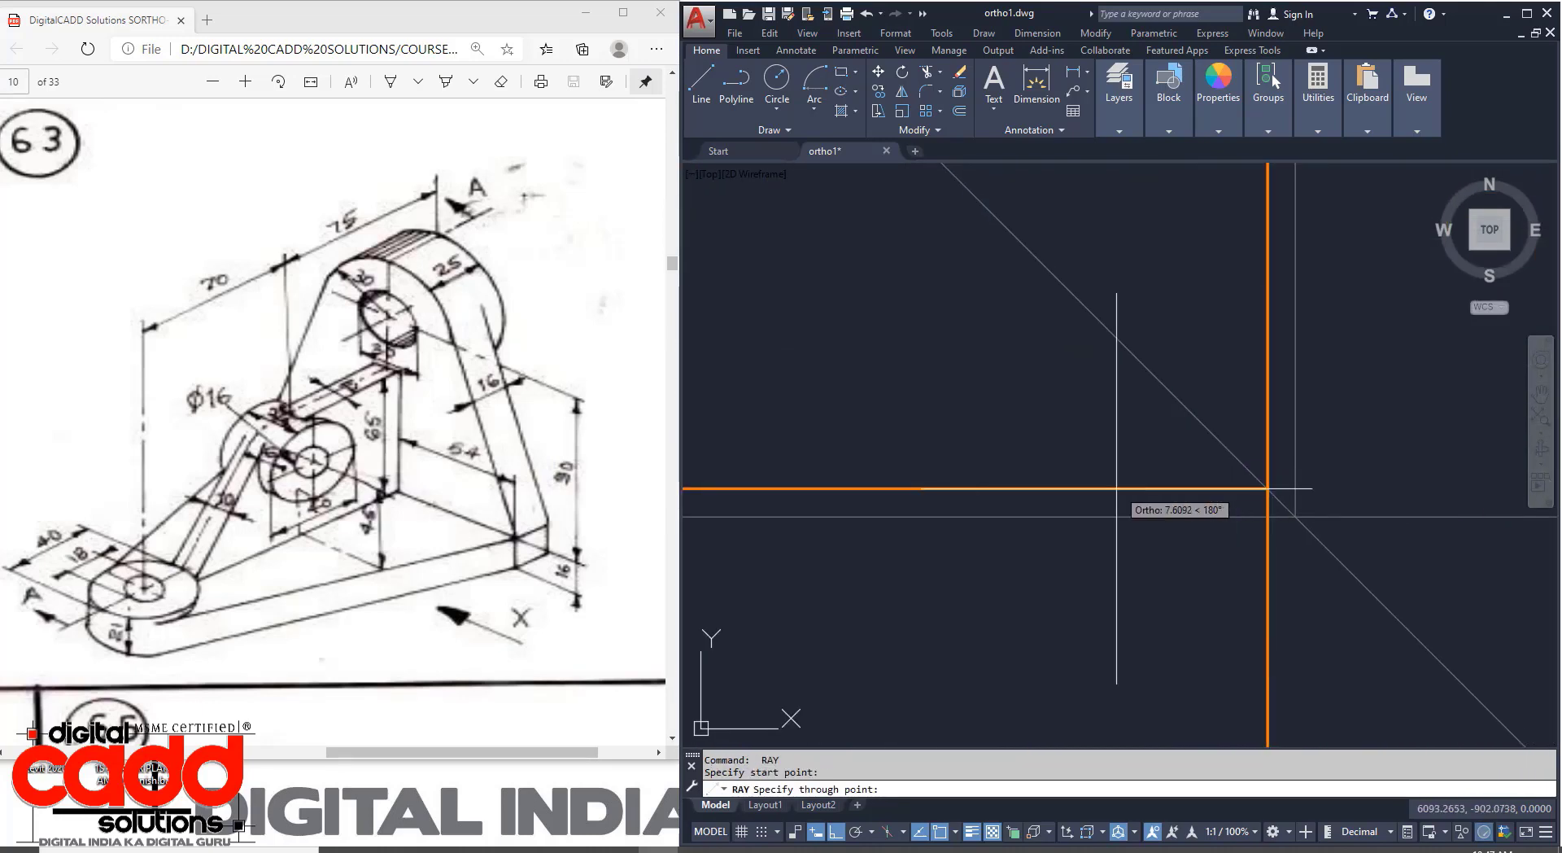
left_click(1116, 488)
key("Return")
Trim the plate edge, boss outline and lower ray where they overlap at the boss's lower corner in the top view.
scroll(1186, 610, "down", 4)
scroll(978, 586, "up", 4)
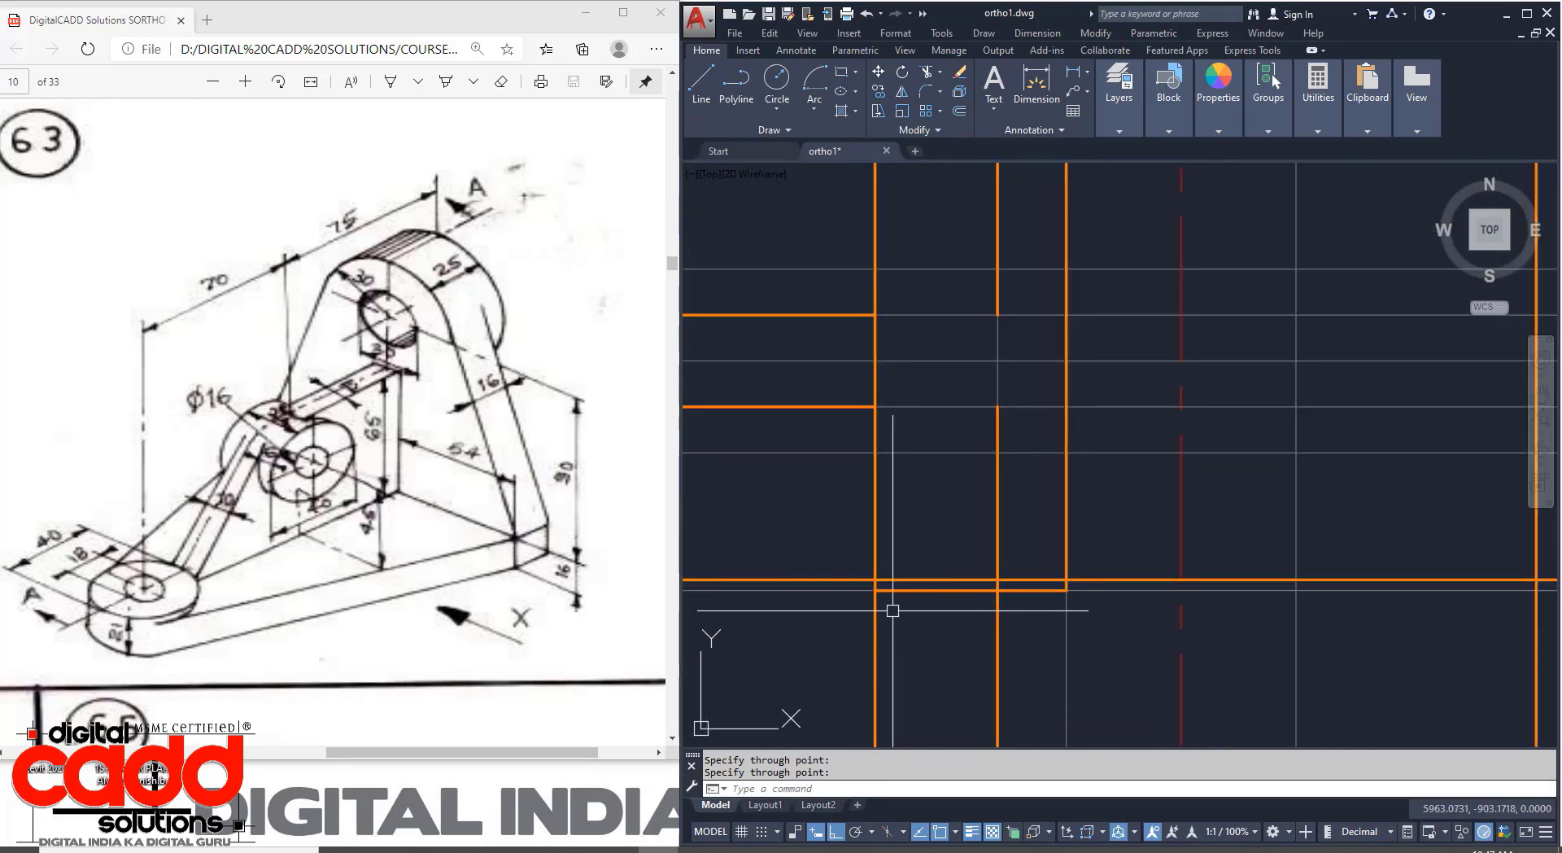
type("EX")
key("Return")
key("Return")
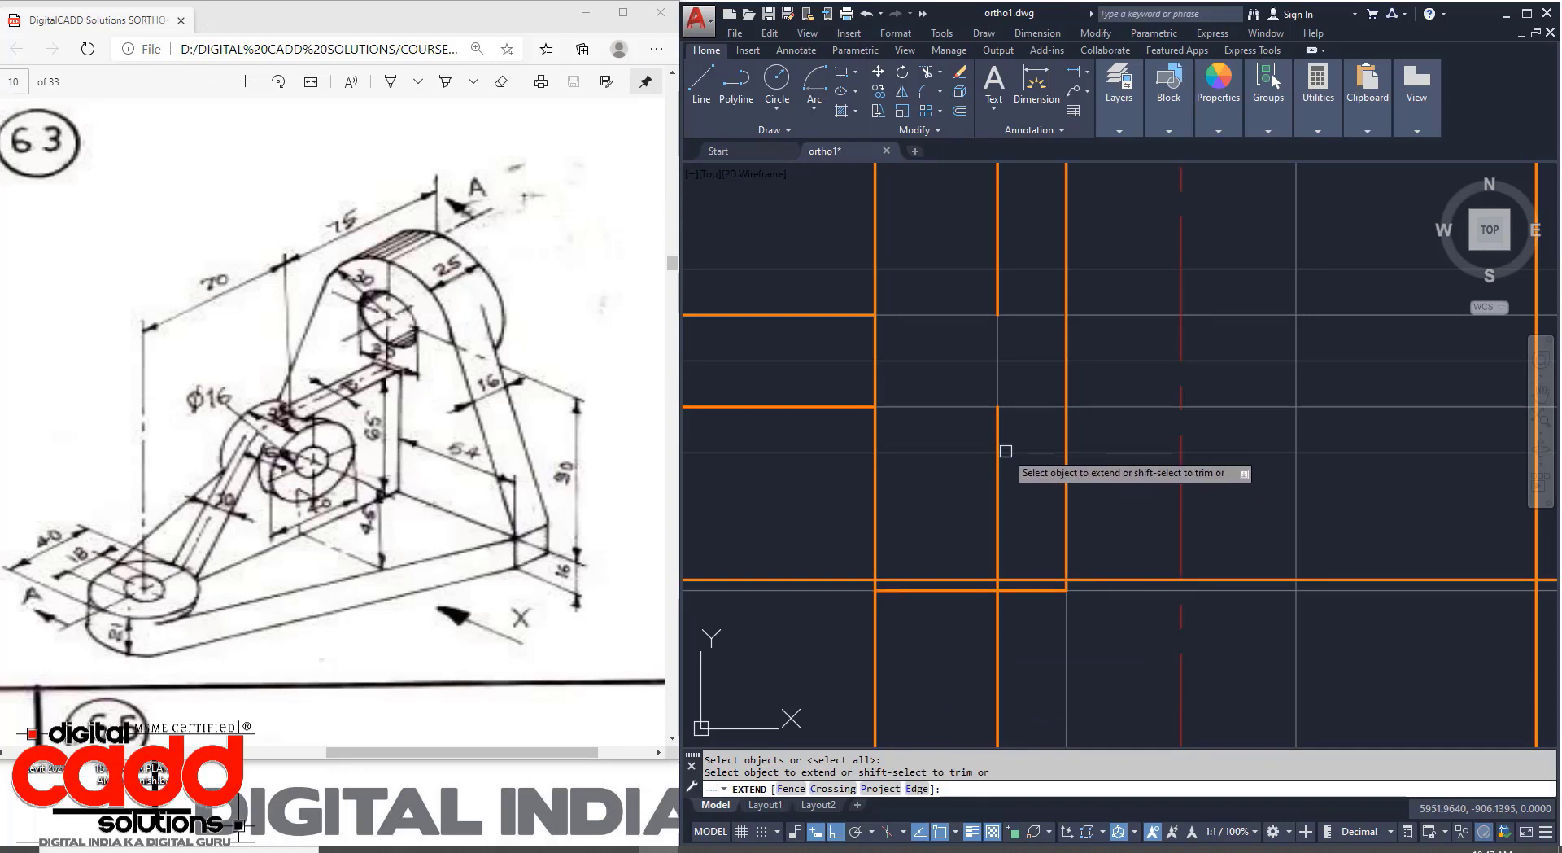
left_click(997, 514, "shift")
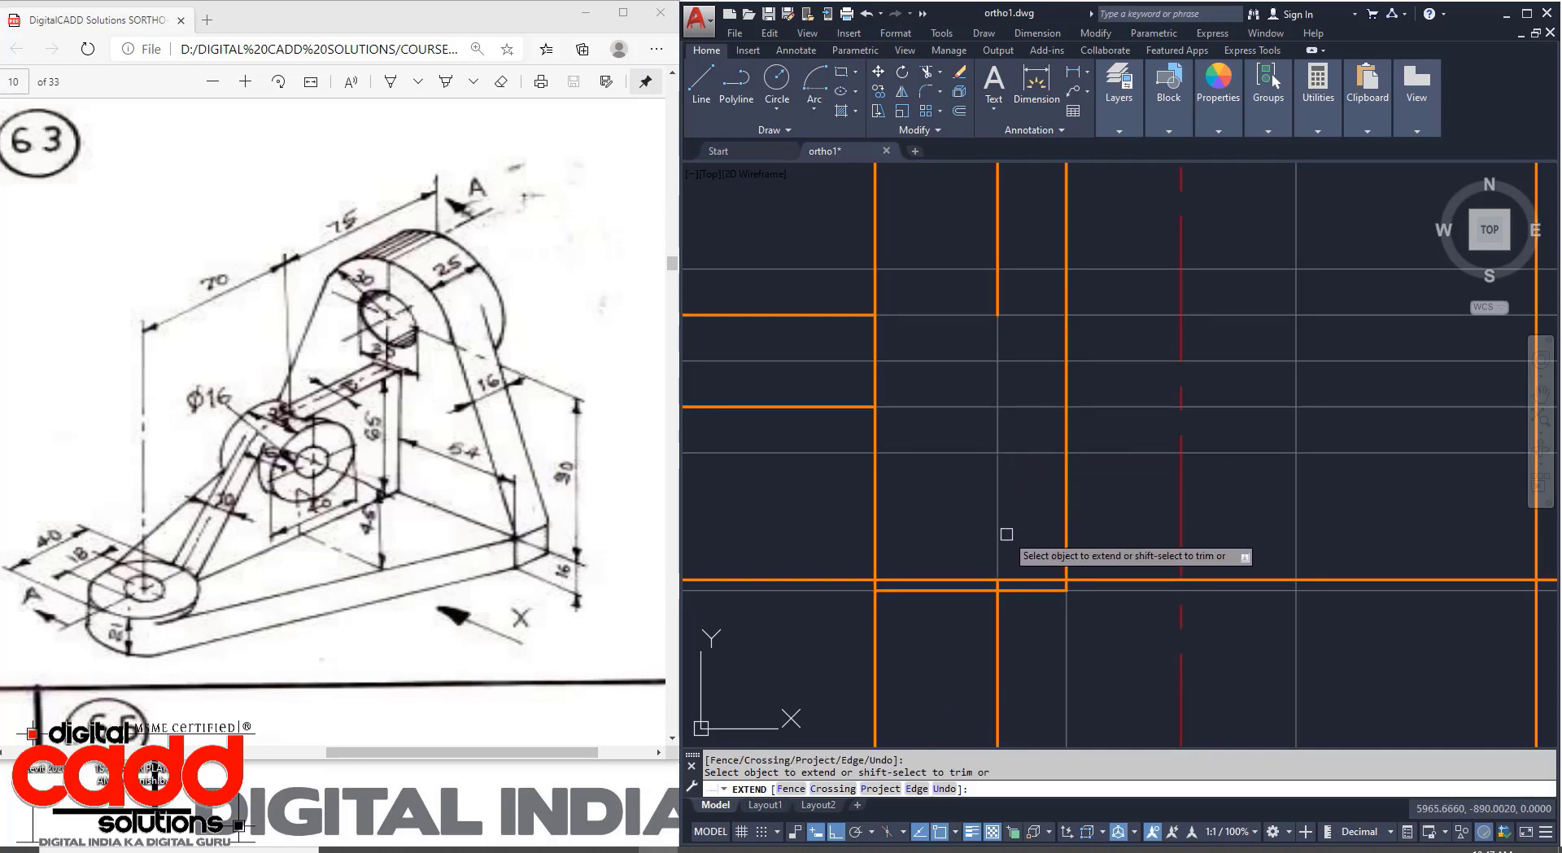
left_click(979, 584, "shift")
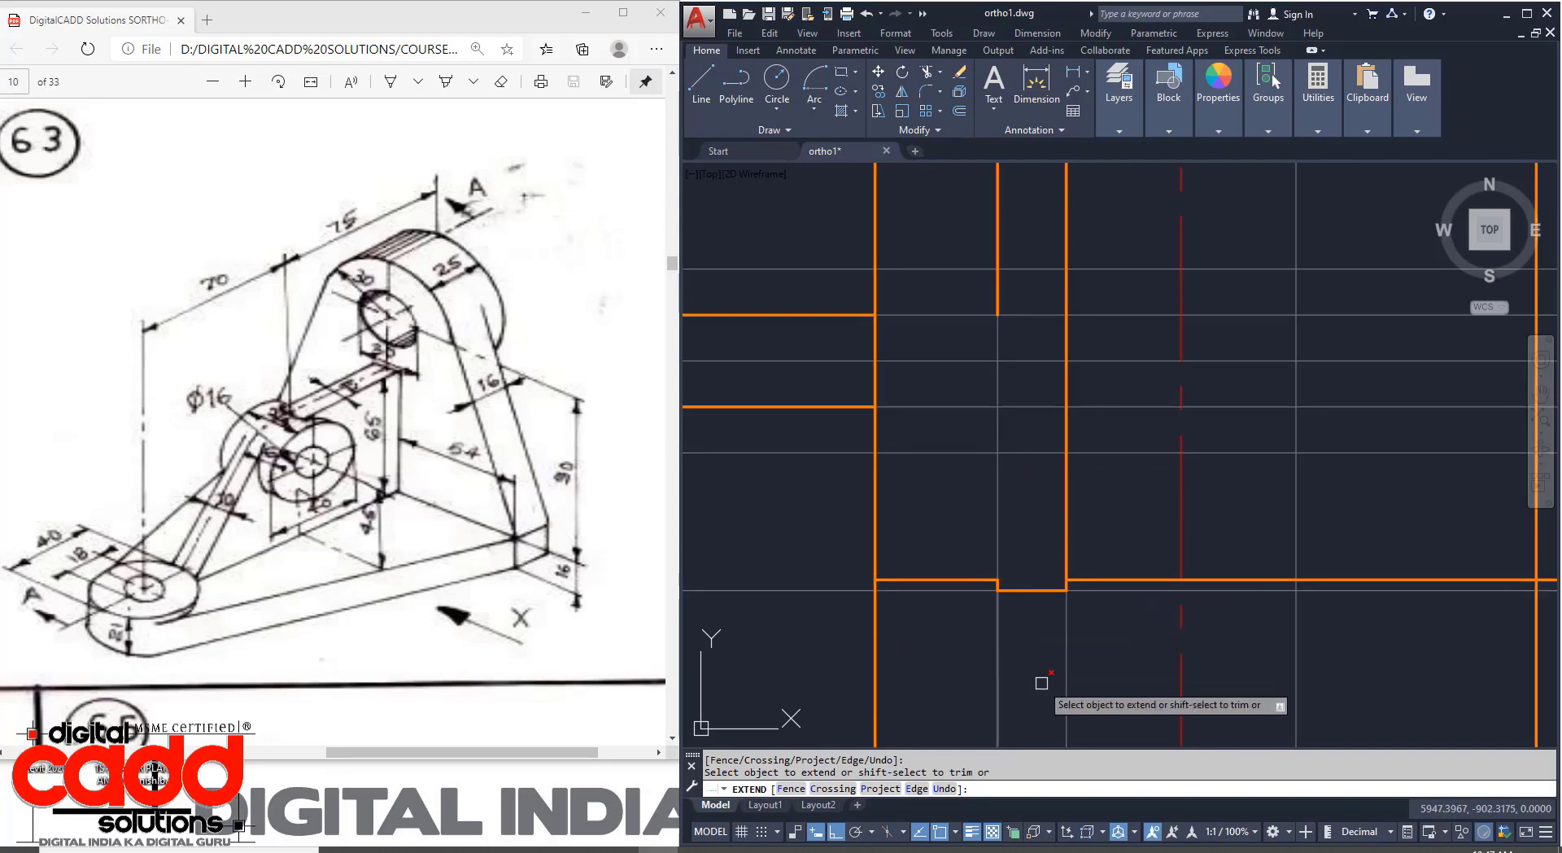
Trim the upper ray and the plate's vertical edge where they overlap at the boss's upper corner in the top view.
scroll(1004, 662, "down", 2)
scroll(1014, 441, "up", 1)
scroll(1014, 441, "up", 1)
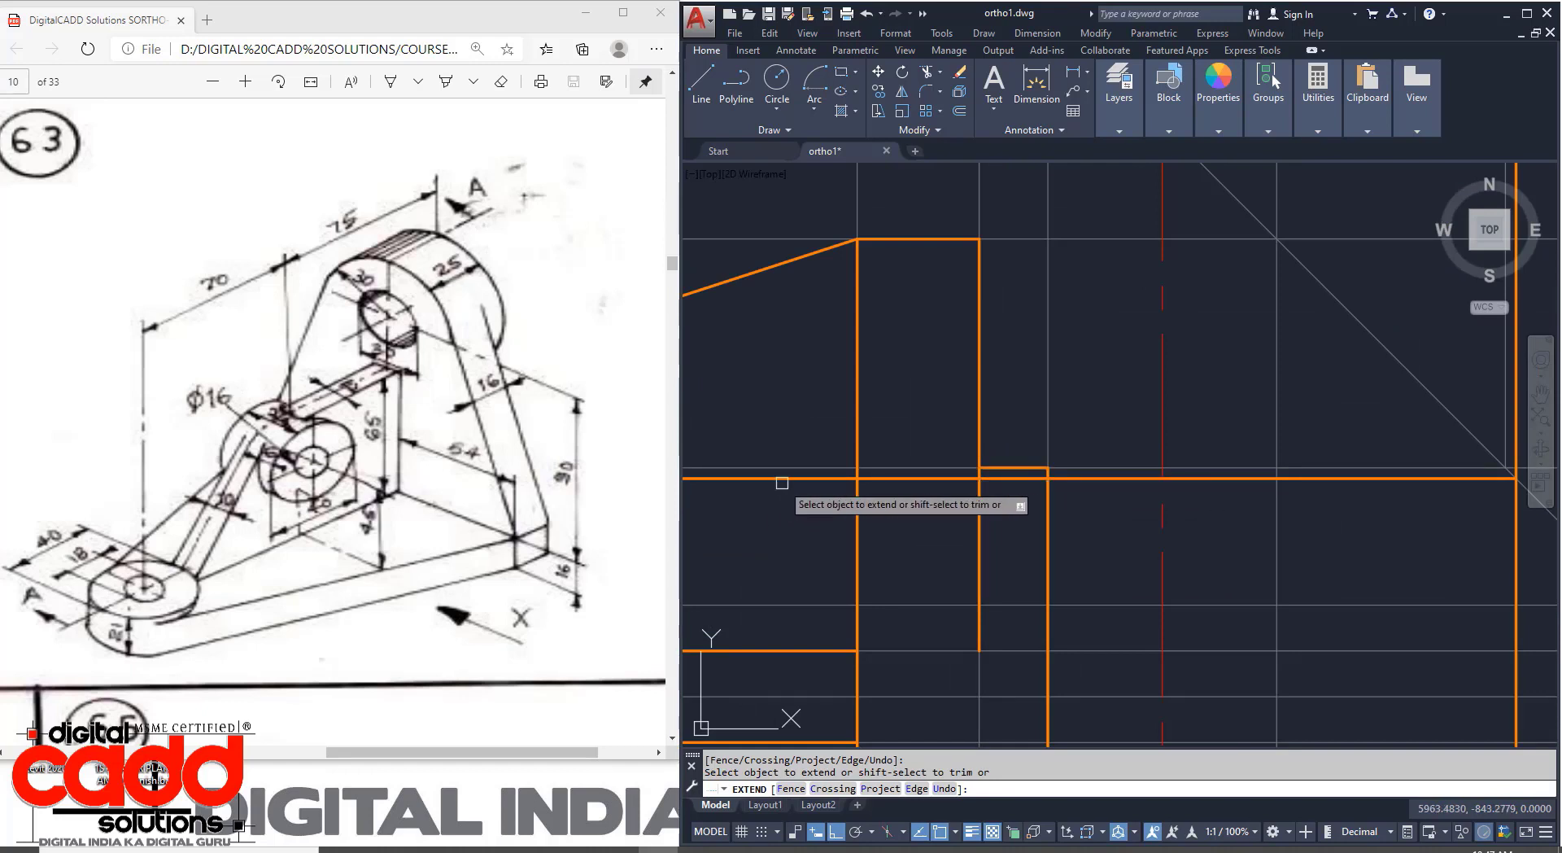
left_click(1011, 478, "shift")
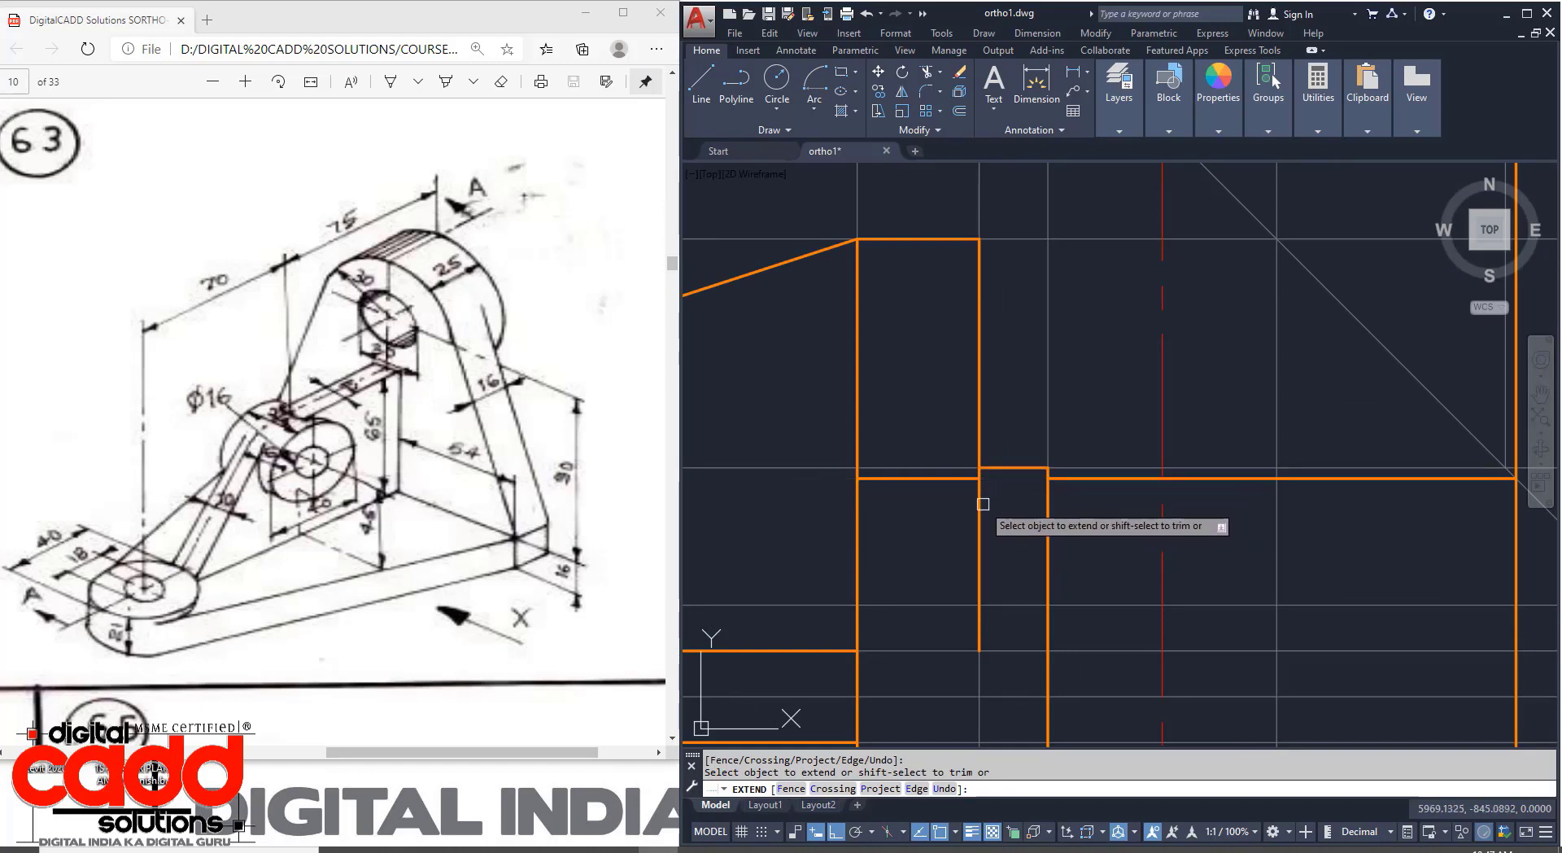
left_click(980, 503, "shift")
key("Return")
Erase the leftover short vertical segment inside the boss area of the top view.
left_click(969, 625)
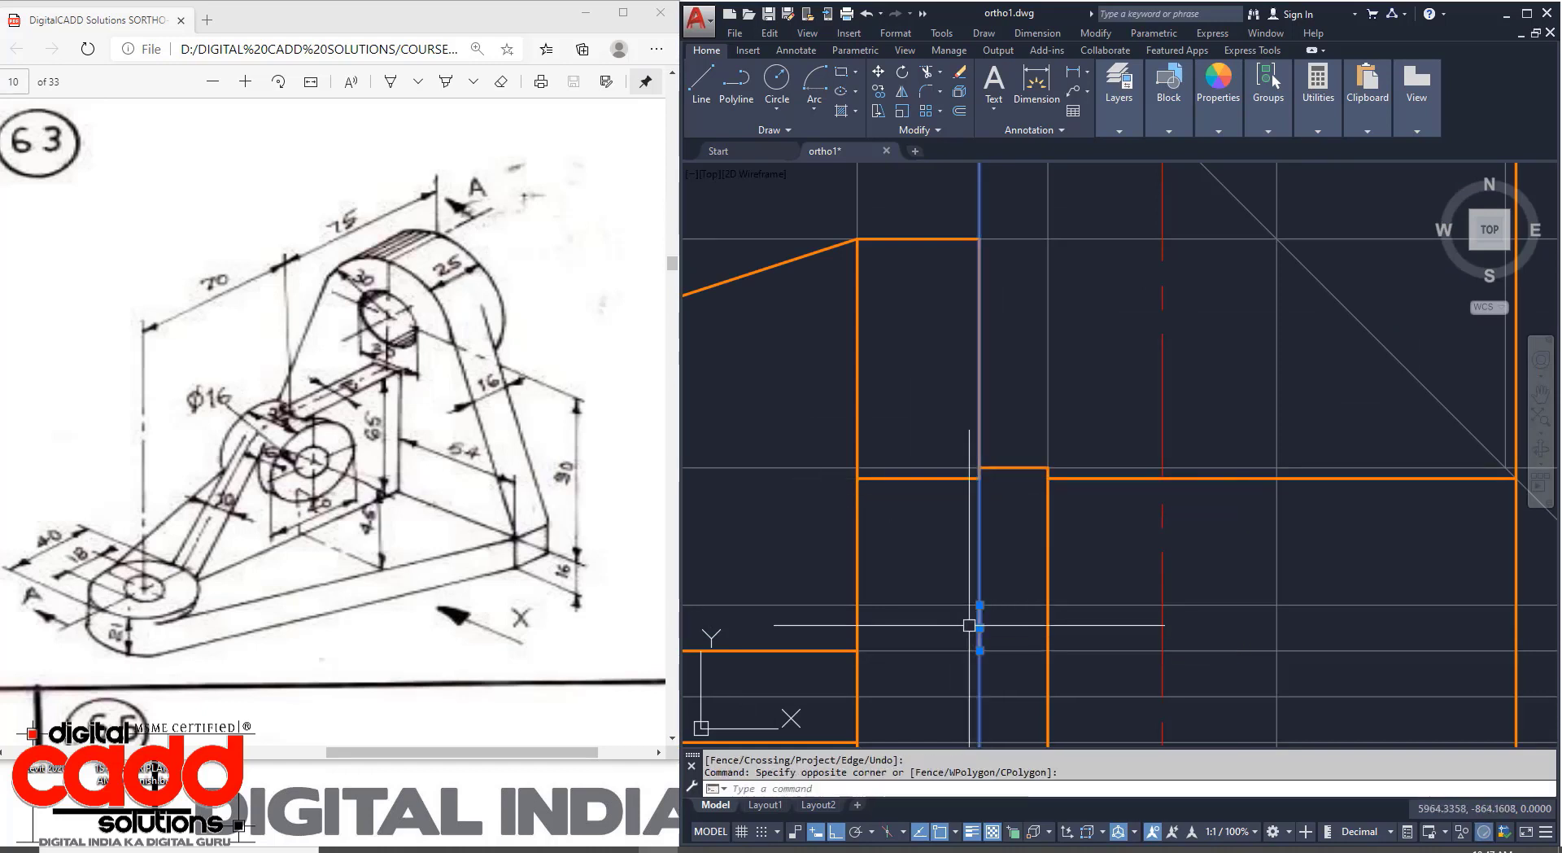
left_click(1009, 661)
key("Delete")
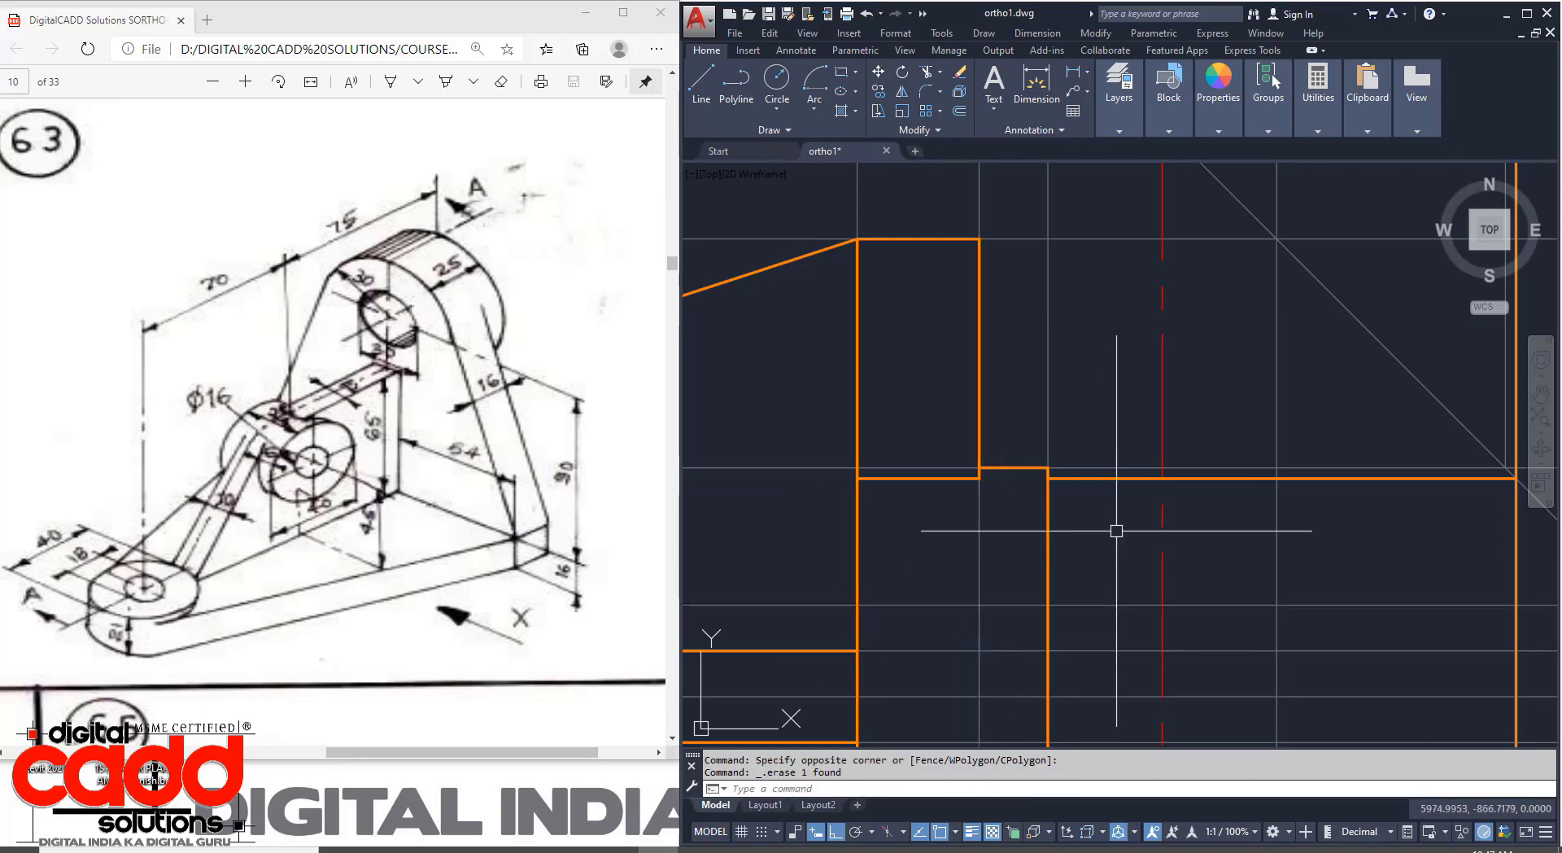
Erase the leftover horizontal ray beside the top view and the two vertical rays below the side view's tangent points.
scroll(1052, 554, "down", 6)
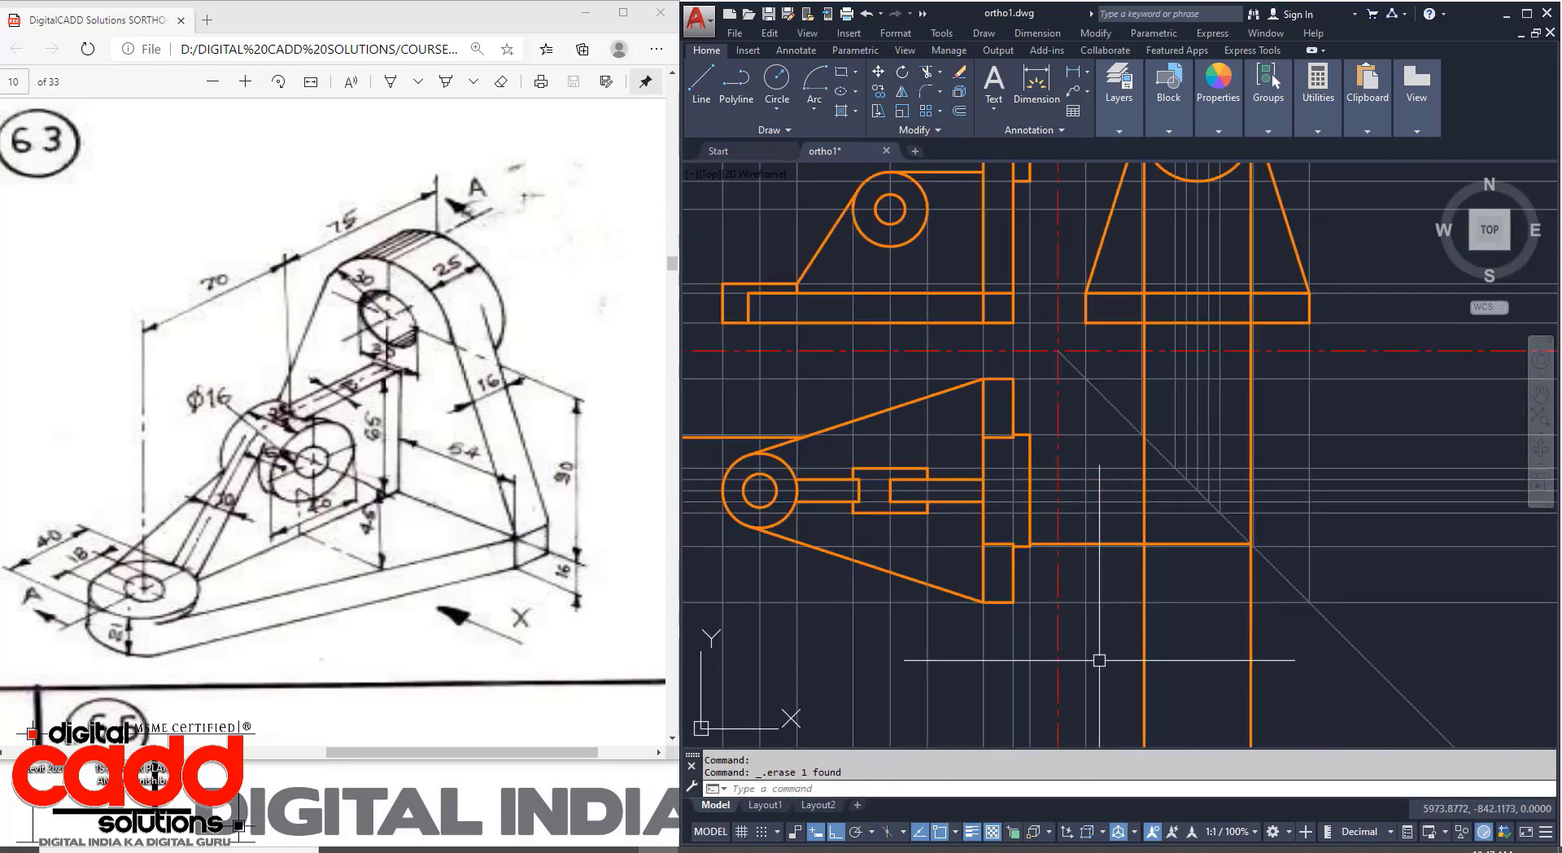
scroll(1052, 553, "up", 2)
left_click(1113, 529)
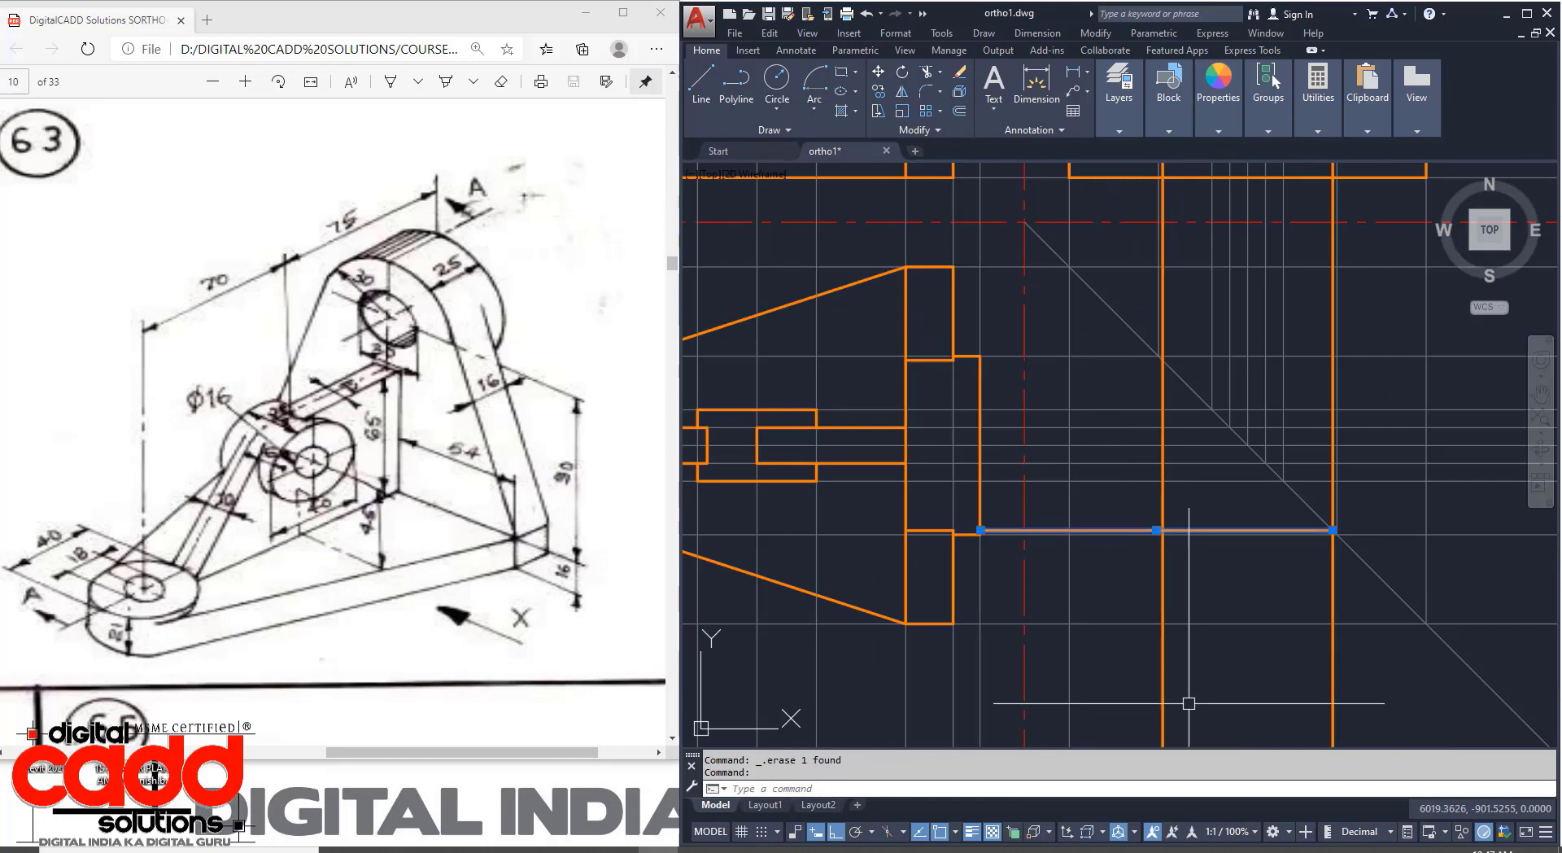
scroll(1107, 505, "down", 2)
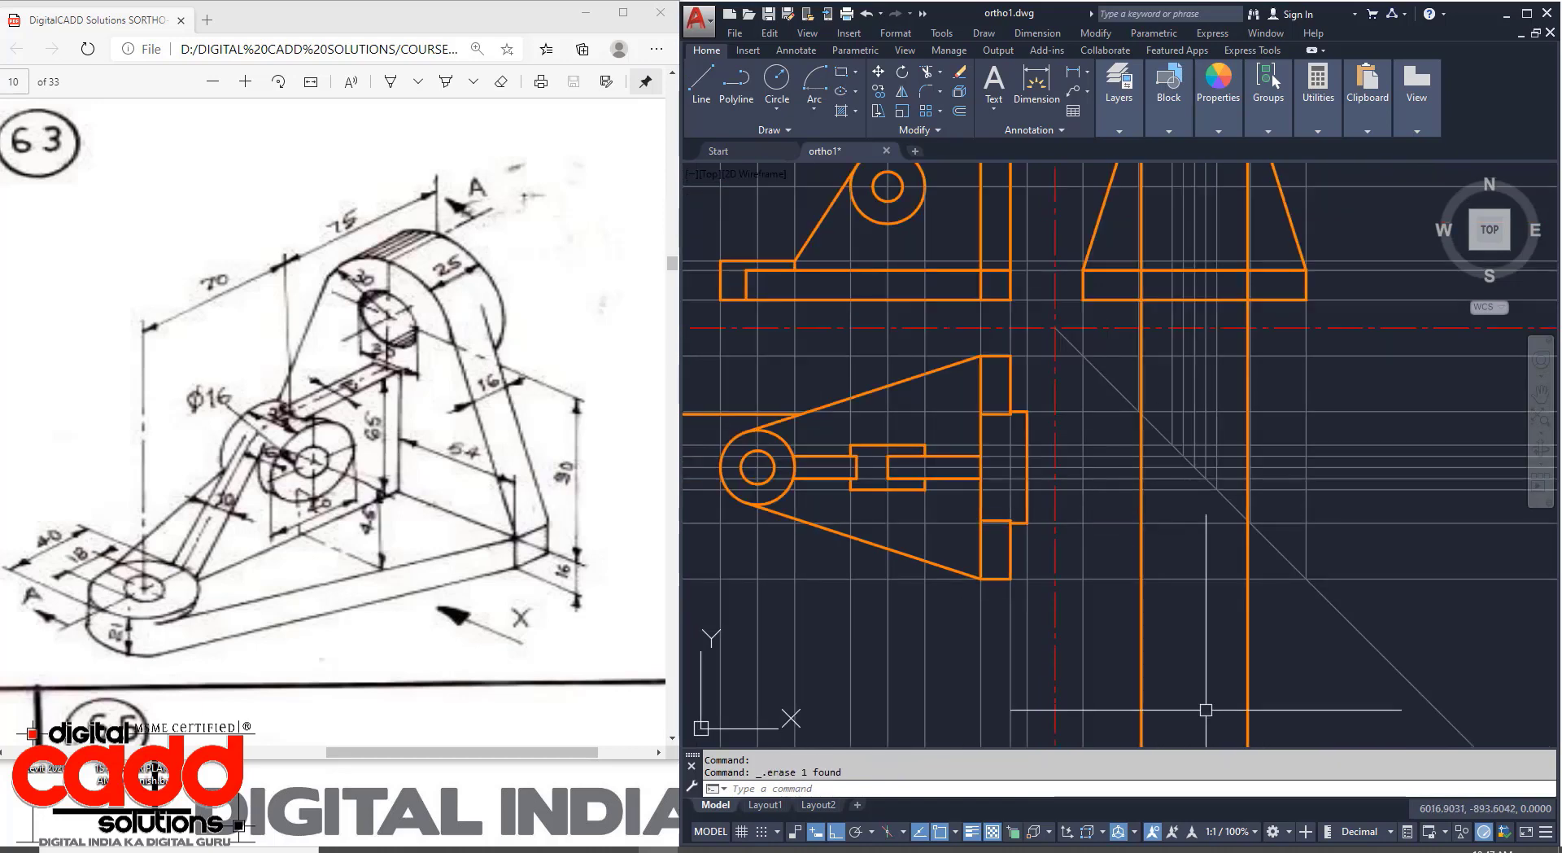
left_click(1263, 674)
left_click(1118, 710)
key("Delete")
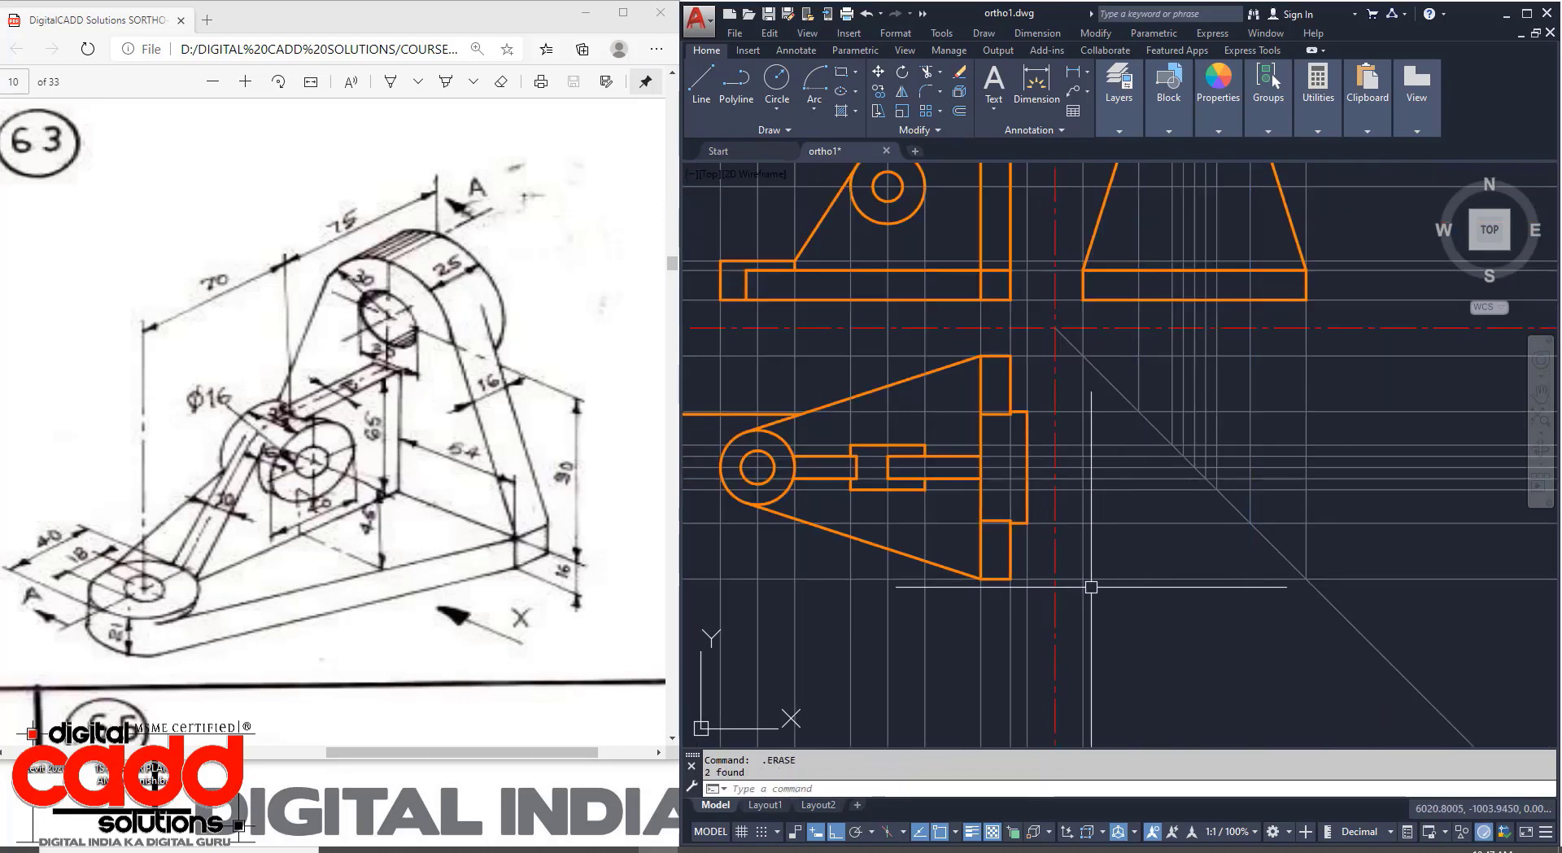
middle_click_drag(1088, 588, 1157, 749)
middle_click_drag(1184, 669, 1201, 590)
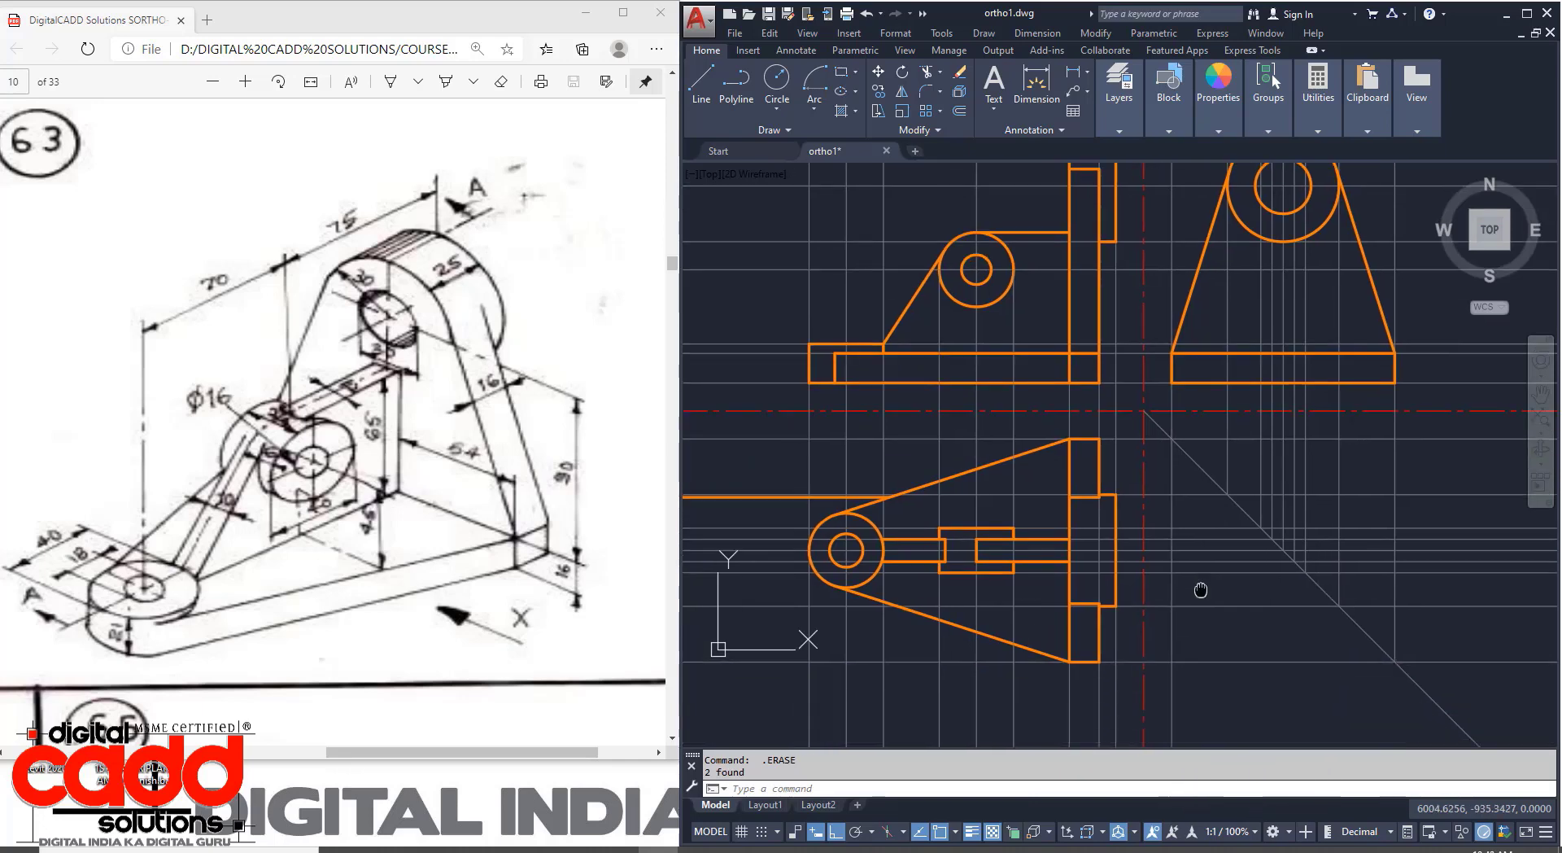
scroll(1084, 491, "up", 8)
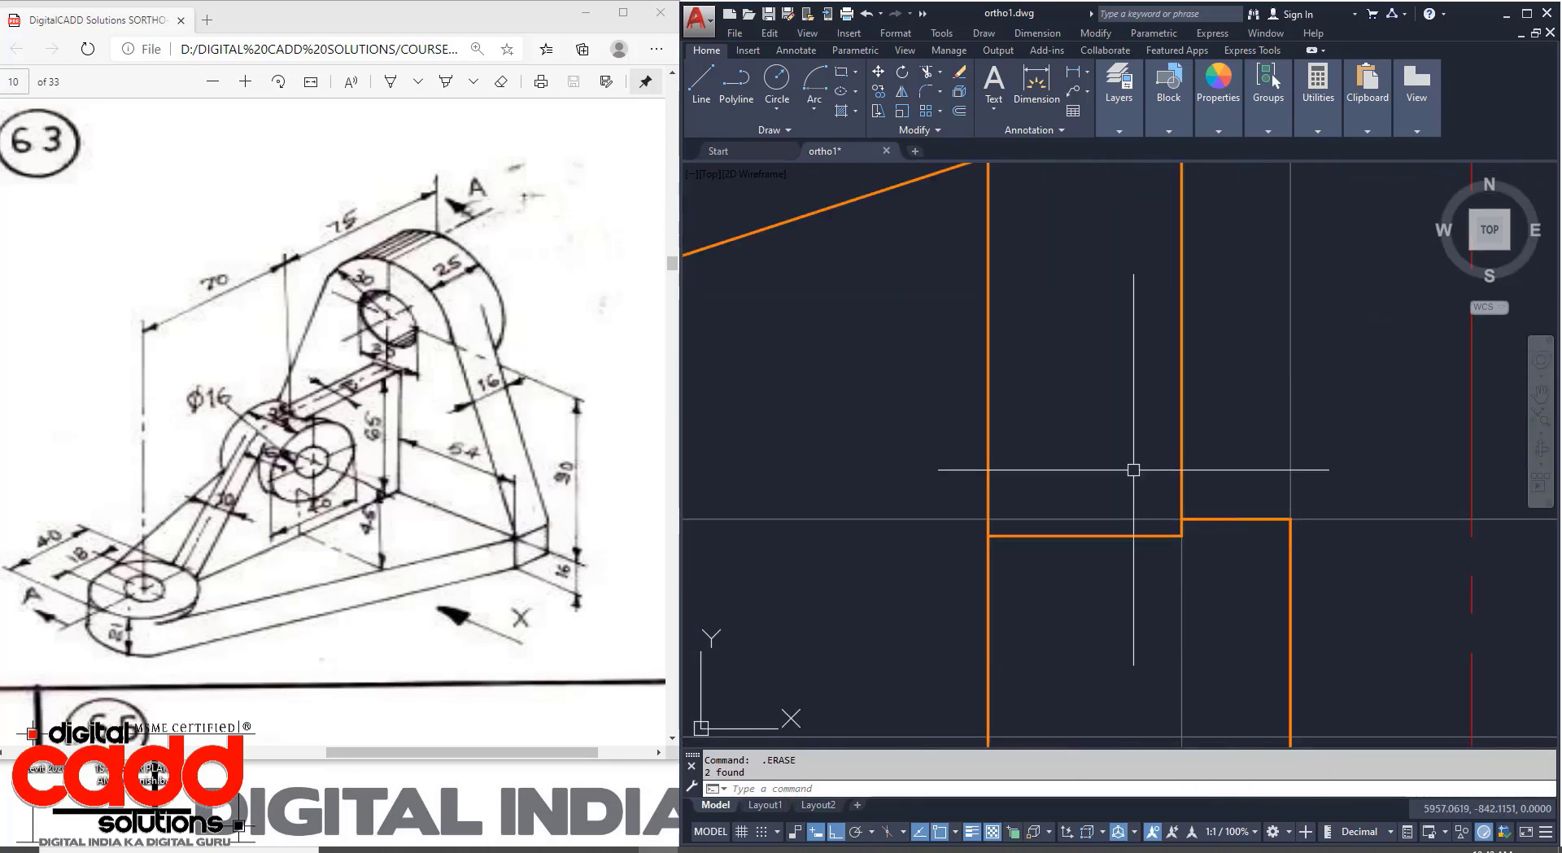
scroll(1049, 589, "down", 6)
mouse_move(1091, 600)
middle_mouse_down()
mouse_move(916, 655)
mouse_move(808, 716)
middle_mouse_up()
mouse_move(1119, 432)
middle_mouse_down()
mouse_move(1179, 505)
mouse_move(1243, 508)
mouse_move(1298, 487)
middle_mouse_up()
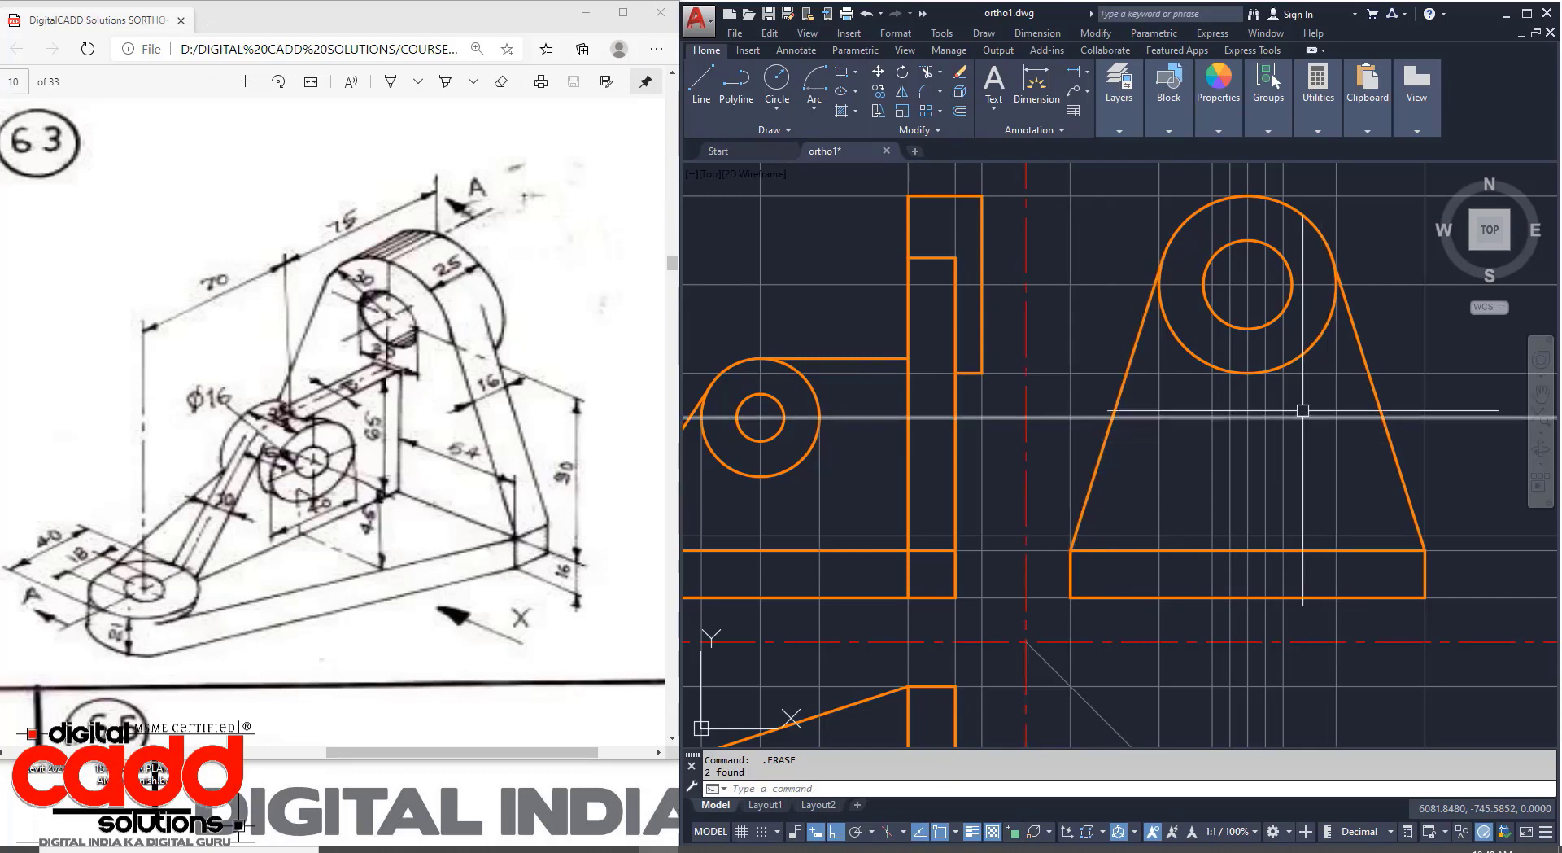
Trim the boss's outer circle just inside both sloping tangent edges in the side view.
type("R")
key("Return")
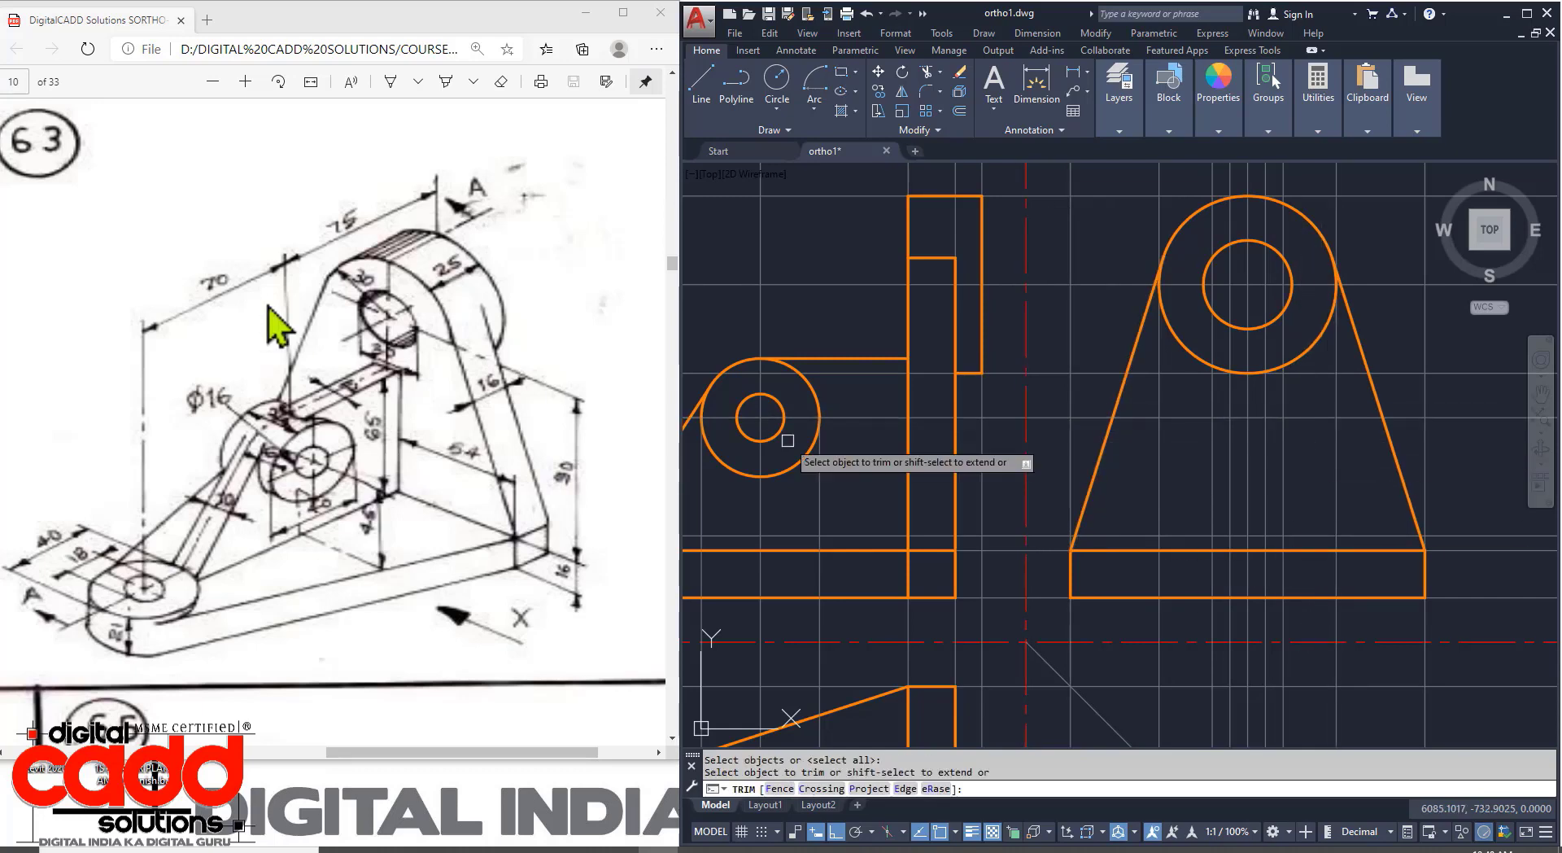
scroll(1183, 276, "up", 8)
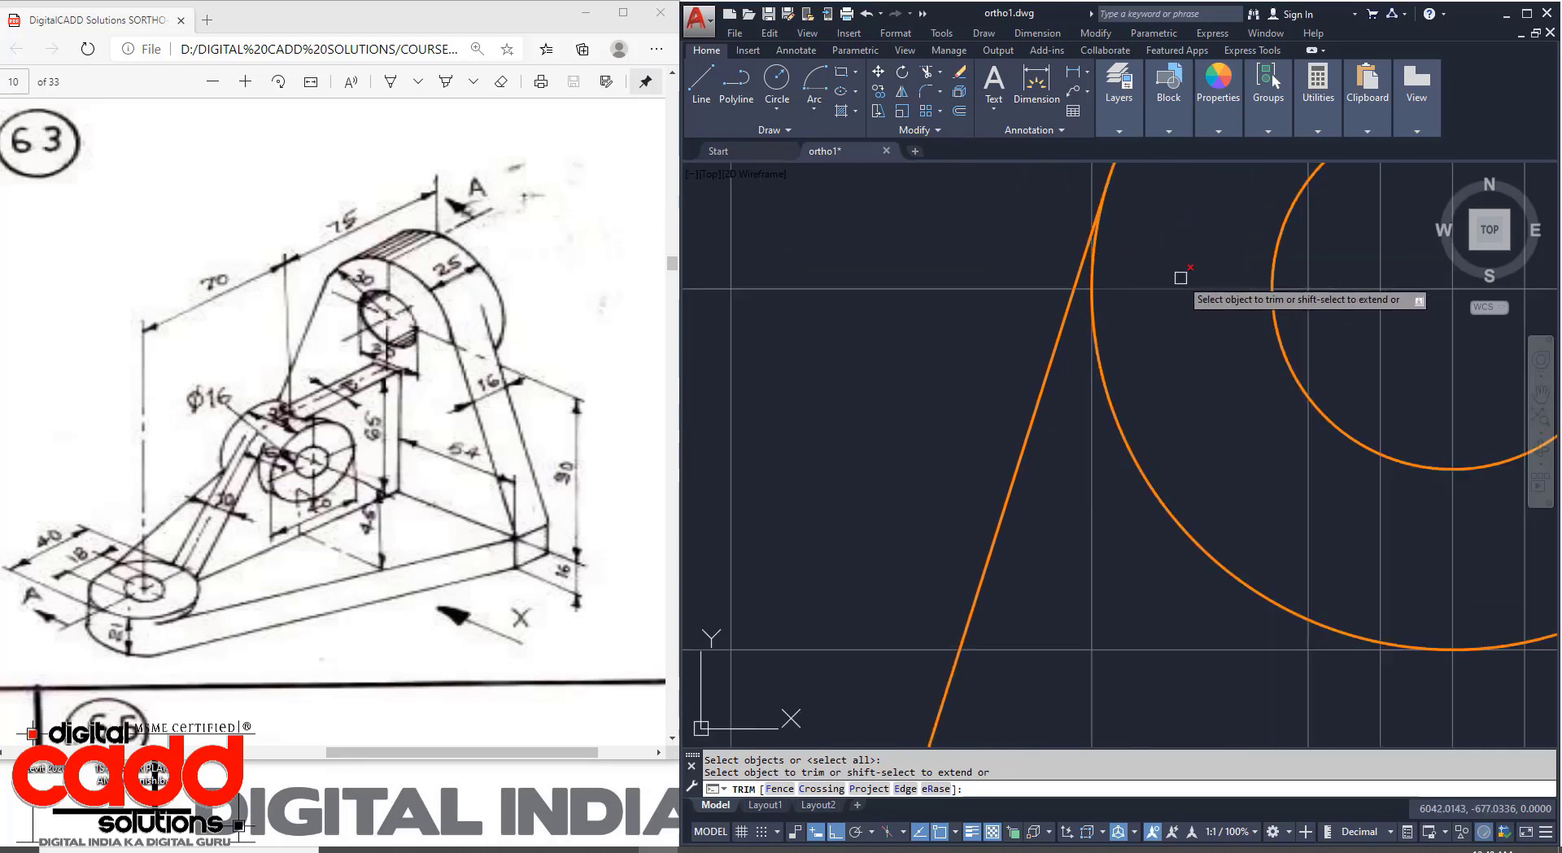
scroll(1057, 210, "up", 3)
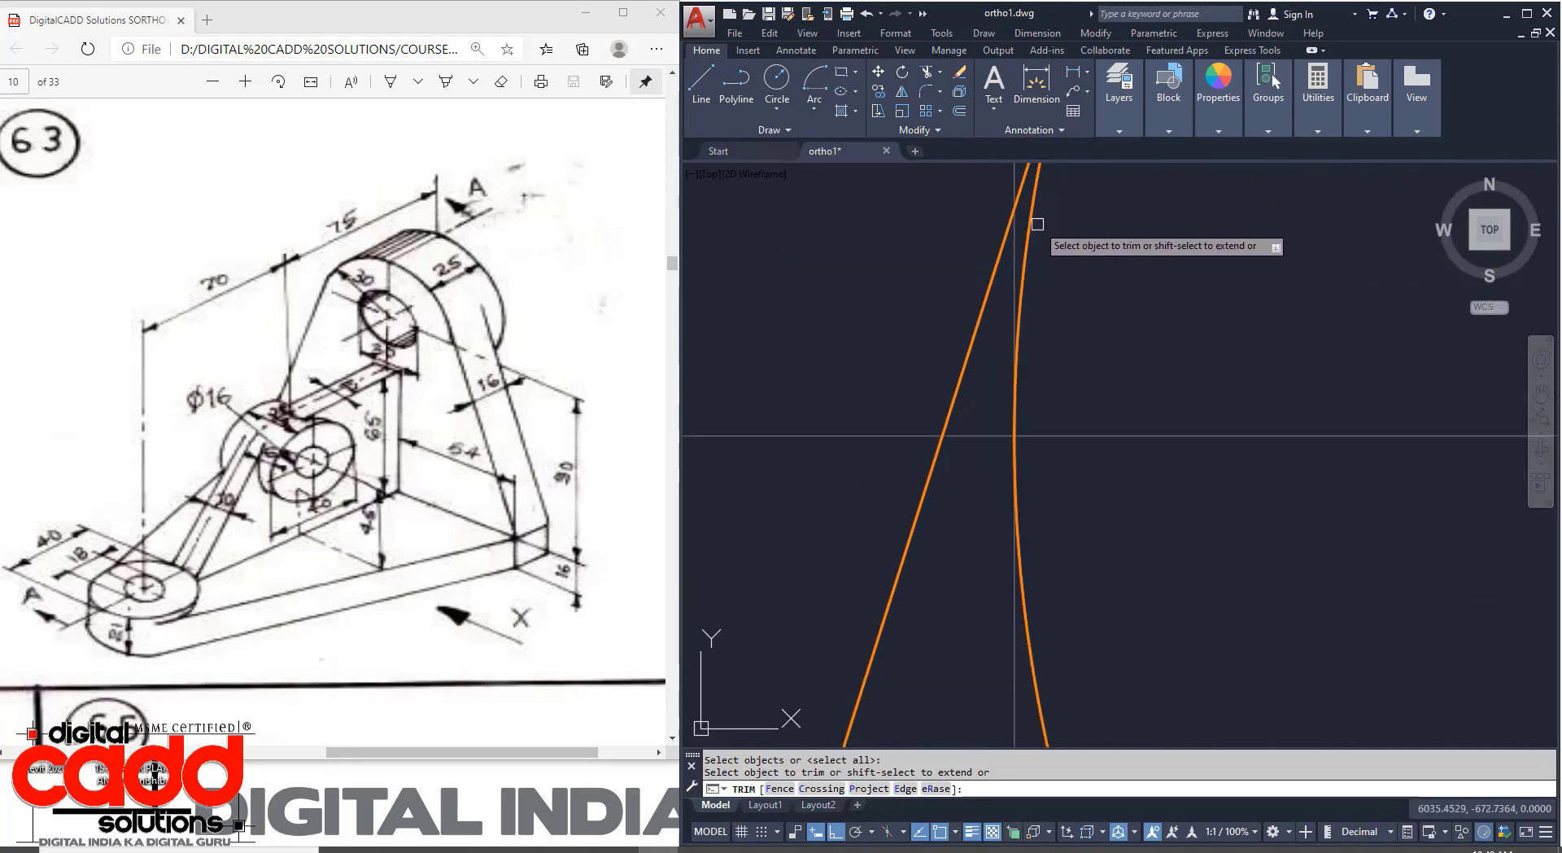
left_click(941, 442)
scroll(941, 442, "down", 5)
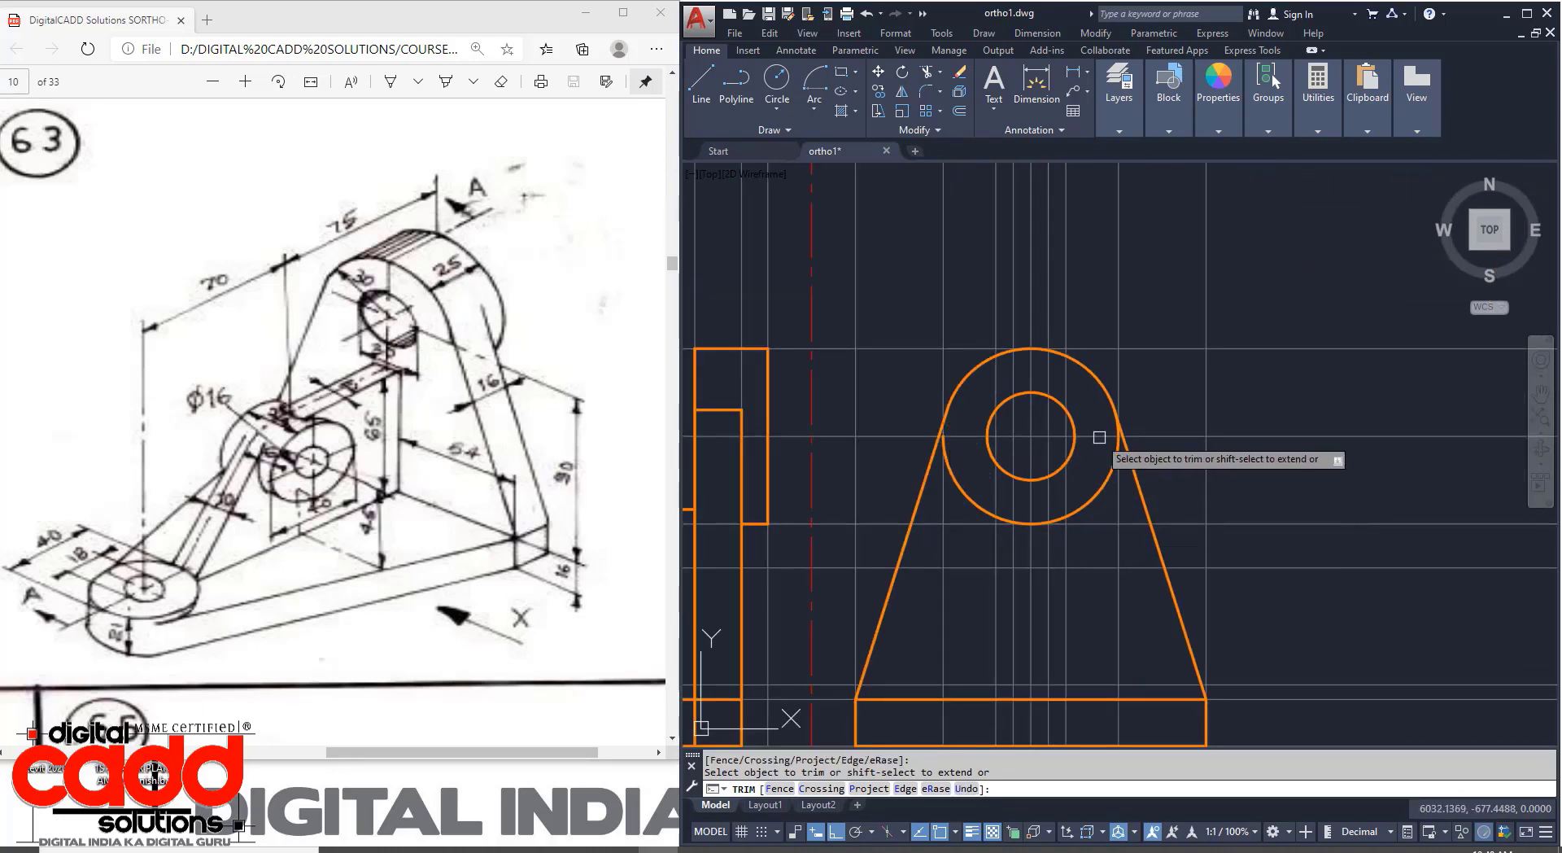
scroll(1119, 434, "up", 5)
scroll(1119, 435, "up", 4)
left_click(1137, 259)
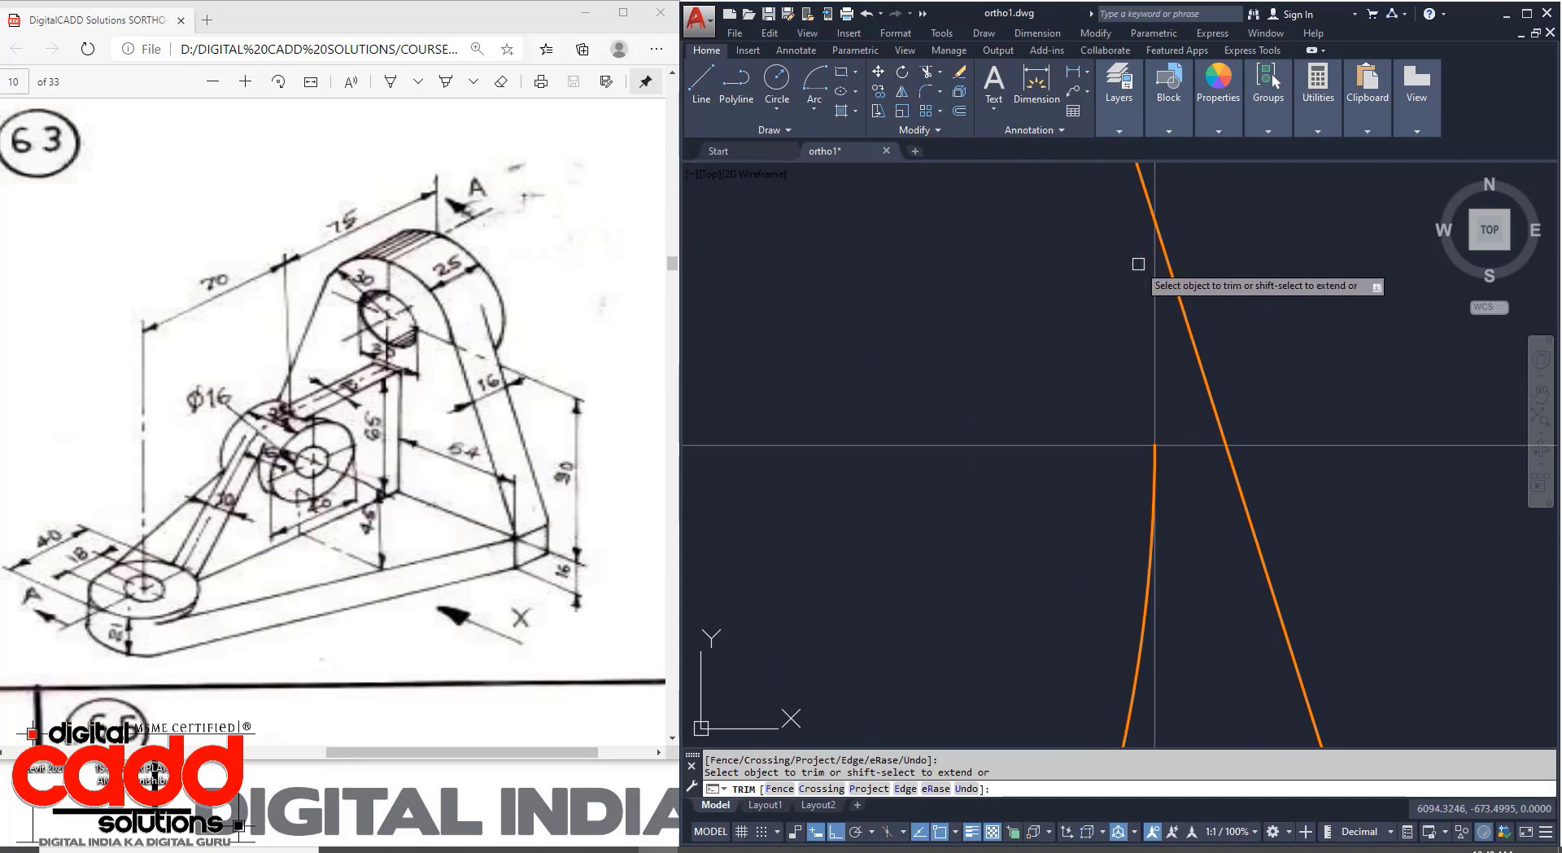
Erase the leftover lower arc of the boss's outer circle between the sloping edges of the side view.
scroll(1156, 287, "down", 6)
key("Escape")
left_click(1109, 516)
key("Delete")
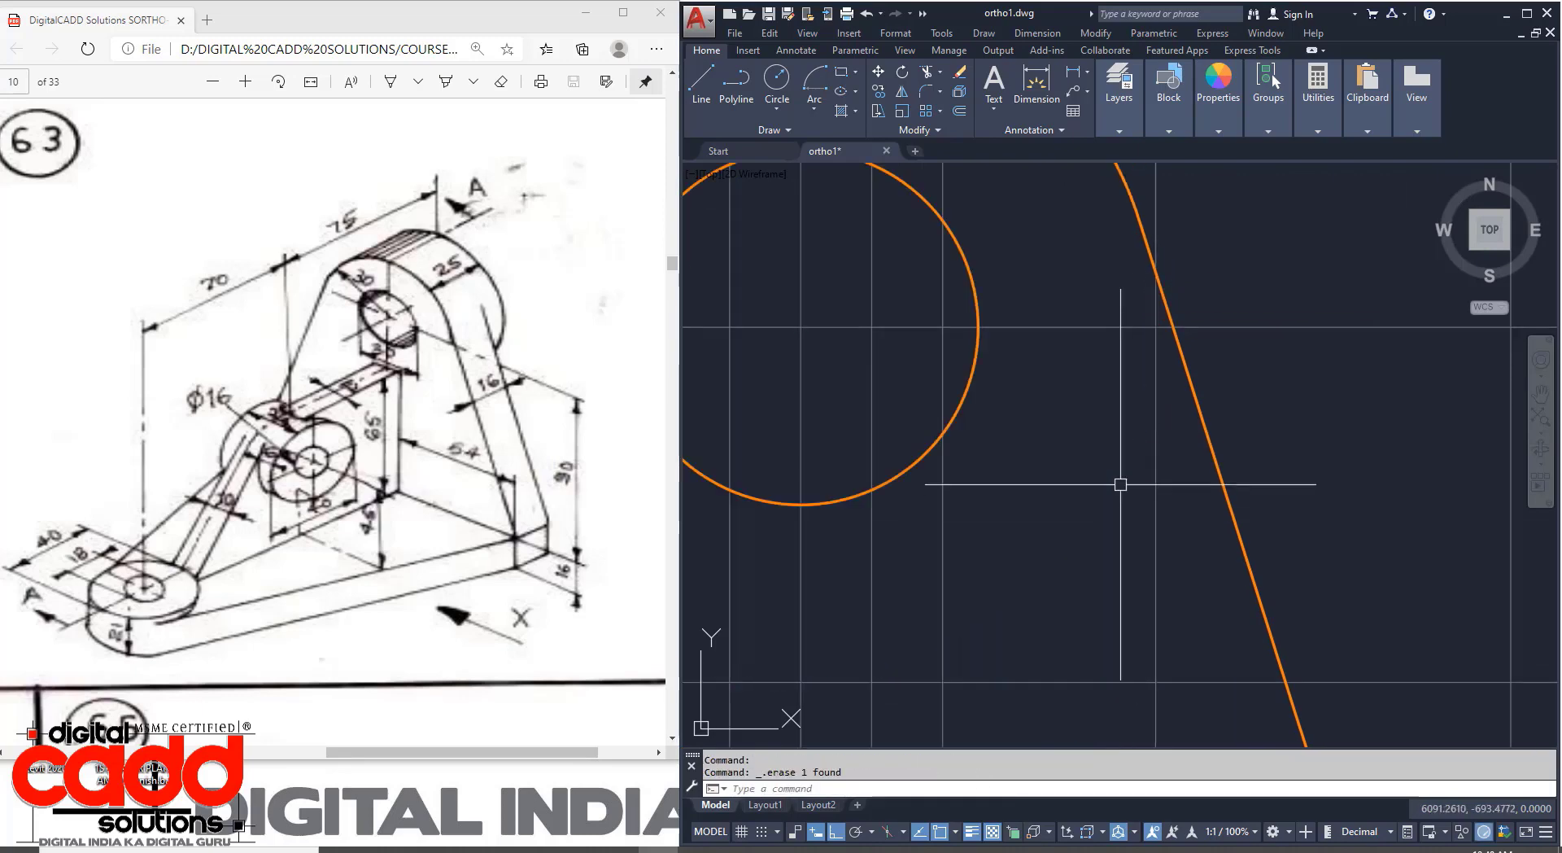
Make 04.projection Lines the current layer.
scroll(1116, 481, "down", 5)
mouse_move(1132, 566)
middle_mouse_down()
mouse_move(1237, 548)
mouse_move(1204, 513)
mouse_move(1223, 498)
middle_mouse_up()
scroll(1166, 542, "up", 2)
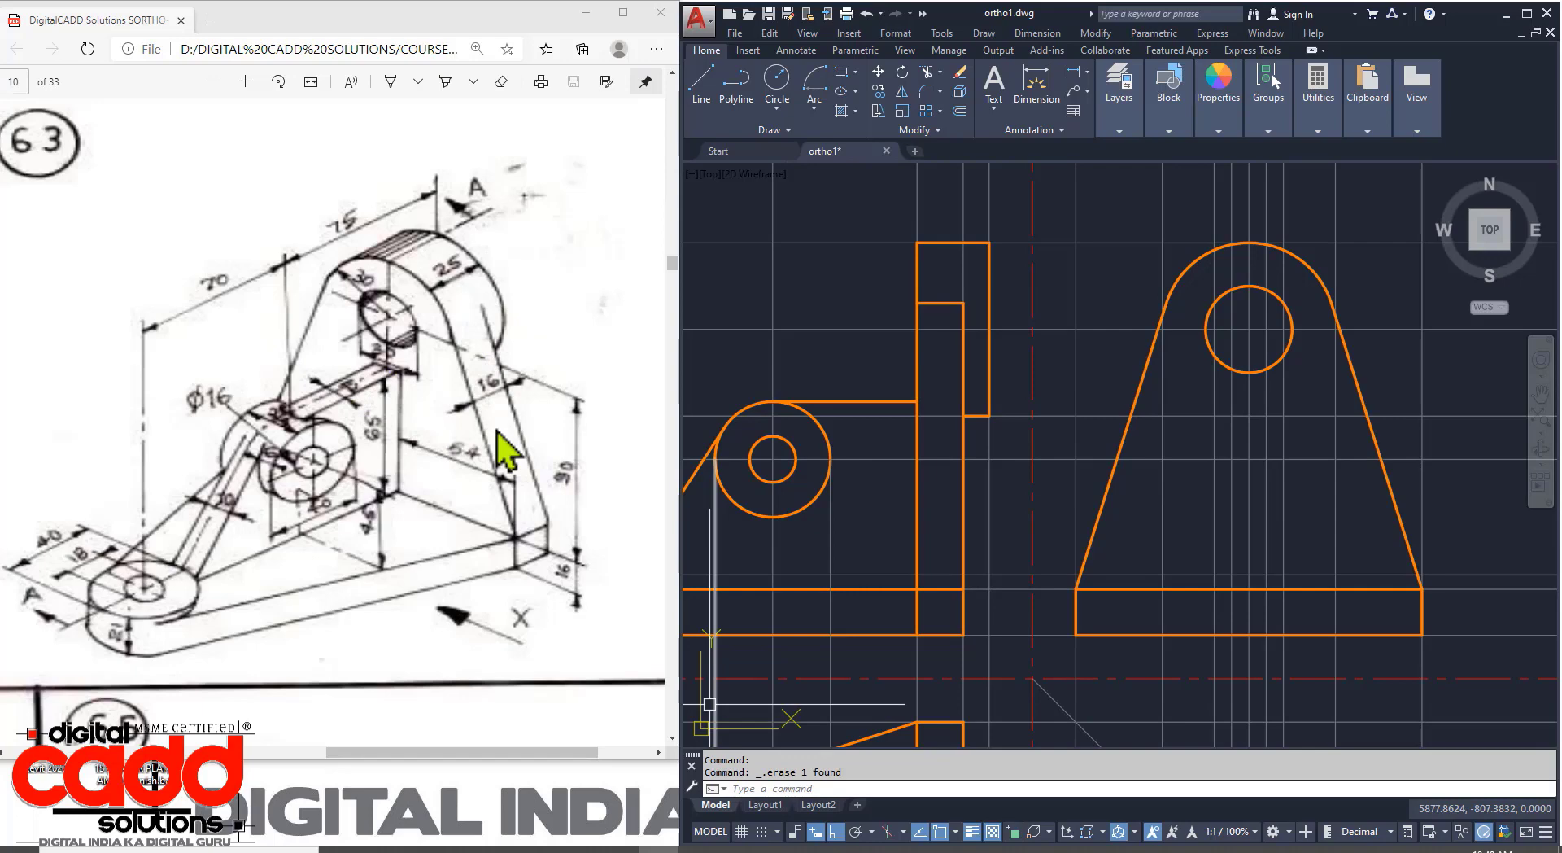
mouse_move(986, 566)
middle_mouse_down()
mouse_move(1053, 499)
mouse_move(1150, 548)
mouse_move(1137, 363)
mouse_move(1113, 411)
mouse_move(1119, 496)
mouse_move(1175, 481)
mouse_move(1176, 384)
middle_mouse_up()
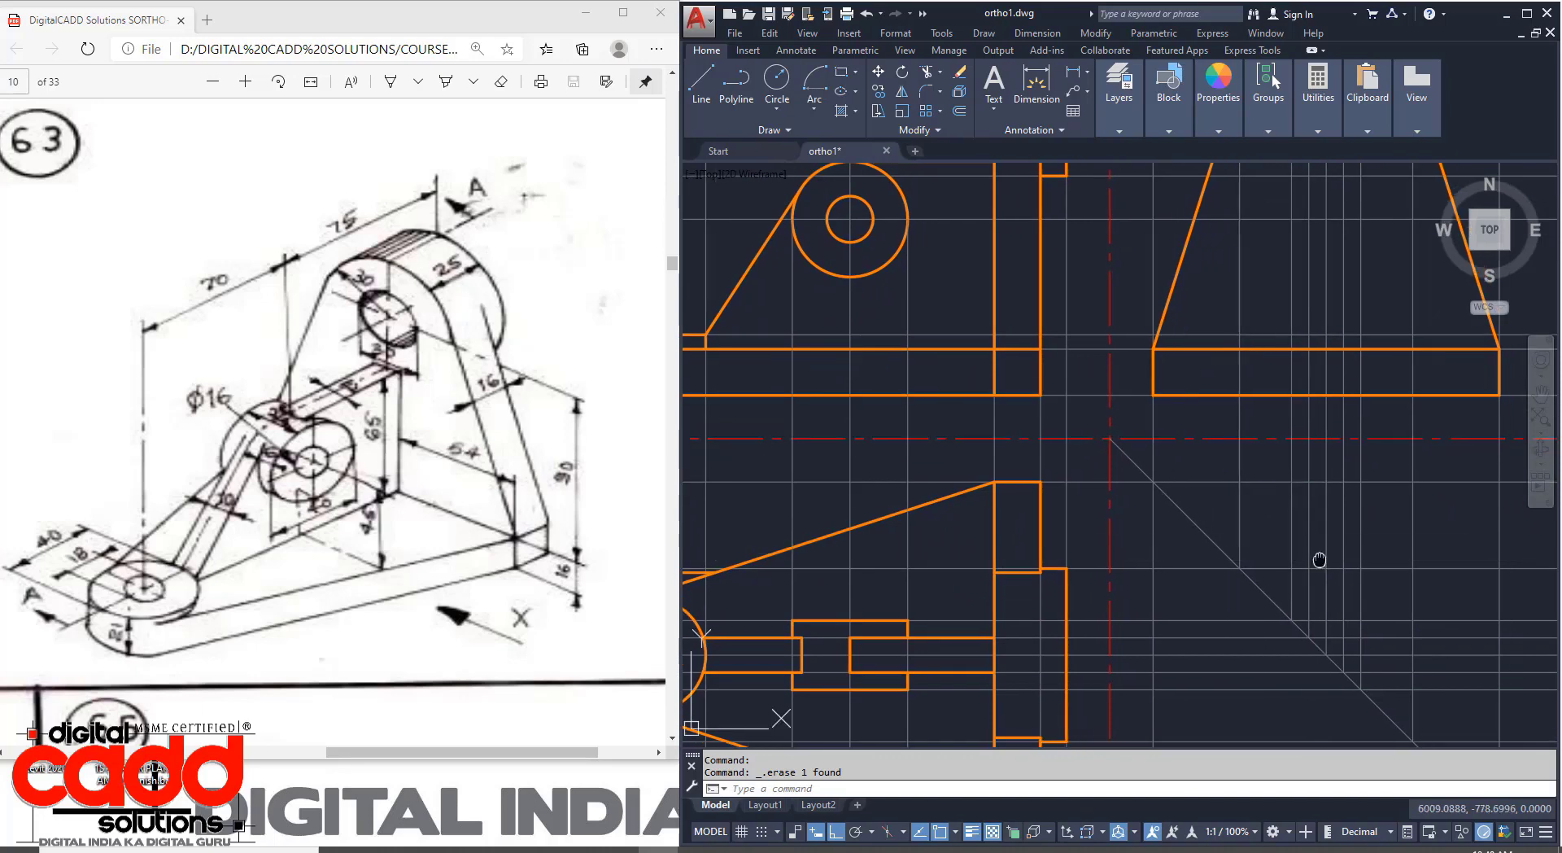
mouse_move(1319, 561)
middle_mouse_down()
mouse_move(1186, 638)
mouse_move(1204, 708)
mouse_move(1269, 716)
middle_mouse_up()
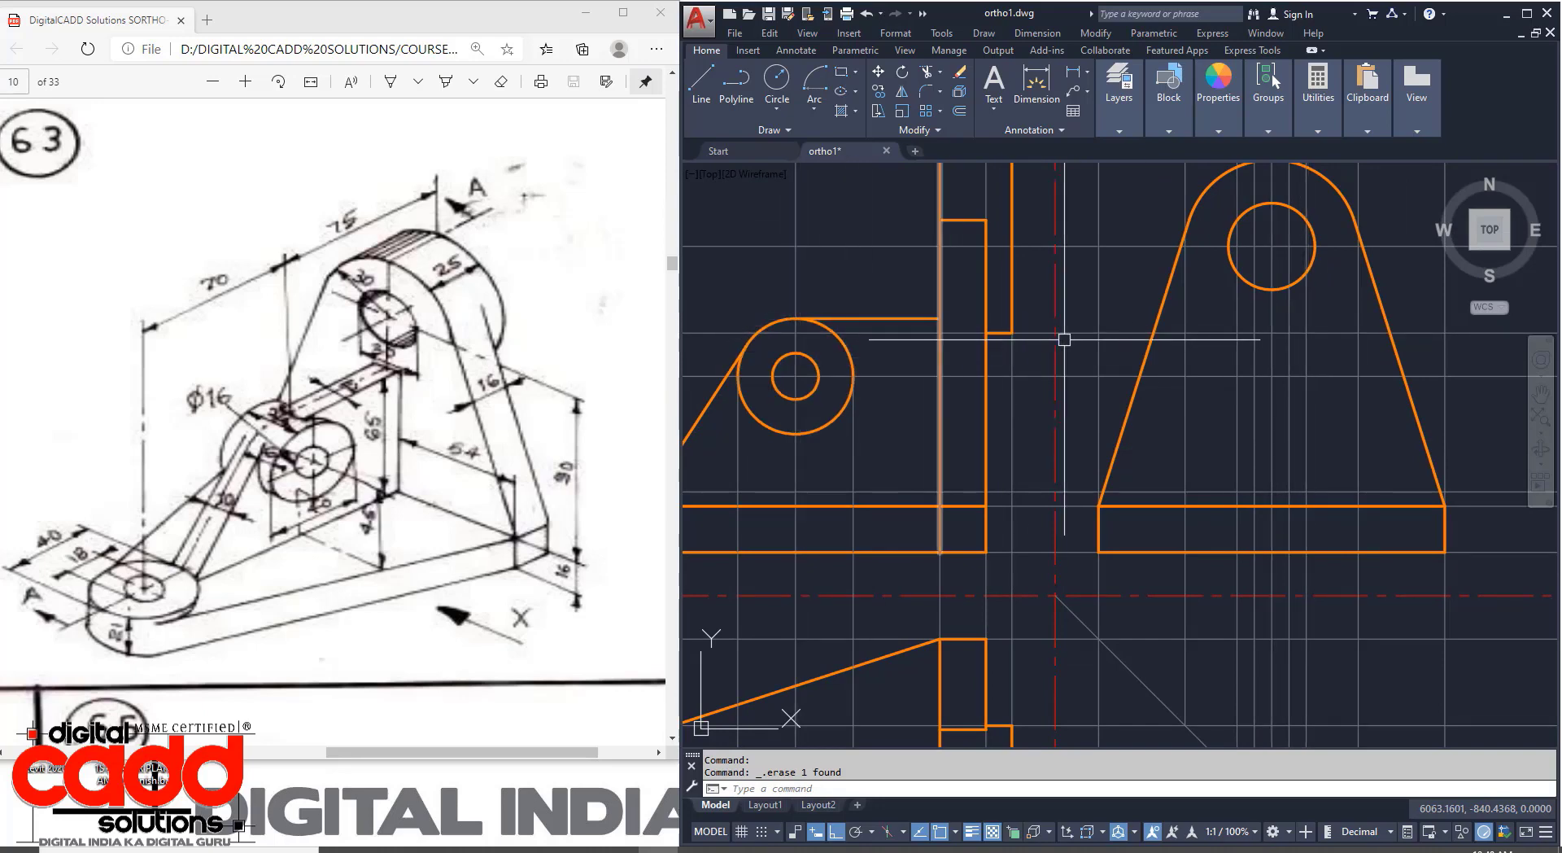
middle_click_drag(1065, 339, 1109, 405)
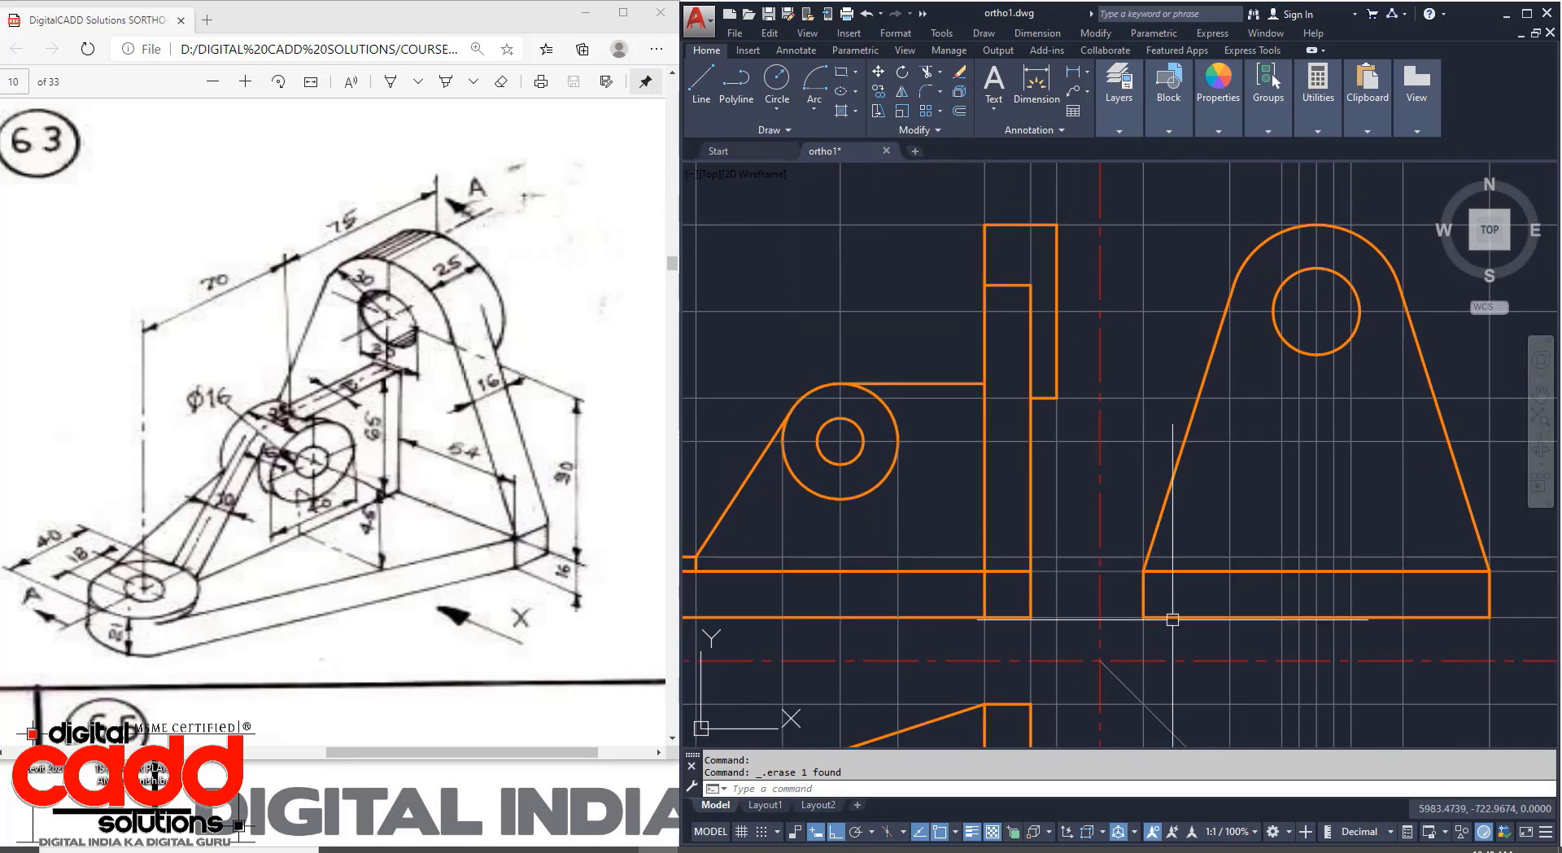
left_click(1119, 81)
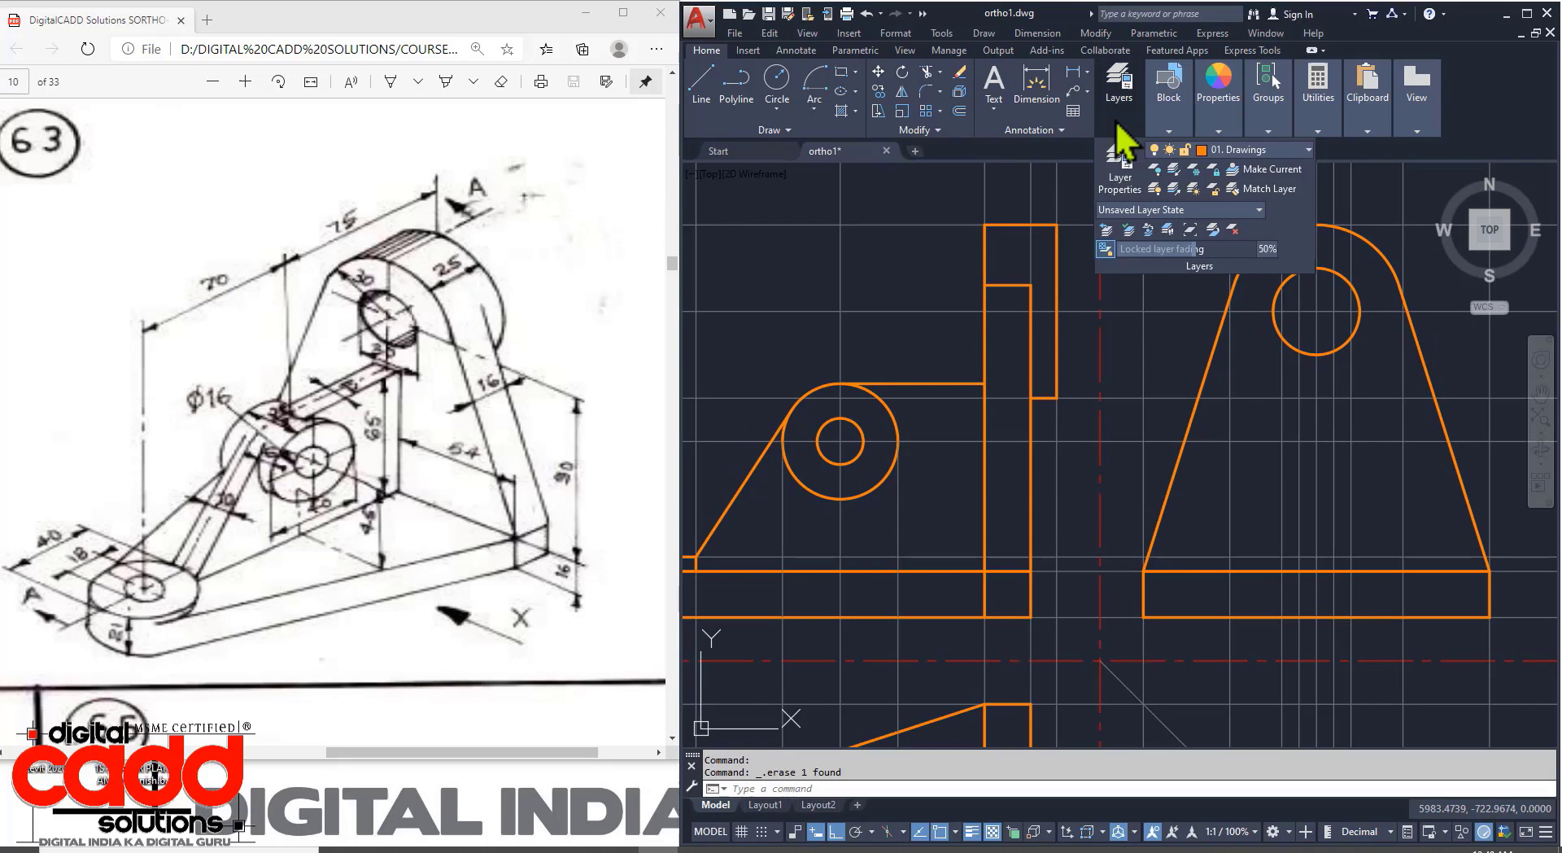
left_click(1244, 153)
left_click(1258, 248)
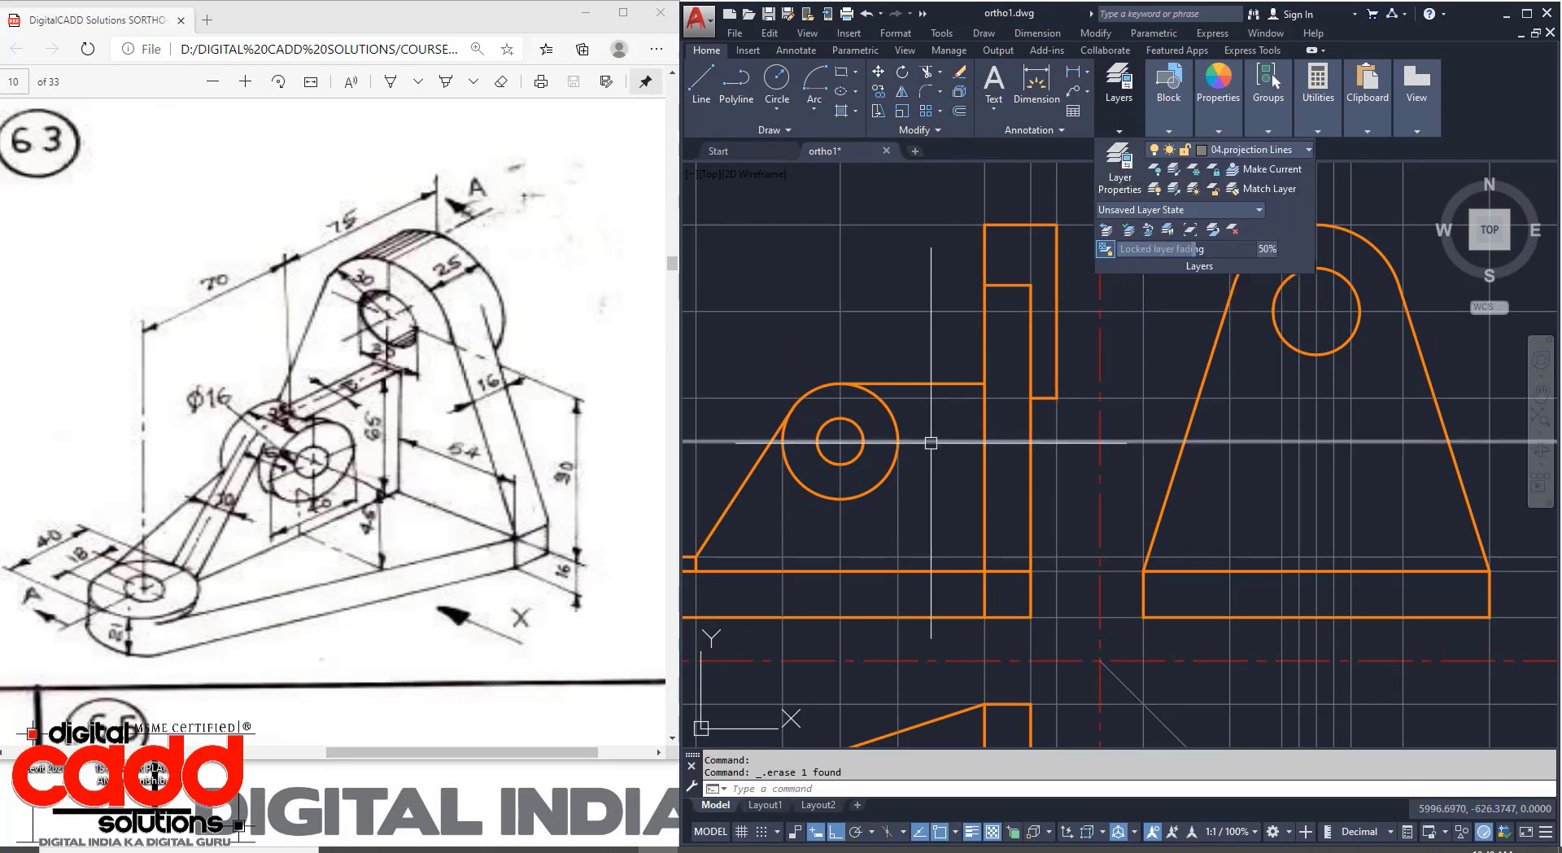
Draw horizontal rays from the top and bottom quadrants of the front view's middle boss circle across to the side view.
type("RAY")
key("Return")
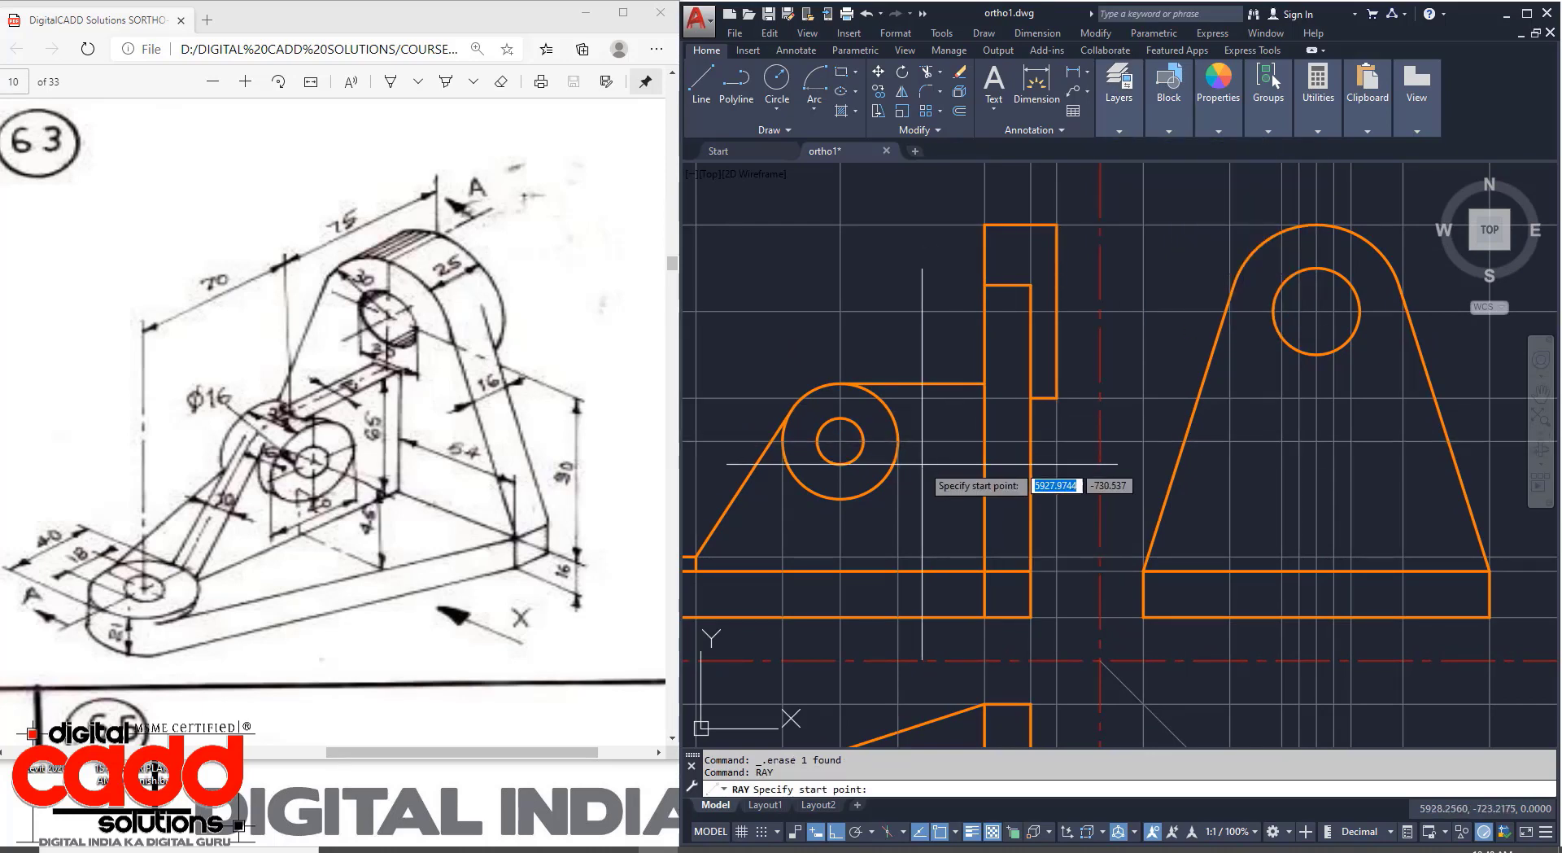
left_click(841, 382)
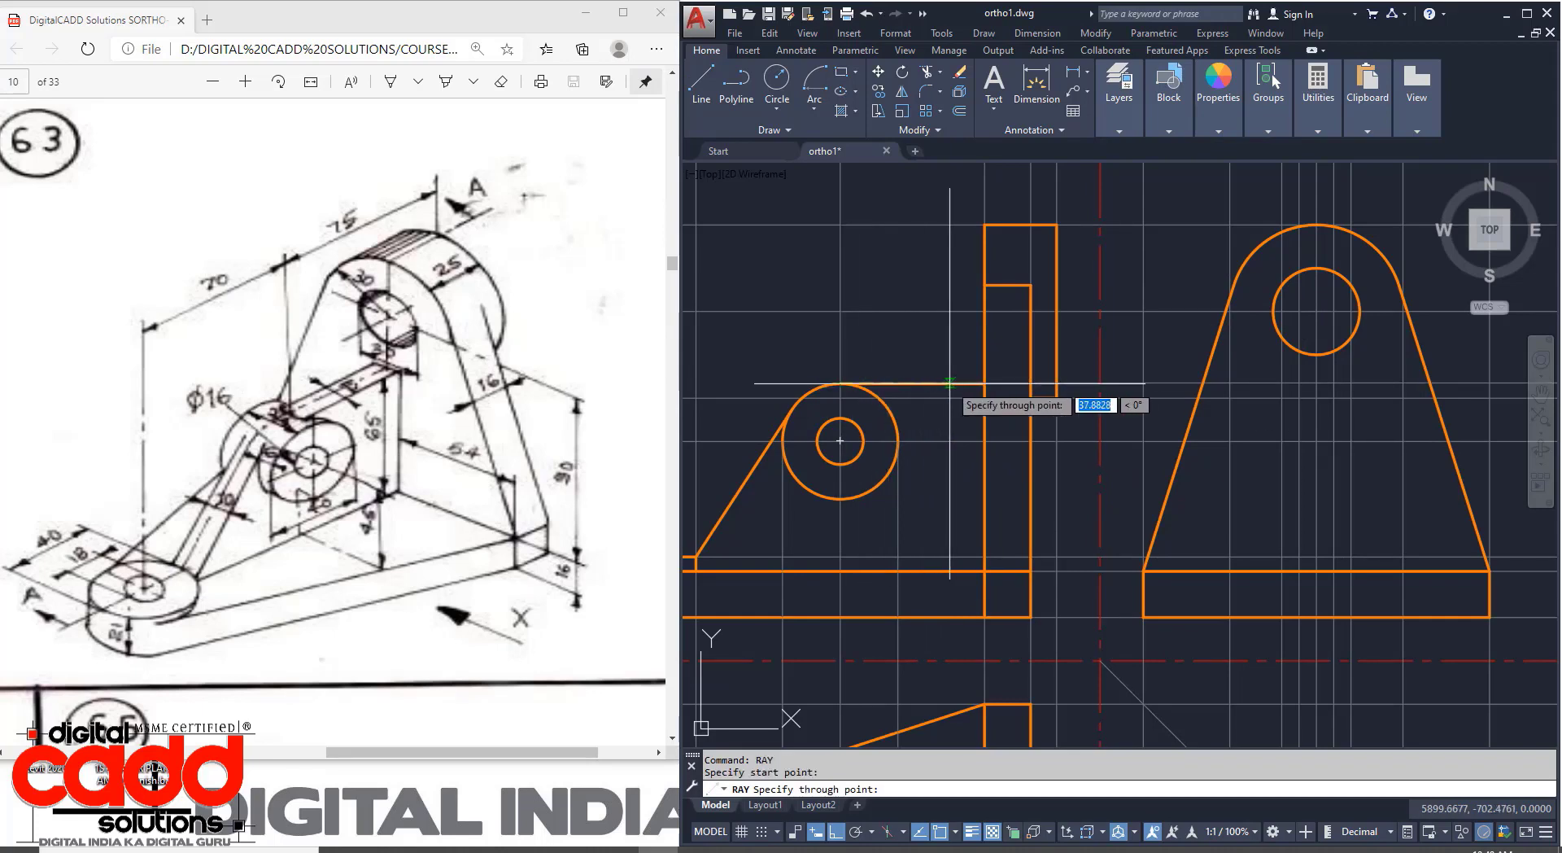
left_click(985, 382)
key("Return")
key("Return")
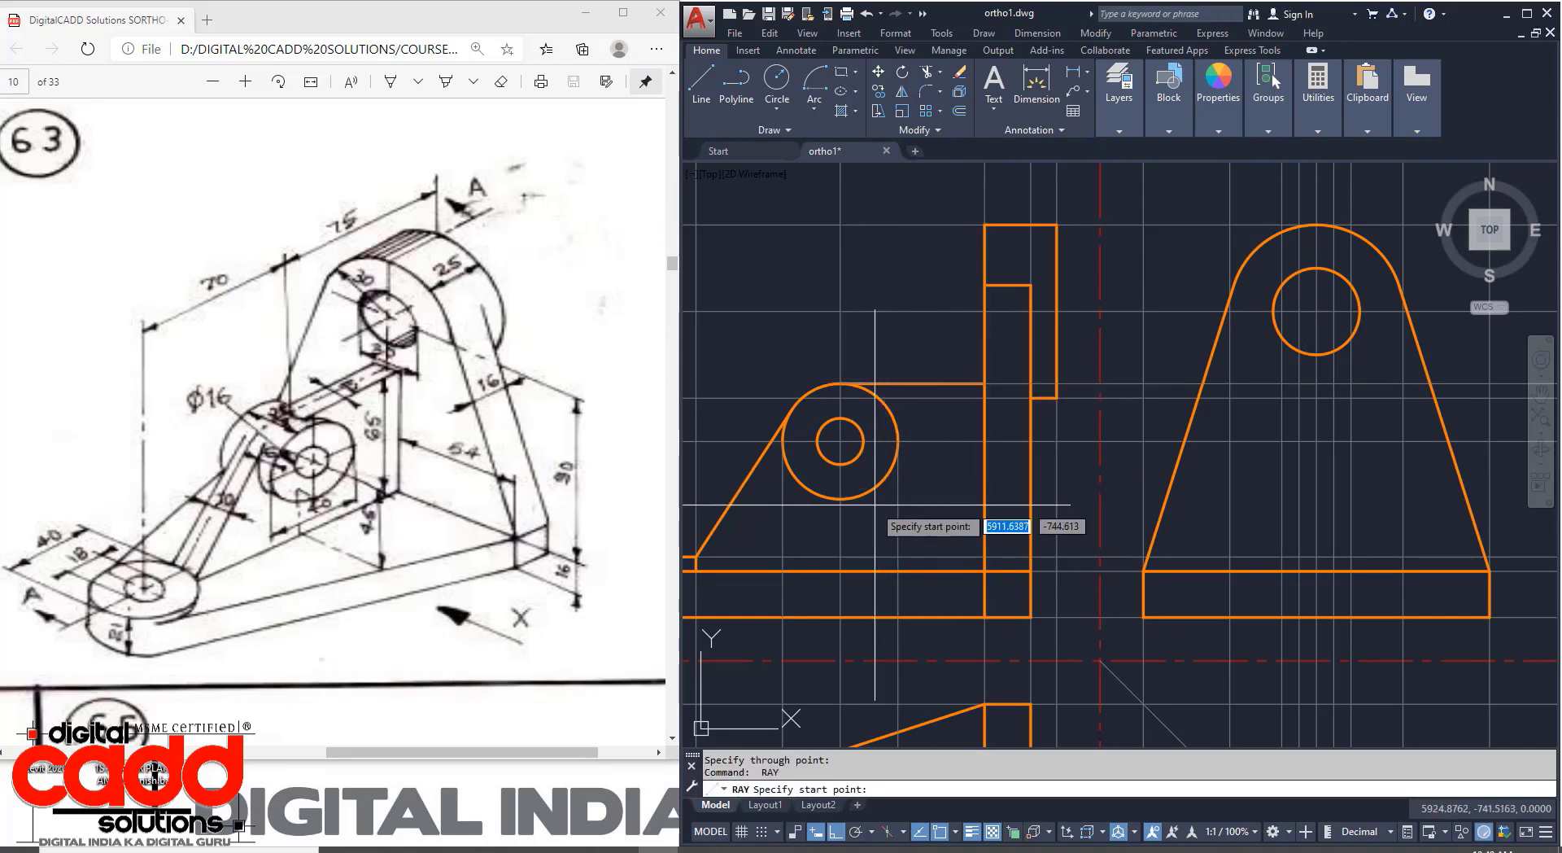
left_click(841, 498)
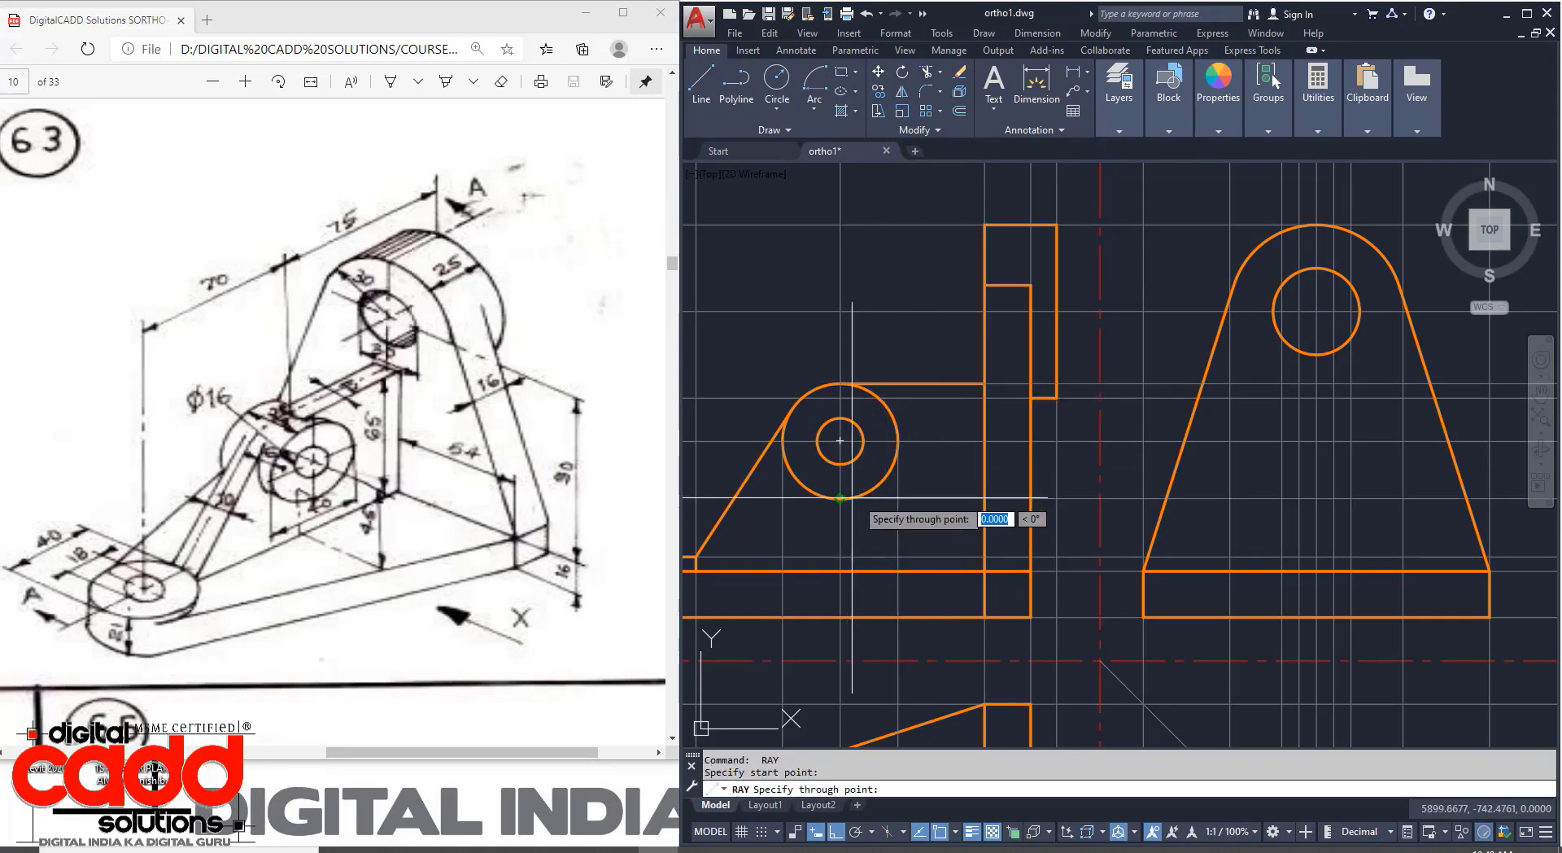
left_click(984, 498)
key("Return")
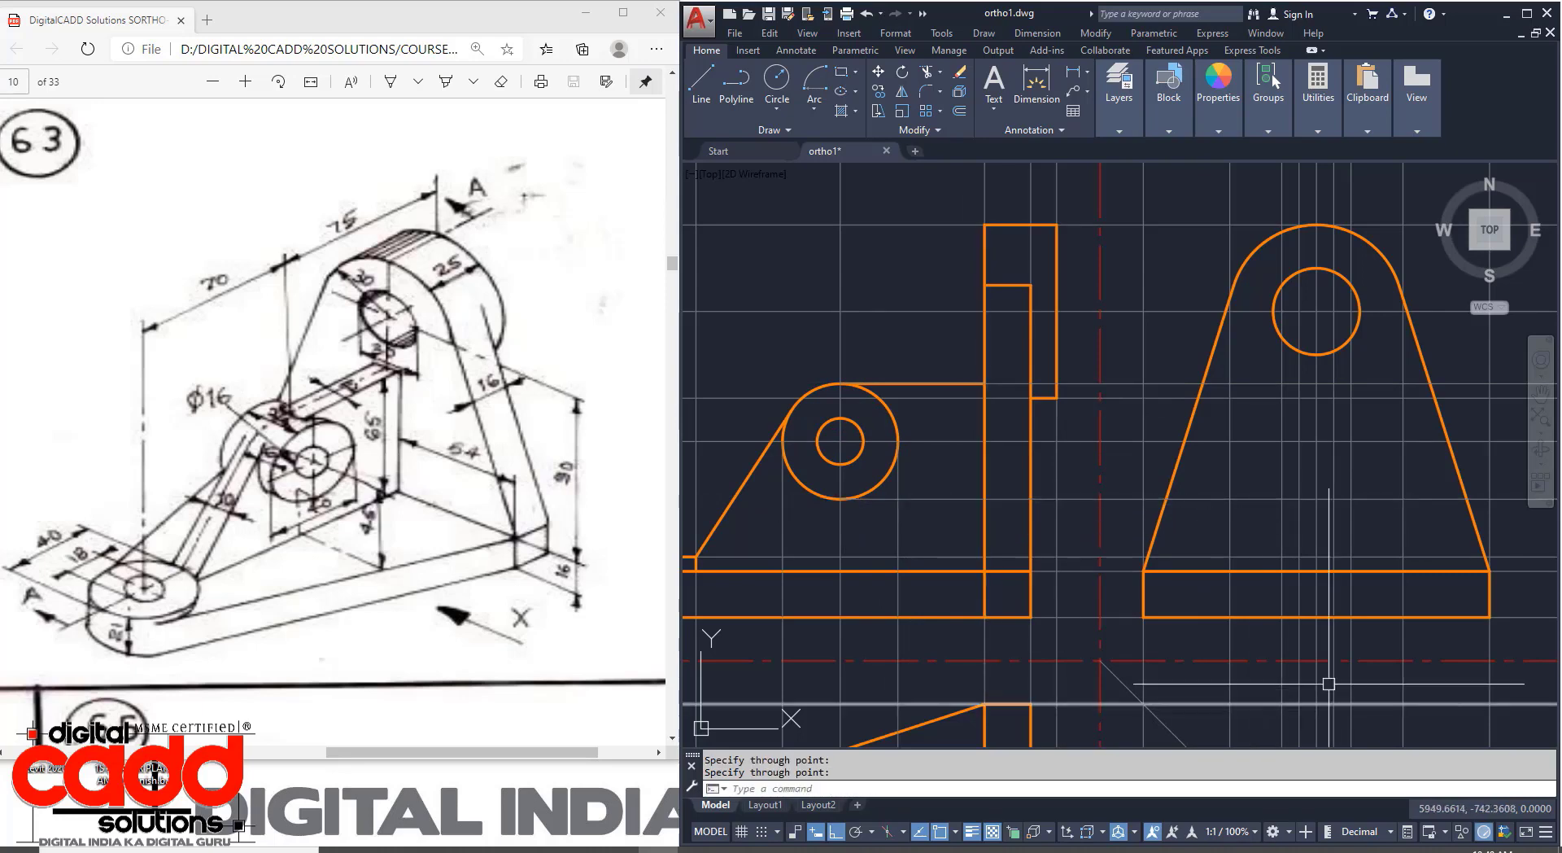
Draw horizontal rays from the upper and lower quadrants of the top view's rounded-end circle toward the 45-degree mitre line.
middle_click_drag(1365, 619, 1280, 634)
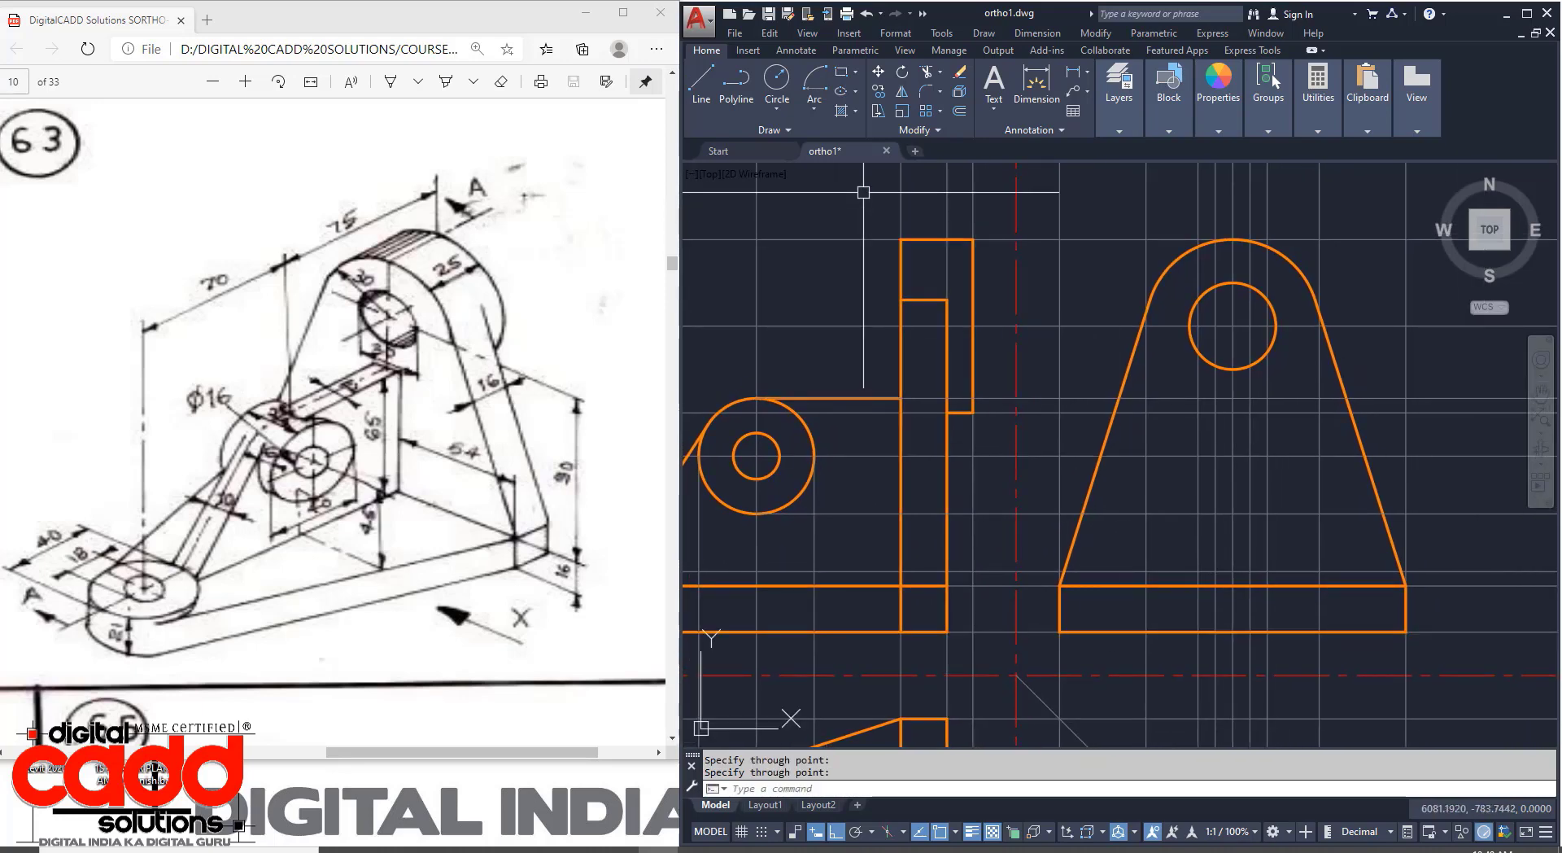
left_click(1134, 129)
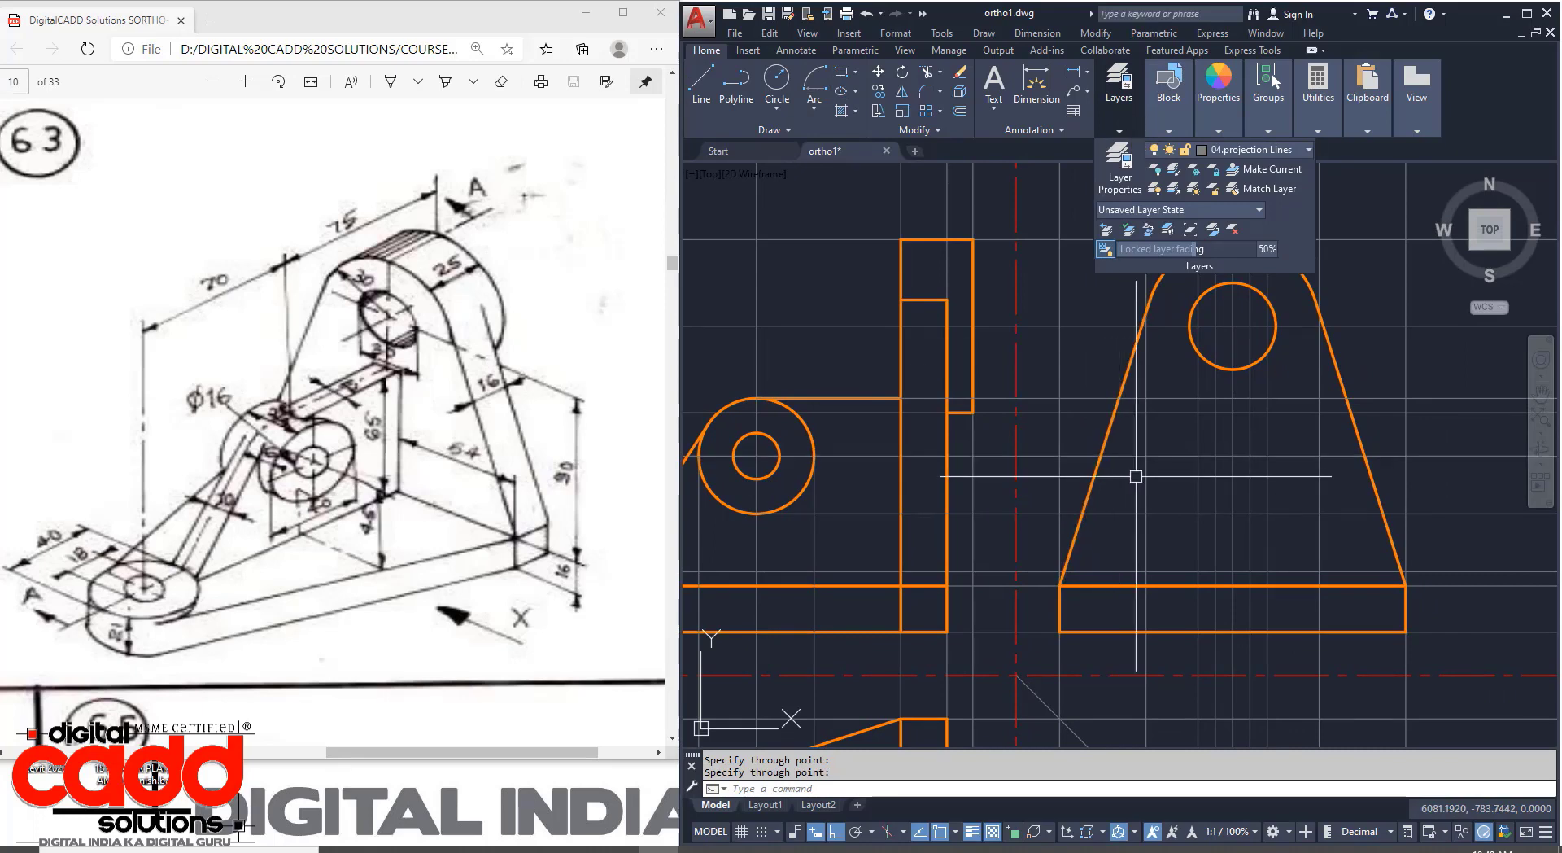
middle_click_drag(1088, 537, 1217, 55)
middle_click_drag(768, 328, 917, 401)
scroll(825, 432, "up", 5)
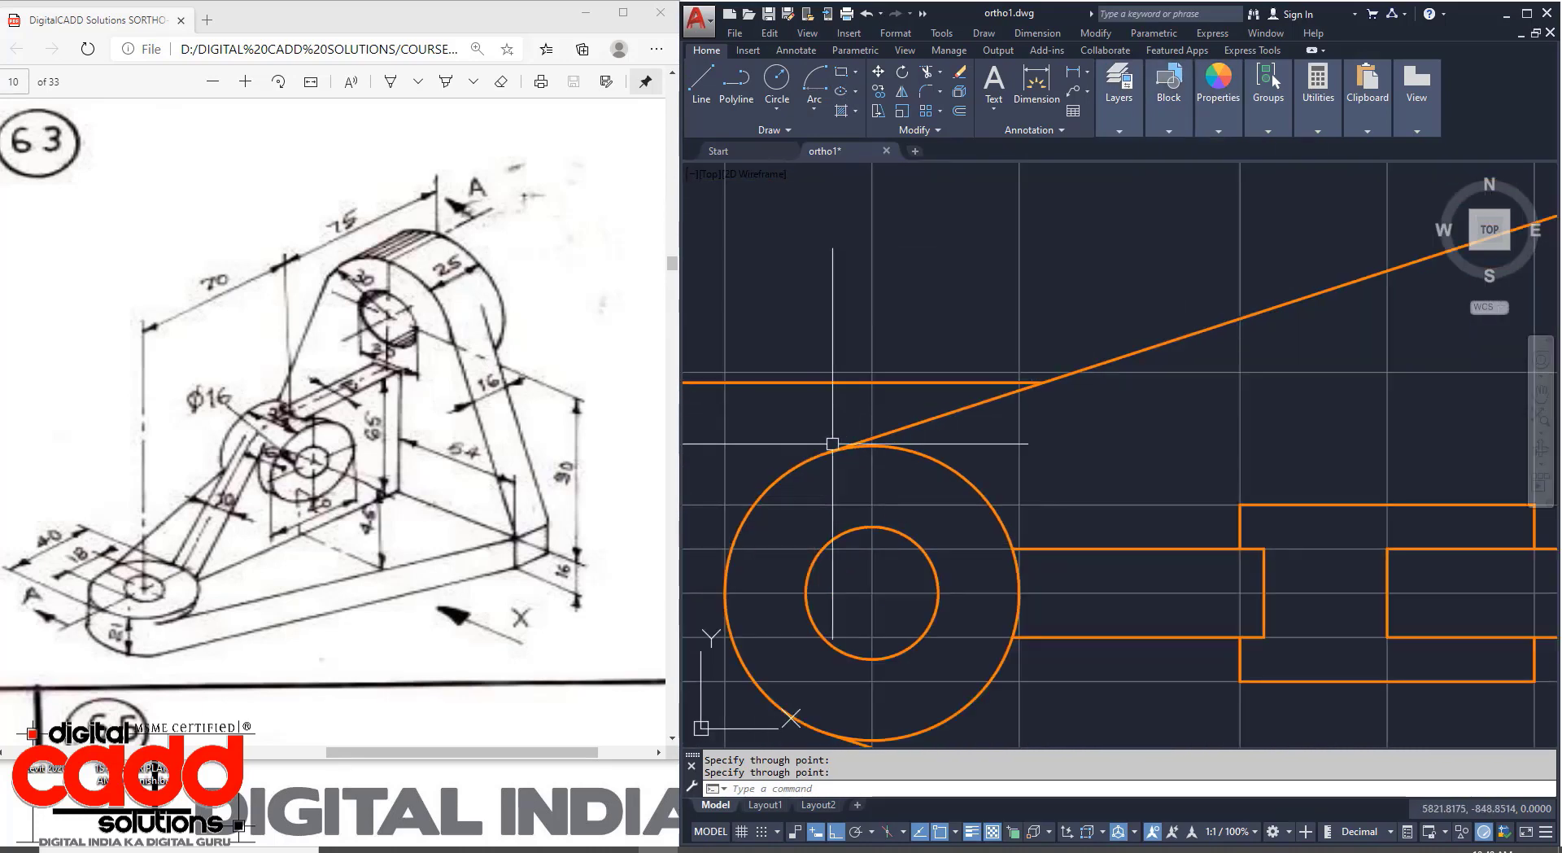
key("Return")
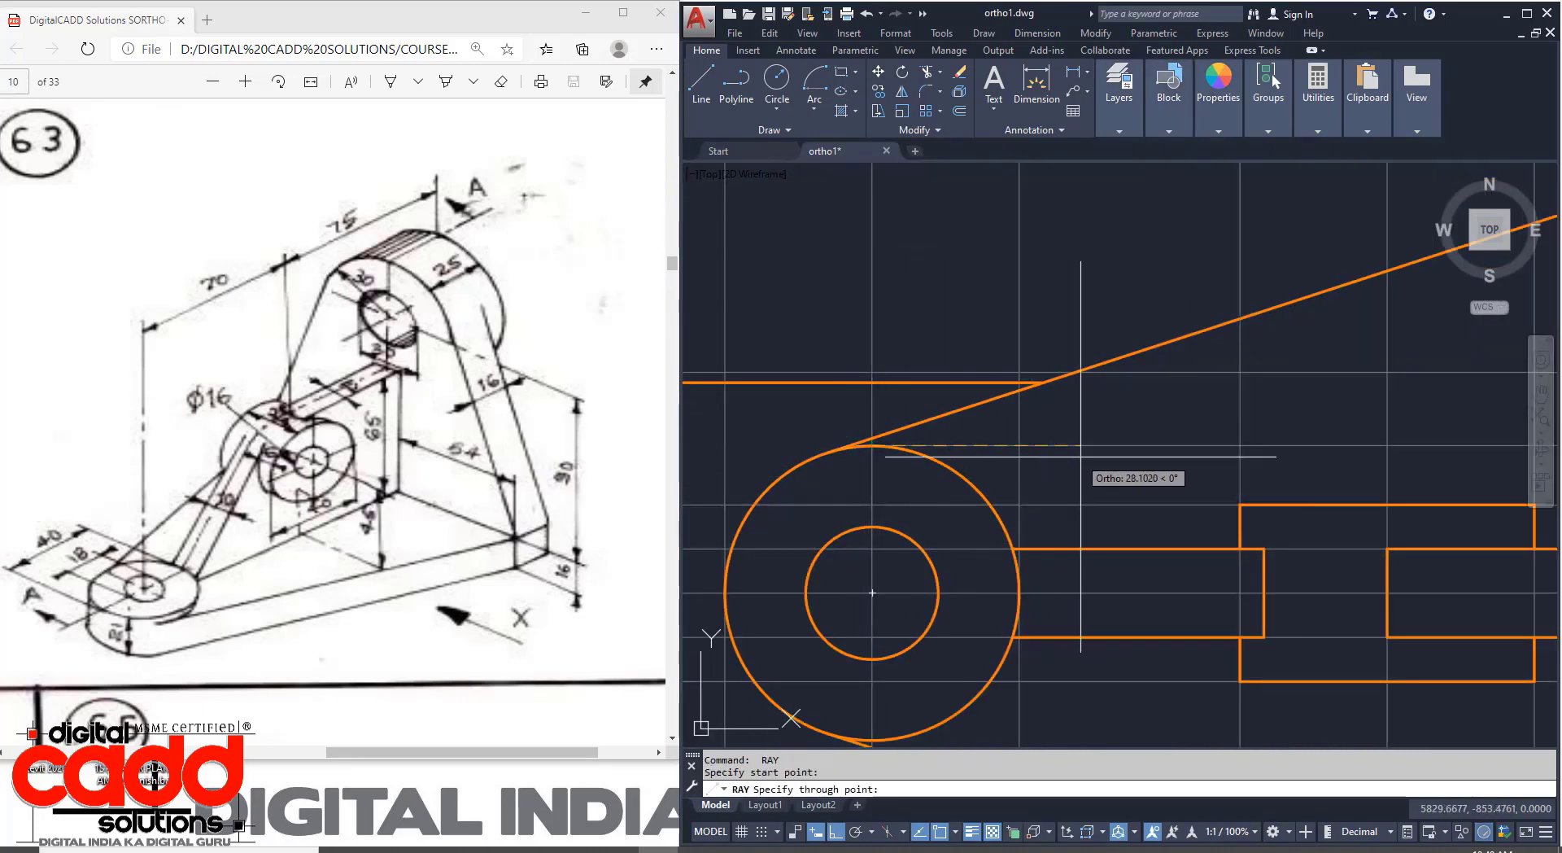
key("Return")
scroll(880, 607, "up", 5)
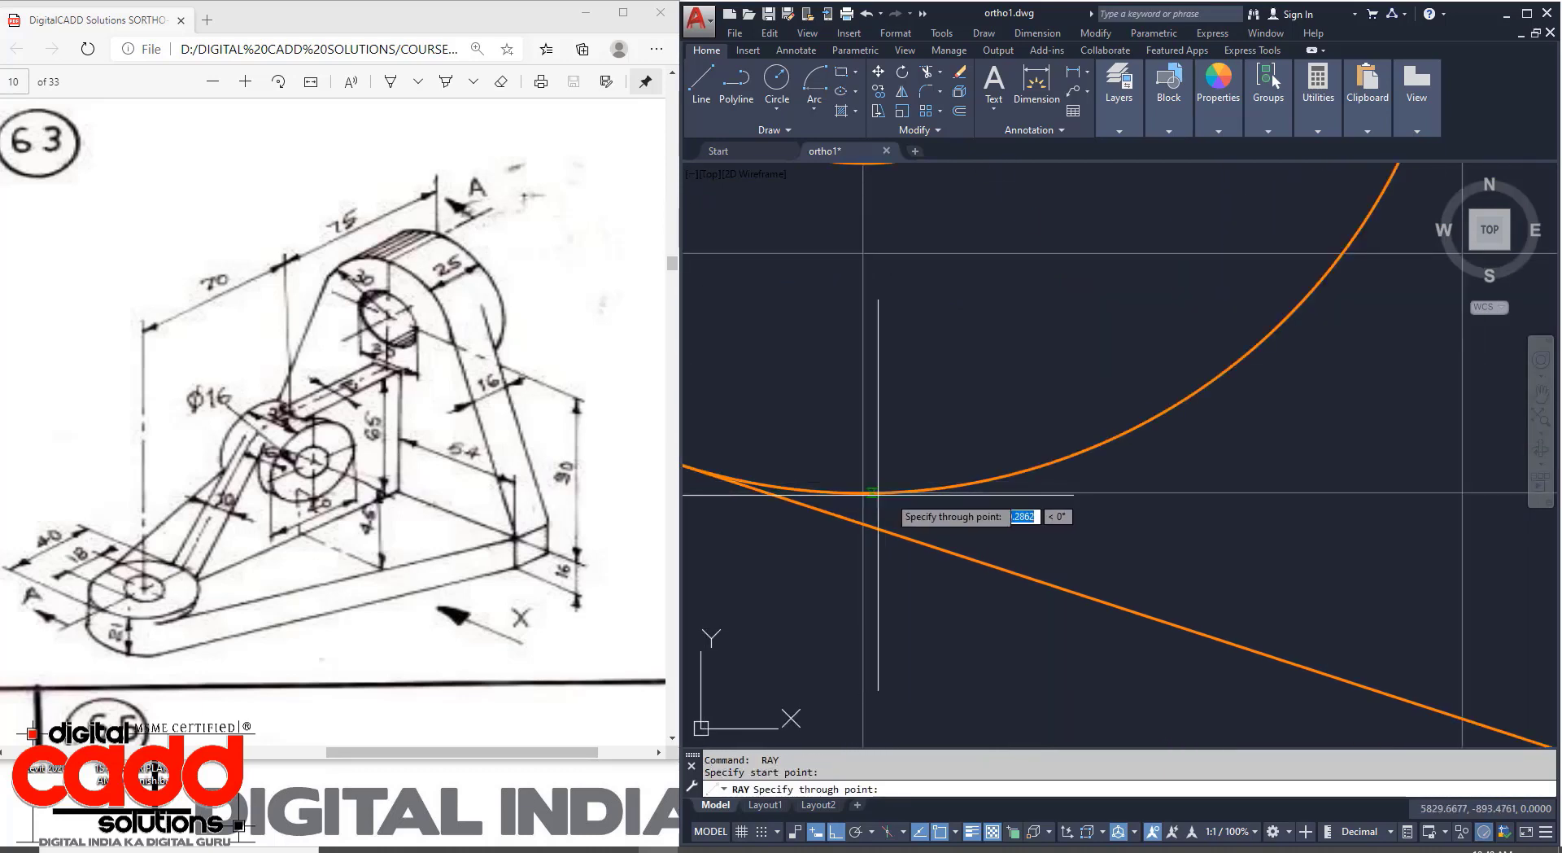
Project vertical rays up into the side view from where the rounded end's horizontal rays meet the mitre line.
scroll(915, 553, "down", 5)
middle_click_drag(1138, 582, 744, 672)
middle_click_drag(1265, 692, 1181, 665)
scroll(1174, 604, "up", 4)
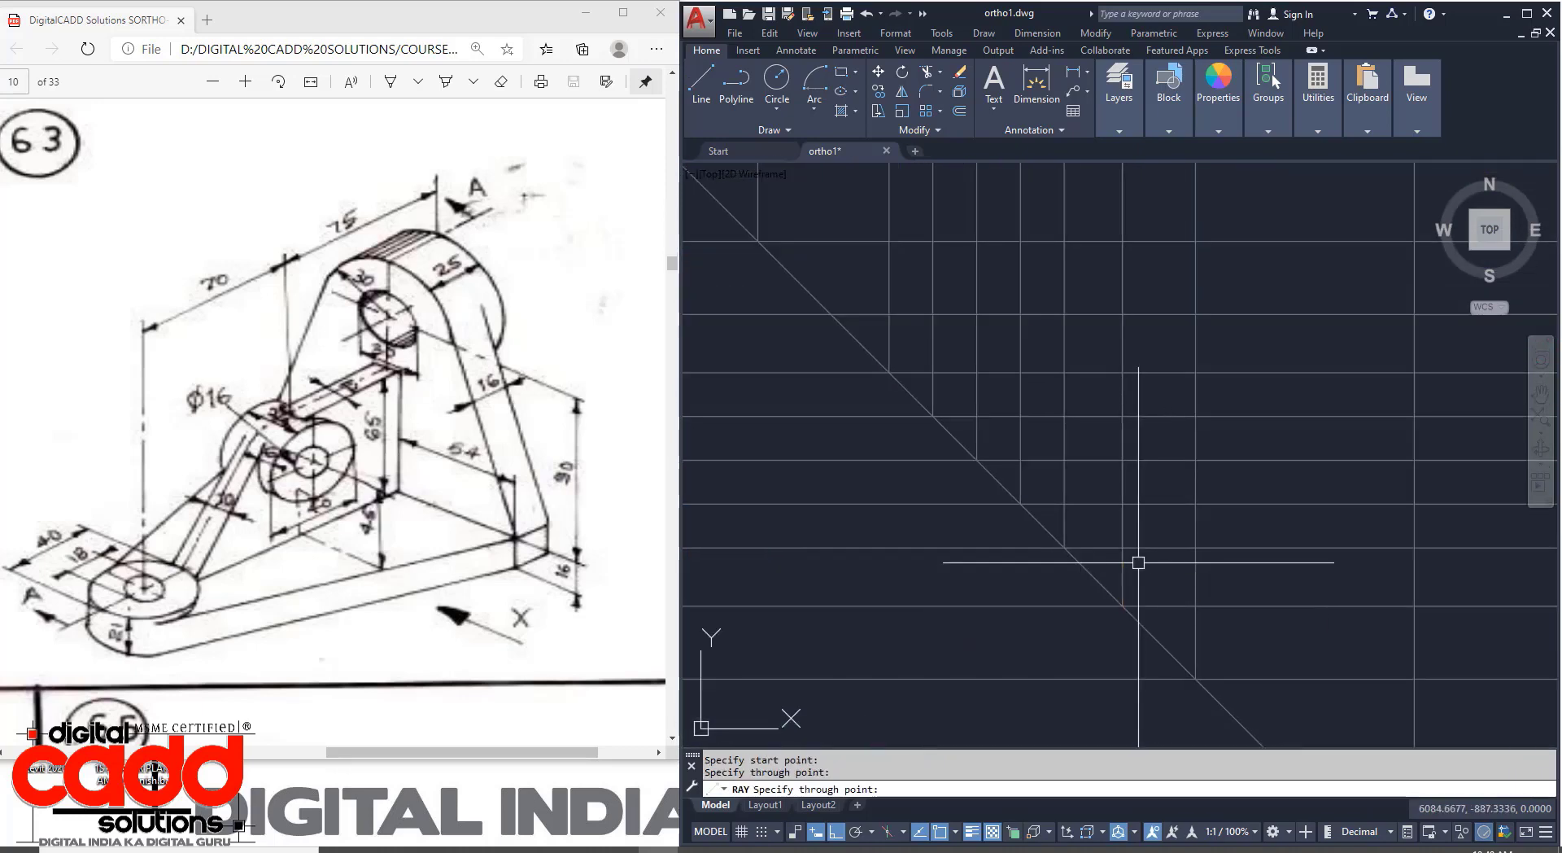
middle_click_drag(901, 394, 1123, 676)
key("Return")
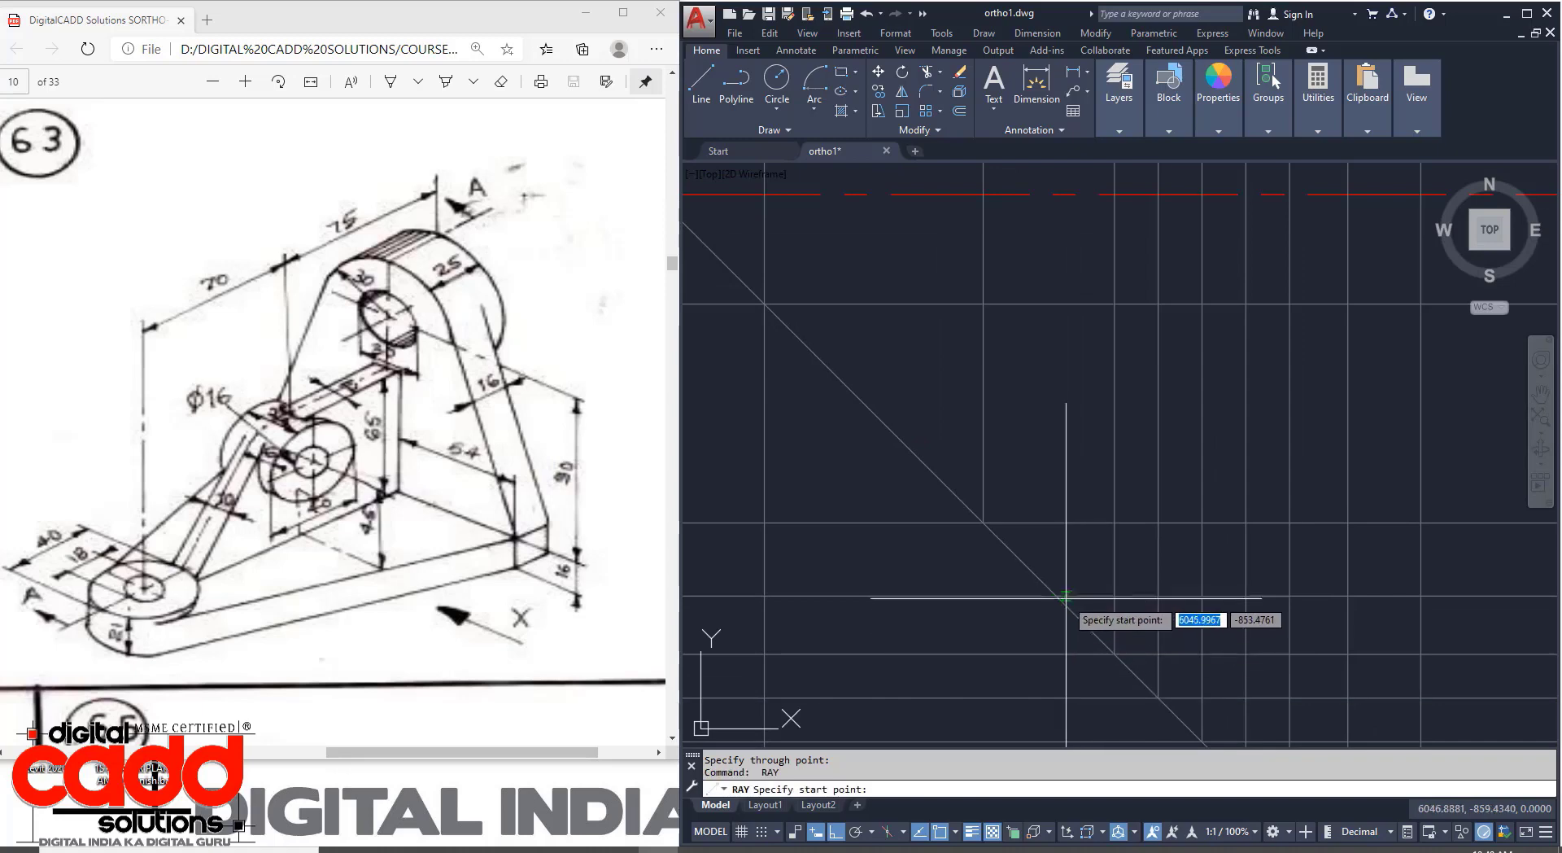
left_click(1073, 452)
key("Return")
scroll(1077, 394, "down", 4)
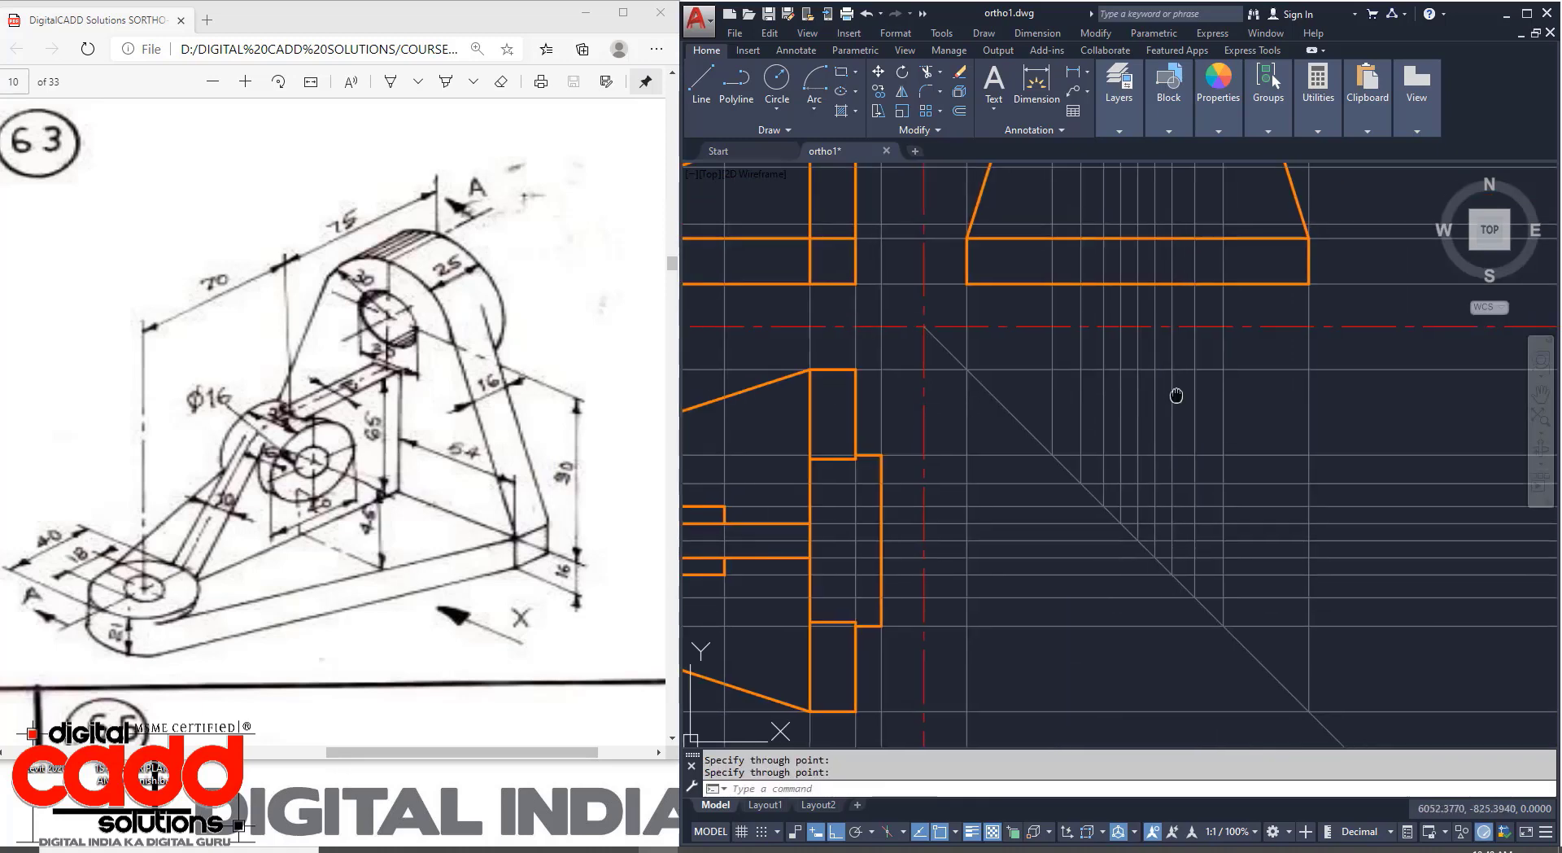
Make 01. Drawings the current layer.
mouse_move(1077, 394)
middle_mouse_down()
mouse_move(1098, 656)
mouse_move(1244, 547)
mouse_move(1242, 484)
middle_mouse_up()
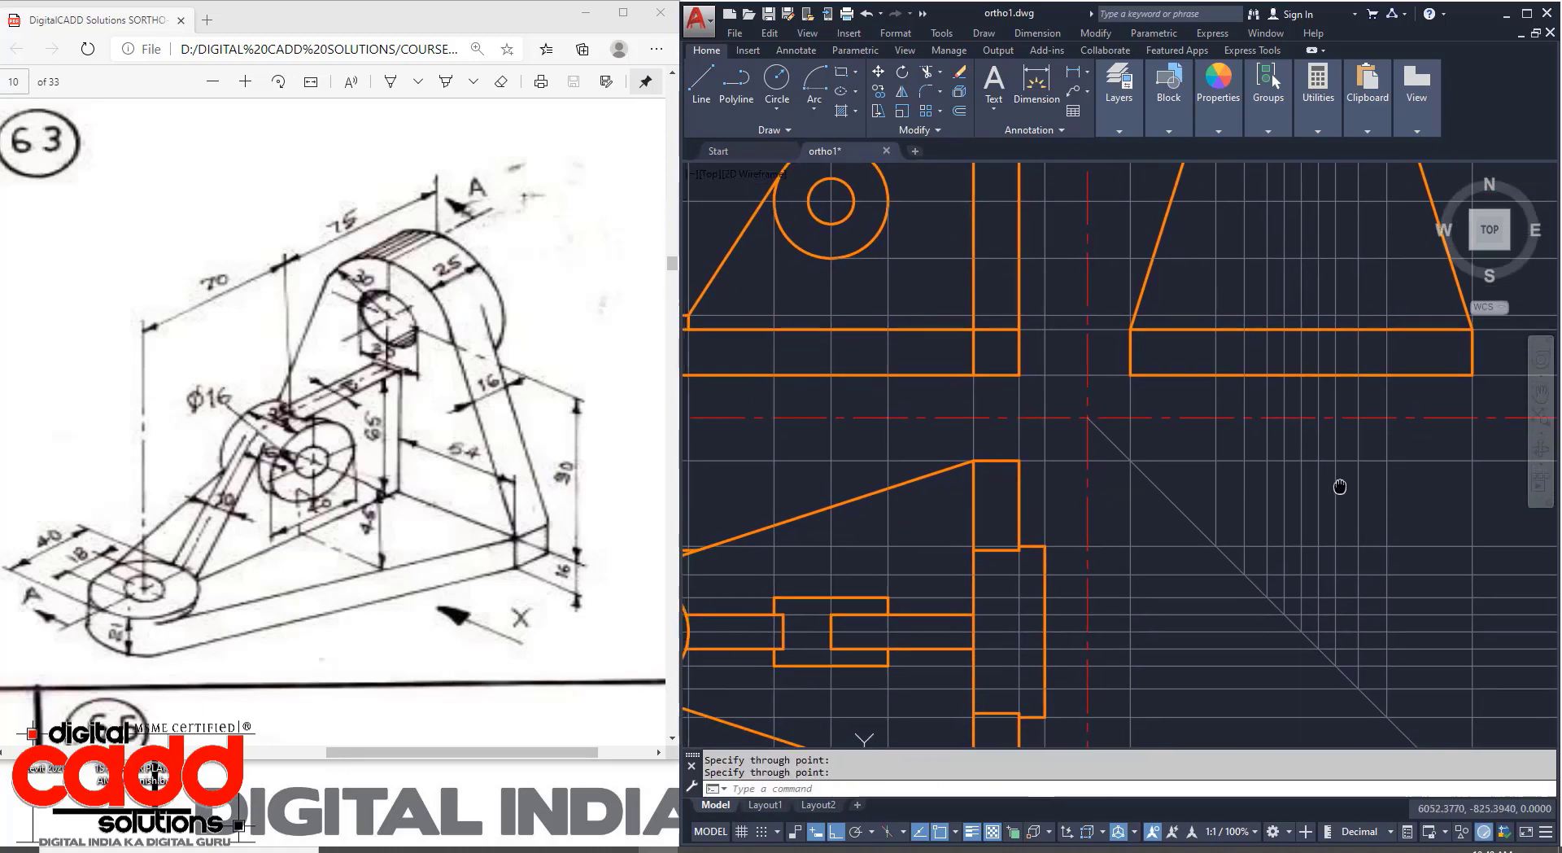
left_click(1528, 13)
mouse_move(853, 568)
middle_mouse_down()
mouse_move(810, 508)
mouse_move(773, 540)
mouse_move(776, 573)
middle_mouse_up()
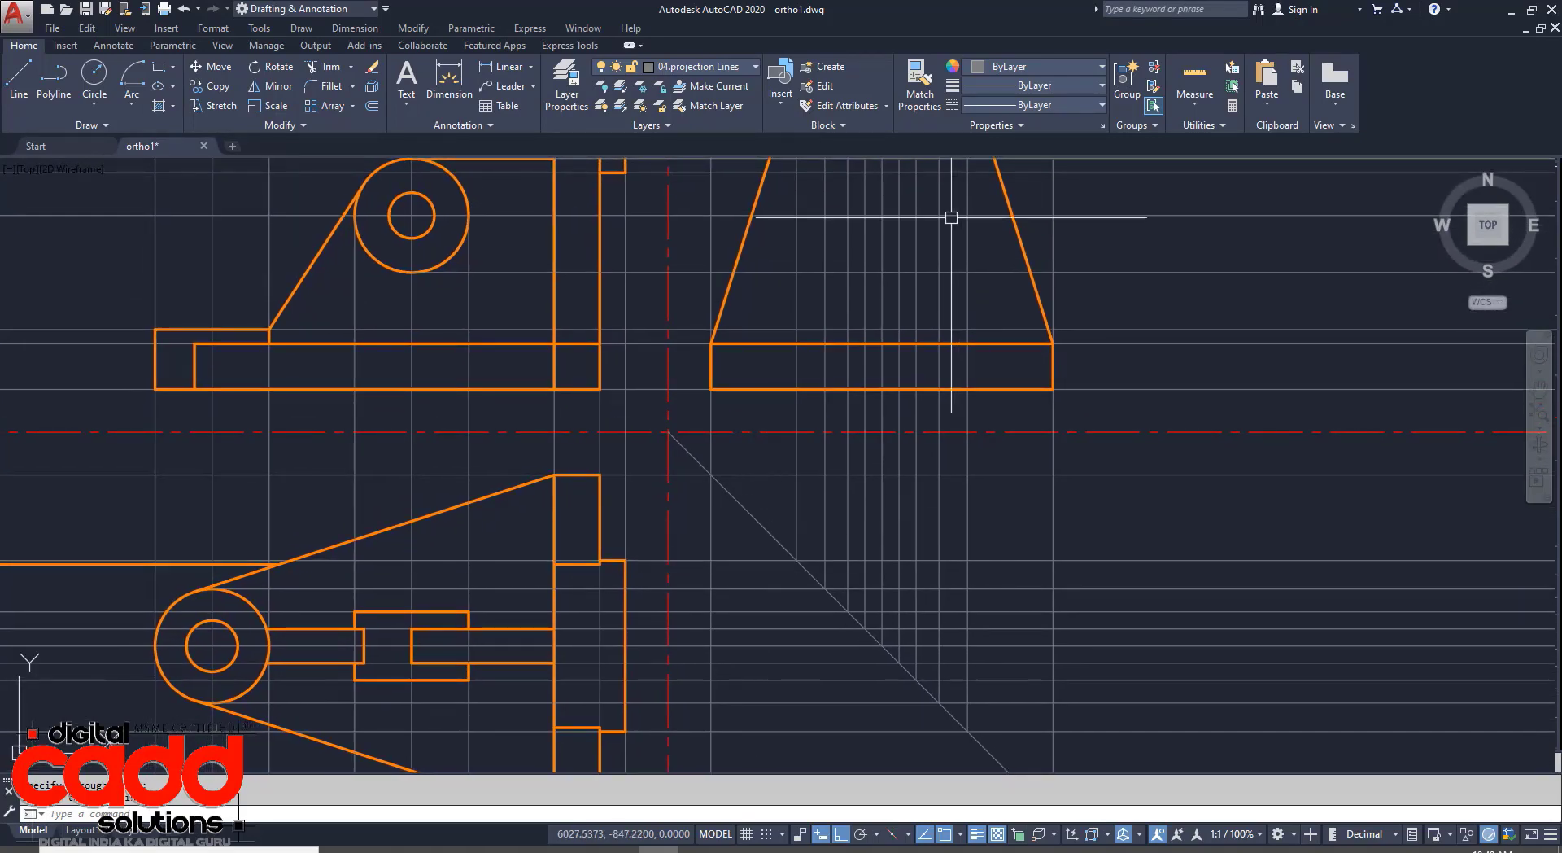
left_click(702, 70)
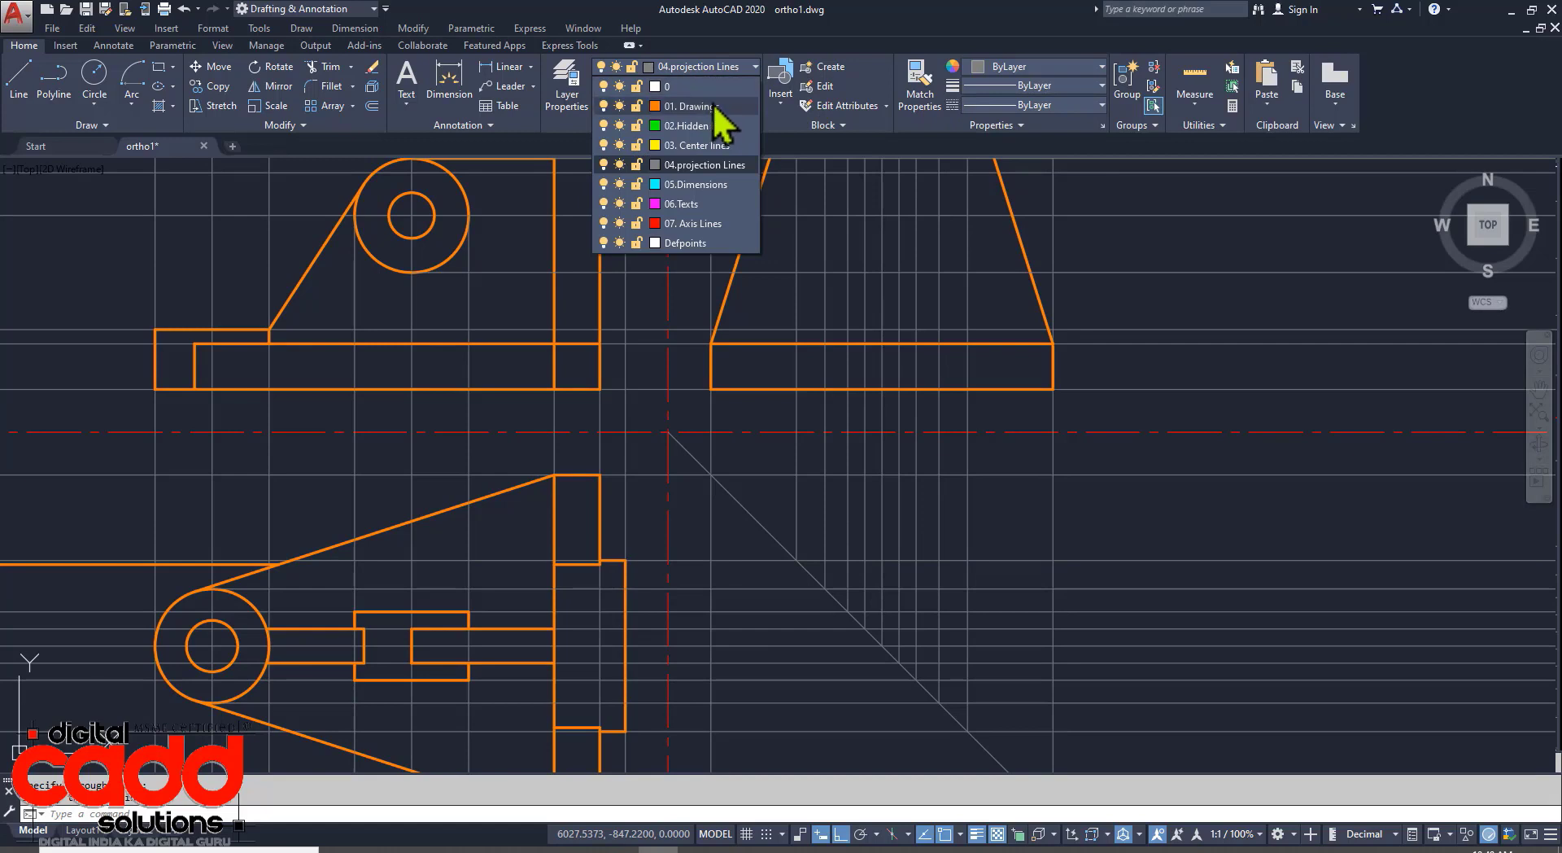
left_click(692, 107)
Draw the rounded end's raised outline, 40 mm wide and 5 mm high, on top of the base in the side view.
left_click(19, 90)
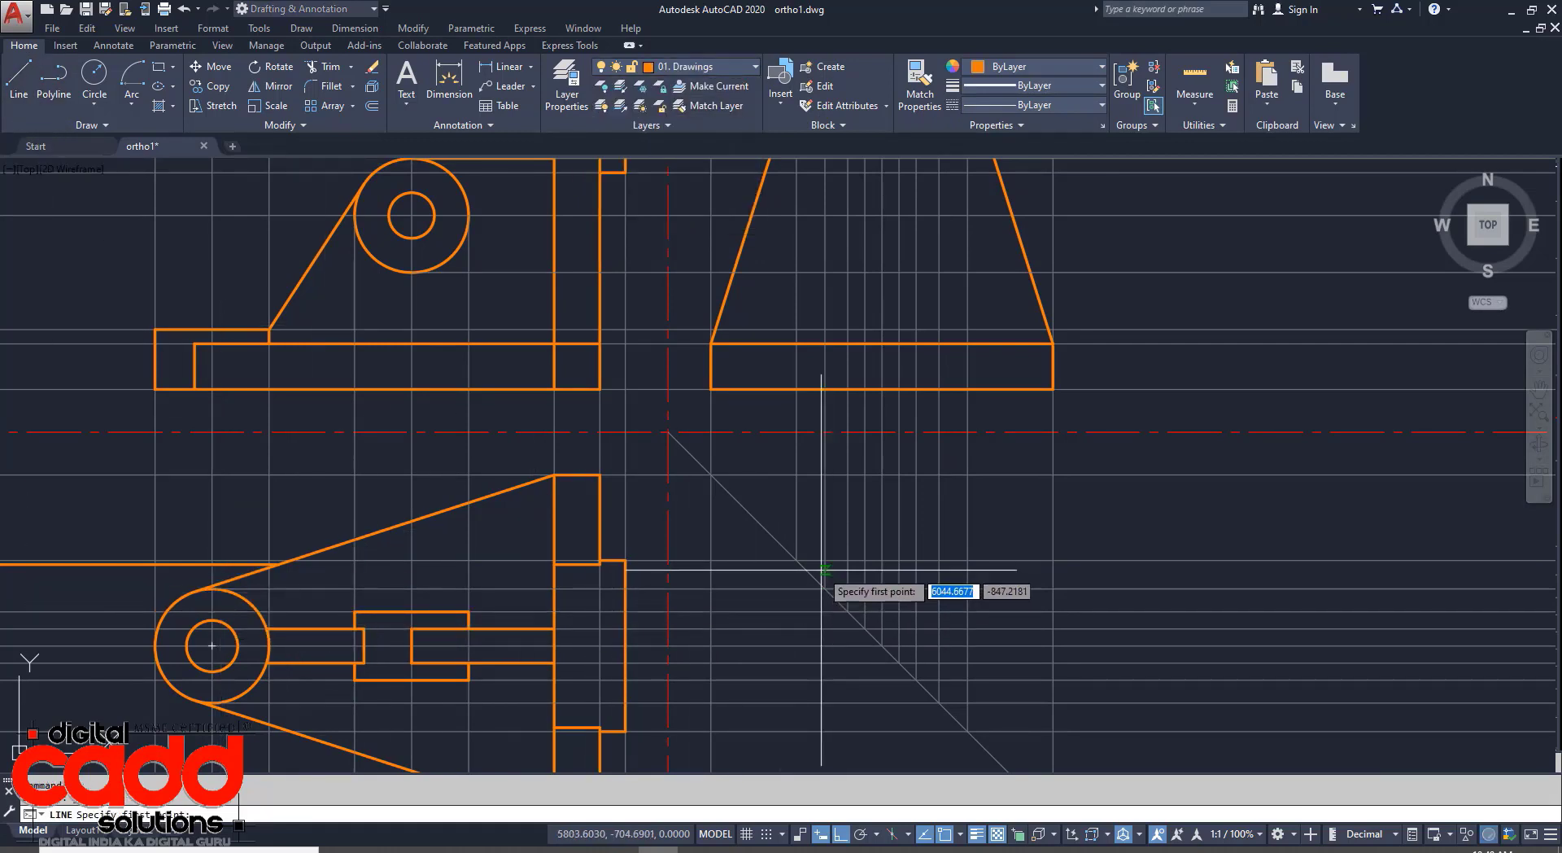
left_click(825, 342)
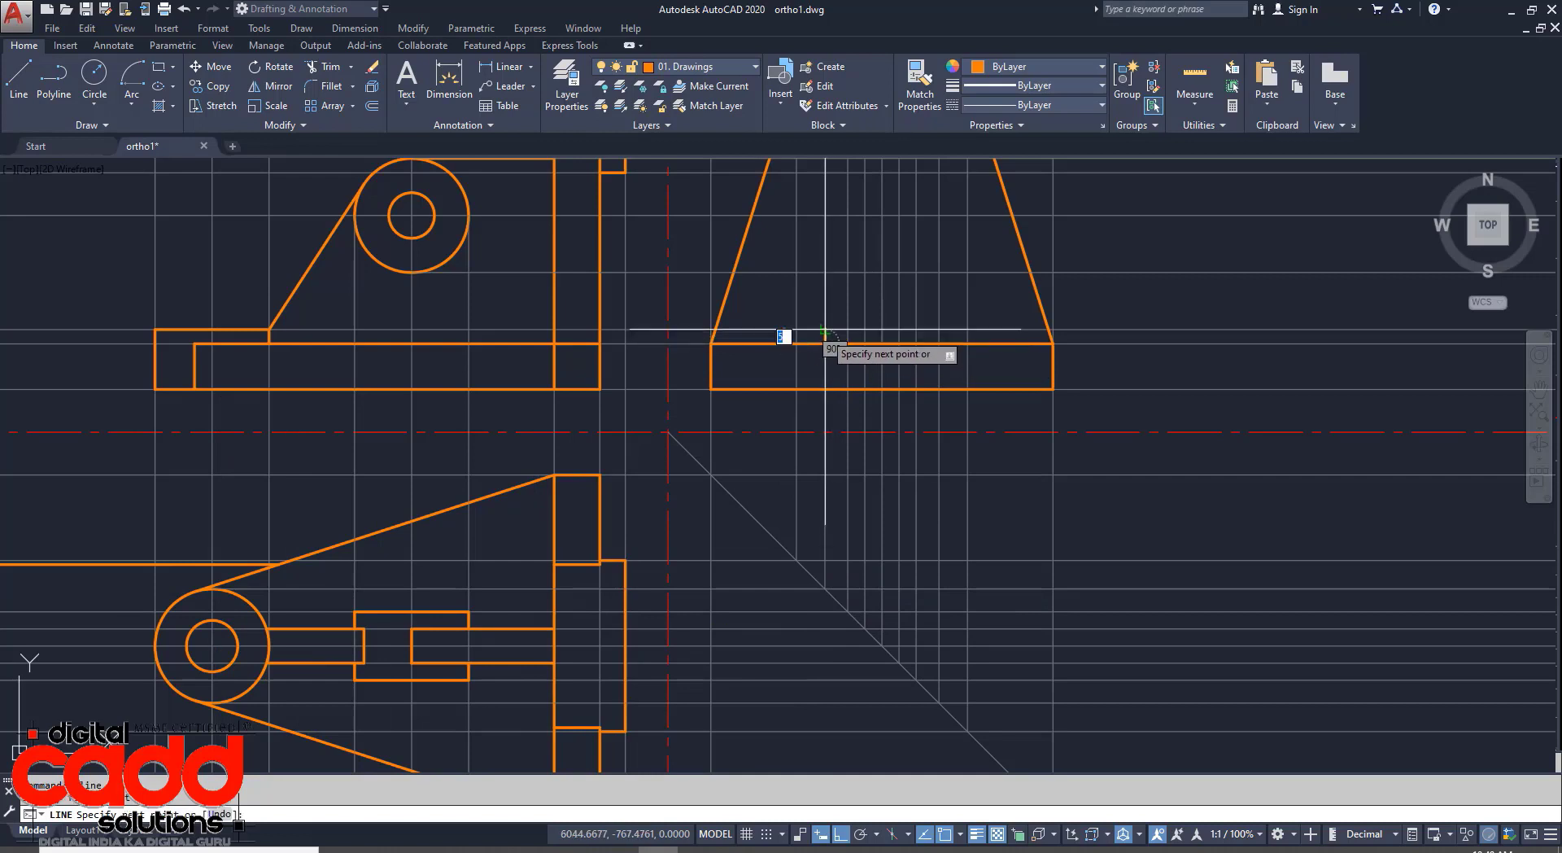
left_click(825, 329)
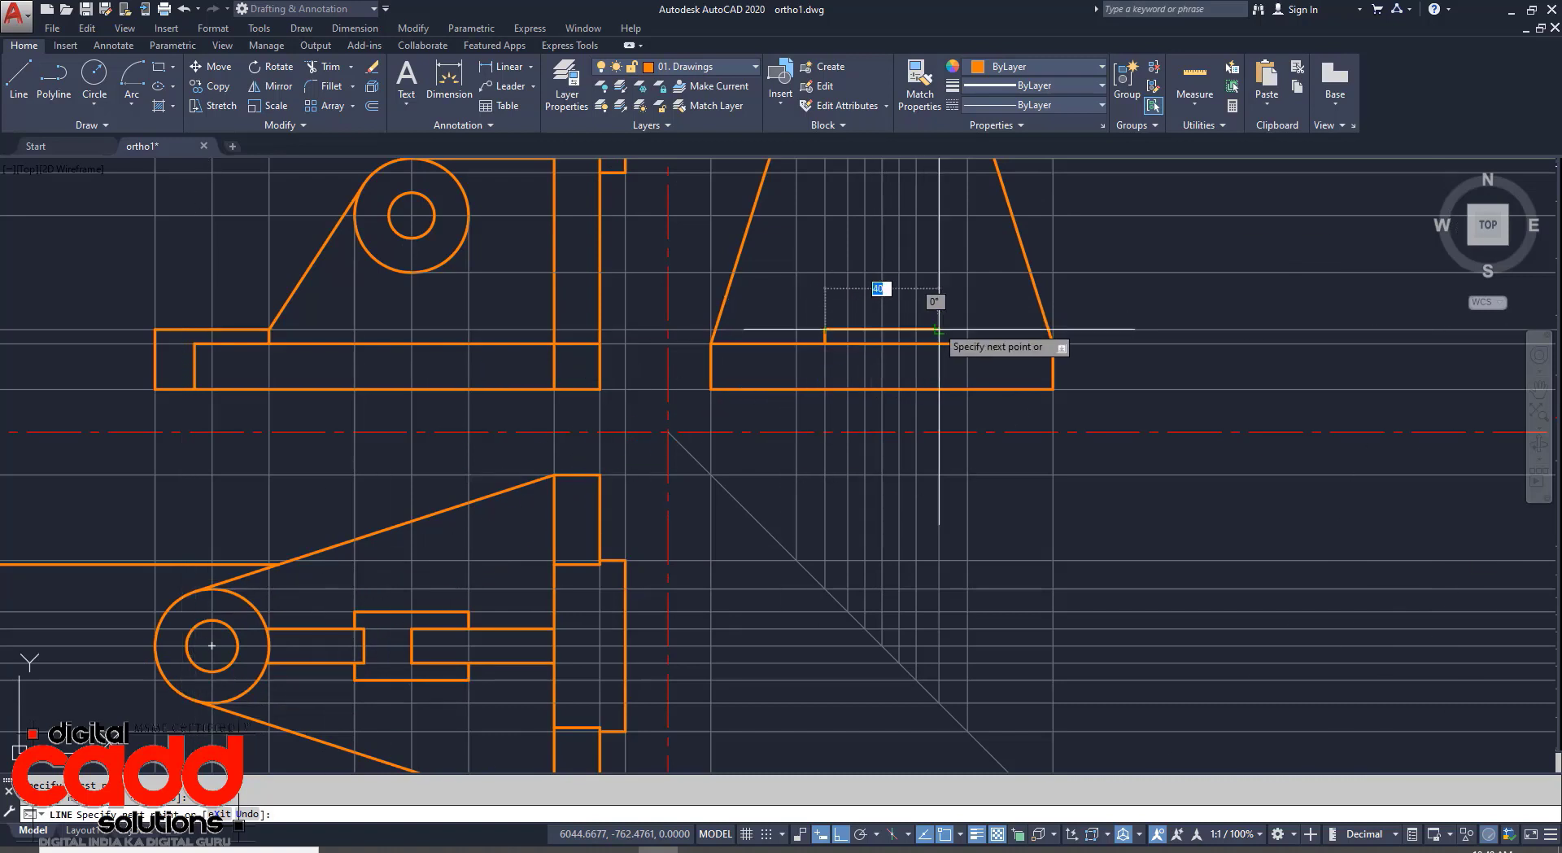
left_click(938, 329)
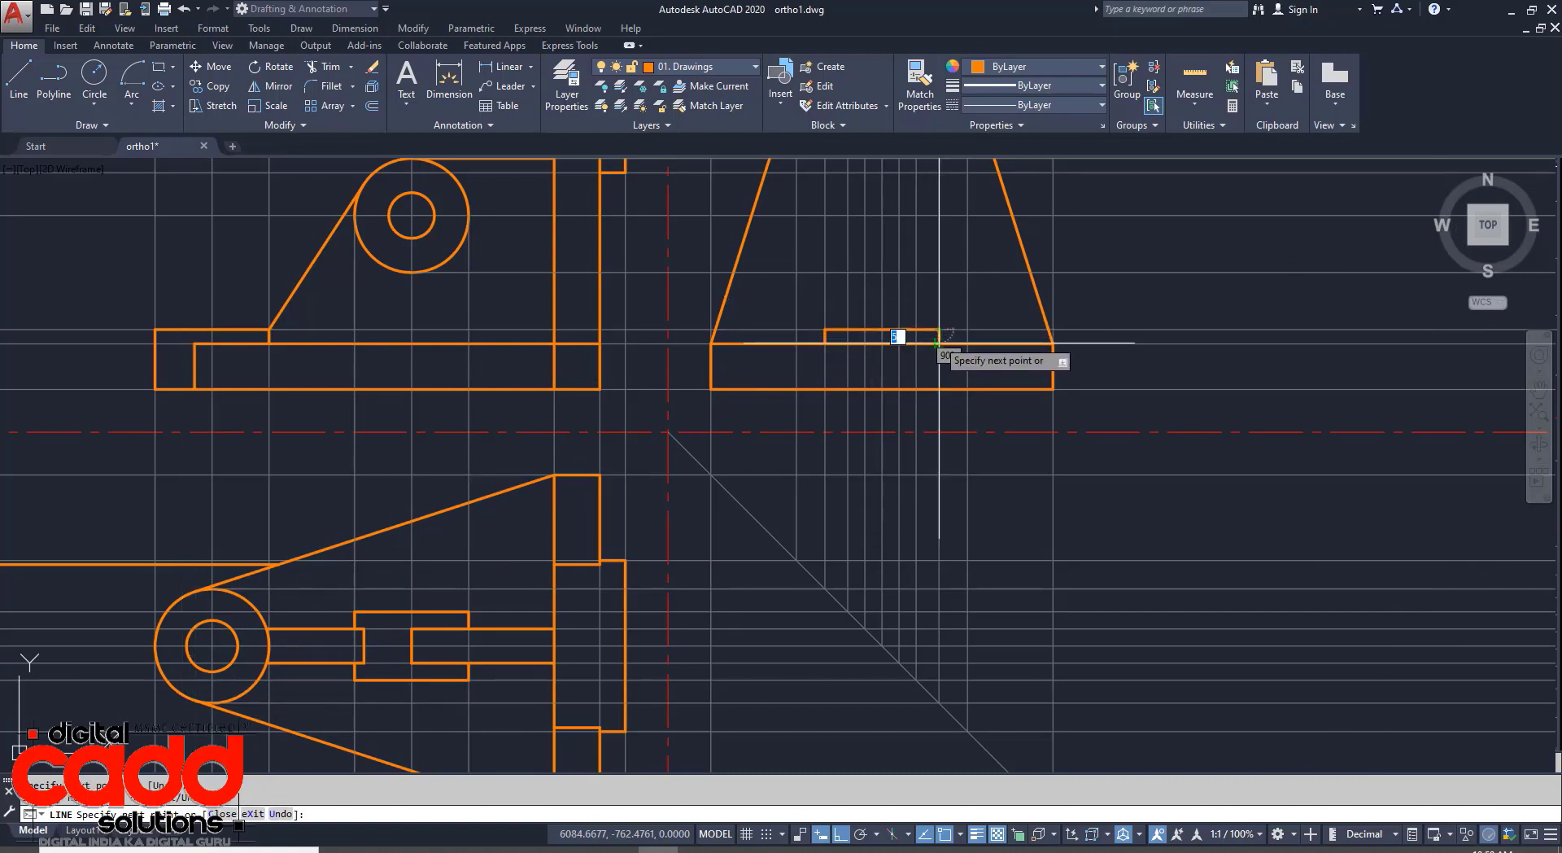
left_click(939, 343)
key("Return")
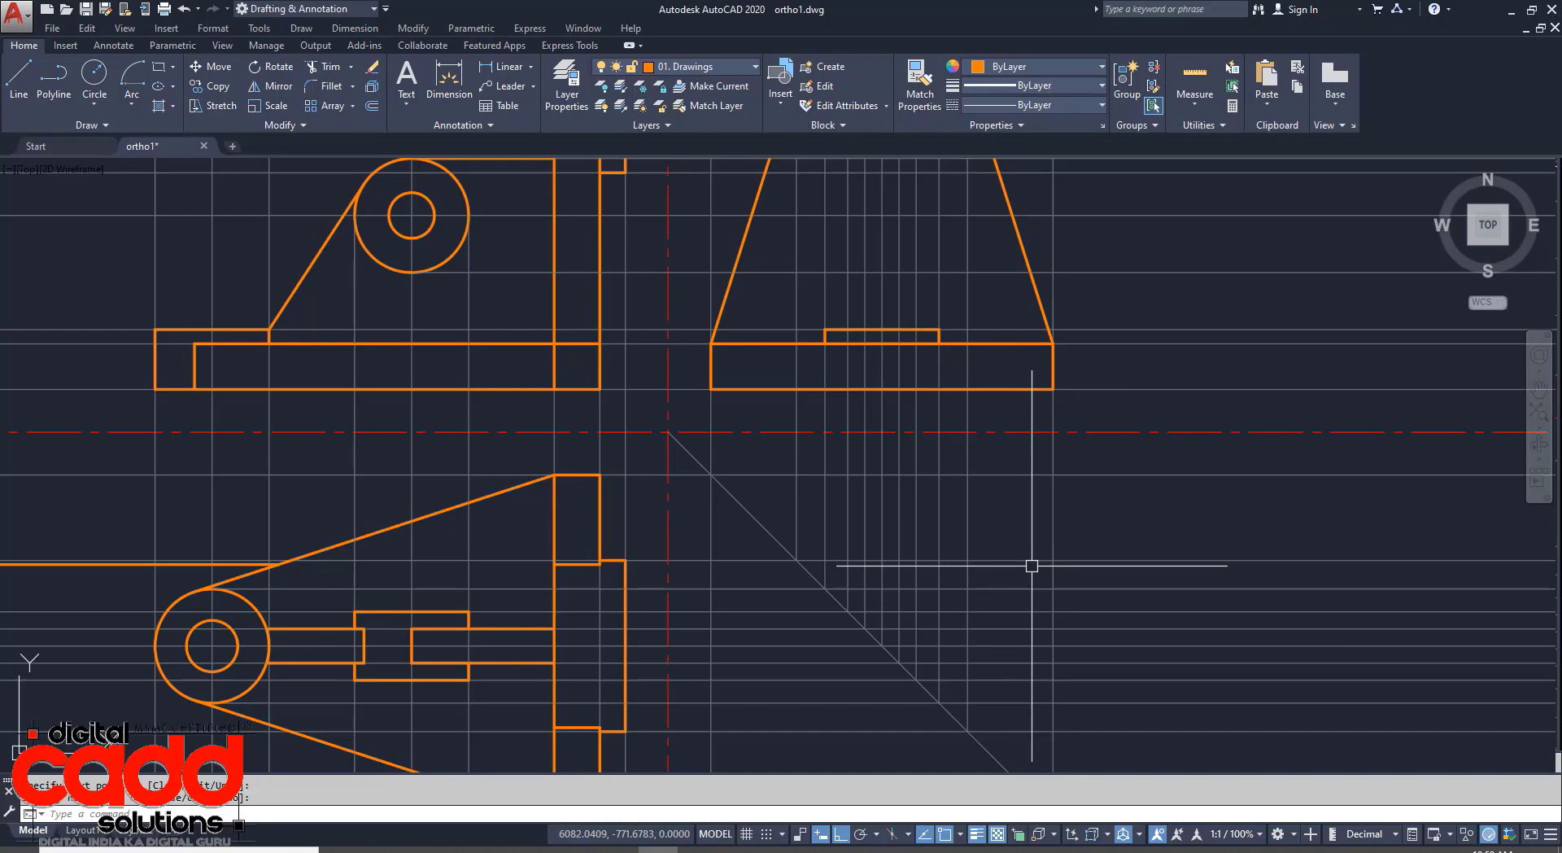
left_click(1531, 10)
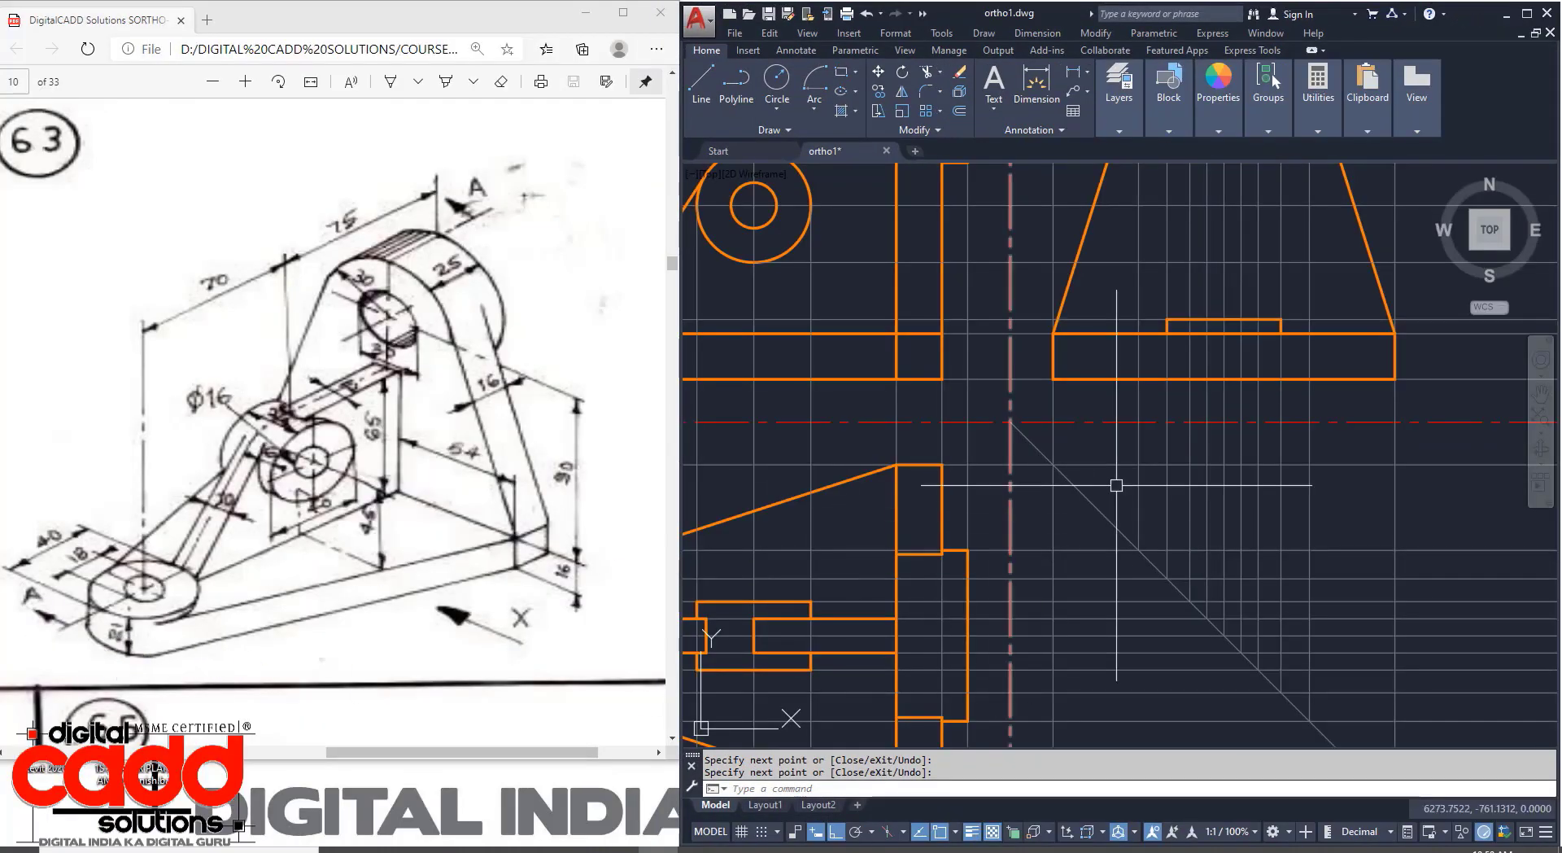
mouse_move(1241, 457)
middle_mouse_down()
mouse_move(1082, 537)
mouse_move(1129, 527)
middle_mouse_up()
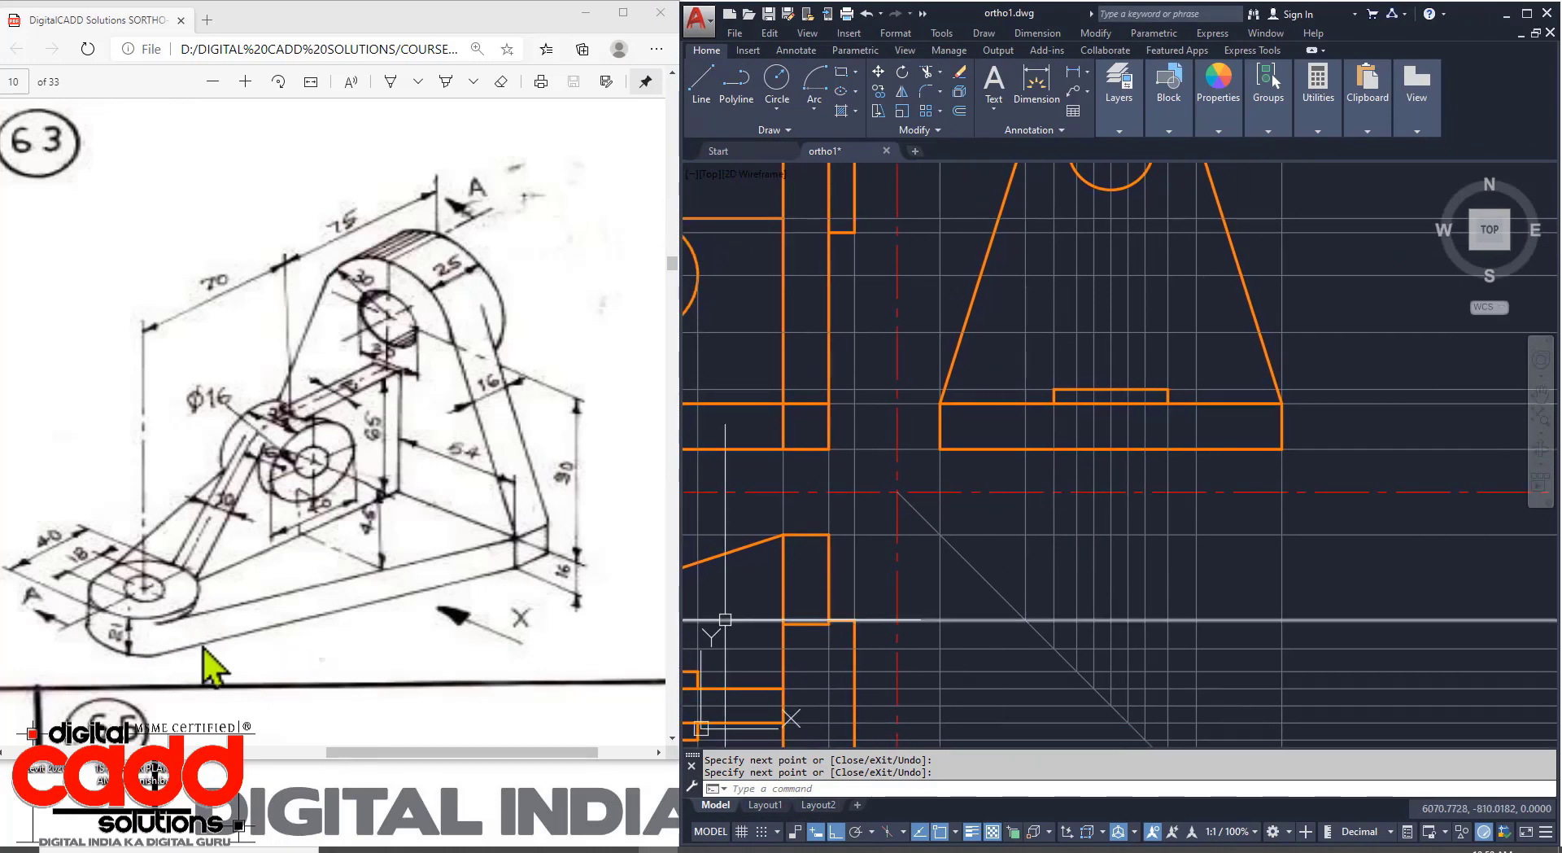
Examine the rounded end, middle boss and rib in the top and front views against the side view.
middle_click_drag(1043, 632, 1354, 513)
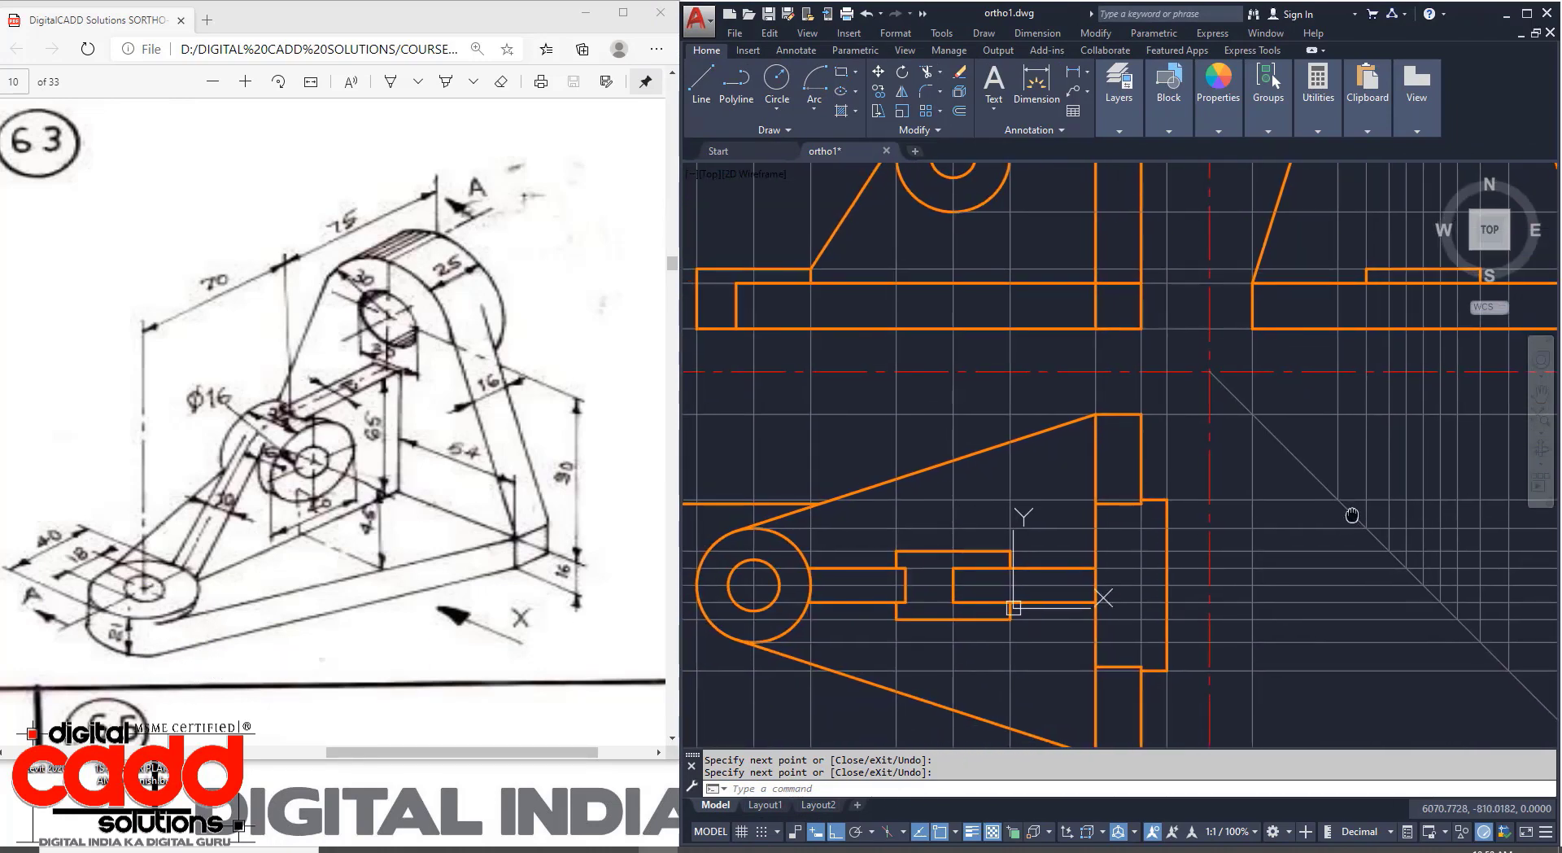
scroll(813, 651, "up", 6)
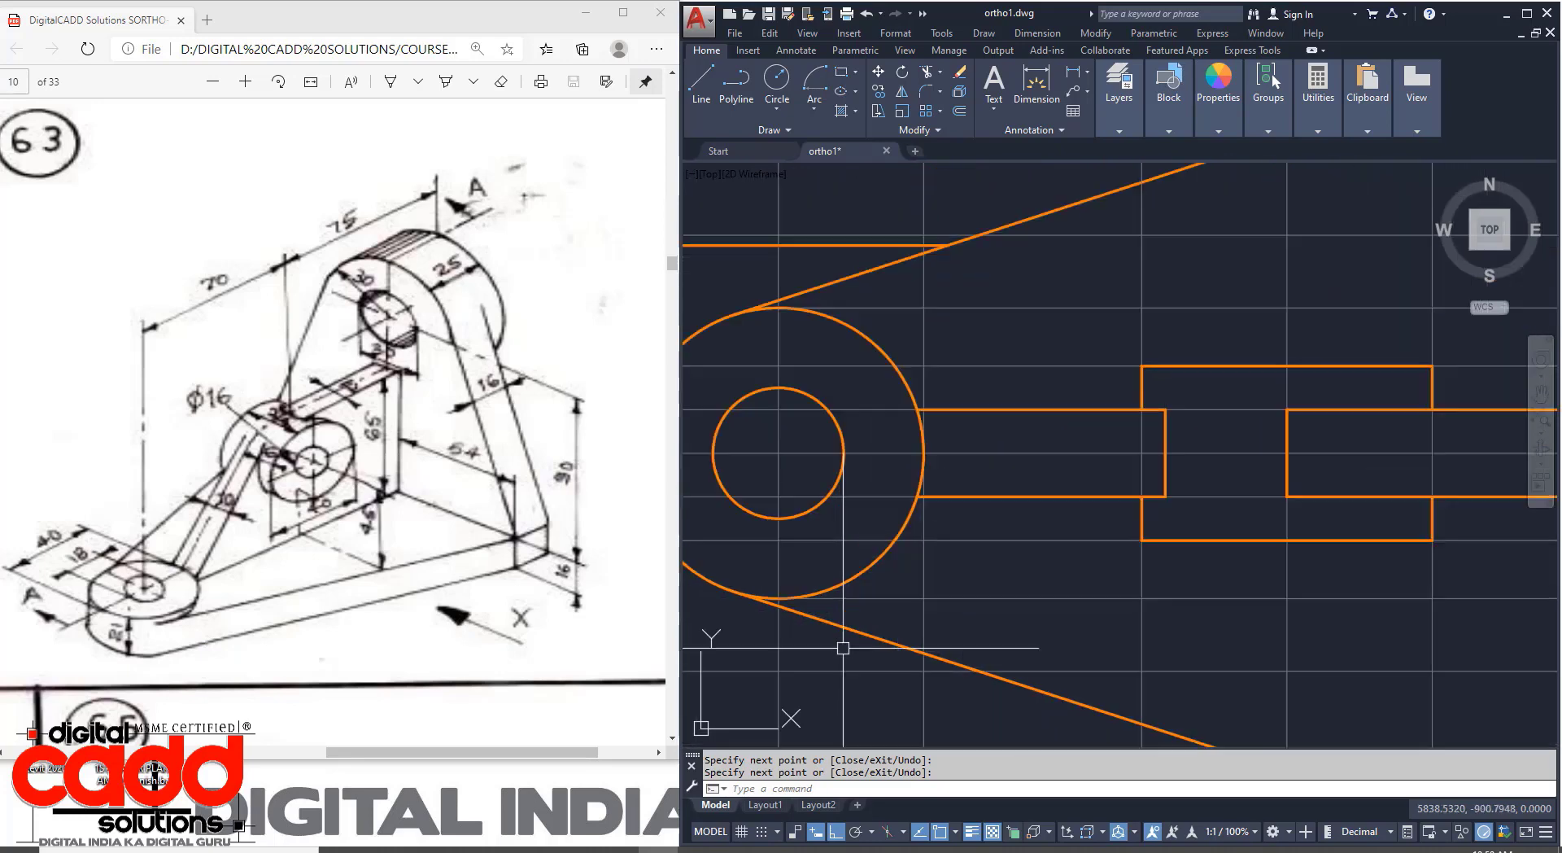
scroll(814, 659, "down", 2)
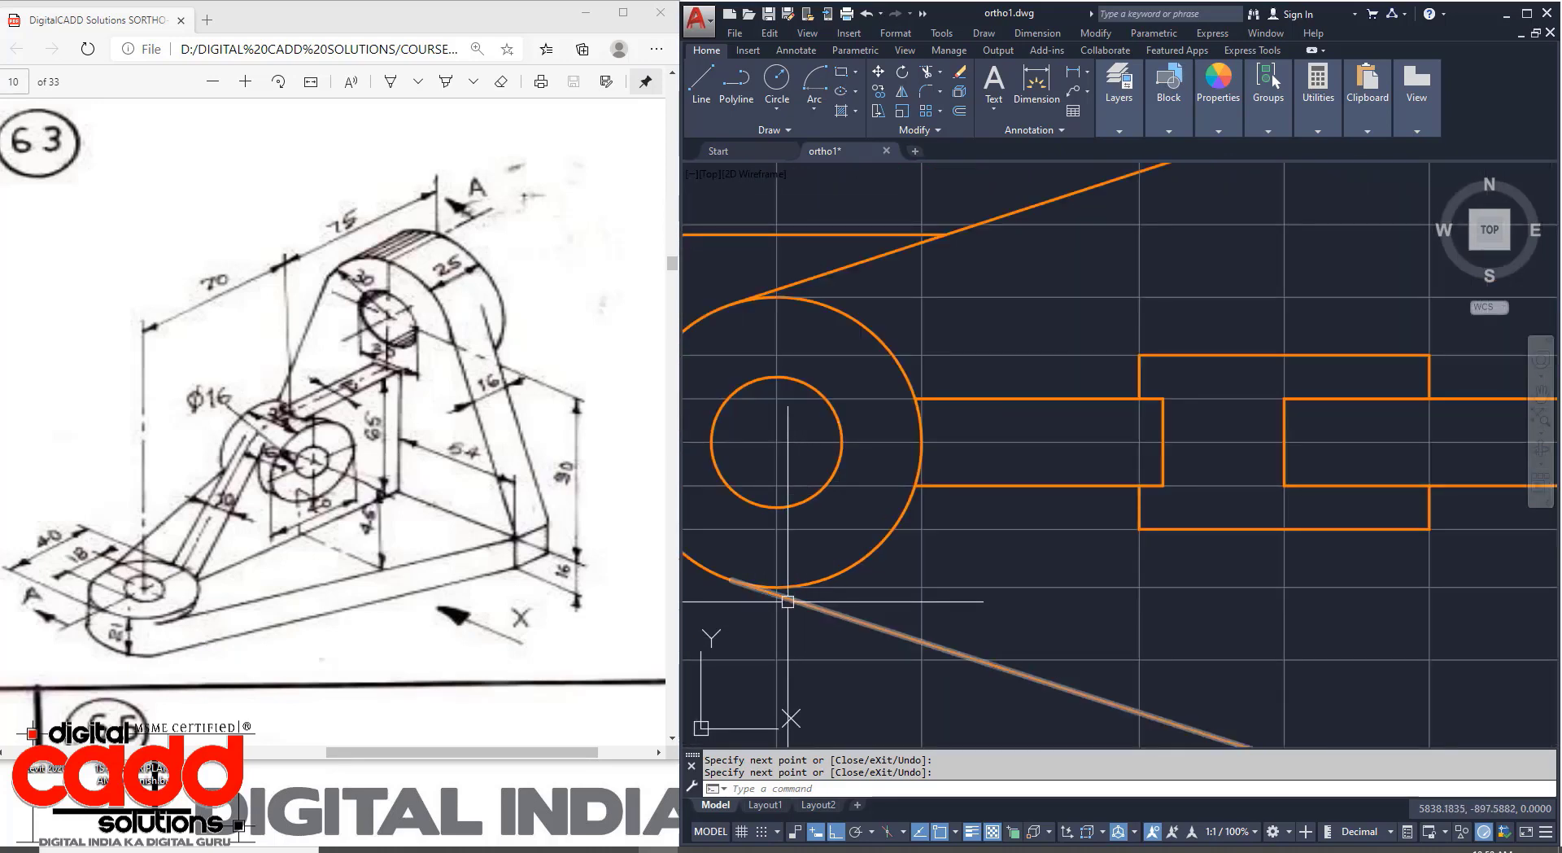
scroll(1335, 495, "down", 5)
mouse_move(1335, 496)
middle_mouse_down()
mouse_move(970, 696)
mouse_move(998, 684)
middle_mouse_up()
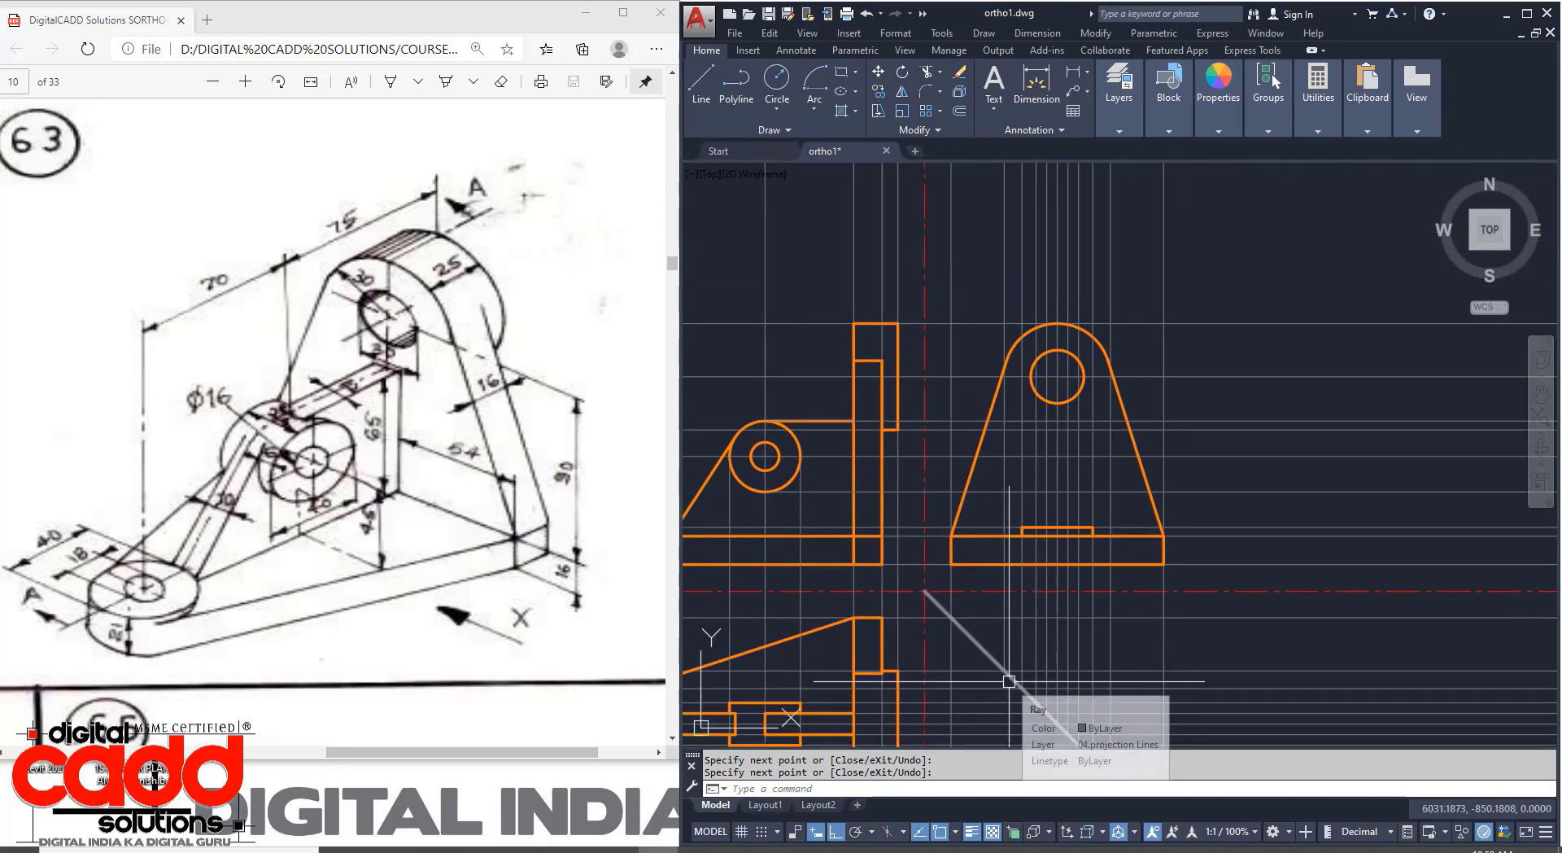
middle_click_drag(784, 478, 854, 478)
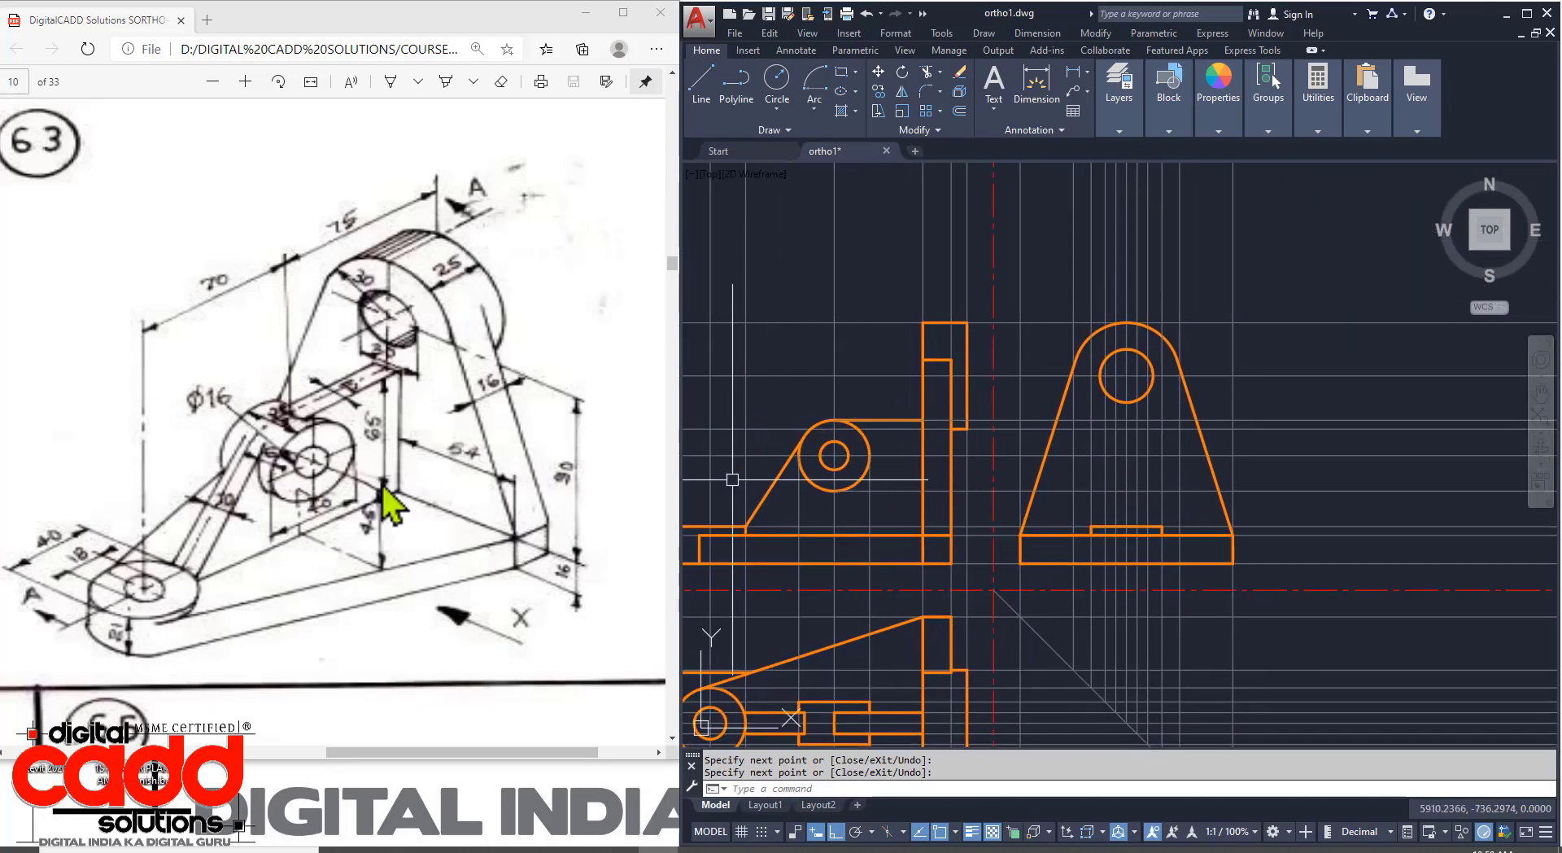
scroll(855, 487, "up", 4)
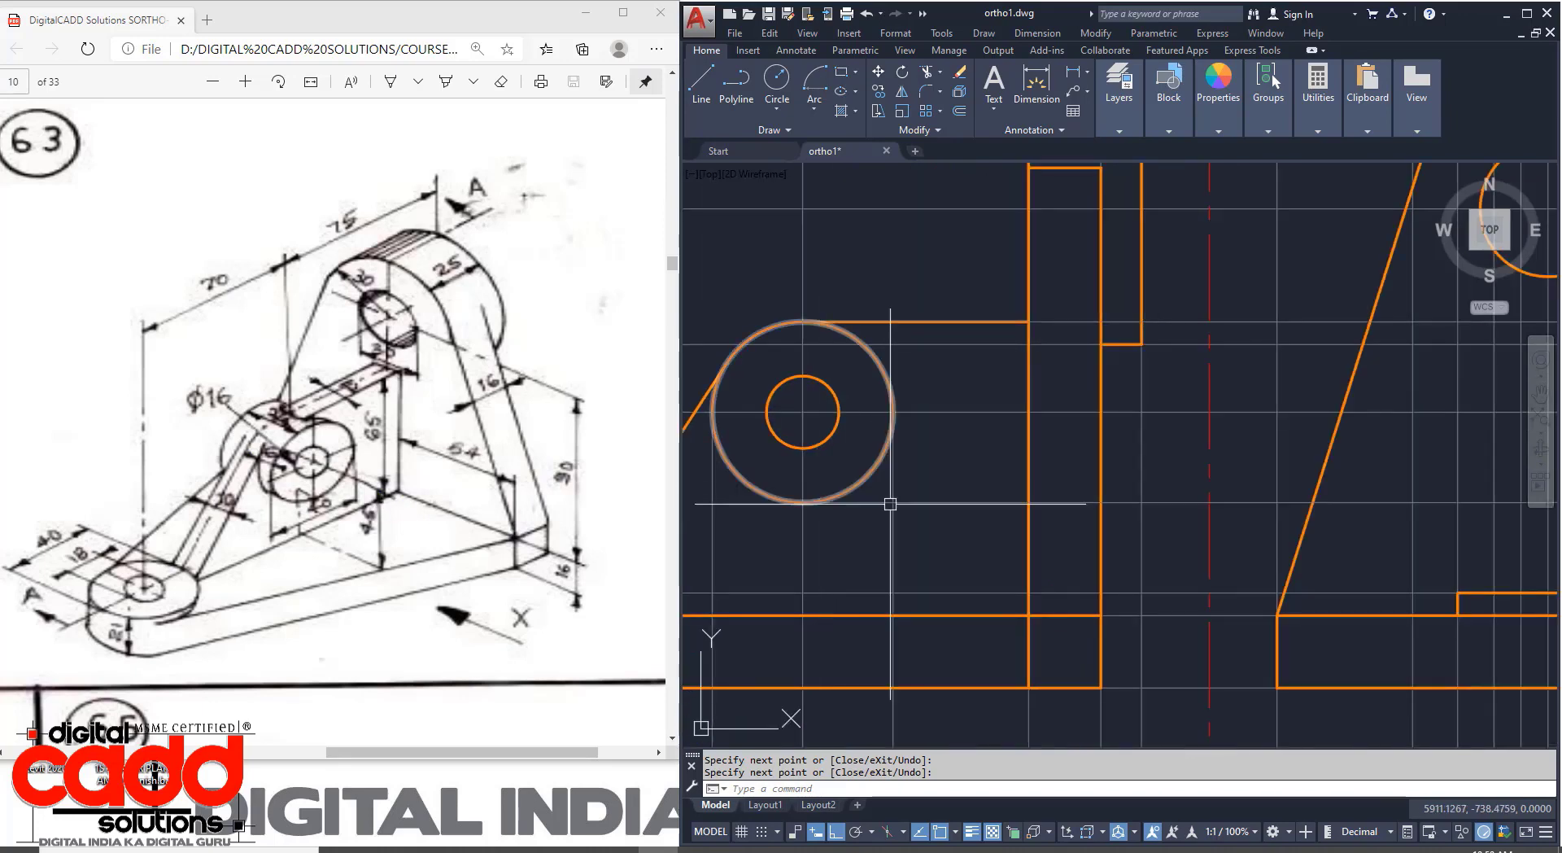
scroll(1234, 336, "down", 2)
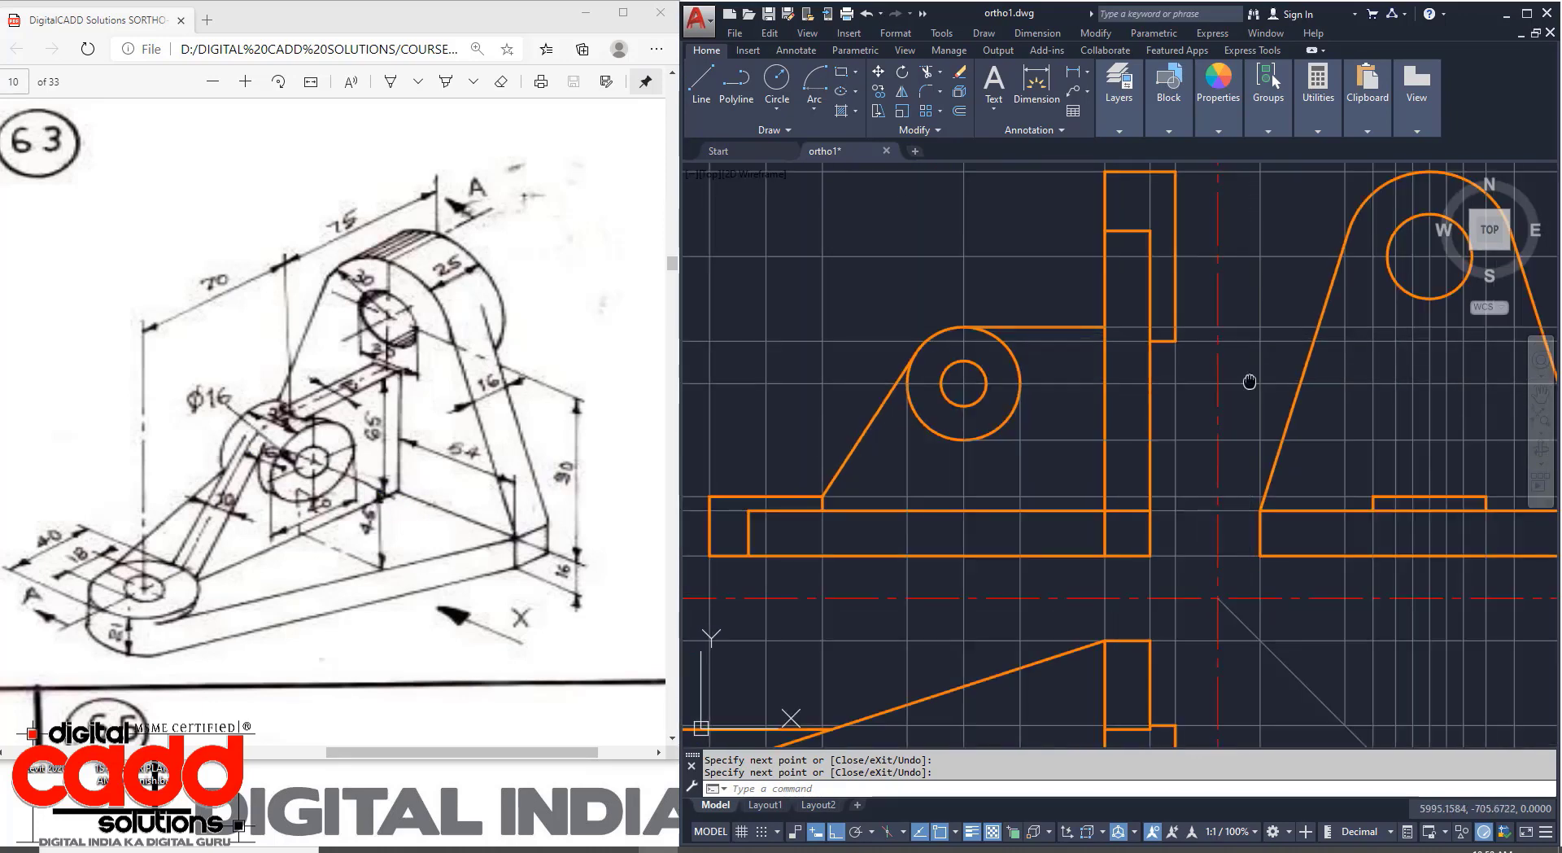
mouse_move(1248, 384)
middle_mouse_down()
mouse_move(1032, 456)
mouse_move(1134, 442)
middle_mouse_up()
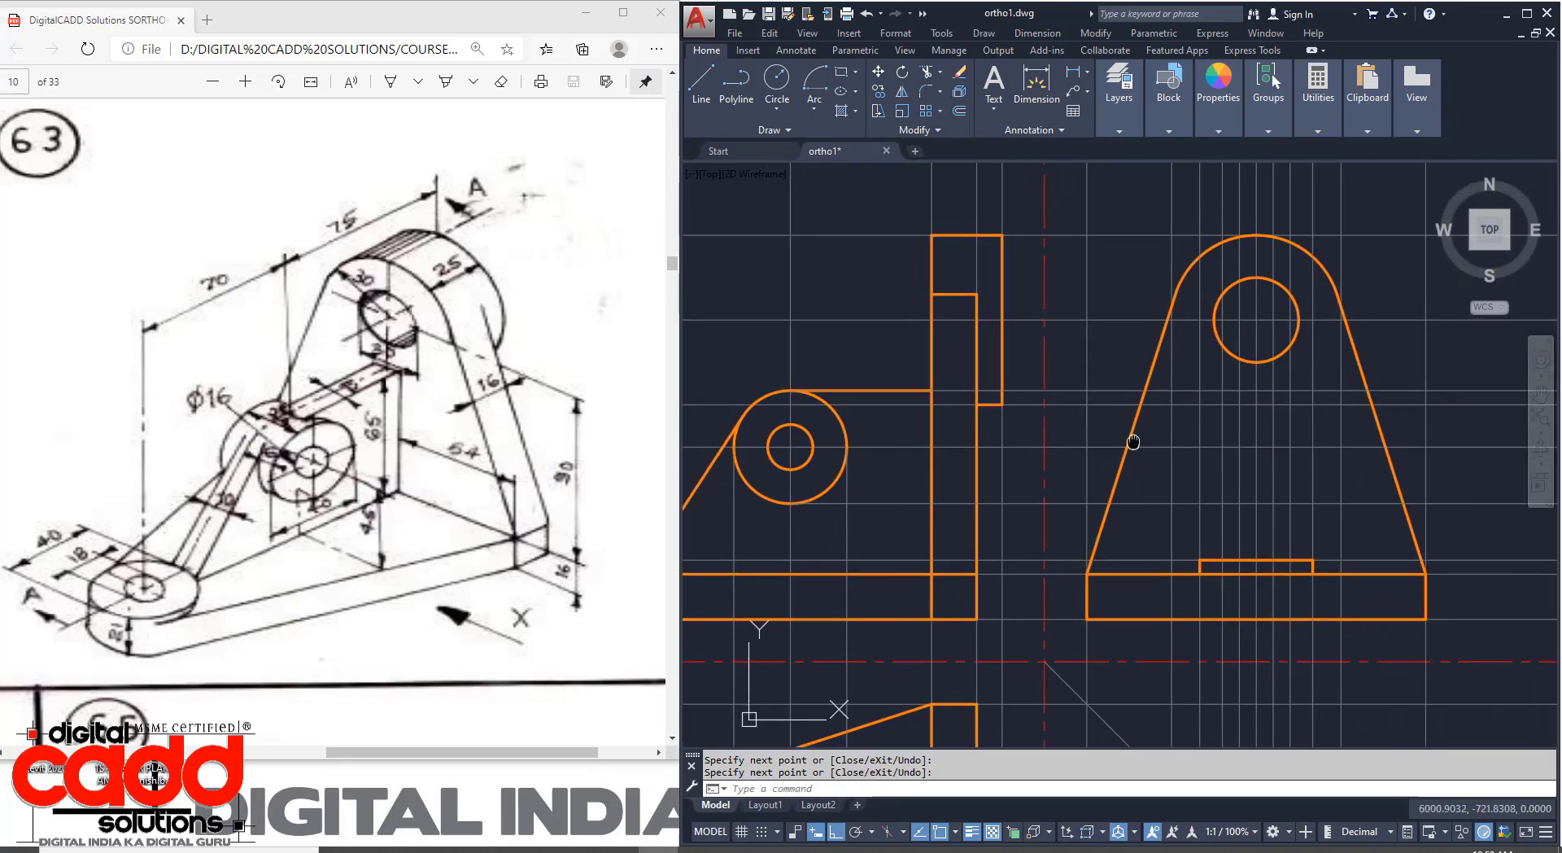
Draw a rectangle about 32 mm wide and 40 mm high for the middle boss between its projection lines in the side view.
left_click(842, 75)
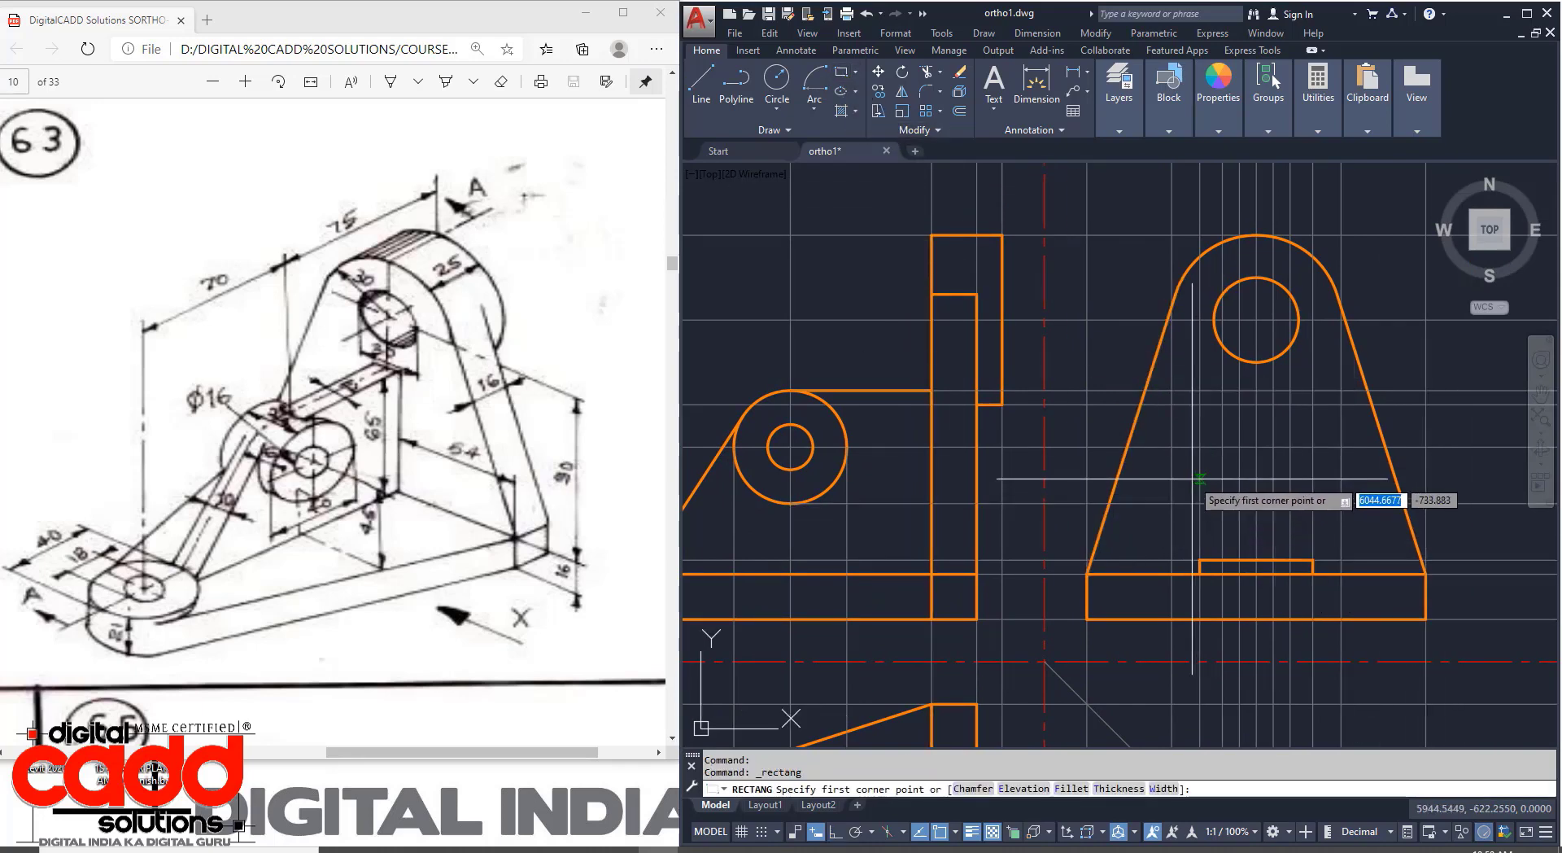
scroll(1212, 598, "down", 1)
scroll(1222, 456, "up", 1)
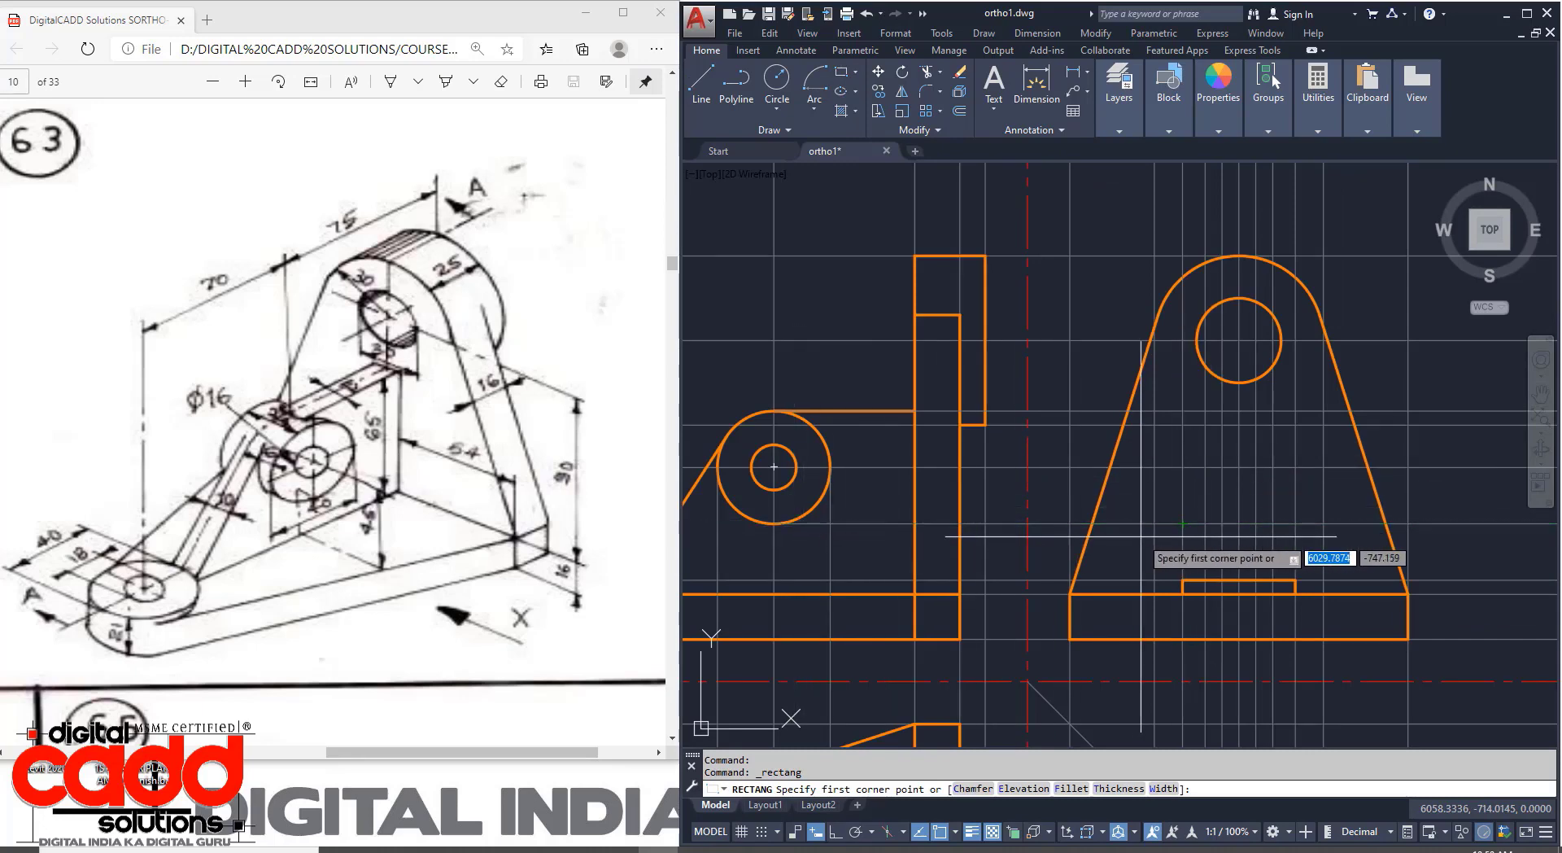
left_click(1182, 524)
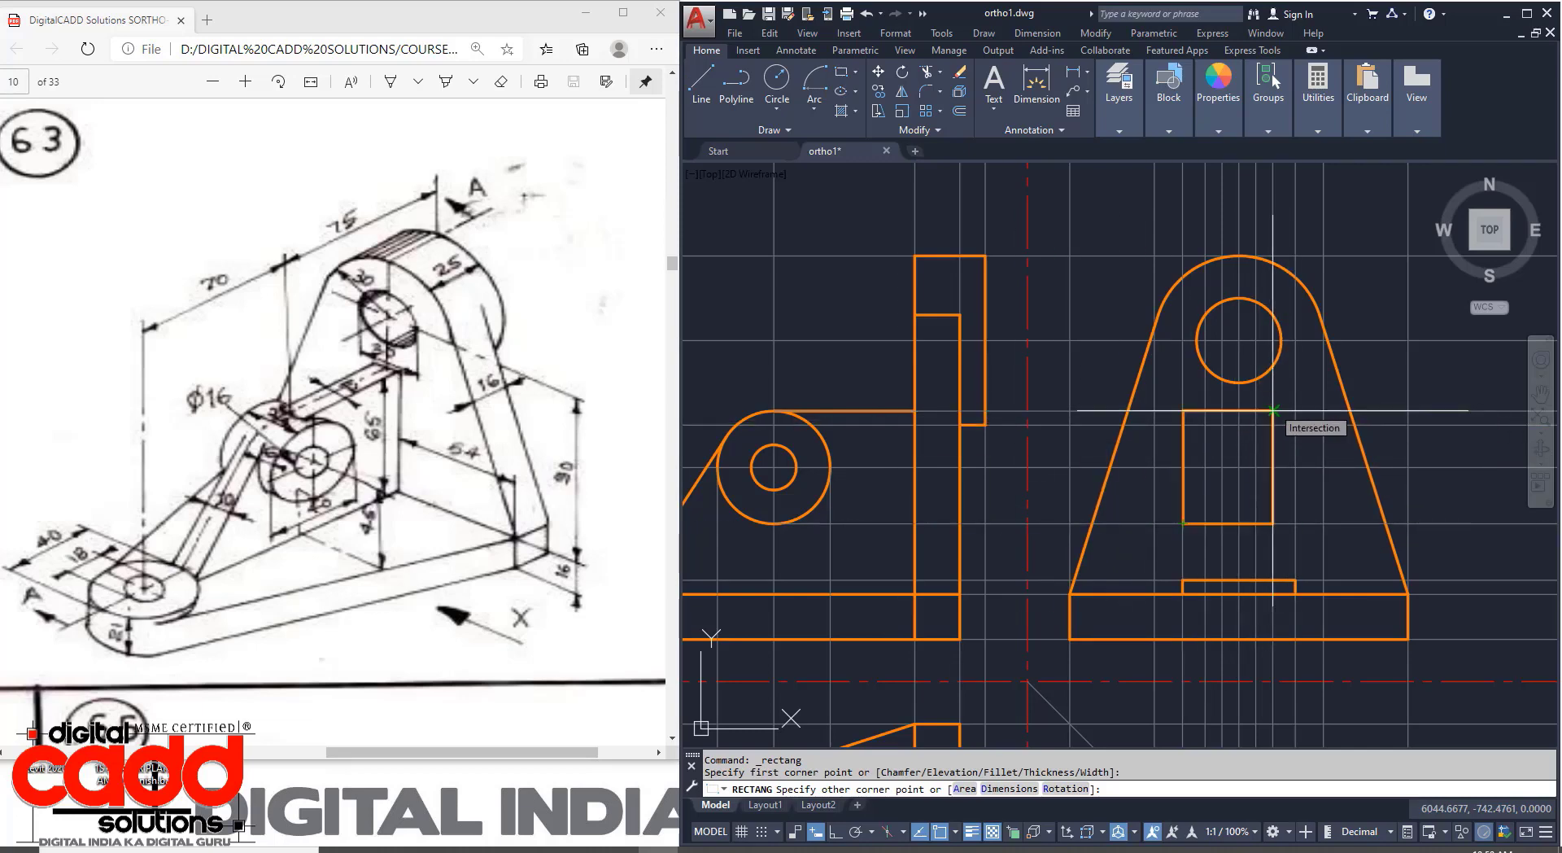
left_click(1273, 408)
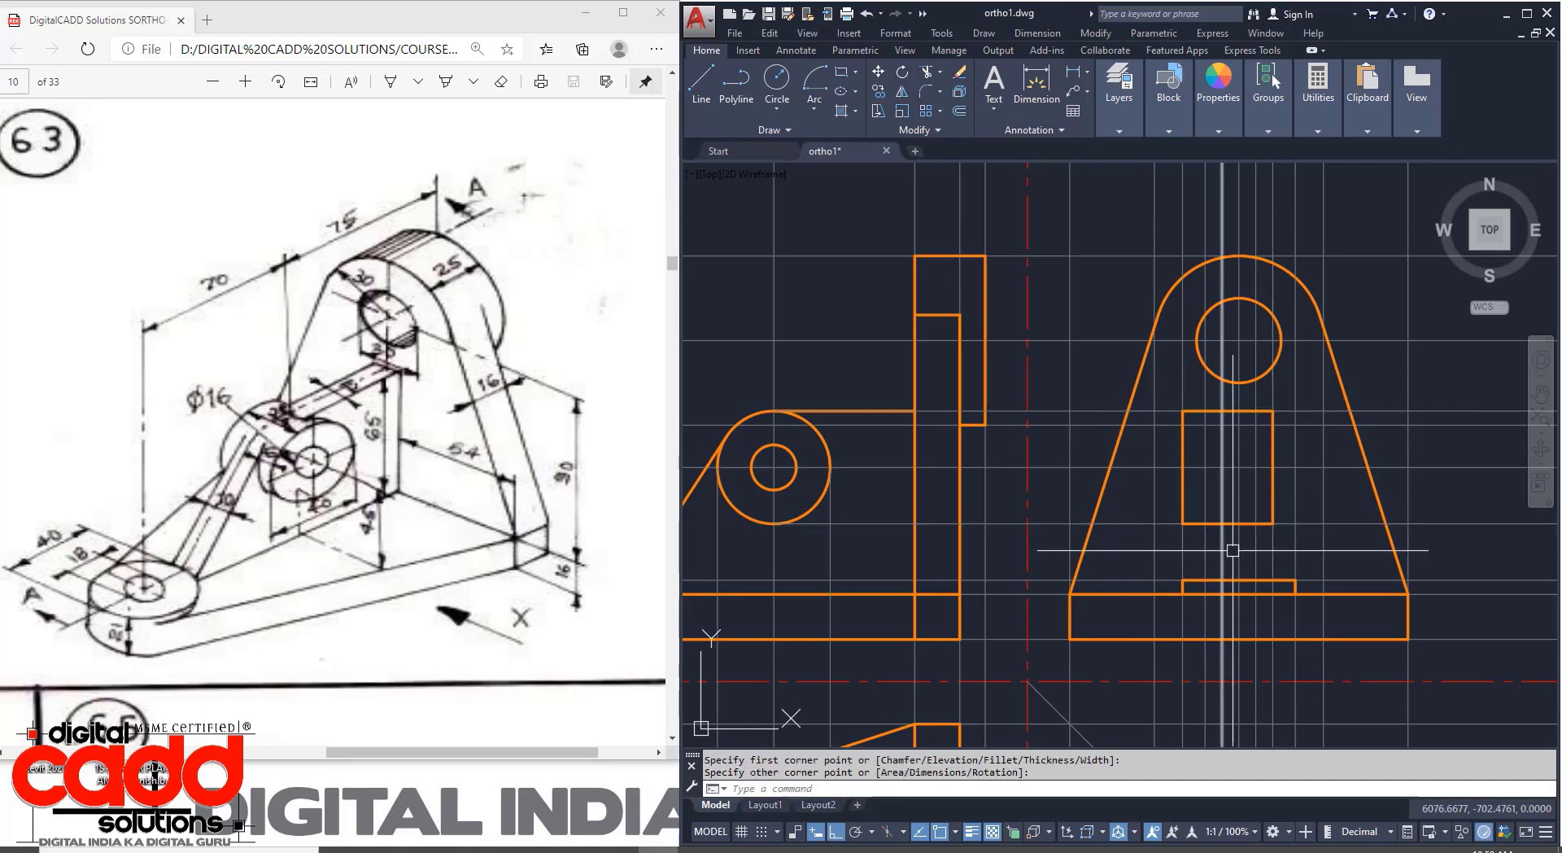
Measure the width of the middle boss's rectangle in the side view.
type("DI")
key("Return")
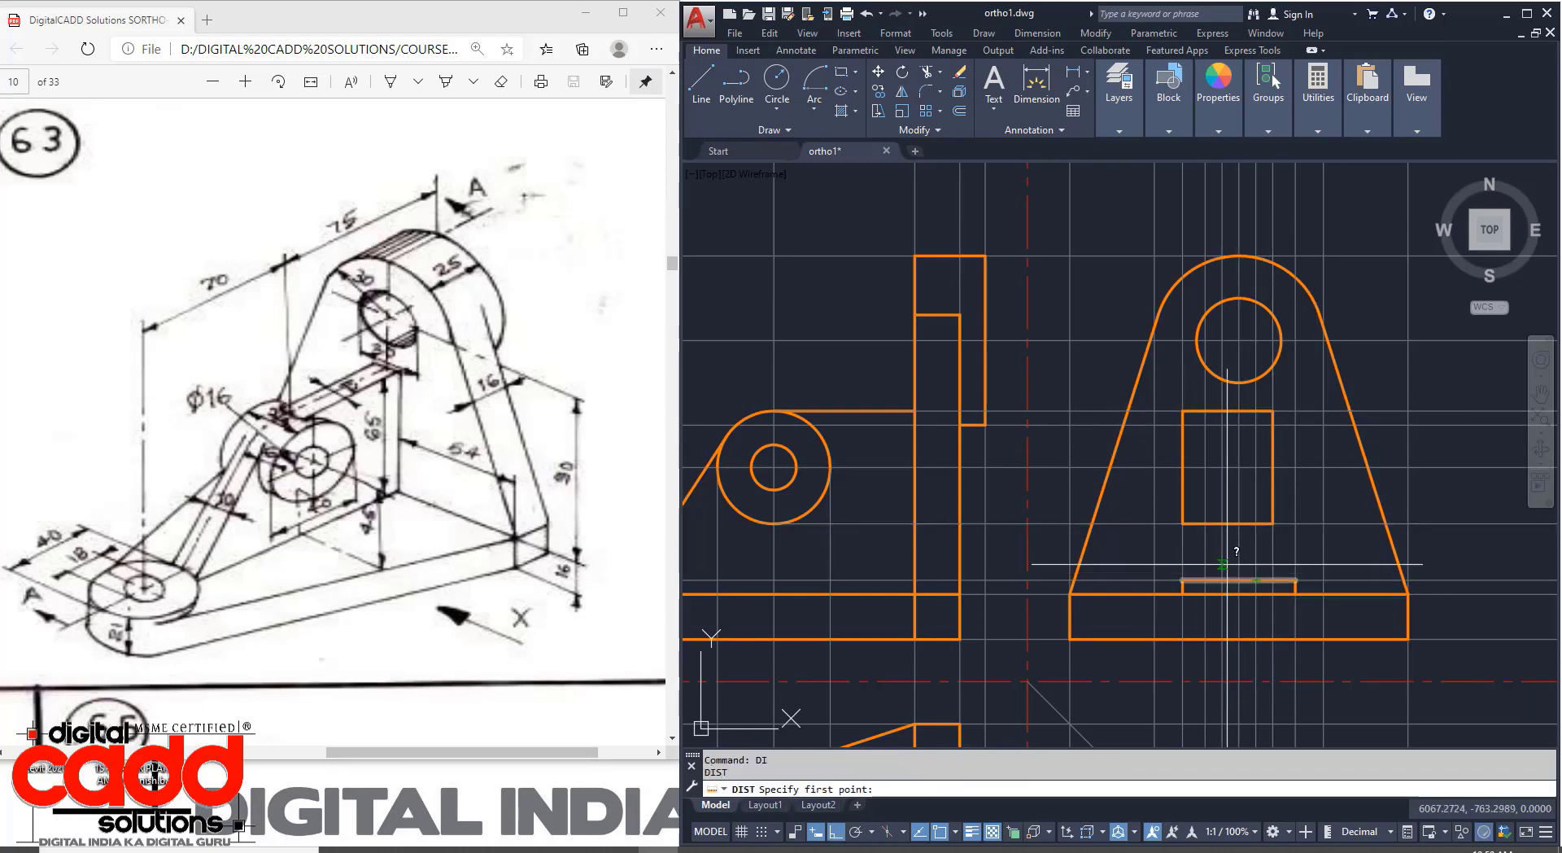
left_click(1184, 523)
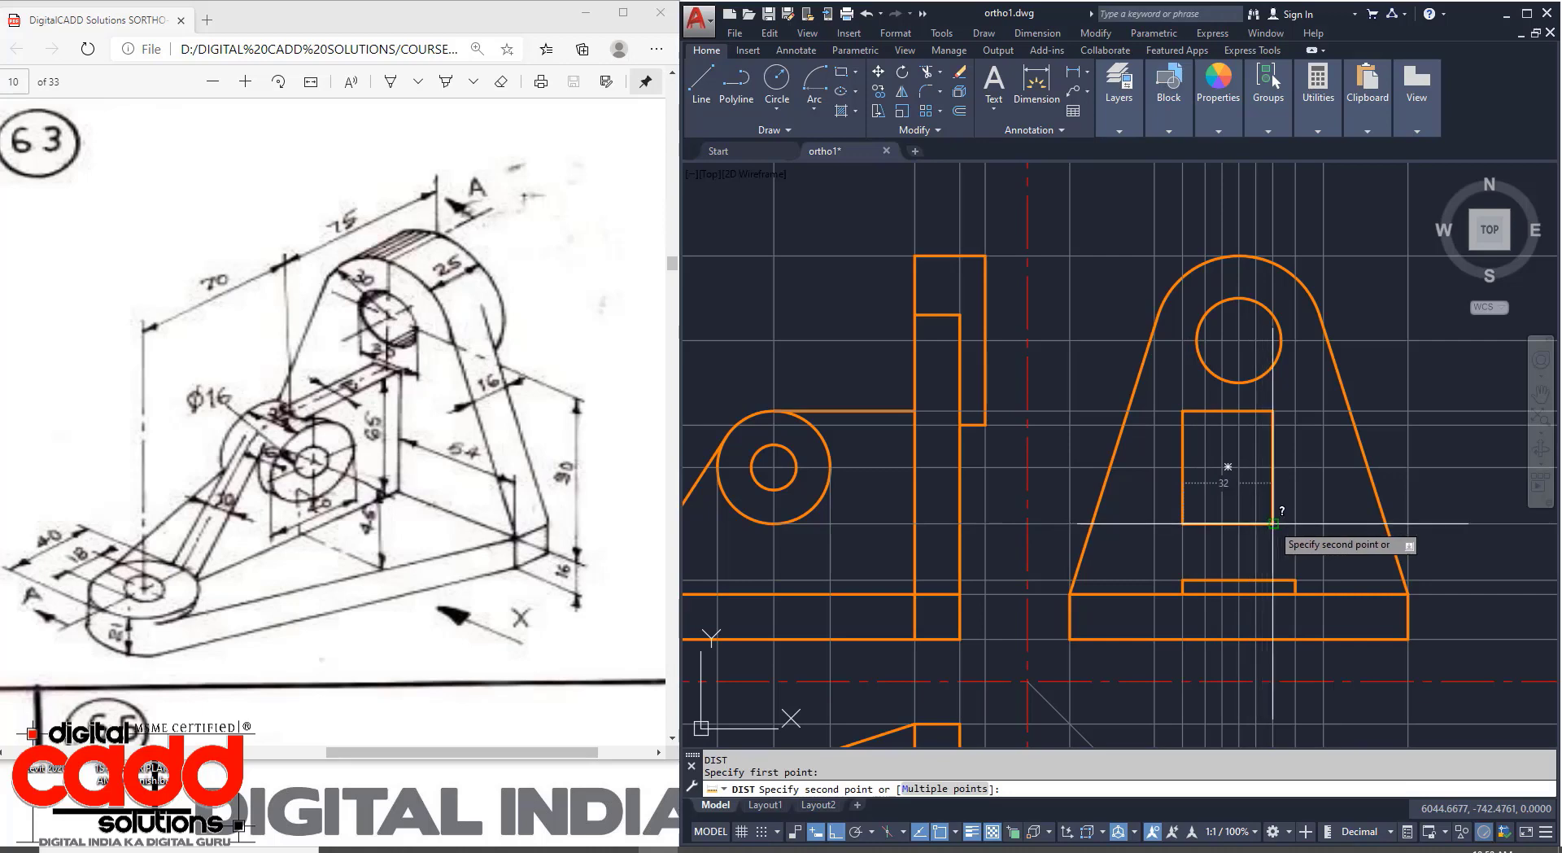
key("Escape")
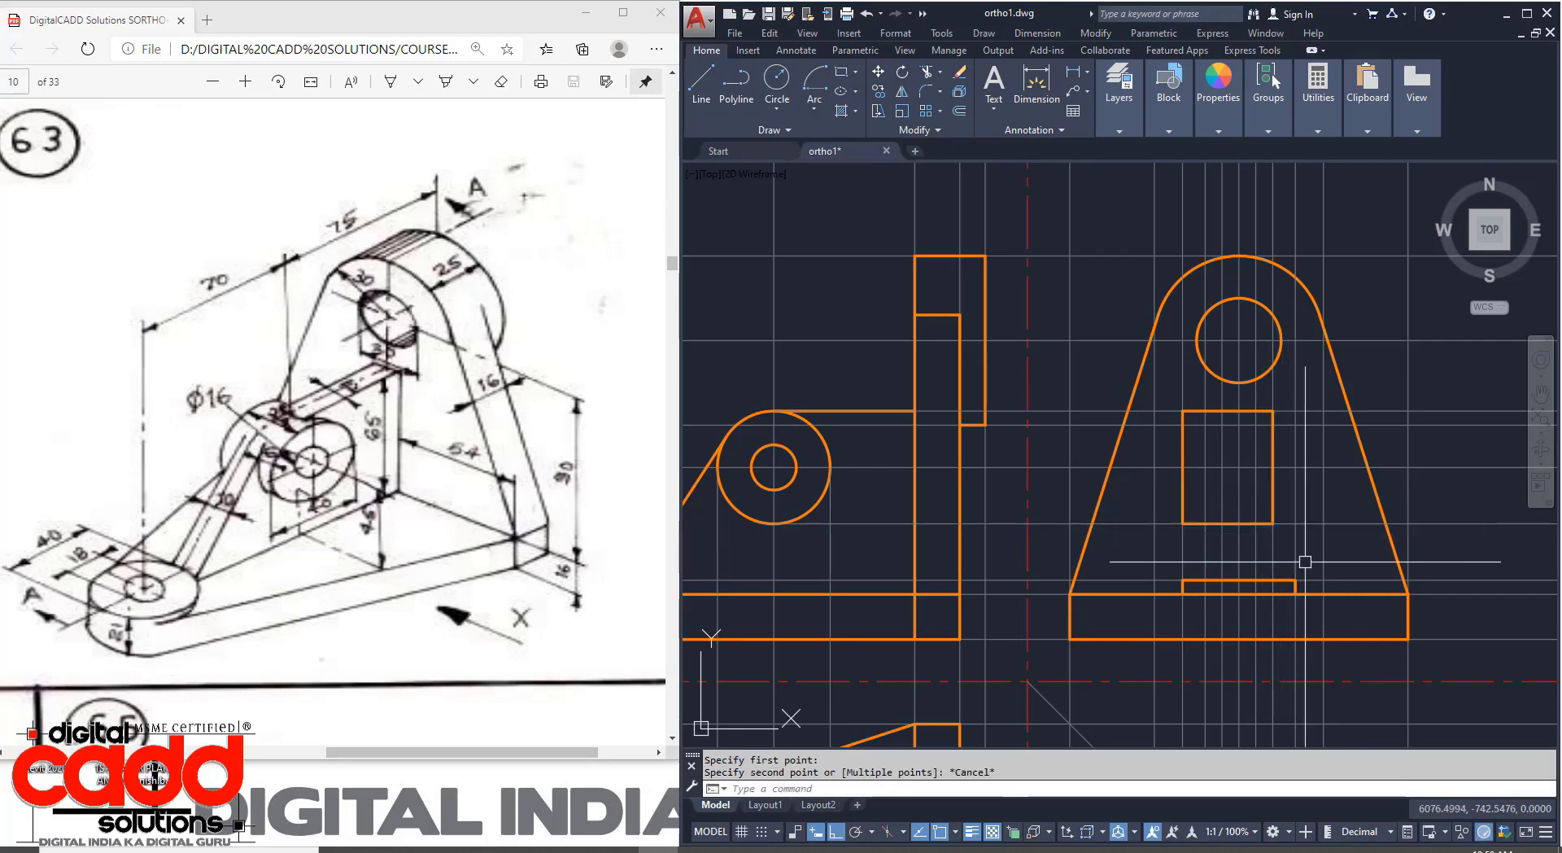
Stretch the right edge of the middle boss's rectangle 6 mm inward to the neighbouring projection line.
left_click(1279, 496)
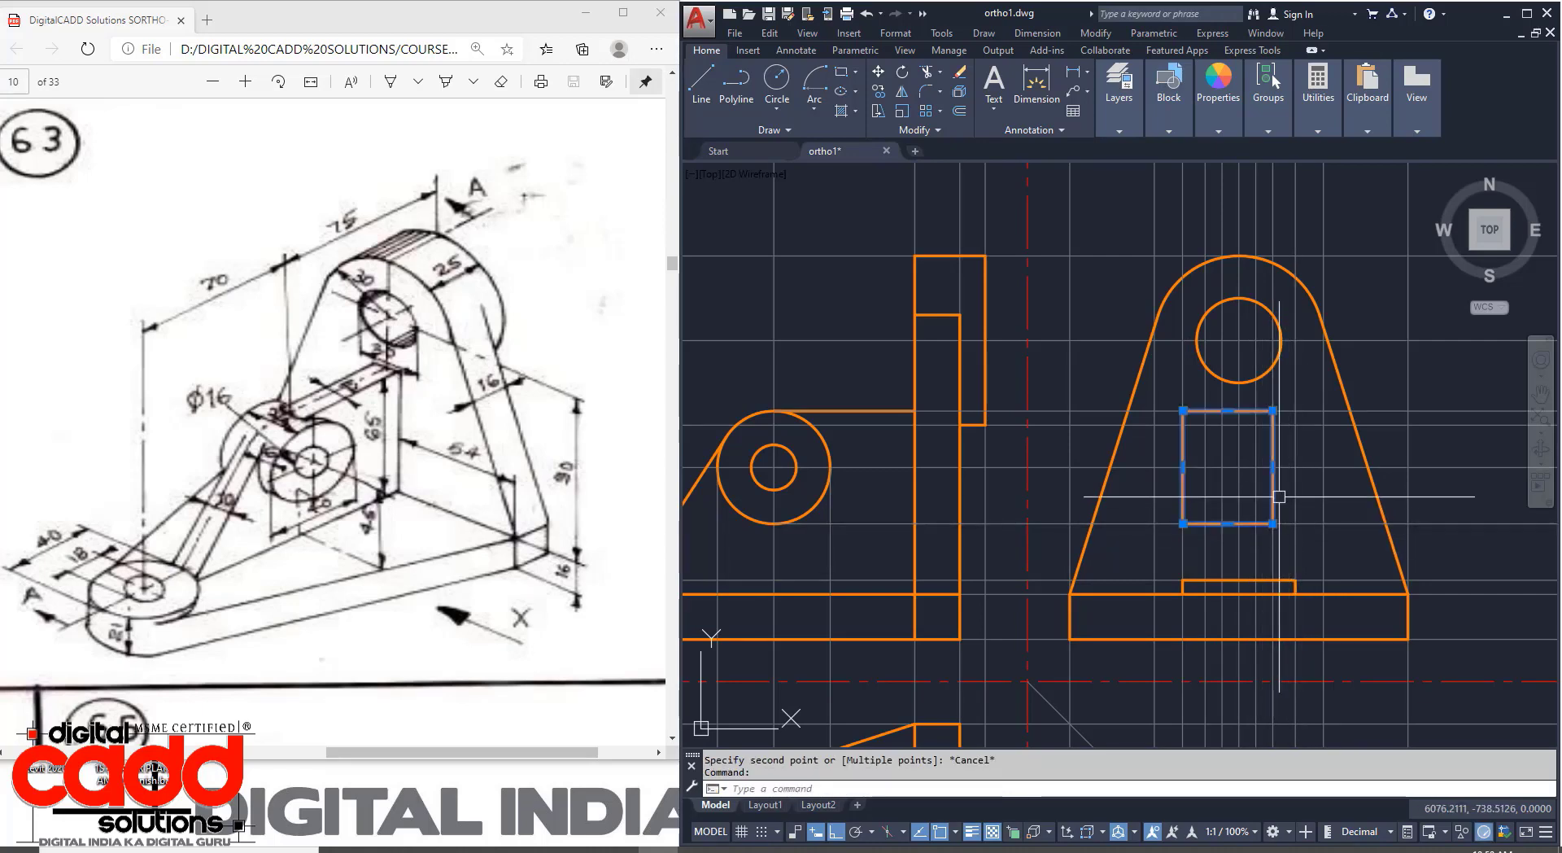
left_click(1273, 466)
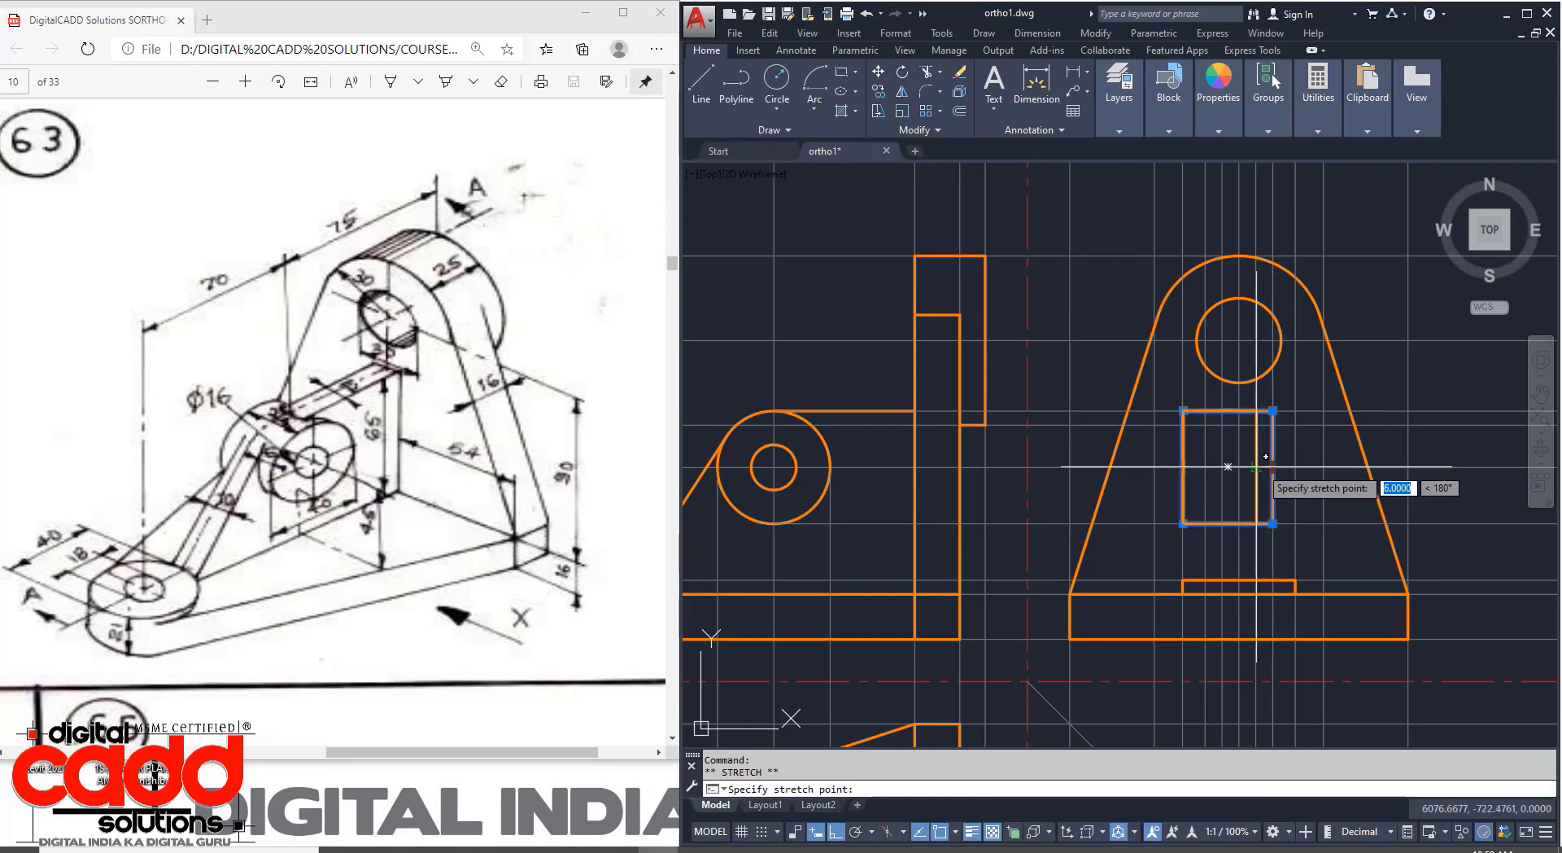
key("Escape")
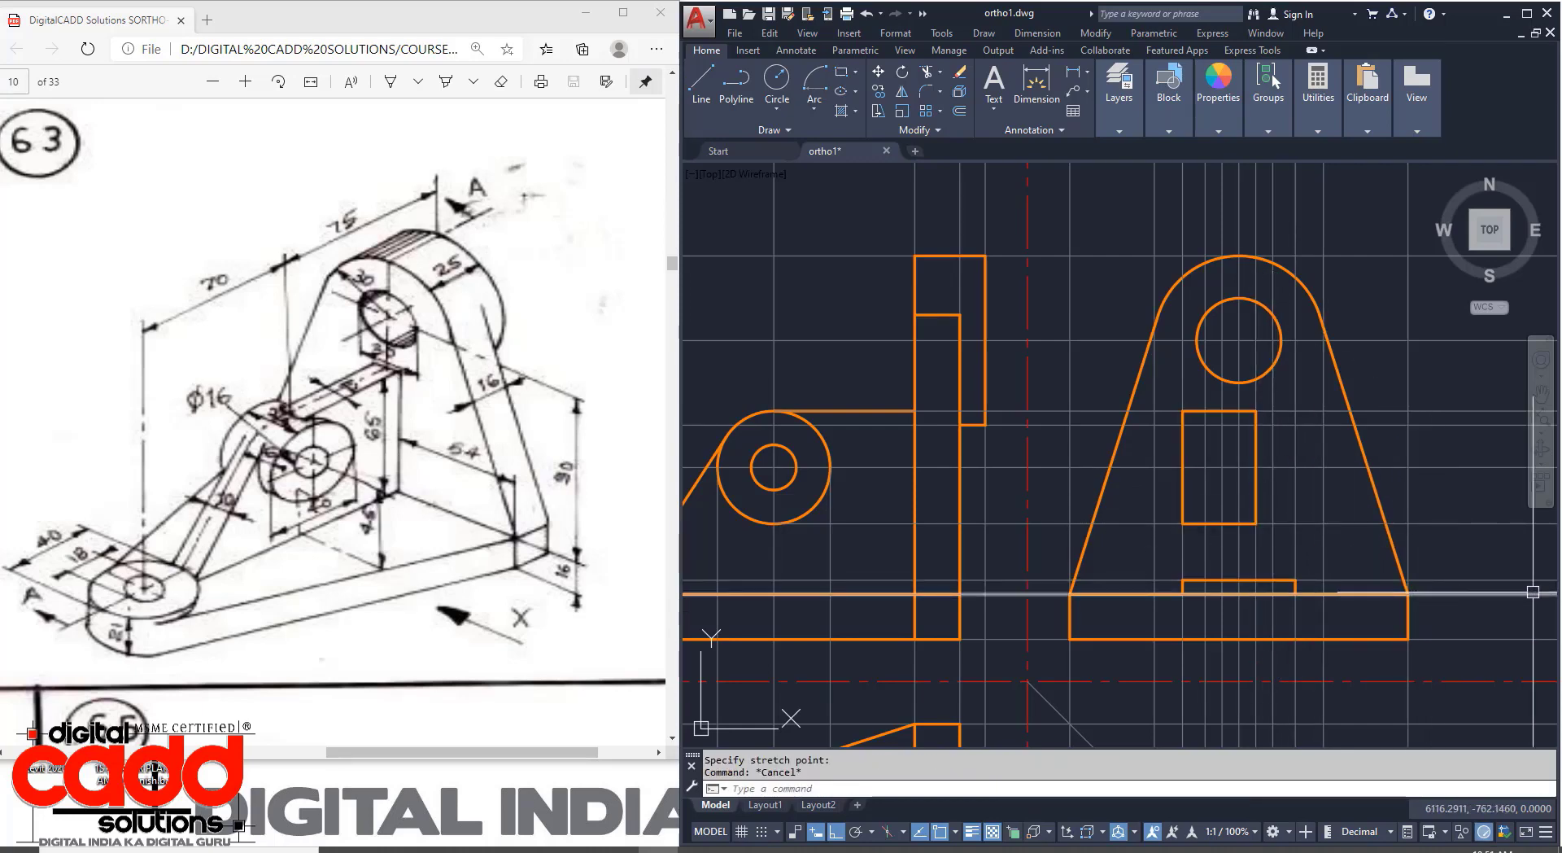
Trace the boss's rays from the top view and stretch both vertical edges of its side-view rectangle onto the matching projection lines.
scroll(1334, 569, "down", 3)
middle_click_drag(1346, 645, 1358, 544)
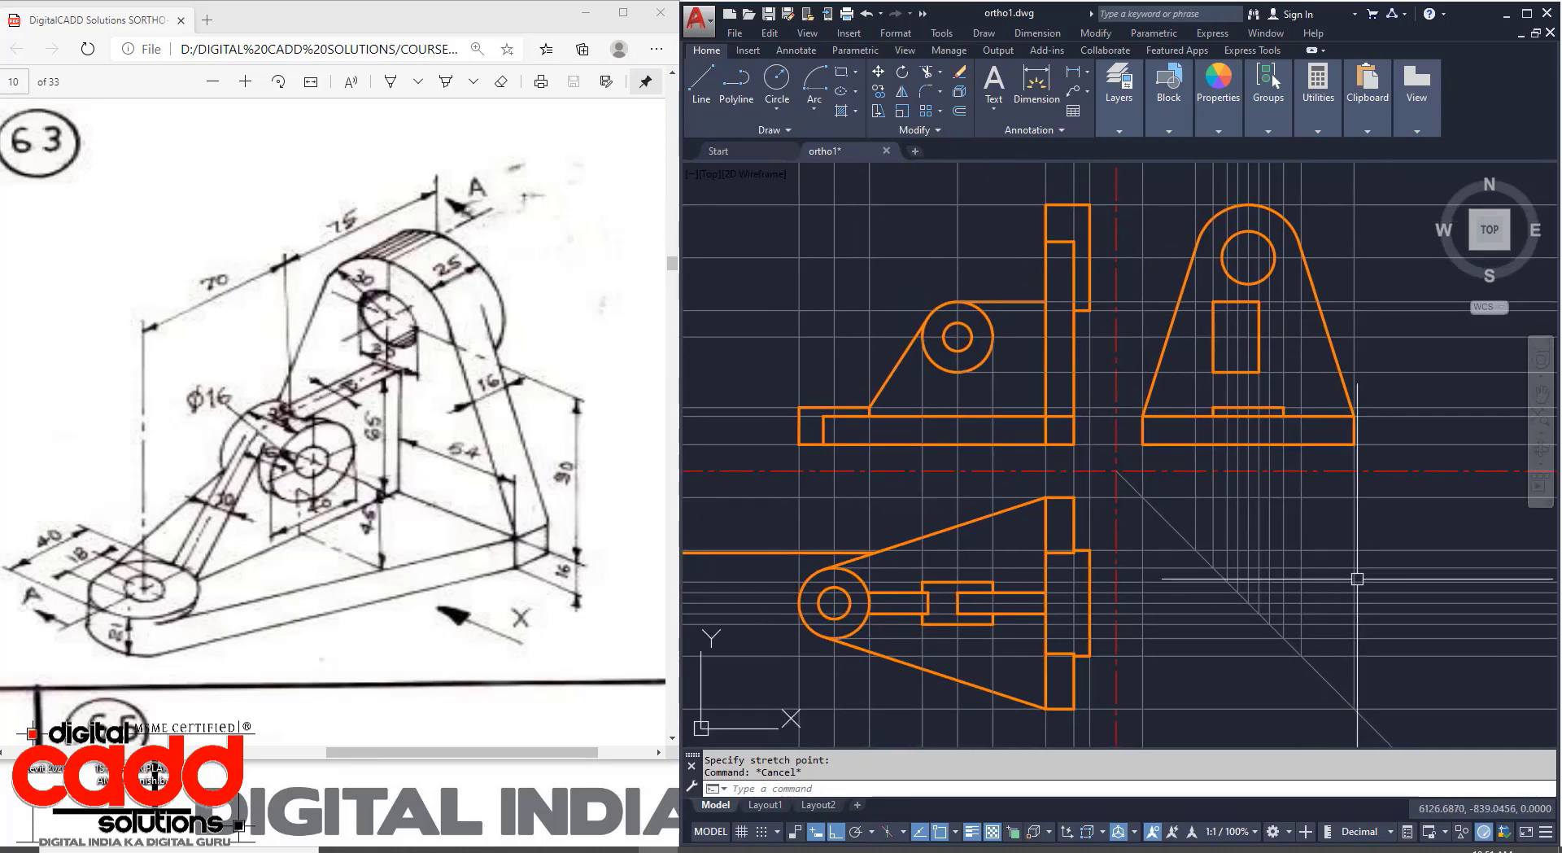
left_click(1194, 581)
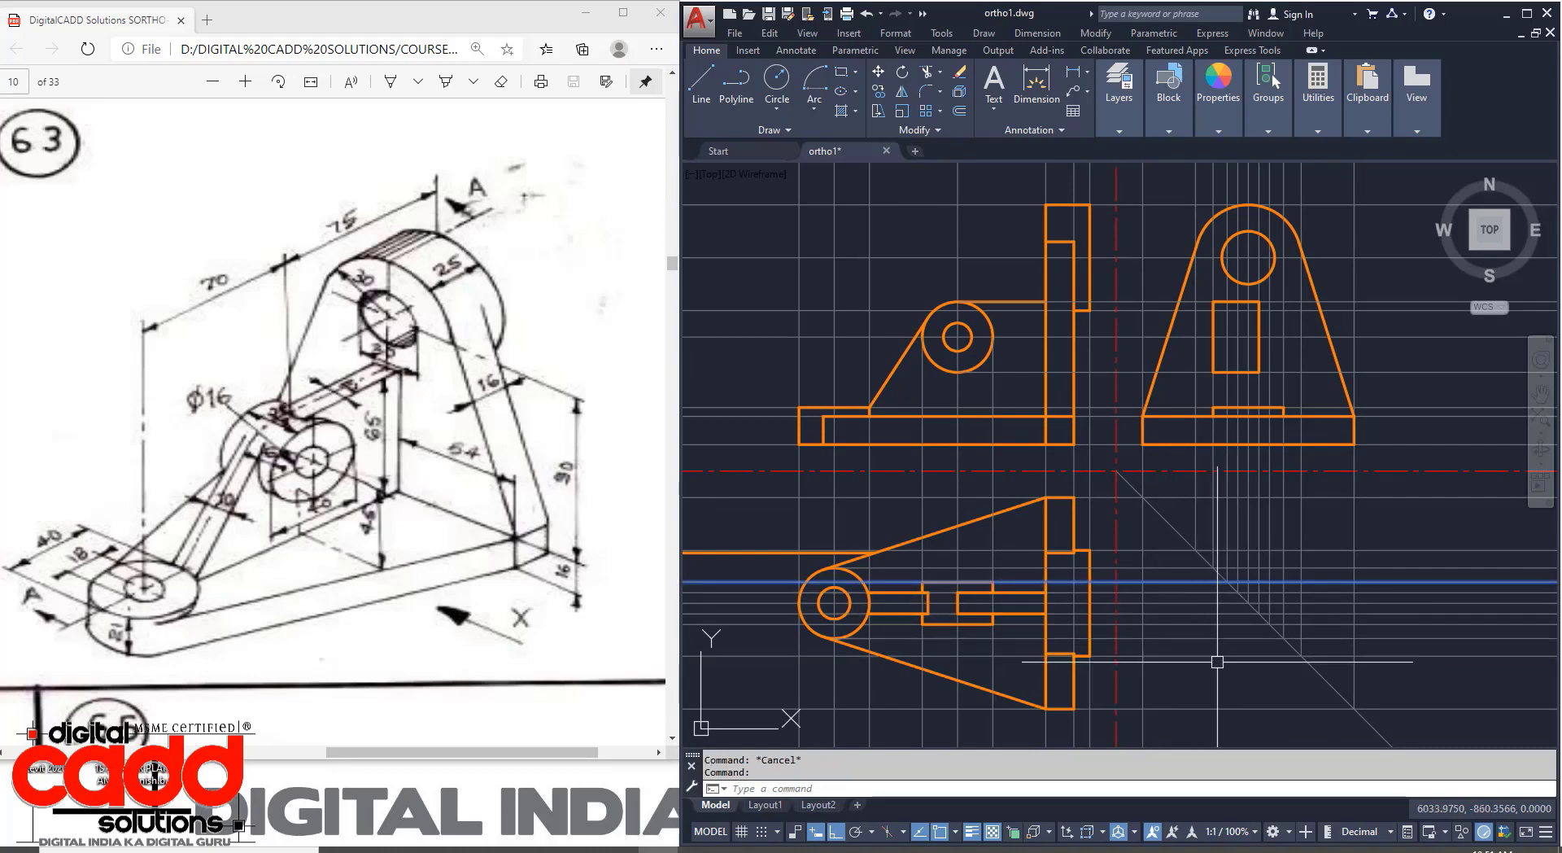
left_click(1230, 530)
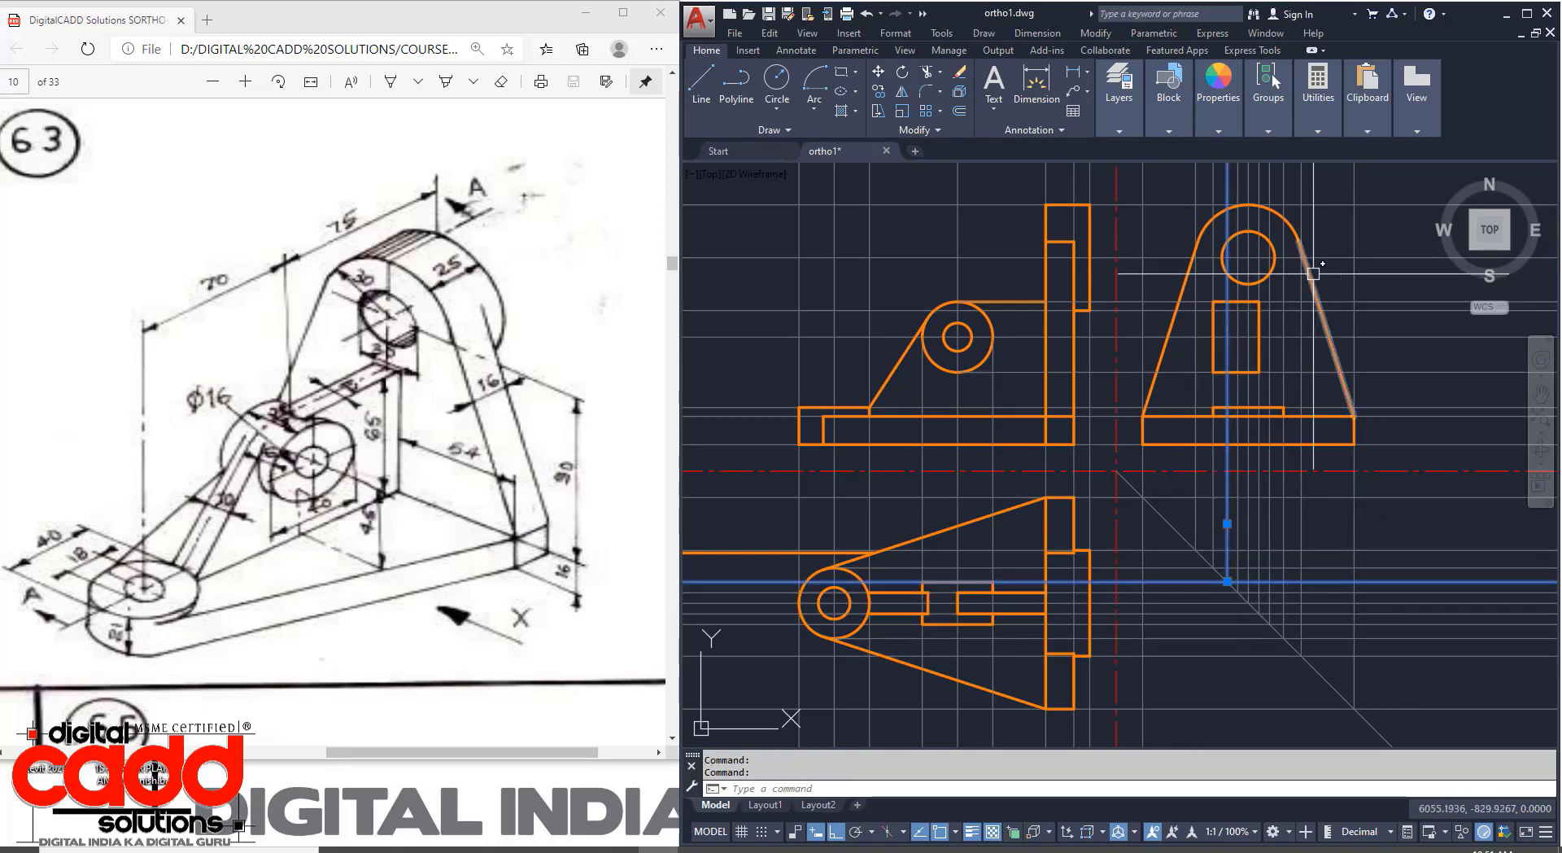
scroll(1294, 309, "up", 4)
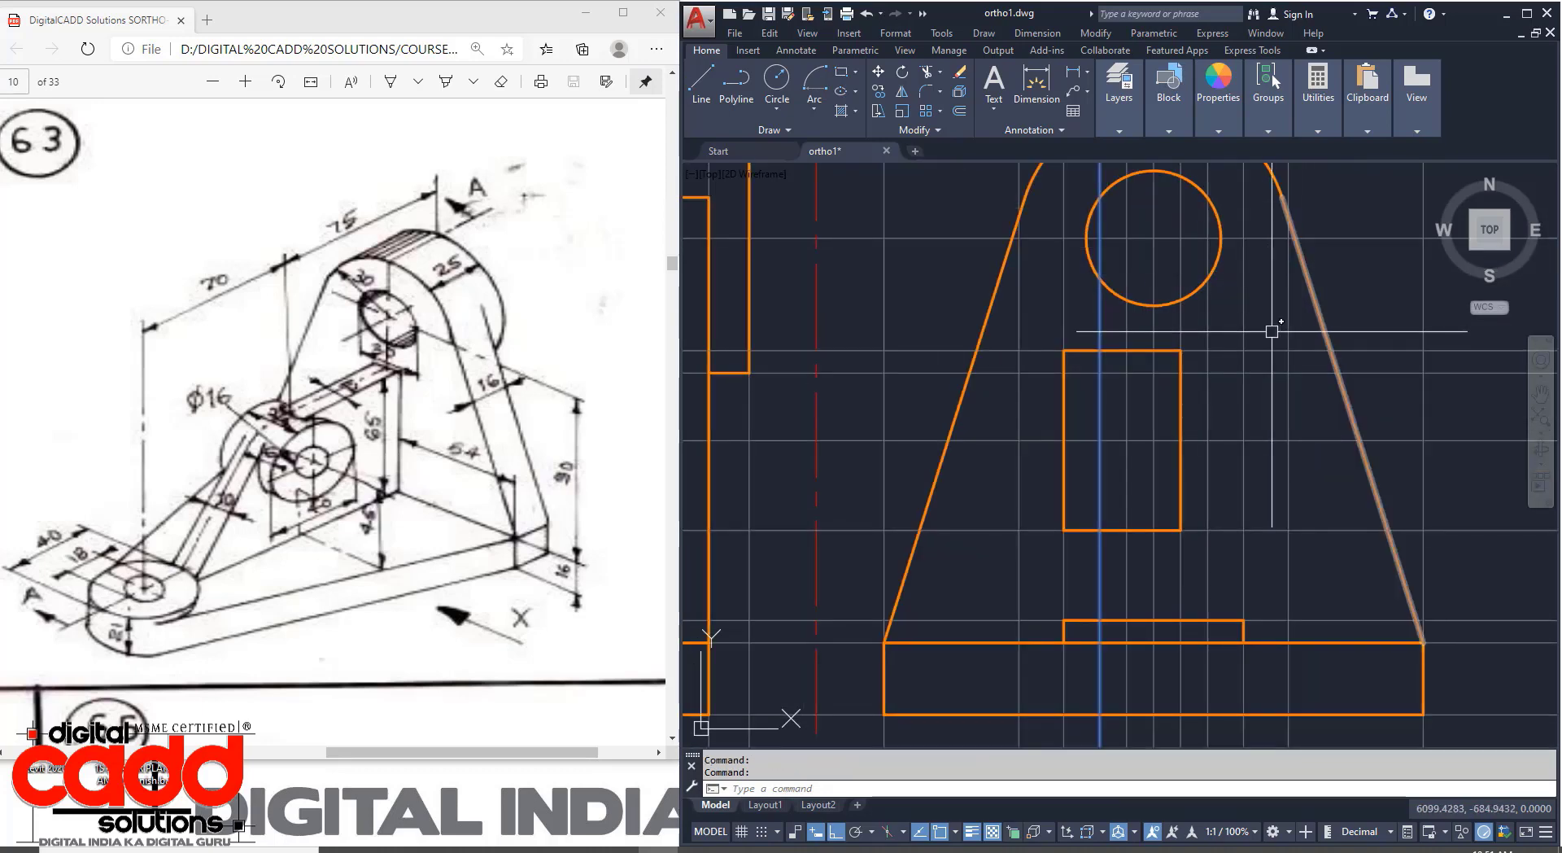
left_click(1066, 403)
left_click(1064, 441)
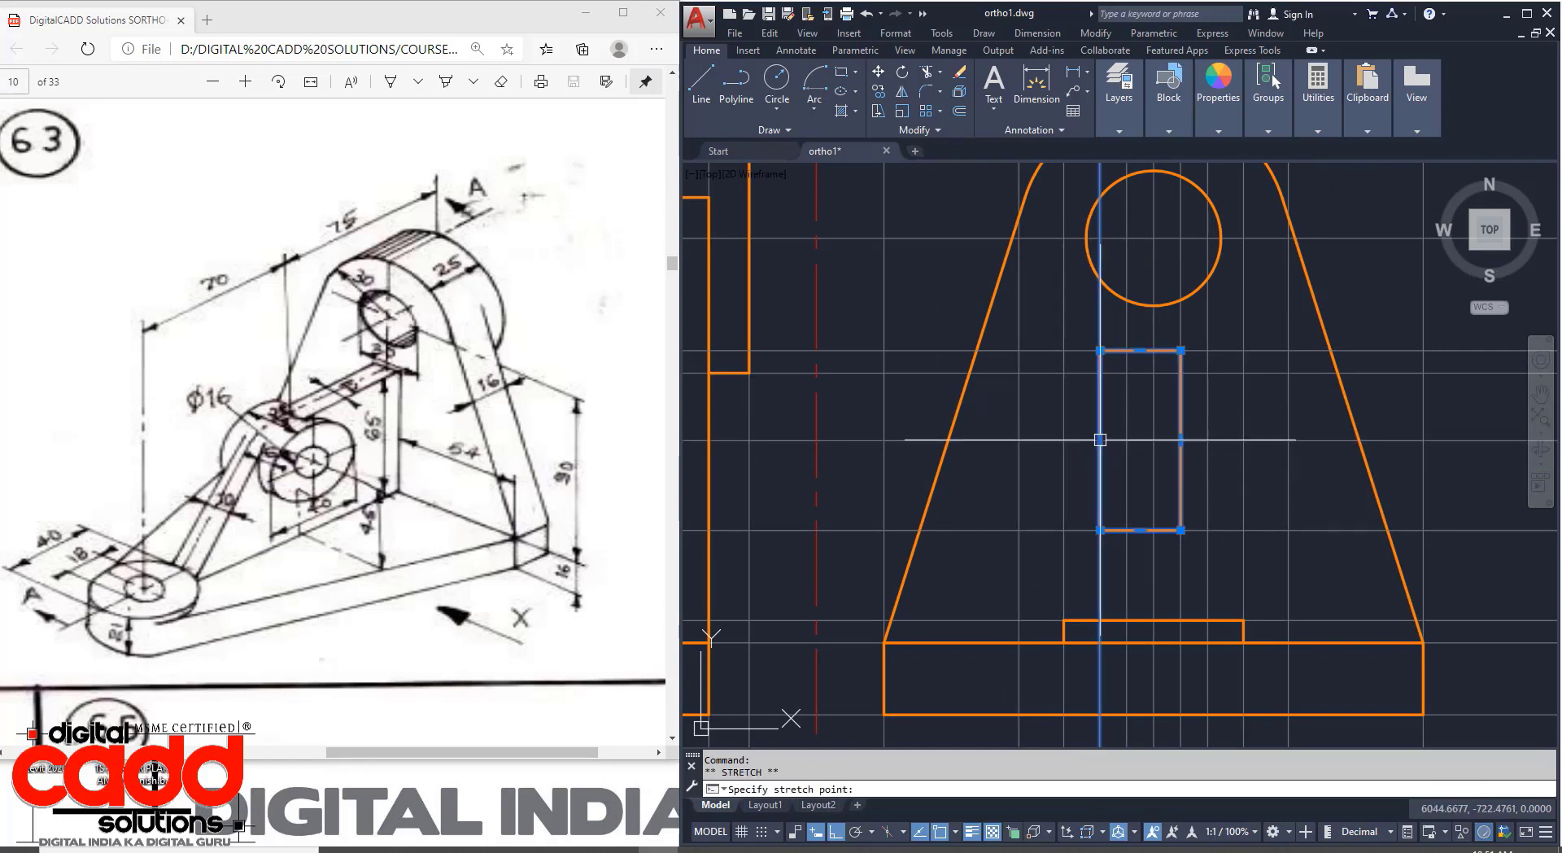
left_click(1182, 440)
left_click(1209, 441)
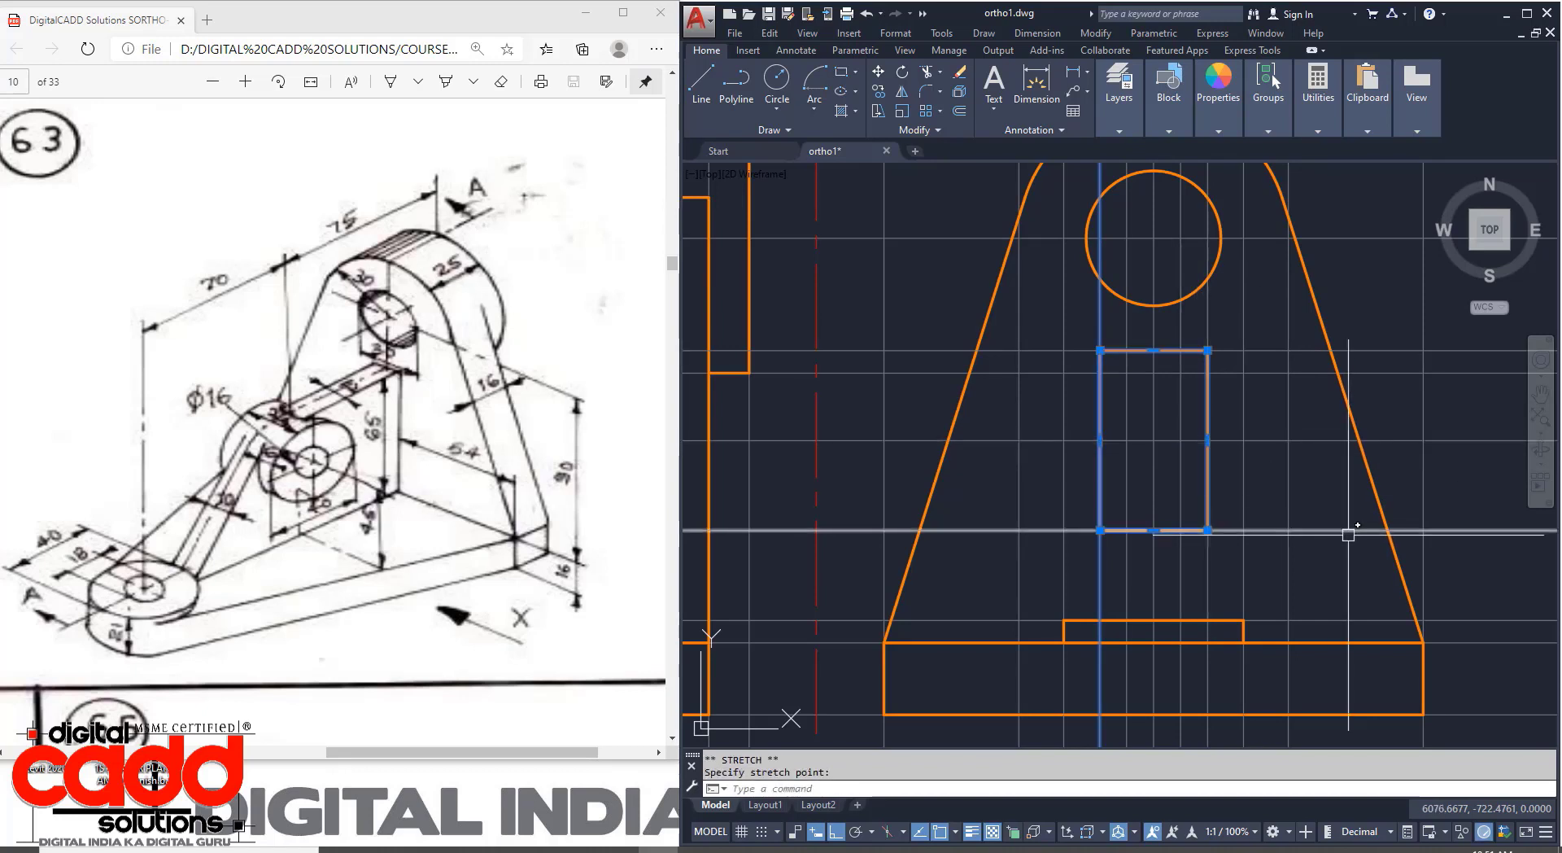
key("Escape")
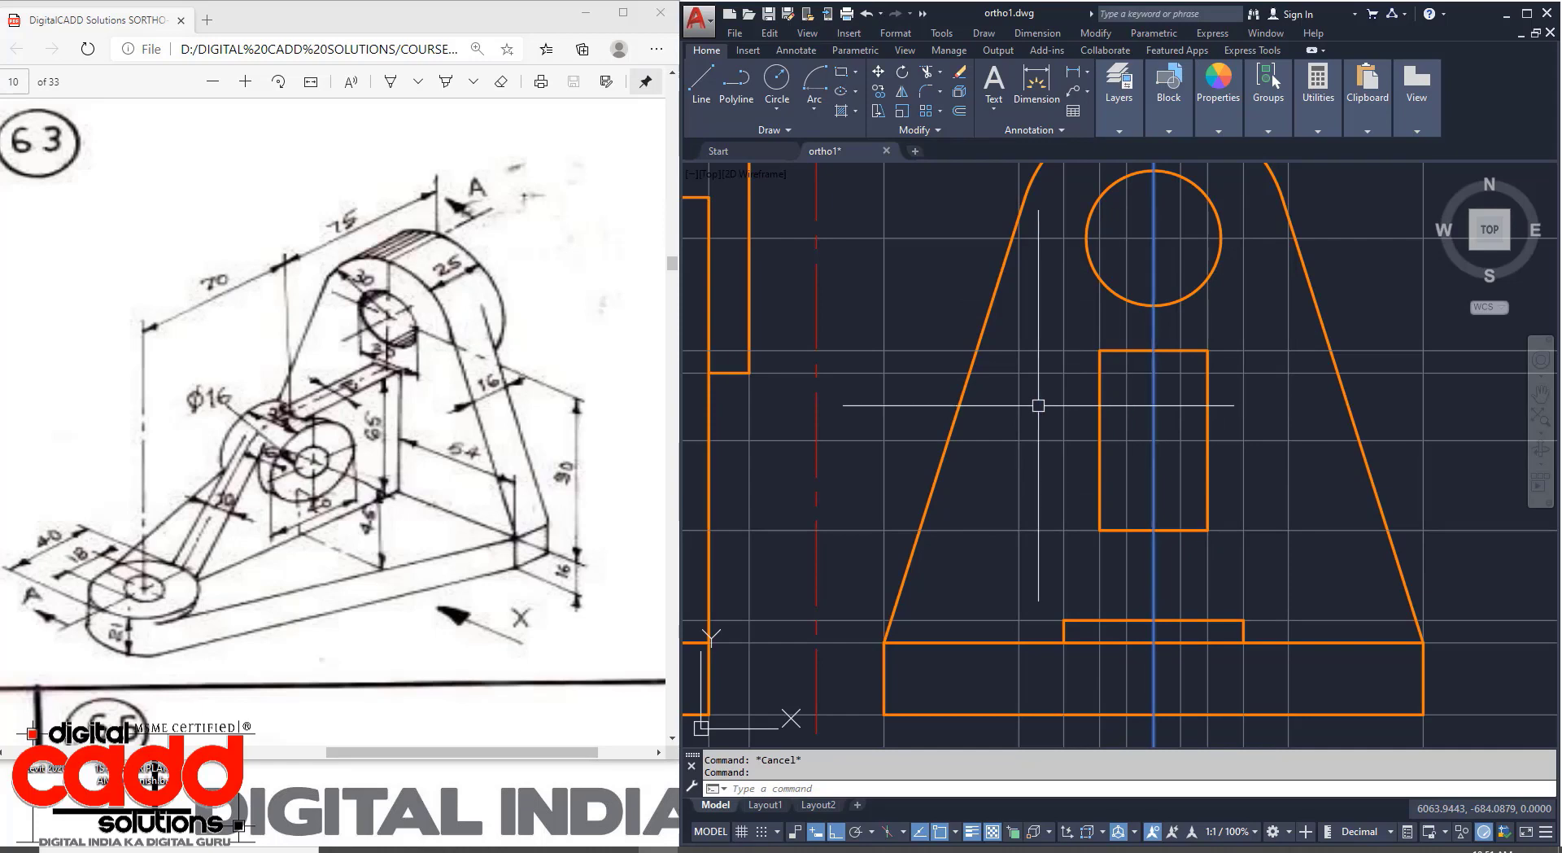
Measure the height of the middle boss's rectangle in the side view.
key("Escape")
type("DIST")
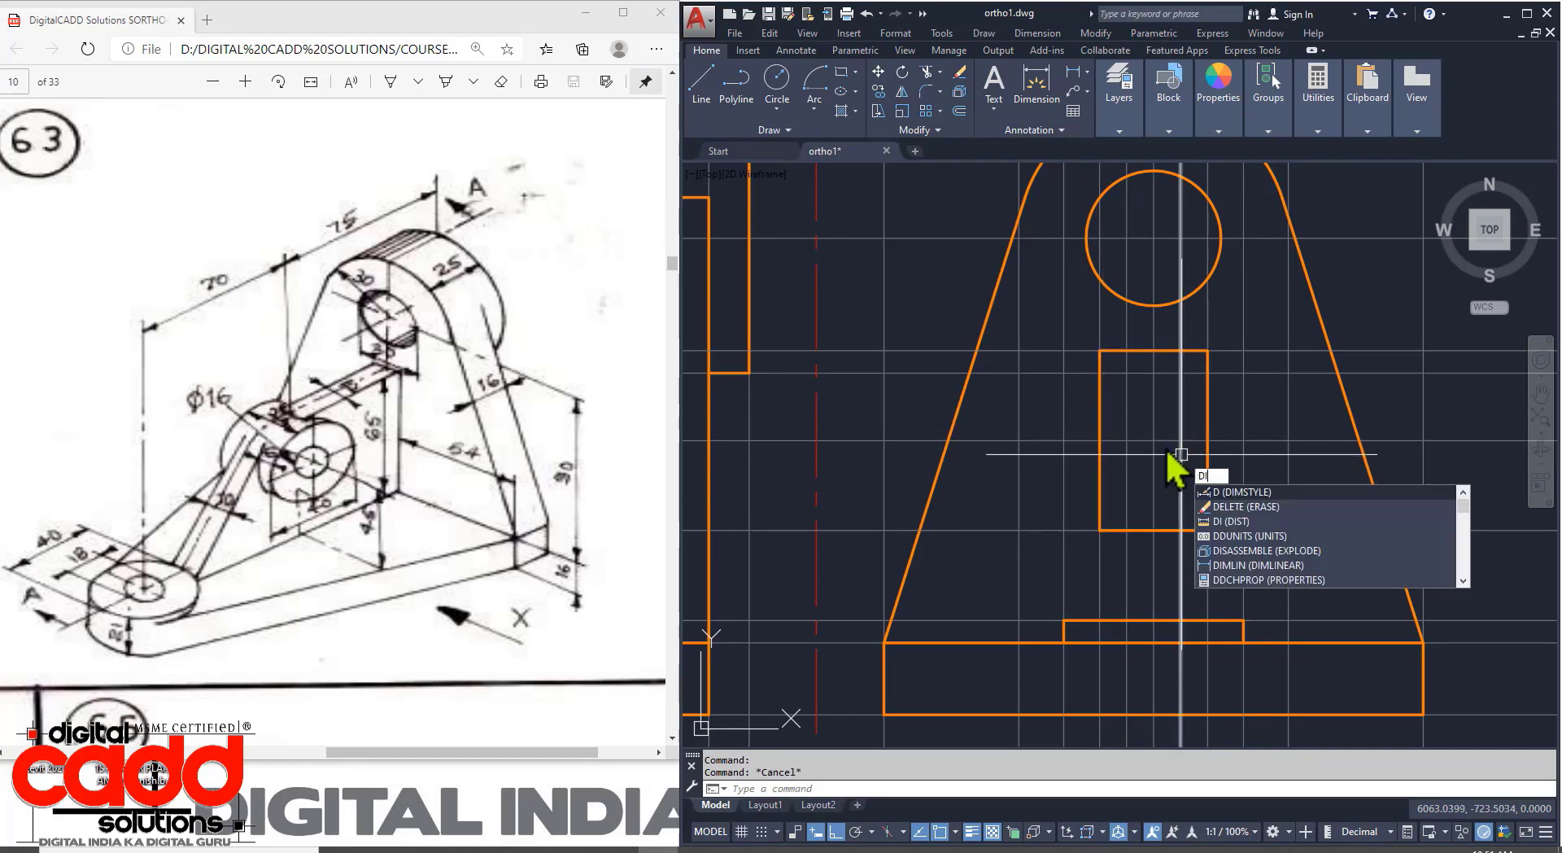
key("Return")
left_click(1154, 439)
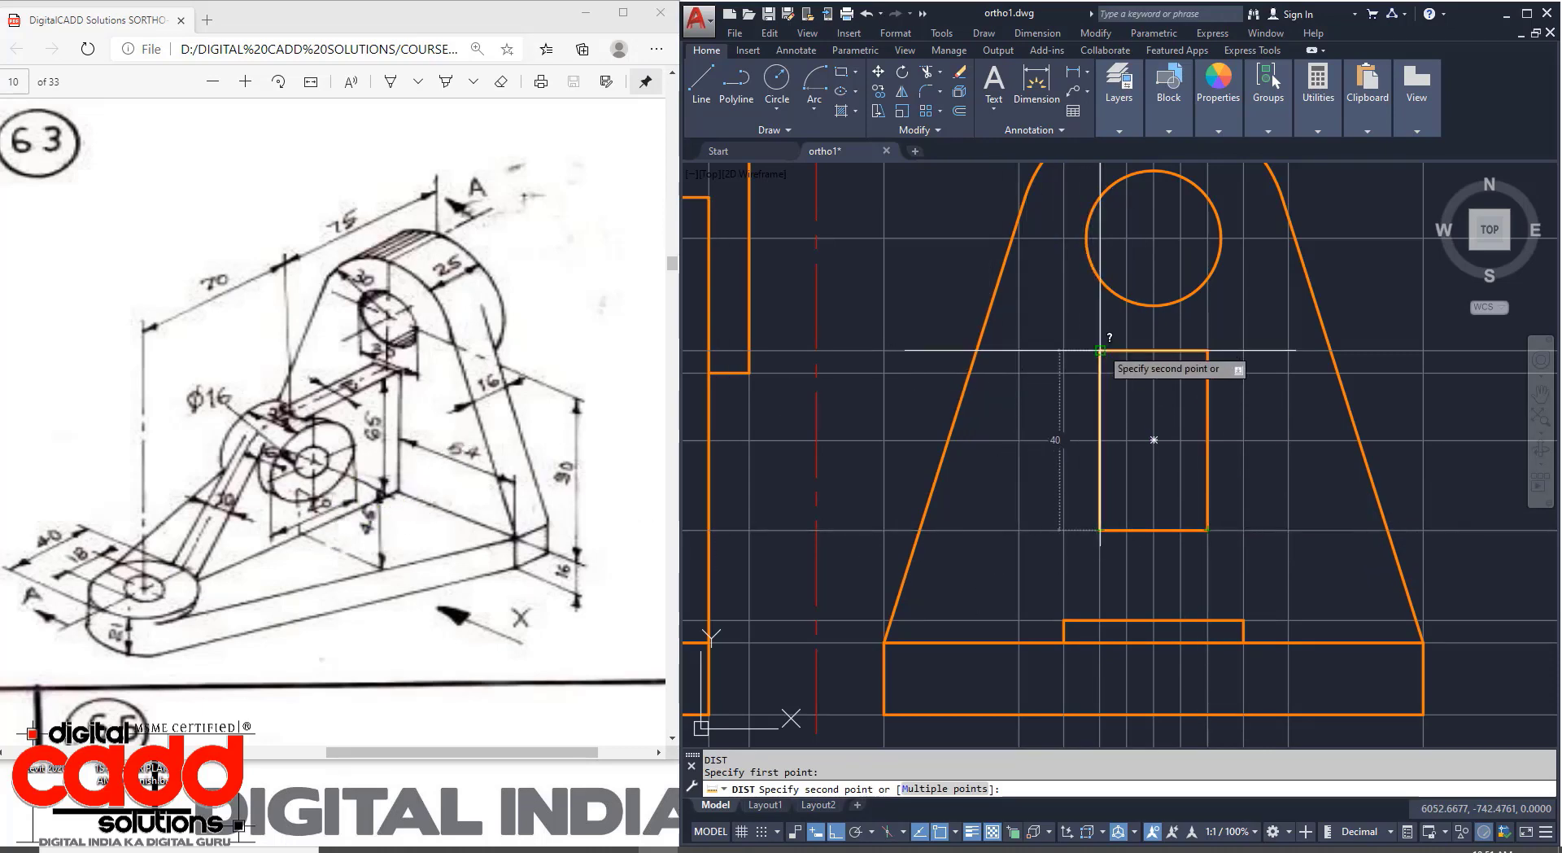
key("Escape")
Compare the side view with the front and top views, checking the sloping rib beside the middle boss.
scroll(1244, 359, "down", 4)
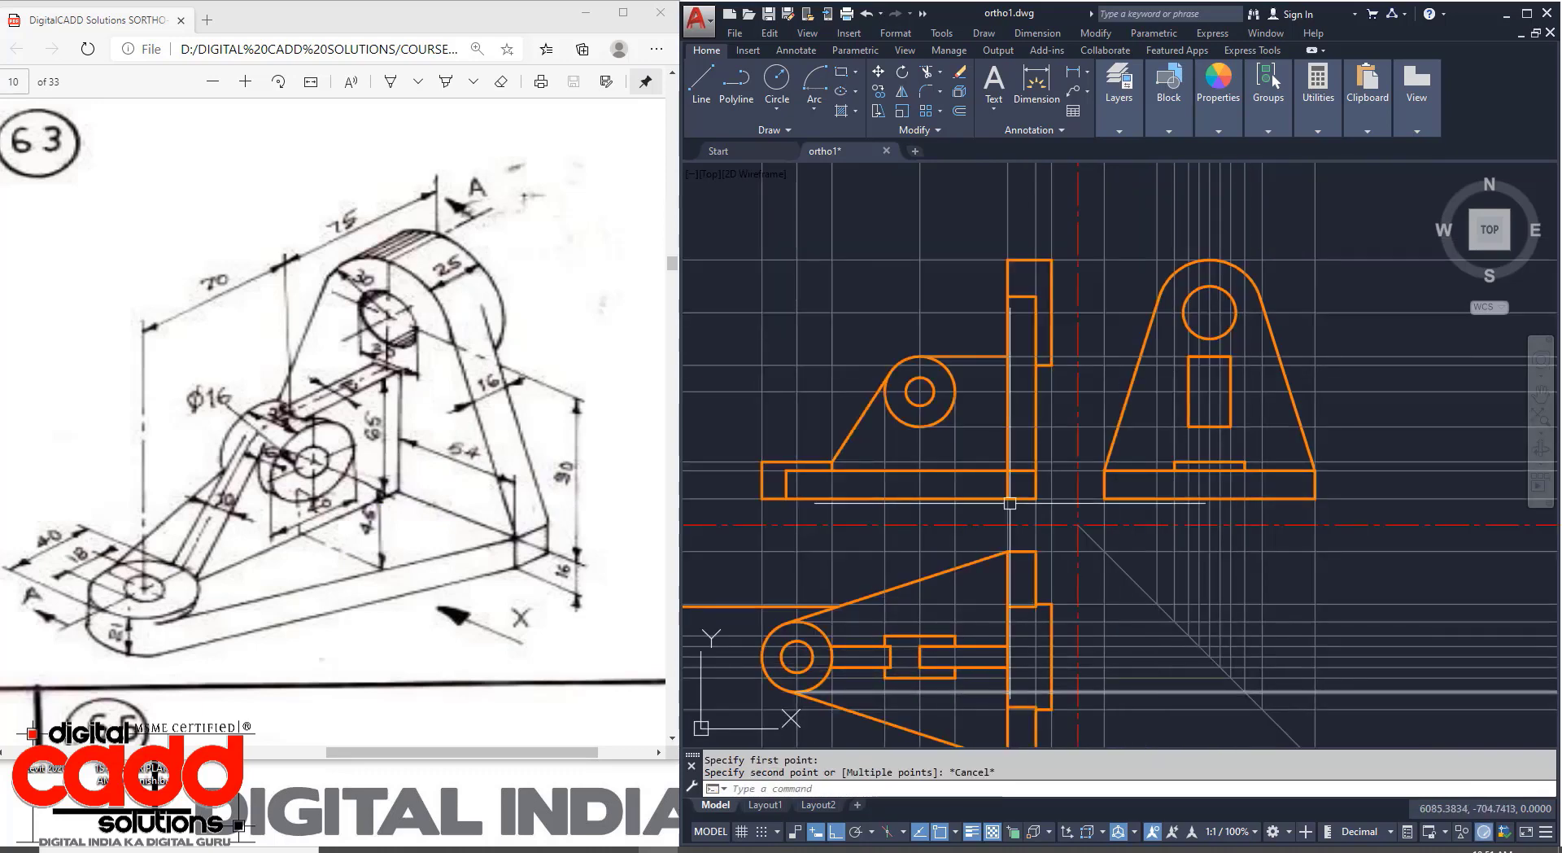
mouse_move(1326, 523)
middle_mouse_down()
mouse_move(1285, 542)
mouse_move(1313, 514)
middle_mouse_up()
middle_click_drag(1288, 589, 1226, 551)
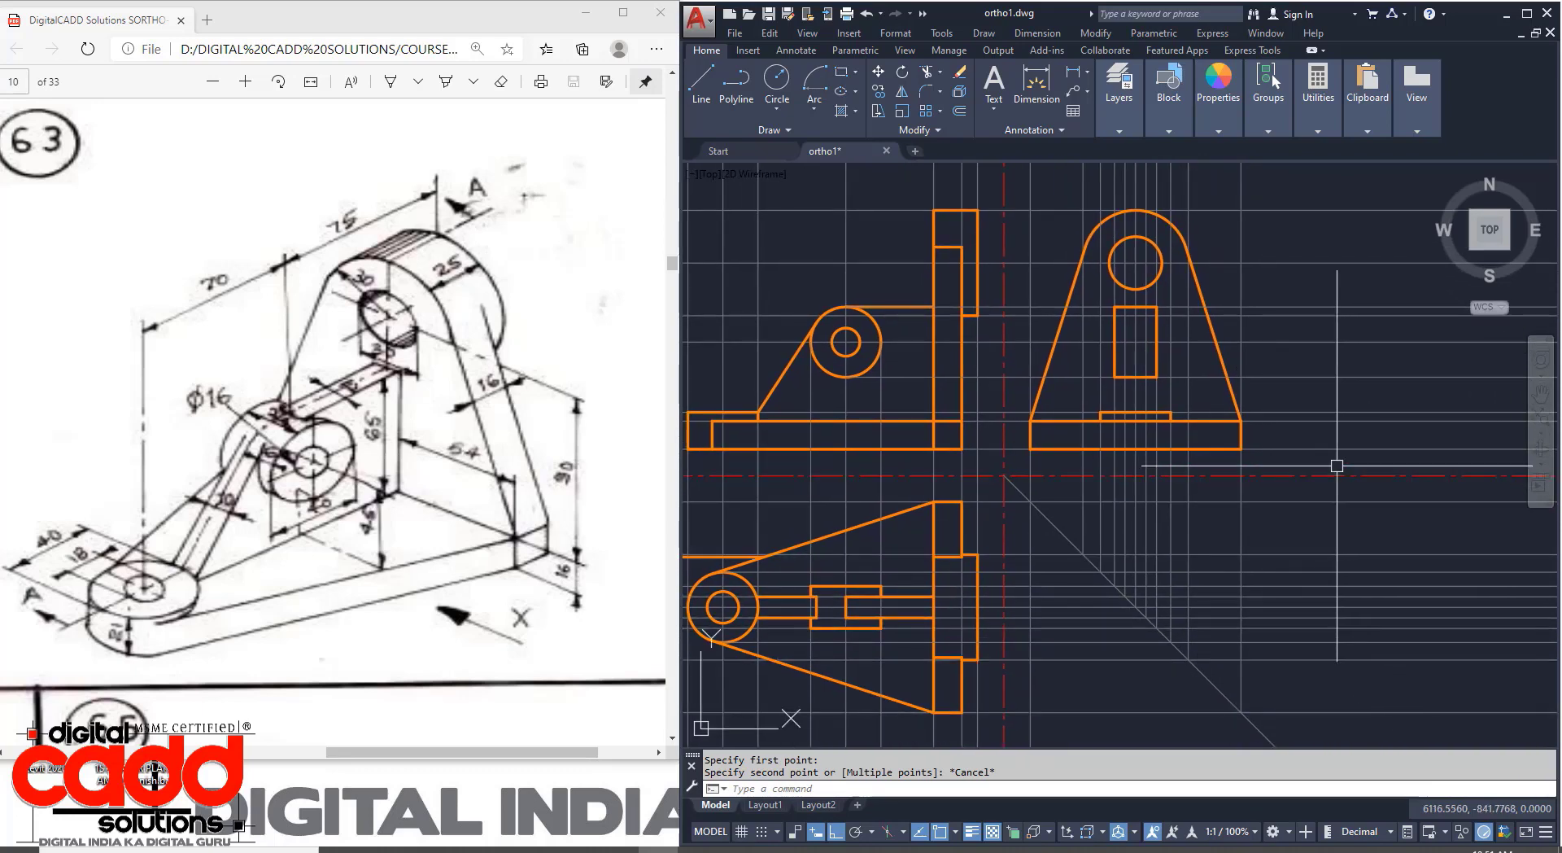
scroll(1141, 219, "up", 2)
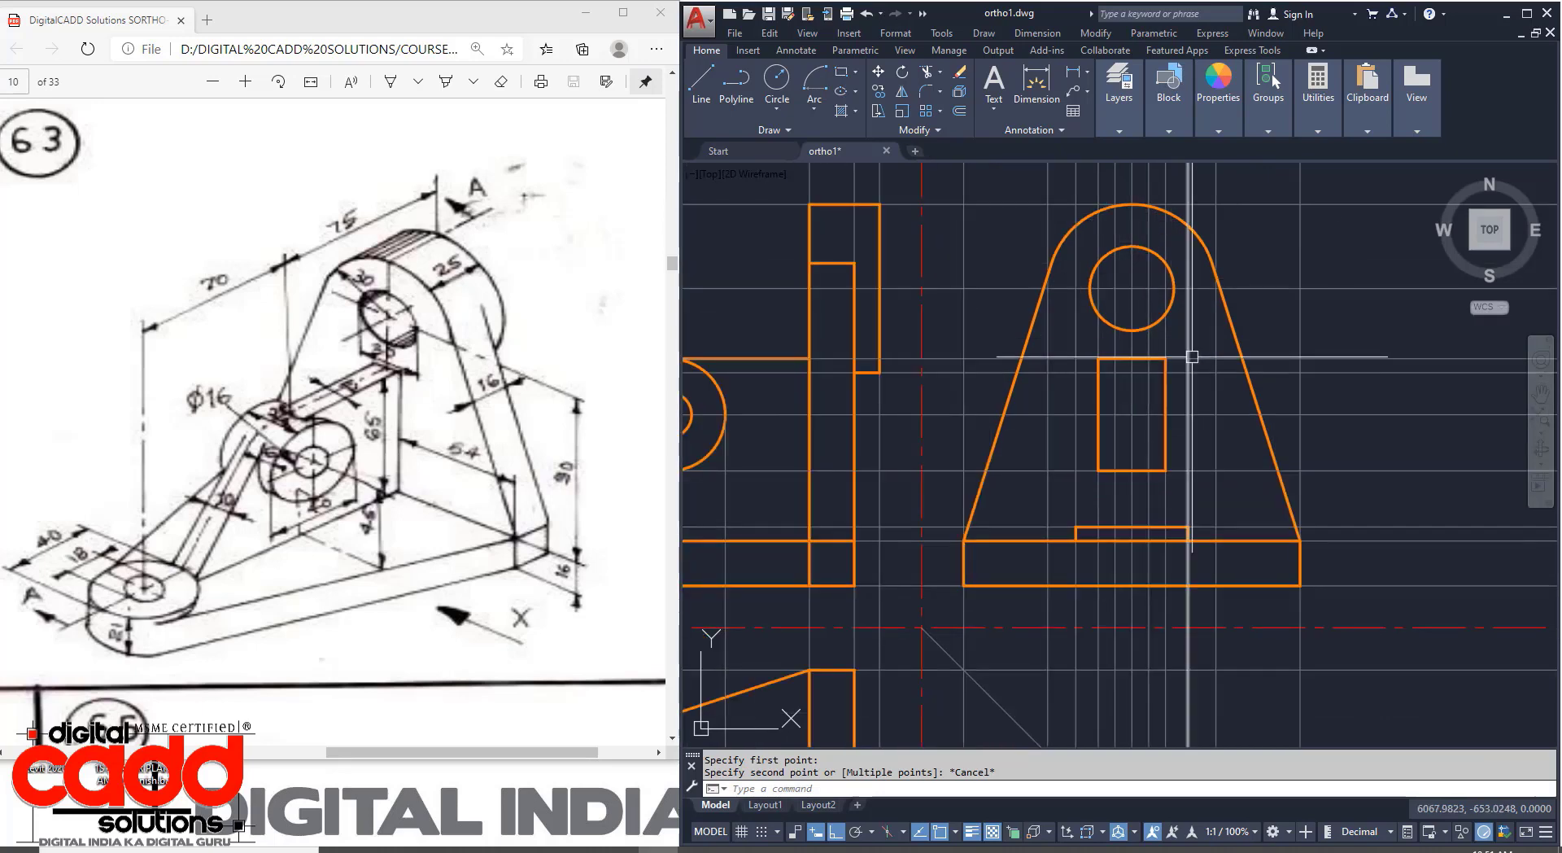
middle_click_drag(1196, 352, 1167, 380)
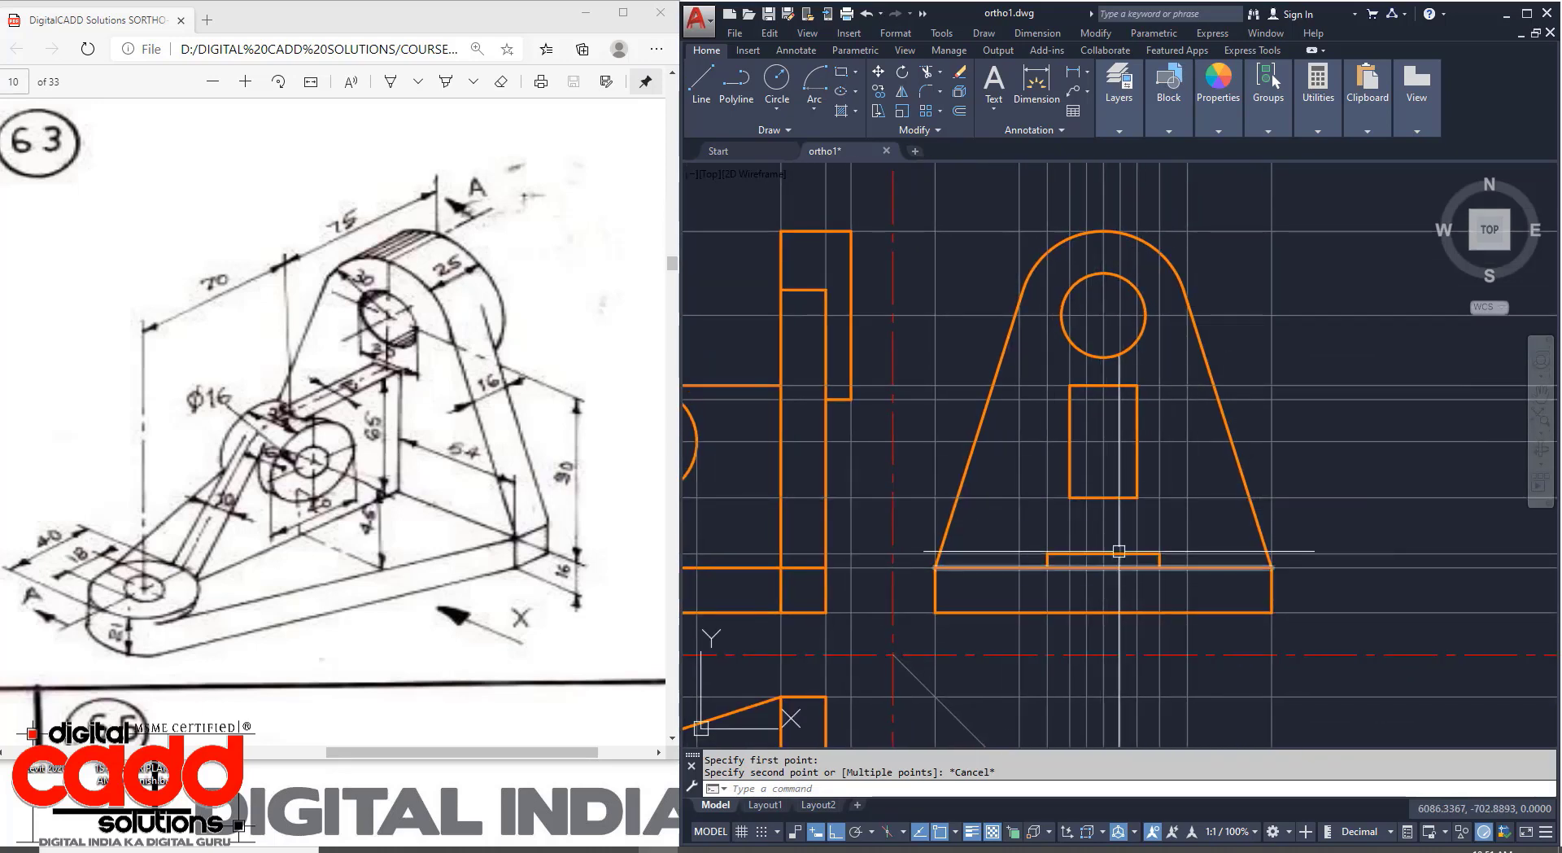
mouse_move(1117, 554)
middle_mouse_down()
mouse_move(1305, 563)
mouse_move(1270, 571)
middle_mouse_up()
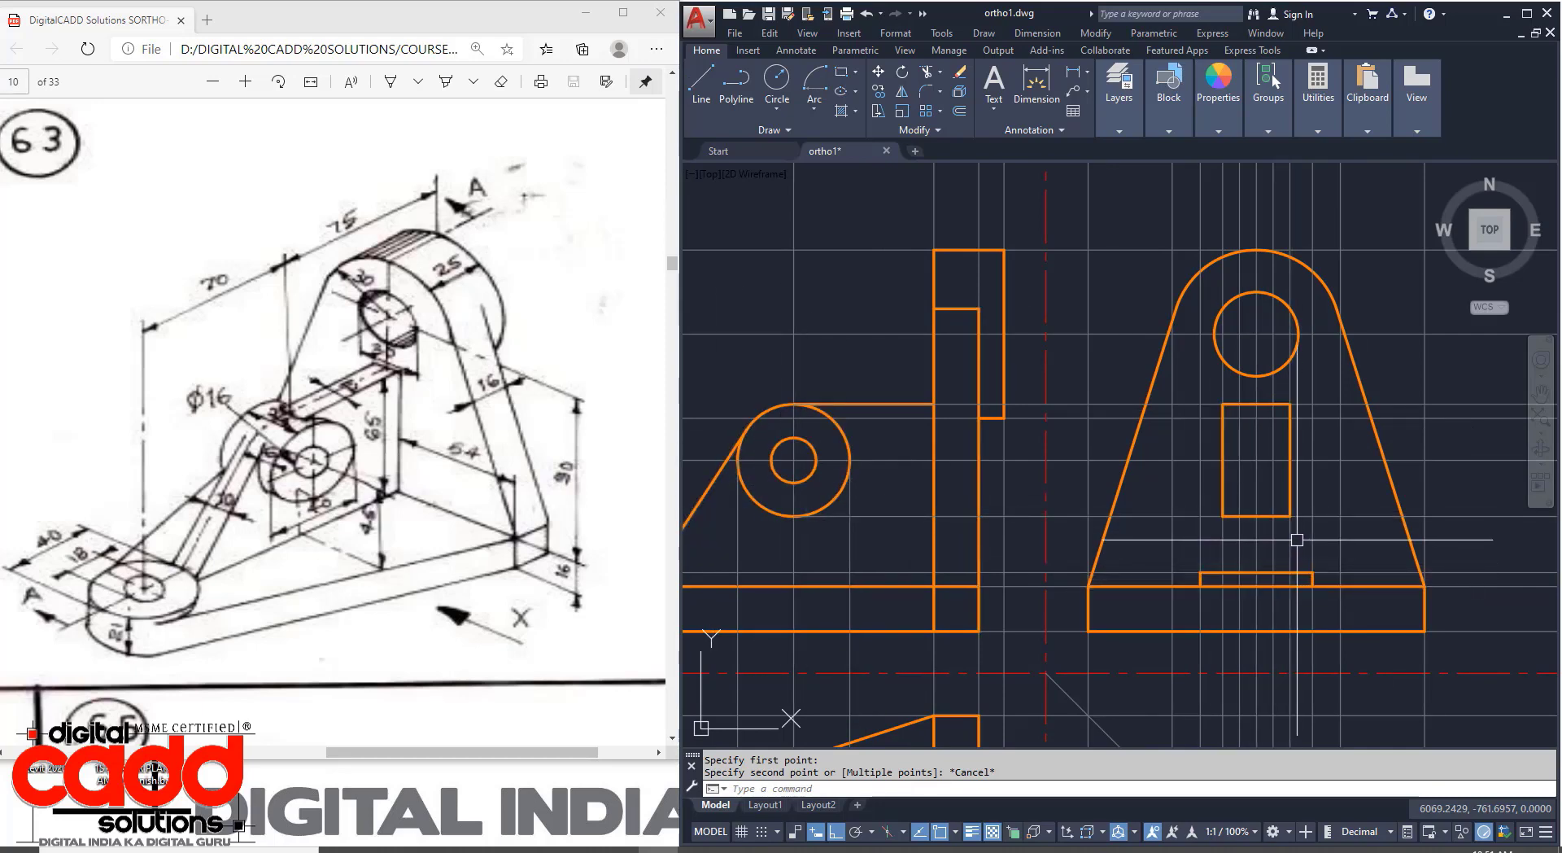
left_click(735, 419)
key("Escape")
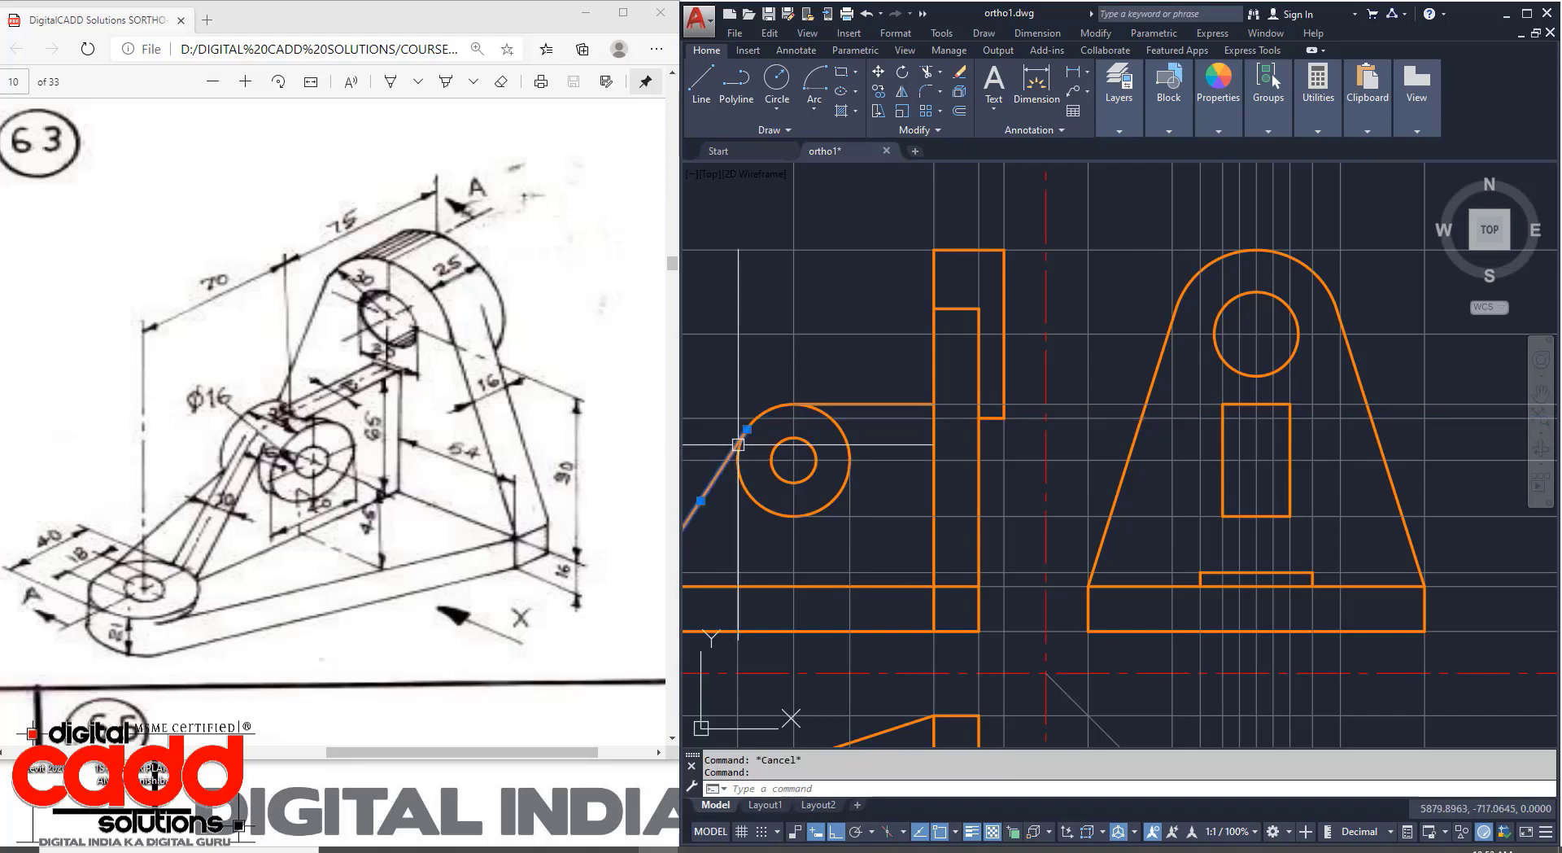
Project a horizontal ray from the sloping rib's tangent point on the front-view boss across to the side view.
key("Escape")
type("Ray")
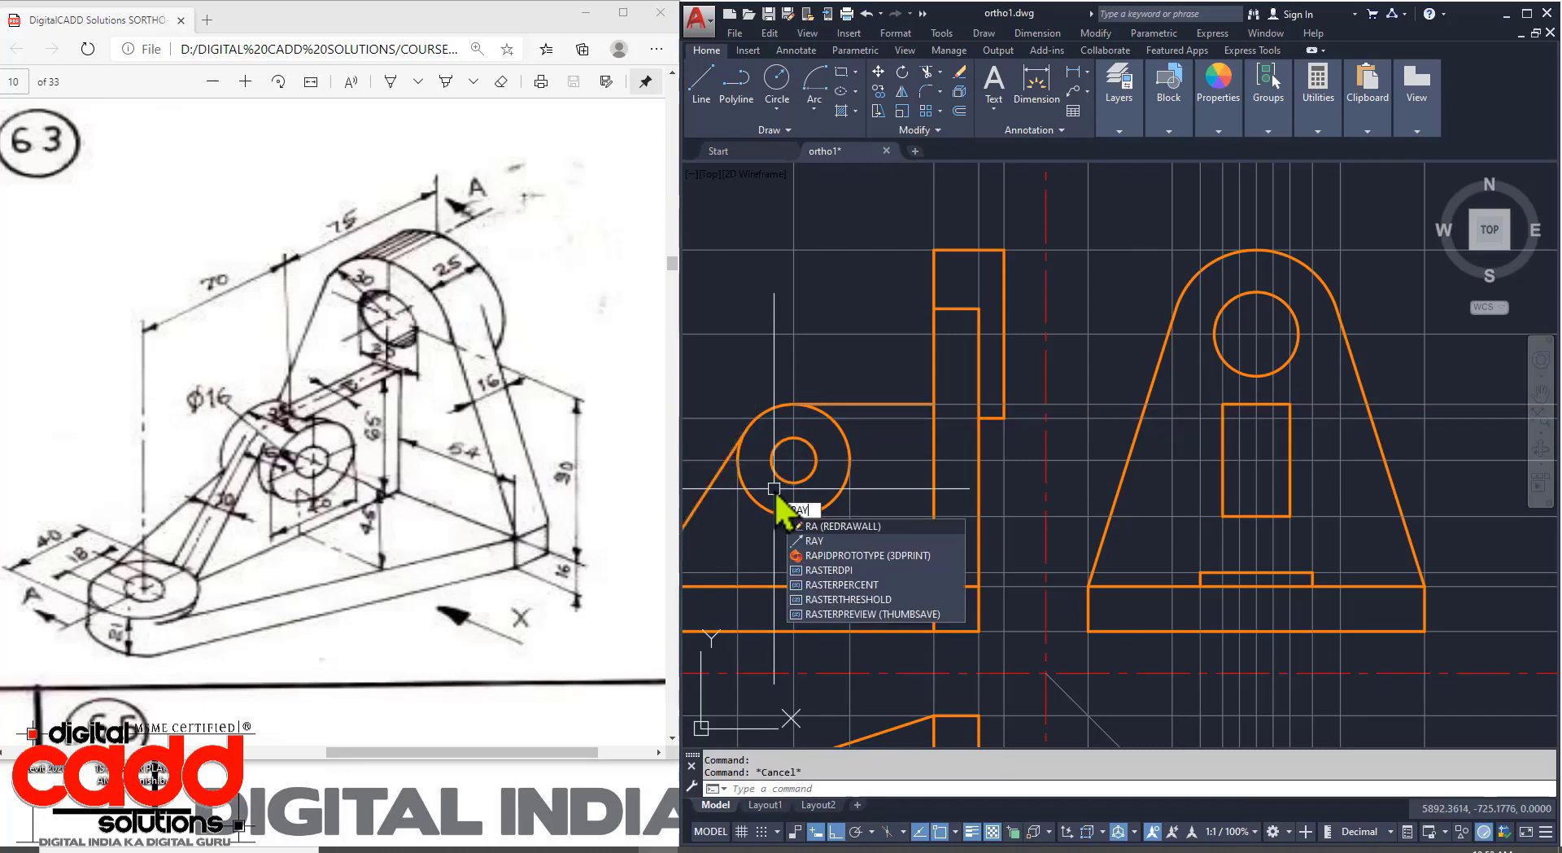
key("Return")
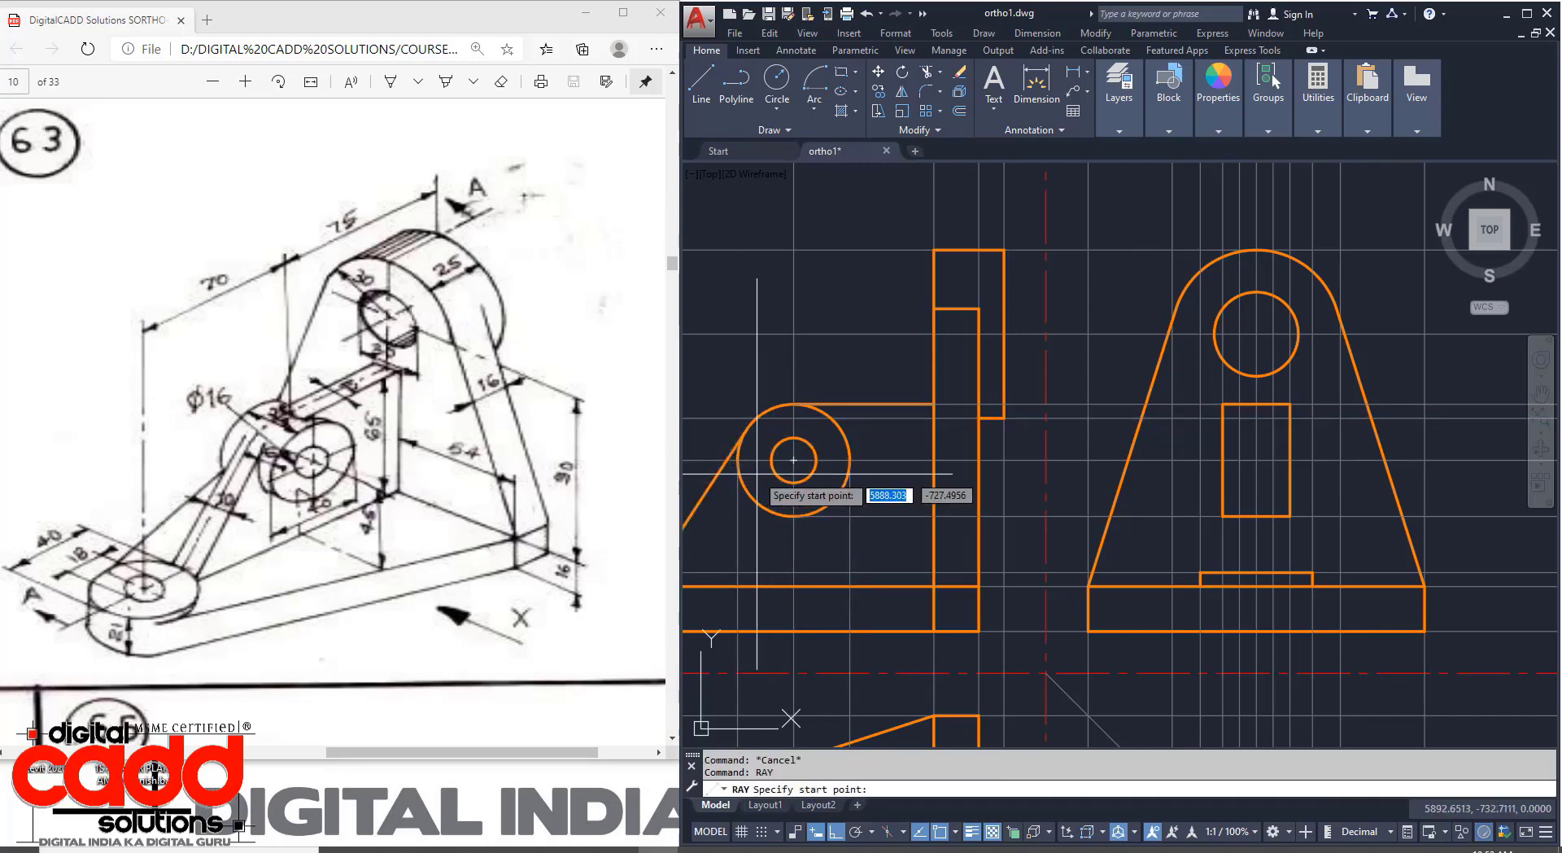
left_click(747, 428)
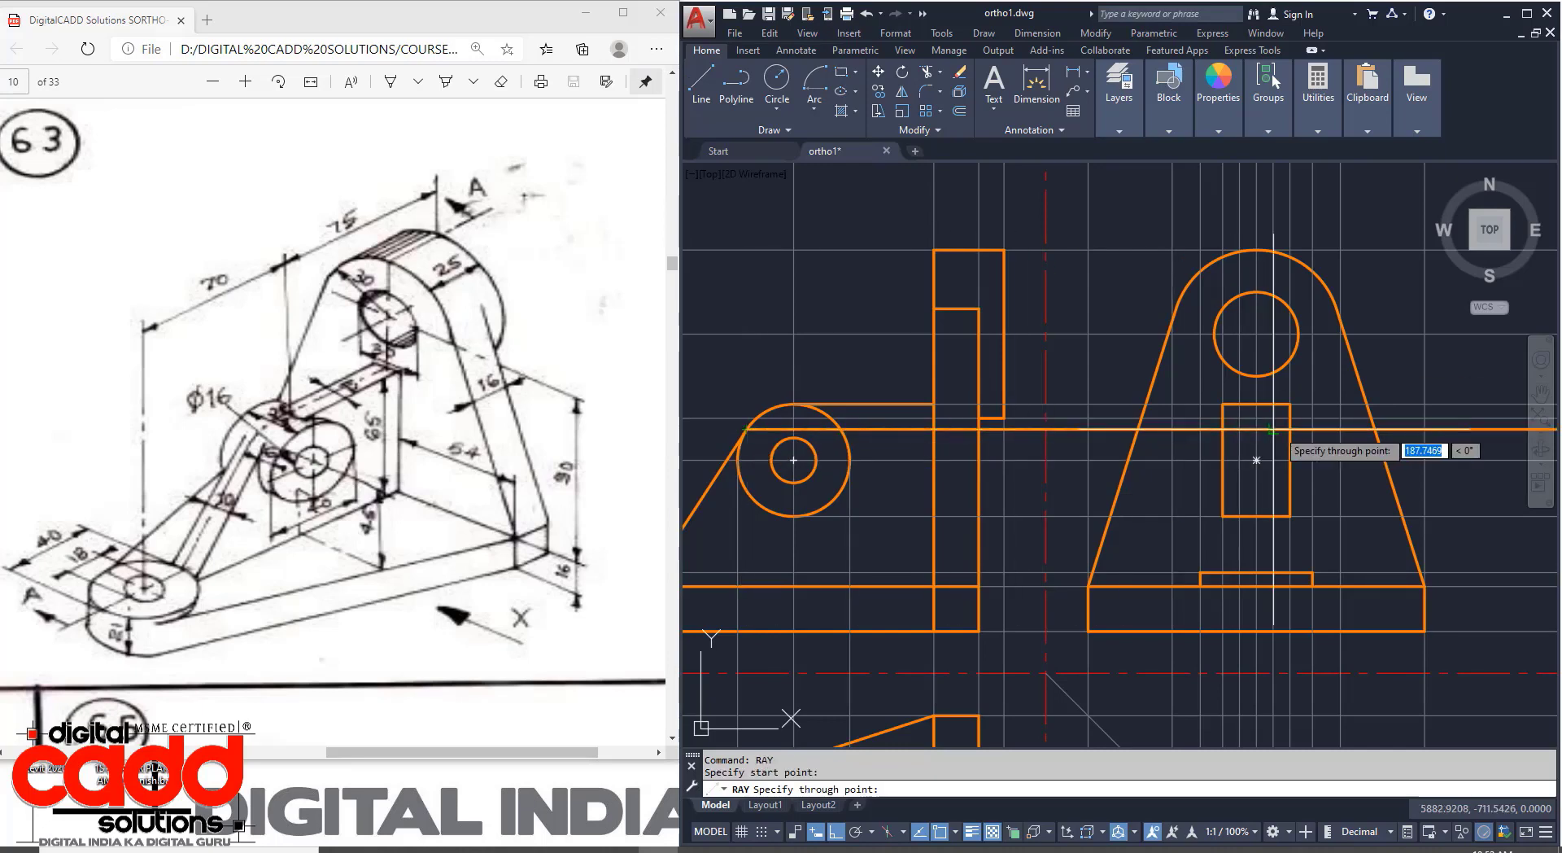
left_click(1295, 430)
key("Return")
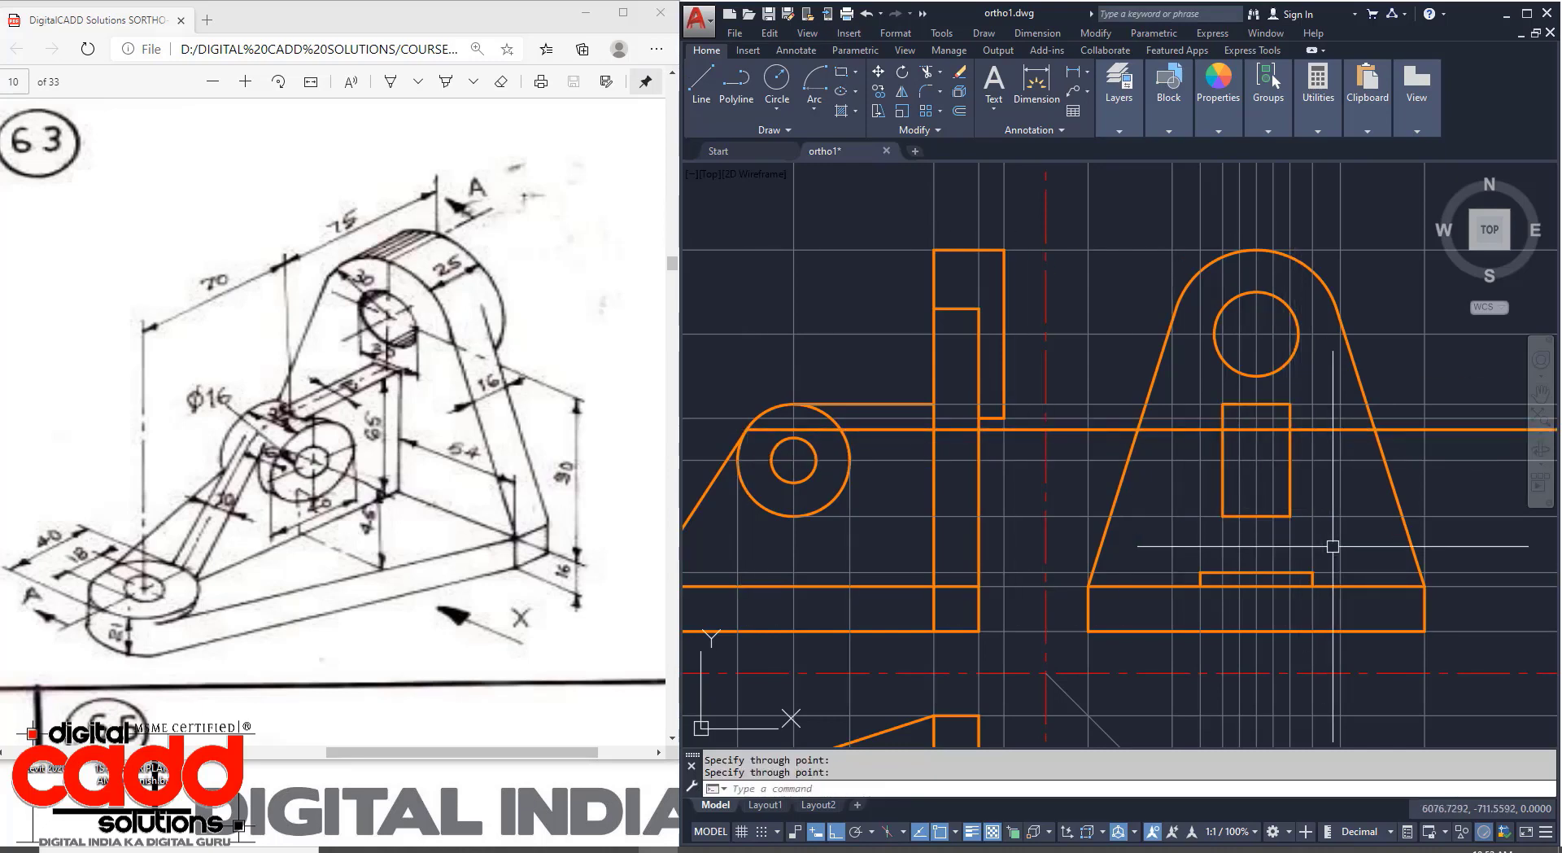
Draw the rib's two vertical edges in the side view from the projected ray down to the raised pad on the base.
middle_click_drag(1332, 547, 1200, 567)
key("Return")
scroll(1199, 565, "up", 2)
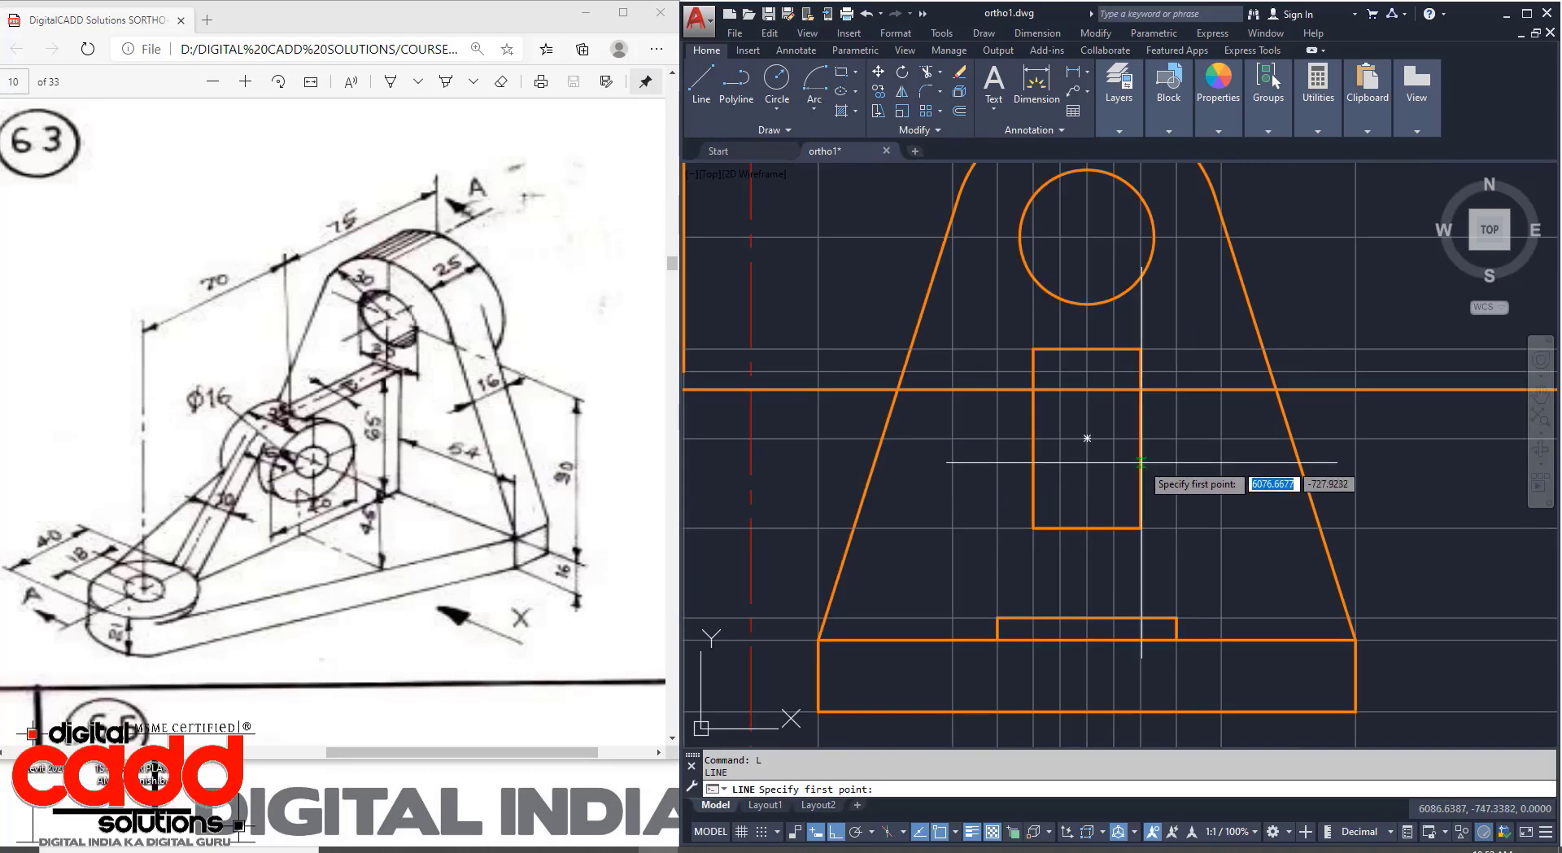
left_click(1060, 390)
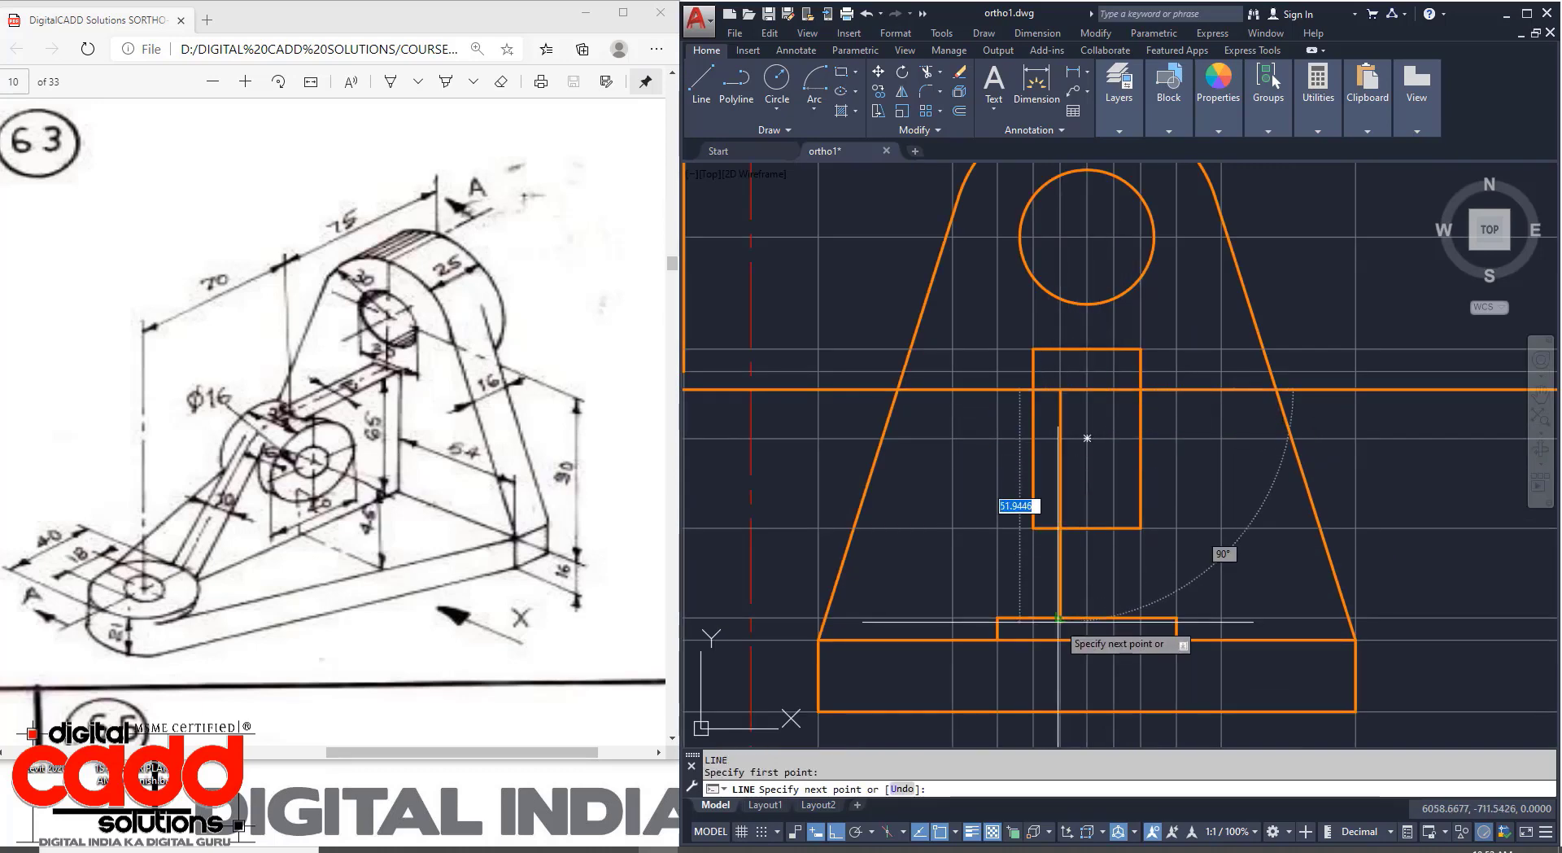
key("Return")
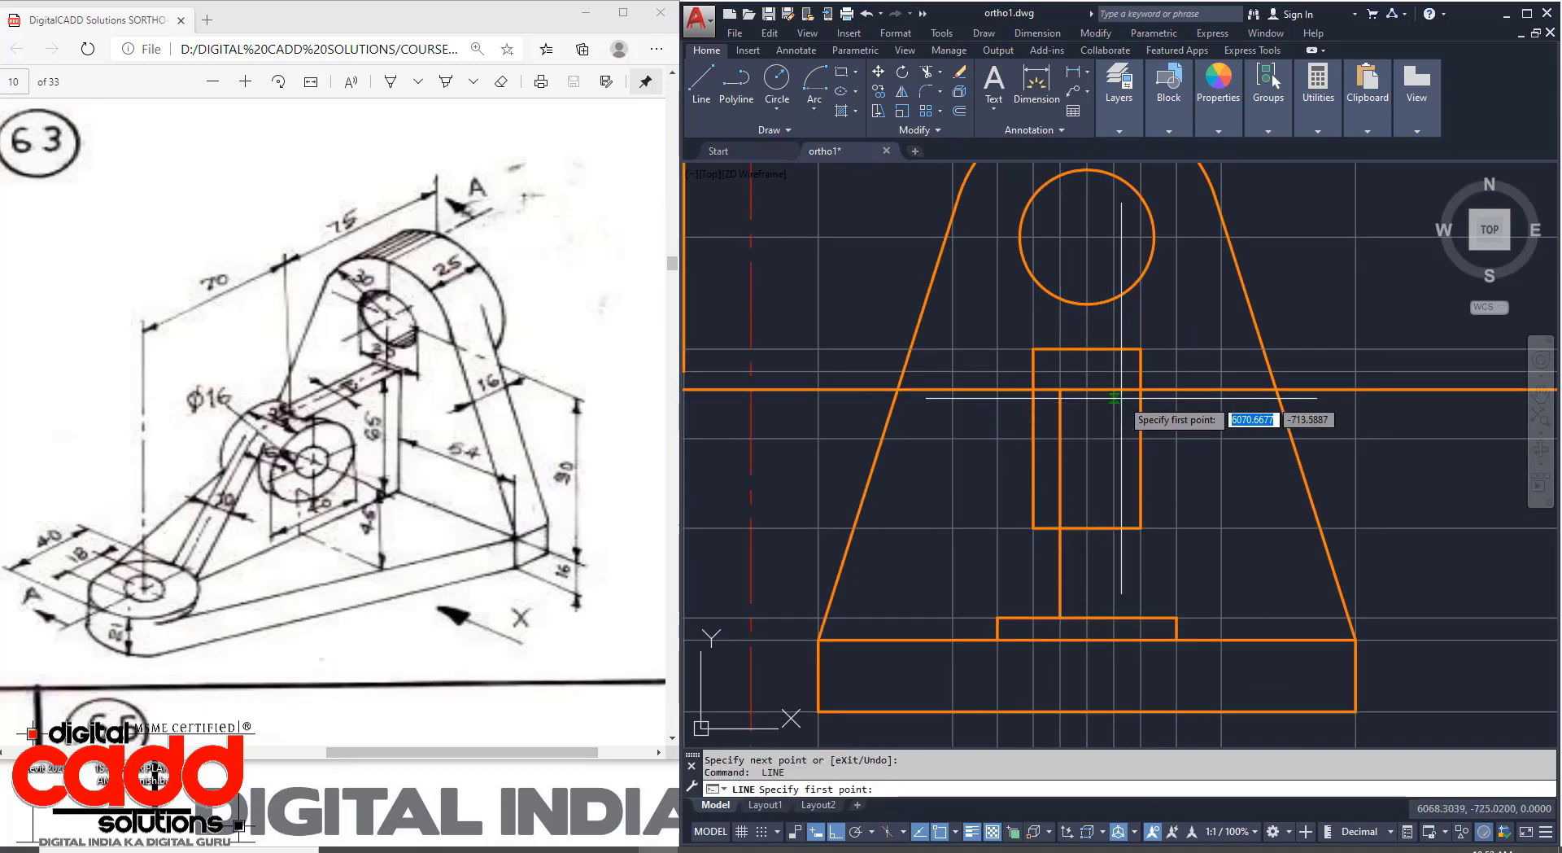
left_click(1114, 390)
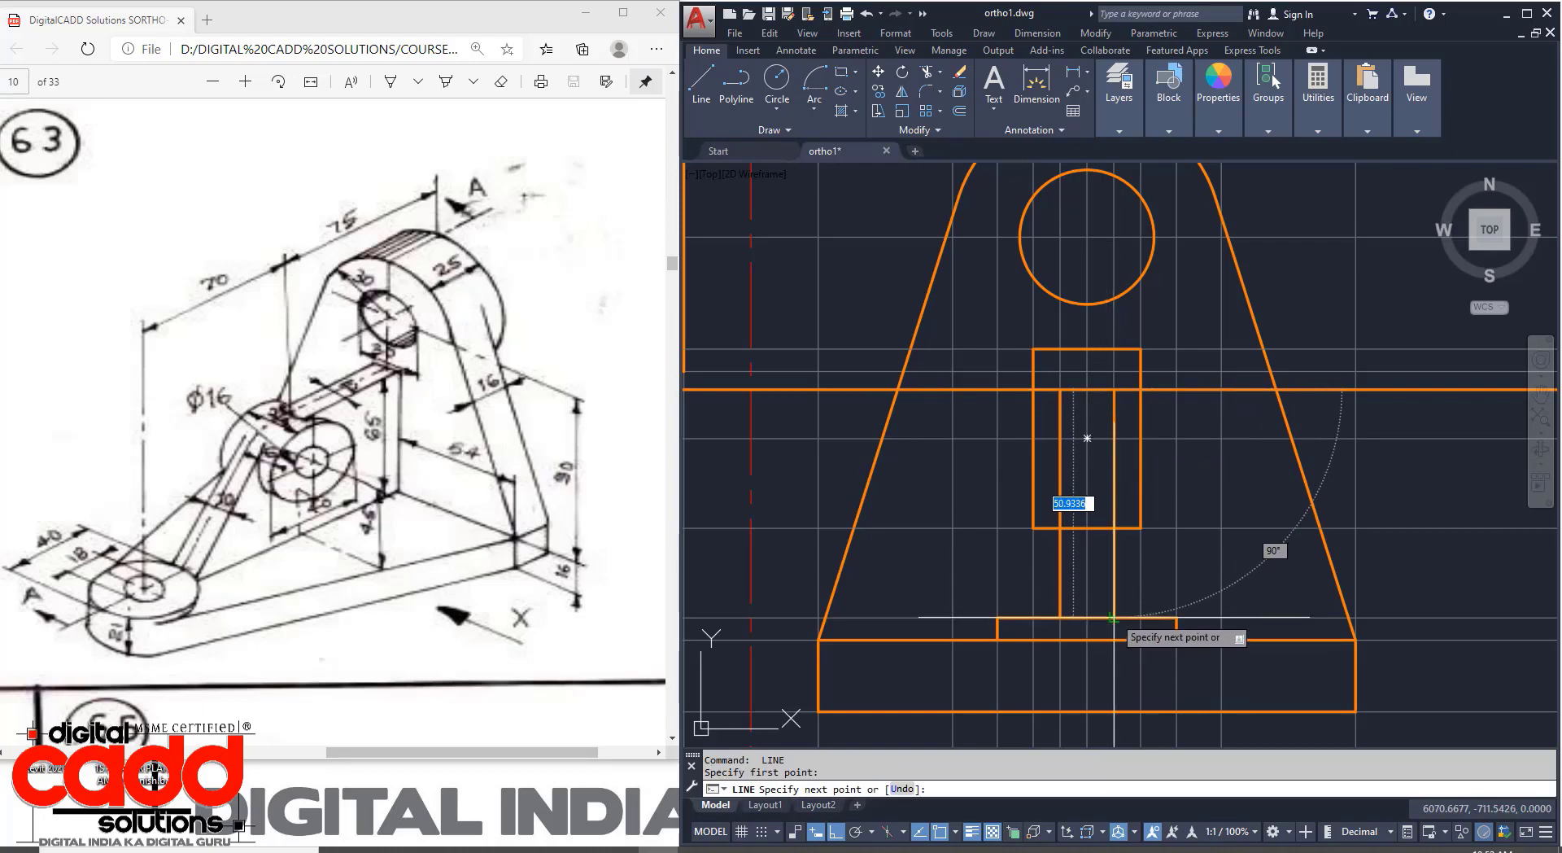
left_click(1113, 618)
key("Return")
Trim the projected ray on both sides of the rib so only the rib's top edge remains in the side view.
type("tr")
key("Return")
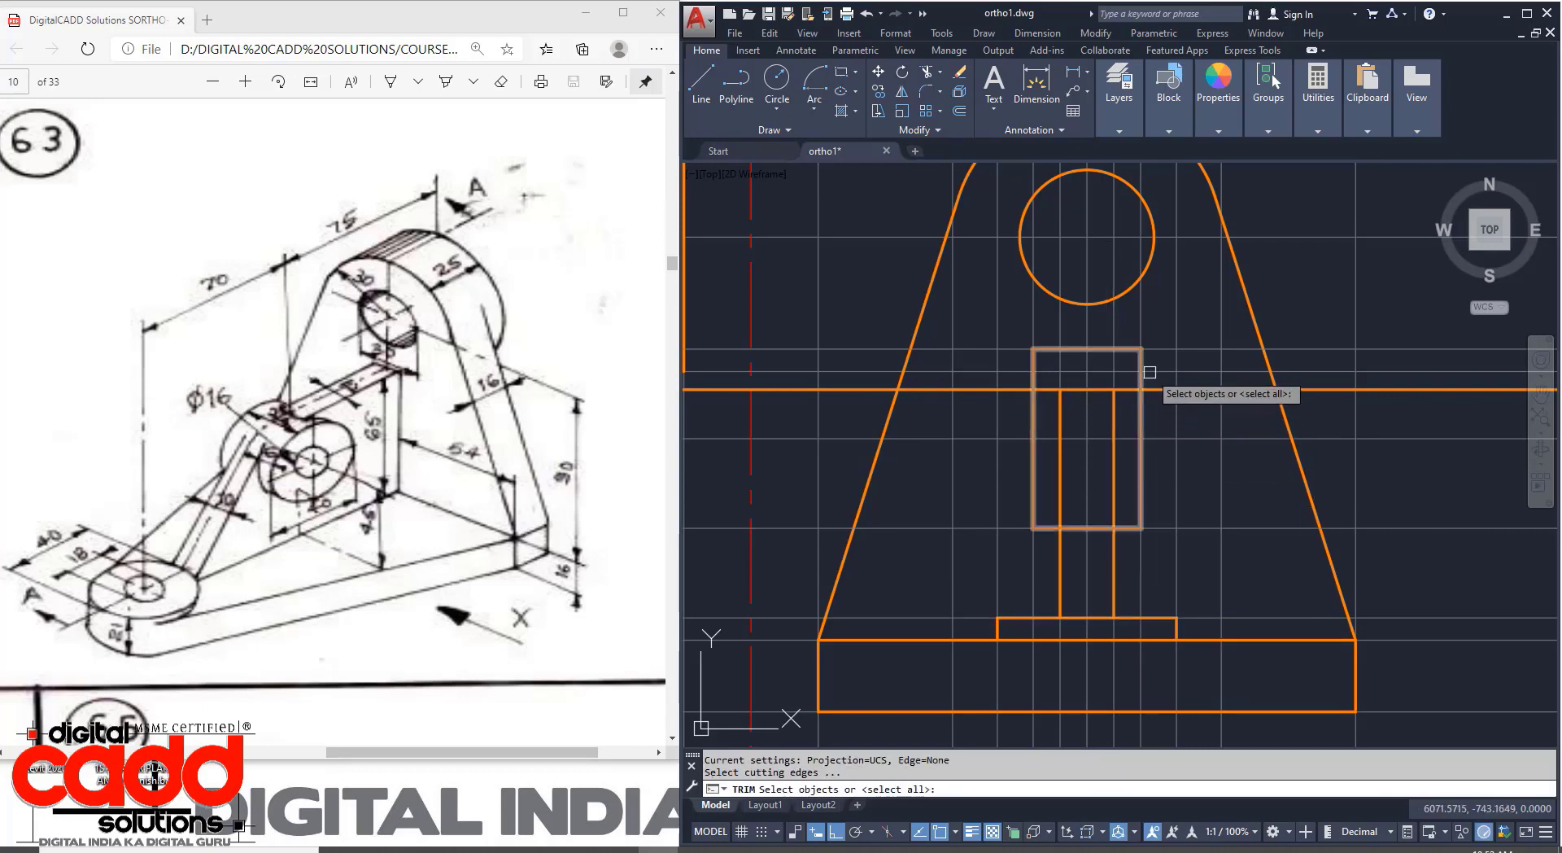
scroll(1139, 378, "up", 4)
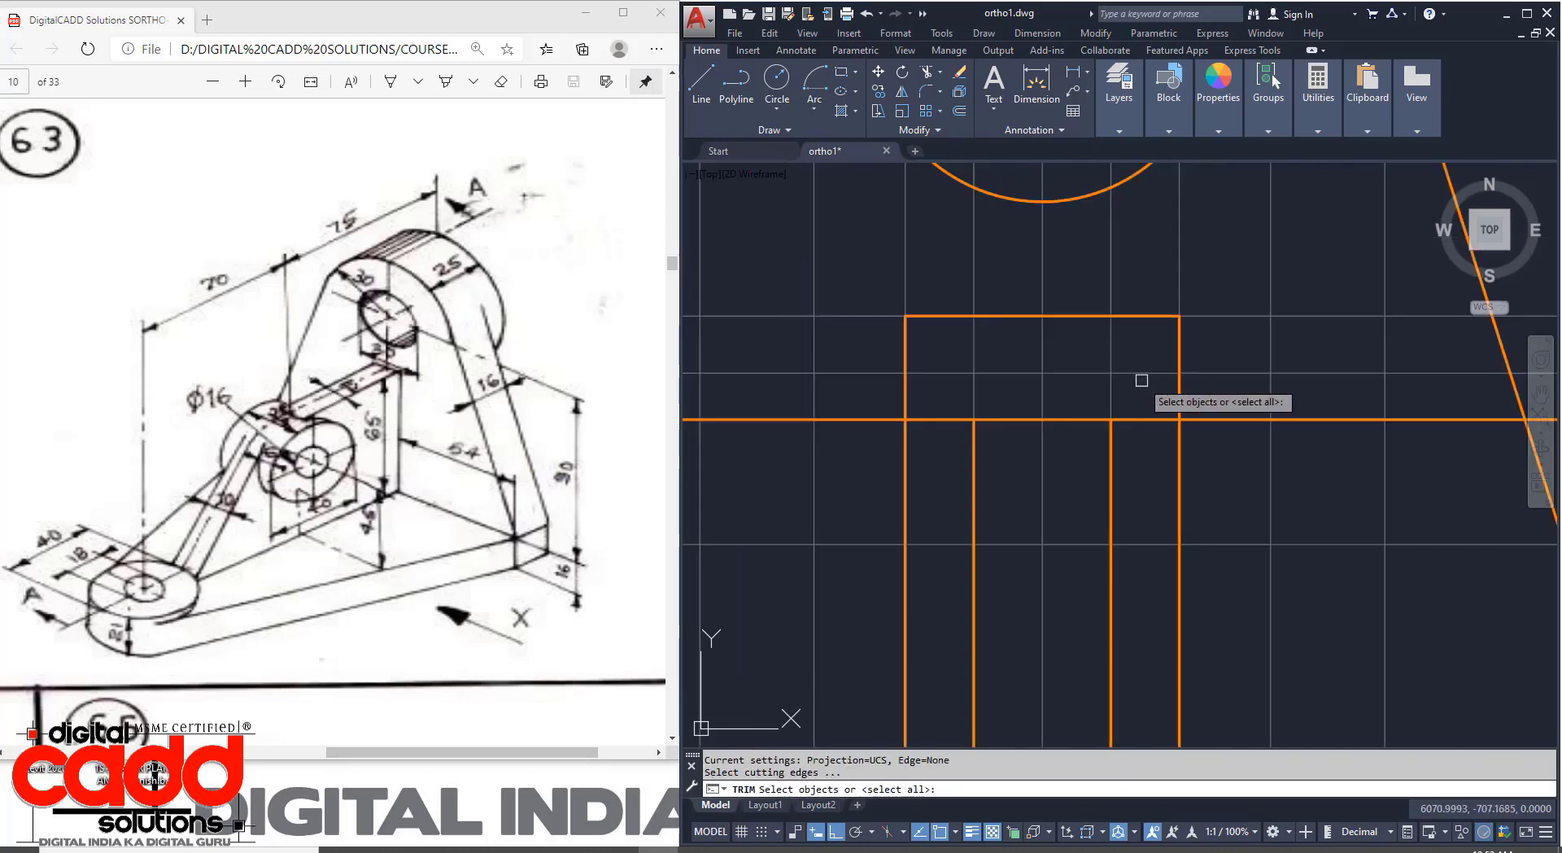
left_click(948, 446)
key("Return")
left_click(949, 420)
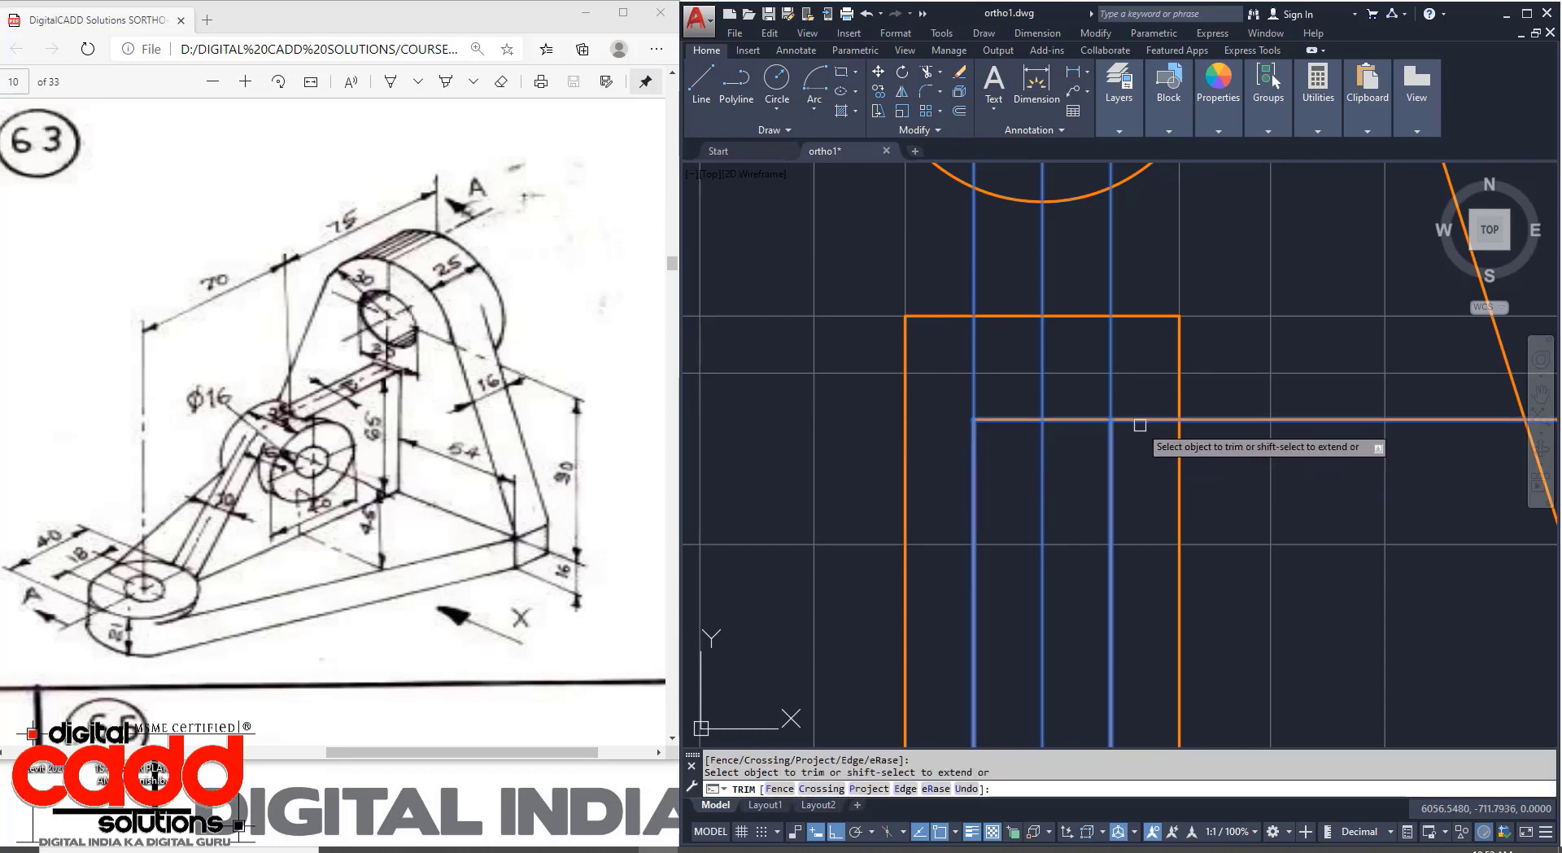
left_click(1139, 421)
key("Return")
scroll(1094, 440, "down", 4)
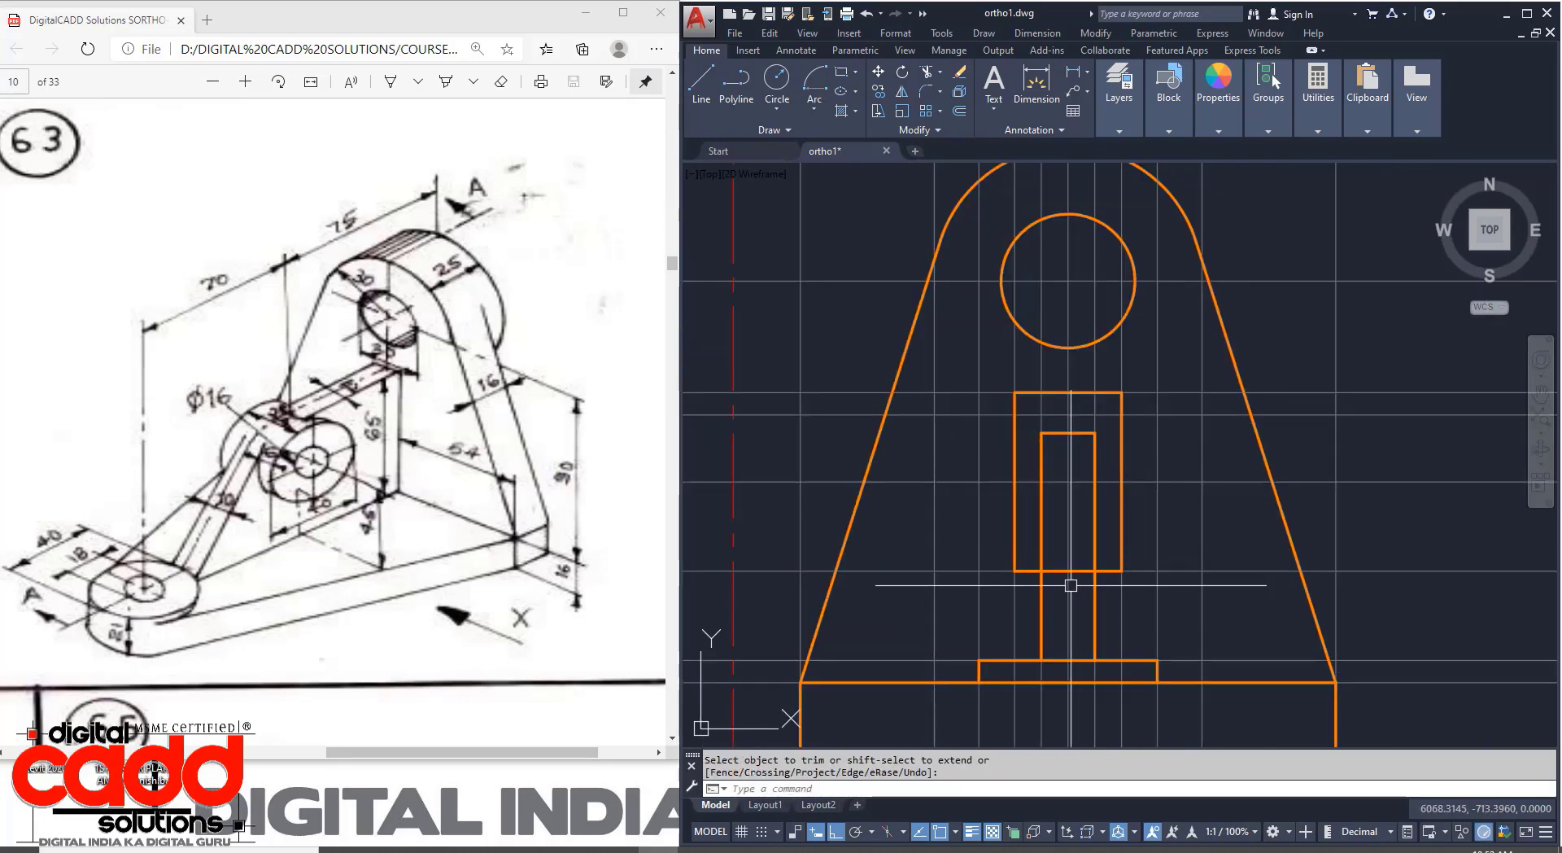
Trim the bottom edge of the side view's boss rectangle between the two rib edges.
scroll(1070, 584, "up", 4)
key("Return")
key("Return")
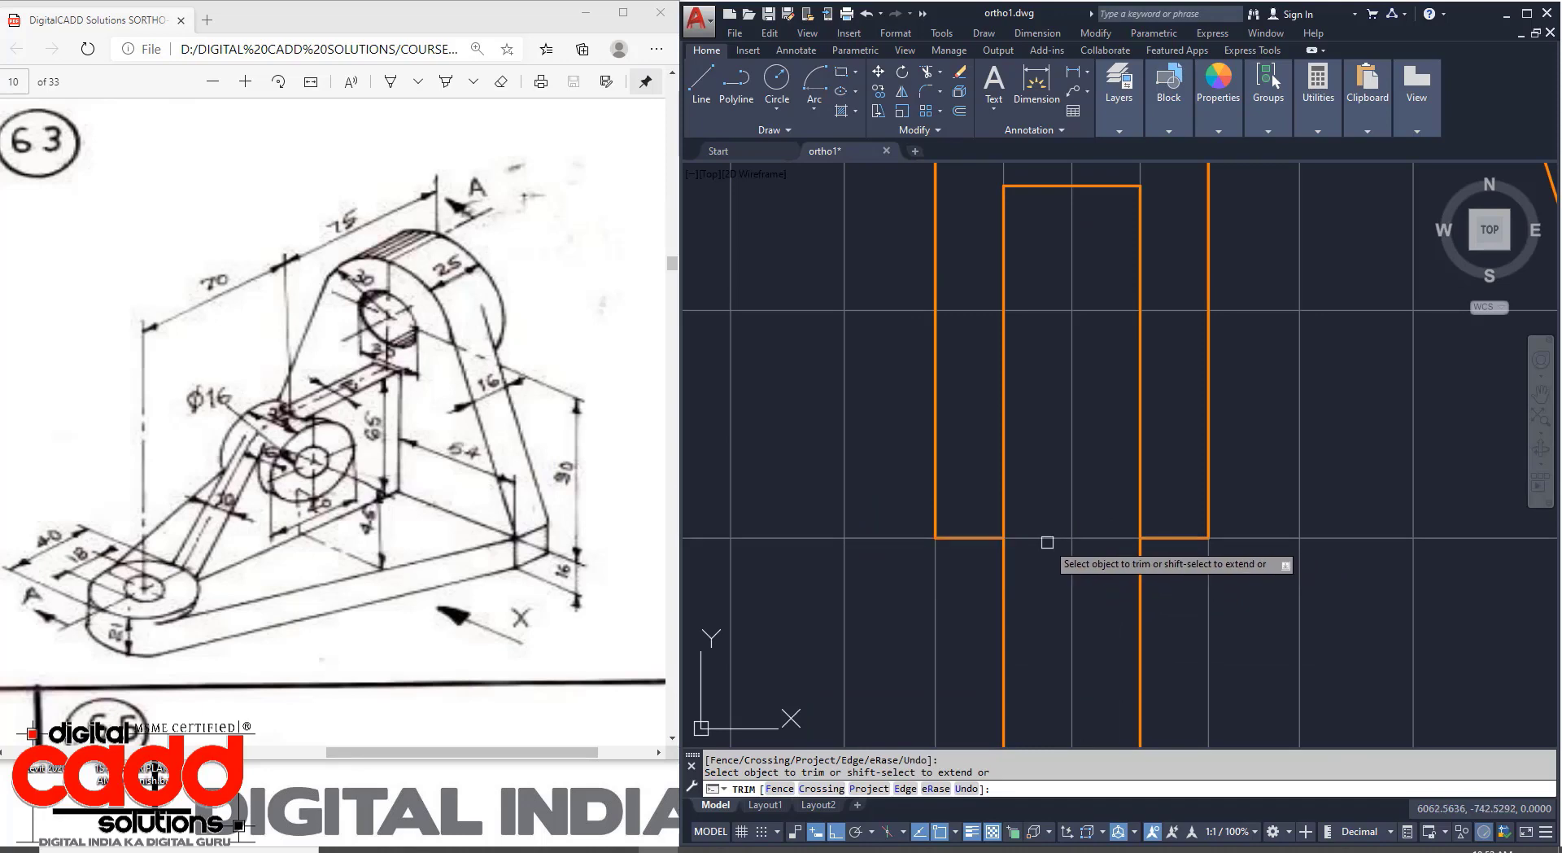
key("Return")
scroll(1076, 529, "down", 3)
middle_click_drag(1083, 587, 1243, 541)
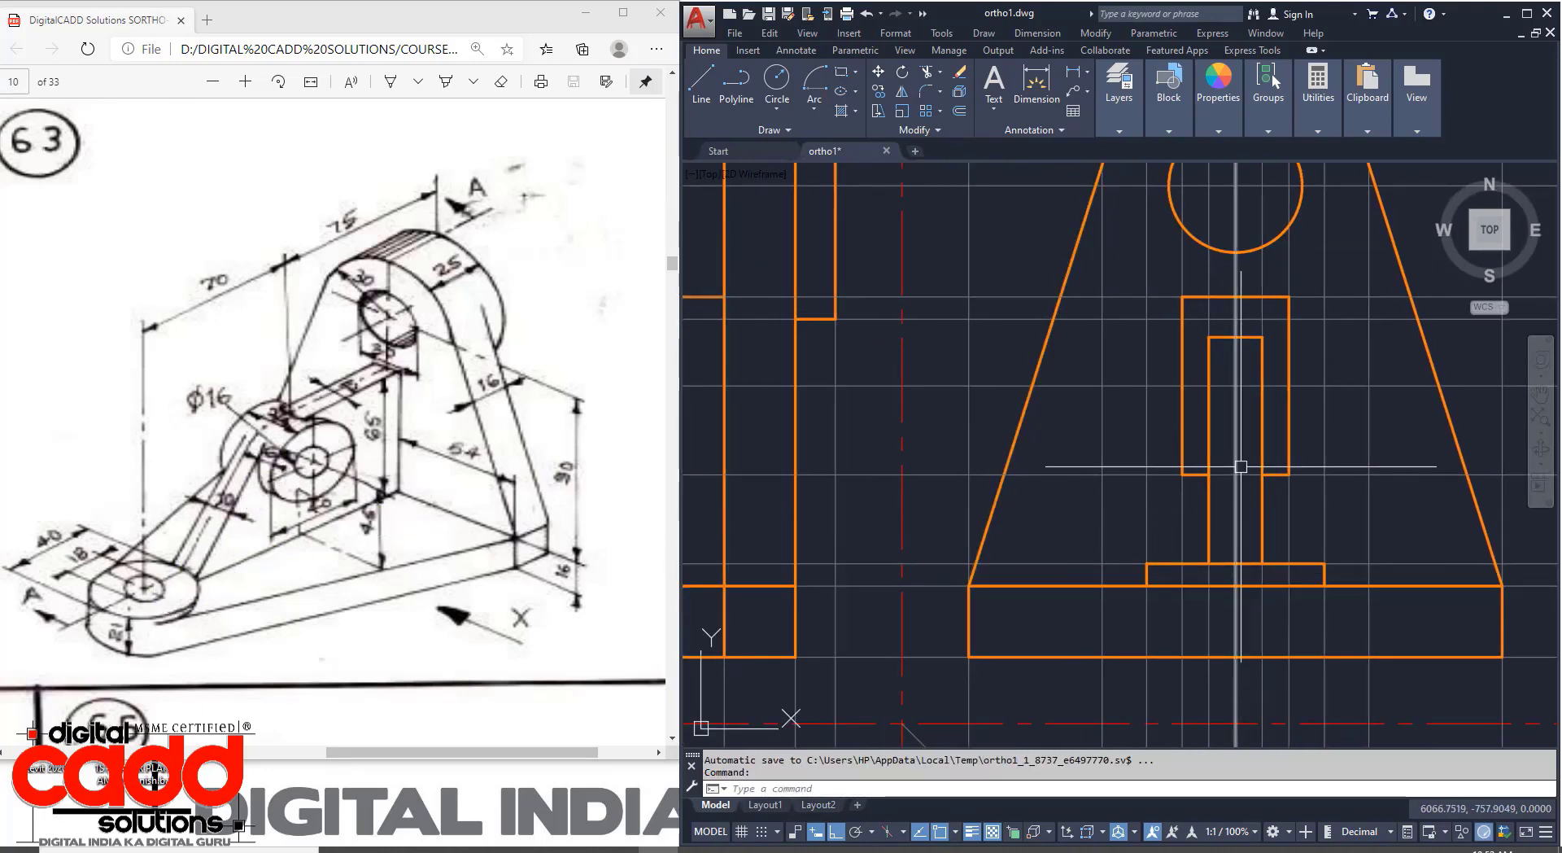
scroll(1201, 467, "down", 2)
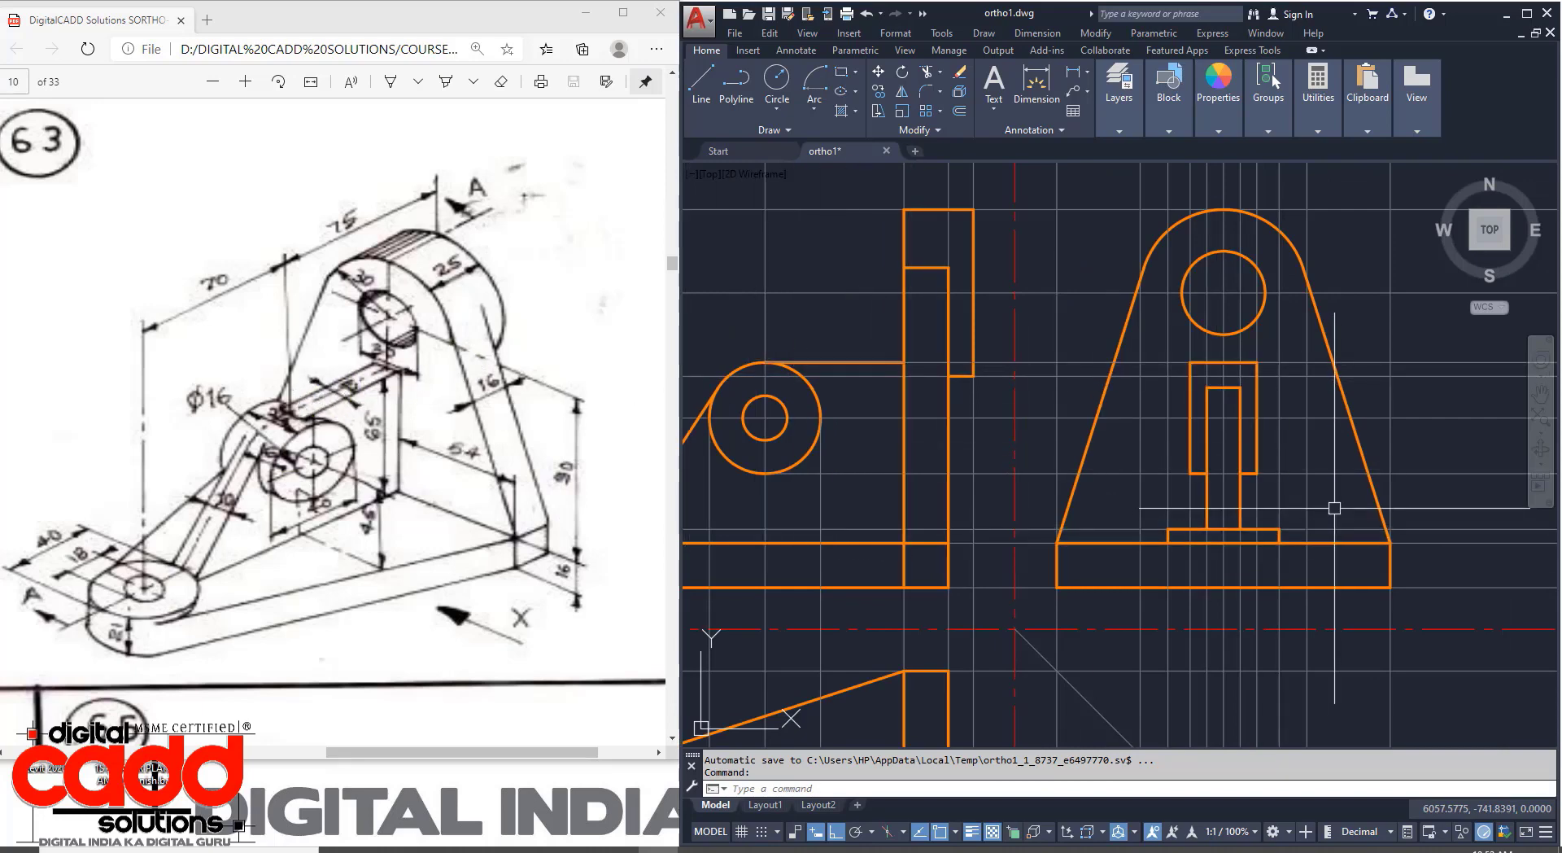
mouse_move(1286, 498)
middle_mouse_down()
mouse_move(1228, 535)
mouse_move(1234, 553)
middle_mouse_up()
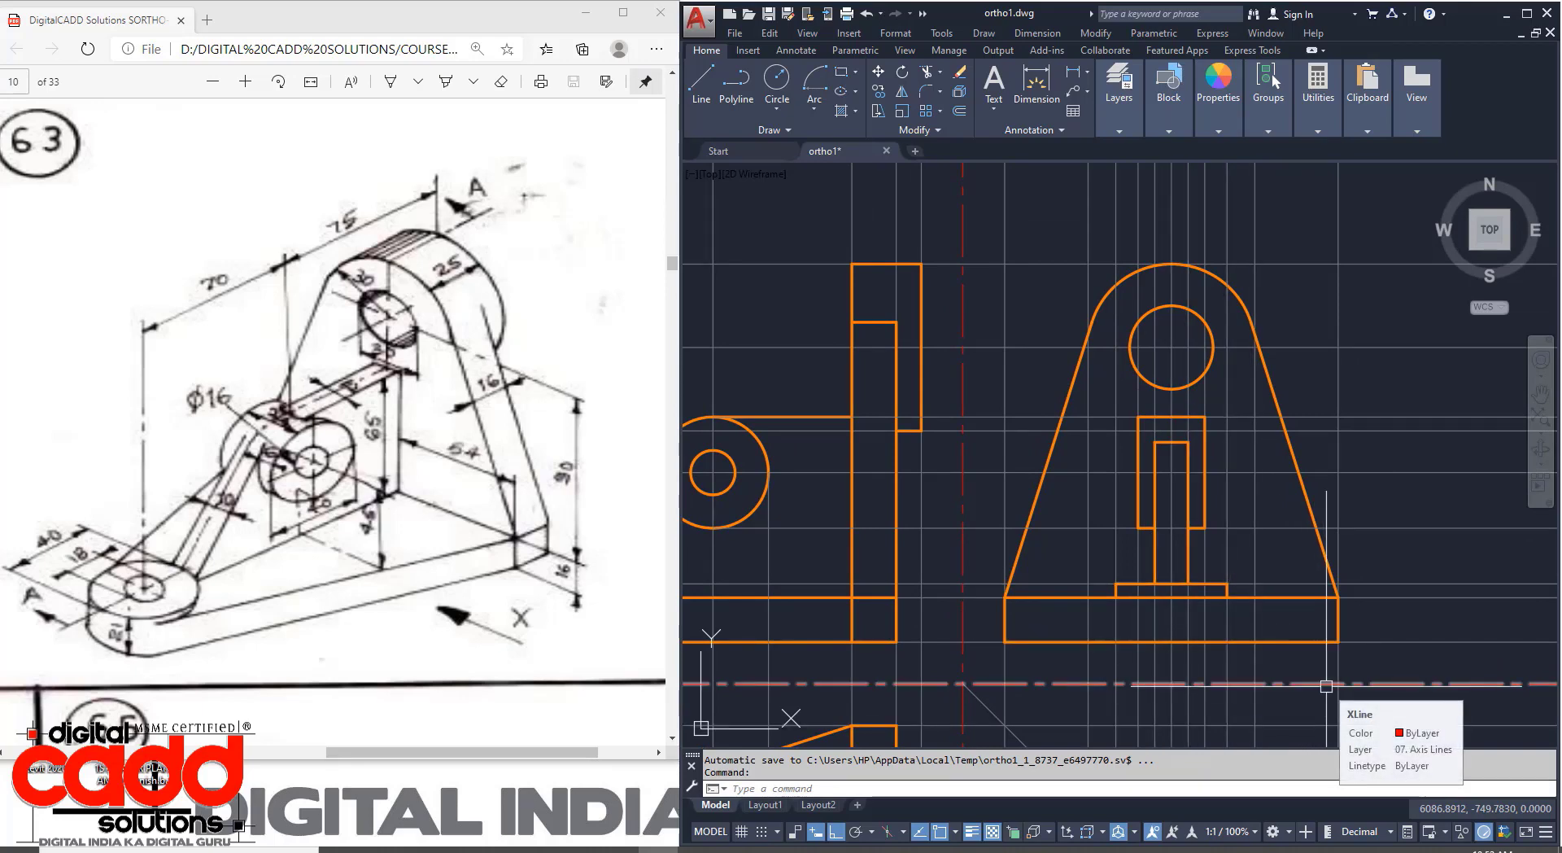
left_click(1120, 116)
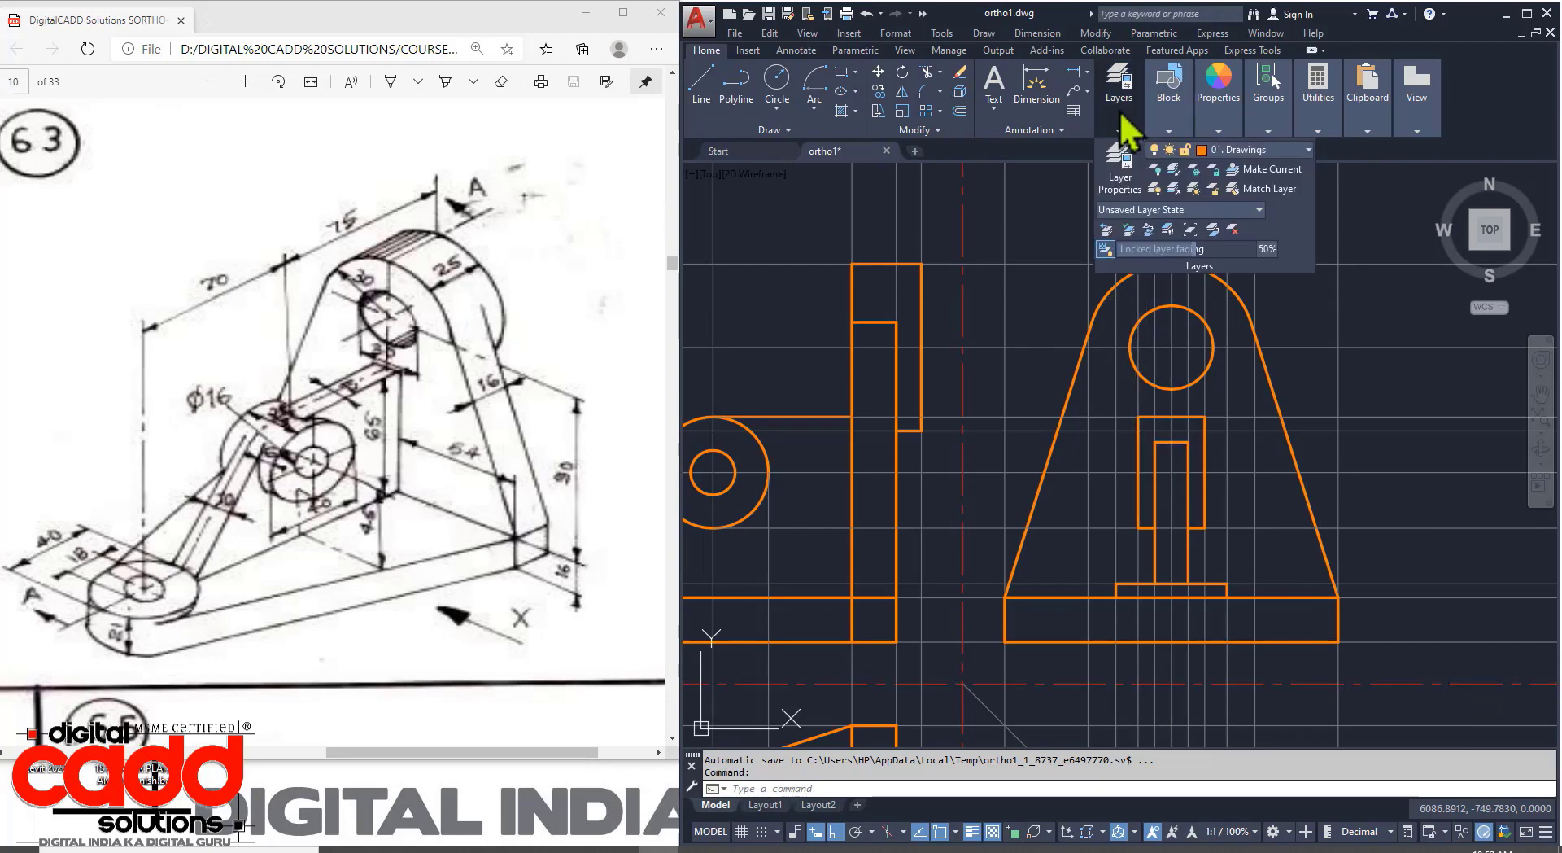
left_click(1423, 370)
Erase the horizontal projection lines running through the top view and through the front and side views.
scroll(1058, 456, "down", 5)
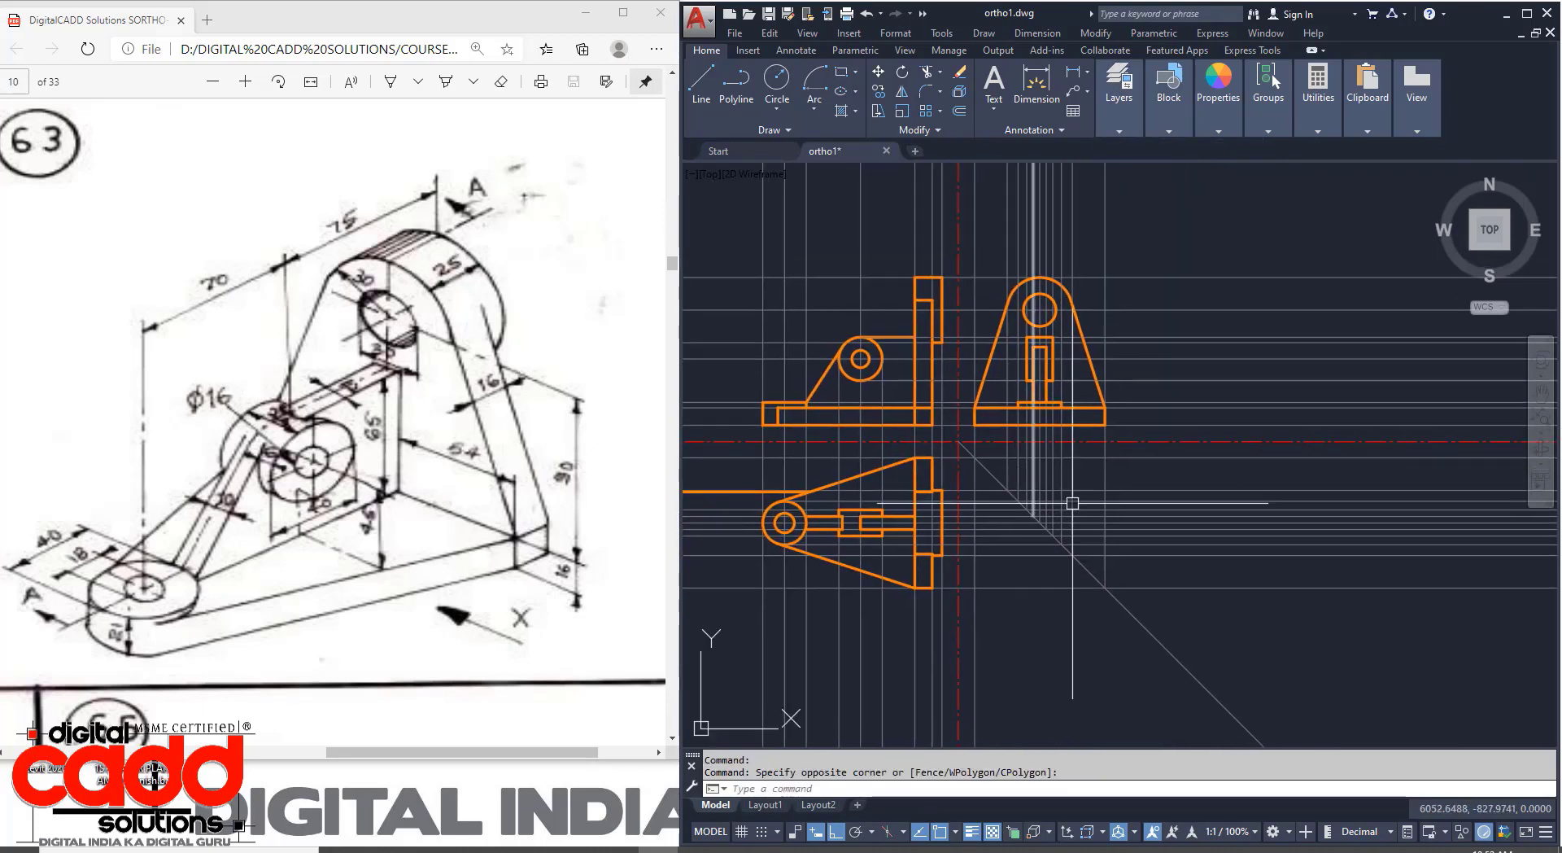
left_click(1372, 640)
left_click(1260, 480)
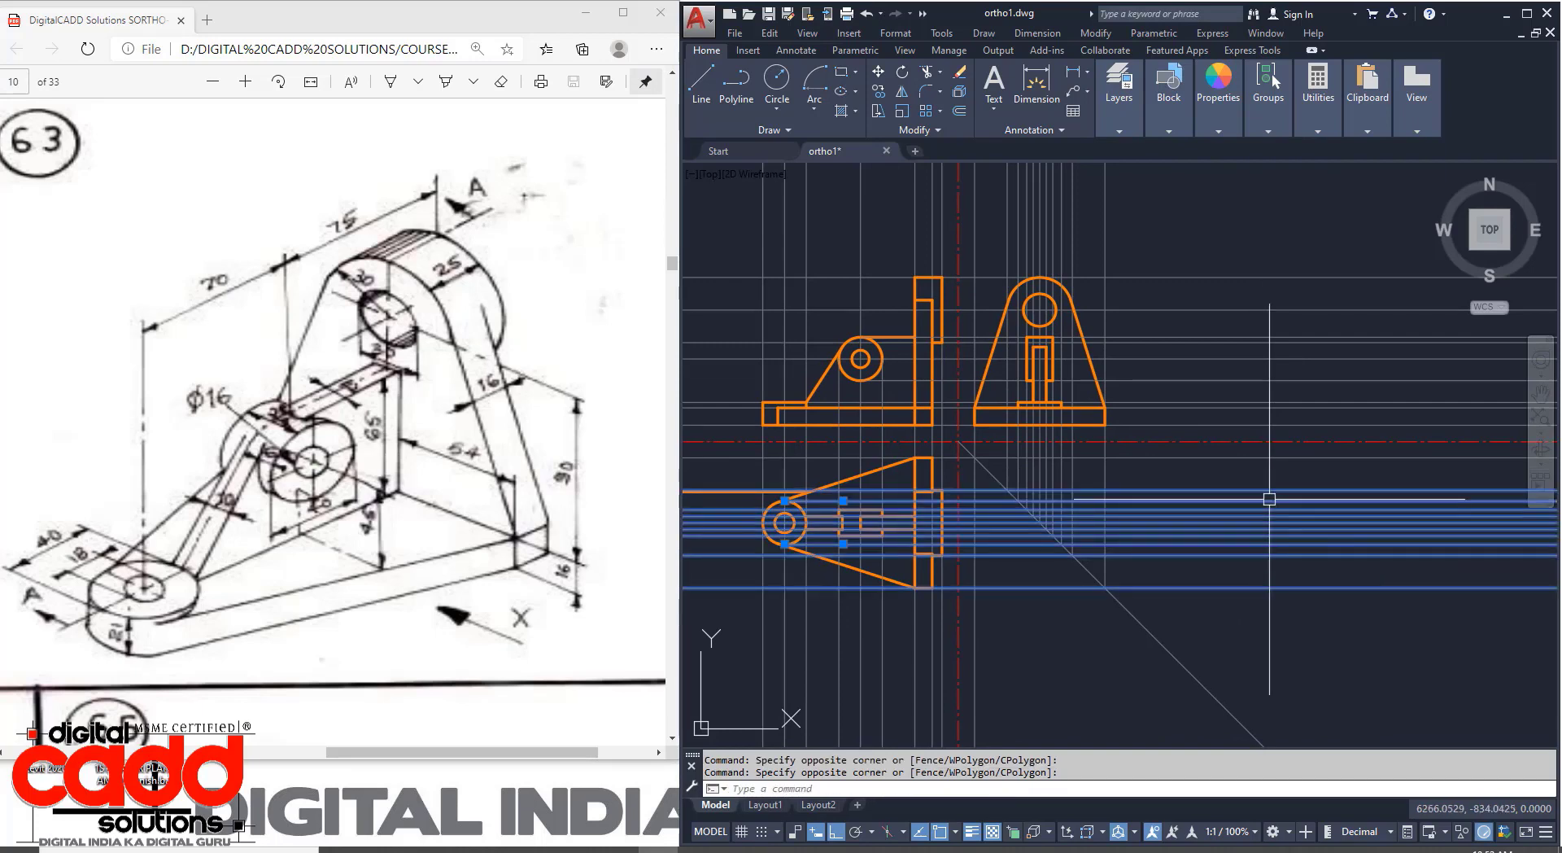
key("Delete")
left_click(1285, 238)
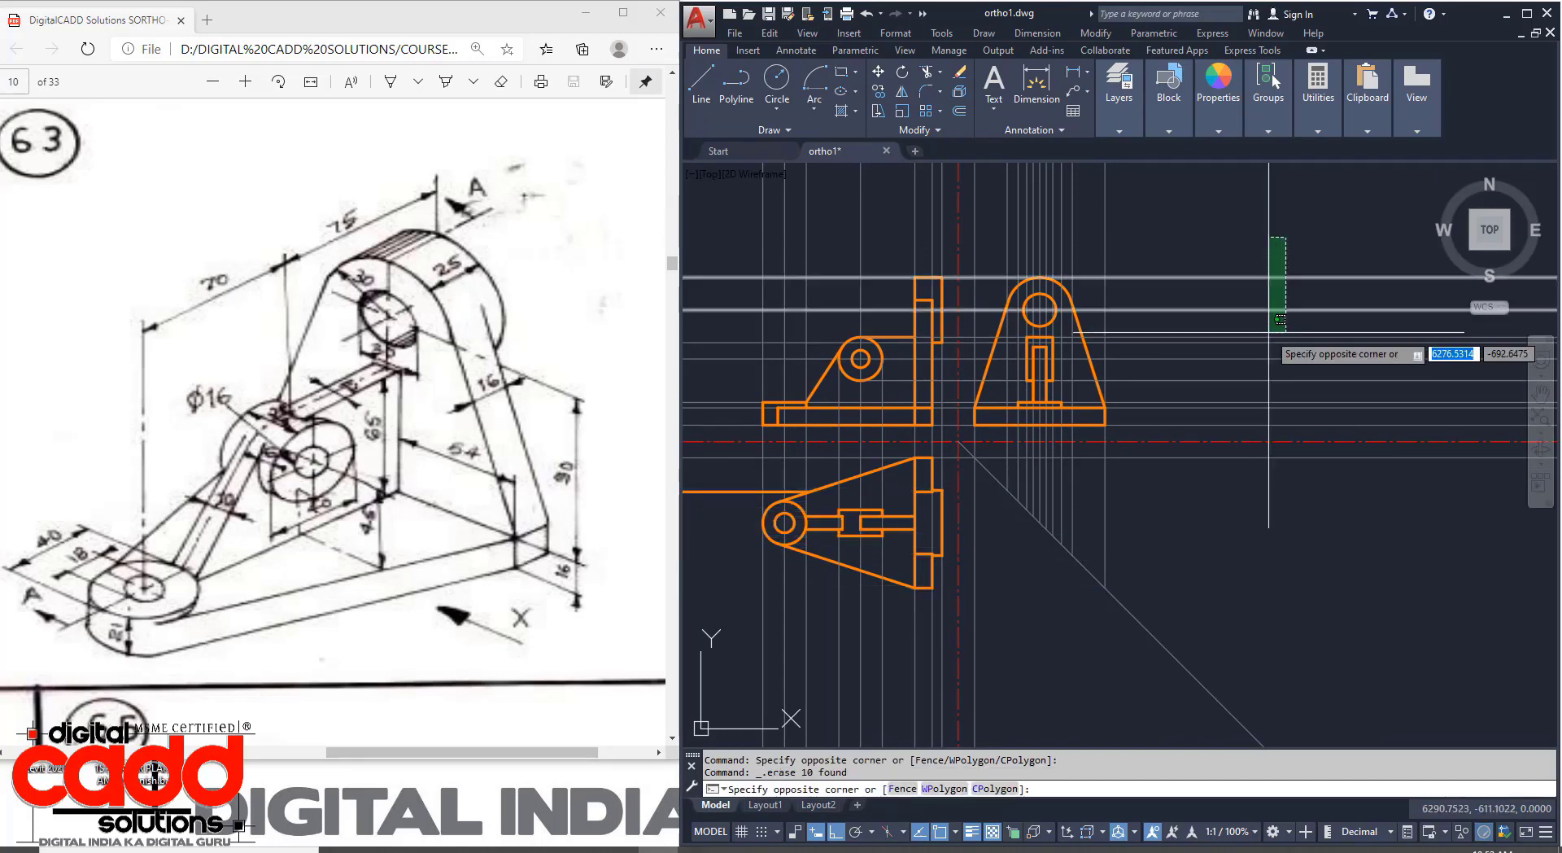
left_click(1234, 403)
key("Delete")
Erase the groups of vertical projection lines extending above the side view and the front view.
middle_click_drag(1168, 515, 1186, 660)
left_click(1196, 324)
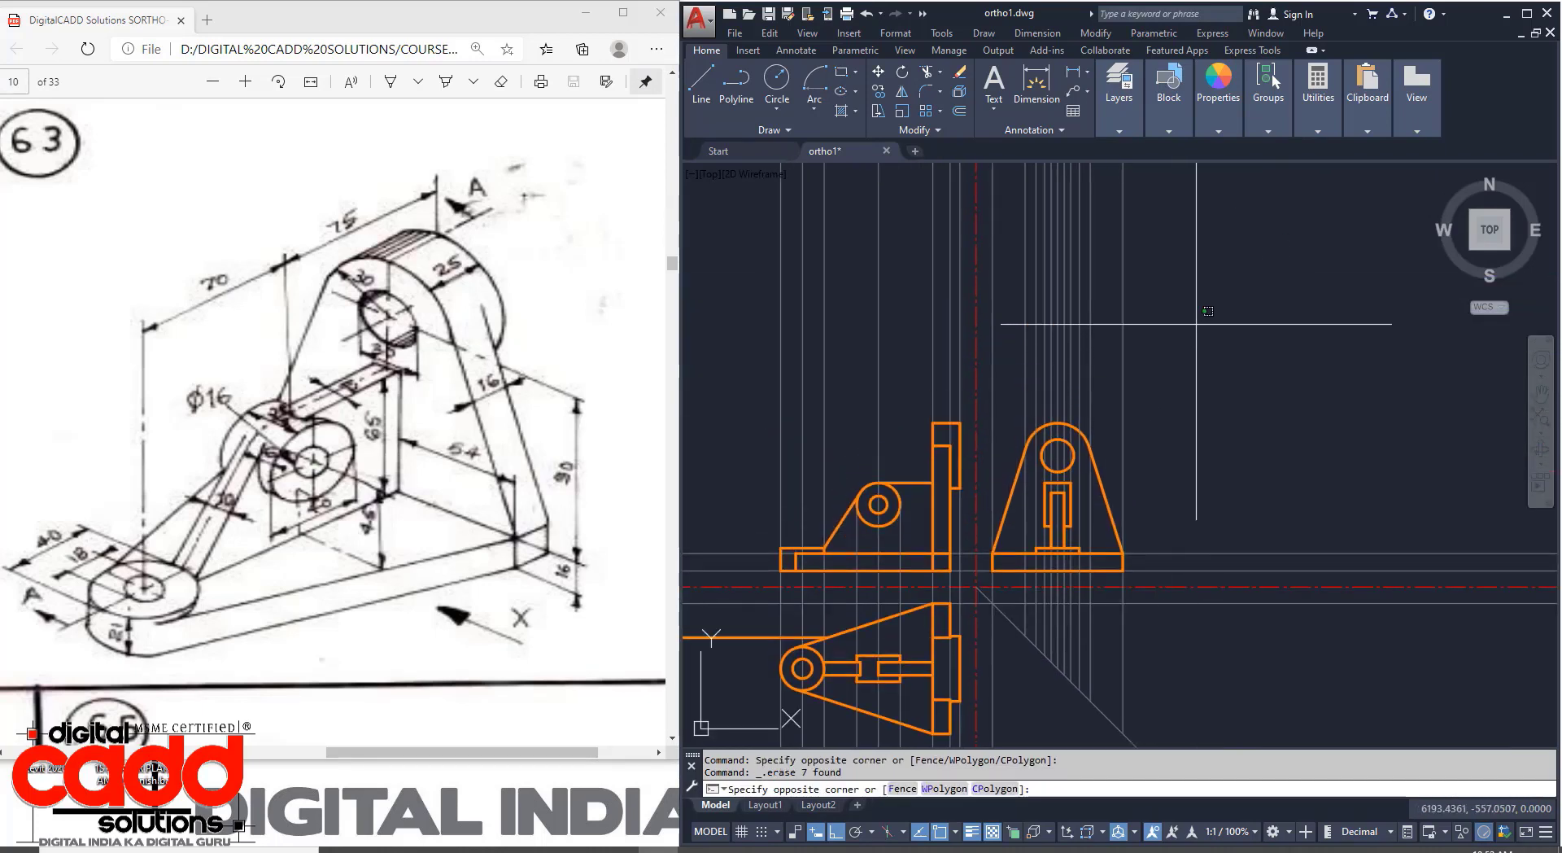
left_click(1013, 370)
key("Delete")
scroll(916, 376, "up", 4)
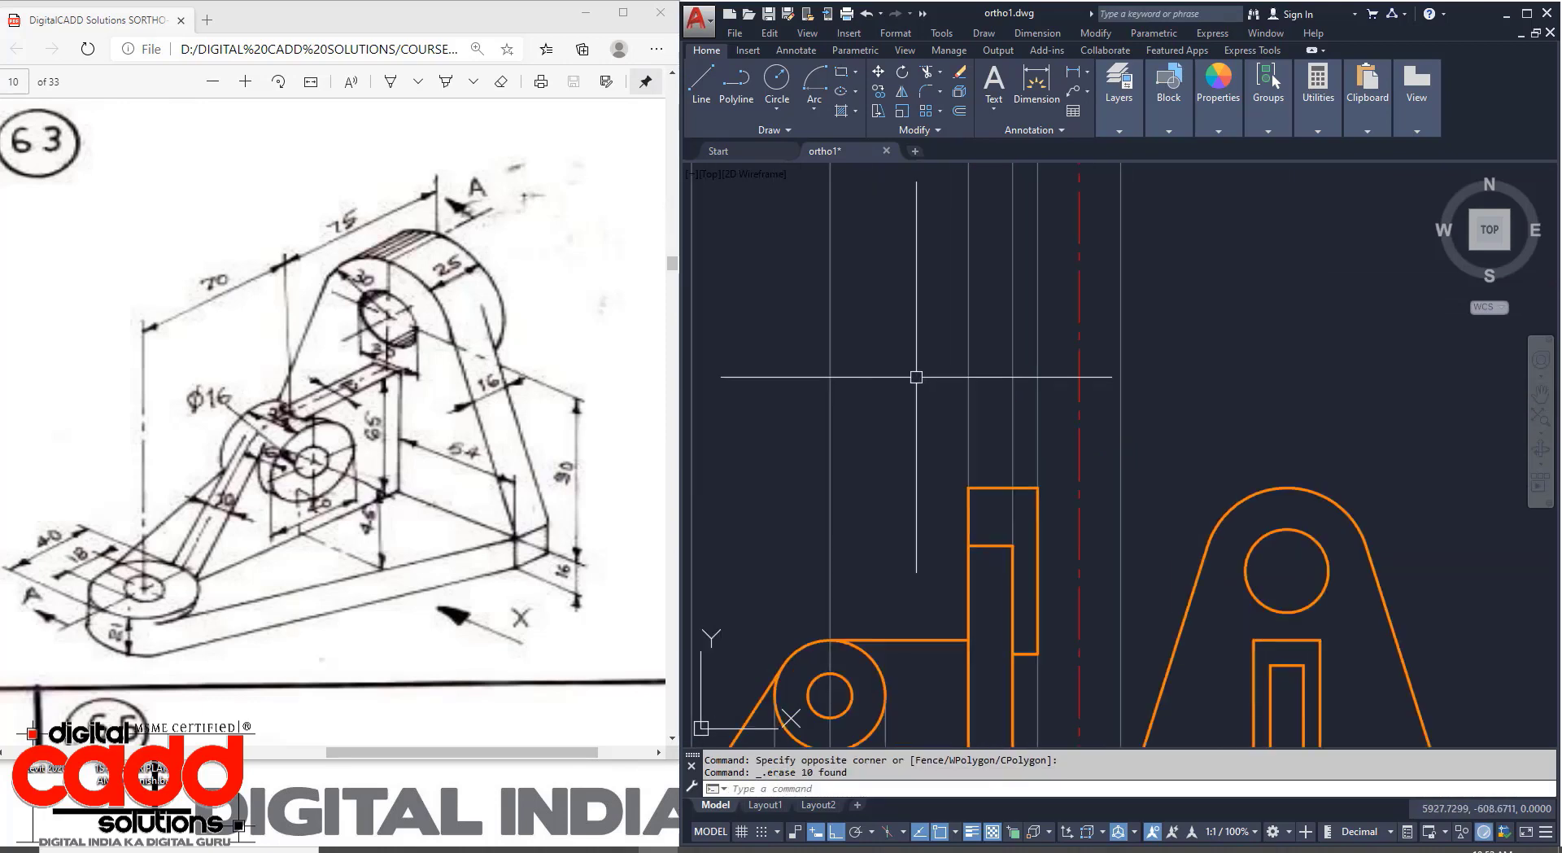
left_click(1017, 376)
scroll(1013, 378, "down", 2)
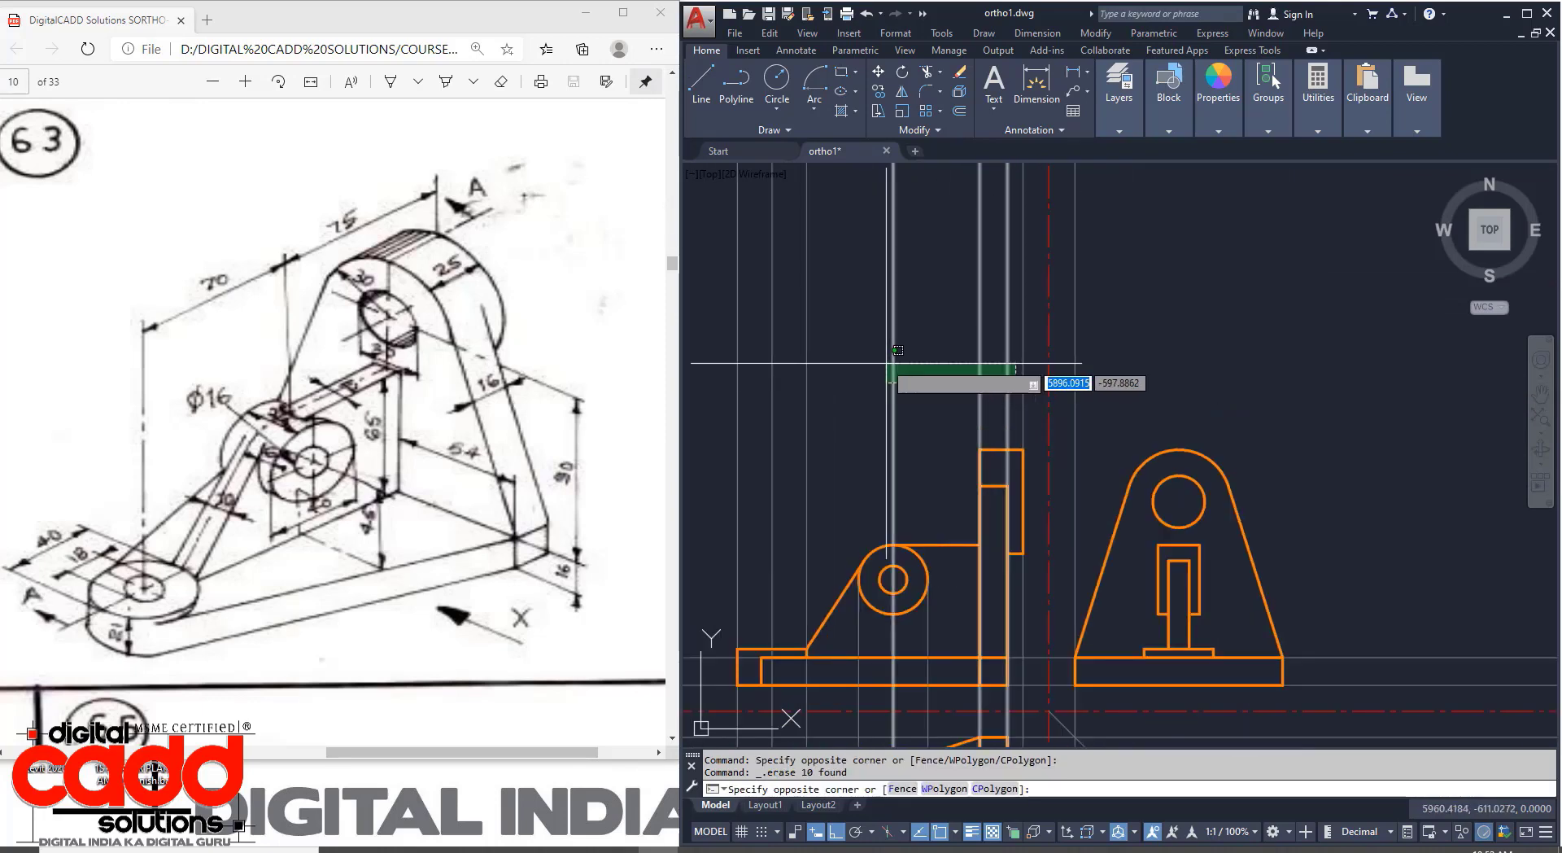
left_click(887, 364)
key("Delete")
Erase the two vertical projection lines running from the front-view boss through the top view's boss rectangle.
middle_click_drag(1090, 573, 1105, 481)
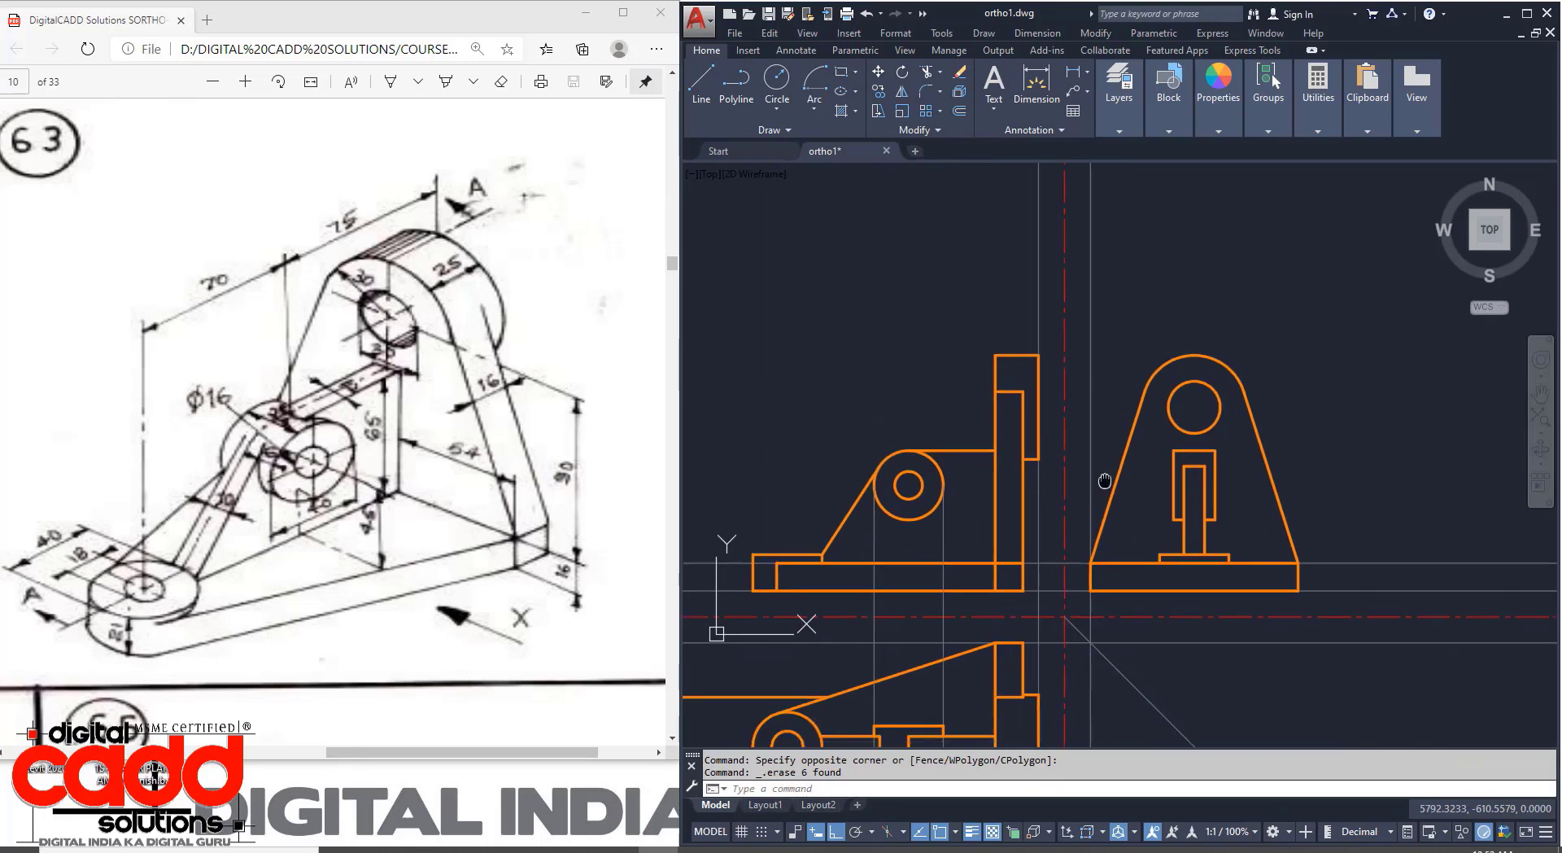
middle_click_drag(1082, 549, 1115, 319)
left_click(1027, 663)
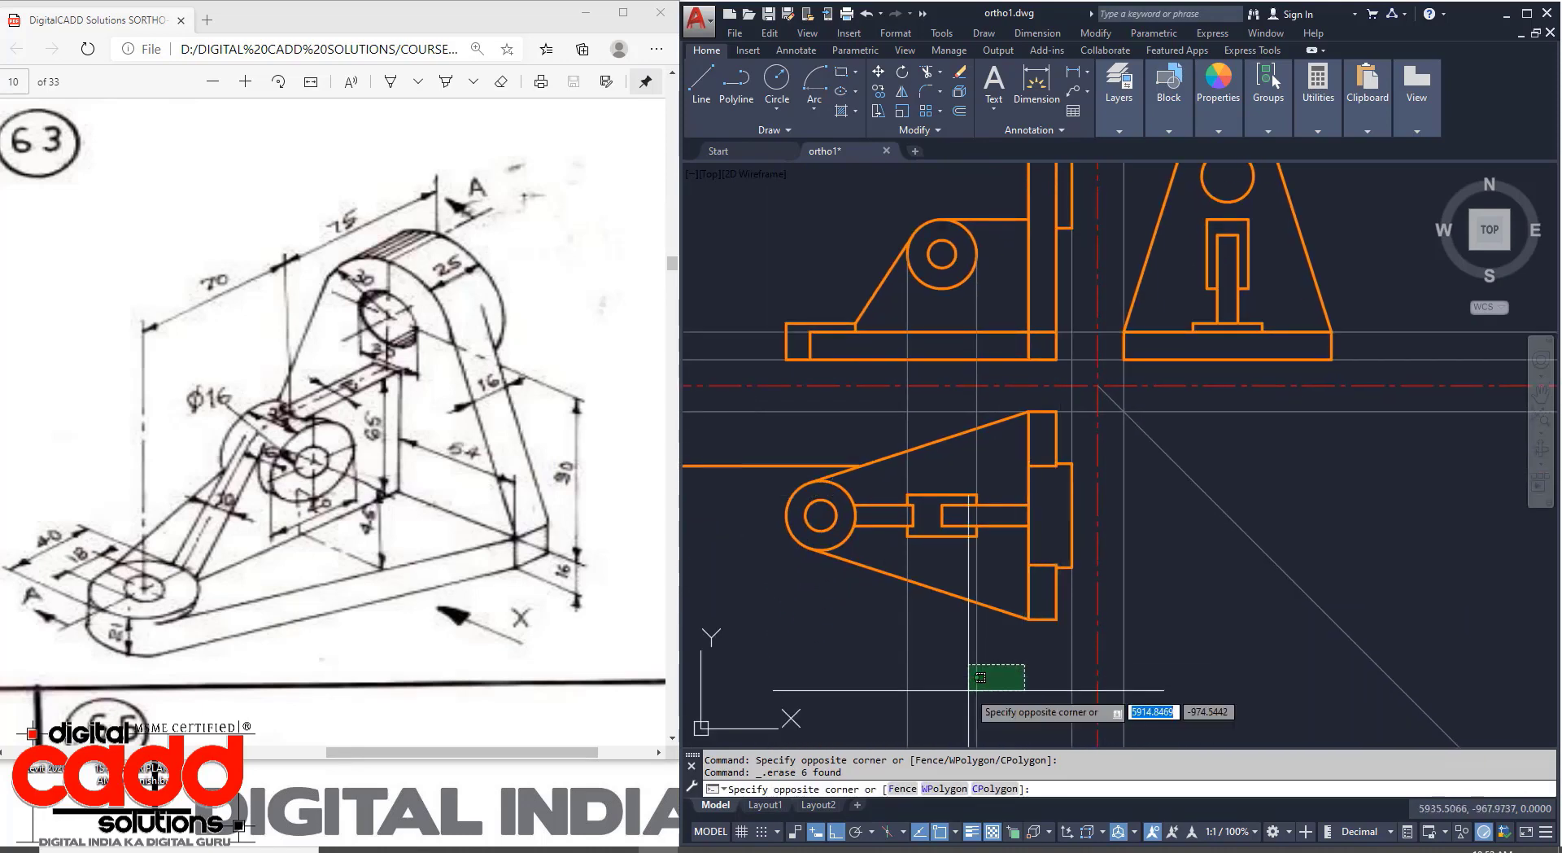
left_click(884, 697)
key("Delete")
Erase the remaining horizontal projection lines near the base and the two vertical ones beside the vertical axis line.
middle_click_drag(1082, 504, 1023, 640)
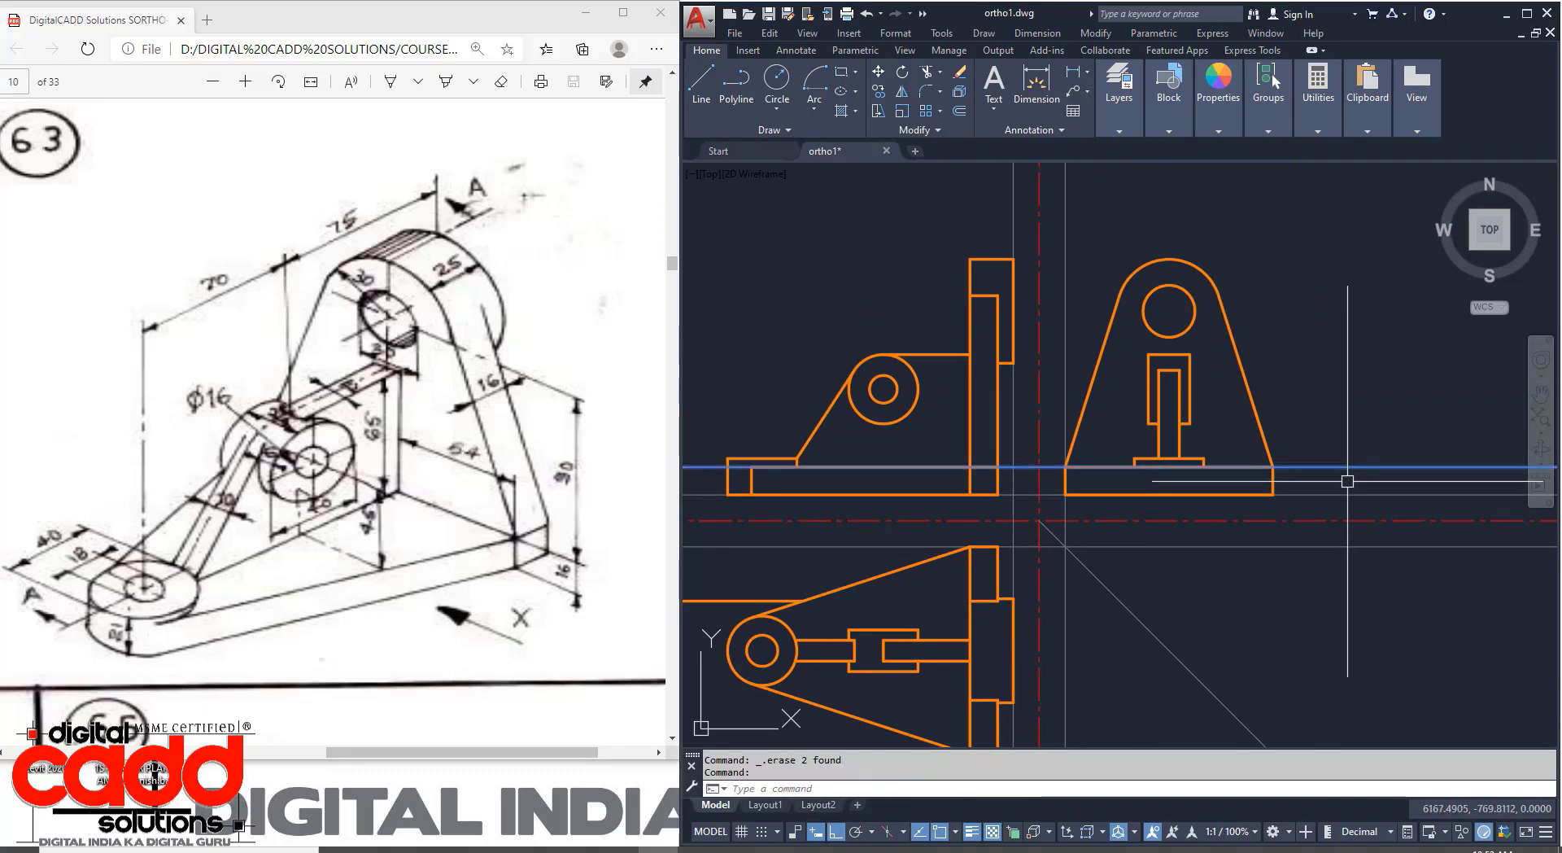
left_click(1347, 476)
key("Delete")
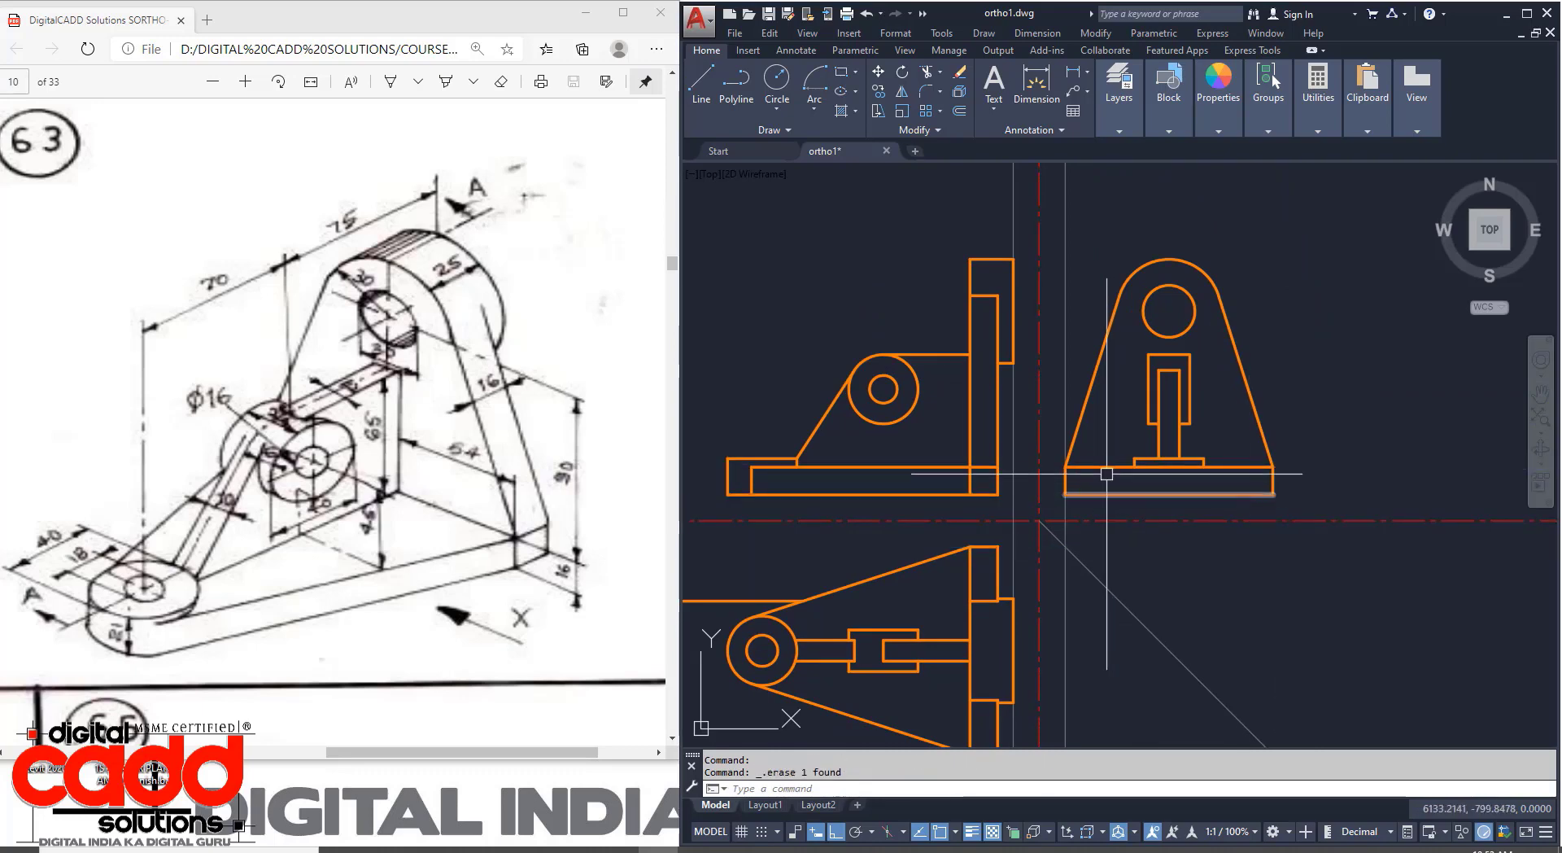
left_click(1066, 388)
key("Delete")
left_click(1011, 410)
key("Delete")
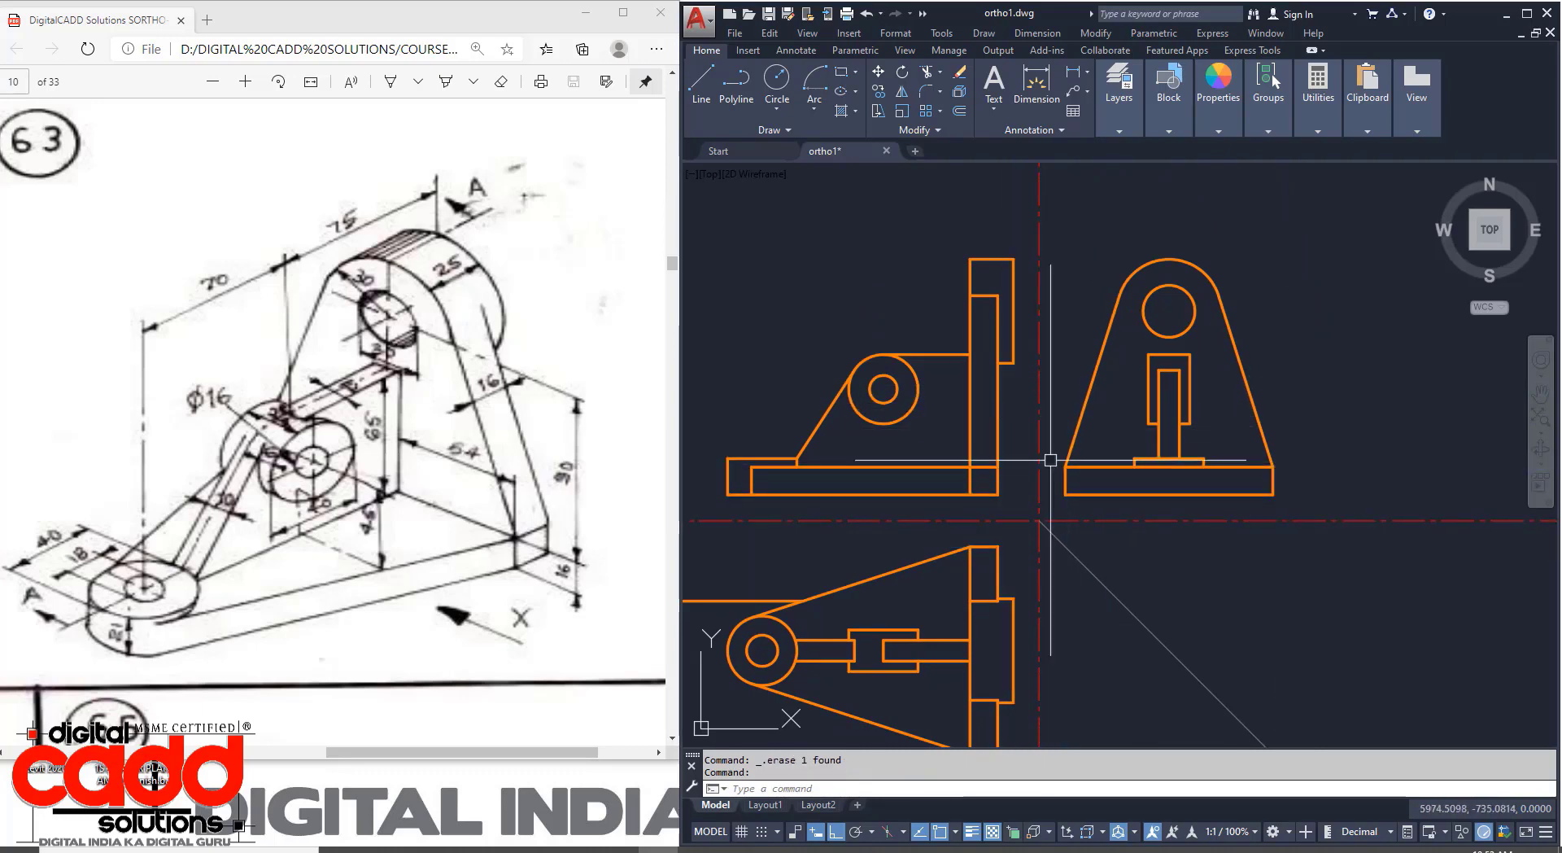
Erase the leftover horizontal line extending outward from the top view's round lug.
middle_click_drag(1127, 608, 1303, 530)
left_click(764, 503)
left_click(718, 601)
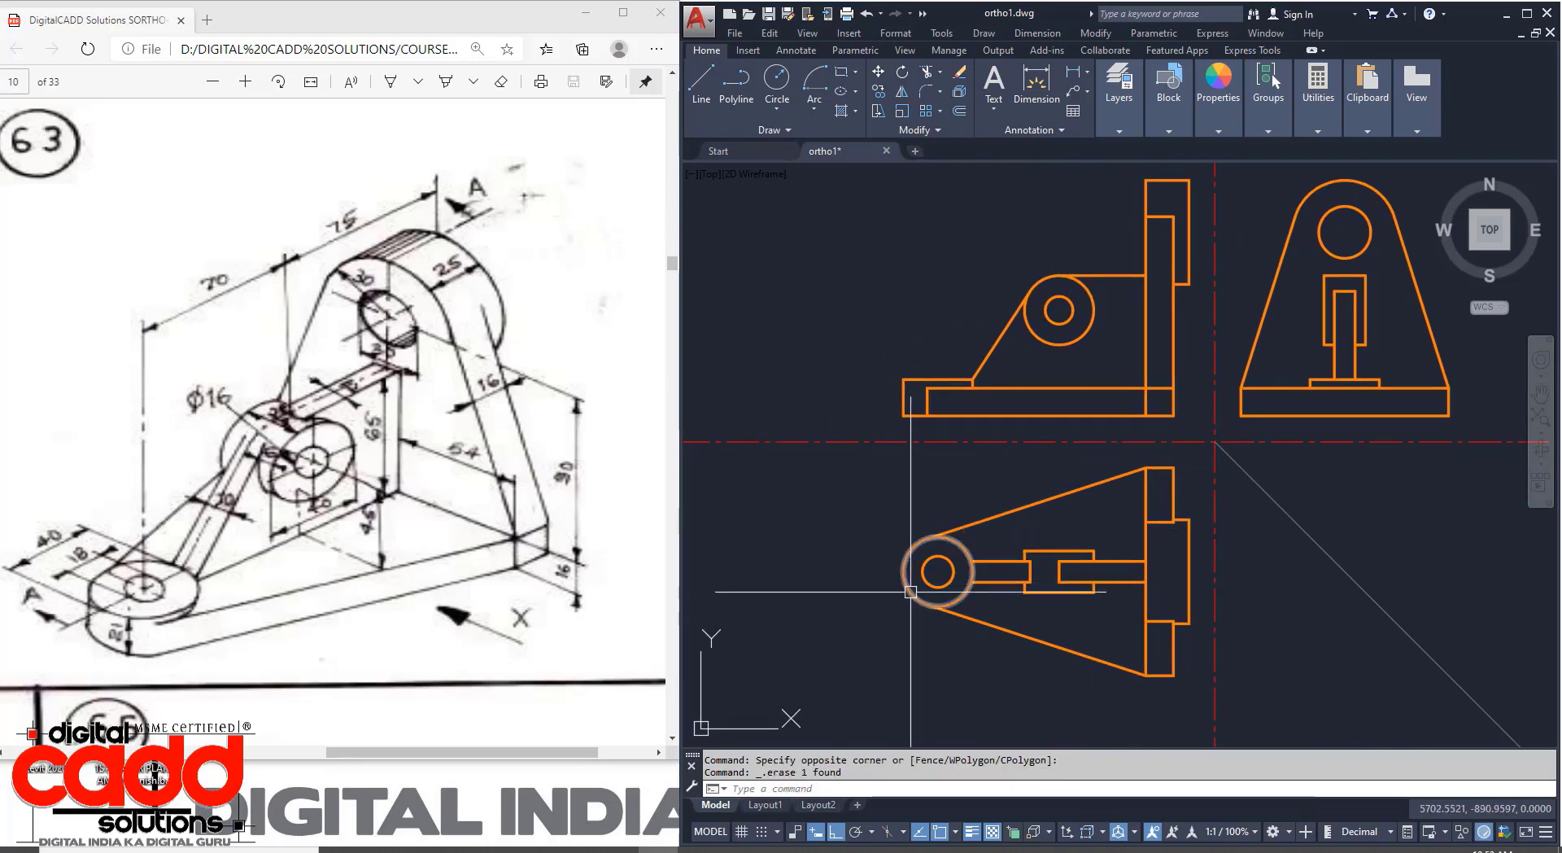
mouse_move(1305, 604)
middle_mouse_down()
mouse_move(1196, 634)
mouse_move(1186, 661)
middle_mouse_up()
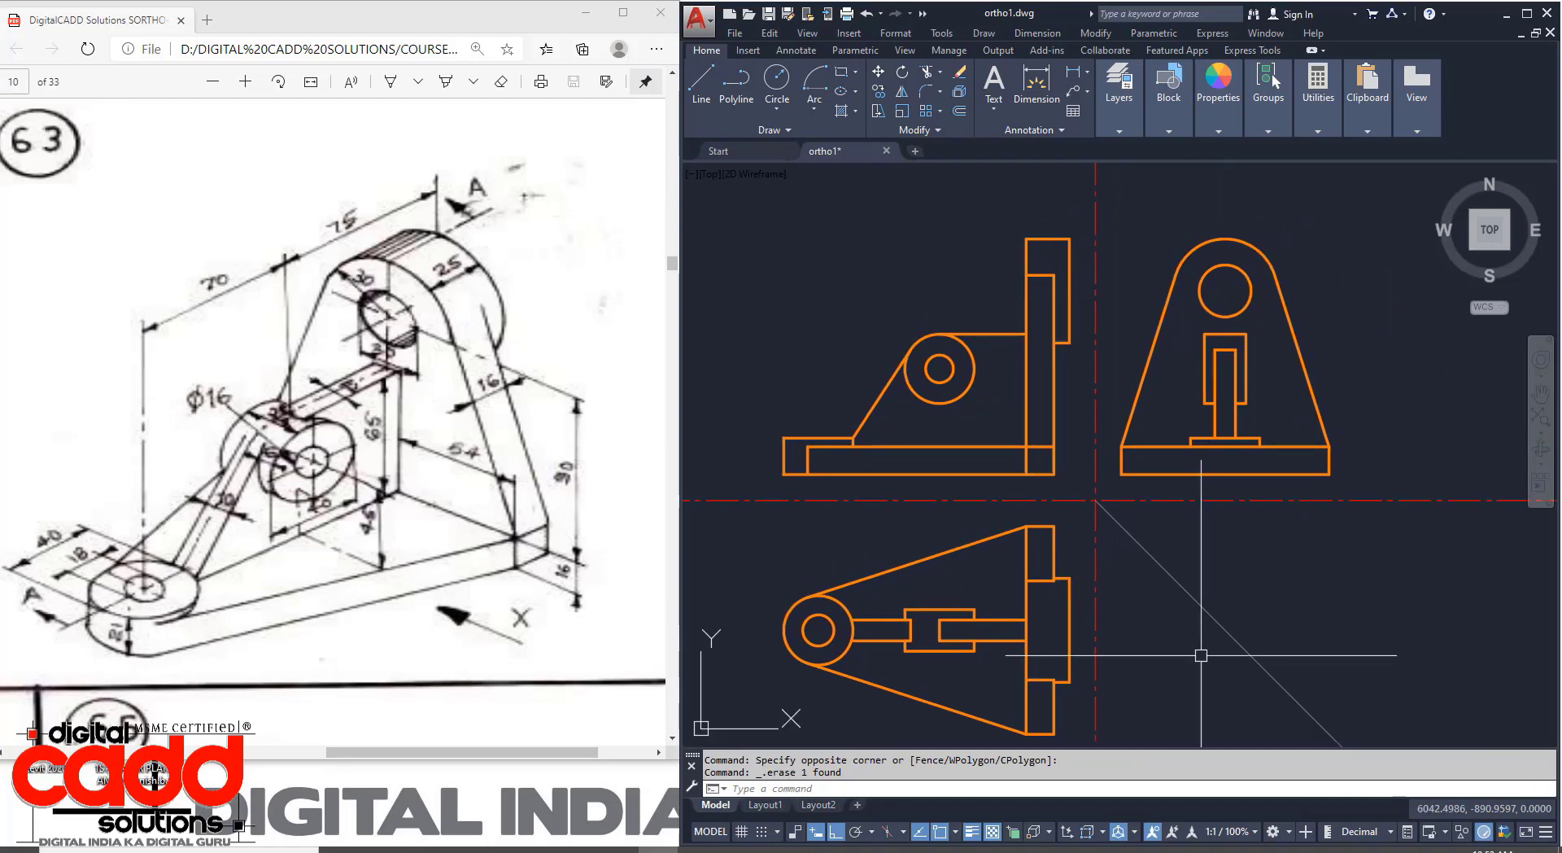
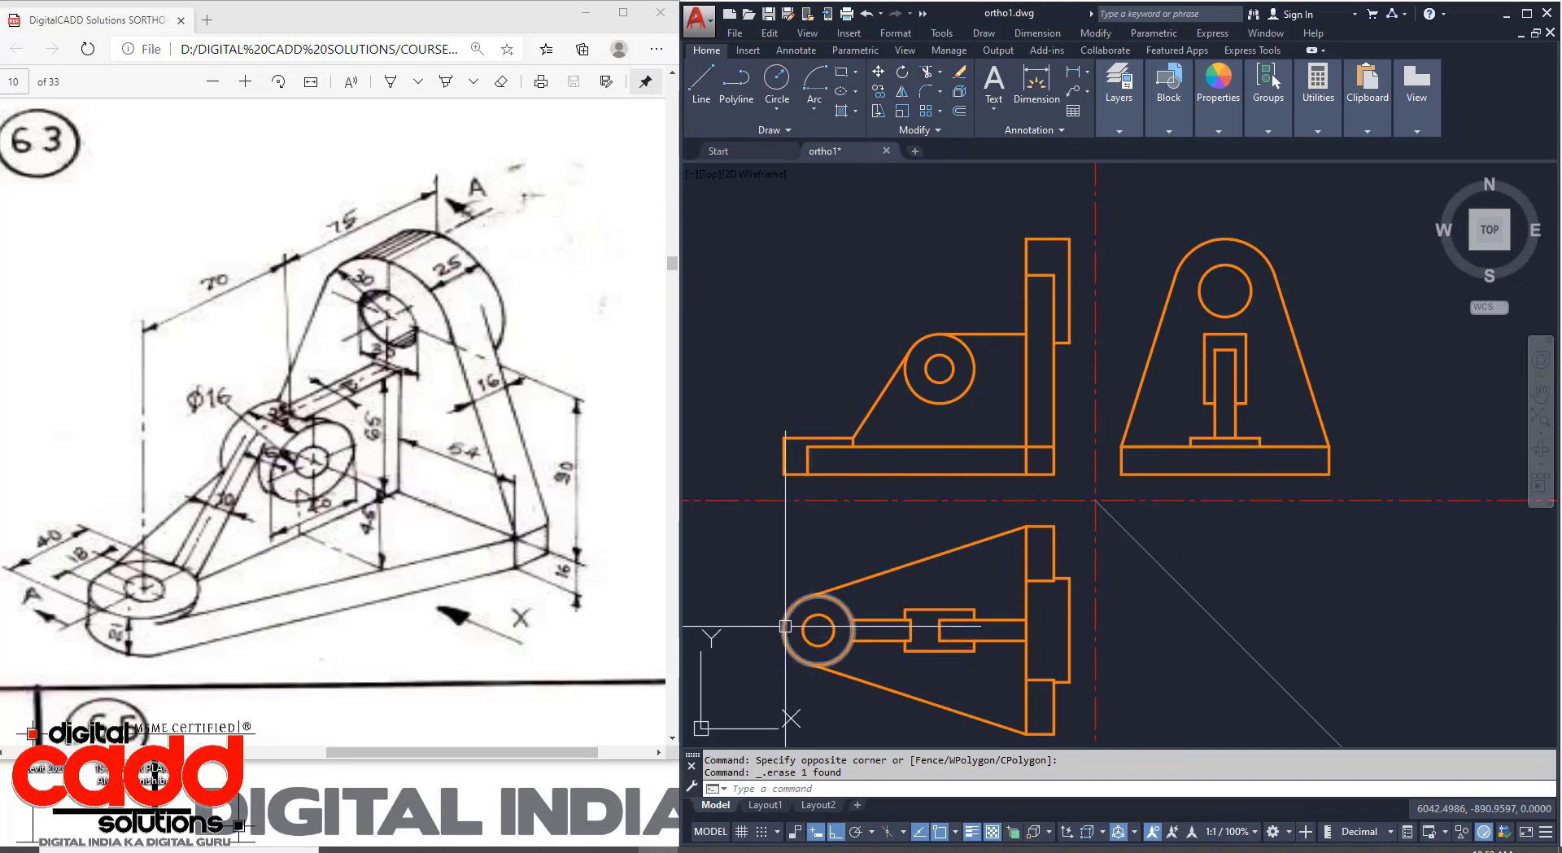
Project horizontal rays from the two points where the sloping edges meet the lug circle in the top view, across past the 45° line.
scroll(786, 623, "up", 4)
type("ay")
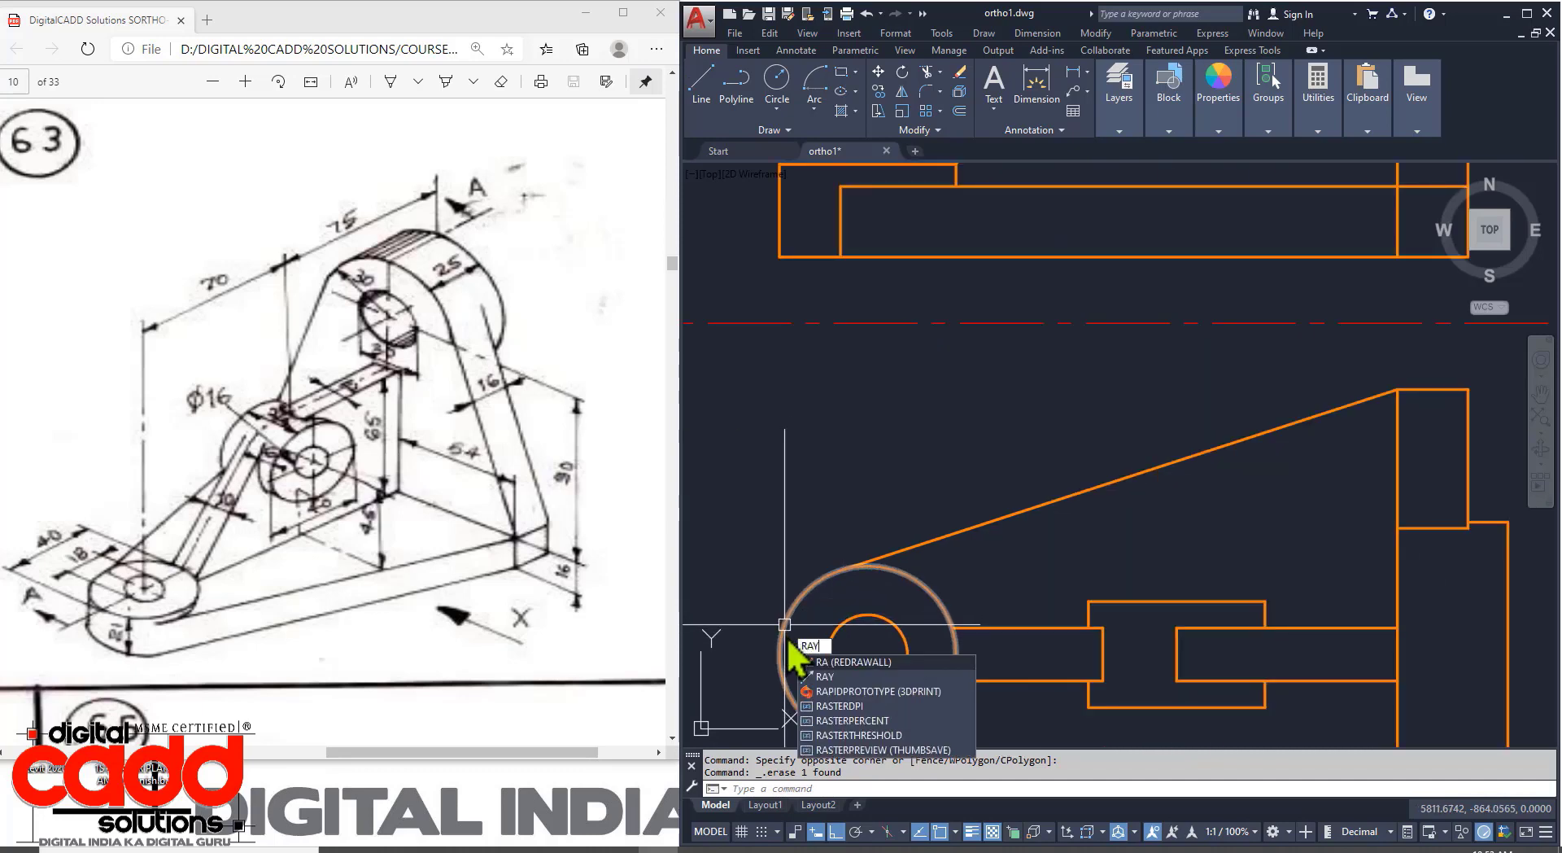
key("Return")
left_click(841, 569)
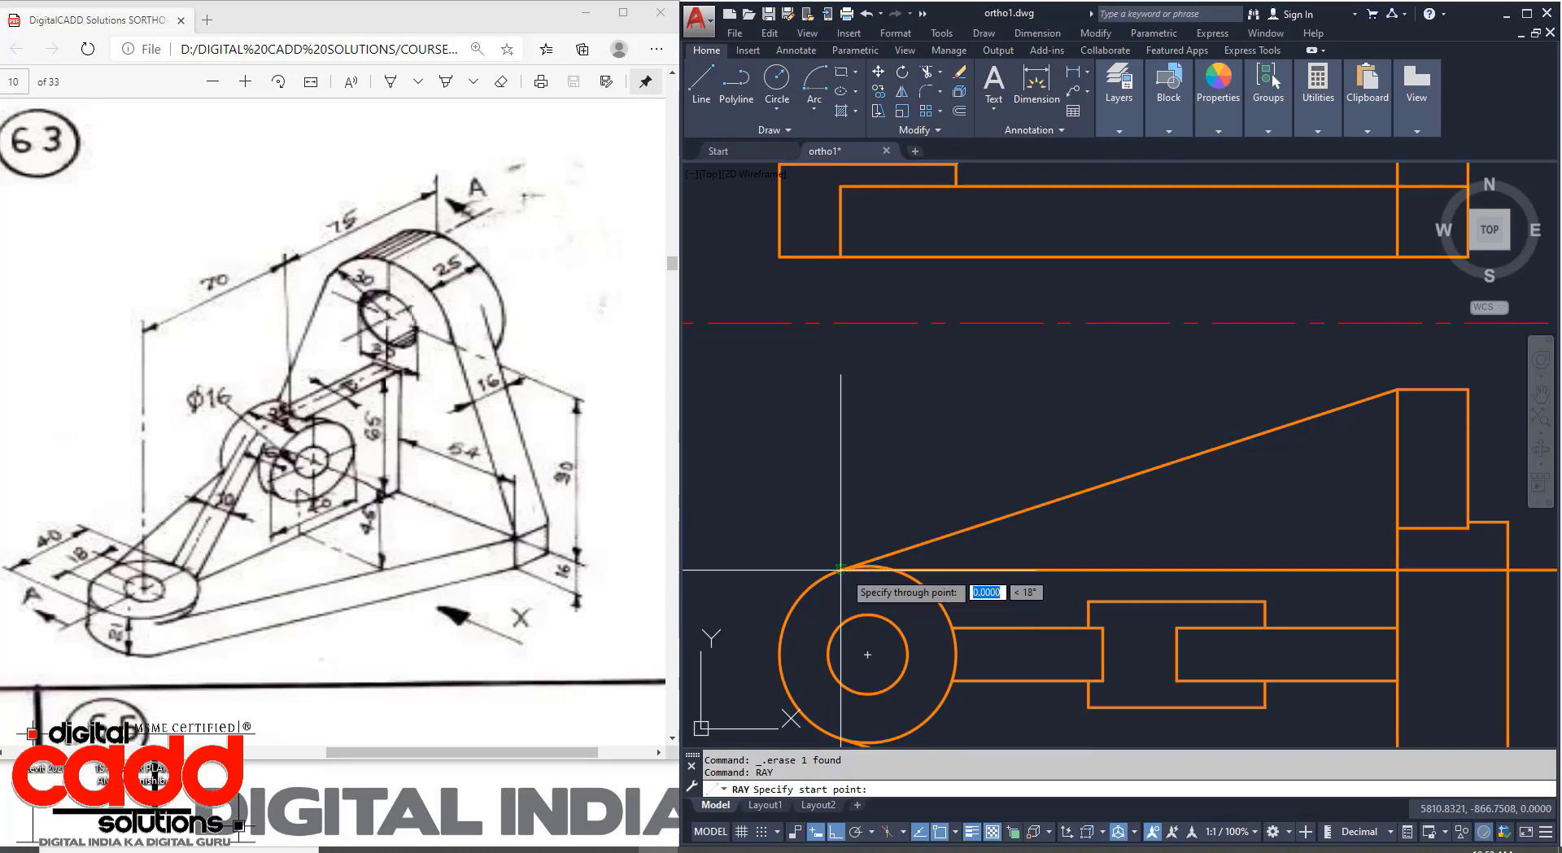
left_click(1131, 569)
key("Return")
middle_click_drag(901, 739, 876, 550)
key("Return")
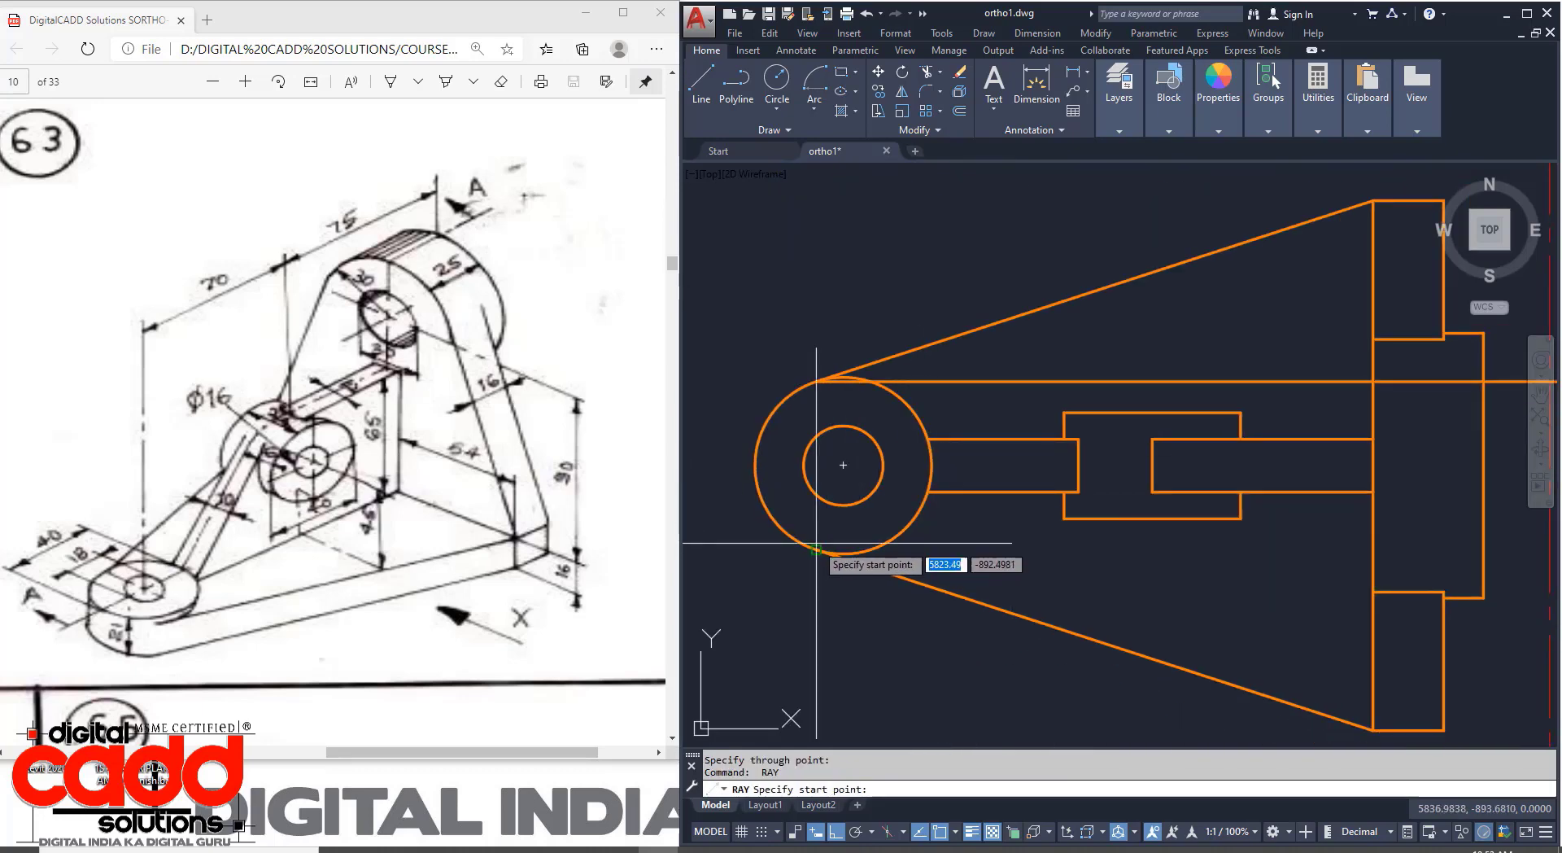
left_click(822, 549)
left_click(1054, 574)
key("Return")
scroll(1055, 574, "down", 3)
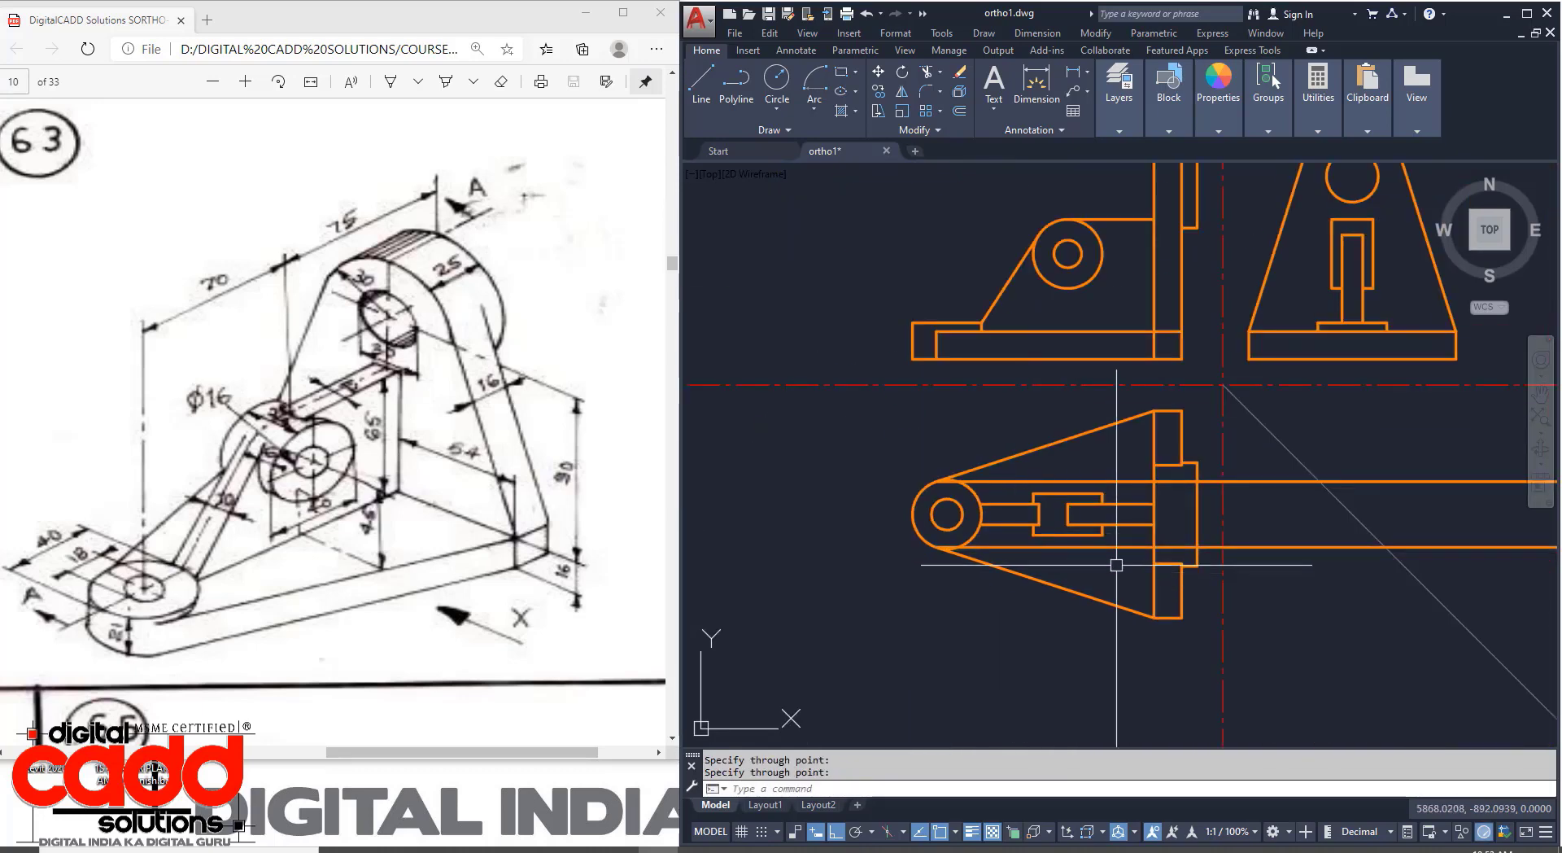
Project vertical rays upward from where the two horizontal rays meet the 45° line, through the side view's base.
middle_click_drag(1055, 575, 1017, 521)
key("Return")
left_click(1017, 518)
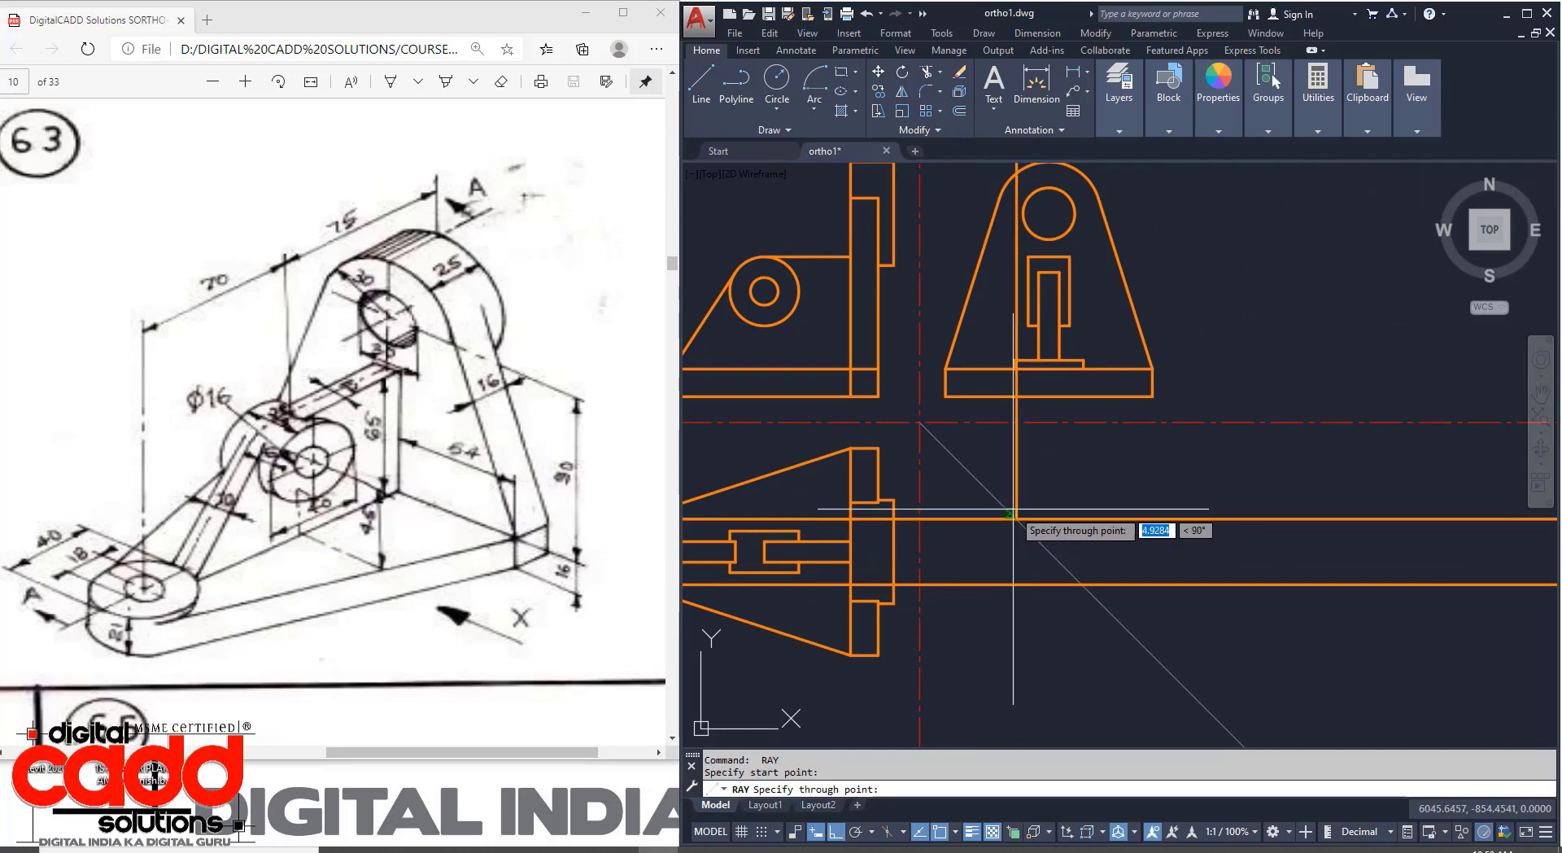
left_click(1018, 463)
key("Return")
key("Return")
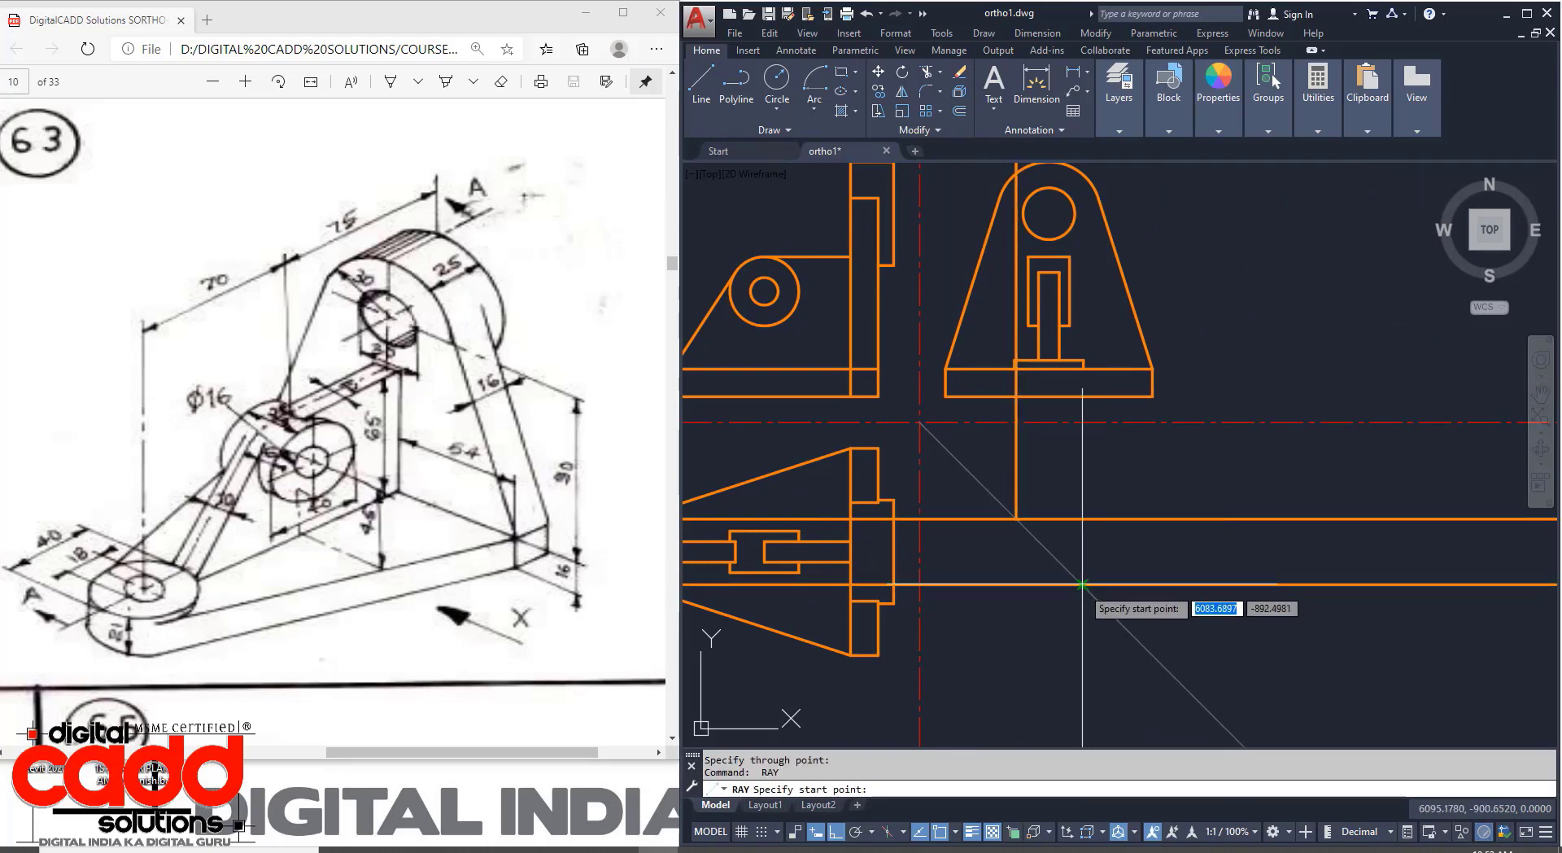
left_click(1082, 584)
left_click(1082, 443)
key("Return")
Trim the side view's base top edge between the two vertical rays, and the rays below the base and inside the lug outline.
scroll(1022, 365, "up", 6)
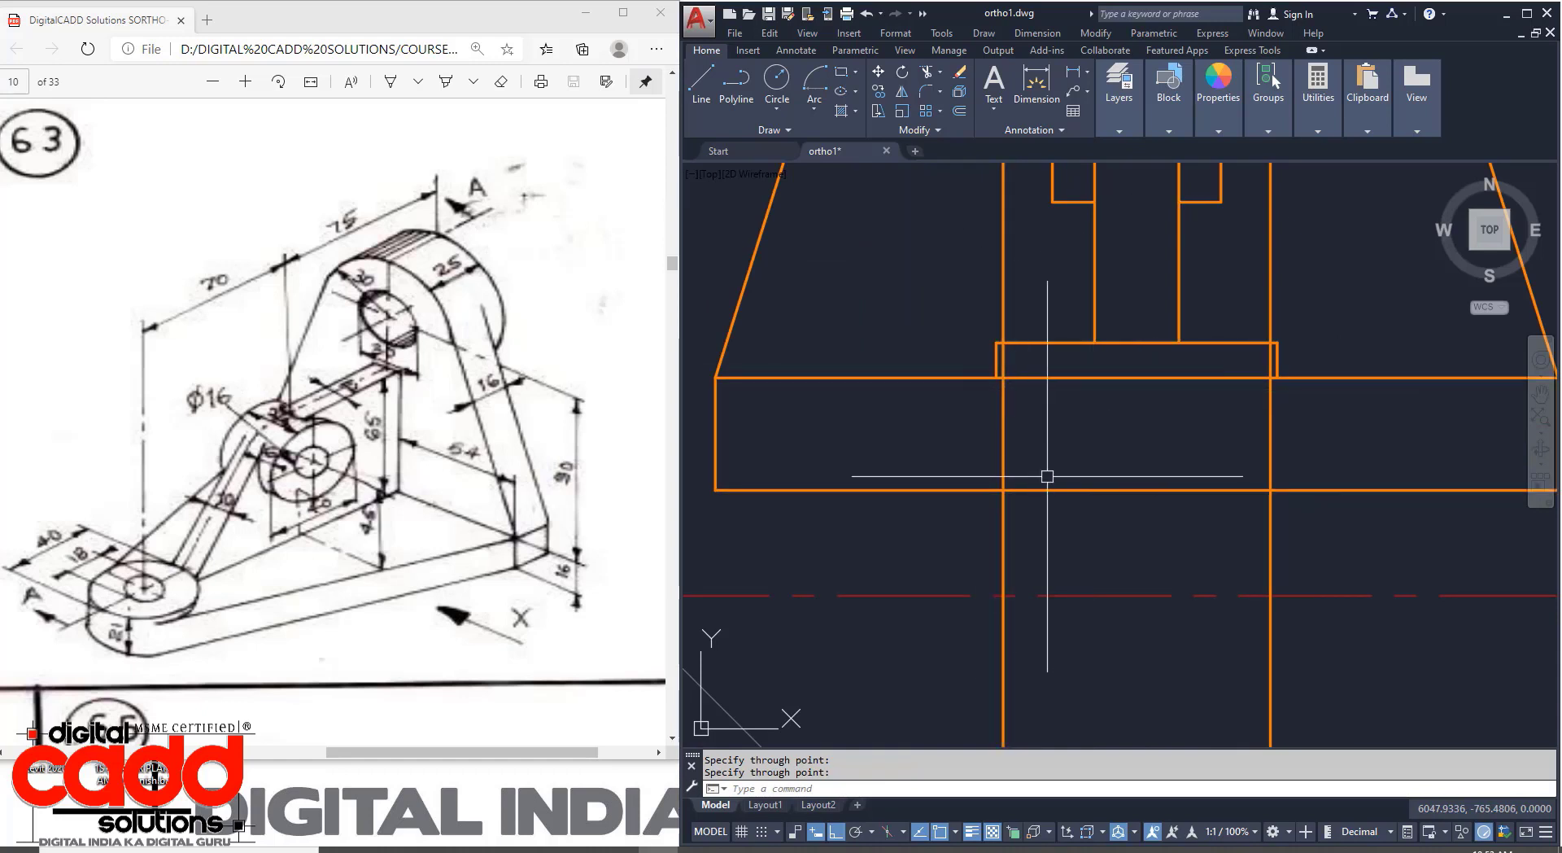
key("Return")
left_click(1113, 377)
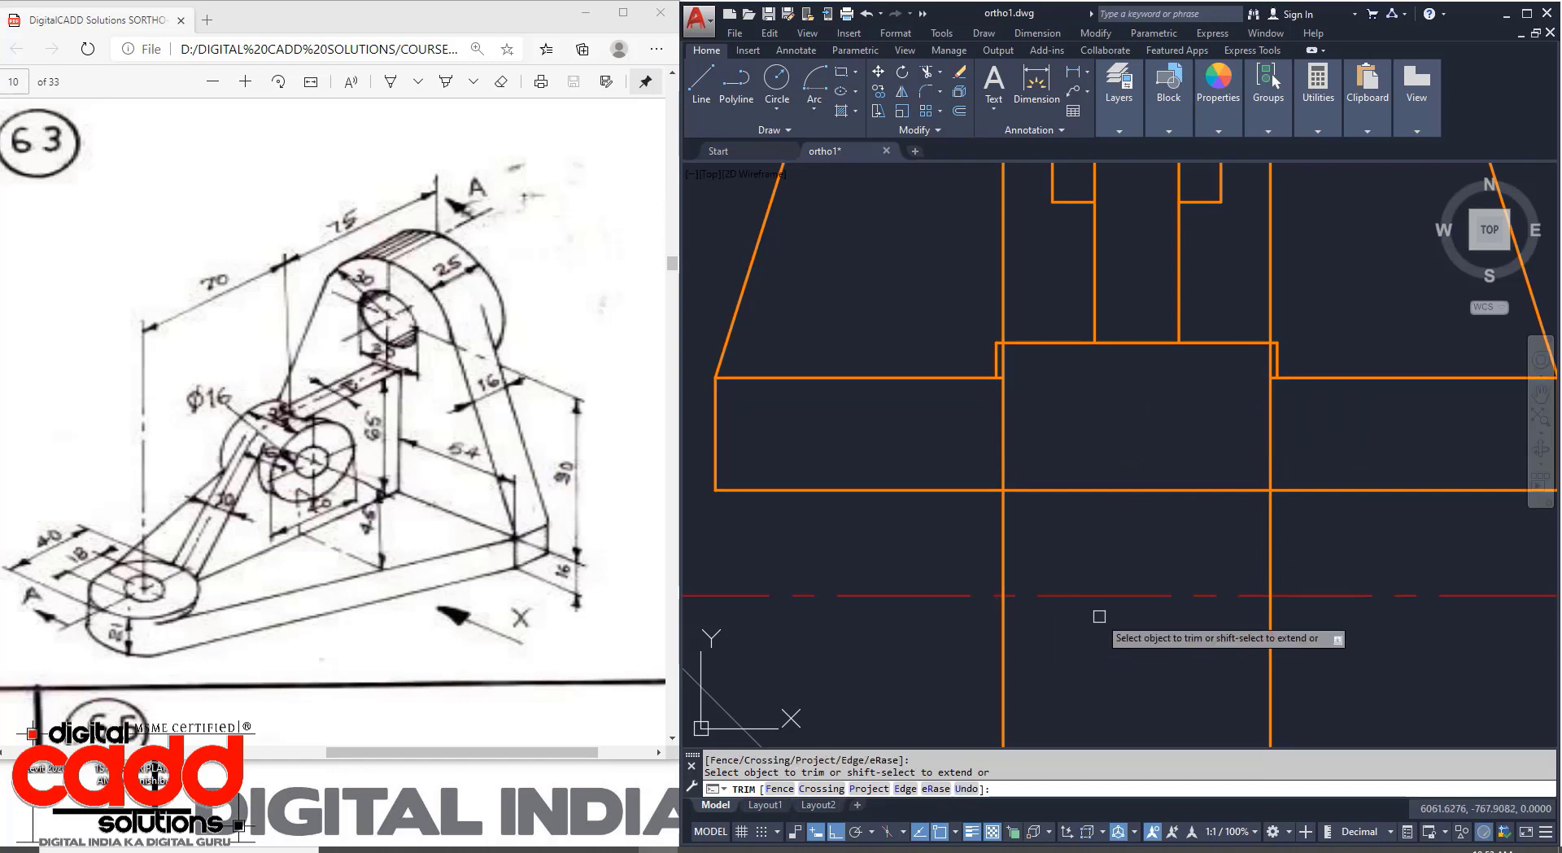
left_click(1270, 529)
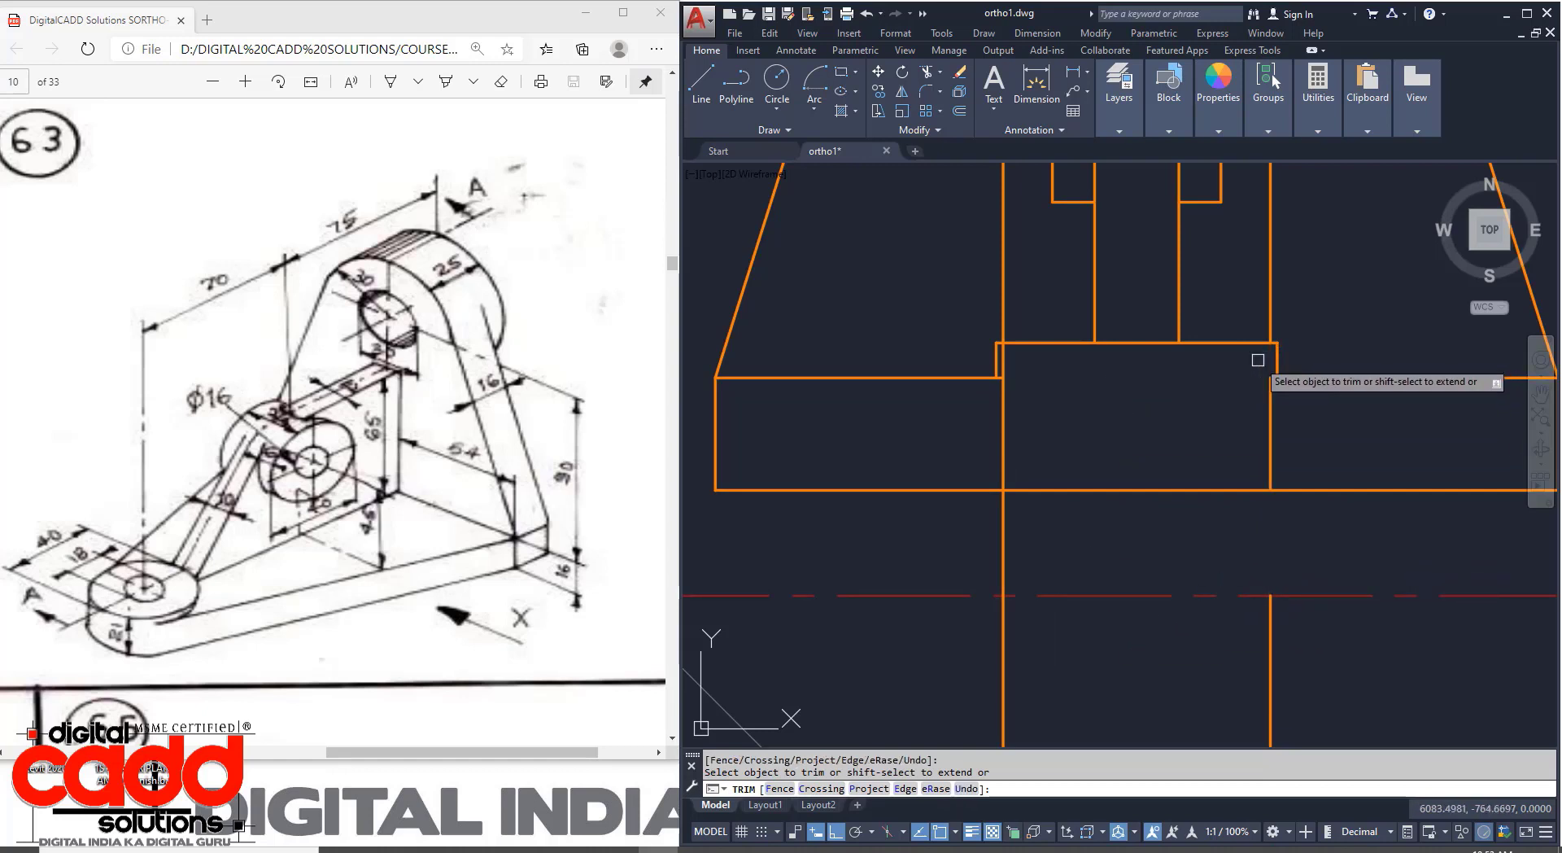
left_click(1269, 360)
left_click(1003, 358)
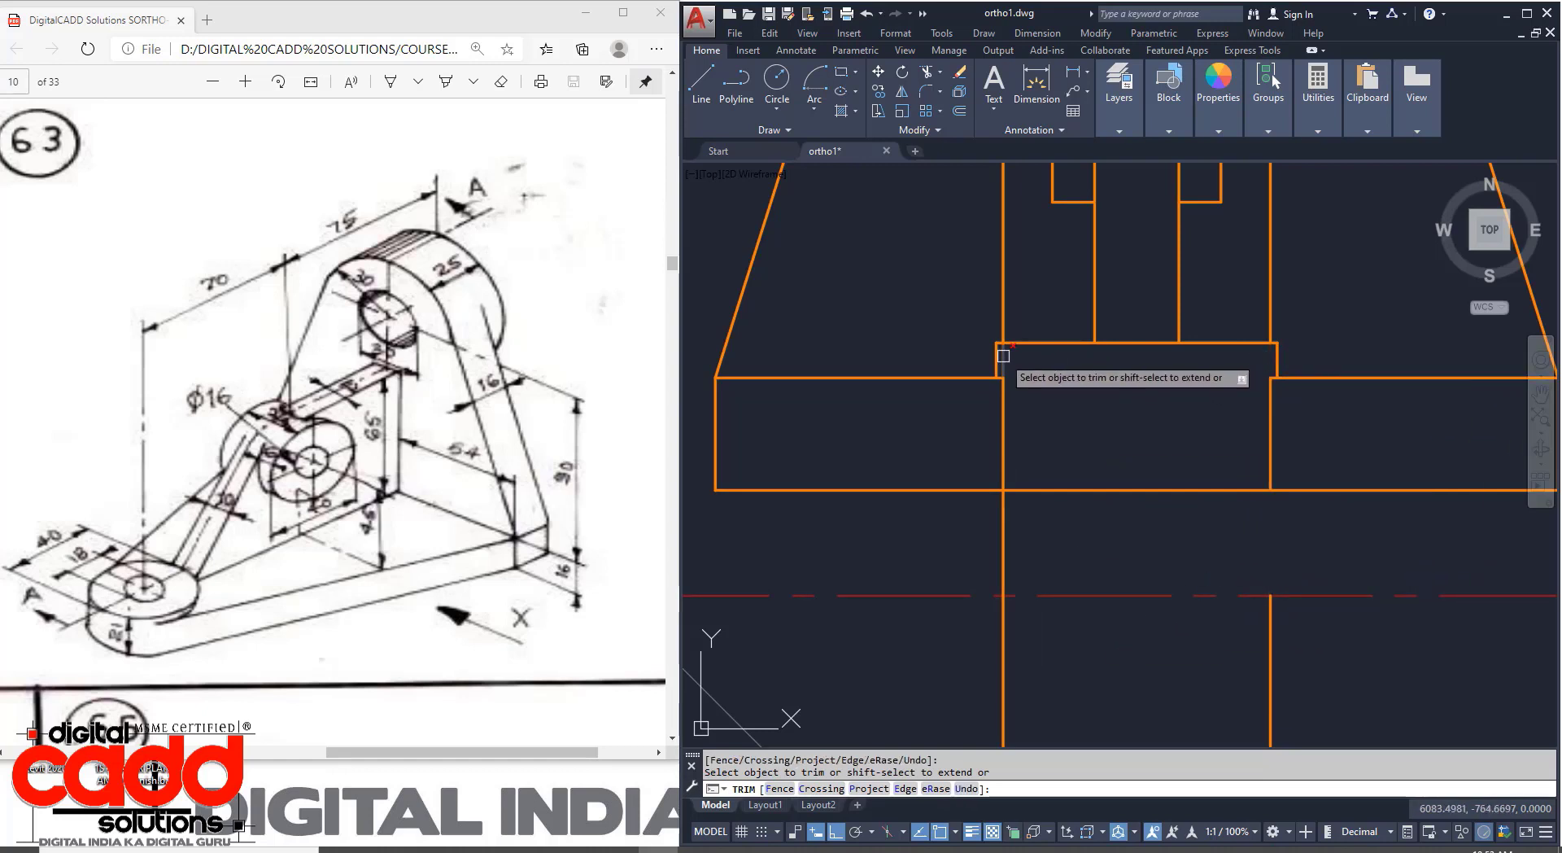
left_click(1007, 526)
key("Return")
Erase the leftover pieces of the two vertical rays below the horizontal axis and above the side view's lug.
left_click(1335, 654)
left_click(950, 667)
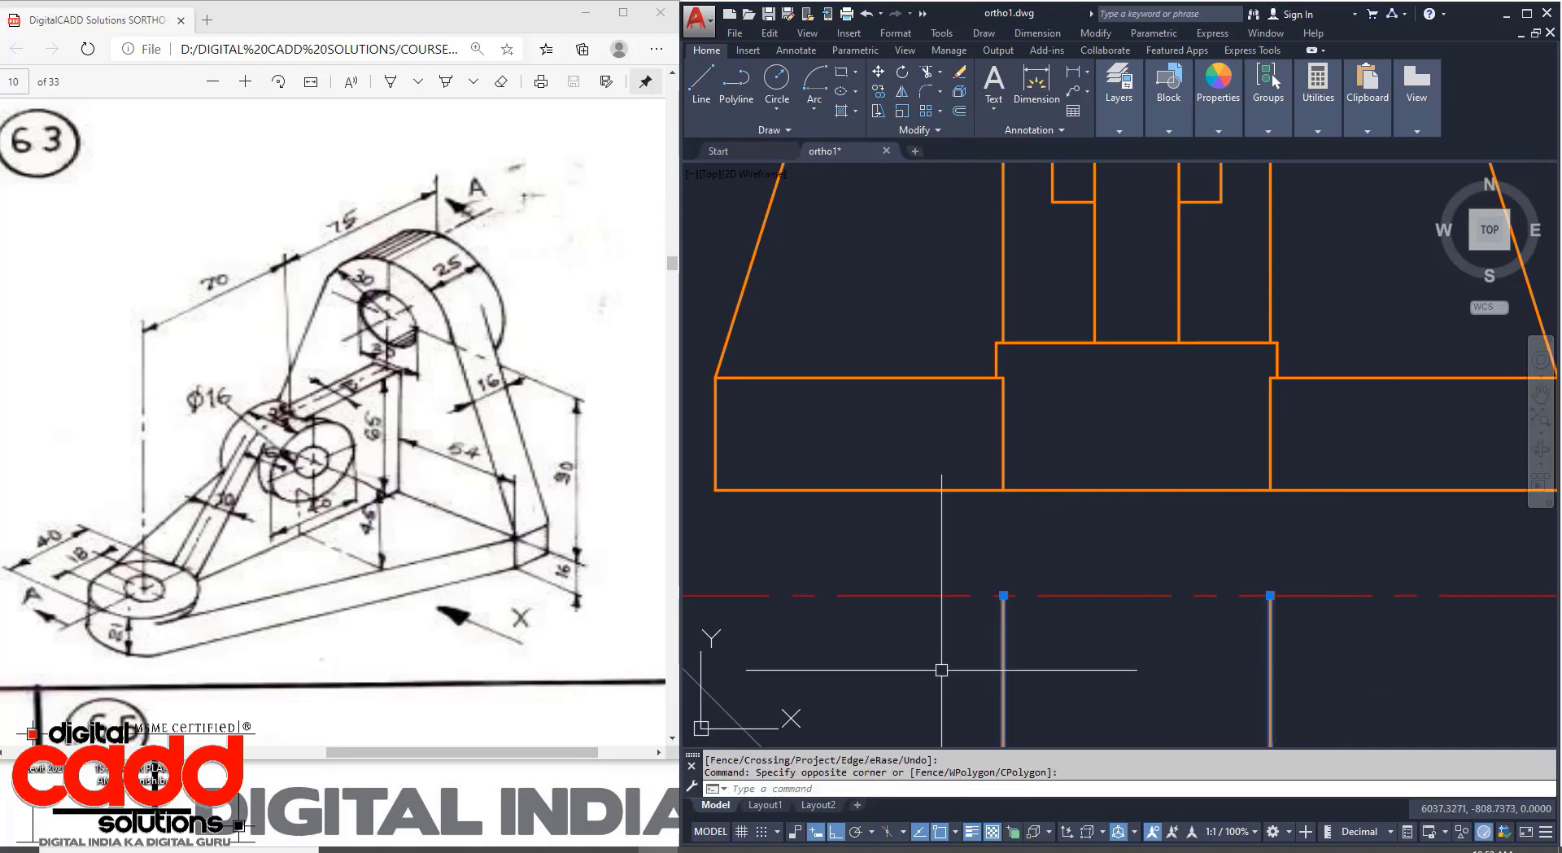
key("Delete")
scroll(927, 477, "down", 5)
mouse_move(1060, 285)
middle_mouse_down()
mouse_move(997, 674)
mouse_move(1106, 290)
middle_mouse_up()
left_click(1039, 446)
left_click(844, 470)
key("Delete")
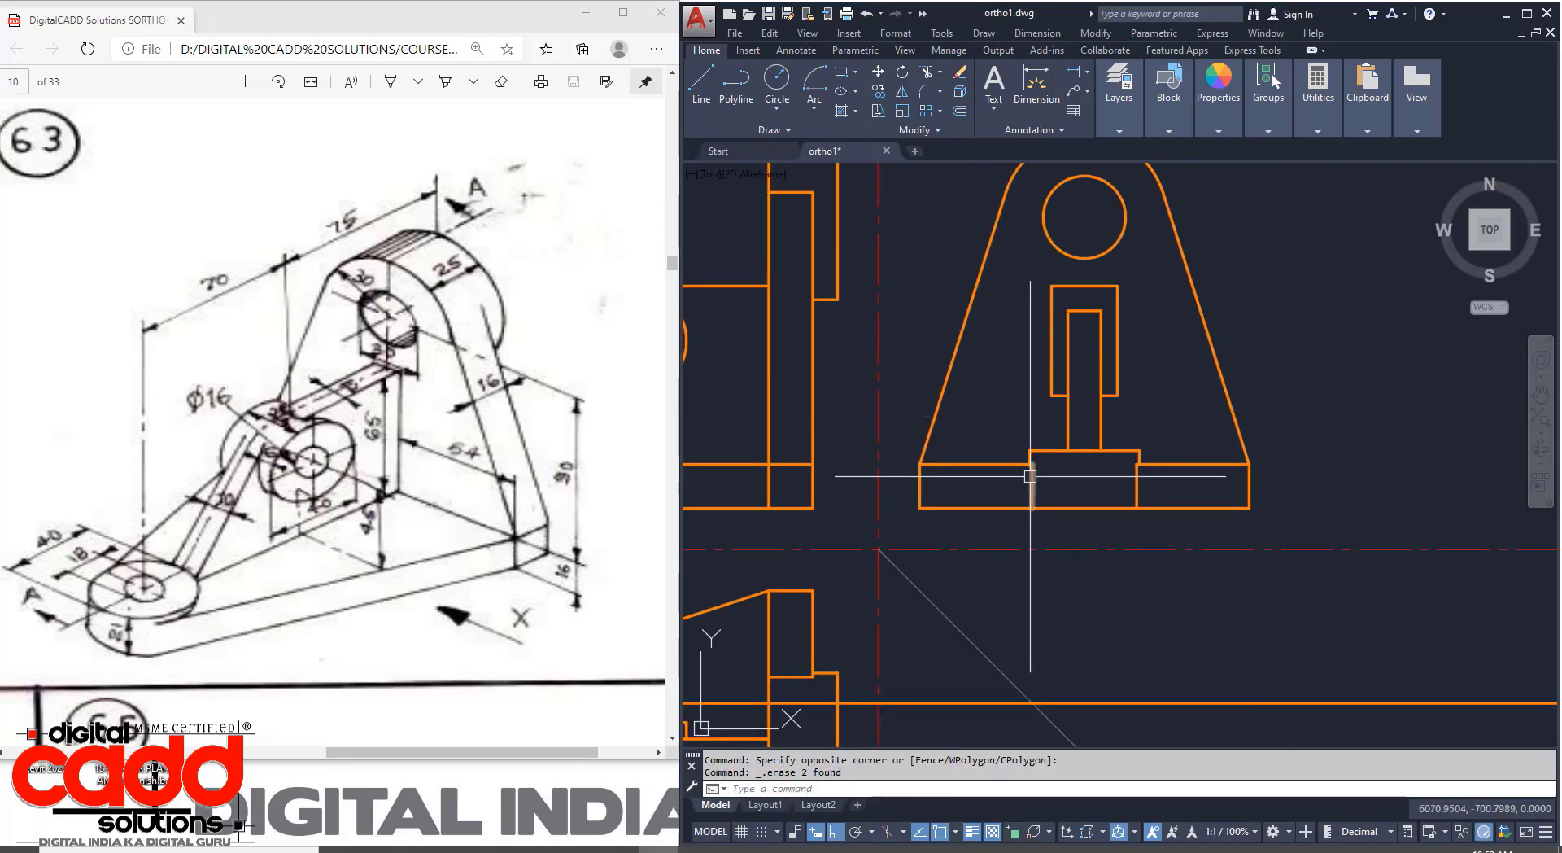
Erase the two horizontal rays running across the top view and past the 45° line.
middle_click_drag(1030, 476, 1115, 485)
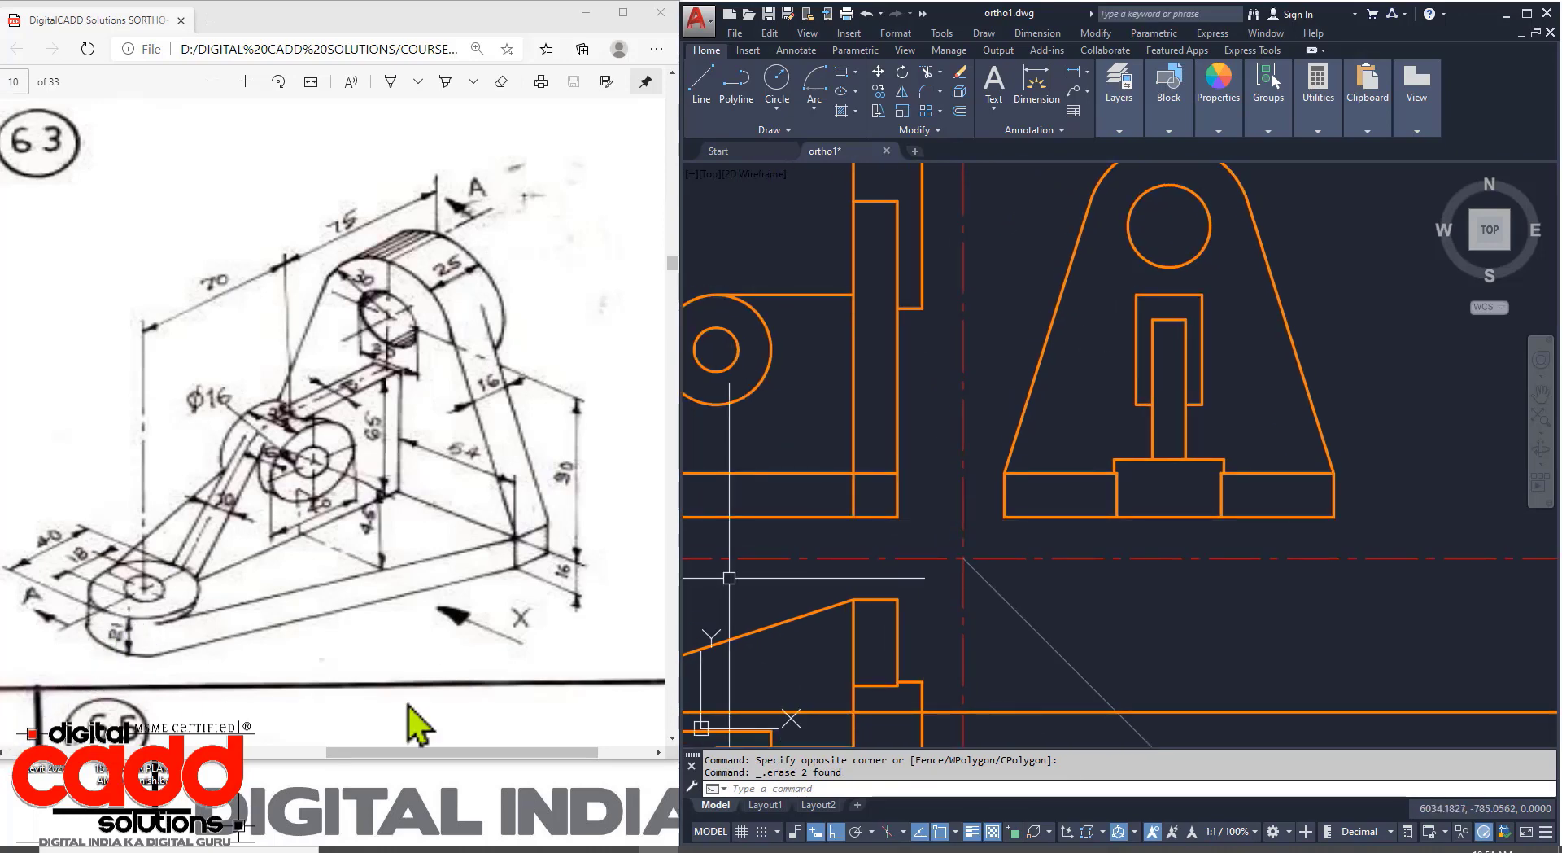
mouse_move(1156, 562)
middle_mouse_down()
mouse_move(1156, 422)
mouse_move(1136, 397)
middle_mouse_up()
left_click(1355, 696)
left_click(1302, 557)
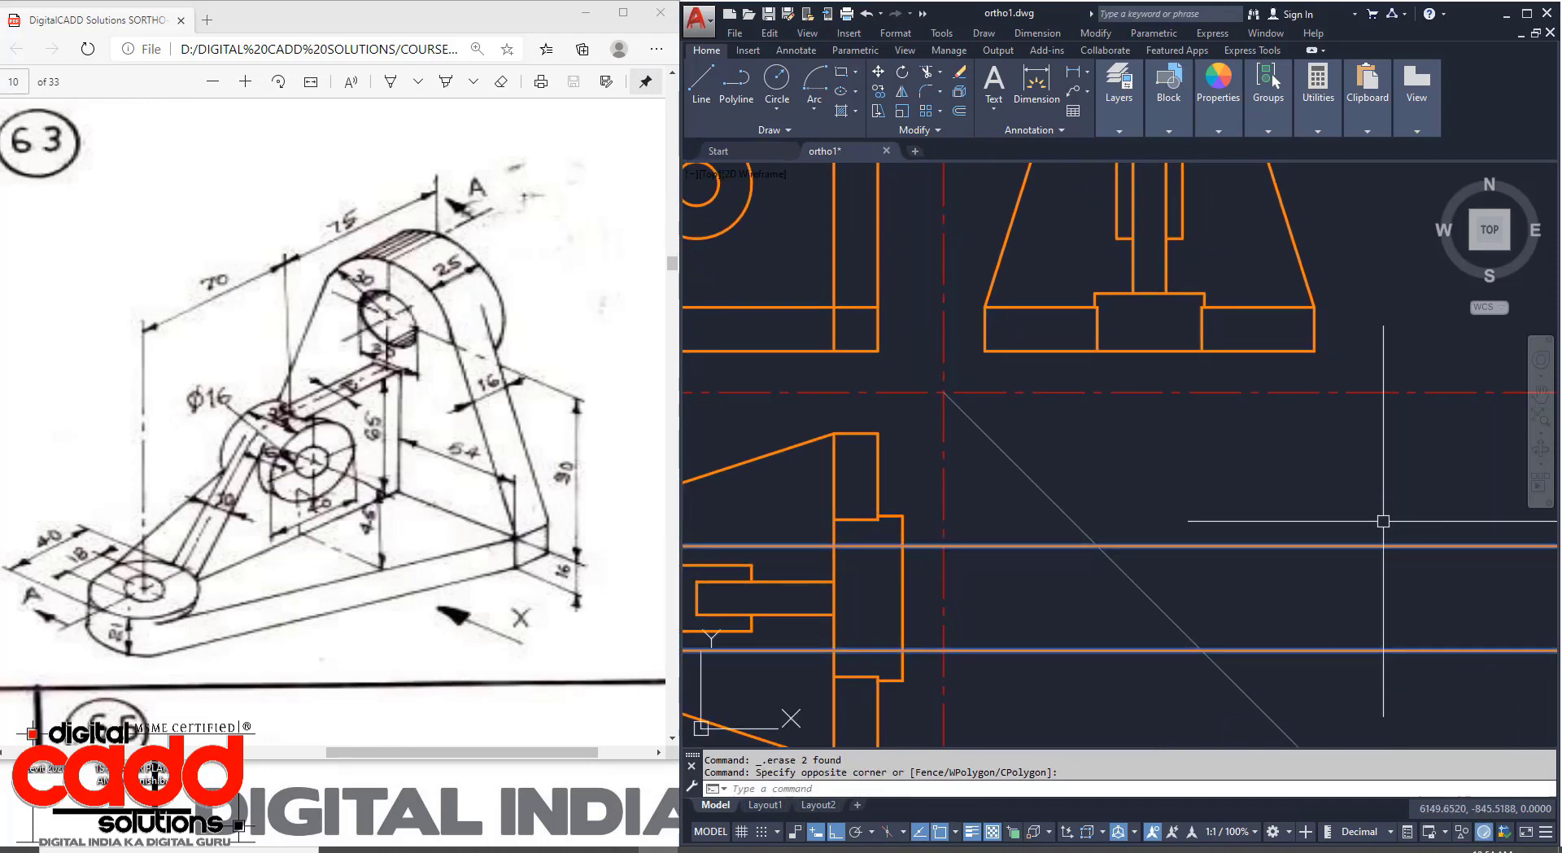
key("Delete")
Examine the side view's base-to-lug joints and the tangent point of the sloping edge on the top view's lug circle.
mouse_move(1136, 472)
middle_mouse_down()
mouse_move(1194, 733)
mouse_move(1197, 566)
mouse_move(1176, 546)
middle_mouse_up()
scroll(1136, 499, "up", 8)
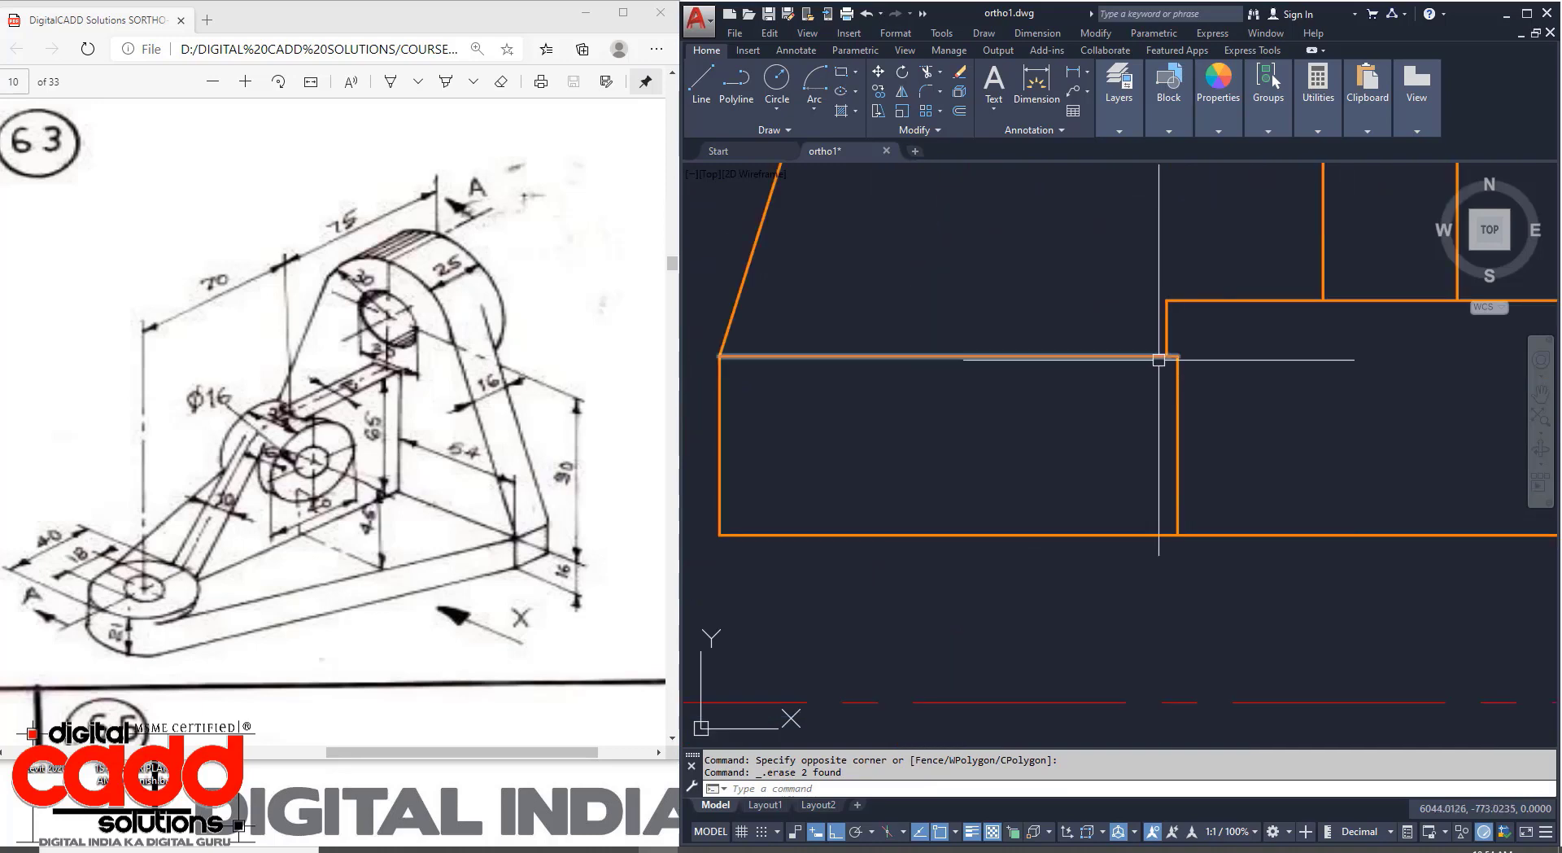
scroll(1183, 444, "down", 6)
middle_click_drag(1124, 604, 1339, 403)
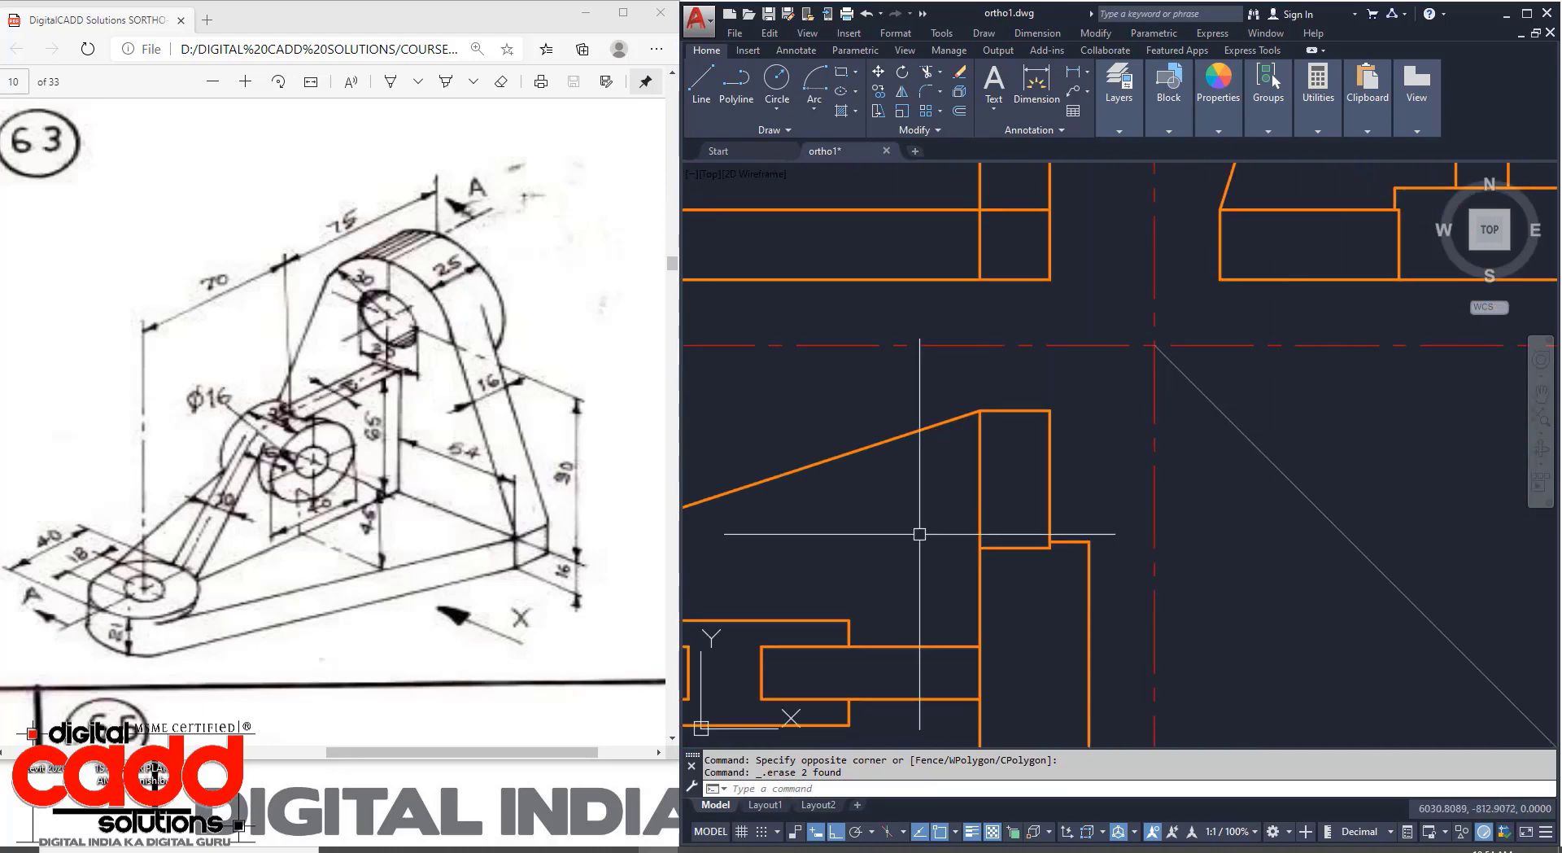
scroll(922, 533, "down", 2)
middle_click_drag(925, 529, 1104, 492)
scroll(809, 527, "up", 4)
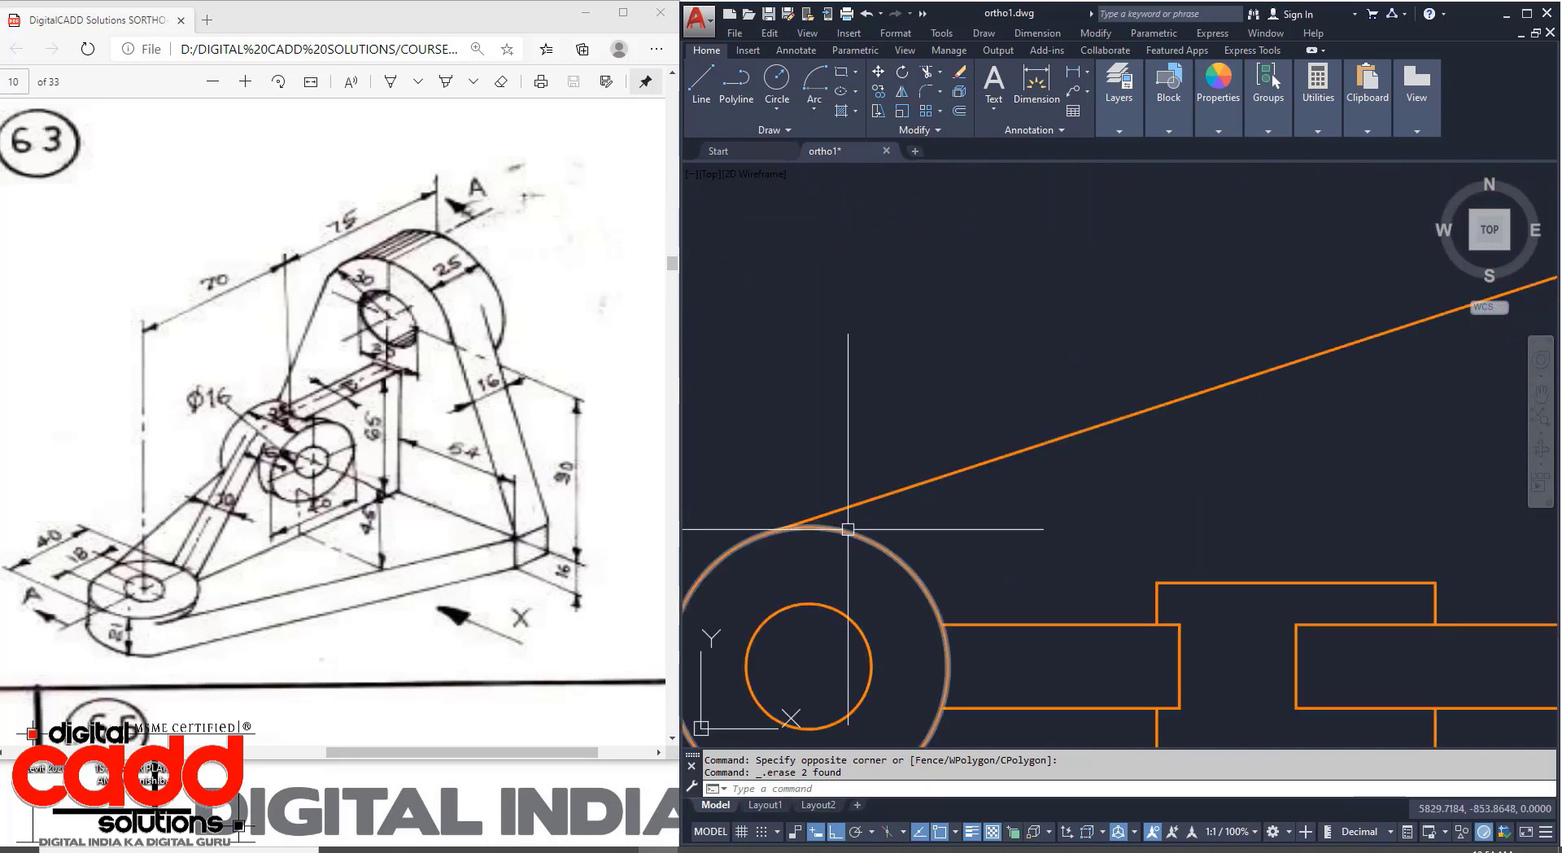
left_click(847, 530)
left_click(865, 503)
scroll(792, 542, "up", 4)
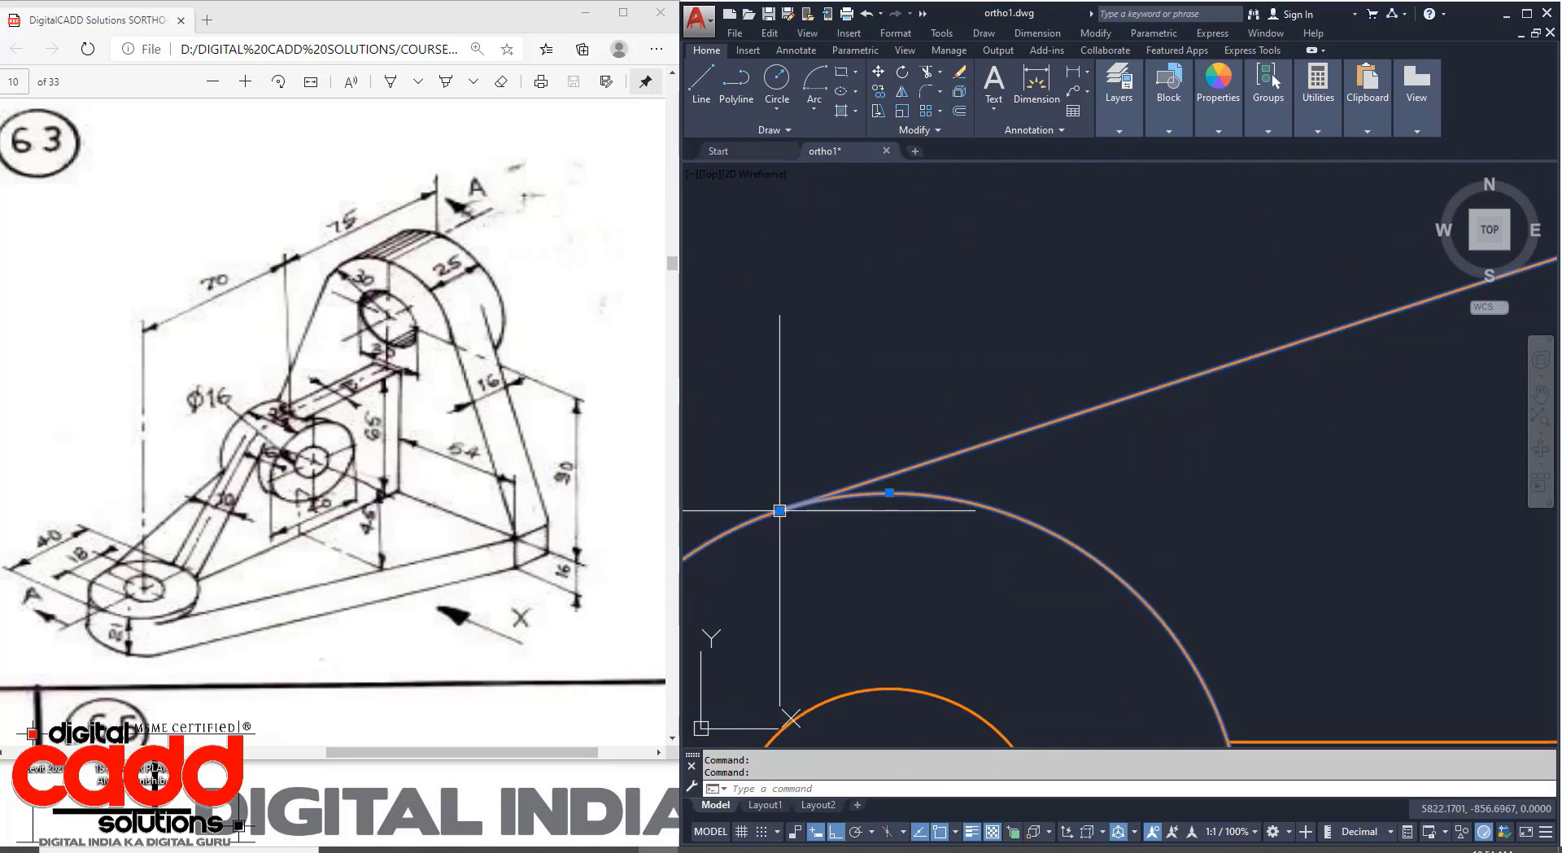
mouse_move(779, 510)
key("Escape")
scroll(851, 547, "down", 8)
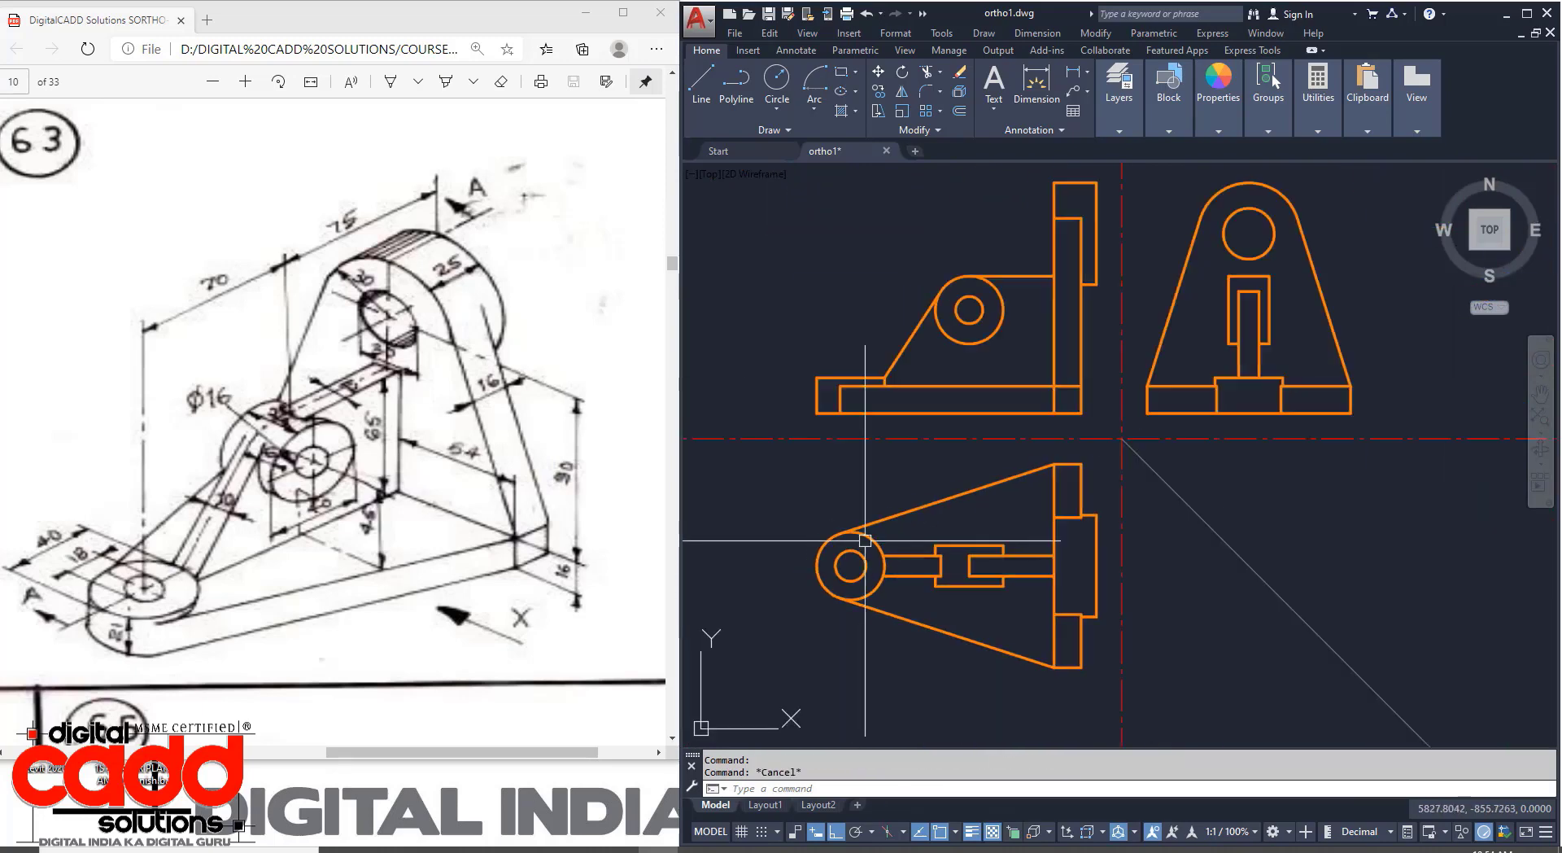
scroll(1163, 482, "up", 4)
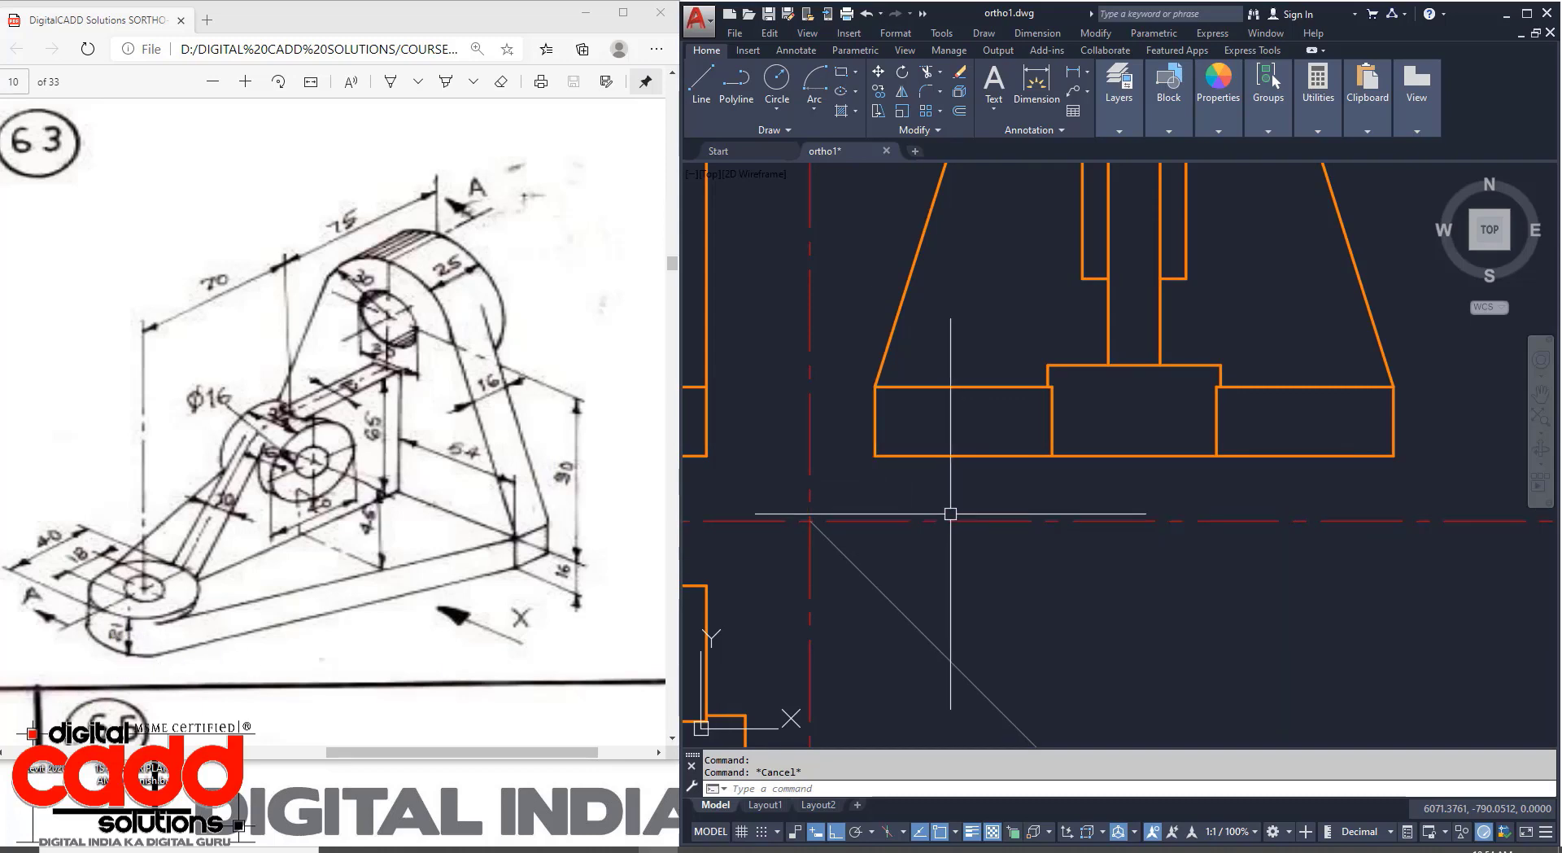
scroll(951, 513, "down", 4)
middle_click_drag(941, 509, 1096, 532)
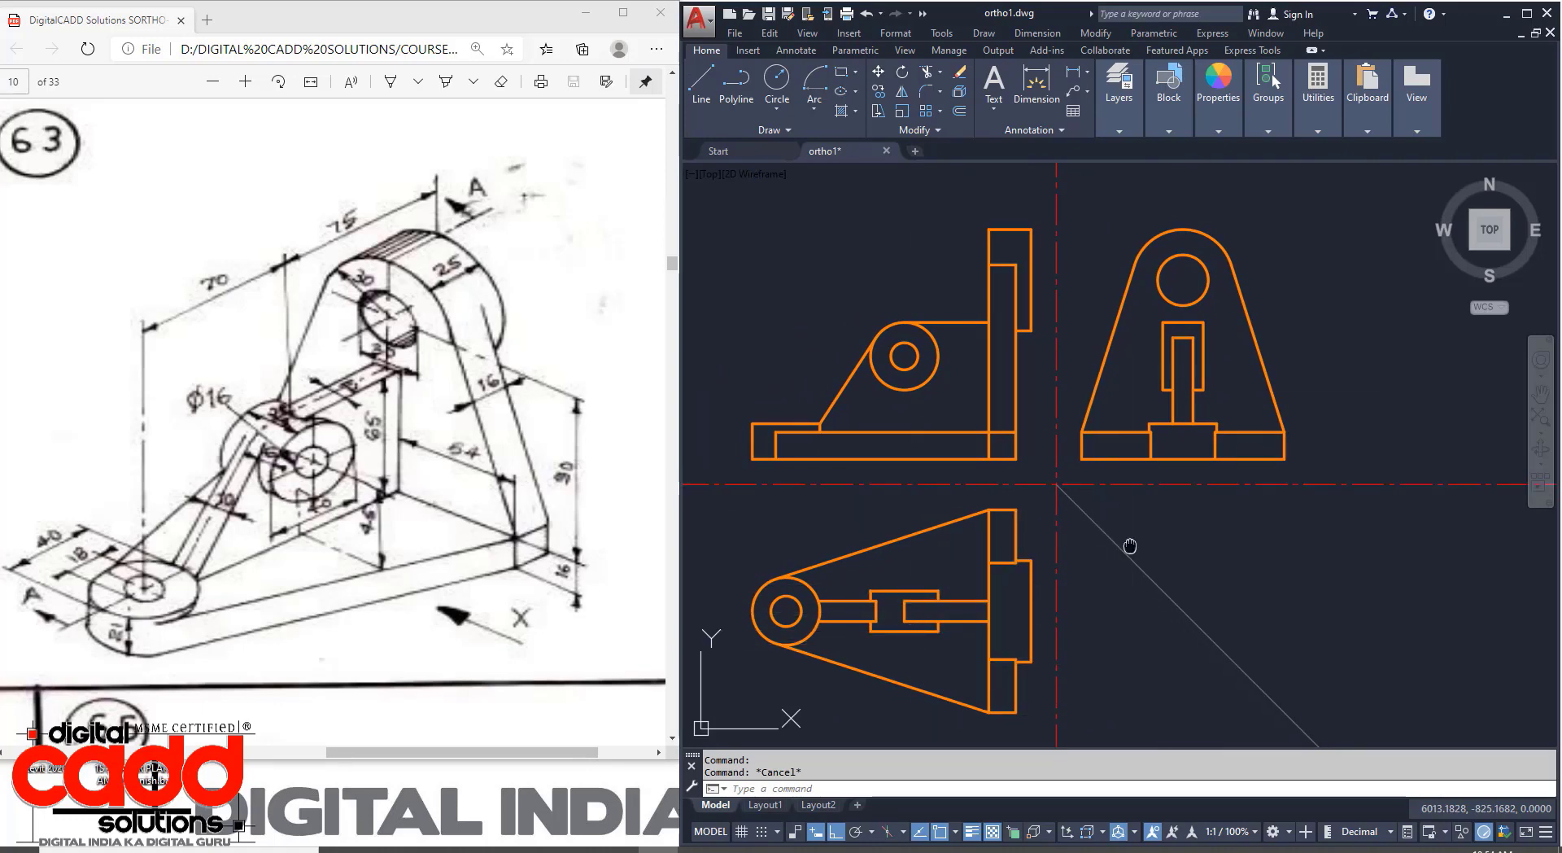
mouse_move(1128, 545)
middle_mouse_down()
mouse_move(1135, 518)
mouse_move(1140, 531)
middle_mouse_up()
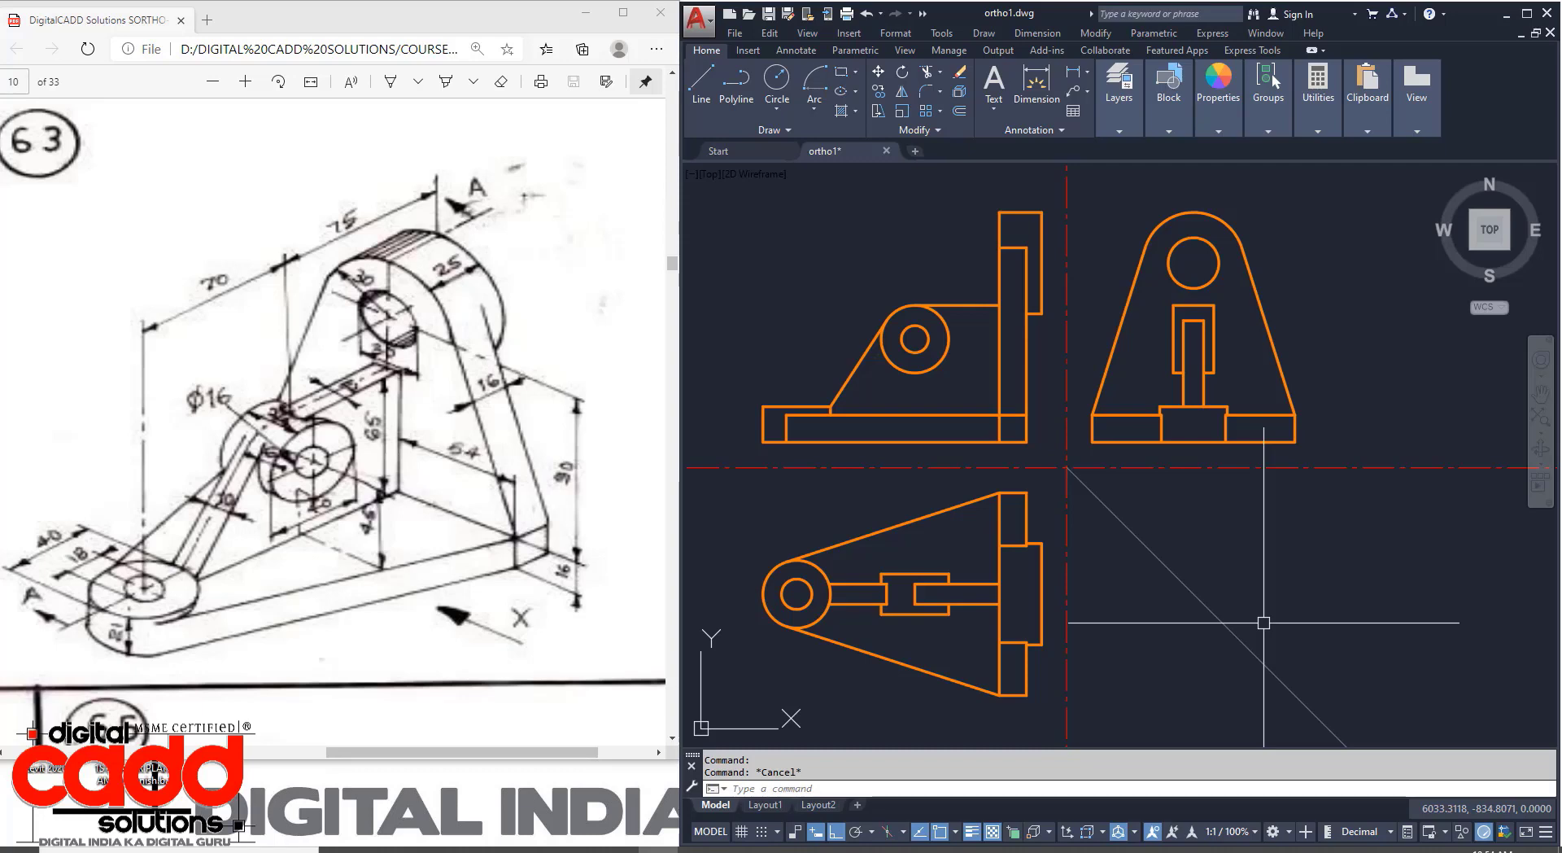
Undo the last two rays.
key("ctrl+z")
key("ctrl+z")
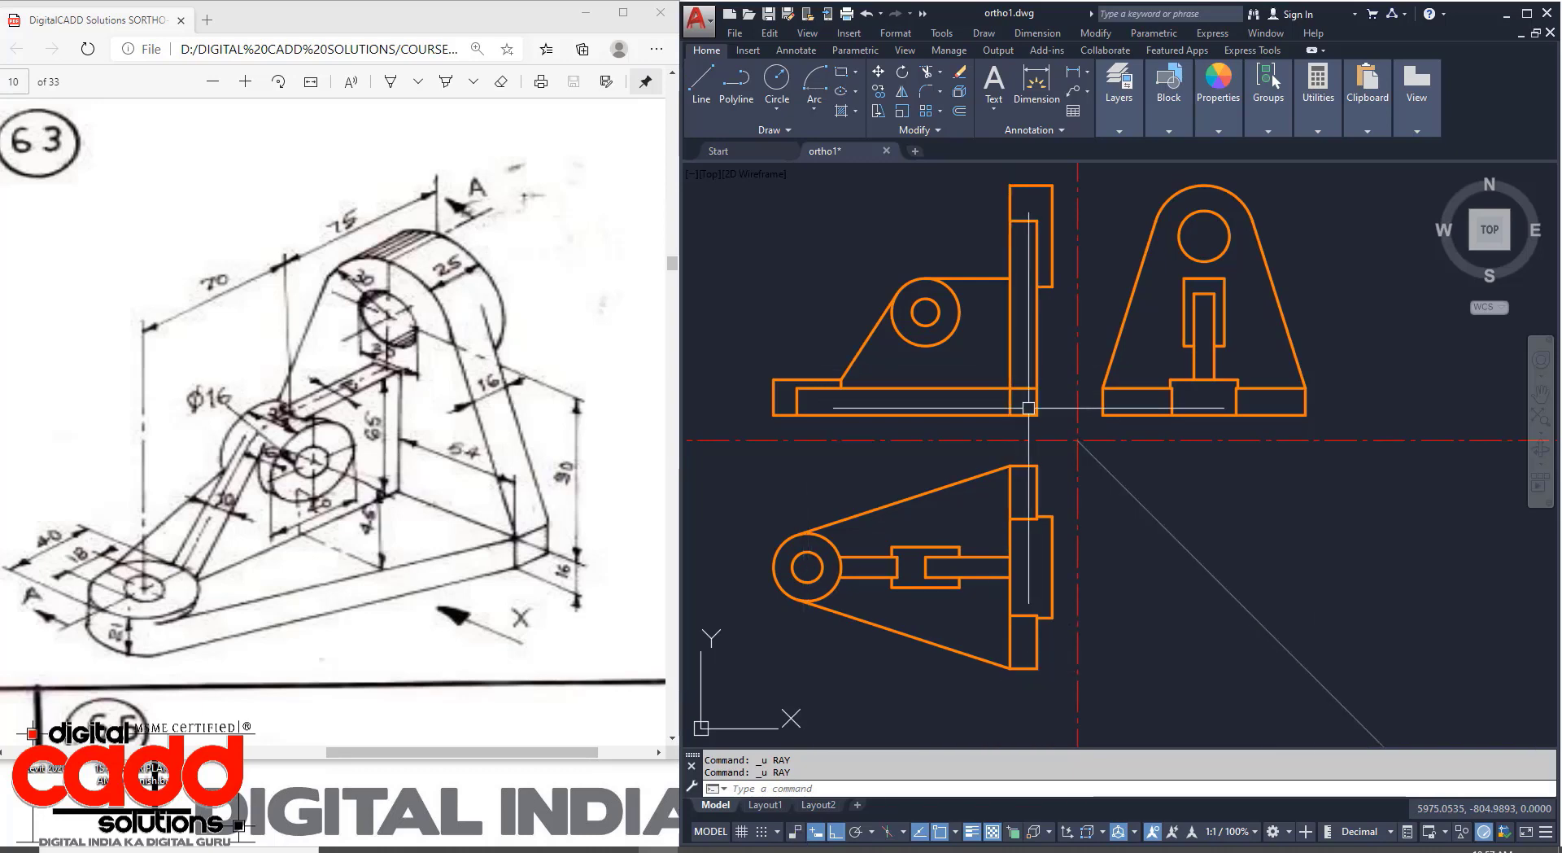
middle_click_drag(1071, 490, 1042, 503)
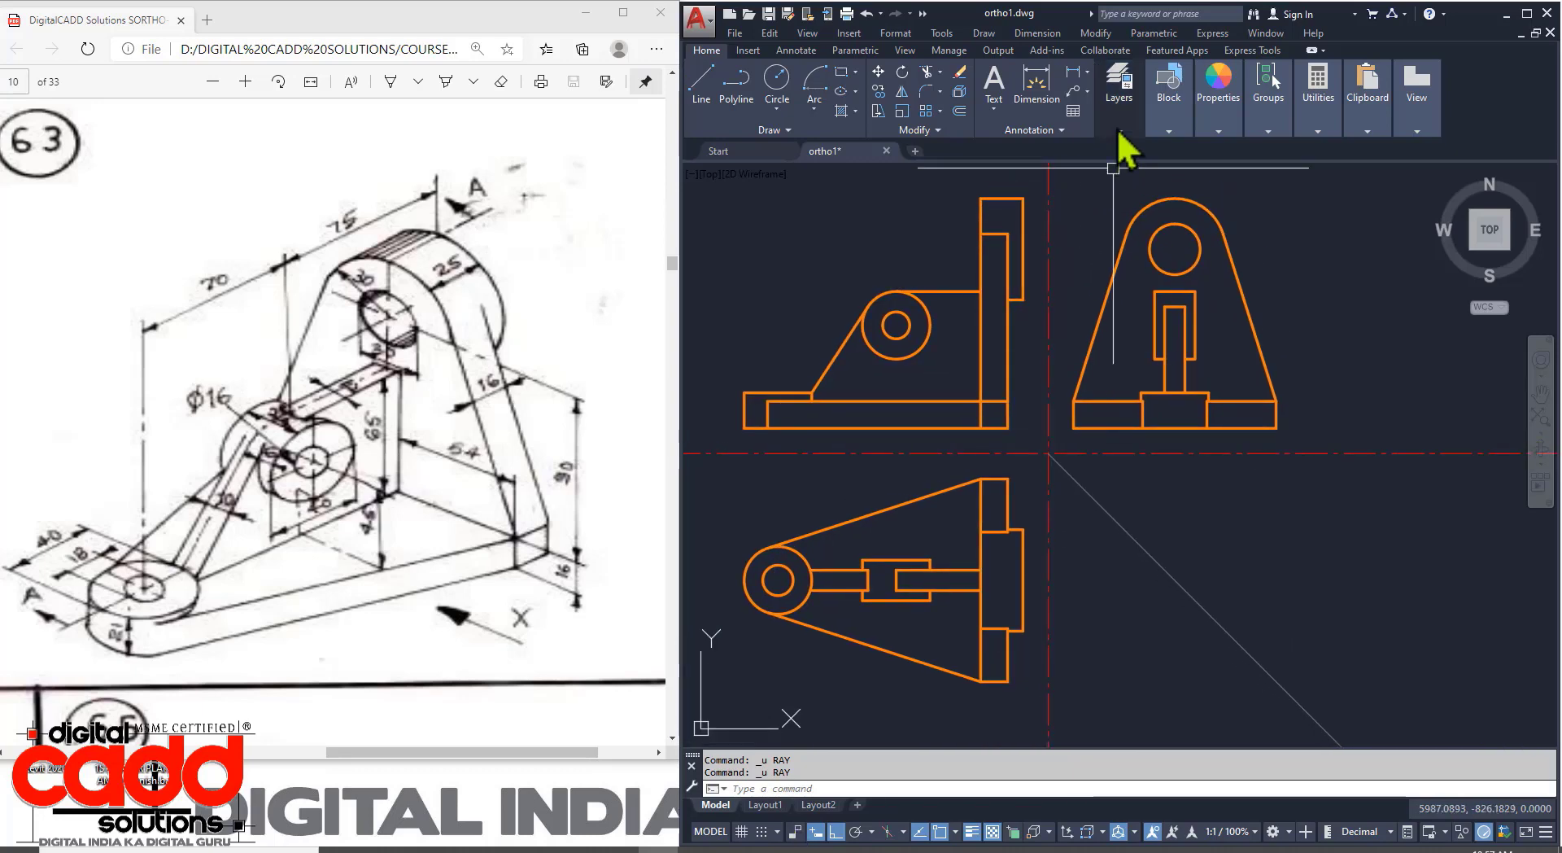
With green dashed hidden lines, project vertical rays from both side quadrants of the top view's lug hole up through the front view.
mouse_move(1119, 119)
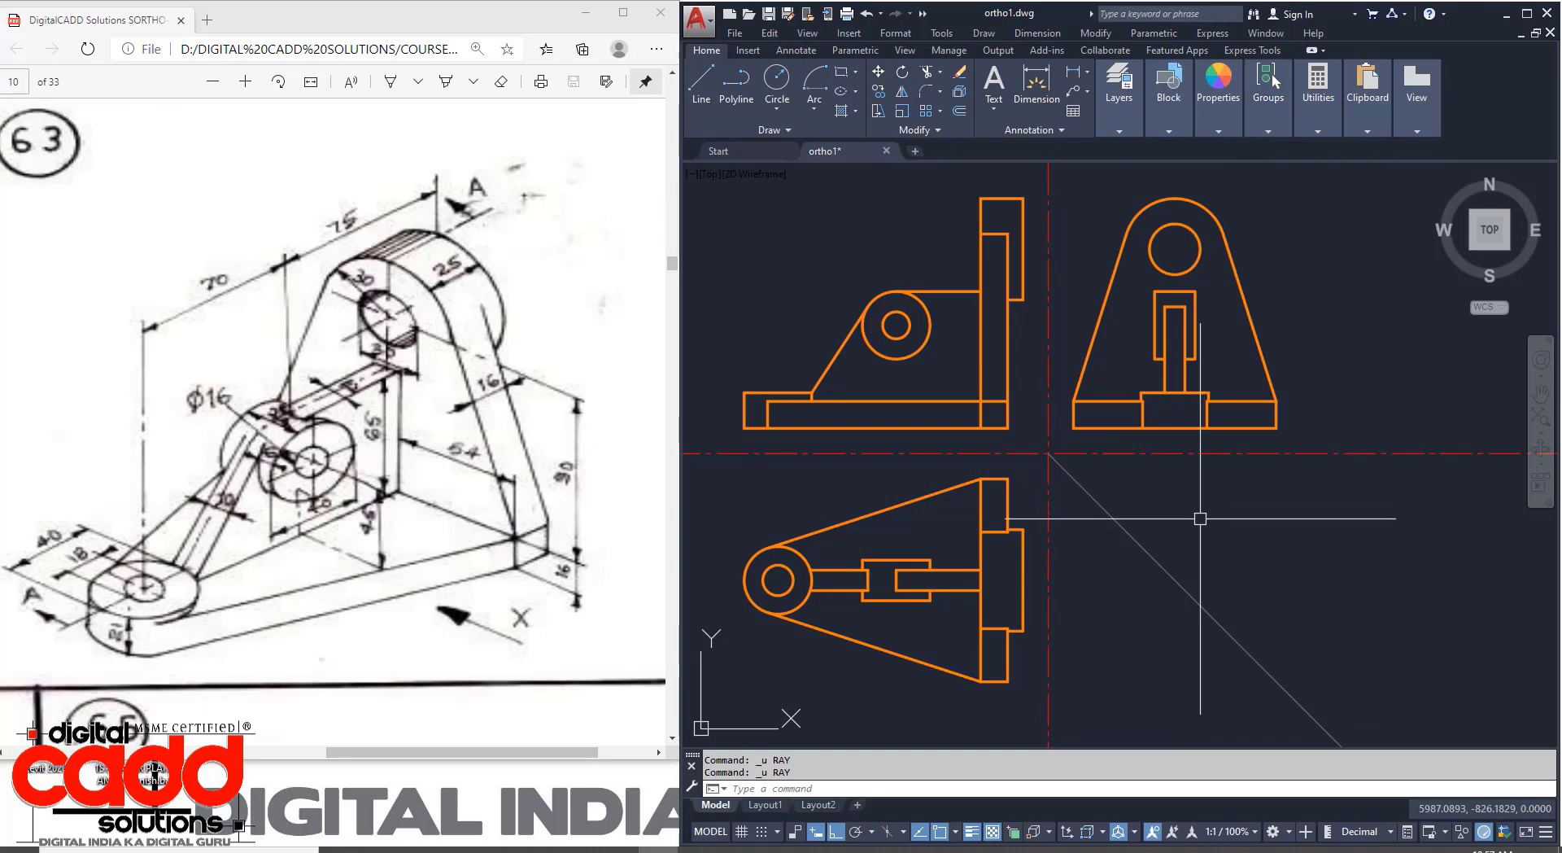
type("AY")
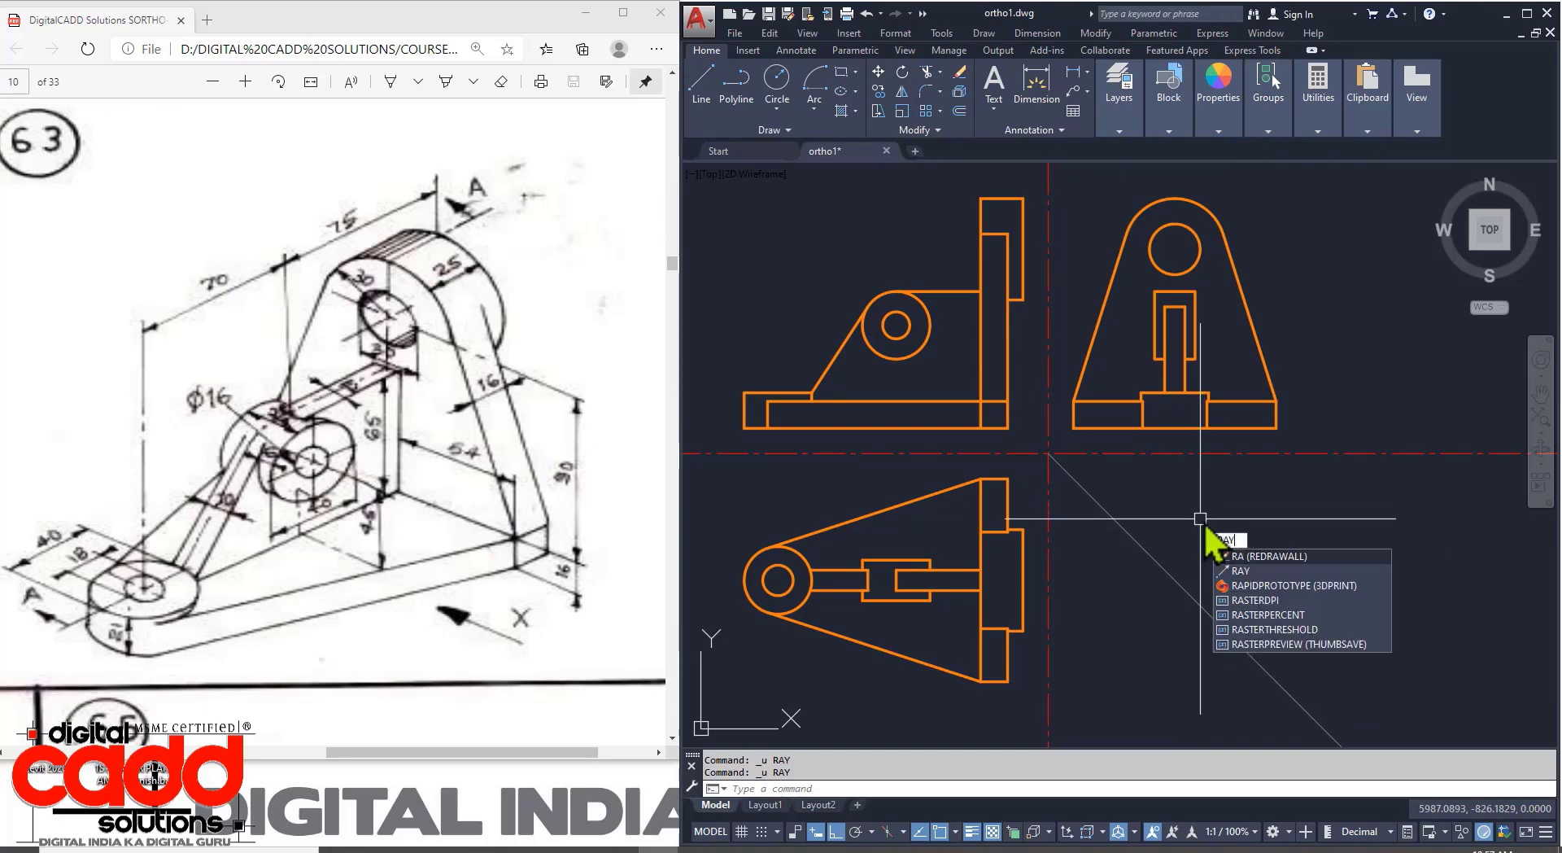
key("Return")
middle_click_drag(895, 330, 972, 363)
left_click(870, 614)
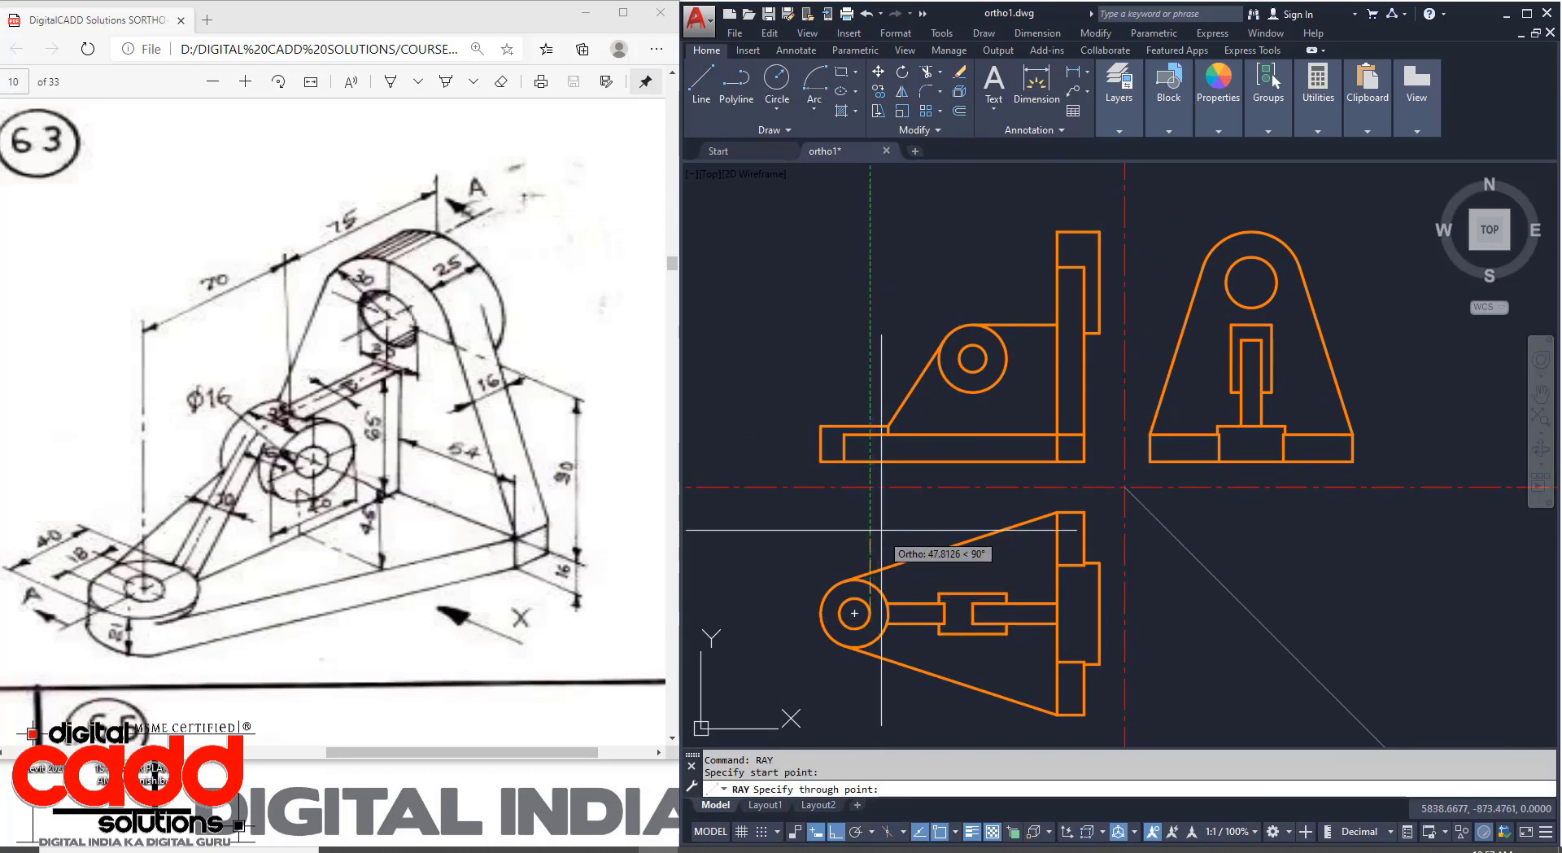
left_click(879, 523)
key("Return")
key("Return")
left_click(839, 615)
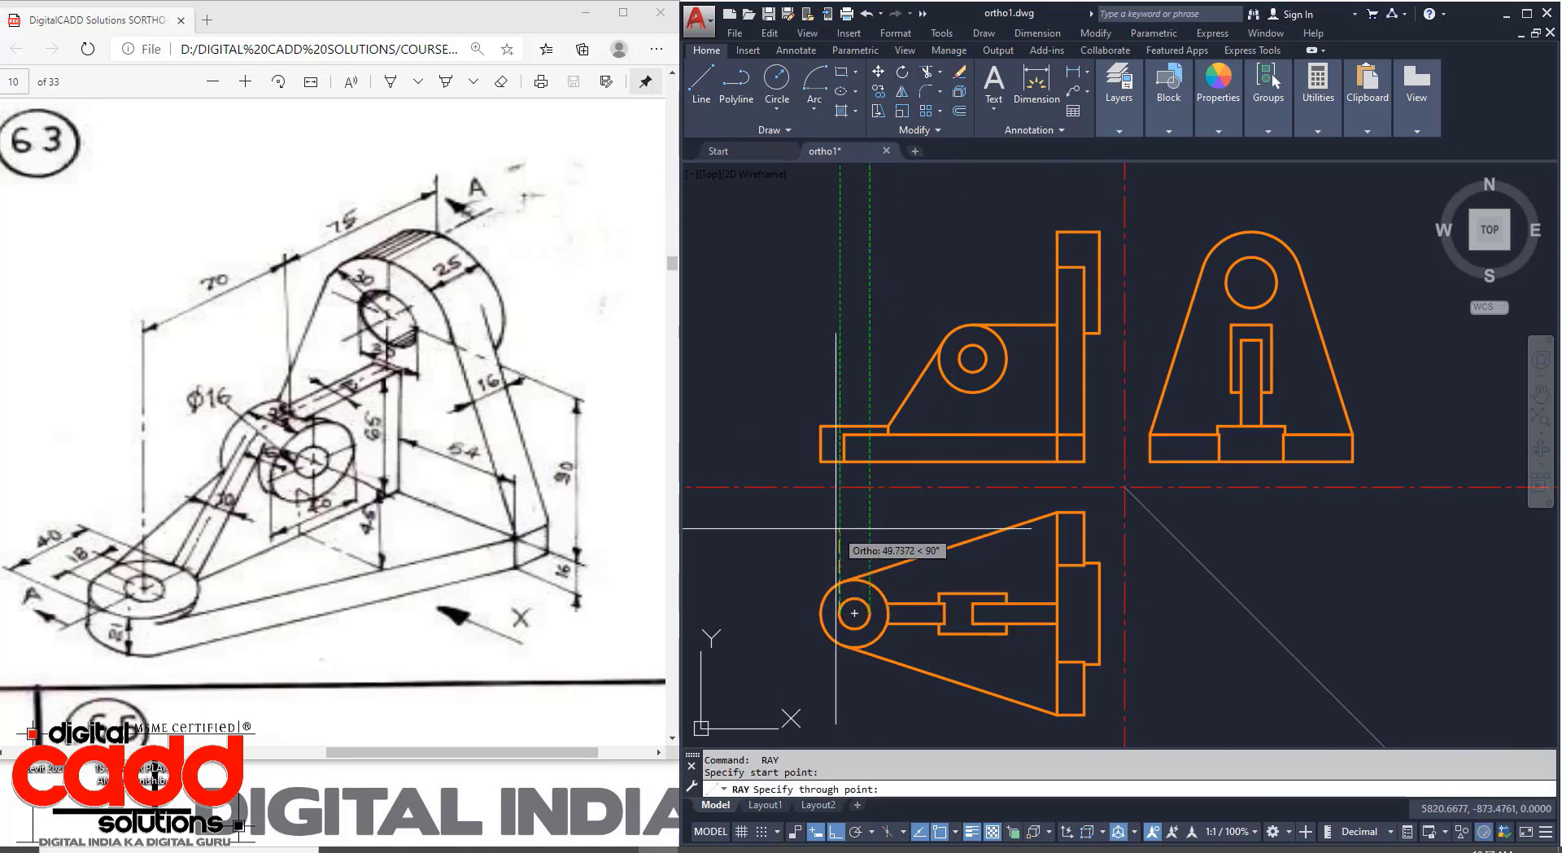
left_click(839, 537)
key("Return")
Project horizontal hidden-line rays from the upper and lower quadrants of the side view's large hole across the front view.
middle_click_drag(1123, 380, 1098, 492)
key("Return")
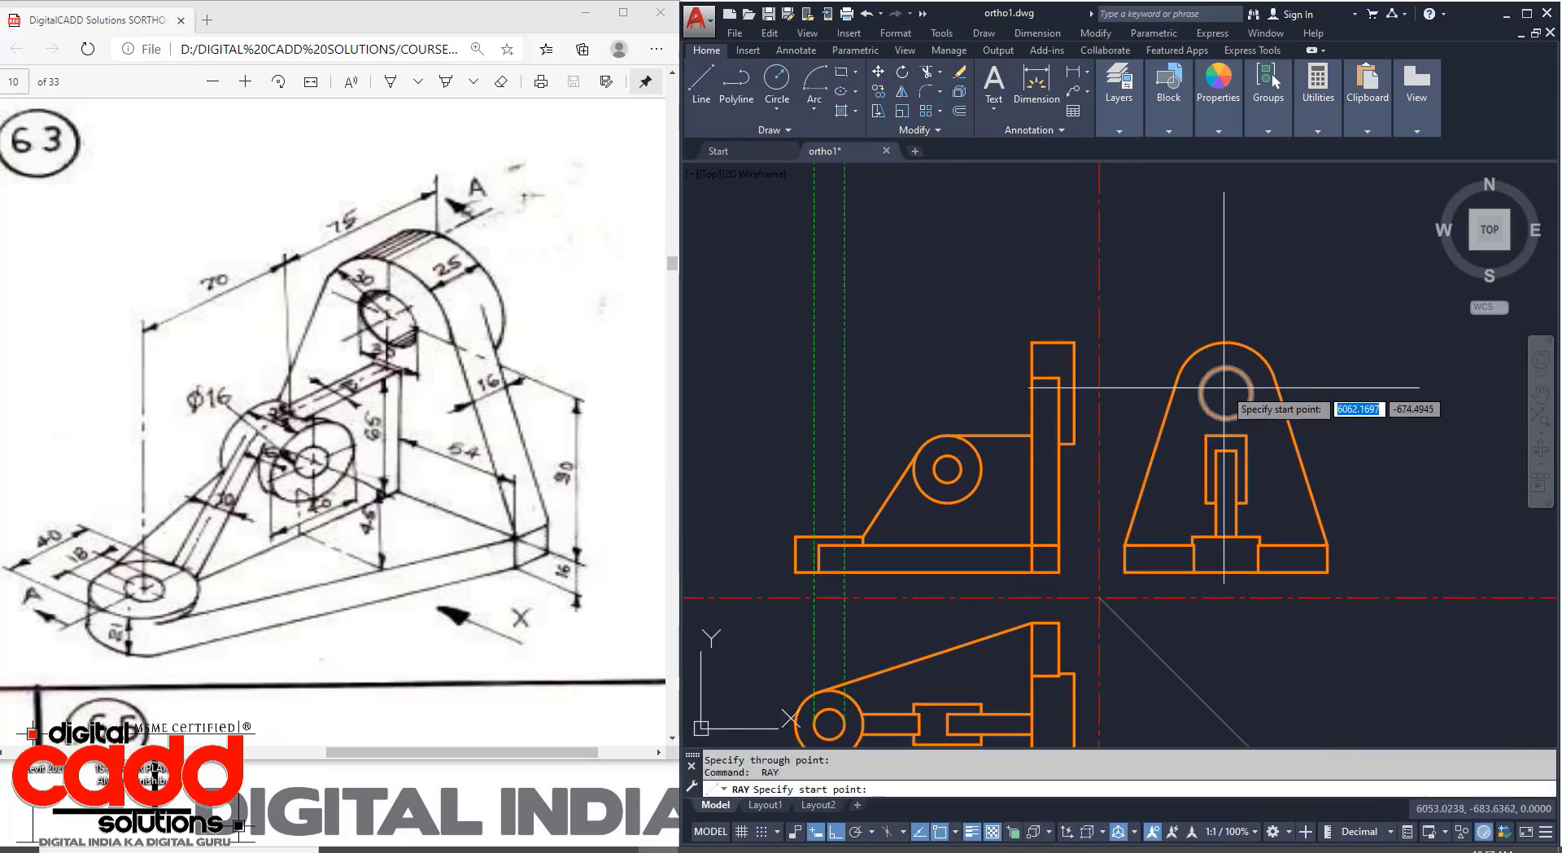
left_click(1227, 367)
left_click(1155, 365)
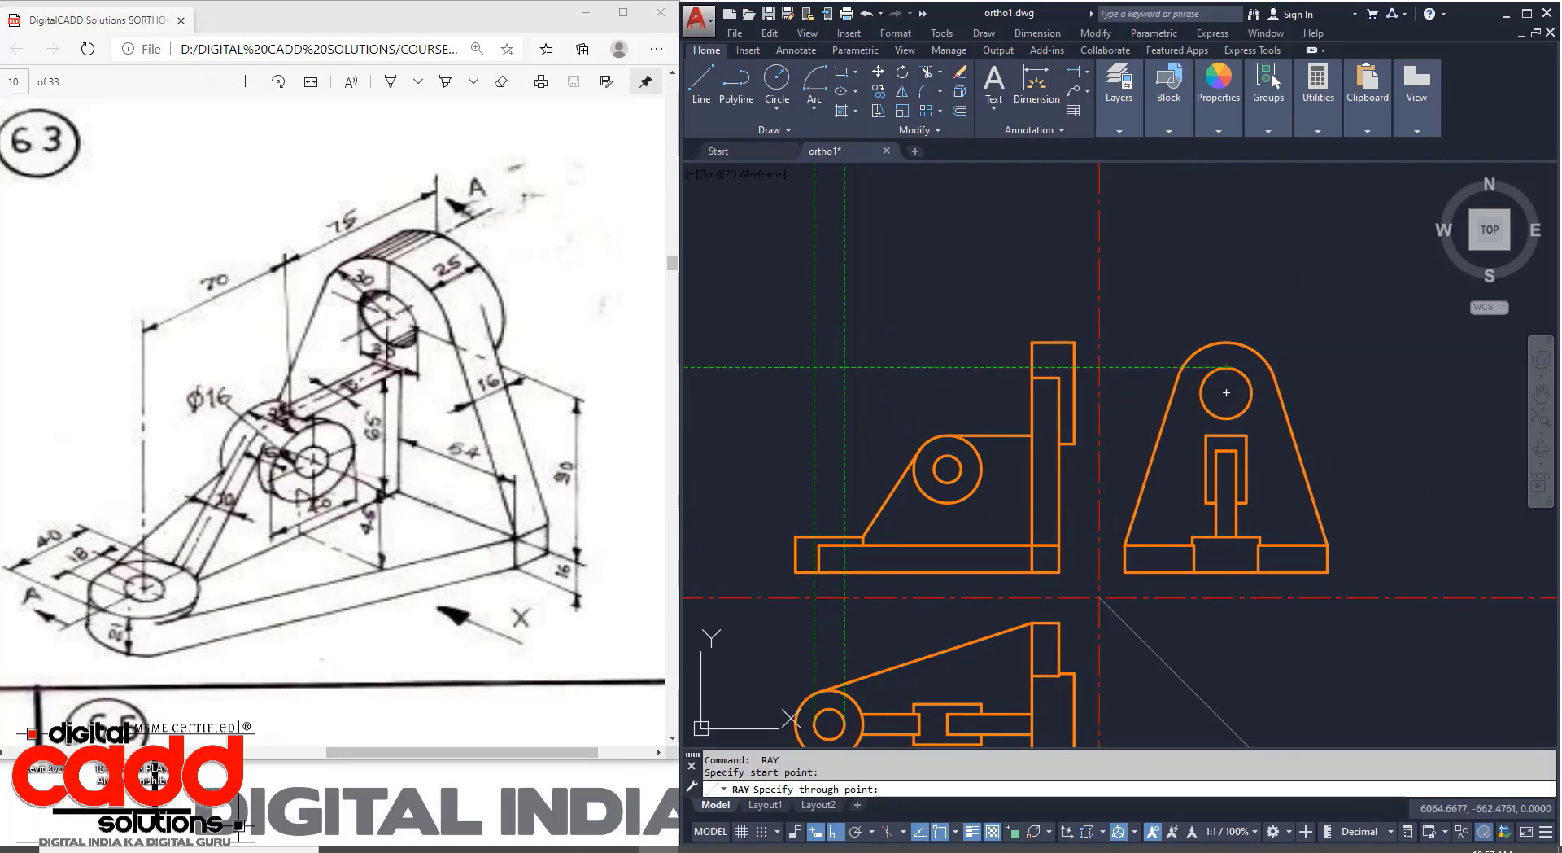
key("Return")
key("Return")
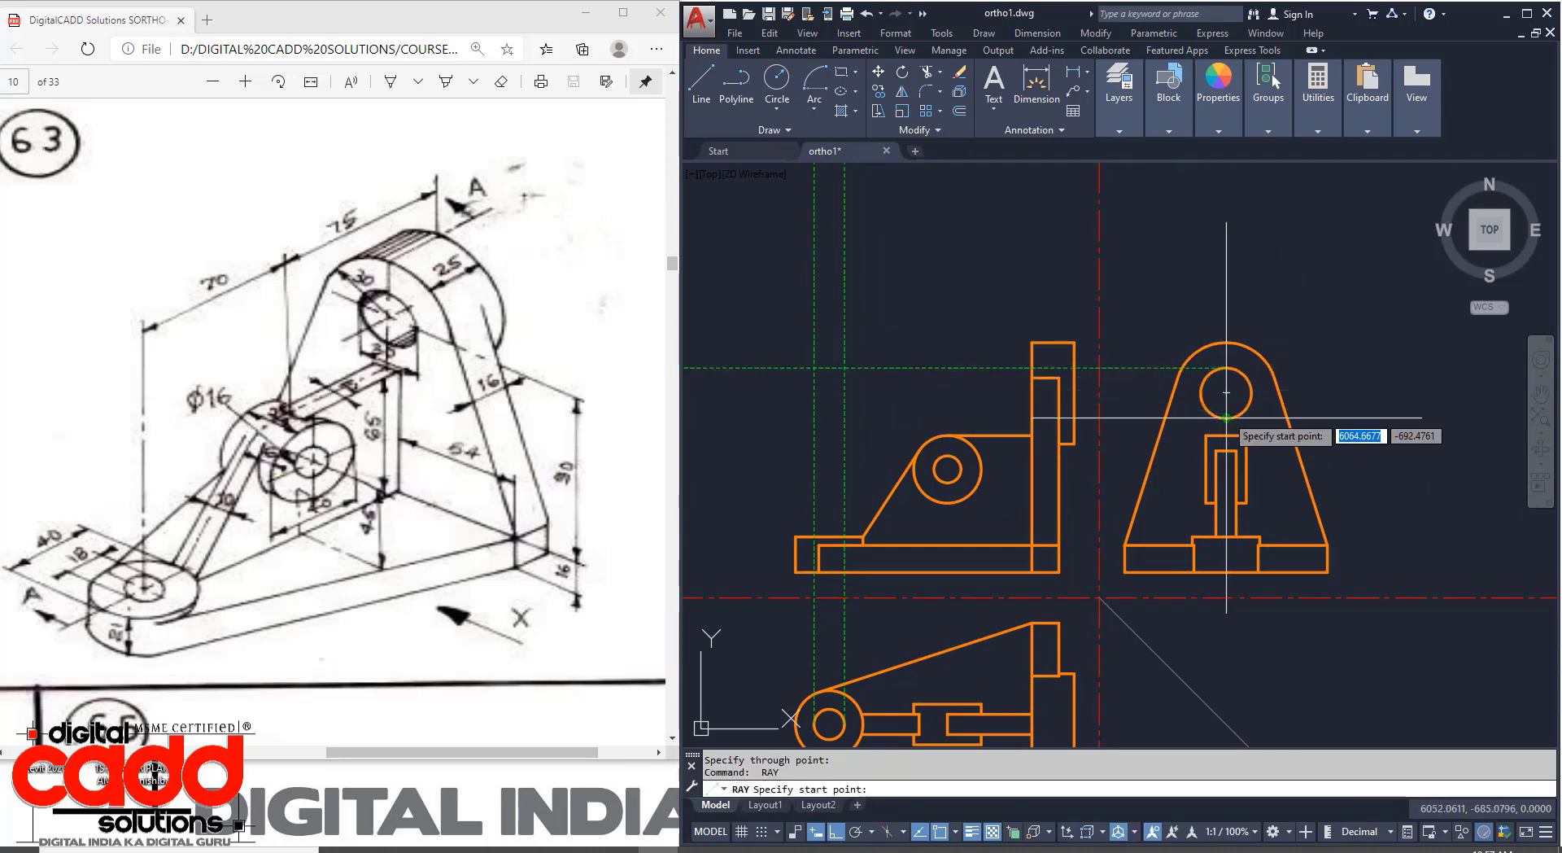
left_click(1227, 418)
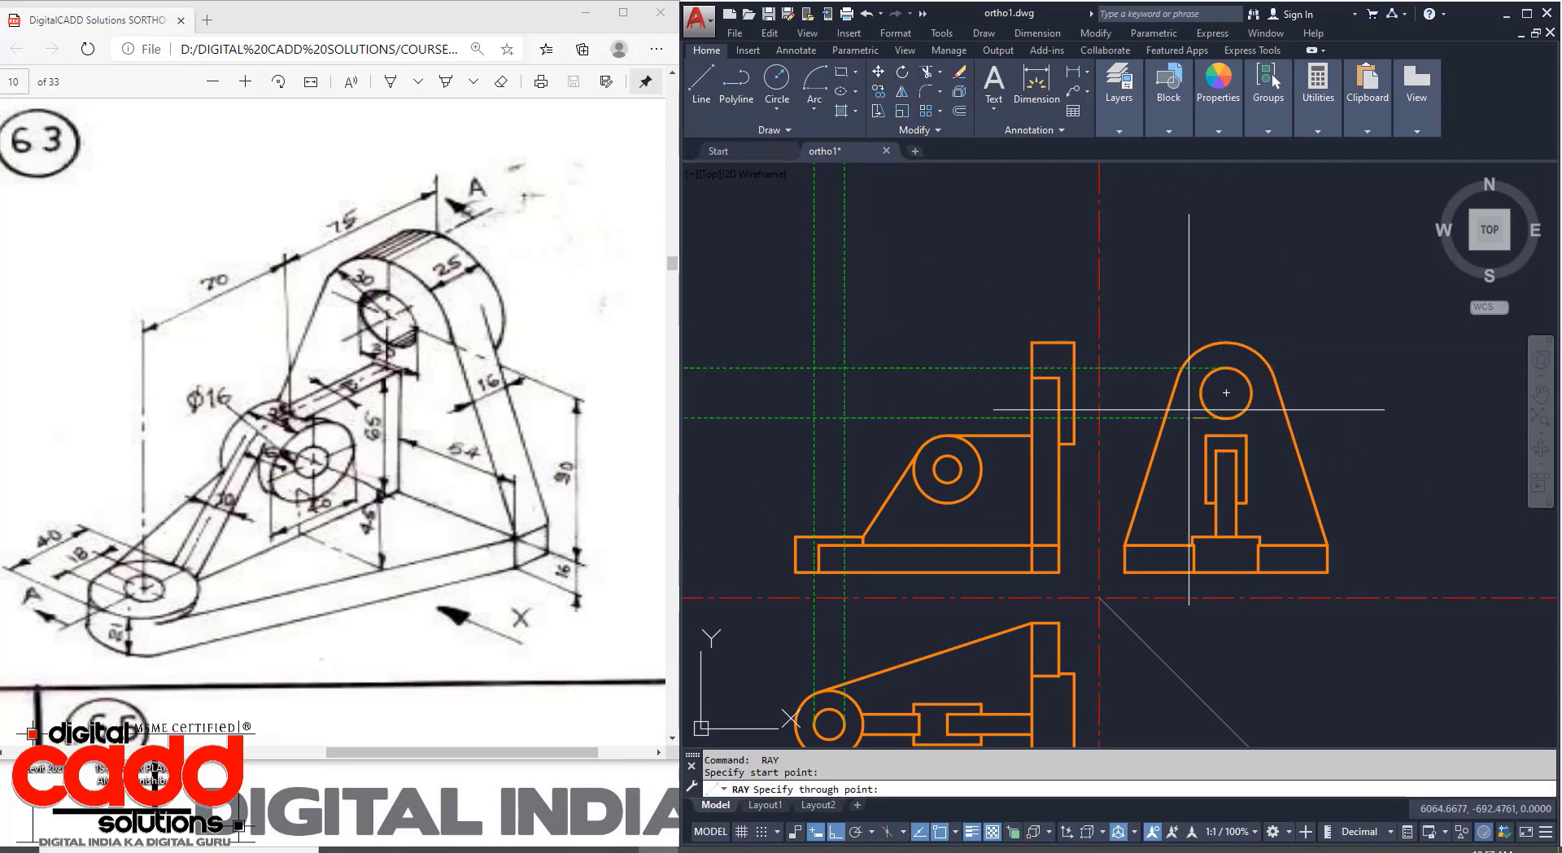
left_click(1126, 429)
key("Return")
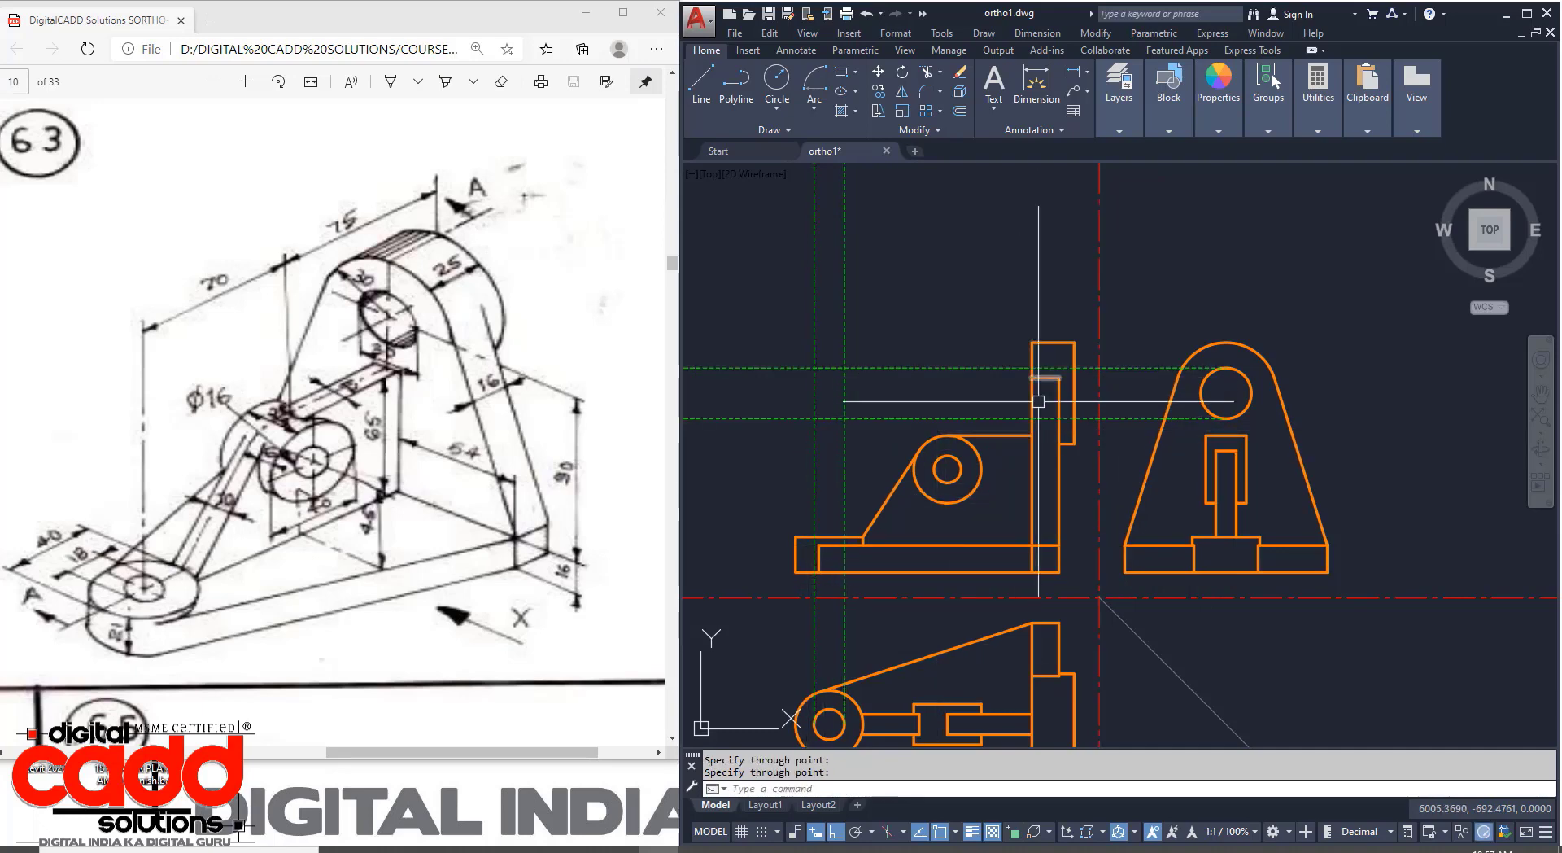
Trim the two vertical hidden-line rays to the lug's height in the front view.
type("TR")
key("Return")
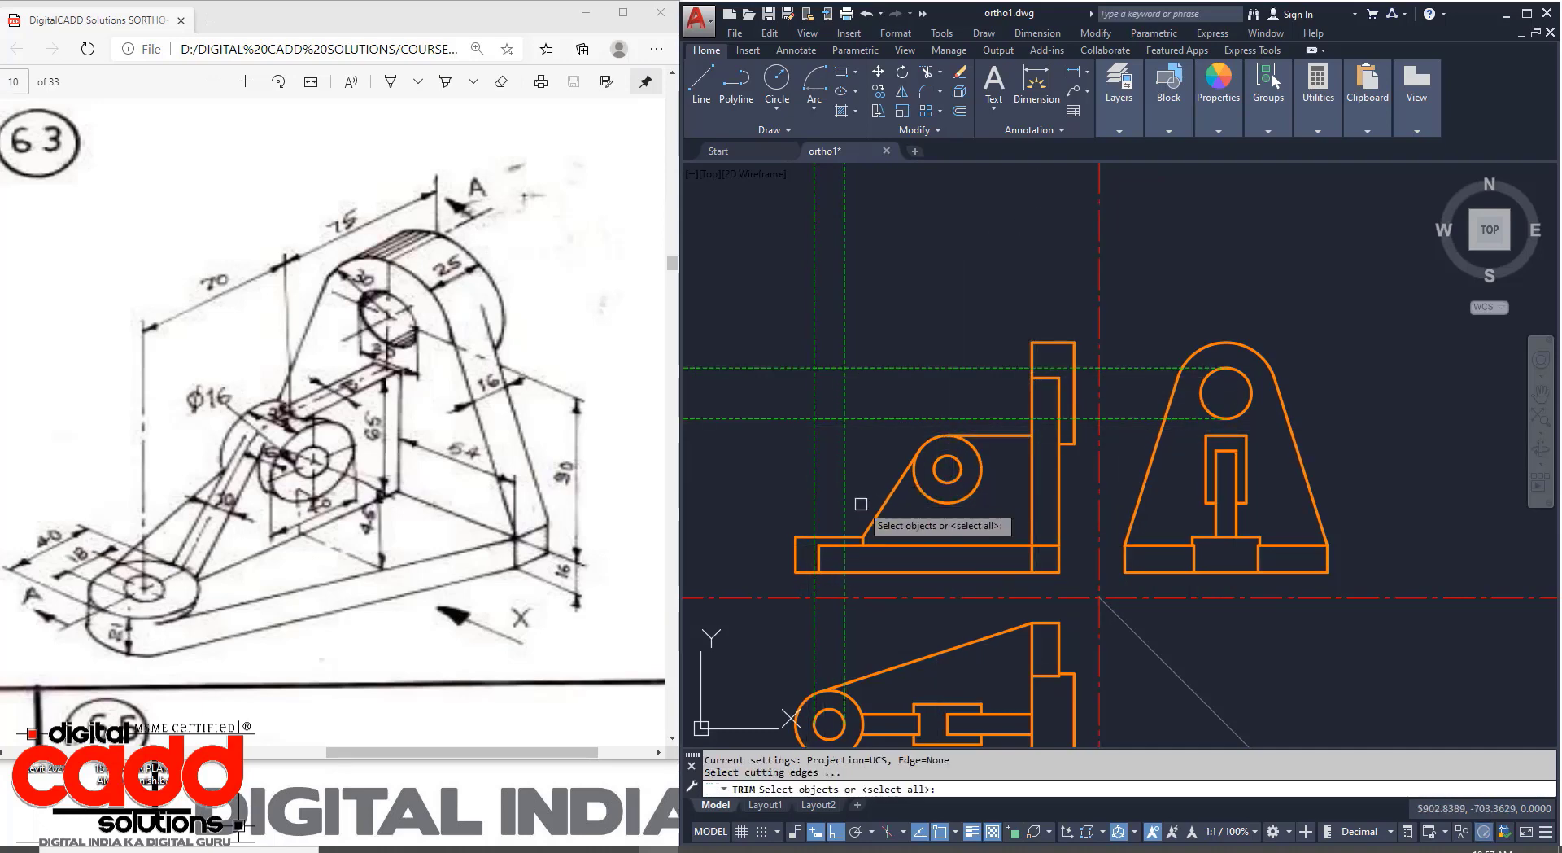
left_click(862, 519)
left_click(810, 589)
key("Return")
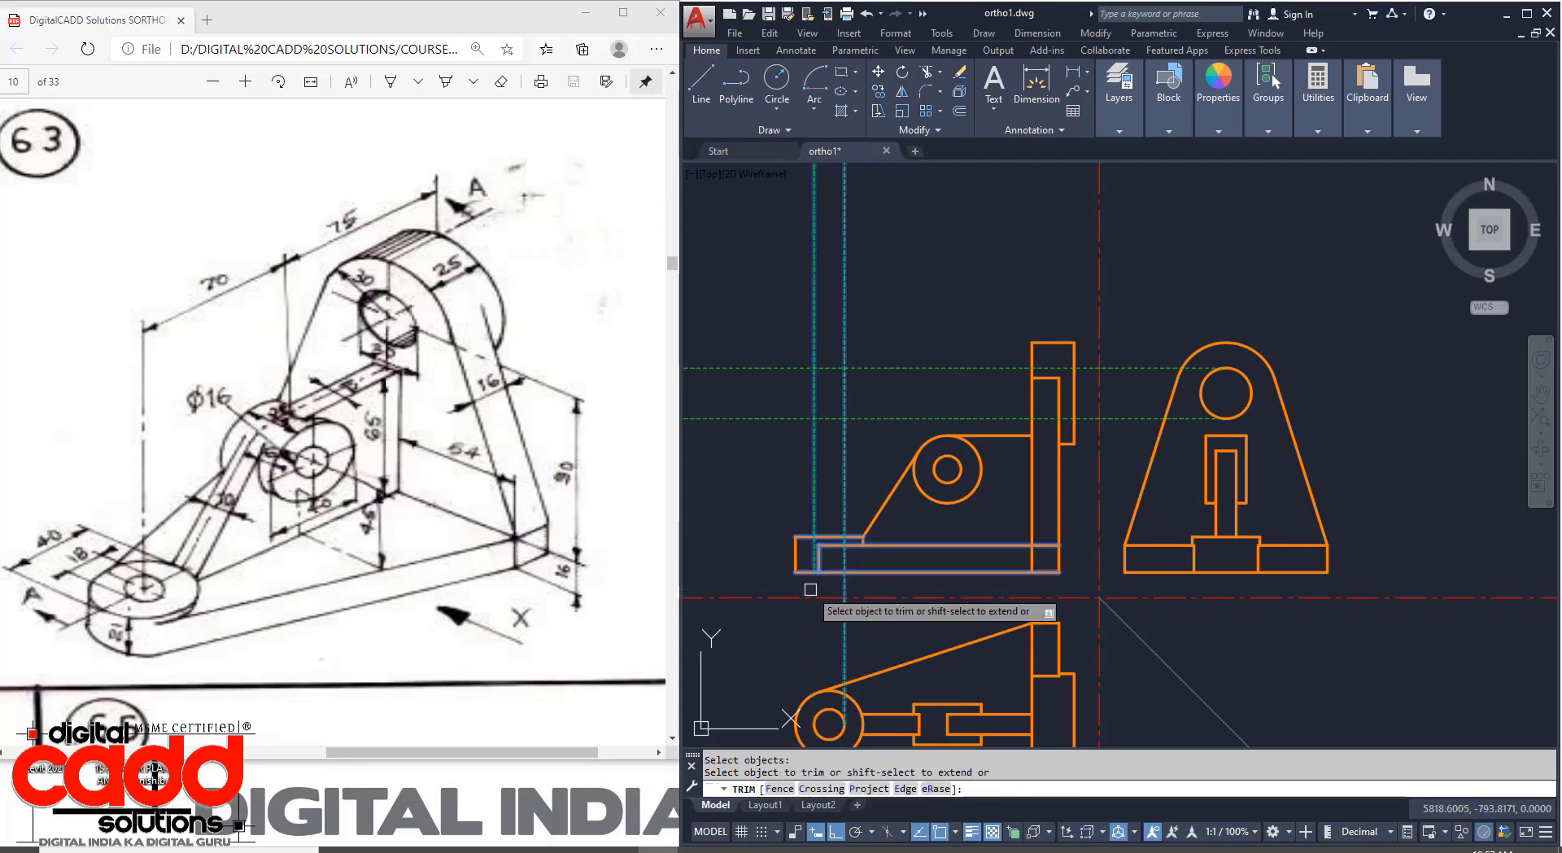
left_click(844, 589)
left_click(844, 509)
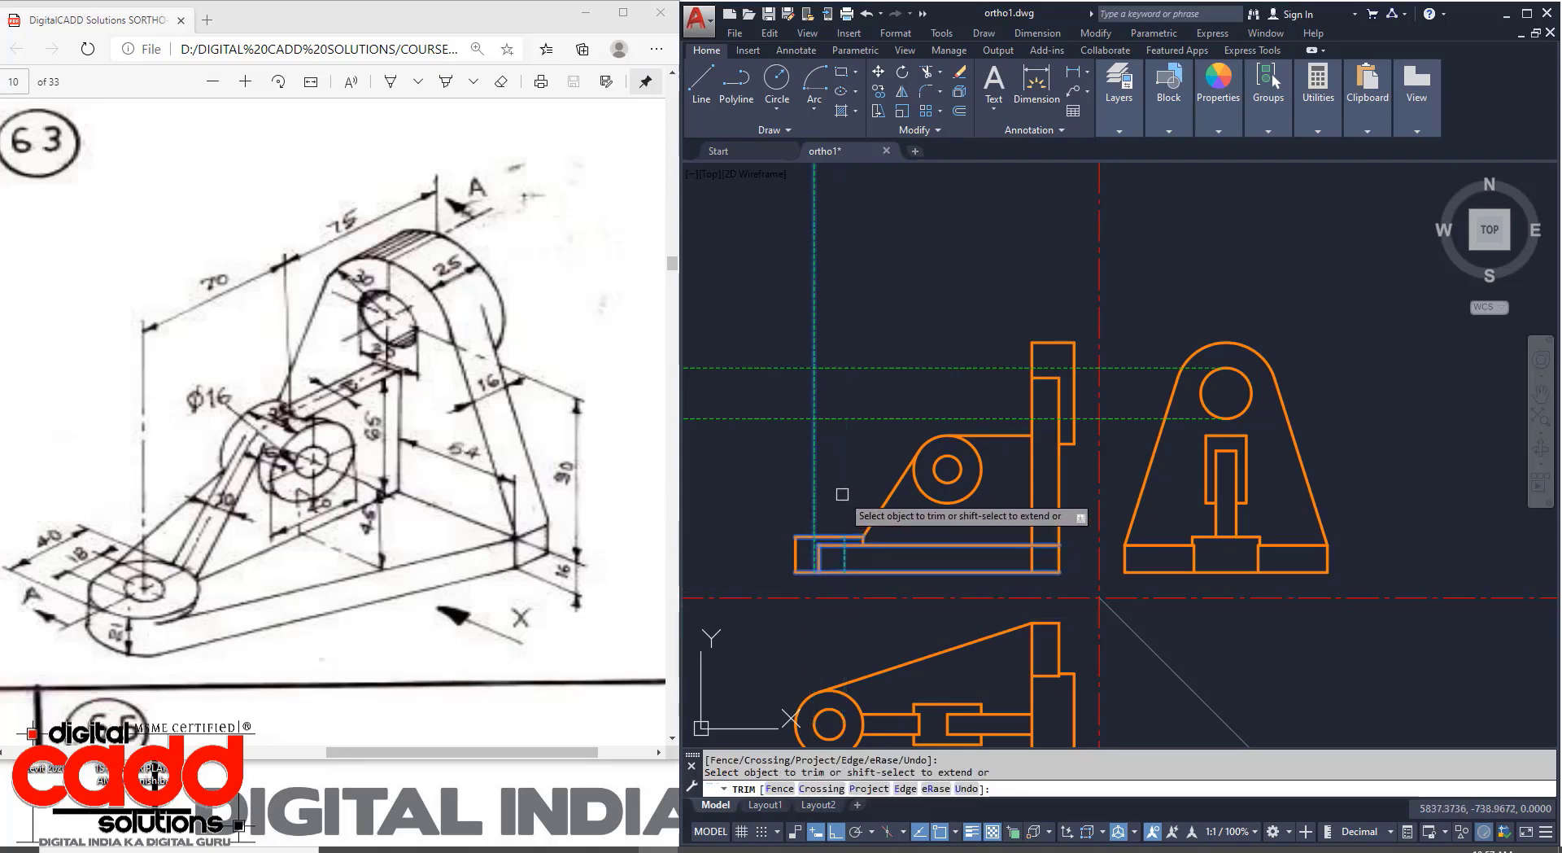
left_click(821, 484)
key("Return")
Trim the two horizontal hidden-line rays to the width of the front view's upper boss.
key("Return")
scroll(1078, 381, "up", 4)
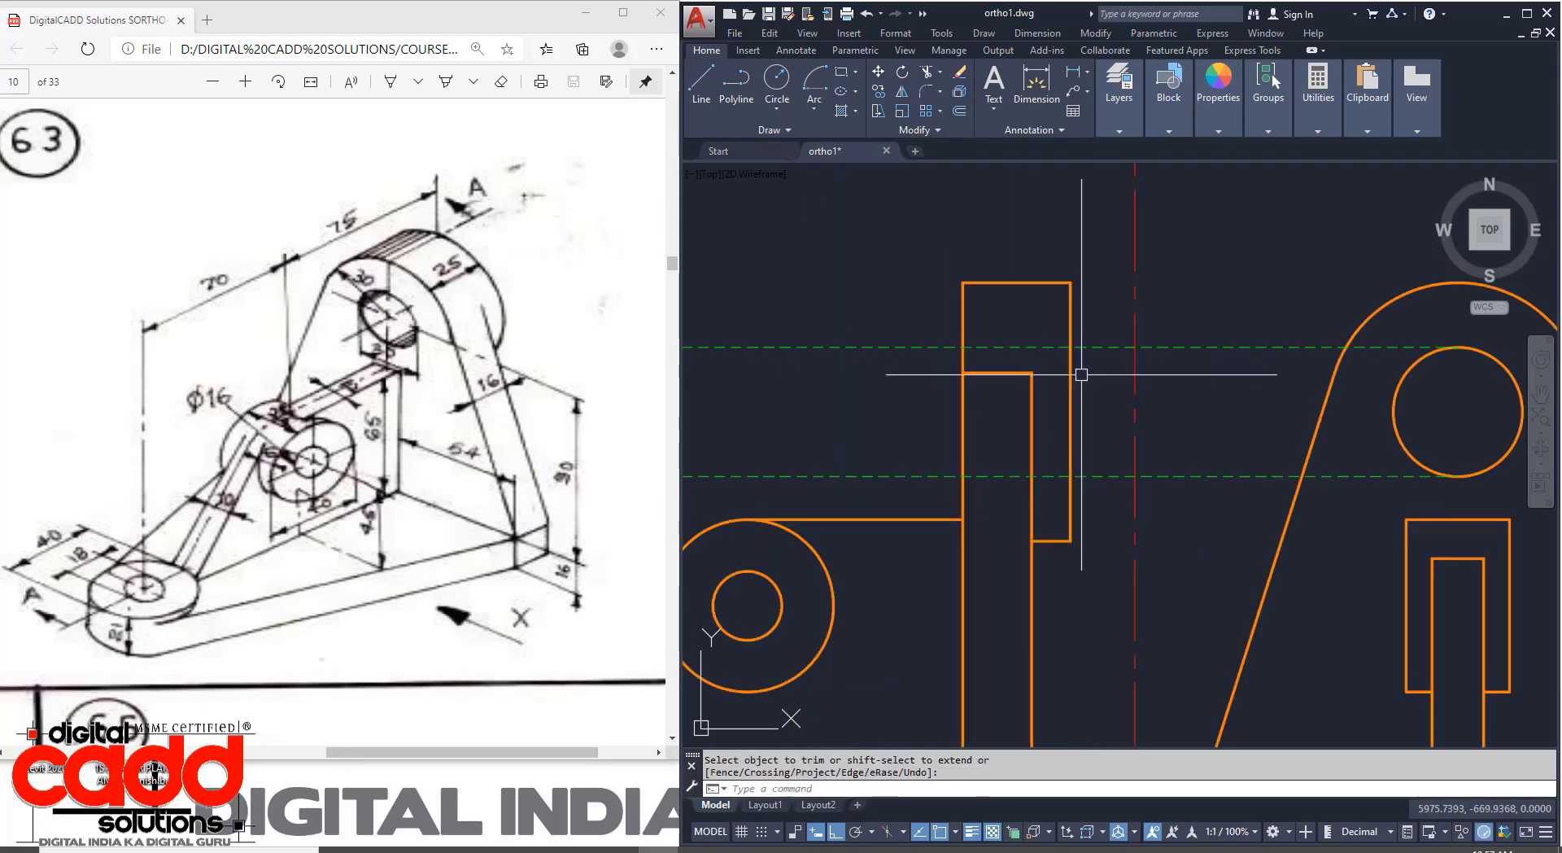
left_click(1108, 300)
left_click(917, 498)
key("Return")
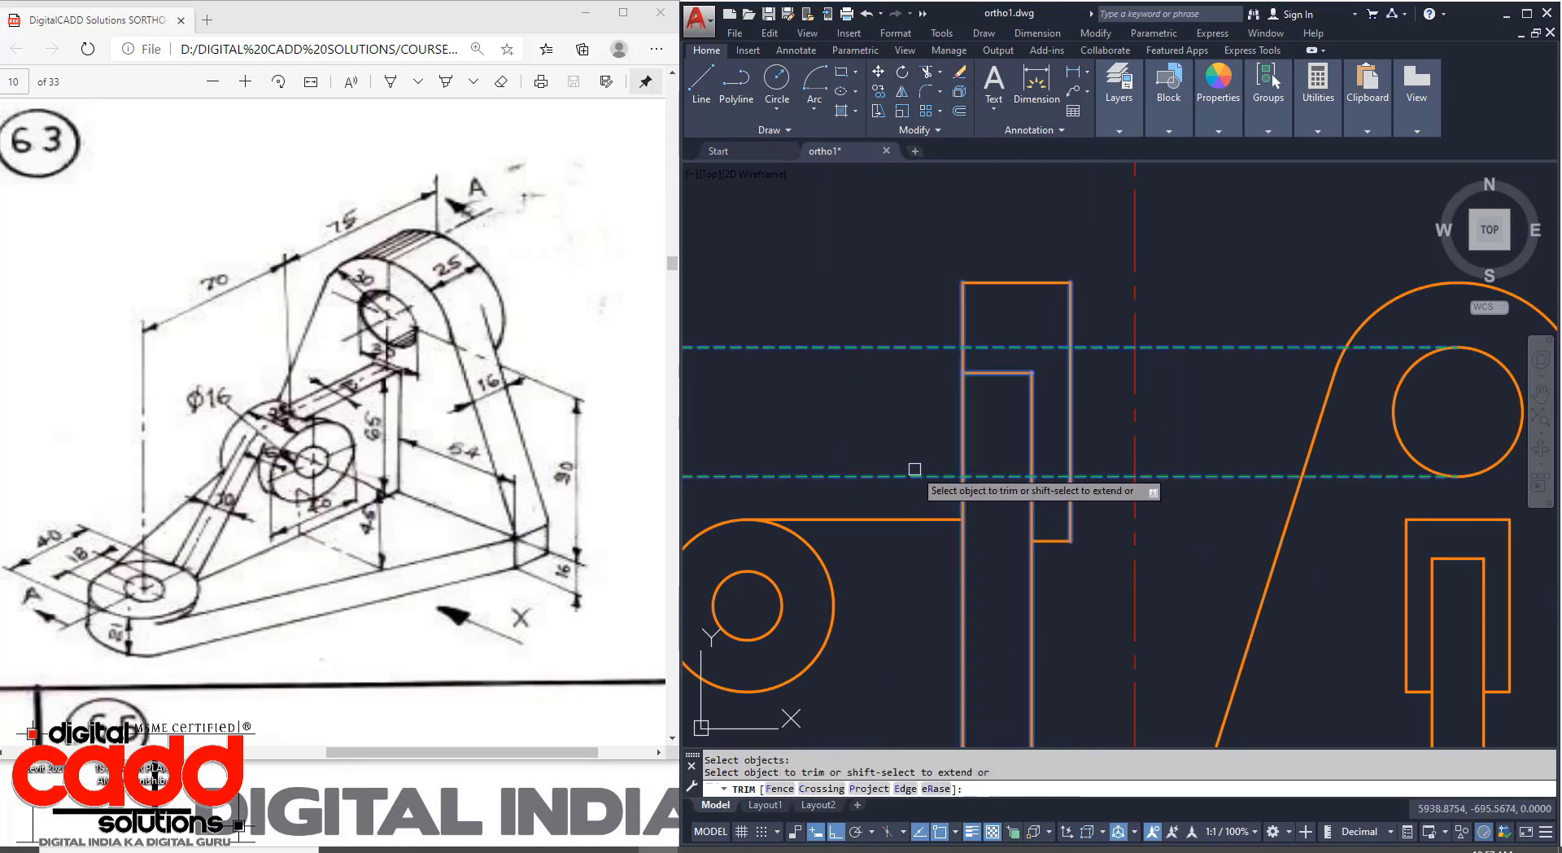
left_click(1122, 336)
left_click(1102, 507)
key("Return")
scroll(1086, 426, "down", 2)
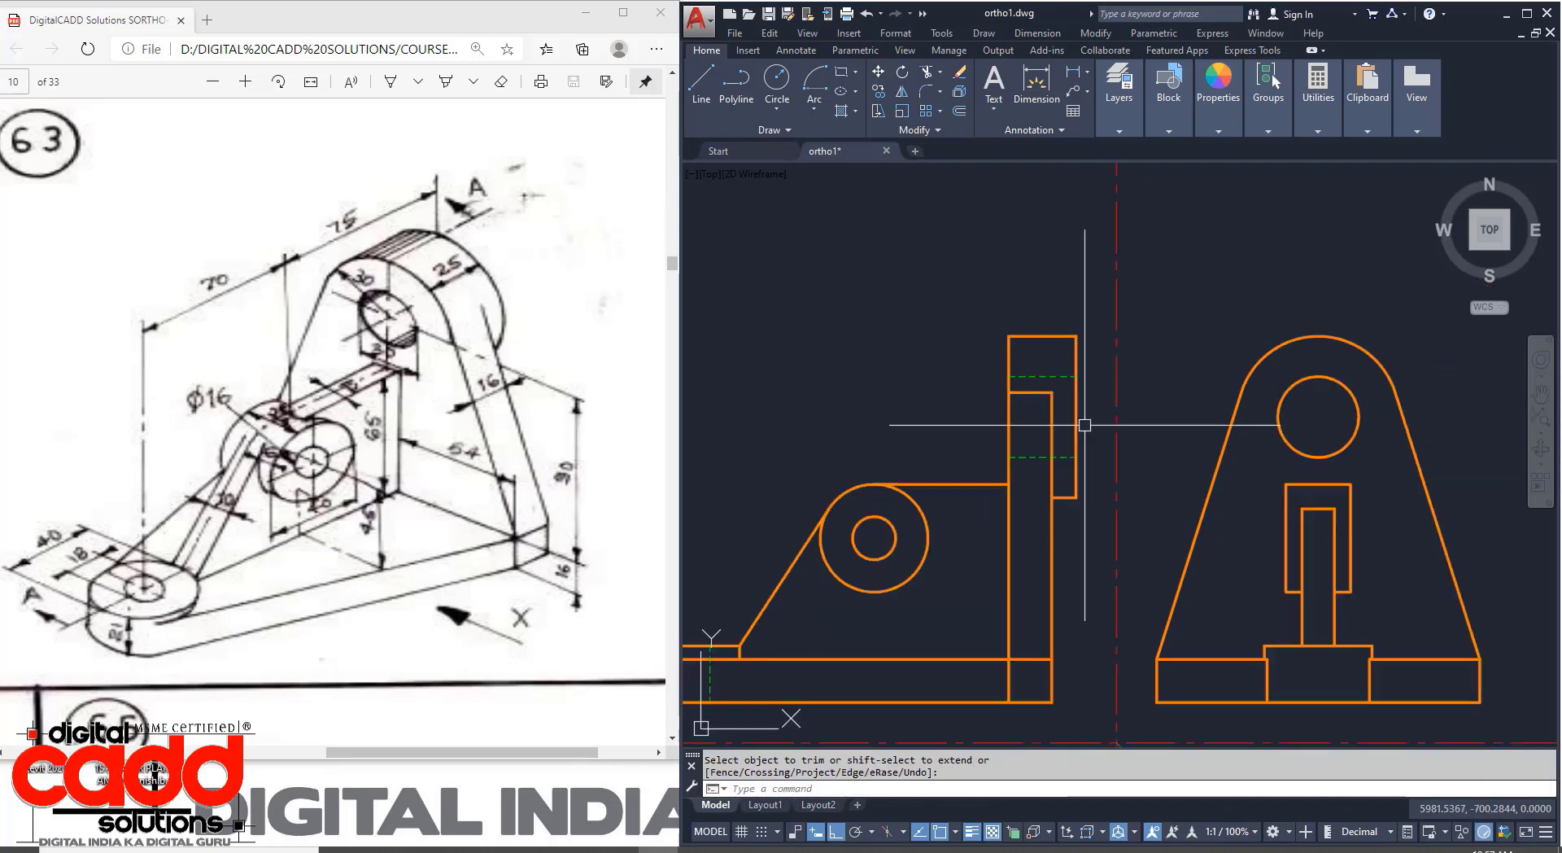
Project vertical hidden-line rays from both side quadrants of the front view's small boss hole down through the top view.
middle_click_drag(1089, 506, 1234, 425)
scroll(1062, 455, "down", 2)
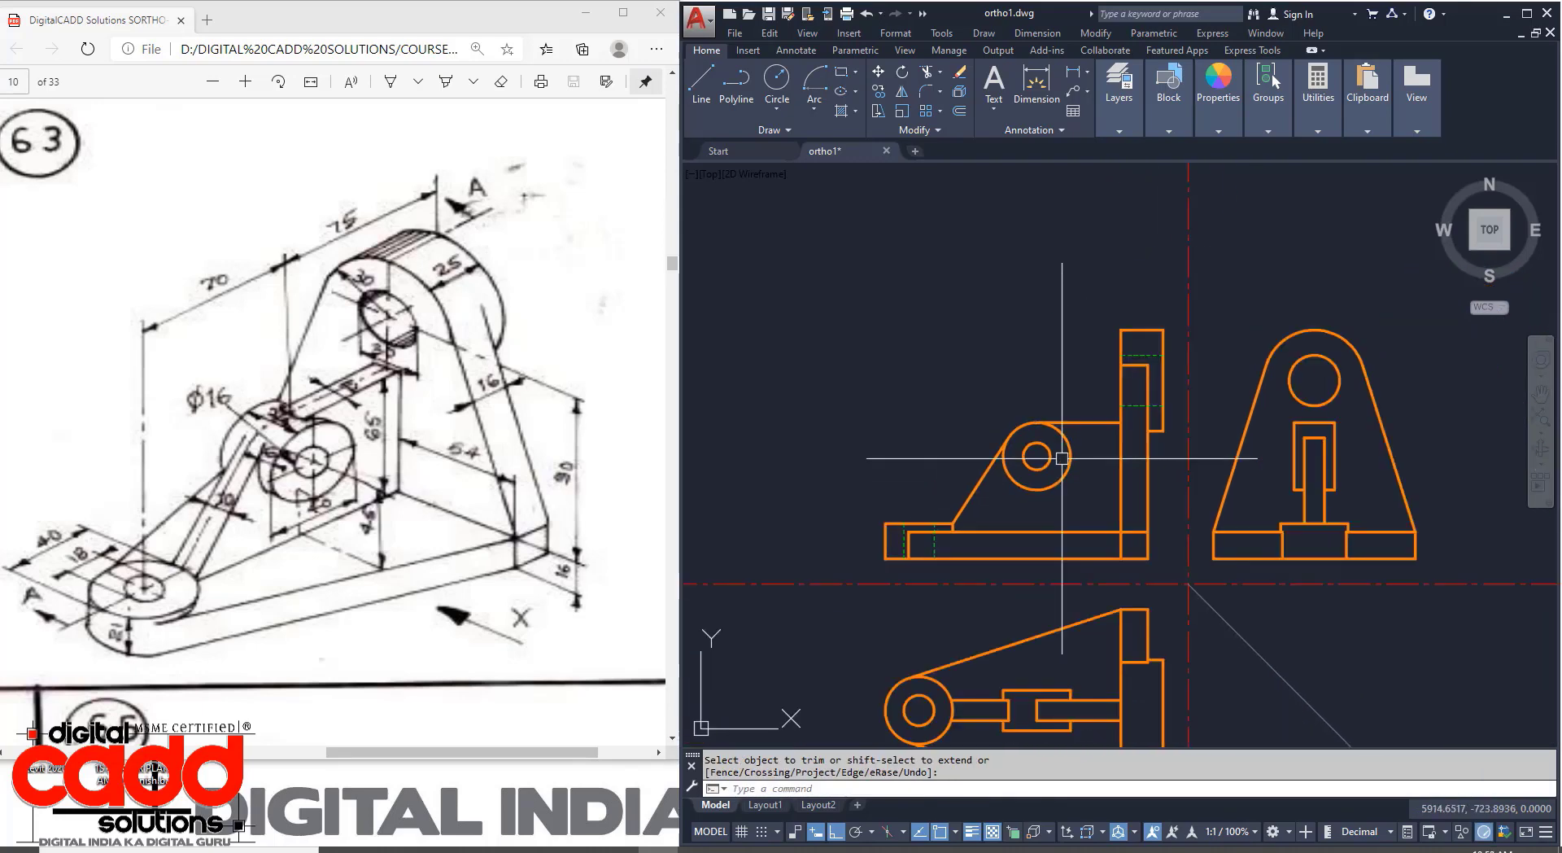
middle_click_drag(1145, 557, 1126, 528)
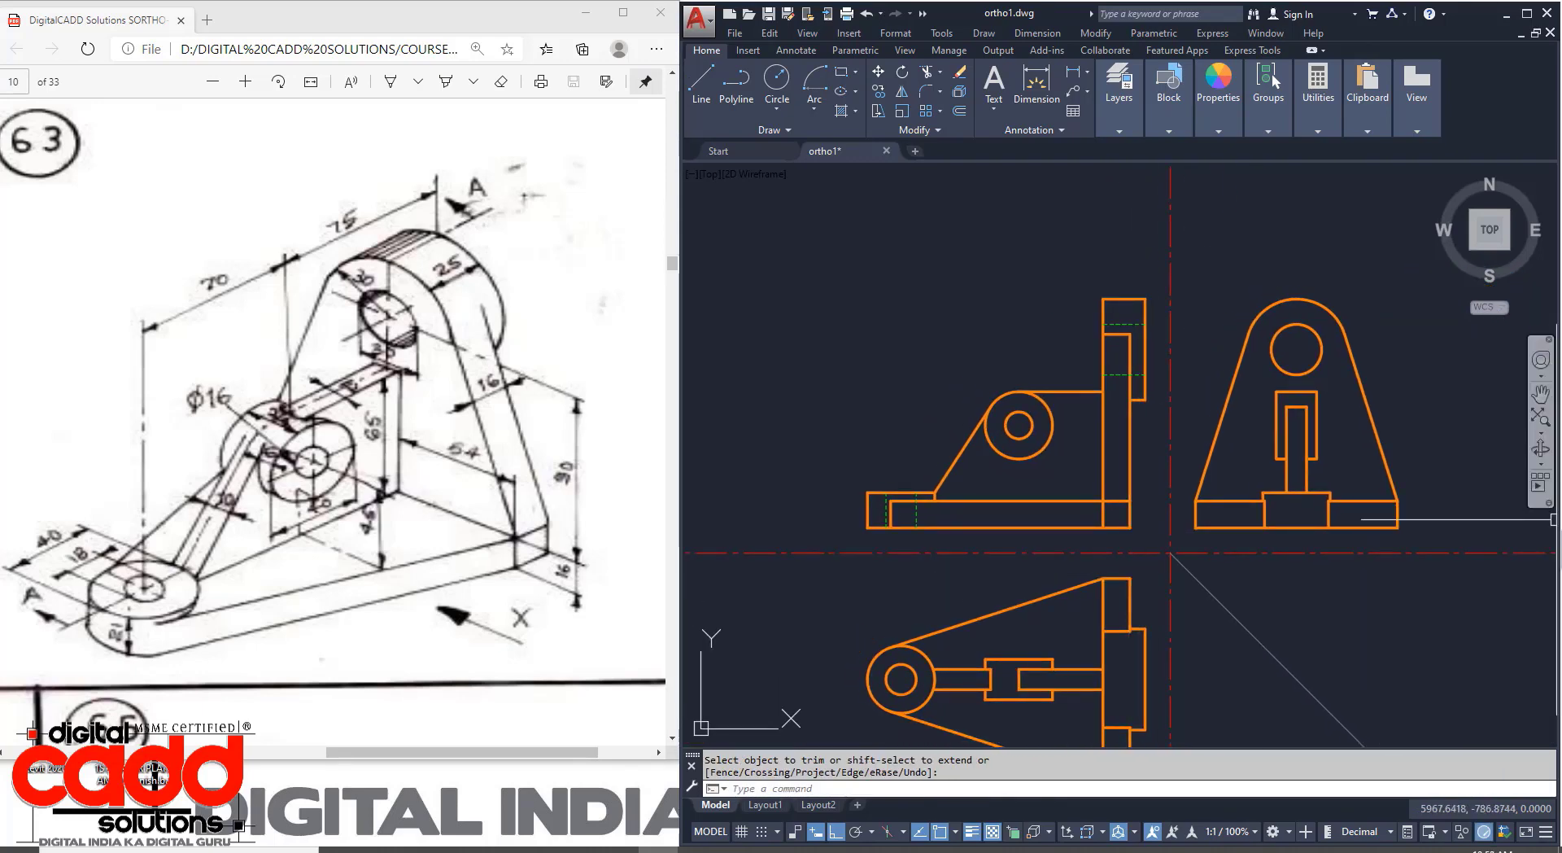
mouse_move(990, 527)
middle_mouse_down()
mouse_move(946, 482)
mouse_move(1032, 456)
middle_mouse_up()
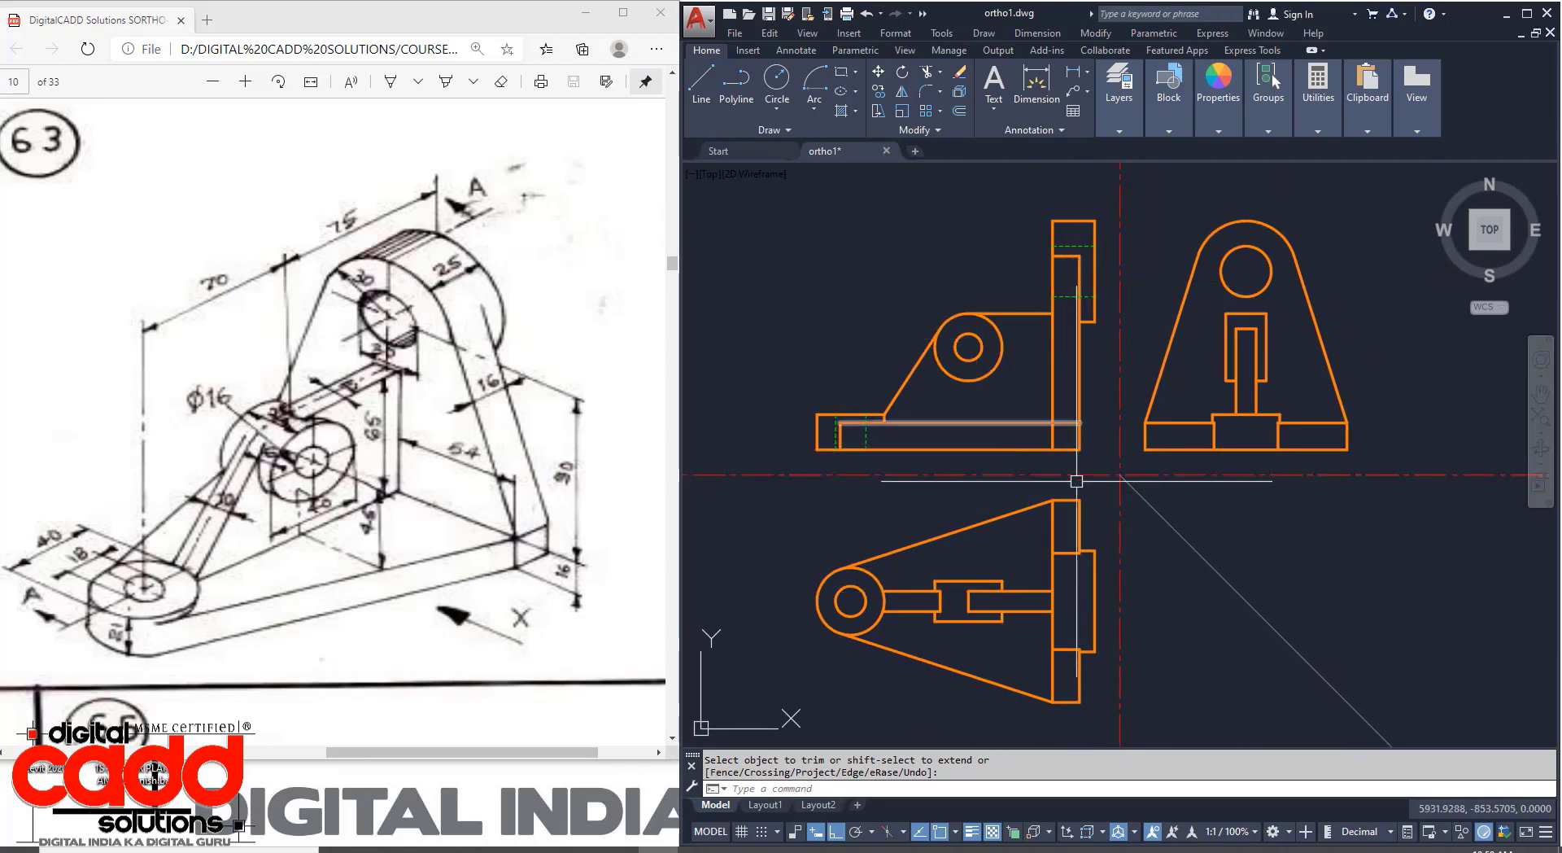
middle_click_drag(1082, 526, 1077, 498)
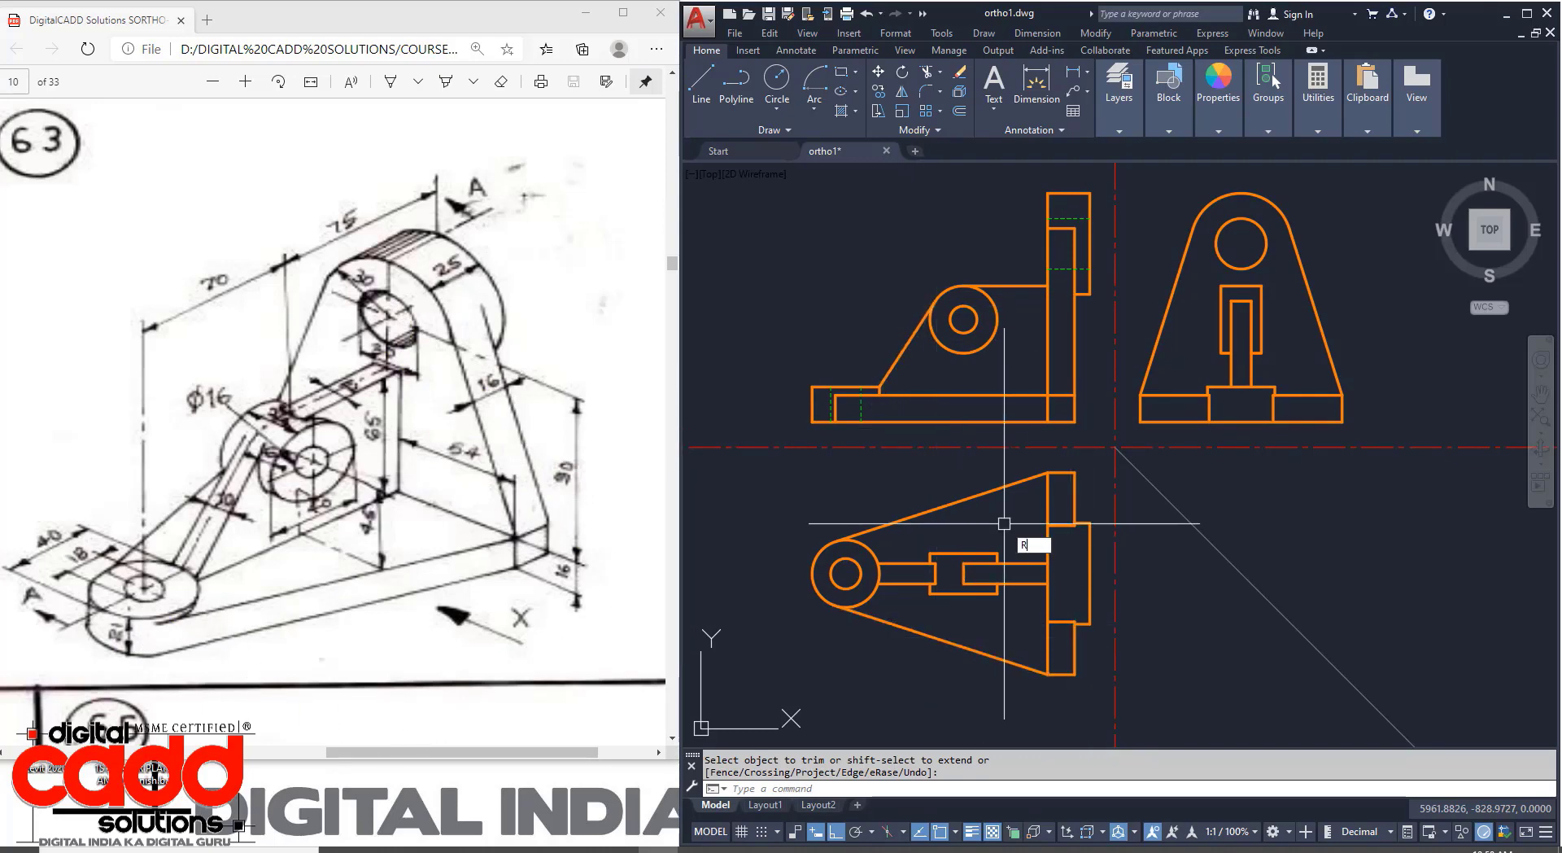
type("AY")
key("Return")
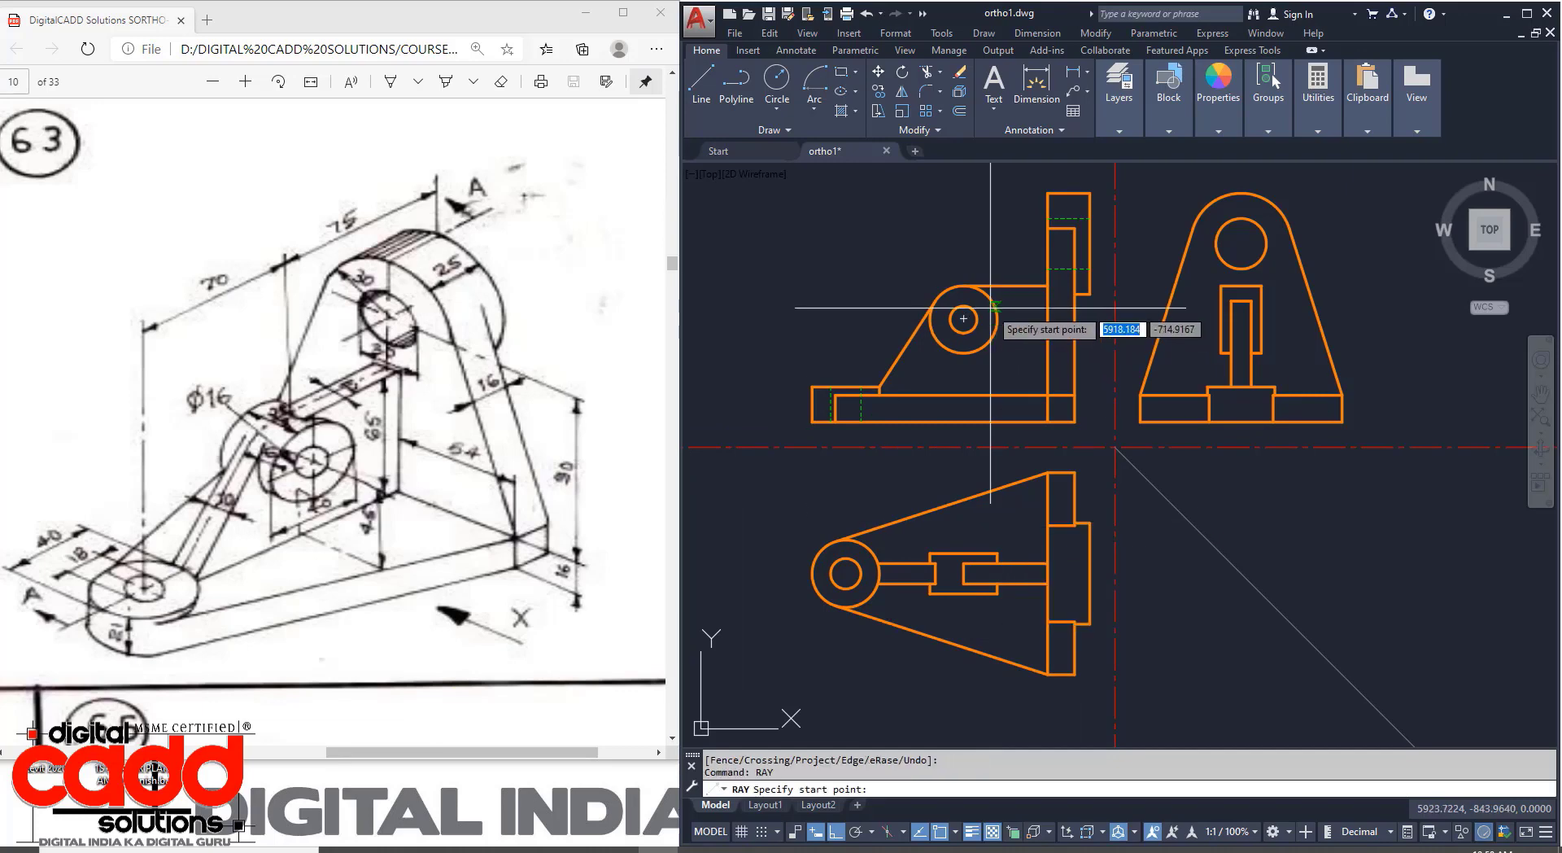
left_click(976, 319)
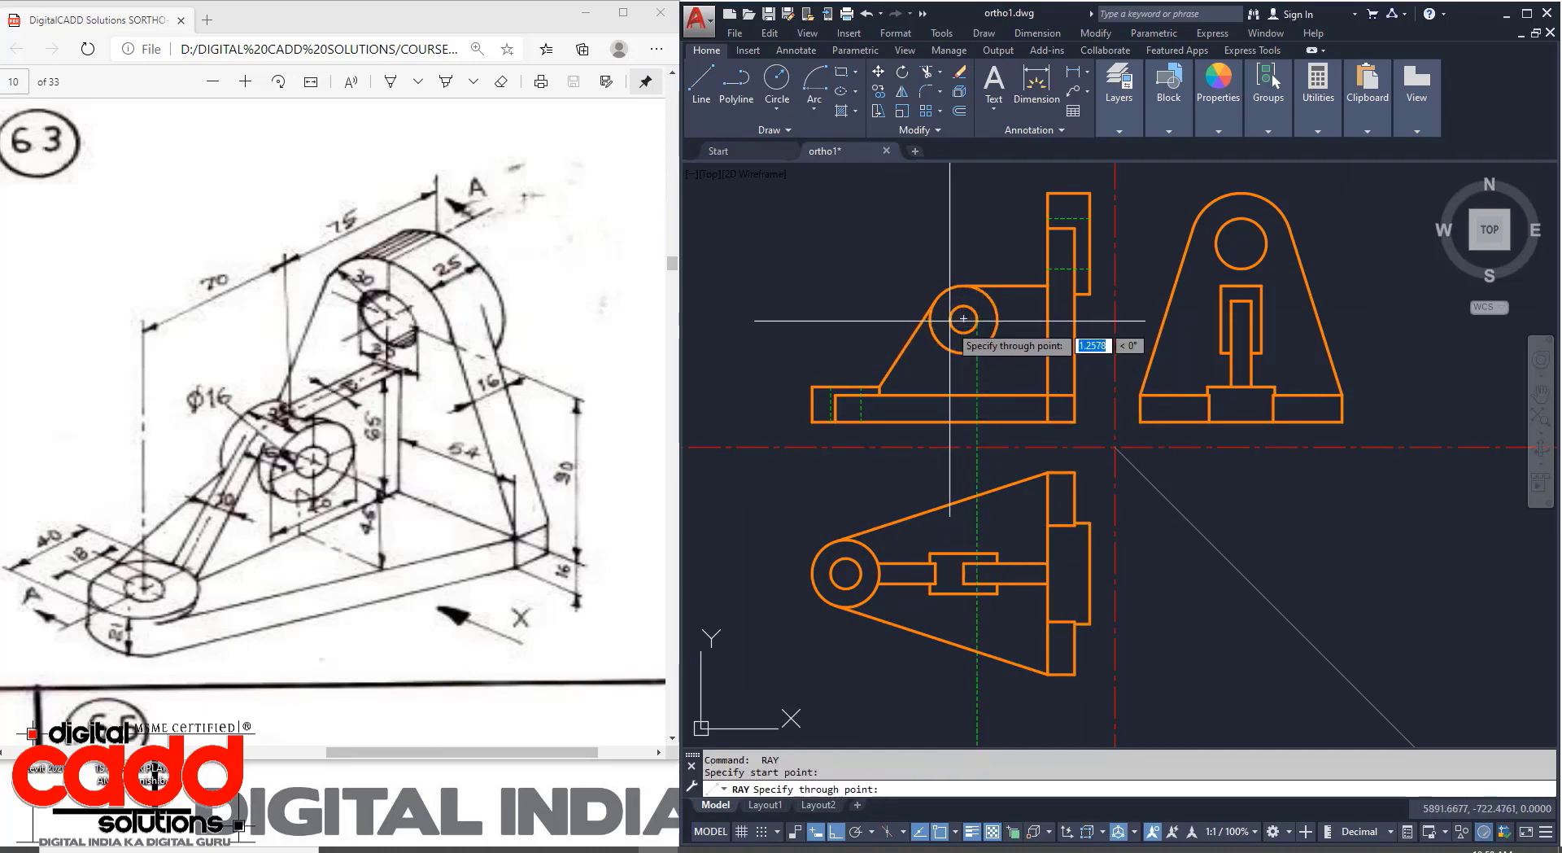
left_click(952, 497)
key("Return")
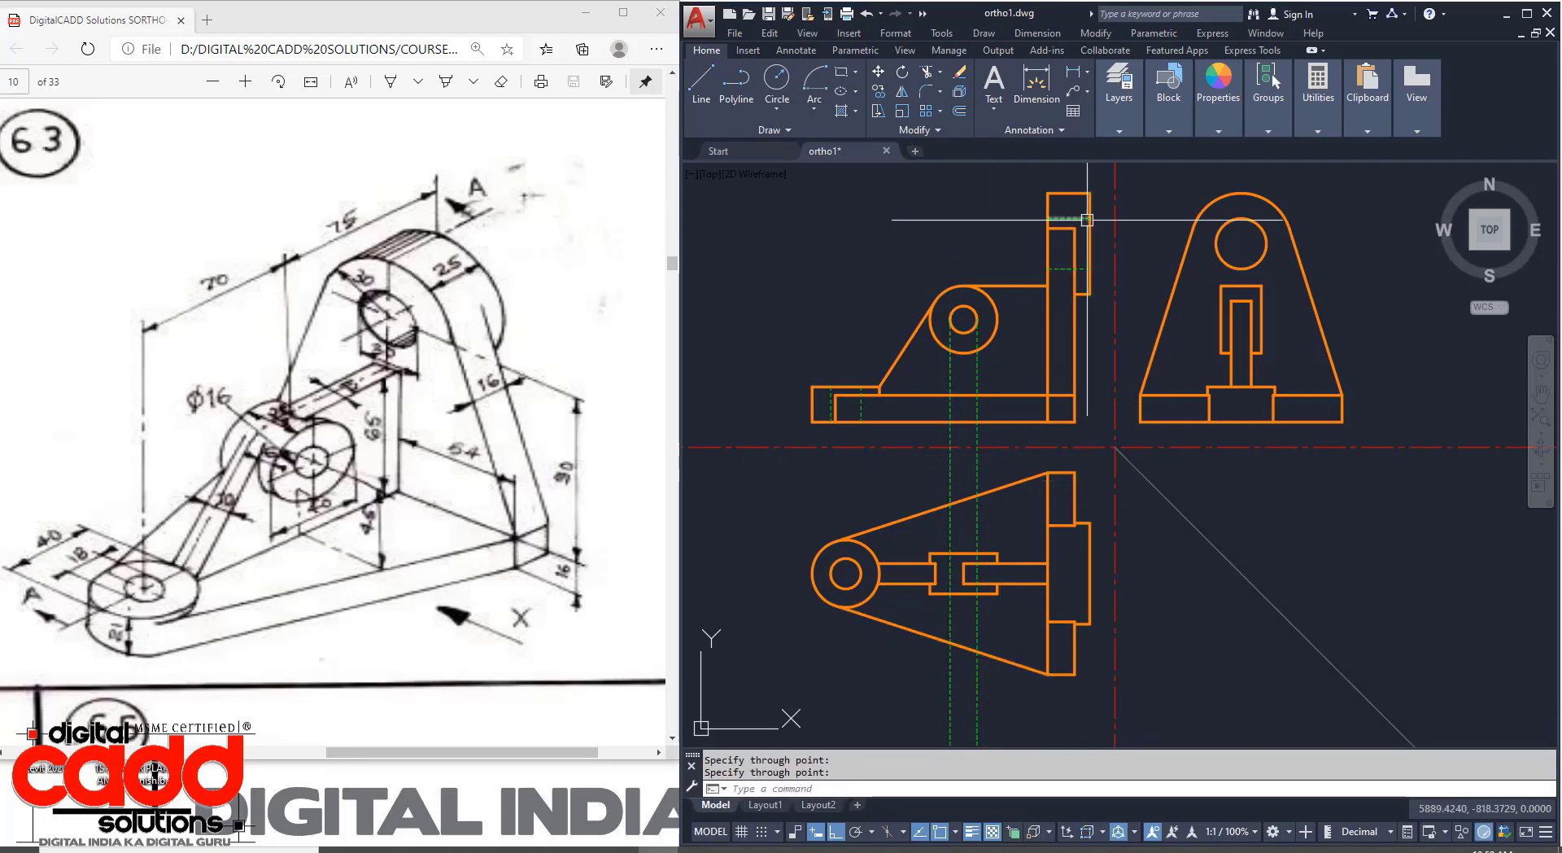
Copy the large hole's two horizontal hidden lines from the front view to the middle of the rear boss in the top view.
left_click(1064, 264)
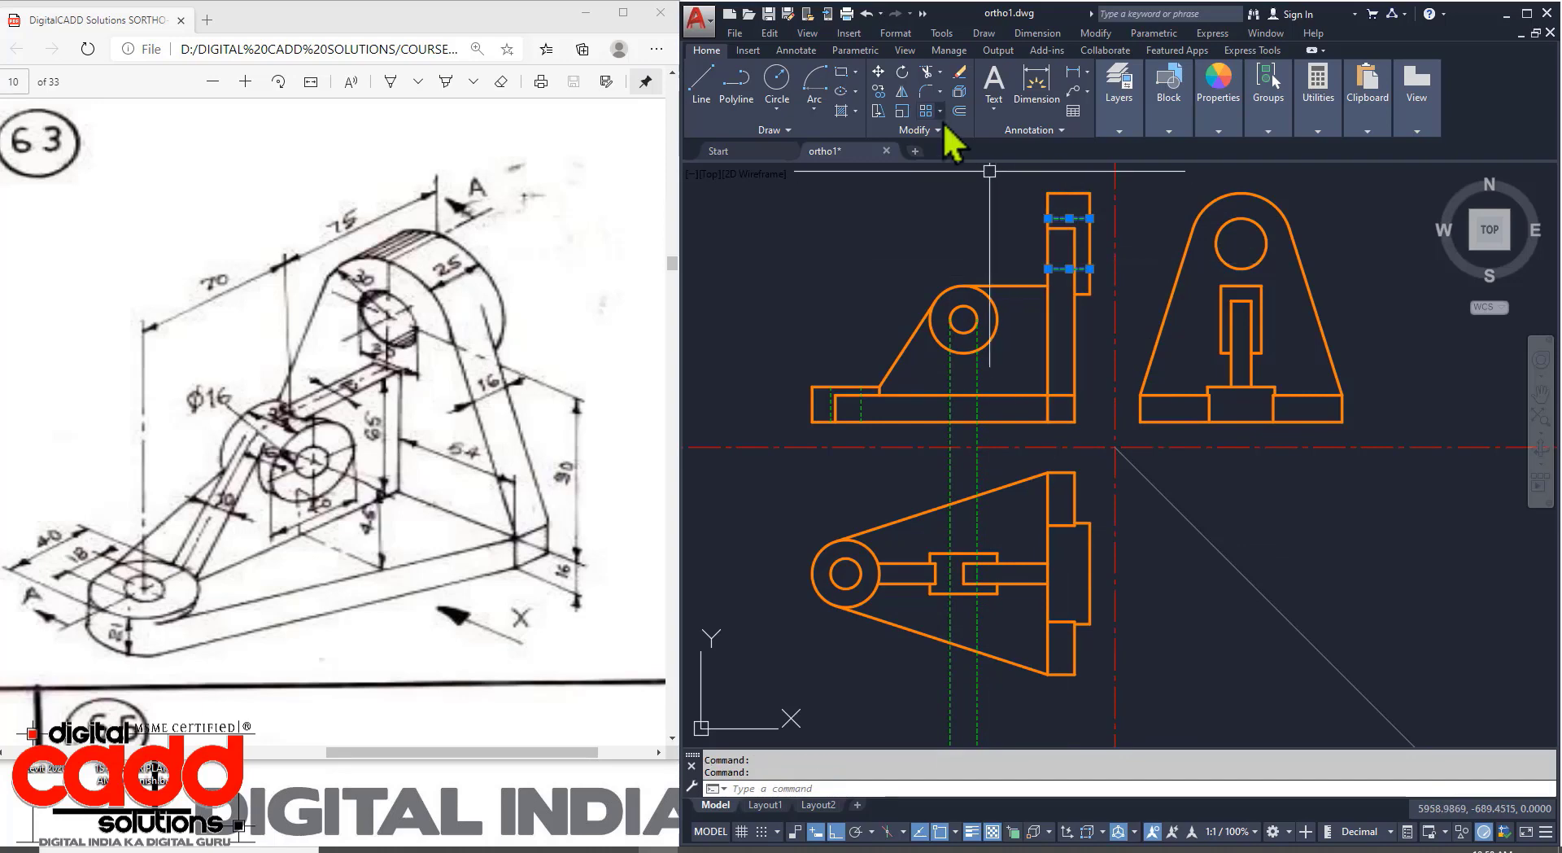
left_click(880, 91)
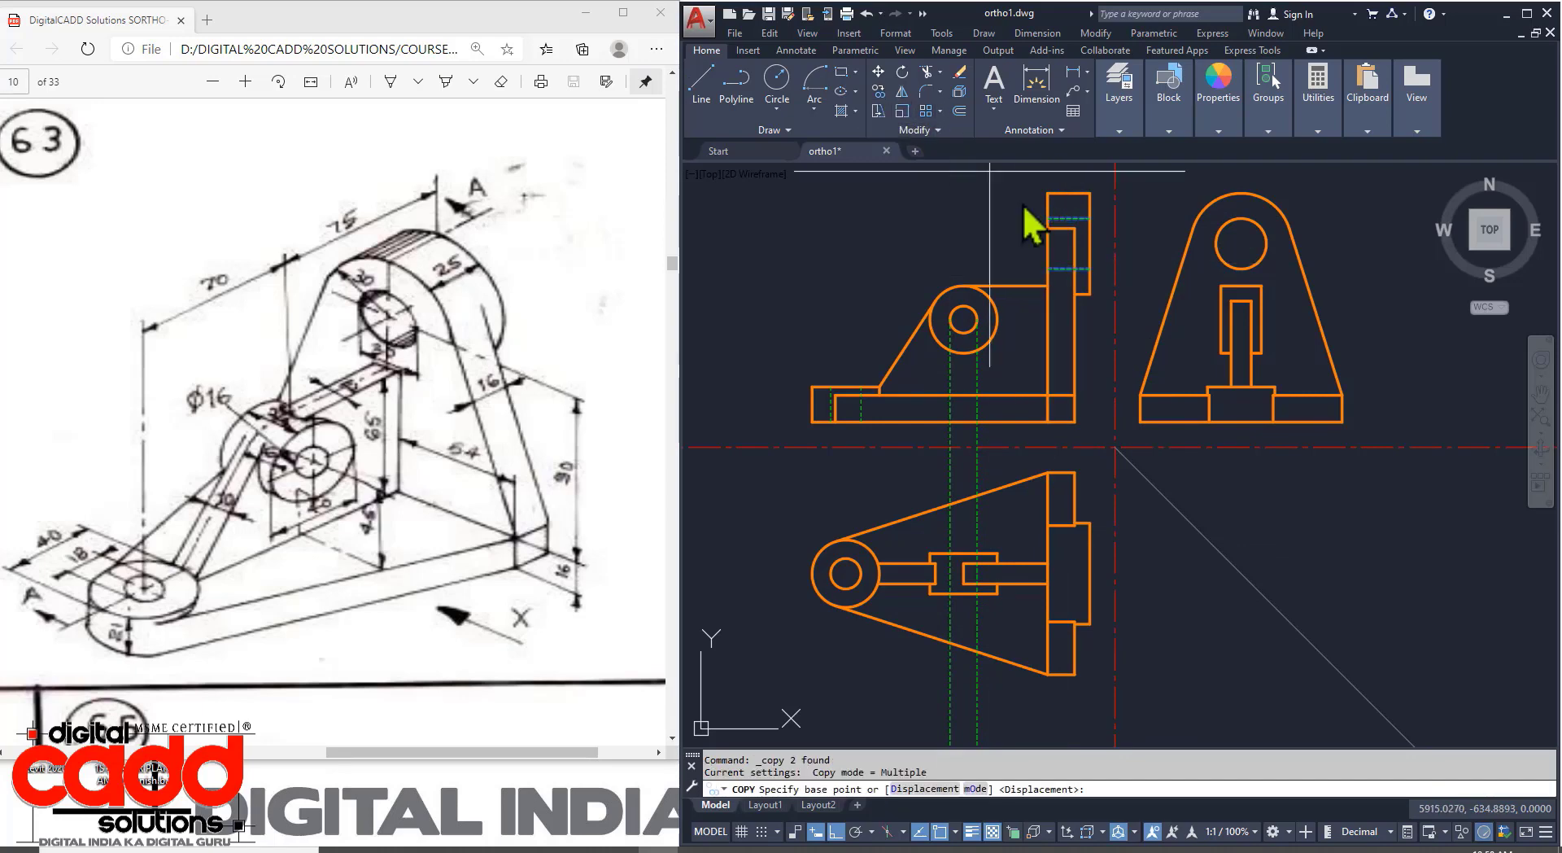
left_click(1089, 243)
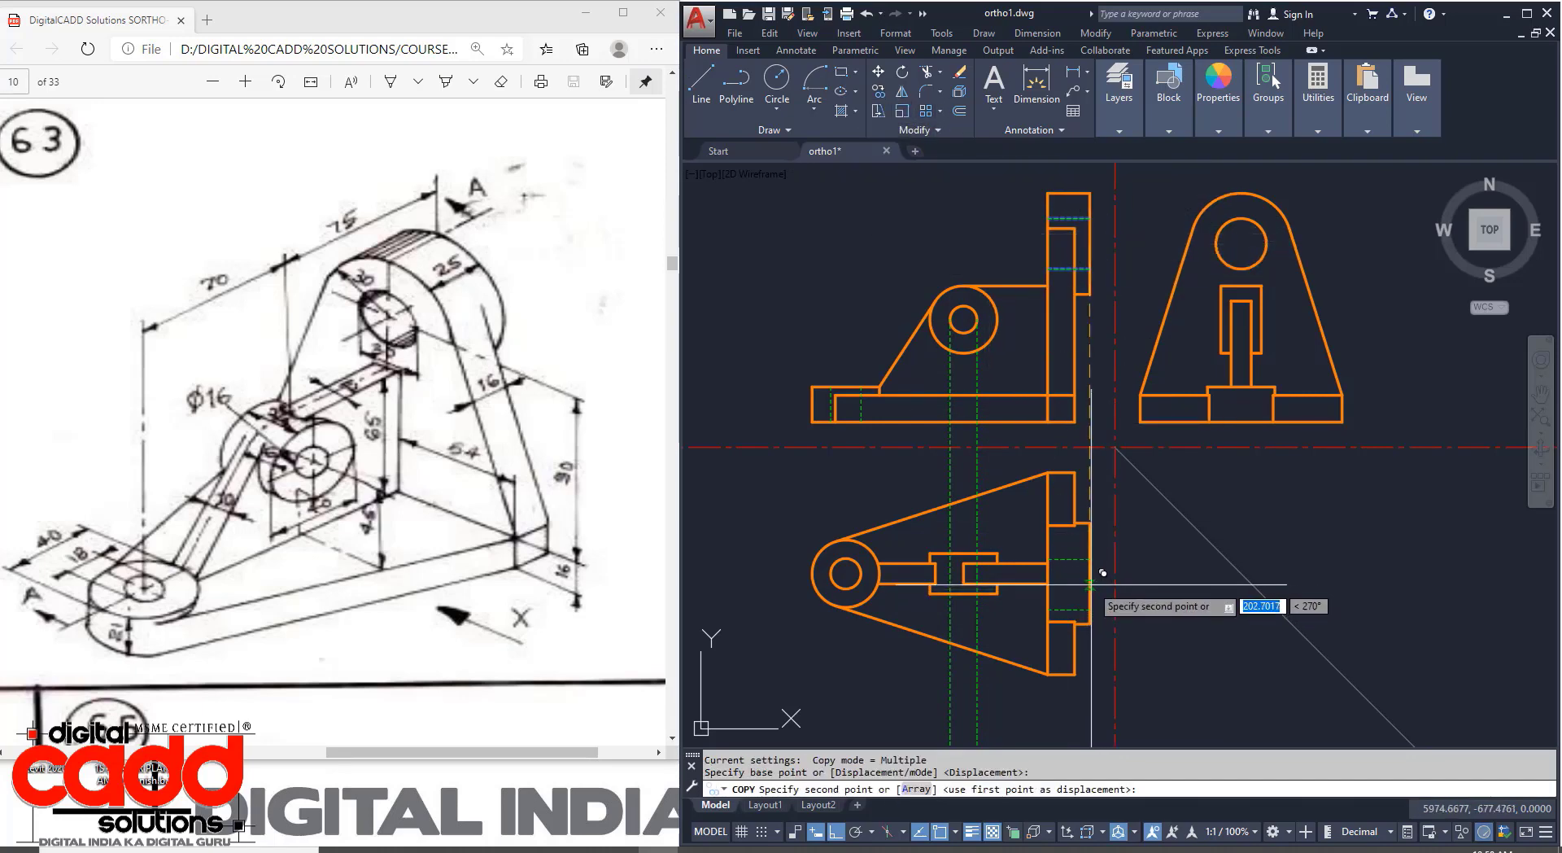
key("Return")
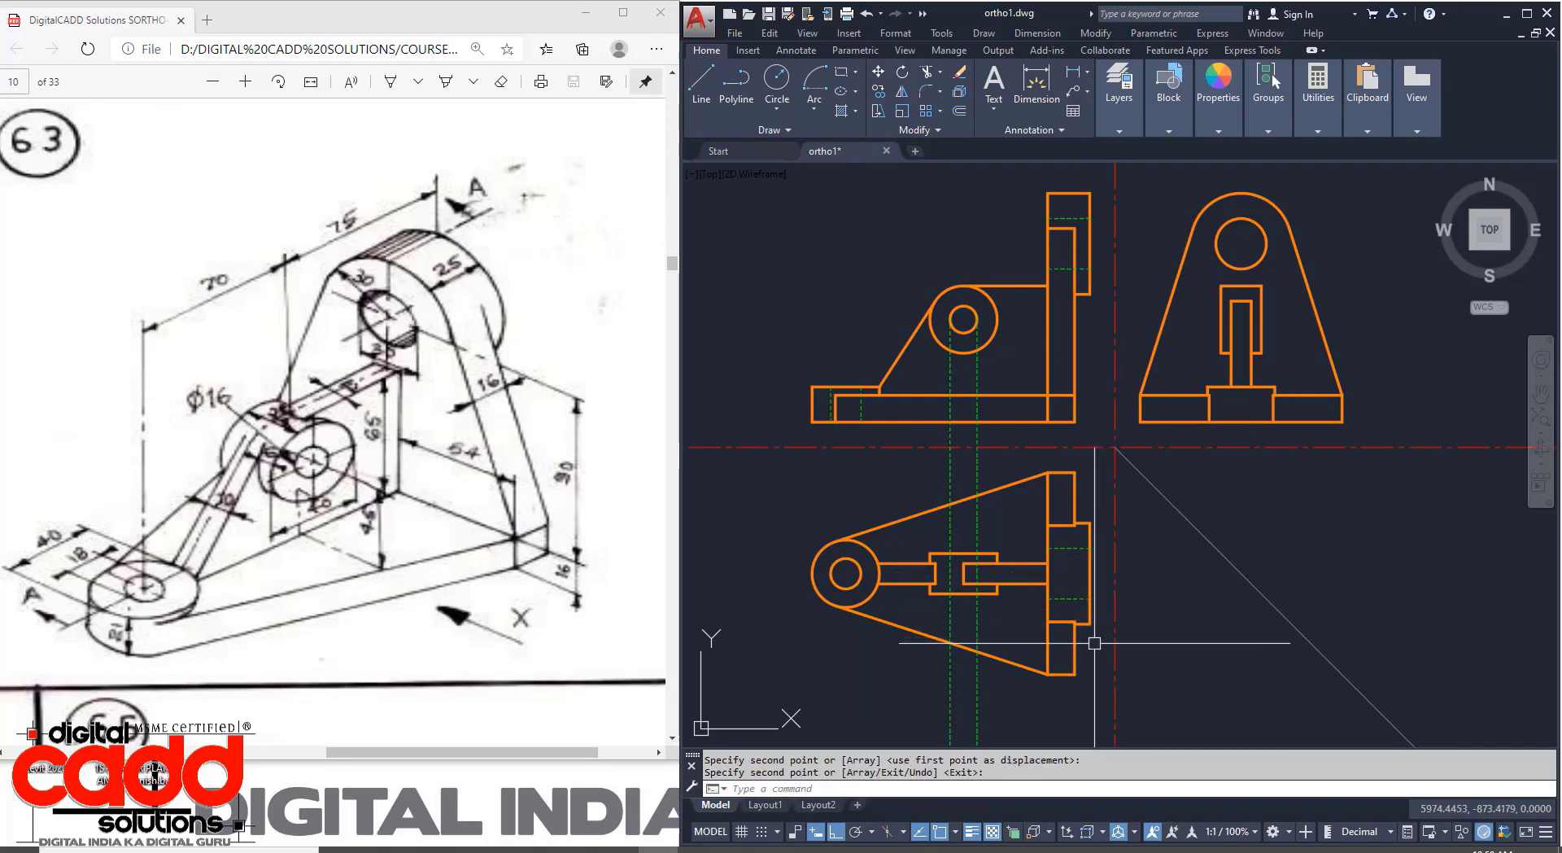
Trim the two vertical hidden-line rays to the outline of the small rib boss in the top view.
scroll(994, 570, "up", 2)
type("tr")
key("Return")
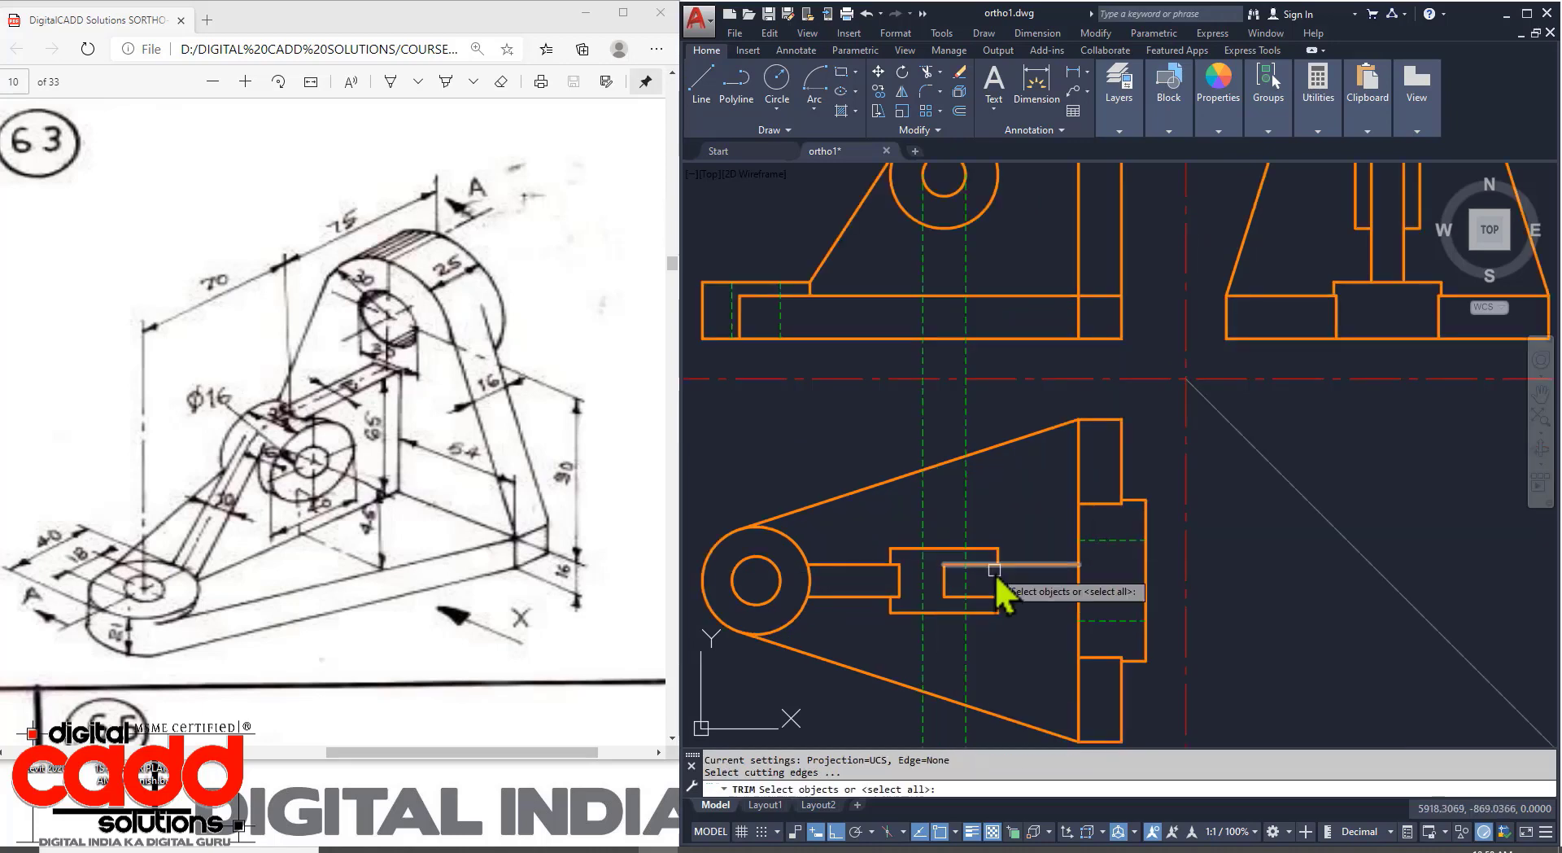
left_click(986, 532)
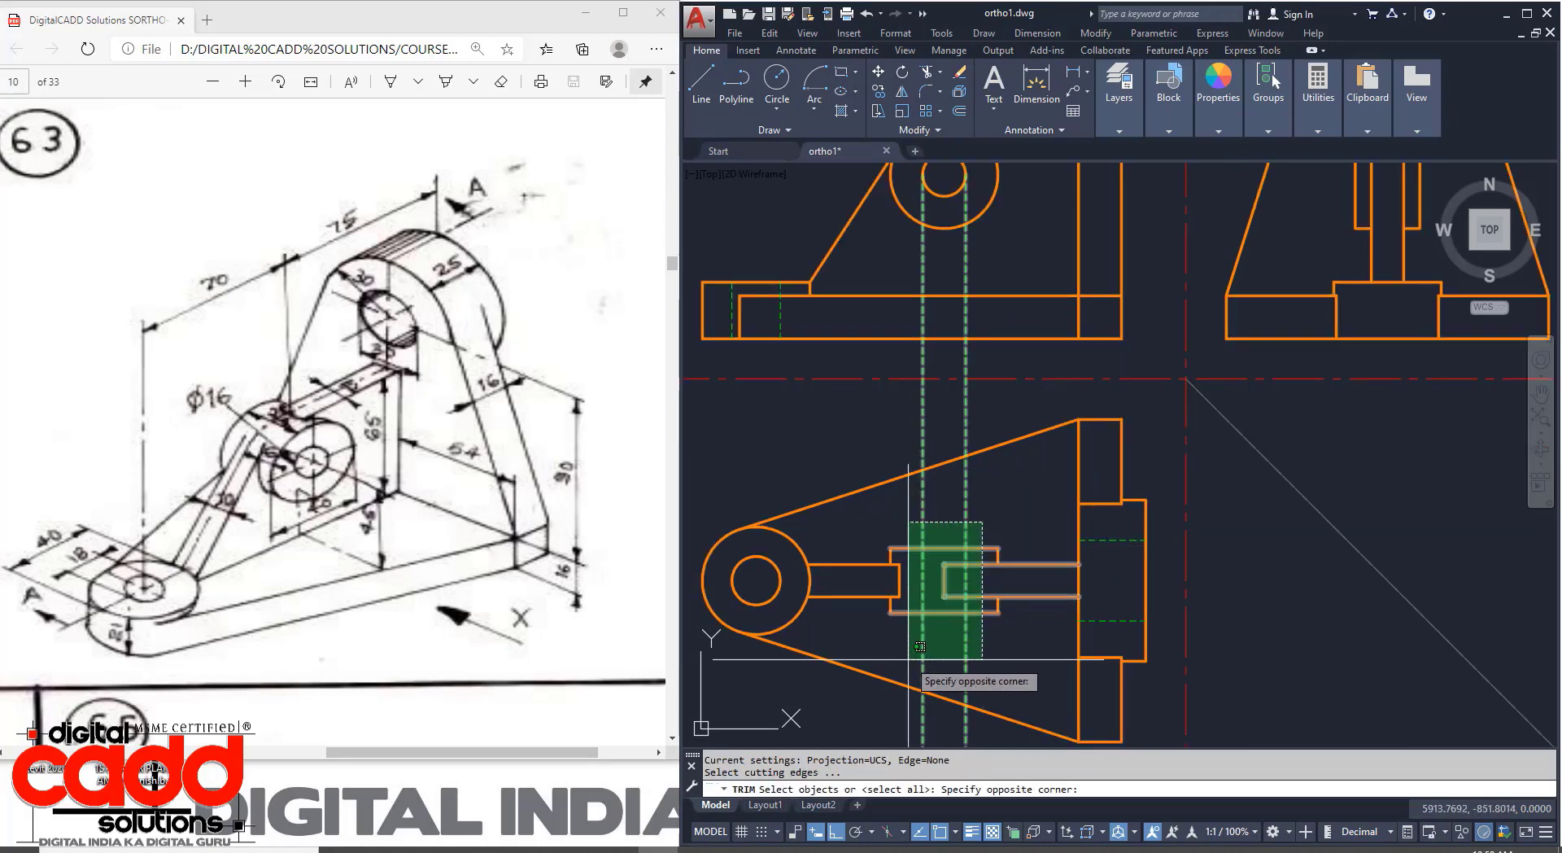
left_click(917, 641)
key("Return")
left_click(923, 645)
left_click(965, 645)
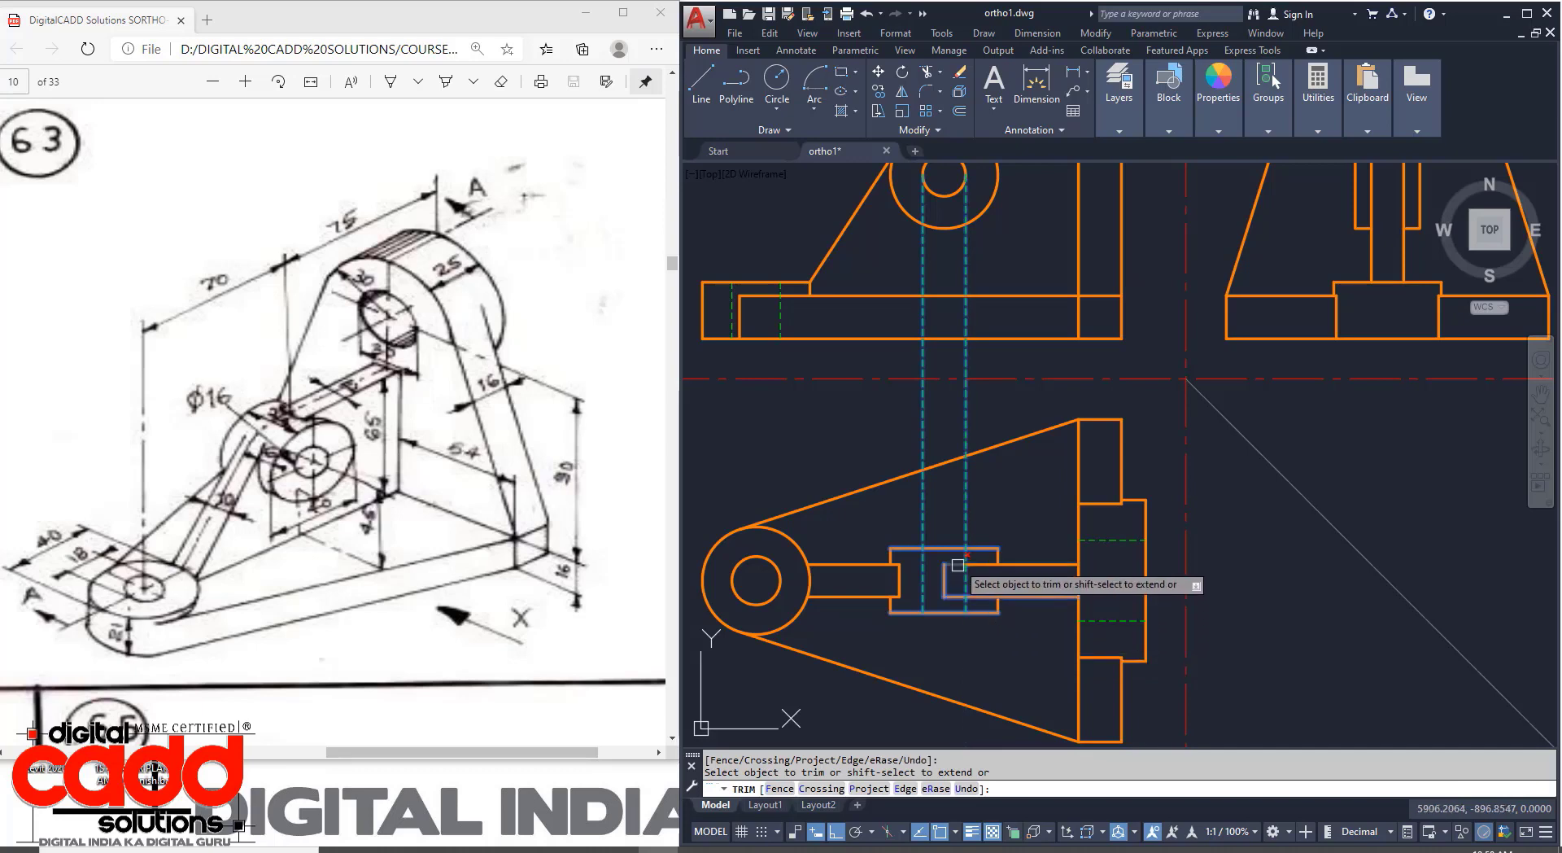
left_click(966, 522)
key("Return")
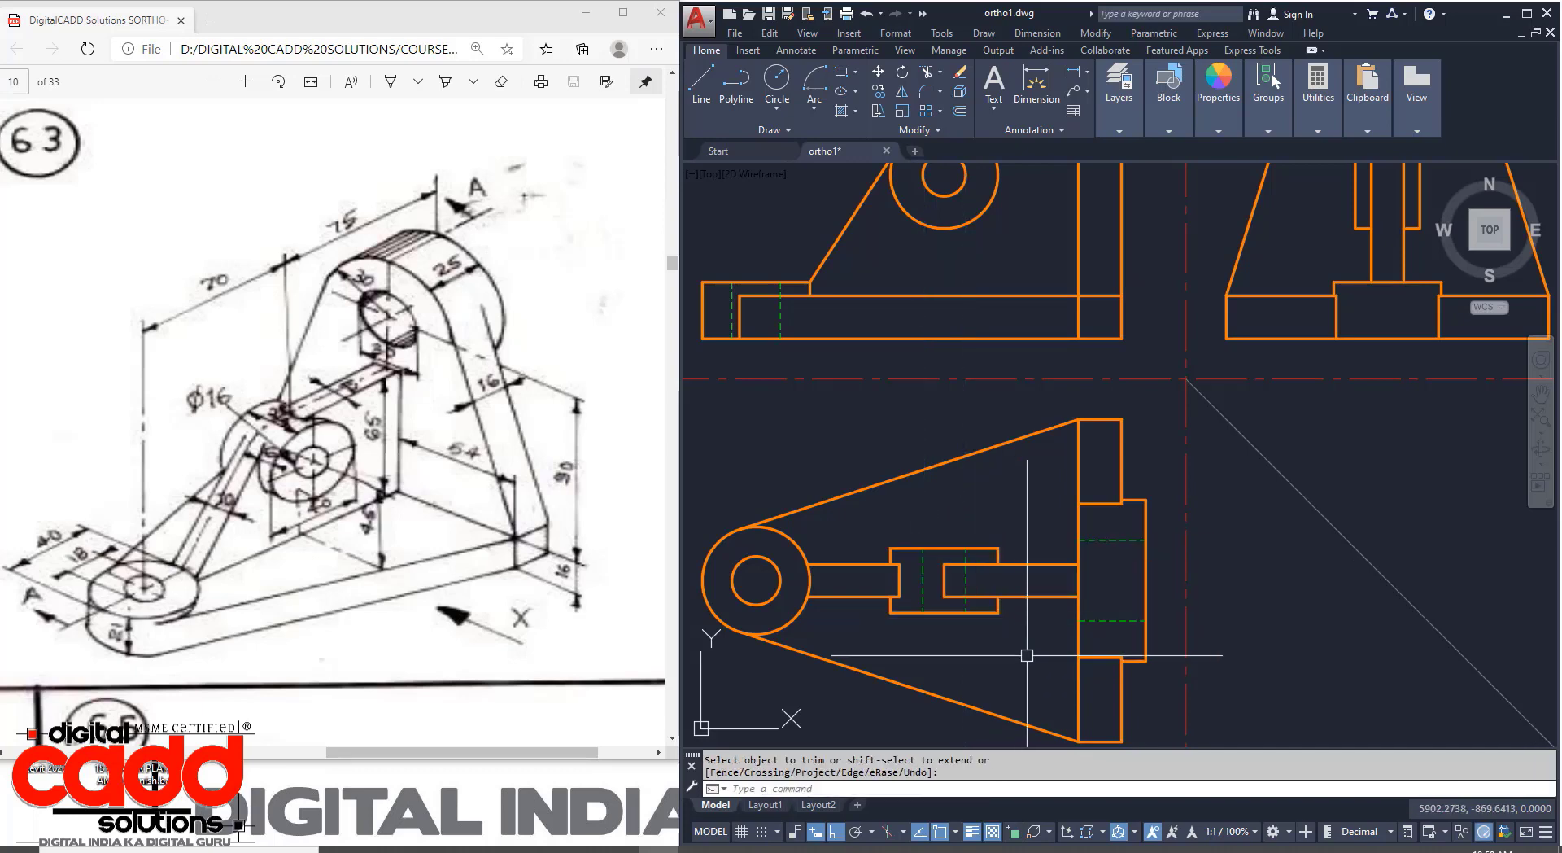
Draw a vertical hidden line in the top view across the rear boss, joining the inner corners of the two upright-plate sections.
mouse_move(1034, 671)
middle_mouse_down()
mouse_move(1004, 649)
mouse_move(1036, 622)
middle_mouse_up()
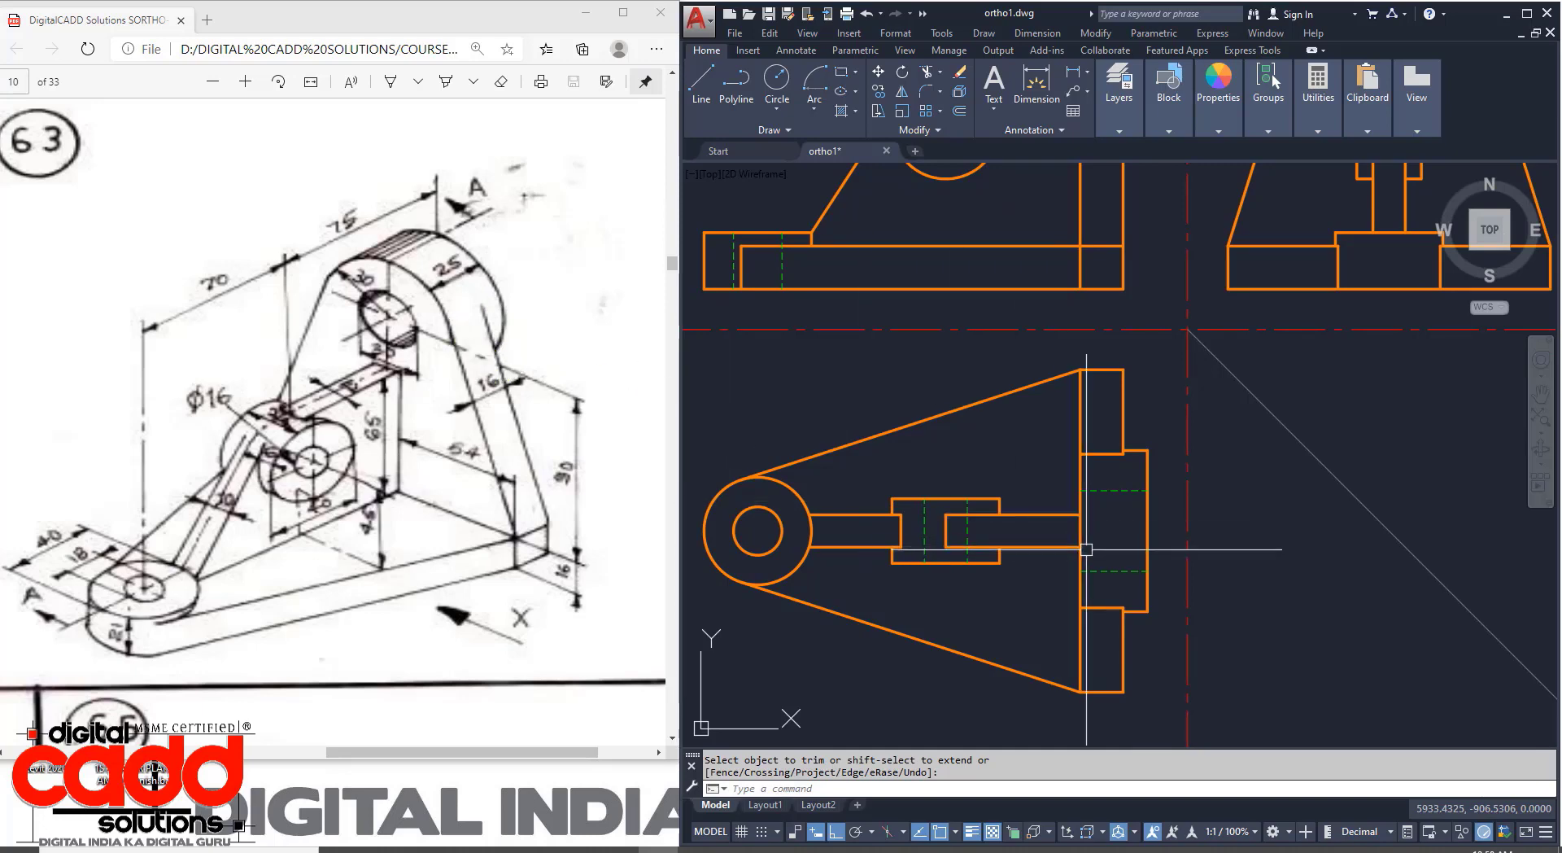
type("l")
key("Return")
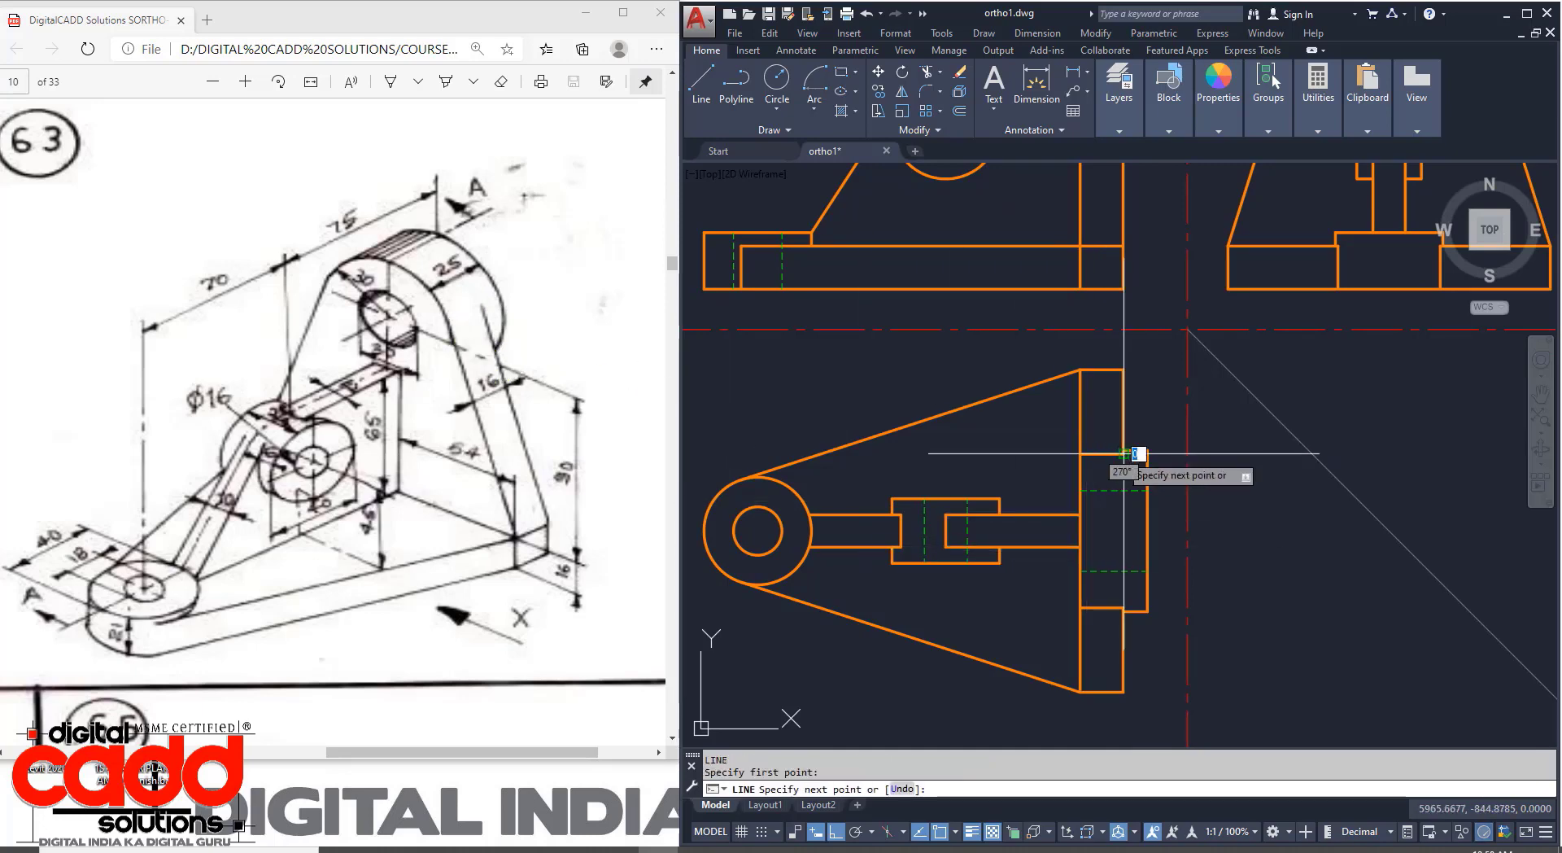
left_click(1082, 450)
left_click(1123, 604)
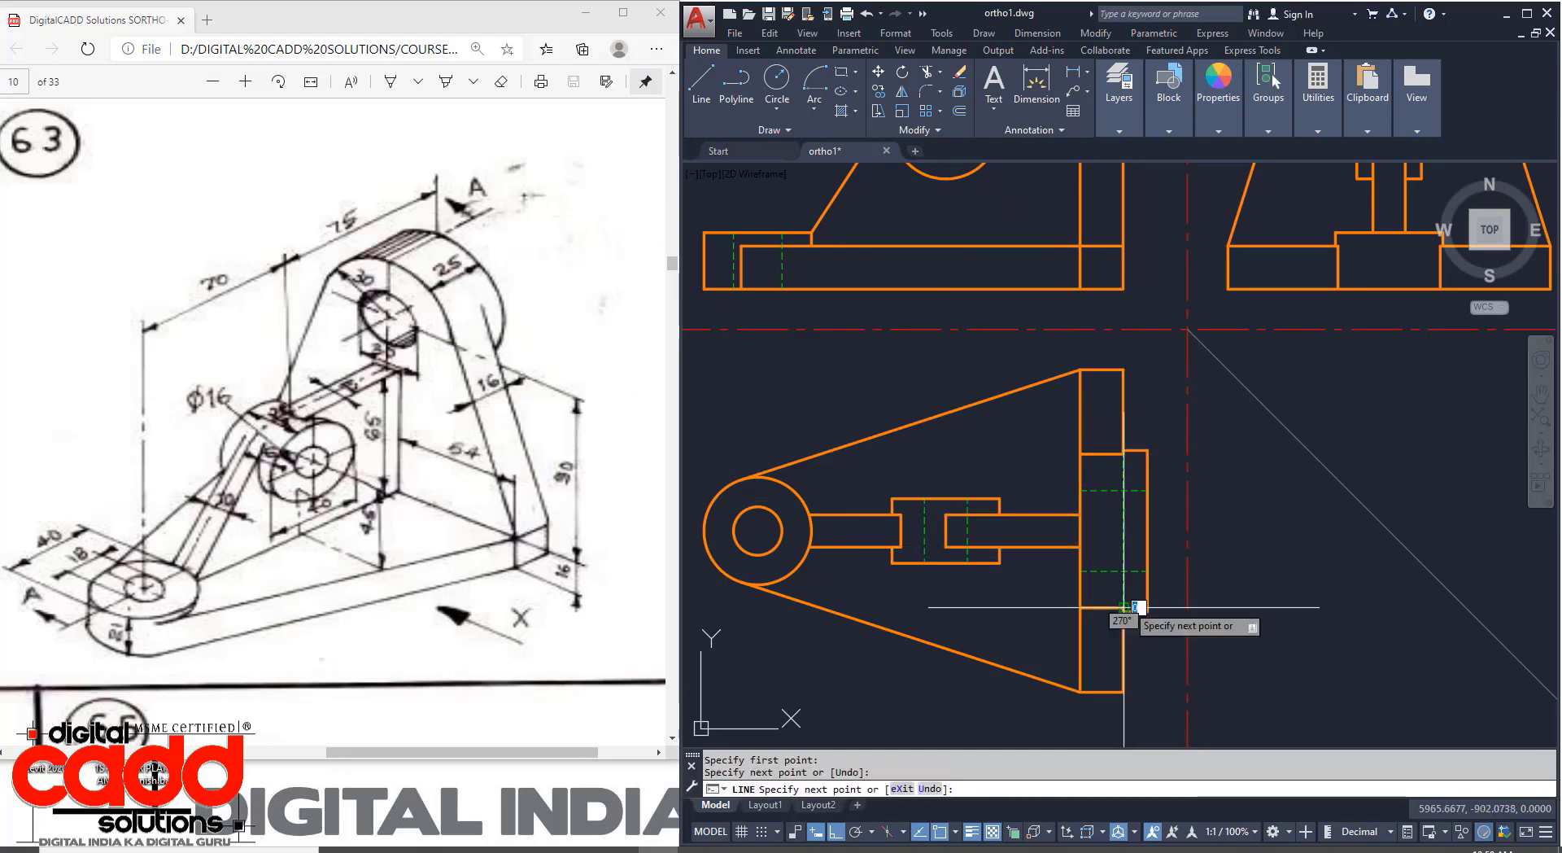
key("Return")
middle_click_drag(1267, 593, 1297, 621)
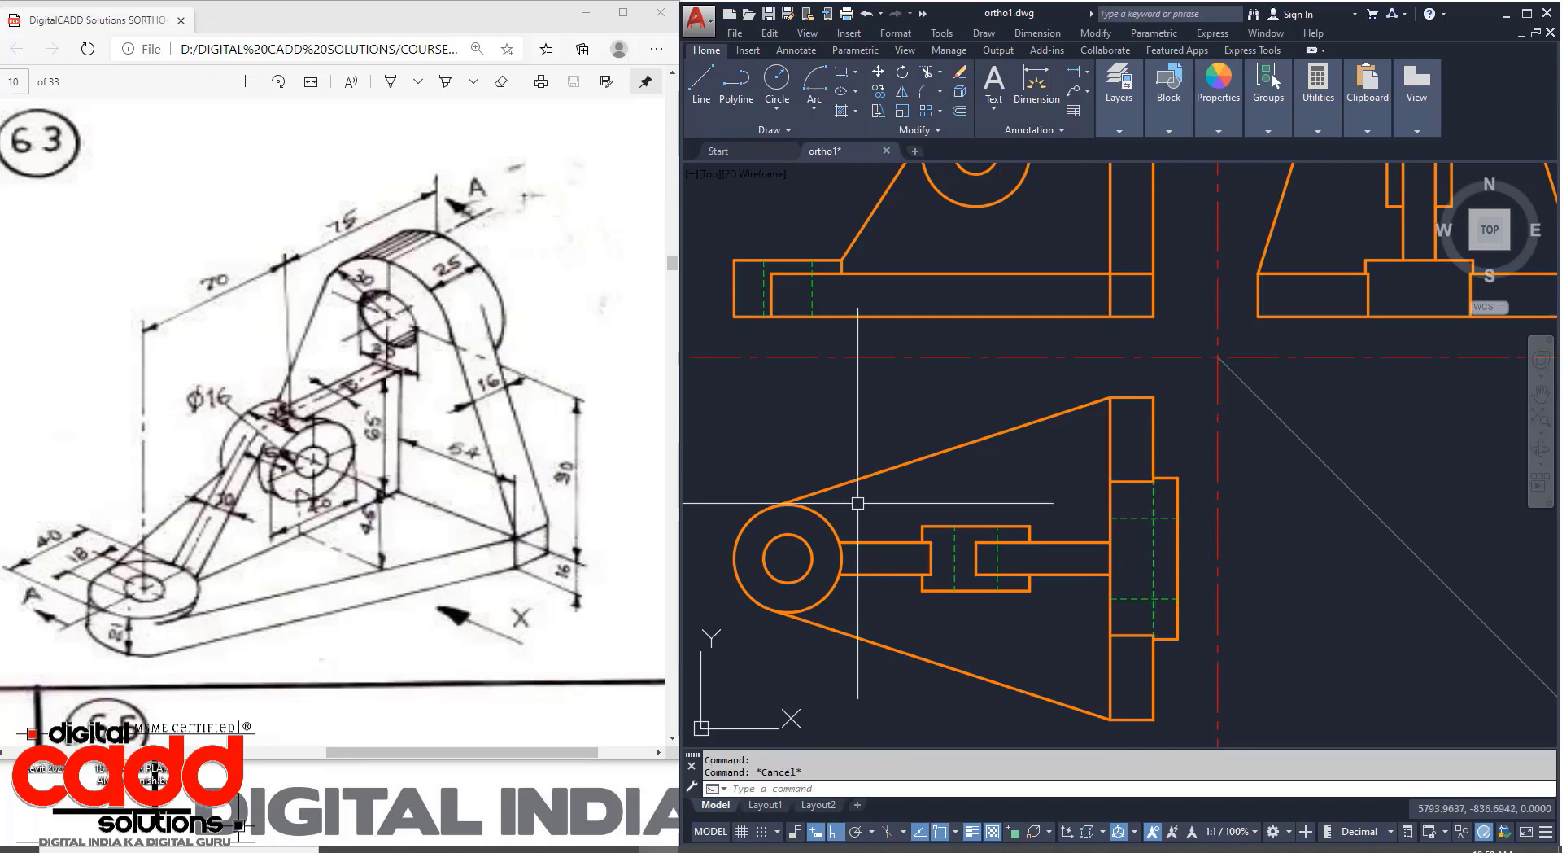
key("Escape")
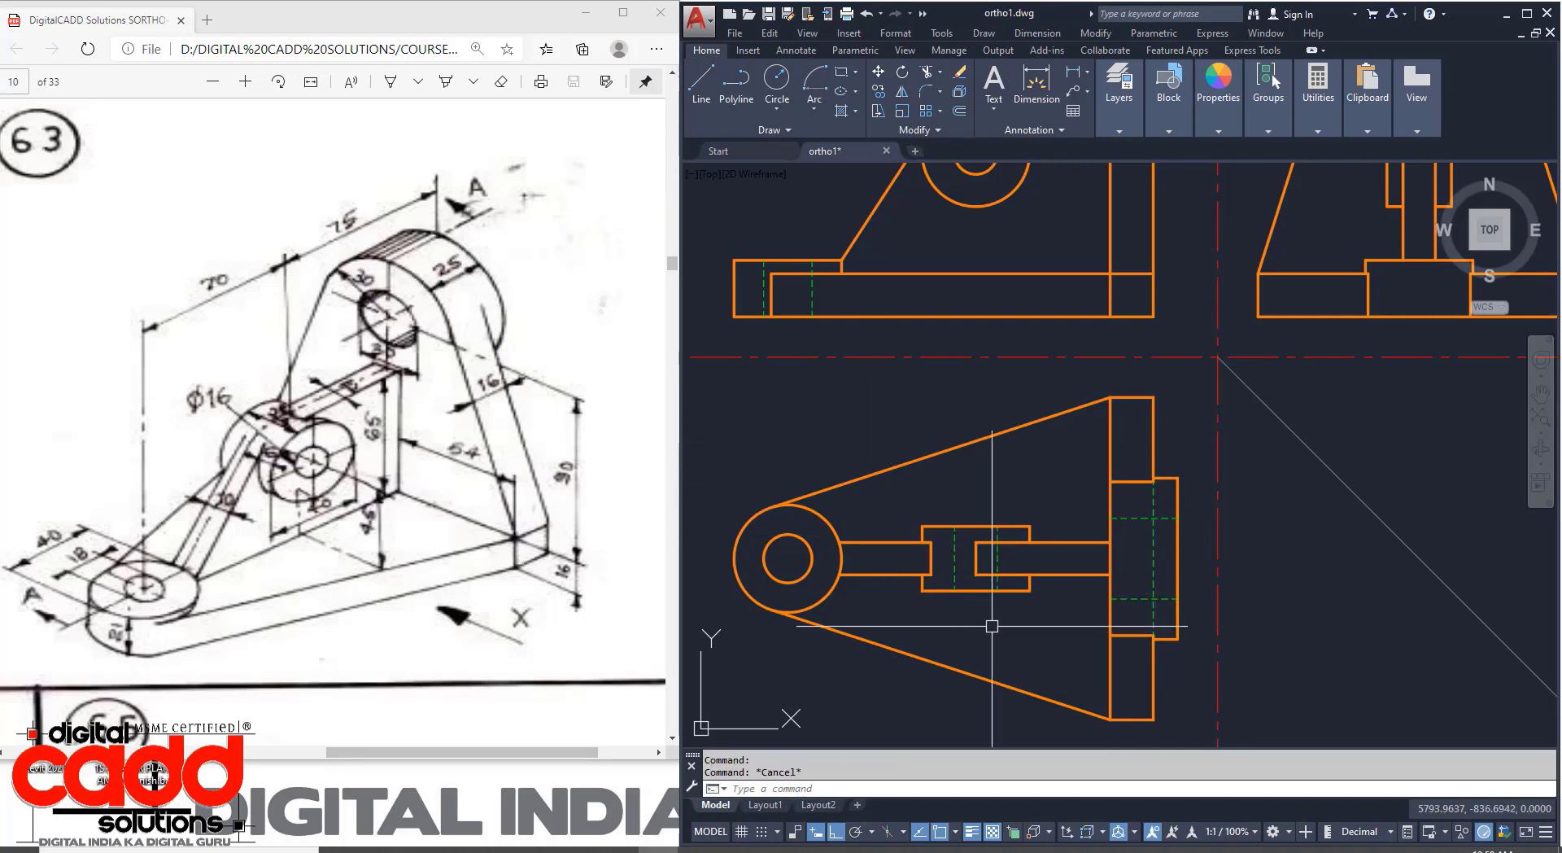
Copy the lug hole's two vertical hidden lines from the front view to the center of the lug's top edge in the side view.
scroll(943, 594, "down", 2)
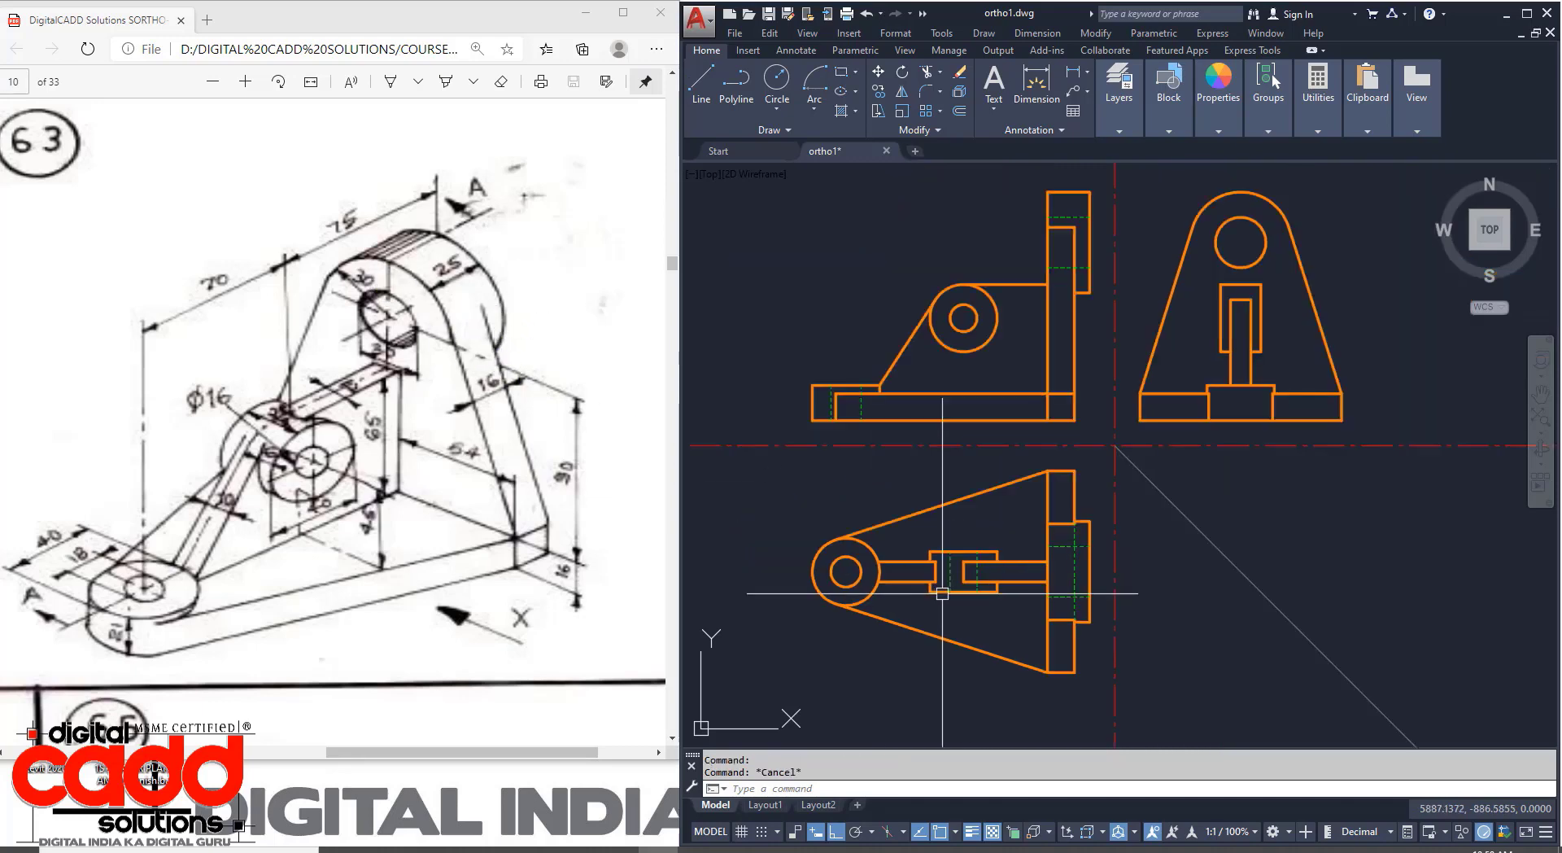
mouse_move(1326, 460)
middle_mouse_down()
mouse_move(1255, 540)
mouse_move(1285, 551)
middle_mouse_up()
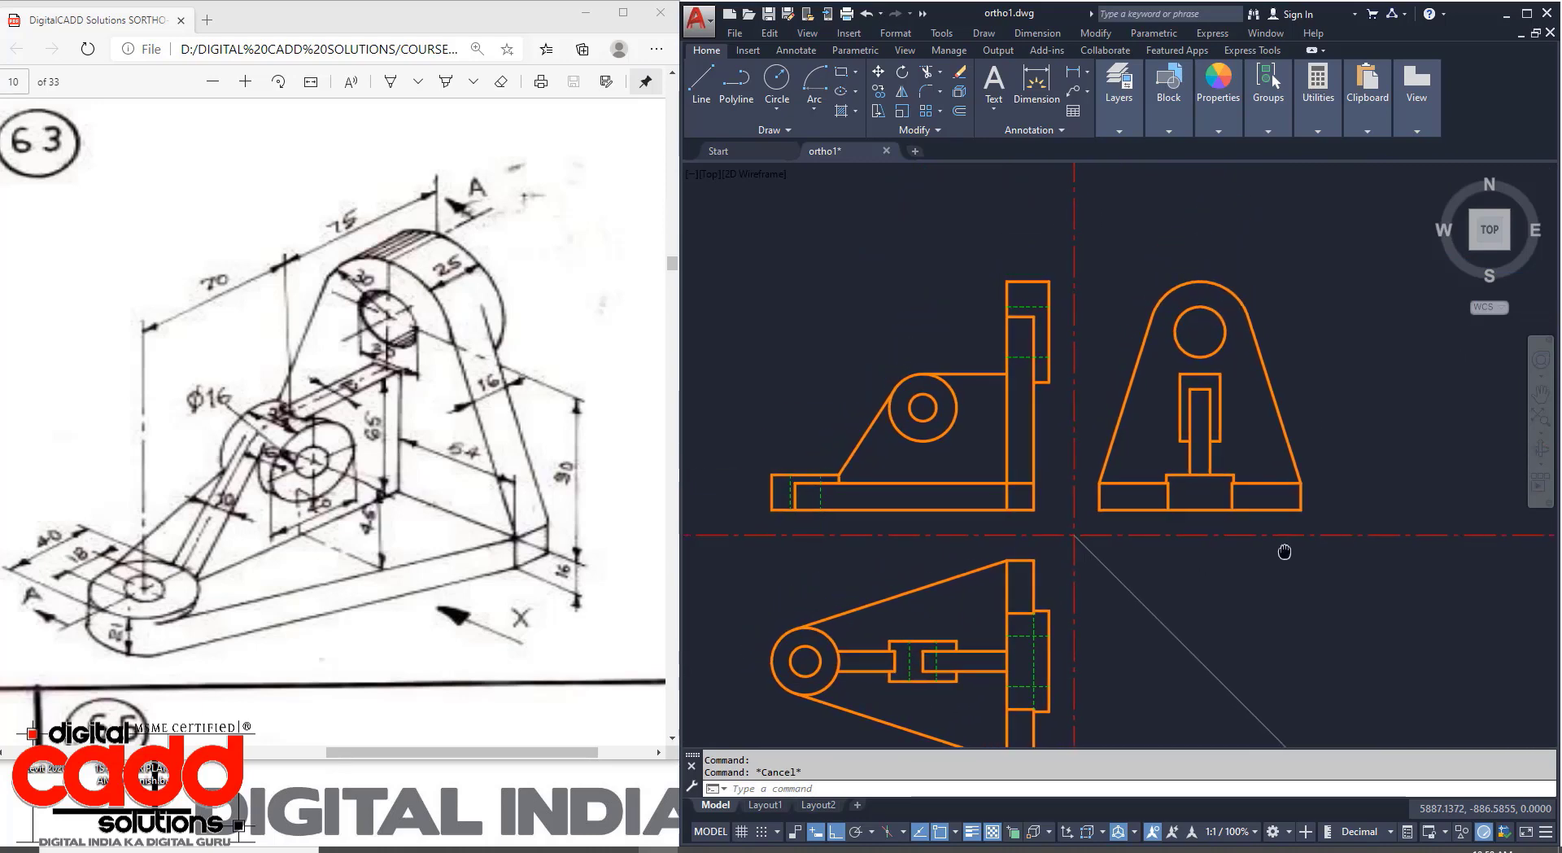
middle_click_drag(1284, 552, 1287, 549)
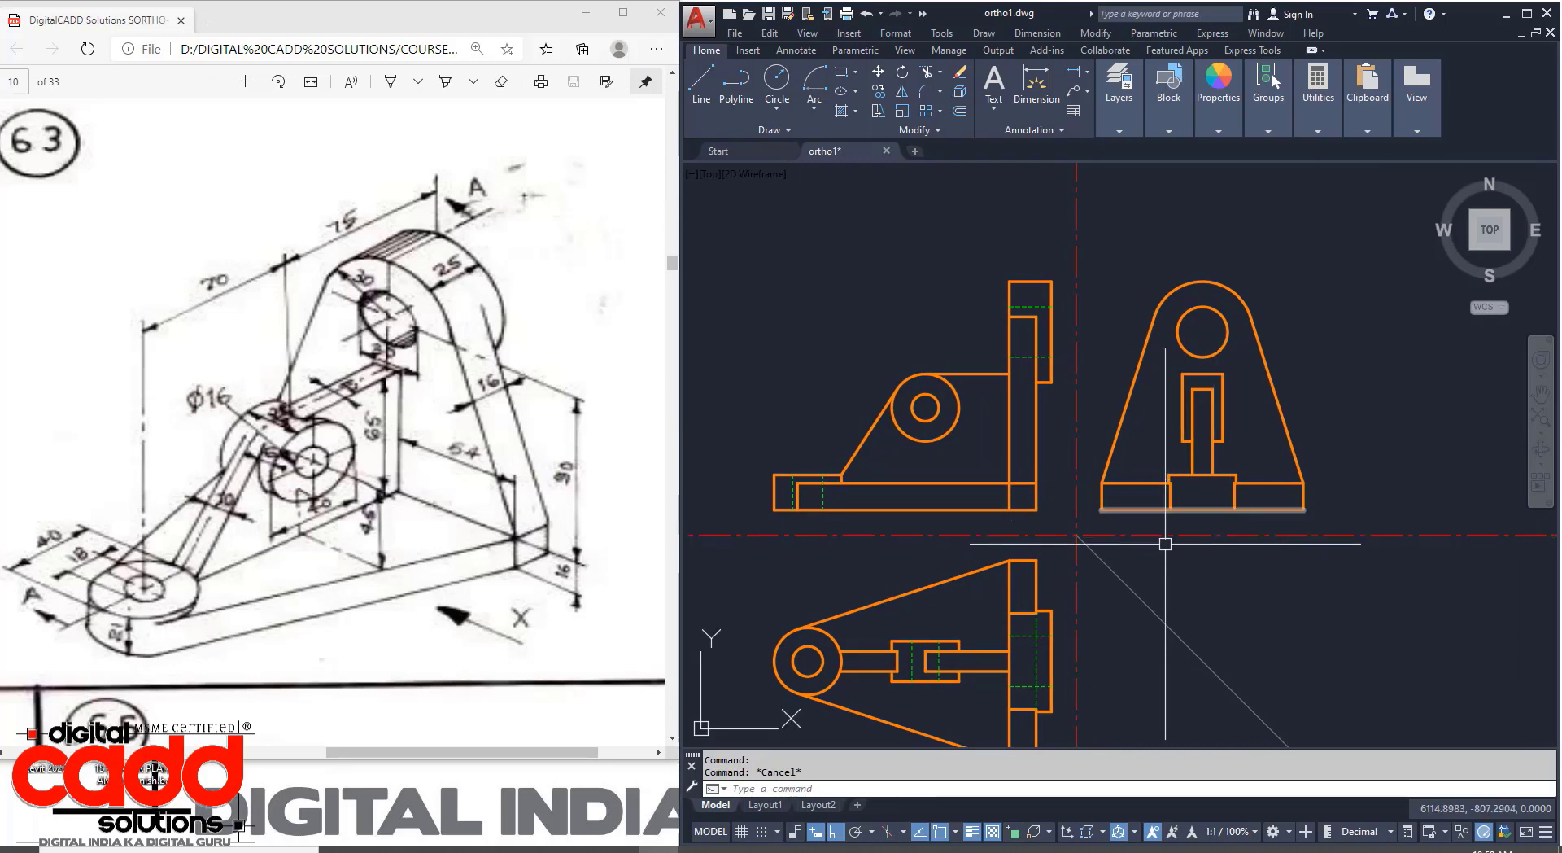
middle_click_drag(1183, 529, 1169, 489)
middle_click_drag(969, 614, 998, 612)
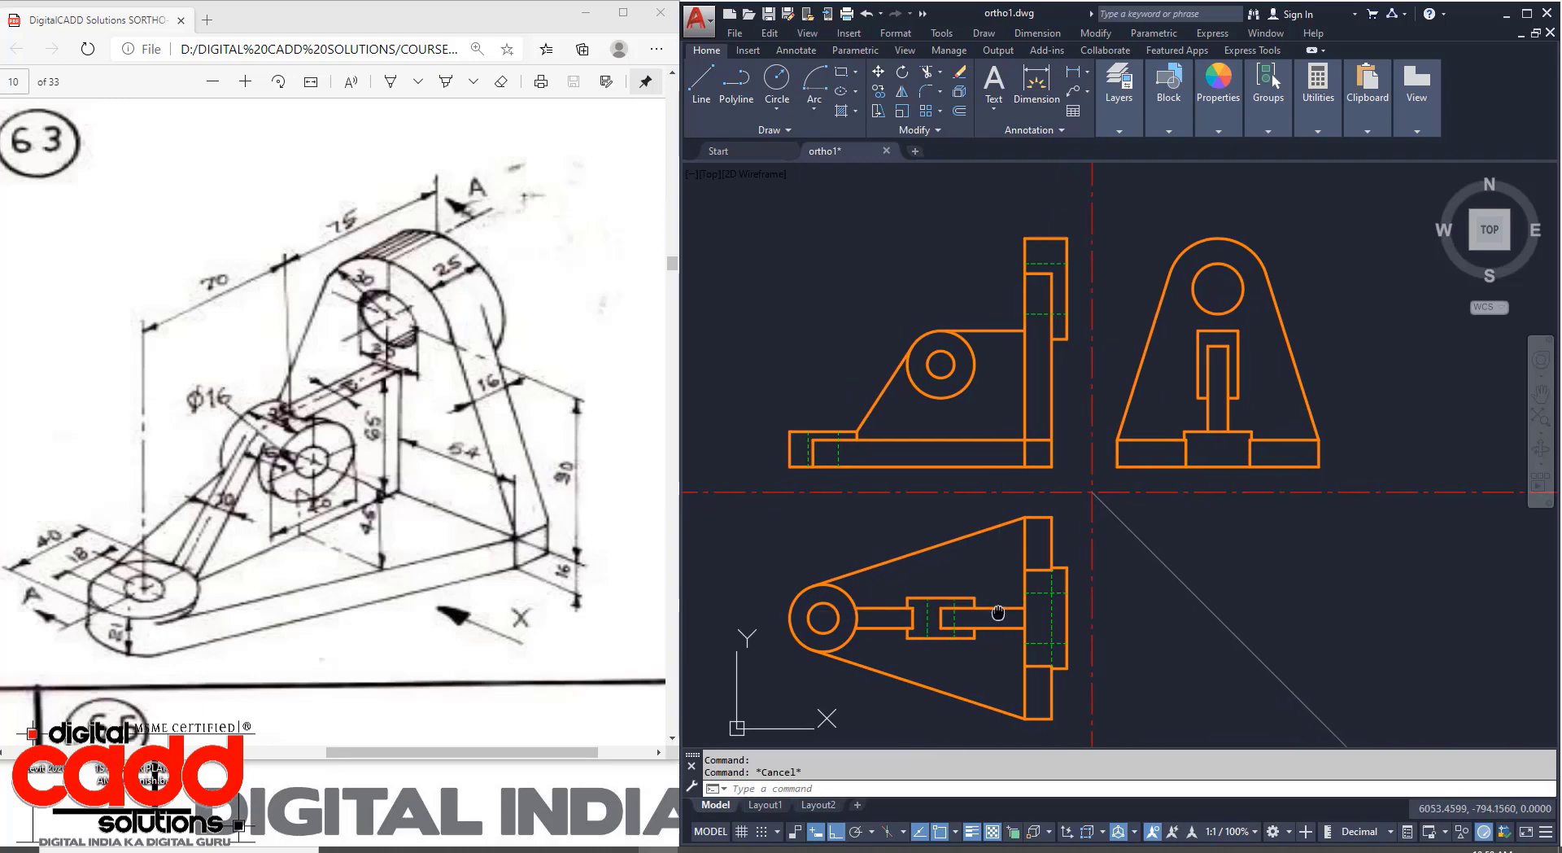
scroll(780, 432, "up", 6)
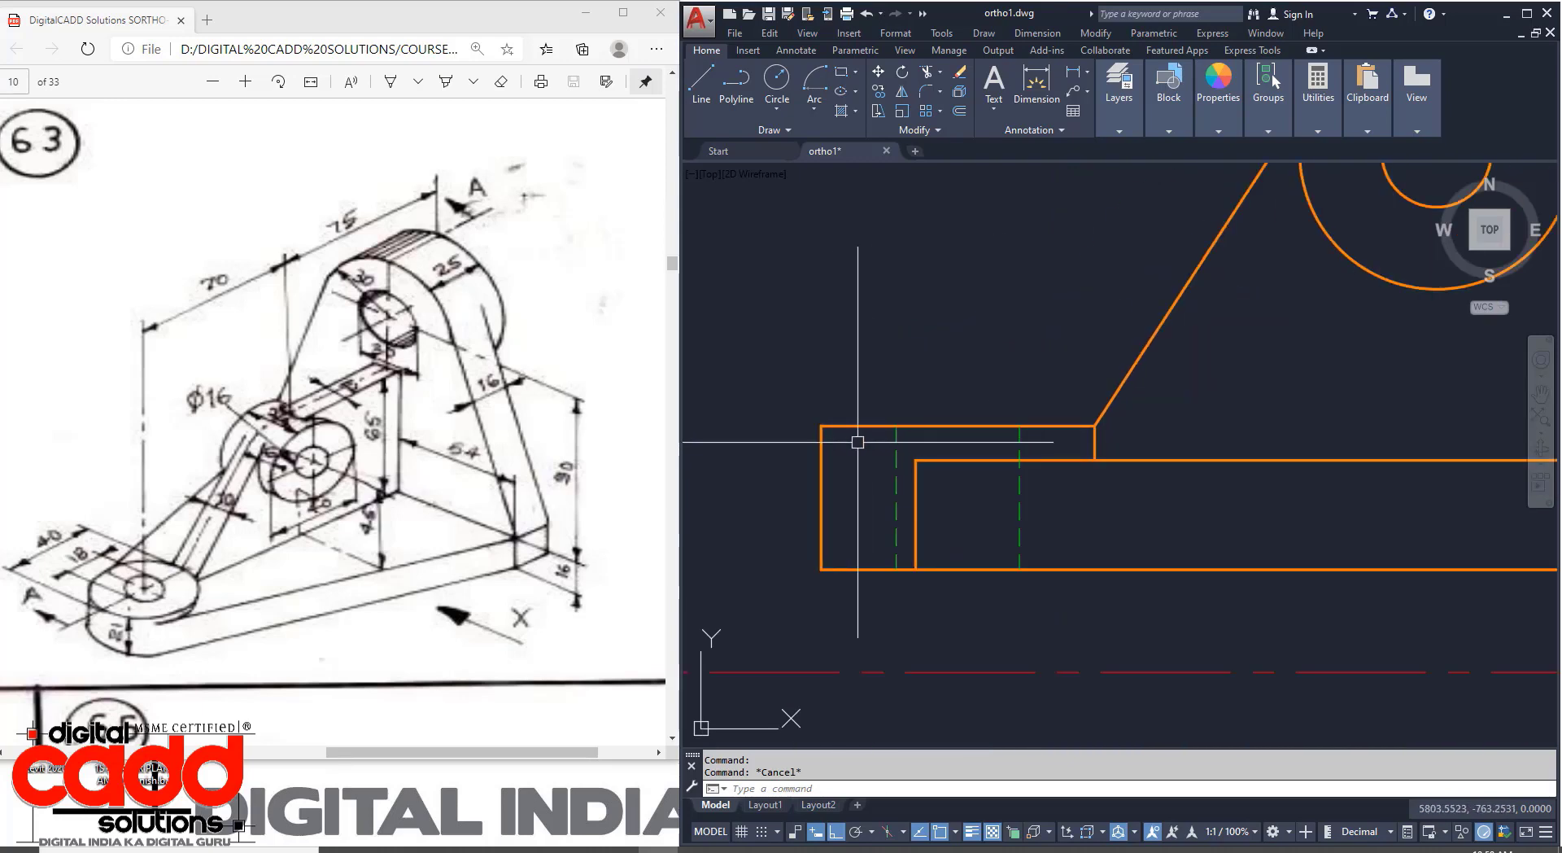
left_click(897, 446)
left_click(1021, 444)
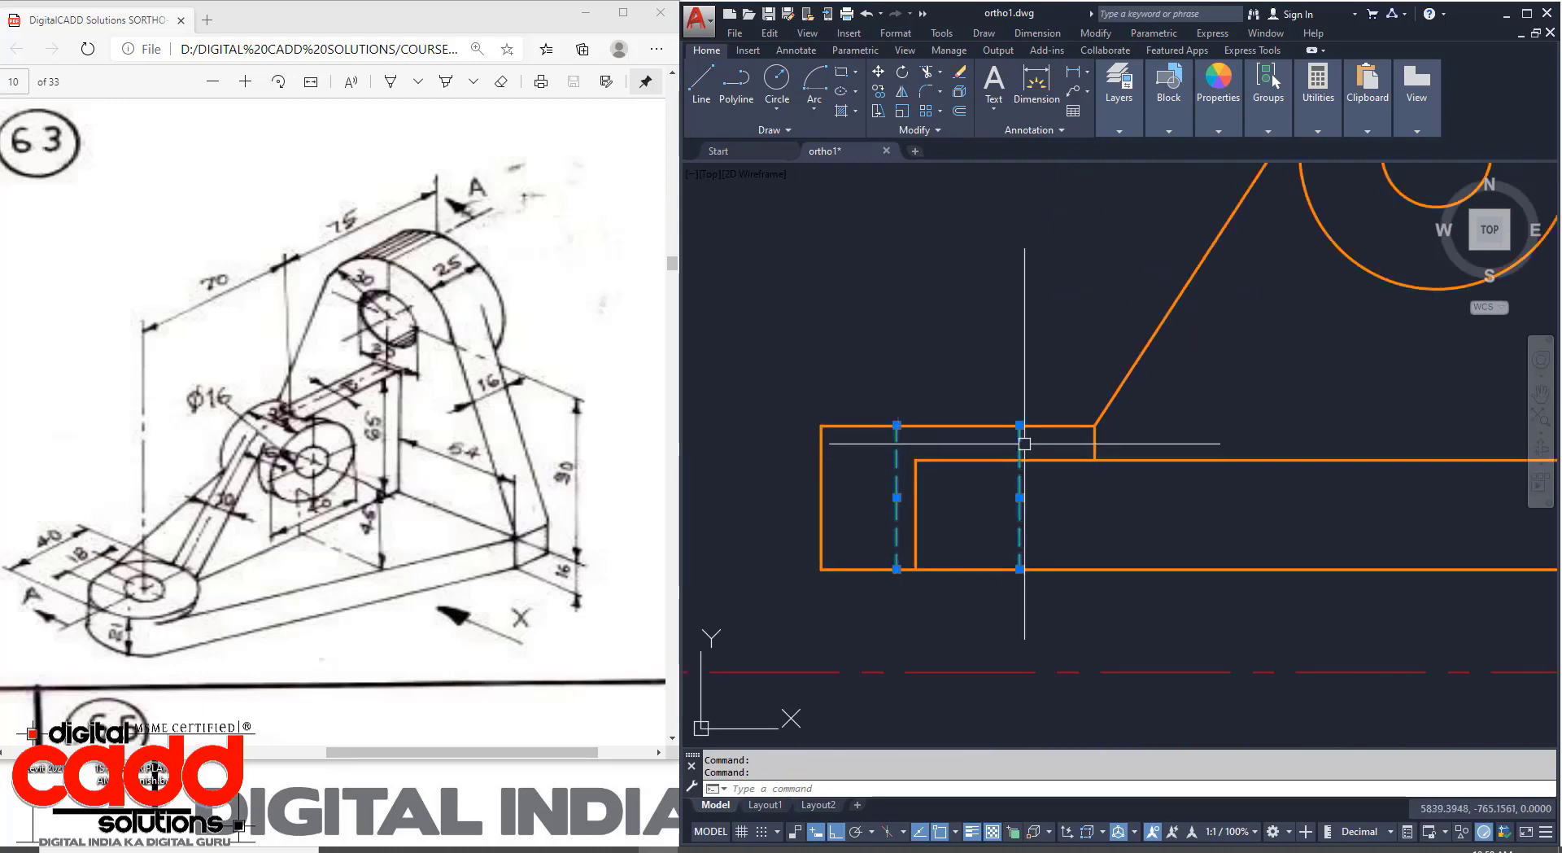
left_click(878, 91)
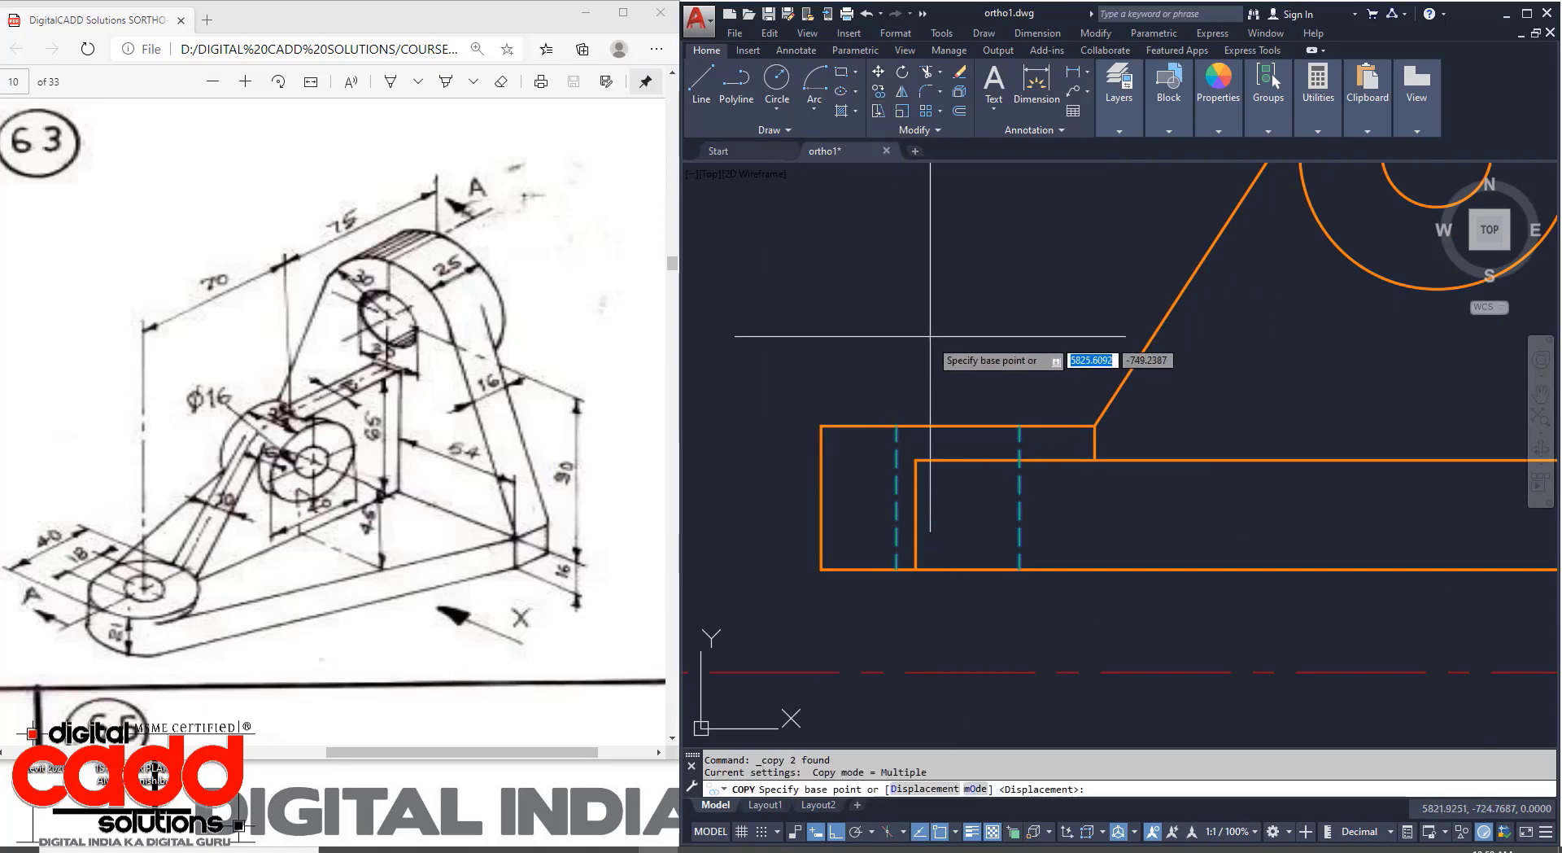
left_click(958, 425)
scroll(925, 390, "down", 5)
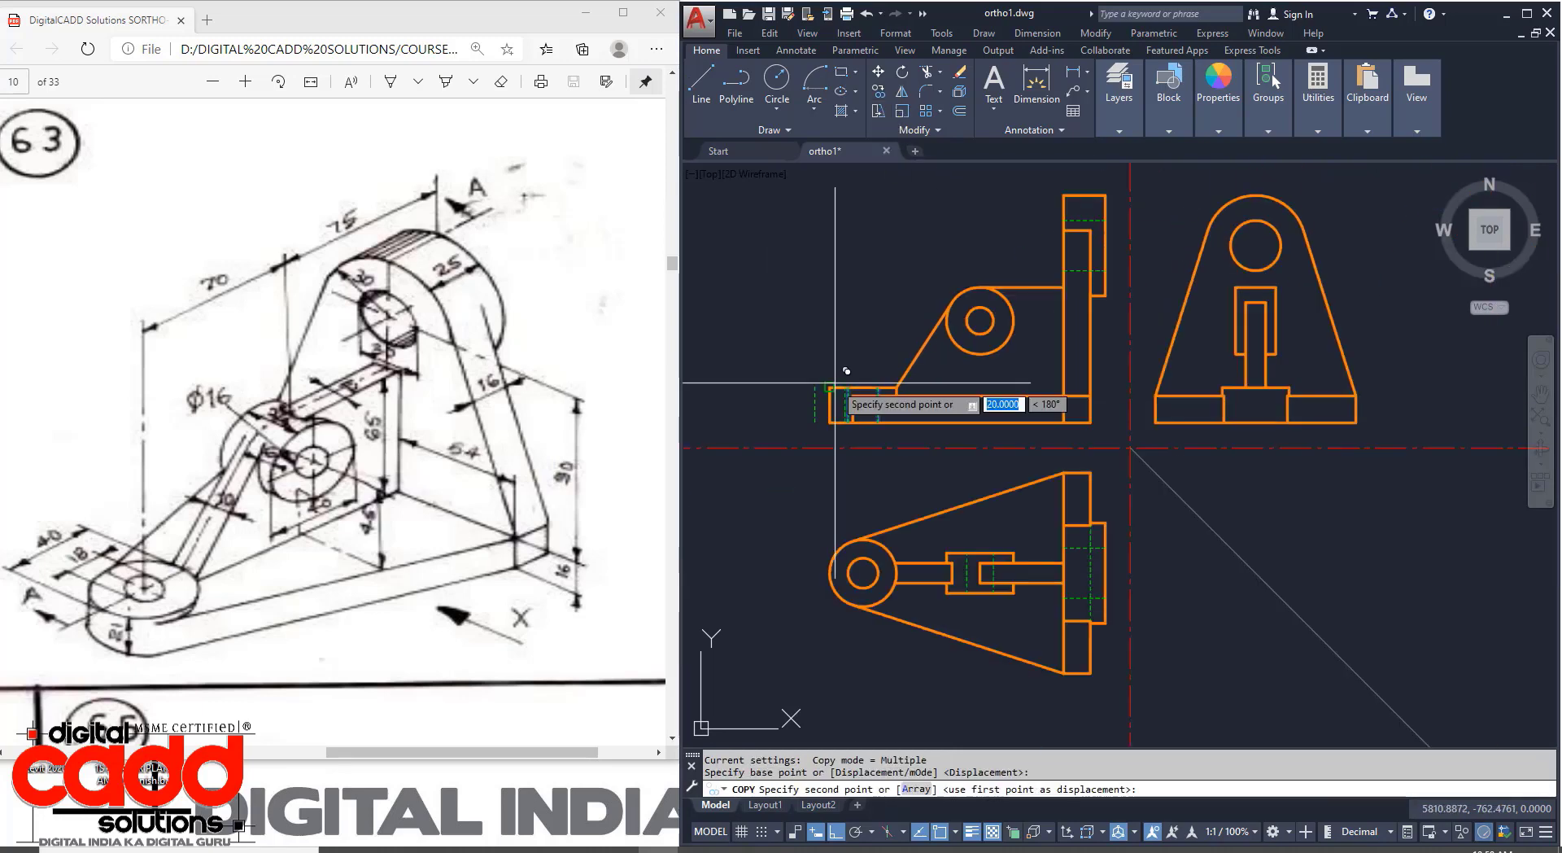
scroll(1291, 397, "up", 4)
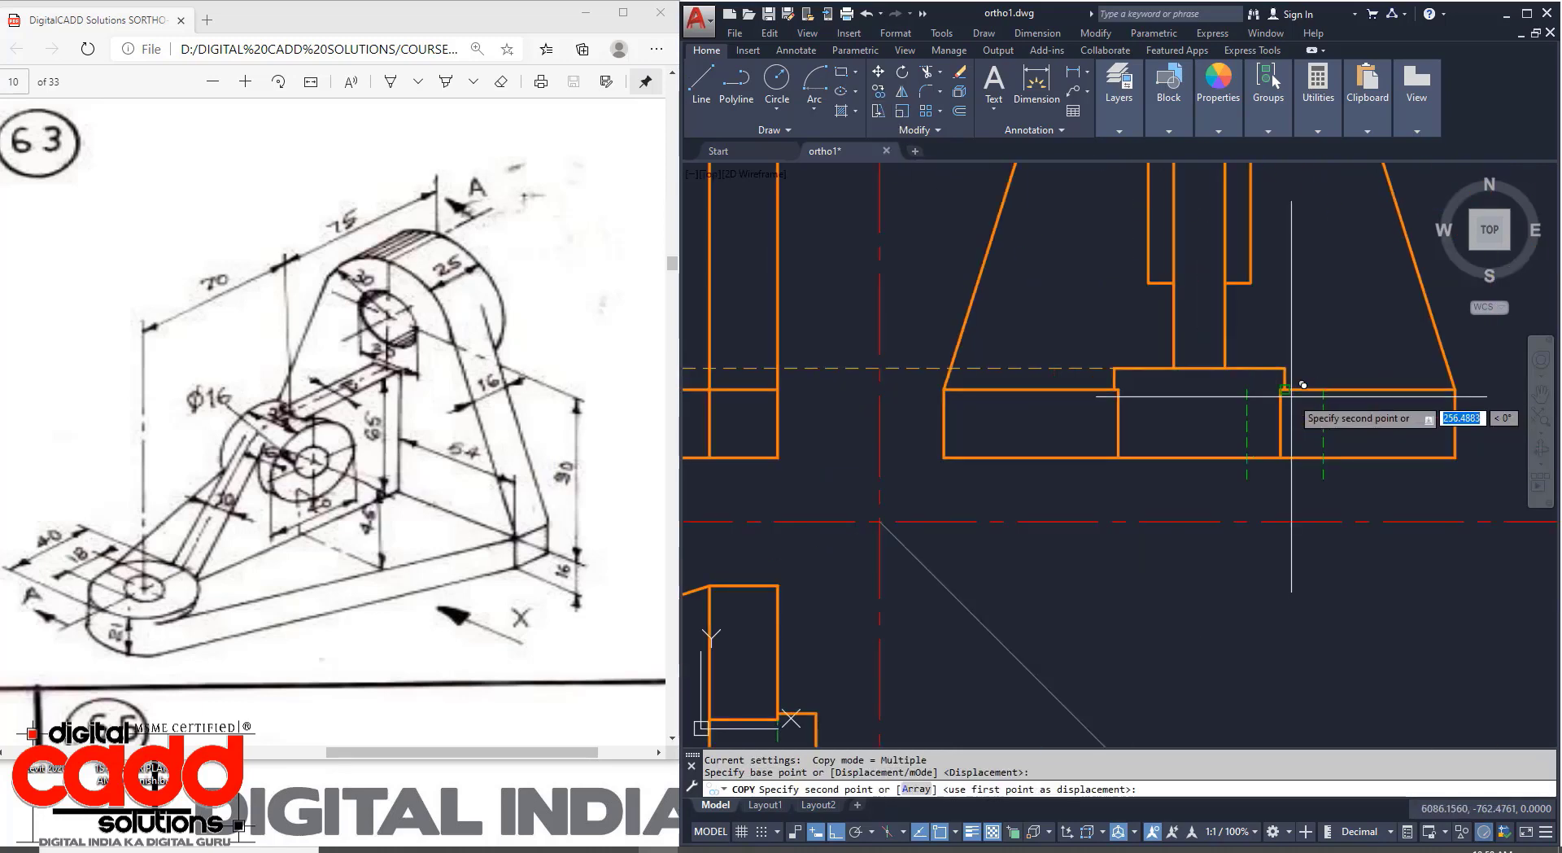
left_click(1200, 368)
key("Return")
middle_click_drag(1255, 499, 1109, 595)
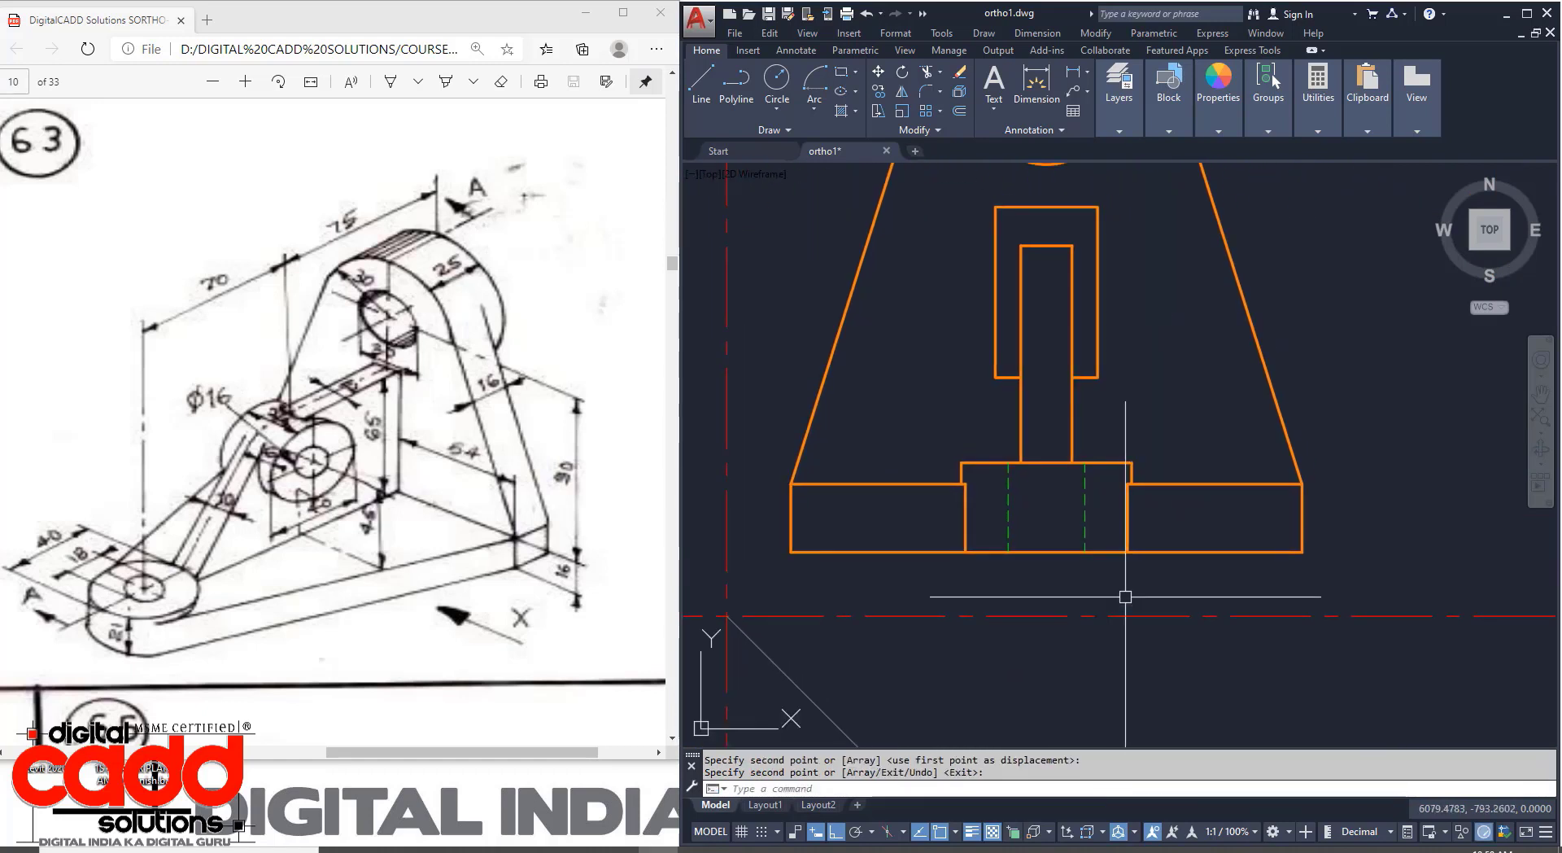
Draw an L-shaped hidden line in the side view from the rib's lower right corner down to the base's top level and across to the lug edge.
type("L")
key("Return")
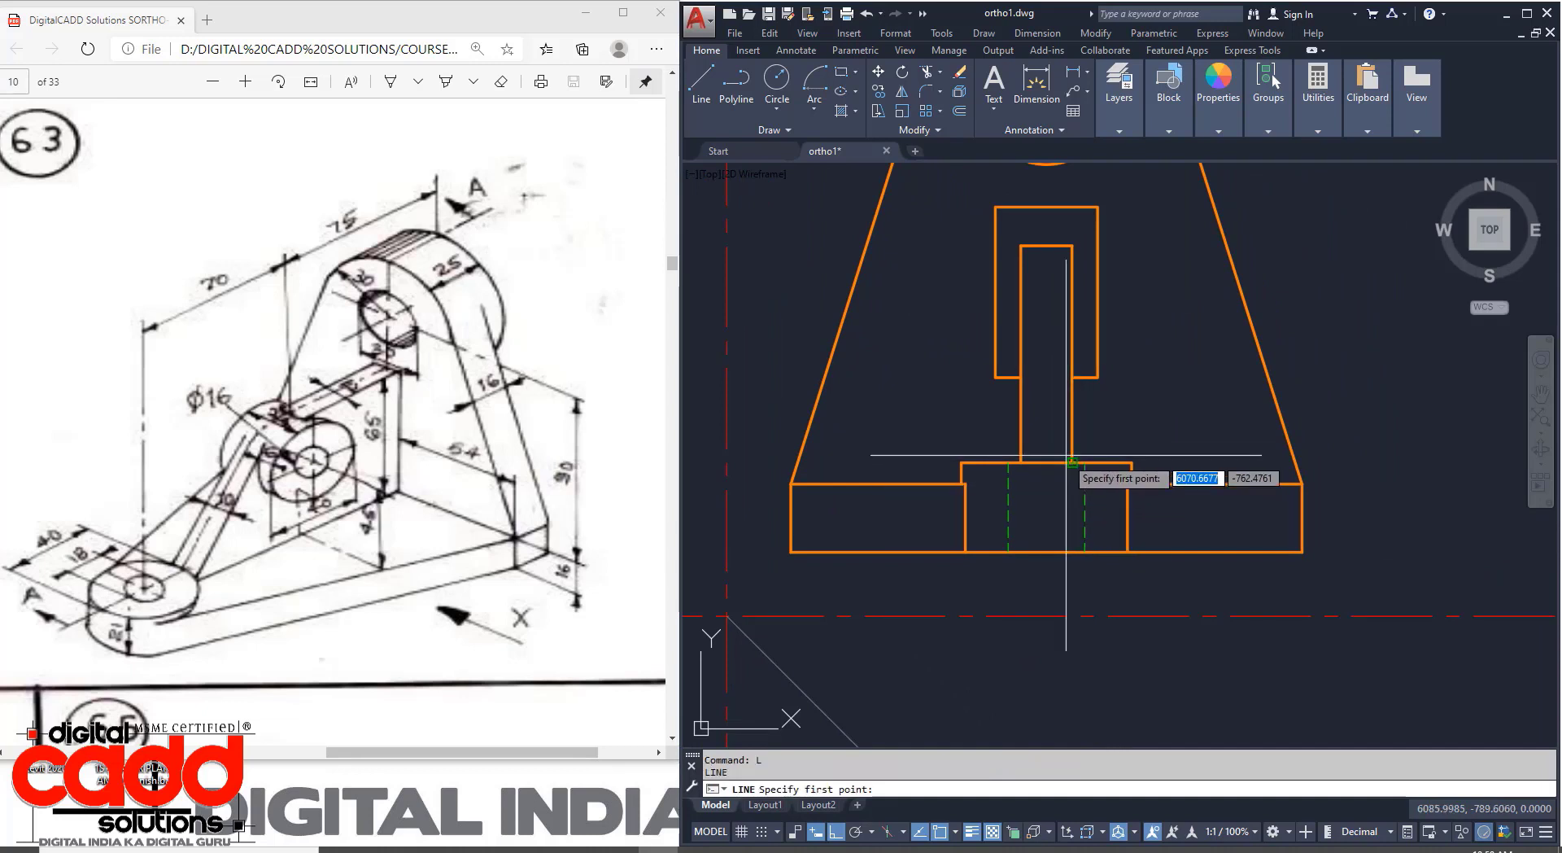
left_click(1072, 462)
scroll(1092, 513, "up", 2)
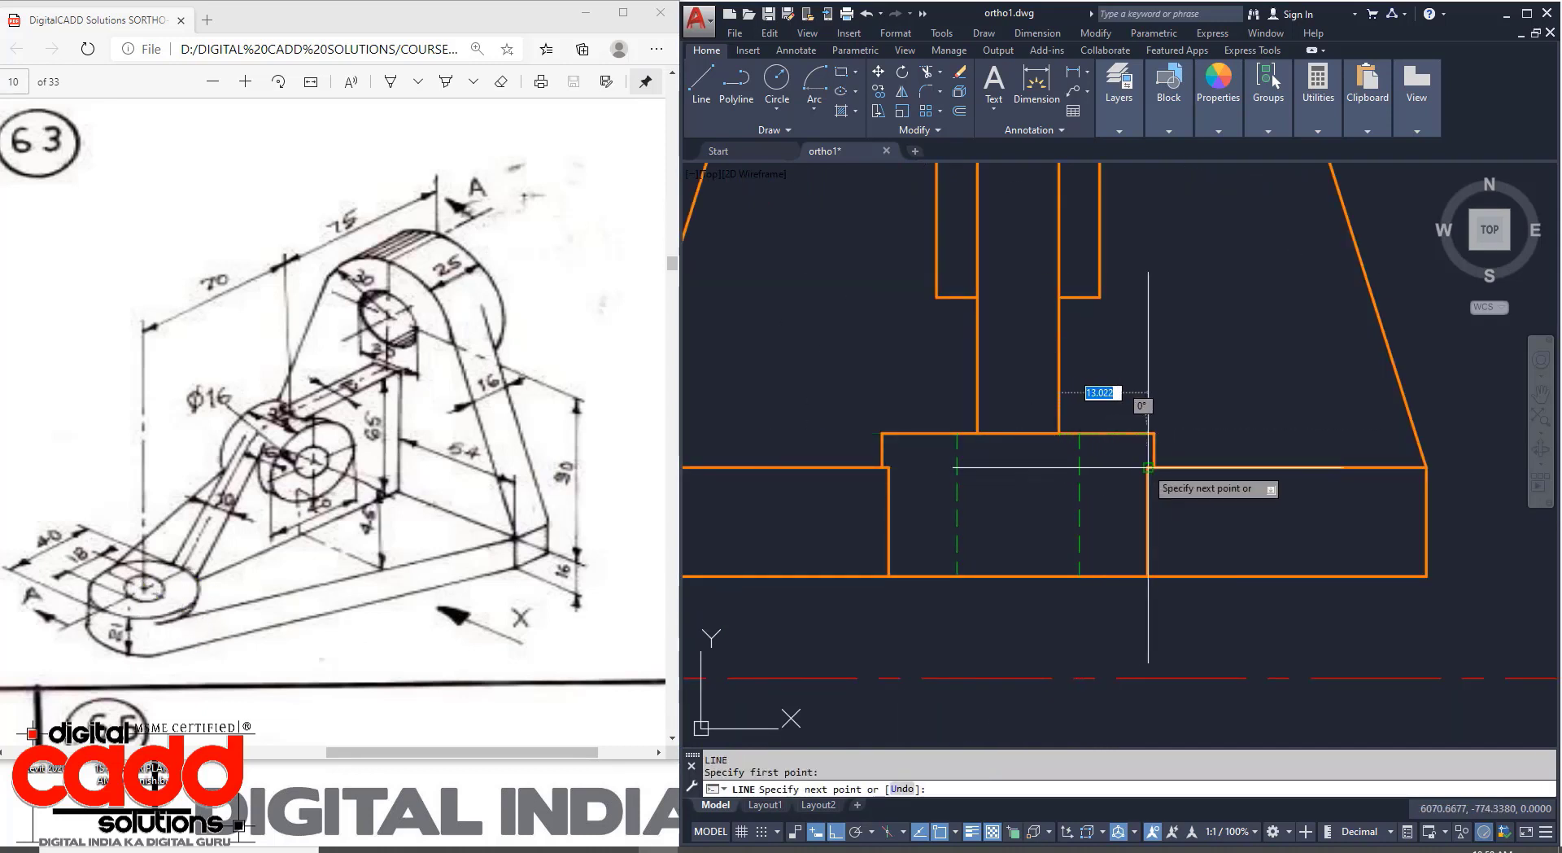
left_click(1059, 467)
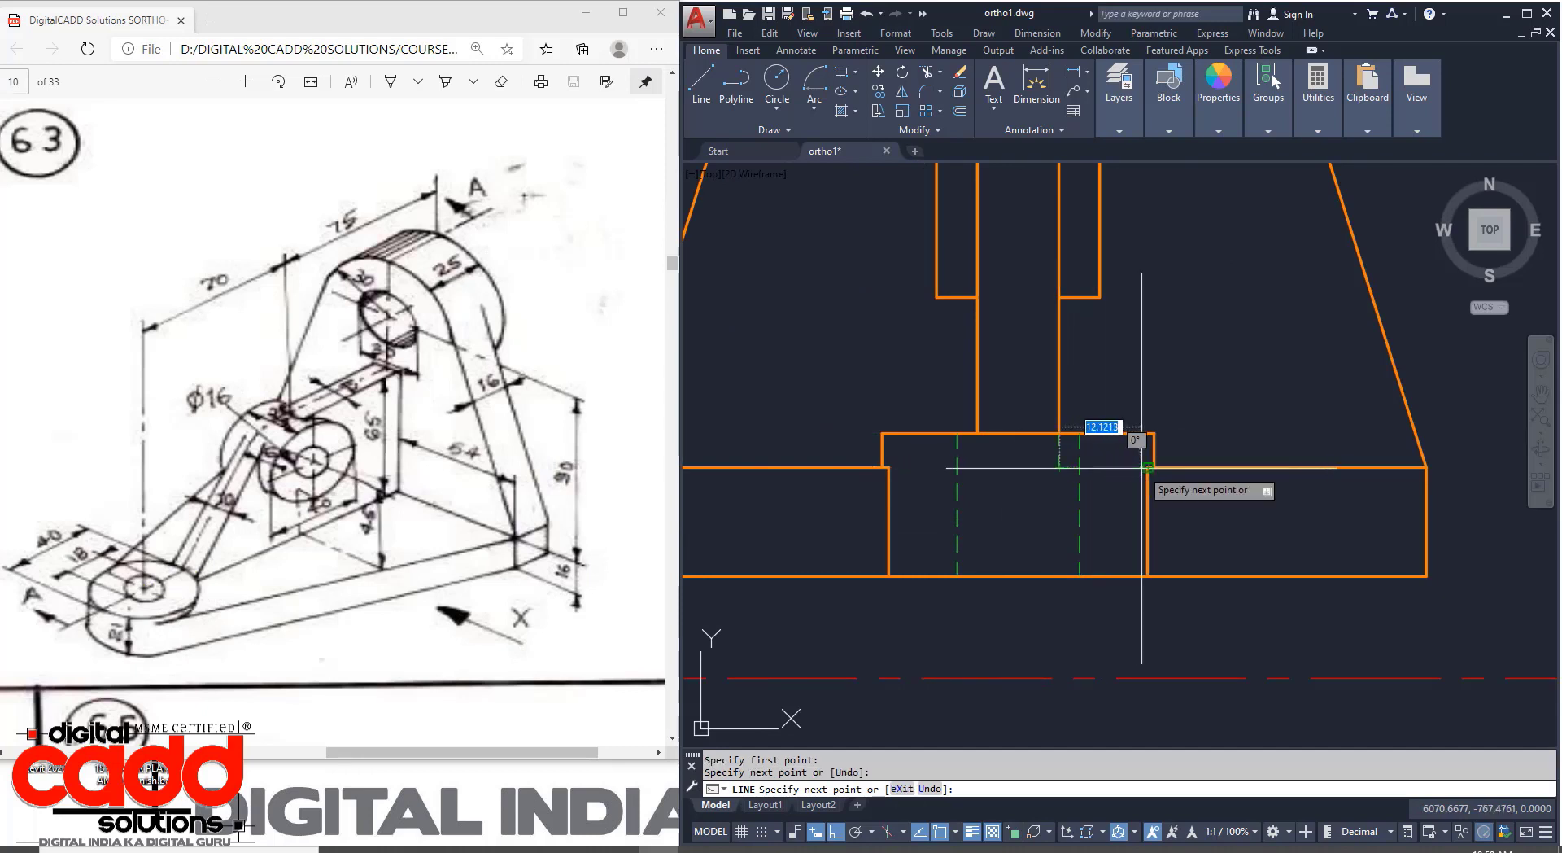
left_click(1148, 467)
key("Return")
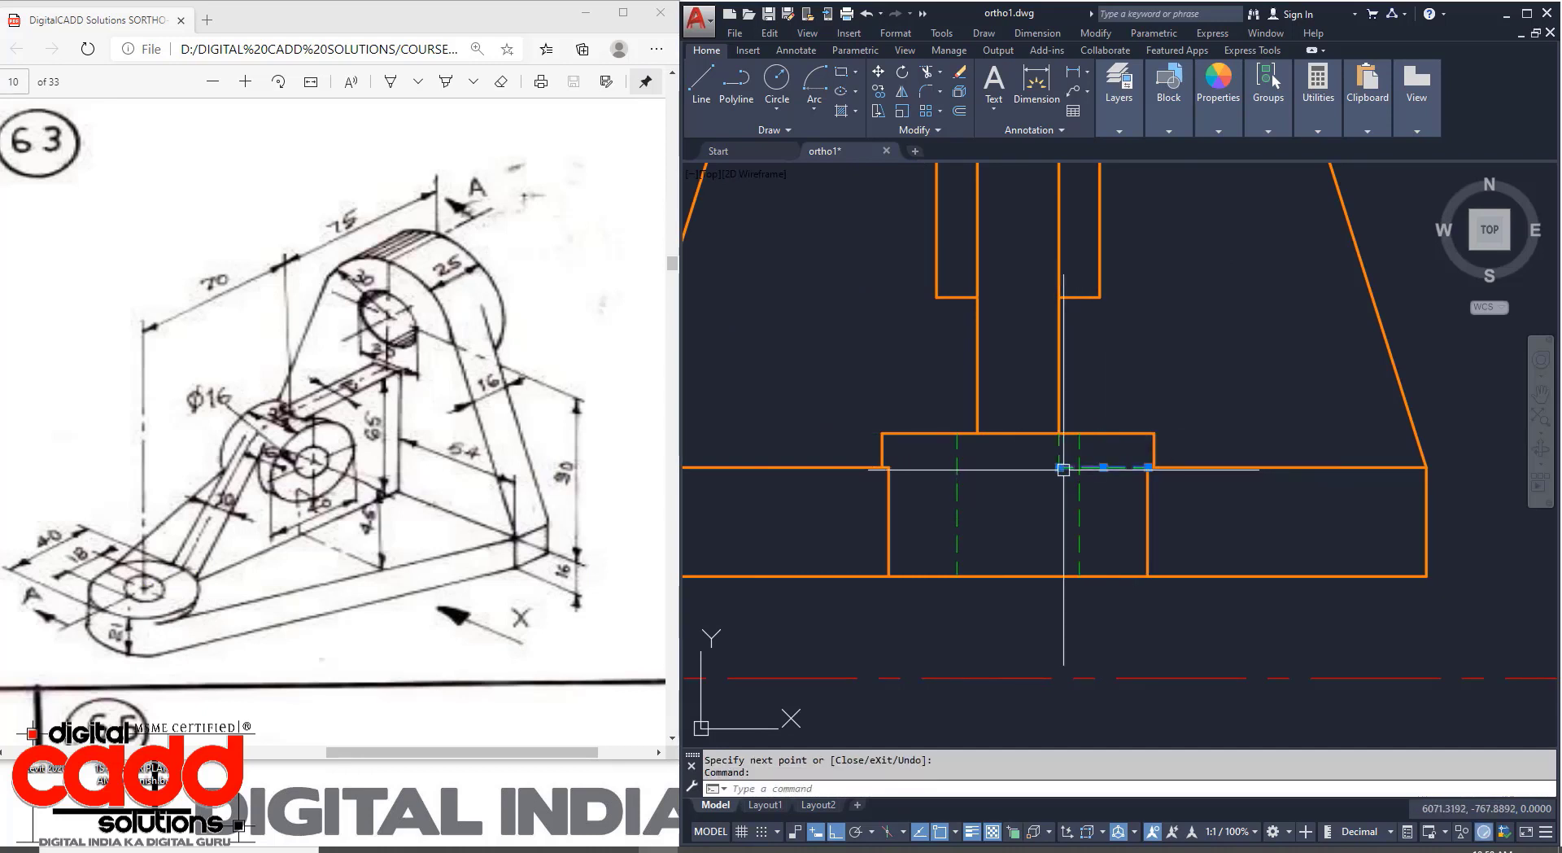
Mirror the L-shaped hidden line about the side view's vertical centerline, keeping the source lines.
left_click(1059, 454)
type("MI")
key("Return")
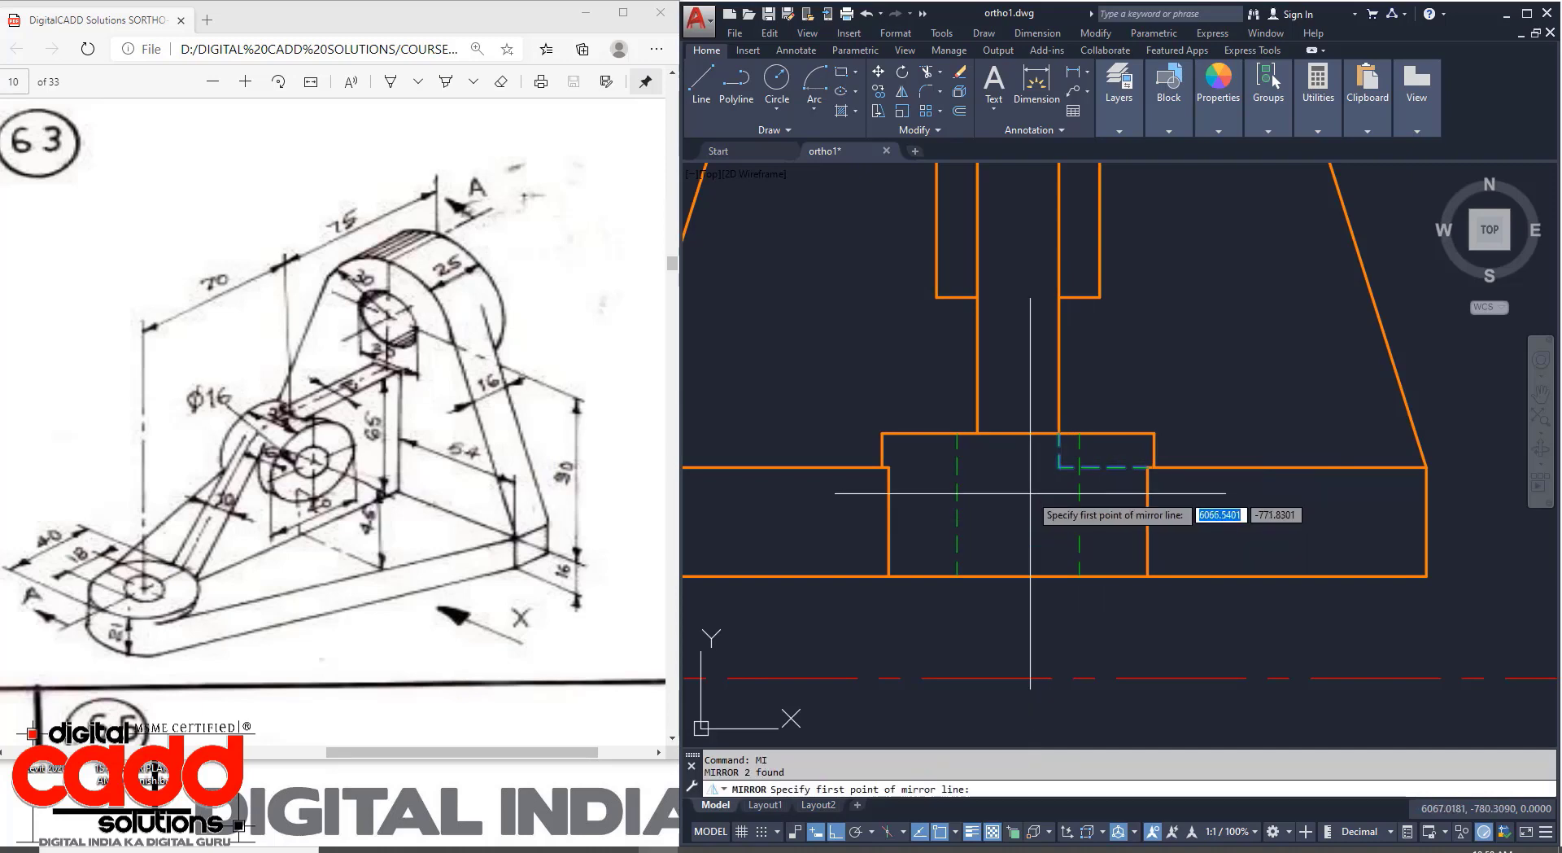
left_click(1018, 434)
left_click(1012, 518)
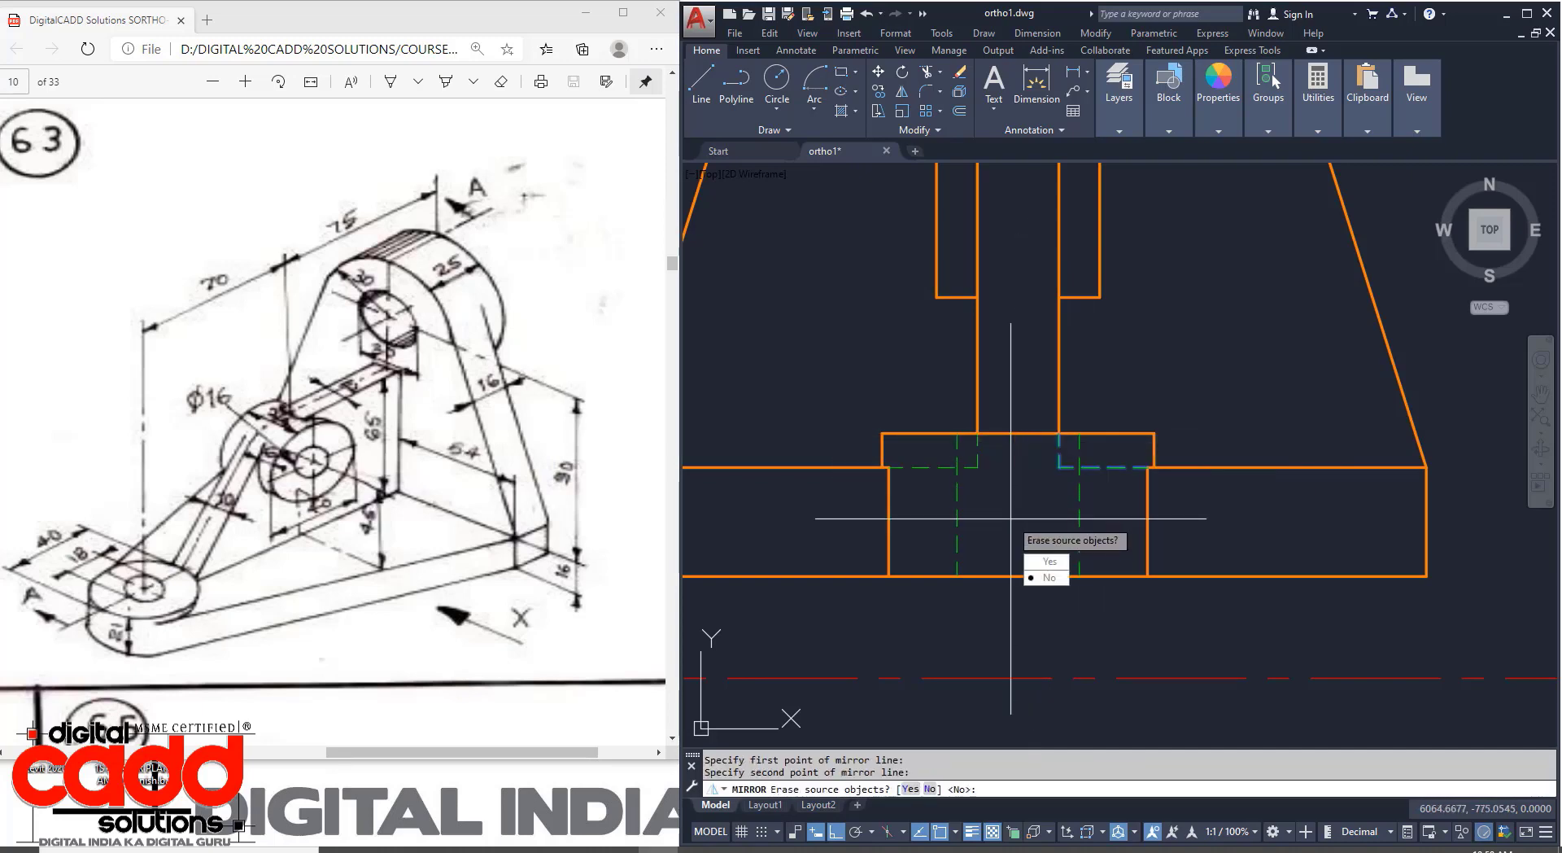
key("Return")
scroll(1071, 531, "down", 3)
middle_click_drag(1066, 615, 1213, 610)
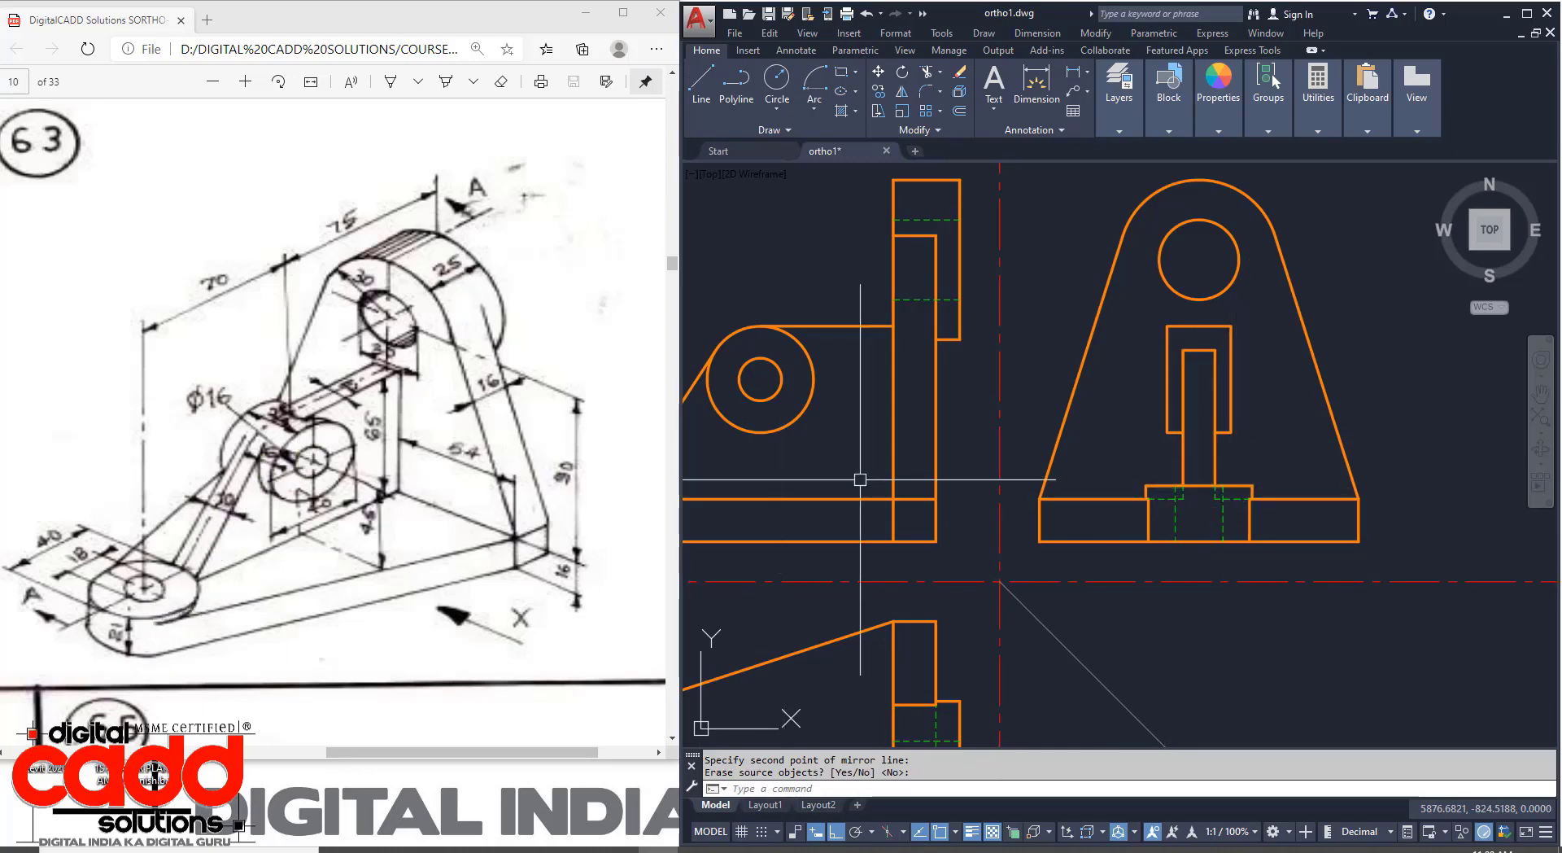
Draw two short vertical hidden lines in the side view from the rib's upper corners up to the small boss's top edge.
scroll(860, 480, "up", 6)
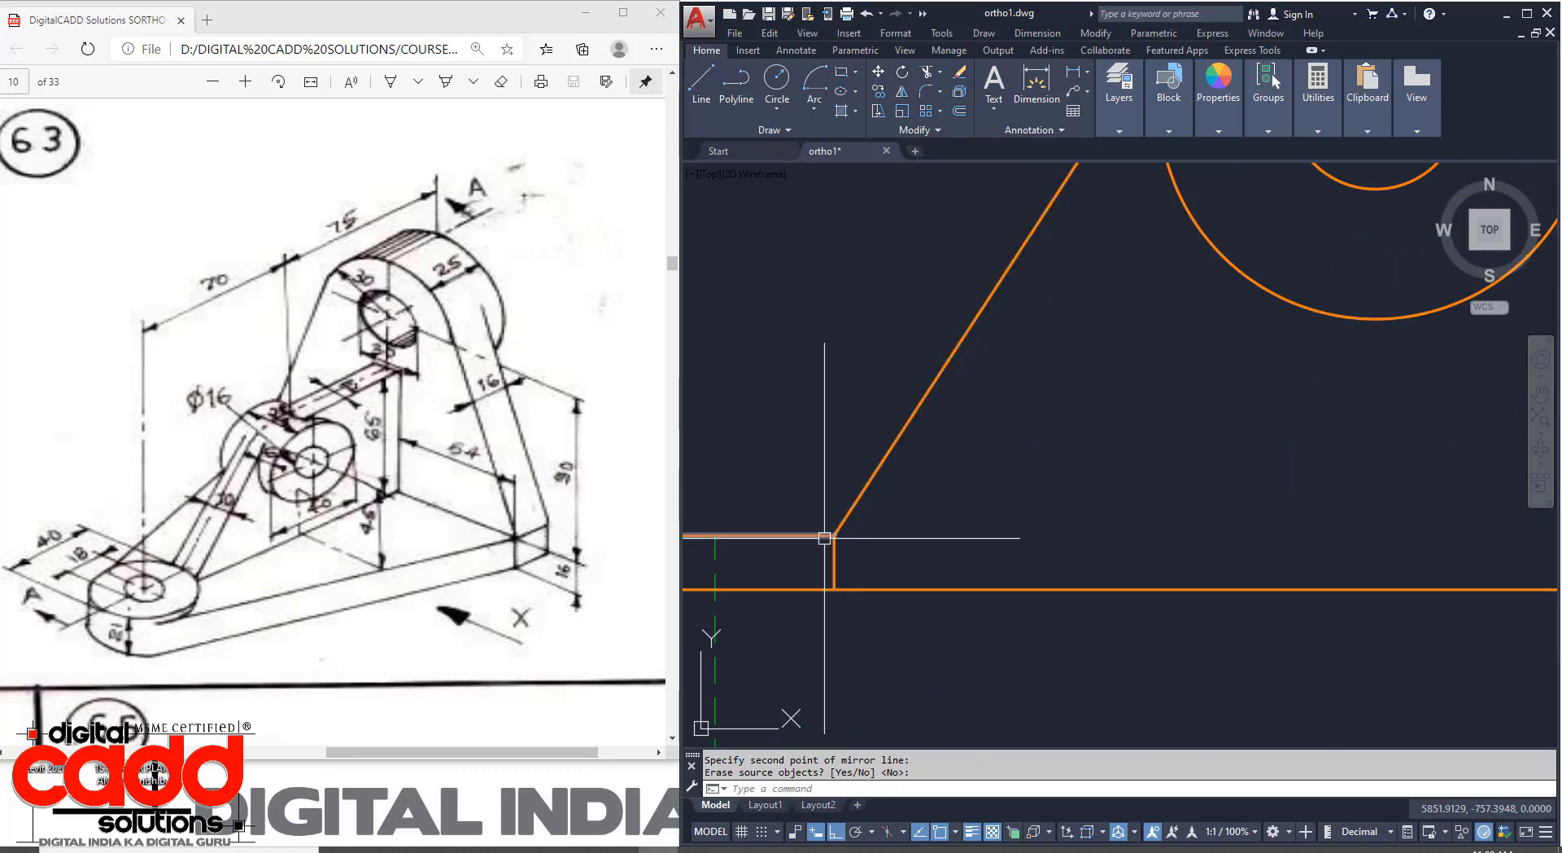
scroll(816, 609, "down", 5)
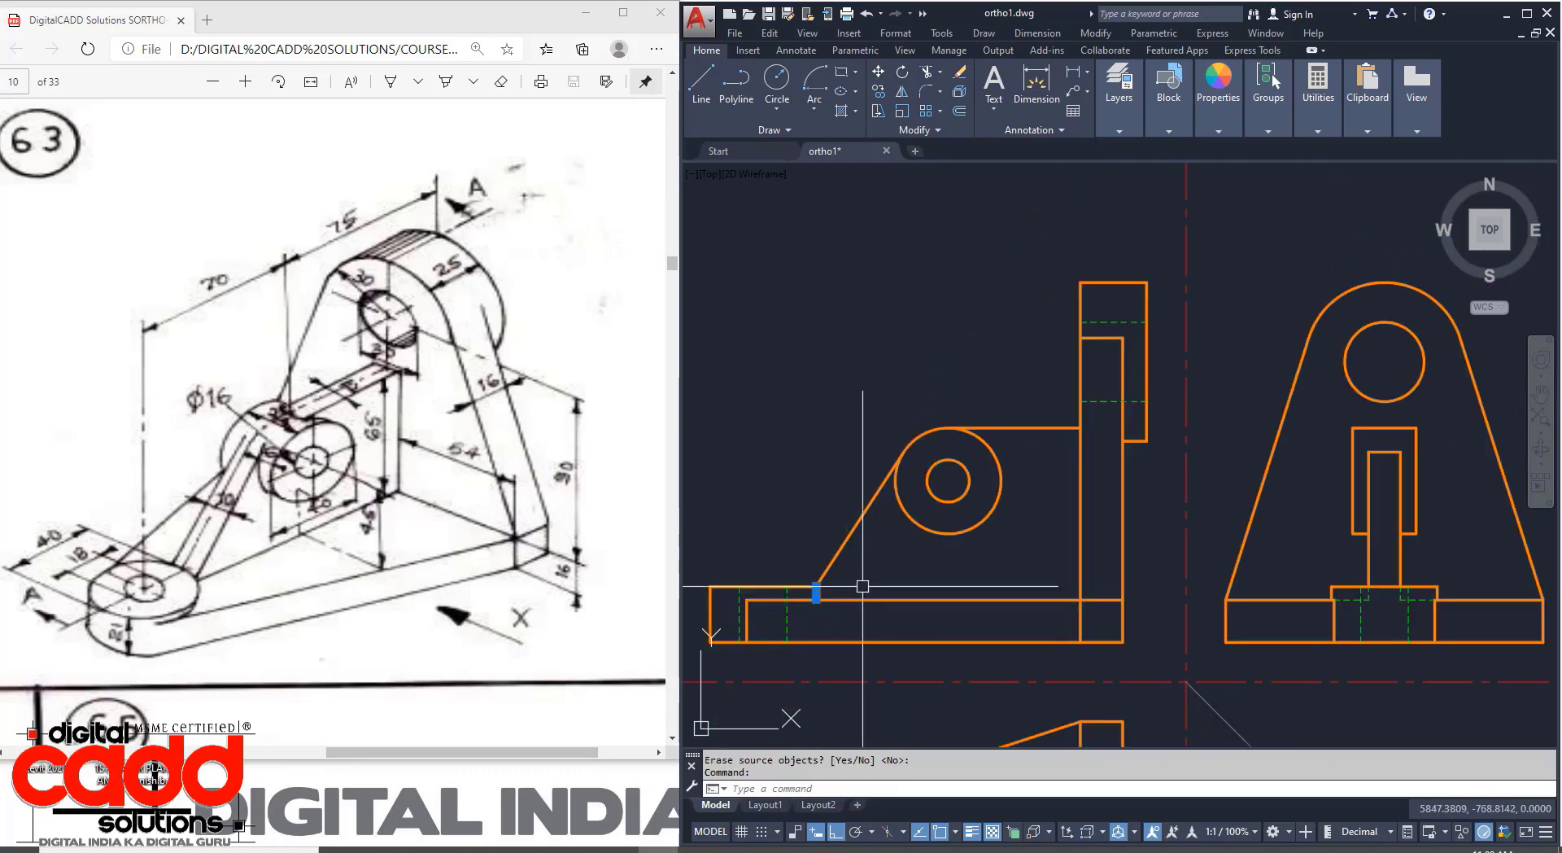
key("Escape")
middle_click_drag(1371, 534, 1227, 502)
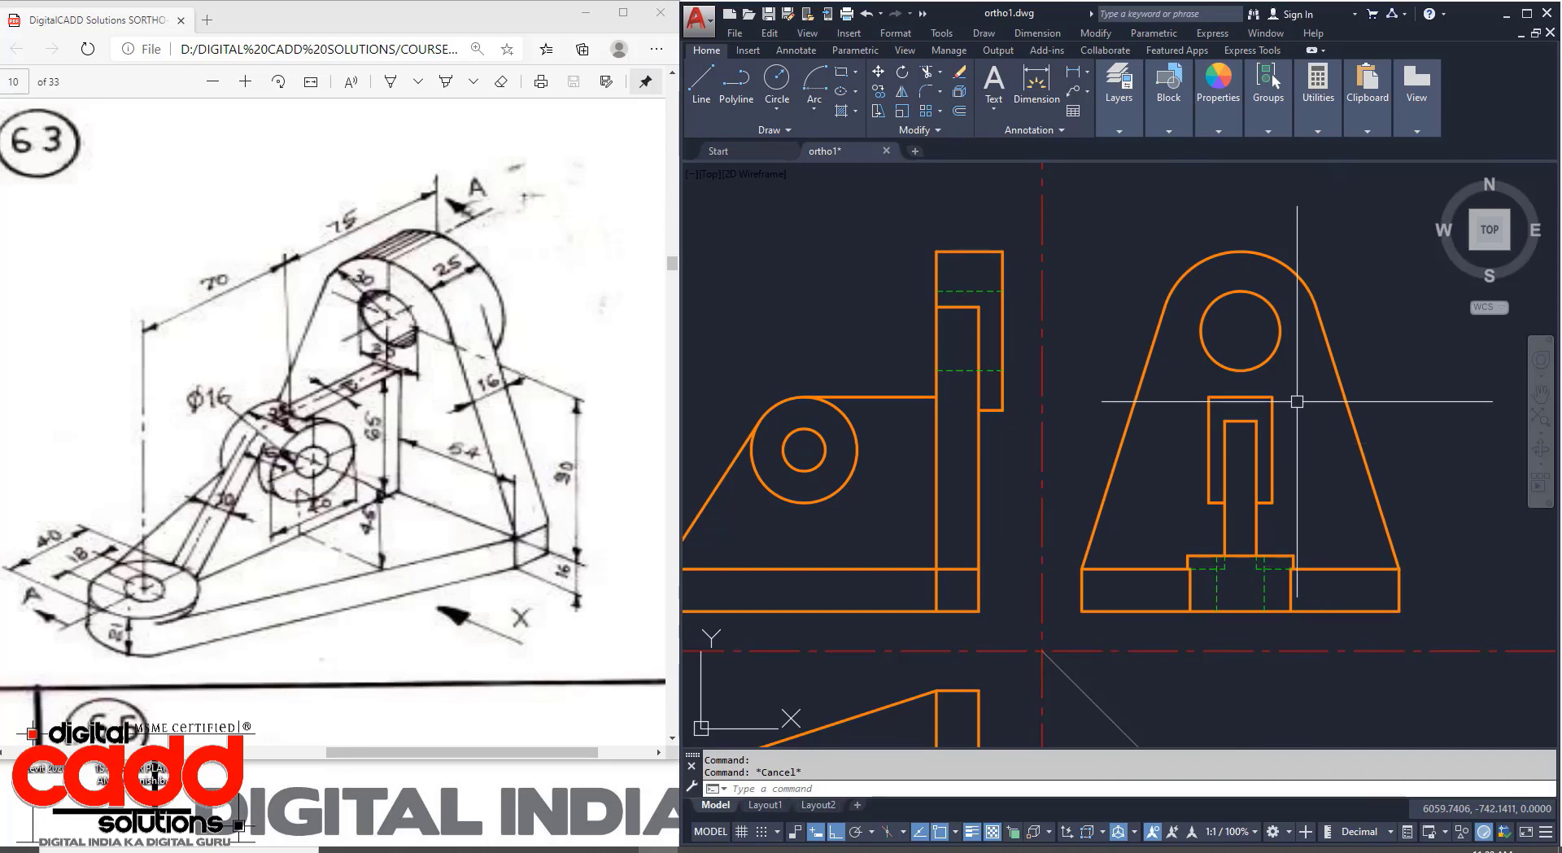
mouse_move(1342, 491)
middle_mouse_down()
mouse_move(1206, 485)
mouse_move(1157, 502)
middle_mouse_up()
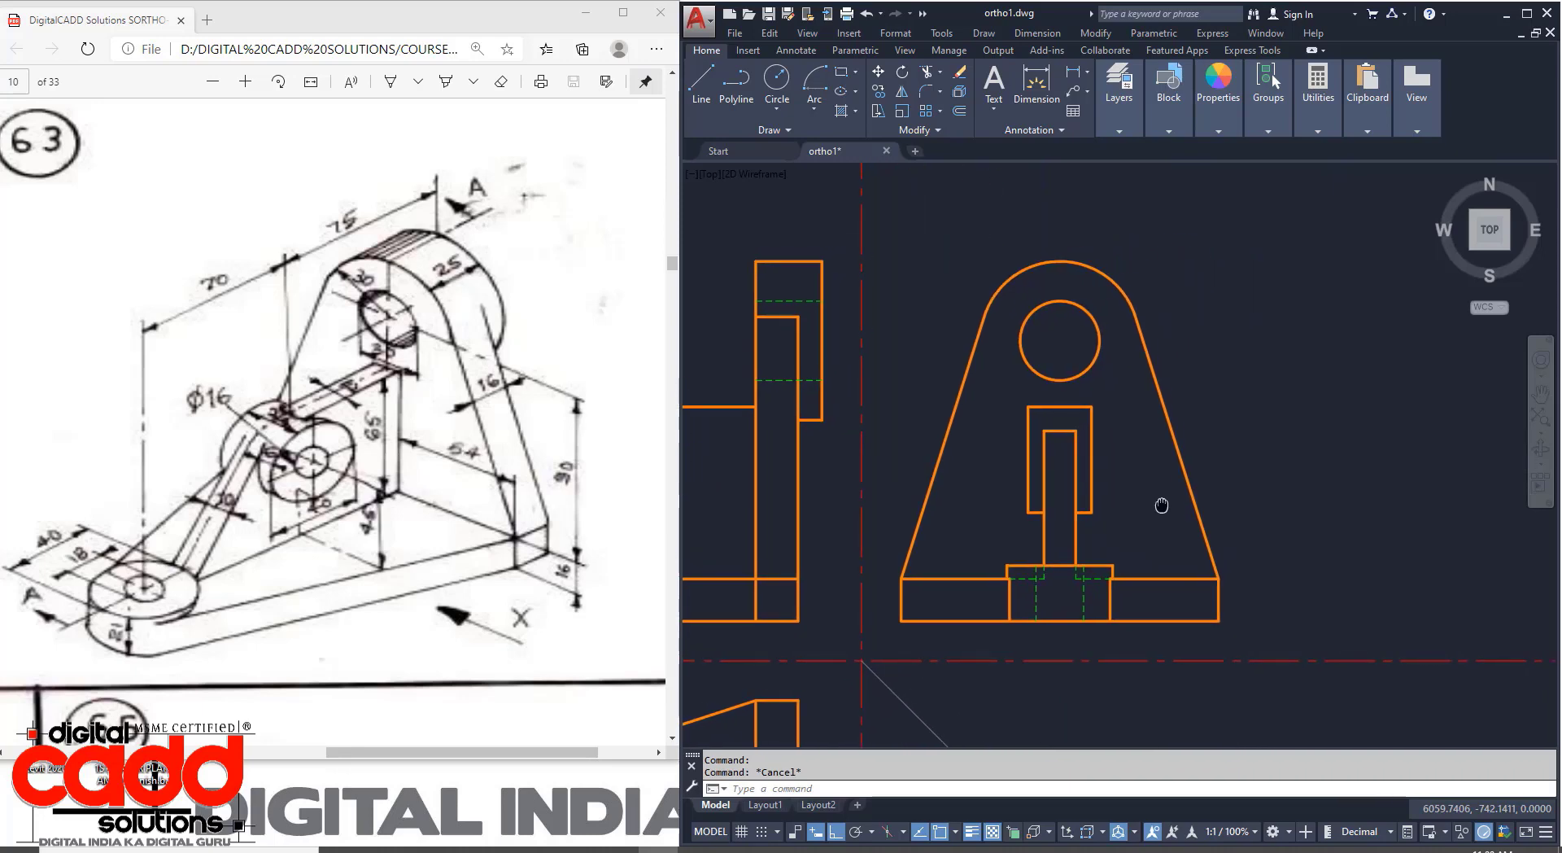
scroll(1090, 410, "up", 5)
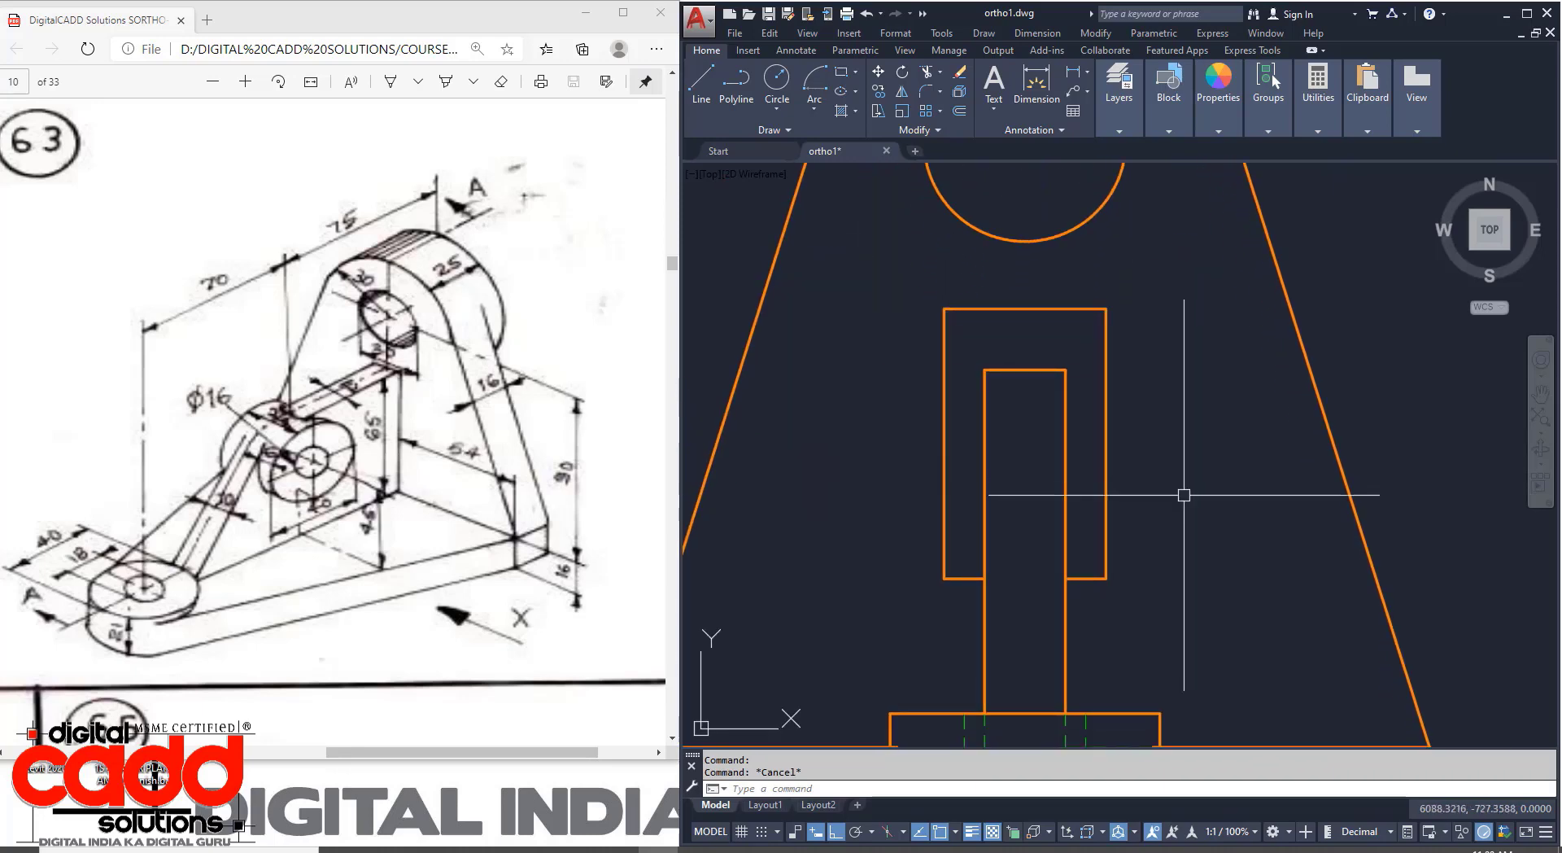
key("Return")
left_click(1065, 370)
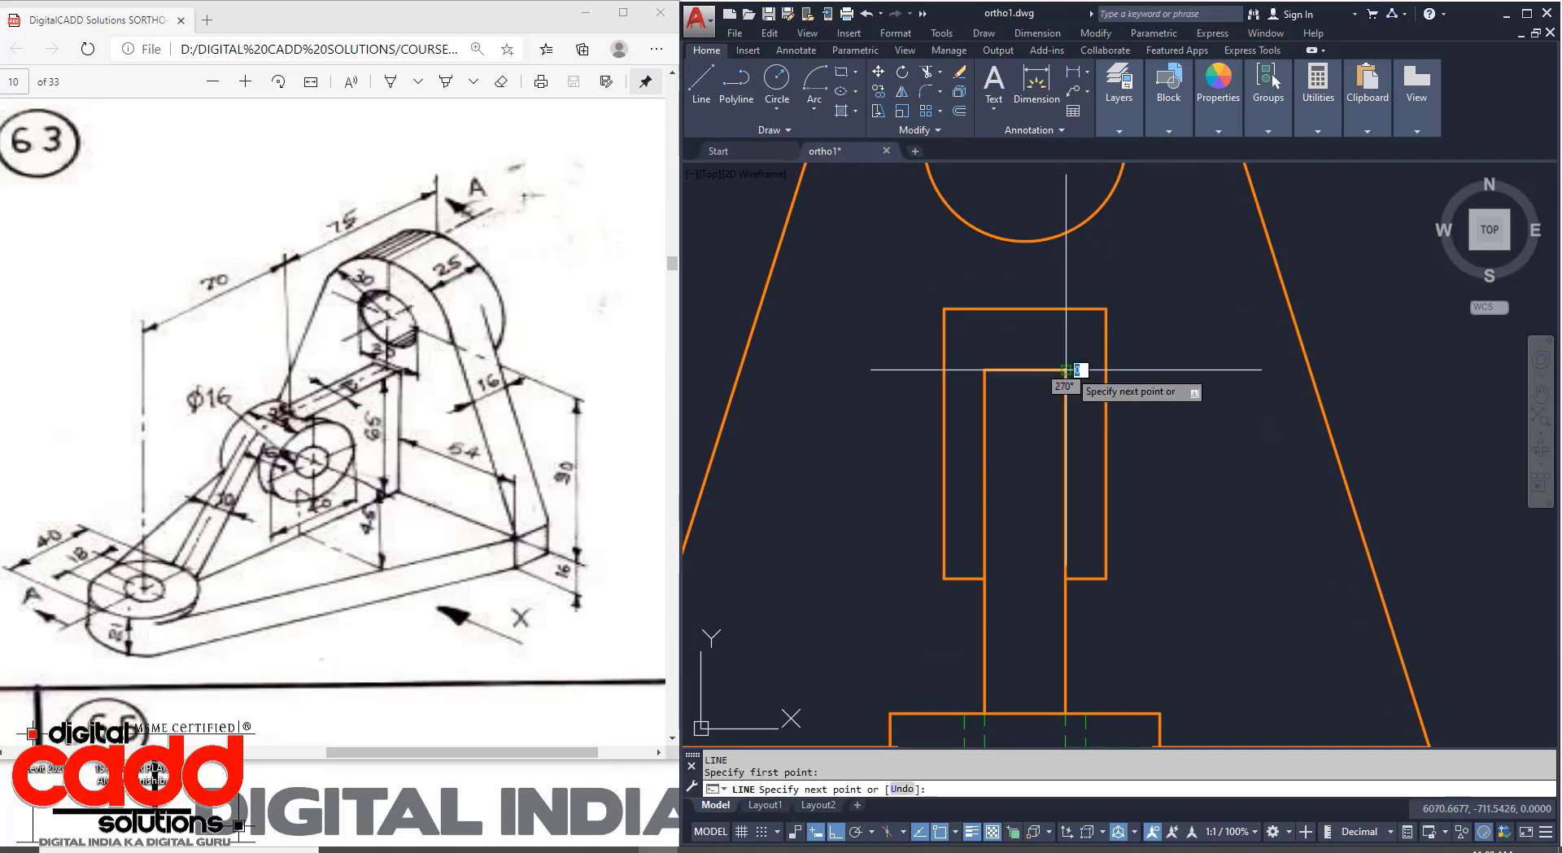
left_click(1066, 309)
key("Return")
key("Return")
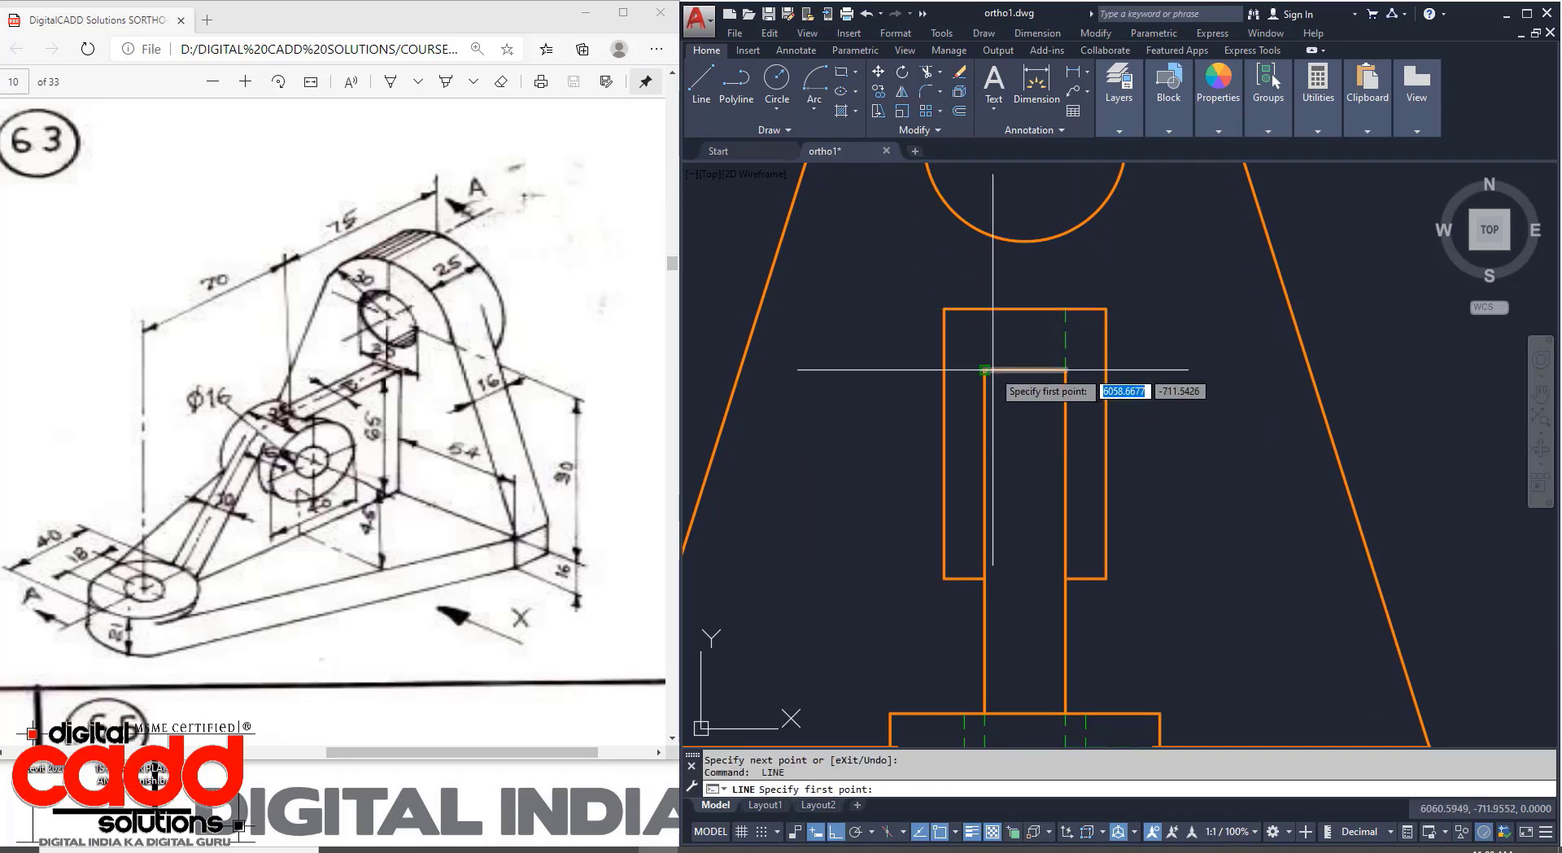
left_click(985, 370)
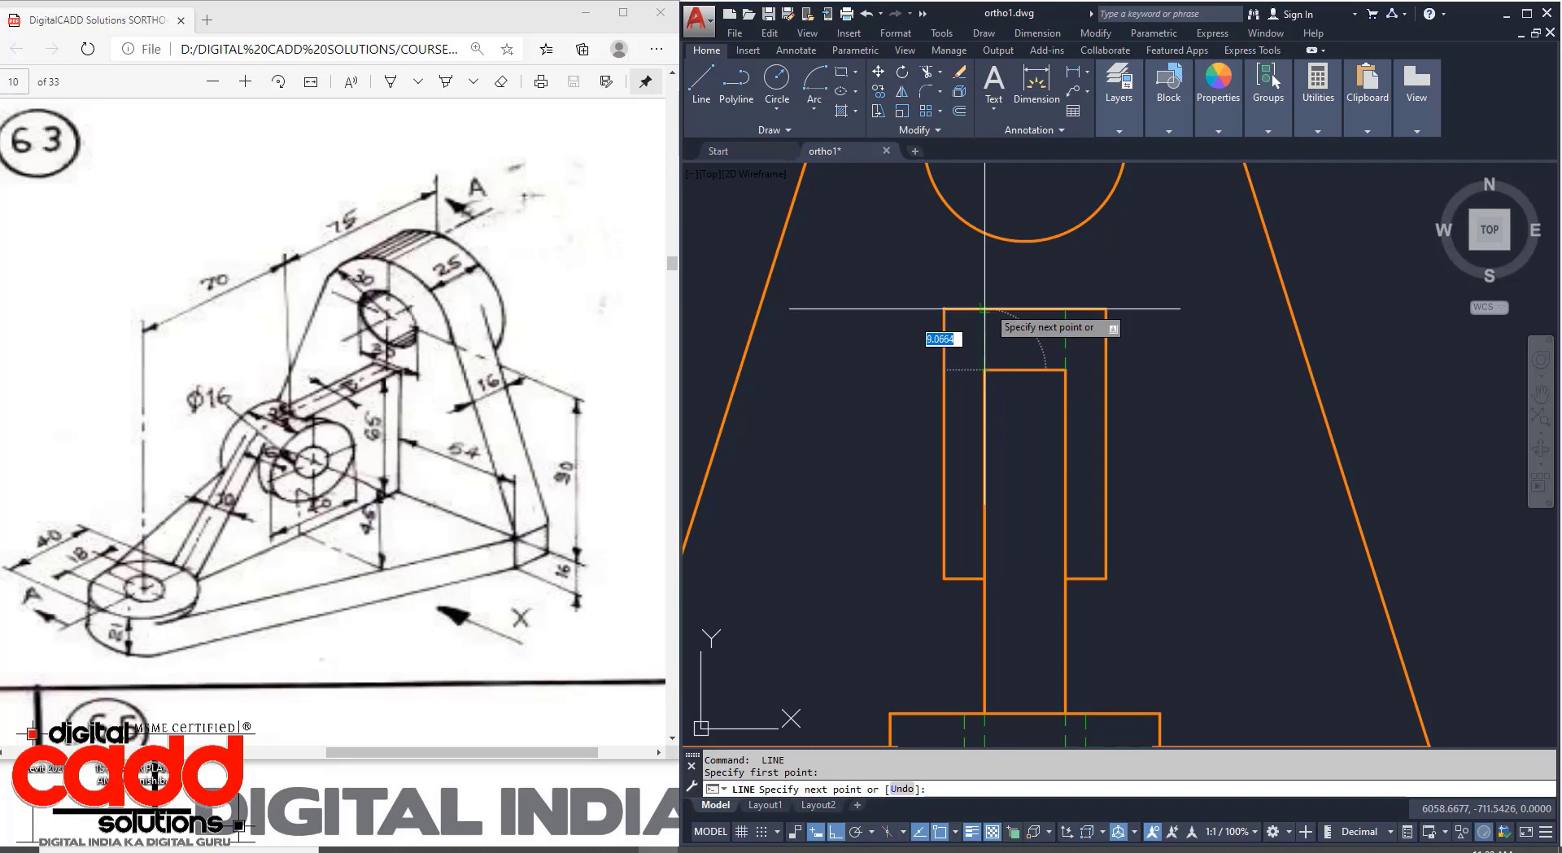
left_click(984, 309)
scroll(1078, 471, "down", 3)
key("Return")
Draw a Center, Start, End hidden arc around the large hole in the side view, completing the rear boss's lower outline.
middle_click_drag(1078, 471, 1241, 475)
scroll(1241, 474, "up", 2)
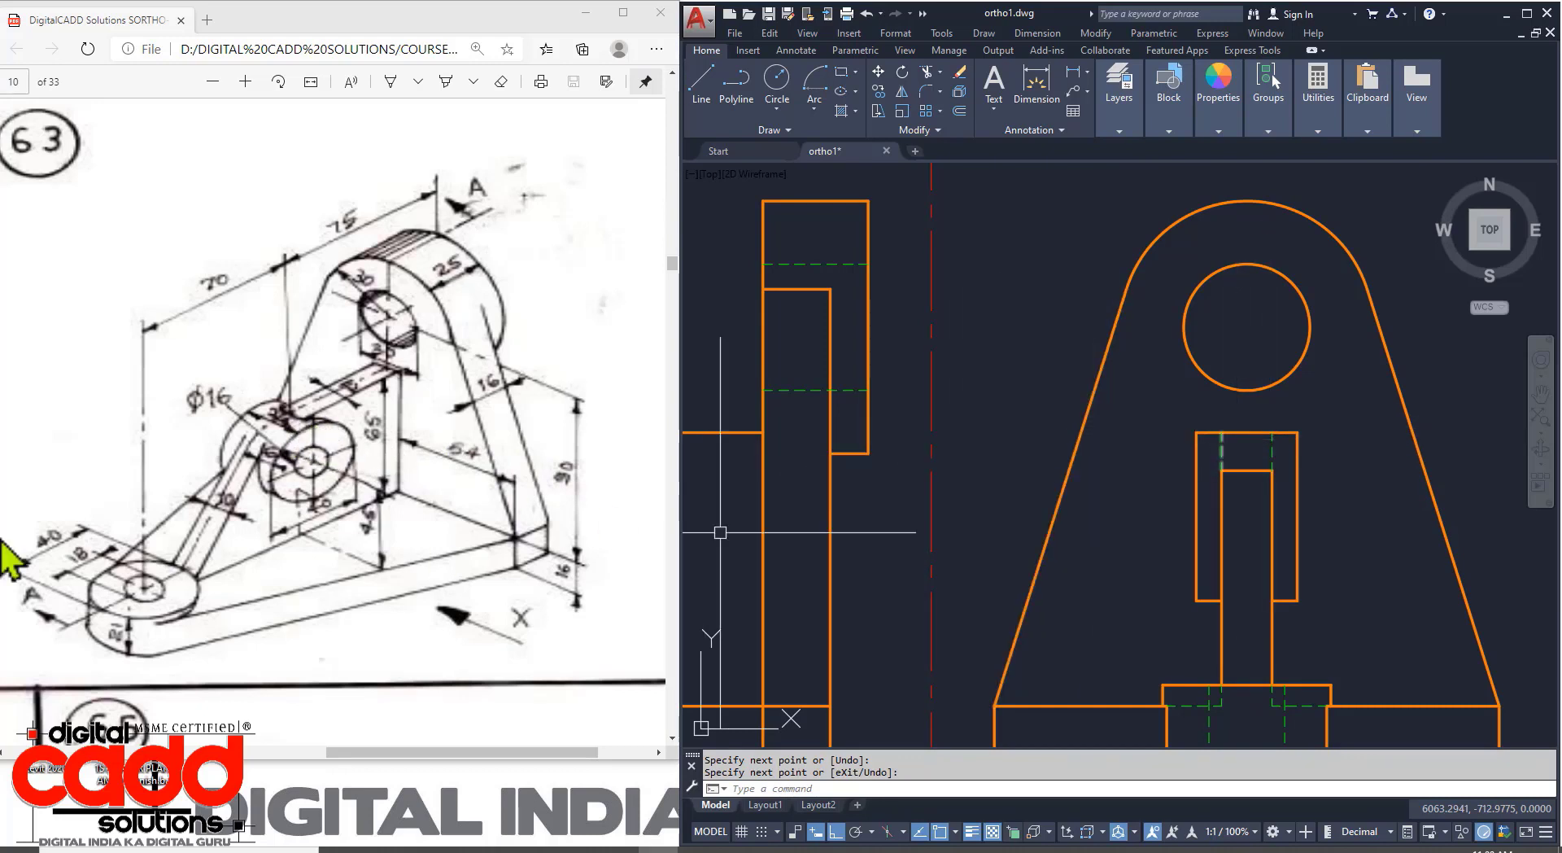
scroll(1111, 462, "down", 2)
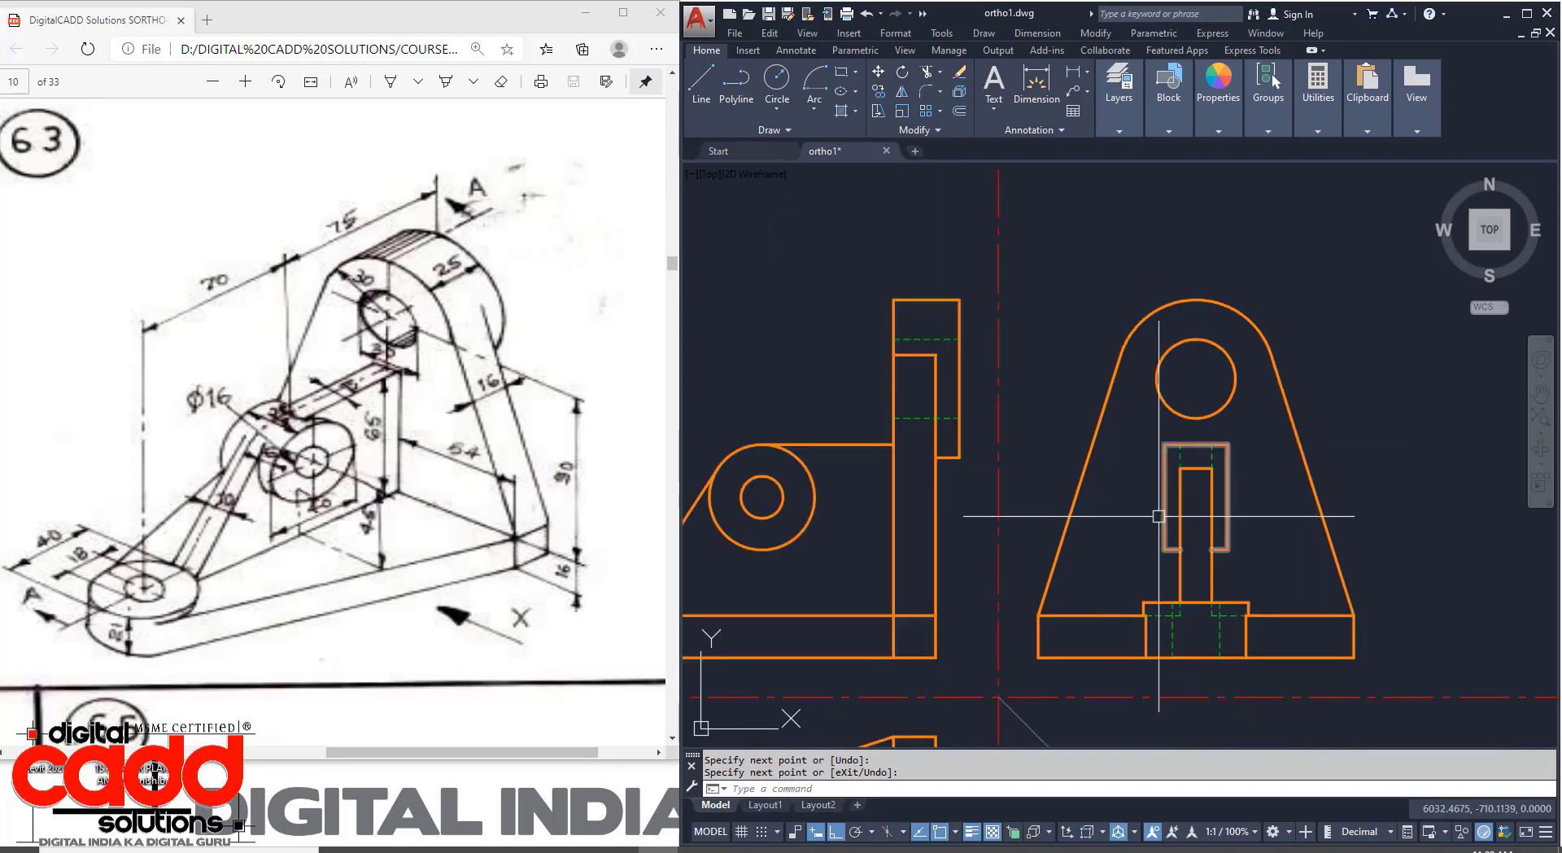
mouse_move(1157, 504)
middle_mouse_down()
mouse_move(1195, 430)
mouse_move(1128, 485)
middle_mouse_up()
middle_click_drag(1190, 567, 1131, 568)
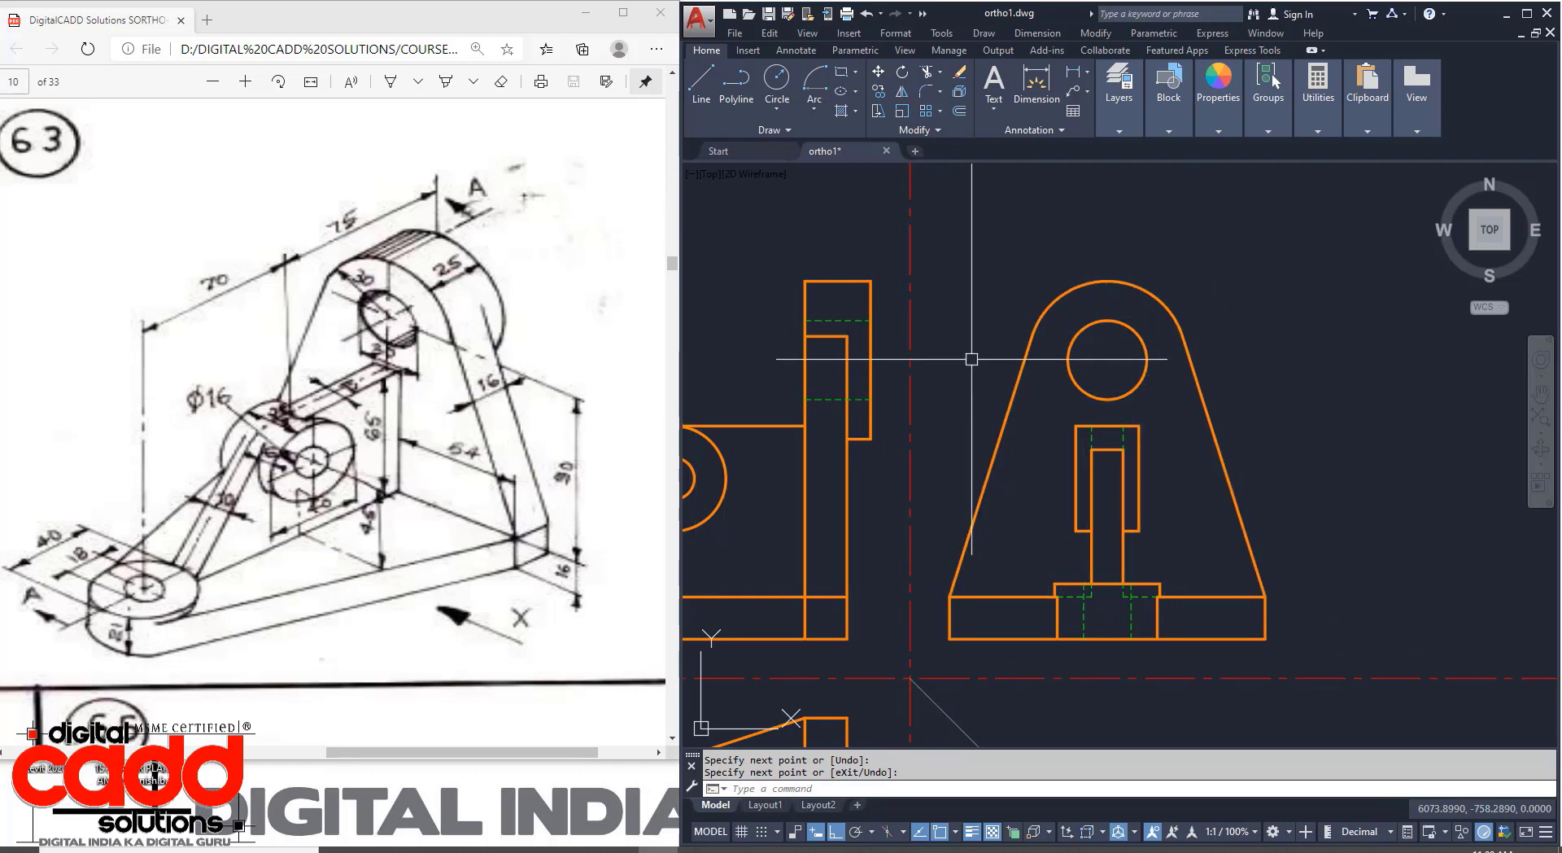
left_click(811, 109)
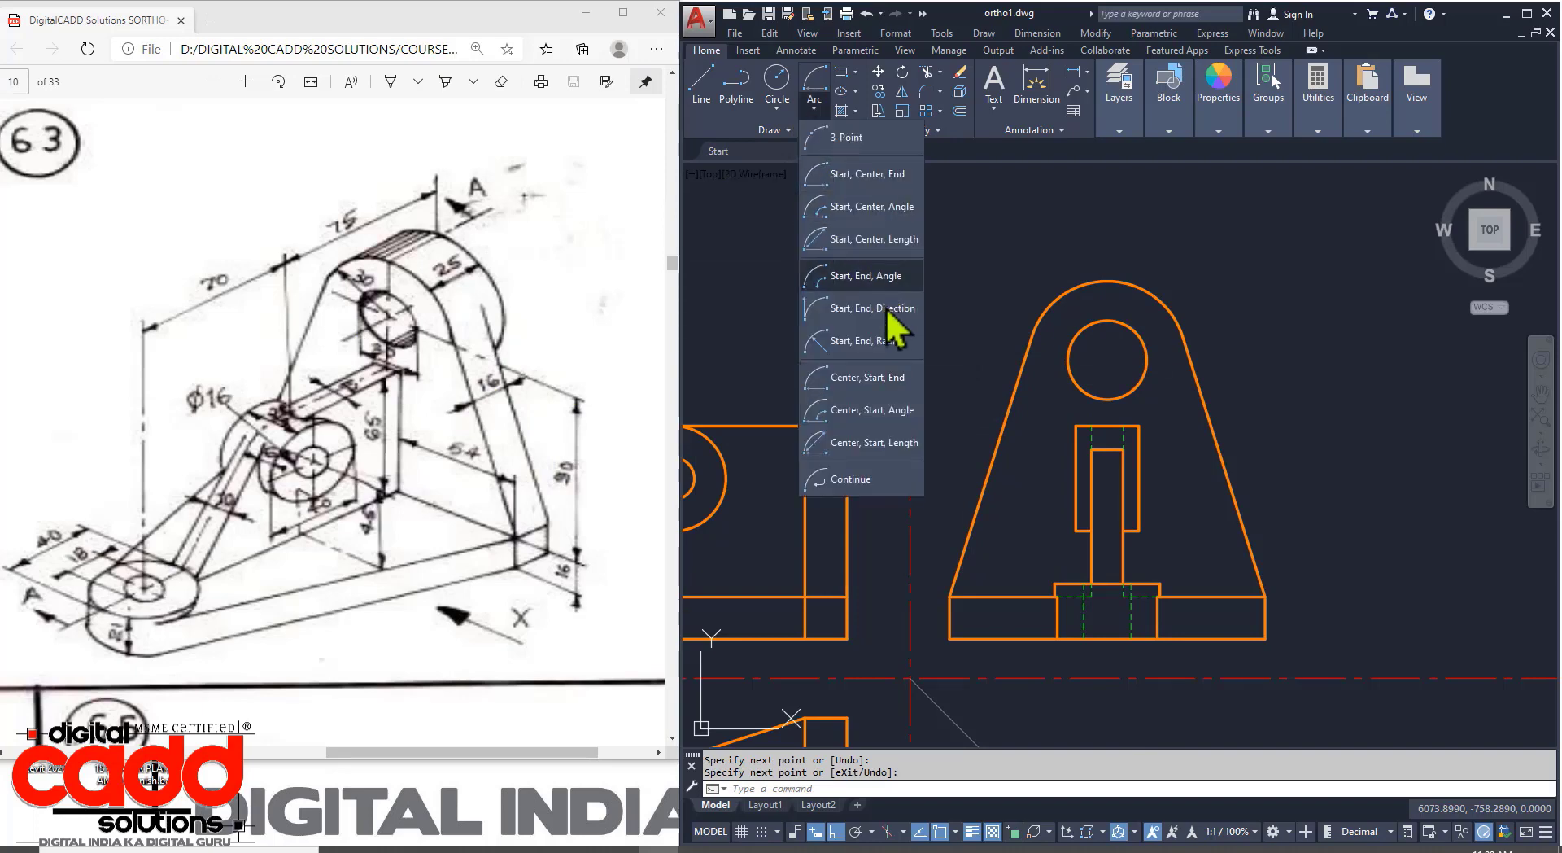
left_click(858, 388)
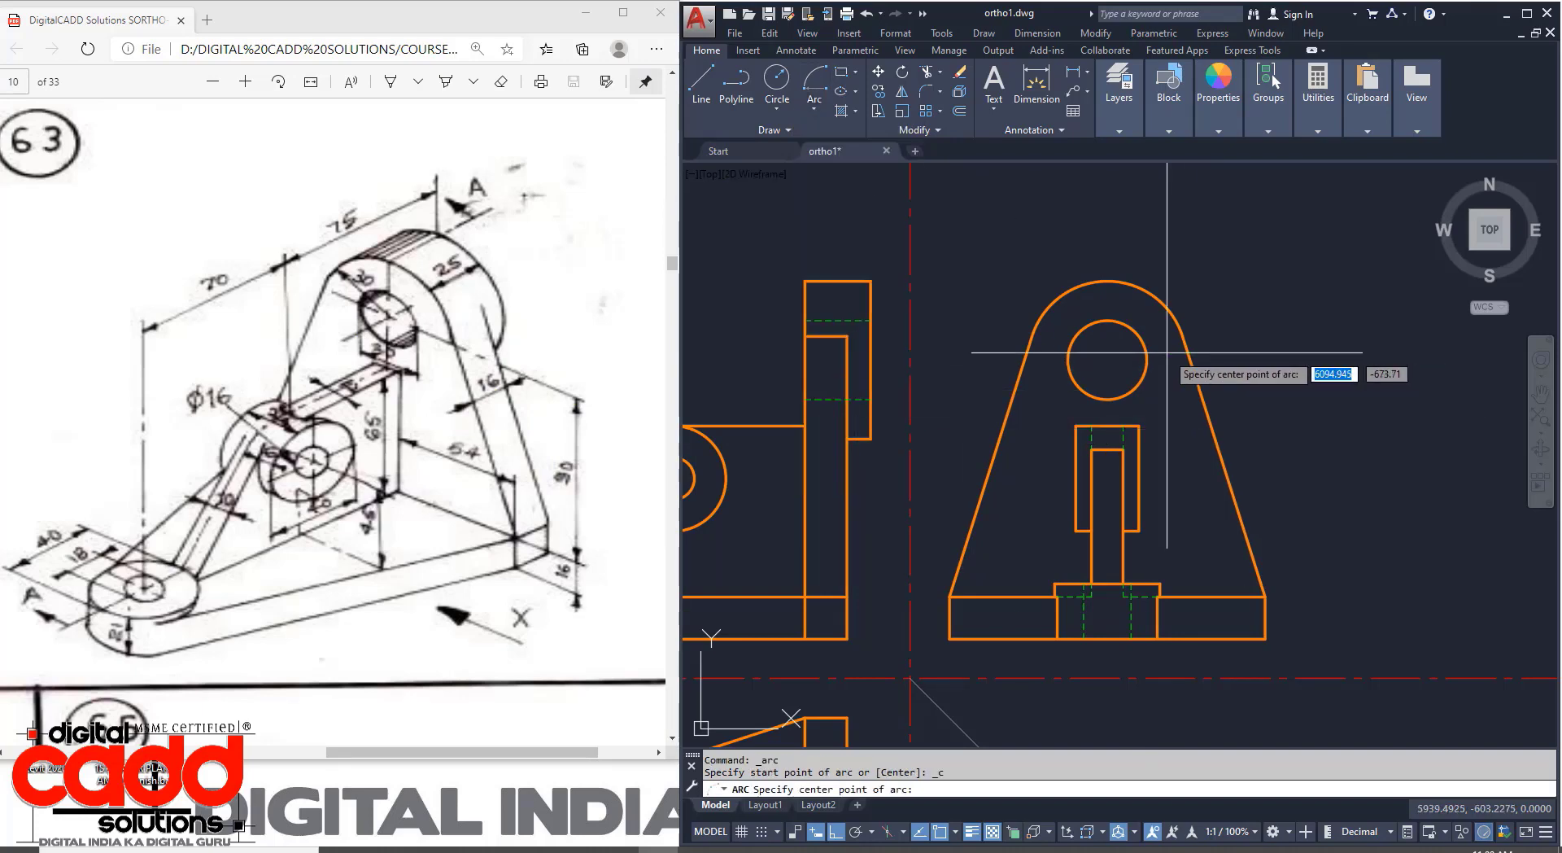
left_click(1107, 358)
left_click(1028, 337)
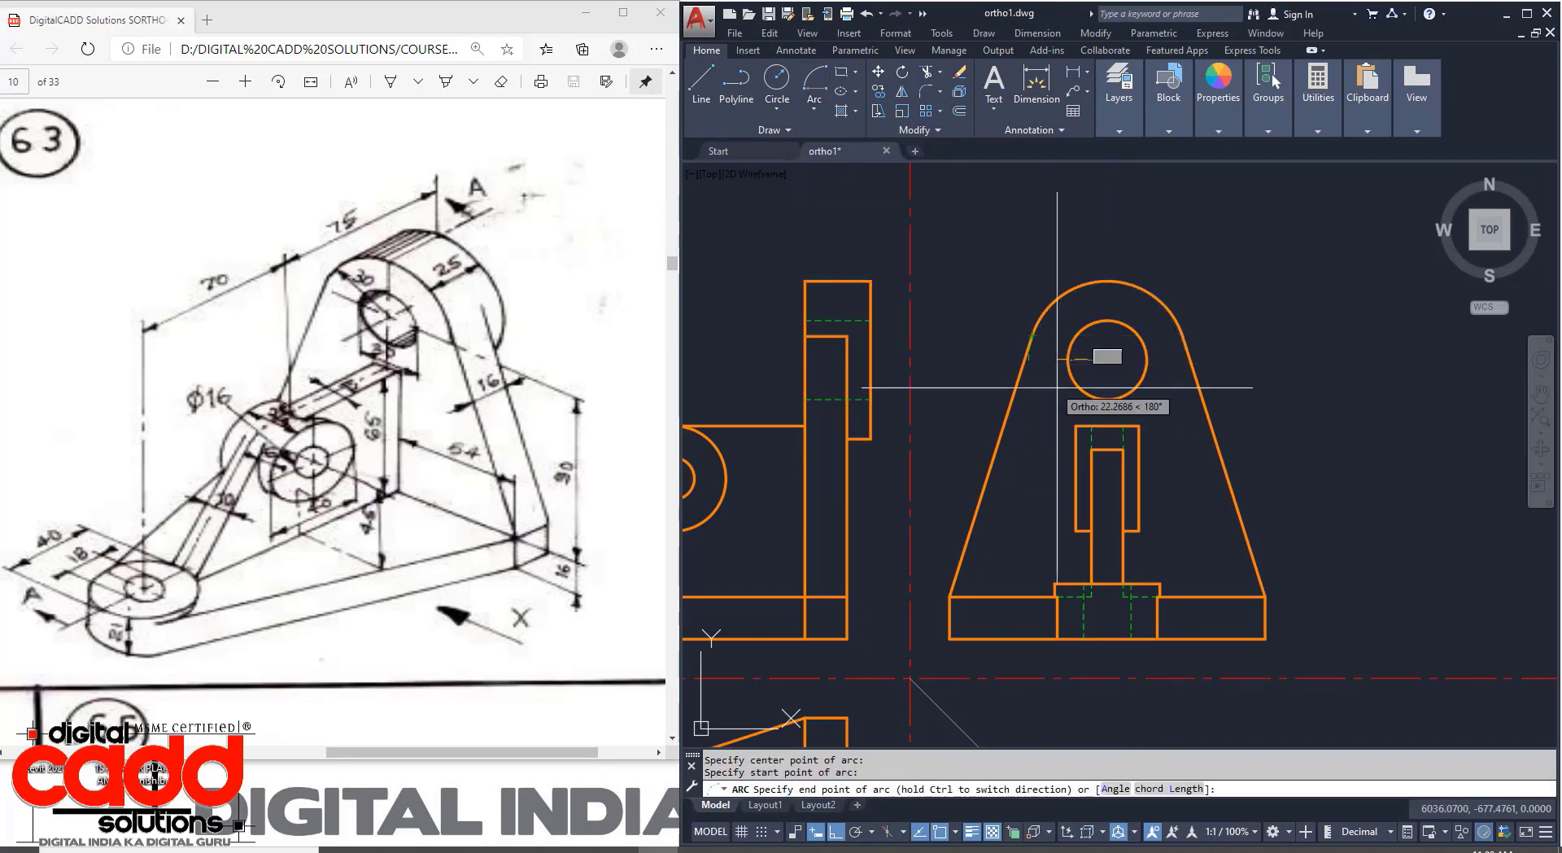
left_click(1192, 357)
middle_click_drag(1227, 496, 1302, 476)
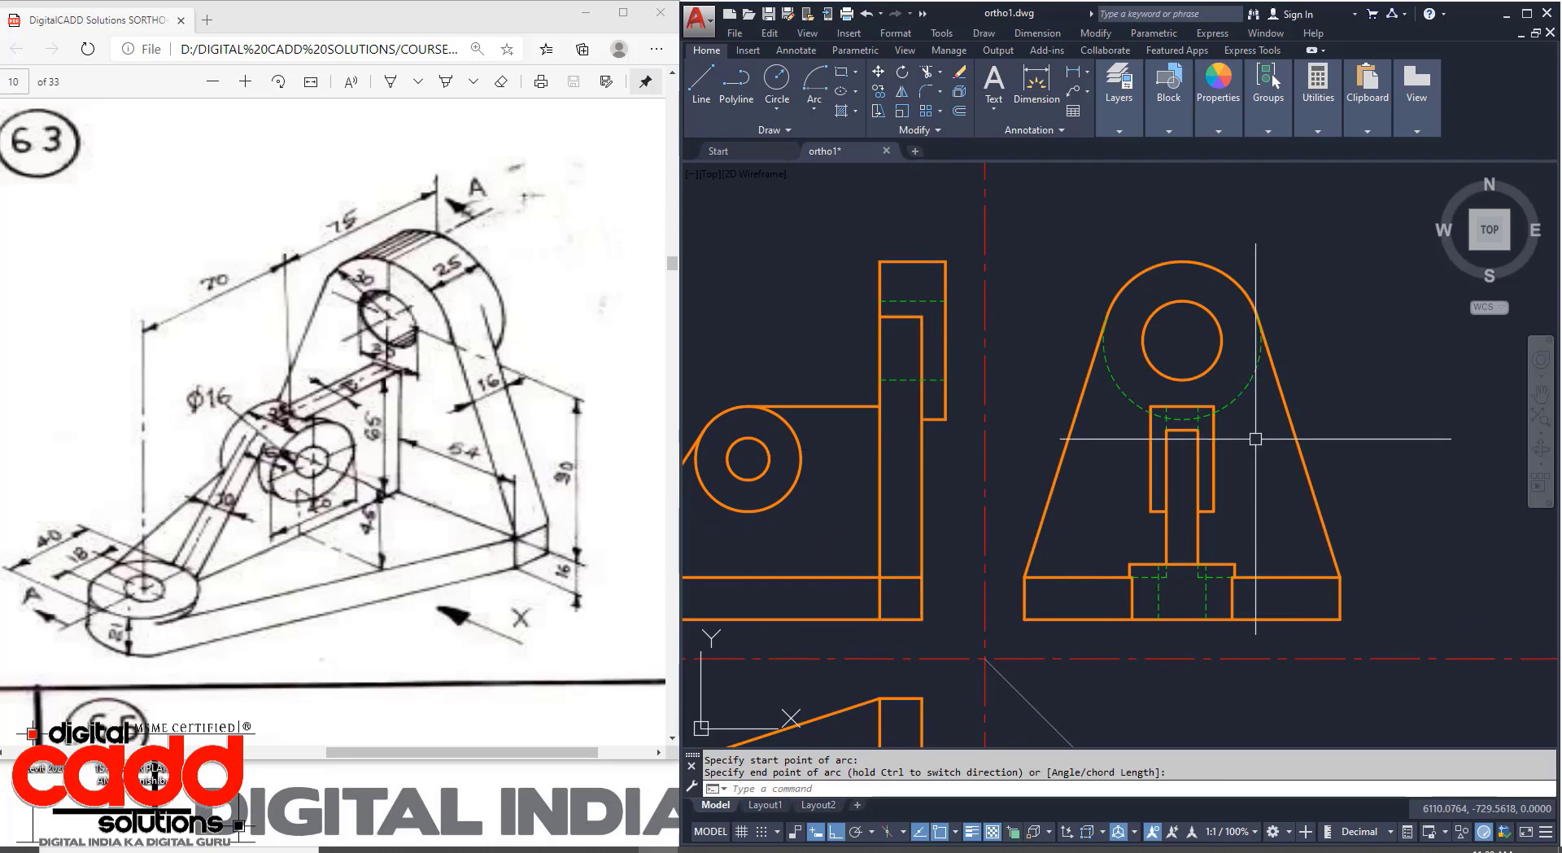
Project horizontal hidden-line rays from the small boss hole's lower and upper quadrants in the front view across the side view.
middle_click_drag(1243, 603, 1337, 606)
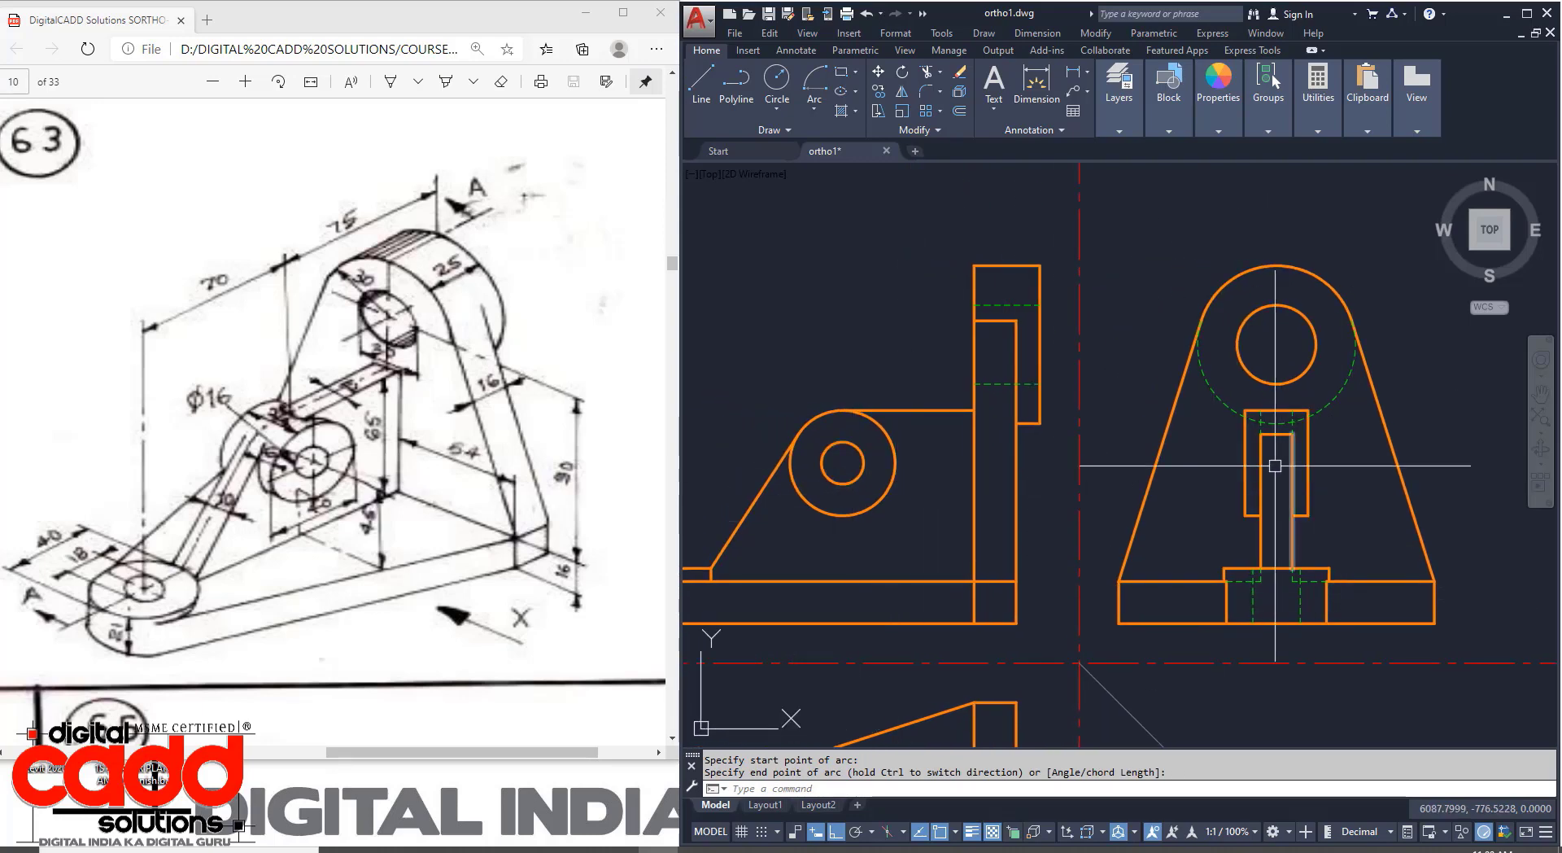
type("AY")
key("Return")
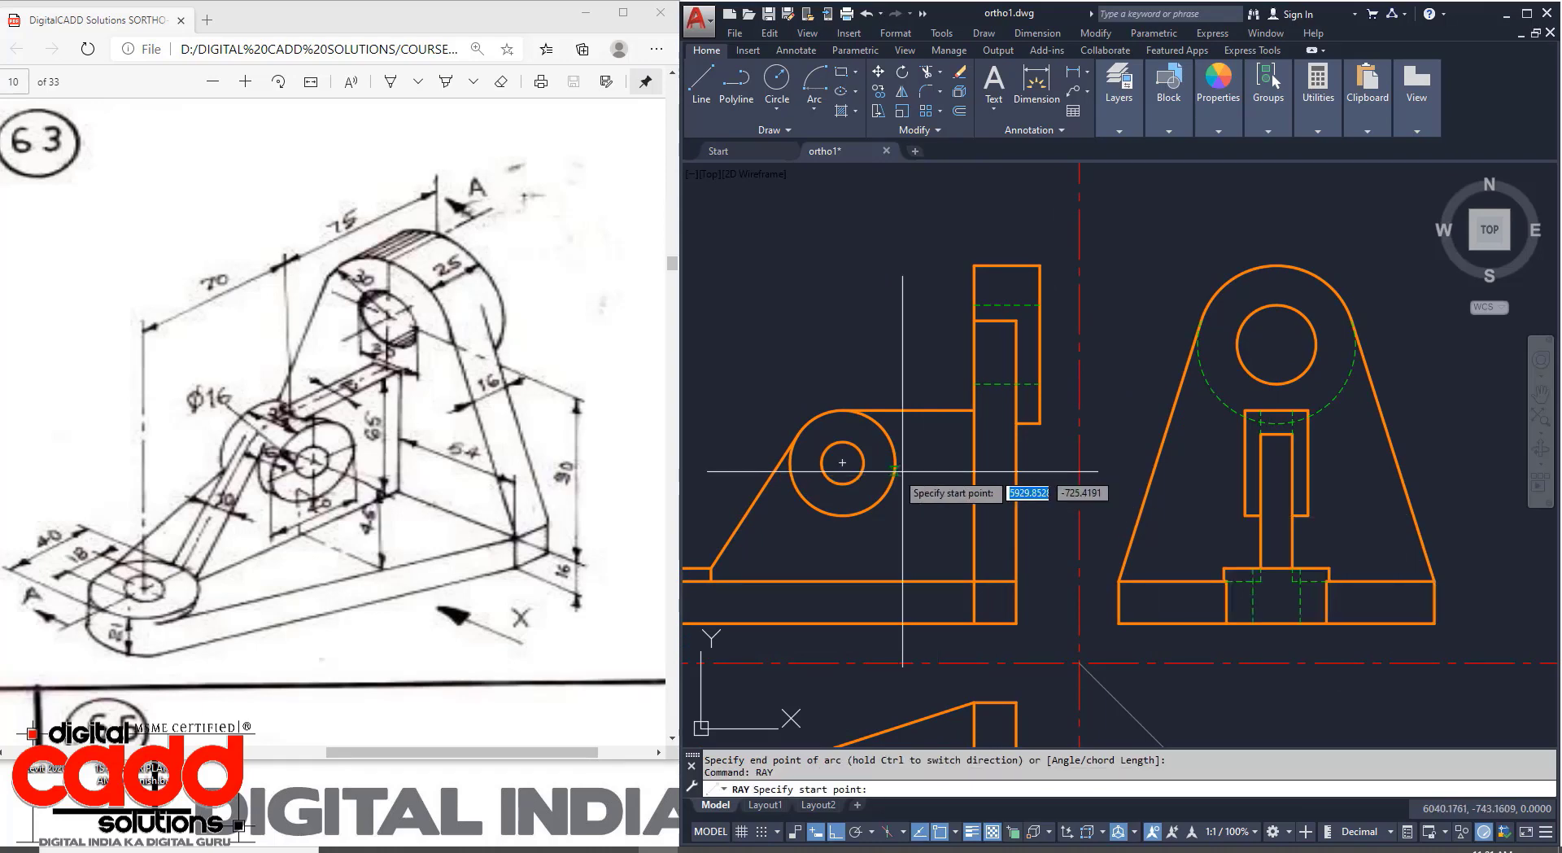
left_click(850, 481)
left_click(935, 482)
key("Return")
key("Return")
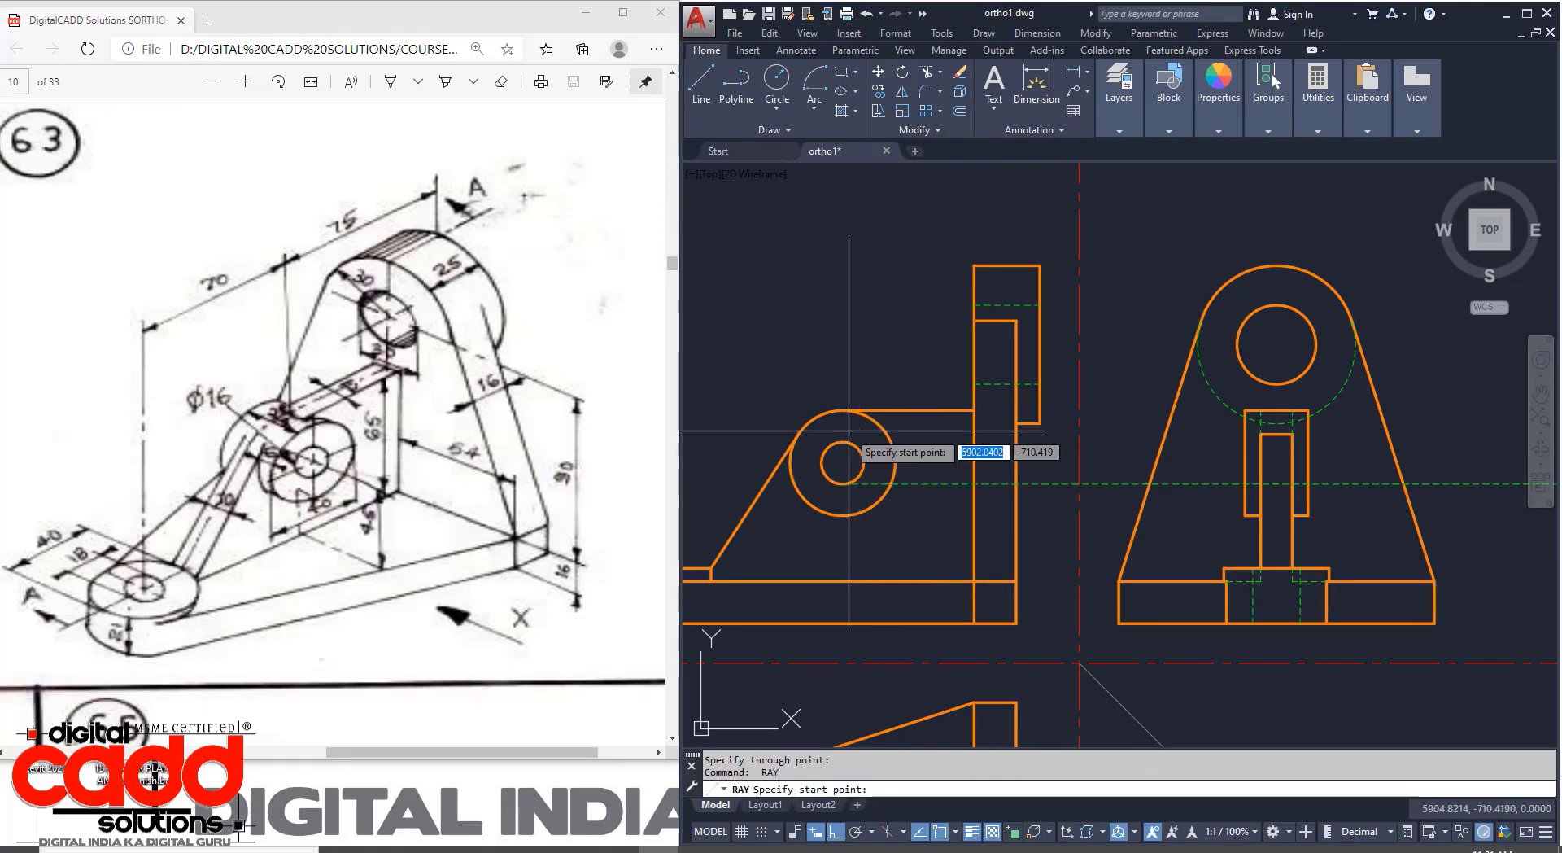
left_click(842, 440)
left_click(976, 442)
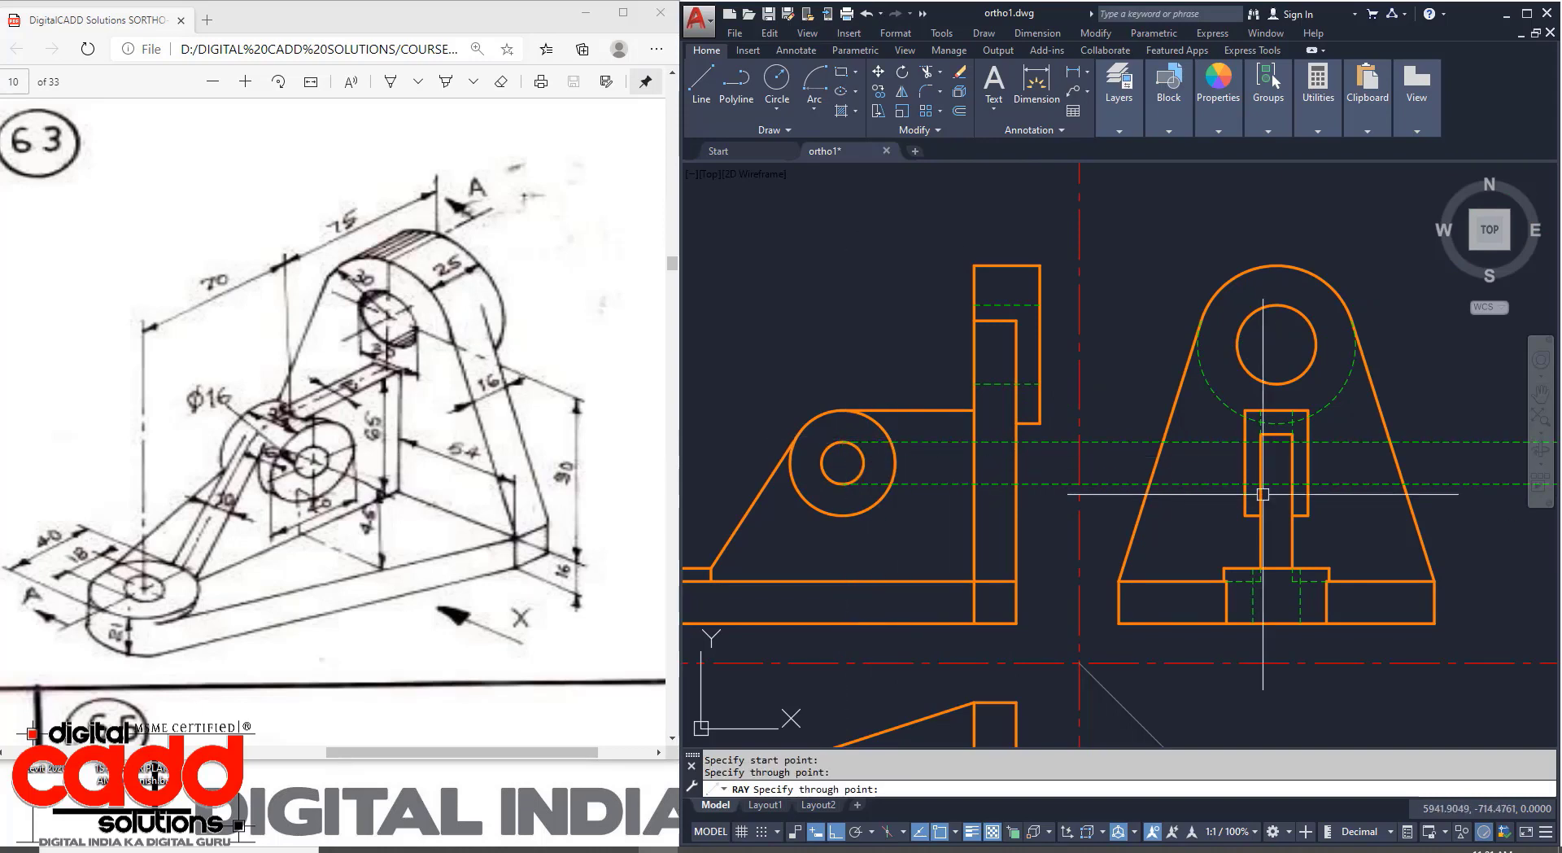
key("Return")
Trim the two projected hidden-line rays to the small boss's outline in the side view.
middle_click_drag(1370, 491, 1205, 516)
scroll(1144, 485, "up", 4)
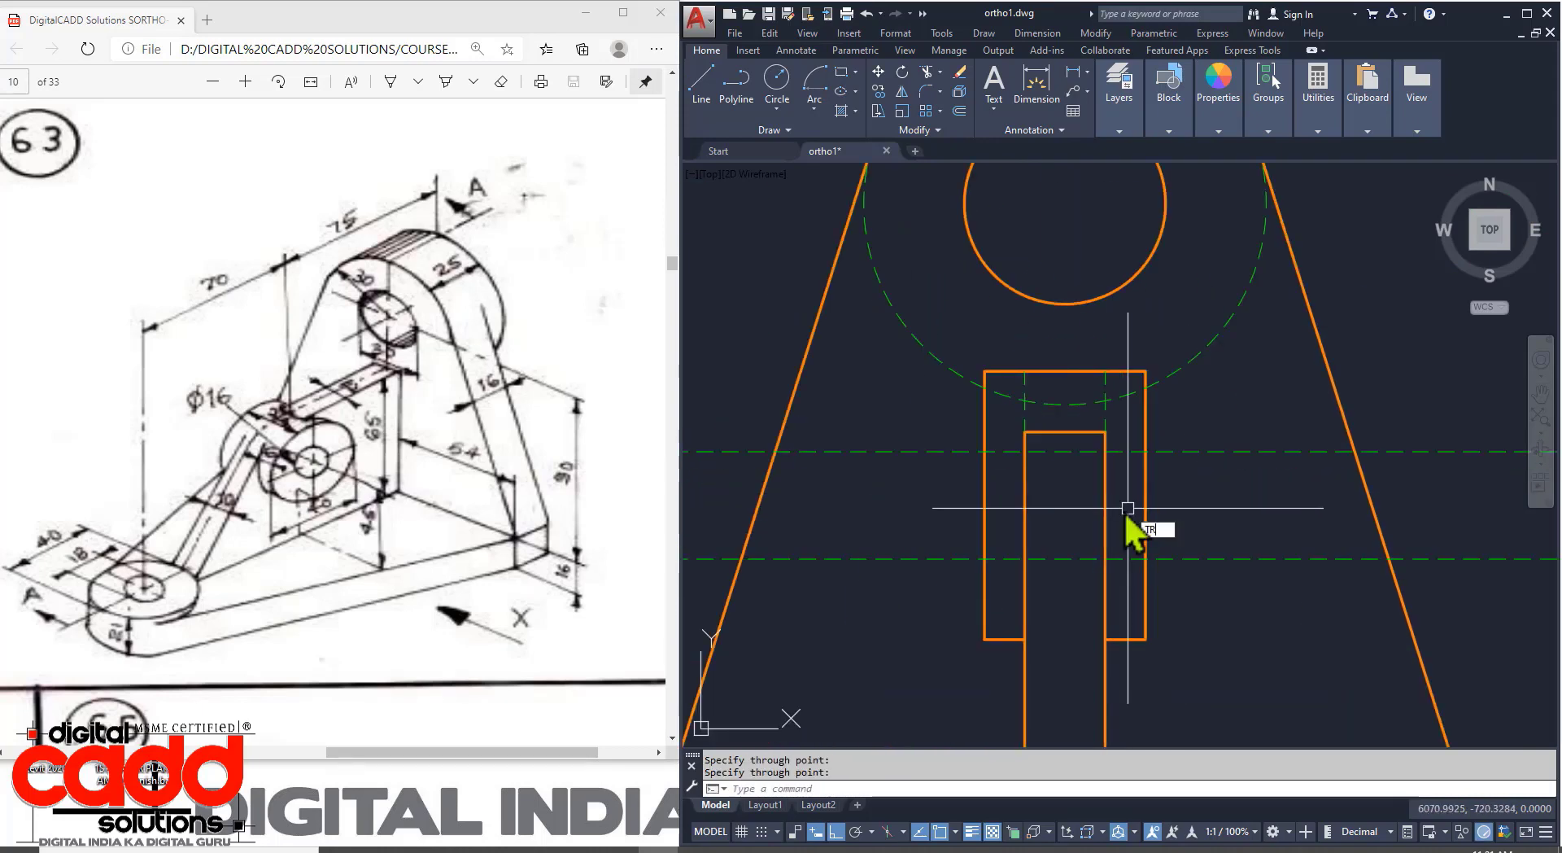
key("Return")
left_click(1204, 422)
left_click(946, 576)
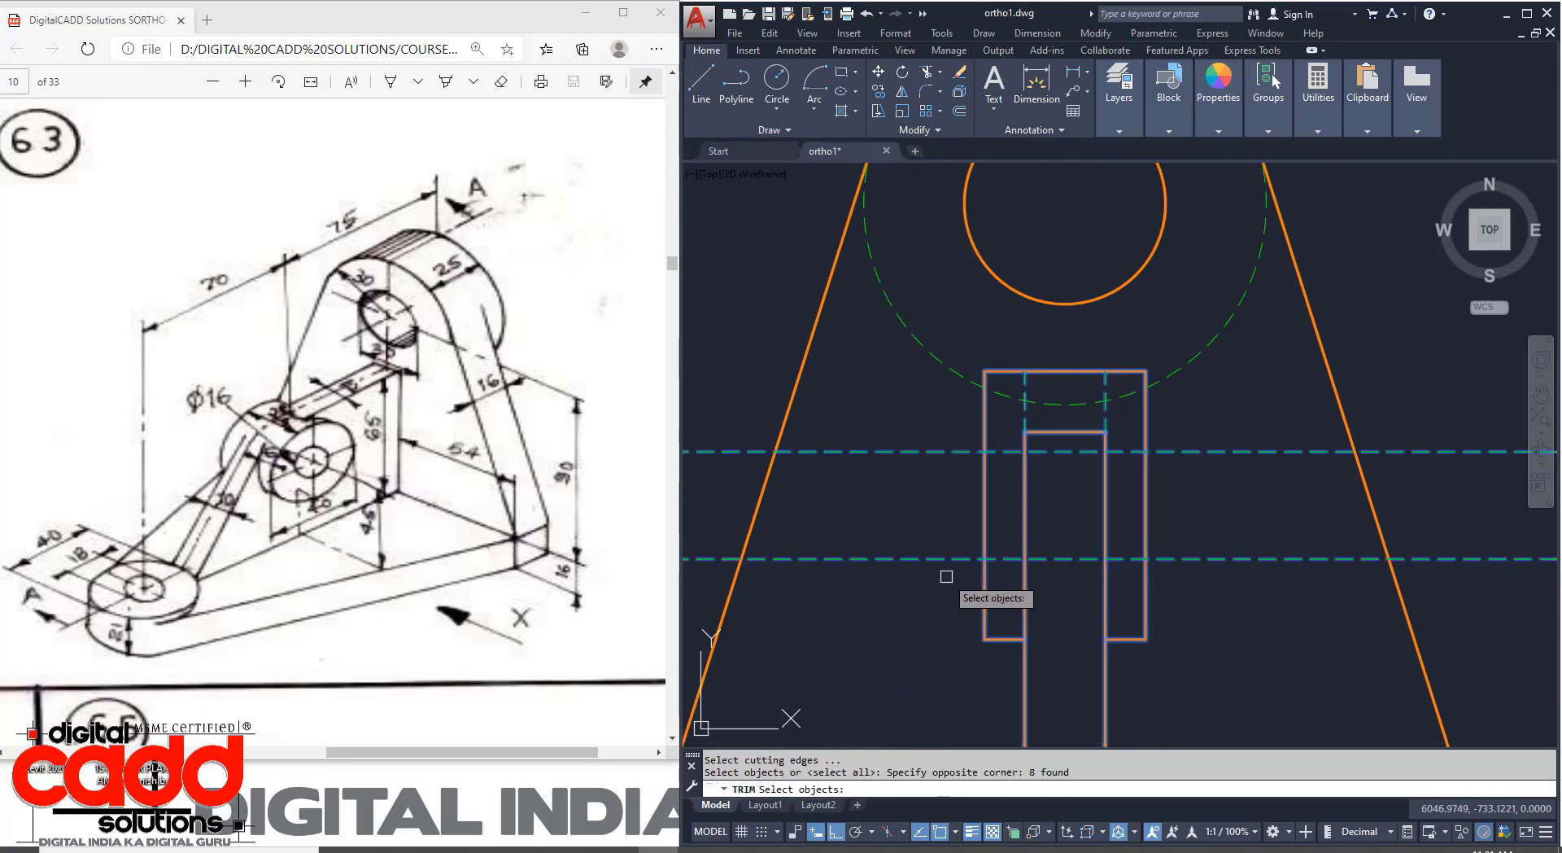
key("Return")
left_click(943, 558)
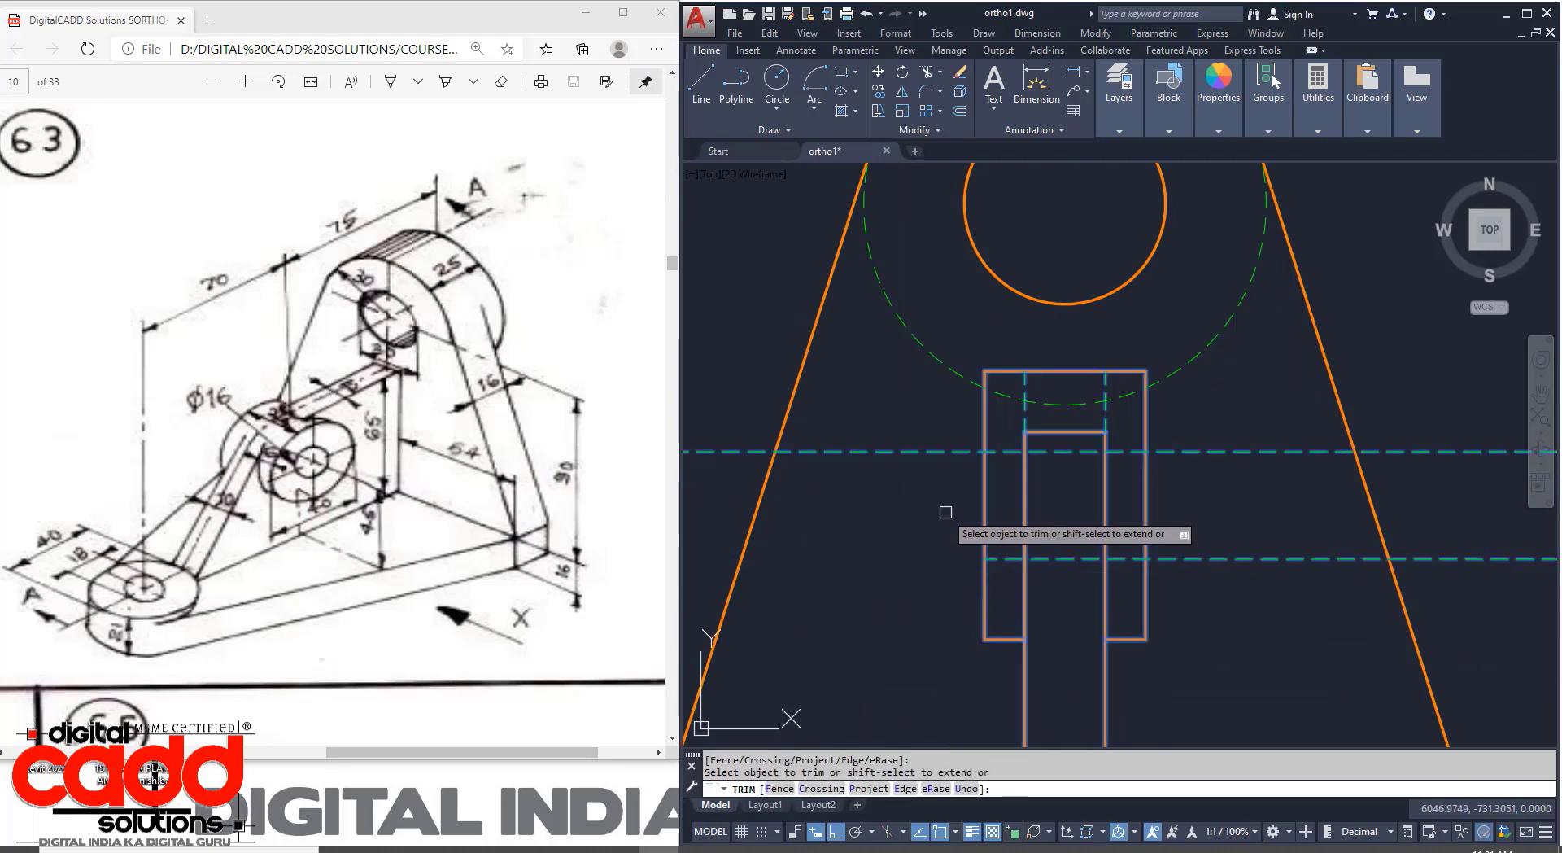
left_click(938, 450)
left_click(1215, 449)
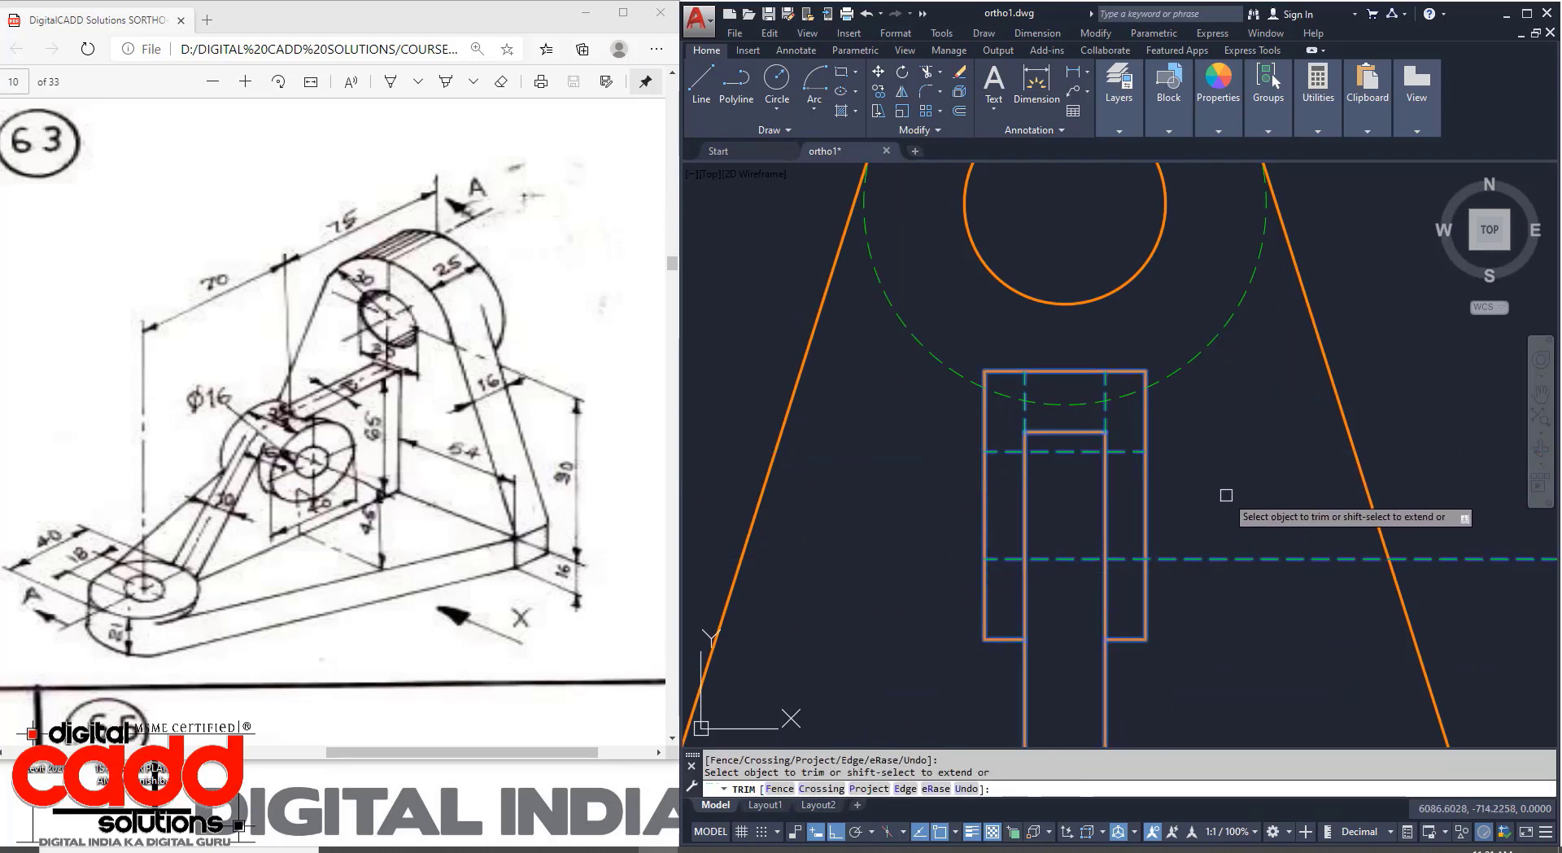
left_click(1237, 554)
key("Return")
Examine the three views, checking the side view's hidden lines at the small boss, rib and lug.
scroll(1209, 500, "down", 6)
middle_click_drag(1206, 573, 1245, 453)
mouse_move(1243, 598)
middle_mouse_down()
mouse_move(1202, 584)
mouse_move(1231, 568)
middle_mouse_up()
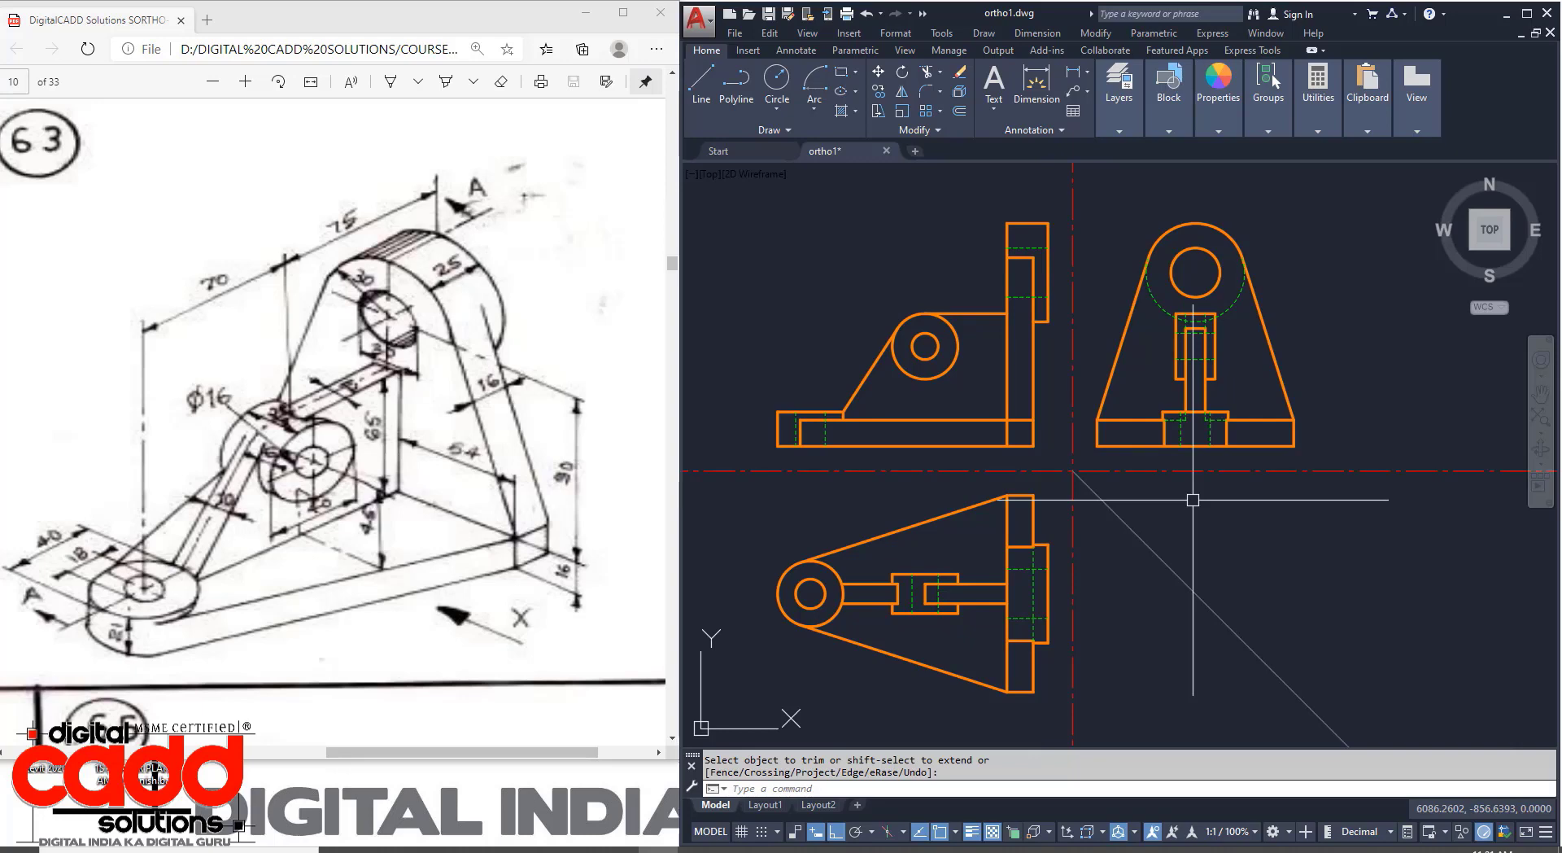
scroll(1272, 271, "up", 4)
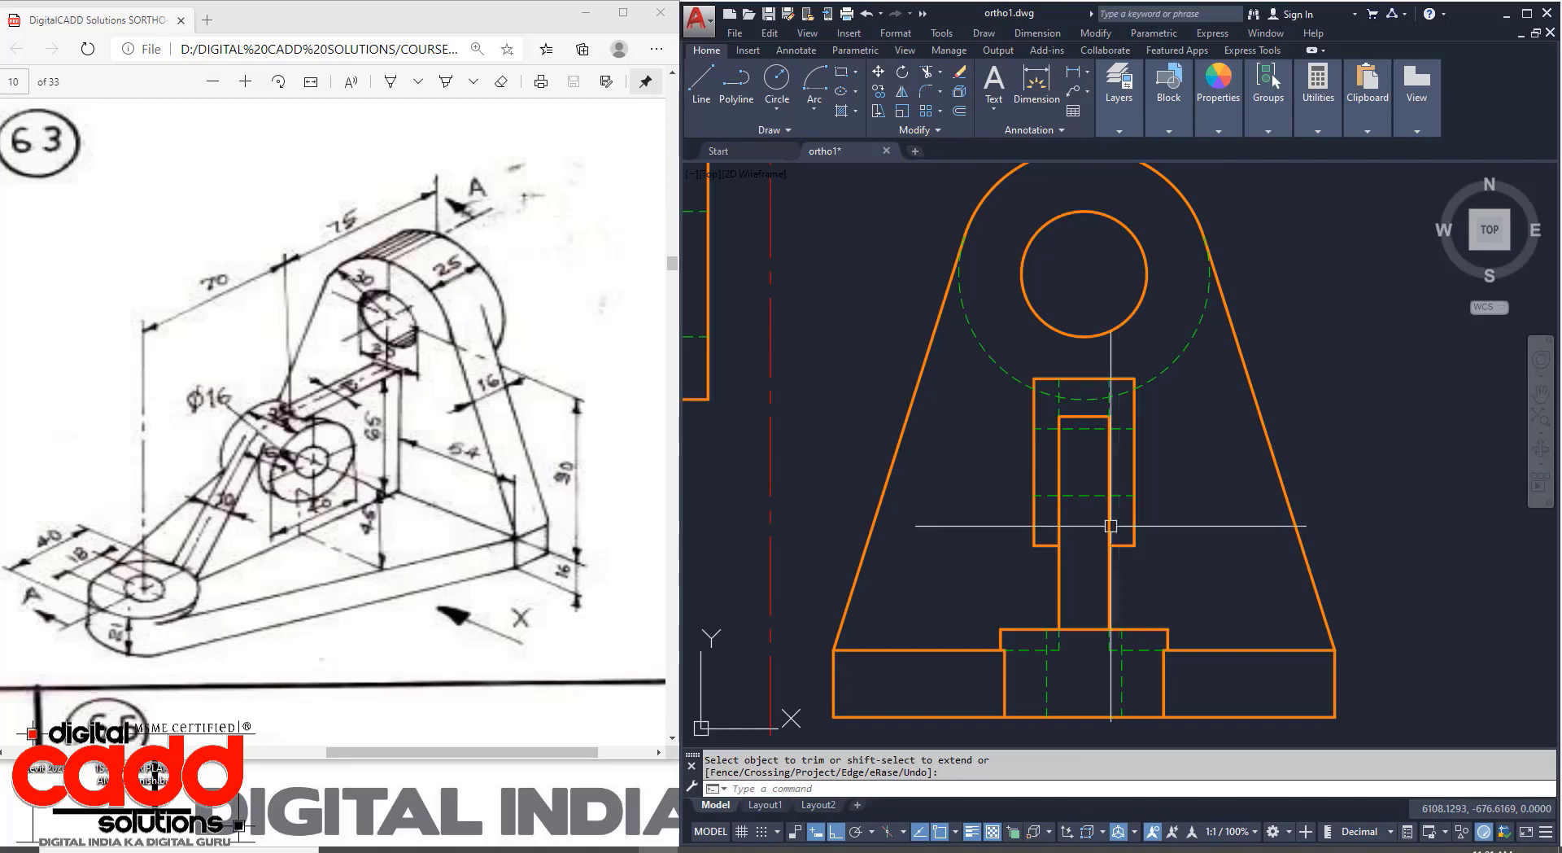
scroll(1108, 526, "down", 4)
mouse_move(1109, 527)
middle_mouse_down()
mouse_move(1273, 350)
mouse_move(1164, 385)
mouse_move(1163, 409)
middle_mouse_up()
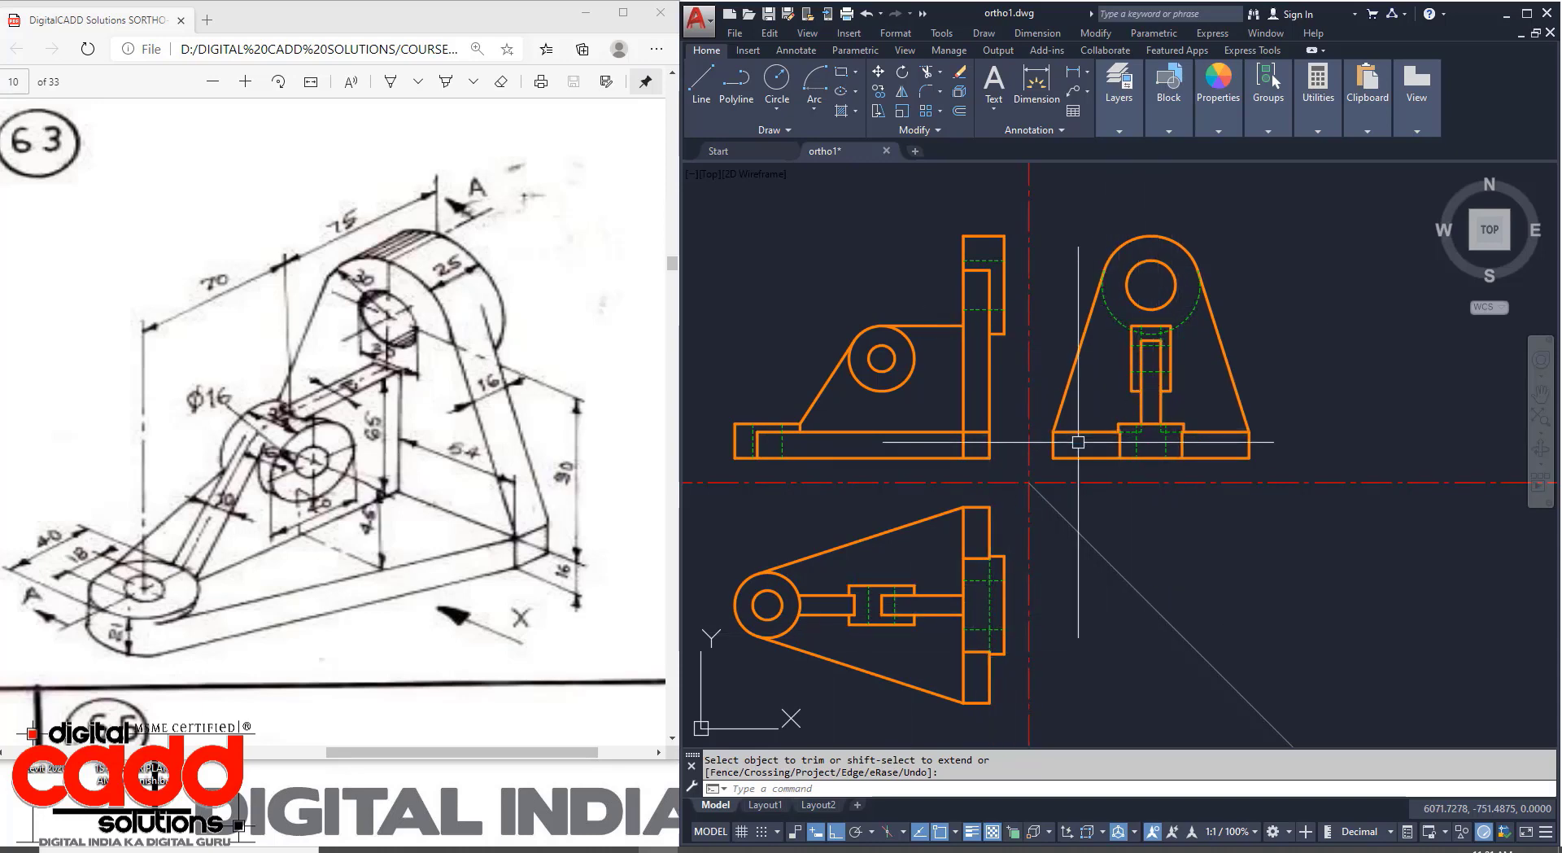
scroll(1186, 453, "up", 6)
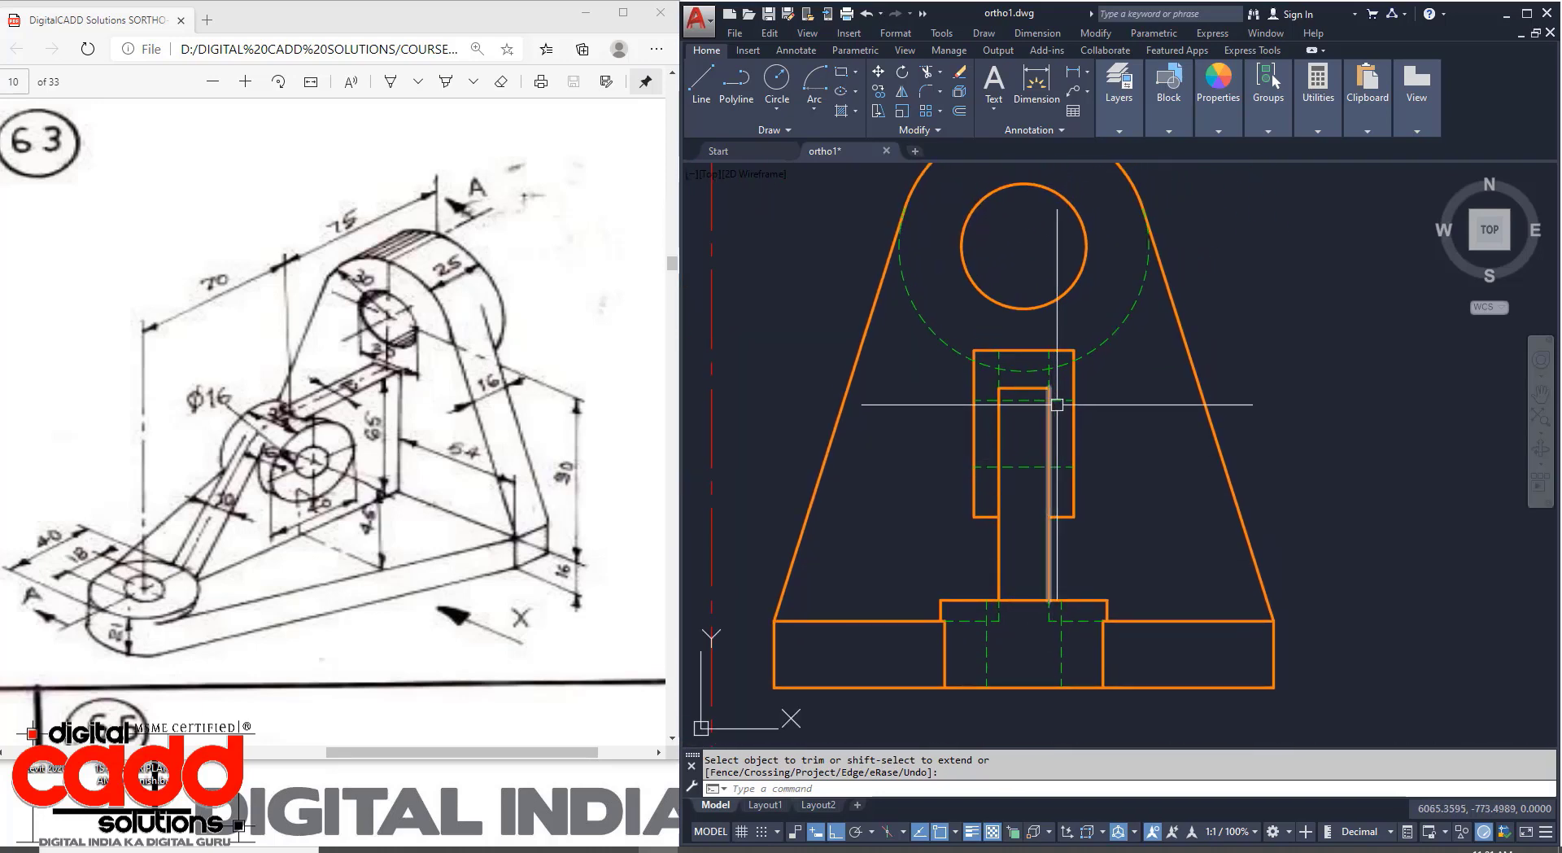
left_click(1001, 358)
scroll(1062, 628, "up", 5)
left_click(1035, 577)
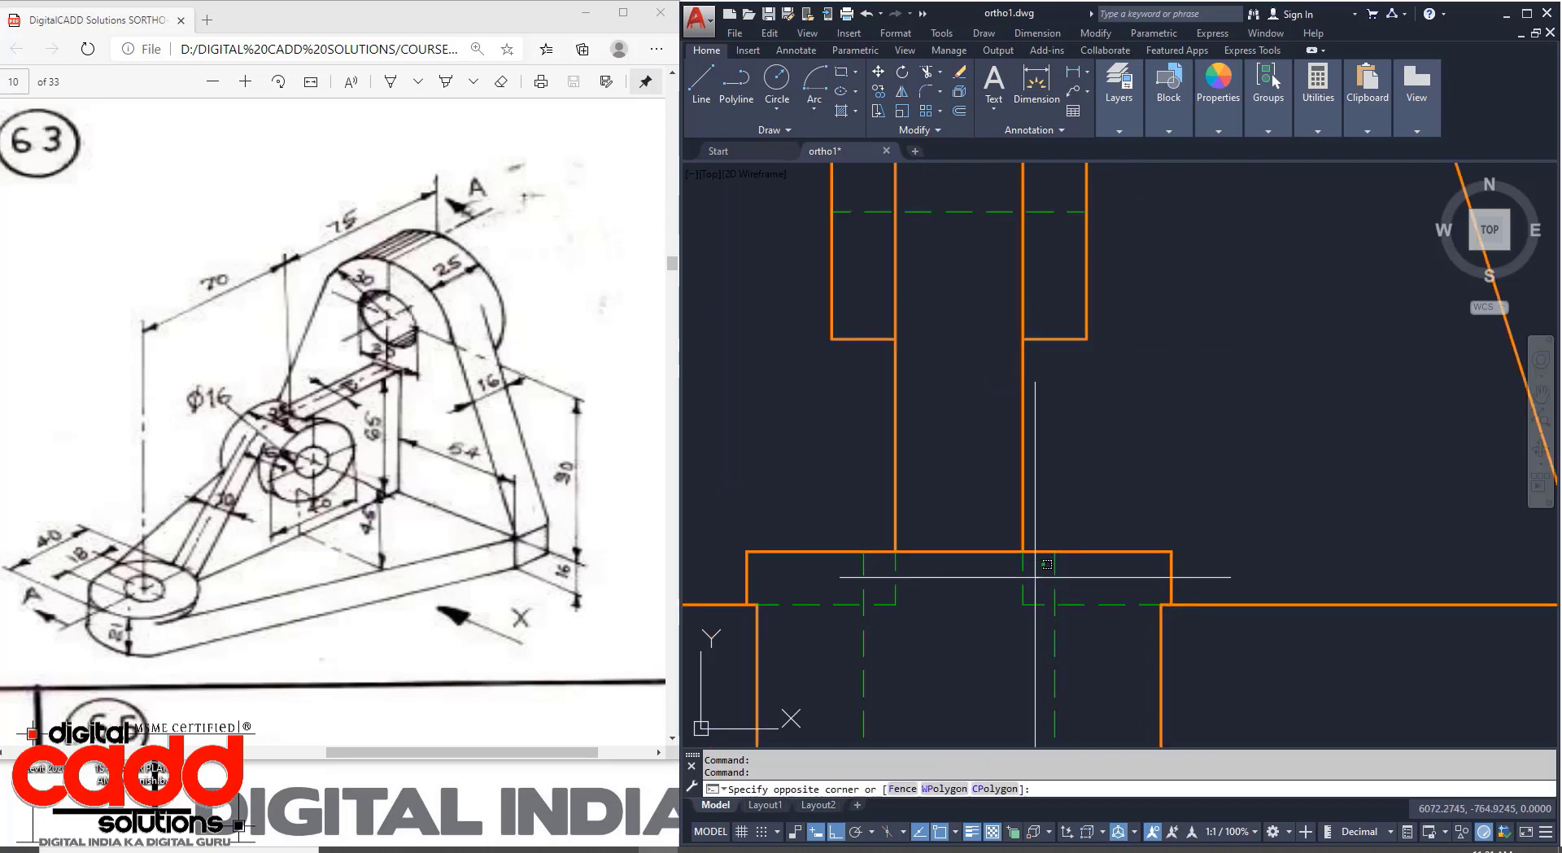
left_click(989, 619)
left_click(917, 583)
left_click(894, 630)
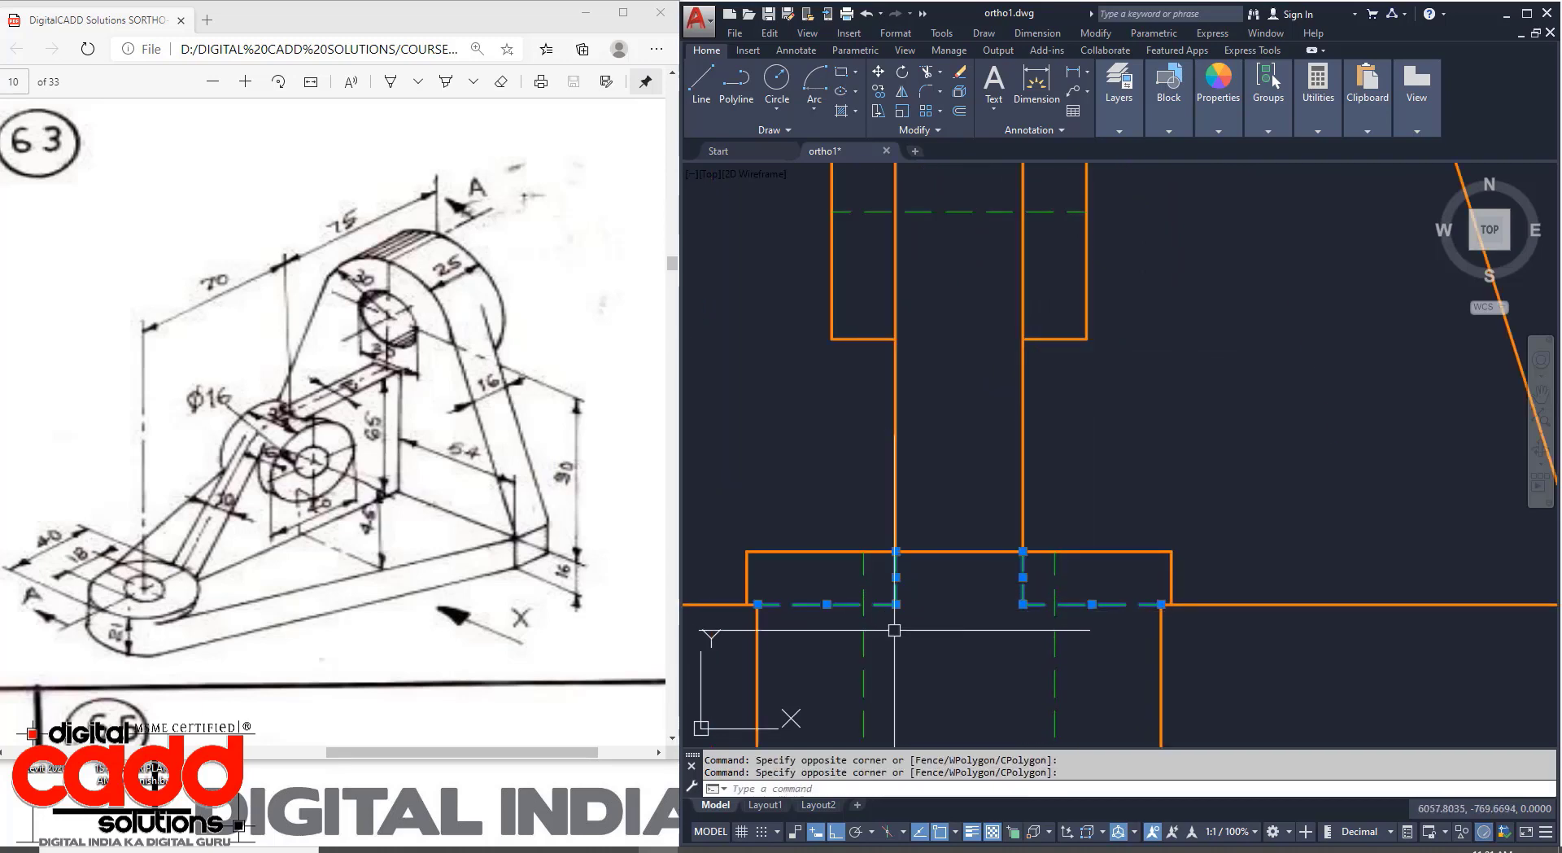
key("Escape")
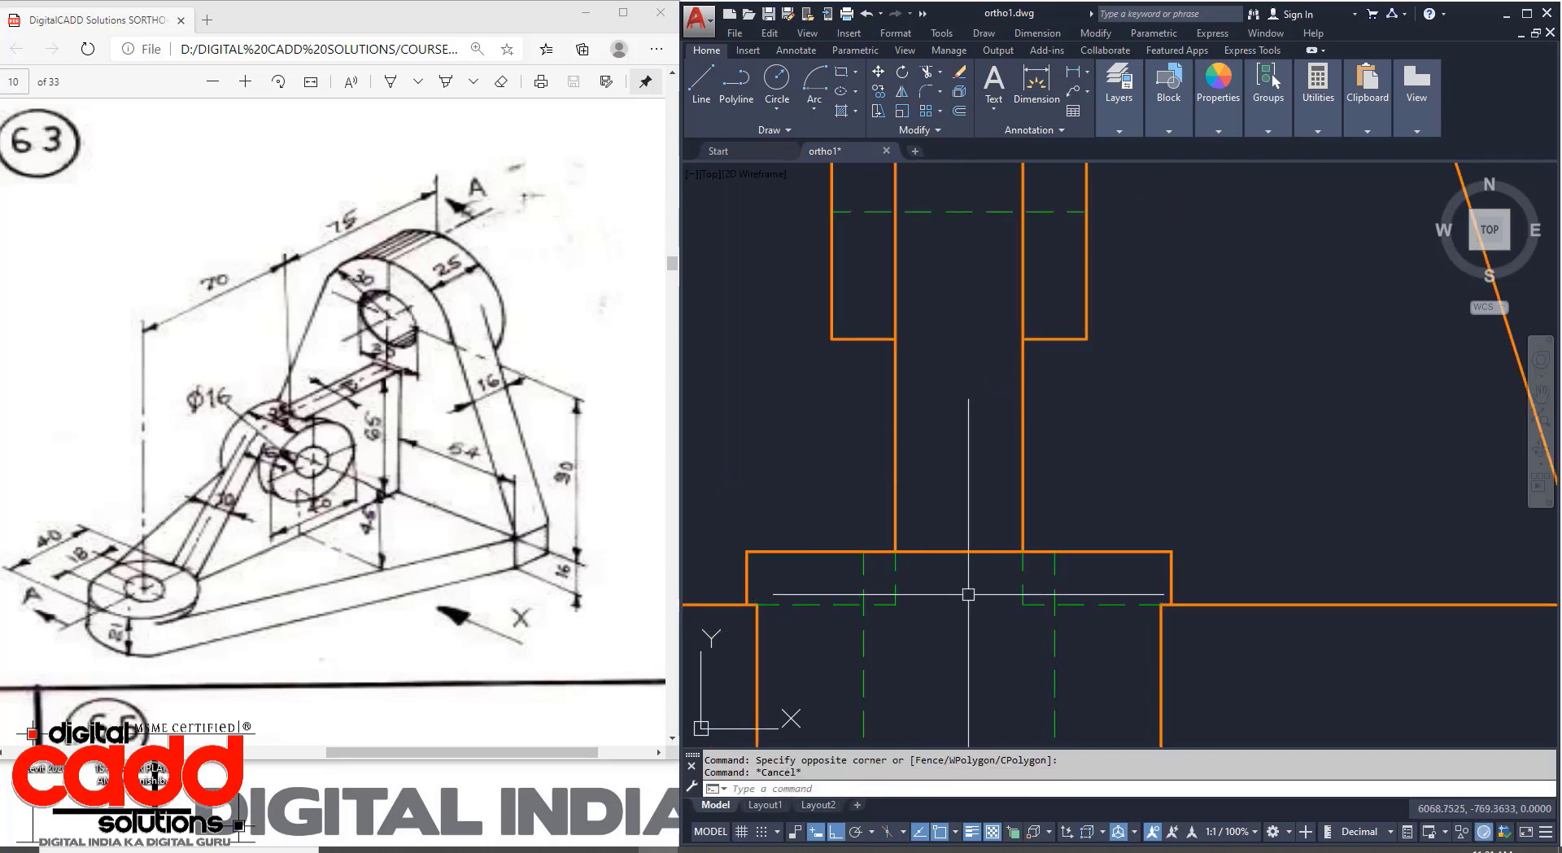
scroll(936, 618, "down", 4)
middle_click_drag(954, 521, 1241, 441)
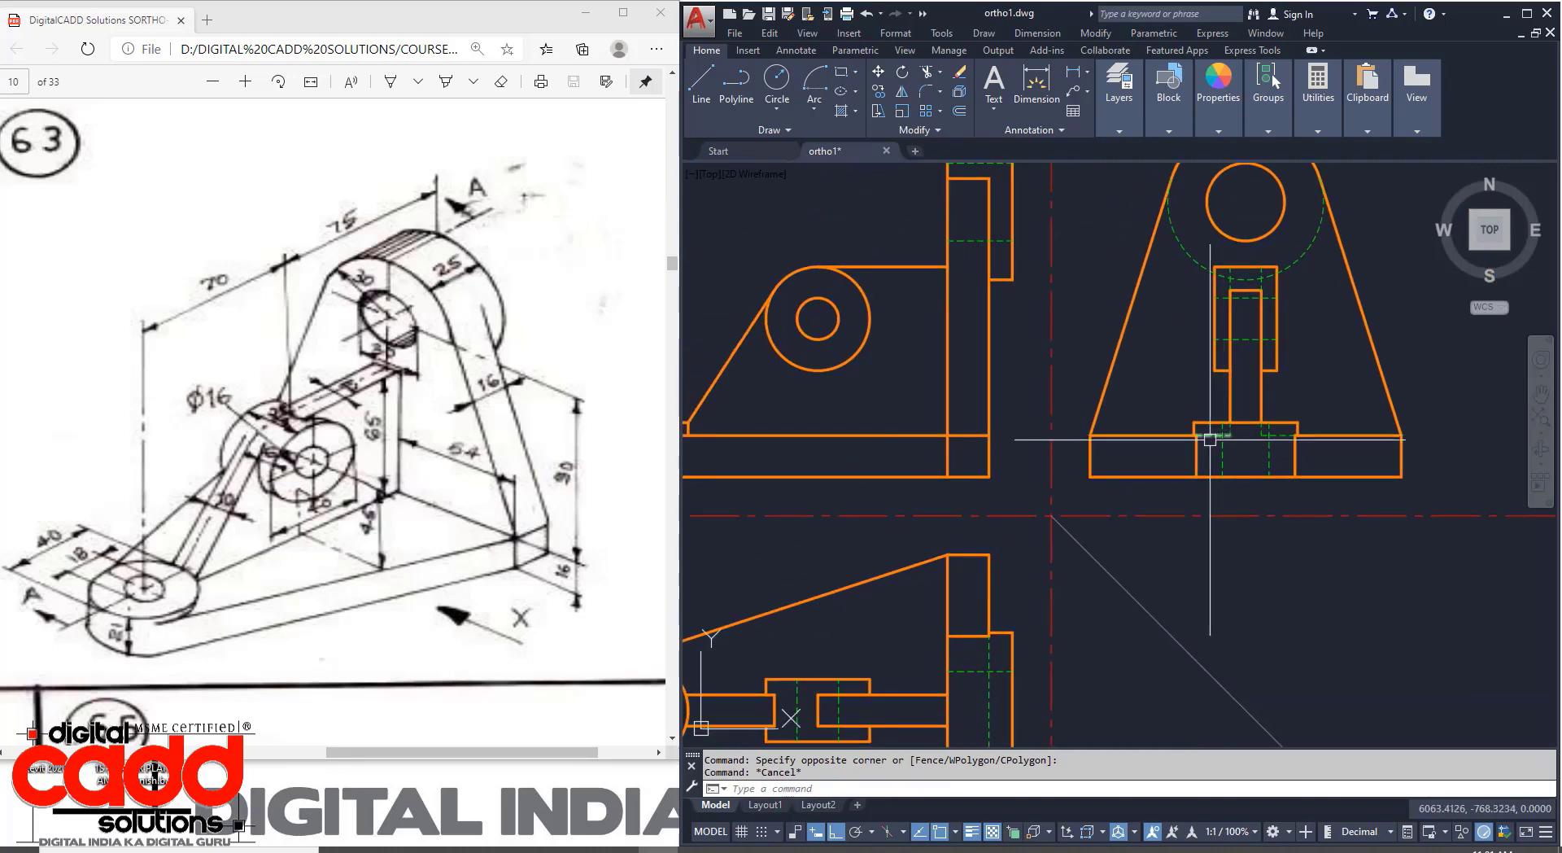
scroll(1208, 439, "down", 1)
middle_click_drag(1137, 546, 1121, 520)
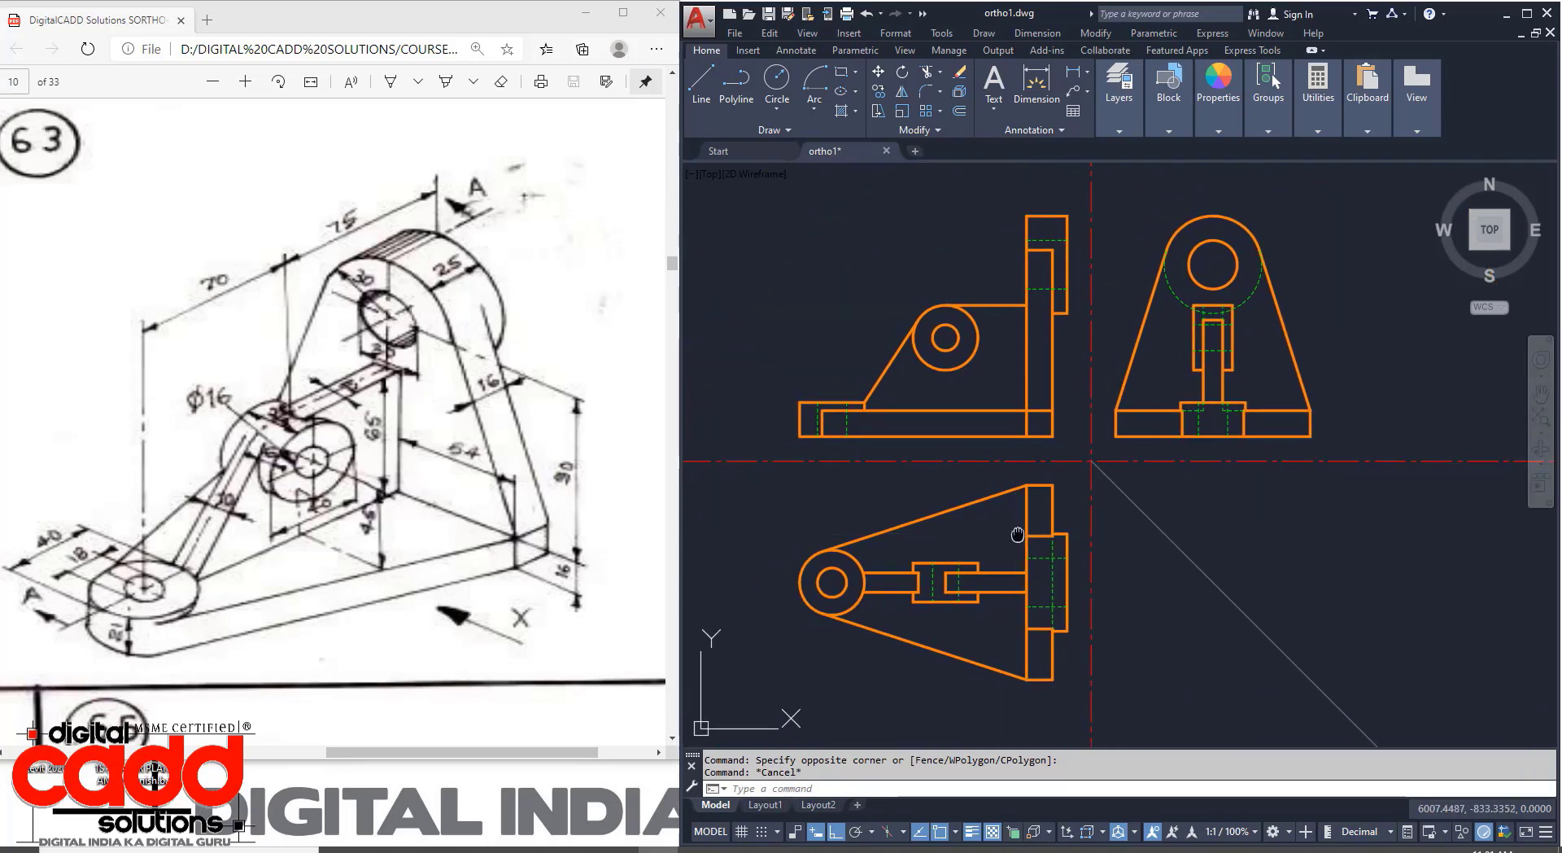
Copy exercise 63's vertical axis line along the shared horizontal axis into the empty area beyond its side view for exercise 64.
mouse_move(1016, 536)
middle_mouse_down()
mouse_move(1049, 536)
mouse_move(1025, 572)
mouse_move(1030, 519)
mouse_move(1109, 540)
mouse_move(1093, 544)
middle_mouse_up()
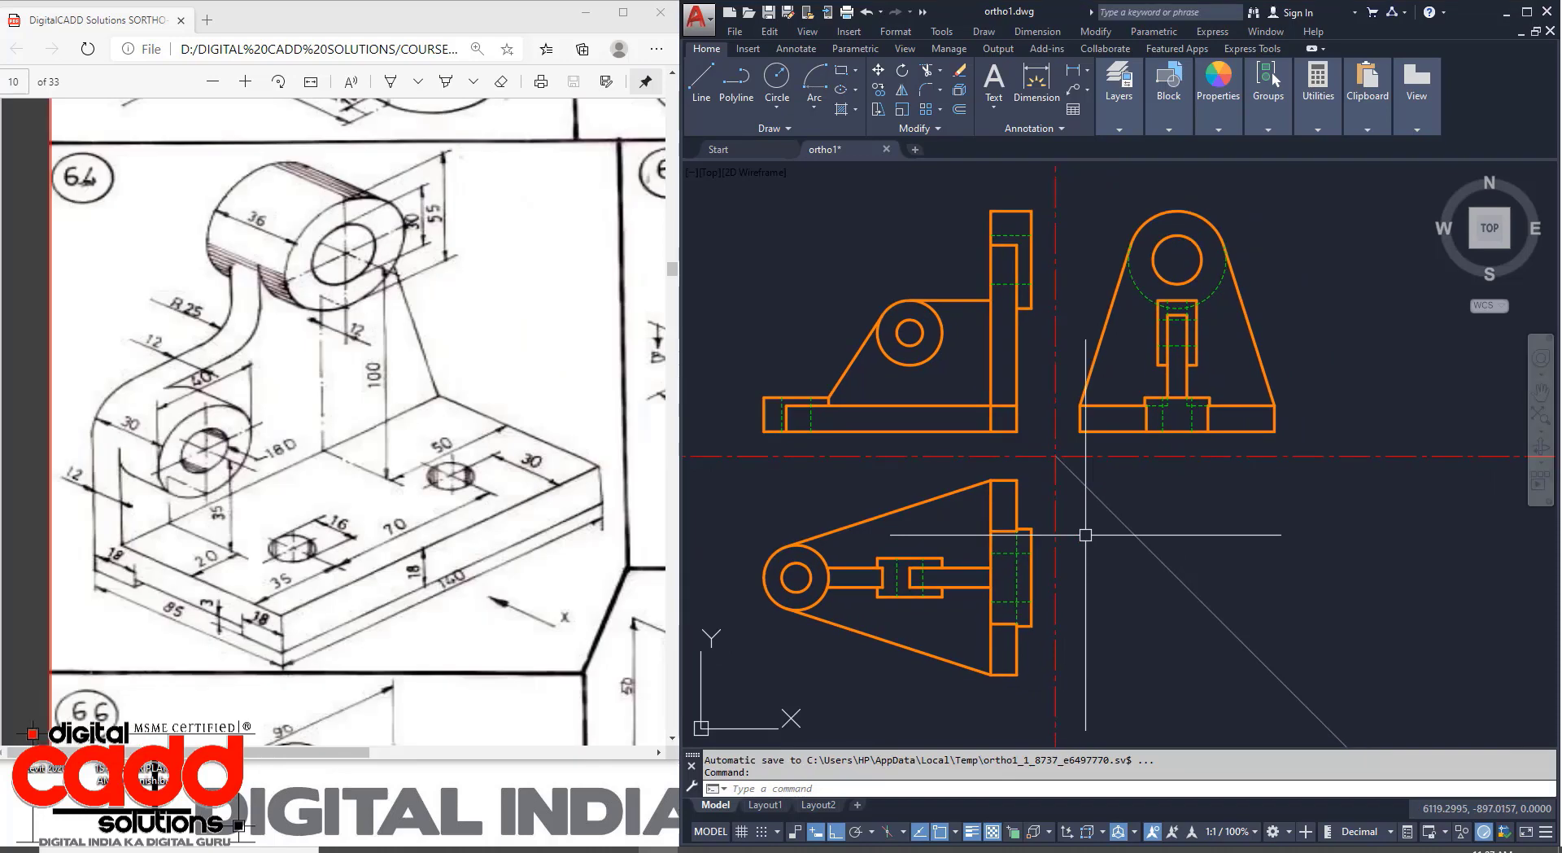
scroll(1131, 570, "down", 5)
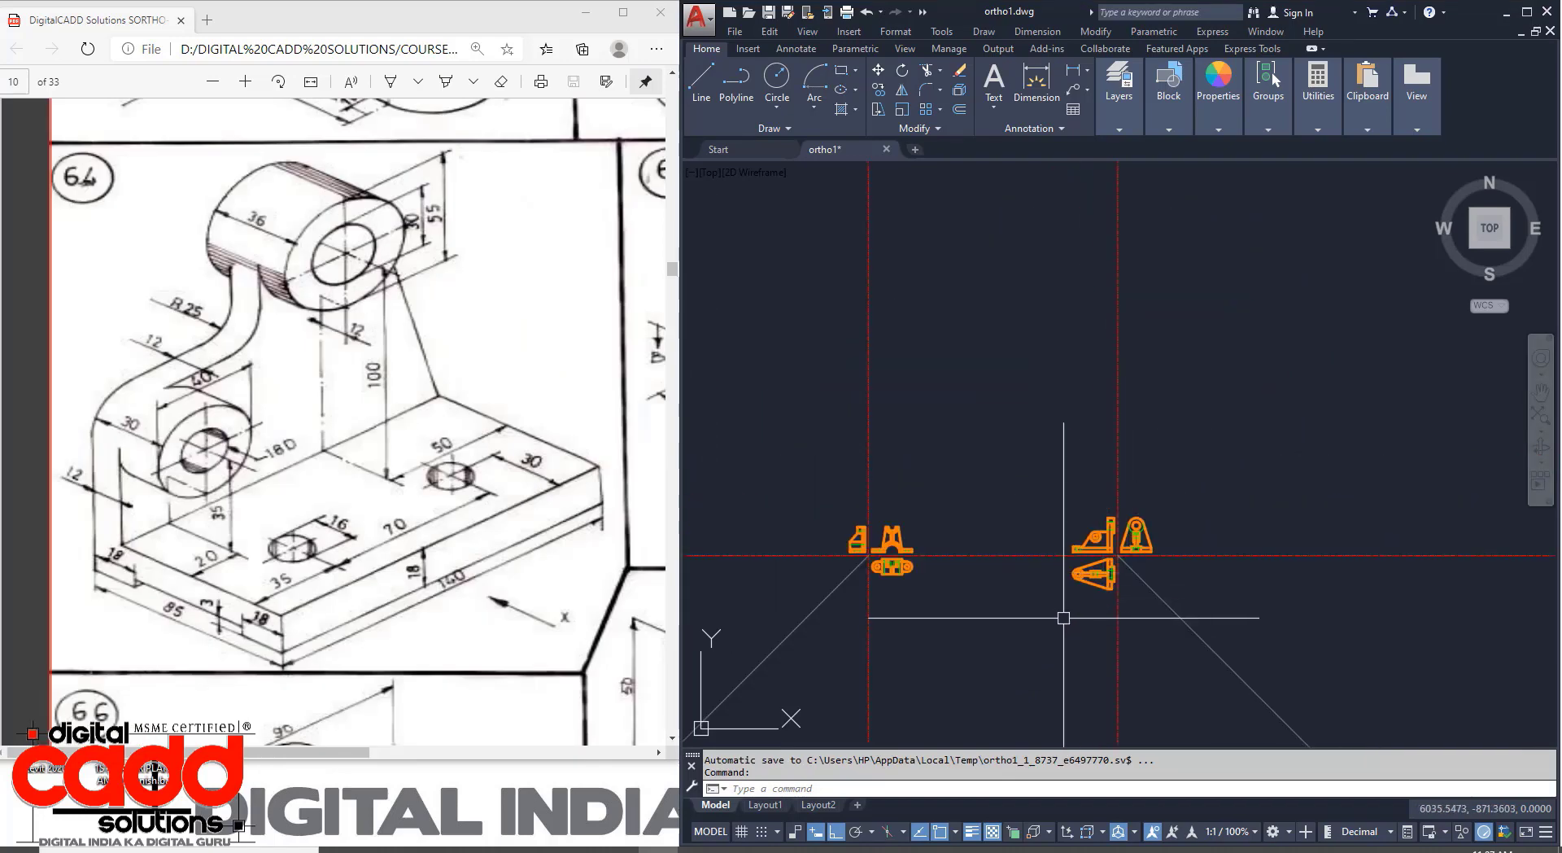
scroll(1025, 582, "up", 3)
scroll(1056, 453, "down", 2)
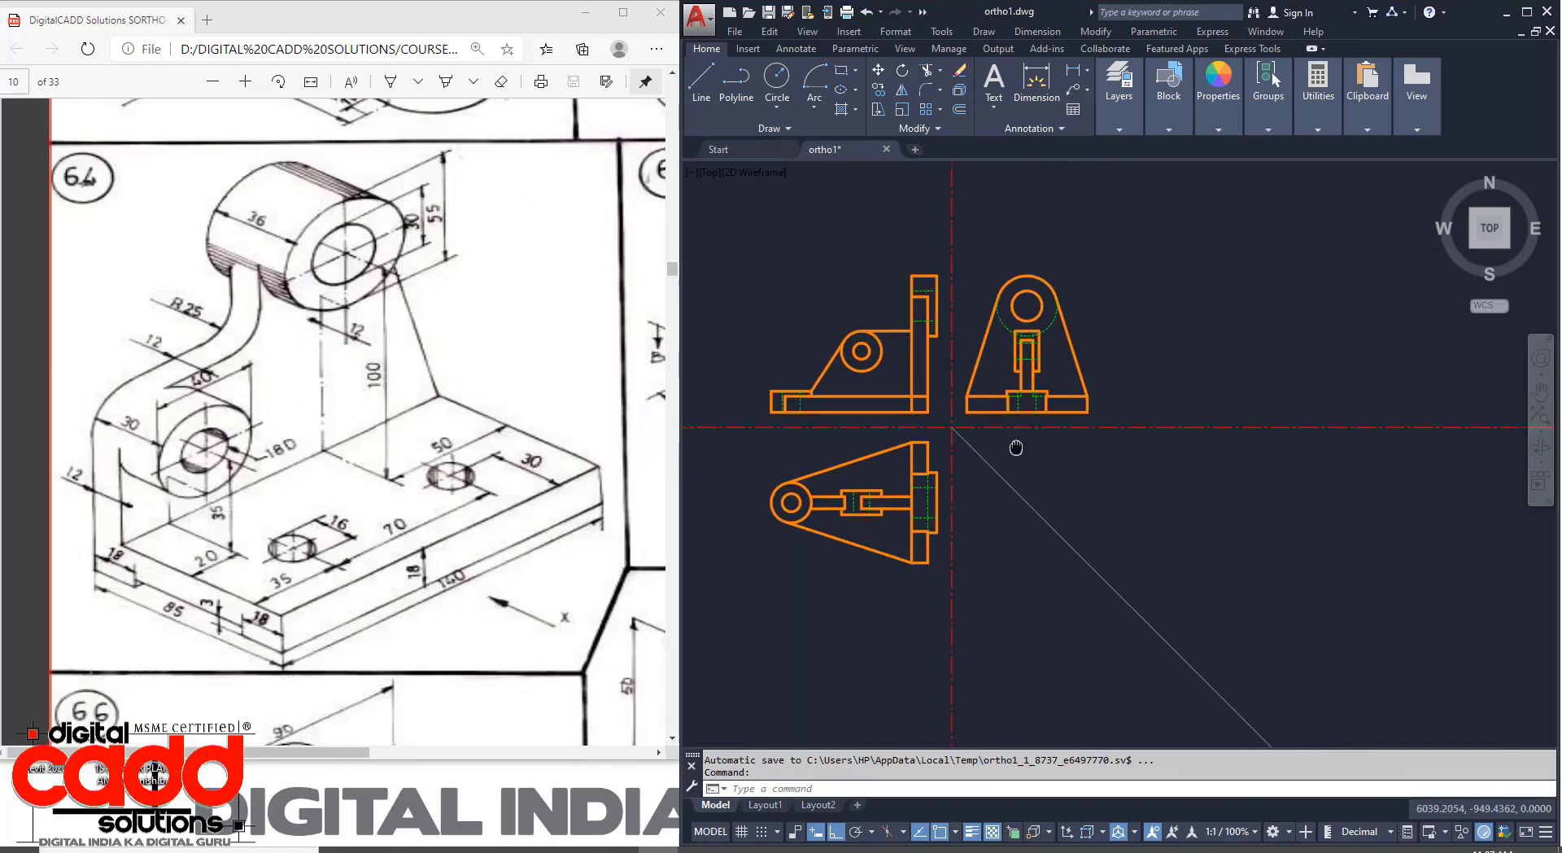
scroll(950, 305, "up", 2)
left_click(911, 228)
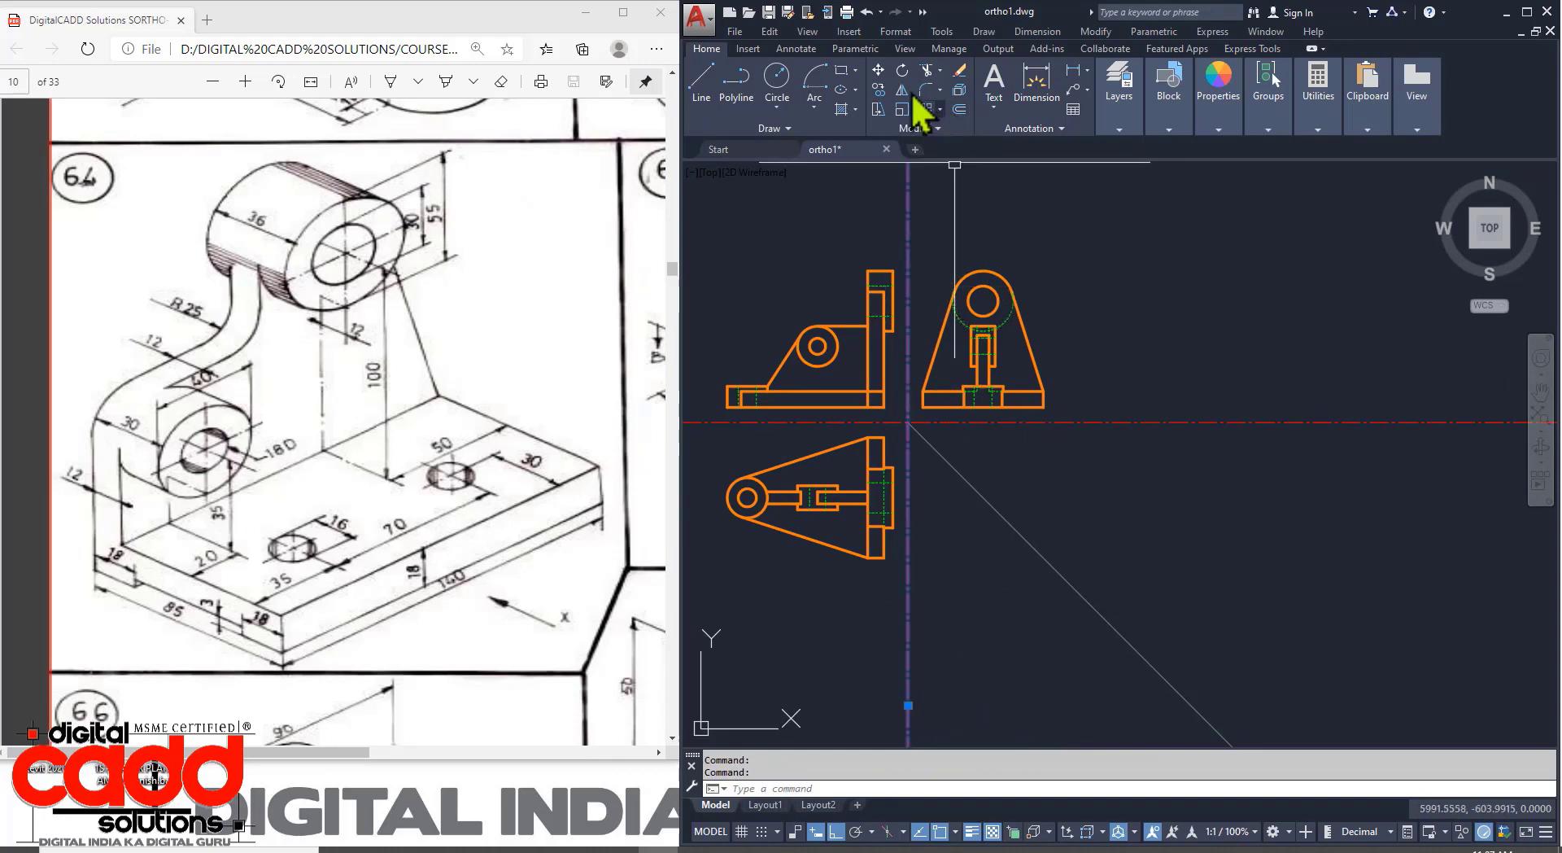
left_click(879, 90)
left_click(908, 617)
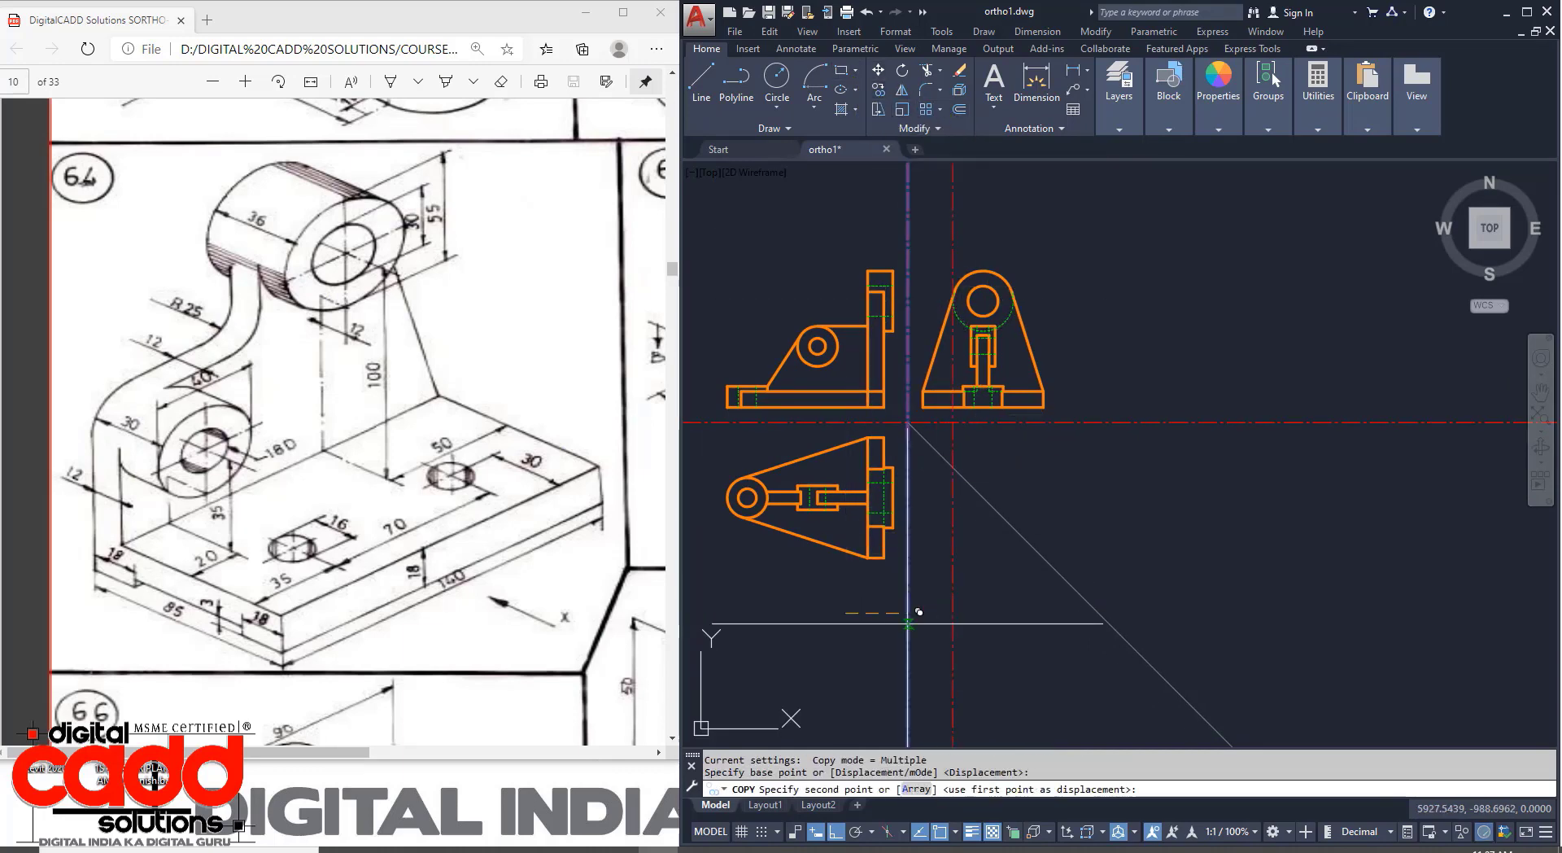
middle_click_drag(1211, 609, 924, 658)
left_click(1362, 622)
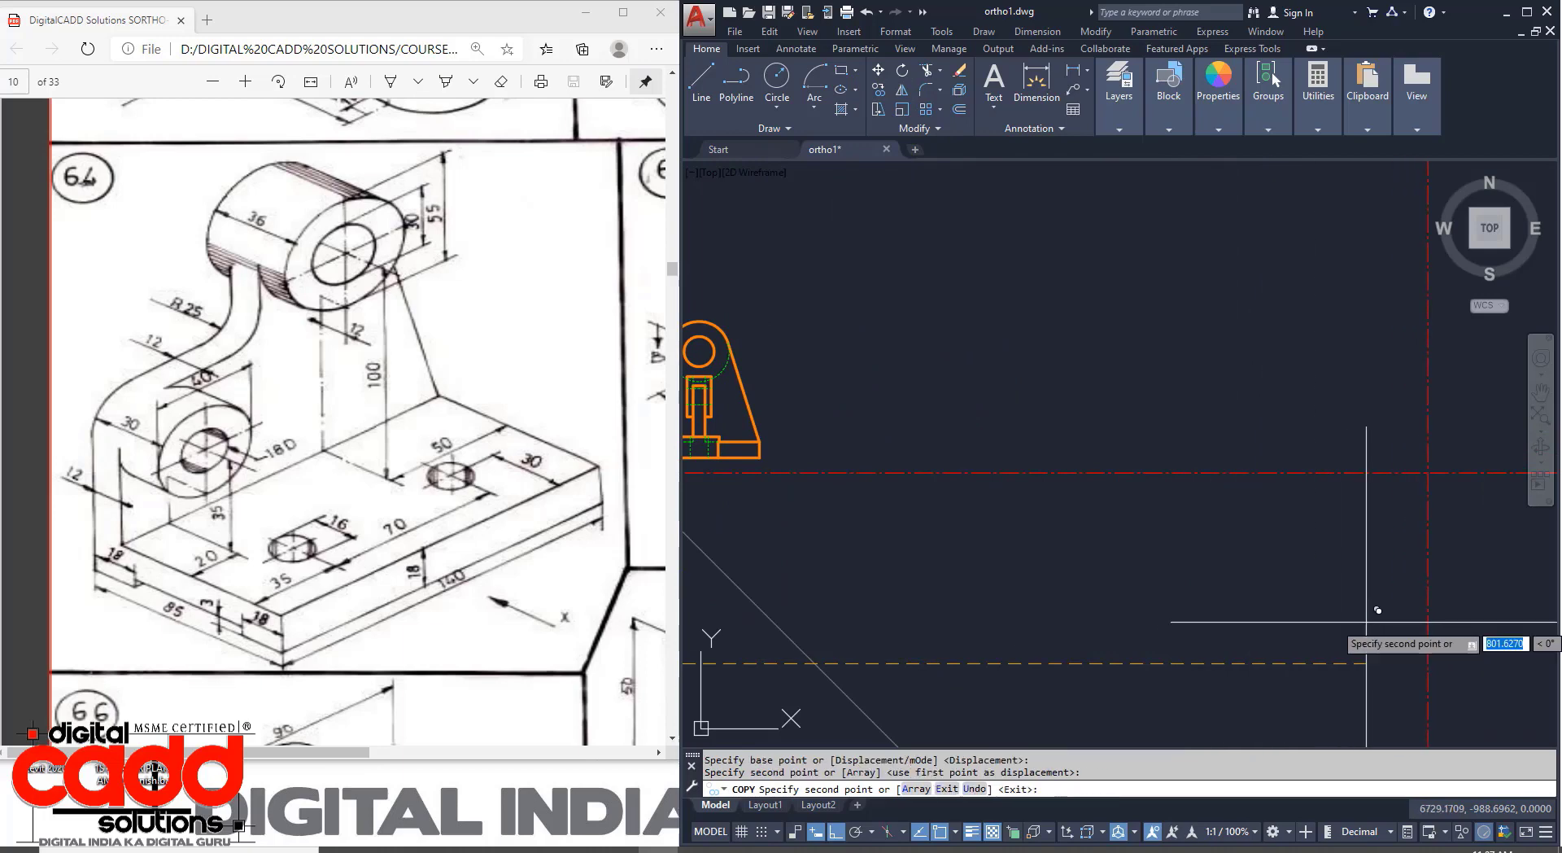
key("Return")
middle_click_drag(1221, 646, 922, 668)
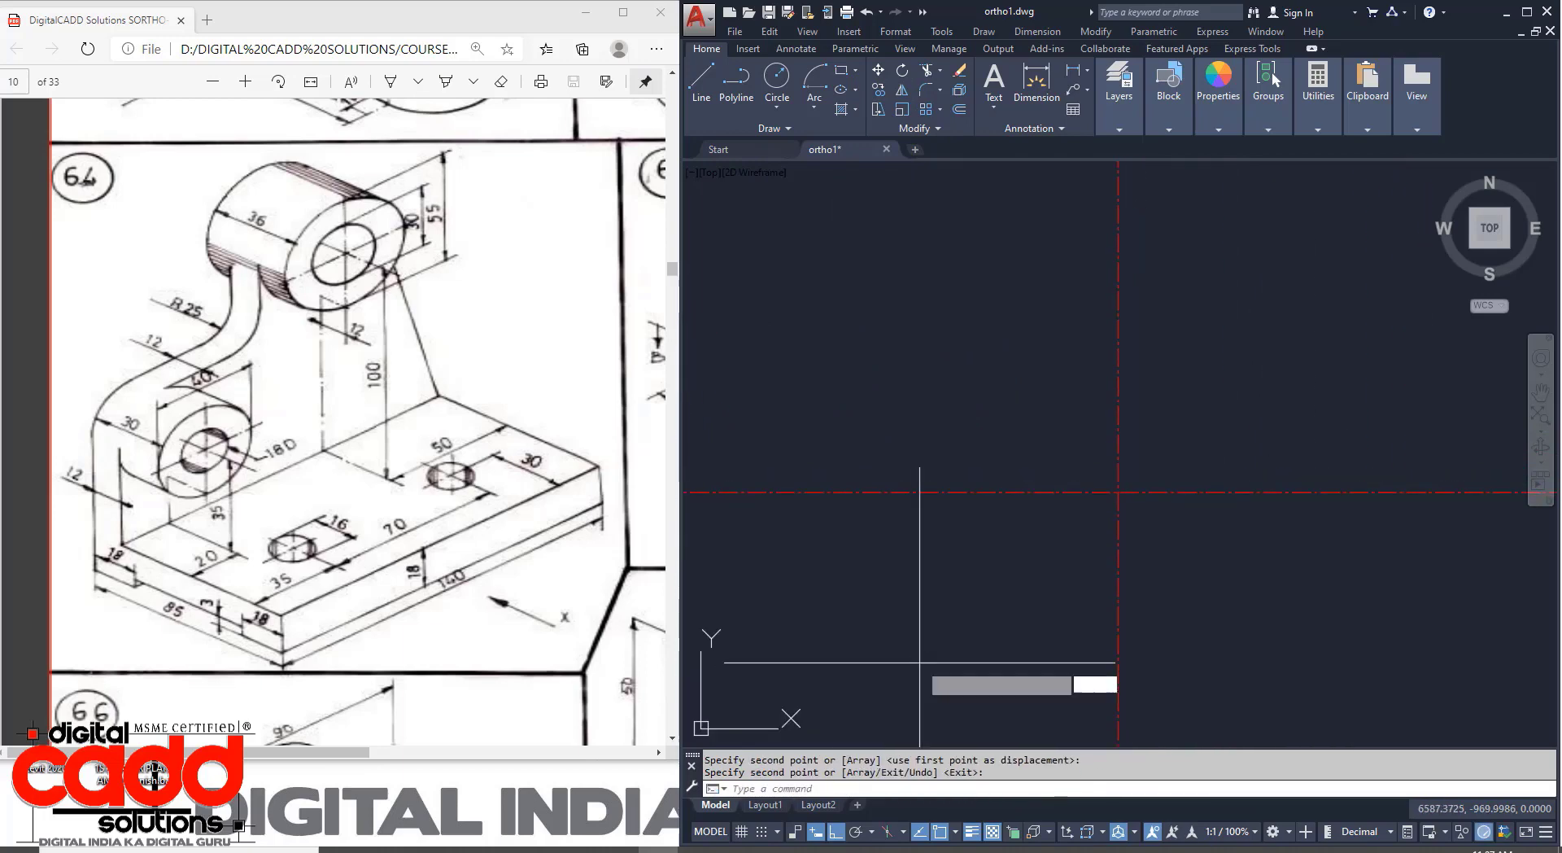
Offset the new vertical axis line by 15 to both sides.
type("o")
key("Return")
type("15")
key("Return")
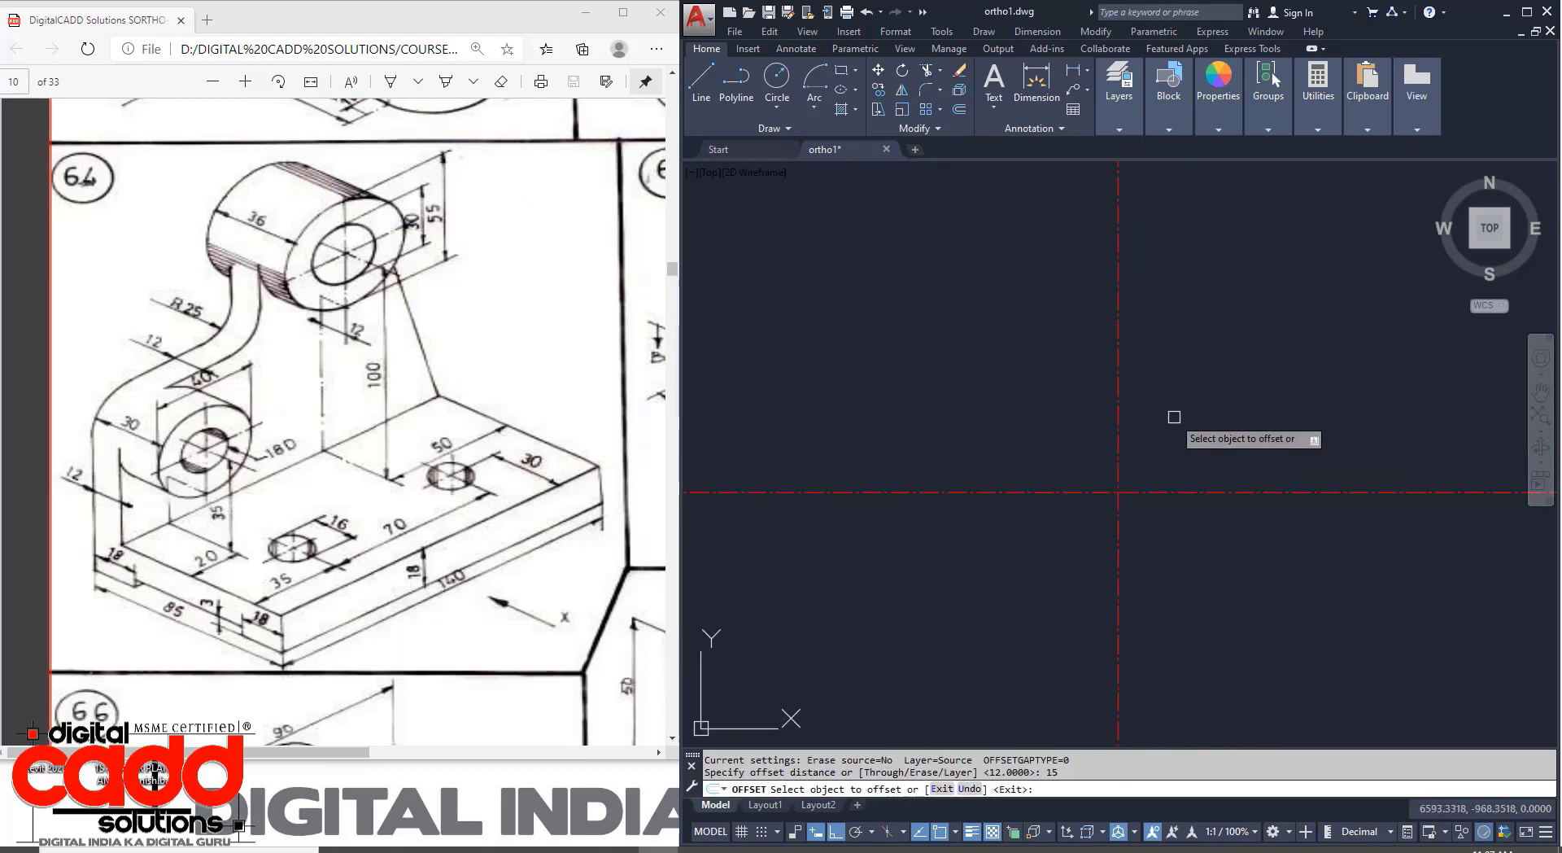
left_click(1120, 457)
left_click(1155, 427)
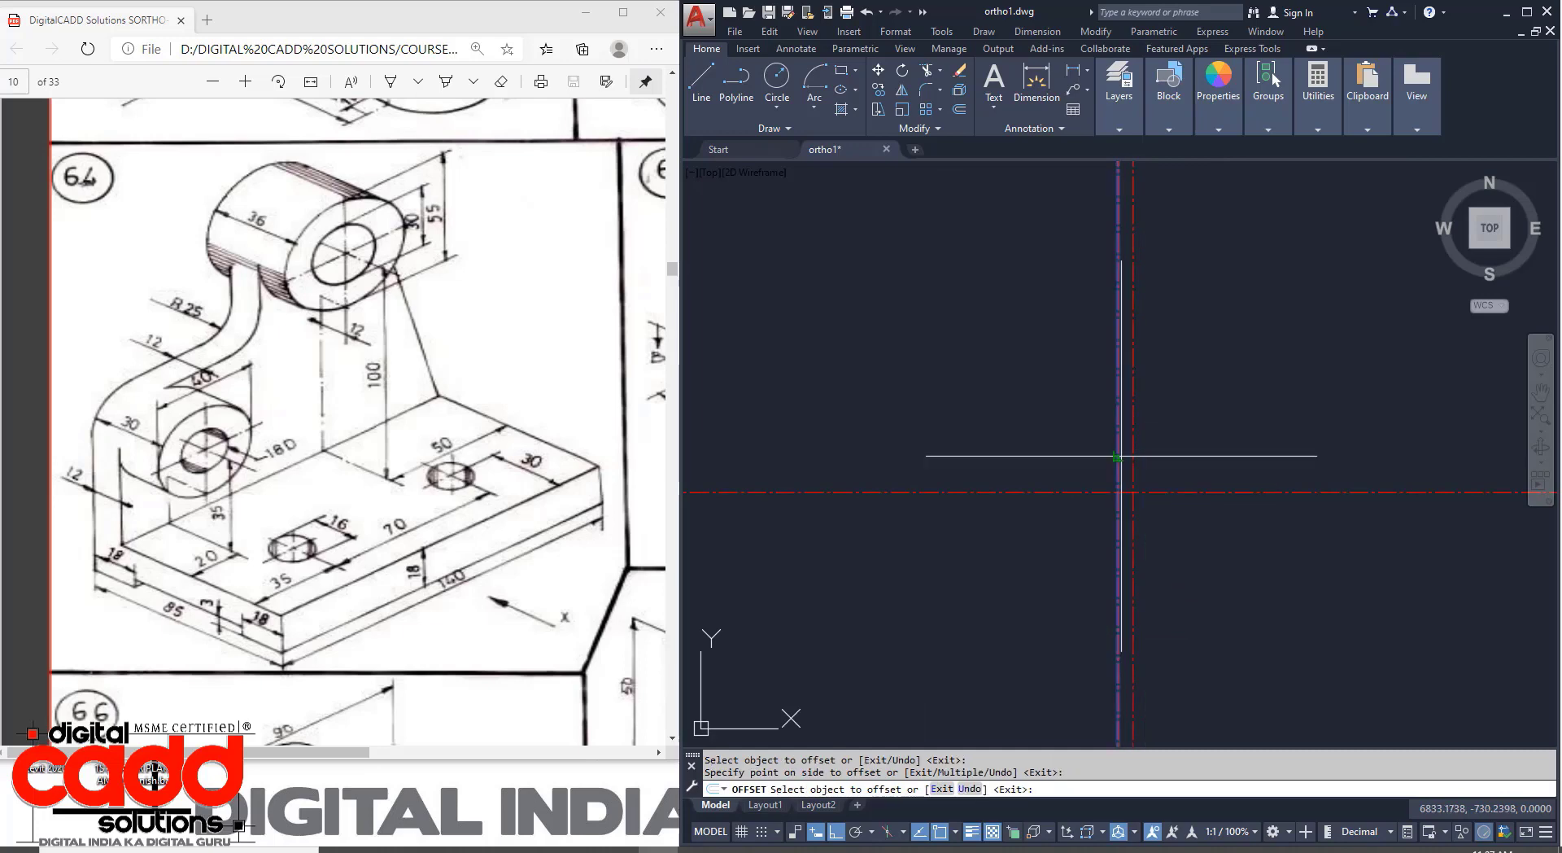
left_click(1118, 456)
left_click(927, 464)
Offset the horizontal axis line by 15 both above and below.
left_click(1064, 492)
left_click(1064, 480)
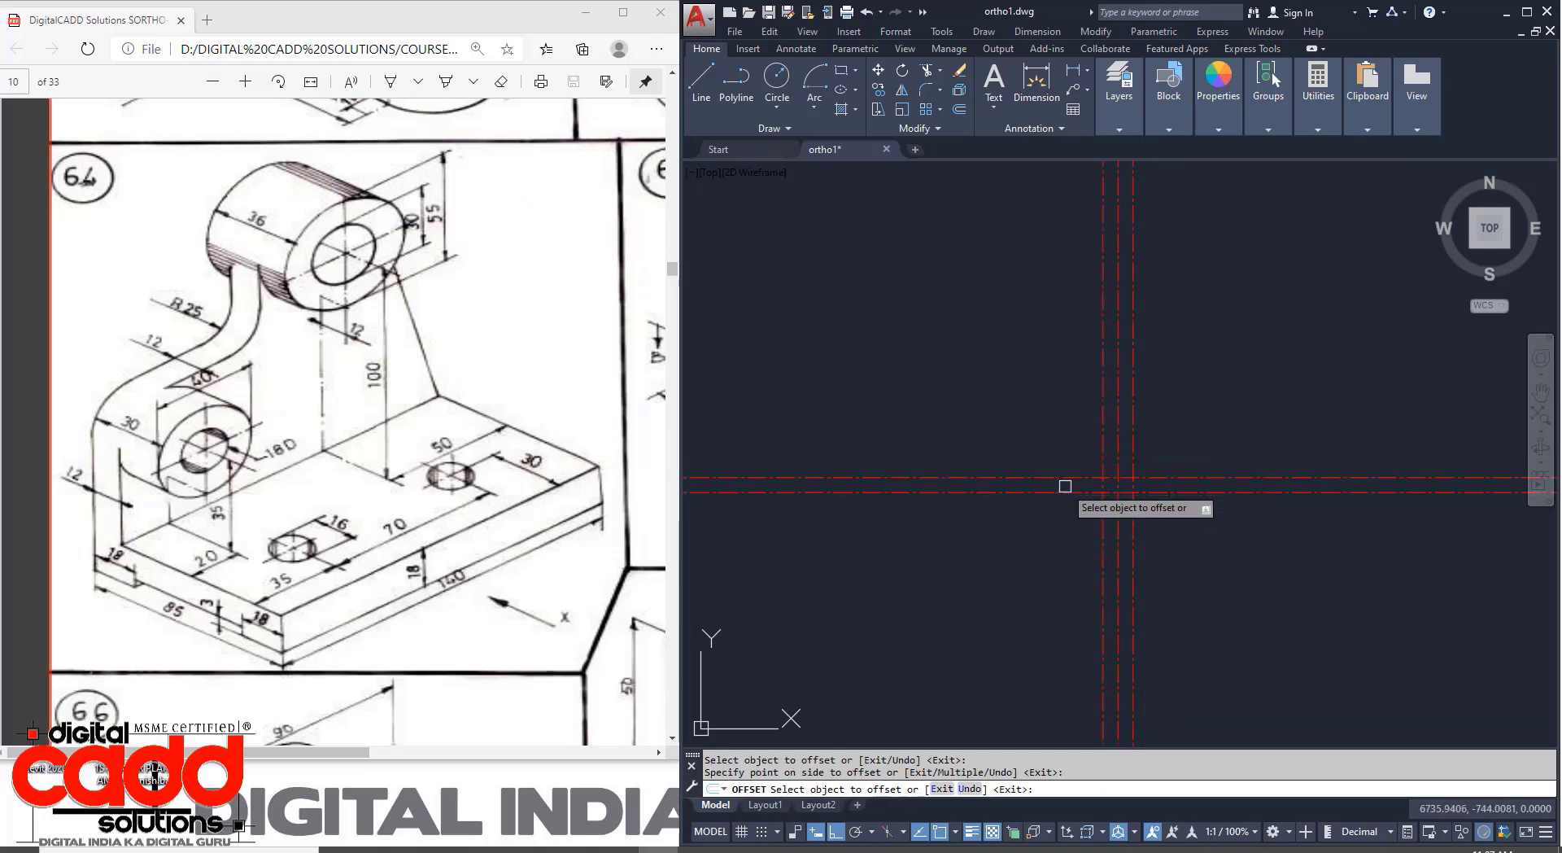
left_click(1065, 491)
left_click(1057, 537)
key("Return")
Match the properties of exercise 63's diagonal projection line onto the four offset lines around the new axes.
type("M")
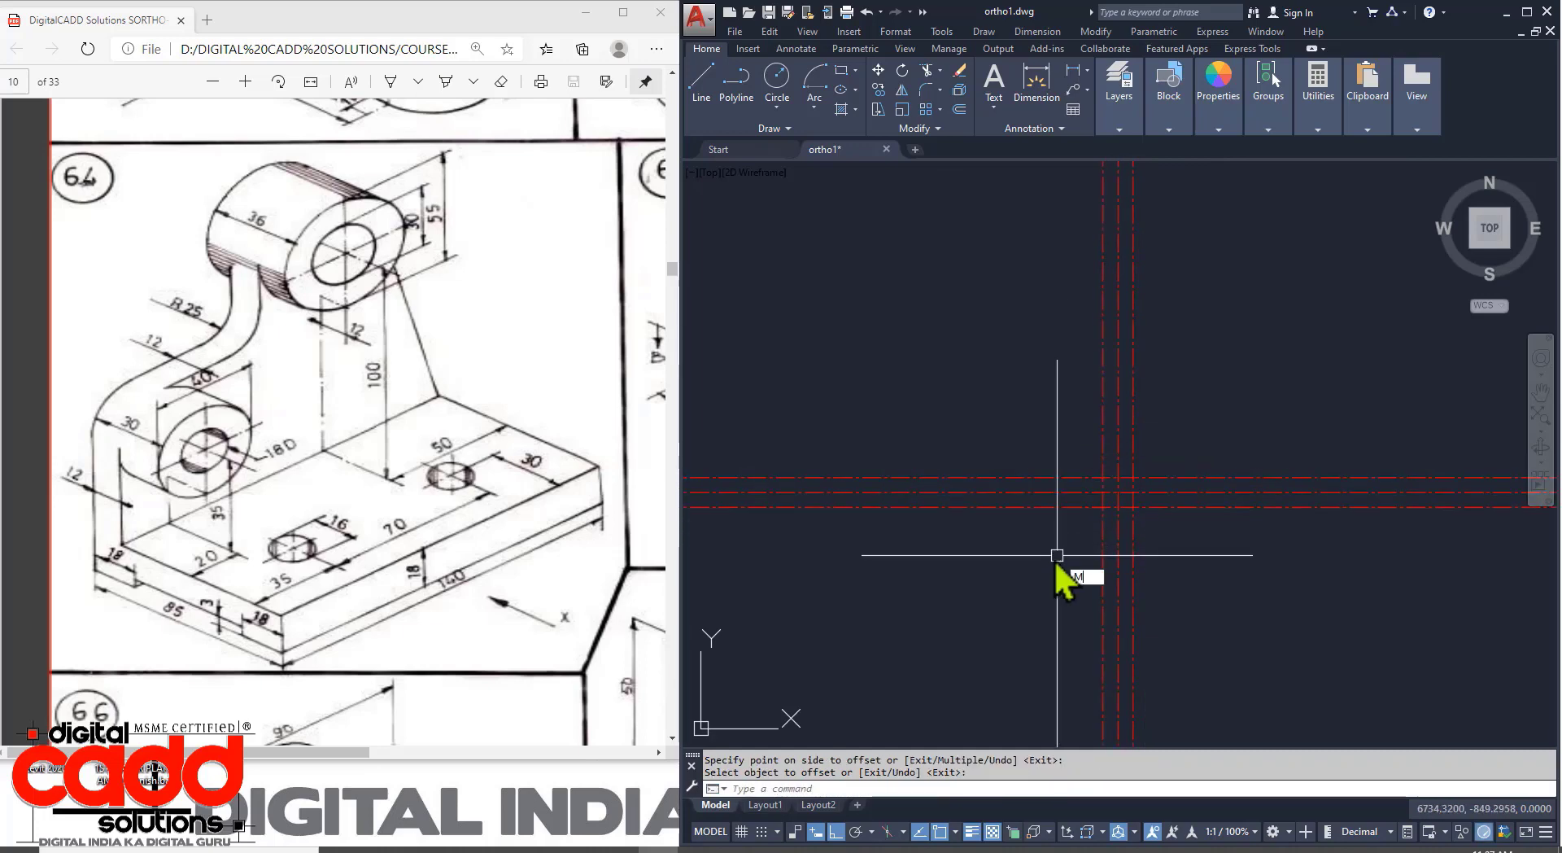
type("A")
key("Return")
scroll(1059, 553, "down", 6)
left_click(993, 650)
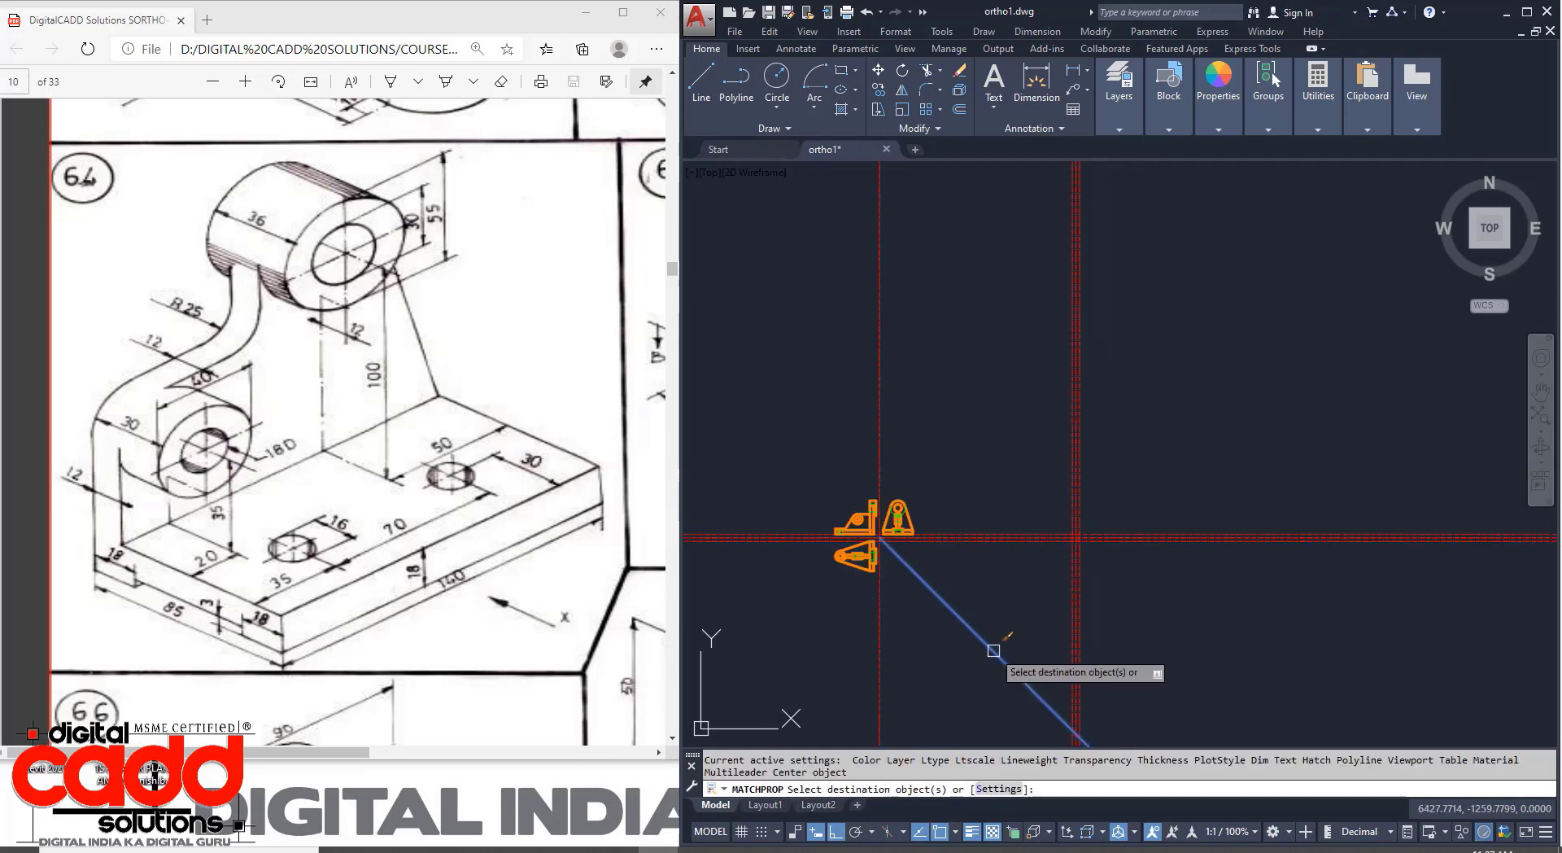
scroll(1027, 567, "up", 9)
scroll(1318, 371, "up", 3)
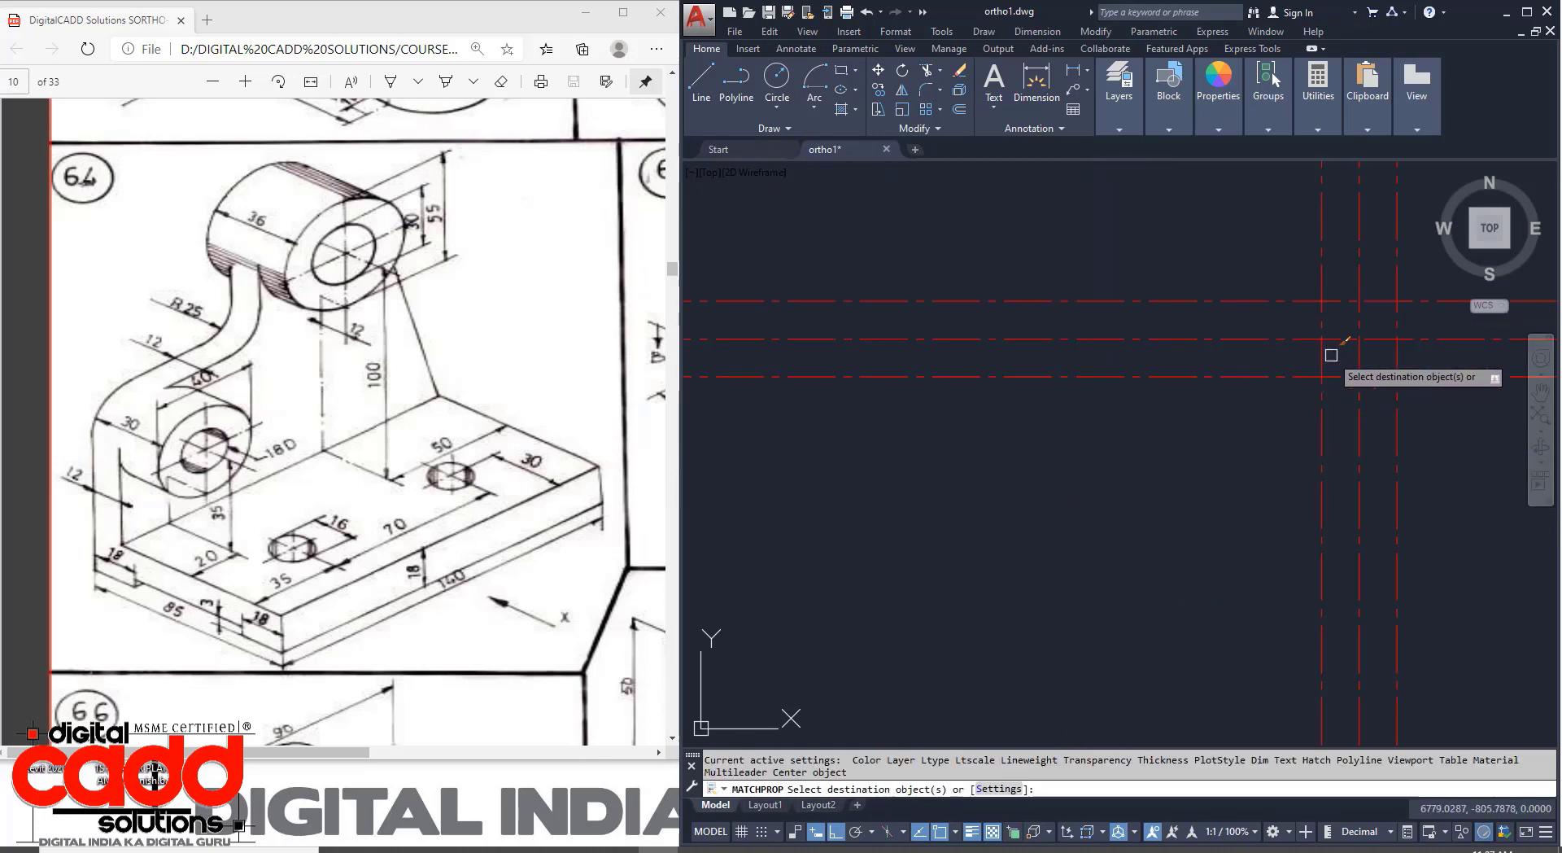
left_click(1335, 353)
left_click(1210, 477)
middle_click_drag(1233, 458, 943, 622)
left_click(1136, 445)
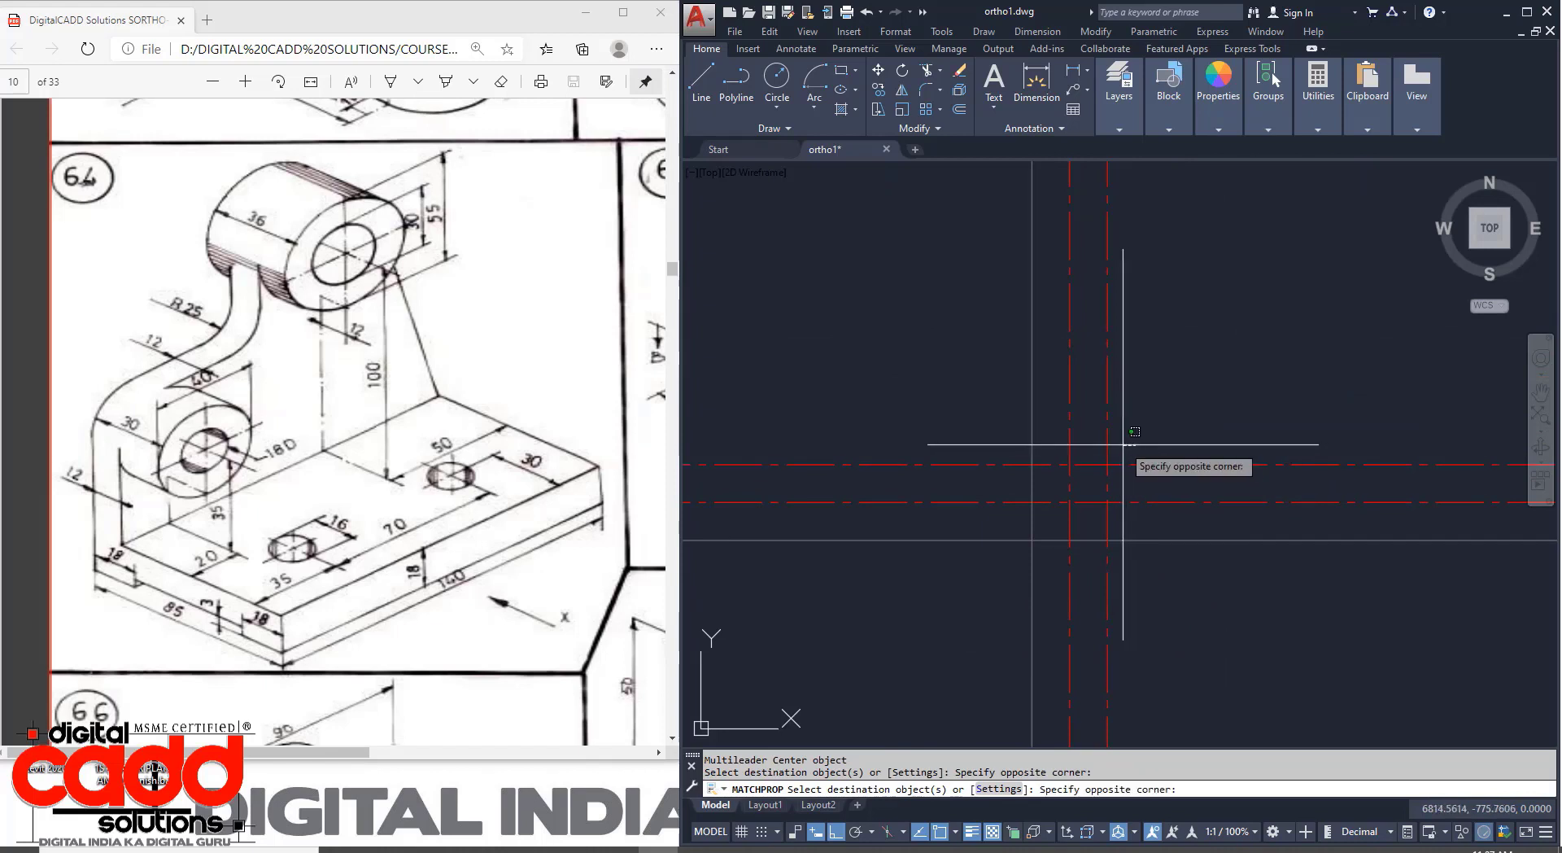
left_click(1089, 480)
middle_click_drag(1064, 516, 1069, 569)
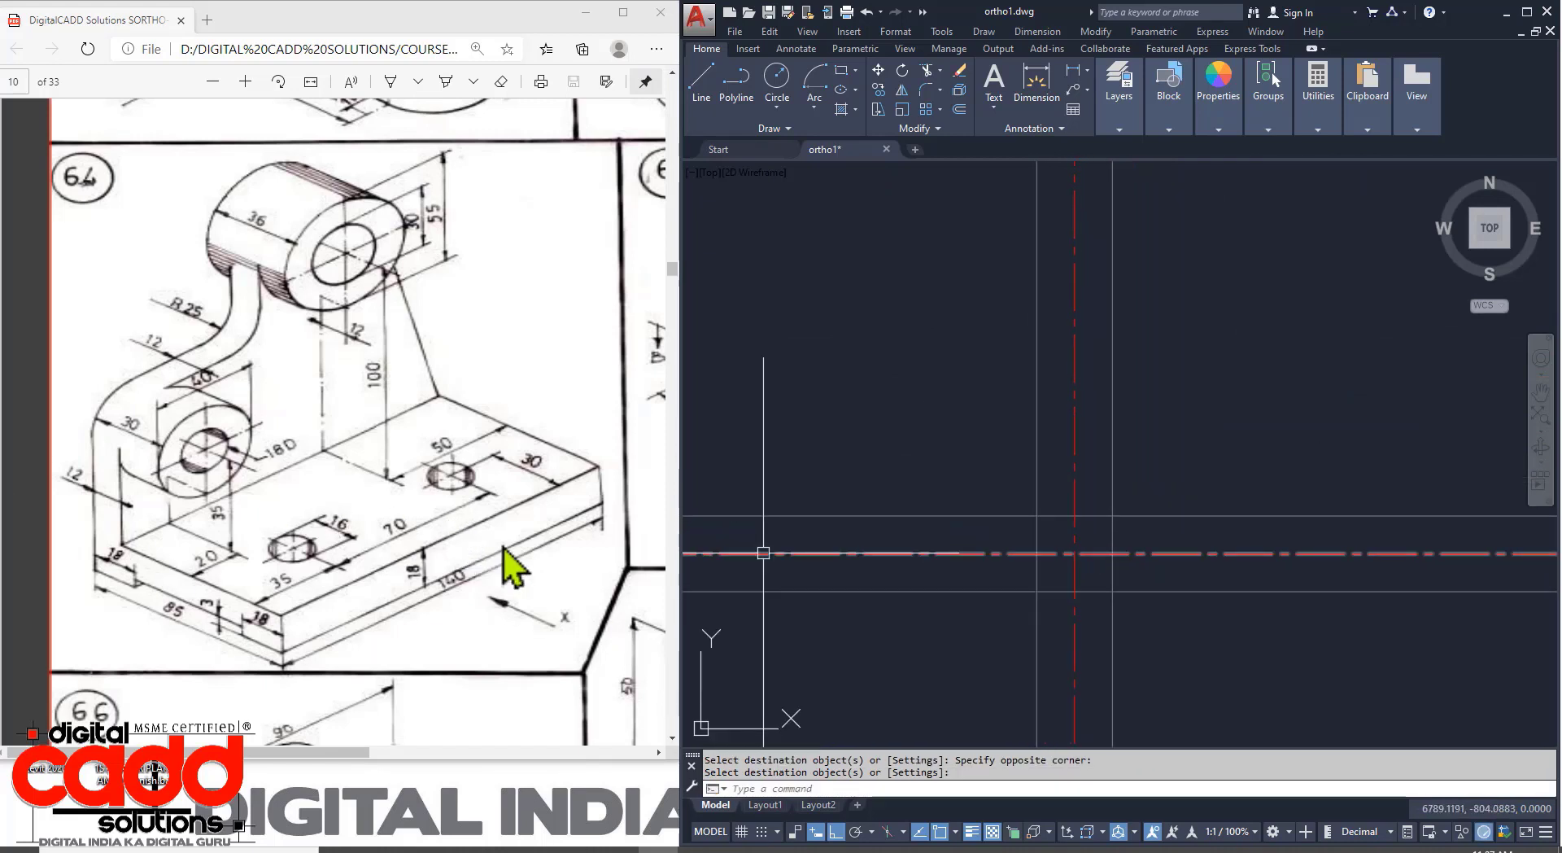
Offset the construction line left of the vertical axis by 140 to the left for the base length.
middle_click_drag(867, 549, 1133, 537)
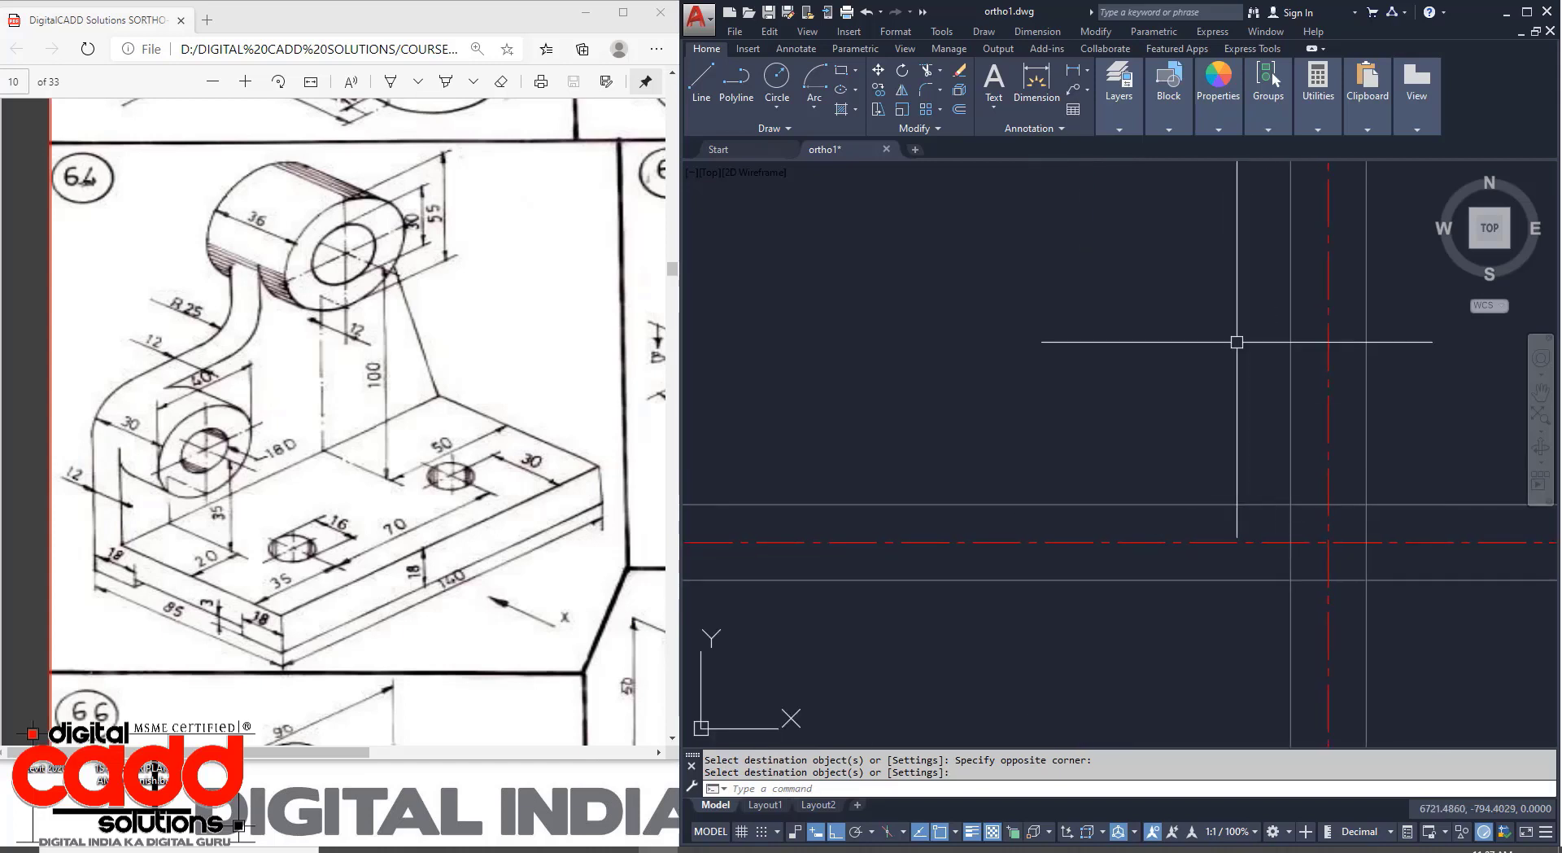
middle_click_drag(1181, 392, 1150, 465)
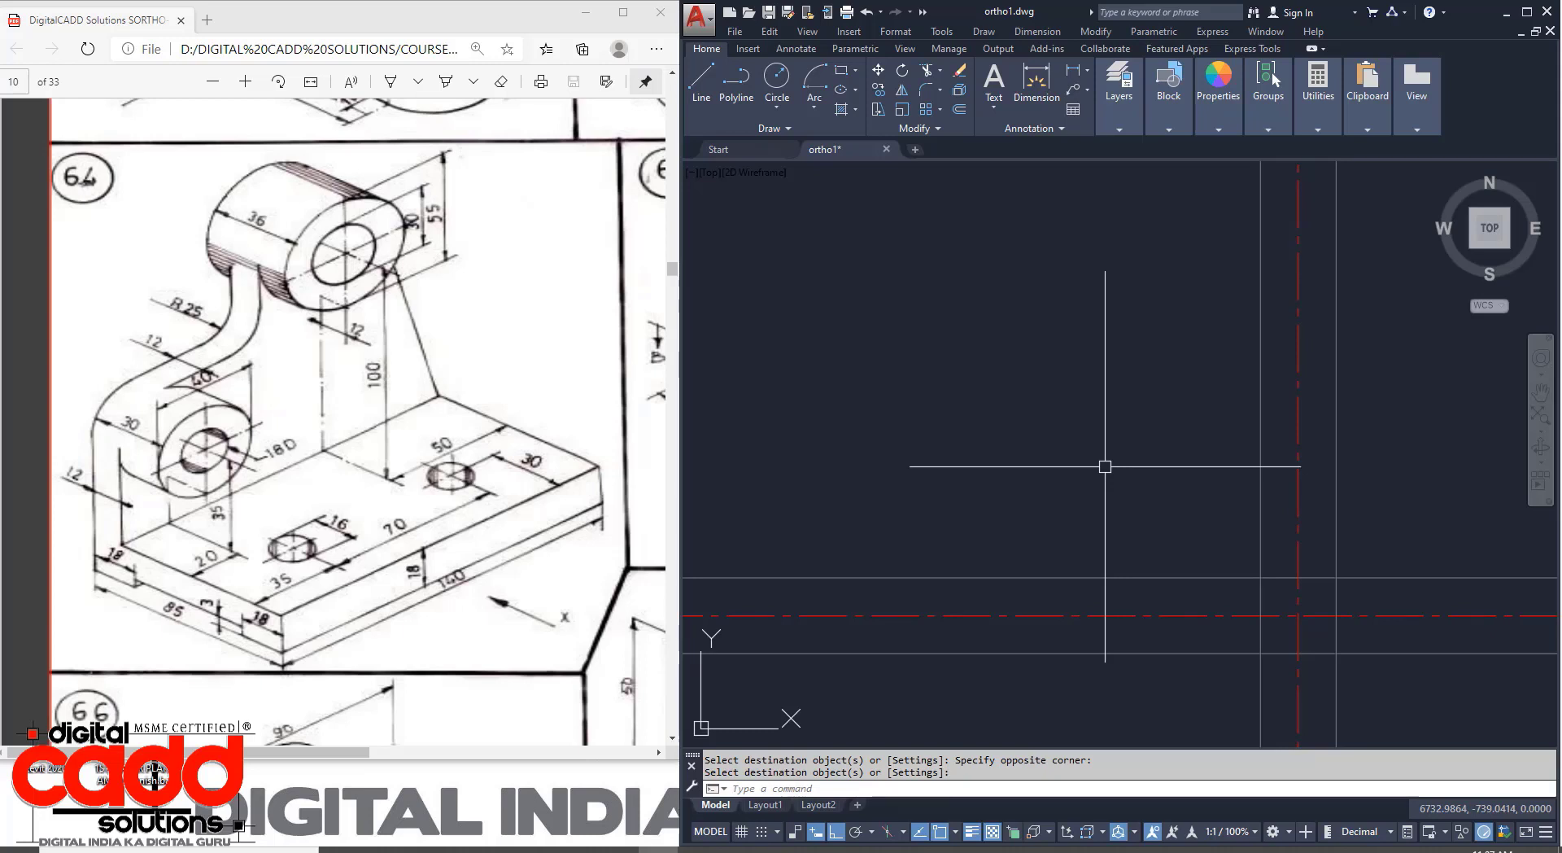
middle_click_drag(1057, 527, 983, 540)
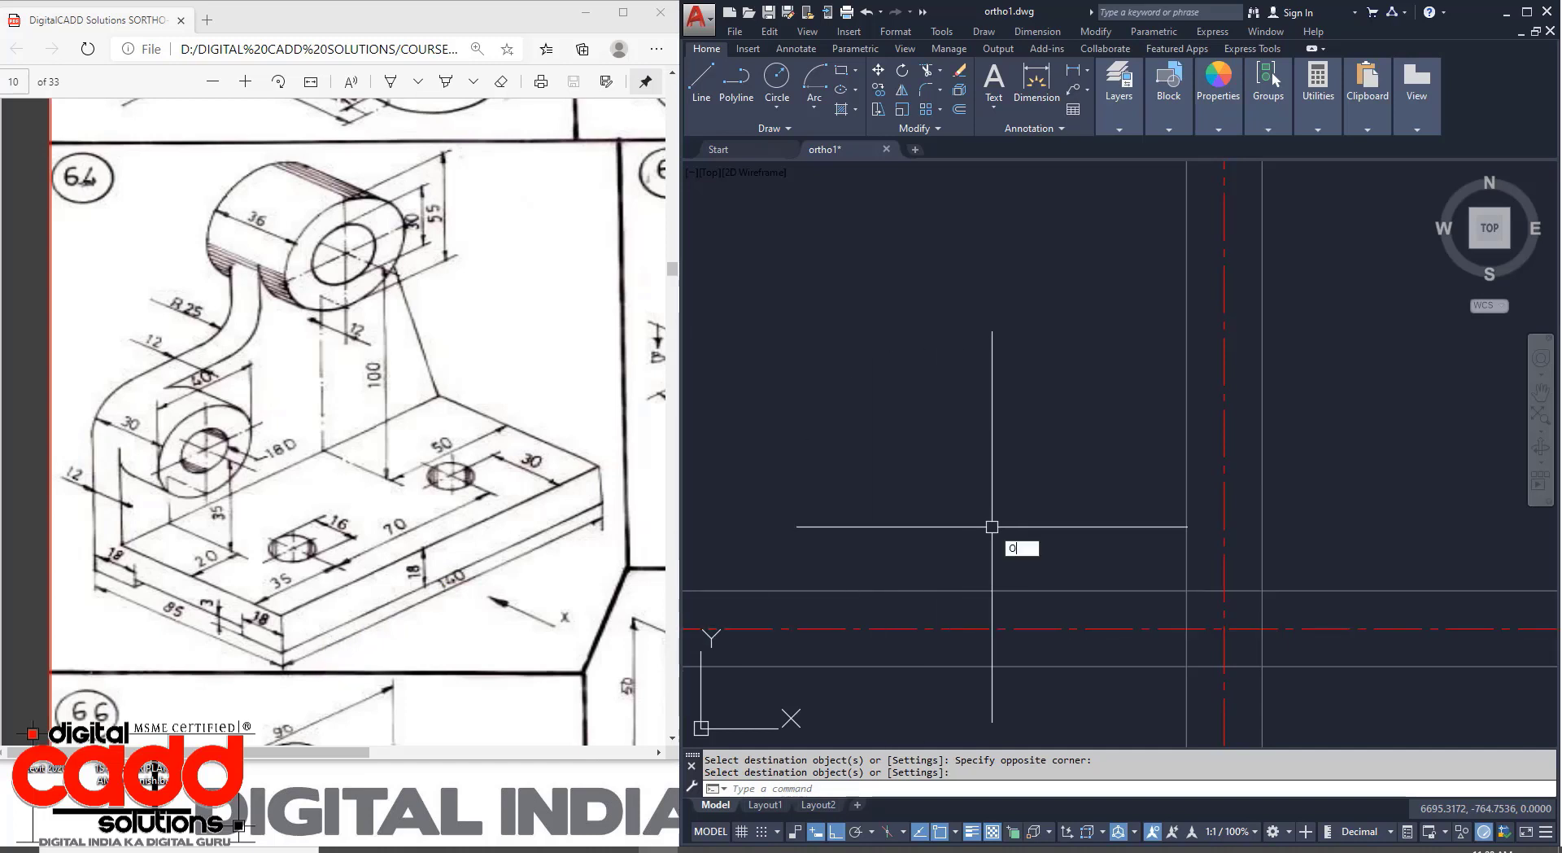
key("Return")
type("140")
key("Return")
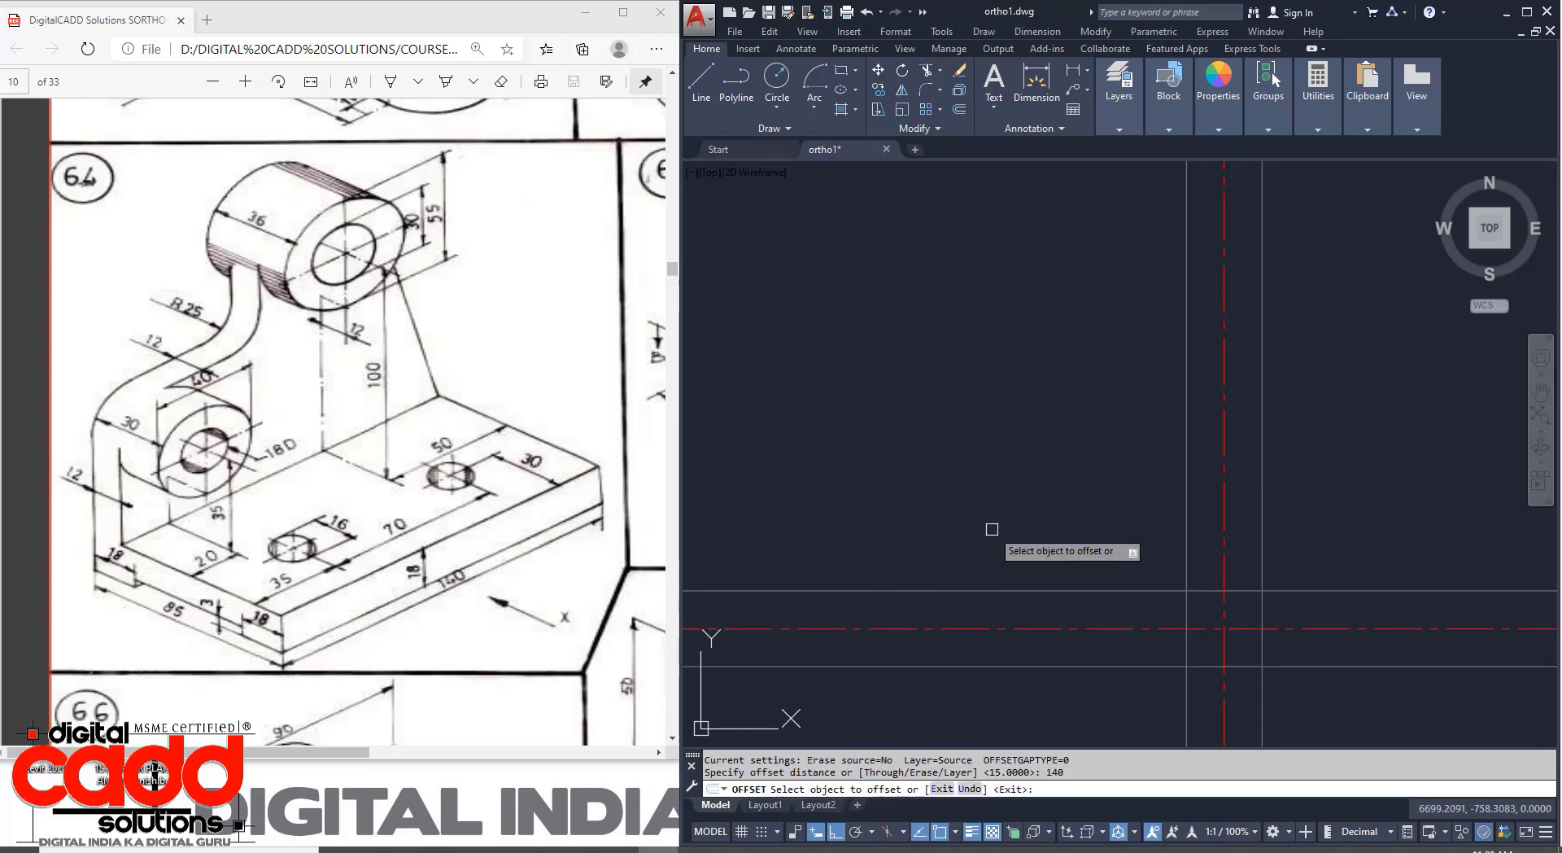
left_click(1186, 390)
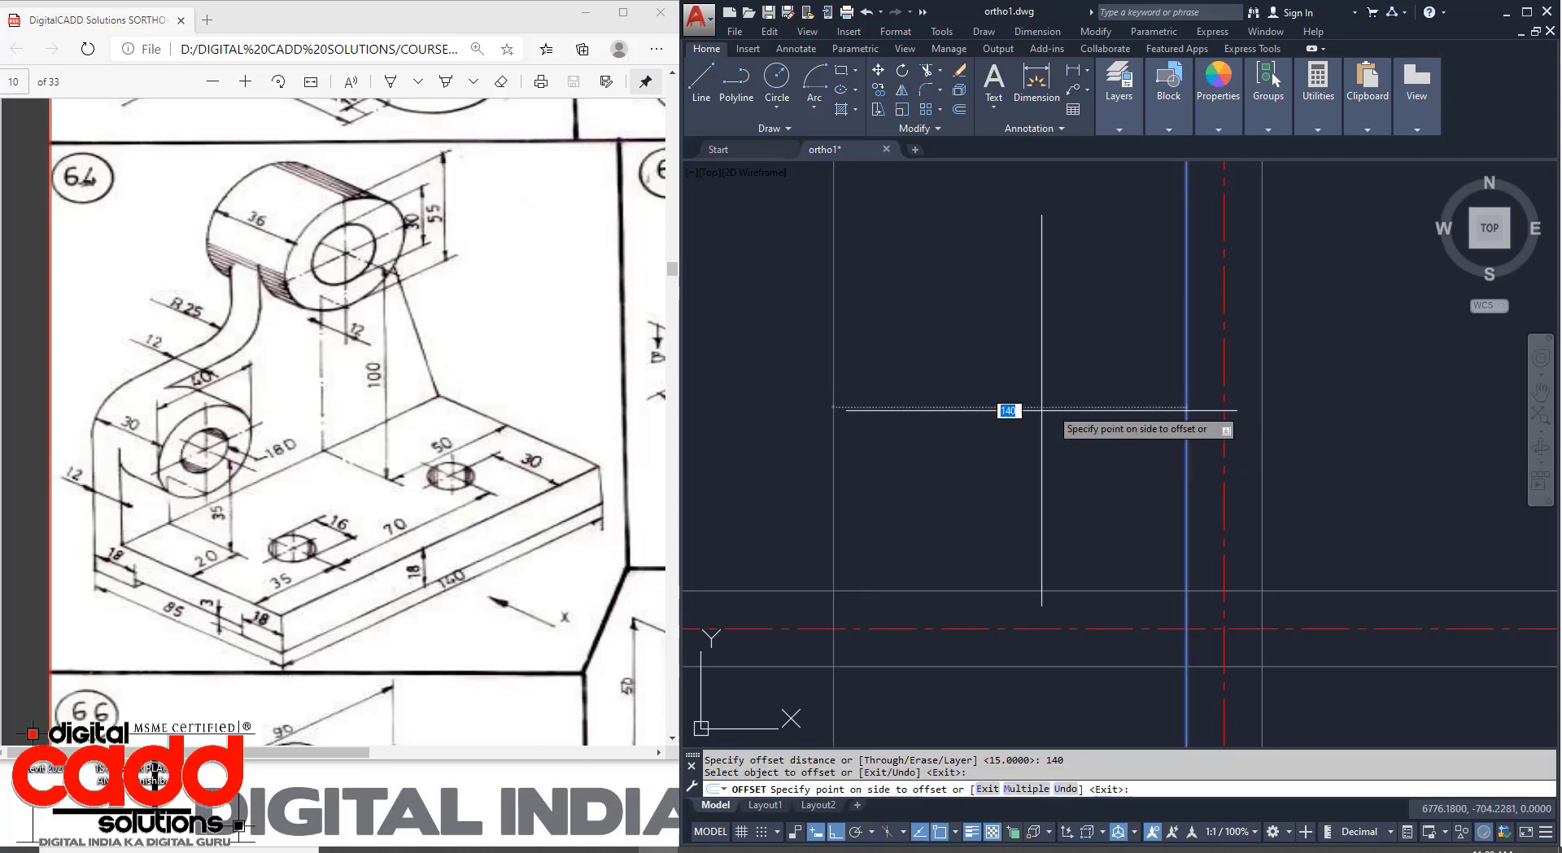
left_click(944, 423)
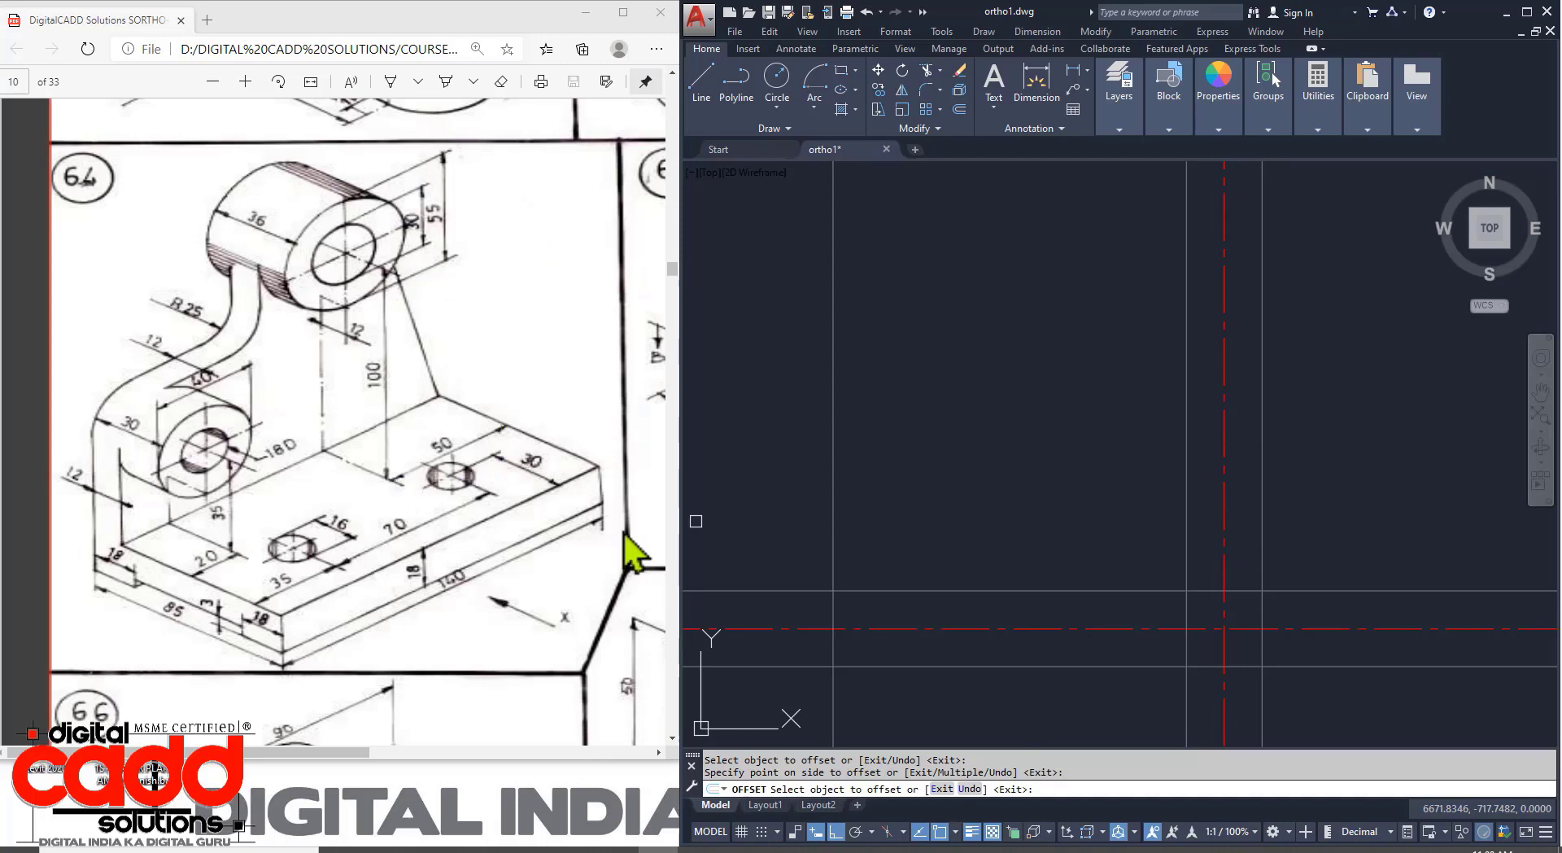
Offset the base's right boundary line 50 to the left and its left boundary line 20 to the right.
left_click(1186, 453)
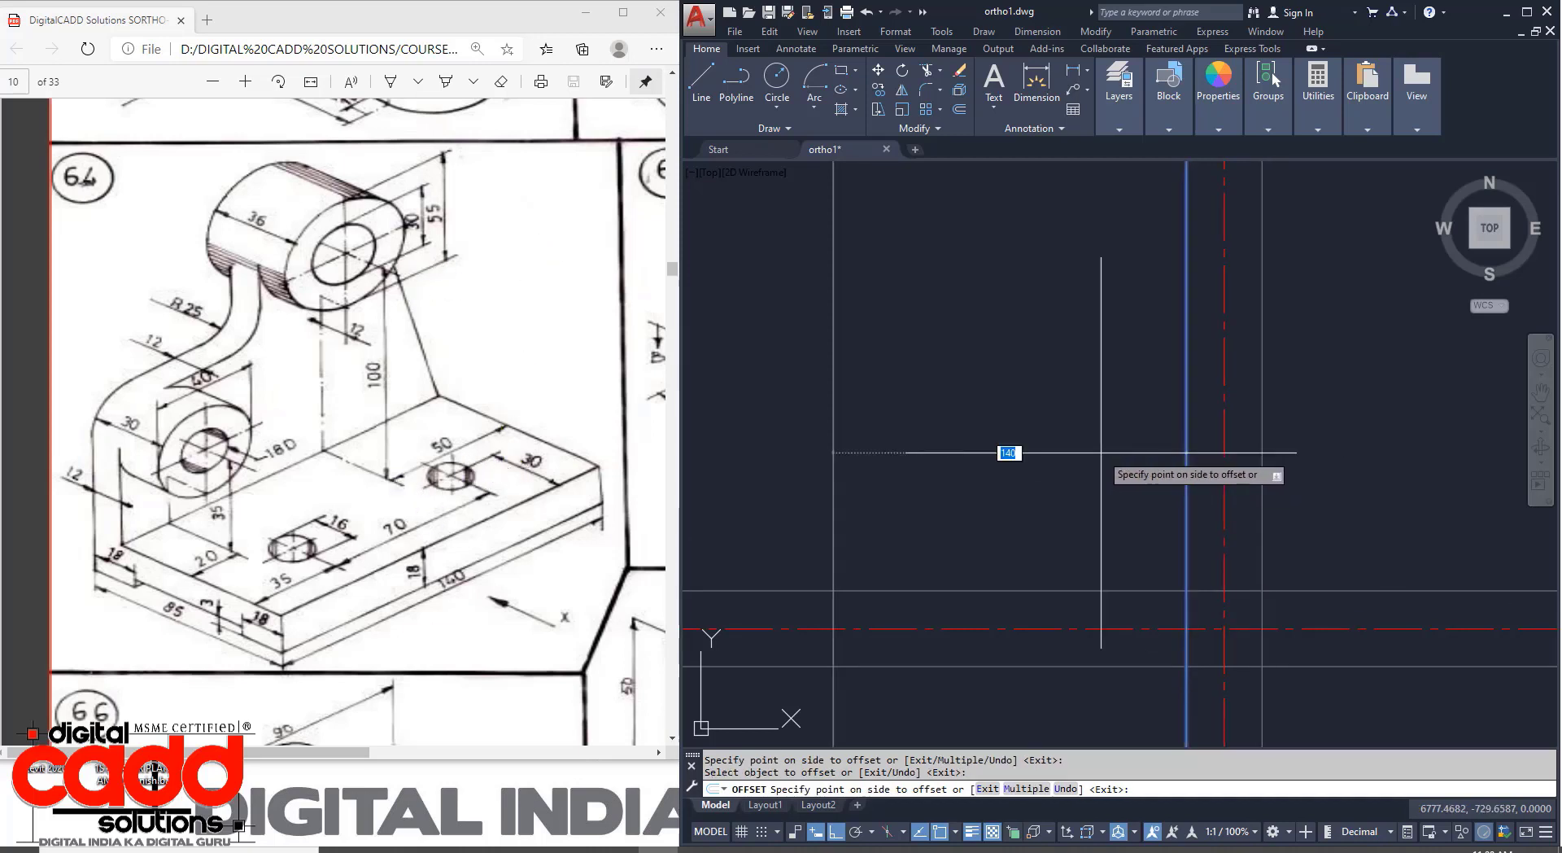
type("50")
key("Return")
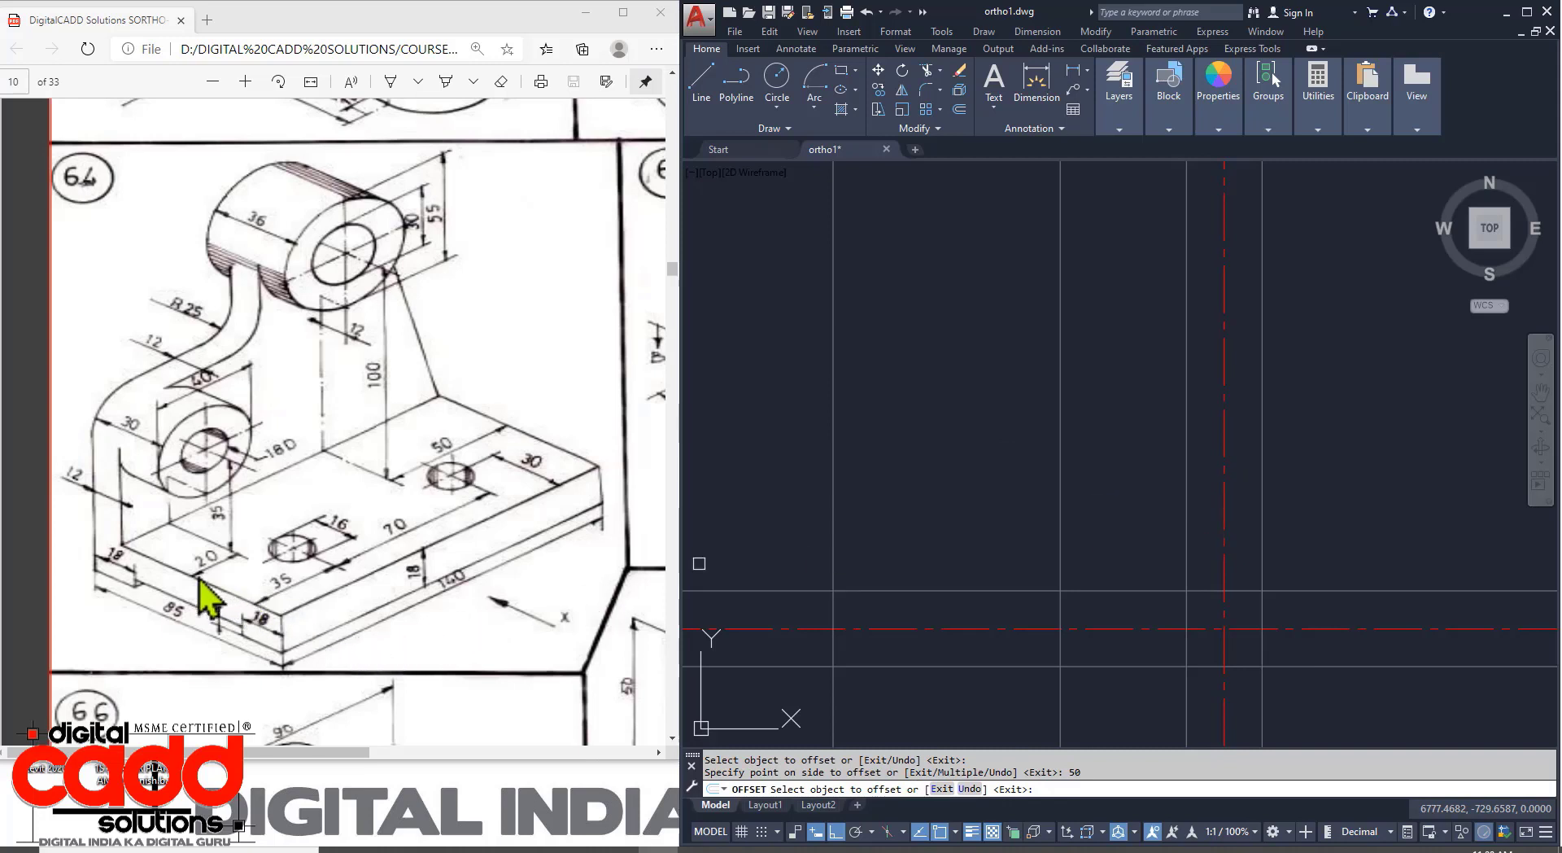
left_click(833, 455)
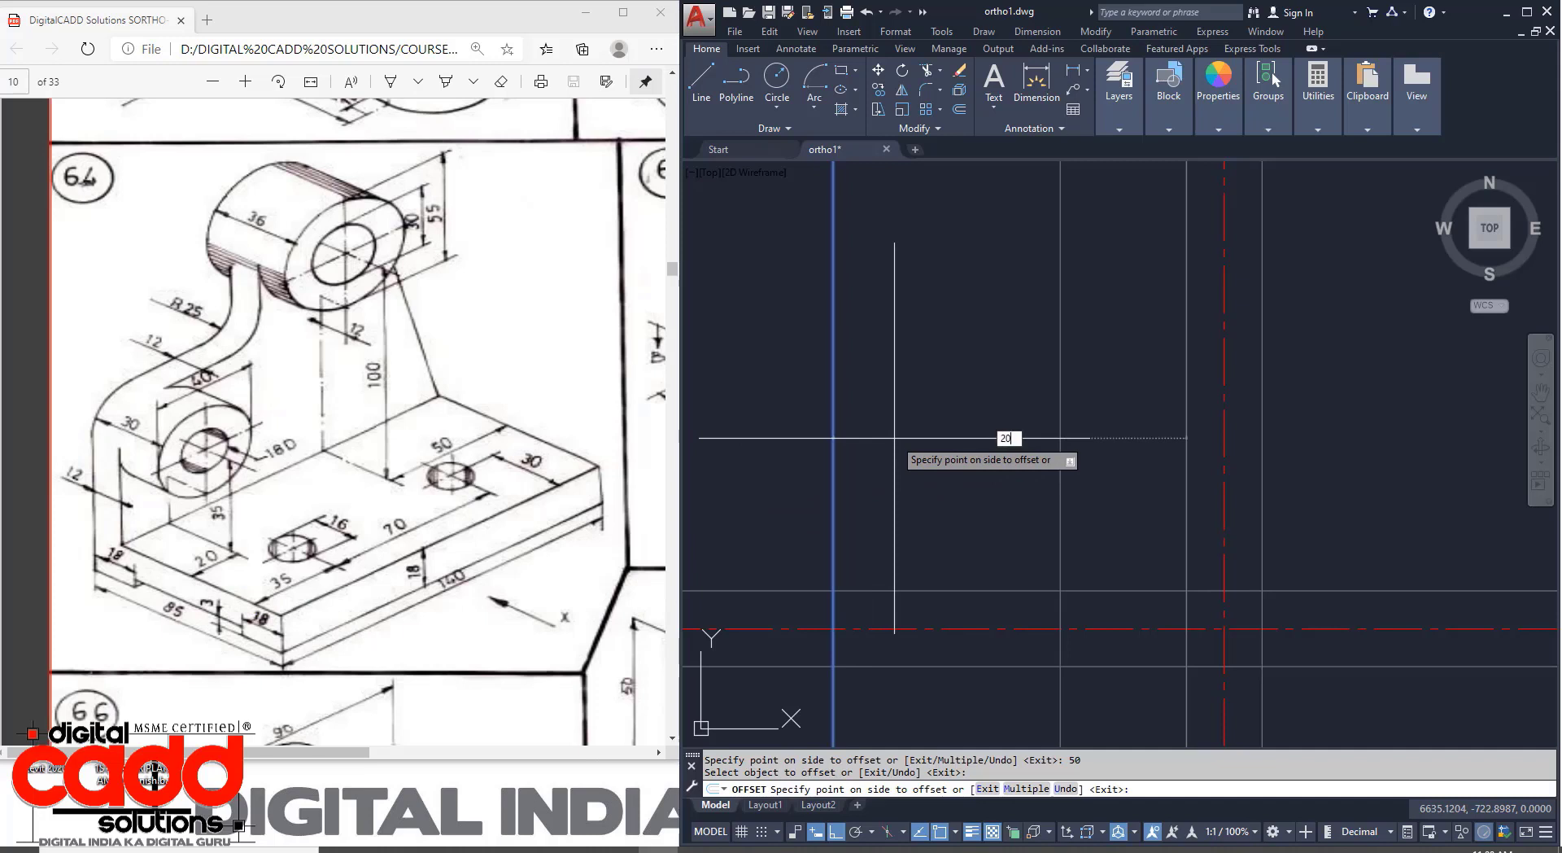
key("Return")
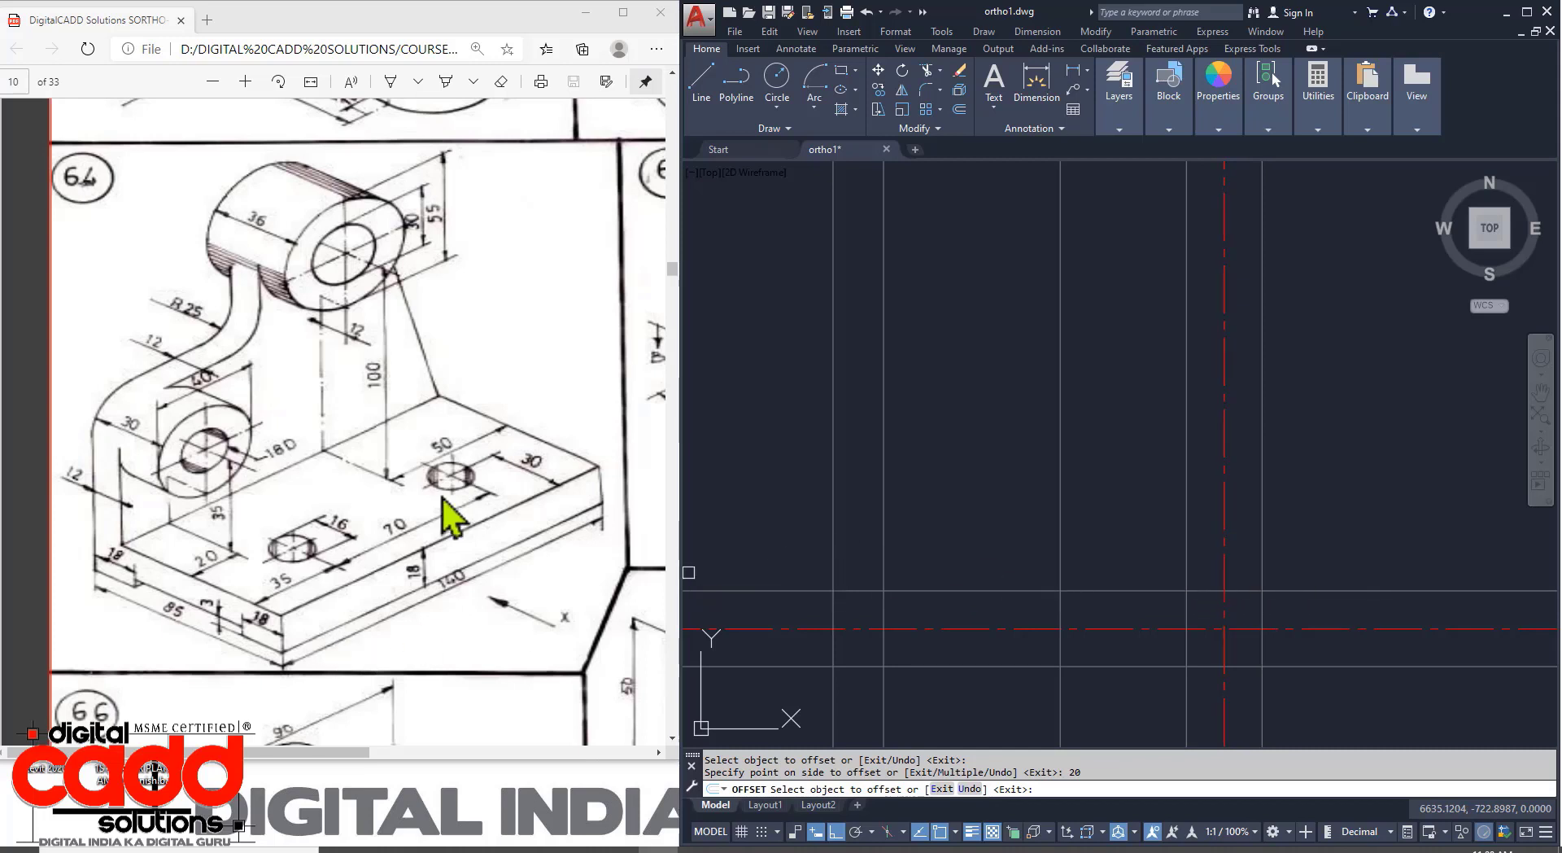
Offset the construction line above the horizontal axis upward by 18 for the base thickness.
left_click(1021, 590)
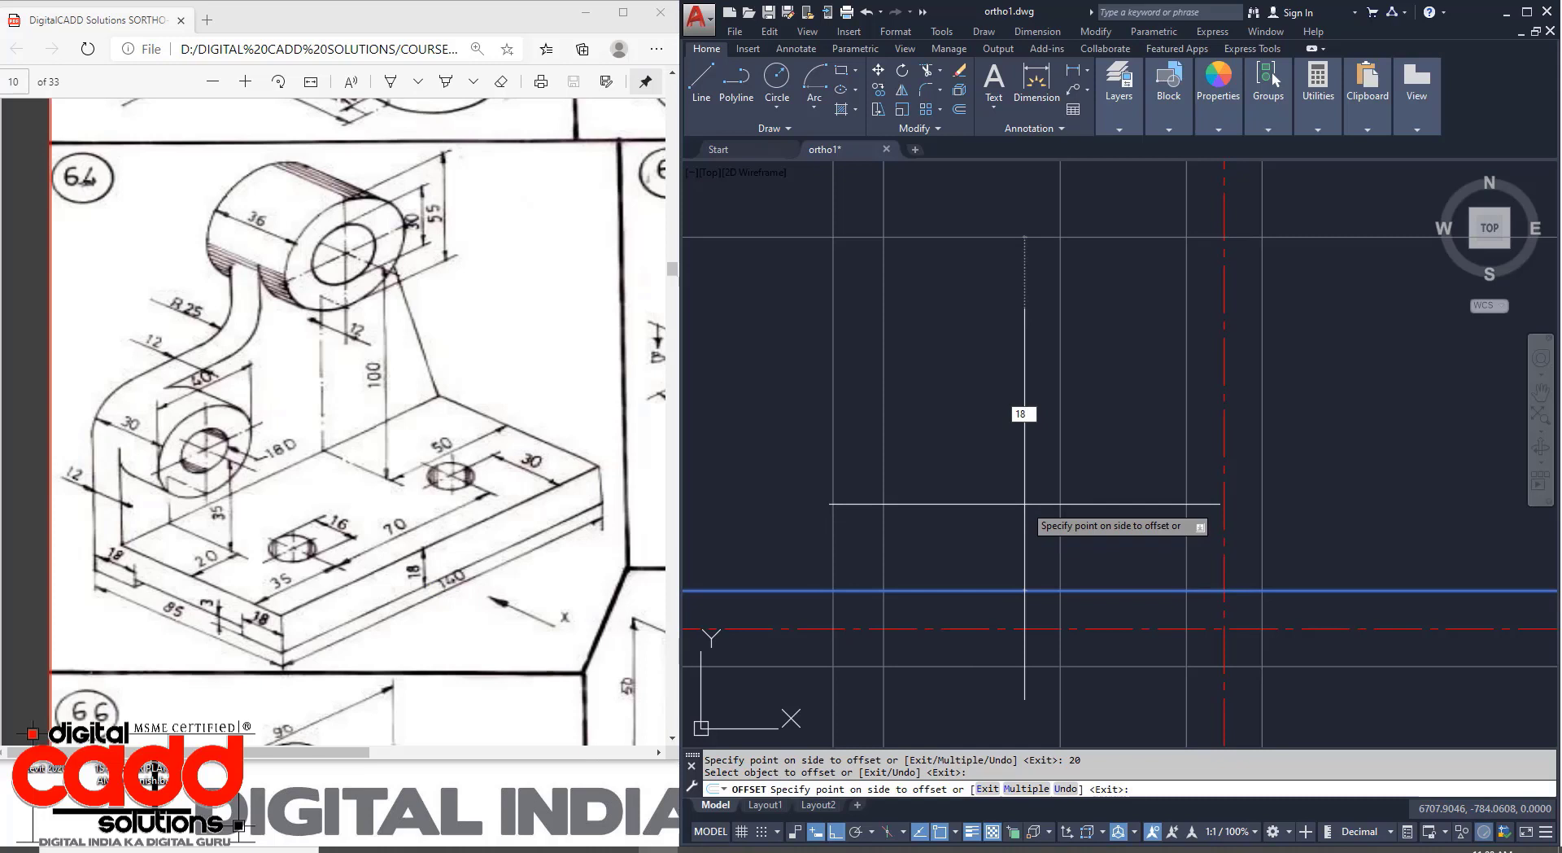
type("18")
key("Return")
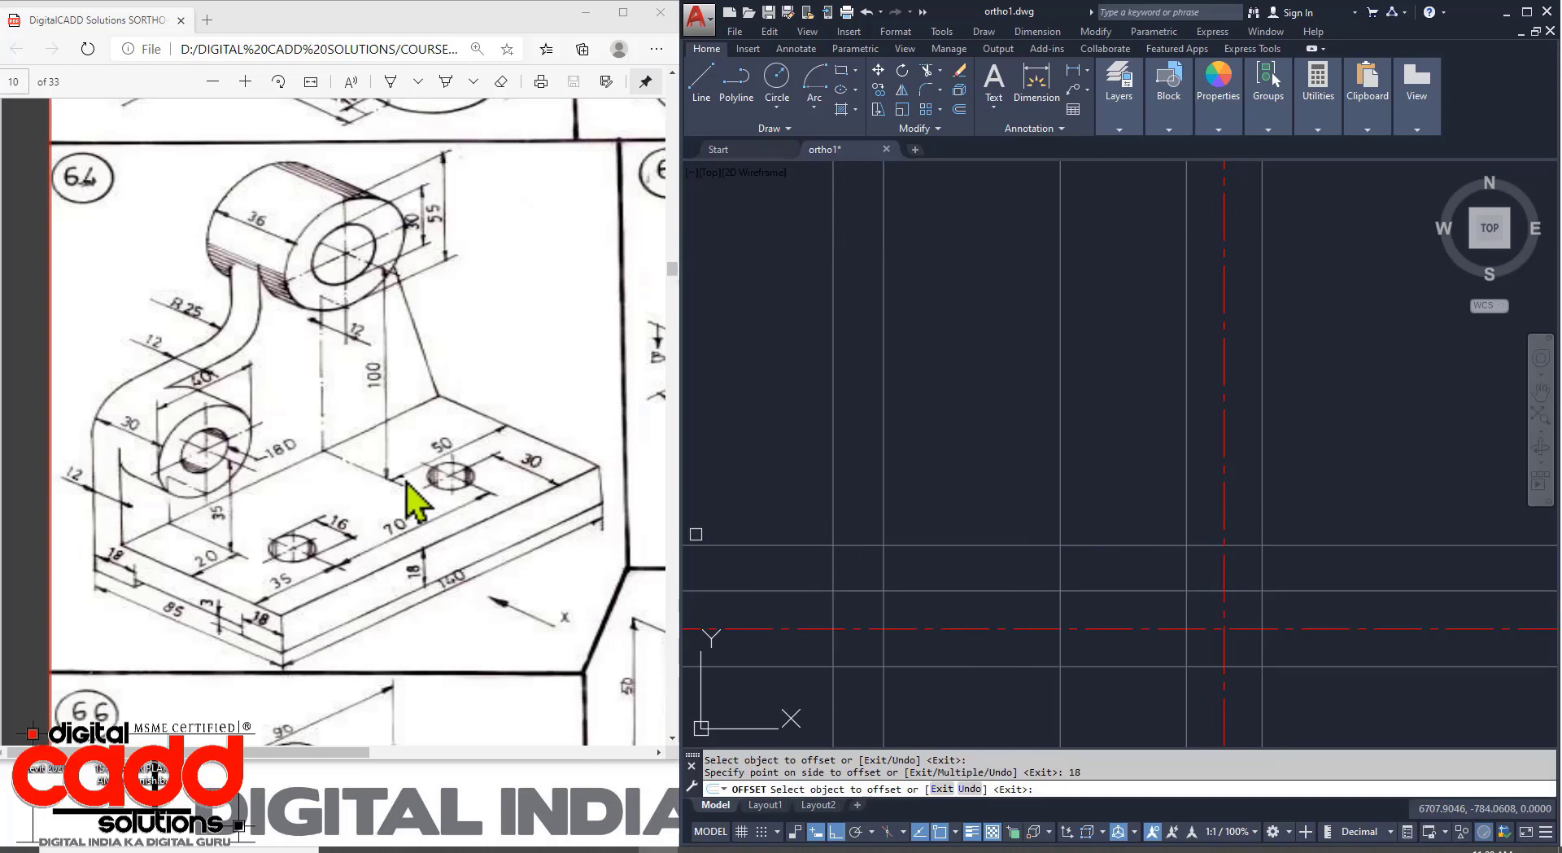
Offset the base's top line upward by 100 and by 35 to locate the two boss centre heights.
left_click(918, 544)
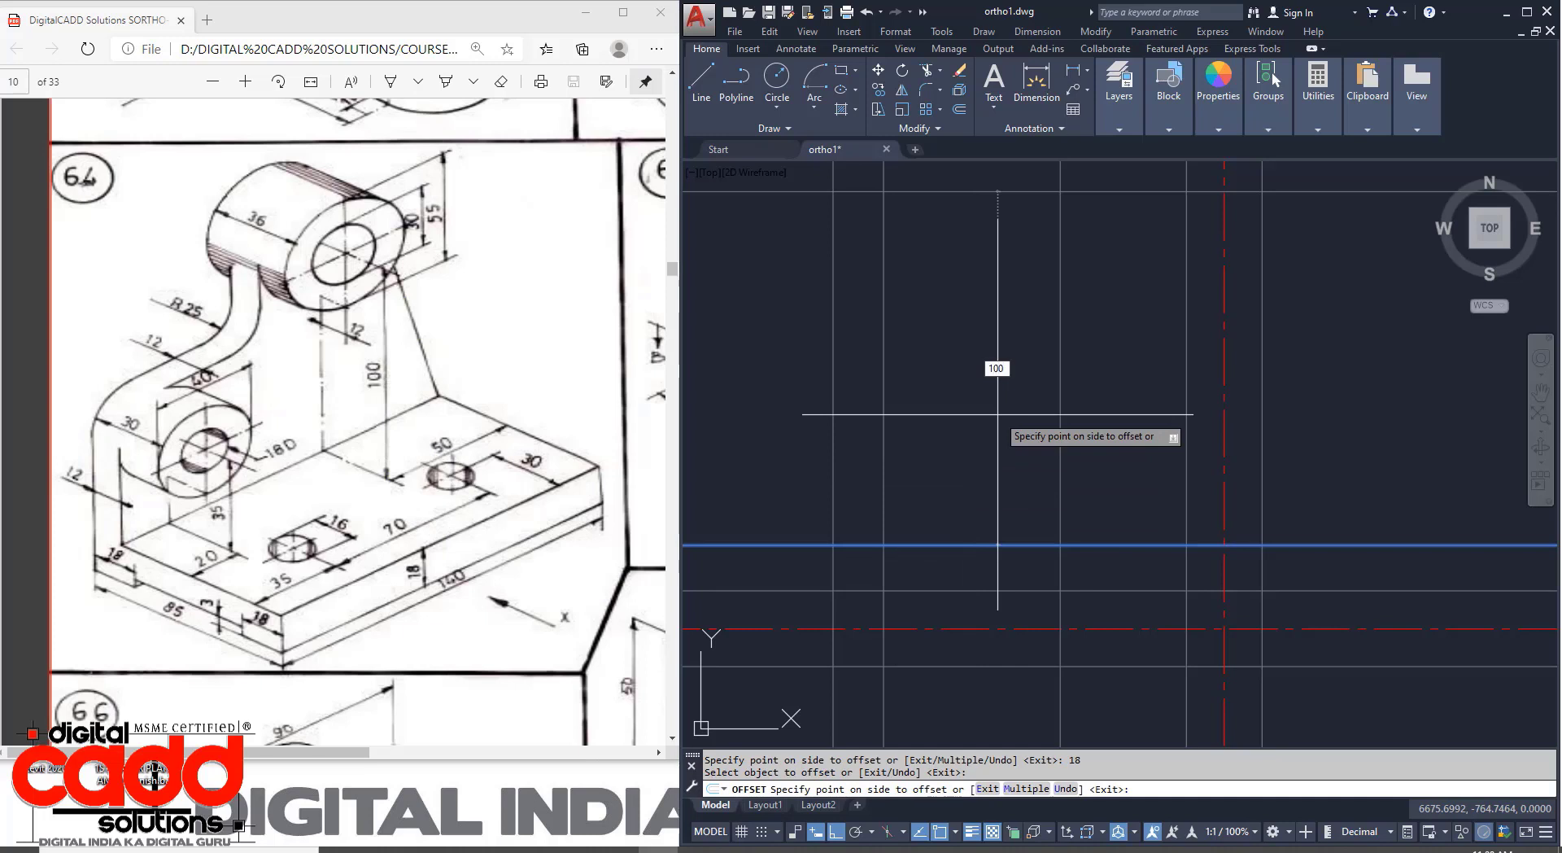
type("100")
key("Return")
middle_click_drag(1011, 404, 1017, 460)
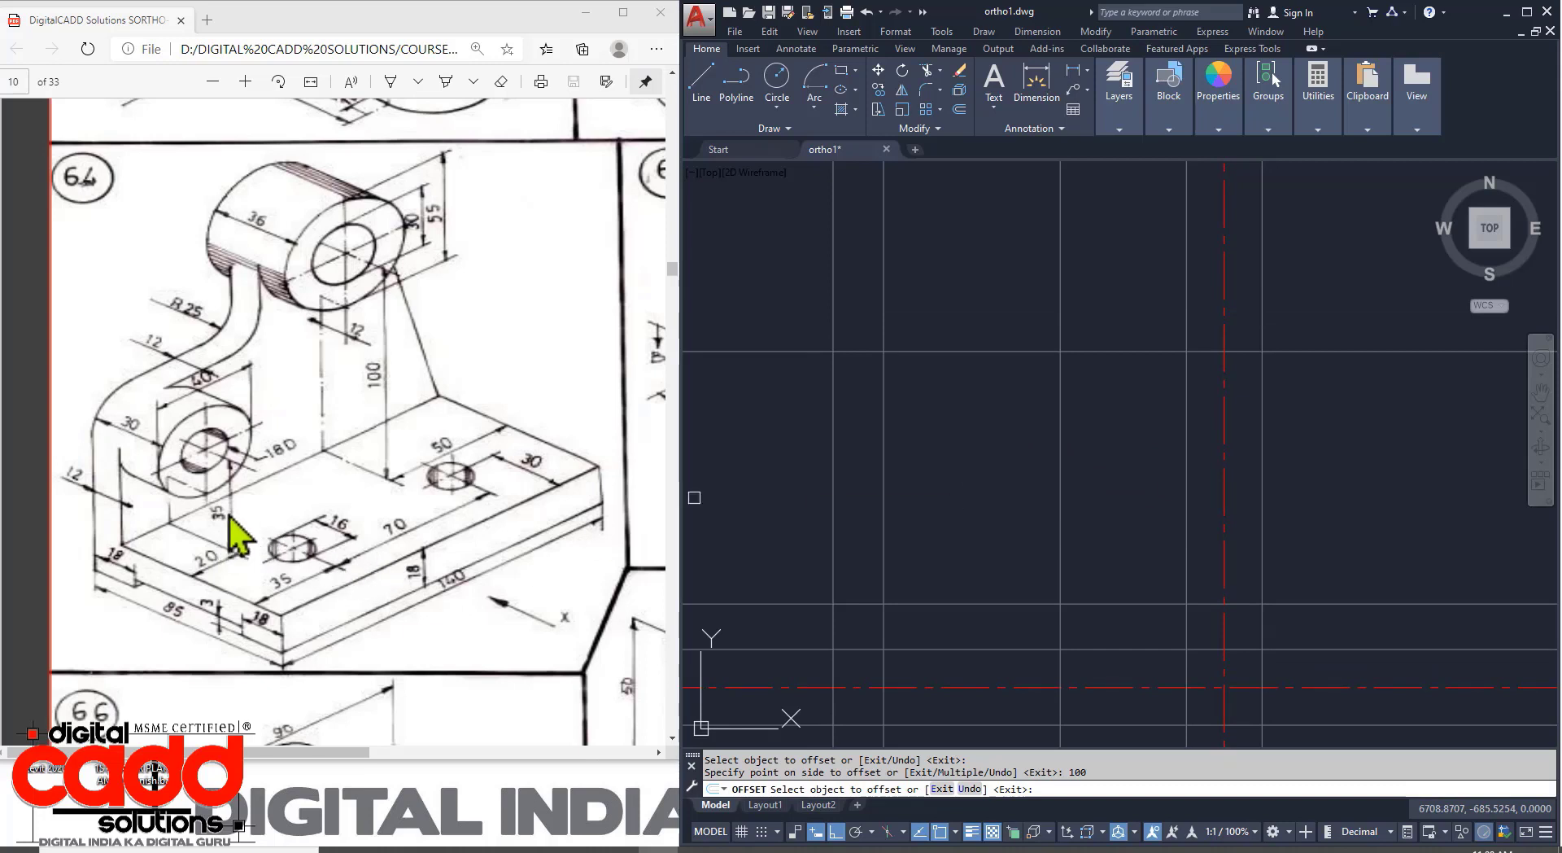
left_click(948, 603)
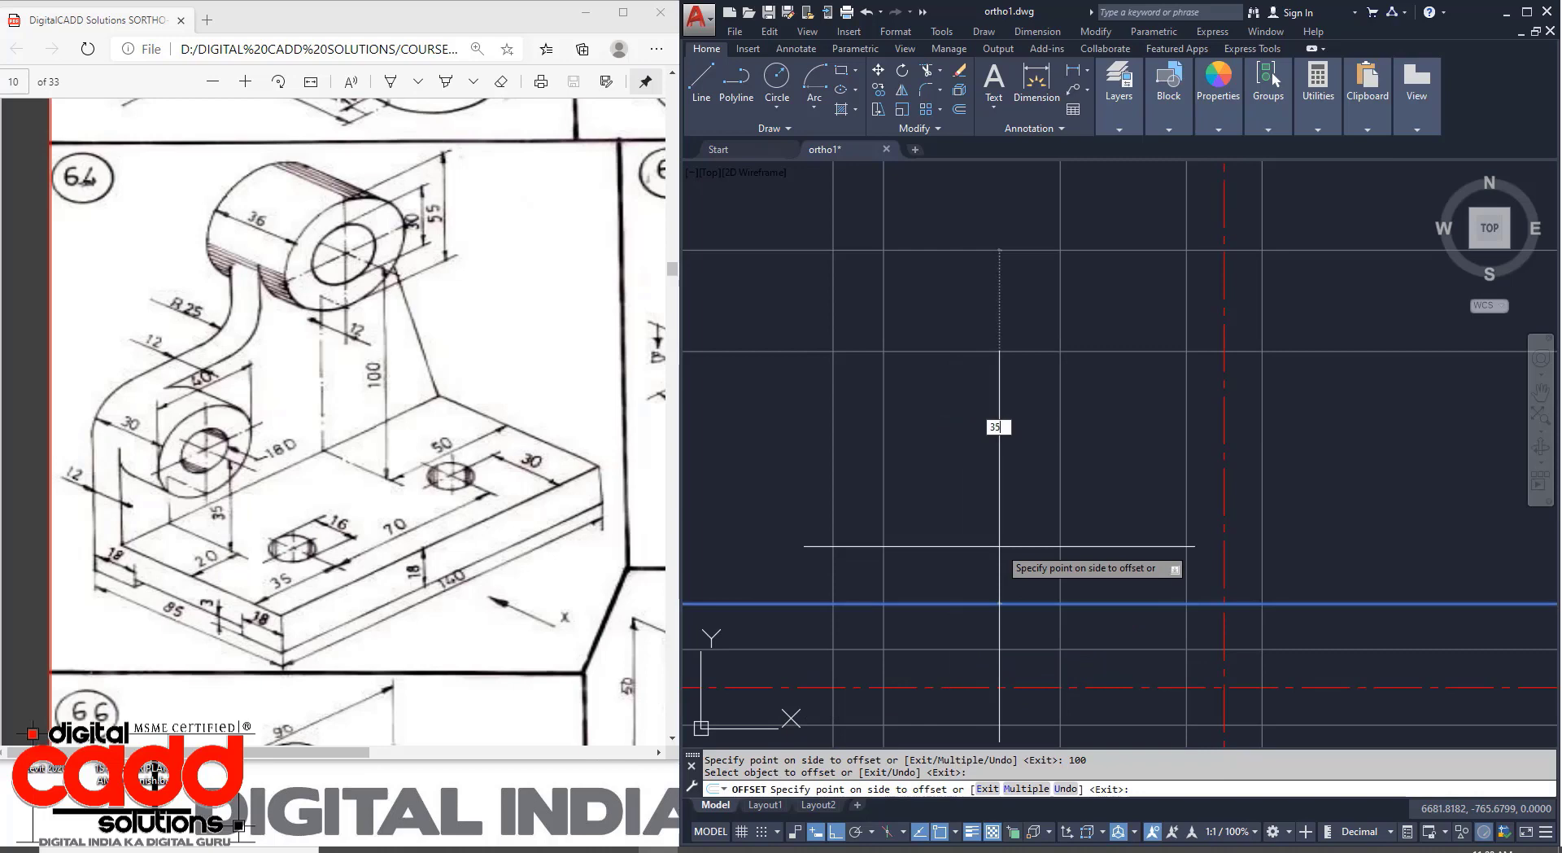
type("35")
key("Return")
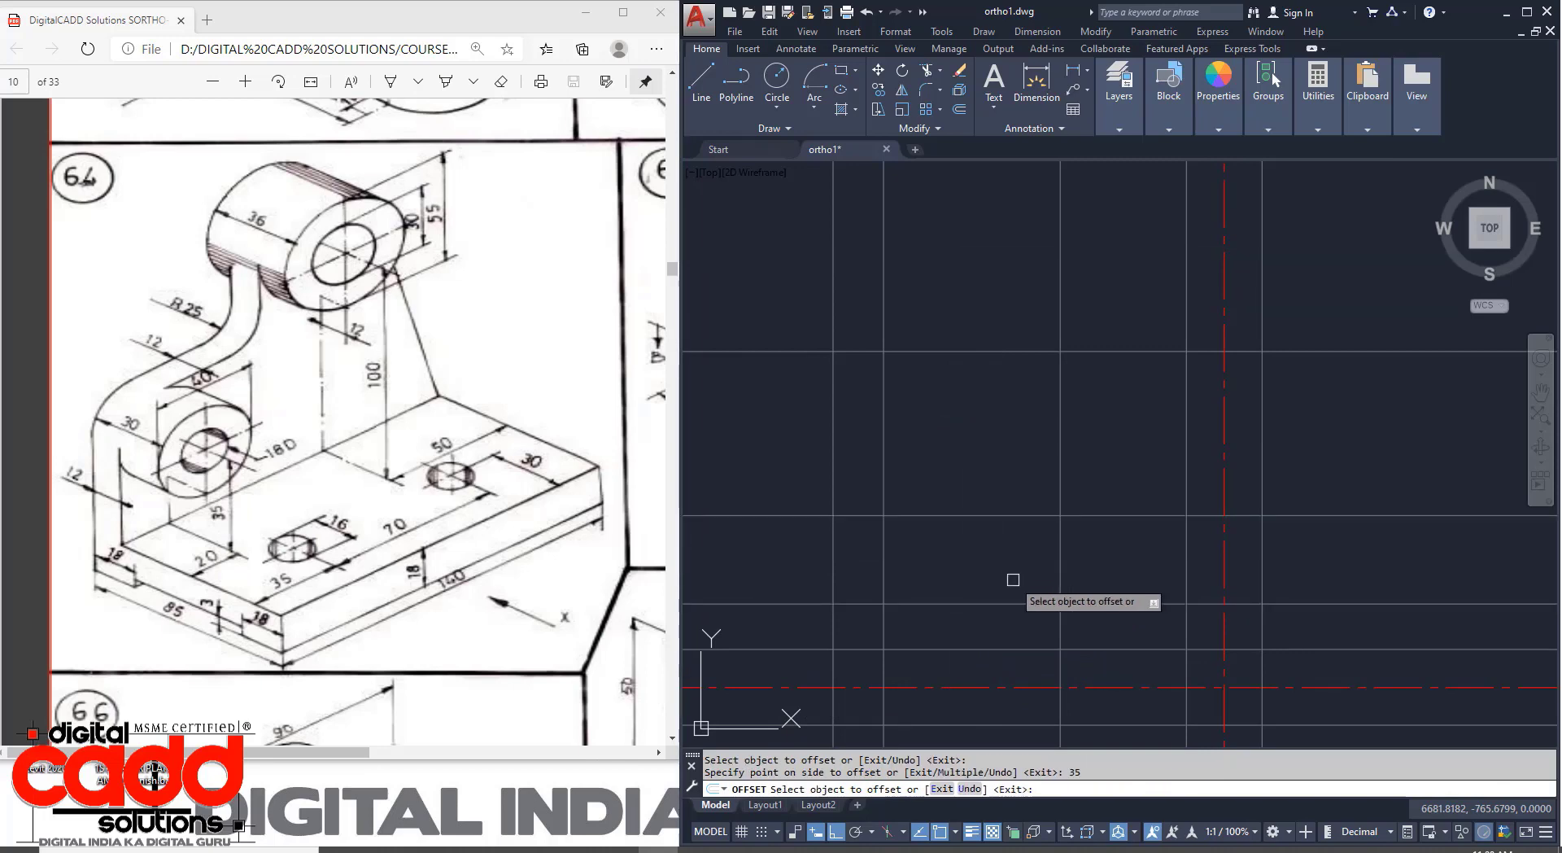
key("Return")
Make layer 01. Drawings current and draw the front view's 140 by 18 base rectangle on the construction line intersections.
left_click(1117, 122)
left_click(1225, 147)
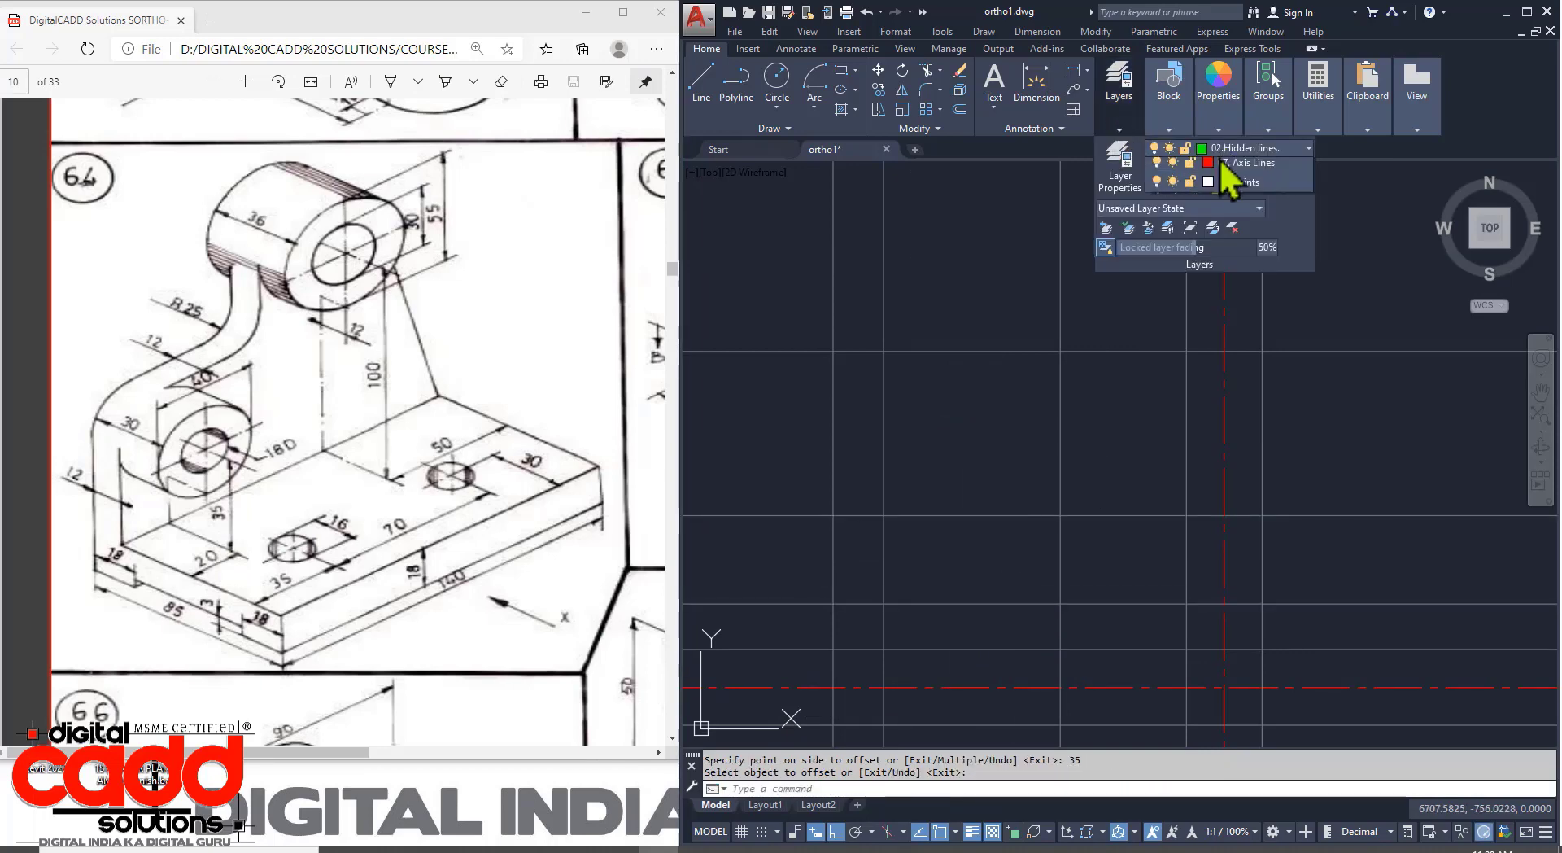
left_click(1239, 202)
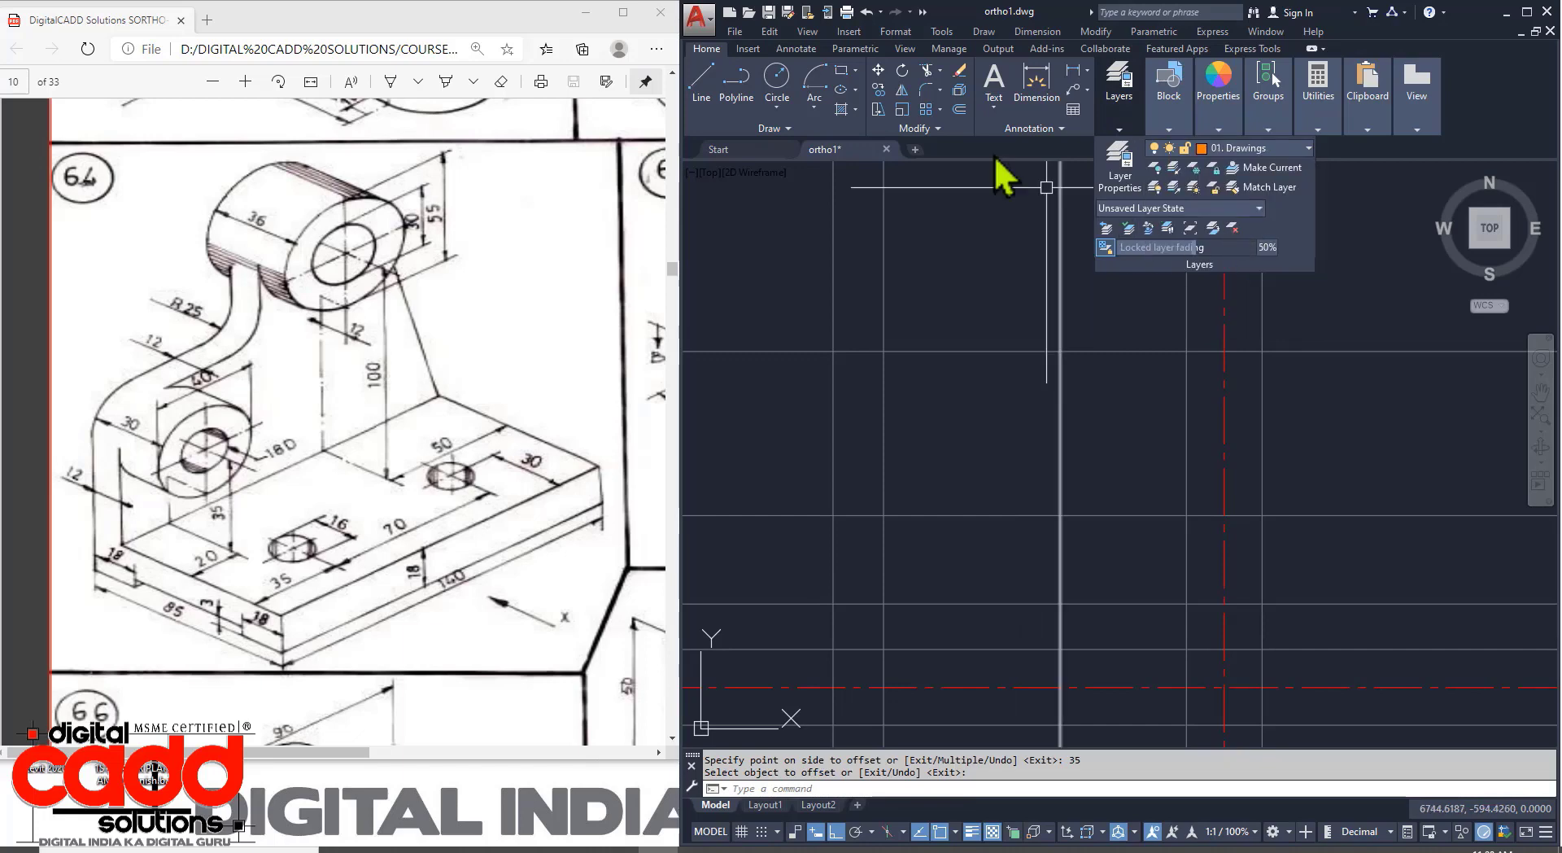
left_click(842, 70)
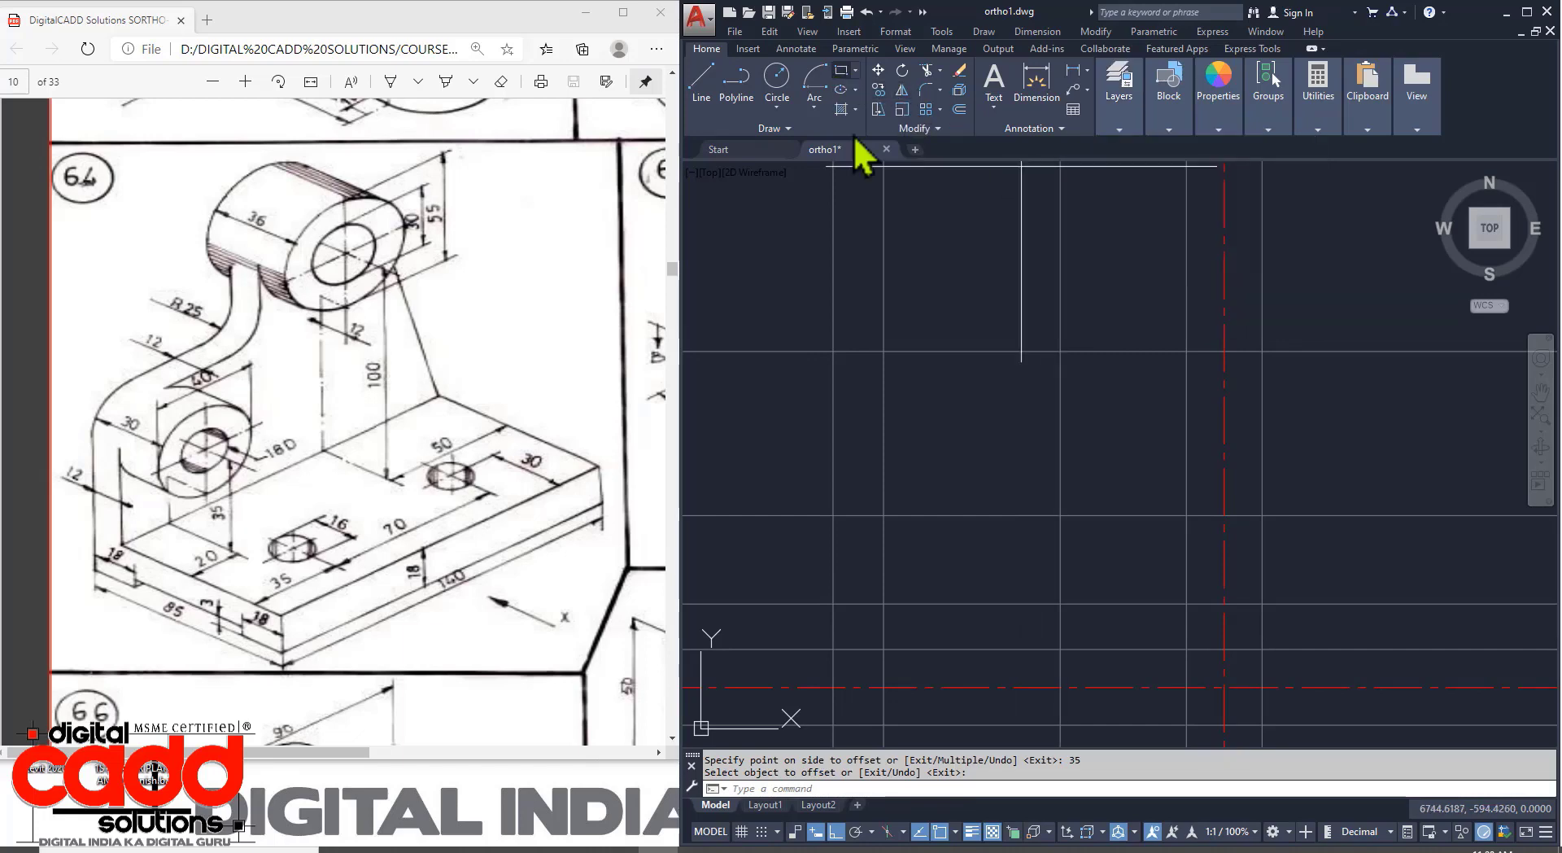
left_click(833, 649)
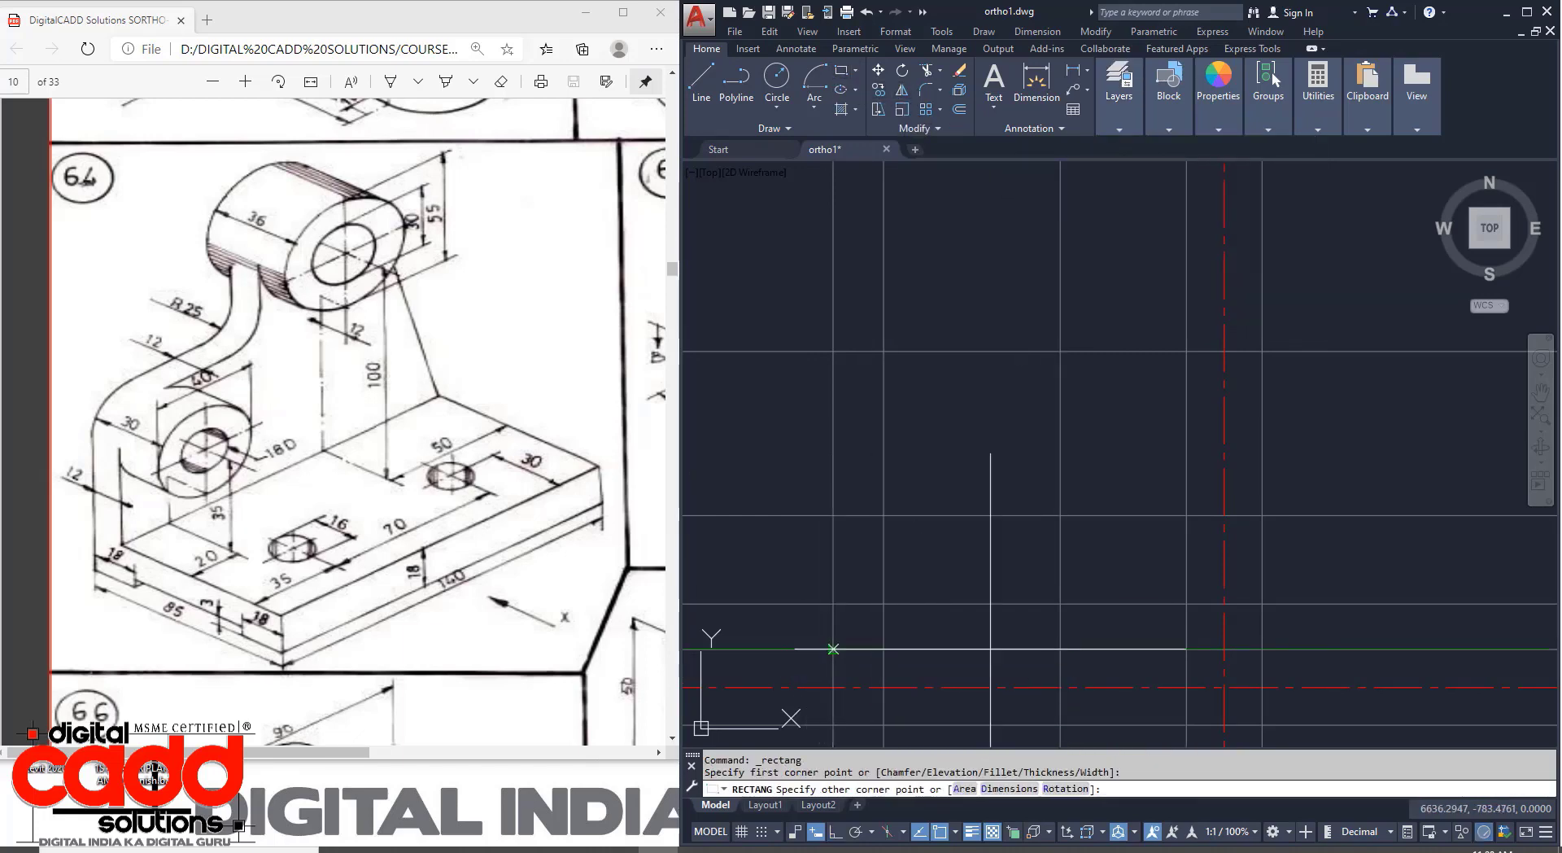
left_click(1187, 603)
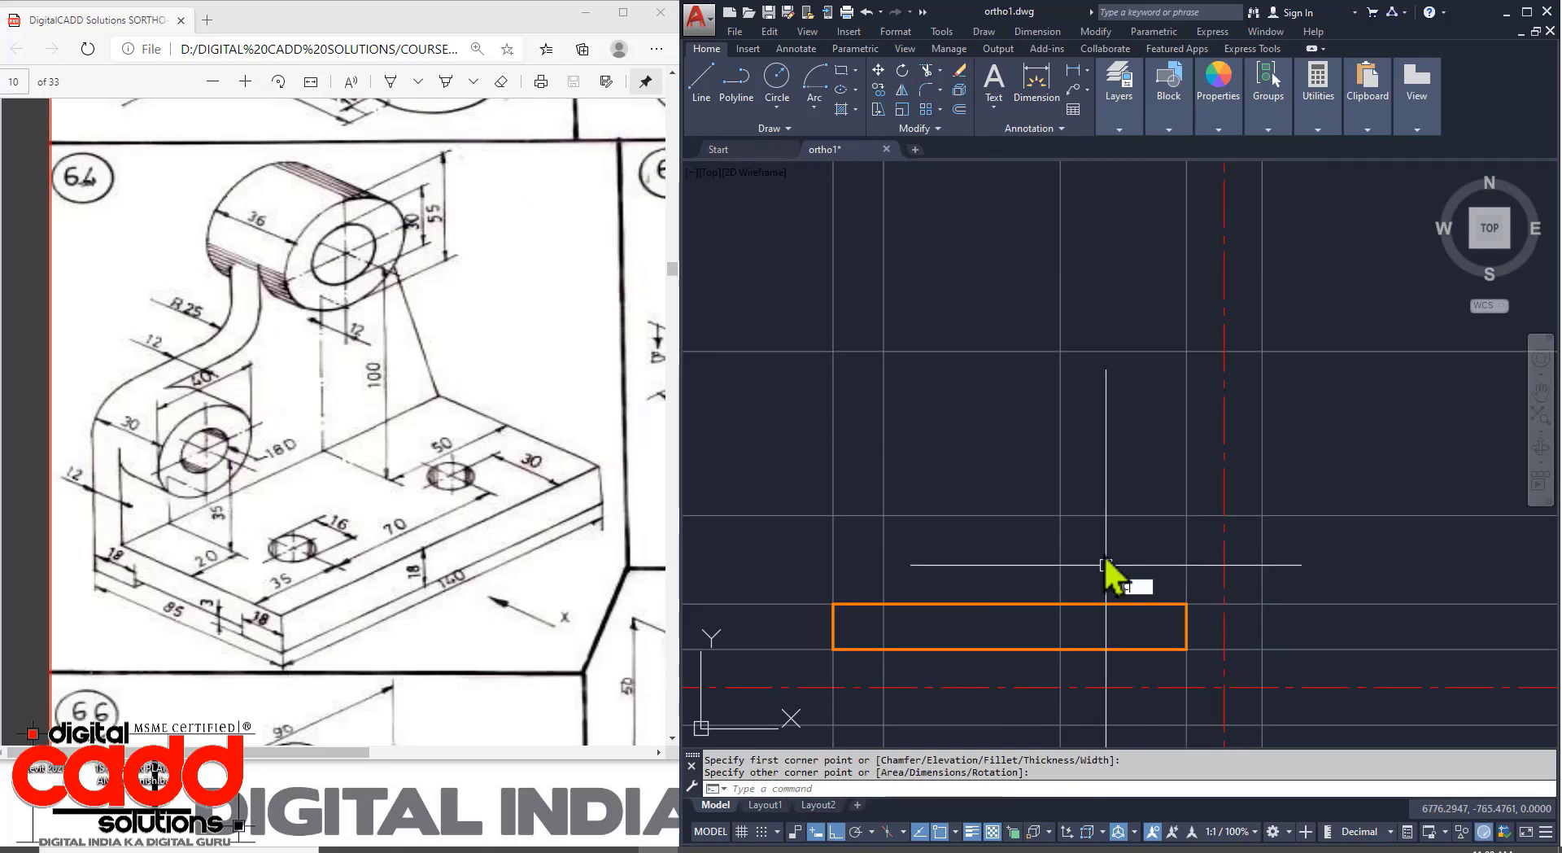
Draw concentric circles of diameter 55 and radius 15 at the upper boss centre.
type("c")
key("Return")
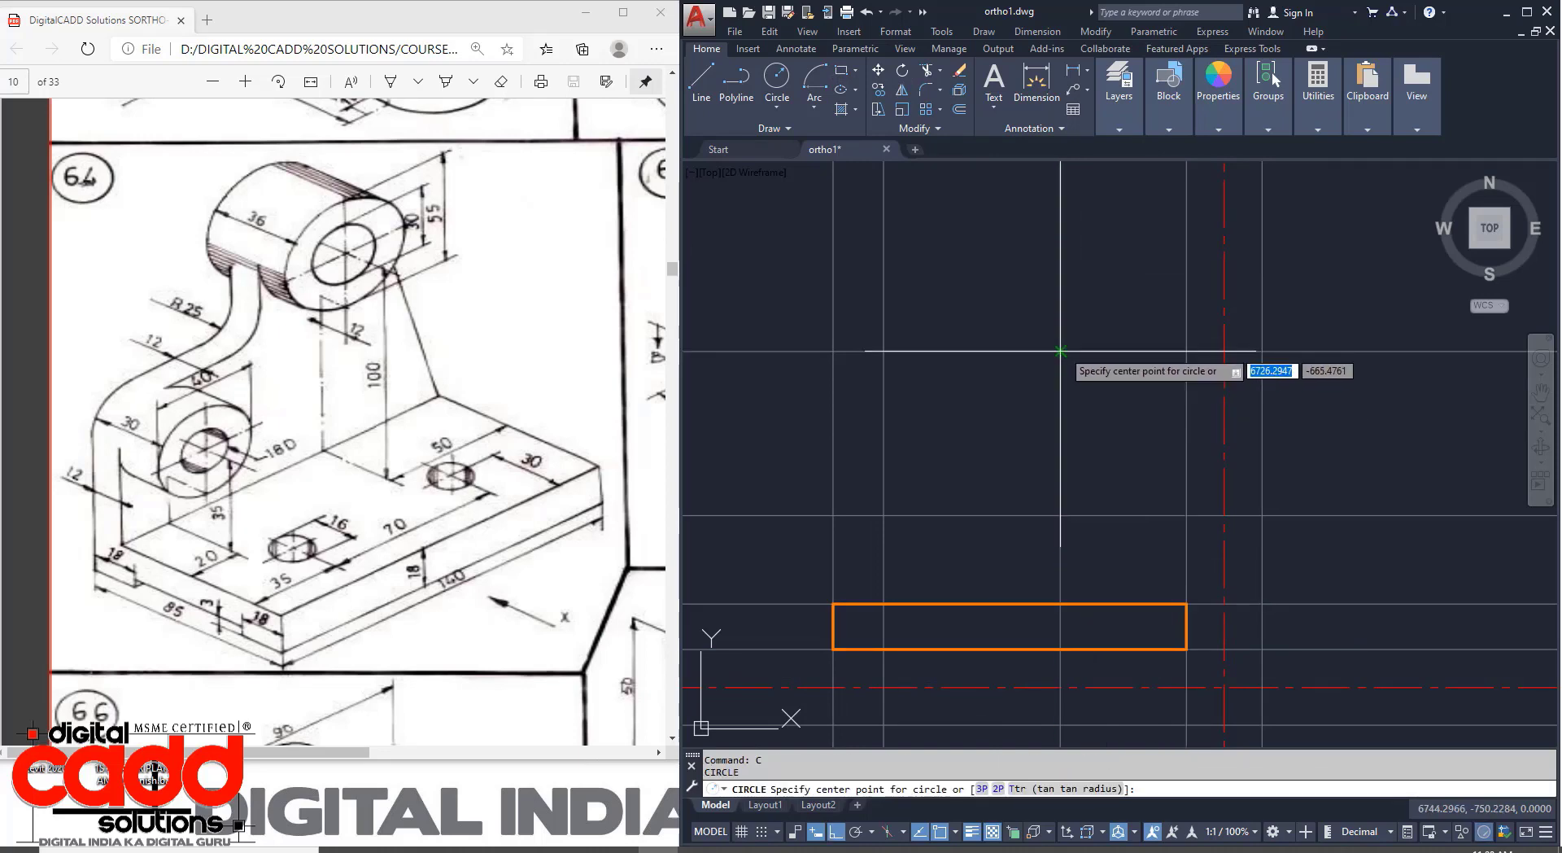
left_click(1060, 351)
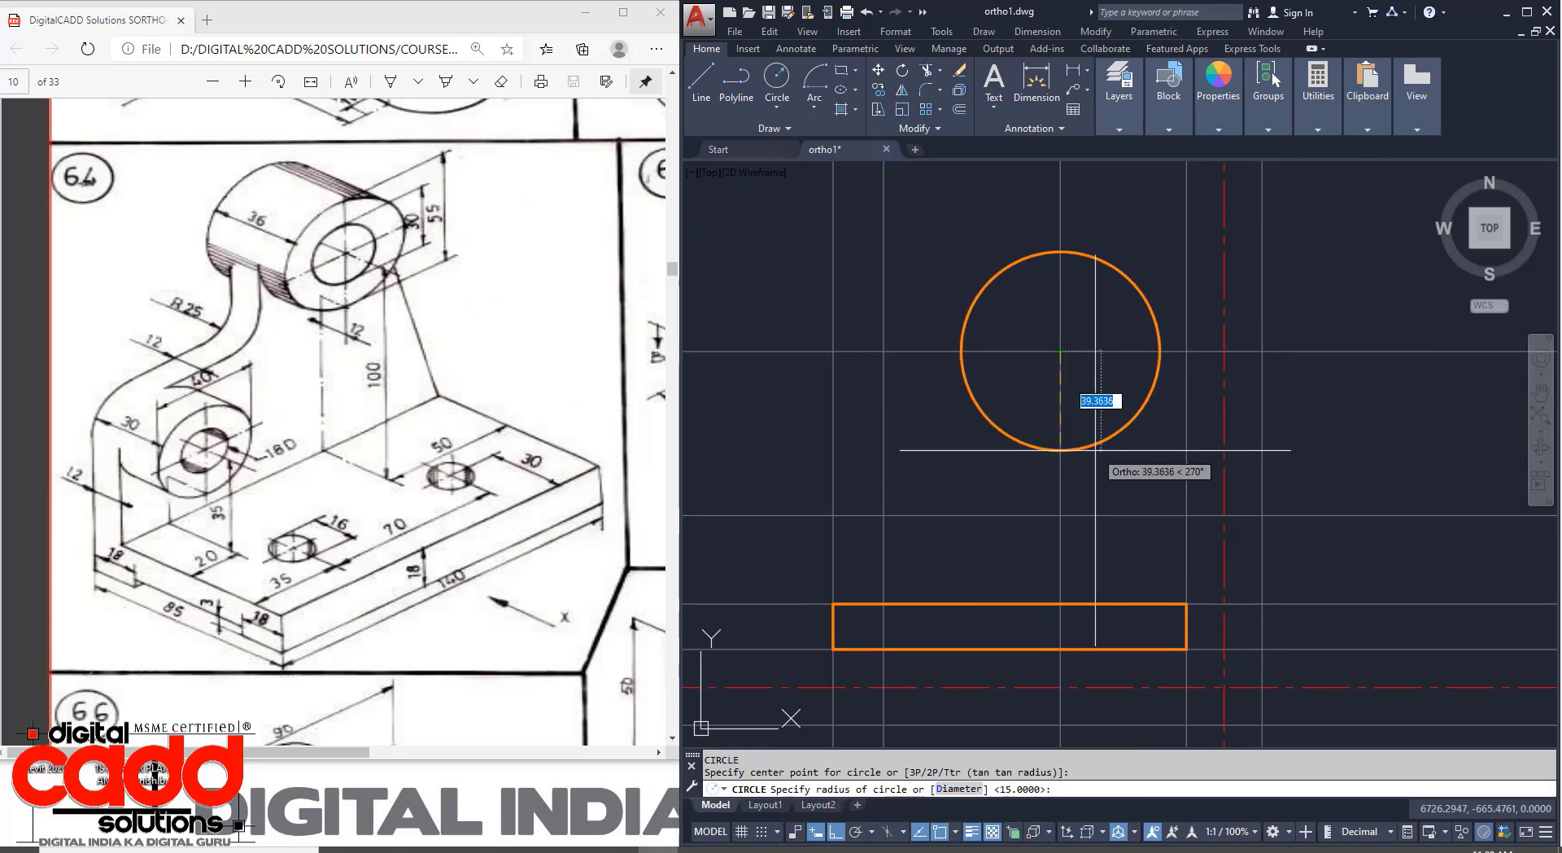
type("d")
key("Return")
type("55")
key("Return")
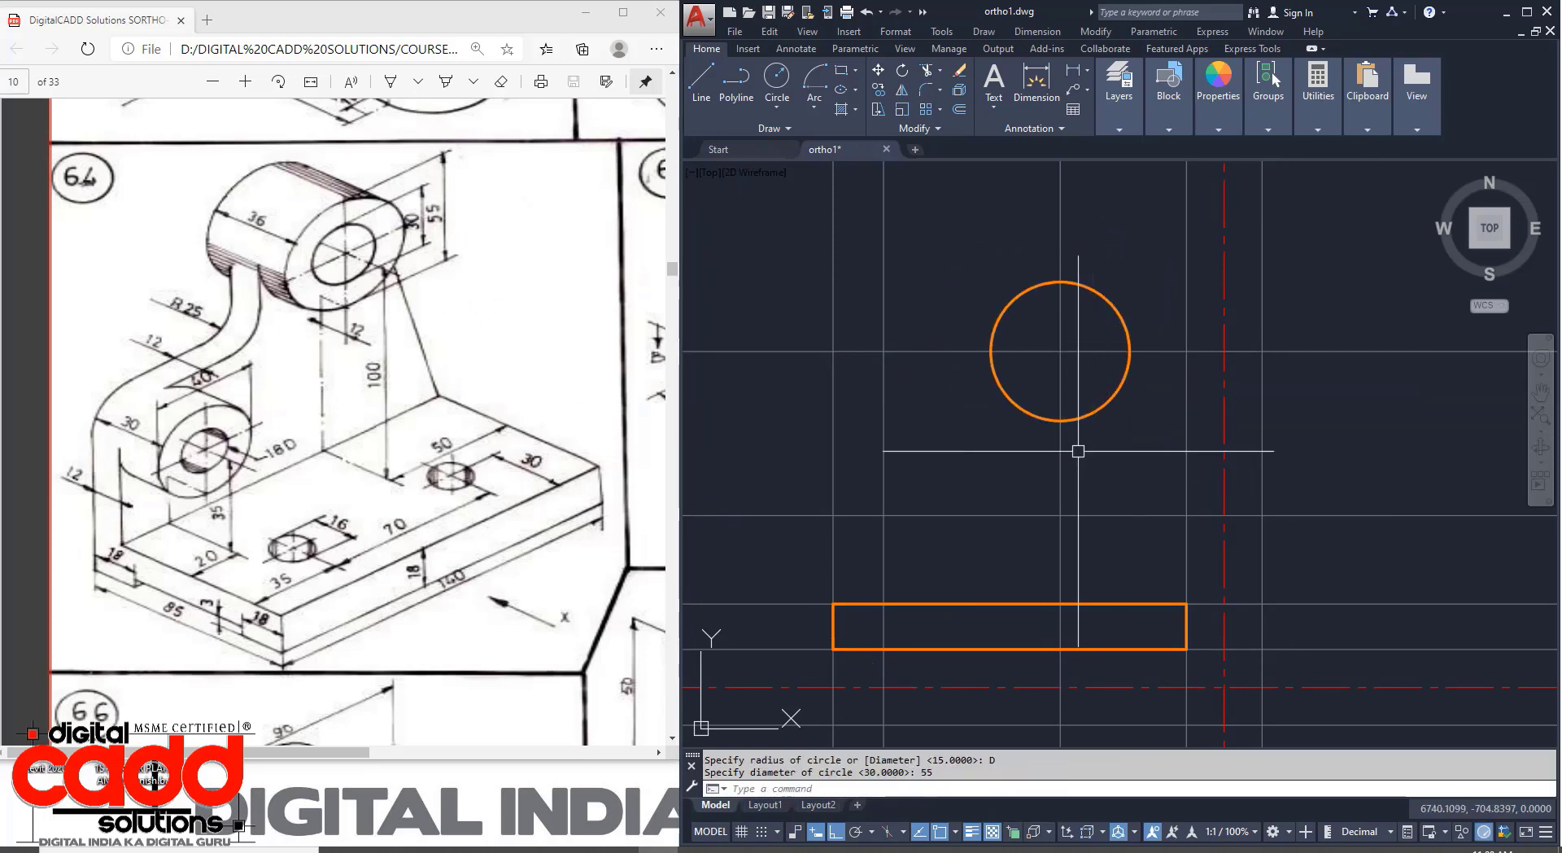
key("Return")
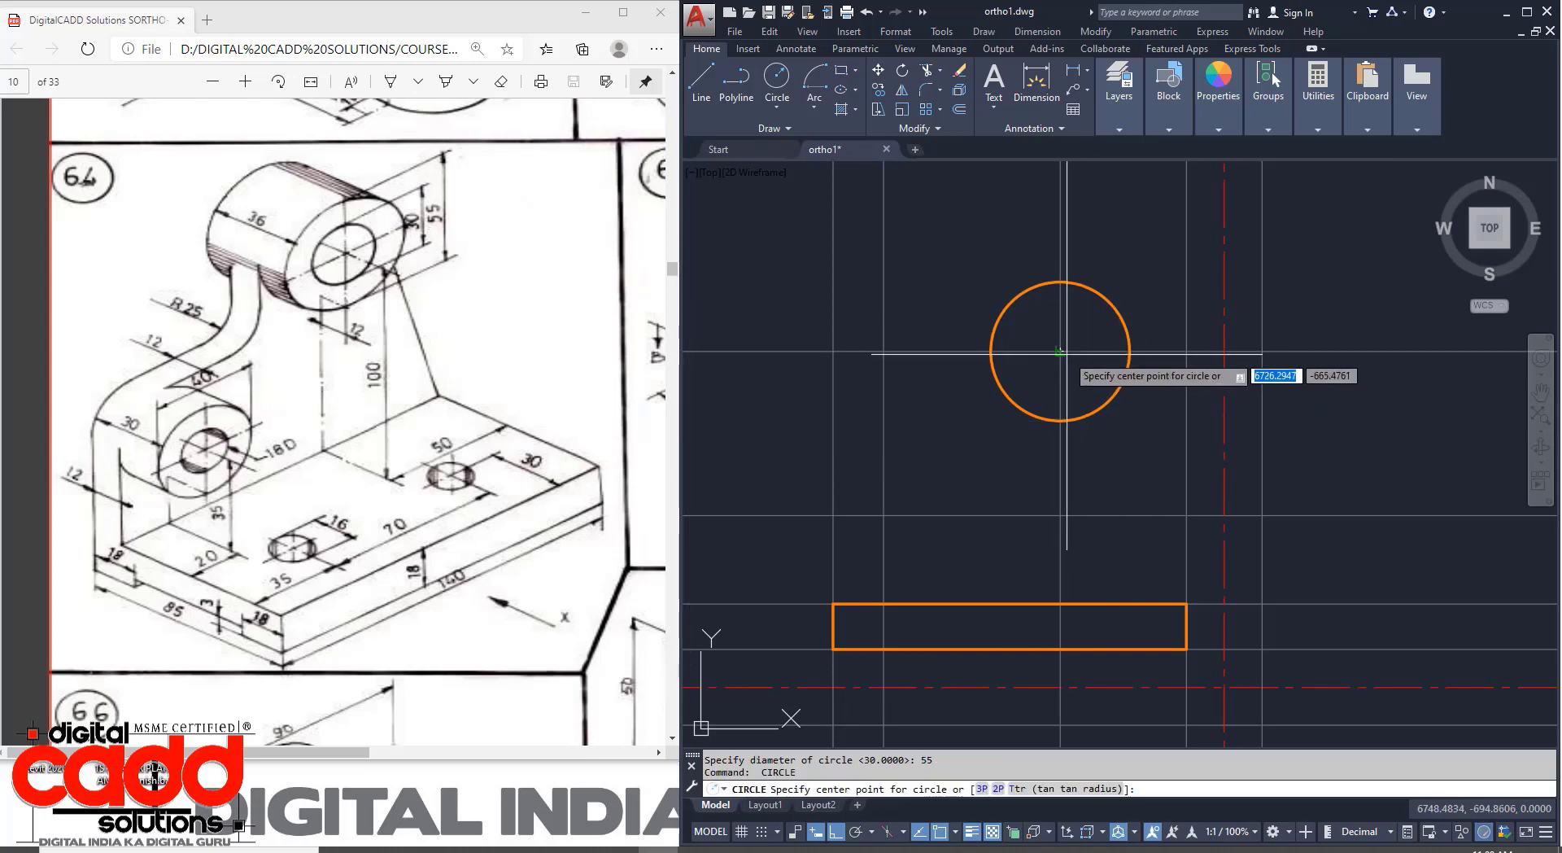
left_click(1062, 350)
type("15")
key("Return")
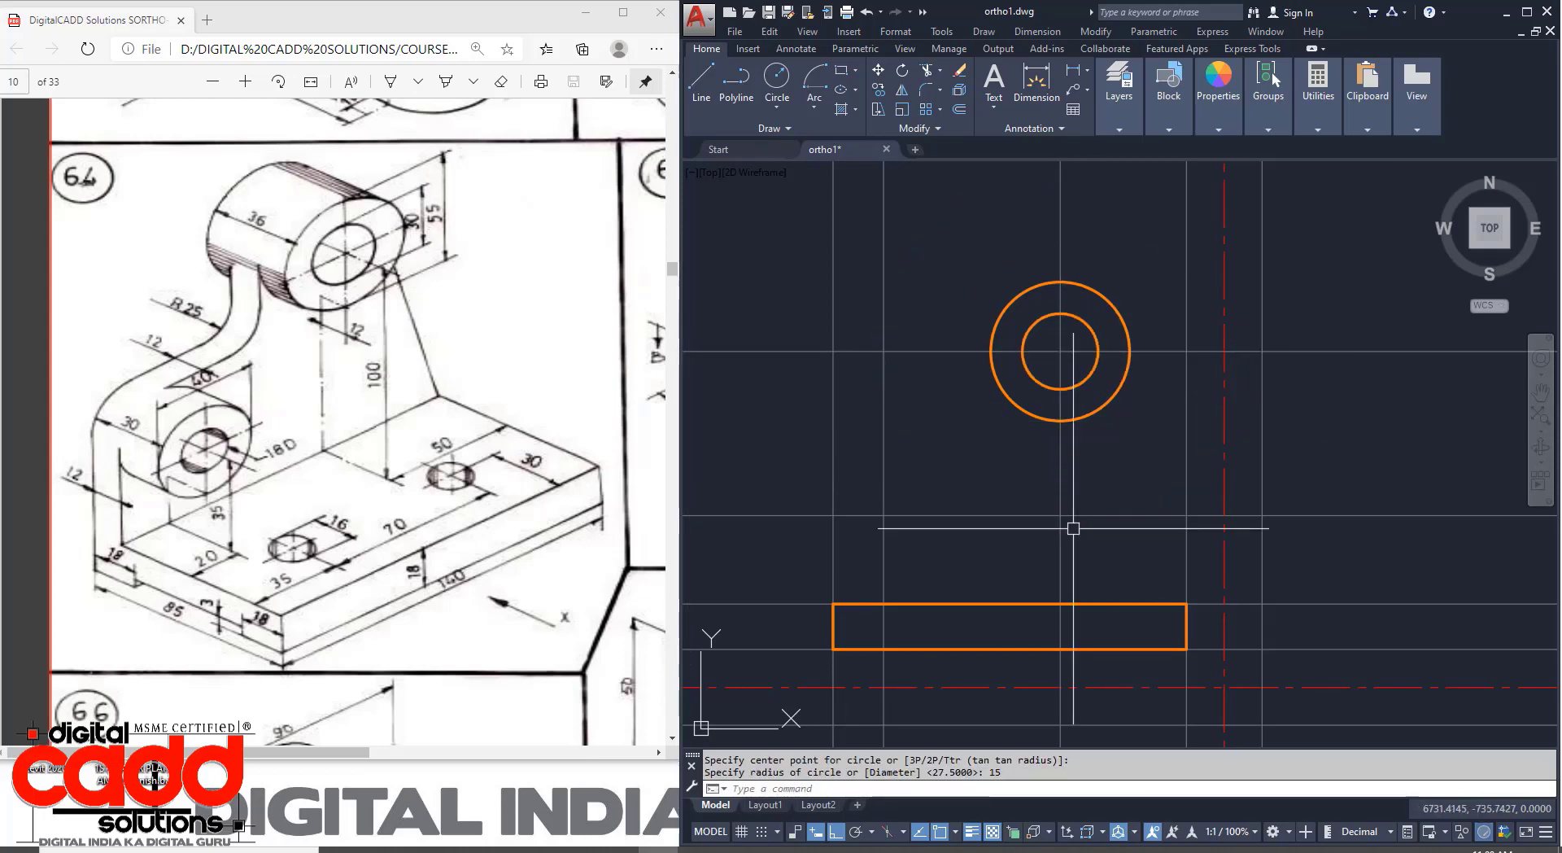
Draw concentric circles of radius 20 and radius 9 at the lower boss centre above the base's left end.
key("Return")
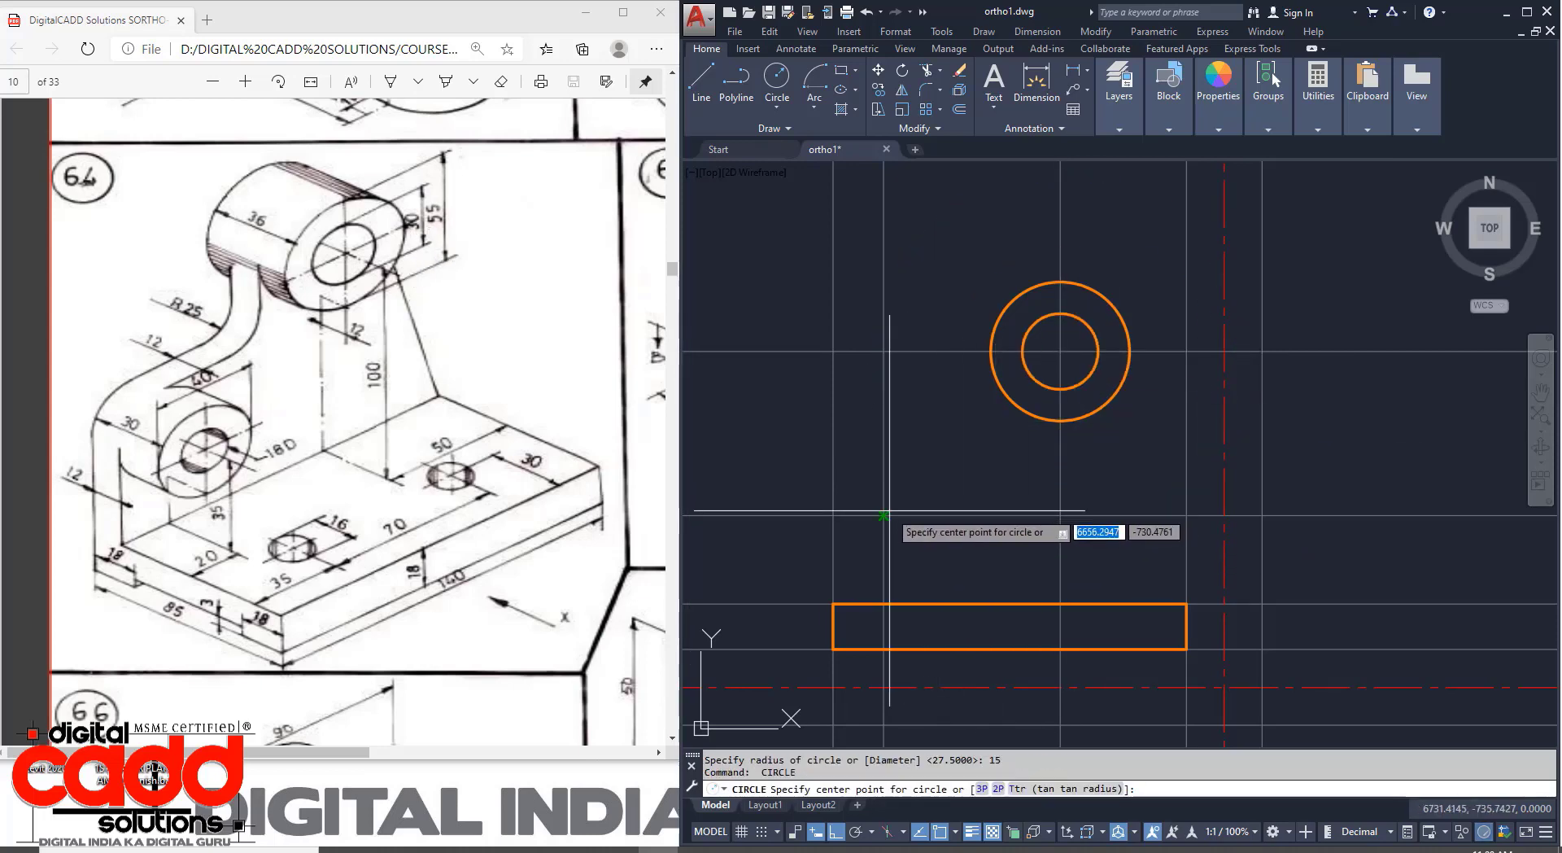
left_click(883, 515)
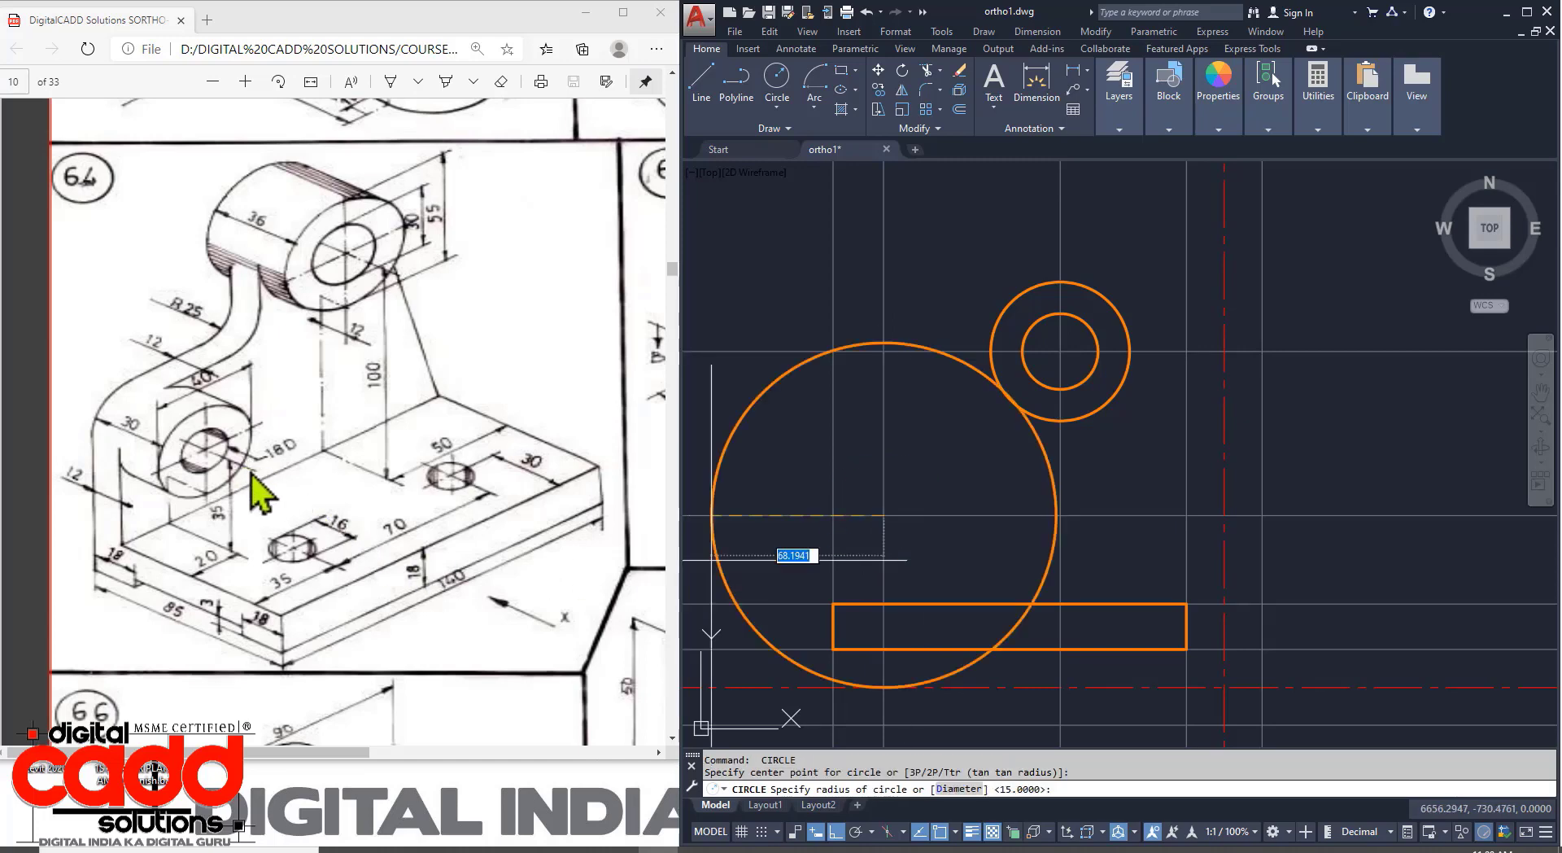
type("20")
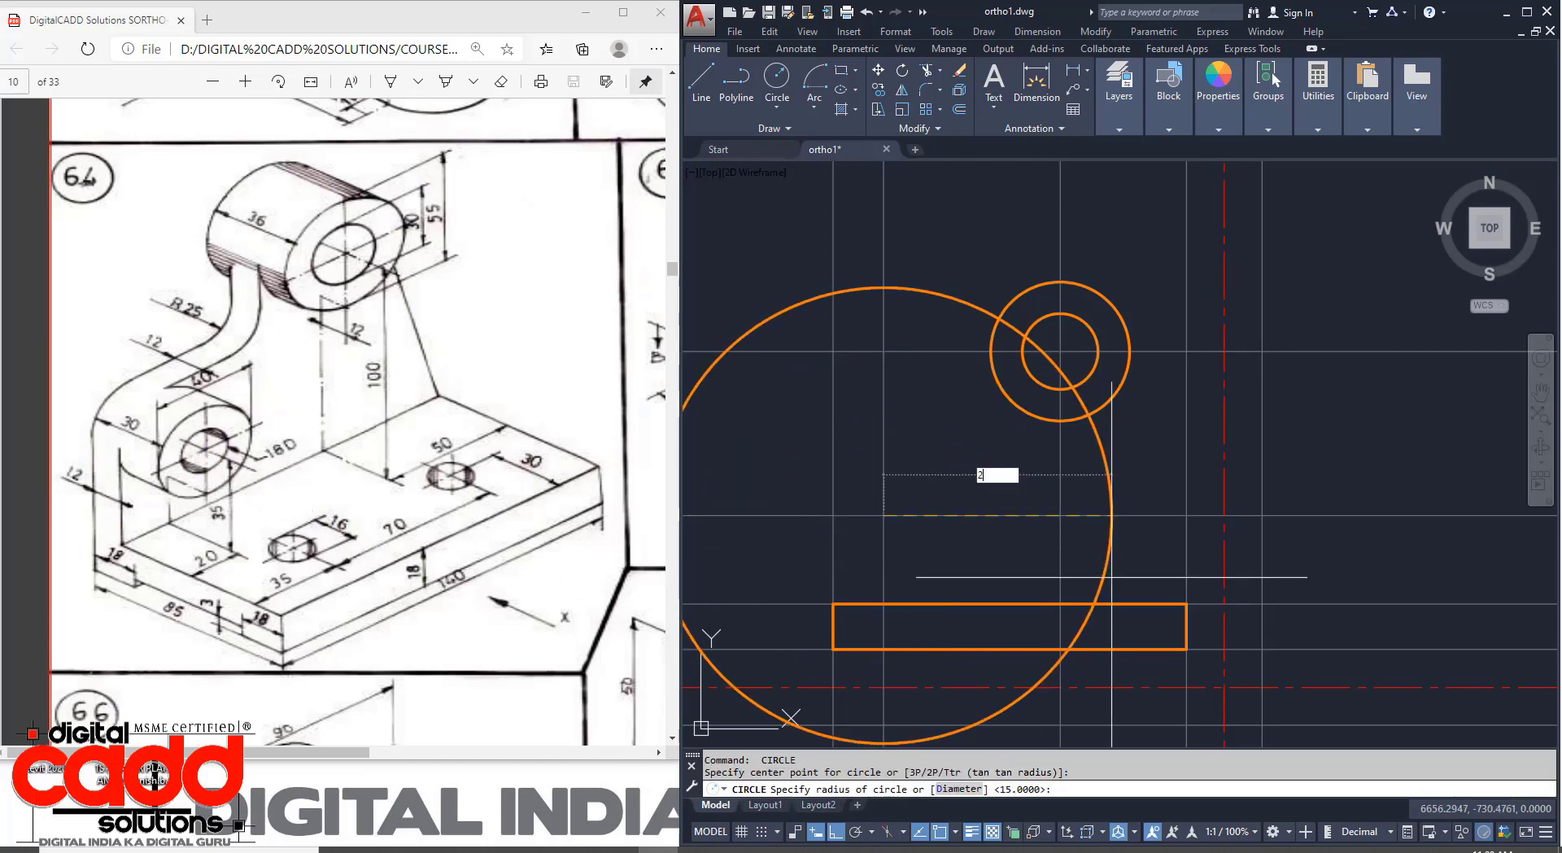
key("Return")
key("Return")
left_click(883, 515)
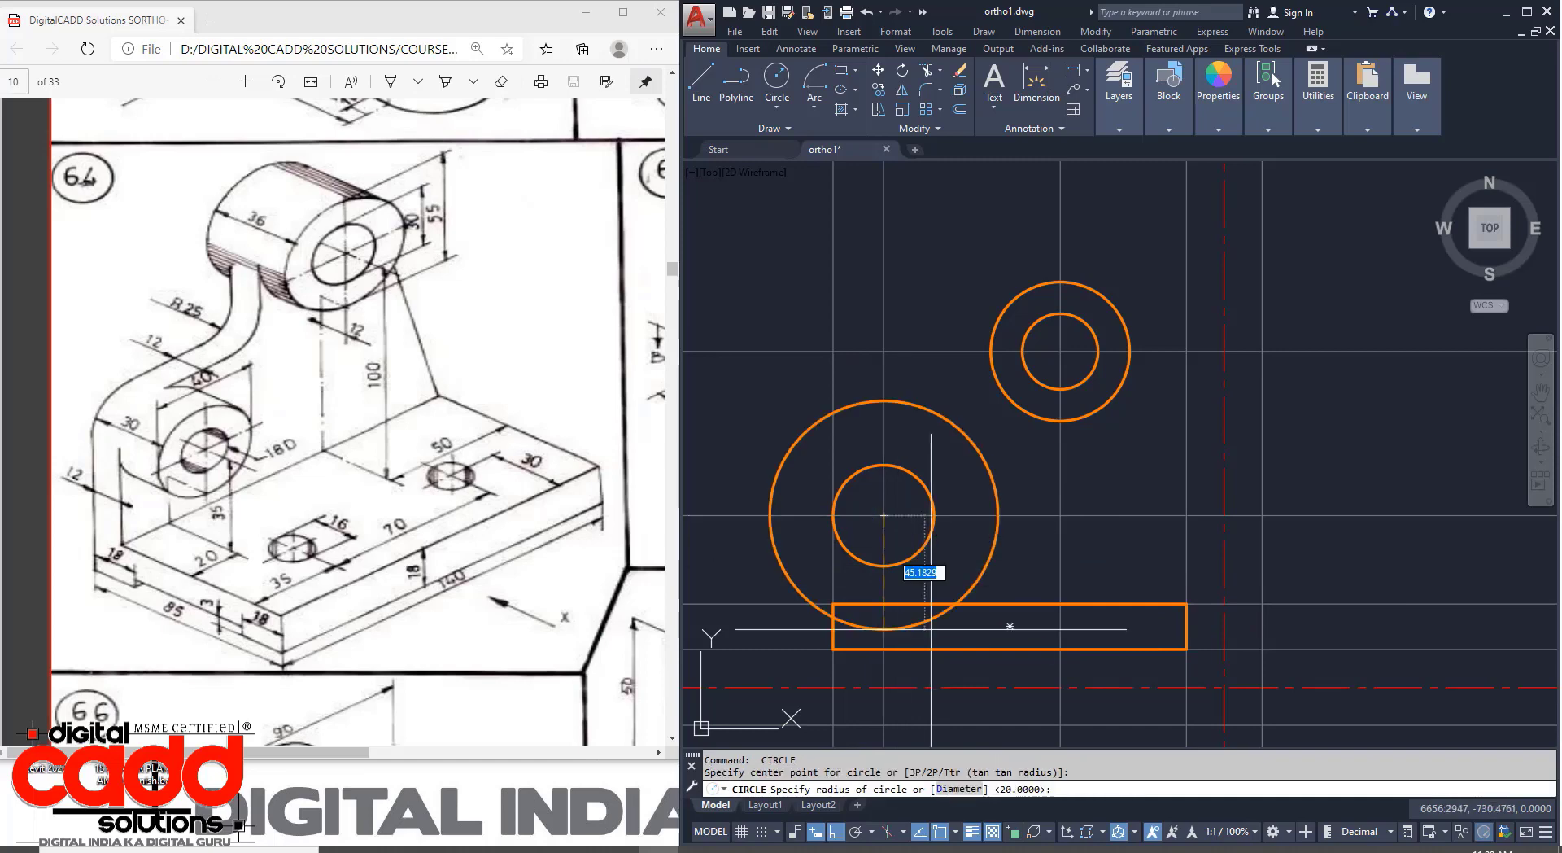
type("9")
key("Return")
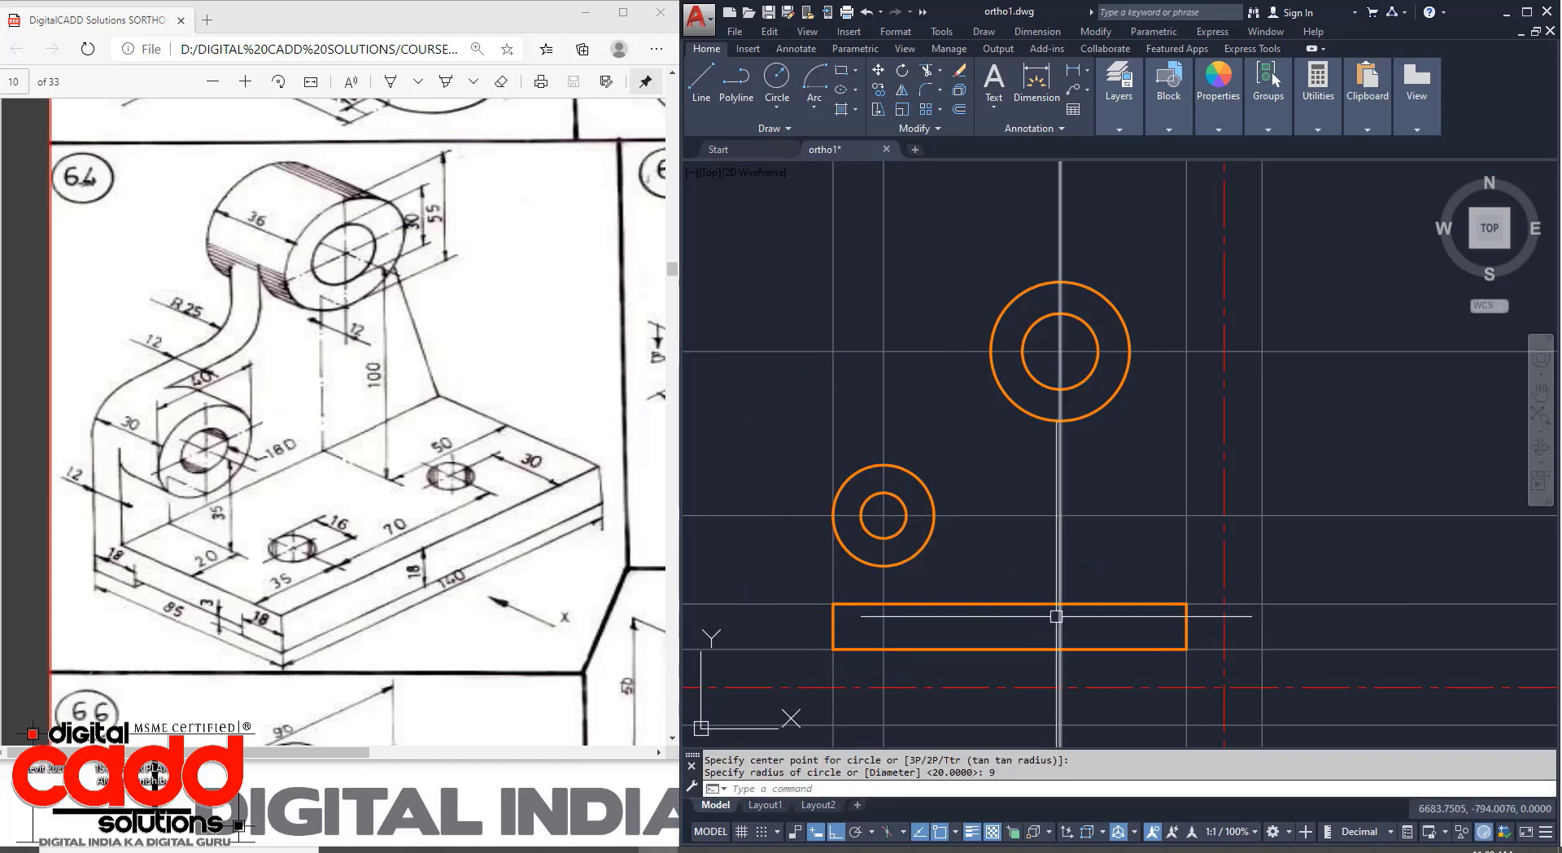
Draw a sloping line from the base's top right corner to the right side of the upper boss's outer circle.
middle_click_drag(1051, 618, 1049, 634)
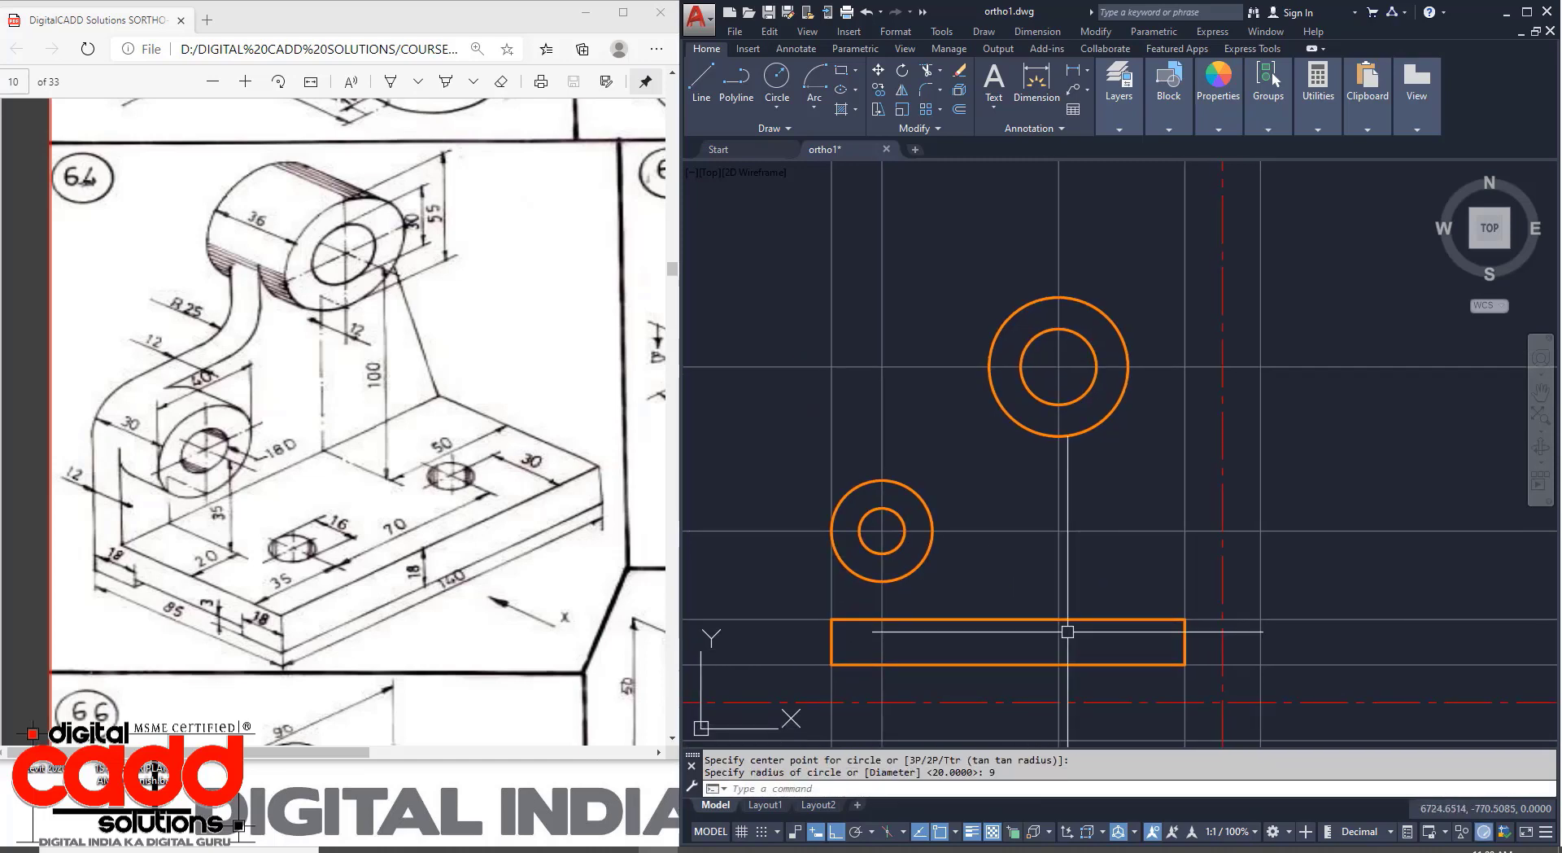
type("l")
key("Return")
left_click(1185, 619)
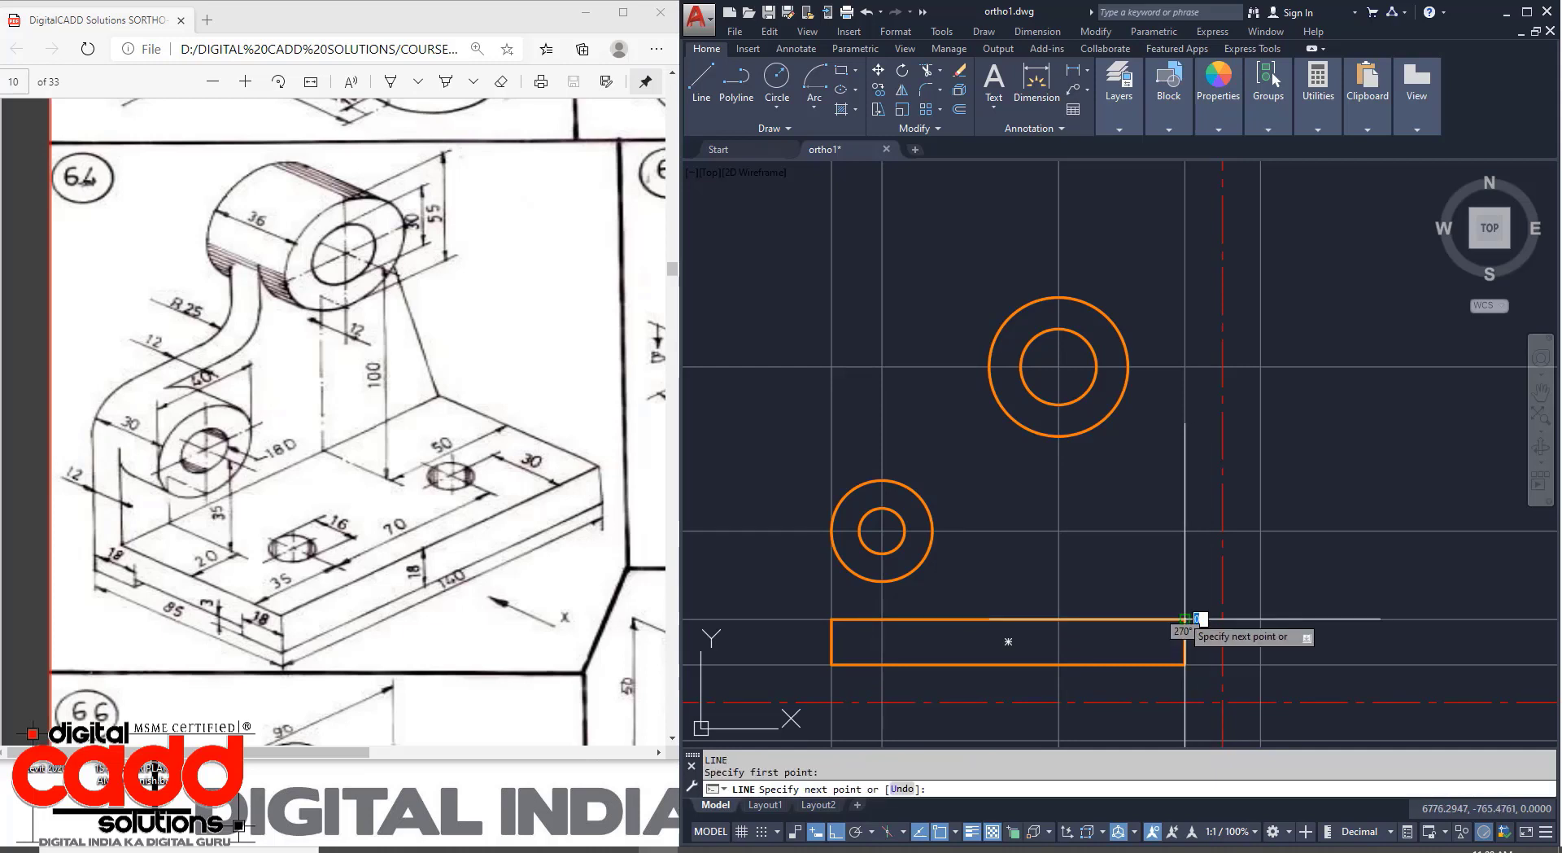
left_click(1130, 373)
key("Return")
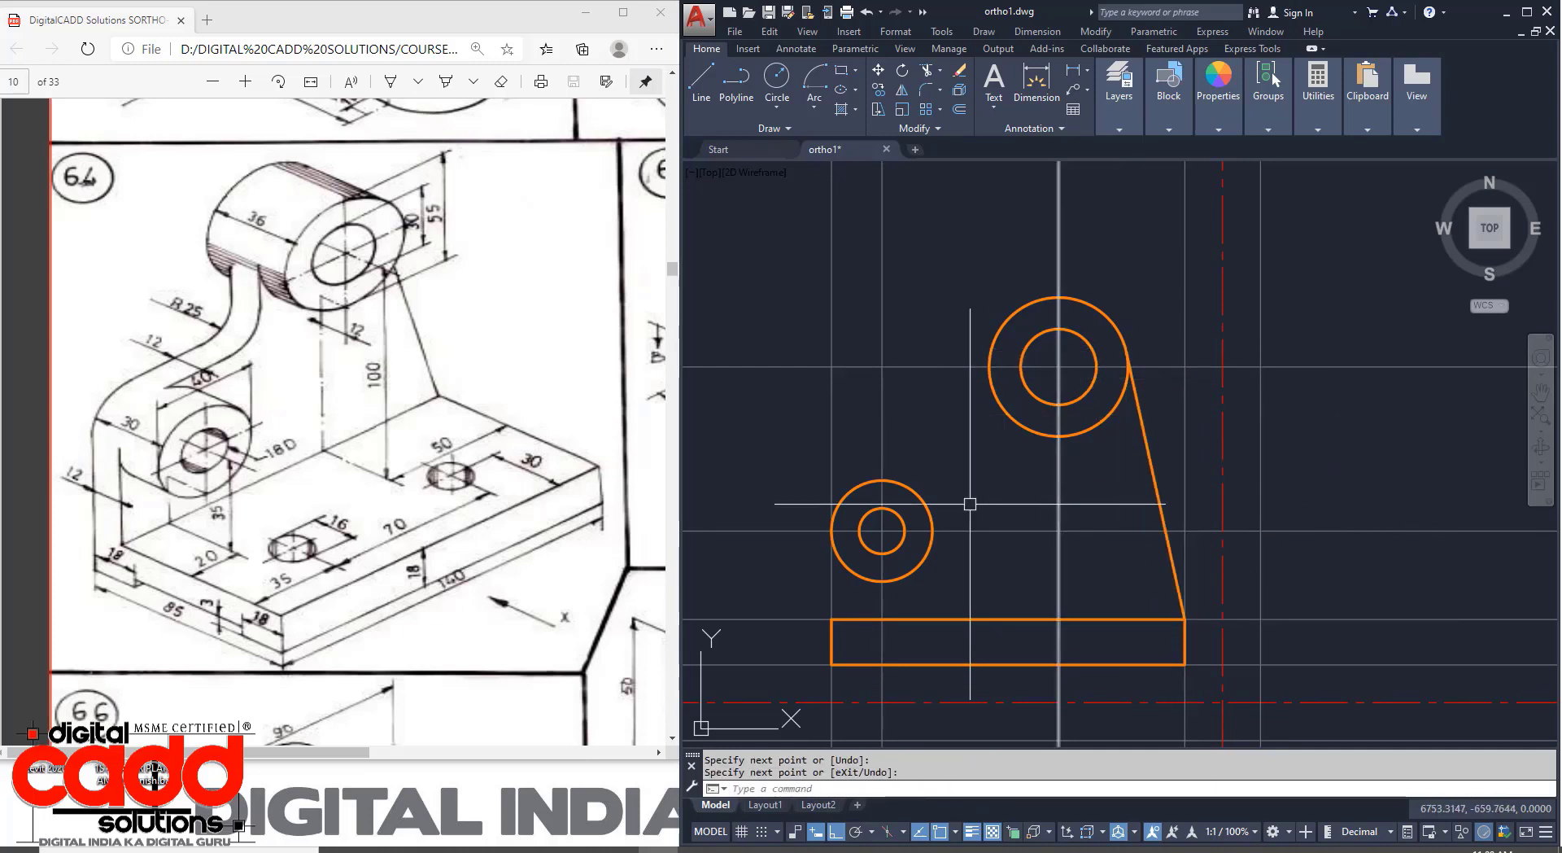
key("Return")
key("Escape")
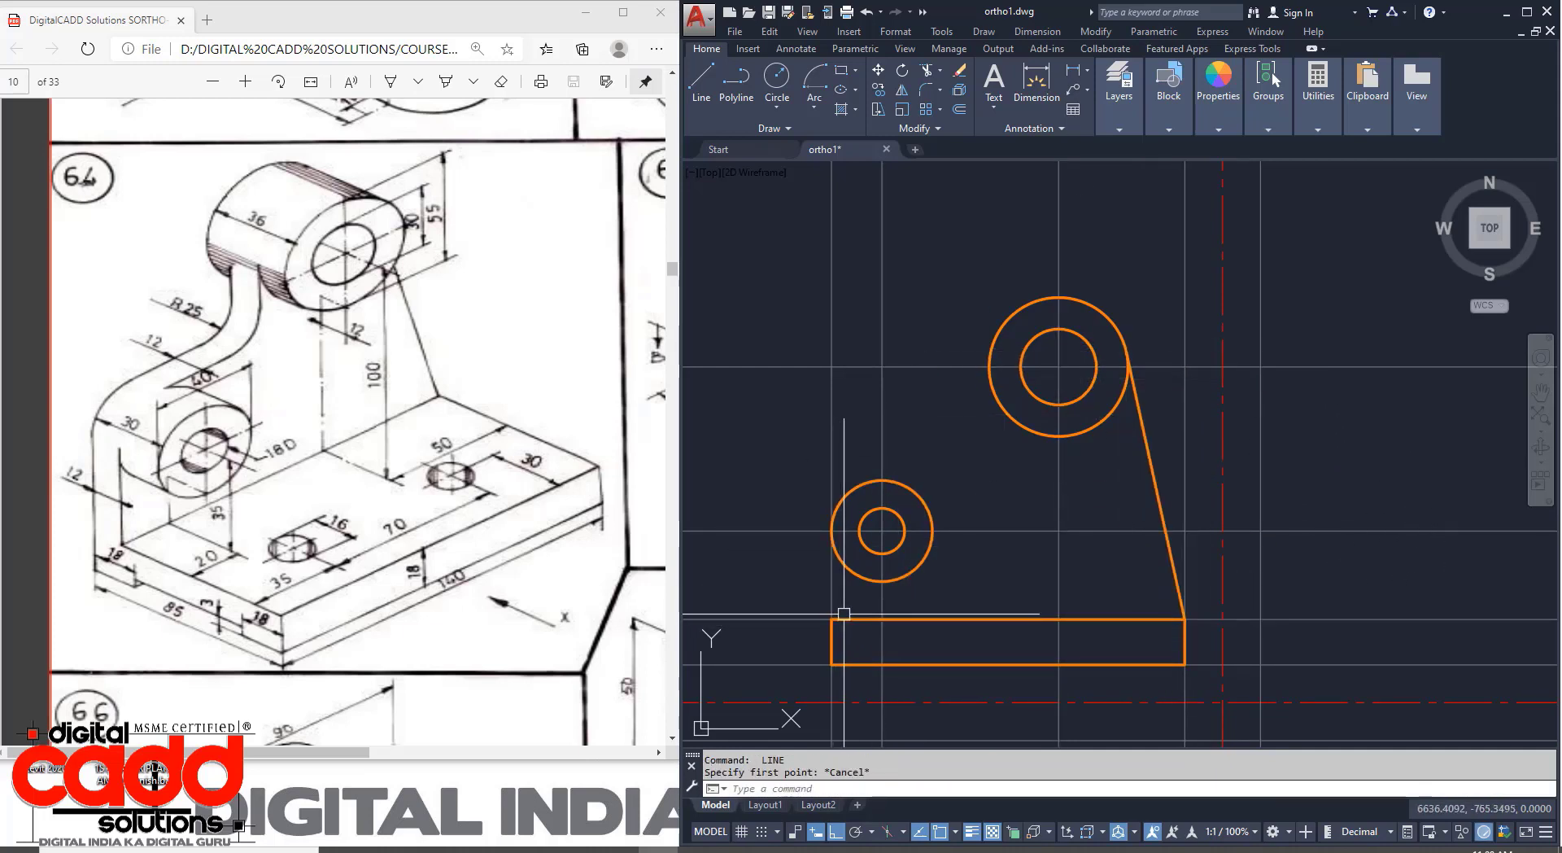
Explode the base rectangle and extend its left edge up to the lower boss's outer circle.
left_click(844, 619)
type("X")
key("Return")
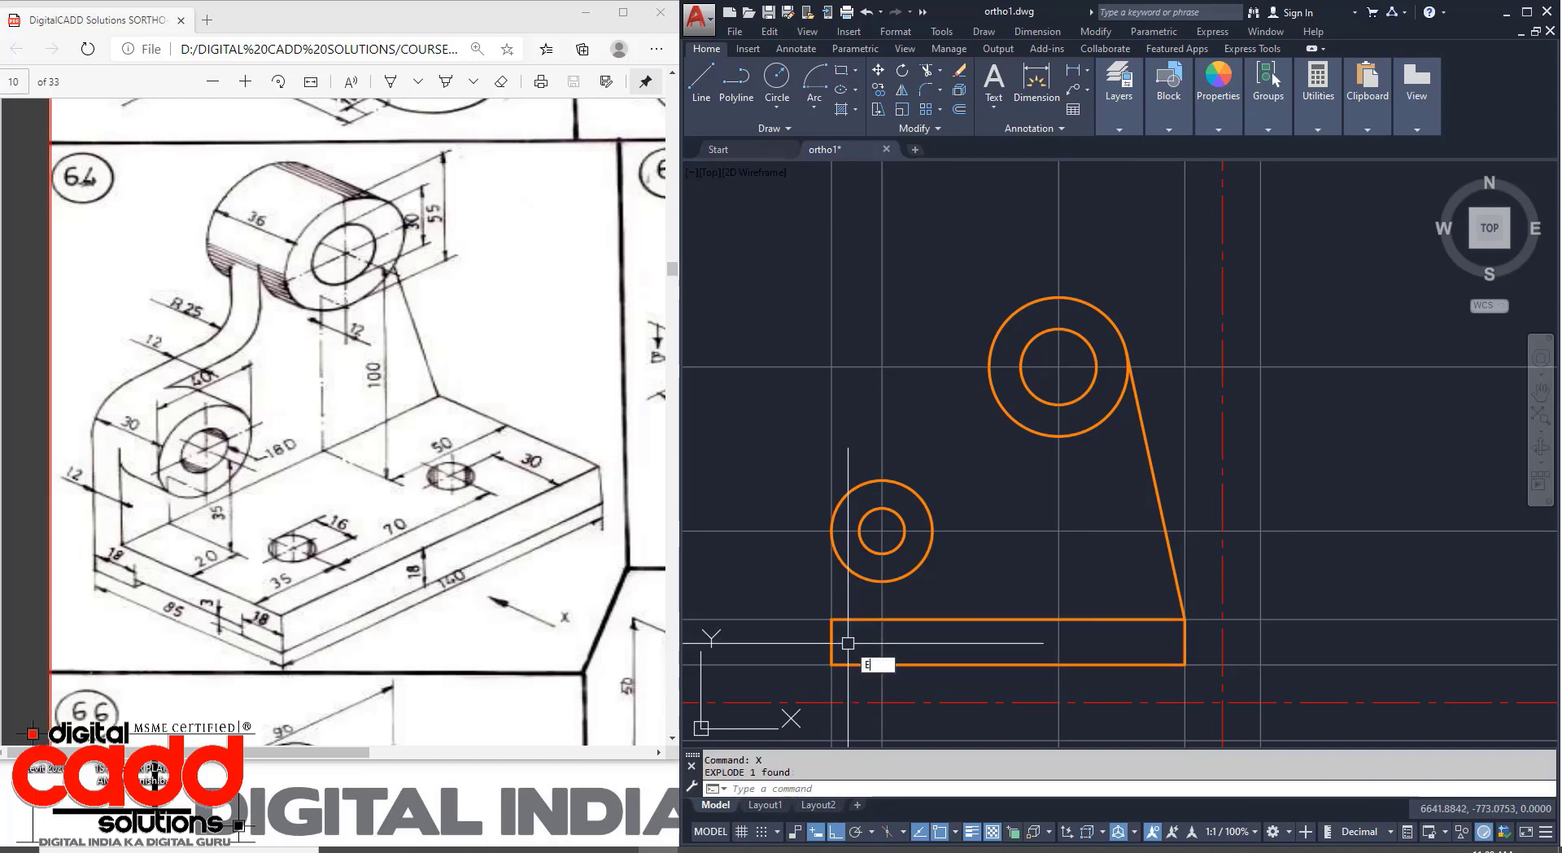
type("EX")
key("Return")
key("Return")
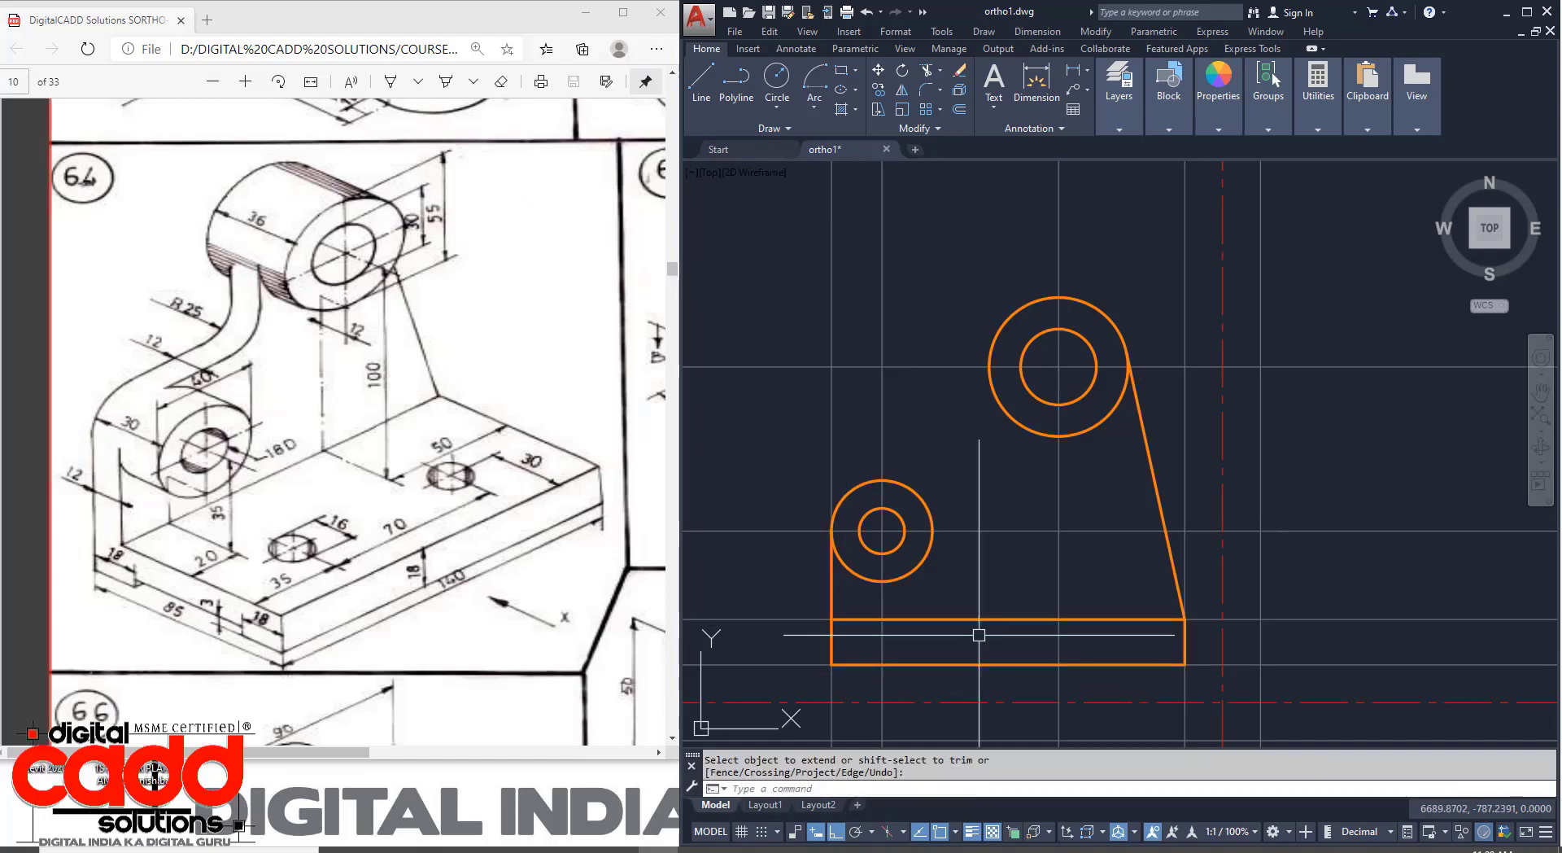
Draw a line from the upper boss's left quadrant down to the lower boss's top height and across to its top quadrant.
middle_click_drag(995, 603, 972, 634)
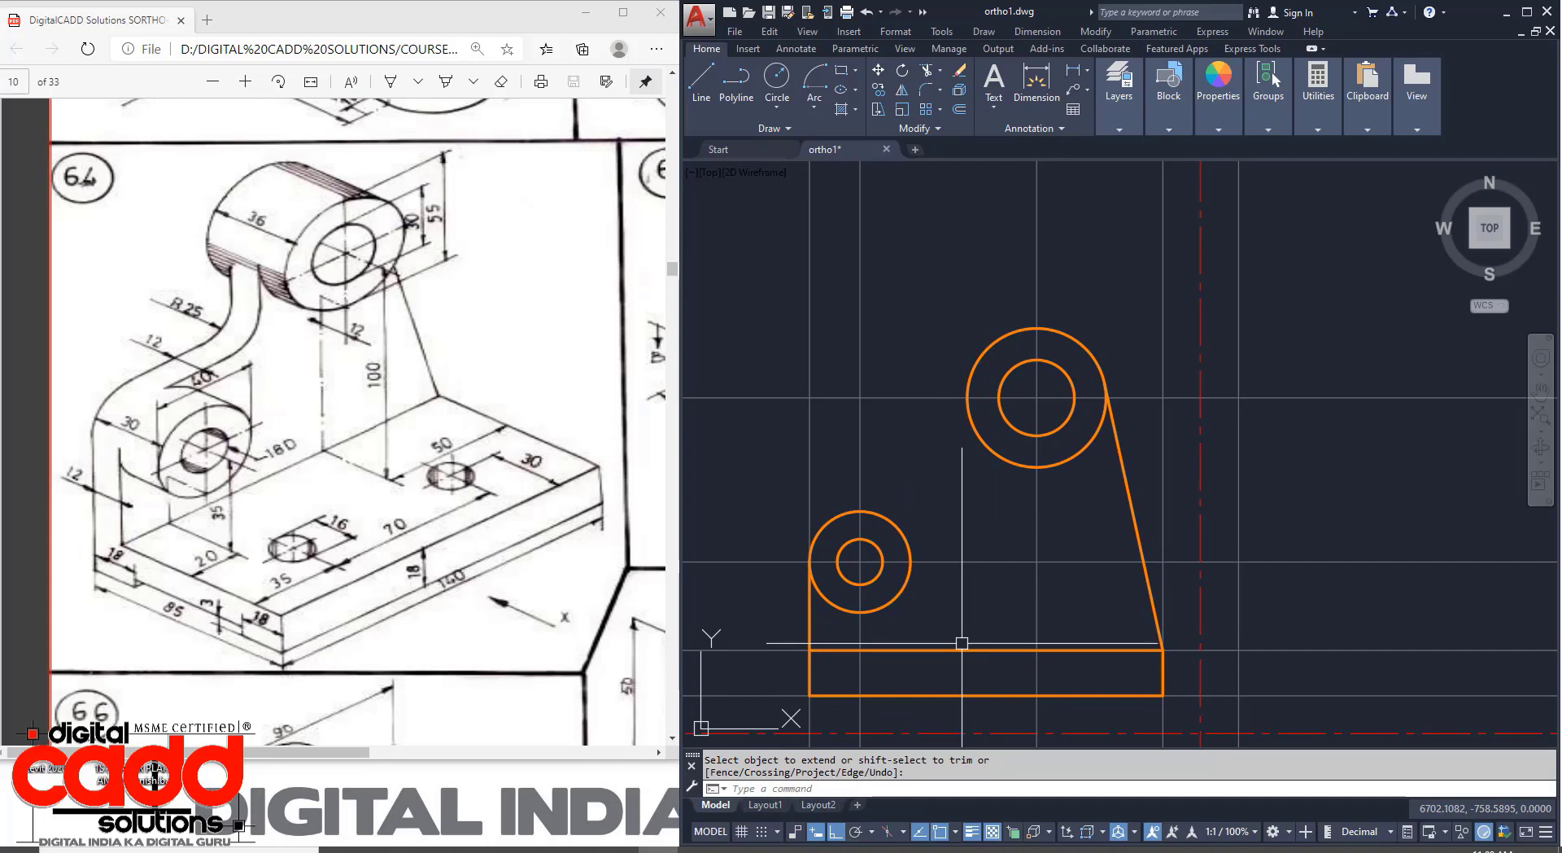
type("L")
key("Return")
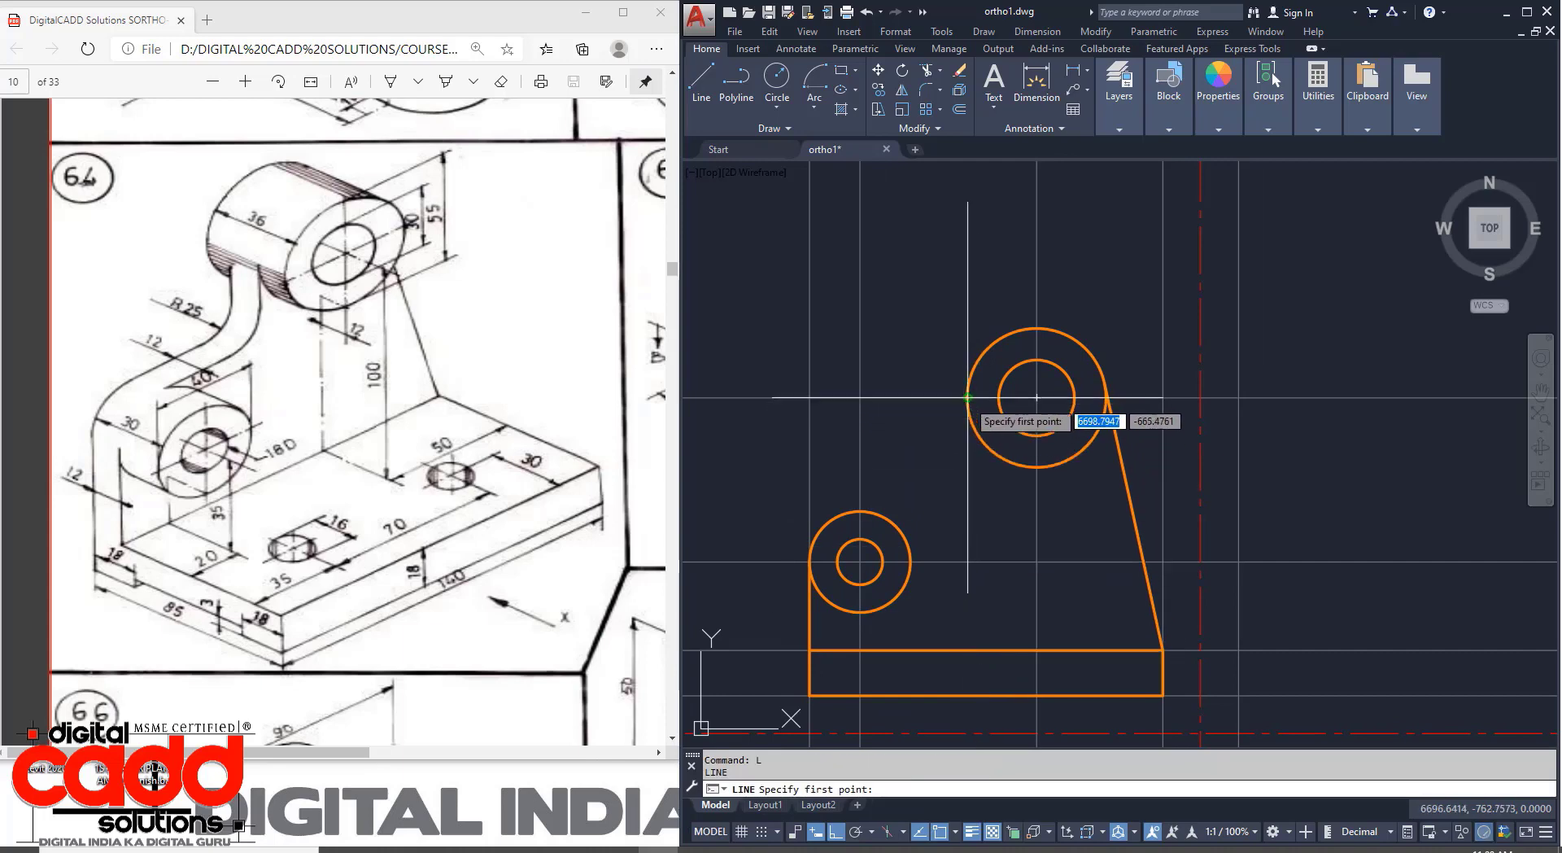
left_click(967, 398)
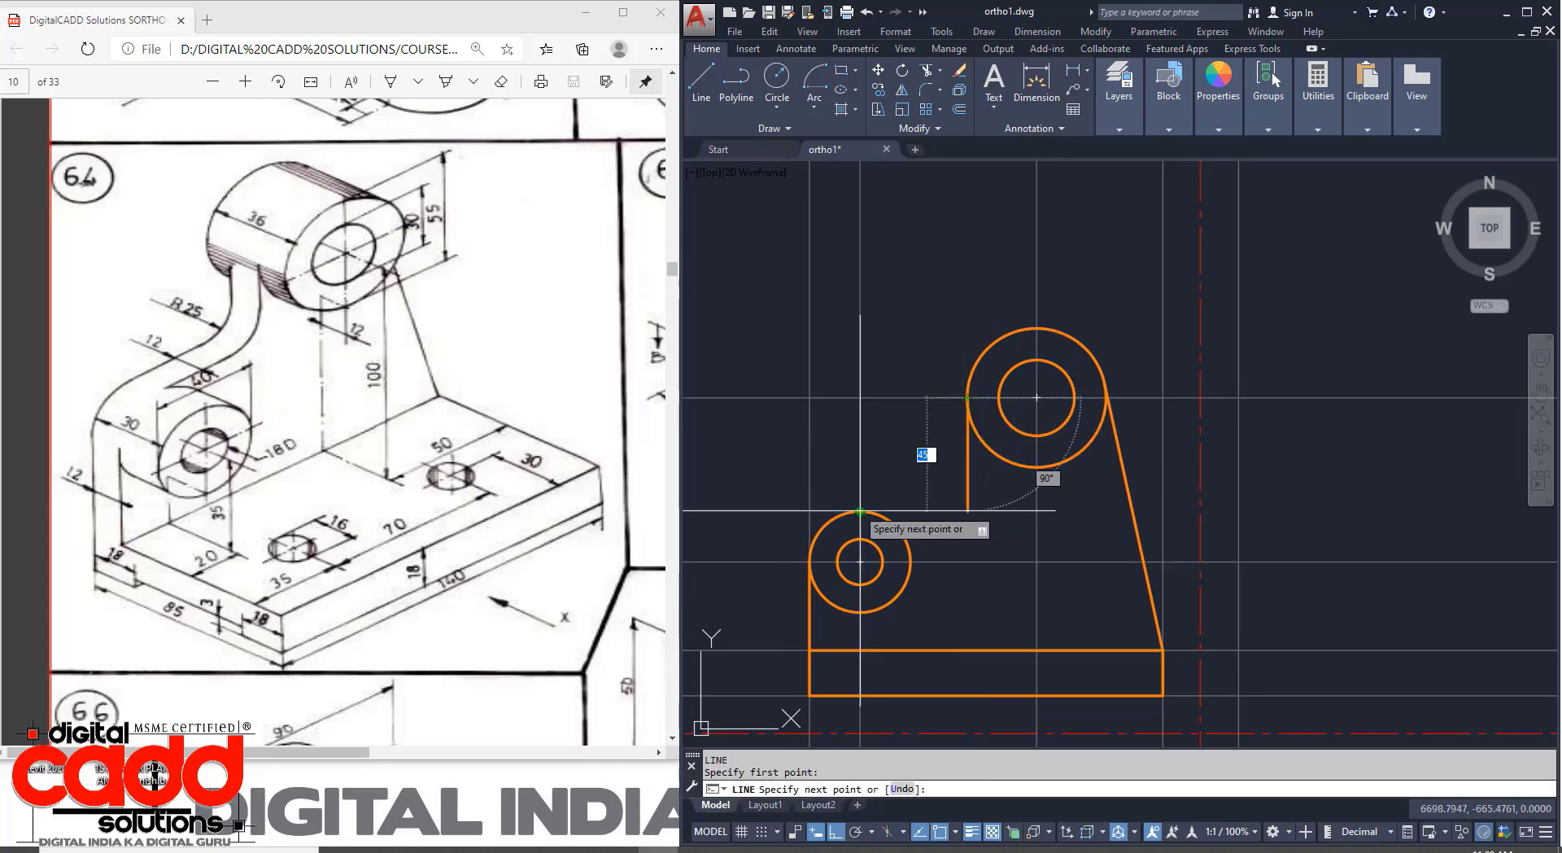
left_click(967, 510)
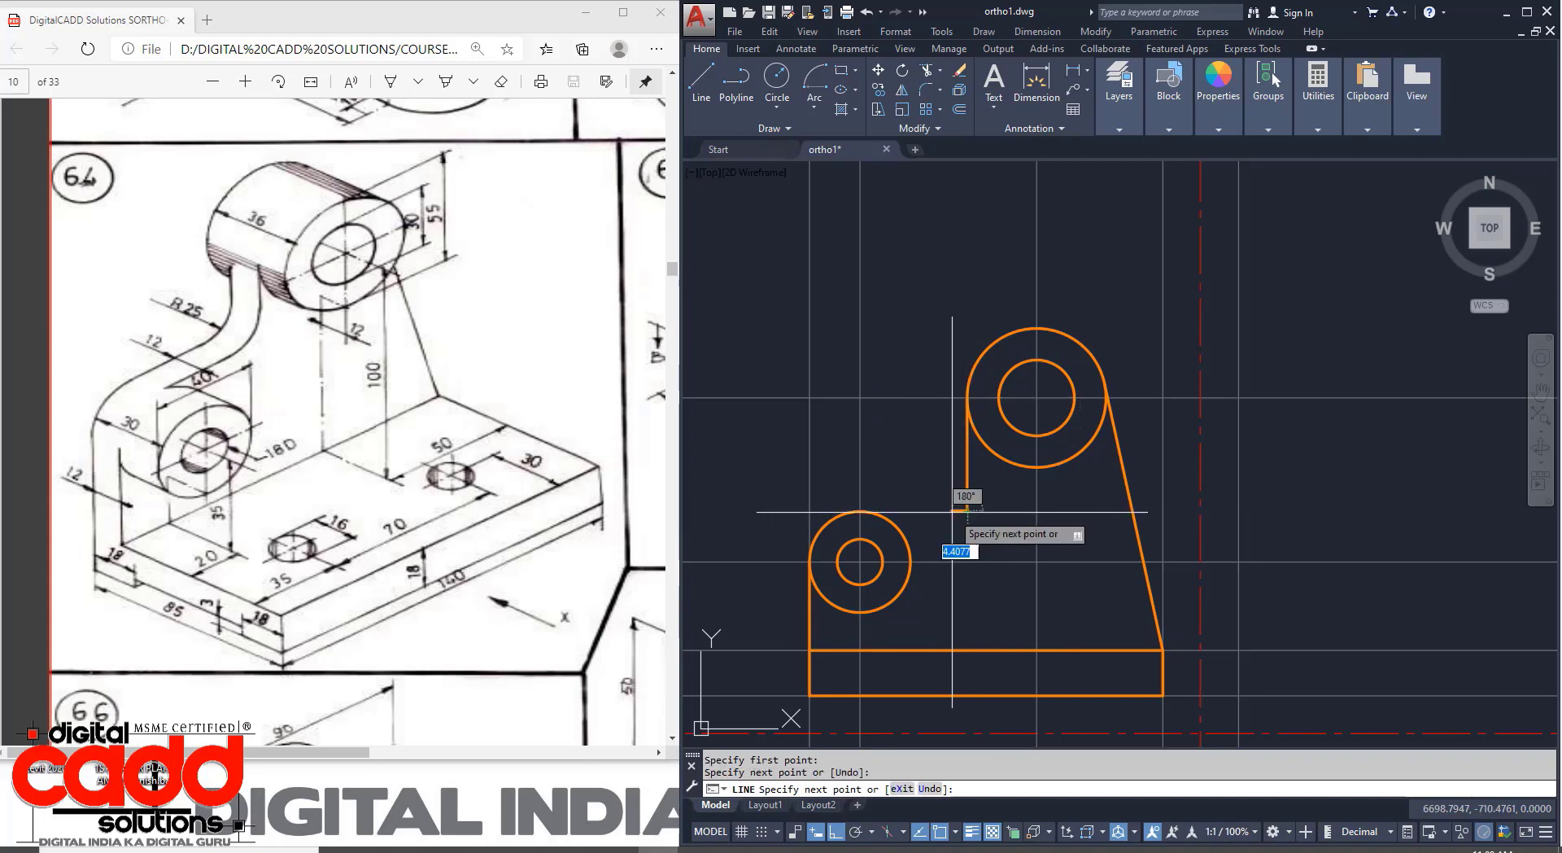
left_click(860, 510)
key("Return")
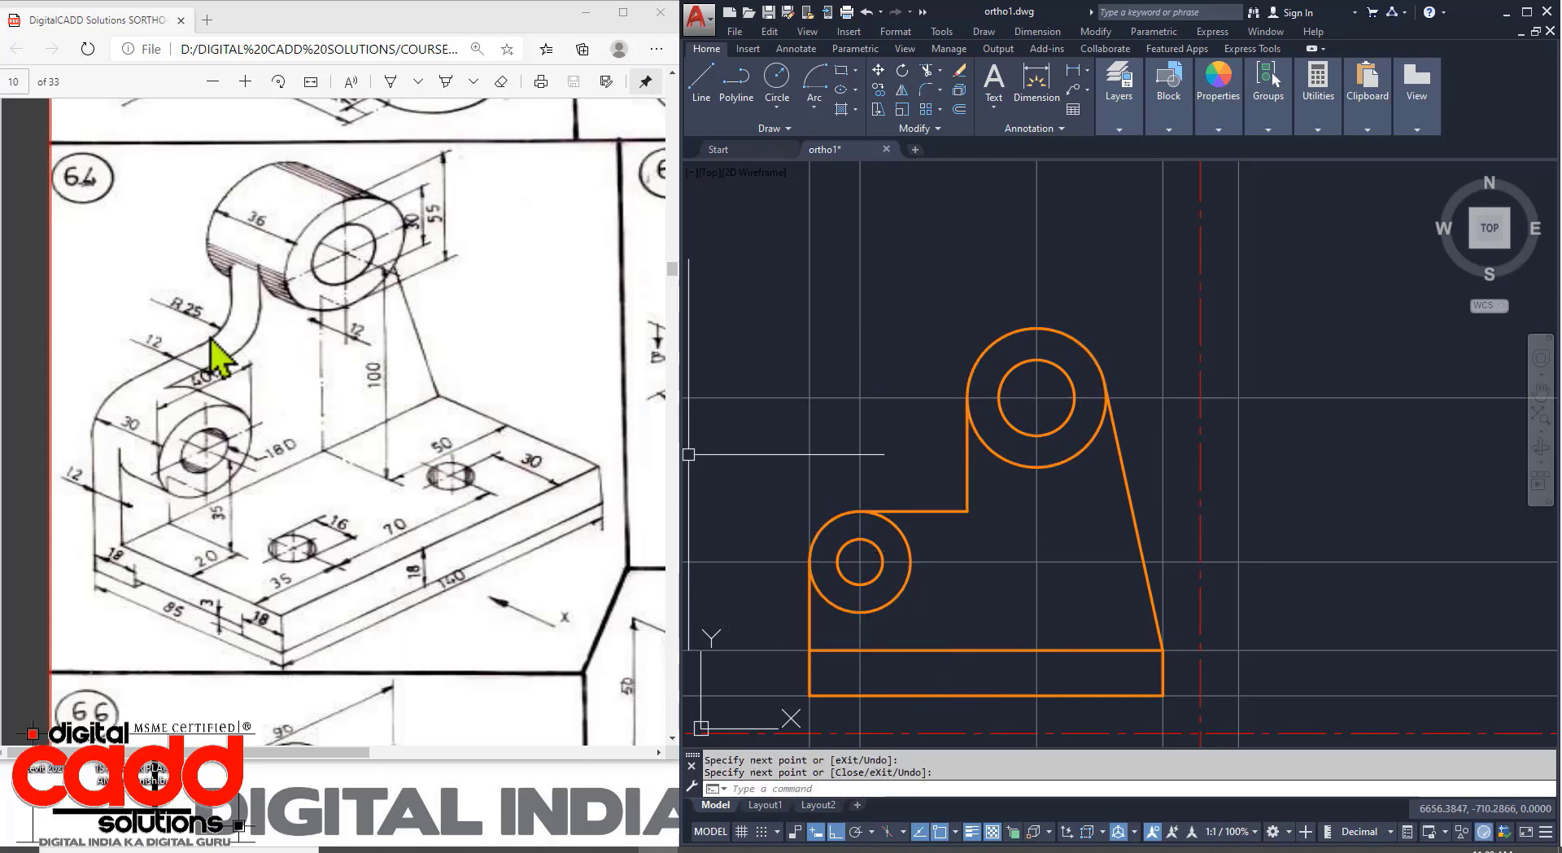
Try a radius 25 fillet in no-trim mode at the corner between the two bosses, and undo it.
type("f")
key("Return")
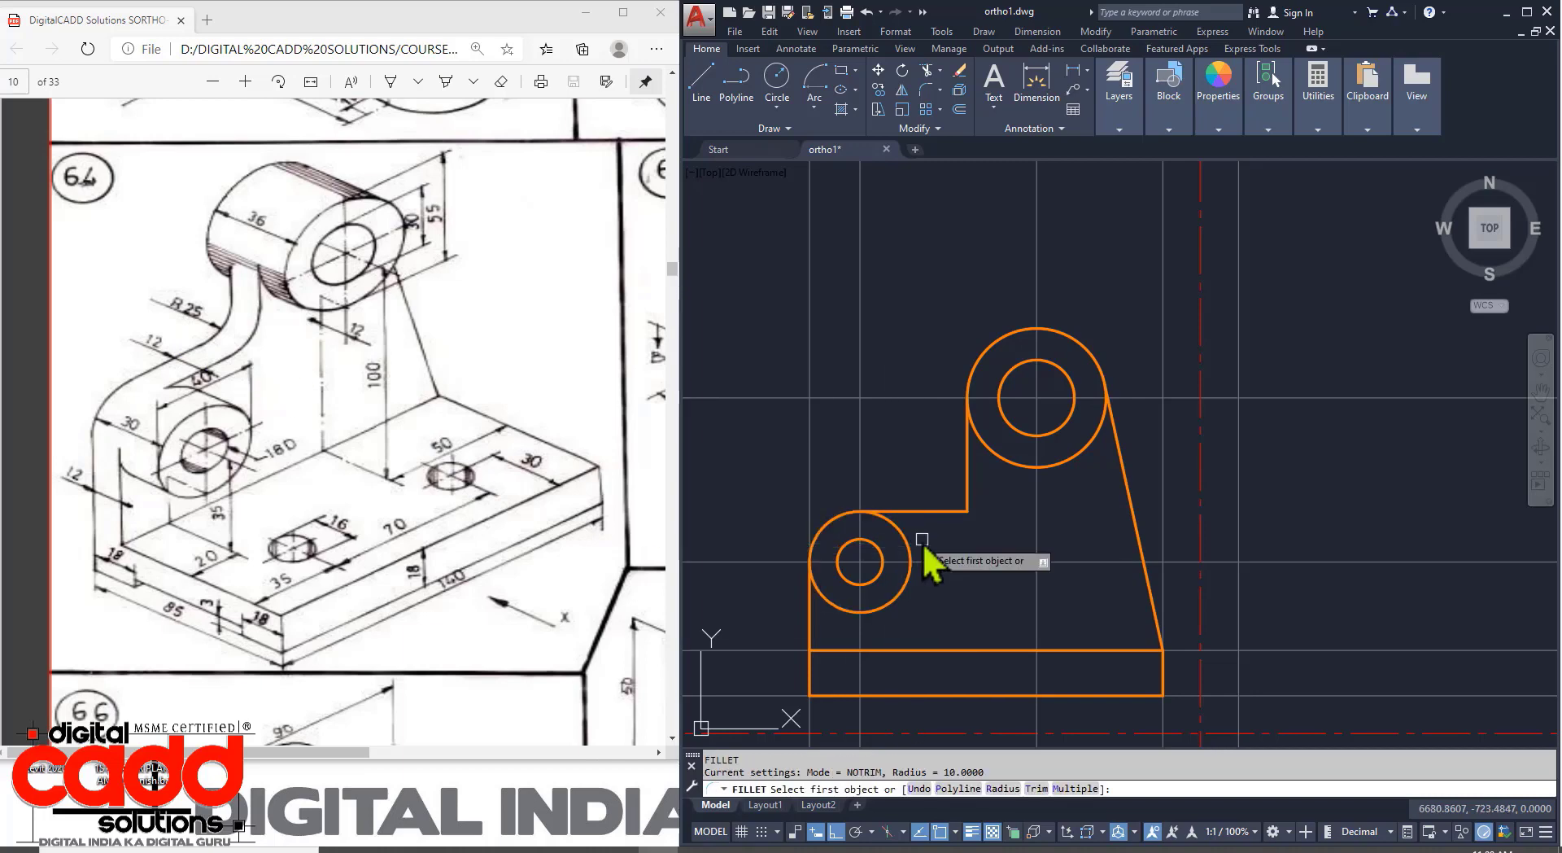
type("r")
key("Return")
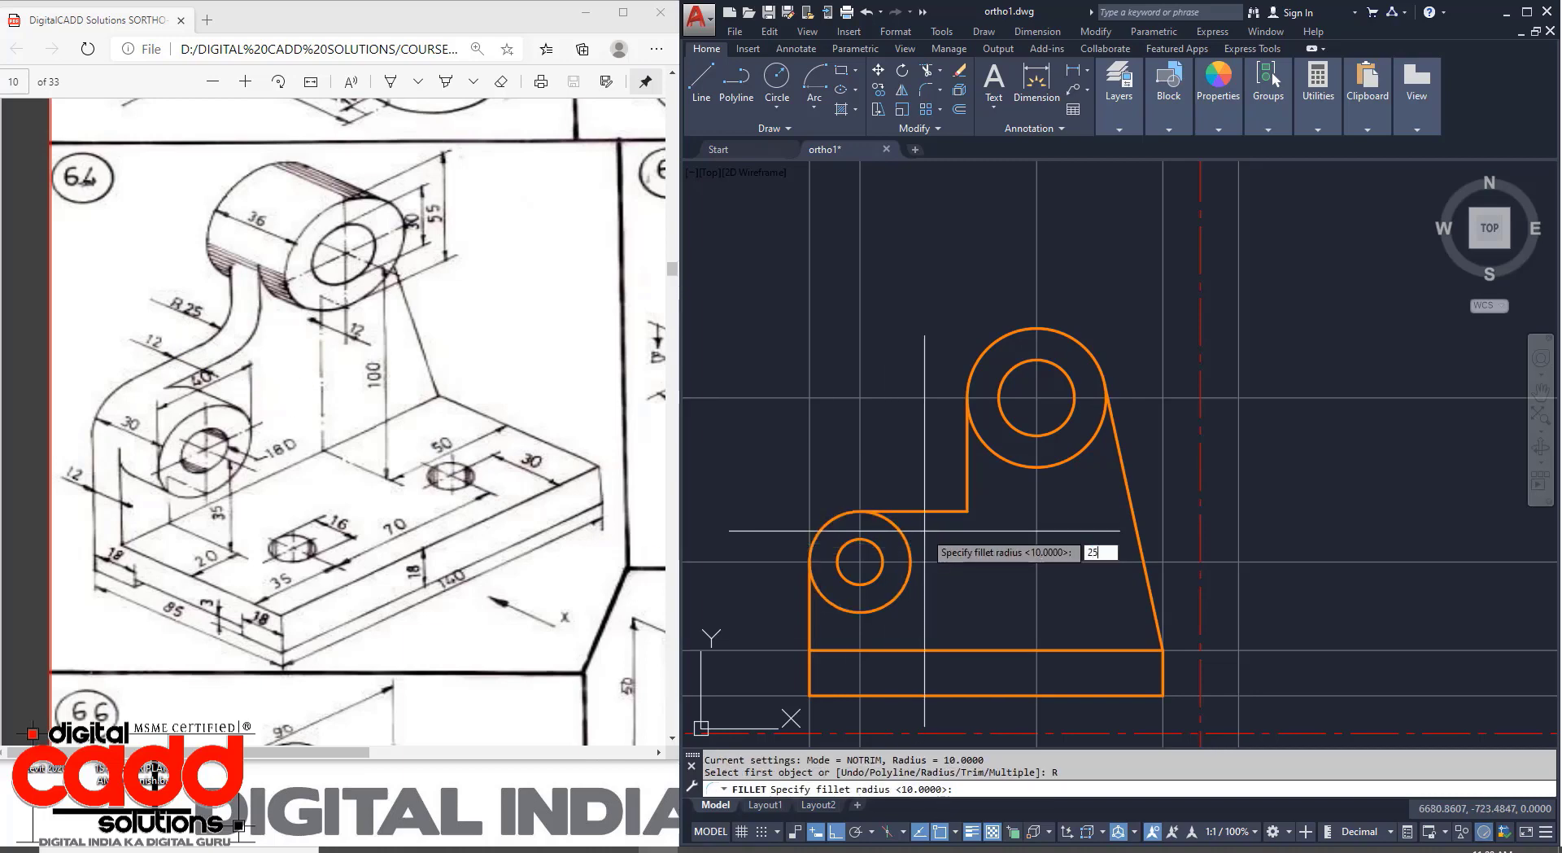
key("Return")
left_click(919, 511)
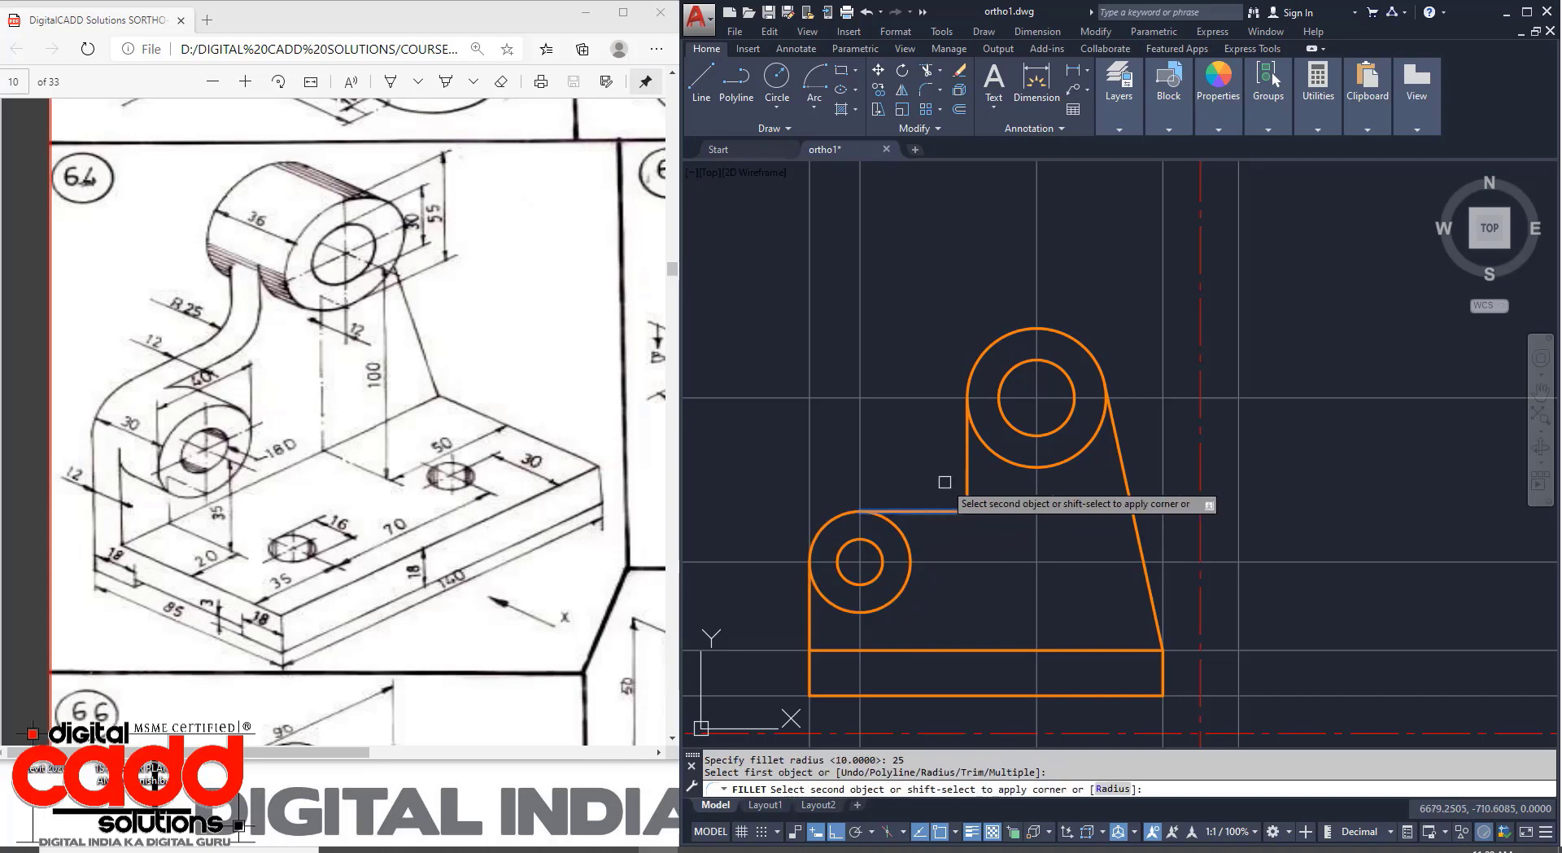
left_click(968, 480)
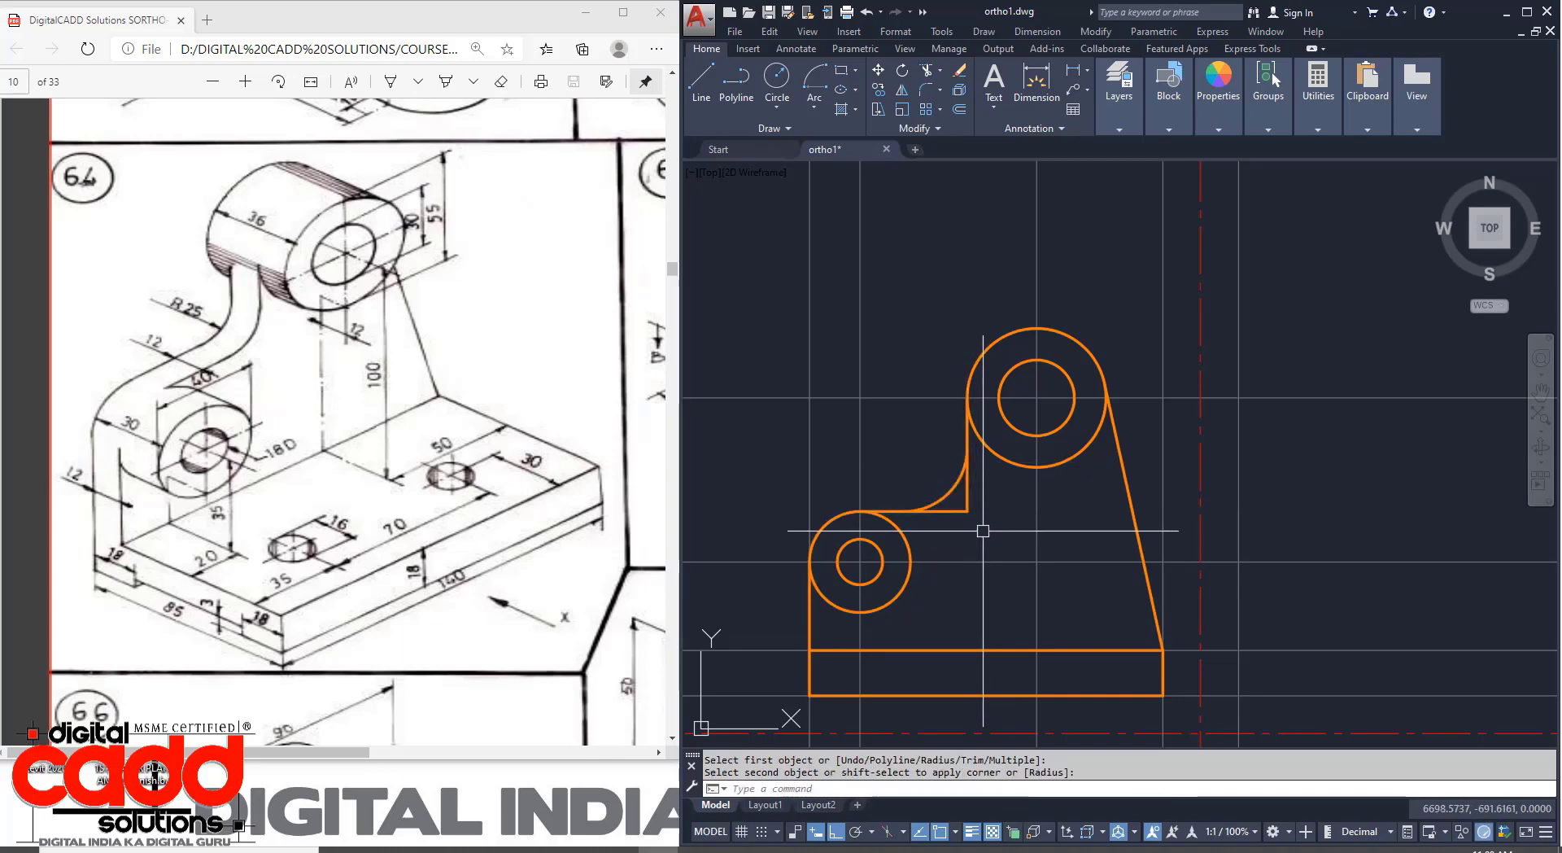
key("ctrl+z")
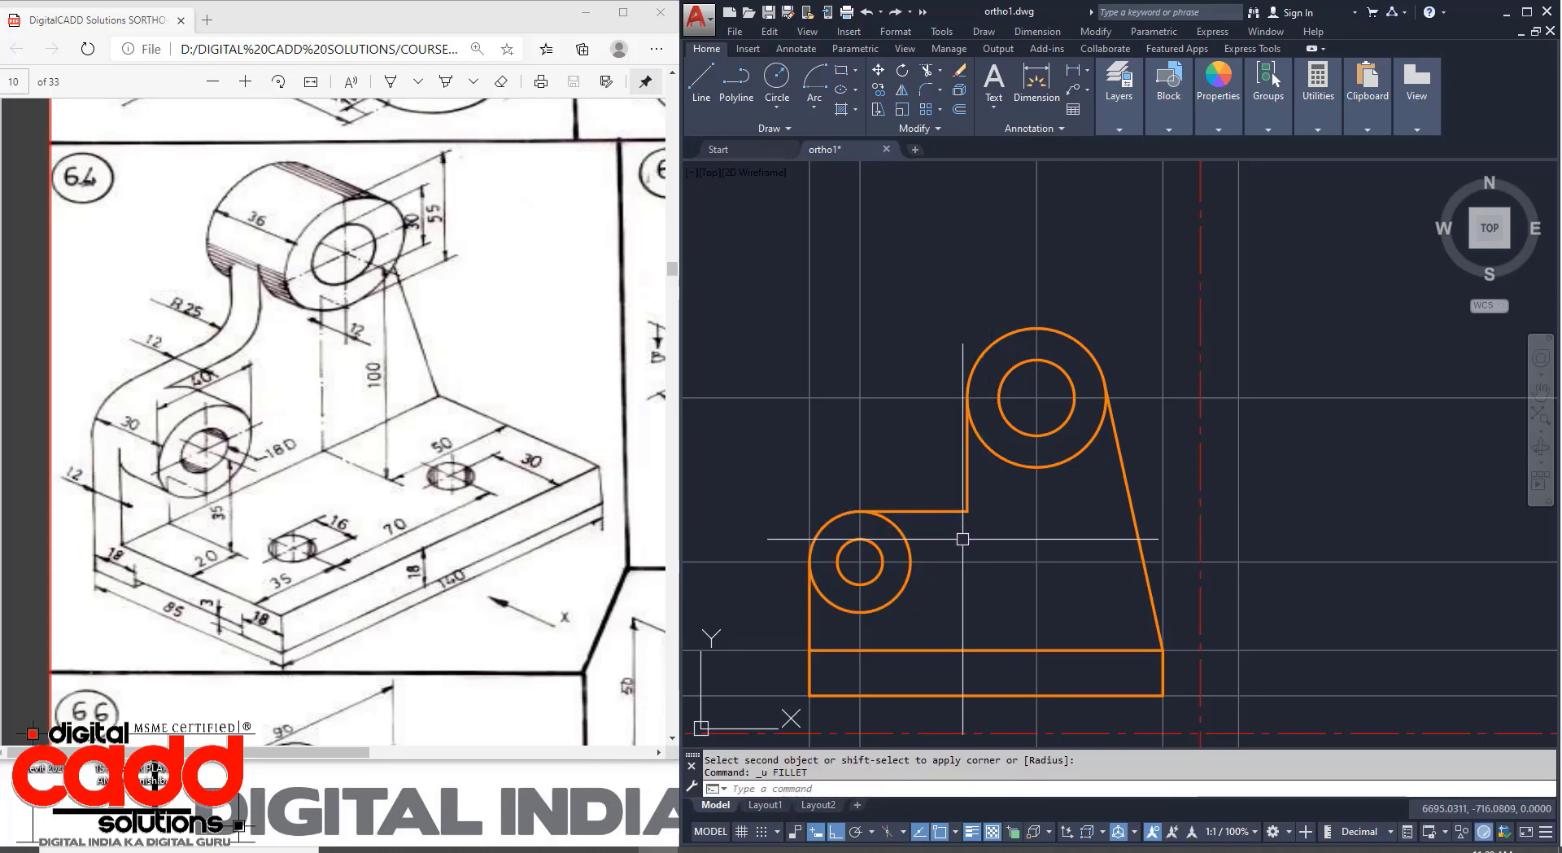
Fillet the corner between the two bosses with radius 25 in trim mode.
type("F")
key("Return")
type("R")
key("Return")
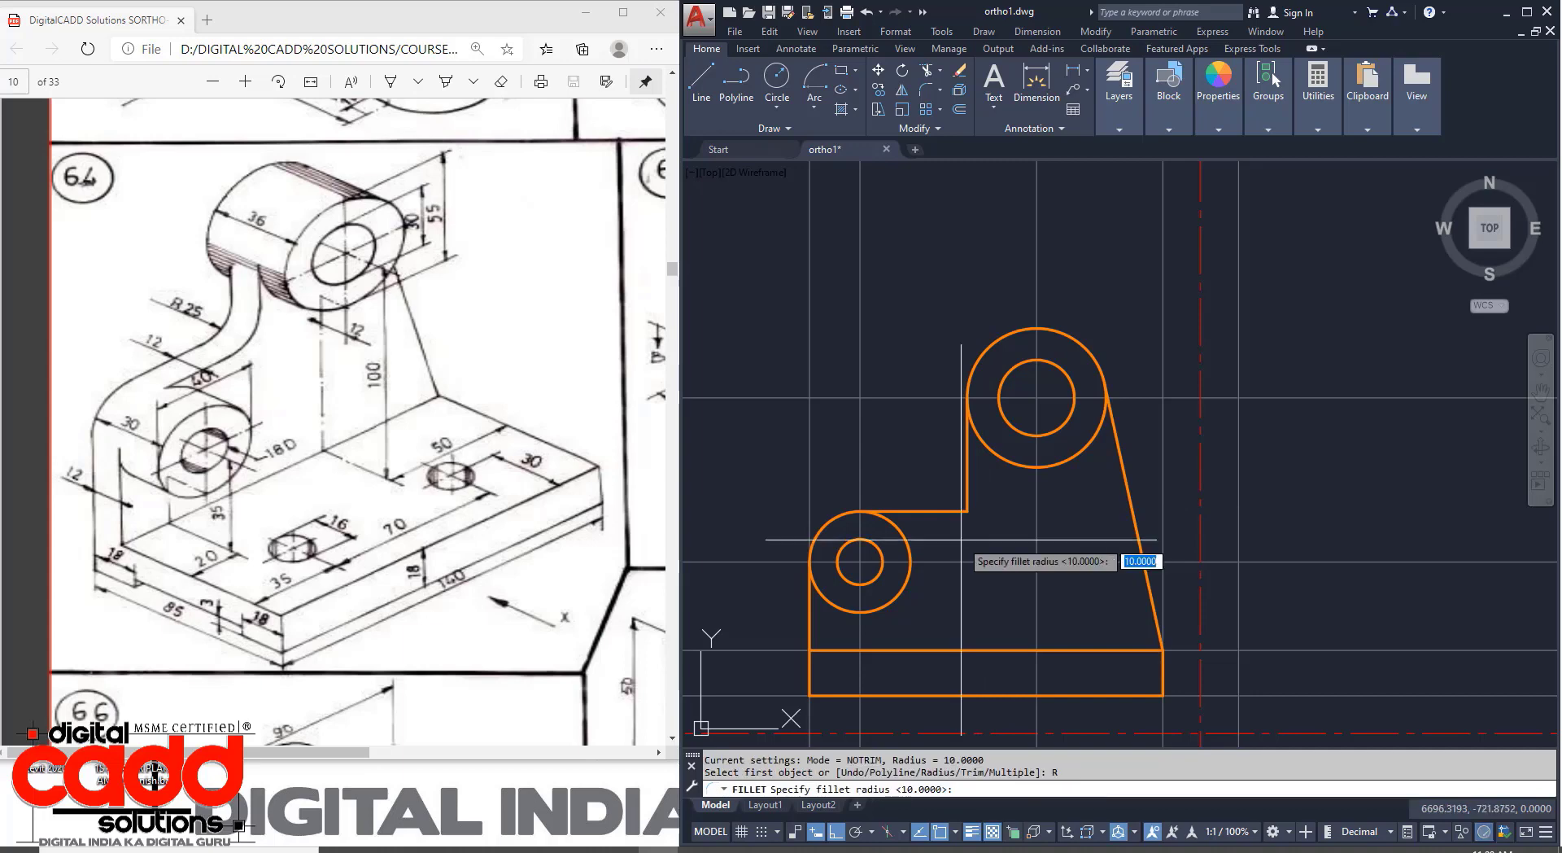
key("Return")
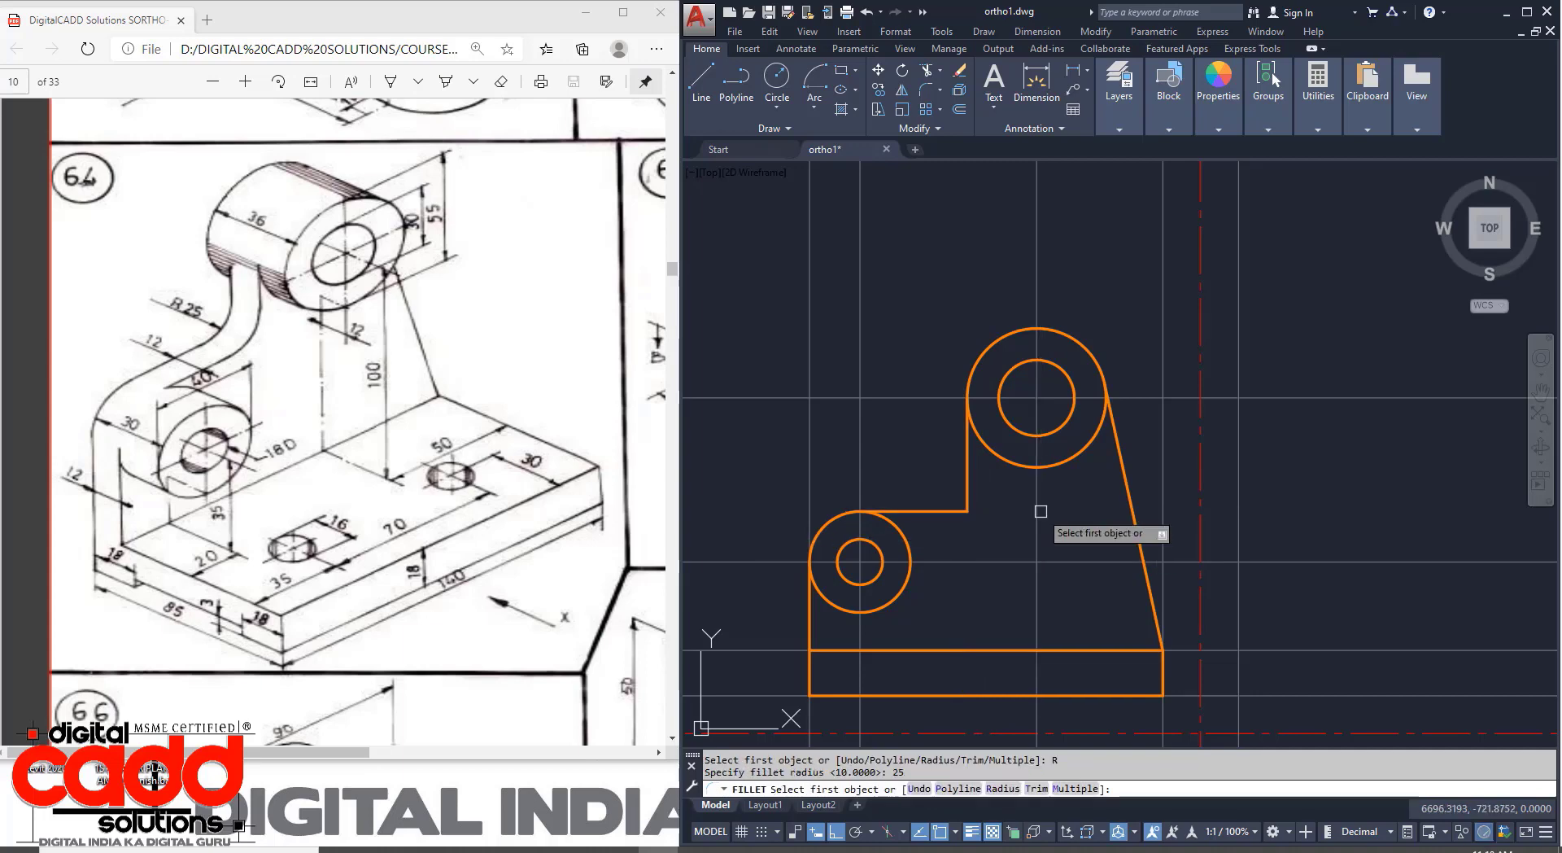
type("T")
key("Return")
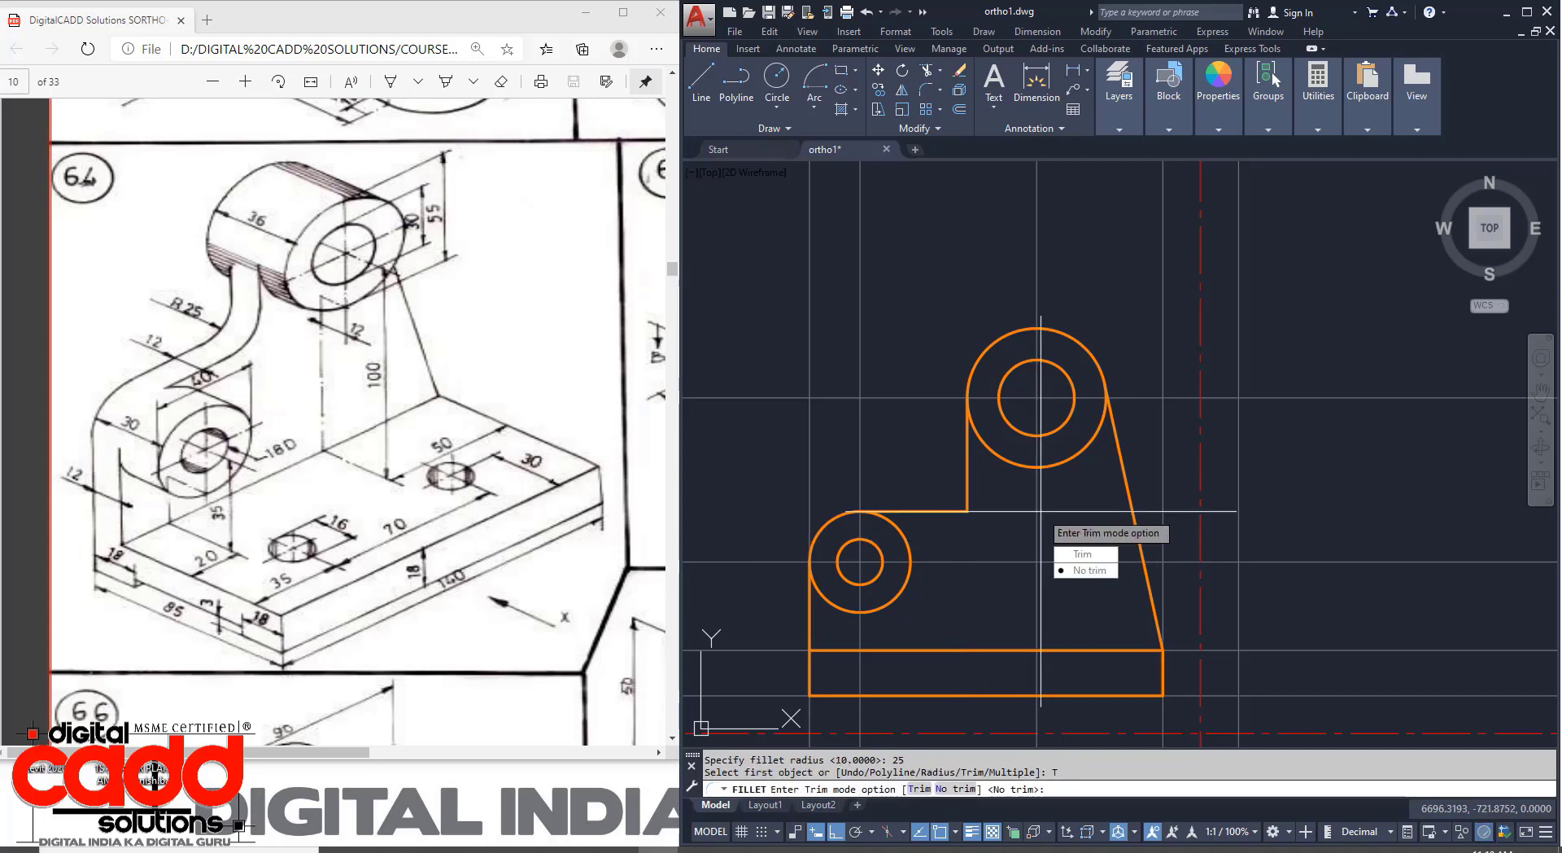
left_click(1075, 555)
left_click(967, 479)
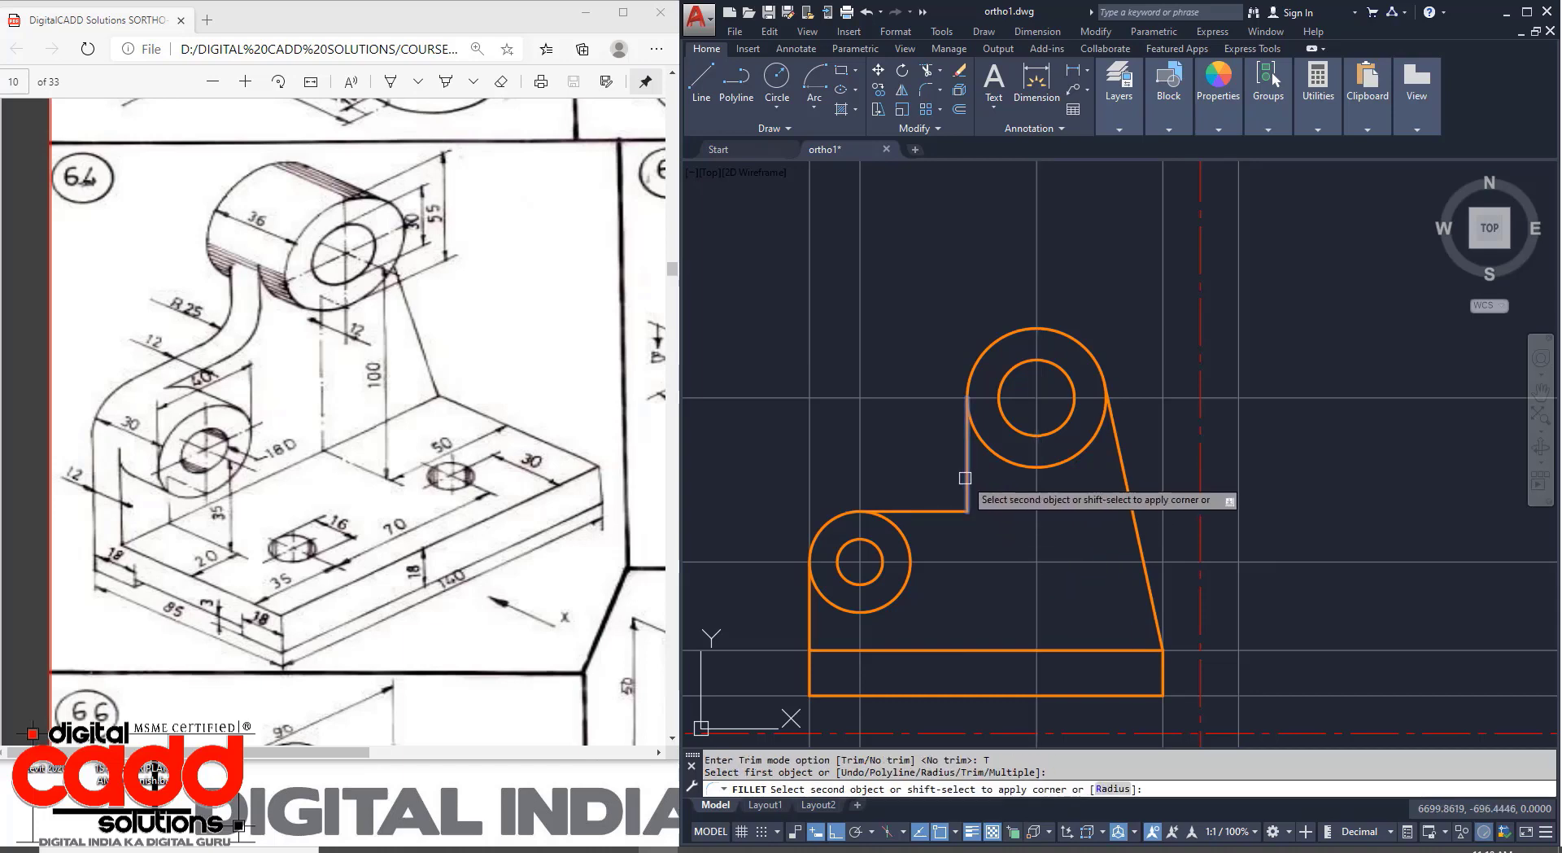
left_click(949, 506)
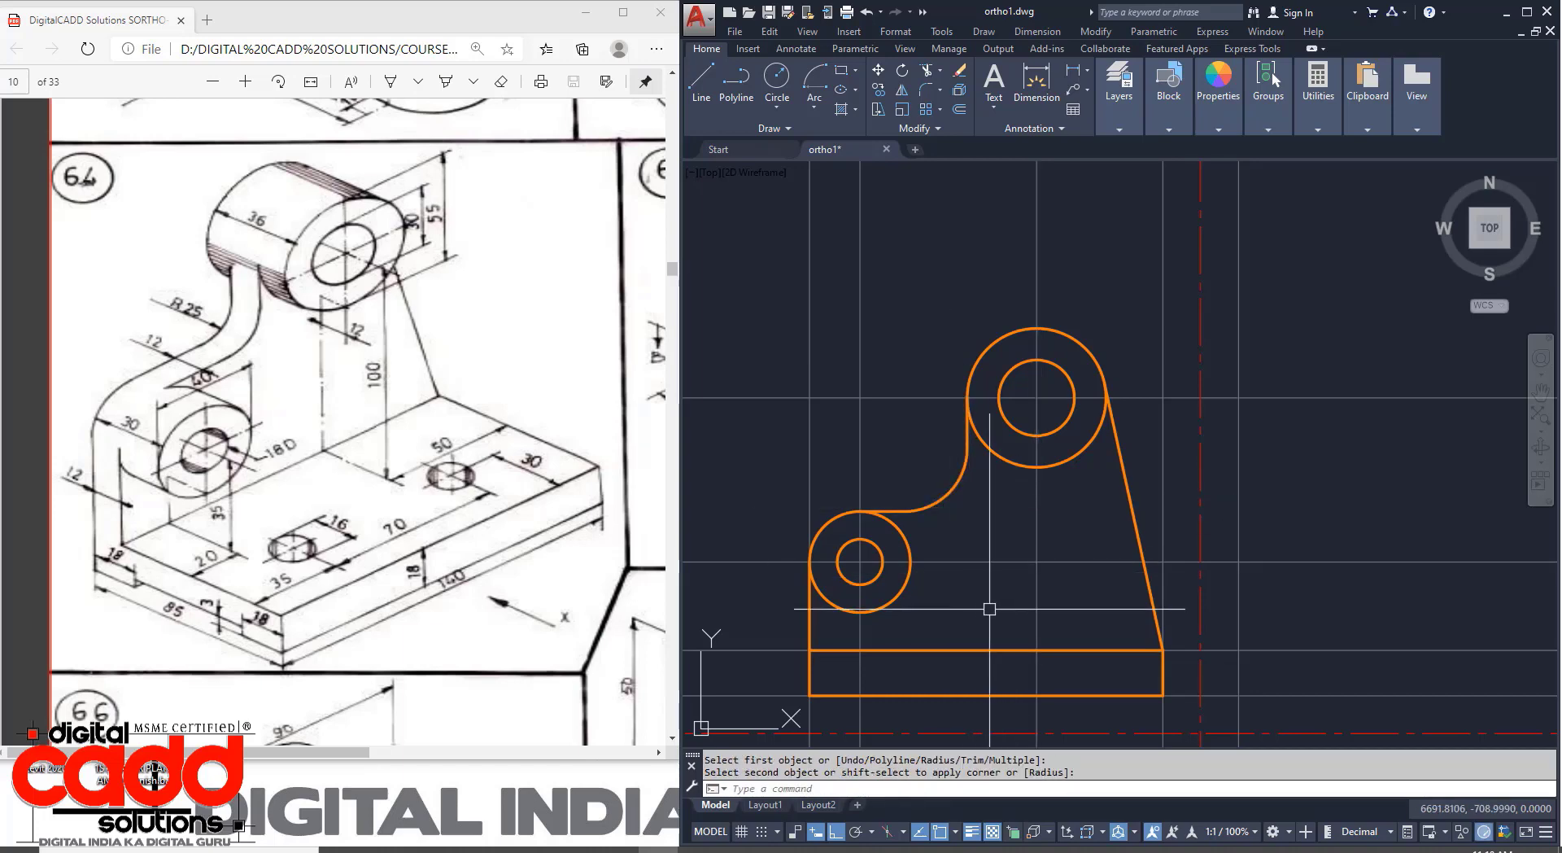
Offset the horizontal construction line just below the red reference line downward by 12, three times in succession.
middle_click_drag(994, 609, 962, 507)
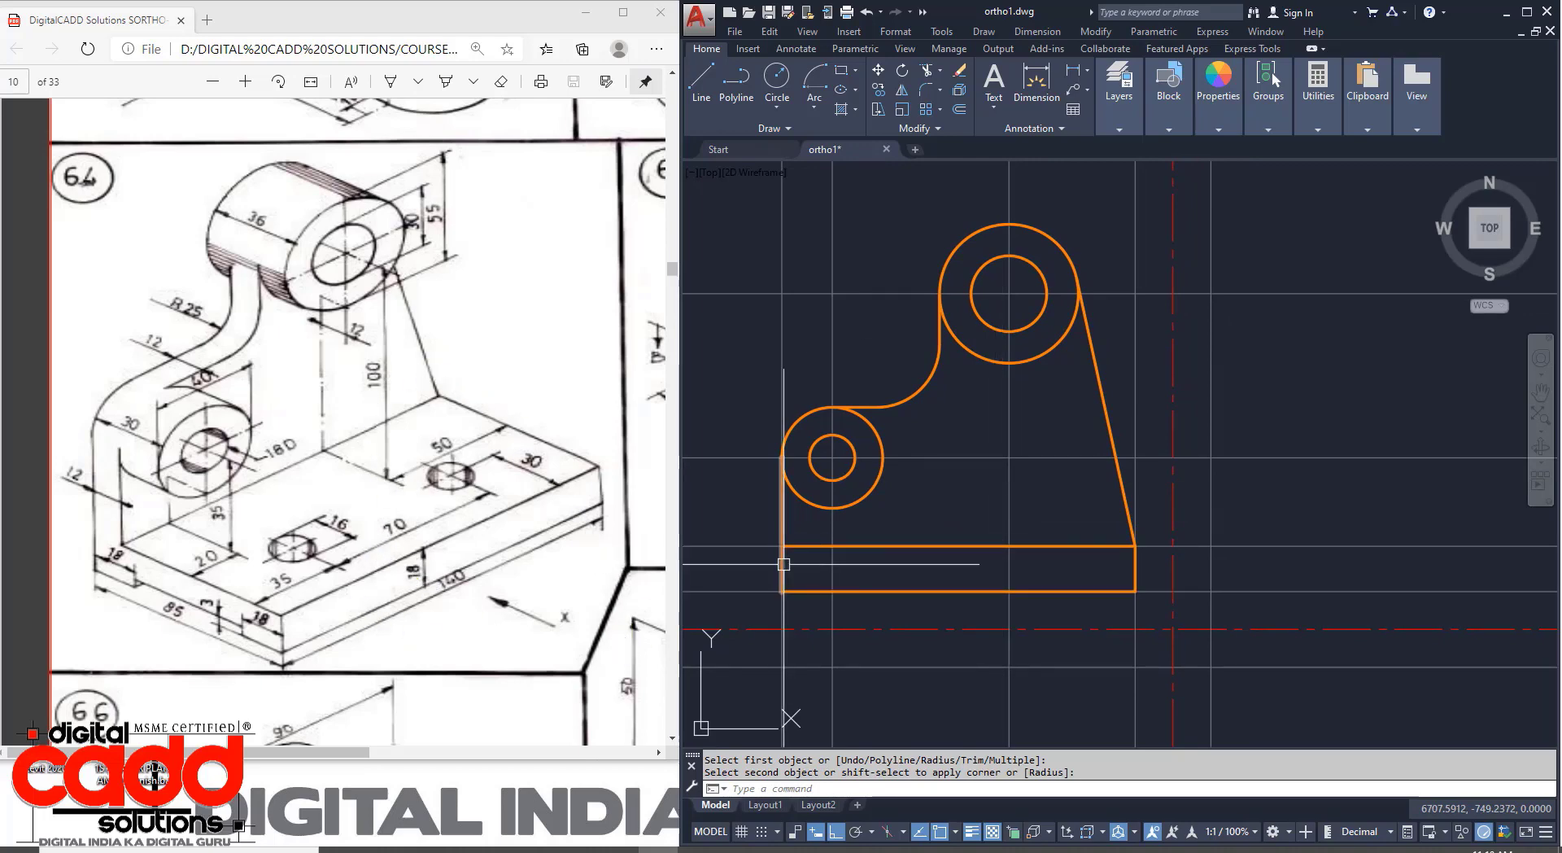
mouse_move(1151, 529)
middle_mouse_down()
mouse_move(1129, 510)
mouse_move(1168, 493)
middle_mouse_up()
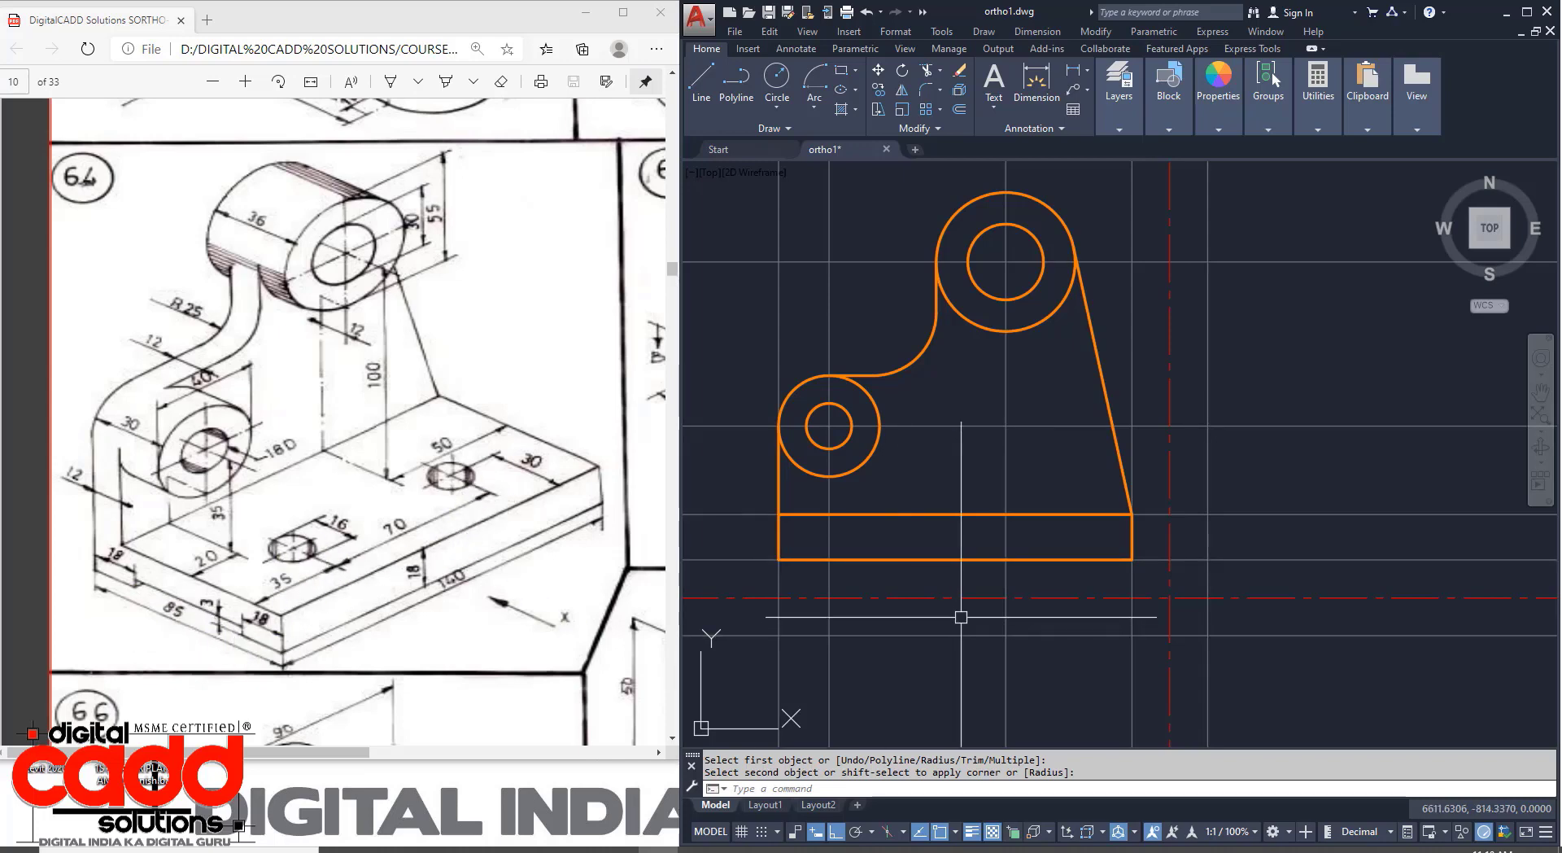
scroll(961, 616, "down", 3)
middle_click_drag(960, 599, 968, 526)
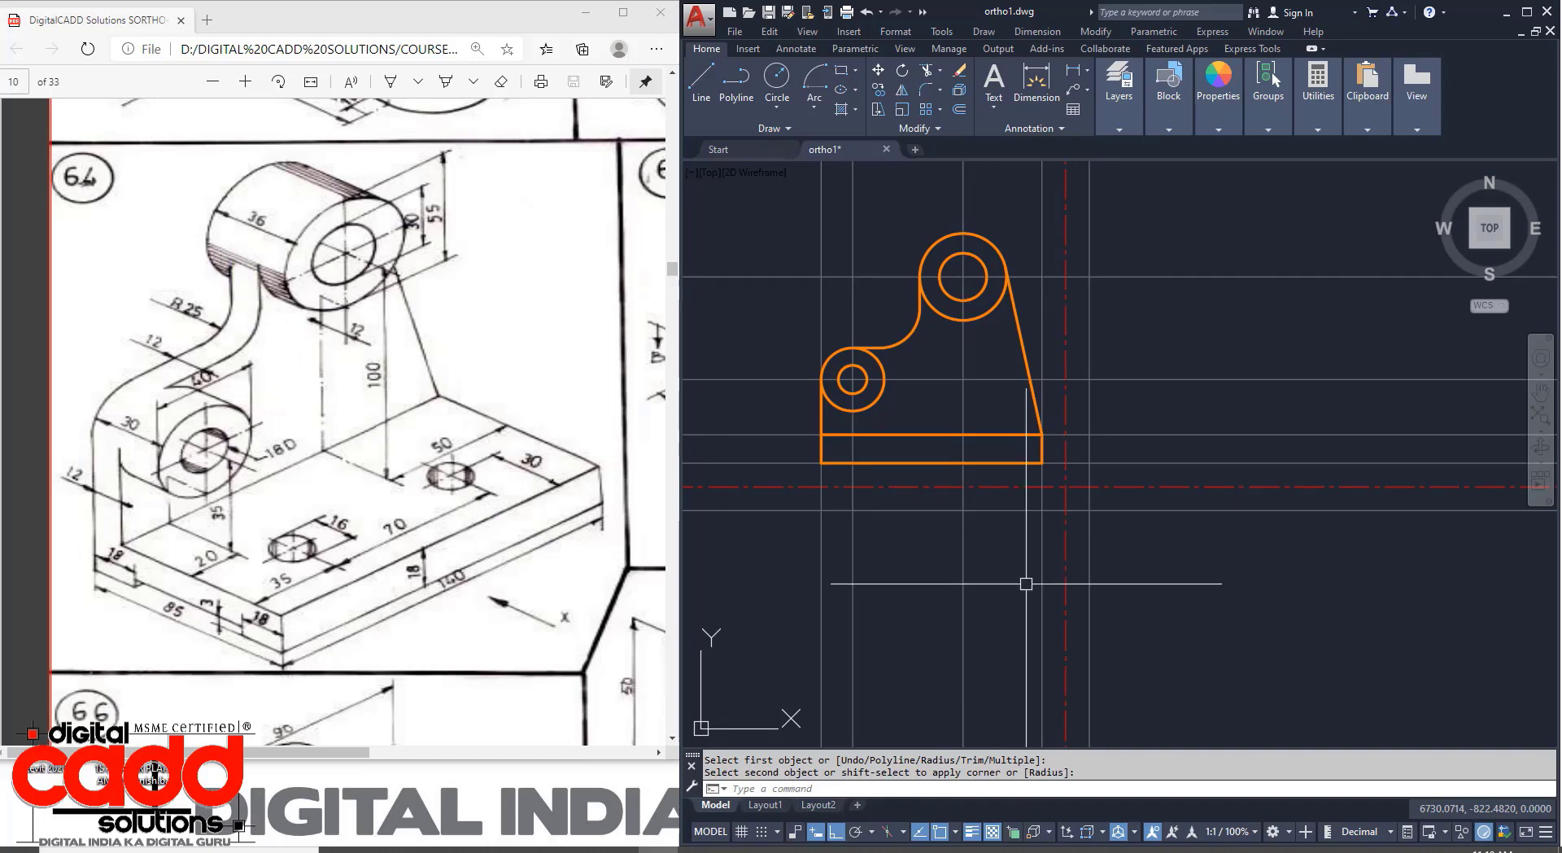
type("o")
key("Return")
type("1")
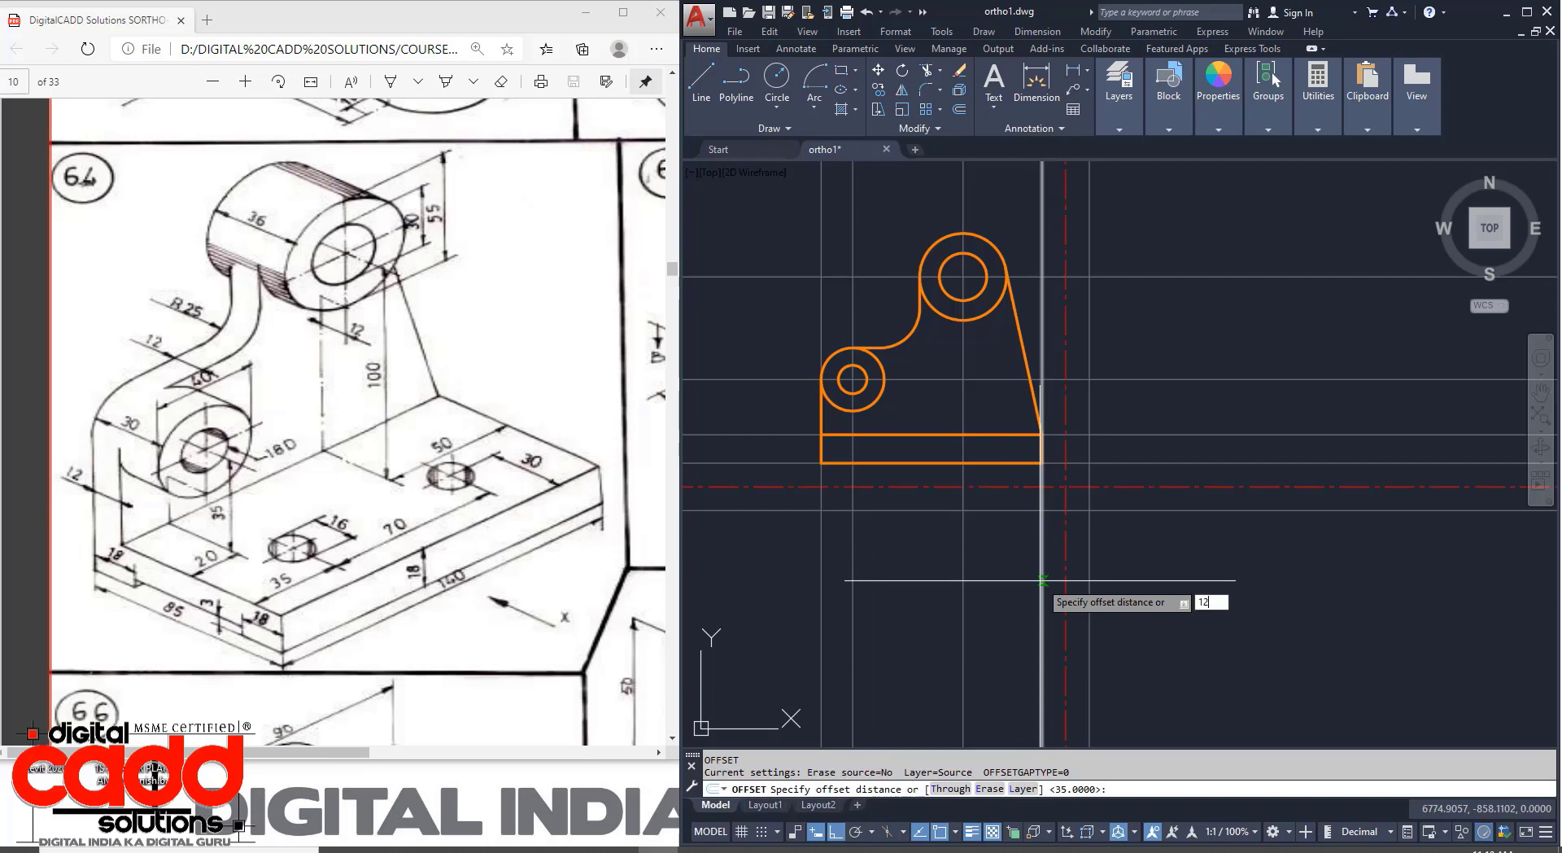
type("2")
key("Return")
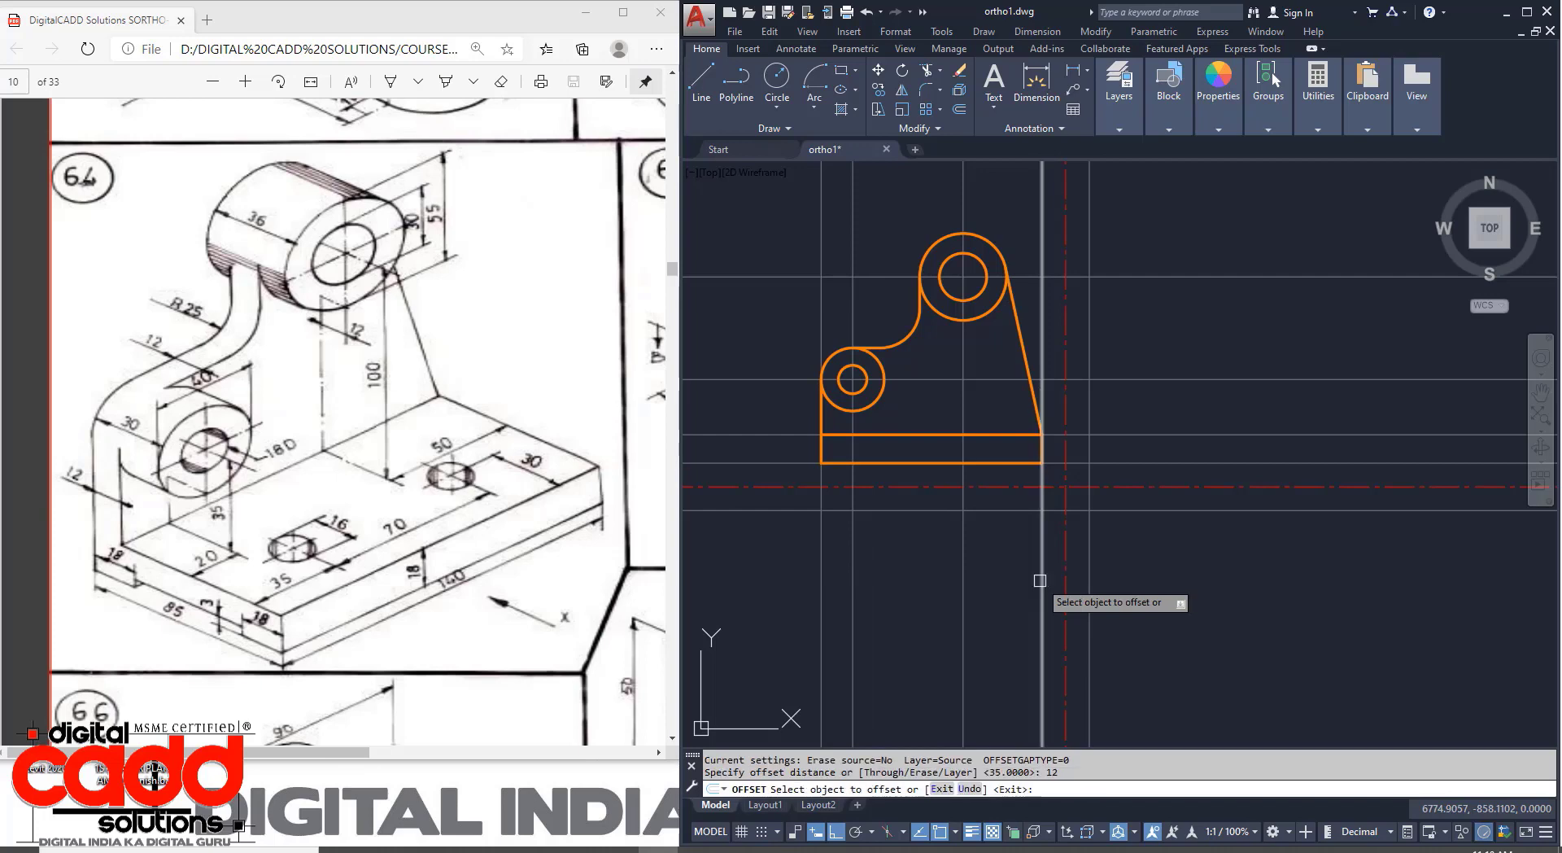
left_click(983, 511)
left_click(994, 547)
left_click(1001, 529)
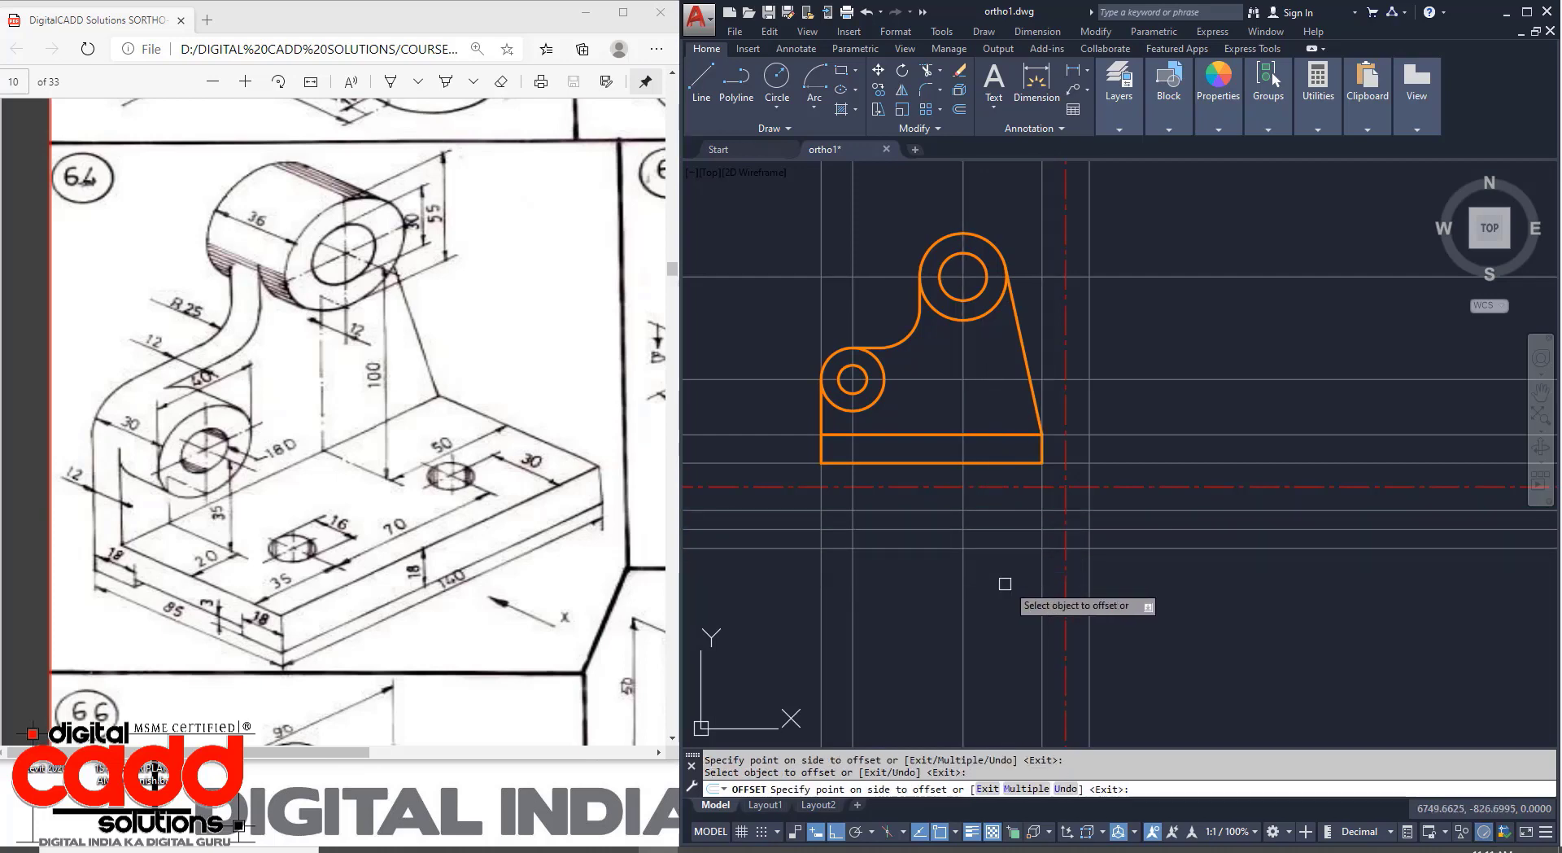
left_click(1008, 549)
left_click(1004, 634)
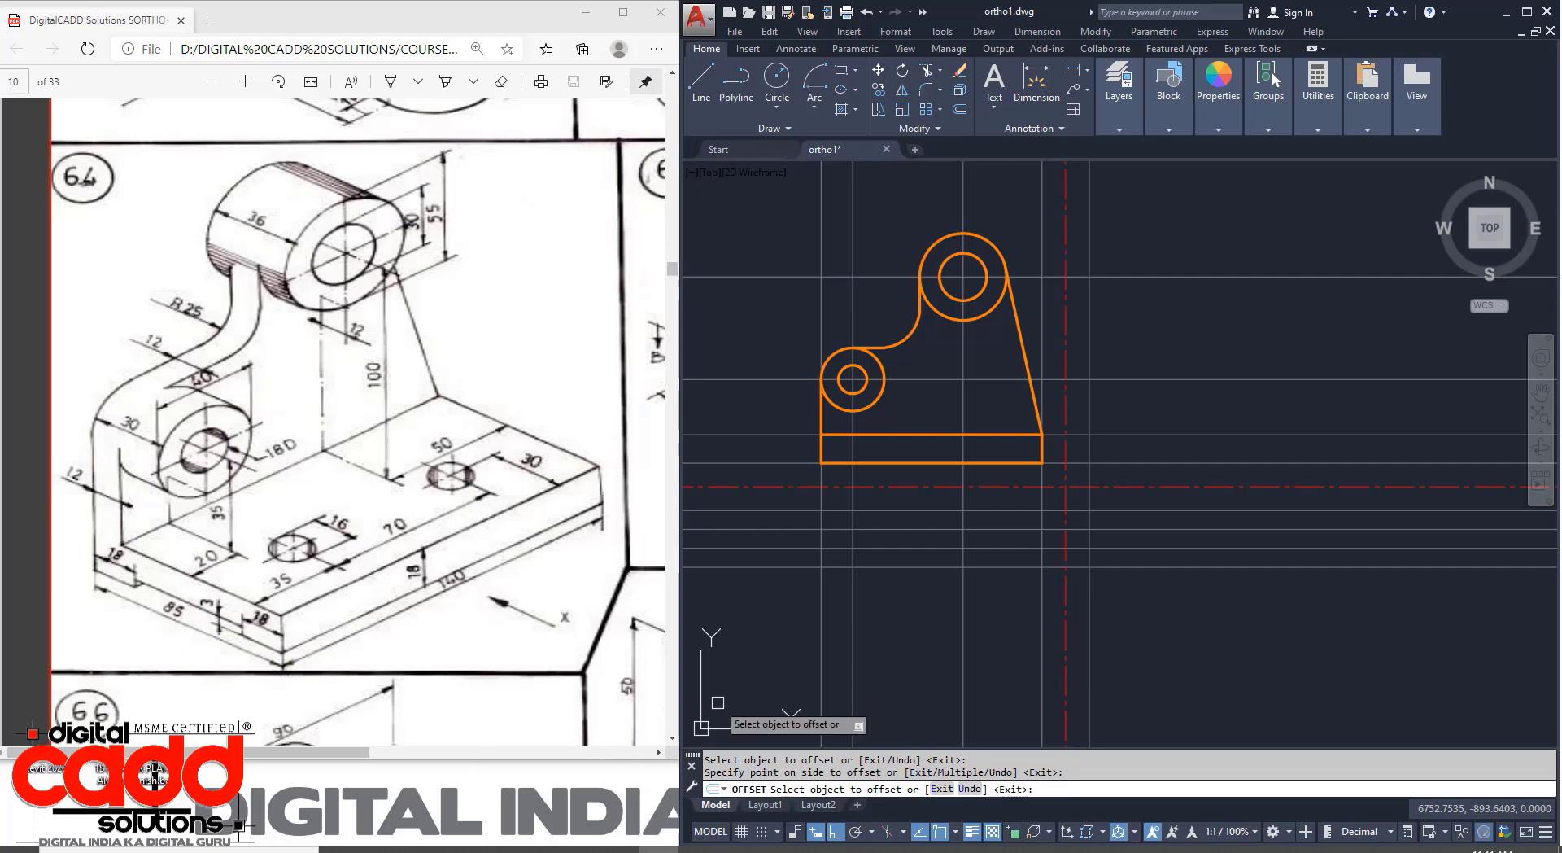
Offset the first of the new construction lines 85 downward to mark the top view's depth.
left_click(800, 530)
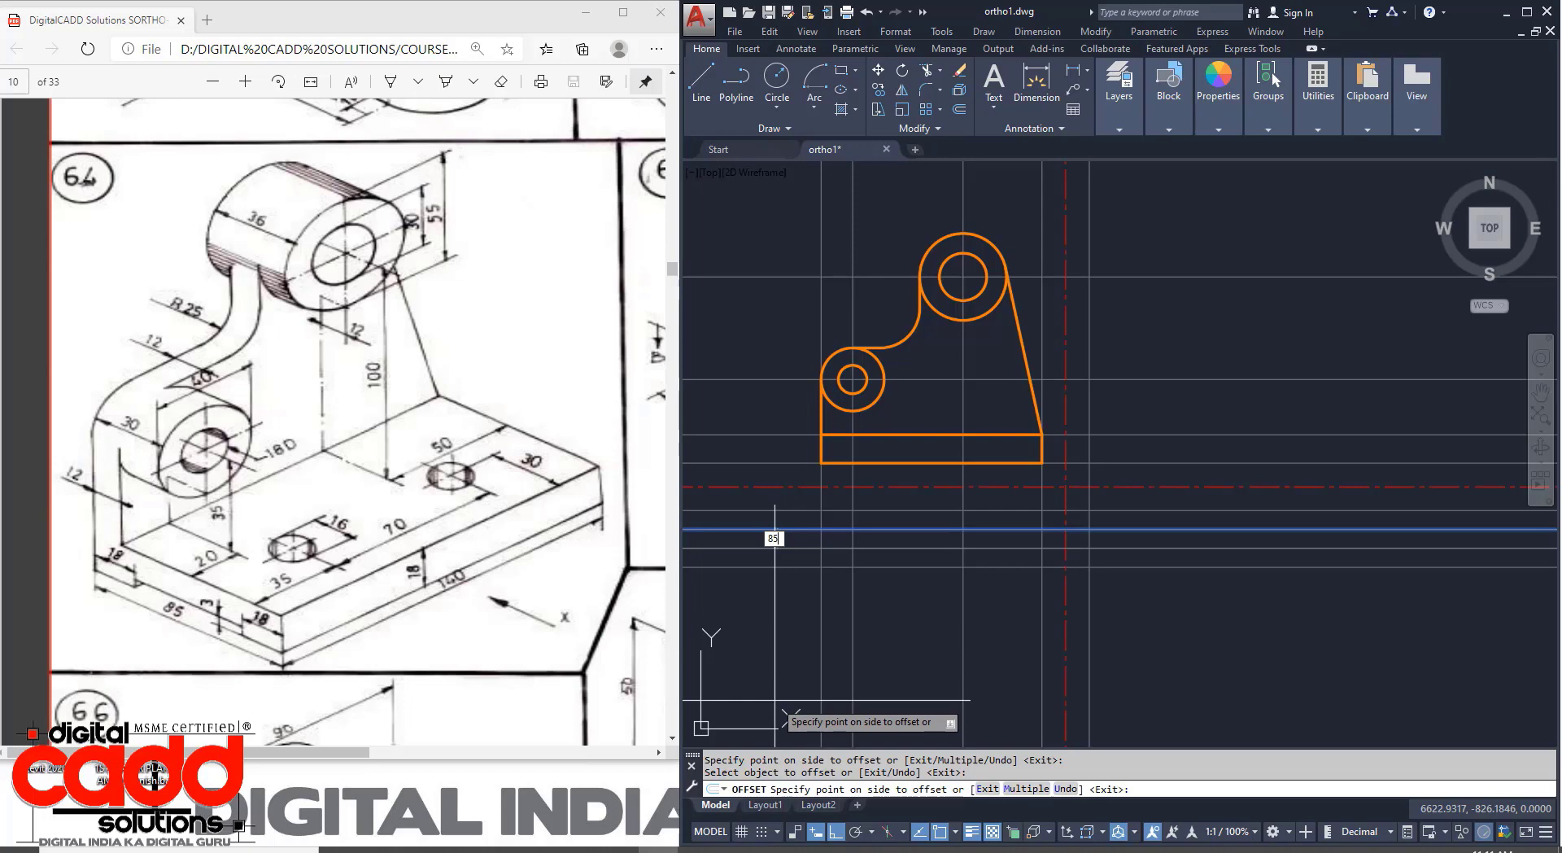
key("Return")
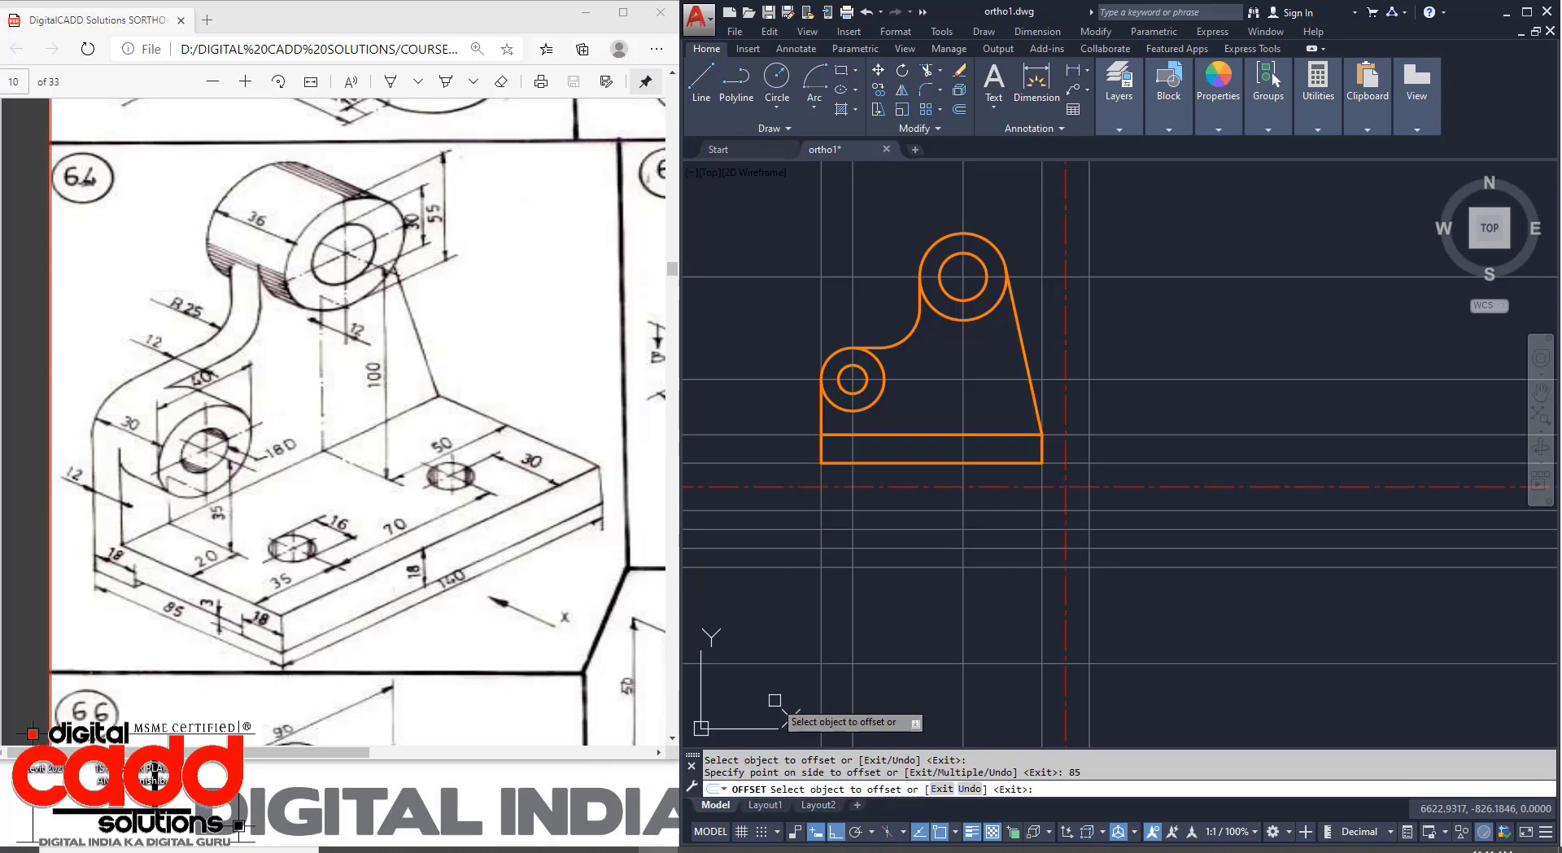
key("Return")
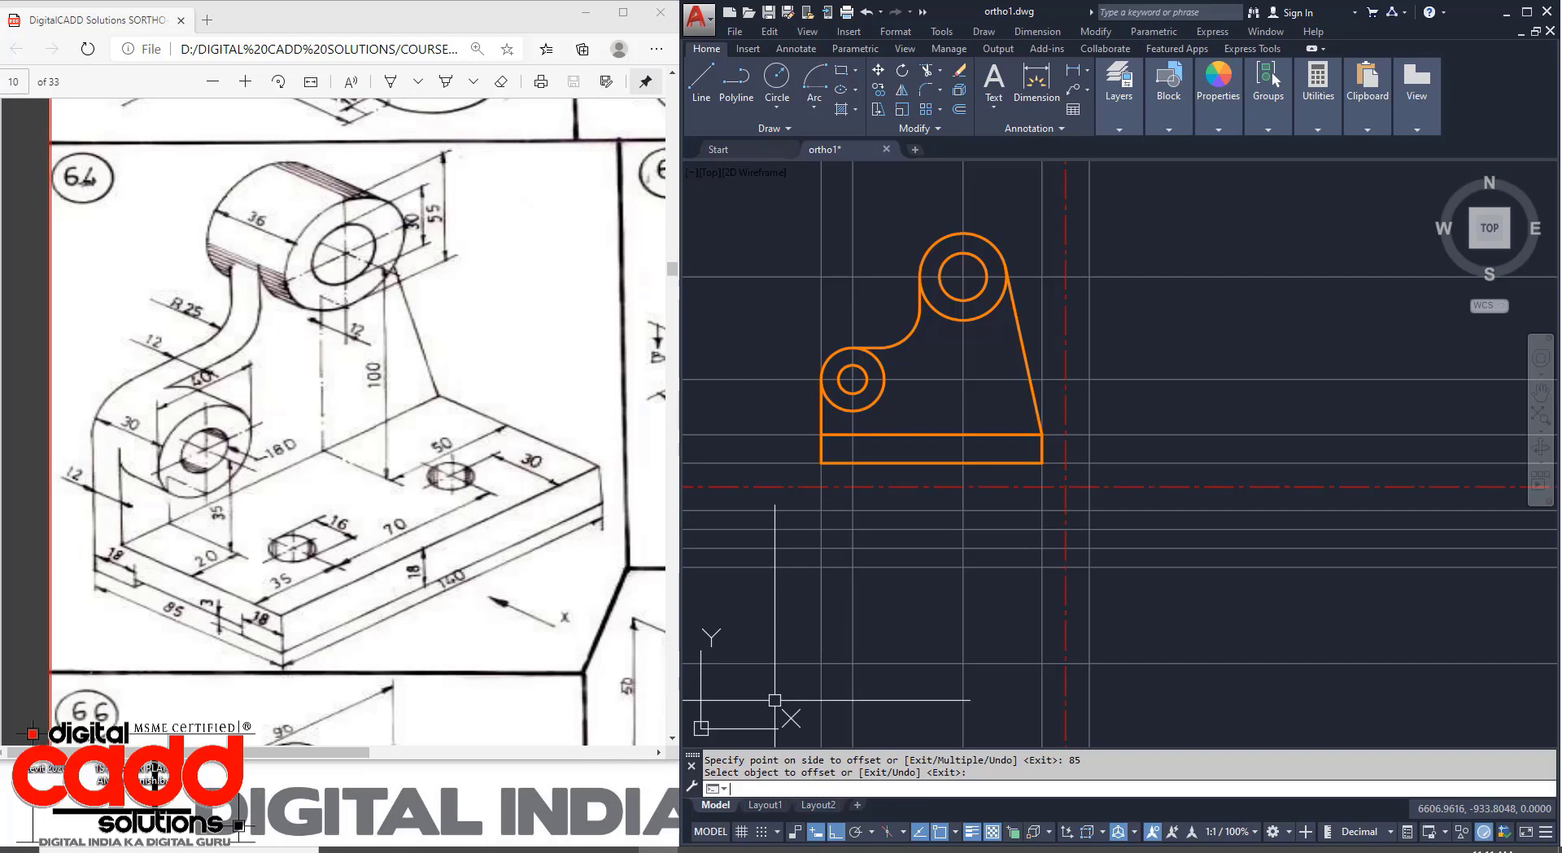
Draw the top view's base rectangle between the 85 mm depth lines and the front view's projected side edges.
left_click(1118, 130)
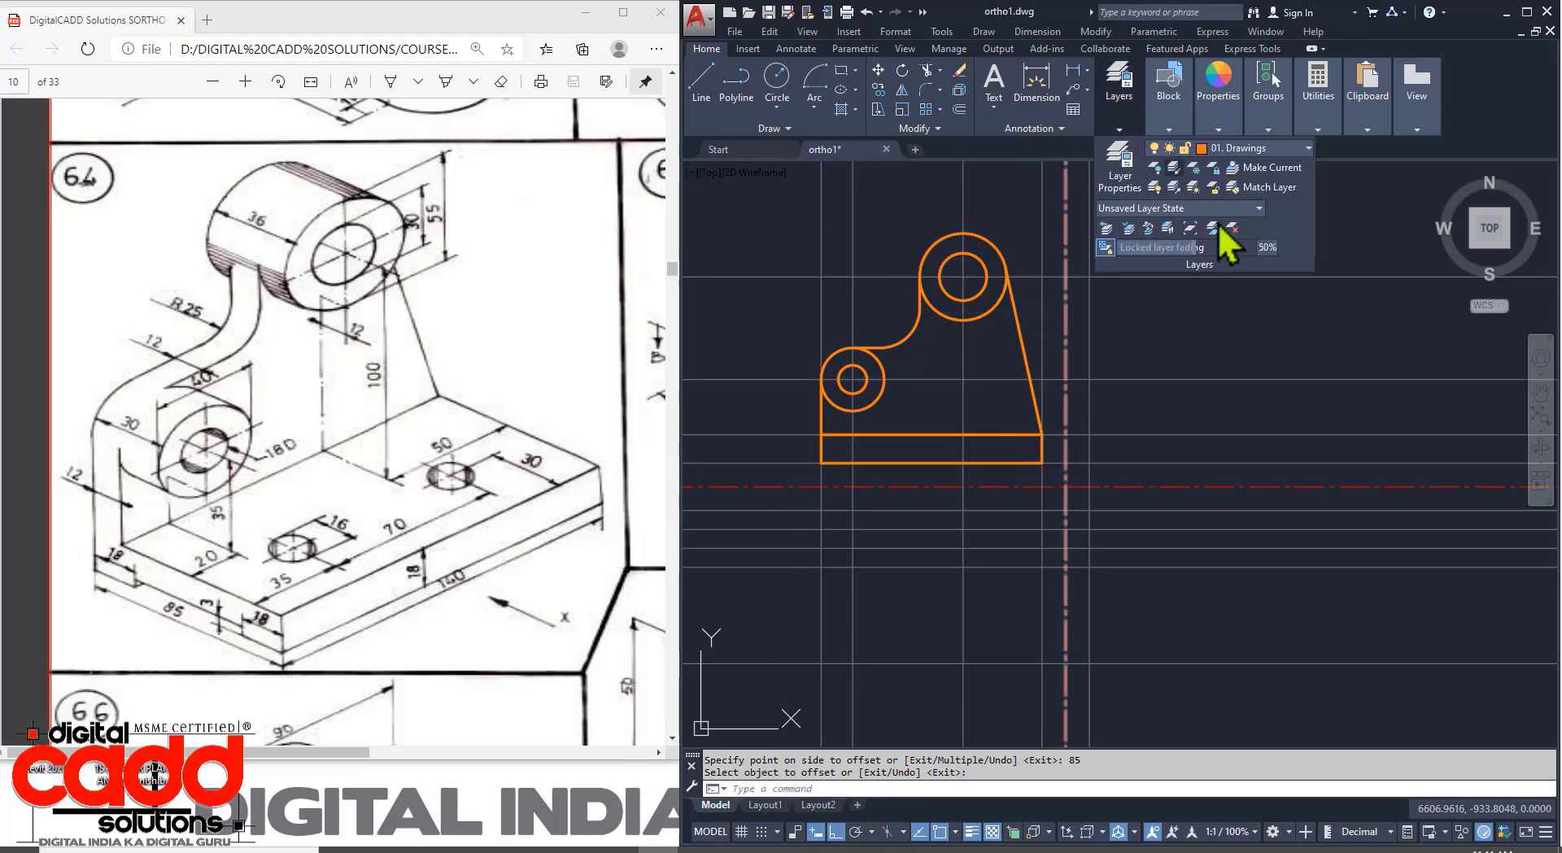
left_click(842, 70)
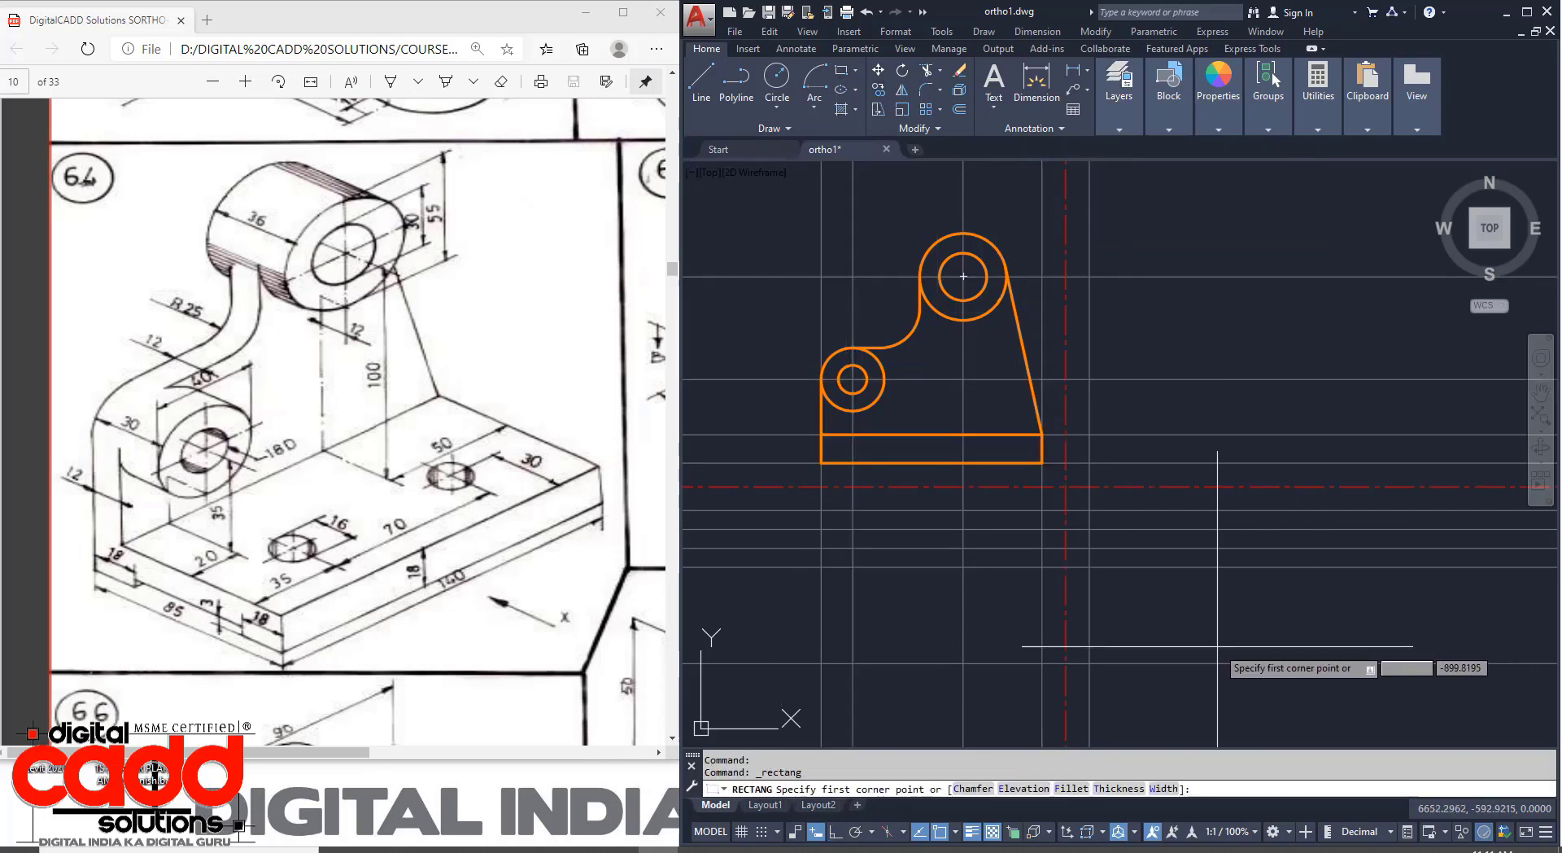
left_click(1042, 529)
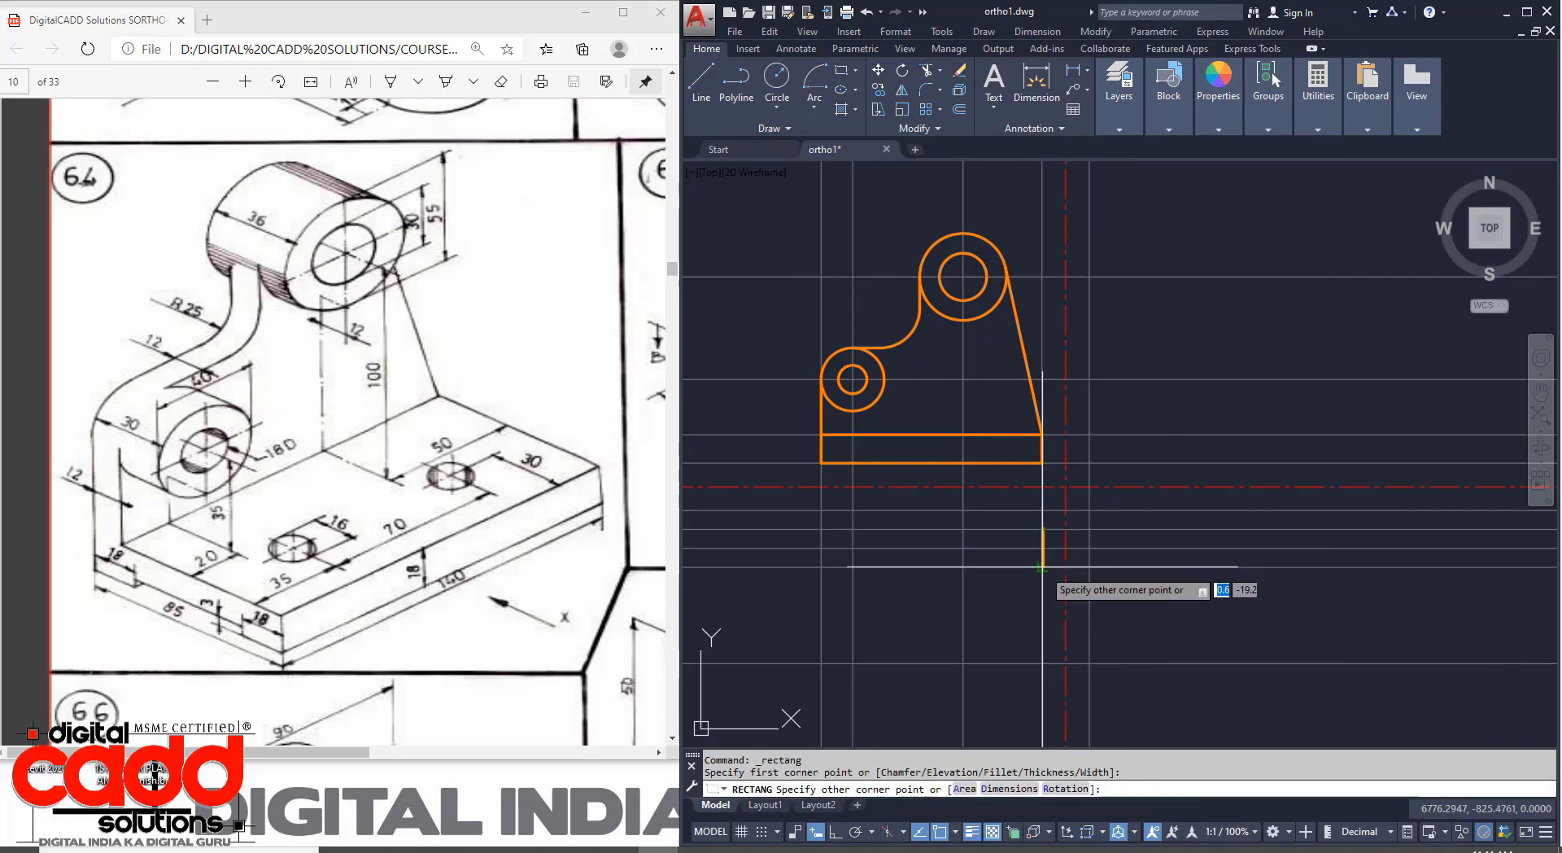
left_click(820, 663)
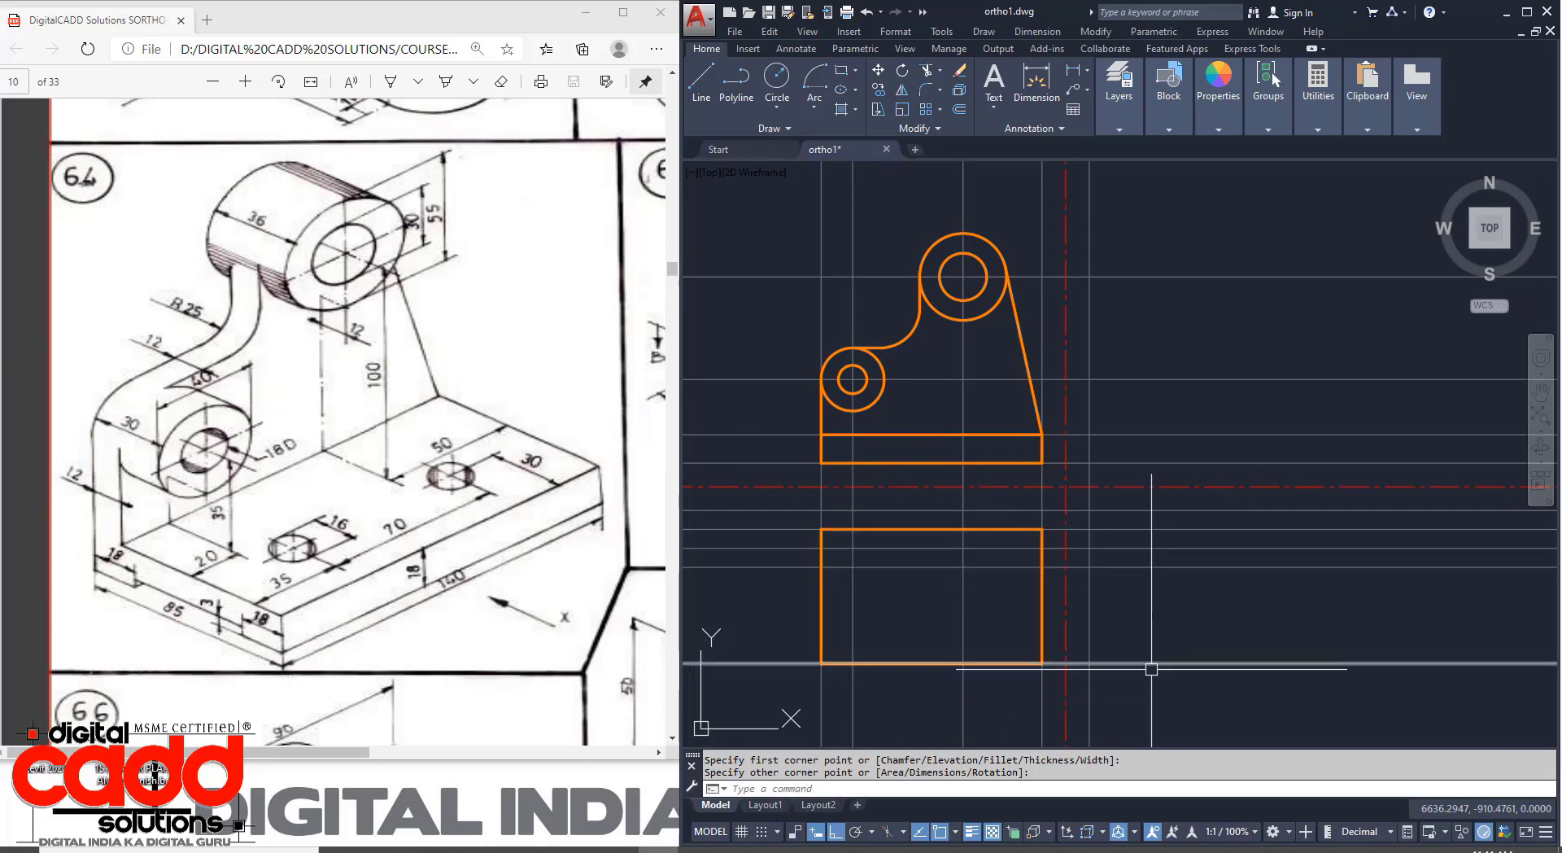
Measure the depth of the top view's base rectangle along its right edge.
type("di")
key("Return")
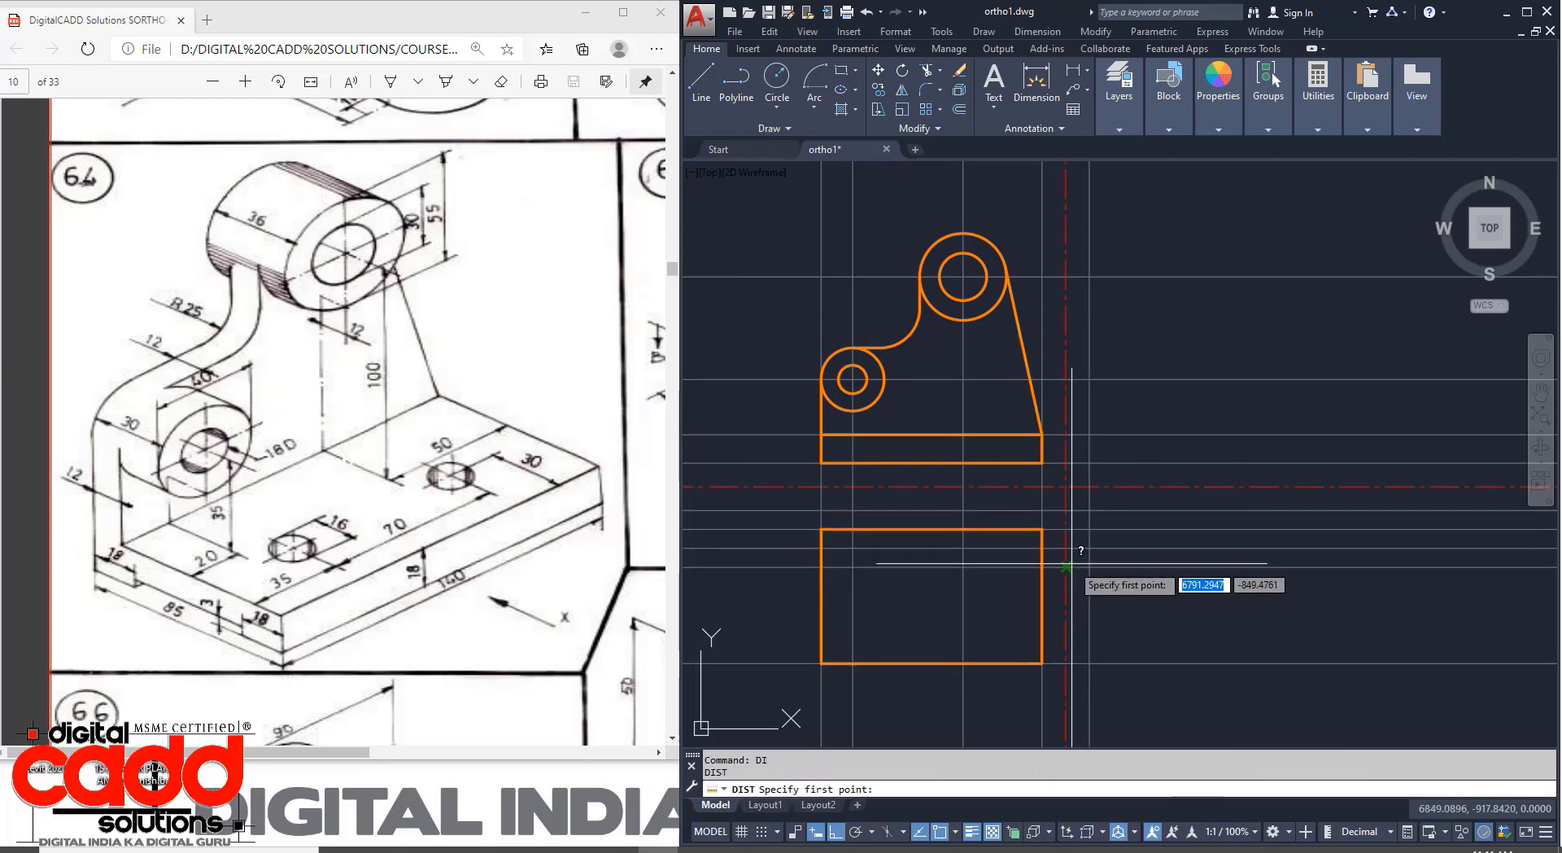
left_click(1043, 529)
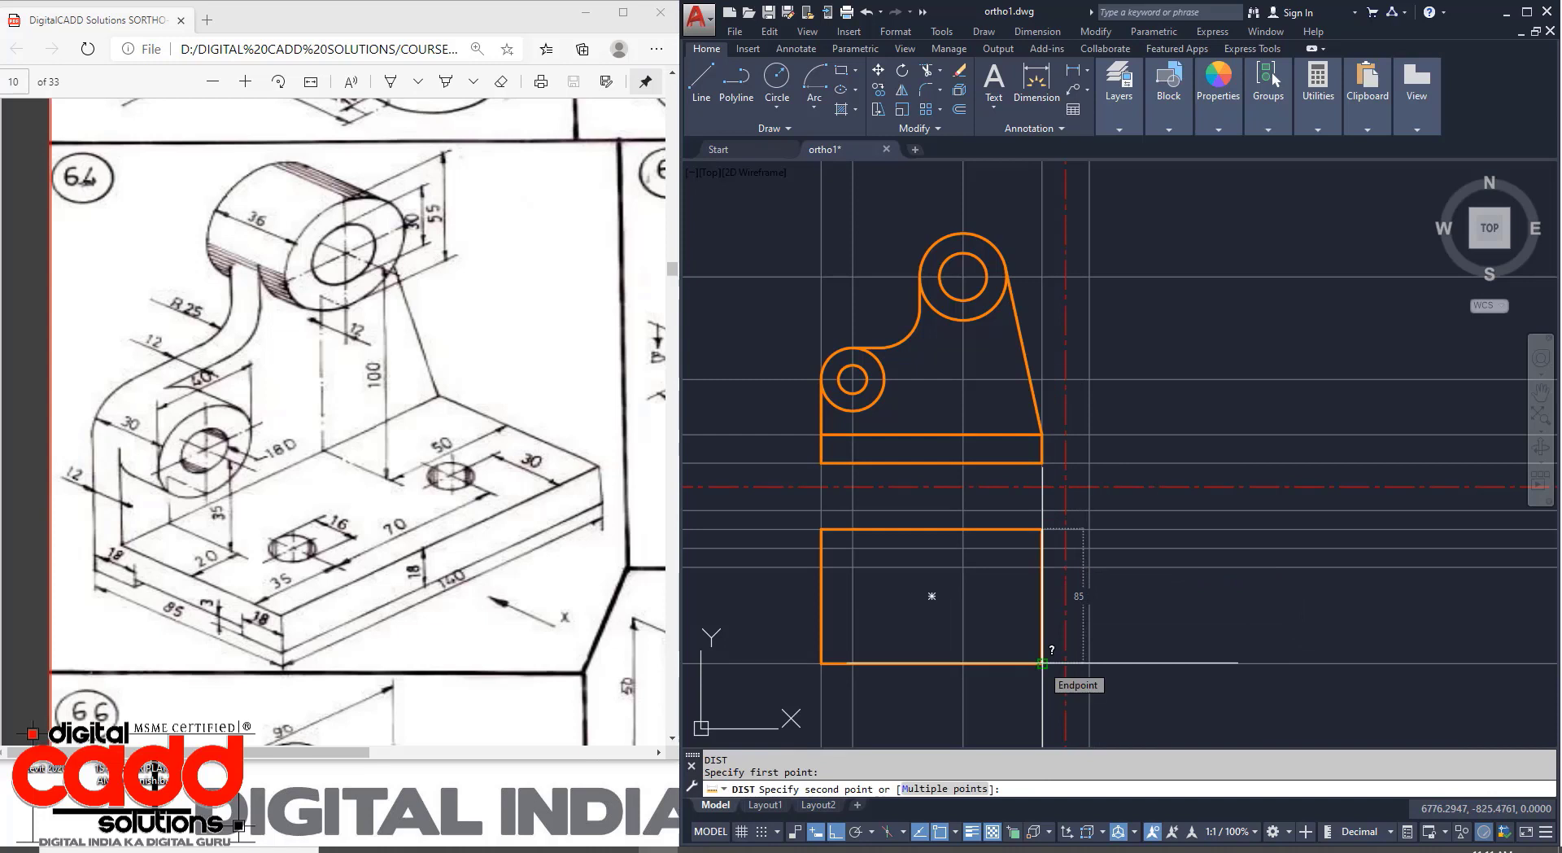
key("Escape")
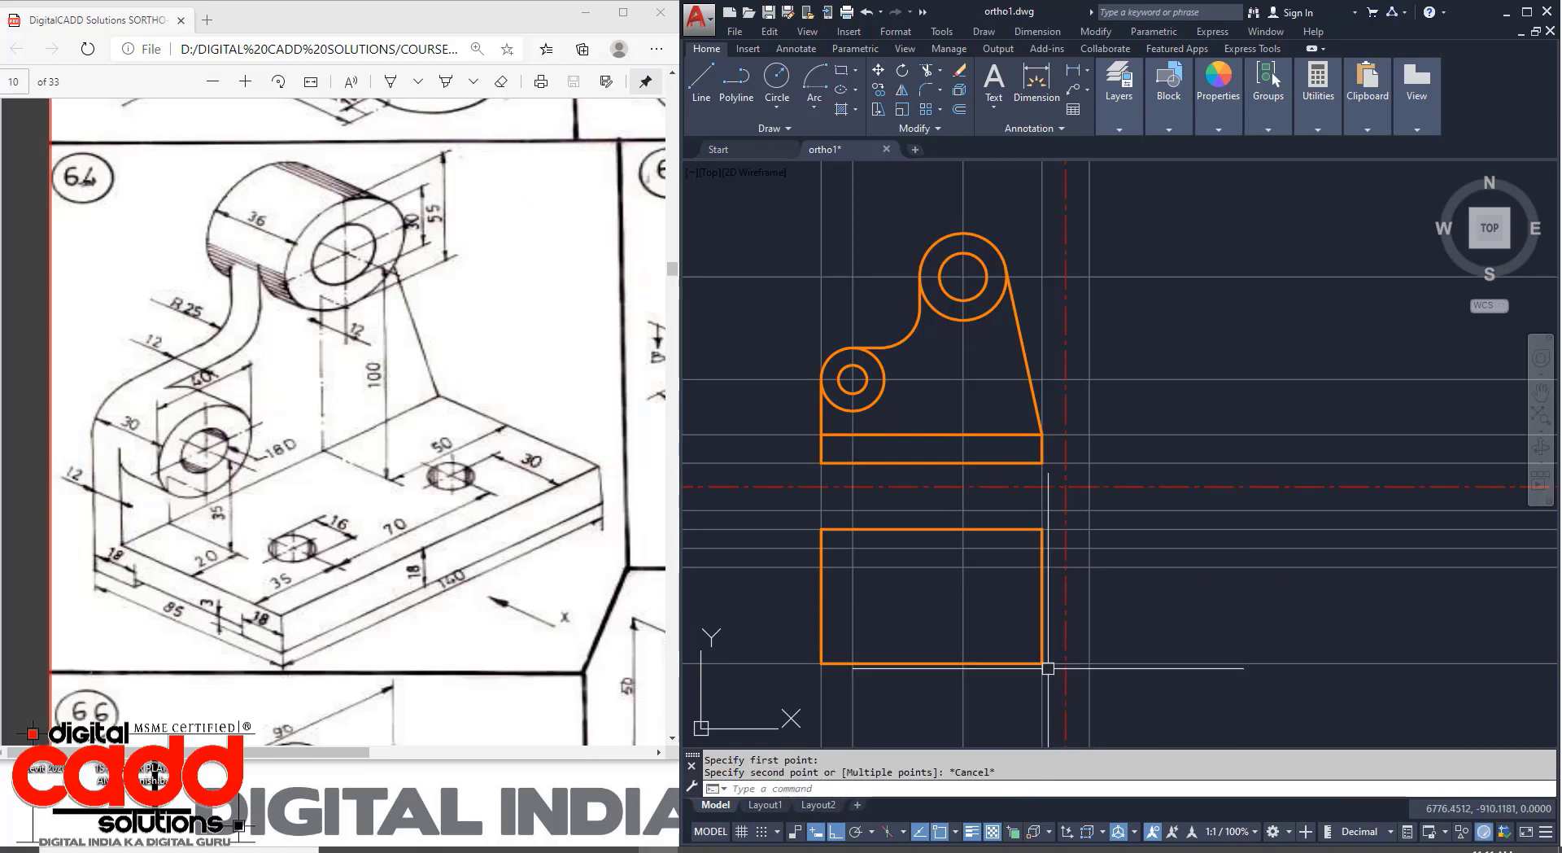
Explode the top view's base rectangle into separate lines and show the layer controls.
left_click(998, 530)
type("x")
key("Return")
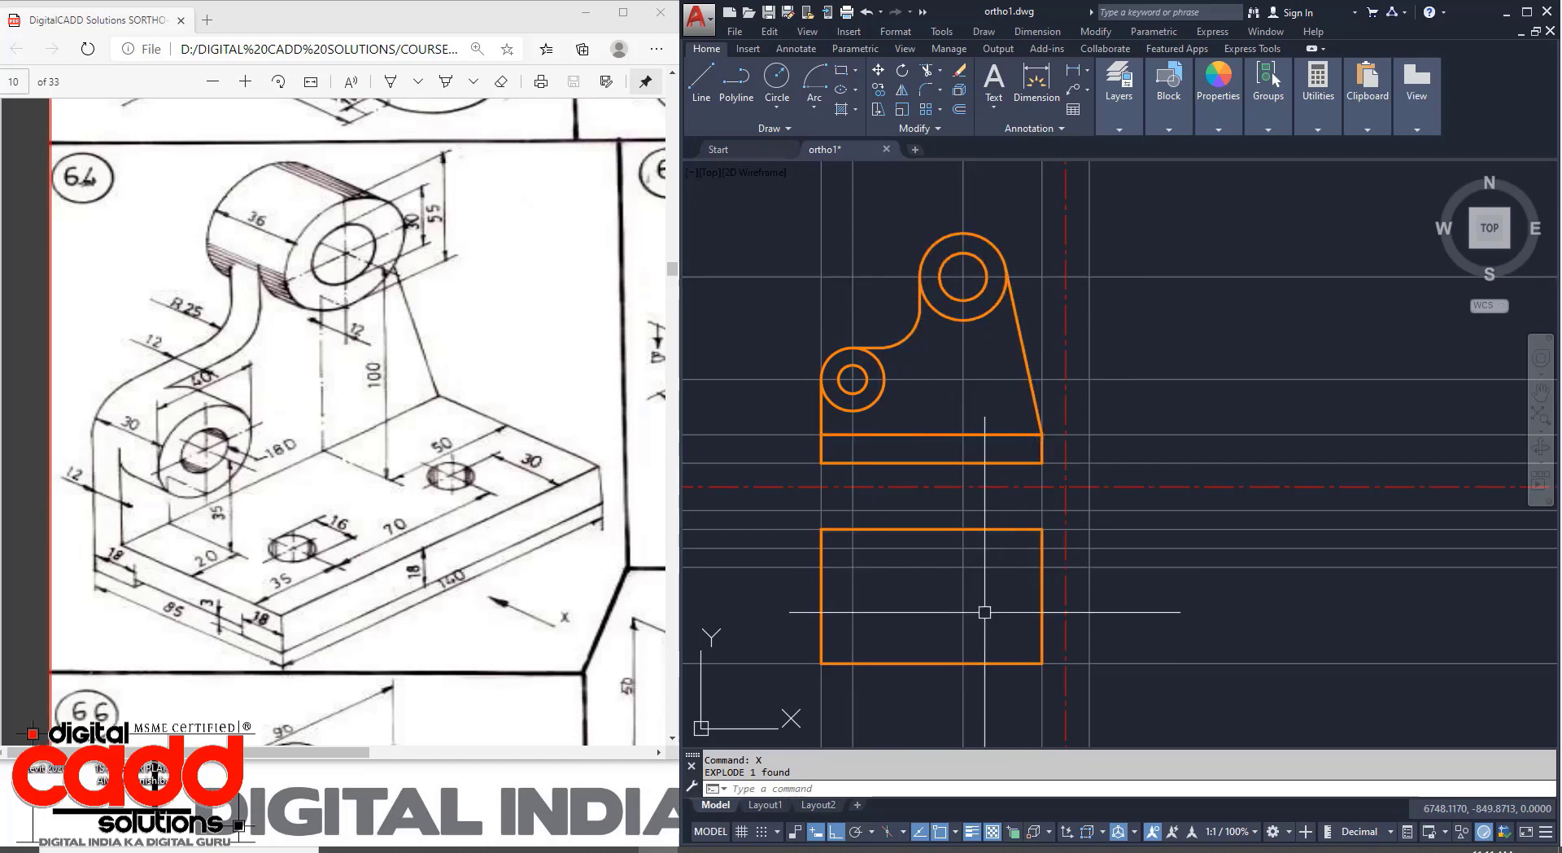
left_click(1116, 122)
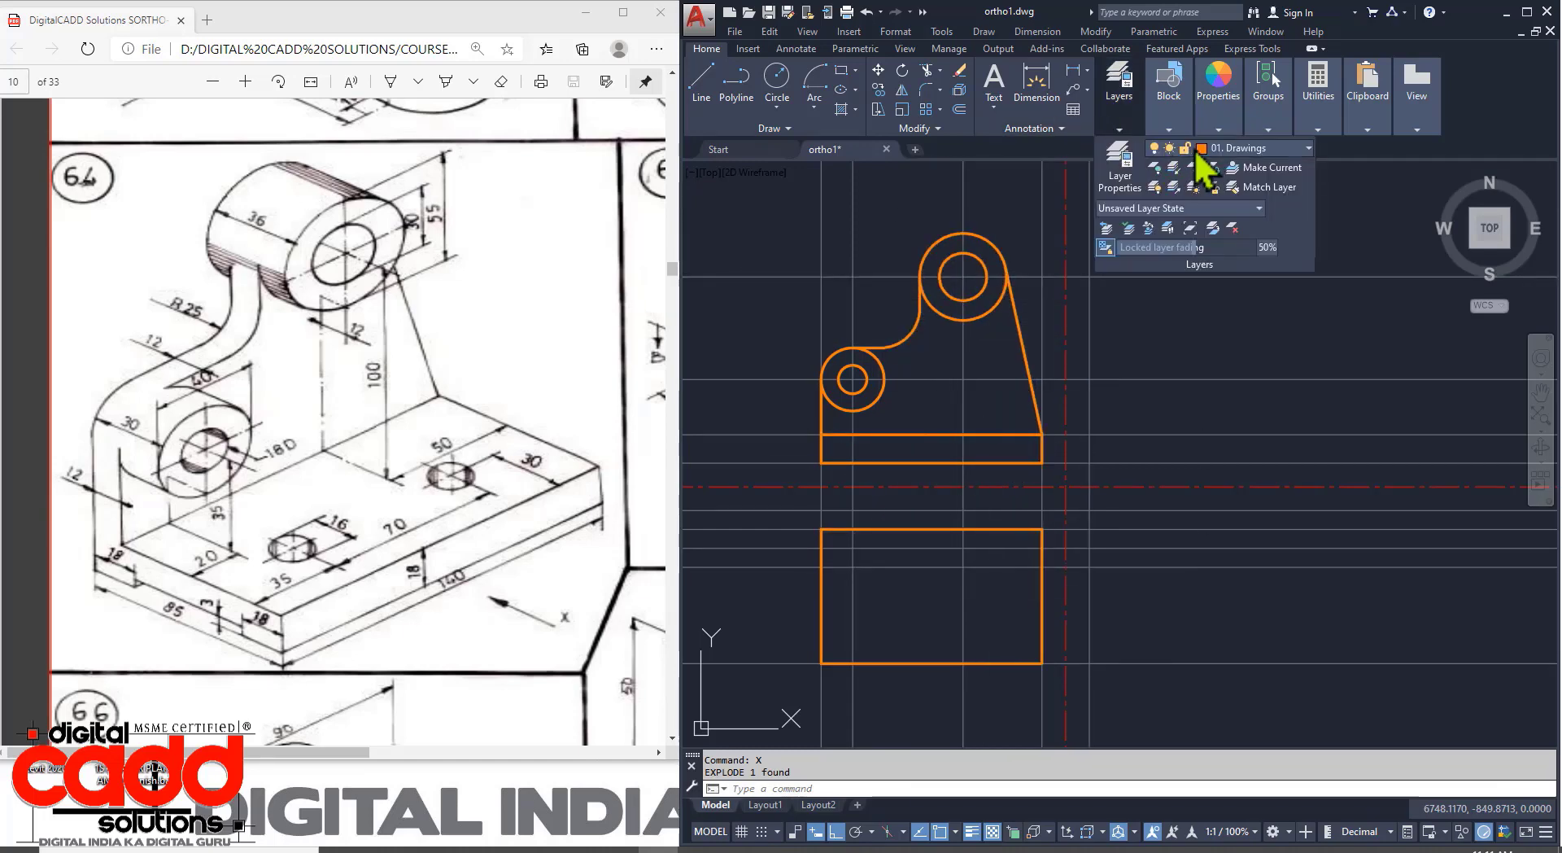
Make the 04.projection Lines layer current and project a vertical ray downward from the large circle's right quadrant.
left_click(1222, 150)
left_click(1238, 246)
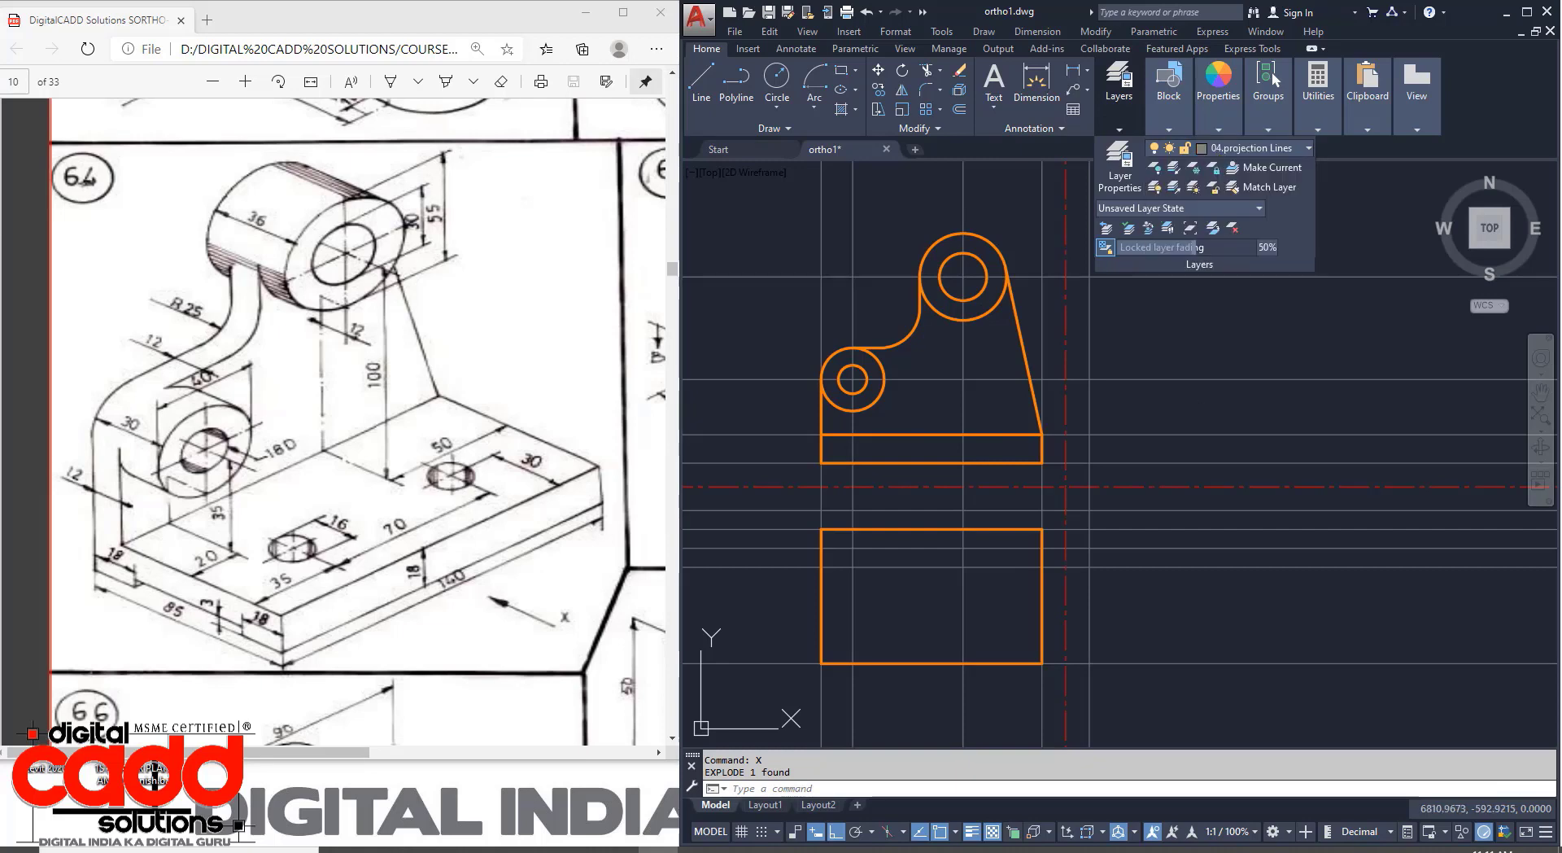
type("RAY")
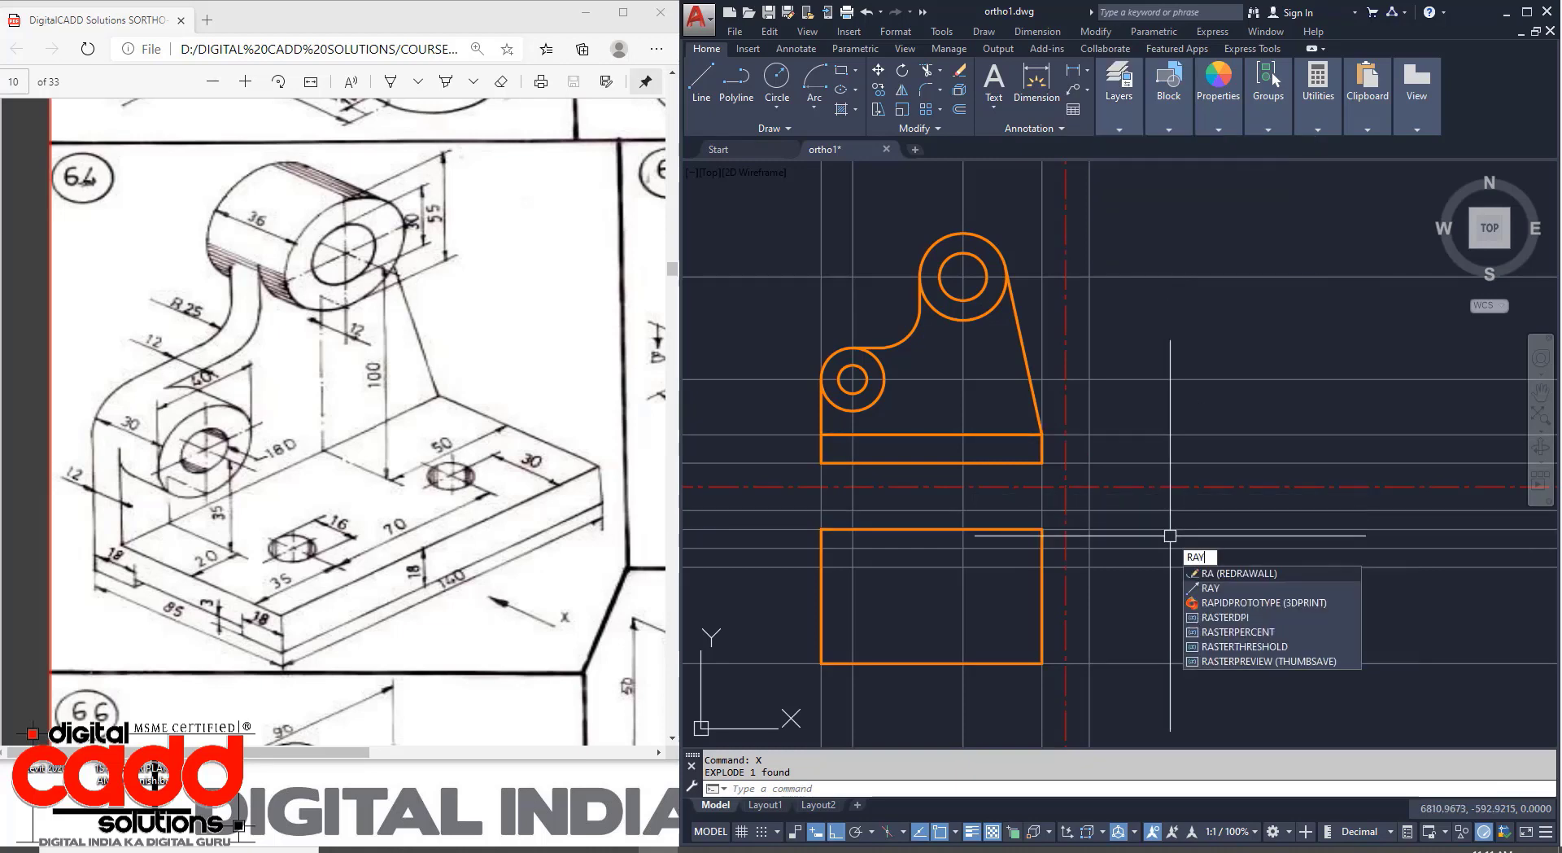
key("Return")
scroll(1001, 258, "up", 3)
scroll(999, 261, "up", 4)
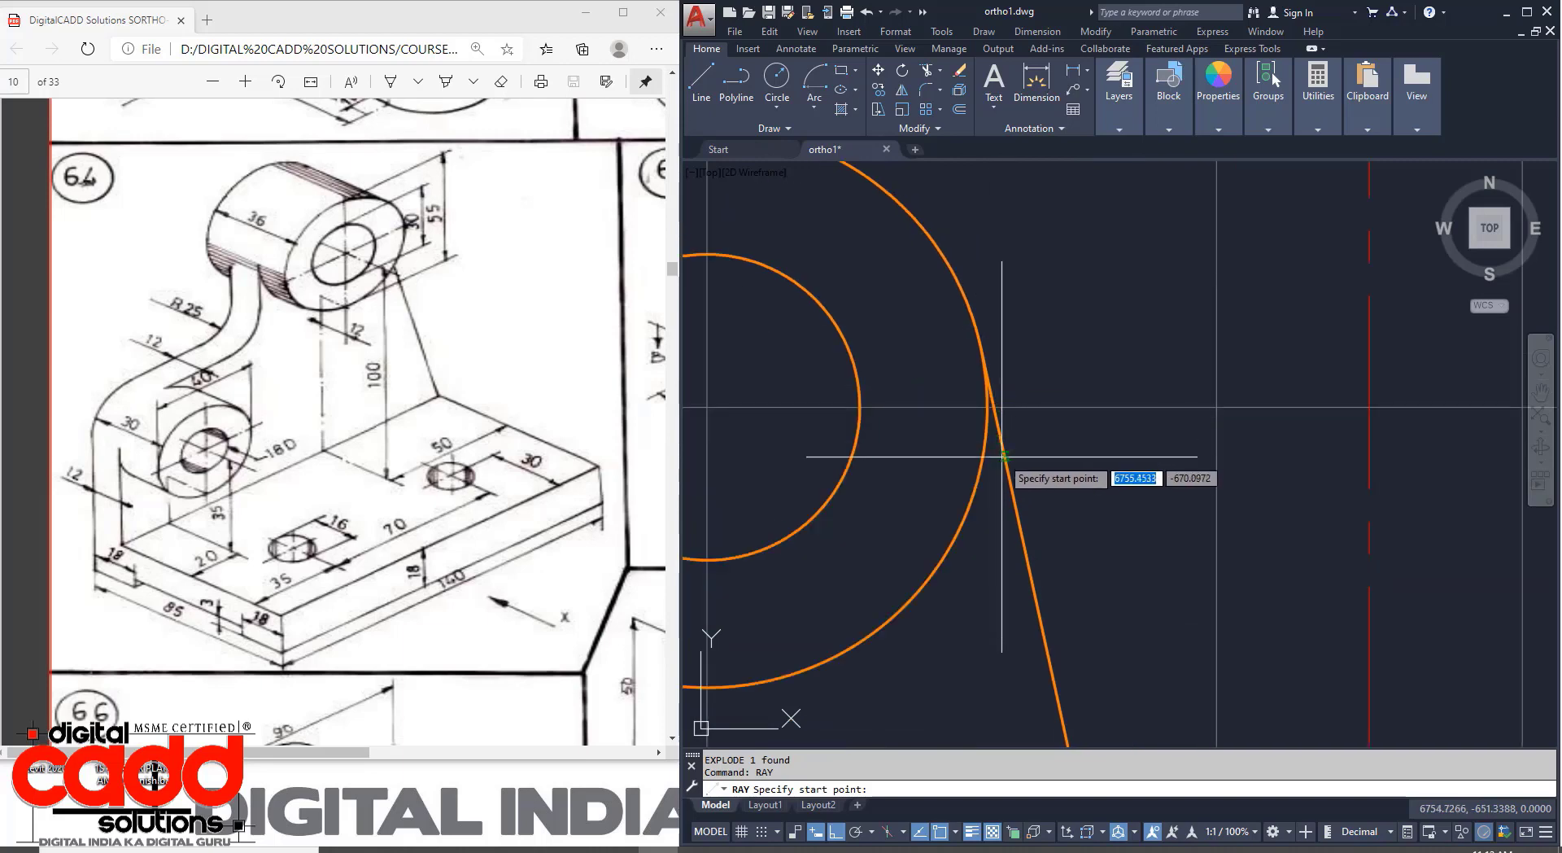
left_click(989, 442)
left_click(981, 651)
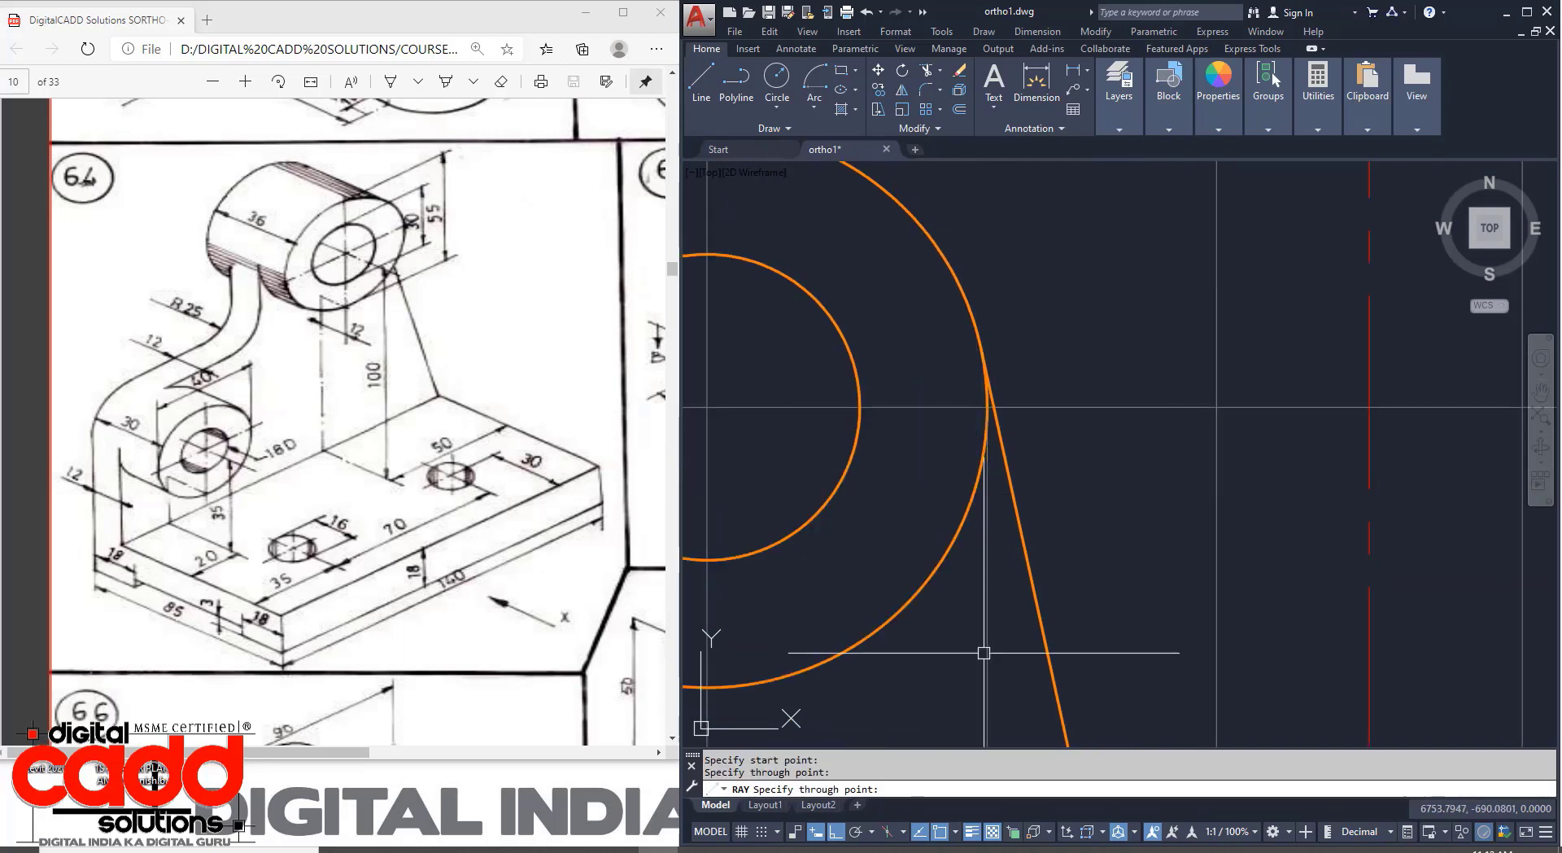
key("Return")
Project a vertical ray downward from the large circle's left quadrant.
scroll(1101, 467, "down", 3)
scroll(838, 447, "up", 2)
key("Return")
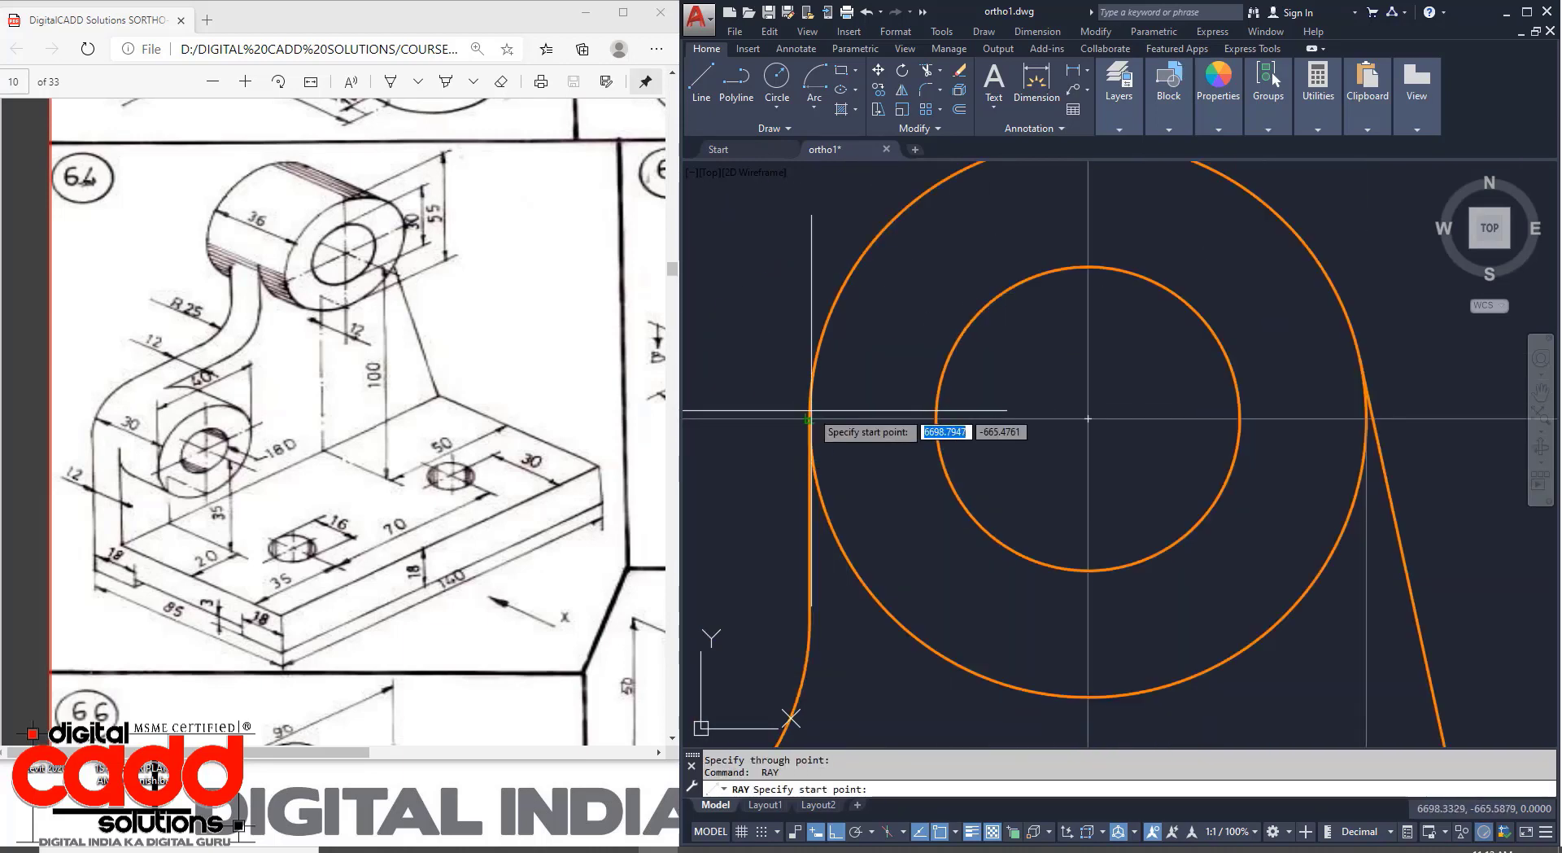
left_click(811, 418)
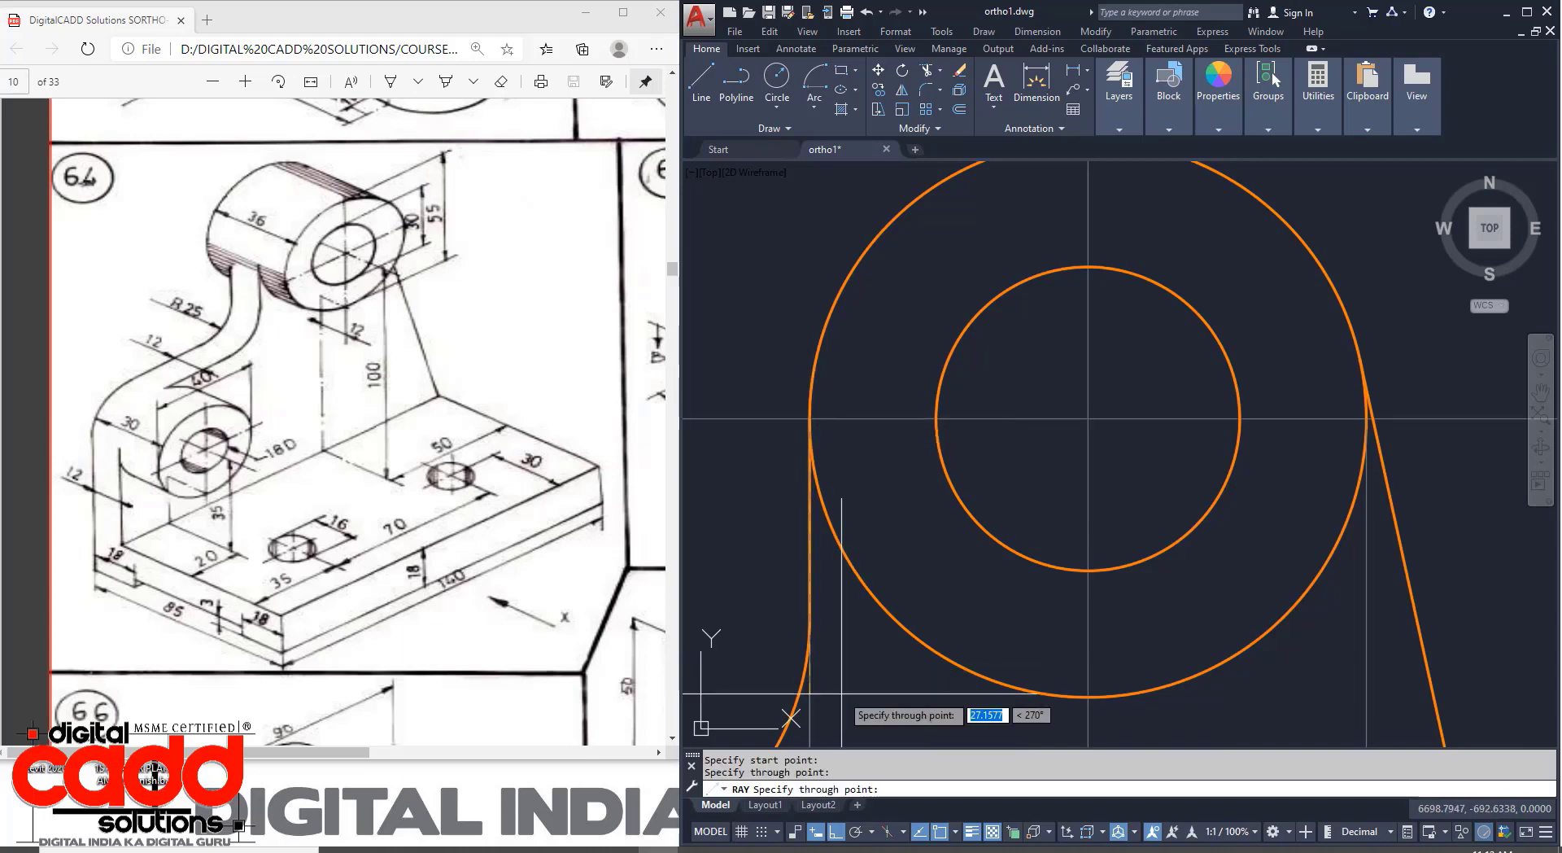
left_click(838, 700)
key("Return")
Project a vertical ray downward from the right quadrant of the small boss's outer circle.
scroll(881, 439, "down", 5)
scroll(937, 394, "up", 3)
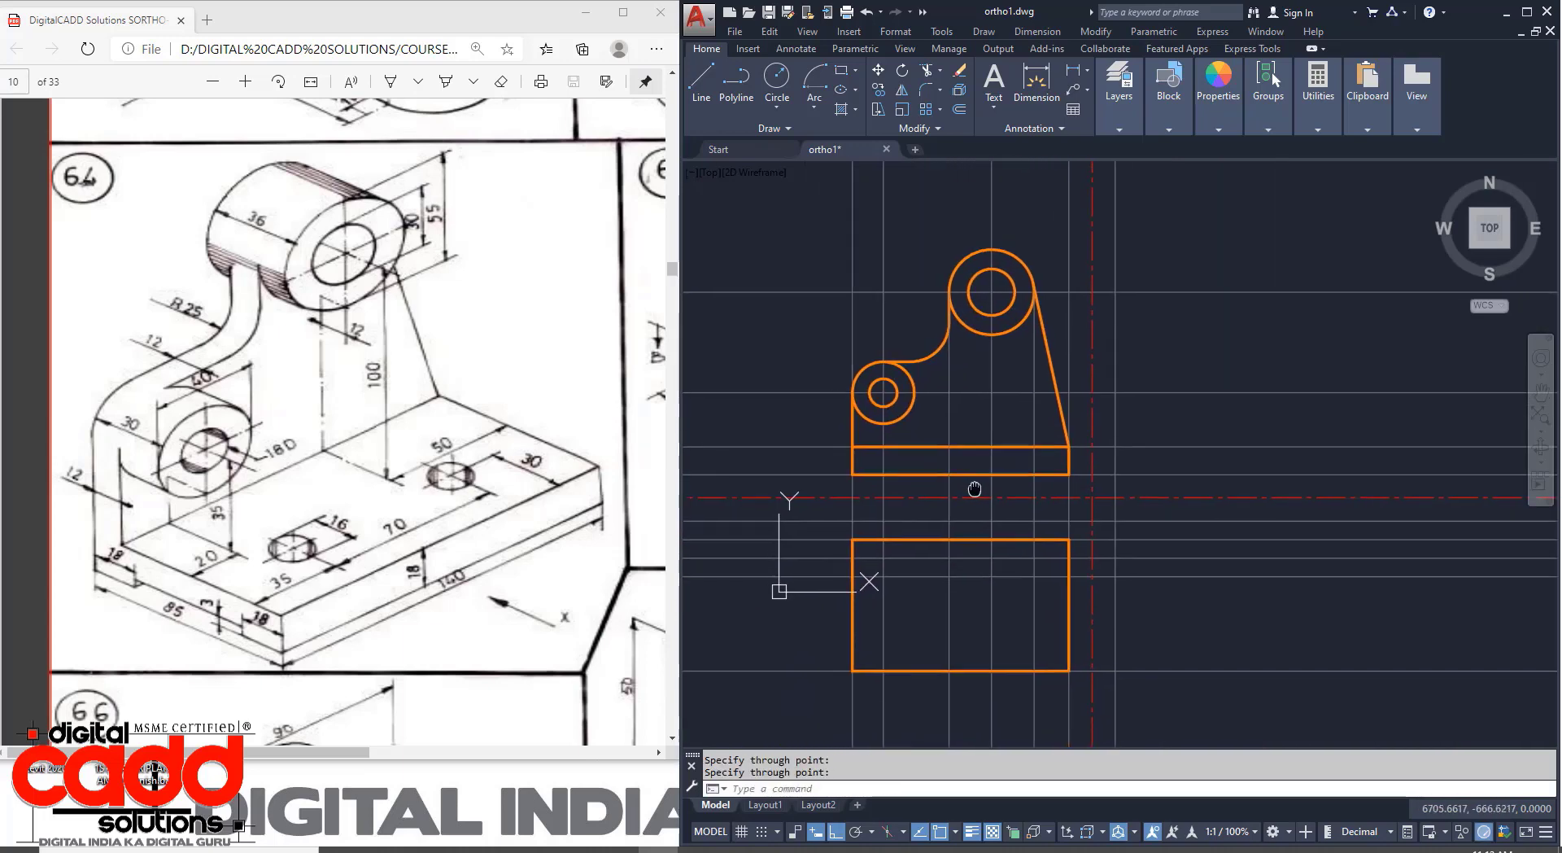
key("Return")
left_click(901, 388)
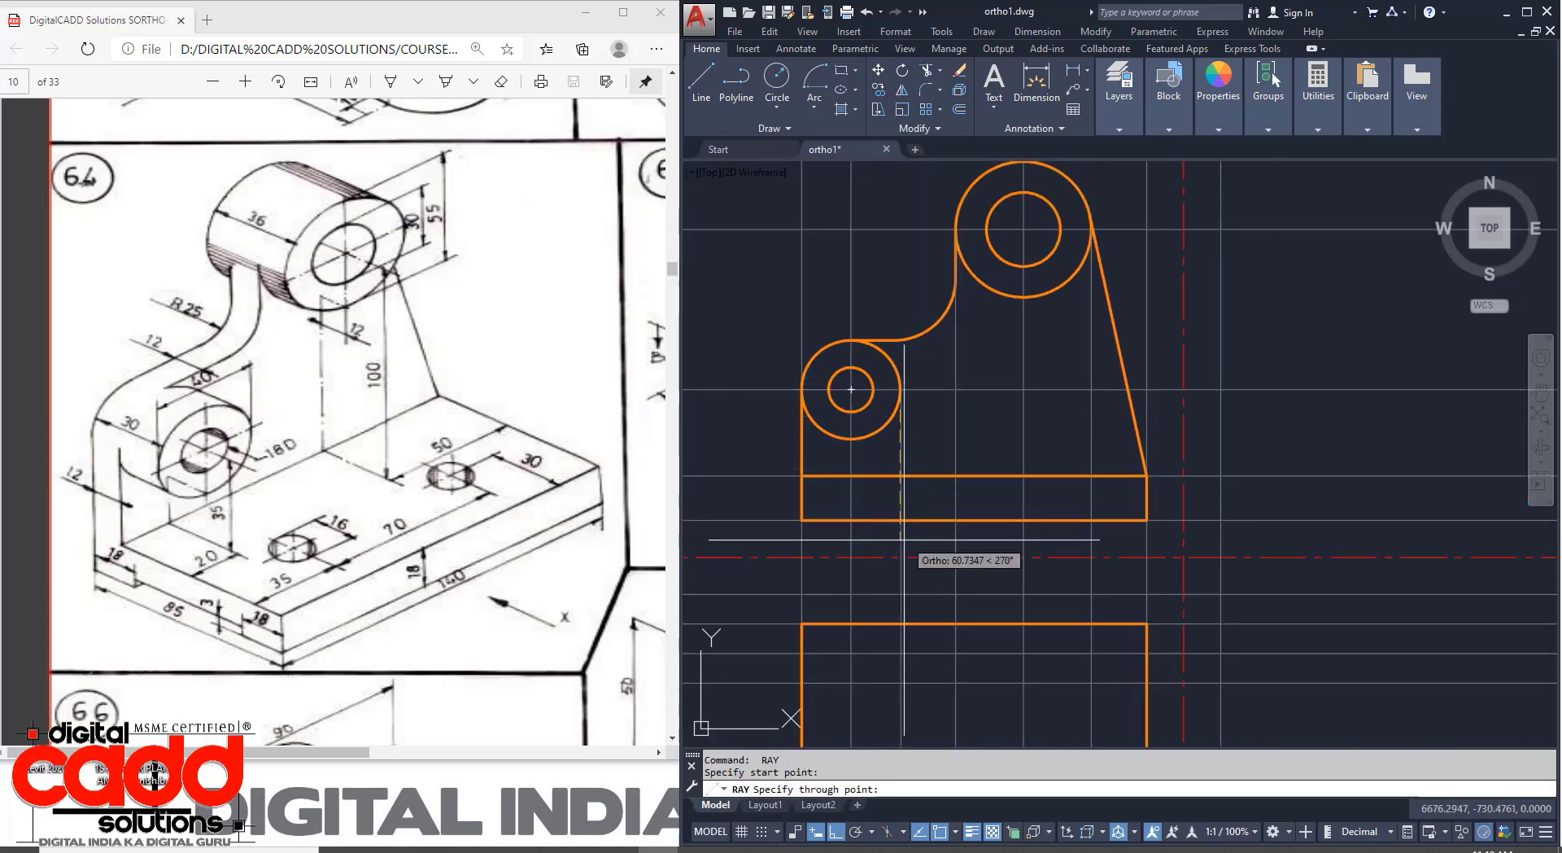
left_click(899, 557)
key("Return")
scroll(936, 488, "down", 3)
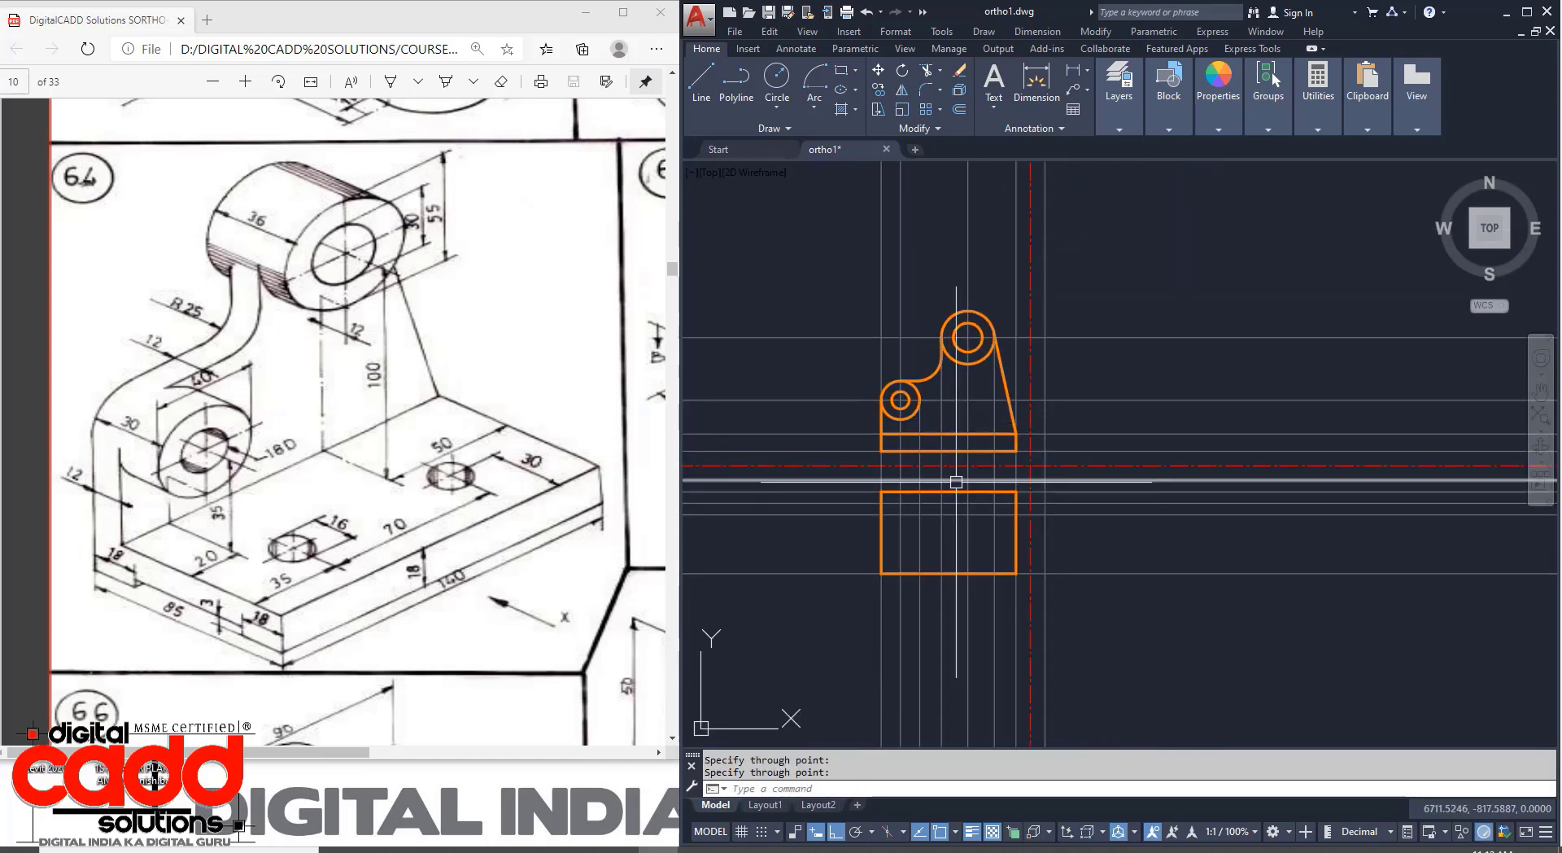
scroll(960, 500, "up", 2)
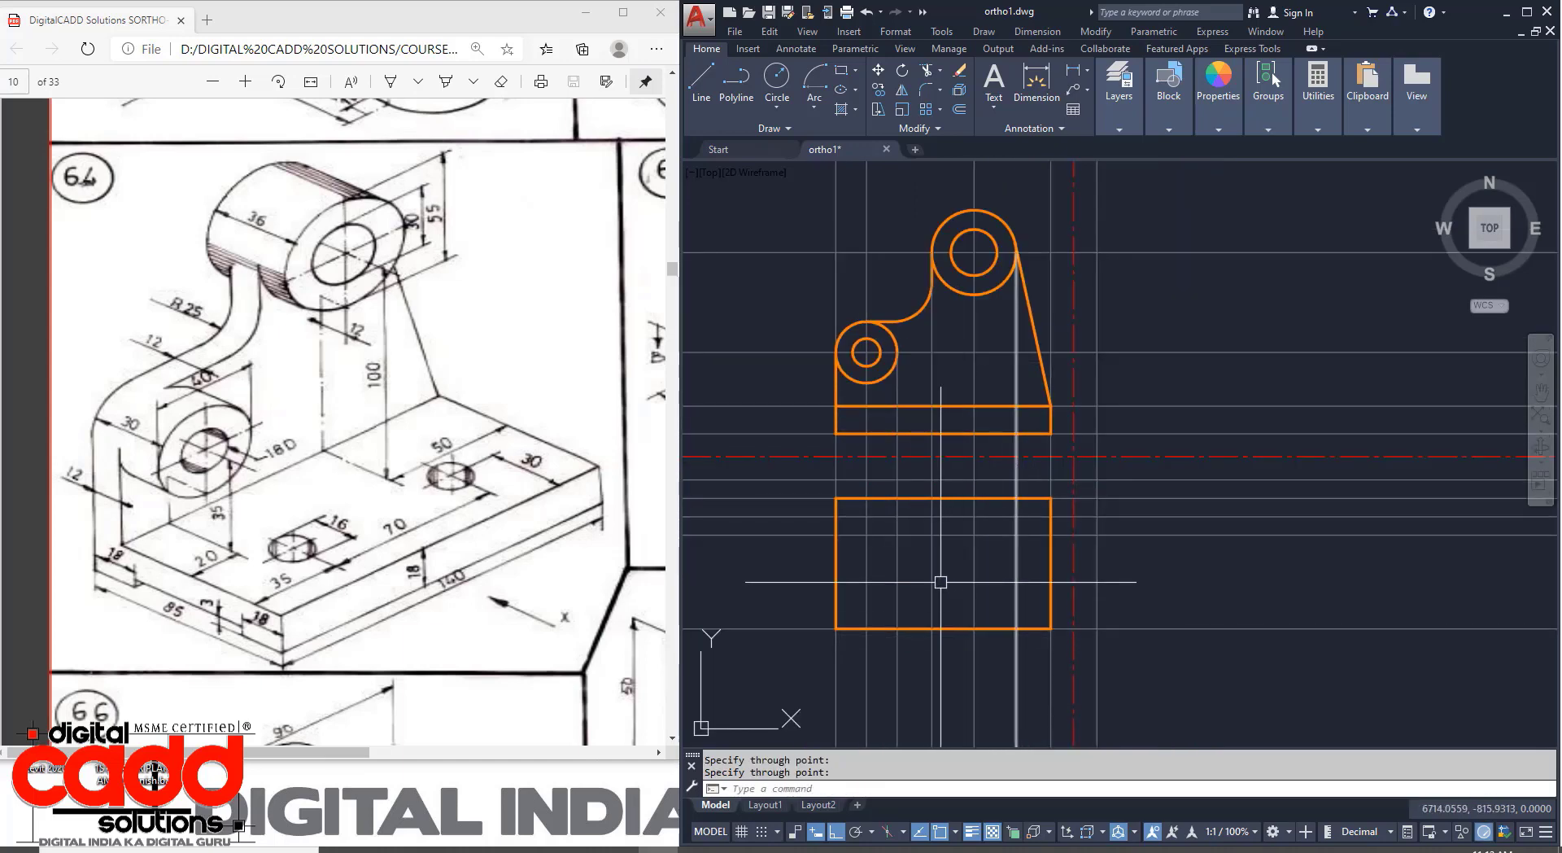
scroll(951, 502, "up", 2)
middle_click_drag(1023, 586, 1039, 629)
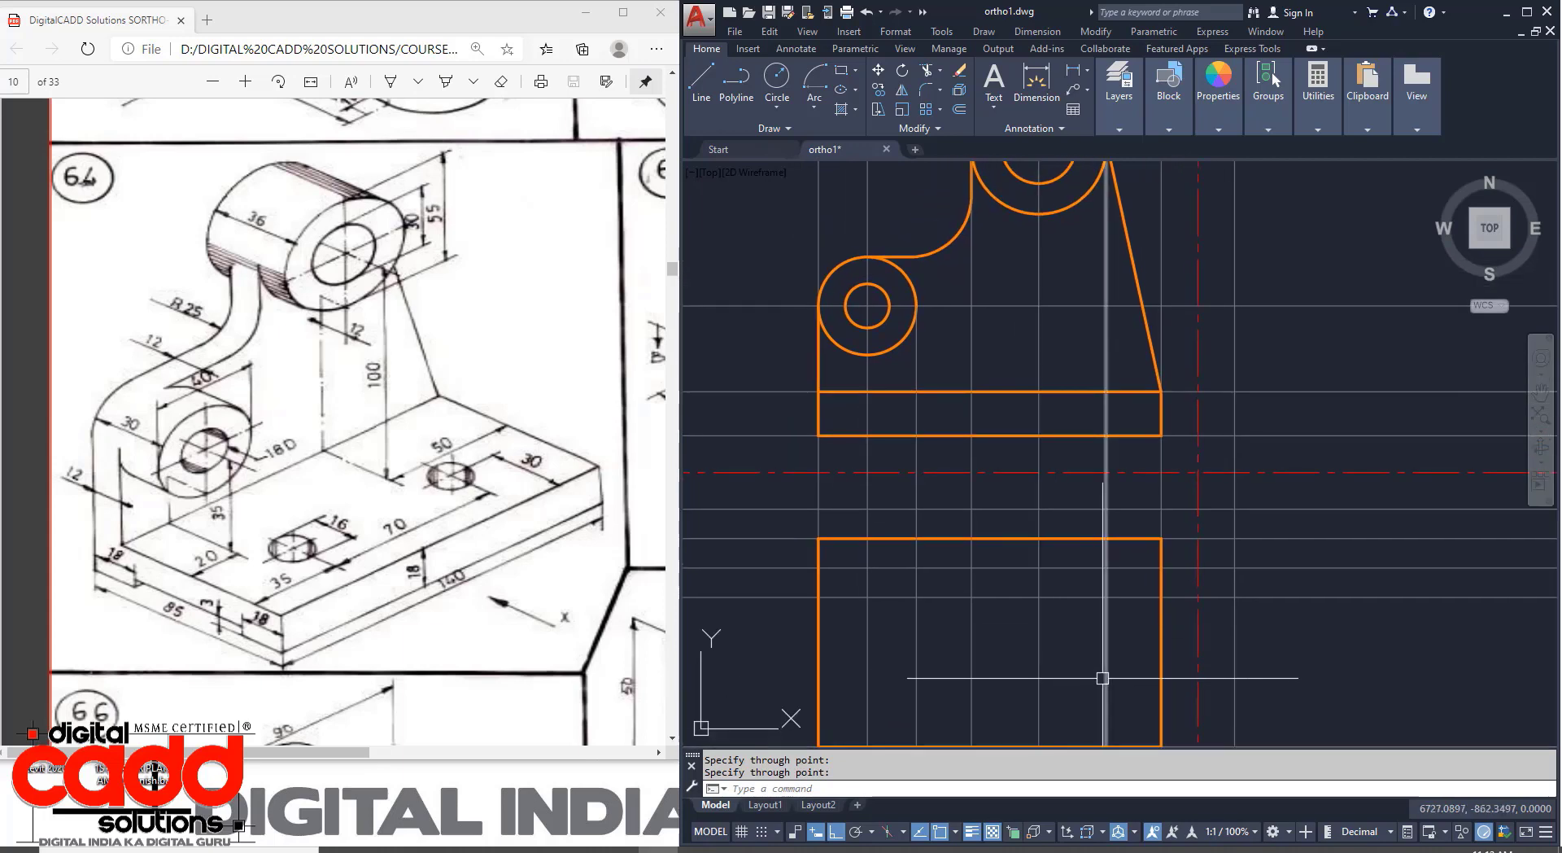
left_click(1120, 96)
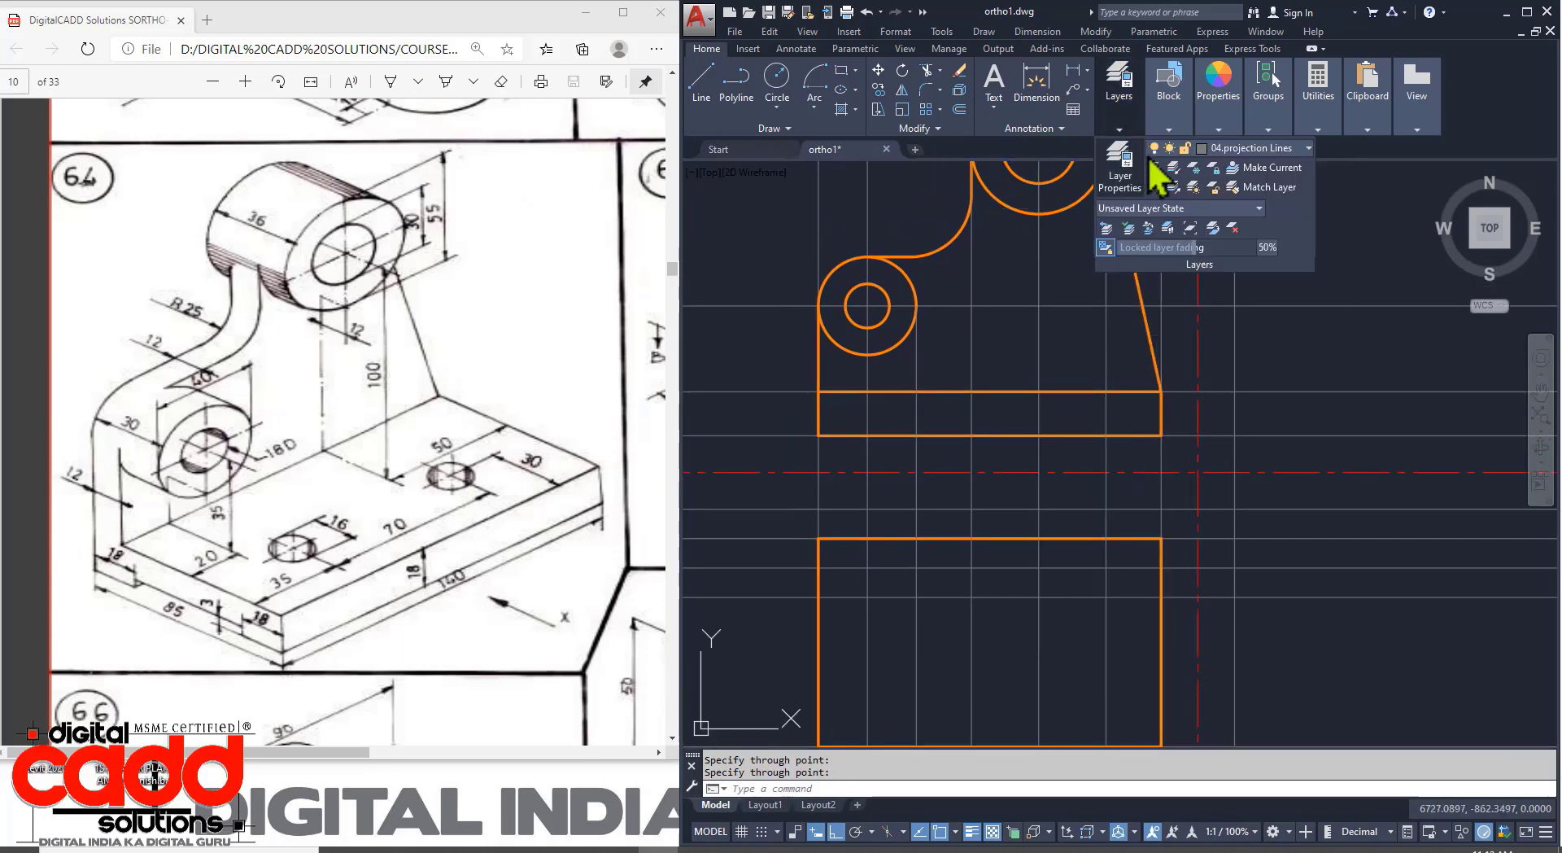
left_click(1249, 148)
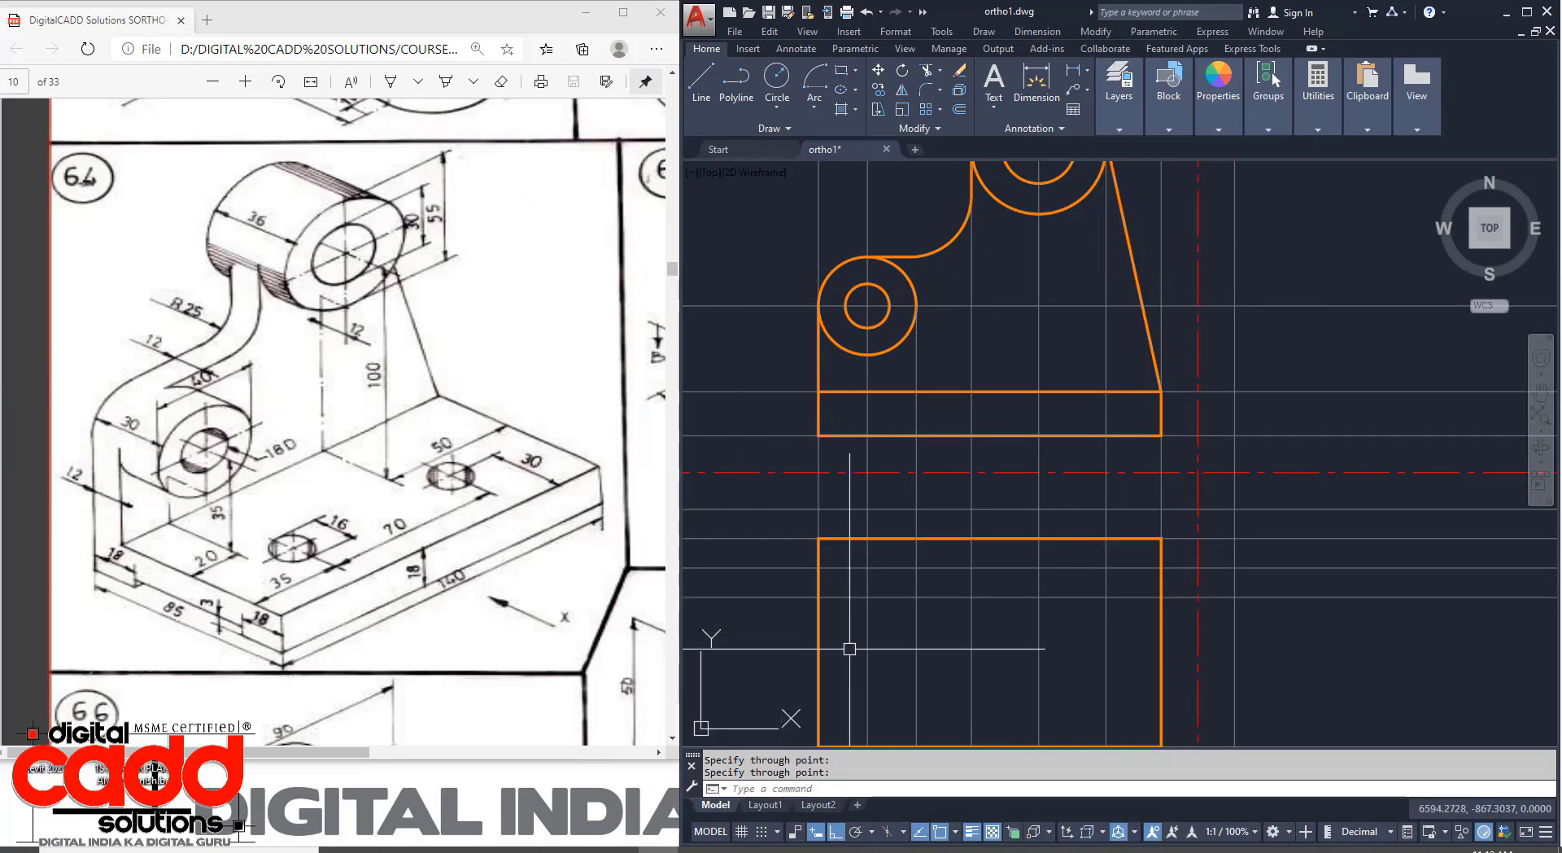
Offset the upper edge of the top view's rectangle 30 units inward and erase the copy.
key("Return")
key("Return")
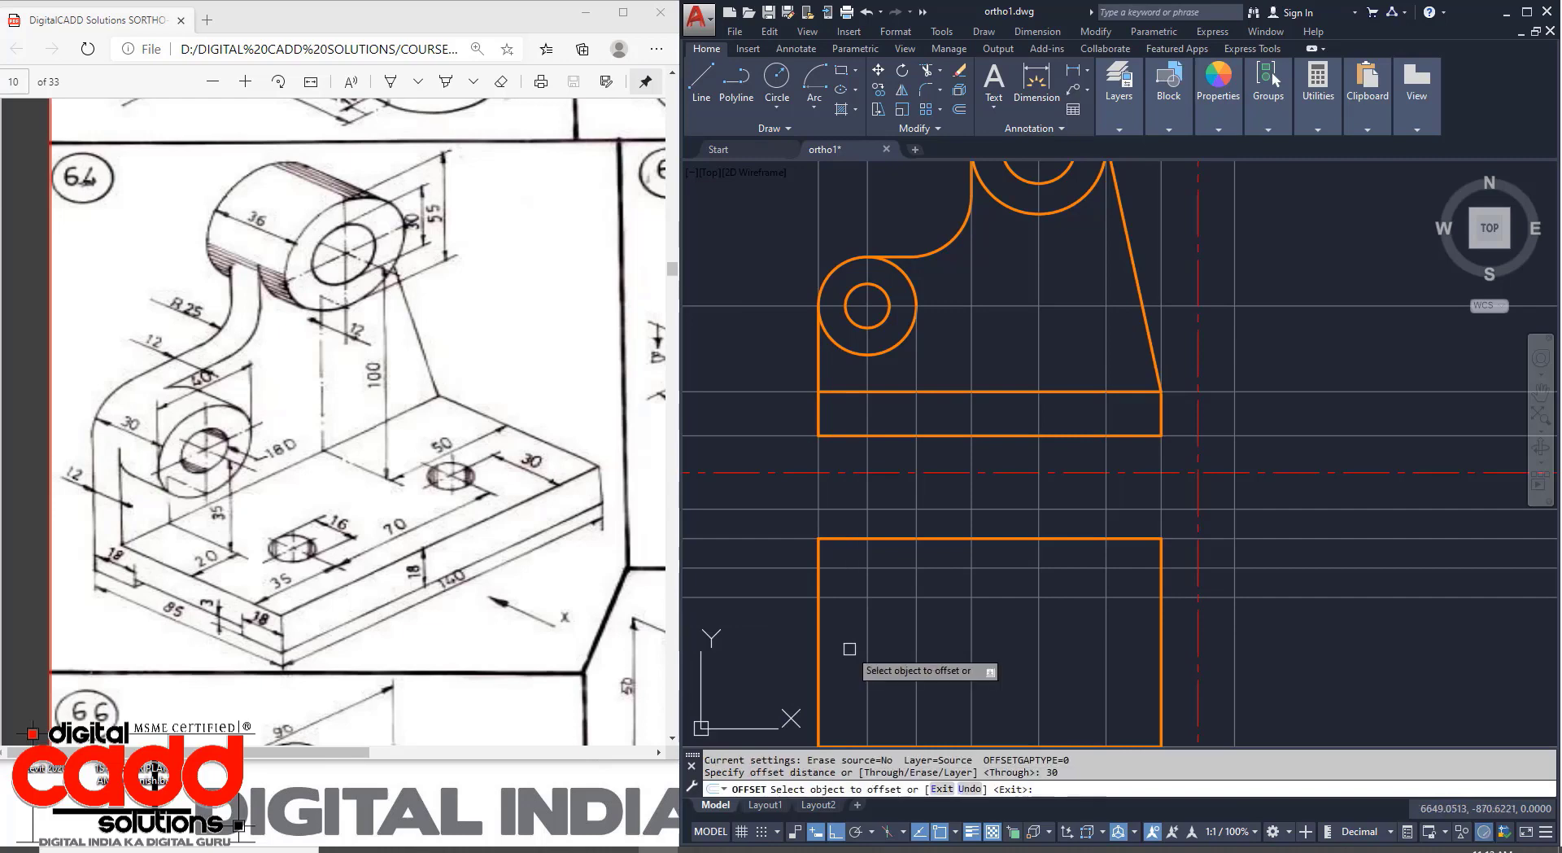
left_click(888, 539)
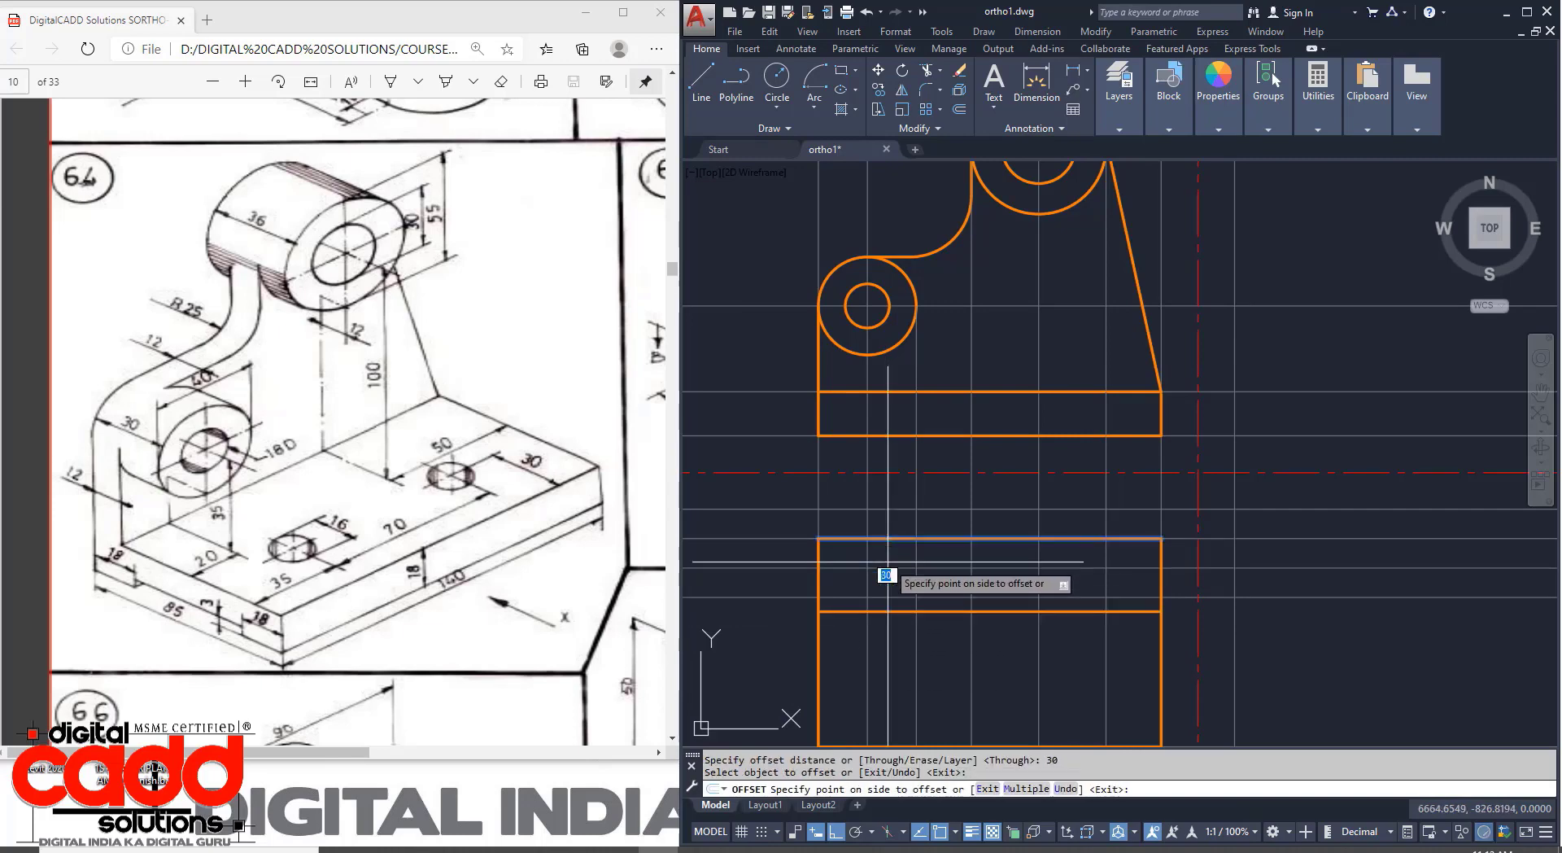
left_click(887, 653)
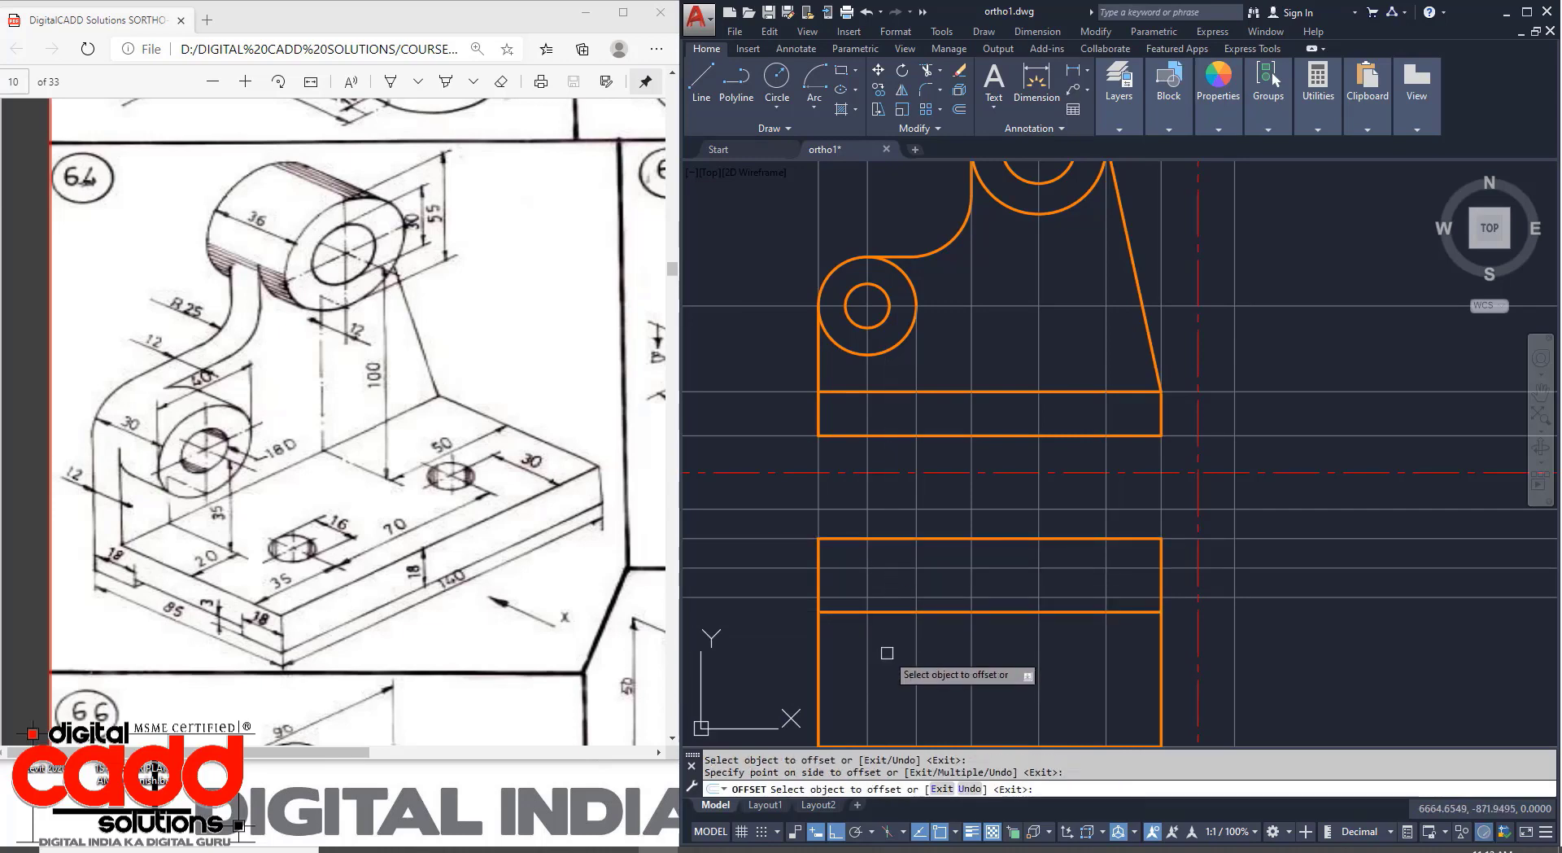
key("Escape")
left_click(888, 611)
key("Delete")
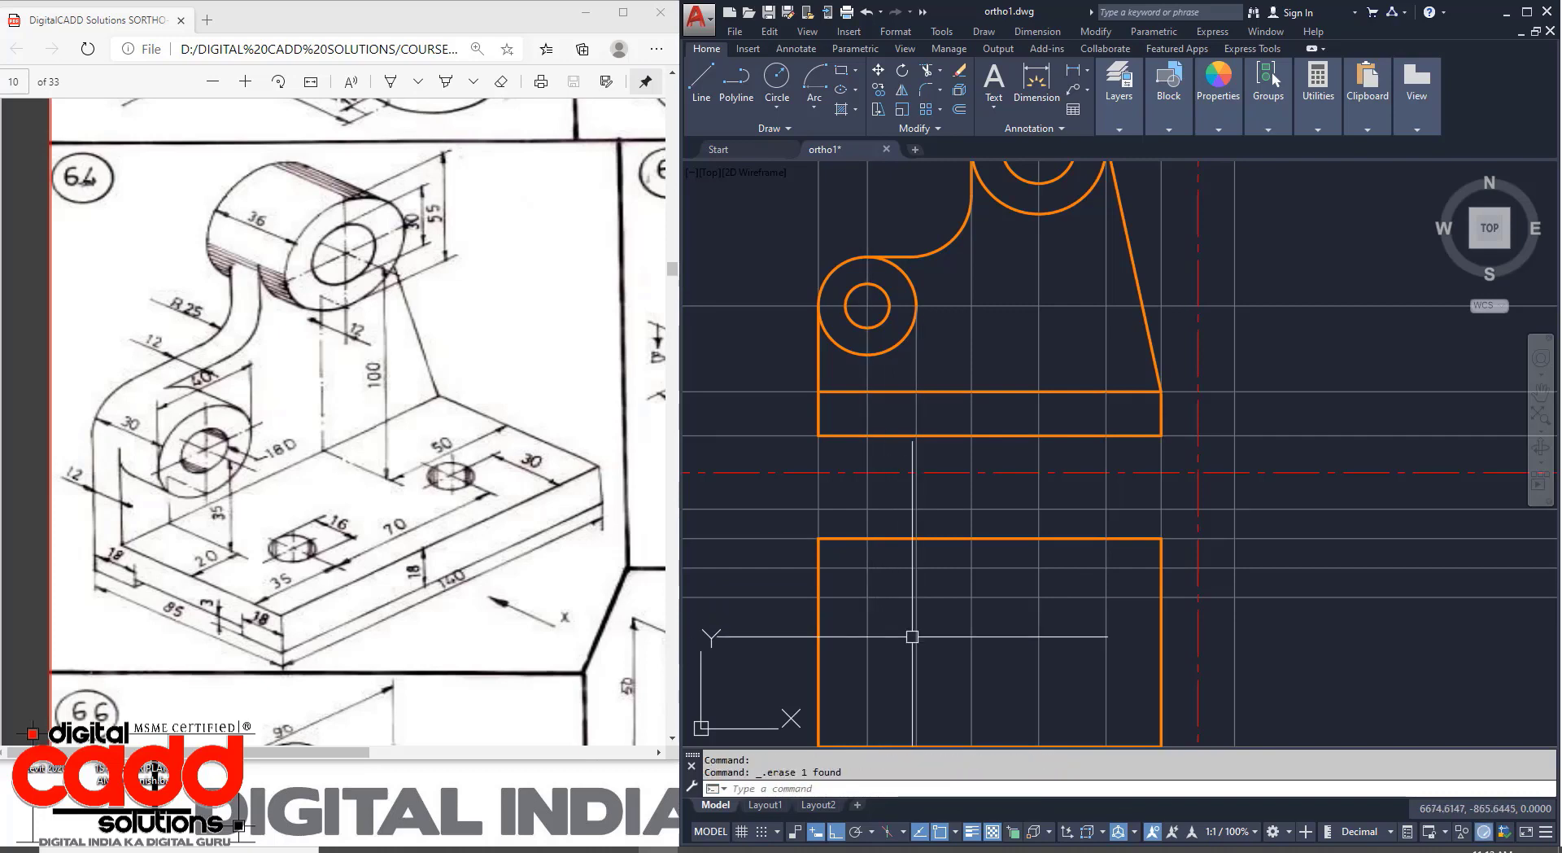
Offset the horizontal projection line along the top view's upper edge 30 units downward.
type("o")
key("Return")
key("Return")
left_click(791, 538)
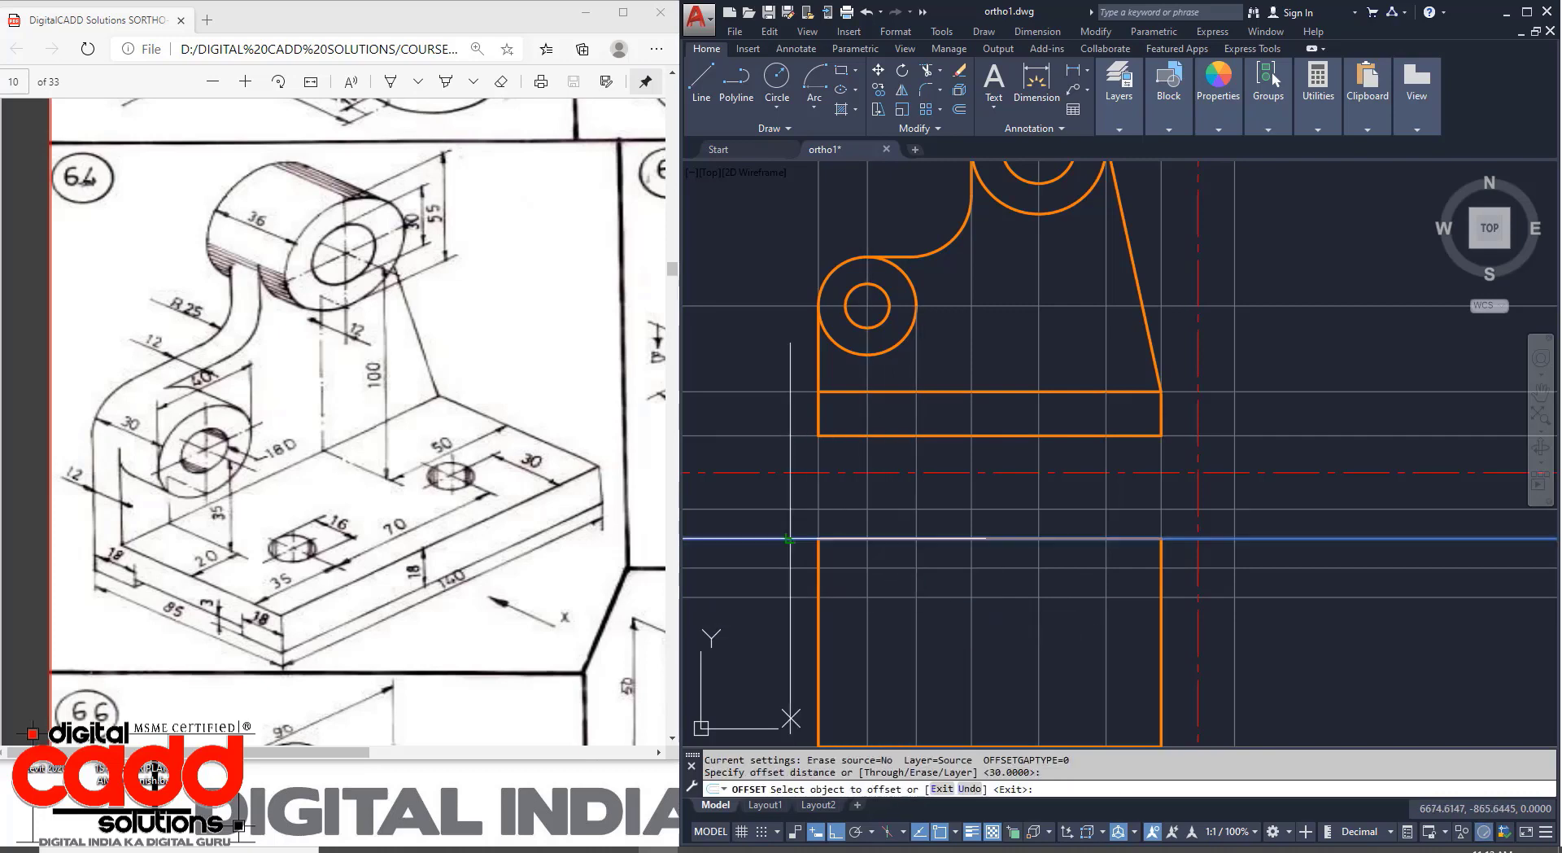
left_click(790, 664)
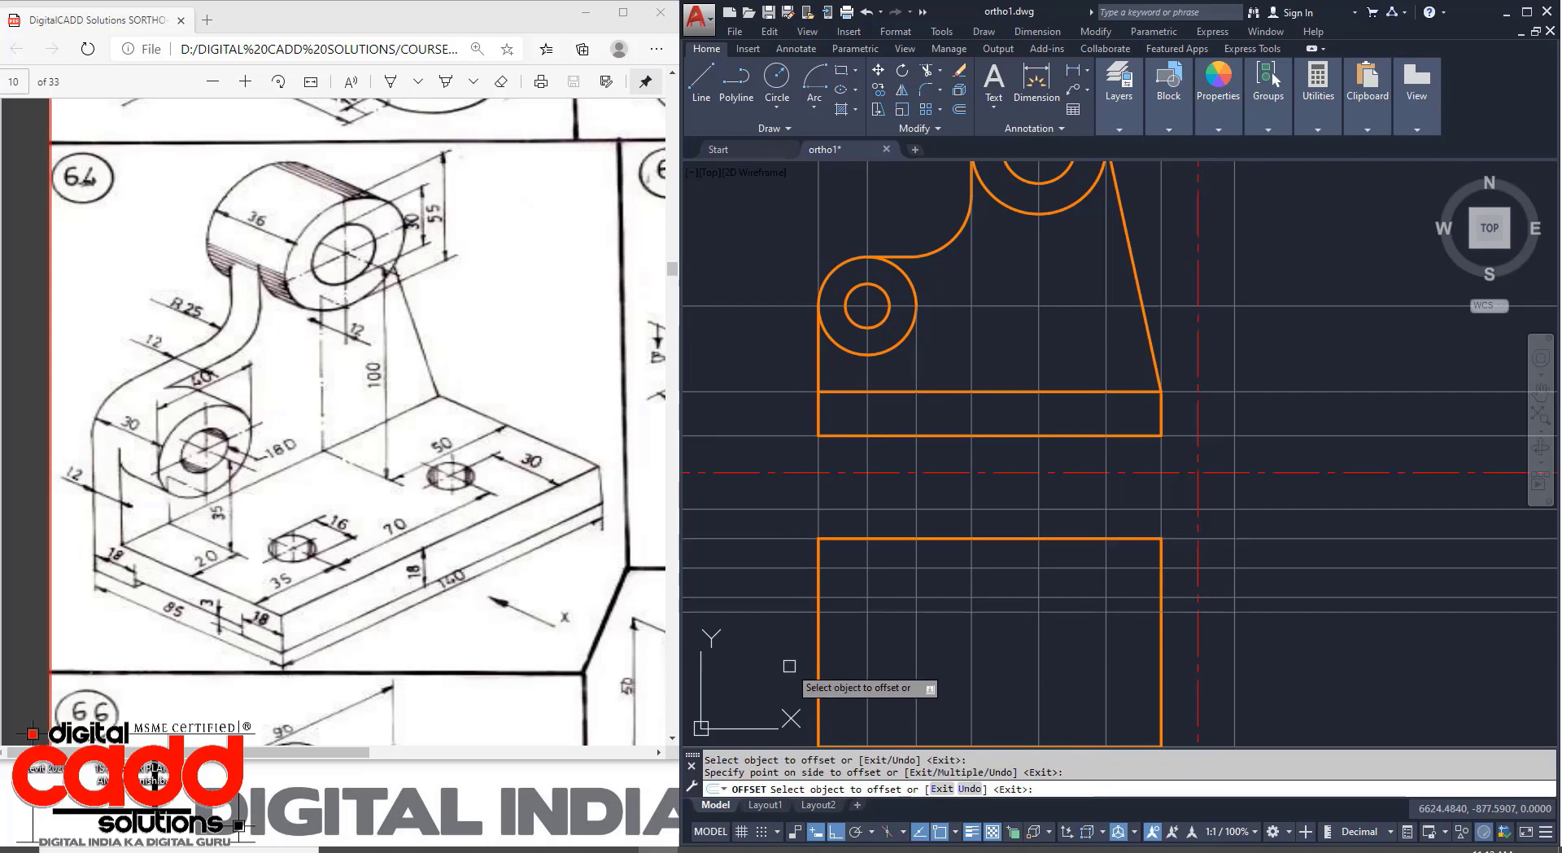
key("Return")
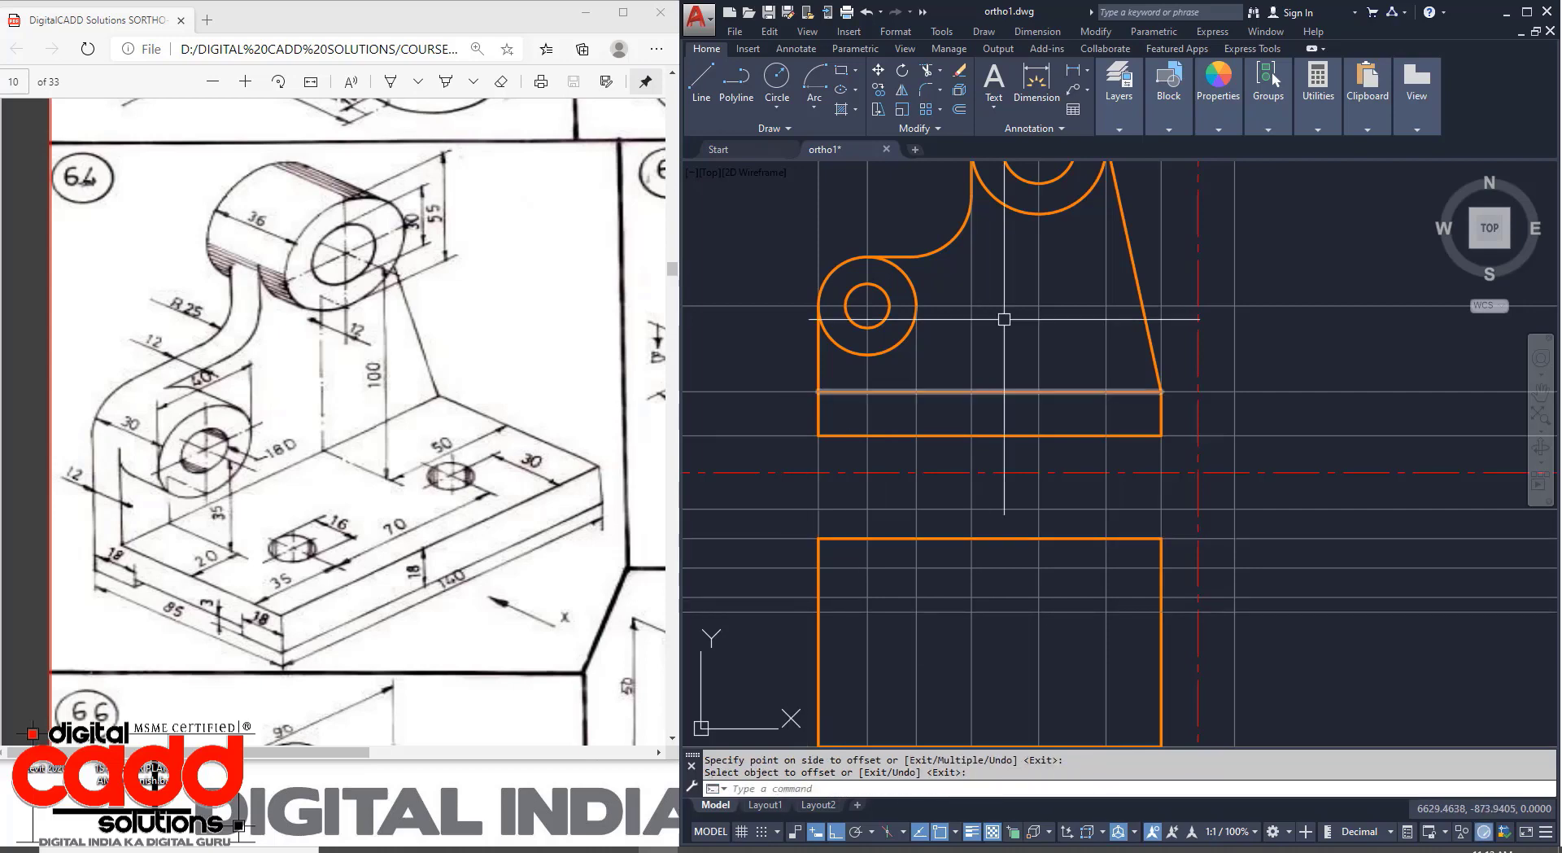
Try outlining the small boss in the top view on the projection layer, then erase both lines.
left_click(698, 94)
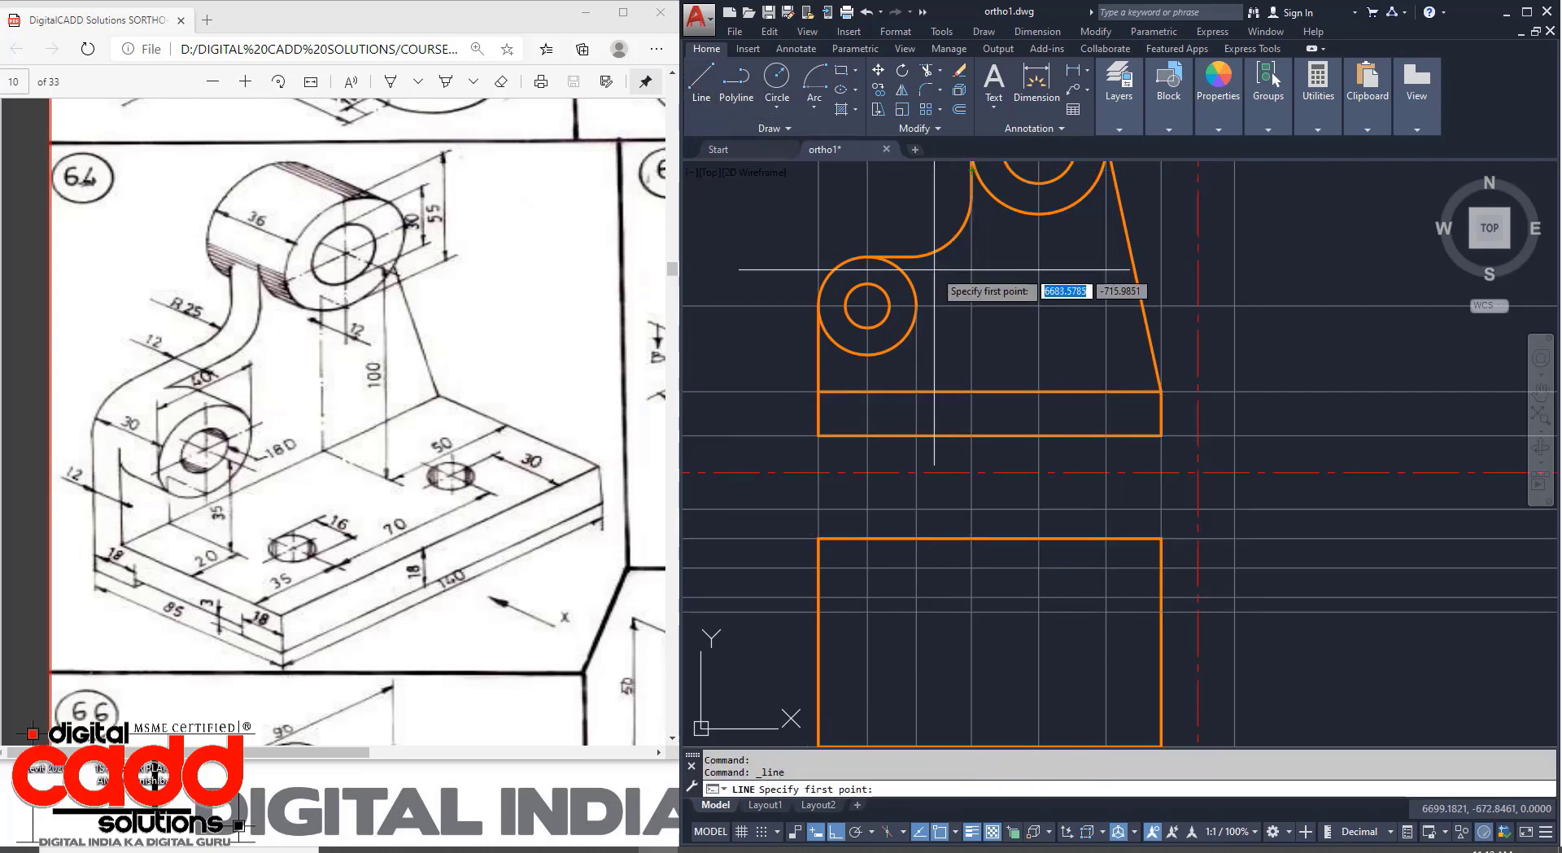
left_click(917, 540)
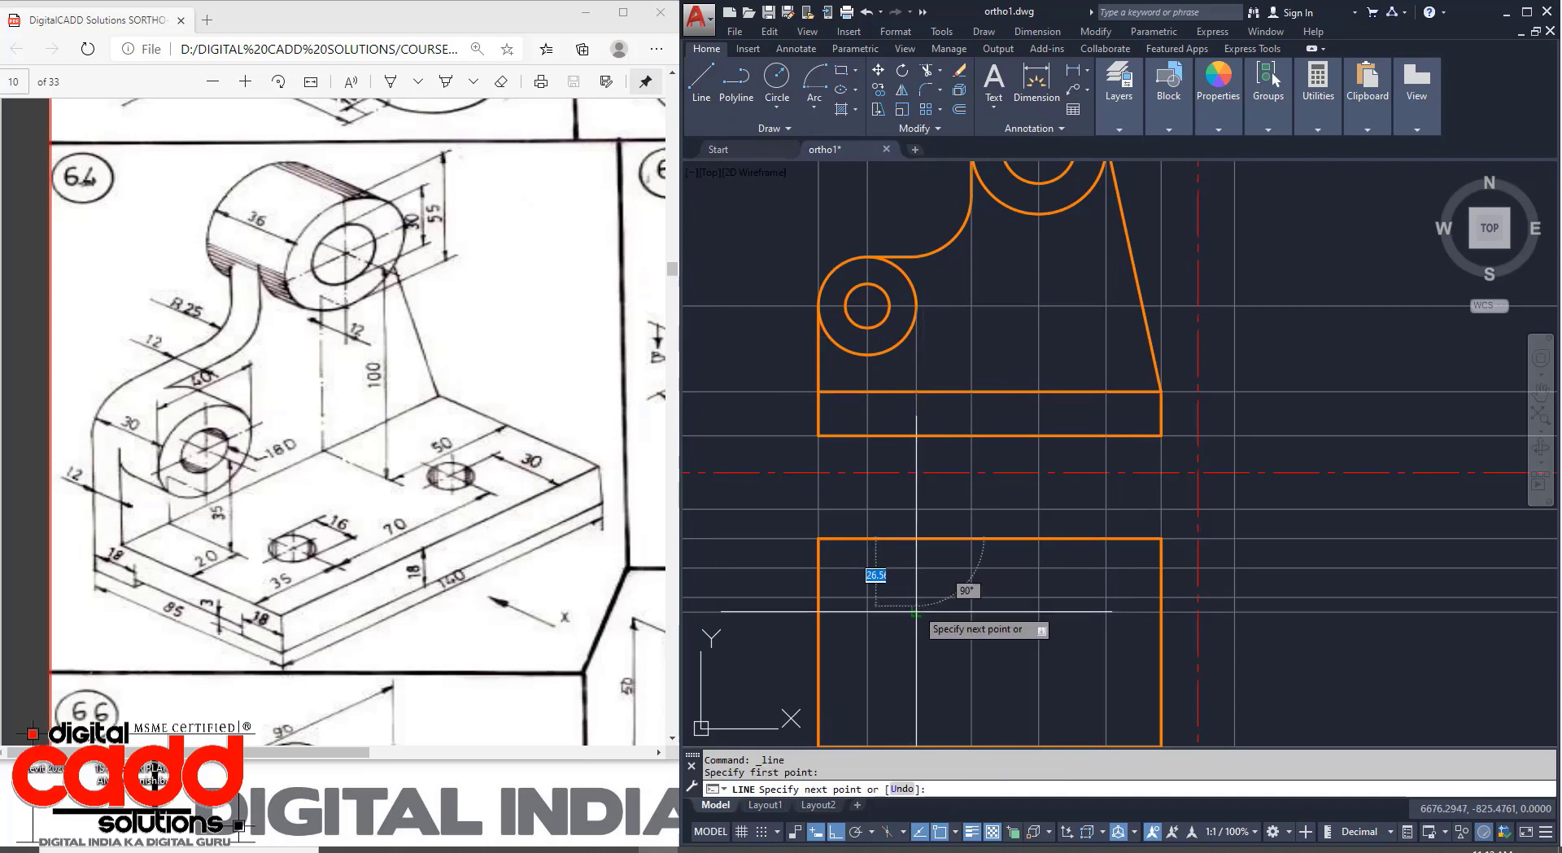
left_click(917, 612)
left_click(819, 611)
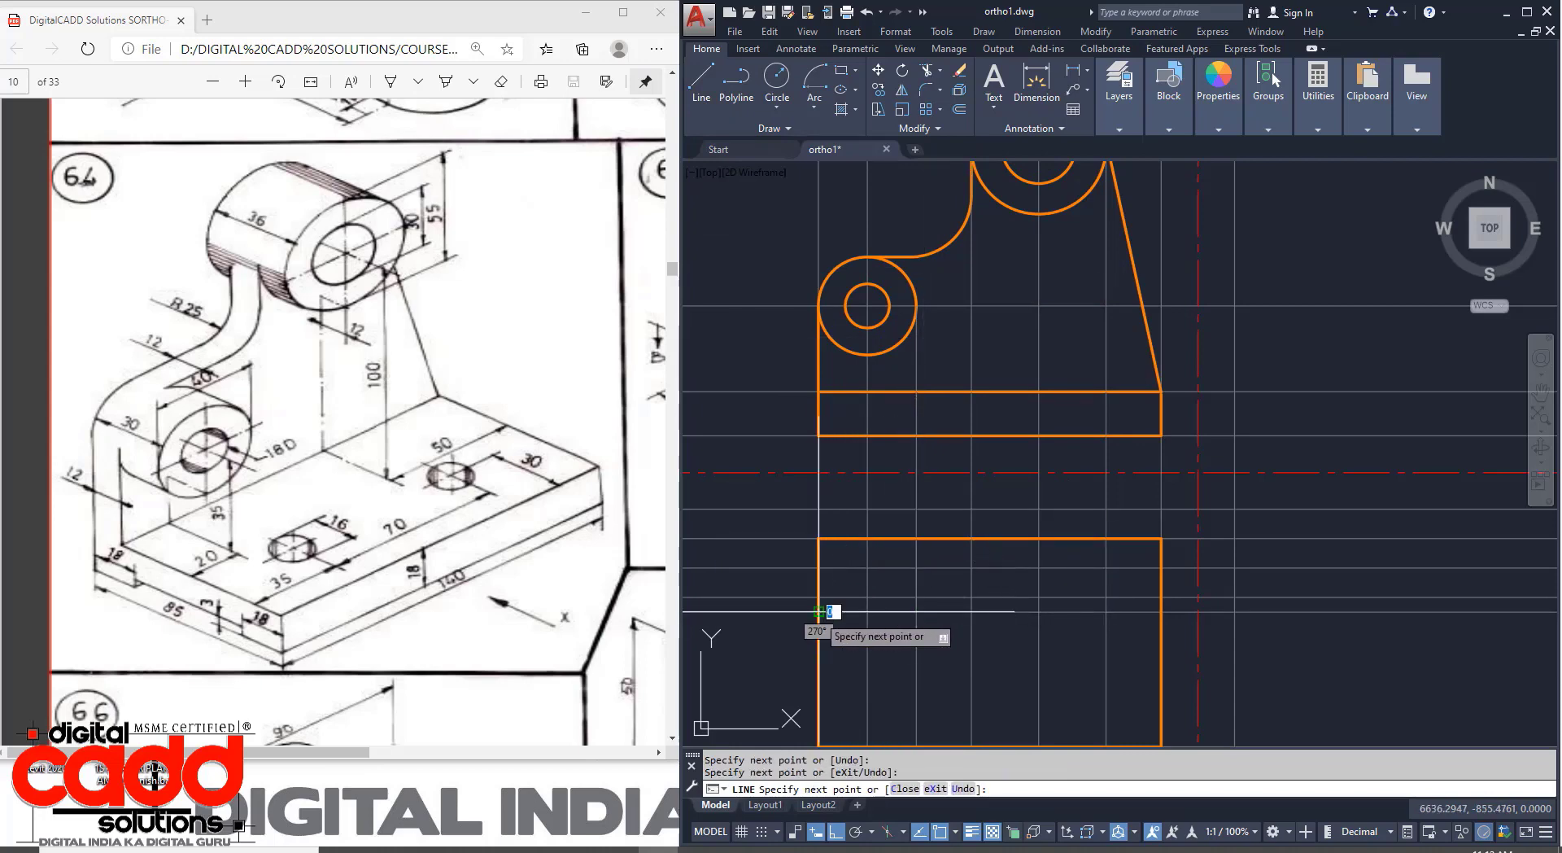
key("Return")
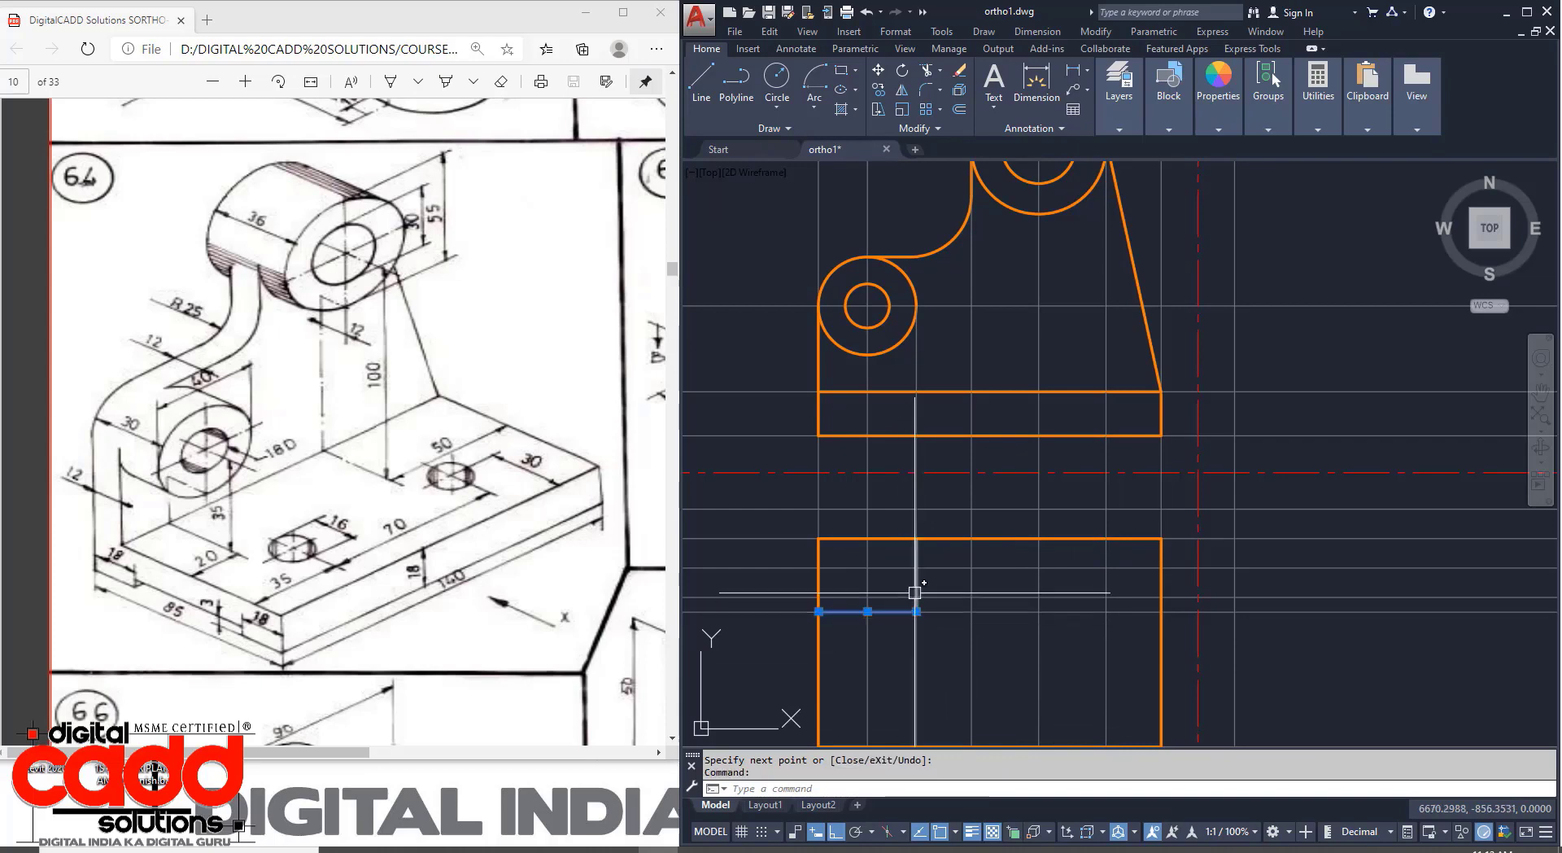
key("Delete")
Make the 01. Drawings layer current and outline the 40 by 30 small boss at the top view's upper-left corner with lines.
left_click(1120, 89)
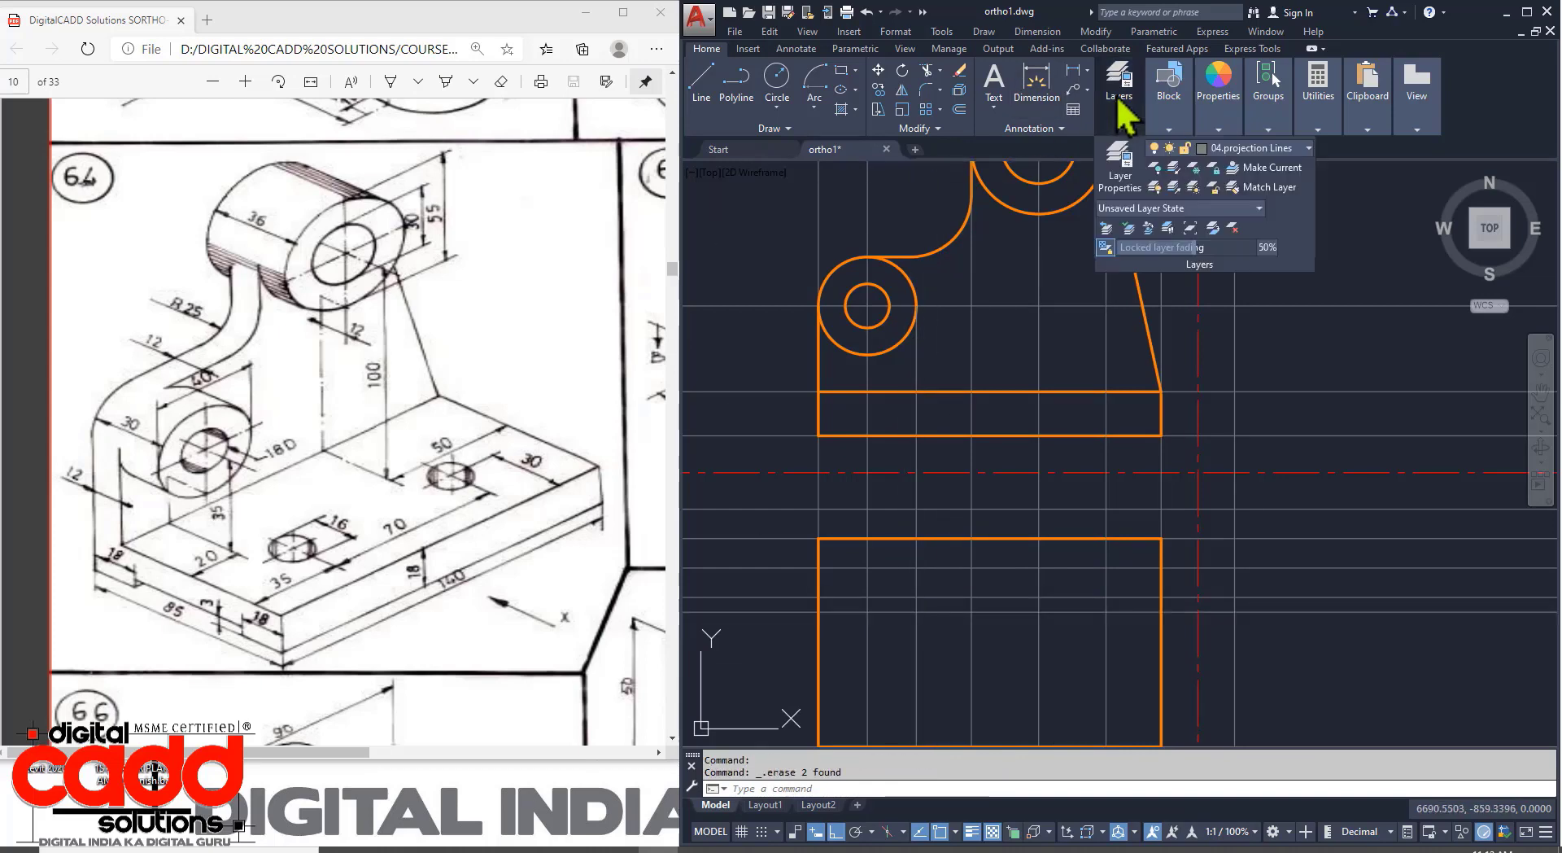
left_click(1226, 153)
left_click(1220, 219)
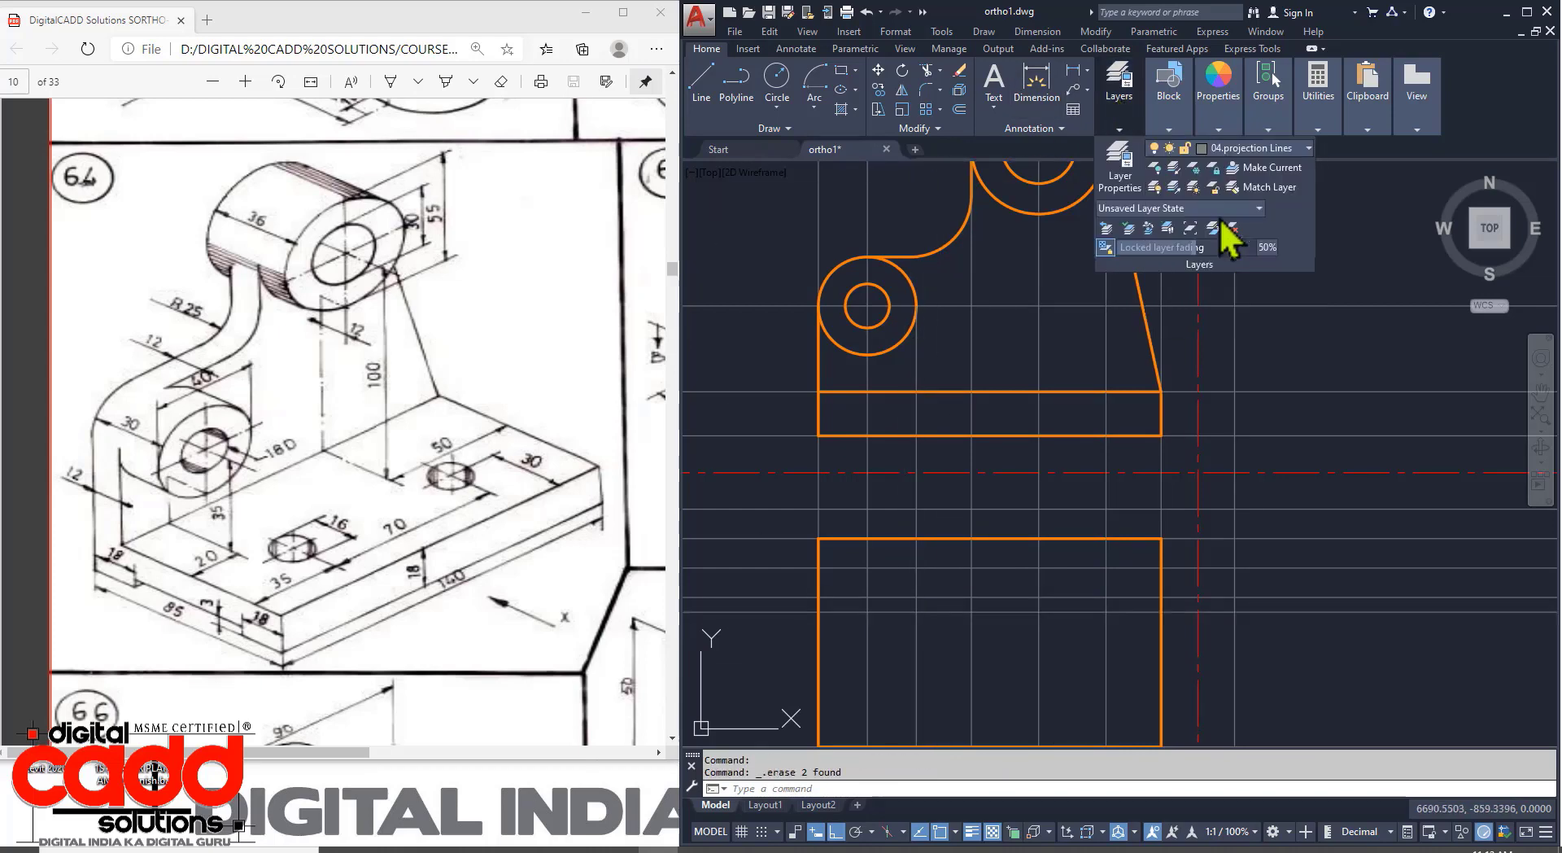
type("L")
key("Return")
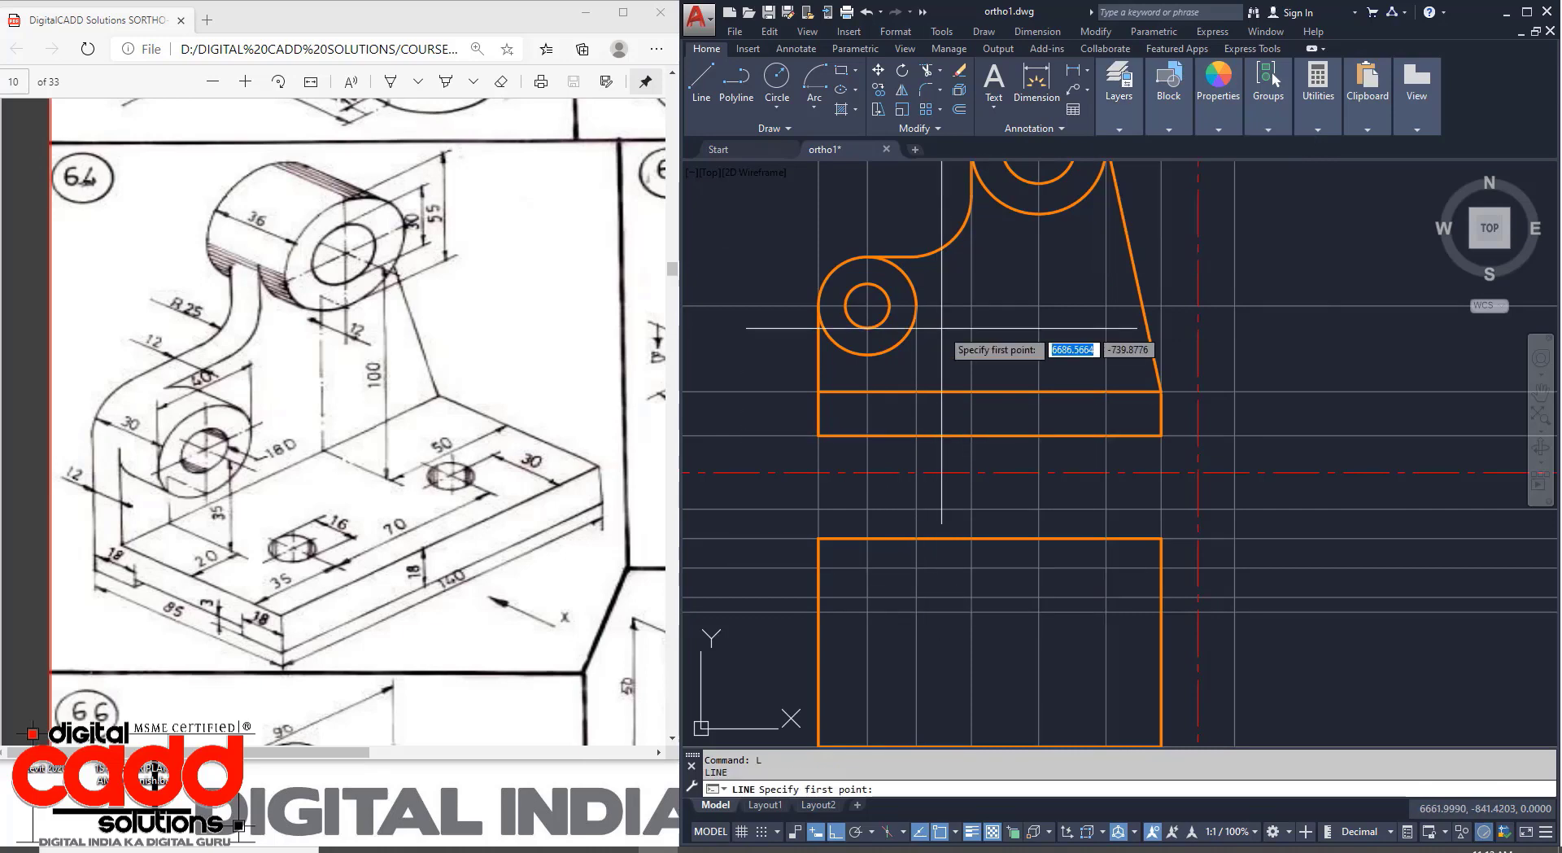
left_click(916, 538)
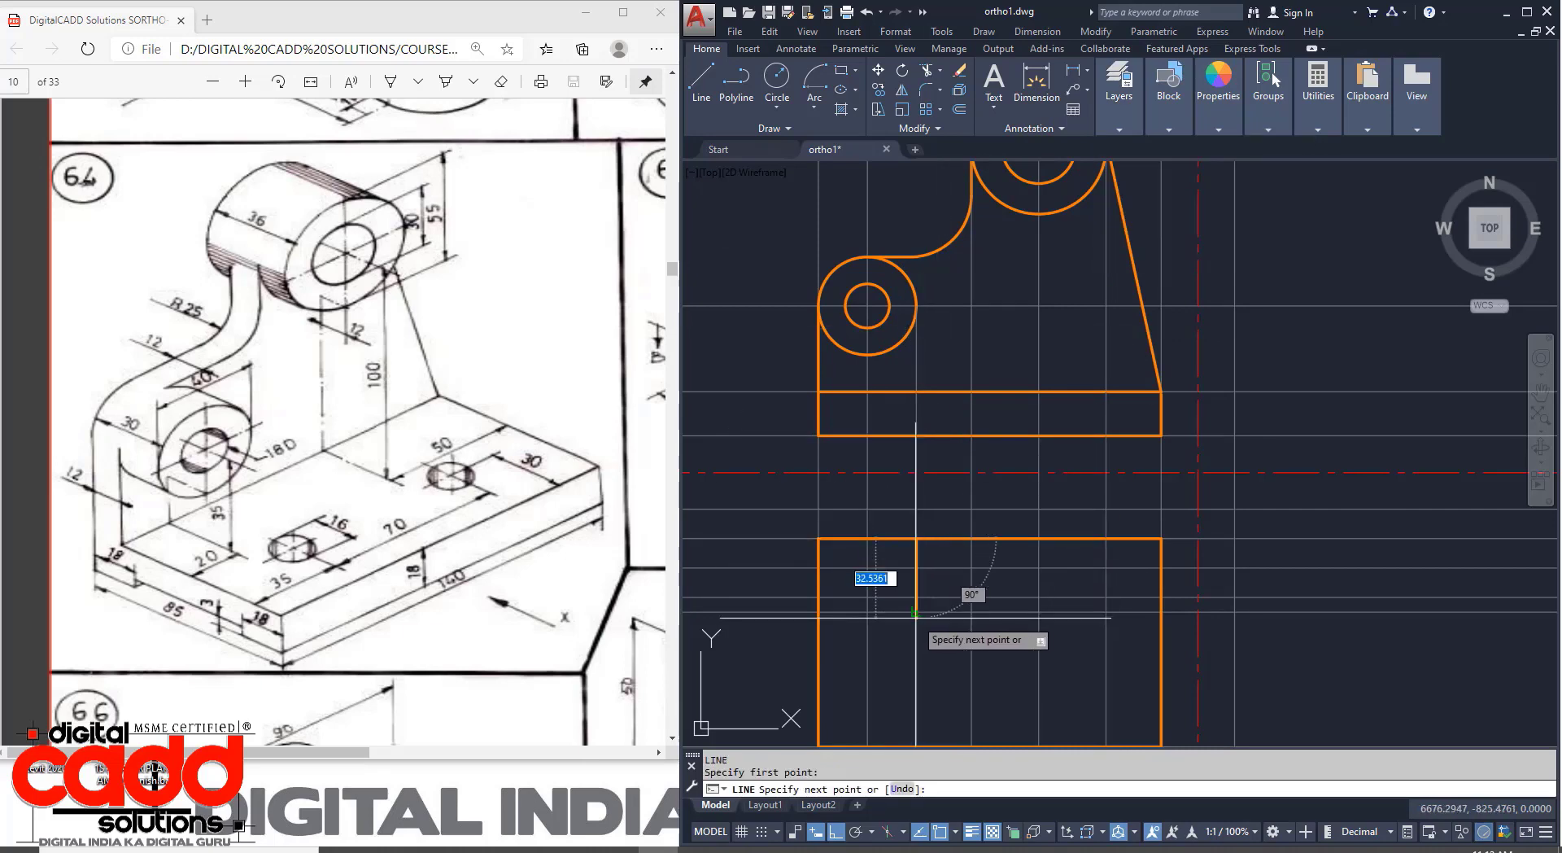
left_click(916, 611)
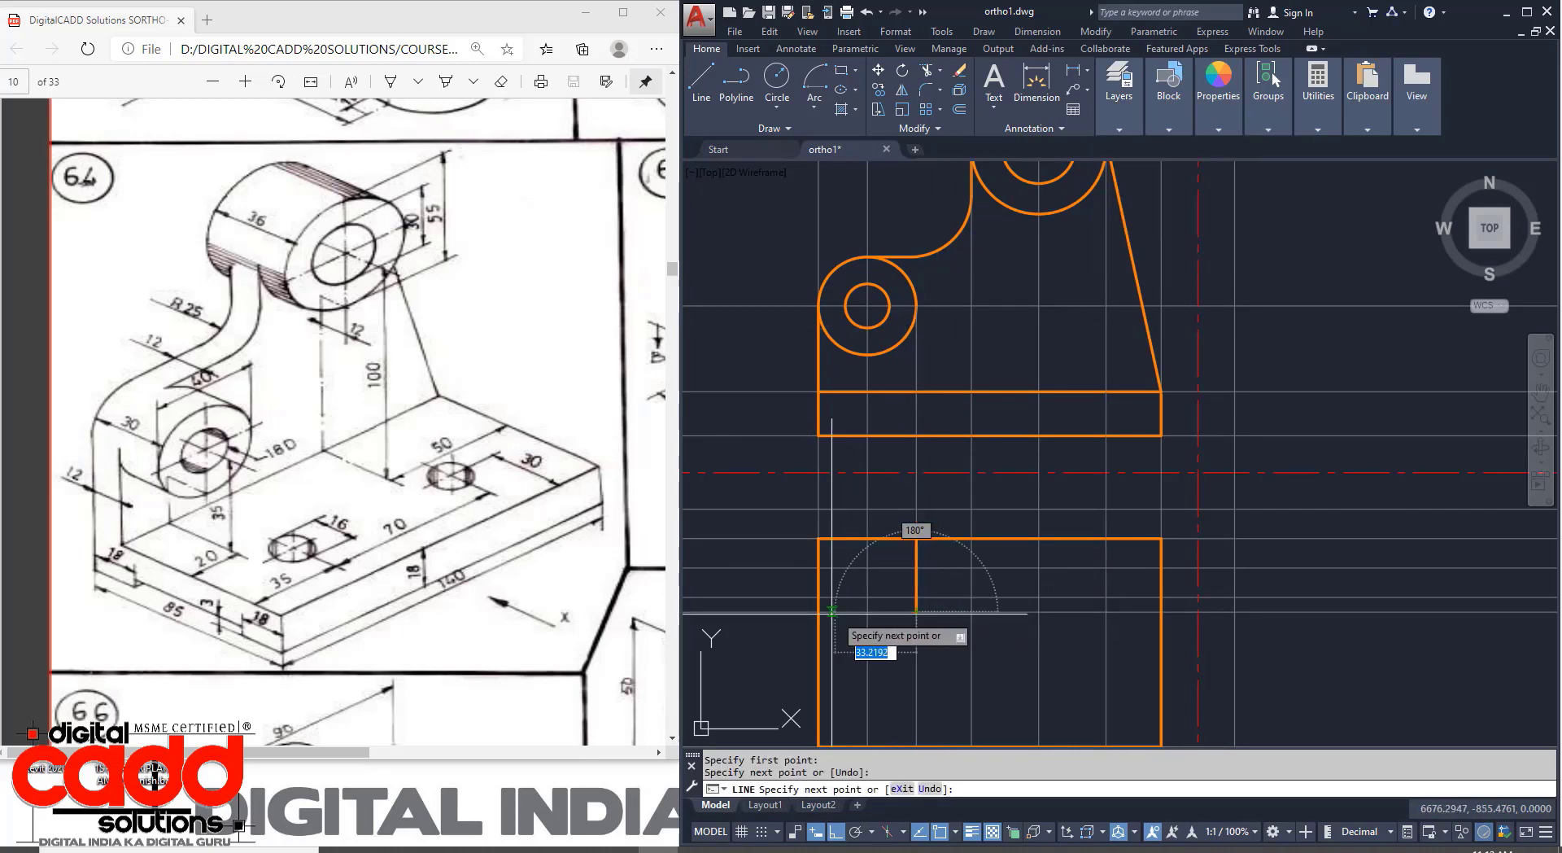
left_click(818, 610)
key("Return")
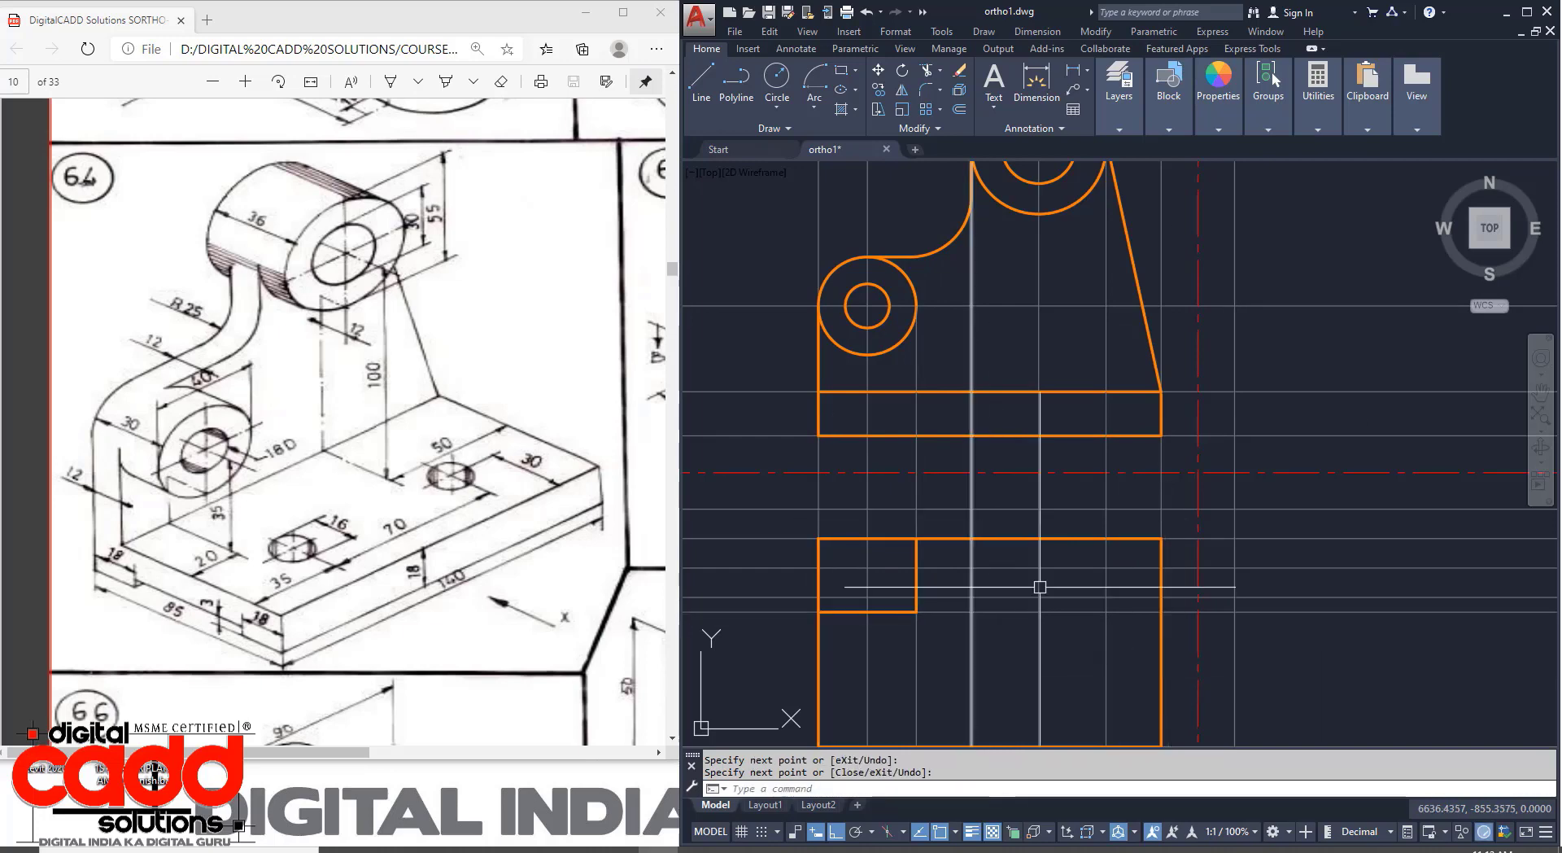
Draw the large boss in the top view as a closed 55 by 36 line rectangle between its projection lines.
middle_click_drag(1034, 652, 986, 675)
key("Return")
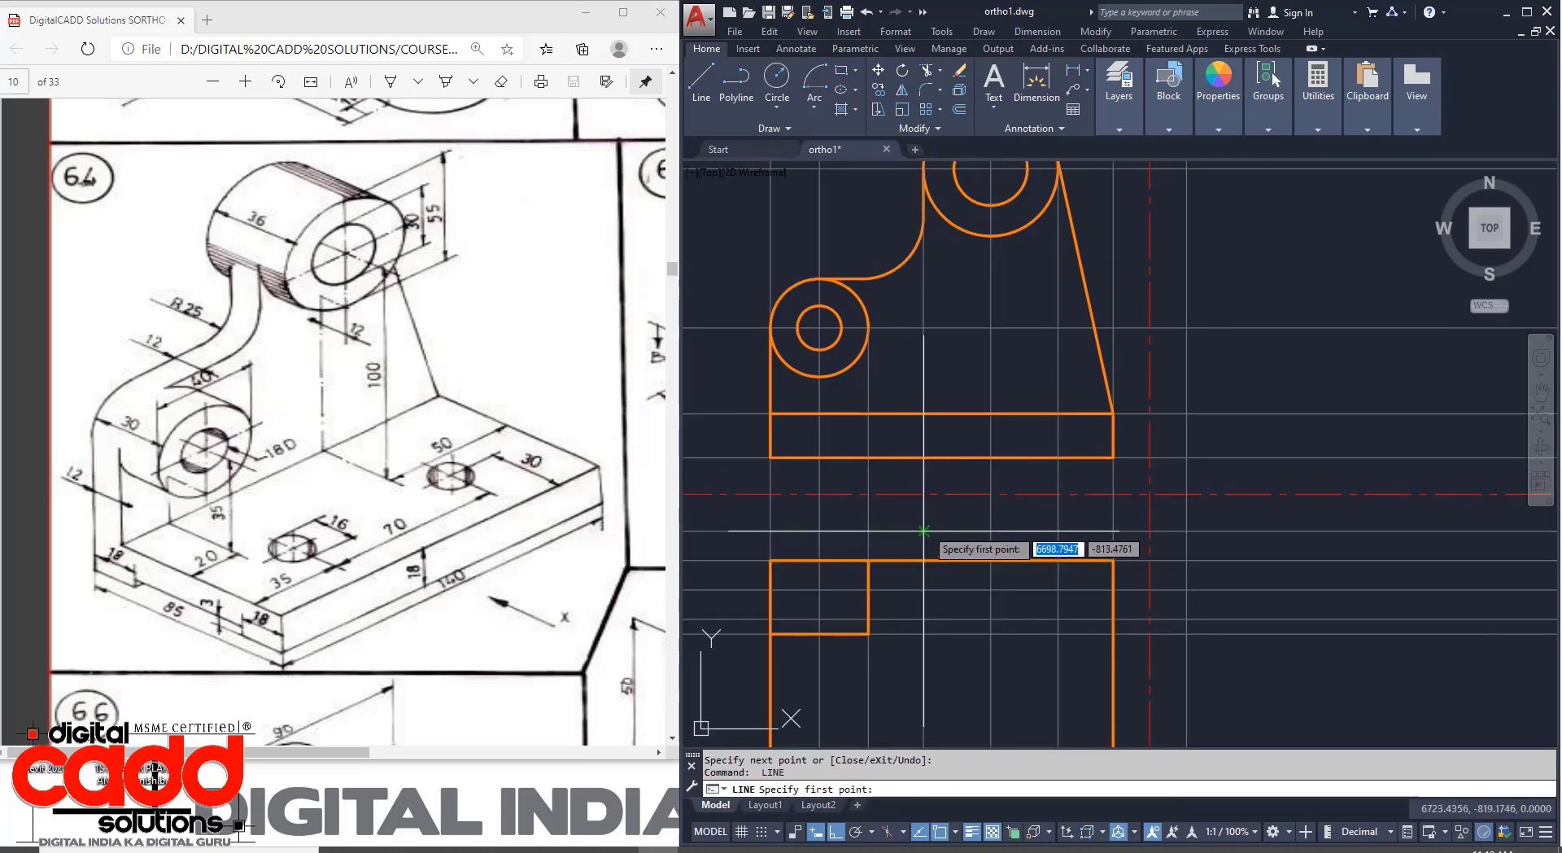
left_click(923, 530)
left_click(923, 618)
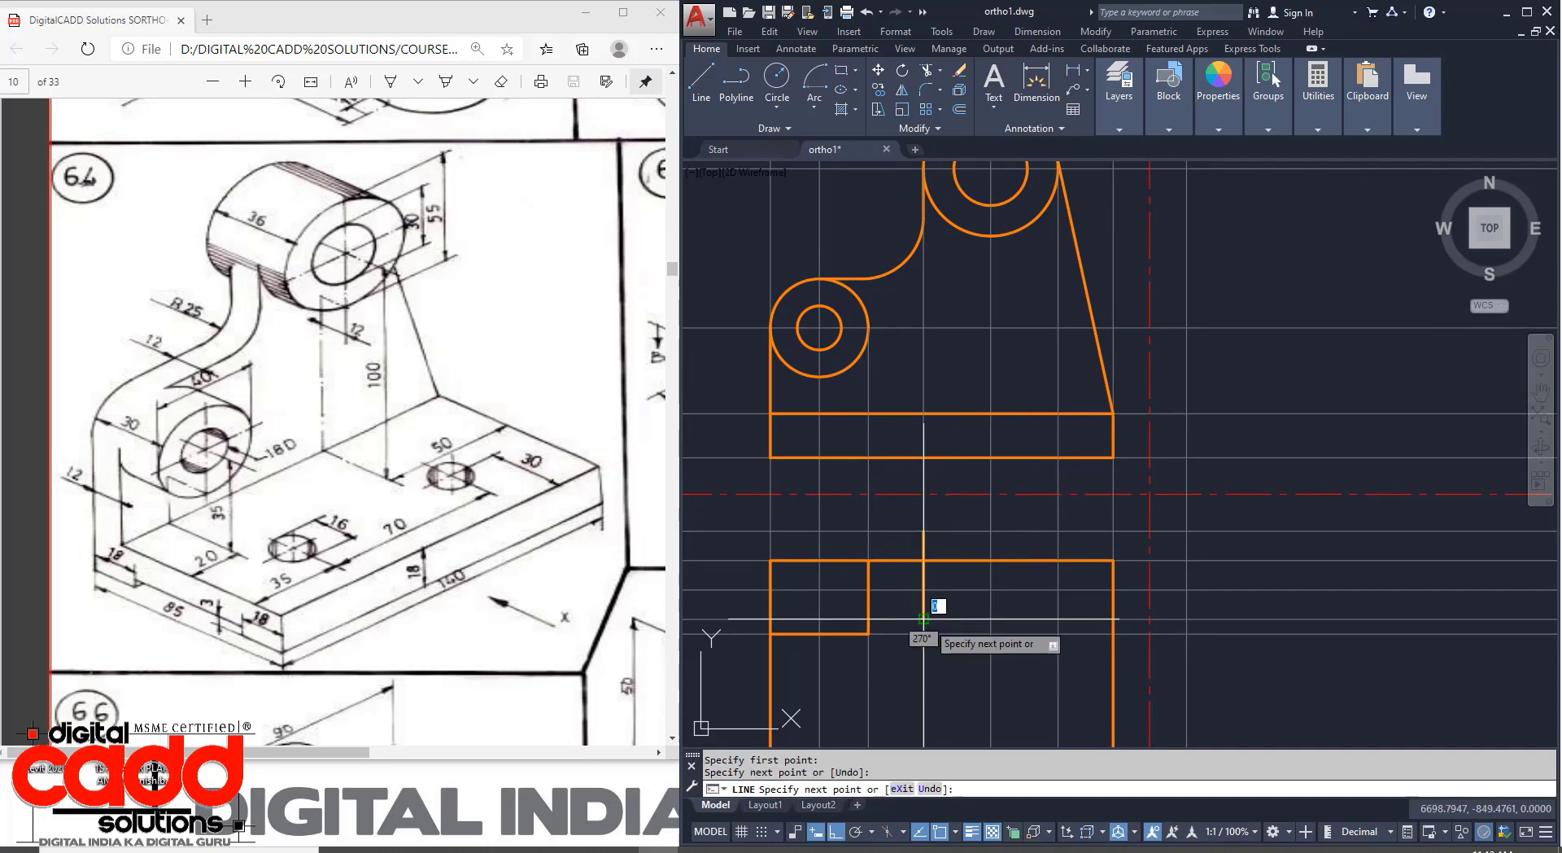
left_click(1058, 618)
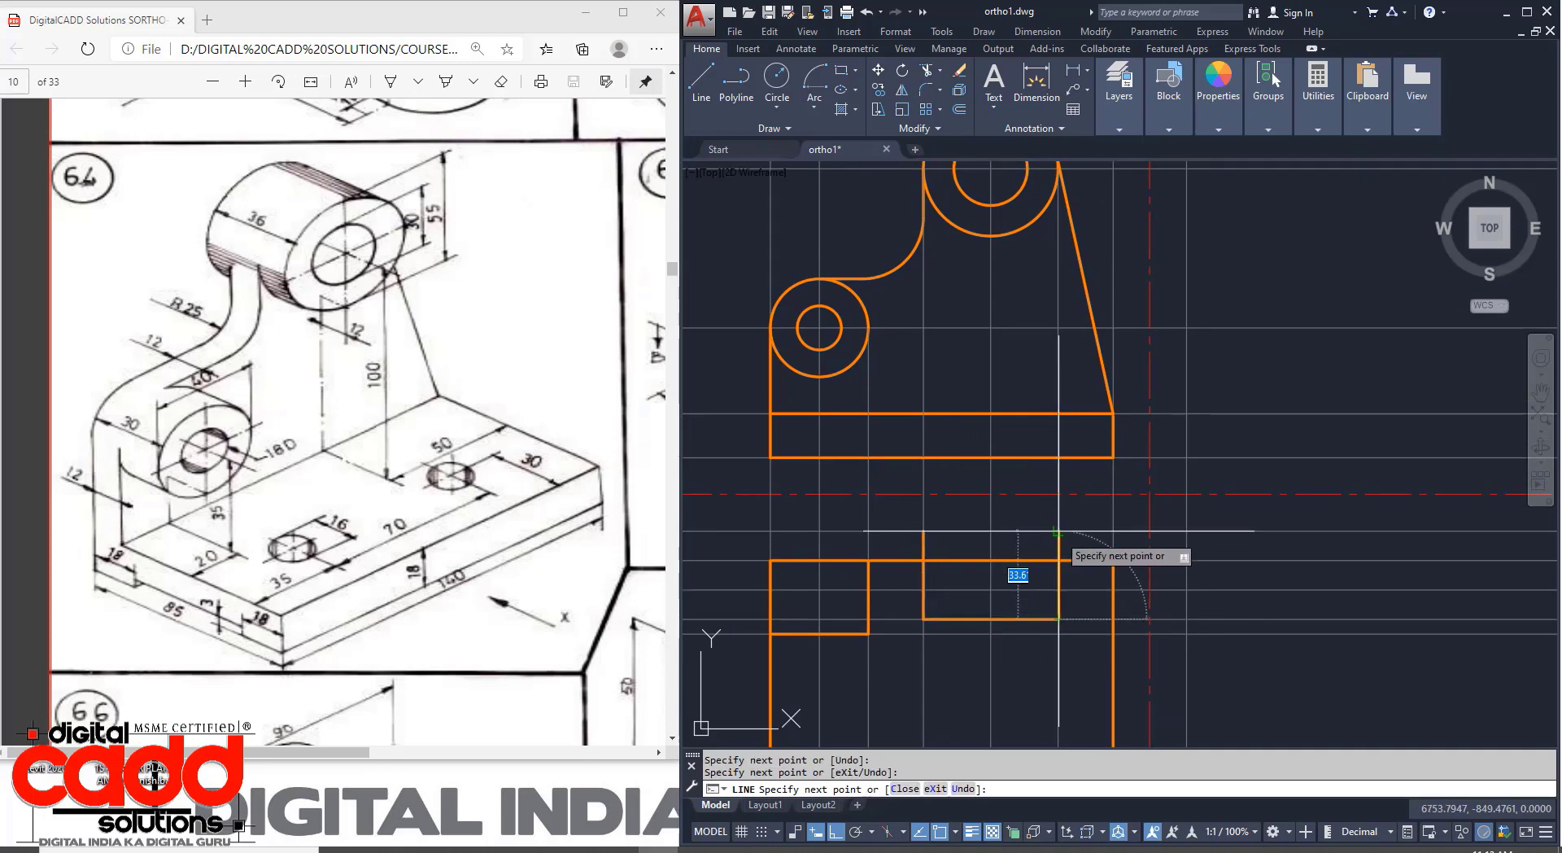
left_click(1057, 530)
left_click(924, 530)
key("Return")
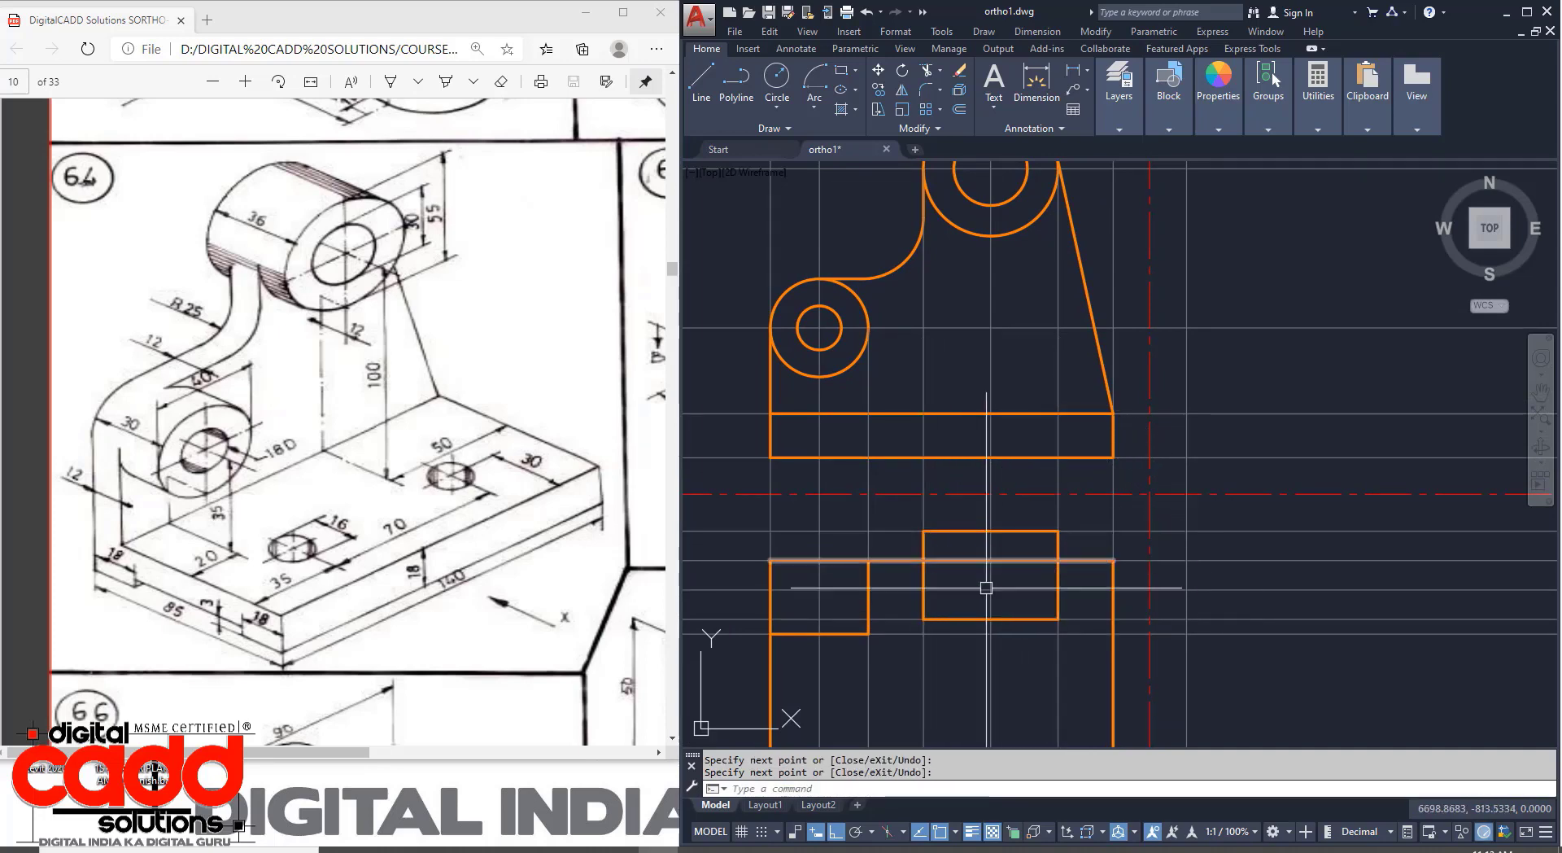
Draw the rib's front edge as a horizontal line across the top view's full width, along the projection line just below the upper edge.
key("Return")
left_click(1113, 590)
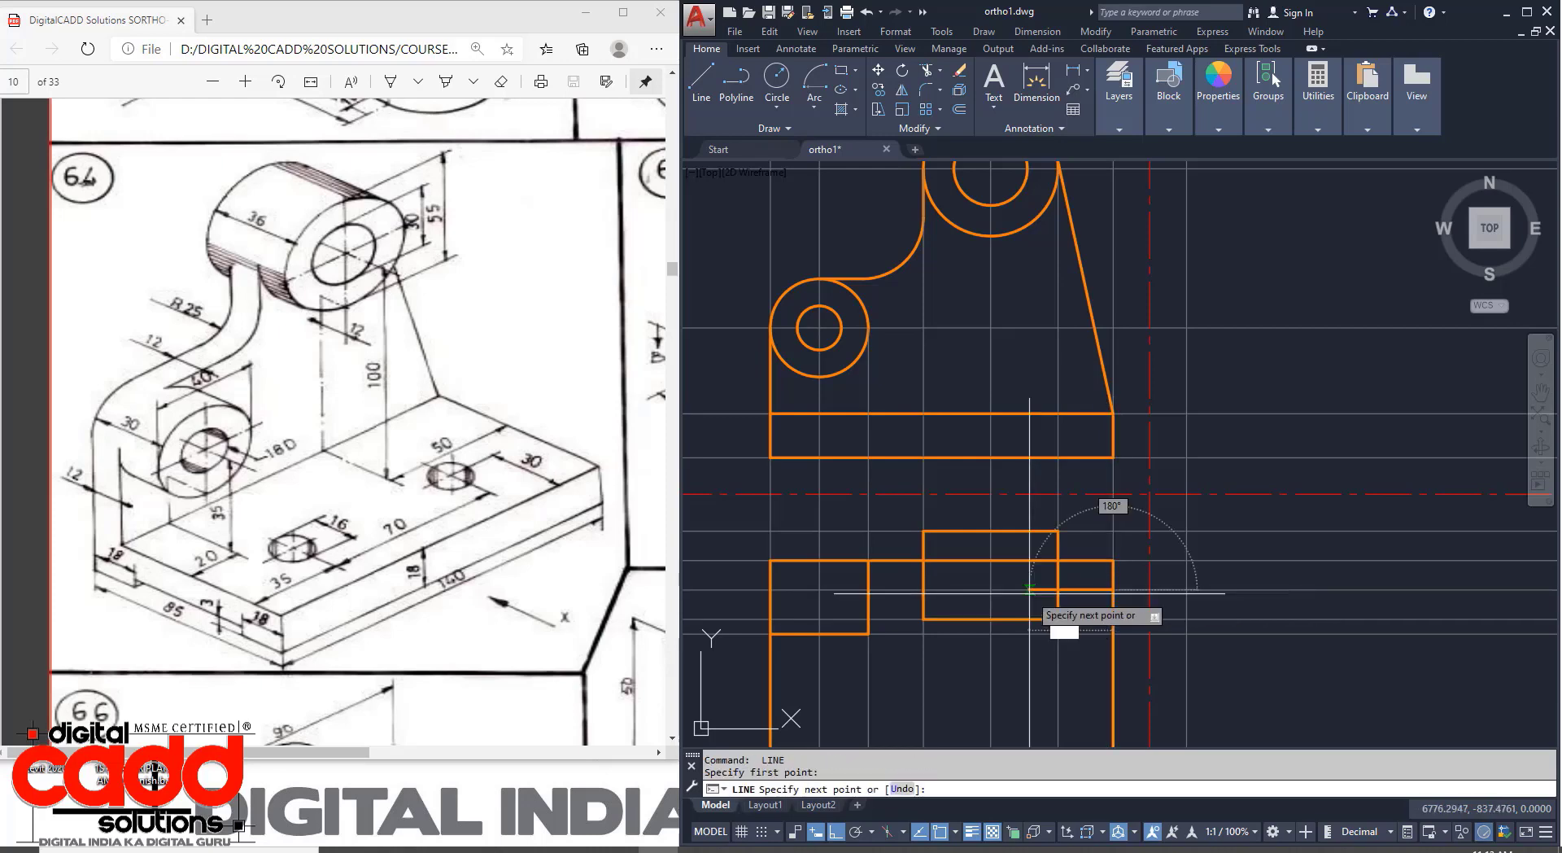
left_click(770, 589)
key("Return")
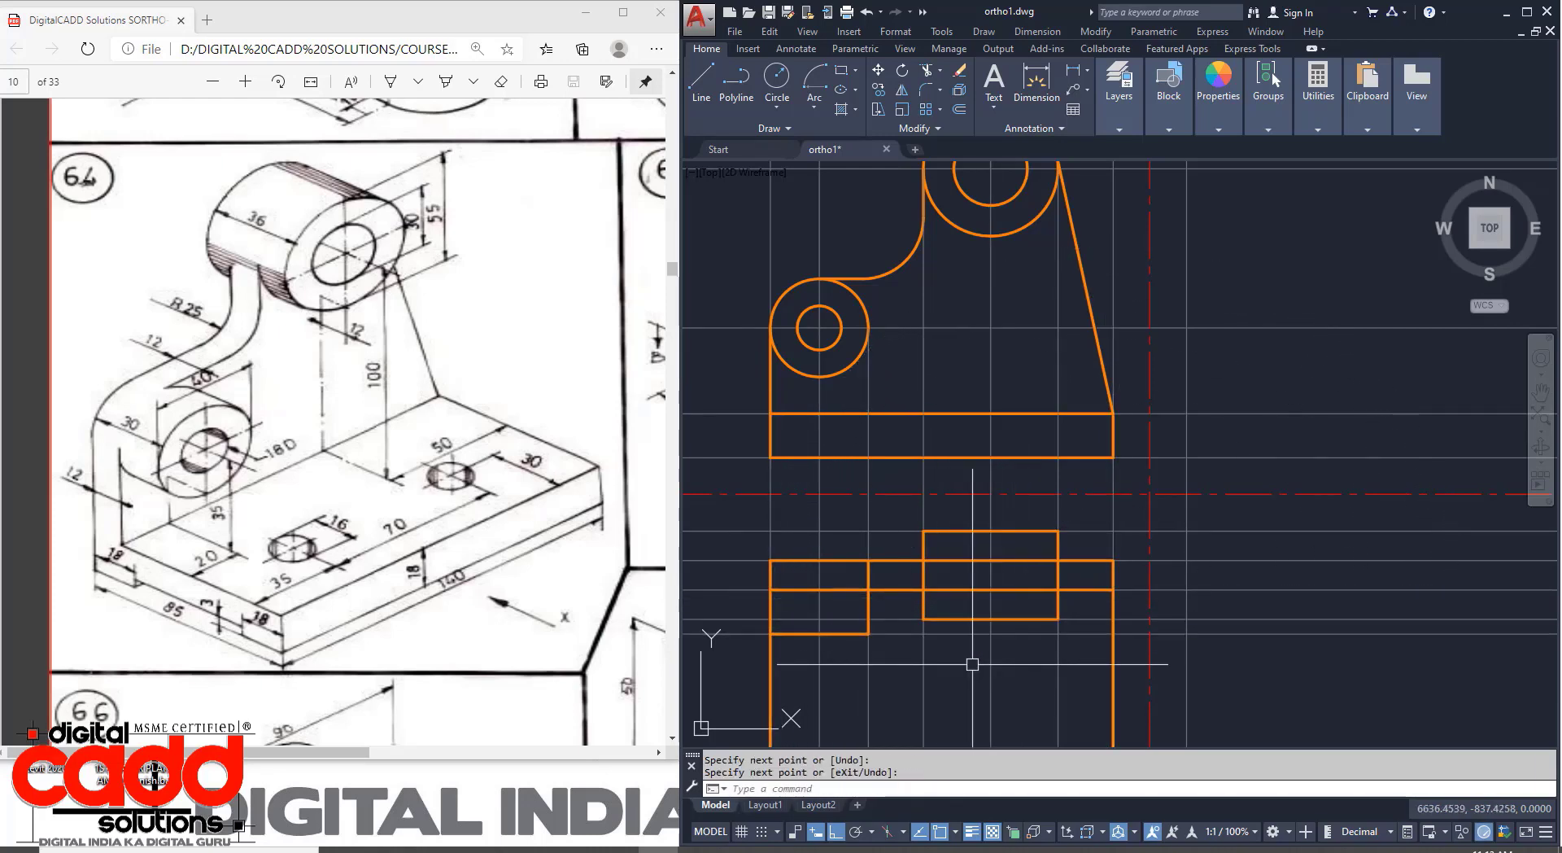
Trim the small boss's inner vertical side between the two rib lines in the top view.
type("TR")
key("Return")
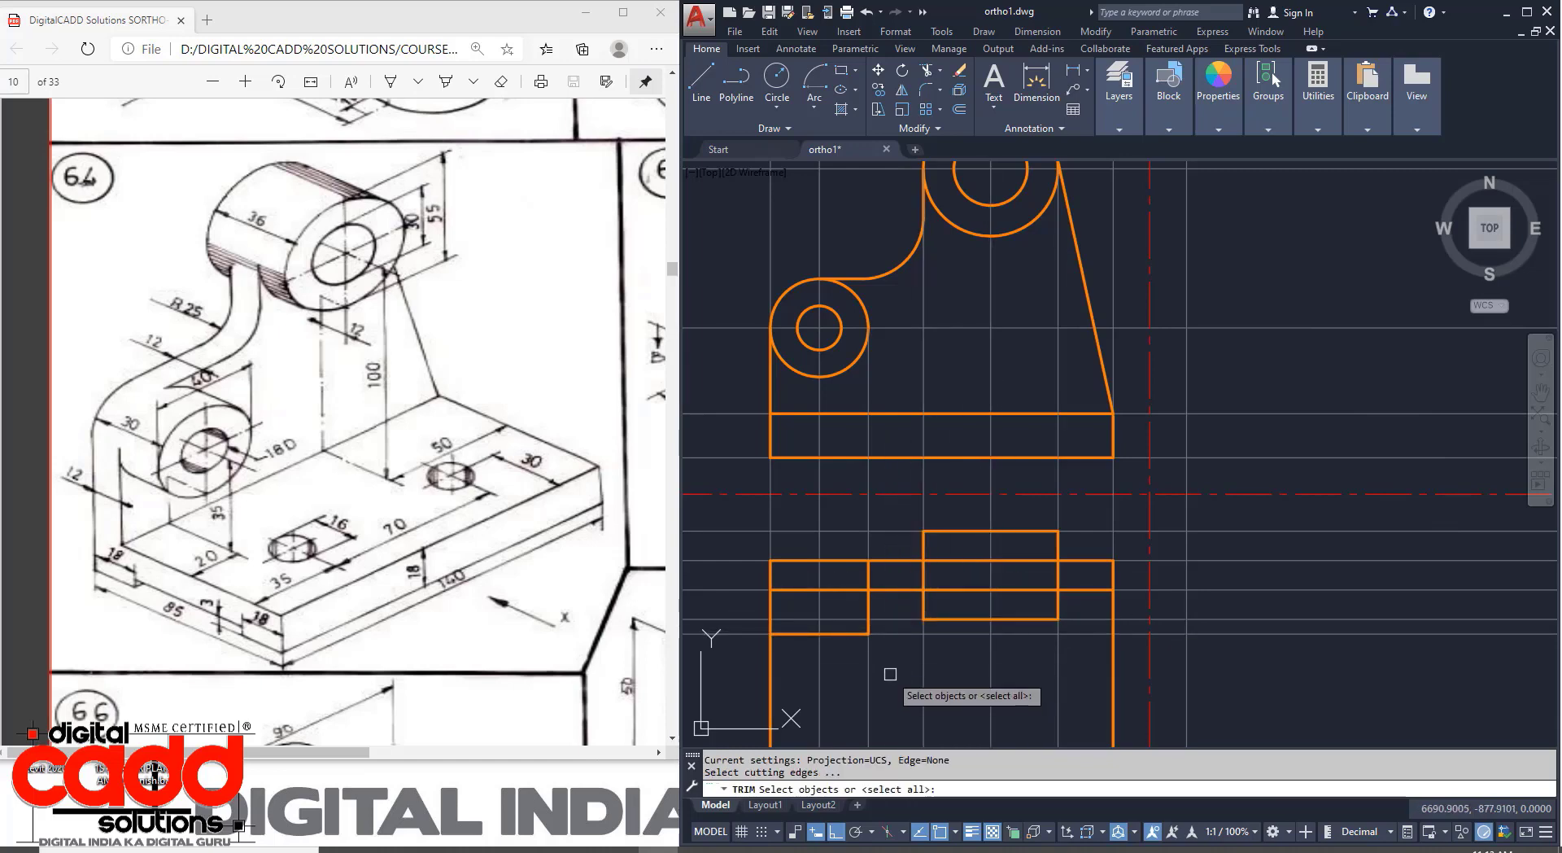
key("Return")
left_click(868, 579)
key("Return")
scroll(997, 612, "down", 2)
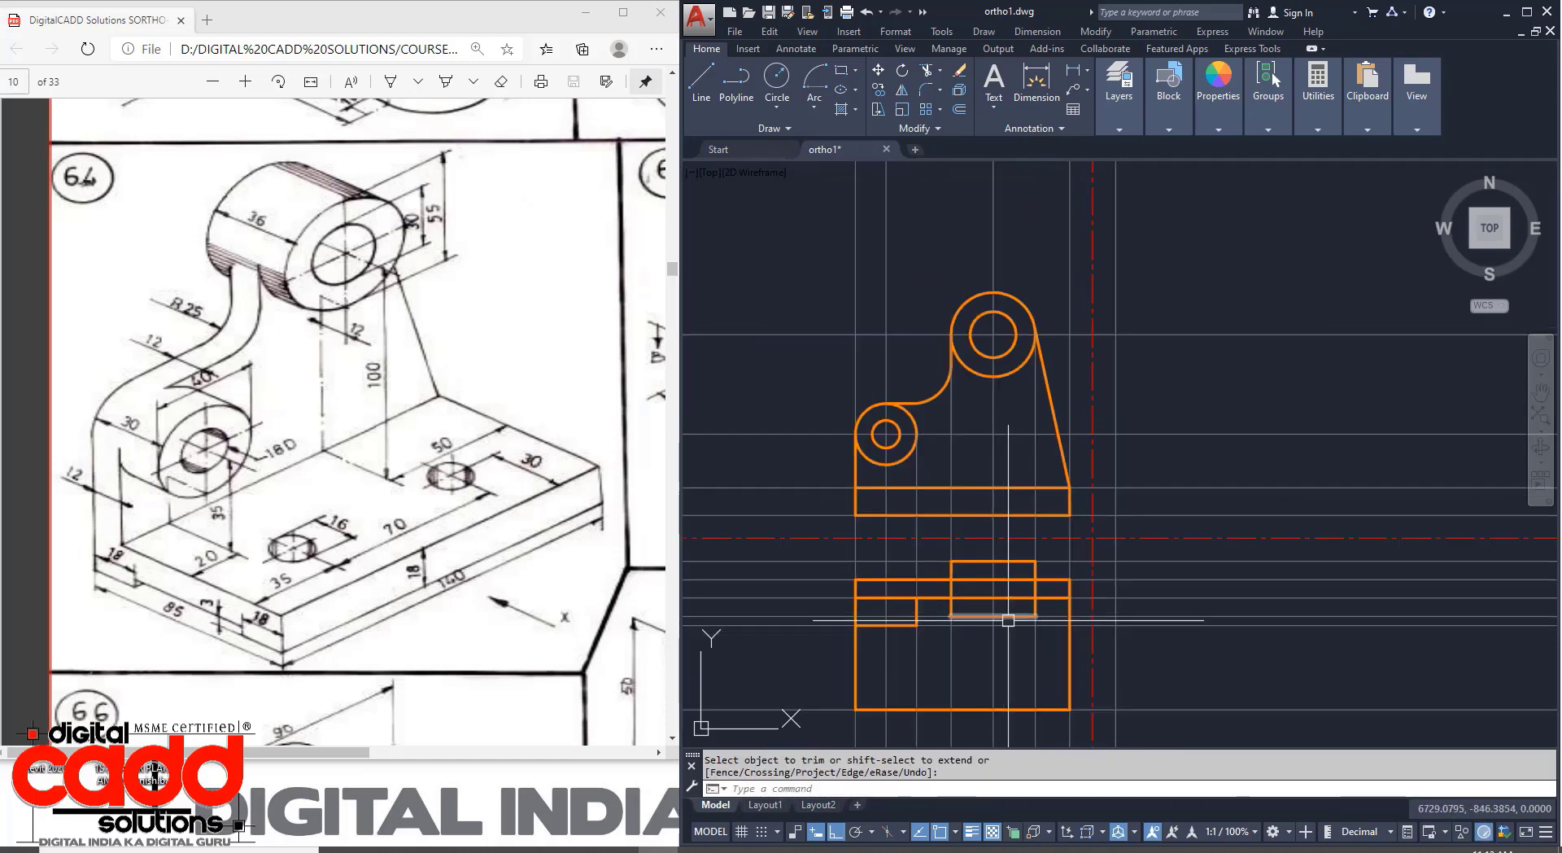
Trim both horizontal rib lines where they cross the inside of the large boss rectangle in the top view.
scroll(995, 588, "up", 2)
type("TR")
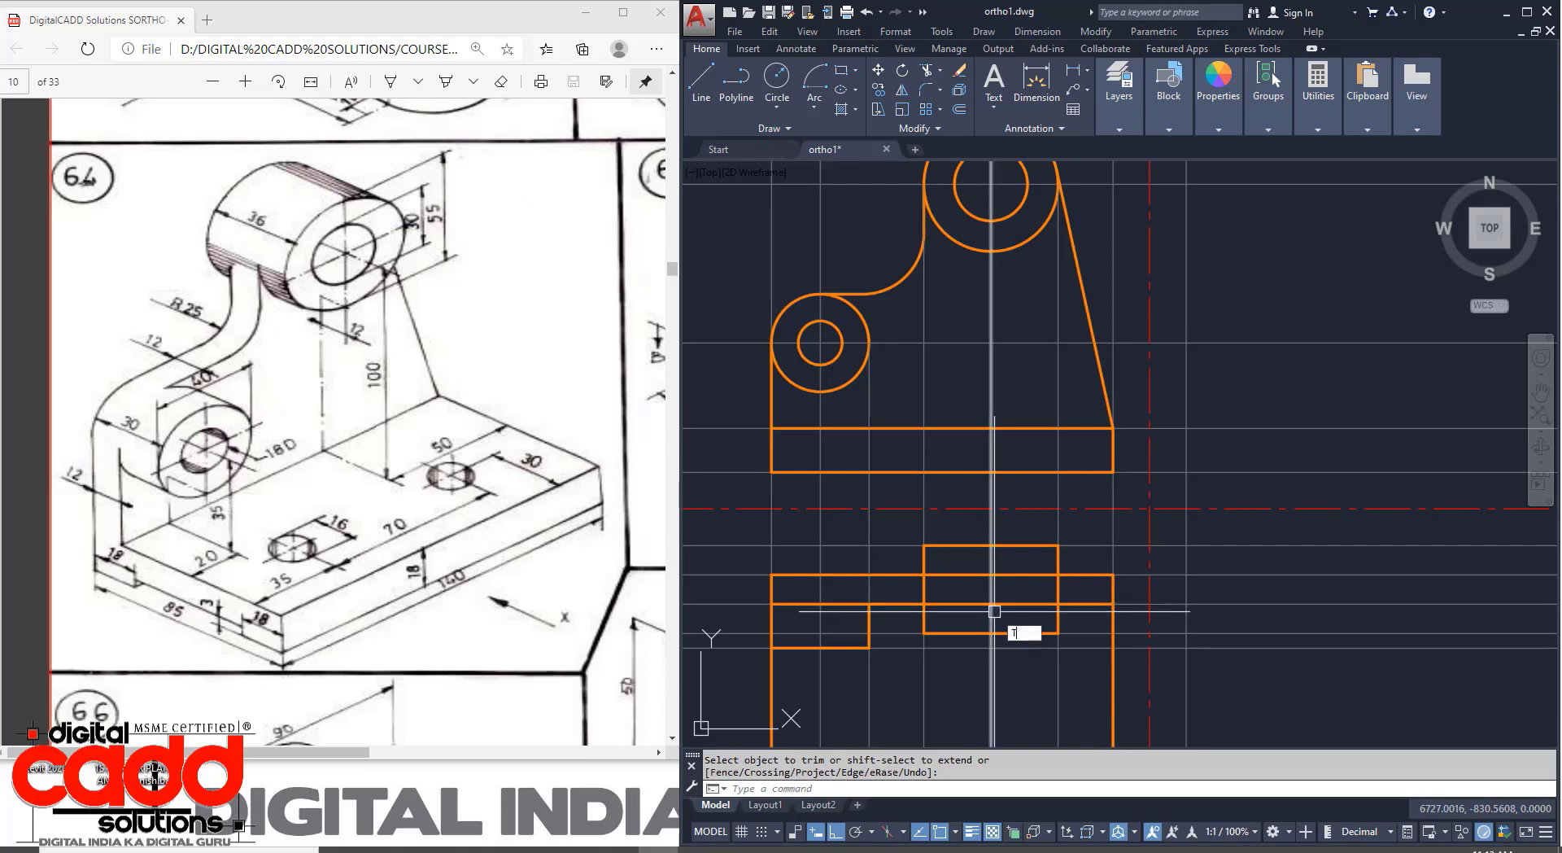
key("Return")
key("Return")
left_click(1023, 575)
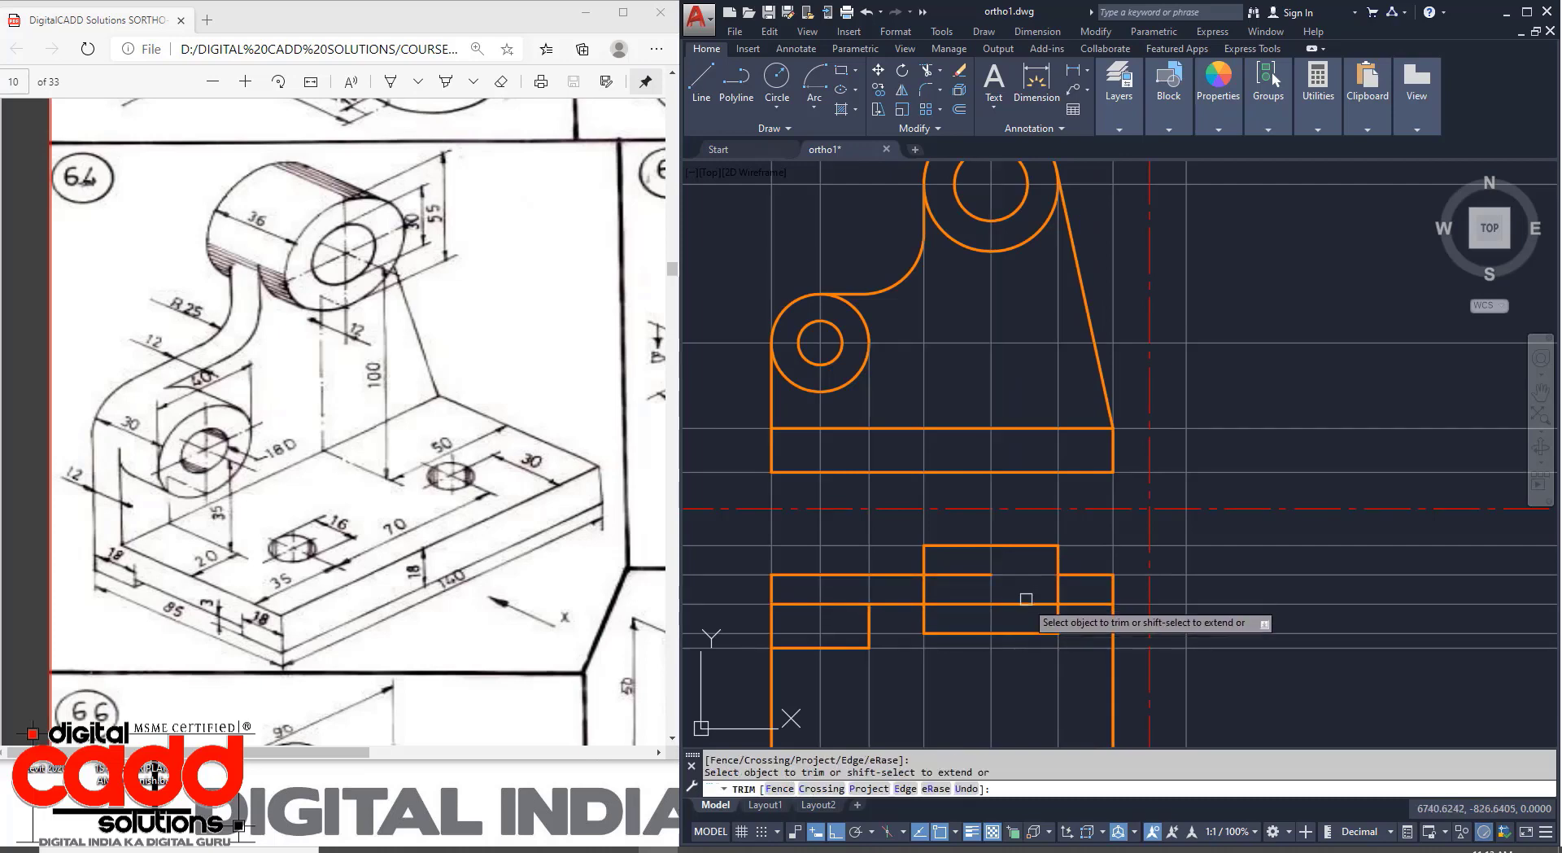
left_click(1026, 600)
left_click(943, 571)
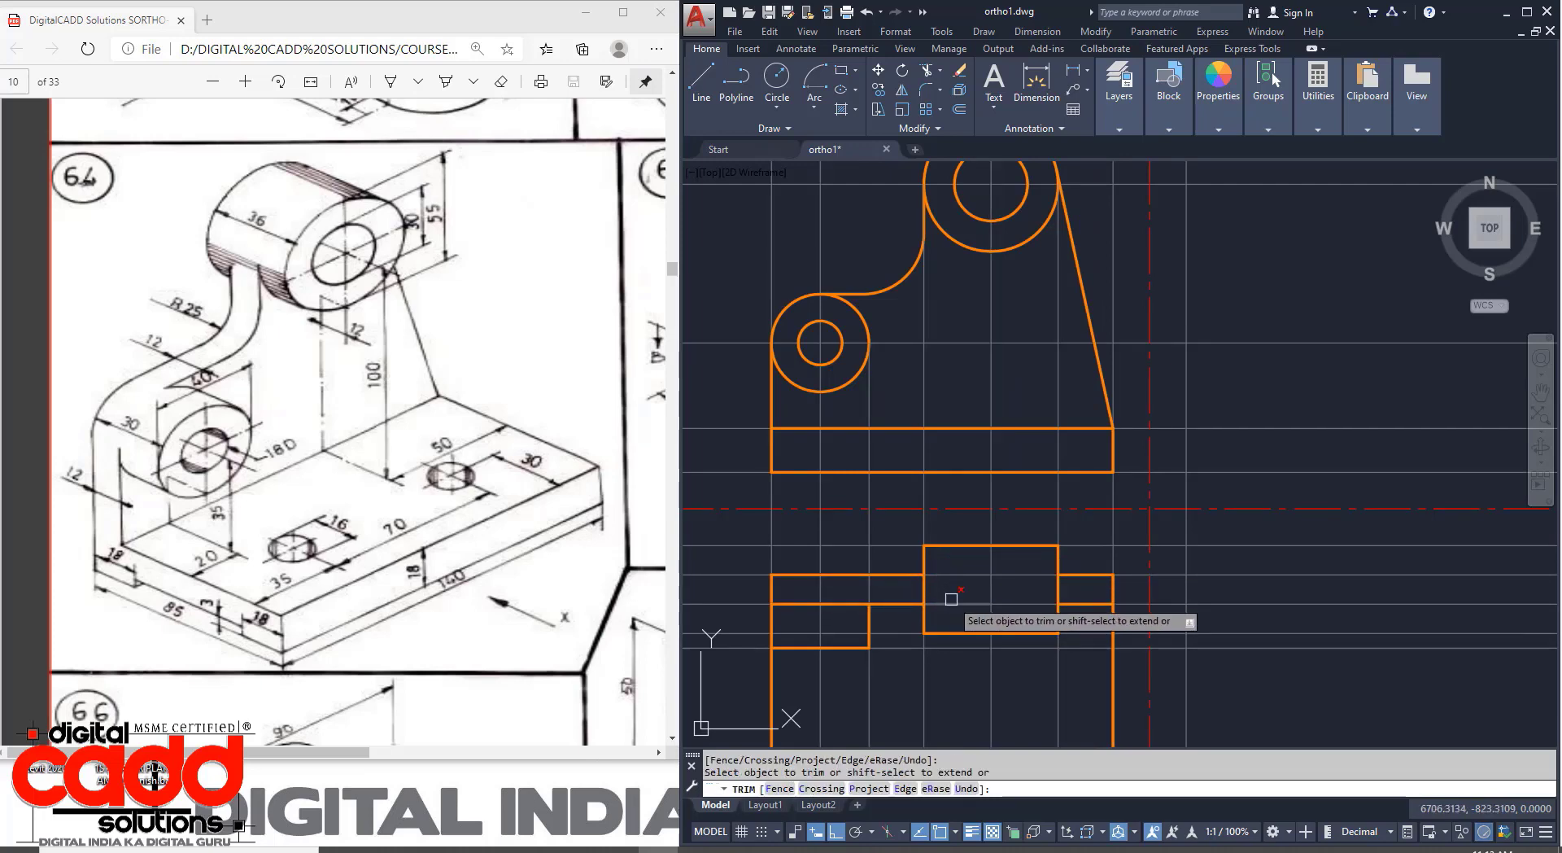
left_click(960, 607)
key("Return")
Project a vertical ray from the sloping line's tangent point on the front view's large circle down through the top view.
middle_click_drag(1106, 402, 1090, 556)
left_click(1074, 462)
scroll(1056, 314, "up", 4)
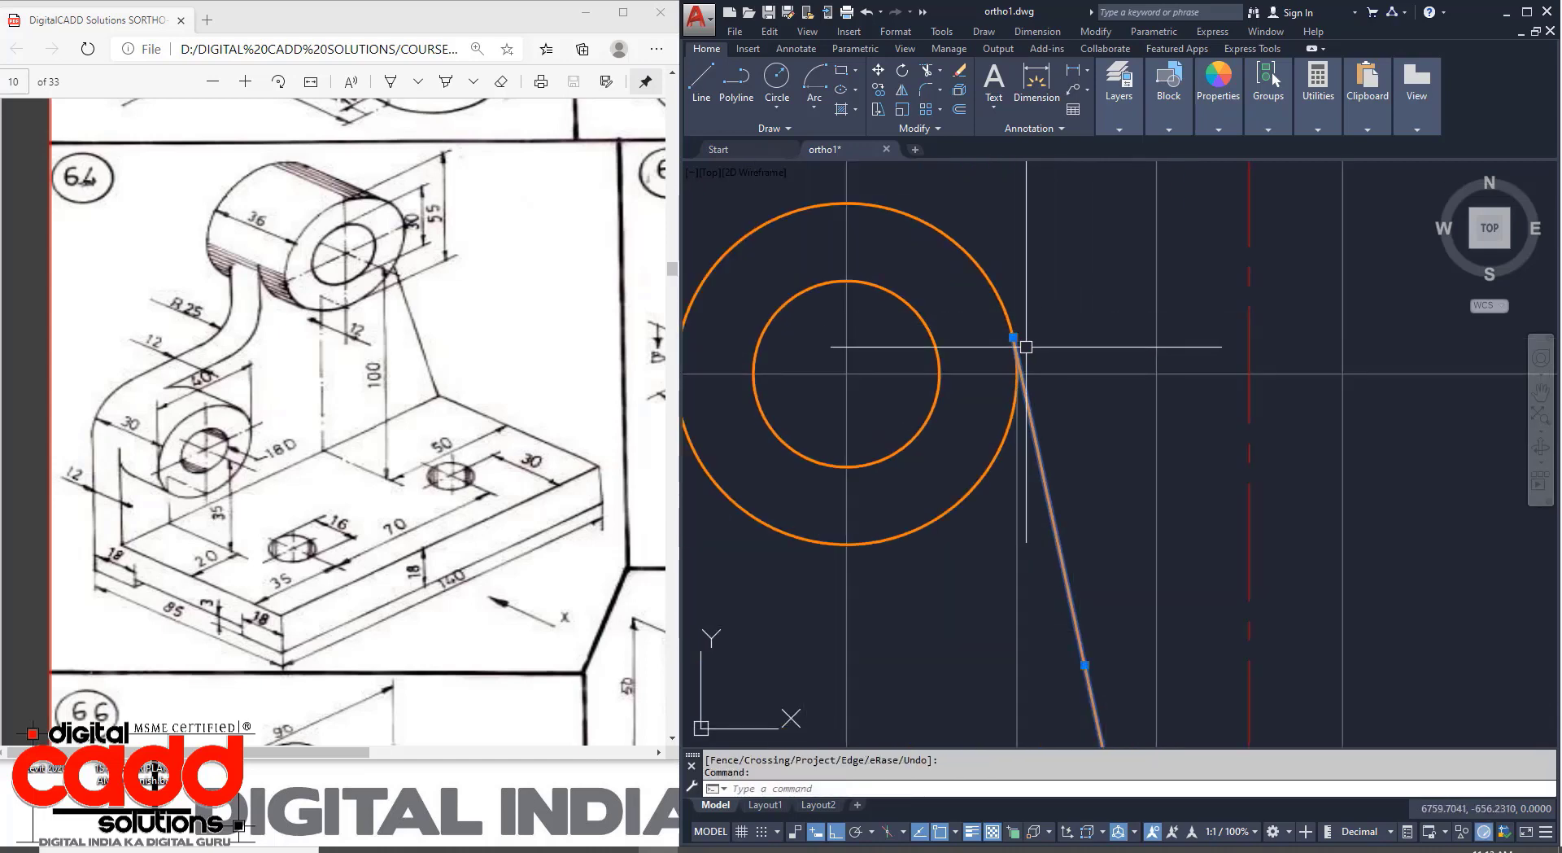
key("Escape")
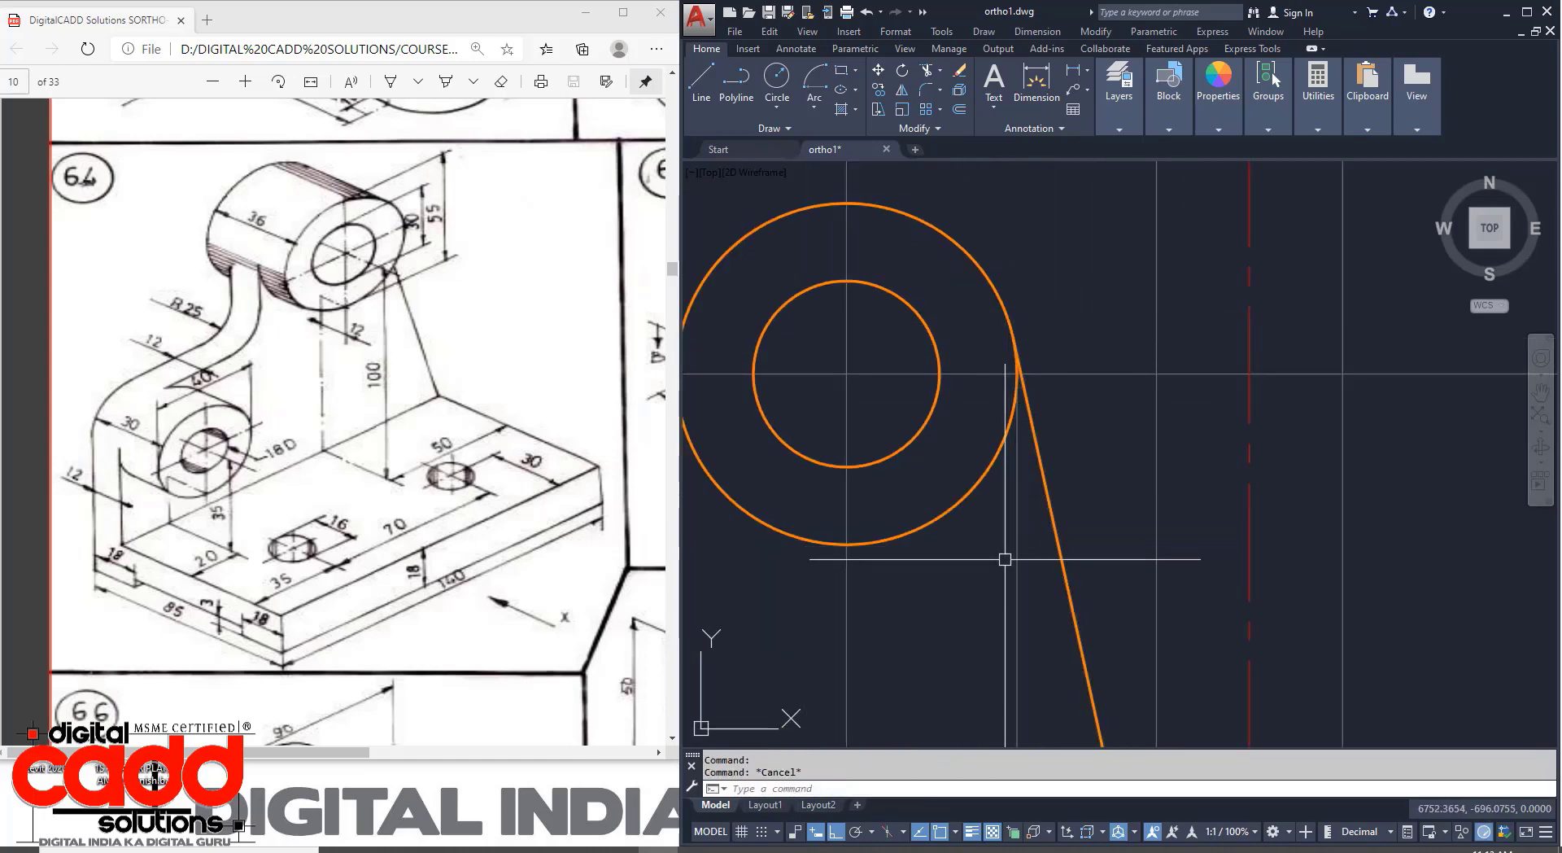
type("ay")
key("Return")
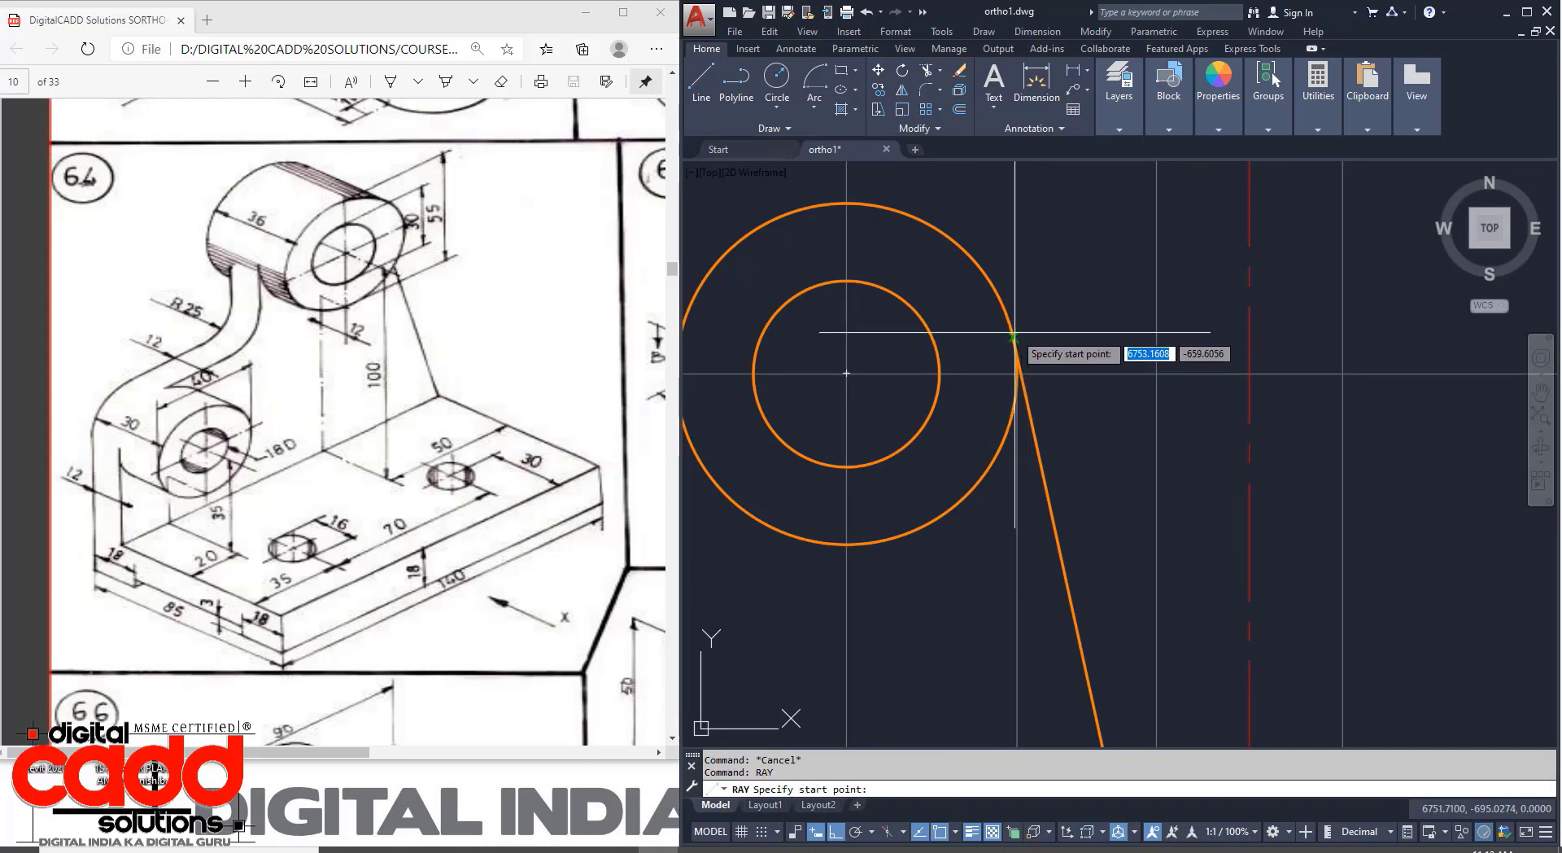
left_click(1015, 631)
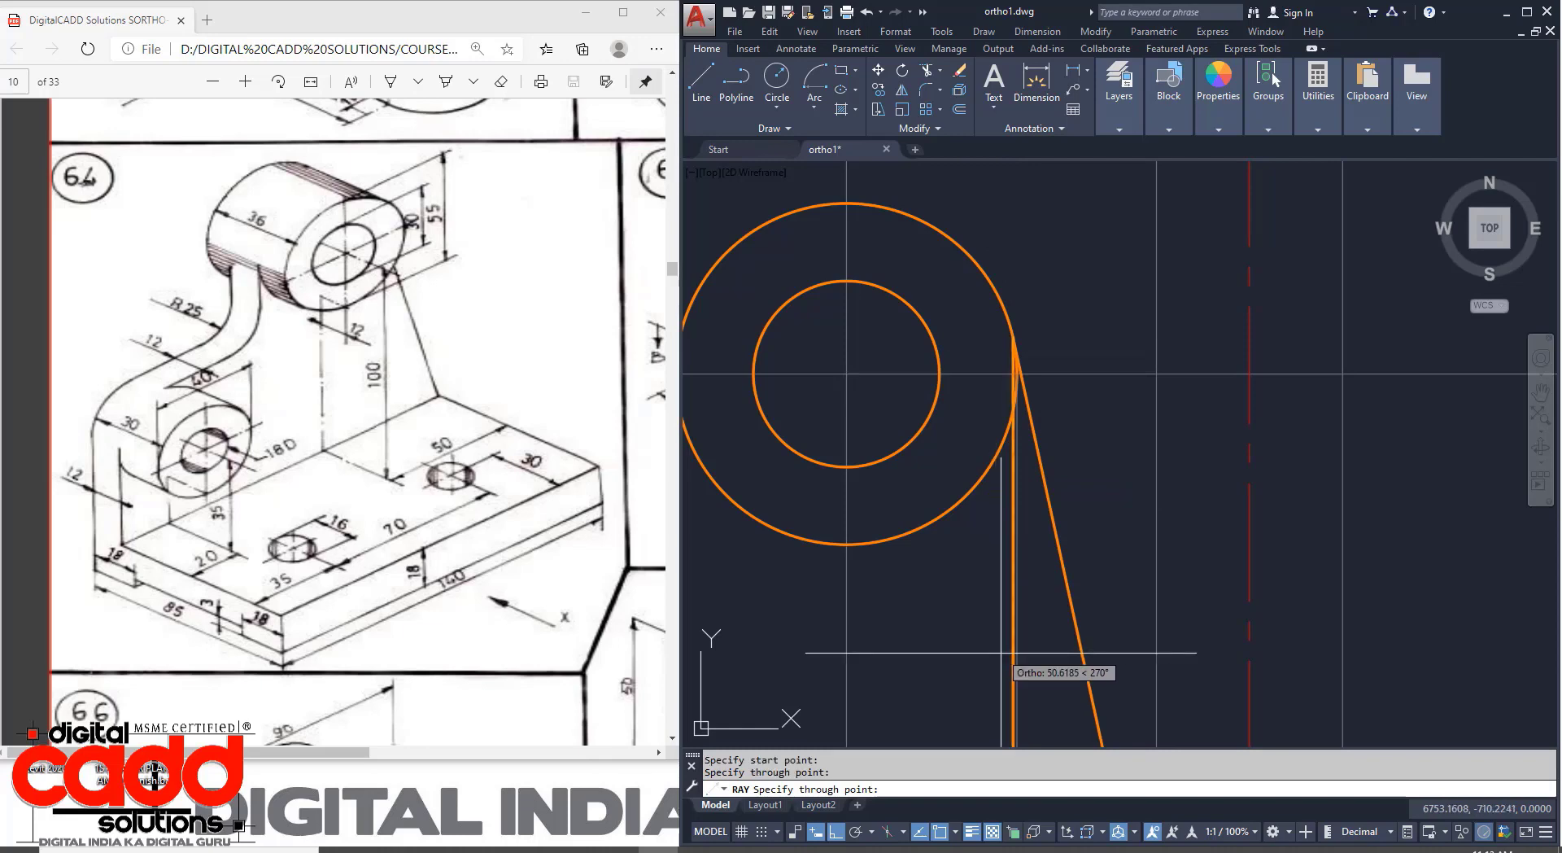
key("Return")
scroll(985, 492, "down", 5)
Extend the rib lines to the projected ray, then trim the ray below them and the large boss's side between them.
scroll(985, 492, "up", 6)
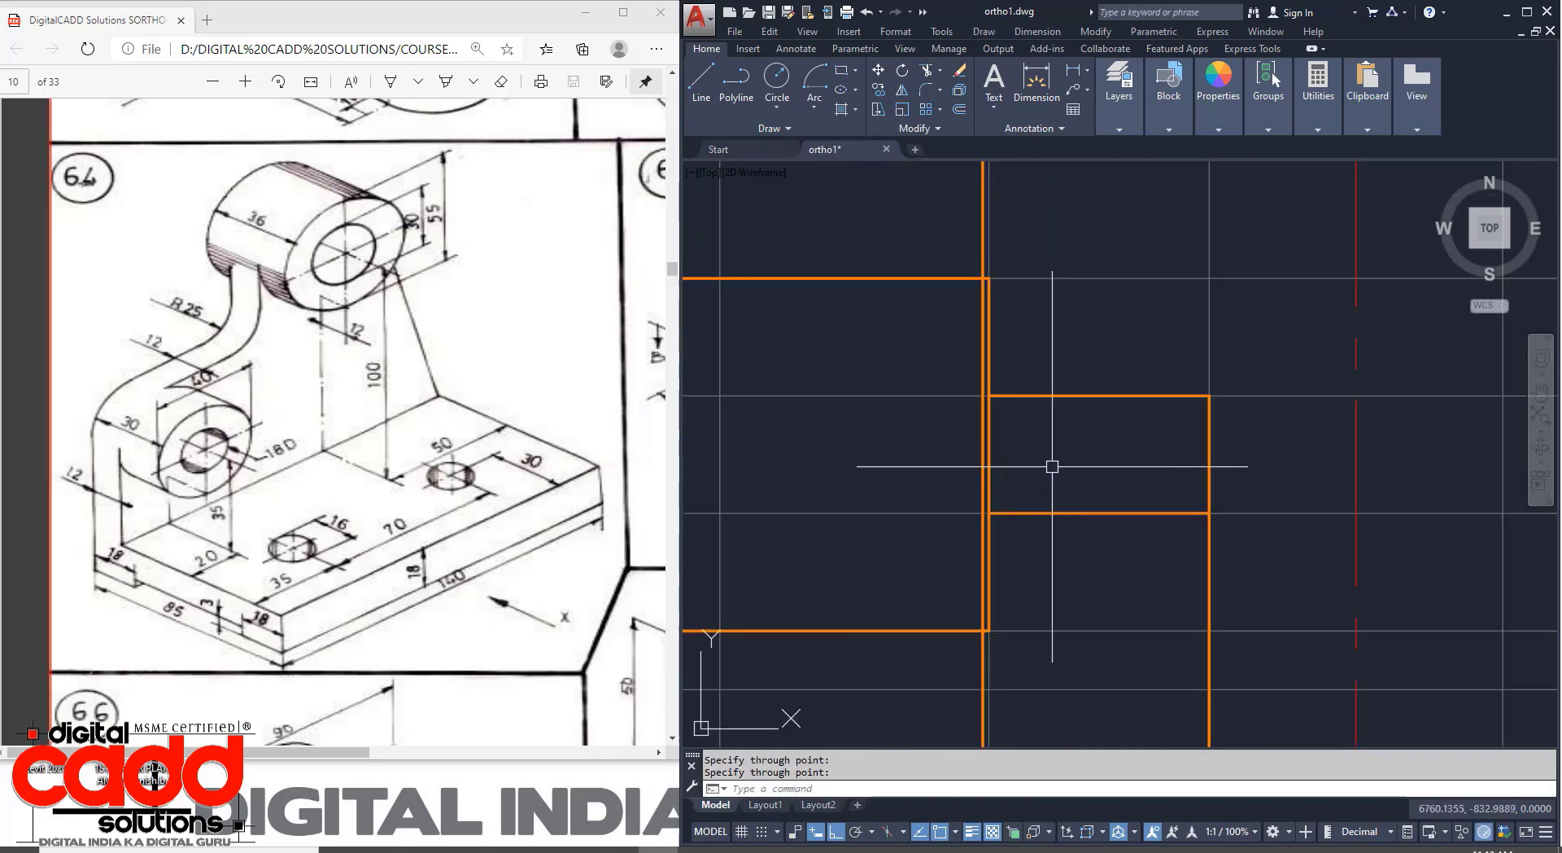
key("Return")
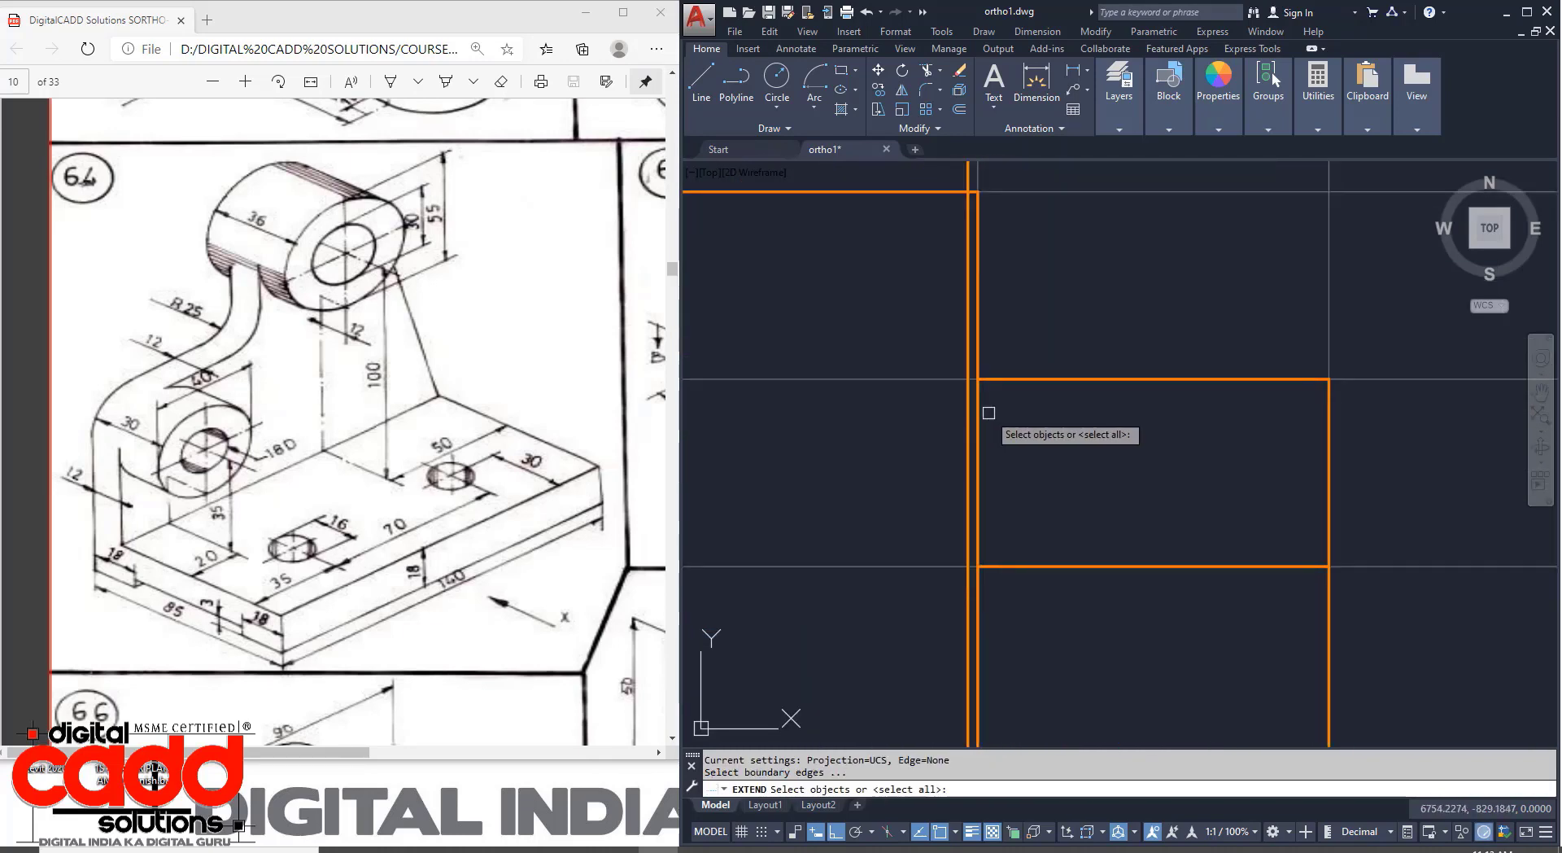
key("Return")
left_click(1018, 564)
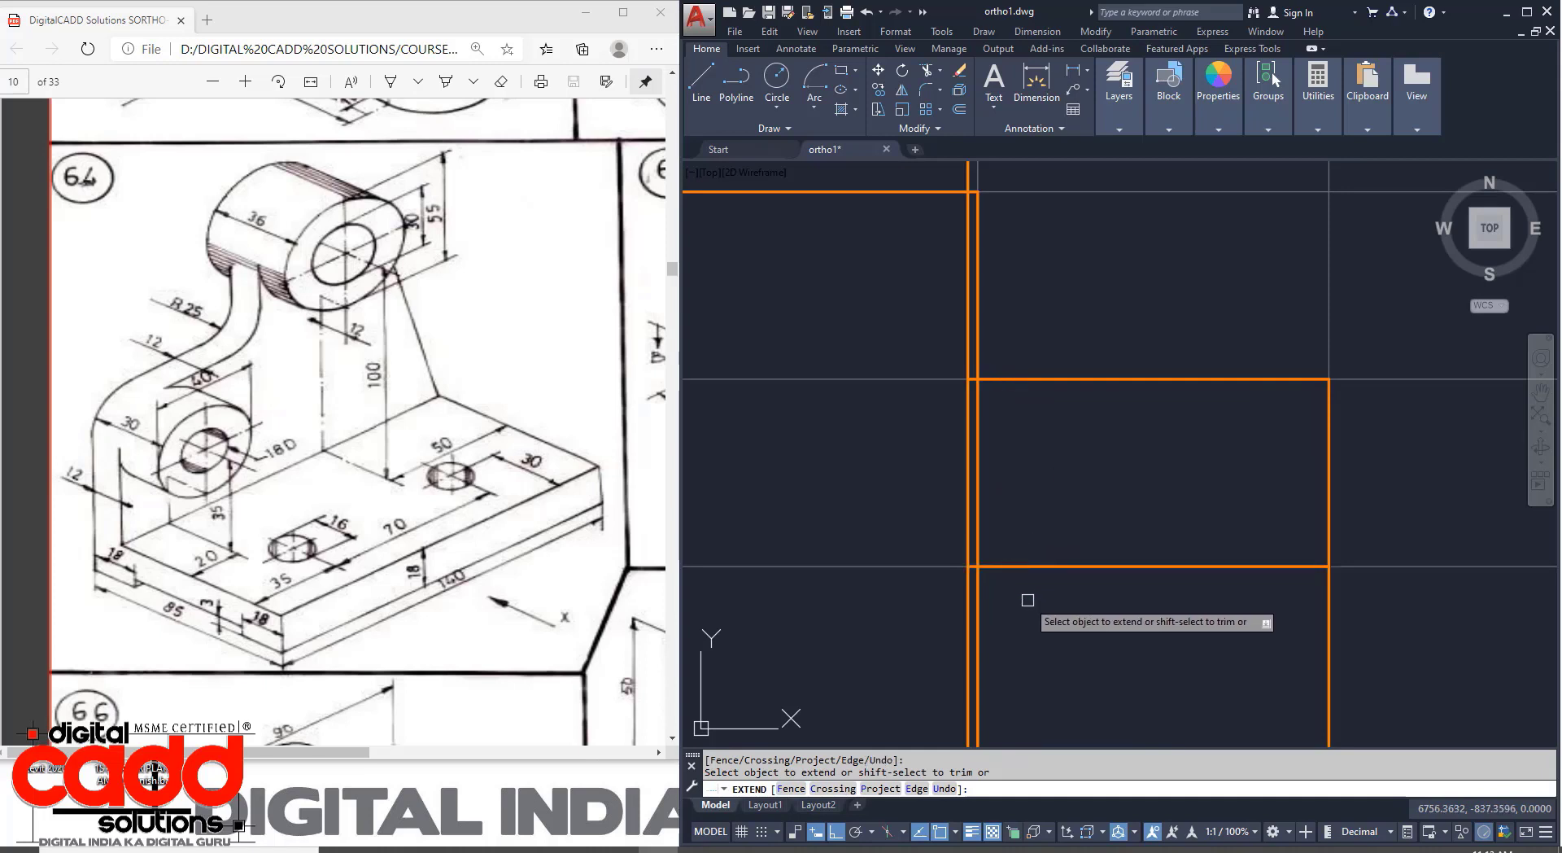
left_click(966, 592, "shift")
left_click(976, 527, "shift")
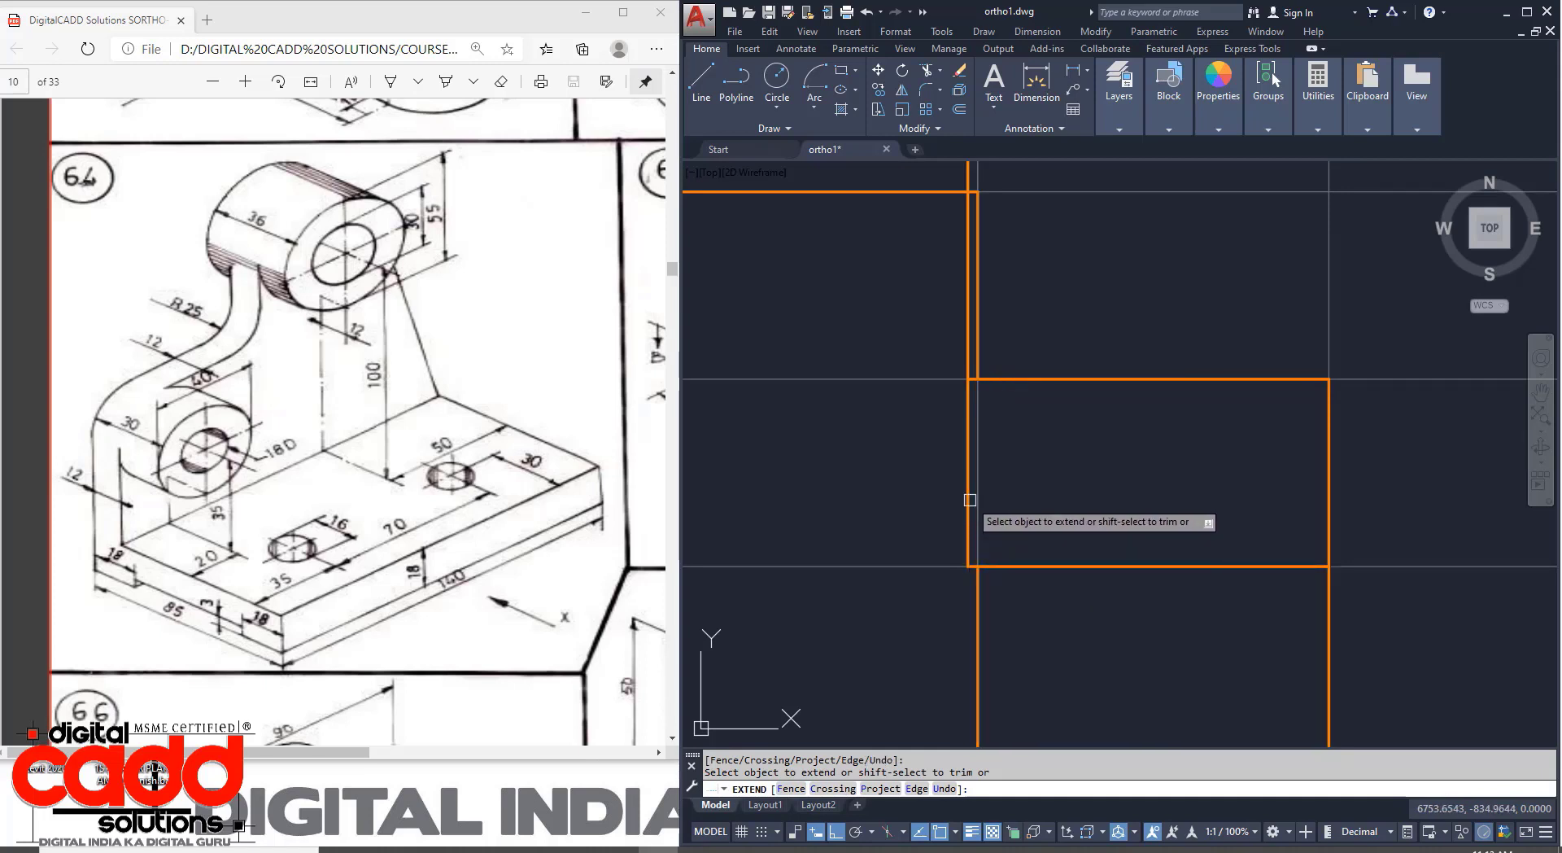
scroll(1043, 472, "down", 4)
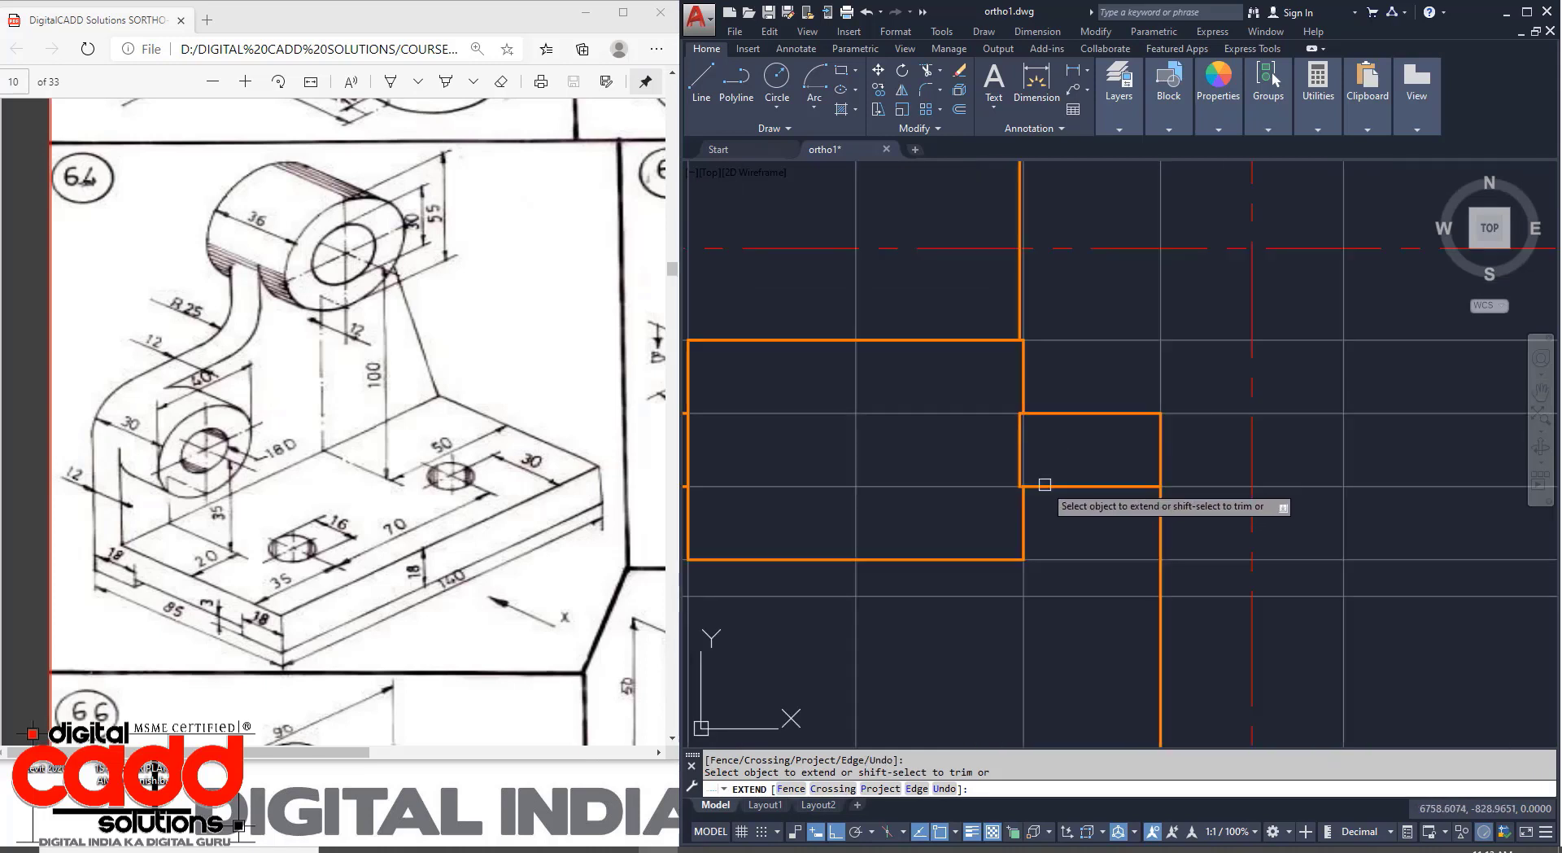
key("Return")
Erase the leftover part of the projected ray above the rib's upper line.
scroll(973, 321, "up", 8)
left_click(962, 327)
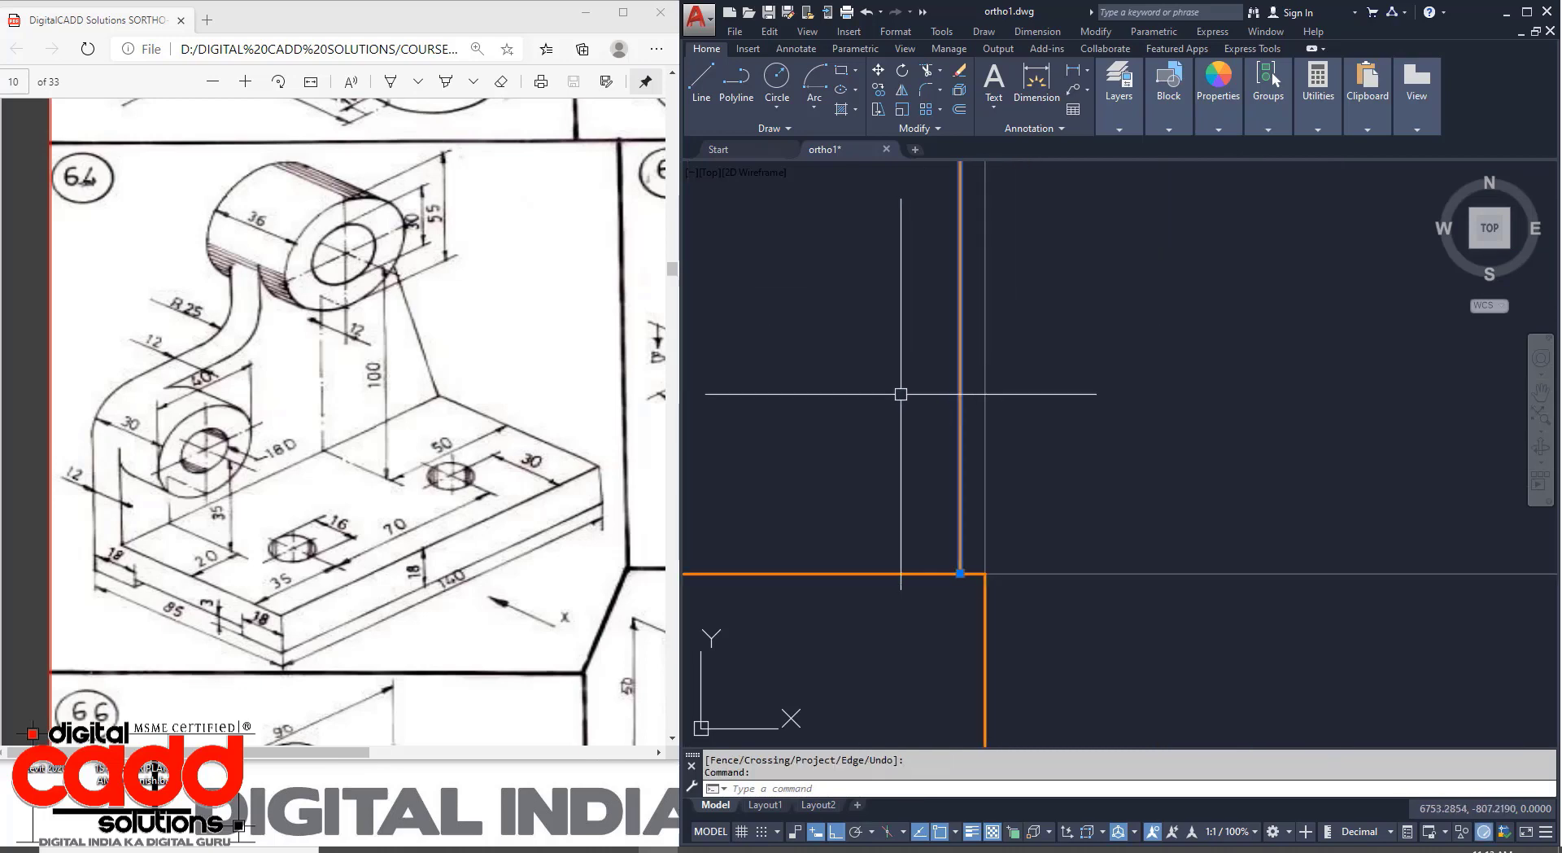
type("e")
key("Return")
scroll(936, 422, "down", 7)
middle_click_drag(968, 626, 1259, 556)
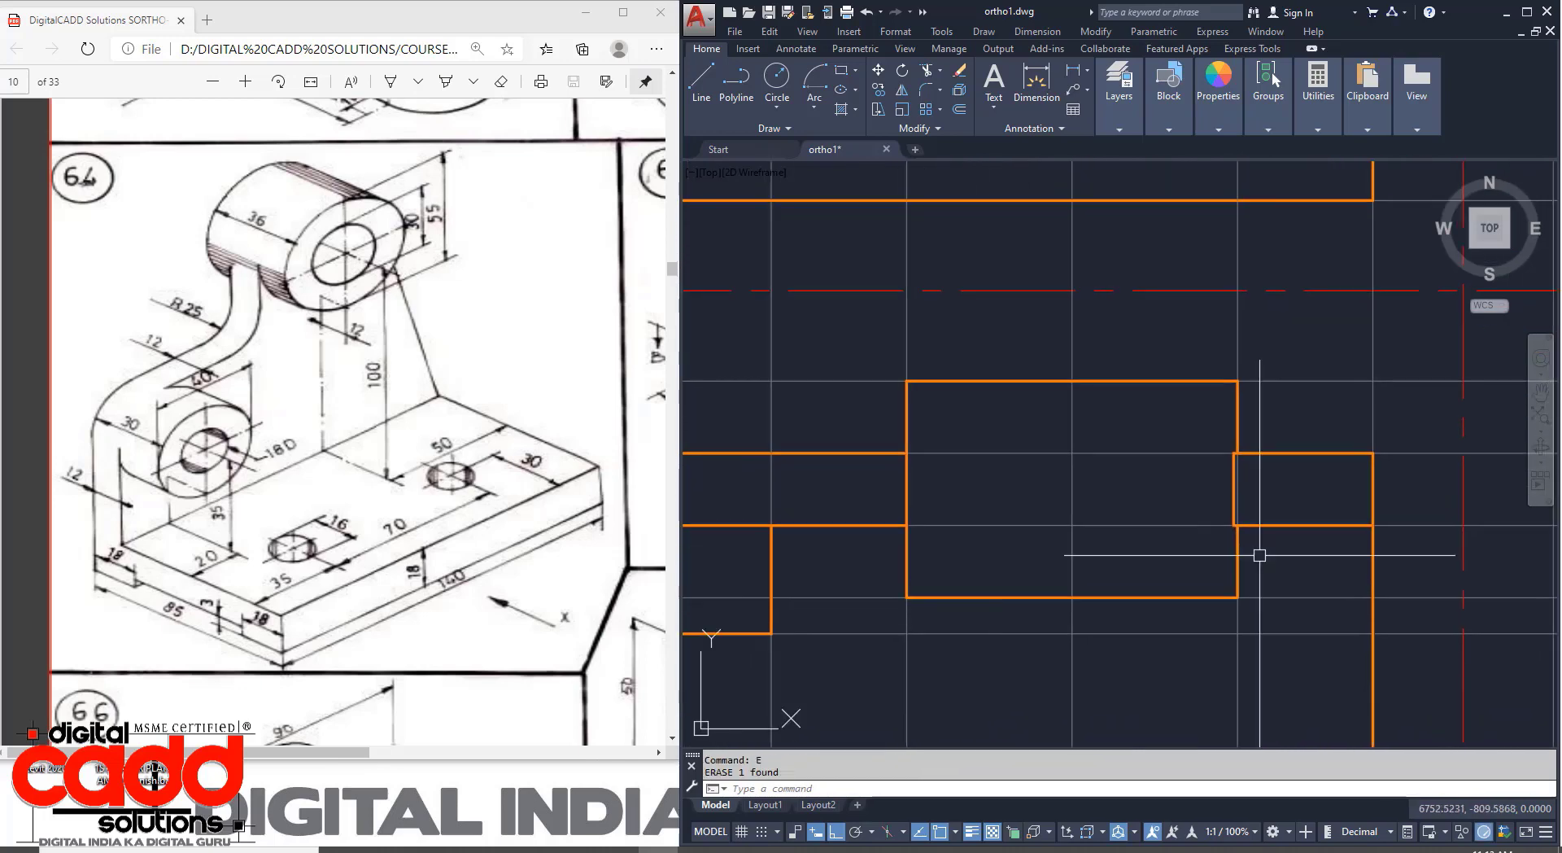
Draw a vertical line between the two rib lines in the top view, on the small boss's centre projection line.
scroll(1110, 554, "down", 5)
mouse_move(1096, 598)
middle_mouse_down()
mouse_move(1125, 586)
mouse_move(1101, 602)
middle_mouse_up()
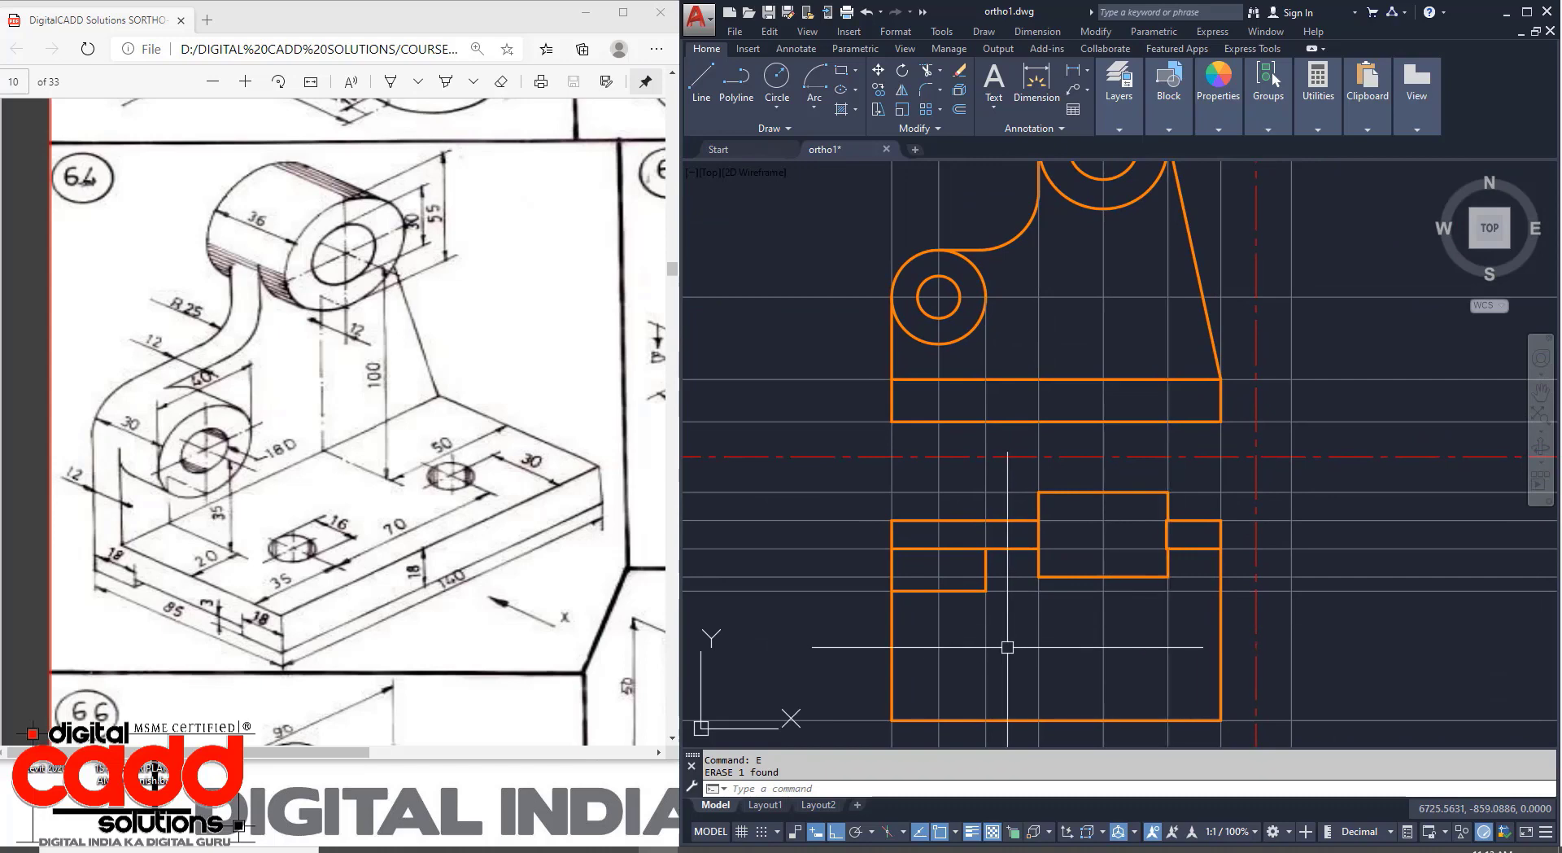
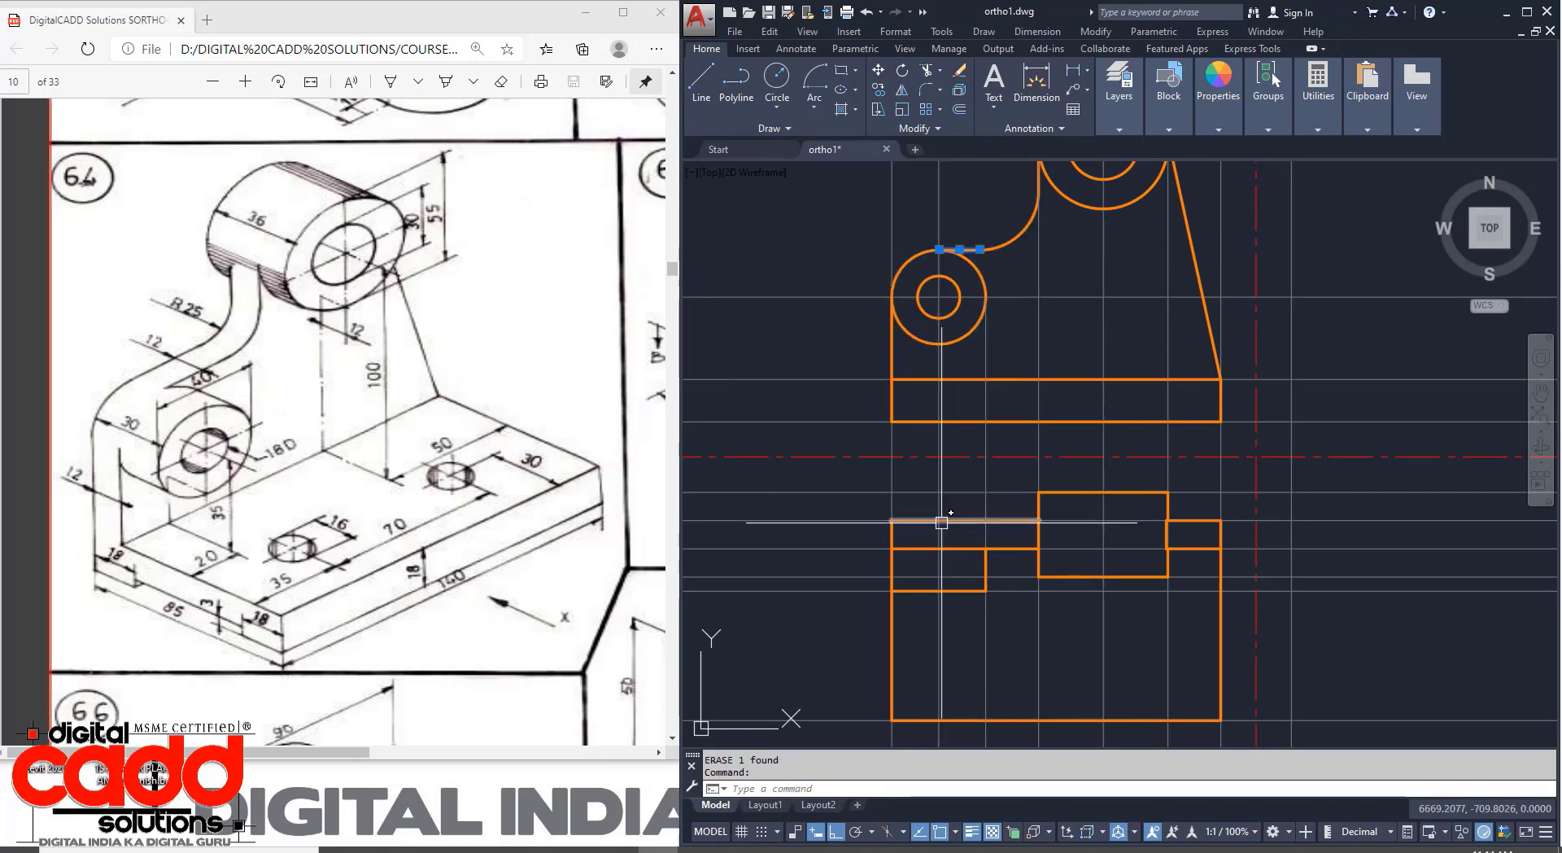
key("Escape")
key("l")
key("Return")
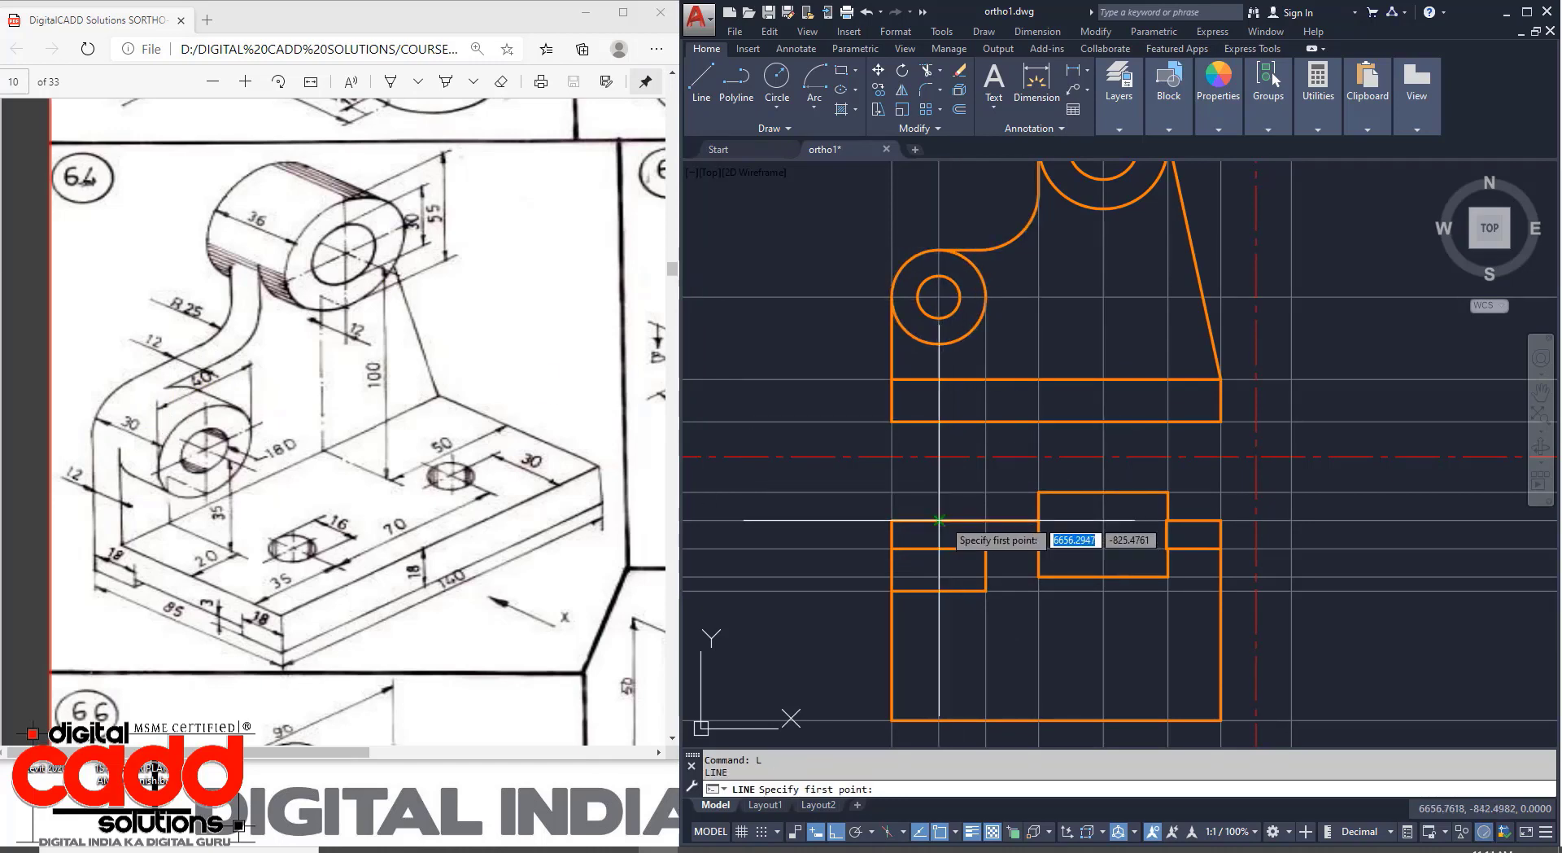
left_click(940, 559)
key("Return")
Trim the rib's lower line inside the small boss, between the plate's outer edge and the new vertical line.
type("T")
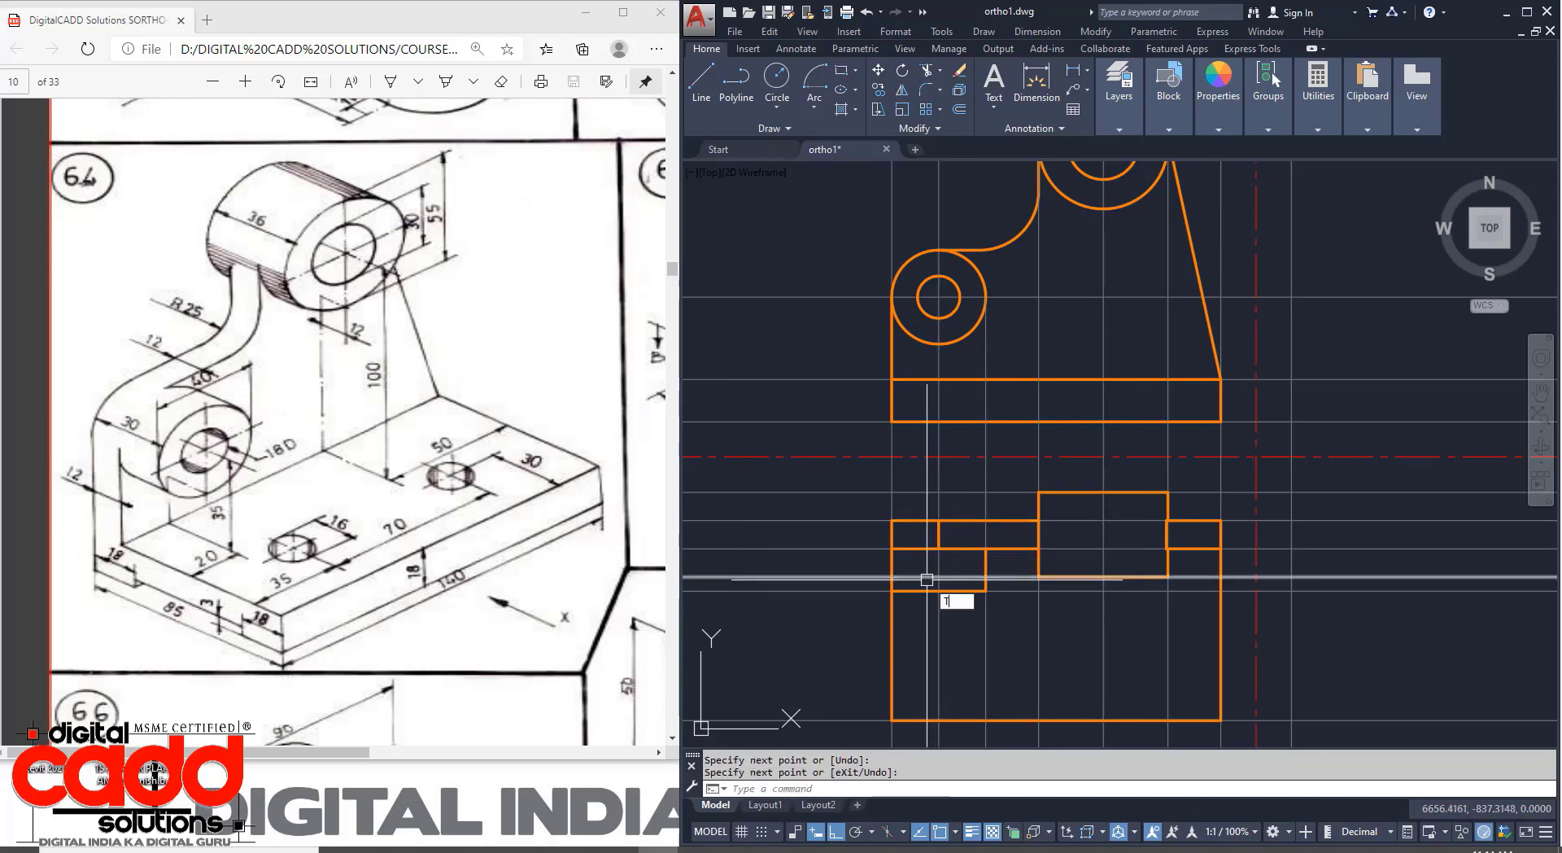
type("R")
key("Return")
left_click(919, 550)
key("Return")
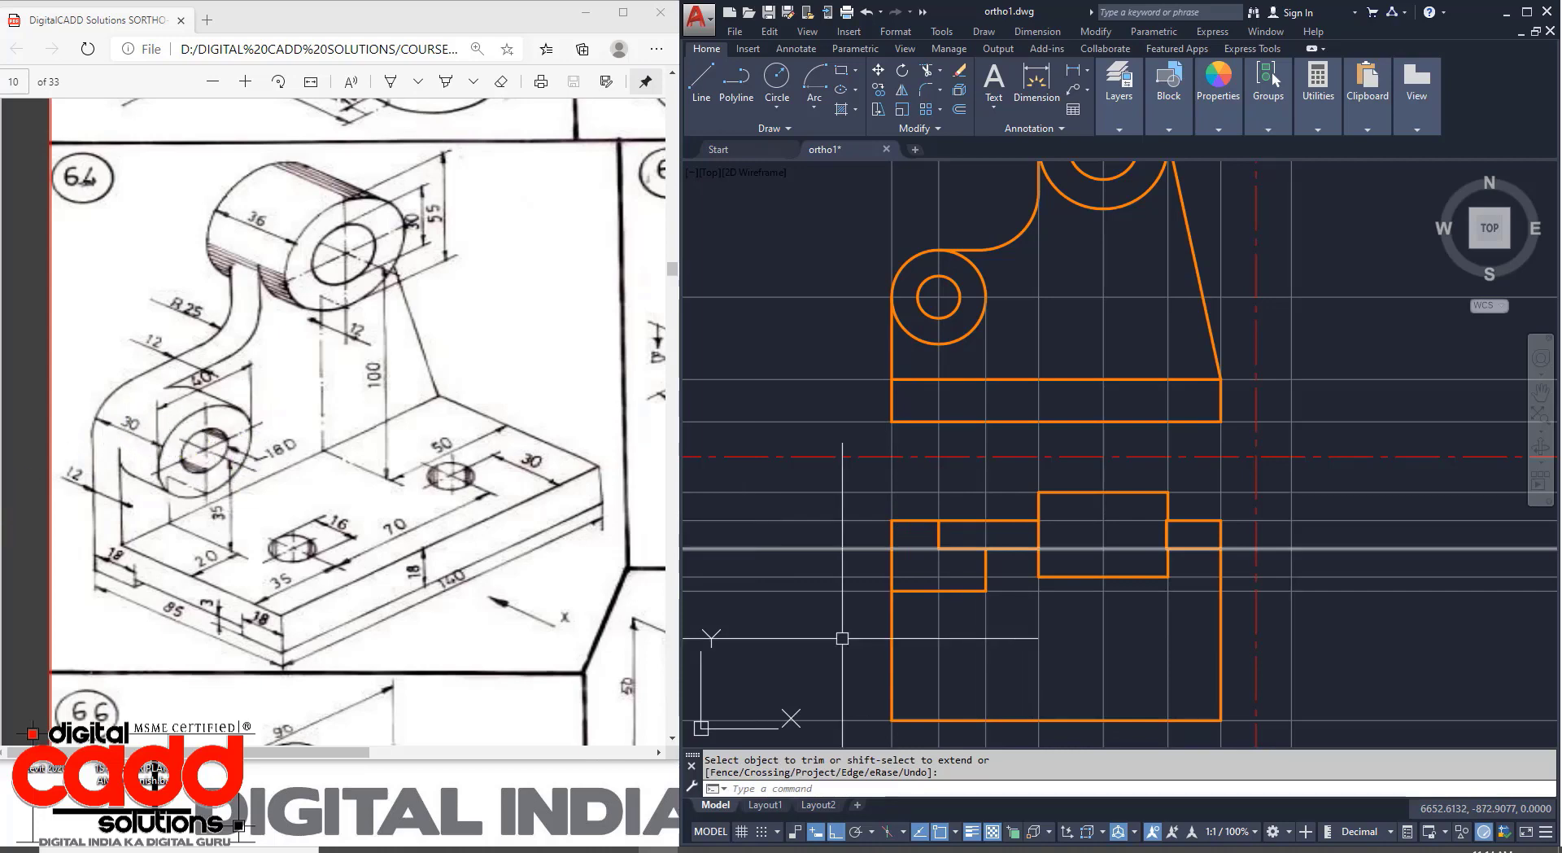
Offset the projection line on the plate's left edge 35 units inward, and offset that copy another 70 units for the hole centres.
mouse_move(1072, 635)
middle_mouse_down()
mouse_move(949, 661)
mouse_move(1000, 587)
middle_mouse_up()
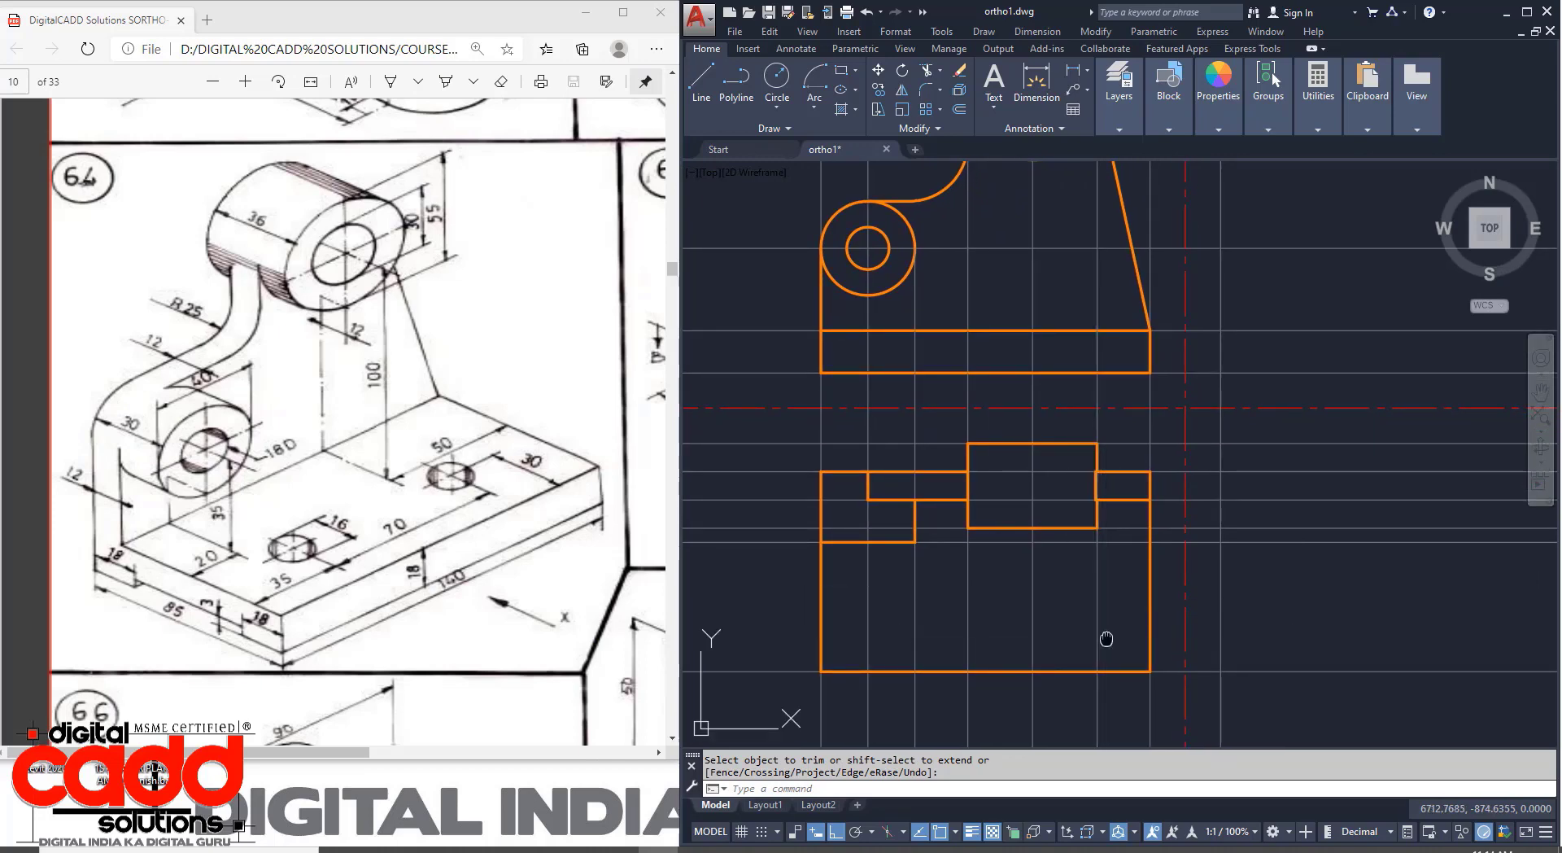
middle_click_drag(1102, 638, 1102, 608)
right_click(1145, 571)
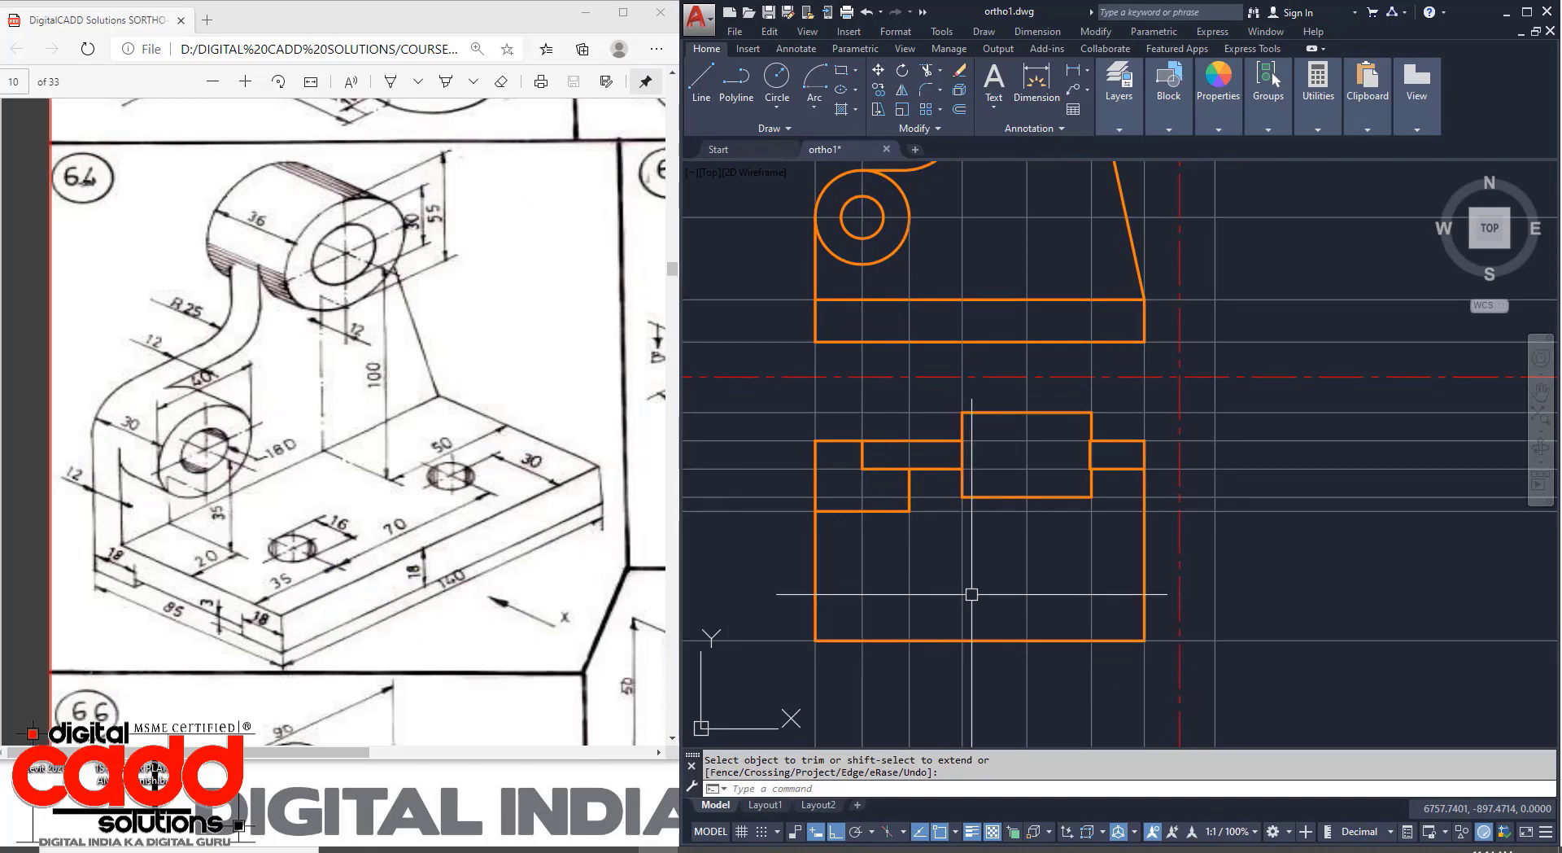
key("Return")
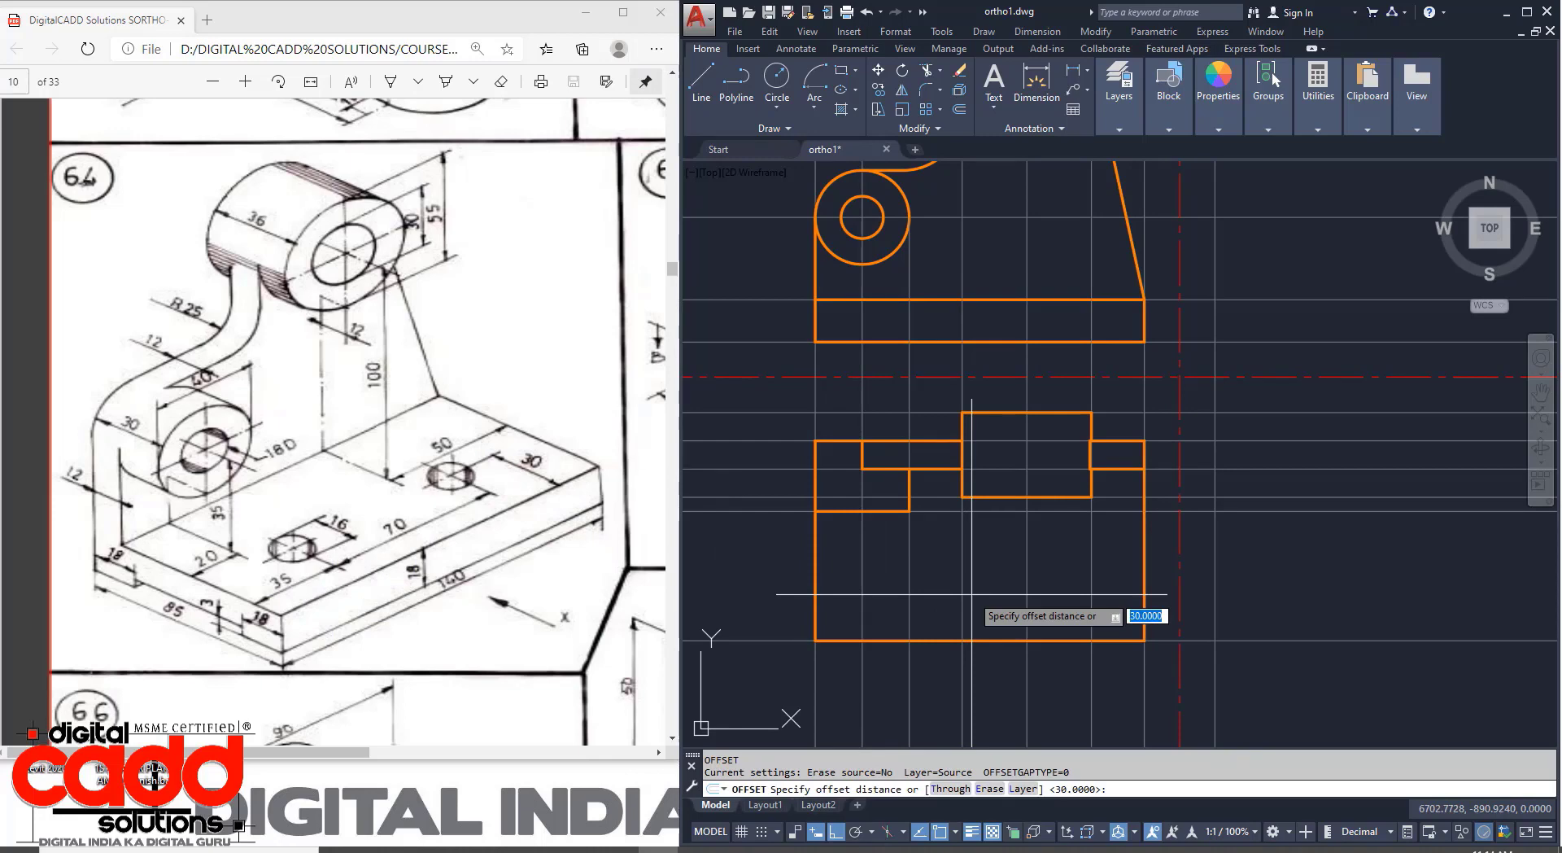
type("35")
key("Return")
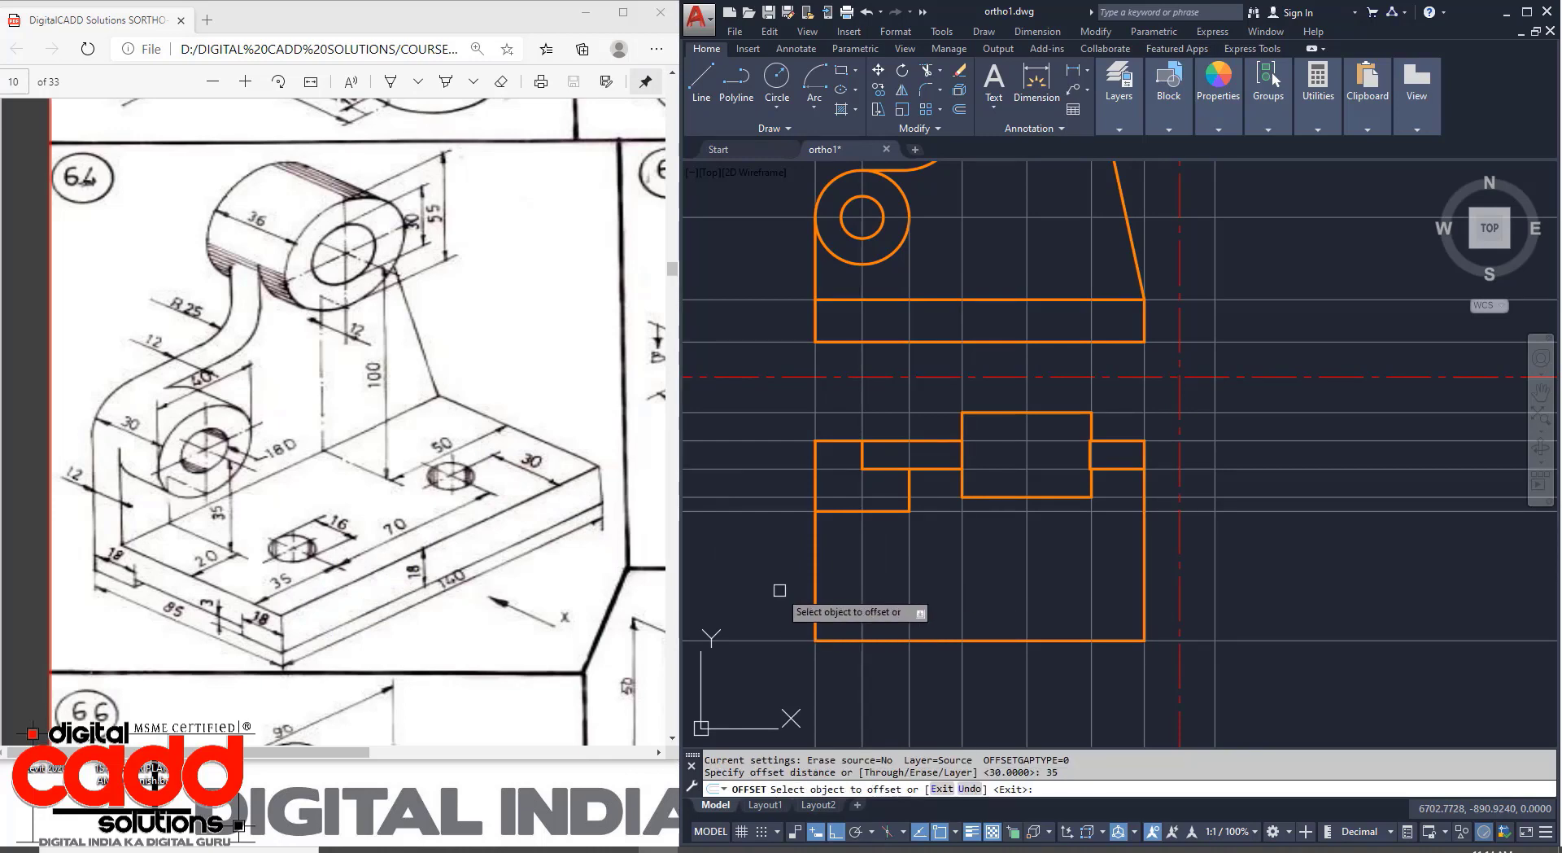
left_click(820, 689)
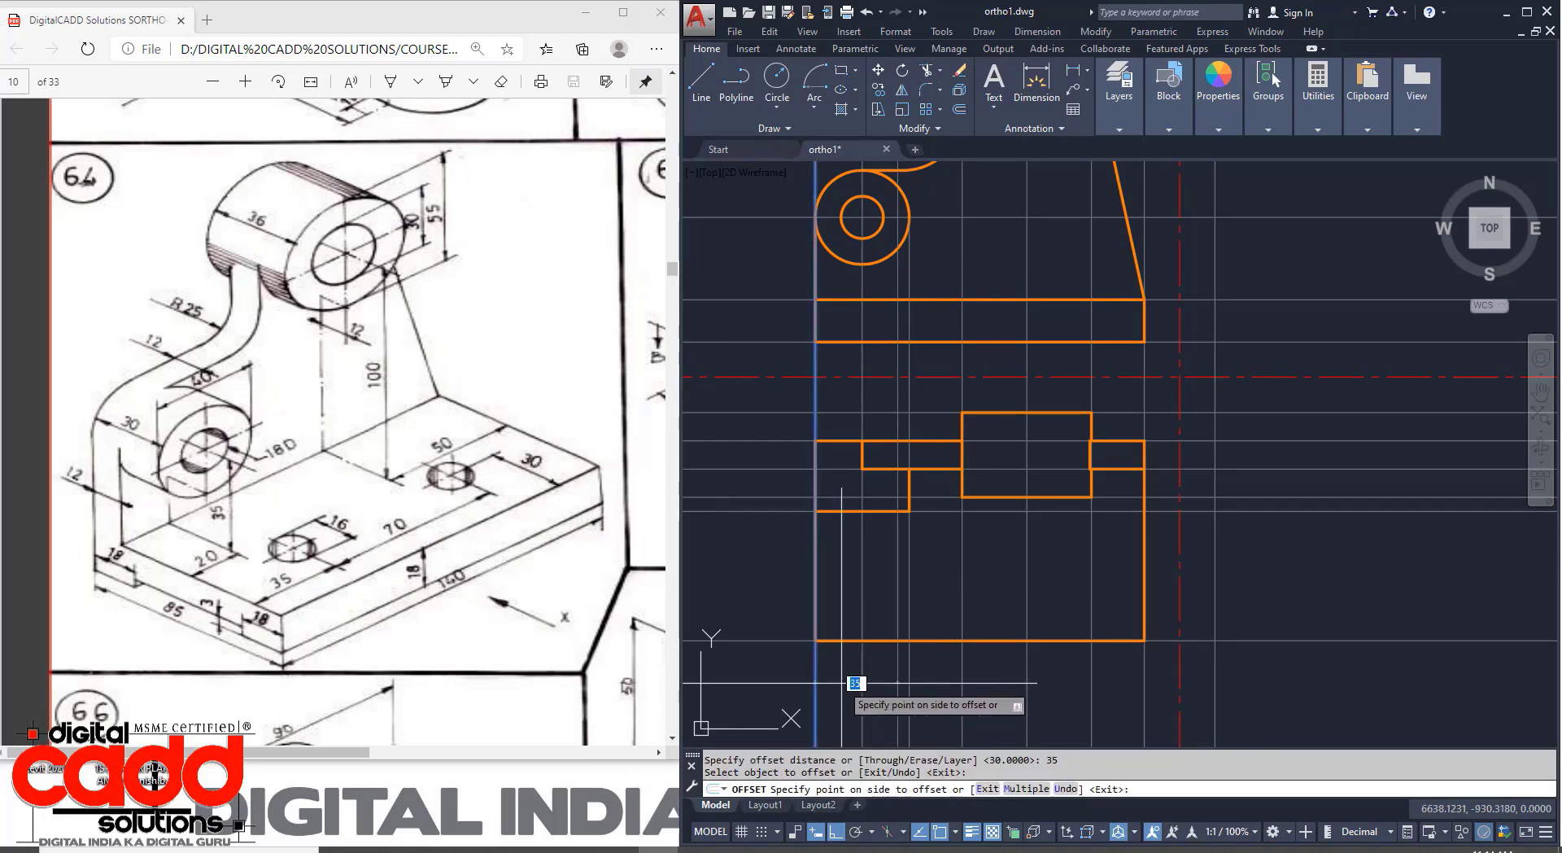
left_click(934, 690)
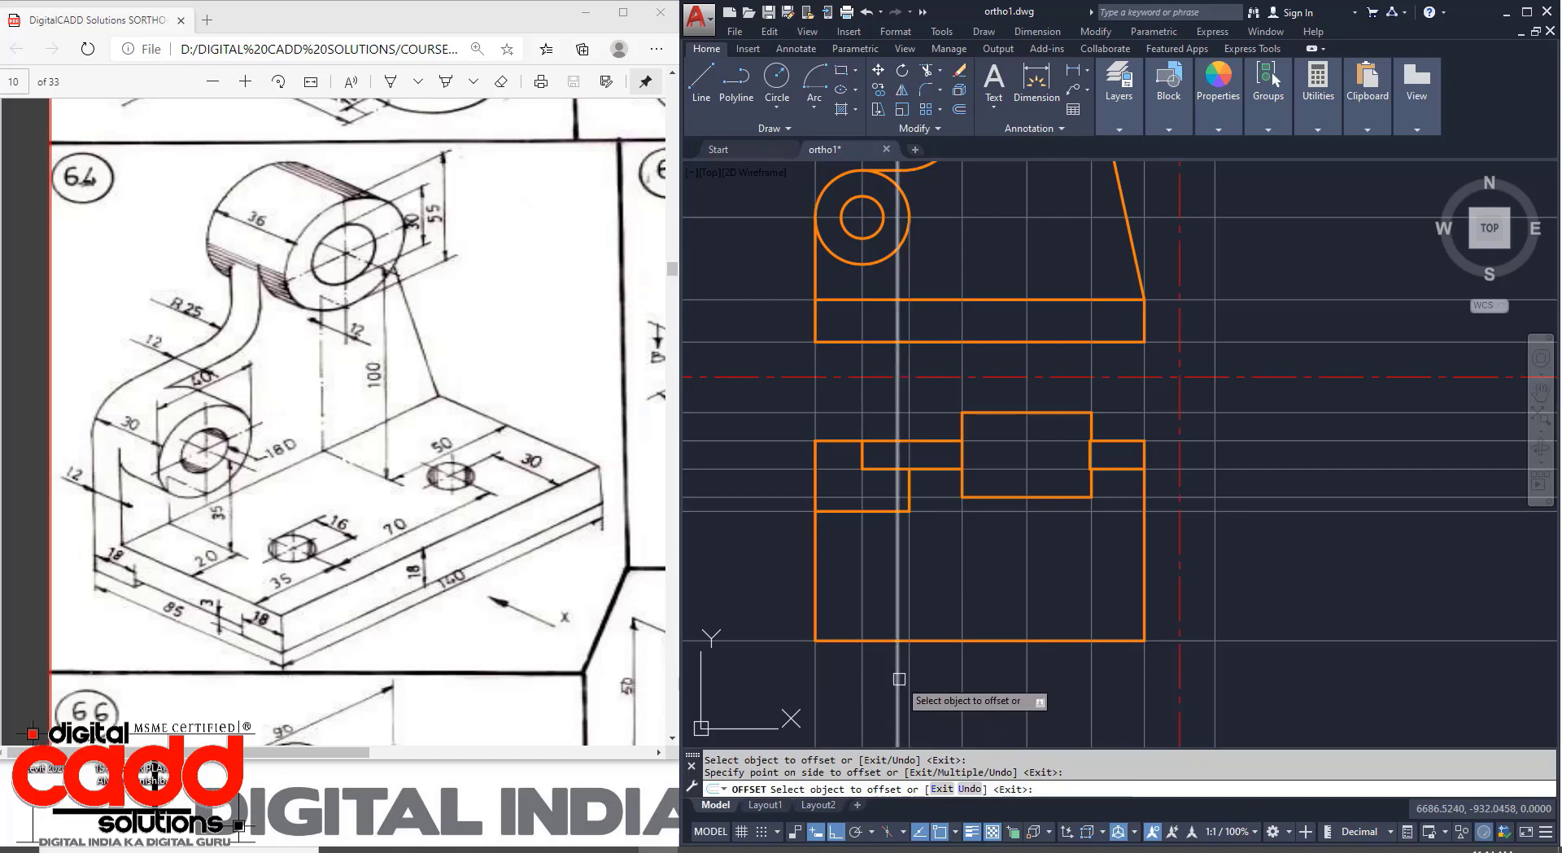
left_click(897, 674)
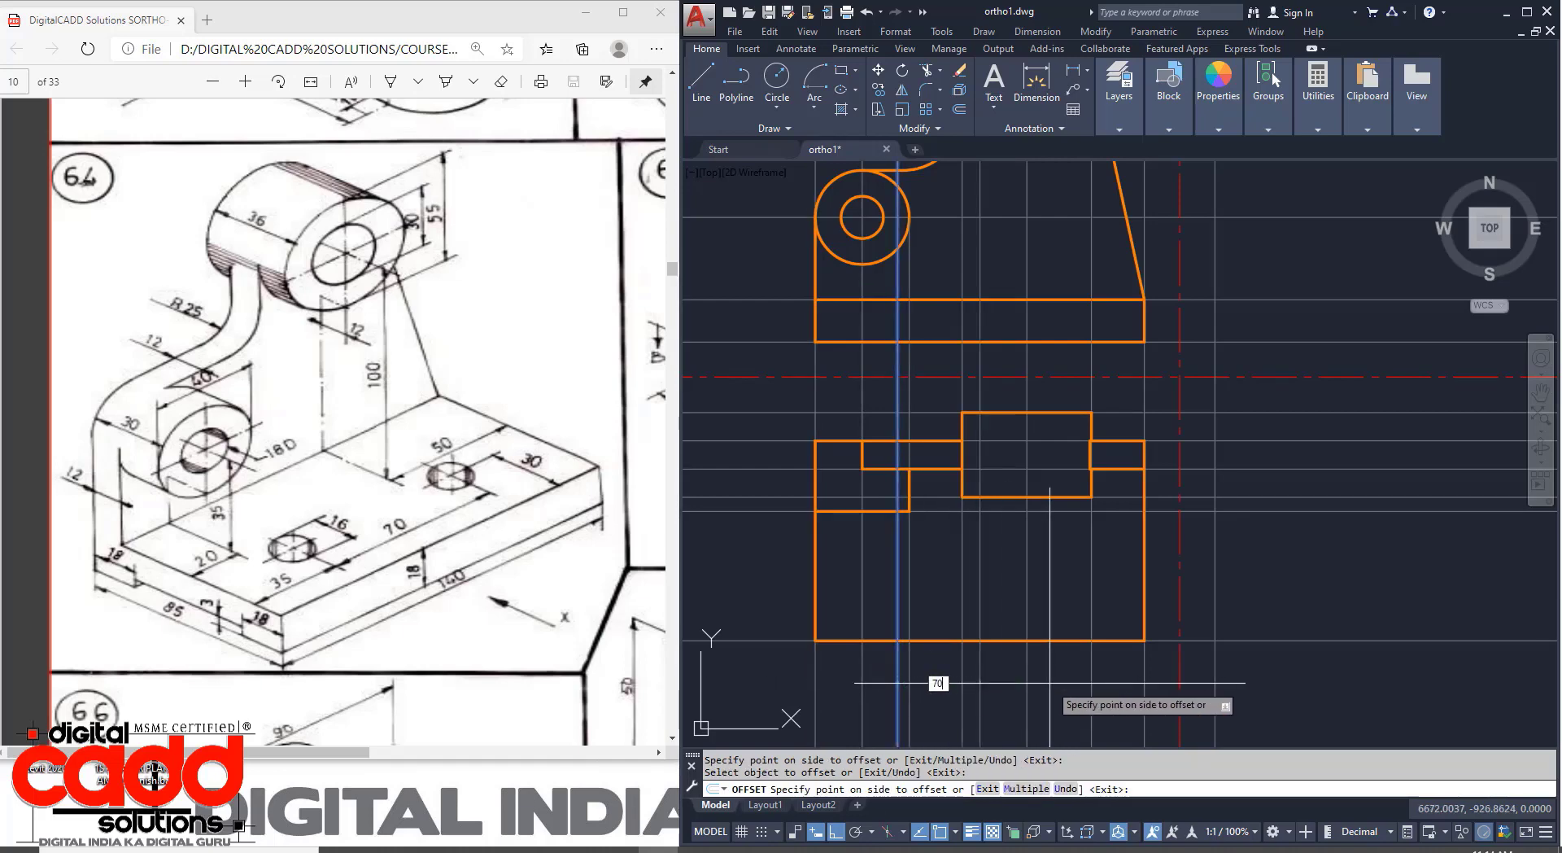
key("Return")
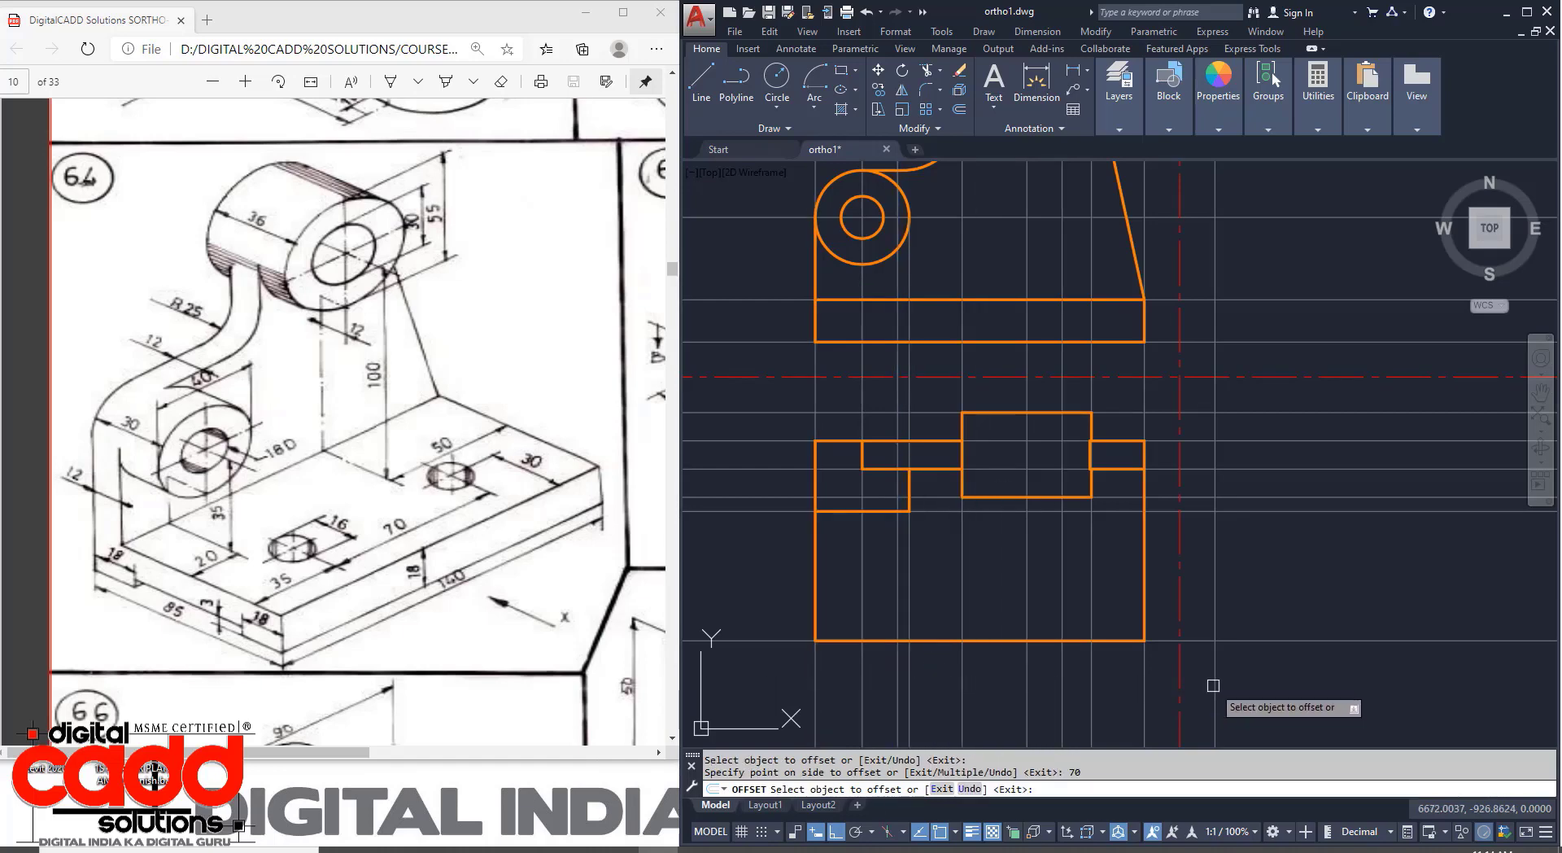
Offset the horizontal projection line on the top view's lower edge 30 units upward.
left_click(1233, 642)
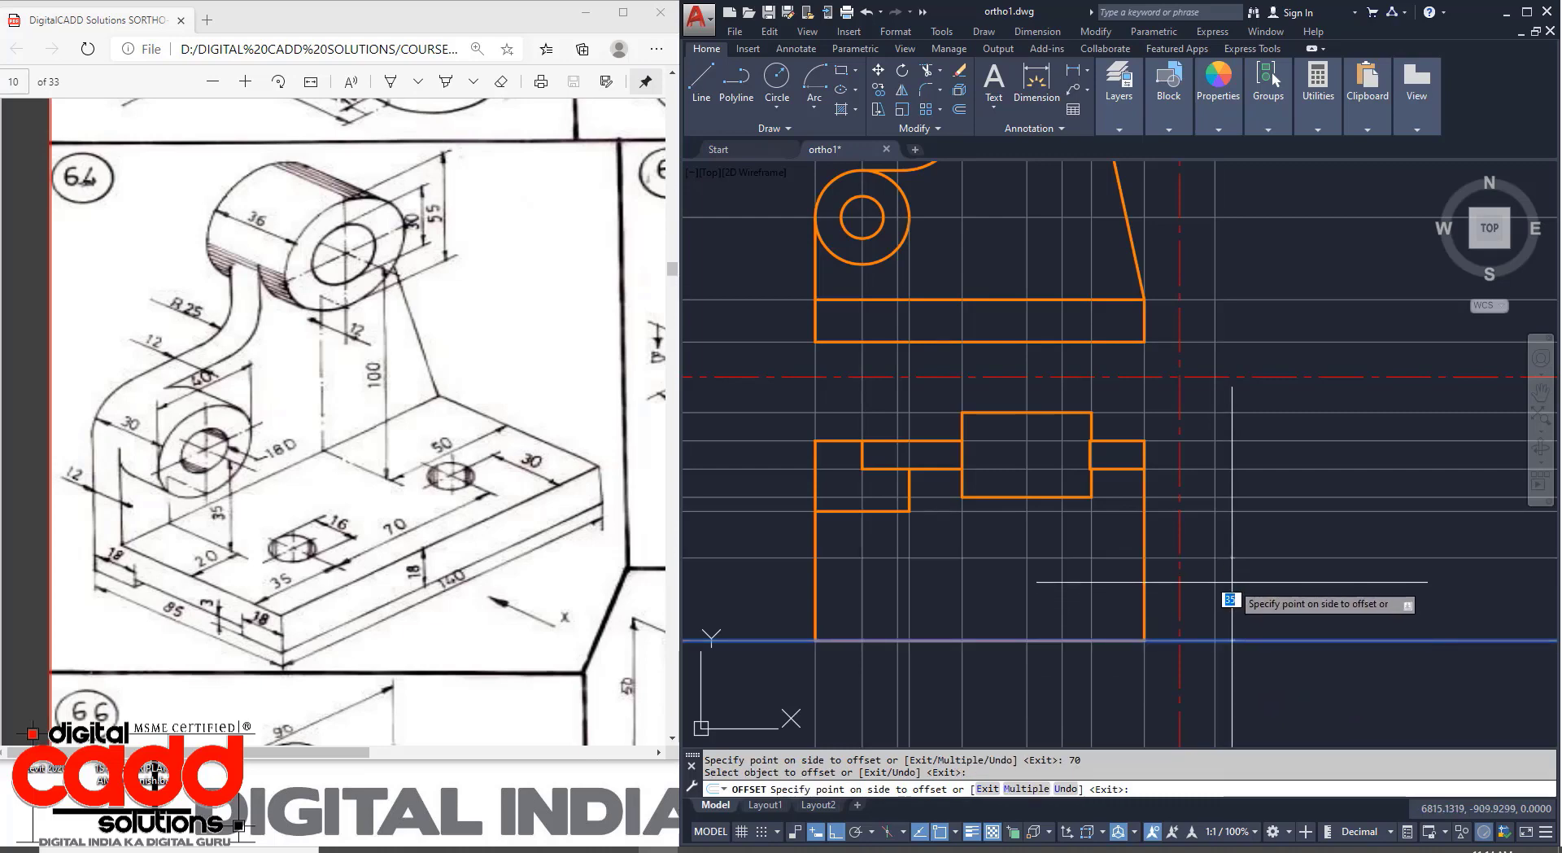
key("Return")
key("Return")
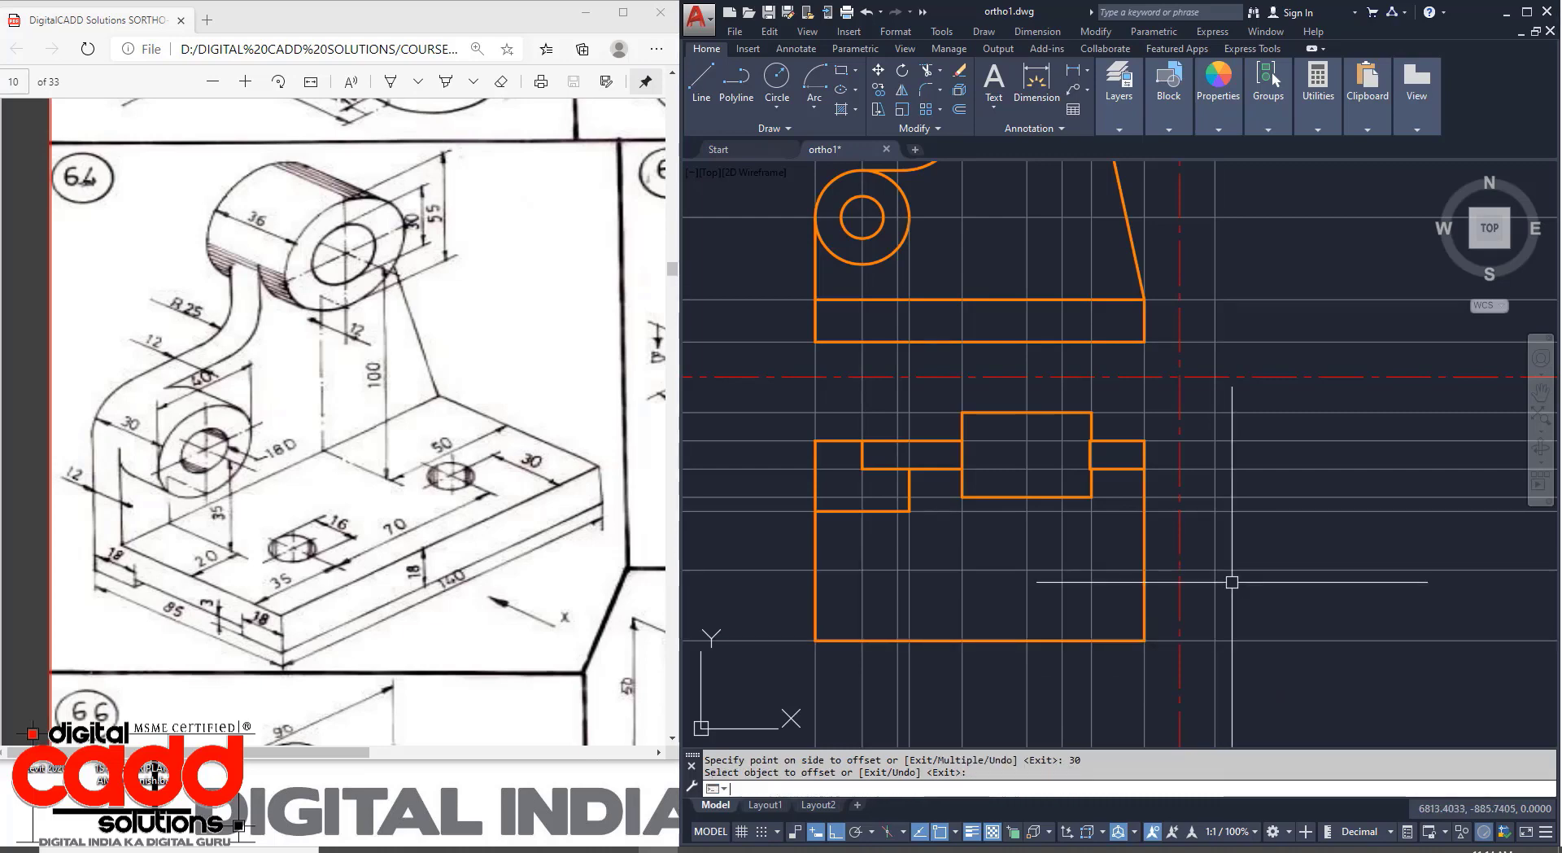
Draw two circles of radius 8 at the hole centres on the top view's base plate.
key("Return")
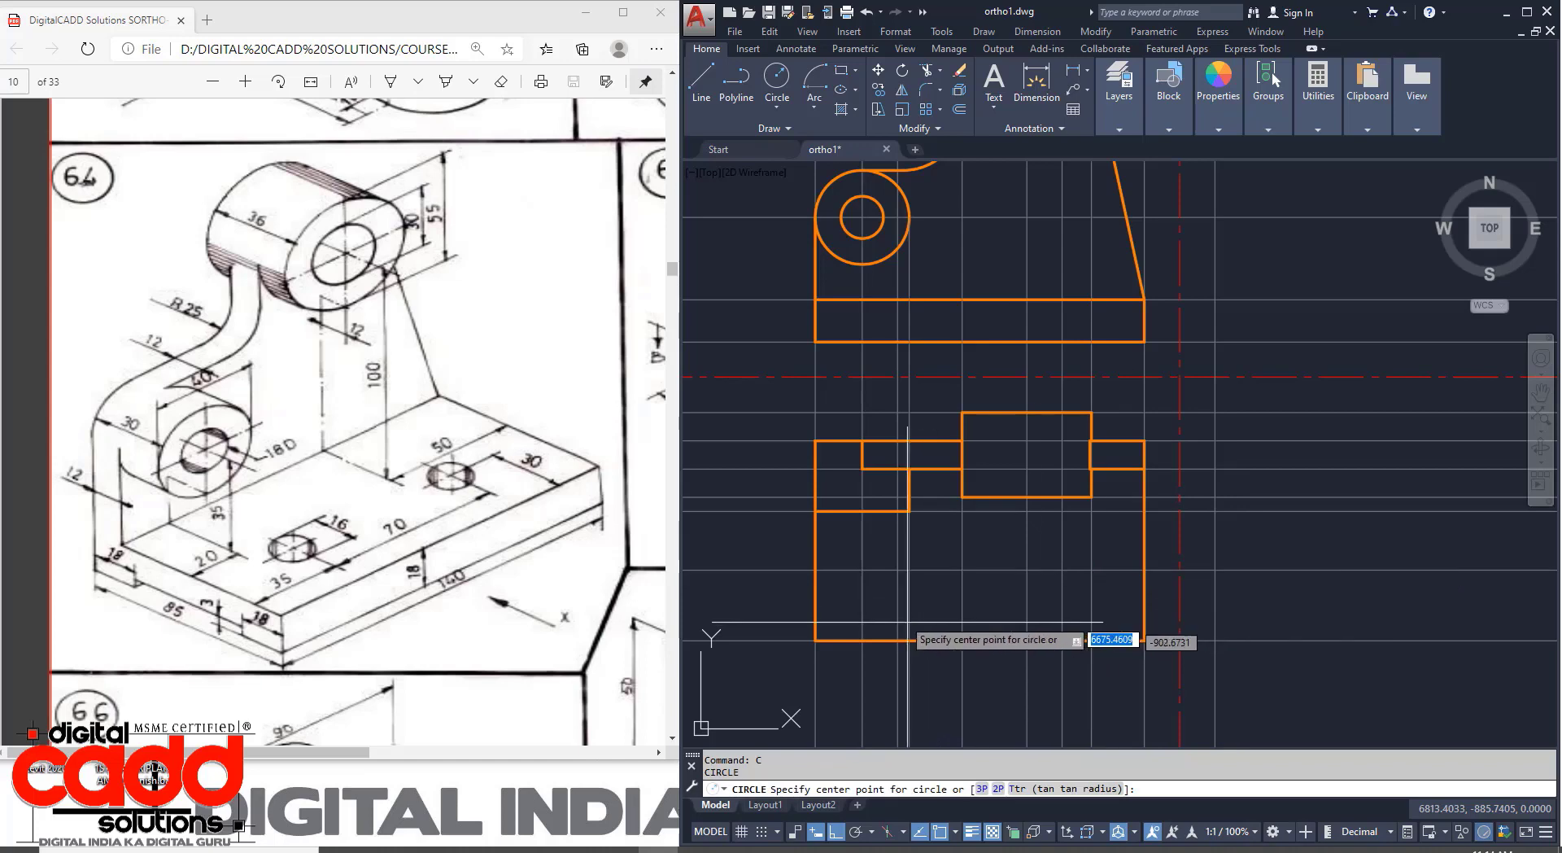
left_click(898, 568)
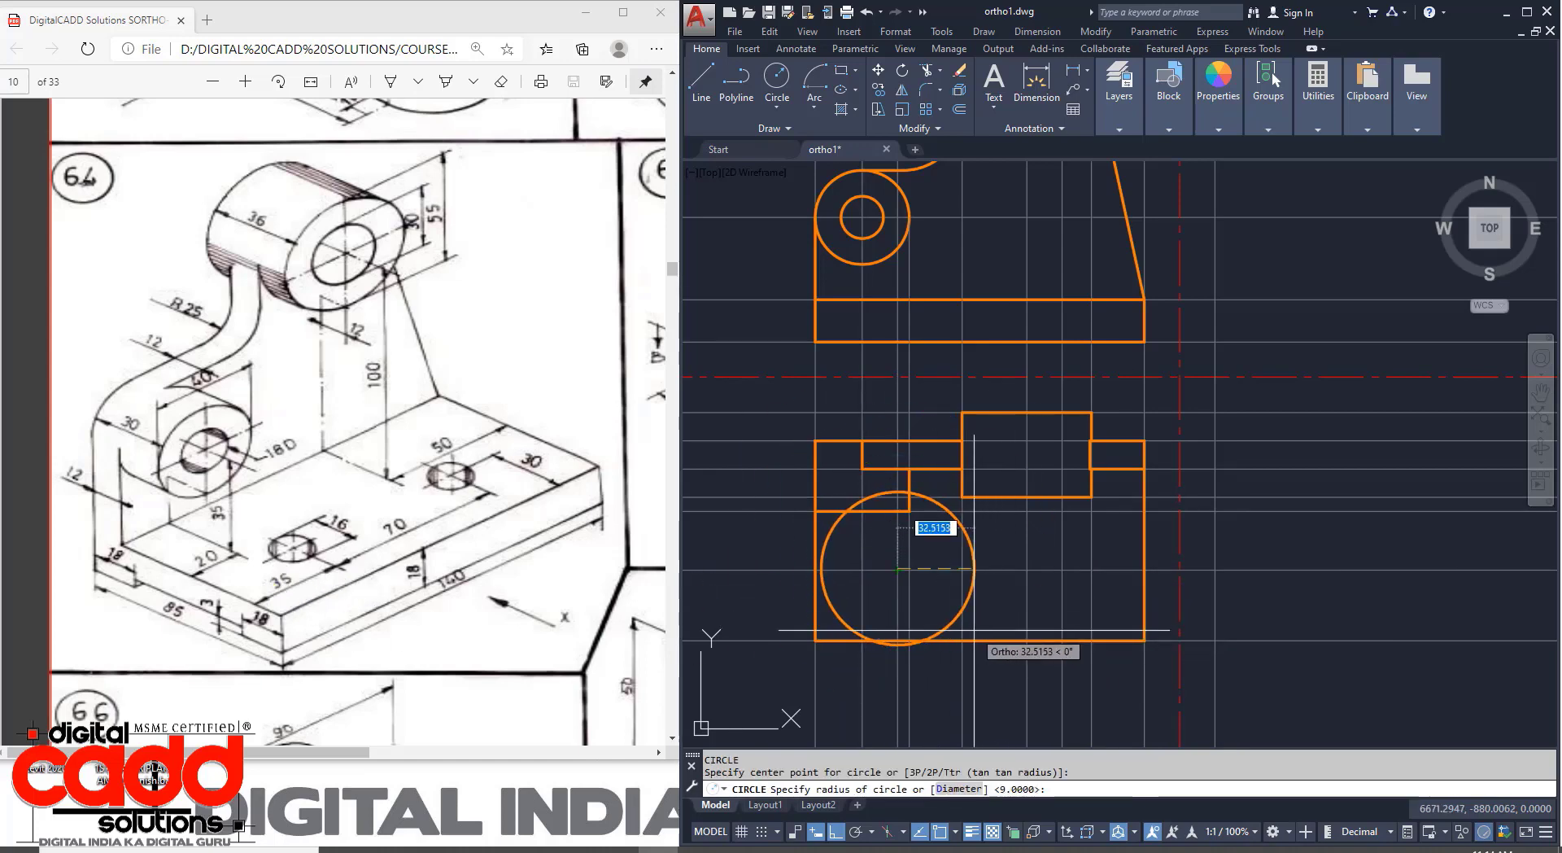
key("Return")
key("Return")
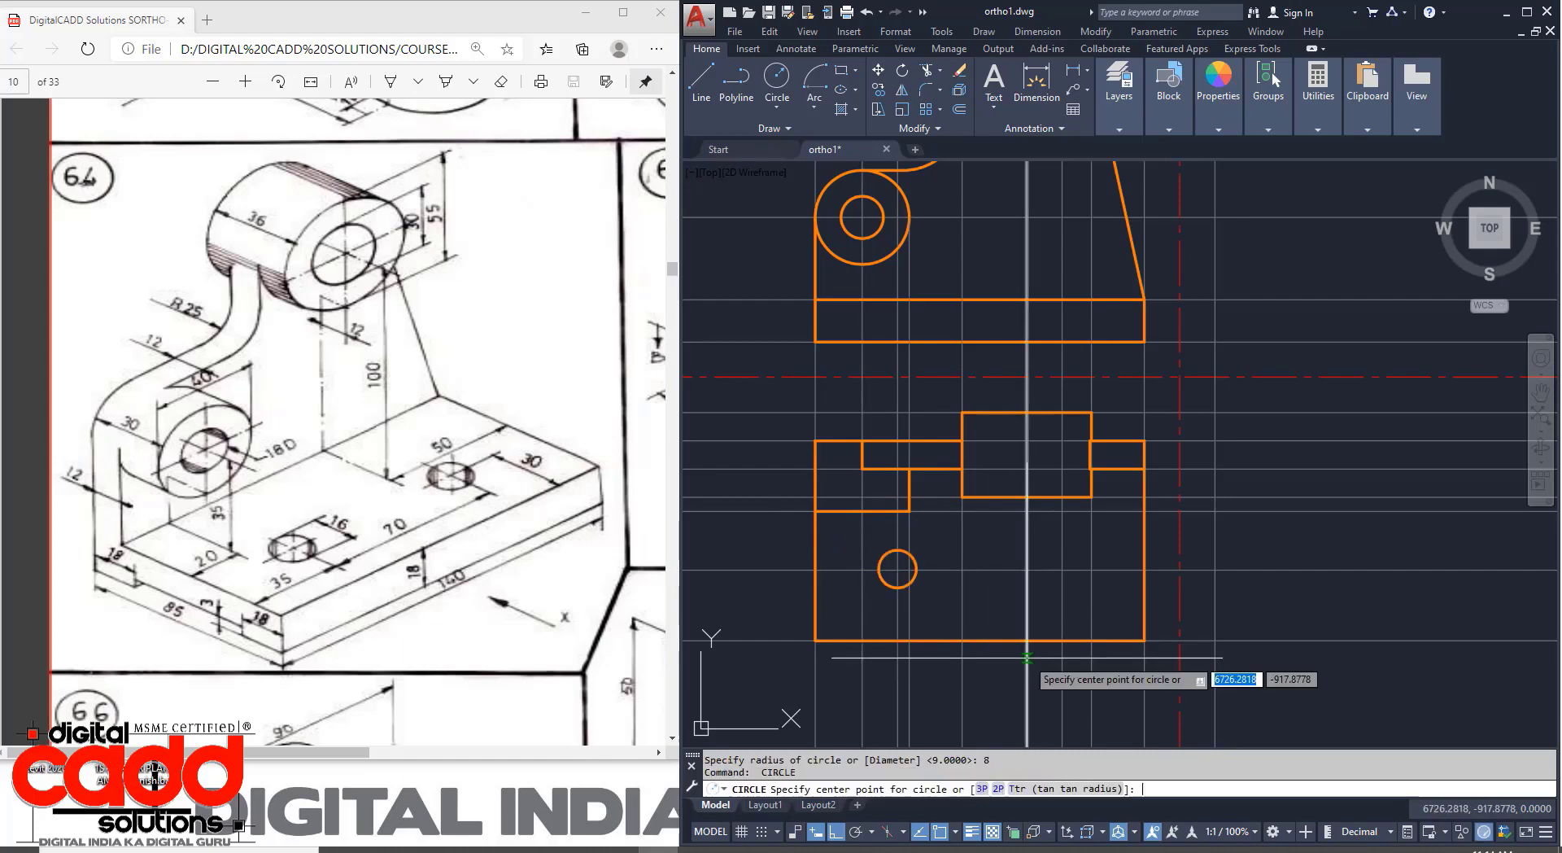
left_click(1061, 569)
key("Return")
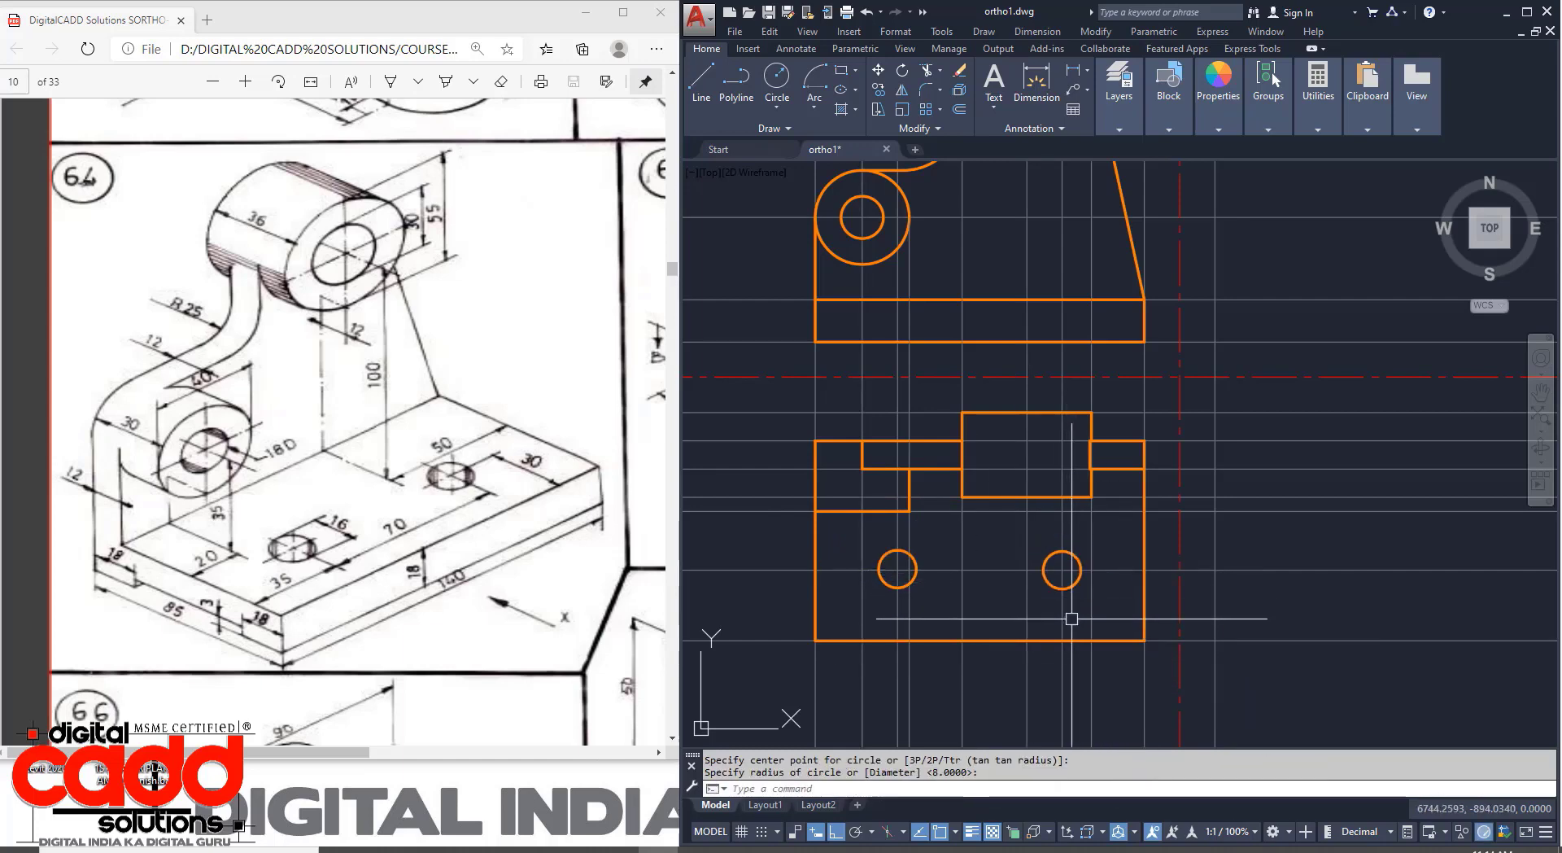
Measure the hole centre line's distance from the plate's lower edge and the horizontal spacing between the two holes.
type("di")
key("Return")
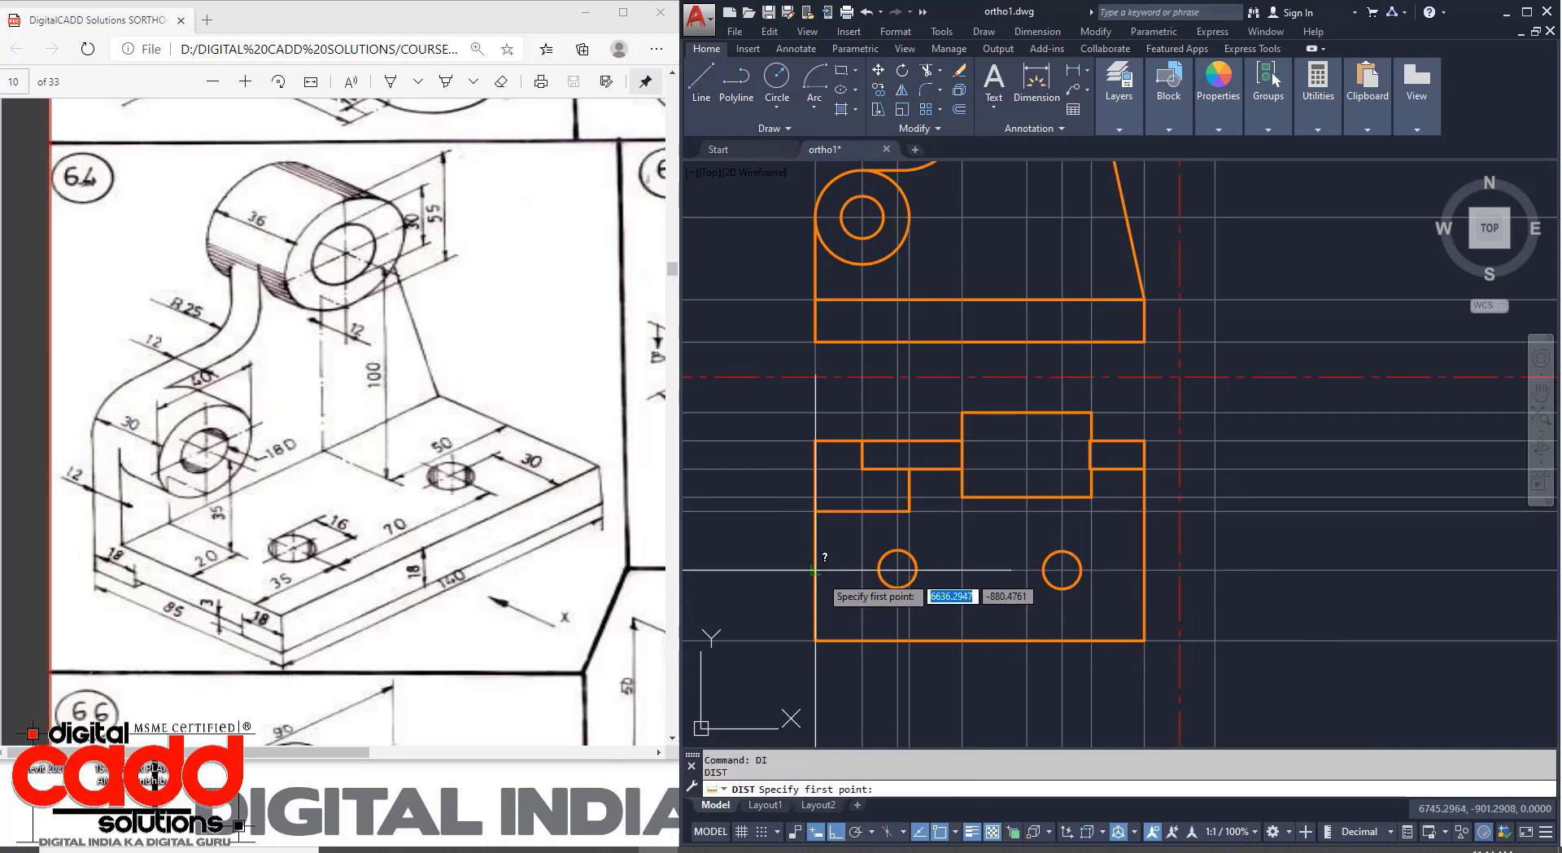
left_click(816, 641)
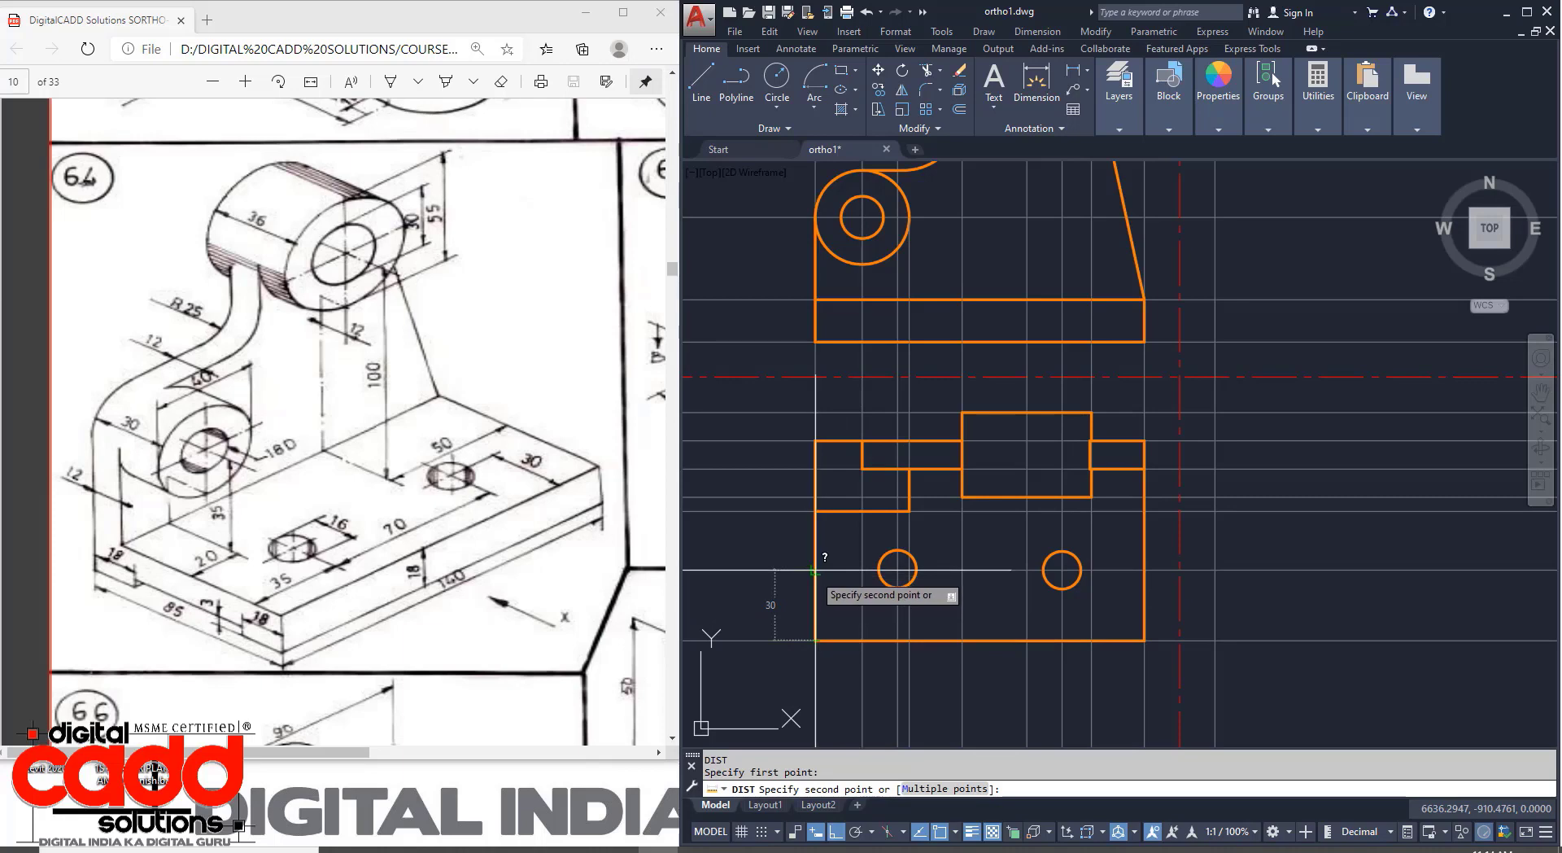
key("Escape")
key("space")
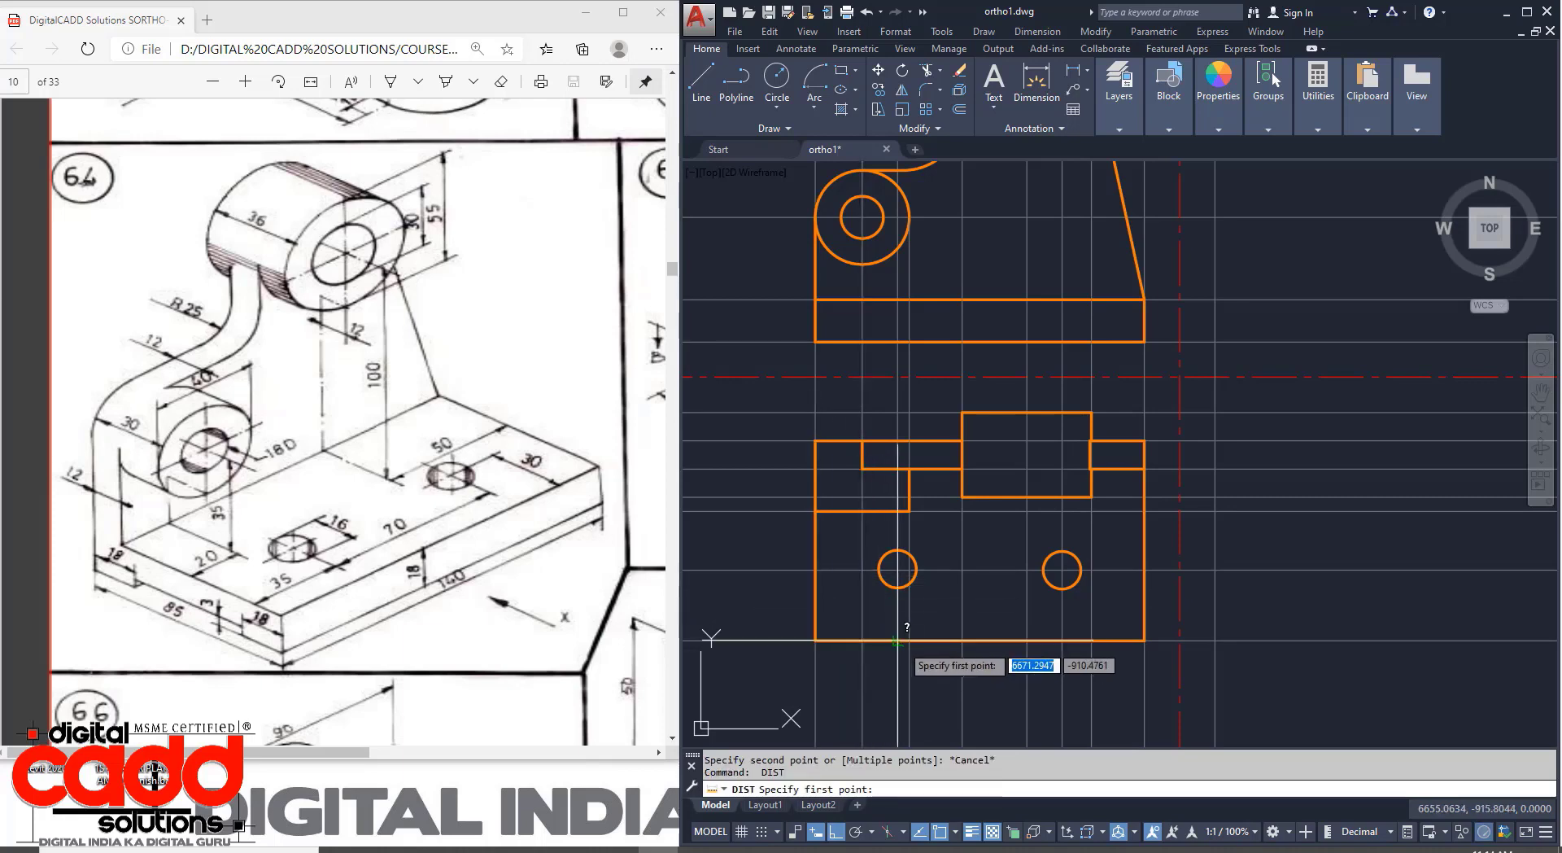
left_click(899, 641)
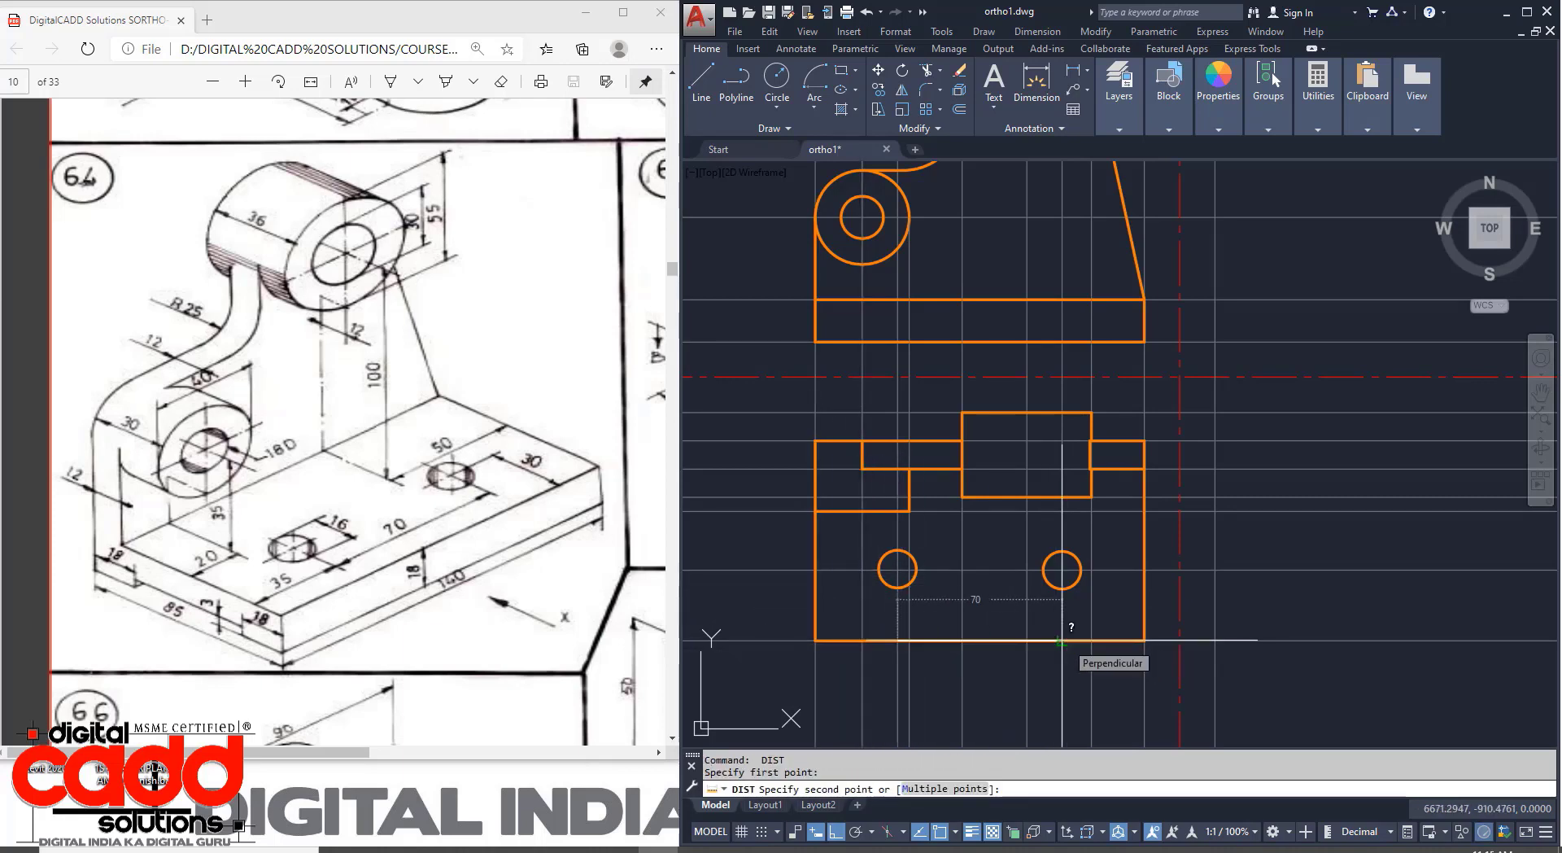
key("Escape")
Examine the boss and rib edges in the top view, and the large boss's sloping line and fillet arc in the front view.
mouse_move(1058, 663)
middle_mouse_down()
mouse_move(1101, 644)
mouse_move(1081, 697)
mouse_move(1049, 629)
mouse_move(1029, 637)
middle_mouse_up()
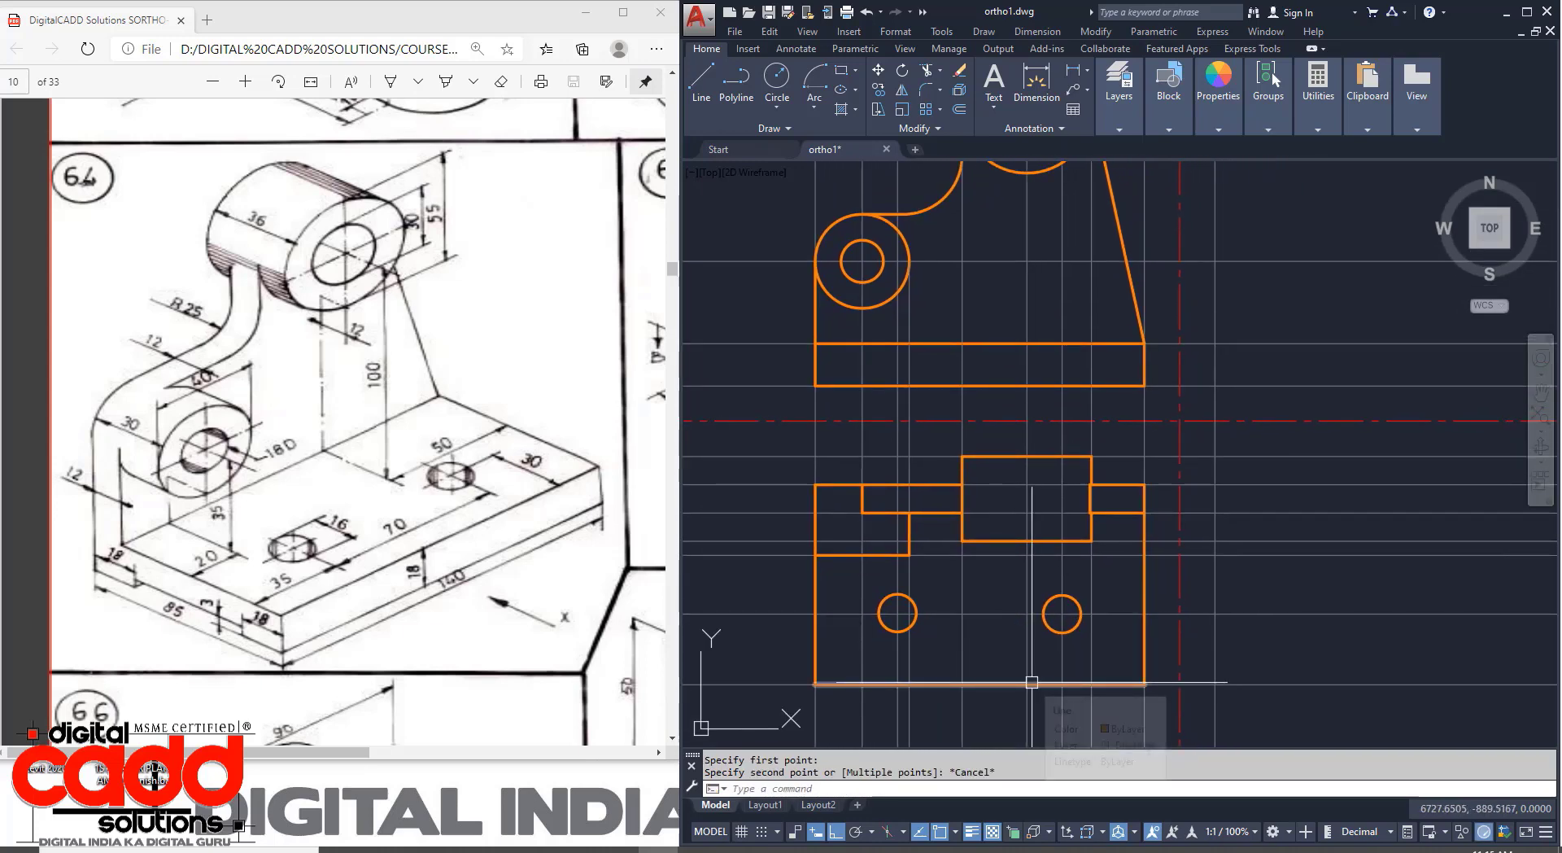
scroll(1074, 516, "up", 8)
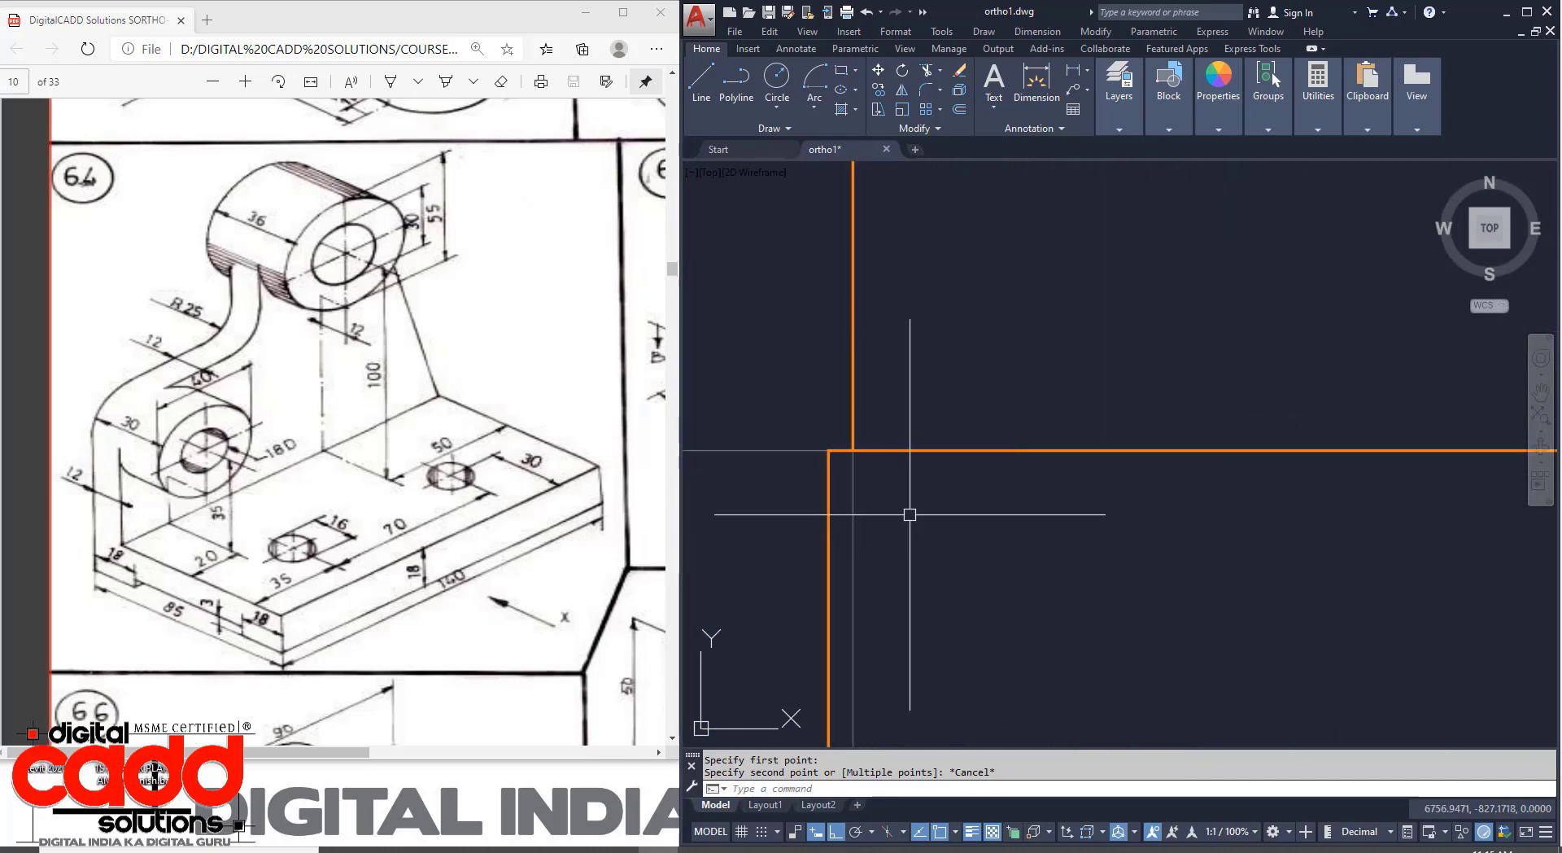
scroll(978, 486, "down", 10)
middle_click_drag(973, 332, 1014, 784)
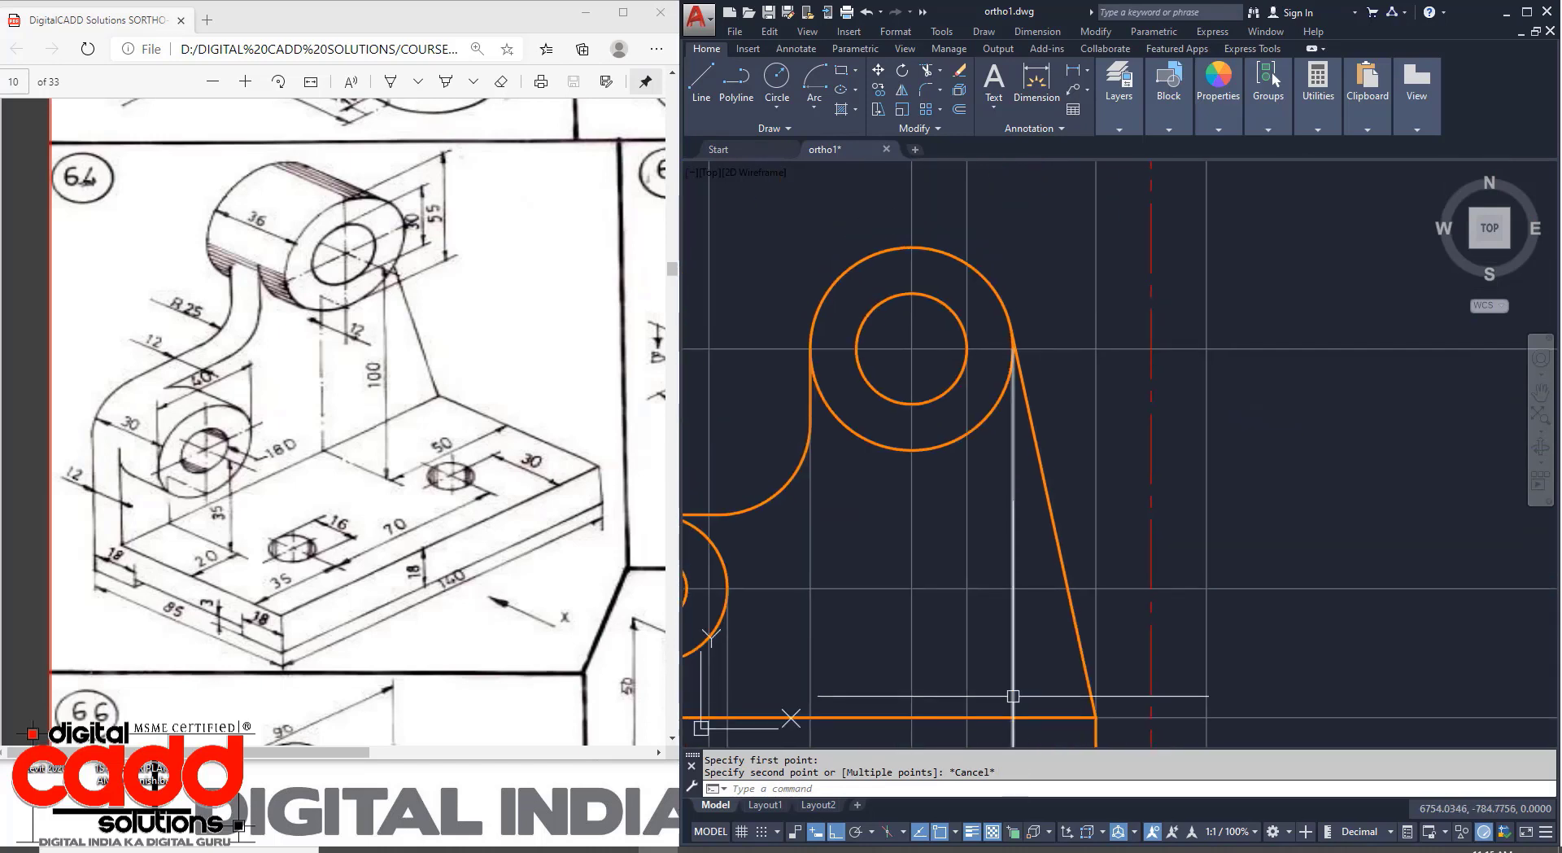
scroll(990, 403, "up", 5)
left_click(993, 455)
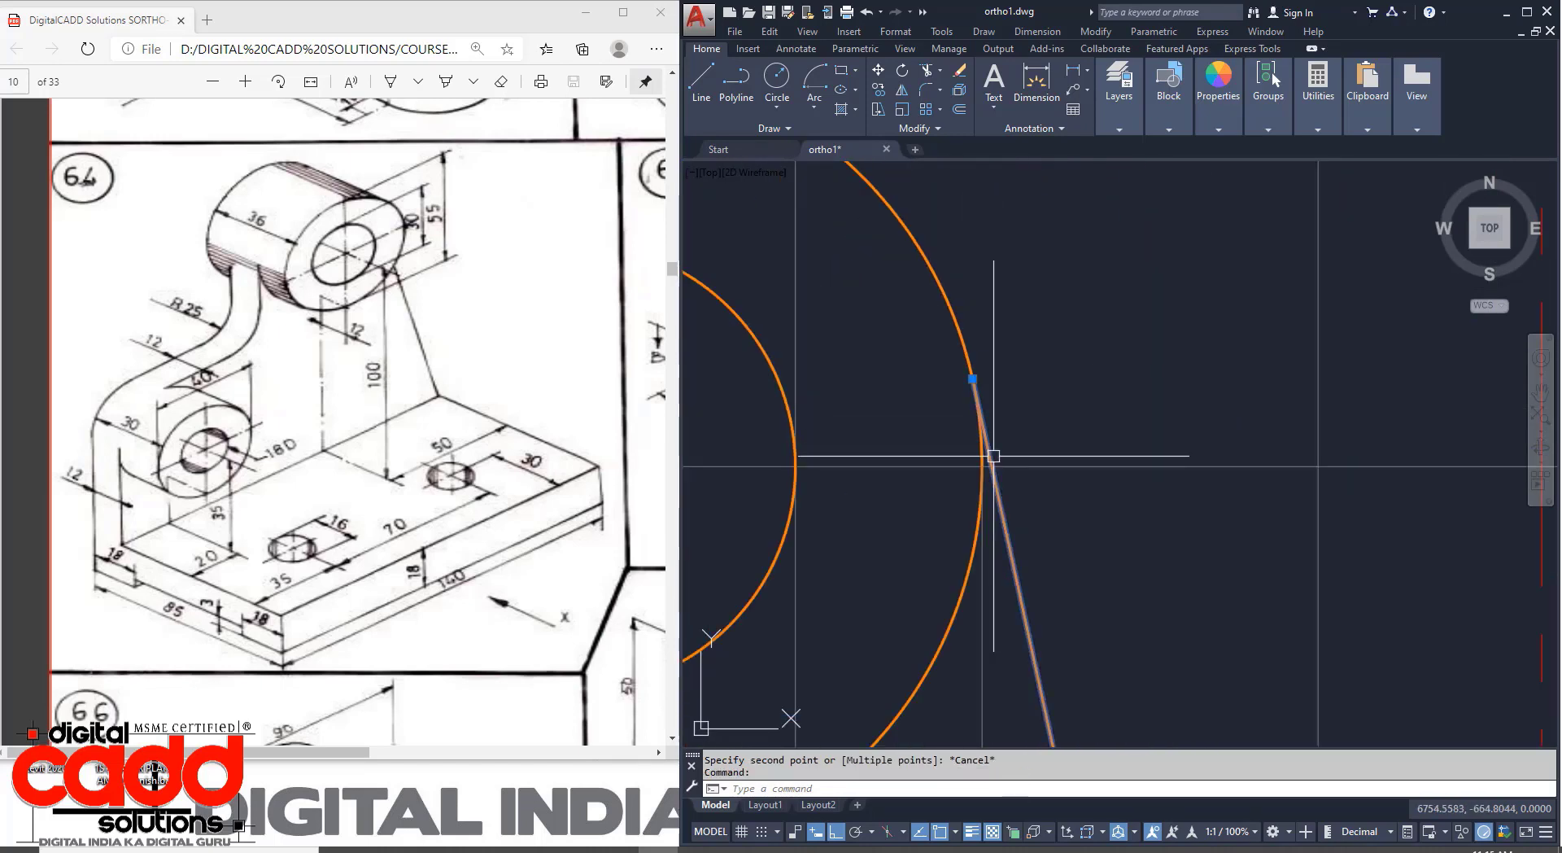
scroll(967, 408, "down", 5)
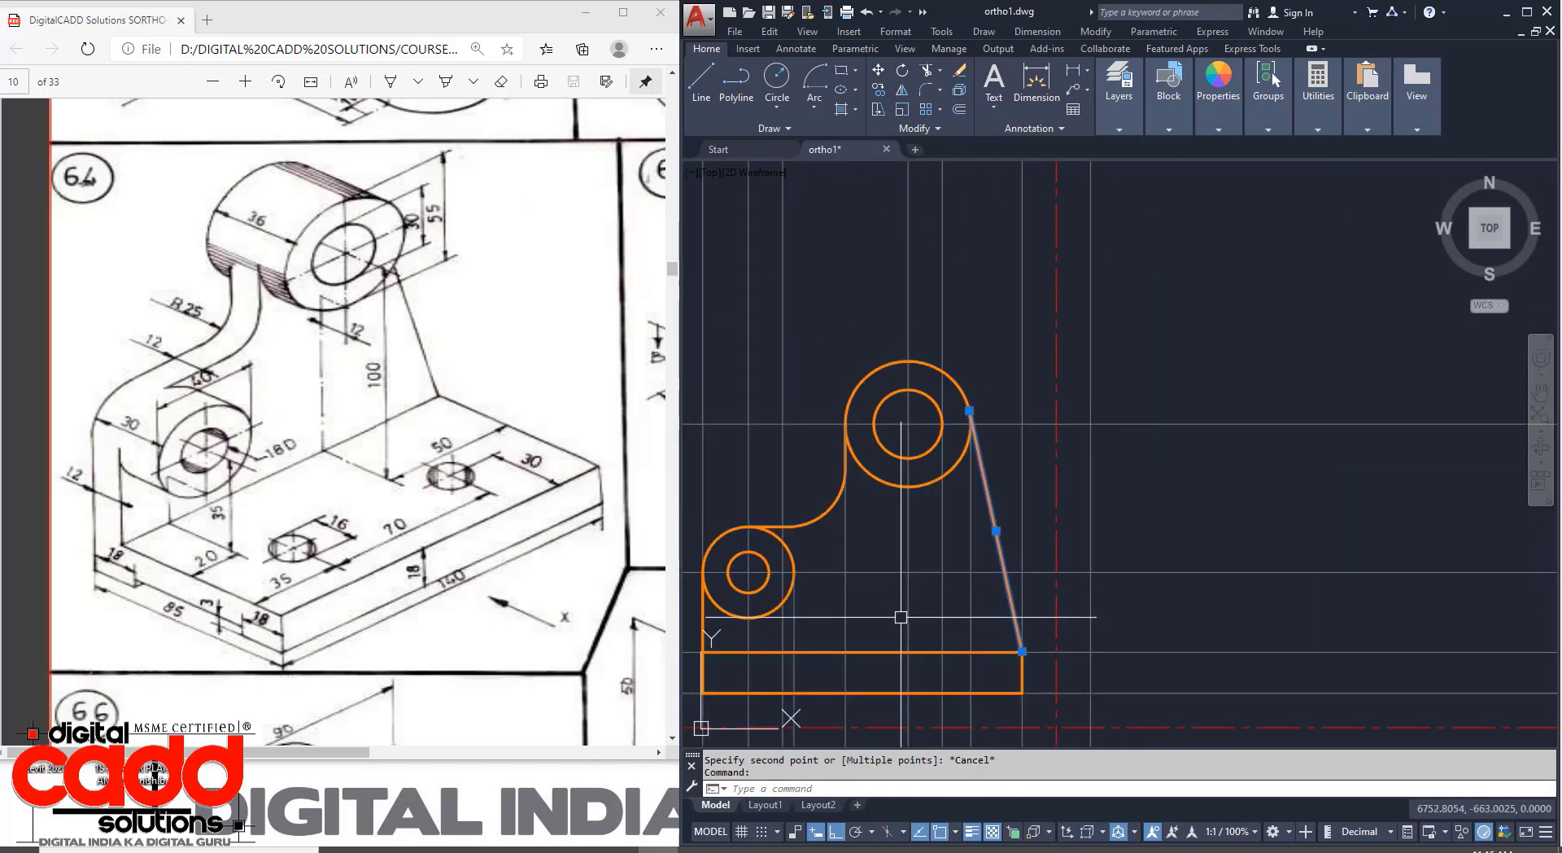
key("Escape")
middle_click_drag(899, 613, 984, 474)
scroll(893, 379, "up", 8)
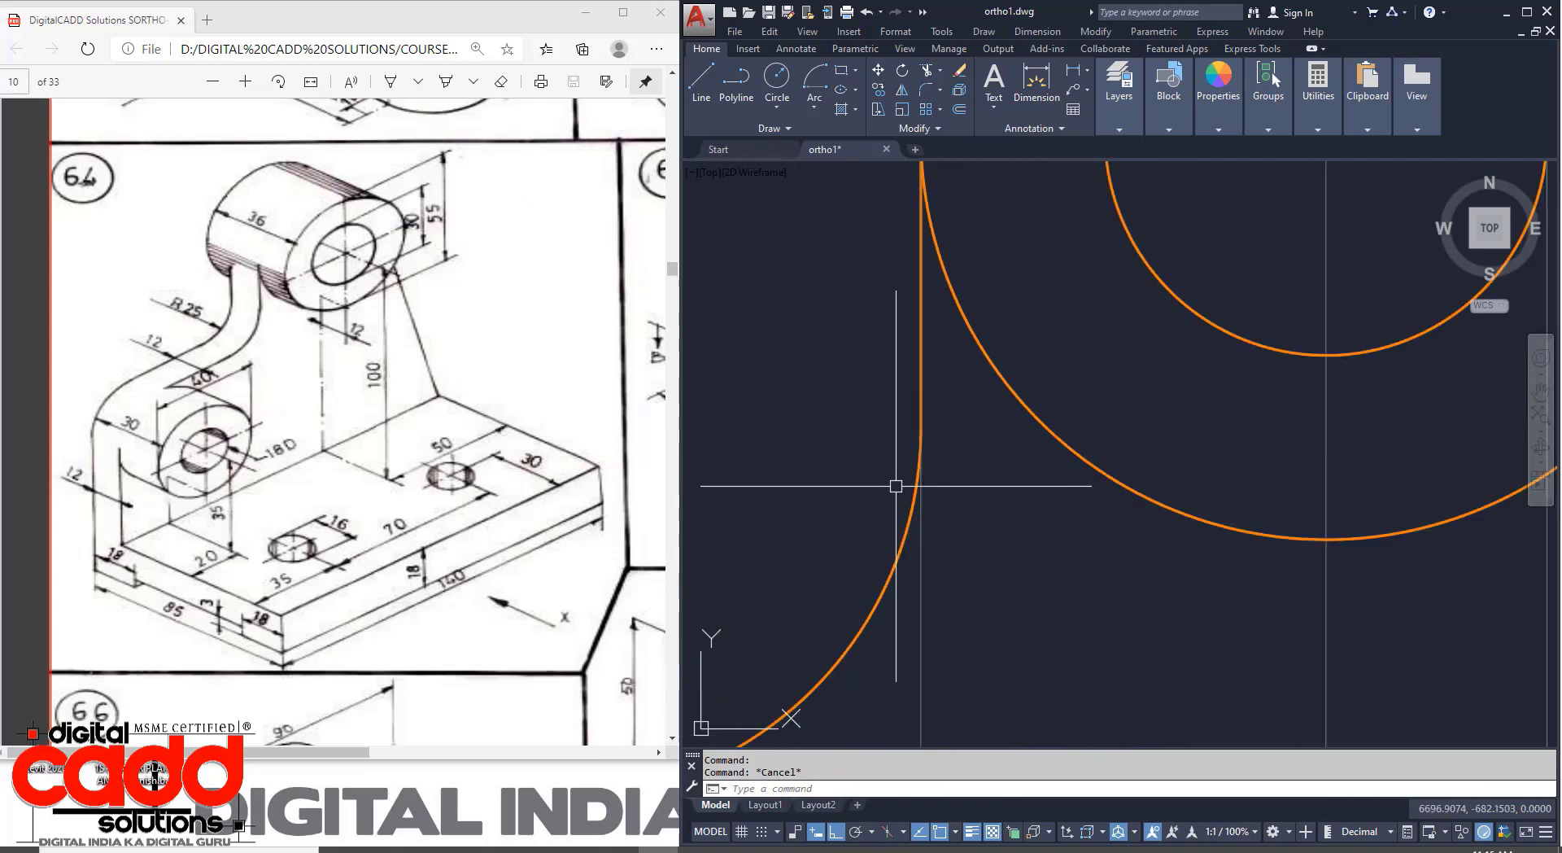
scroll(896, 486, "down", 10)
scroll(1010, 723, "up", 2)
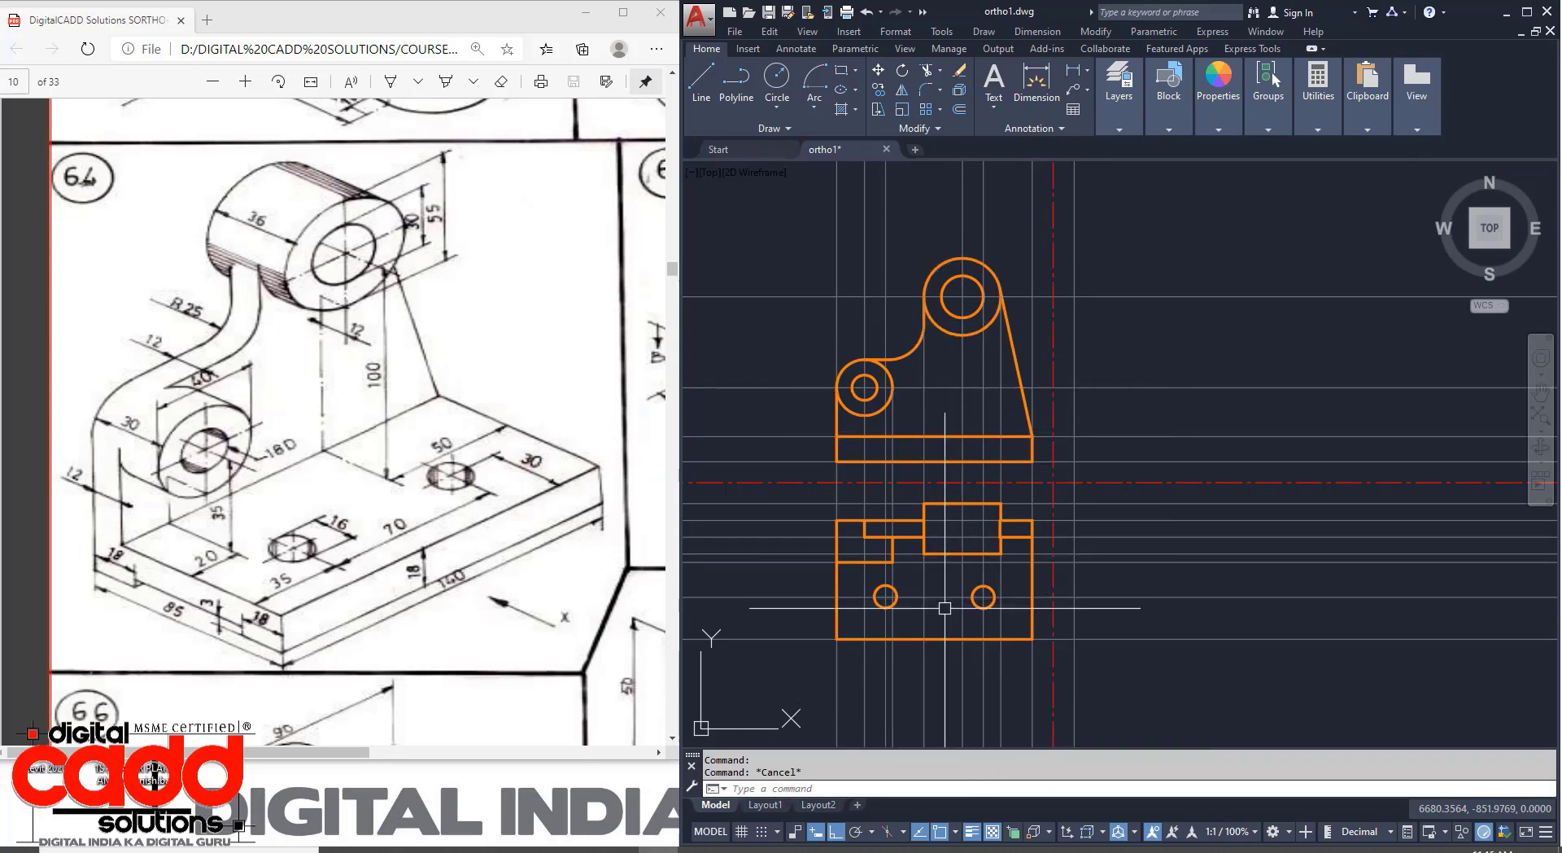
middle_click_drag(1206, 432, 1145, 445)
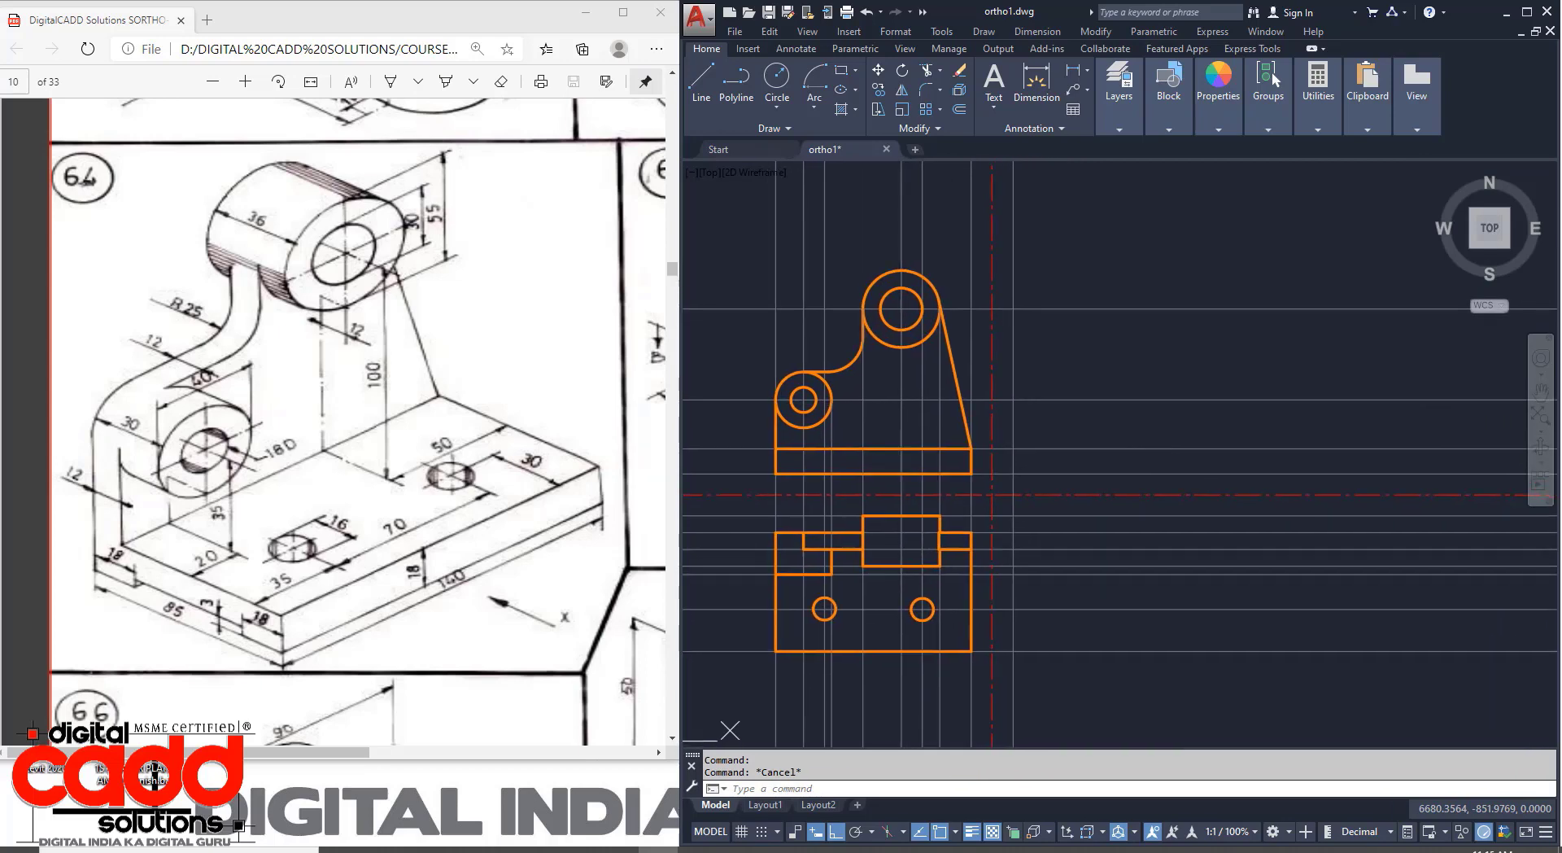
Make the 04.projection Lines layer current.
left_click(1122, 129)
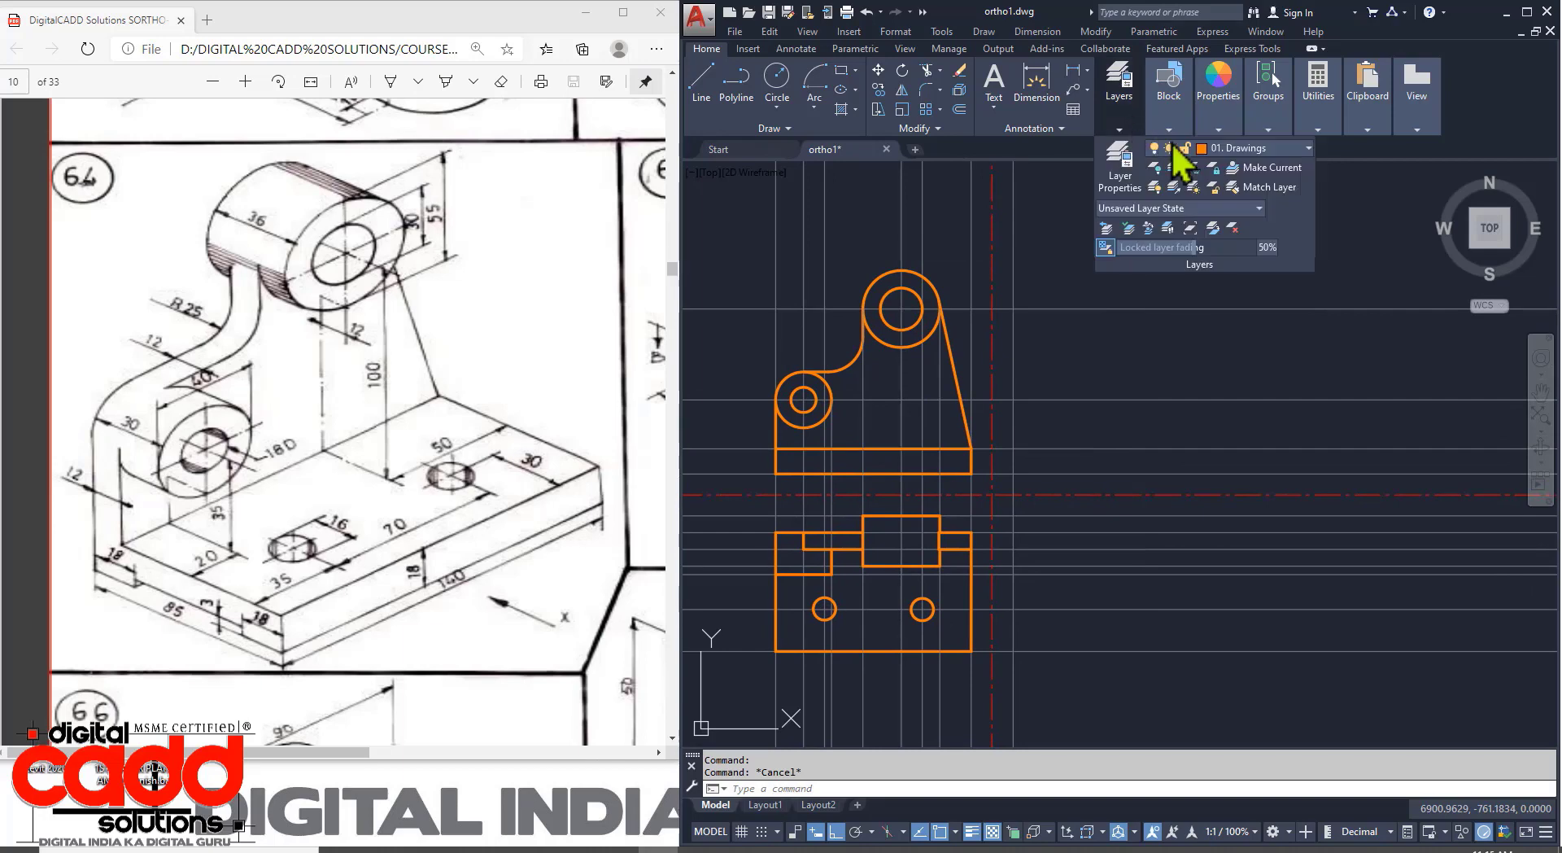
left_click(1134, 125)
left_click(1253, 148)
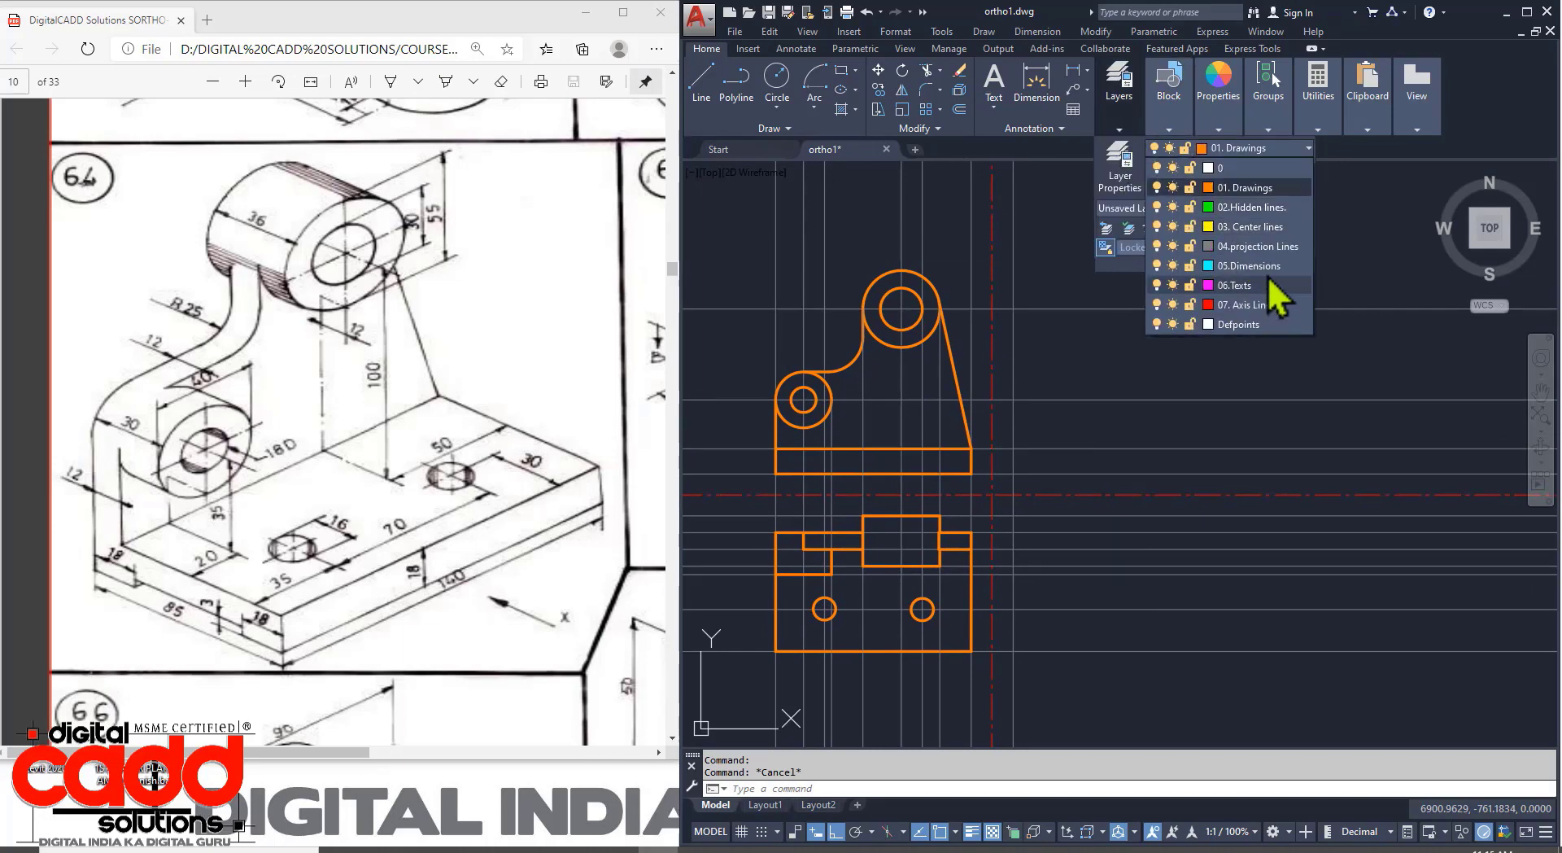
left_click(1251, 245)
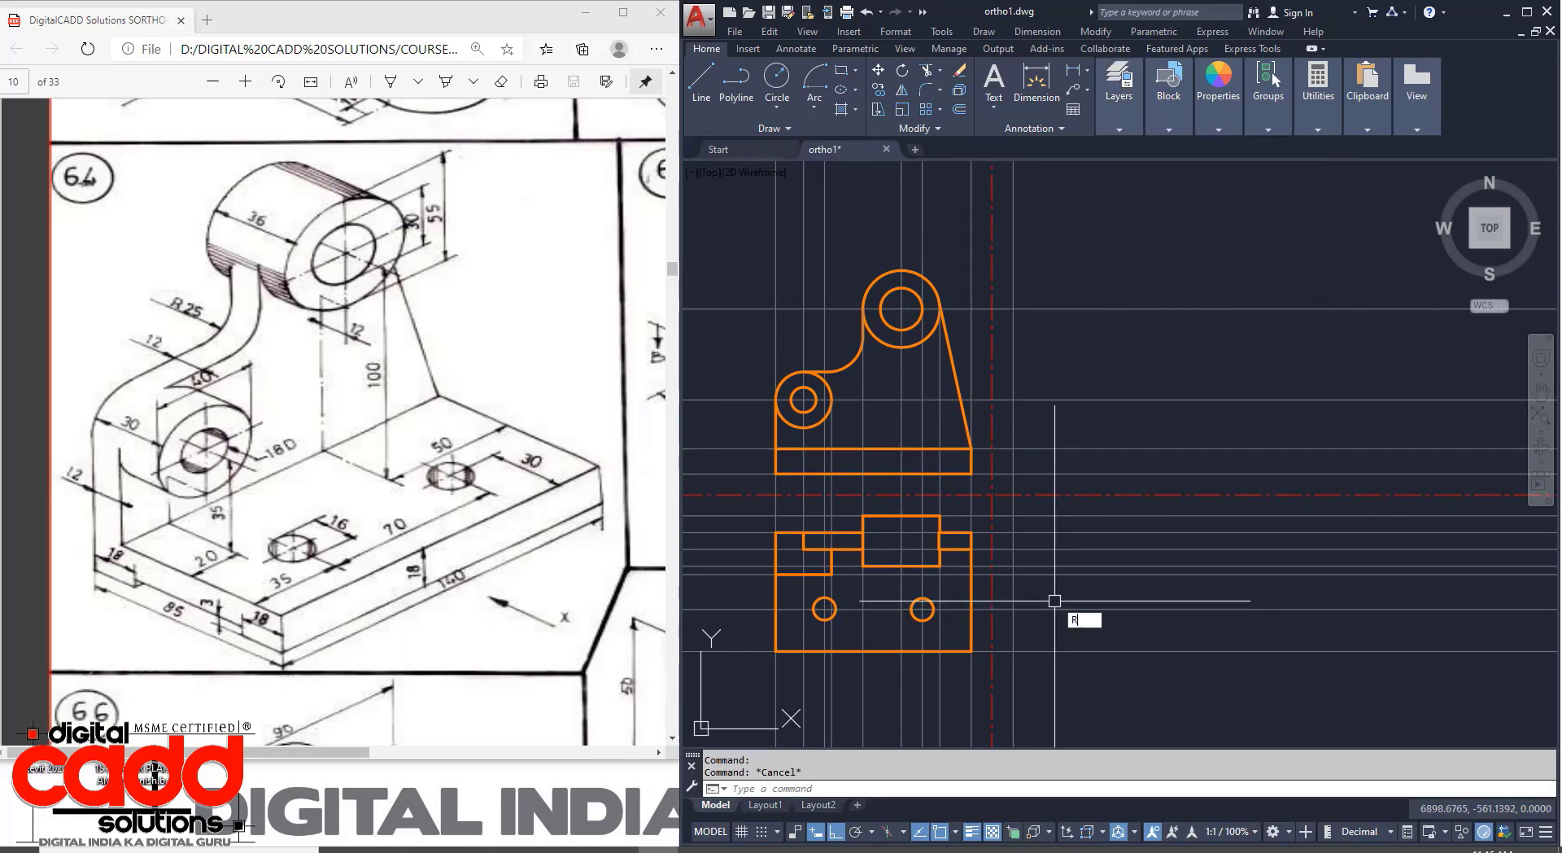
Draw a diagonal ray down from the intersection of the two axis lines, through the nearest crossing of the projection lines.
type("ray")
key("Return")
scroll(1083, 550, "up", 4)
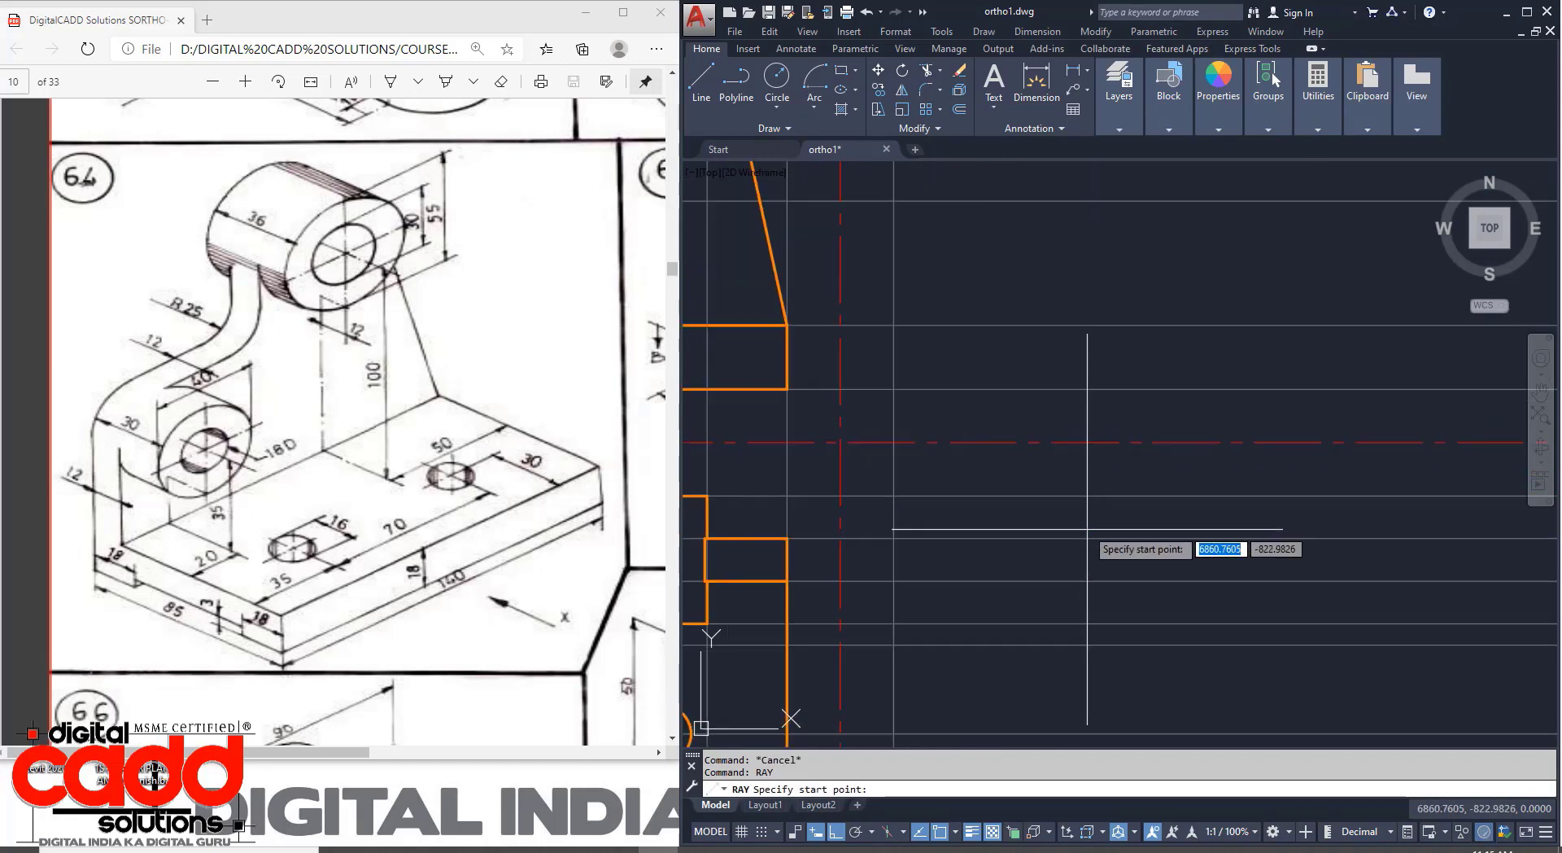
left_click(840, 441)
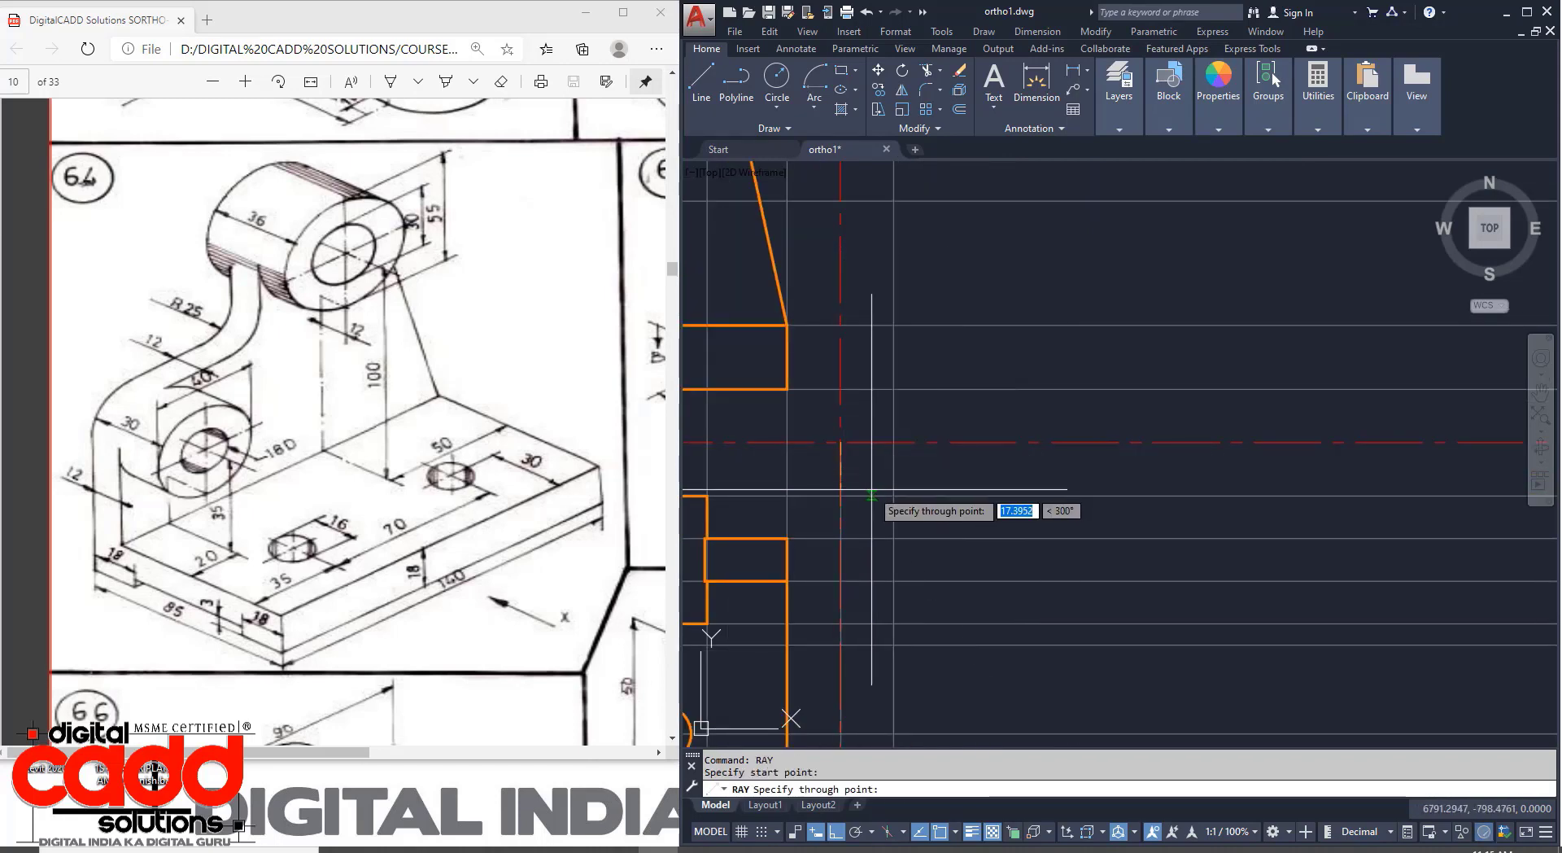
left_click(893, 494)
key("Return")
Draw vertical rays upward from where the diagonal crosses the projection lines of the small and large bosses' lower edges.
key("Return")
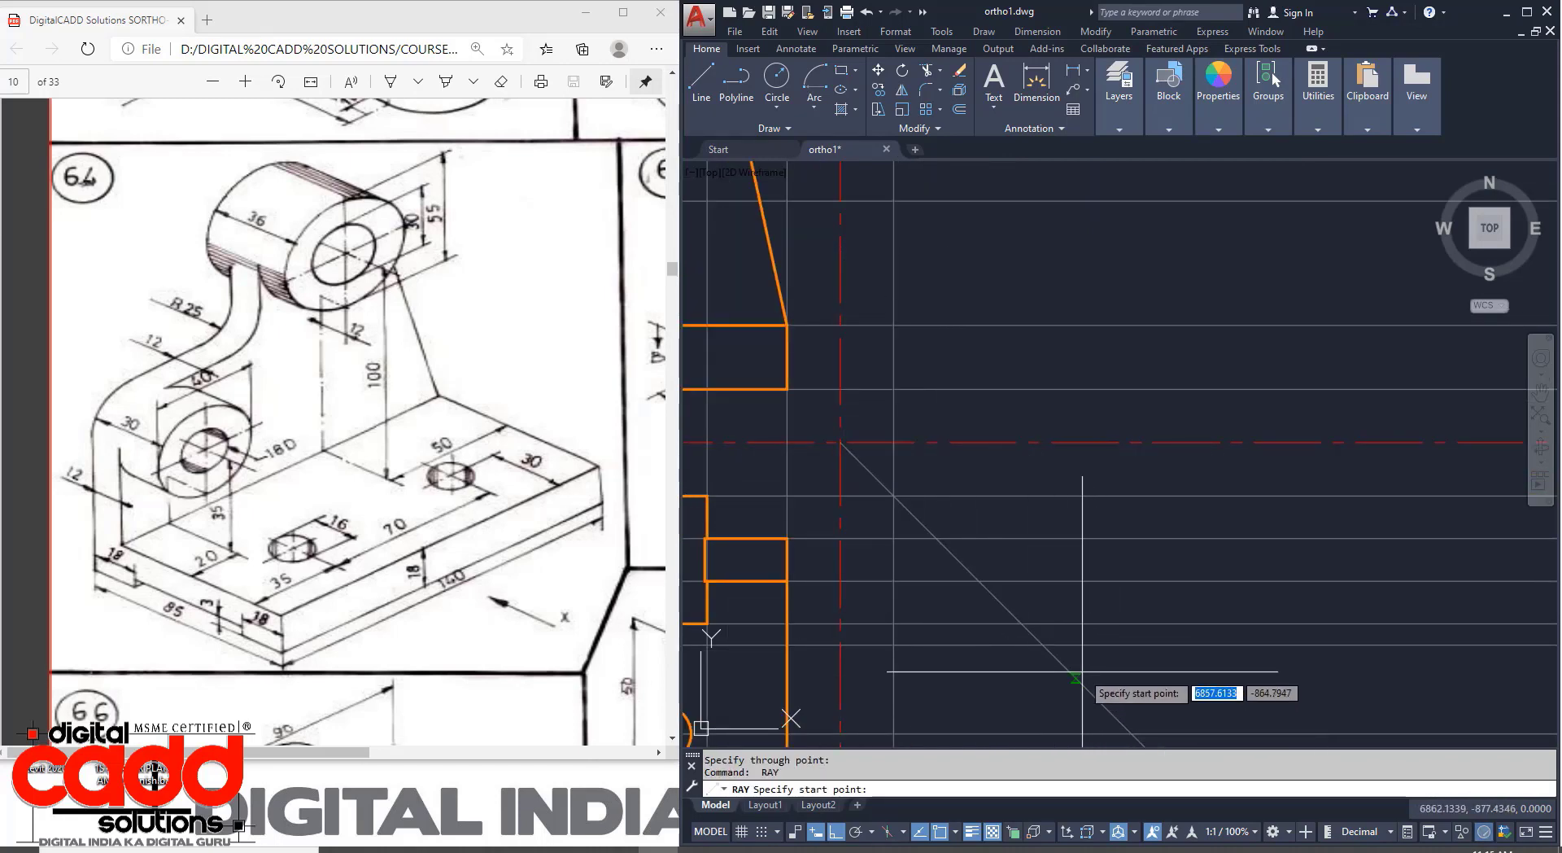
left_click(1043, 624)
key("Return")
key("Return")
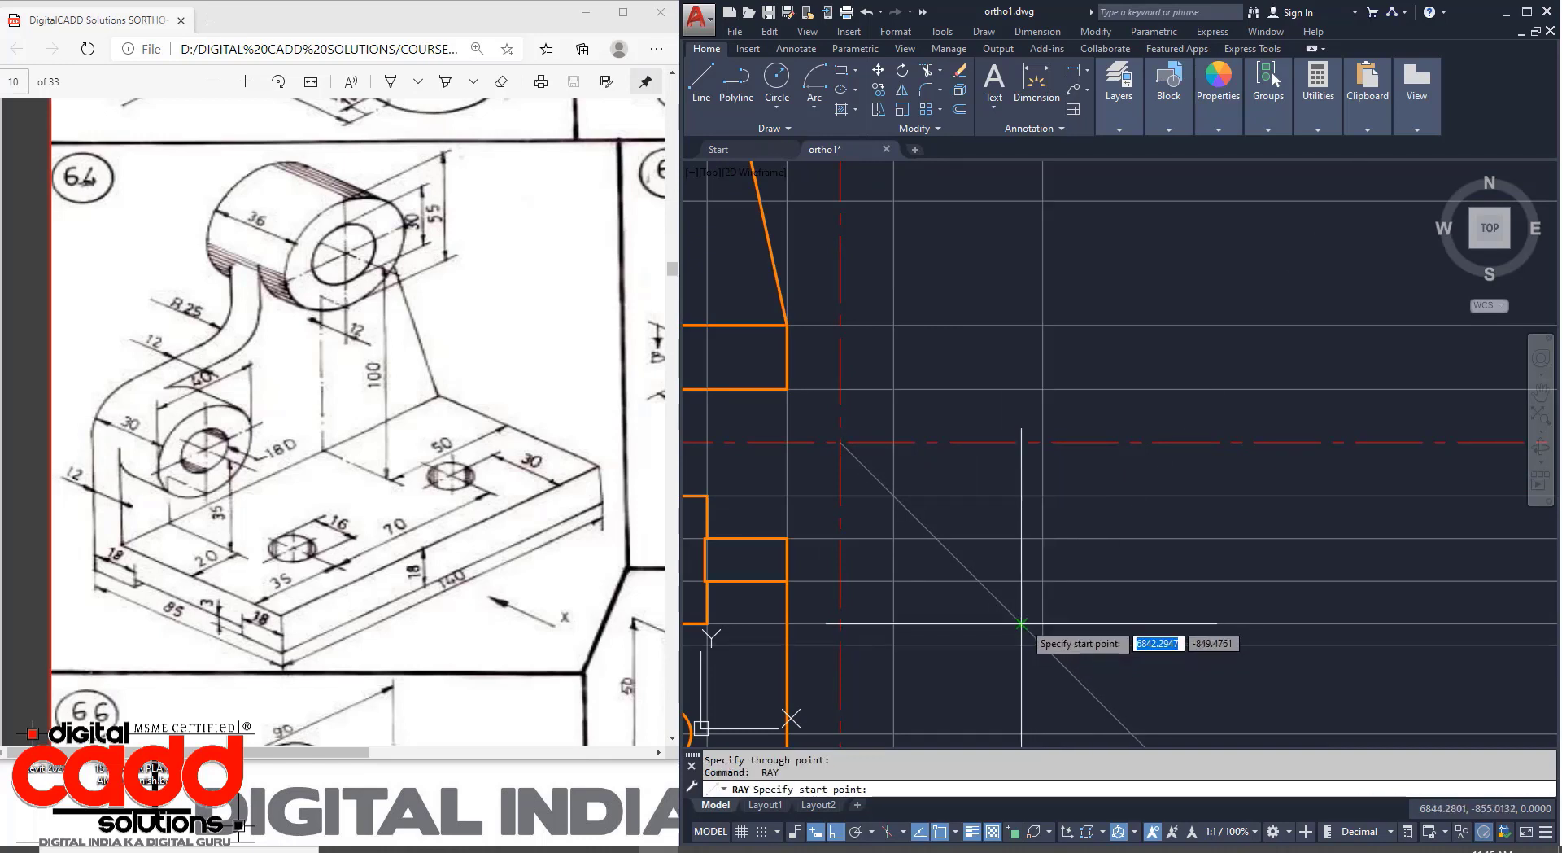
left_click(1021, 624)
left_click(1007, 582)
key("Return")
Draw vertical rays upward from where the diagonal crosses the projection lines of the rib's lower and upper edges.
key("Return")
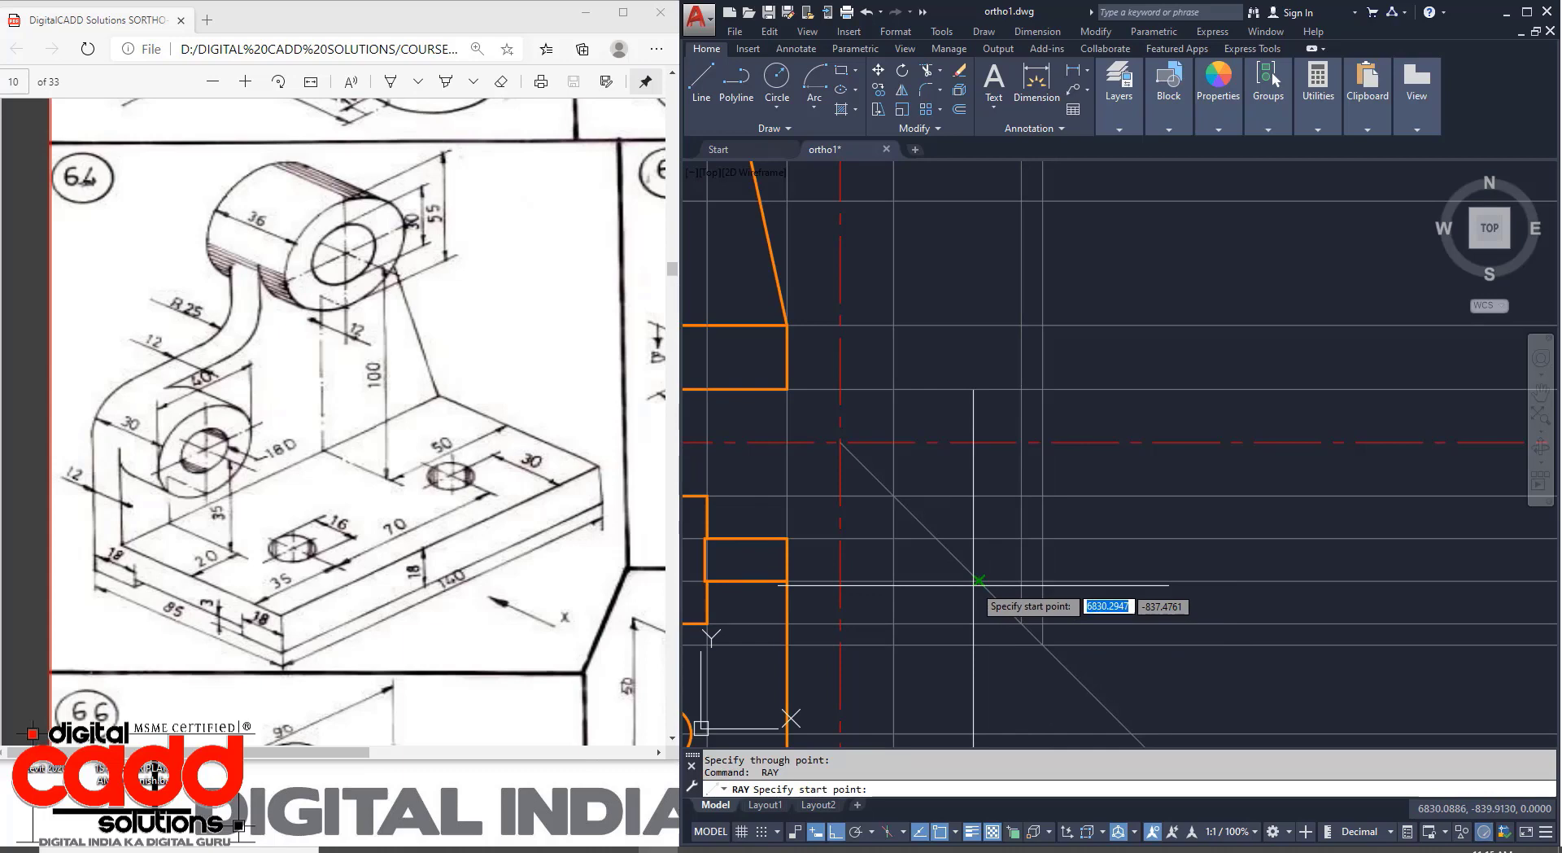
left_click(979, 580)
left_click(979, 532)
key("Return")
key("Return")
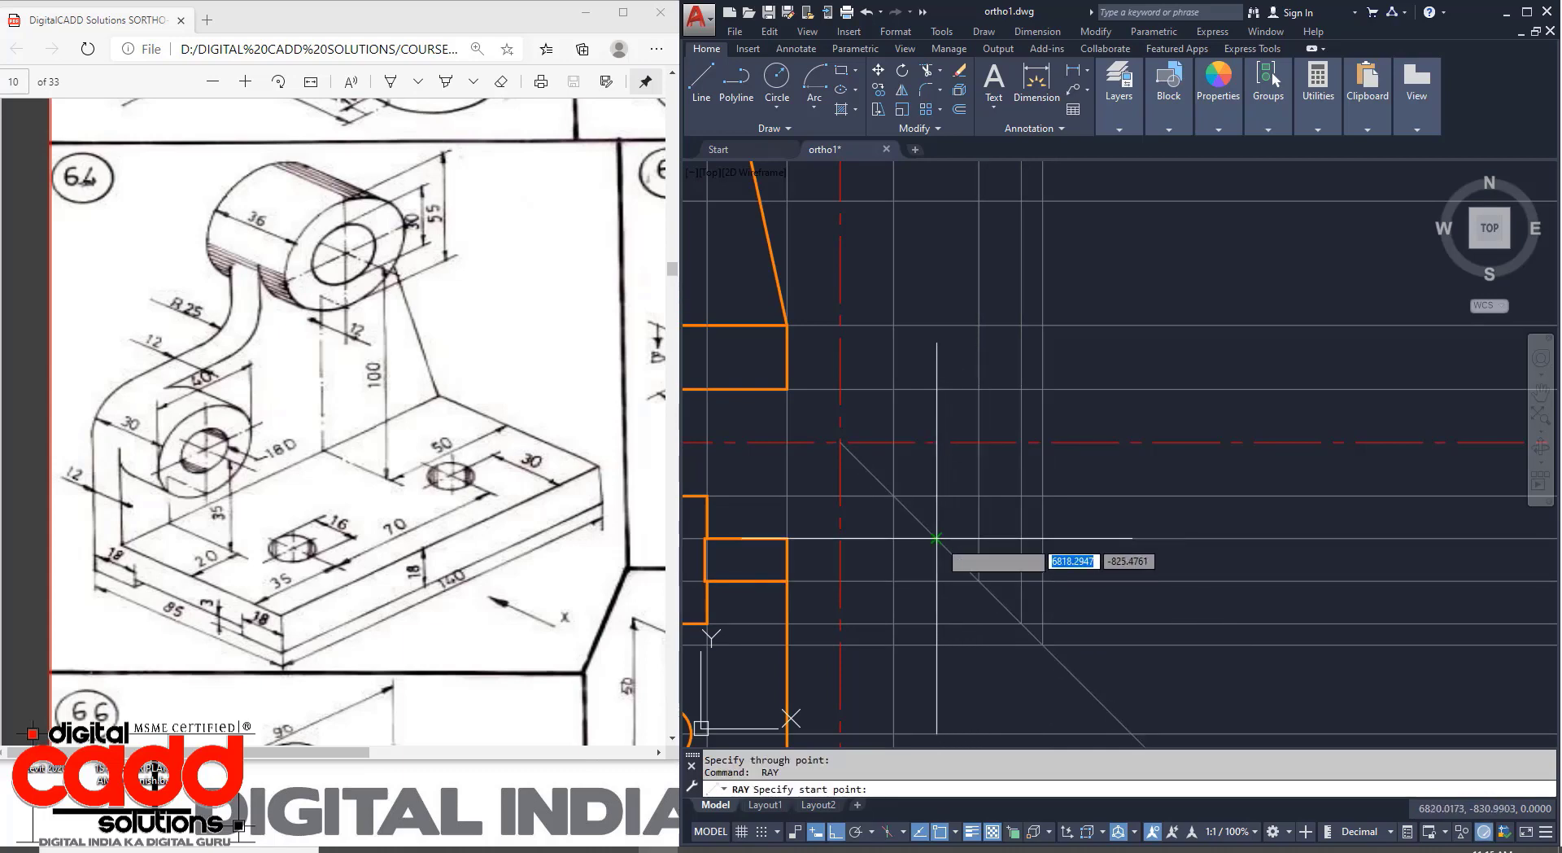
key("Return")
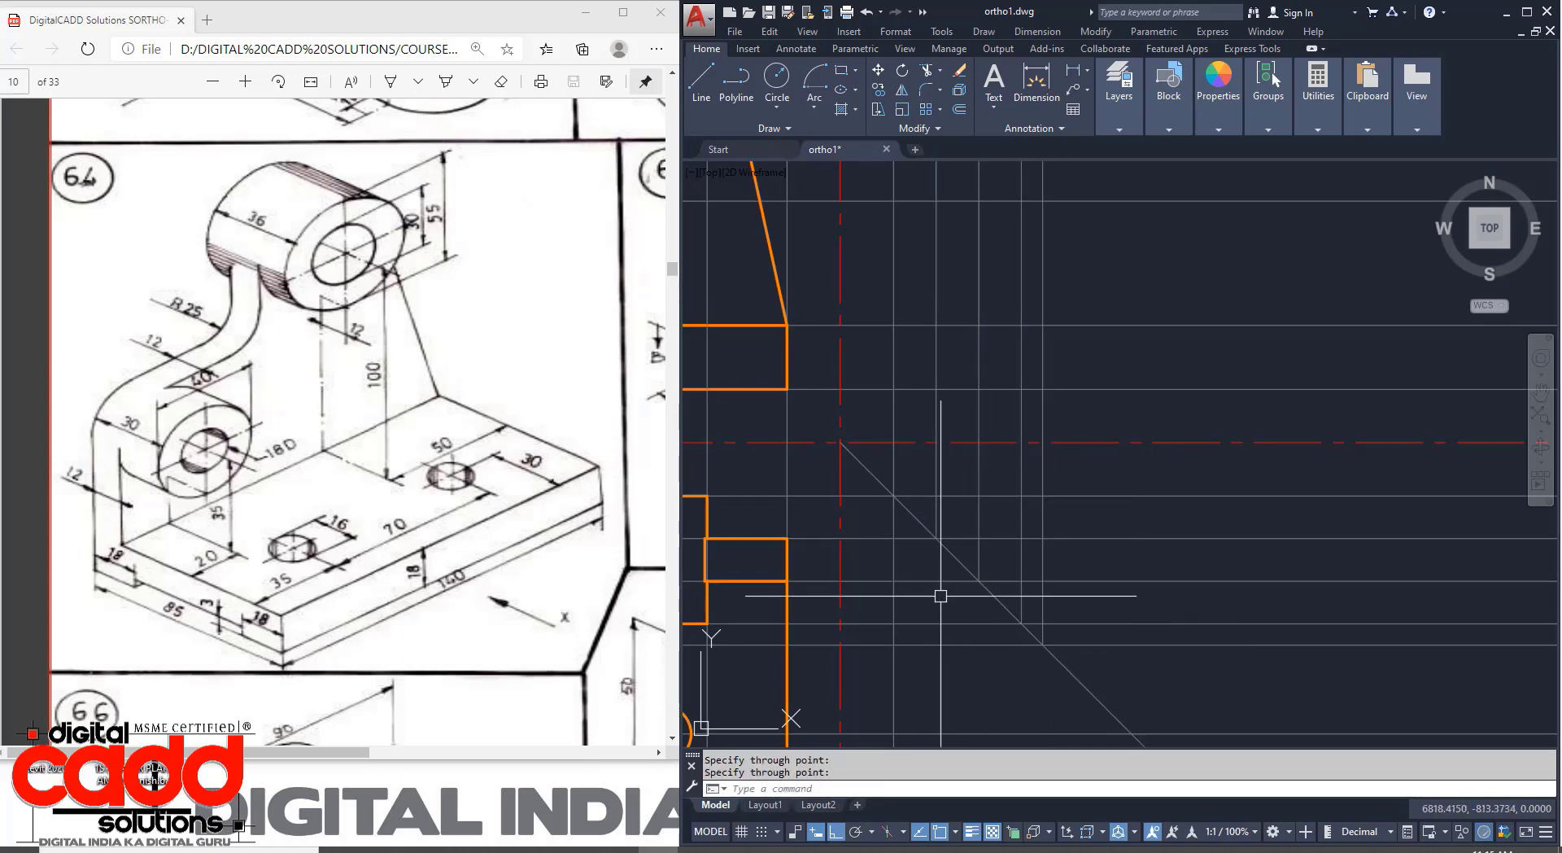
Draw vertical rays upward from where the diagonal crosses the hole centre line and the plate's lower edge projection line.
scroll(992, 525, "down", 2)
mouse_move(1041, 584)
middle_mouse_down()
mouse_move(1122, 601)
mouse_move(1121, 618)
middle_mouse_up()
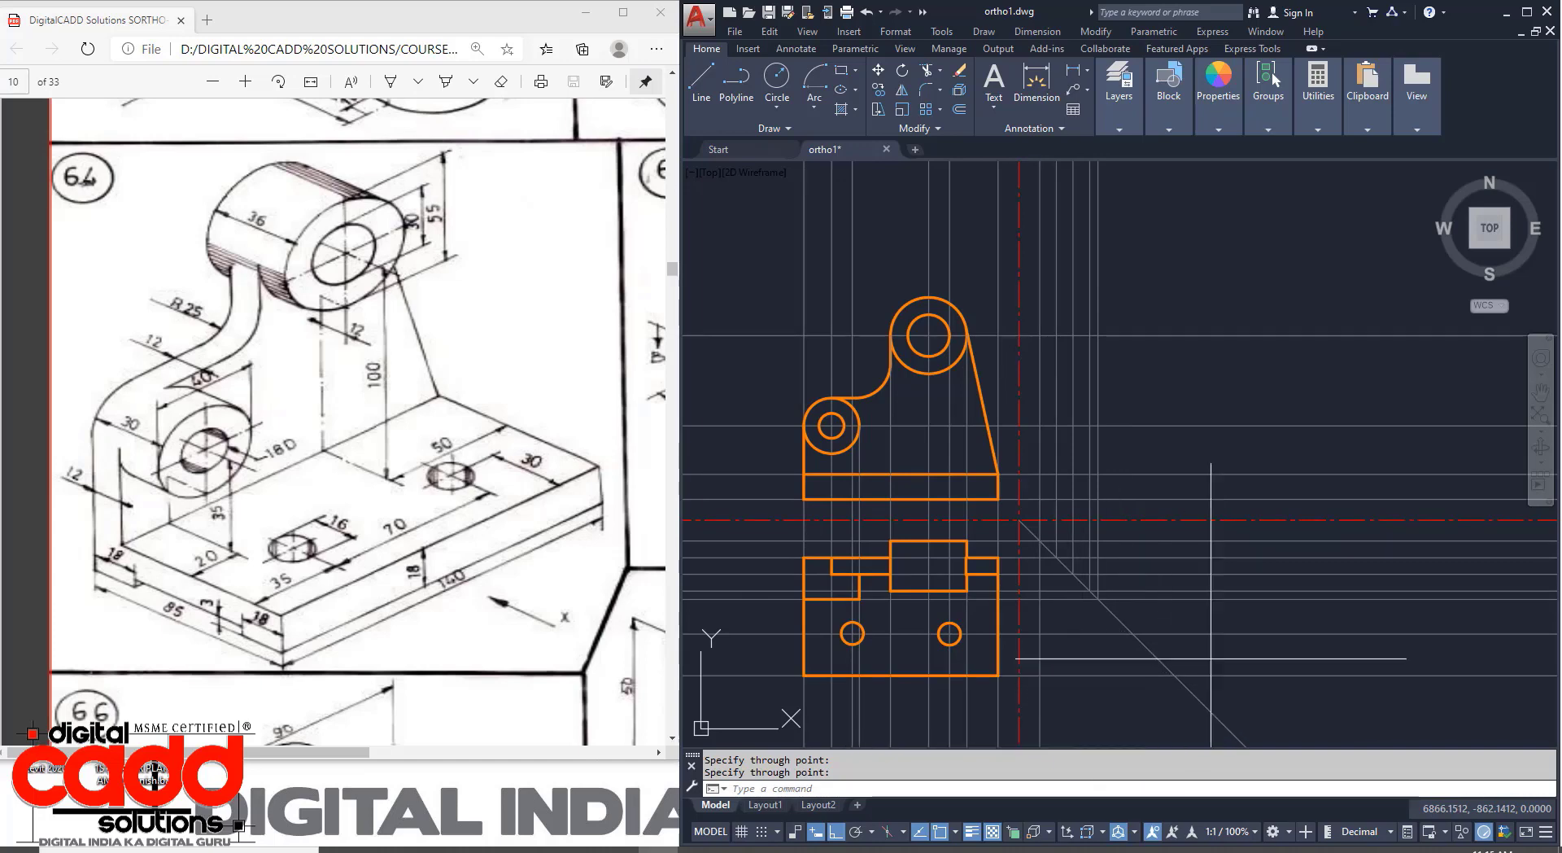
key("Return")
left_click(1131, 634)
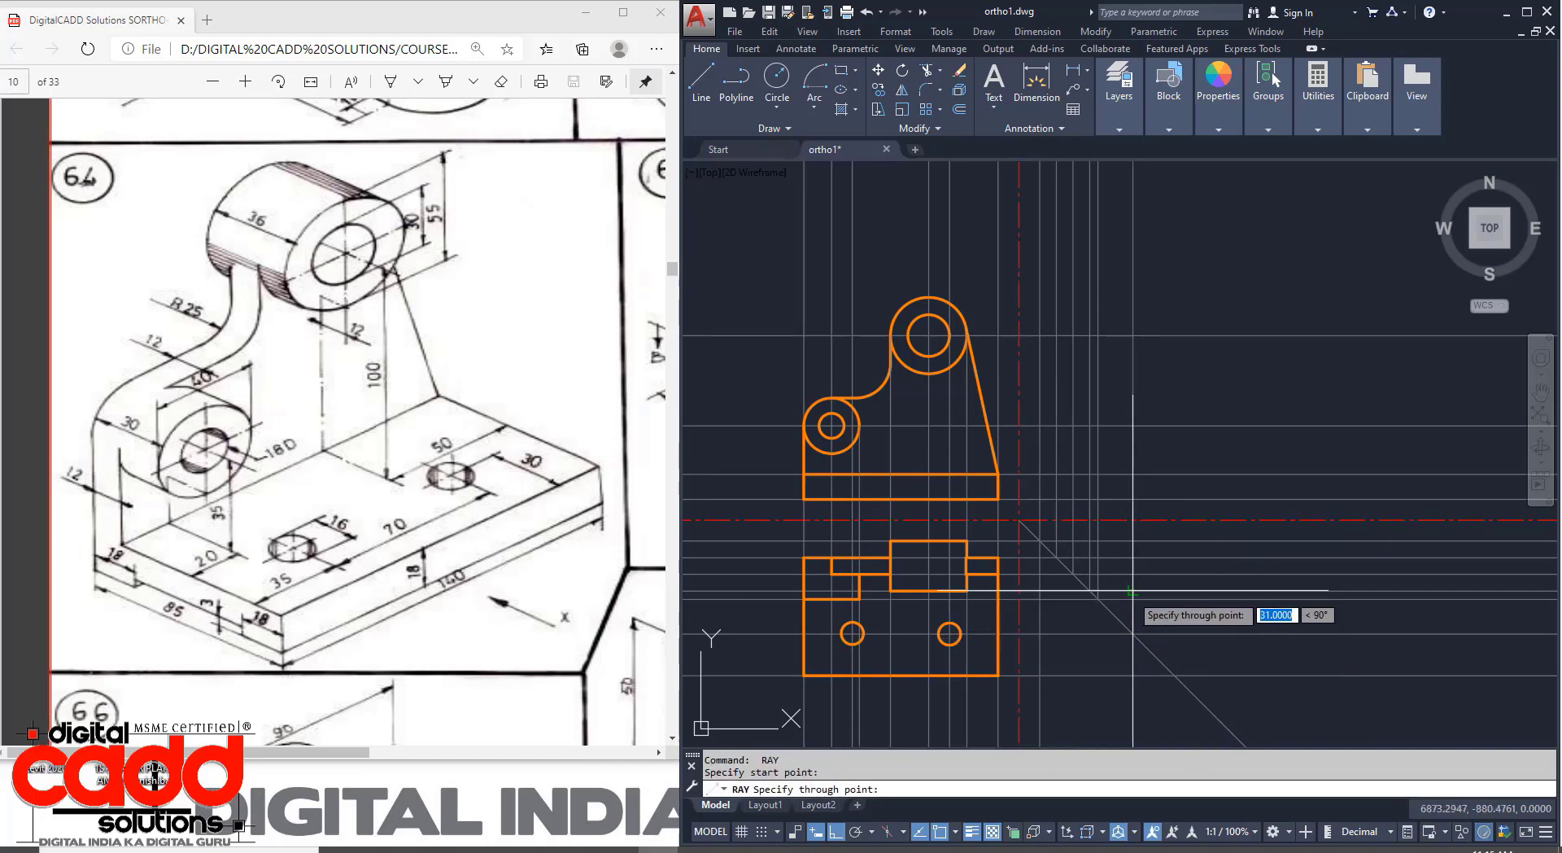
left_click(1132, 602)
key("Return")
key("Return")
left_click(1175, 669)
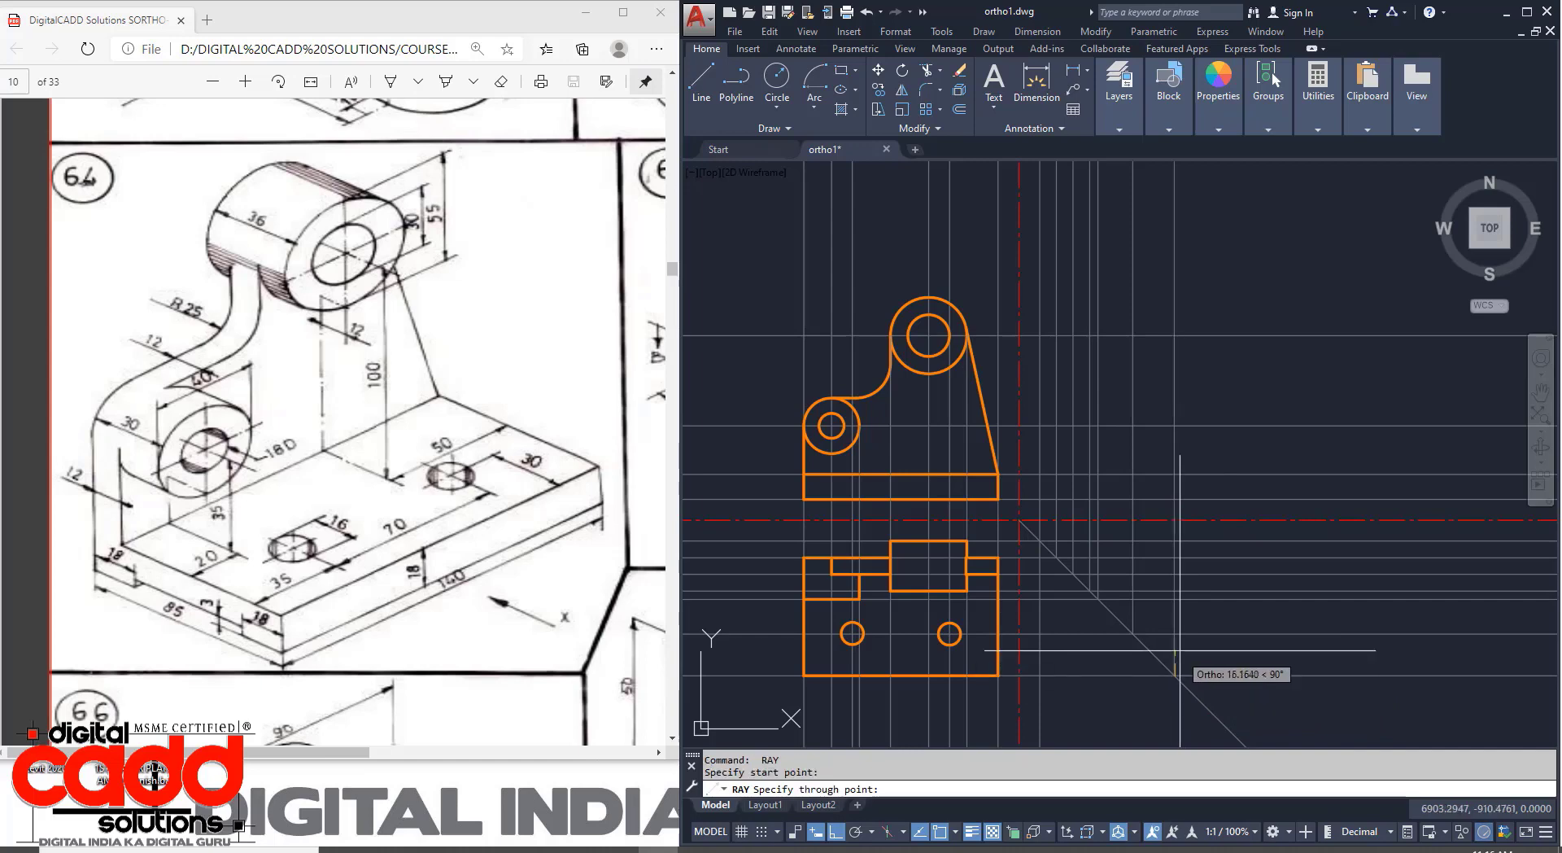
left_click(1179, 639)
key("Return")
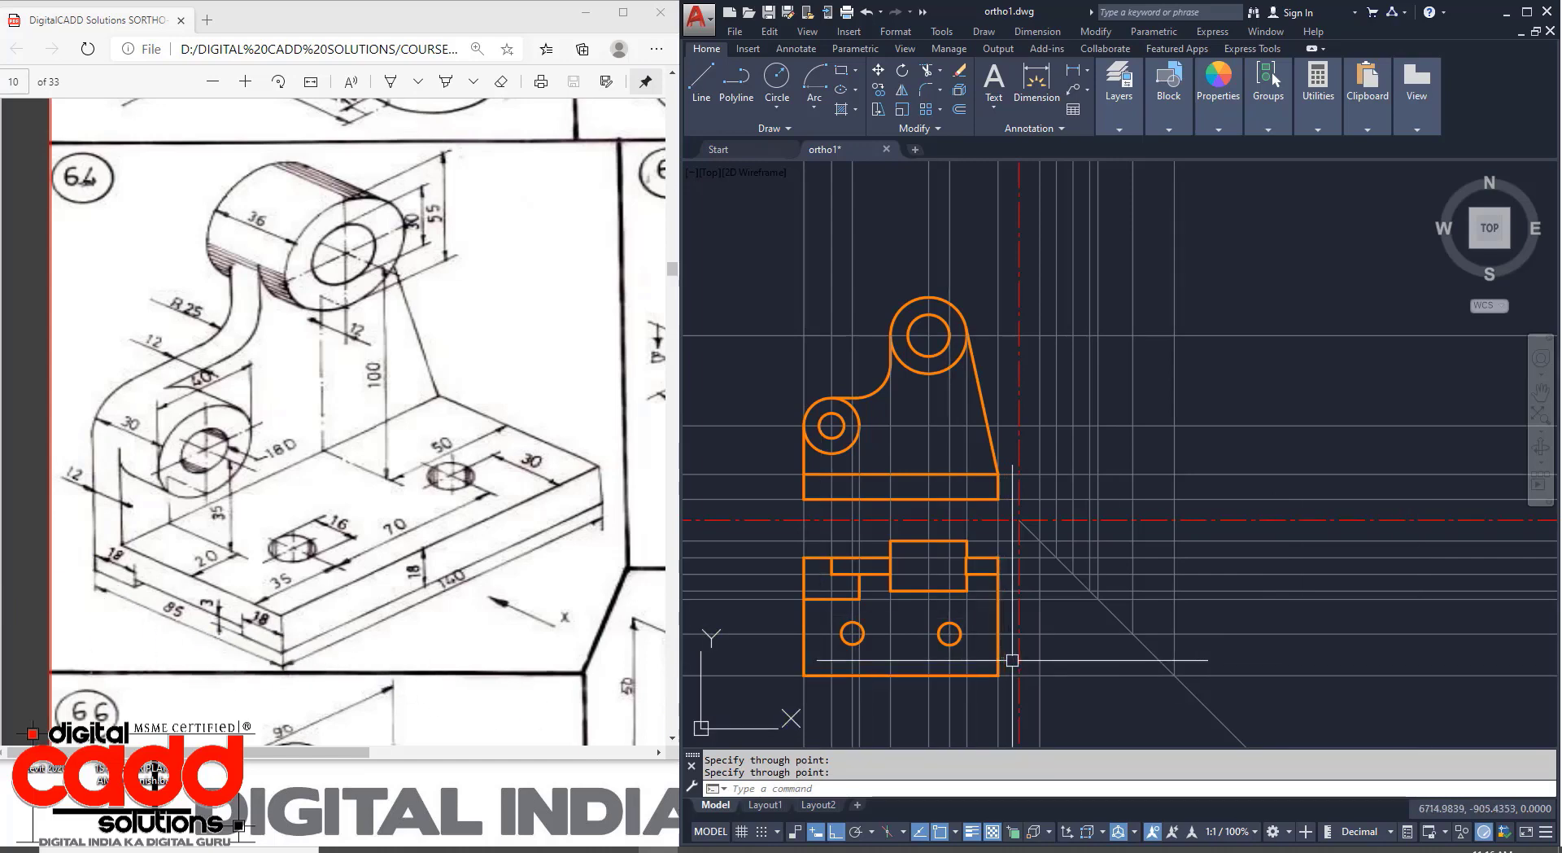
Make the 01. Drawings layer current for outlining the side view.
mouse_move(1025, 662)
middle_mouse_down()
mouse_move(1018, 727)
mouse_move(993, 746)
middle_mouse_up()
scroll(1074, 595, "up", 2)
scroll(1075, 594, "up", 2)
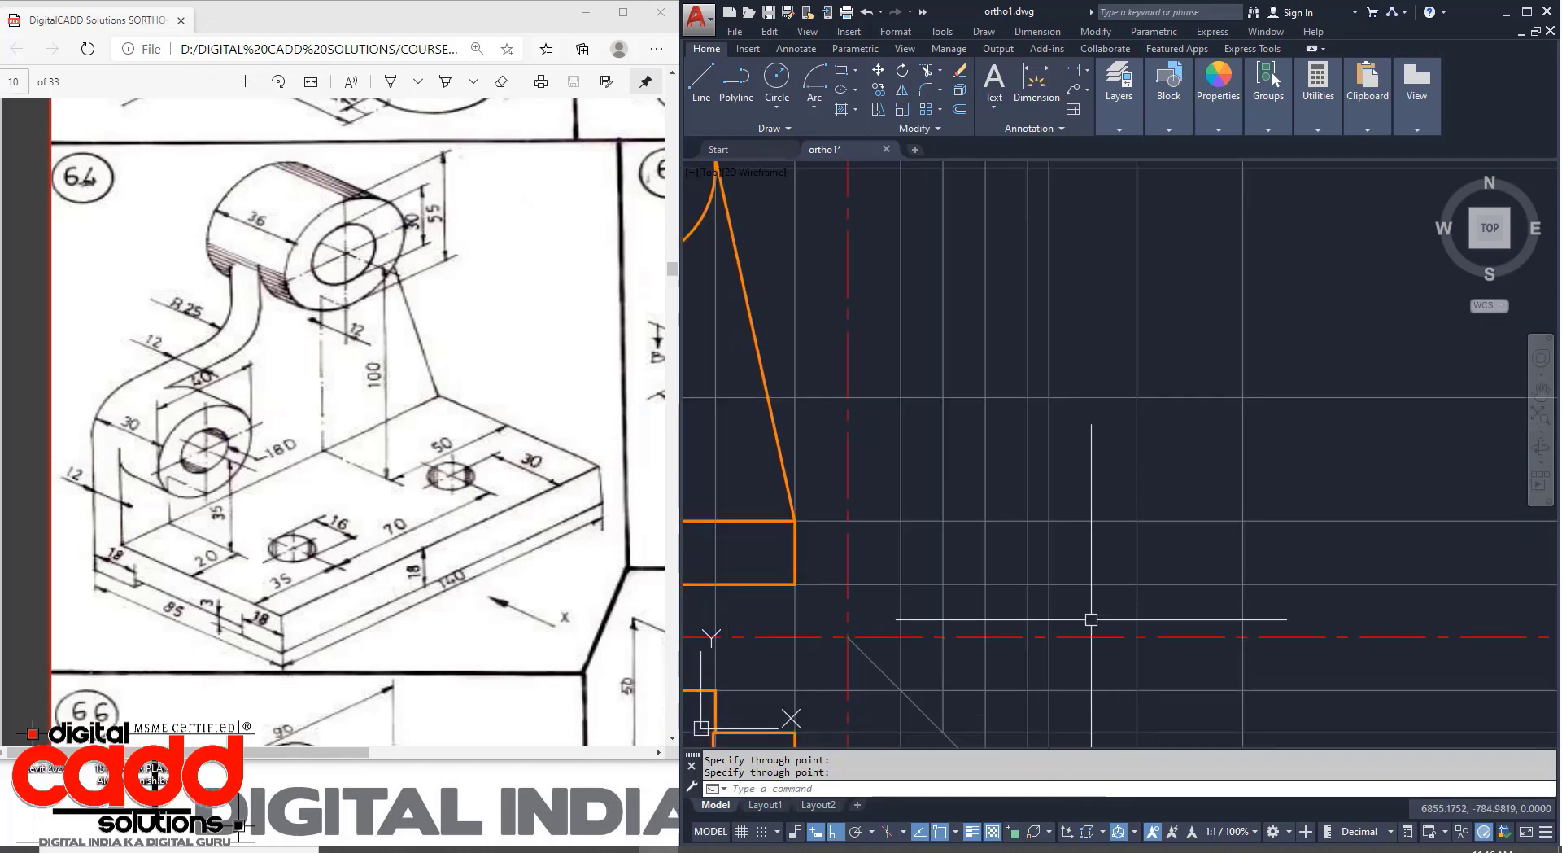
middle_click_drag(1091, 620, 1089, 653)
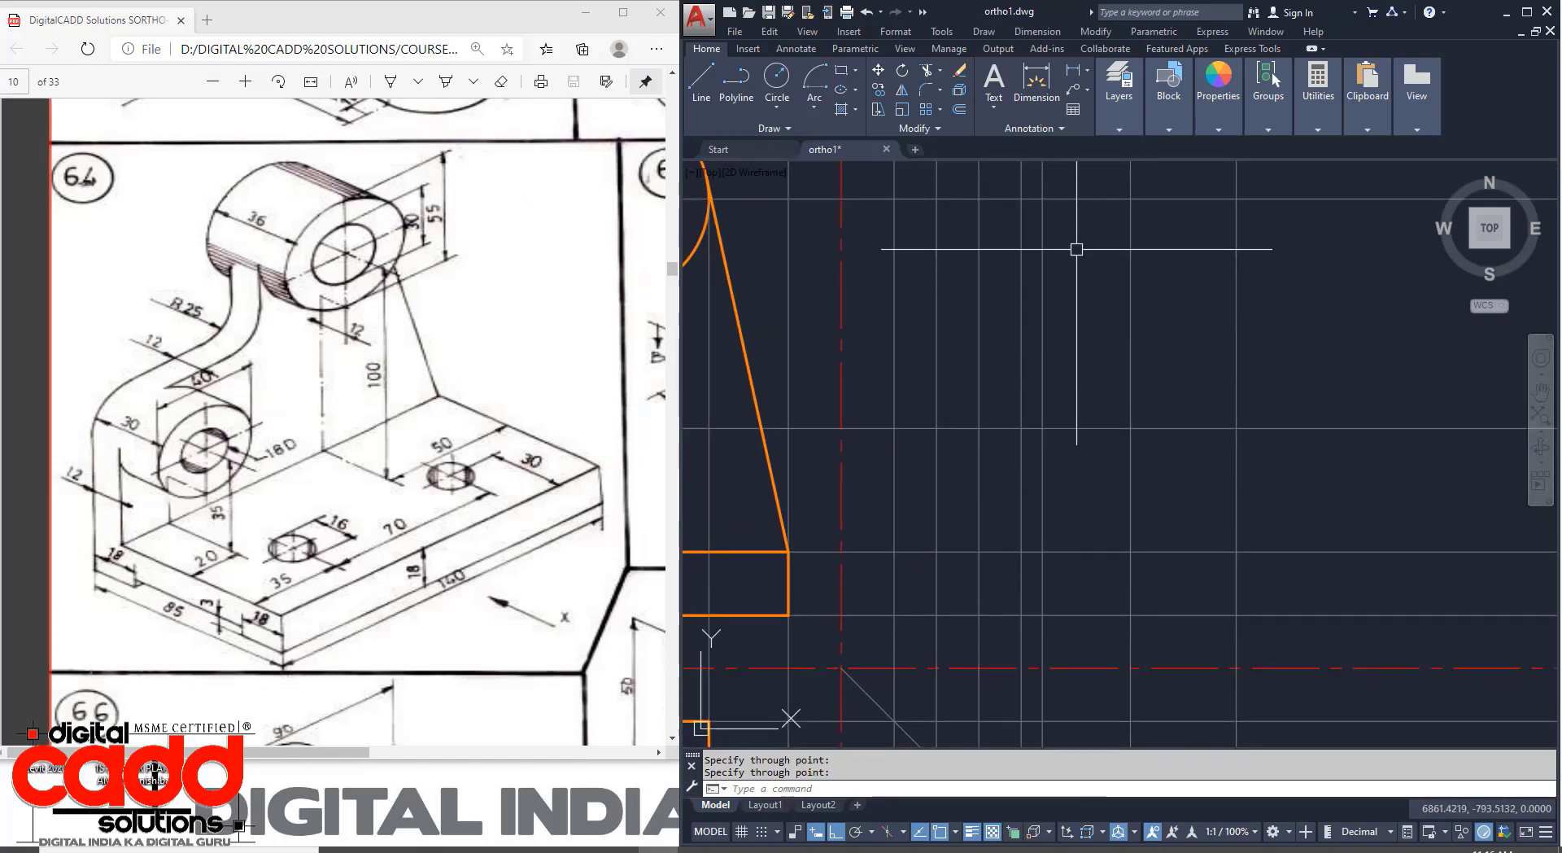
left_click(1129, 114)
mouse_move(1164, 122)
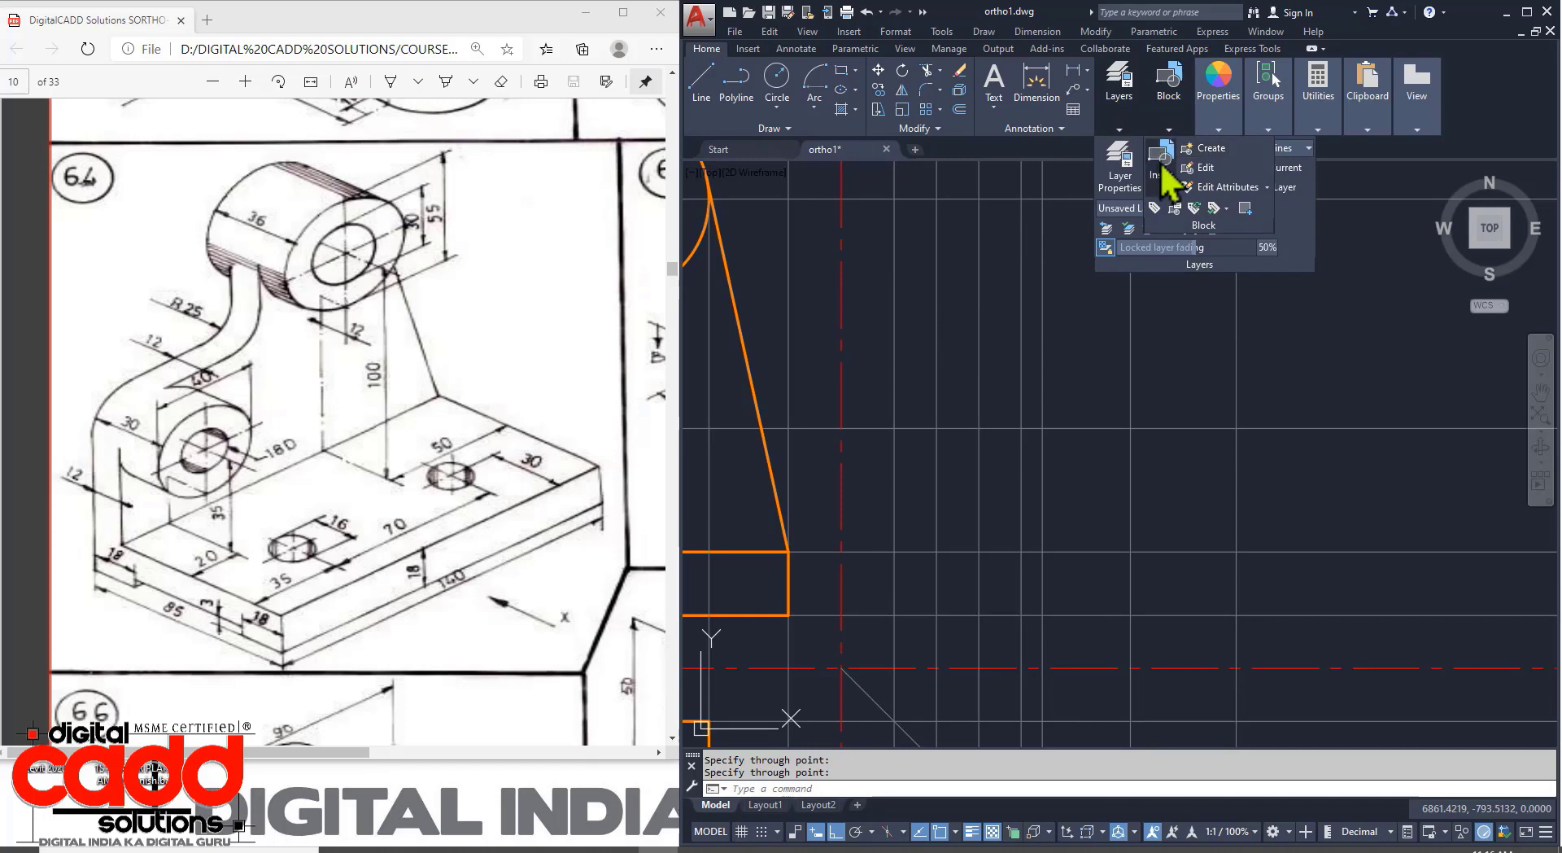
left_click(1201, 154)
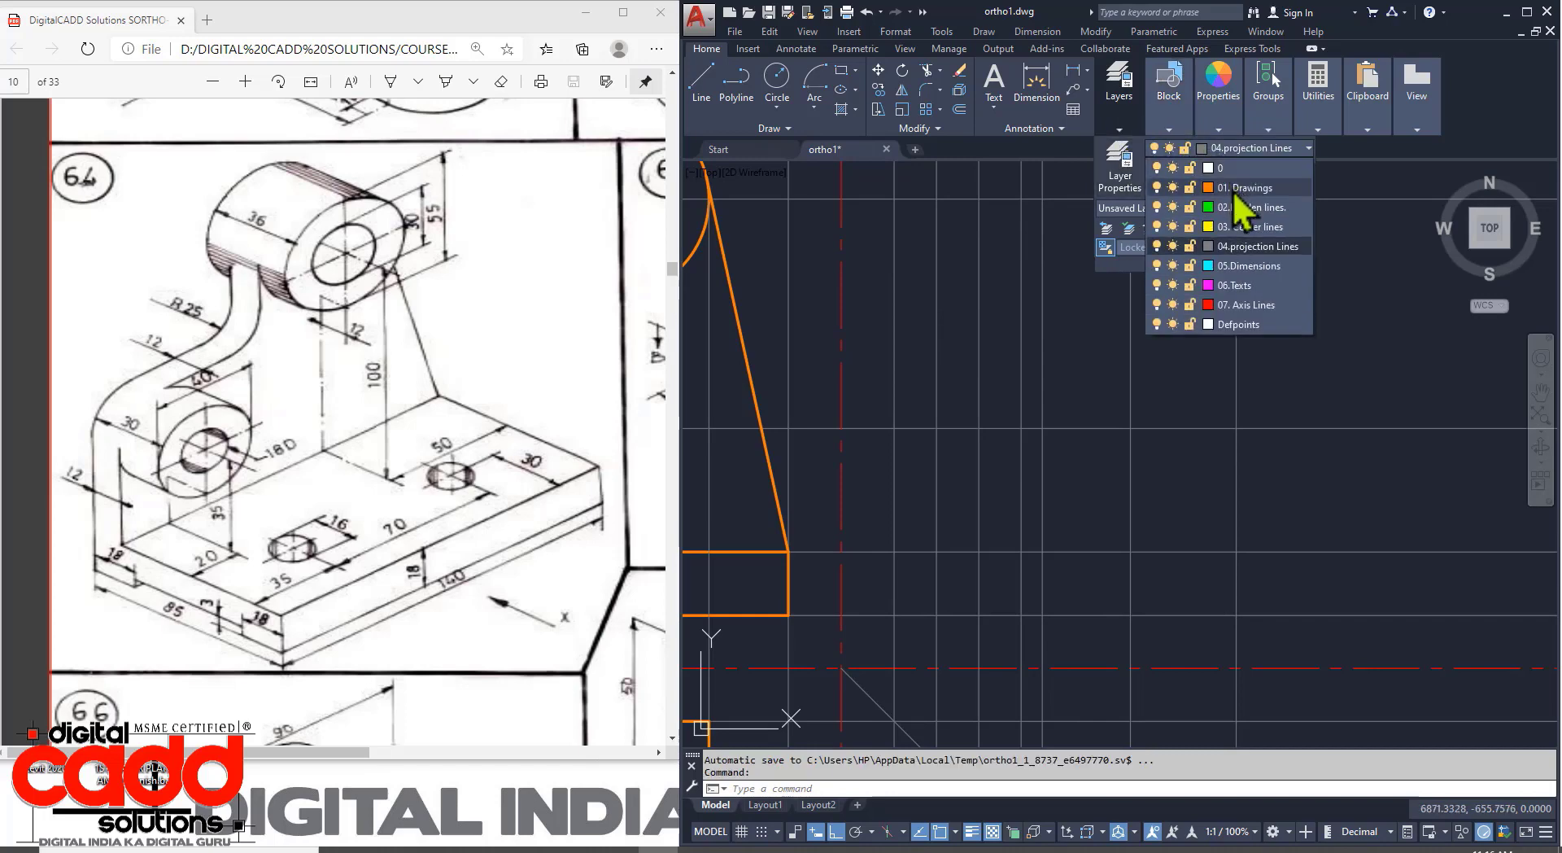
left_click(1196, 259)
middle_click_drag(998, 517, 1060, 478)
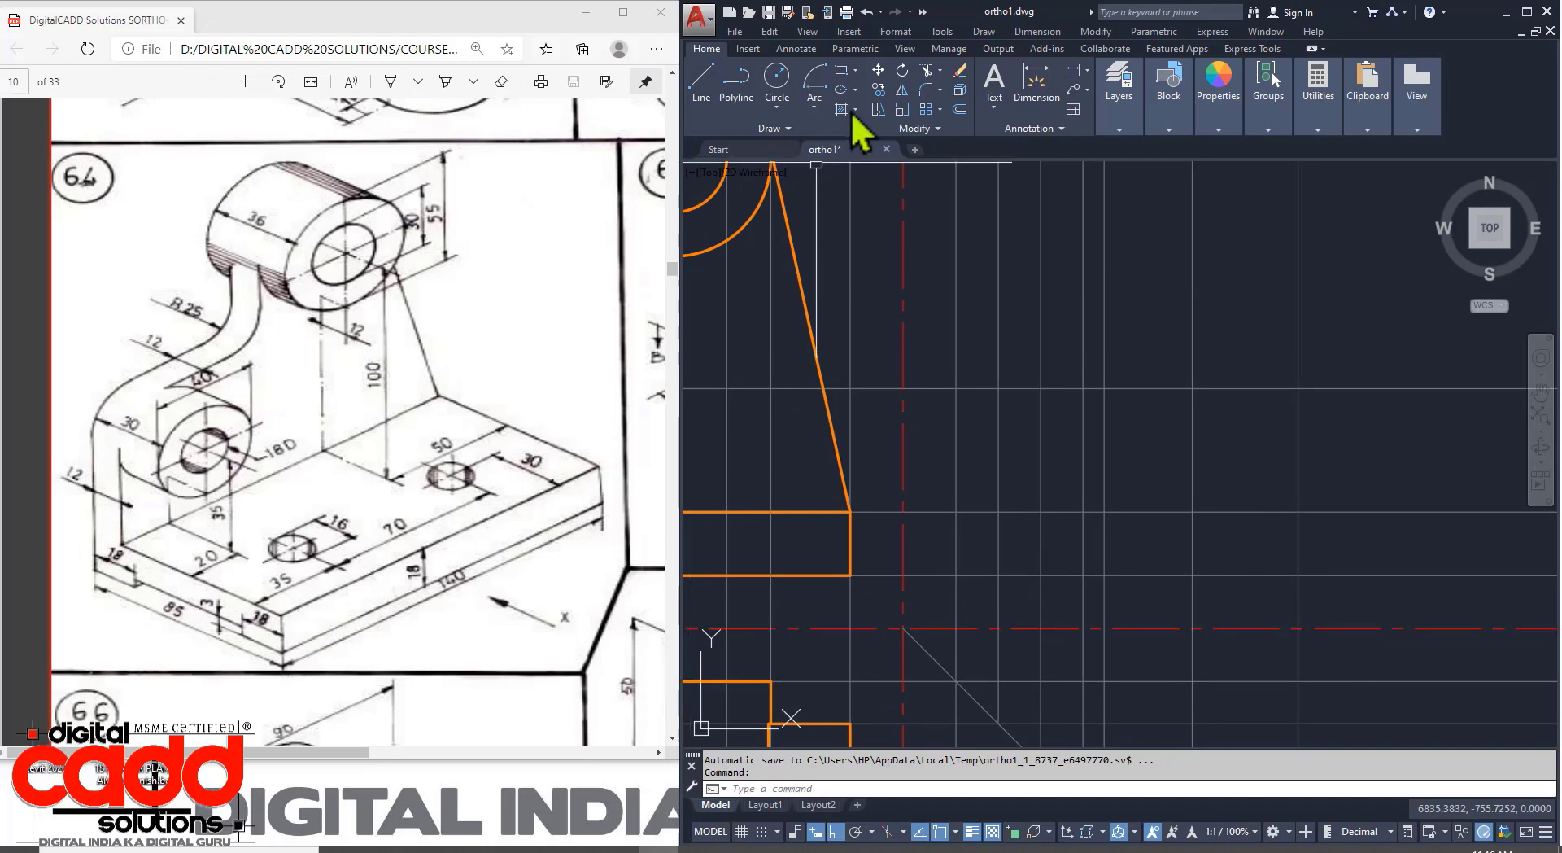
Draw the base plate's side-view rectangle between the projected lines, about 97 mm wide and 18 mm high.
left_click(847, 71)
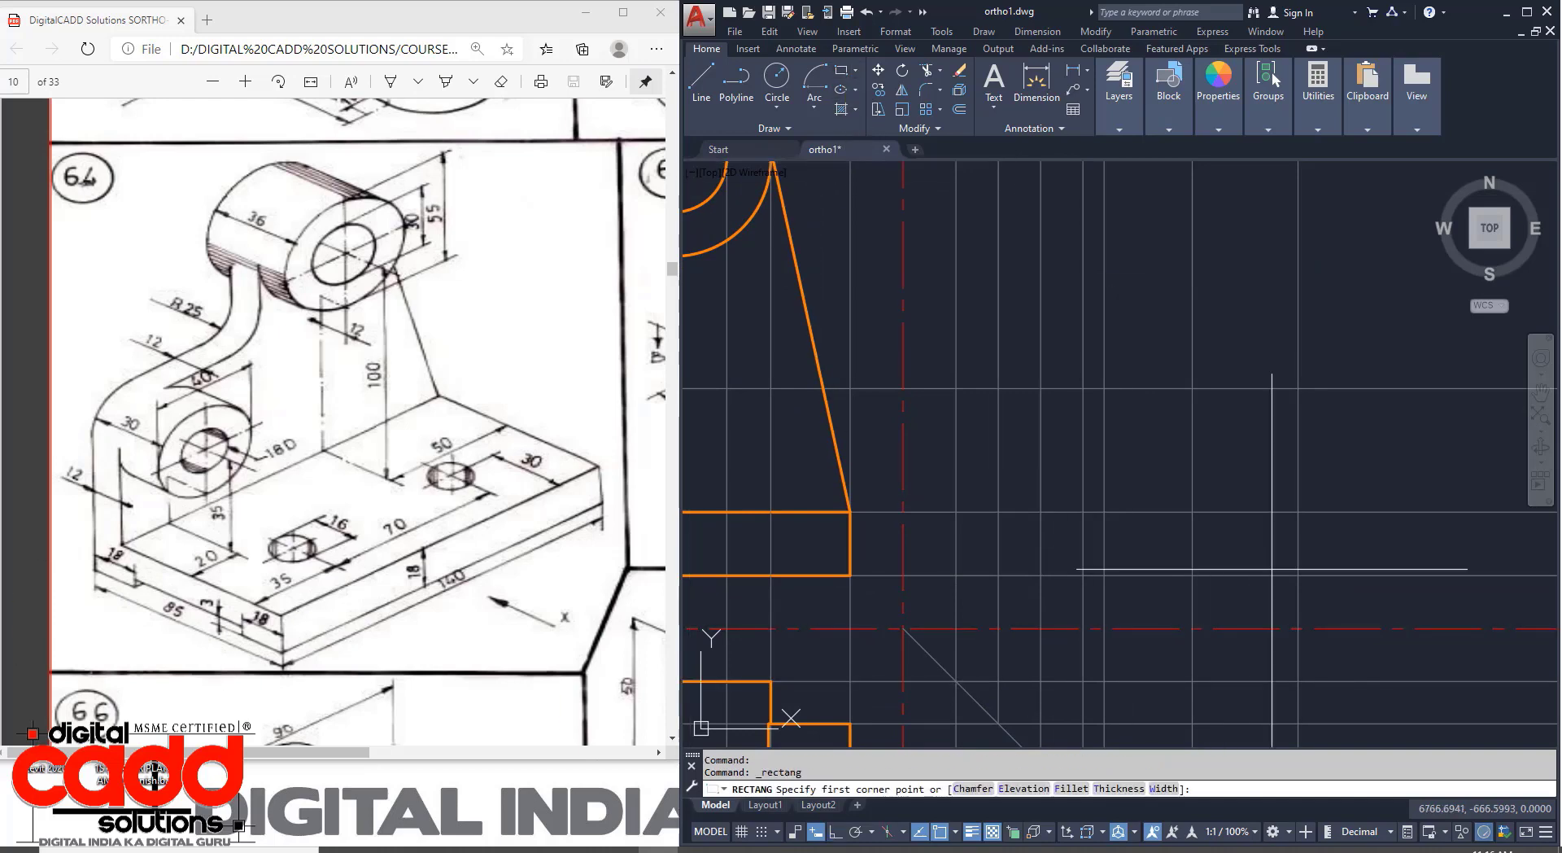
left_click(956, 574)
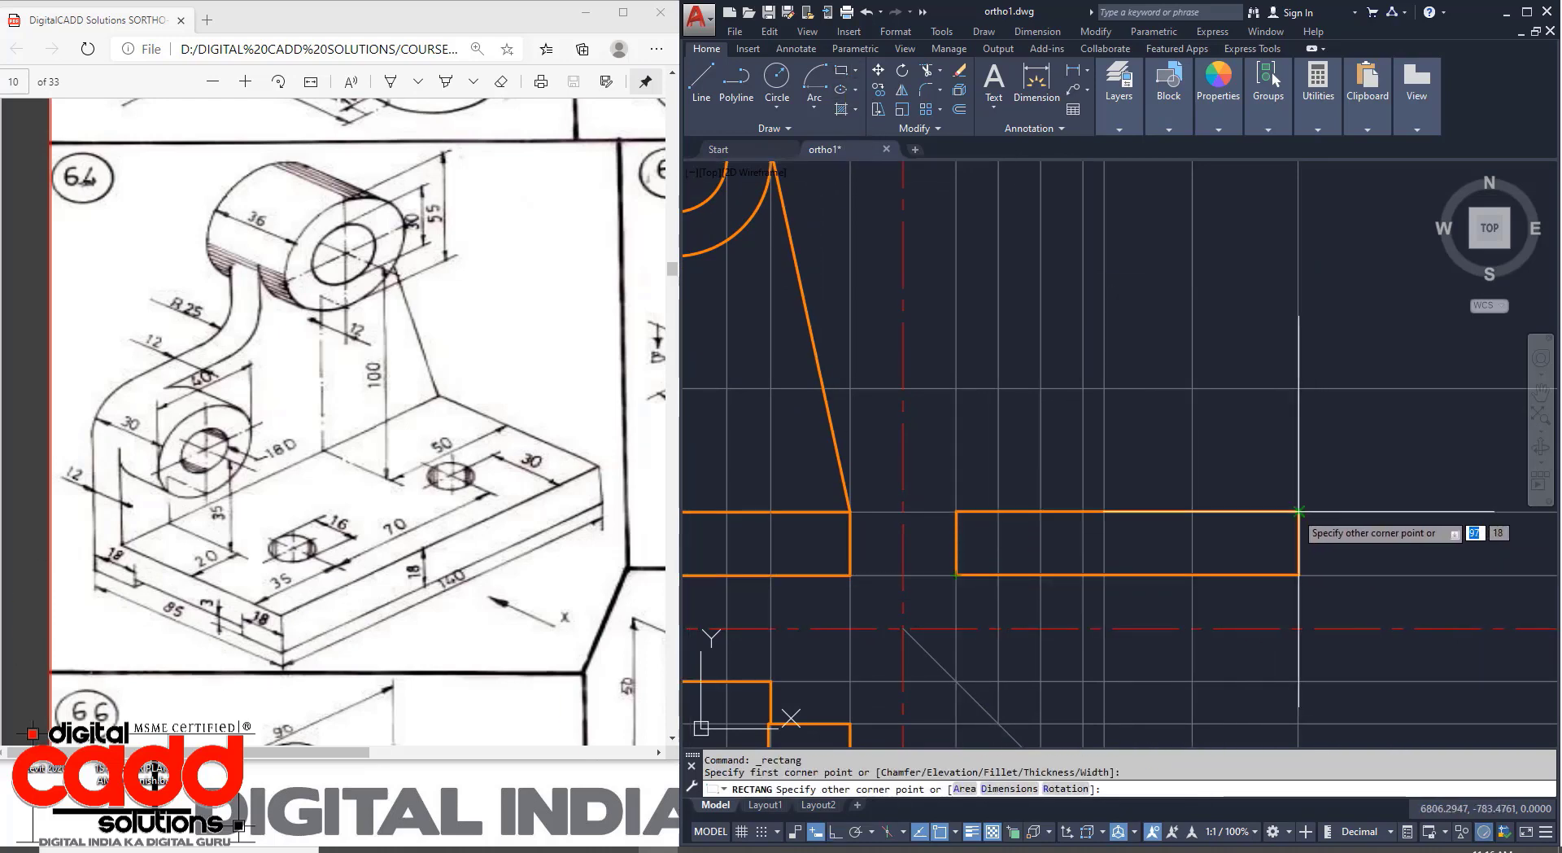
left_click(1298, 511)
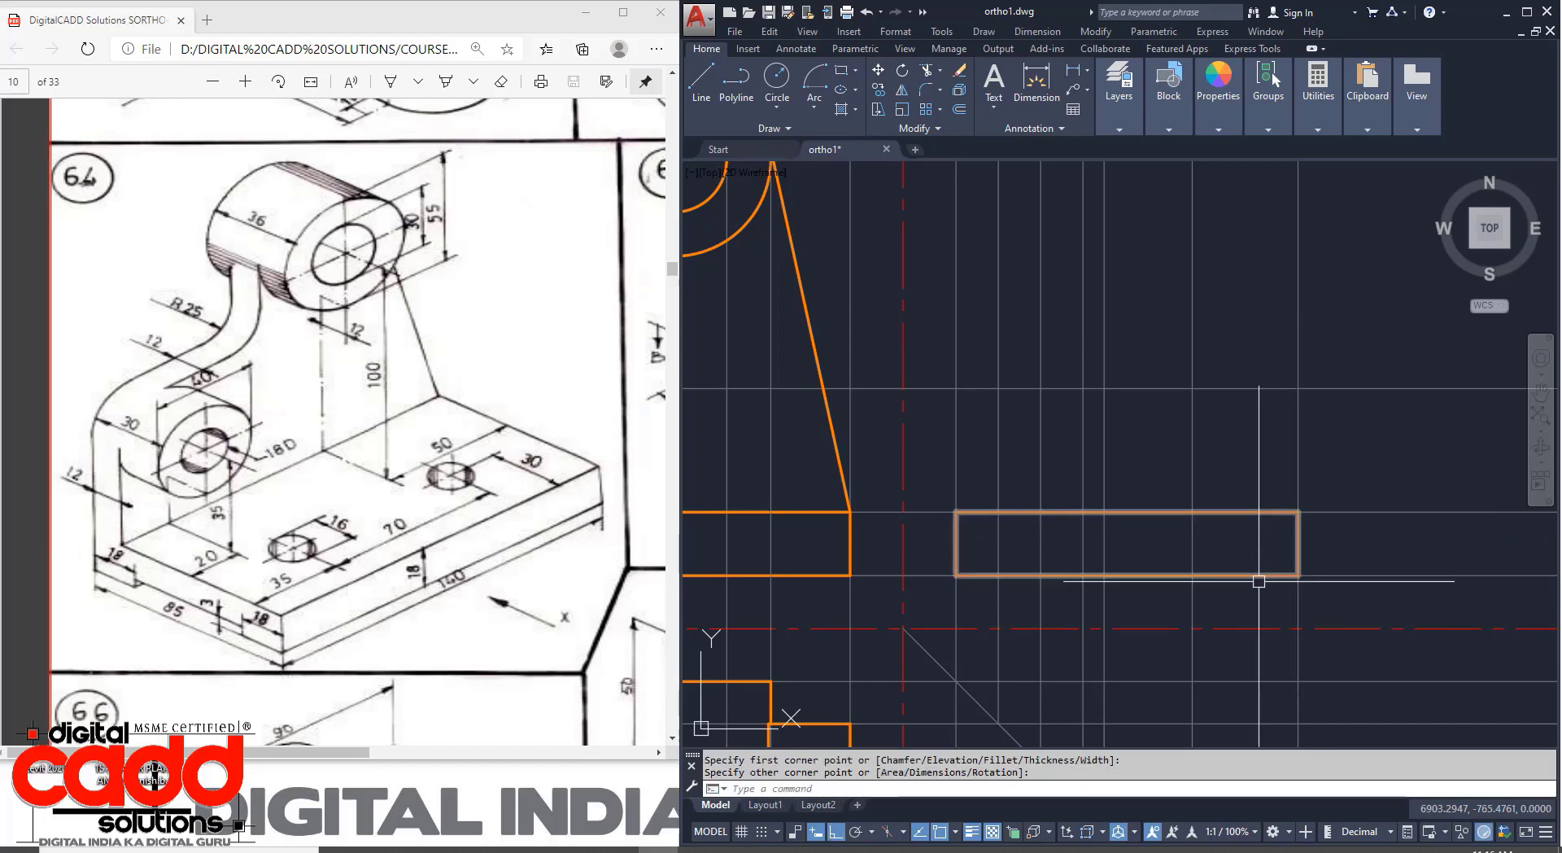
Measure the width of the side-view base plate rectangle along its lower edge.
type("i")
key("Return")
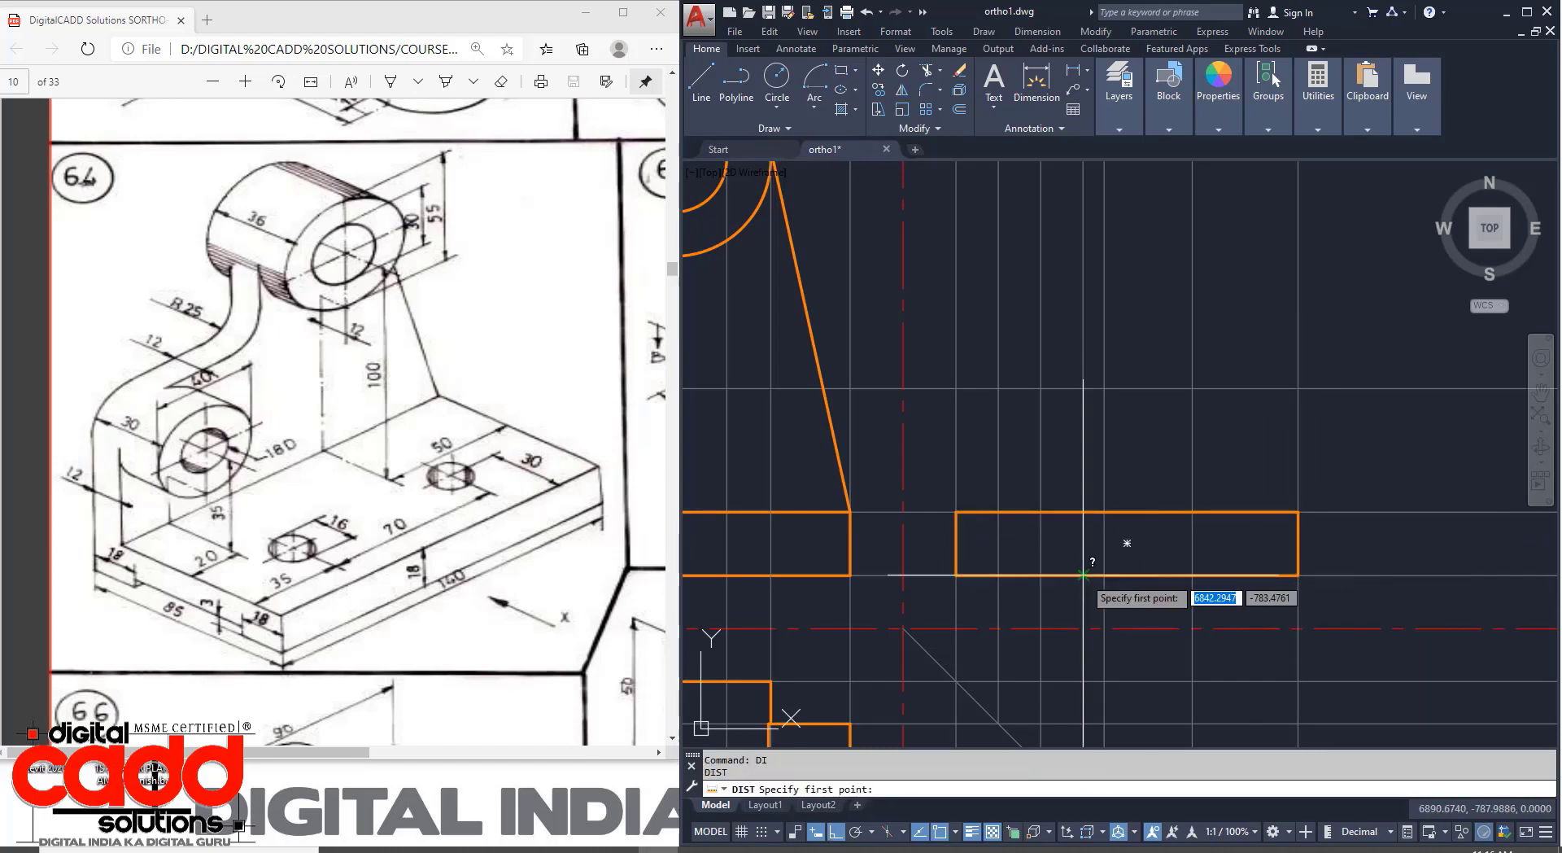
left_click(956, 575)
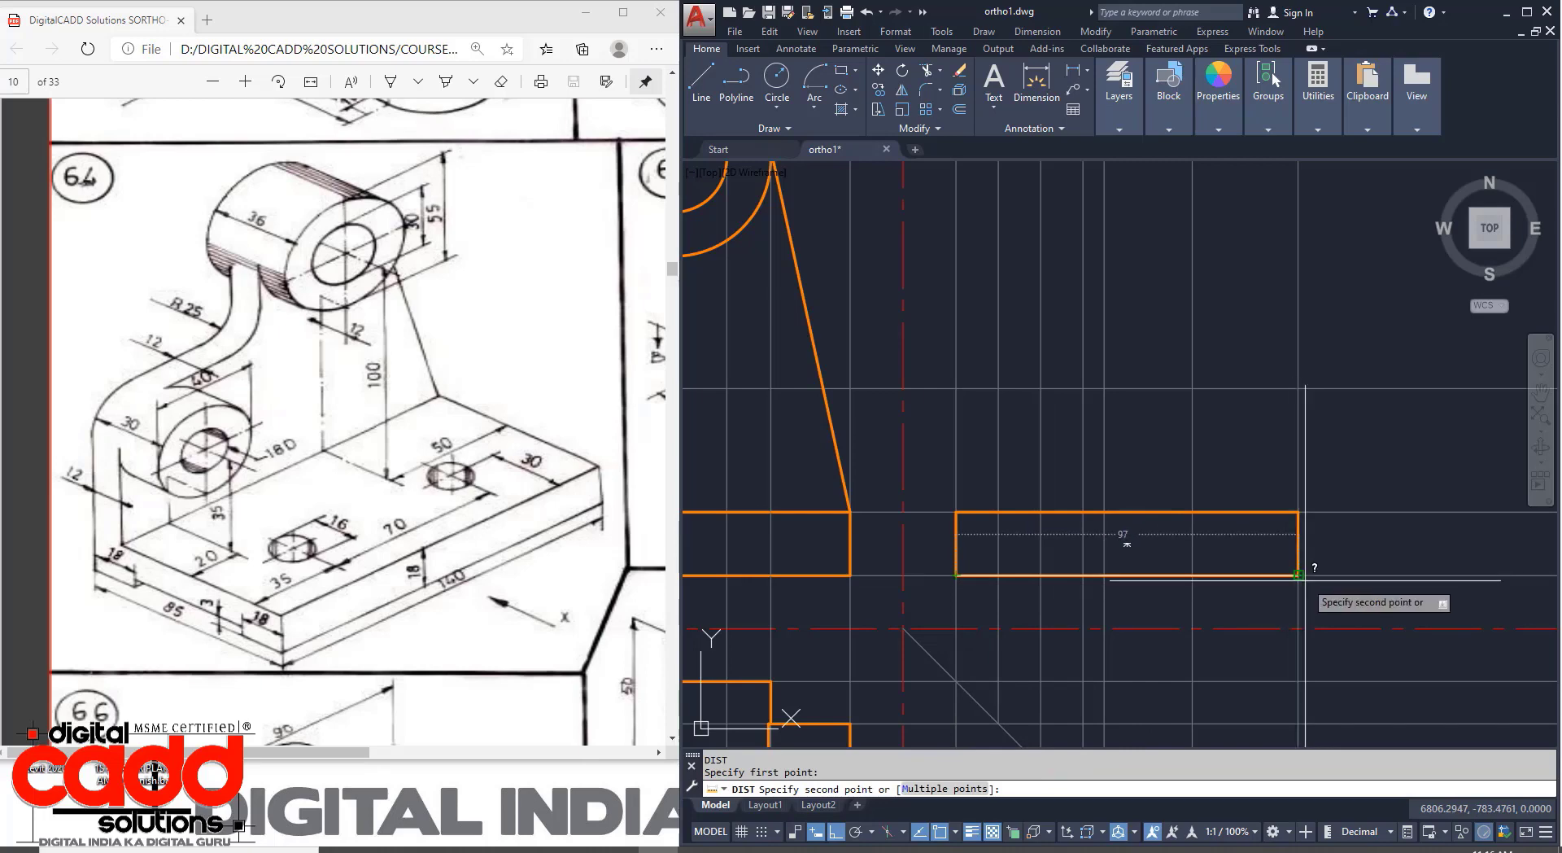
scroll(1298, 575, "down", 3)
scroll(1123, 638, "up", 3)
key("Escape")
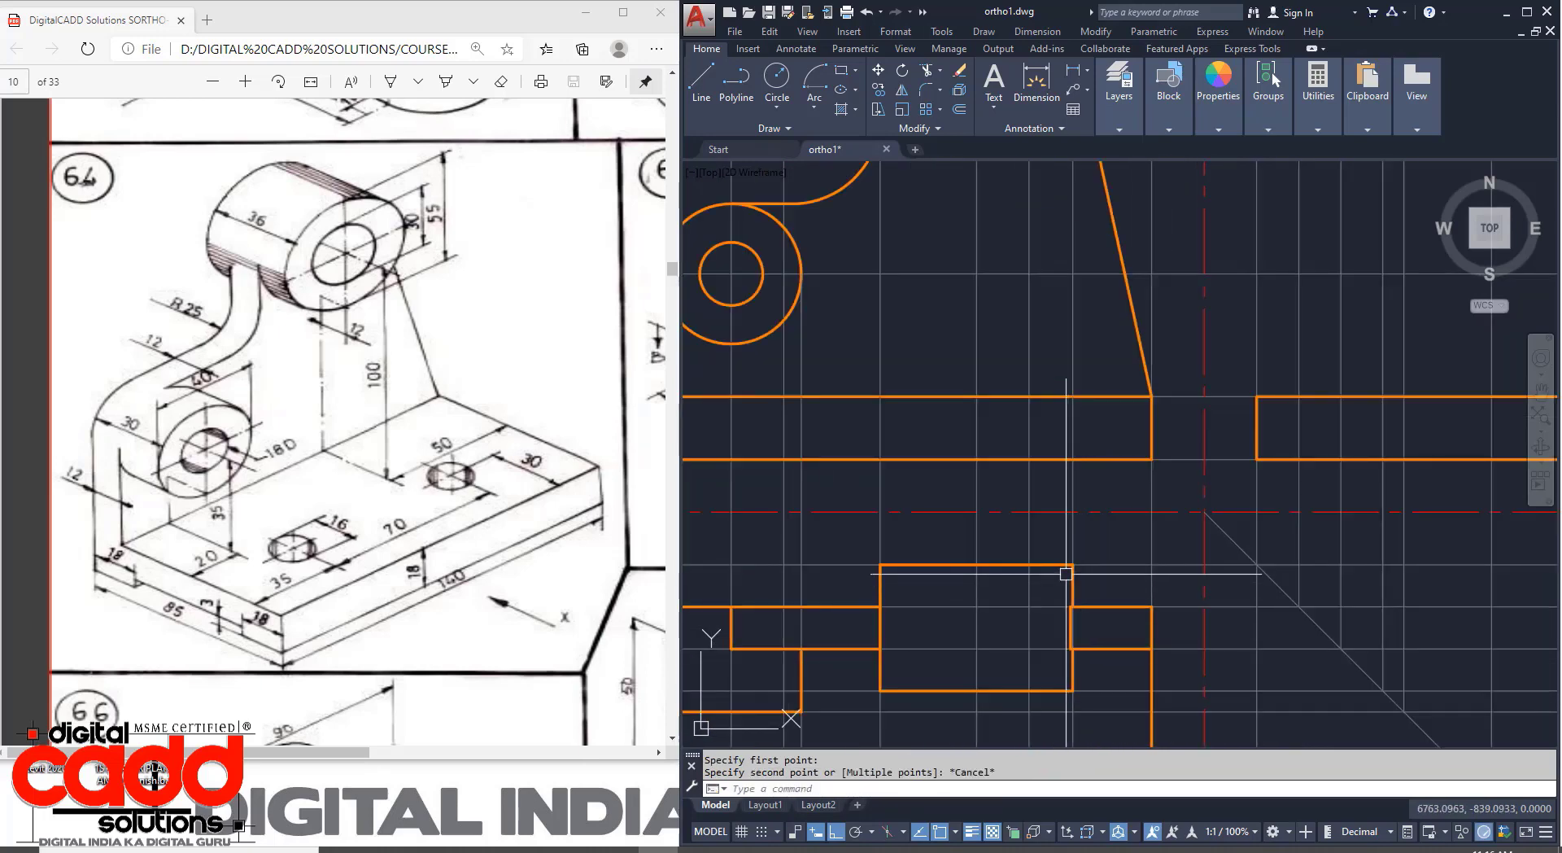
Stretch the left edge of the side-view base plate rectangle inward so the plate is 85 mm wide.
mouse_move(1245, 615)
middle_mouse_down()
mouse_move(990, 618)
mouse_move(972, 635)
middle_mouse_up()
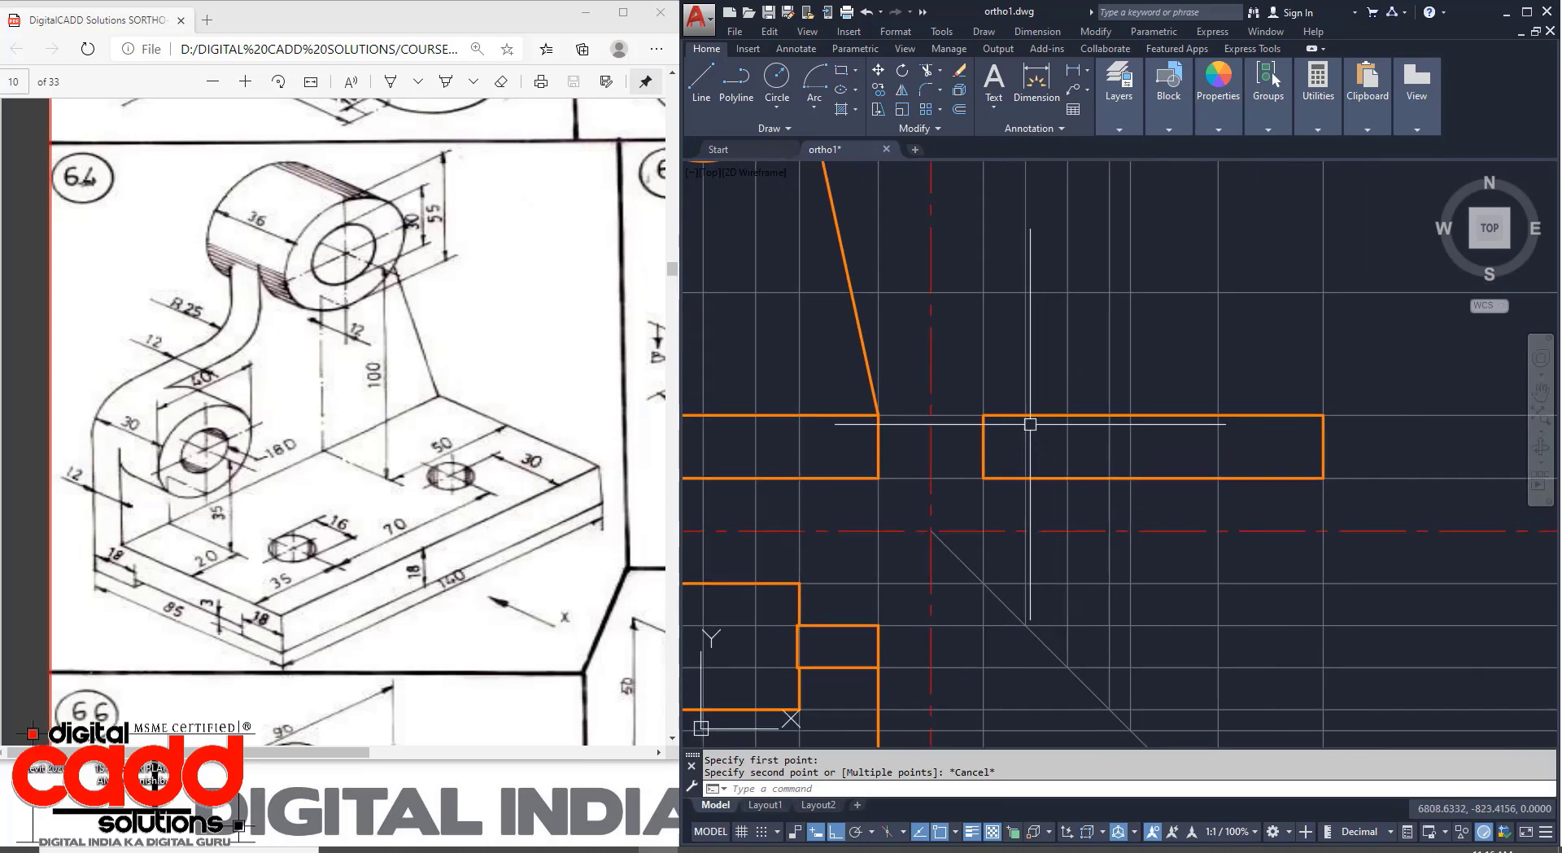
left_click(987, 440)
left_click(984, 446)
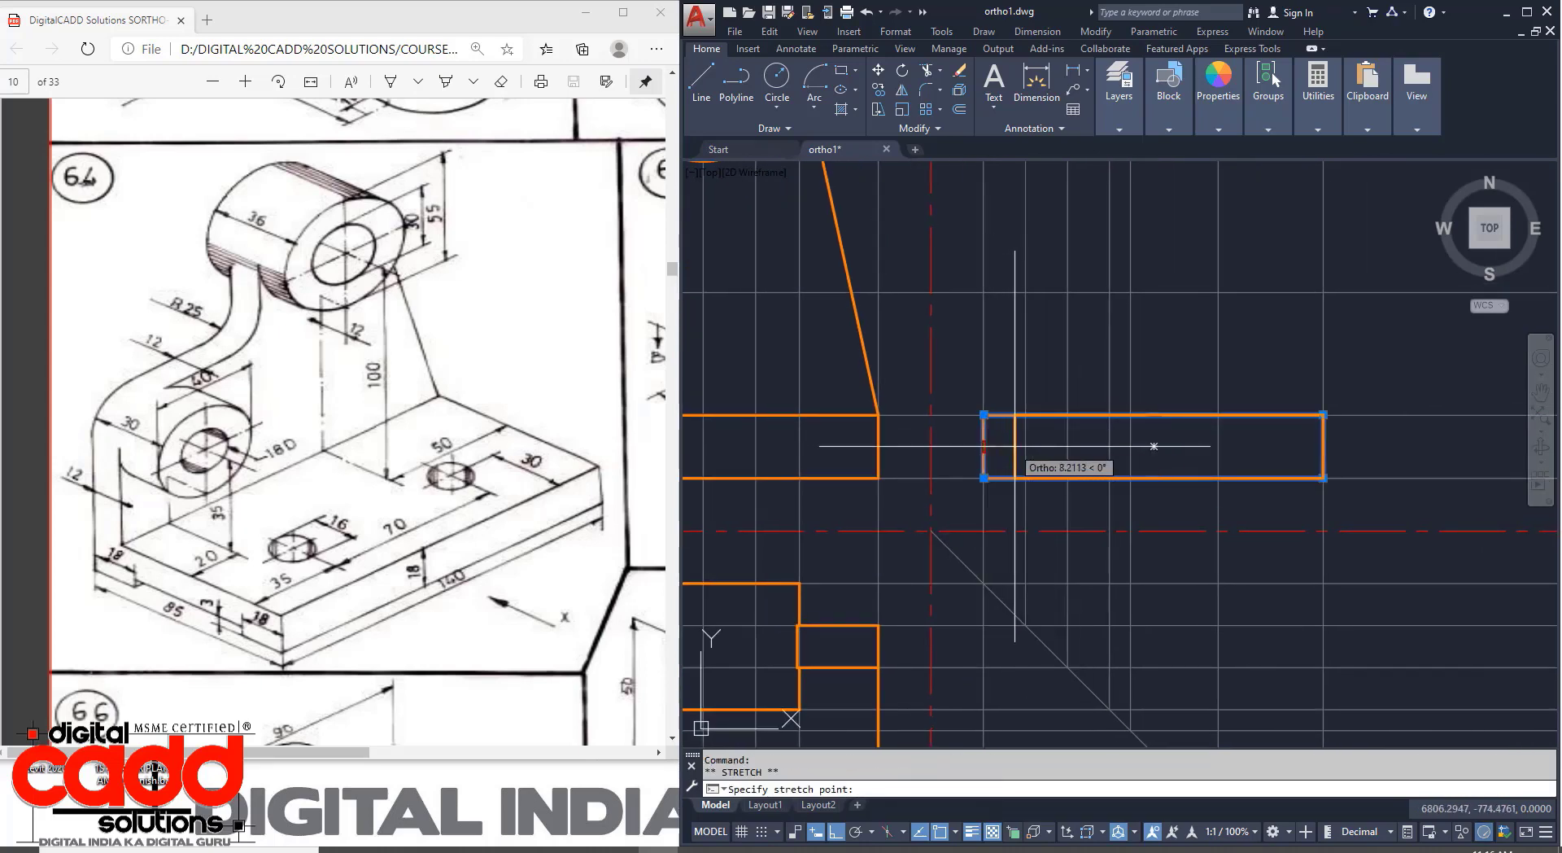
right_click(1014, 446)
left_click(1045, 486)
scroll(1050, 516, "down", 5)
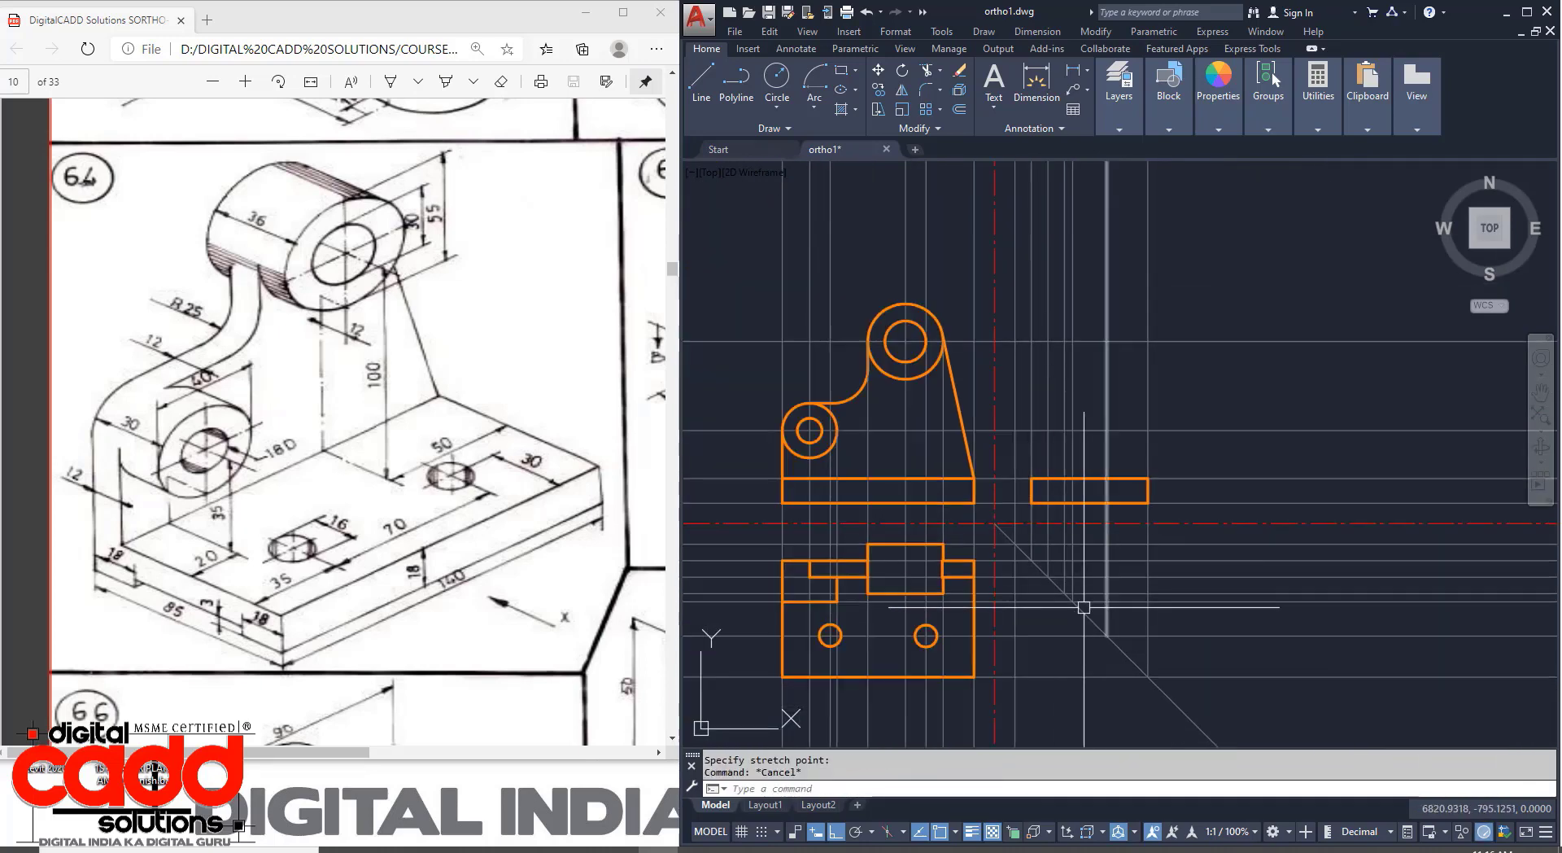
scroll(1031, 490, "up", 2)
Check the width of the narrowed base plate rectangle by measuring between its lower corners.
type("di")
key("Return")
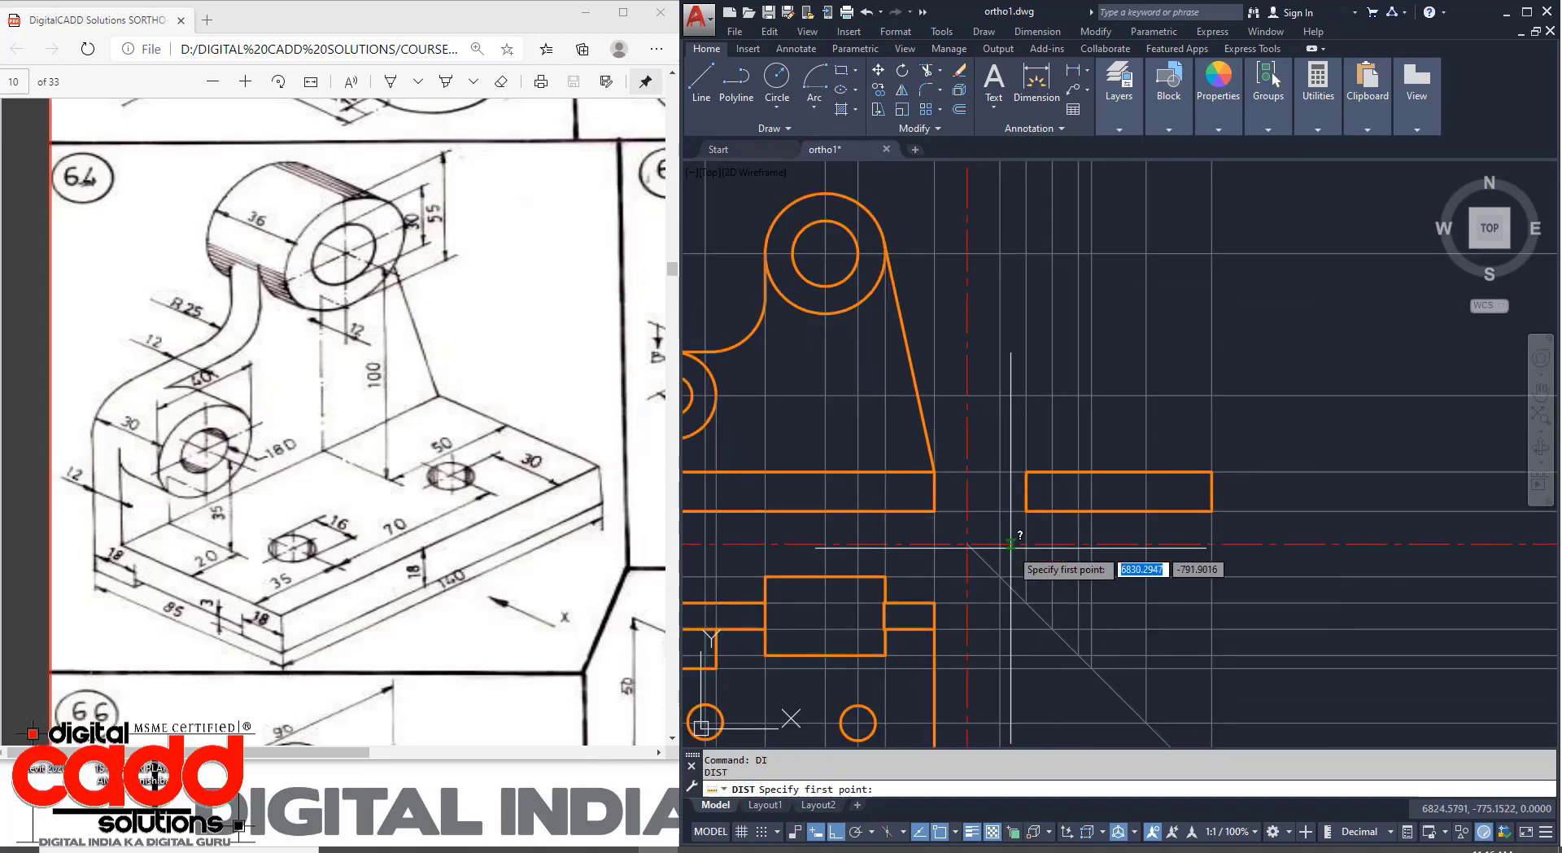
left_click(1026, 511)
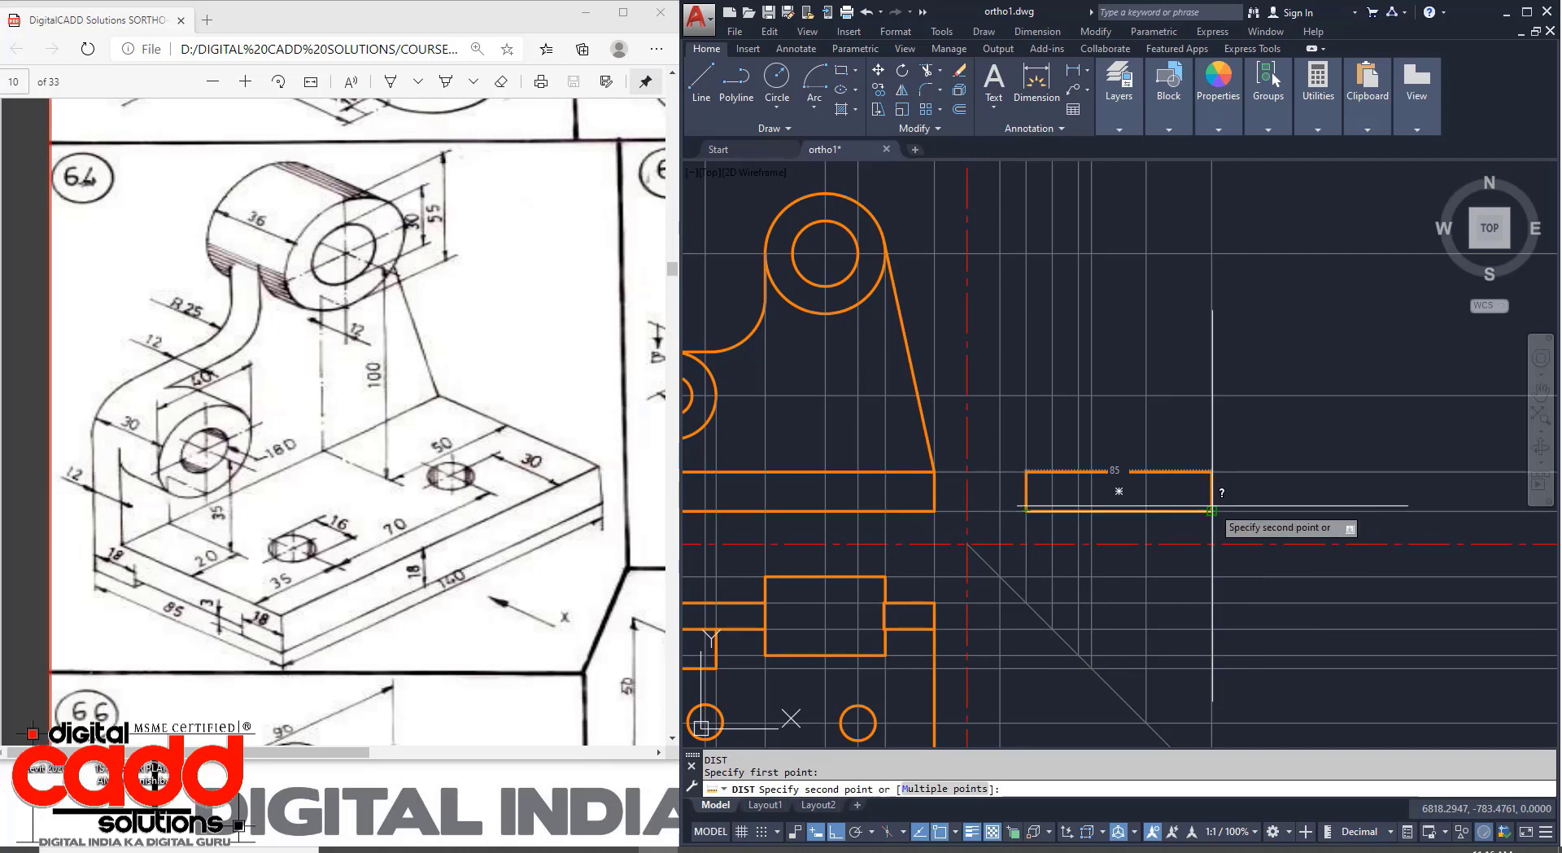
key("Escape")
Make the 04.projection Lines layer current for the remaining front-view projections.
middle_click_drag(1179, 533, 1284, 586)
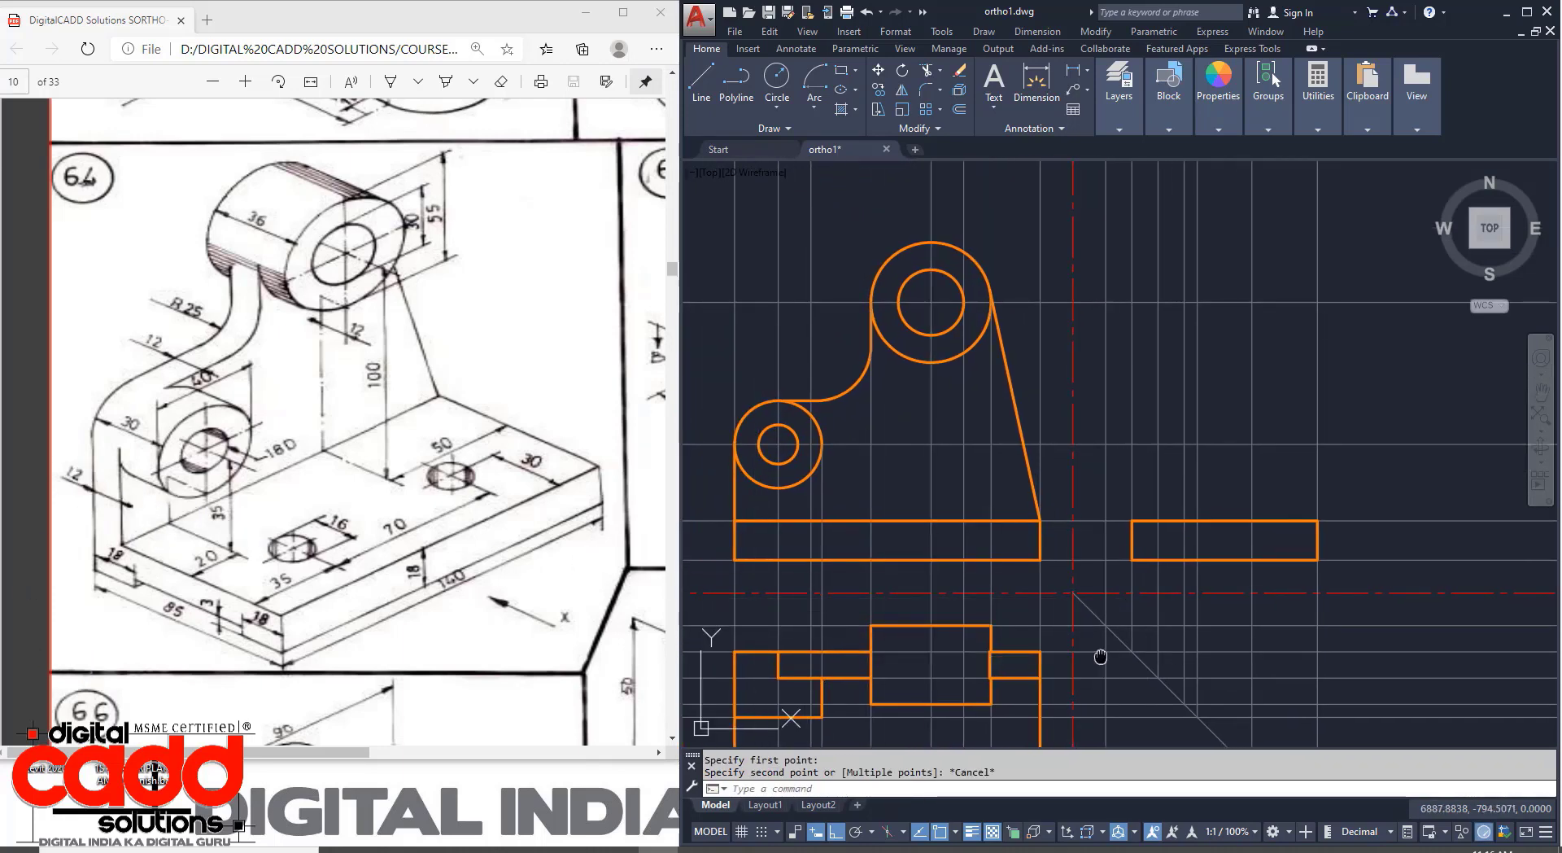
mouse_move(1100, 658)
middle_mouse_down()
mouse_move(1082, 661)
mouse_move(1110, 647)
middle_mouse_up()
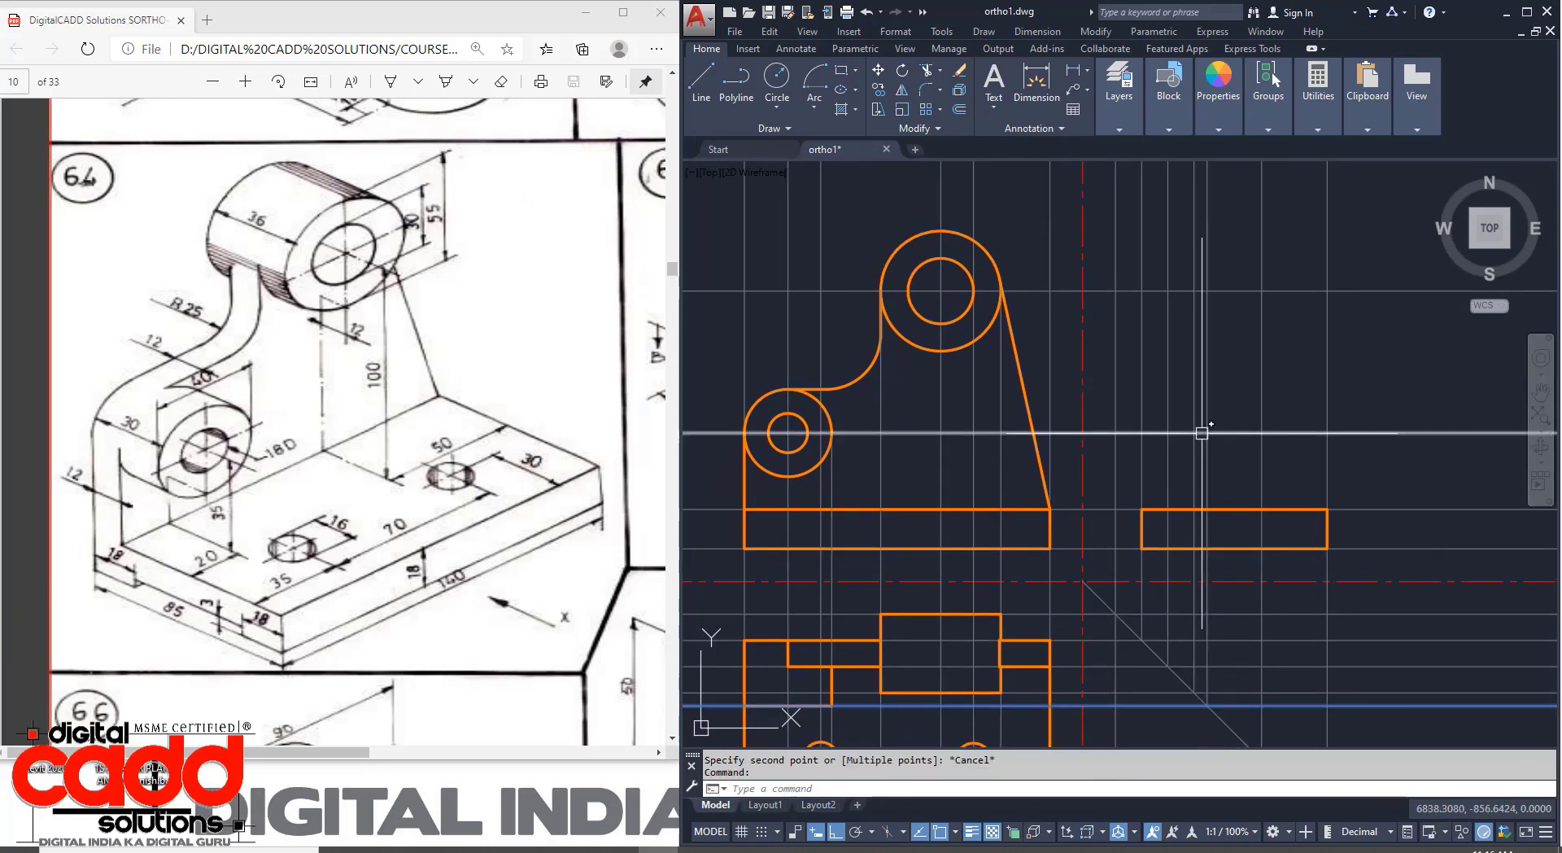
middle_click_drag(1181, 415, 1174, 421)
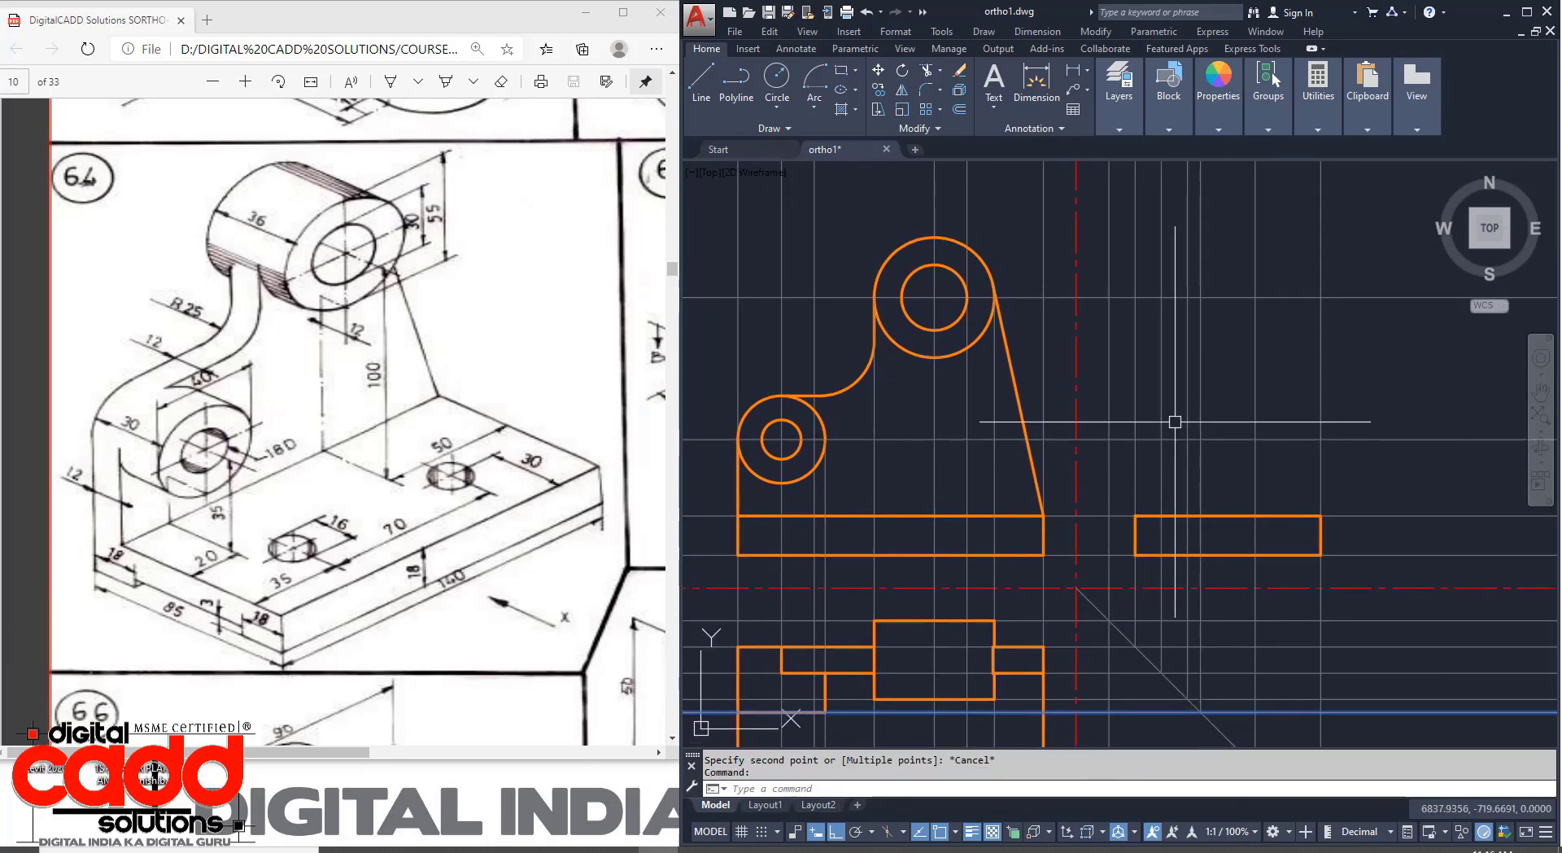
key("Escape")
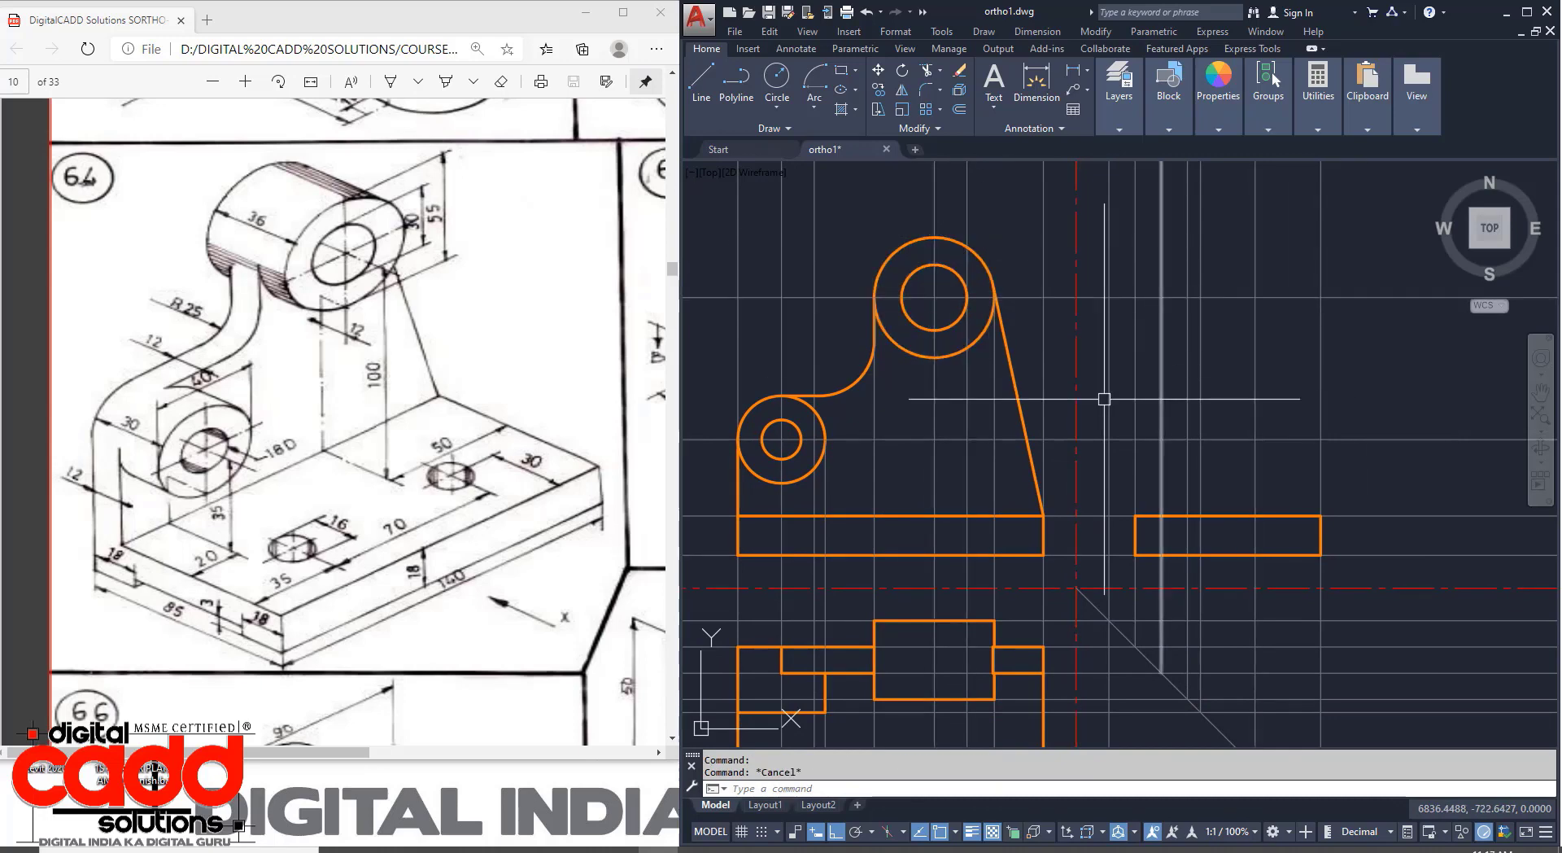
left_click(1114, 129)
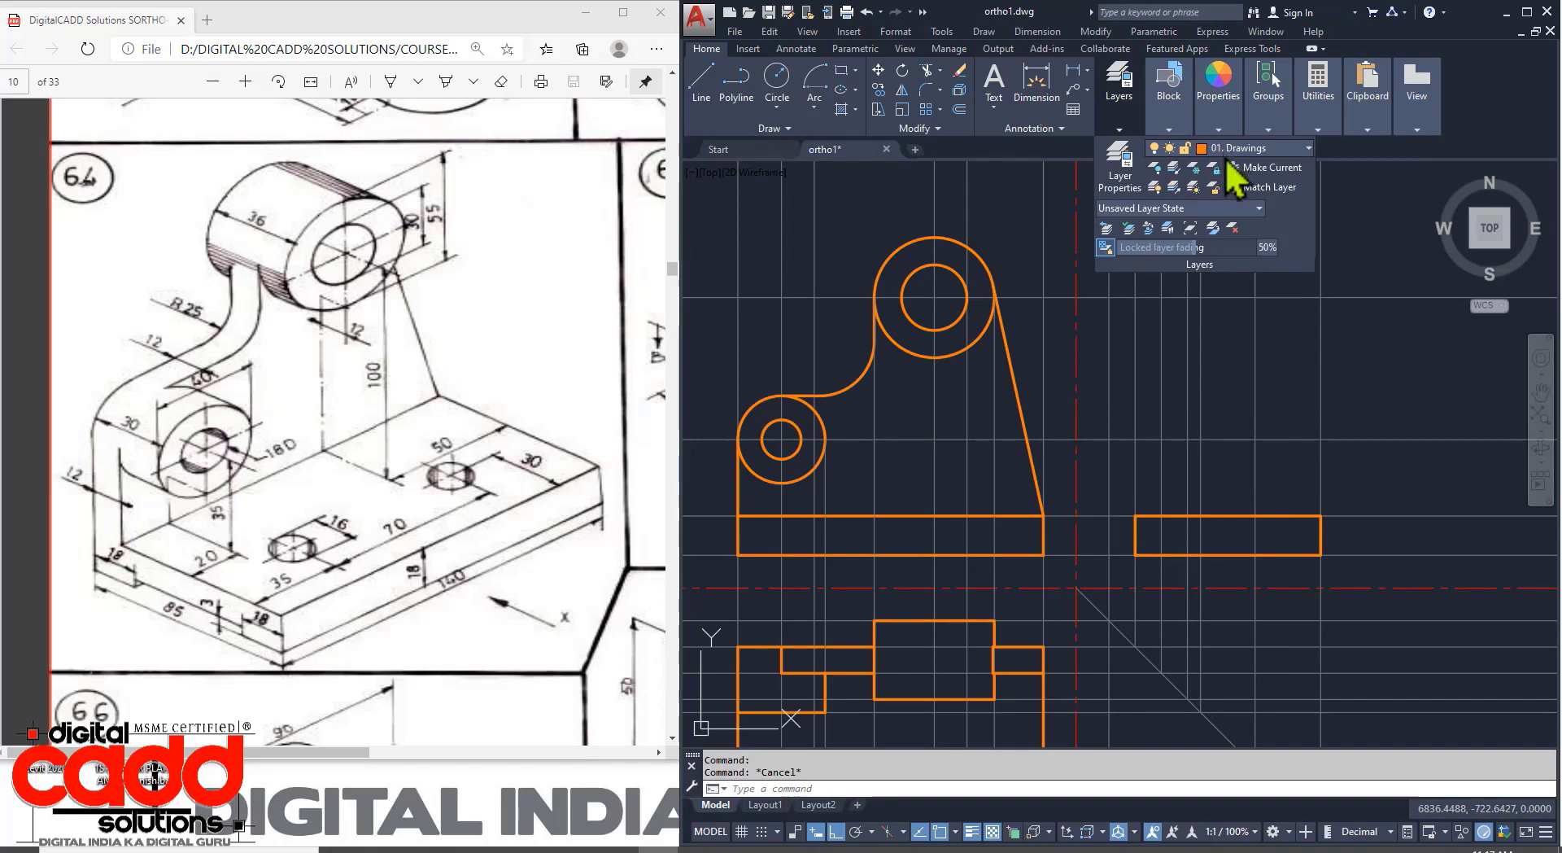
left_click(1229, 151)
left_click(1257, 247)
Draw horizontal rays from the bottom and top of the small boss's outer circle across the side view.
type("RAY")
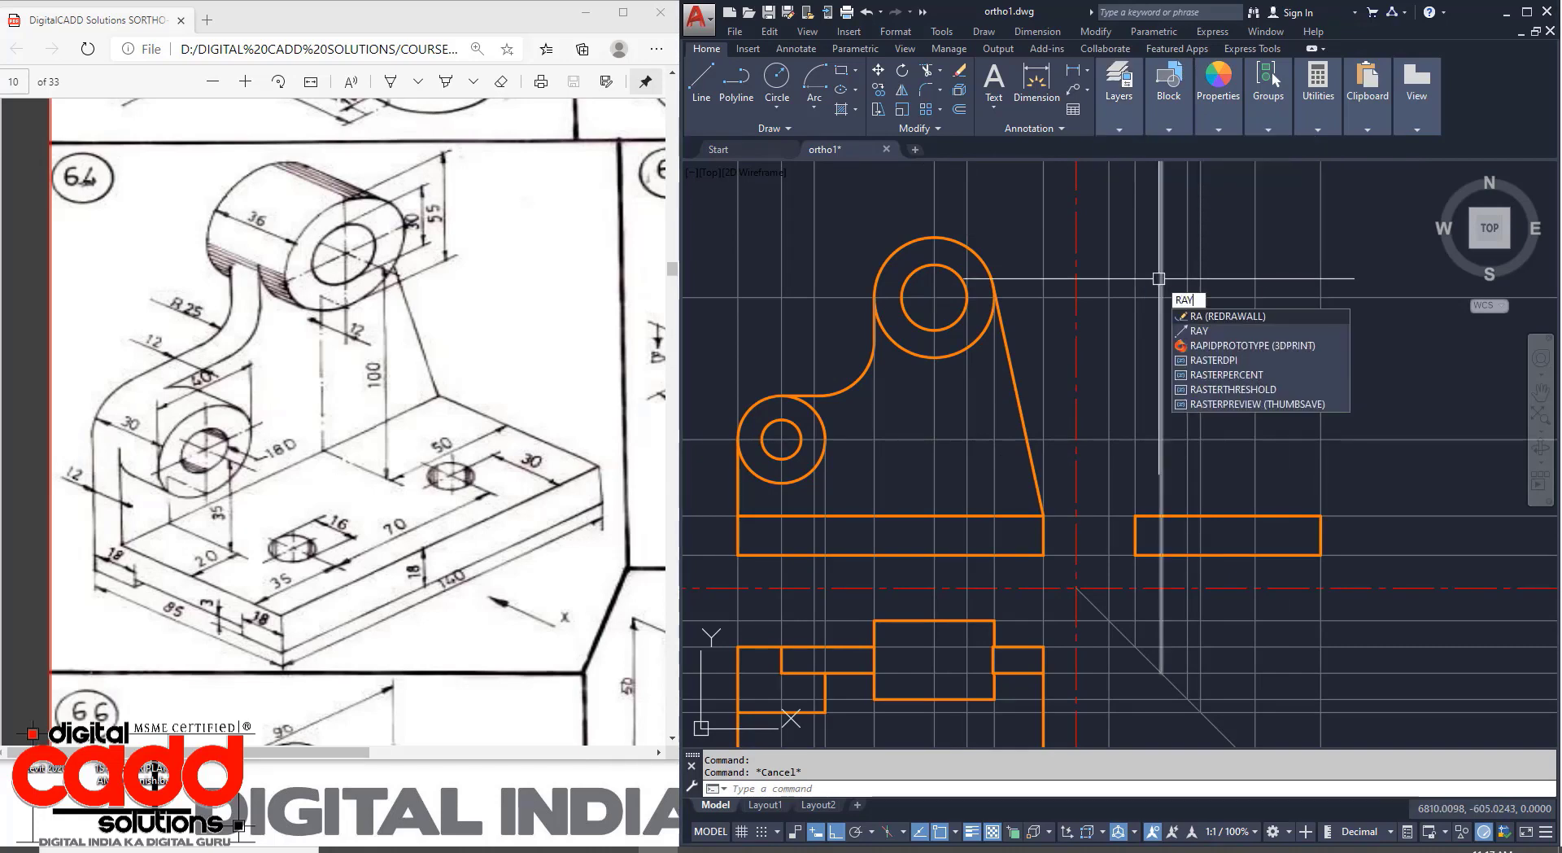
key("Return")
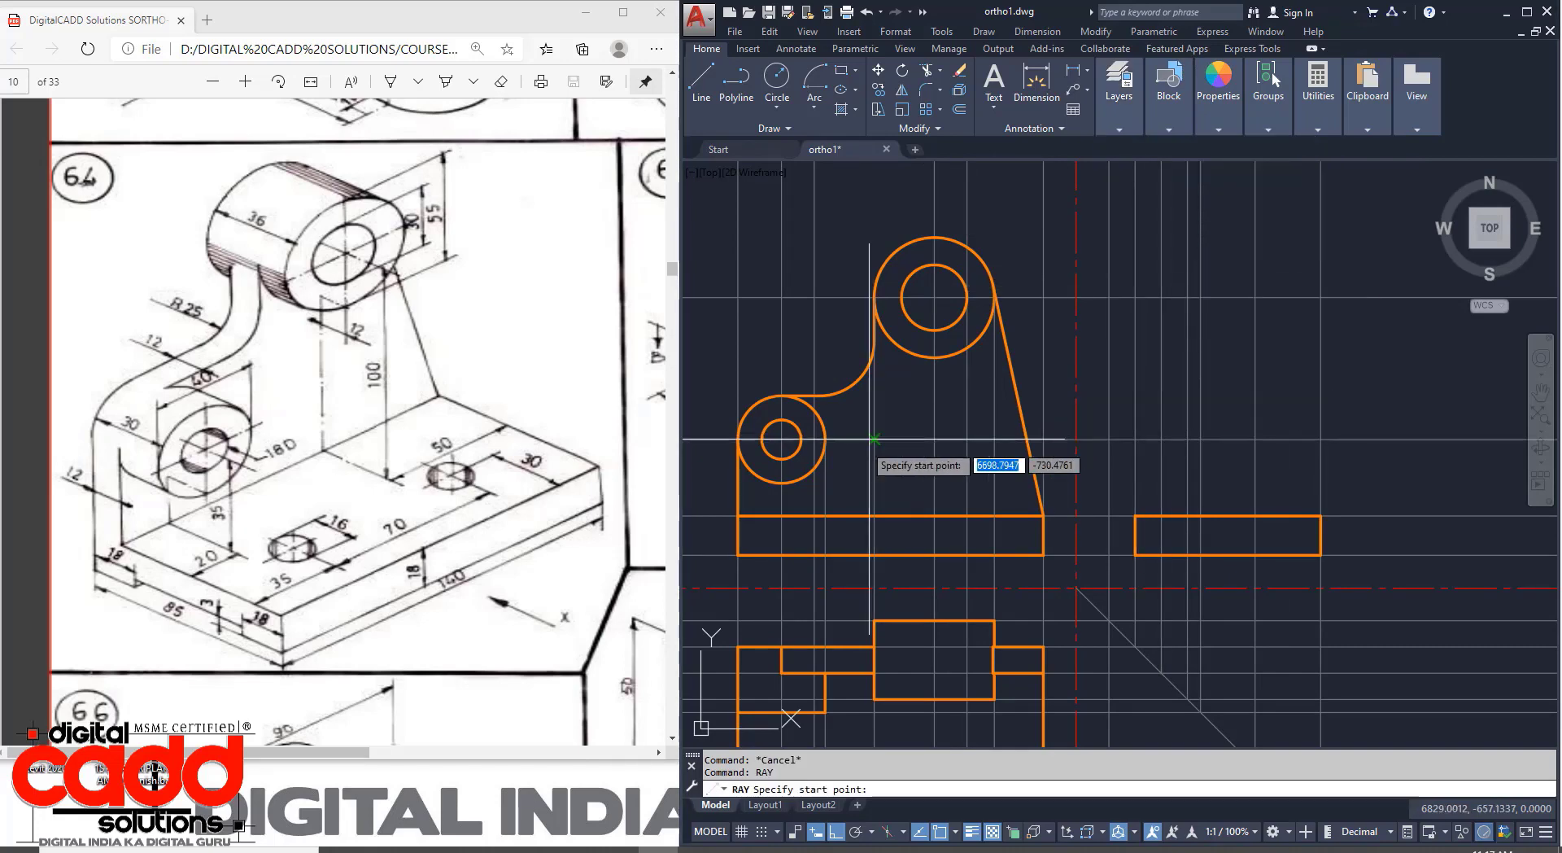
left_click(781, 483)
key("Return")
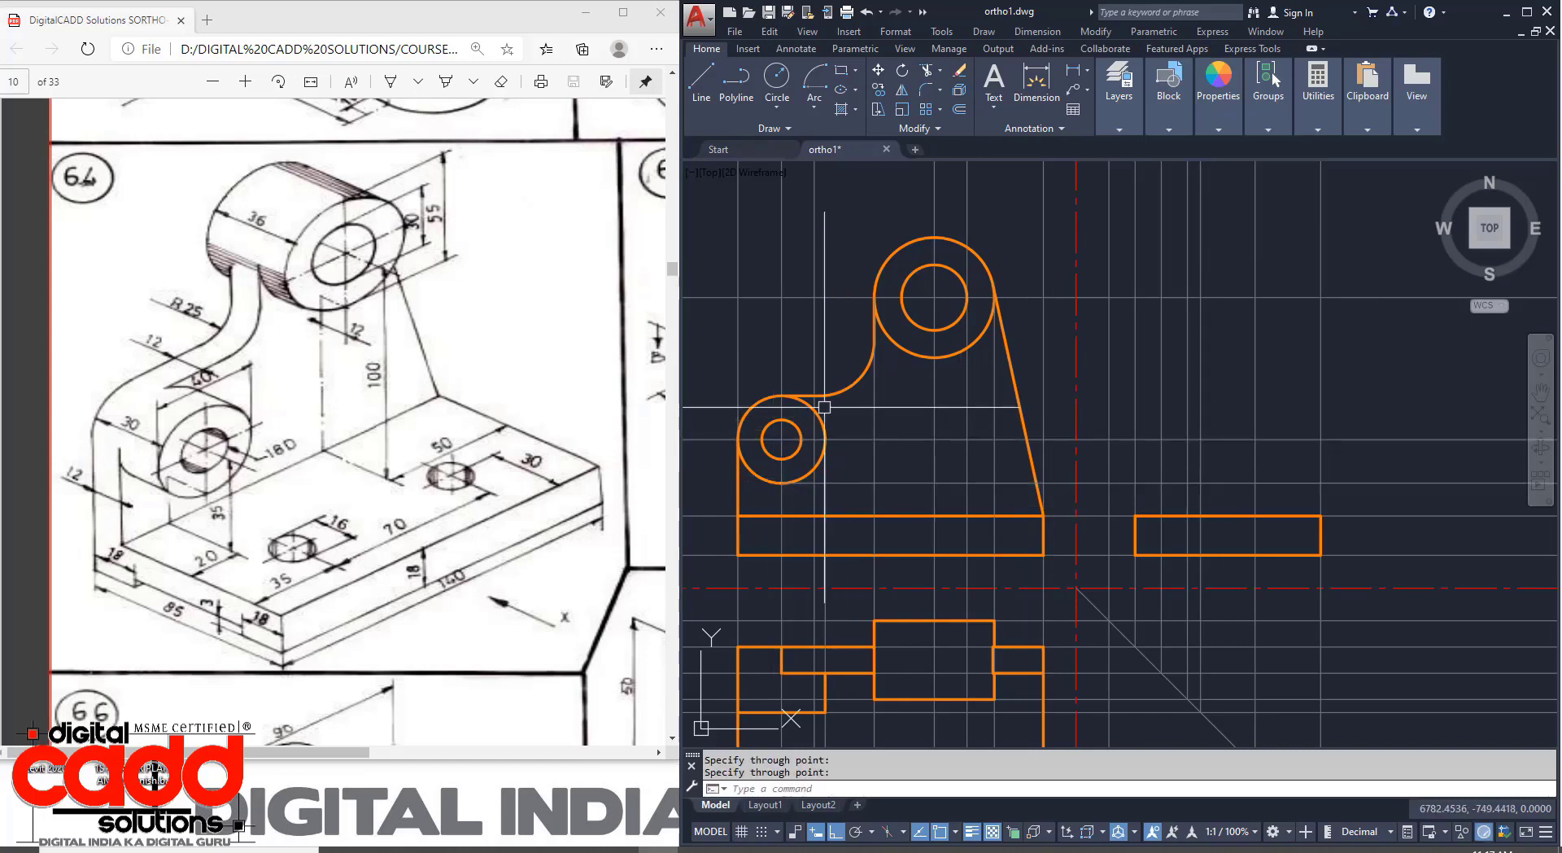
key("Return")
left_click(781, 395)
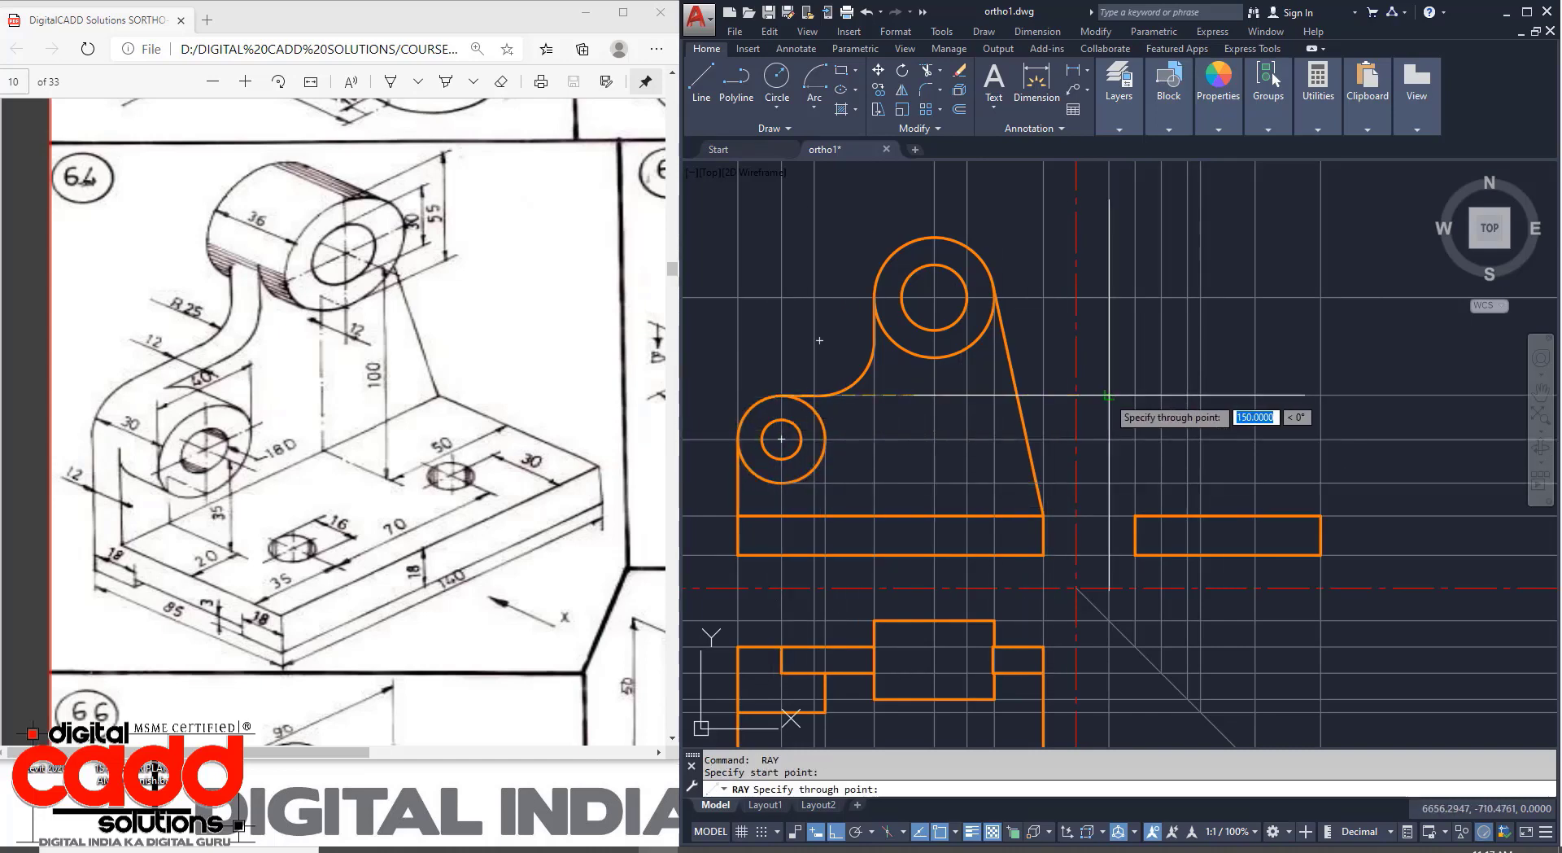
key("Return")
Draw horizontal rays from the bottom and top of the large boss's outer circle across the side view.
key("Return")
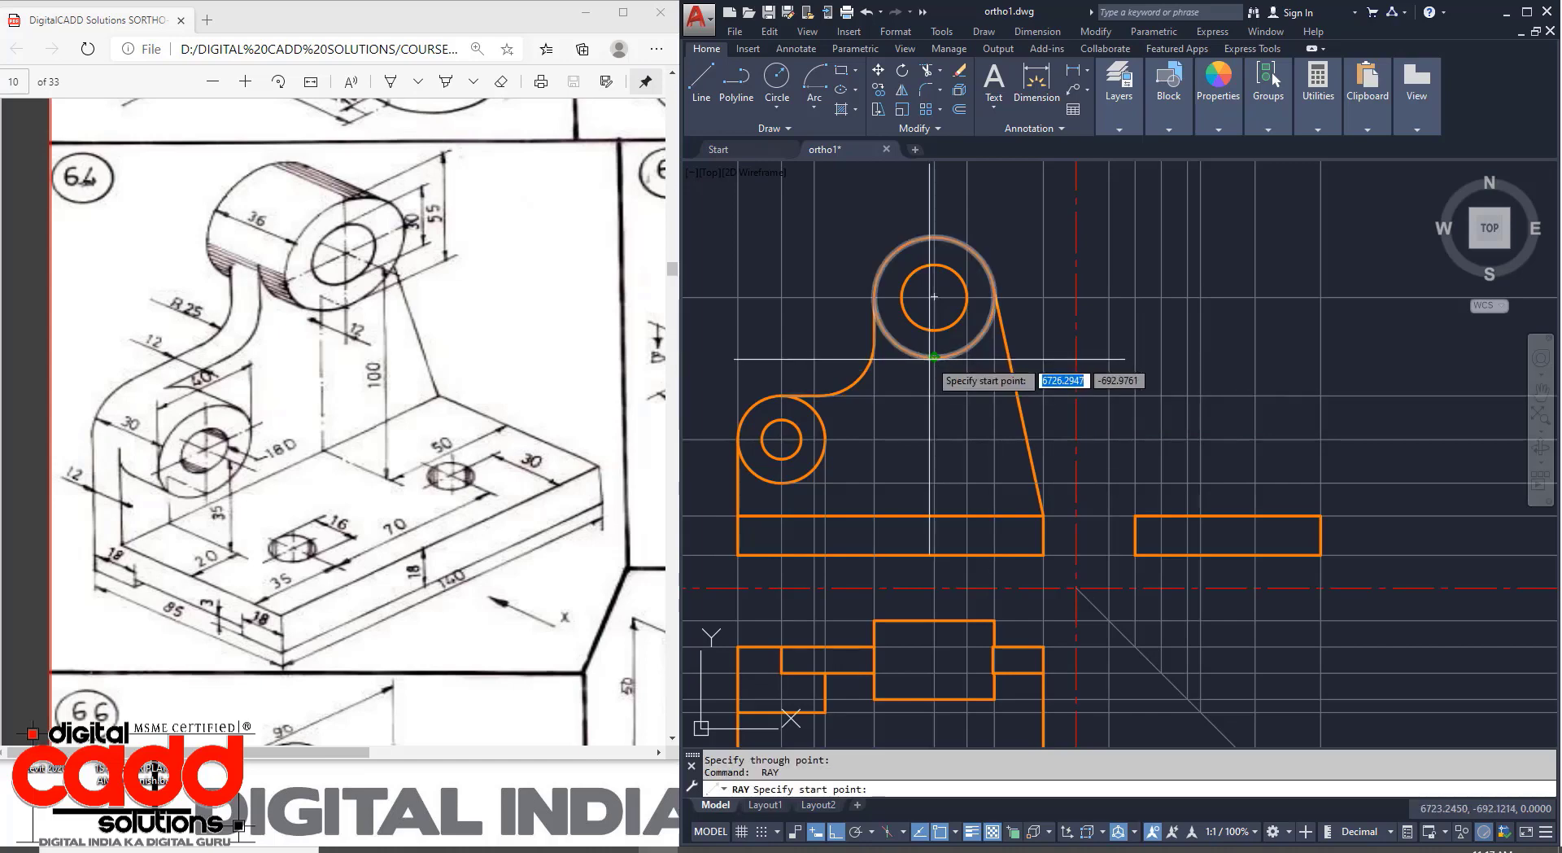
left_click(934, 356)
left_click(1077, 356)
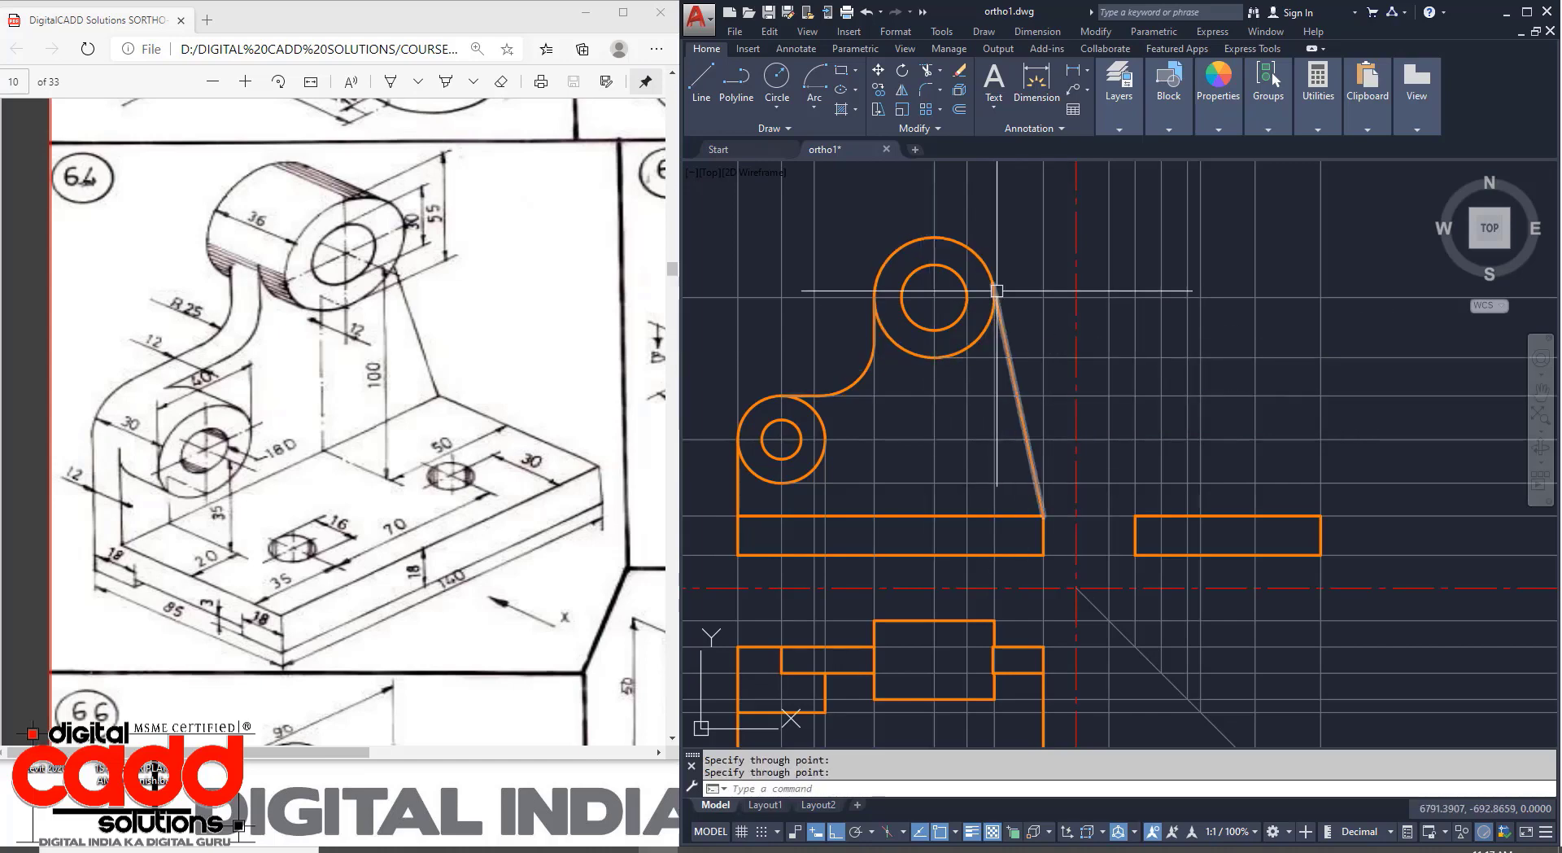
key("Return")
key("Return")
left_click(934, 238)
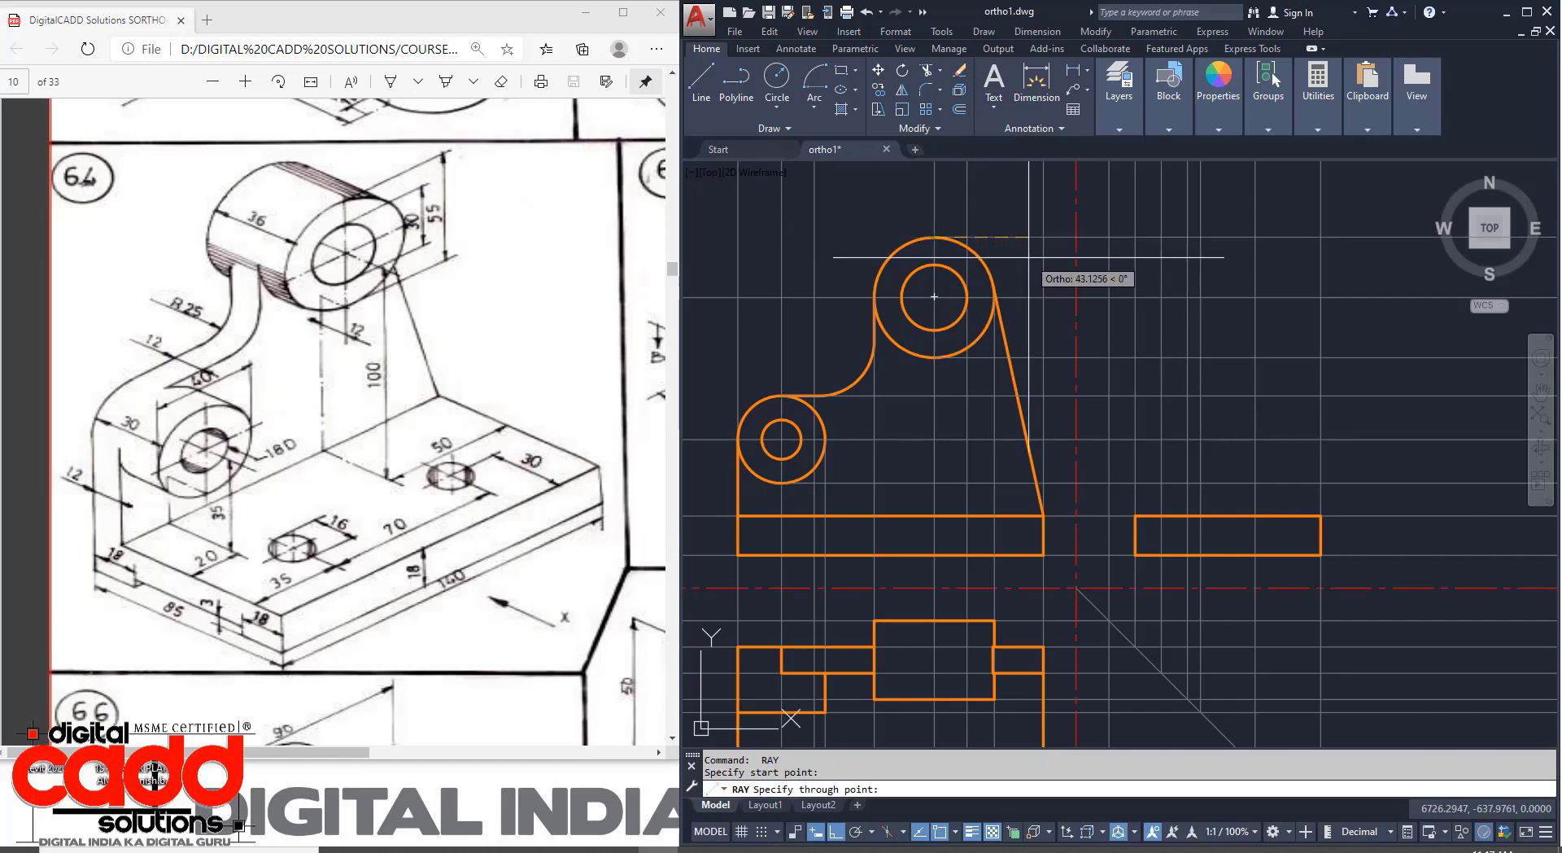
left_click(1043, 238)
key("Return")
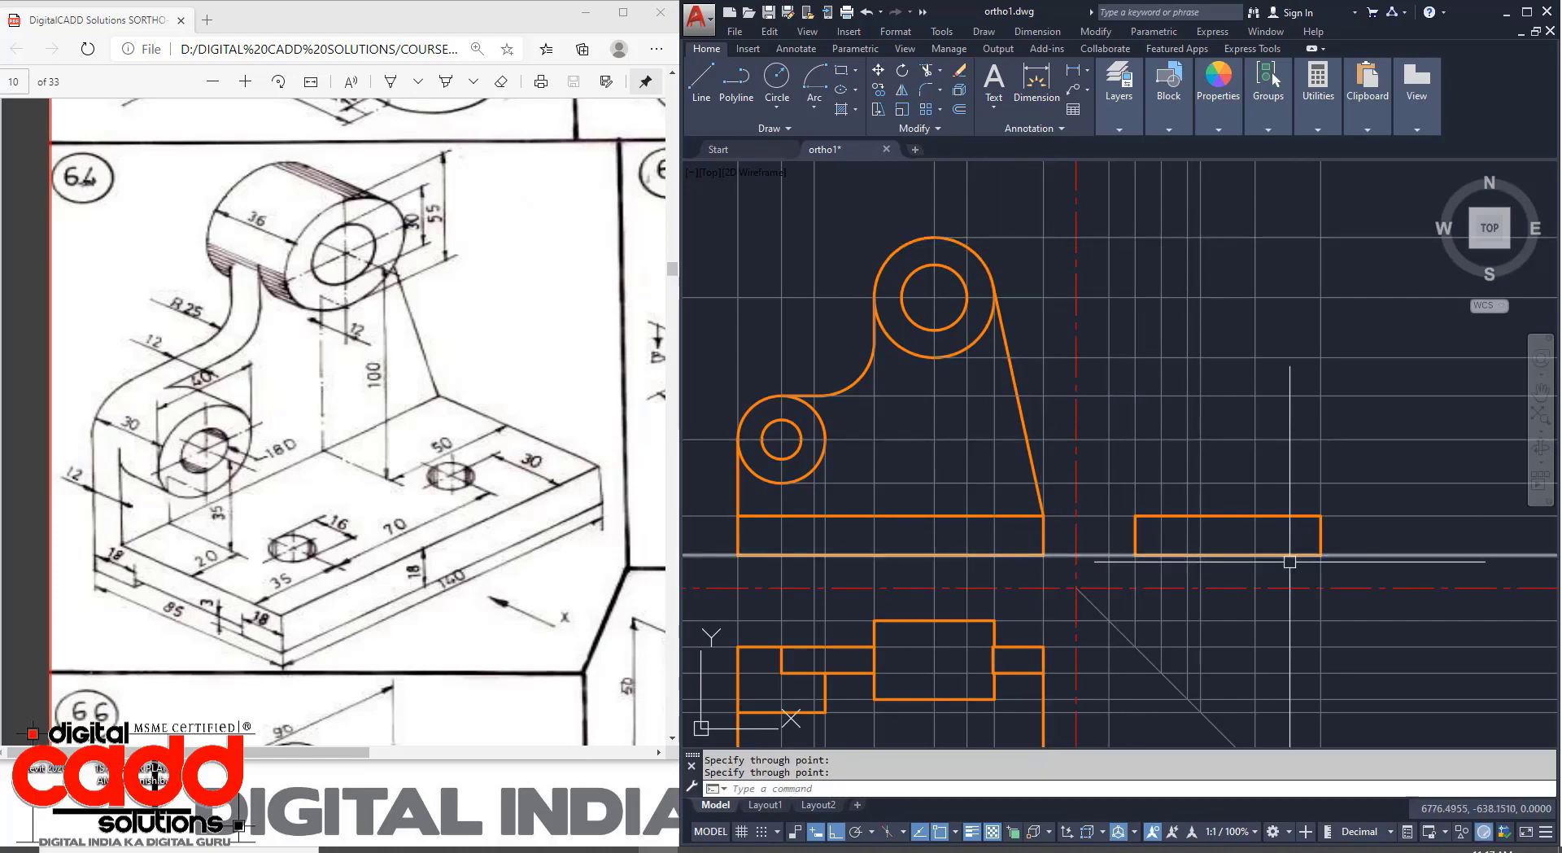
Explode the side-view plate rectangle and stretch its left edge up to the projection line of the large boss's top.
mouse_move(1277, 572)
middle_mouse_down()
mouse_move(1248, 554)
mouse_move(1196, 415)
mouse_move(1232, 578)
mouse_move(1294, 609)
mouse_move(1262, 655)
middle_mouse_up()
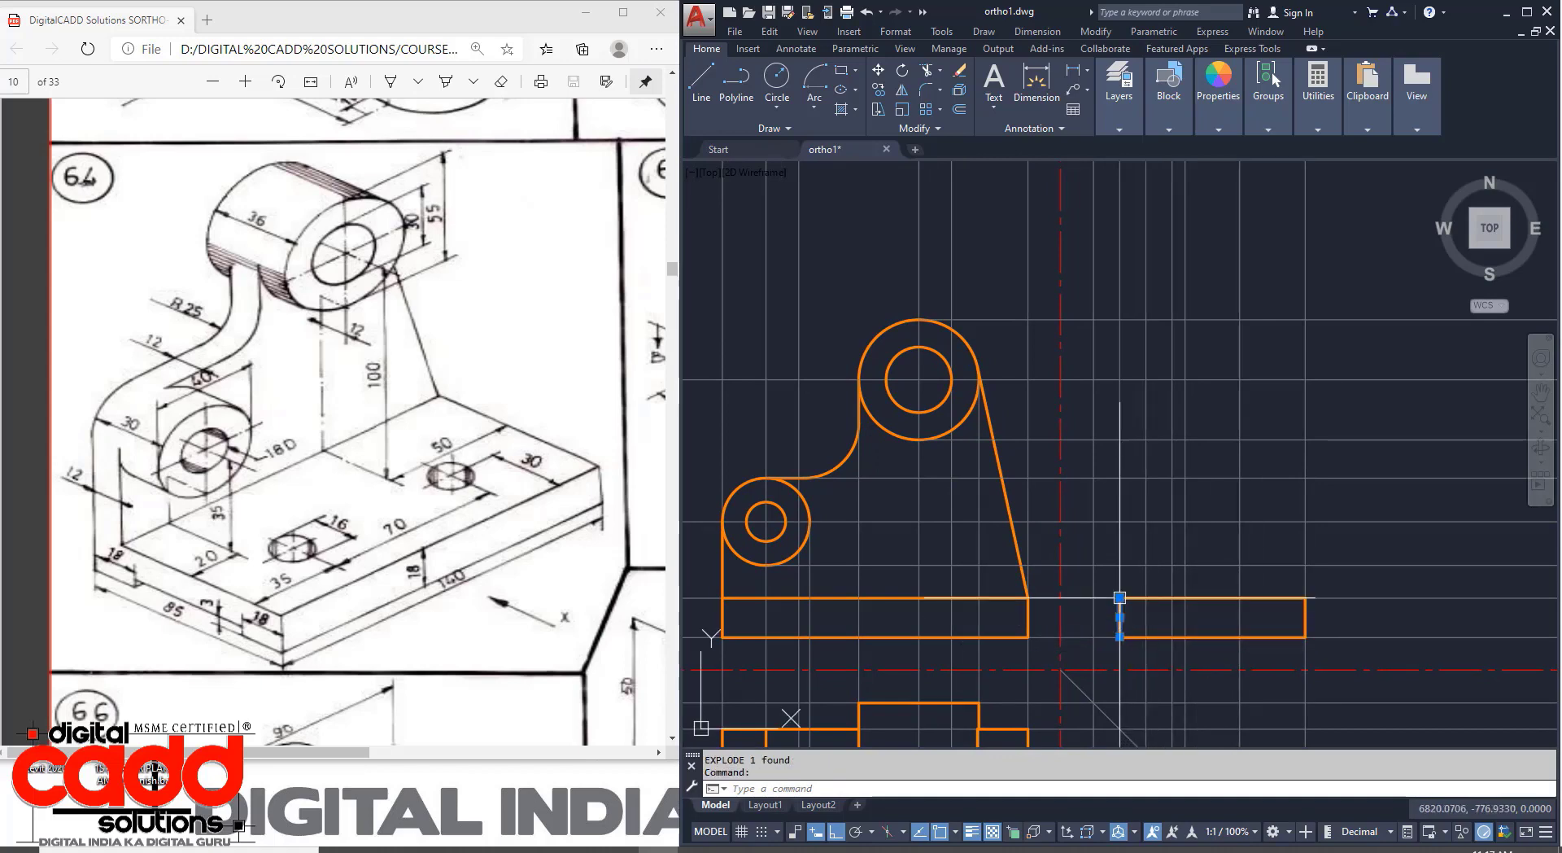
left_click(1120, 598)
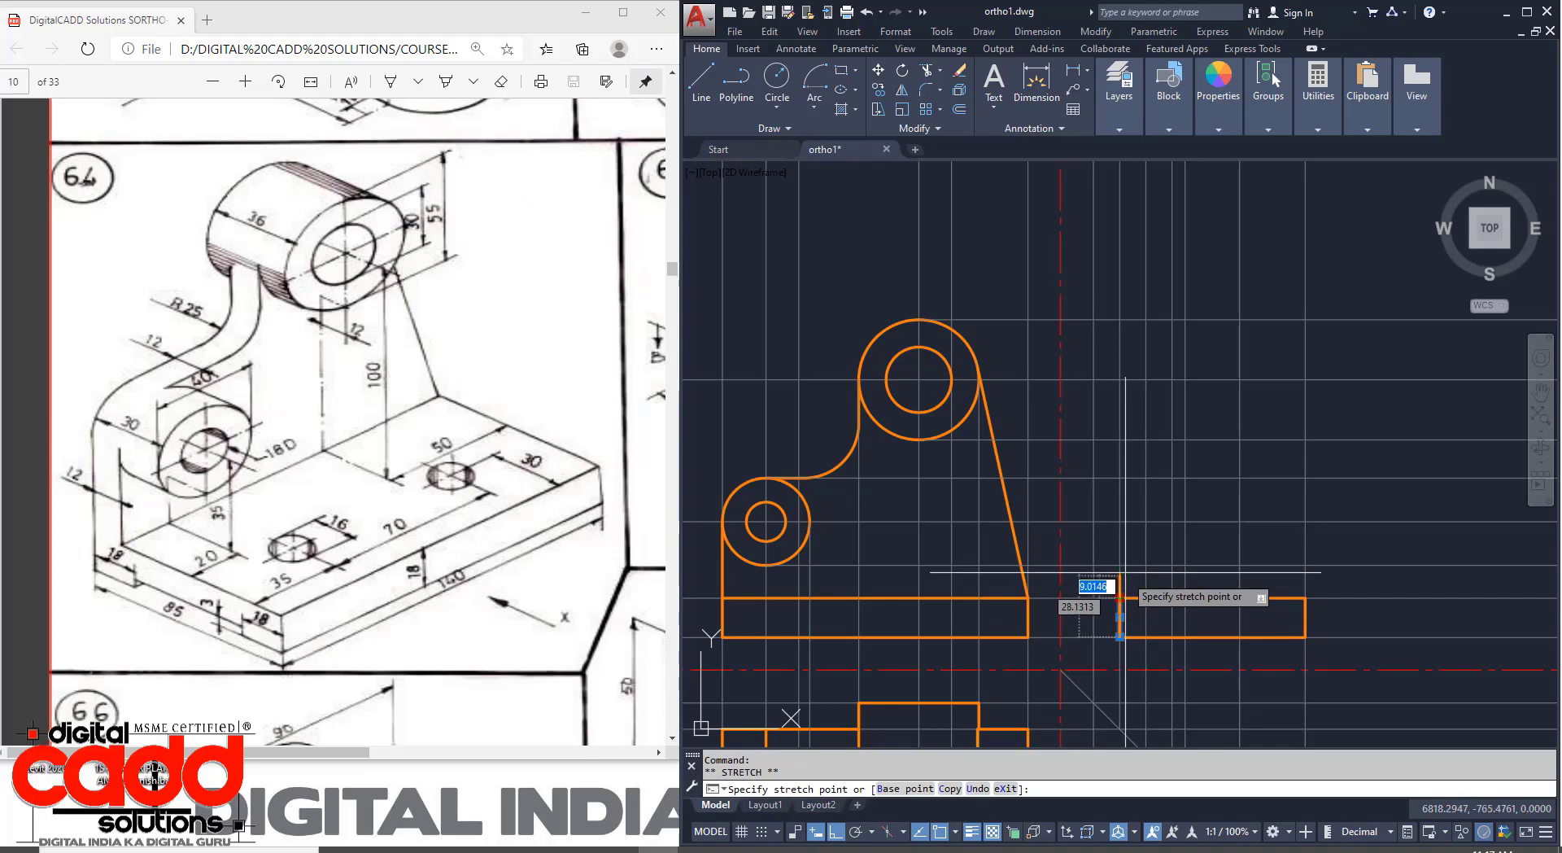
left_click(1119, 319)
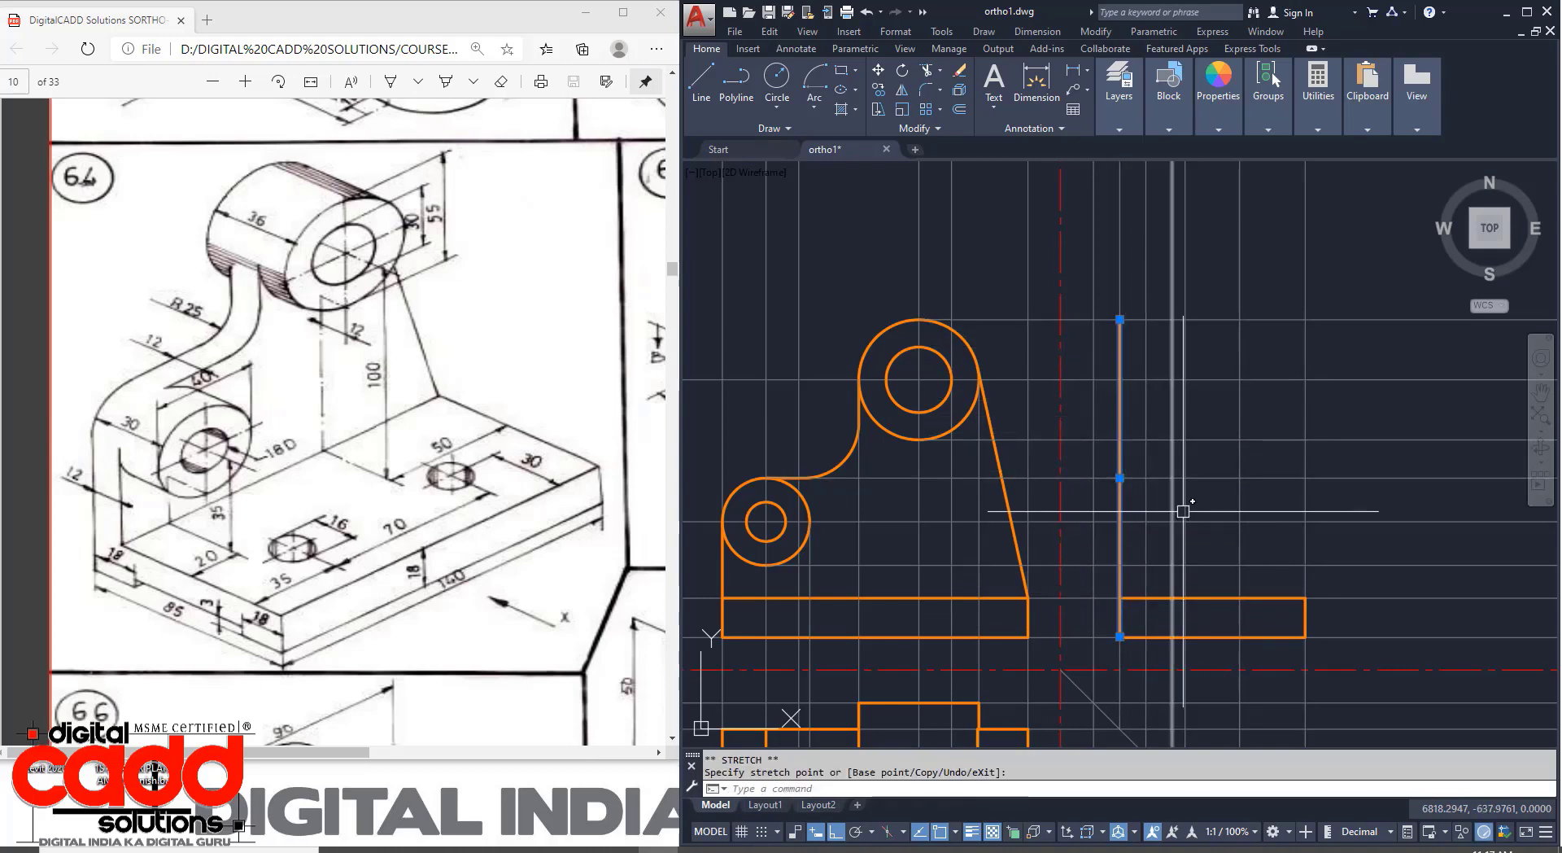
key("Escape")
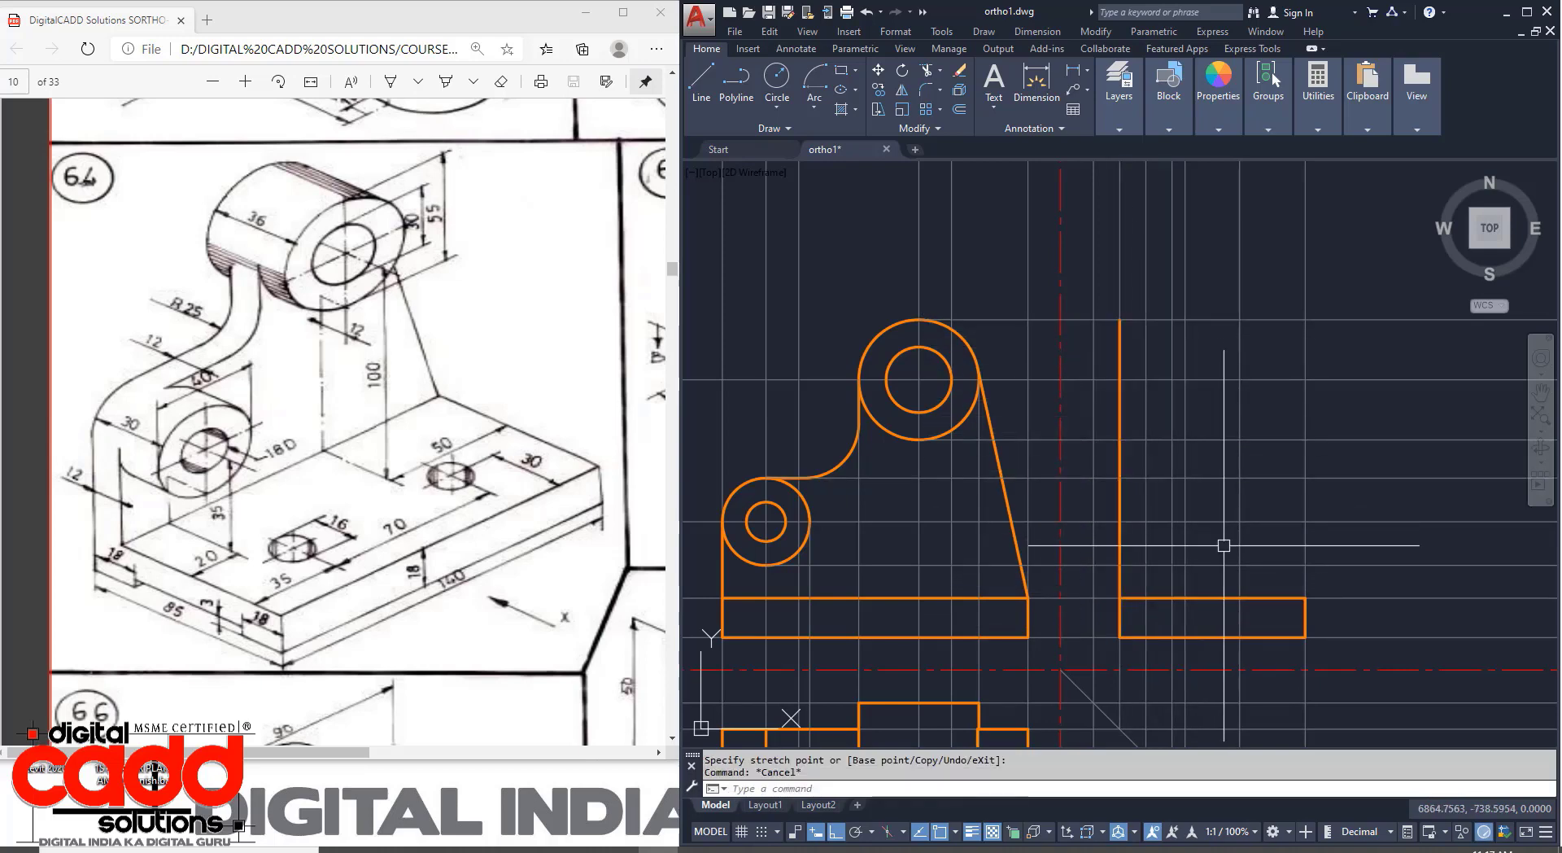
type("l")
key("Return")
left_click(1146, 598)
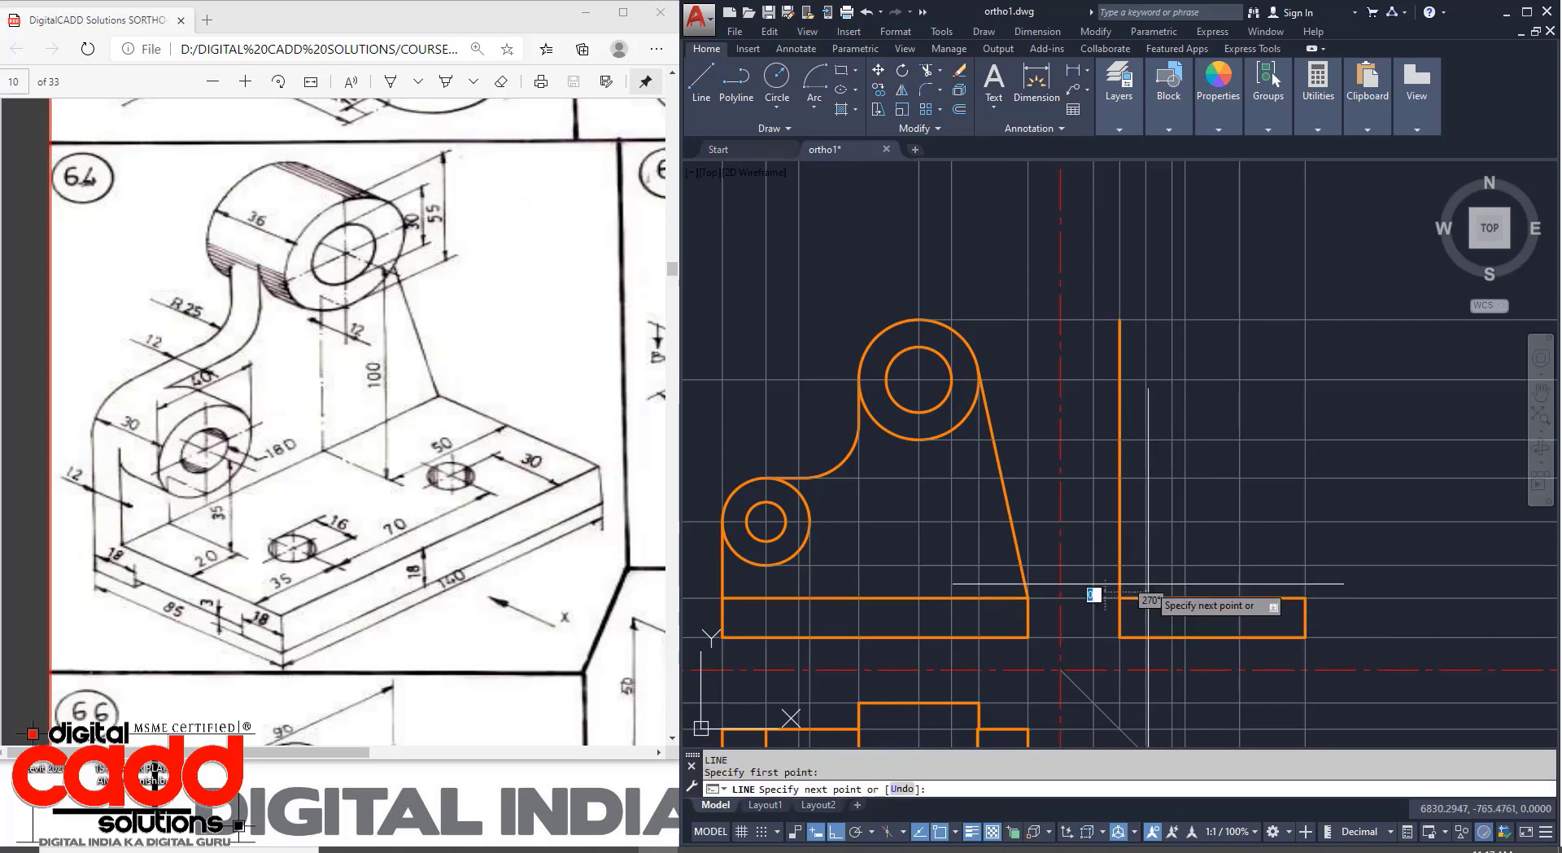
key("Escape")
On the 01. Drawings layer, draw the upright's right edge vertically from the plate's upper edge to the large boss's top projection line.
left_click(1118, 126)
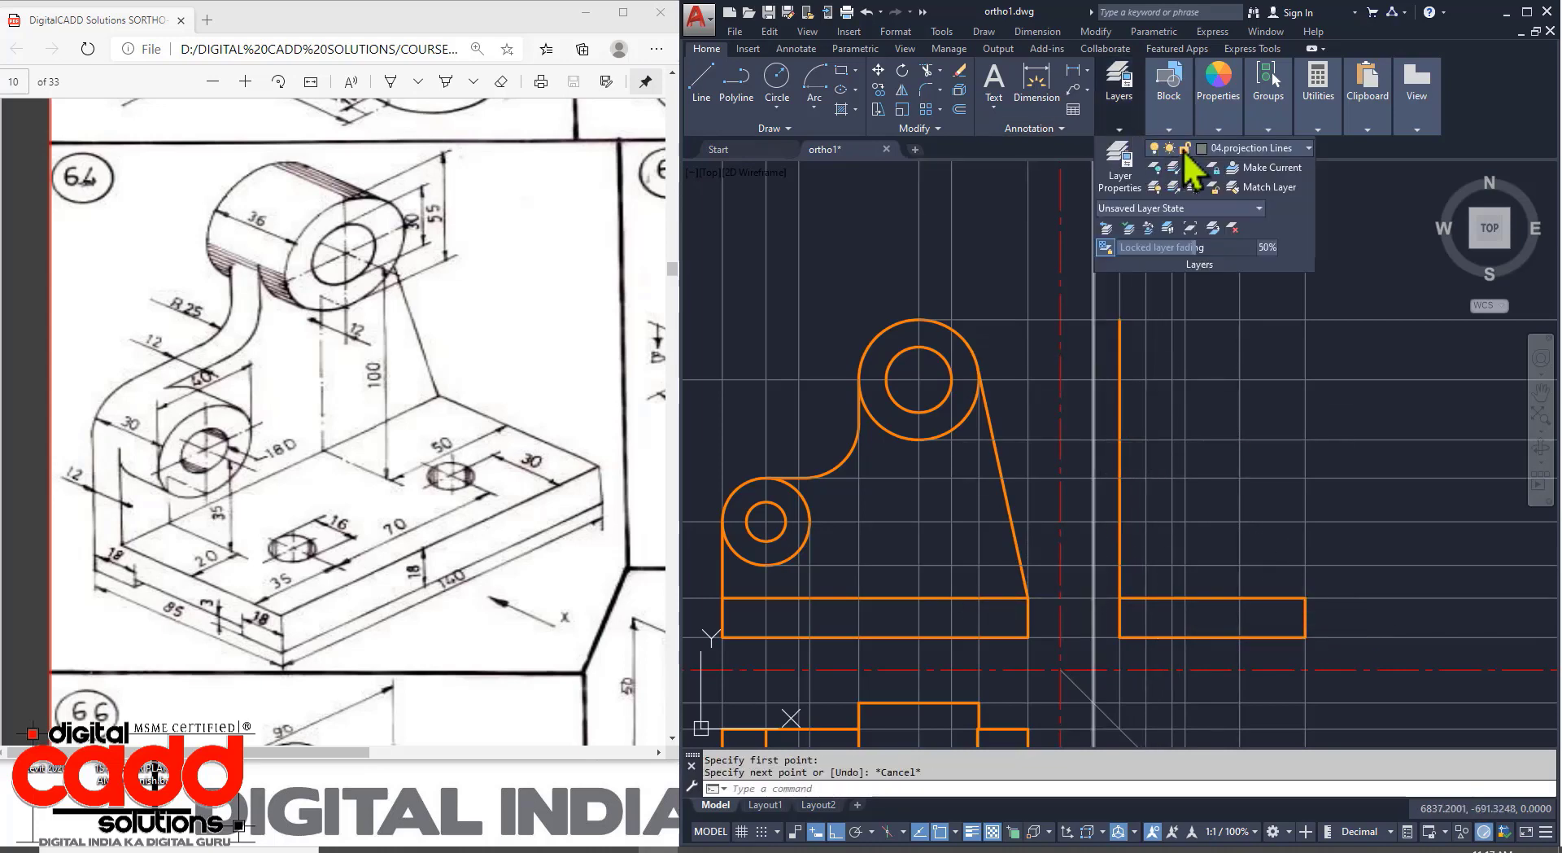
left_click(1220, 148)
left_click(1245, 195)
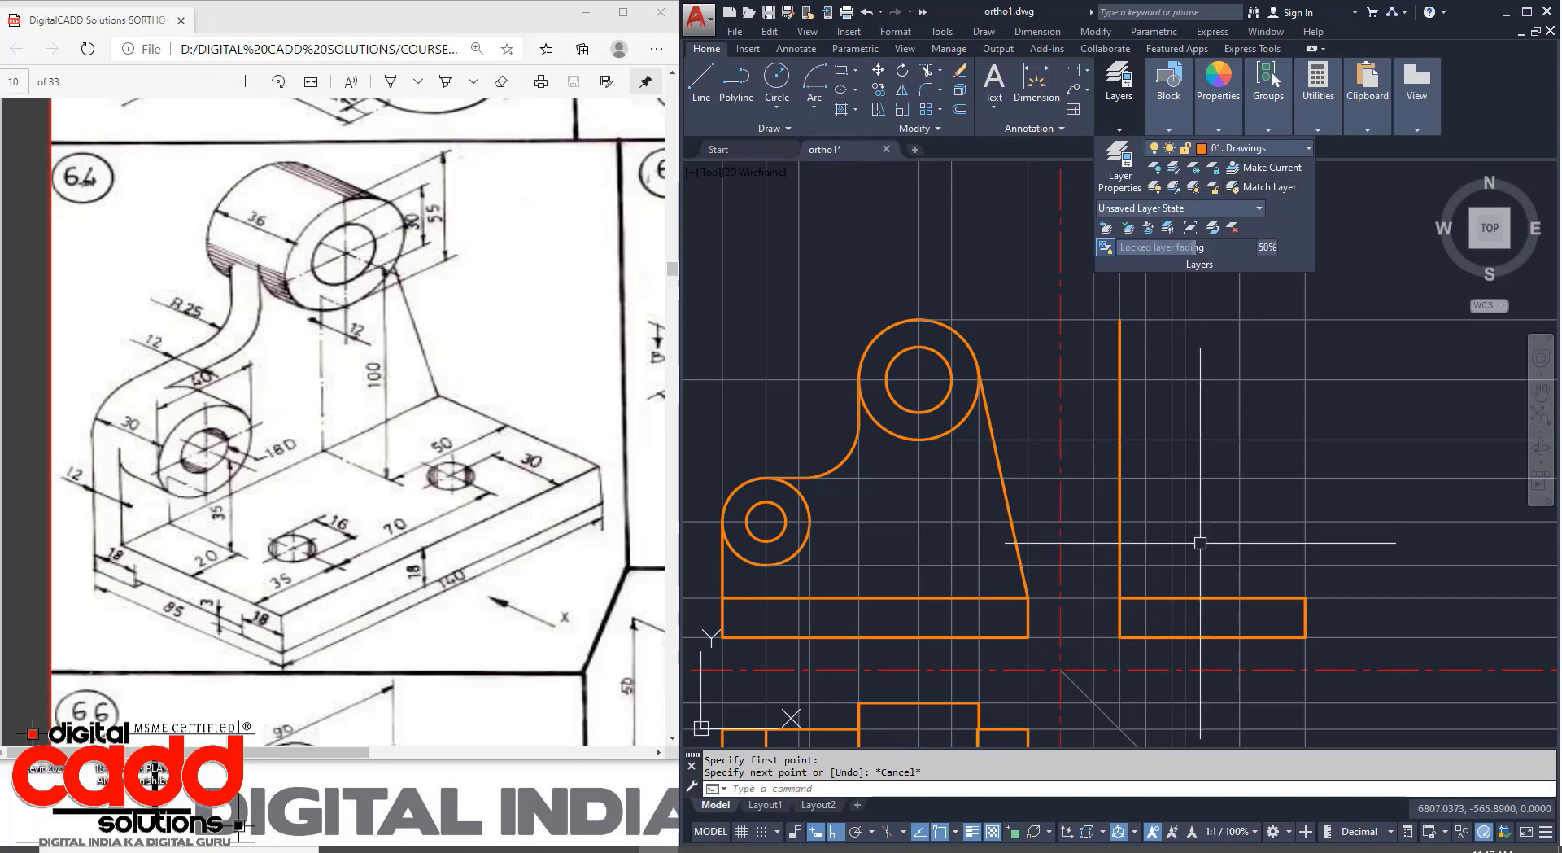
type("L")
key("Return")
left_click(1145, 598)
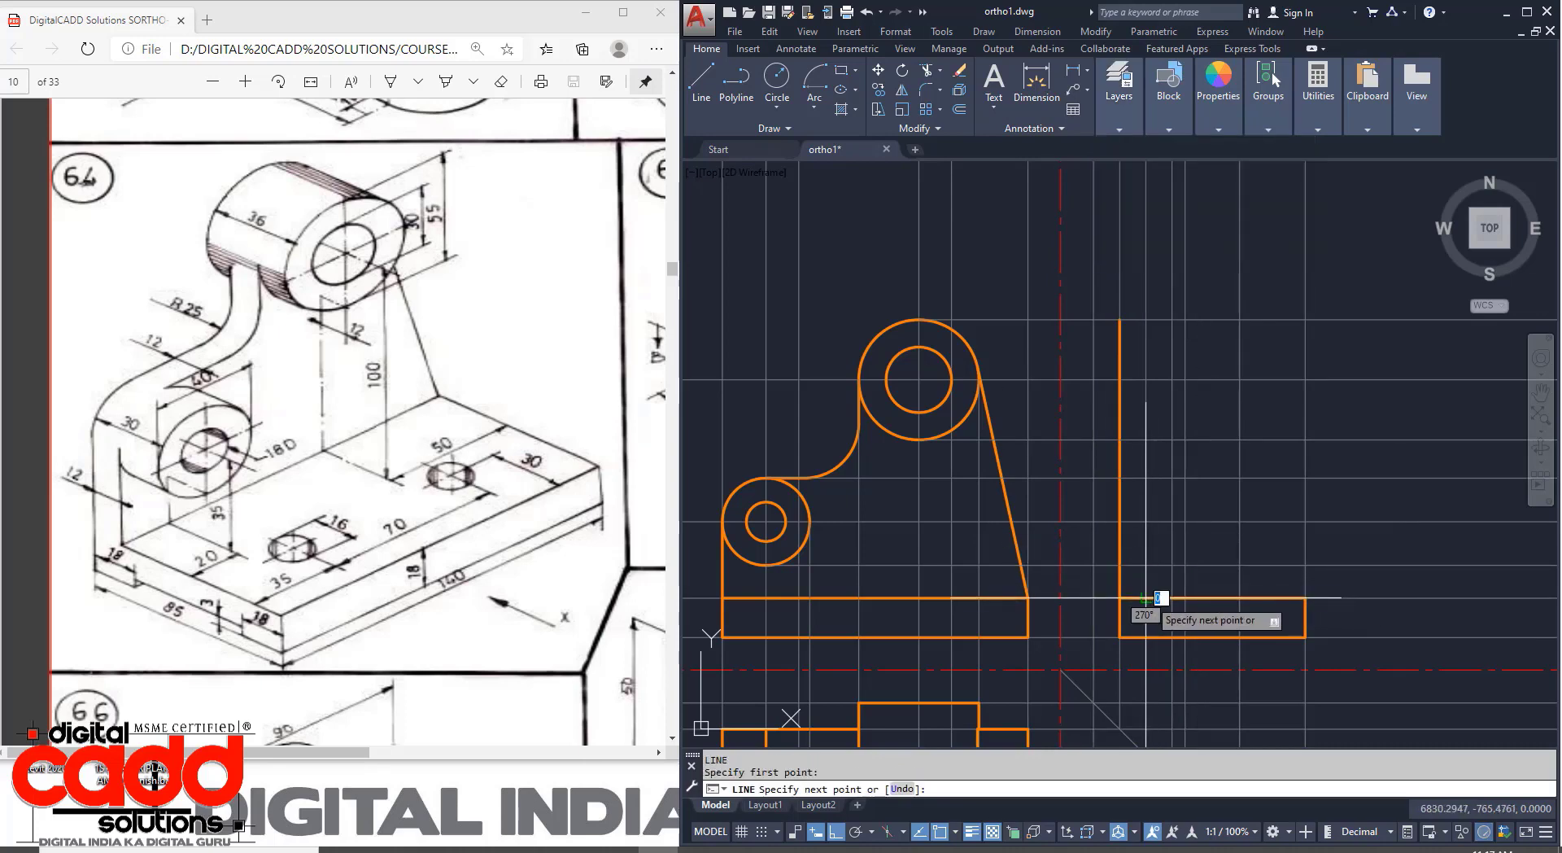
left_click(1145, 320)
key("Return")
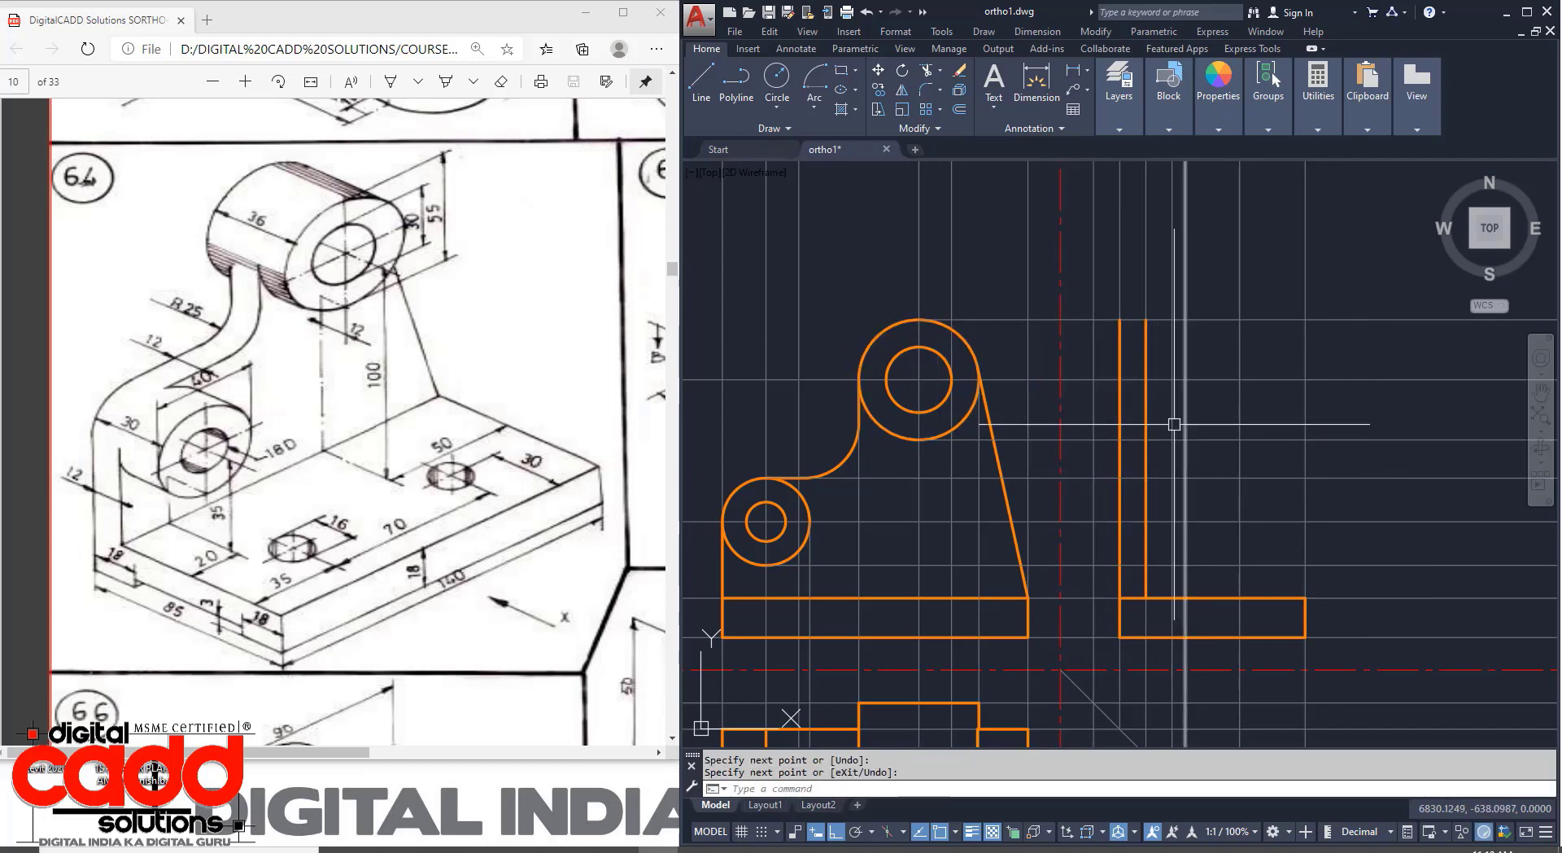
Outline the large boss in the side view as a 36 mm wide rectangle projecting 12 mm beyond the upright's left edge, between its projection lines.
key("Return")
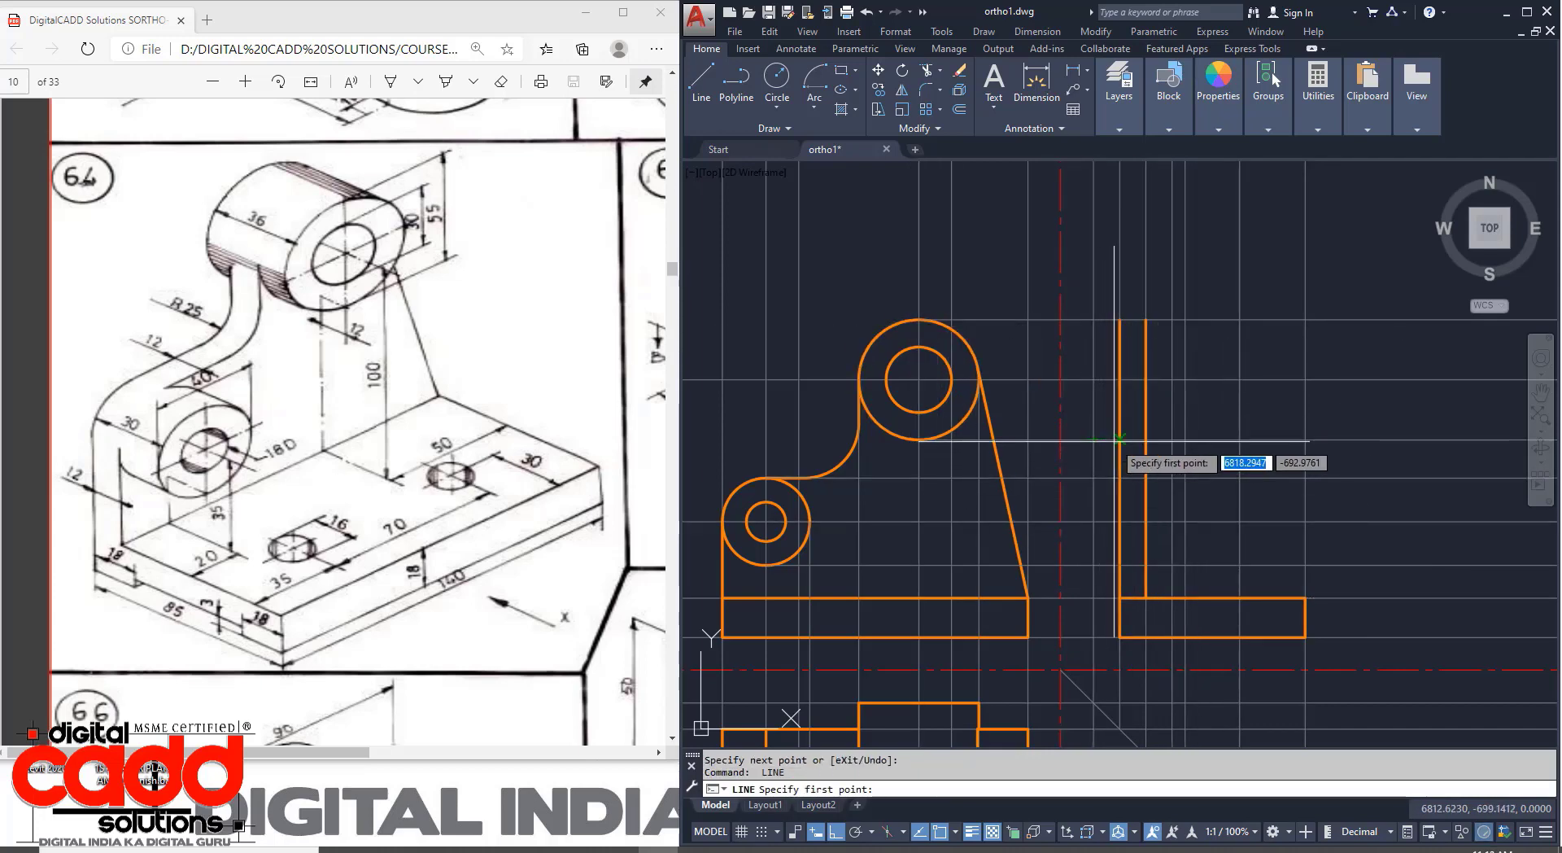
left_click(1094, 440)
type("12")
key("Return")
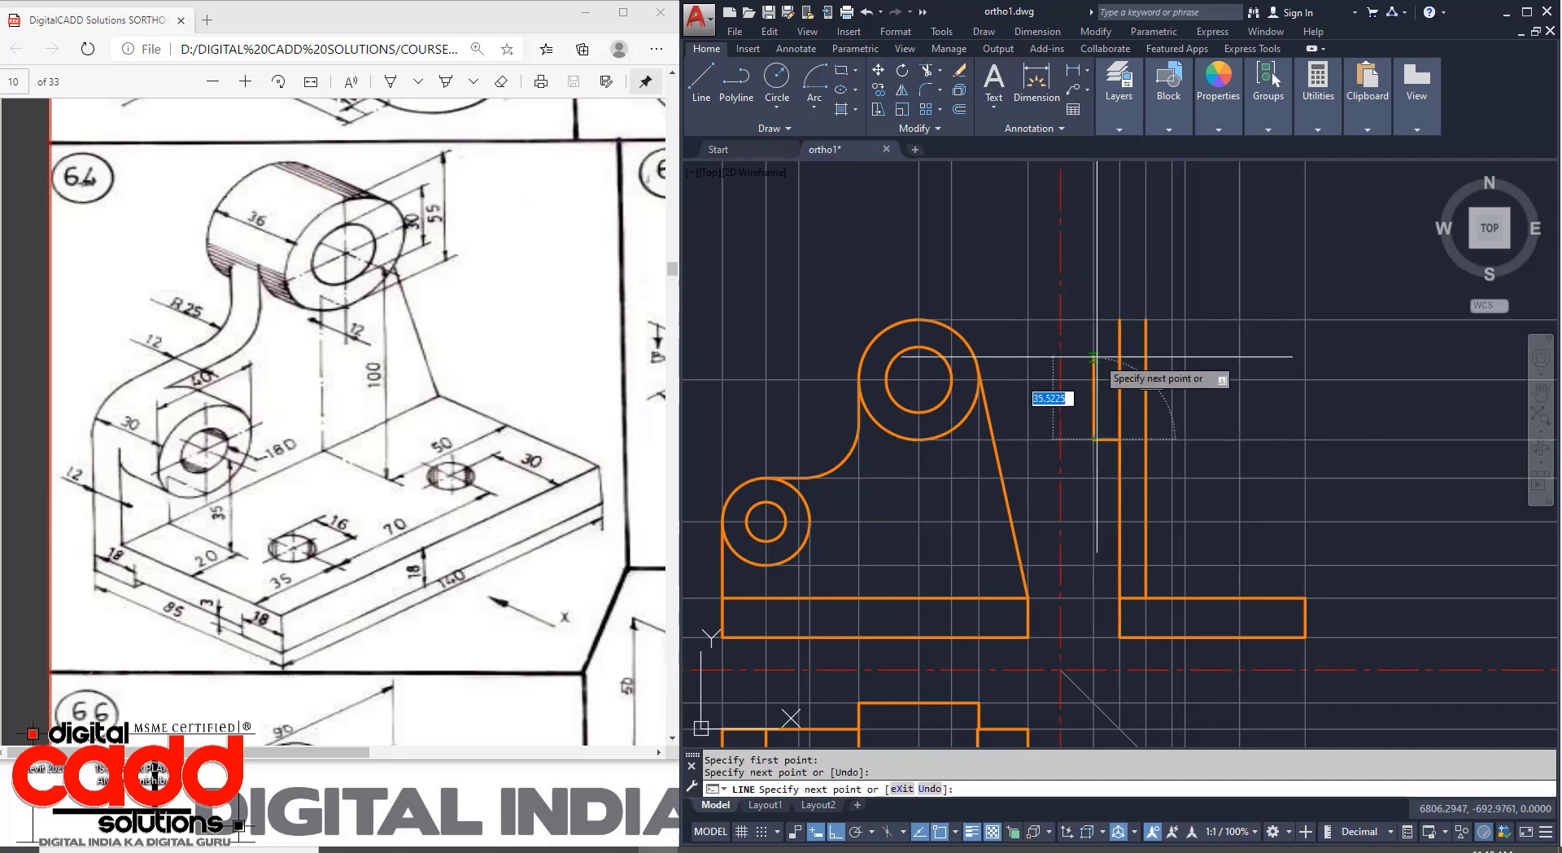
left_click(1094, 320)
type("42")
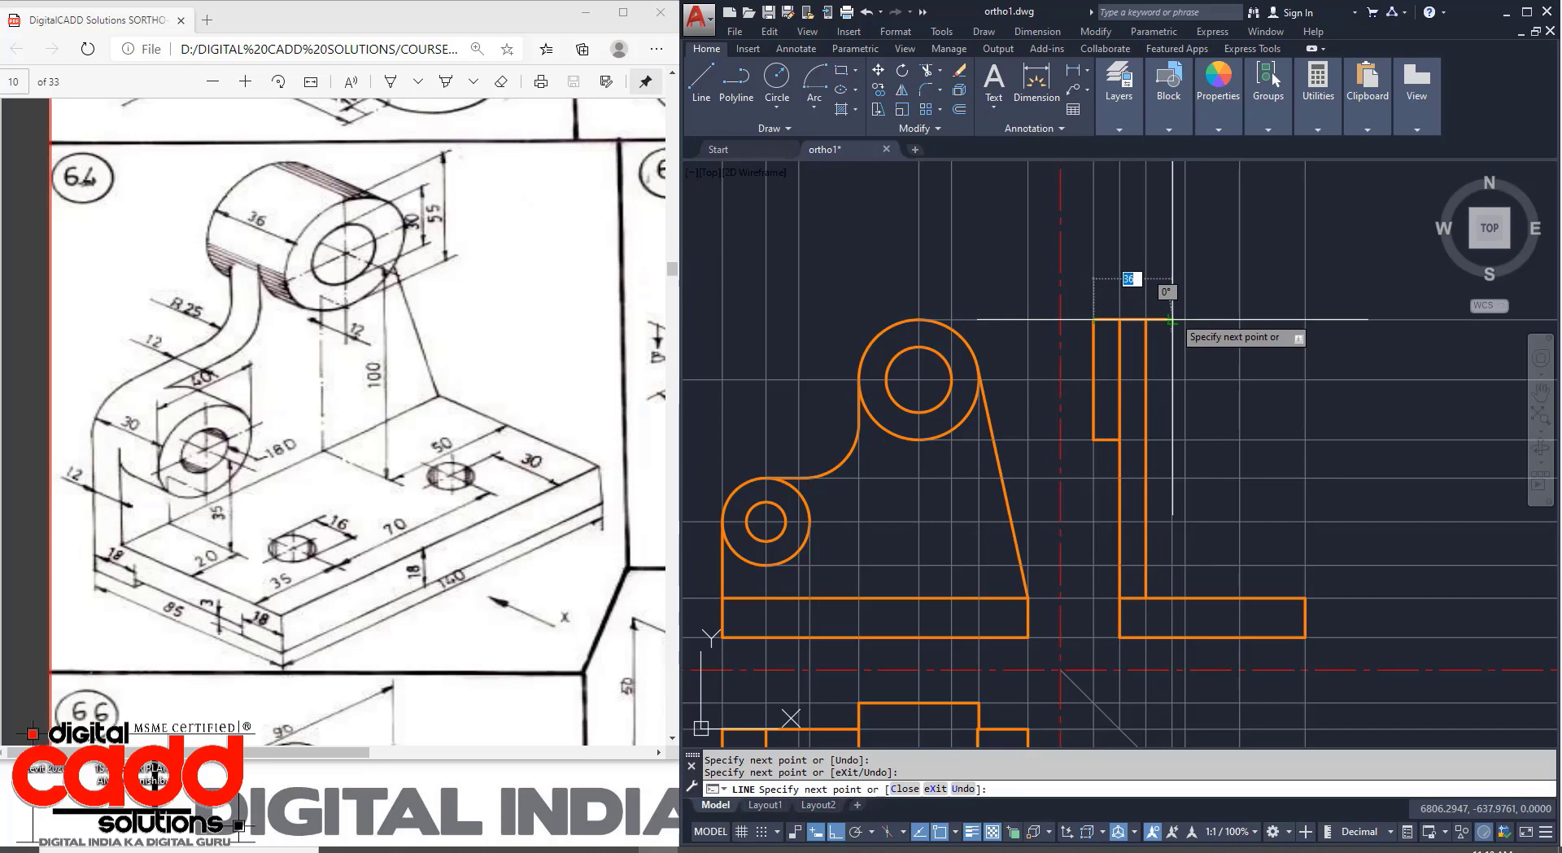
left_click(1171, 320)
left_click(1170, 440)
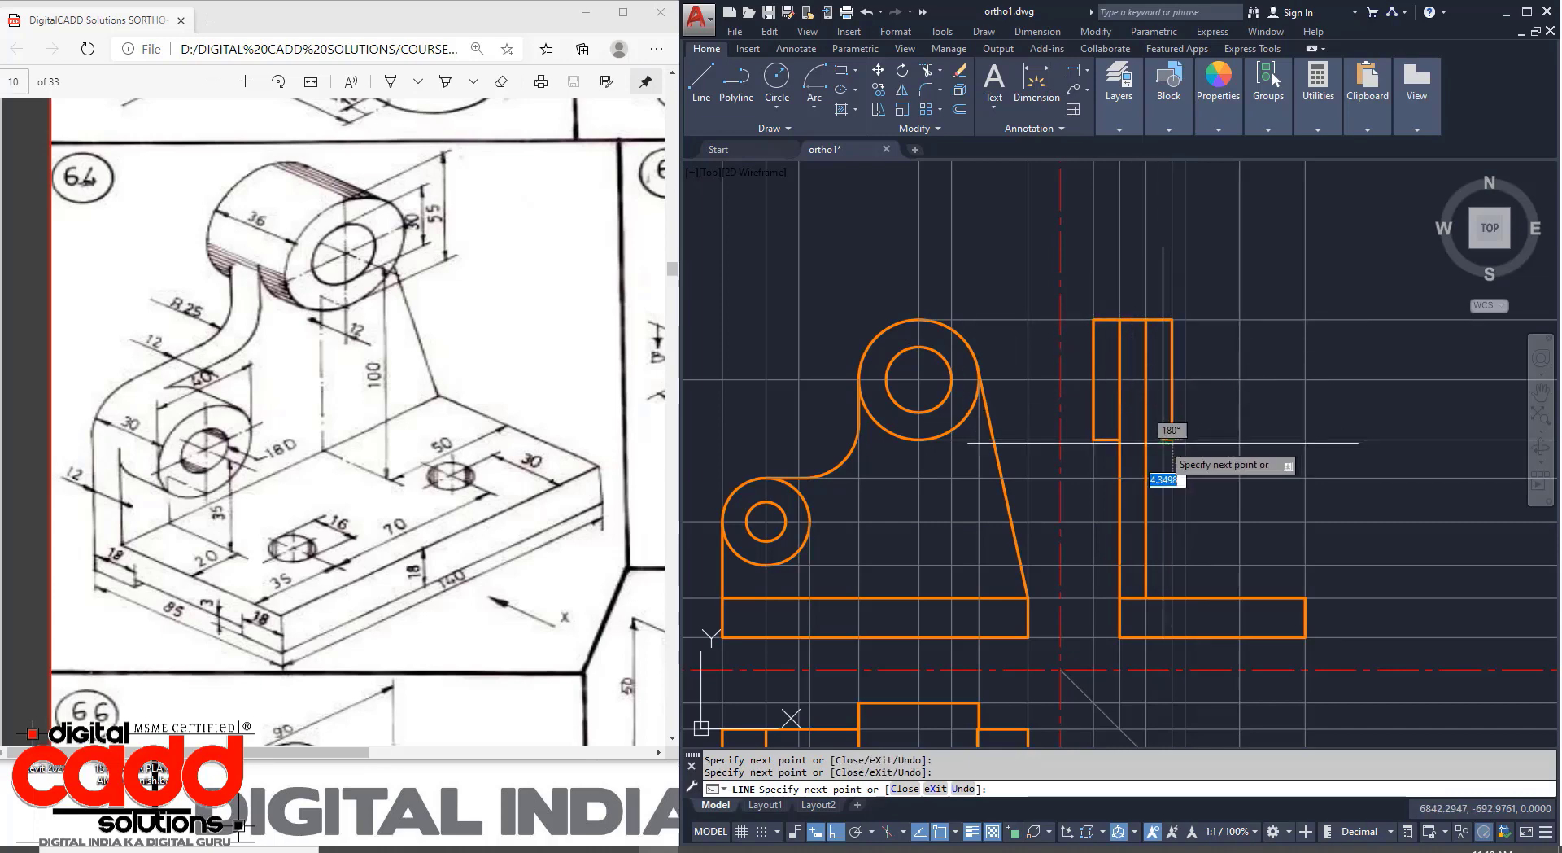
type("12")
key("Return")
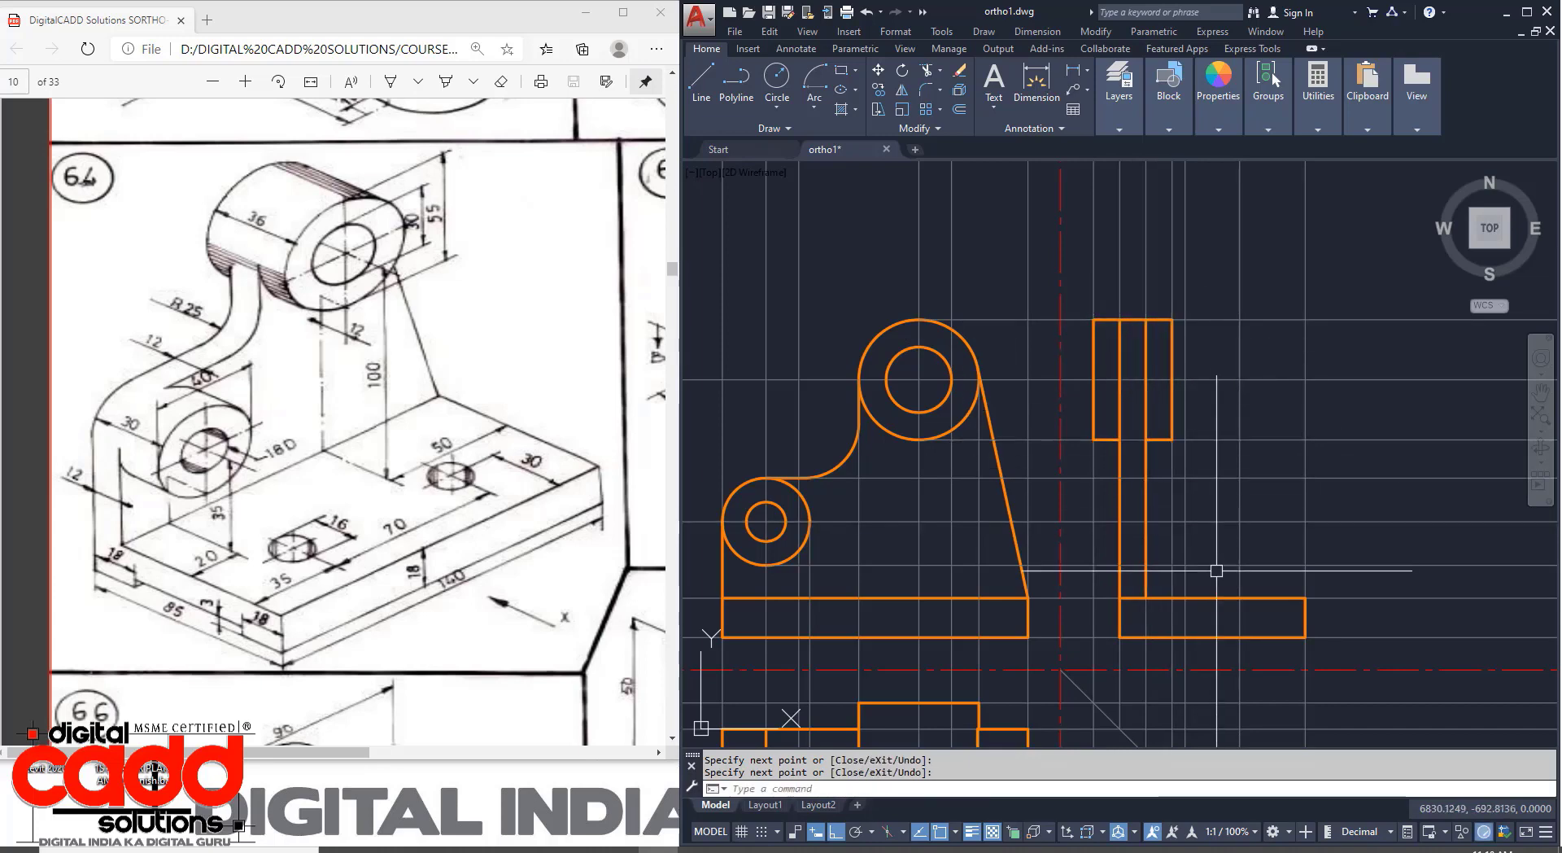
Draw a line across the side-view upright at the large boss's centre height and trim both upright edges above it.
key("Return")
left_click(1120, 380)
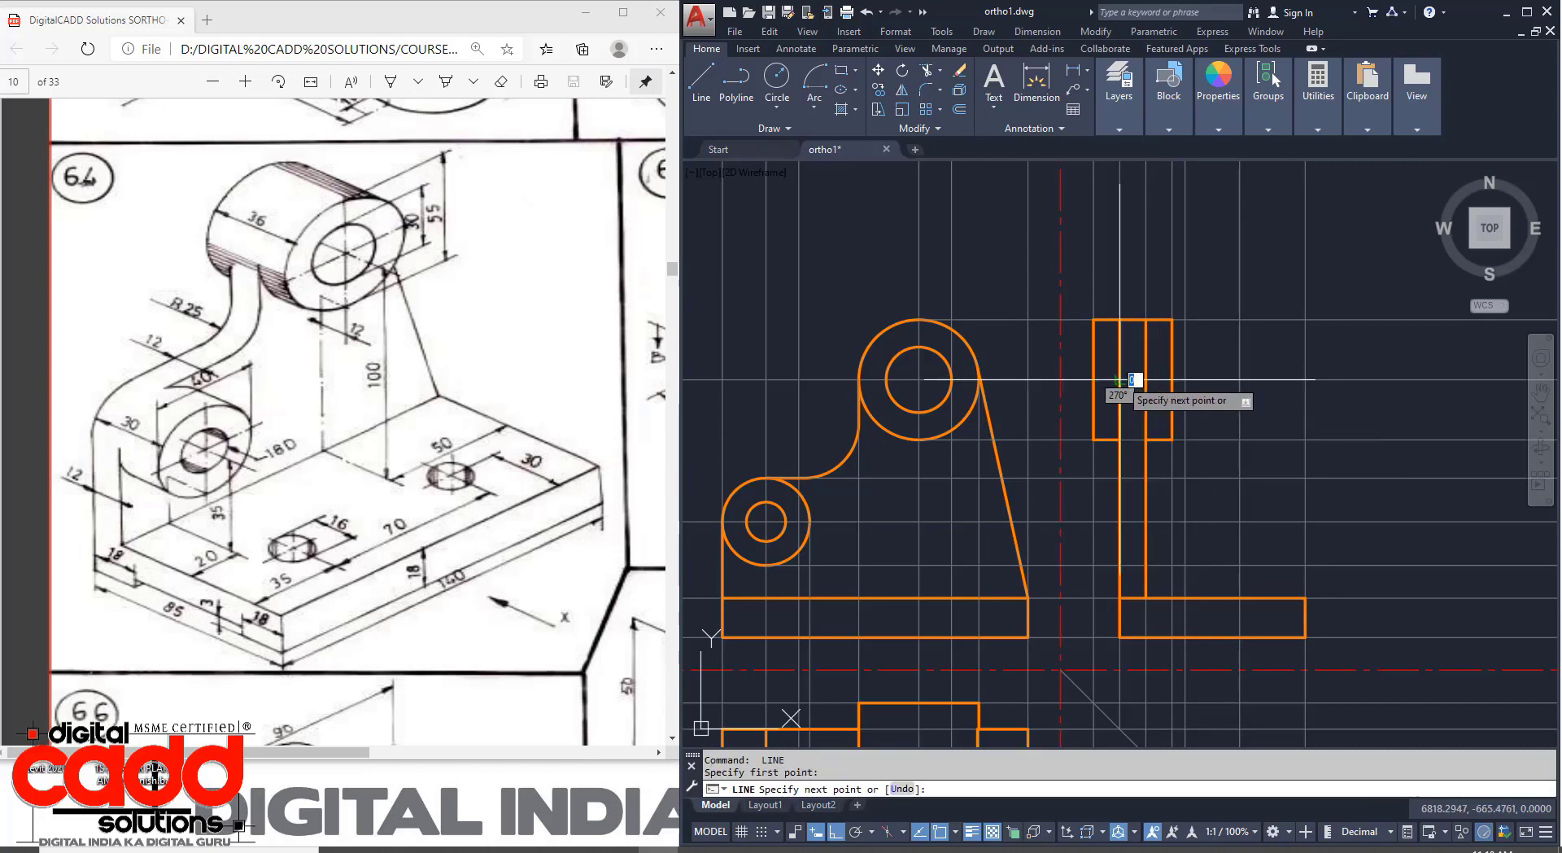
left_click(1146, 379)
key("Return")
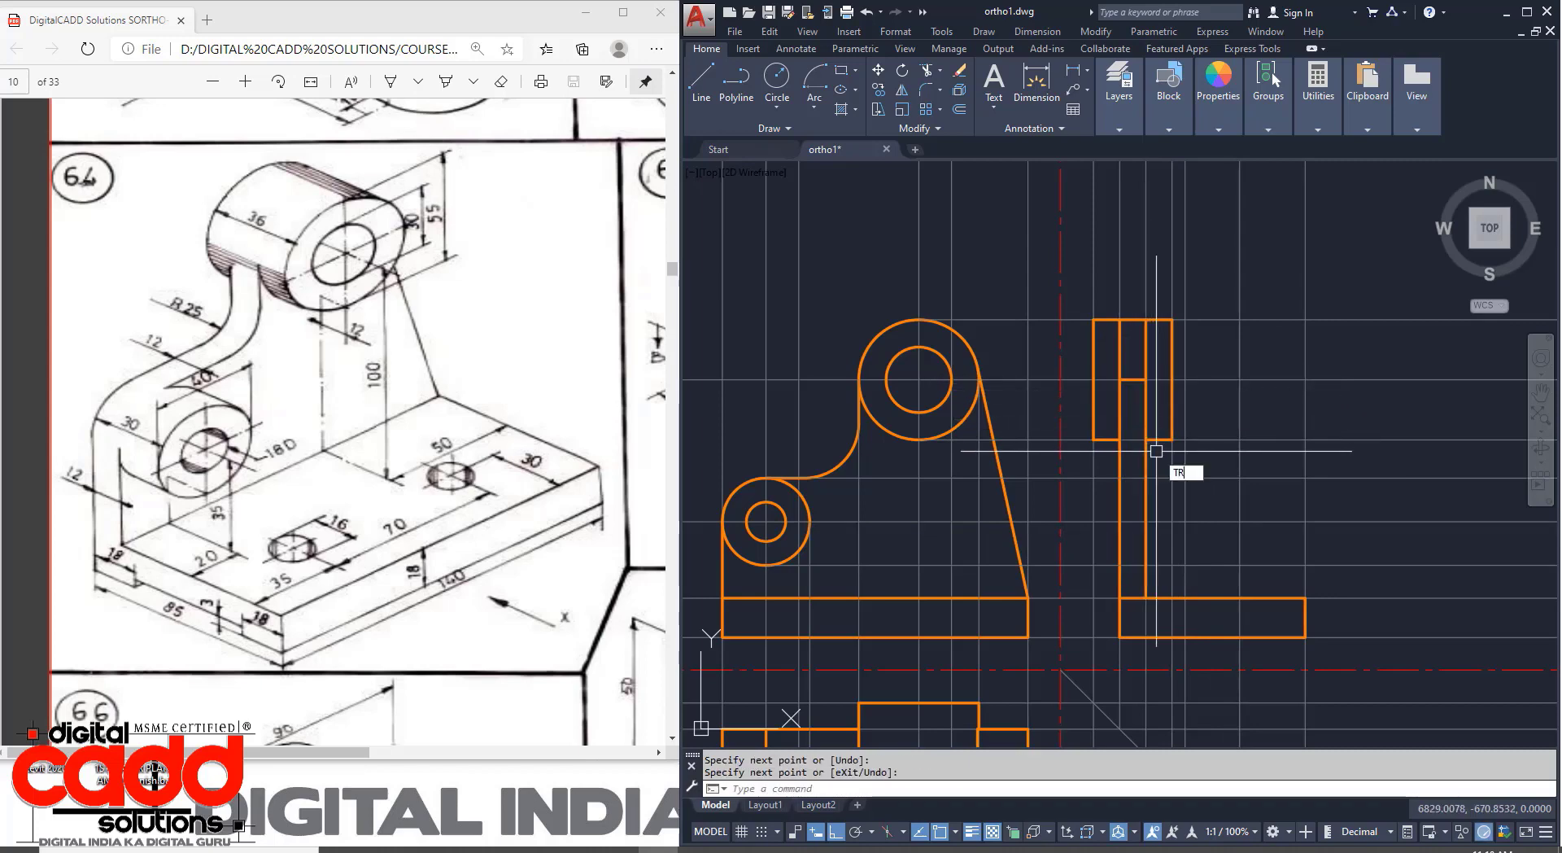
type("TR")
key("Return")
left_click(1146, 348)
left_click(1120, 348)
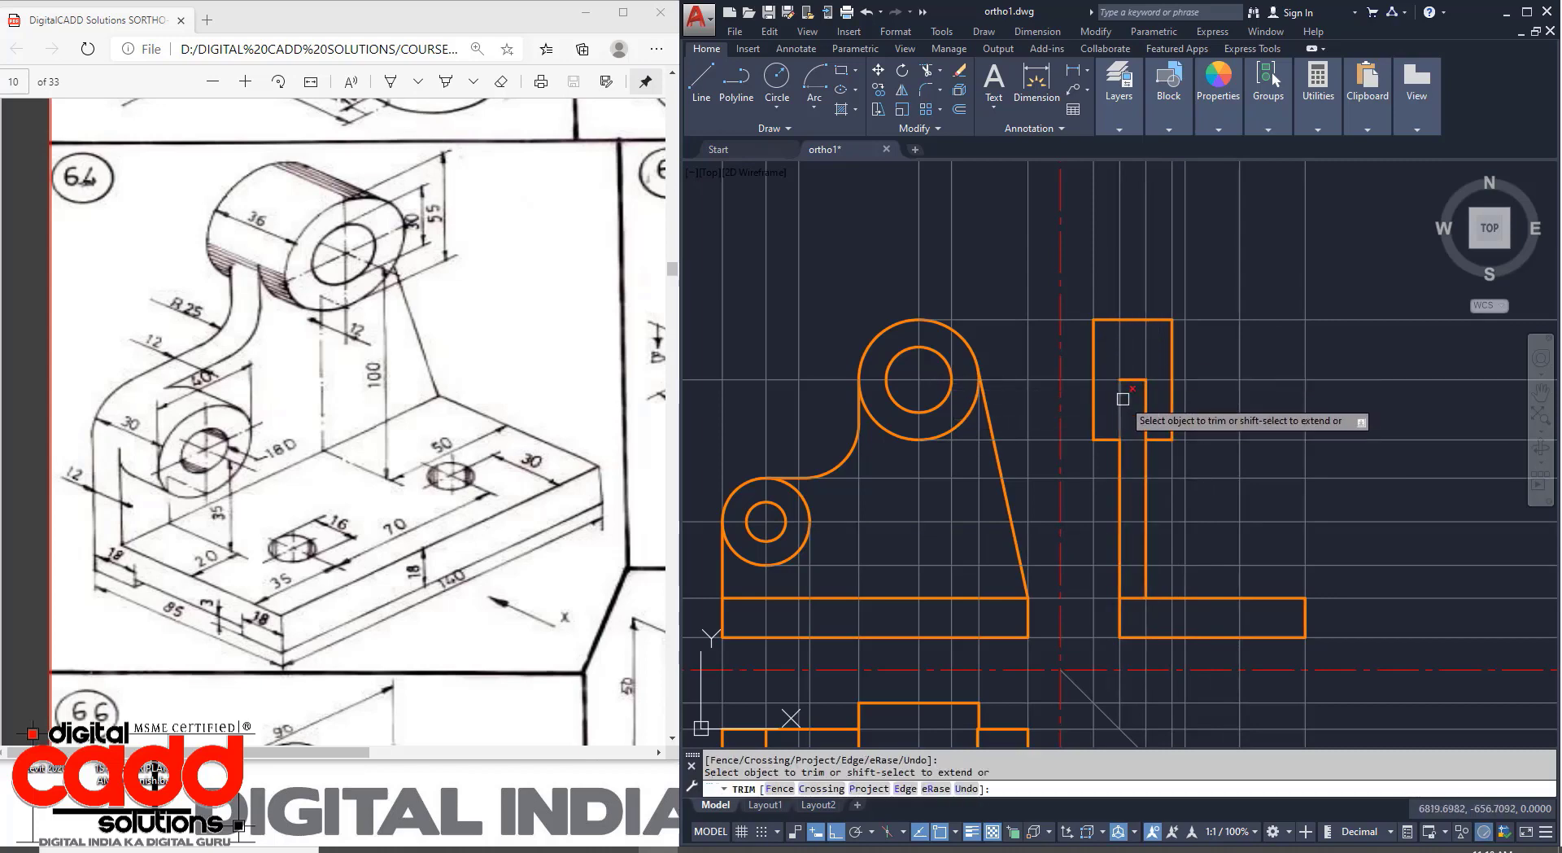
key("Return")
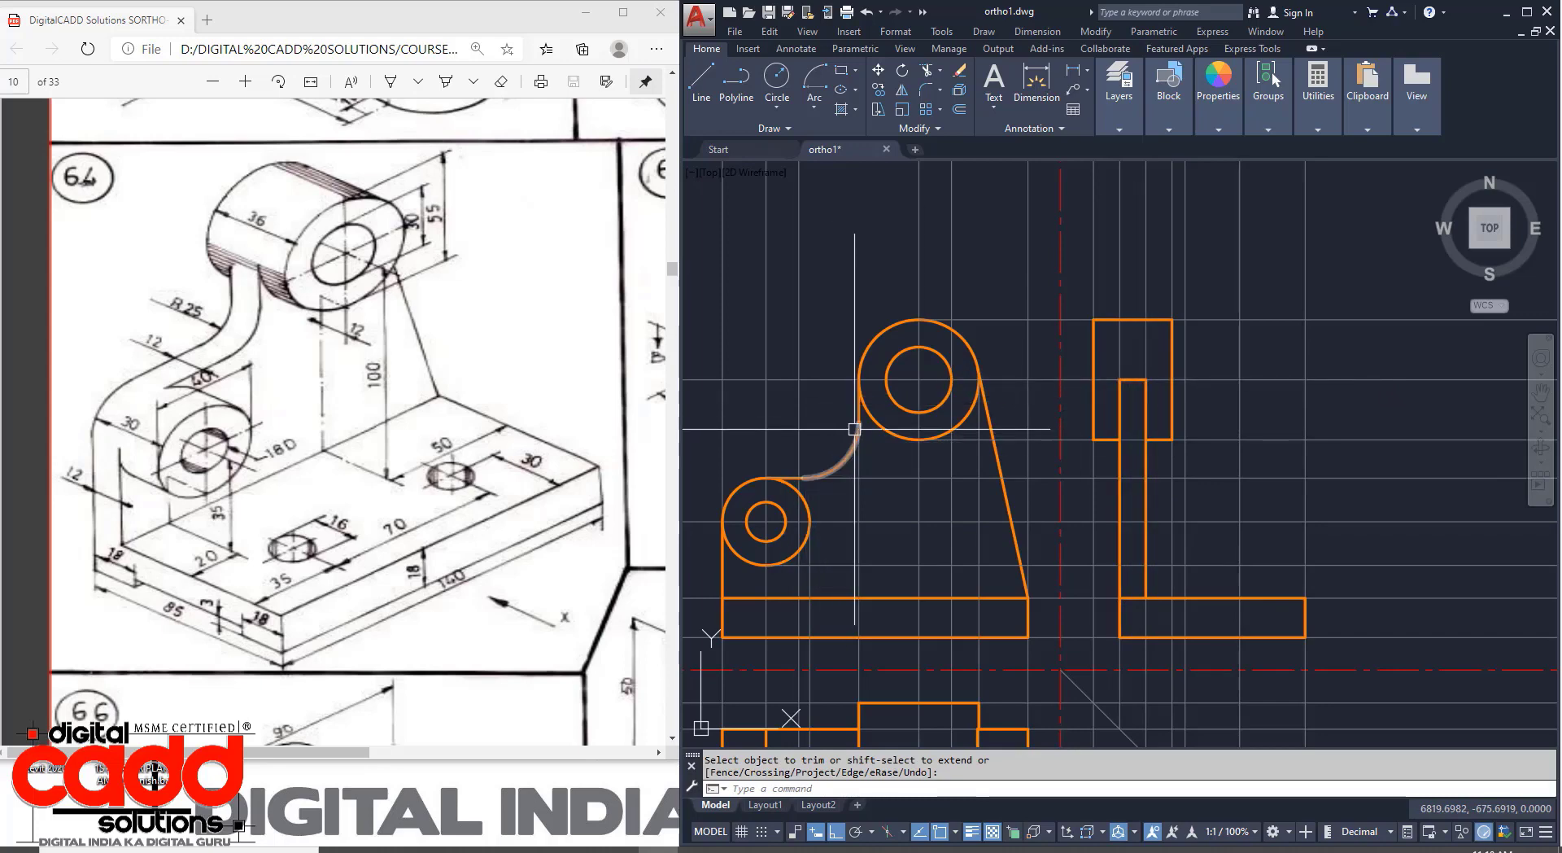
key("Escape")
scroll(855, 428, "up", 4)
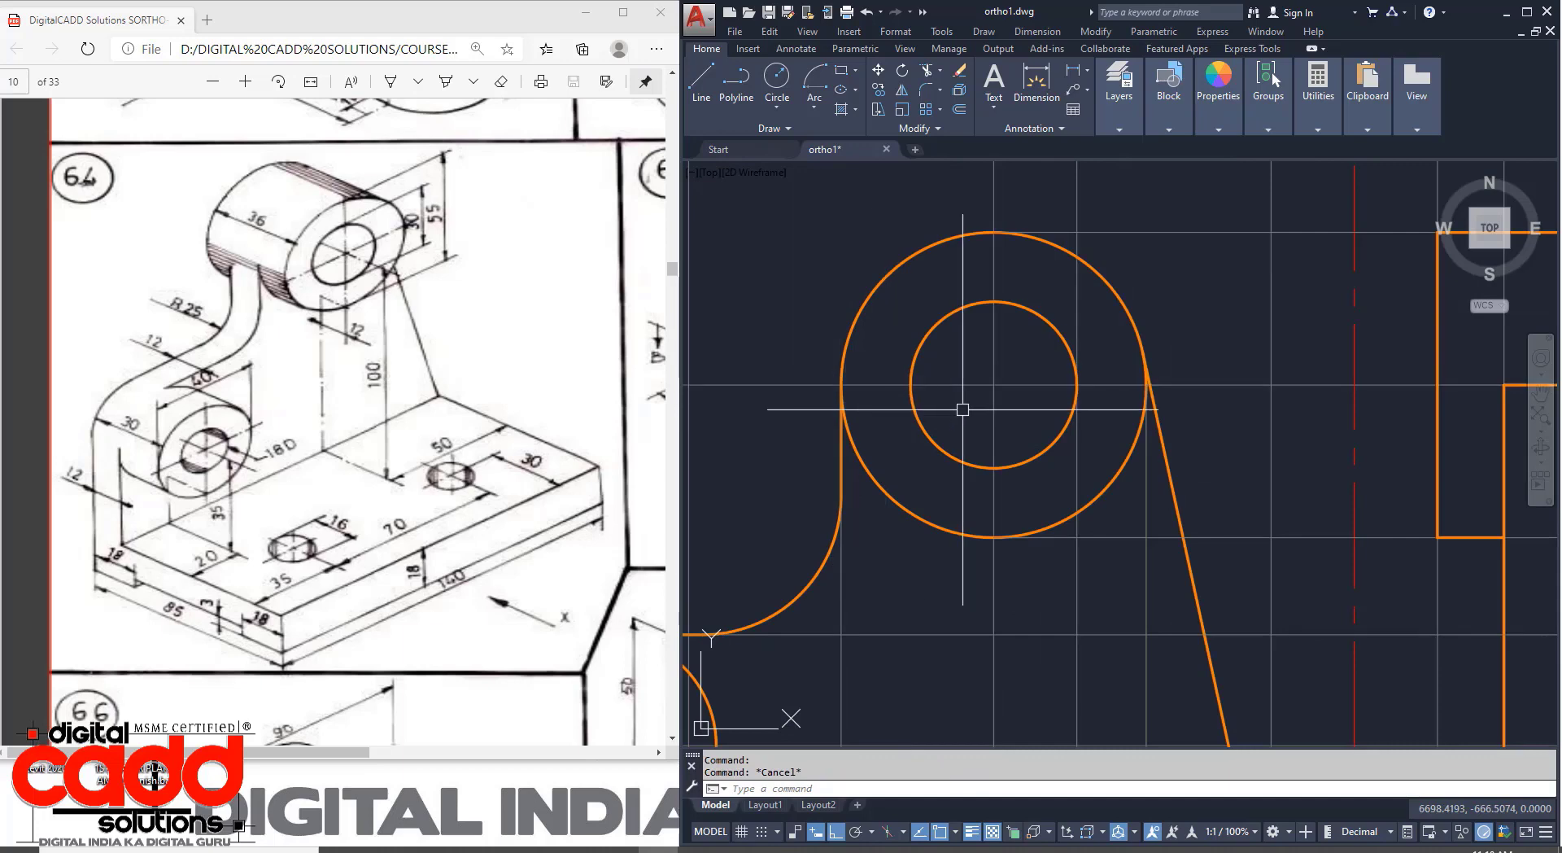
scroll(963, 410, "down", 6)
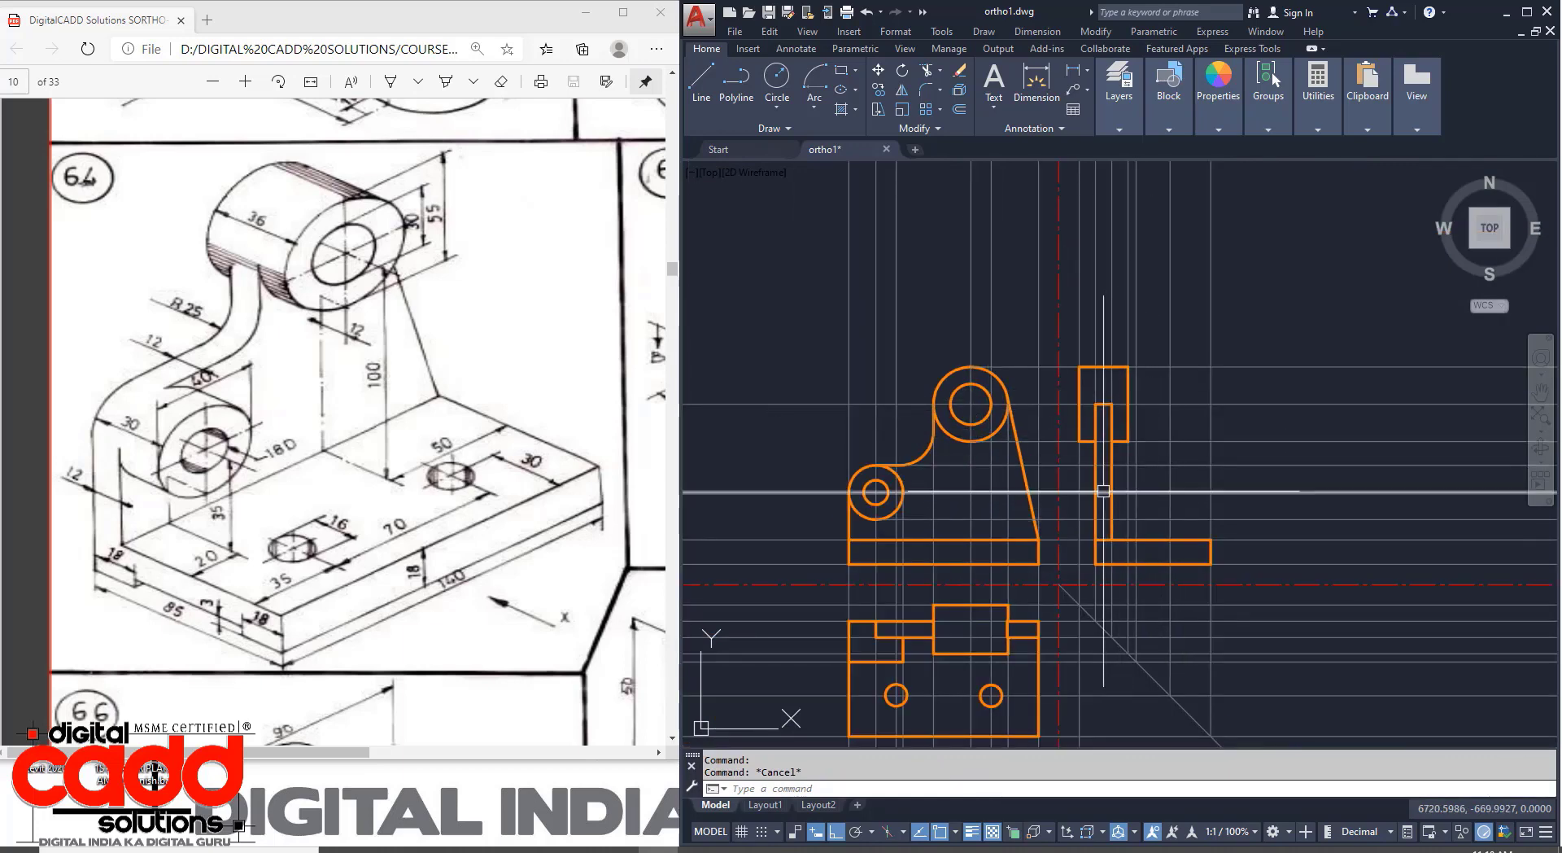
scroll(1094, 561, "up", 2)
middle_click_drag(1082, 613, 1146, 632)
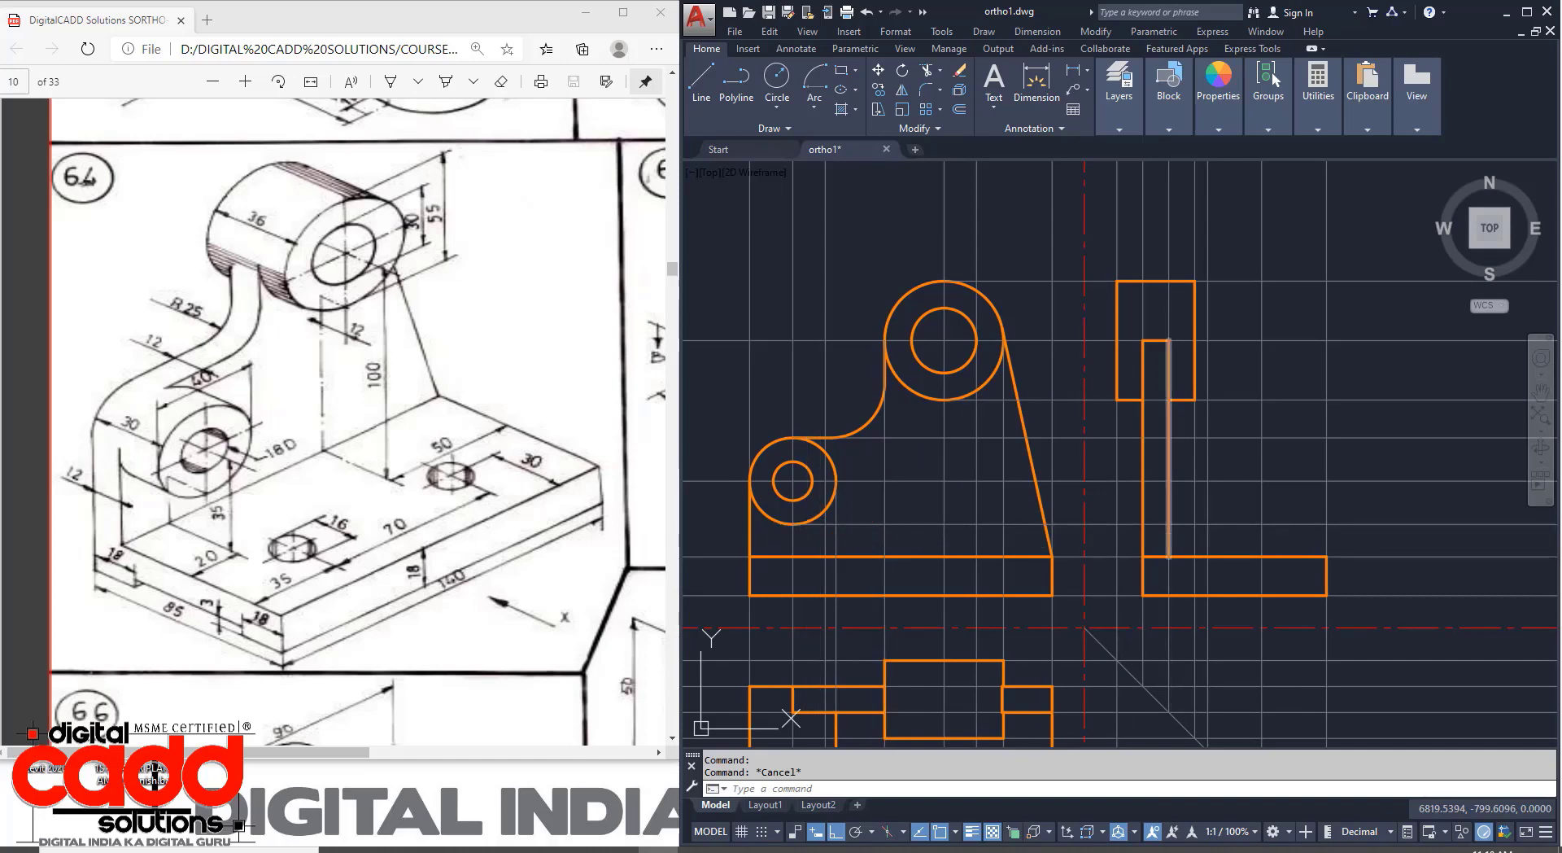
type("tr")
key("Return")
key("Return")
key("Escape")
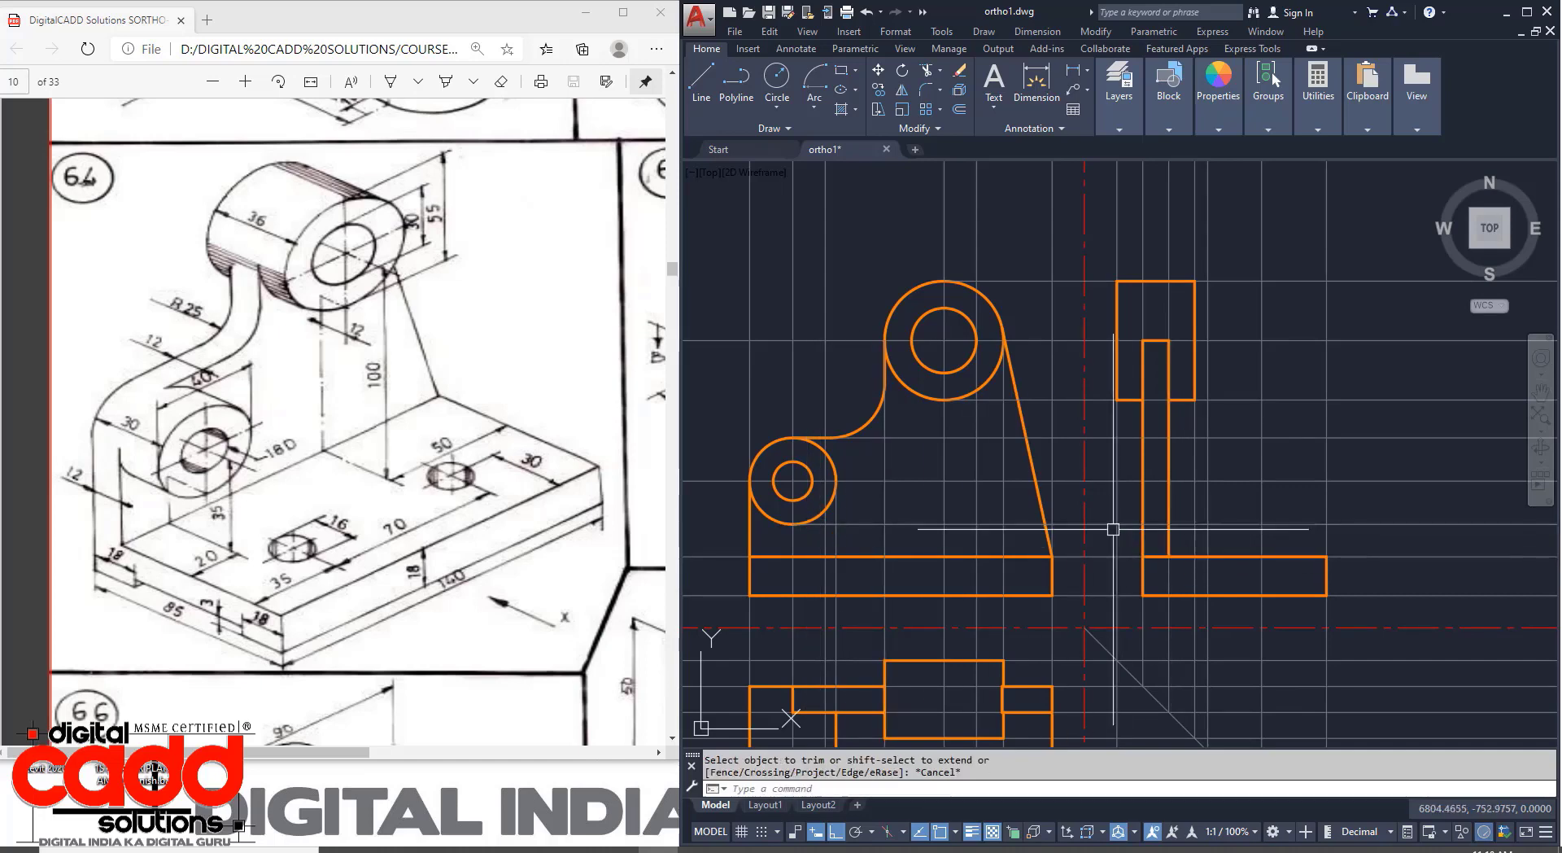
Outline the small boss in the side view, 30 mm wide from the upright's left edge, between its upper and lower projection lines.
type("l")
key("Return")
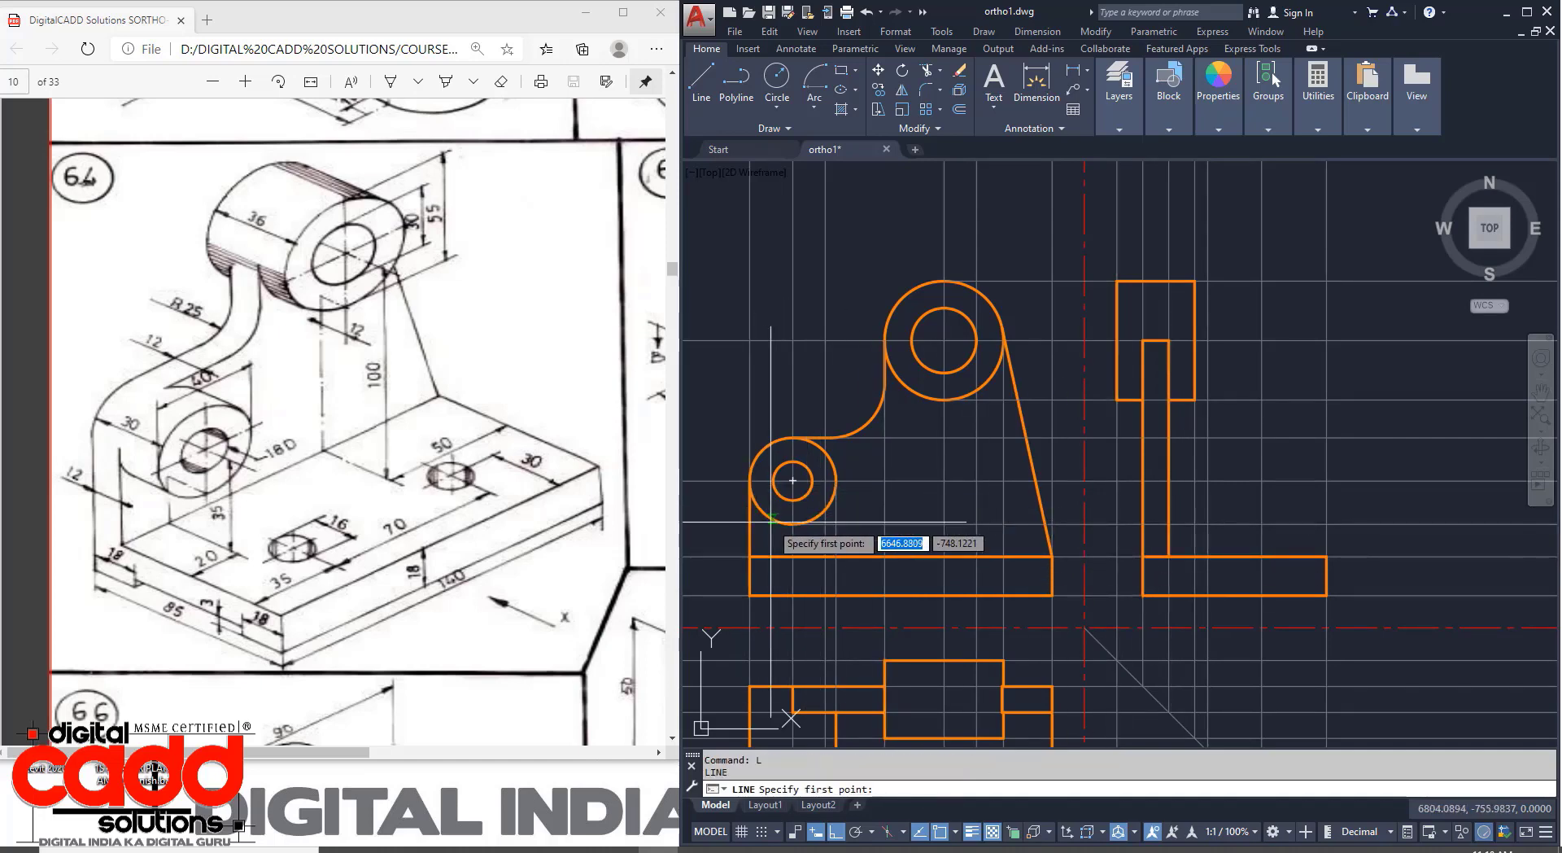
left_click(1143, 523)
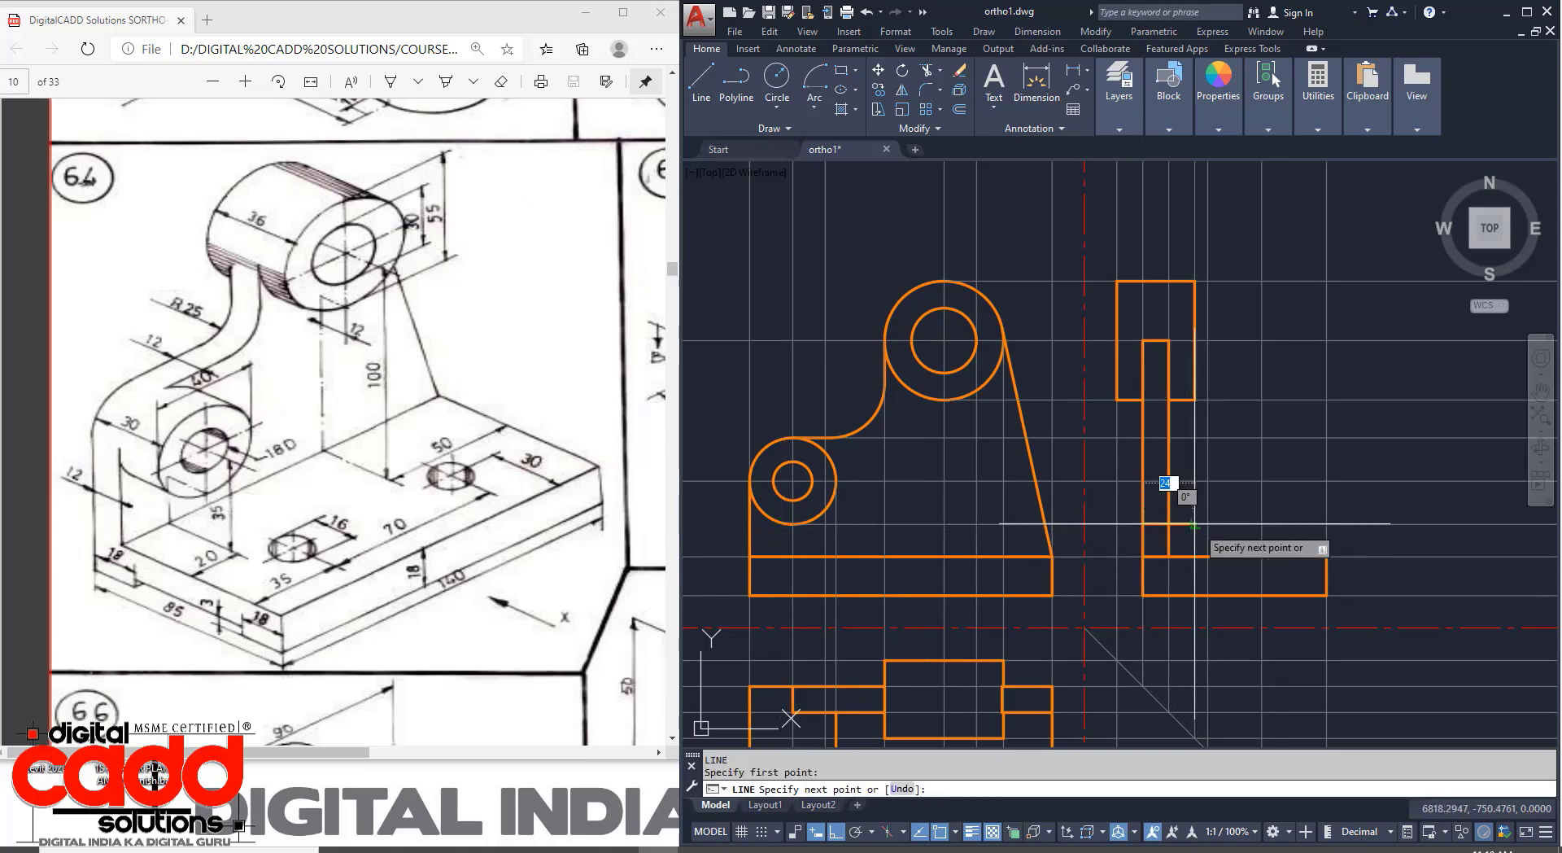
left_click(1207, 523)
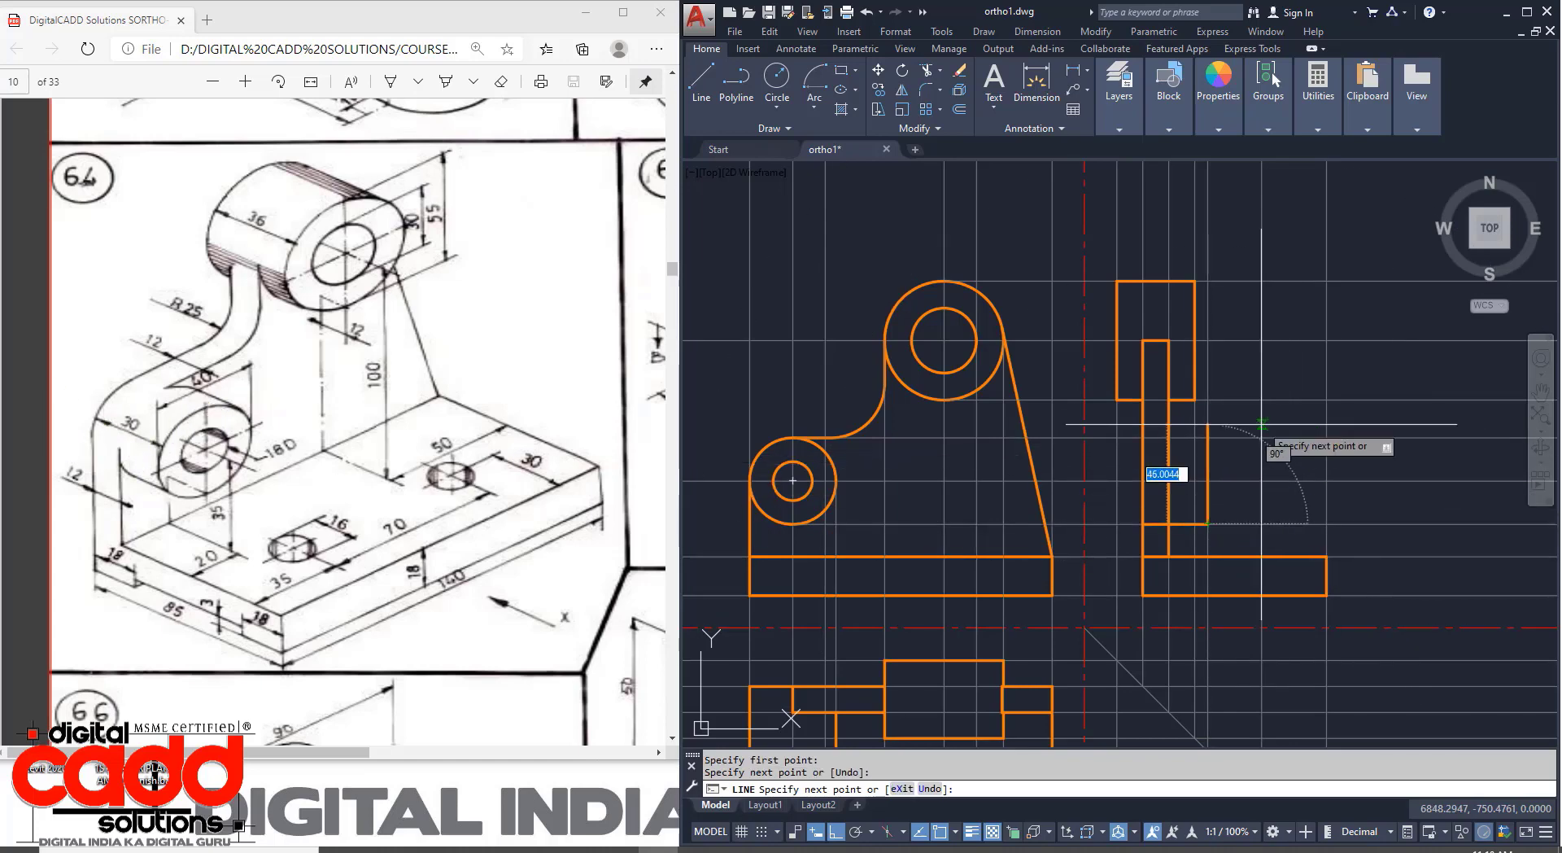
left_click(1207, 438)
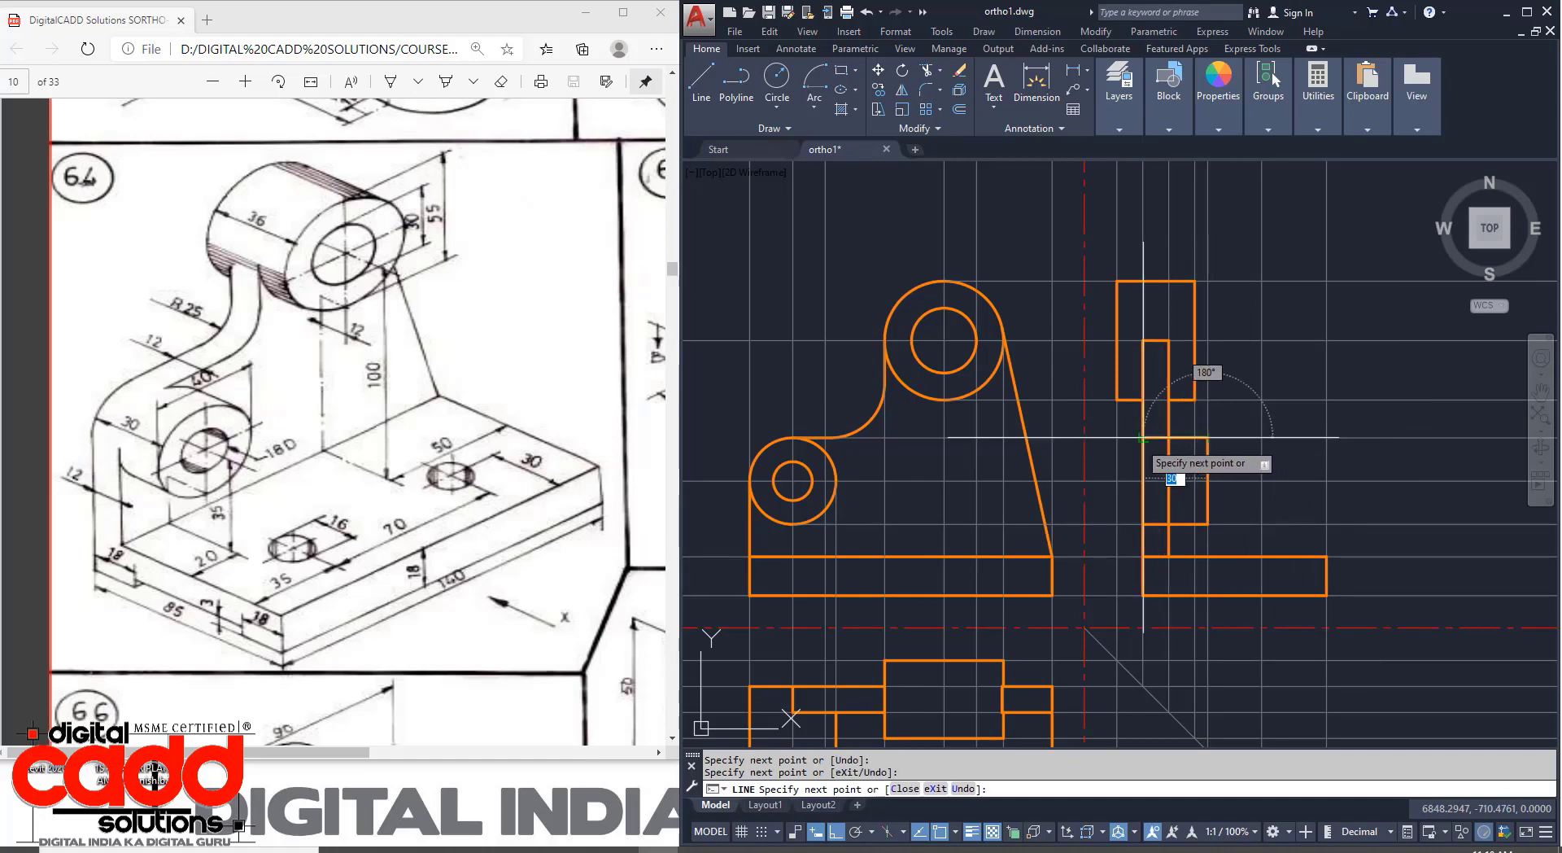
left_click(1144, 438)
key("Return")
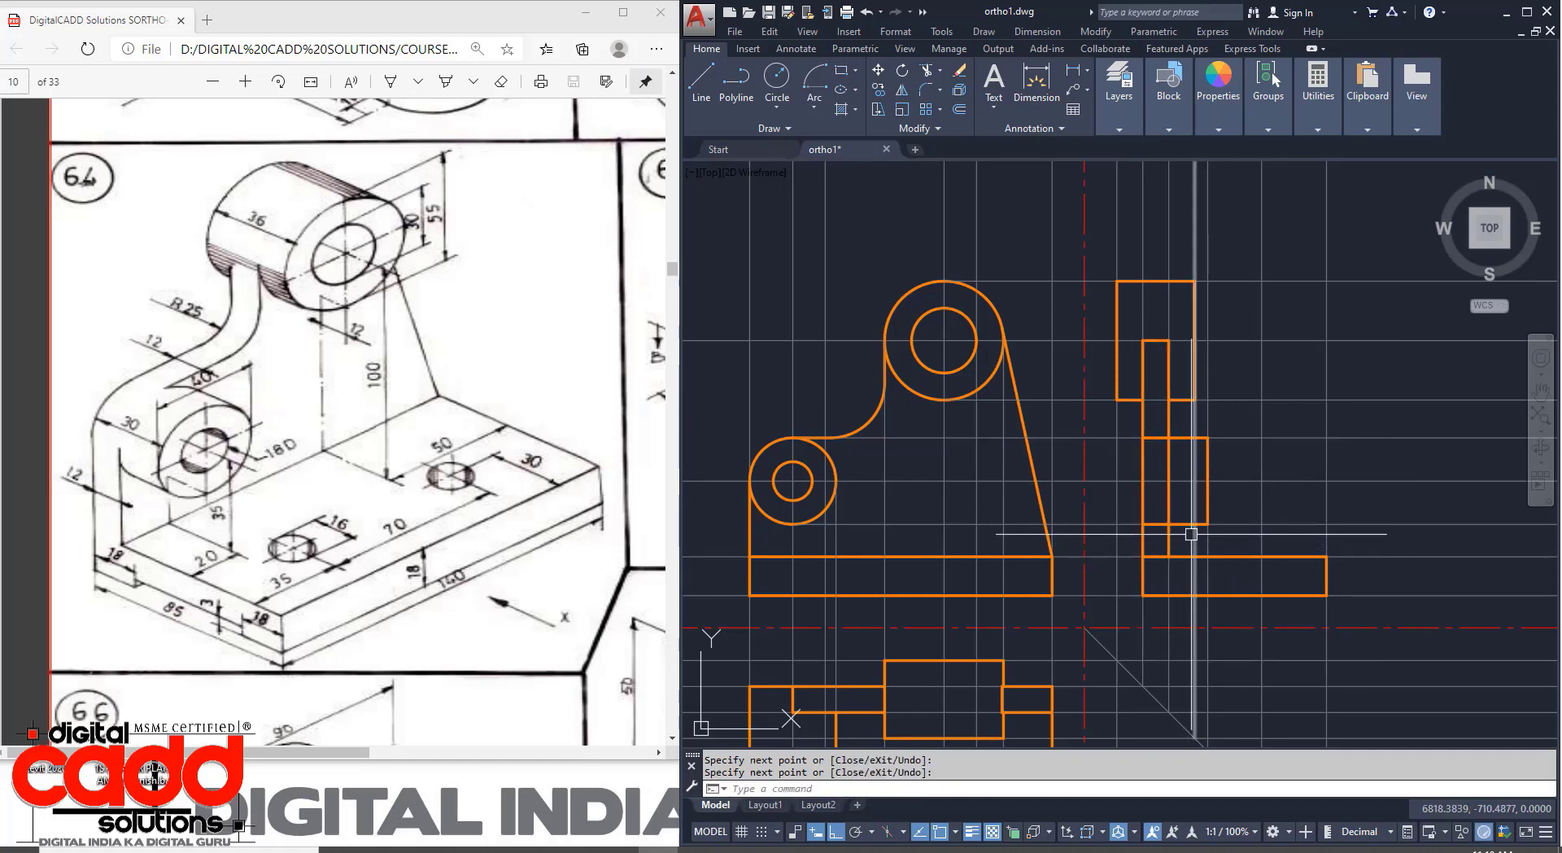
Draw a line across the upright at the small boss's centre height and trim the upright's right edge between it and the boss's top.
key("Return")
left_click(1169, 481)
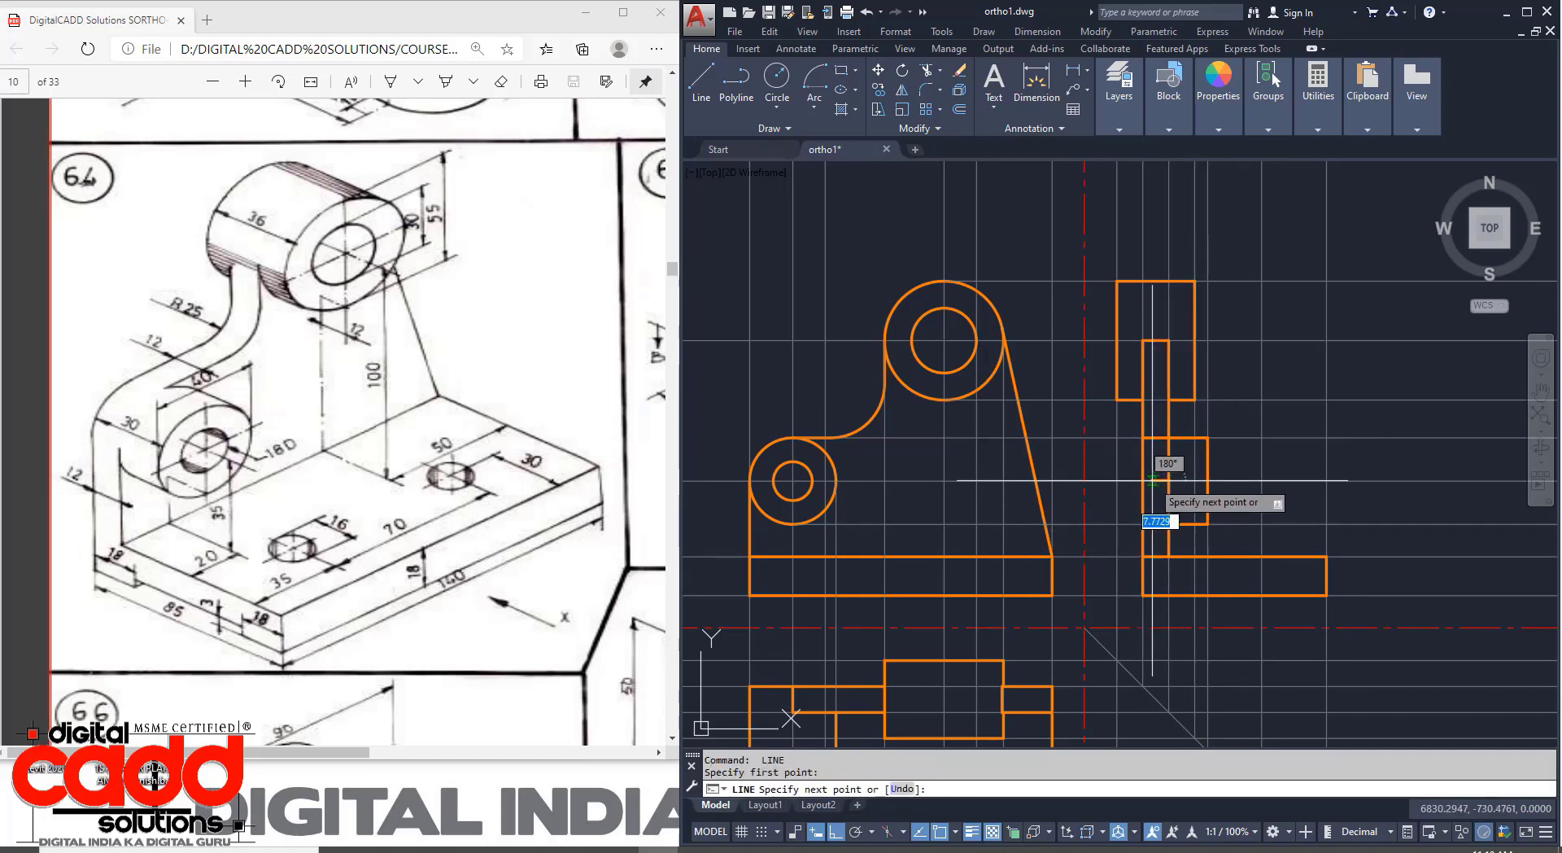
left_click(1143, 481)
key("Return")
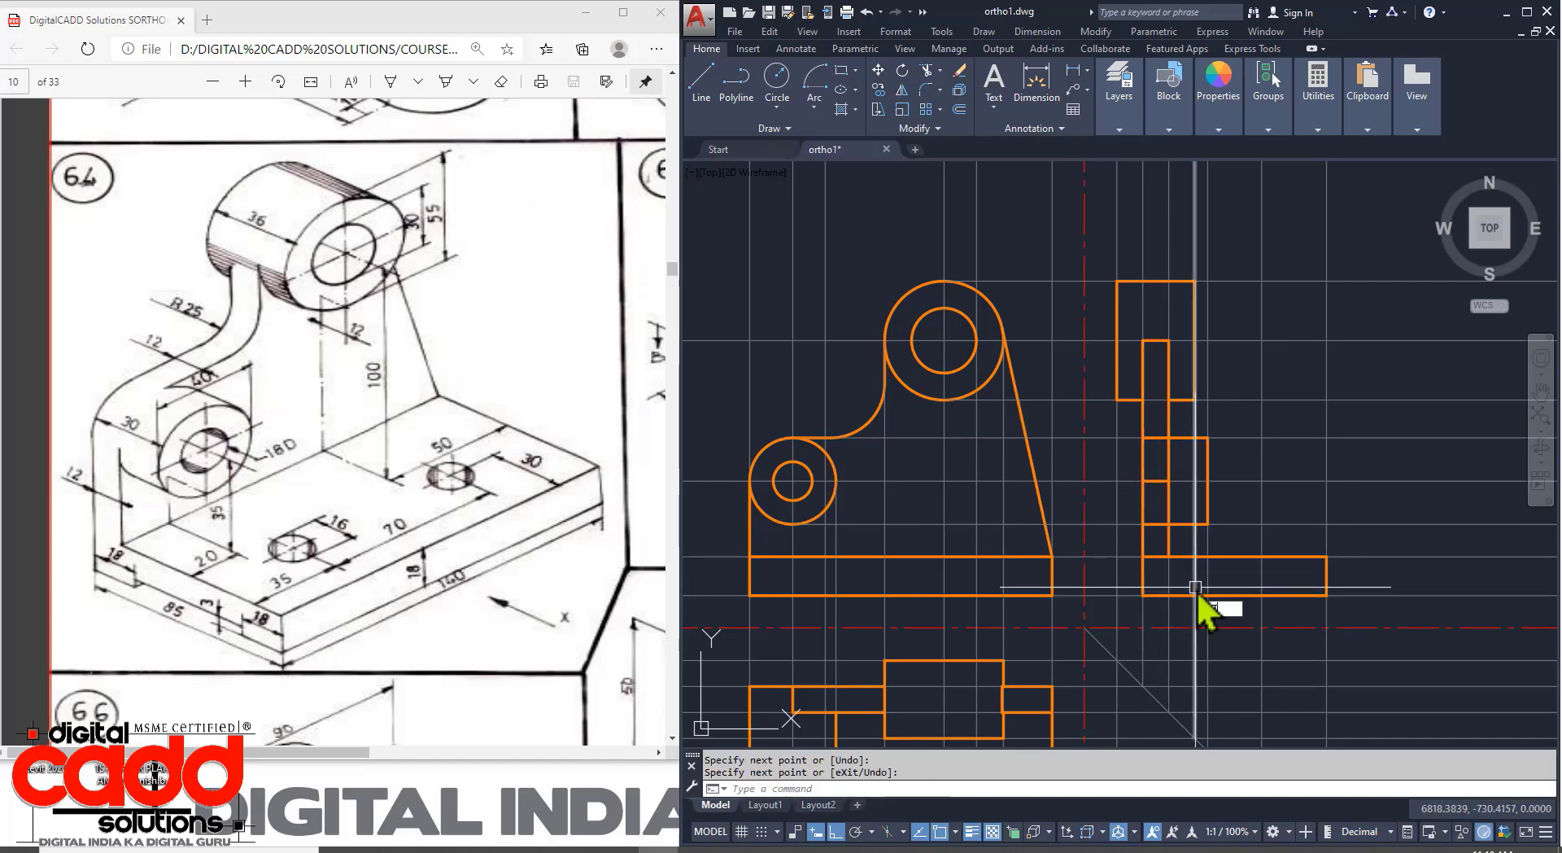
type("tr")
key("Return")
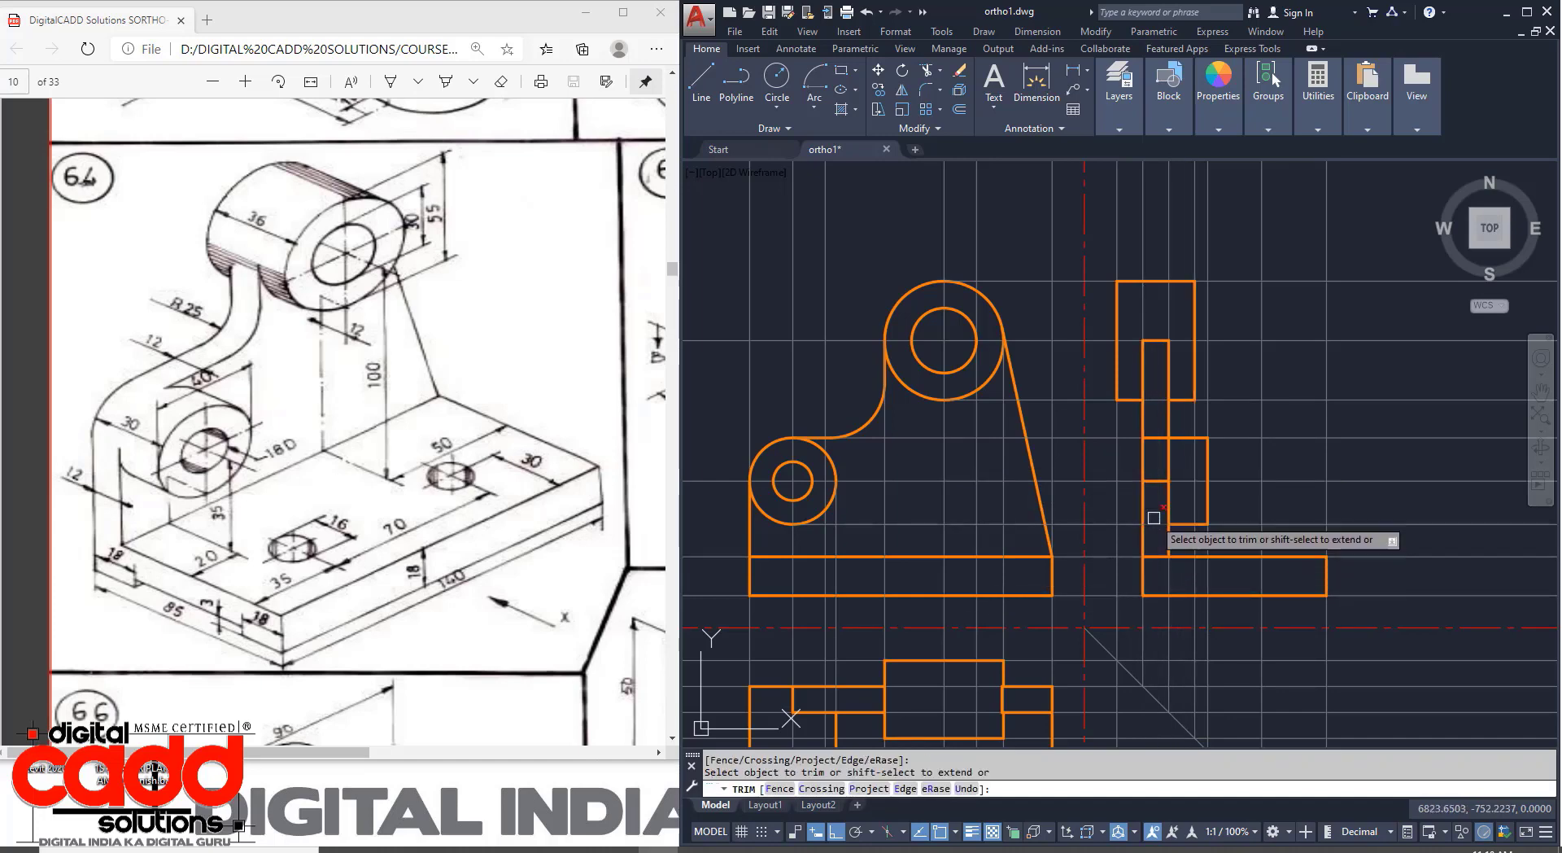
left_click(1169, 460)
key("Return")
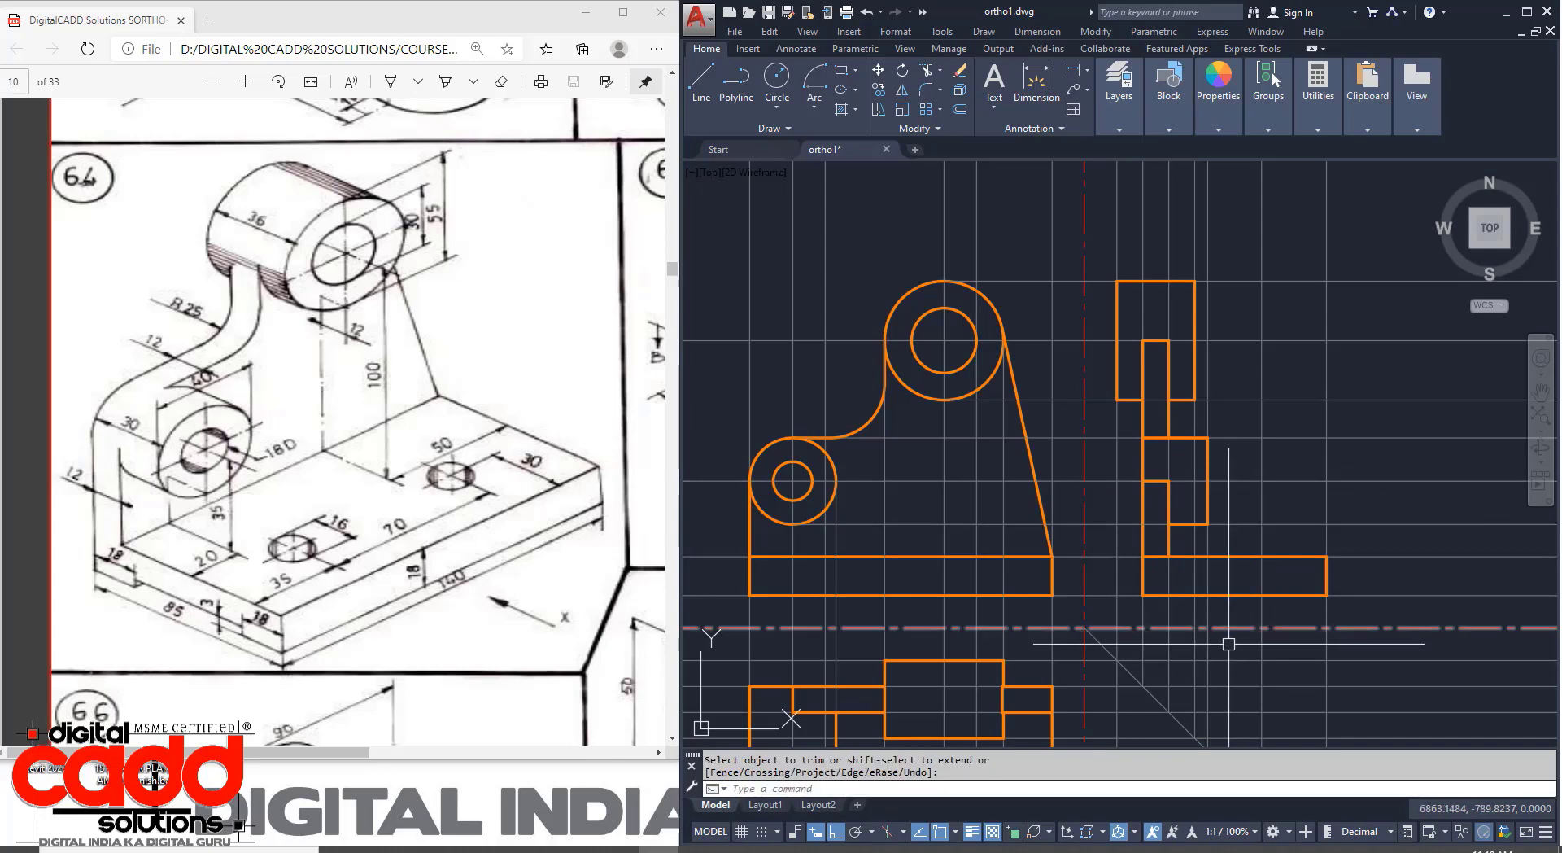
Erase the vertical and horizontal projection lines running through the side view.
mouse_move(1238, 645)
middle_mouse_down()
mouse_move(1241, 593)
mouse_move(1279, 614)
middle_mouse_up()
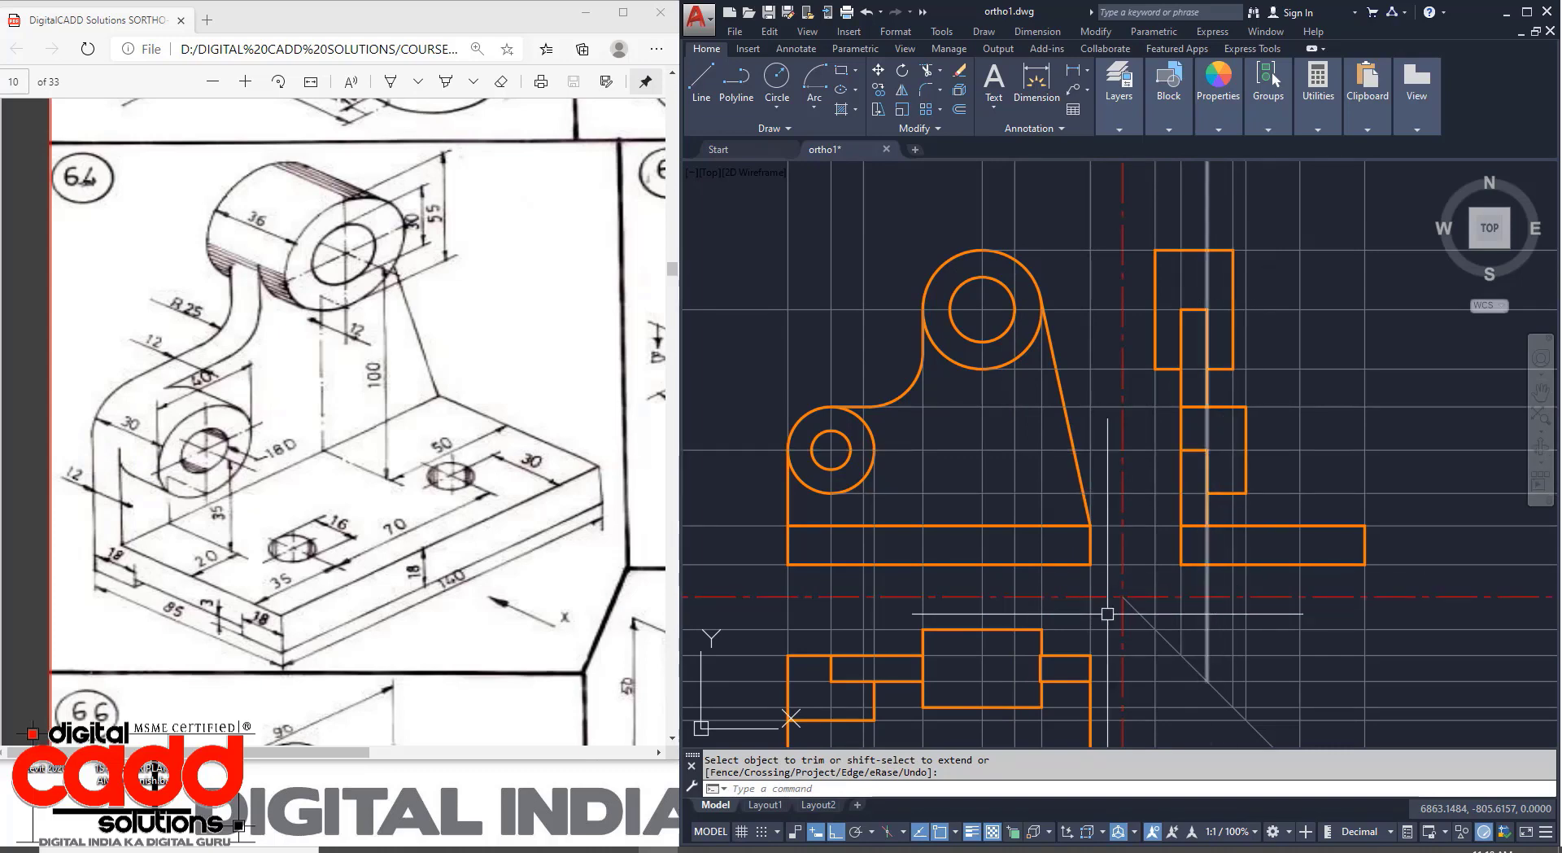
left_click(732, 562)
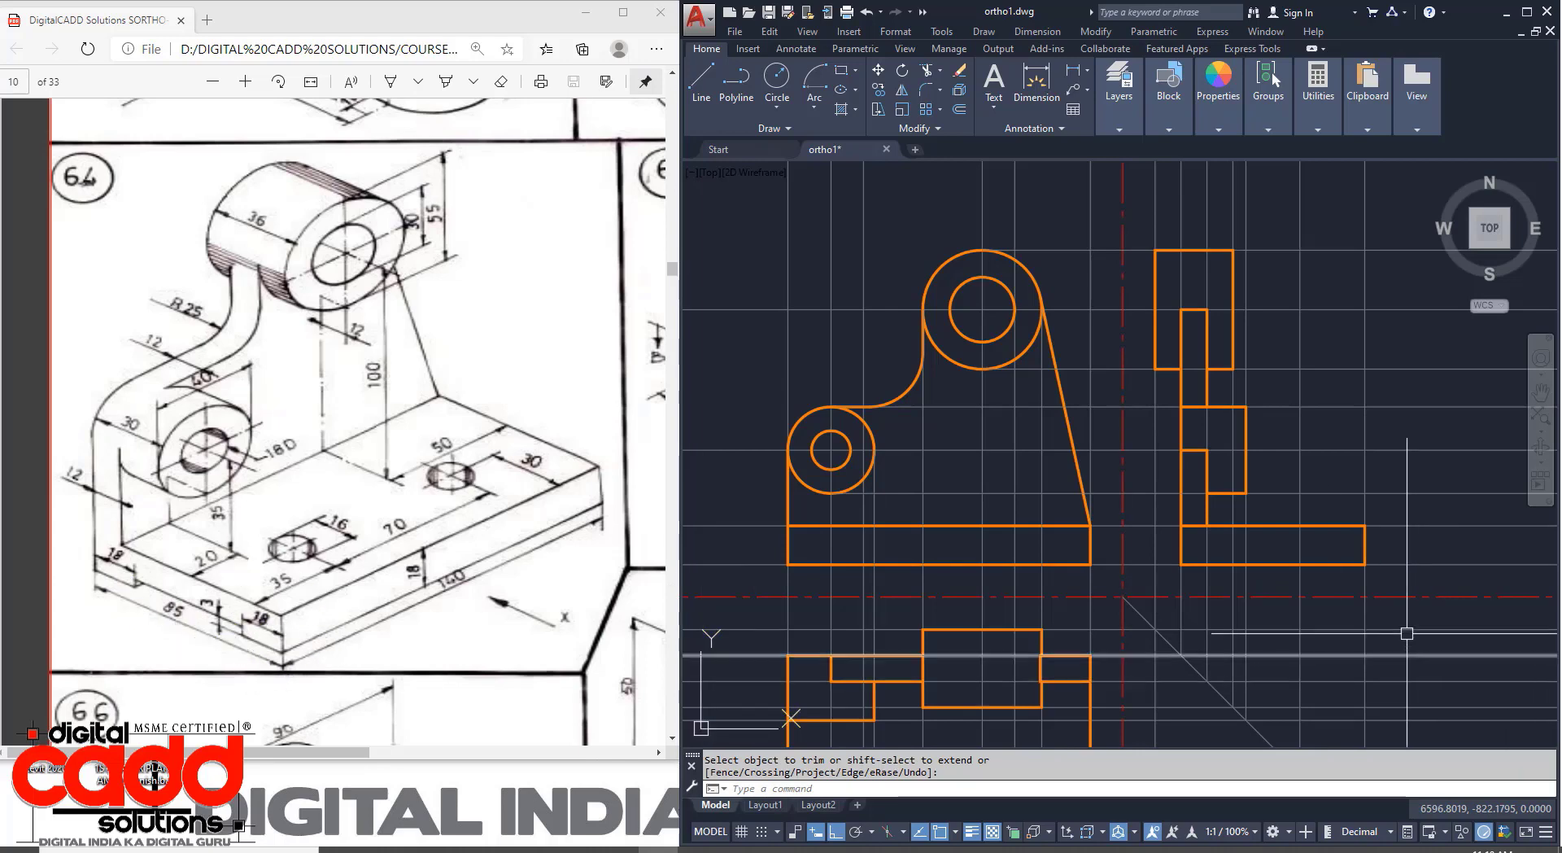
middle_click_drag(1385, 620, 1223, 599)
scroll(1224, 557, "up", 2)
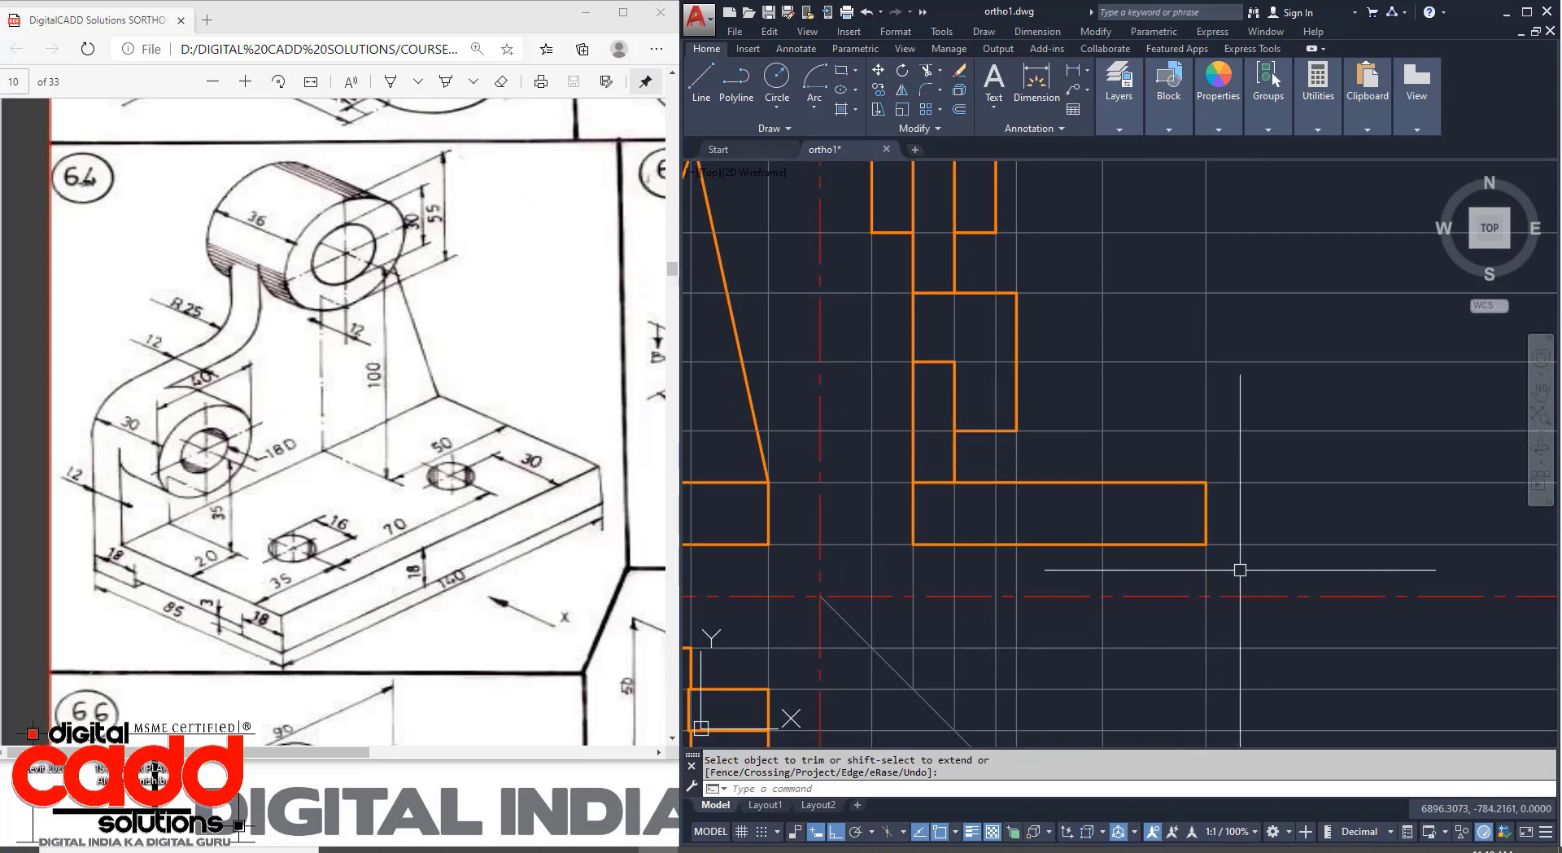
left_click(1239, 564)
left_click(894, 580)
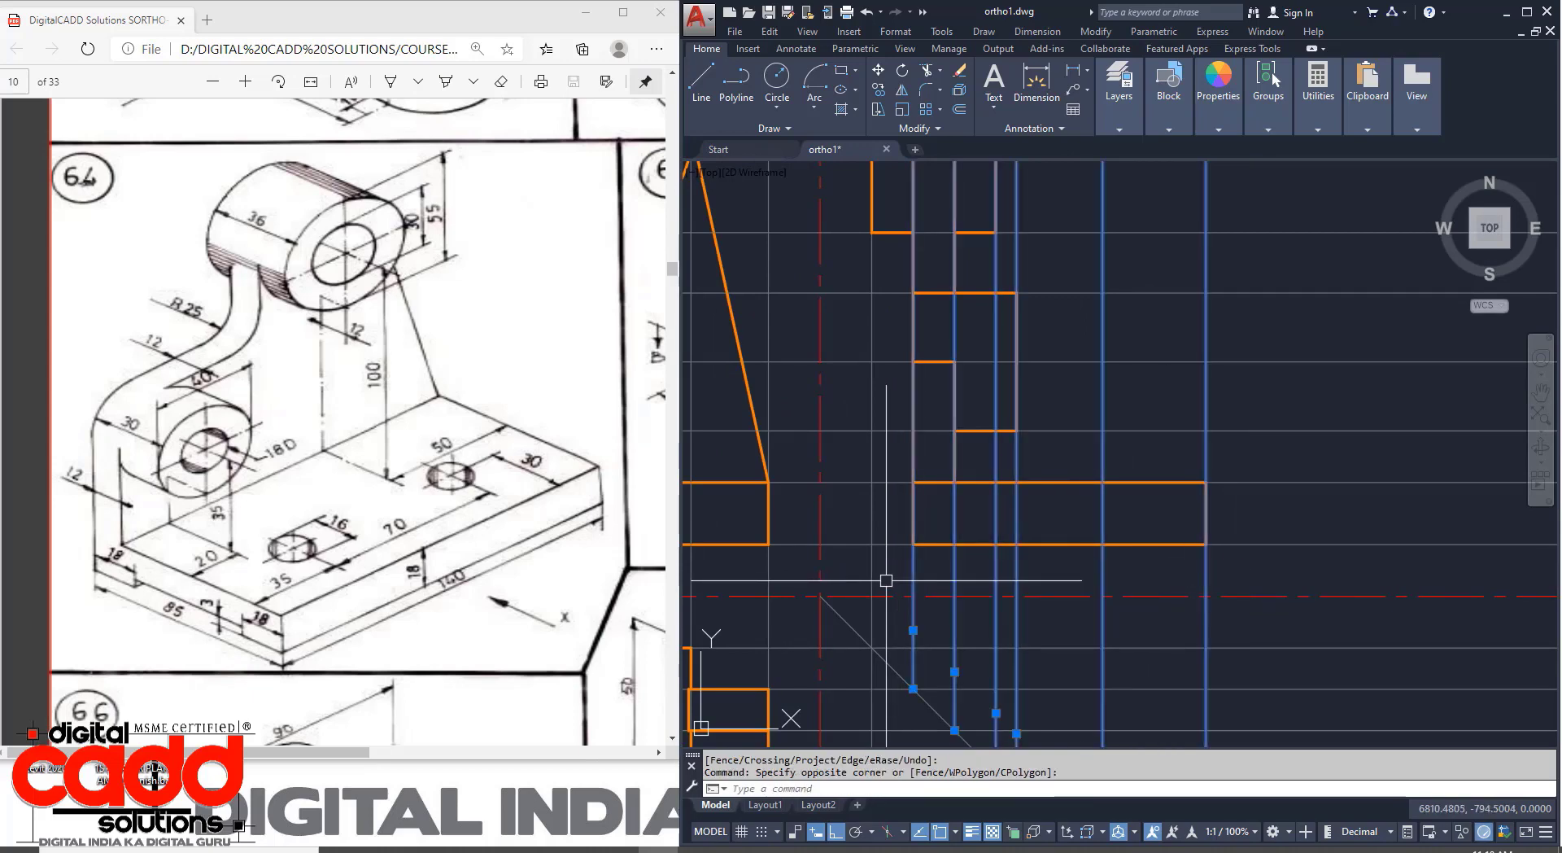
key("Delete")
left_click(1332, 558)
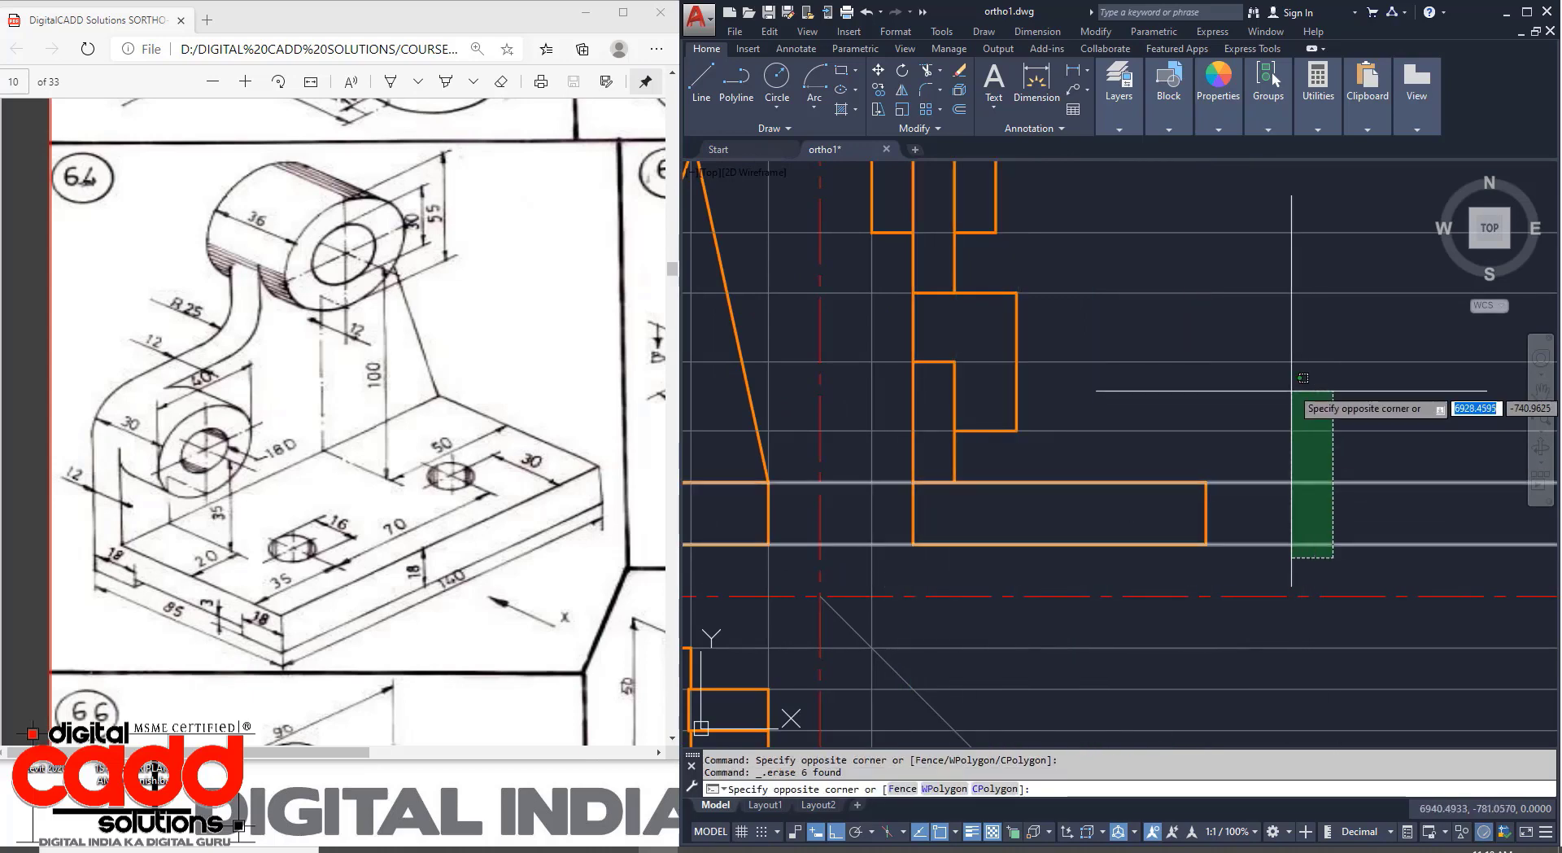
left_click(1277, 208)
key("Delete")
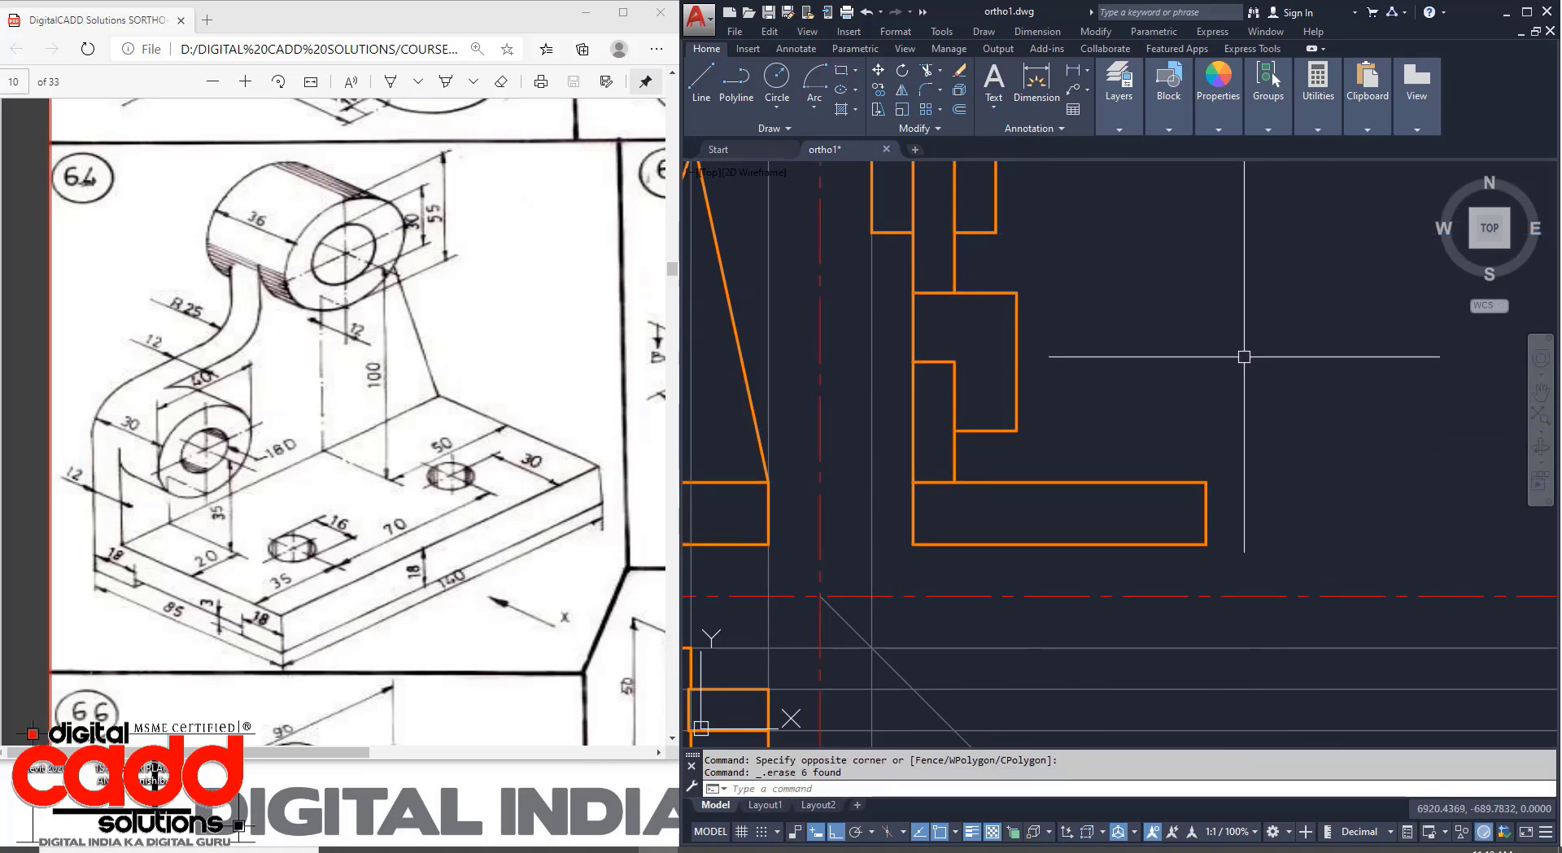
Offset the side-view plate's left and right edges 18 mm inward.
type("o")
key("Return")
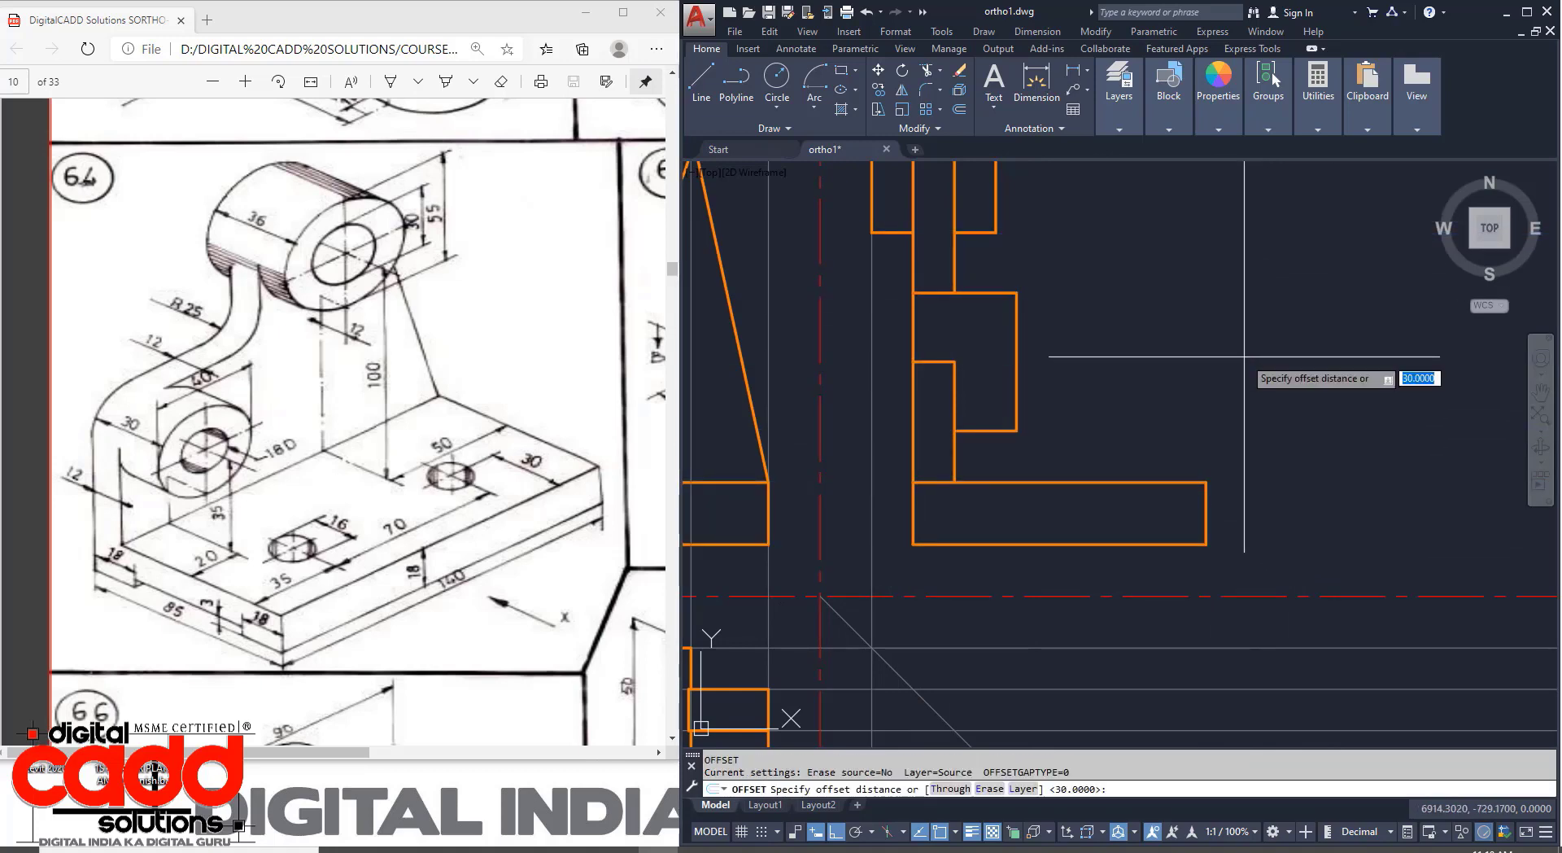
key("Return")
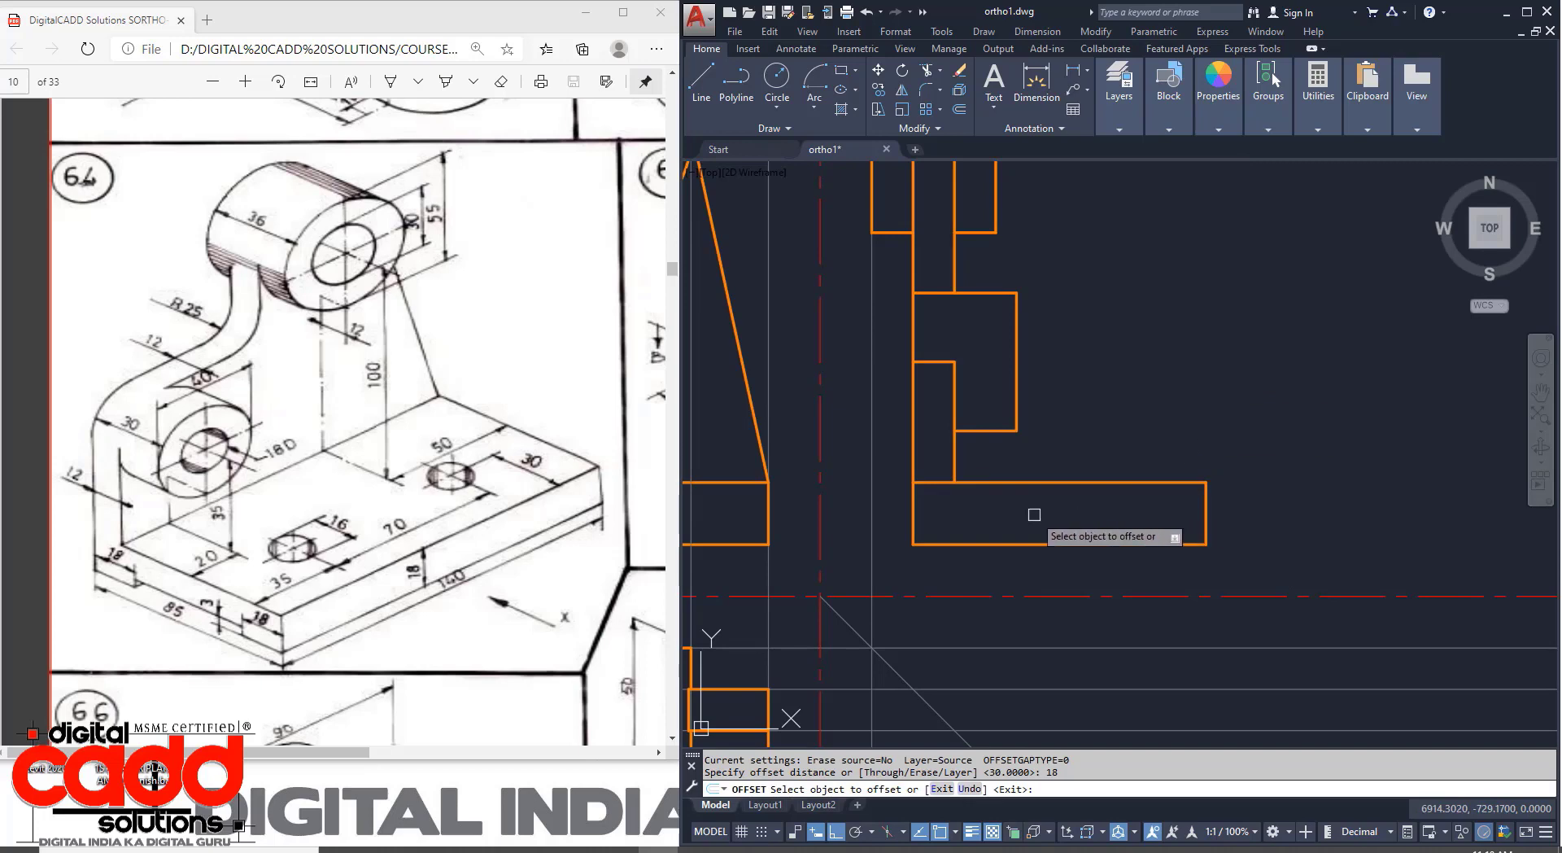
left_click(913, 533)
left_click(1000, 521)
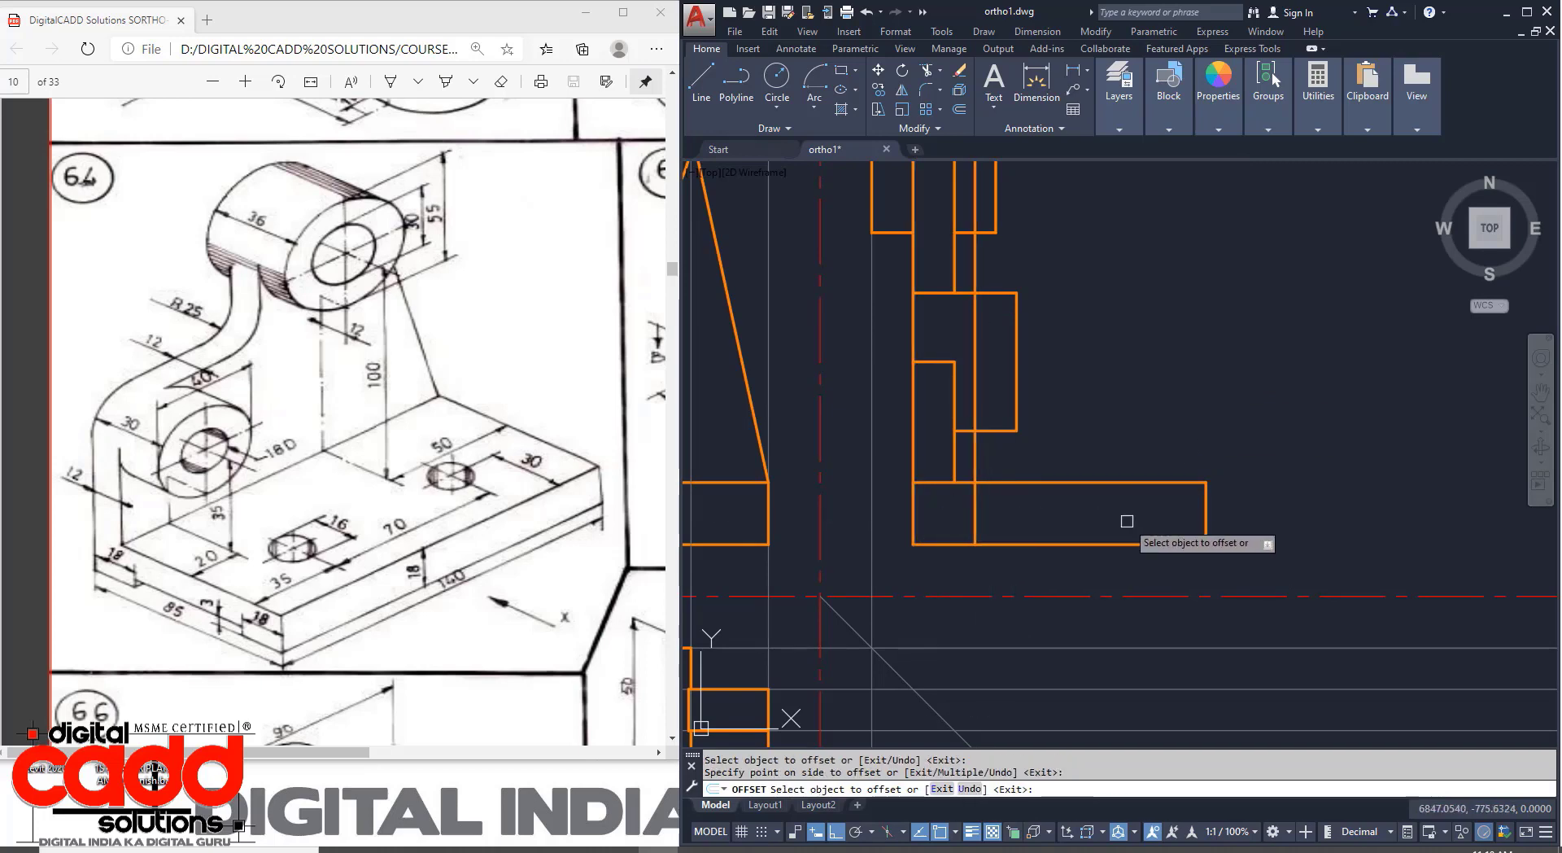
left_click(1206, 517)
left_click(1184, 521)
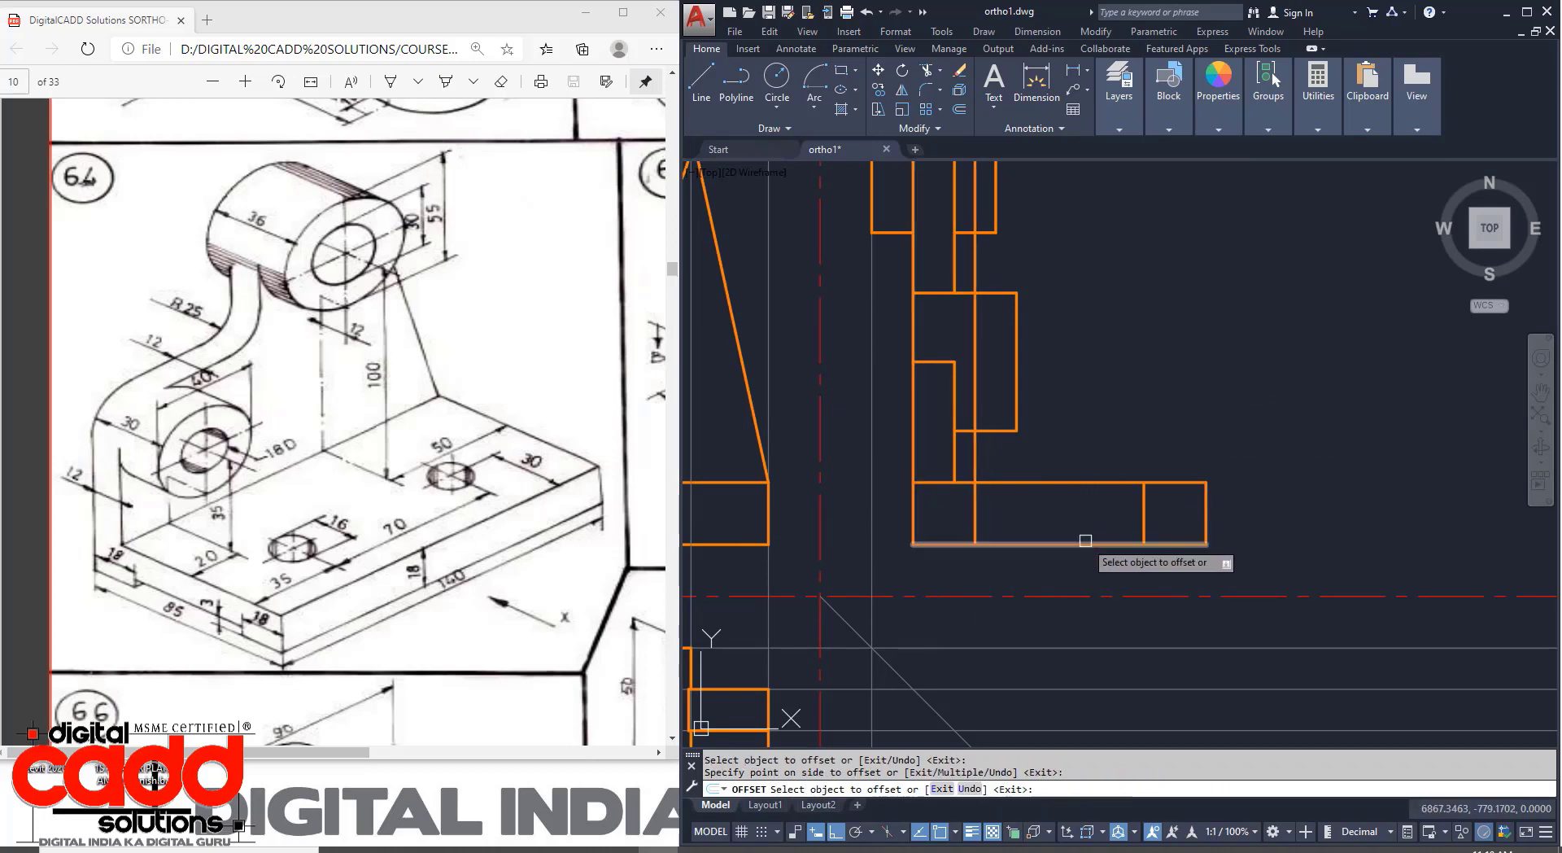
Offset the side-view plate's bottom edge 3 mm upward.
left_click(1090, 542)
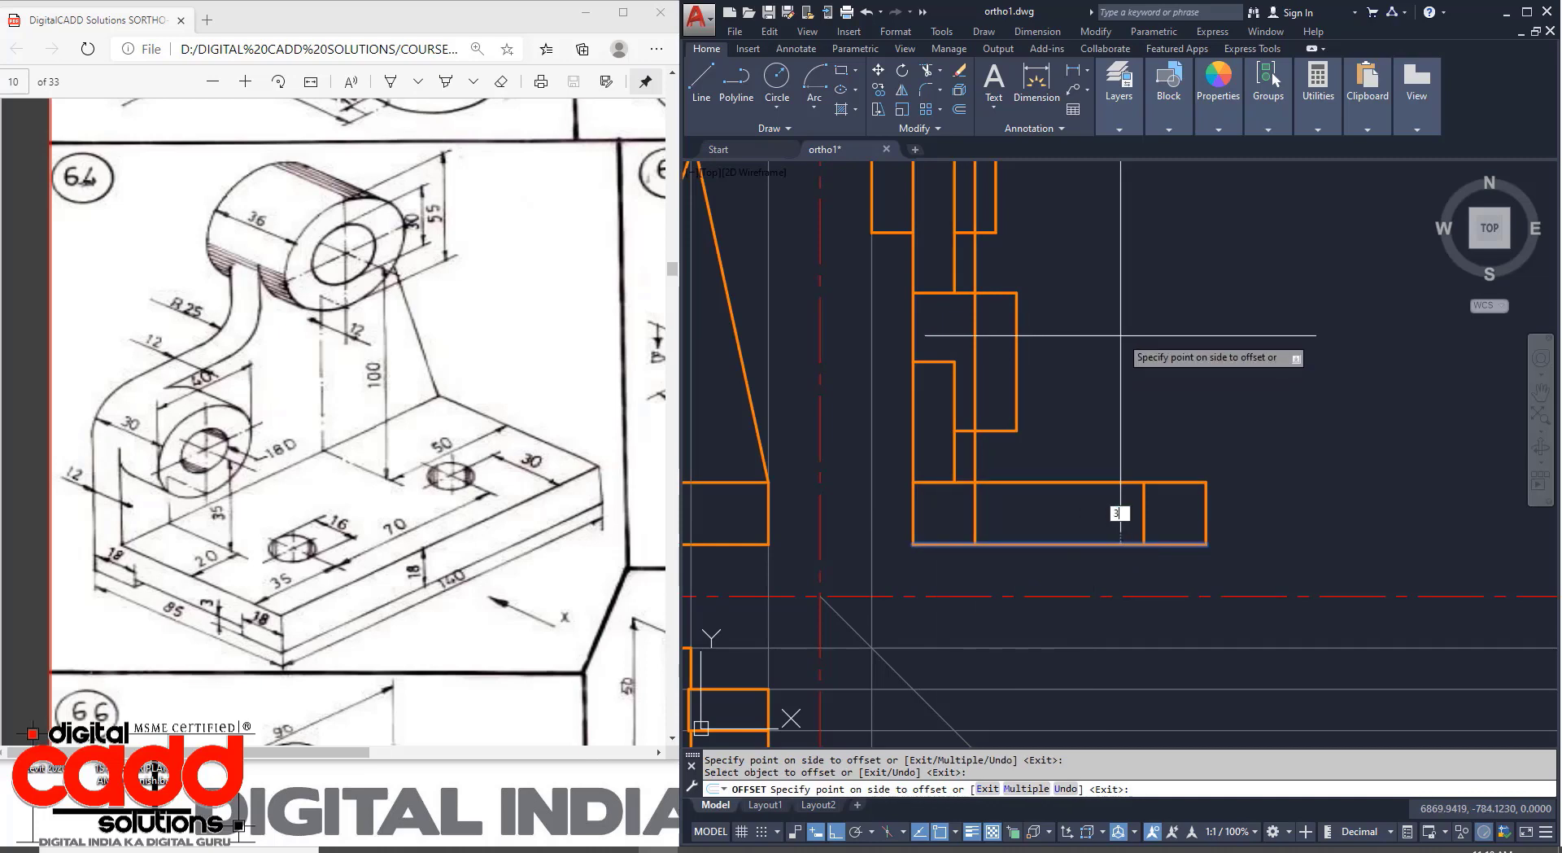
type("3")
key("Return")
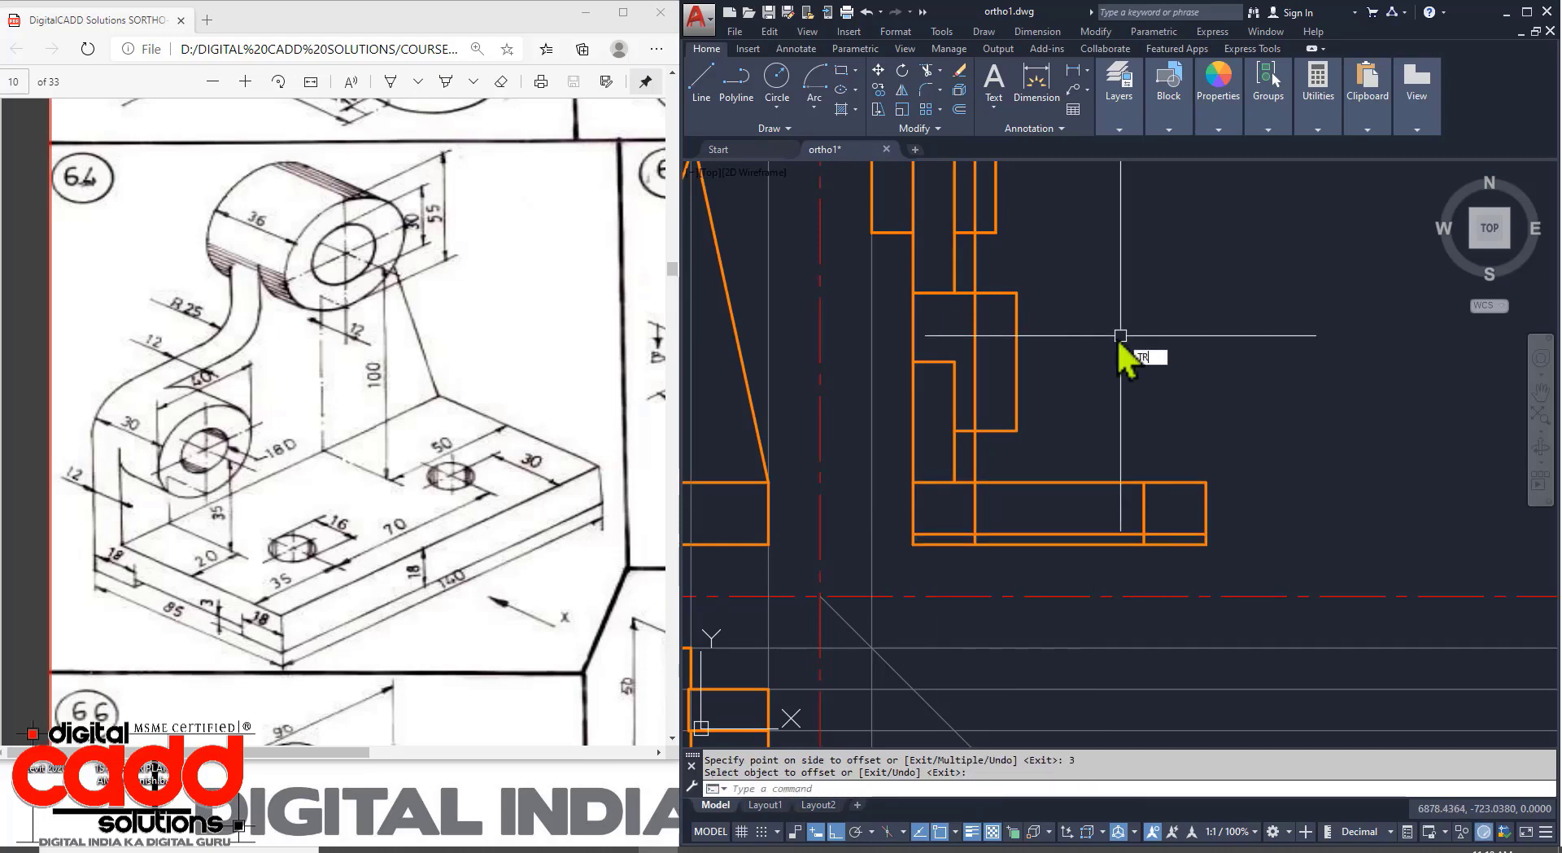
Trim the side-view plate's underside and the 18 mm offset lines to leave the 3 mm deep recess outline.
type("TR")
key("Return")
left_click(1162, 537)
left_click(944, 574)
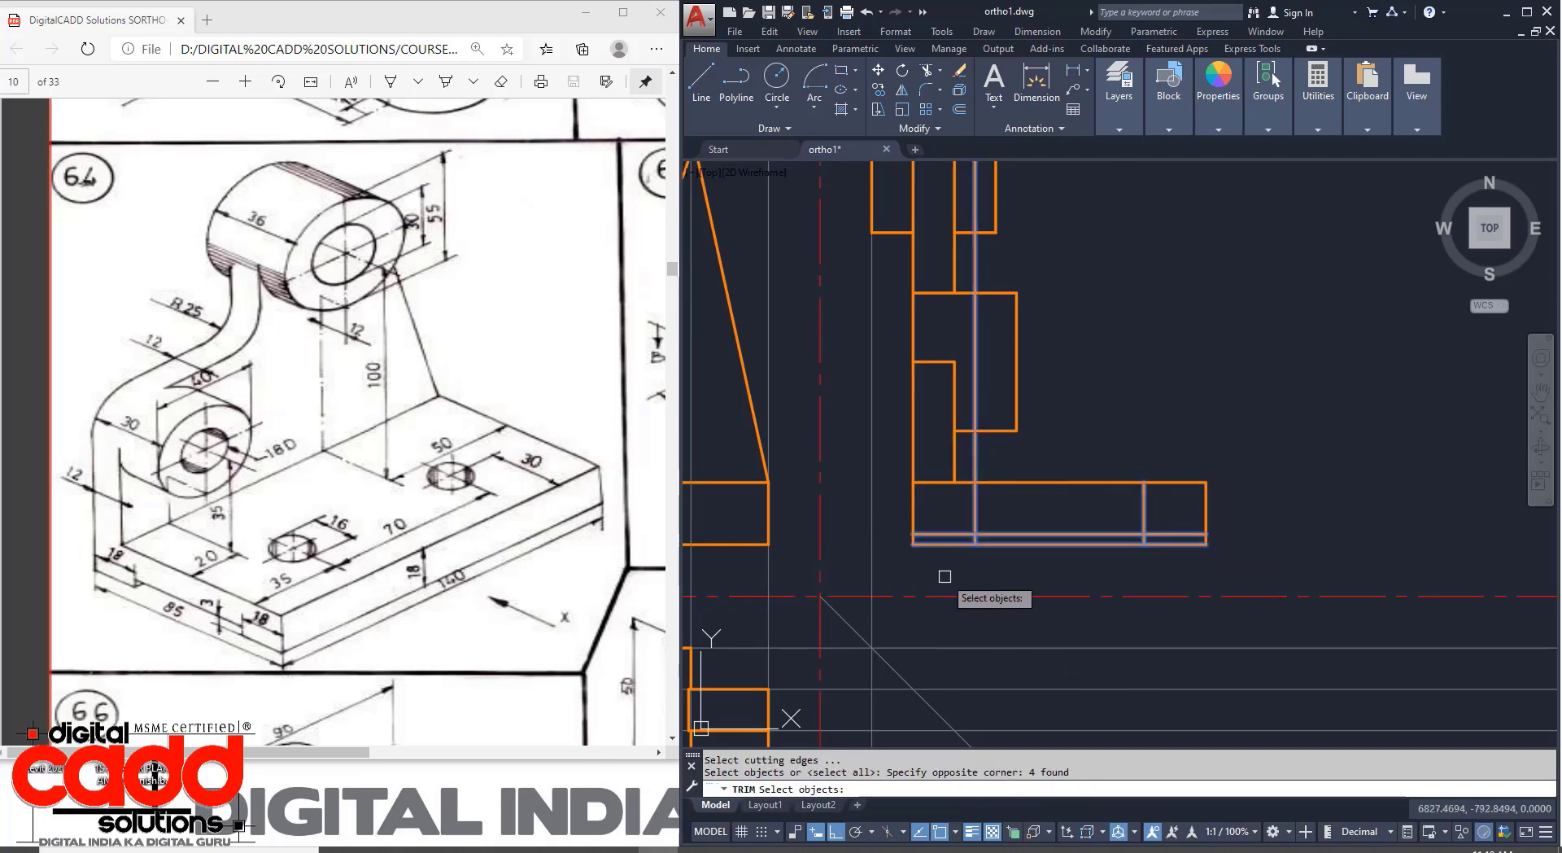
key("Return")
left_click(1004, 542)
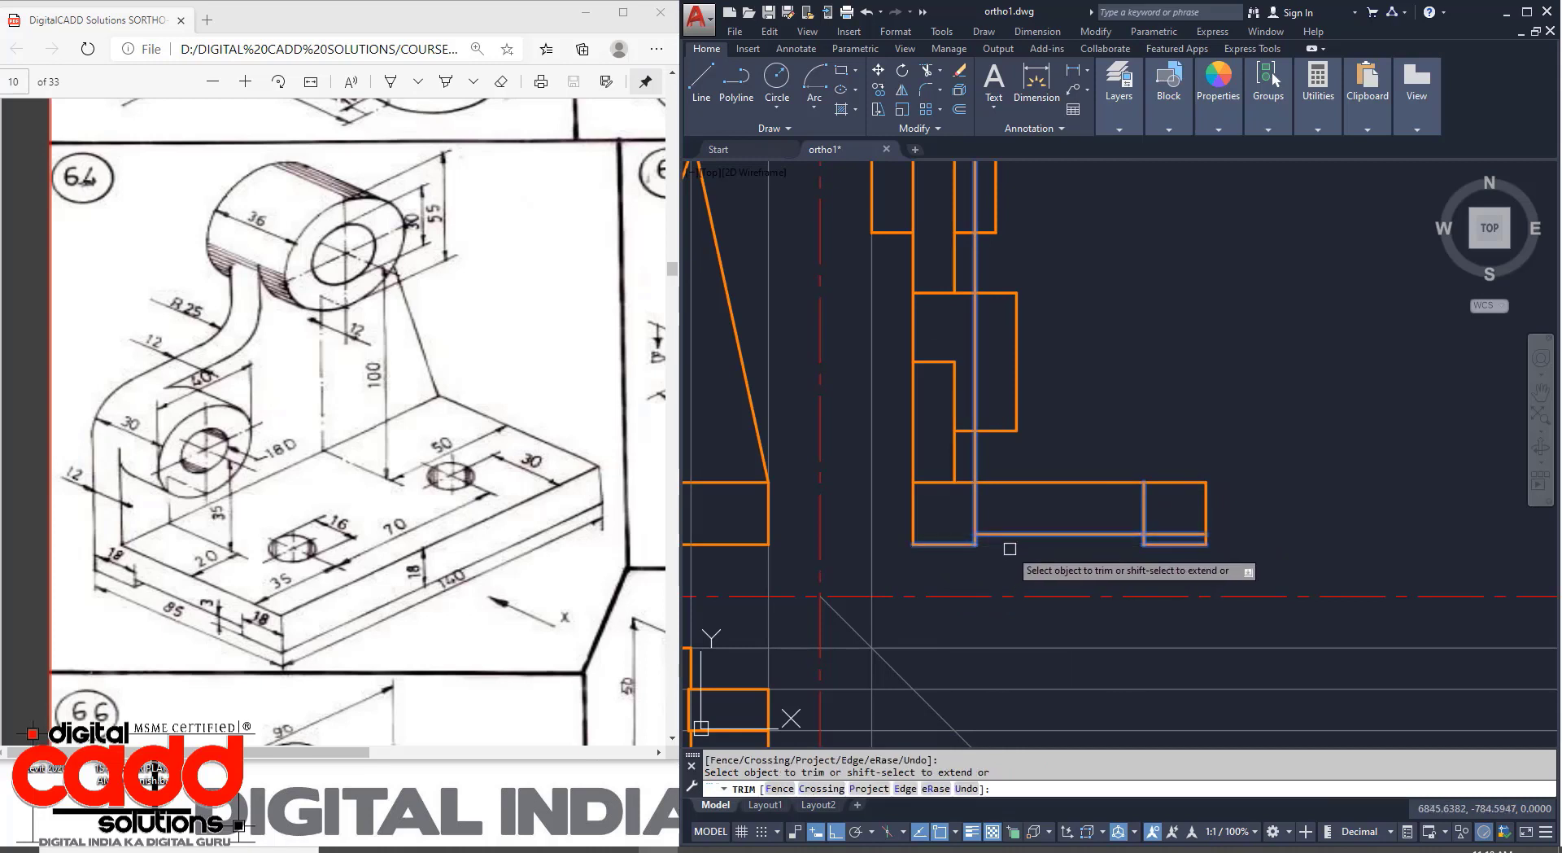
left_click(1166, 535)
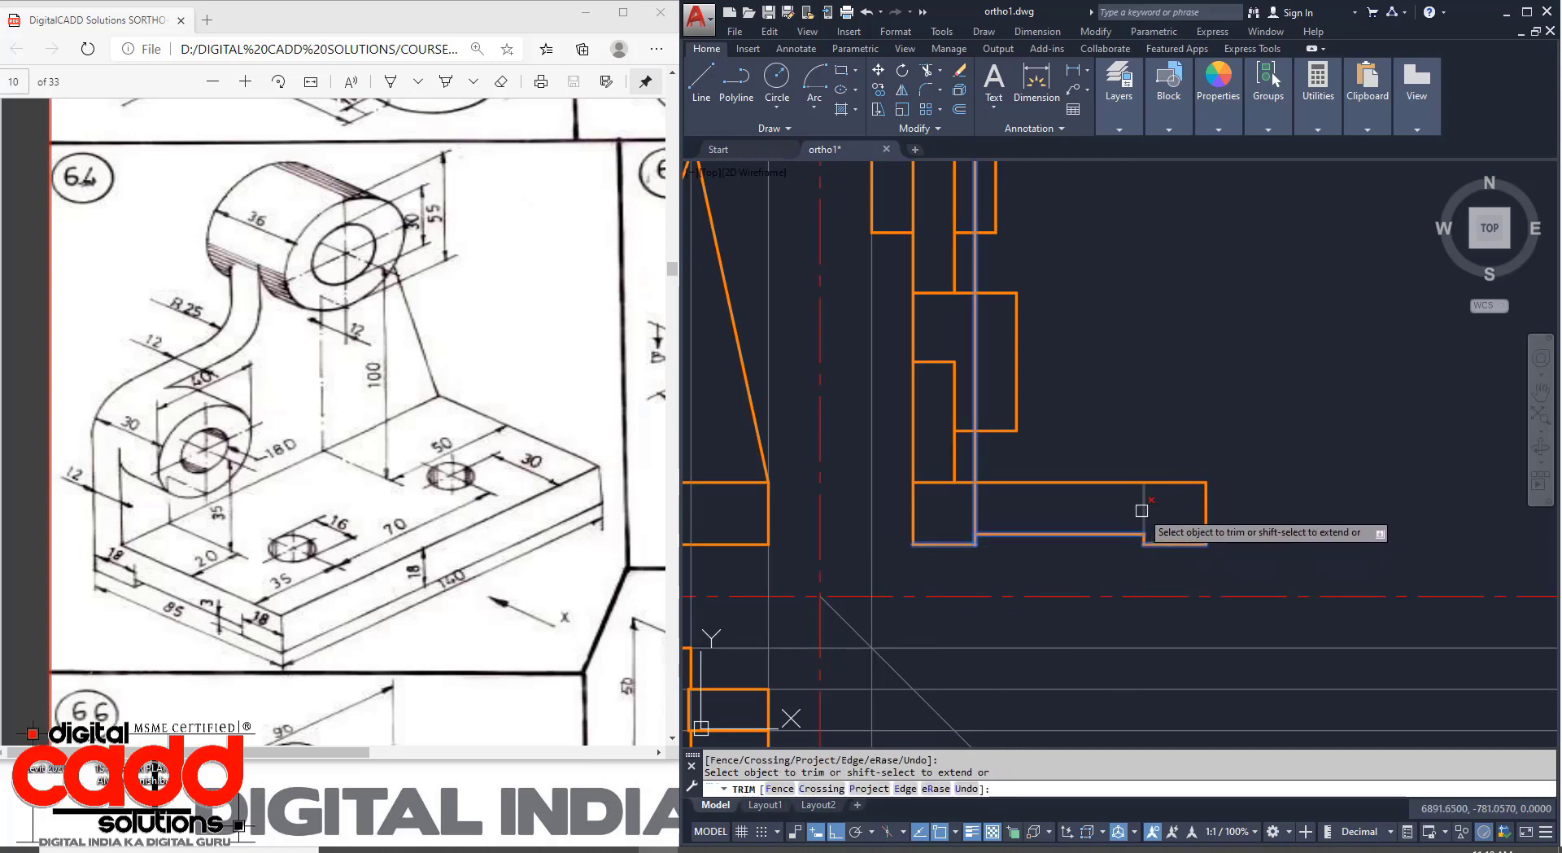
left_click(1143, 513)
left_click(974, 512)
key("Return")
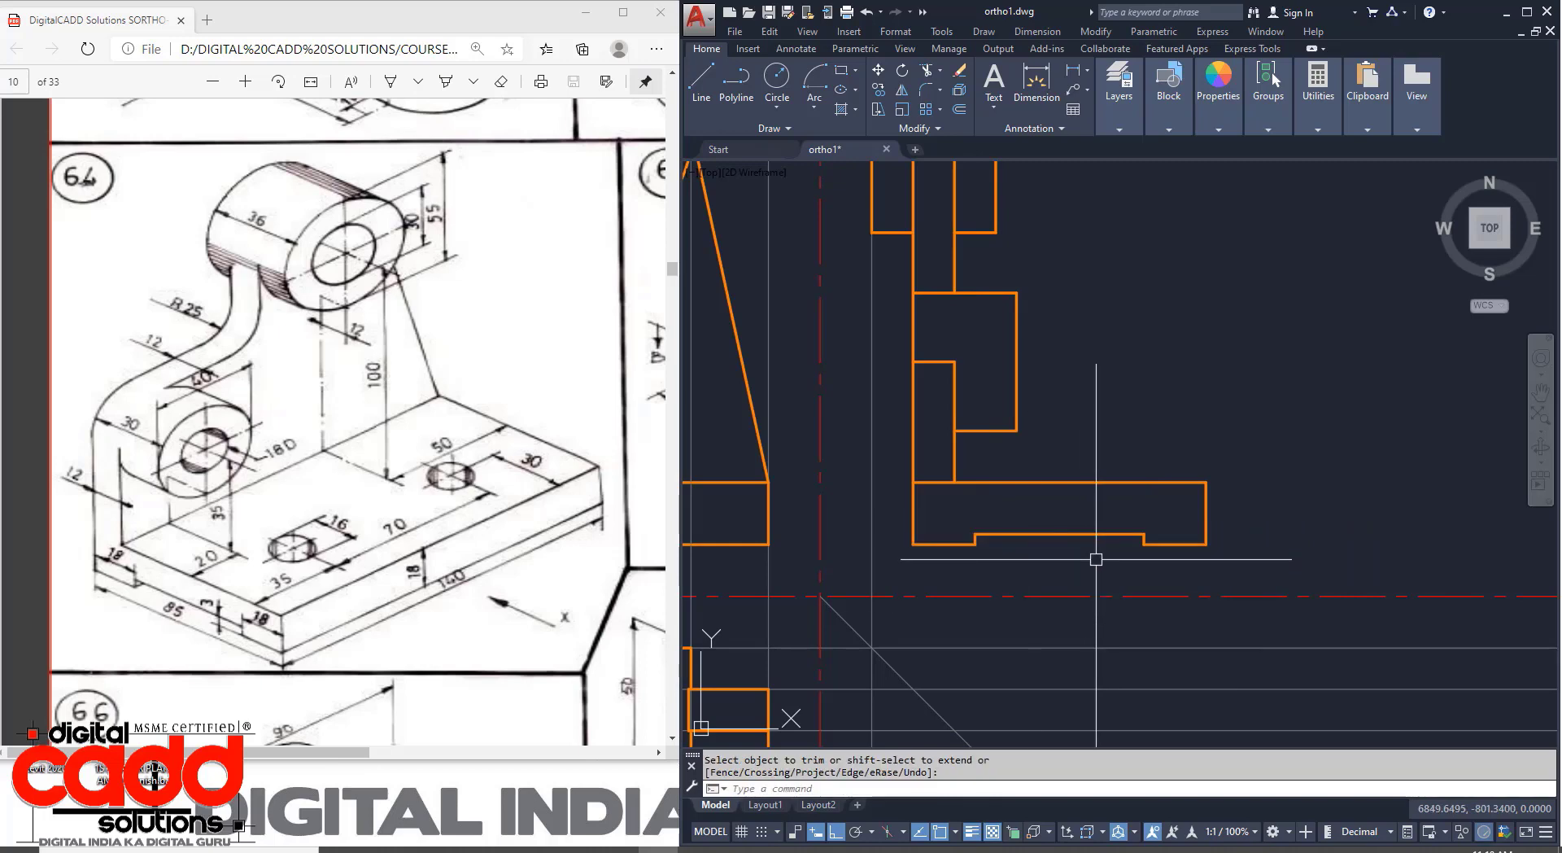
Erase the two horizontal projection lines at the large boss's top and centre height.
scroll(1094, 561, "down", 3)
middle_click_drag(1092, 566, 1100, 620)
left_click(1359, 421)
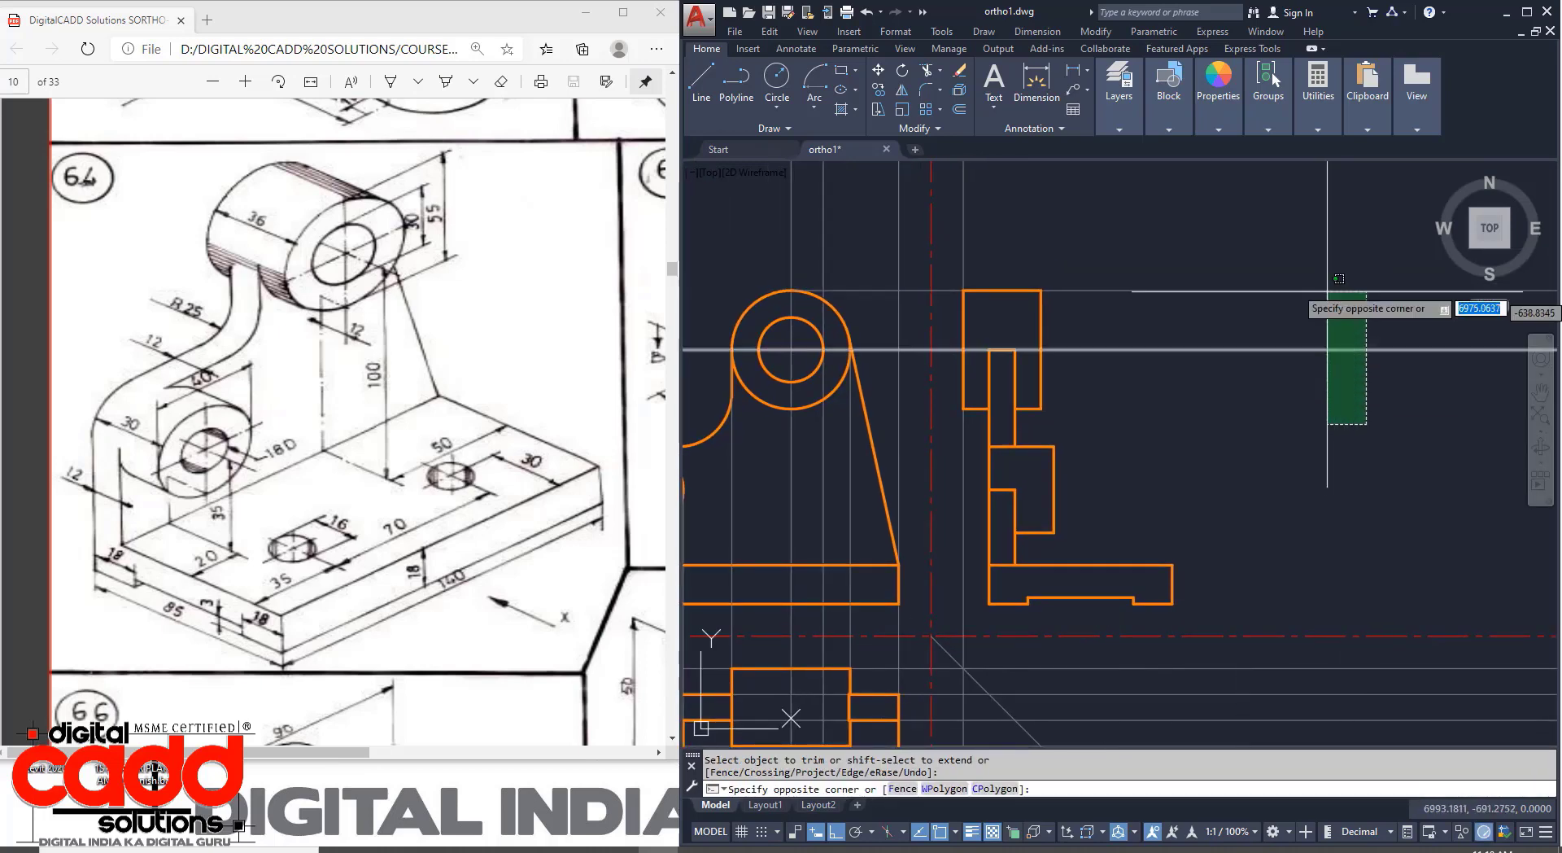
left_click(1302, 250)
type("e")
key("Return")
Erase the horizontal projection lines running from the top view across to the 45-degree line.
mouse_move(1286, 509)
middle_mouse_down()
mouse_move(1349, 513)
mouse_move(1215, 453)
middle_mouse_up()
scroll(1215, 453, "down", 2)
left_click(1393, 692)
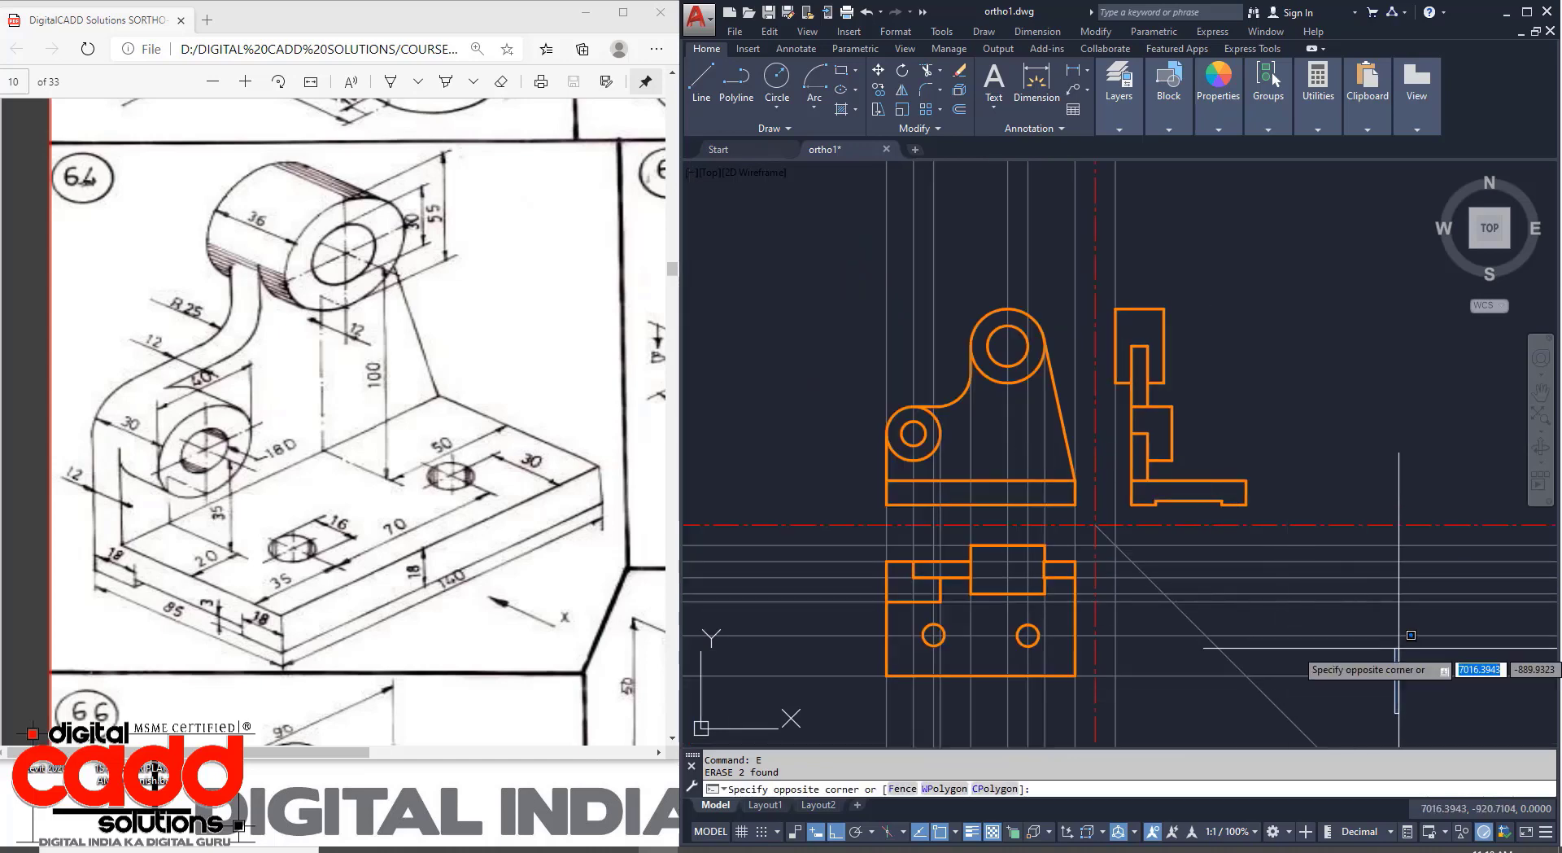
left_click(1356, 603)
key("Delete")
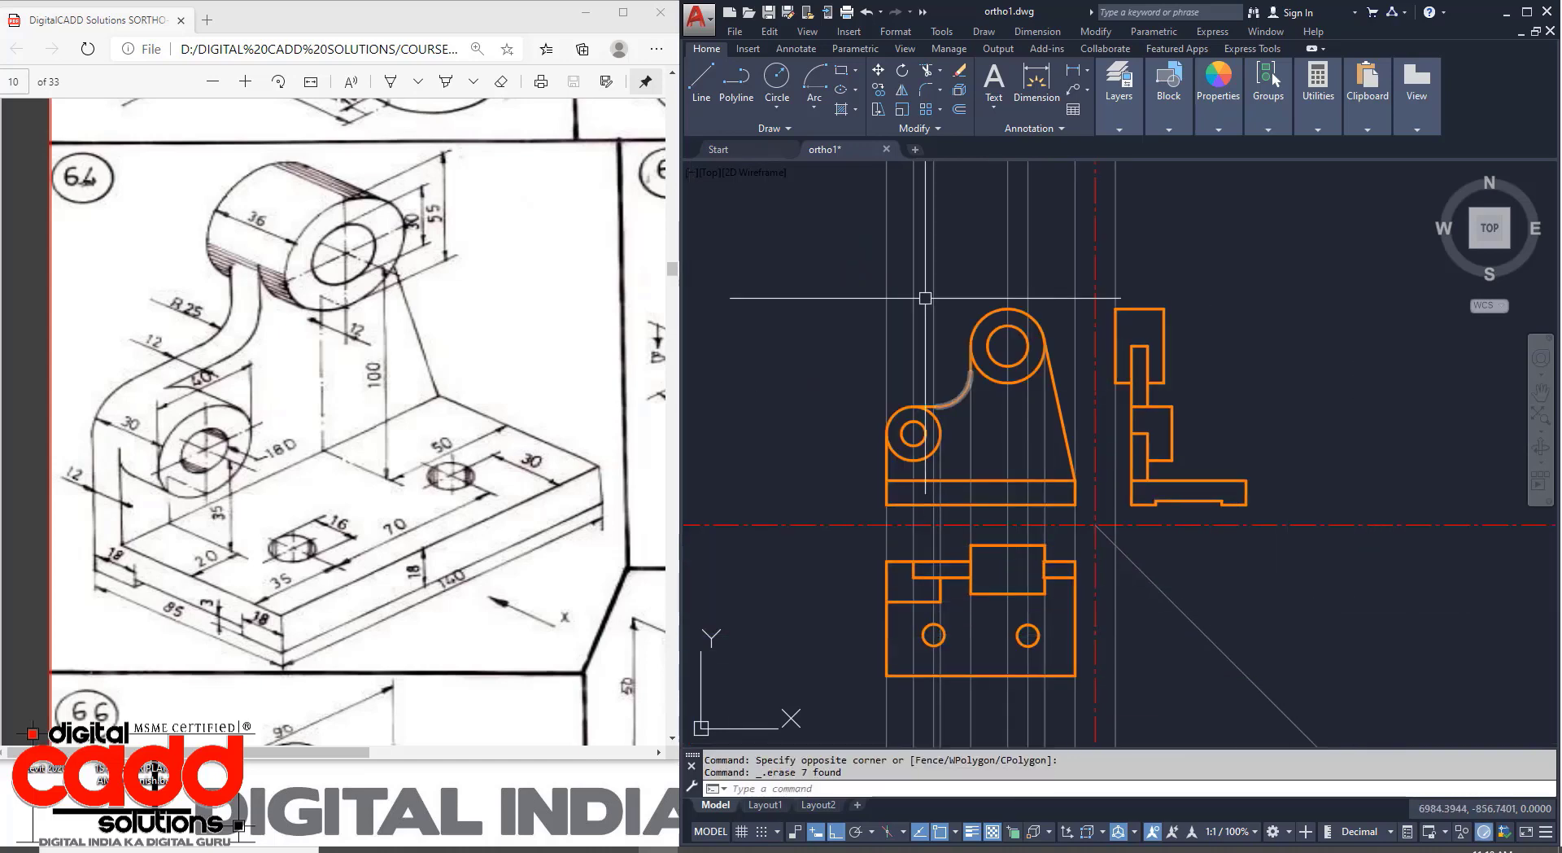
Erase the vertical projection lines extending above the front view and the one along the side view's back edge.
scroll(1071, 212, "up", 4)
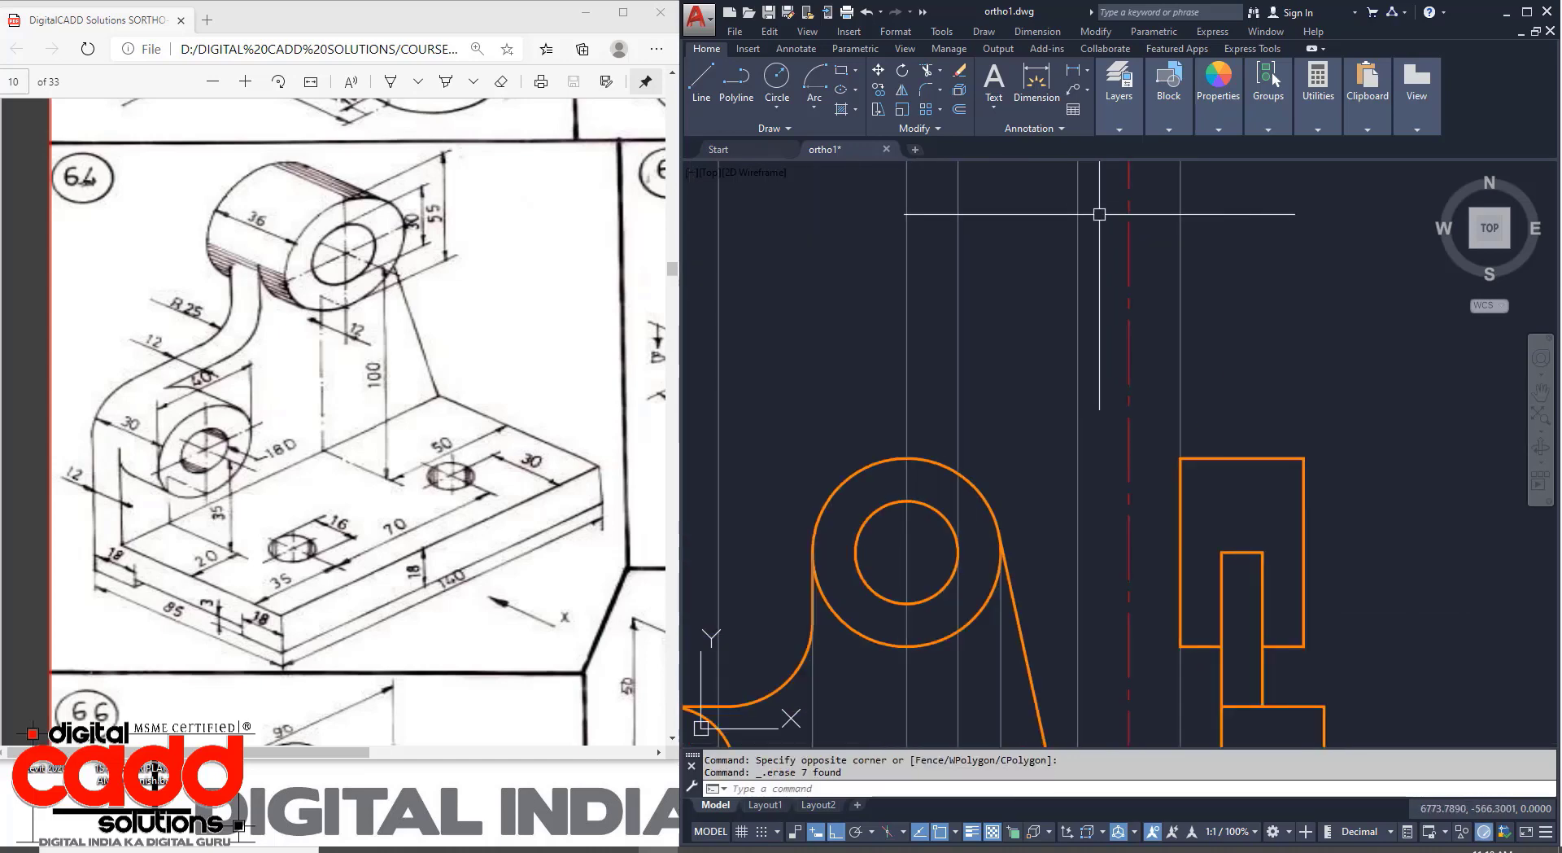
left_click(1099, 214)
scroll(1000, 237, "down", 4)
left_click(826, 239)
key("Delete")
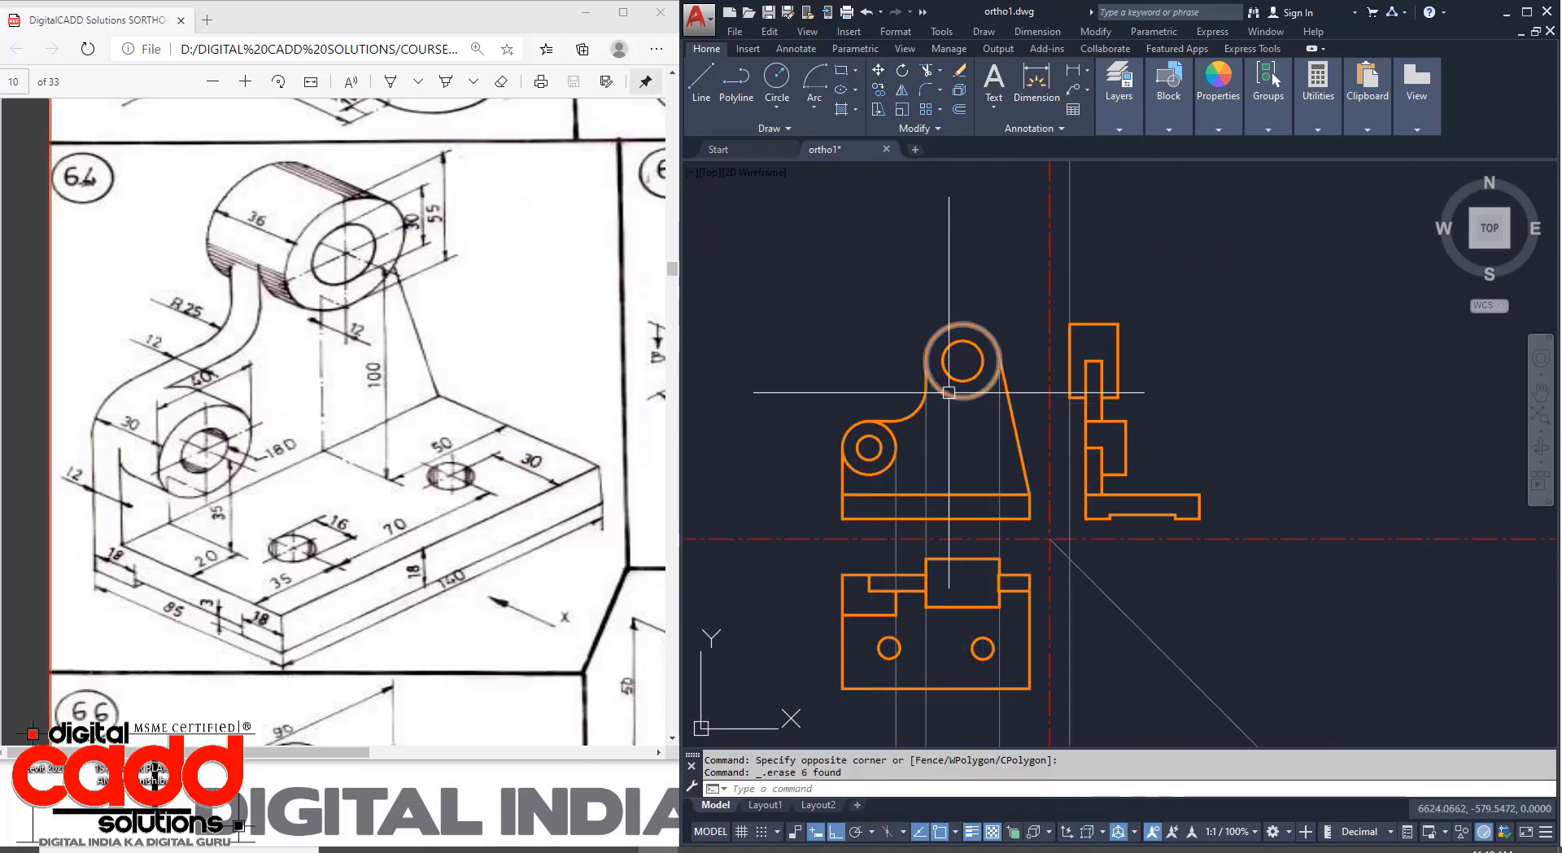
key("Delete")
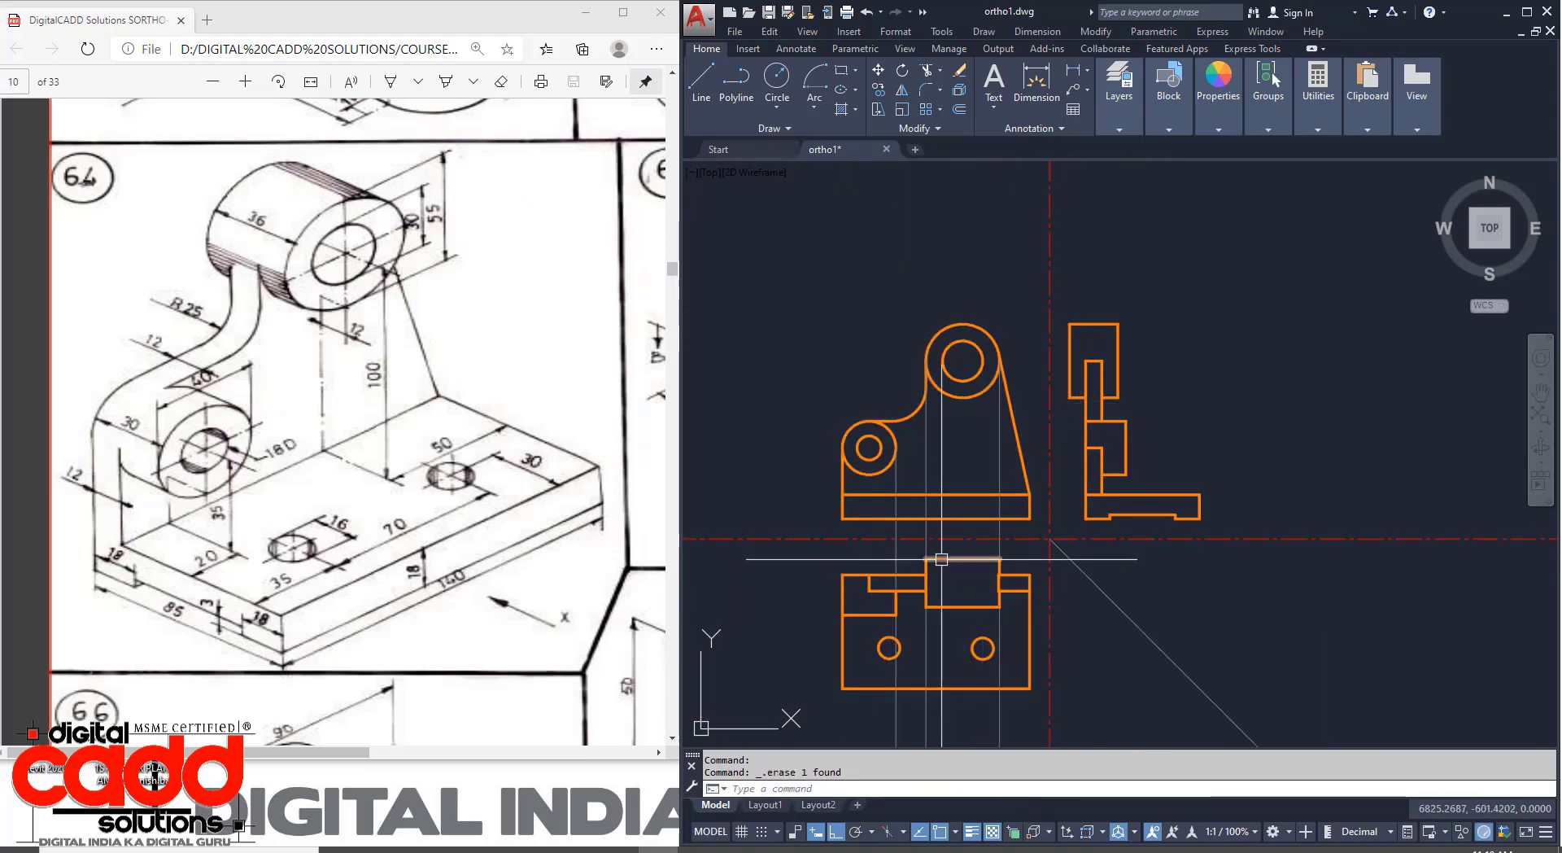
Erase the three vertical projection lines running down from the front-view bosses through the top view.
middle_click_drag(968, 691, 979, 569)
left_click(1033, 617)
left_click(919, 624)
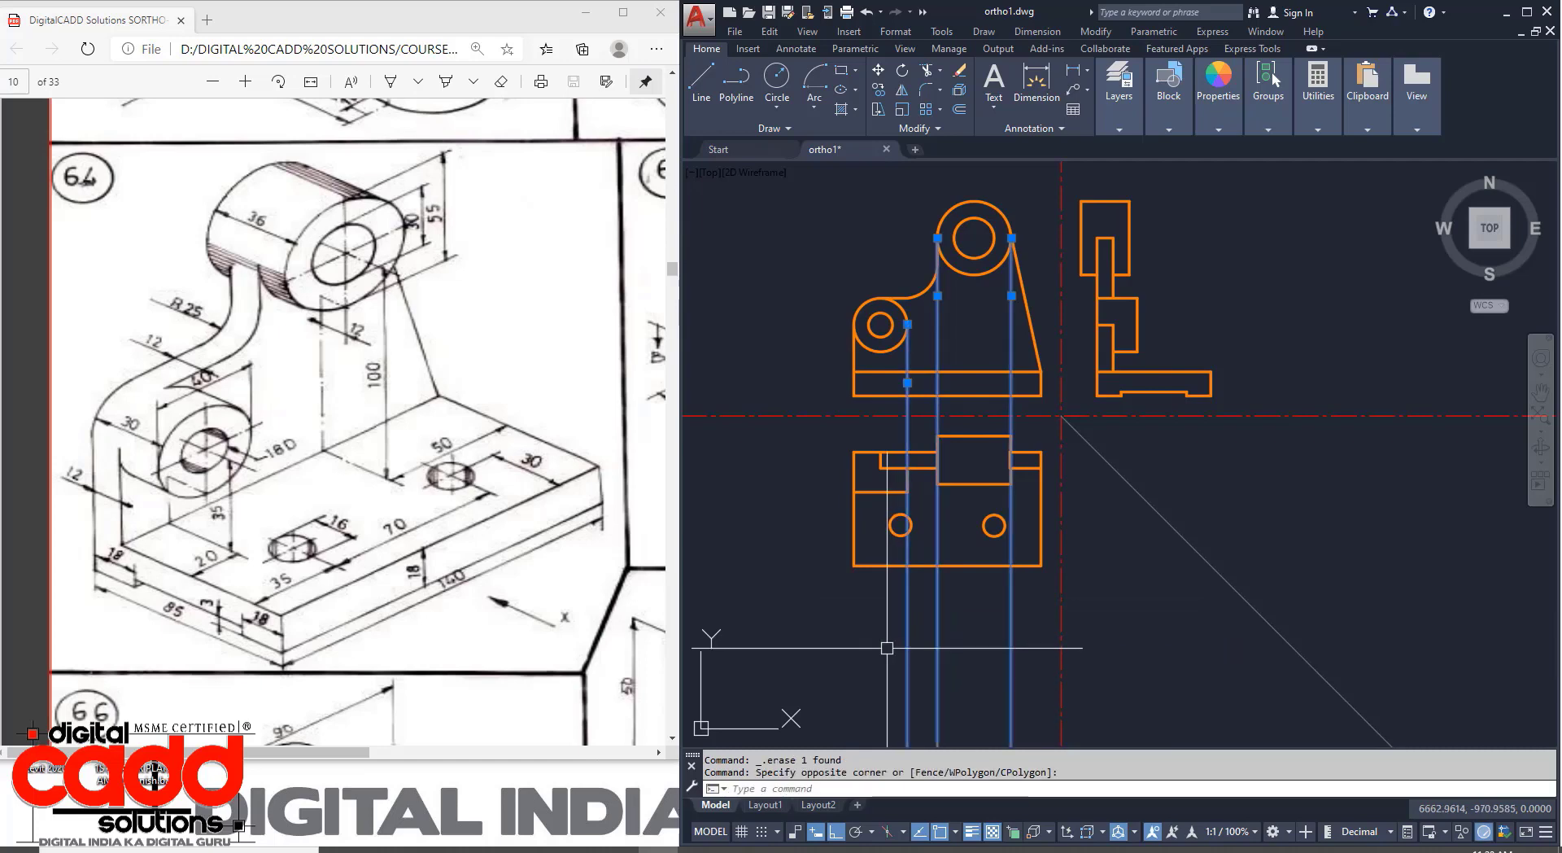
key("Delete")
mouse_move(1113, 432)
middle_mouse_down()
mouse_move(1077, 489)
mouse_move(1067, 555)
middle_mouse_up()
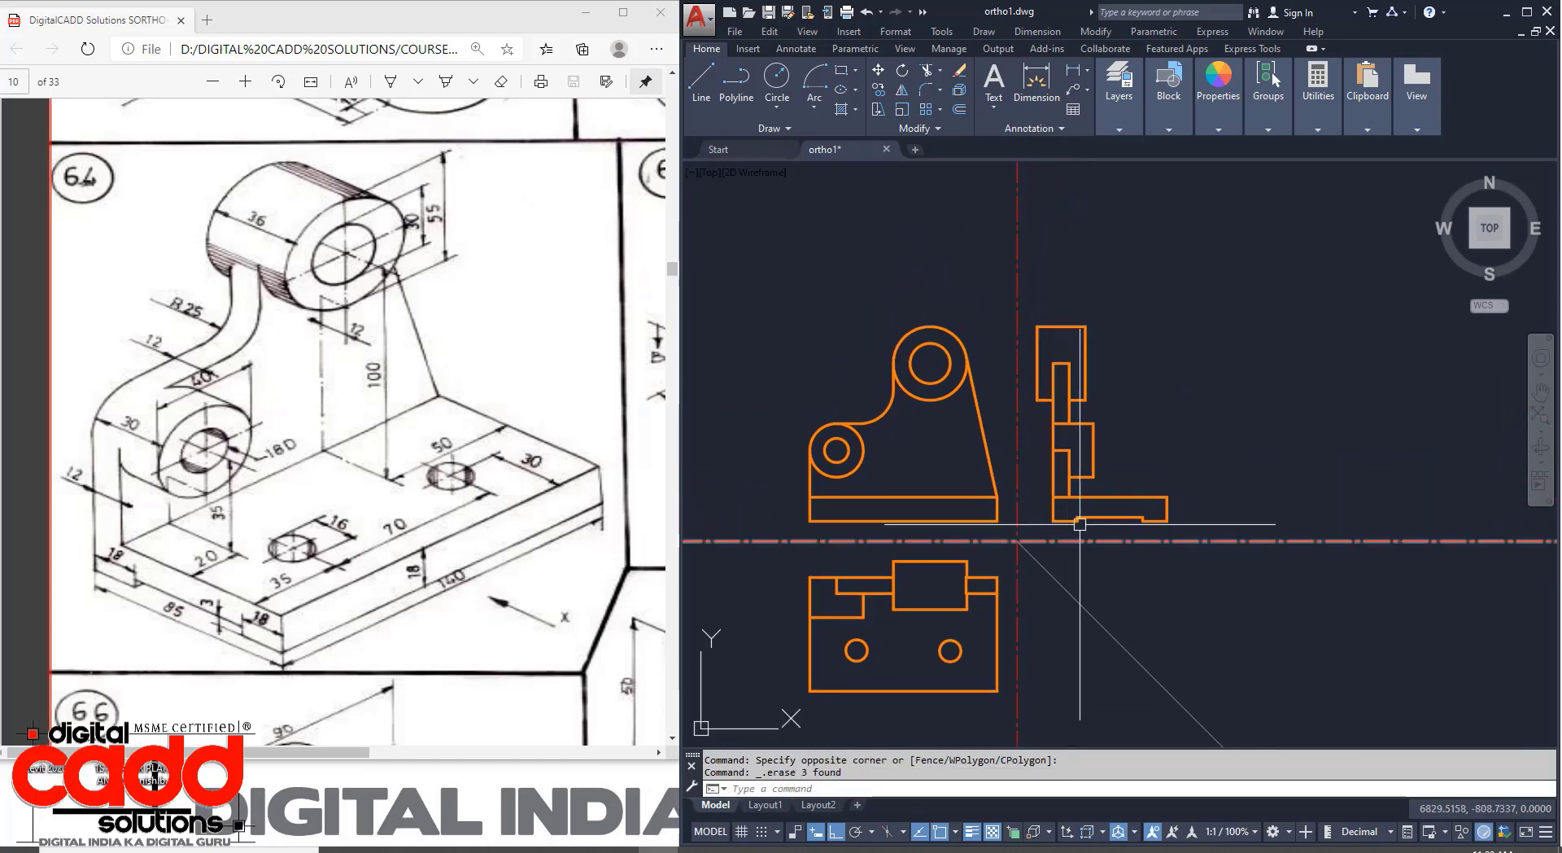
Compare the side view's plate, upright, small boss and large boss with the matching faces in the exercise 64 pictorial drawing.
scroll(1099, 423, "up", 2)
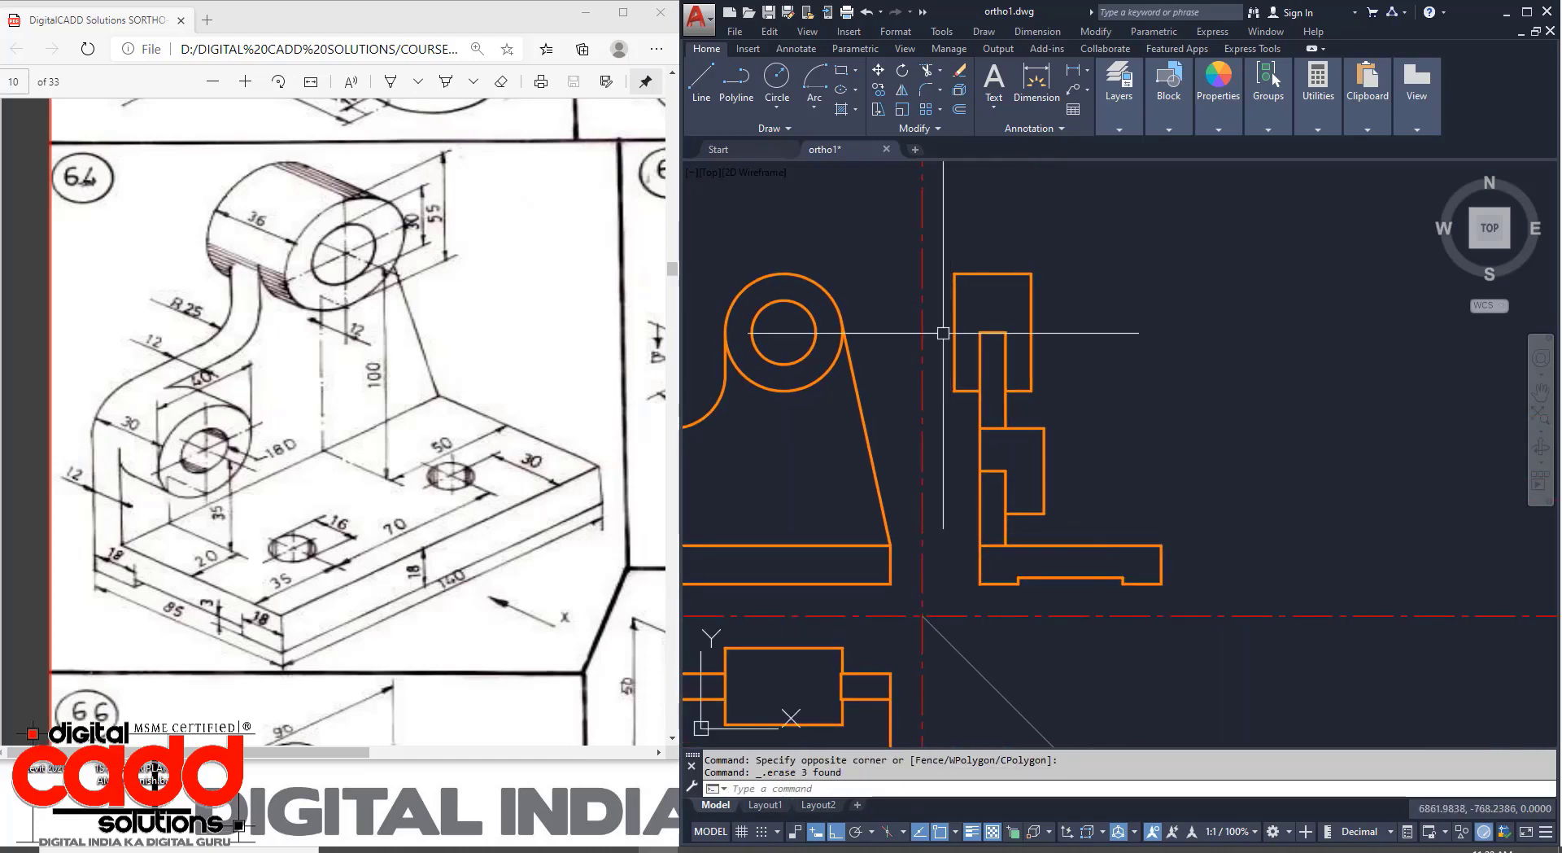
scroll(1210, 456, "up", 2)
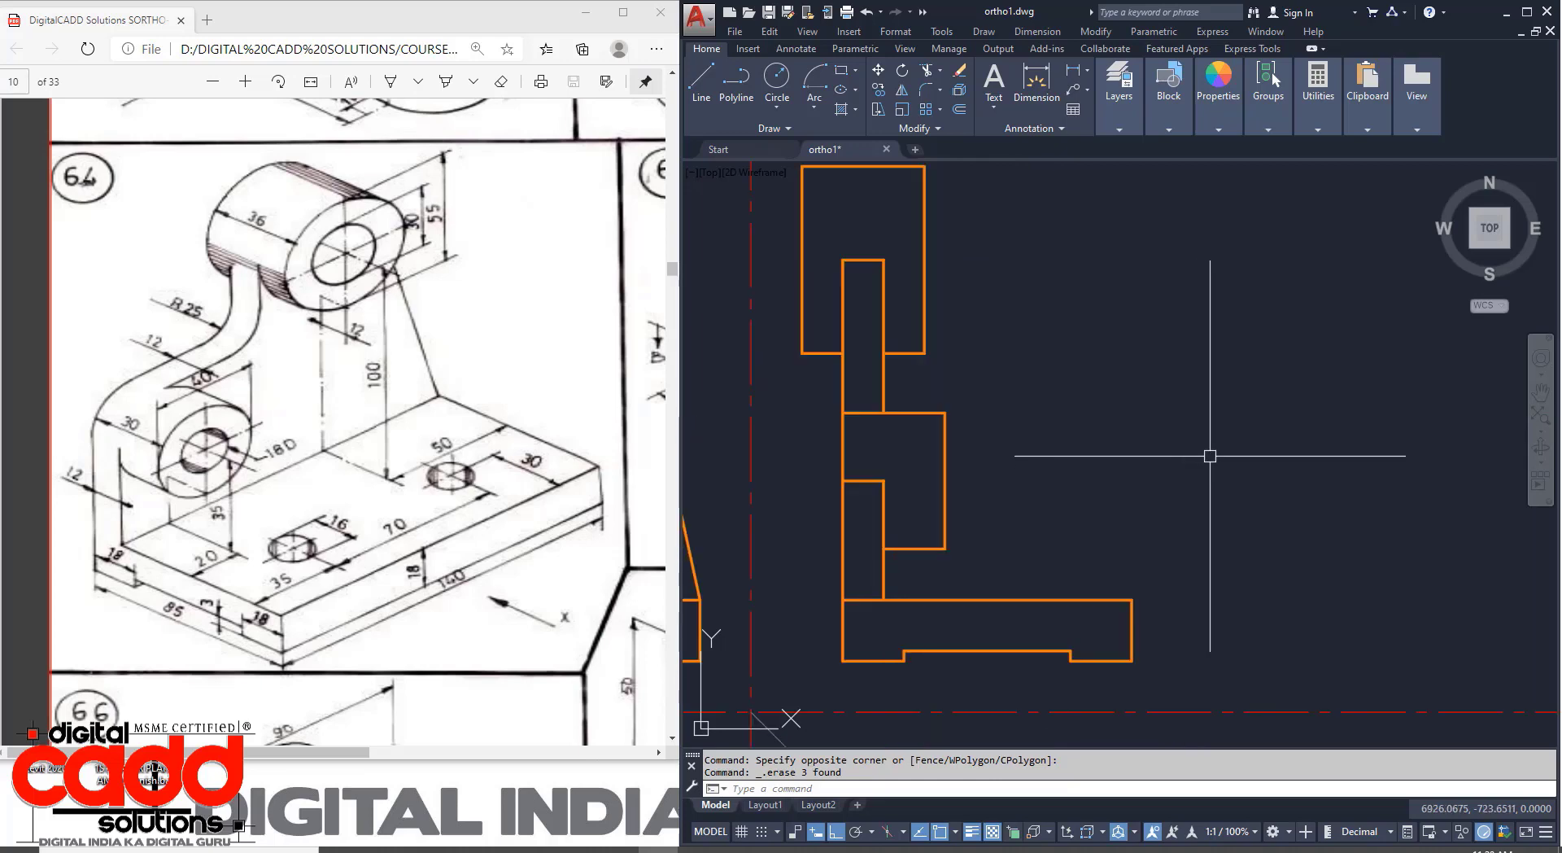
middle_click_drag(1280, 544, 1281, 586)
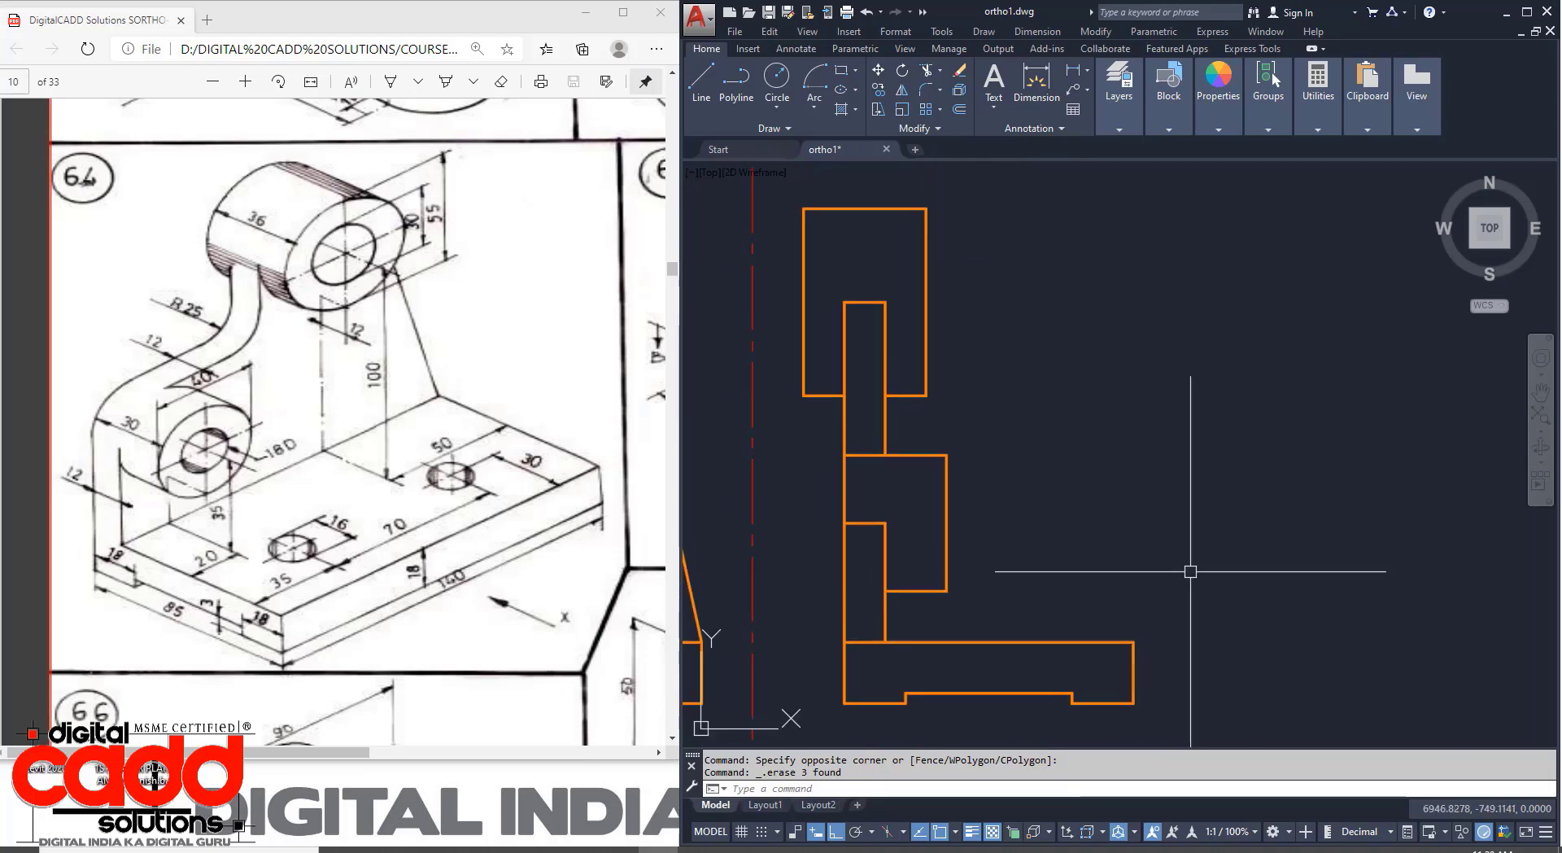
middle_click_drag(1187, 566, 1231, 561)
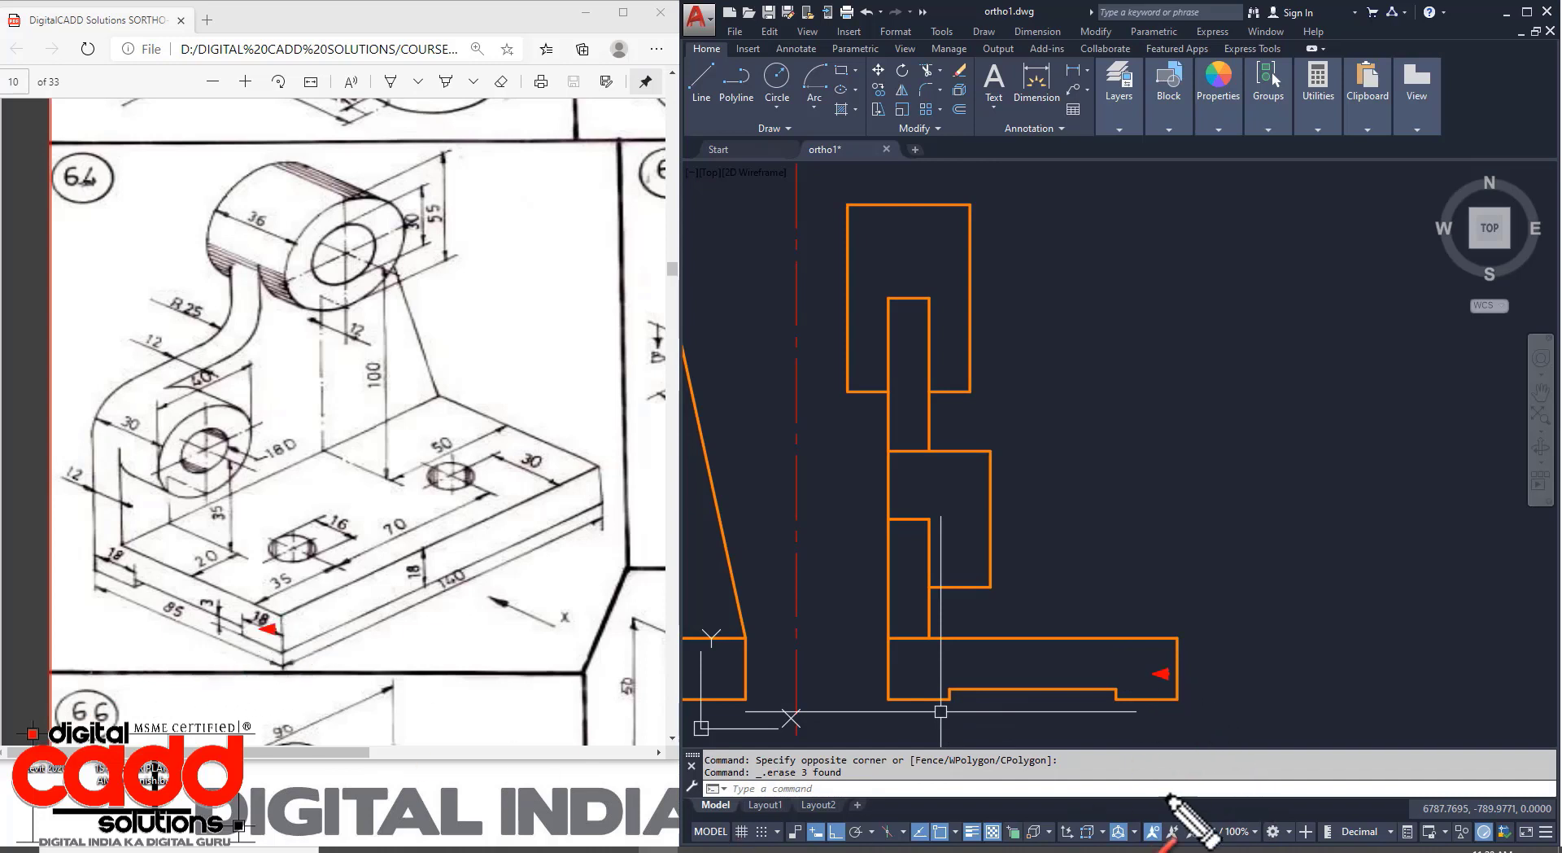
left_click(112, 498)
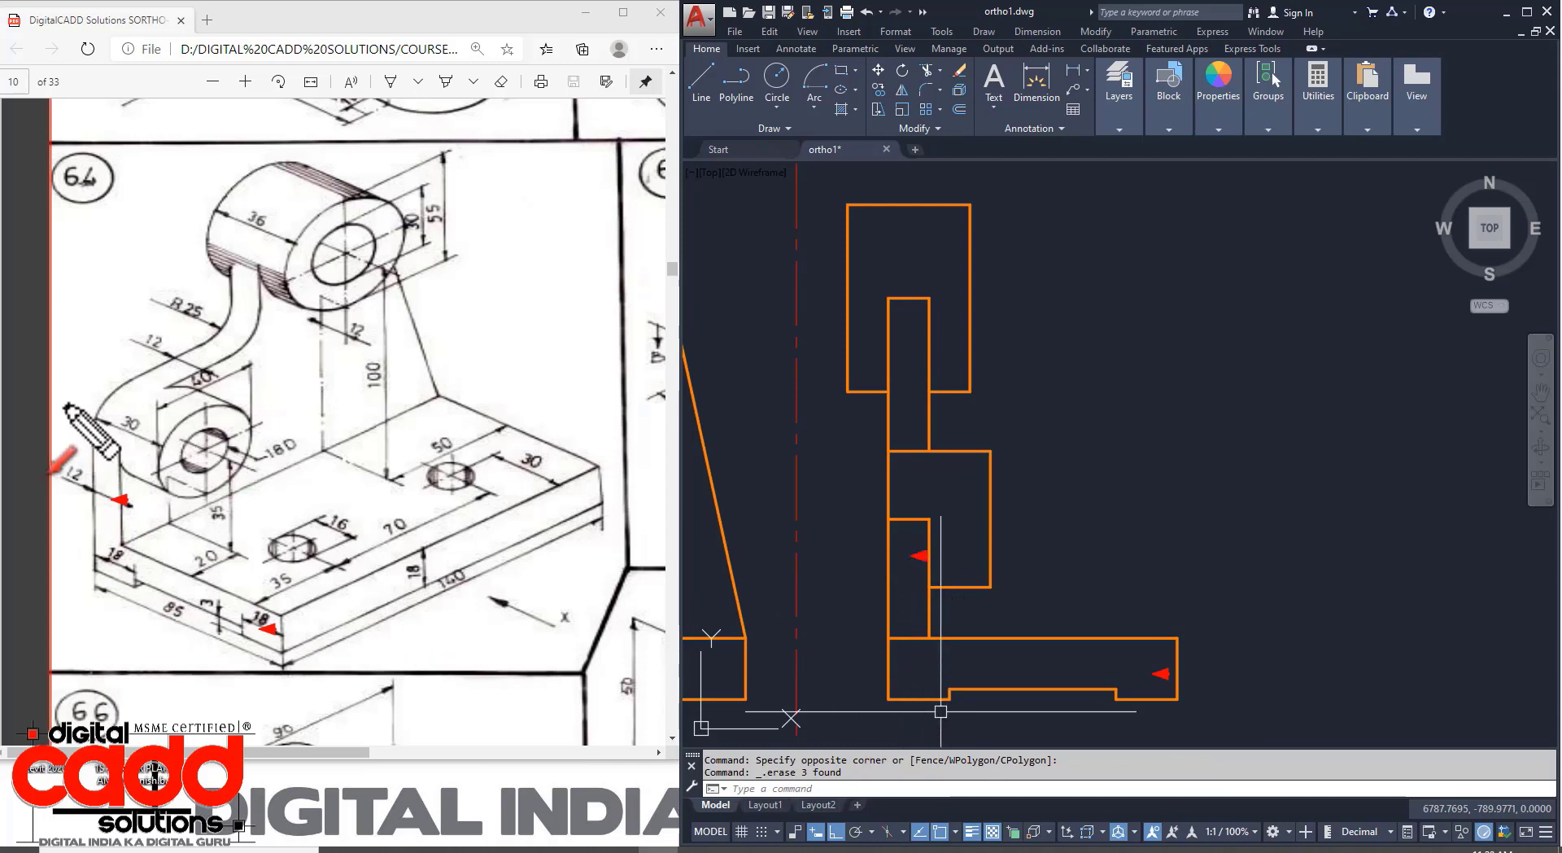
left_click(147, 426)
left_click(976, 490)
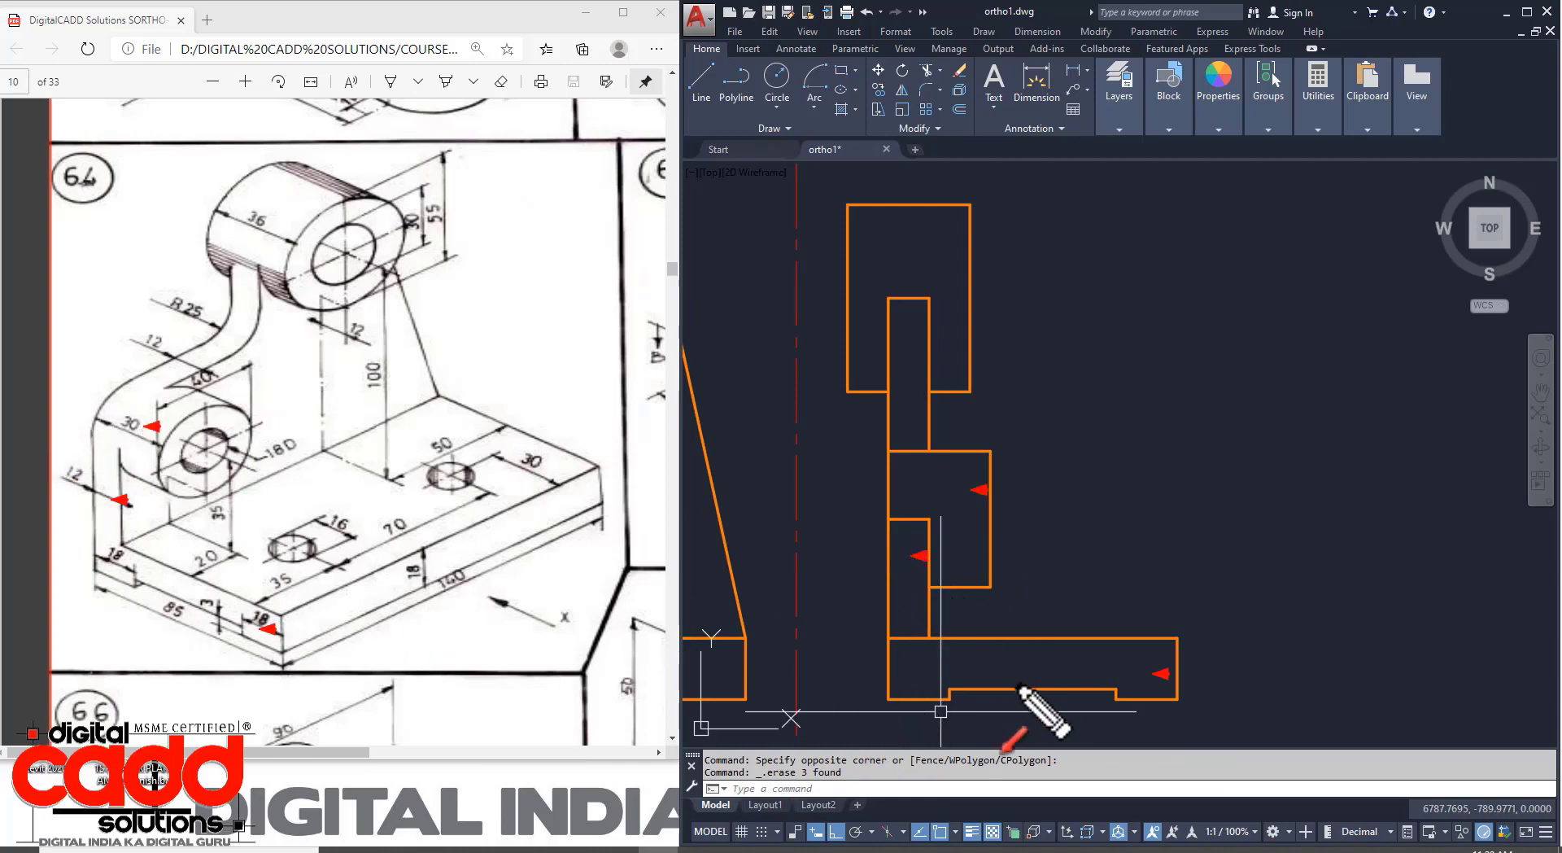
left_click(261, 288)
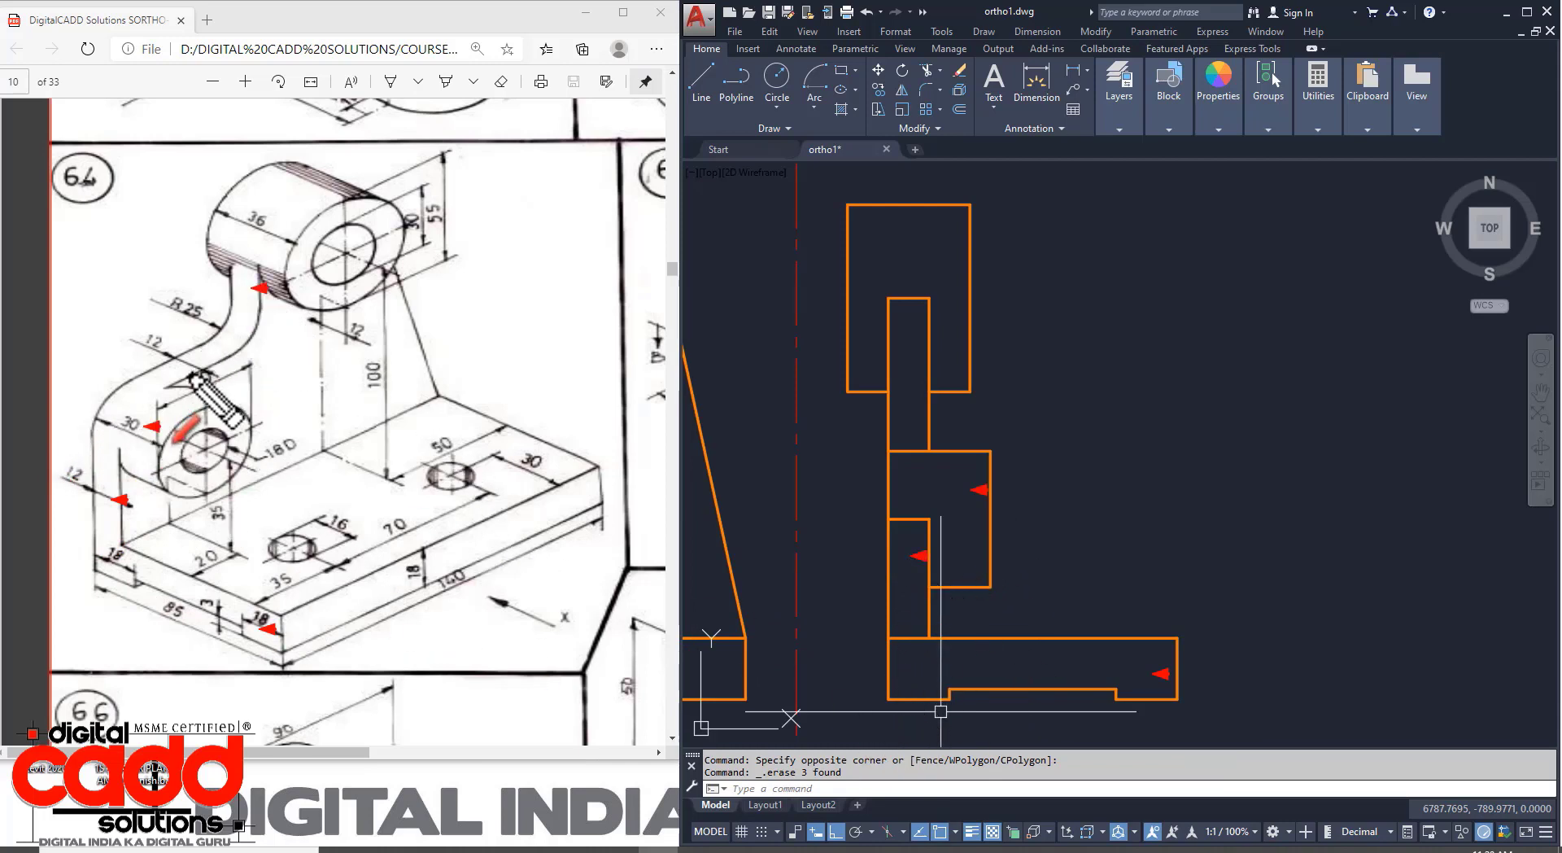
left_click(919, 345)
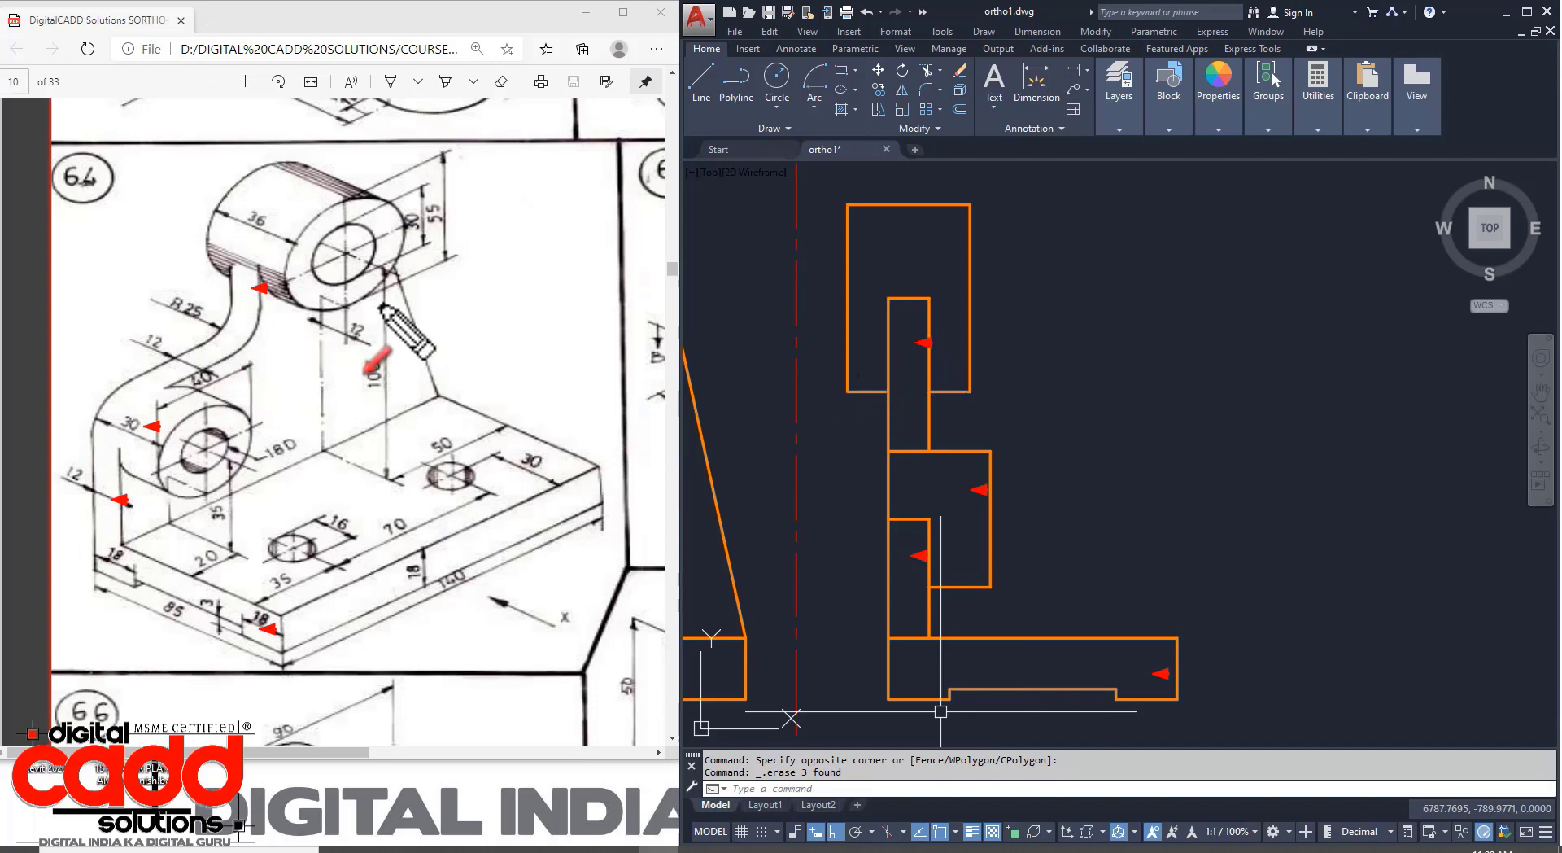
left_click(280, 205)
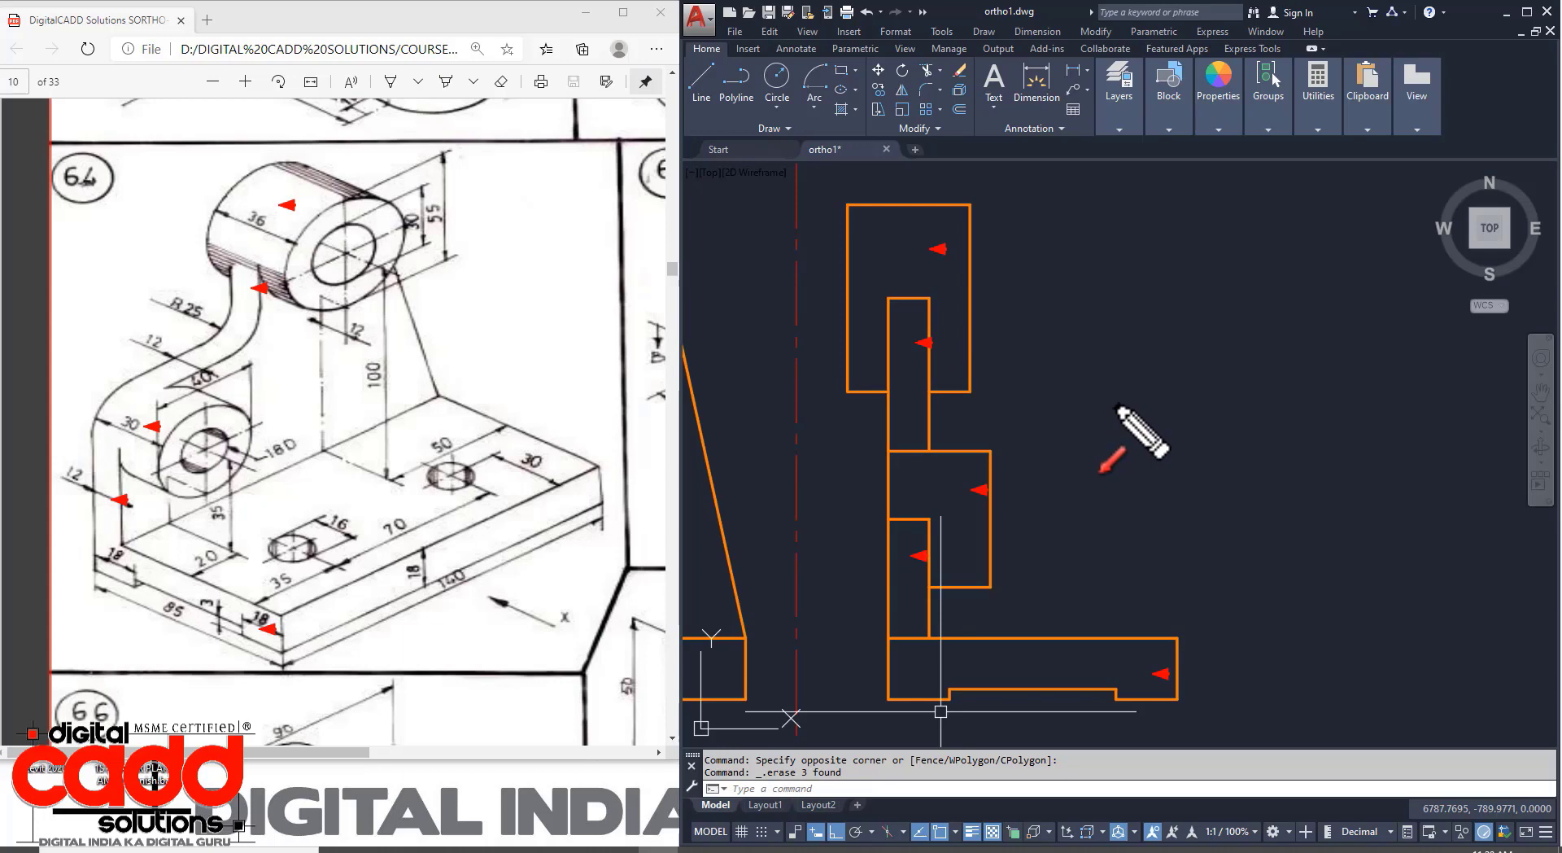
Make 02.Hidden lines the current layer.
scroll(1095, 394, "down", 4)
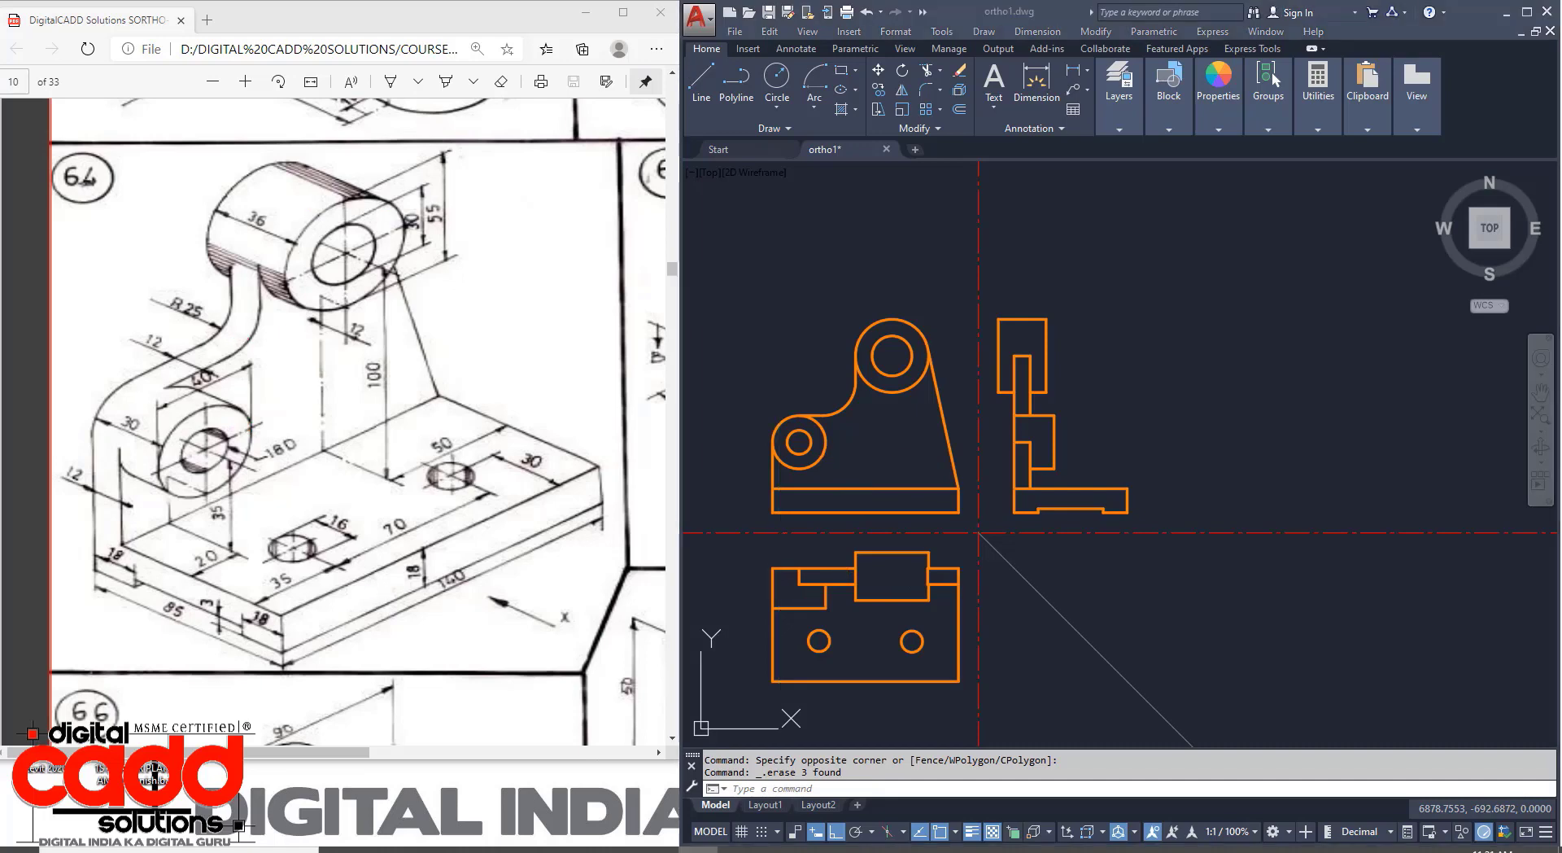
middle_click_drag(1030, 583, 1073, 564)
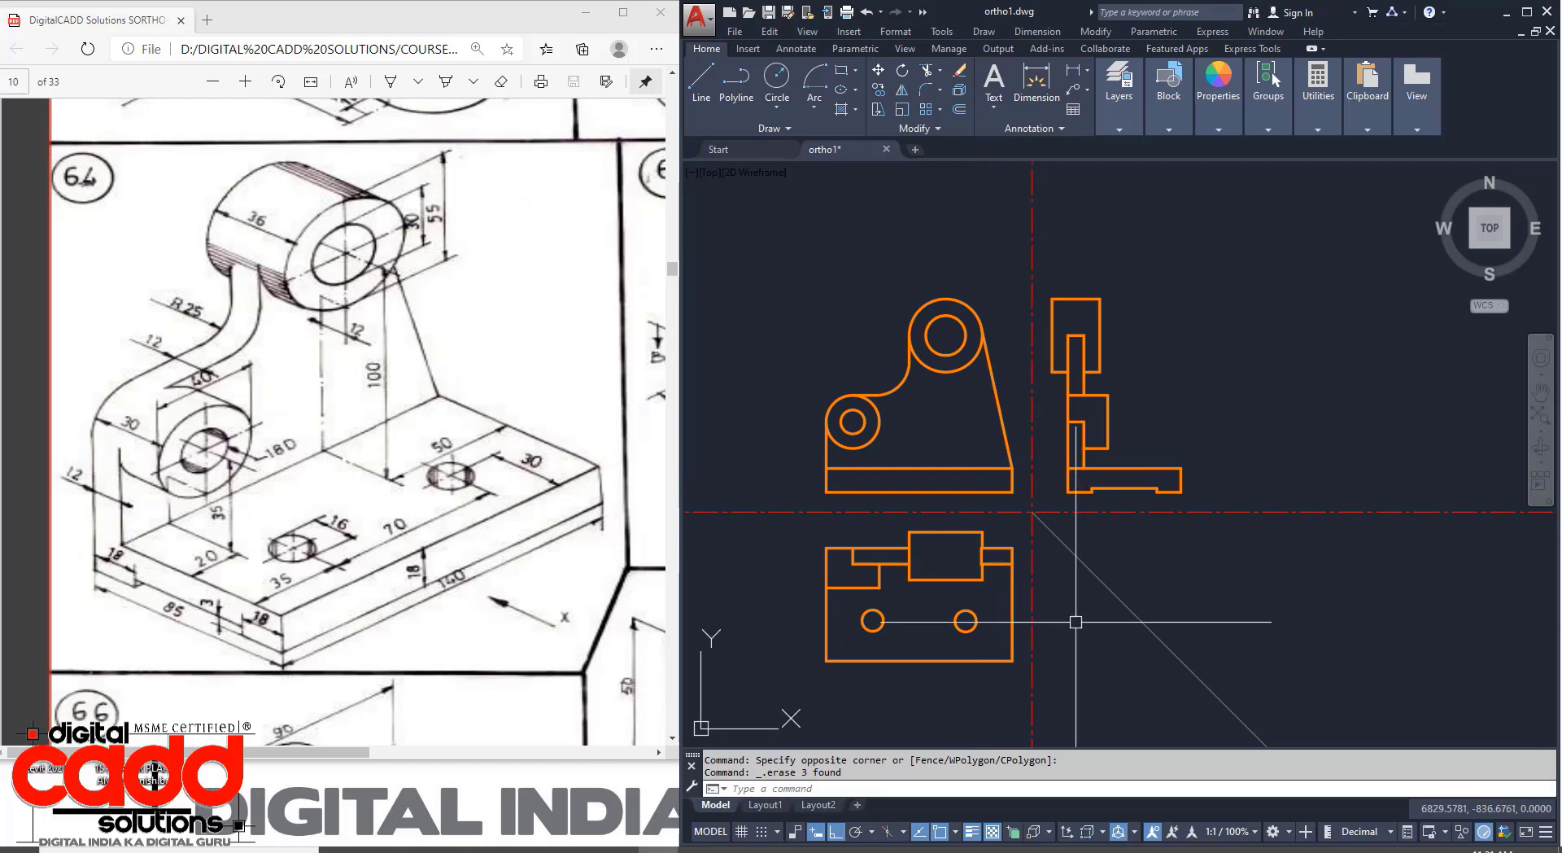
middle_click_drag(1071, 627, 1067, 609)
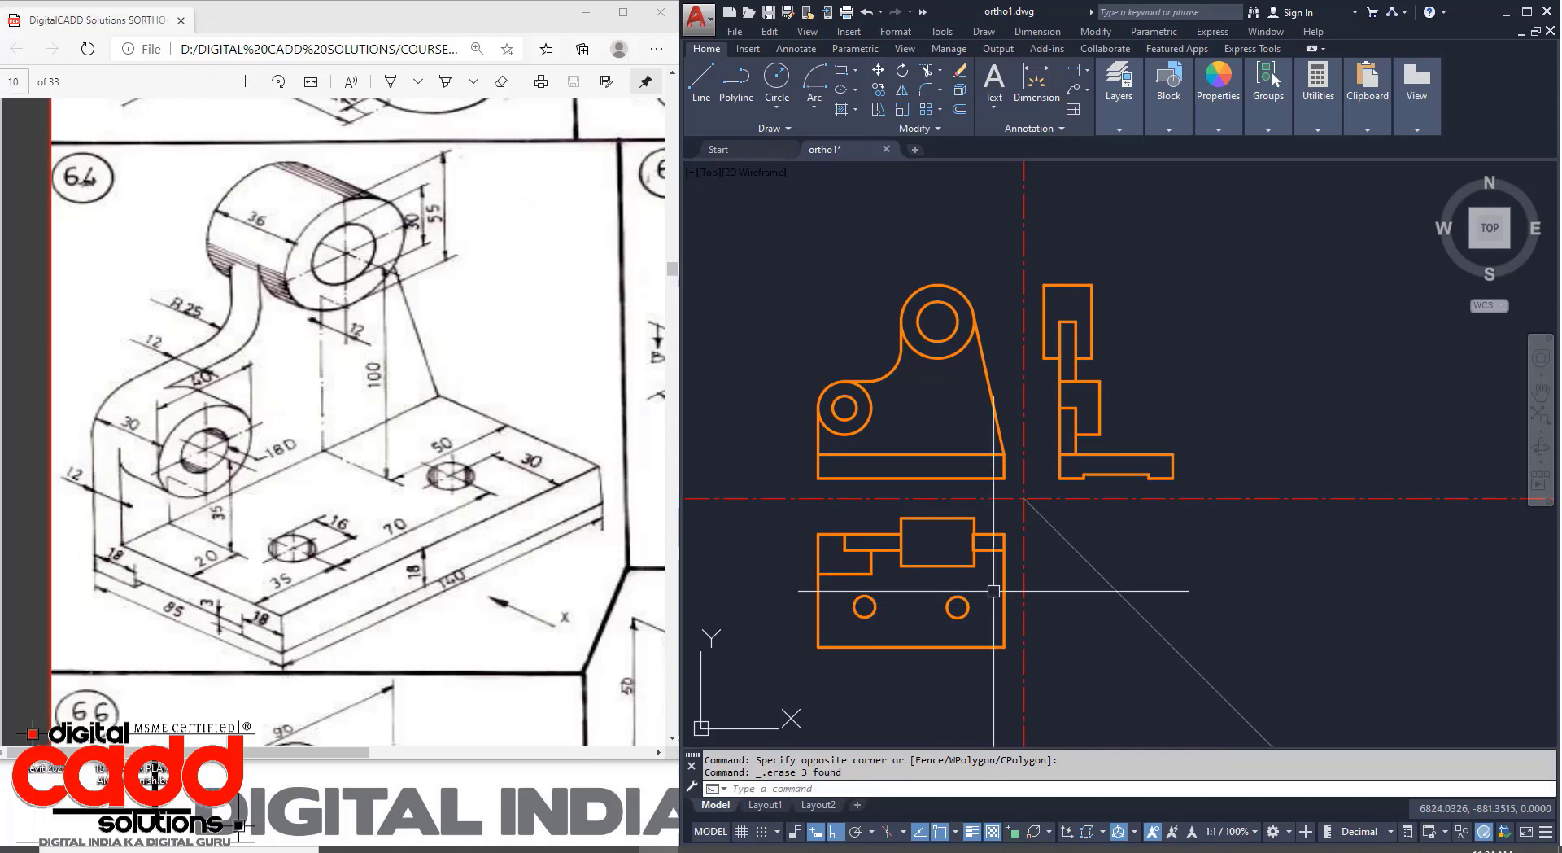
mouse_move(1056, 505)
middle_mouse_down()
mouse_move(1012, 529)
mouse_move(1048, 533)
middle_mouse_up()
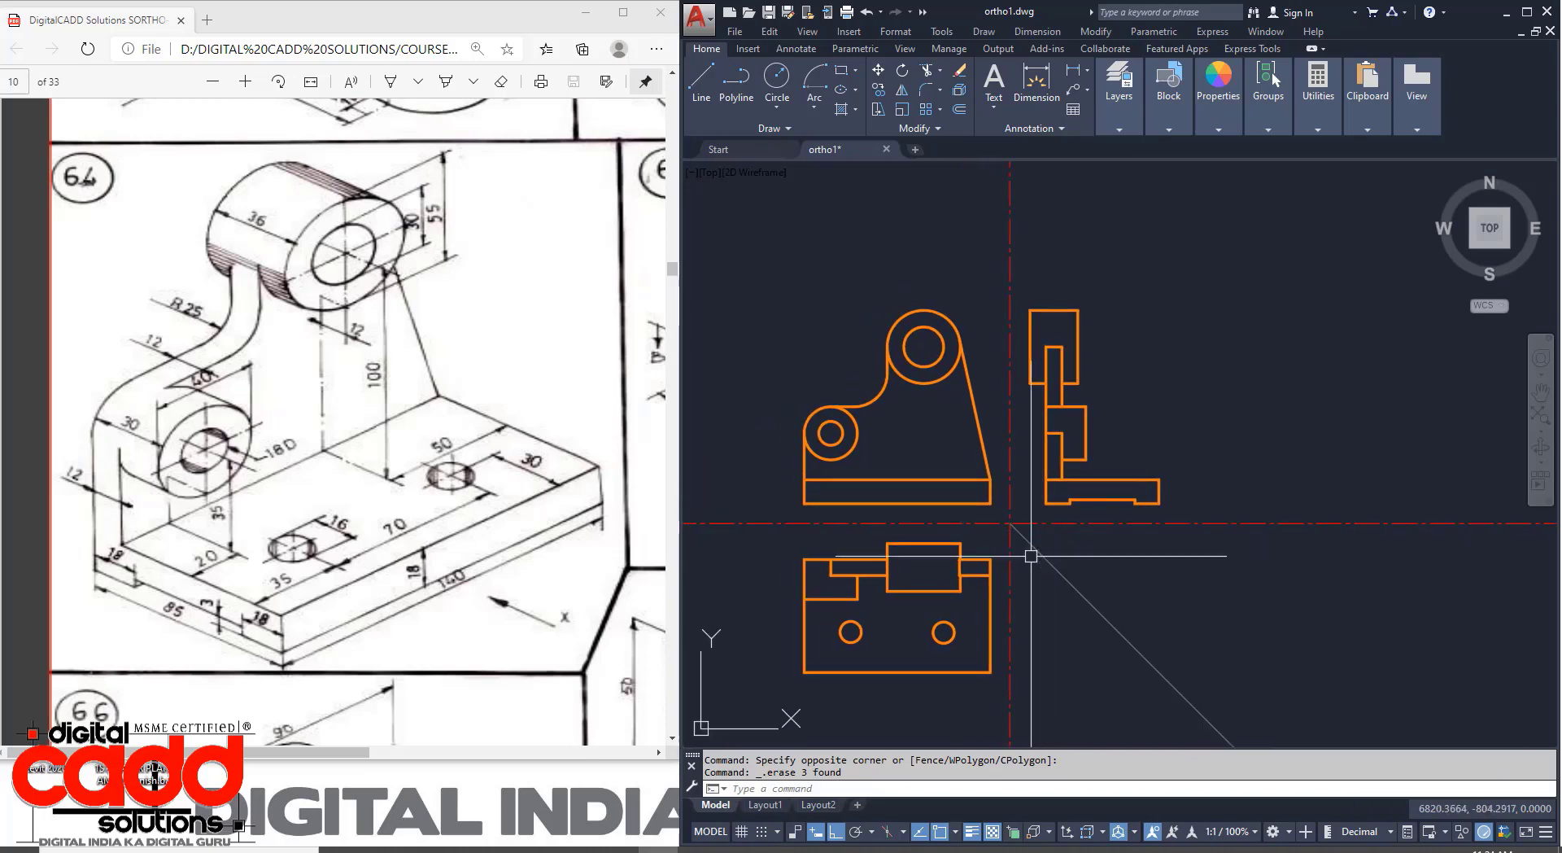
left_click(1120, 128)
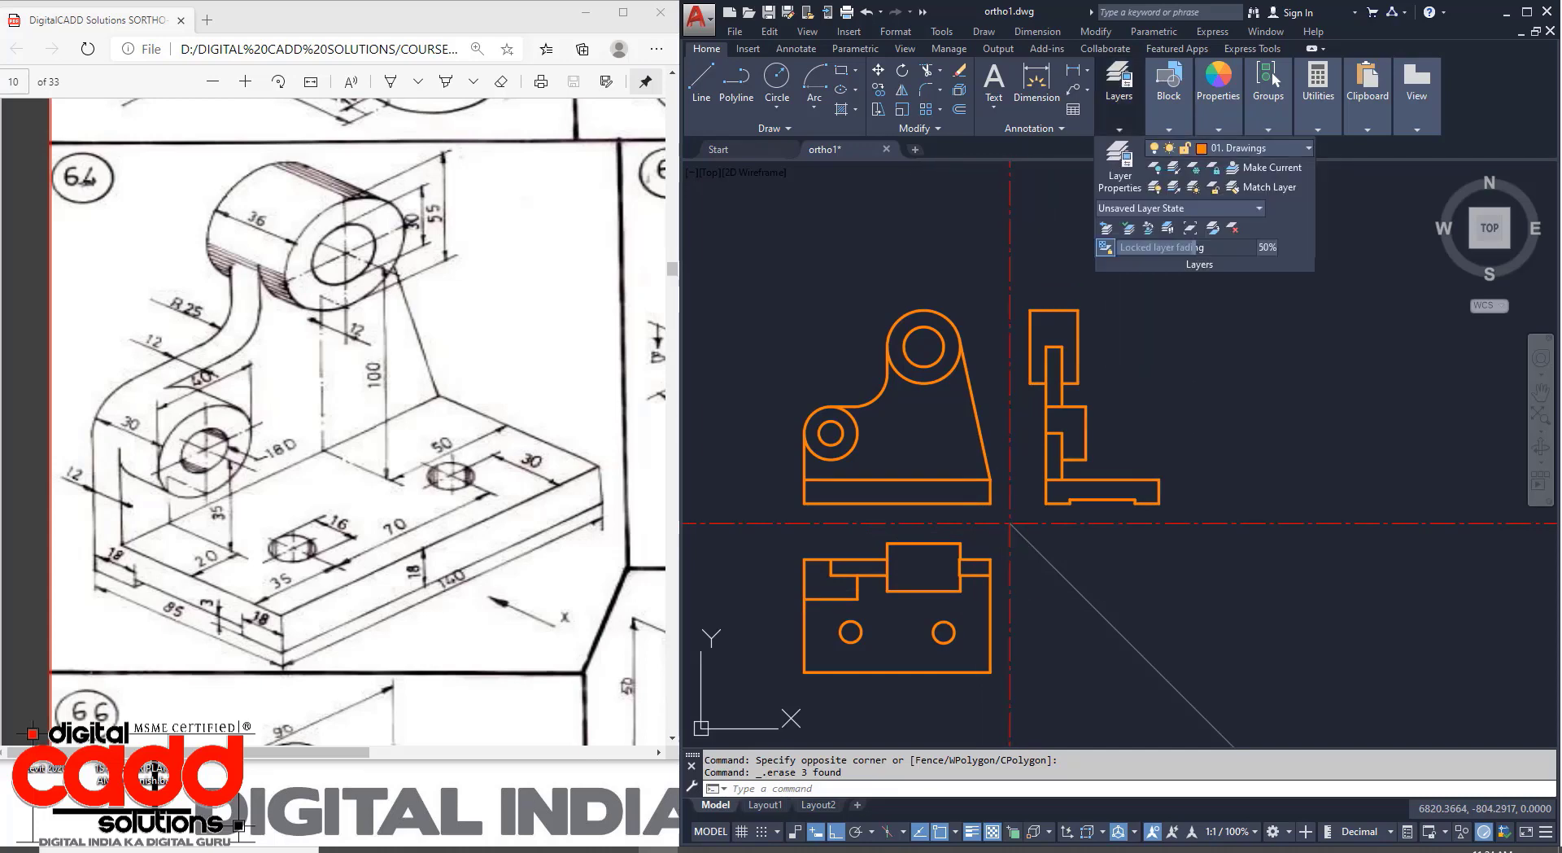
left_click(1245, 148)
left_click(1253, 208)
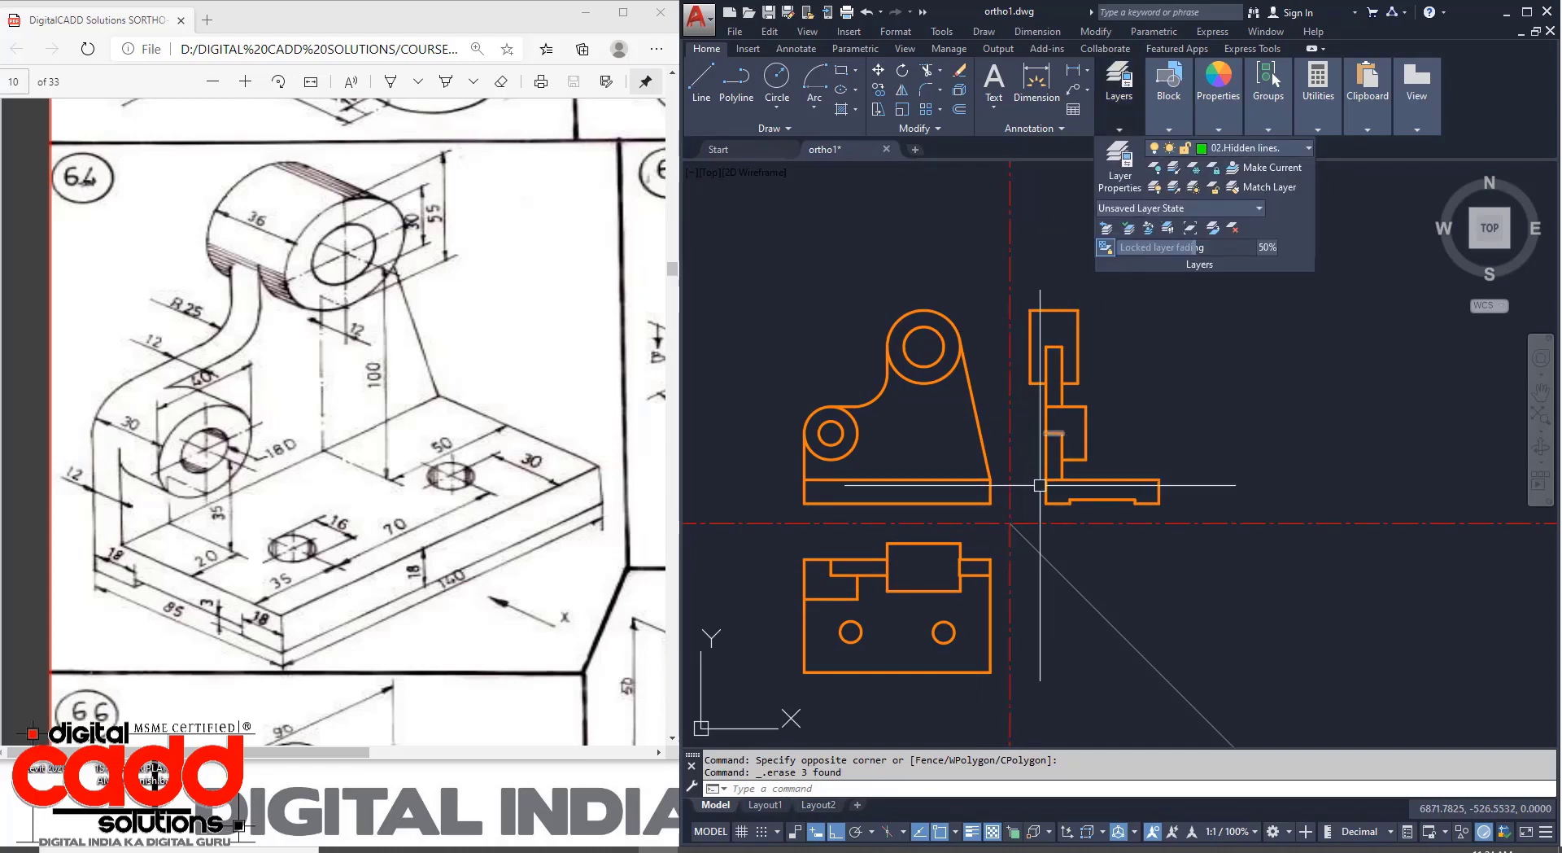
mouse_move(1041, 484)
middle_mouse_down()
mouse_move(1009, 492)
mouse_move(1028, 492)
middle_mouse_up()
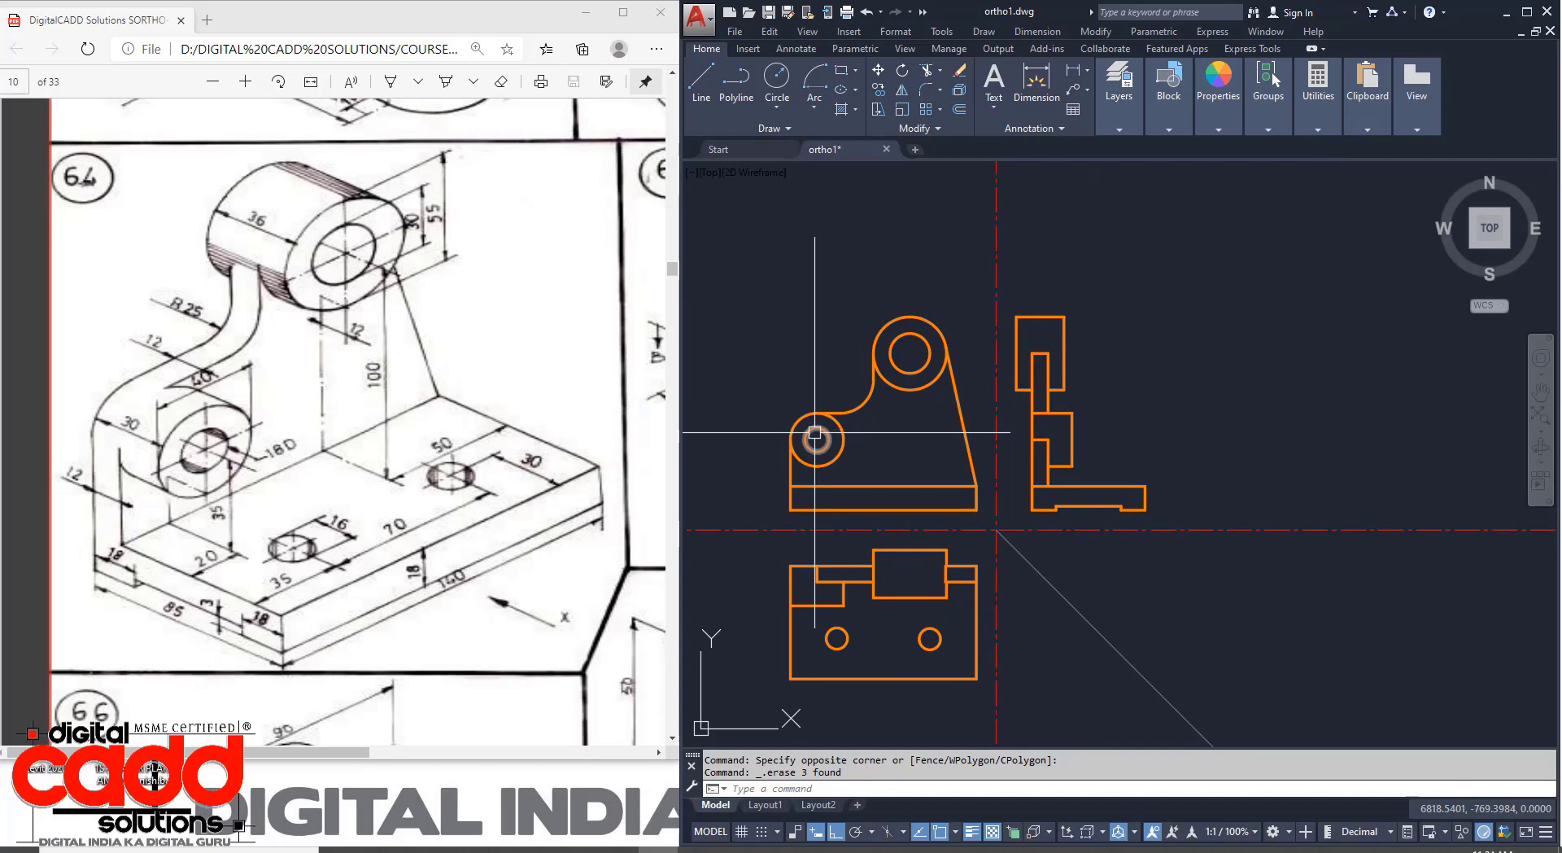
Draw vertical rays upward from the right and left quadrants of the top view's left hole through the front view.
type("A")
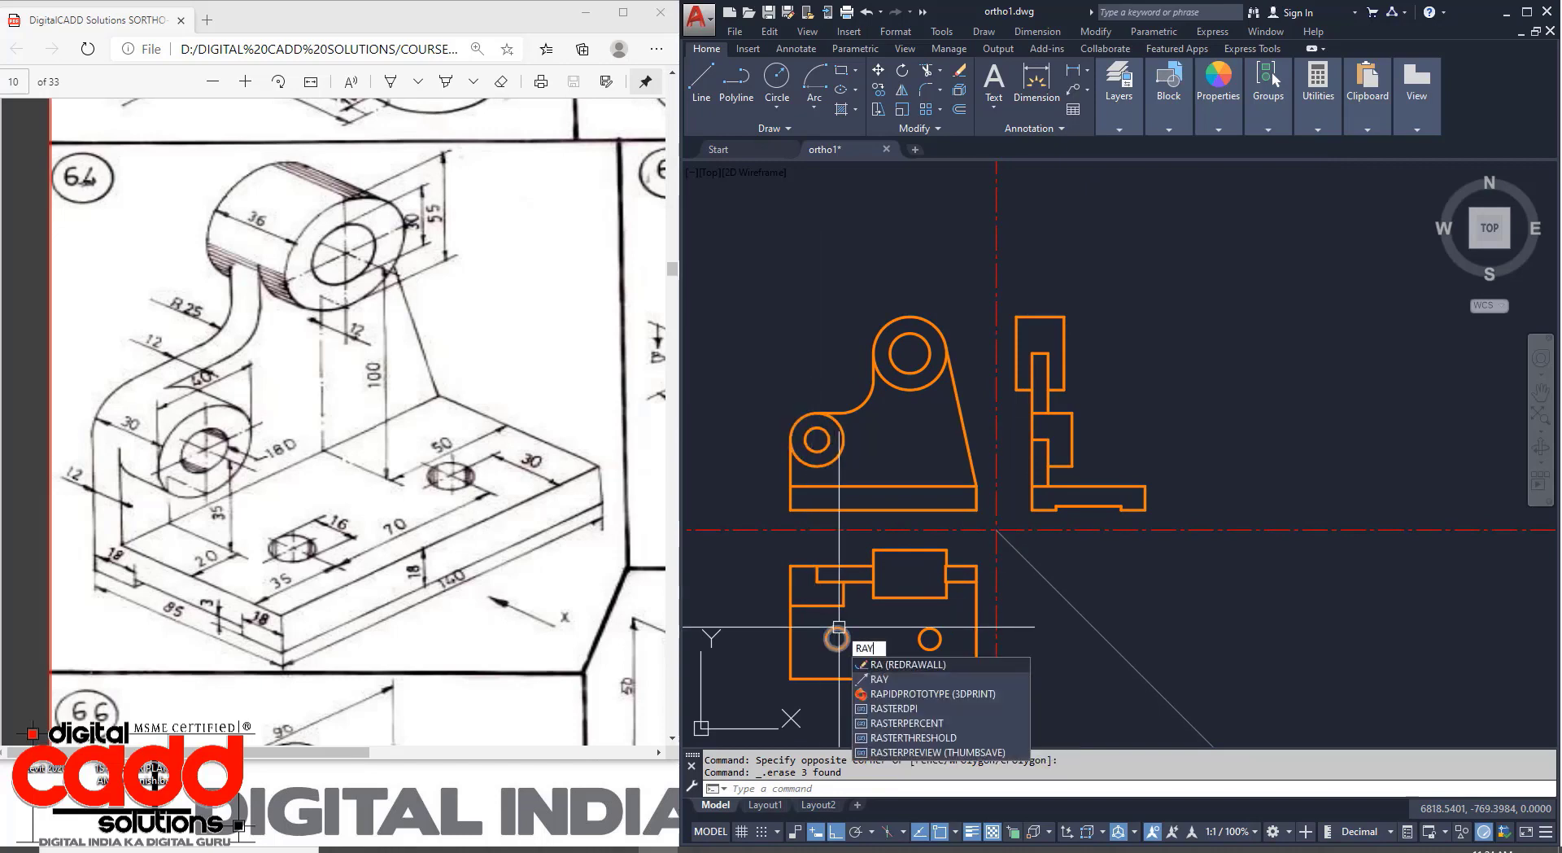
type("Y")
key("Return")
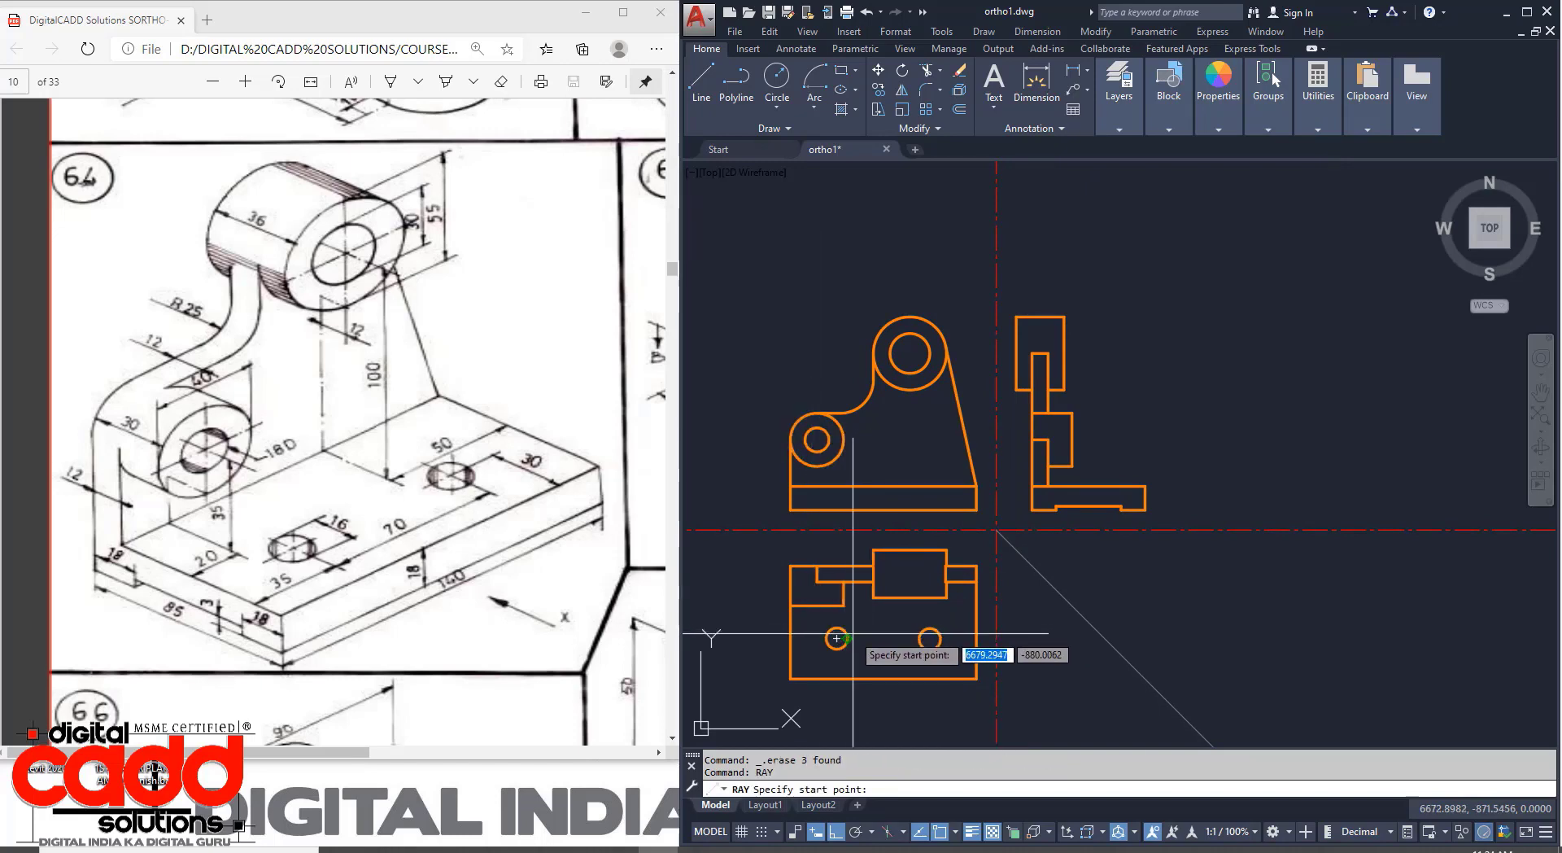
left_click(848, 636)
left_click(860, 458)
key("Return")
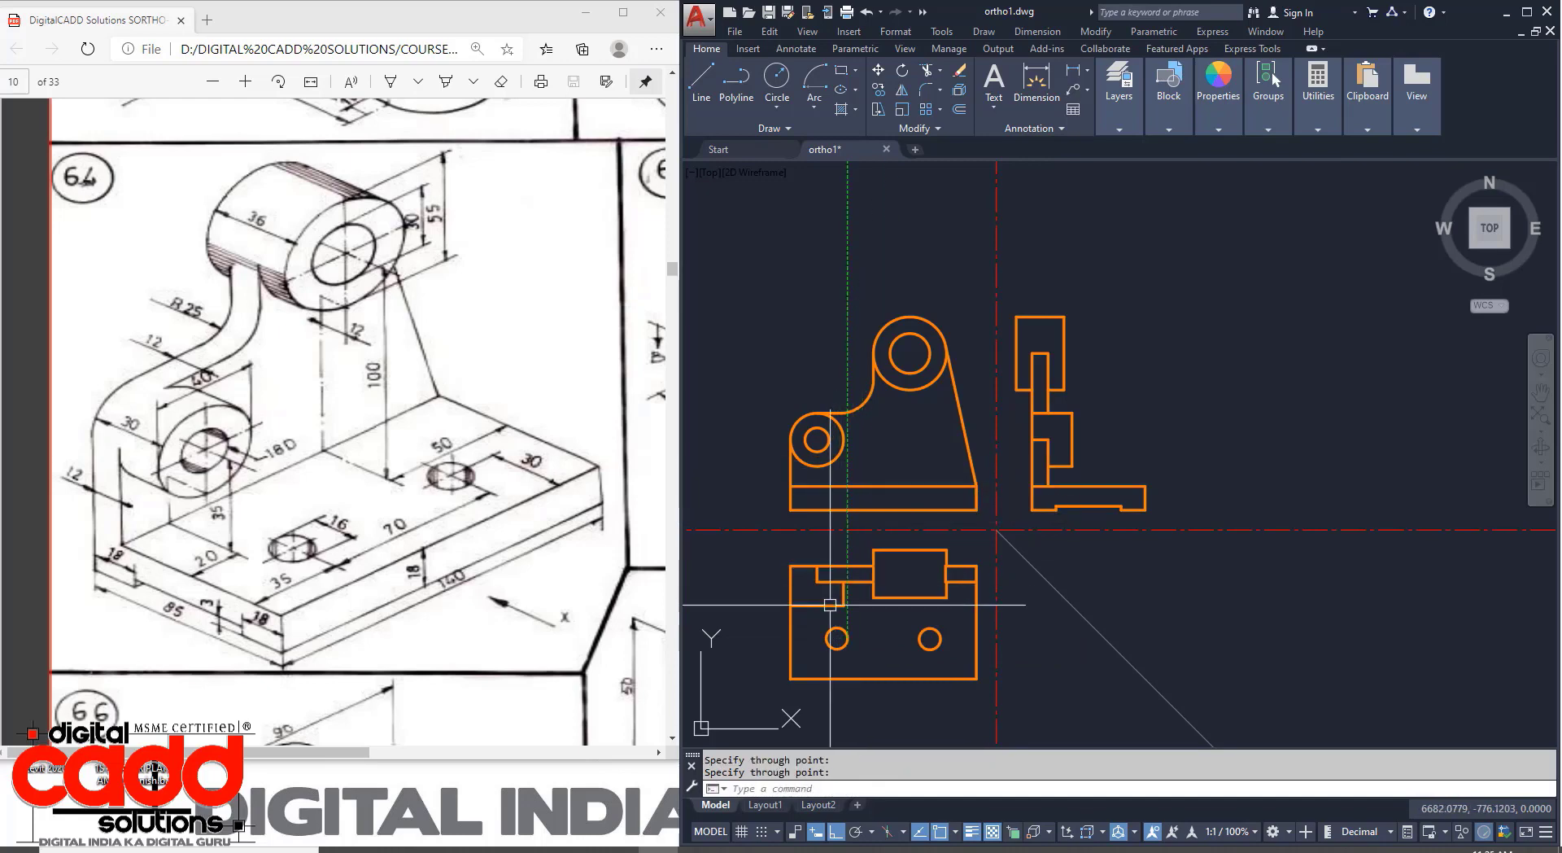
key("Return")
left_click(827, 635)
left_click(828, 547)
key("Return")
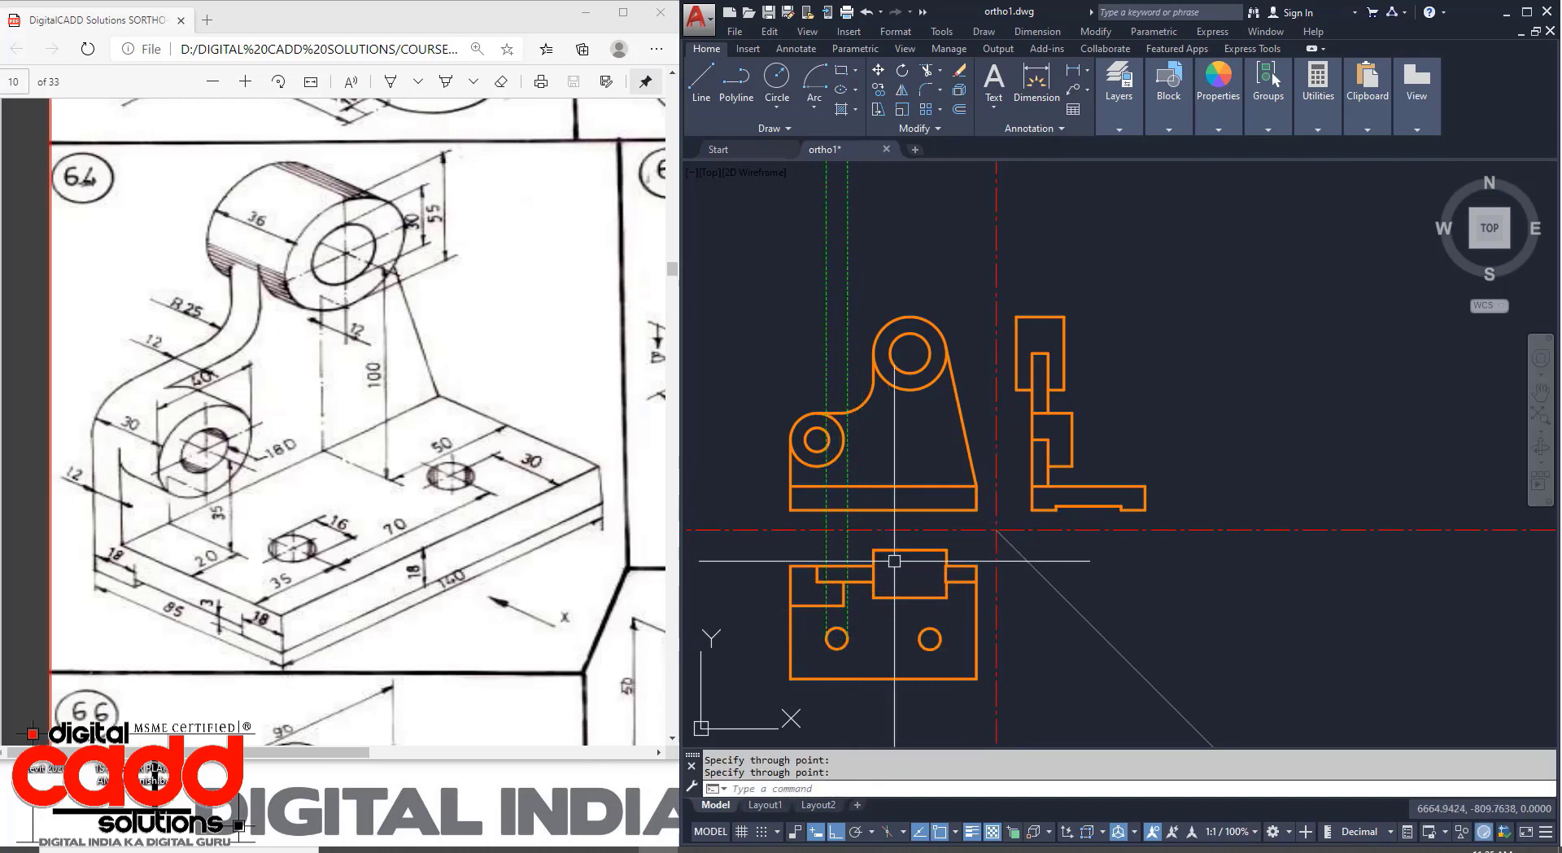
Draw vertical rays upward from the right and left quadrants of the top view's right hole through the front view.
key("Return")
scroll(937, 642, "up", 4)
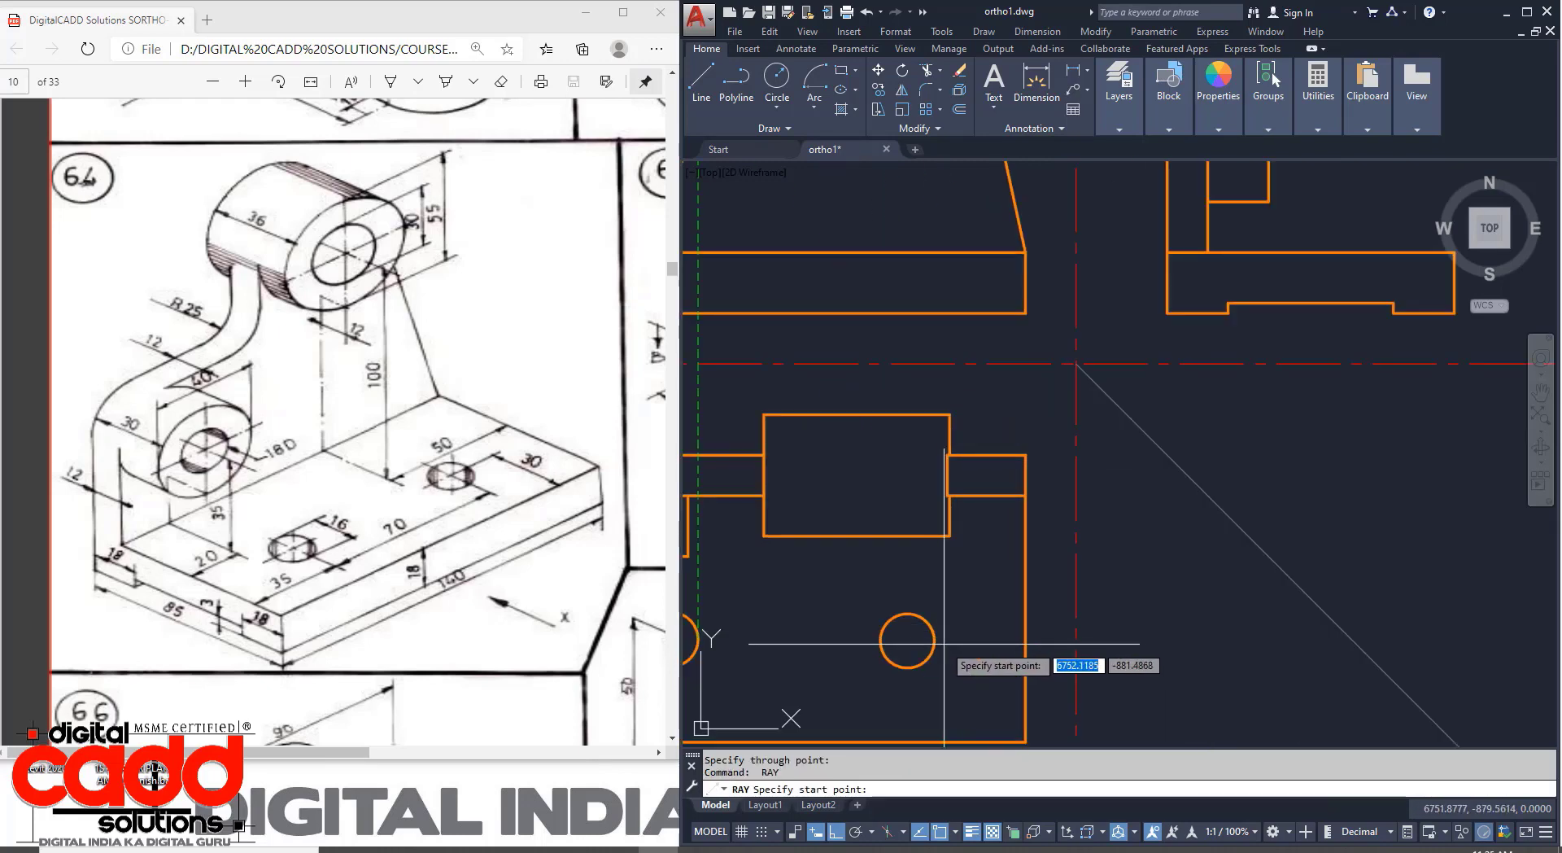
left_click(934, 640)
left_click(934, 528)
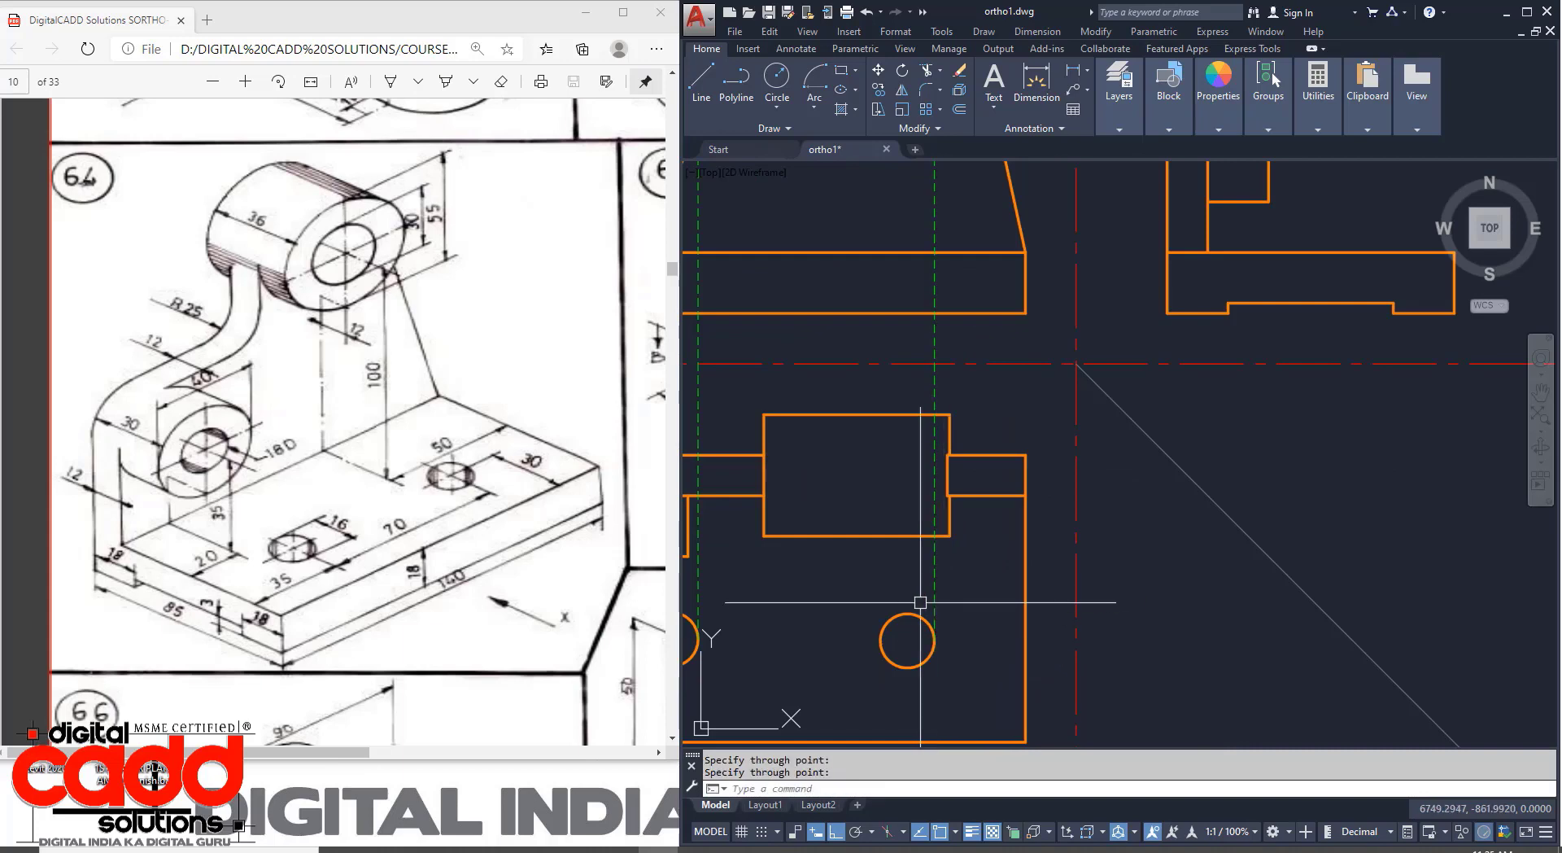
key("Return")
key("Return")
left_click(880, 641)
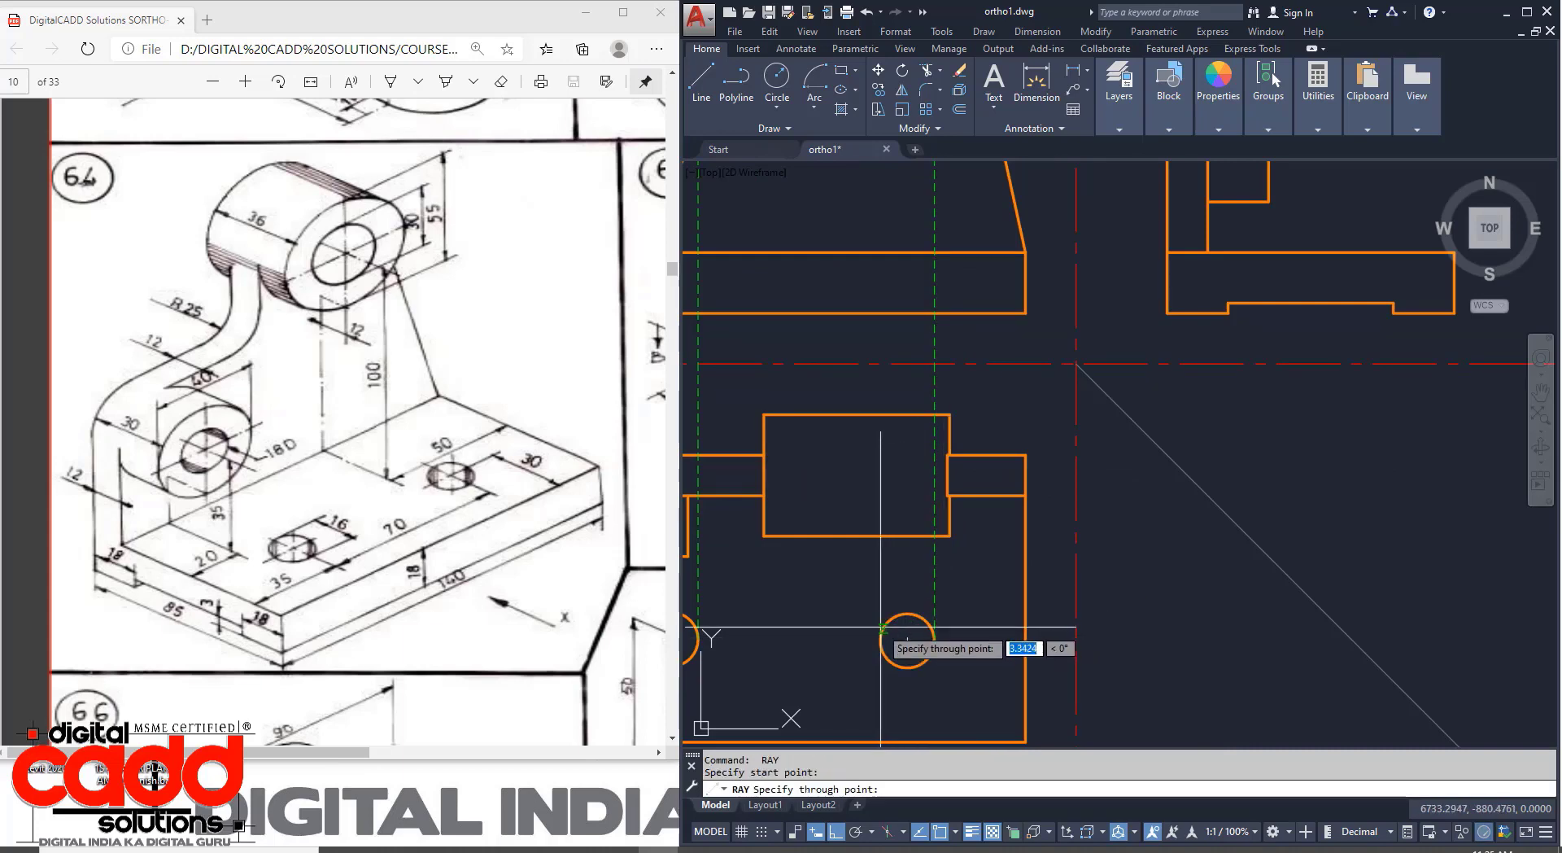
left_click(881, 570)
key("Return")
Draw a horizontal ray from the upper left corner of the side view's bottom recess leftward through the front view's plate.
middle_click_drag(960, 337, 1054, 608)
key("Return")
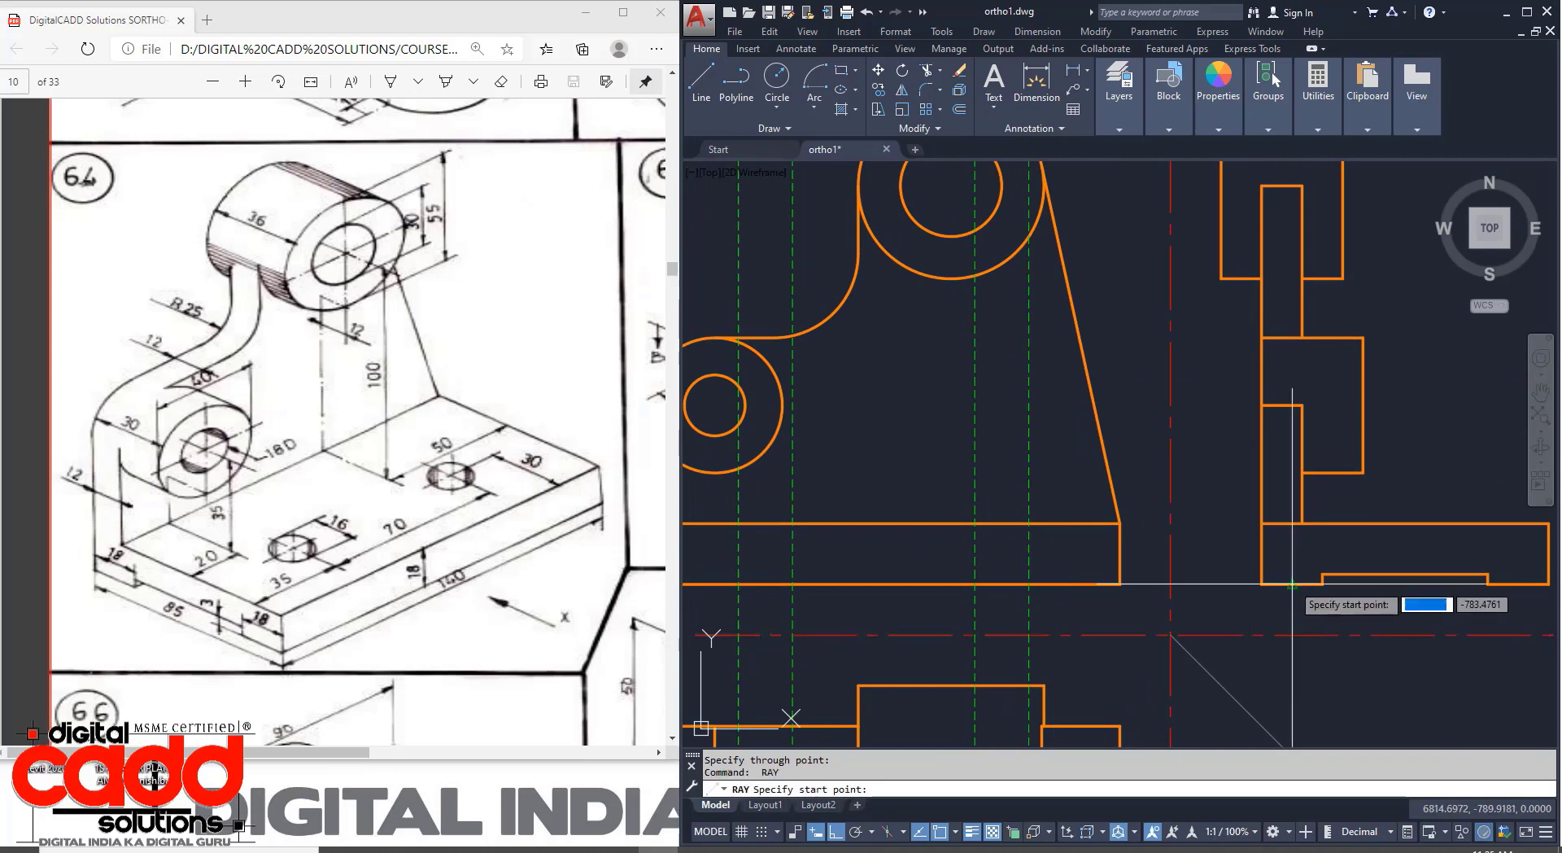
scroll(1327, 580, "up", 4)
scroll(1327, 580, "up", 2)
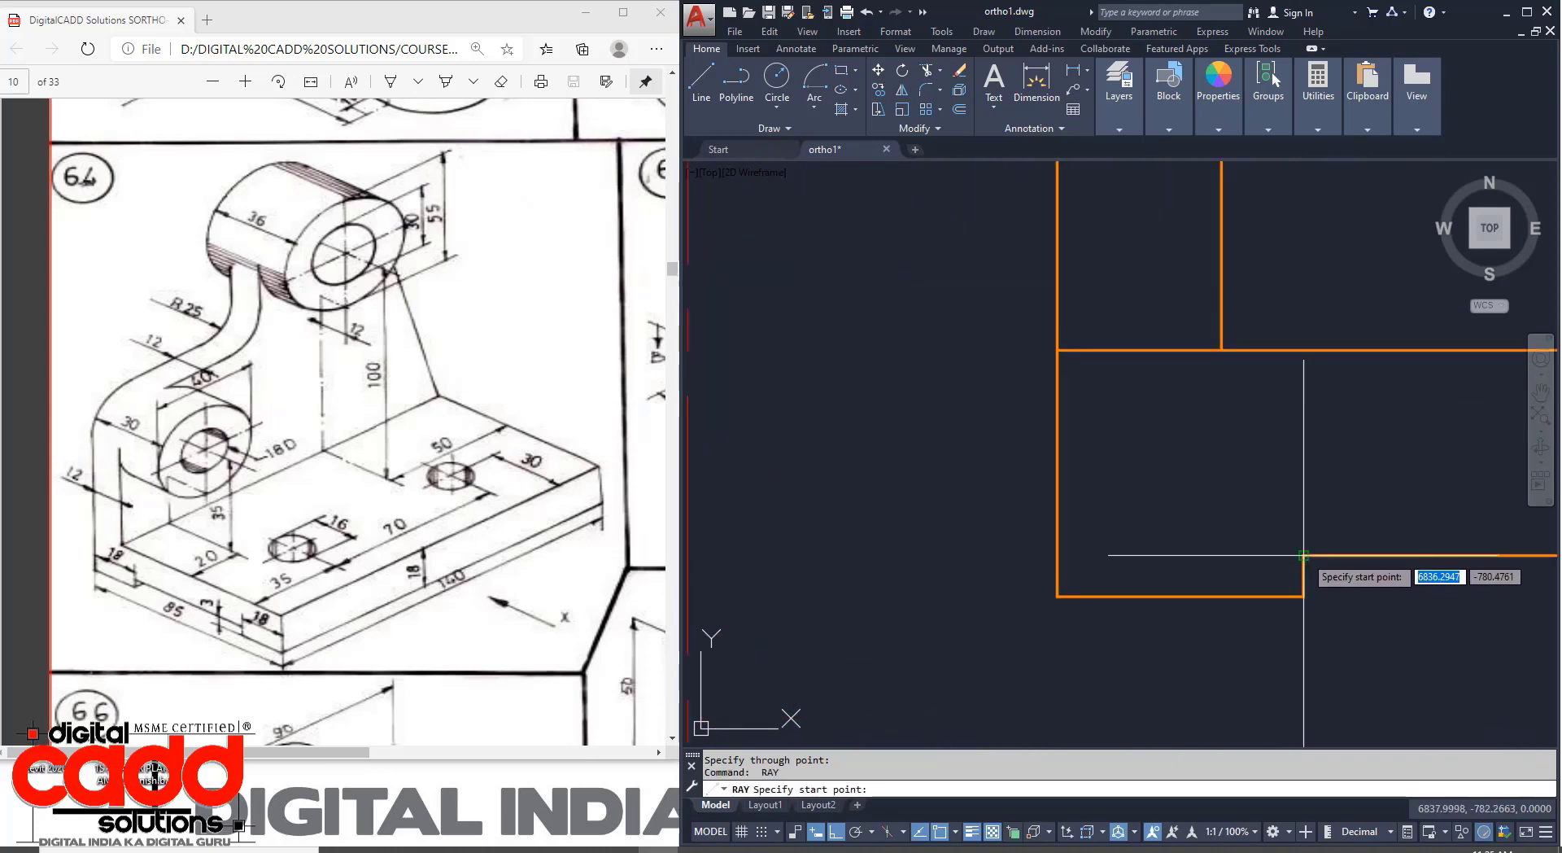
left_click(1302, 556)
left_click(1187, 555)
key("Return")
scroll(1186, 604, "down", 6)
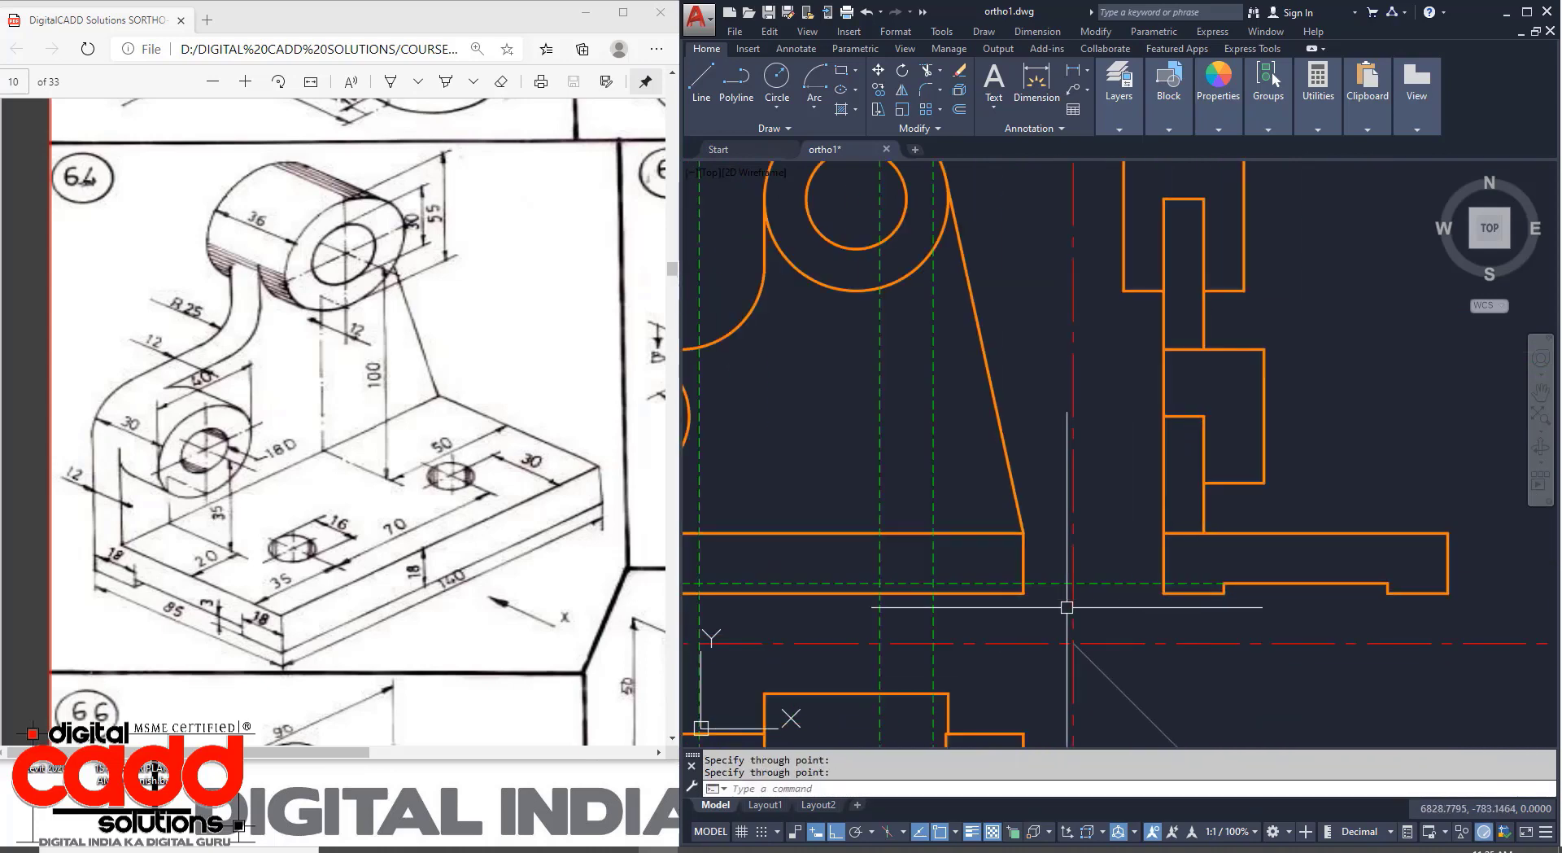
mouse_move(1001, 608)
middle_mouse_down()
mouse_move(1280, 585)
mouse_move(1221, 601)
middle_mouse_up()
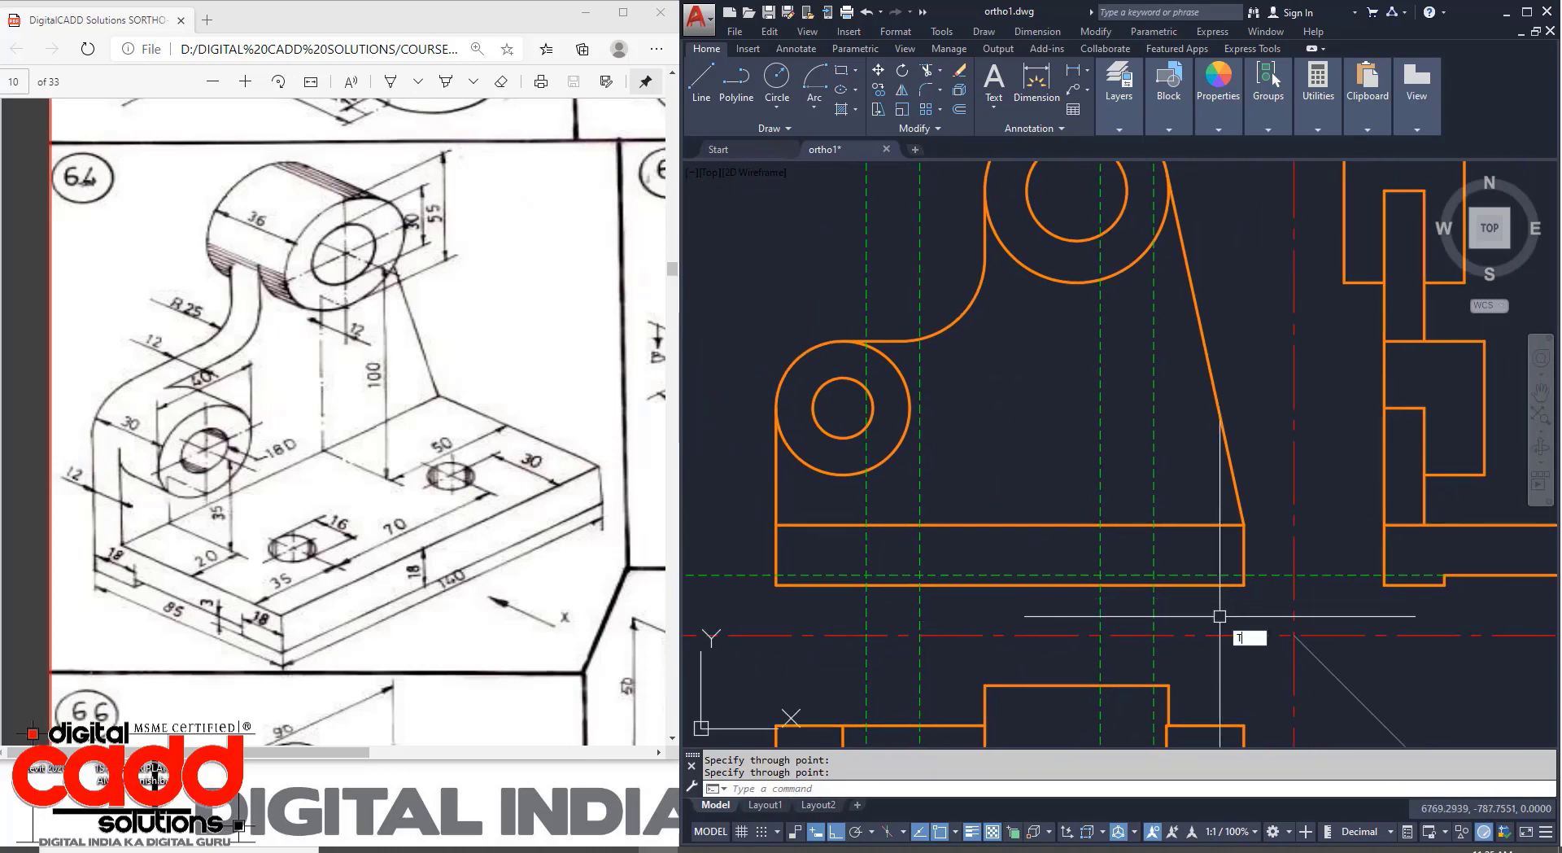
type("R")
key("Return")
left_click(1204, 481)
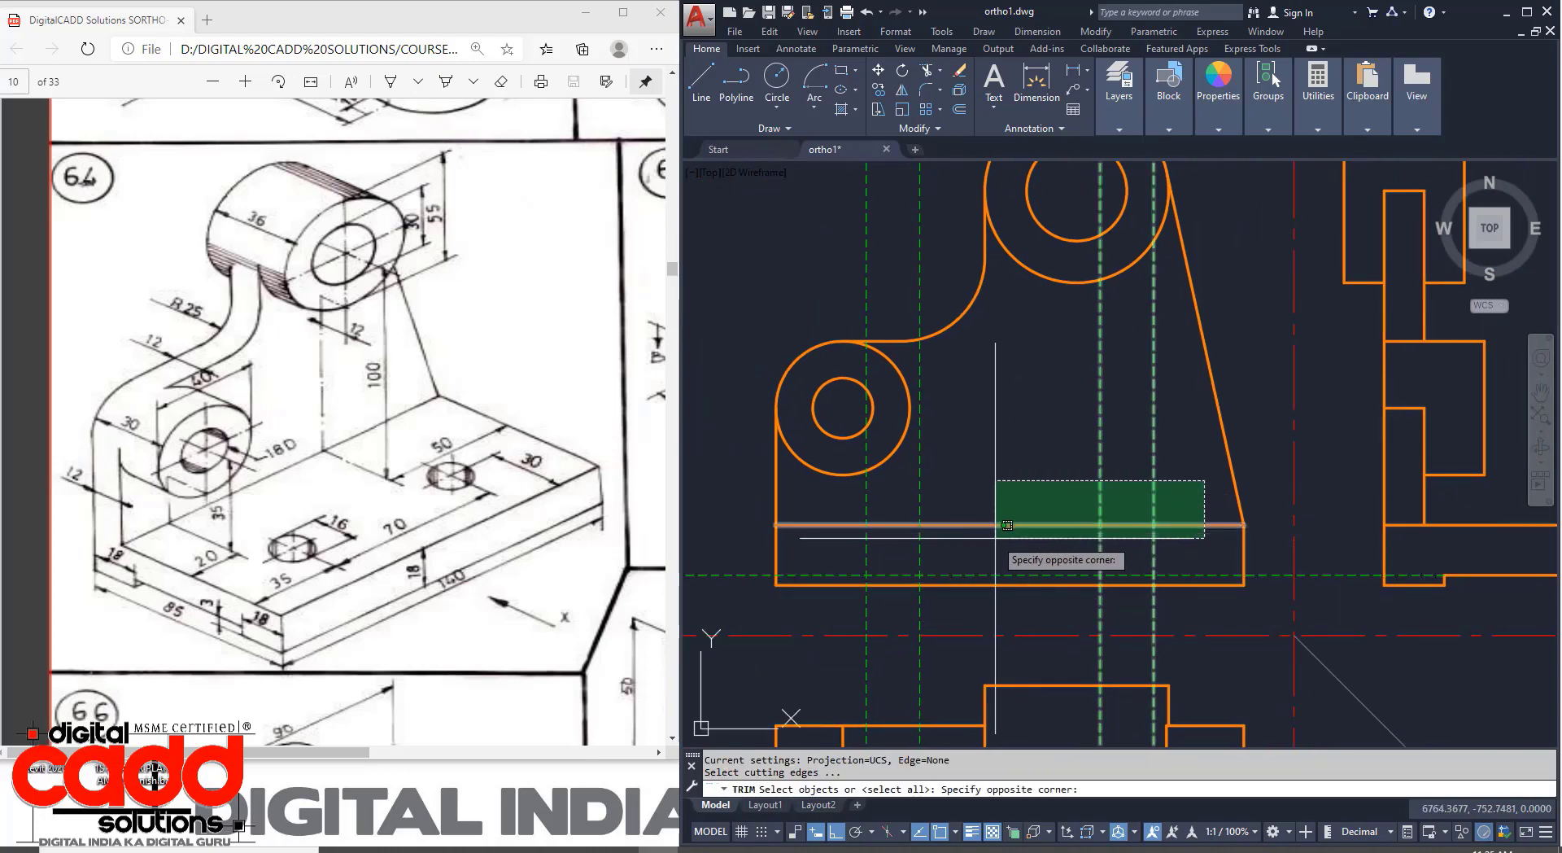
left_click(870, 561)
key("Return")
scroll(912, 574, "up", 3)
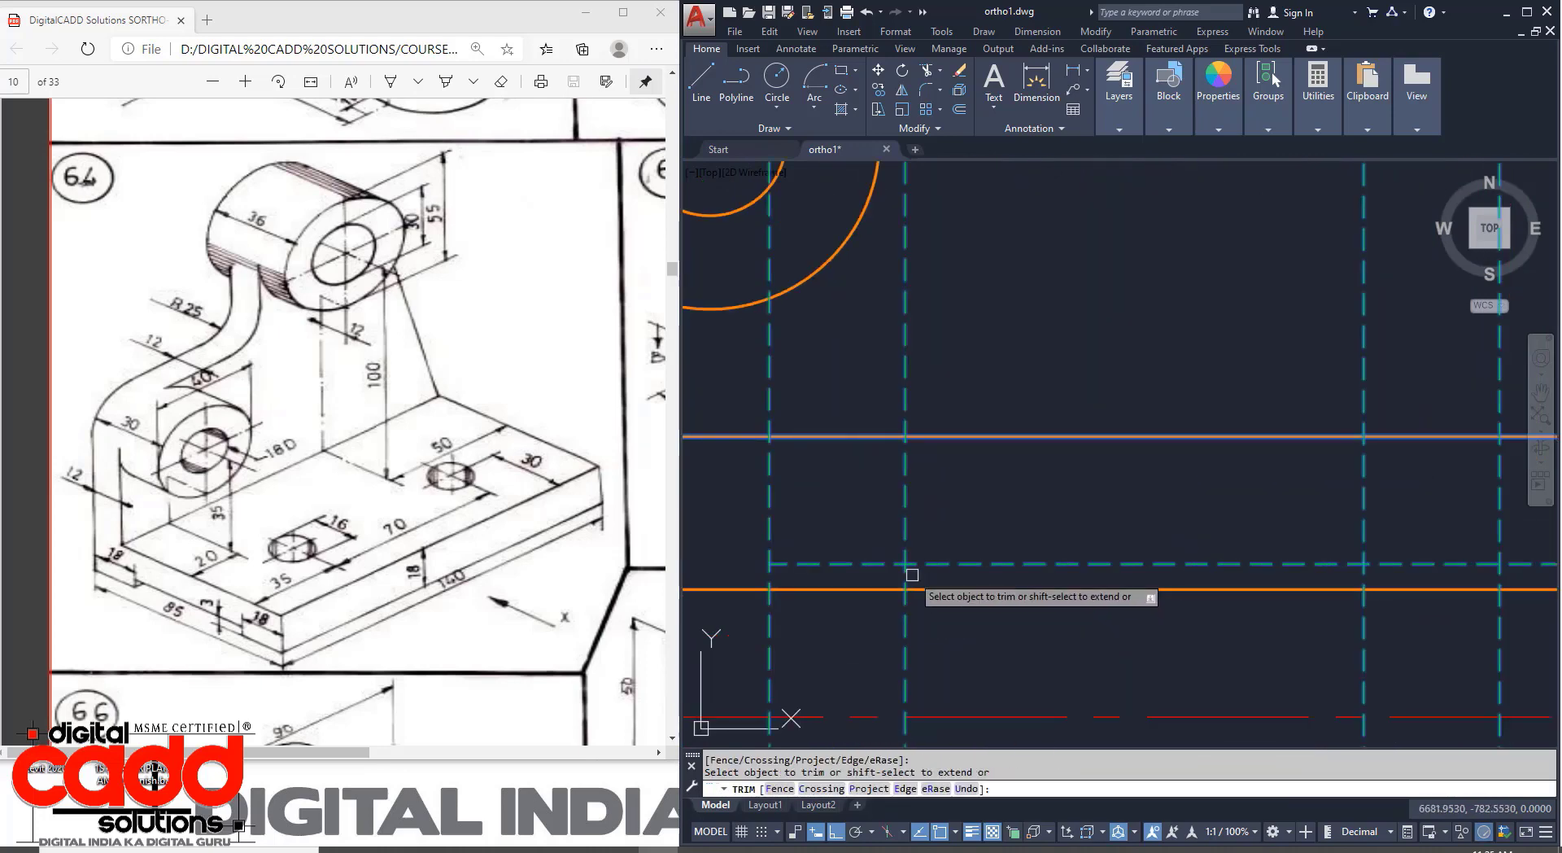
scroll(773, 582, "down", 4)
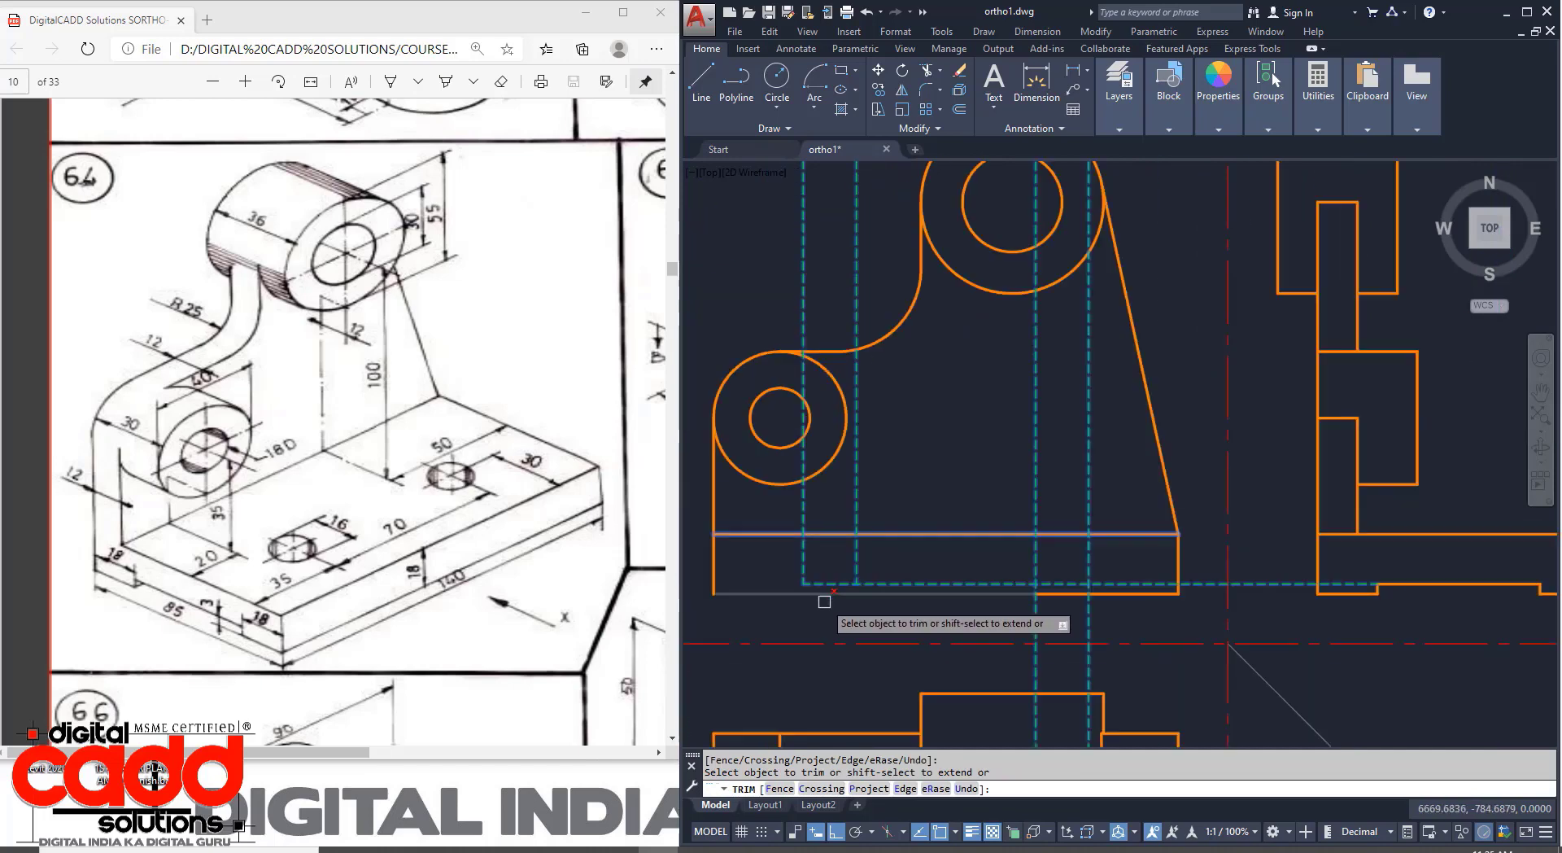
scroll(1080, 638, "up", 5)
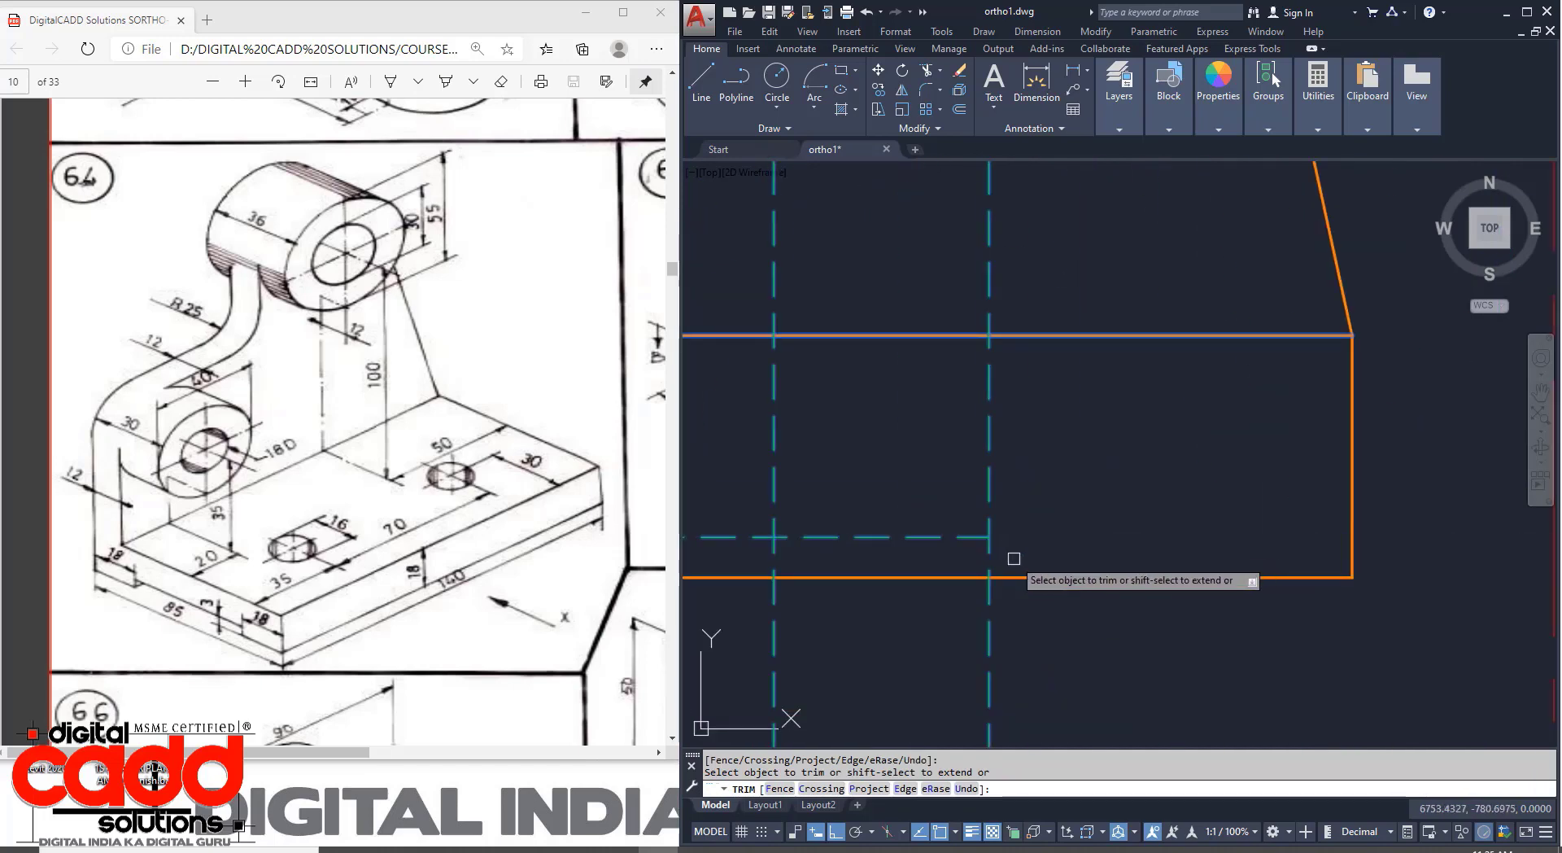
left_click(767, 559)
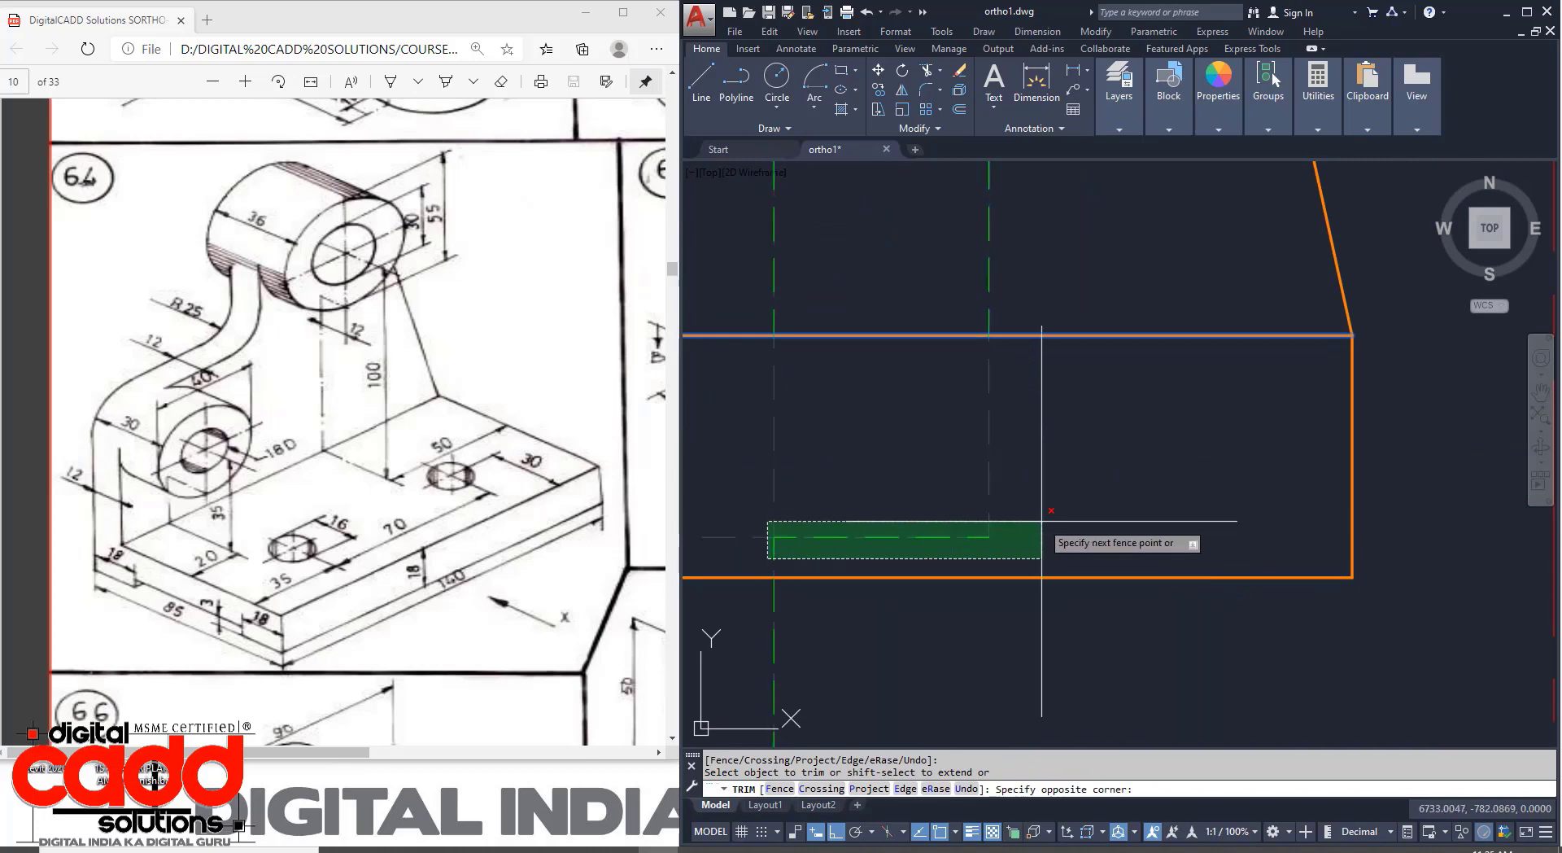
left_click(903, 571)
scroll(962, 558, "down", 2)
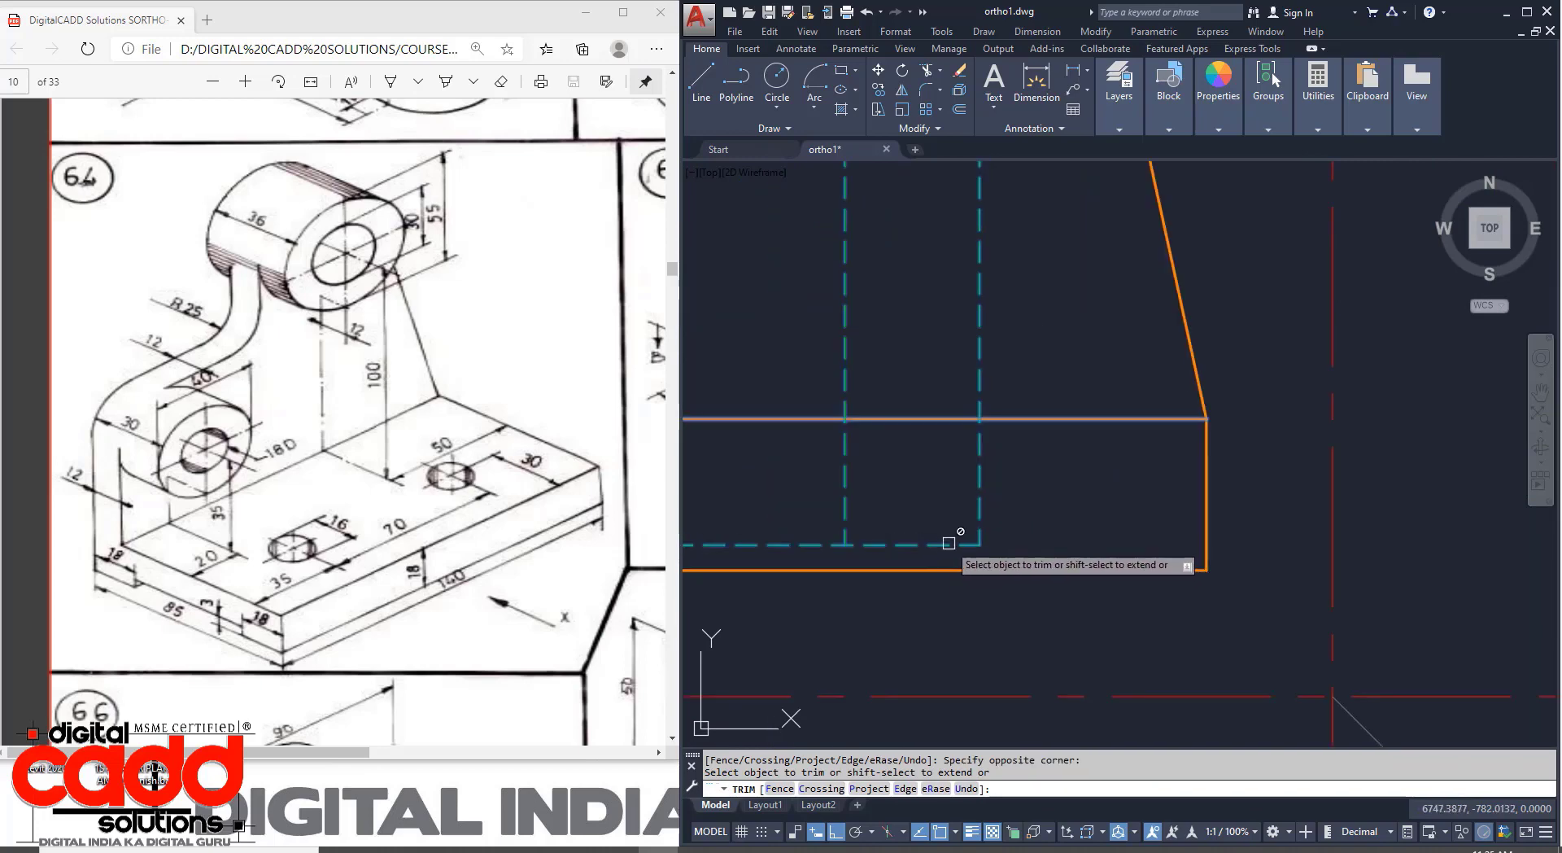
key("Escape")
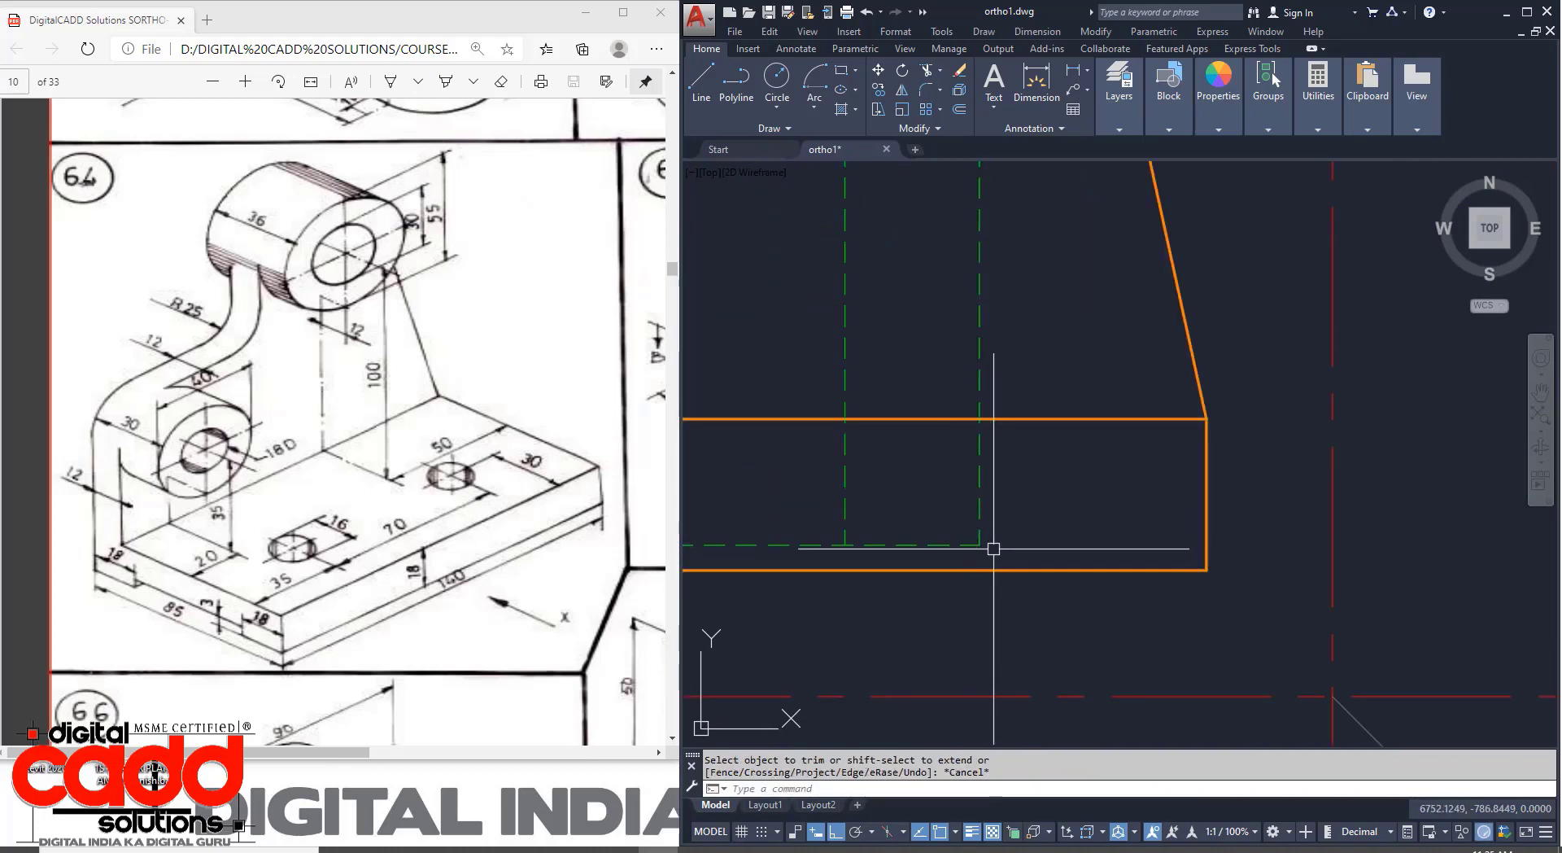
key("ctrl+z")
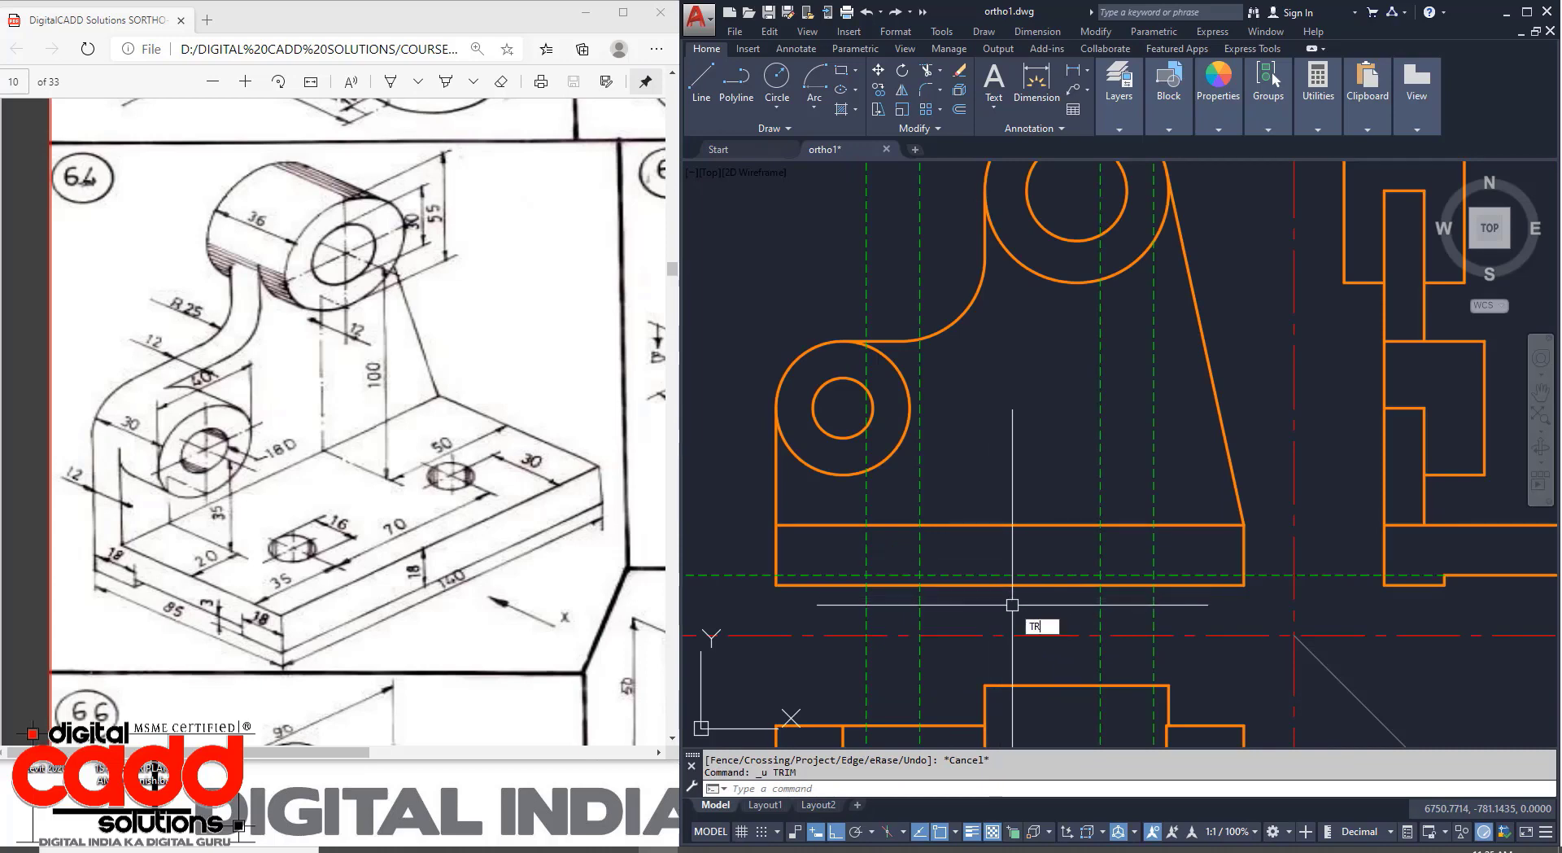
Trim the recess line outside the front-view plate's ends and the four hole lines directly below and above the plate.
key("Return")
key("Return")
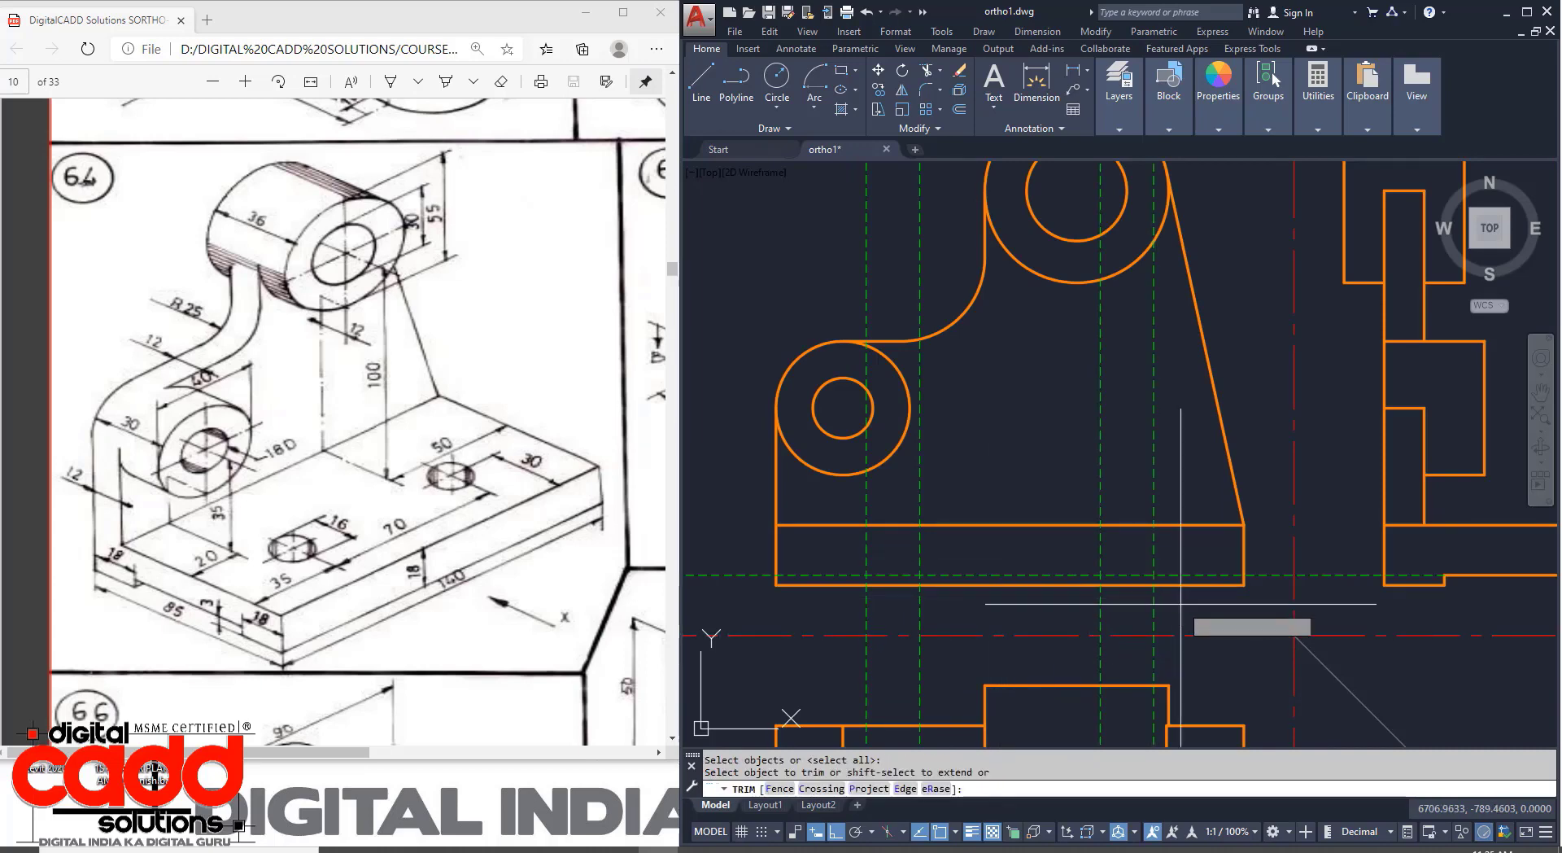
left_click(746, 574)
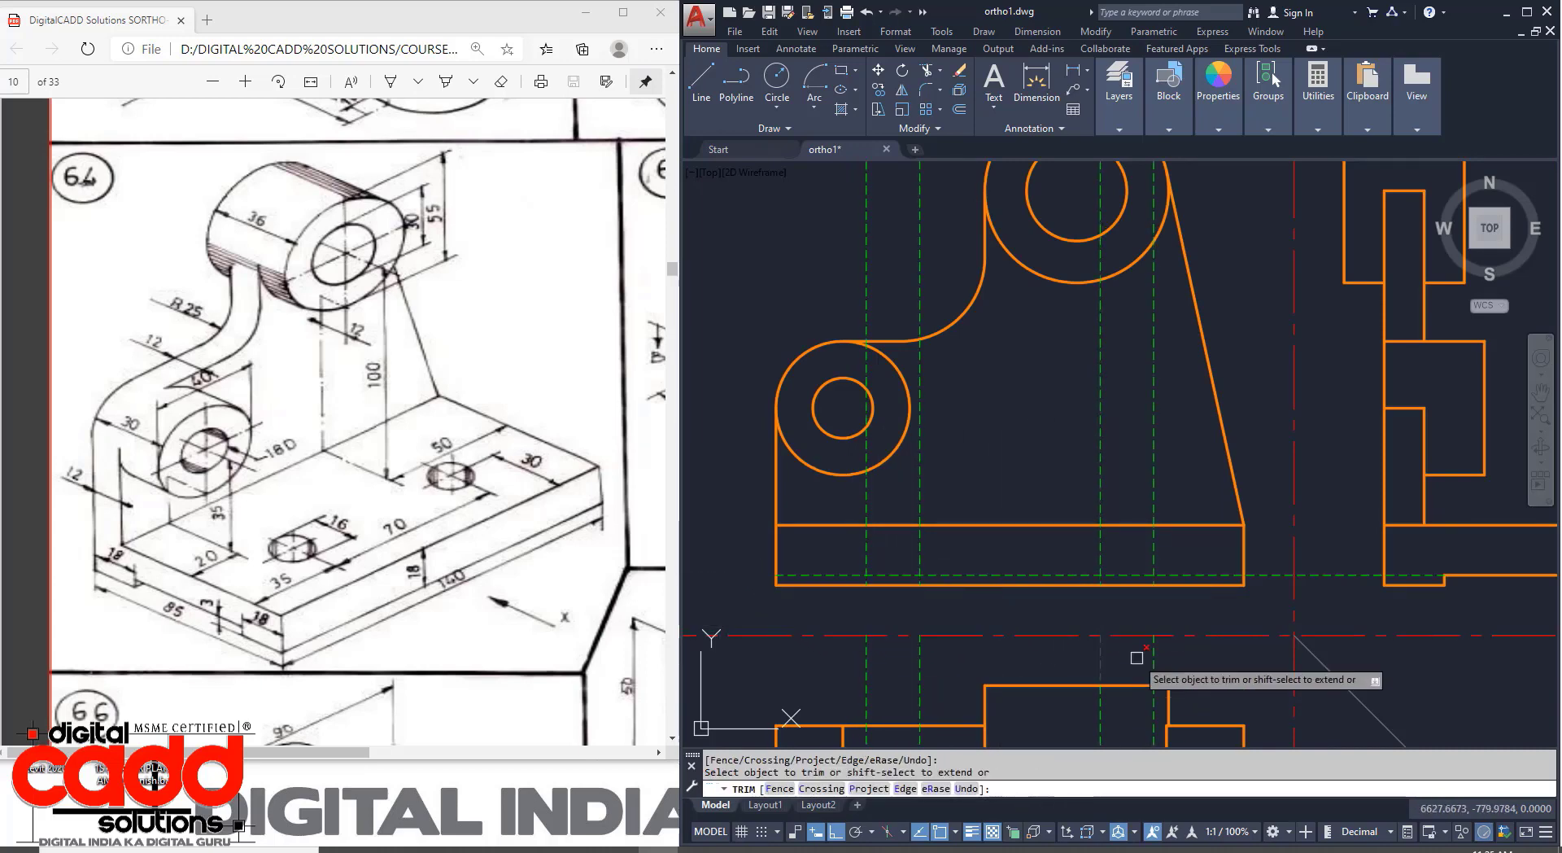
left_click(1166, 472)
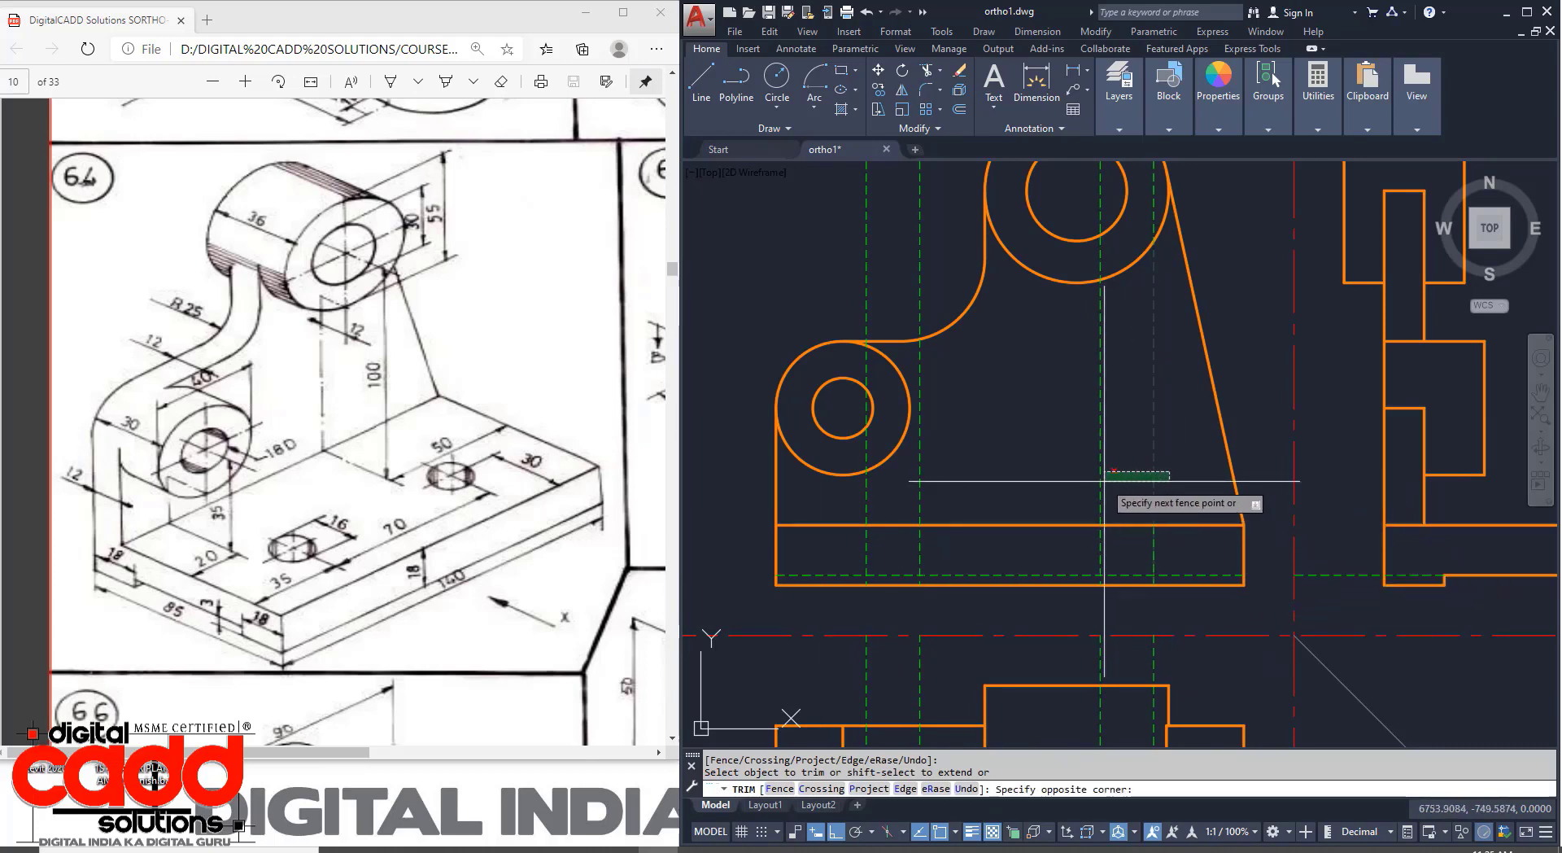
left_click(920, 500)
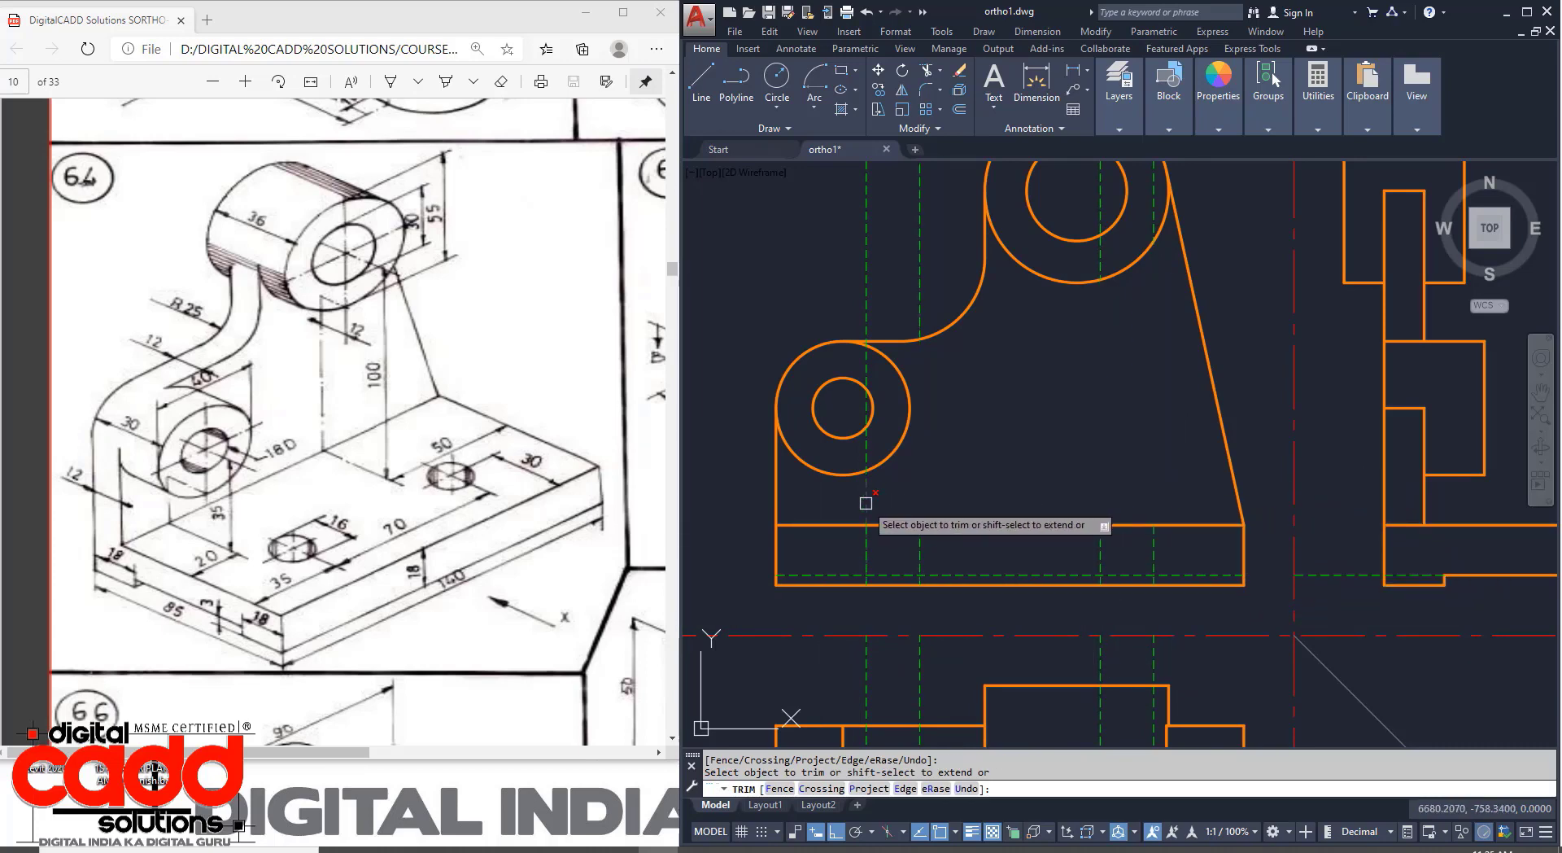
Trim the four hole lines between the recess line and the bottom edge of the front-view plate.
scroll(892, 589, "up", 5)
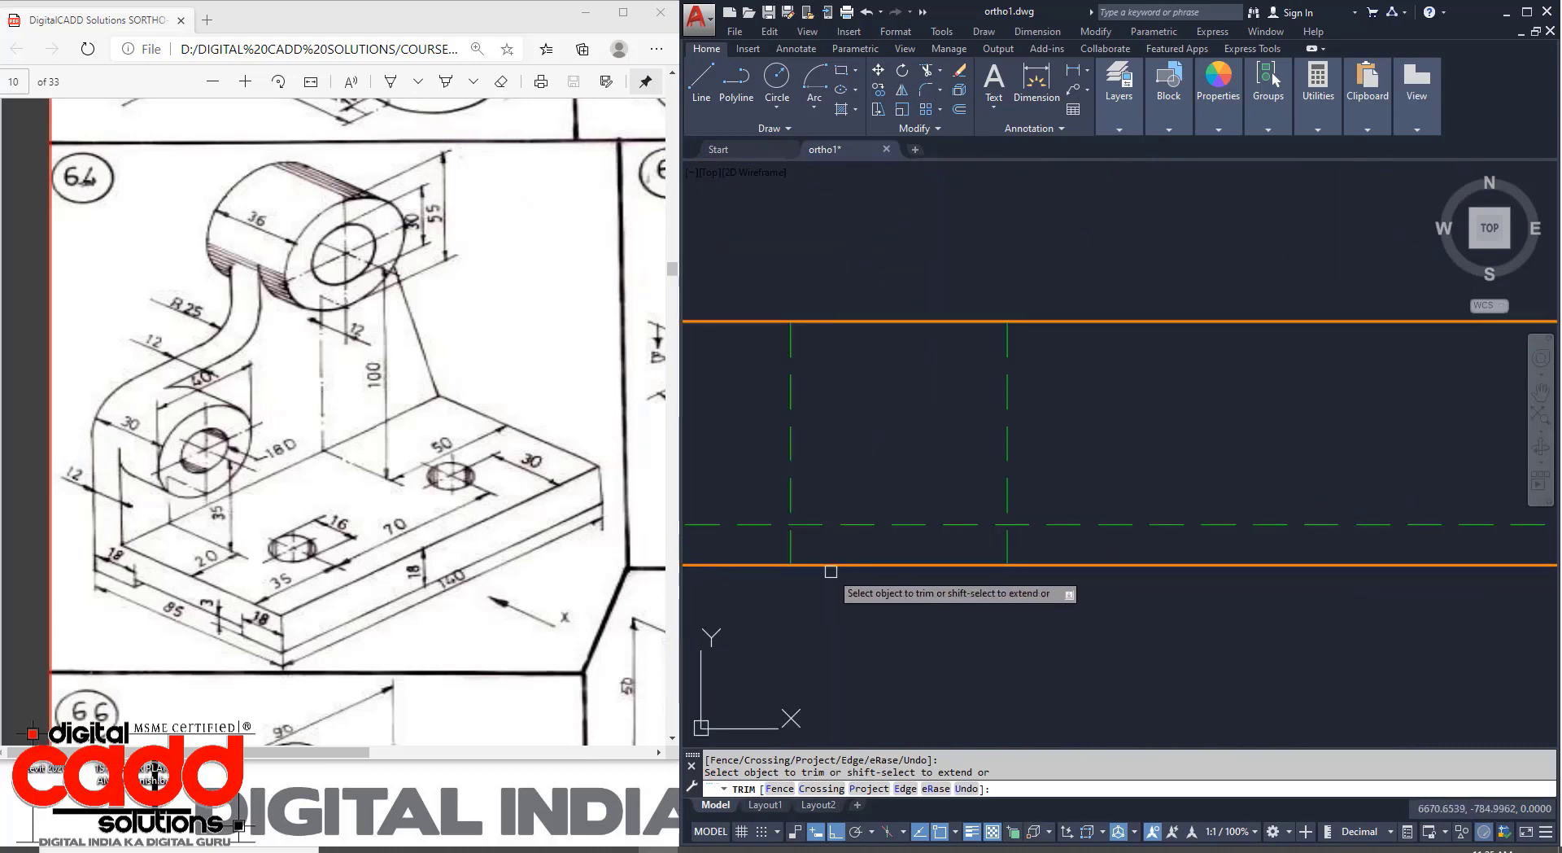
left_click(1007, 543)
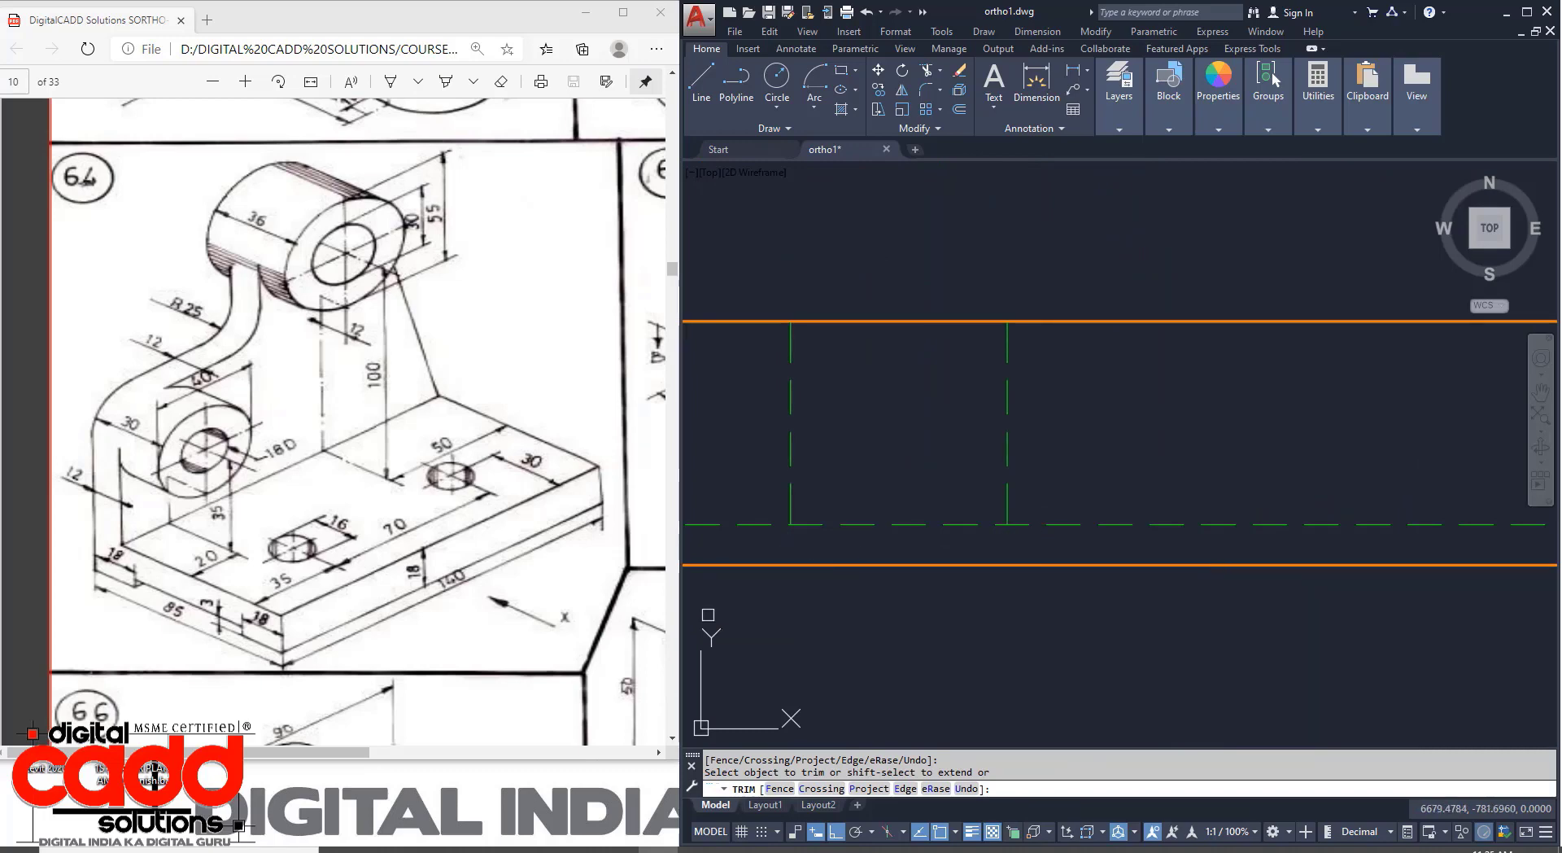
scroll(948, 560, "down", 3)
scroll(1342, 549, "up", 3)
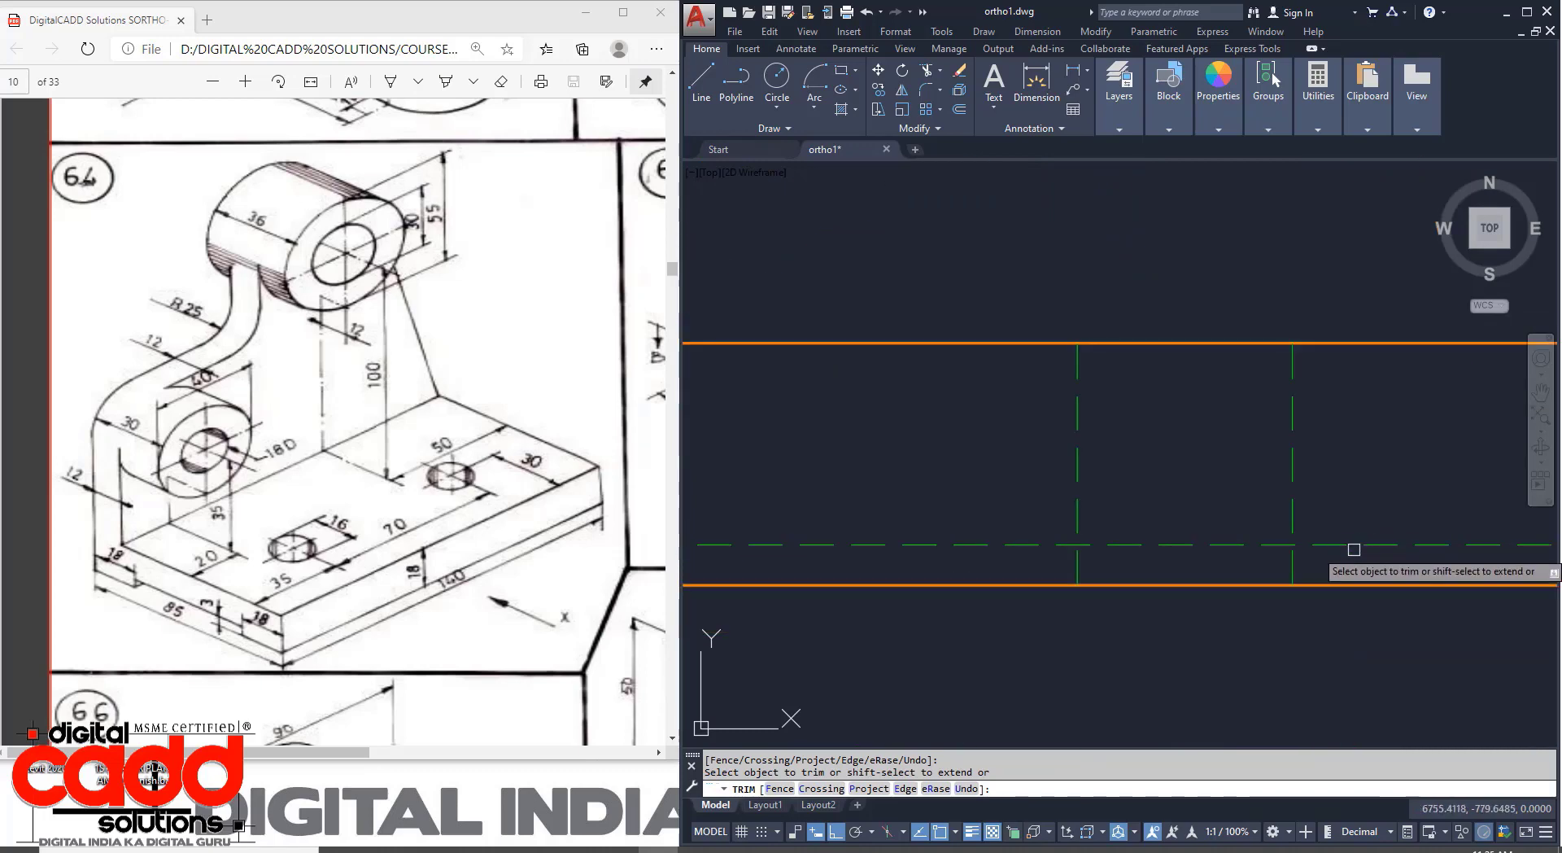
left_click(1307, 567)
left_click(1066, 582)
scroll(1067, 558, "down", 2)
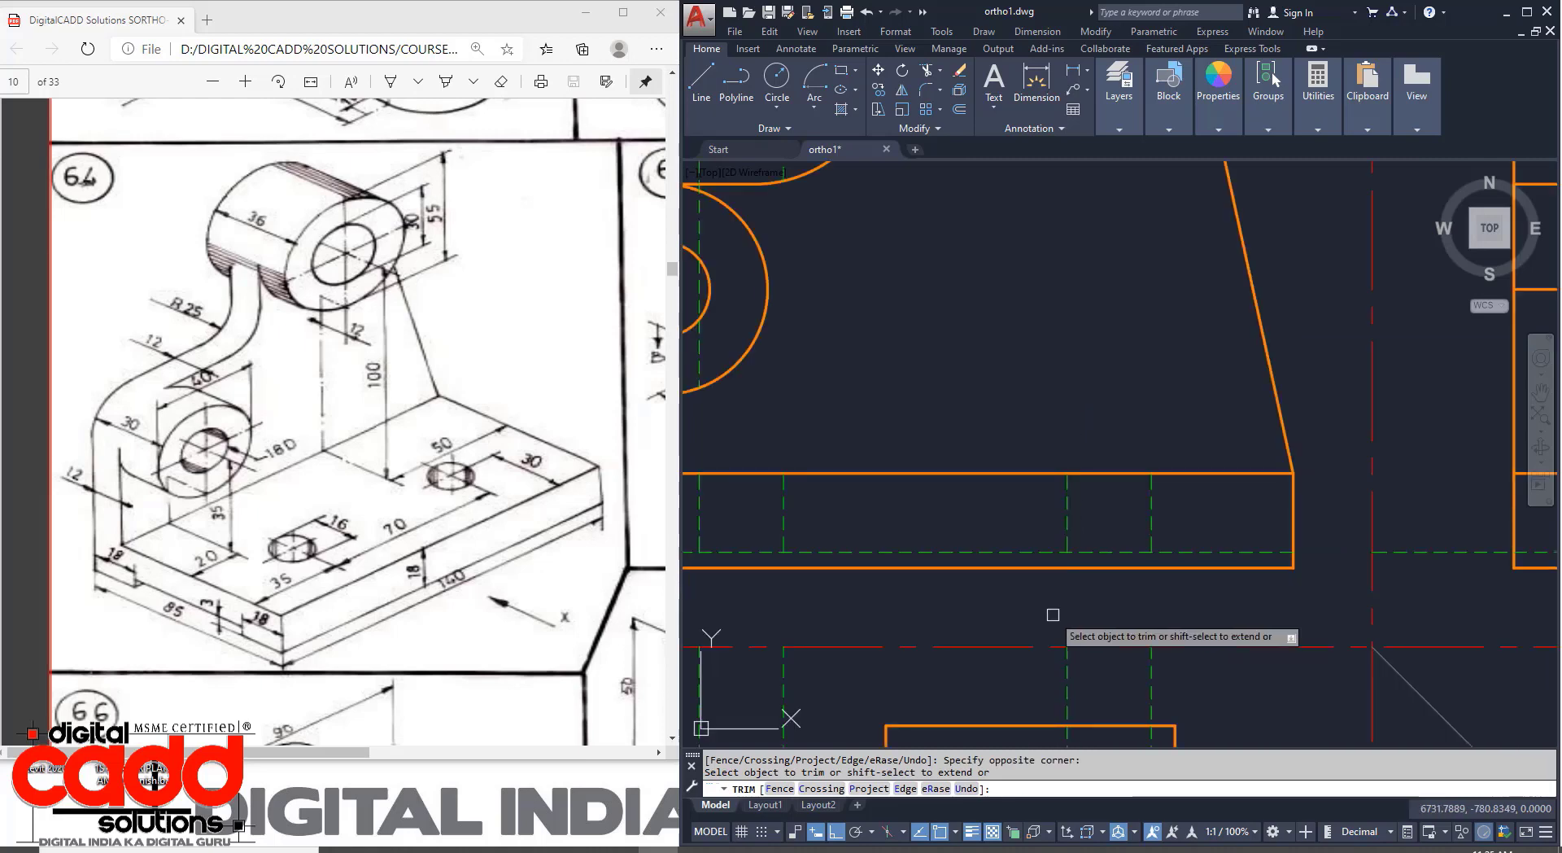
scroll(1049, 582, "down", 2)
key("Return")
Erase the leftover vertical hole projection lines running through the top view and those above the plate in the front view.
scroll(1103, 623, "up", 4)
left_click(1100, 616)
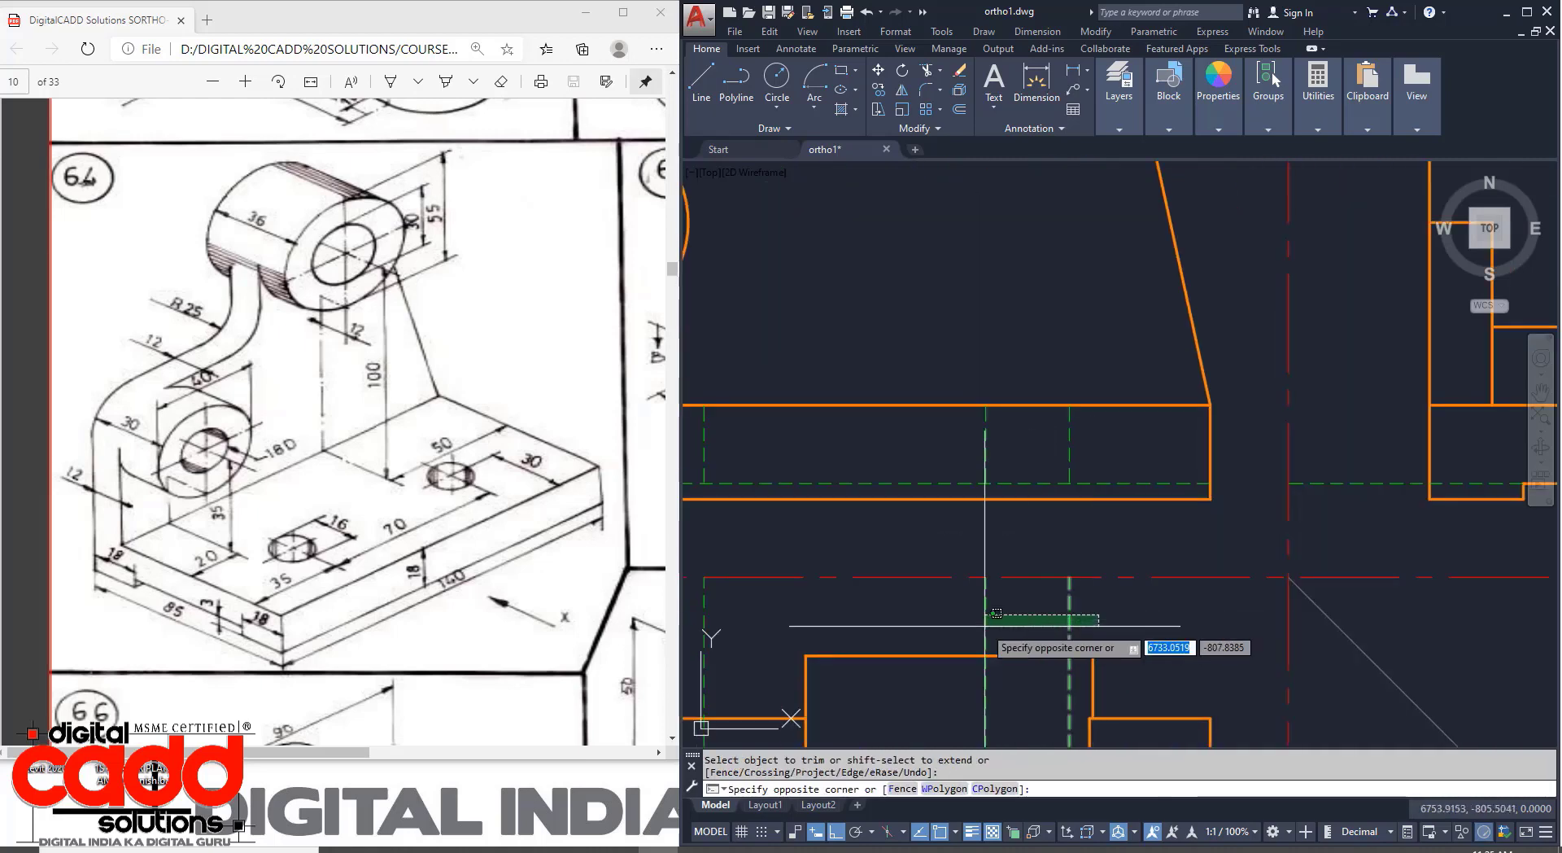
scroll(978, 624, "down", 4)
left_click(833, 615)
key("Delete")
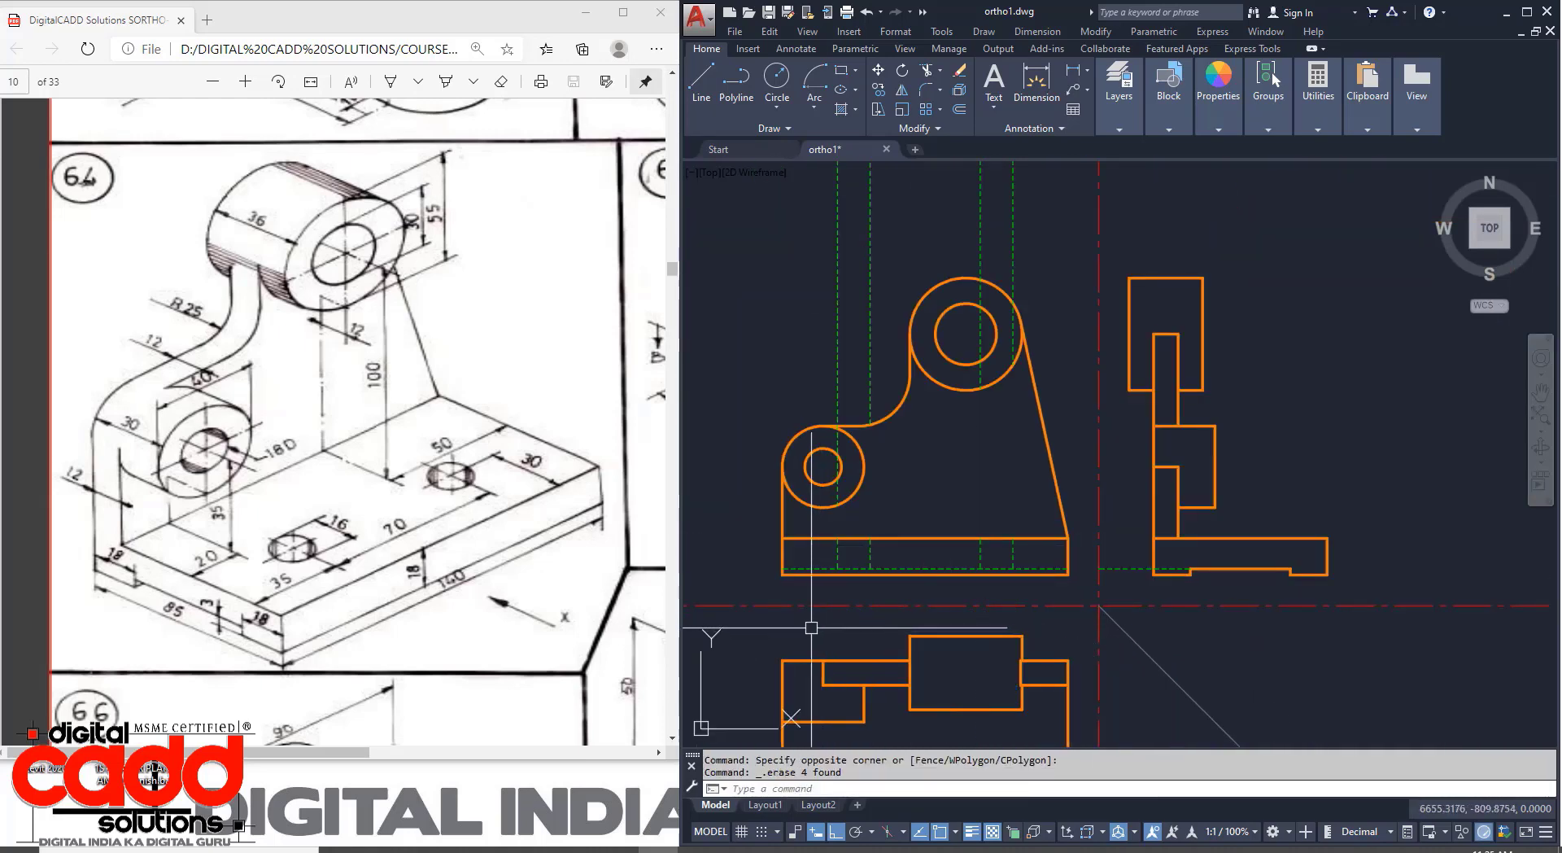
scroll(1060, 334, "up", 2)
left_click(1060, 260)
left_click(800, 262)
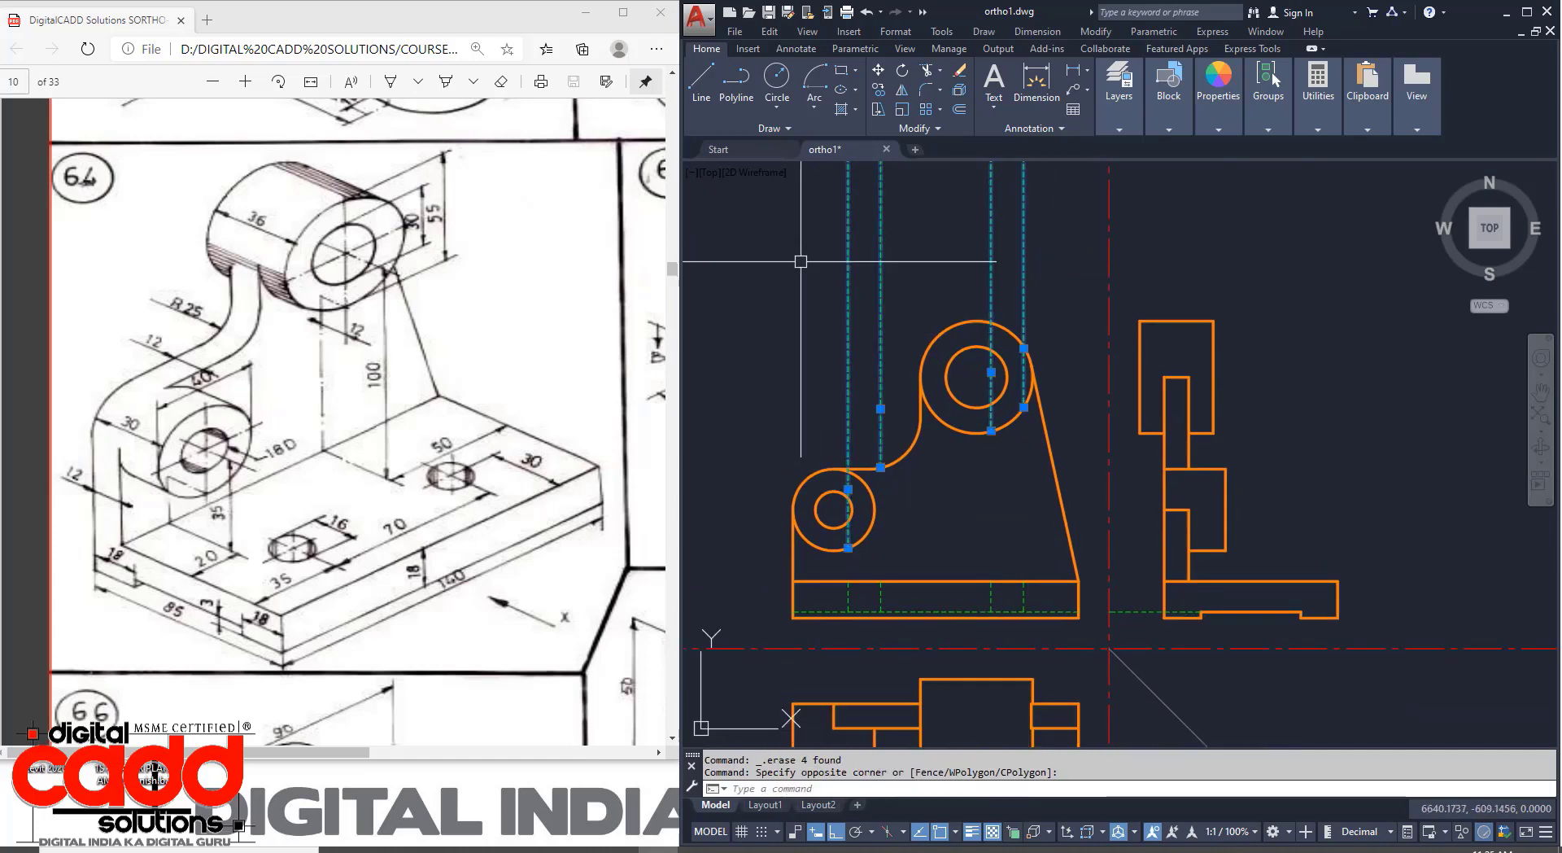
key("Return")
Examine the hidden hole and recess lines in the front-view plate and their alignment with the other views.
scroll(960, 505, "up", 3)
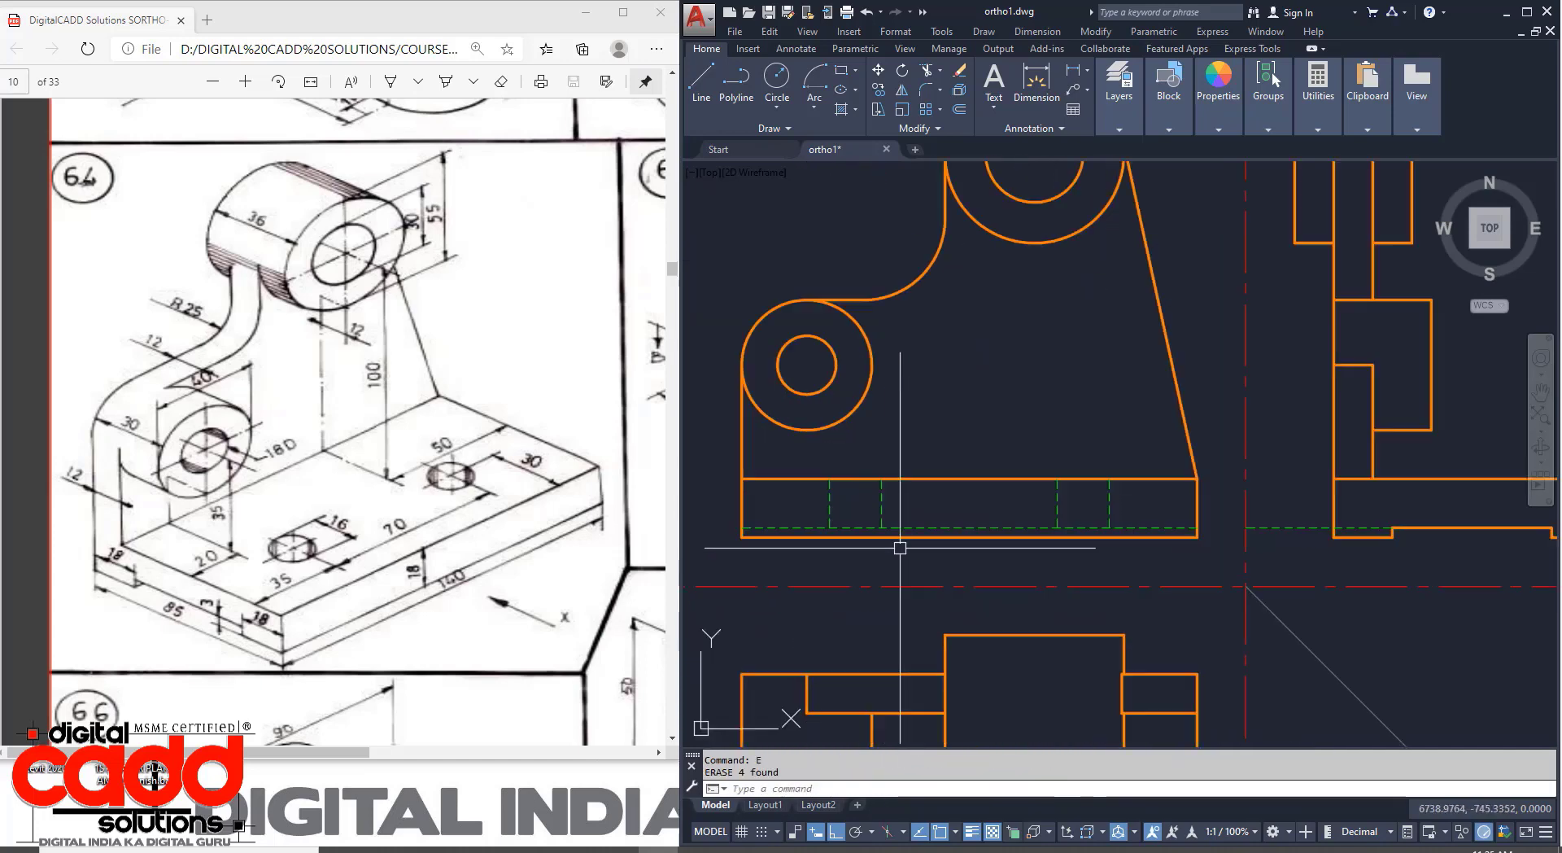
middle_click_drag(917, 583, 926, 664)
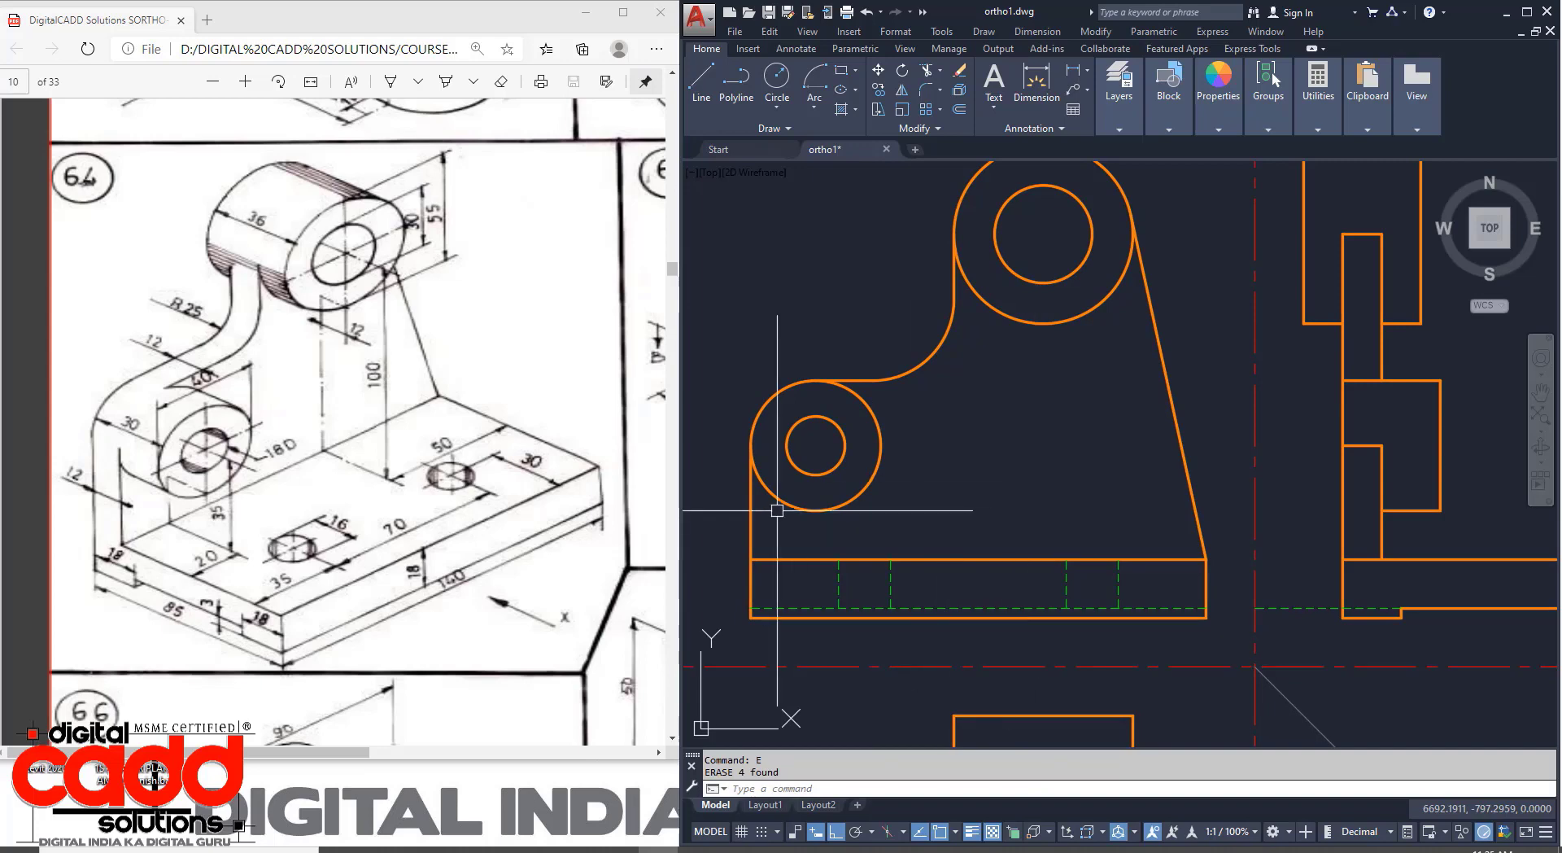
middle_click_drag(875, 566, 919, 548)
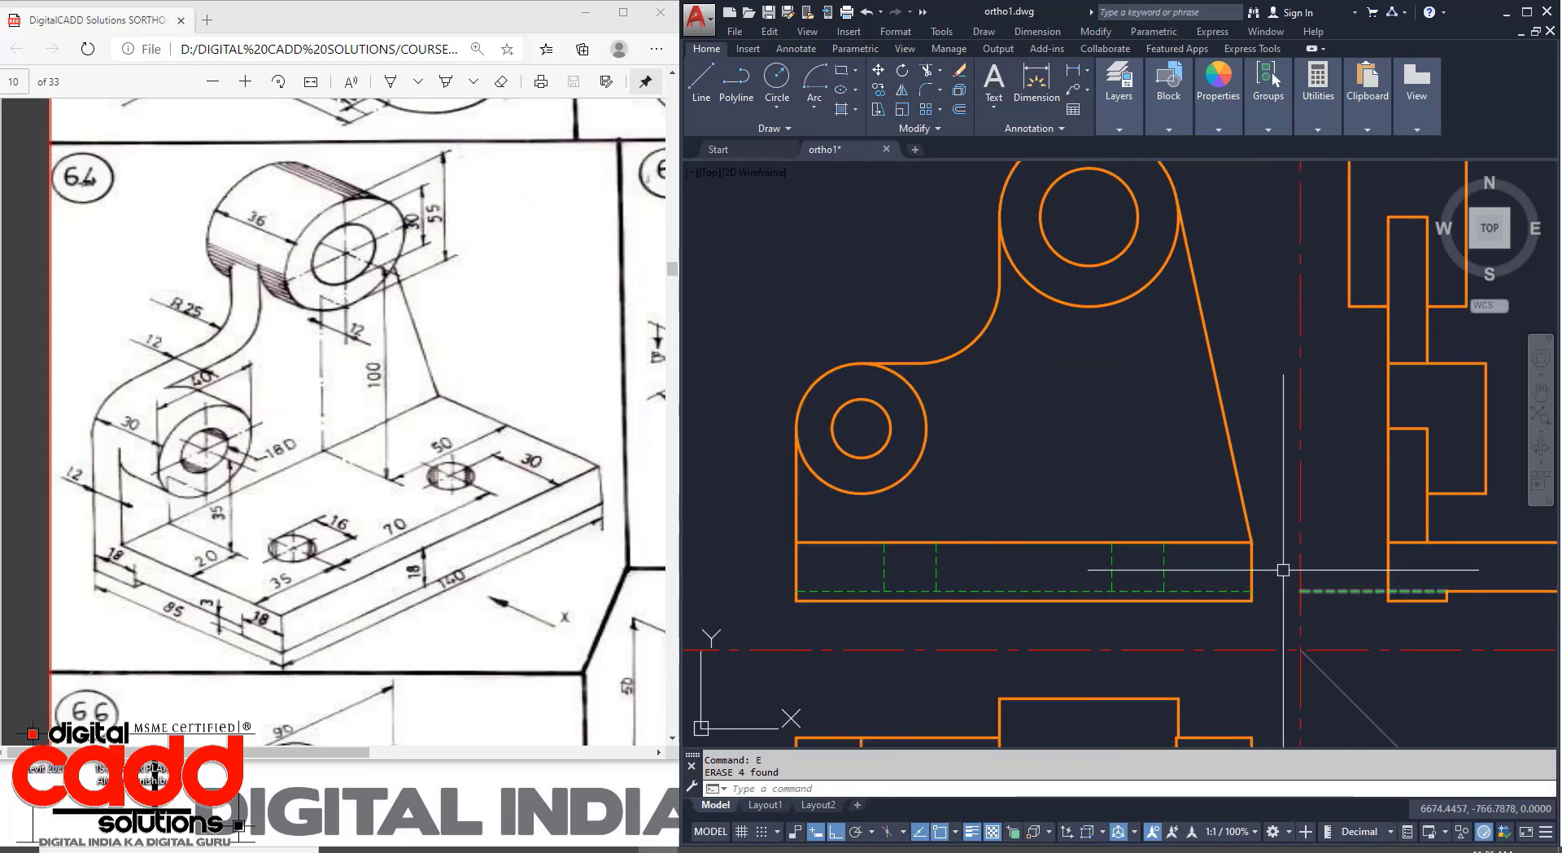
scroll(1000, 416, "down", 2)
scroll(1017, 527, "up", 3)
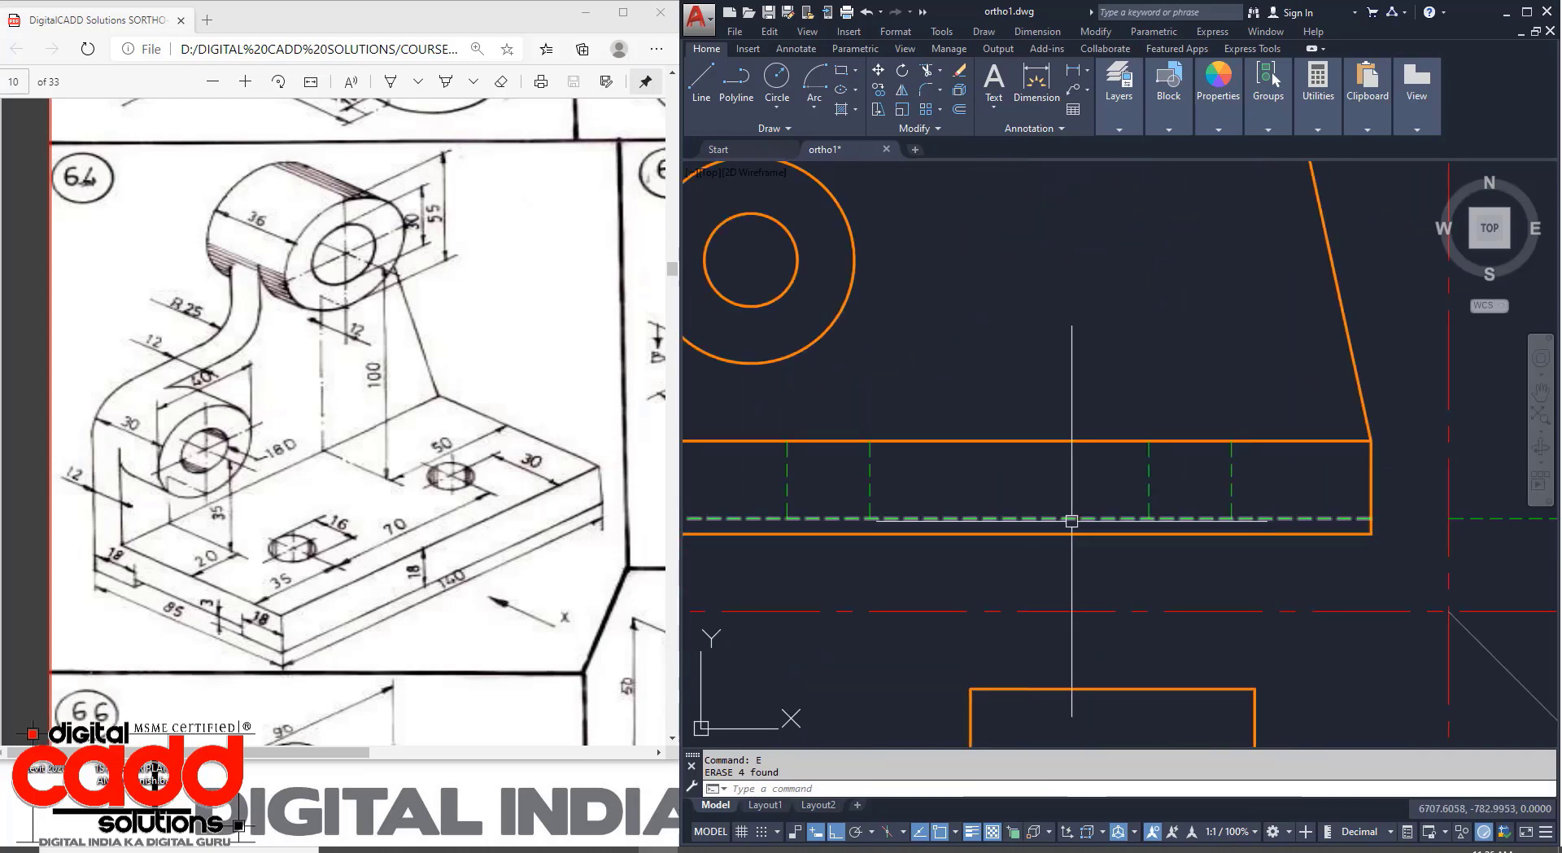
scroll(1041, 515, "down", 6)
scroll(1017, 615, "up", 1)
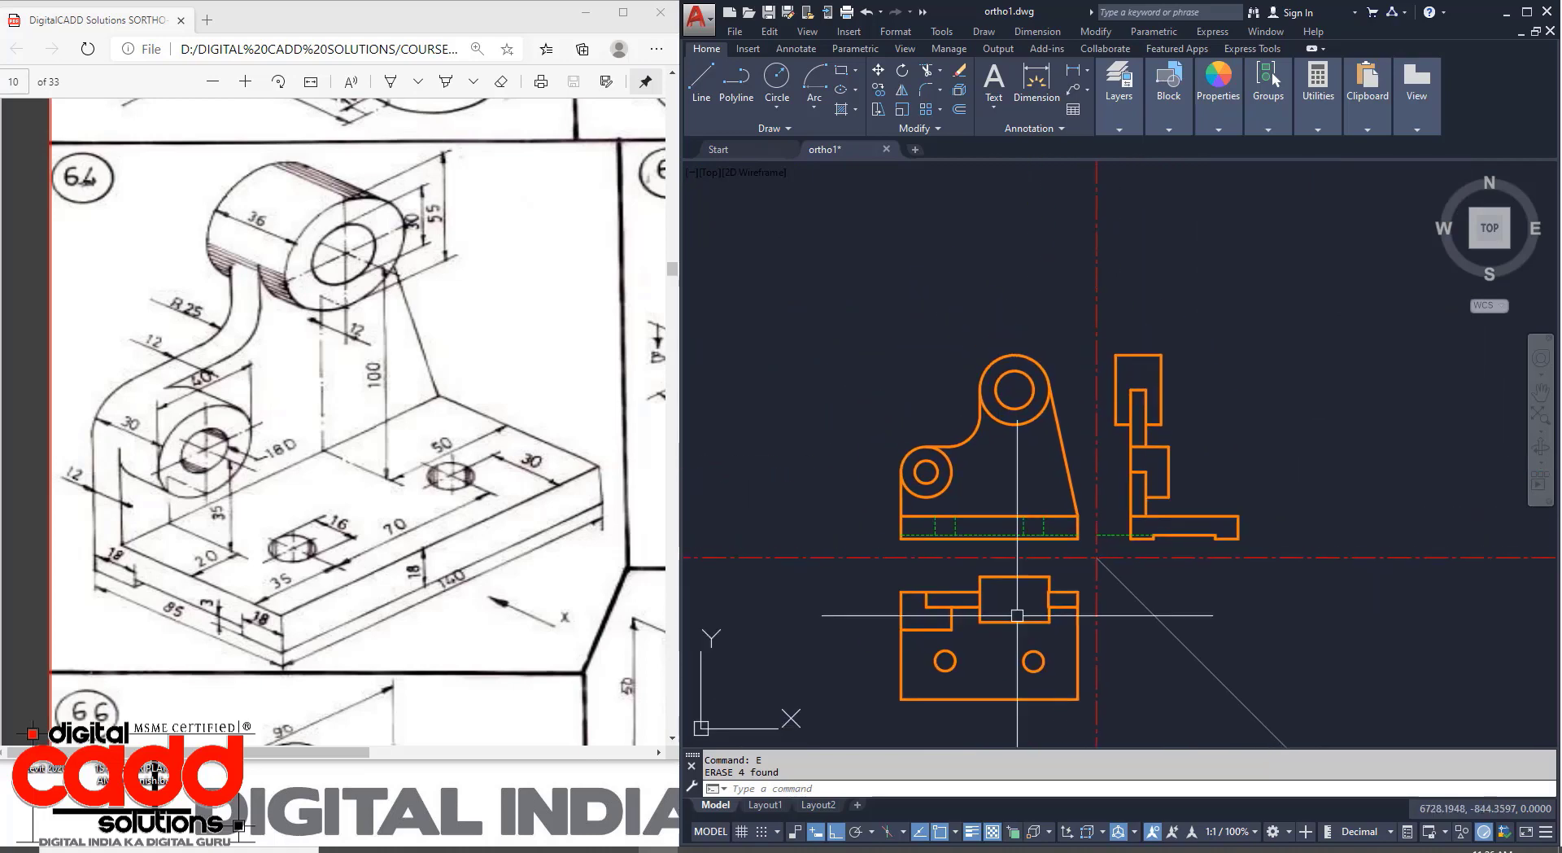
Draw two horizontal hidden lines across the large boss in the top view, continuing the front and back edges of the upright web.
scroll(1033, 677, "up", 2)
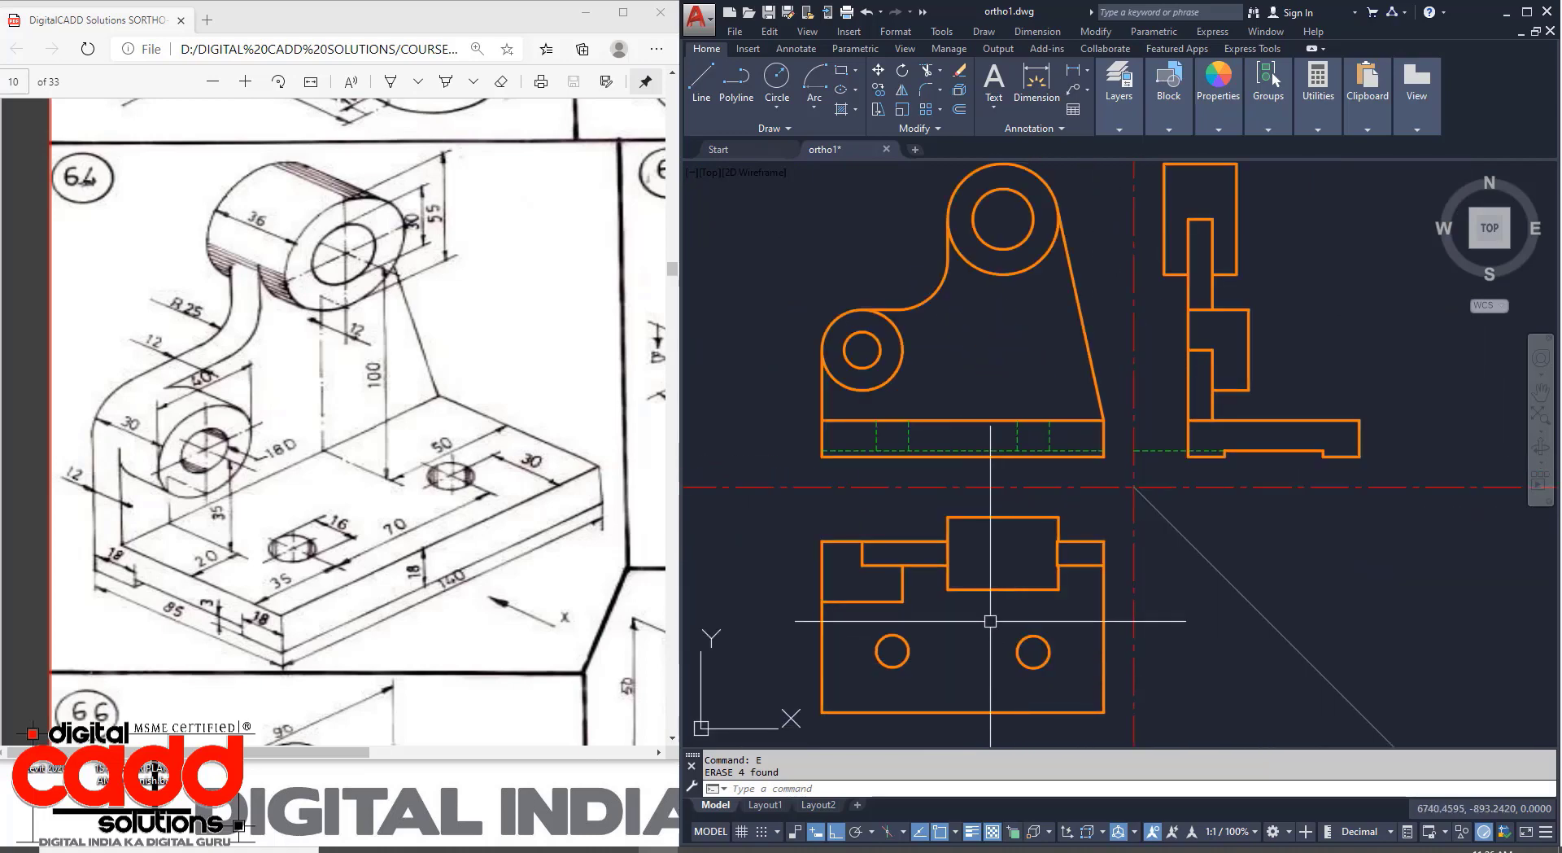
scroll(1029, 557, "up", 2)
type("l")
key("Return")
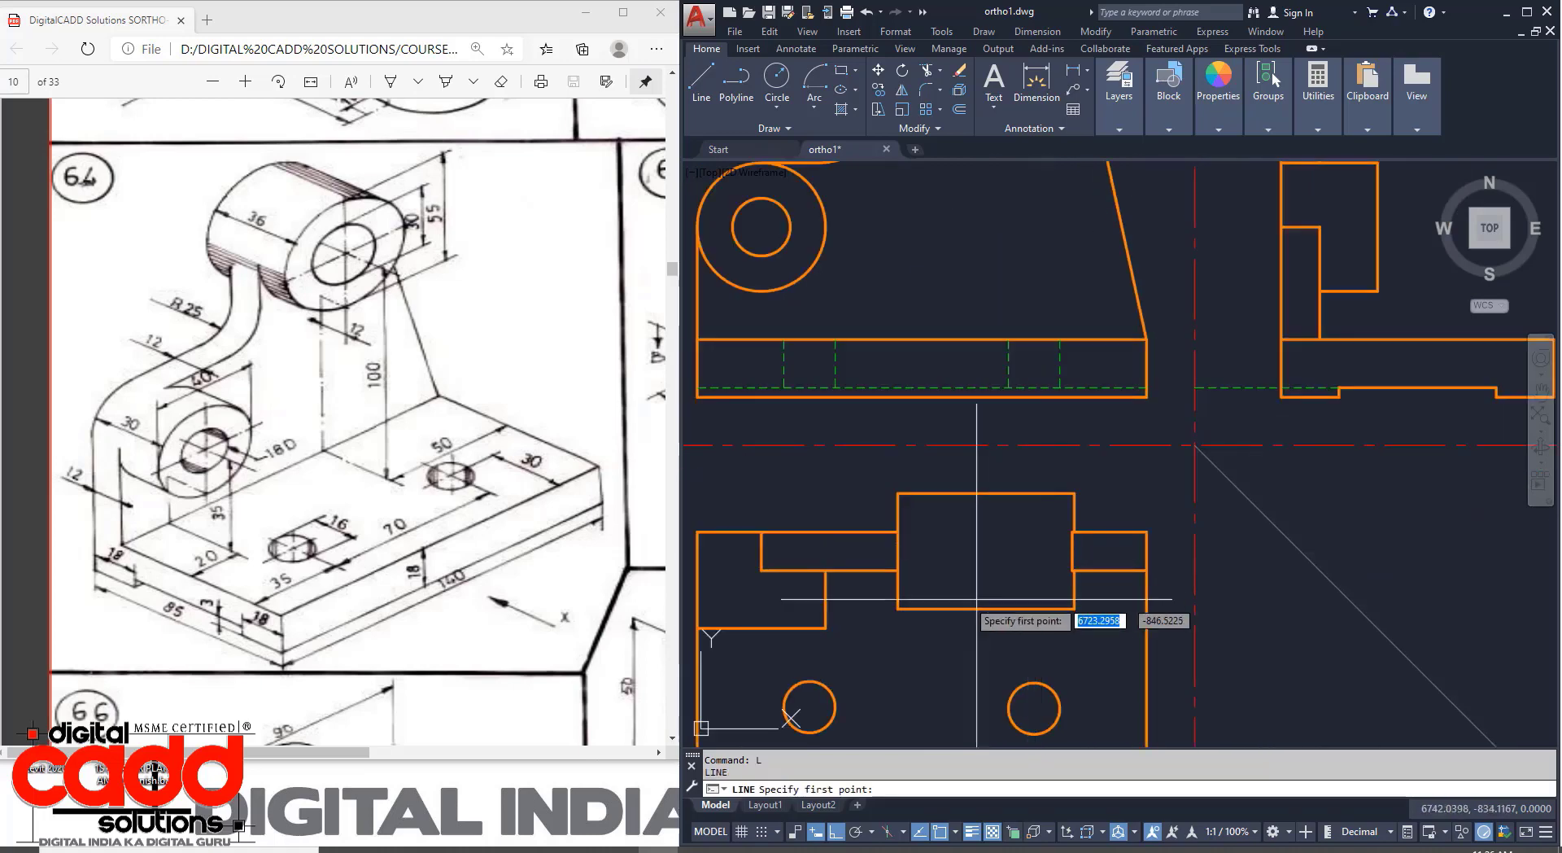
left_click(898, 568)
scroll(1060, 568, "up", 3)
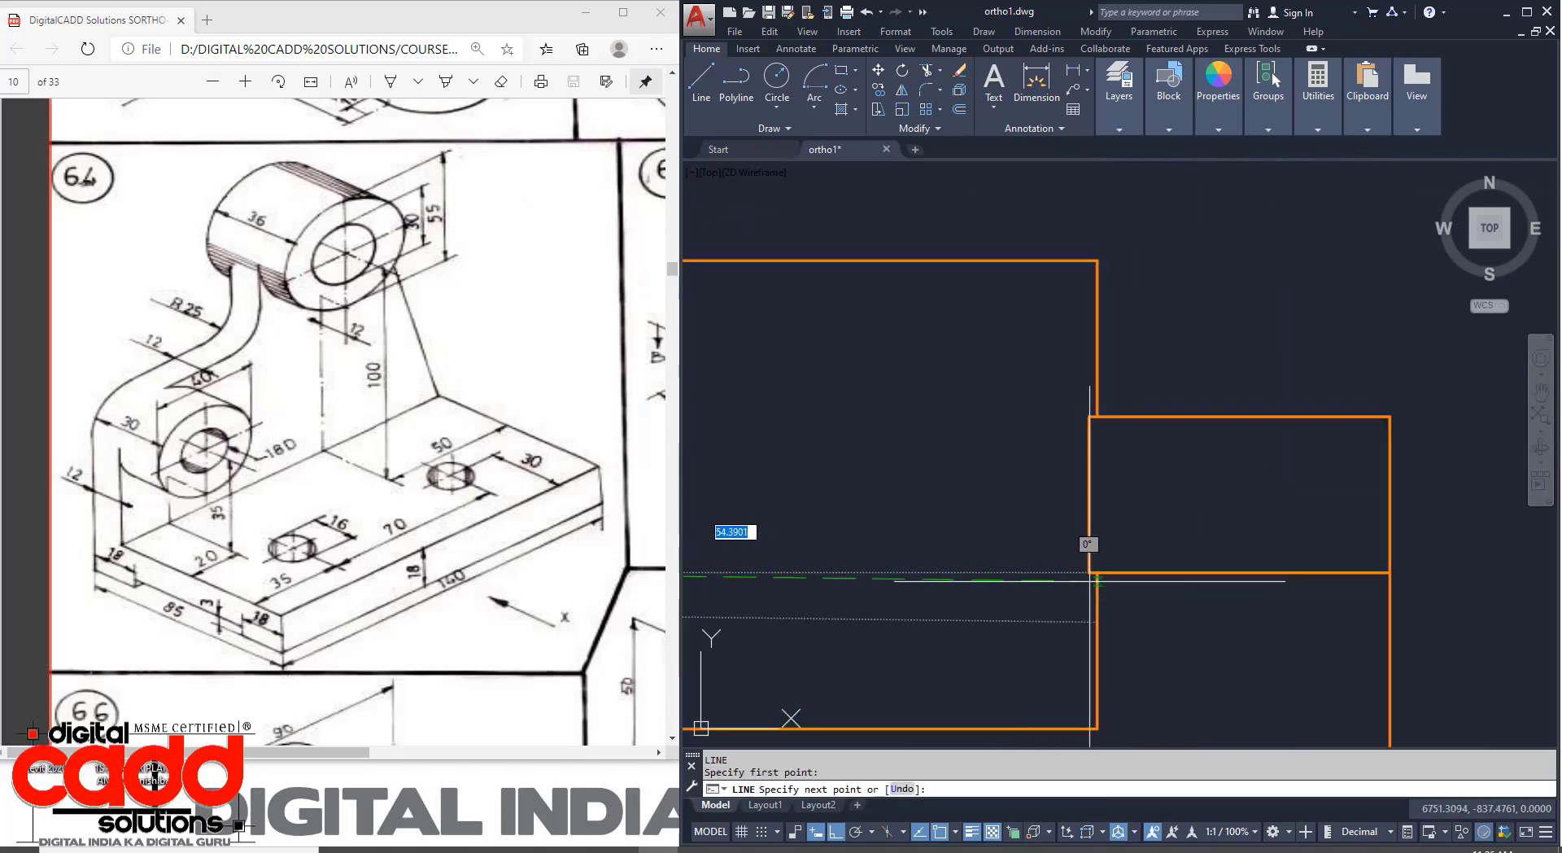
left_click(1090, 572)
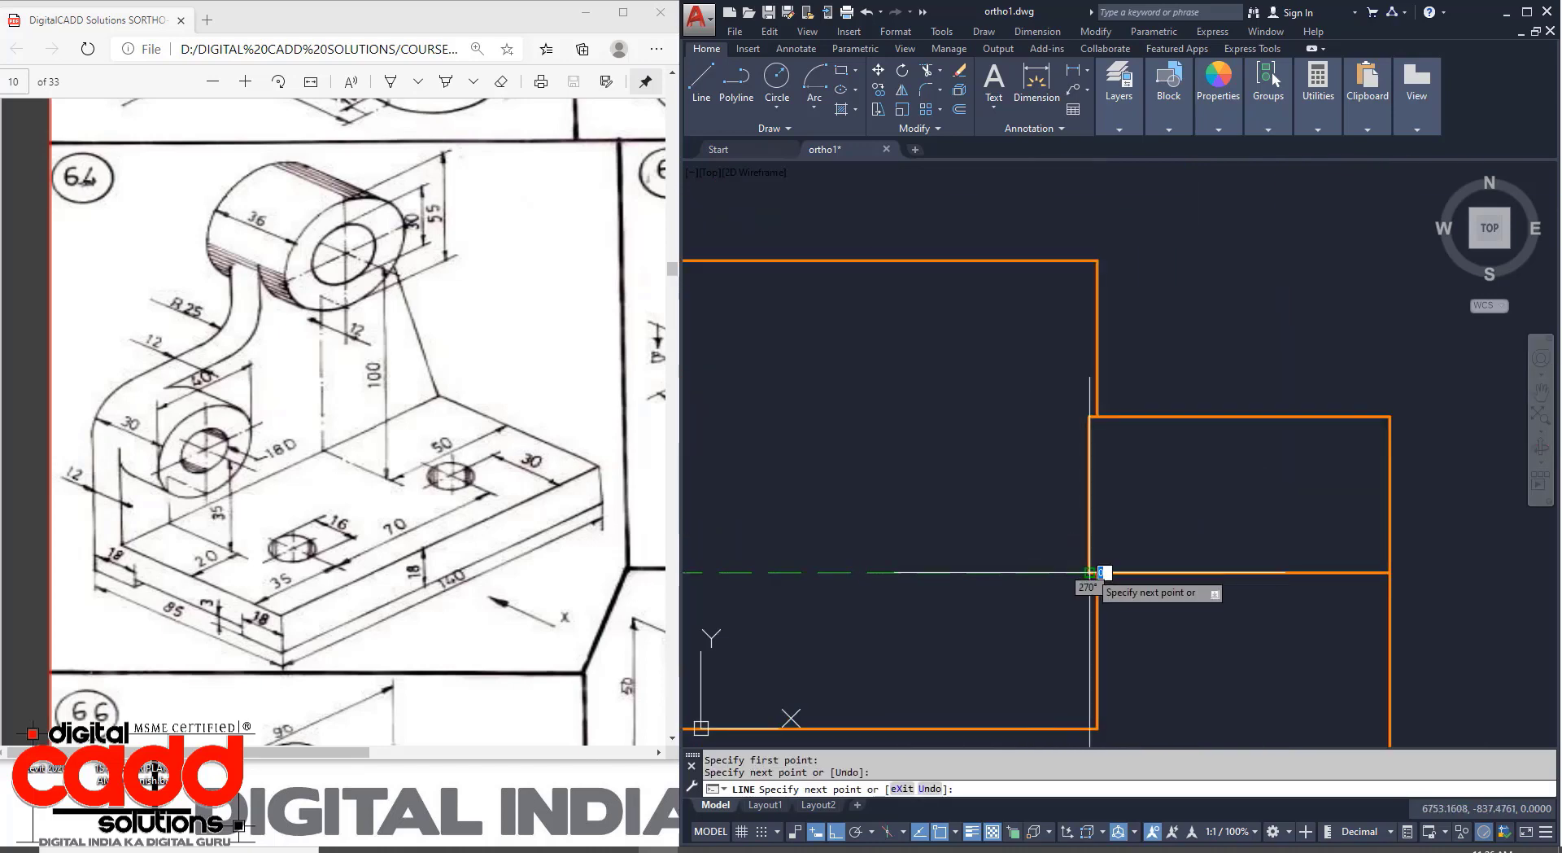
left_click(1090, 417)
scroll(1090, 417, "down", 3)
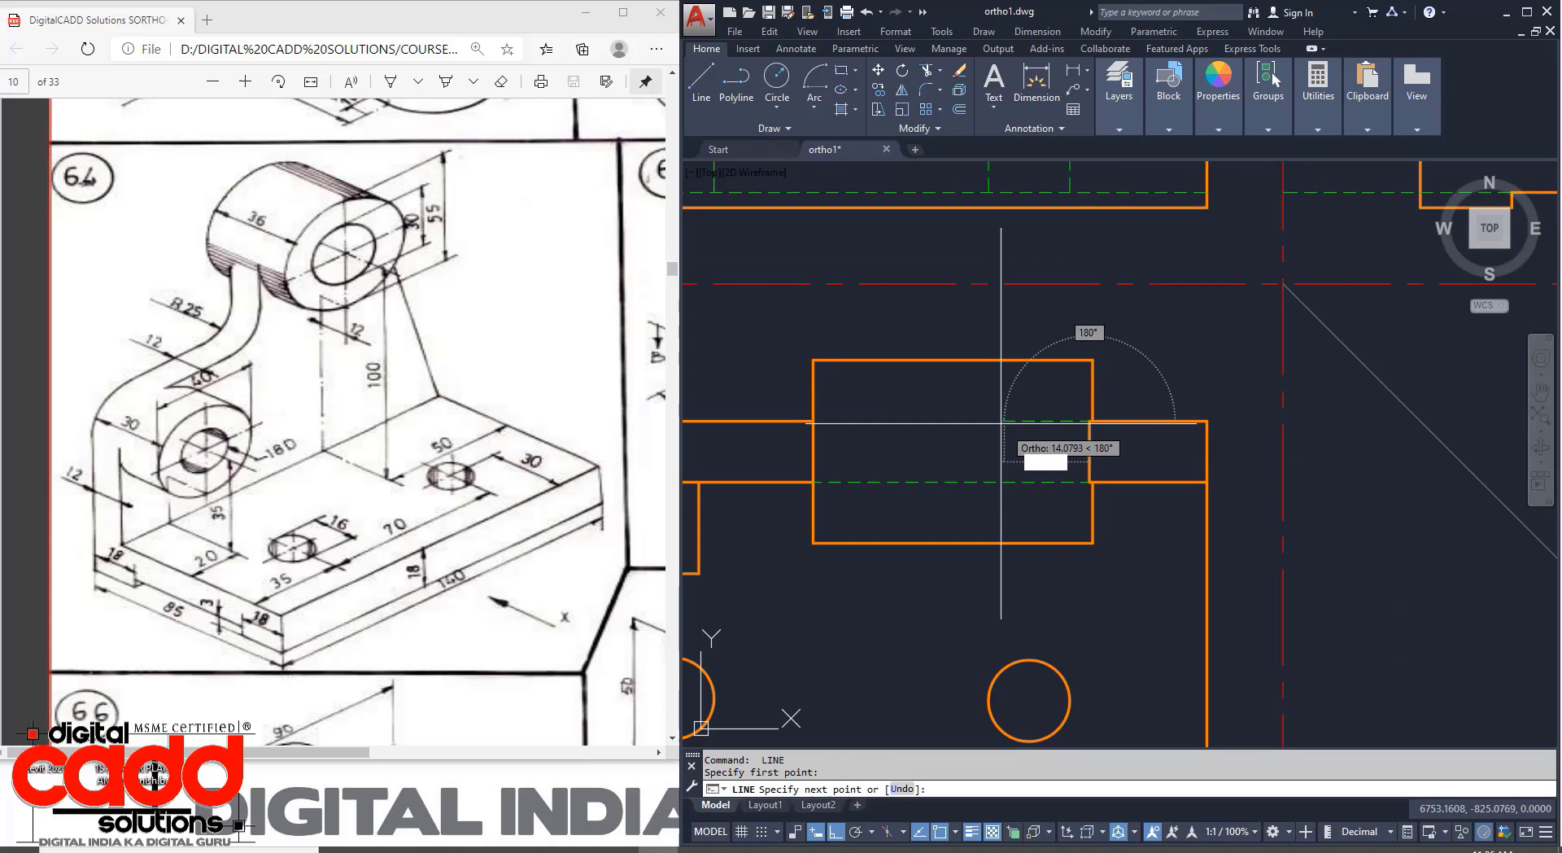
left_click(813, 420)
key("Return")
middle_click_drag(942, 530, 1002, 552)
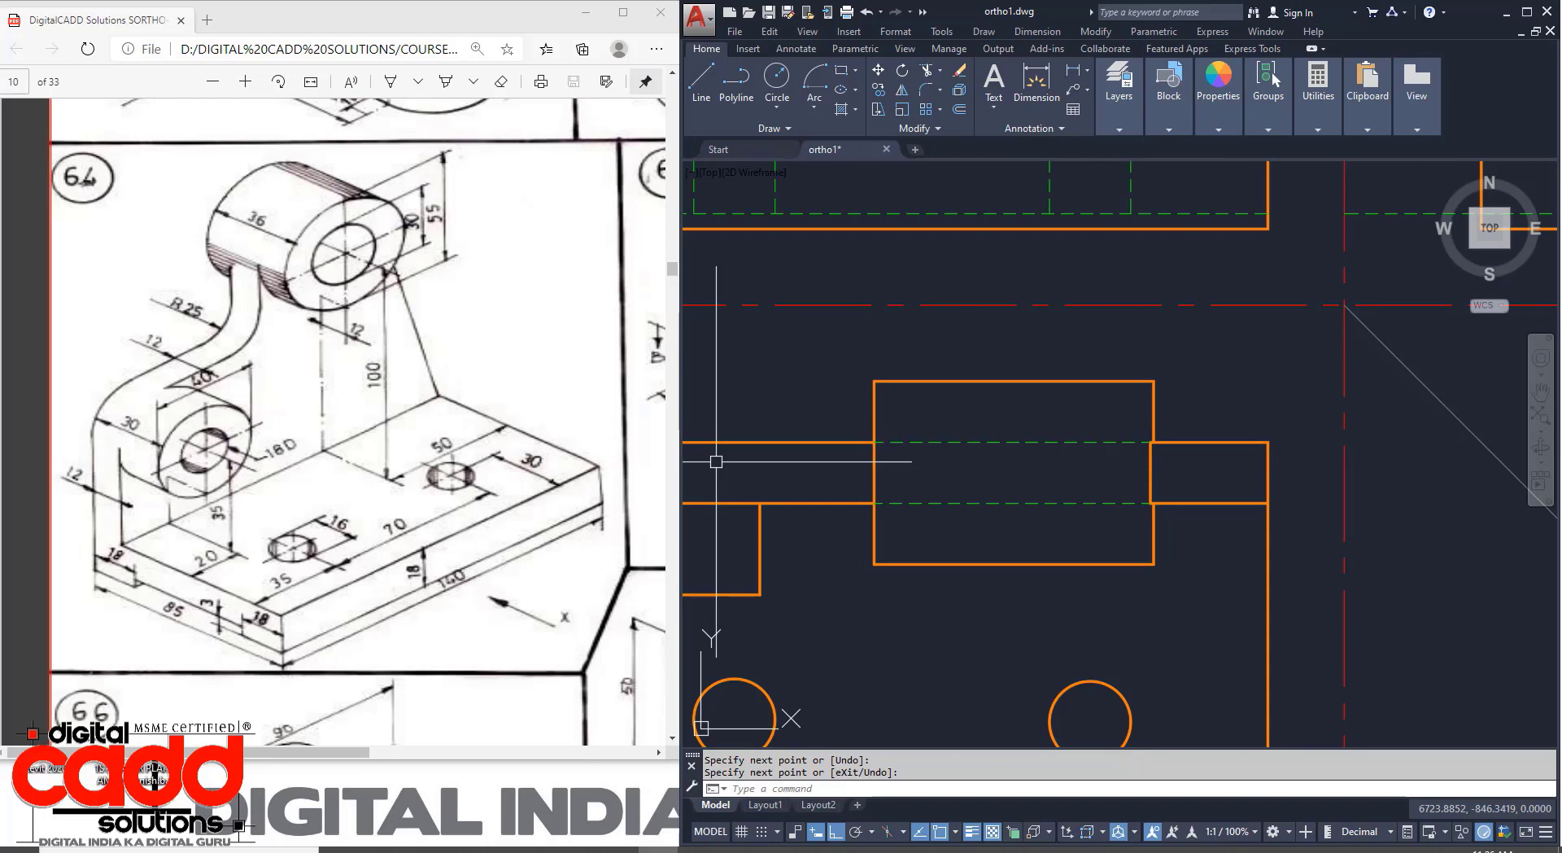
Erase the leftover horizontal recess projection line between the front view and the side view.
scroll(1027, 514, "down", 4)
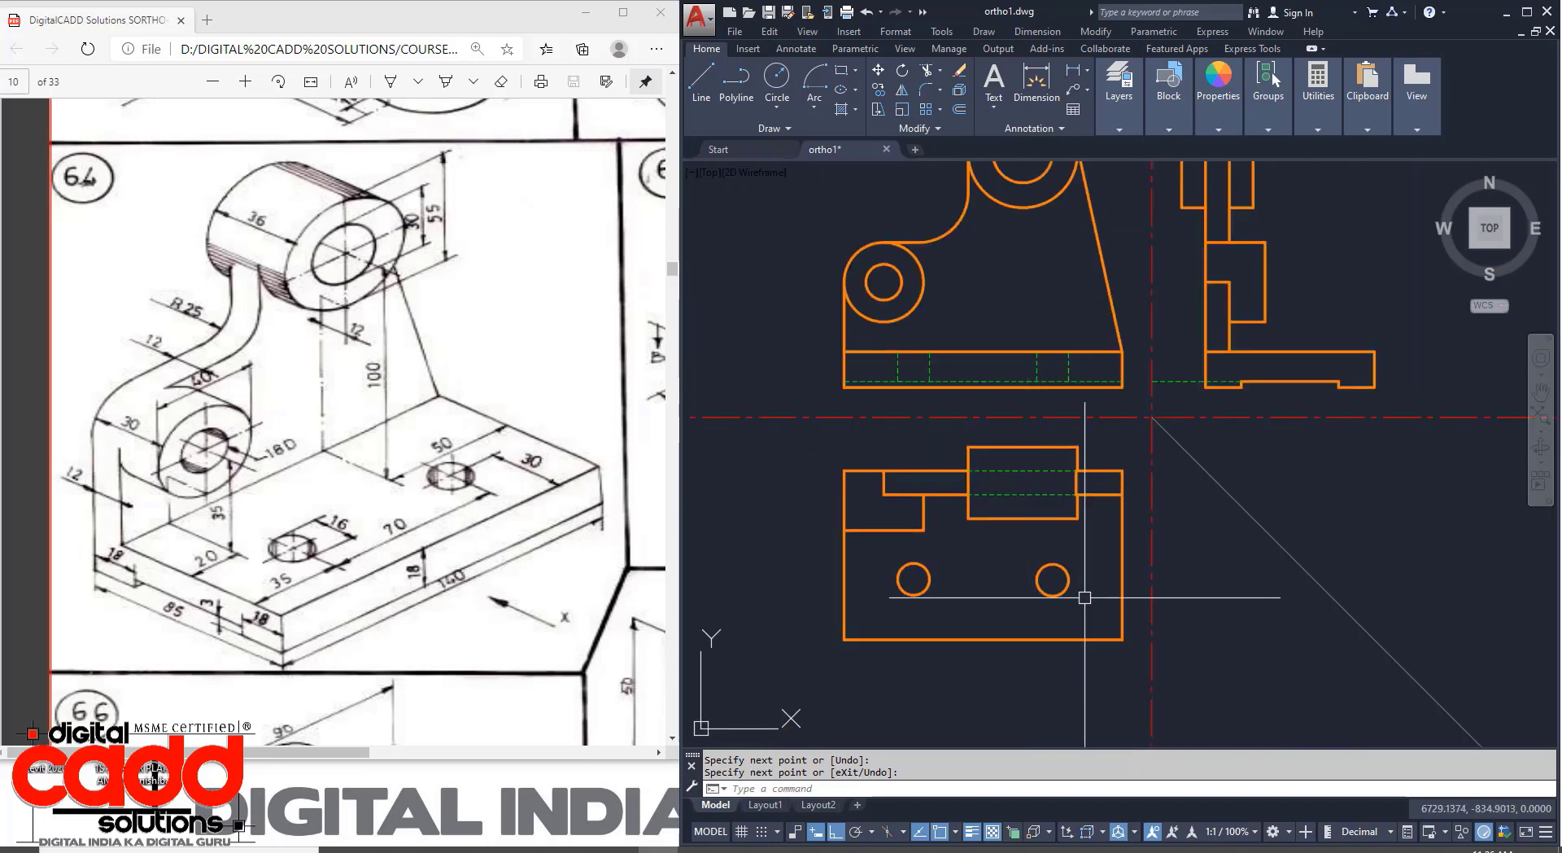
middle_click_drag(1135, 496, 1033, 521)
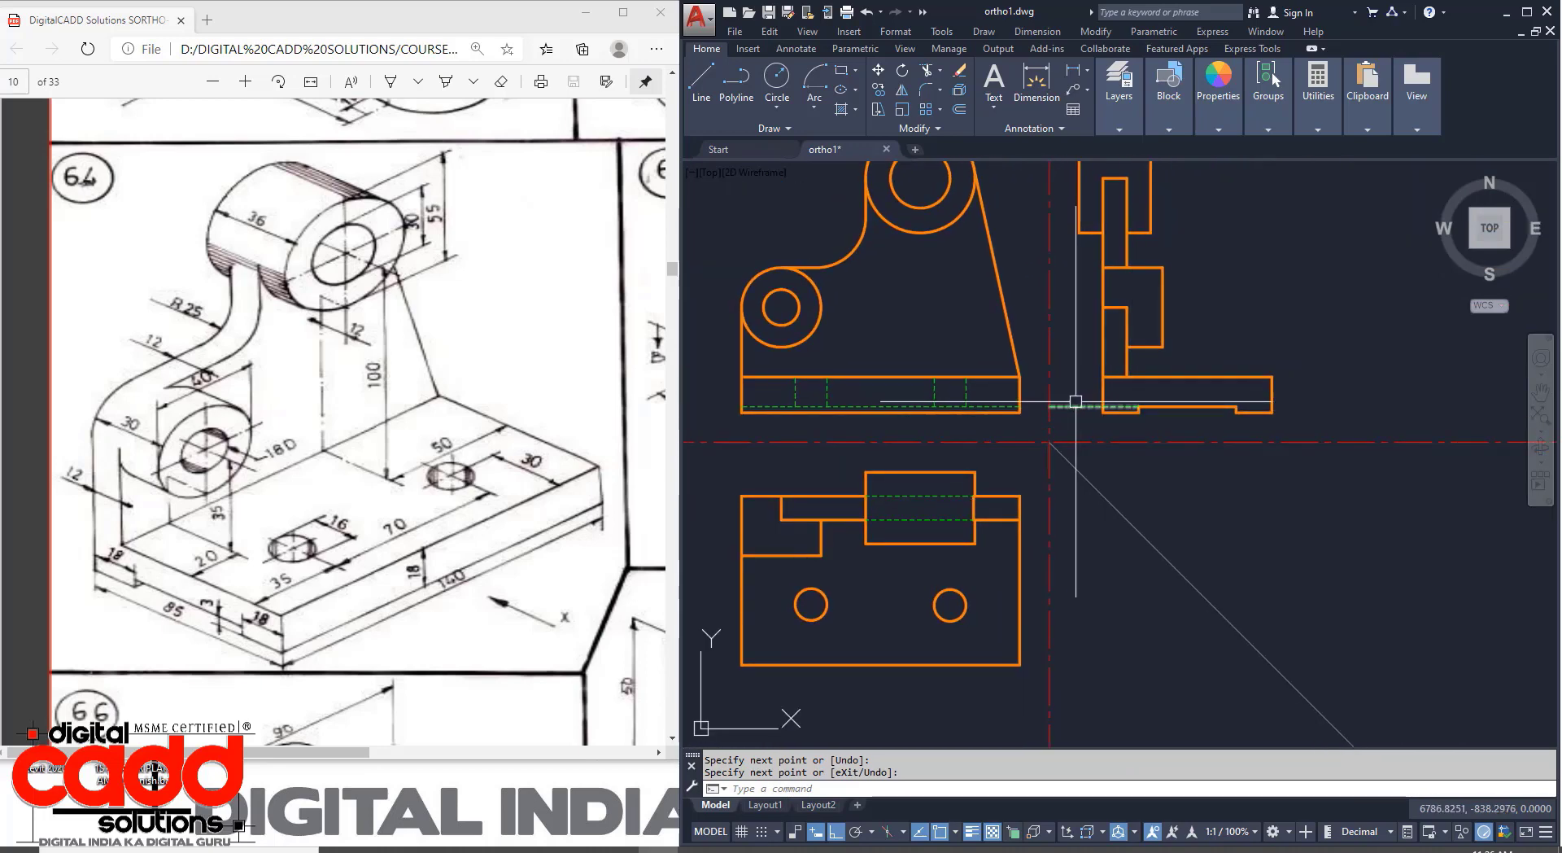
left_click(1076, 404)
key("Delete")
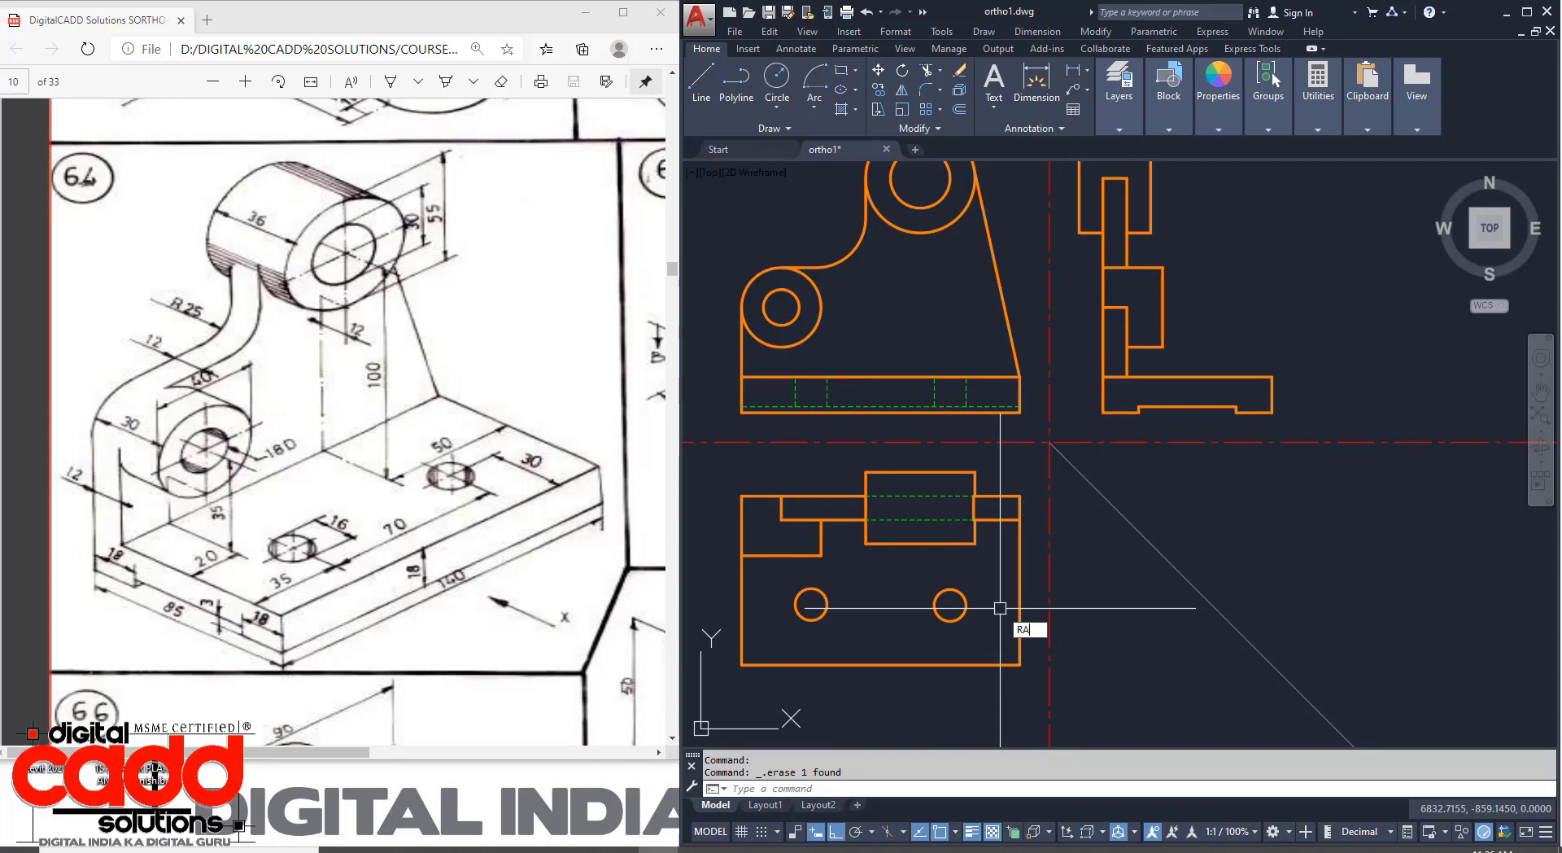
Project both ends of the bottom recess vertically down from the side view past the 45-degree line using rays.
key("Return")
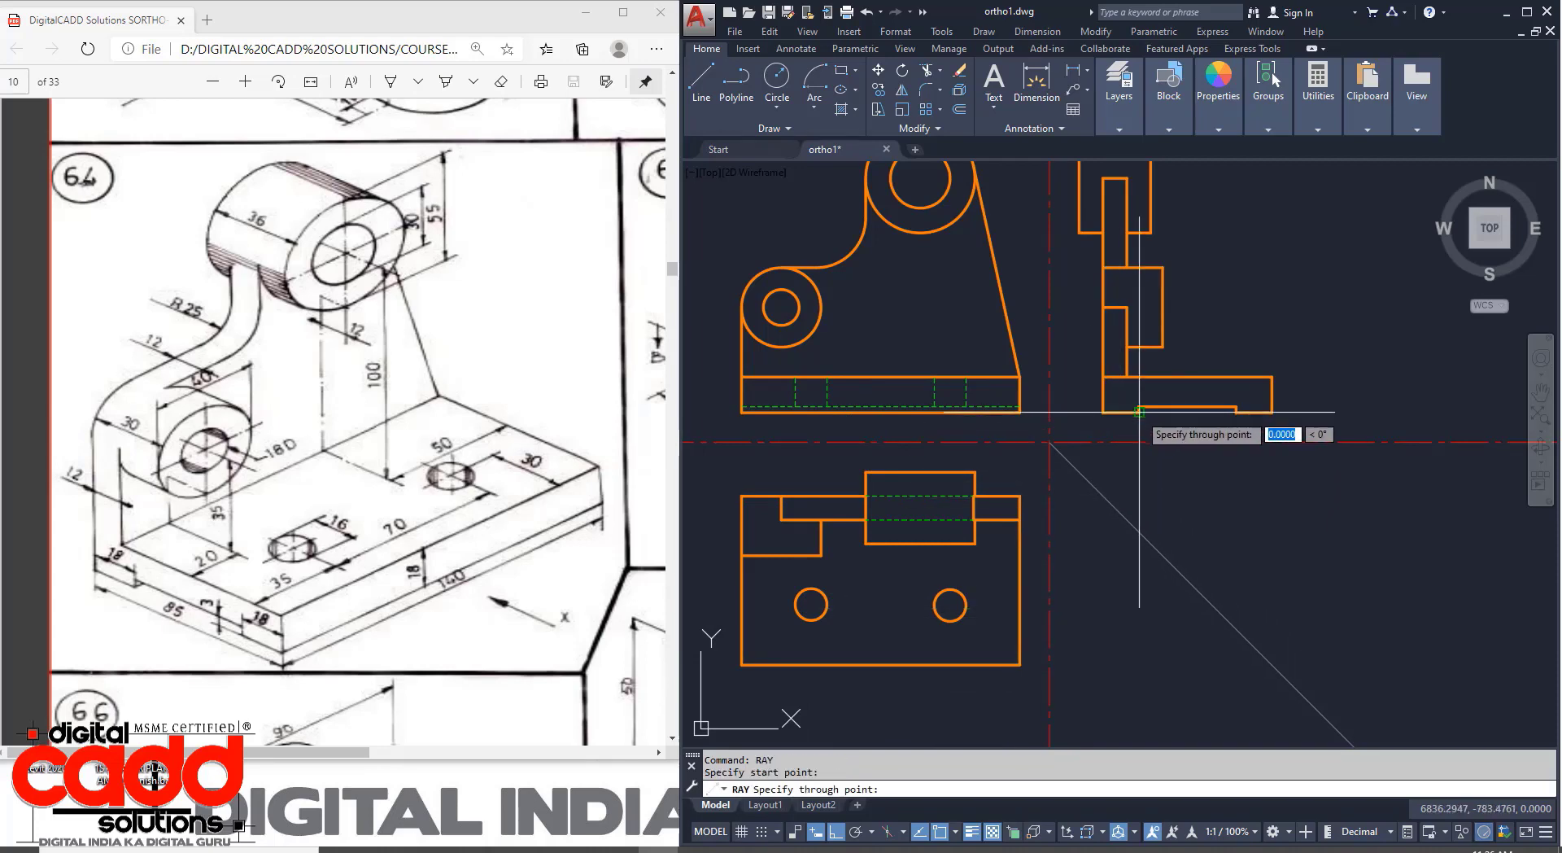
left_click(1139, 643)
key("Return")
key("Return")
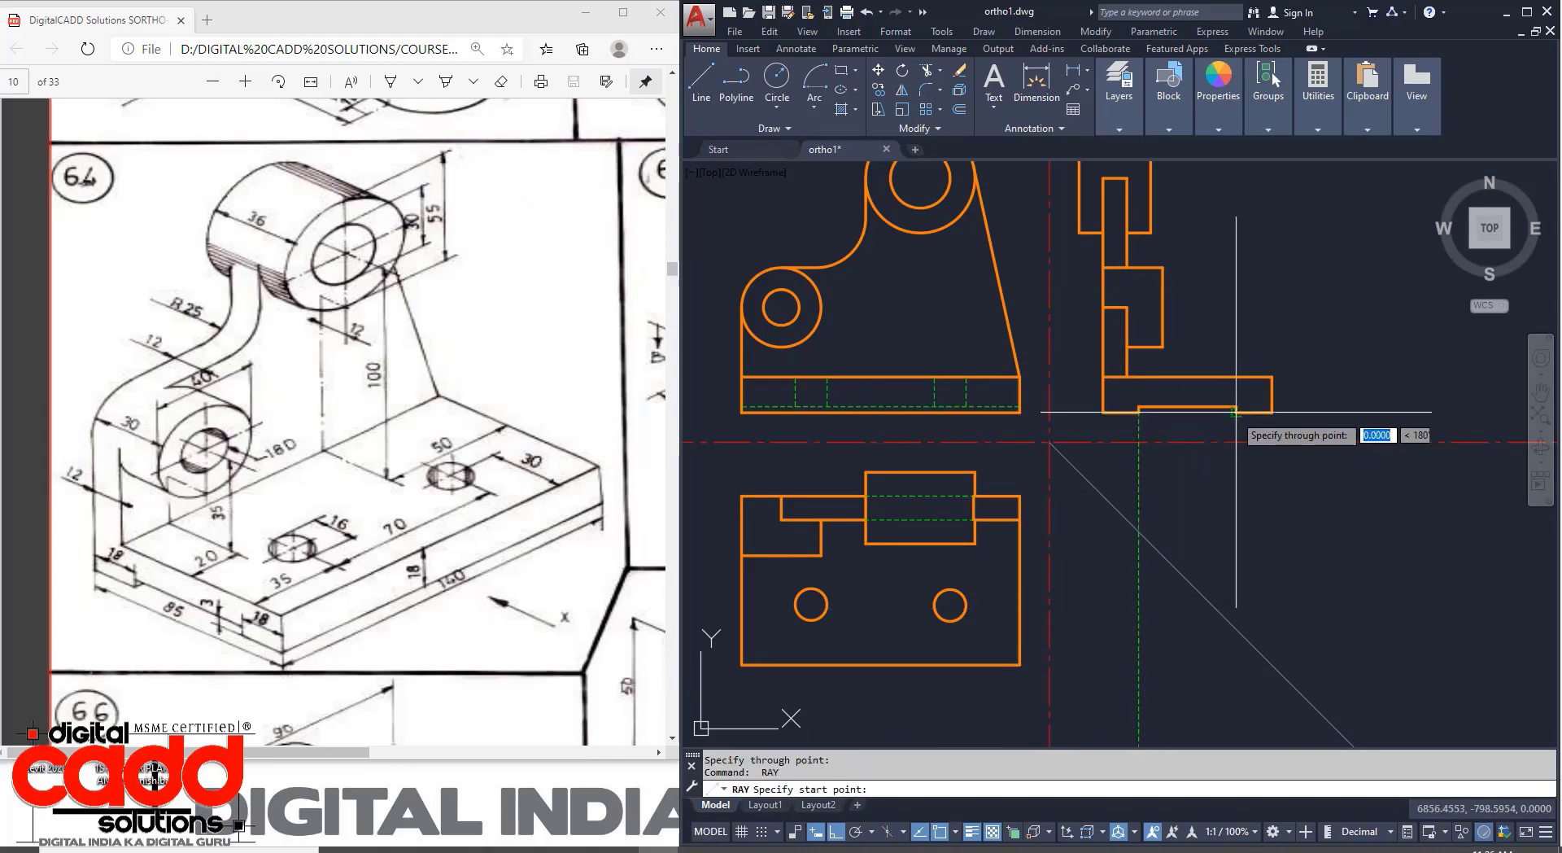
left_click(1236, 586)
key("Return")
Project the two recess edges horizontally across the top view from where their vertical rays meet the 45-degree line.
key("Return")
left_click(1236, 628)
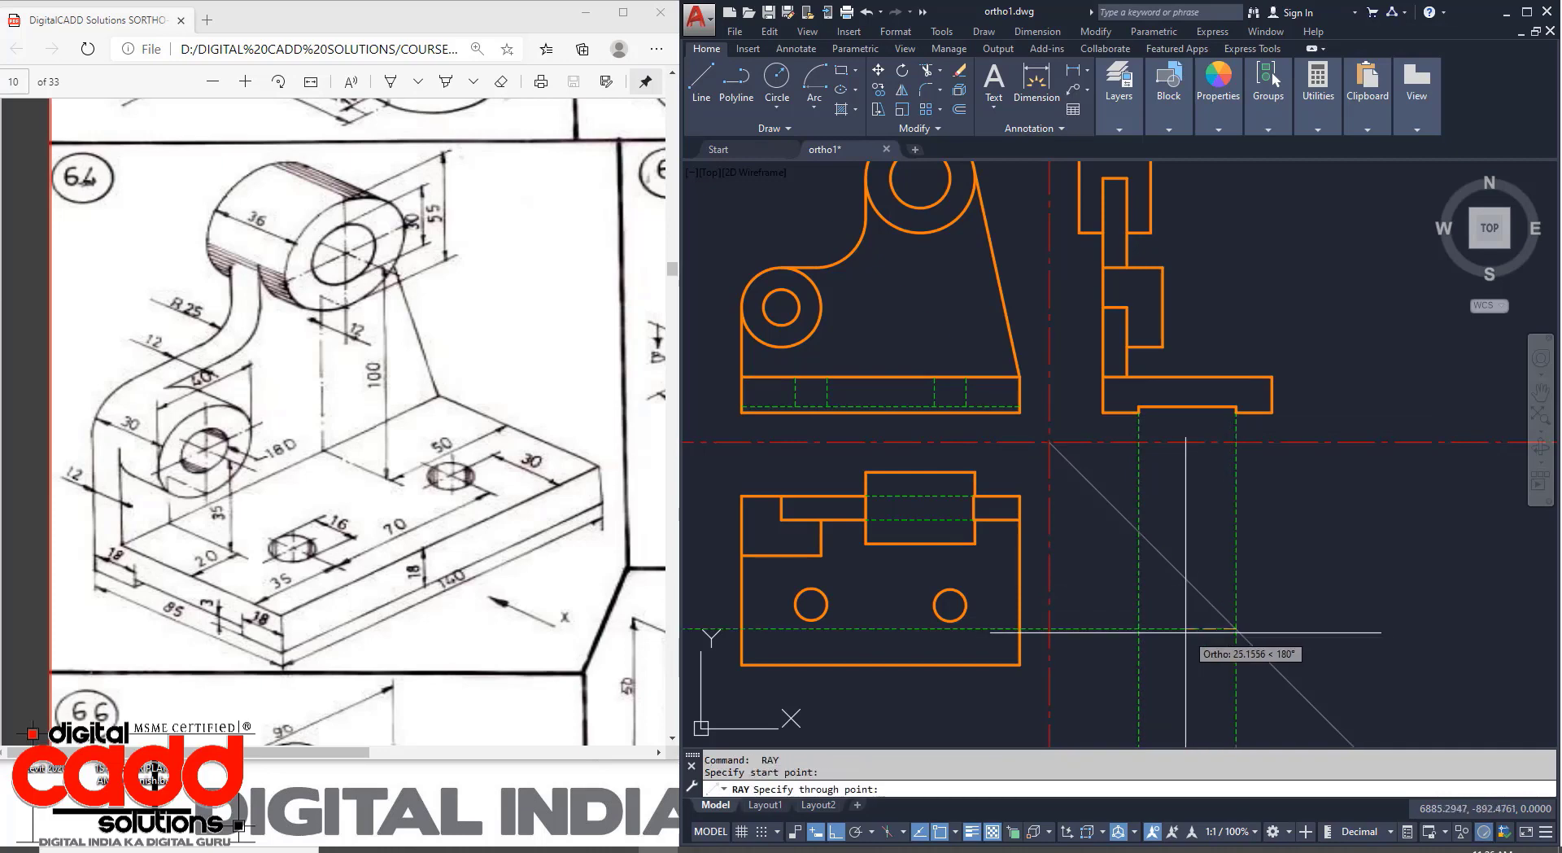
left_click(1186, 628)
key("Return")
key("Return")
left_click(1138, 532)
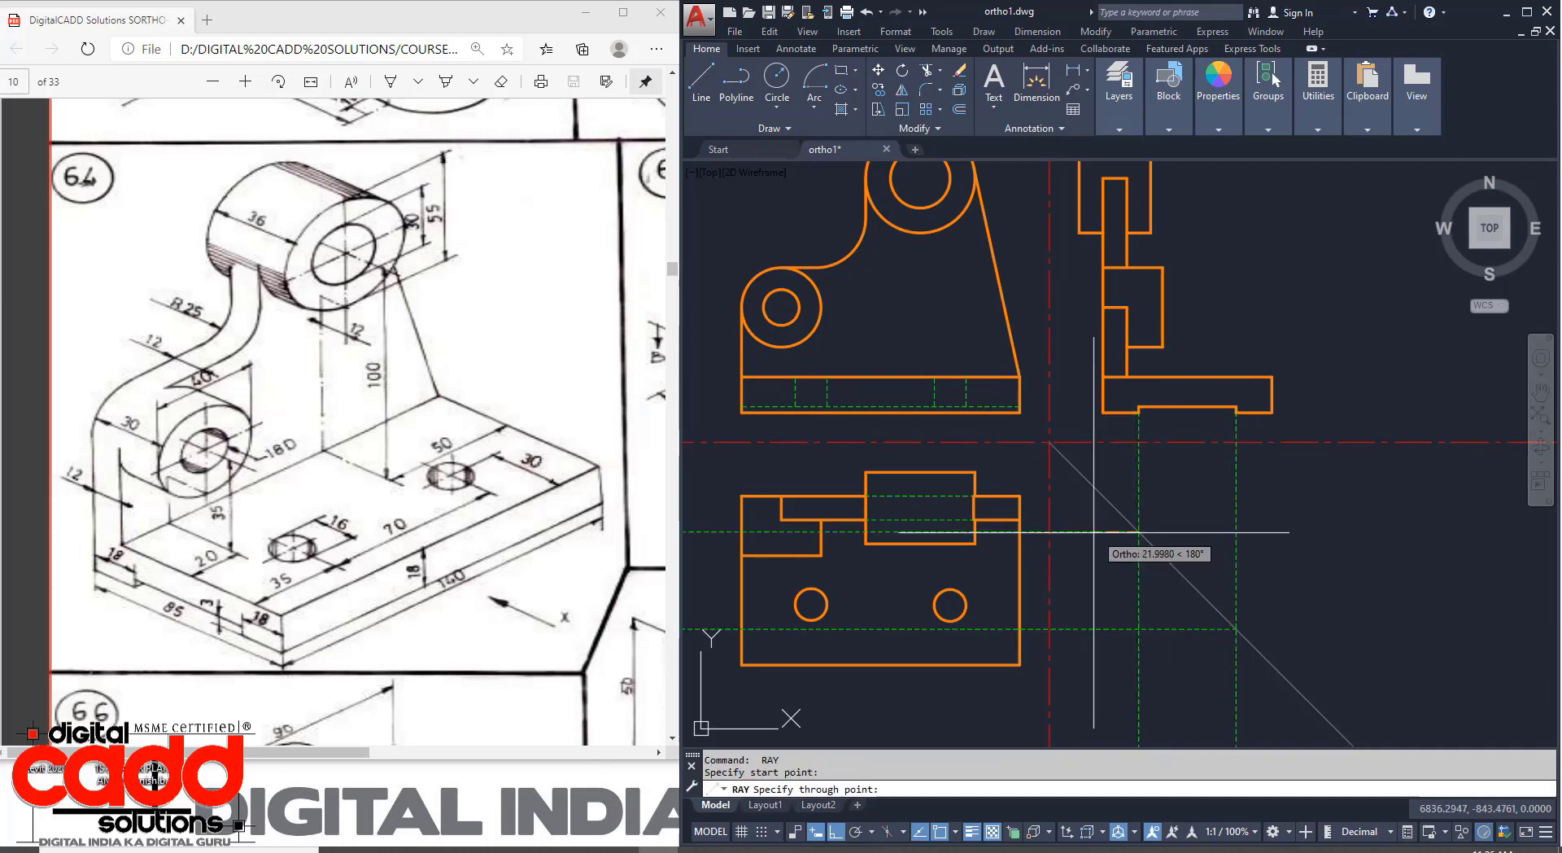
left_click(1093, 532)
key("Return")
Trim the two horizontal recess lines outside both ends of the top-view plate.
type("ts or")
key("Return")
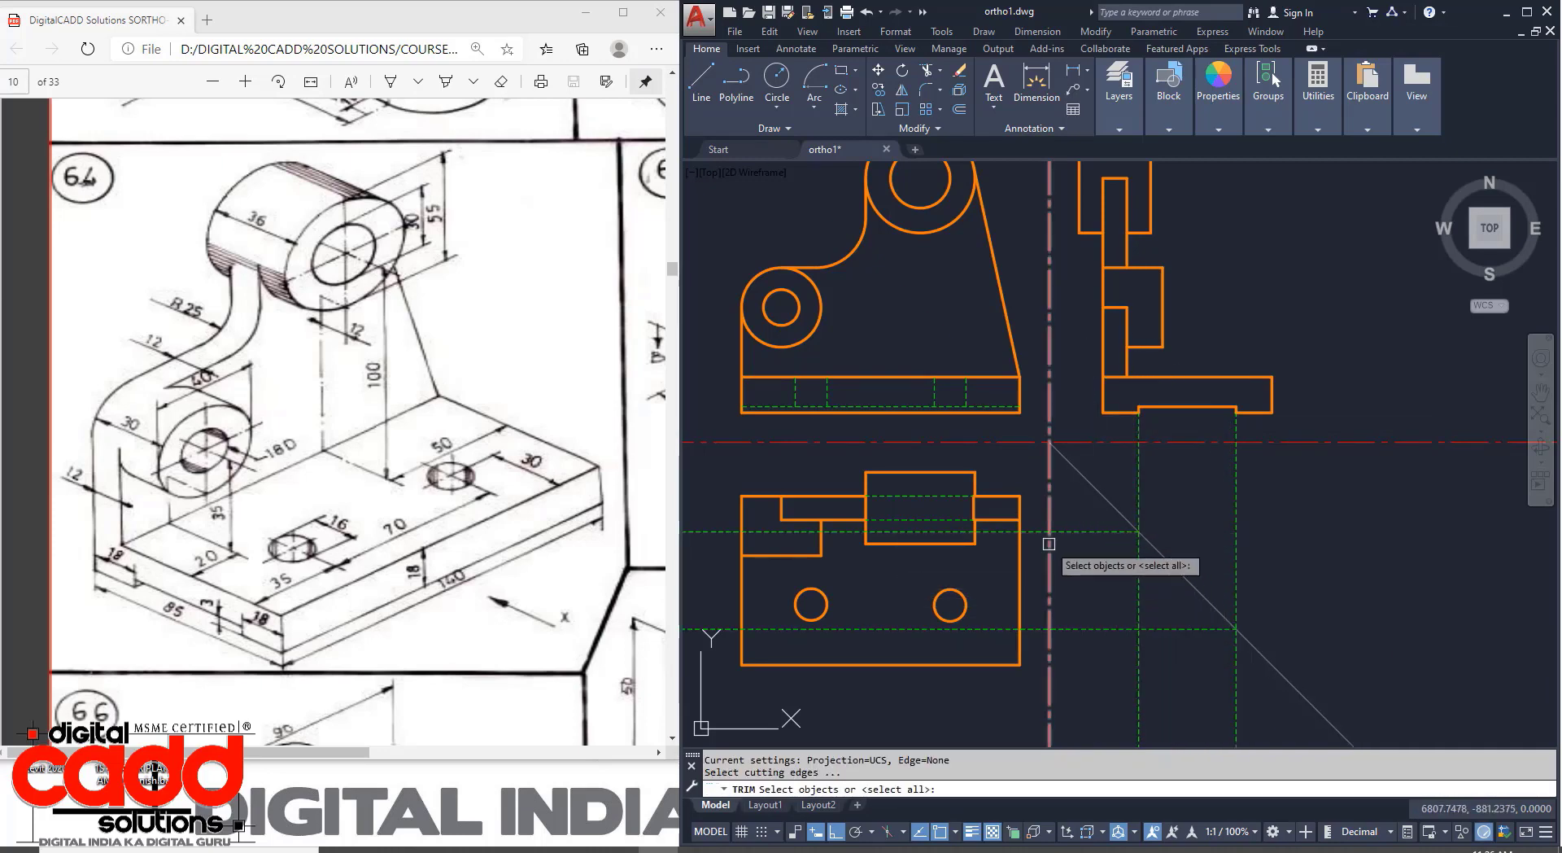
left_click(1037, 518)
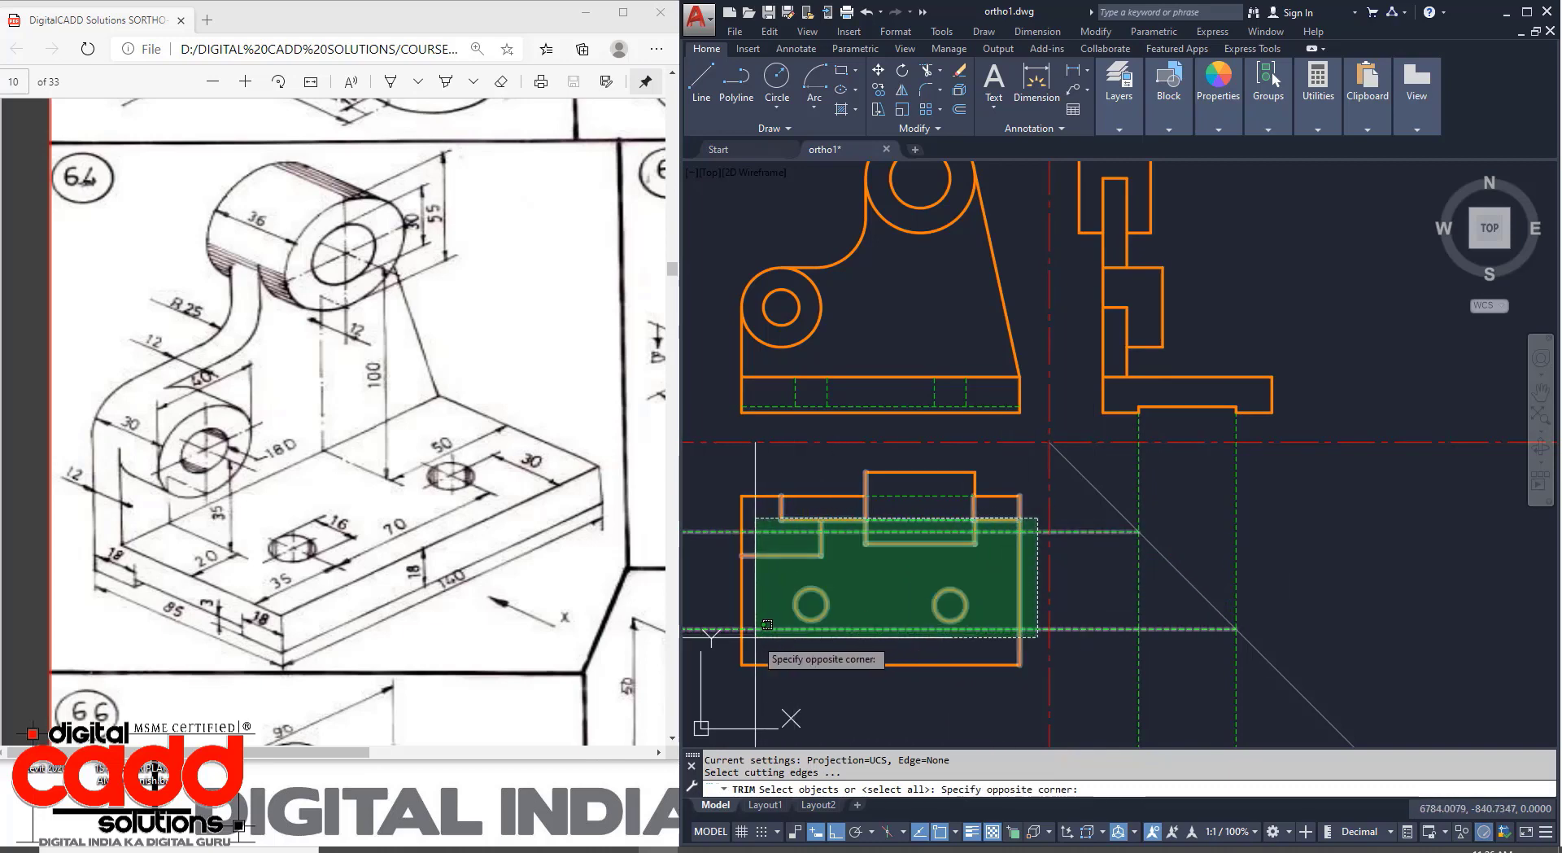
left_click(728, 664)
key("Return")
scroll(728, 664, "up", 4)
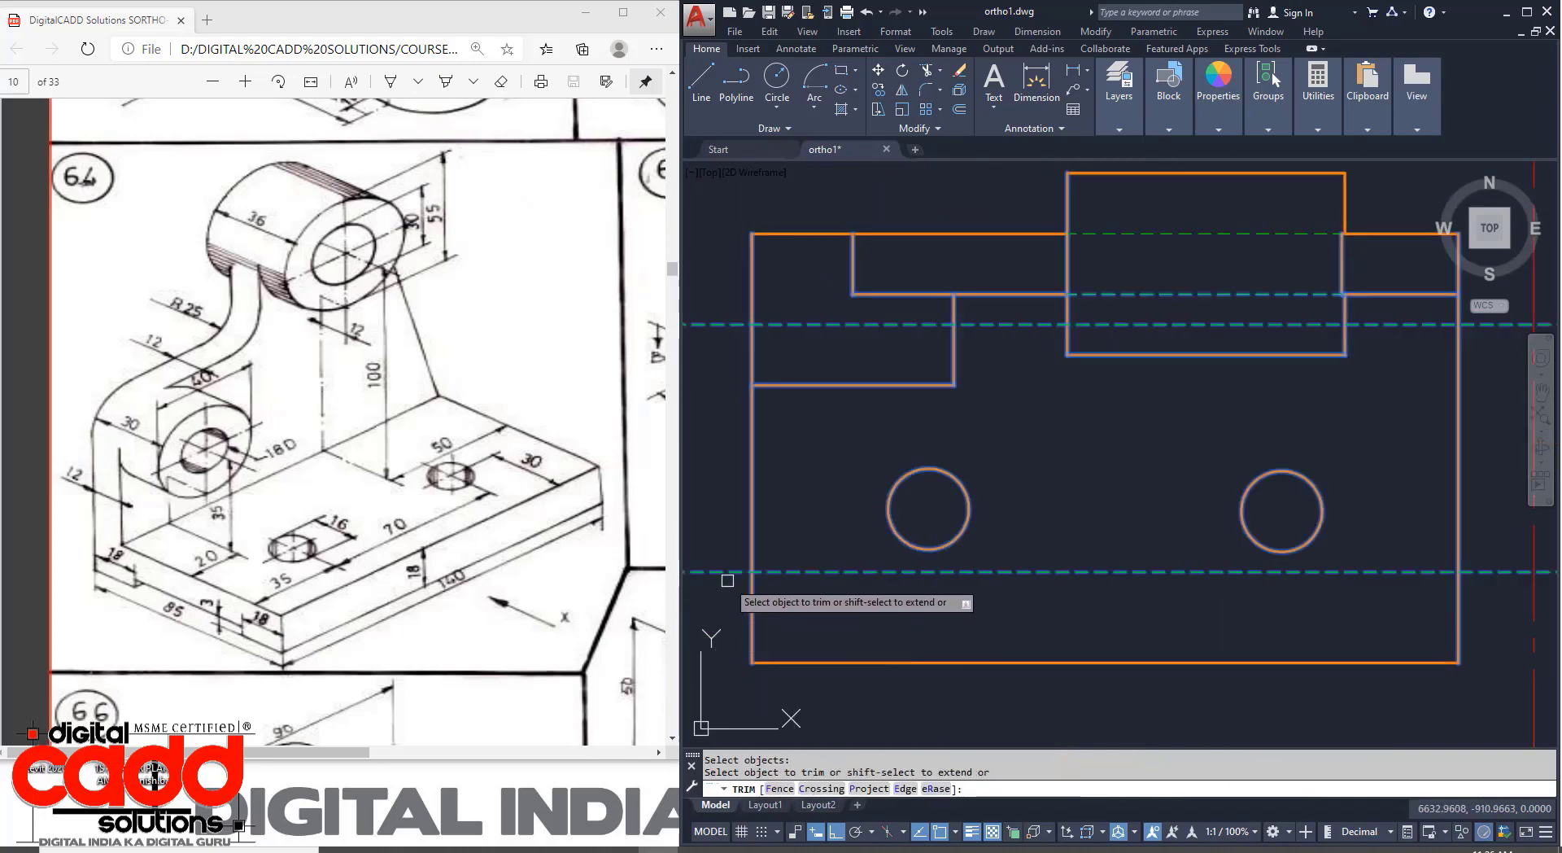
left_click(725, 574)
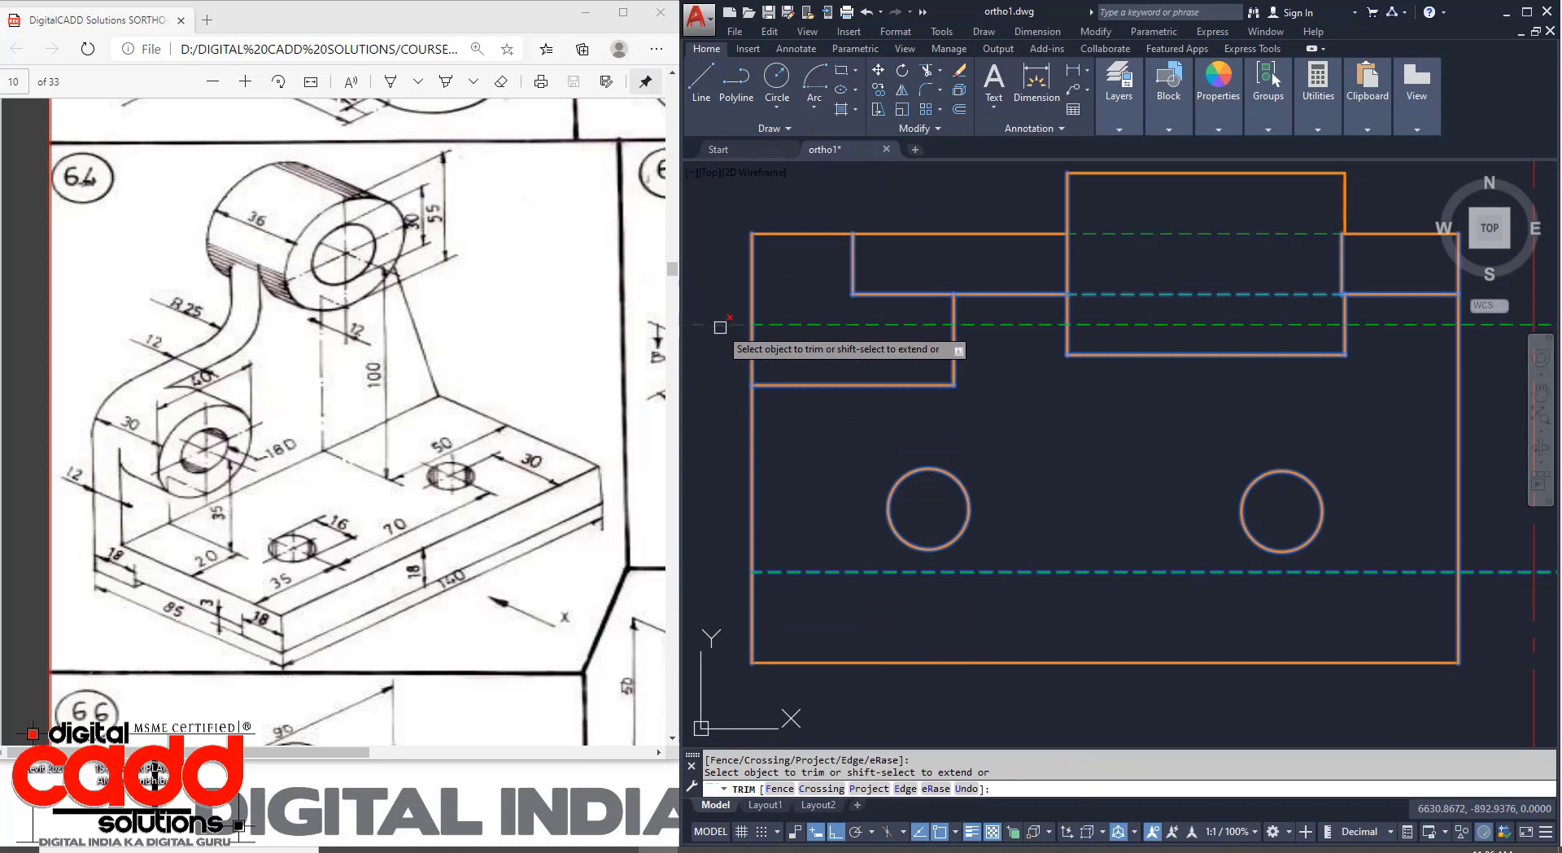
scroll(722, 378, "down", 4)
left_click(1024, 364)
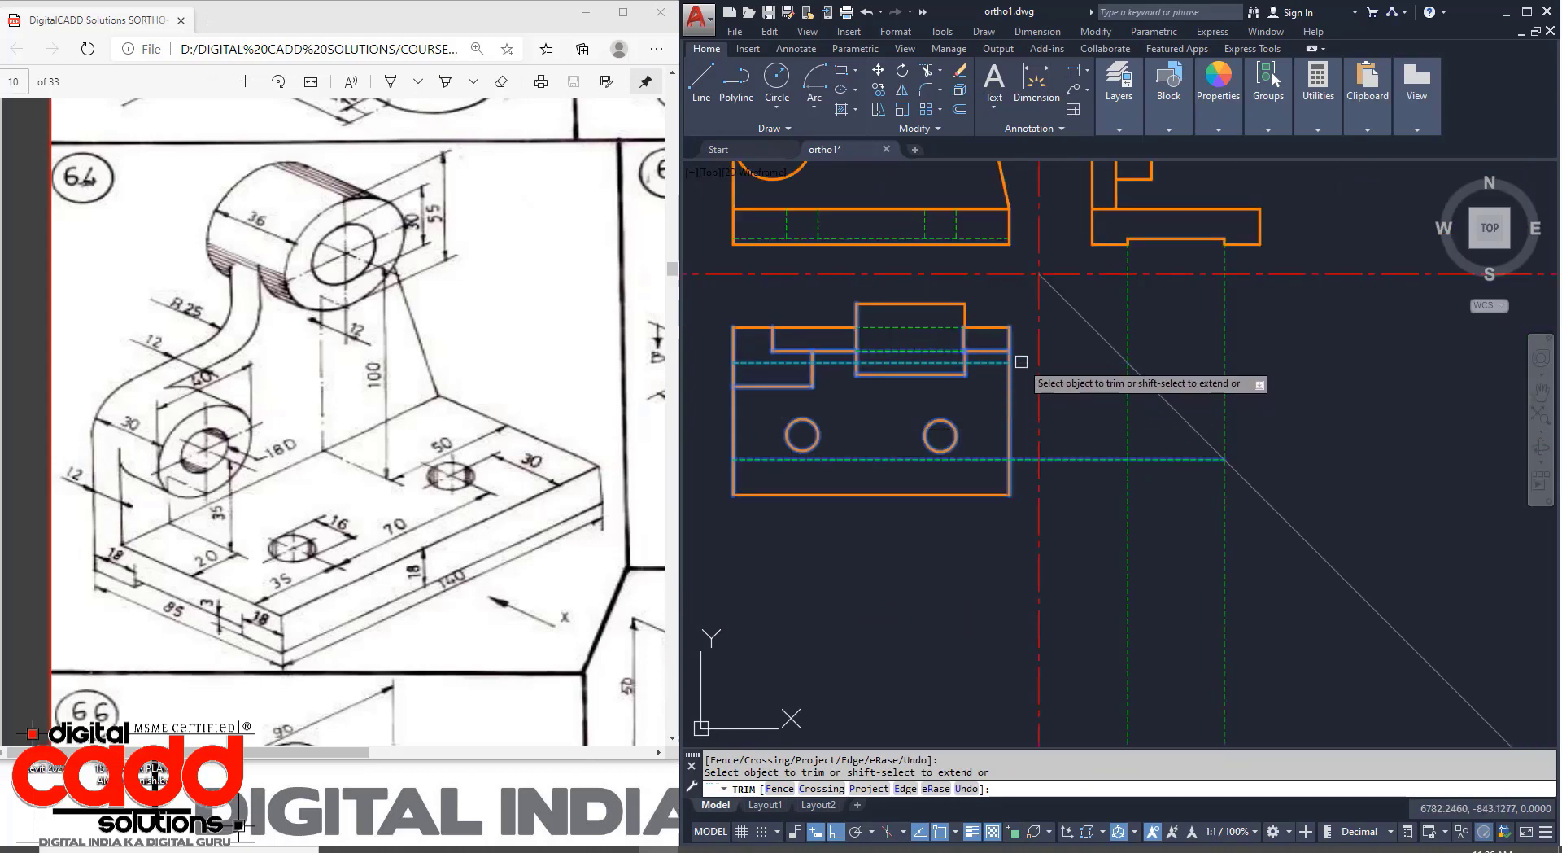
left_click(1025, 454)
key("Return")
Erase the two leftover vertical recess projection lines below the side view.
left_click(1306, 639)
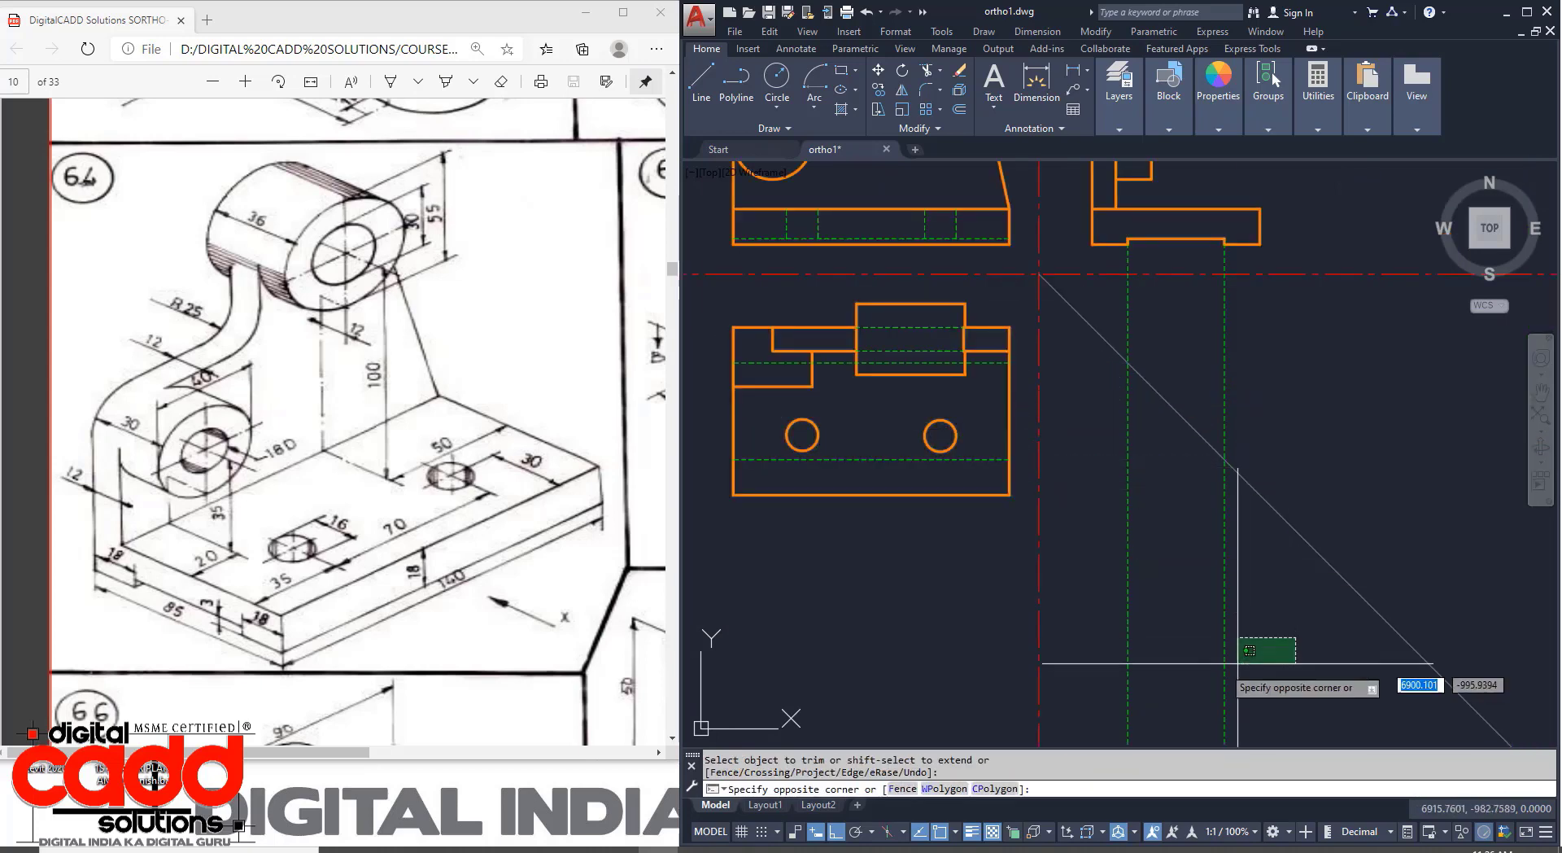
left_click(1113, 677)
type("E")
key("Return")
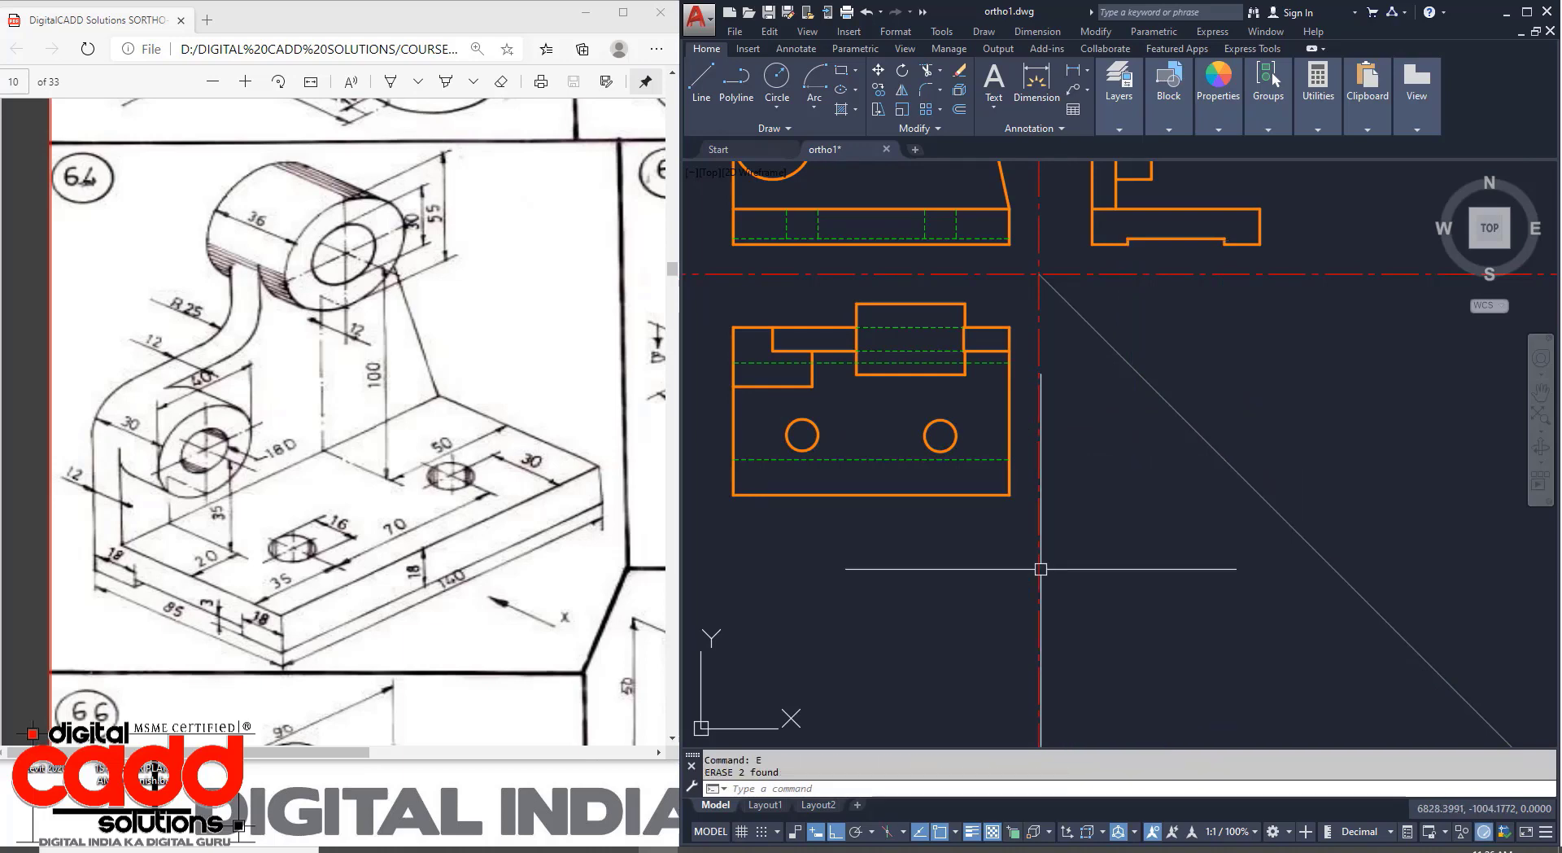
Draw a horizontal hidden line in the top view from the web's lower-left corner to the plate's left edge.
mouse_move(859, 386)
middle_mouse_down()
mouse_move(953, 535)
mouse_move(993, 542)
middle_mouse_up()
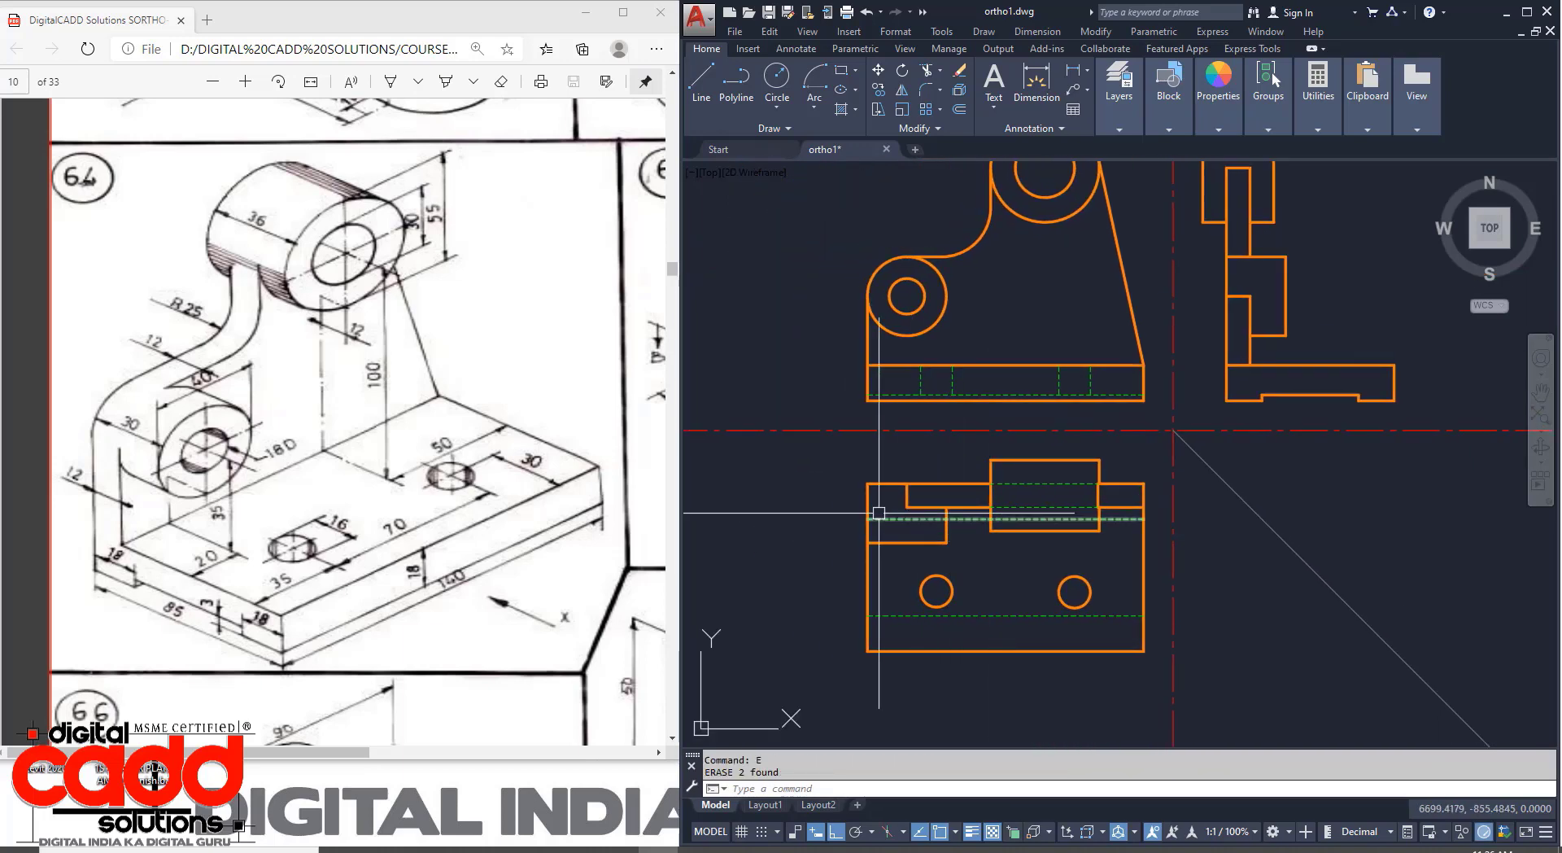
scroll(908, 527, "up", 4)
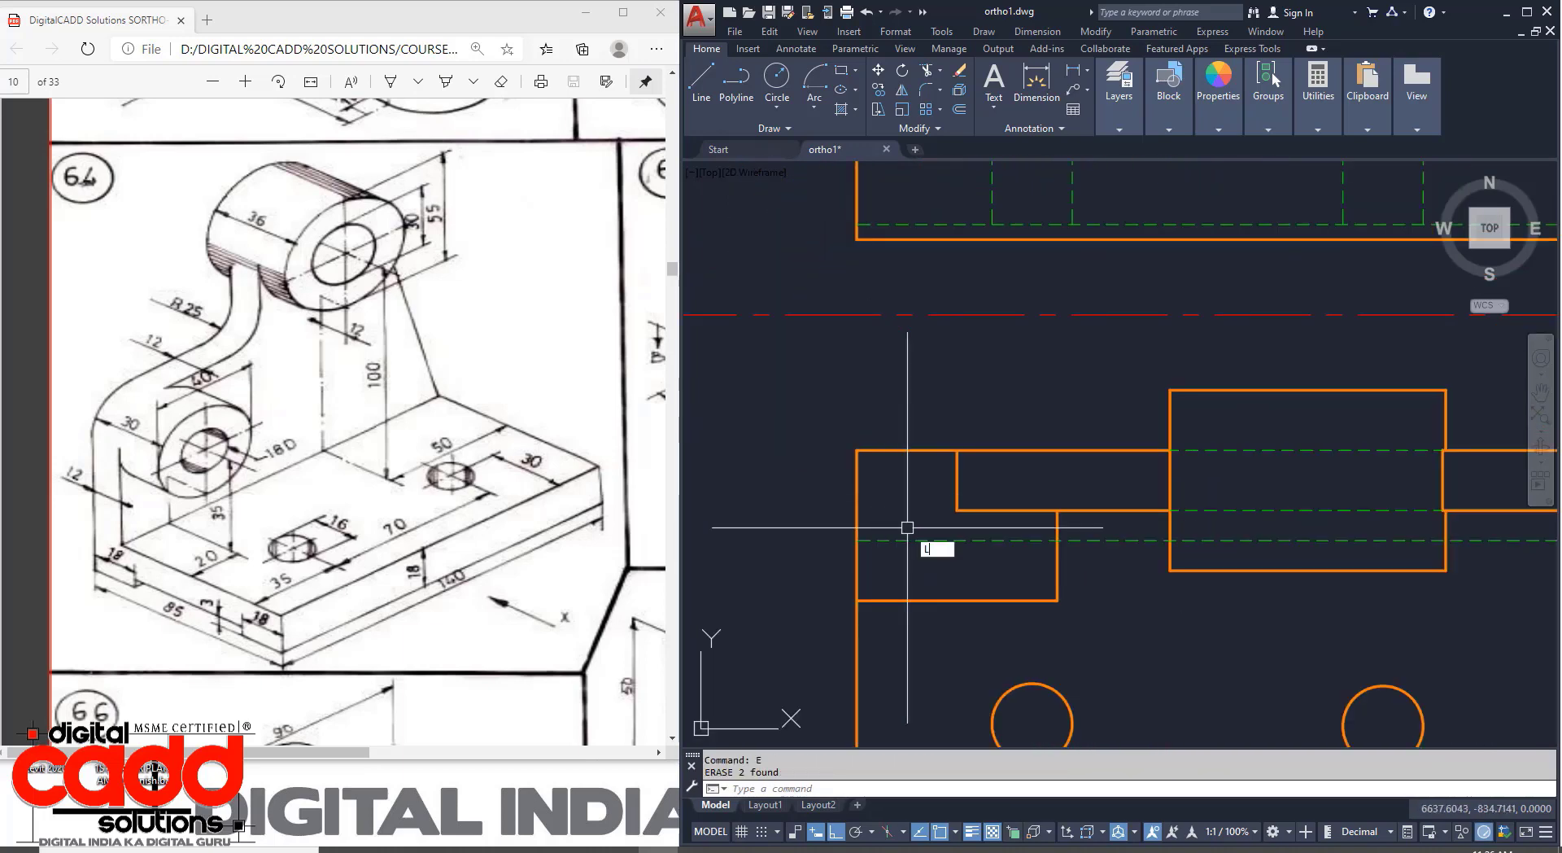
key("Return")
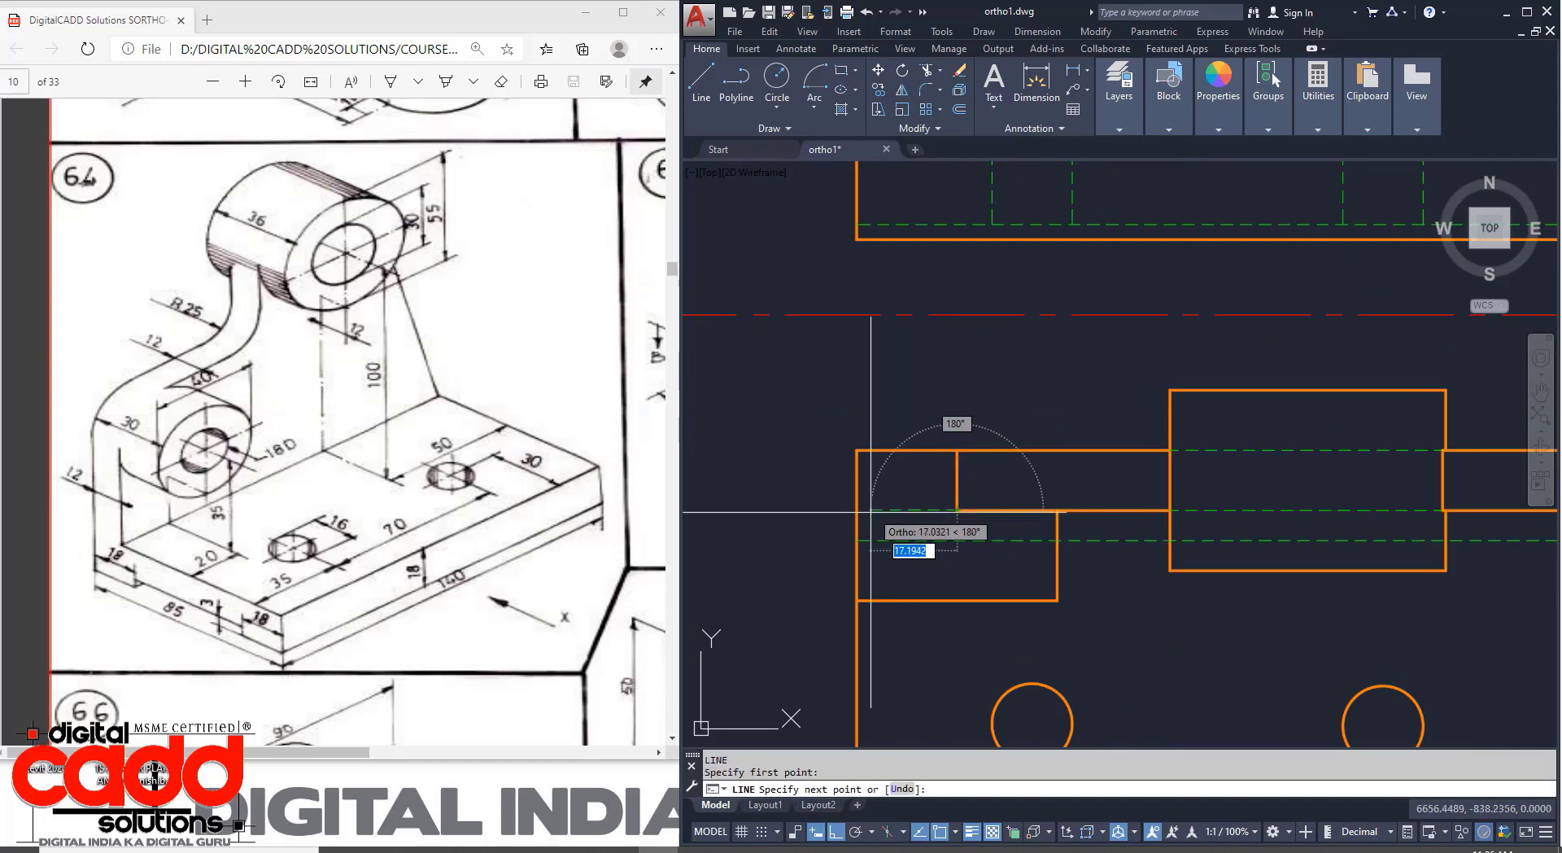
left_click(957, 510)
key("Return")
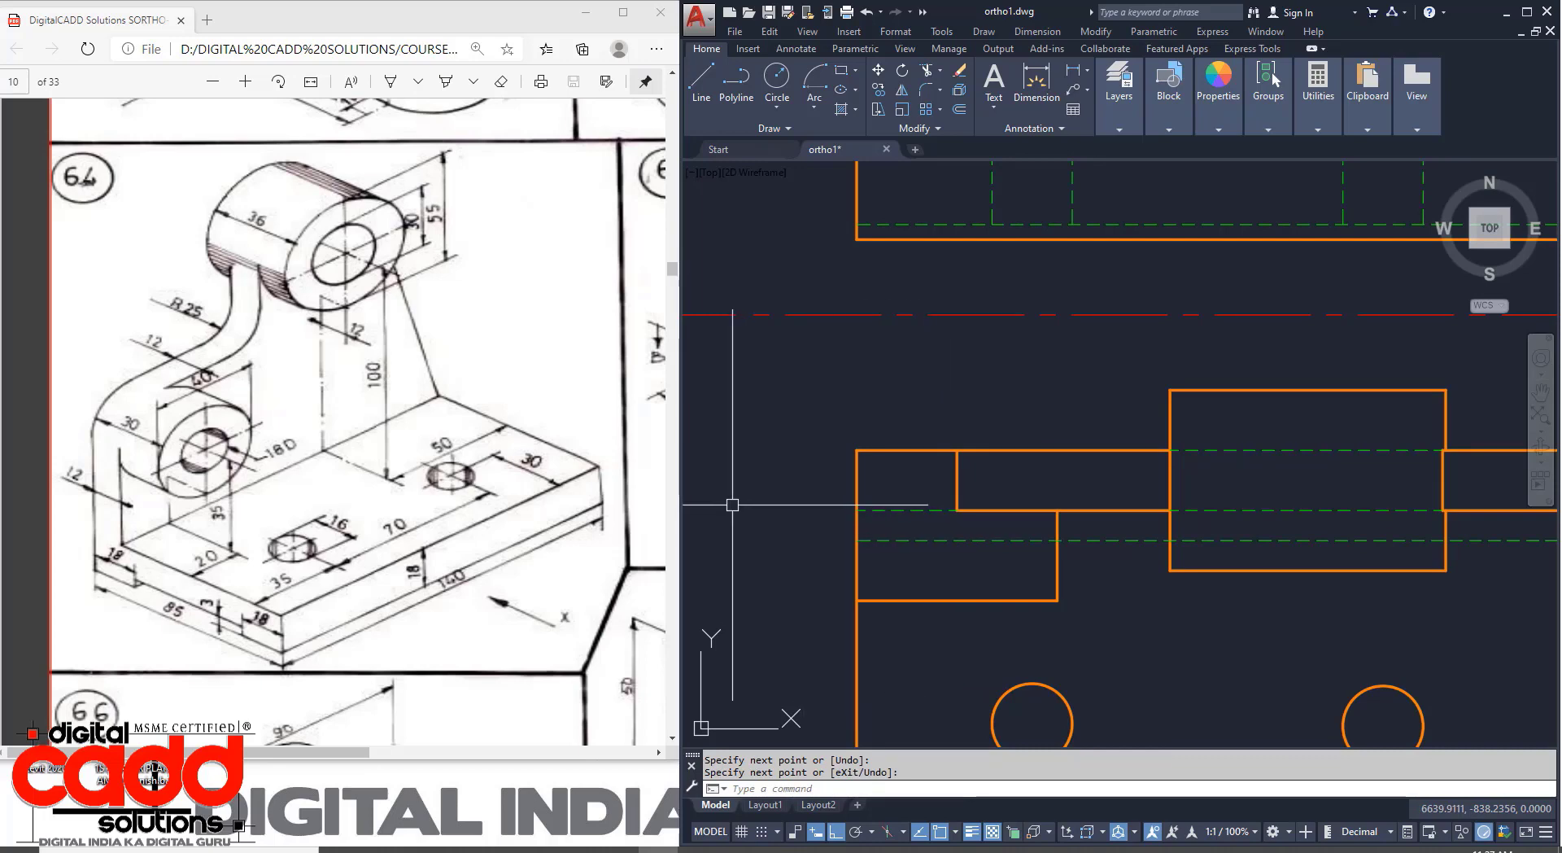
Project the upper and lower edges of the right plate hole horizontally from the top view past the 45-degree line using rays.
scroll(862, 528, "down", 1)
middle_click_drag(1090, 645, 927, 576)
scroll(950, 541, "down", 1)
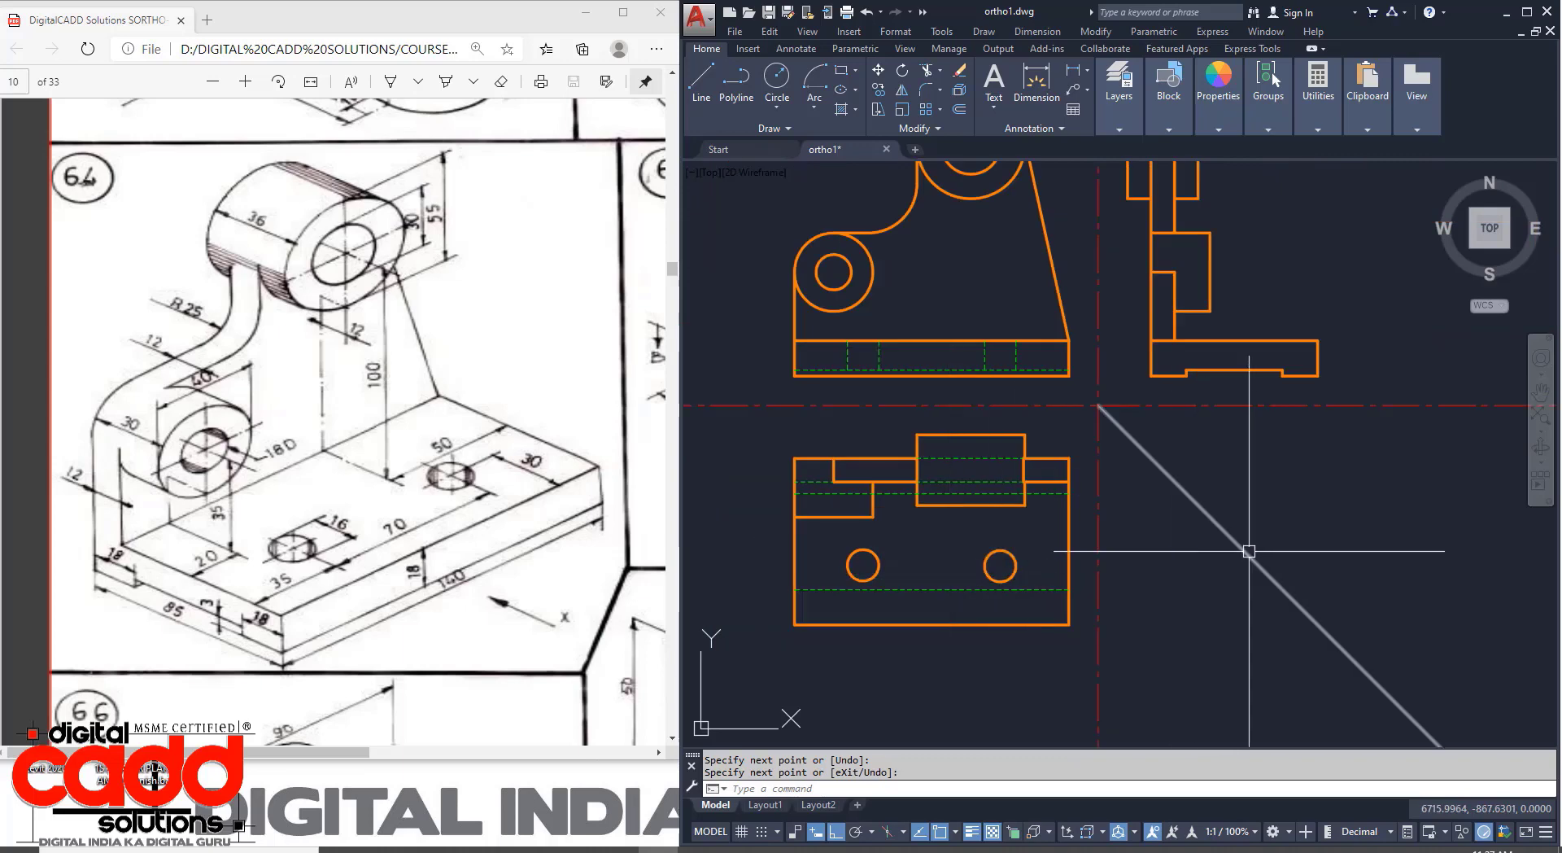
mouse_move(1244, 498)
middle_mouse_down()
mouse_move(1179, 550)
mouse_move(1172, 613)
mouse_move(1196, 639)
mouse_move(1130, 711)
middle_mouse_up()
middle_click_drag(928, 614, 1020, 476)
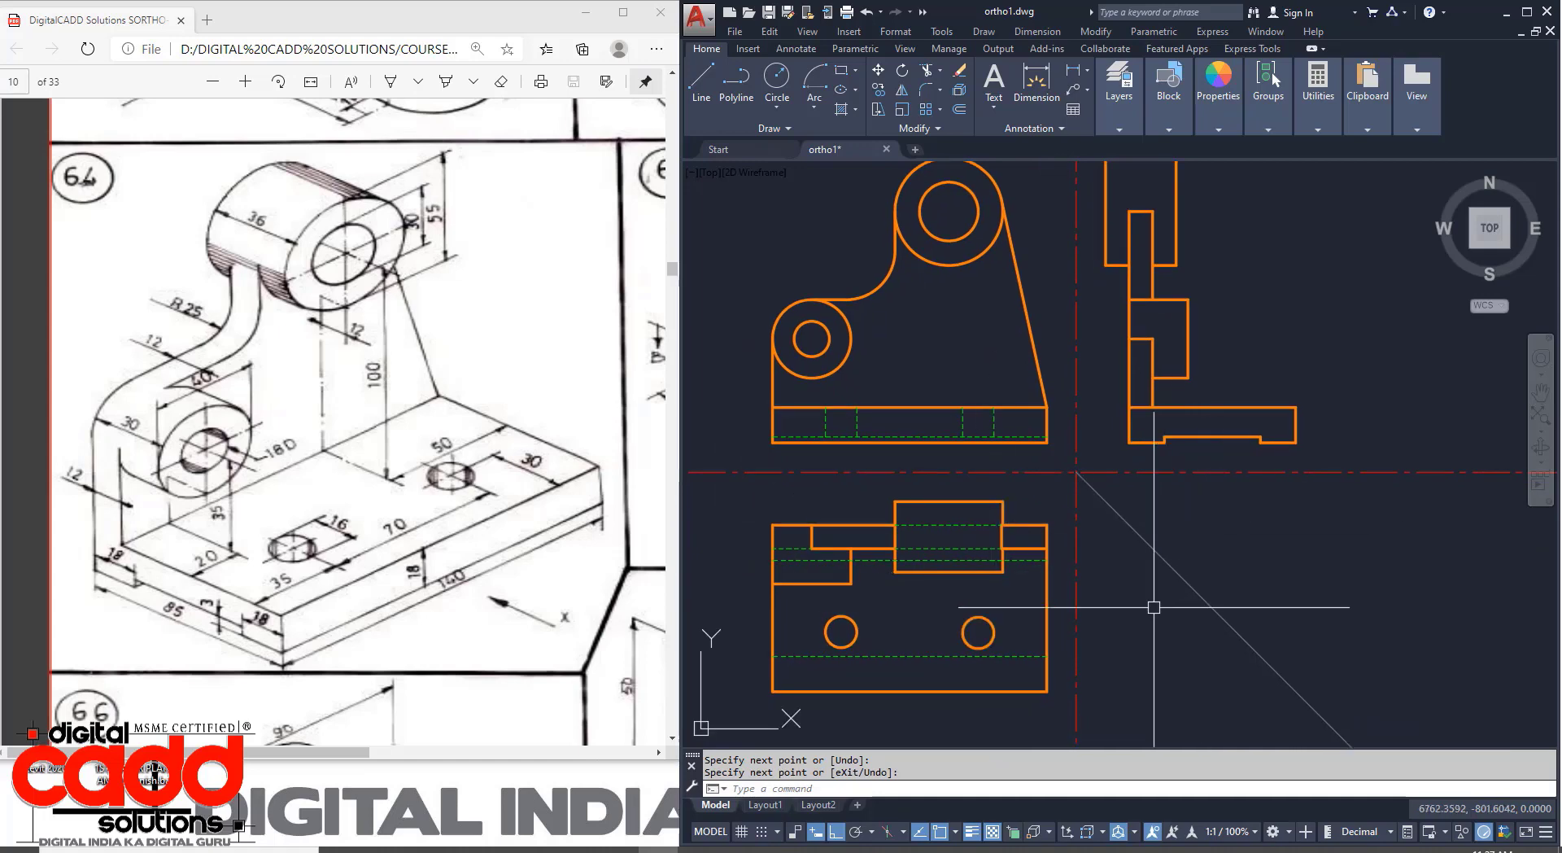
type("RAY")
key("Return")
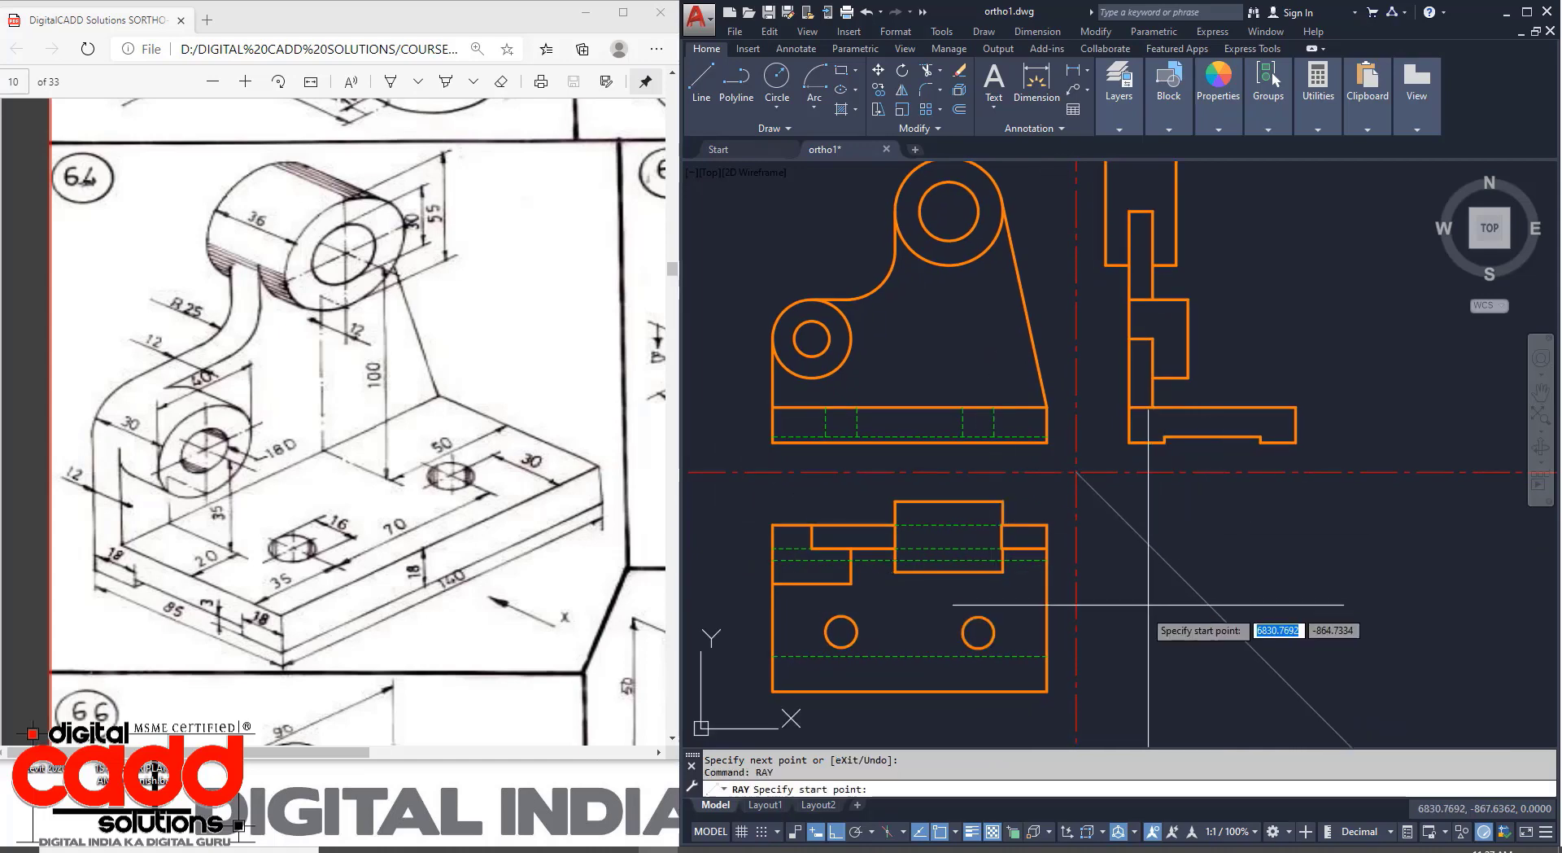
left_click(978, 618)
key("Return")
key("Return")
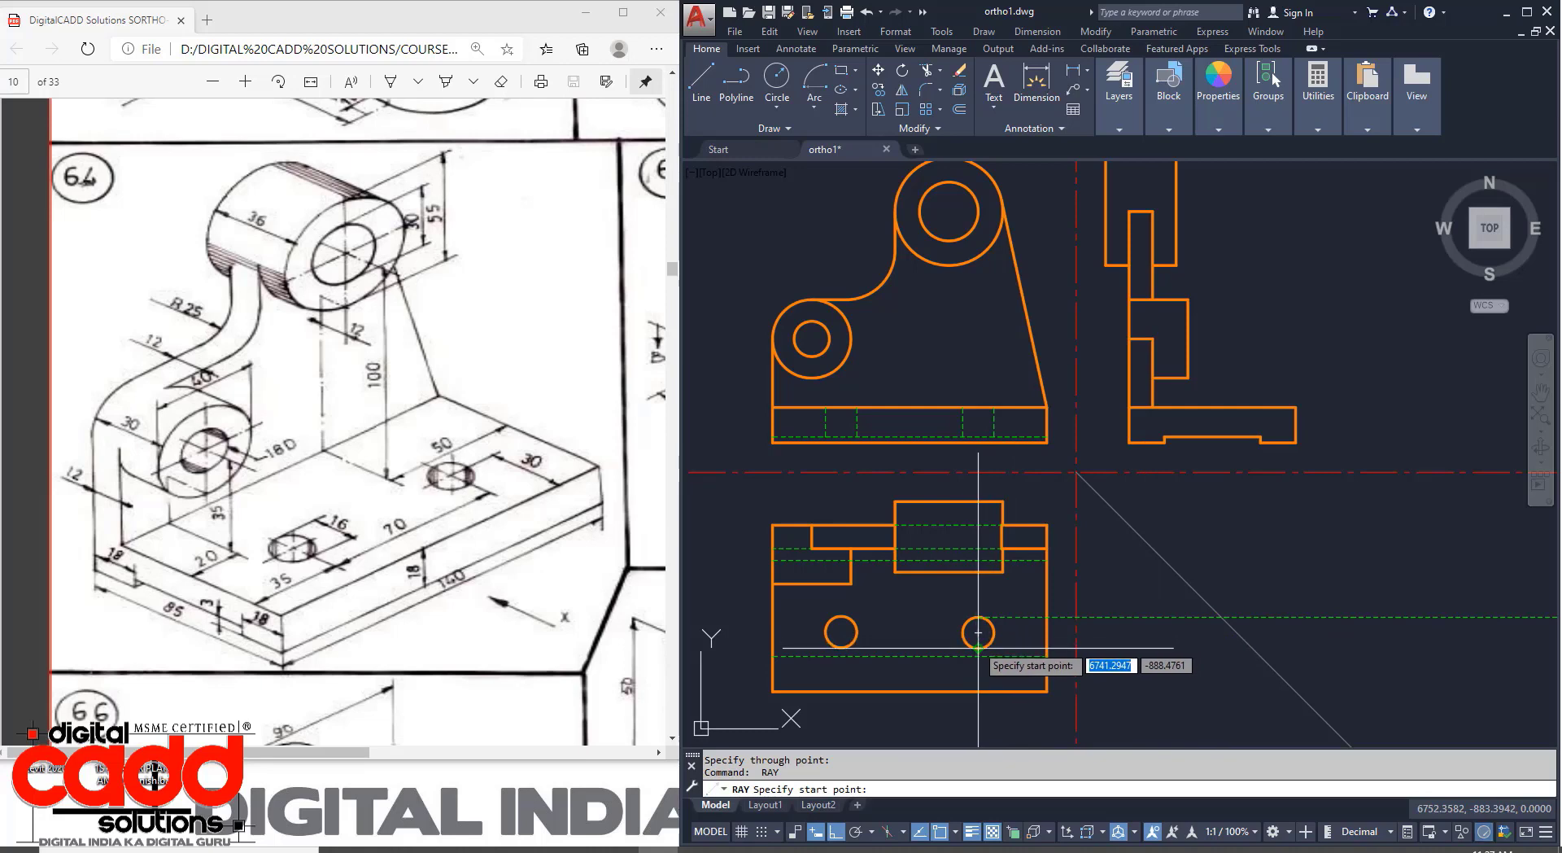
left_click(978, 633)
left_click(1180, 649)
key("Return")
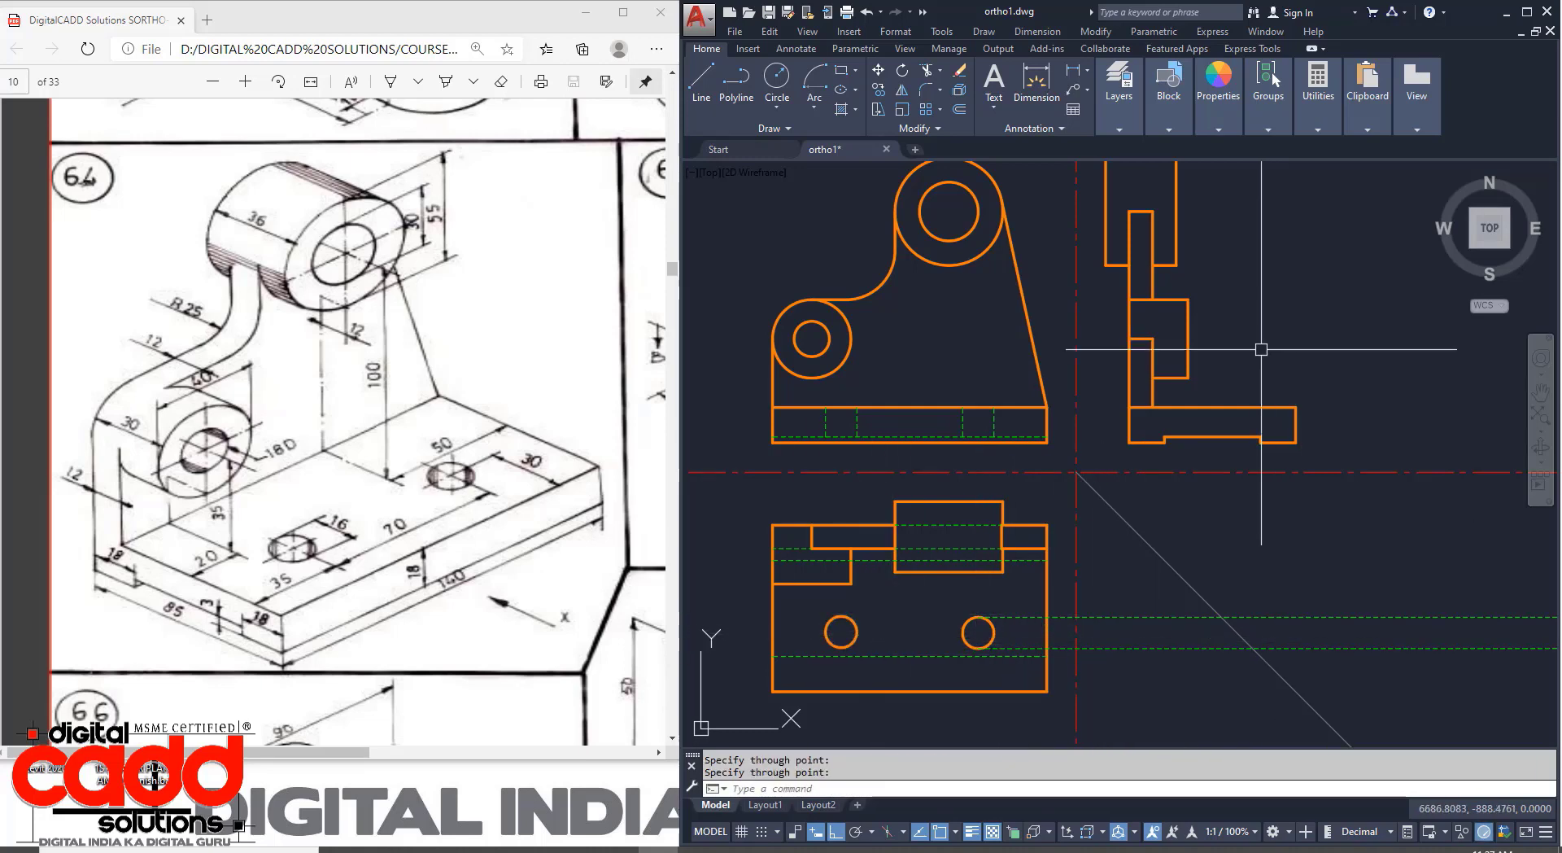
Project the two plate-hole edges vertically up through the side view from their intersections with the 45-degree line.
middle_click_drag(1272, 523, 1117, 550)
key("Return")
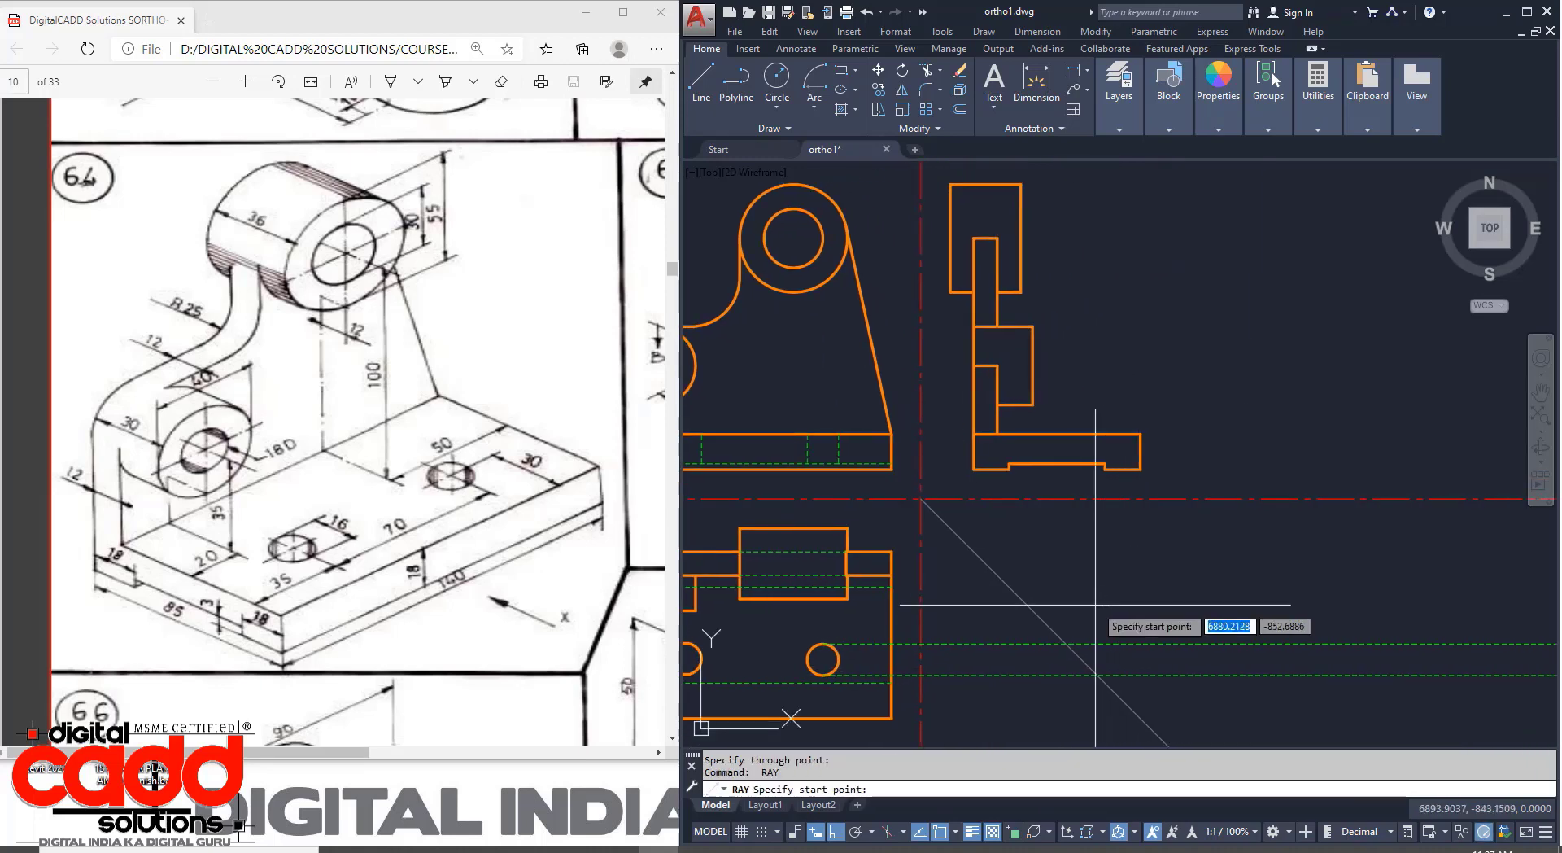
left_click(1068, 643)
left_click(1069, 569)
key("Return")
key("Return")
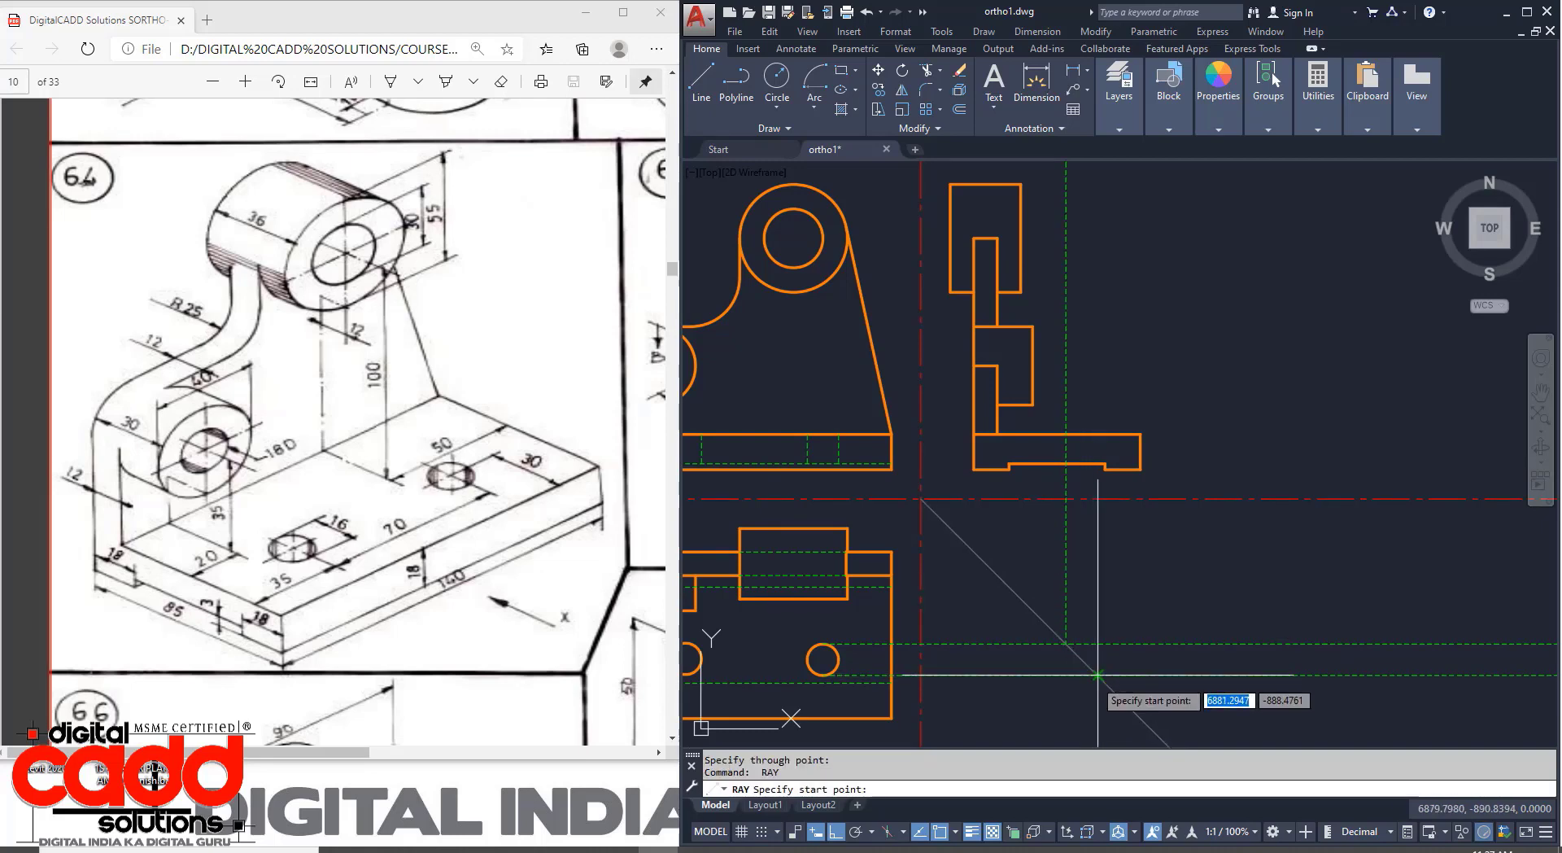
left_click(1098, 674)
left_click(1098, 574)
key("Return")
Project the lower and upper edges of the small boss's hole horizontally from the front view through the side view.
middle_click_drag(1067, 513, 1317, 640)
key("Return")
left_click(902, 507)
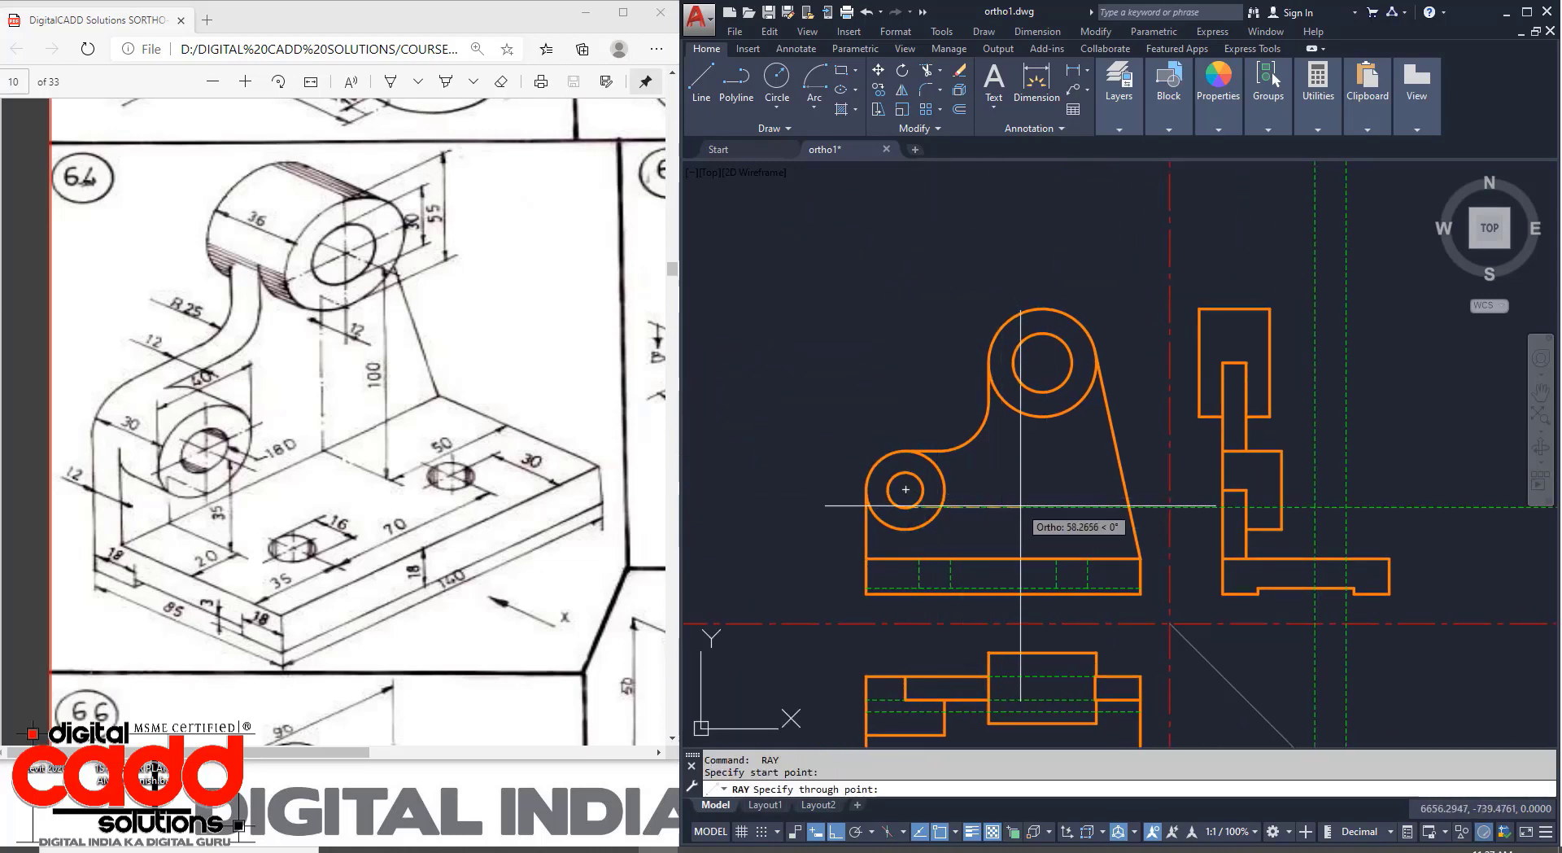
left_click(1027, 506)
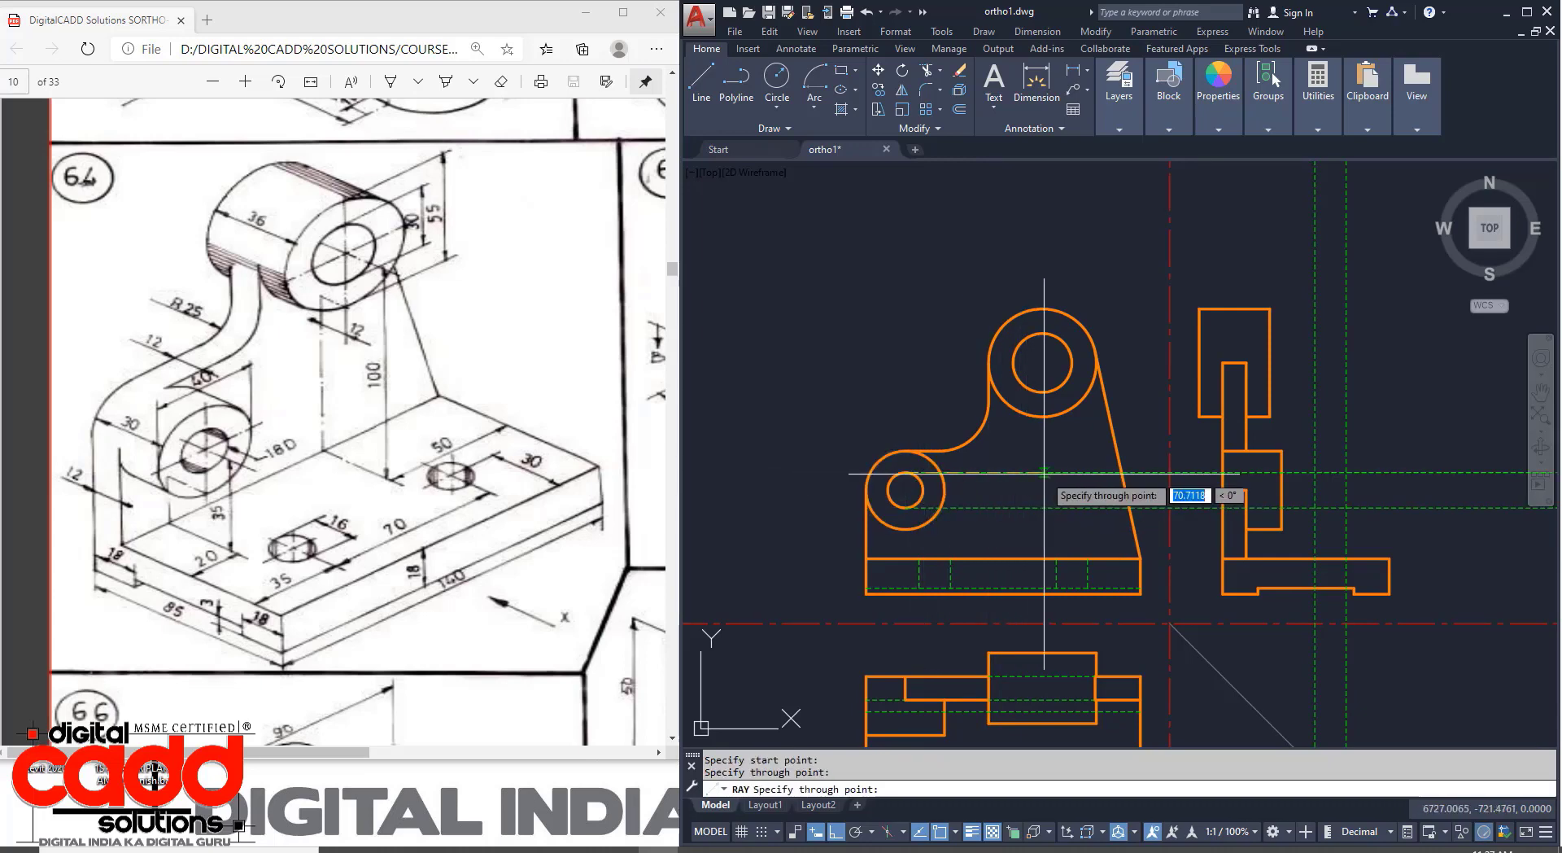
key("Return")
Project the lower and upper edges of the large boss's hole horizontally from the front view through the side view using rays.
key("Return")
left_click(1042, 392)
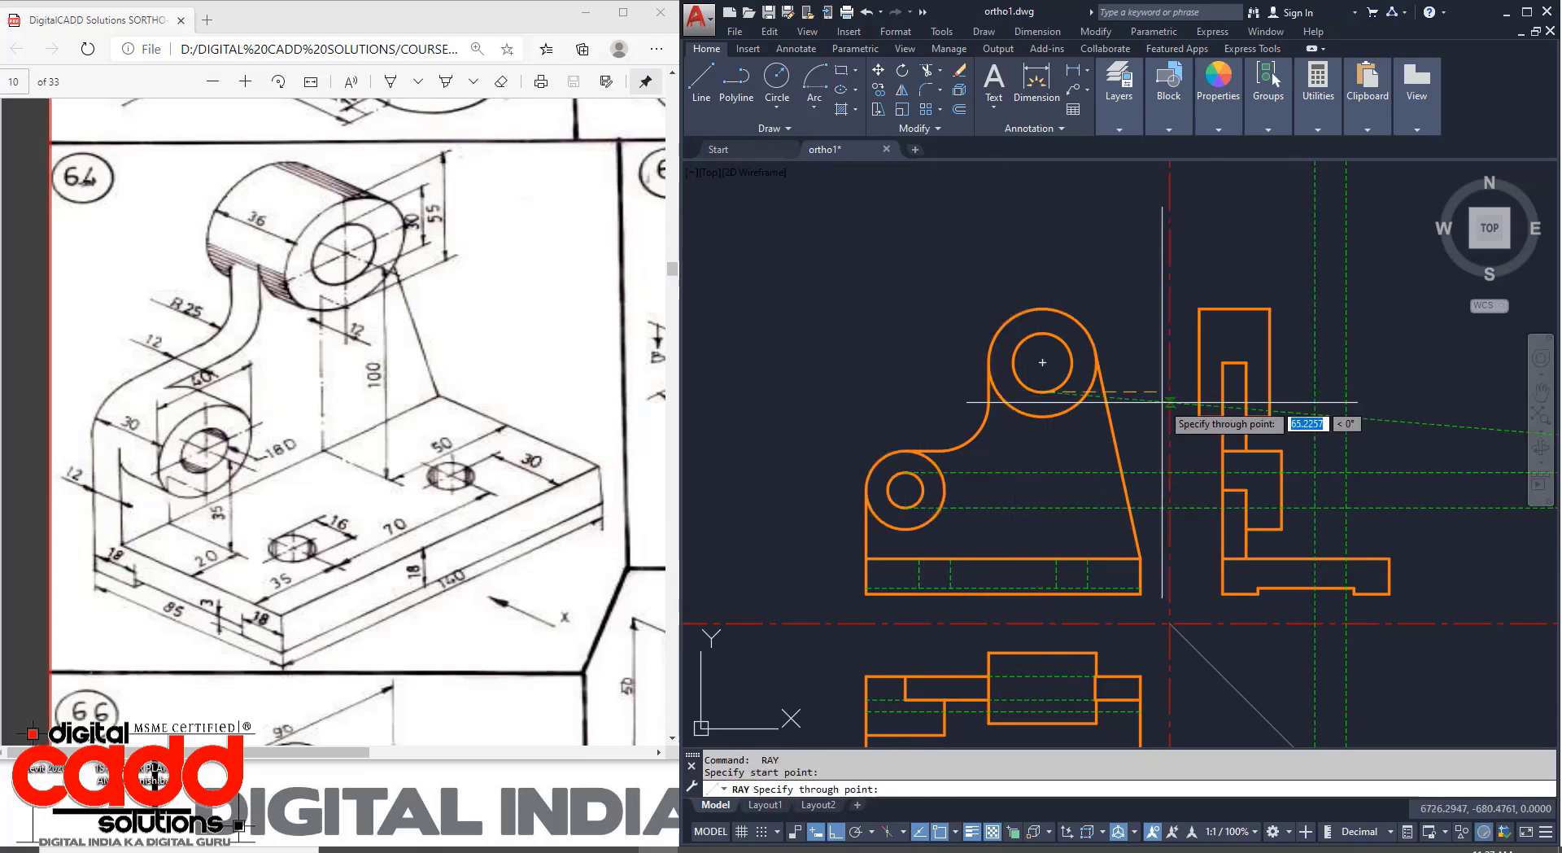
left_click(1162, 402)
key("Return")
key("Return")
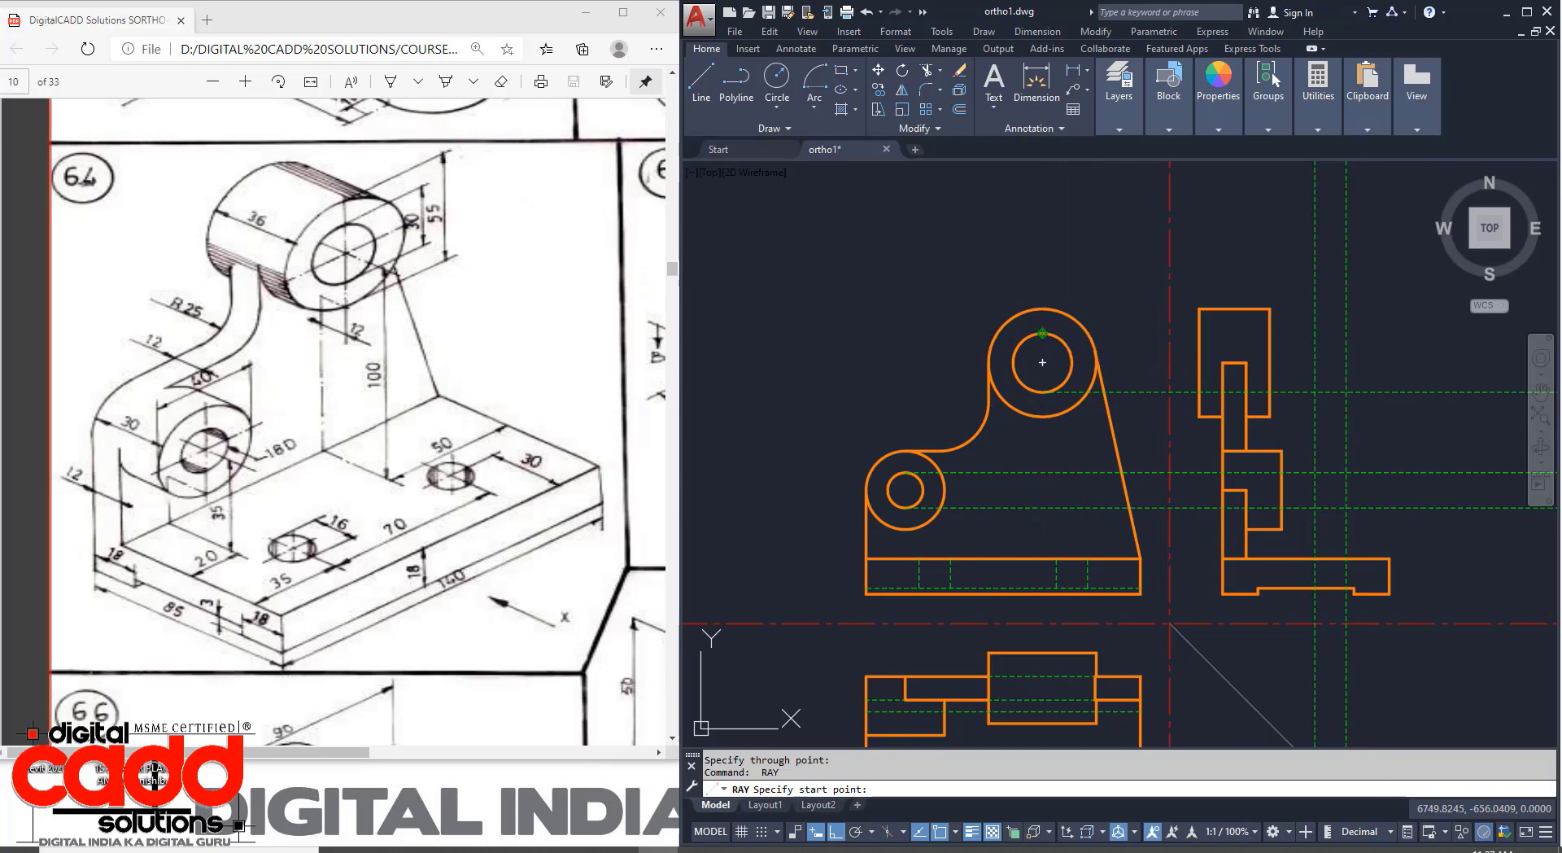
left_click(1042, 334)
Trim the two vertical plate-hole rays in the side view so they span only the base plate's thickness.
mouse_move(1195, 570)
middle_mouse_down()
mouse_move(1095, 544)
mouse_move(1091, 502)
middle_mouse_up()
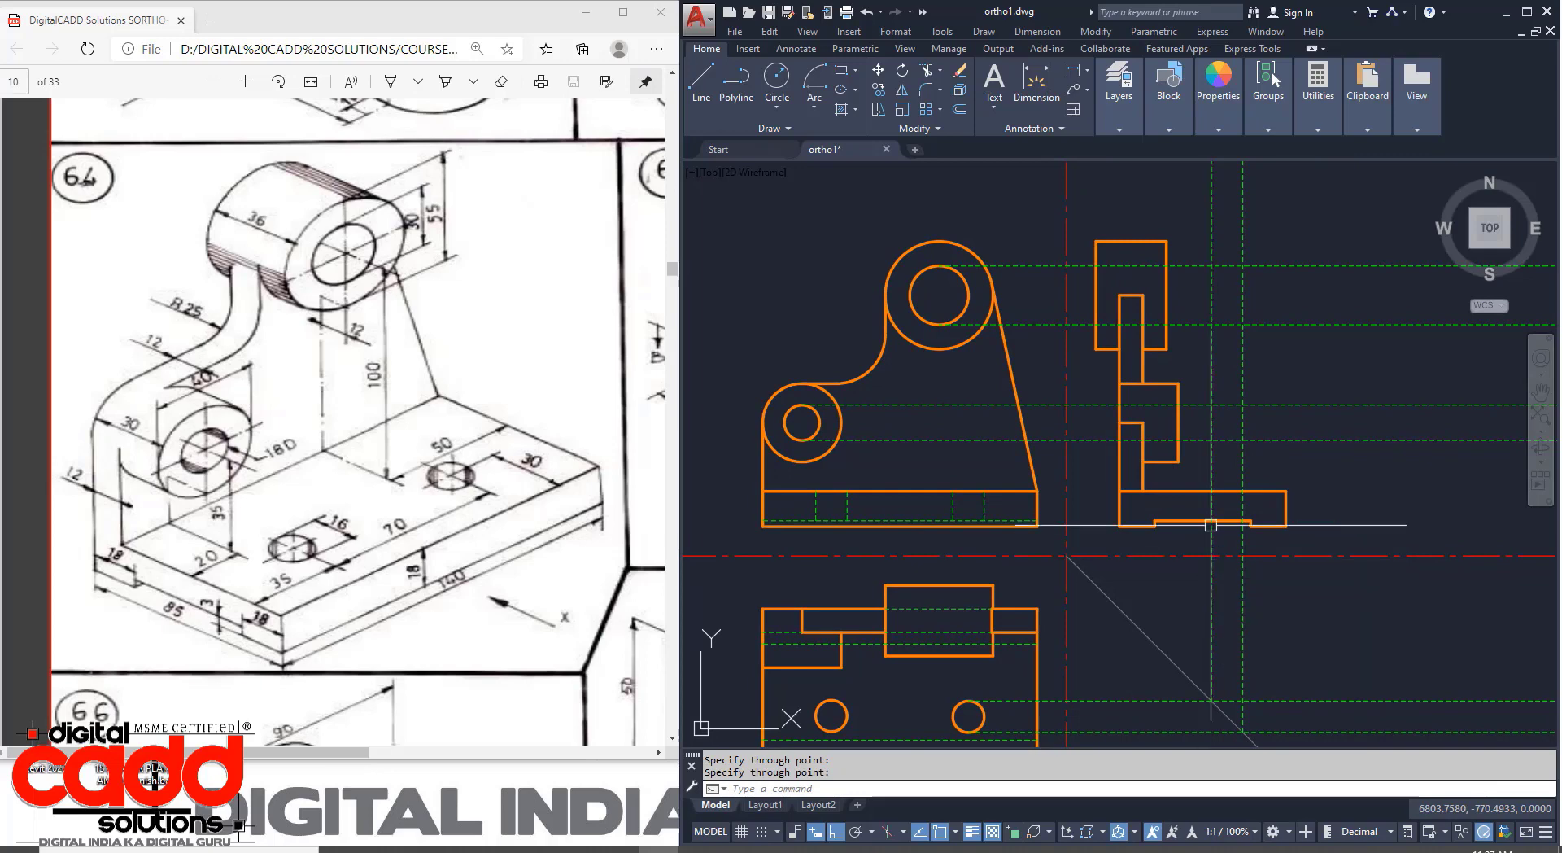
middle_click_drag(1159, 470, 1024, 542)
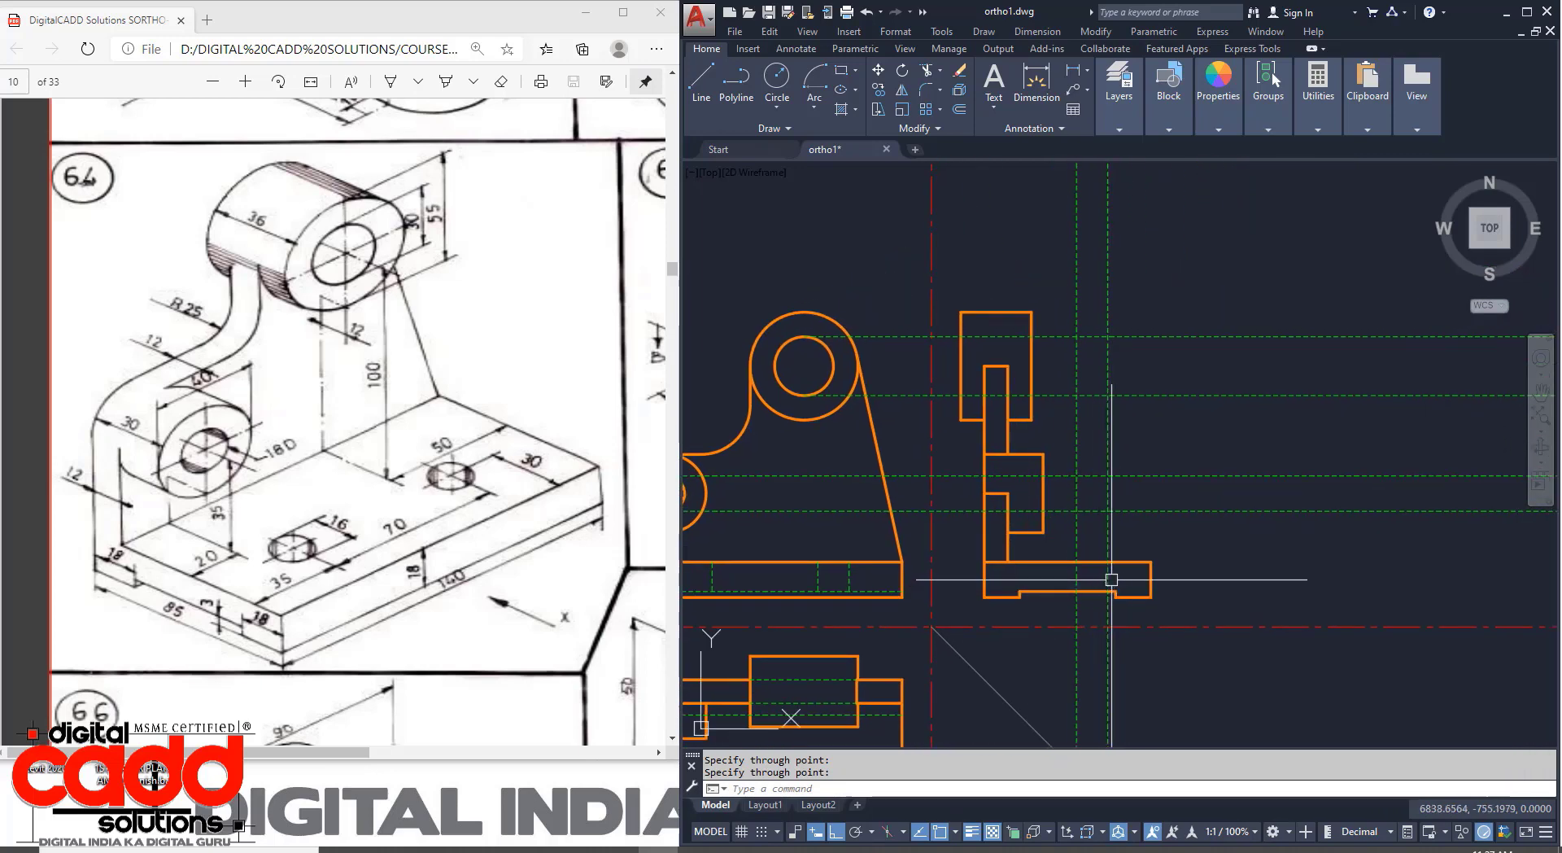
key("Escape")
type("tr")
key("Return")
left_click(1120, 534)
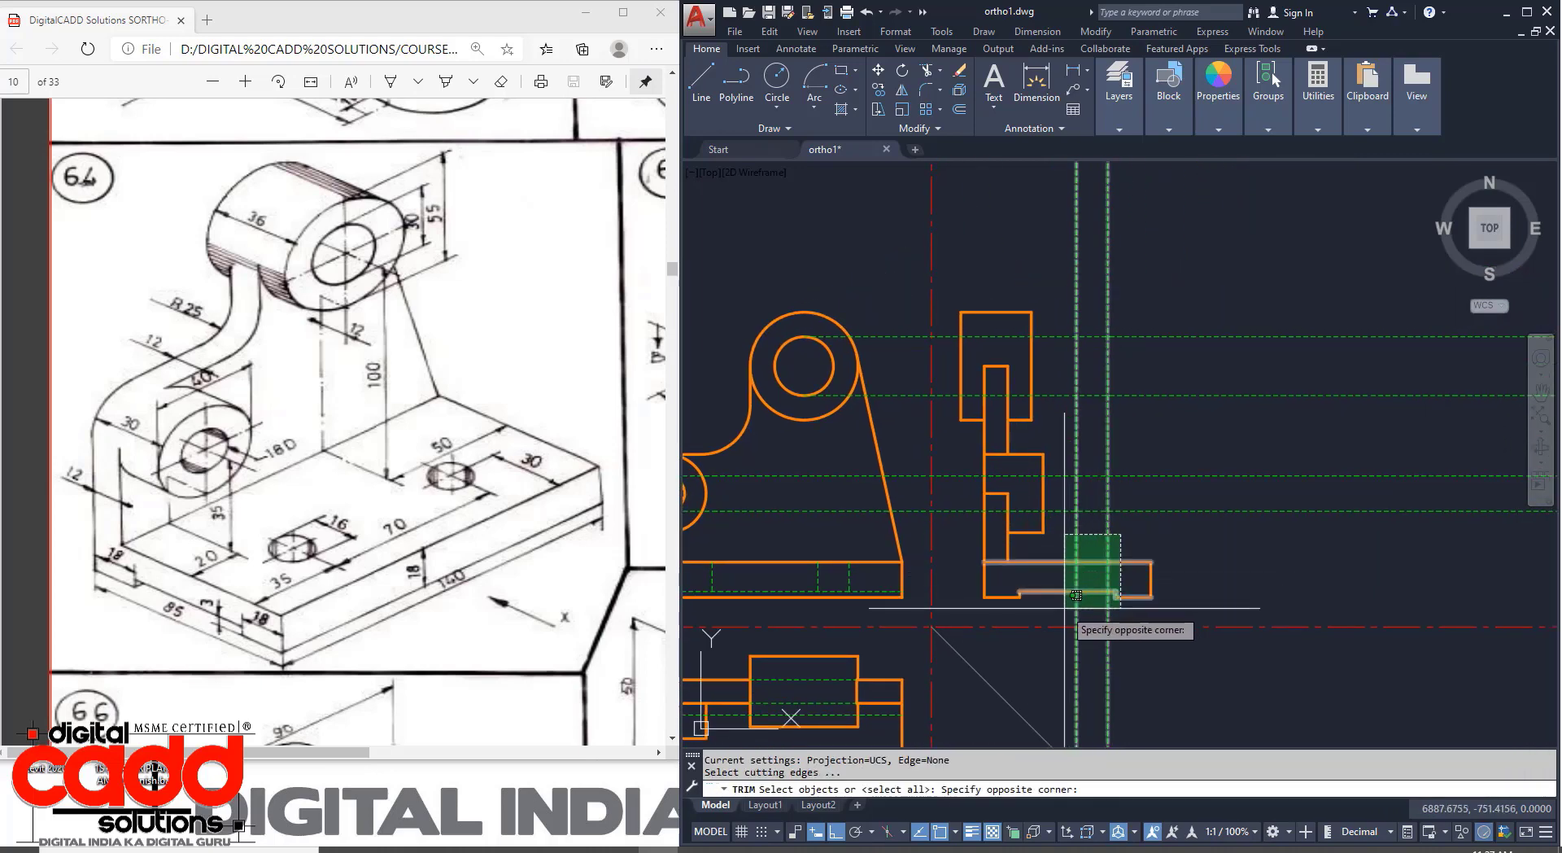
left_click(1076, 595)
key("Return")
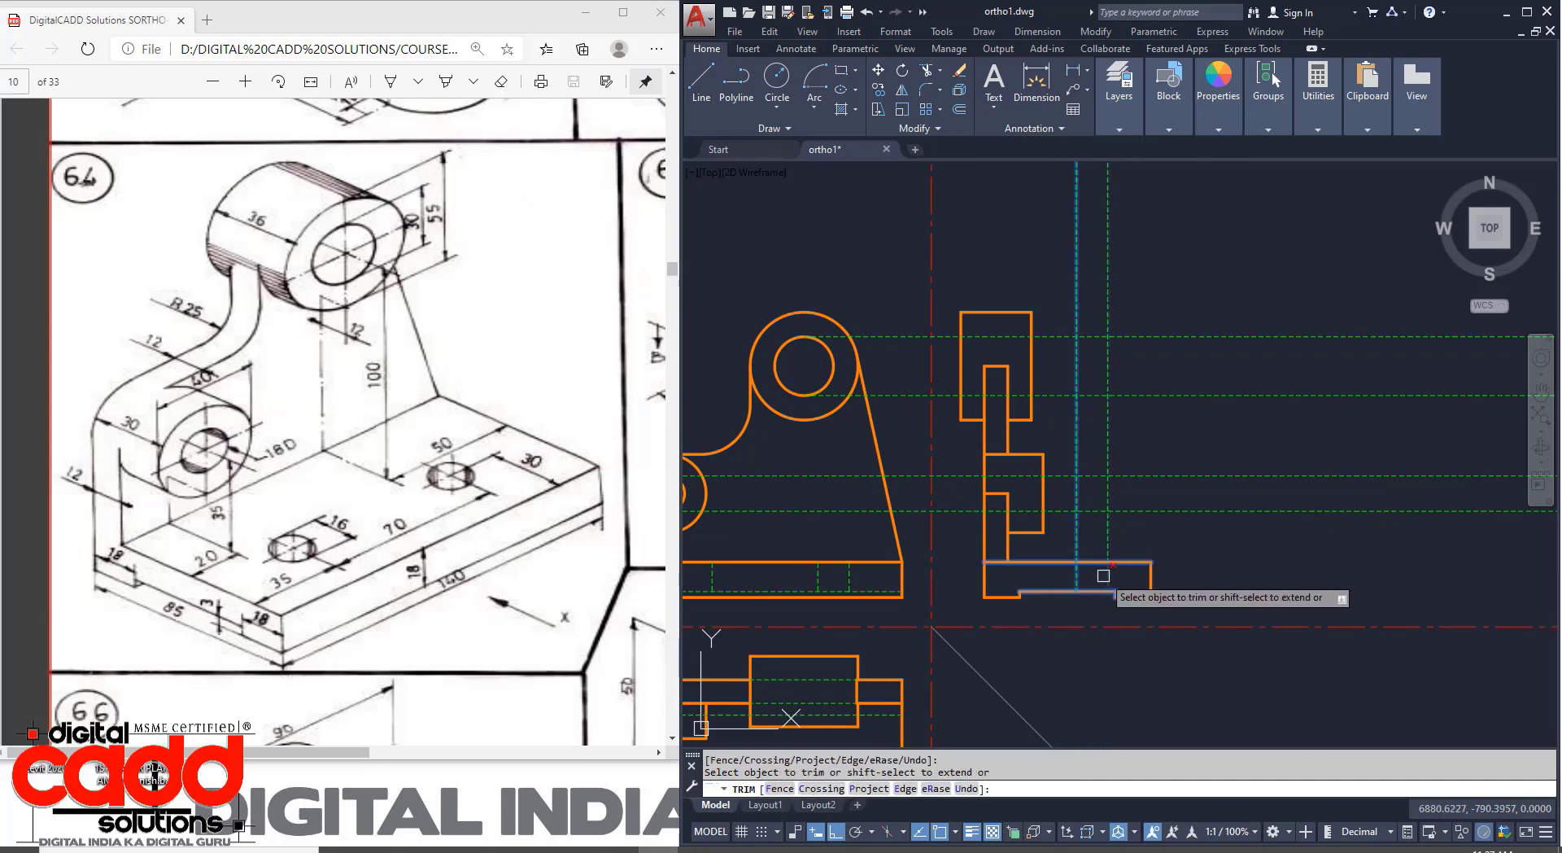
left_click(1106, 552)
key("Return")
Trim the small boss's two hole rays to the hidden segments between the web's left edge and the boss's face in the side view.
key("Return")
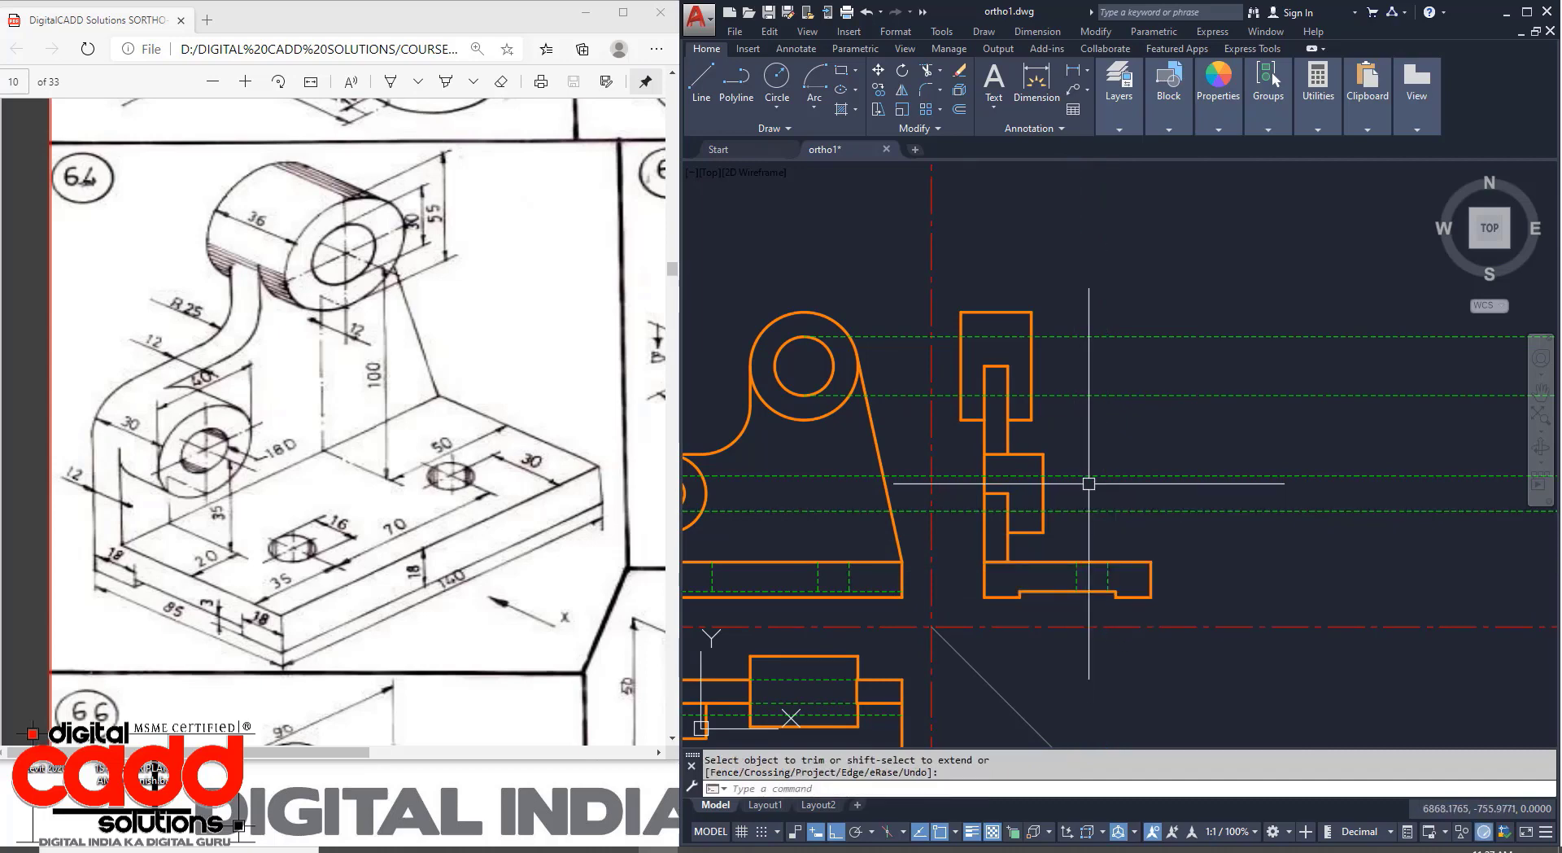
left_click(1089, 454)
key("Return")
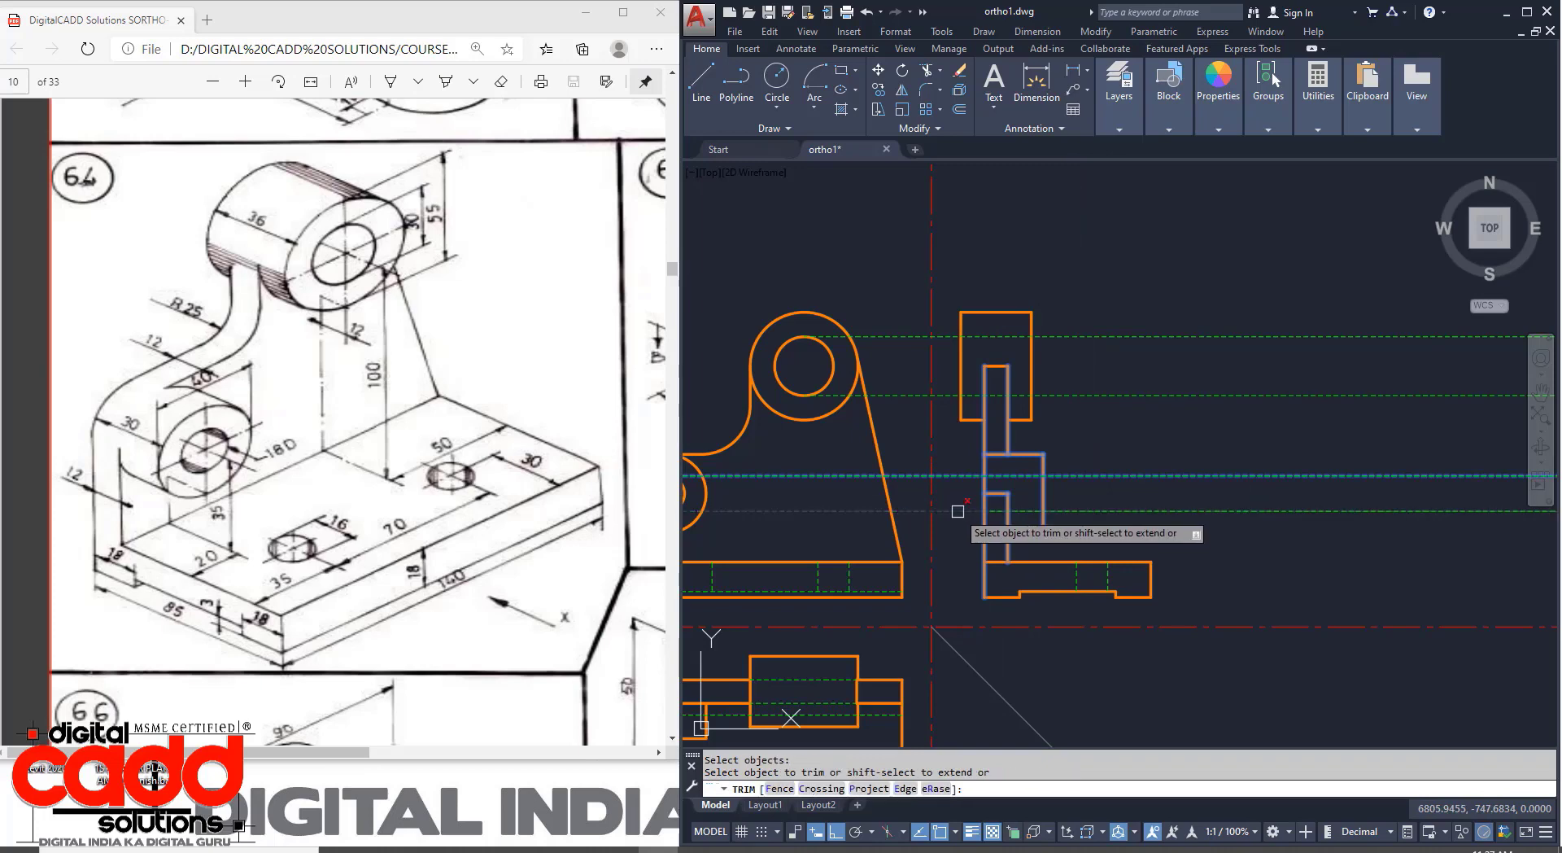
left_click(958, 510)
left_click(956, 475)
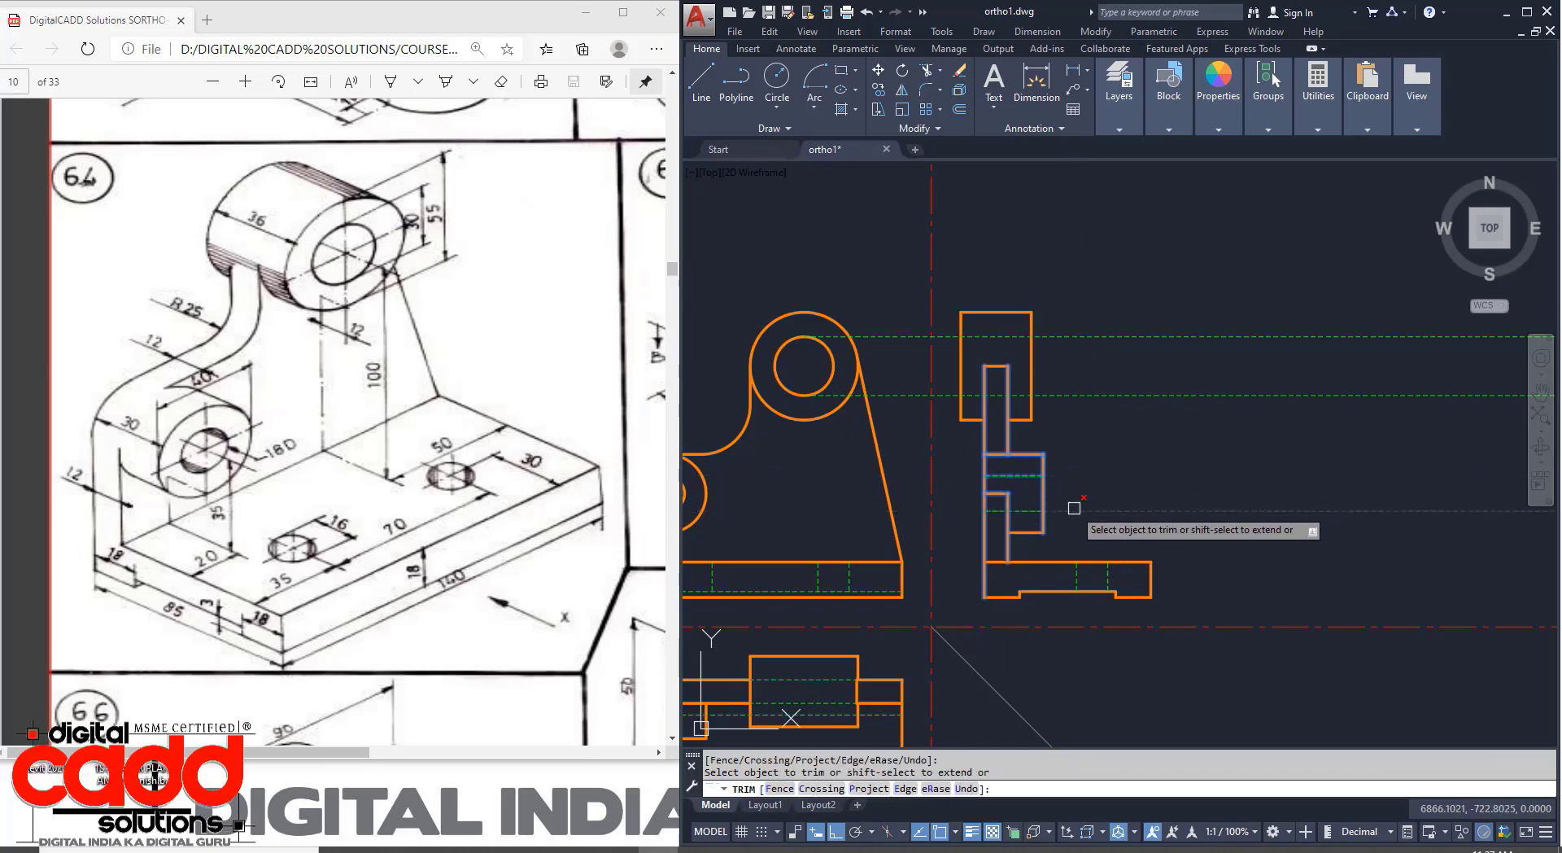
key("Return")
Trim the large boss's two hole rays to the boss's left and right edges in the side view.
key("Return")
left_click(1069, 324)
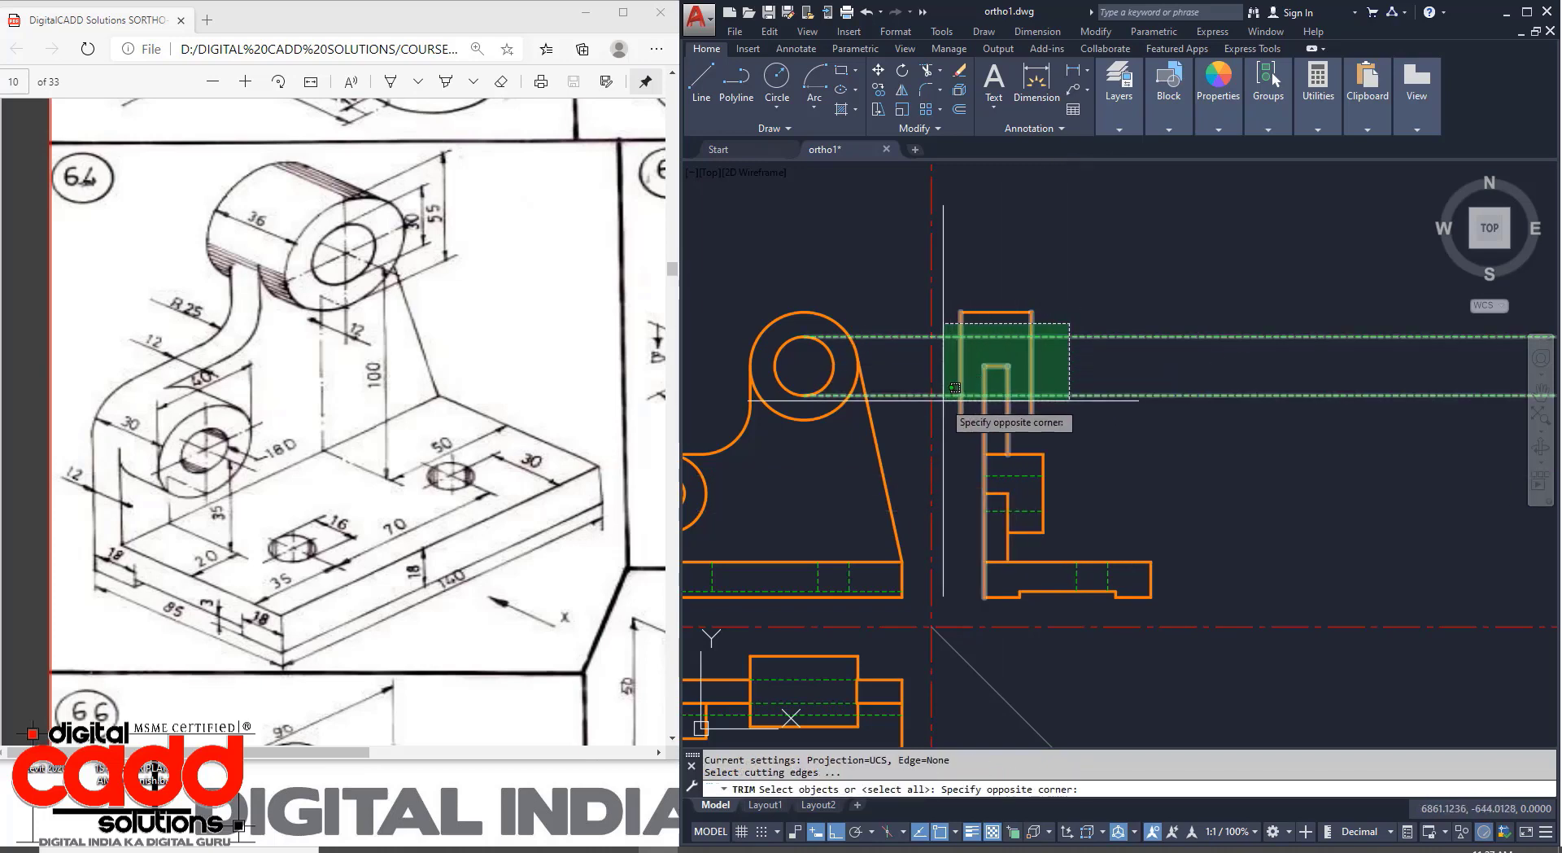
left_click(1017, 399)
key("Return")
left_click(948, 336)
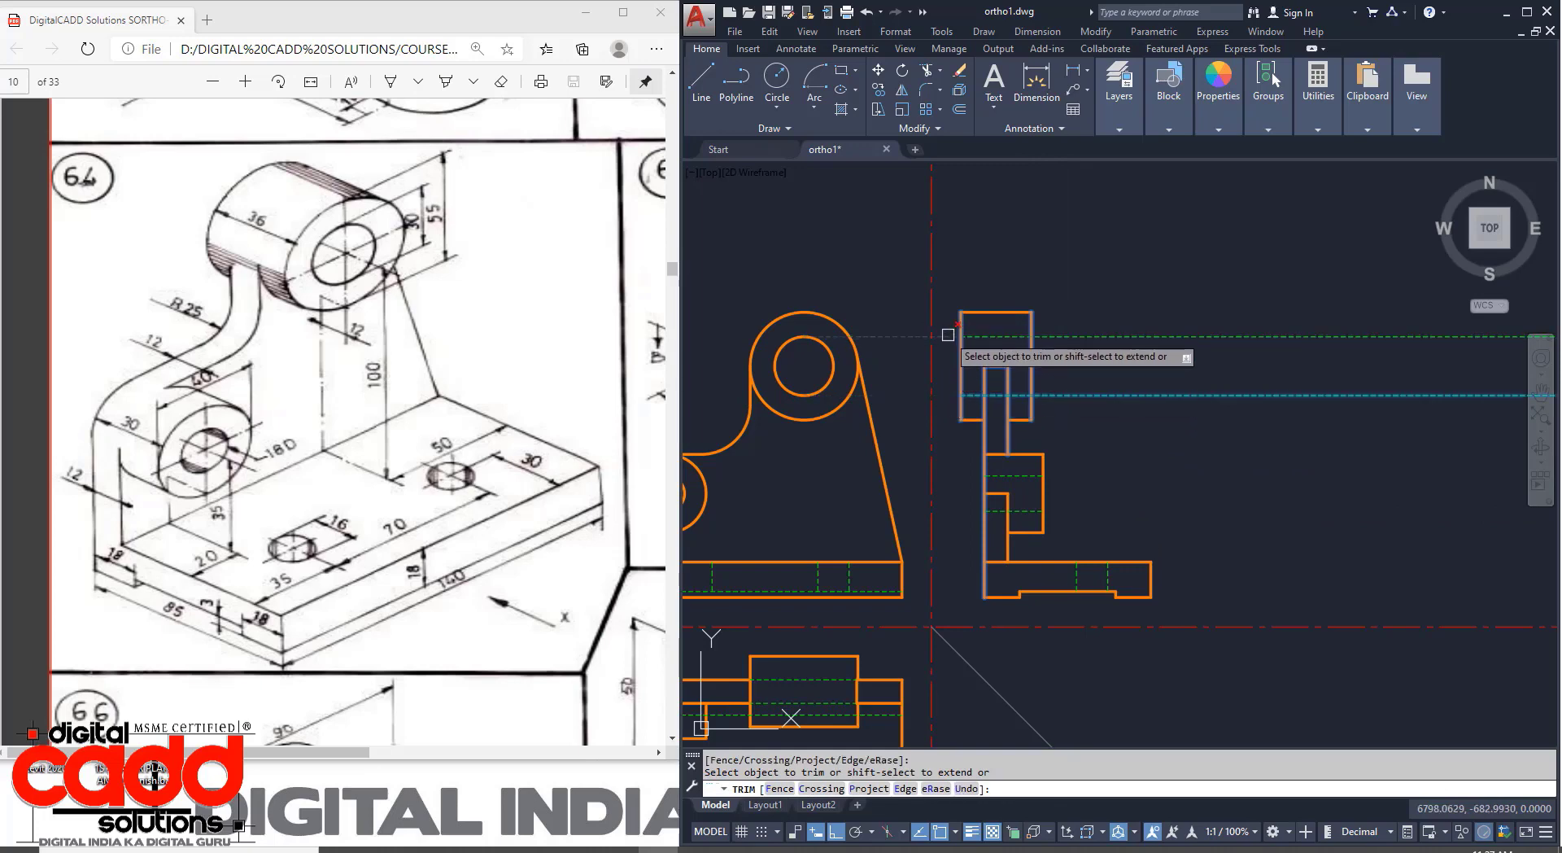
left_click(1066, 337)
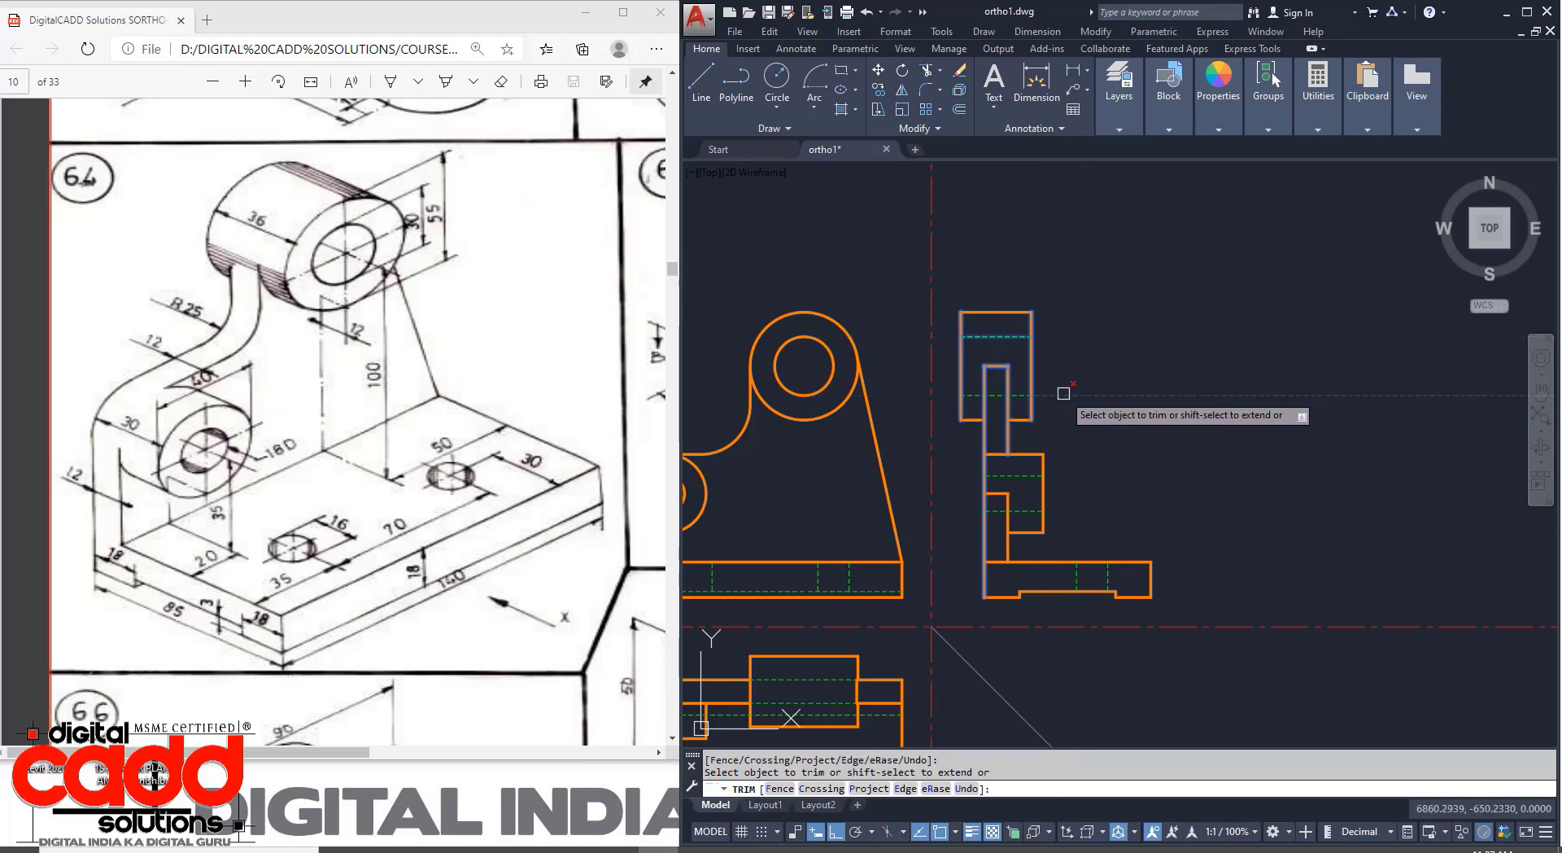
key("Return")
Draw a vertical hidden line in the side view from the step corner inside the small boss up to the boss's top edge.
mouse_move(1080, 467)
middle_mouse_down()
mouse_move(1140, 466)
mouse_move(1259, 370)
middle_mouse_up()
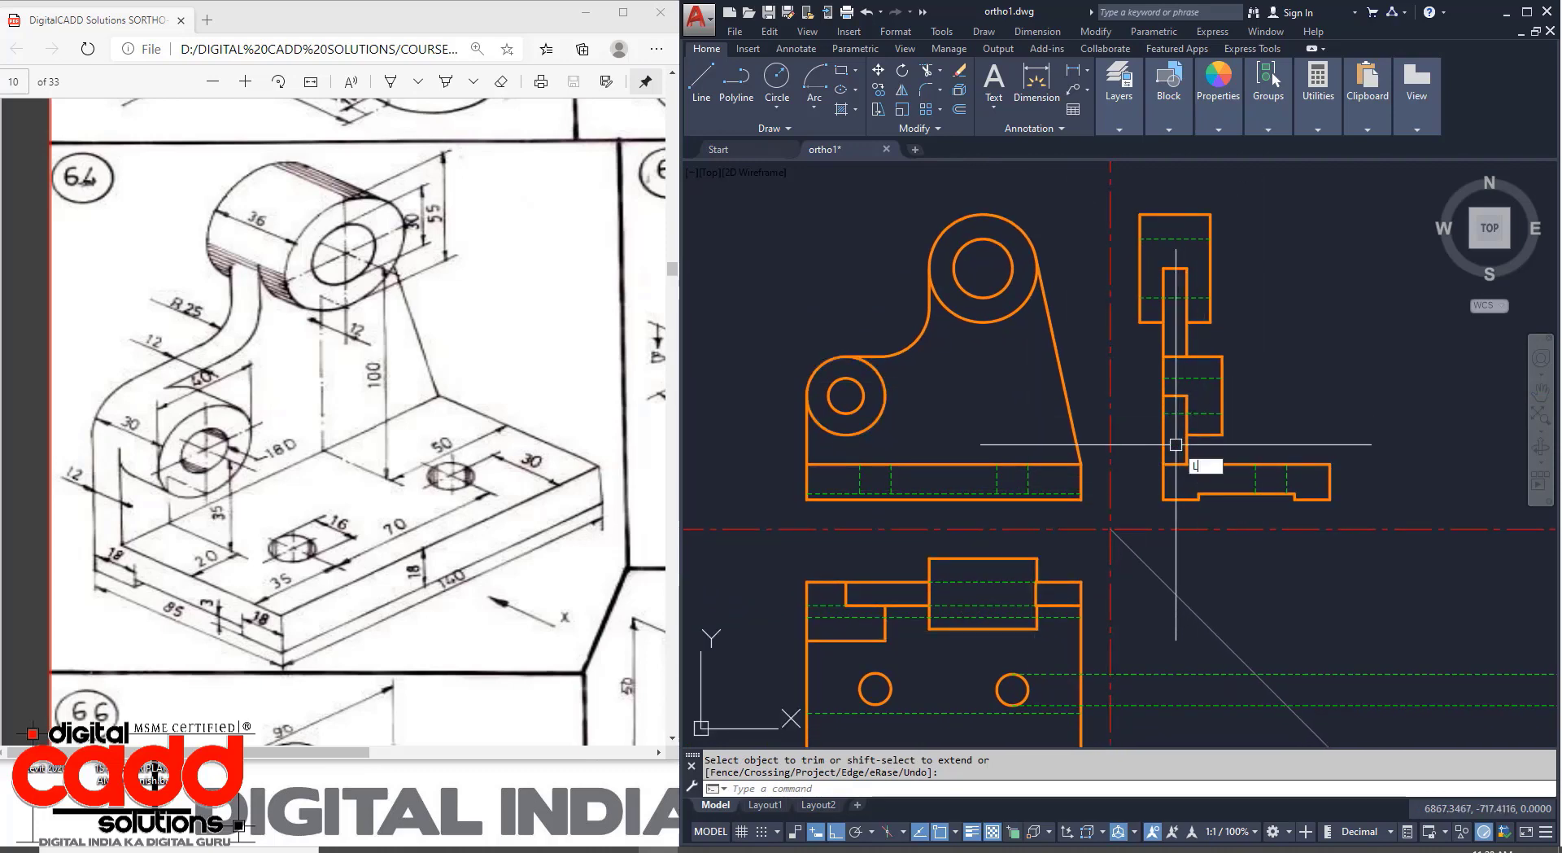
type("L")
key("Return")
scroll(1176, 445, "up", 4)
left_click(1125, 446)
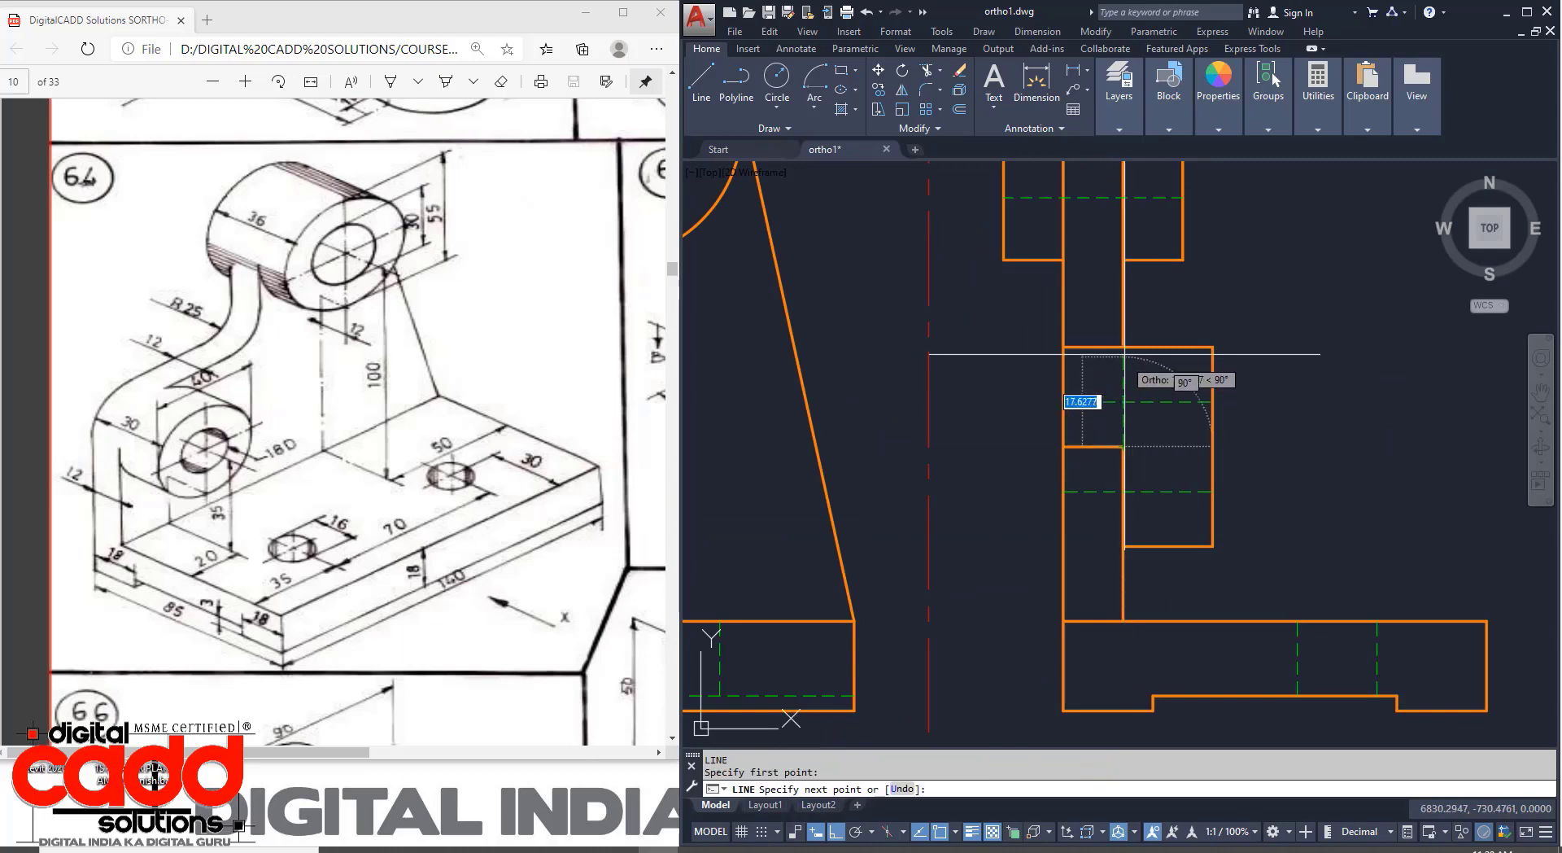
left_click(1125, 350)
key("Return")
scroll(1143, 411, "down", 5)
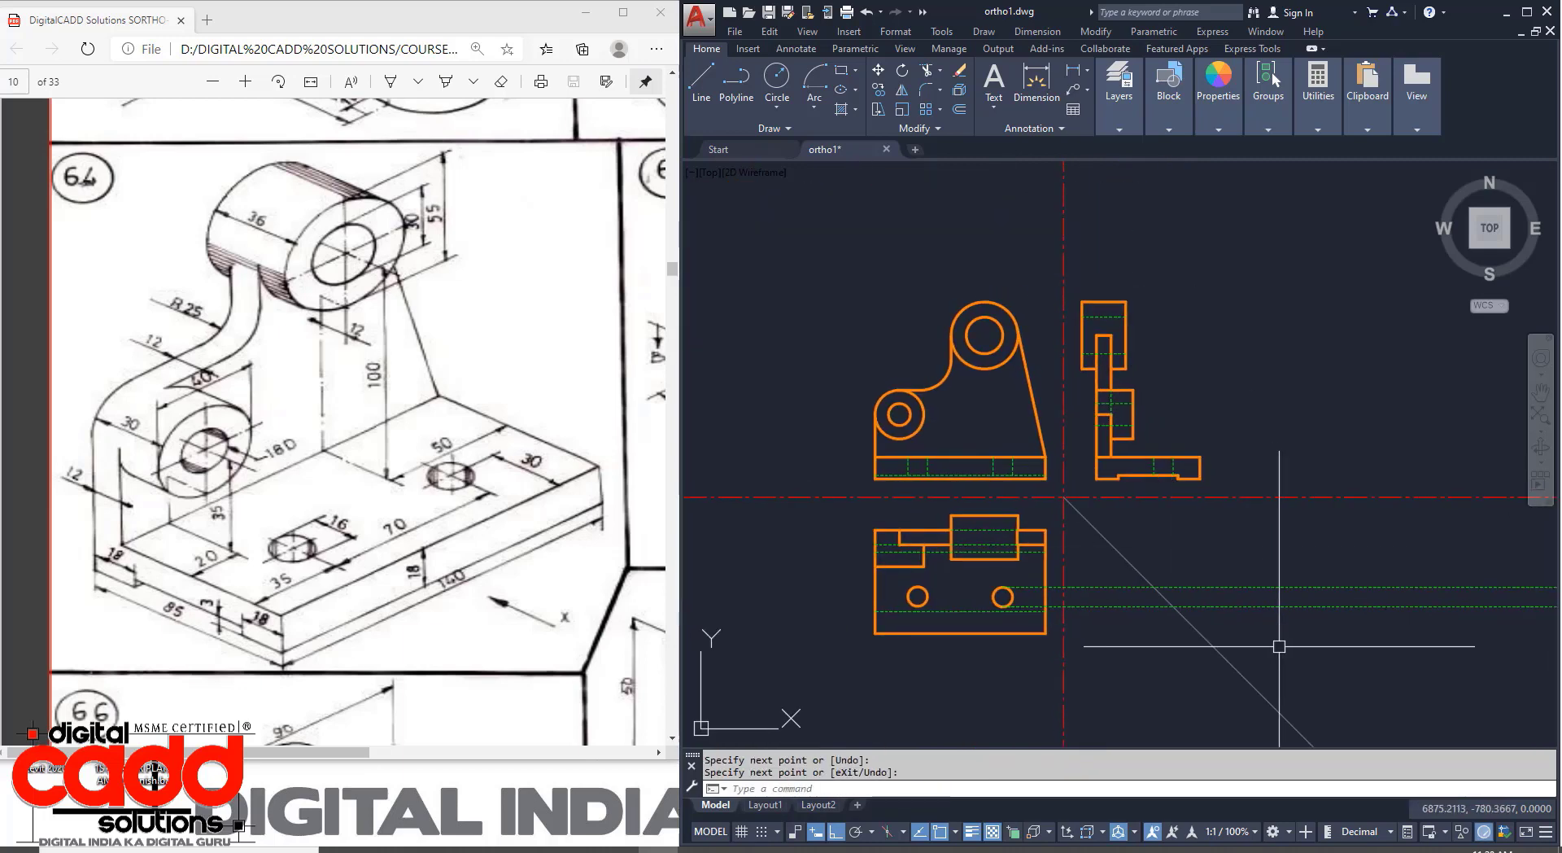
Erase the two leftover horizontal plate-hole rays extending from the top view.
left_click(1301, 650)
left_click(1267, 559)
key("Delete")
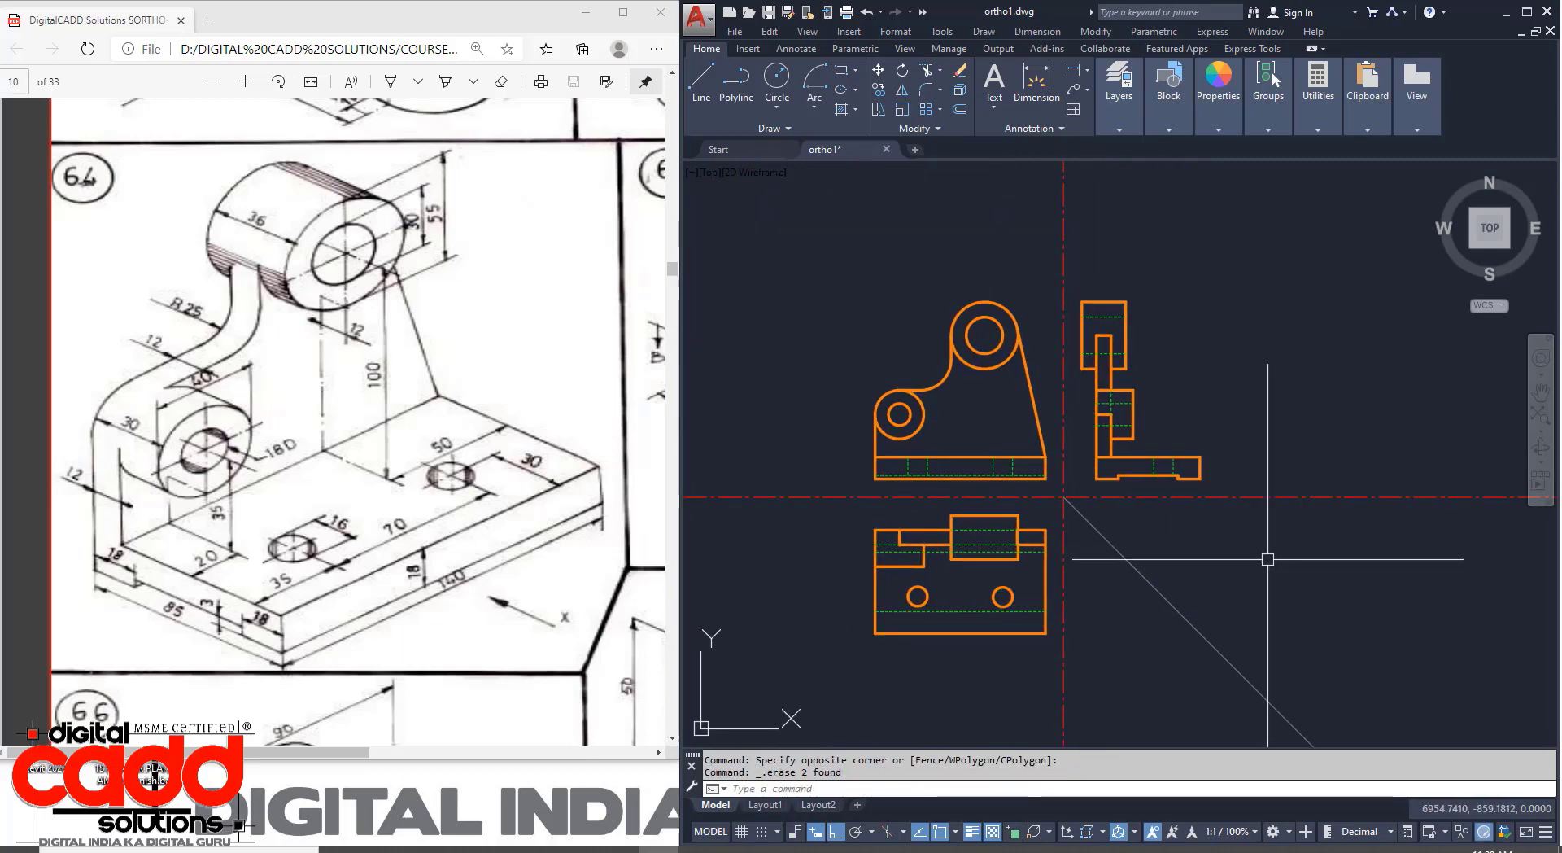
Project the point where the slanted web edge touches the large boss horizontally from the front view through the side view using a ray.
scroll(1122, 366, "up", 2)
mouse_move(1131, 676)
middle_mouse_down()
mouse_move(1175, 548)
mouse_move(1203, 585)
mouse_move(1180, 607)
middle_mouse_up()
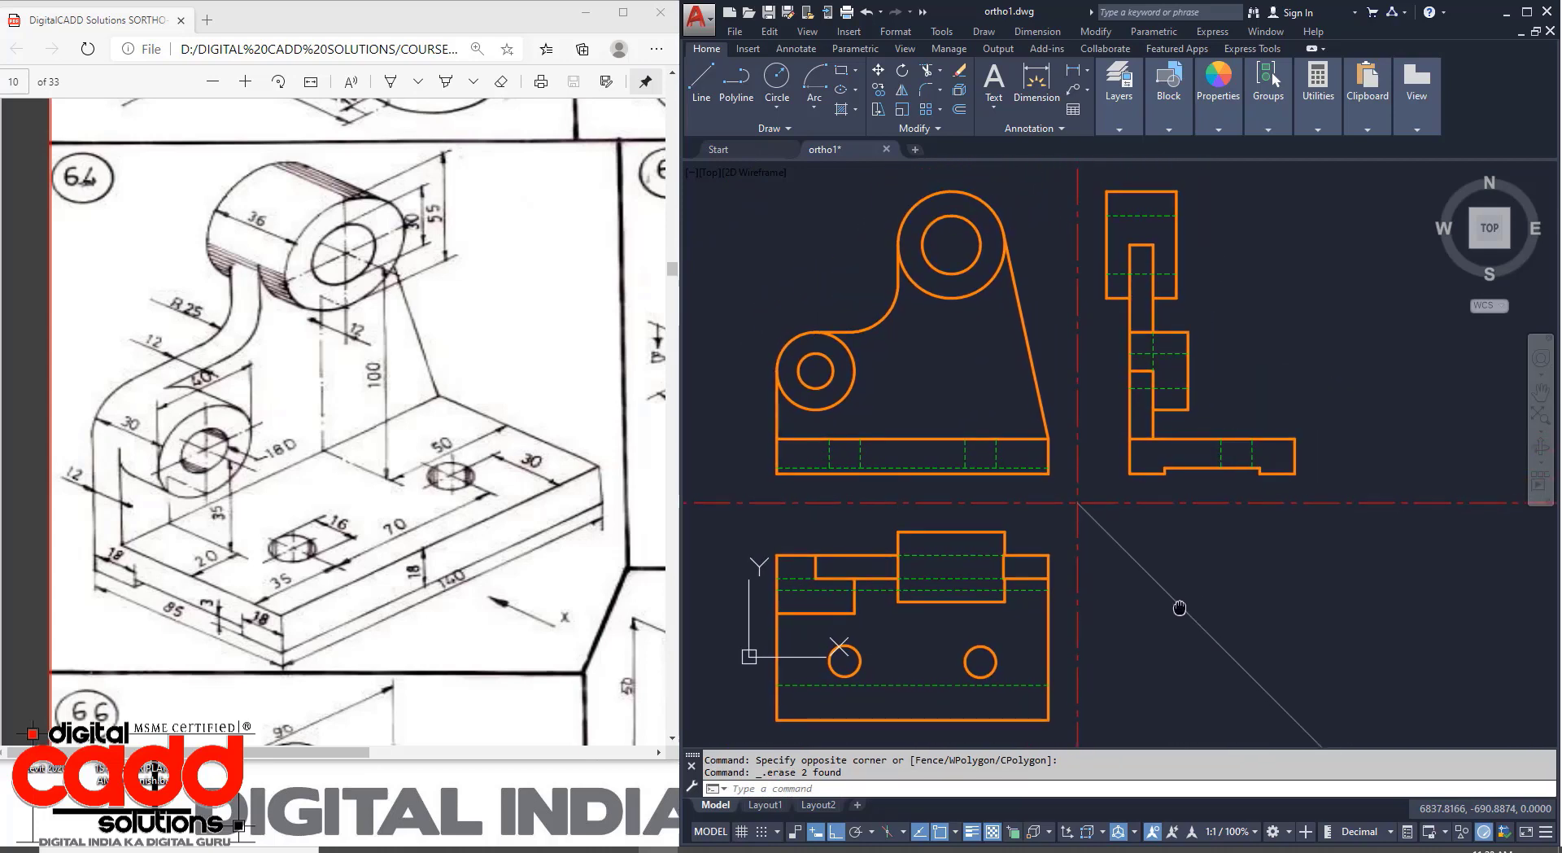
middle_click_drag(1105, 428, 1085, 600)
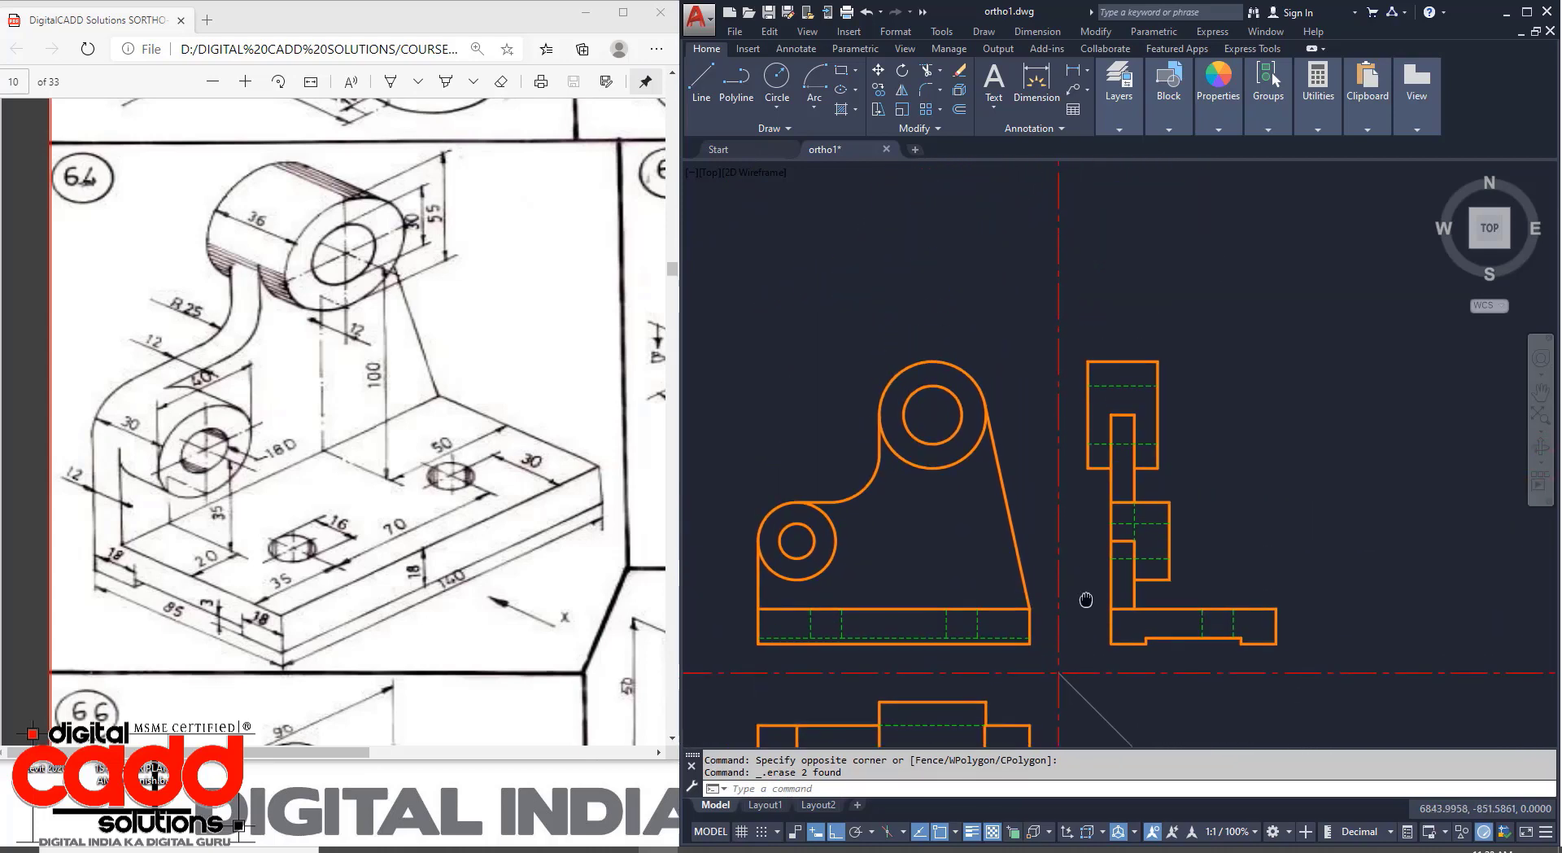
scroll(1017, 423, "up", 2)
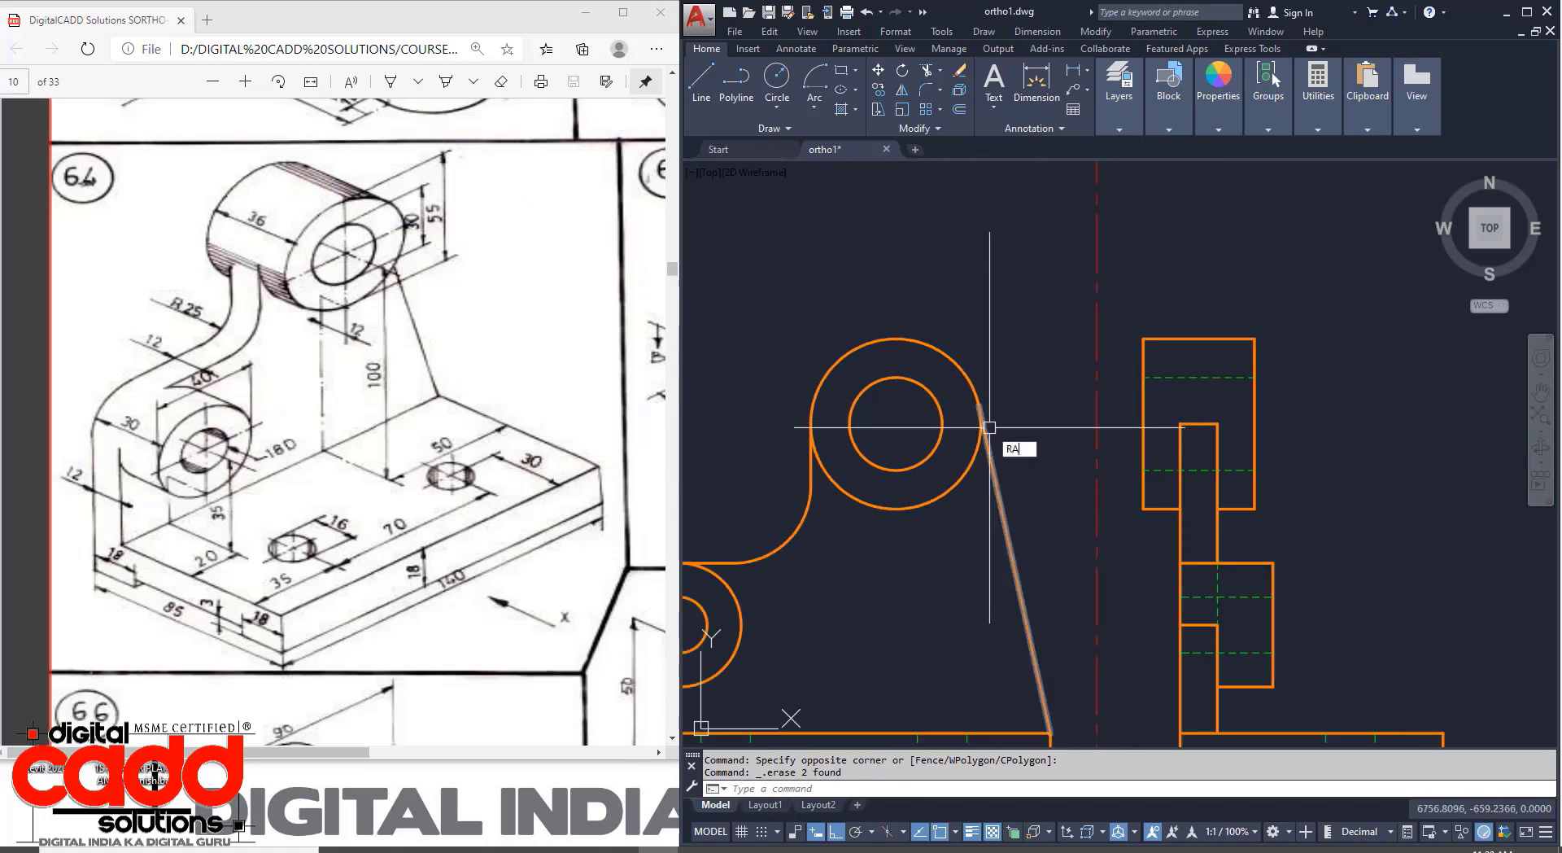
type("Y")
key("Return")
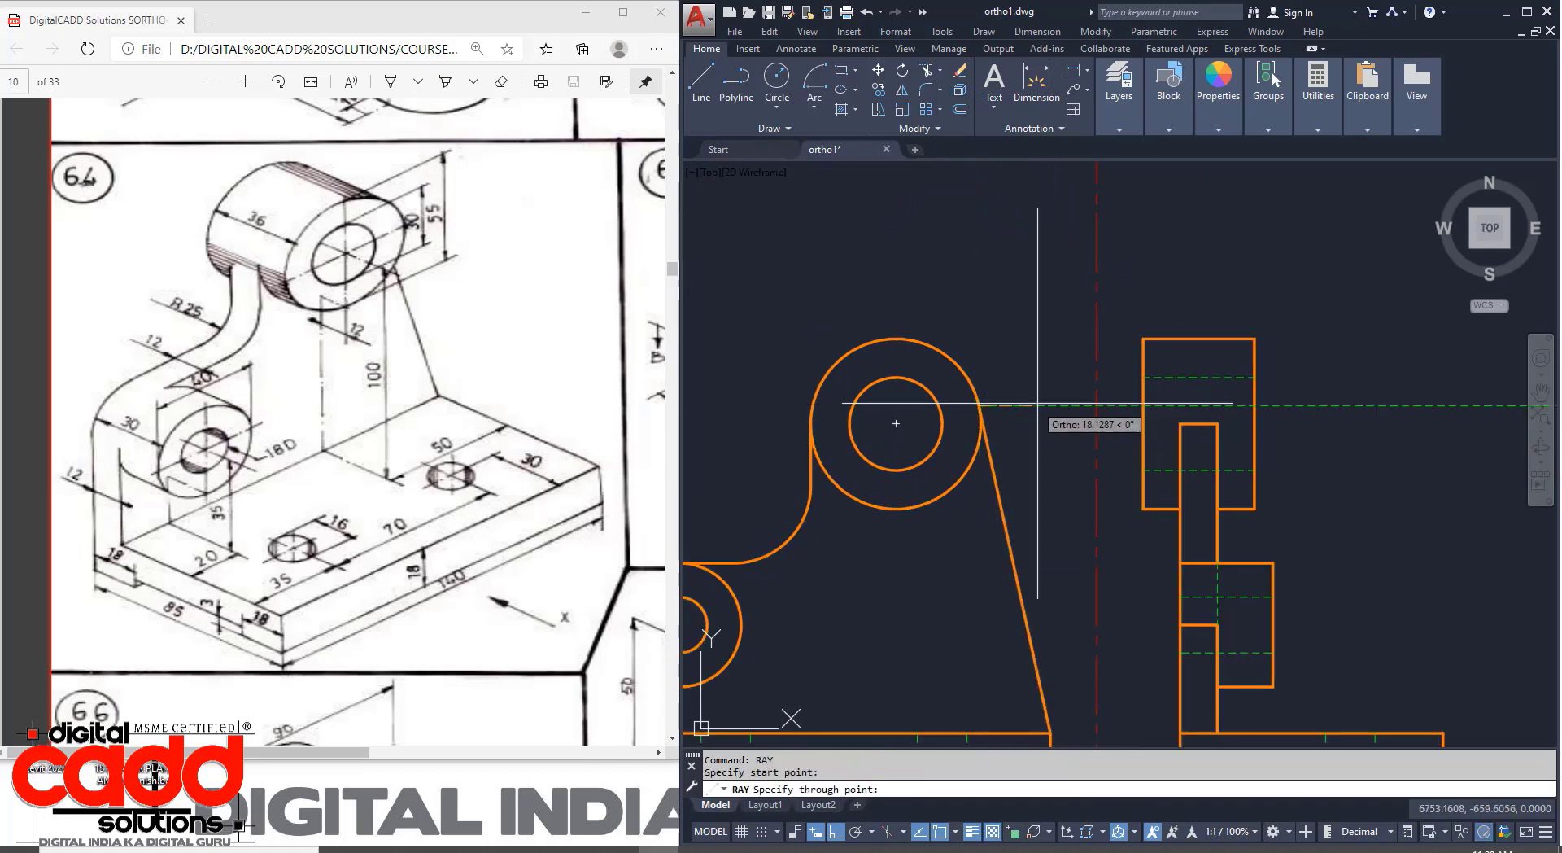
scroll(1233, 413, "up", 2)
Extend both sides of the web vertically upward in the side view with rays from its top corners through the horizontal projection line.
left_click(1202, 424)
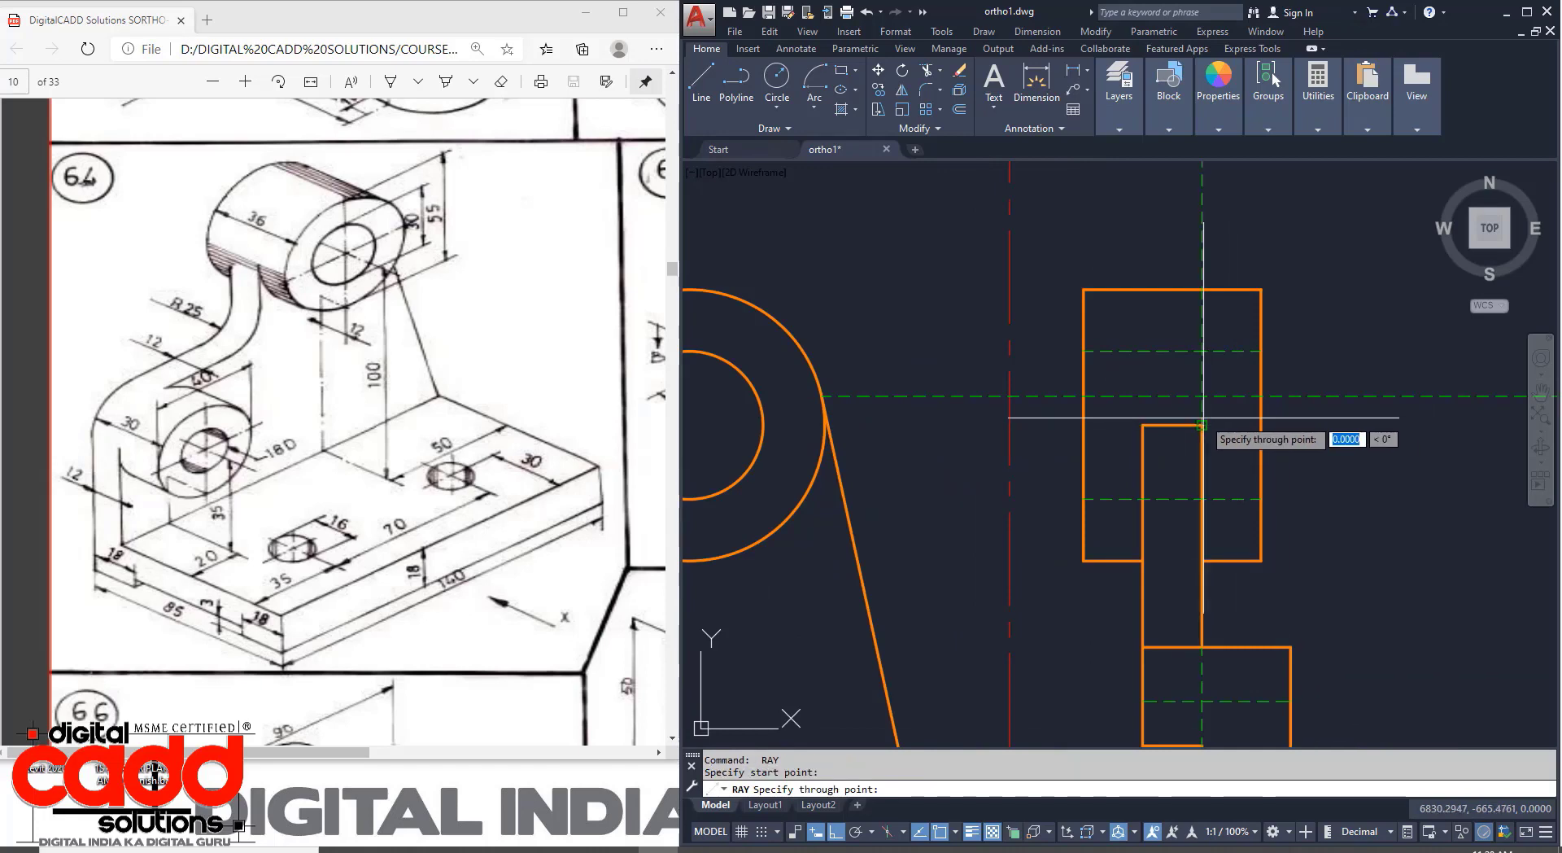
left_click(1201, 396)
key("Return")
key("Return")
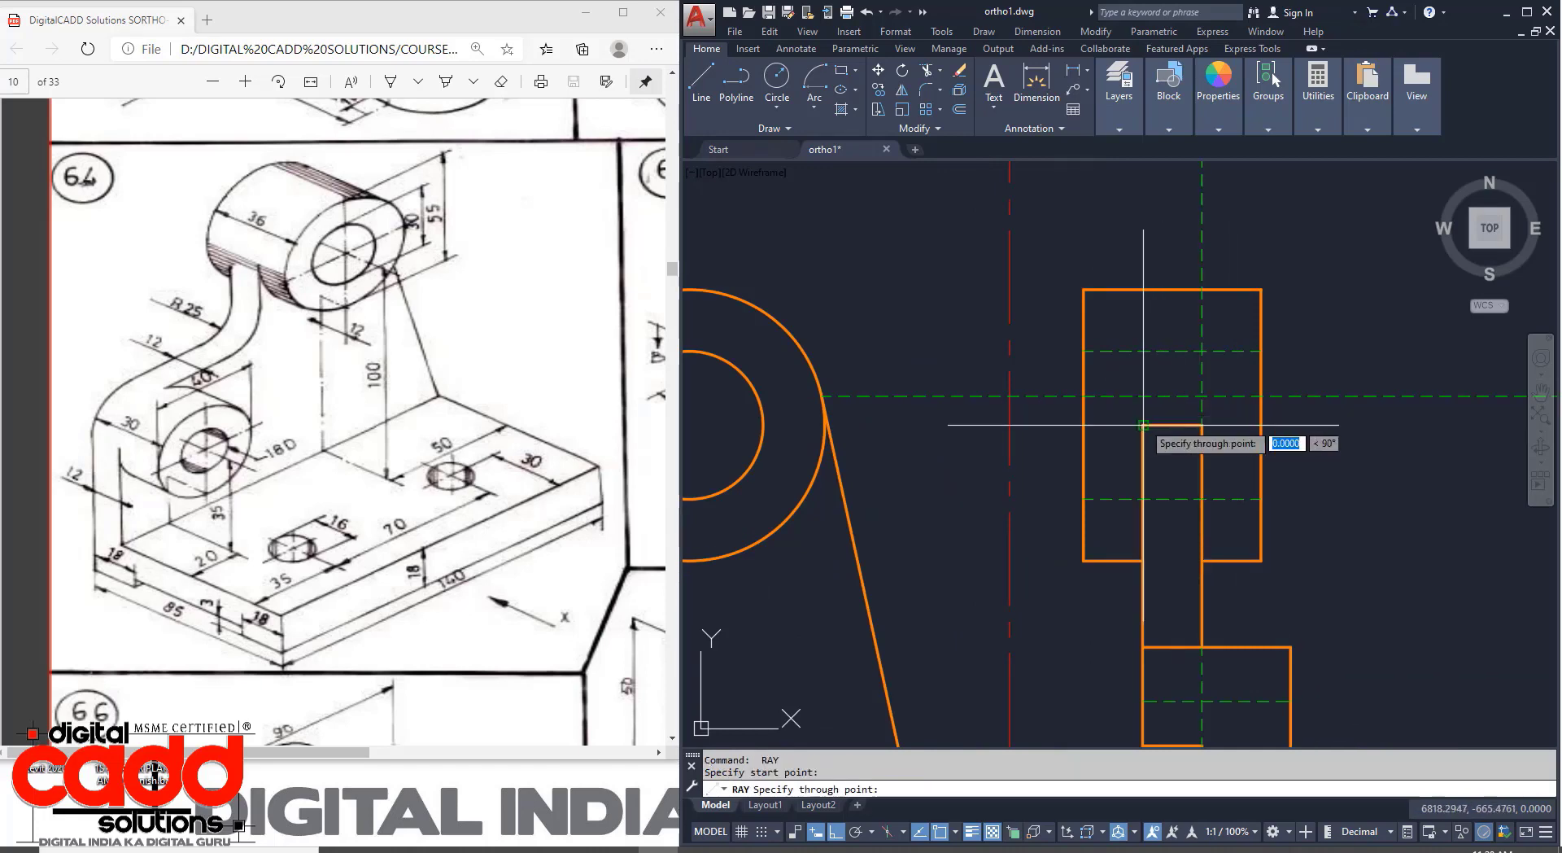
left_click(1143, 397)
key("Return")
Trim the three rays inside the large boss in the side view to a closed hidden outline above the web's top edge.
middle_click_drag(1217, 435, 1177, 484)
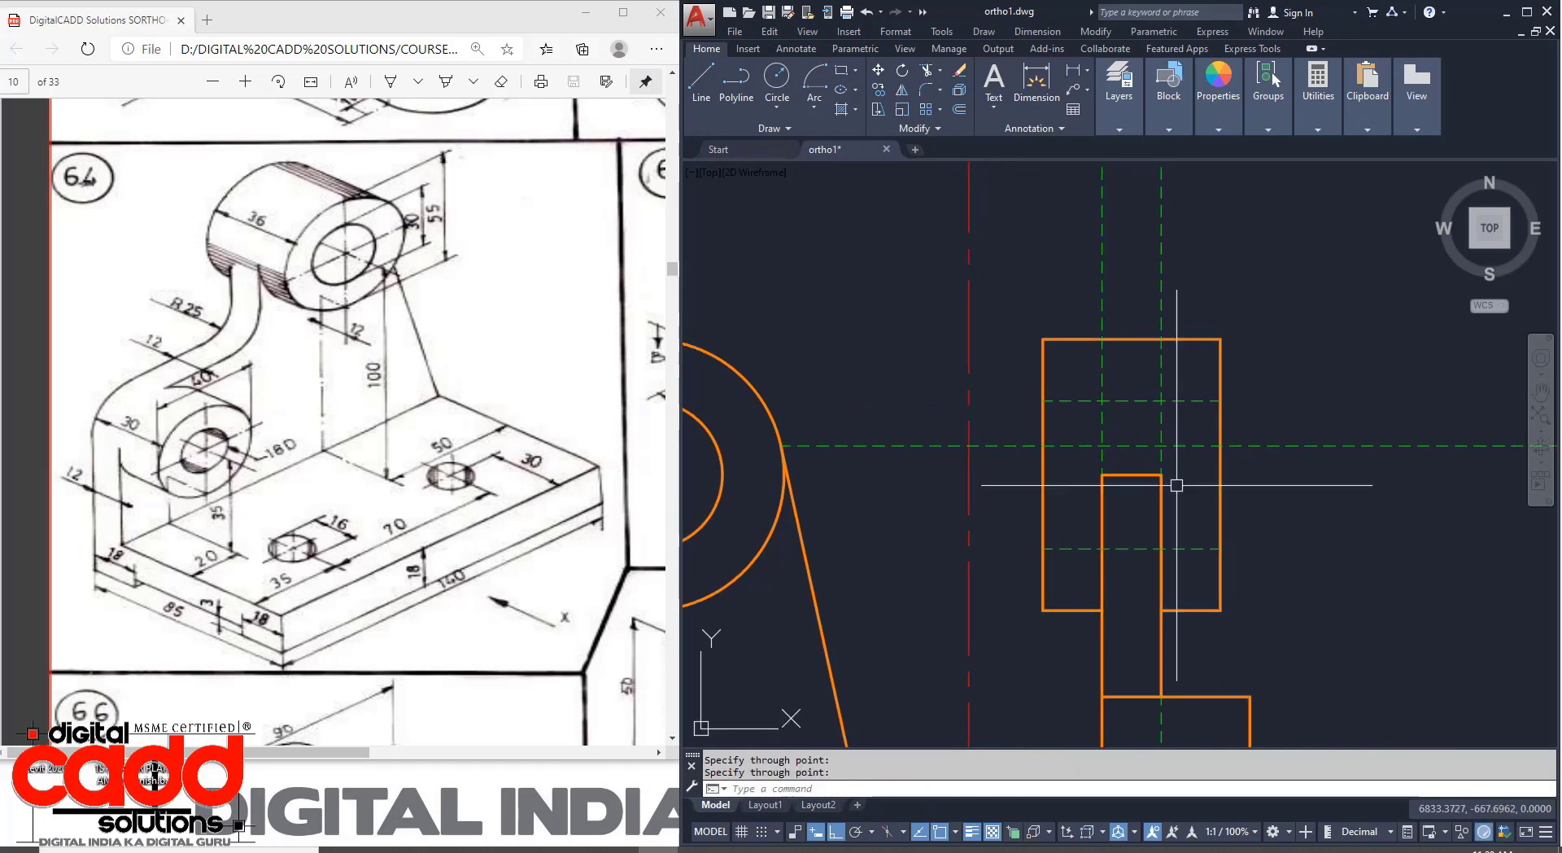
type("TR")
key("Return")
left_click(1190, 422)
left_click(1091, 491)
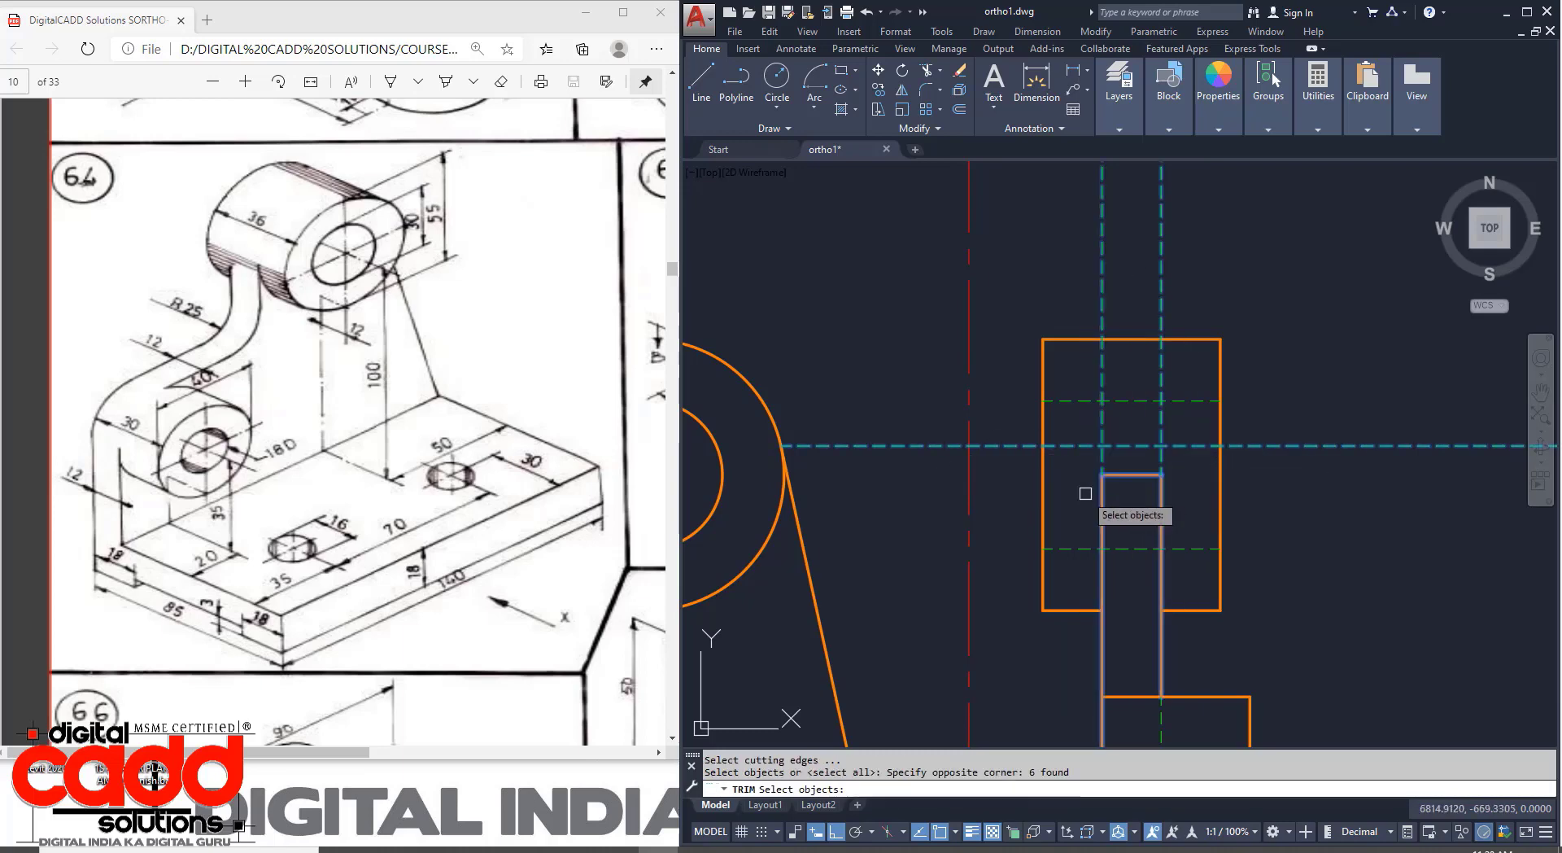
key("Return")
left_click_drag(1075, 451, 1086, 433)
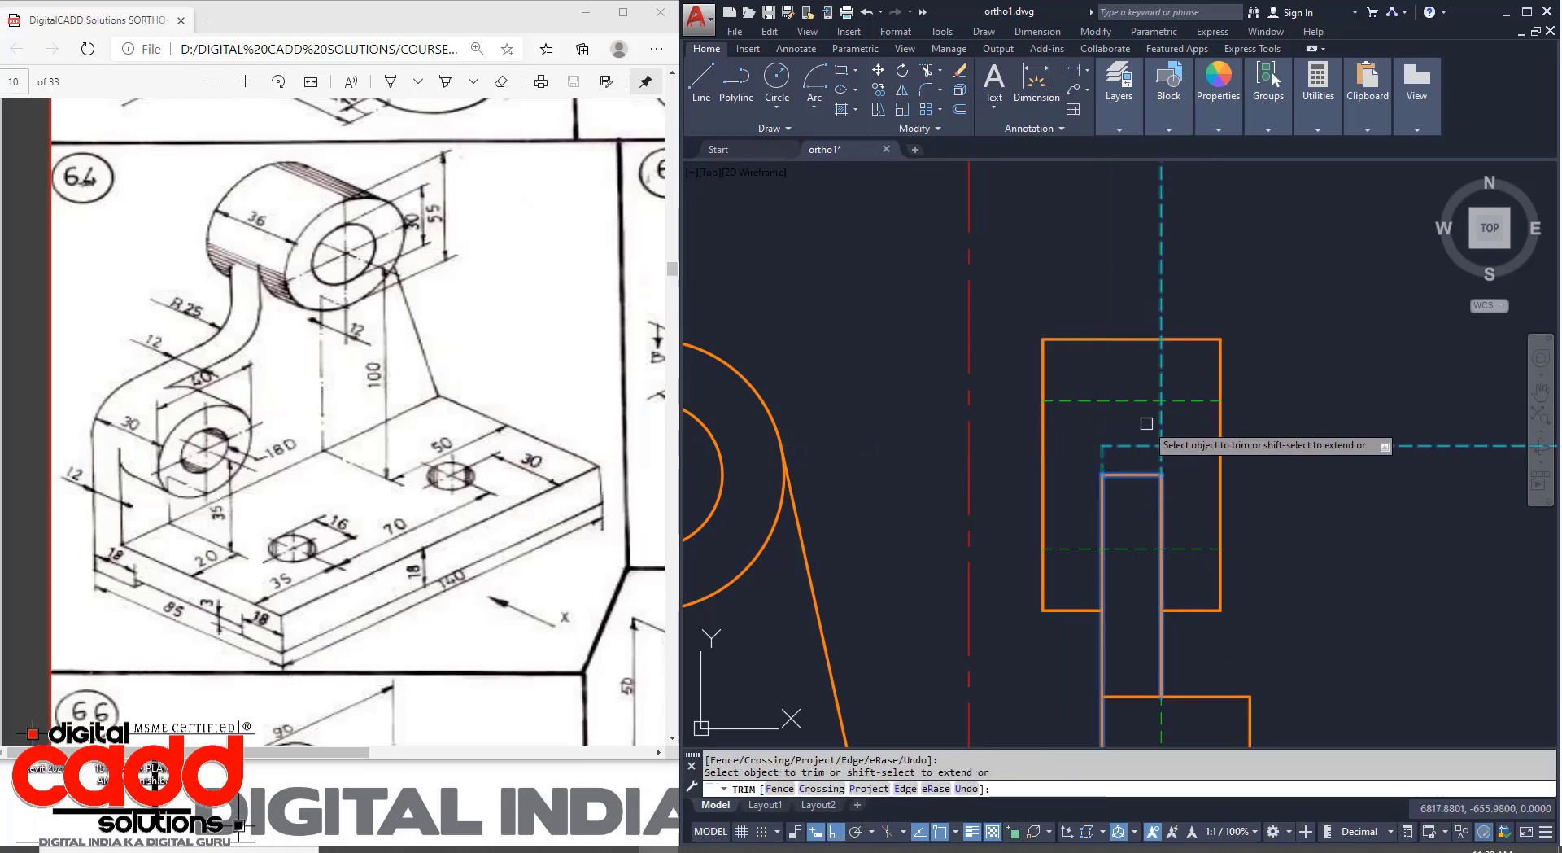
key("Return")
Examine the slanted web edge in the front view against the hidden web outline inside the large boss in the side view.
scroll(1197, 448, "down", 3)
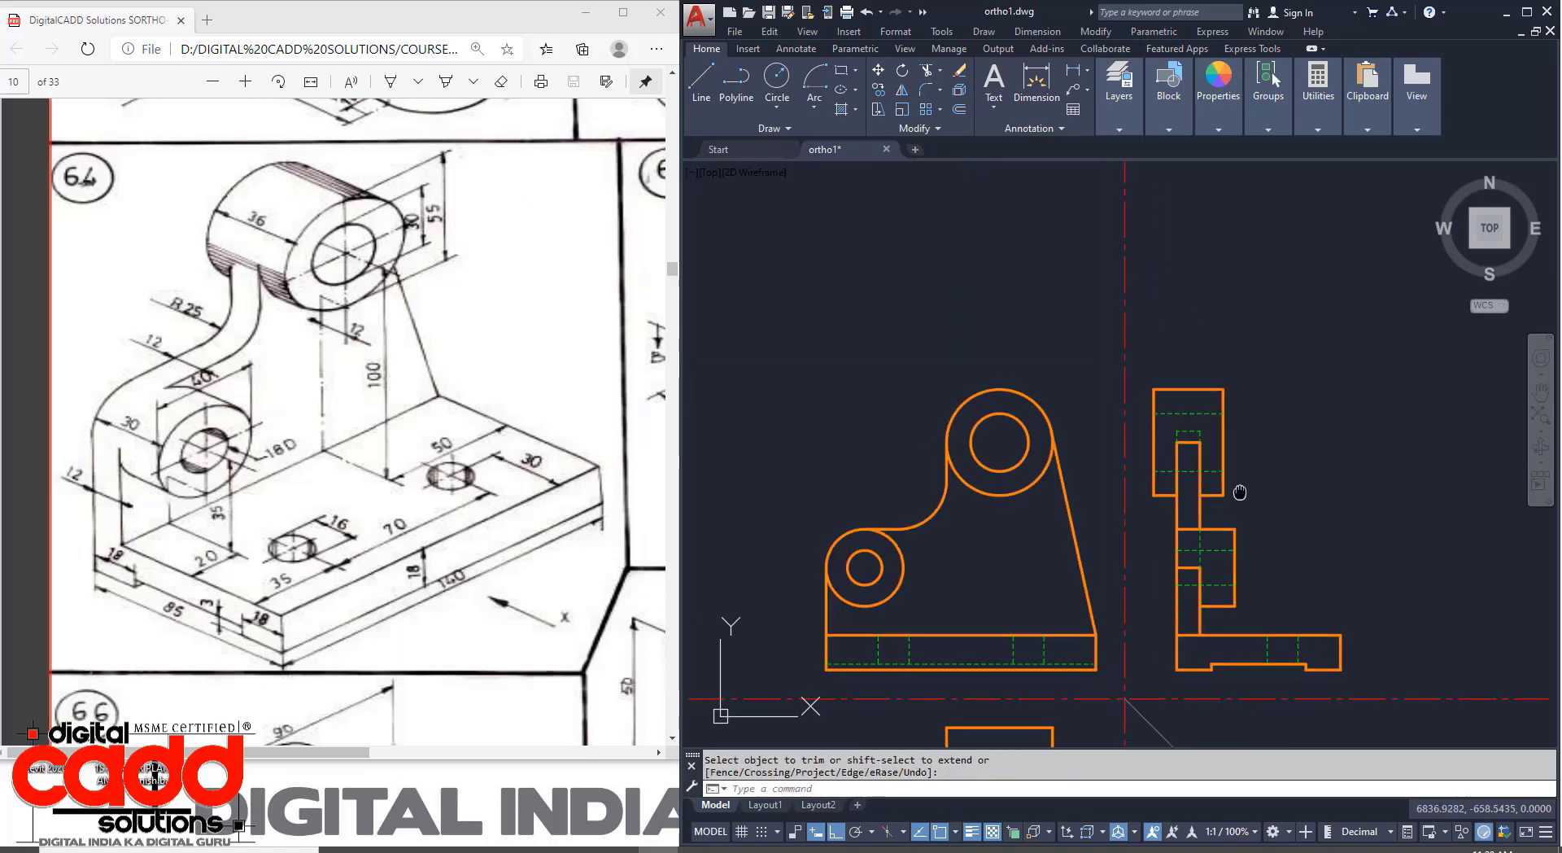
scroll(1075, 421, "up", 2)
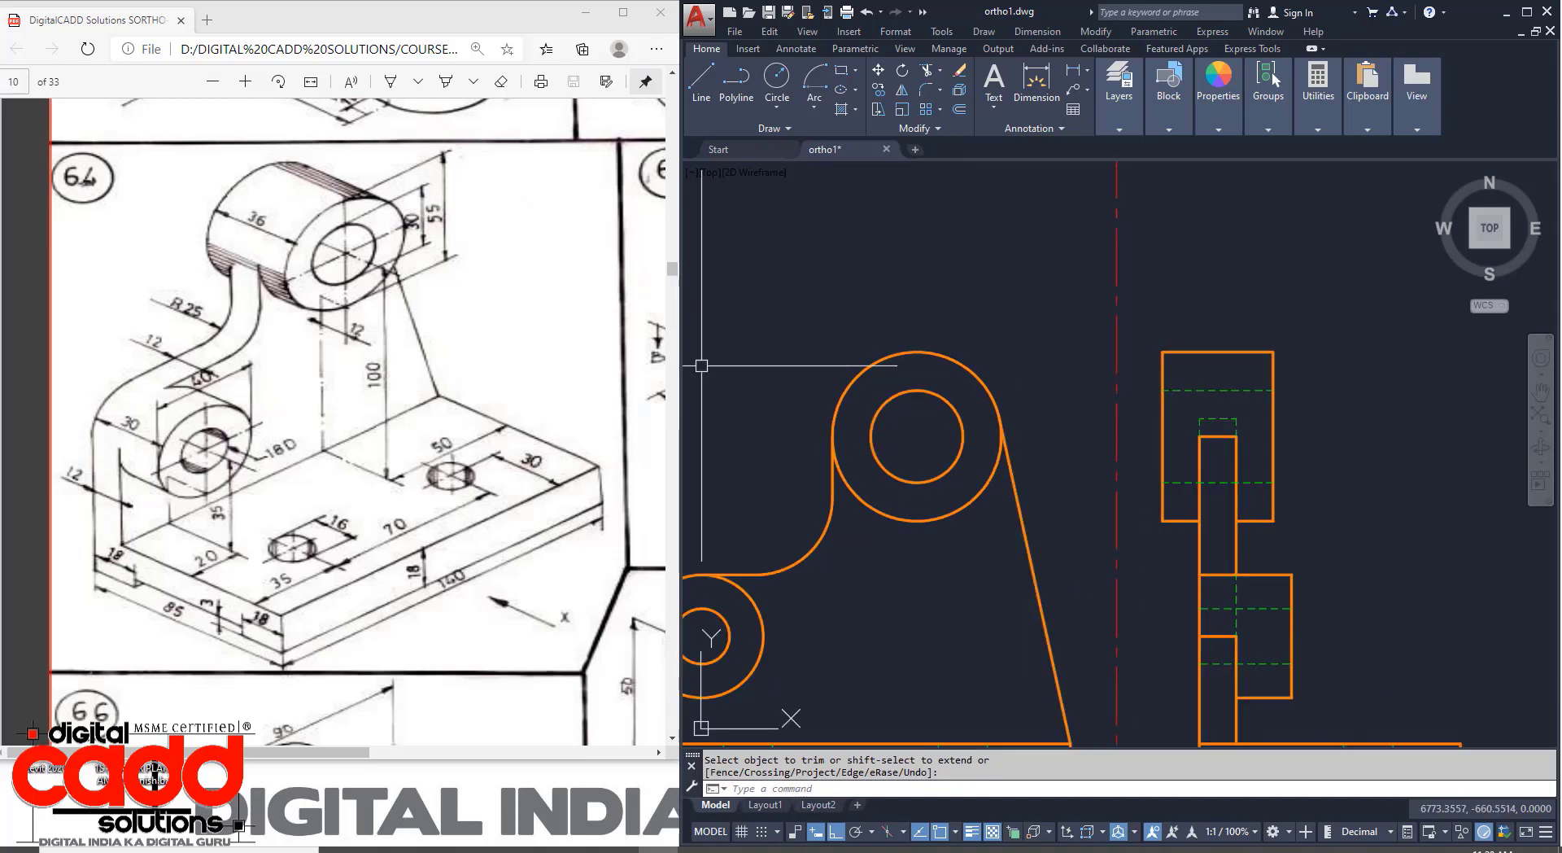
left_click(1009, 459)
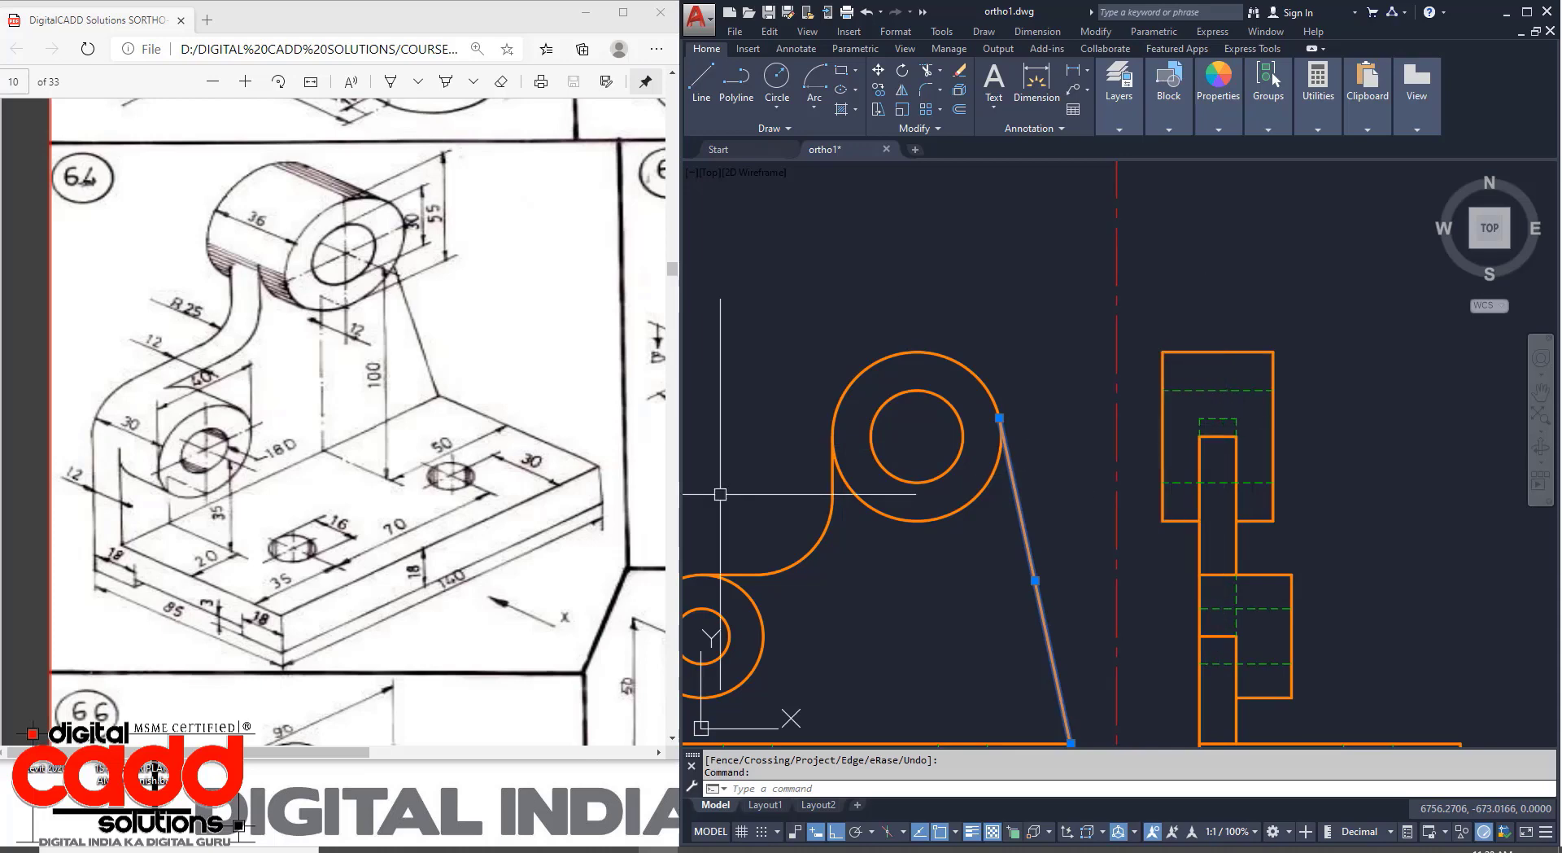
scroll(1230, 442, "up", 4)
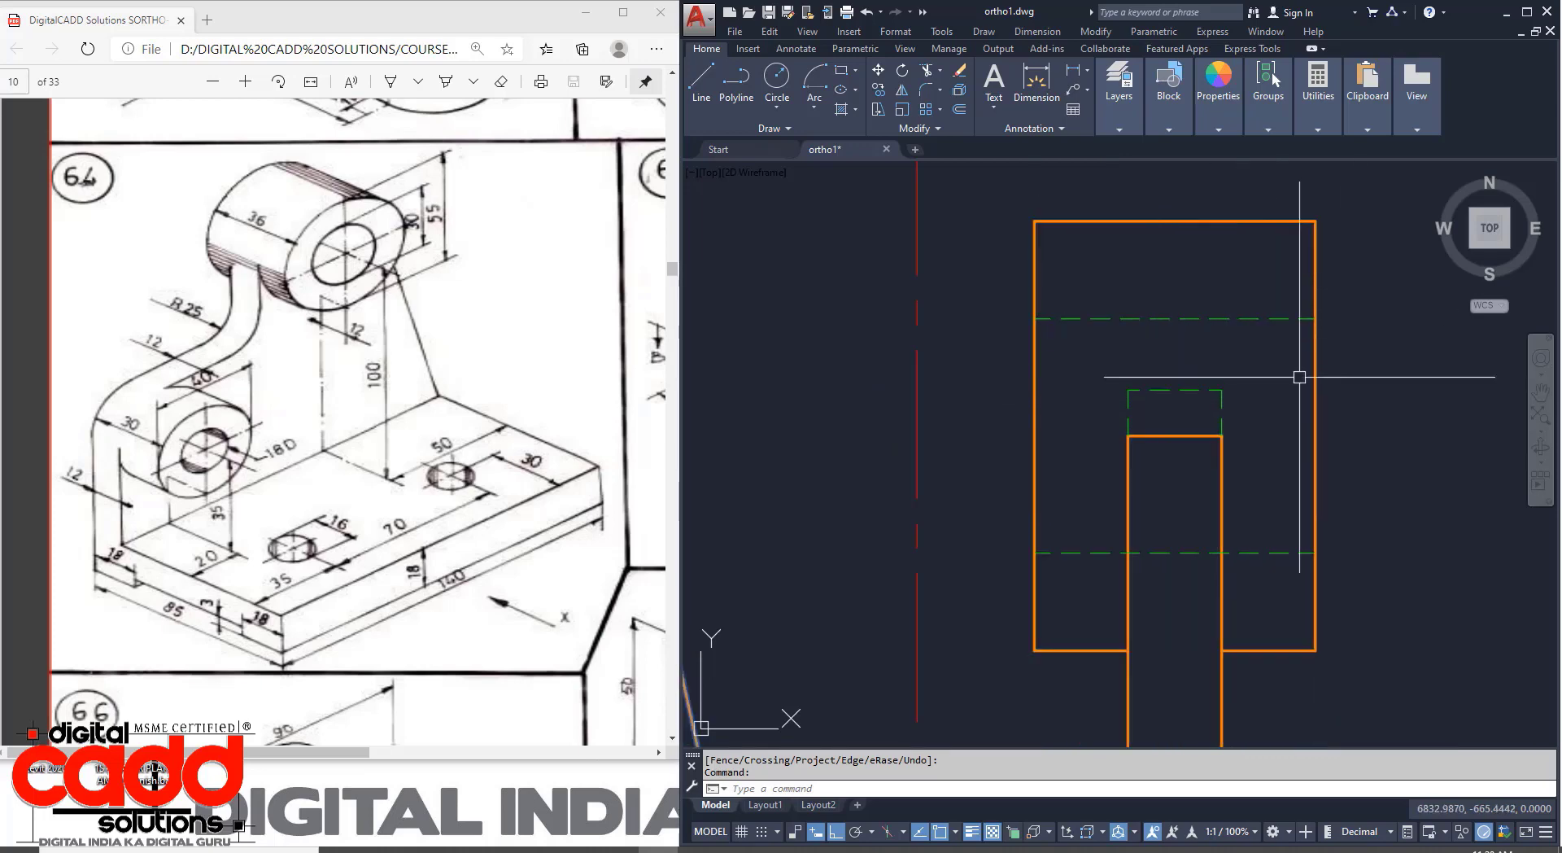
scroll(1220, 387, "down", 5)
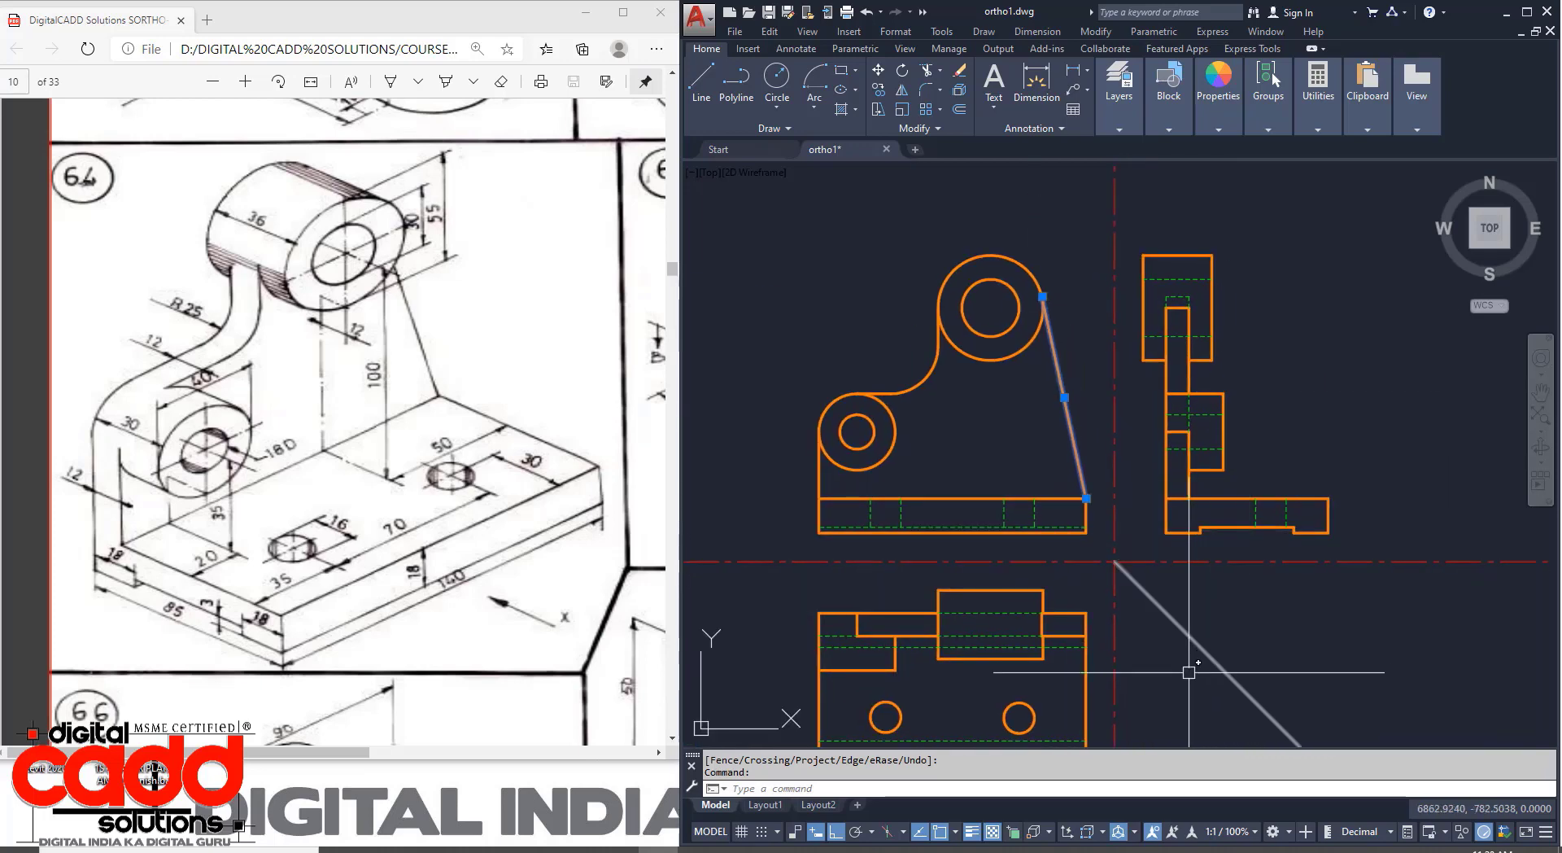
key("Escape")
Group the three orthographic views of the leftmost drawing together.
middle_click_drag(1108, 568, 1113, 452)
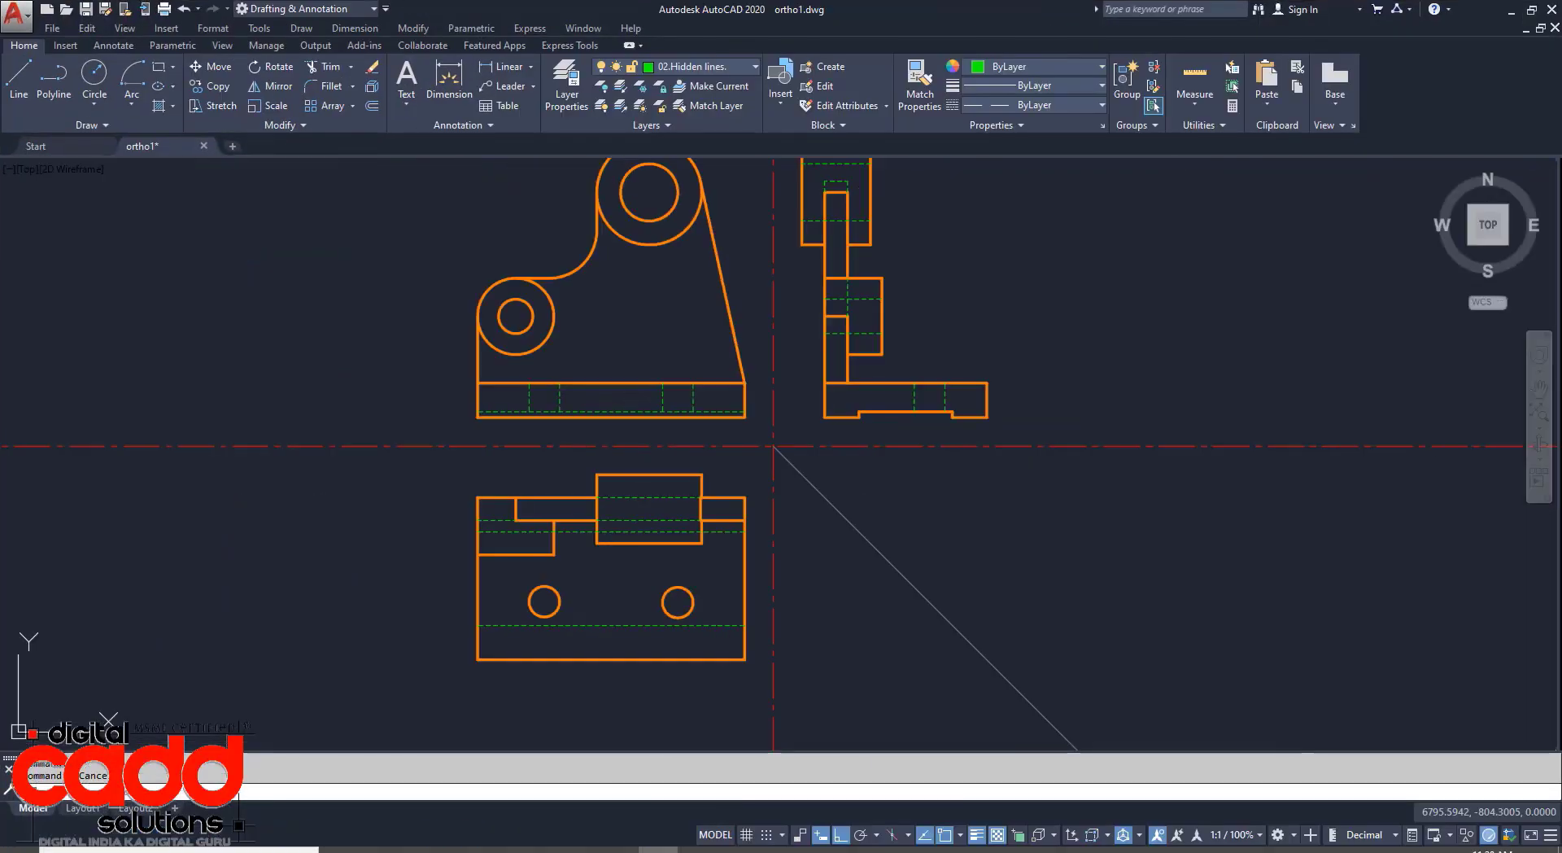
scroll(732, 456, "down", 3)
middle_click_drag(534, 514, 1177, 508)
scroll(803, 465, "down", 2)
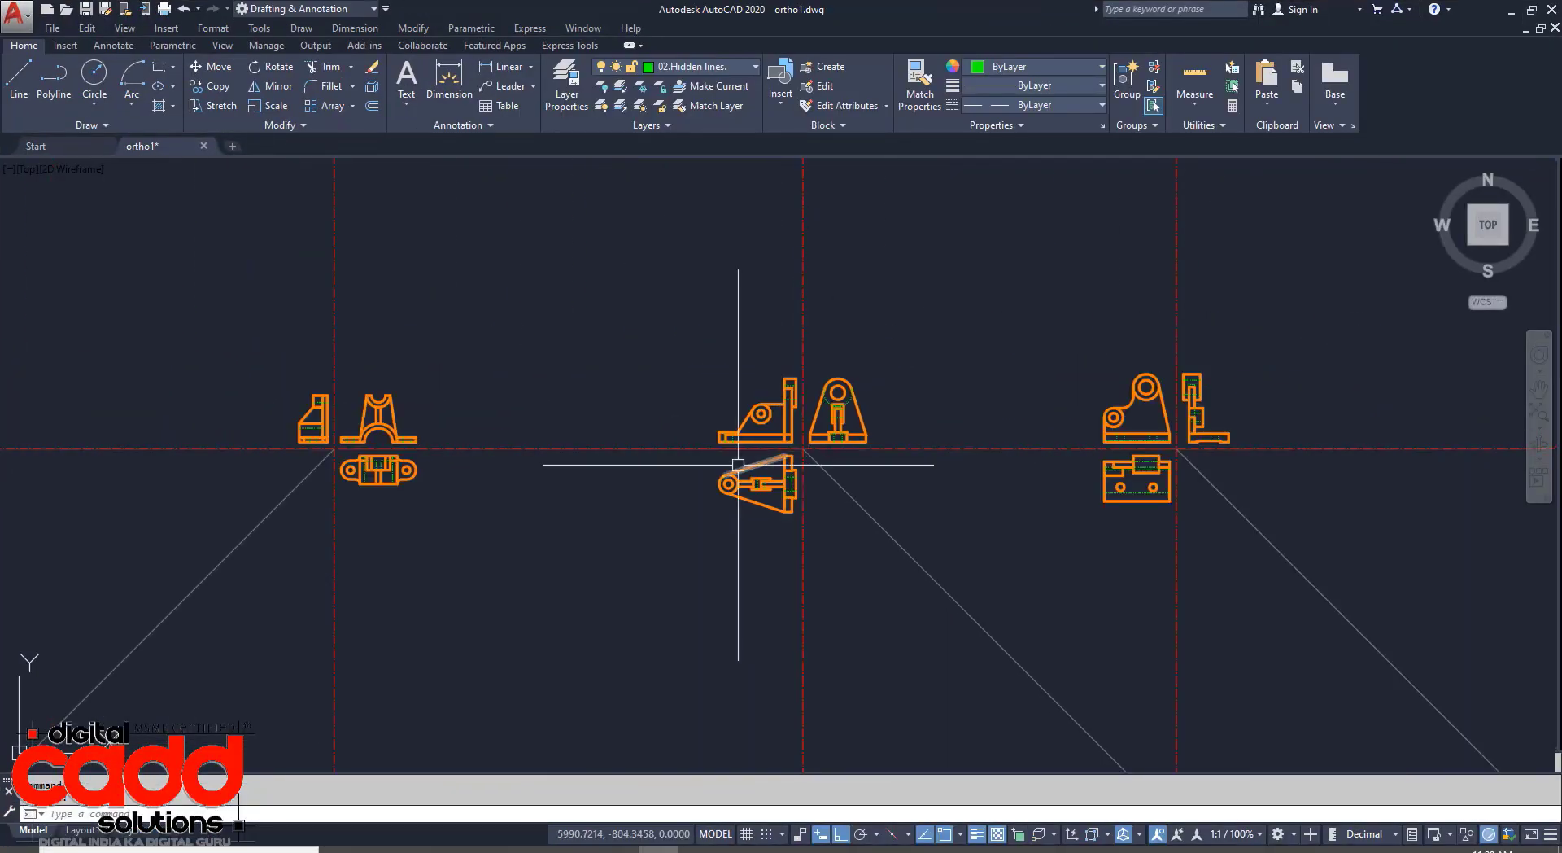
middle_click_drag(737, 463, 970, 527)
scroll(334, 433, "up", 2)
left_click(520, 415)
left_click(923, 696)
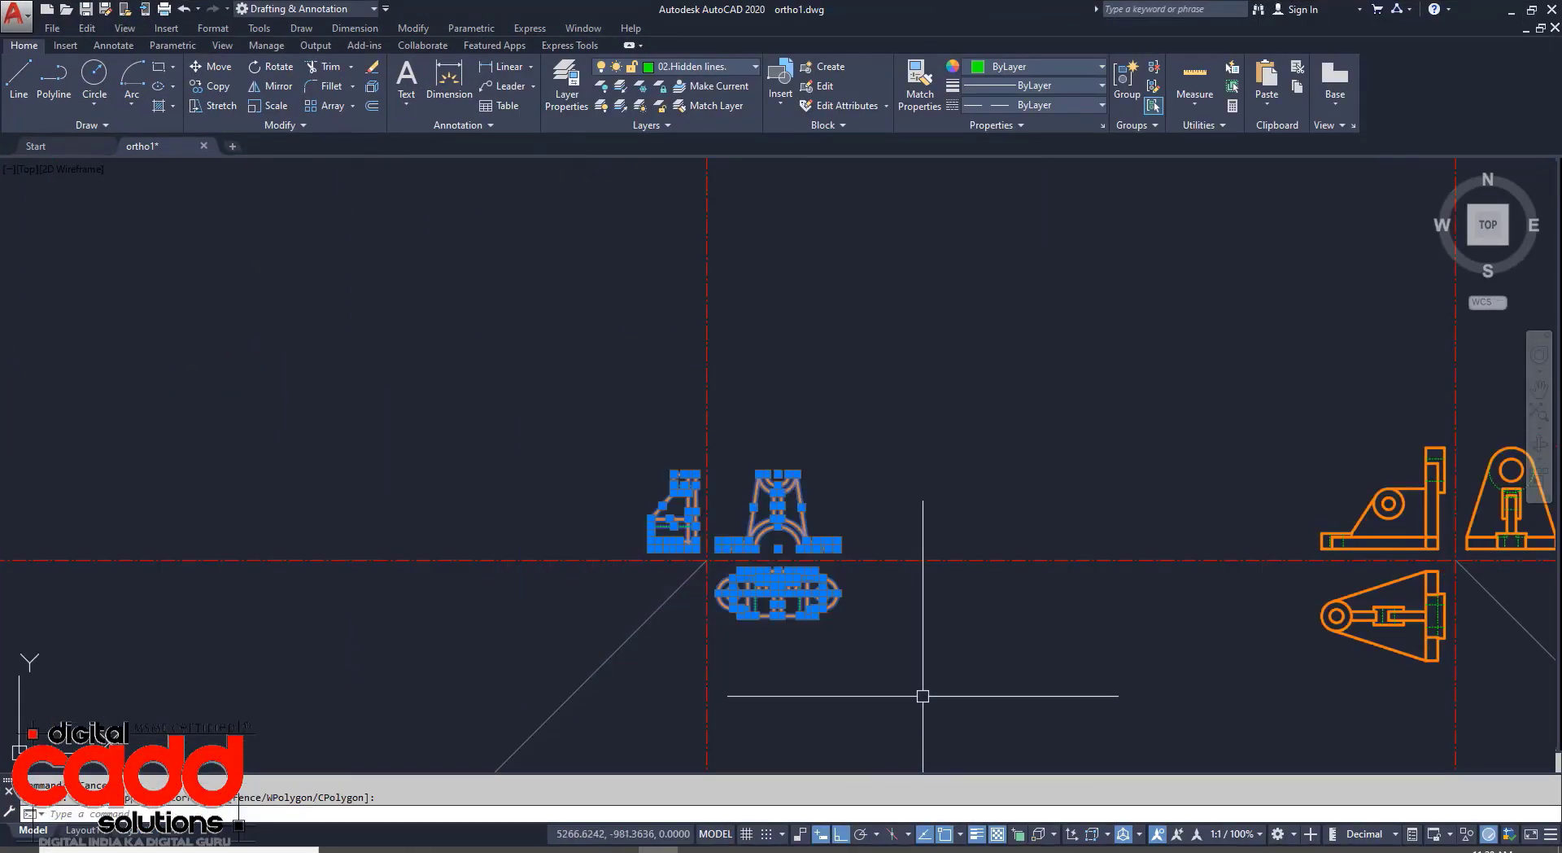
key("Escape")
Group the three orthographic views of the middle drawing, the bracket with the triangular side view, together.
middle_click_drag(1179, 485, 649, 492)
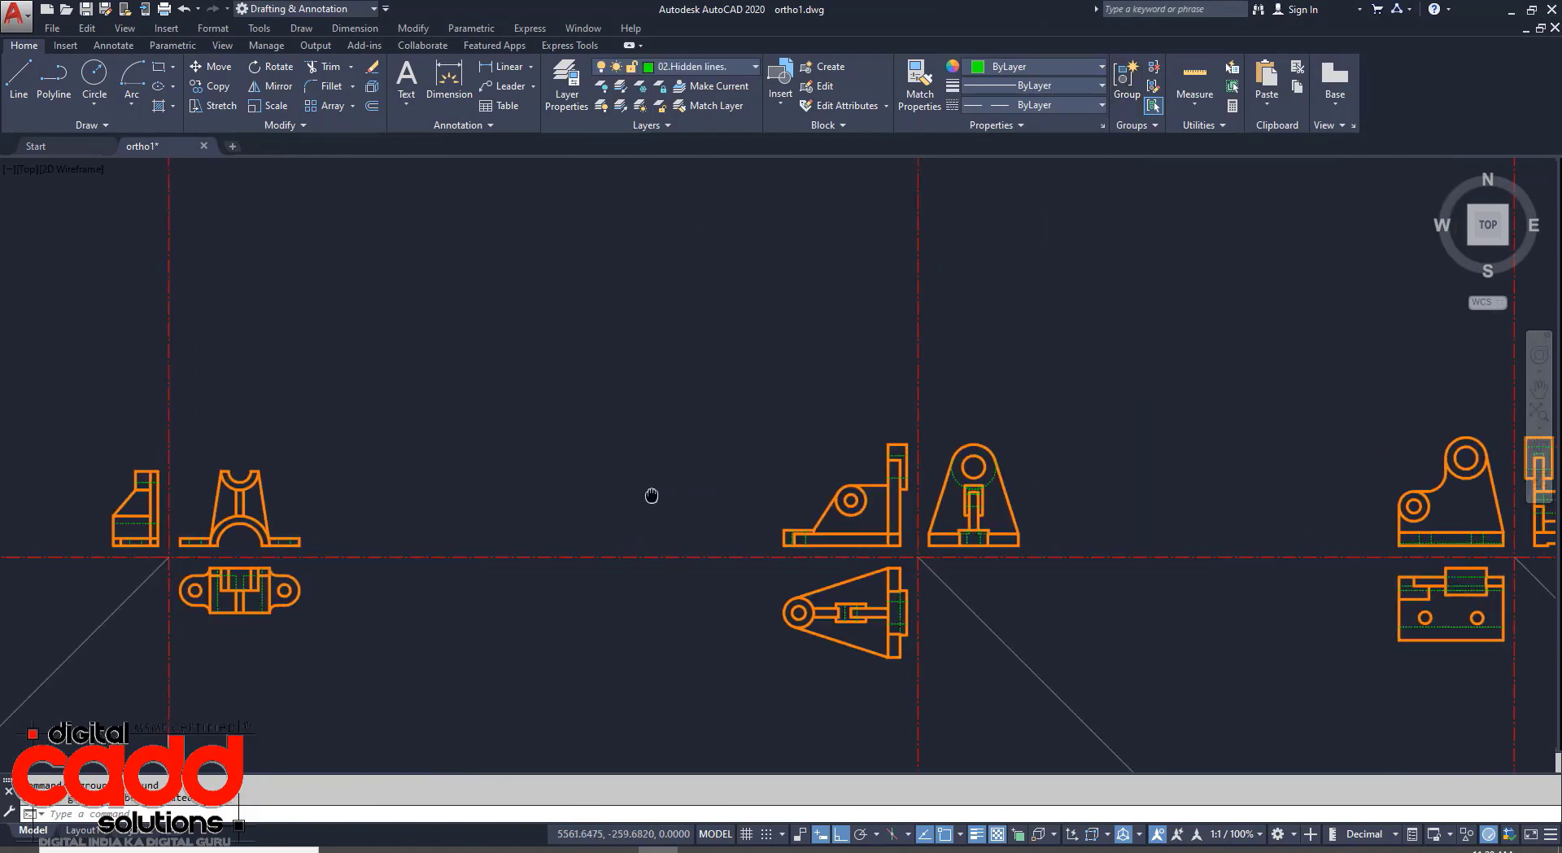
left_click(1048, 738)
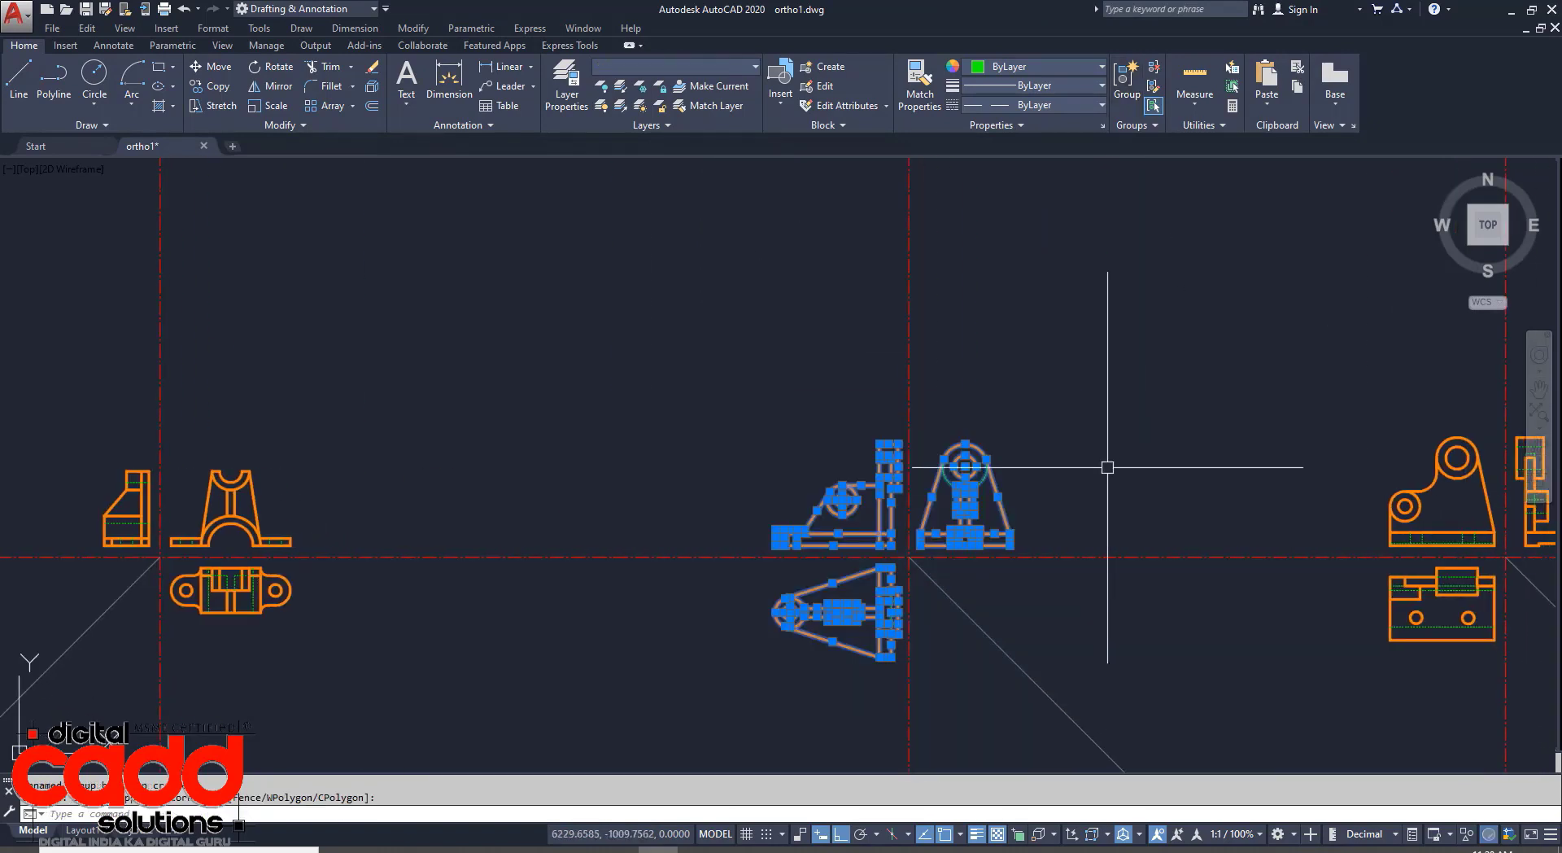
key("Escape")
Group the three orthographic views of the rightmost drawing, the bracket with two bosses, together.
middle_click_drag(1212, 460, 613, 387)
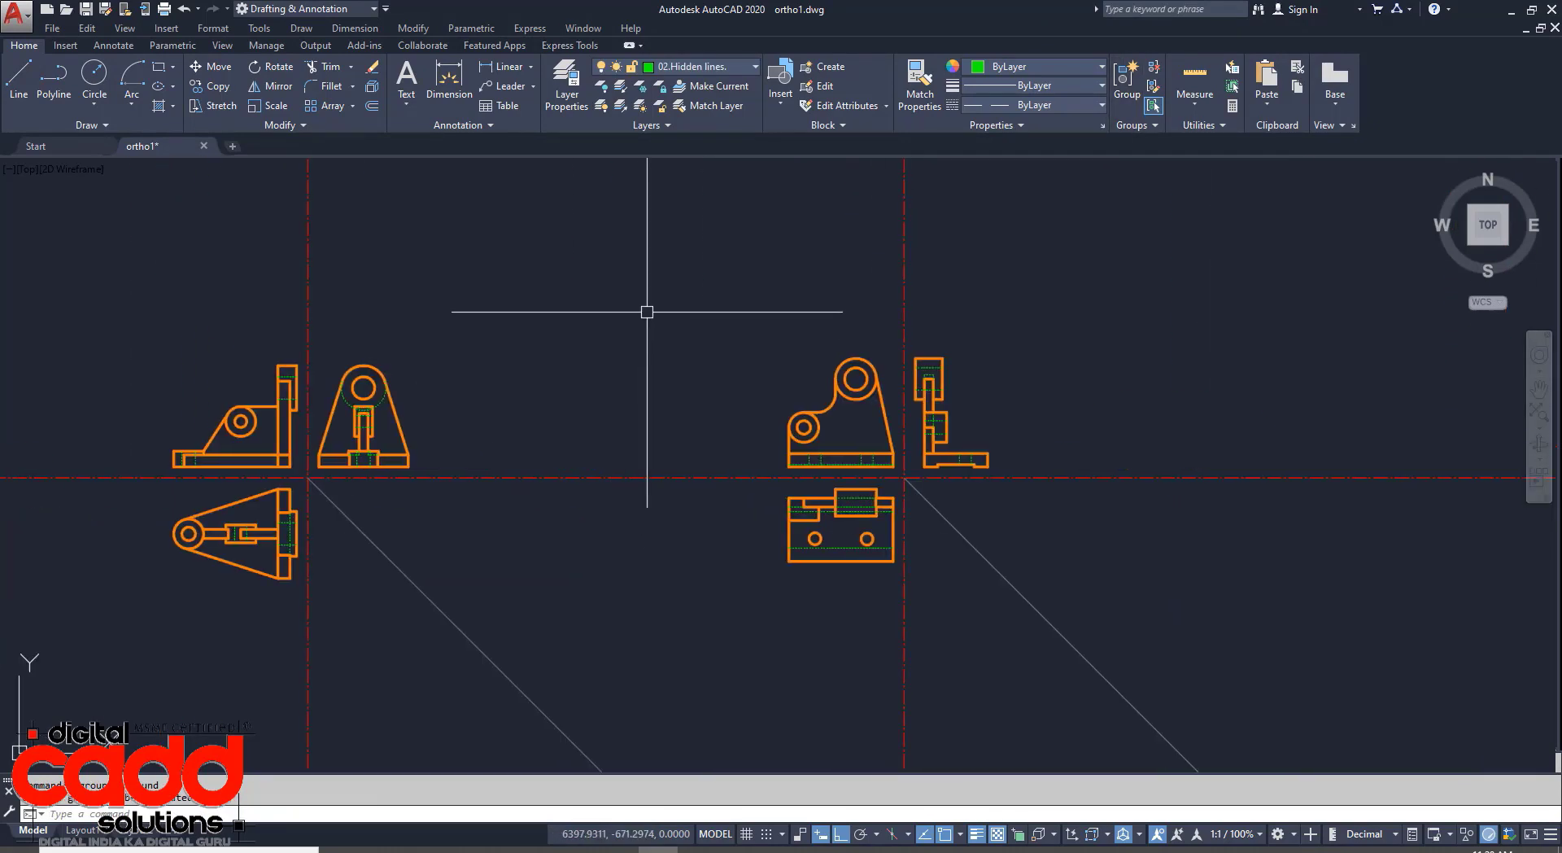
left_click(652, 306)
left_click(1133, 697)
key("Escape")
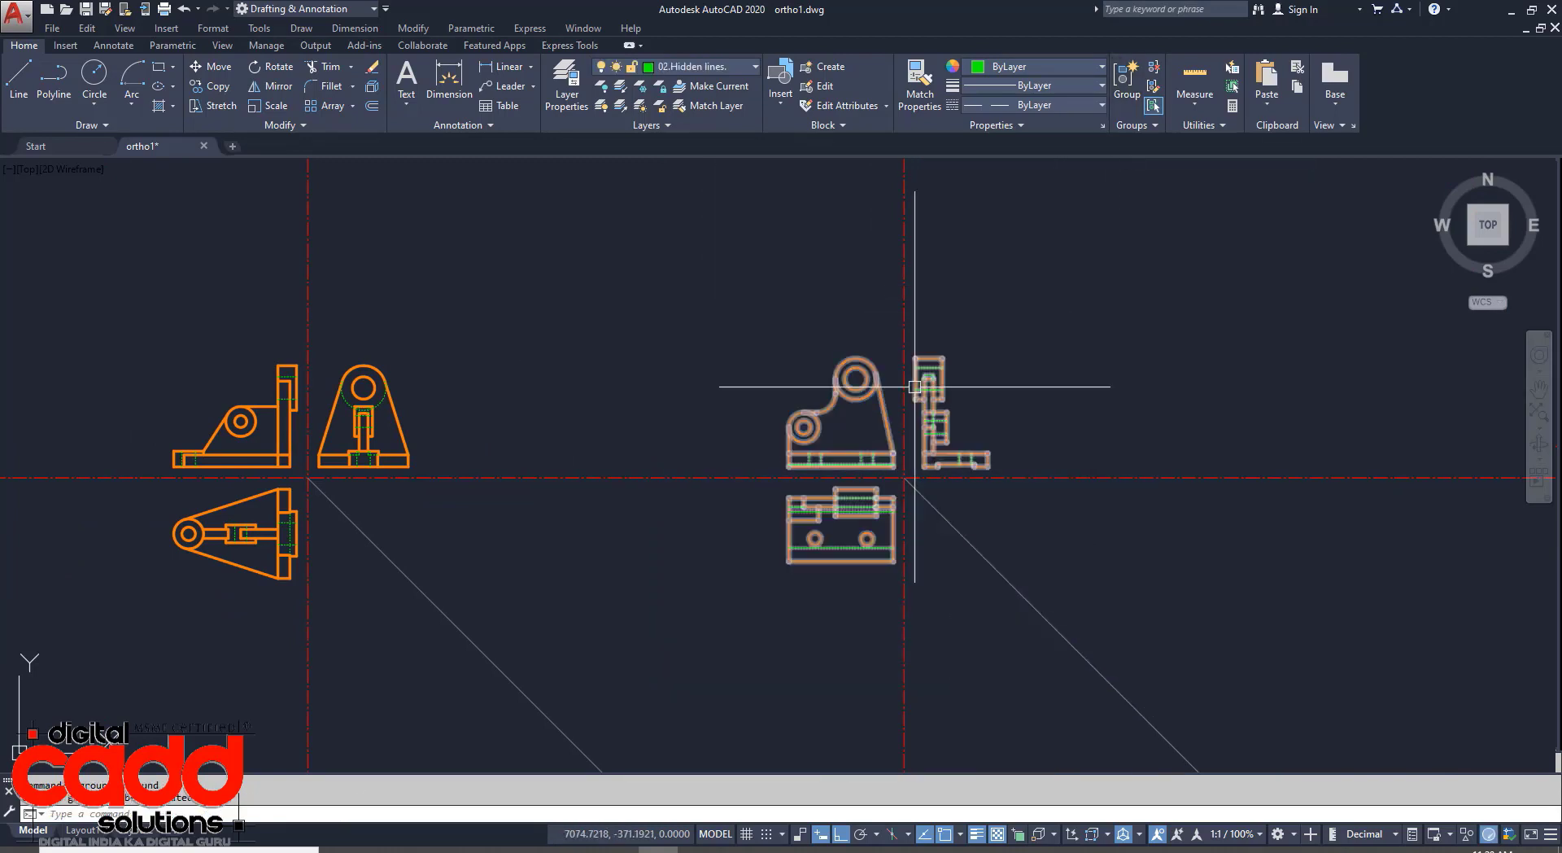
Move the leftmost drawing's grouped views off the projection lines into the empty left end of the lower dashed frame.
middle_click_drag(610, 488, 1244, 561)
left_click(257, 511)
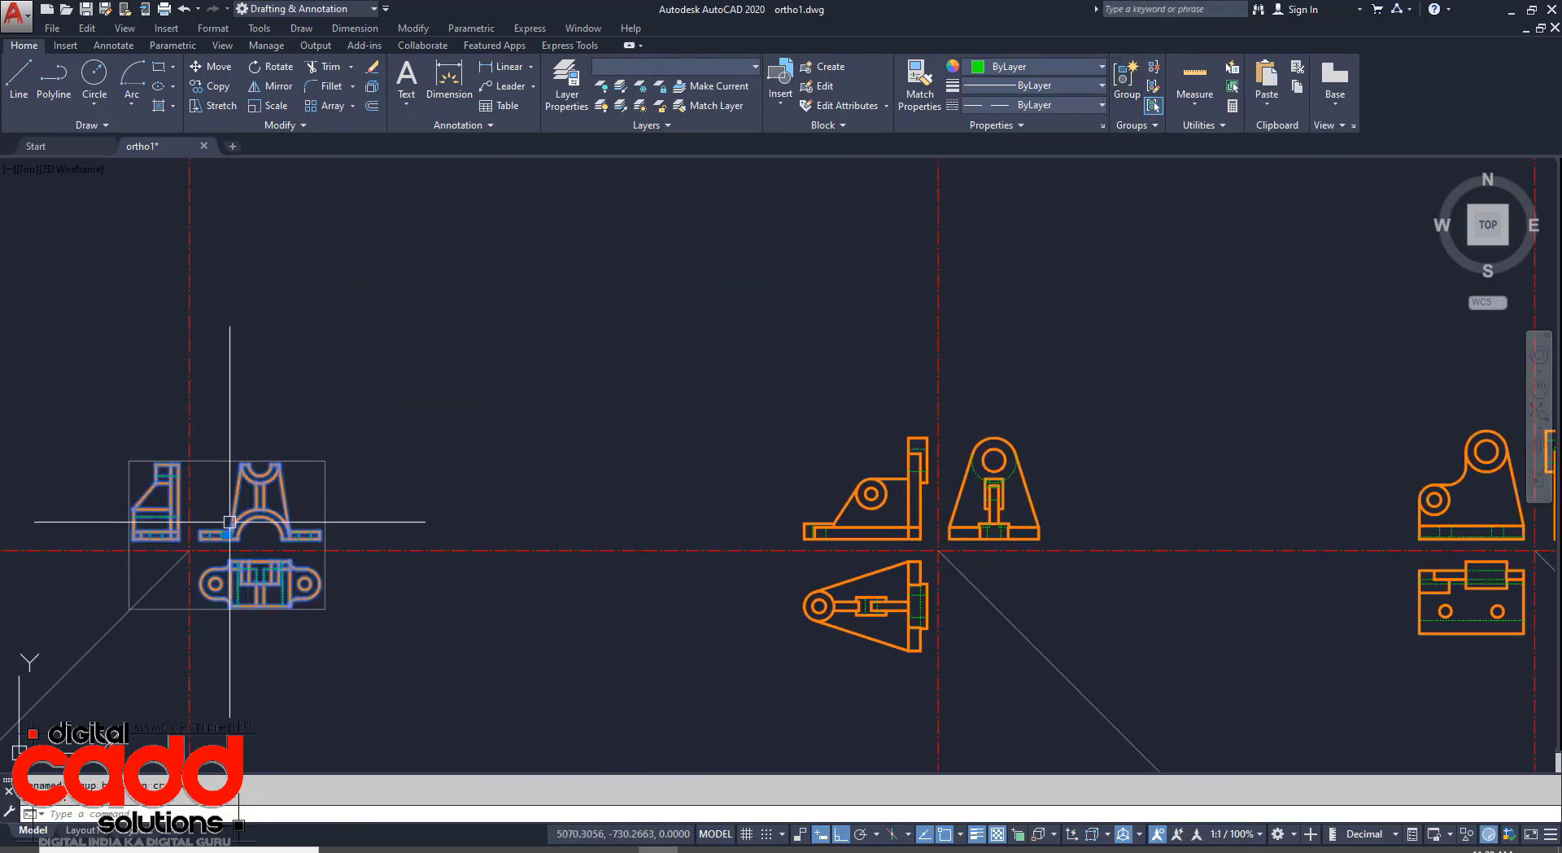
left_click(227, 534)
scroll(440, 531, "down", 10)
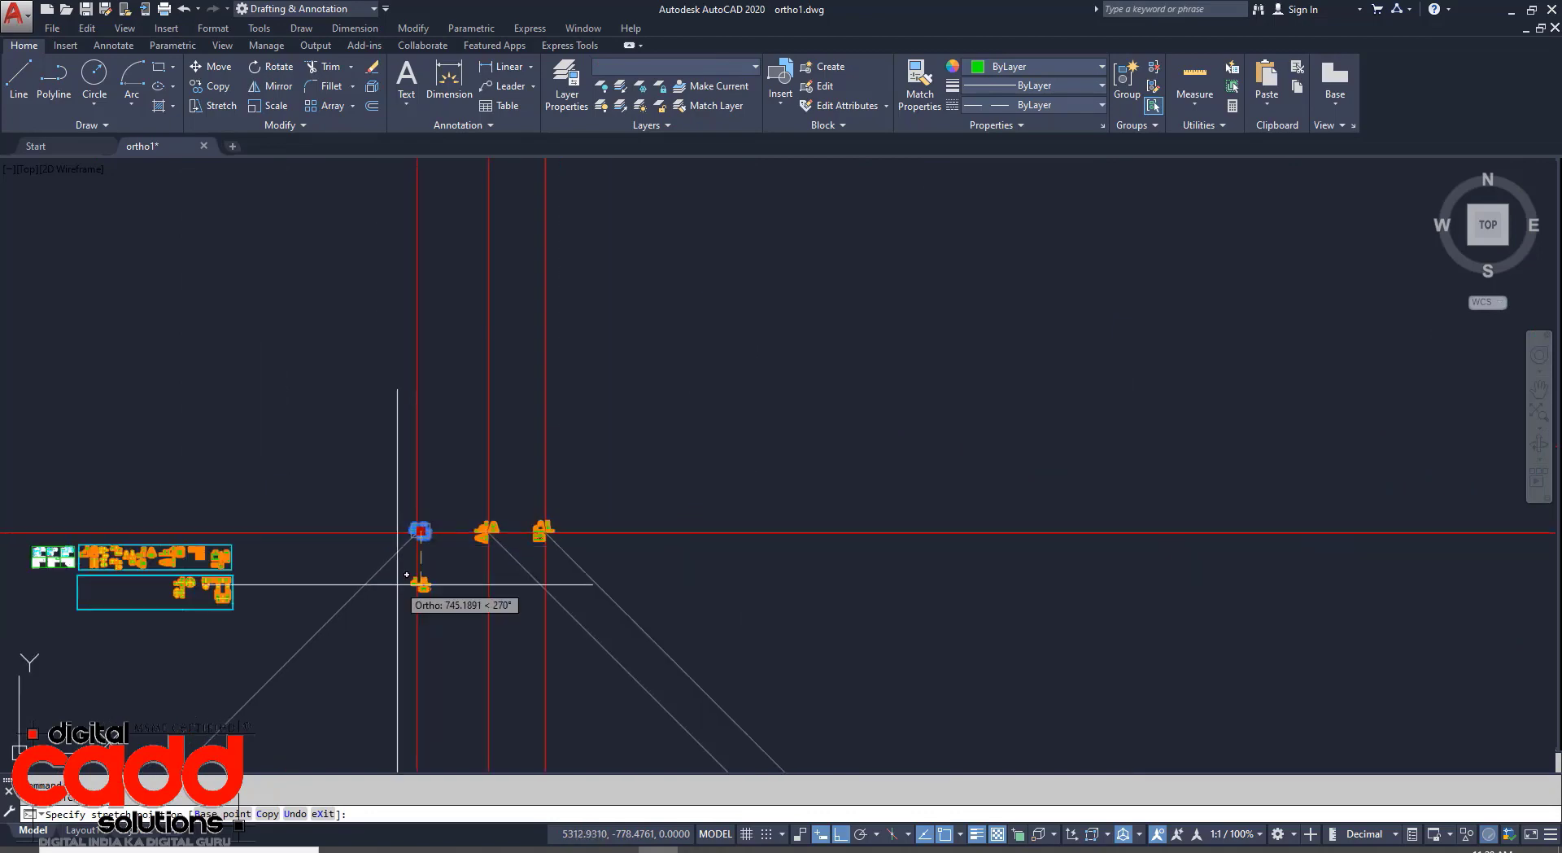
middle_click_drag(398, 584, 682, 573)
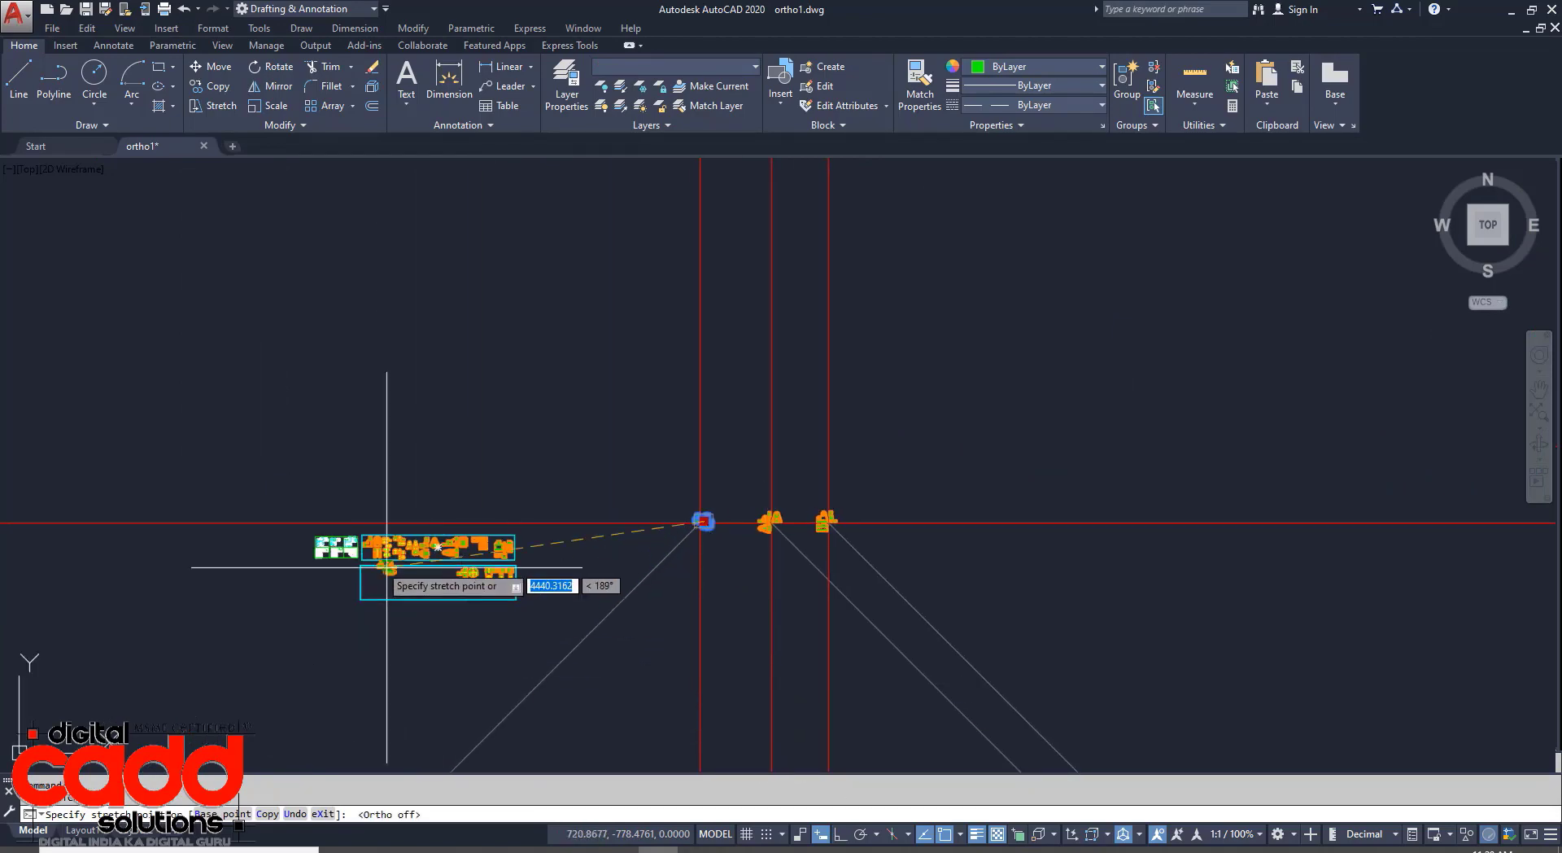
scroll(383, 618, "up", 8)
middle_click_drag(408, 680, 450, 540)
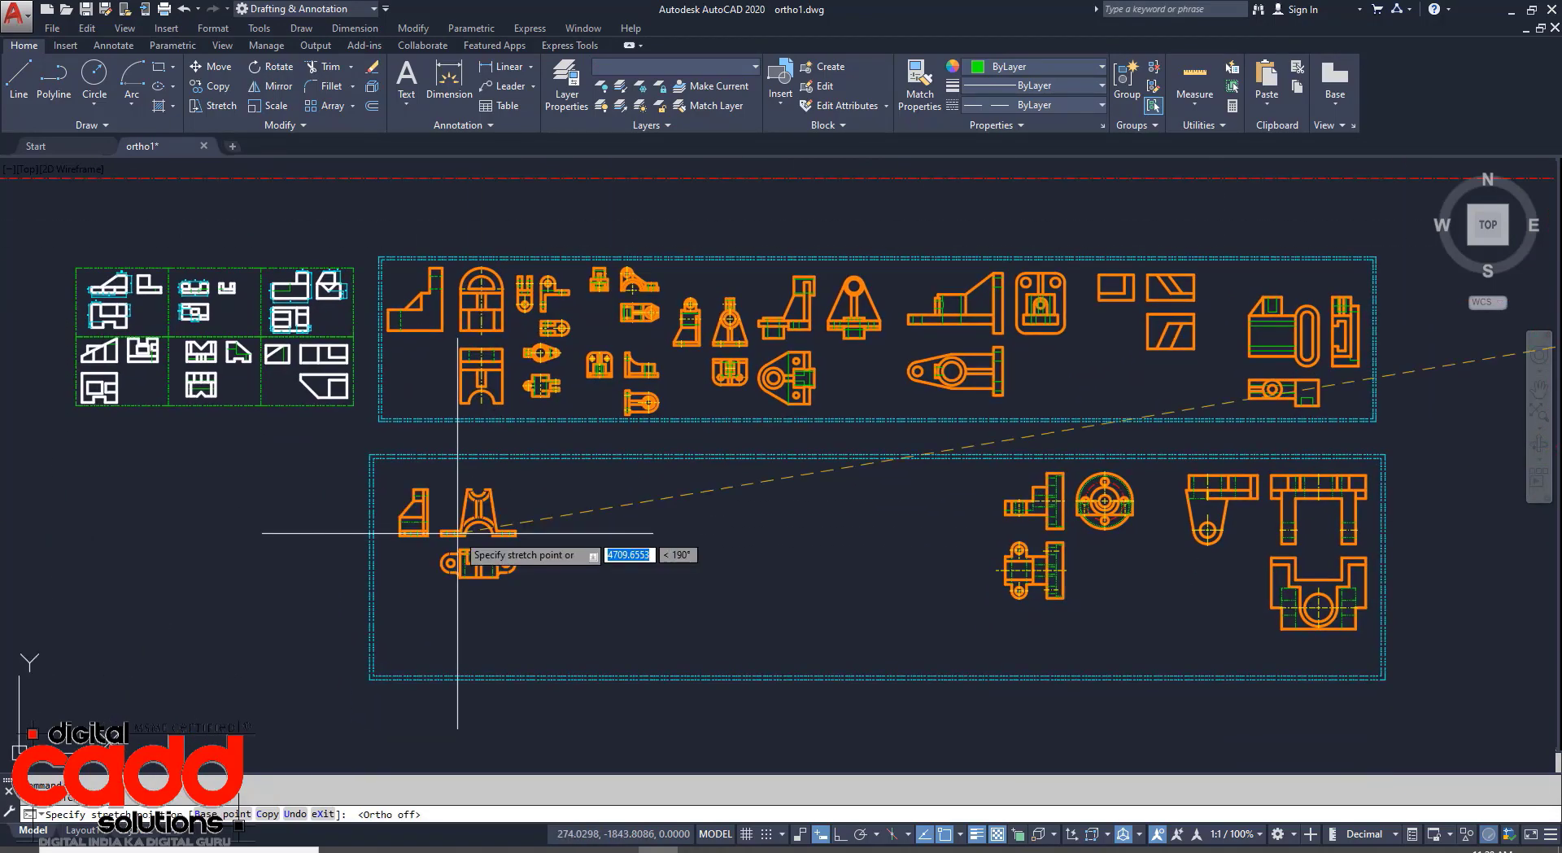
left_click(447, 523)
scroll(564, 587, "down", 2)
scroll(565, 587, "down", 2)
key("Escape")
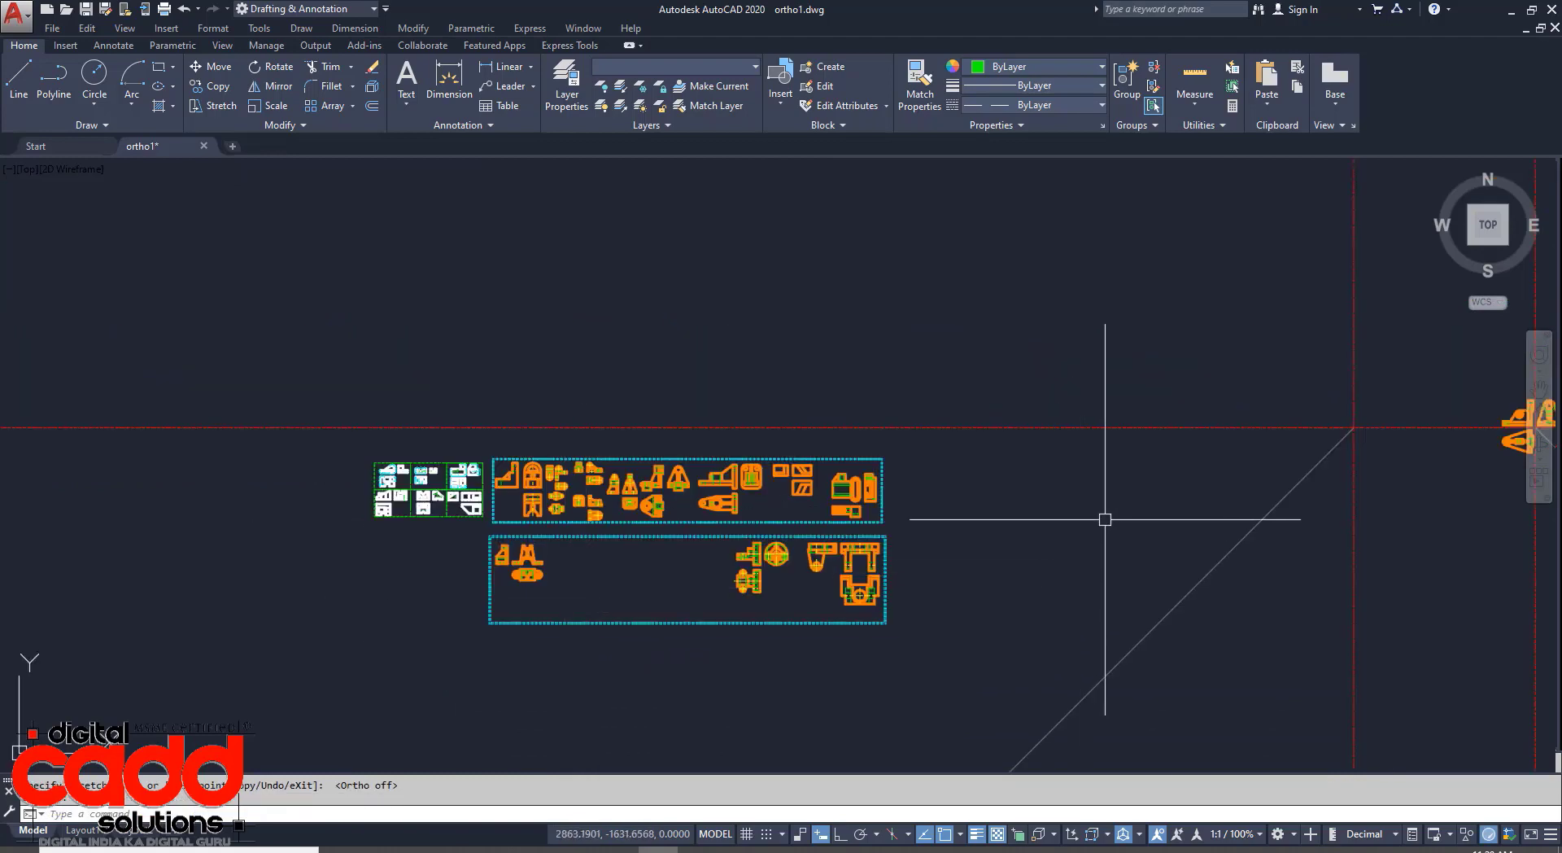
Move the grouped triangular bracket views into the lower dashed frame, just right of the arched support drawing.
middle_click_drag(1191, 498, 834, 550)
left_click(1139, 447)
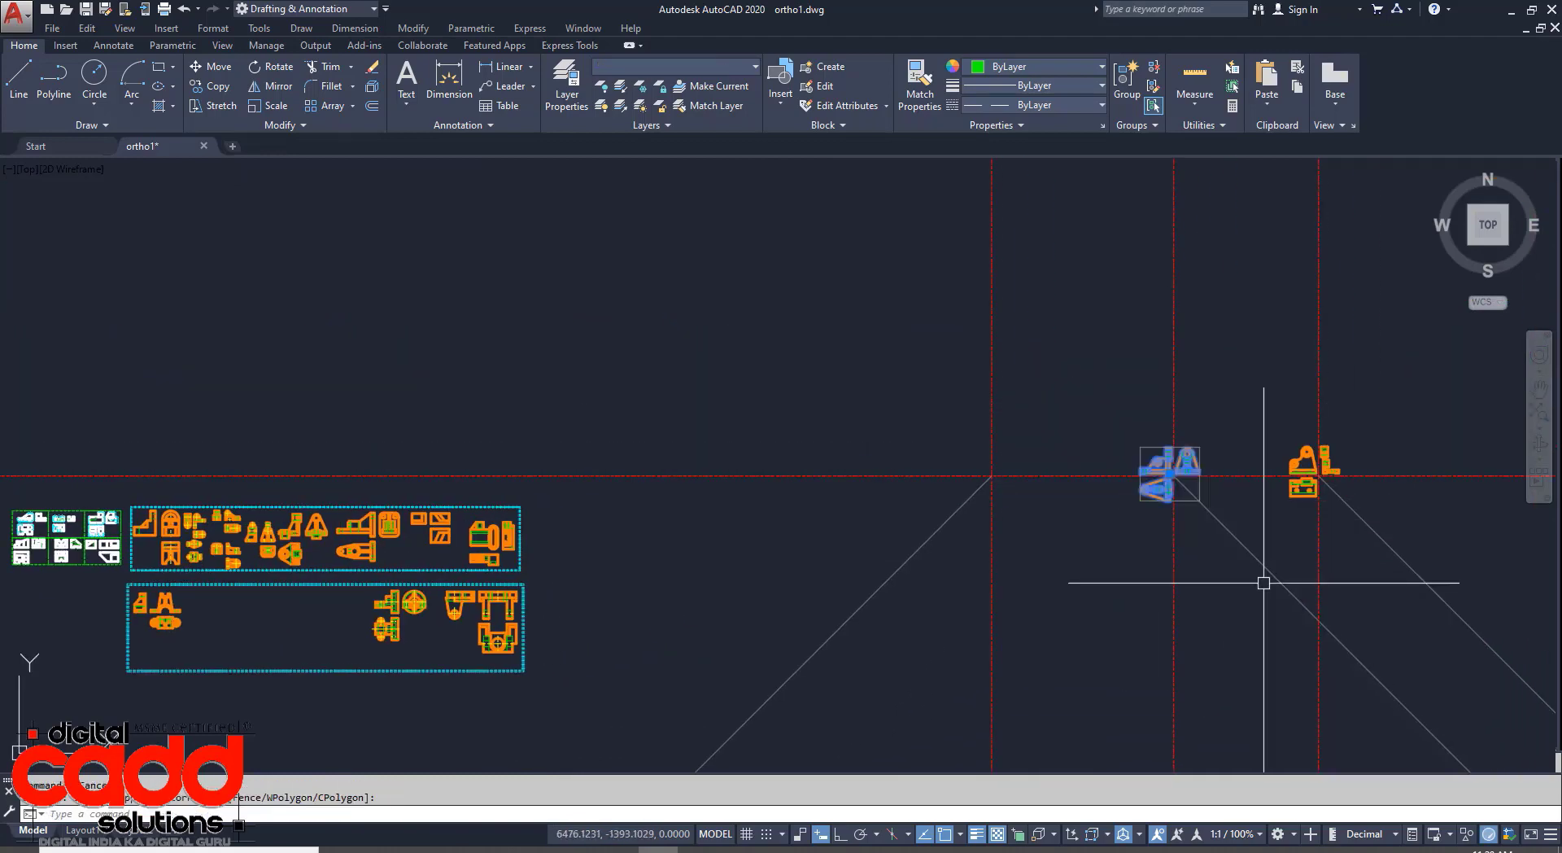
left_click(1170, 474)
middle_click_drag(722, 618, 1161, 512)
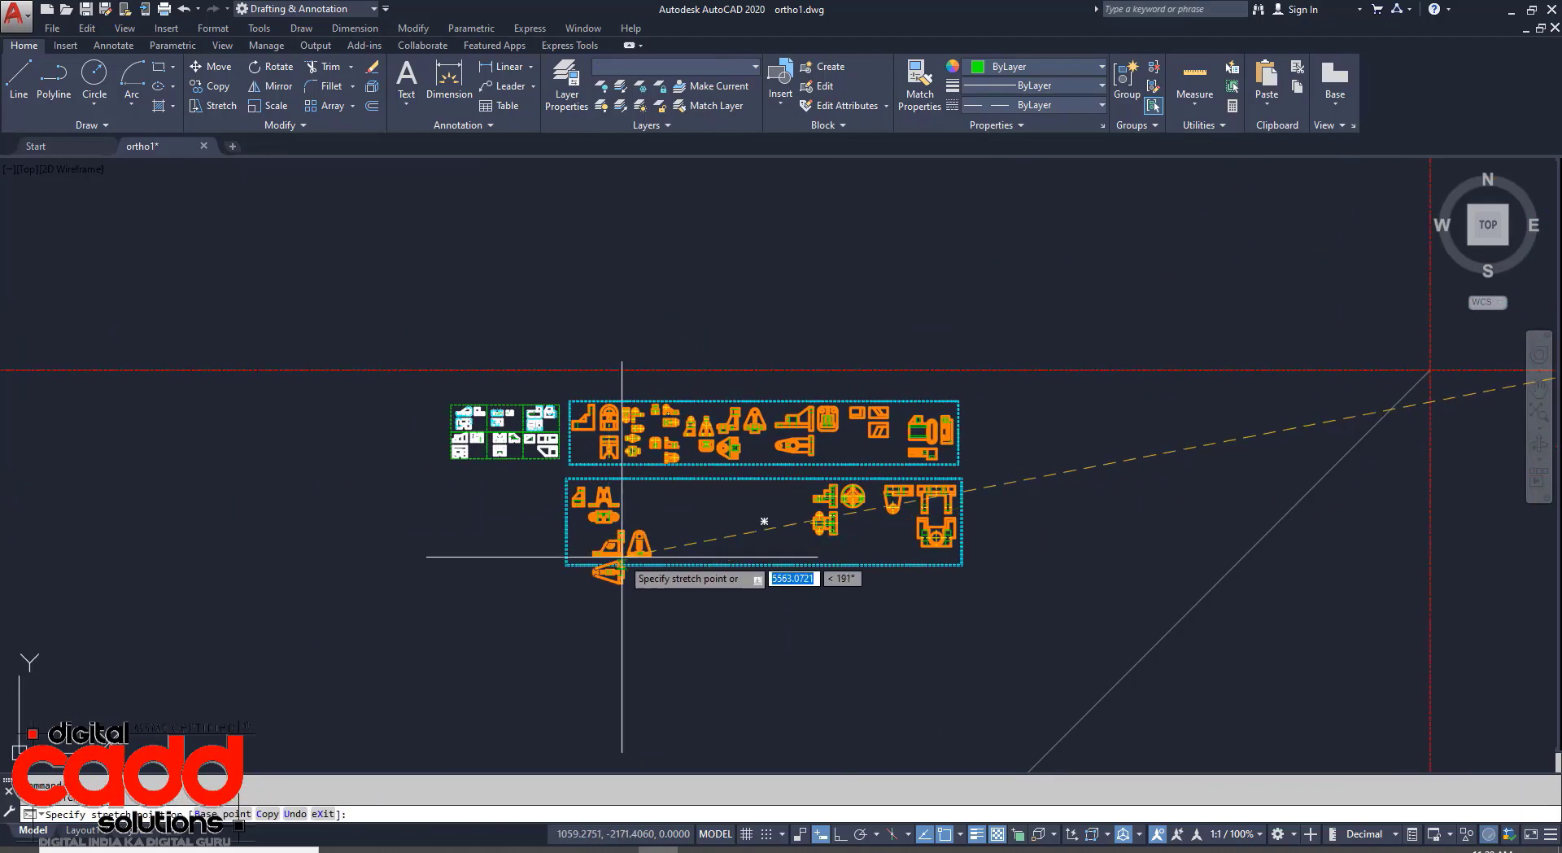
scroll(623, 557, "up", 5)
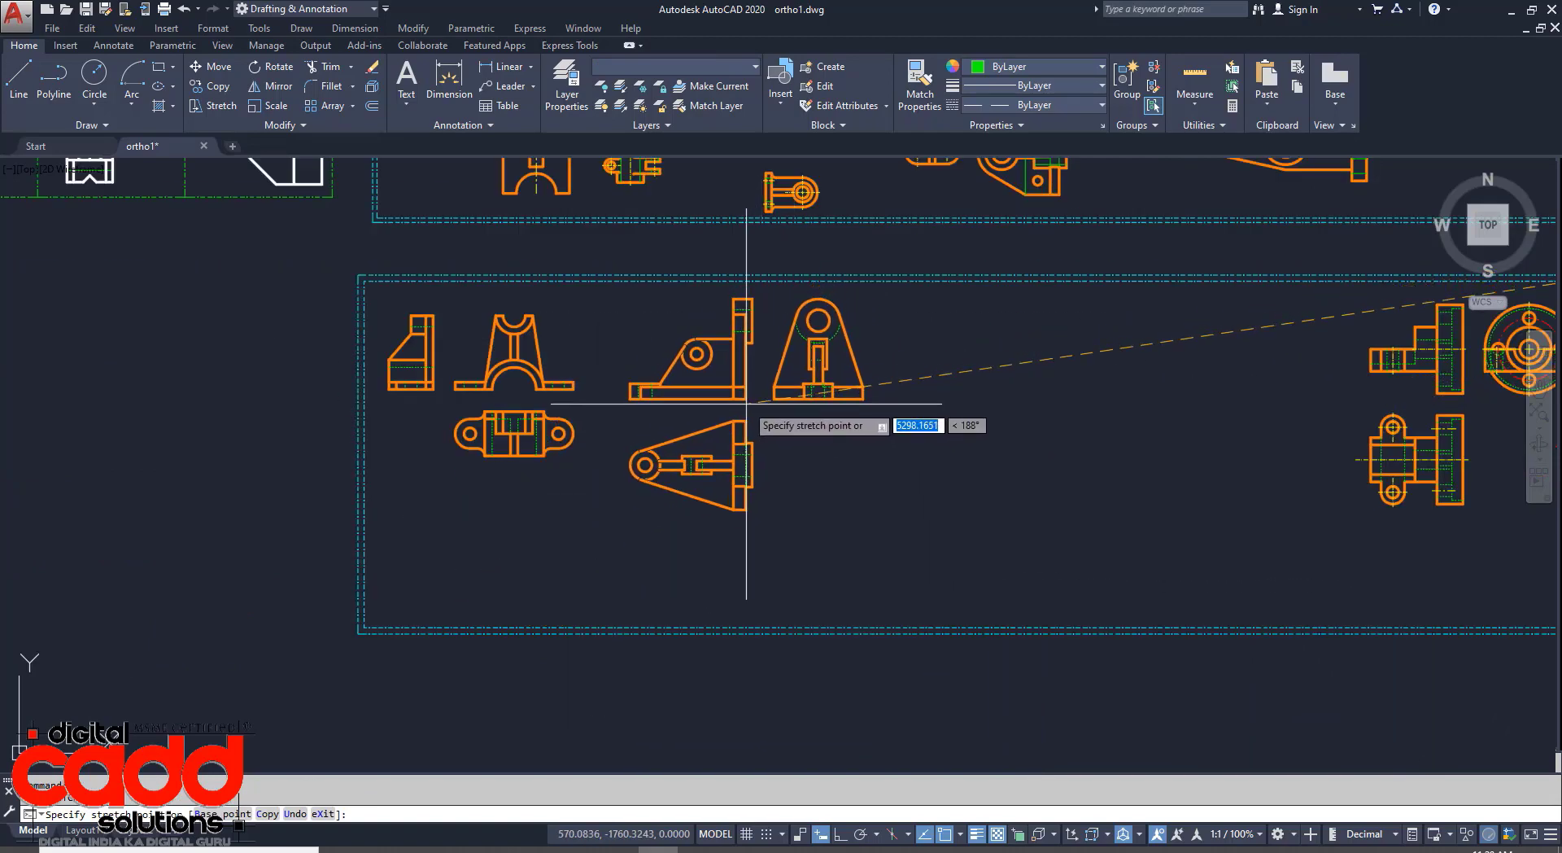
left_click(746, 404)
key("Escape")
Move the grouped two-boss bracket views into the lower dashed frame, between the triangular bracket and the round-flange drawing.
scroll(866, 505, "down", 4)
middle_click_drag(1009, 560, 258, 582)
scroll(360, 539, "down", 2)
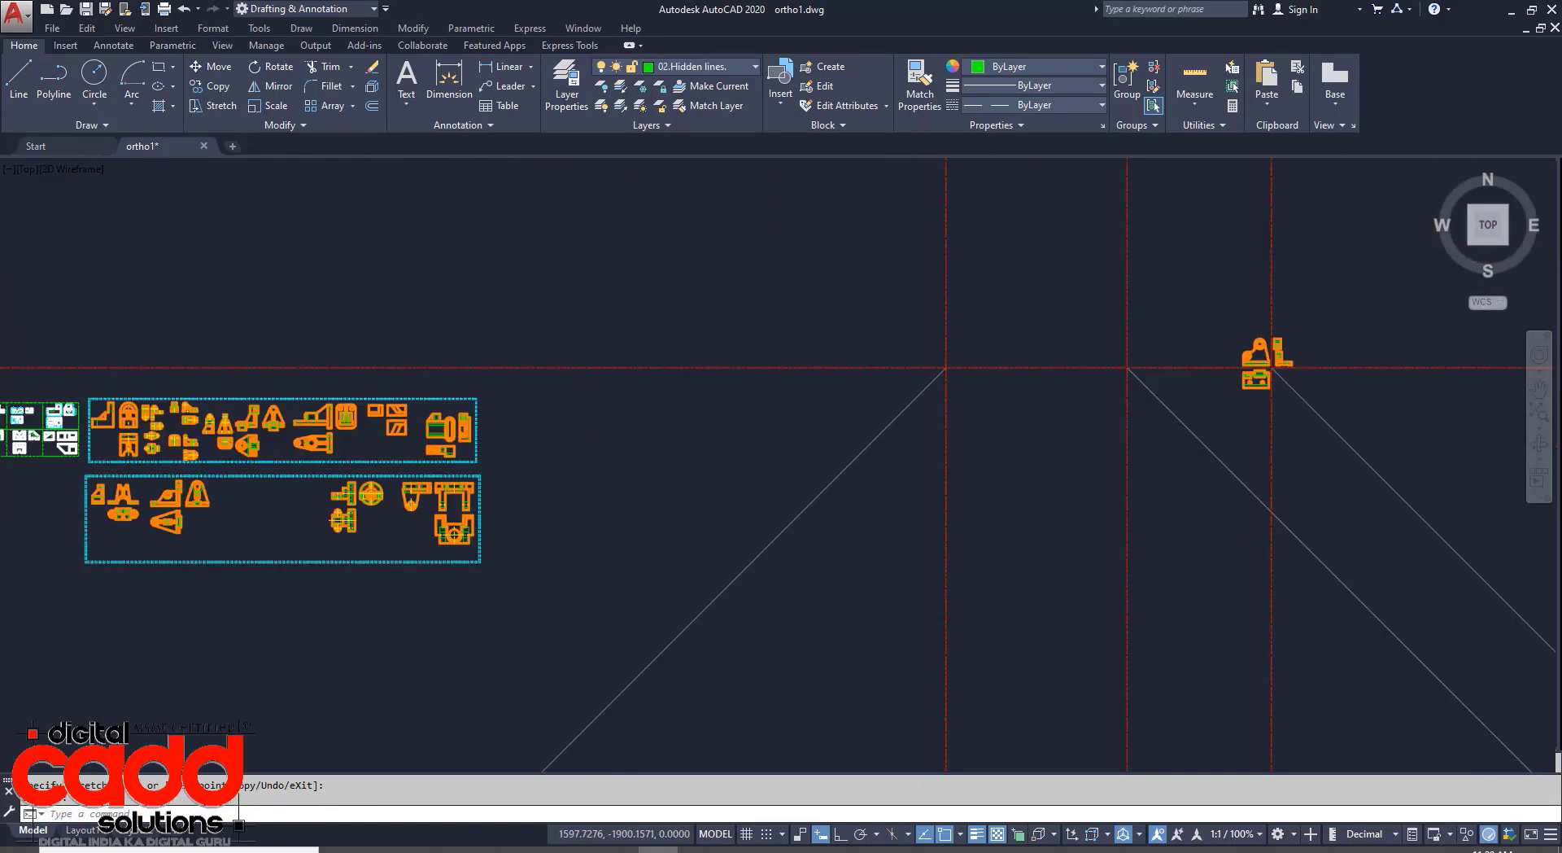
scroll(774, 558, "down", 2)
scroll(921, 465, "up", 5)
left_click(525, 461)
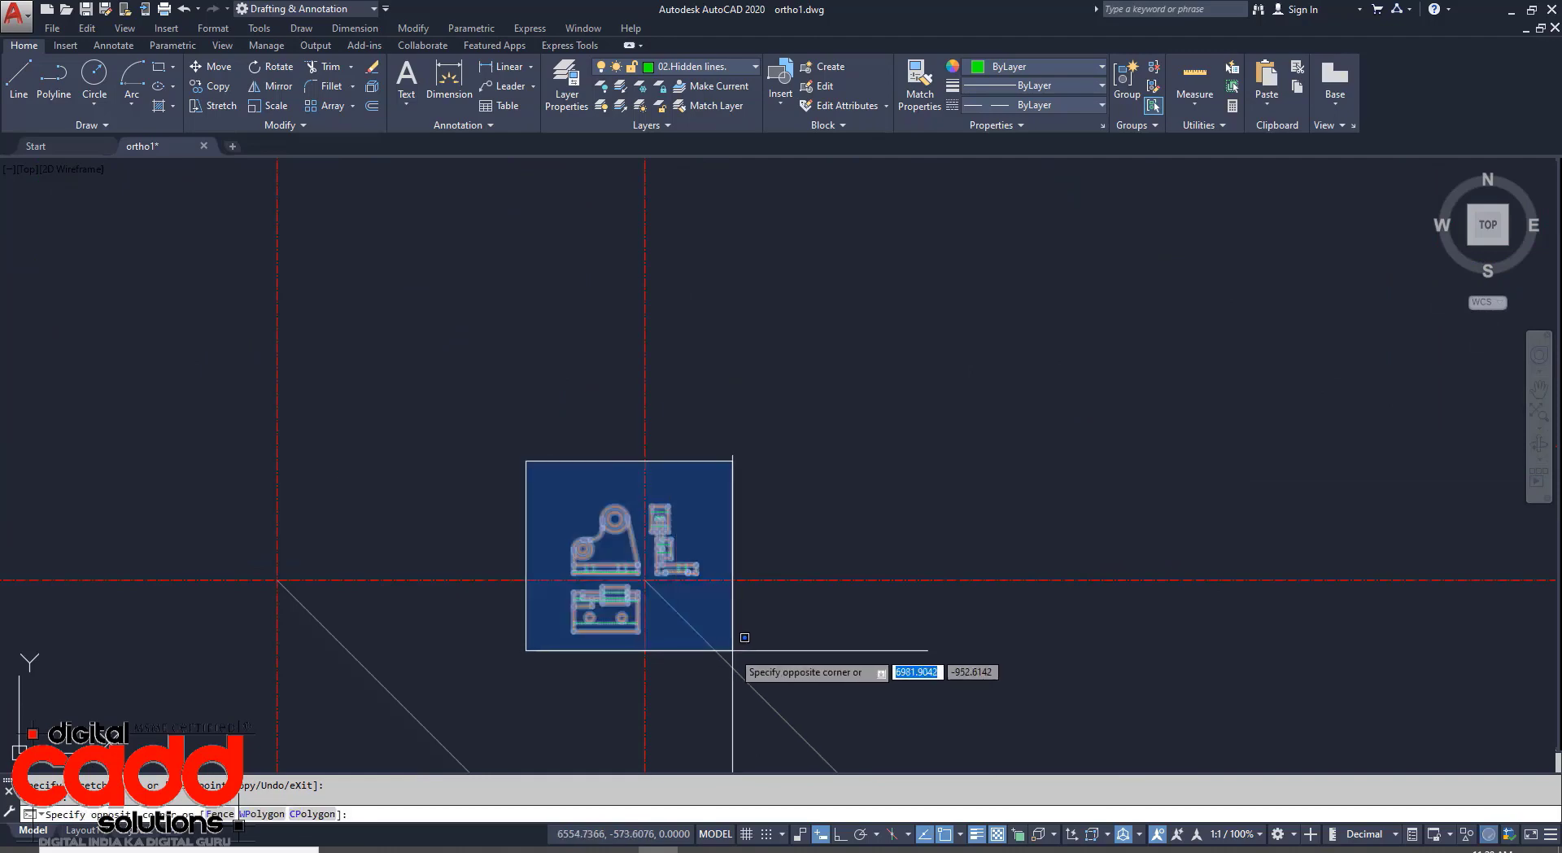
left_click(739, 645)
left_click(634, 568)
scroll(732, 521, "down", 3)
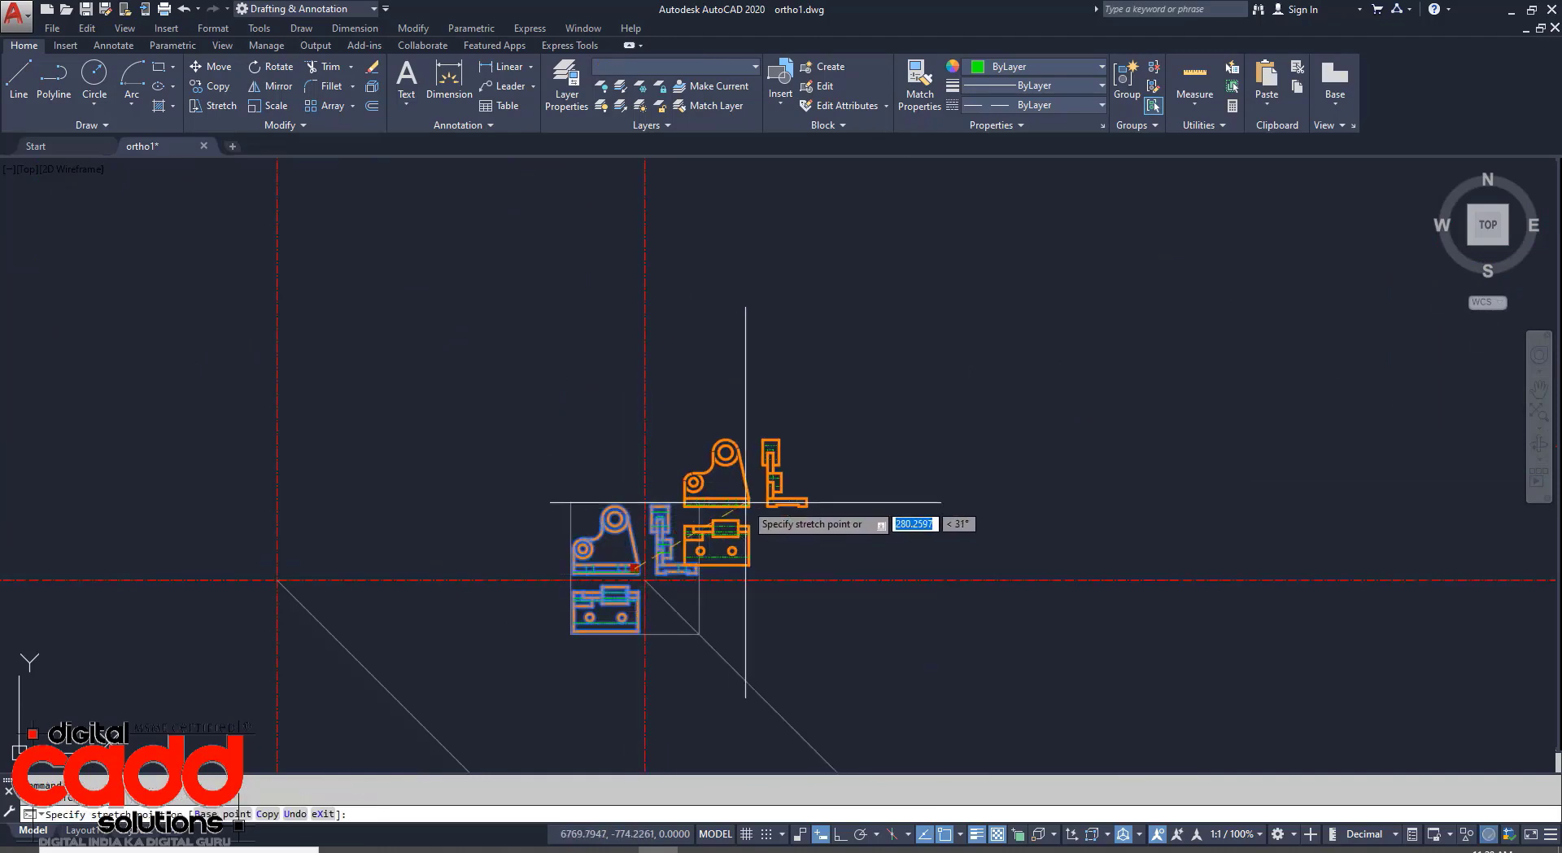
scroll(374, 571, "up", 8)
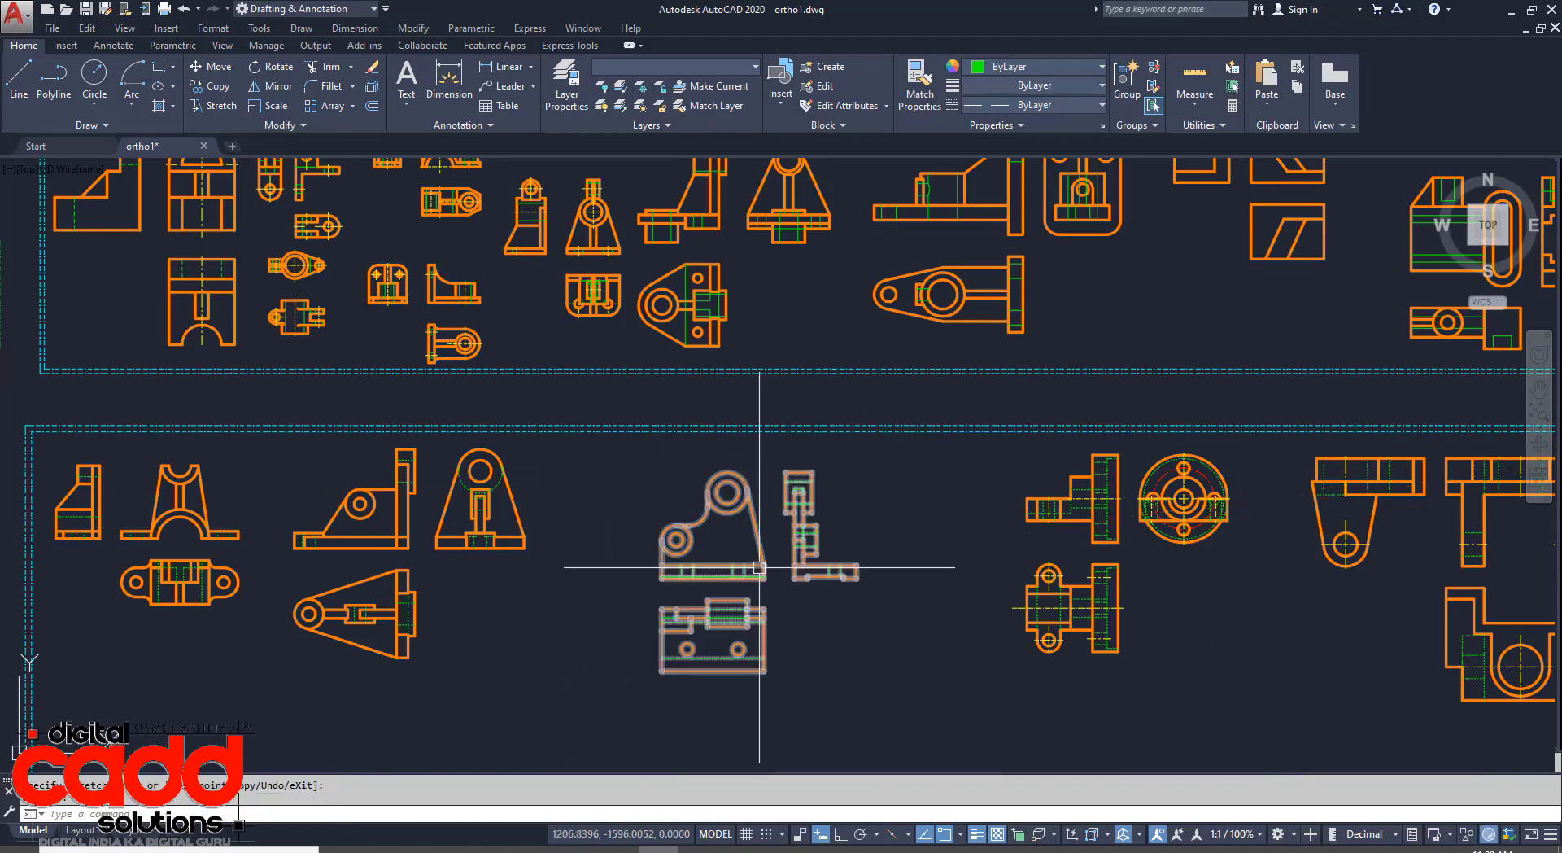
Review the three relocated drawings in the lower frame, checking their visible and hidden lines and the overall arrangement of both frames.
scroll(759, 567, "down", 7)
scroll(718, 582, "up", 5)
mouse_move(732, 582)
middle_mouse_down()
mouse_move(700, 624)
mouse_move(707, 644)
mouse_move(667, 633)
mouse_move(712, 641)
middle_mouse_up()
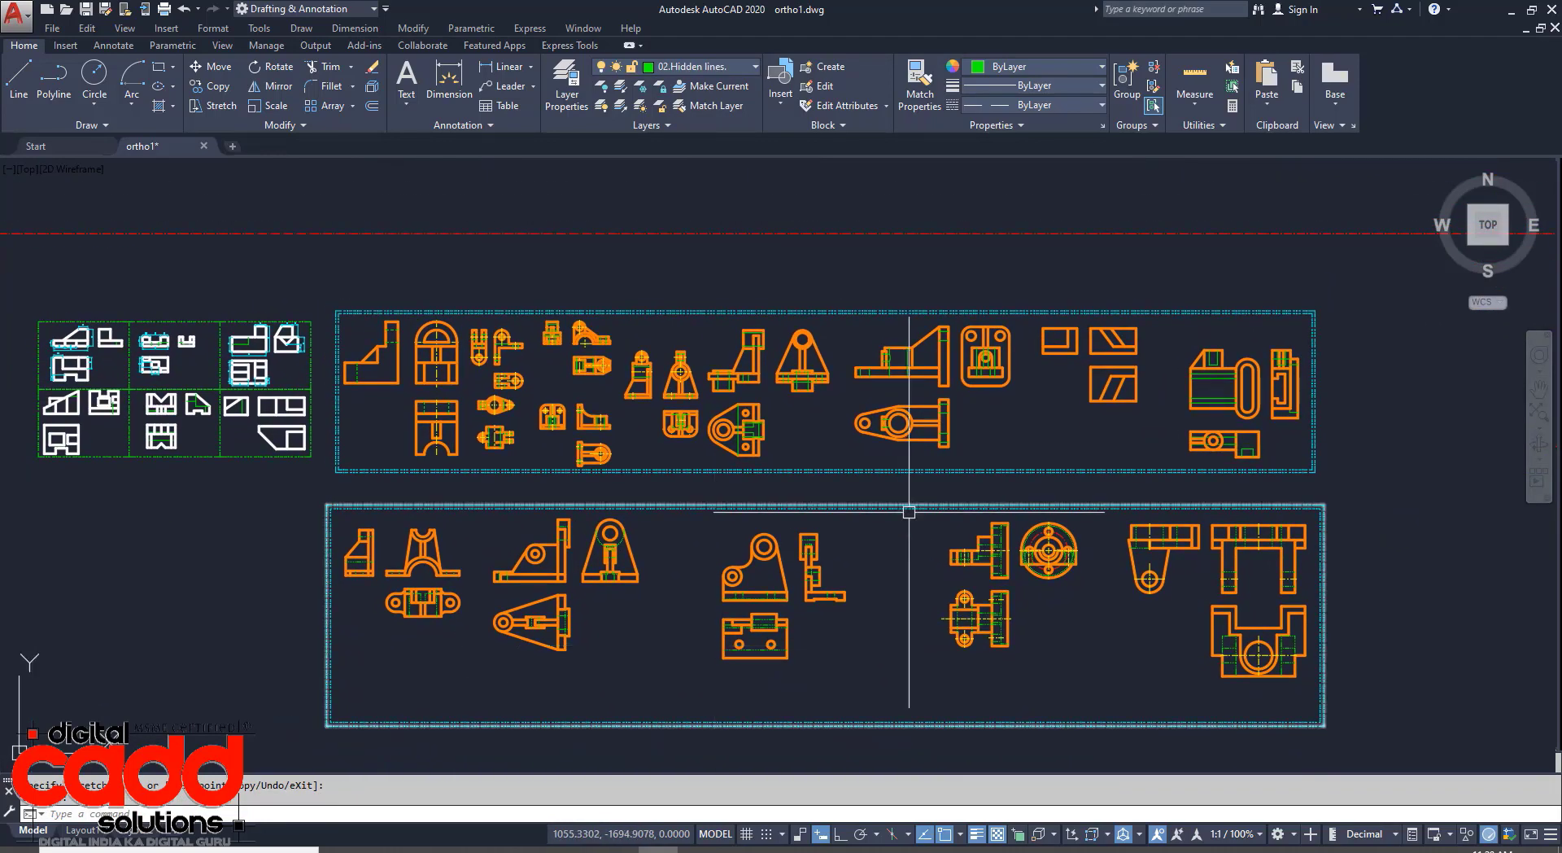
scroll(450, 558, "up", 9)
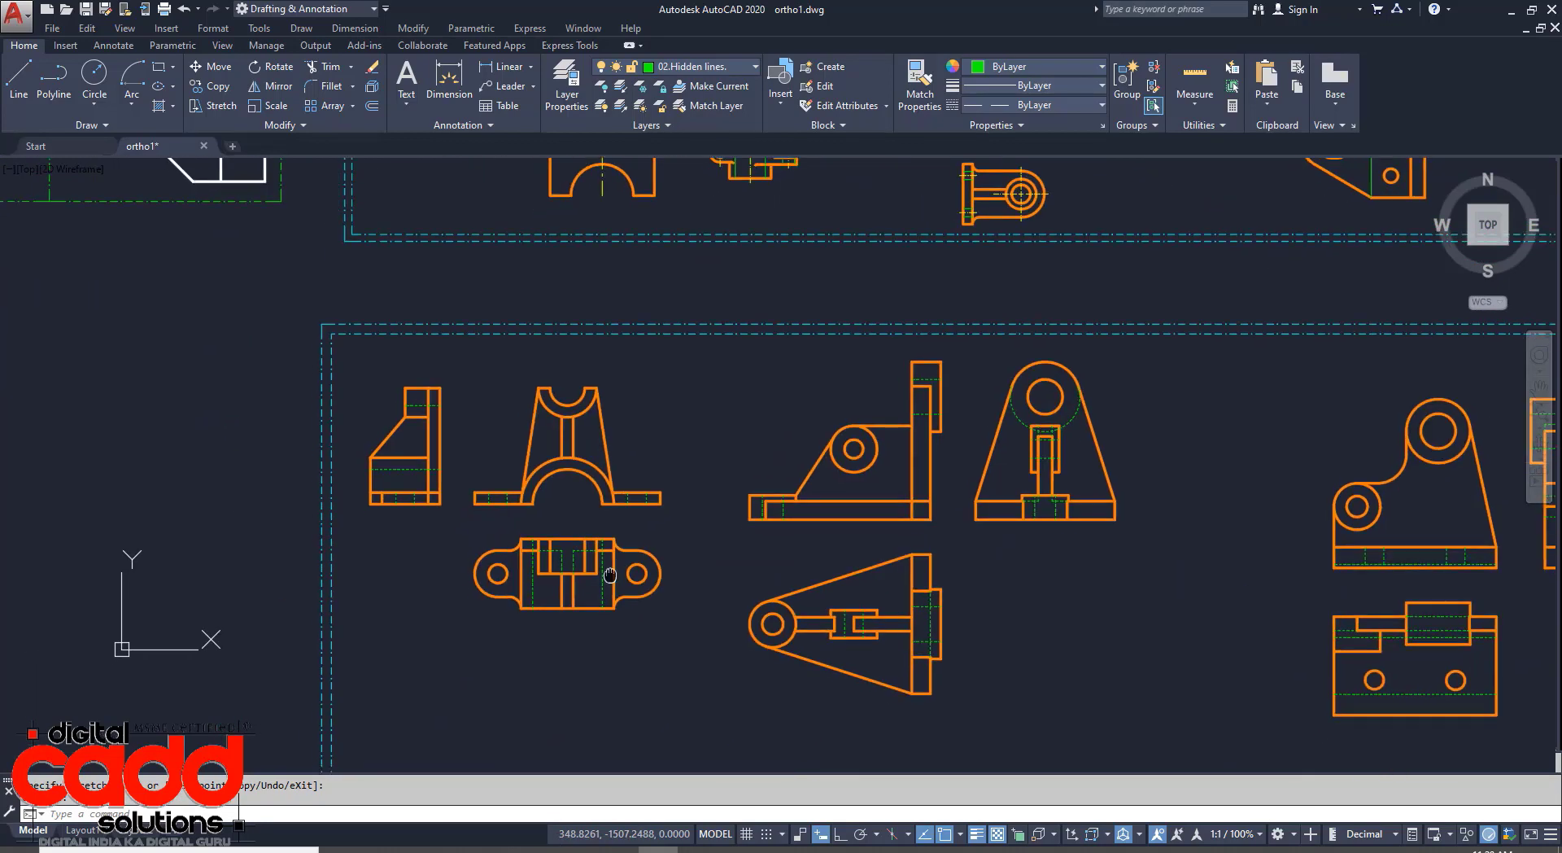
middle_click_drag(992, 663, 668, 641)
middle_click_drag(936, 629, 648, 711)
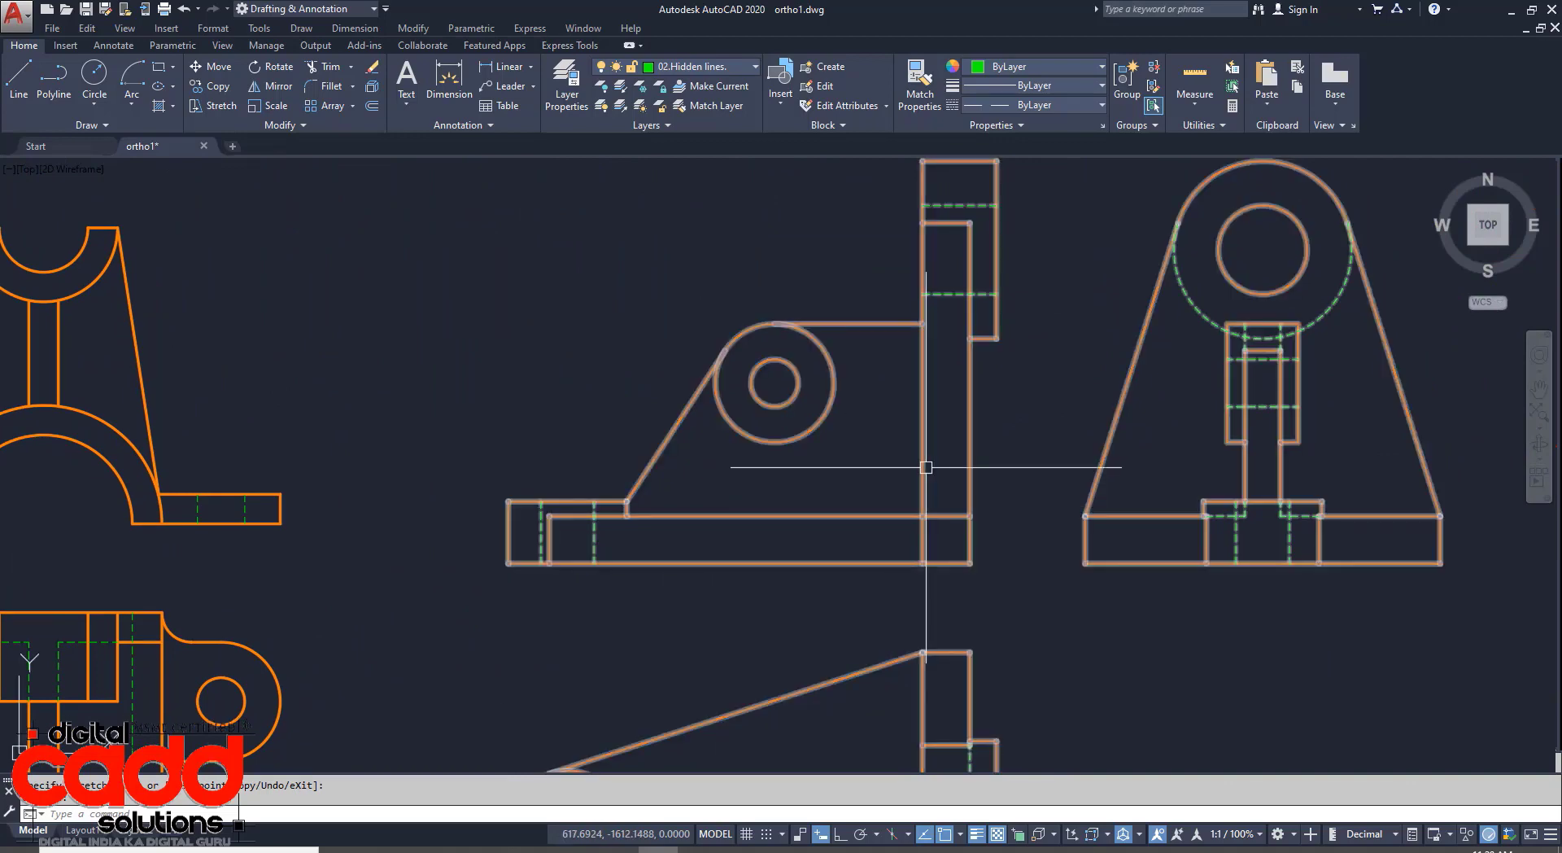
mouse_move(925, 464)
middle_mouse_down()
mouse_move(830, 593)
mouse_move(552, 473)
middle_mouse_up()
scroll(697, 425, "down", 4)
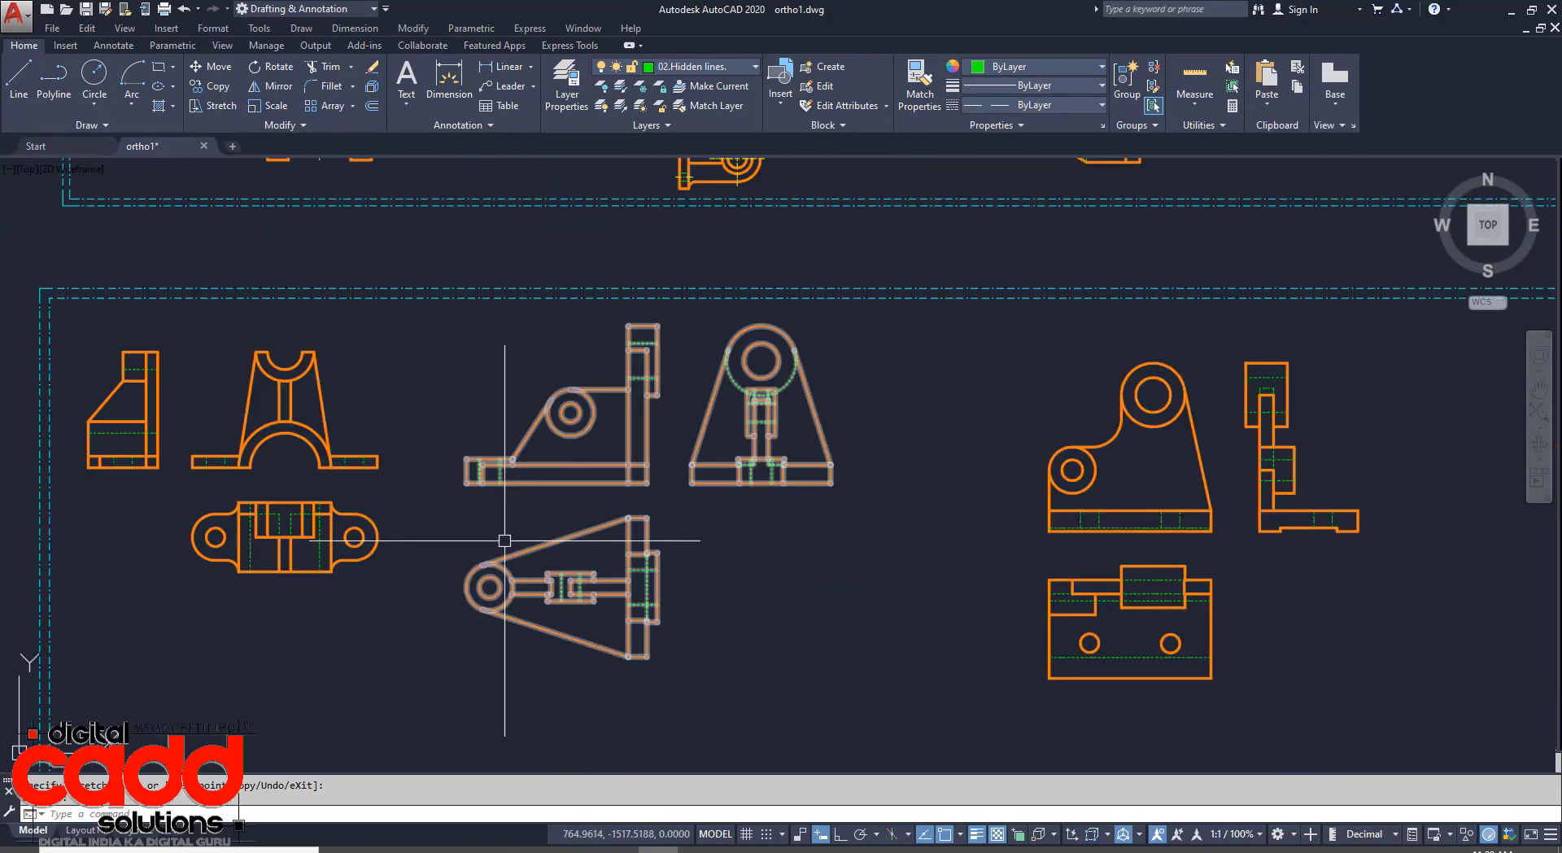
middle_click_drag(505, 558, 257, 484)
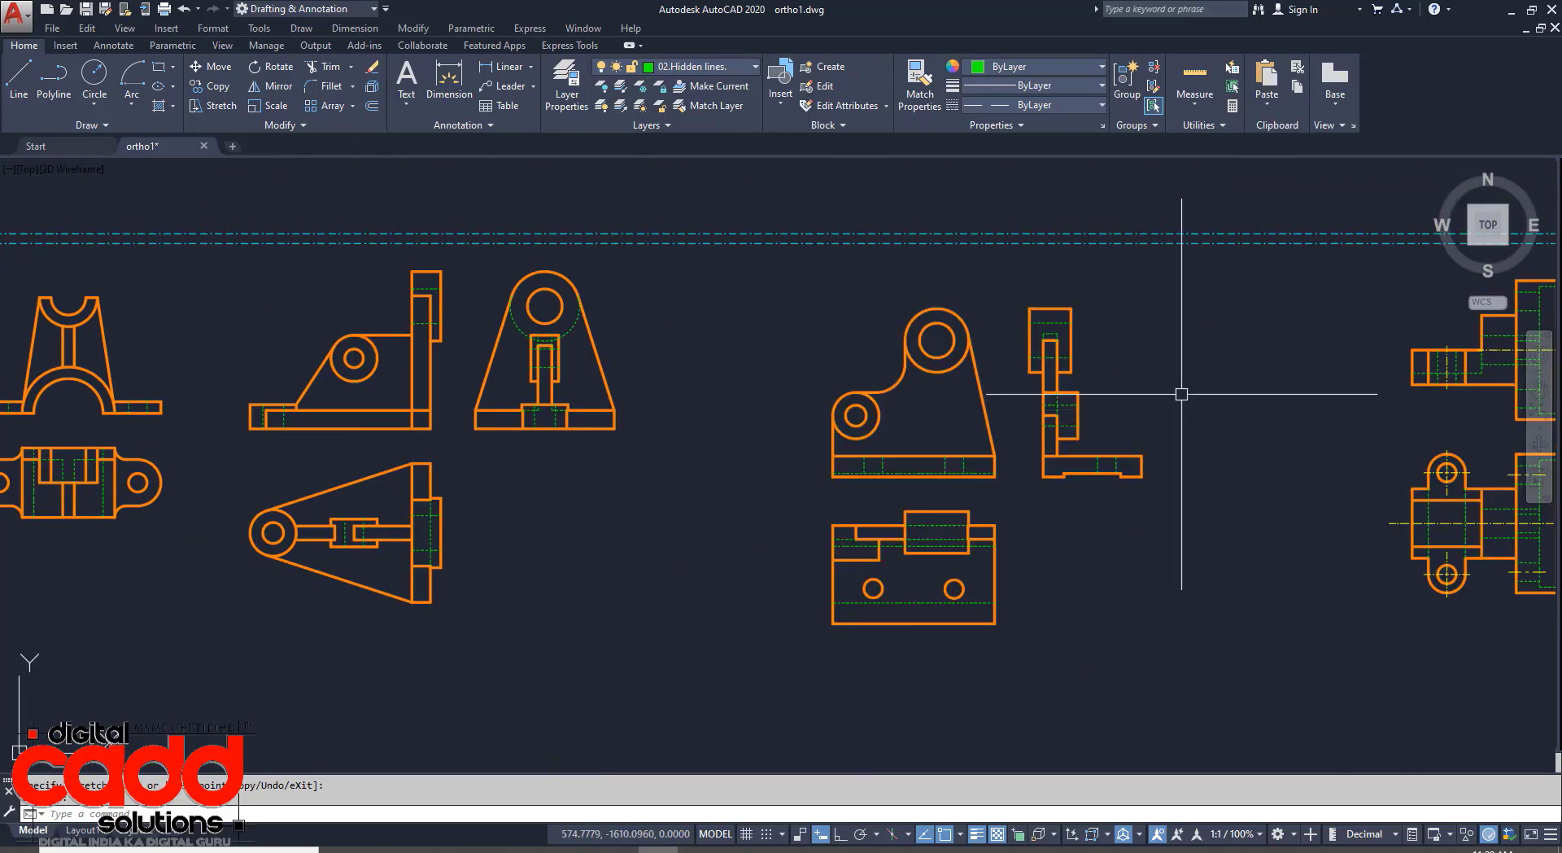
middle_click_drag(1159, 375, 885, 386)
scroll(768, 387, "down", 2)
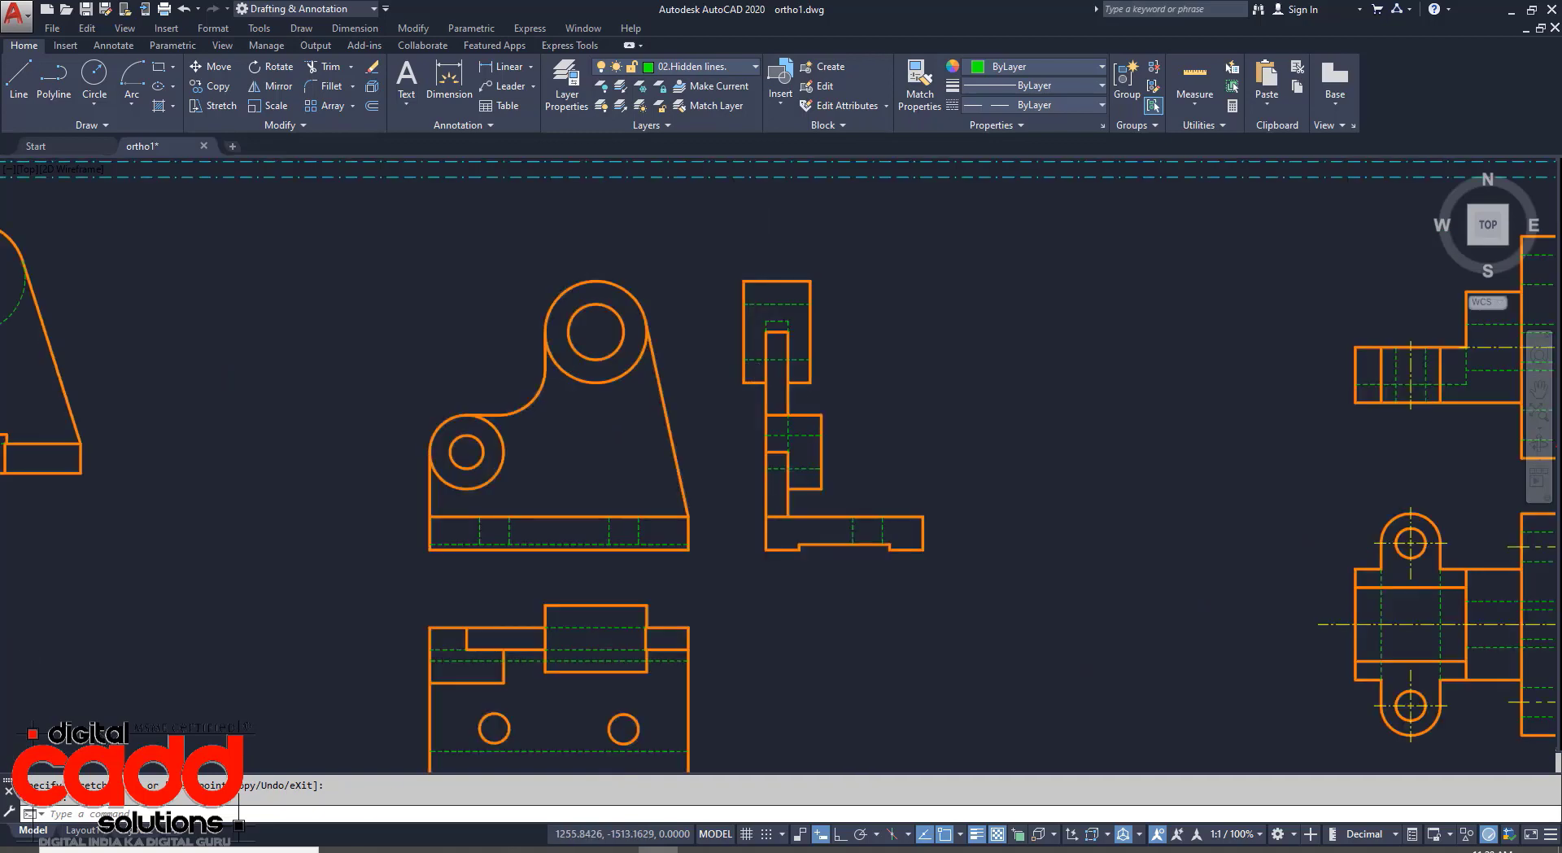
scroll(809, 404, "down", 4)
mouse_move(788, 349)
middle_mouse_down()
mouse_move(725, 516)
mouse_move(888, 487)
middle_mouse_up()
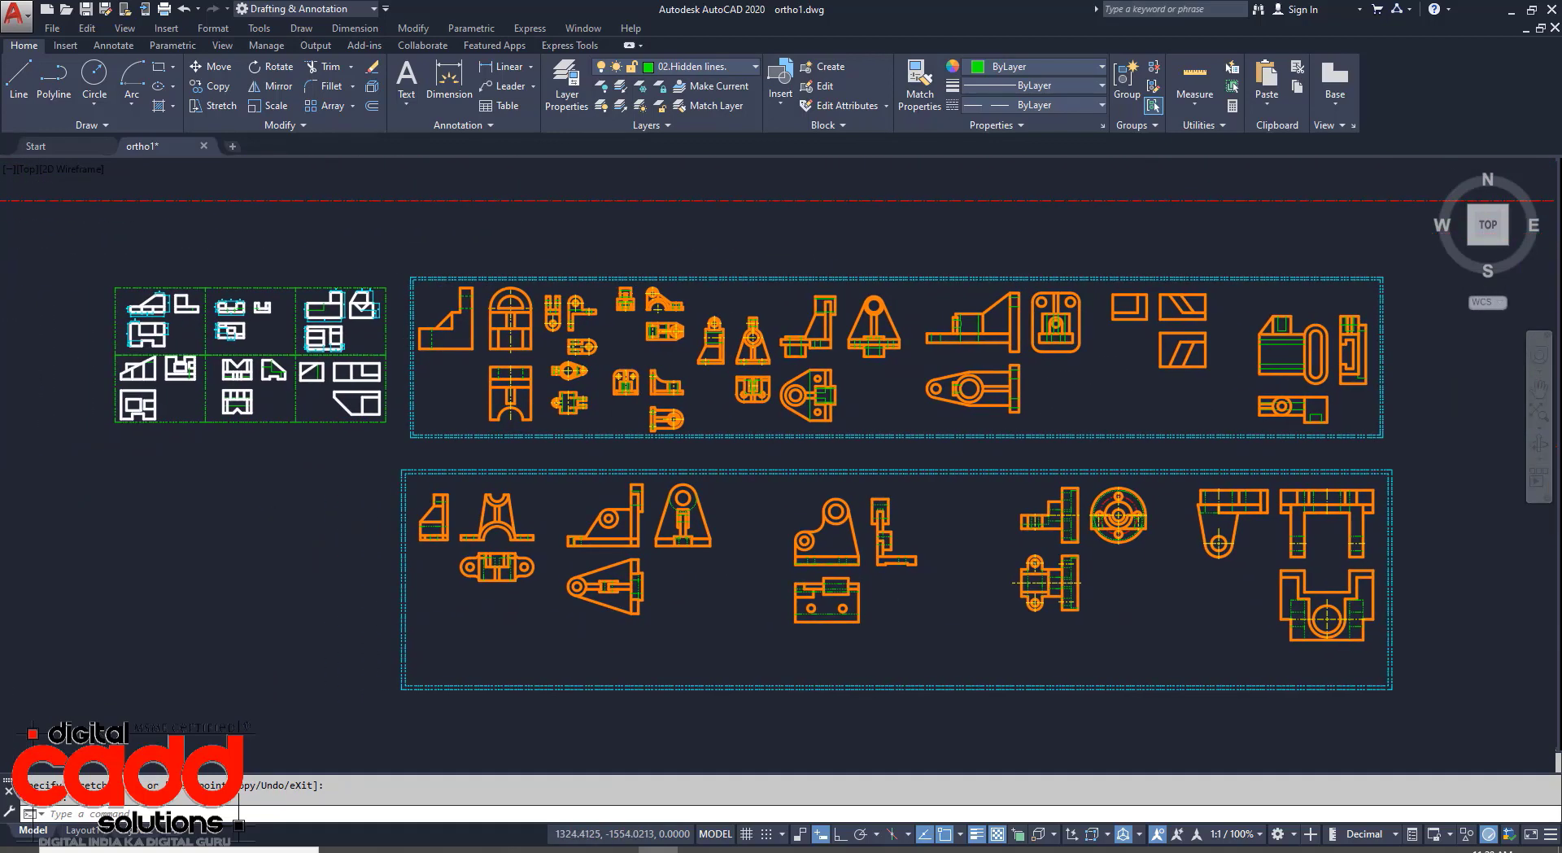
mouse_move(927, 603)
middle_mouse_down()
mouse_move(833, 557)
mouse_move(796, 649)
mouse_move(795, 568)
mouse_move(898, 568)
middle_mouse_up()
scroll(475, 509, "up", 8)
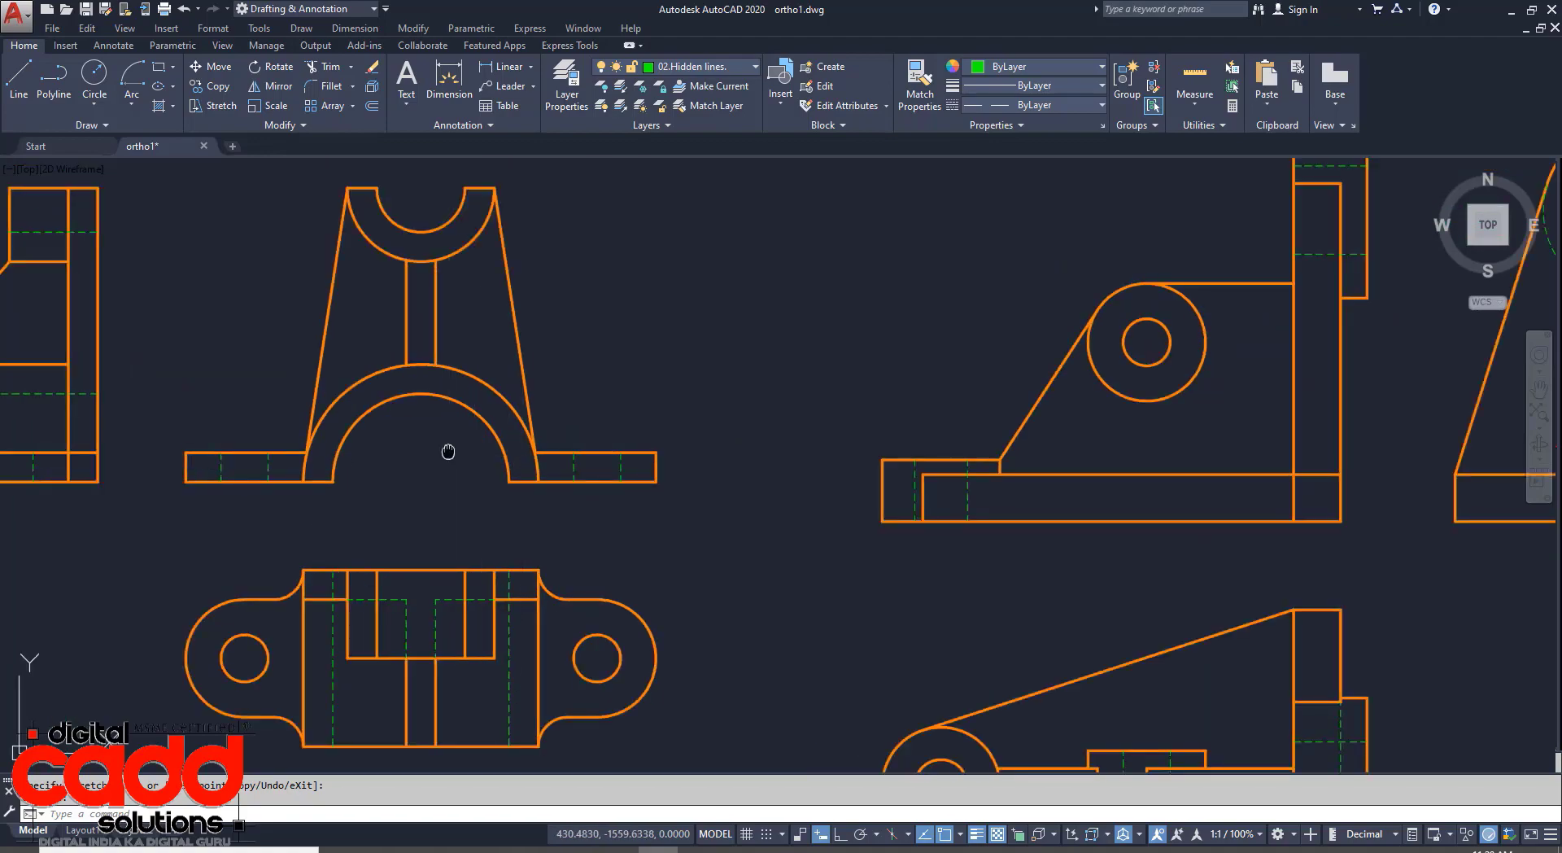
mouse_move(448, 452)
middle_mouse_down()
mouse_move(823, 467)
mouse_move(503, 526)
middle_mouse_up()
scroll(569, 459, "down", 6)
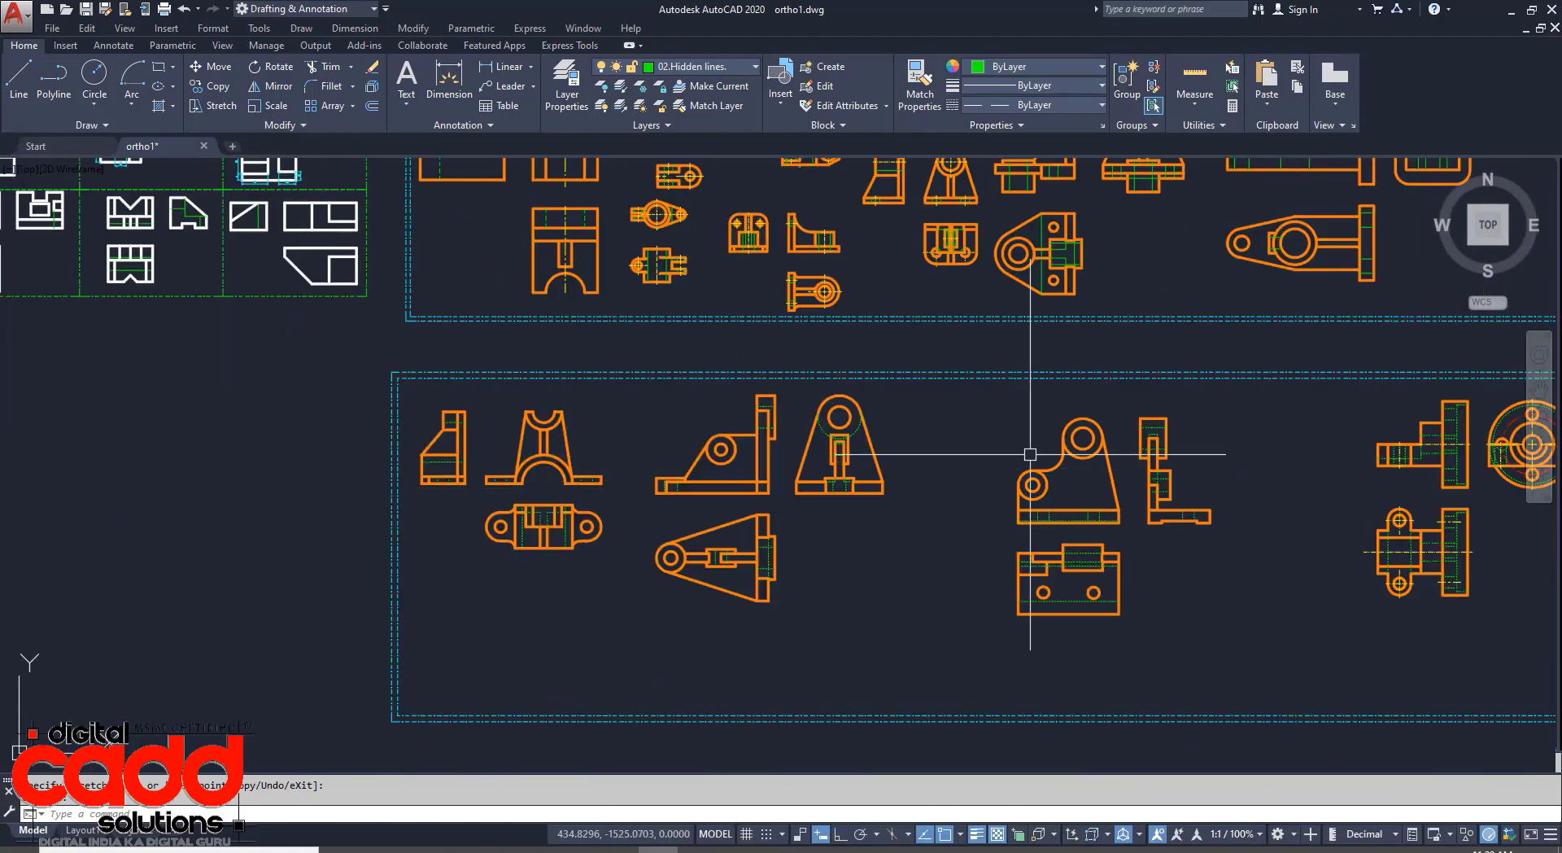
mouse_move(1030, 454)
middle_mouse_down()
mouse_move(615, 633)
mouse_move(781, 410)
mouse_move(762, 385)
middle_mouse_up()
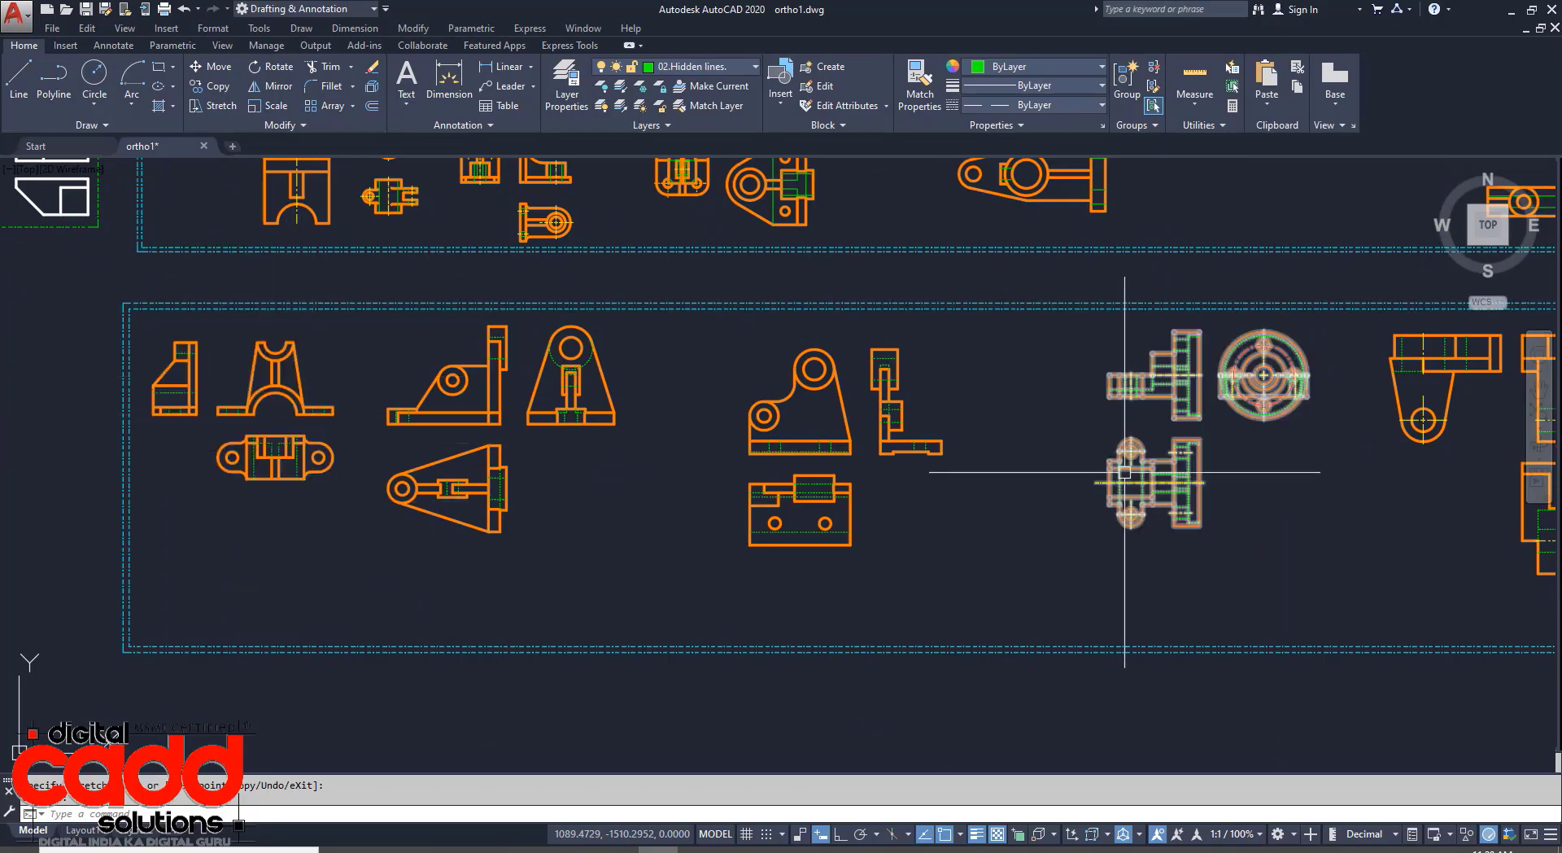
scroll(775, 471, "down", 3)
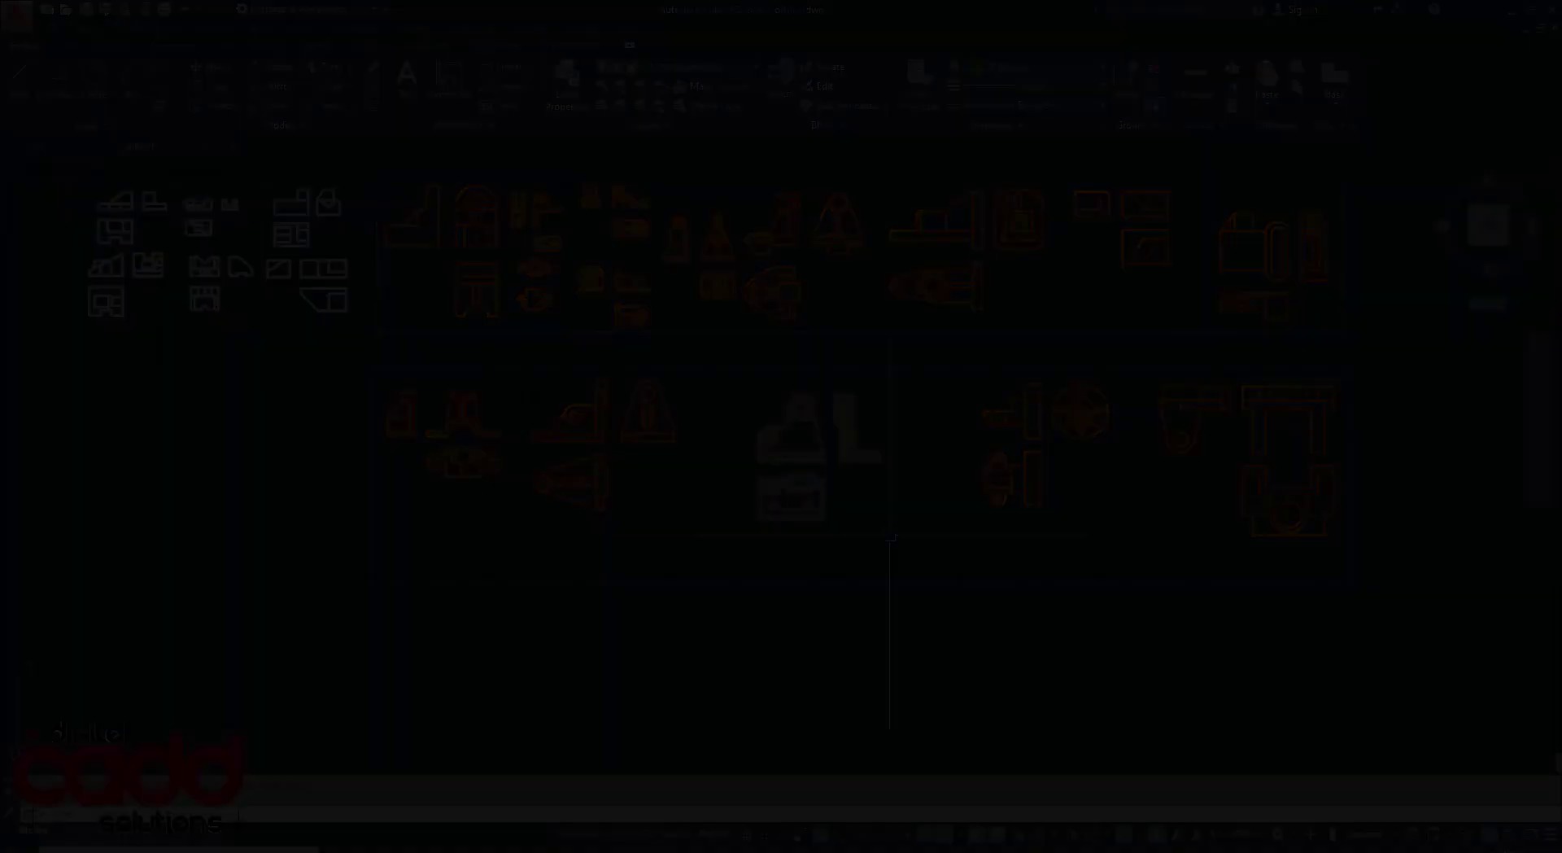